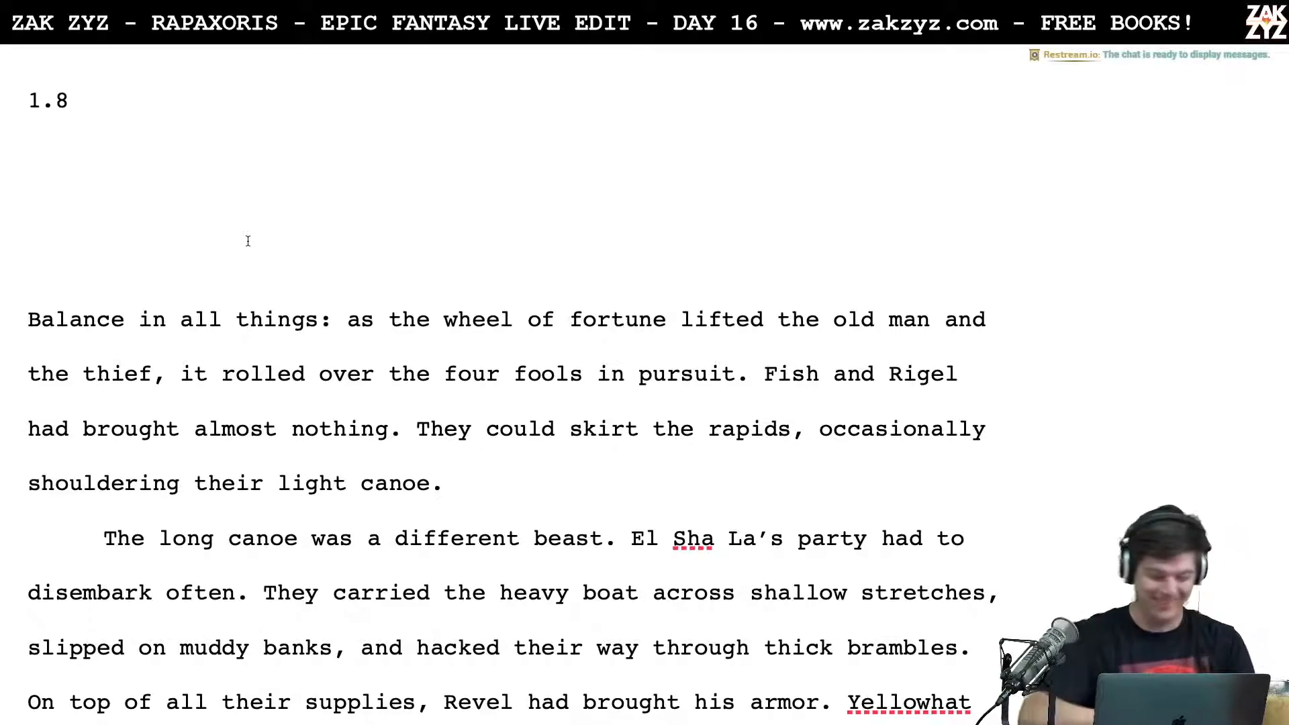
# Step: Read the opening paragraphs of chapter 1.8
pyautogui.scroll(-1, 248, 241)
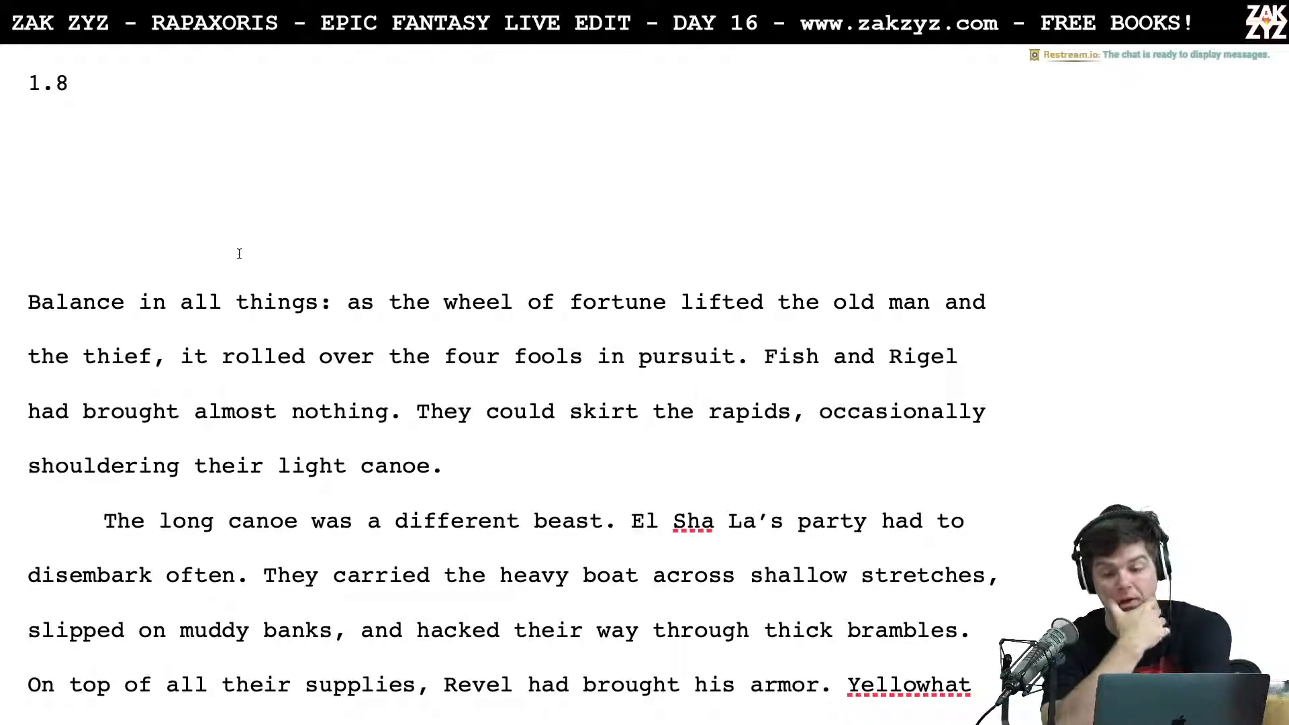
pyautogui.scroll(3, 239, 253)
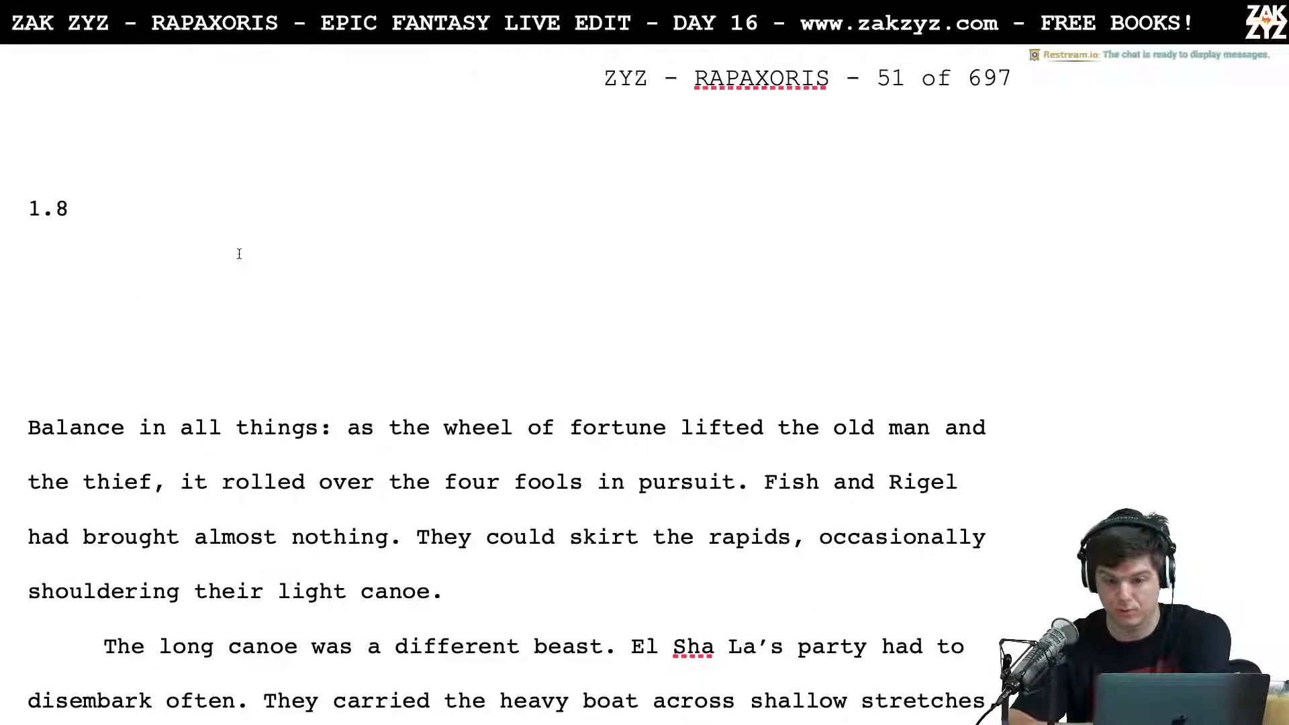
pyautogui.scroll(-1, 239, 253)
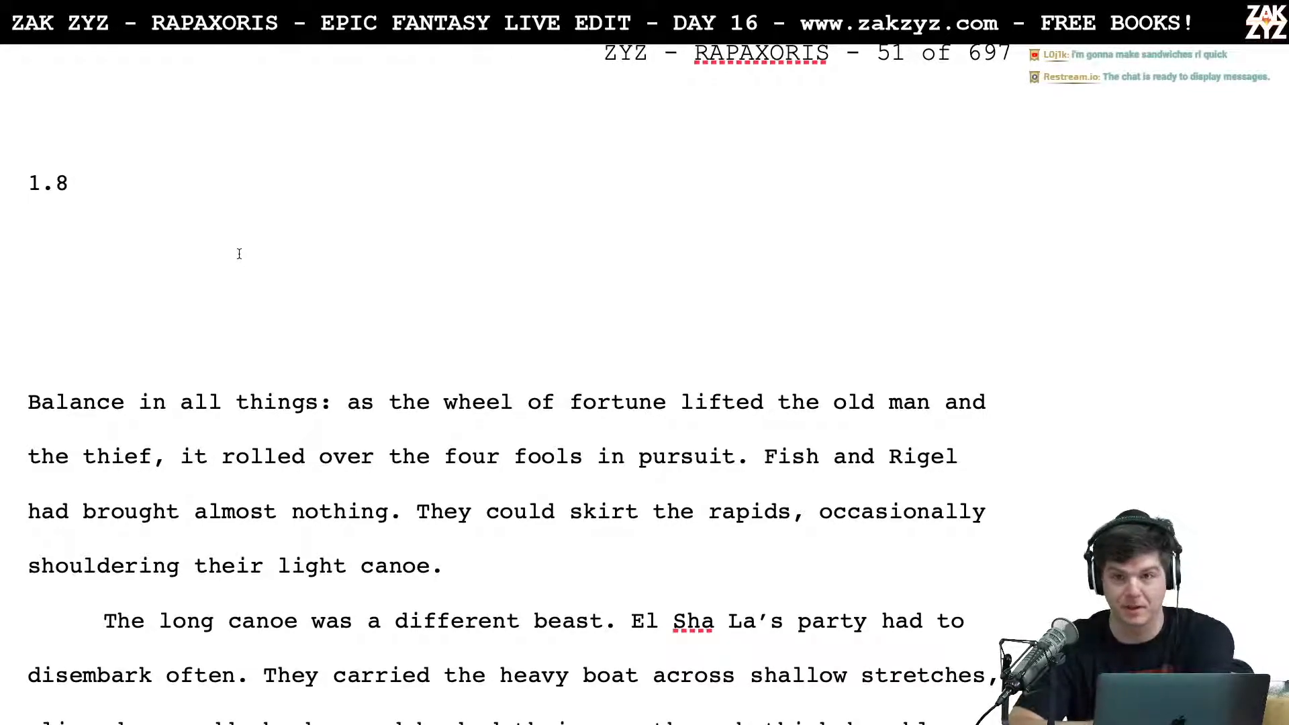
pyautogui.scroll(-2, 239, 253)
pyautogui.scroll(1, 239, 253)
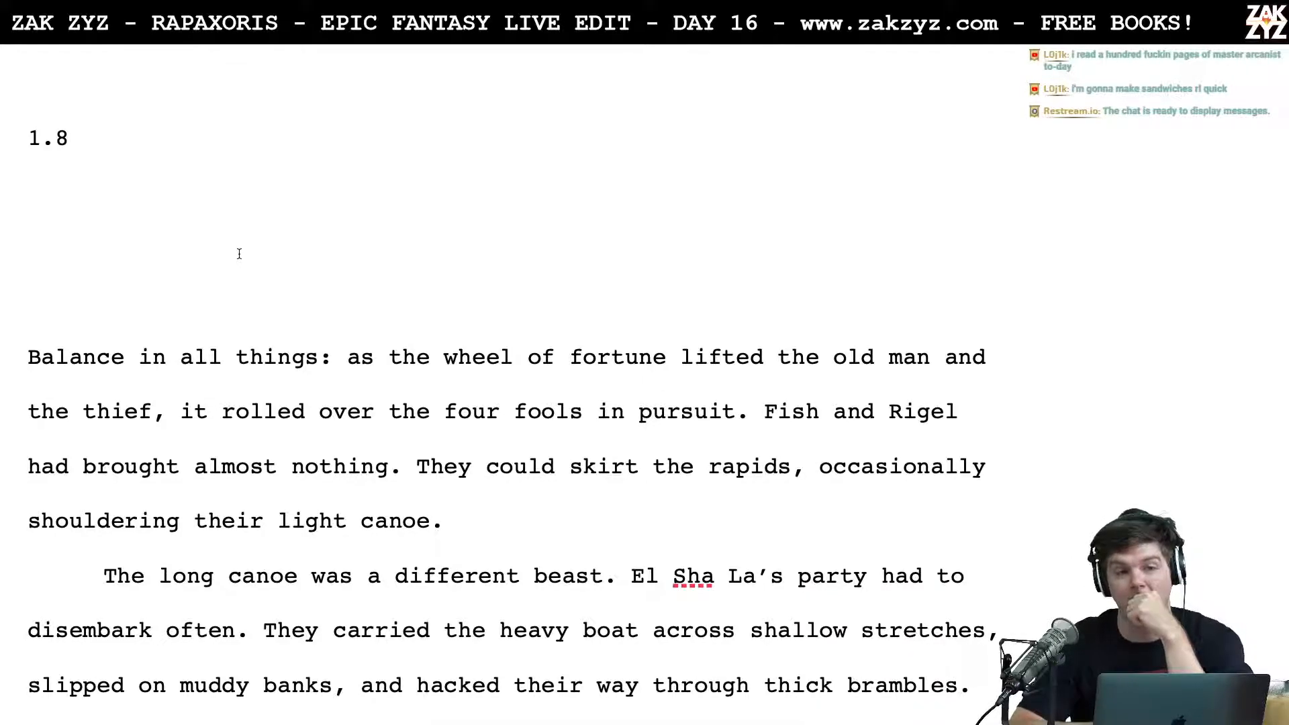
pyautogui.scroll(-1, 239, 253)
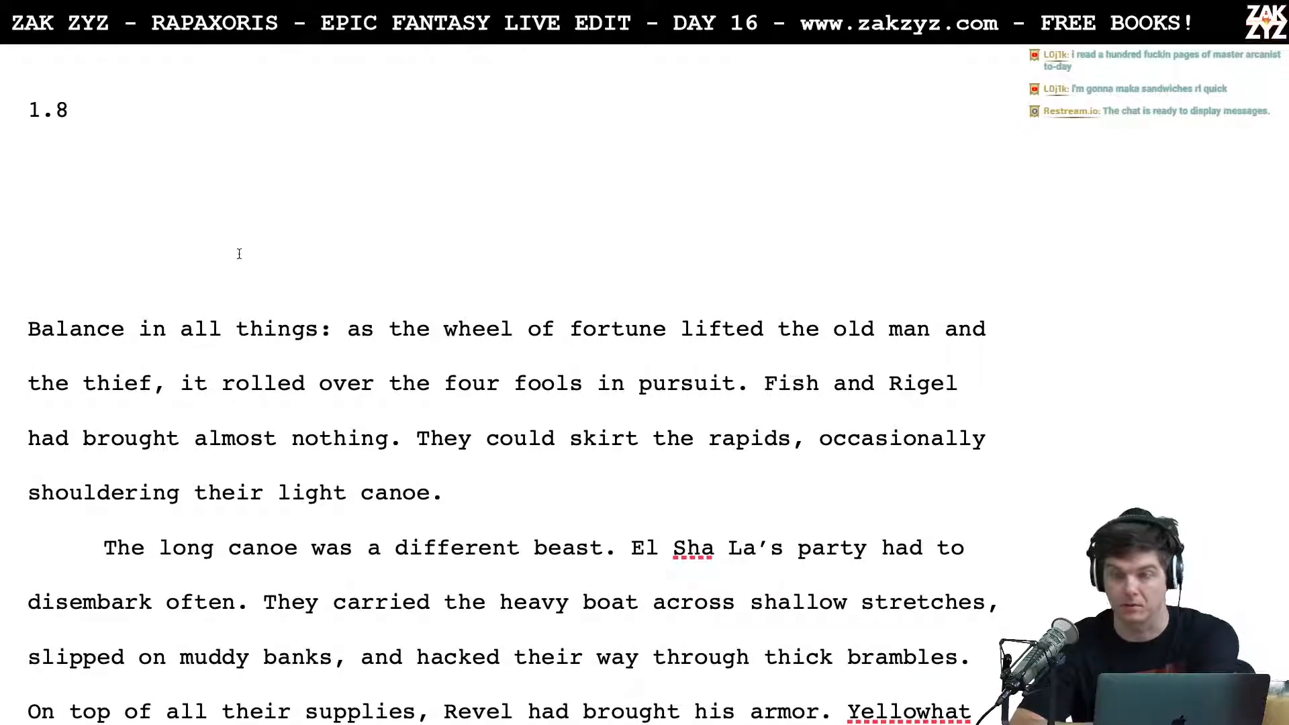
pyautogui.scroll(-1, 239, 253)
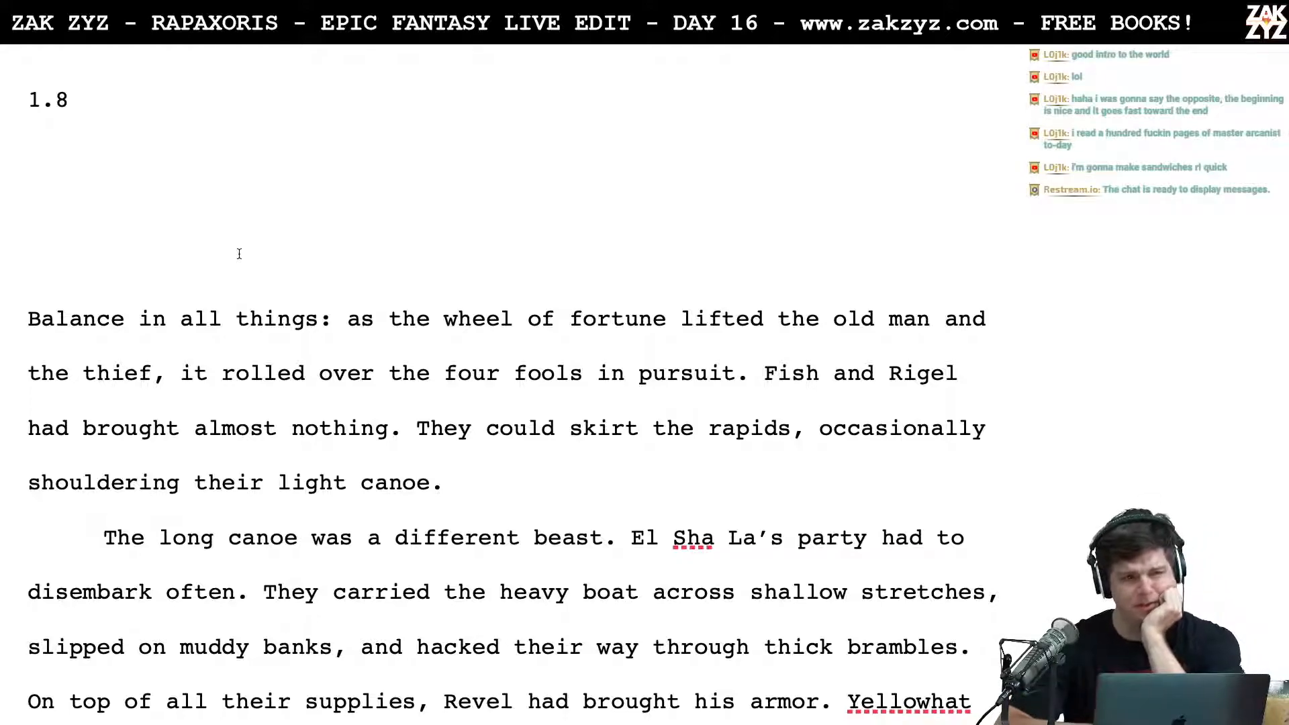
pyautogui.scroll(-1, 239, 253)
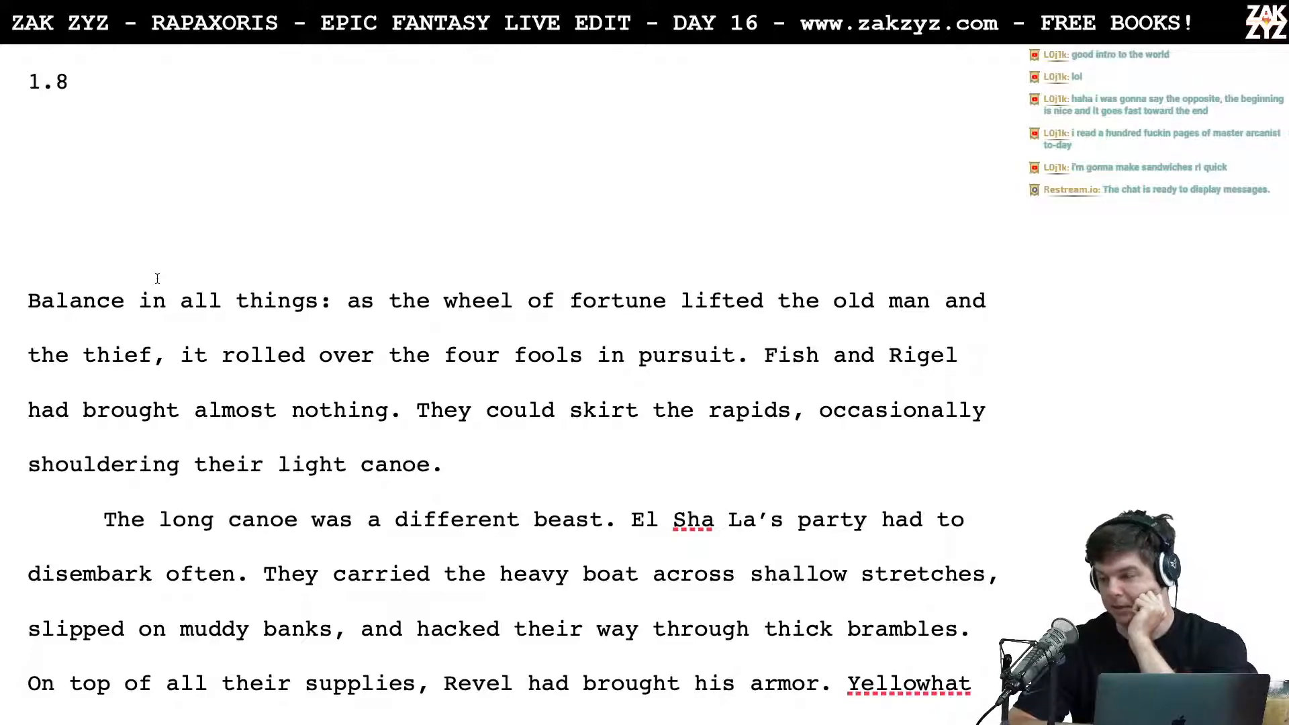
pyautogui.scroll(-1, 157, 277)
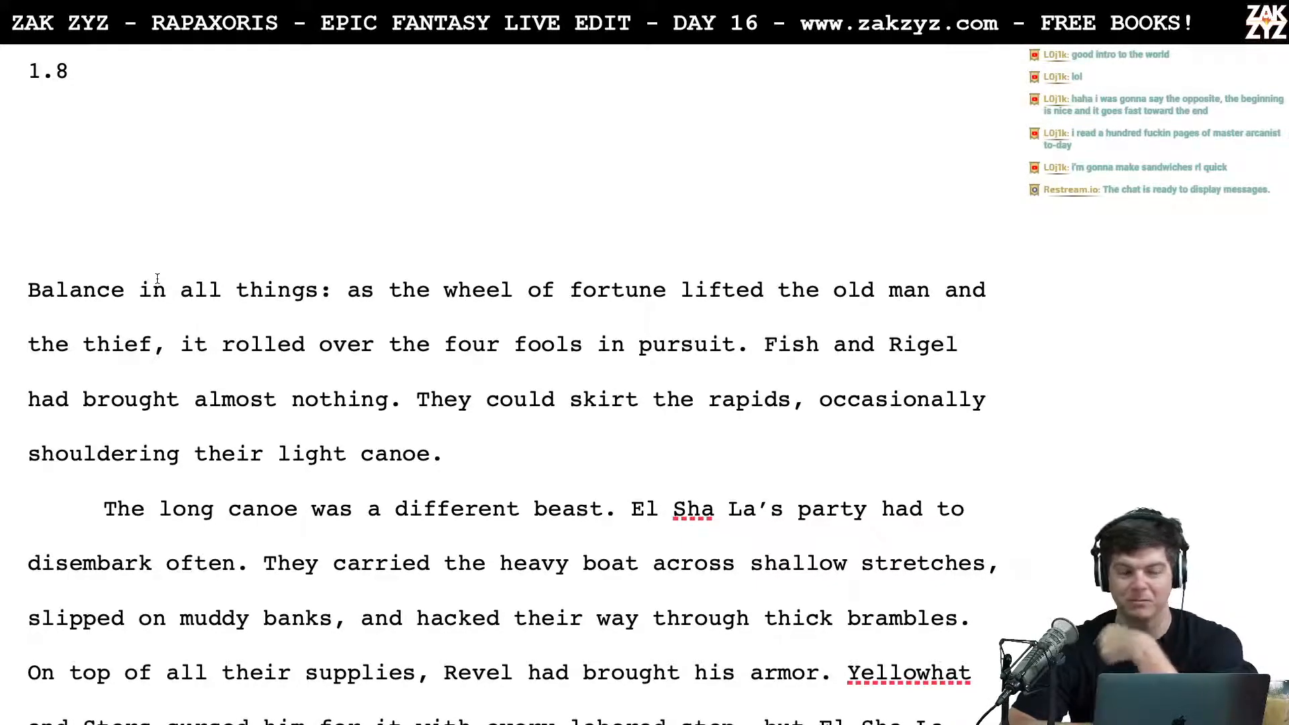
pyautogui.scroll(-2, 157, 278)
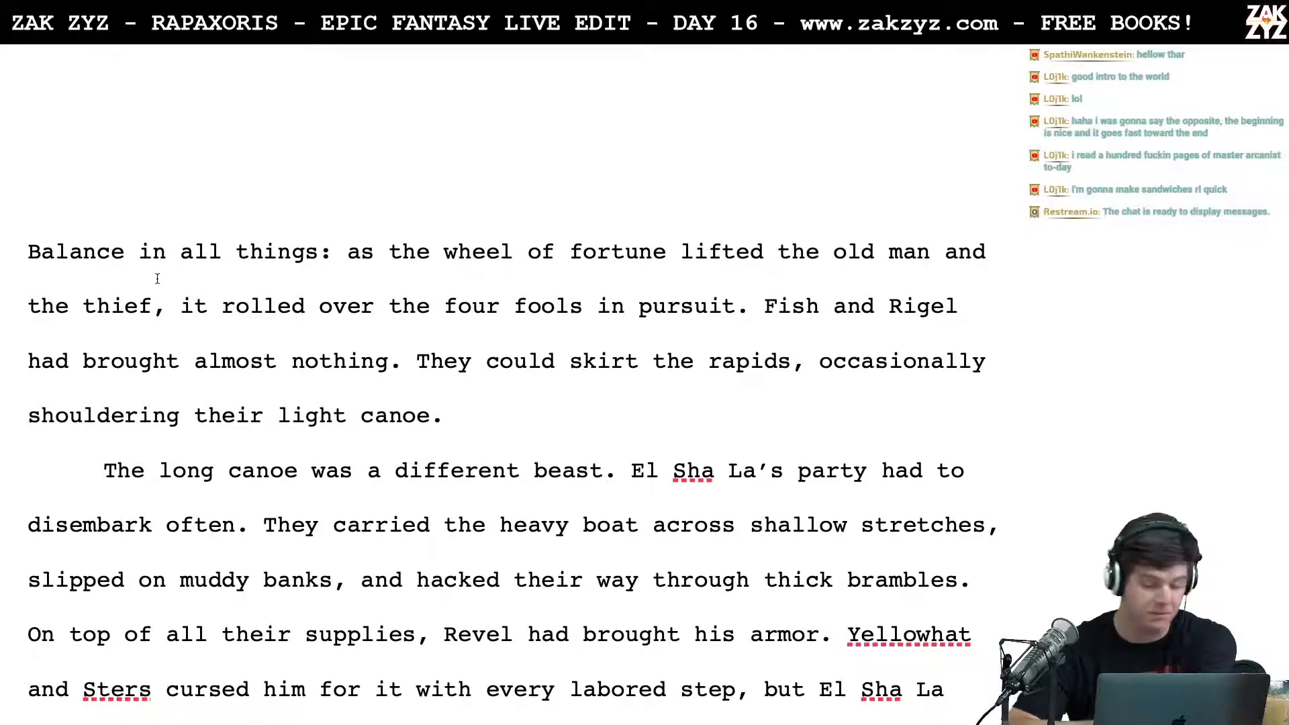
pyautogui.scroll(1, 157, 278)
pyautogui.scroll(-20, 158, 278)
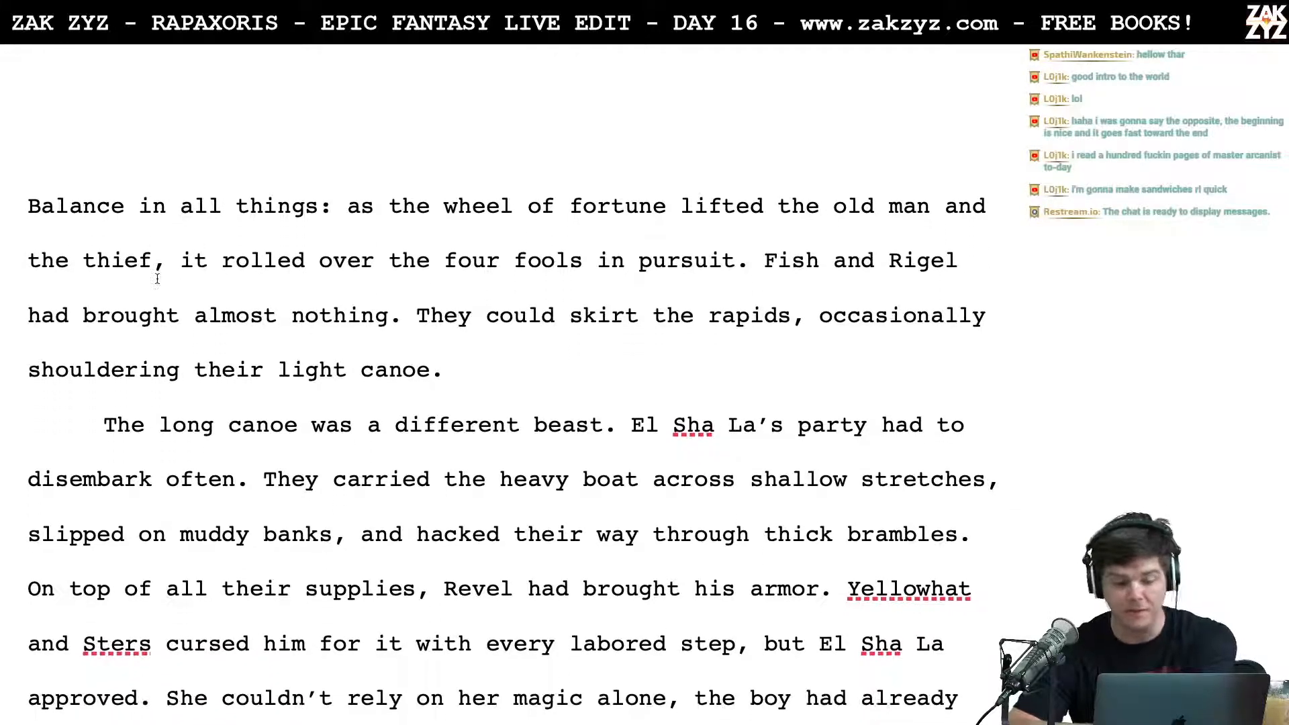
# Step: Delete the old winged-devil attack draft, from after "Sters howled." through "She bent down to bail water with the others."
pyautogui.scroll(-20, 157, 278)
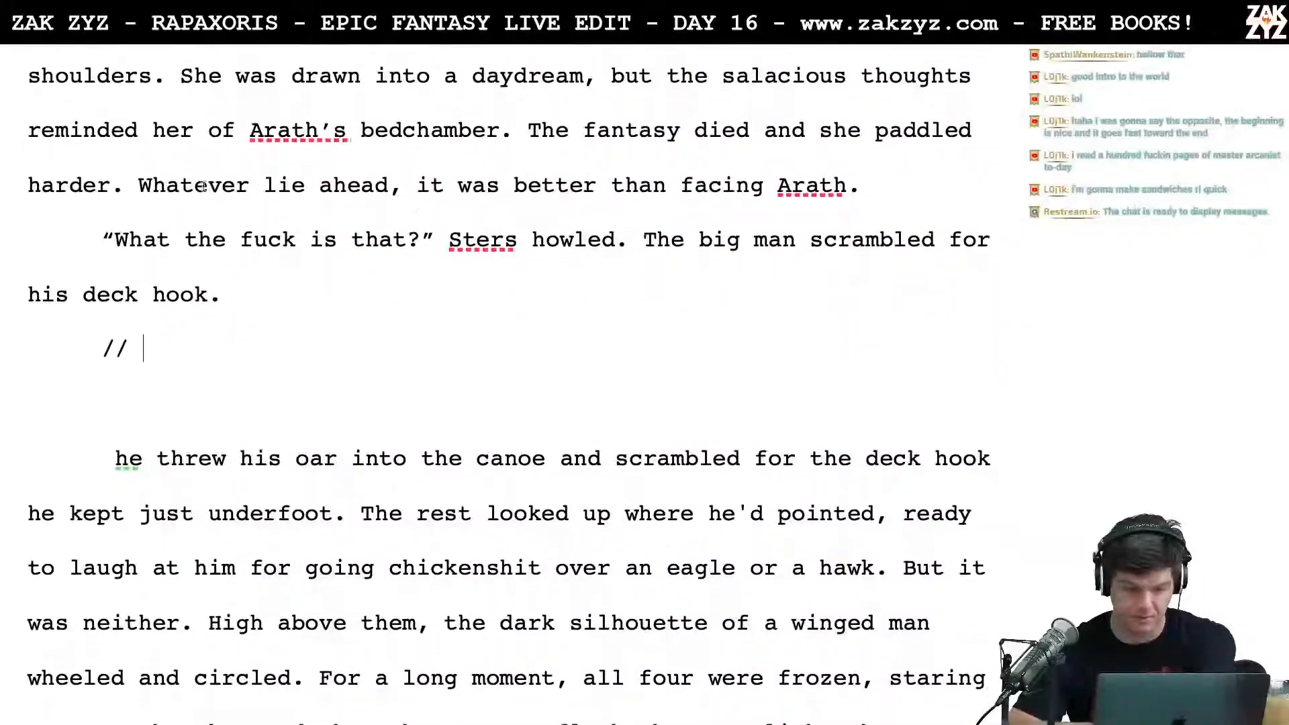
pyautogui.scroll(-12, 222, 386)
pyautogui.scroll(-15, 222, 387)
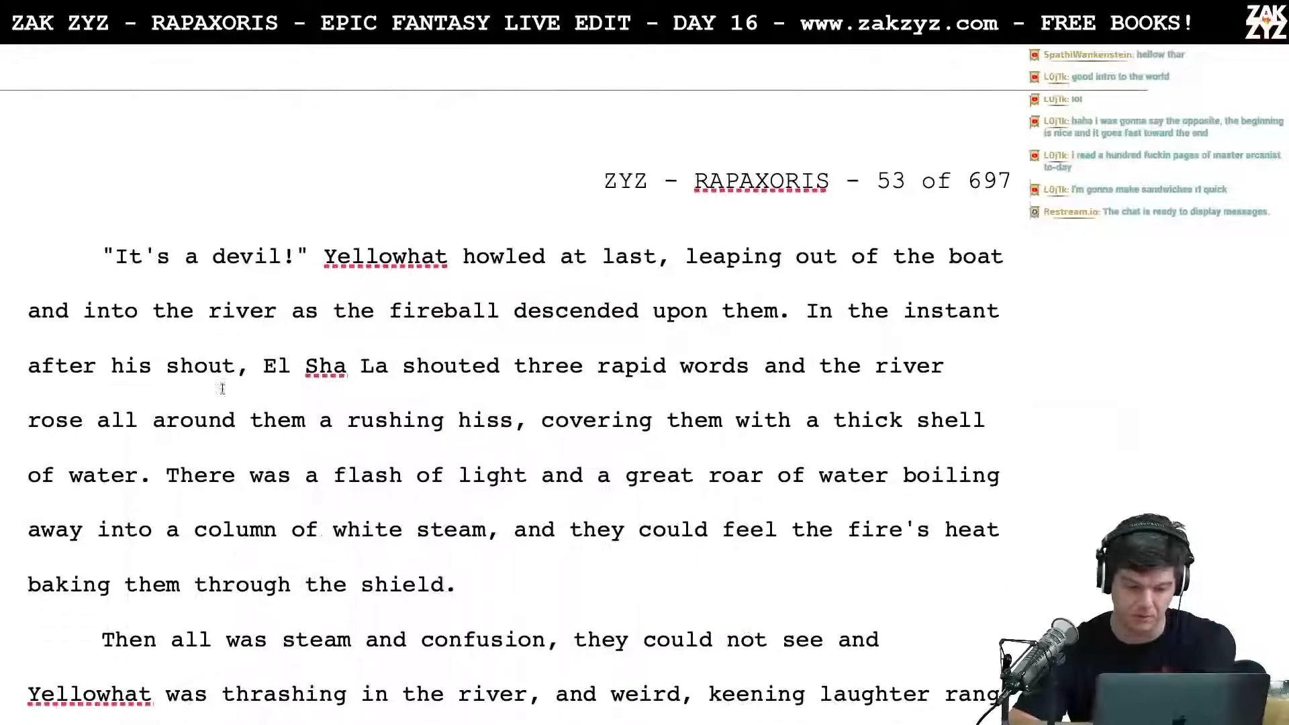
pyautogui.scroll(-12, 222, 387)
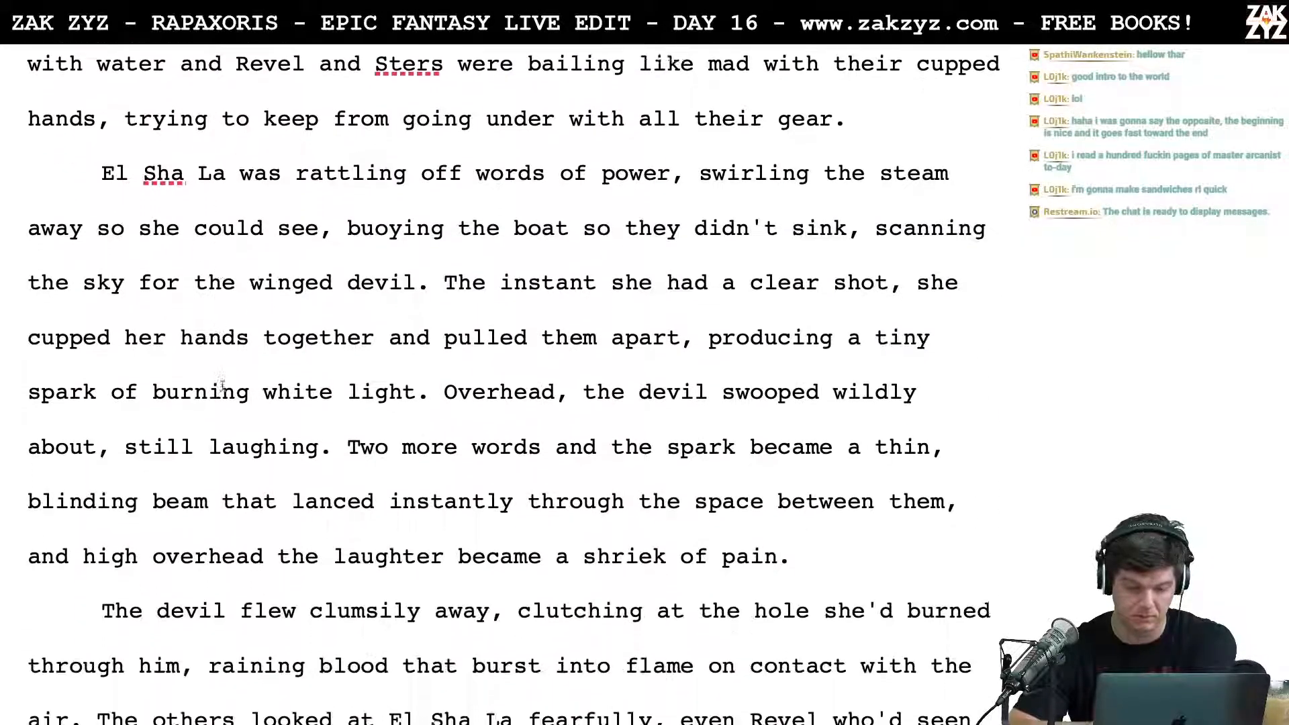
pyautogui.scroll(-12, 223, 390)
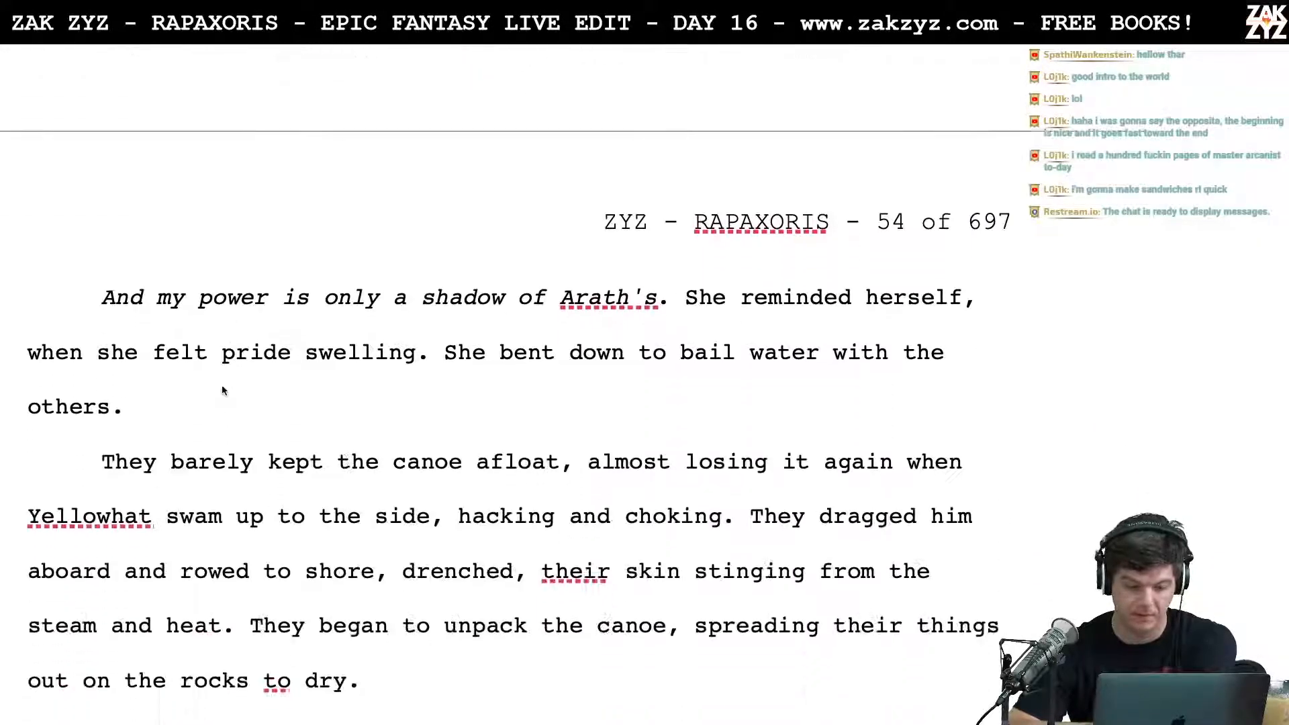
pyautogui.scroll(-5, 222, 386)
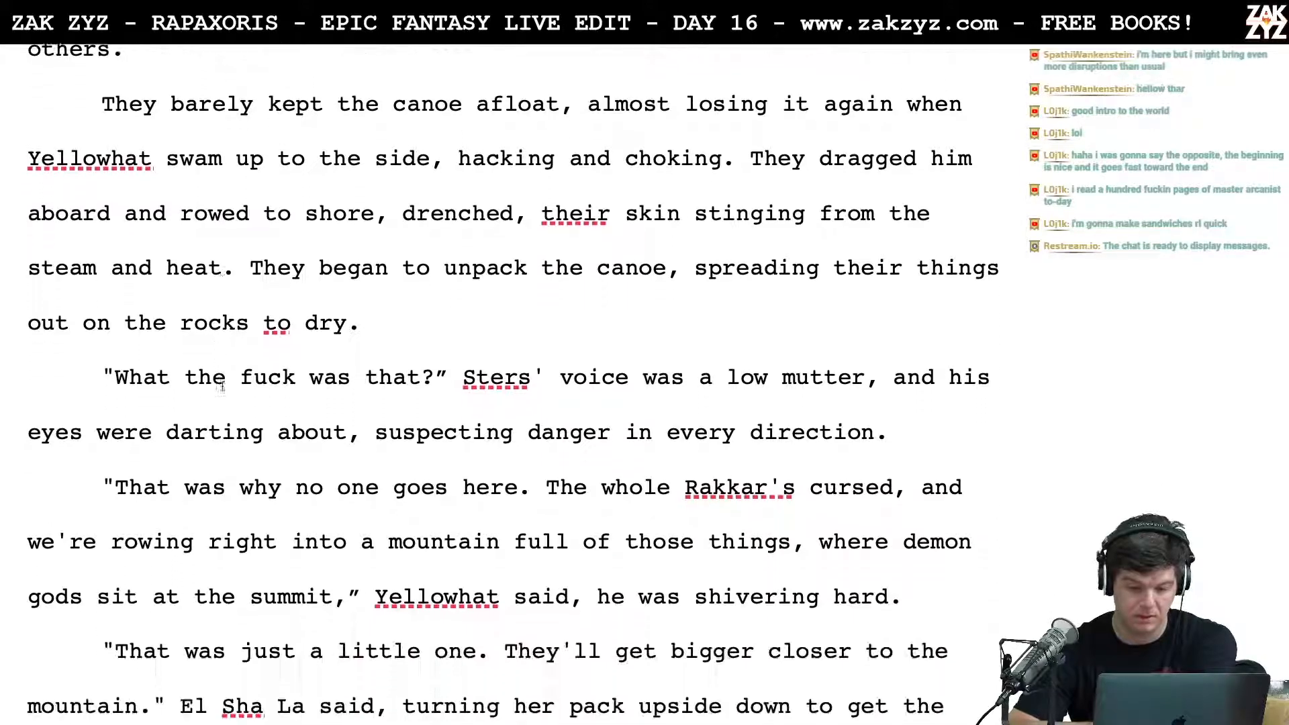
pyautogui.scroll(-1, 221, 387)
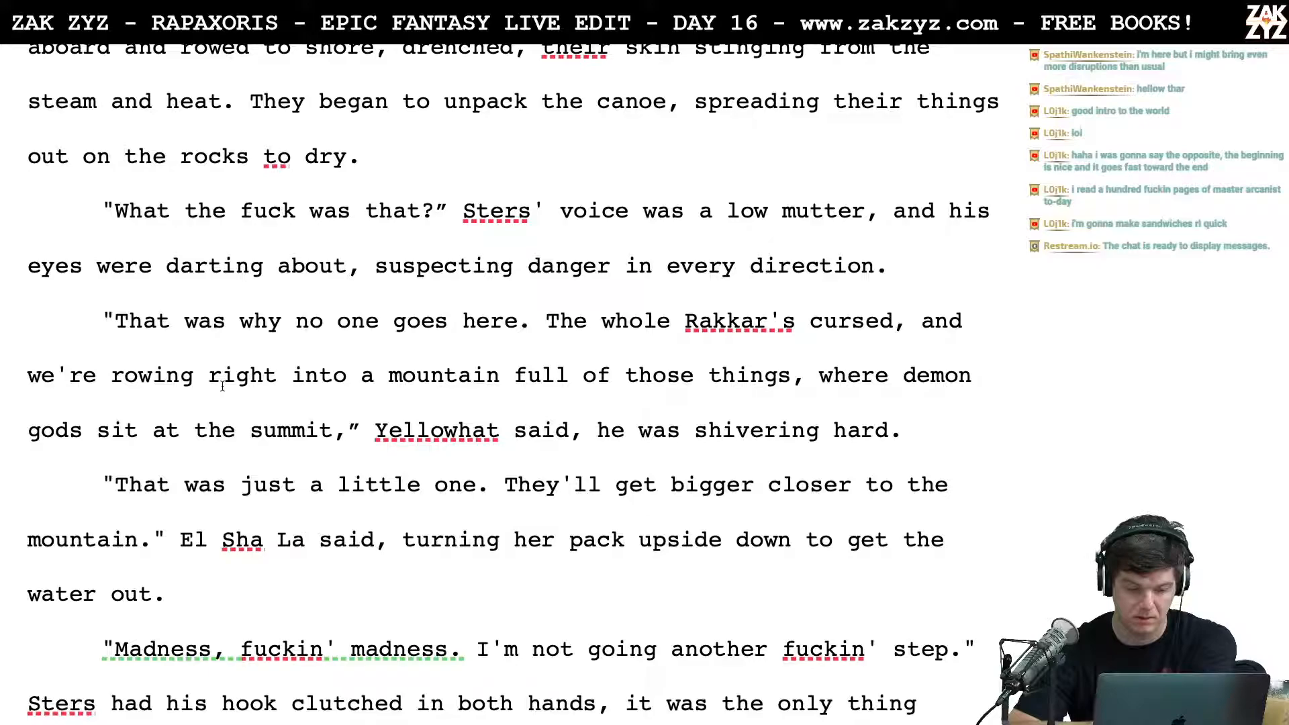
pyautogui.scroll(3, 222, 385)
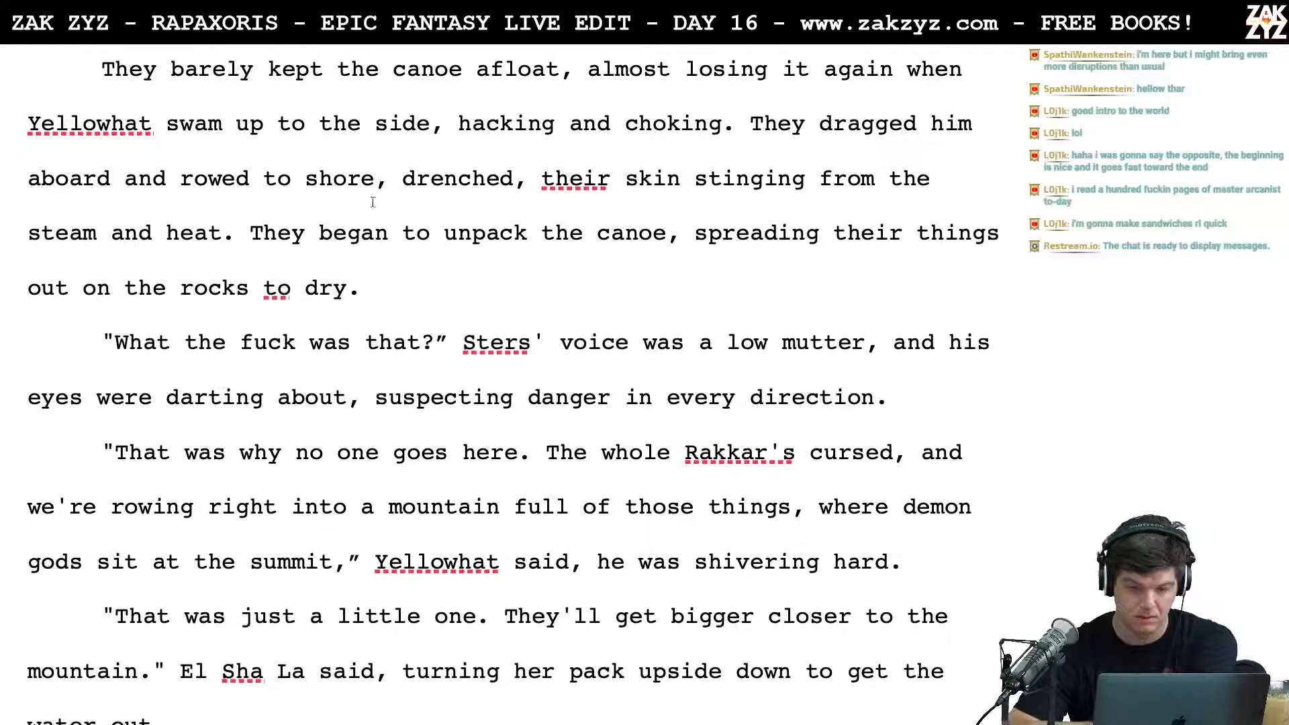
pyautogui.scroll(5, 340, 151)
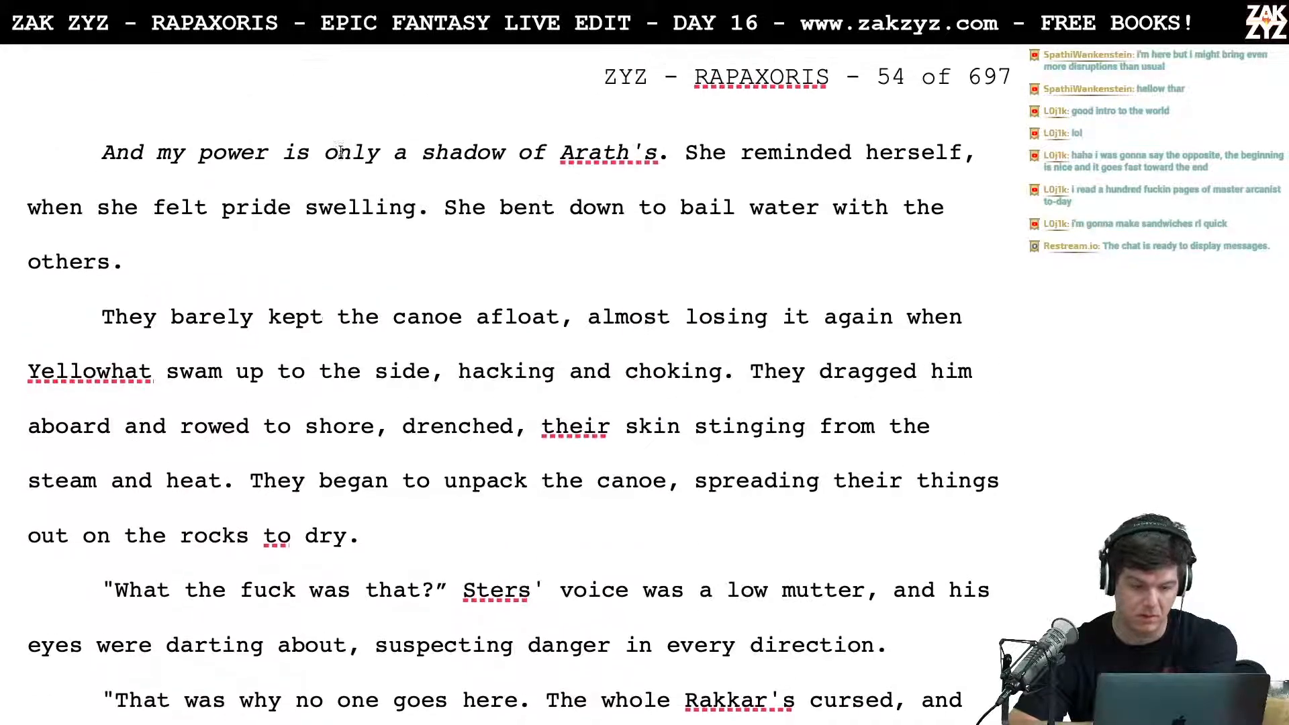
pyautogui.click(314, 258)
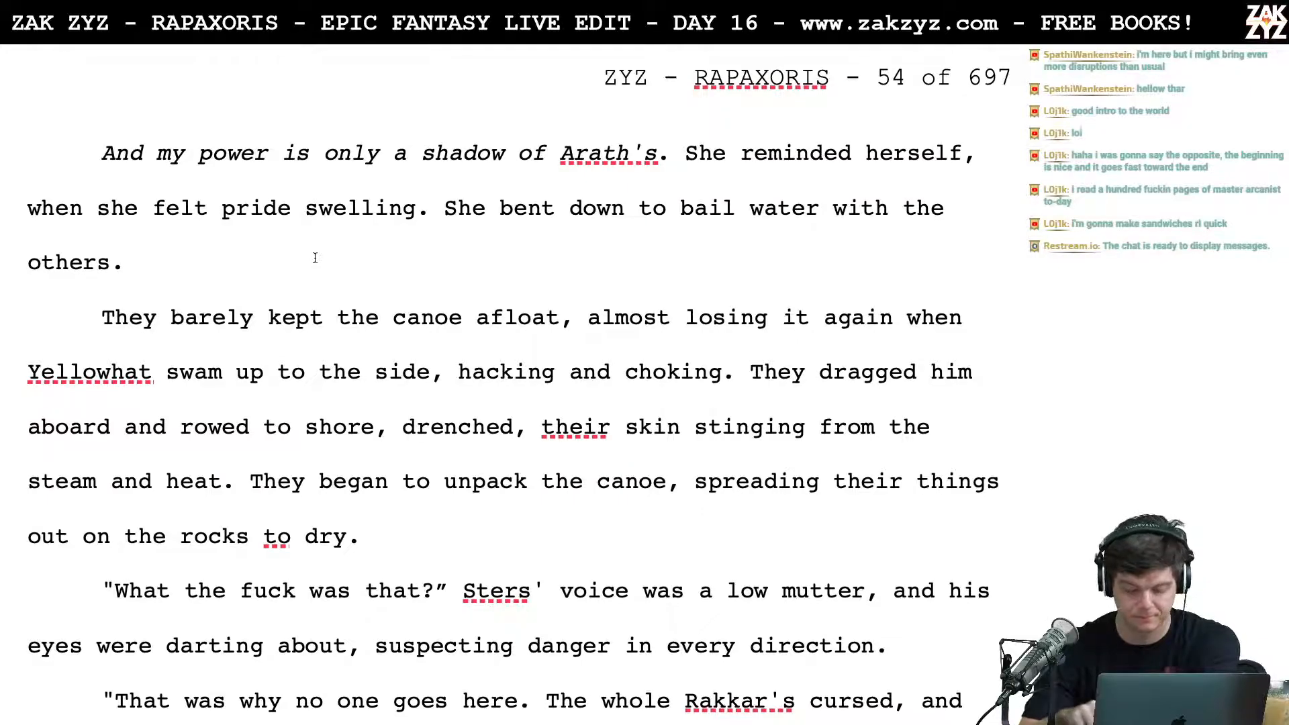
pyautogui.moveTo(315, 257); pyautogui.dragTo(629, 121)
pyautogui.press('BackSpace')
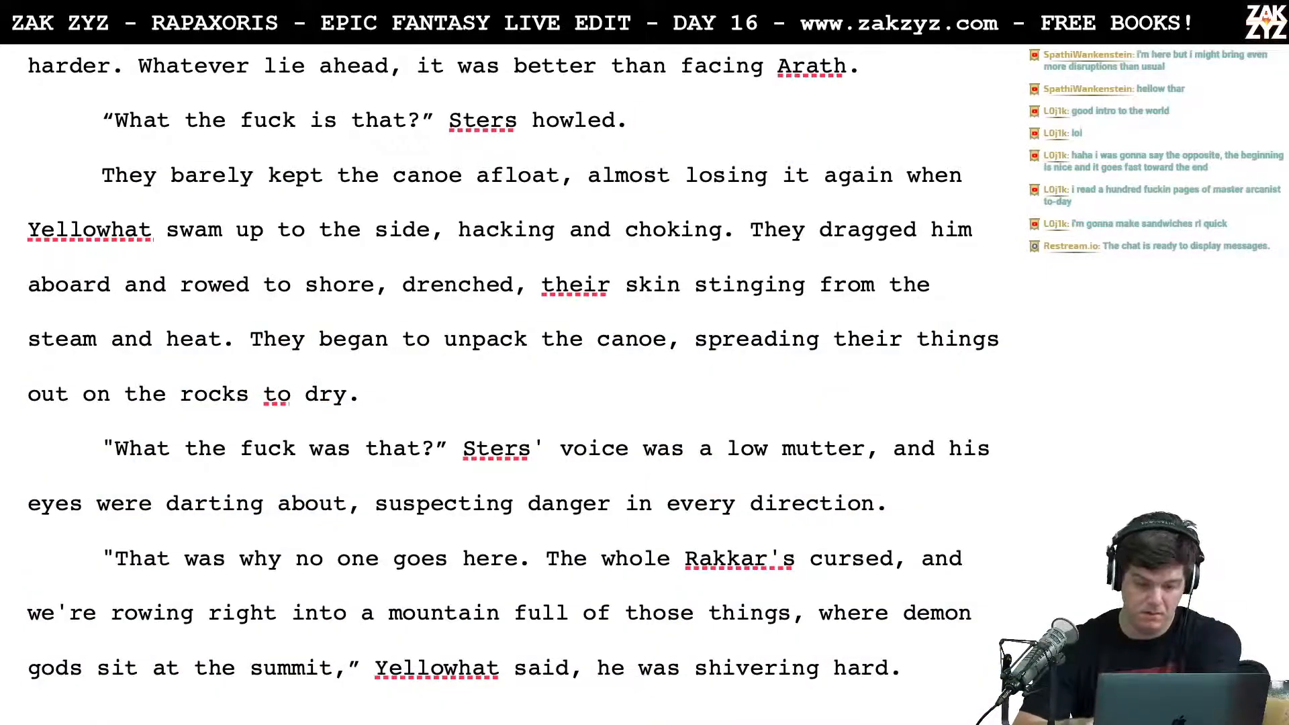
# Step: Insert several blank lines between "Sters howled." and "They barely kept the canoe afloat", leaving the cursor in the gap
pyautogui.press('Return')
pyautogui.press('Return')
pyautogui.press('Return')
pyautogui.press('Return')
pyautogui.press('Return')
pyautogui.press('Up')
pyautogui.press('Up')
pyautogui.press('Up')
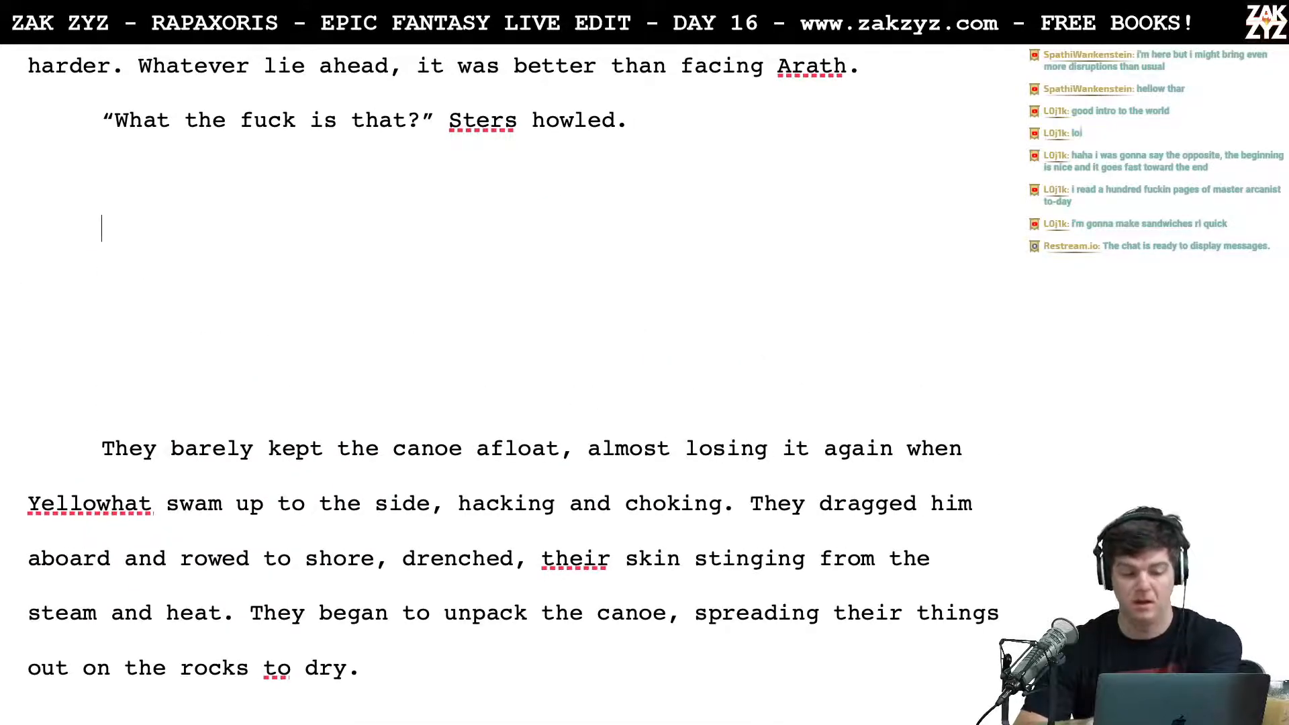
# Step: Return to the start of chapter 1.8 and reread its opening paragraphs
pyautogui.scroll(5, 510, 387)
pyautogui.scroll(10, 510, 387)
pyautogui.scroll(10, 510, 387)
pyautogui.scroll(5, 510, 387)
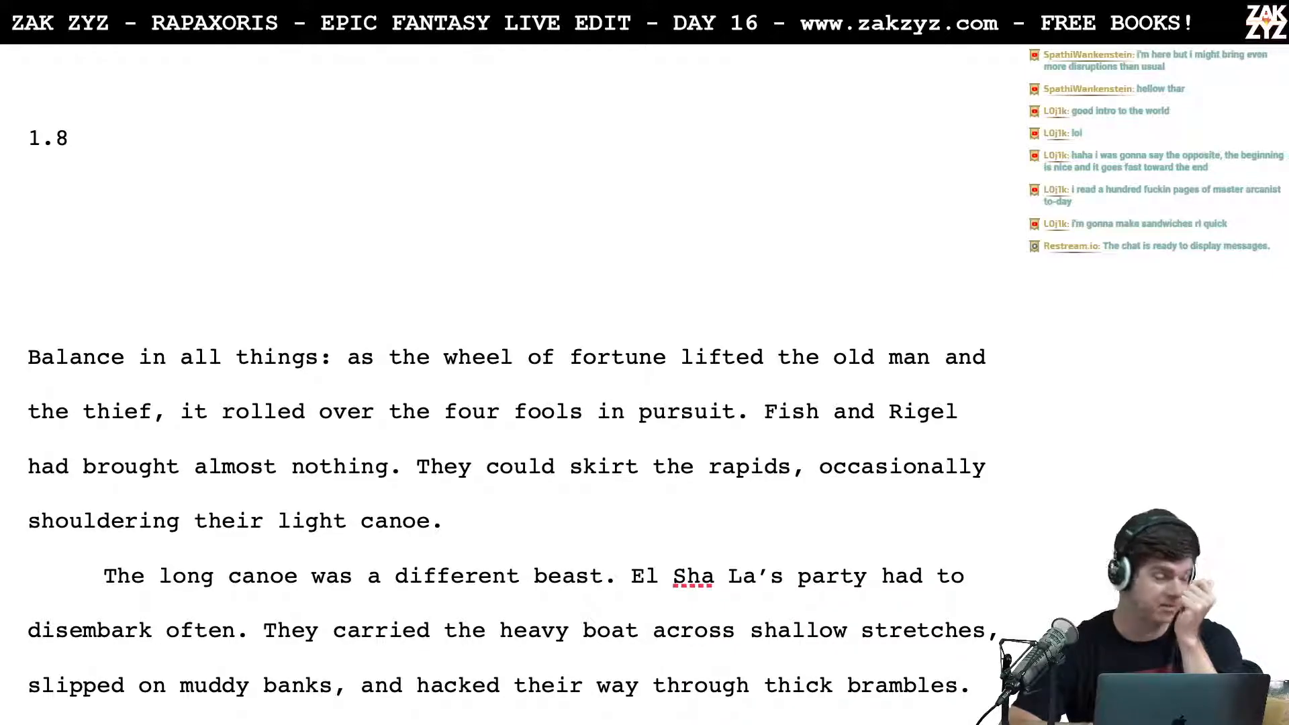
pyautogui.scroll(-1, 510, 386)
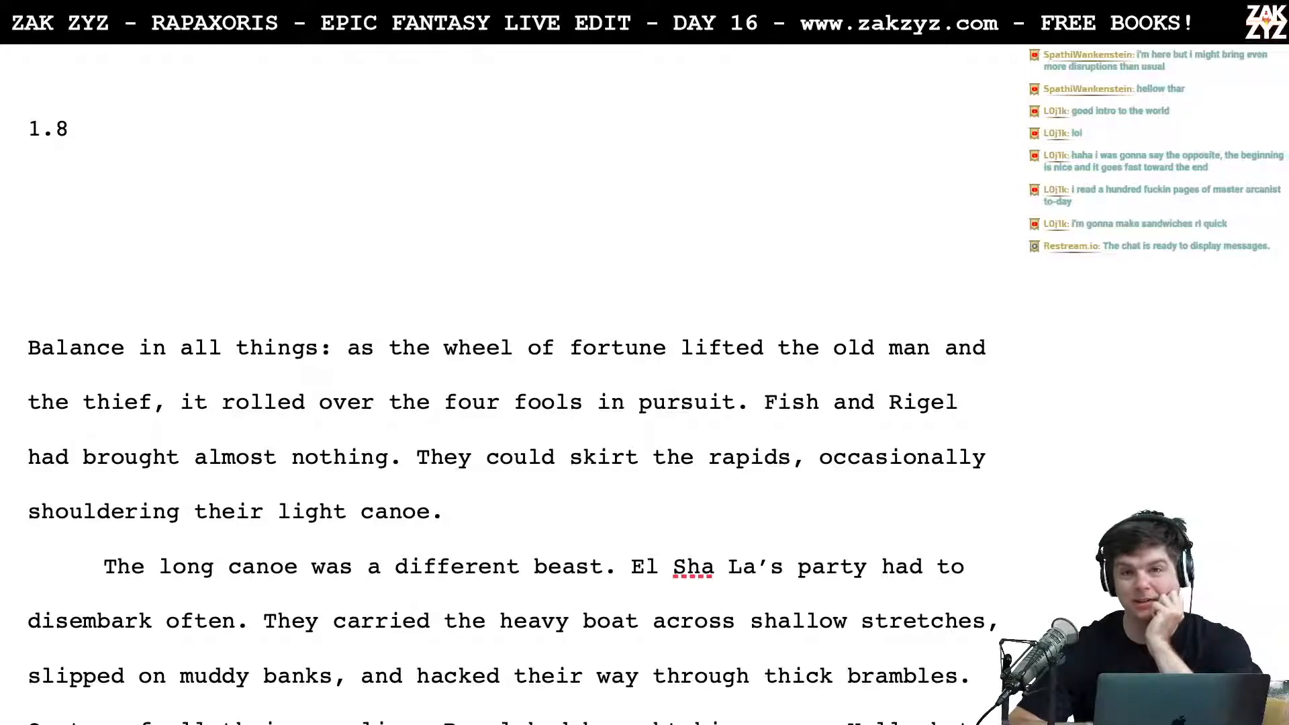
pyautogui.scroll(-5, 269, 290)
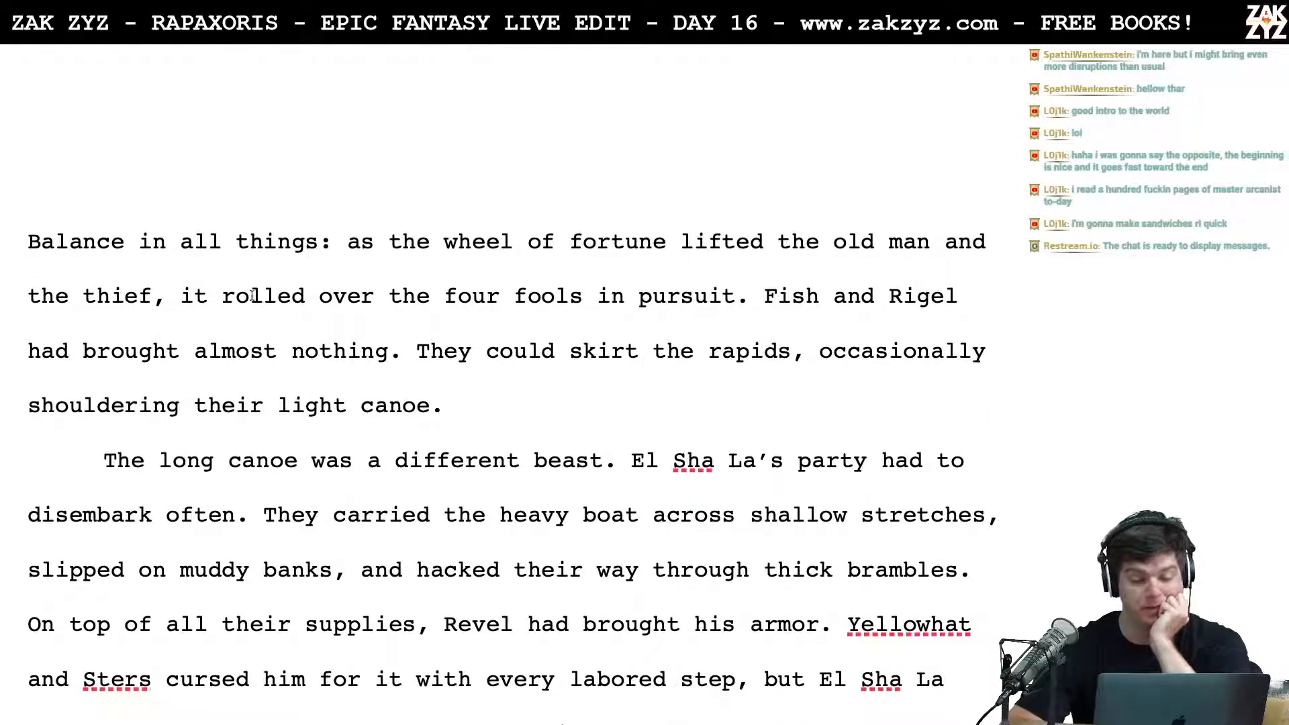
pyautogui.scroll(2, 268, 255)
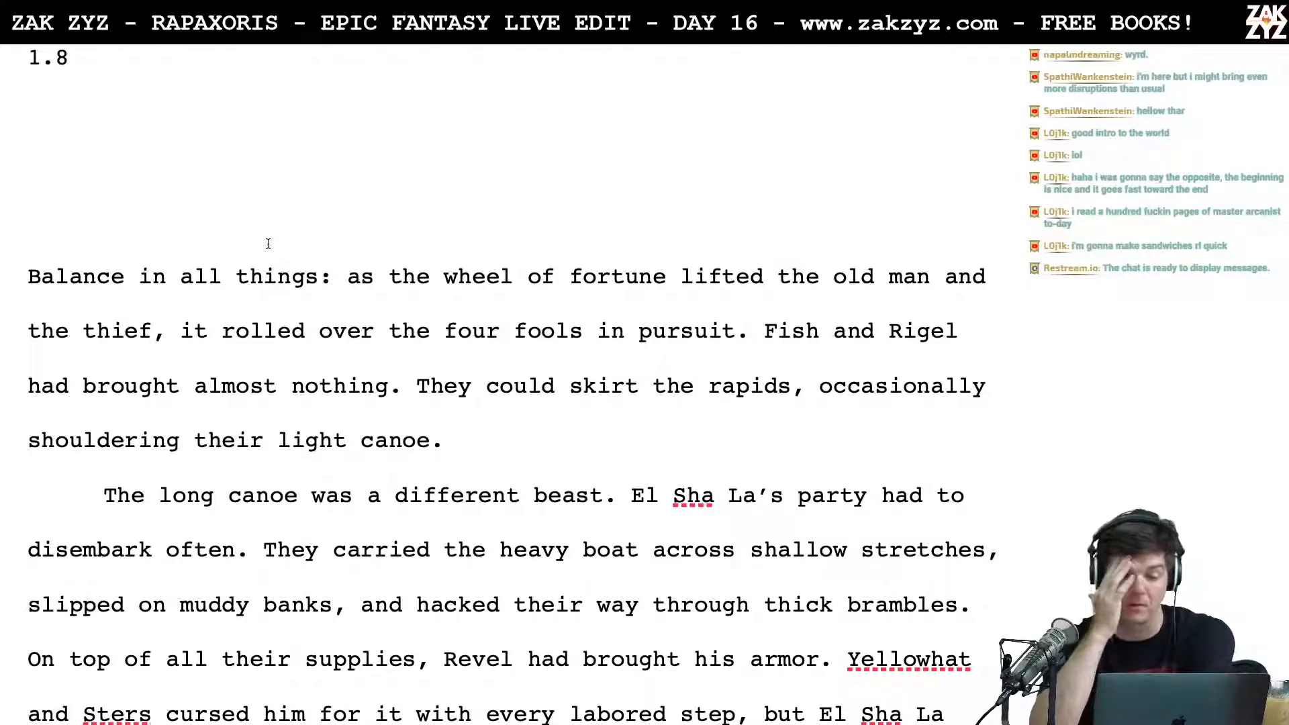
pyautogui.scroll(-1, 268, 243)
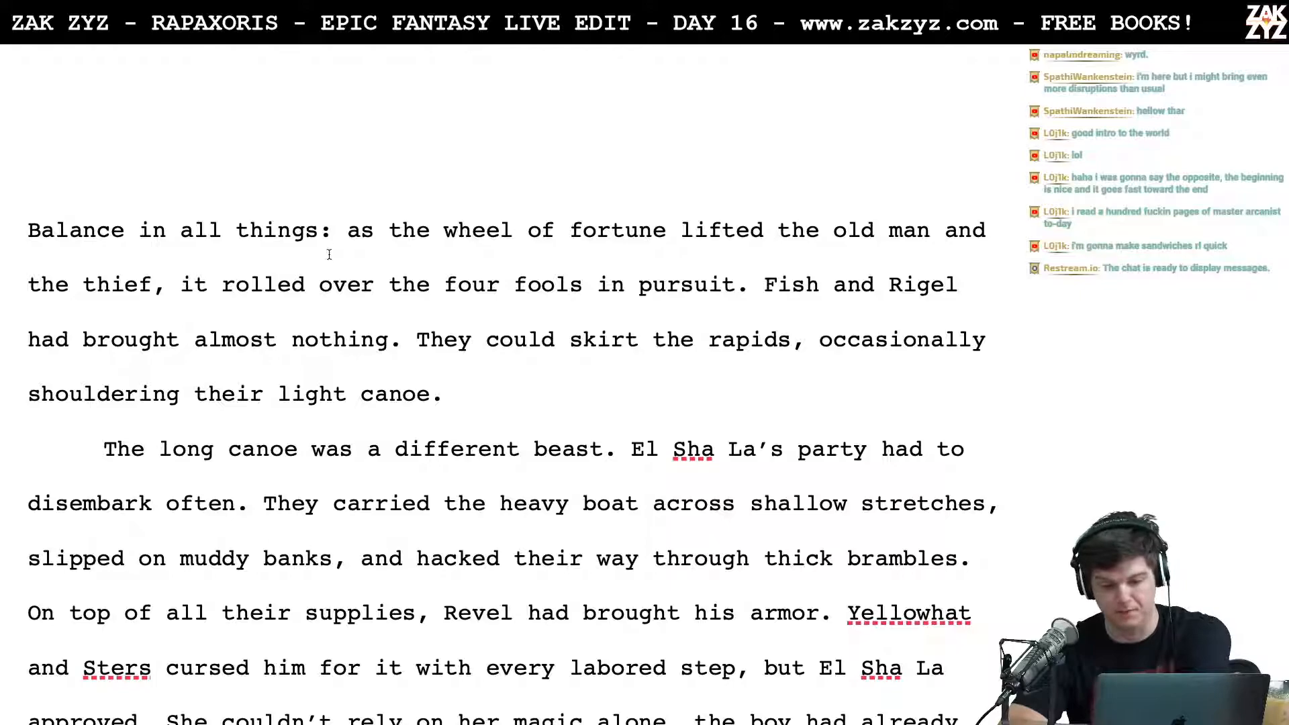
pyautogui.scroll(-1, 327, 251)
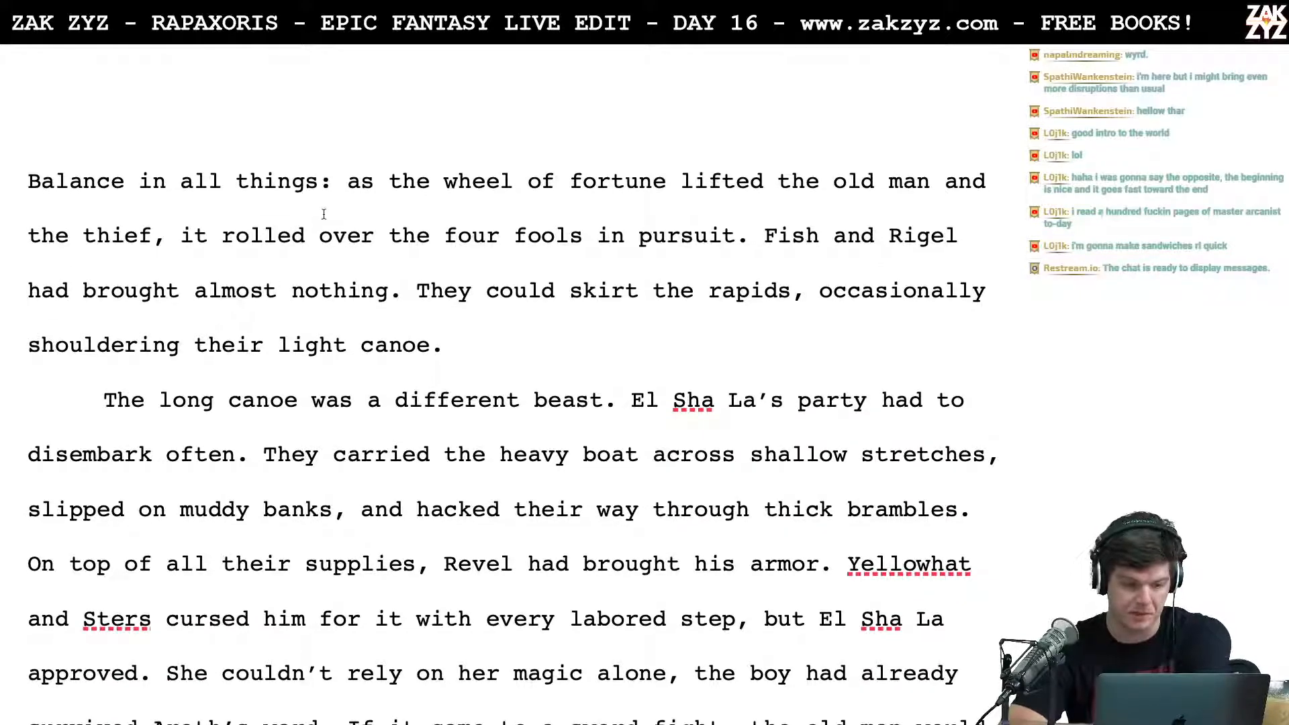
pyautogui.scroll(-1, 323, 212)
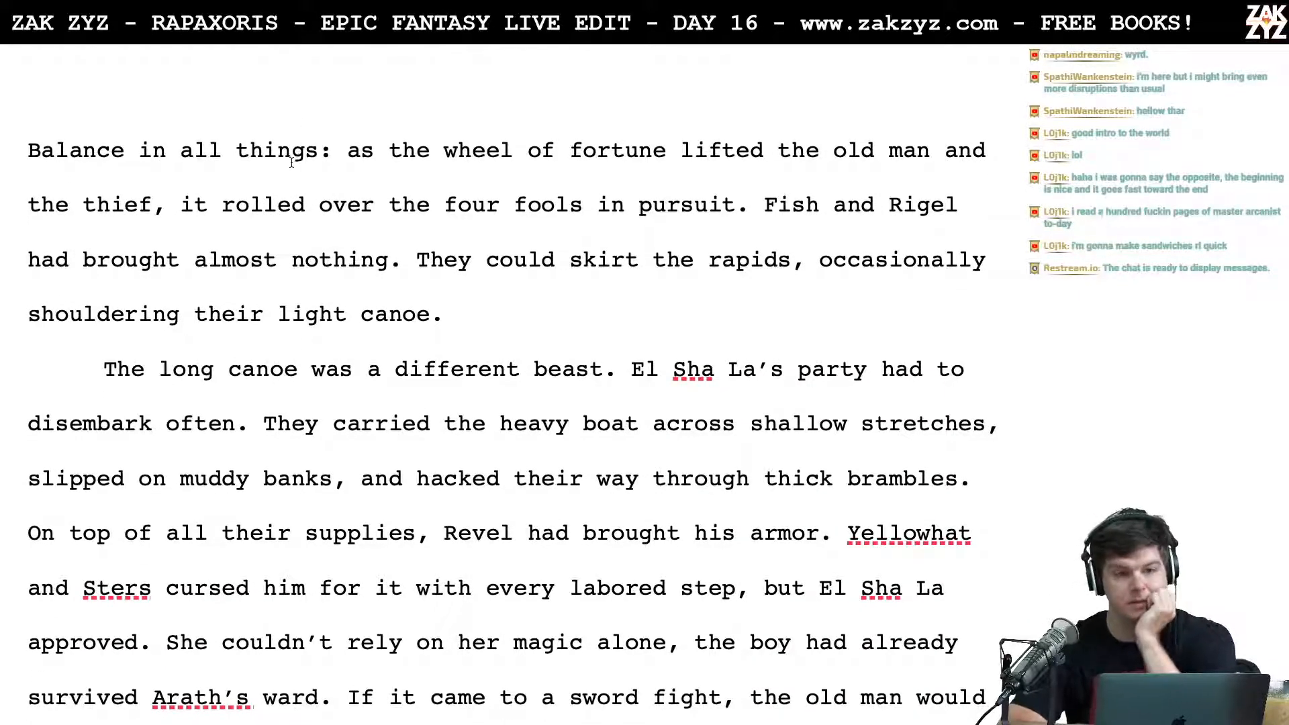
pyautogui.scroll(-1, 449, 292)
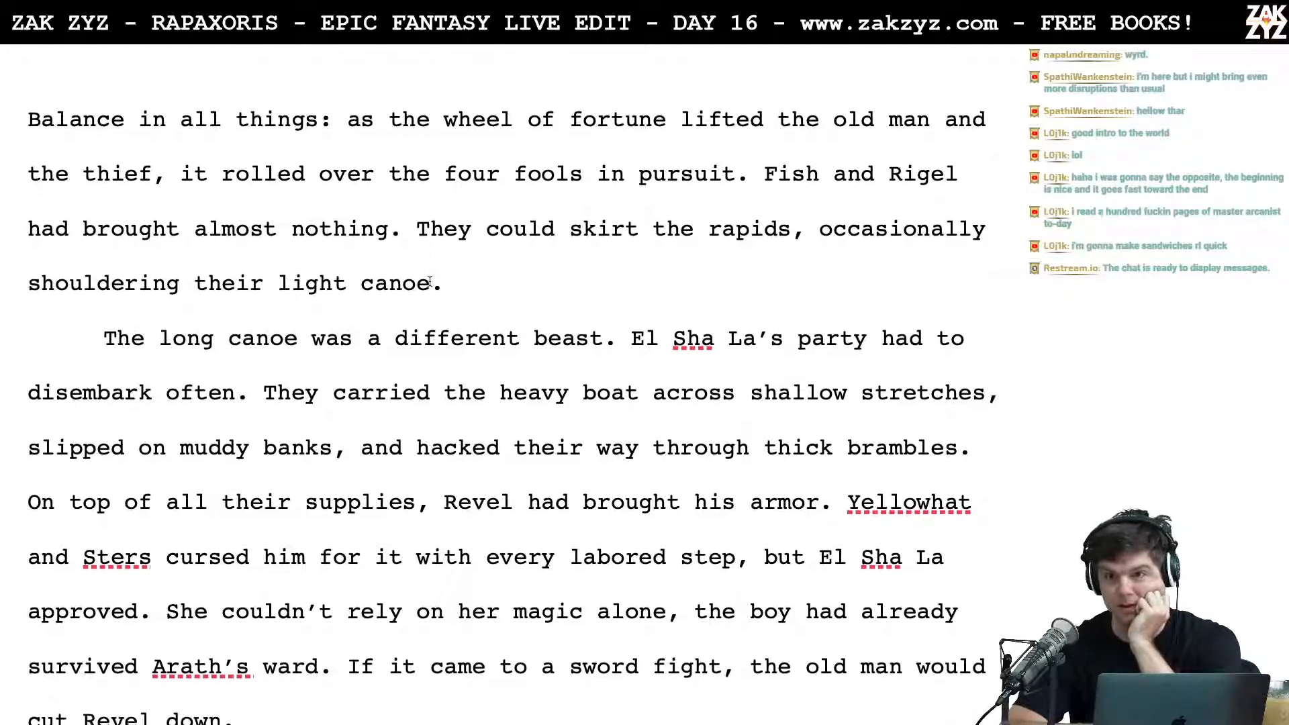
pyautogui.scroll(1, 430, 280)
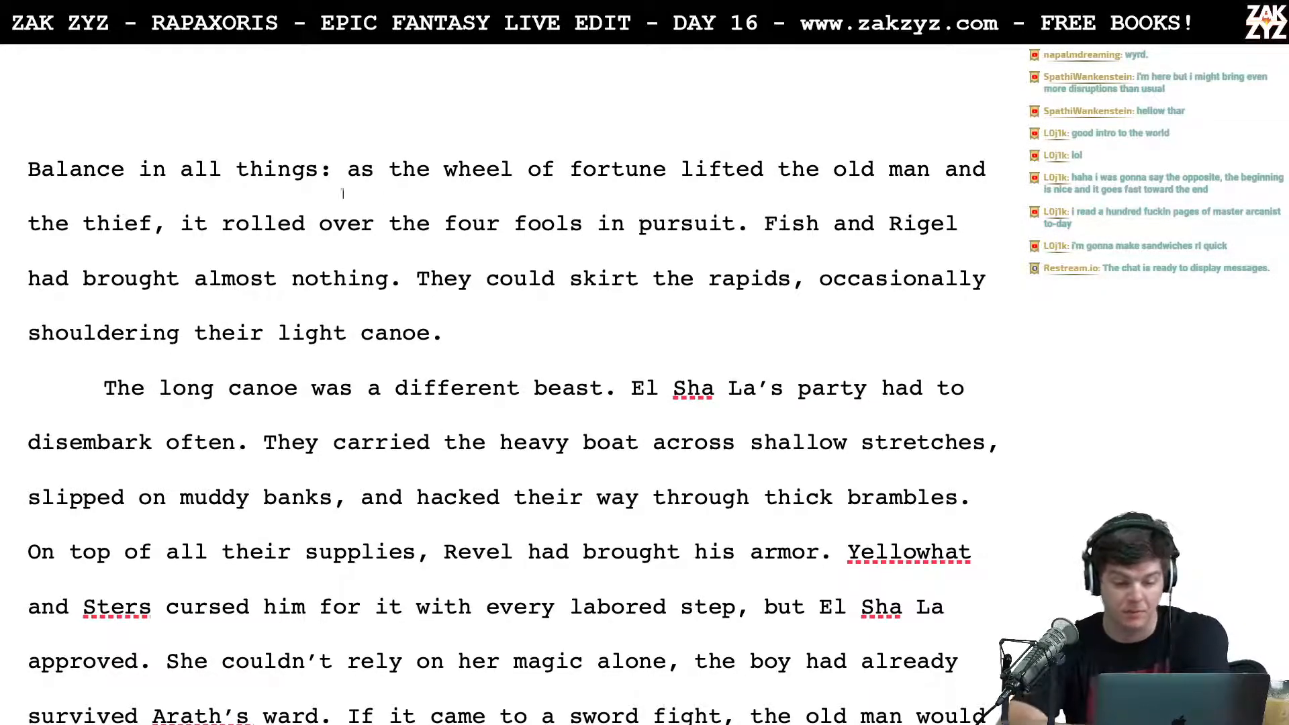
pyautogui.scroll(4, 293, 166)
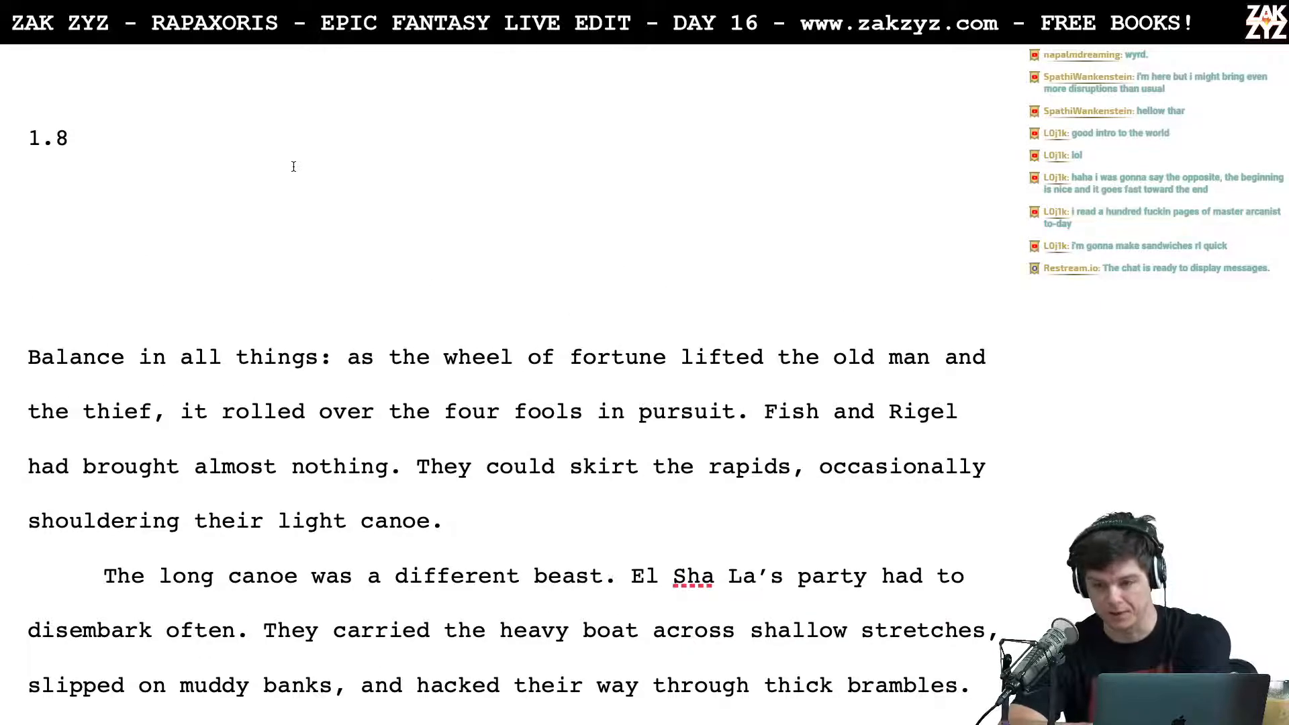
pyautogui.scroll(-2, 293, 166)
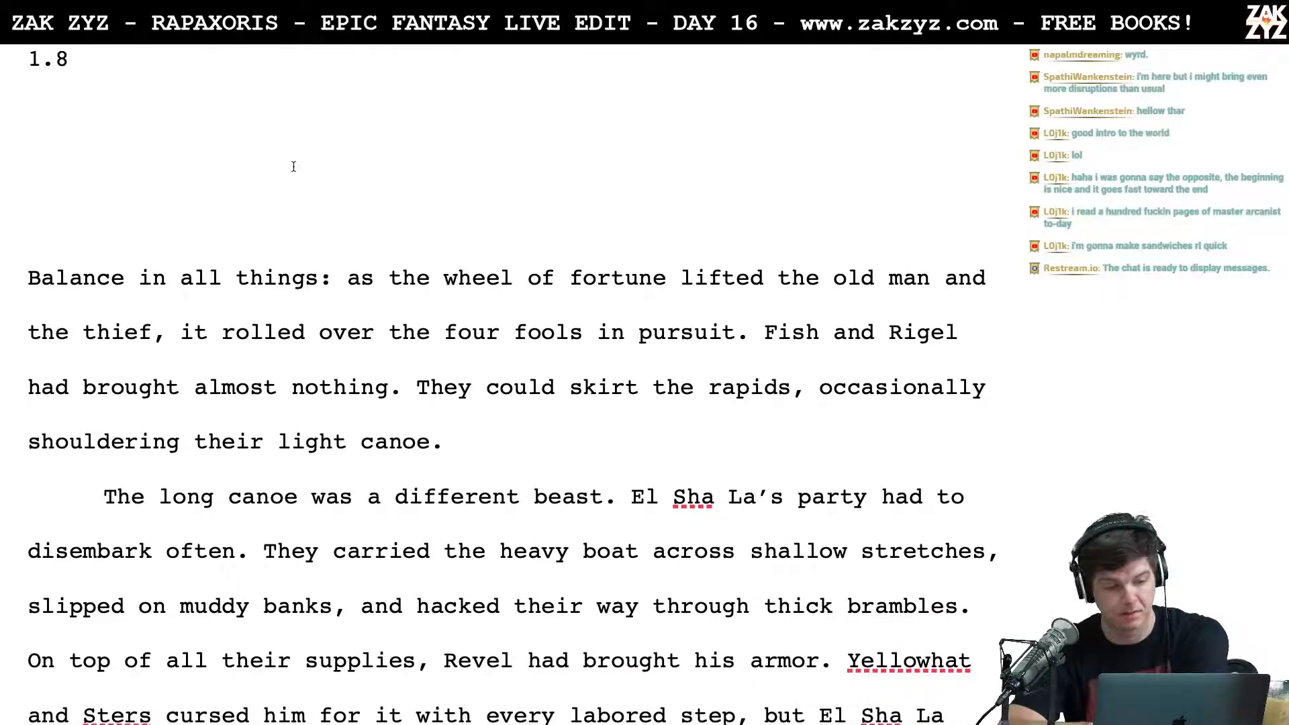
pyautogui.scroll(-1, 293, 166)
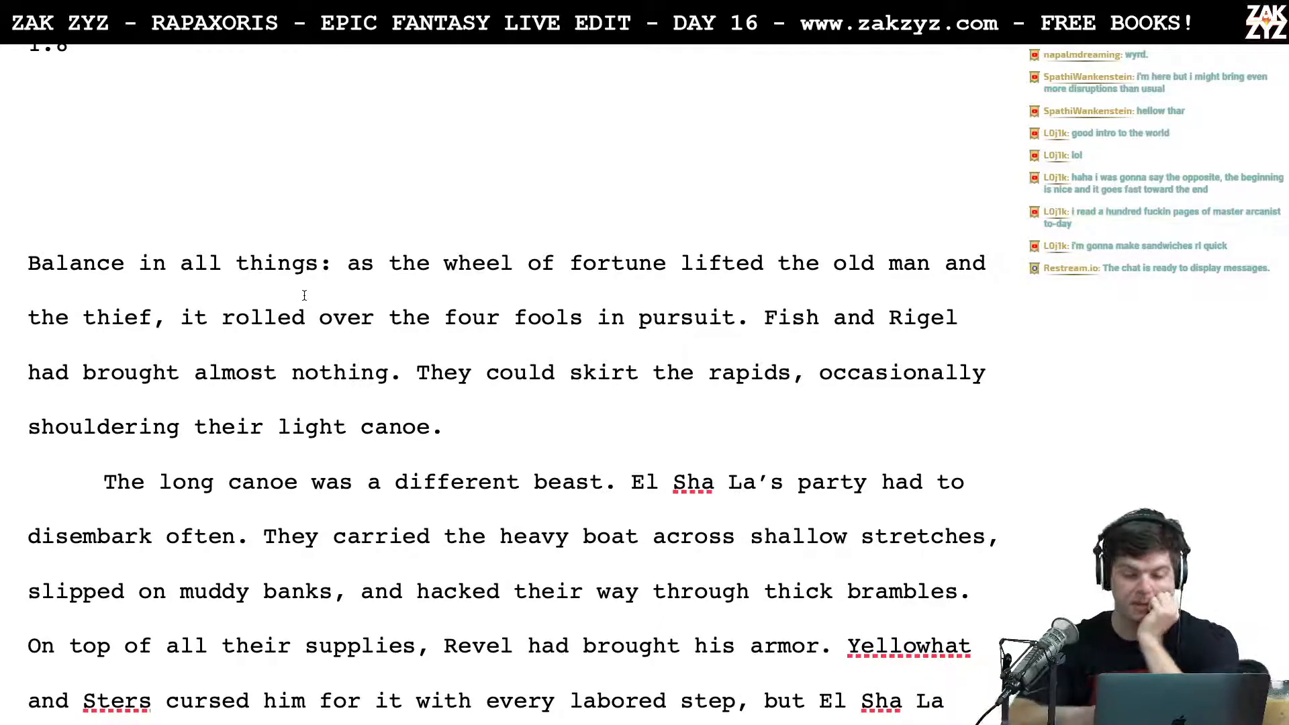
# Step: Split the opening sentence of chapter 1.8 in two so it reads "Balance in all things. As the wheel of fortune"
pyautogui.scroll(-1, 316, 305)
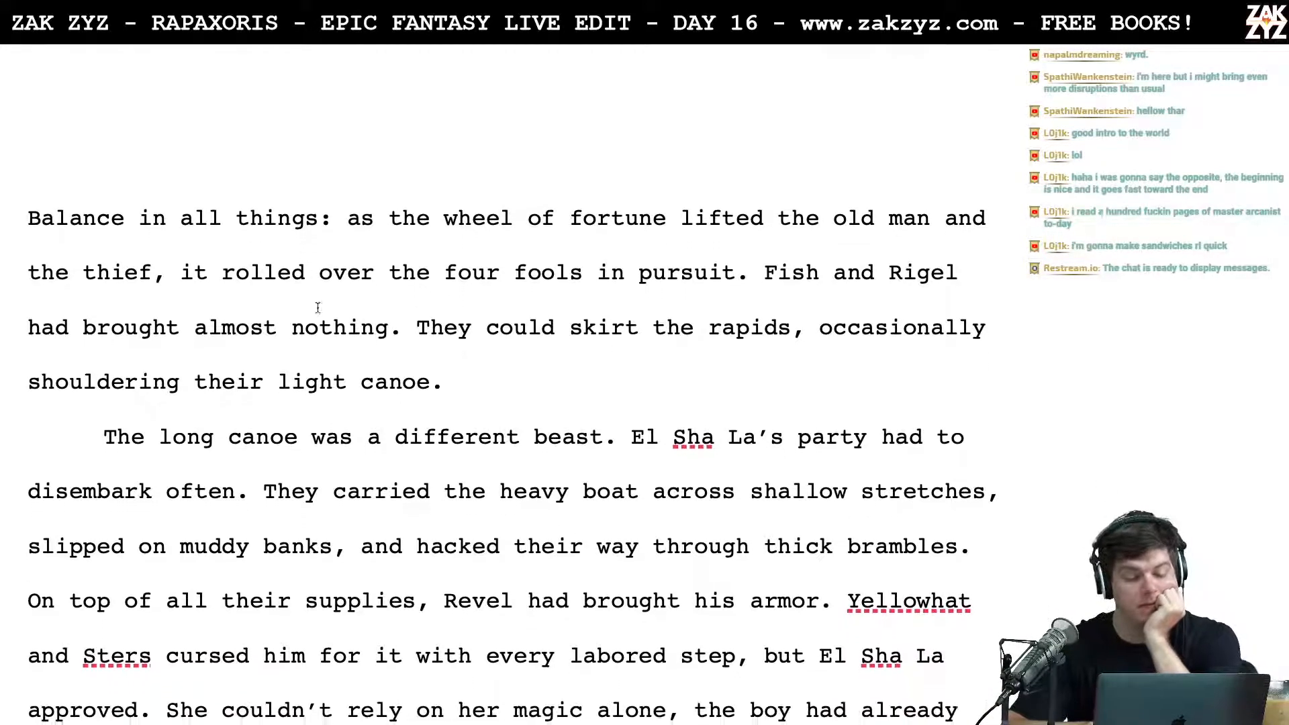
pyautogui.click(352, 211)
pyautogui.press('Left')
pyautogui.press('BackSpace')
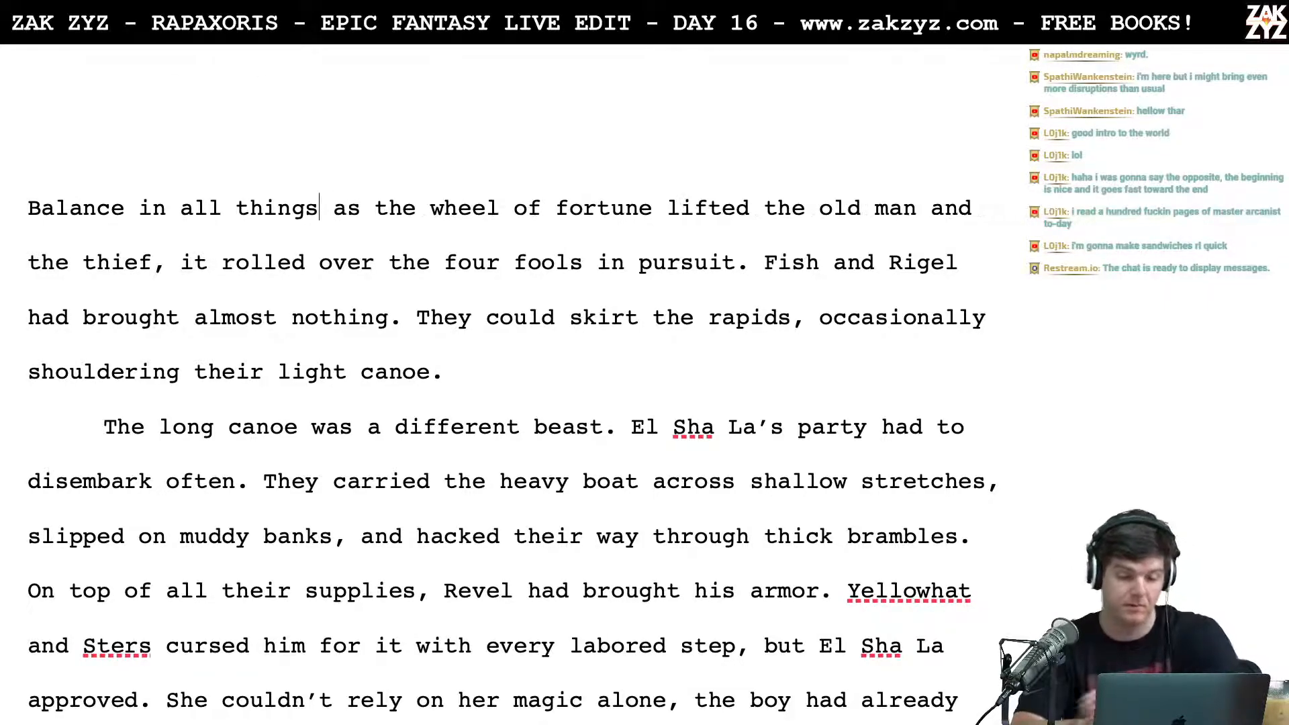
pyautogui.write('.')
pyautogui.press('Right')
pyautogui.press('Delete')
pyautogui.write('A')
# Step: Reread the opening paragraph of chapter 1.8, from "As the wheel of fortune" through "Fish and Rigel had brought"
pyautogui.press('Right')
pyautogui.press('Right')
pyautogui.press('Right')
pyautogui.press('Right')
pyautogui.press('Right')
pyautogui.press('Left')
pyautogui.press('Left')
pyautogui.press('Left')
pyautogui.press('Left')
pyautogui.press('Left')
pyautogui.press('Left')
pyautogui.press('Left')
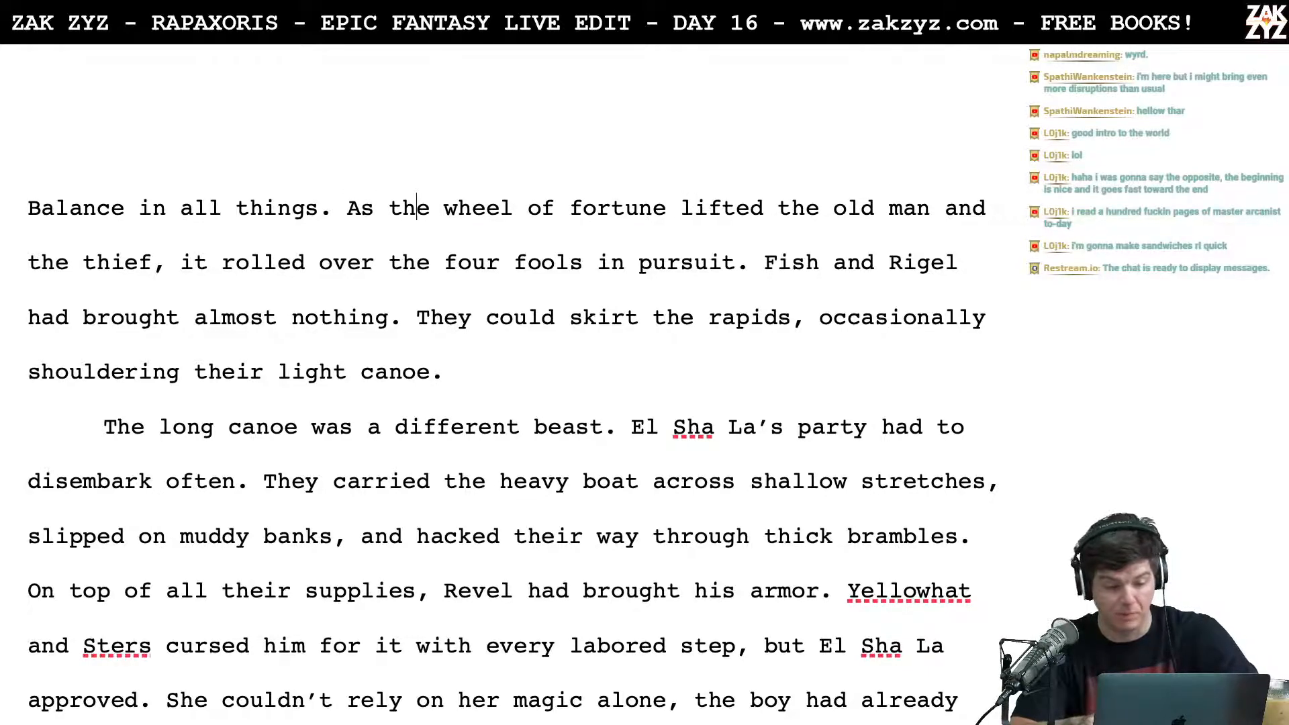
pyautogui.press('Down')
pyautogui.press('Right')
pyautogui.press('Right')
pyautogui.press('Right')
pyautogui.press('Right')
pyautogui.press('Right')
pyautogui.press('Right')
pyautogui.press('Right')
pyautogui.press('Right')
pyautogui.press('Right')
pyautogui.press('Right')
pyautogui.press('Right')
pyautogui.press('Right')
pyautogui.press('Right')
pyautogui.press('Right')
pyautogui.press('Right')
pyautogui.press('Right')
pyautogui.press('Right')
pyautogui.press('Right')
pyautogui.press('Right')
pyautogui.press('Right')
pyautogui.press('Right')
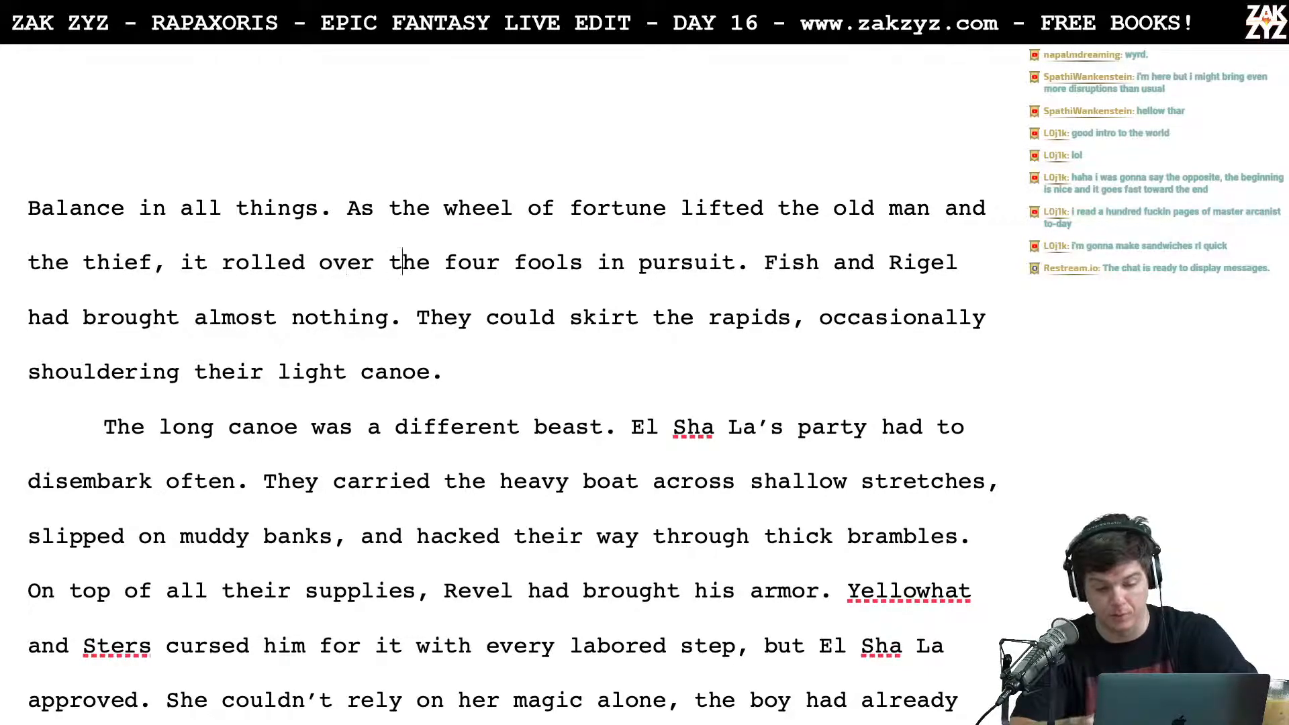
pyautogui.press('Right')
pyautogui.press('Right')
pyautogui.press('Right')
pyautogui.press('Right')
pyautogui.press('Right')
pyautogui.press('Right')
pyautogui.press('Right')
pyautogui.press('Right')
pyautogui.press('Right')
pyautogui.press('Right')
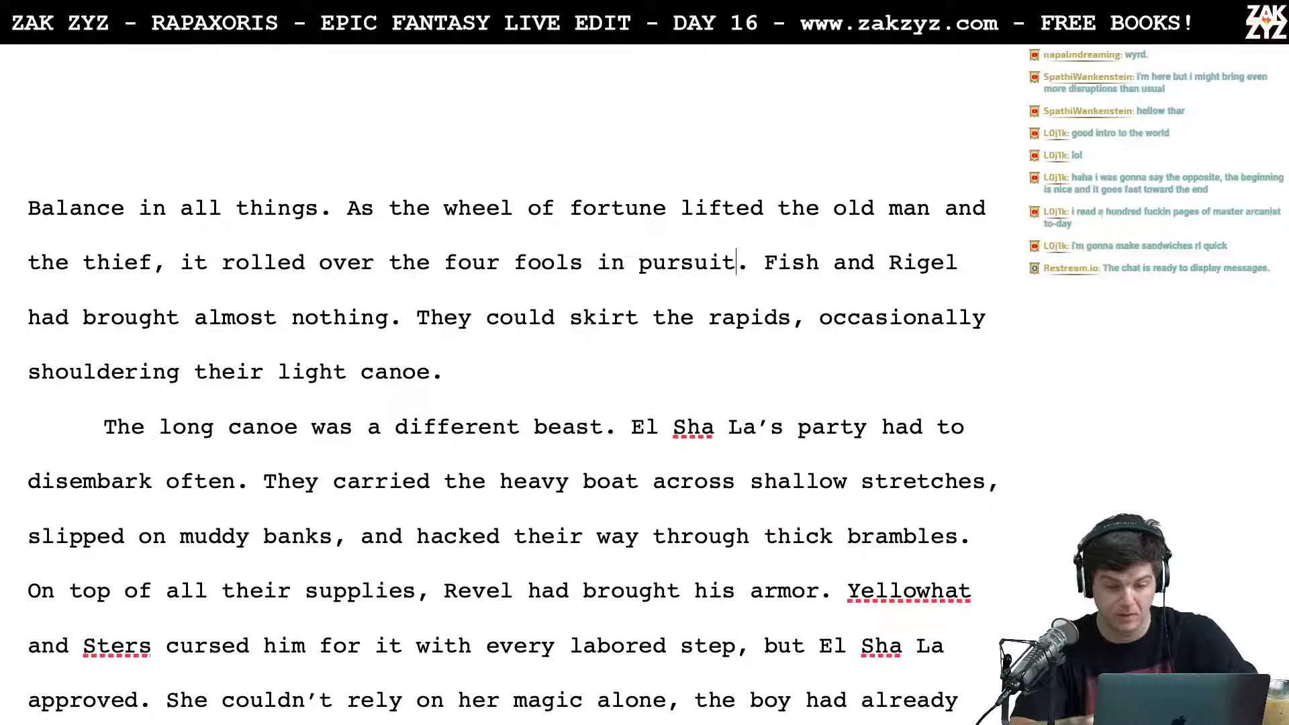
pyautogui.press('Right')
pyautogui.press('Left')
pyautogui.press('Left')
pyautogui.press('Left')
pyautogui.press('Right')
pyautogui.press('Right')
pyautogui.press('Right')
pyautogui.press('Right')
pyautogui.press('Right')
pyautogui.press('Right')
pyautogui.press('Right')
pyautogui.press('Right')
pyautogui.press('Right')
pyautogui.press('Right')
pyautogui.press('Right')
pyautogui.press('Right')
pyautogui.press('Right')
pyautogui.press('Right')
pyautogui.press('Right')
pyautogui.press('Right')
pyautogui.press('Right')
pyautogui.press('Right')
pyautogui.press('Right')
pyautogui.press('Right')
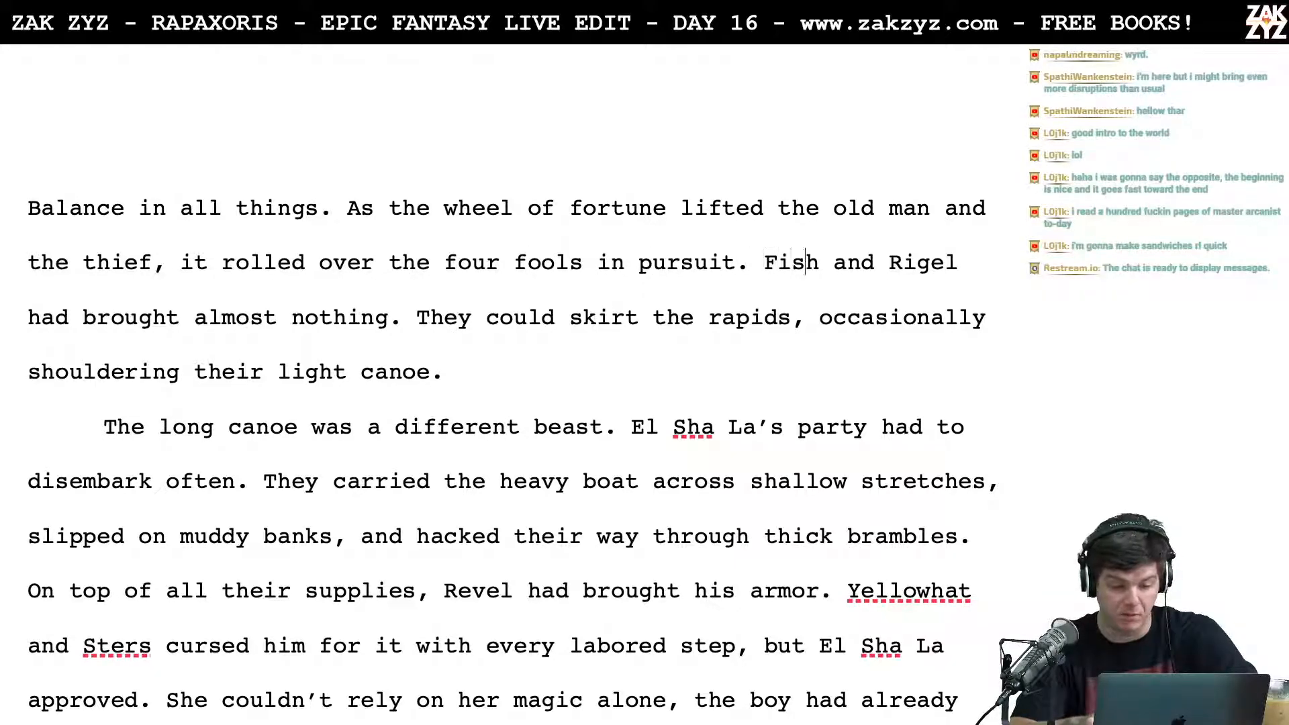
pyautogui.press('Left')
pyautogui.press('Left')
pyautogui.press('Left')
pyautogui.press('Left')
pyautogui.press('Left')
pyautogui.press('Left')
pyautogui.press('Left')
pyautogui.press('Left')
pyautogui.press('Left')
pyautogui.press('Left')
pyautogui.press('Left')
pyautogui.press('Left')
pyautogui.press('Left')
pyautogui.press('Left')
pyautogui.press('Left')
pyautogui.press('Left')
pyautogui.press('Left')
pyautogui.press('Left')
pyautogui.press('Left')
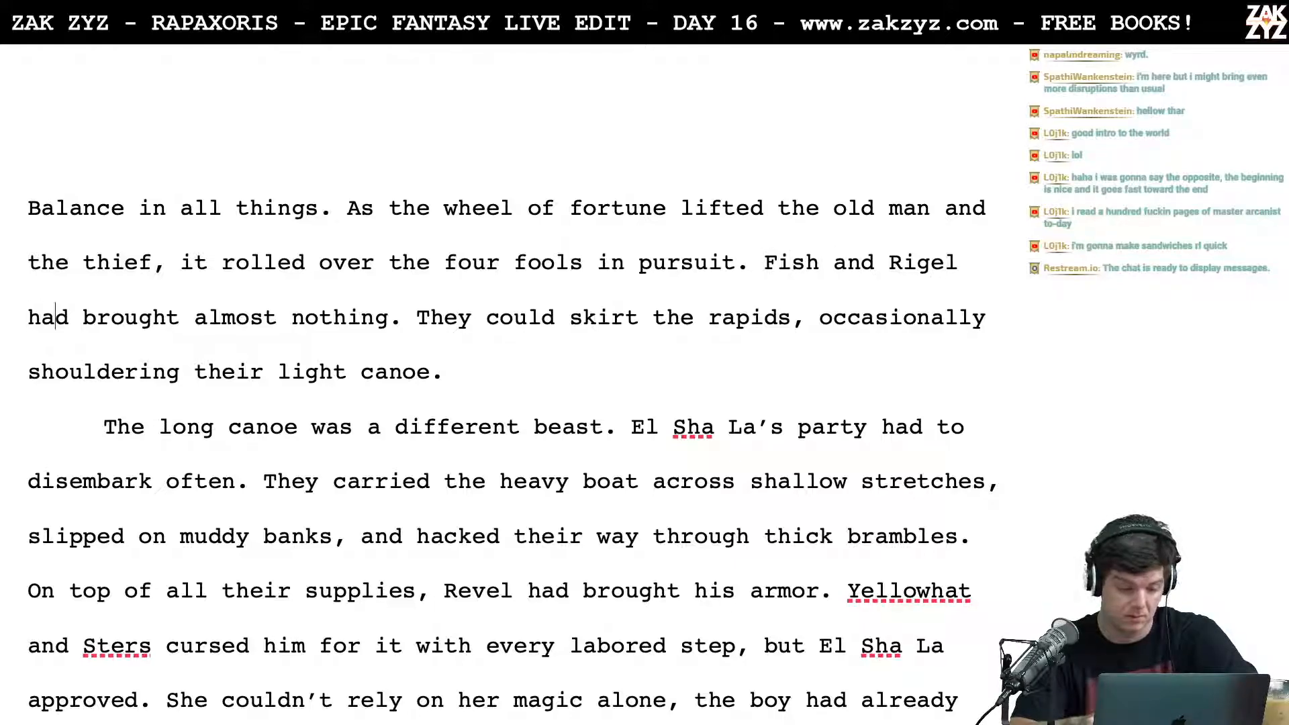
pyautogui.press('Left')
pyautogui.press('Left')
pyautogui.press('Left')
pyautogui.press('Left')
pyautogui.press('Left')
pyautogui.press('Left')
pyautogui.press('Left')
pyautogui.press('Left')
pyautogui.press('Left')
pyautogui.press('Left')
pyautogui.press('Left')
pyautogui.press('Left')
pyautogui.press('Left')
pyautogui.press('Left')
pyautogui.press('Left')
pyautogui.press('Left')
pyautogui.press('Left')
pyautogui.press('Left')
pyautogui.press('Left')
pyautogui.press('Left')
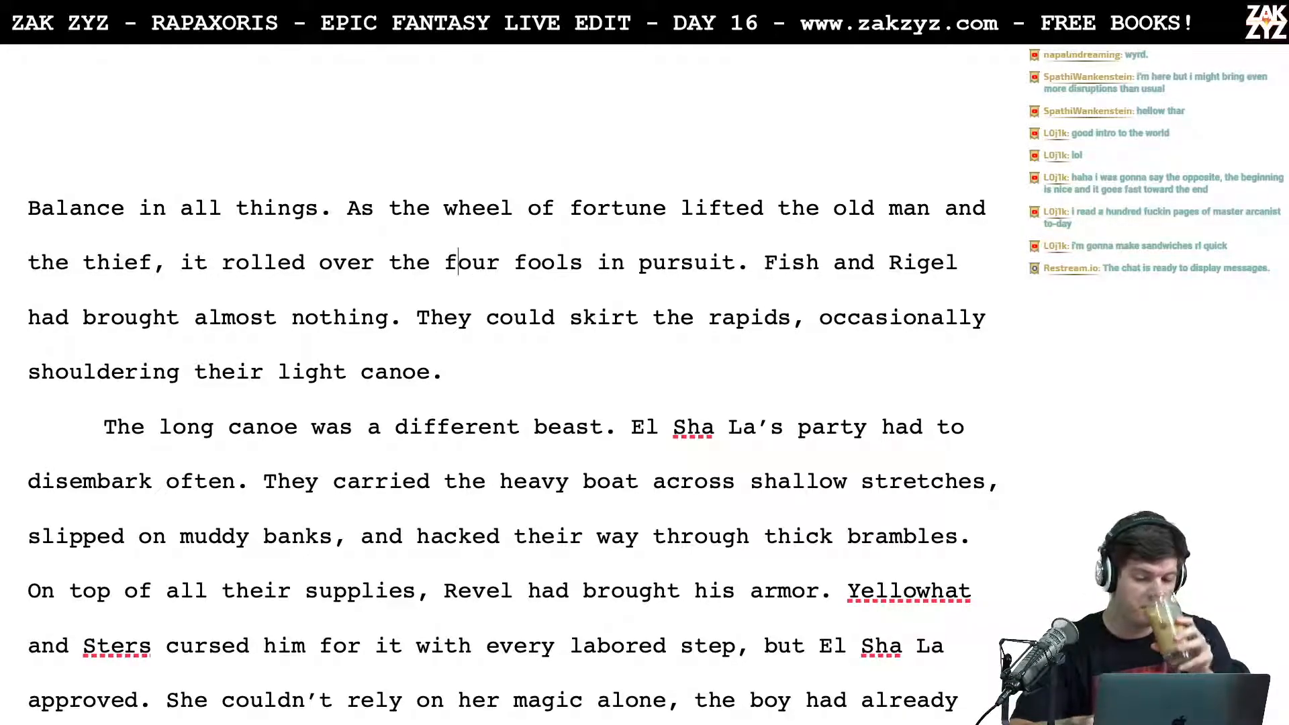
pyautogui.press('Left')
pyautogui.press('Left')
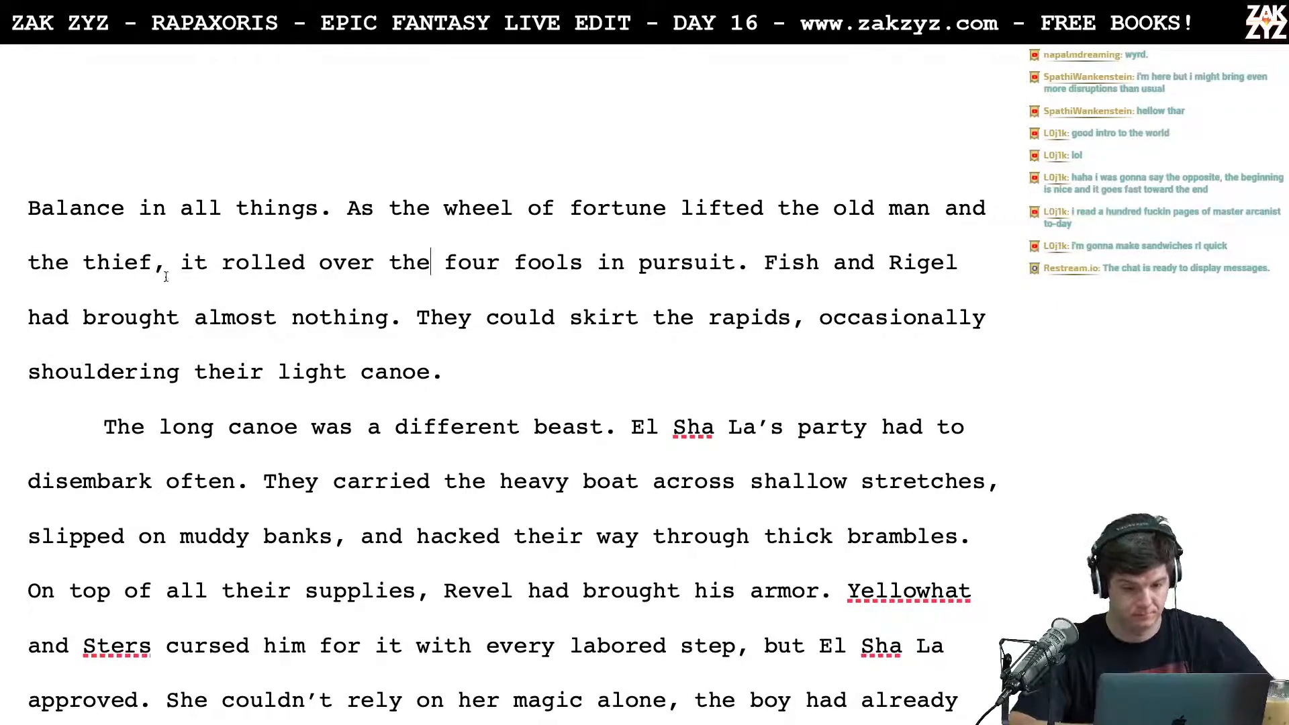
# Step: Try the phrase "only the bare necessities." after "had brought", ahead of "almost nothing"
pyautogui.click(189, 333)
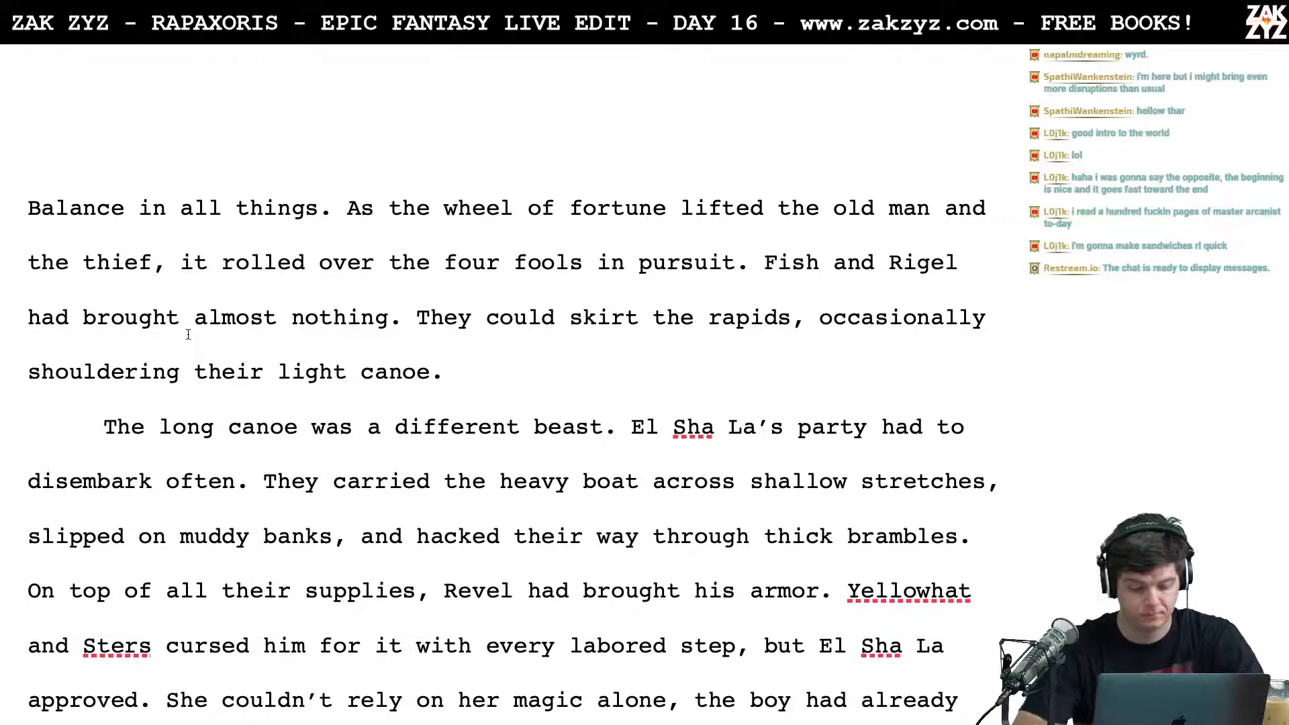
pyautogui.write('only ')
pyautogui.write('the bare ne')
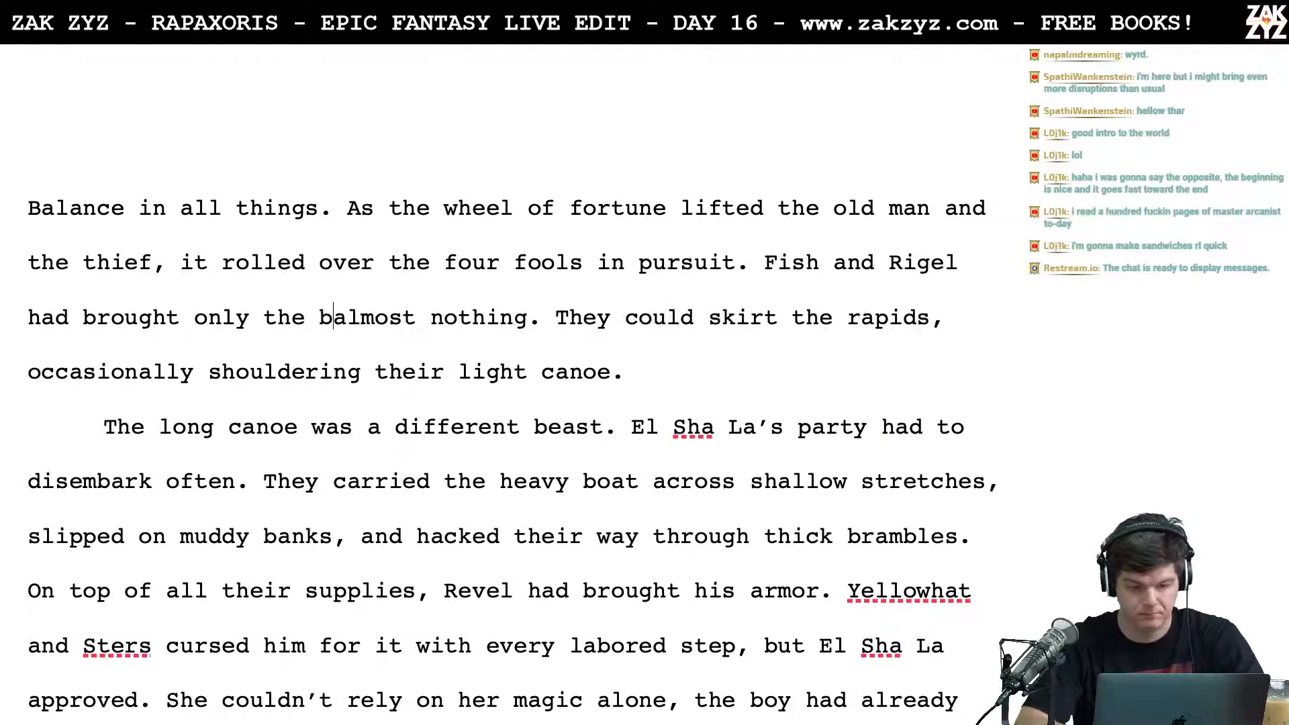
pyautogui.write('cessities.')
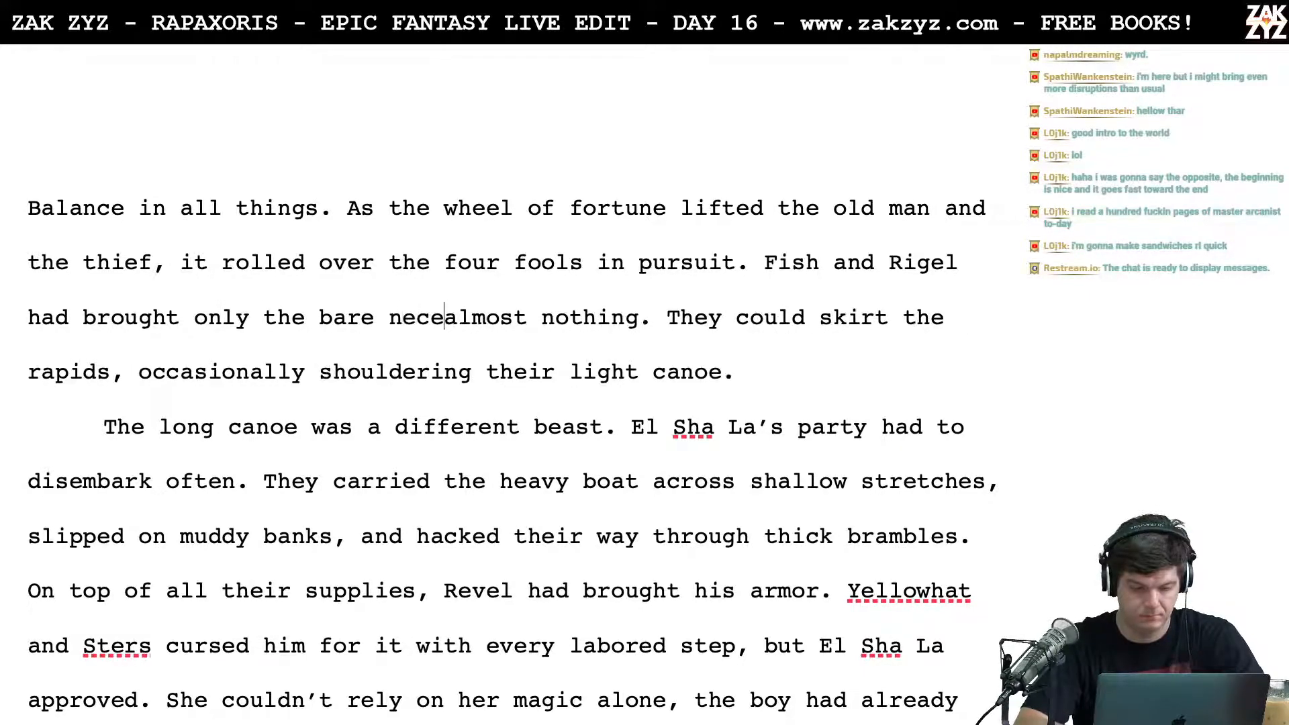
pyautogui.hotkey('shift', 'Right')
pyautogui.hotkey('shift', 'Right')
pyautogui.hotkey('shift', 'Right')
pyautogui.hotkey('shift', 'Right')
pyautogui.hotkey('shift', 'Right')
pyautogui.hotkey('shift', 'Right')
pyautogui.hotkey('shift', 'Right')
pyautogui.hotkey('shift', 'Right')
pyautogui.hotkey('shift', 'Right')
pyautogui.hotkey('shift', 'Right')
pyautogui.hotkey('shift', 'Right')
pyautogui.hotkey('shift', 'Right')
pyautogui.hotkey('shift', 'Right')
pyautogui.hotkey('shift', 'Right')
pyautogui.hotkey('shift', 'Right')
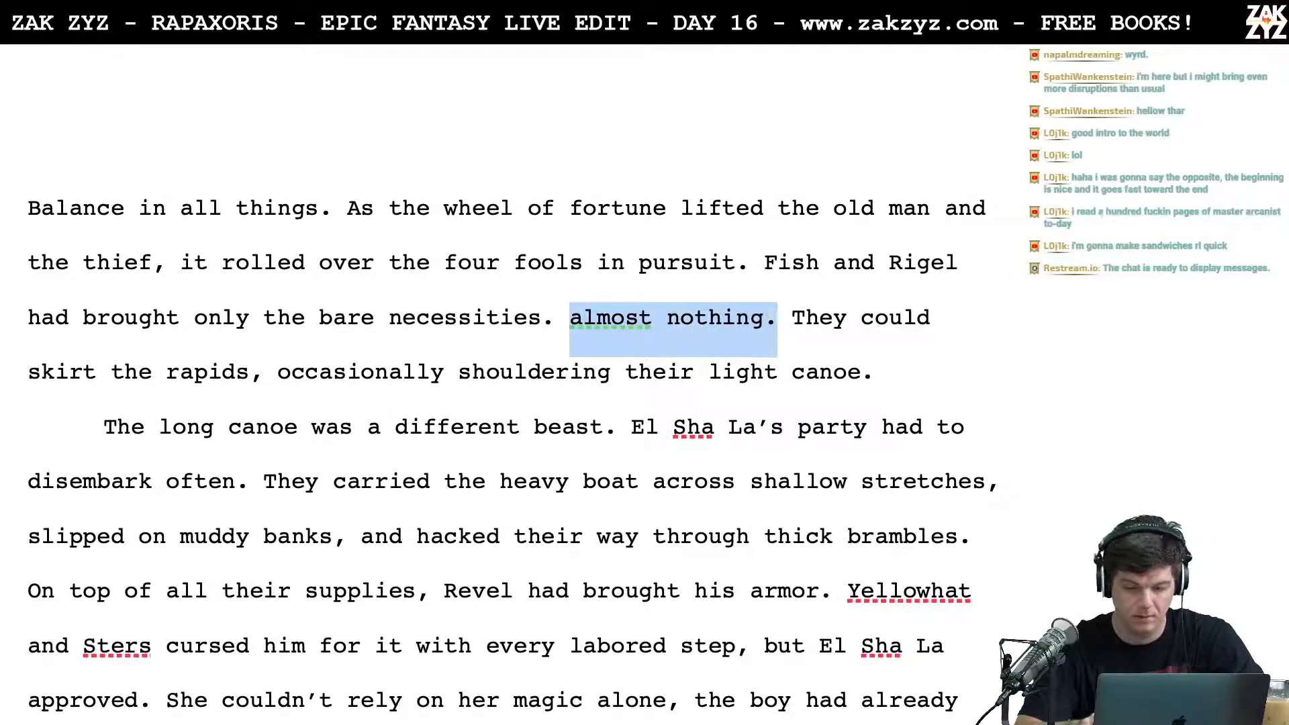
pyautogui.press('Left')
pyautogui.hotkey('alt', 'BackSpace')
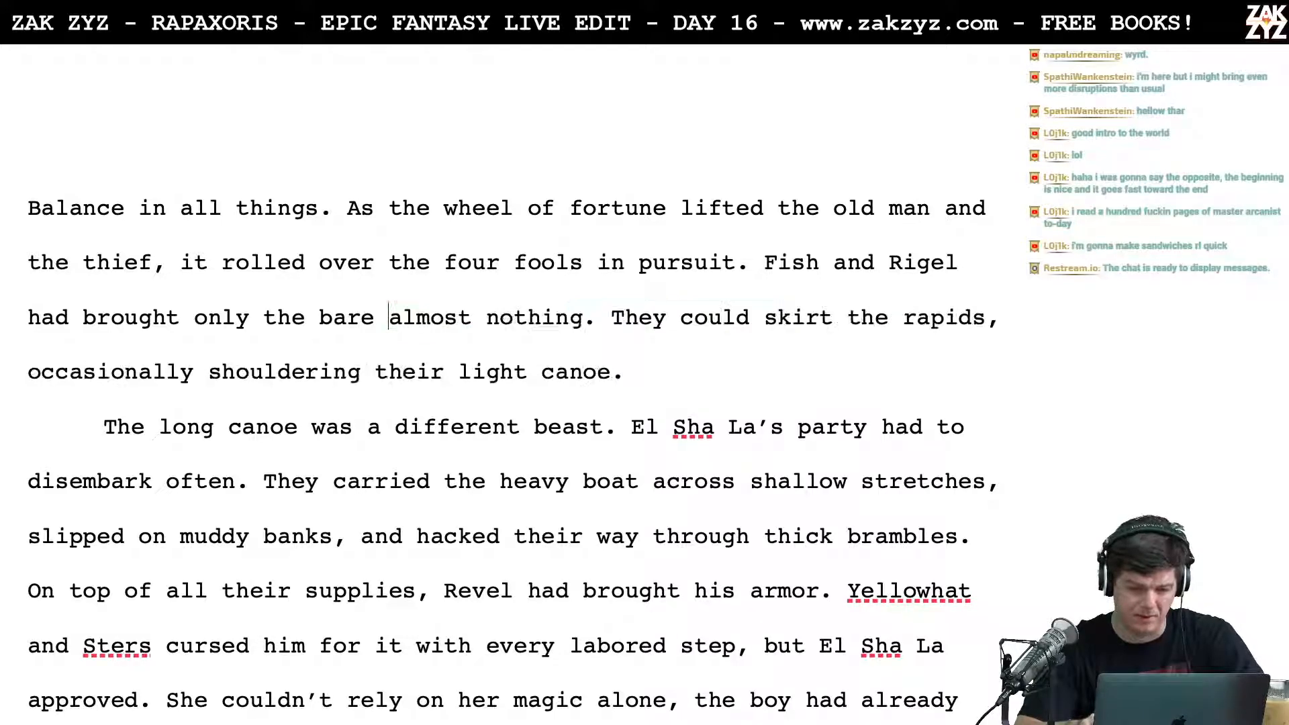
pyautogui.write('e')
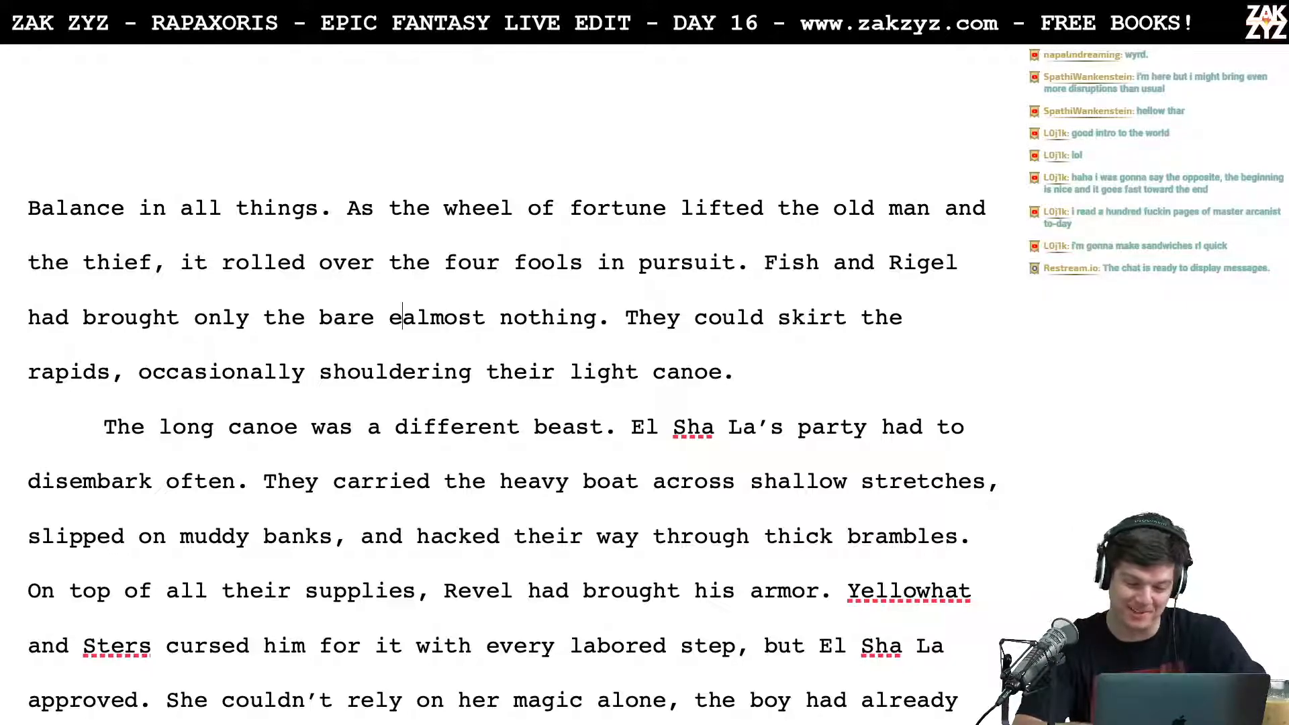
# Step: Replace "only the bare" with "little," so the sentence reads "had brought little, almost nothing."
pyautogui.press('BackSpace')
pyautogui.press('BackSpace')
pyautogui.press('BackSpace')
pyautogui.press('BackSpace')
pyautogui.press('BackSpace')
pyautogui.press('BackSpace')
pyautogui.press('BackSpace')
pyautogui.press('BackSpace')
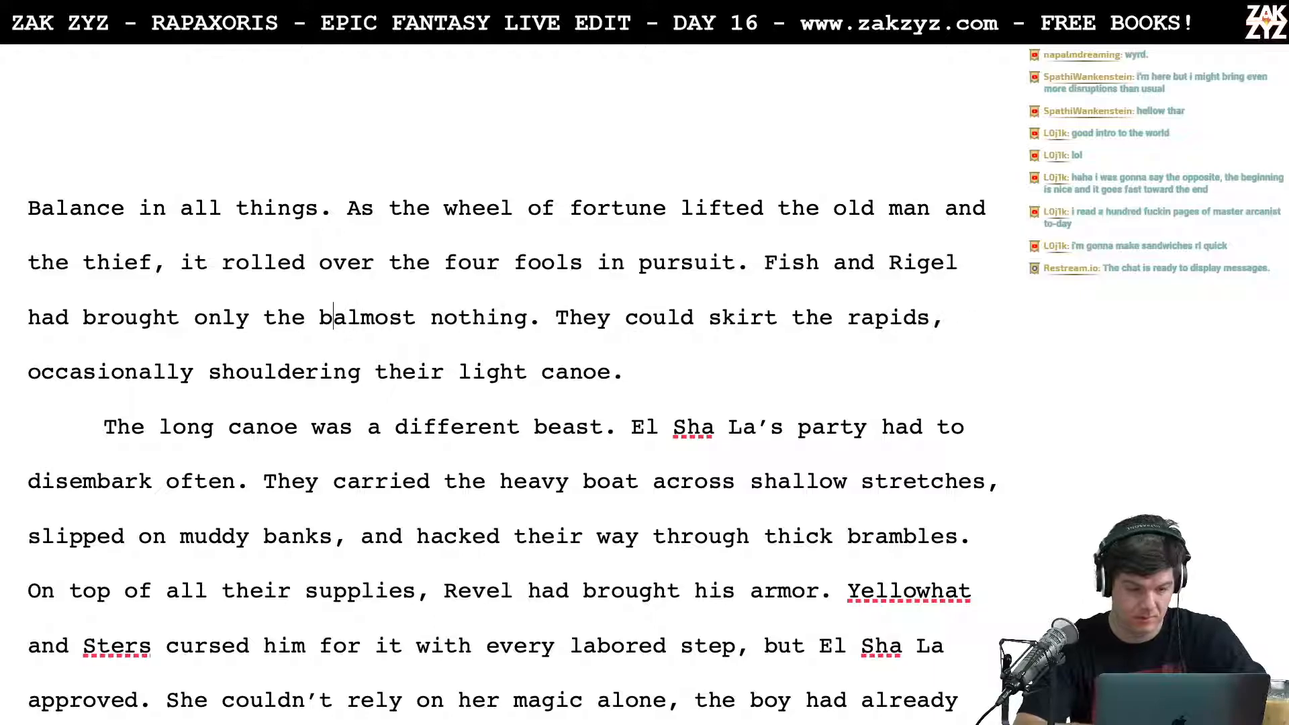
pyautogui.press('BackSpace')
pyautogui.press('BackSpace')
pyautogui.press('BackSpace')
pyautogui.press('BackSpace')
pyautogui.press('BackSpace')
pyautogui.press('BackSpace')
pyautogui.press('BackSpace')
pyautogui.write('little,')
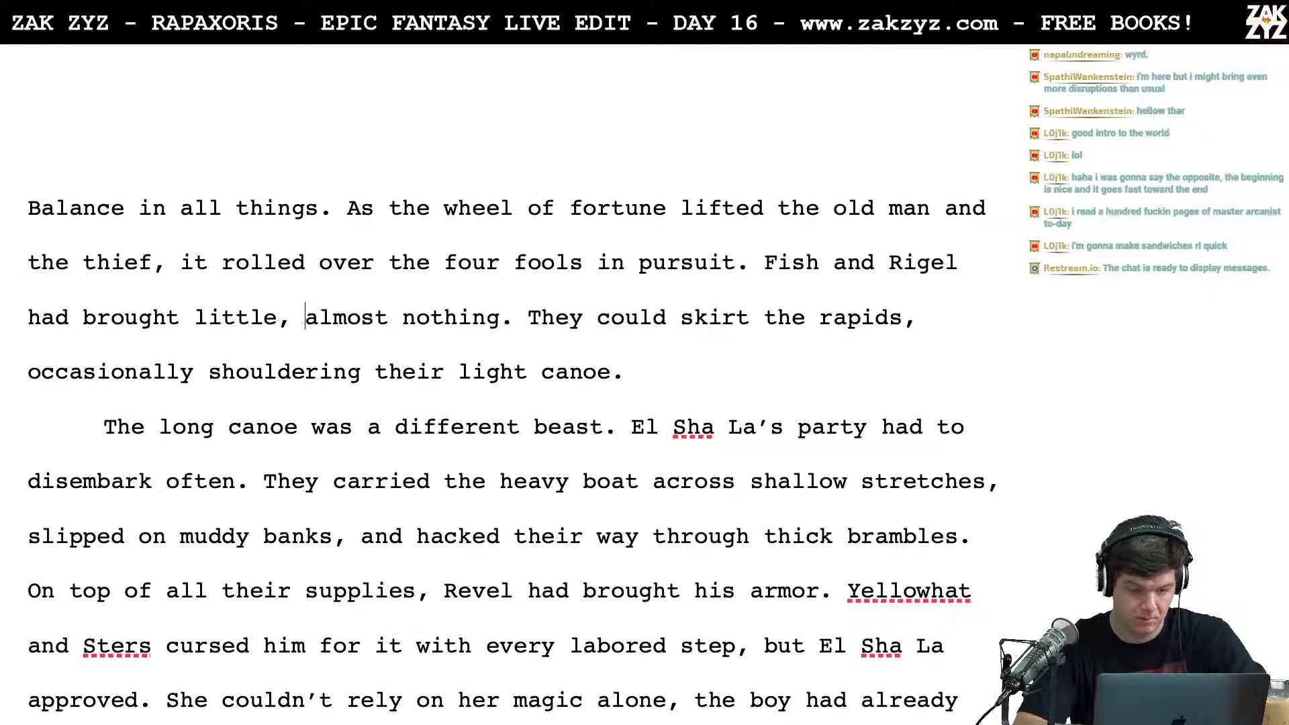
# Step: Move the text from "almost nothing" onward down below a blank line, leaving "had brought little" above without its comma
pyautogui.press('Return')
pyautogui.press('Return')
pyautogui.write('and')
pyautogui.press('BackSpace')
pyautogui.press('BackSpace')
pyautogui.press('BackSpace')
pyautogui.press('BackSpace')
pyautogui.press('BackSpace')
pyautogui.press('BackSpace')
pyautogui.press('BackSpace')
pyautogui.press('BackSpace')
pyautogui.press('BackSpace')
pyautogui.press('BackSpace')
pyautogui.press('BackSpace')
pyautogui.press('BackSpace')
pyautogui.press('BackSpace')
pyautogui.press('BackSpace')
pyautogui.press('BackSpace')
pyautogui.press('BackSpace')
pyautogui.press('BackSpace')
pyautogui.press('BackSpace')
pyautogui.press('BackSpace')
pyautogui.press('BackSpace')
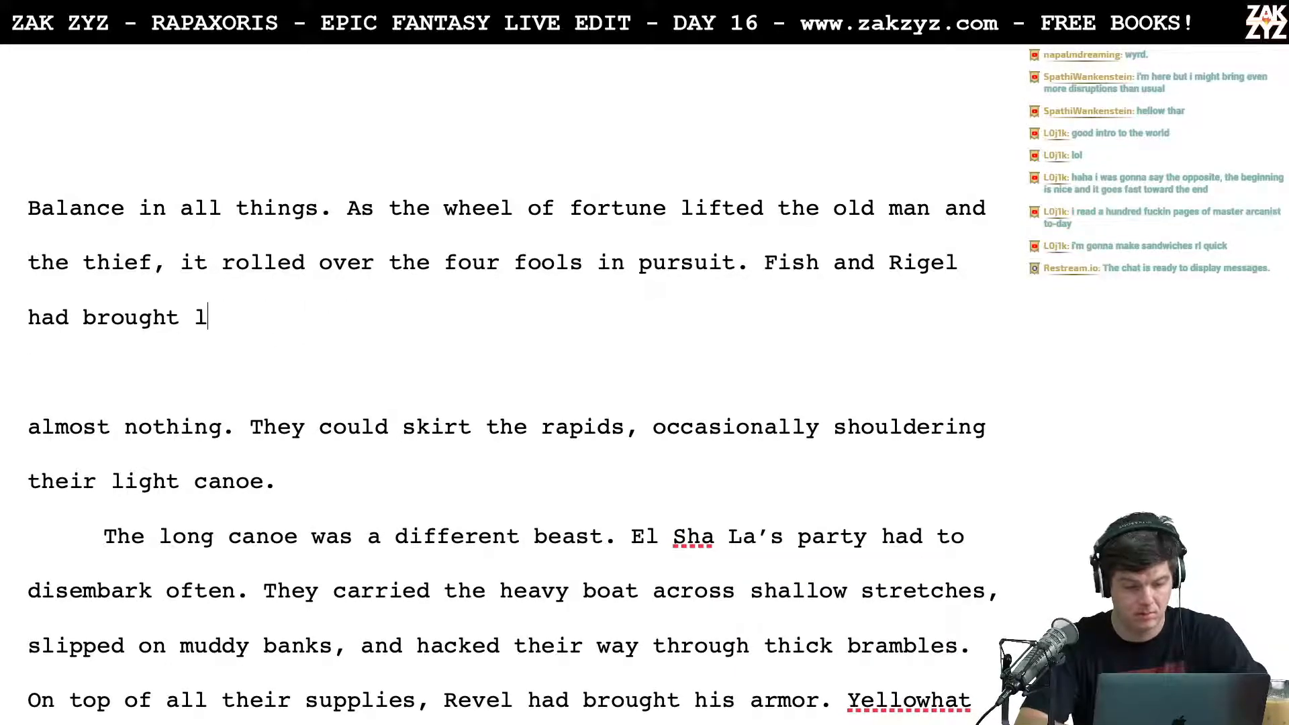
pyautogui.write('brought little')
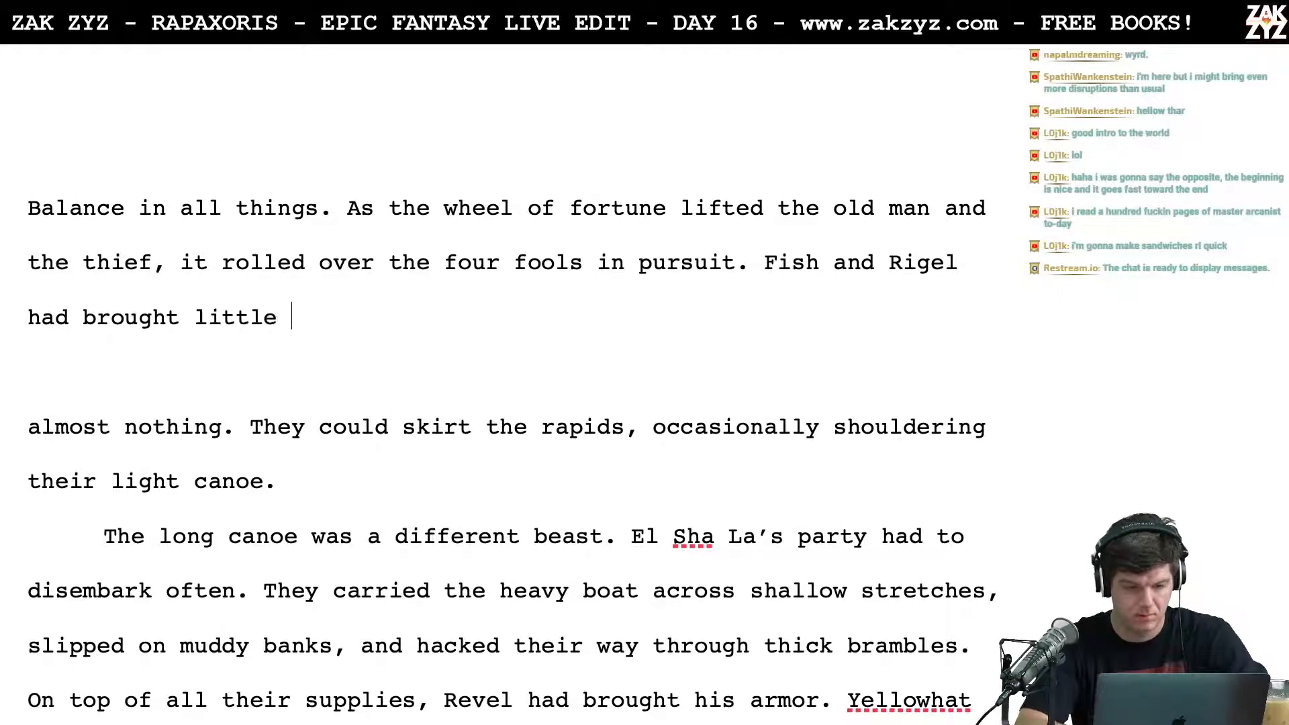
# Step: Try rewording the ending after "Fish and Rigel" as "had brought few supplies,"
pyautogui.press('BackSpace')
pyautogui.press('BackSpace')
pyautogui.press('BackSpace')
pyautogui.press('BackSpace')
pyautogui.press('BackSpace')
pyautogui.press('BackSpace')
pyautogui.press('BackSpace')
pyautogui.press('BackSpace')
pyautogui.press('BackSpace')
pyautogui.press('BackSpace')
pyautogui.press('BackSpace')
pyautogui.press('BackSpace')
pyautogui.press('BackSpace')
pyautogui.press('BackSpace')
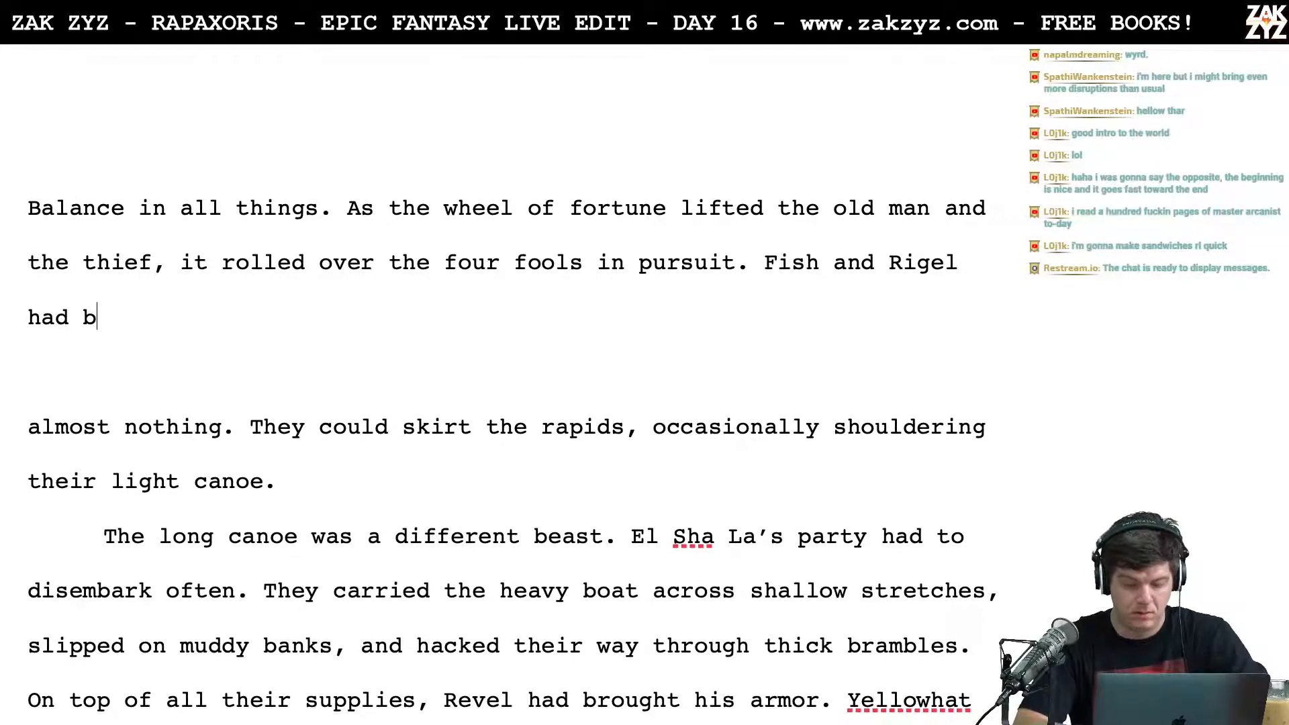
pyautogui.press('BackSpace')
pyautogui.press('BackSpace')
pyautogui.press('BackSpace')
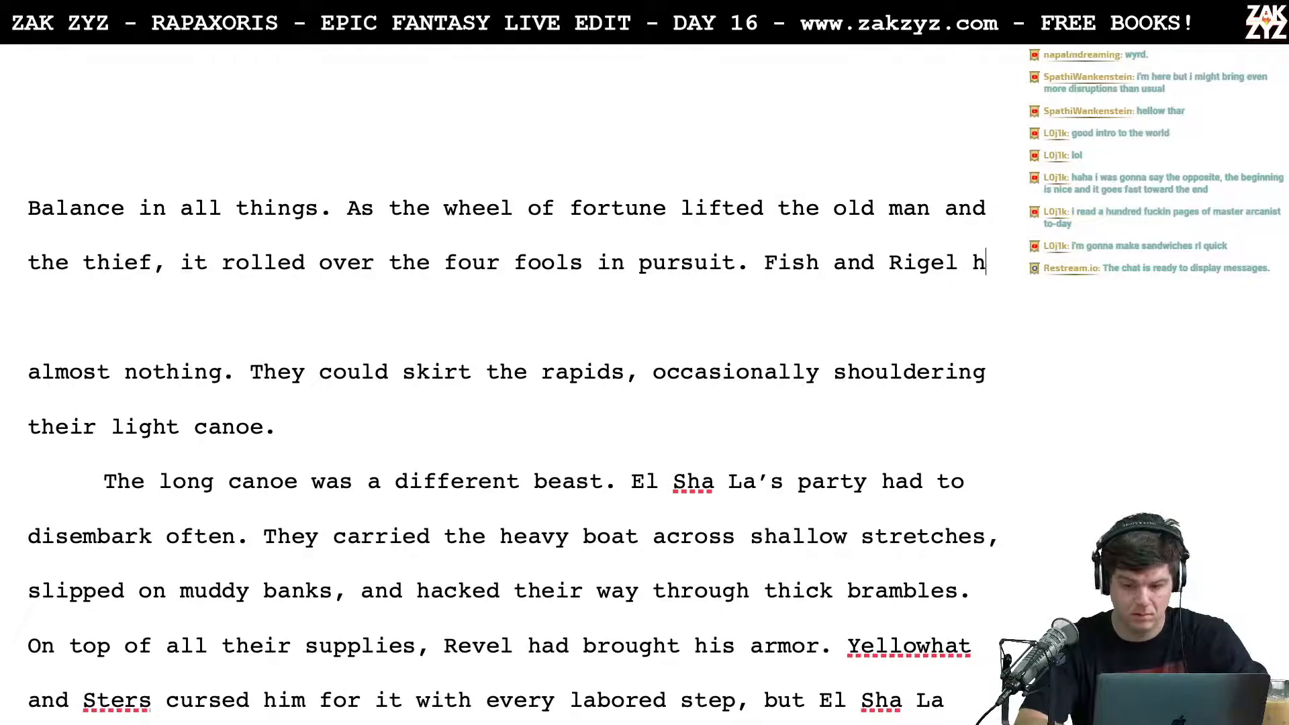
pyautogui.write('ad brought ')
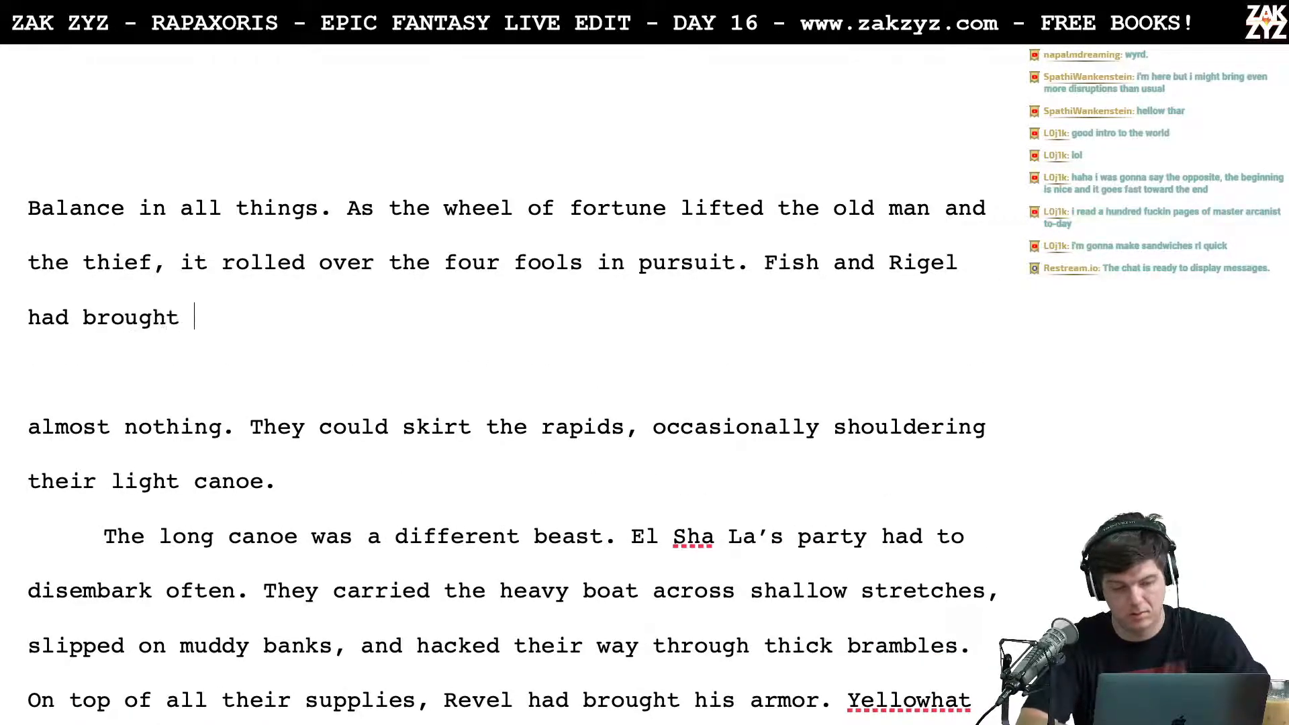
pyautogui.write('few suppli')
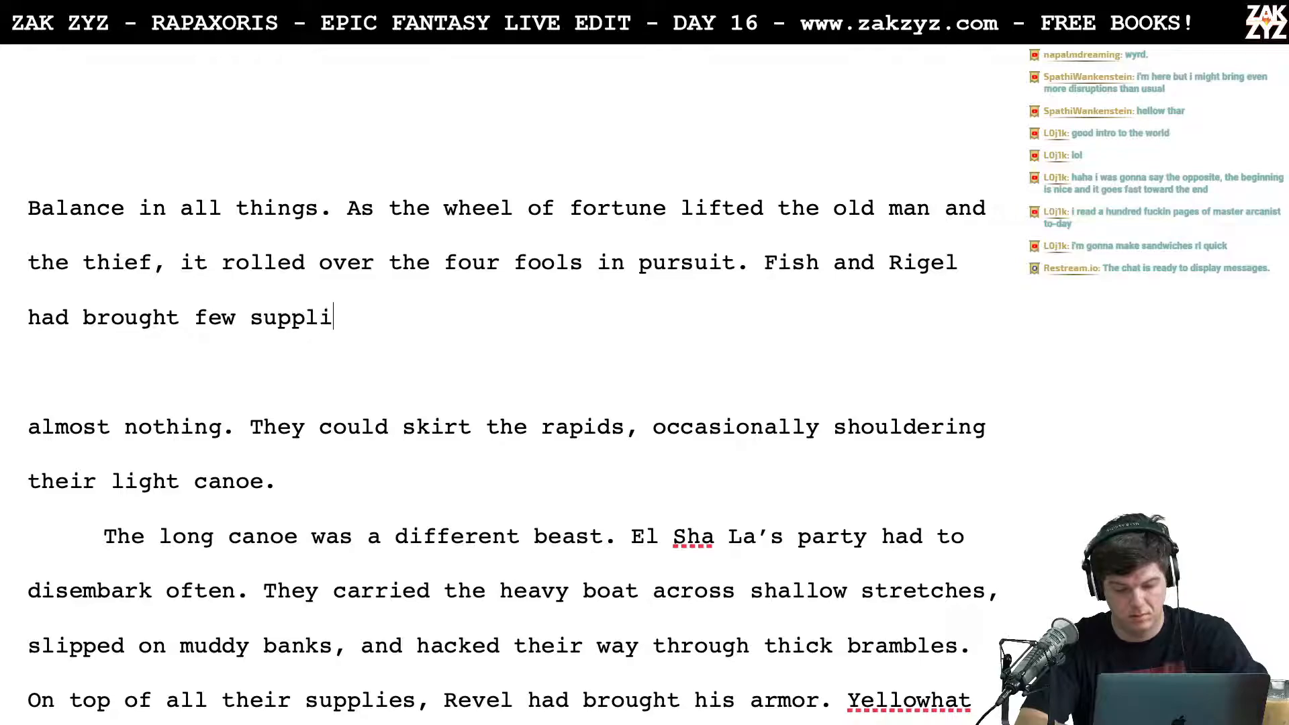
pyautogui.write('es,')
# Step: Try "had nothing but their sacks" as the wording after "Fish and Rigel"
pyautogui.press('BackSpace')
pyautogui.press('BackSpace')
pyautogui.press('BackSpace')
pyautogui.press('BackSpace')
pyautogui.press('BackSpace')
pyautogui.press('BackSpace')
pyautogui.press('BackSpace')
pyautogui.press('BackSpace')
pyautogui.press('BackSpace')
pyautogui.press('BackSpace')
pyautogui.press('BackSpace')
pyautogui.press('BackSpace')
pyautogui.press('BackSpace')
pyautogui.press('BackSpace')
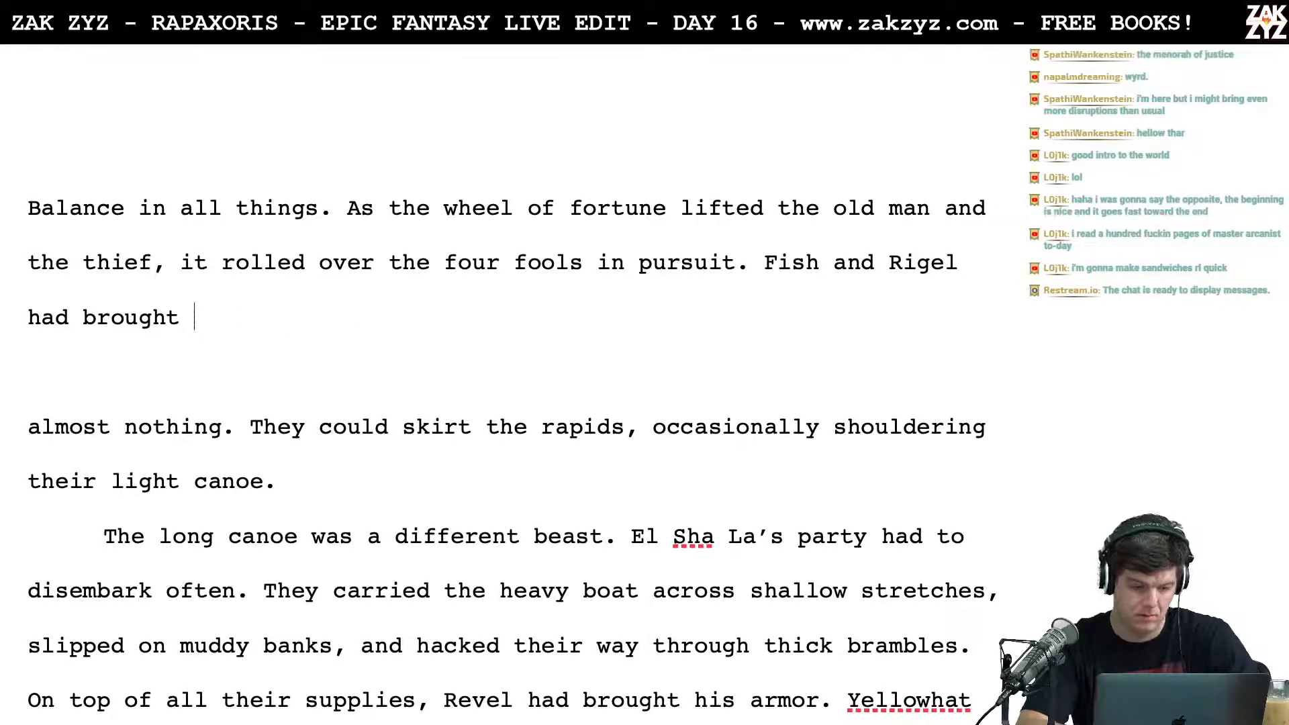
pyautogui.press('BackSpace')
pyautogui.press('BackSpace')
pyautogui.press('BackSpace')
pyautogui.press('BackSpace')
pyautogui.press('BackSpace')
pyautogui.press('BackSpace')
pyautogui.press('BackSpace')
pyautogui.press('BackSpace')
pyautogui.write('nothing but their ')
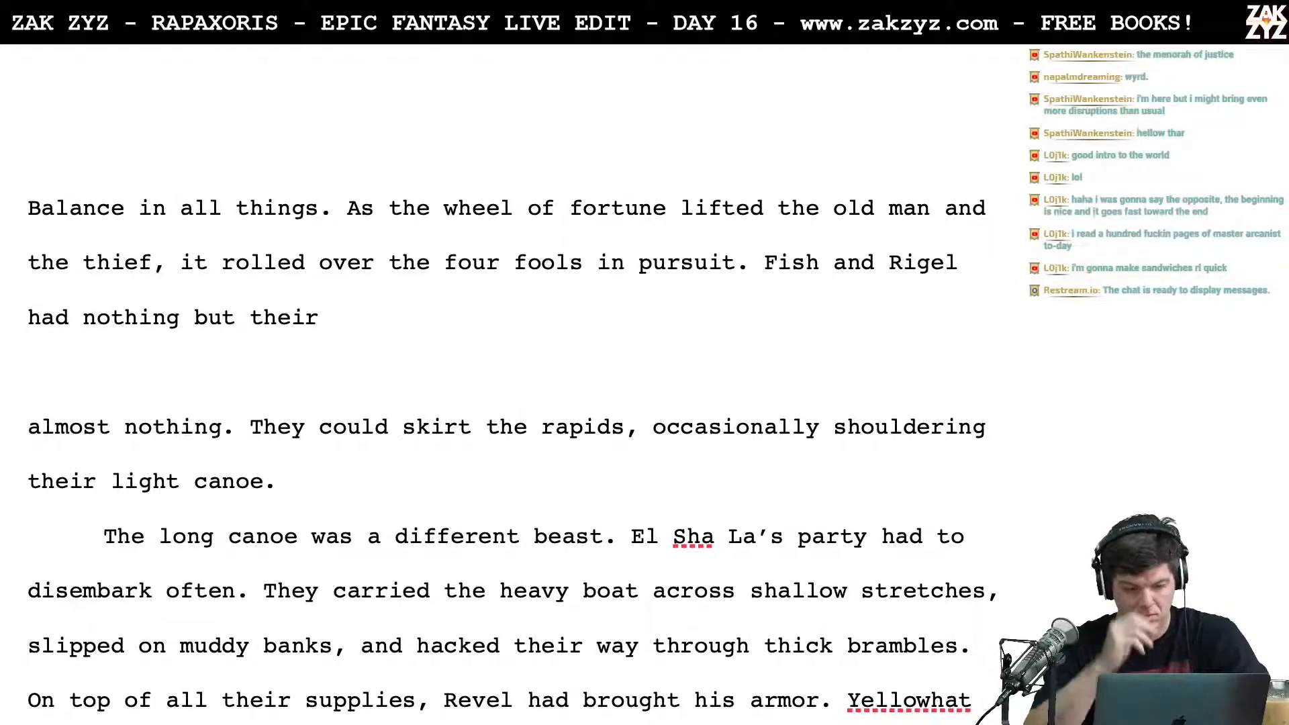
pyautogui.write('sacks')
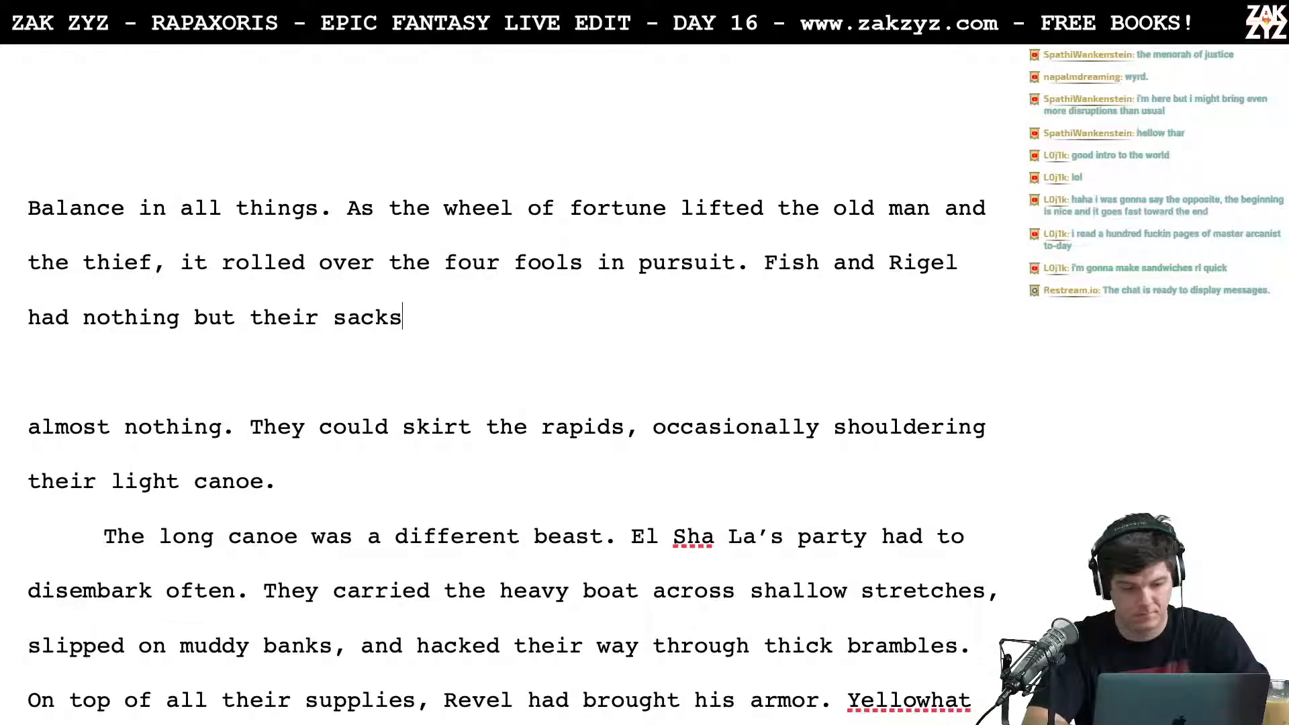
# Step: Try replacing the clause after "Fish and Rigel" with "had brought nothing superf"
pyautogui.press('BackSpace')
pyautogui.press('BackSpace')
pyautogui.press('BackSpace')
pyautogui.press('BackSpace')
pyautogui.press('BackSpace')
pyautogui.press('BackSpace')
pyautogui.press('BackSpace')
pyautogui.press('BackSpace')
pyautogui.press('BackSpace')
pyautogui.press('BackSpace')
pyautogui.press('BackSpace')
pyautogui.press('BackSpace')
pyautogui.press('BackSpace')
pyautogui.press('BackSpace')
pyautogui.press('BackSpace')
pyautogui.press('BackSpace')
pyautogui.press('BackSpace')
# Step: Delete the unfinished clause about what they brought, back to "Fish and Rigel"
pyautogui.press('BackSpace')
pyautogui.press('BackSpace')
pyautogui.press('BackSpace')
pyautogui.press('BackSpace')
pyautogui.press('BackSpace')
pyautogui.press('BackSpace')
pyautogui.write('brought nothing superf')
pyautogui.press('BackSpace')
pyautogui.press('BackSpace')
pyautogui.press('BackSpace')
pyautogui.press('BackSpace')
pyautogui.press('BackSpace')
pyautogui.press('BackSpace')
pyautogui.press('BackSpace')
pyautogui.press('BackSpace')
pyautogui.press('BackSpace')
pyautogui.press('BackSpace')
pyautogui.press('BackSpace')
pyautogui.press('BackSpace')
pyautogui.press('BackSpace')
pyautogui.press('BackSpace')
pyautogui.press('BackSpace')
pyautogui.press('BackSpace')
pyautogui.press('BackSpace')
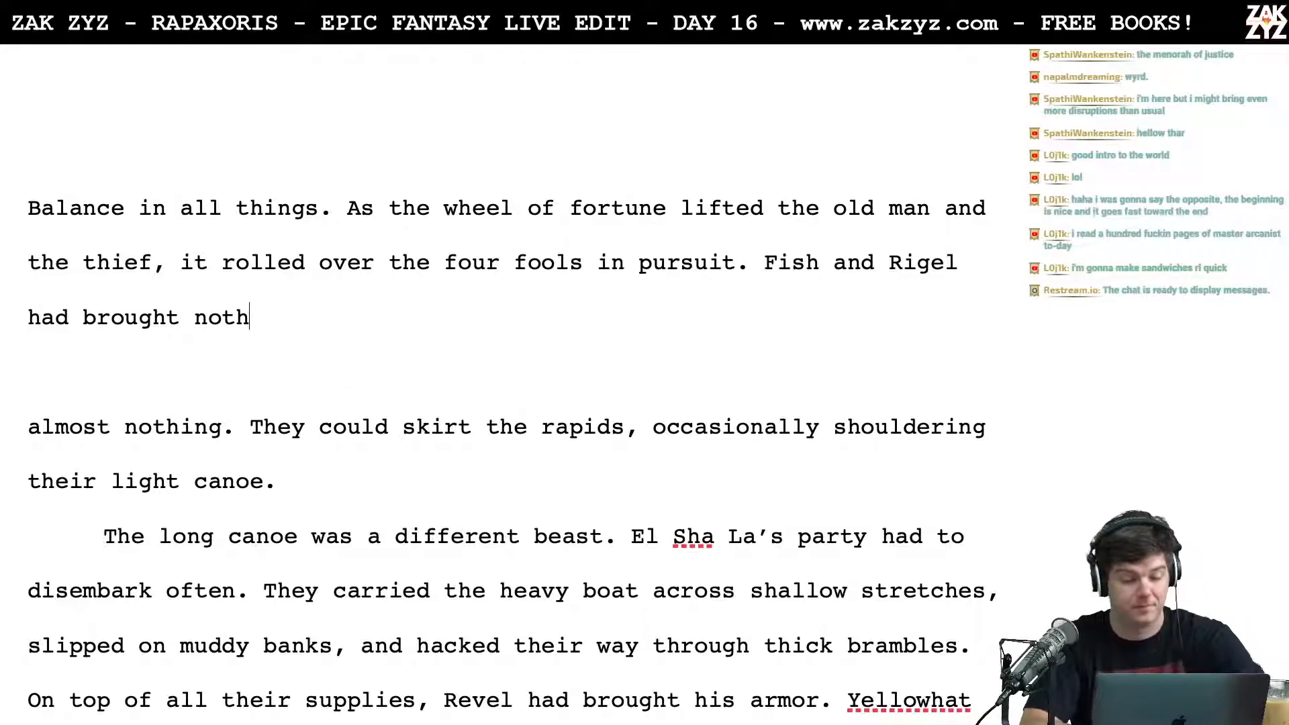
pyautogui.press('BackSpace')
pyautogui.press('BackSpace')
pyautogui.press('BackSpace')
pyautogui.press('BackSpace')
pyautogui.press('BackSpace')
pyautogui.press('BackSpace')
pyautogui.press('BackSpace')
pyautogui.press('BackSpace')
pyautogui.press('BackSpace')
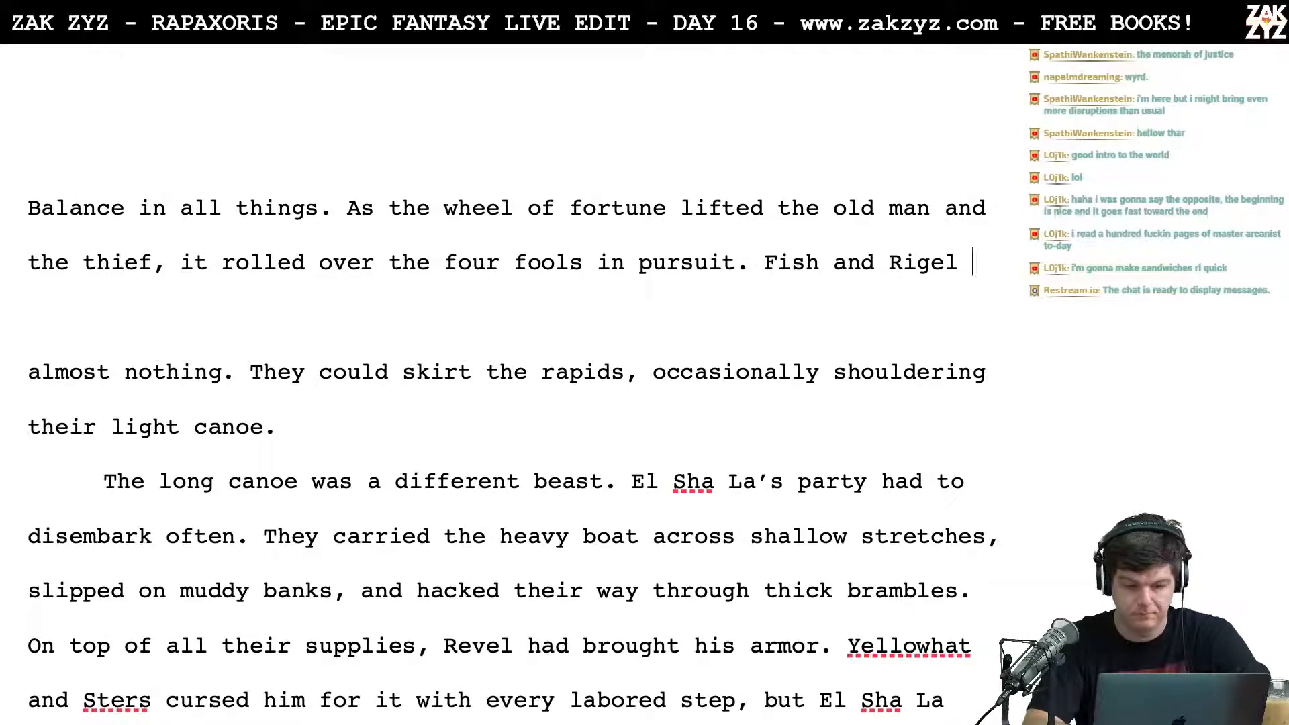
pyautogui.press('Left')
pyautogui.press('Left')
pyautogui.press('Left')
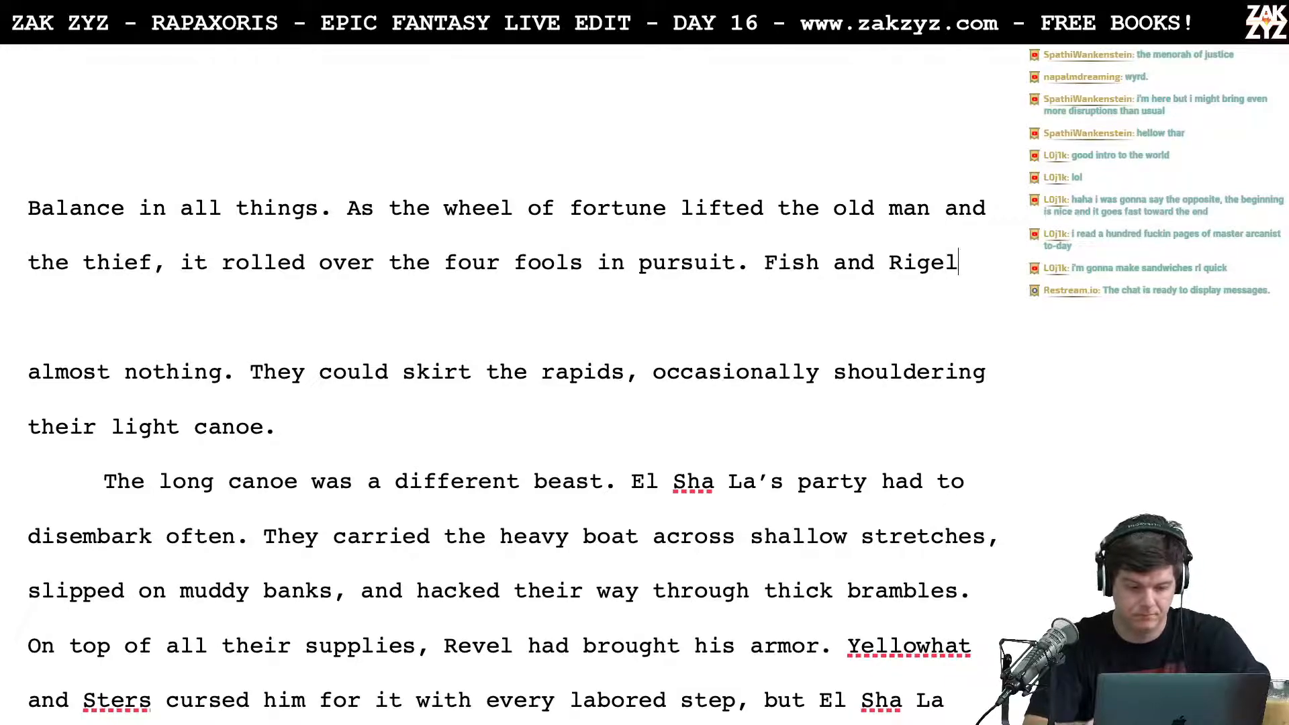
pyautogui.press('Left')
pyautogui.press('Left')
pyautogui.press('Left')
pyautogui.press('Left')
pyautogui.press('Left')
pyautogui.press('Left')
pyautogui.press('Left')
pyautogui.press('Left')
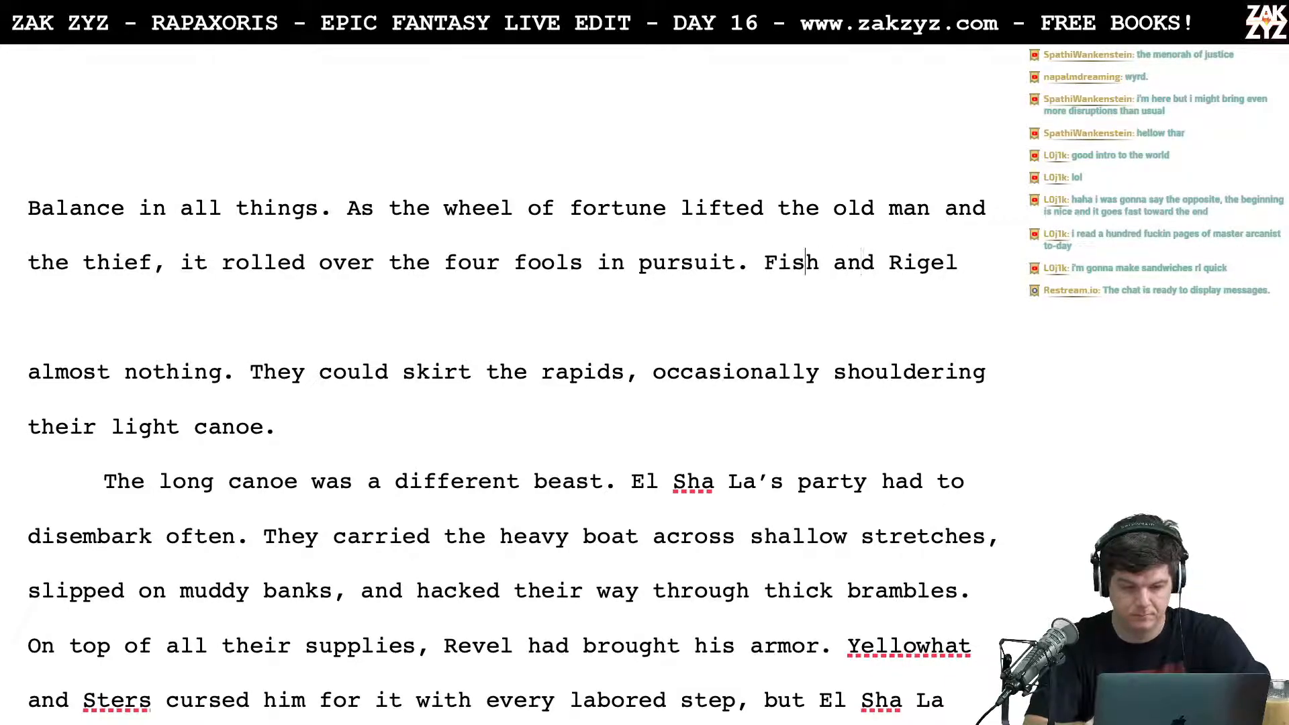
pyautogui.press('Right')
pyautogui.press('Right')
pyautogui.press('Right')
pyautogui.press('Right')
pyautogui.press('Right')
pyautogui.press('Right')
pyautogui.press('Right')
pyautogui.press('Right')
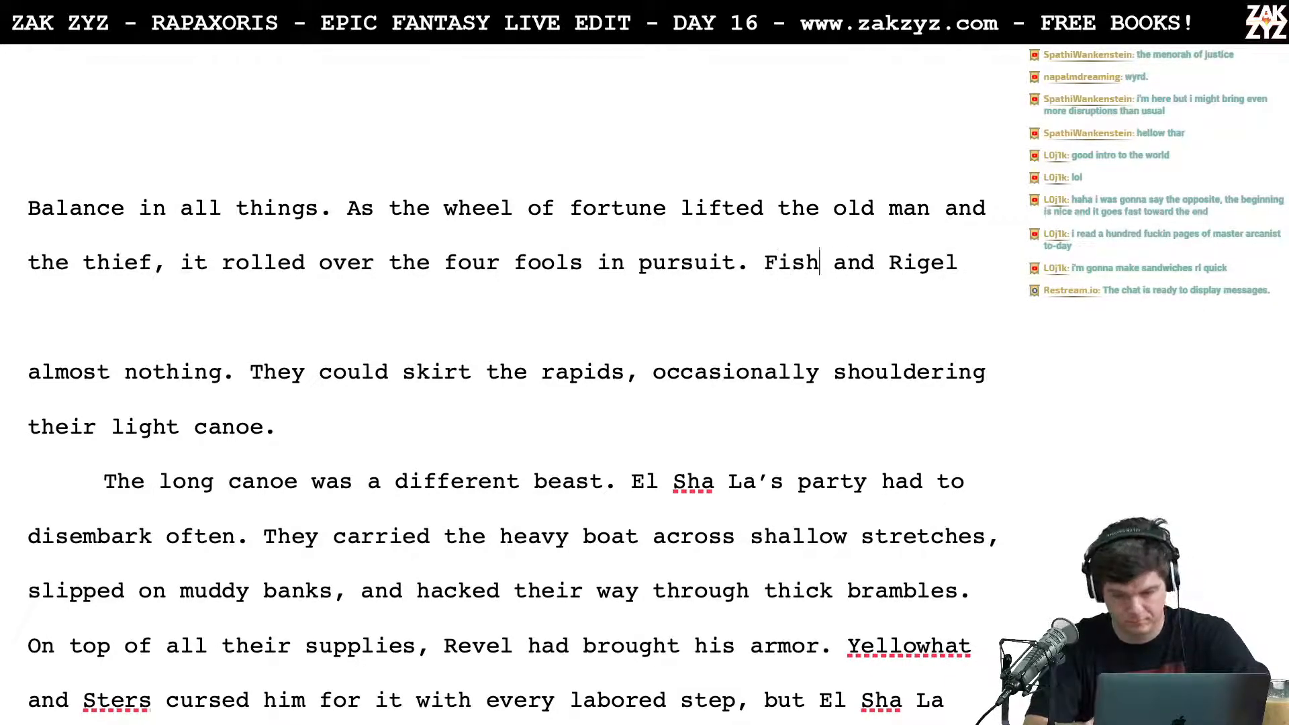
# Step: Complete the sentence after "Fish and Rigel" with "made good time up the Rakkar."
pyautogui.write('made good time ')
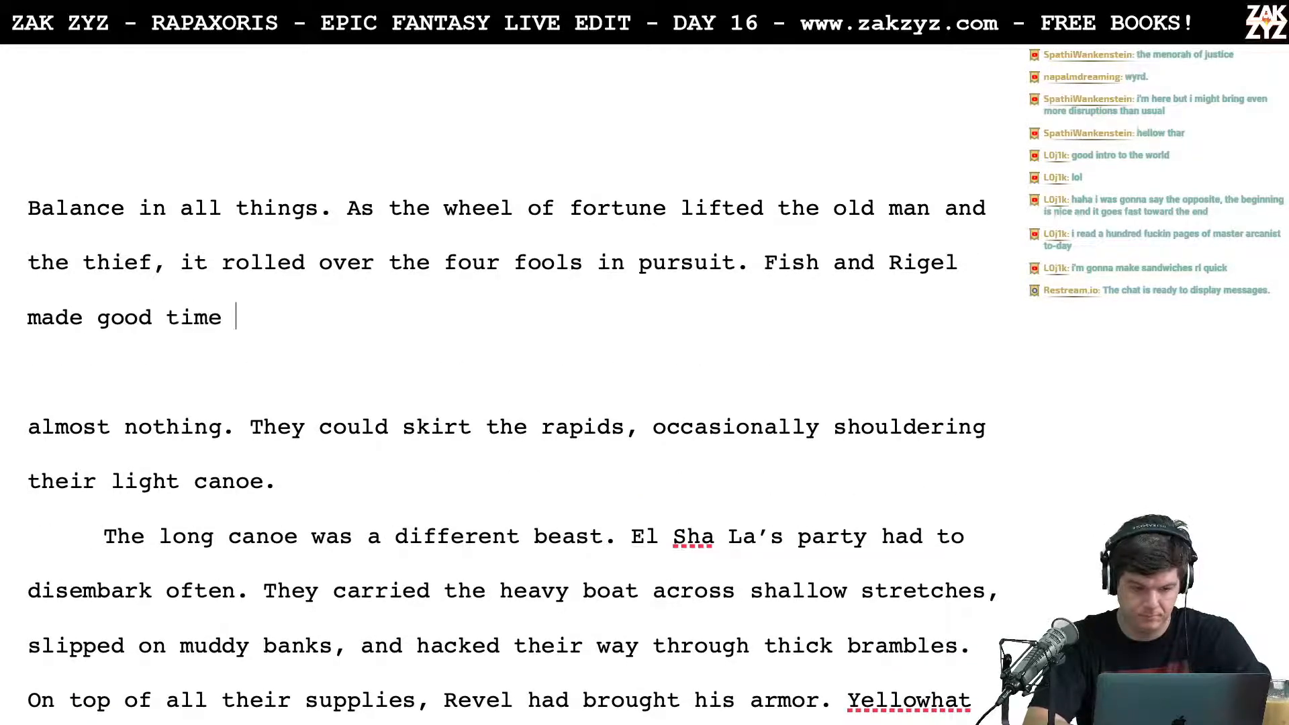
pyautogui.write('up the Rakar')
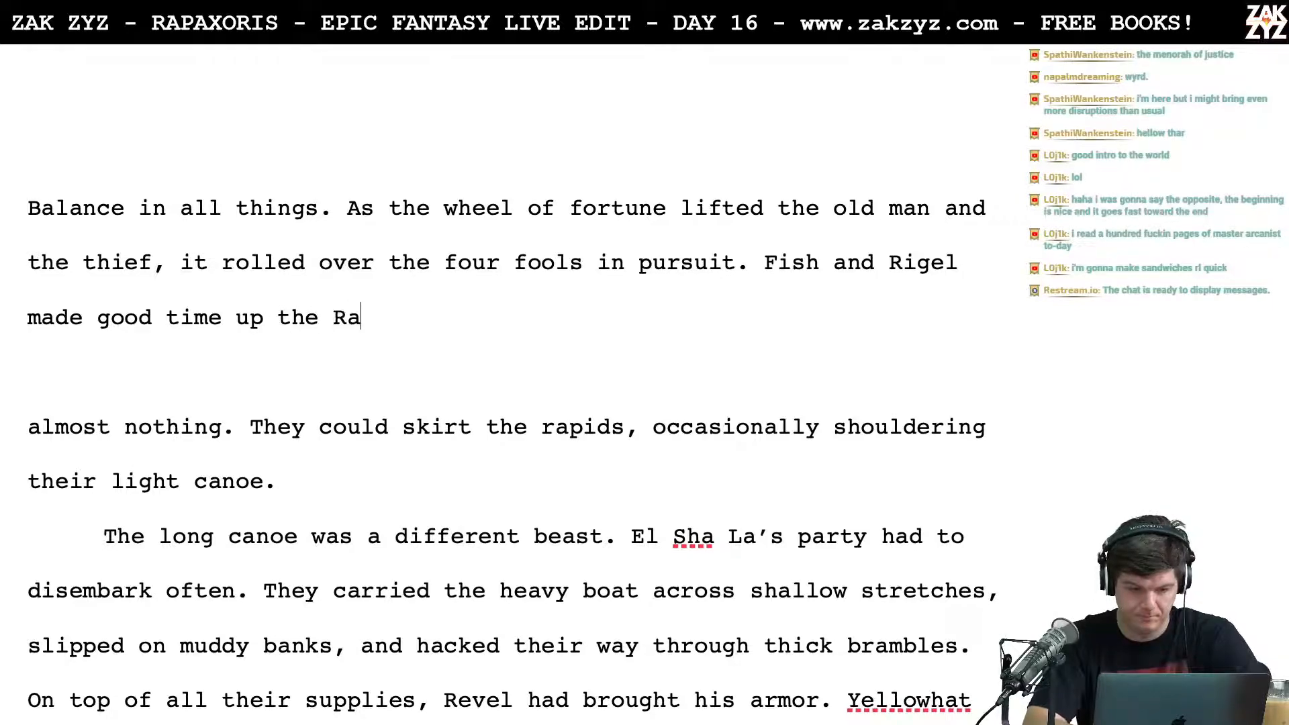
pyautogui.press('BackSpace')
pyautogui.press('BackSpace')
pyautogui.write('kar.')
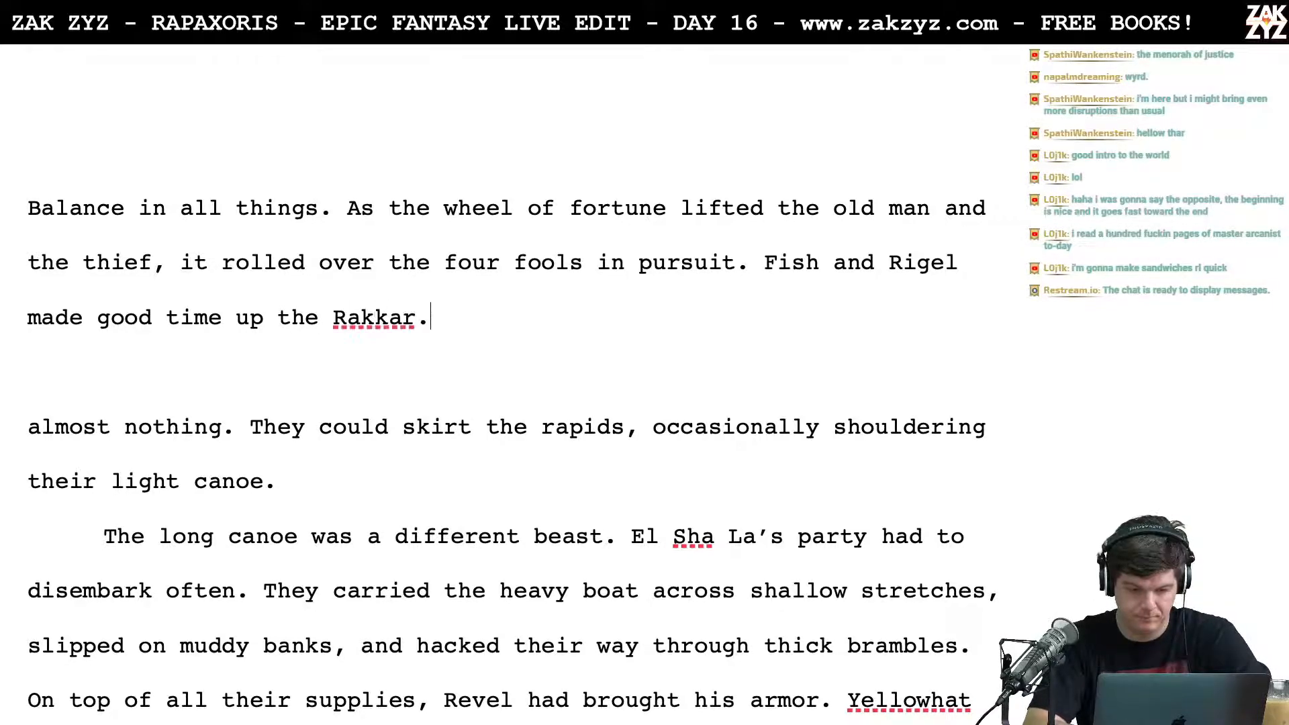
pyautogui.write(" They'd packed ligh")
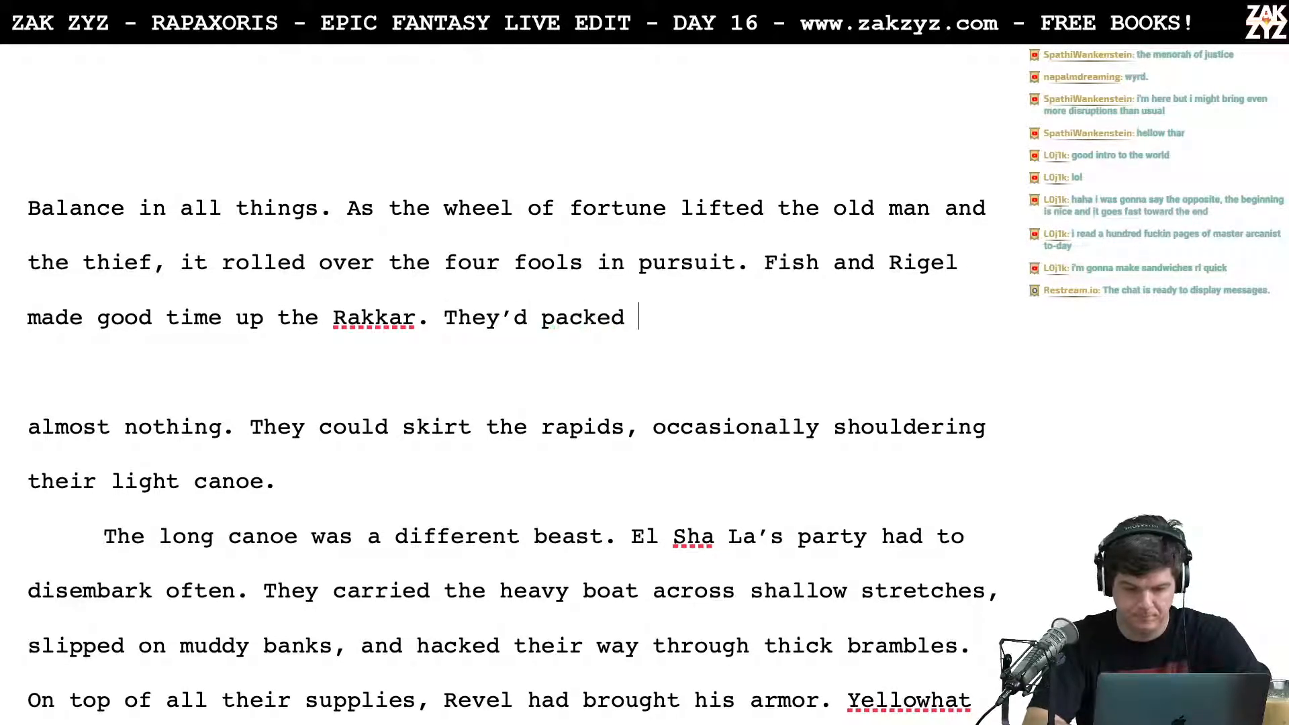
pyautogui.write('t,')
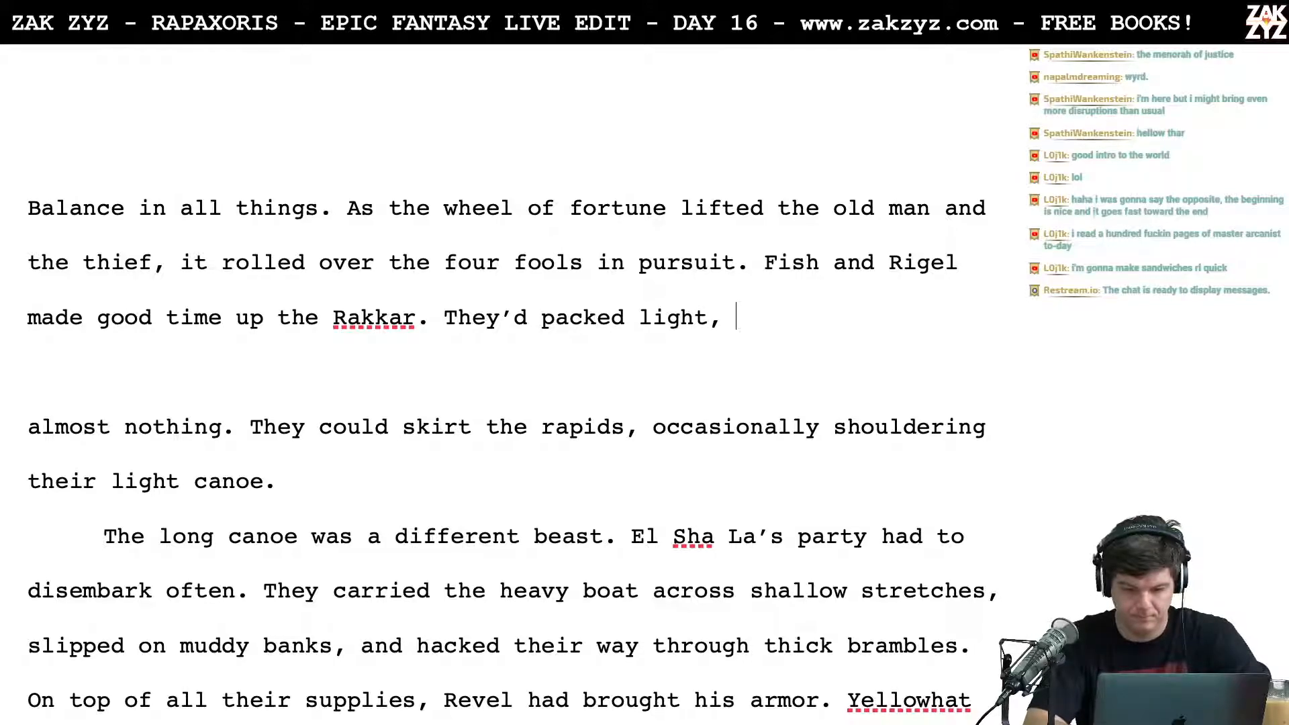
# Step: Try "They'd packed light," as the follow-up to the Rakkar sentence, cutting it back to "They'd"
pyautogui.press('BackSpace')
pyautogui.press('BackSpace')
pyautogui.press('BackSpace')
pyautogui.press('BackSpace')
pyautogui.press('BackSpace')
pyautogui.press('BackSpace')
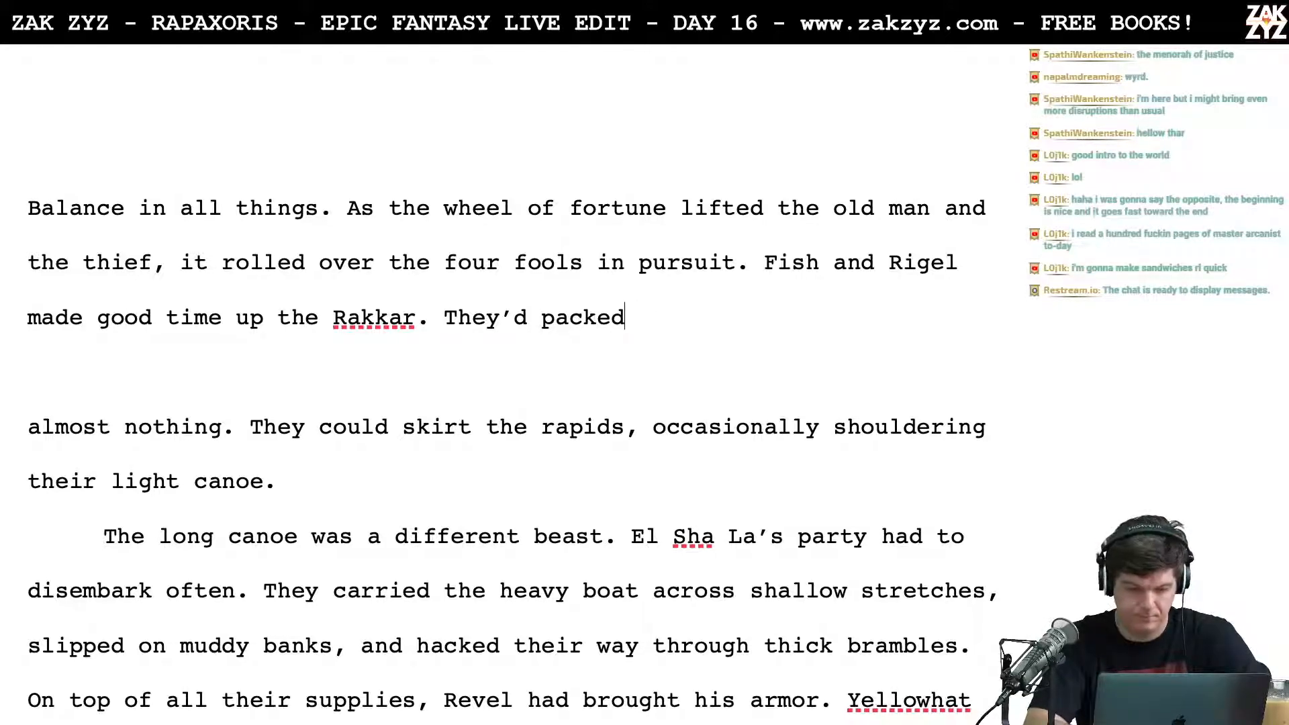
pyautogui.write('light,')
pyautogui.press('BackSpace')
pyautogui.press('BackSpace')
pyautogui.press('BackSpace')
pyautogui.press('BackSpace')
pyautogui.press('BackSpace')
pyautogui.press('BackSpace')
pyautogui.press('BackSpace')
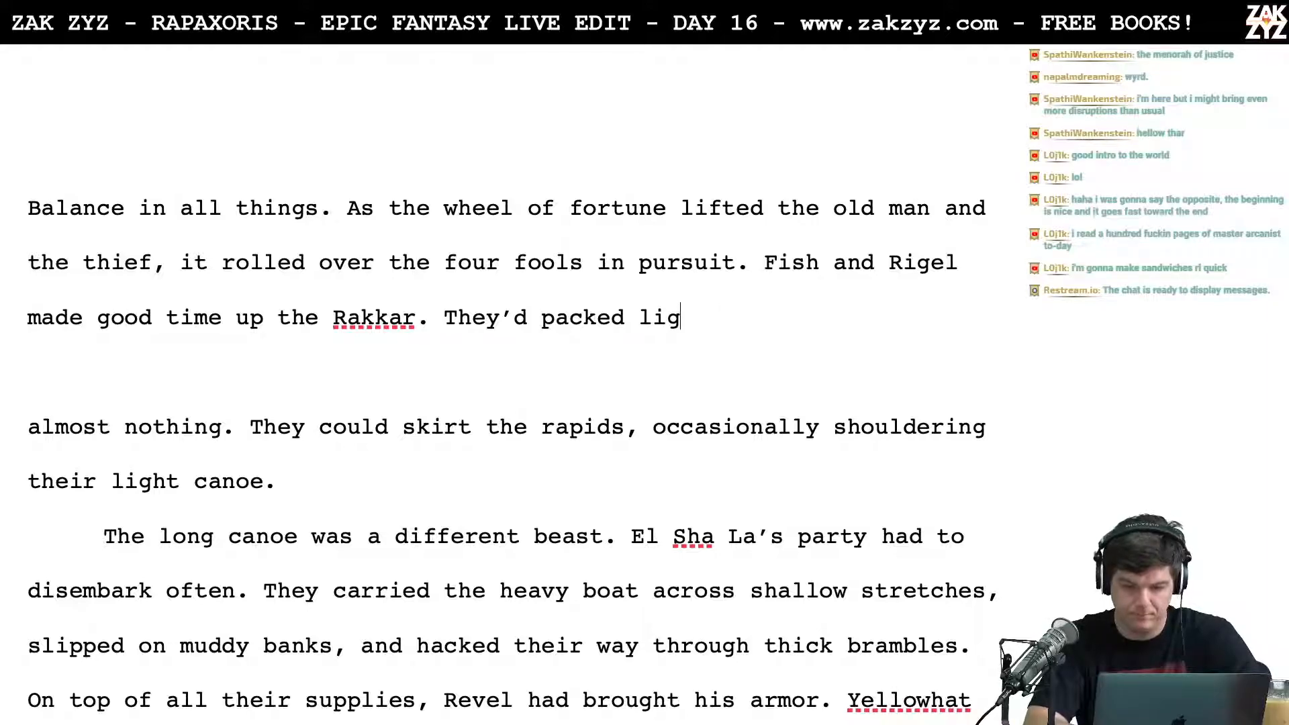
pyautogui.press('BackSpace')
pyautogui.press('BackSpace')
pyautogui.press('BackSpace')
pyautogui.press('BackSpace')
pyautogui.press('BackSpace')
pyautogui.press('BackSpace')
pyautogui.press('BackSpace')
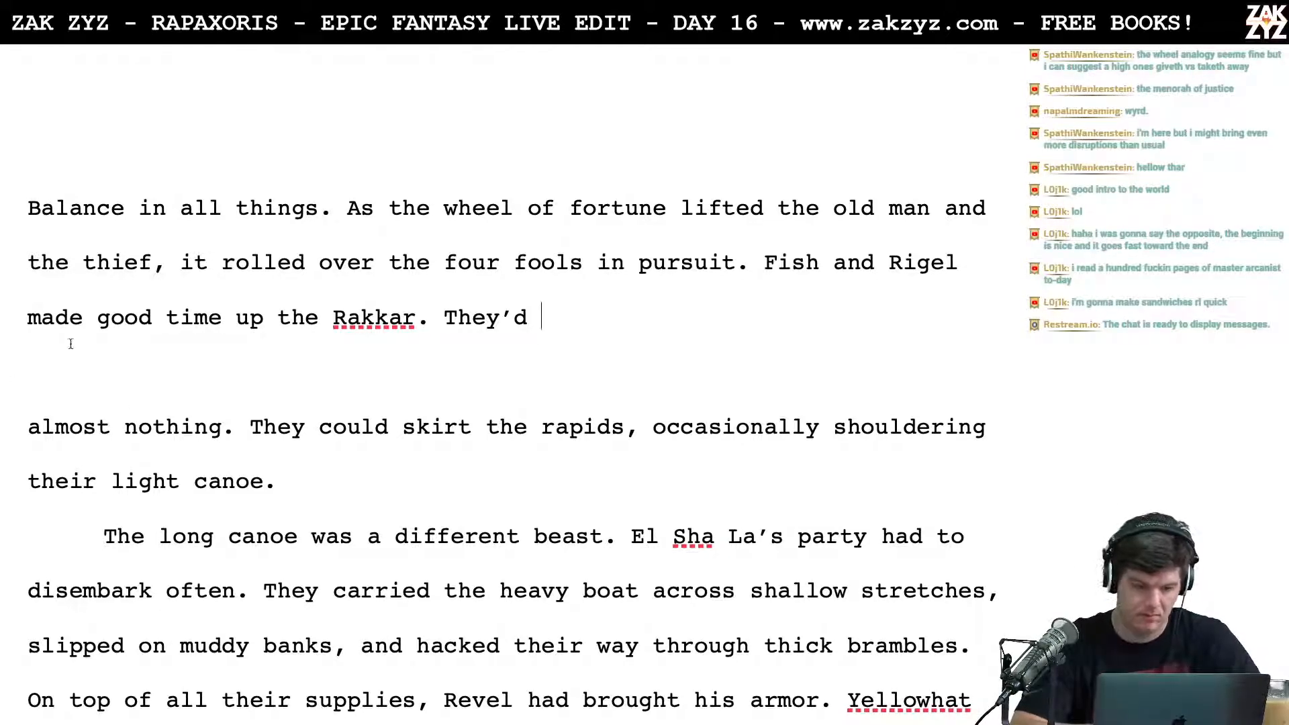
# Step: Break the paragraph after "in pursuit." so the "Fish and Rigel made good time" draft sits separately below
pyautogui.press('Return')
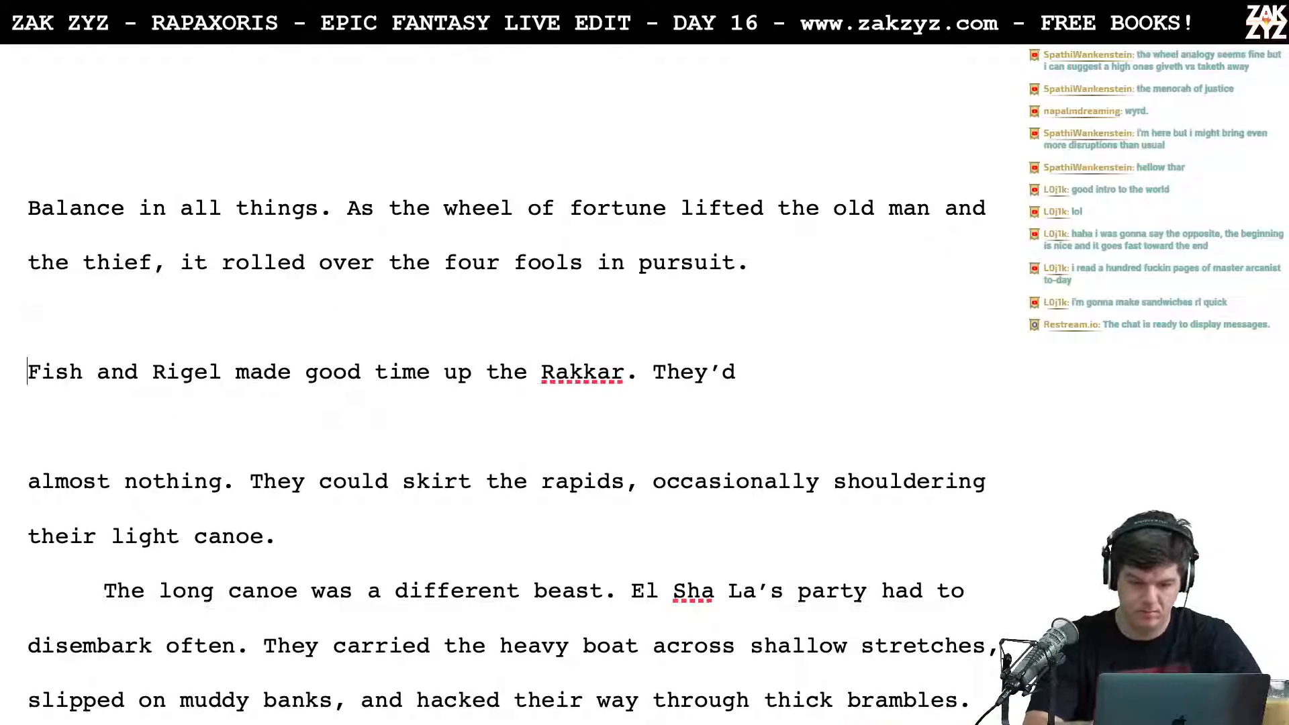
pyautogui.write('The')
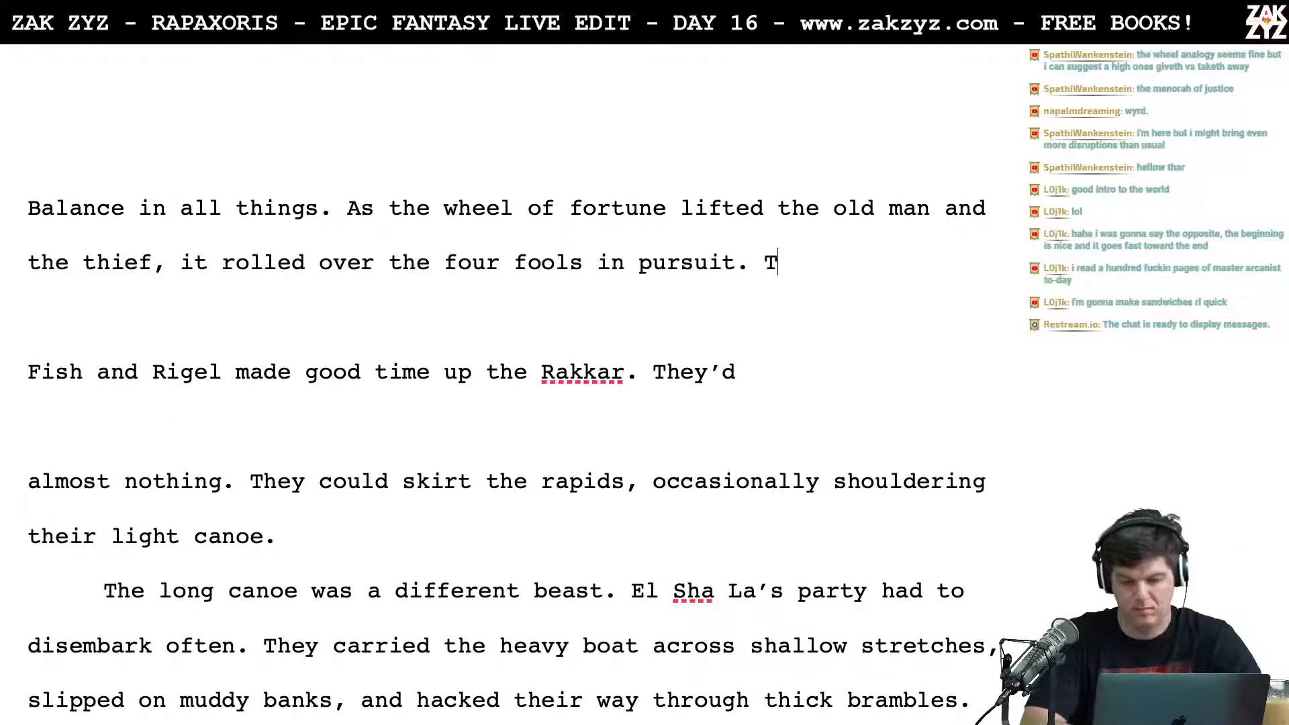
pyautogui.press('BackSpace')
pyautogui.press('BackSpace')
pyautogui.press('BackSpace')
pyautogui.press('BackSpace')
# Step: Try "Fish and Rigel had brought little, and their" as the new sentence after "in pursuit."
pyautogui.write('Fis')
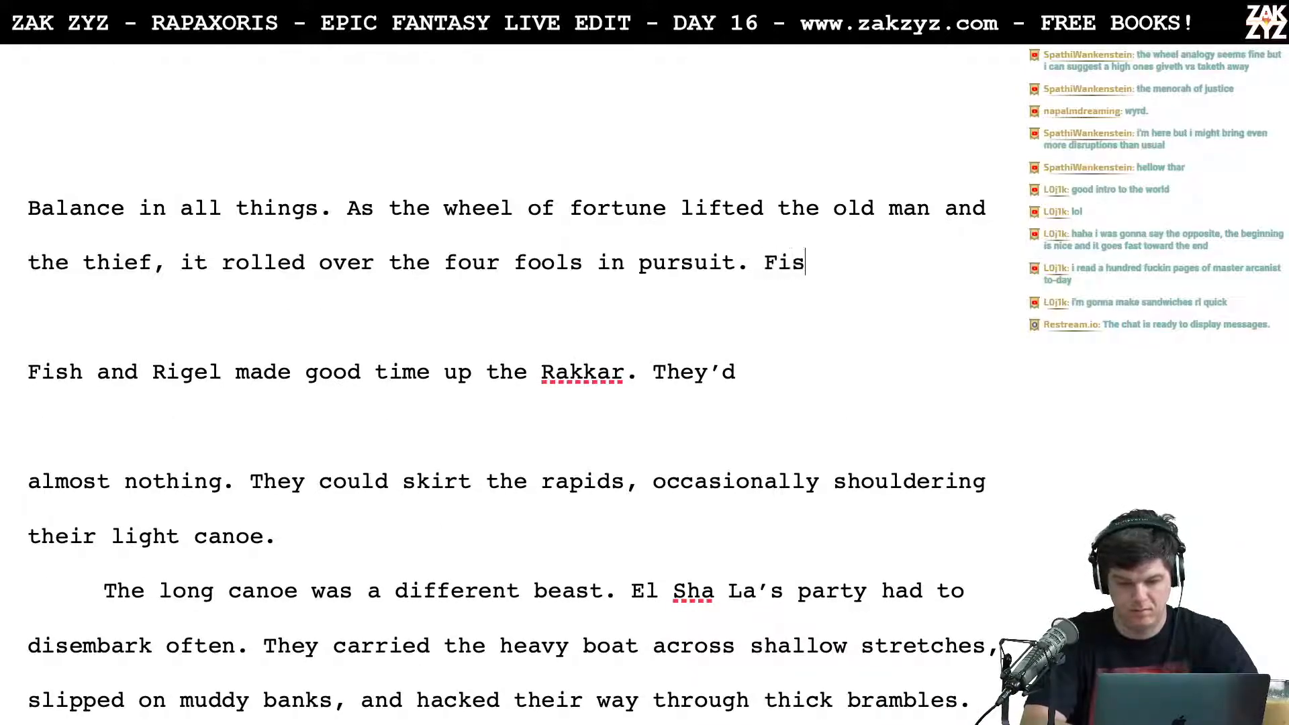
pyautogui.write('h and Rigel ha')
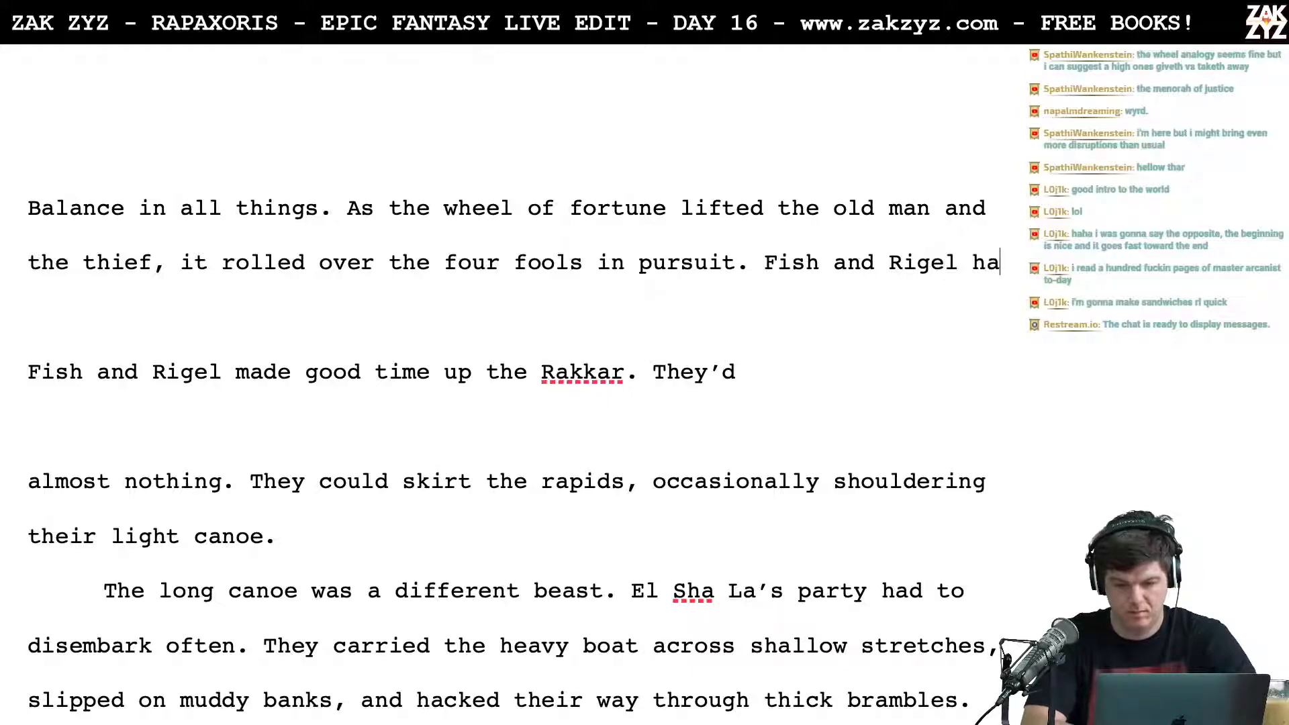
pyautogui.write('d packed')
pyautogui.press('BackSpace')
pyautogui.press('BackSpace')
pyautogui.press('BackSpace')
pyautogui.press('BackSpace')
pyautogui.press('BackSpace')
pyautogui.press('BackSpace')
pyautogui.write('brought li')
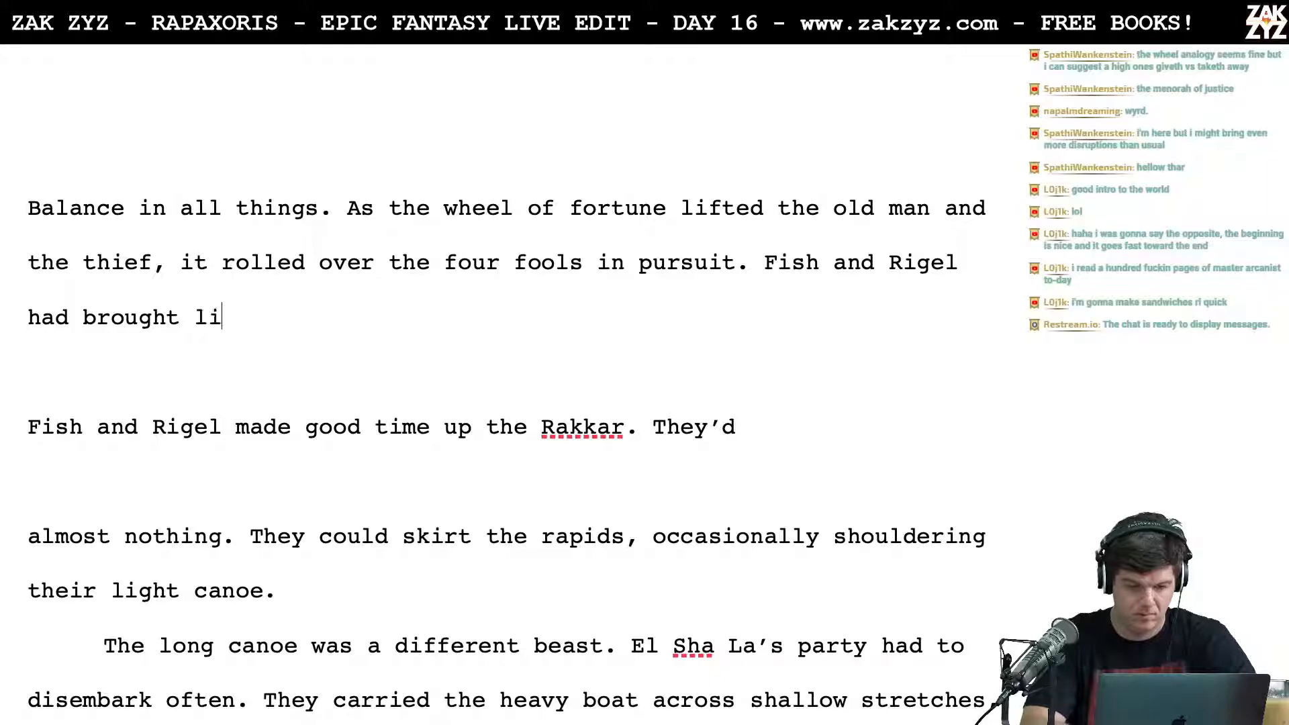
pyautogui.write('ttle, and their')
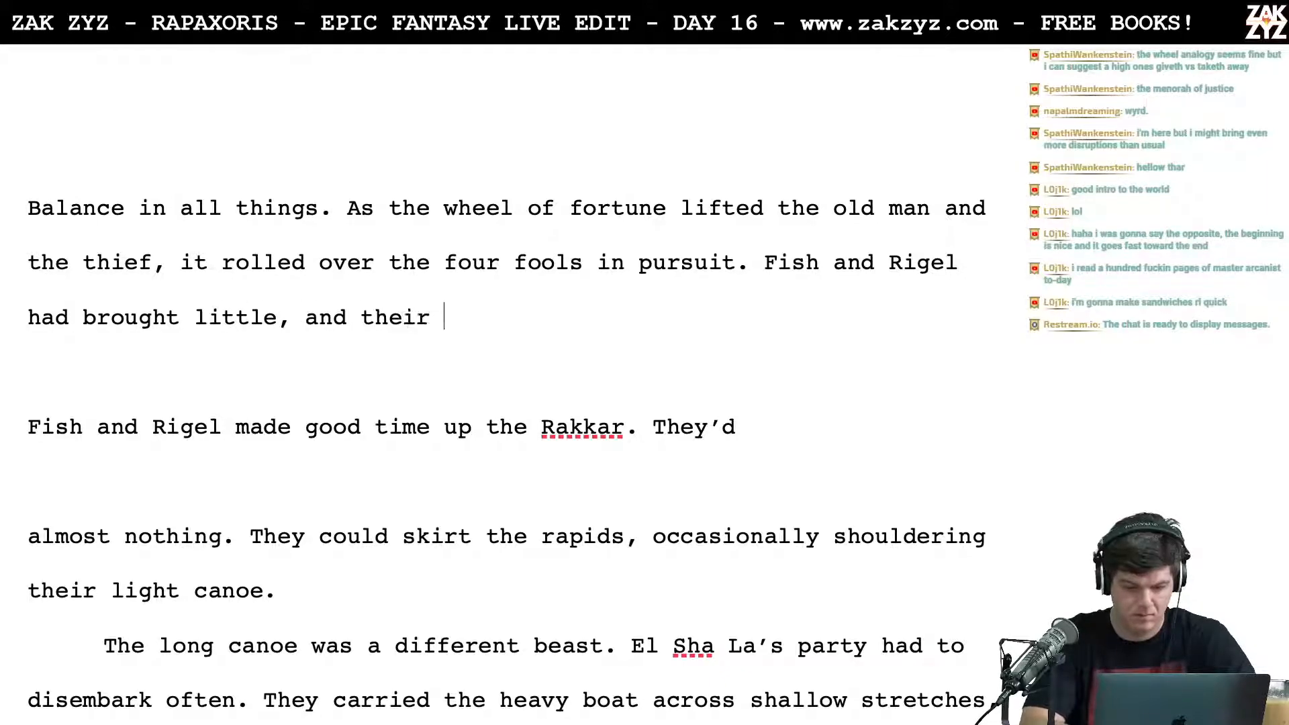
# Step: Delete "brought little, and their" from the new sentence, back to "Fish and Rigel had"
pyautogui.press('BackSpace')
pyautogui.press('BackSpace')
pyautogui.press('BackSpace')
pyautogui.press('BackSpace')
pyautogui.press('BackSpace')
pyautogui.press('BackSpace')
pyautogui.press('BackSpace')
pyautogui.press('BackSpace')
pyautogui.press('BackSpace')
pyautogui.press('BackSpace')
pyautogui.press('BackSpace')
pyautogui.press('BackSpace')
pyautogui.press('BackSpace')
pyautogui.press('BackSpace')
pyautogui.press('BackSpace')
pyautogui.press('BackSpace')
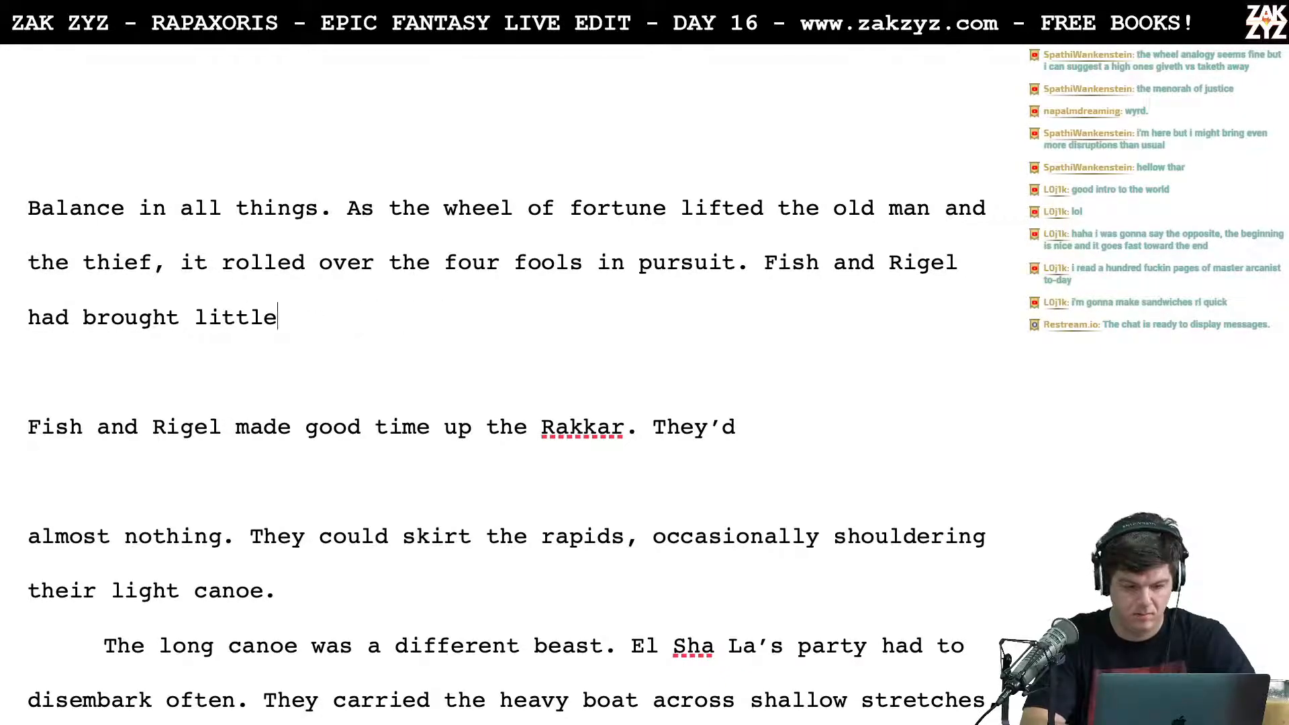
pyautogui.press('BackSpace')
pyautogui.press('BackSpace')
pyautogui.press('BackSpace')
pyautogui.press('BackSpace')
pyautogui.press('BackSpace')
pyautogui.press('BackSpace')
pyautogui.press('BackSpace')
pyautogui.press('BackSpace')
pyautogui.press('BackSpace')
pyautogui.press('BackSpace')
pyautogui.press('BackSpace')
pyautogui.press('BackSpace')
pyautogui.press('BackSpace')
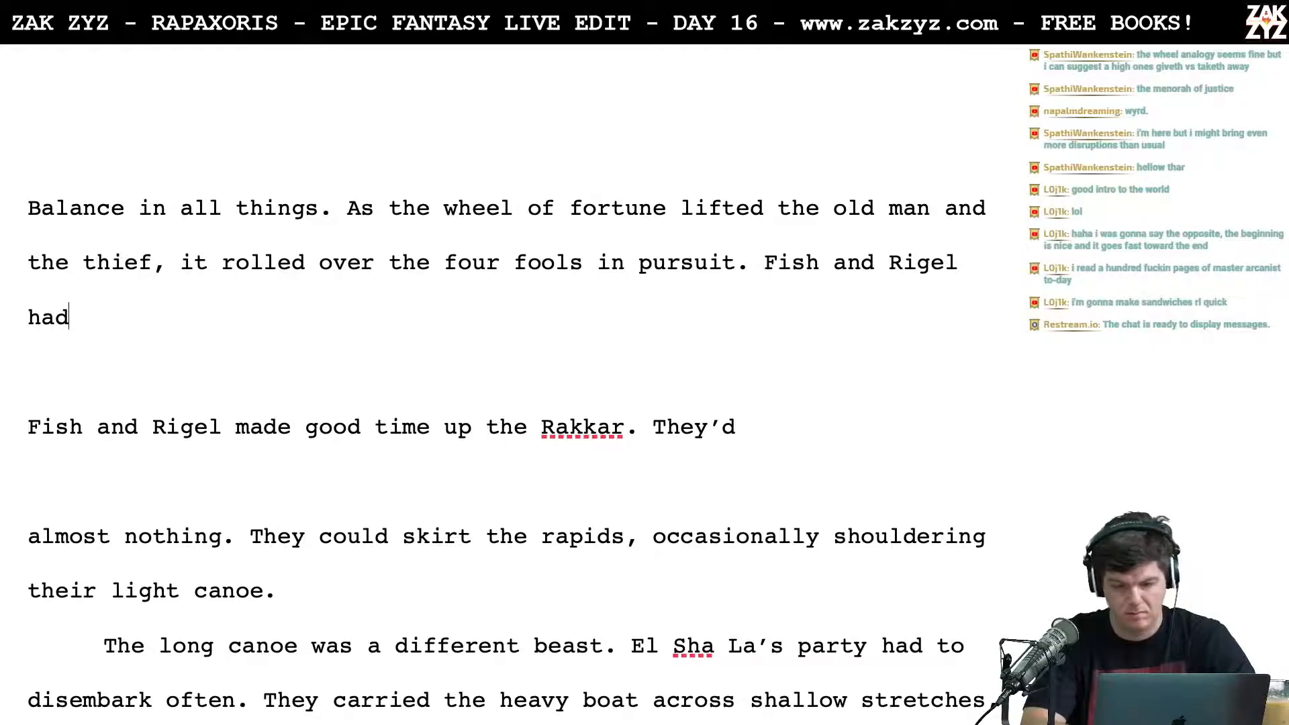
# Step: Try "made good time" after "Fish and Rigel", and clear the whole new sentence back to "in pursuit."
pyautogui.write('made good time,')
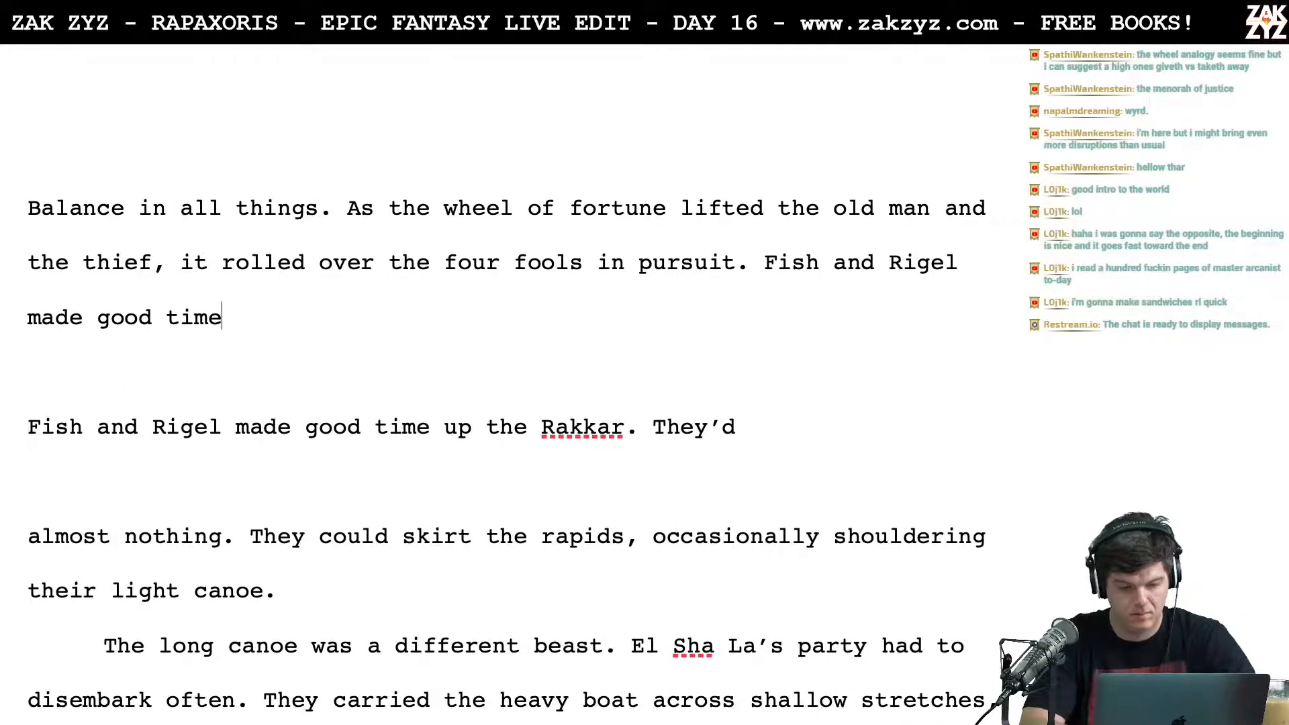
pyautogui.press('BackSpace')
pyautogui.press('BackSpace')
pyautogui.press('BackSpace')
pyautogui.press('BackSpace')
pyautogui.press('BackSpace')
pyautogui.press('BackSpace')
pyautogui.press('BackSpace')
pyautogui.press('BackSpace')
pyautogui.press('BackSpace')
pyautogui.press('BackSpace')
pyautogui.press('BackSpace')
pyautogui.press('BackSpace')
pyautogui.press('BackSpace')
pyautogui.press('BackSpace')
pyautogui.press('BackSpace')
pyautogui.press('BackSpace')
pyautogui.press('BackSpace')
pyautogui.press('BackSpace')
pyautogui.press('BackSpace')
pyautogui.press('BackSpace')
pyautogui.press('BackSpace')
pyautogui.press('BackSpace')
pyautogui.press('BackSpace')
pyautogui.press('BackSpace')
pyautogui.press('BackSpace')
pyautogui.press('BackSpace')
pyautogui.press('BackSpace')
pyautogui.press('BackSpace')
pyautogui.press('BackSpace')
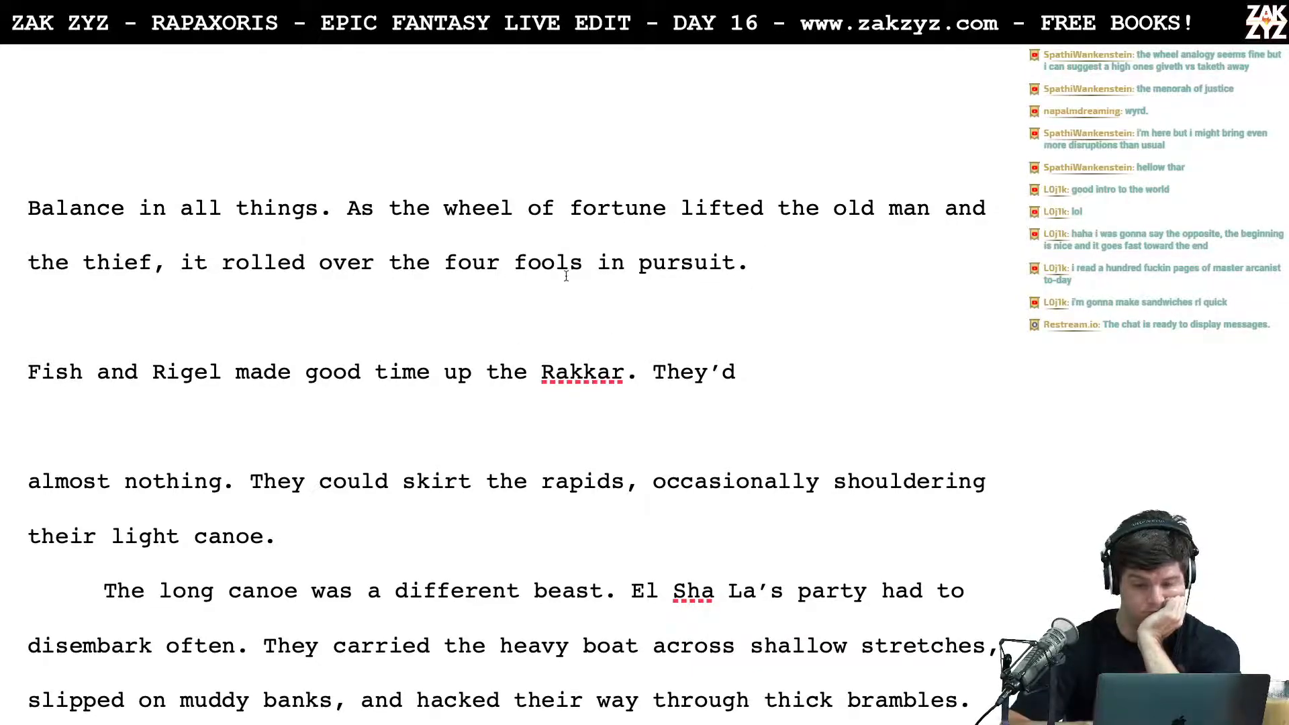
# Step: Try opening the sentence after "in pursuit." with "In their little canoe,"
pyautogui.write('In')
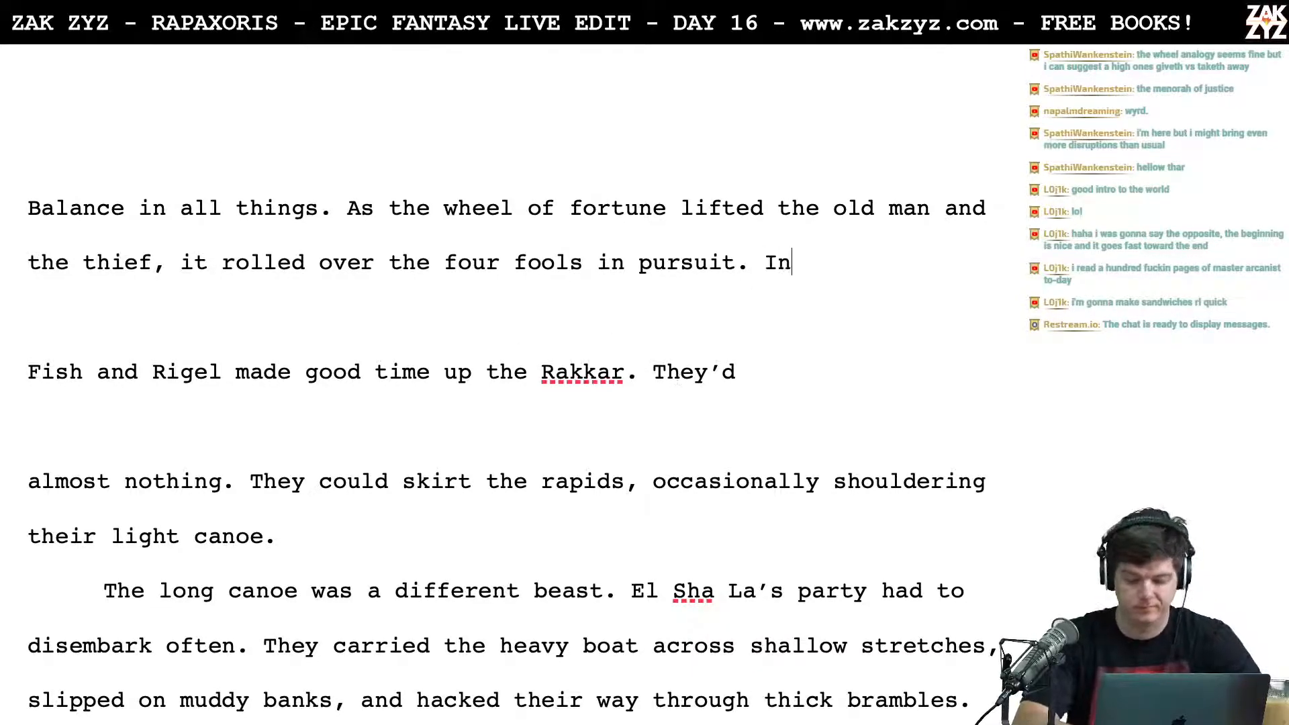
pyautogui.write(' their little ')
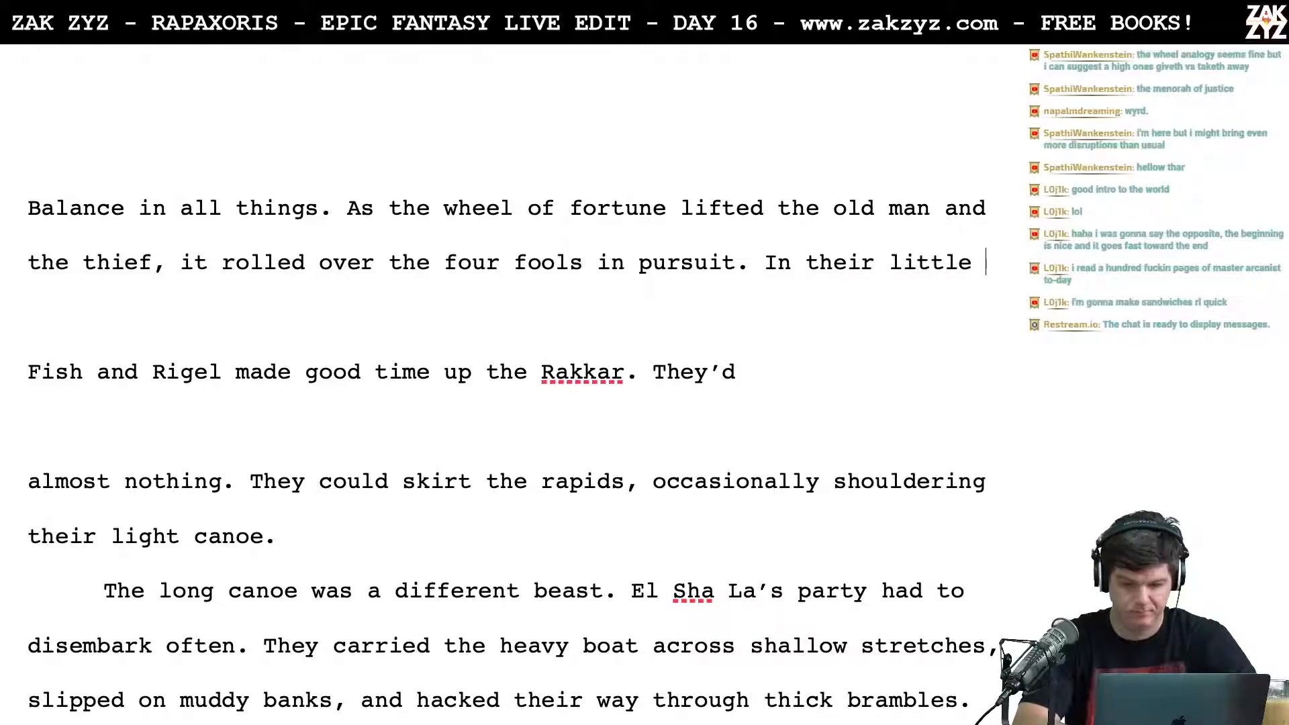
pyautogui.write('canoe,')
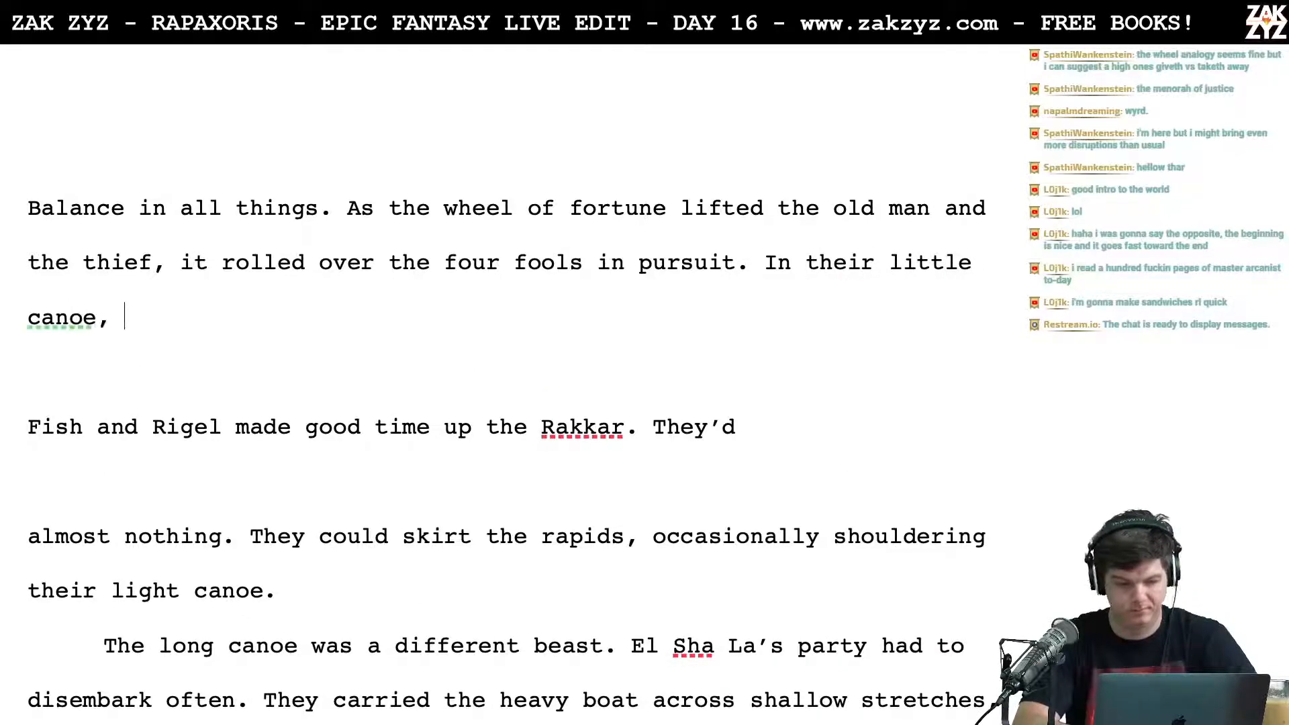
pyautogui.press('BackSpace')
pyautogui.press('BackSpace')
pyautogui.press('BackSpace')
pyautogui.press('BackSpace')
pyautogui.press('BackSpace')
pyautogui.press('BackSpace')
pyautogui.press('BackSpace')
pyautogui.press('BackSpace')
pyautogui.press('BackSpace')
pyautogui.press('BackSpace')
pyautogui.press('BackSpace')
pyautogui.press('BackSpace')
pyautogui.press('BackSpace')
pyautogui.press('BackSpace')
pyautogui.press('BackSpace')
pyautogui.press('BackSpace')
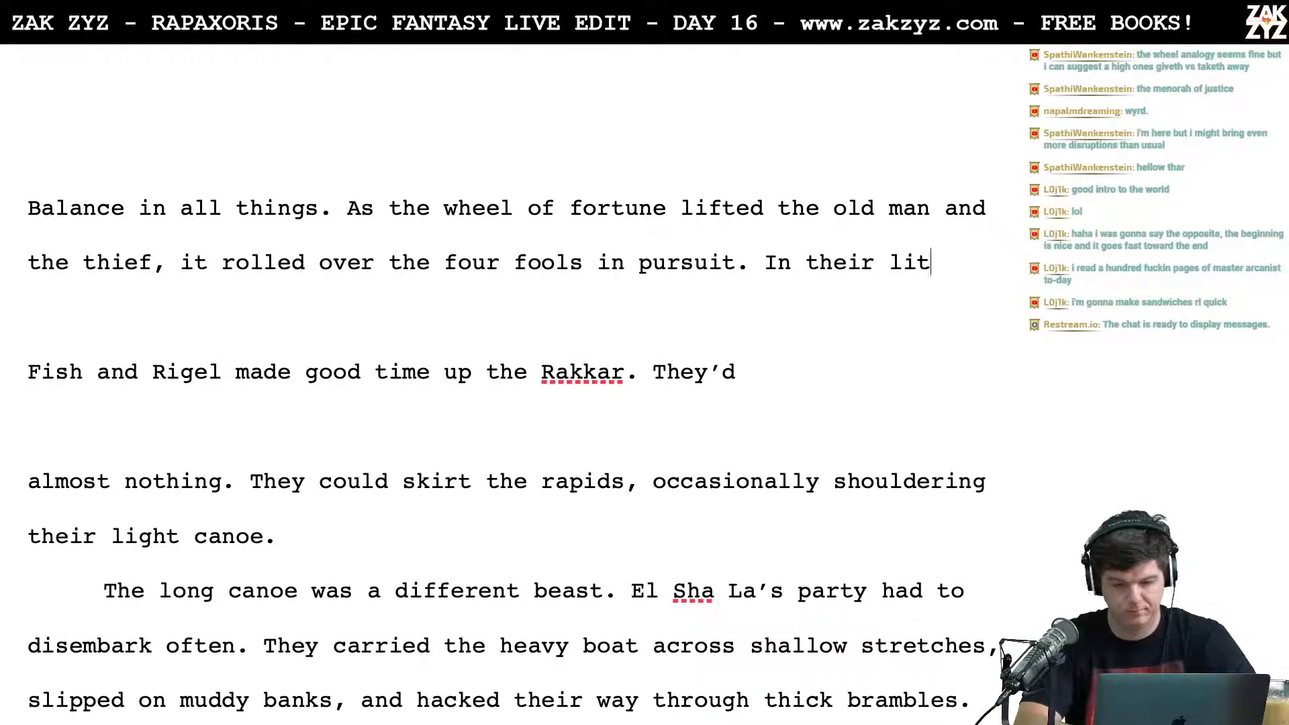
pyautogui.press('BackSpace')
pyautogui.press('BackSpace')
pyautogui.press('BackSpace')
pyautogui.press('BackSpace')
pyautogui.press('BackSpace')
pyautogui.press('BackSpace')
# Step: Try opening the sentence after "in pursuit." with "With their scant"
pyautogui.write('With their scan')
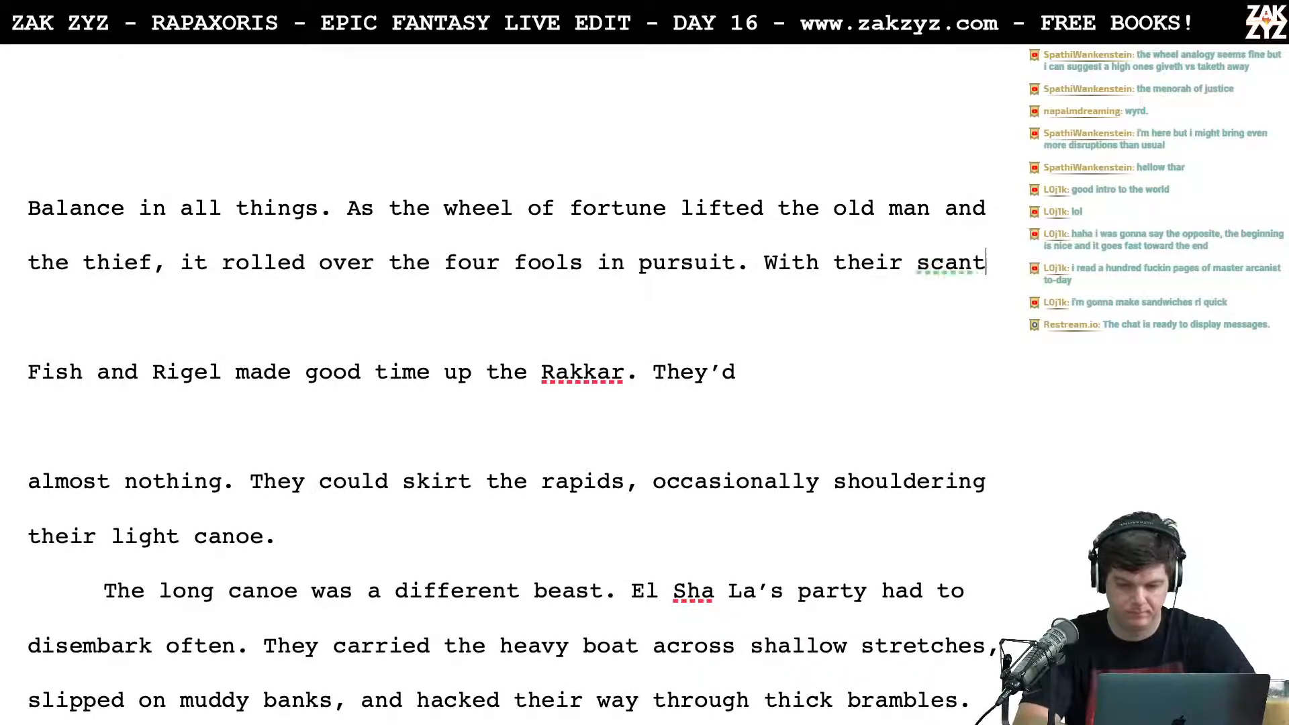
pyautogui.write('t supl')
pyautogui.press('BackSpace')
pyautogui.press('BackSpace')
pyautogui.press('BackSpace')
pyautogui.press('BackSpace')
pyautogui.press('BackSpace')
pyautogui.press('BackSpace')
pyautogui.press('BackSpace')
pyautogui.press('BackSpace')
pyautogui.press('BackSpace')
pyautogui.press('BackSpace')
pyautogui.press('BackSpace')
pyautogui.press('BackSpace')
pyautogui.press('BackSpace')
pyautogui.press('BackSpace')
pyautogui.press('BackSpace')
pyautogui.press('BackSpace')
pyautogui.press('BackSpace')
pyautogui.press('BackSpace')
pyautogui.press('BackSpace')
pyautogui.press('BackSpace')
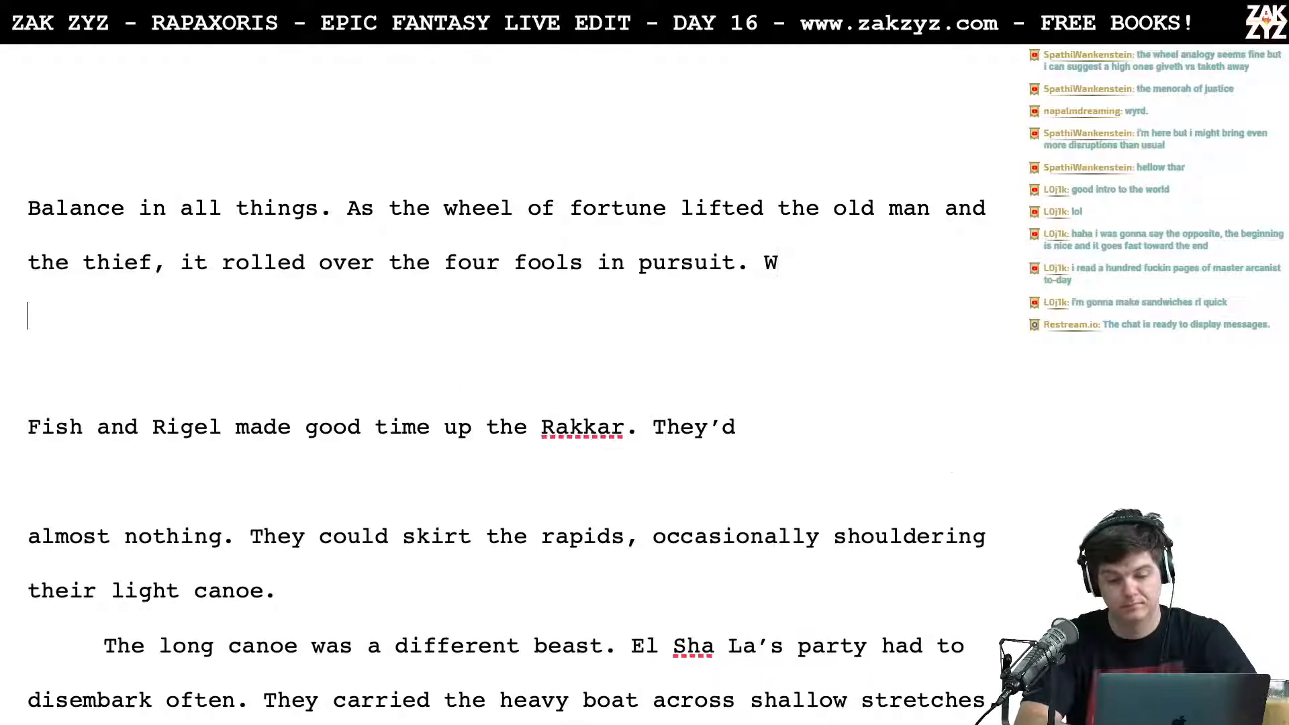
pyautogui.press('BackSpace')
# Step: Write "Rigel and Fish made good time up the Rakkar." after "in pursuit."
pyautogui.write('Rigel and Fish made good')
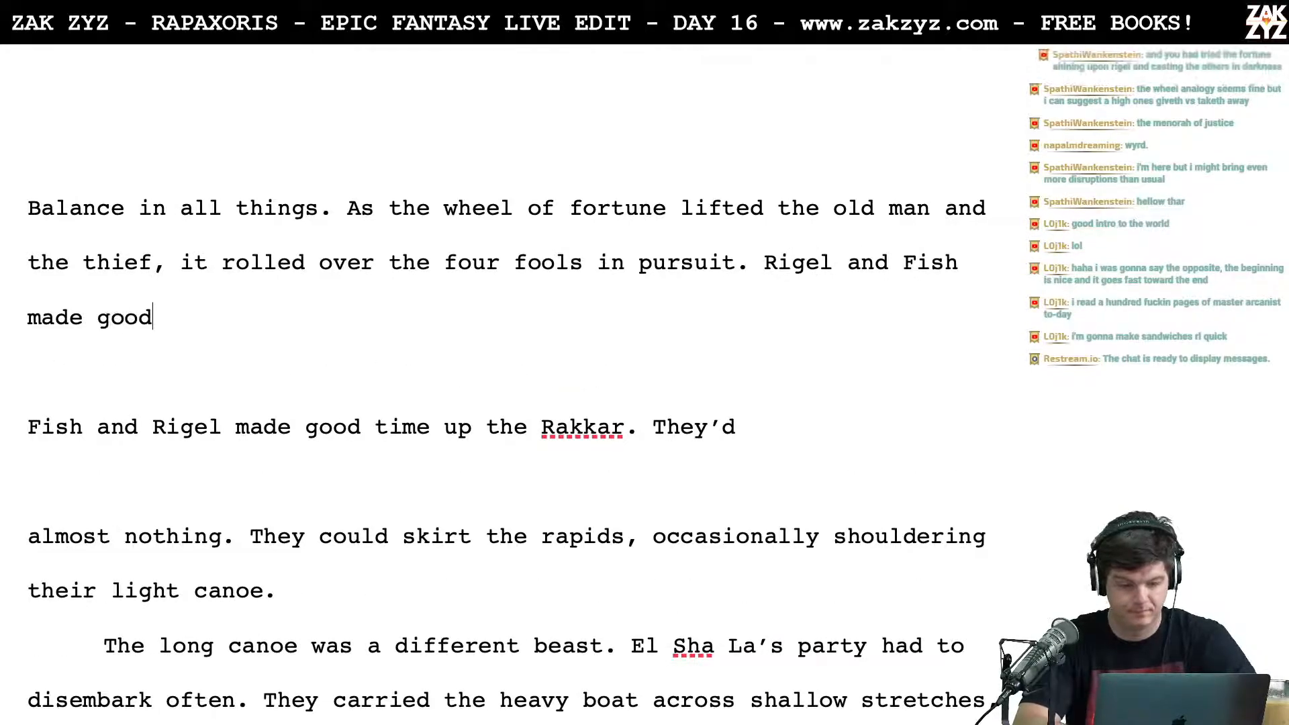
pyautogui.write(' time up the R')
pyautogui.write('akkar. ')
pyautogui.write('They')
# Step: Begin the following sentence with "Their little canoe was light in the water,"
pyautogui.press('BackSpace')
pyautogui.press('BackSpace')
pyautogui.press('BackSpace')
pyautogui.press('BackSpace')
pyautogui.write('Their litt')
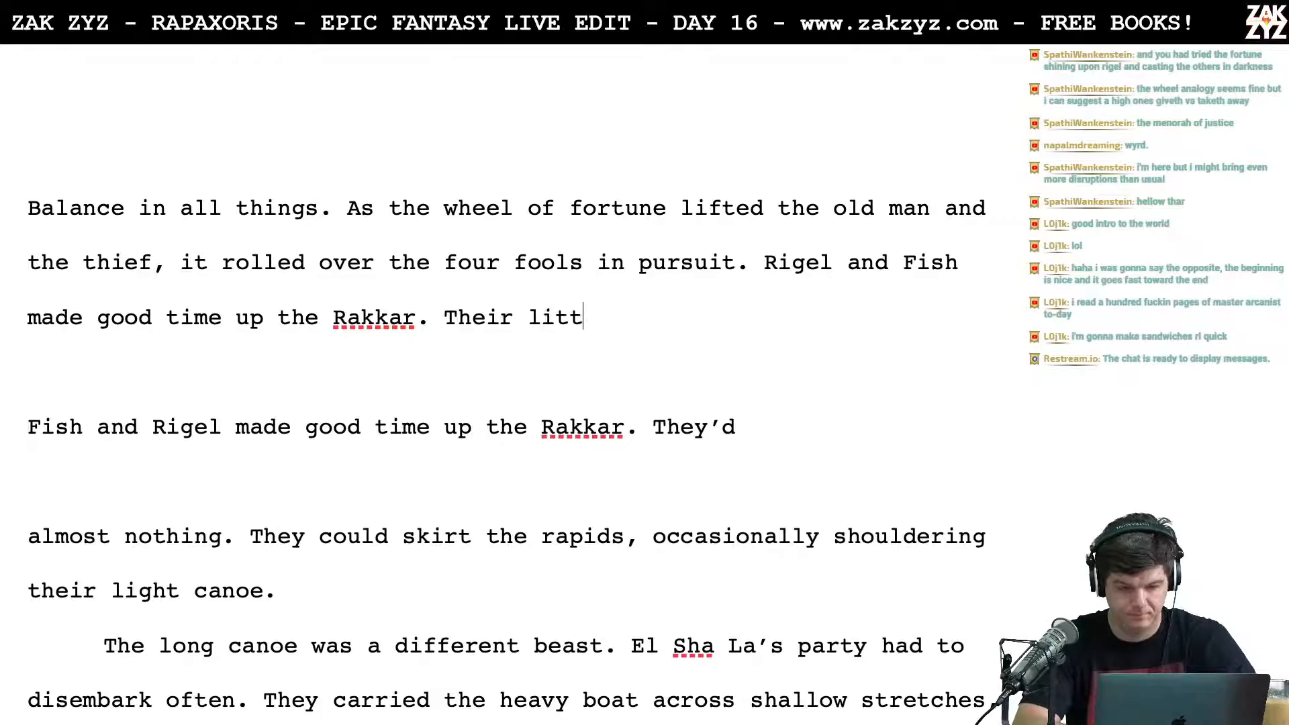
pyautogui.write('le canoe was l')
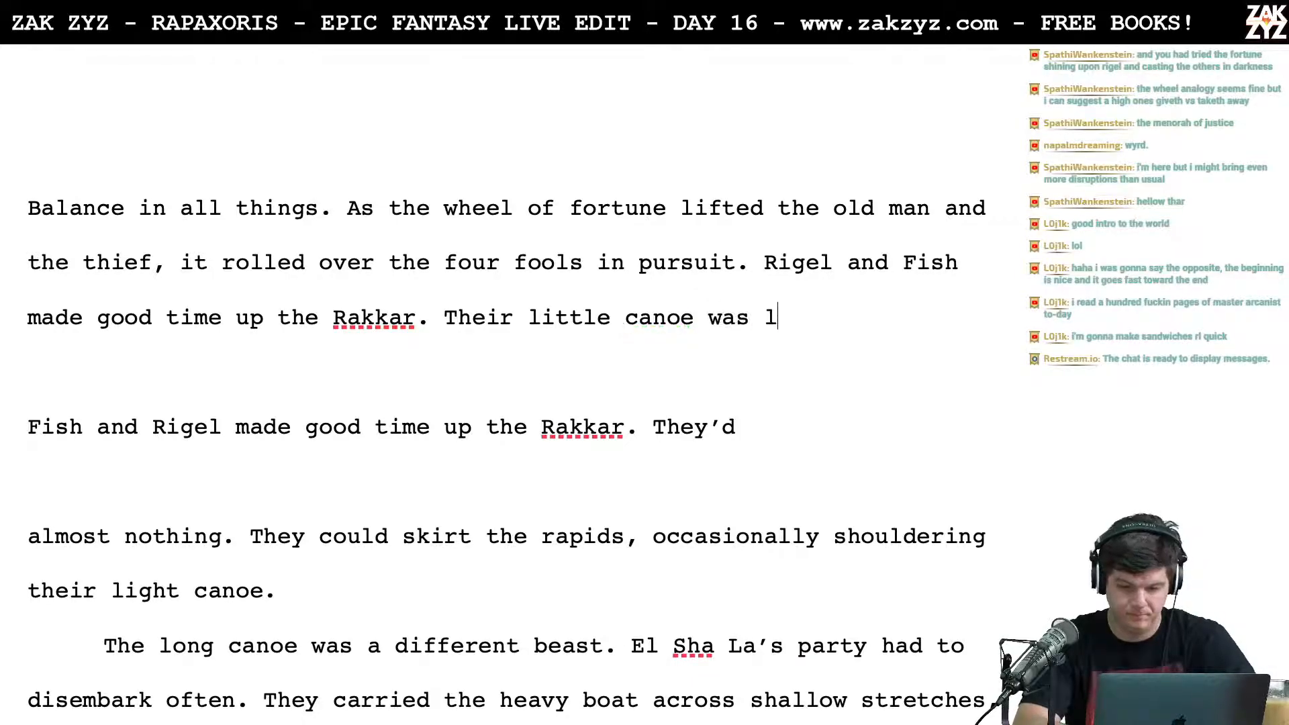
pyautogui.write('ight in the wat')
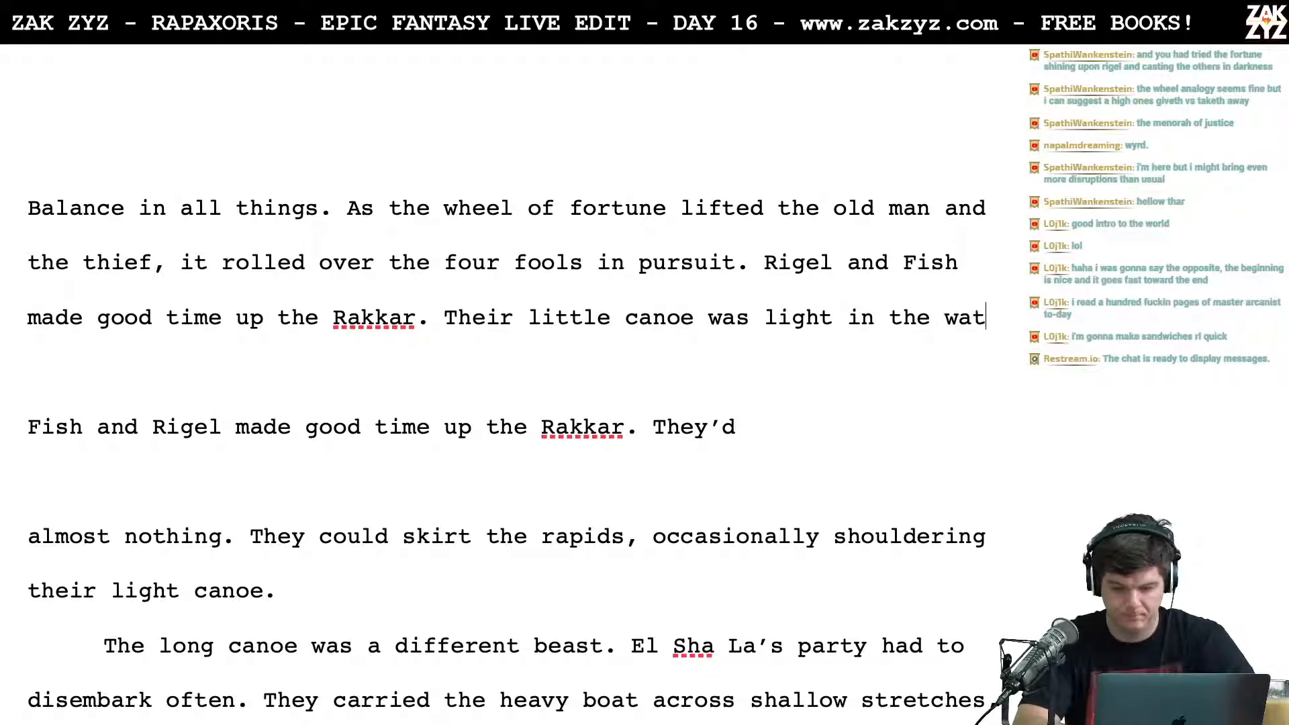
pyautogui.write('er, they')
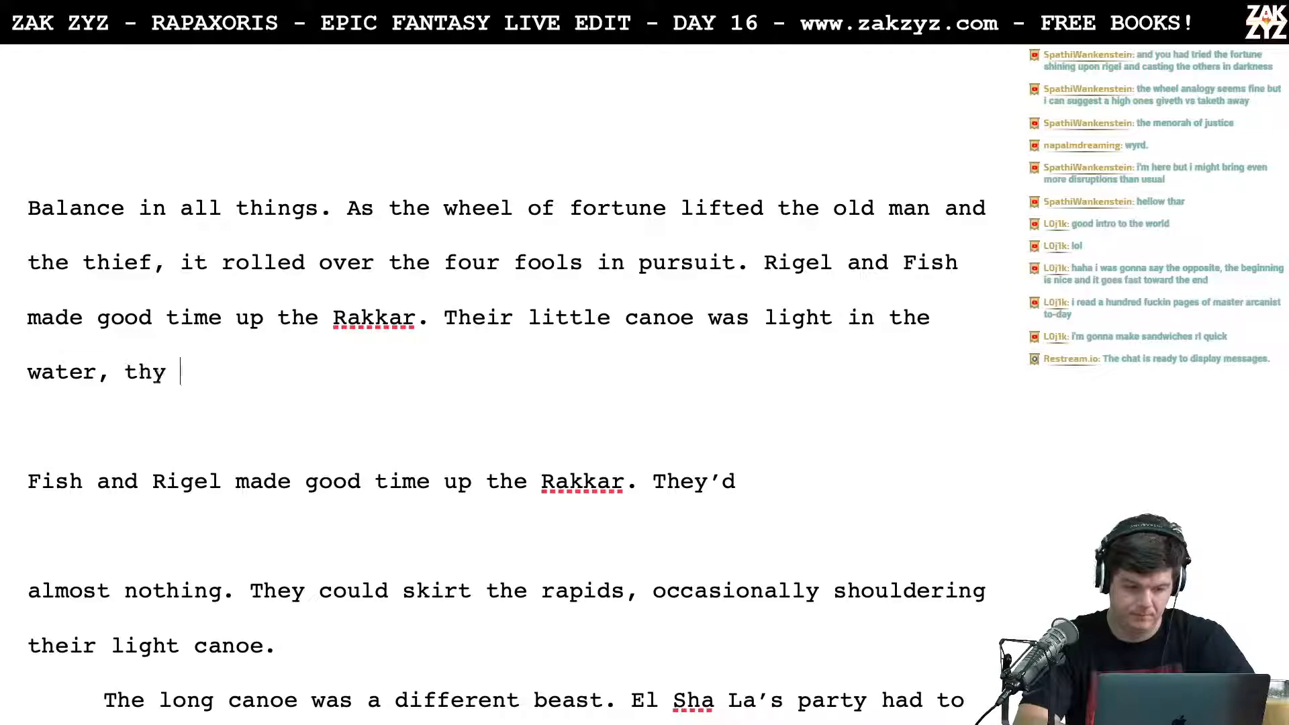
# Step: Continue the canoe sentence with "they could skirt most of the rapids"
pyautogui.press('BackSpace')
pyautogui.write('ey cou')
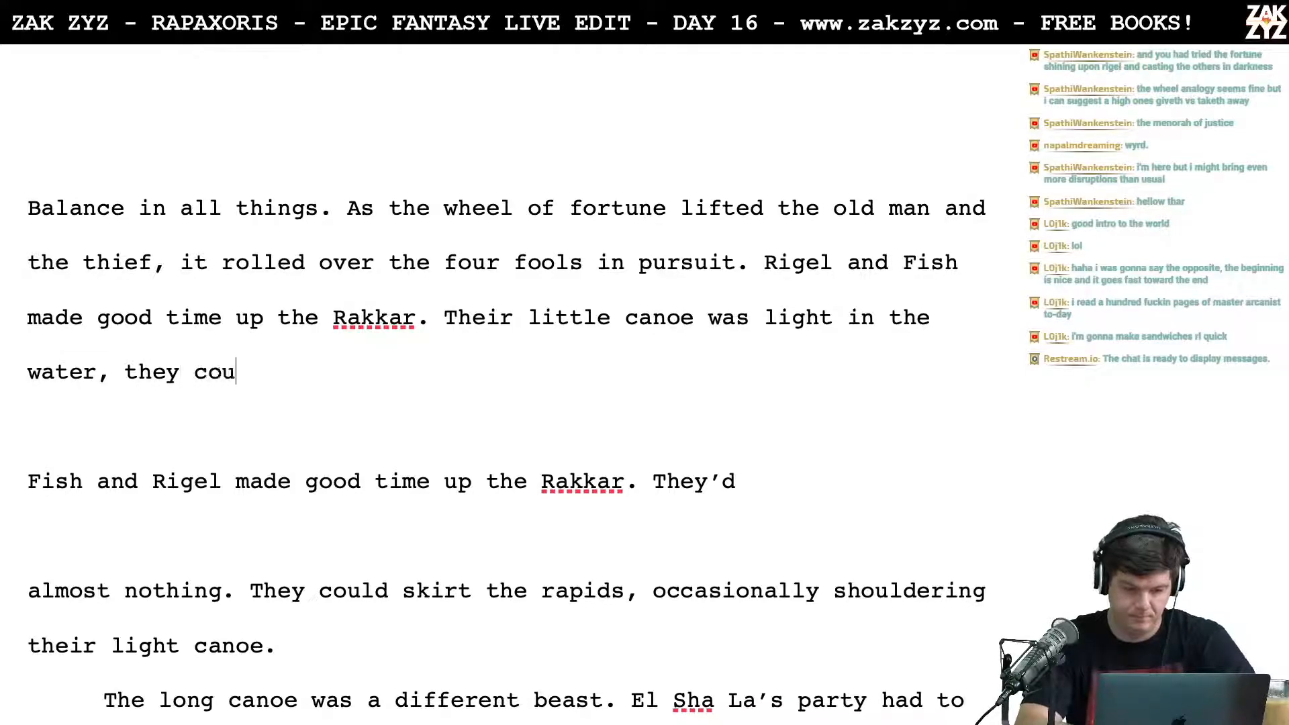
pyautogui.write('ld skirt most ')
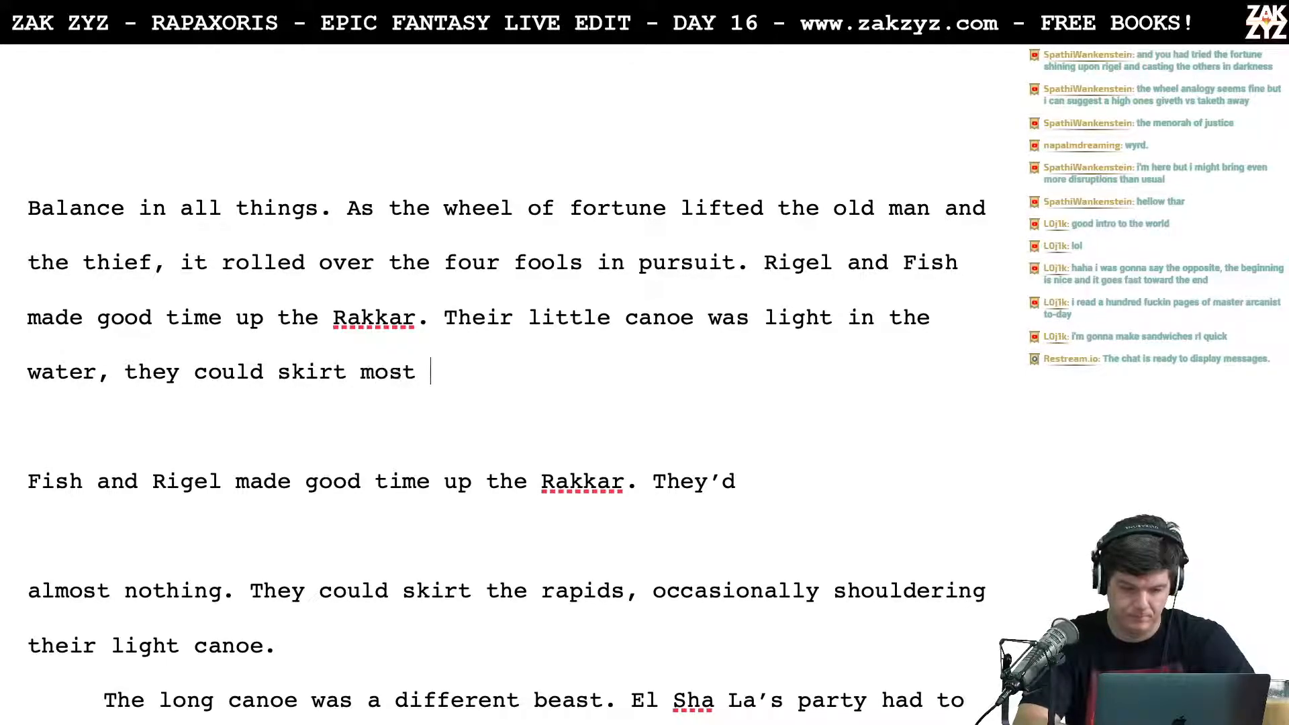
pyautogui.write('of the rapids,')
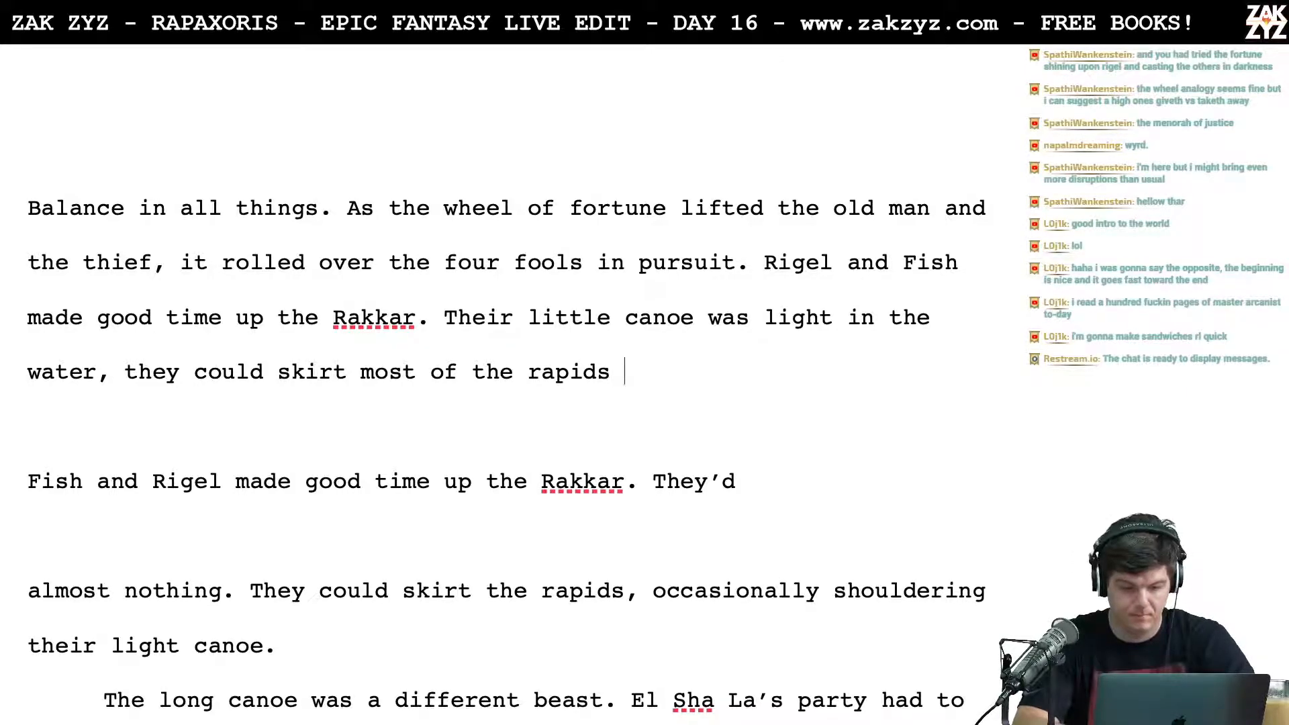
# Step: Try extending the canoe sentence with "and only occasionally" and trim the addition back to "and onl"
pyautogui.write('and only o')
pyautogui.write('cassiona')
pyautogui.write('lly')
pyautogui.press('BackSpace')
pyautogui.press('BackSpace')
pyautogui.press('BackSpace')
pyautogui.press('BackSpace')
pyautogui.press('BackSpace')
pyautogui.press('BackSpace')
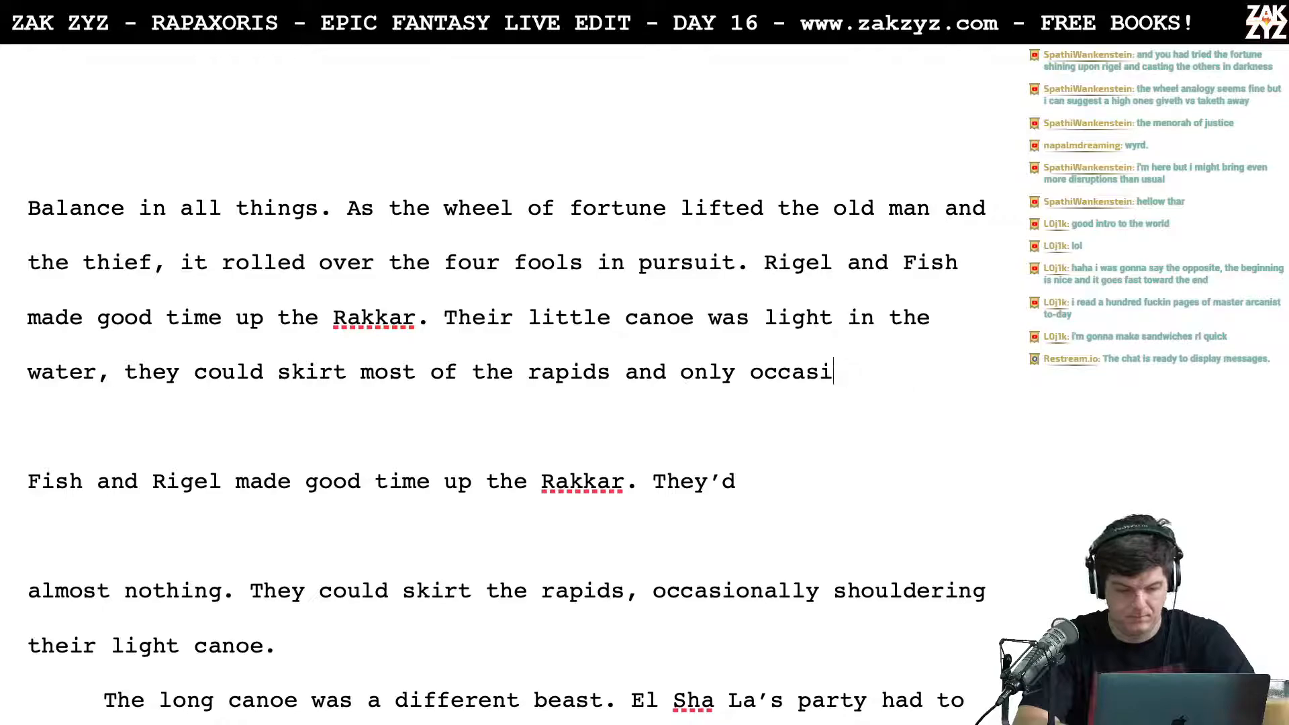
pyautogui.press('BackSpace')
pyautogui.press('BackSpace')
pyautogui.press('BackSpace')
pyautogui.press('BackSpace')
pyautogui.press('BackSpace')
pyautogui.press('BackSpace')
pyautogui.press('BackSpace')
pyautogui.press('BackSpace')
pyautogui.press('BackSpace')
# Step: Split the word "Their" after "The", moving the rest of the canoe draft onto a separate line
pyautogui.press('Up')
pyautogui.press('Left')
pyautogui.press('Left')
pyautogui.press('Left')
pyautogui.press('Left')
pyautogui.press('Left')
pyautogui.press('Left')
pyautogui.press('Return')
pyautogui.press('Left')
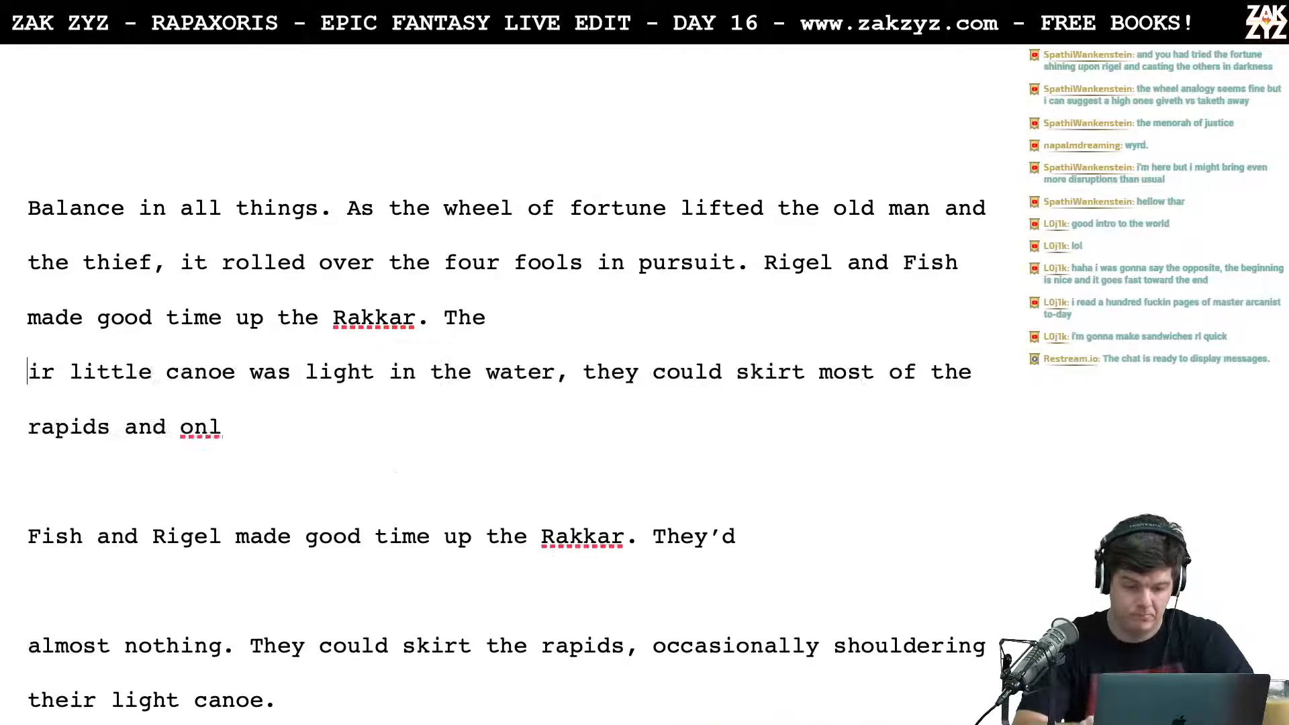
# Step: Complete the new sentence after "Rakkar." as "They shouldered it occasionally to skirt the worst rapids,"
pyautogui.write('y ')
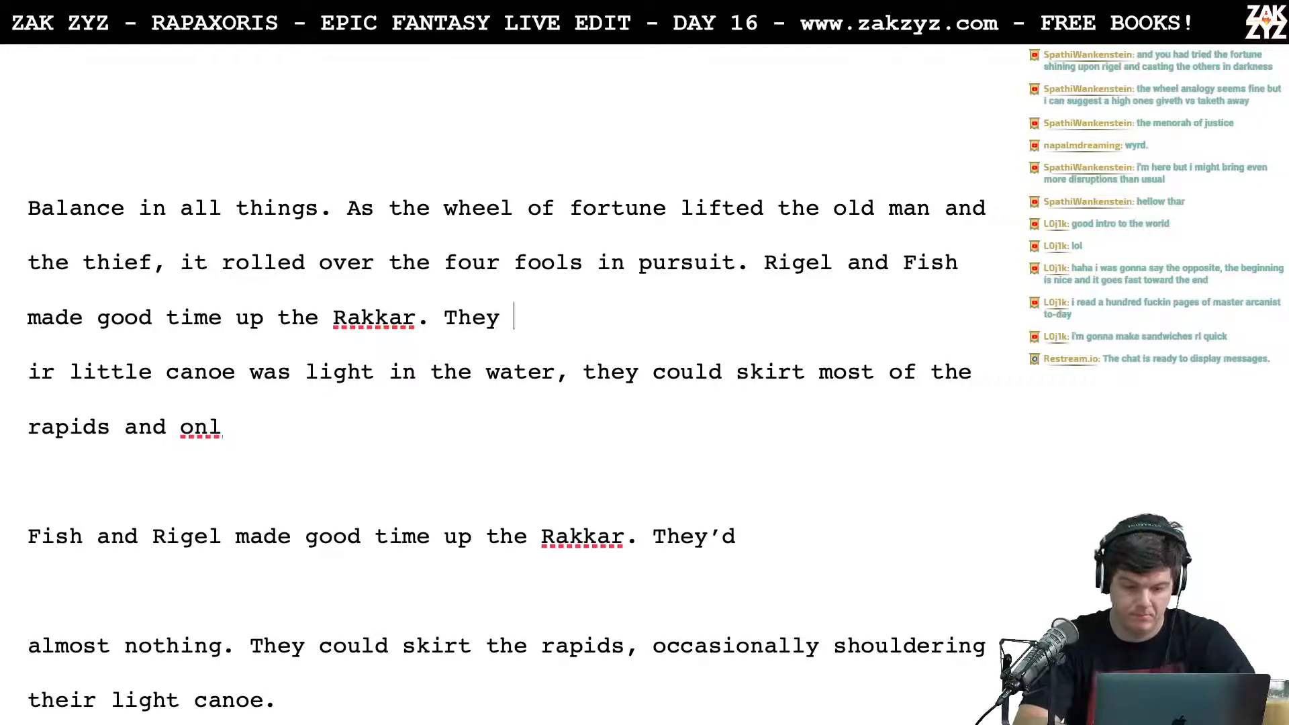
pyautogui.write('shou')
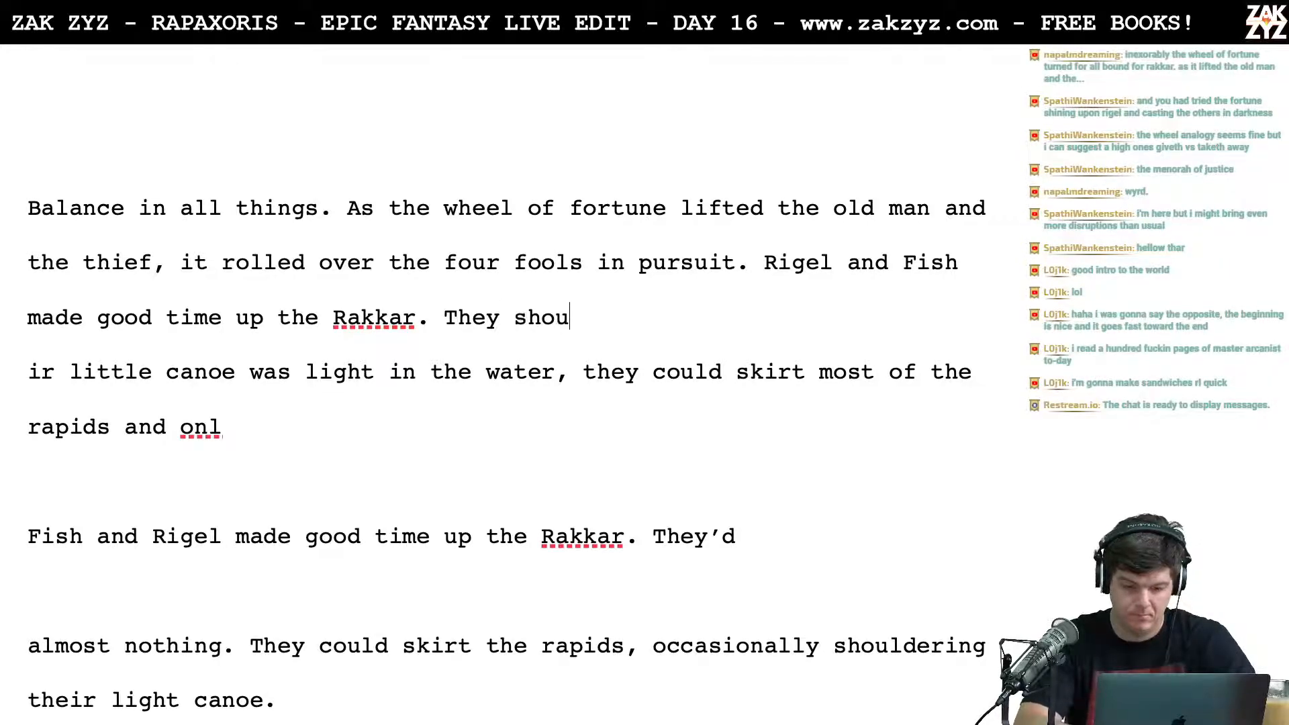
pyautogui.write('ldered it o')
pyautogui.write('ccasionally o')
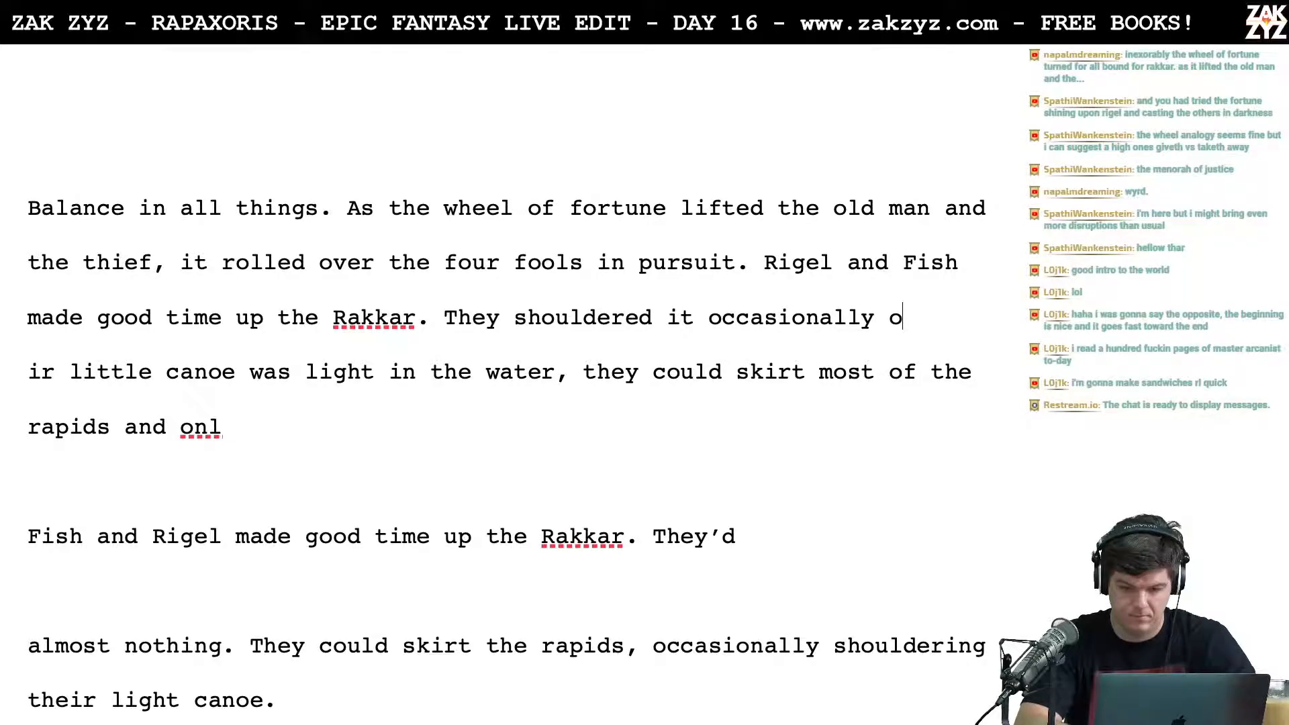
pyautogui.press('BackSpace')
pyautogui.write('t')
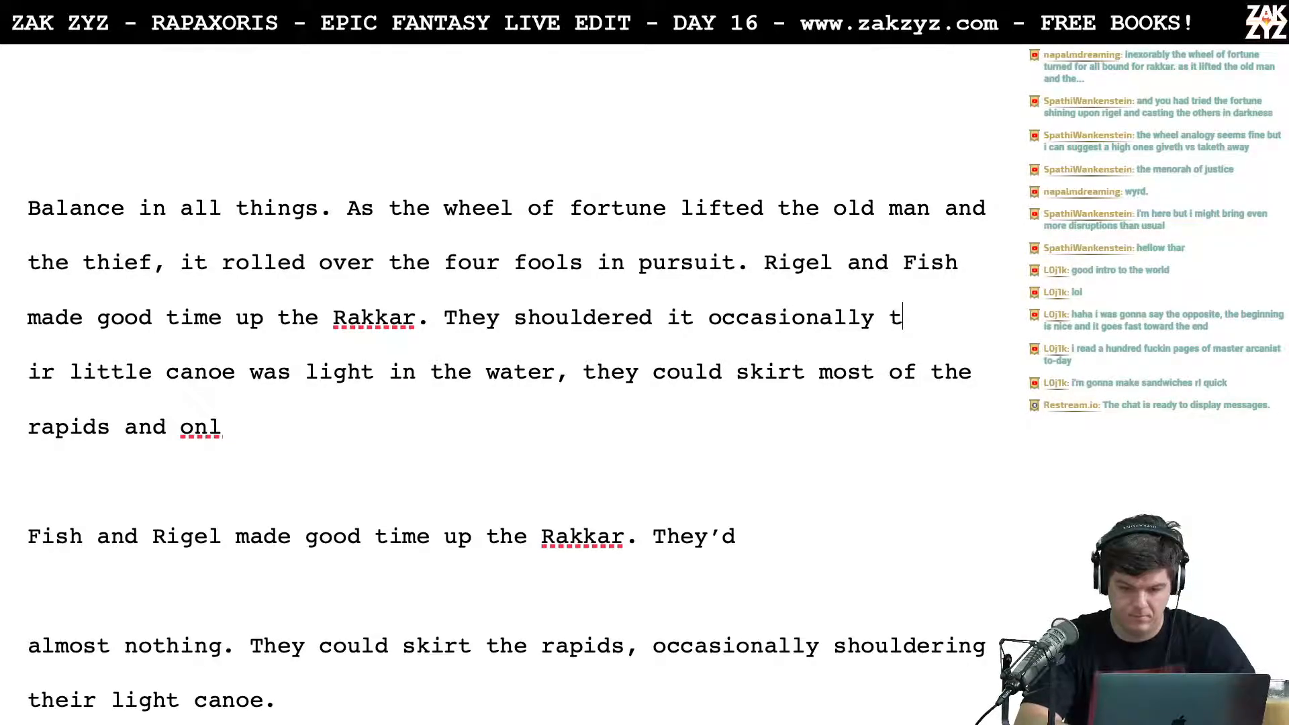
pyautogui.write('o skirt the wors')
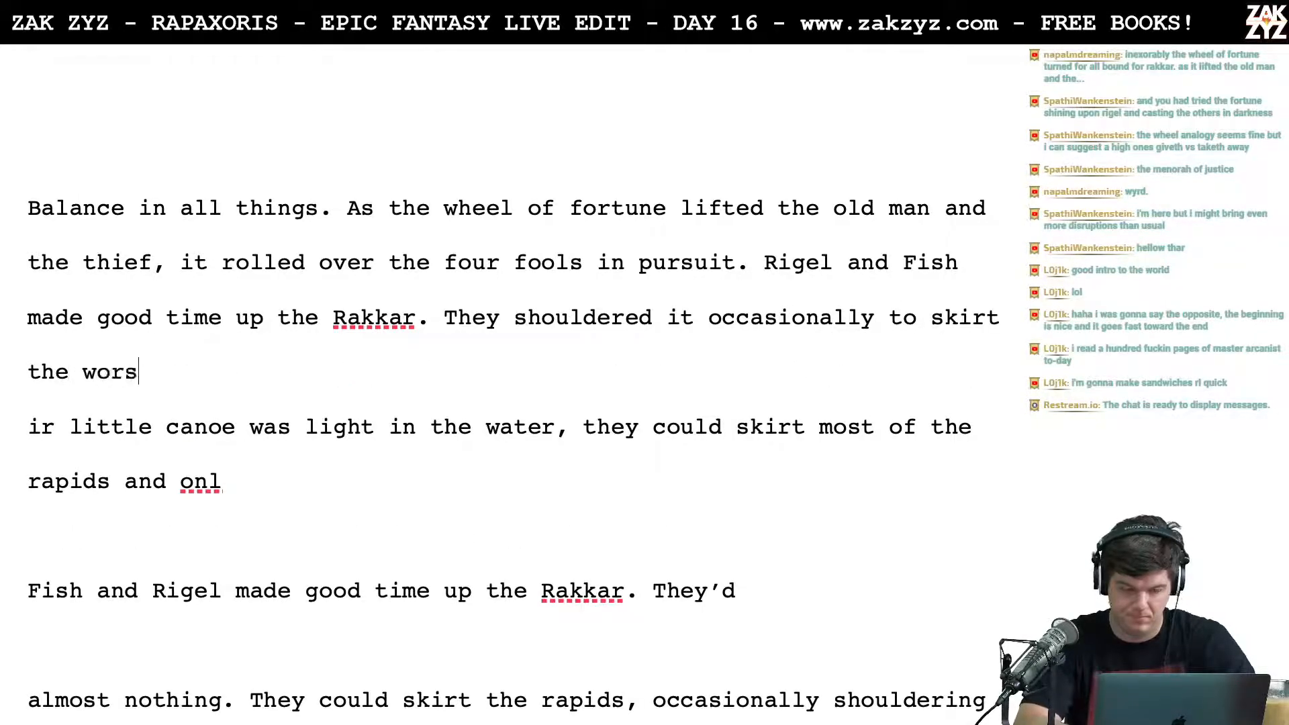
pyautogui.write('t rapids')
pyautogui.press('BackSpace')
pyautogui.press('BackSpace')
pyautogui.write('ids,')
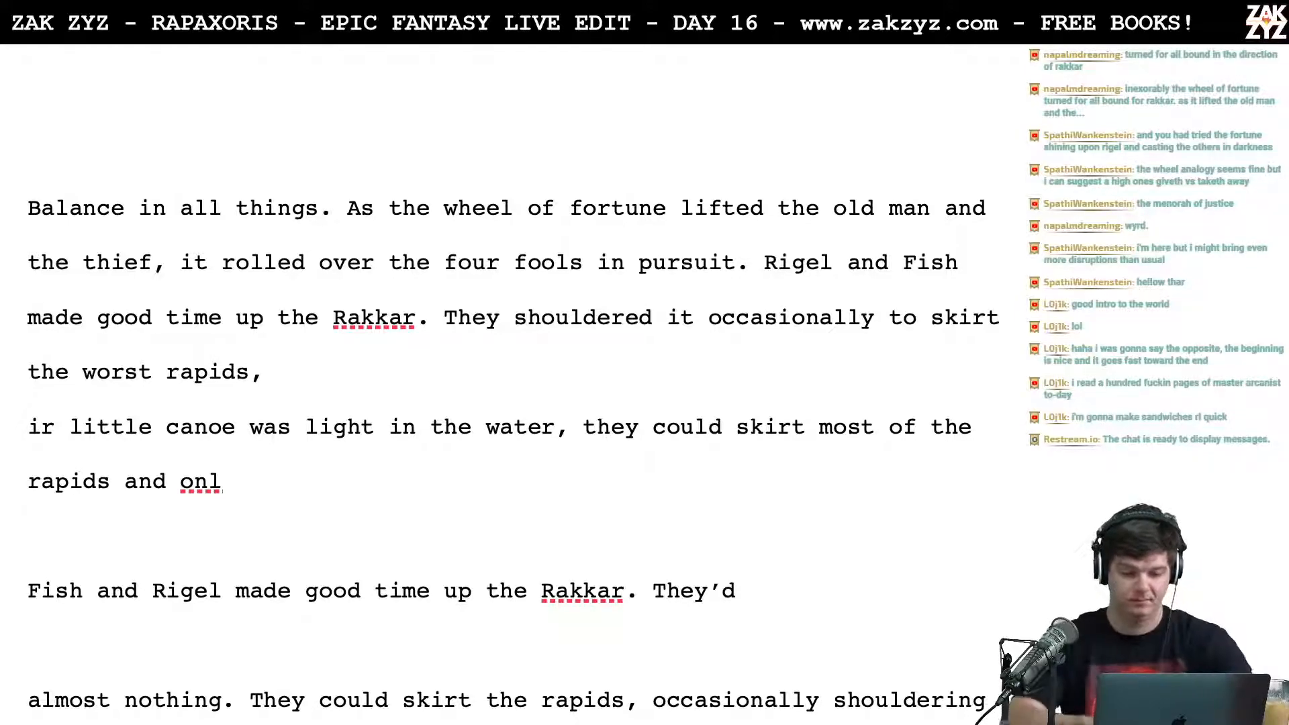
# Step: Try breaking the line after "the four fools" and ending that sentence with "that pursued them."
pyautogui.click(594, 261)
pyautogui.press('Return')
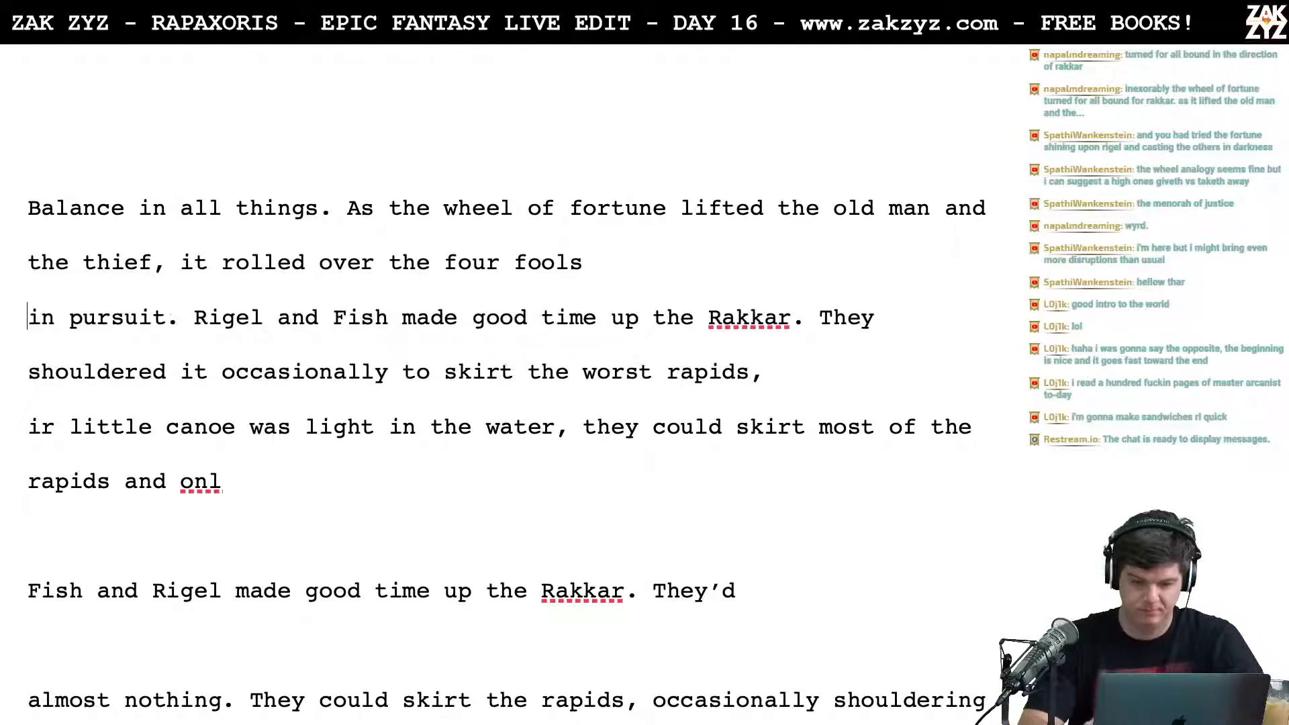
pyautogui.write('who')
pyautogui.press('BackSpace')
pyautogui.press('BackSpace')
pyautogui.press('BackSpace')
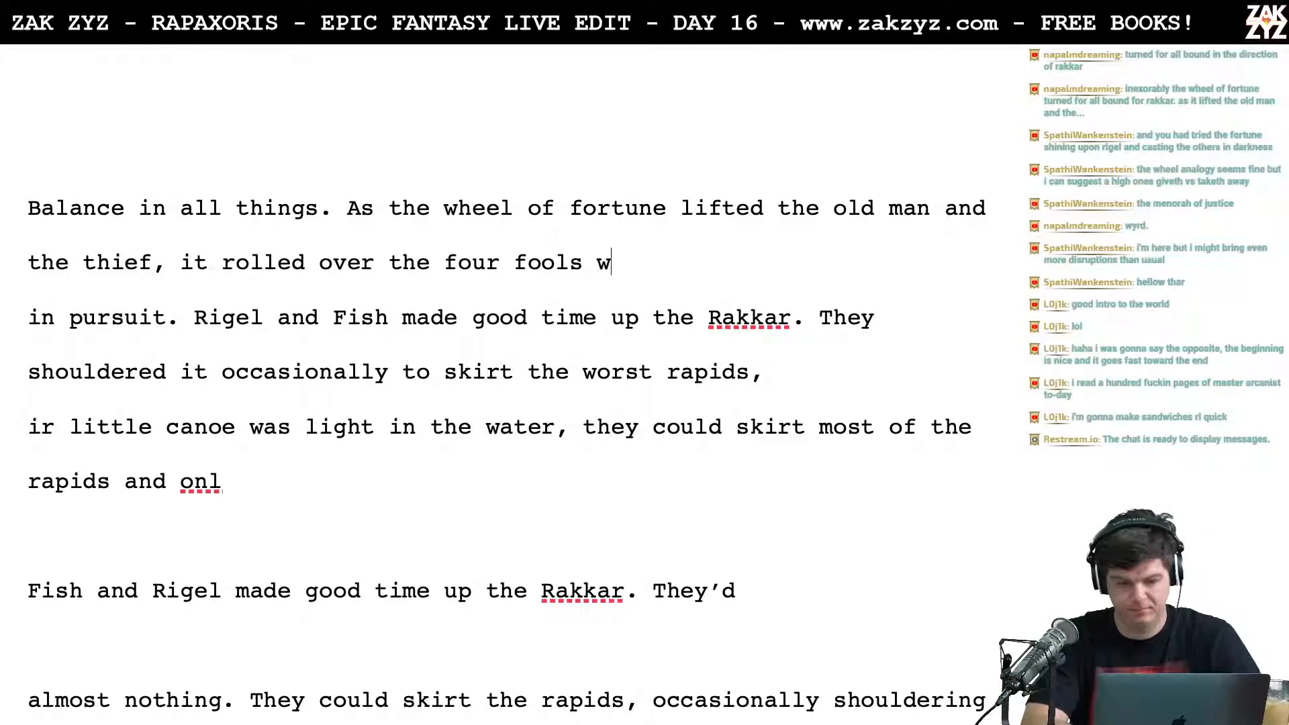
pyautogui.write('that purs')
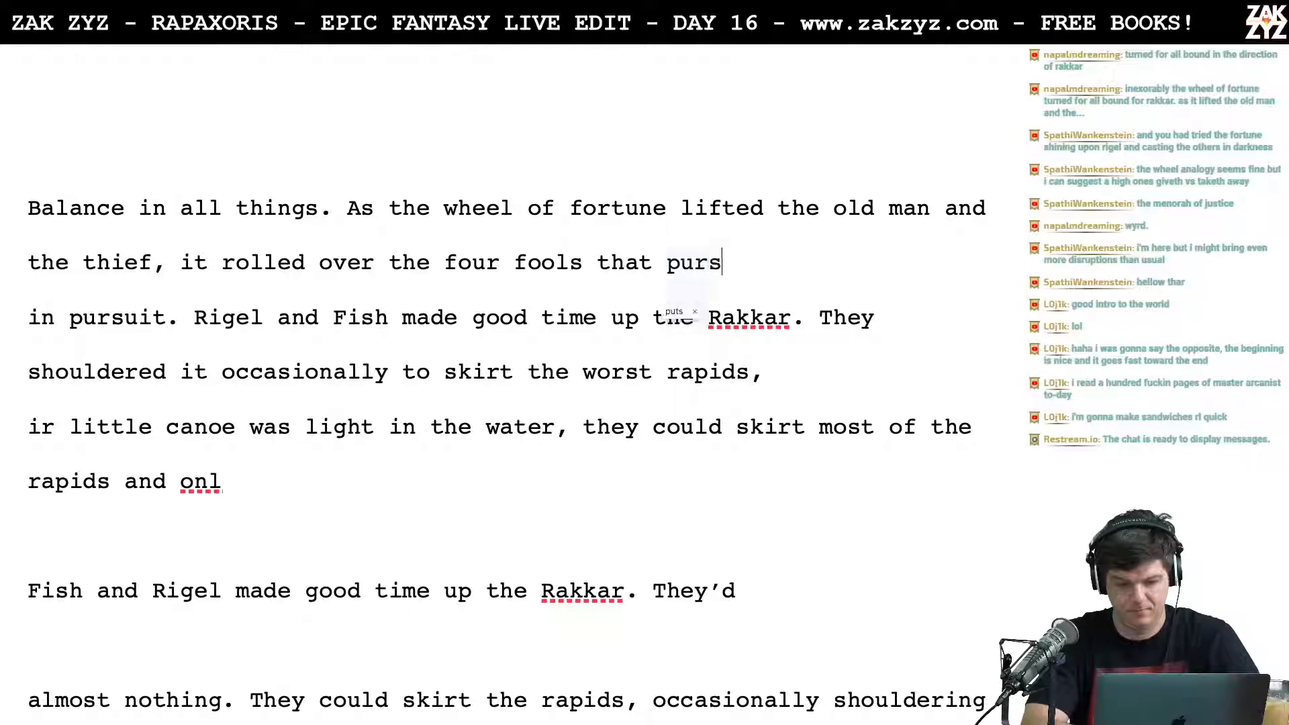
pyautogui.write('ued them.')
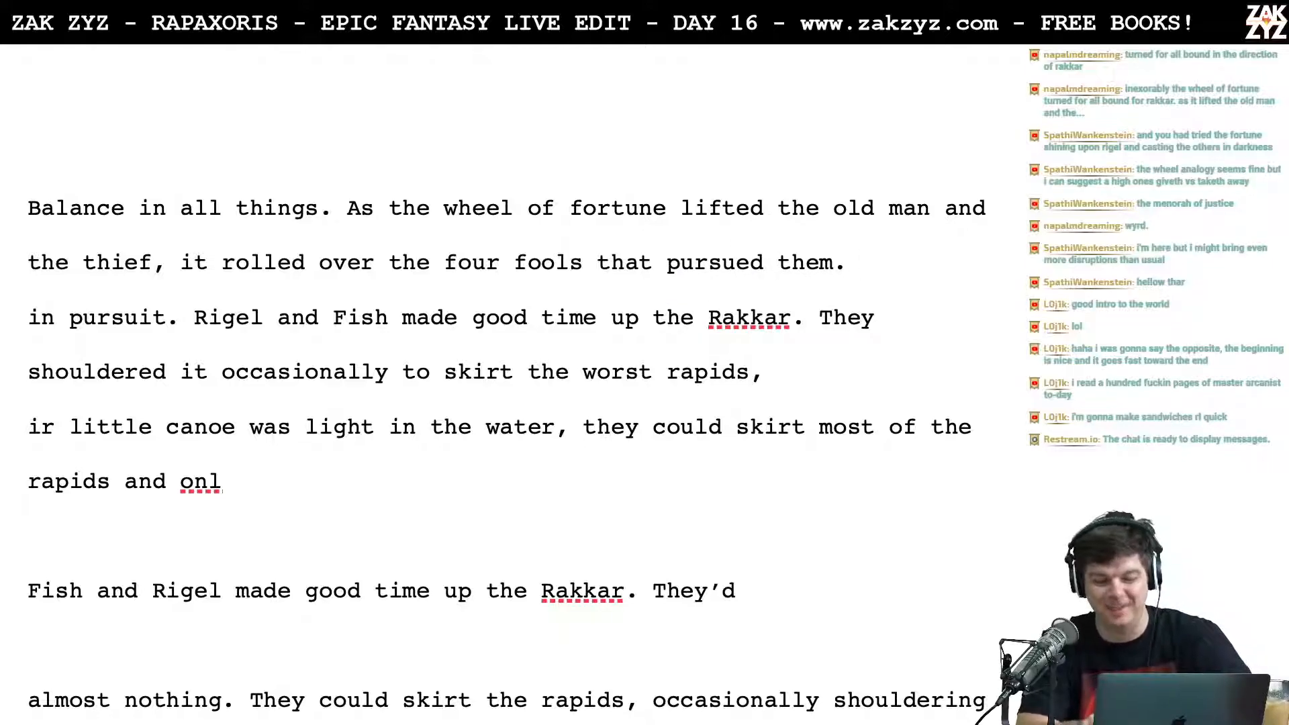
# Step: Try replacing "that" with "who" in the phrase about the four fools
pyautogui.press('Left')
pyautogui.press('Left')
pyautogui.press('Right')
pyautogui.press('Right')
pyautogui.press('Right')
pyautogui.press('Right')
pyautogui.press('Right')
pyautogui.press('Right')
pyautogui.press('Right')
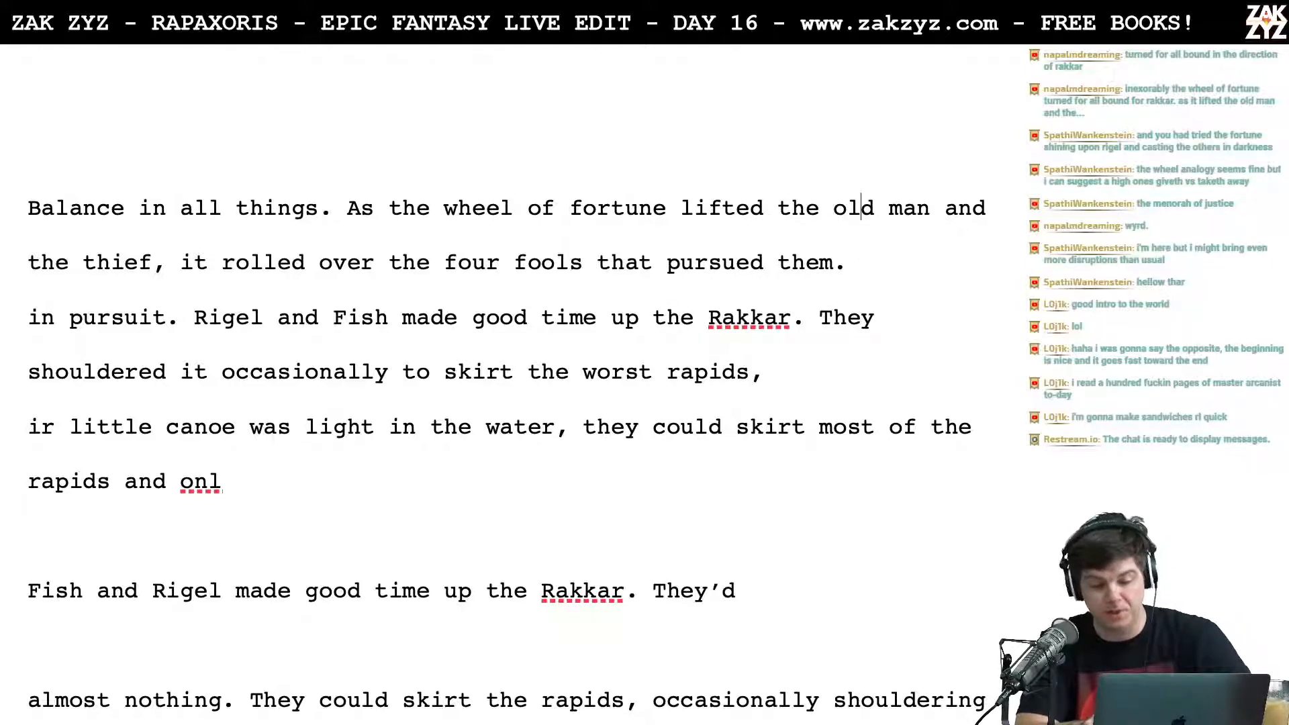
pyautogui.press('Right')
pyautogui.press('Right')
pyautogui.press('Right')
pyautogui.press('Right')
pyautogui.press('Right')
pyautogui.press('Right')
pyautogui.press('Right')
pyautogui.press('Right')
pyautogui.press('Right')
pyautogui.press('Right')
pyautogui.press('Right')
pyautogui.press('Right')
pyautogui.press('Right')
pyautogui.press('Right')
pyautogui.press('Right')
pyautogui.press('Right')
pyautogui.press('Right')
pyautogui.press('Right')
pyautogui.press('Right')
pyautogui.press('Right')
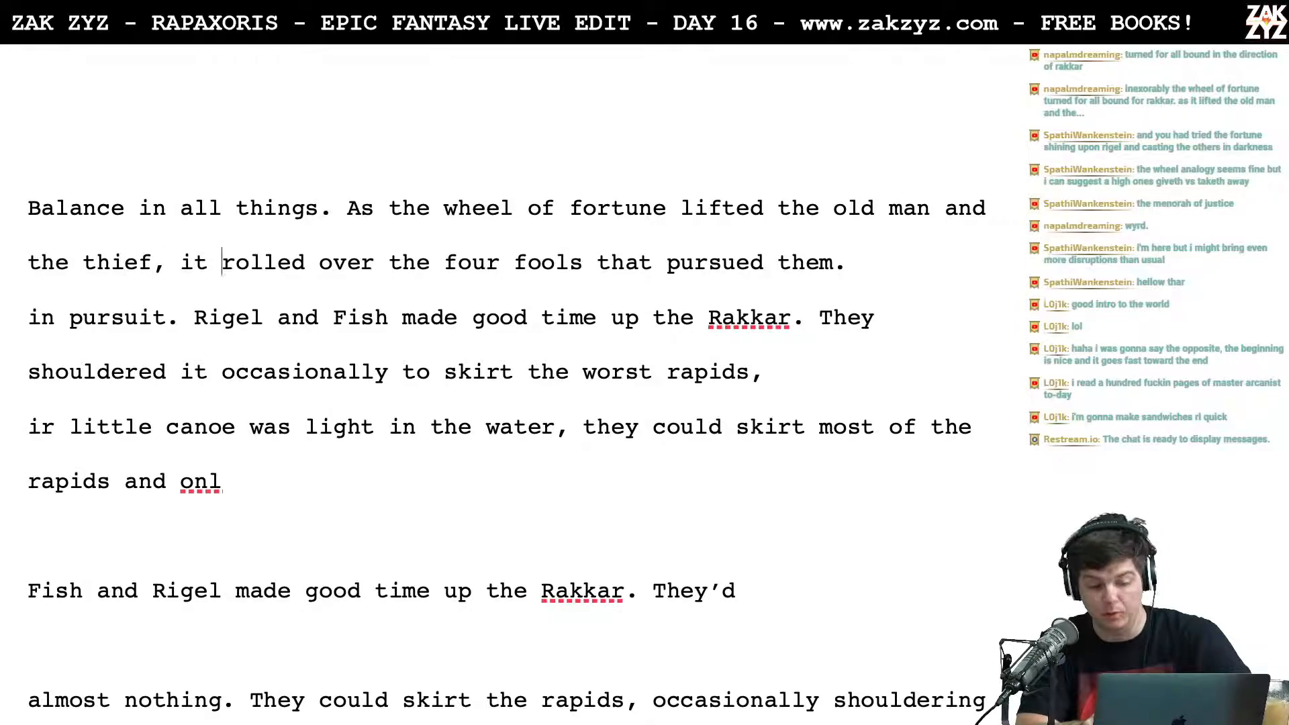
pyautogui.press('Right')
pyautogui.press('Right')
pyautogui.press('Right')
pyautogui.press('Right')
pyautogui.press('Right')
pyautogui.press('Right')
# Step: Try removing "them" so the sentence about the four fools ends with "who pursued."
pyautogui.press('Right')
pyautogui.press('Right')
pyautogui.press('Right')
pyautogui.press('Right')
pyautogui.press('Right')
pyautogui.press('Right')
pyautogui.press('BackSpace')
pyautogui.press('BackSpace')
pyautogui.press('BackSpace')
pyautogui.press('BackSpace')
pyautogui.write('who')
pyautogui.press('Right')
pyautogui.press('Right')
pyautogui.press('Right')
pyautogui.press('Right')
pyautogui.press('Right')
pyautogui.press('Right')
pyautogui.press('Left')
pyautogui.press('Left')
pyautogui.press('Left')
pyautogui.press('BackSpace')
pyautogui.press('BackSpace')
pyautogui.press('BackSpace')
pyautogui.press('BackSpace')
pyautogui.press('BackSpace')
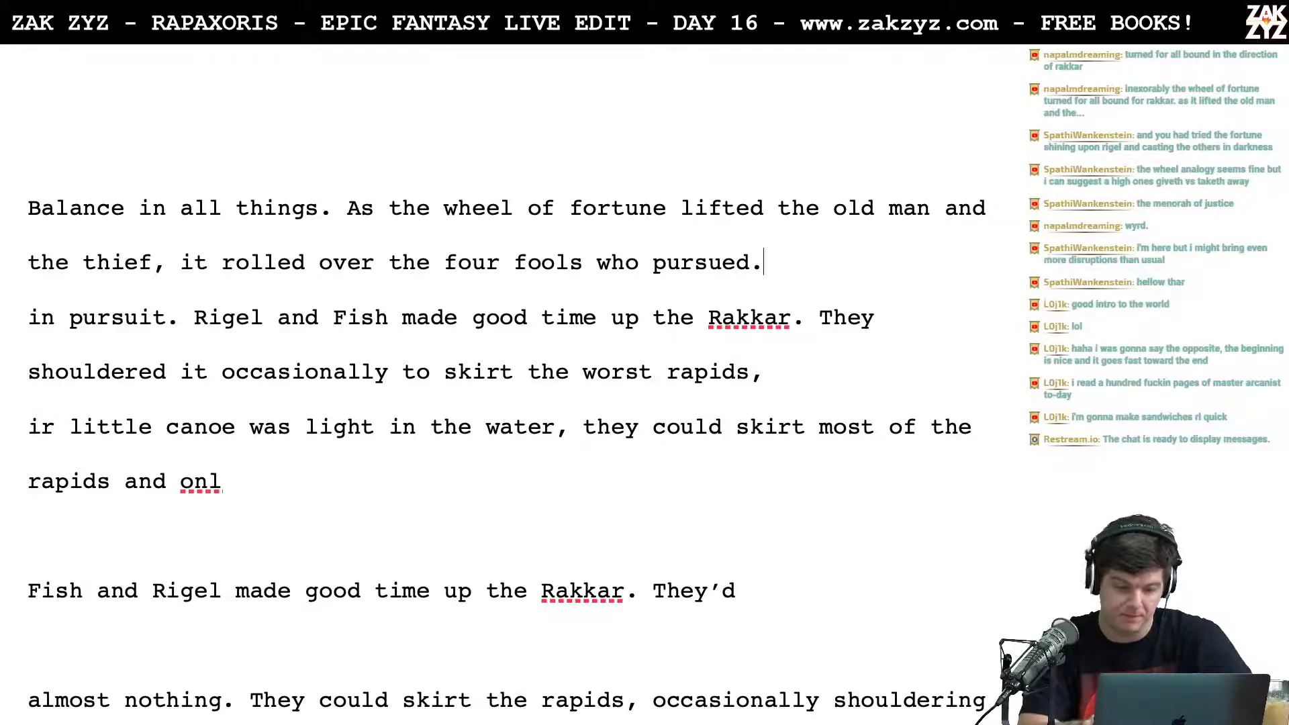
# Step: Restore "in pursuit." after "the four fools" and delete the "who pursued." wording together with the duplicate "in pursuit." below it
pyautogui.press('Left')
pyautogui.press('Left')
pyautogui.press('Left')
pyautogui.press('Left')
pyautogui.press('Left')
pyautogui.press('Left')
pyautogui.press('Left')
pyautogui.press('Left')
pyautogui.press('Left')
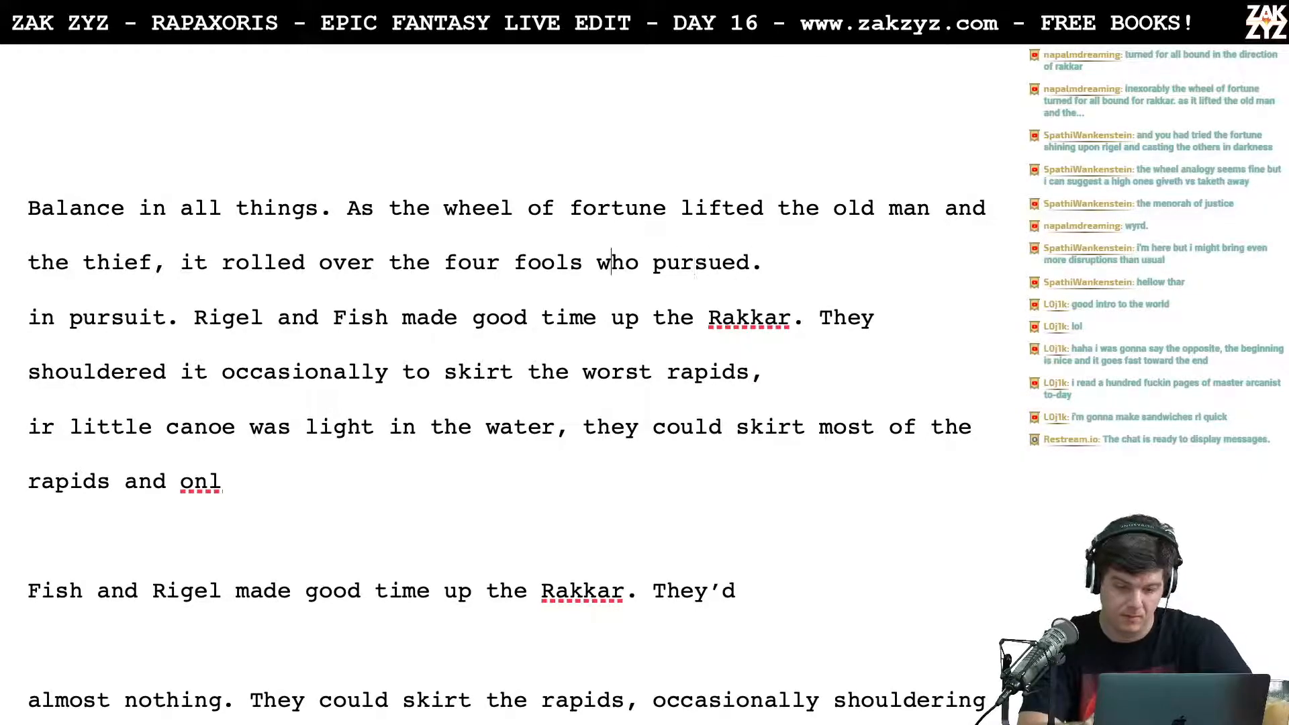
pyautogui.write('in pursuit.')
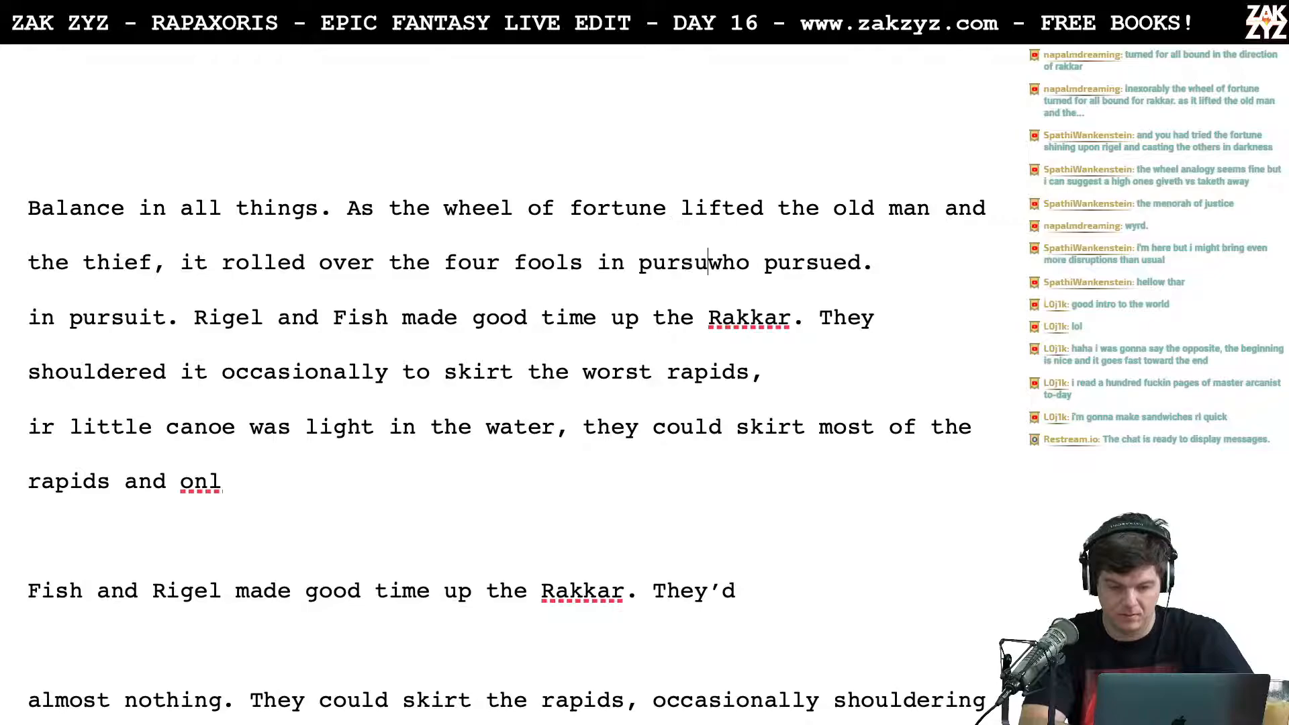
pyautogui.hotkey('shift', 'Right')
pyautogui.hotkey('shift', 'Right')
pyautogui.hotkey('shift', 'Right')
pyautogui.hotkey('shift', 'Right')
pyautogui.hotkey('shift', 'Right')
pyautogui.hotkey('shift', 'Right')
pyautogui.hotkey('shift', 'Right')
pyautogui.hotkey('shift', 'Right')
pyautogui.hotkey('shift', 'Right')
pyautogui.hotkey('shift', 'Right')
pyautogui.hotkey('shift', 'Right')
pyautogui.hotkey('shift', 'Right')
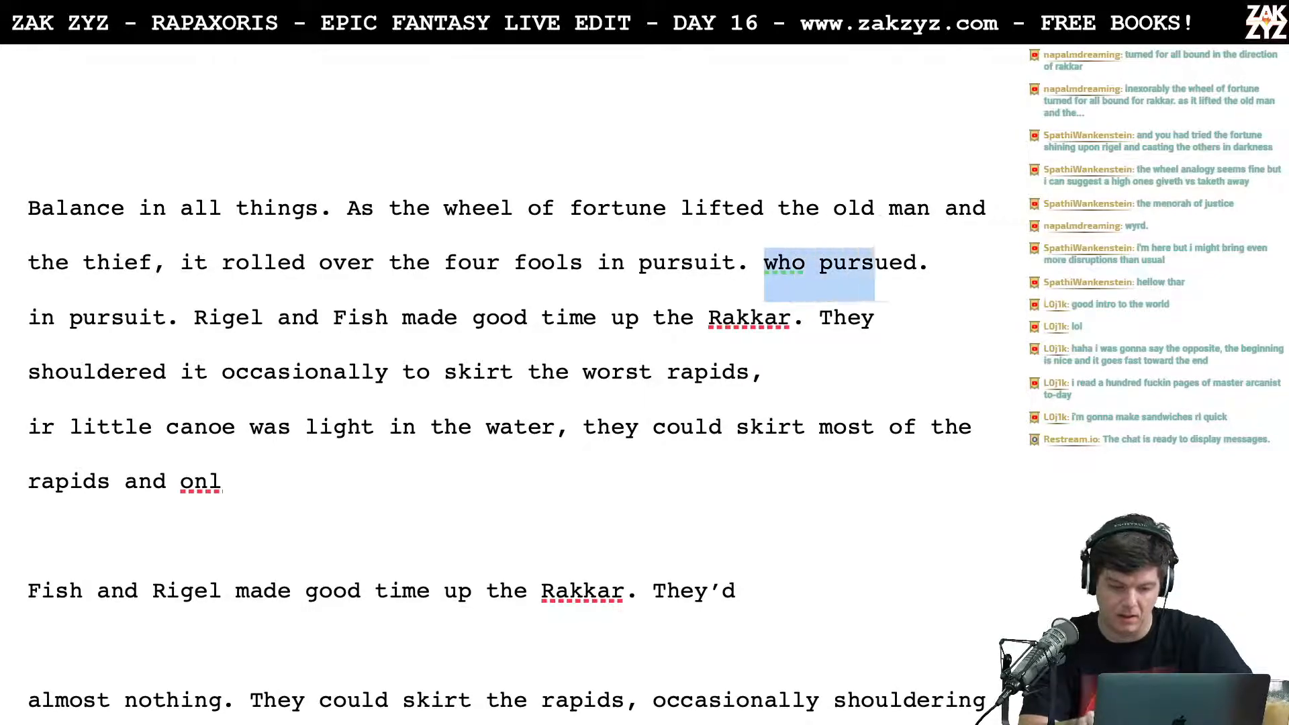
pyautogui.hotkey('shift', 'Right')
pyautogui.hotkey('shift', 'Right')
pyautogui.hotkey('shift', 'Right')
pyautogui.hotkey('shift', 'Right')
pyautogui.hotkey('shift', 'Right')
pyautogui.hotkey('shift', 'Right')
pyautogui.hotkey('shift', 'Right')
pyautogui.hotkey('shift', 'Right')
pyautogui.hotkey('shift', 'Right')
pyautogui.hotkey('shift', 'Right')
pyautogui.hotkey('shift', 'Right')
pyautogui.hotkey('shift', 'Right')
pyautogui.hotkey('shift', 'Right')
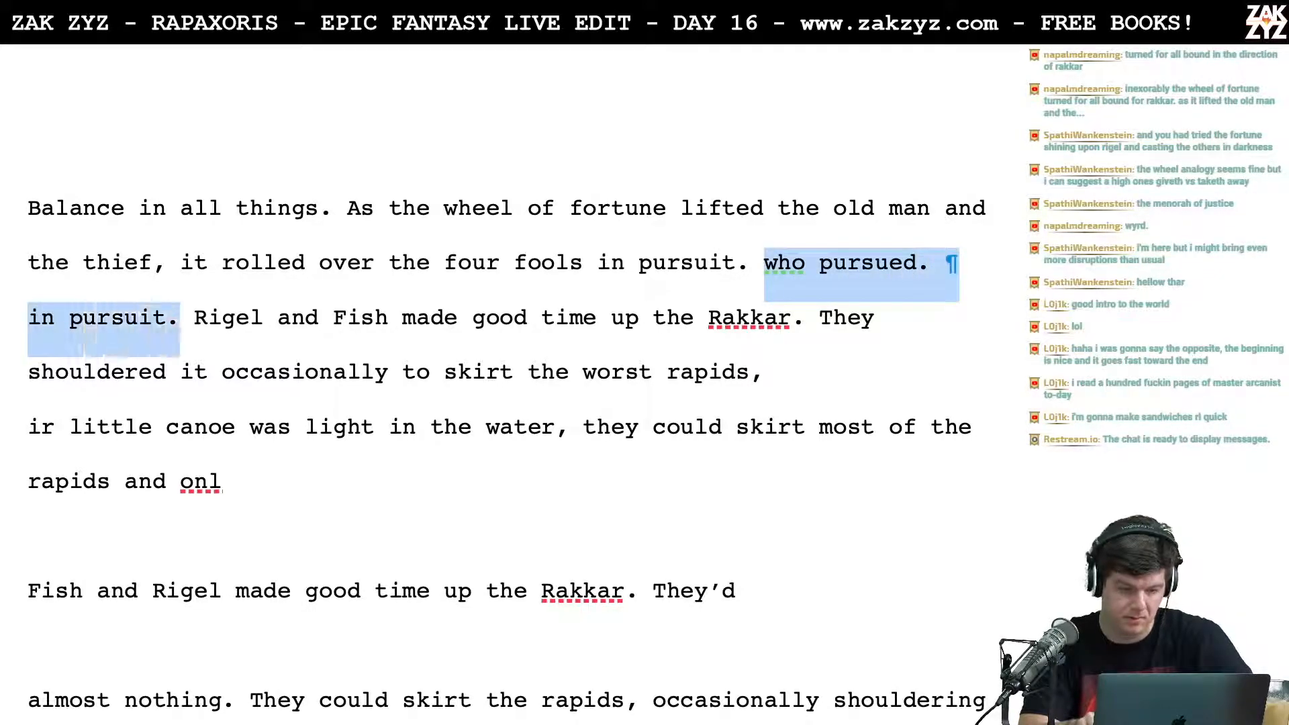
pyautogui.press('BackSpace')
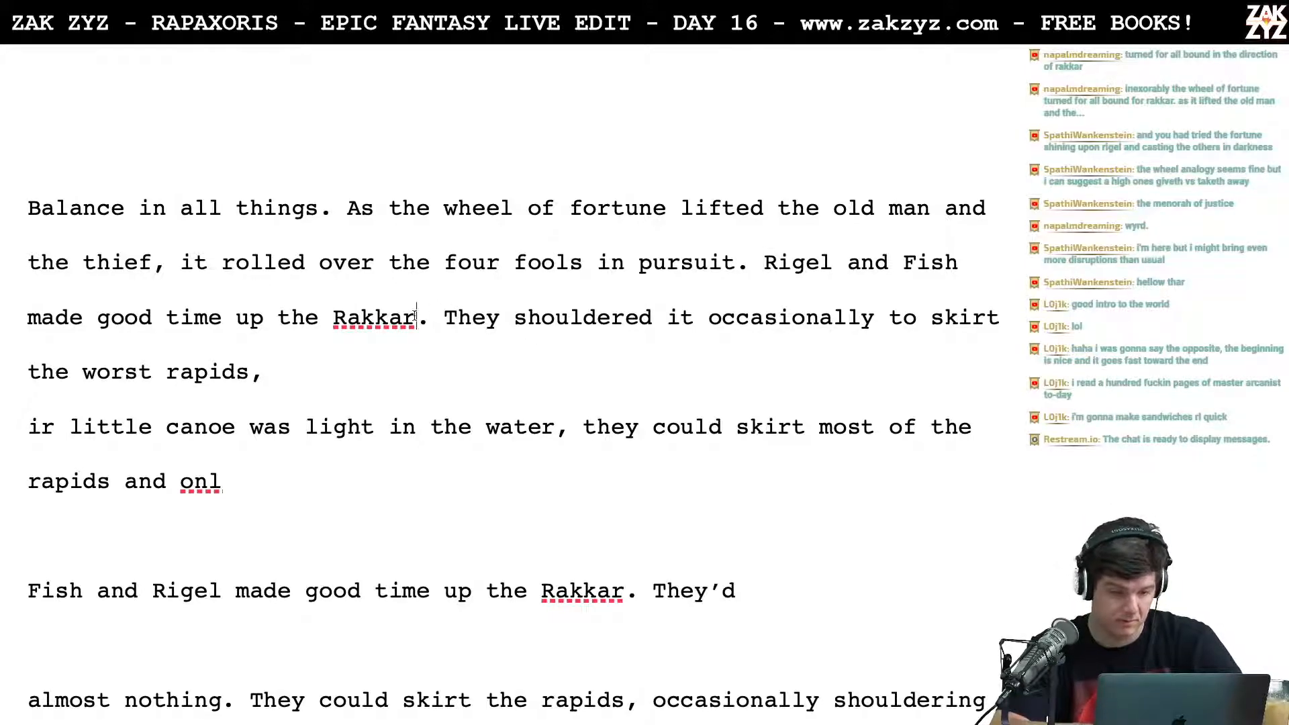
# Step: Push the "They shouldered it" draft onto its own line and try "They shouldered their little canoe for the worst" after "Rakkar."
pyautogui.press('Right')
pyautogui.press('Return')
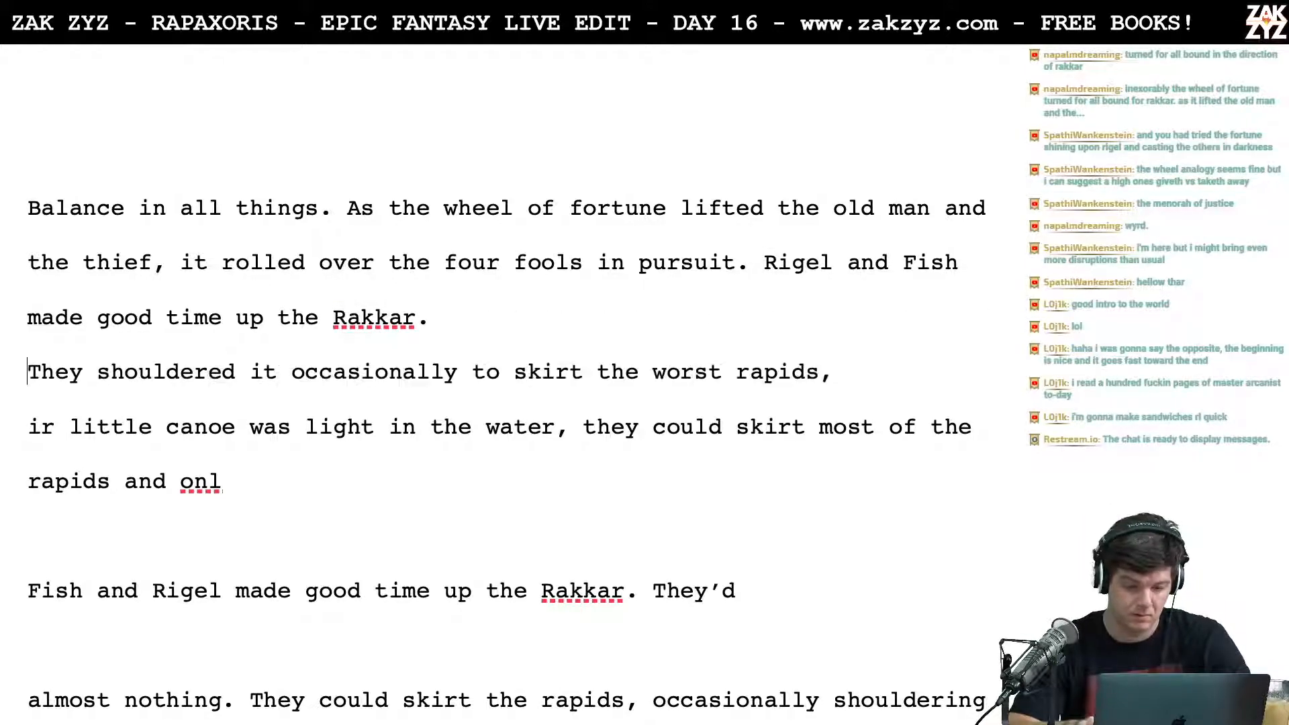
pyautogui.write('The ')
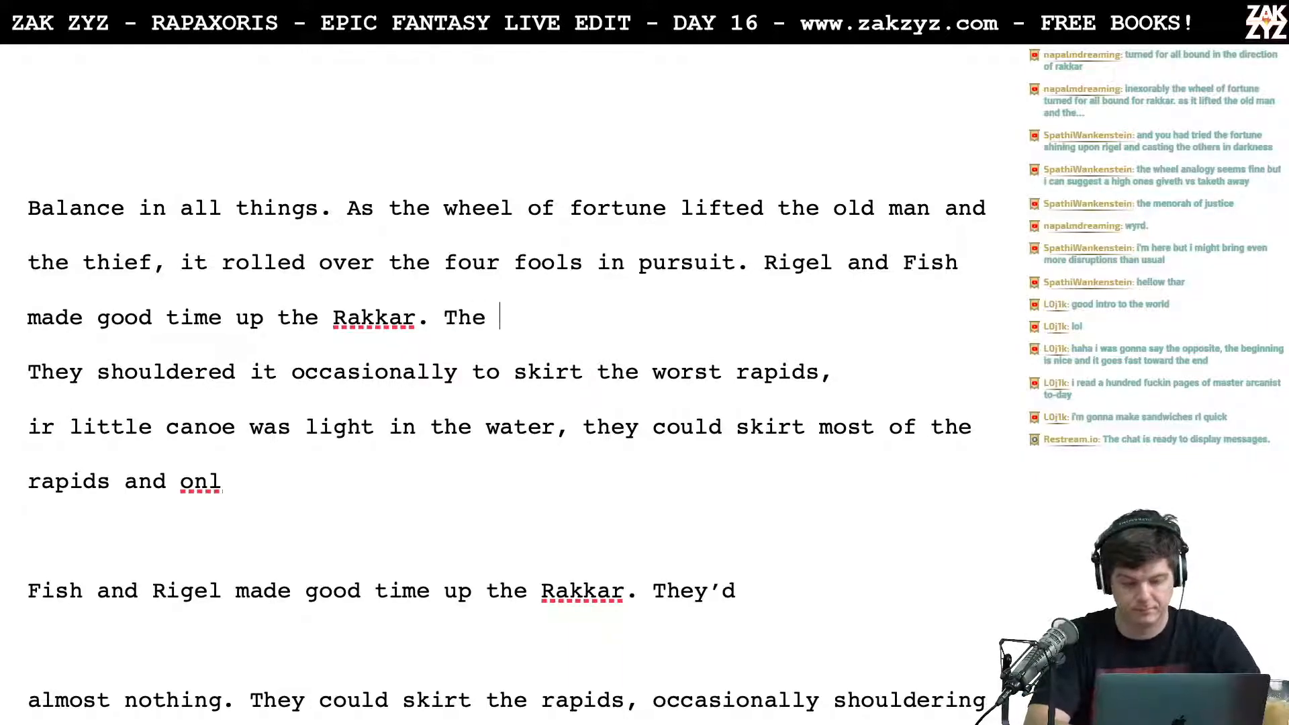
pyautogui.write('y sh')
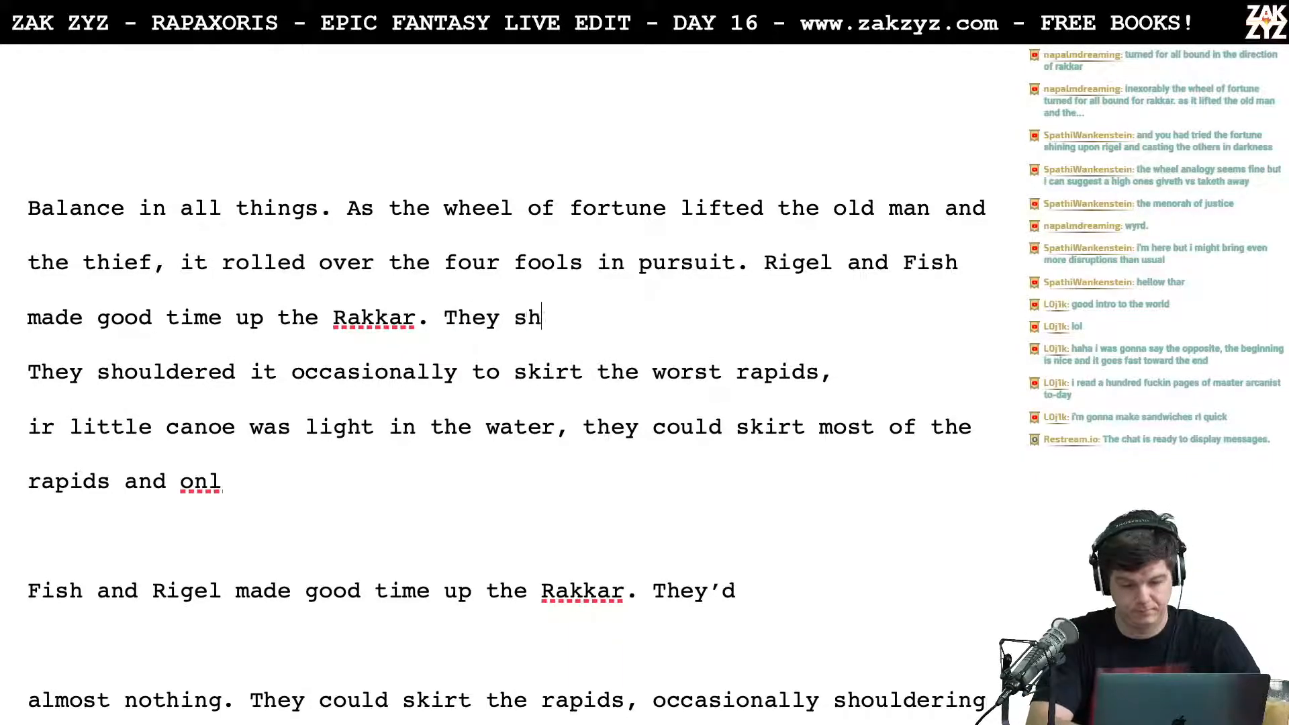
pyautogui.write('ouldered their ')
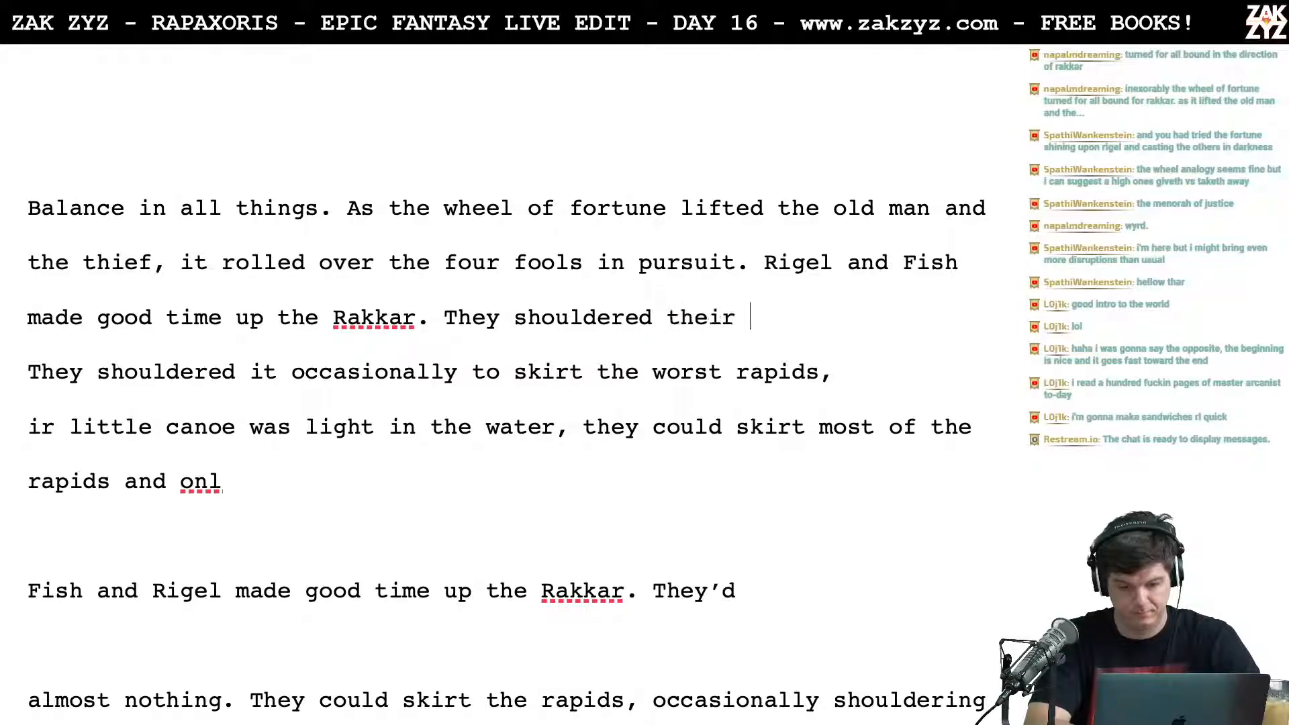
pyautogui.write('little canoe for ')
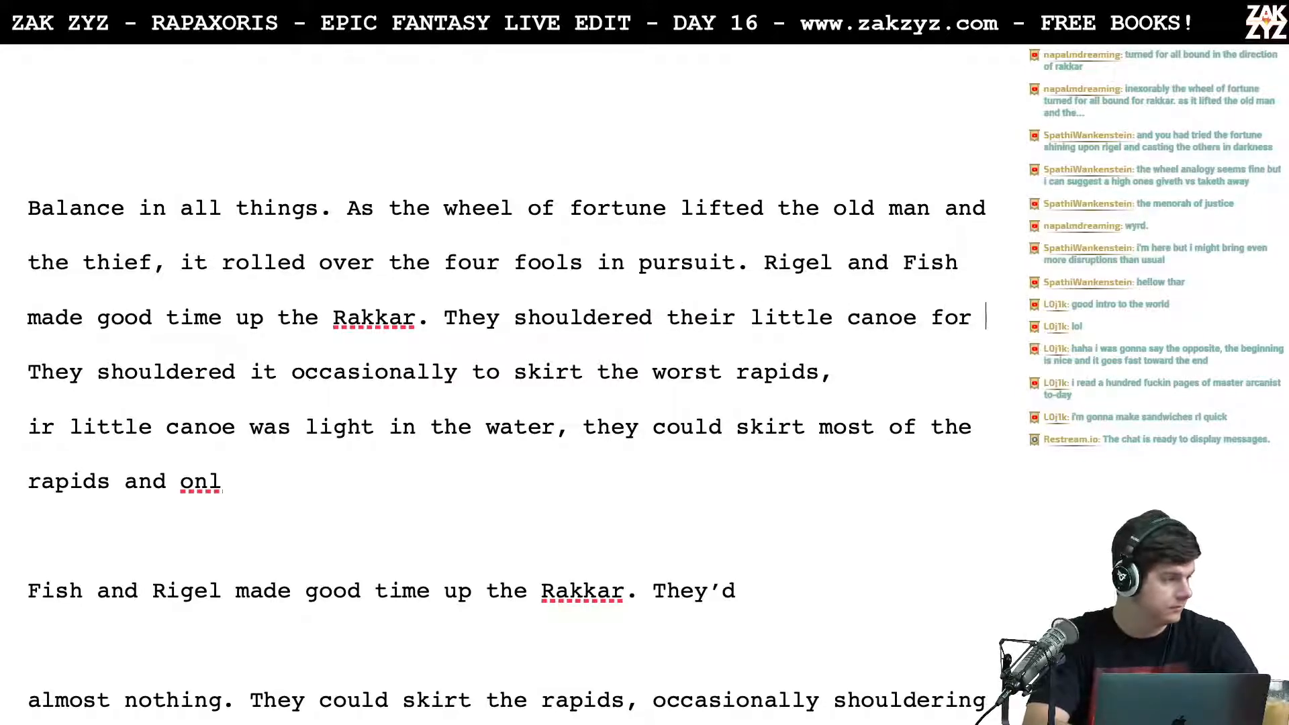
pyautogui.write('the worst o')
pyautogui.press('BackSpace')
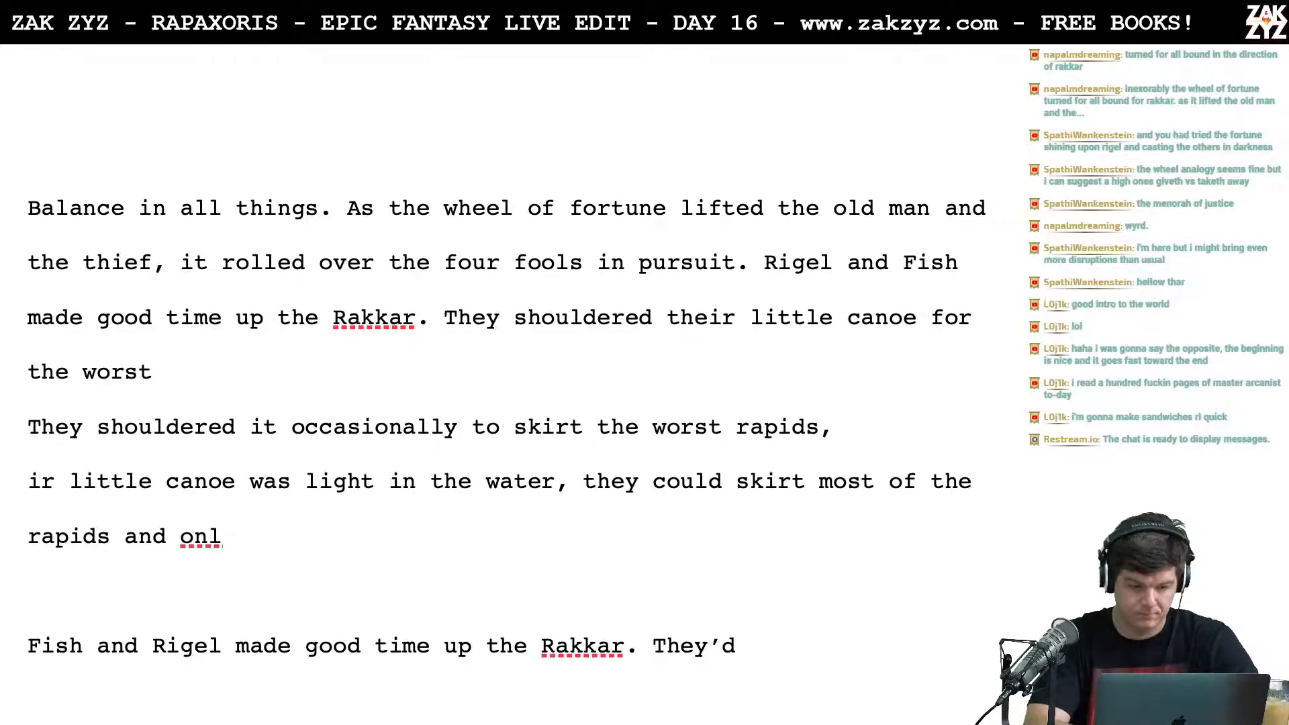
# Step: Delete the "They shouldered their little canoe for the worst" attempt and add two blank lines above the older draft
pyautogui.press('BackSpace')
pyautogui.press('BackSpace')
pyautogui.press('BackSpace')
pyautogui.press('BackSpace')
pyautogui.press('BackSpace')
pyautogui.press('BackSpace')
pyautogui.press('BackSpace')
pyautogui.press('BackSpace')
pyautogui.press('BackSpace')
pyautogui.press('BackSpace')
pyautogui.press('BackSpace')
pyautogui.press('BackSpace')
pyautogui.press('BackSpace')
pyautogui.press('BackSpace')
pyautogui.press('BackSpace')
pyautogui.press('BackSpace')
pyautogui.press('BackSpace')
pyautogui.press('BackSpace')
pyautogui.press('BackSpace')
pyautogui.press('BackSpace')
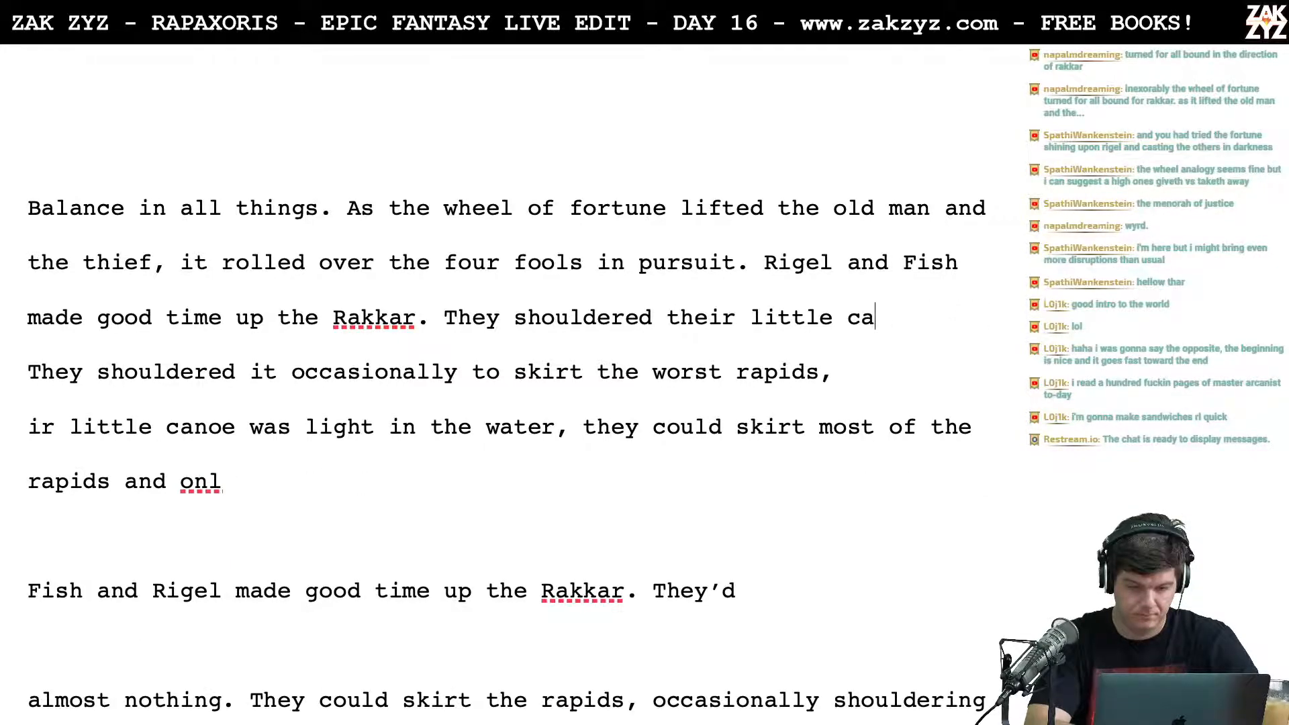
pyautogui.press('BackSpace')
pyautogui.press('BackSpace')
pyautogui.press('BackSpace')
pyautogui.press('BackSpace')
pyautogui.press('BackSpace')
pyautogui.press('BackSpace')
pyautogui.press('BackSpace')
pyautogui.press('BackSpace')
pyautogui.press('BackSpace')
pyautogui.press('BackSpace')
pyautogui.press('BackSpace')
pyautogui.press('BackSpace')
pyautogui.press('BackSpace')
pyautogui.press('BackSpace')
pyautogui.press('BackSpace')
pyautogui.press('BackSpace')
pyautogui.press('BackSpace')
pyautogui.press('BackSpace')
pyautogui.press('BackSpace')
pyautogui.press('BackSpace')
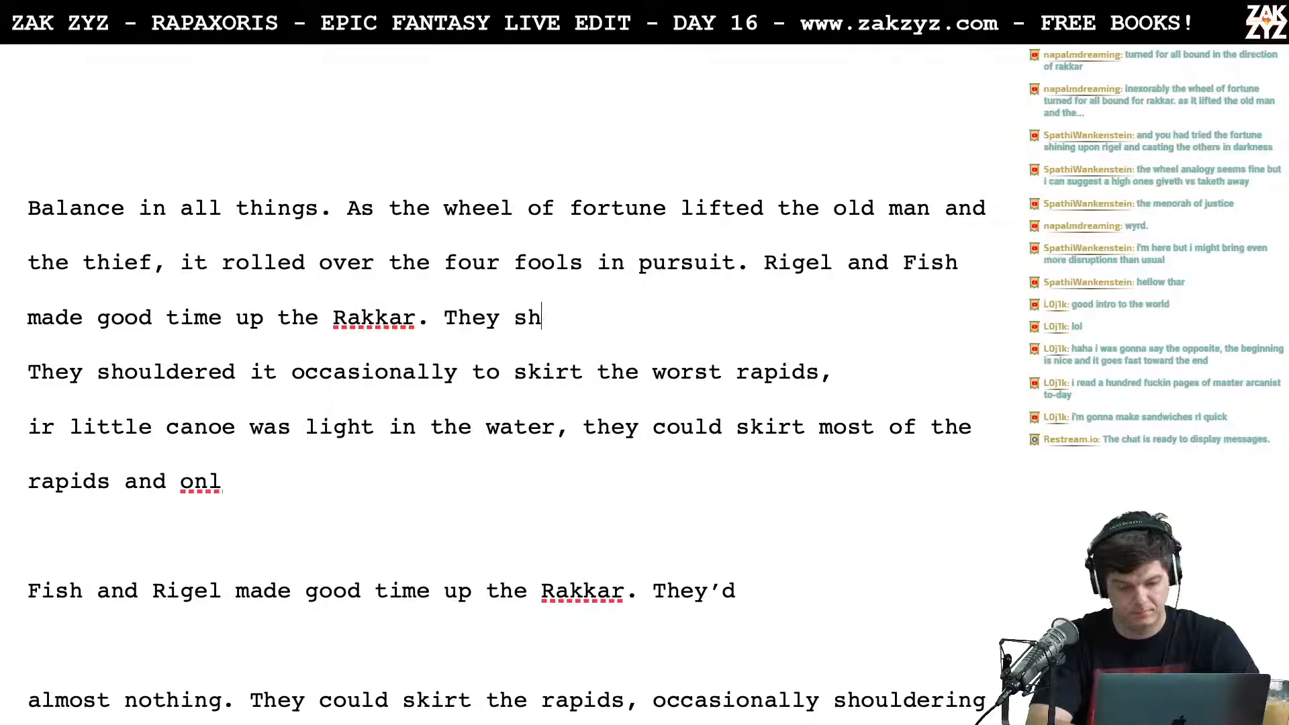
pyautogui.press('BackSpace')
pyautogui.press('Return')
pyautogui.press('Return')
pyautogui.press('Left')
pyautogui.press('Left')
# Step: Try following "Rakkar." with "They'd brought little, and could shoulder their little"
pyautogui.write("They'd brought")
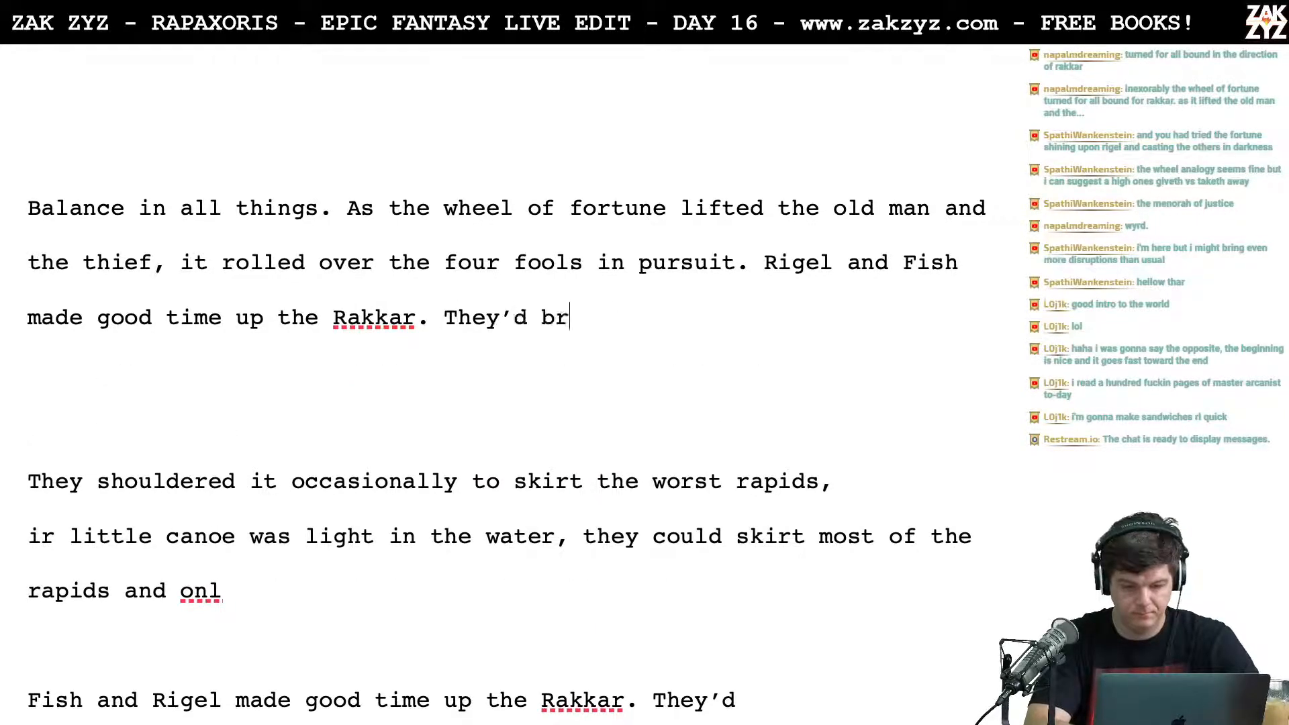
pyautogui.write(' little, and ')
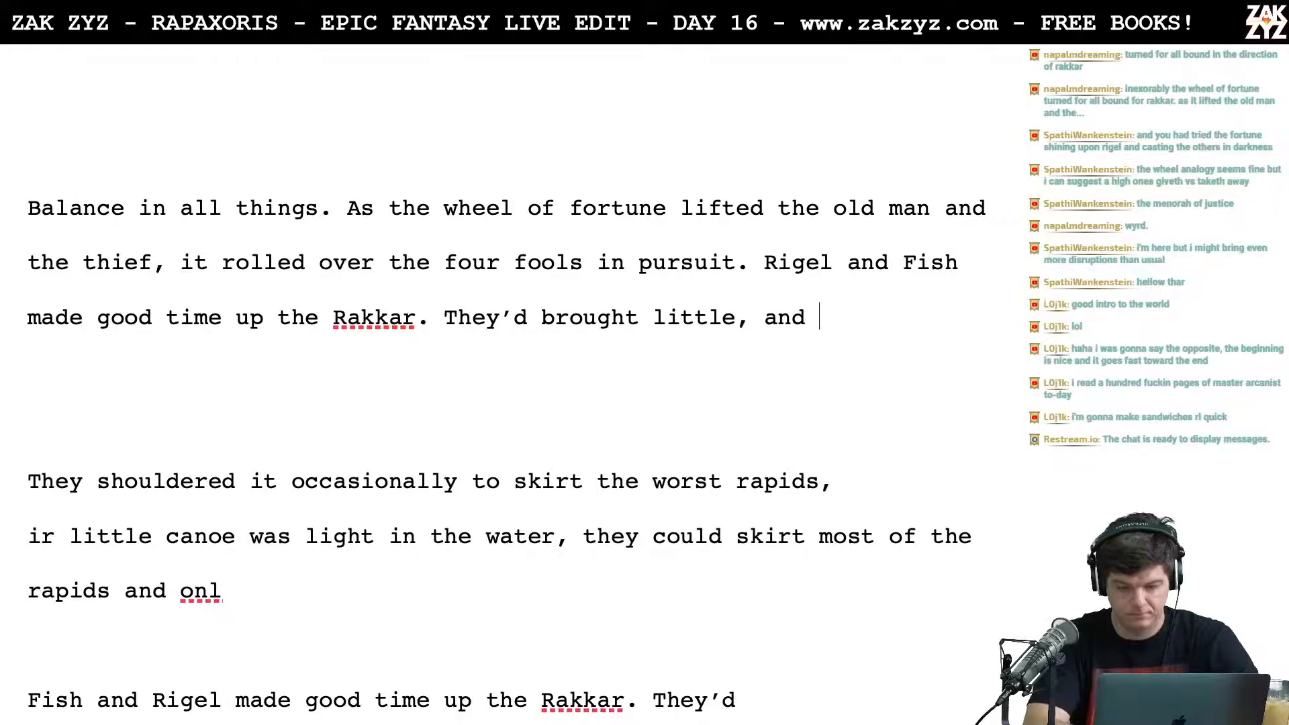
pyautogui.write('could shoulder ')
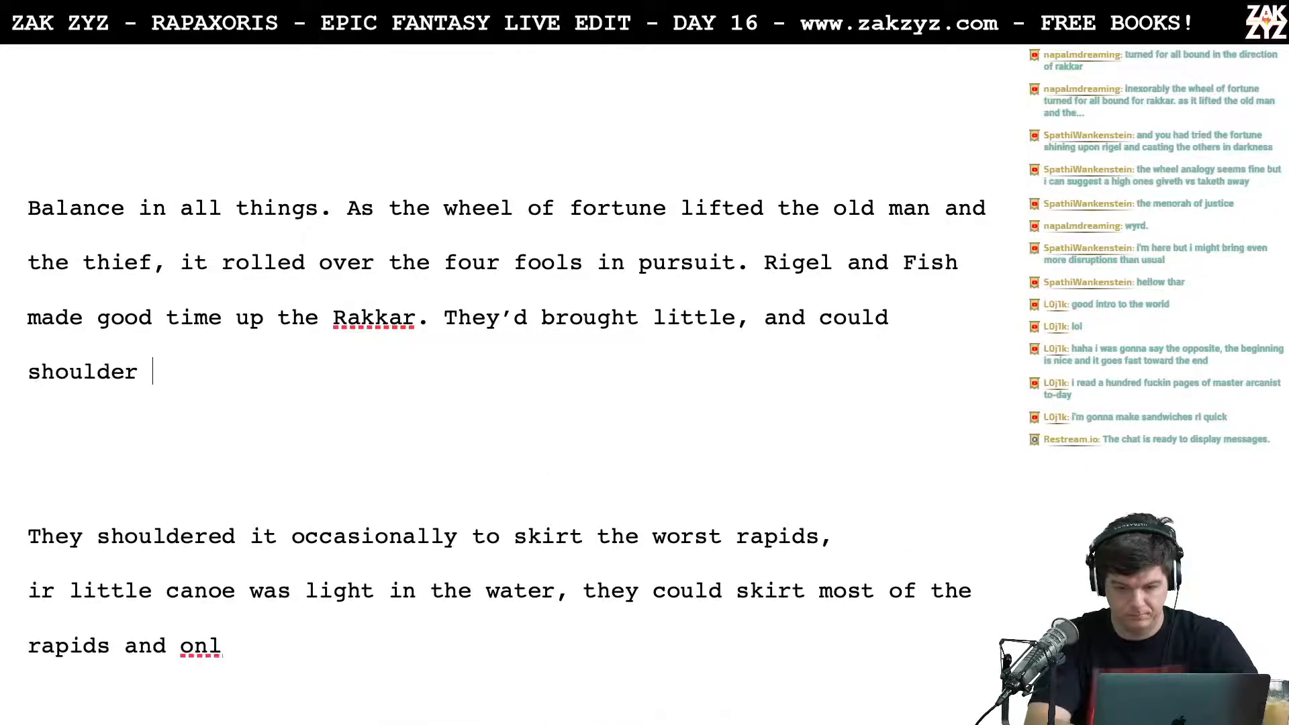
pyautogui.write('their little')
# Step: Delete the "They'd brought little, and could shoulder their little" attempt after "Rakkar."
pyautogui.press('BackSpace')
pyautogui.press('BackSpace')
pyautogui.press('BackSpace')
pyautogui.press('BackSpace')
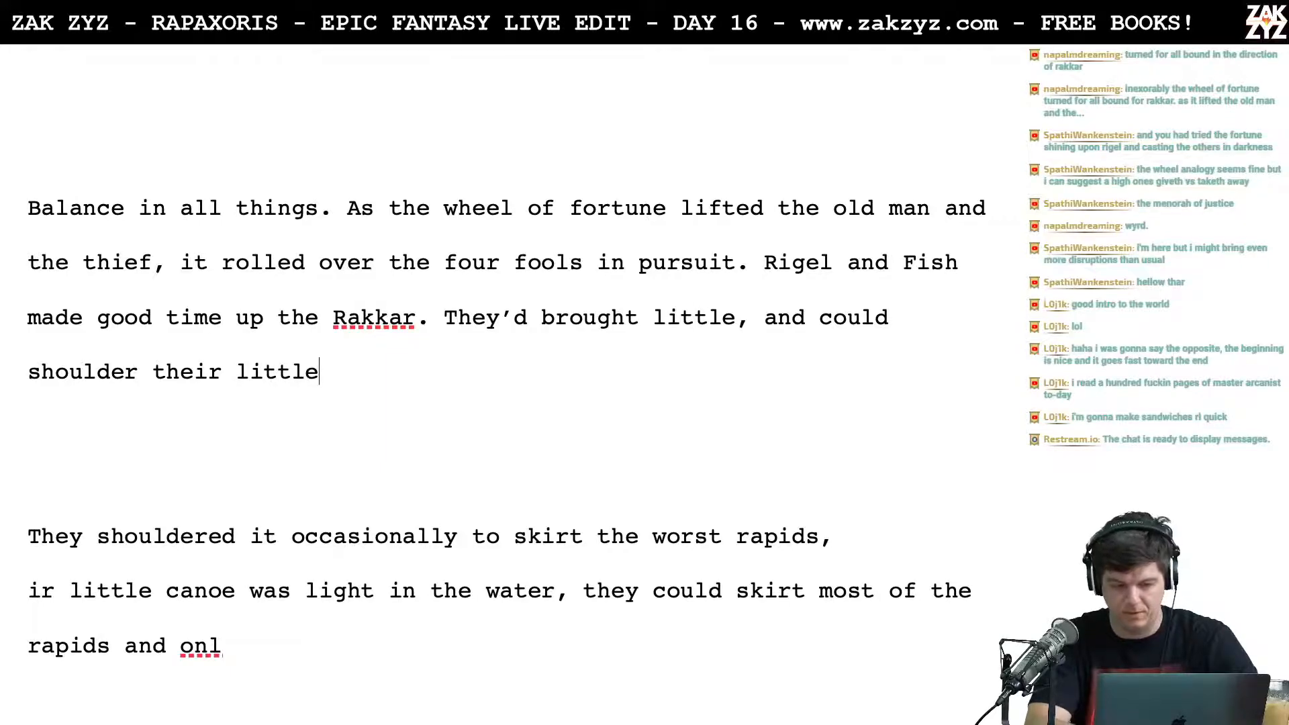
pyautogui.press('BackSpace')
pyautogui.press('BackSpace')
pyautogui.press('BackSpace')
pyautogui.press('BackSpace')
pyautogui.press('BackSpace')
pyautogui.press('BackSpace')
pyautogui.press('BackSpace')
pyautogui.press('BackSpace')
pyautogui.press('BackSpace')
pyautogui.press('BackSpace')
pyautogui.press('BackSpace')
pyautogui.press('BackSpace')
pyautogui.press('BackSpace')
pyautogui.press('BackSpace')
pyautogui.press('BackSpace')
pyautogui.press('BackSpace')
pyautogui.press('BackSpace')
pyautogui.press('BackSpace')
pyautogui.press('BackSpace')
pyautogui.press('BackSpace')
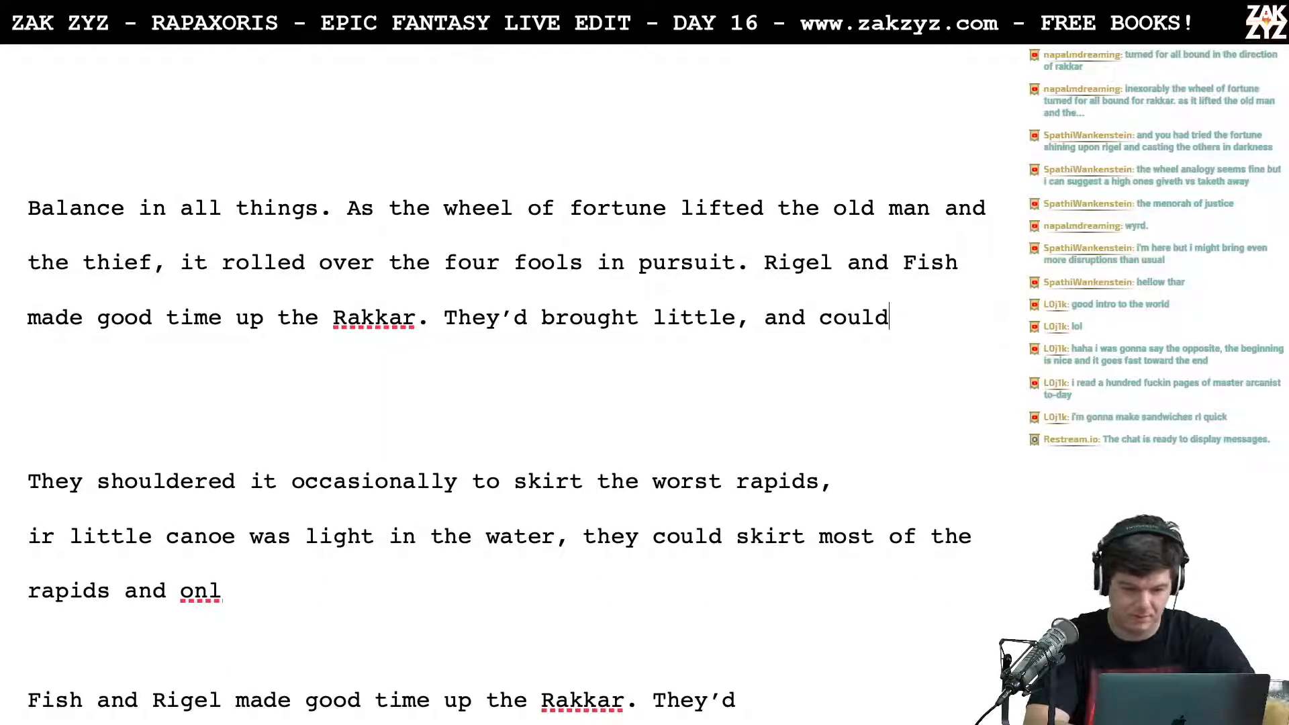
pyautogui.press('BackSpace')
pyautogui.press('BackSpace')
pyautogui.press('BackSpace')
pyautogui.press('BackSpace')
pyautogui.press('BackSpace')
pyautogui.press('BackSpace')
pyautogui.press('BackSpace')
pyautogui.press('BackSpace')
pyautogui.press('BackSpace')
pyautogui.press('BackSpace')
pyautogui.press('BackSpace')
pyautogui.press('BackSpace')
pyautogui.press('BackSpace')
pyautogui.press('BackSpace')
pyautogui.press('BackSpace')
pyautogui.press('BackSpace')
pyautogui.press('BackSpace')
pyautogui.press('BackSpace')
pyautogui.press('BackSpace')
pyautogui.press('BackSpace')
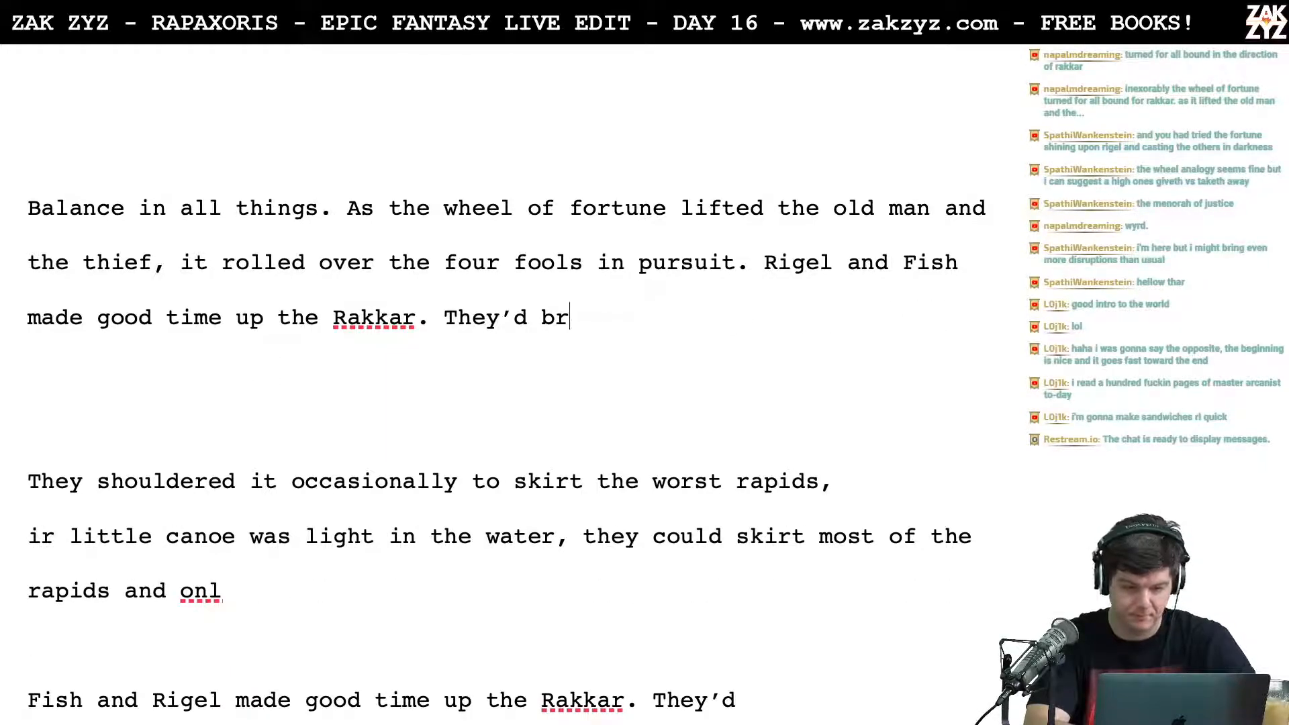
pyautogui.press('BackSpace')
pyautogui.press('BackSpace')
pyautogui.press('BackSpace')
# Step: Try following "Rakkar." with "They had brought little"
pyautogui.write('They')
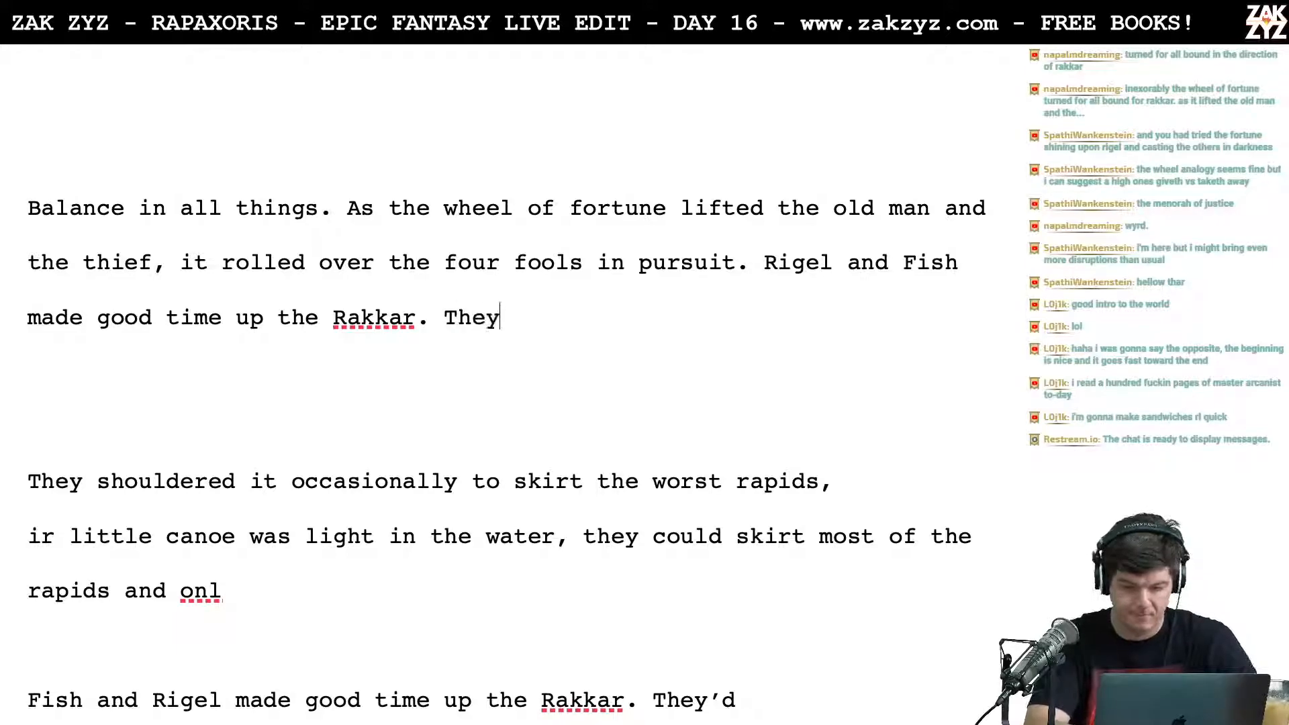
pyautogui.write("'d")
pyautogui.press('BackSpace')
pyautogui.press('BackSpace')
pyautogui.press('BackSpace')
pyautogui.press('BackSpace')
pyautogui.press('BackSpace')
pyautogui.press('BackSpace')
pyautogui.press('BackSpace')
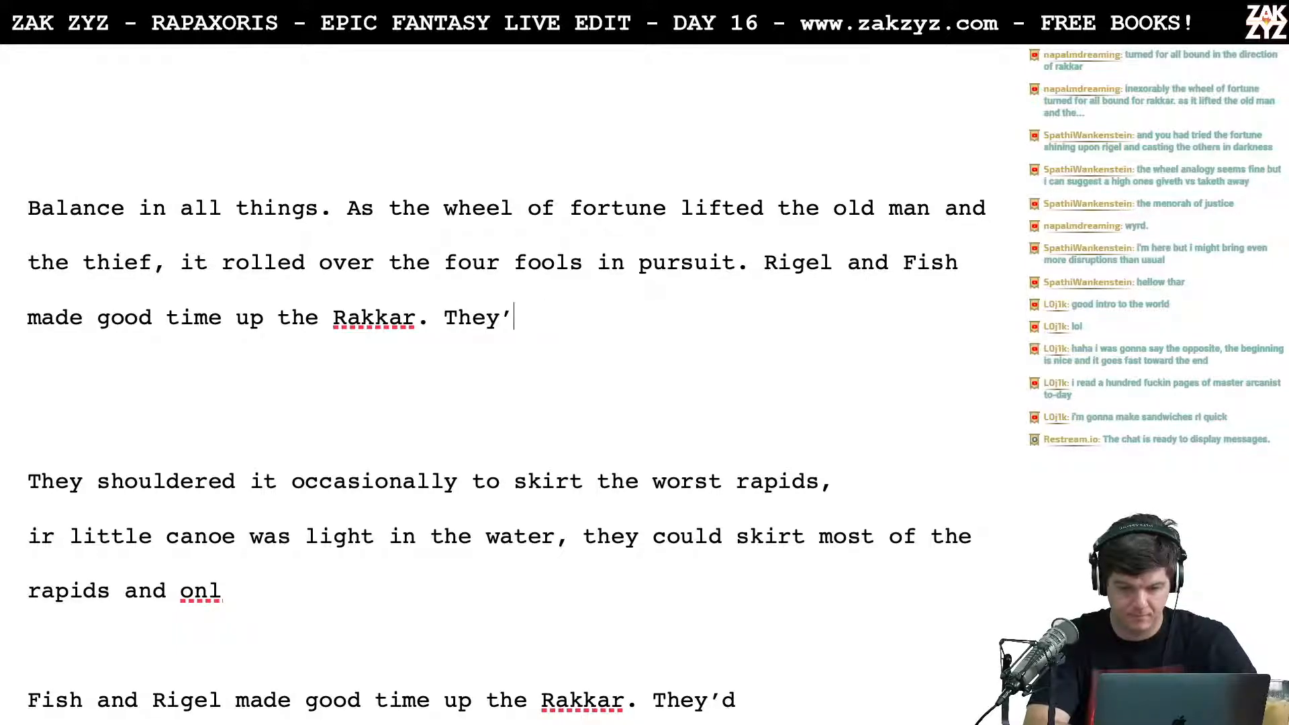
pyautogui.write('T')
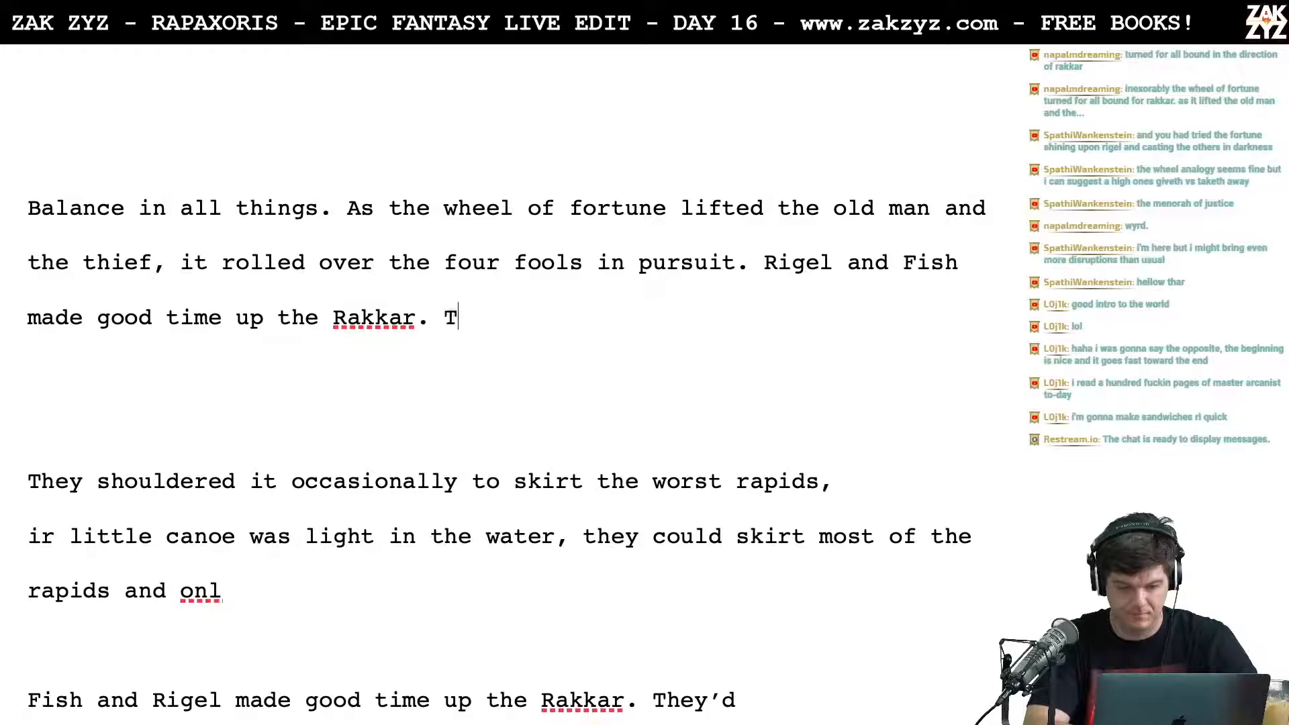
pyautogui.write('hey had bor')
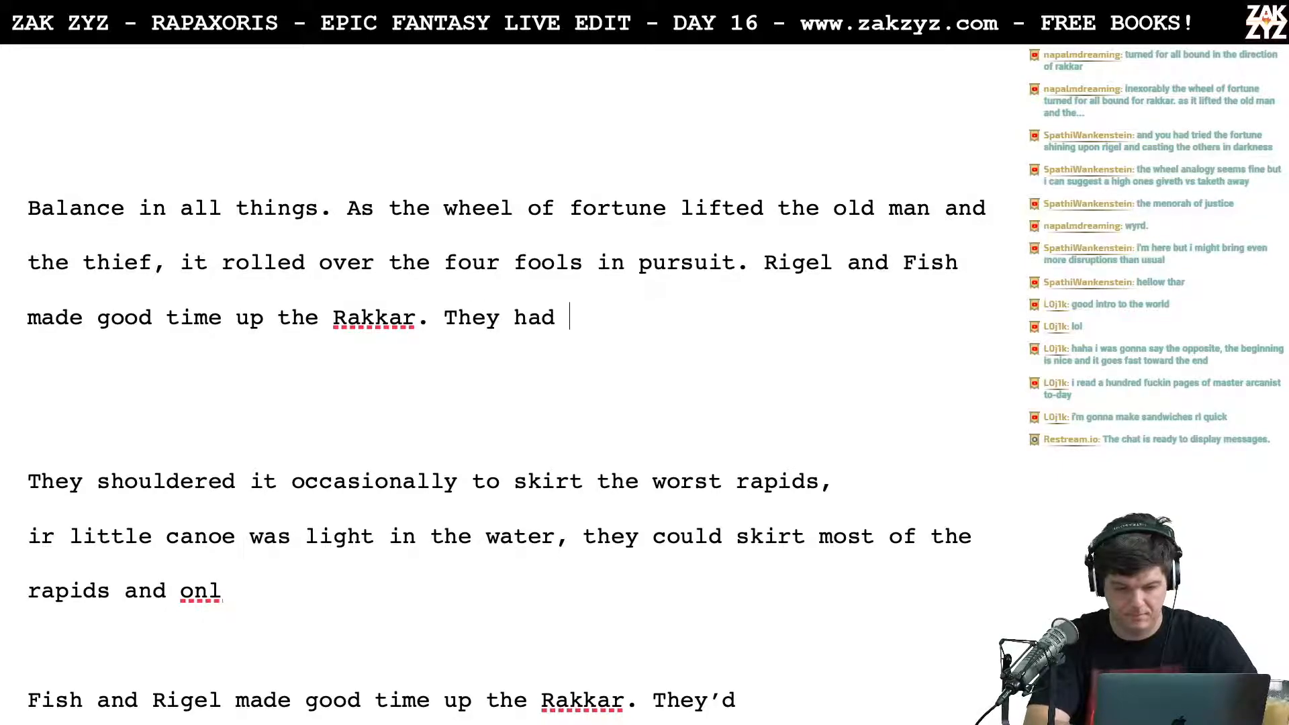
pyautogui.press('BackSpace')
pyautogui.press('BackSpace')
pyautogui.write('rought little')
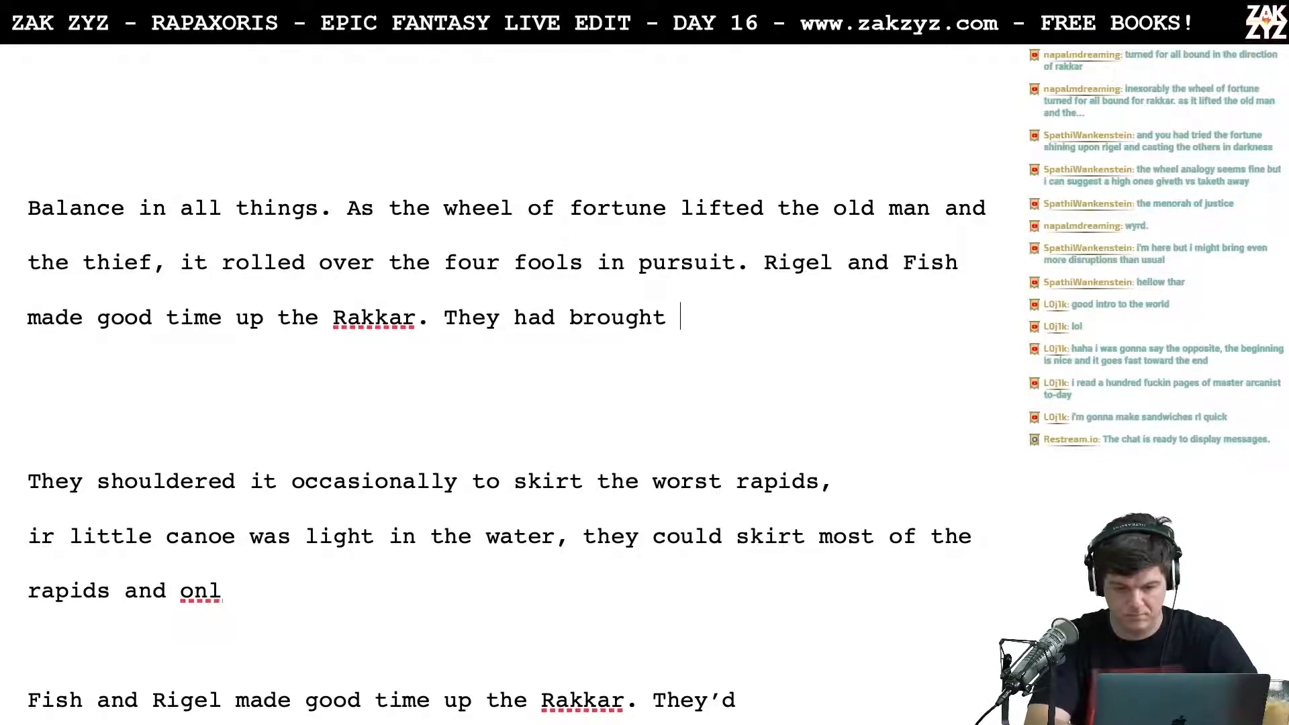
# Step: Delete the "They had brought little" attempt after "Rakkar."
pyautogui.press('BackSpace')
pyautogui.press('BackSpace')
pyautogui.press('BackSpace')
pyautogui.press('BackSpace')
pyautogui.press('BackSpace')
pyautogui.press('BackSpace')
pyautogui.press('BackSpace')
pyautogui.press('BackSpace')
pyautogui.press('BackSpace')
pyautogui.press('BackSpace')
pyautogui.press('BackSpace')
pyautogui.press('BackSpace')
pyautogui.press('BackSpace')
pyautogui.press('BackSpace')
pyautogui.press('BackSpace')
pyautogui.press('BackSpace')
pyautogui.press('BackSpace')
pyautogui.press('BackSpace')
pyautogui.press('BackSpace')
pyautogui.press('BackSpace')
pyautogui.press('BackSpace')
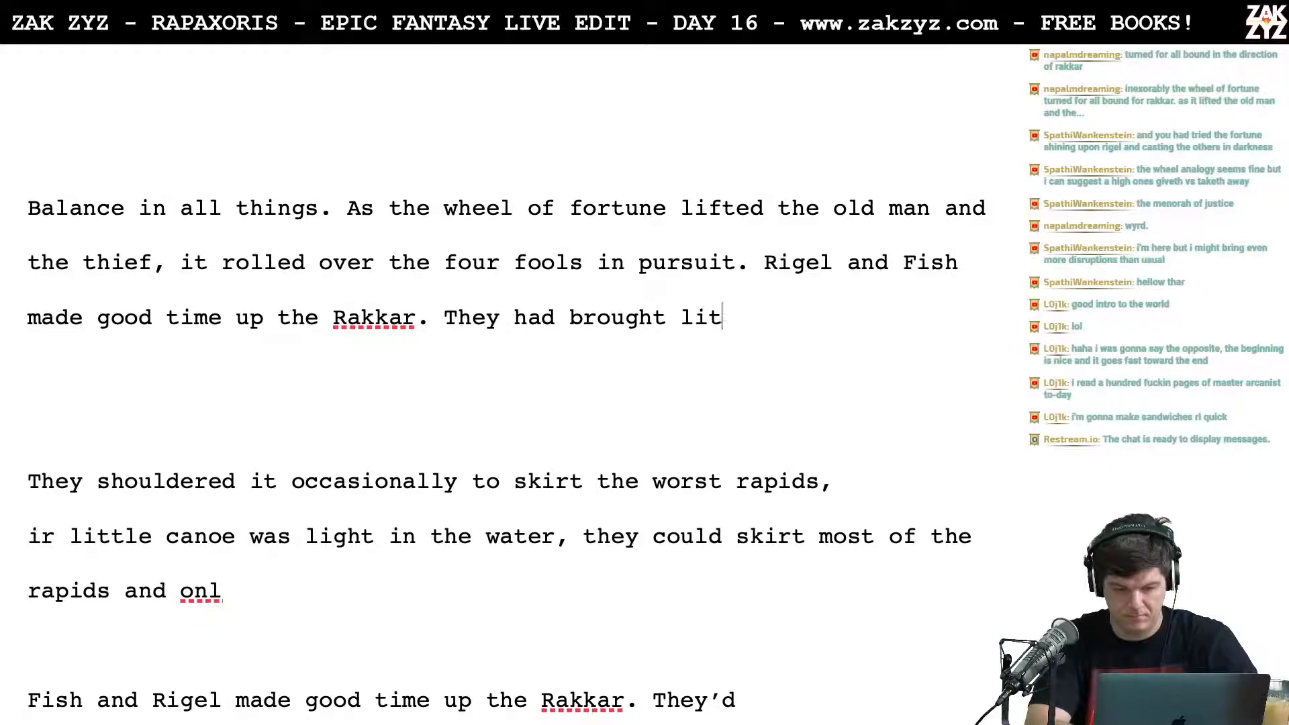
pyautogui.press('BackSpace')
pyautogui.press('BackSpace')
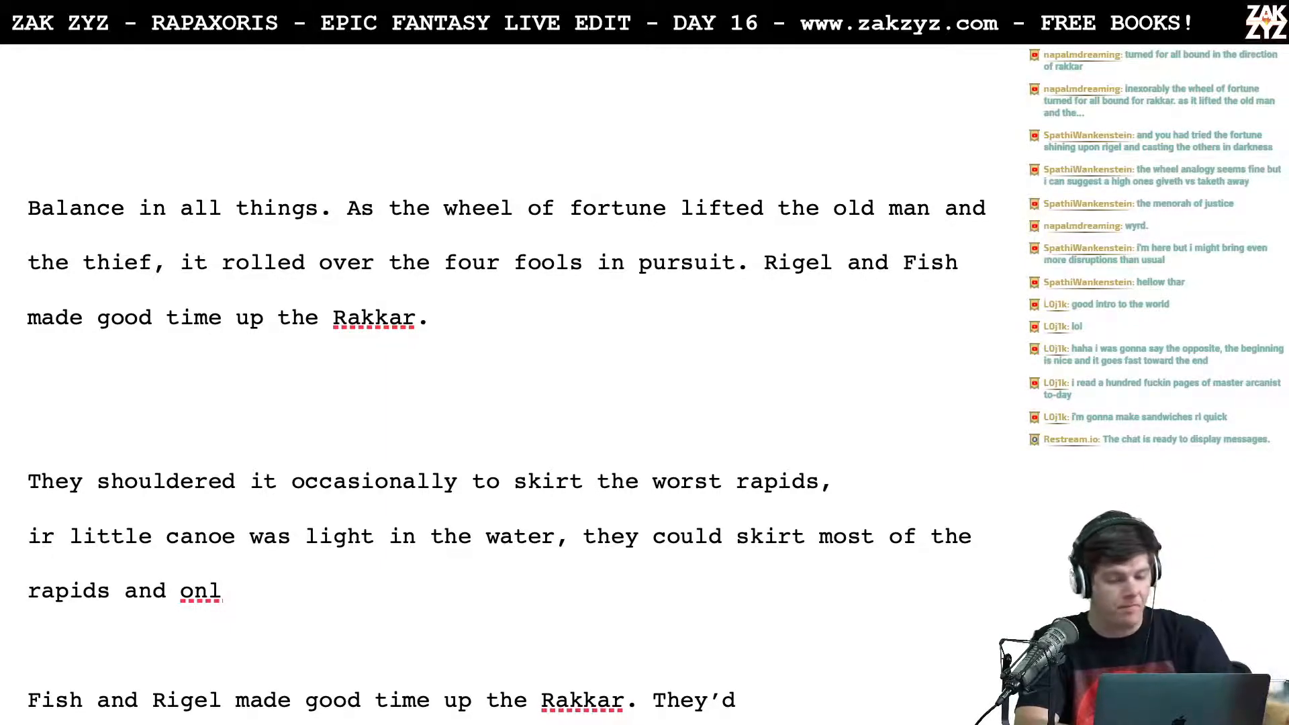
# Step: After "Rakkar." write "Their draft was light in the shallows, they could shoulder their little canoe and skirt the worst of the rapids."
pyautogui.write('Their ')
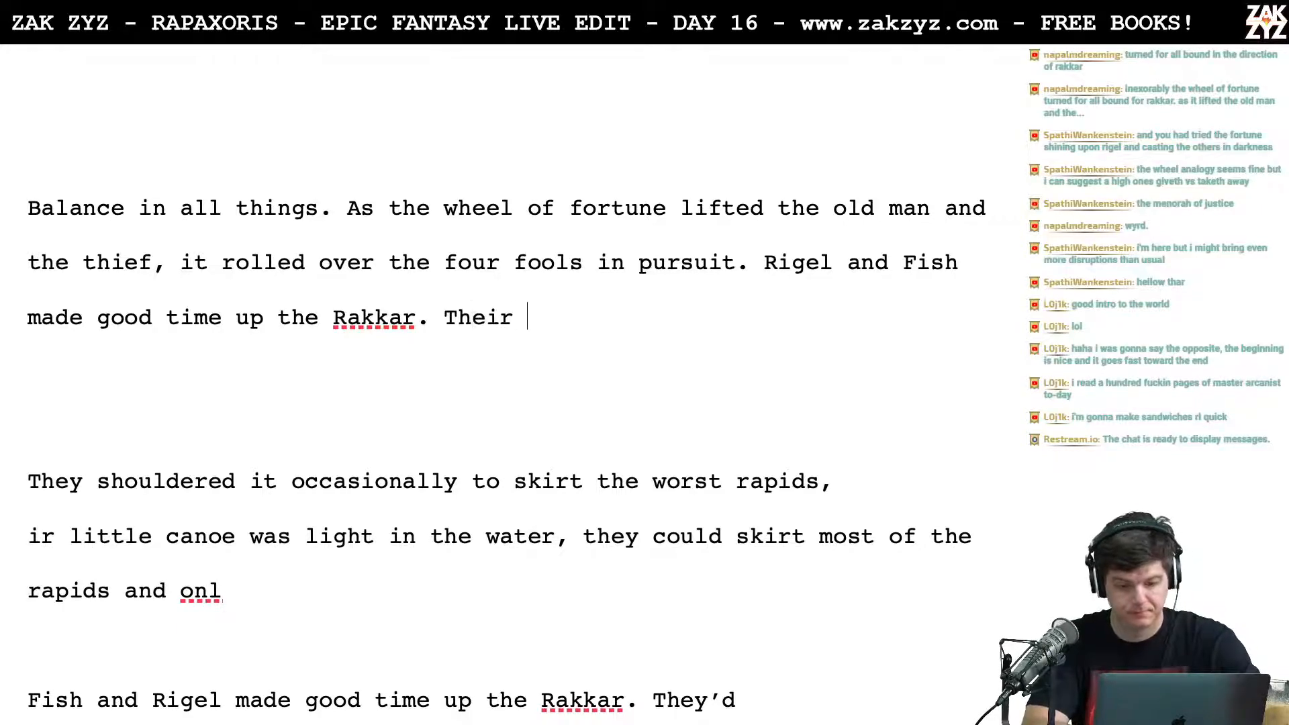
pyautogui.write('draf')
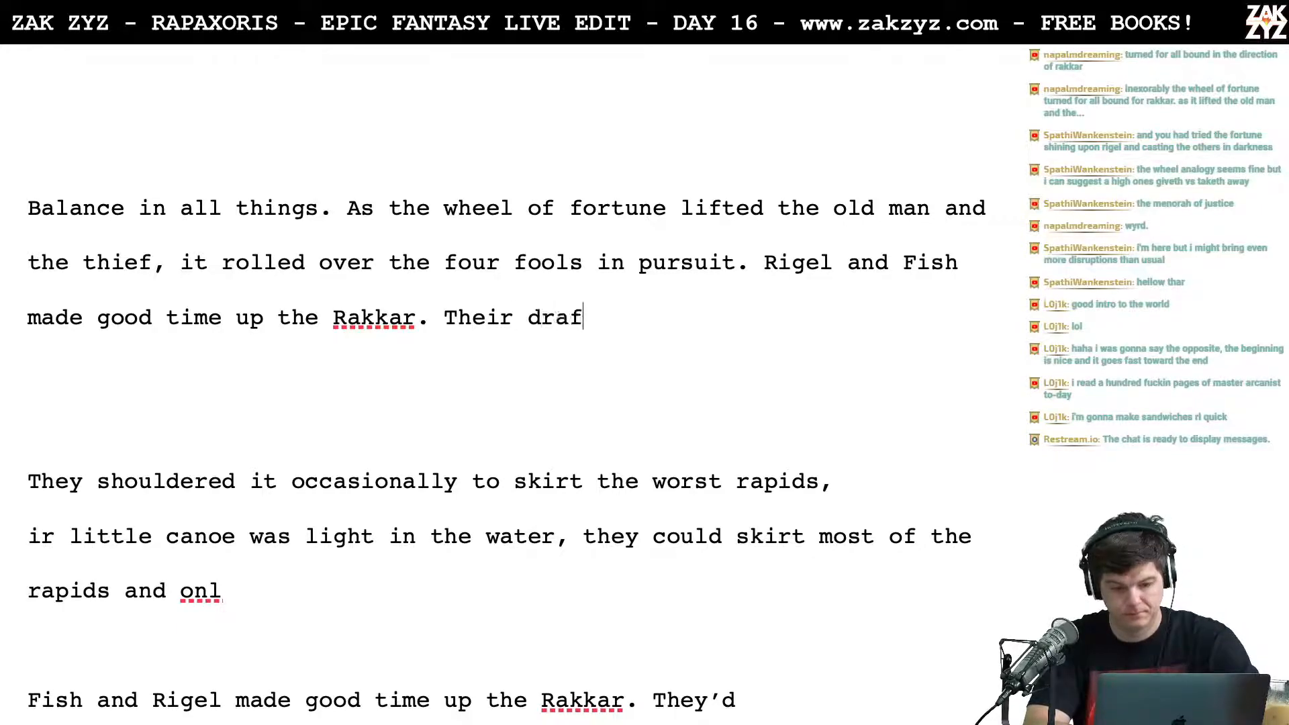
pyautogui.write('t was light in the')
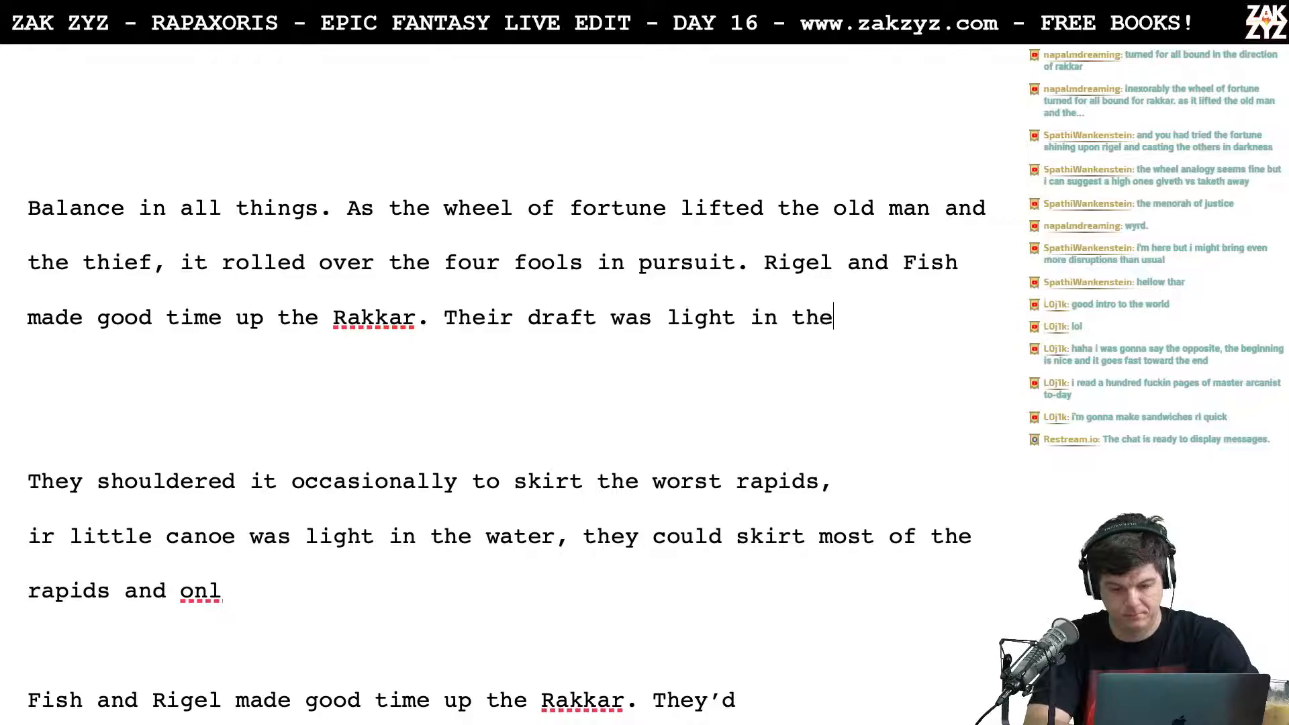
pyautogui.write(' shallows, ')
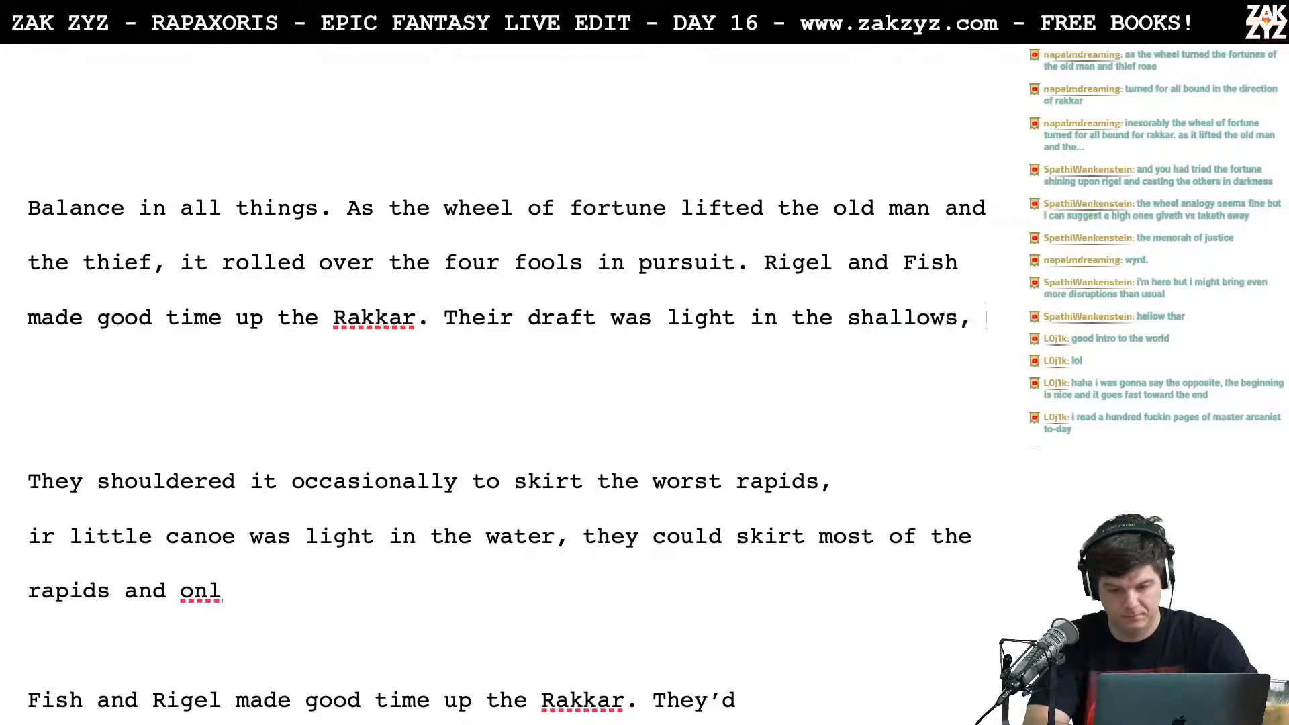
pyautogui.write('they ')
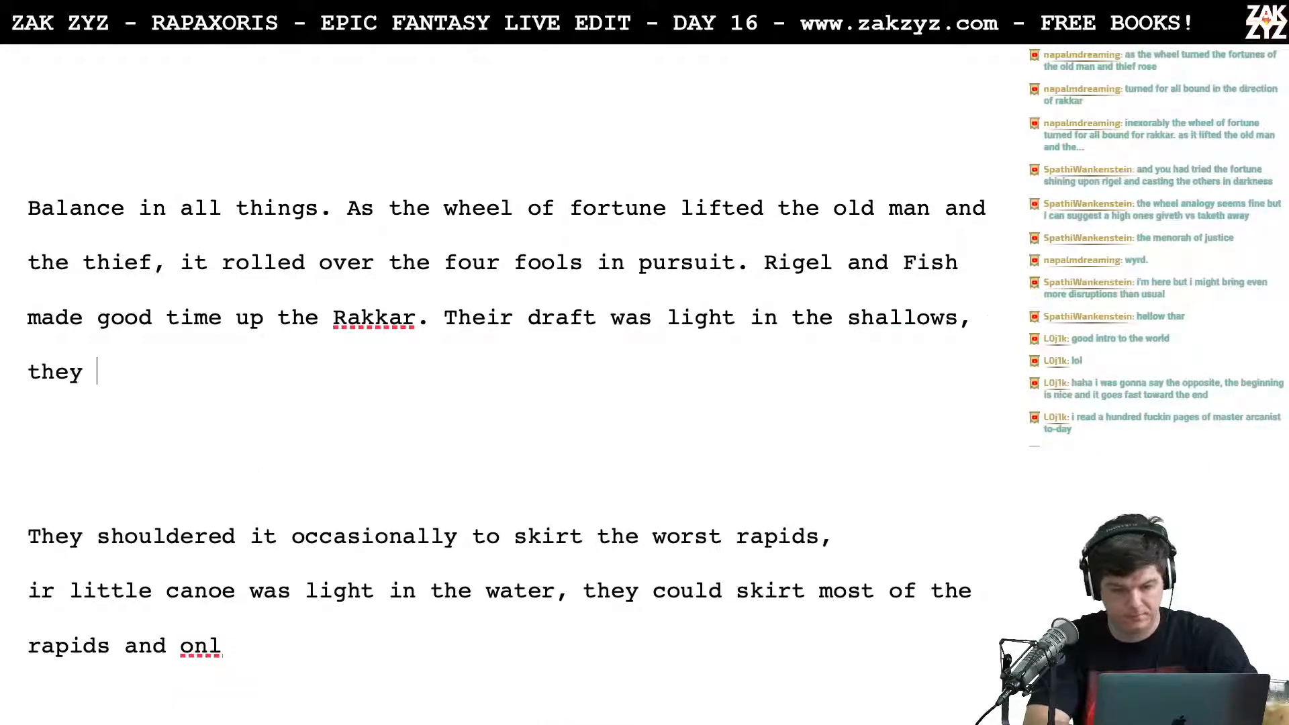
pyautogui.write('could shoulder')
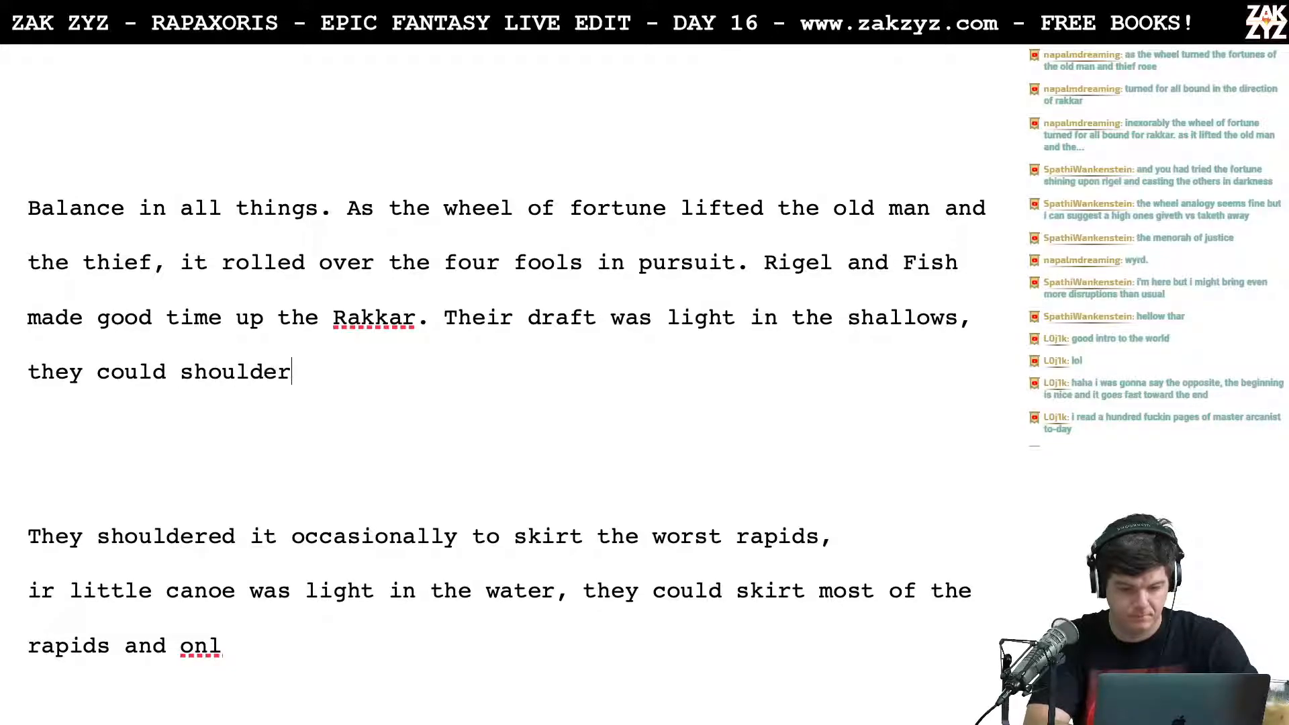
pyautogui.write(' their little can')
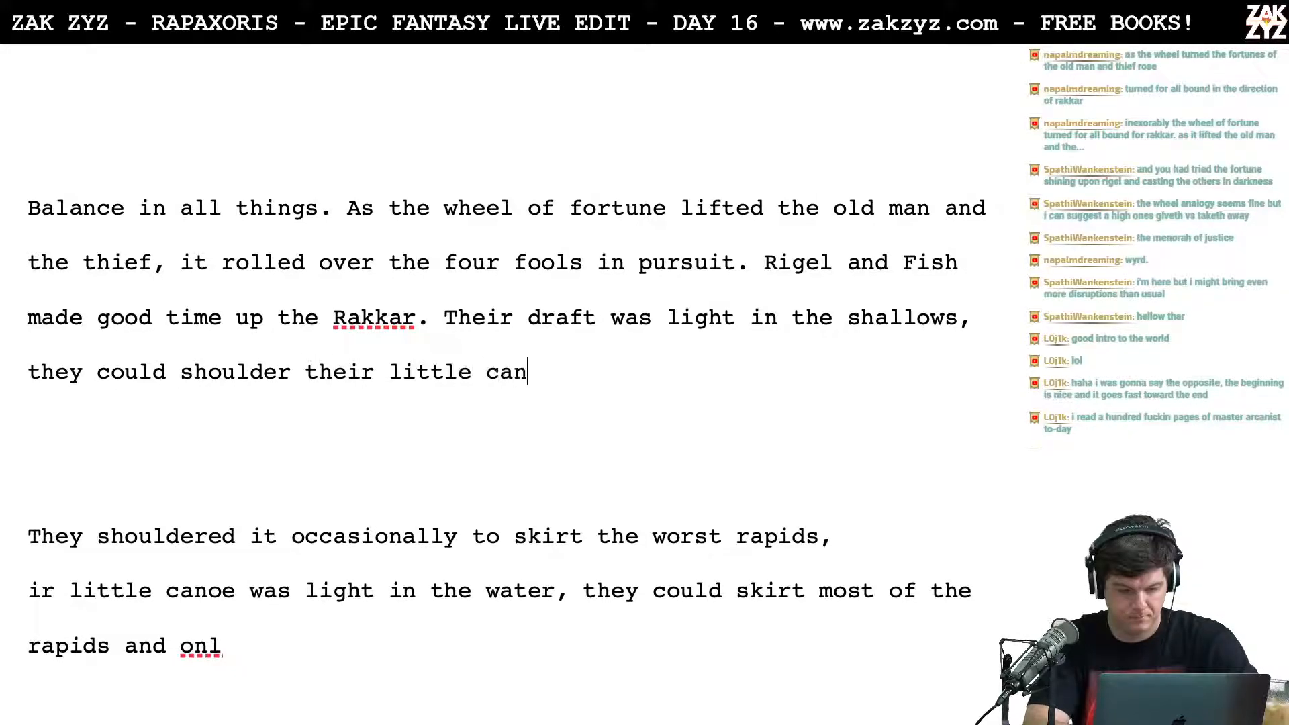
pyautogui.write('oe and skirt the worst of the rapids.')
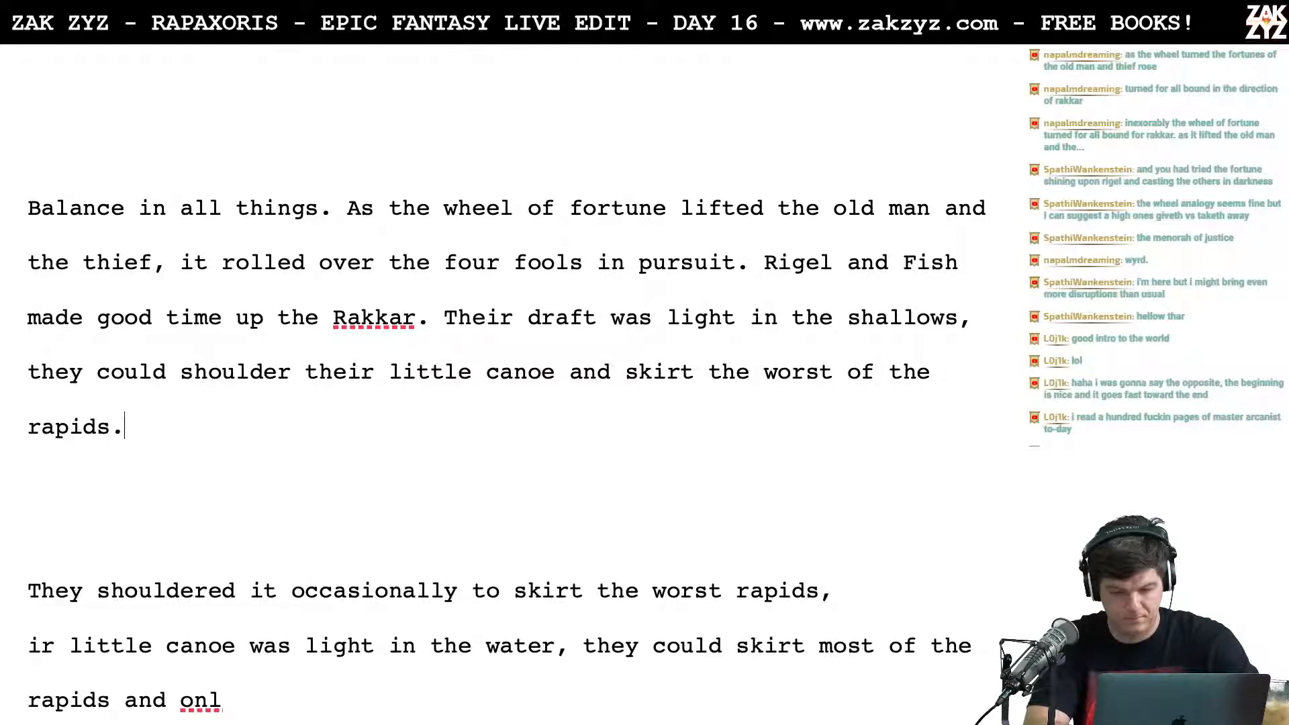
# Step: Delete the blank lines and leftover older drafts between "the worst of the rapids." and the paragraph beginning "The long canoe"
pyautogui.hotkey('shift', 'Down')
pyautogui.hotkey('shift', 'Down')
pyautogui.hotkey('shift', 'Down')
pyautogui.hotkey('shift', 'Down')
pyautogui.hotkey('shift', 'Down')
pyautogui.hotkey('shift', 'Down')
pyautogui.hotkey('shift', 'Down')
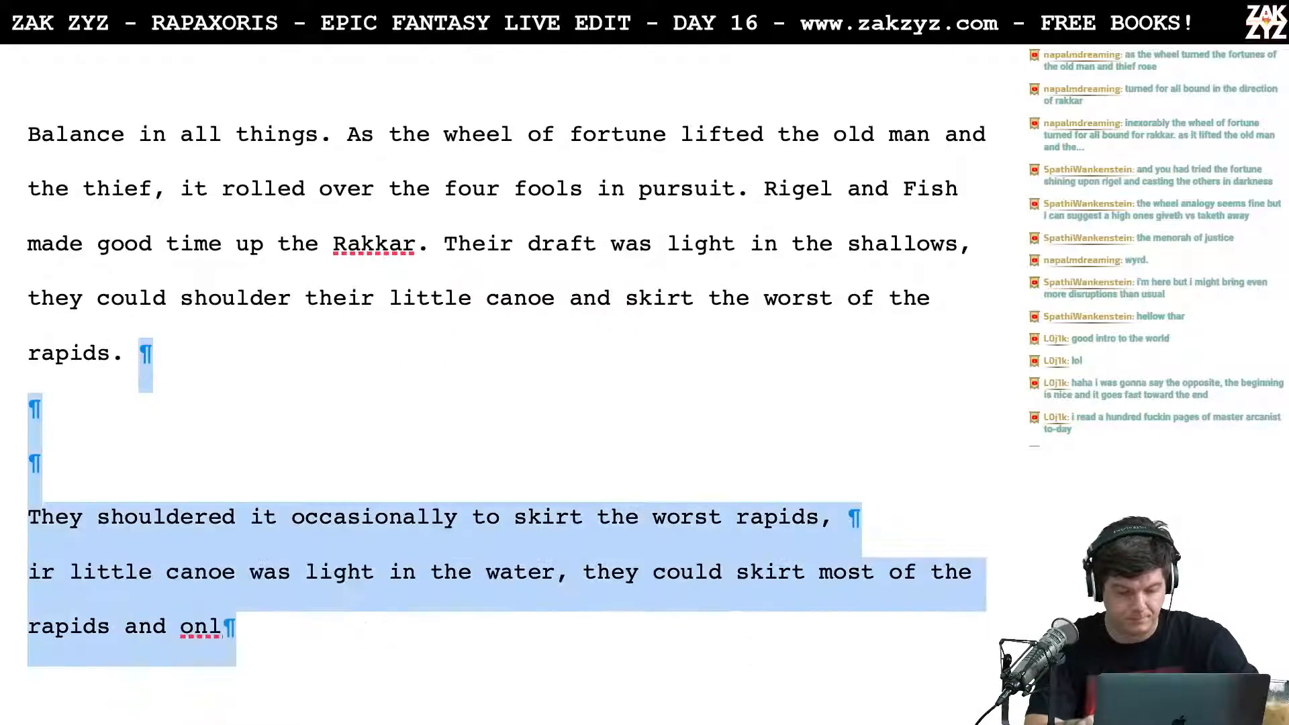
pyautogui.hotkey('shift', 'Down')
pyautogui.hotkey('shift', 'Down')
pyautogui.hotkey('shift', 'Down')
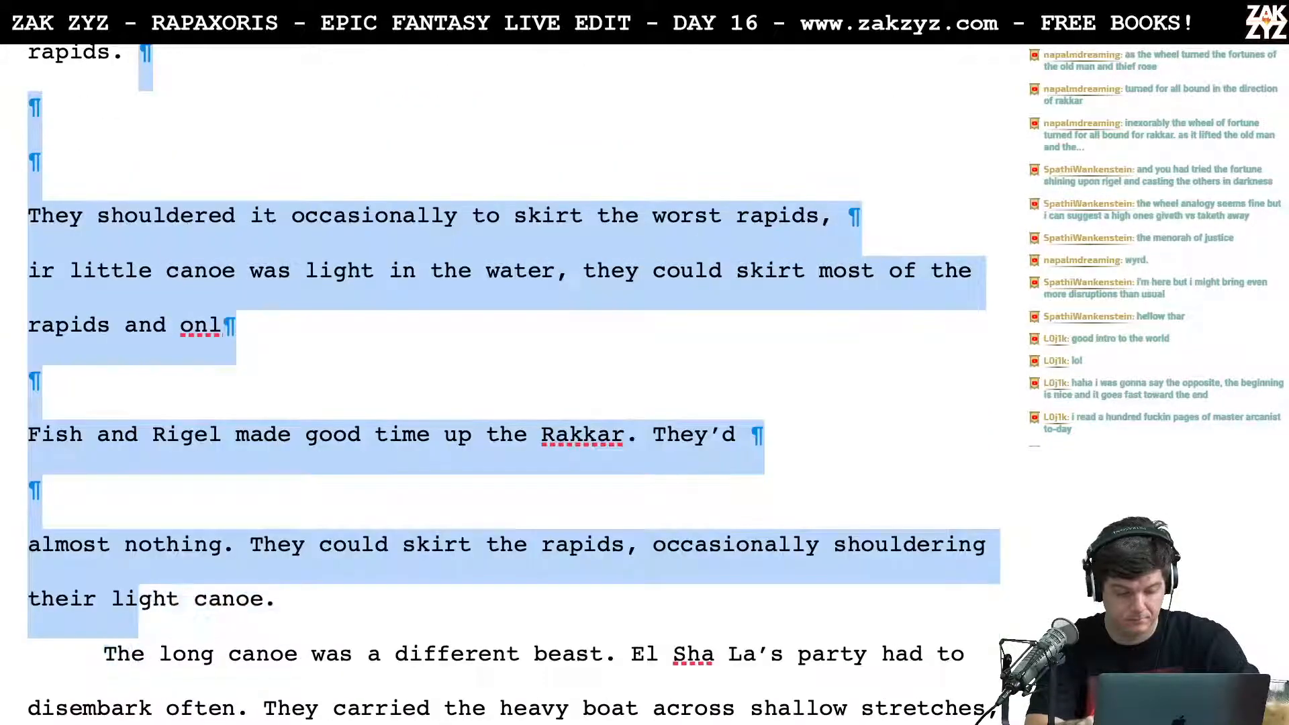
pyautogui.hotkey('shift', 'Right')
pyautogui.hotkey('shift', 'Right')
pyautogui.hotkey('shift', 'Right')
pyautogui.hotkey('shift', 'Right')
pyautogui.hotkey('shift', 'Right')
pyautogui.hotkey('shift', 'Right')
pyautogui.hotkey('shift', 'Right')
pyautogui.hotkey('shift', 'Right')
pyautogui.hotkey('shift', 'Right')
pyautogui.press('BackSpace')
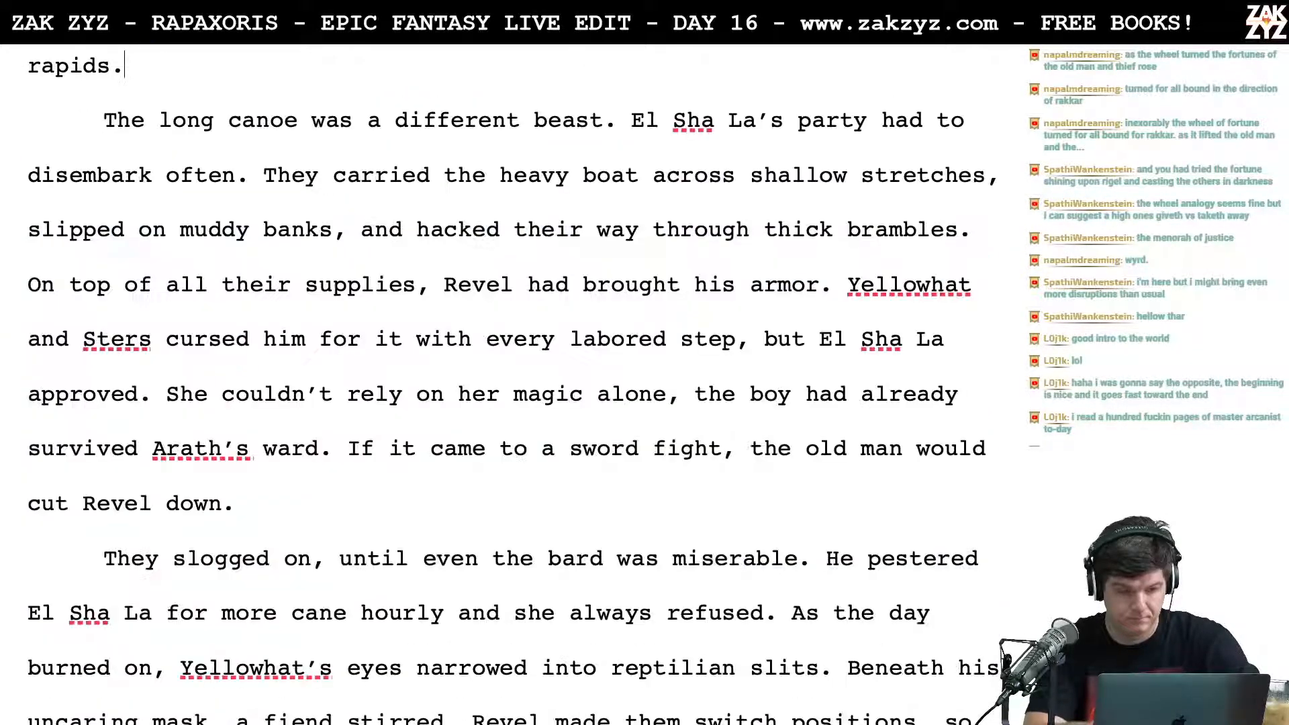
# Step: Insert "of their pursuers" after "The long canoe" in the second paragraph
pyautogui.scroll(5, 510, 382)
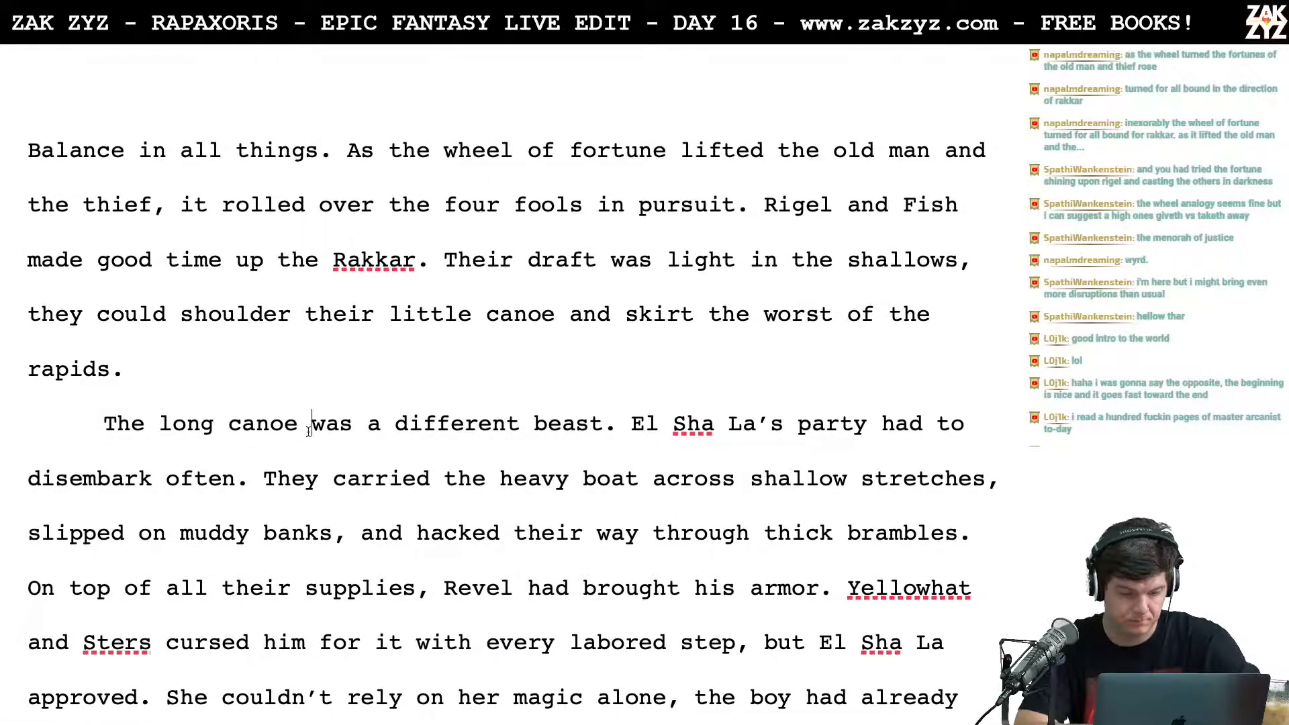
pyautogui.write('of the')
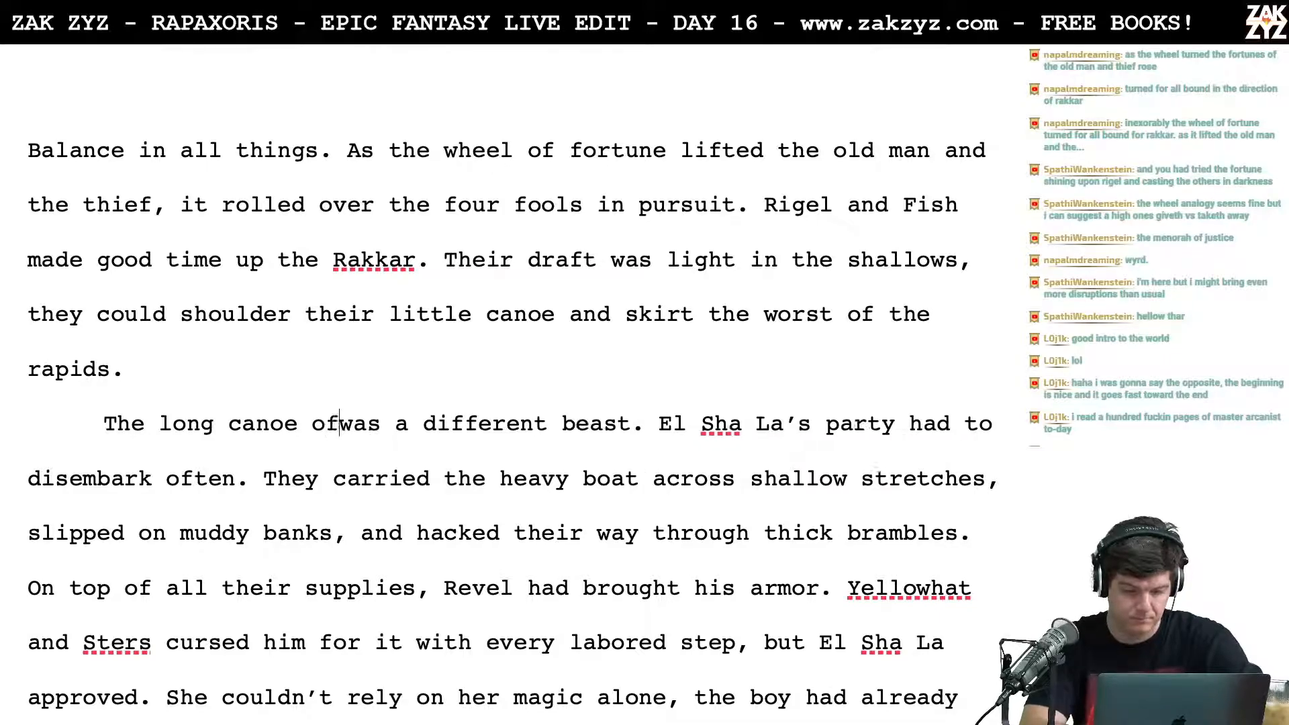
pyautogui.write('ir pursu')
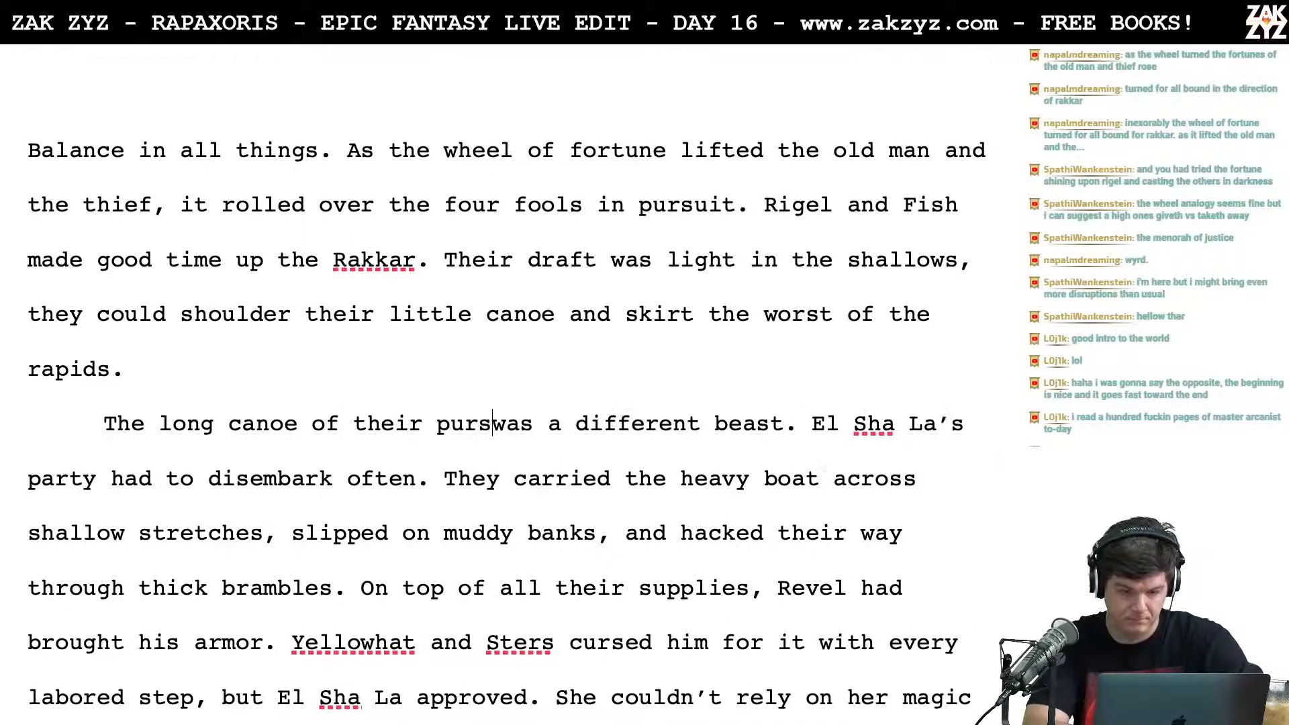
pyautogui.write('ers')
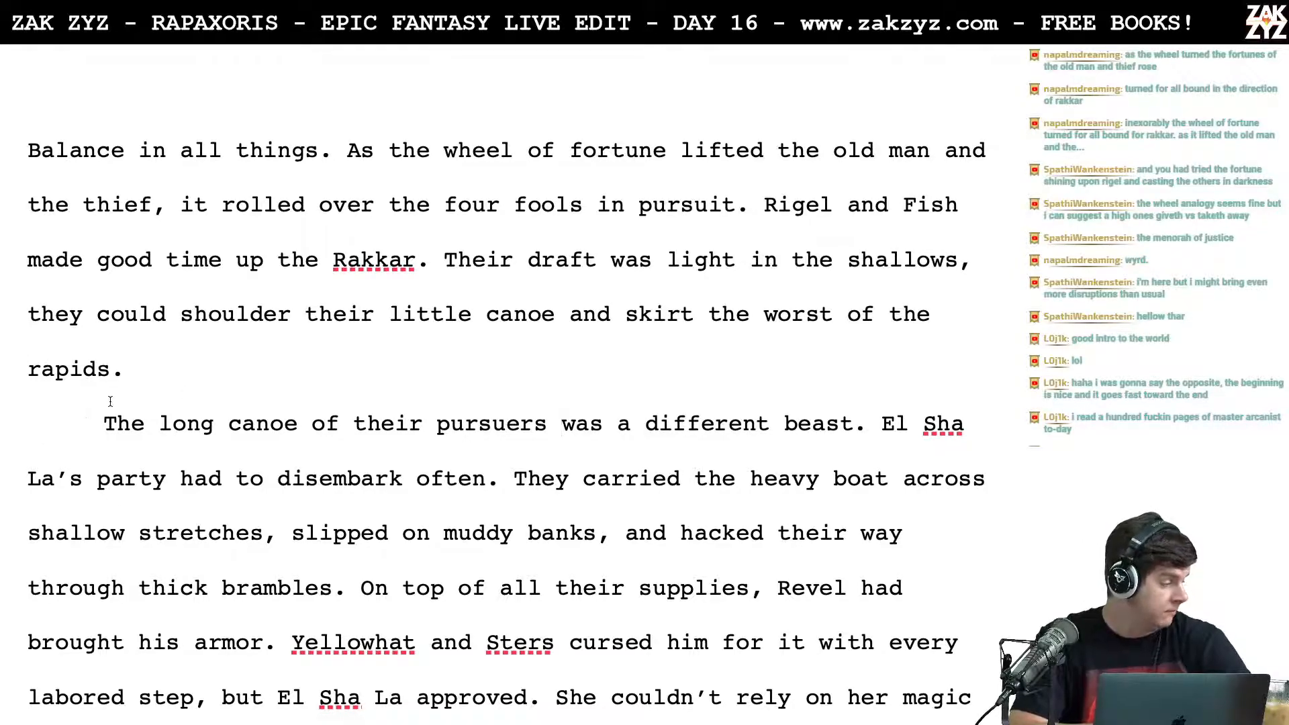
# Step: After "light in the shallows," insert "and at the rapids they could shoulder their little canoe and skirt the worst"
pyautogui.scroll(1, 107, 399)
pyautogui.scroll(-1, 110, 401)
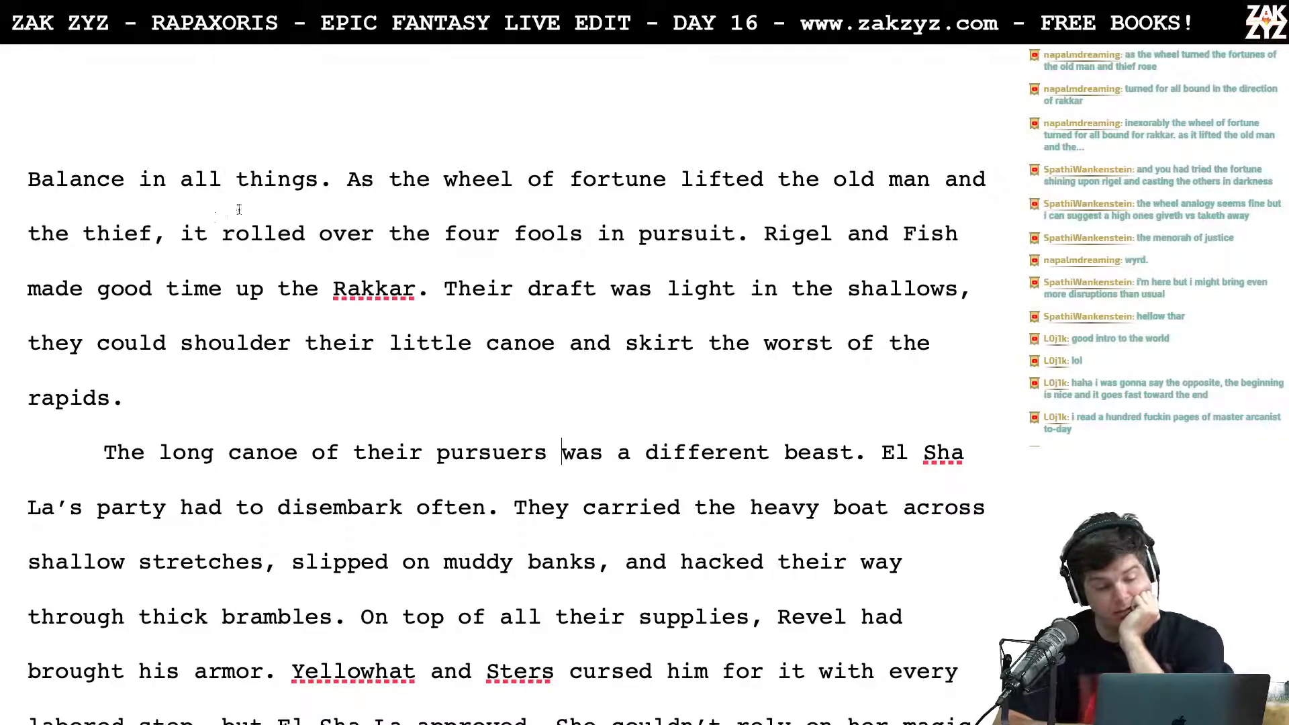
pyautogui.scroll(-1, 287, 246)
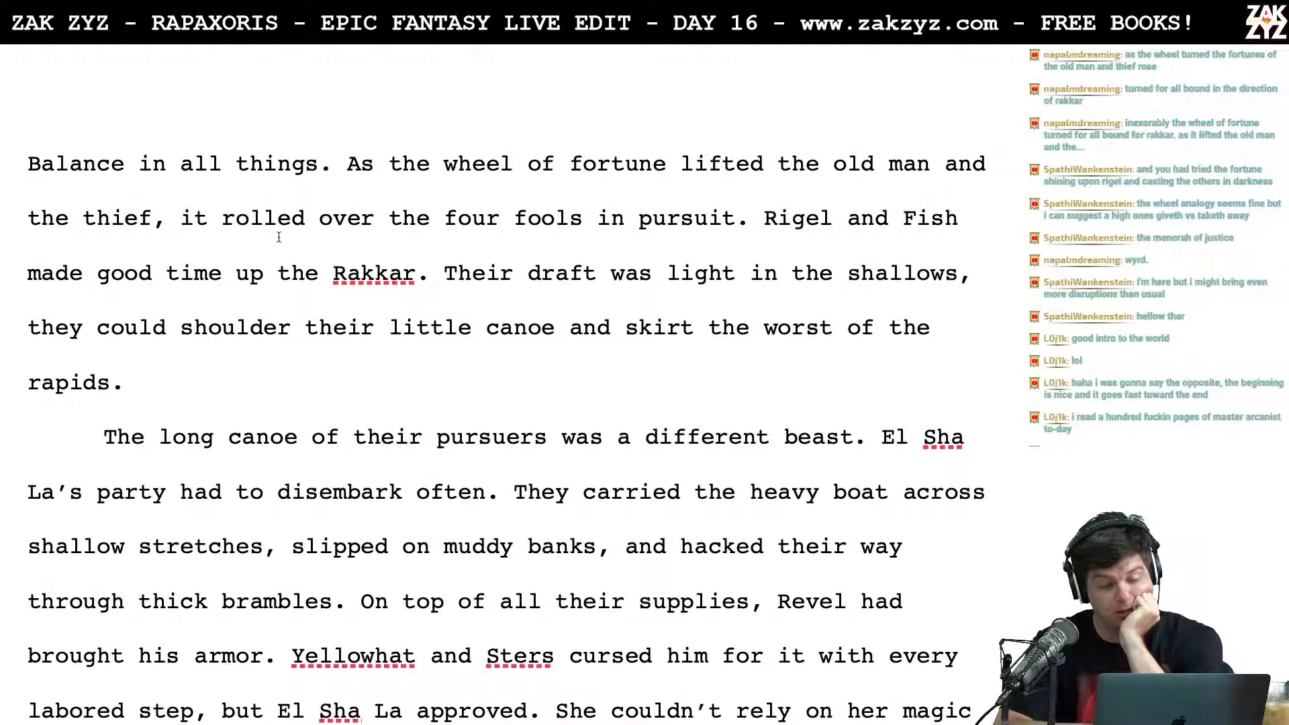
pyautogui.scroll(-1, 292, 228)
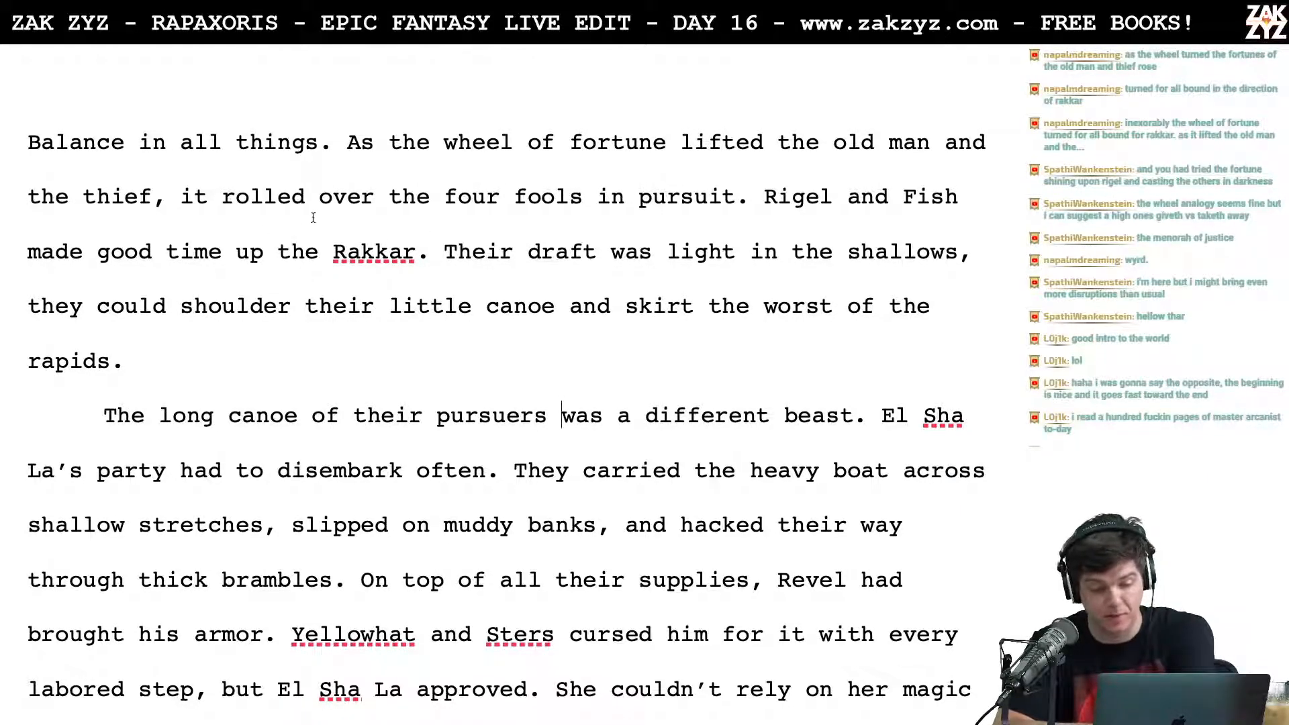
pyautogui.scroll(-1, 371, 266)
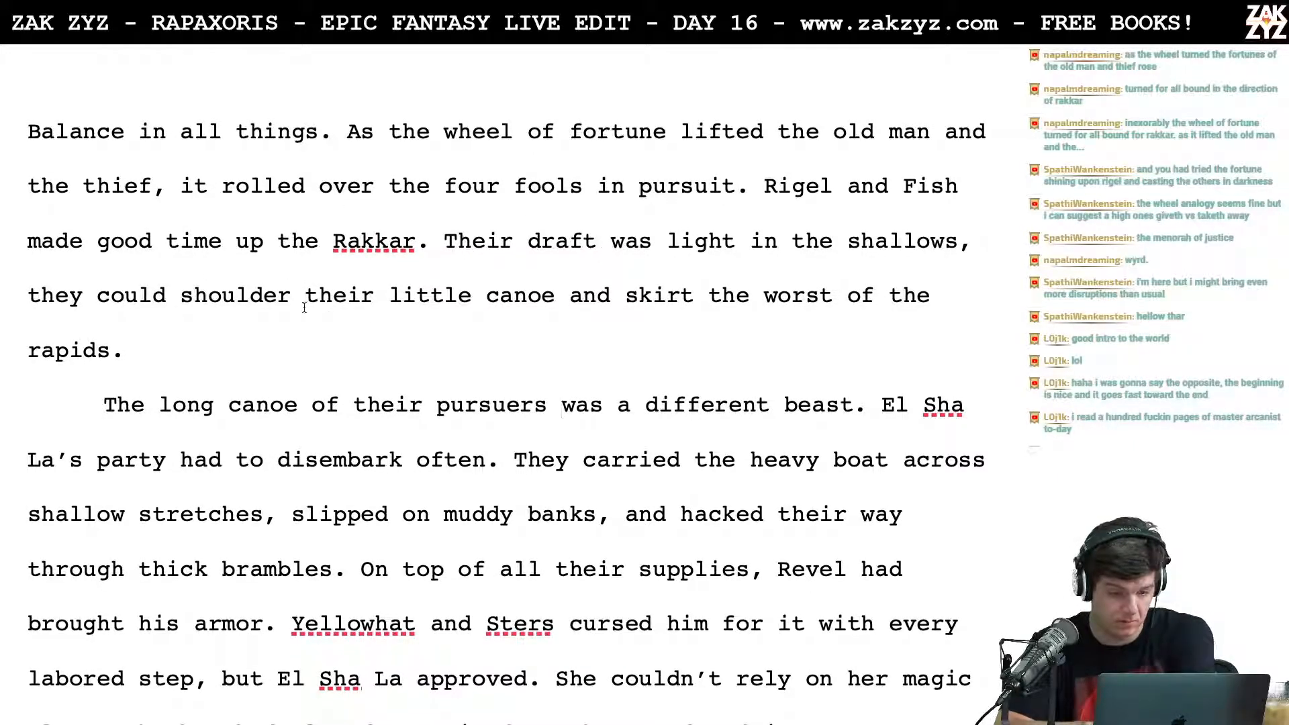
pyautogui.write('and ')
pyautogui.write('at the rapids ')
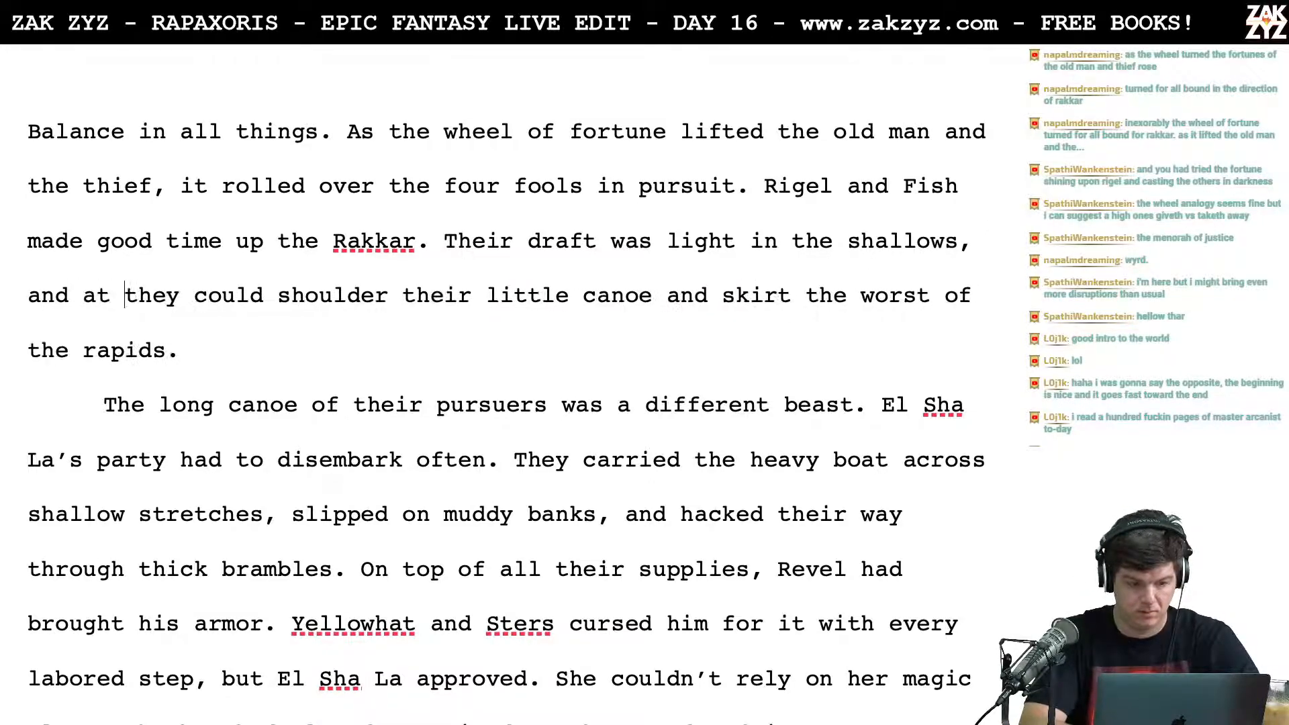
pyautogui.write('they could s')
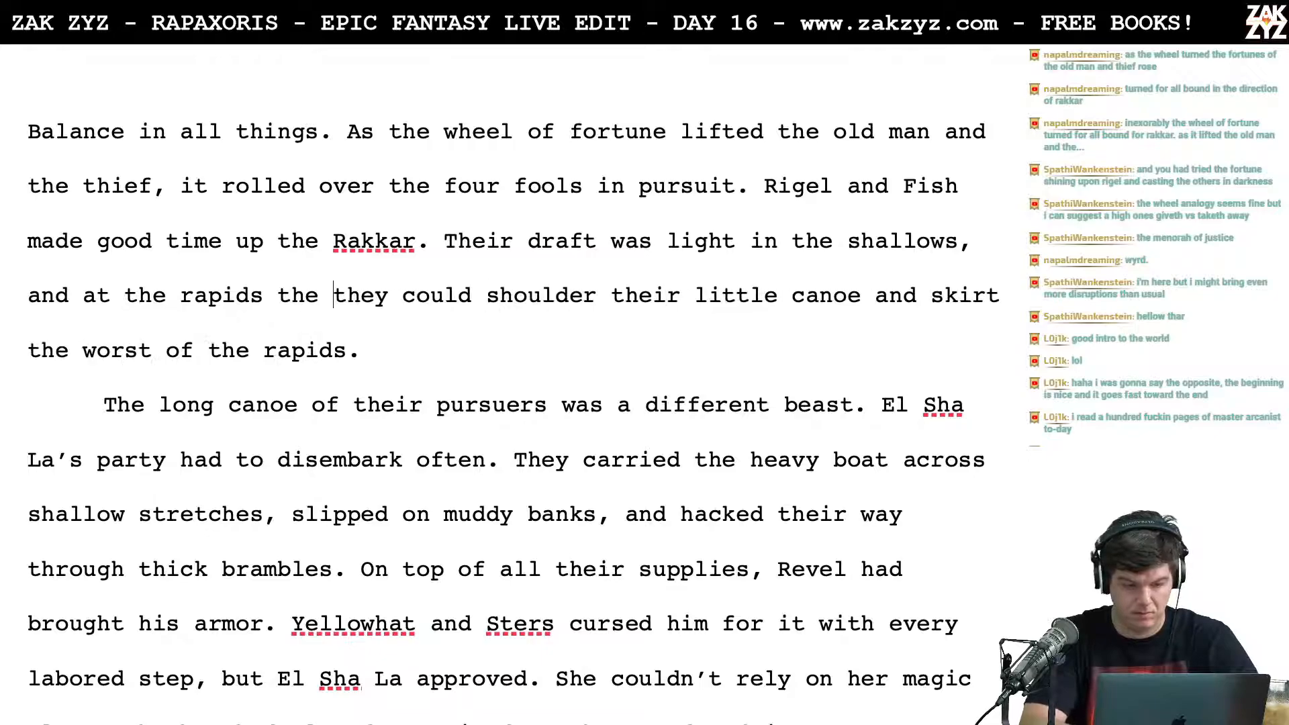
pyautogui.write('houlder their little')
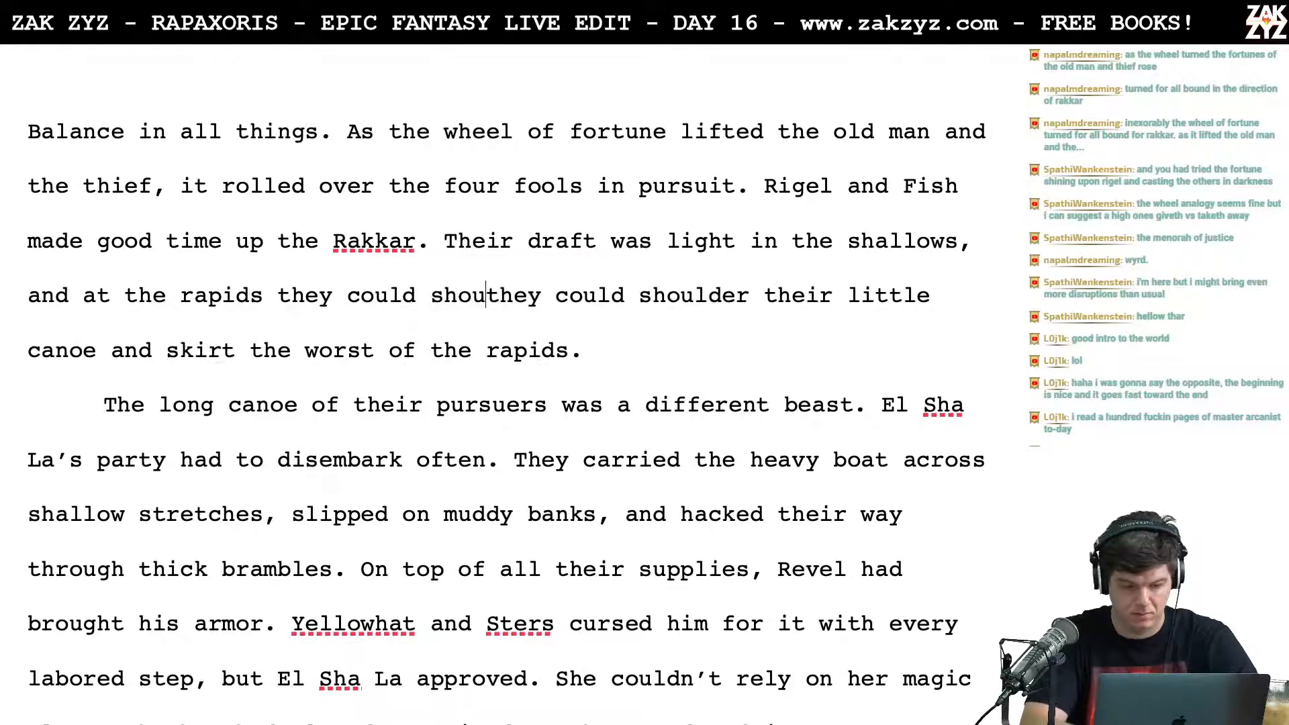
pyautogui.write(' canoe ')
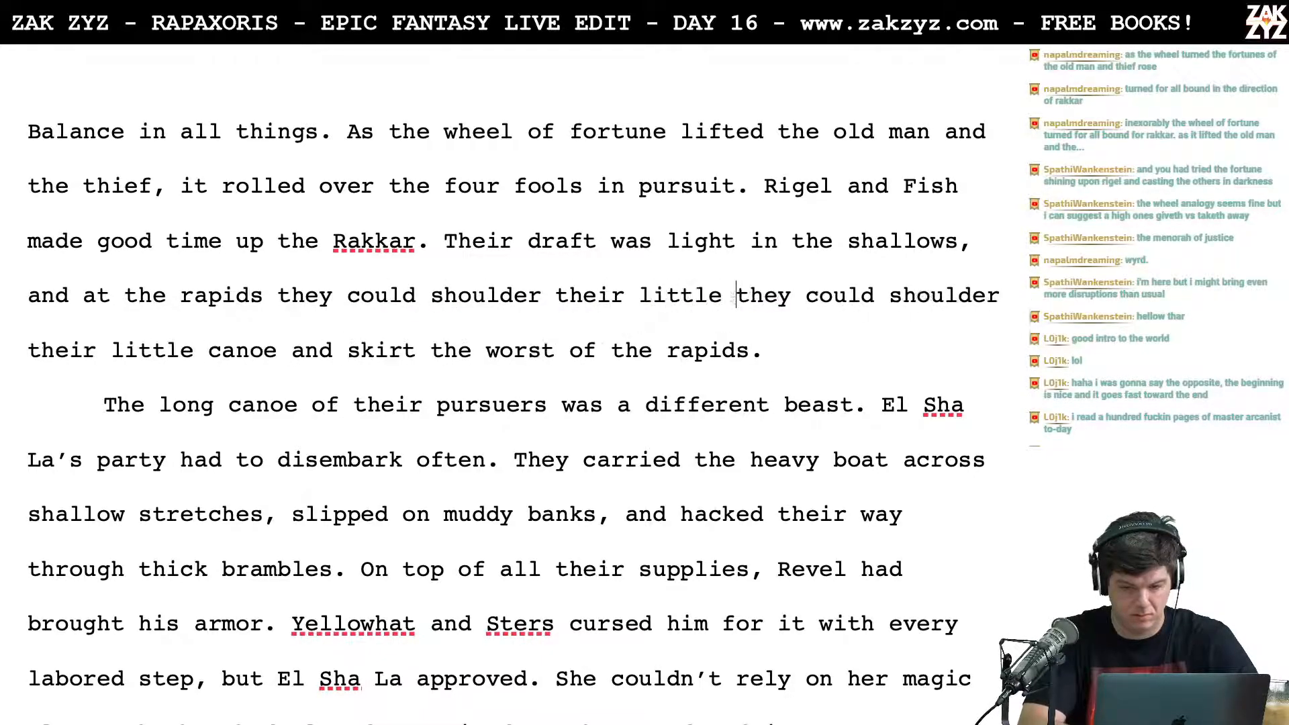
pyautogui.write('and skirt the wor')
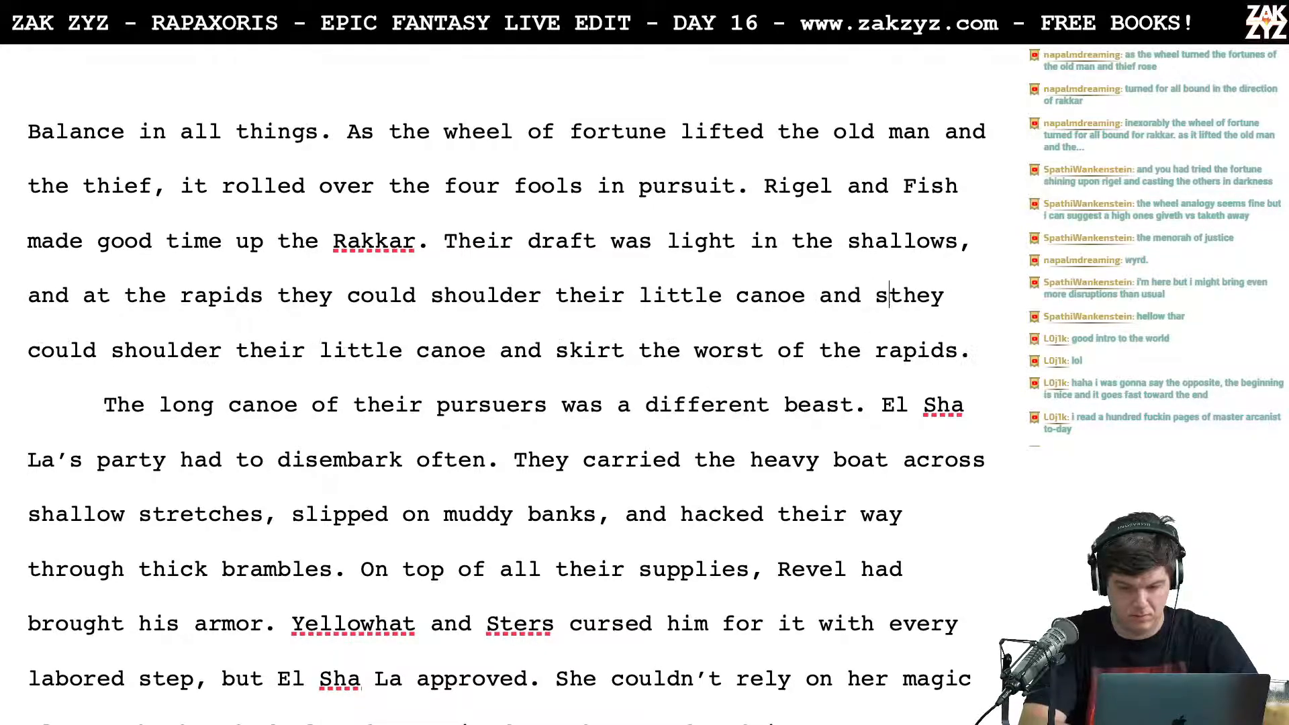
pyautogui.write('st strea')
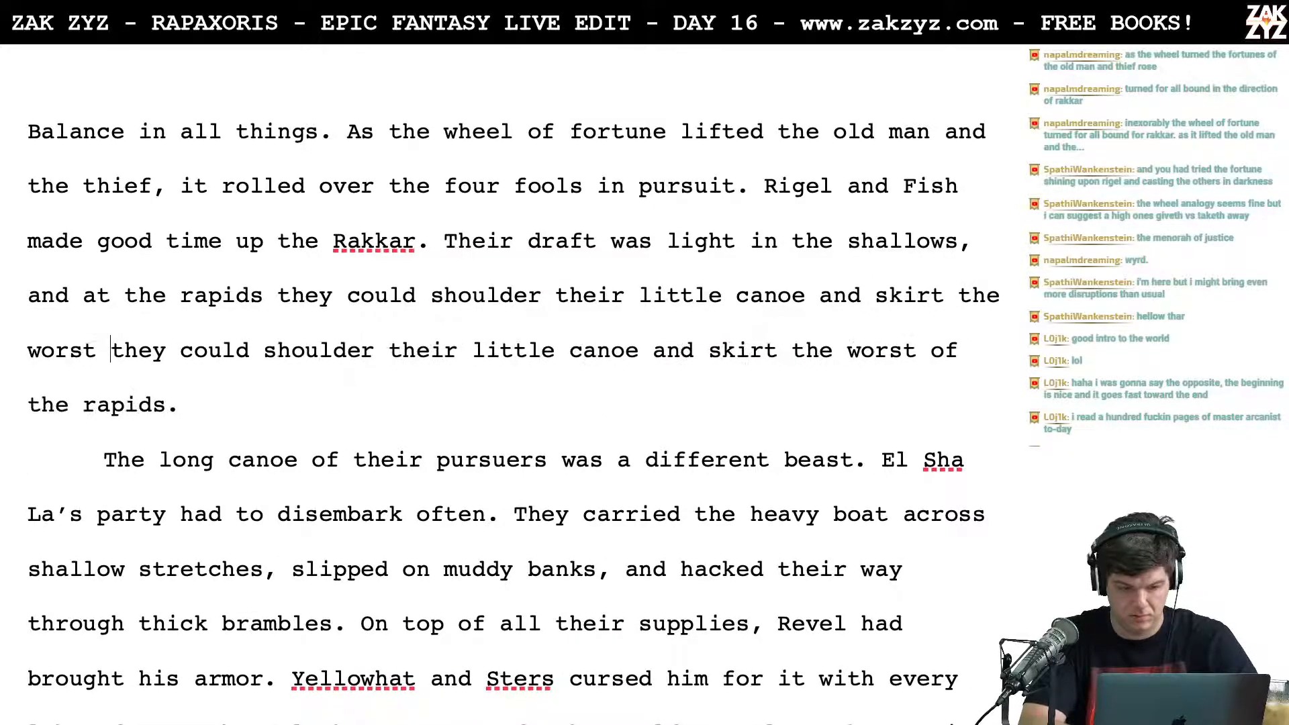
pyautogui.press('BackSpace')
pyautogui.press('BackSpace')
pyautogui.press('BackSpace')
pyautogui.press('BackSpace')
pyautogui.press('BackSpace')
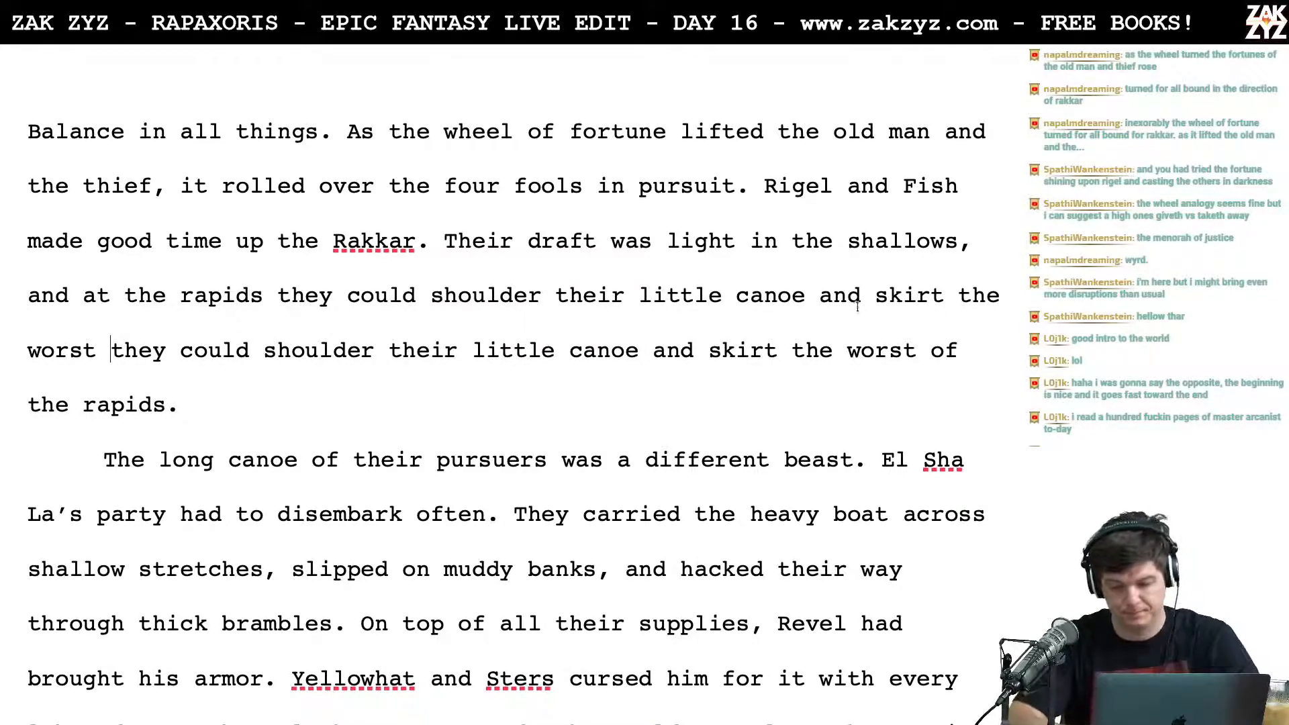
# Step: Break the line before the new "and skirt the worst" and start an alternative wording with "and w" after "little canoe"
pyautogui.click(812, 297)
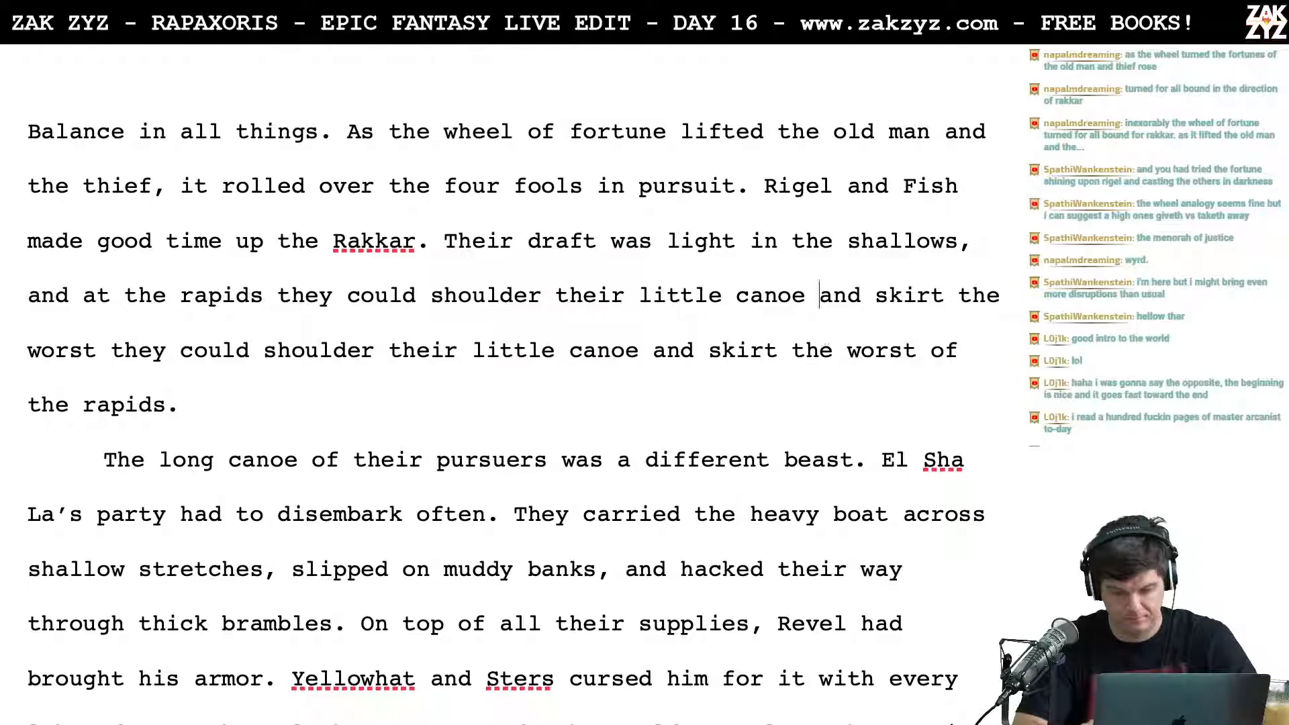
pyautogui.press('Return')
pyautogui.press('Left')
pyautogui.write('a d')
pyautogui.press('BackSpace')
pyautogui.press('BackSpace')
pyautogui.press('BackSpace')
pyautogui.write('nd waid')
pyautogui.press('BackSpace')
pyautogui.press('BackSpace')
pyautogui.write('de')
pyautogui.press('BackSpace')
pyautogui.press('BackSpace')
pyautogui.press('BackSpace')
pyautogui.press('BackSpace')
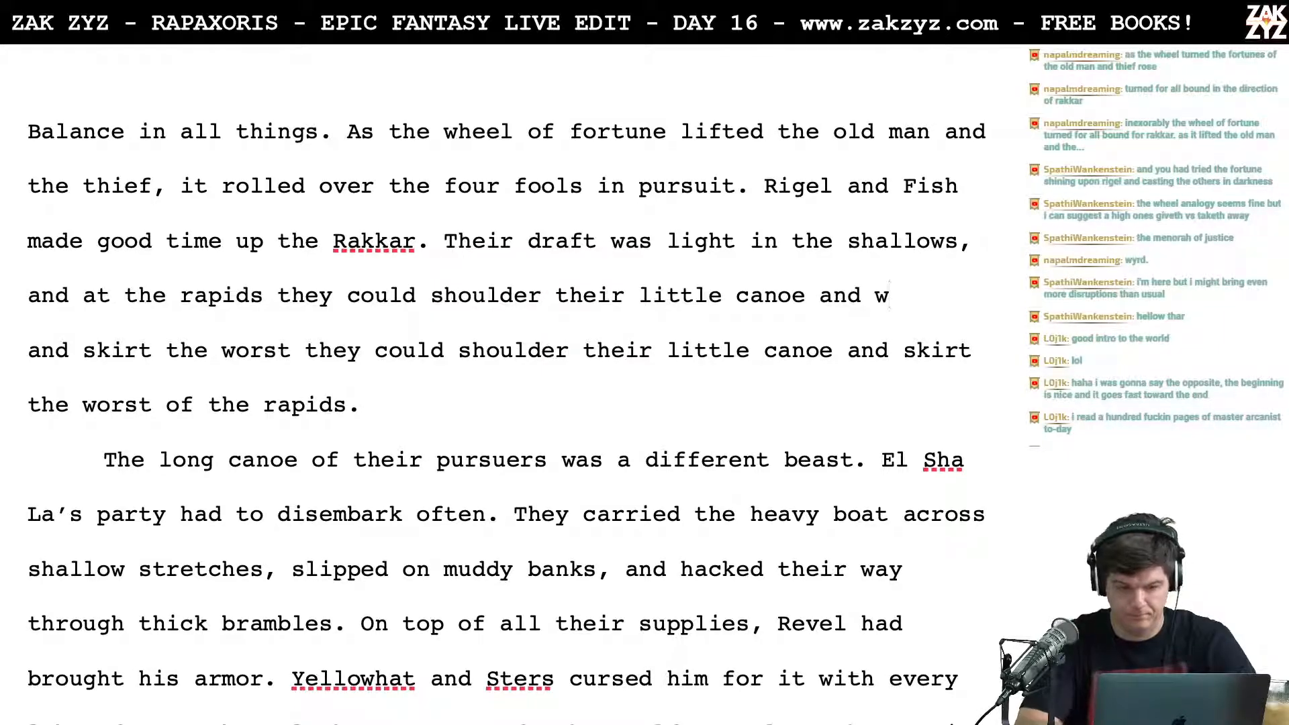
# Step: Add a comma after "Their draft was light" and separate "in the shallows" from it with a blank line
pyautogui.rightClick(755, 251)
pyautogui.click(698, 248)
pyautogui.click(737, 241)
pyautogui.write(',')
pyautogui.press('Return')
pyautogui.press('Return')
# Step: Separate "Their draft was light," from "Rakkar." with a blank line so it sits on its own line
pyautogui.press('Left')
pyautogui.press('Left')
pyautogui.press('Up')
pyautogui.press('Down')
pyautogui.press('Left')
pyautogui.press('Left')
pyautogui.press('Left')
pyautogui.press('Left')
pyautogui.press('Left')
pyautogui.press('Left')
pyautogui.press('Left')
pyautogui.press('Left')
pyautogui.press('Left')
pyautogui.press('Left')
pyautogui.press('Left')
pyautogui.press('Left')
pyautogui.press('Left')
pyautogui.press('Left')
pyautogui.press('Left')
pyautogui.press('Left')
pyautogui.press('Left')
pyautogui.press('Left')
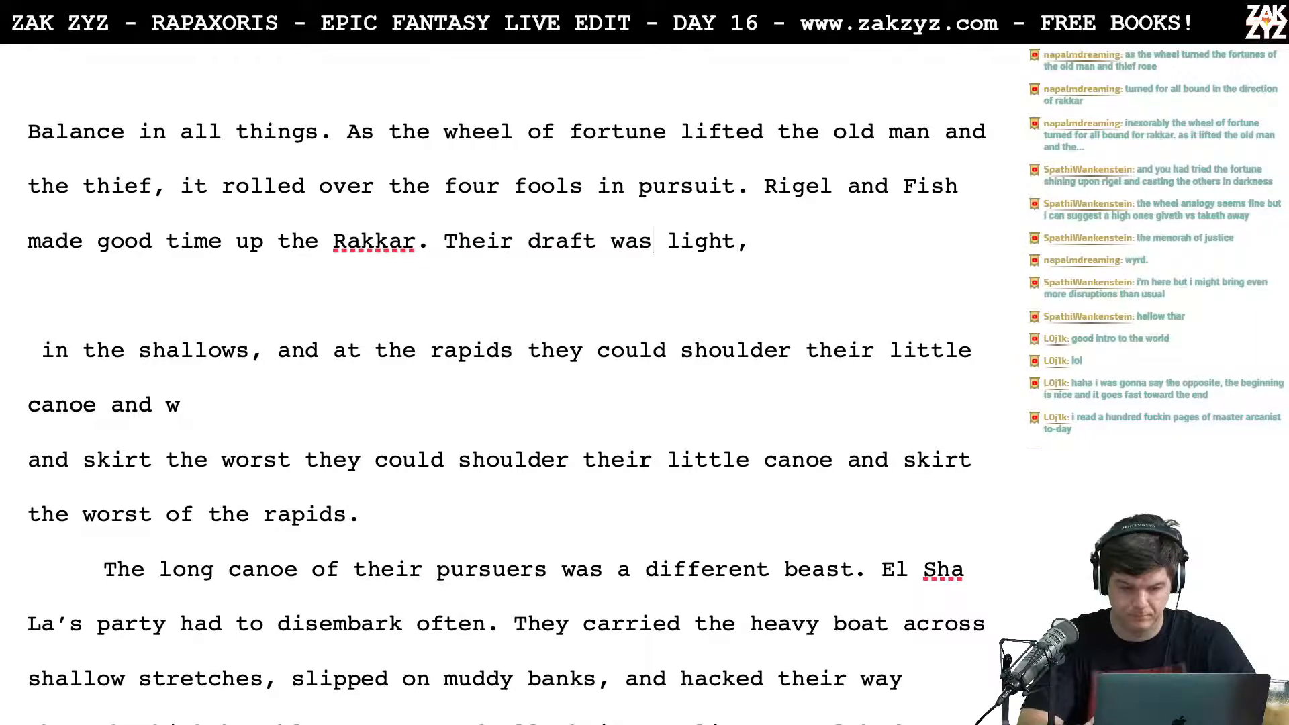
pyautogui.press('Left')
pyautogui.press('Left')
pyautogui.press('Left')
pyautogui.press('Left')
pyautogui.press('Left')
pyautogui.press('Left')
pyautogui.press('Return')
pyautogui.press('Return')
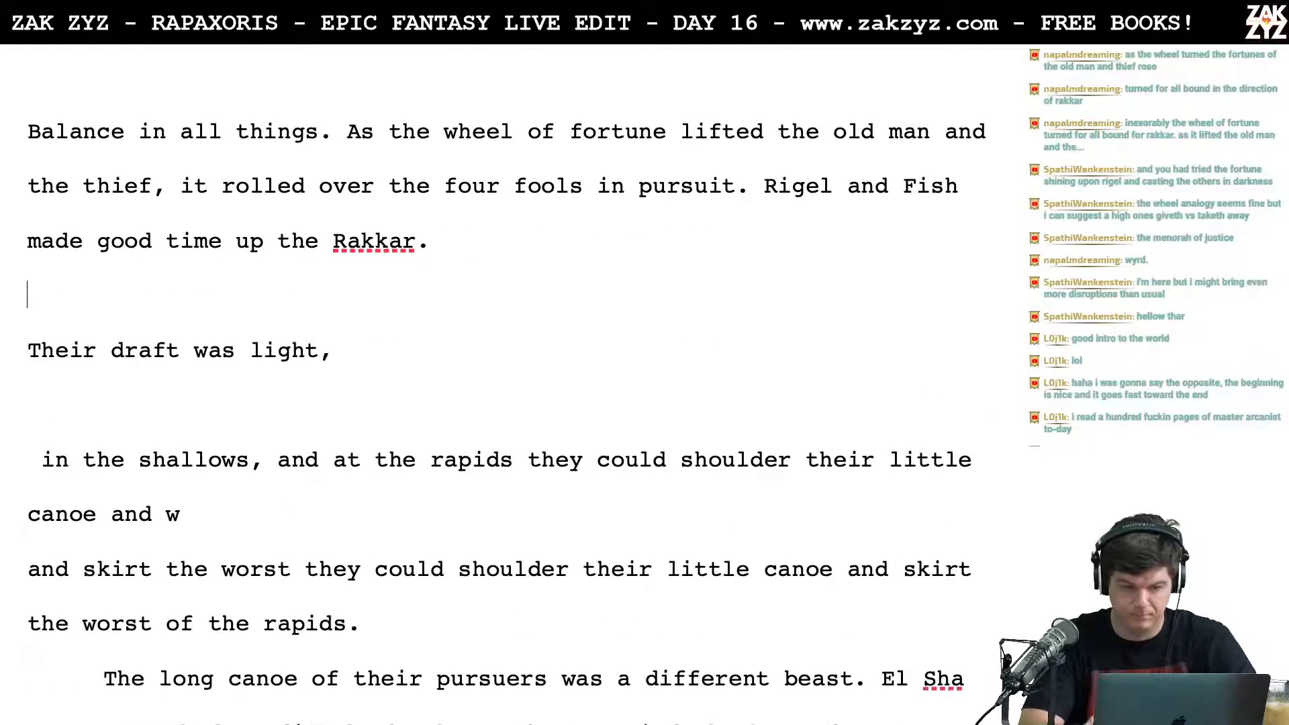
pyautogui.press('Left')
pyautogui.write('They were lean ad h')
pyautogui.press('BackSpace')
pyautogui.press('BackSpace')
pyautogui.press('BackSpace')
pyautogui.press('BackSpace')
pyautogui.press('BackSpace')
pyautogui.press('BackSpace')
pyautogui.press('BackSpace')
pyautogui.press('BackSpace')
pyautogui.press('BackSpace')
pyautogui.press('BackSpace')
pyautogui.press('BackSpace')
pyautogui.press('BackSpace')
pyautogui.press('BackSpace')
pyautogui.press('BackSpace')
pyautogui.press('BackSpace')
pyautogui.press('BackSpace')
pyautogui.press('BackSpace')
pyautogui.press('BackSpace')
pyautogui.press('BackSpace')
pyautogui.write('Both were')
pyautogui.press('BackSpace')
pyautogui.press('BackSpace')
pyautogui.press('BackSpace')
pyautogui.press('BackSpace')
pyautogui.press('BackSpace')
pyautogui.press('BackSpace')
pyautogui.press('BackSpace')
pyautogui.press('BackSpace')
pyautogui.press('BackSpace')
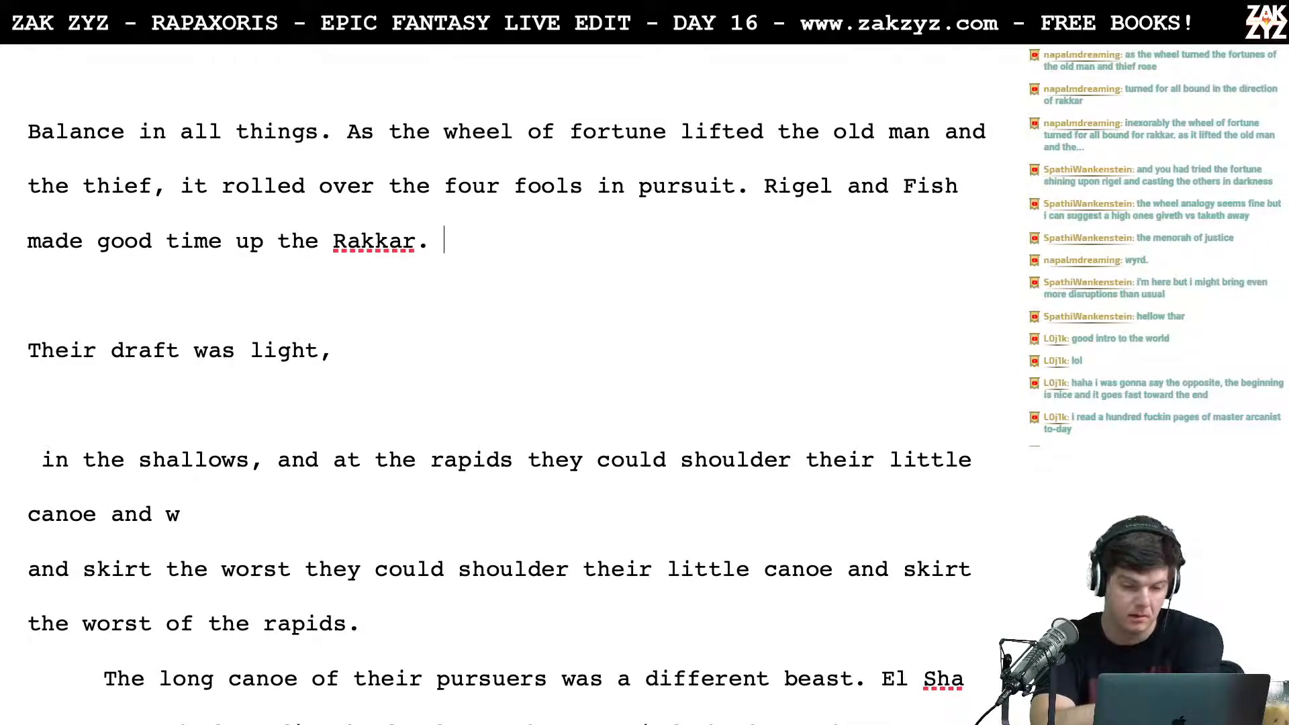
# Step: Insert "With few supplies to encumber them," before "Rigel and Fish made good time" and keep it on the same line
pyautogui.press('Up')
pyautogui.press('Right')
pyautogui.press('Right')
pyautogui.press('Right')
pyautogui.press('Right')
pyautogui.press('Right')
pyautogui.press('Right')
pyautogui.press('Right')
pyautogui.press('Right')
pyautogui.press('Right')
pyautogui.press('Right')
pyautogui.press('Right')
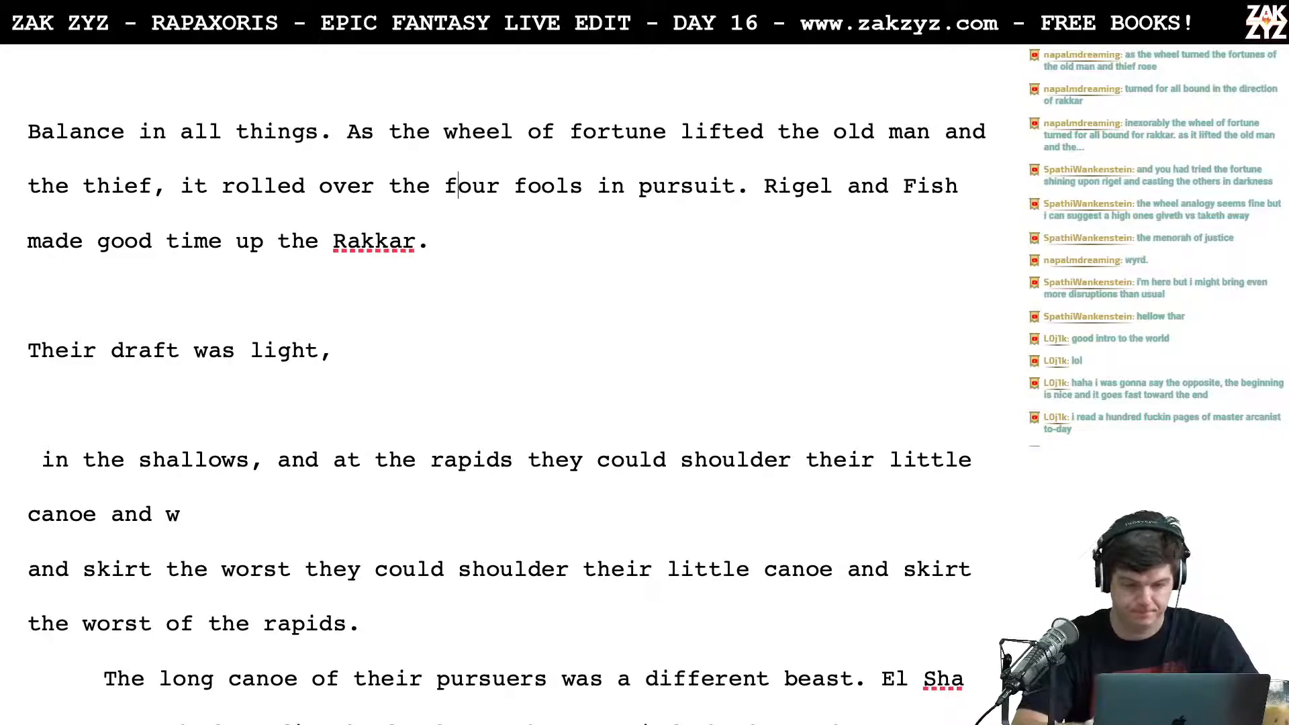
pyautogui.press('Right')
pyautogui.press('Right')
pyautogui.press('Right')
pyautogui.press('Right')
pyautogui.press('Right')
pyautogui.press('Right')
pyautogui.press('Right')
pyautogui.press('Right')
pyautogui.press('Right')
pyautogui.press('Right')
pyautogui.press('Right')
pyautogui.press('Right')
pyautogui.press('Right')
pyautogui.press('Left')
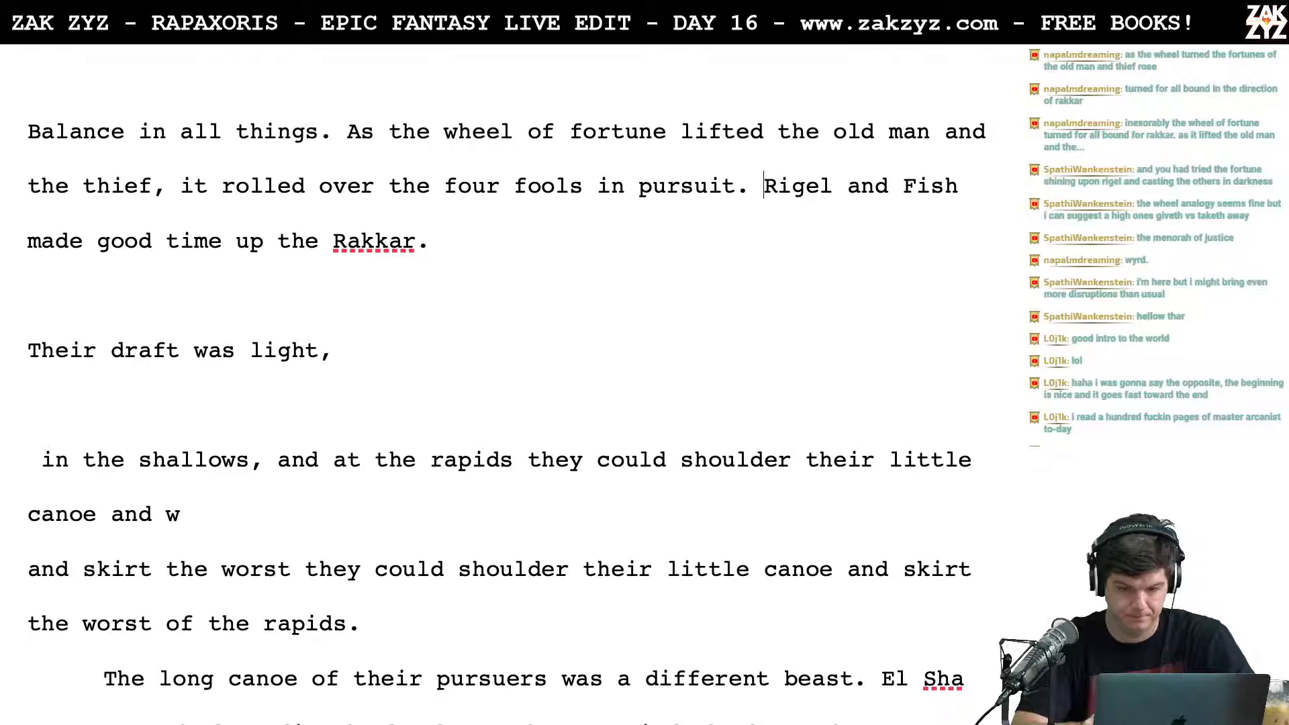
pyautogui.press('Return')
pyautogui.write('With')
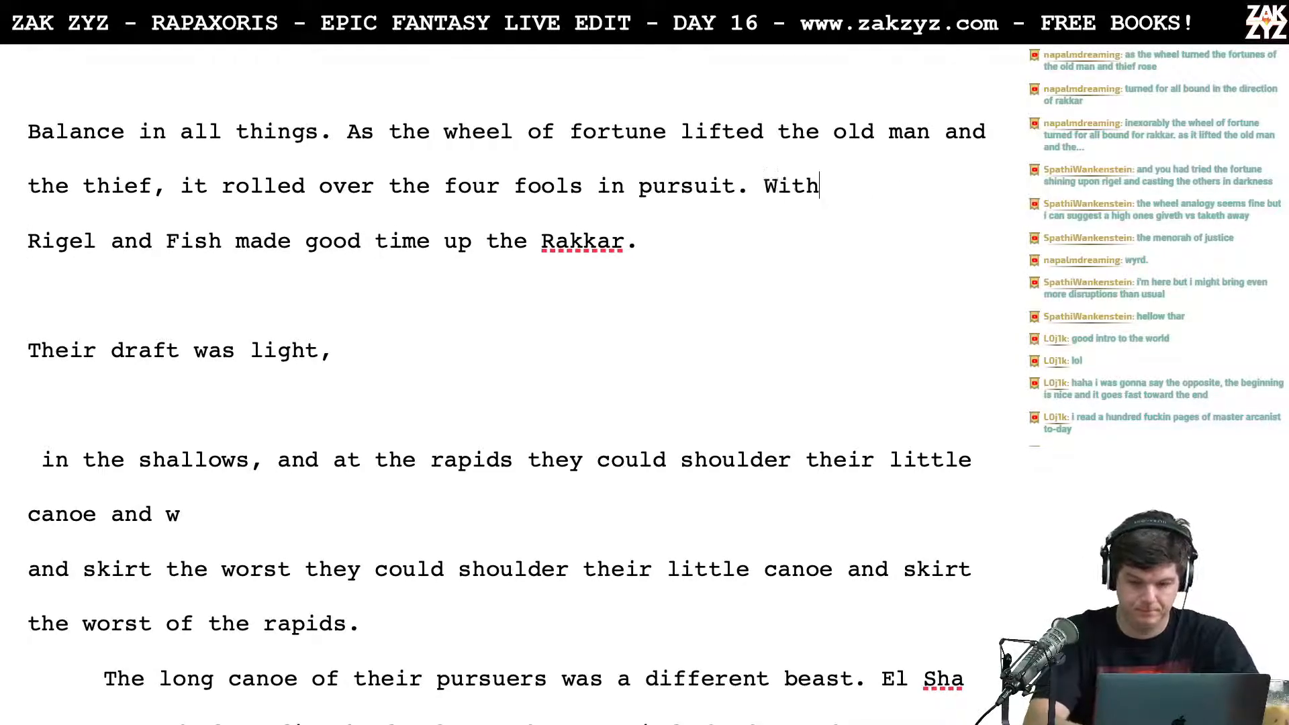
pyautogui.write(' few su')
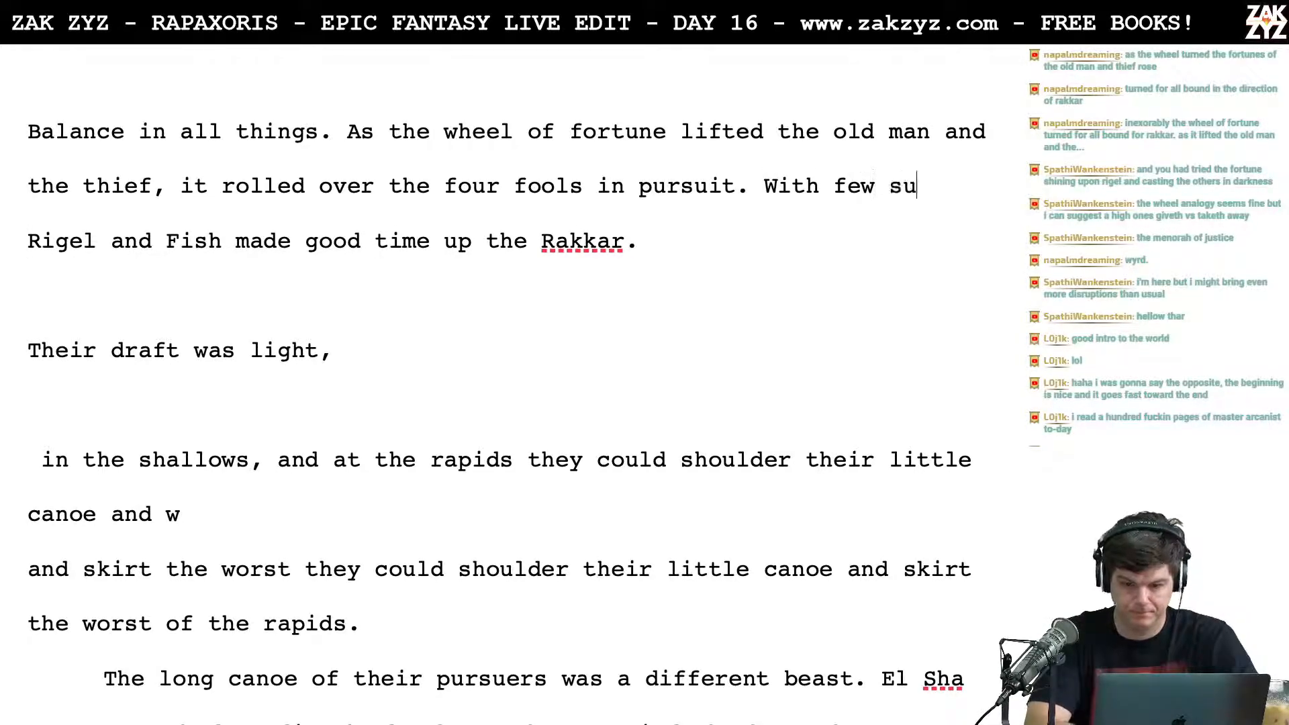
pyautogui.write('pplies to encumber them,')
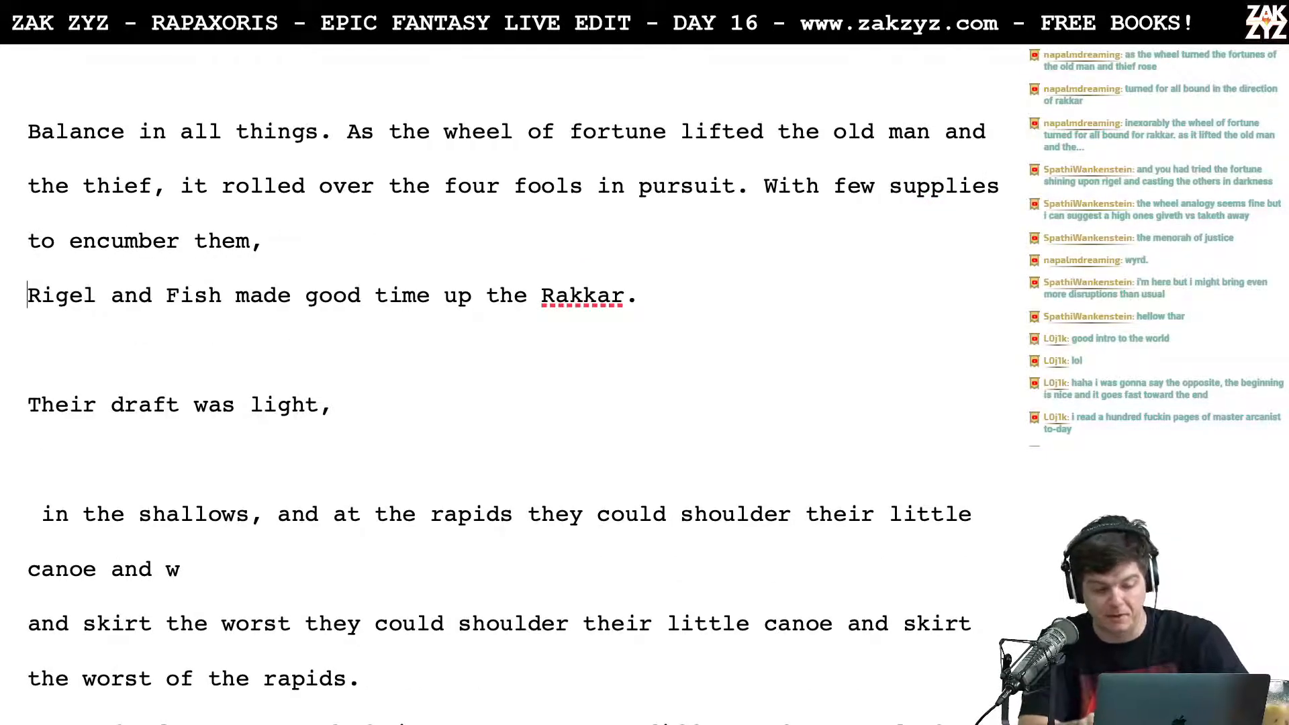
pyautogui.press('BackSpace')
pyautogui.press('Left')
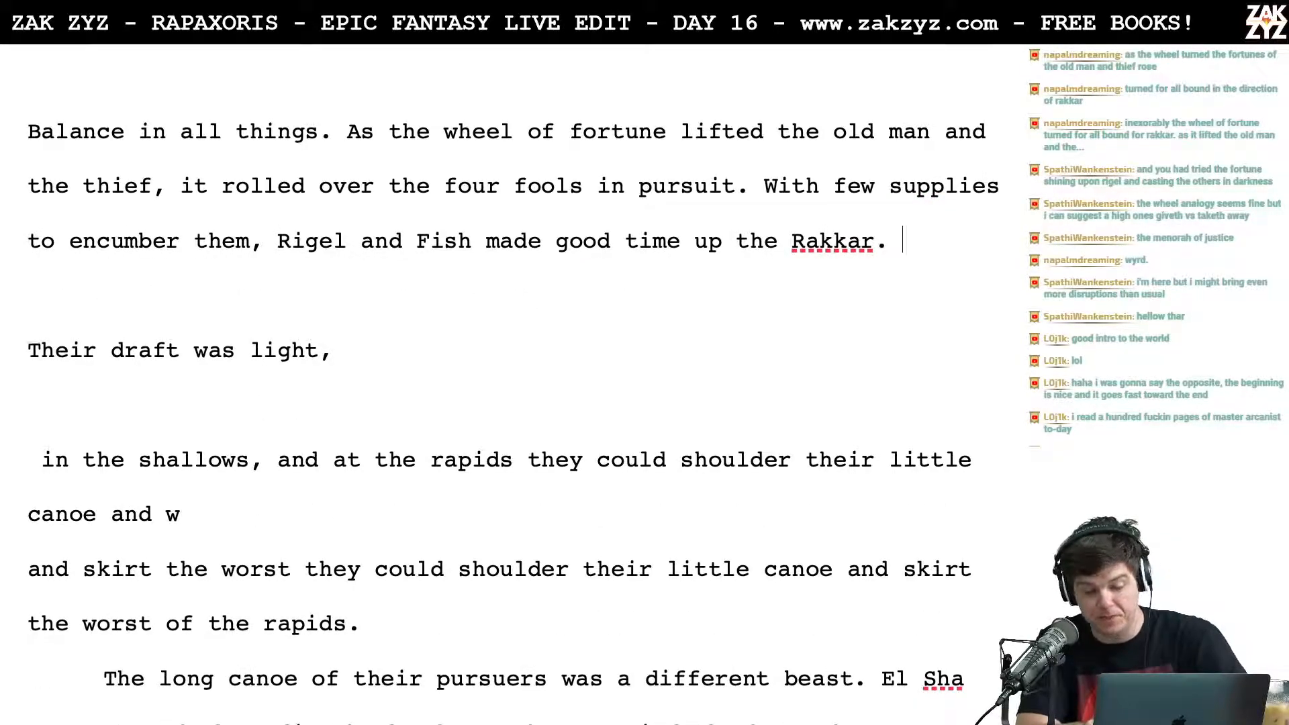
pyautogui.write('Their')
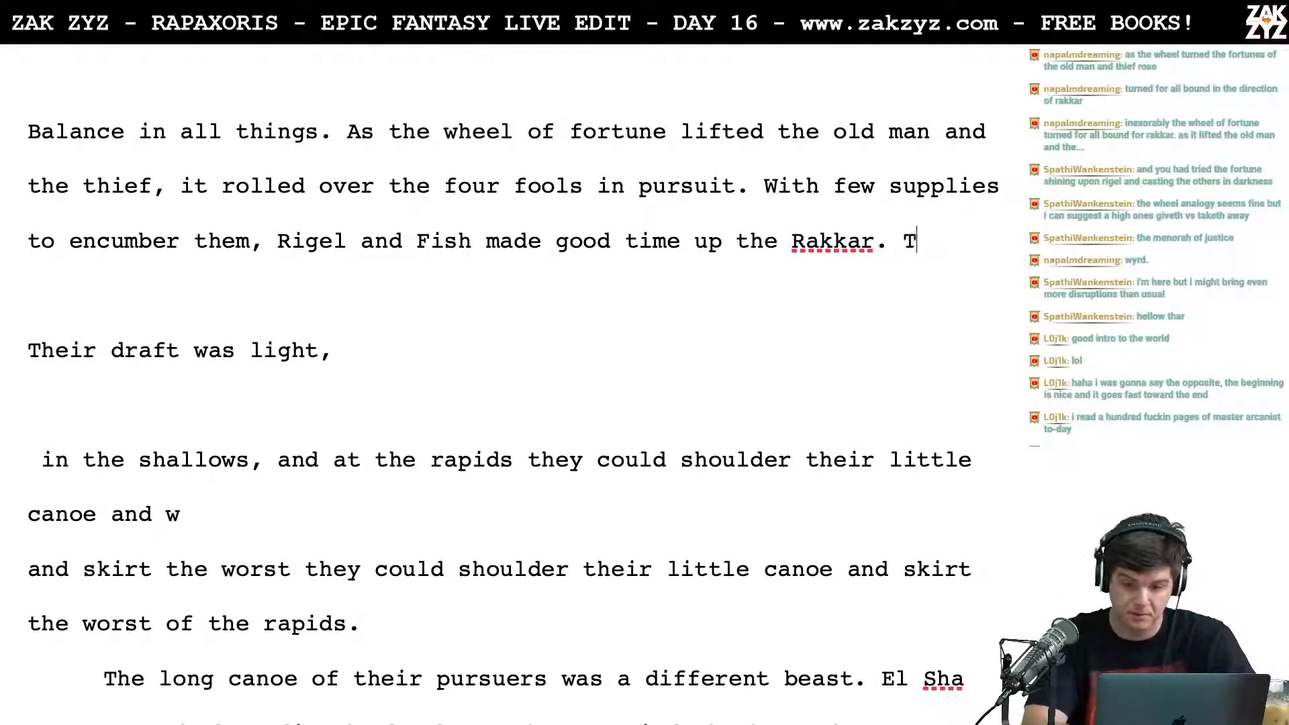
pyautogui.press('BackSpace')
pyautogui.press('BackSpace')
pyautogui.press('BackSpace')
pyautogui.press('BackSpace')
pyautogui.press('BackSpace')
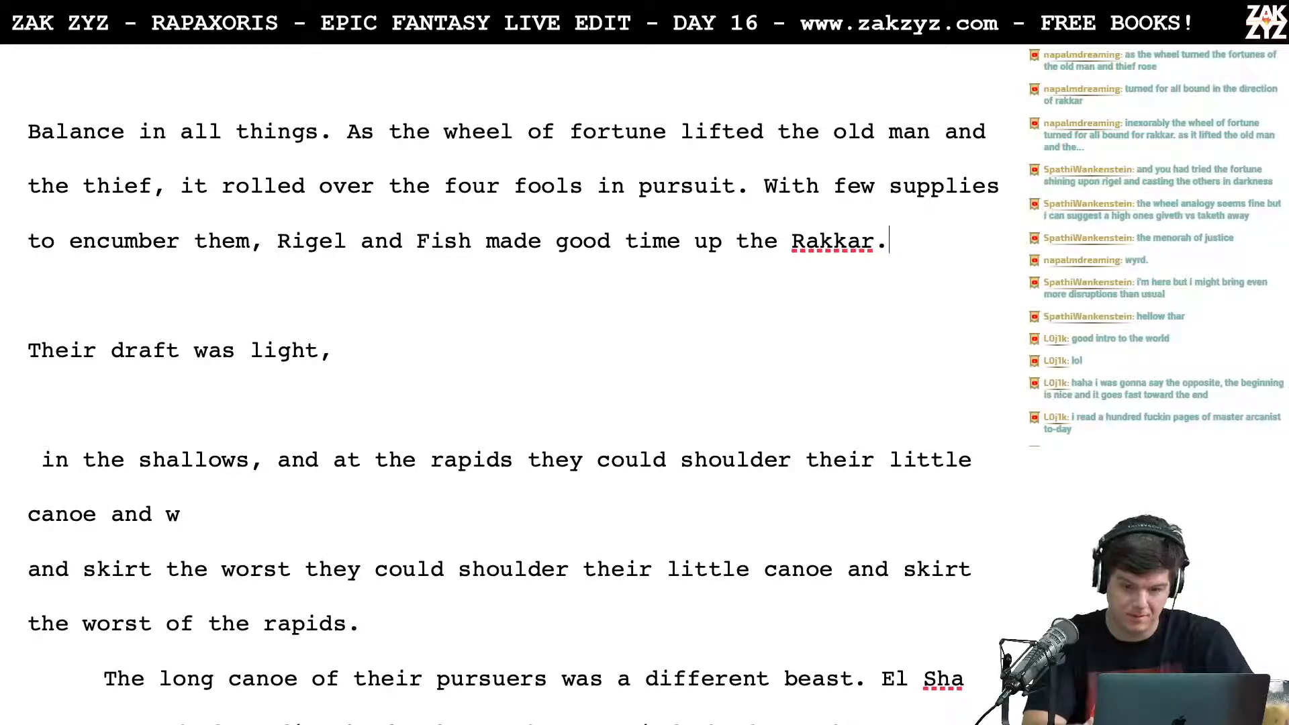
pyautogui.press('Down')
pyautogui.press('Up')
pyautogui.press('Down')
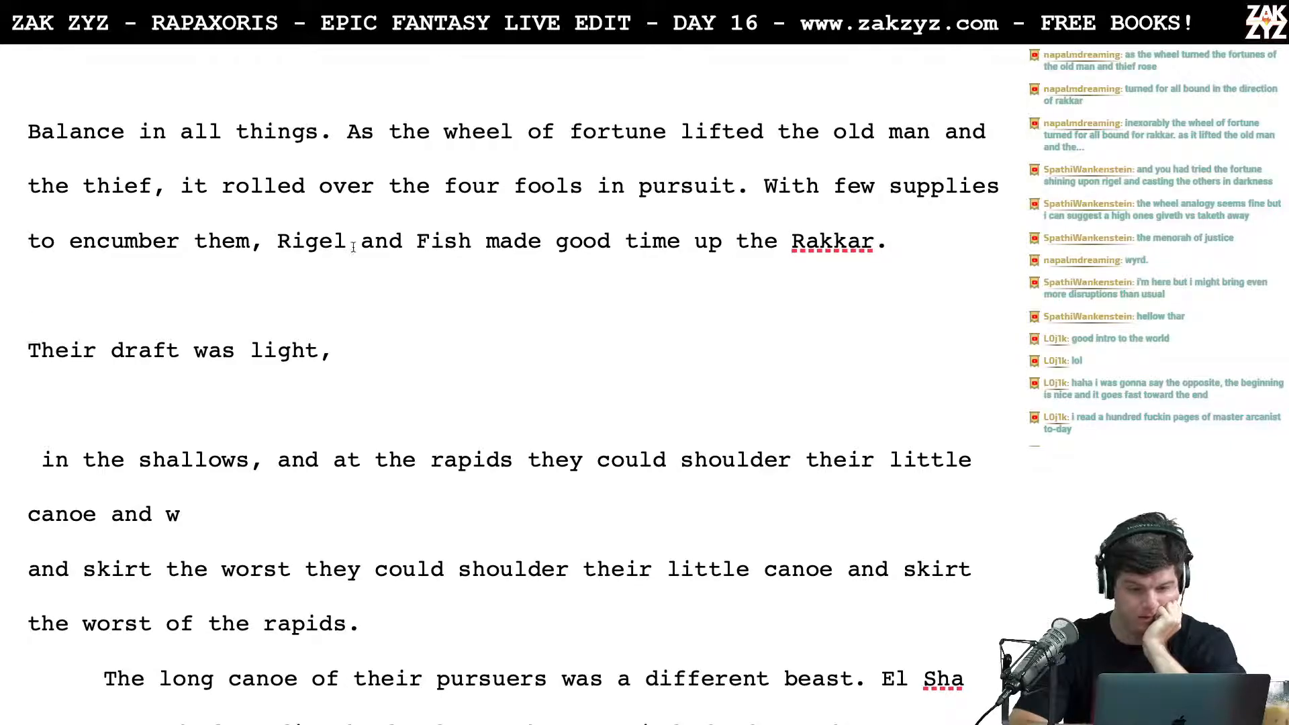
pyautogui.scroll(-1, 556, 267)
pyautogui.click(907, 209)
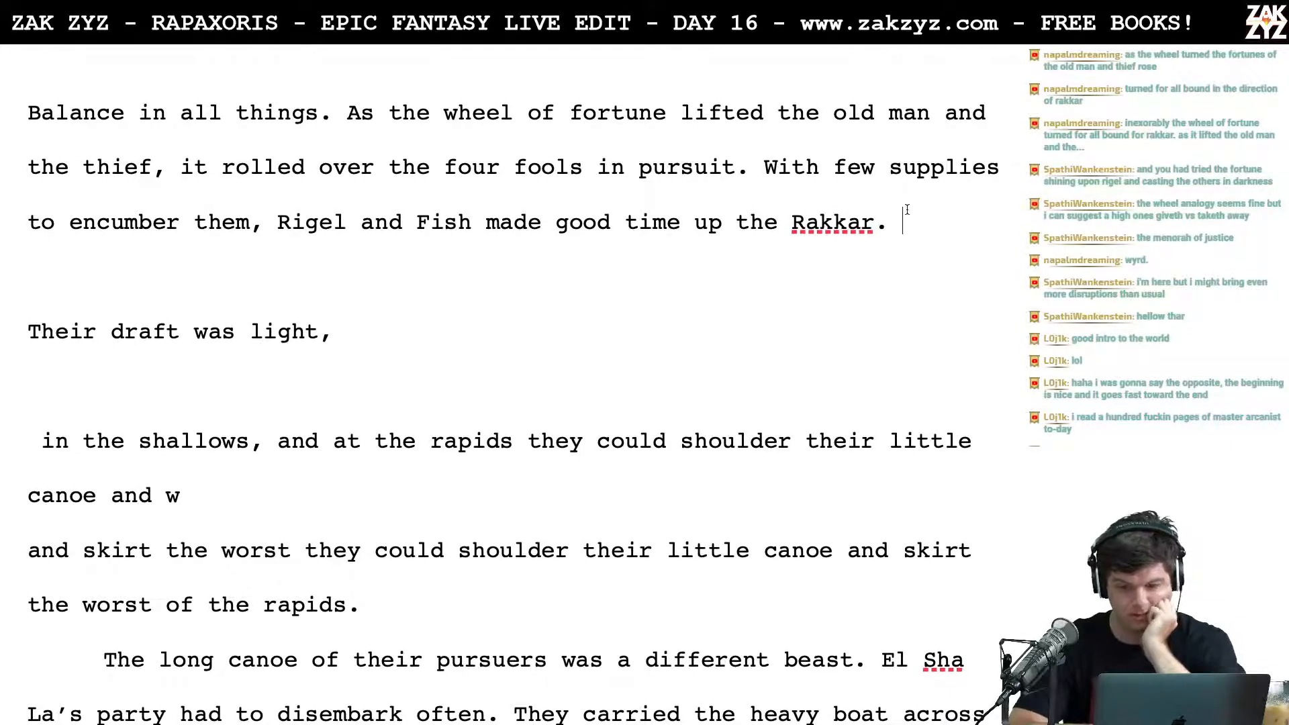
pyautogui.write('They')
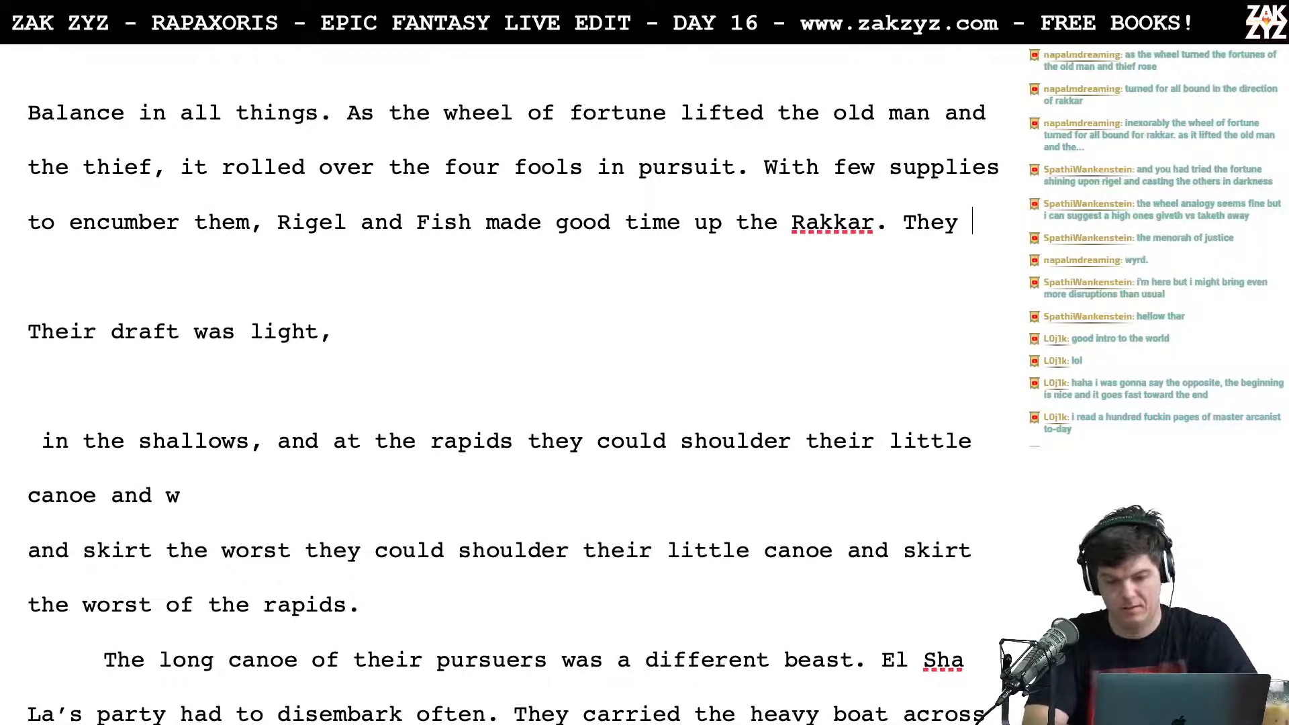
pyautogui.press('BackSpace')
pyautogui.press('BackSpace')
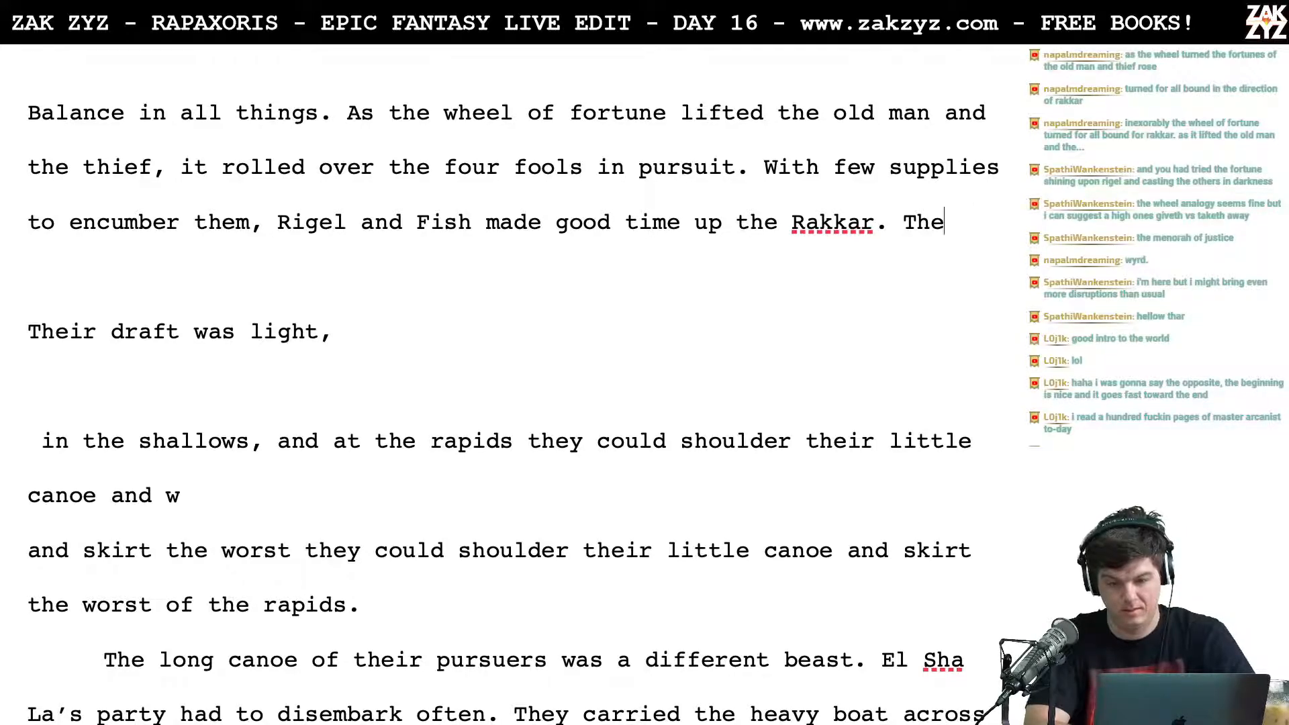
pyautogui.write('e')
pyautogui.press('BackSpace')
pyautogui.press('BackSpace')
pyautogui.press('BackSpace')
# Step: After "Rakkar." write "Their light draft let them glide across the shallows, and at the rapids they could shoulder their little canoe and skirt the worst of it."
pyautogui.write('Their ')
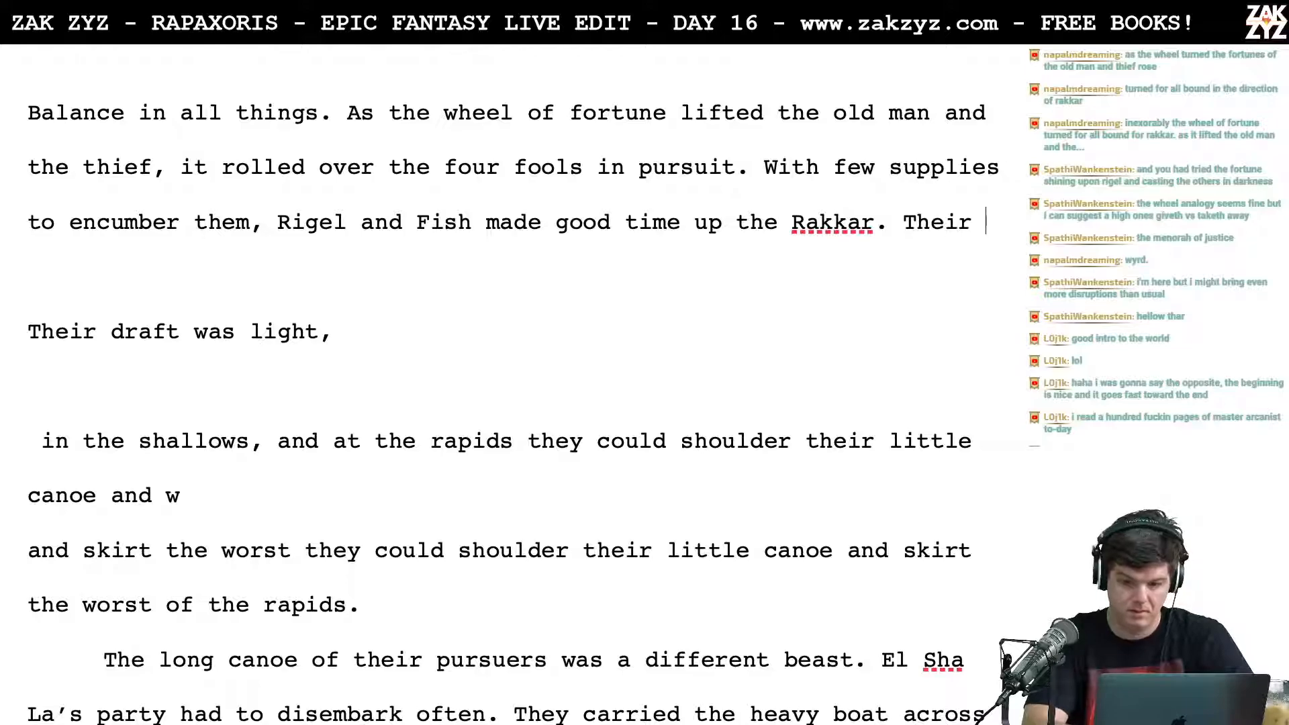
pyautogui.write('light draft le')
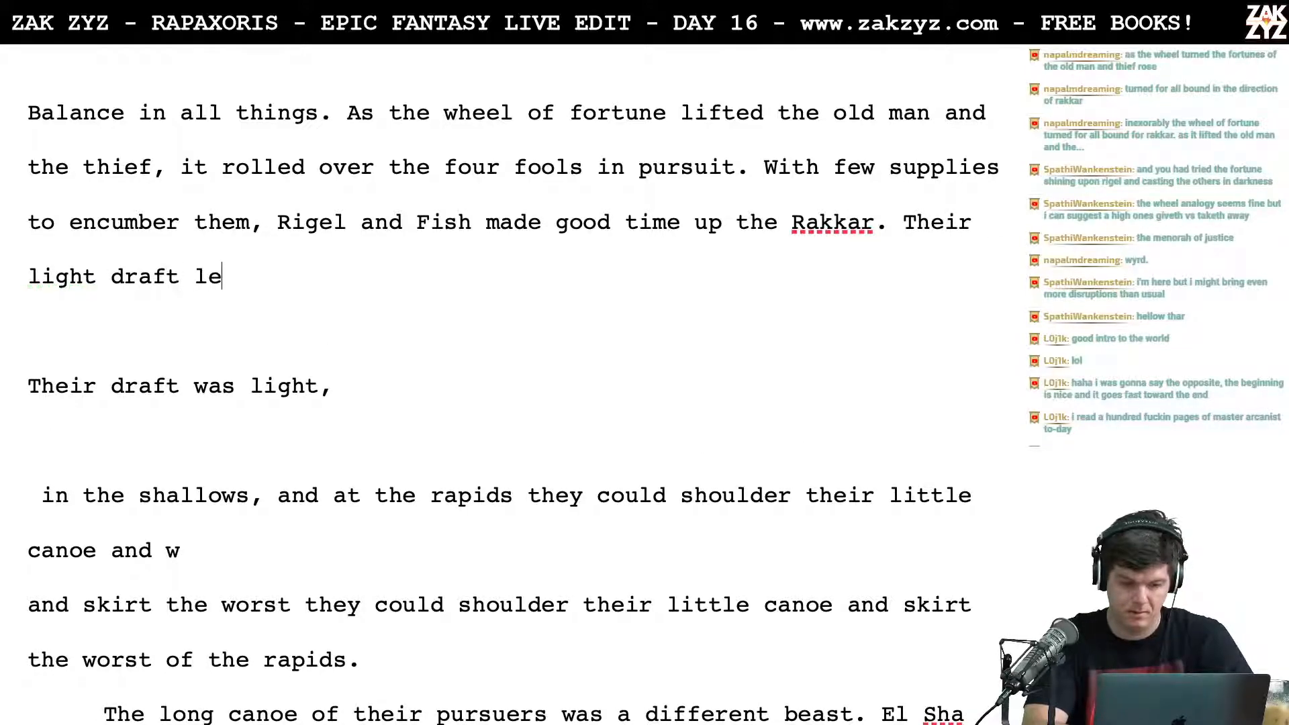
pyautogui.write('t them glide a')
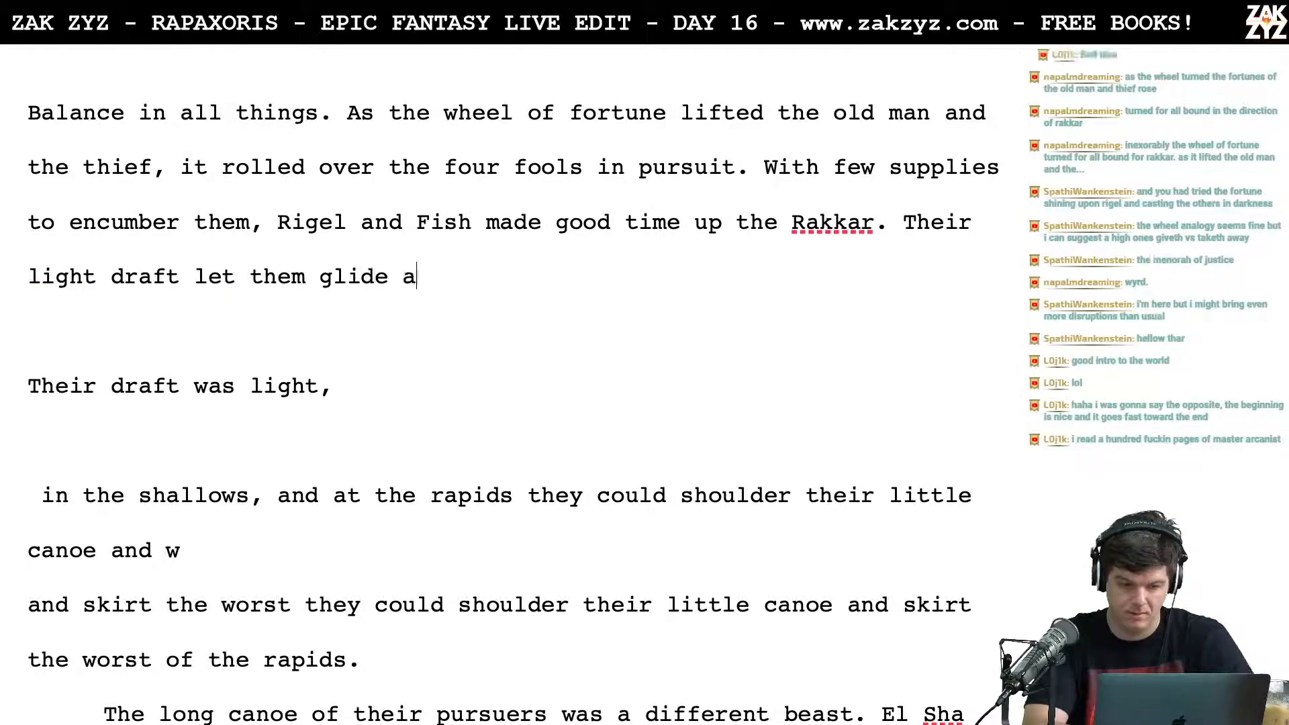
pyautogui.write('cross the shall')
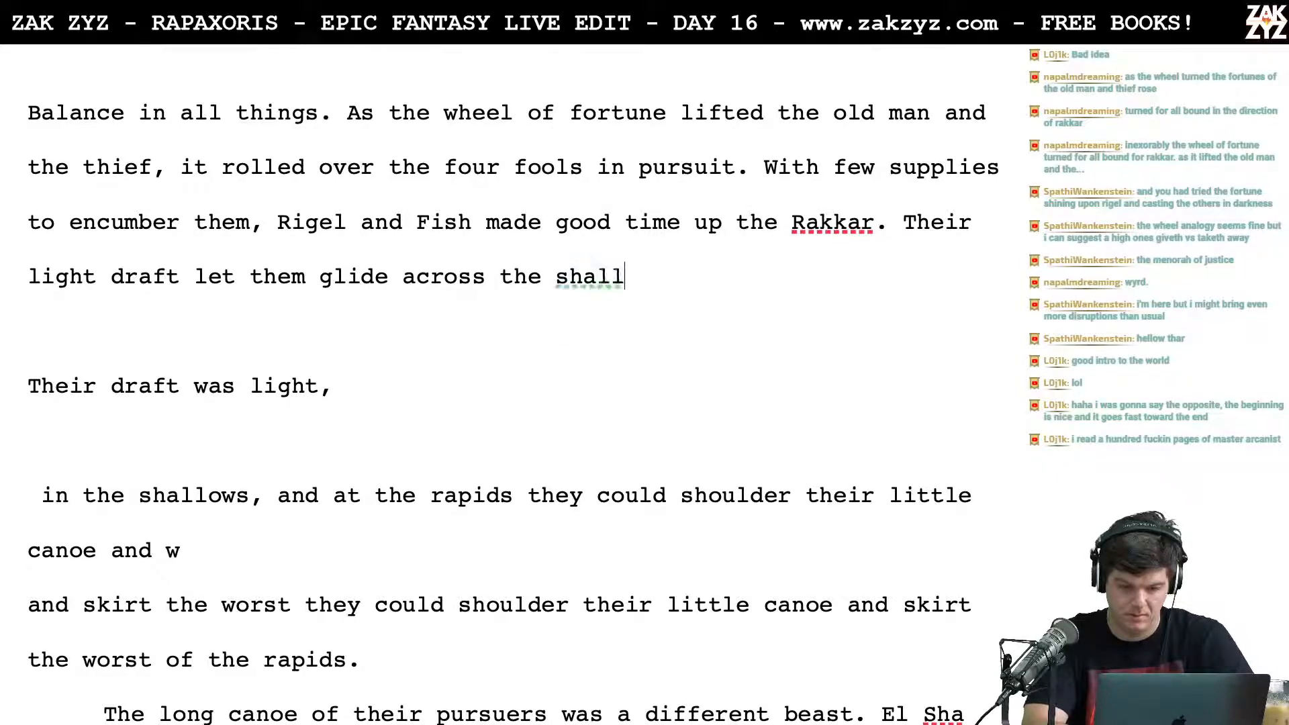
pyautogui.write('ows, and at the rapid')
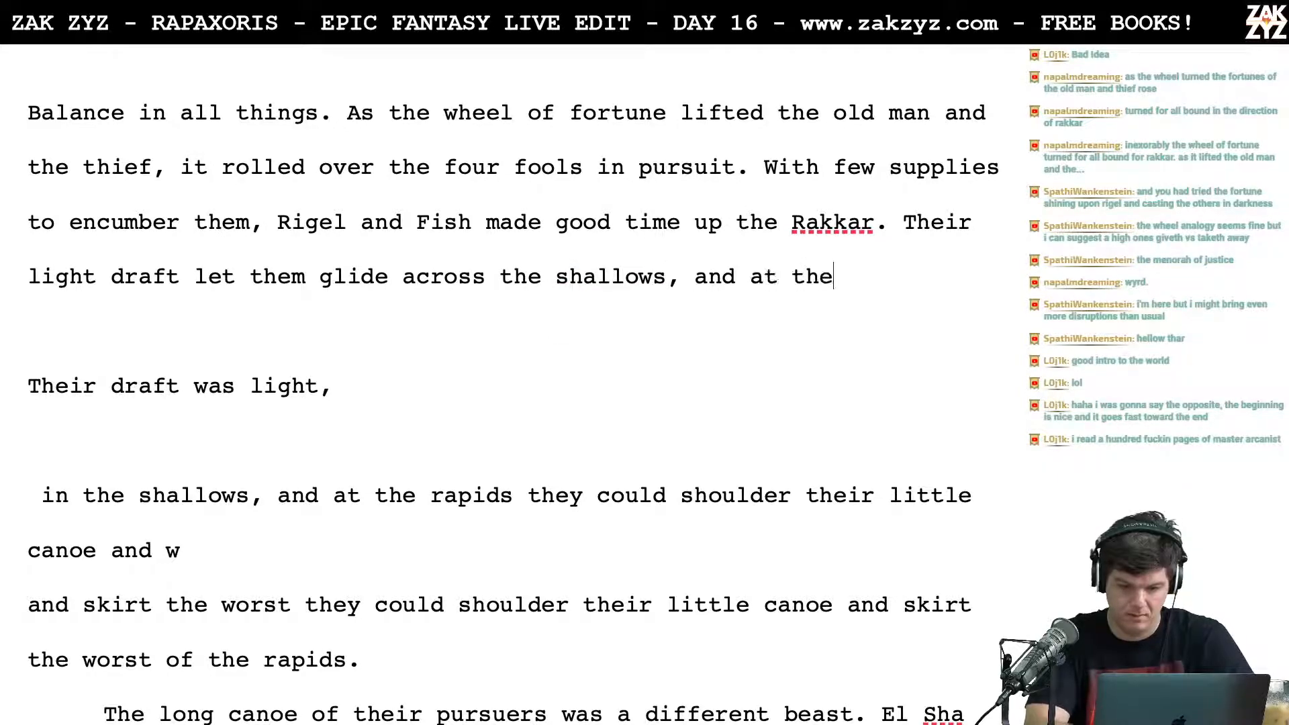
pyautogui.press('BackSpace')
pyautogui.write('ids the')
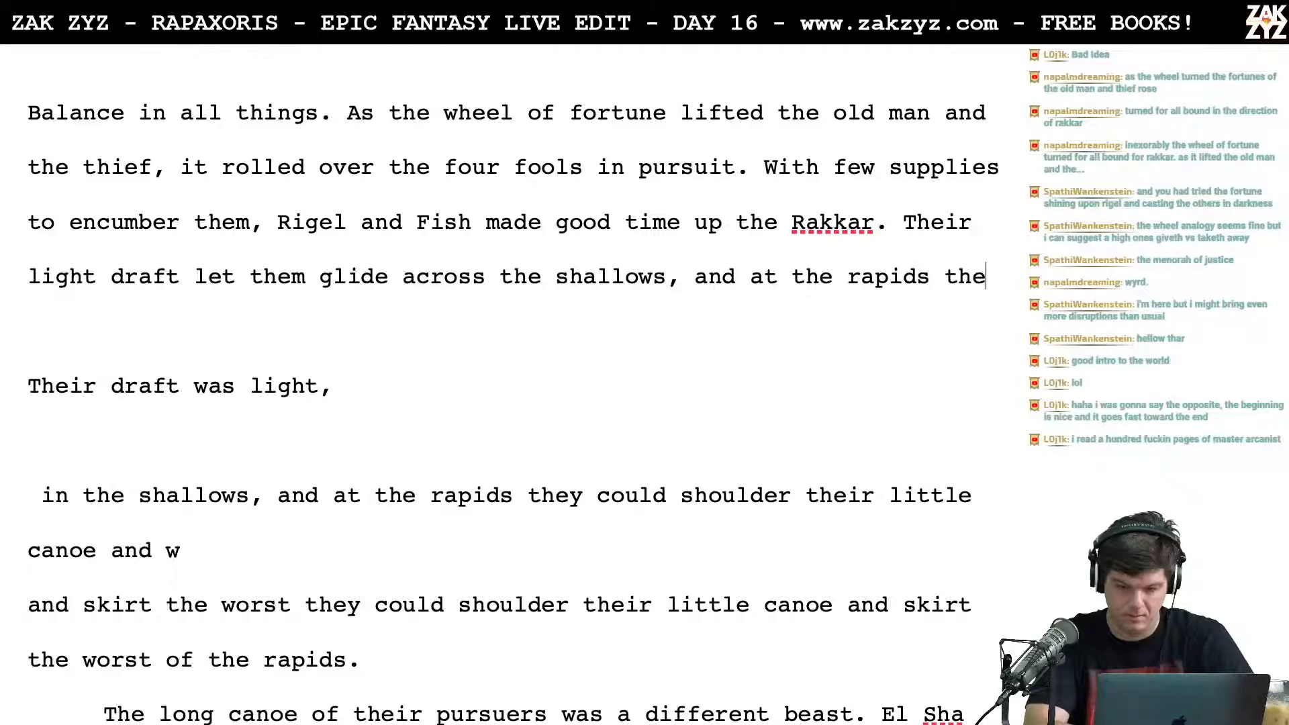
pyautogui.write('y could shoulder thier')
pyautogui.press('BackSpace')
pyautogui.press('BackSpace')
pyautogui.press('BackSpace')
pyautogui.write('eir little canoe and skirt the wor')
pyautogui.press('BackSpace')
pyautogui.write('orst of it.')
pyautogui.press('BackSpace')
pyautogui.press('BackSpace')
pyautogui.press('BackSpace')
pyautogui.press('BackSpace')
pyautogui.press('BackSpace')
pyautogui.press('BackSpace')
pyautogui.press('BackSpace')
pyautogui.press('BackSpace')
pyautogui.press('BackSpace')
pyautogui.press('BackSpace')
pyautogui.press('BackSpace')
pyautogui.press('BackSpace')
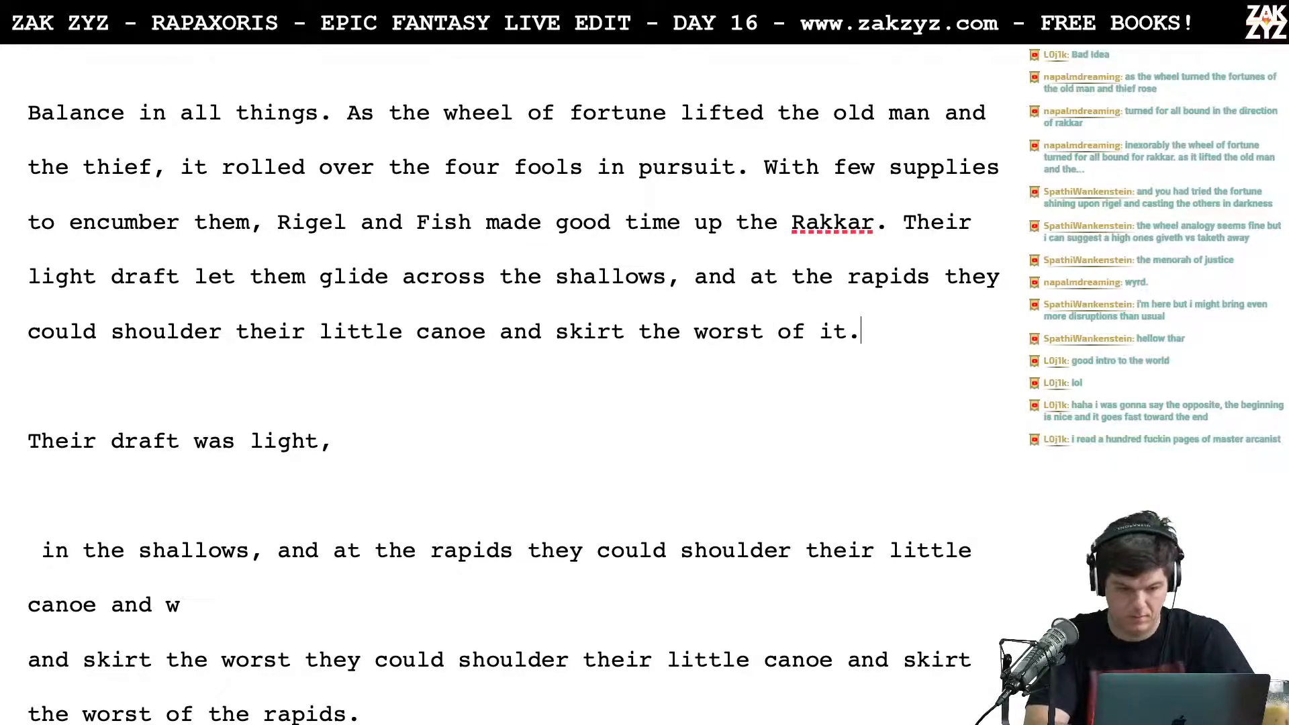
# Step: Push the wording after "shallows," onto its own line and write "they could shoulder their little canoe and skirt the worst rapids." in its place
pyautogui.press('Up')
pyautogui.press('Left')
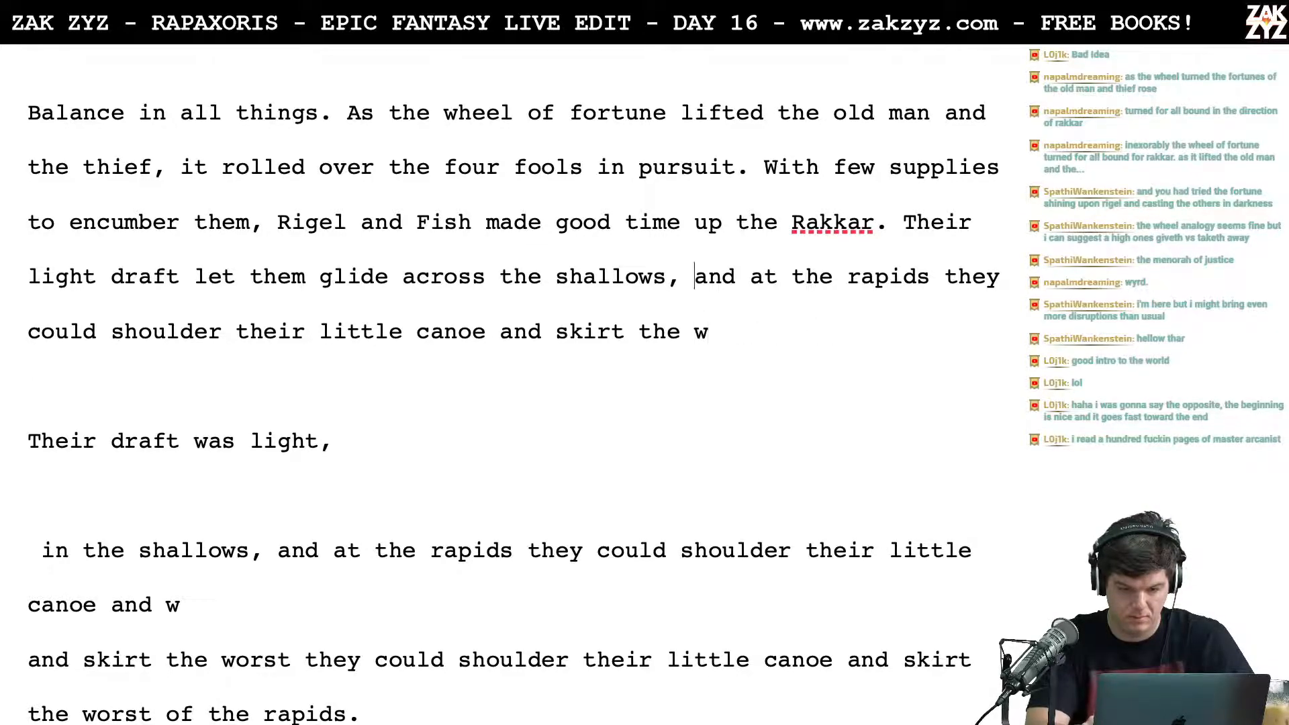
pyautogui.press('Return')
pyautogui.press('Left')
pyautogui.press('Left')
pyautogui.press('Right')
pyautogui.write('they could shoul')
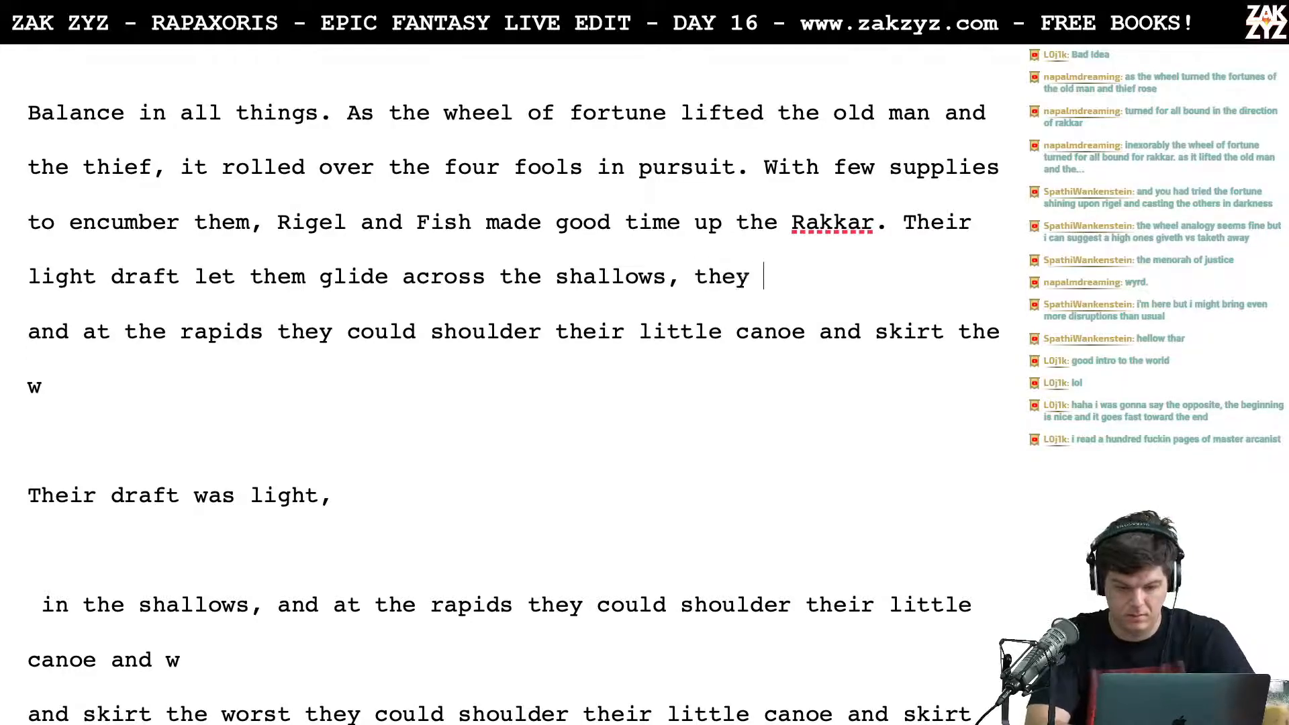
pyautogui.write('der th')
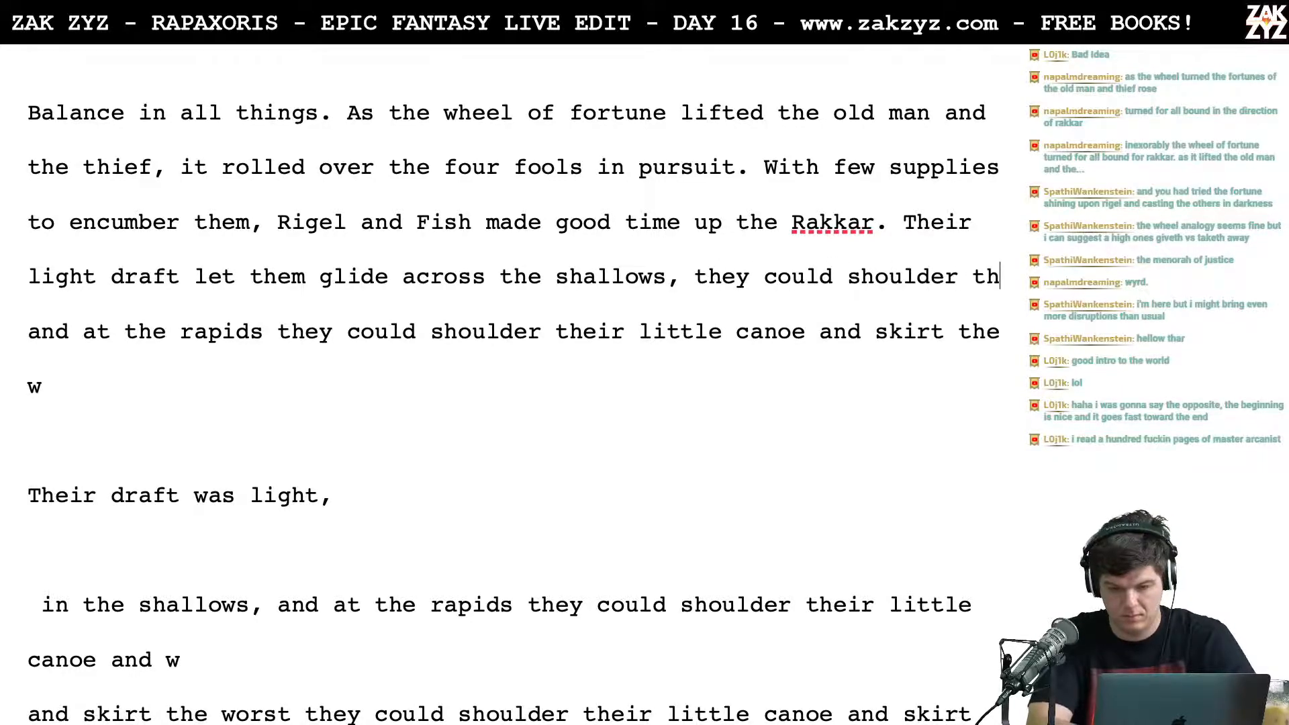
pyautogui.write('eir little canoe ')
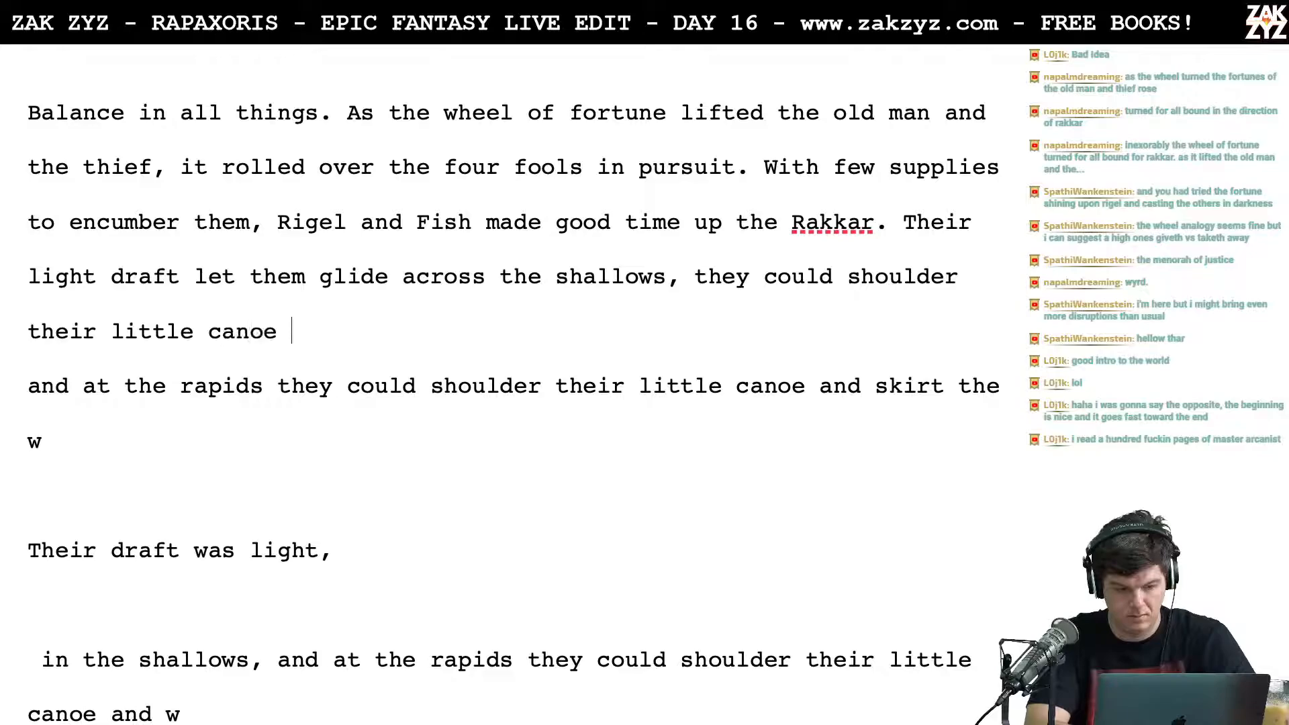
pyautogui.write('and skirt the ')
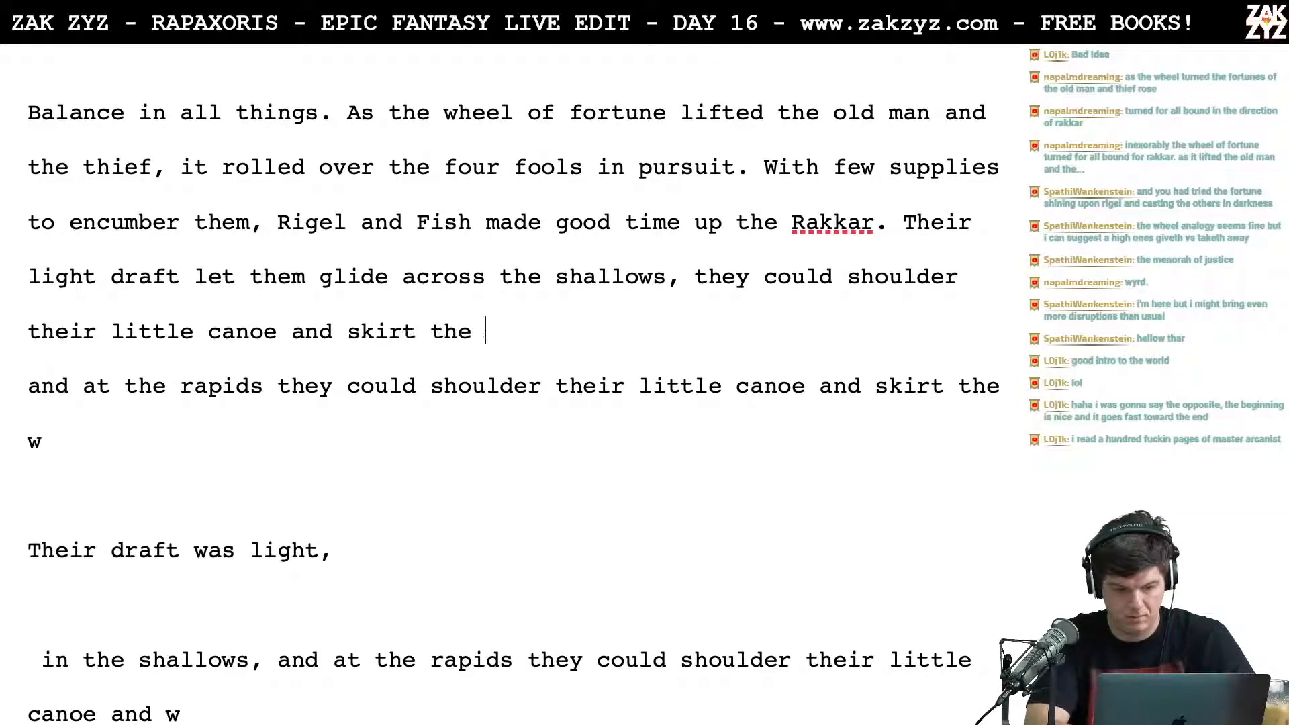
pyautogui.write('worst rapids.')
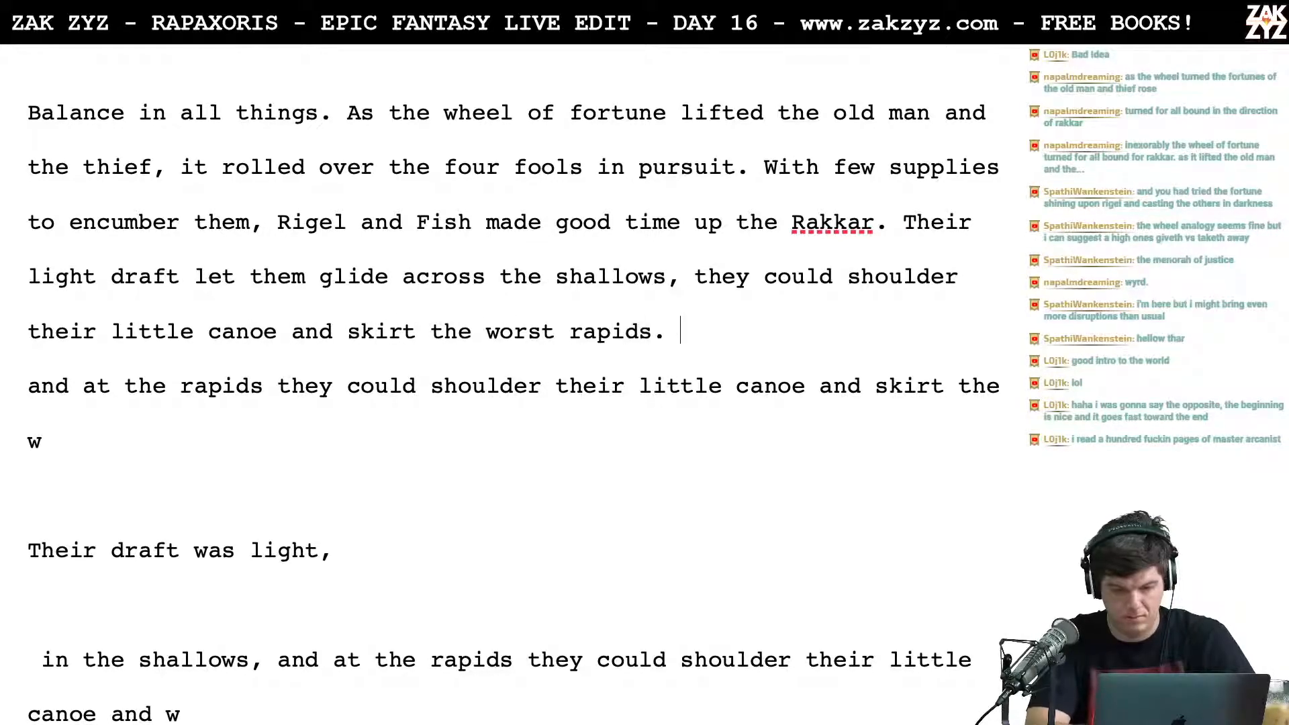
# Step: Delete the leftover draft fragments between "worst rapids." and the paragraph beginning "The long canoe of their pursuers"
pyautogui.hotkey('shift', 'Down')
pyautogui.hotkey('shift', 'Down')
pyautogui.hotkey('shift', 'Down')
pyautogui.hotkey('shift', 'Down')
pyautogui.hotkey('shift', 'Down')
pyautogui.hotkey('shift', 'Down')
pyautogui.hotkey('shift', 'Down')
pyautogui.hotkey('shift', 'Down')
pyautogui.hotkey('shift', 'Down')
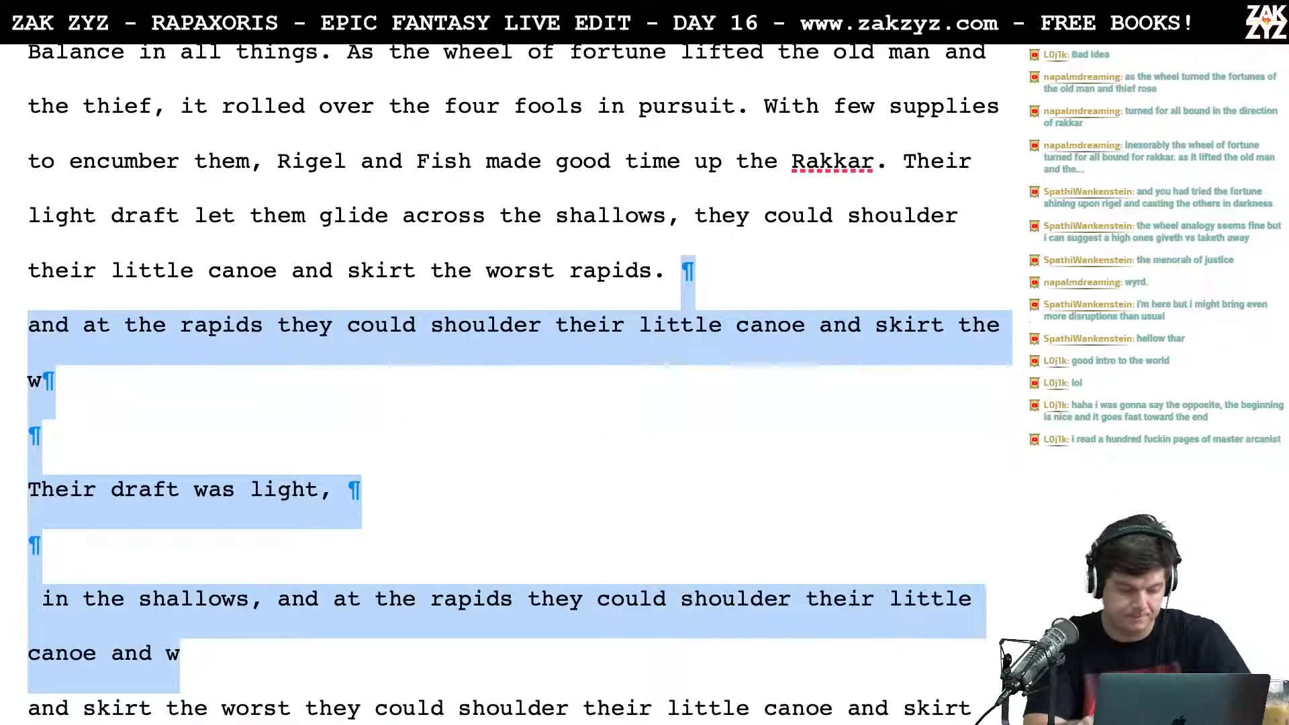
pyautogui.press('BackSpace')
pyautogui.press('super+8')
pyautogui.scroll(3, 503, 376)
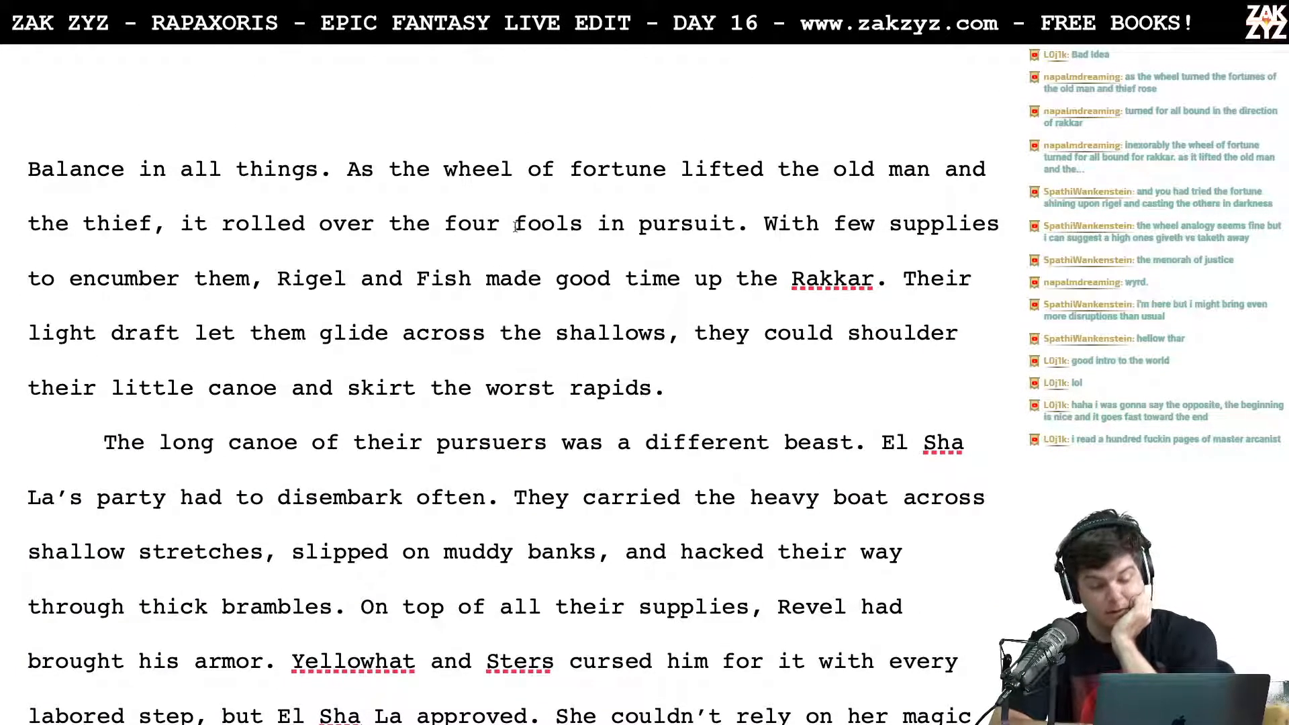
pyautogui.scroll(-1, 366, 248)
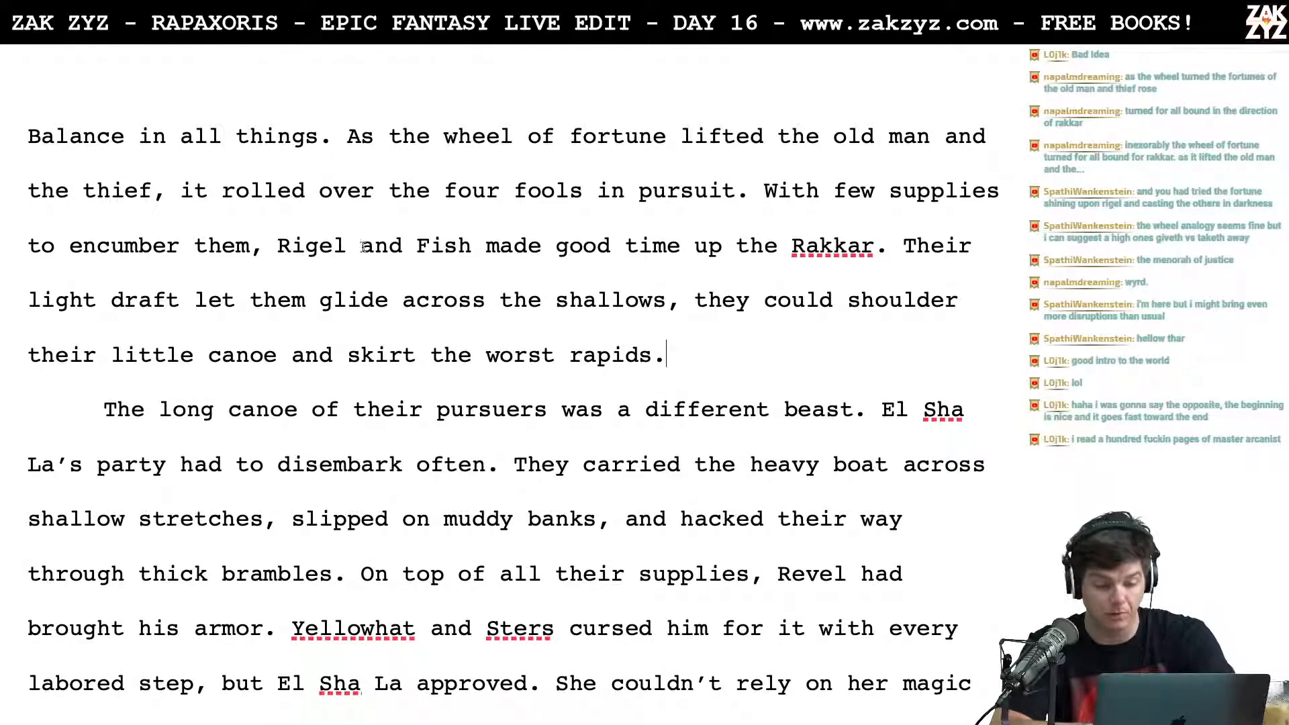
pyautogui.scroll(-2, 407, 266)
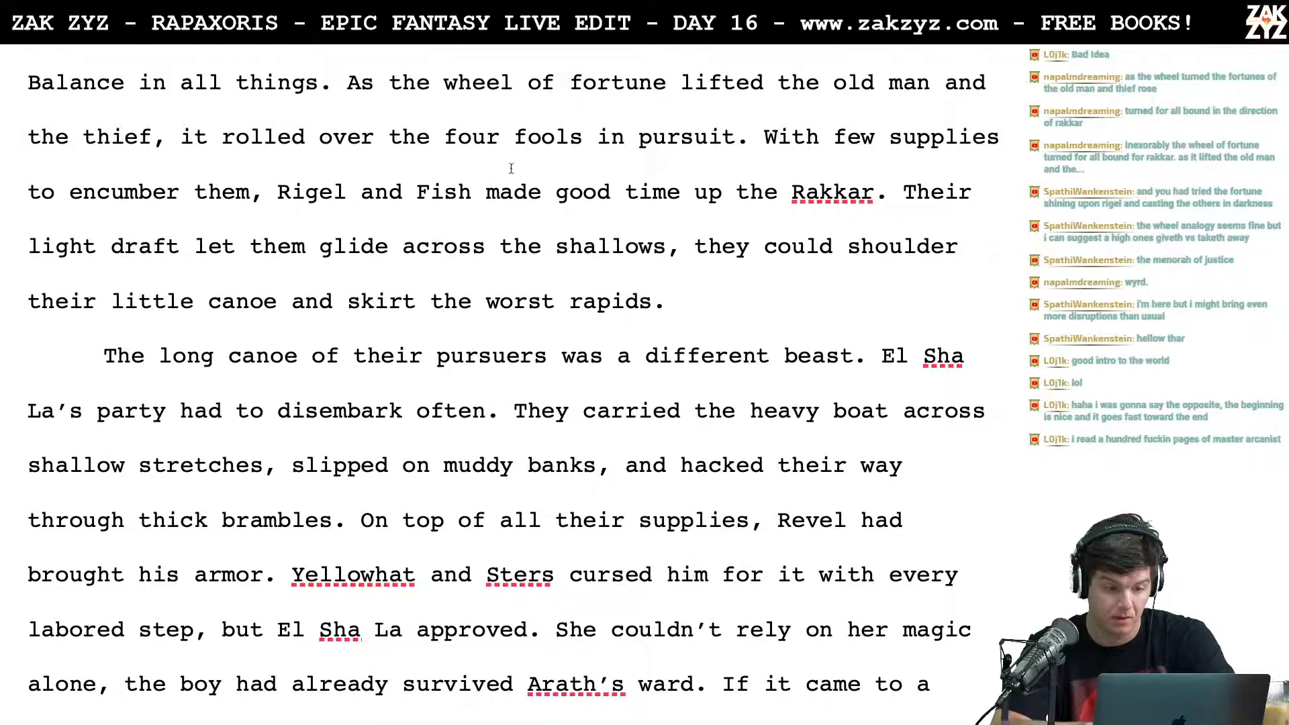
pyautogui.click(763, 137)
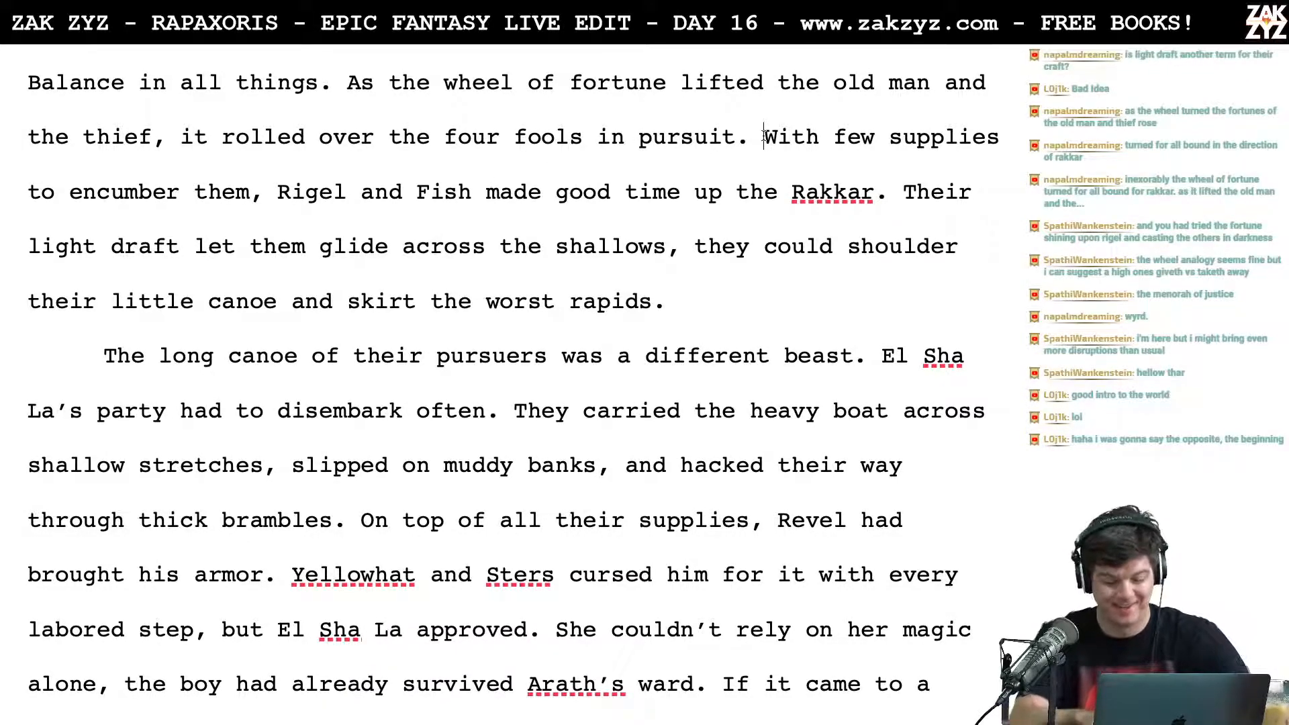
pyautogui.write('Enuen')
pyautogui.press('BackSpace')
pyautogui.press('BackSpace')
pyautogui.press('BackSpace')
pyautogui.press('BackSpace')
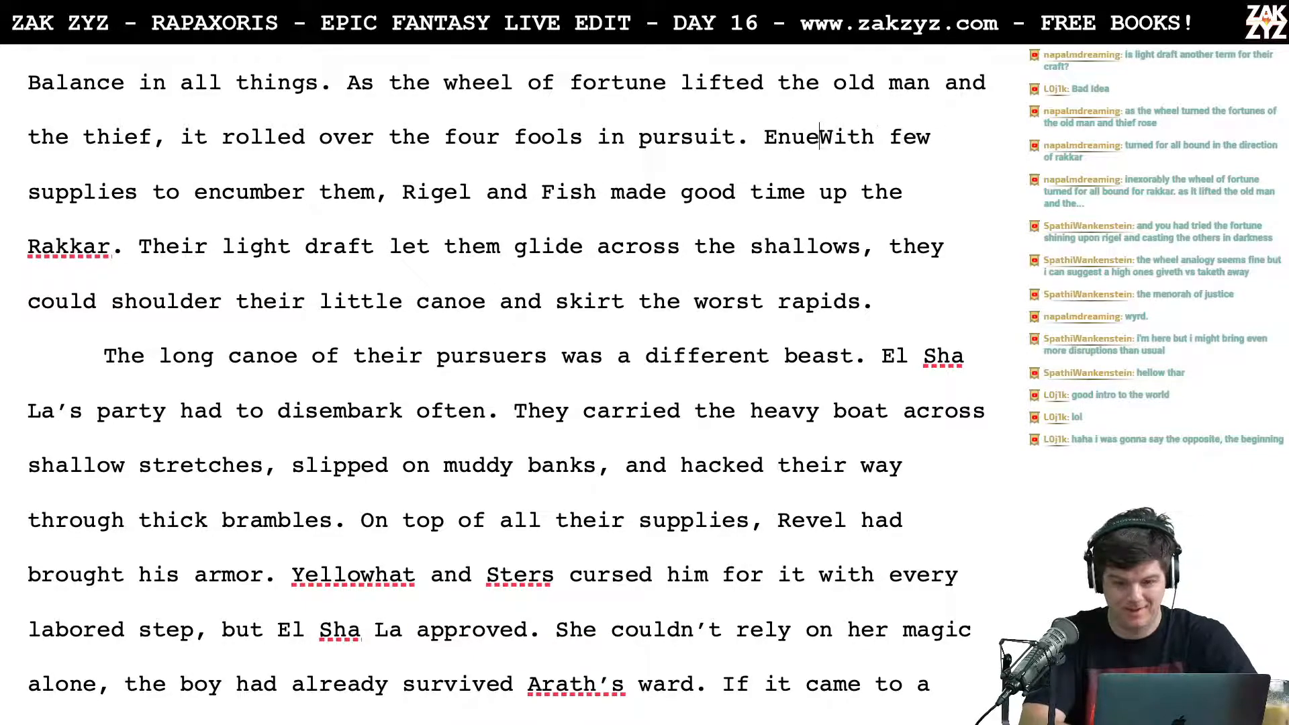
pyautogui.press('BackSpace')
pyautogui.press('BackSpace')
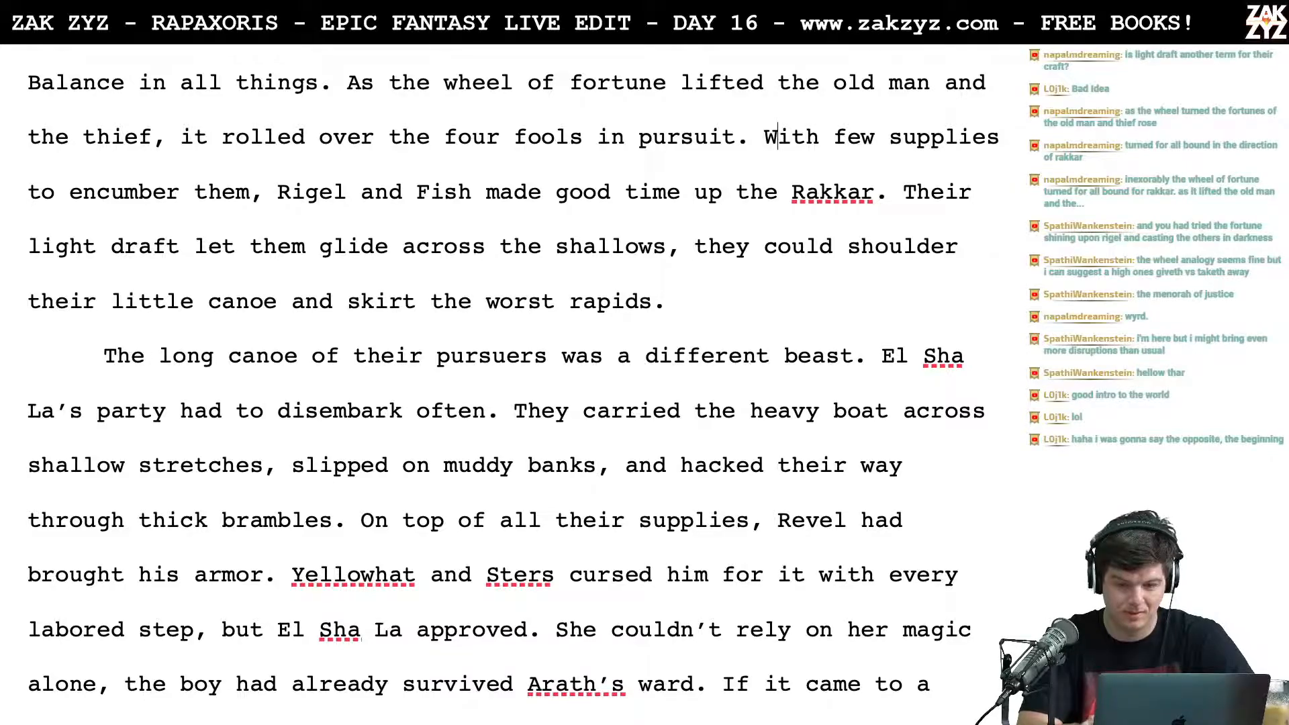
# Step: Replace "With few supplies to encumber them," with "Unencumbered by supplies," before "Rigel and Fish made good time"
pyautogui.press('Right')
pyautogui.press('Right')
pyautogui.press('Right')
pyautogui.press('Right')
pyautogui.press('Right')
pyautogui.press('Right')
pyautogui.press('Right')
pyautogui.press('Right')
pyautogui.press('Right')
pyautogui.press('Right')
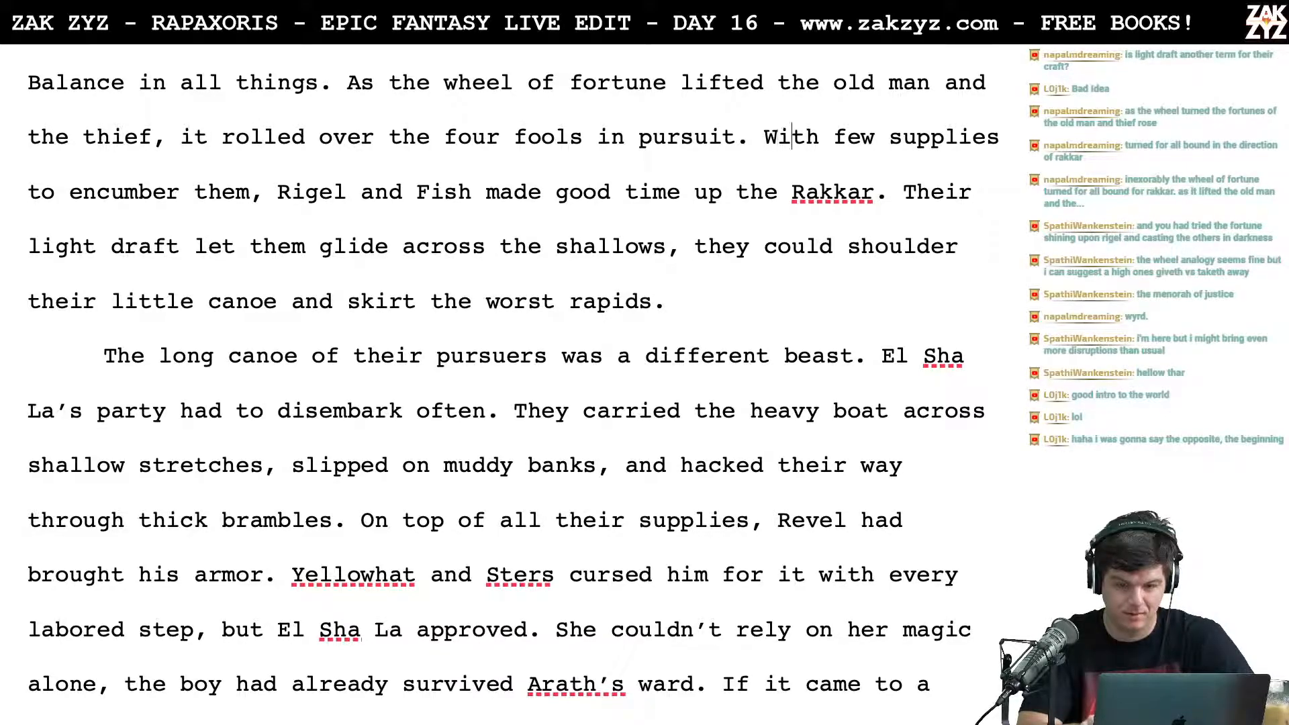
pyautogui.press('Left')
pyautogui.press('Left')
pyautogui.press('Left')
pyautogui.press('Left')
pyautogui.press('Left')
pyautogui.press('Left')
pyautogui.press('Left')
pyautogui.press('Left')
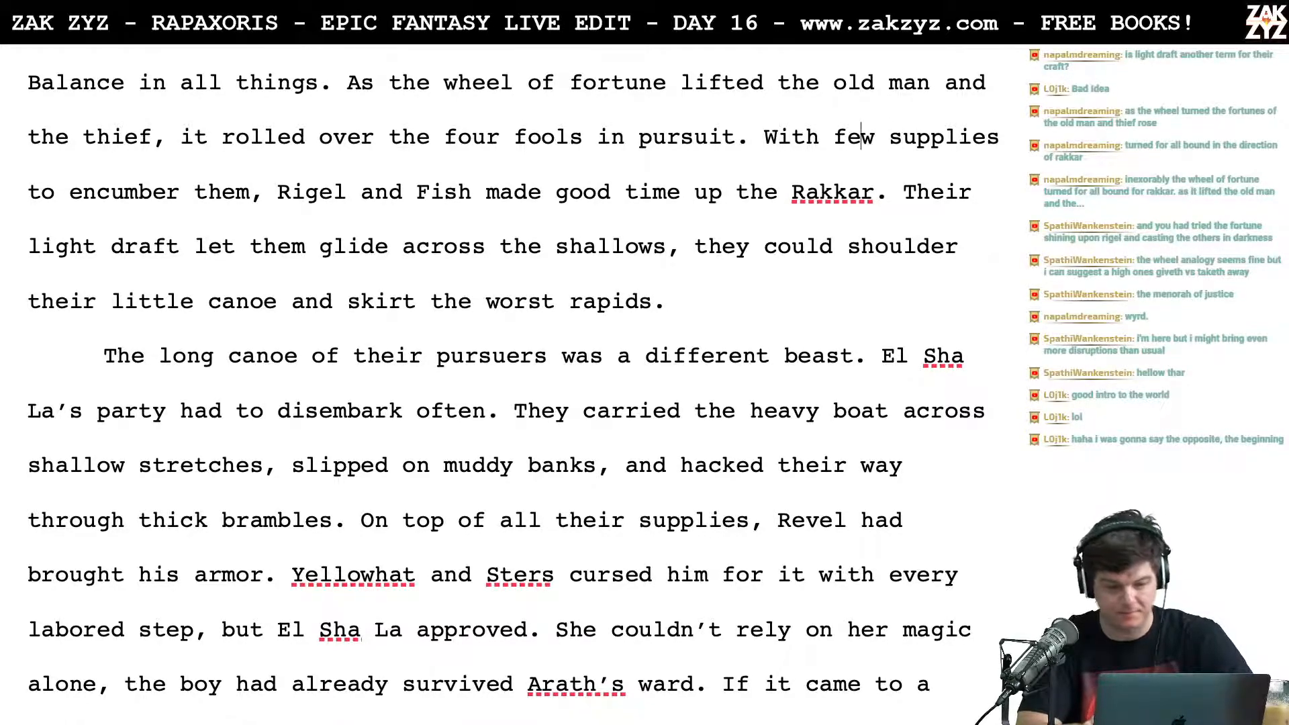
pyautogui.hotkey('shift', 'Right')
pyautogui.hotkey('shift', 'Right')
pyautogui.hotkey('shift', 'Right')
pyautogui.hotkey('shift', 'Right')
pyautogui.hotkey('shift', 'Right')
pyautogui.hotkey('shift', 'Right')
pyautogui.hotkey('shift', 'Right')
pyautogui.hotkey('shift', 'Right')
pyautogui.hotkey('shift', 'Right')
pyautogui.hotkey('shift', 'Right')
pyautogui.hotkey('shift', 'Right')
pyautogui.hotkey('shift', 'Right')
pyautogui.hotkey('shift', 'Right')
pyautogui.hotkey('shift', 'Right')
pyautogui.hotkey('shift', 'Right')
pyautogui.hotkey('shift', 'Right')
pyautogui.hotkey('shift', 'Right')
pyautogui.hotkey('shift', 'Right')
pyautogui.hotkey('shift', 'Right')
pyautogui.hotkey('shift', 'Right')
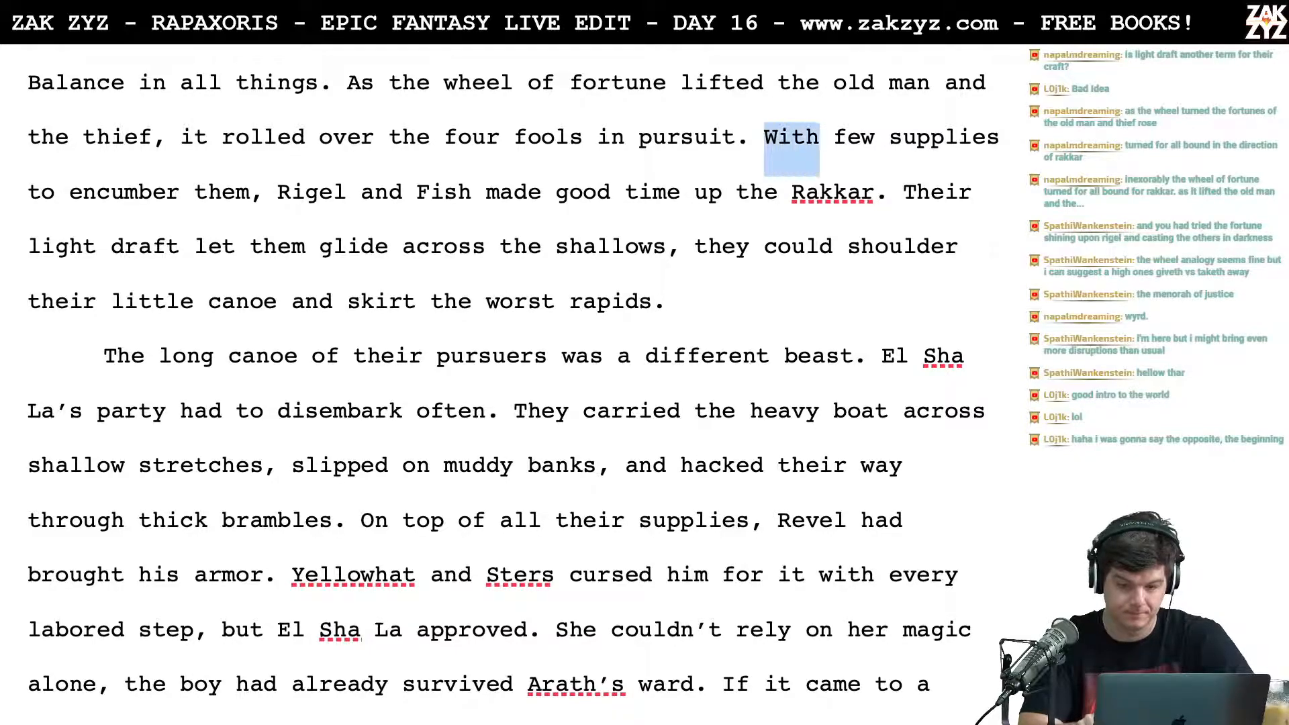
pyautogui.hotkey('shift', 'Right')
pyautogui.hotkey('shift', 'Right')
pyautogui.hotkey('shift', 'Right')
pyautogui.hotkey('shift', 'Right')
pyautogui.hotkey('shift', 'Right')
pyautogui.hotkey('shift', 'Right')
pyautogui.hotkey('shift', 'Right')
pyautogui.hotkey('shift', 'Right')
pyautogui.hotkey('shift', 'Right')
pyautogui.hotkey('shift', 'Right')
pyautogui.hotkey('shift', 'Right')
pyautogui.hotkey('shift', 'Right')
pyautogui.hotkey('shift', 'Right')
pyautogui.hotkey('shift', 'Right')
pyautogui.hotkey('shift', 'Right')
pyautogui.hotkey('shift', 'Right')
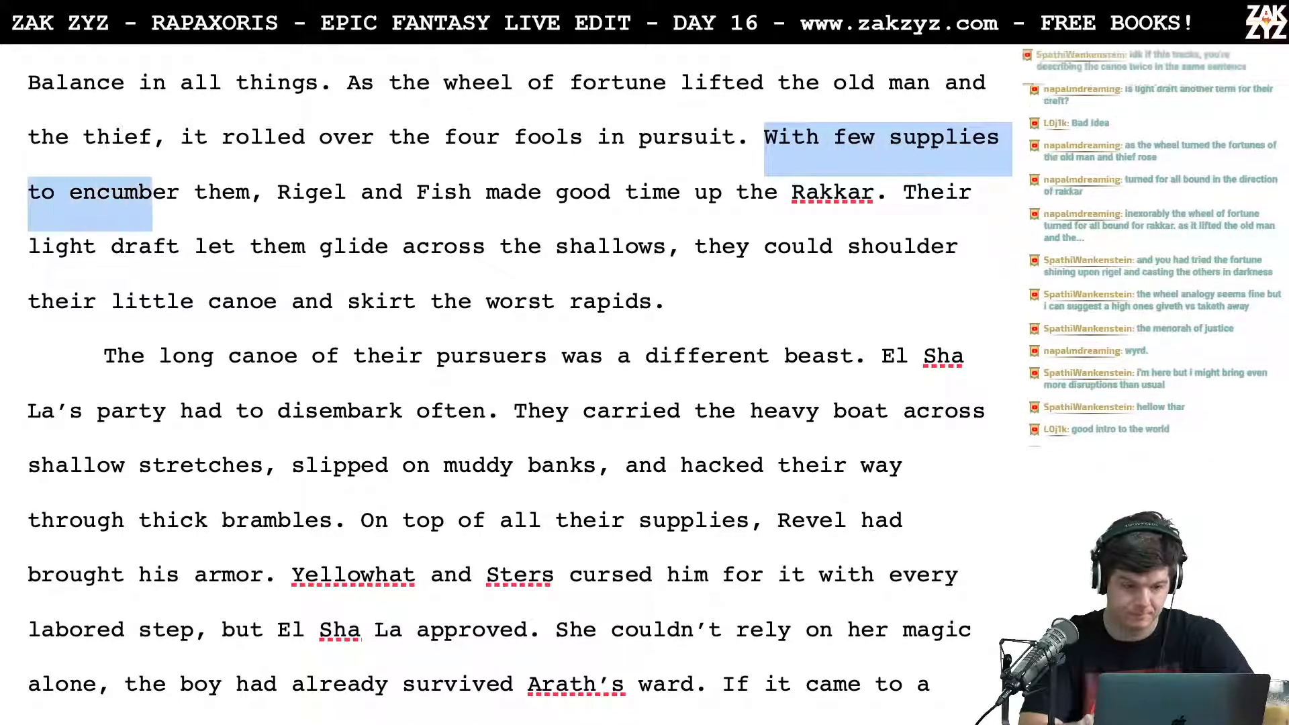
pyautogui.press('BackSpace')
pyautogui.write('En')
pyautogui.press('BackSpace')
pyautogui.press('BackSpace')
pyautogui.write('Une')
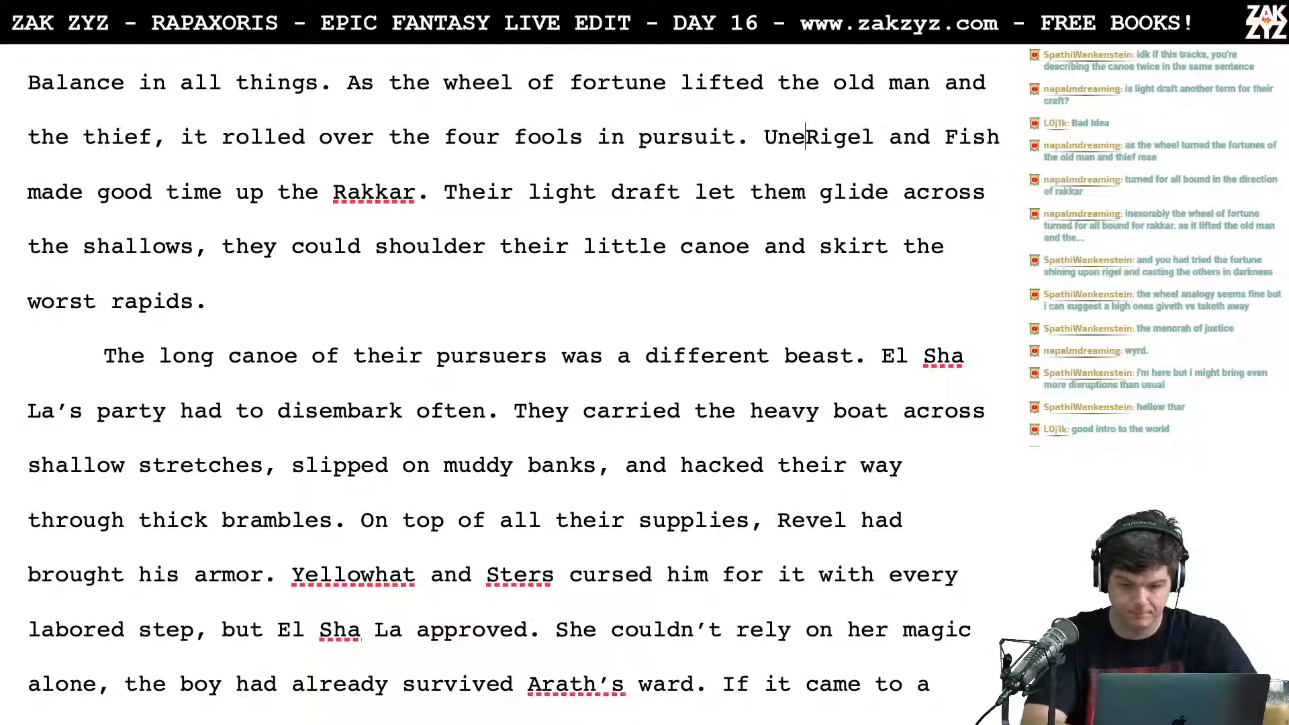
pyautogui.write('ncumbered by s')
pyautogui.write('upplies, Rigel and Fish made good time up the Rakkar. Their light')
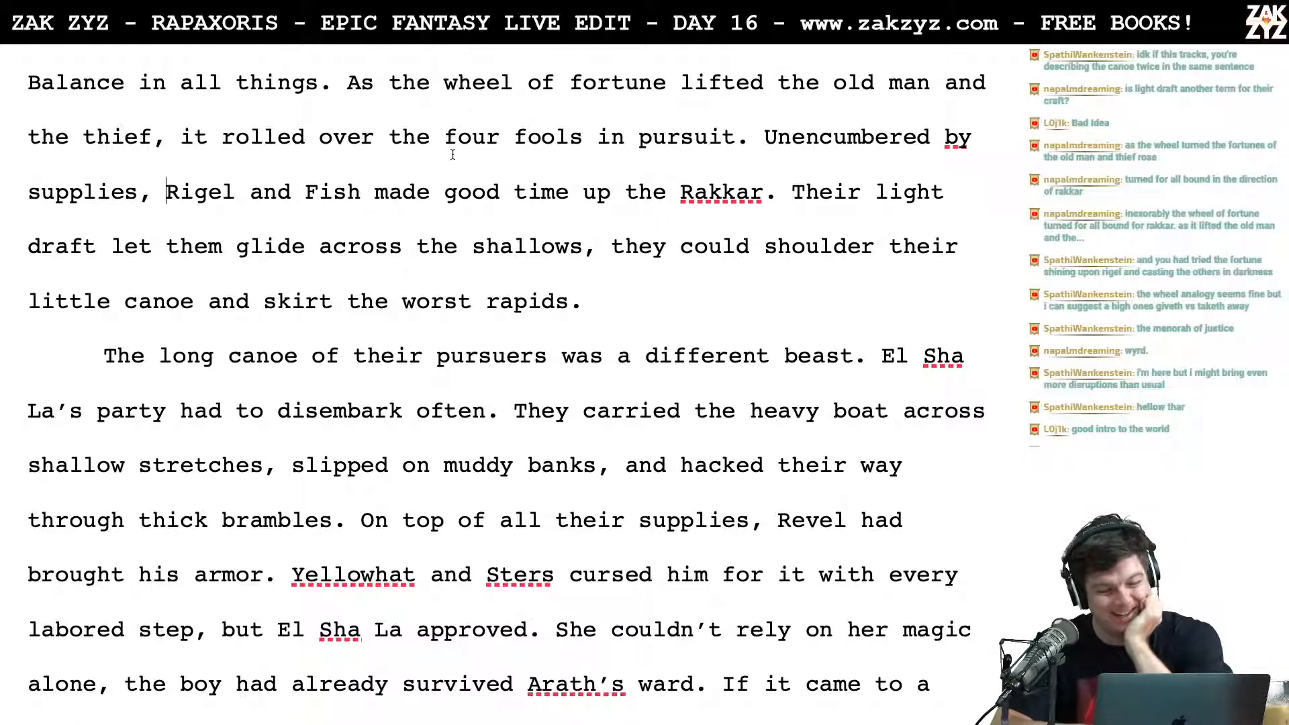
# Step: Move the "Their light draft" sentence to a new line and write "Their draft was light enough to glide across the shallows," after "Rakkar."
pyautogui.scroll(-1, 407, 238)
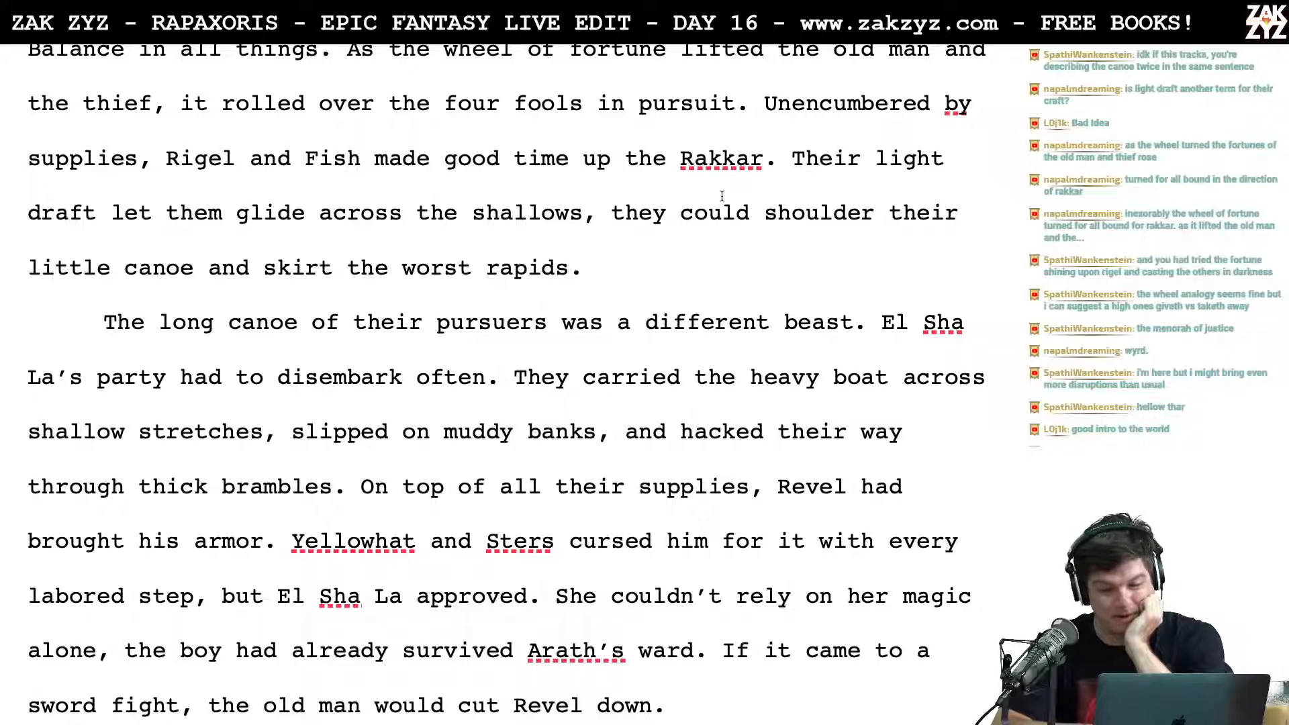
pyautogui.scroll(-1, 788, 98)
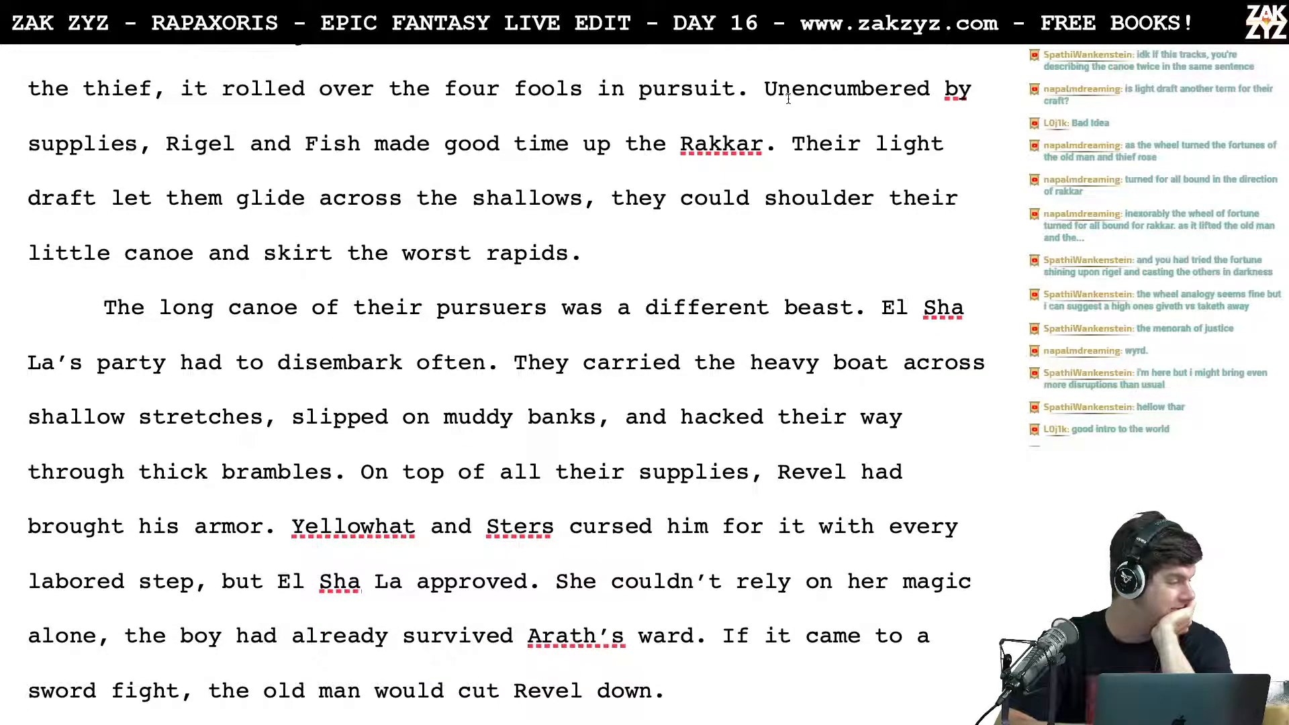
pyautogui.scroll(1, 788, 99)
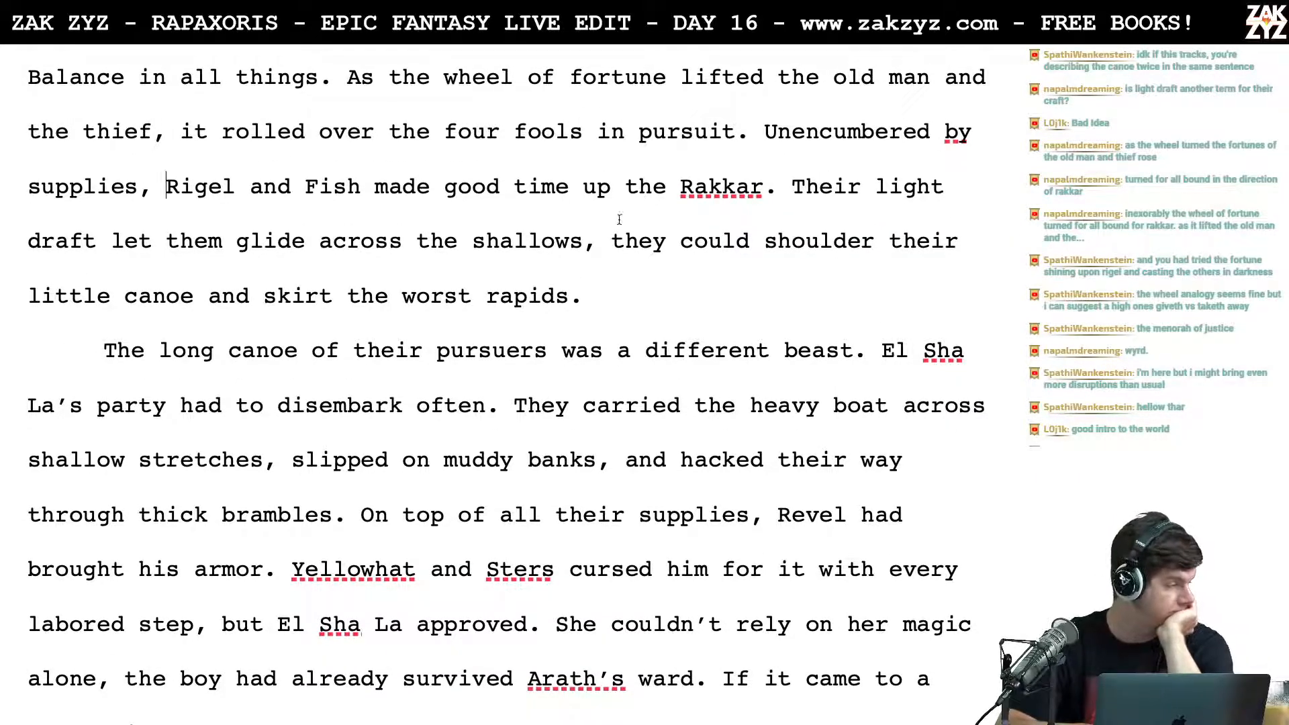
pyautogui.scroll(-1, 638, 230)
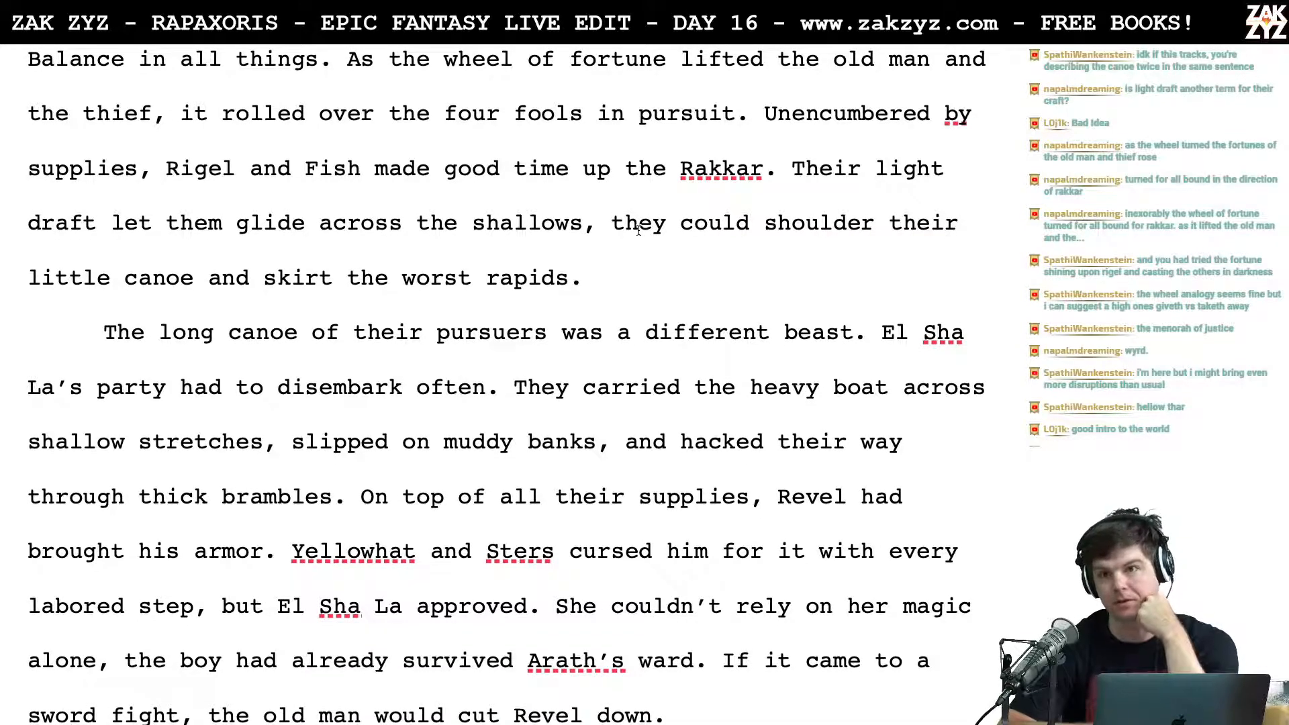
pyautogui.scroll(1, 638, 230)
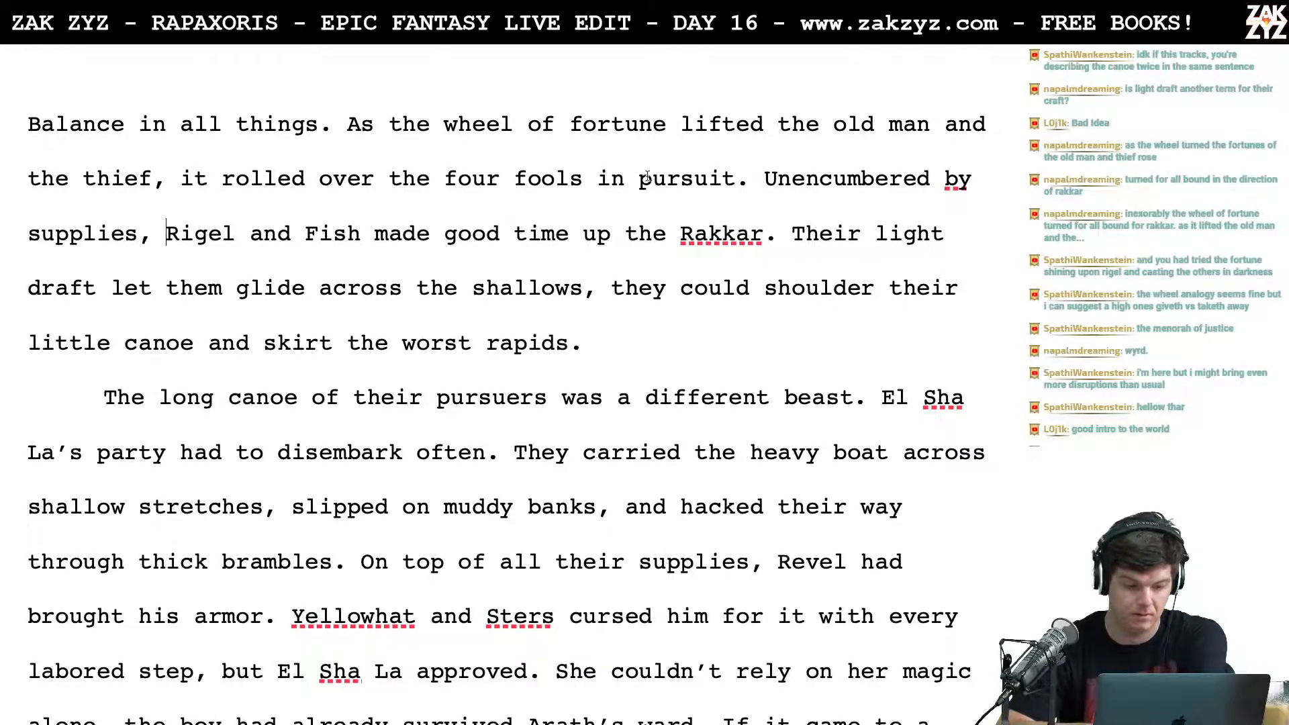
pyautogui.scroll(1, 695, 250)
pyautogui.scroll(-1, 695, 250)
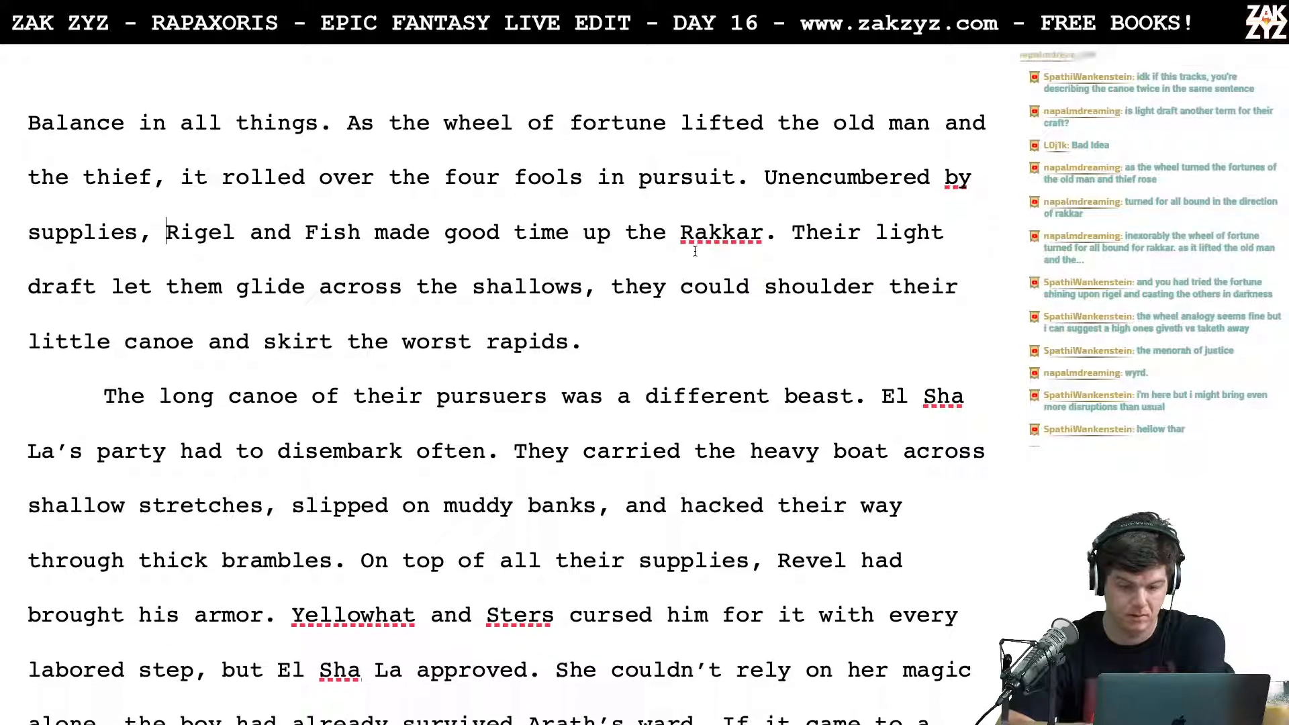
pyautogui.click(791, 259)
pyautogui.press('Return')
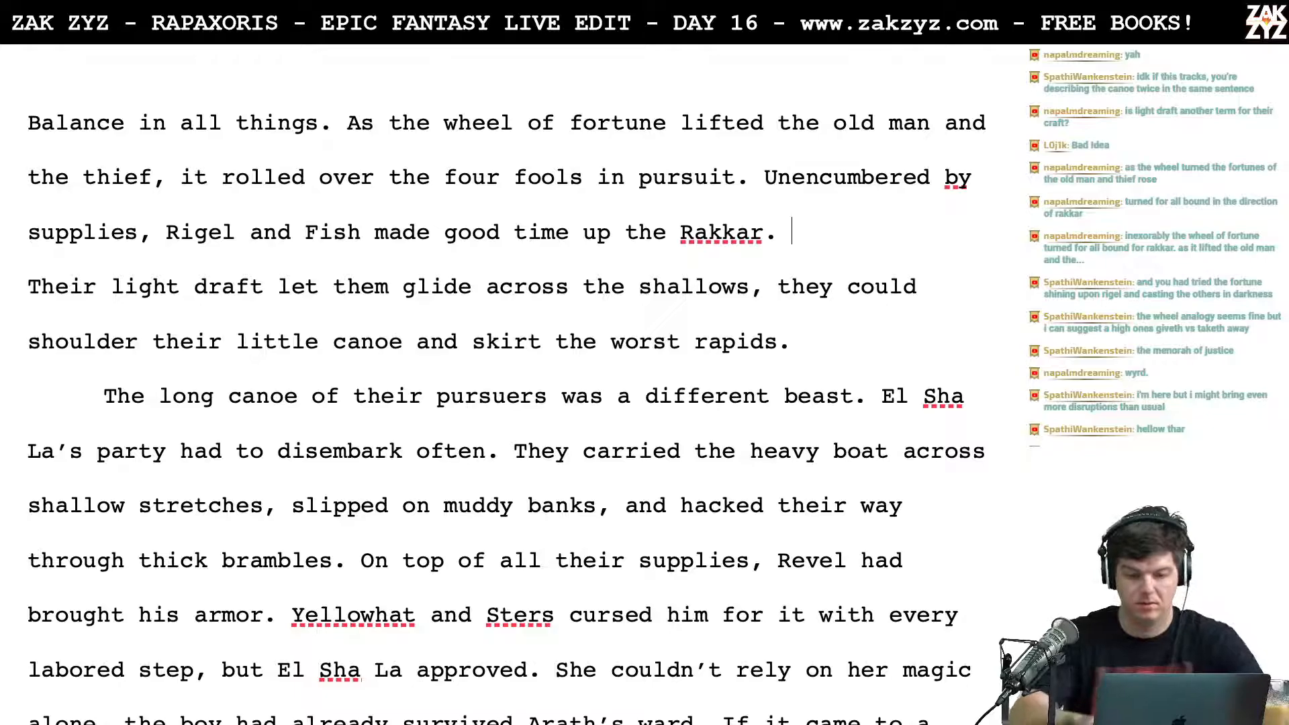
pyautogui.write('Their ')
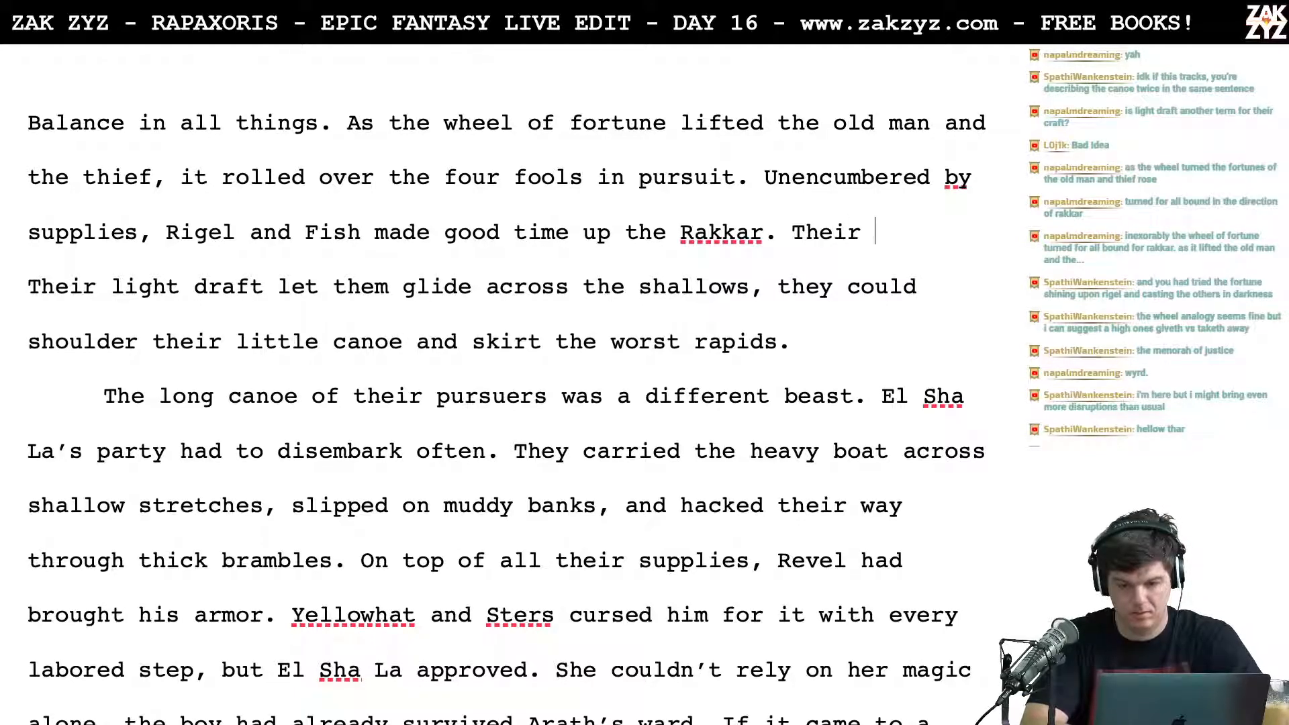
pyautogui.write('draft was light ')
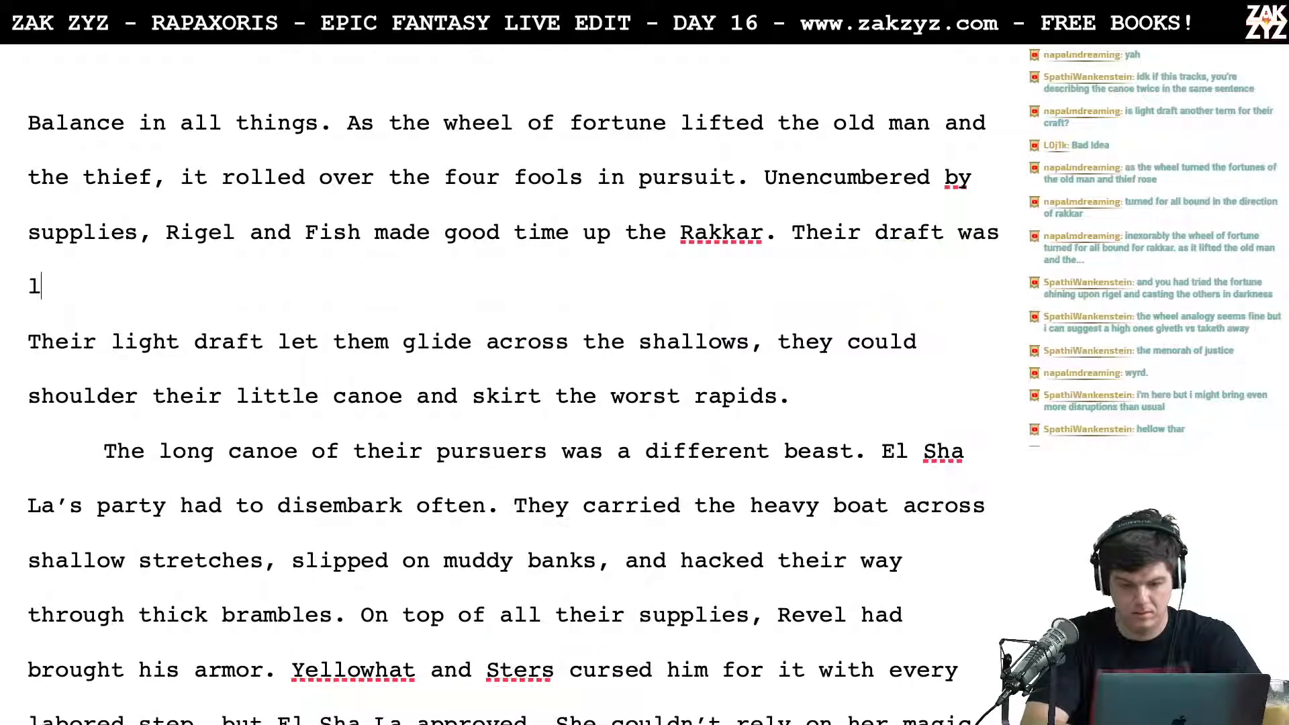
pyautogui.write('enough to gl')
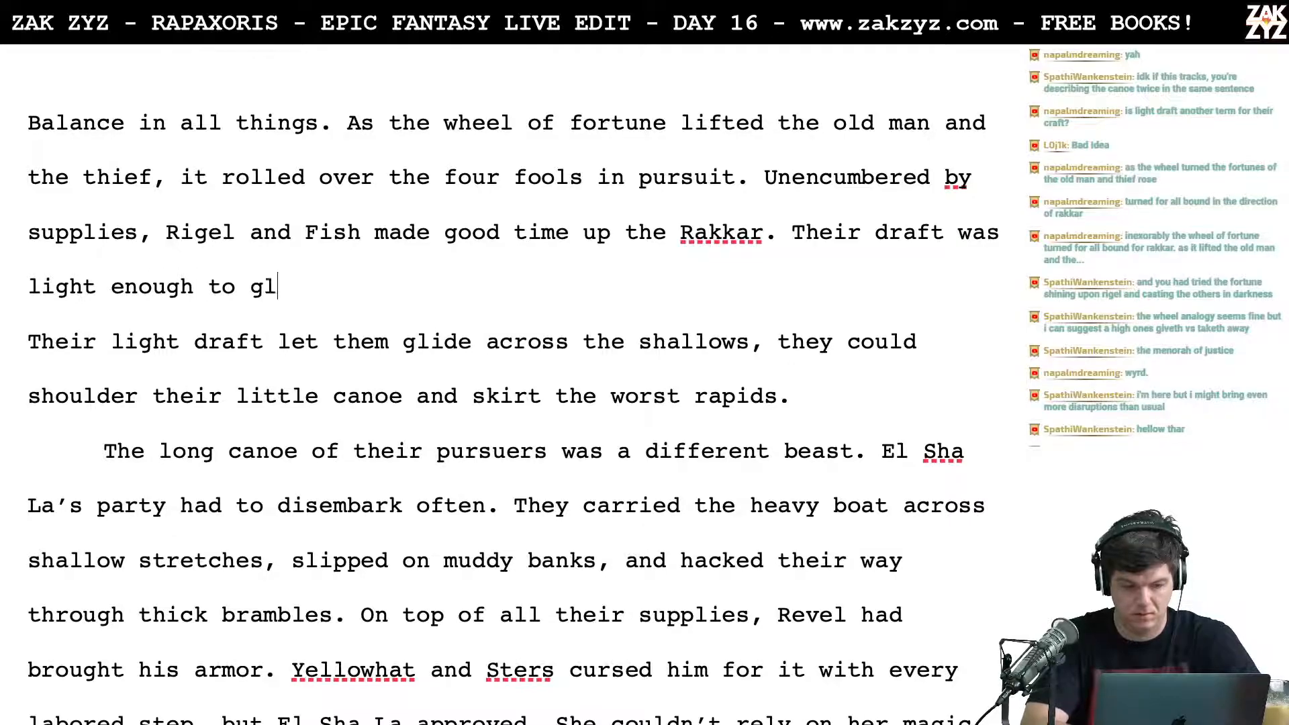
pyautogui.write('ide across the sha')
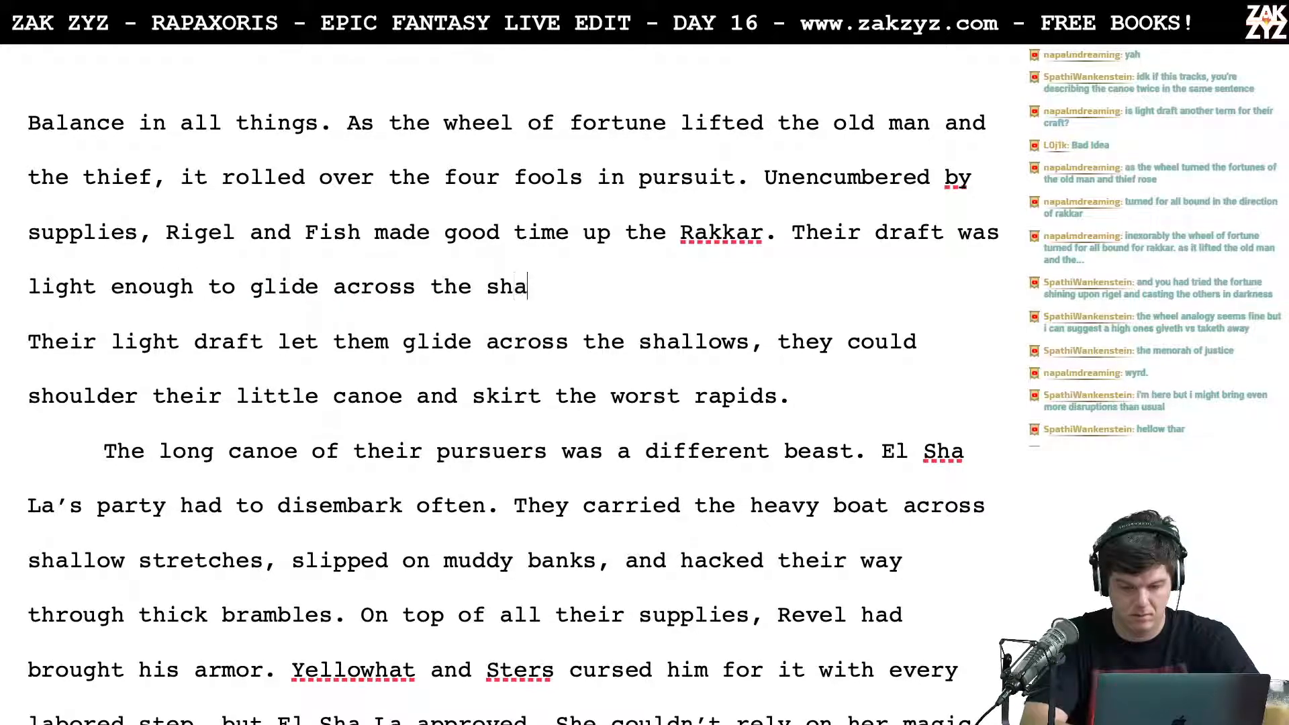
pyautogui.press('BackSpace')
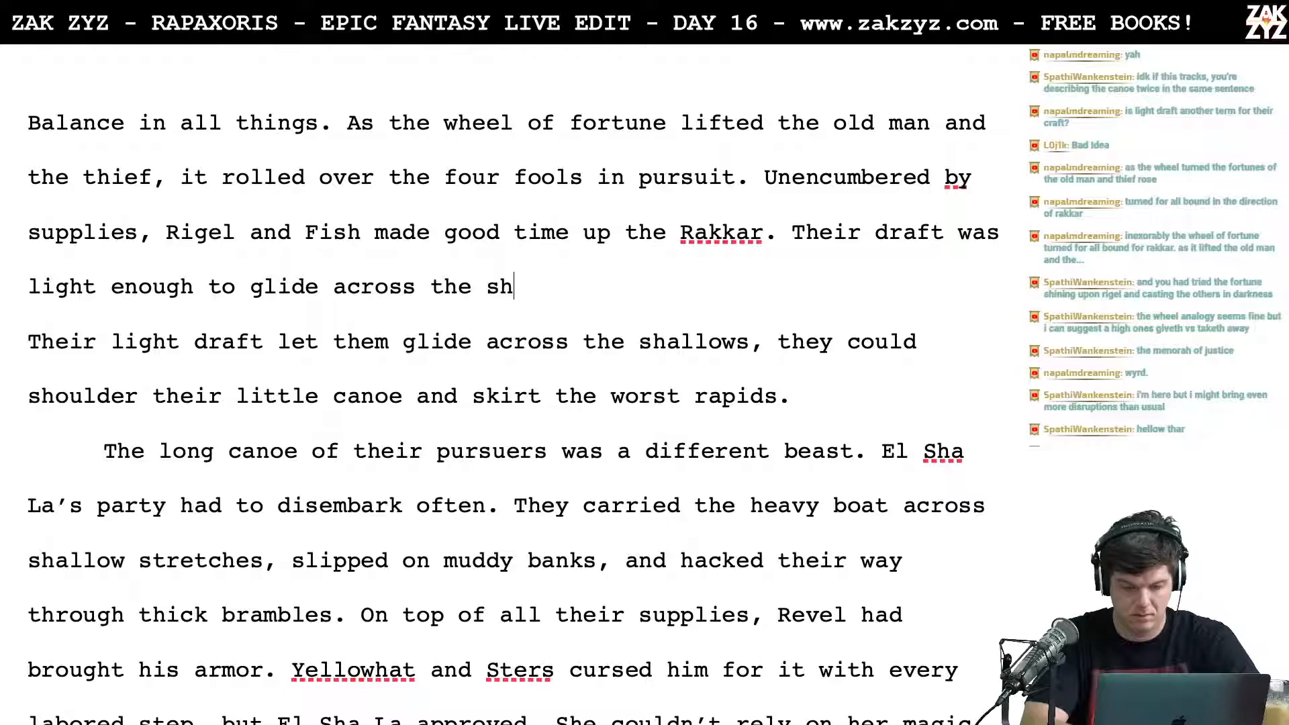
pyautogui.write('allows, thei')
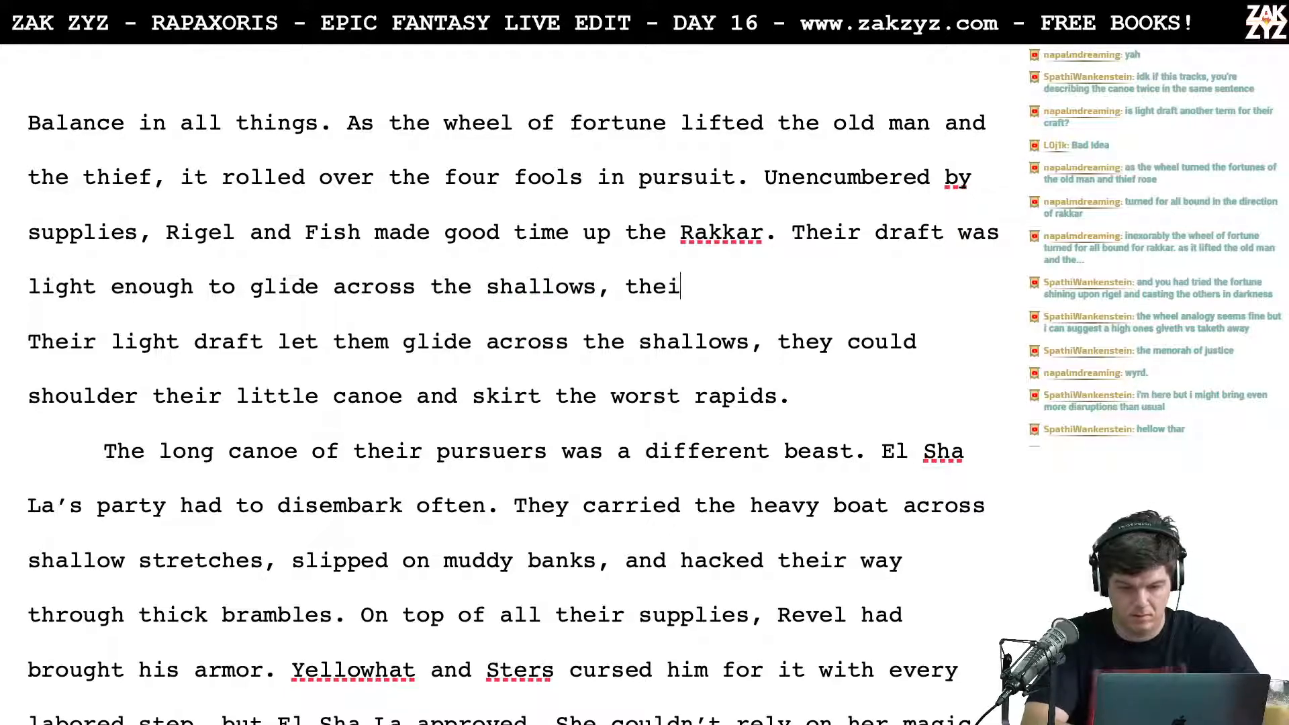
pyautogui.write('r little ano')
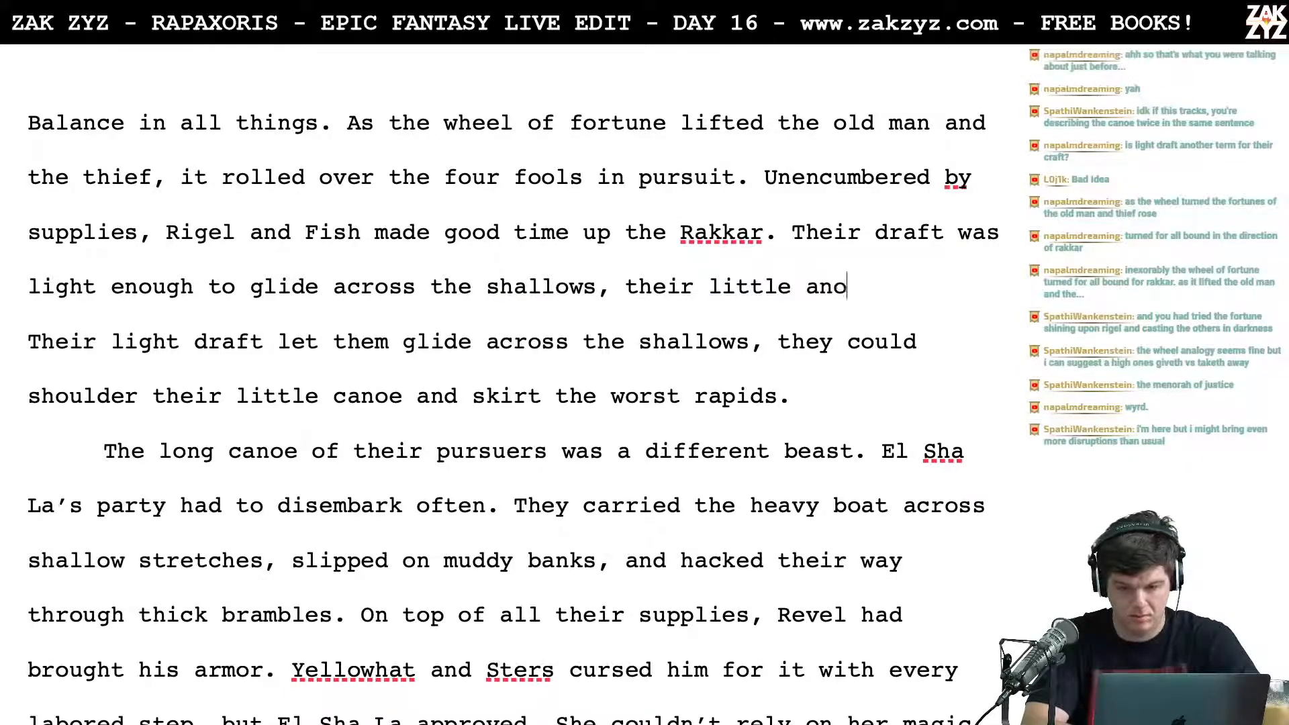
pyautogui.press('BackSpace')
pyautogui.press('BackSpace')
pyautogui.write('ca')
pyautogui.press('BackSpace')
pyautogui.press('BackSpace')
pyautogui.press('BackSpace')
pyautogui.press('BackSpace')
pyautogui.press('BackSpace')
pyautogui.press('BackSpace')
pyautogui.press('BackSpace')
pyautogui.press('BackSpace')
pyautogui.press('BackSpace')
pyautogui.press('BackSpace')
pyautogui.press('BackSpace')
pyautogui.press('BackSpace')
pyautogui.press('BackSpace')
pyautogui.press('BackSpace')
pyautogui.press('BackSpace')
pyautogui.press('BackSpace')
pyautogui.press('BackSpace')
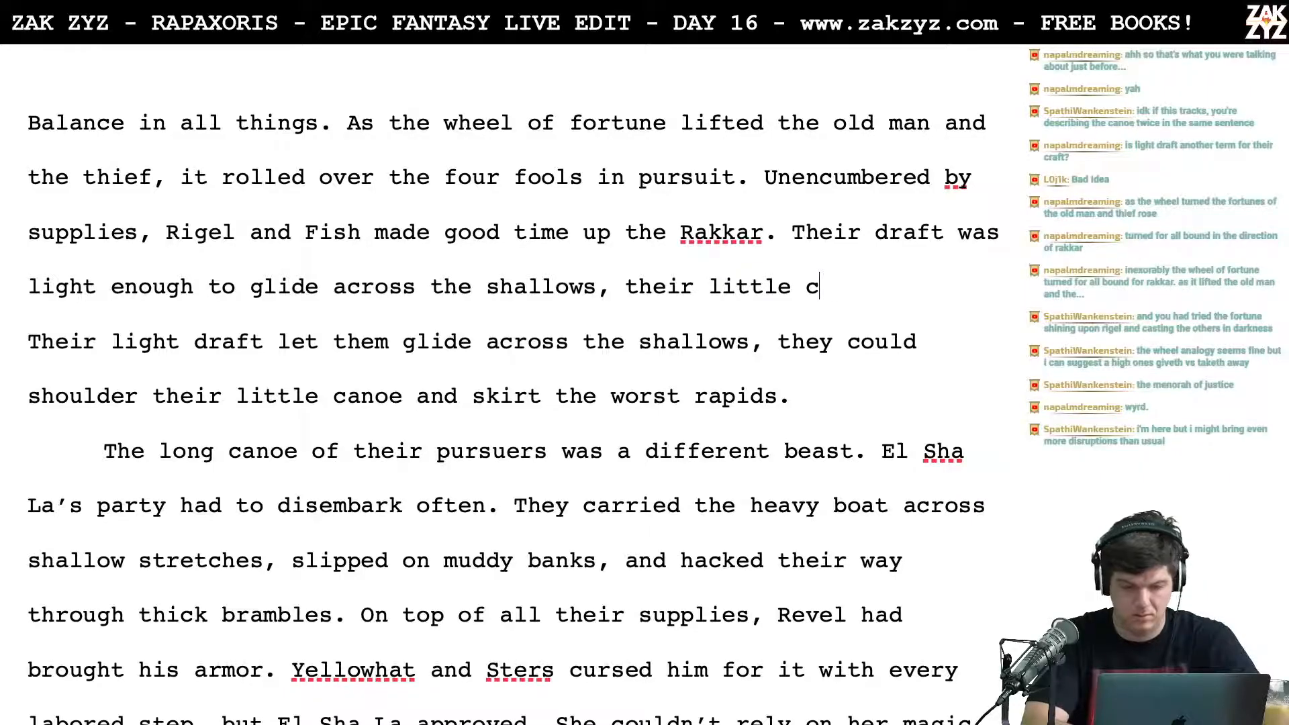
# Step: End the "Their draft was light enough to glide across the shallows" sentence with a period after "shallows"
pyautogui.write(', and they could sho')
pyautogui.press('BackSpace')
pyautogui.press('BackSpace')
pyautogui.press('BackSpace')
pyautogui.press('BackSpace')
pyautogui.press('BackSpace')
pyautogui.press('BackSpace')
pyautogui.press('BackSpace')
pyautogui.press('BackSpace')
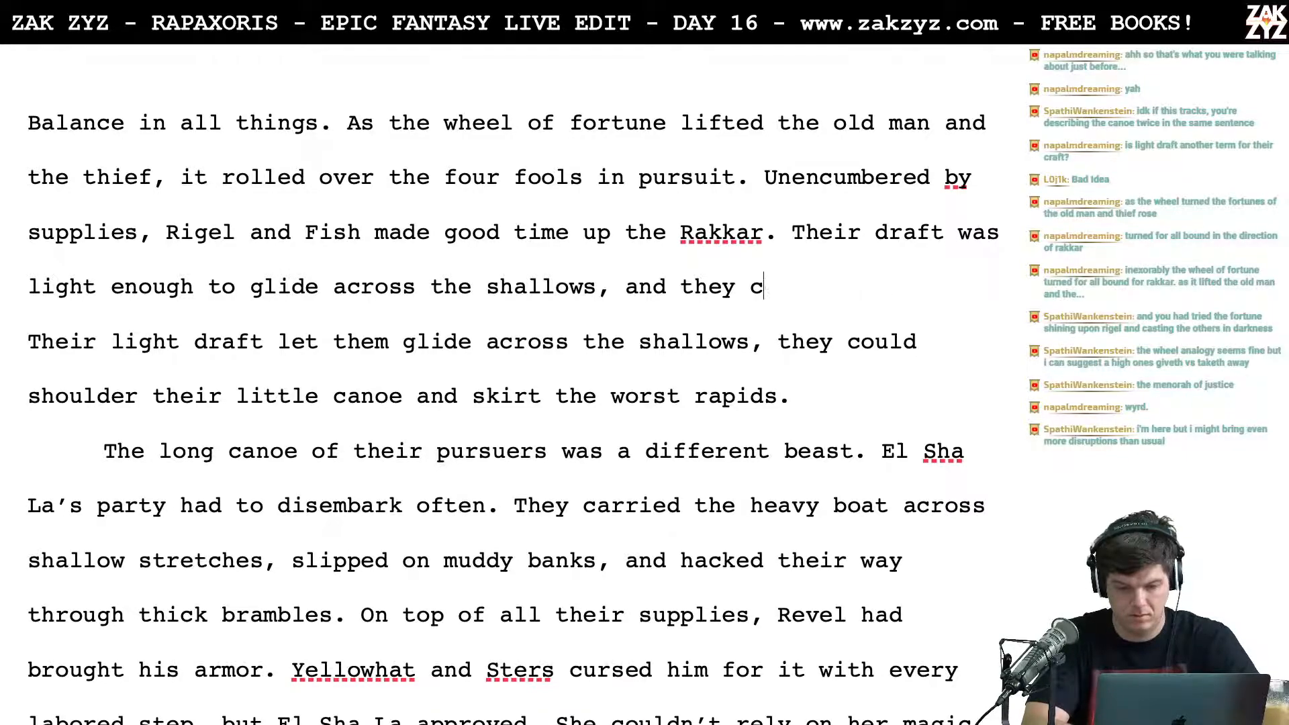
pyautogui.press('BackSpace')
pyautogui.press('BackSpace')
pyautogui.press('BackSpace')
pyautogui.press('BackSpace')
pyautogui.press('BackSpace')
pyautogui.press('BackSpace')
pyautogui.press('BackSpace')
pyautogui.press('BackSpace')
pyautogui.press('BackSpace')
pyautogui.press('BackSpace')
pyautogui.press('BackSpace')
pyautogui.press('BackSpace')
pyautogui.write('.')
# Step: Push the "Their draft was light enough" sentence below "Rakkar." onto its own line, separated by a blank line
pyautogui.press('Up')
pyautogui.press('Right')
pyautogui.press('Right')
pyautogui.press('Right')
pyautogui.press('Right')
pyautogui.press('Right')
pyautogui.press('Right')
pyautogui.press('Right')
pyautogui.press('Right')
pyautogui.press('Right')
pyautogui.press('Return')
pyautogui.press('Return')
pyautogui.press('Up')
pyautogui.press('Left')
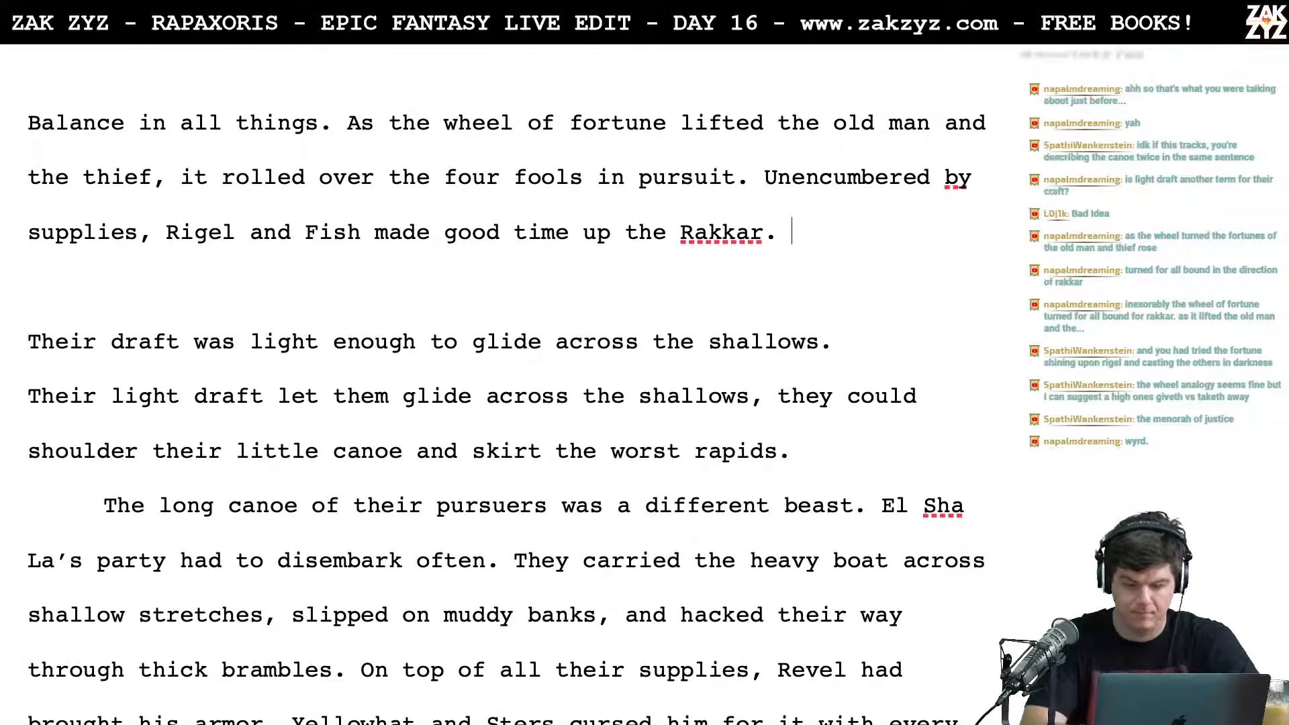
# Step: Write "The little canoe had a light draft and could glide across the shallows." after "Rakkar."
pyautogui.write('Their light ')
pyautogui.write('draft')
pyautogui.press('BackSpace')
pyautogui.press('BackSpace')
pyautogui.press('BackSpace')
pyautogui.press('BackSpace')
pyautogui.press('BackSpace')
pyautogui.press('BackSpace')
pyautogui.press('BackSpace')
pyautogui.press('BackSpace')
pyautogui.press('BackSpace')
pyautogui.press('BackSpace')
pyautogui.press('BackSpace')
pyautogui.press('BackSpace')
pyautogui.press('BackSpace')
pyautogui.press('BackSpace')
pyautogui.press('BackSpace')
pyautogui.press('BackSpace')
pyautogui.press('BackSpace')
pyautogui.write('The little canoe ha')
pyautogui.write('d a light draft an')
pyautogui.write('d could glide')
pyautogui.press('BackSpace')
pyautogui.press('BackSpace')
pyautogui.write('e across the')
pyautogui.write(' shado')
pyautogui.press('BackSpace')
pyautogui.write('ow')
pyautogui.press('BackSpace')
pyautogui.press('BackSpace')
pyautogui.press('BackSpace')
pyautogui.write('llows. ')
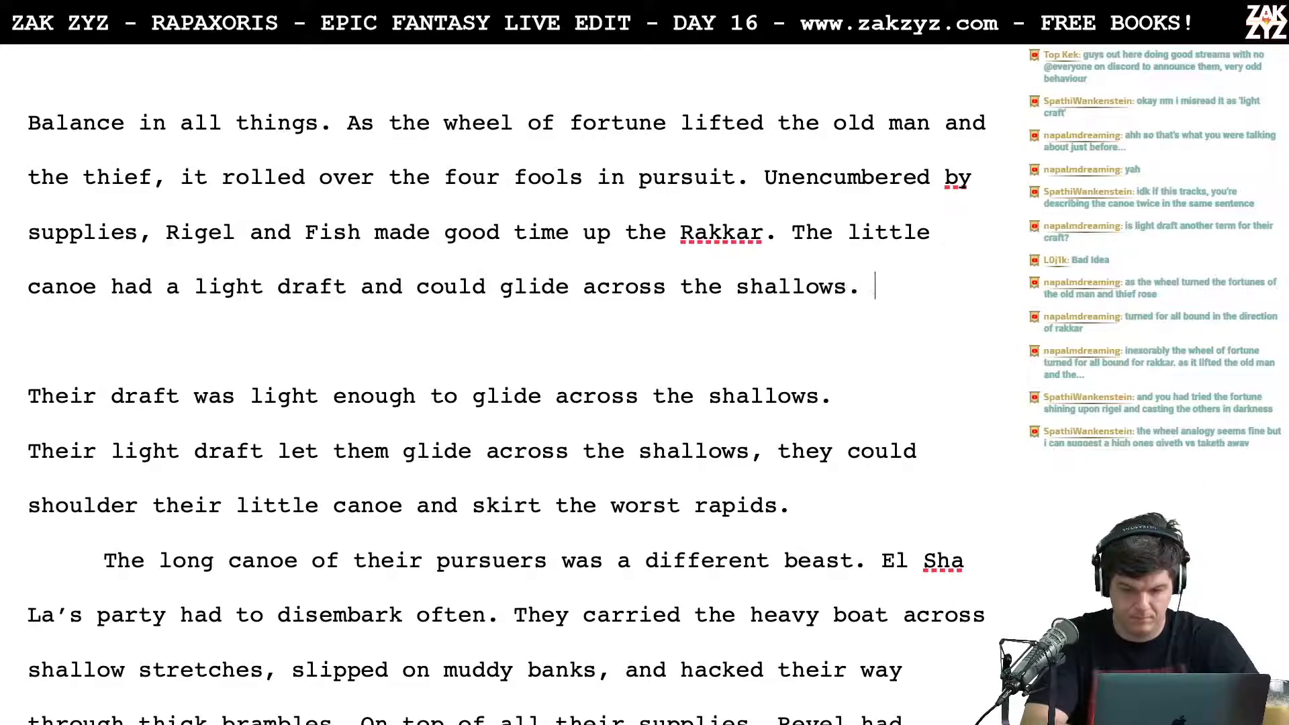
pyautogui.write('They ')
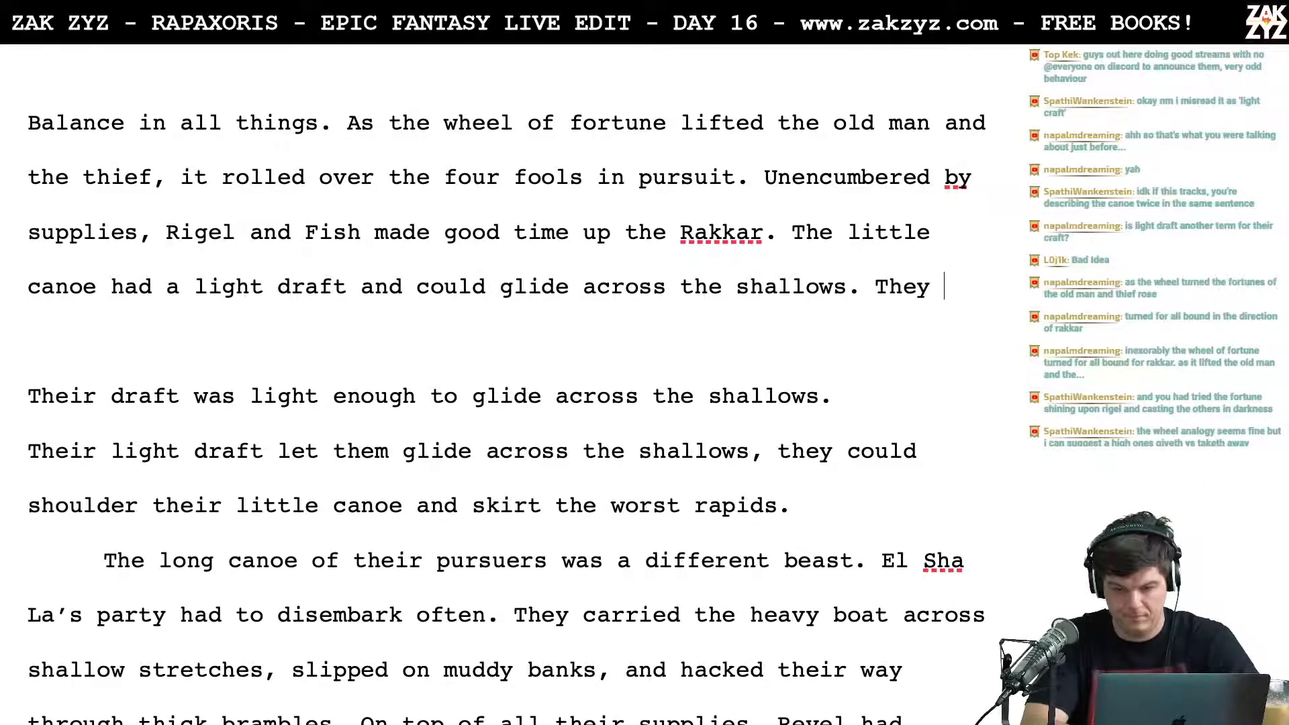
pyautogui.write('shouldered it ')
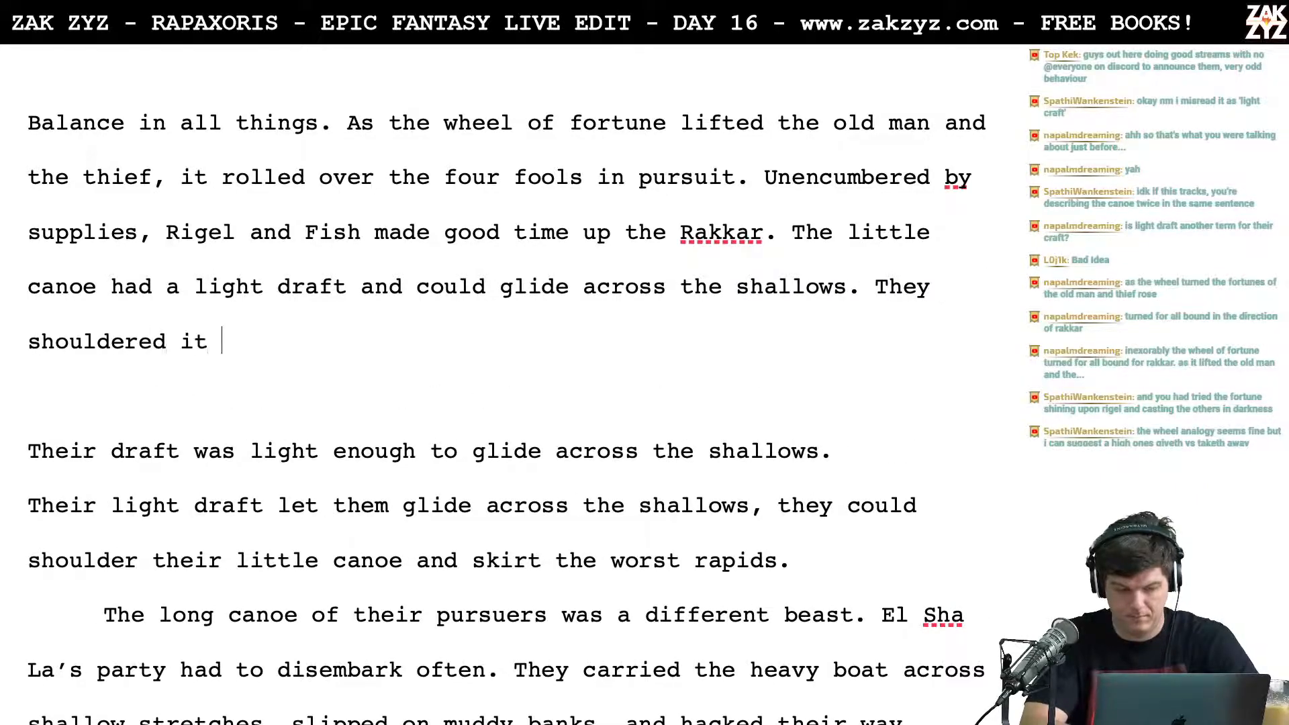
pyautogui.write('and skirt')
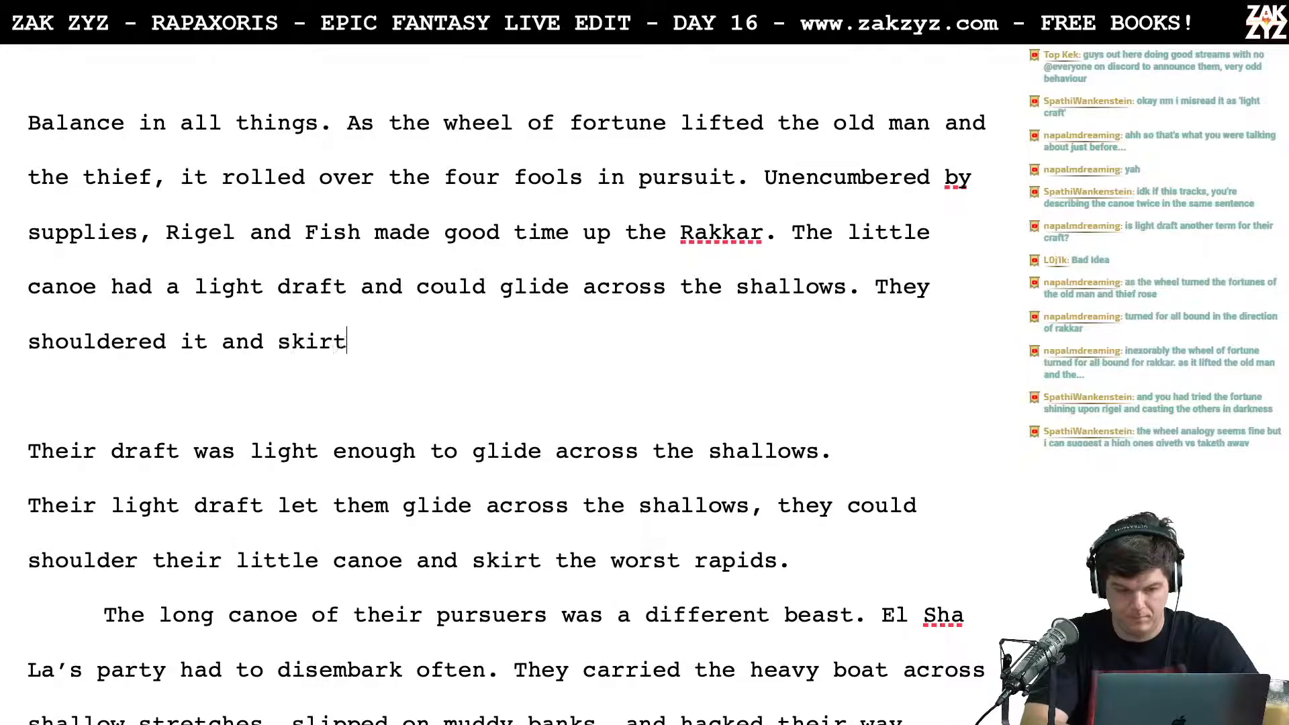
pyautogui.write('ed the worst')
pyautogui.press('BackSpace')
pyautogui.press('BackSpace')
pyautogui.press('BackSpace')
pyautogui.press('BackSpace')
pyautogui.press('BackSpace')
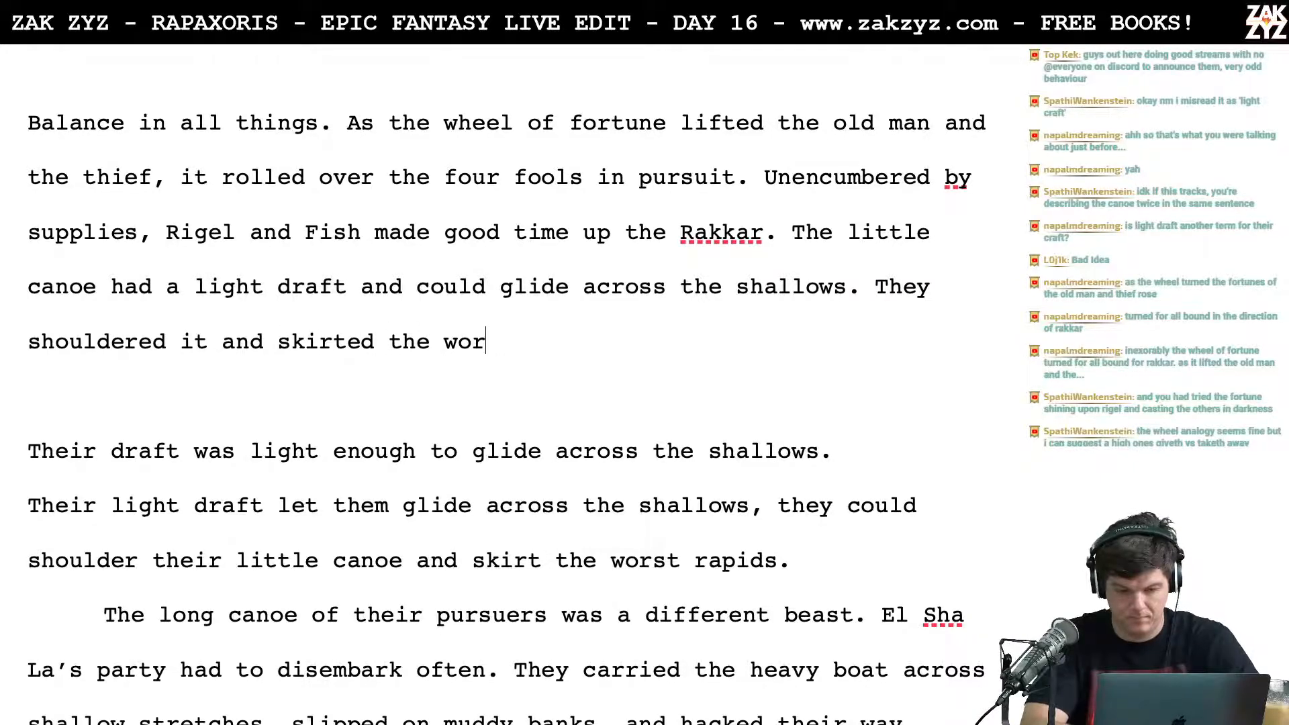
pyautogui.press('BackSpace')
pyautogui.press('BackSpace')
pyautogui.press('BackSpace')
pyautogui.press('BackSpace')
pyautogui.press('BackSpace')
pyautogui.press('BackSpace')
pyautogui.press('BackSpace')
pyautogui.press('BackSpace')
pyautogui.press('BackSpace')
pyautogui.press('BackSpace')
pyautogui.press('BackSpace')
pyautogui.press('BackSpace')
pyautogui.press('BackSpace')
pyautogui.press('BackSpace')
pyautogui.press('BackSpace')
pyautogui.press('BackSpace')
pyautogui.press('BackSpace')
pyautogui.press('BackSpace')
pyautogui.press('BackSpace')
pyautogui.press('BackSpace')
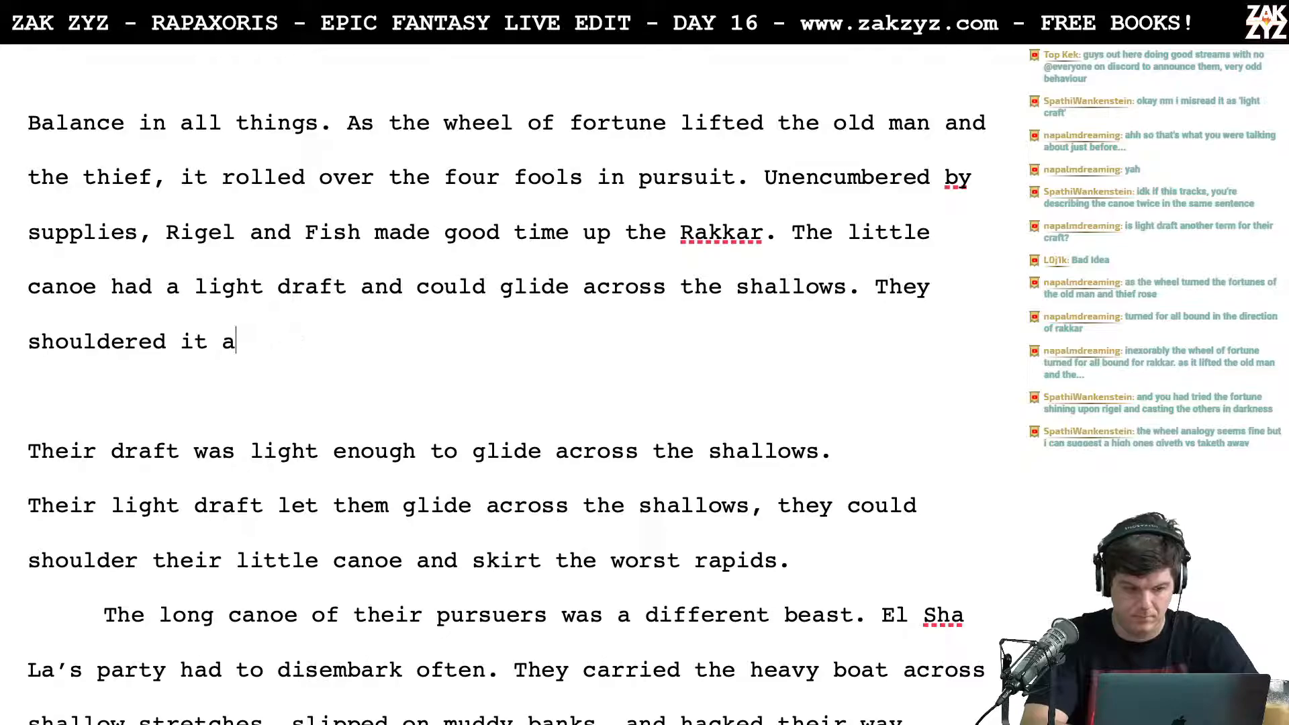
pyautogui.press('BackSpace')
pyautogui.press('BackSpace')
pyautogui.press('BackSpace')
pyautogui.press('BackSpace')
pyautogui.press('BackSpace')
pyautogui.press('BackSpace')
pyautogui.press('BackSpace')
pyautogui.press('BackSpace')
pyautogui.press('BackSpace')
pyautogui.press('BackSpace')
pyautogui.press('BackSpace')
pyautogui.press('BackSpace')
pyautogui.press('BackSpace')
pyautogui.press('BackSpace')
pyautogui.press('BackSpace')
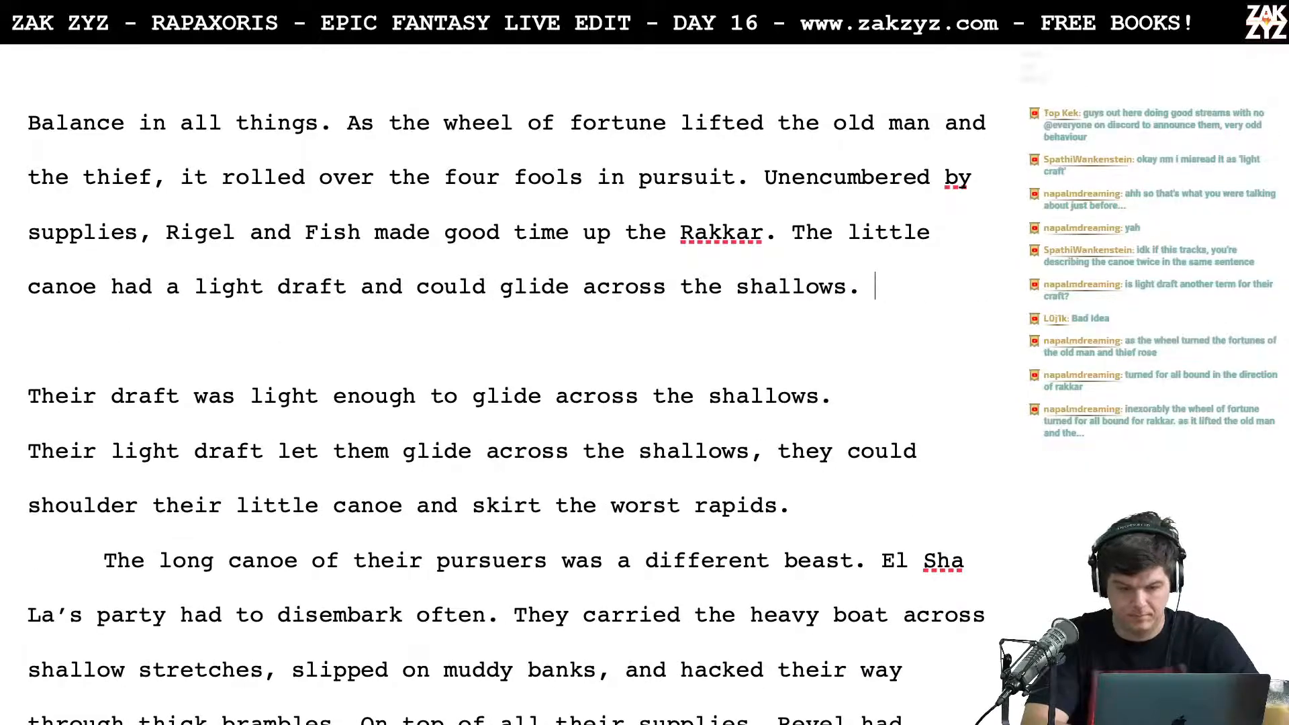
pyautogui.write('It was easy to')
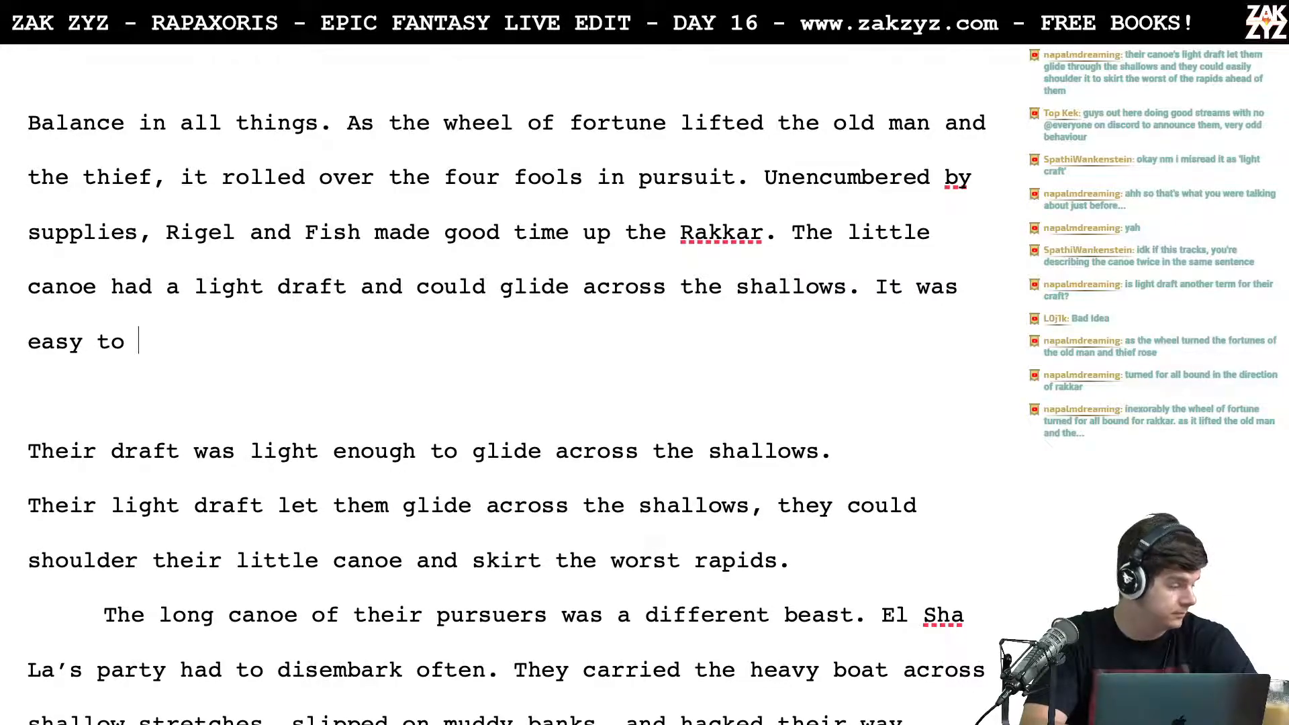
pyautogui.press('BackSpace')
pyautogui.press('BackSpace')
pyautogui.press('BackSpace')
pyautogui.press('BackSpace')
pyautogui.press('BackSpace')
pyautogui.press('BackSpace')
pyautogui.press('BackSpace')
pyautogui.press('BackSpace')
pyautogui.press('BackSpace')
pyautogui.press('BackSpace')
pyautogui.press('BackSpace')
pyautogui.press('BackSpace')
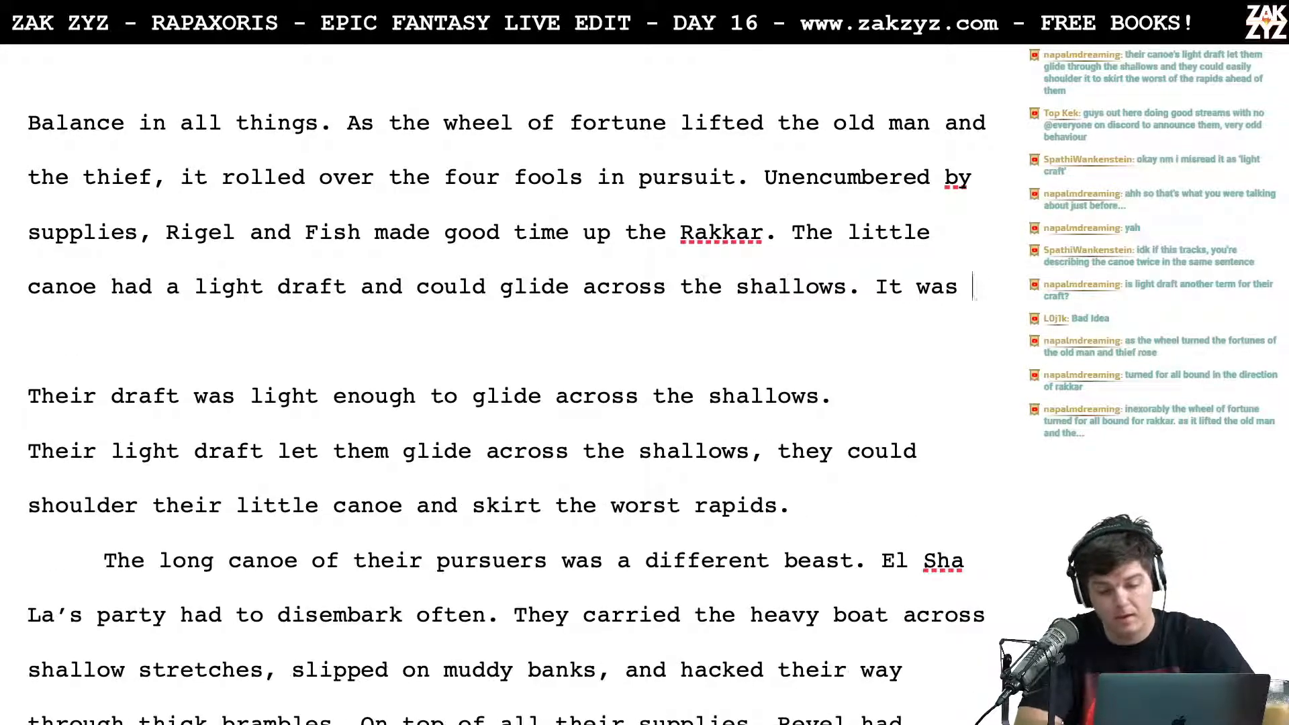
pyautogui.press('BackSpace')
pyautogui.press('BackSpace')
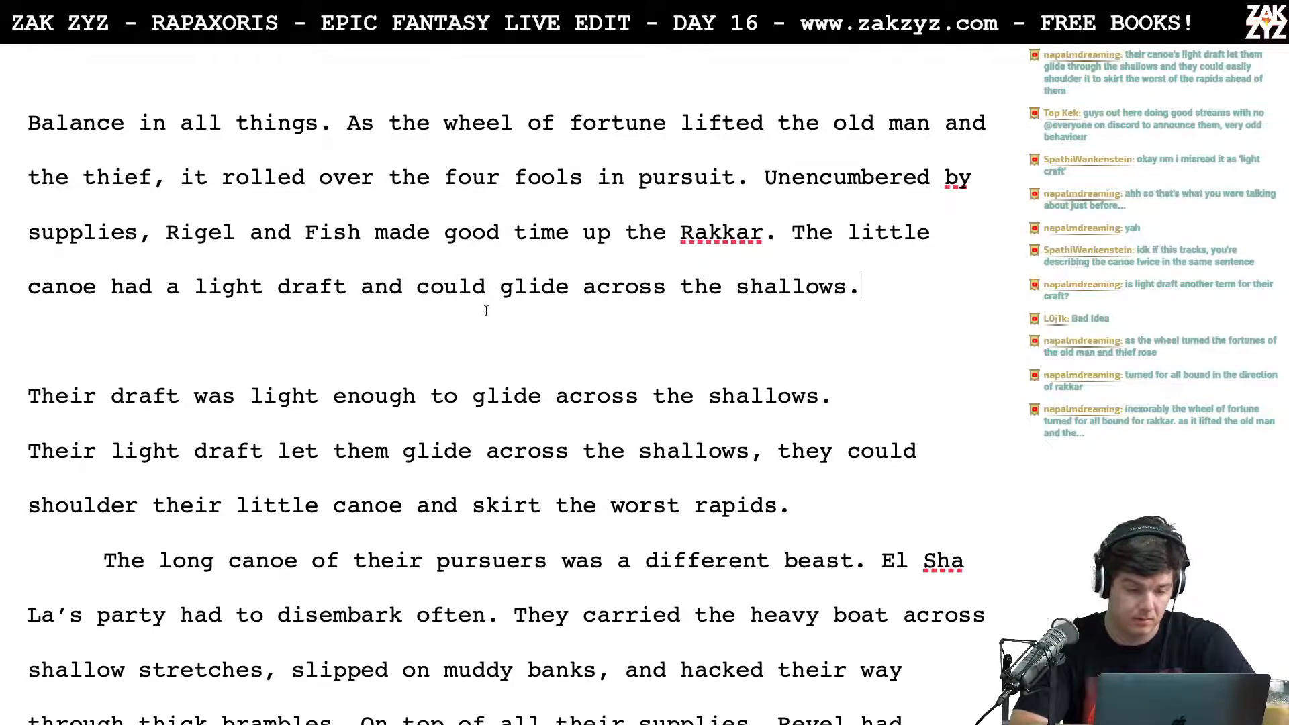
# Step: Move the "The little canoe" sentence to a new line and write "They shouldered their little canoe and skirted the rapids." after "Rakkar."
pyautogui.click(359, 290)
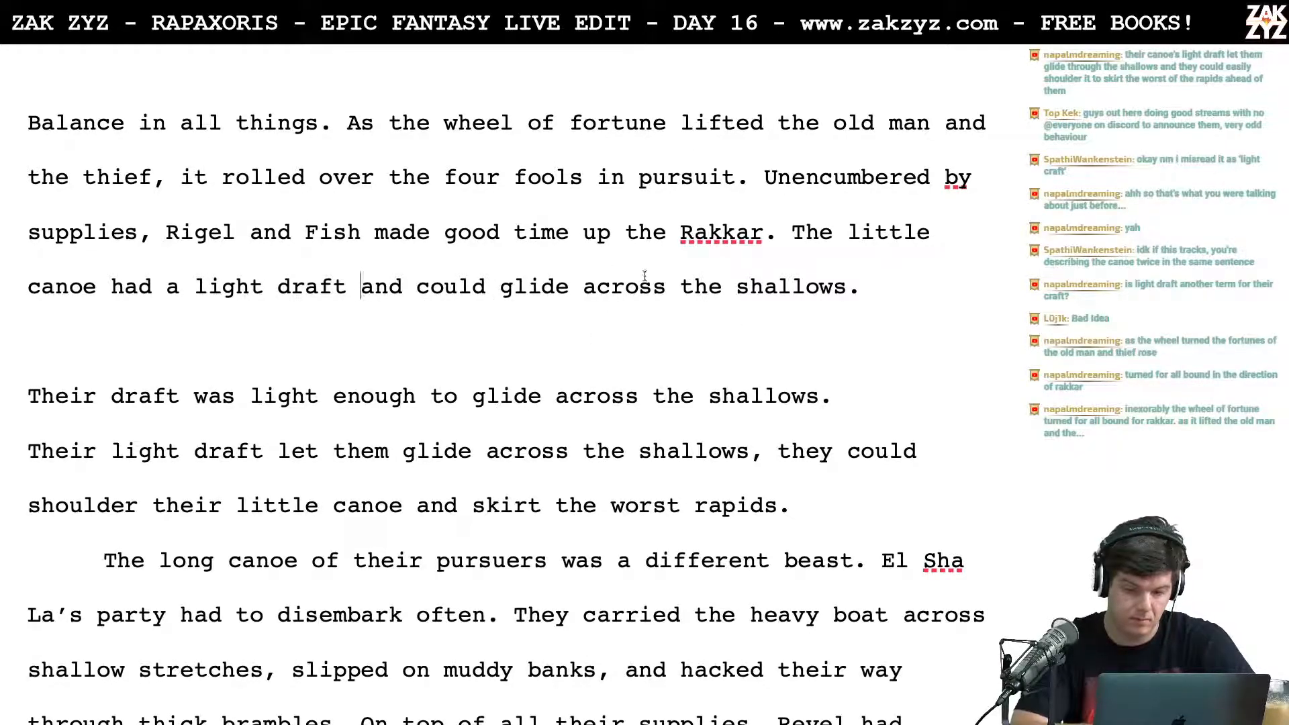
pyautogui.click(793, 231)
pyautogui.press('Return')
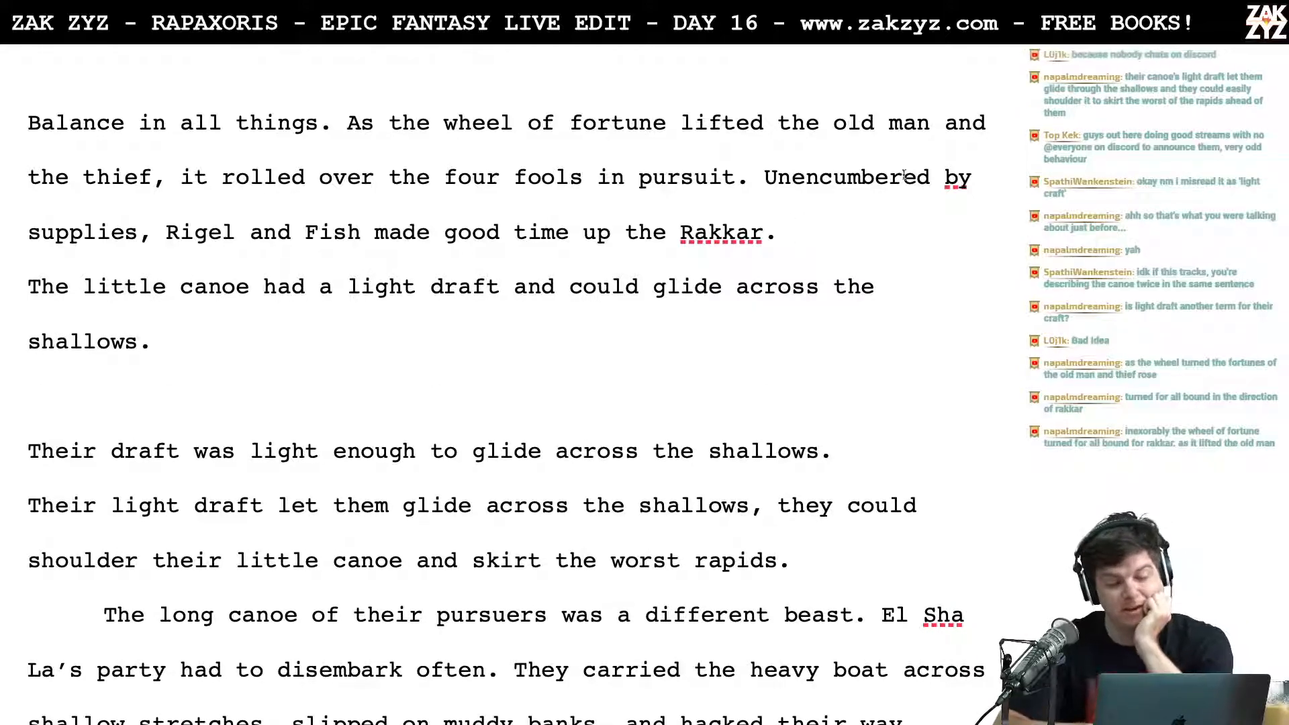
pyautogui.scroll(-1, 820, 206)
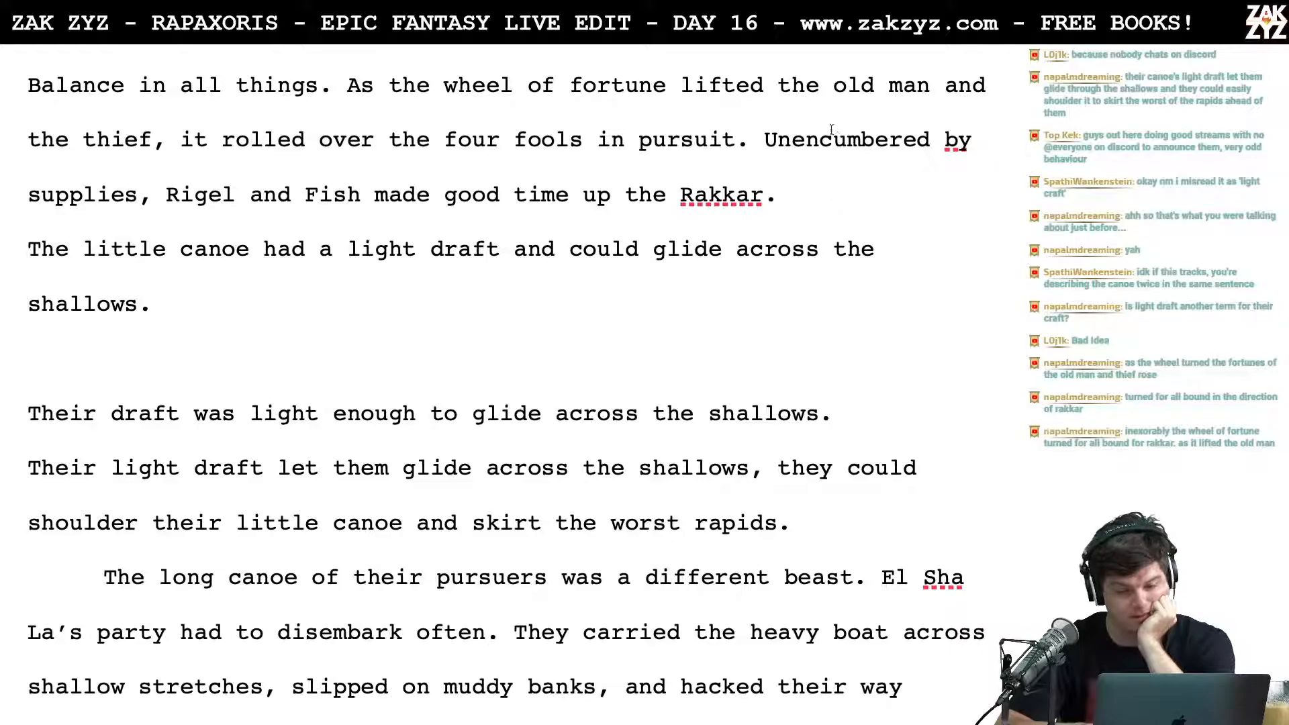
pyautogui.write('The')
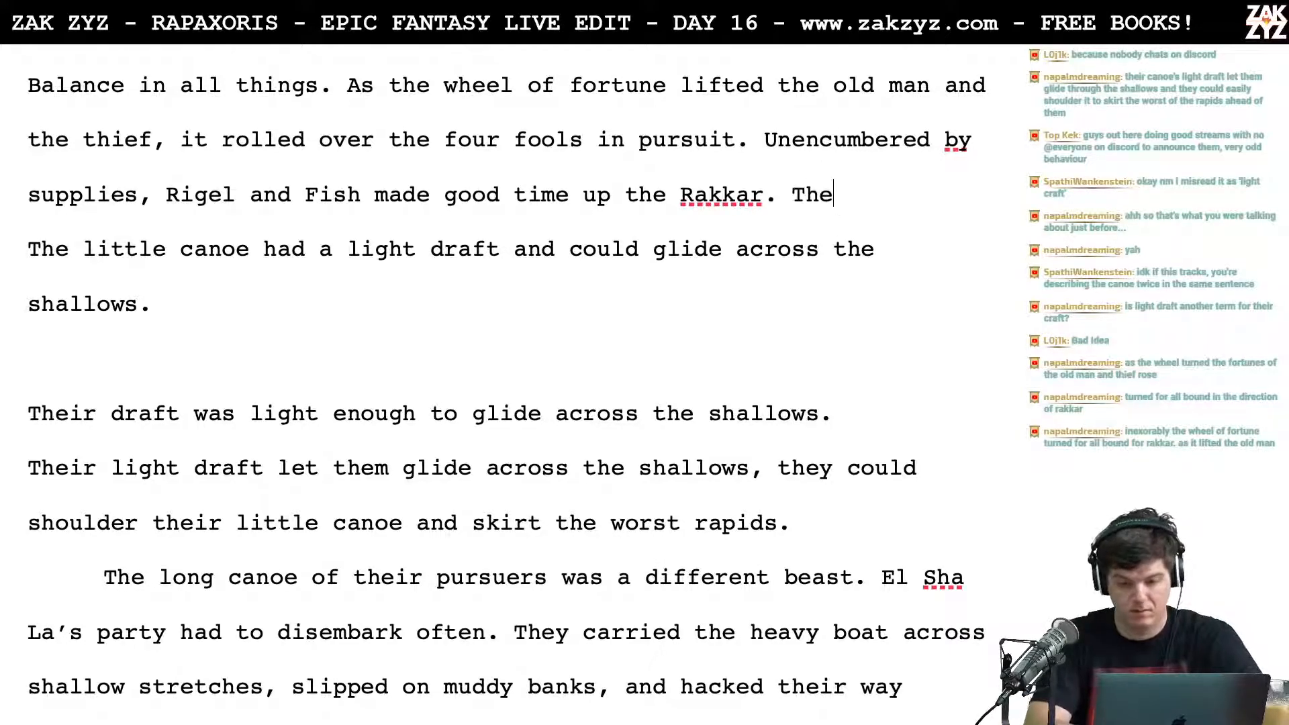
pyautogui.write('ir light')
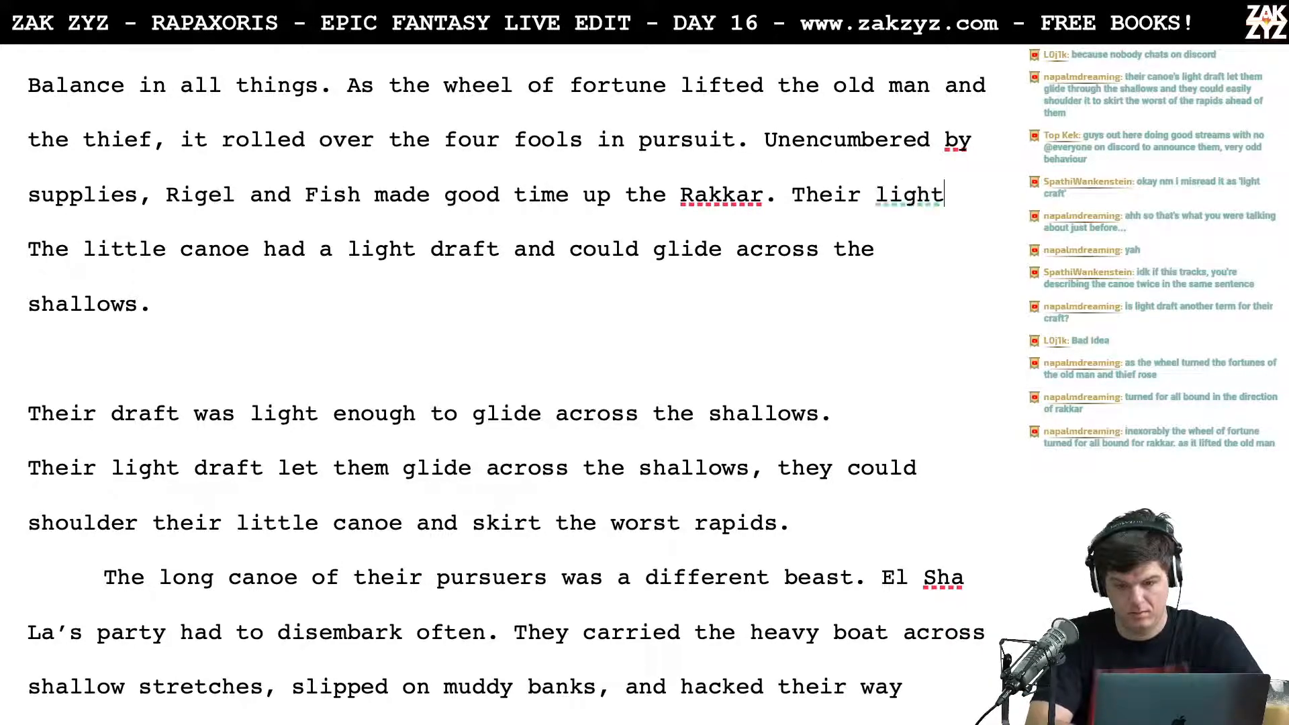
pyautogui.press('BackSpace')
pyautogui.press('BackSpace')
pyautogui.press('BackSpace')
pyautogui.press('BackSpace')
pyautogui.press('BackSpace')
pyautogui.press('BackSpace')
pyautogui.press('BackSpace')
pyautogui.press('BackSpace')
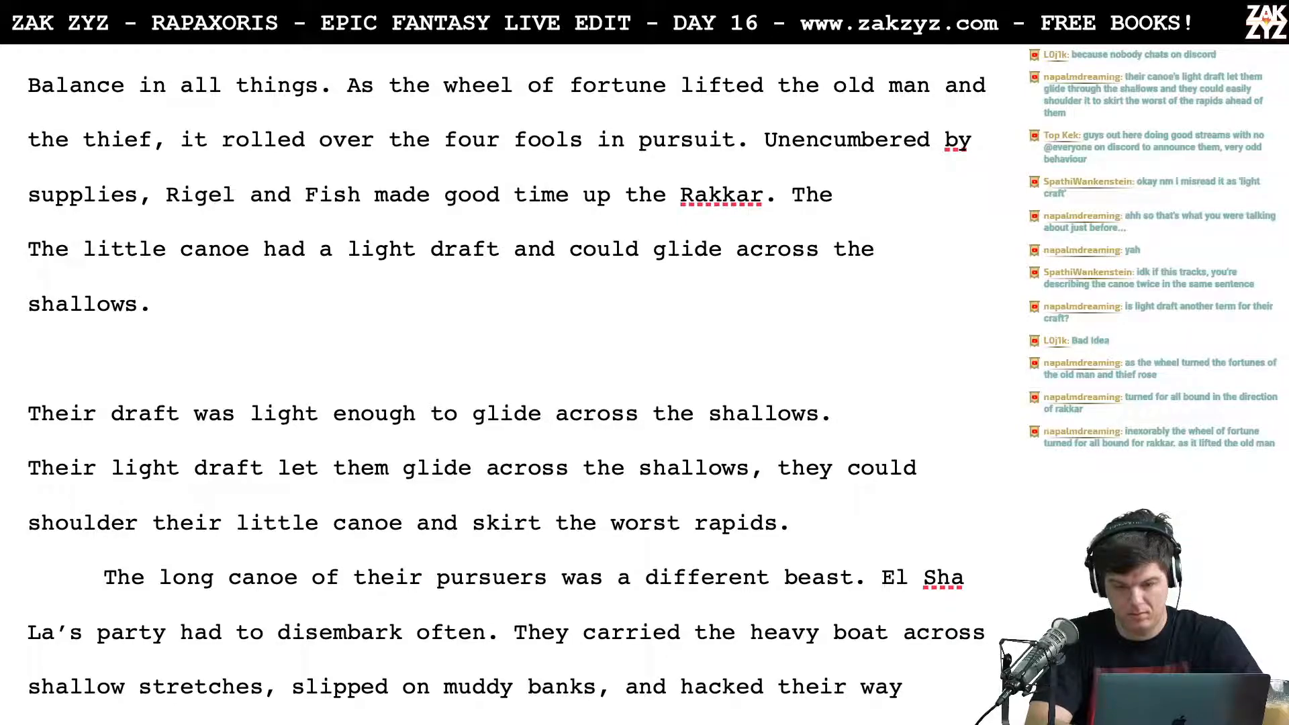
pyautogui.write('y shoulders')
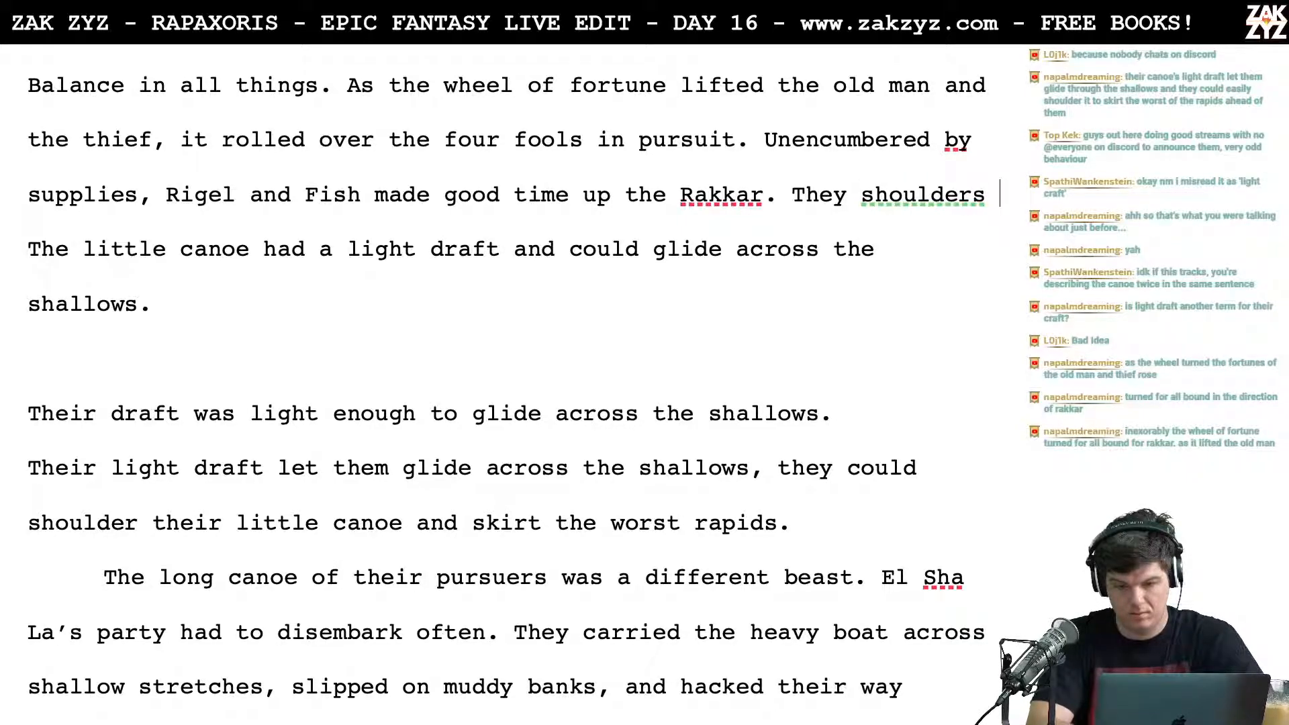
pyautogui.press('BackSpace')
pyautogui.write('ed their little c')
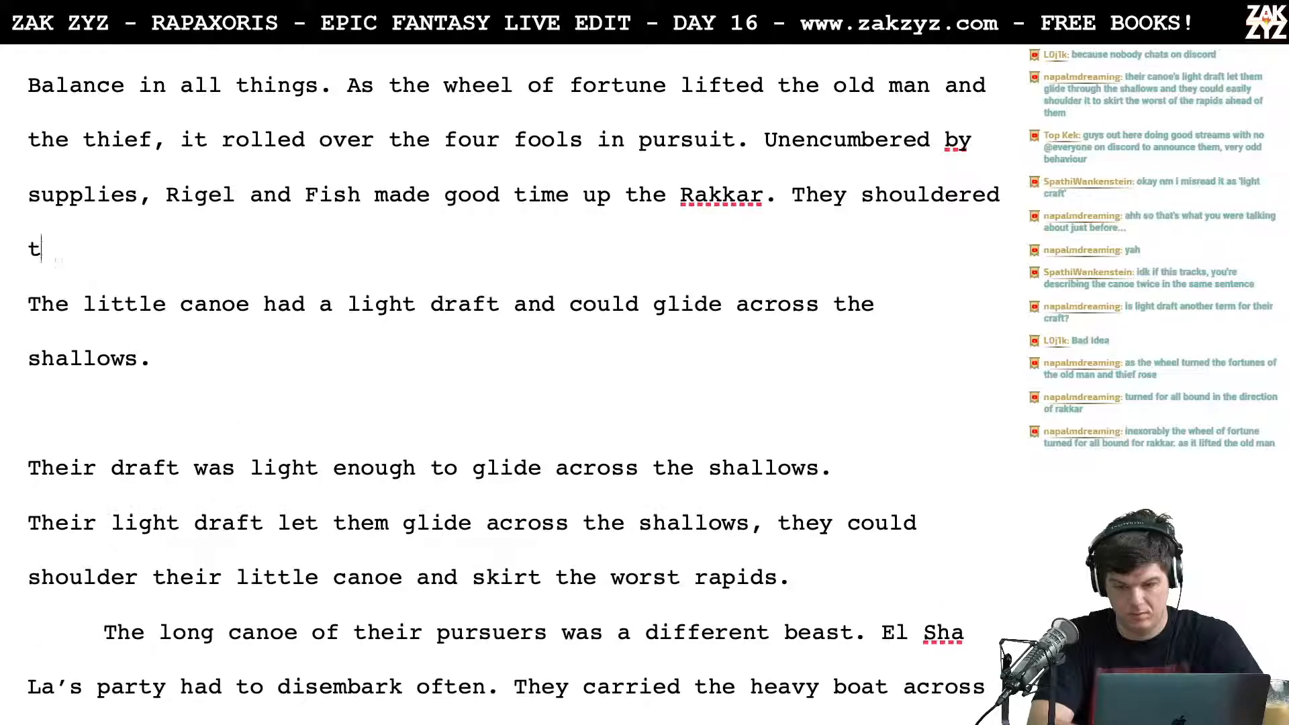
pyautogui.write('ano')
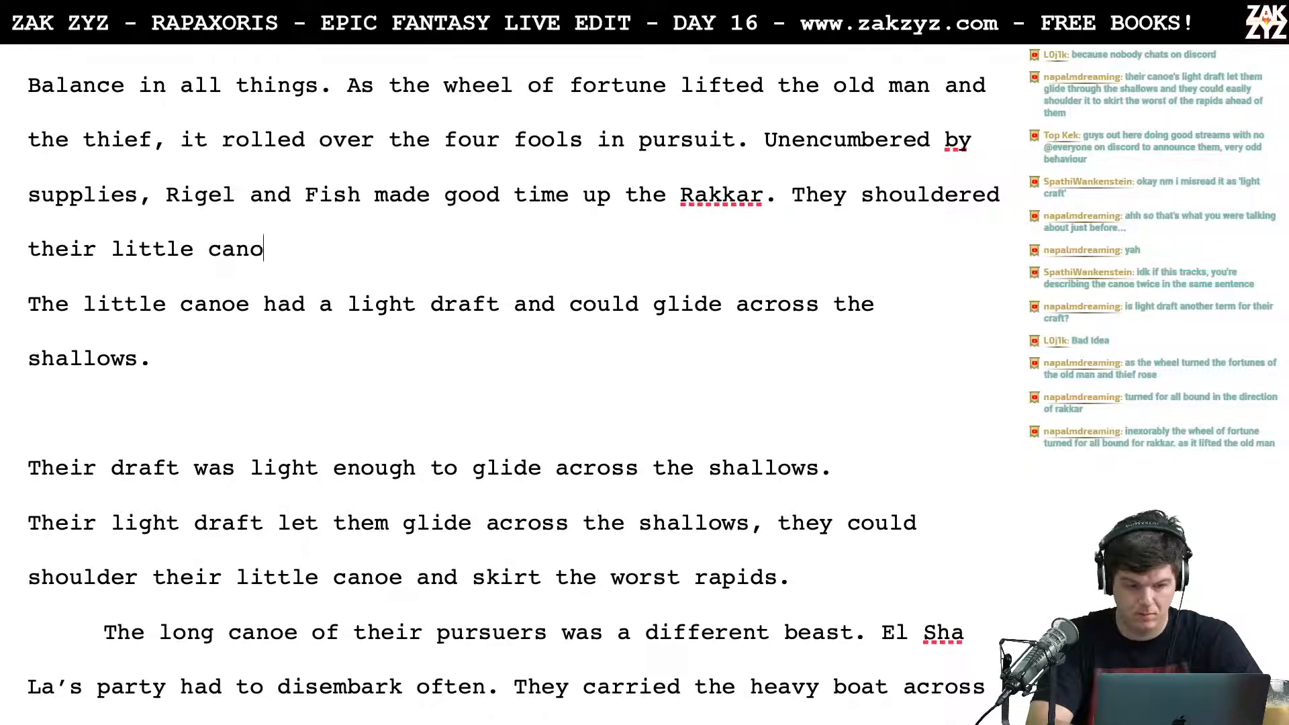
pyautogui.write('e and skirted the')
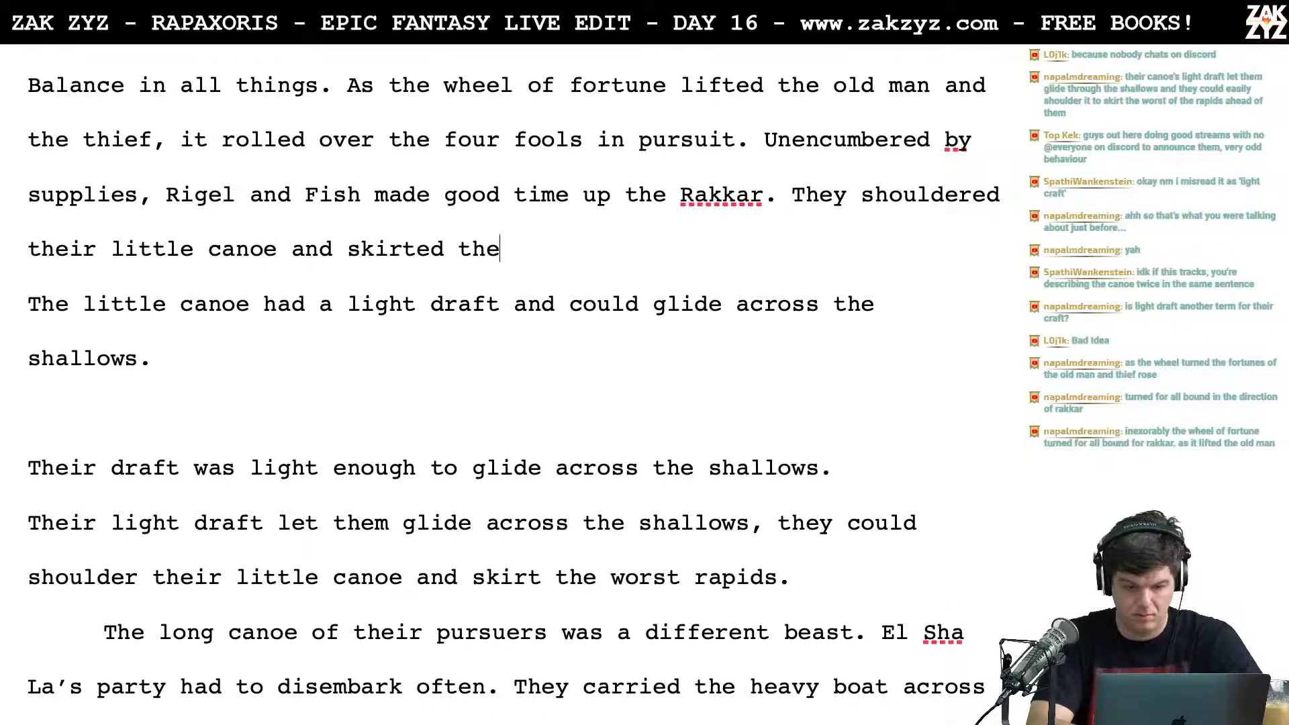
pyautogui.write(' rapids. In the shao')
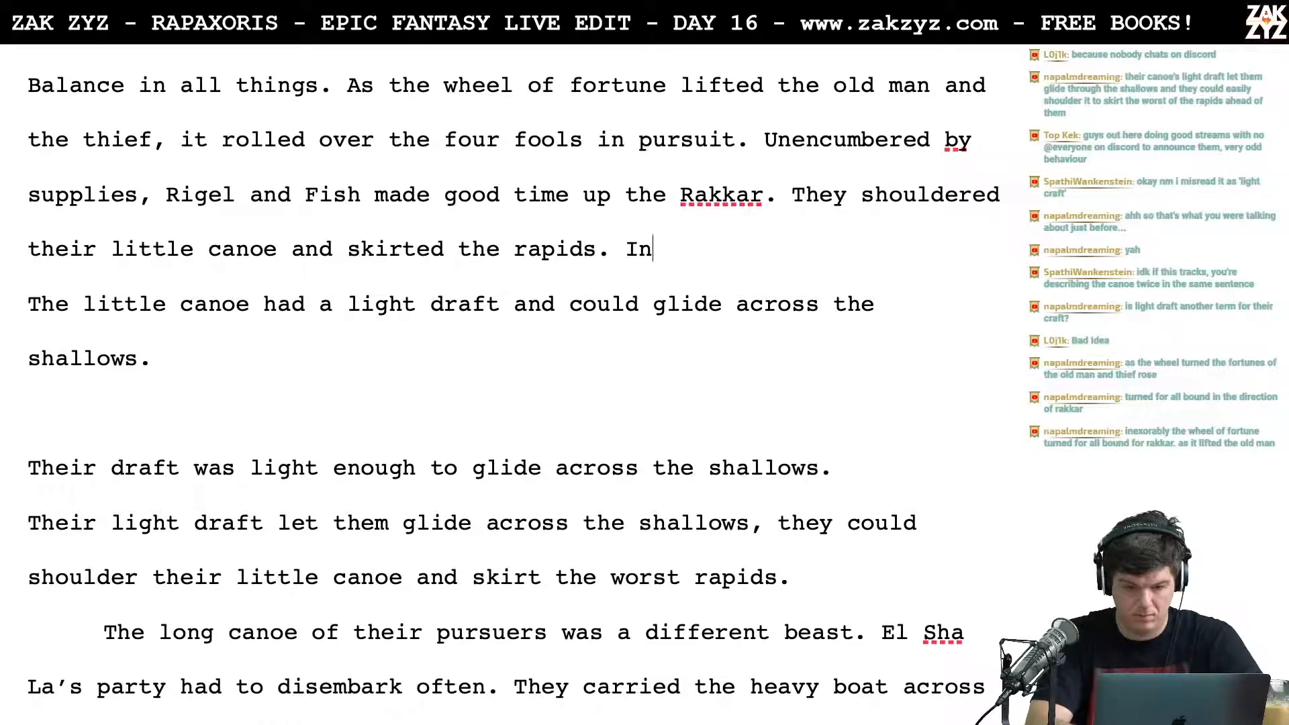
pyautogui.press('BackSpace')
pyautogui.write('low')
pyautogui.press('BackSpace')
pyautogui.press('BackSpace')
pyautogui.press('BackSpace')
pyautogui.press('BackSpace')
pyautogui.press('BackSpace')
pyautogui.press('BackSpace')
pyautogui.press('BackSpace')
pyautogui.press('BackSpace')
pyautogui.press('BackSpace')
pyautogui.press('BackSpace')
pyautogui.press('BackSpace')
pyautogui.press('BackSpace')
pyautogui.press('BackSpace')
pyautogui.press('BackSpace')
pyautogui.press('BackSpace')
pyautogui.press('BackSpace')
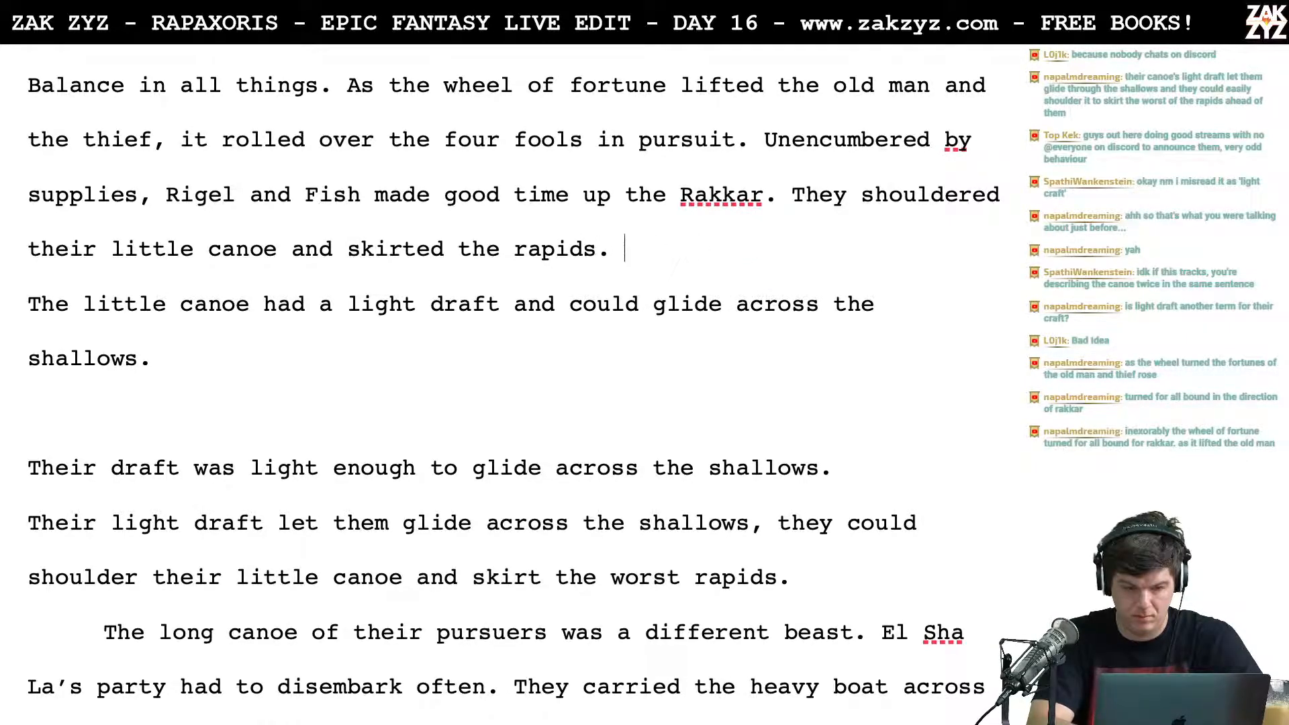
pyautogui.write('.')
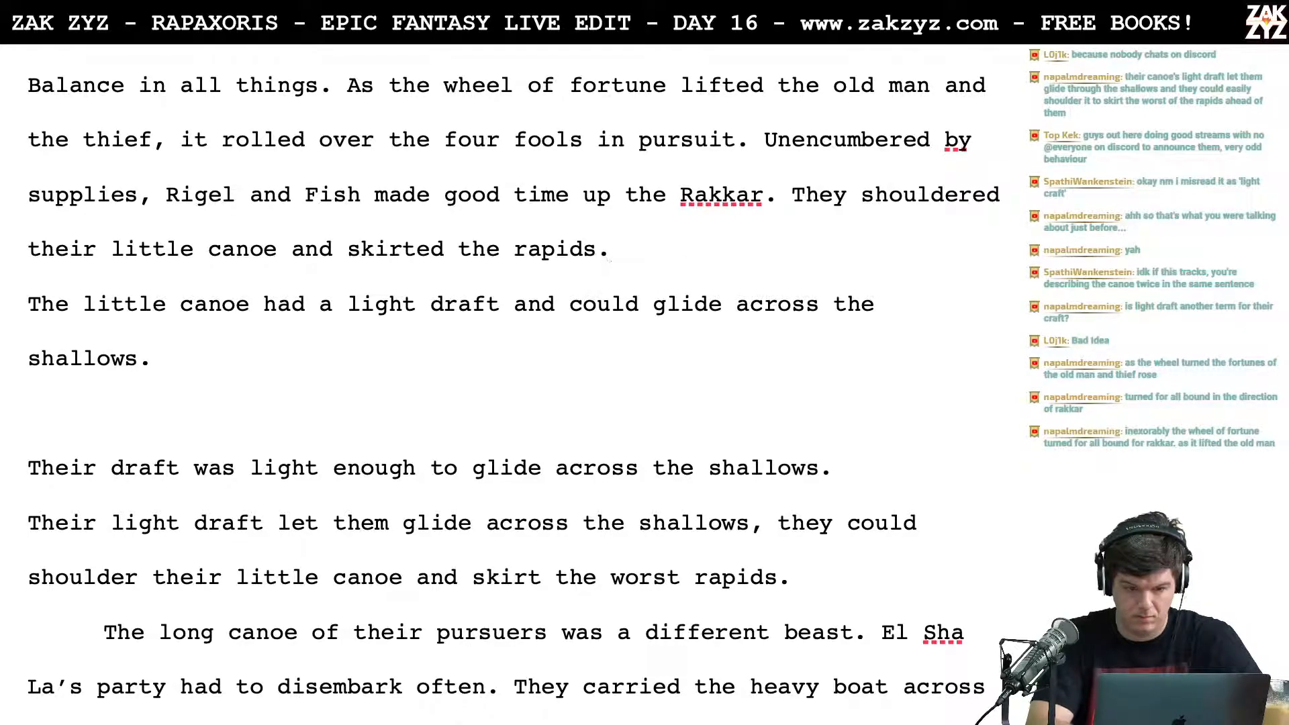
pyautogui.write('. I')
pyautogui.press('BackSpace')
pyautogui.press('BackSpace')
pyautogui.press('BackSpace')
# Step: Add the sentence "Their light draft let them glide across the shallows." after "skirted the rapids."
pyautogui.write('. Their')
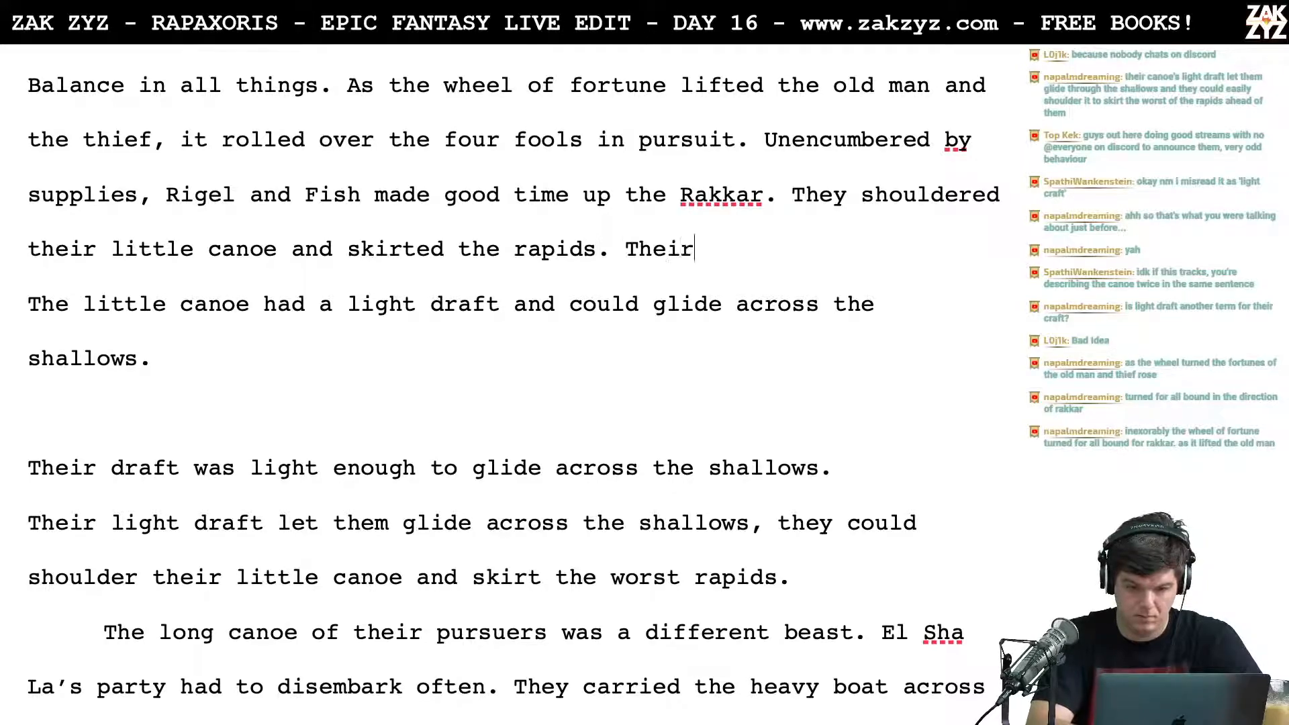
pyautogui.write(' light draft le')
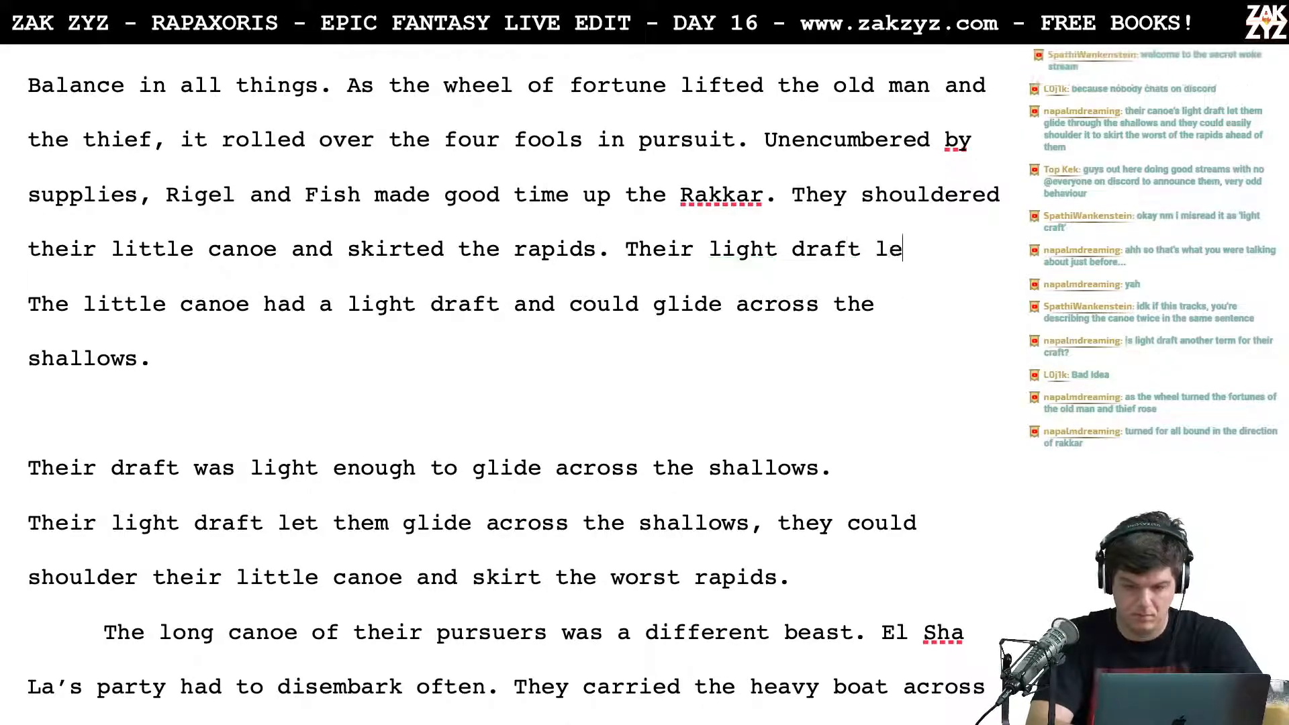
pyautogui.write('t them glide acrosss')
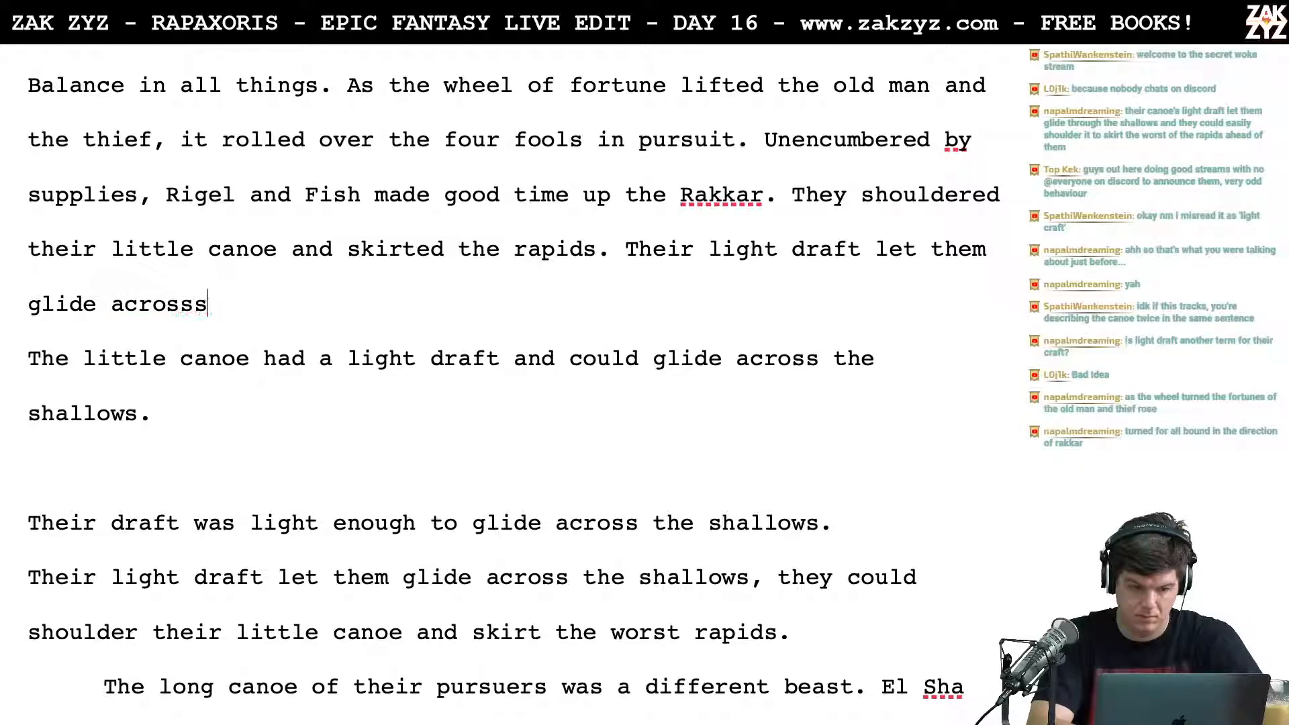
pyautogui.press('BackSpace')
pyautogui.write('the shallows.')
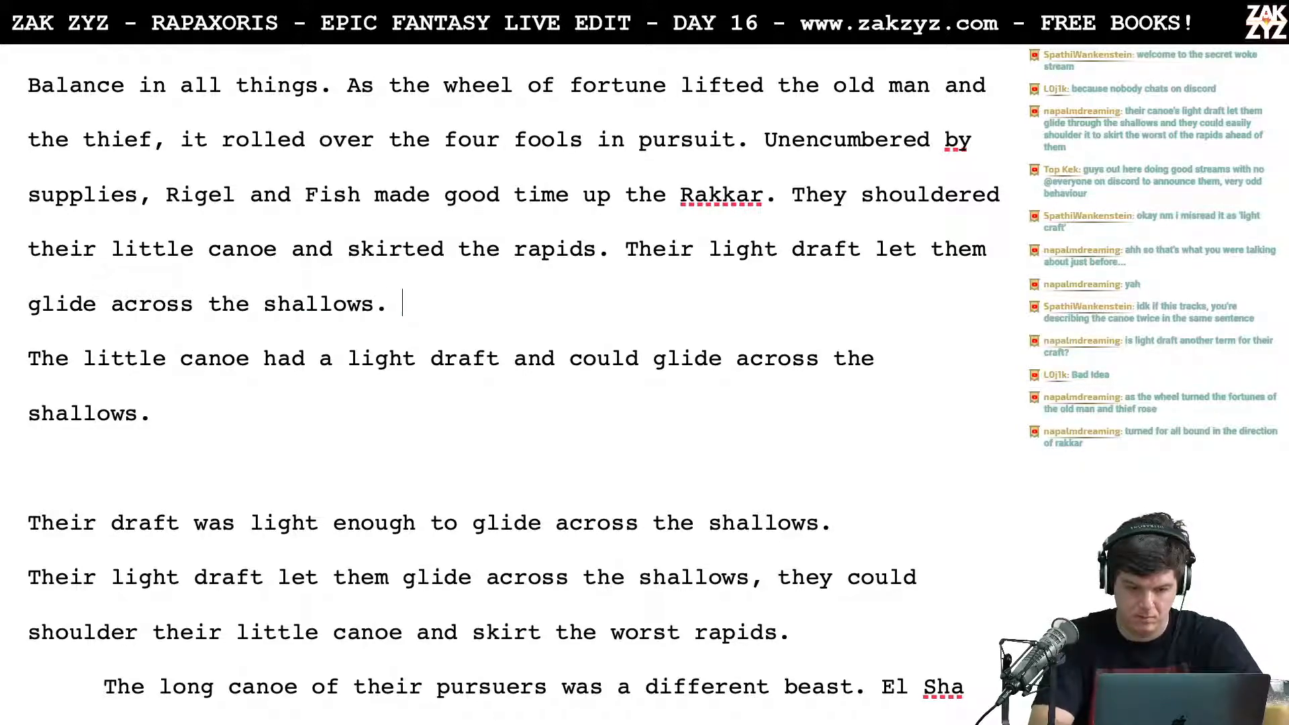
# Step: Delete the leftover sentence "The little canoe had a light draft and could glide across the shallows." and the blank line below it
pyautogui.press('Up')
pyautogui.press('Down')
pyautogui.press('Up')
pyautogui.press('Right')
pyautogui.press('Down')
pyautogui.press('Down')
pyautogui.press('Left')
pyautogui.press('Home')
pyautogui.hotkey('shift', 'Down')
pyautogui.hotkey('shift', 'Down')
pyautogui.hotkey('shift', 'Down')
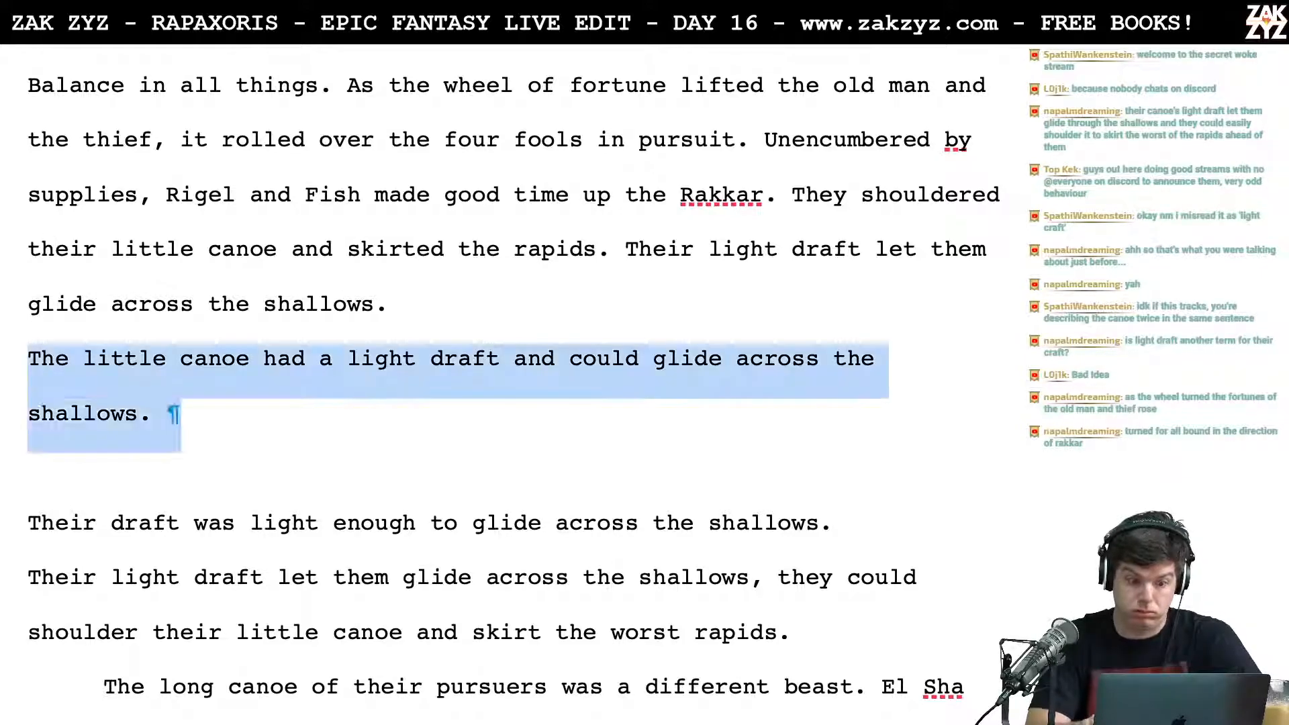
pyautogui.press('BackSpace')
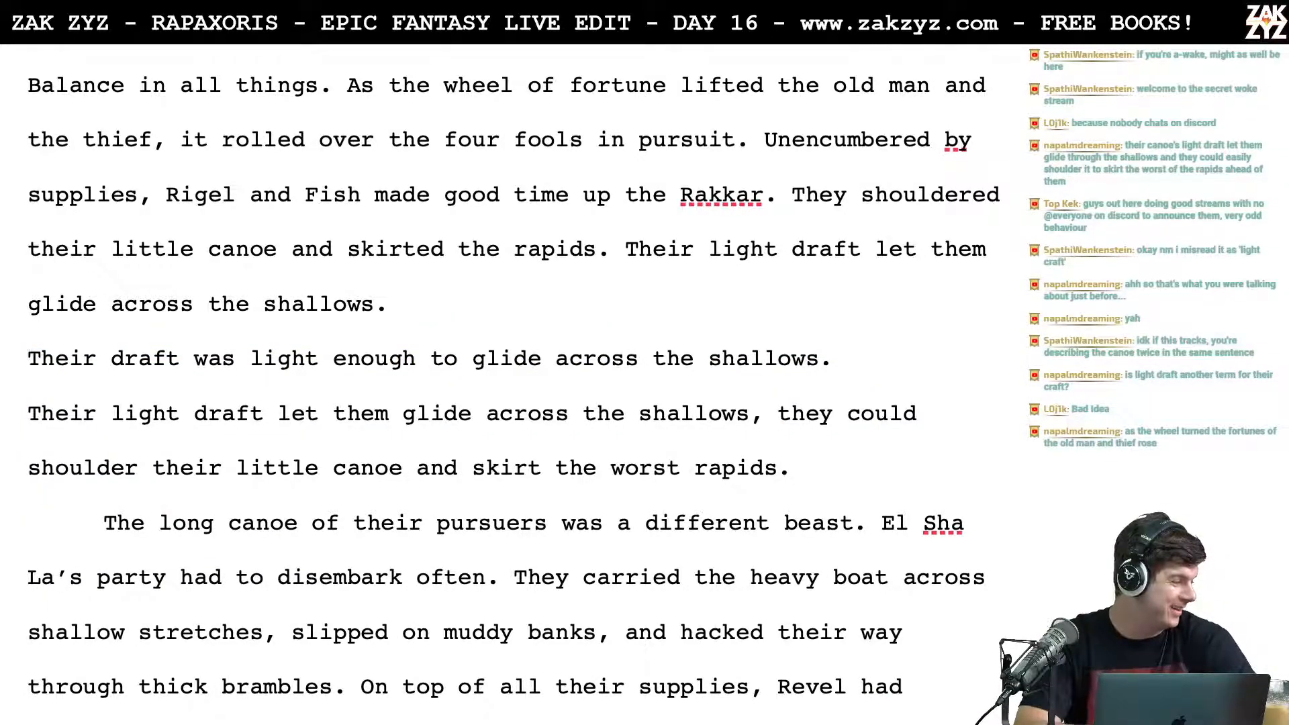
# Step: Split the opening paragraph after "in pursuit." and leave a blank line before "Unencumbered by supplies"
pyautogui.scroll(-1, 513, 382)
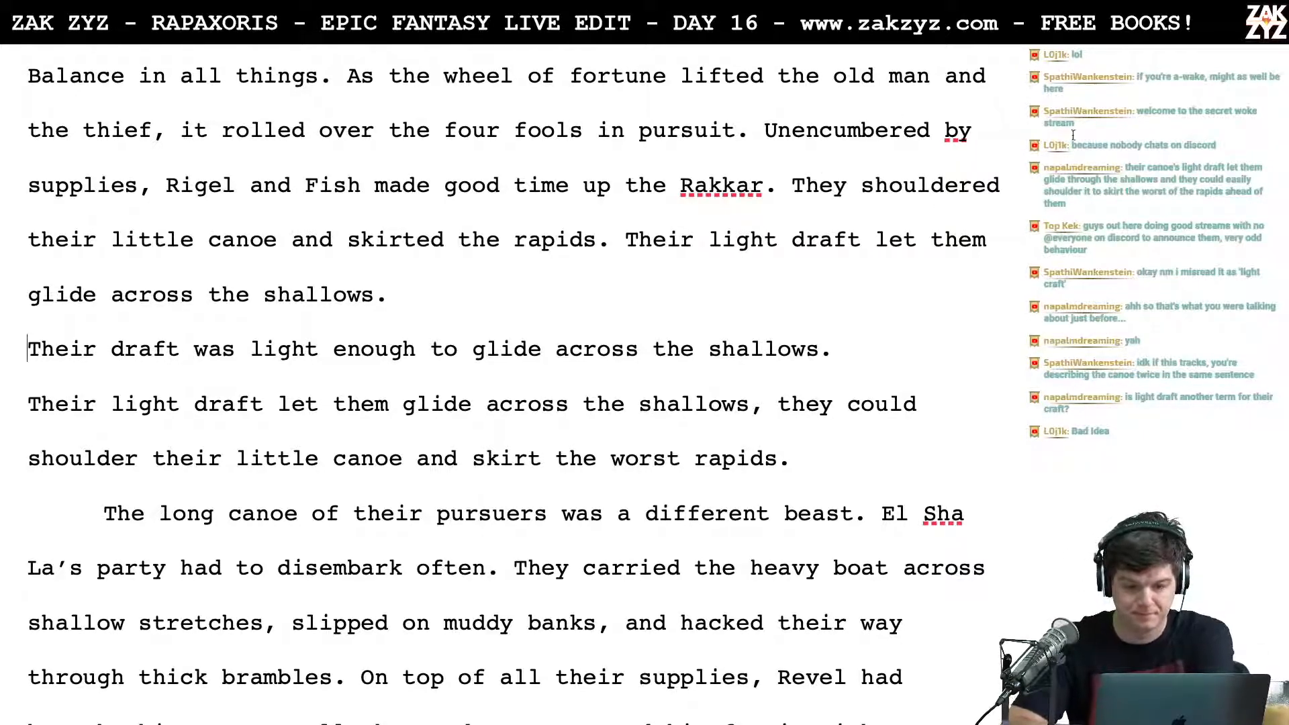
pyautogui.click(749, 130)
pyautogui.press('Return')
pyautogui.press('Return')
pyautogui.press('Left')
pyautogui.press('Left')
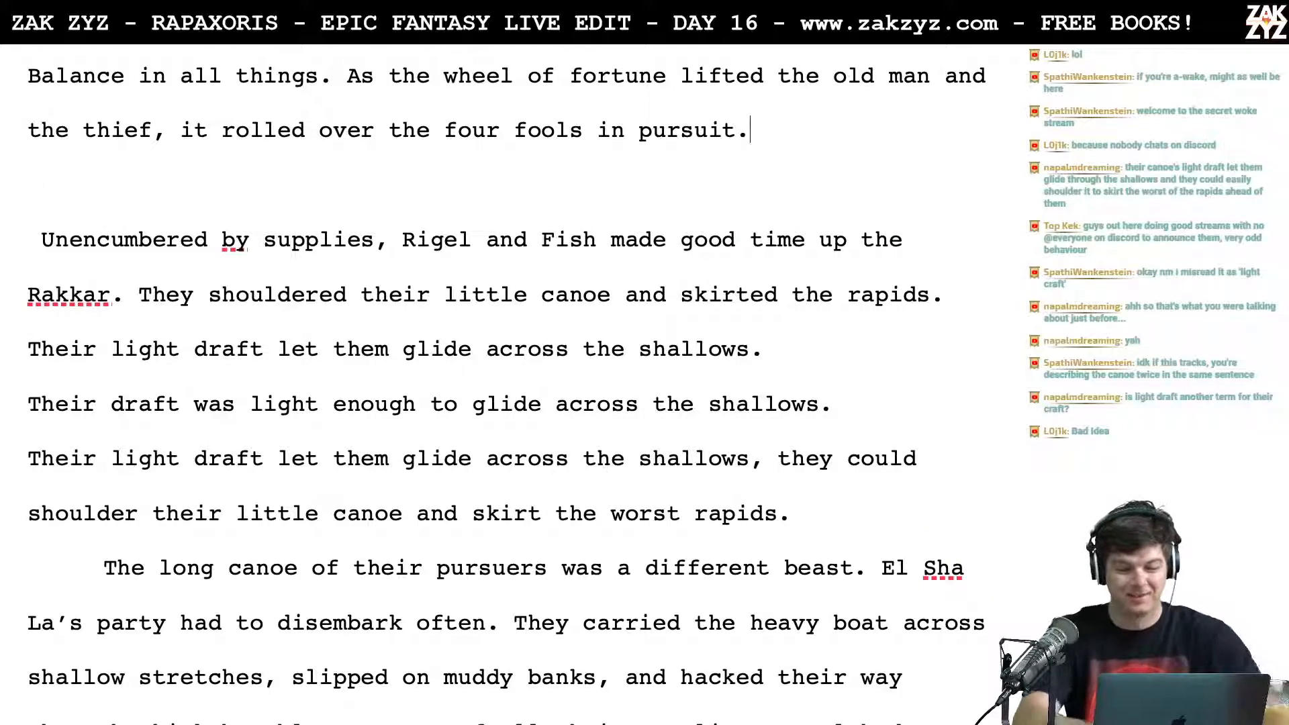
# Step: Begin a replacement sentence after "in pursuit." with "With few supplies to encumber them, Rigel and Fish"
pyautogui.write('With few ')
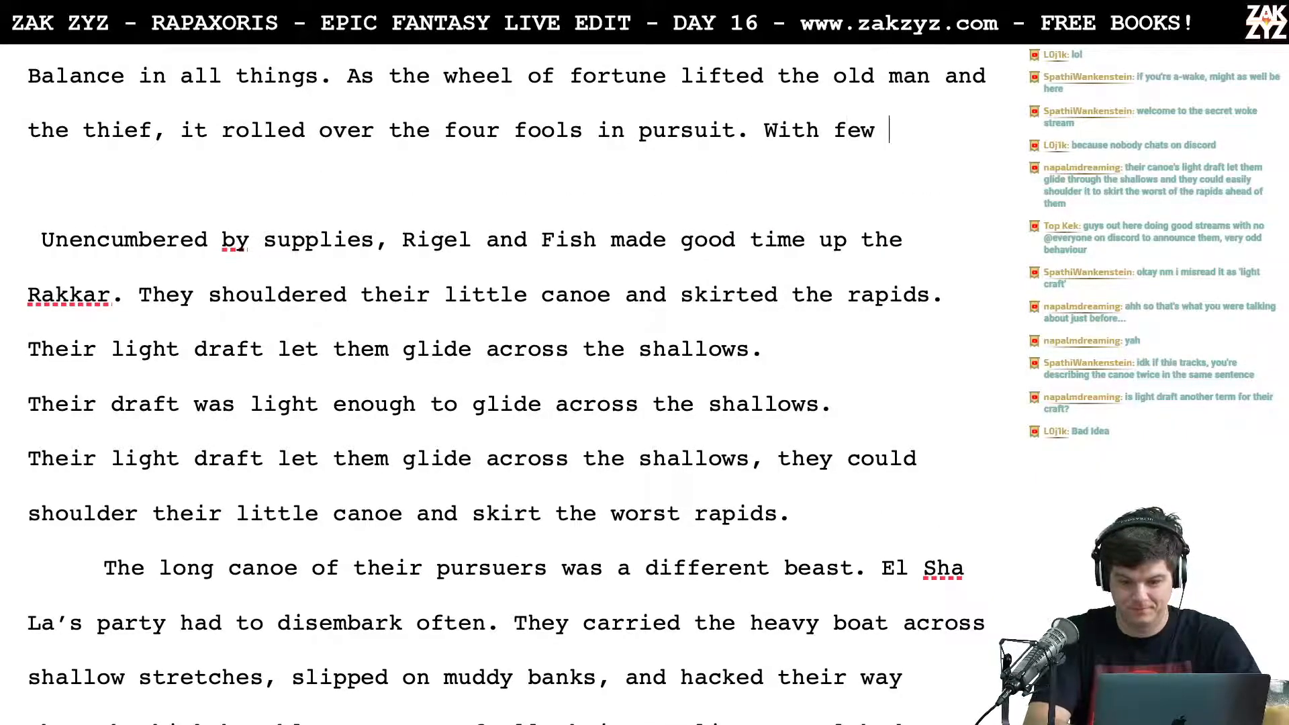
pyautogui.write('supplies to en')
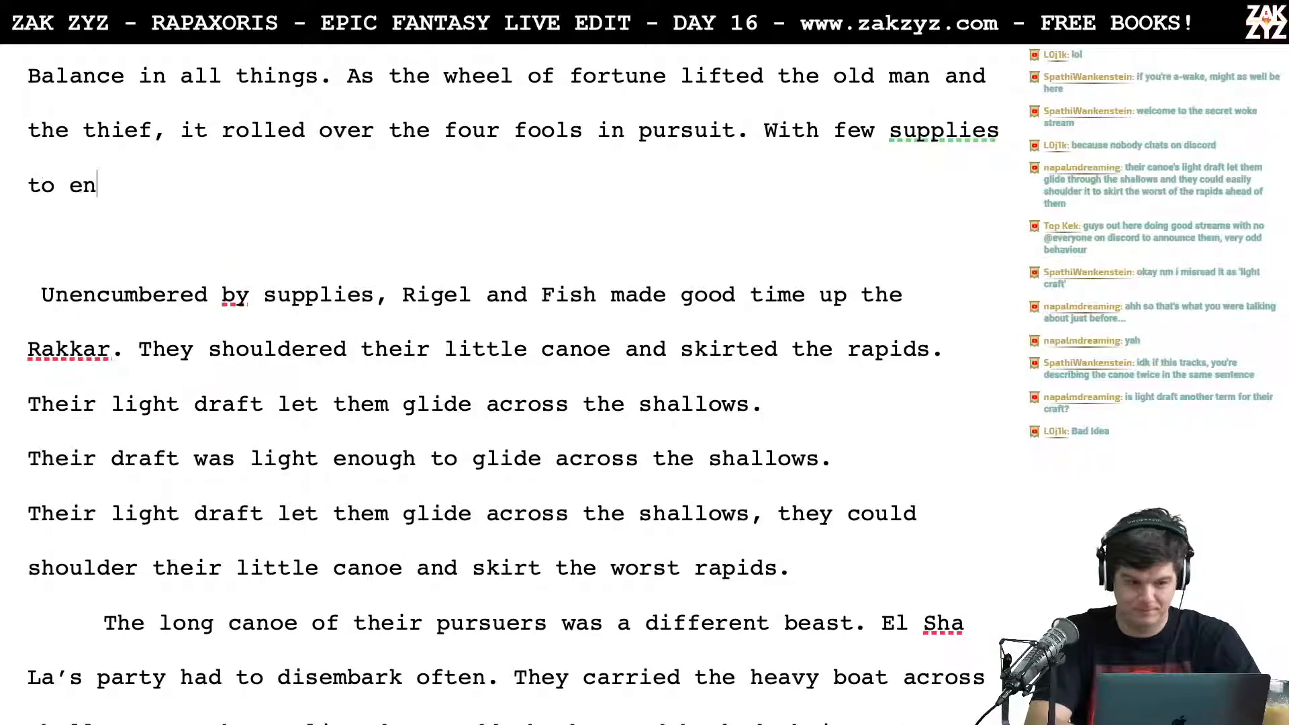
pyautogui.write('cumber them, Rigel and Fish could shhou')
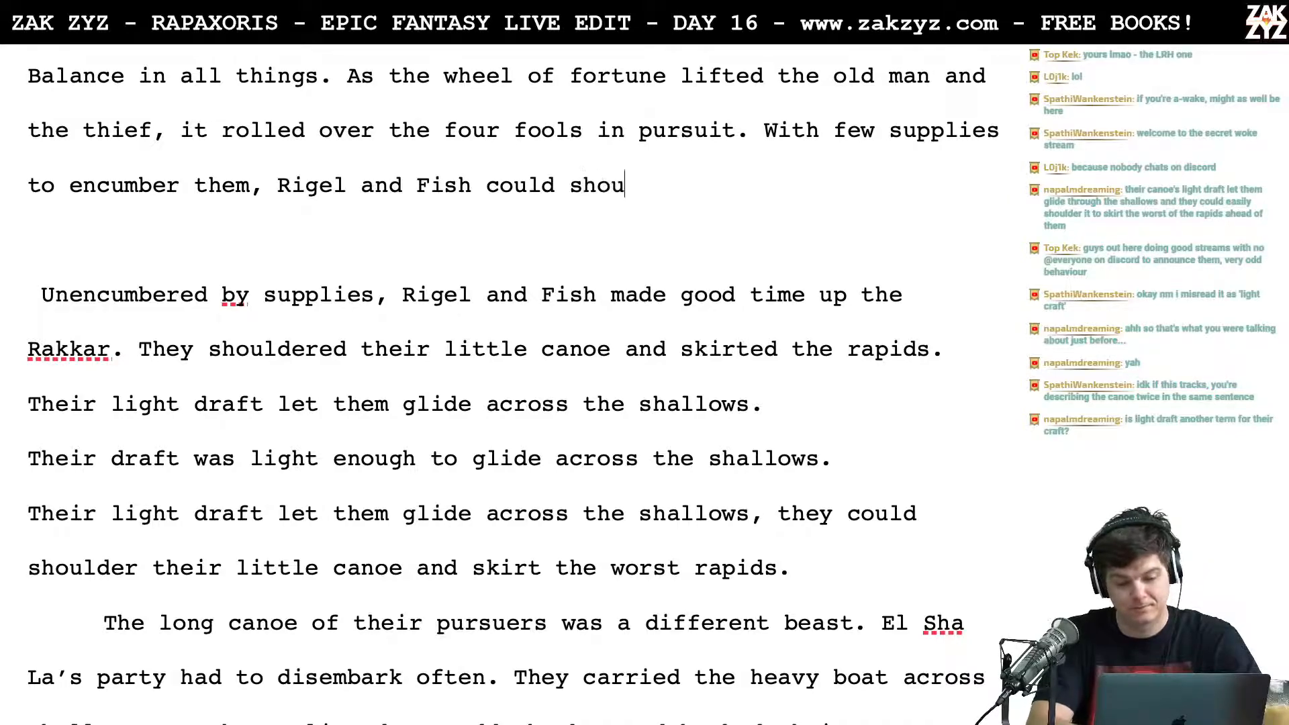
# Step: Finish the replacement sentence with "could shoulder their little canoe and skirt the rapids."
pyautogui.write('lder their little canoe and skirt the ra')
pyautogui.press('BackSpace')
pyautogui.press('BackSpace')
pyautogui.press('BackSpace')
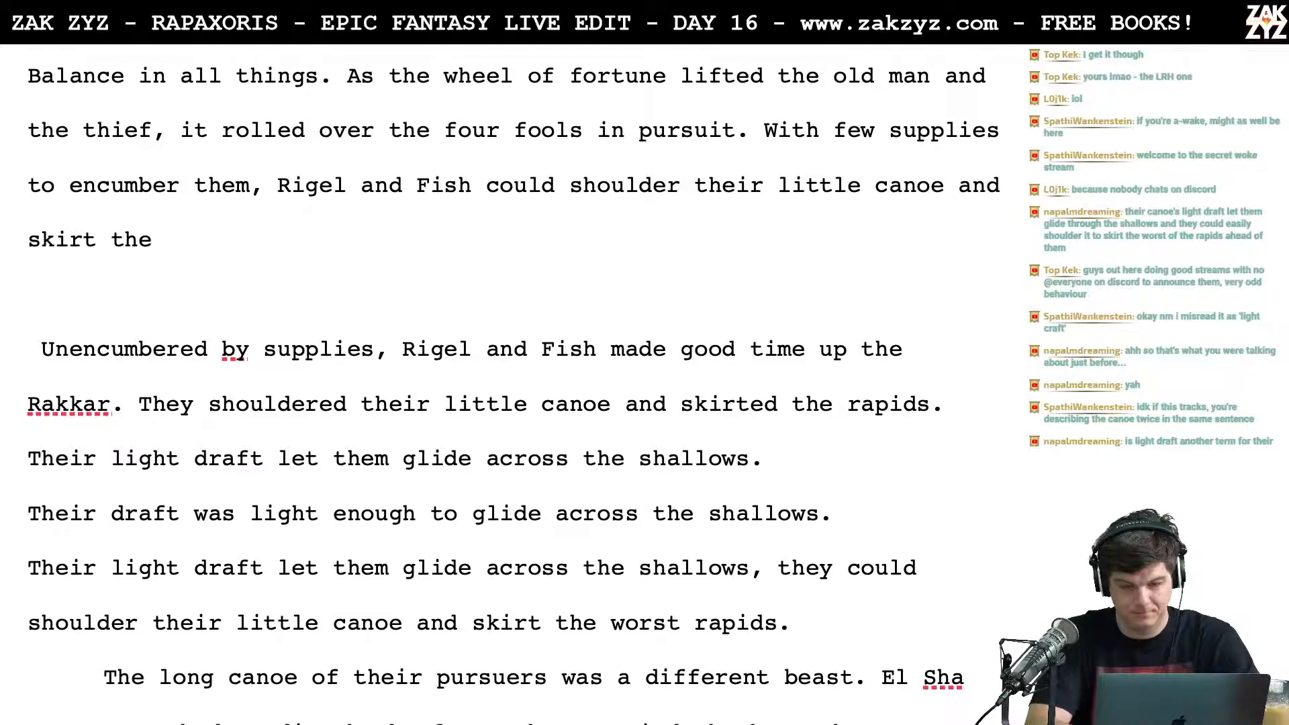
pyautogui.write('re')
pyautogui.press('BackSpace')
pyautogui.press('BackSpace')
pyautogui.write('rapids. ')
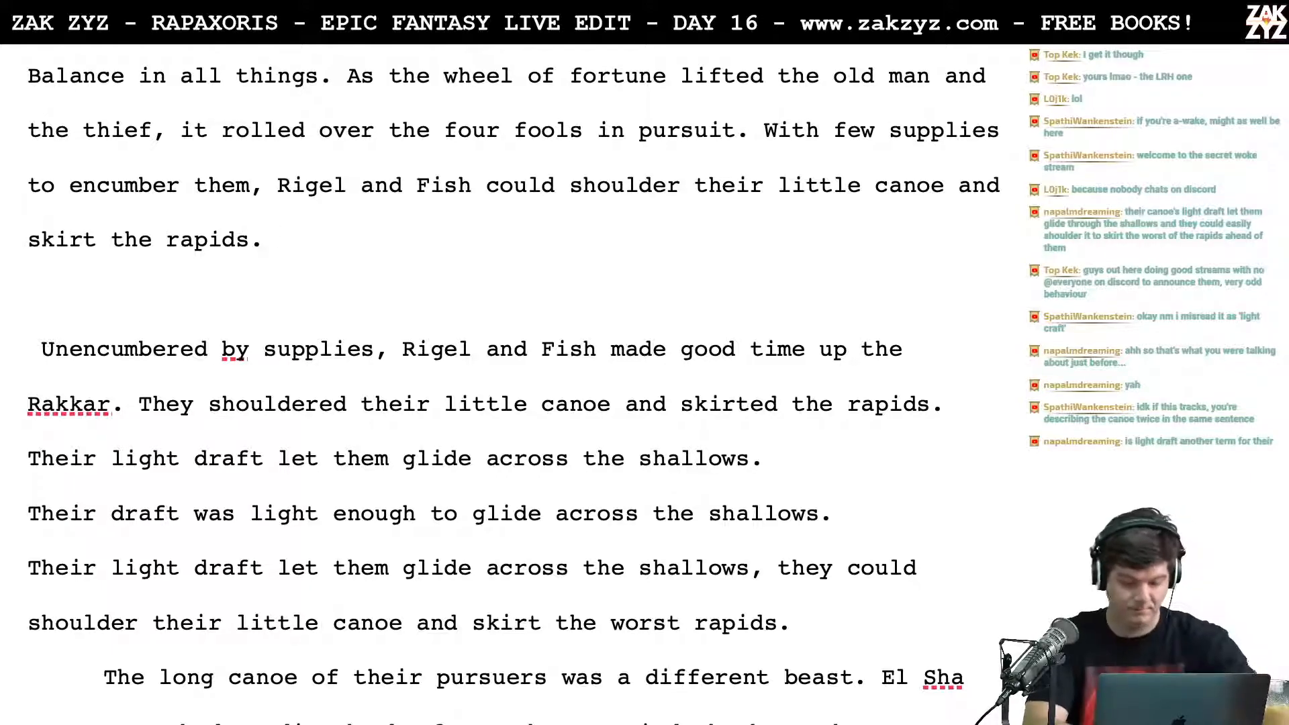
pyautogui.write('Their l')
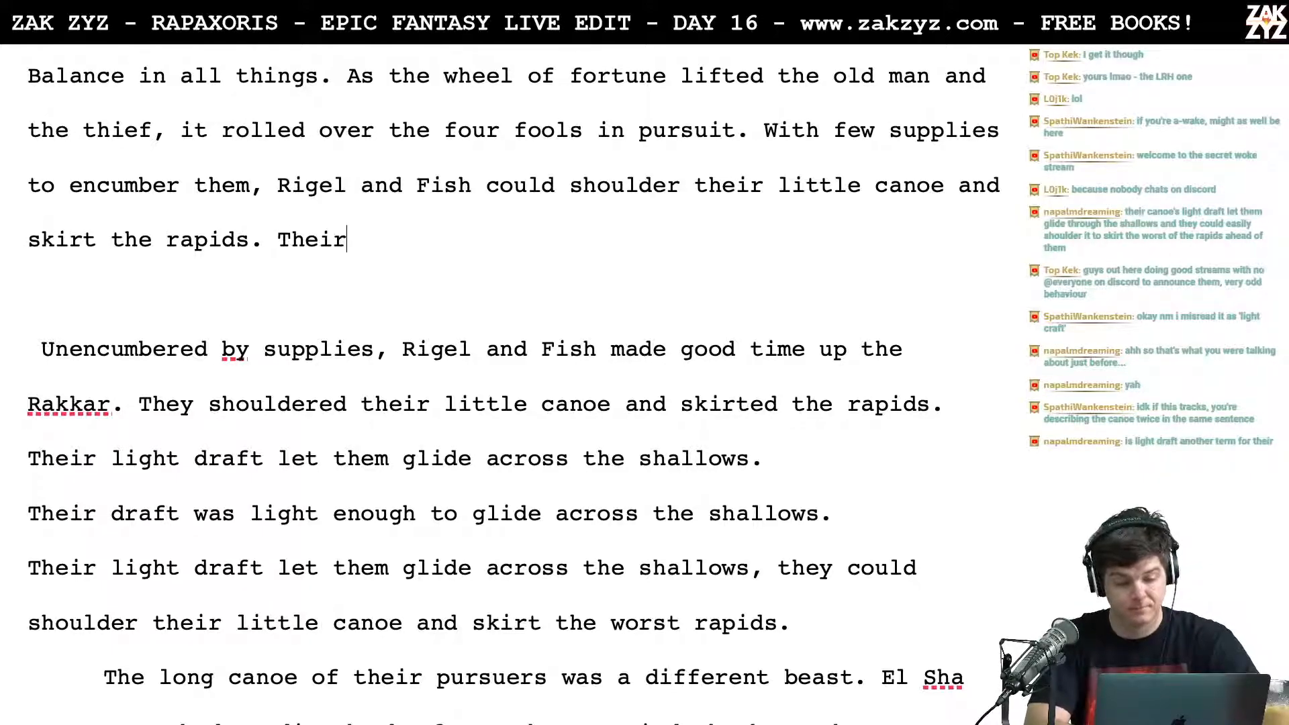
pyautogui.press('BackSpace')
pyautogui.press('BackSpace')
pyautogui.press('BackSpace')
pyautogui.press('BackSpace')
pyautogui.press('BackSpace')
pyautogui.press('BackSpace')
pyautogui.press('BackSpace')
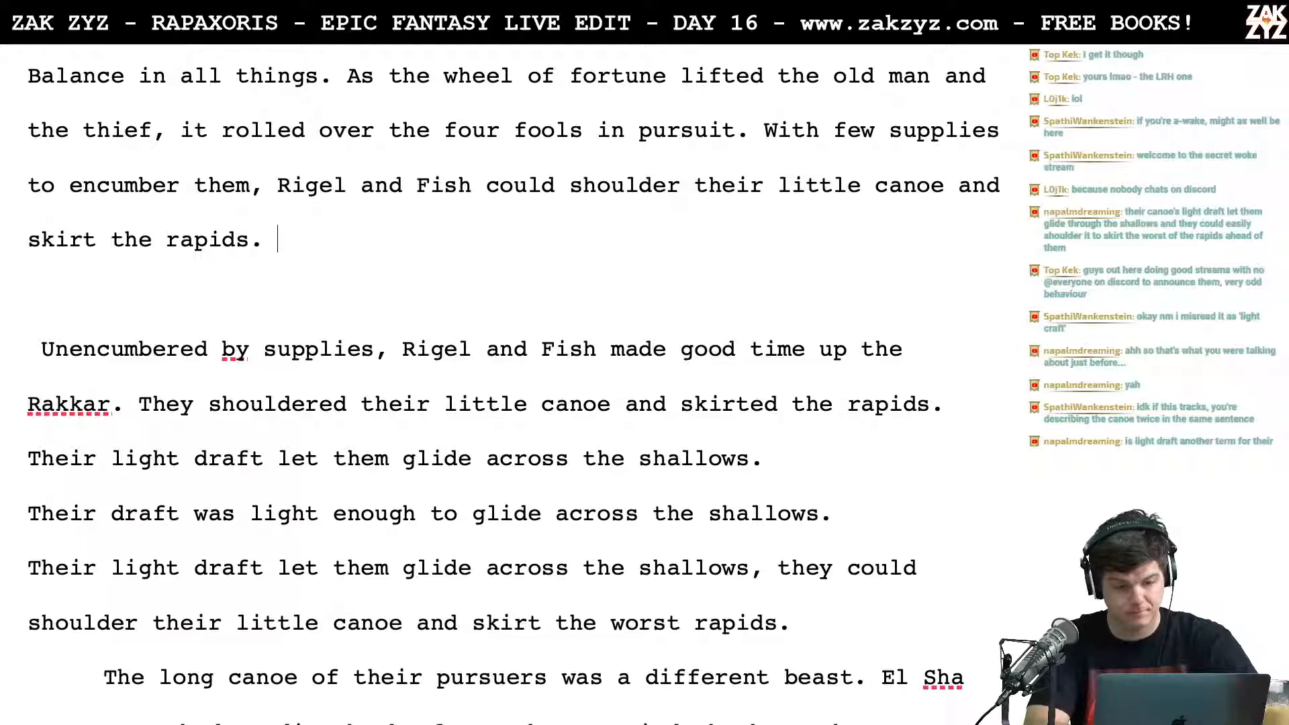
# Step: Delete the old draft sentences from "Unencumbered by supplies" through "skirt the worst rapids." together with the blank line above them
pyautogui.press('Right')
pyautogui.press('Up')
pyautogui.press('Up')
pyautogui.press('Right')
pyautogui.press('Right')
pyautogui.press('Right')
pyautogui.press('Right')
pyautogui.press('Down')
pyautogui.press('Right')
pyautogui.press('Right')
pyautogui.press('Right')
pyautogui.press('Right')
pyautogui.press('Right')
pyautogui.press('Right')
pyautogui.press('Right')
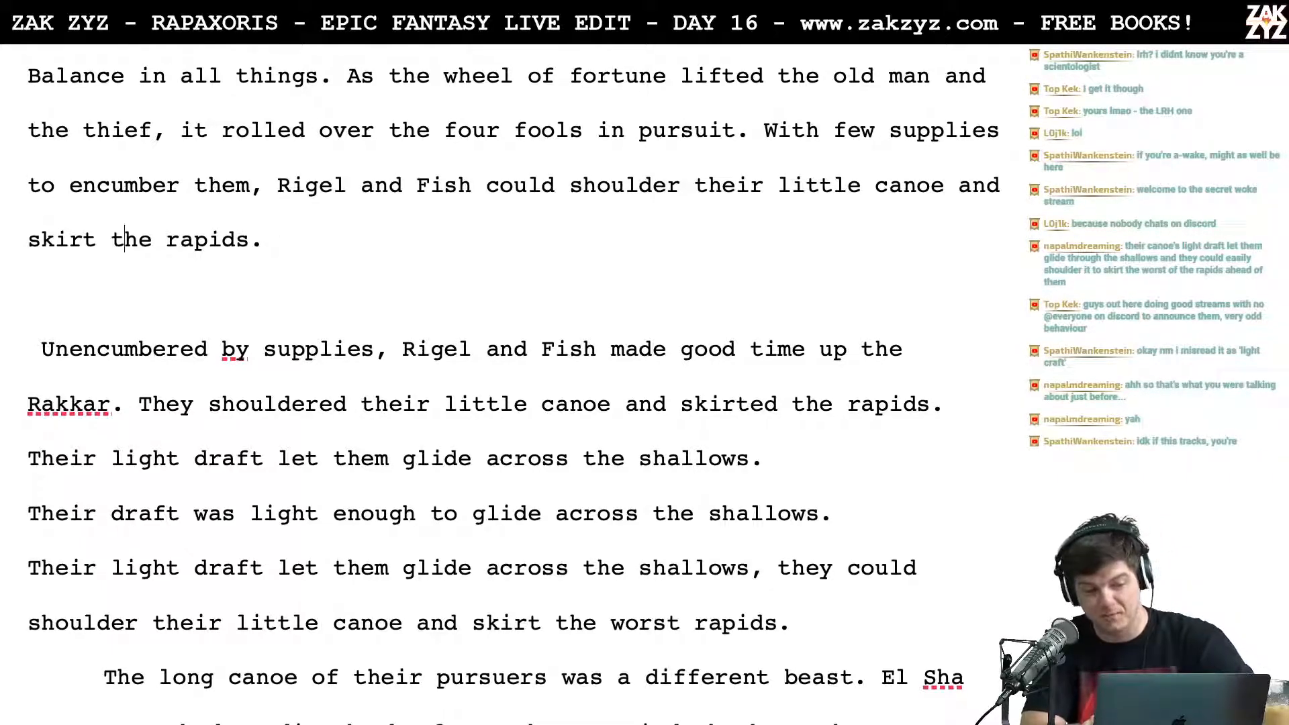
pyautogui.press('Right')
pyautogui.press('Right')
pyautogui.press('Right')
pyautogui.press('Right')
pyautogui.press('Right')
pyautogui.press('Right')
pyautogui.press('Right')
pyautogui.press('Right')
pyautogui.press('Down')
pyautogui.press('Up')
pyautogui.press('Up')
pyautogui.press('Up')
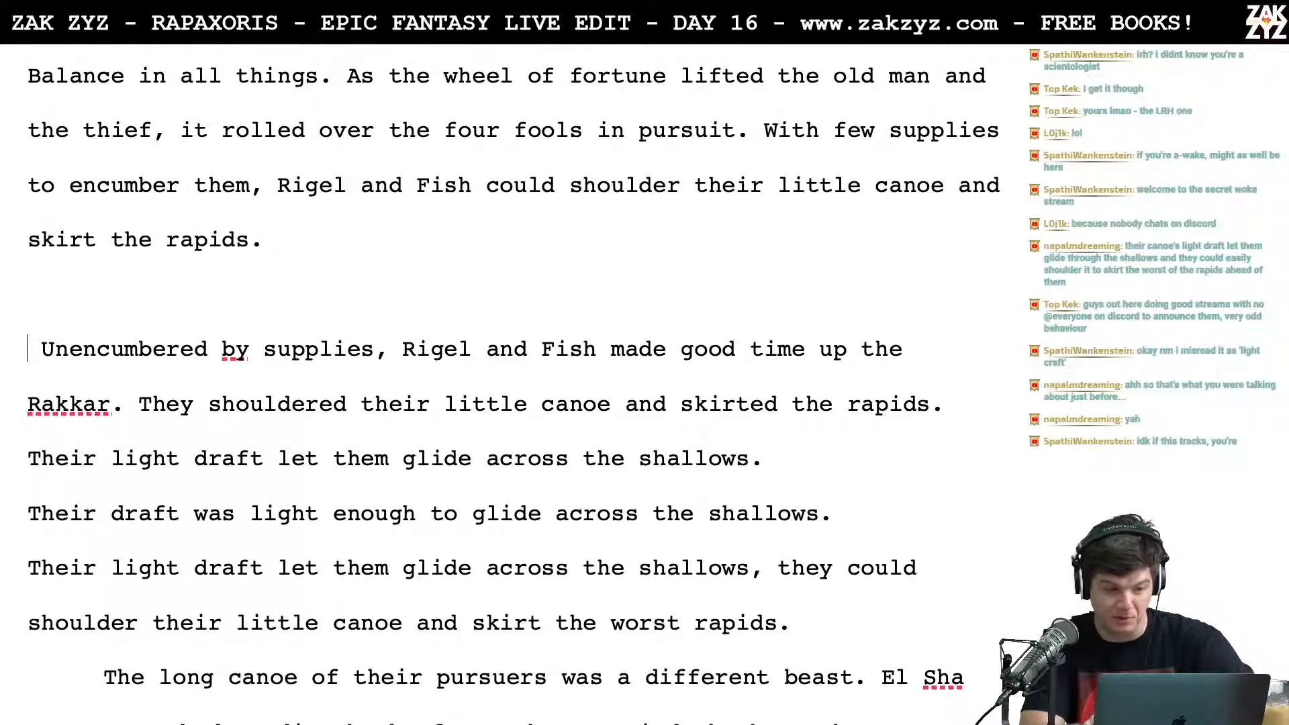
pyautogui.press('Left')
pyautogui.press('Left')
pyautogui.press('Down')
pyautogui.press('Down')
pyautogui.press('Up')
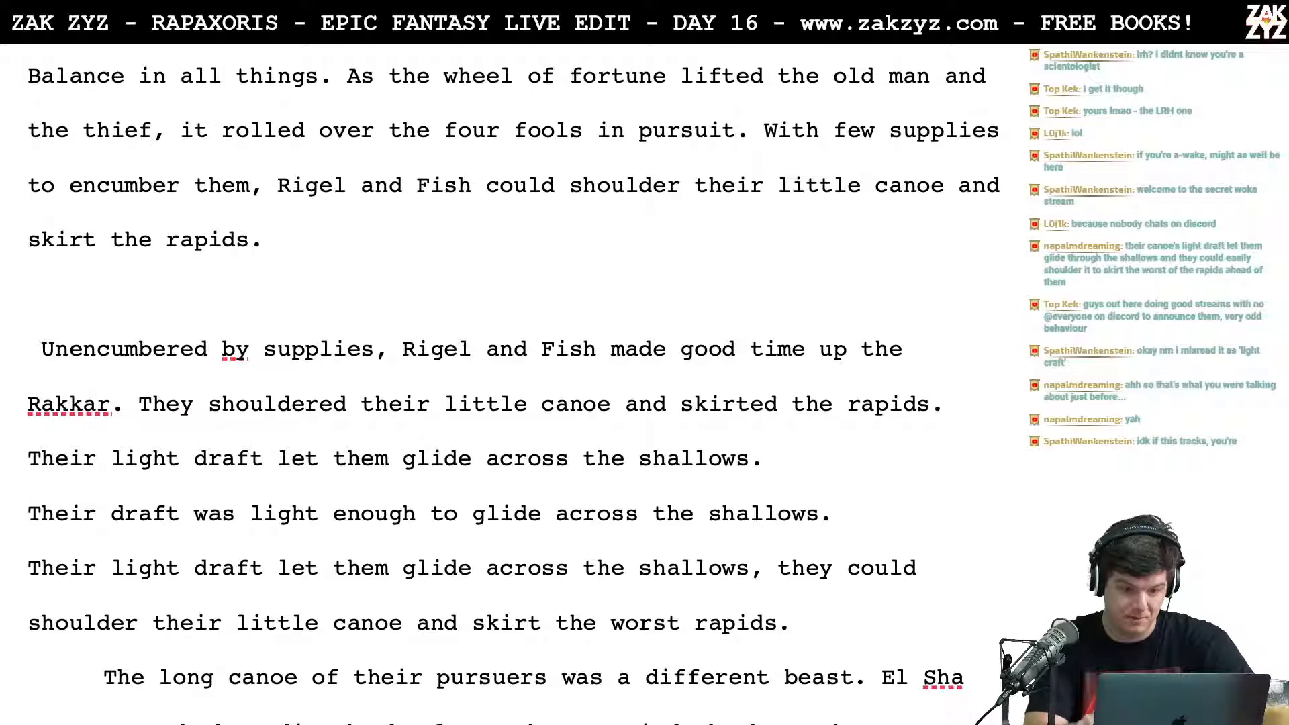
pyautogui.hotkey('shift', 'Right')
pyautogui.hotkey('shift', 'alt', 'Down')
pyautogui.hotkey('shift', 'alt', 'Down')
pyautogui.hotkey('shift', 'alt', 'Down')
pyautogui.hotkey('shift', 'alt', 'Down')
pyautogui.press('BackSpace')
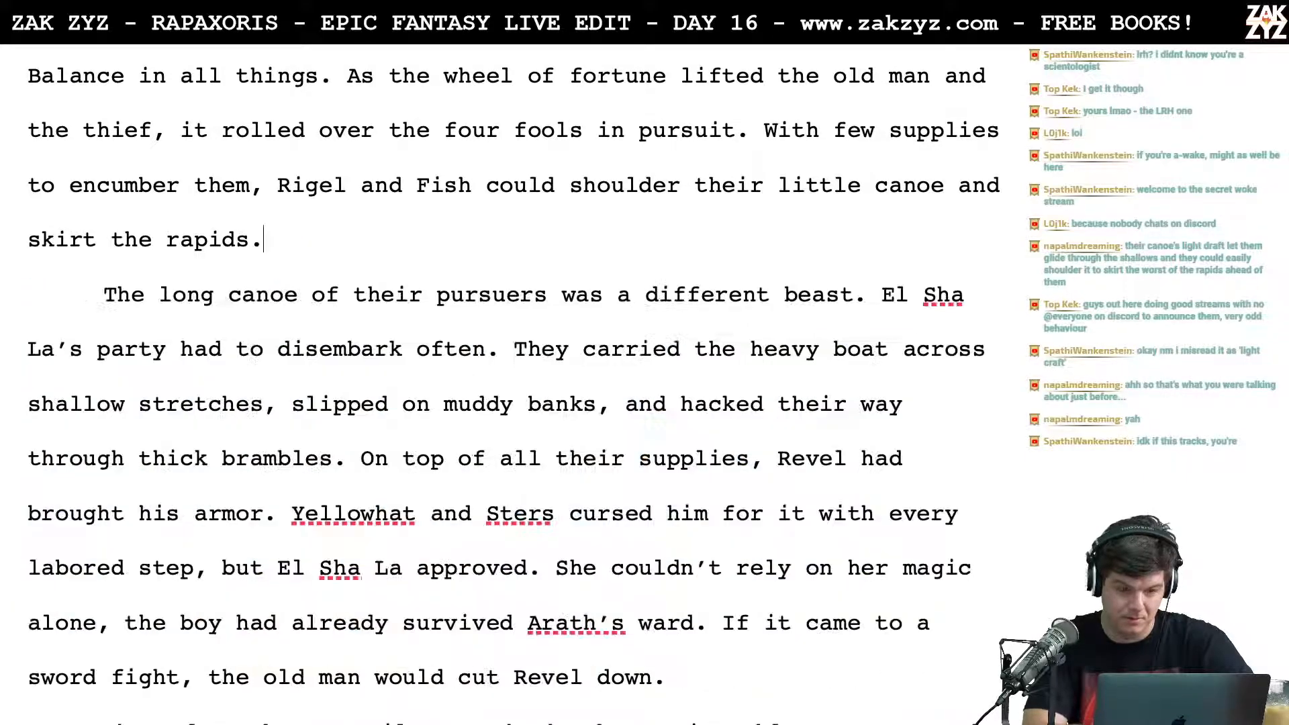
pyautogui.press('Left')
pyautogui.press('Right')
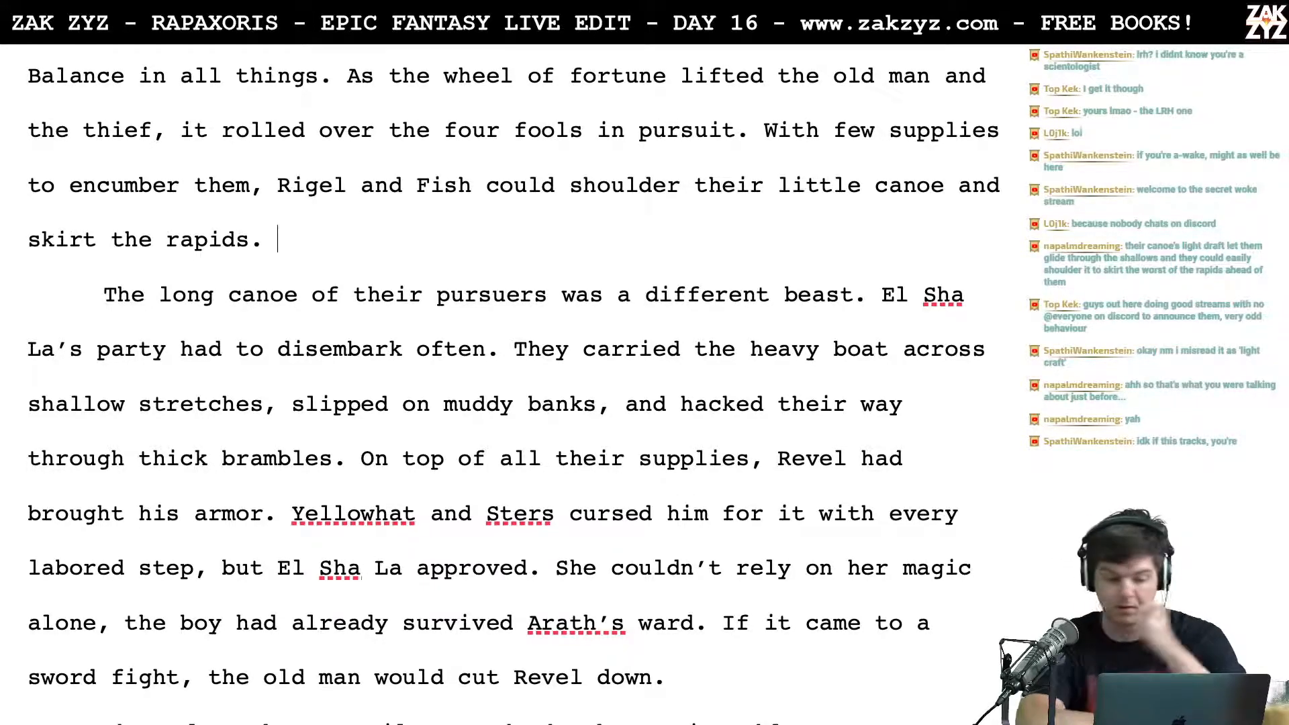
# Step: Insert a paragraph above "The long canoe of their pursuers" reading "It was a different story for El Sha La’s party.", with a blank line below
pyautogui.scroll(-1, 748, 149)
pyautogui.scroll(3, 688, 160)
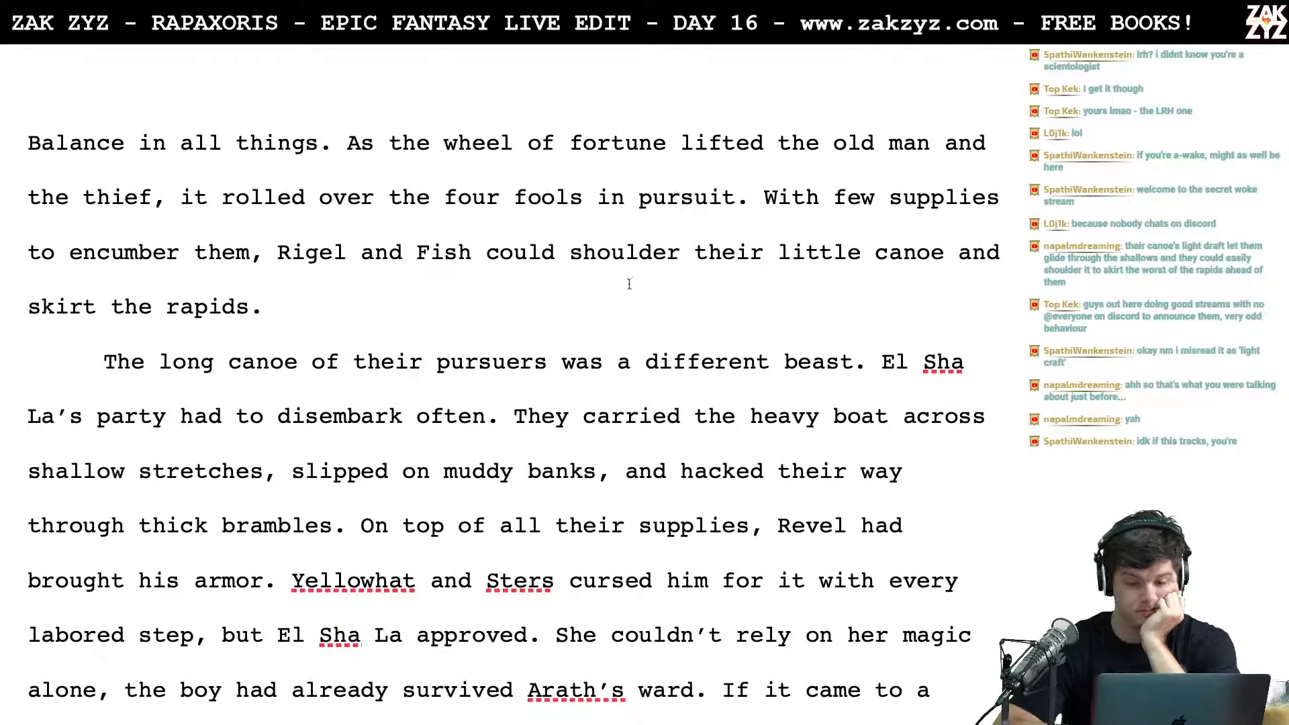
pyautogui.scroll(1, 629, 284)
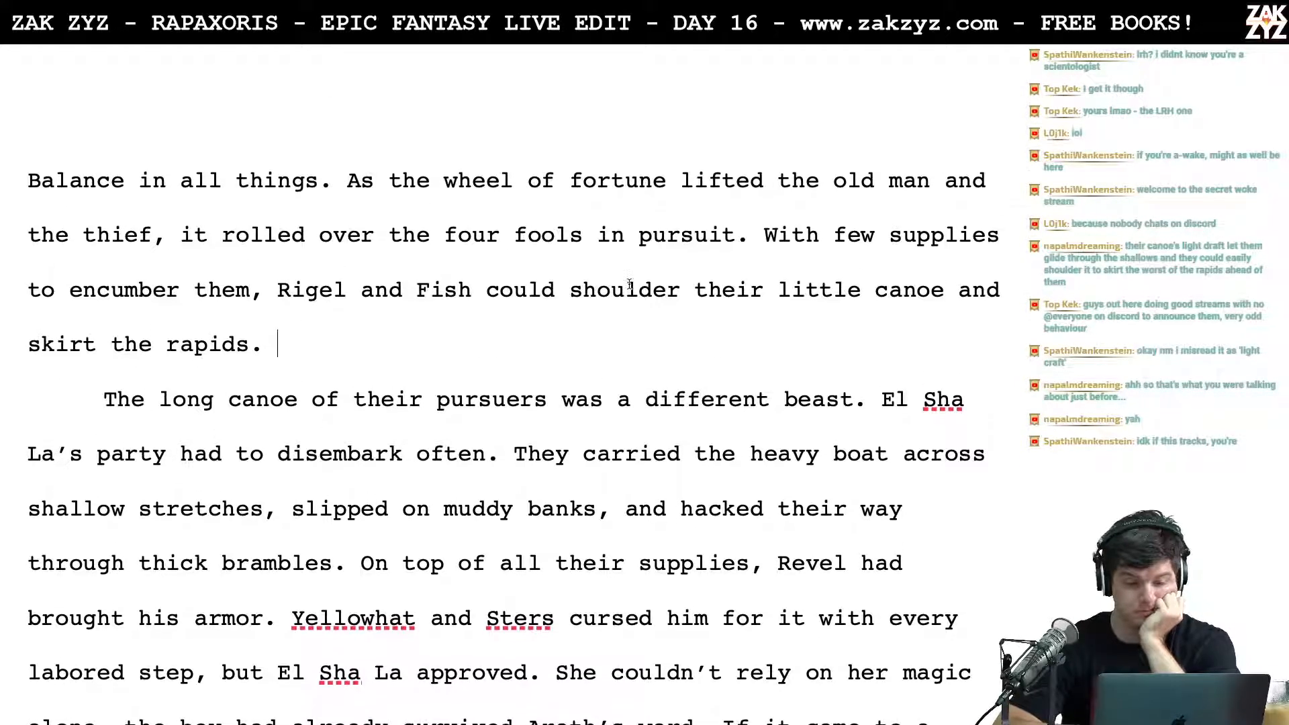
pyautogui.click(110, 399)
pyautogui.press('Return')
pyautogui.press('Up')
pyautogui.write('It was a different story f')
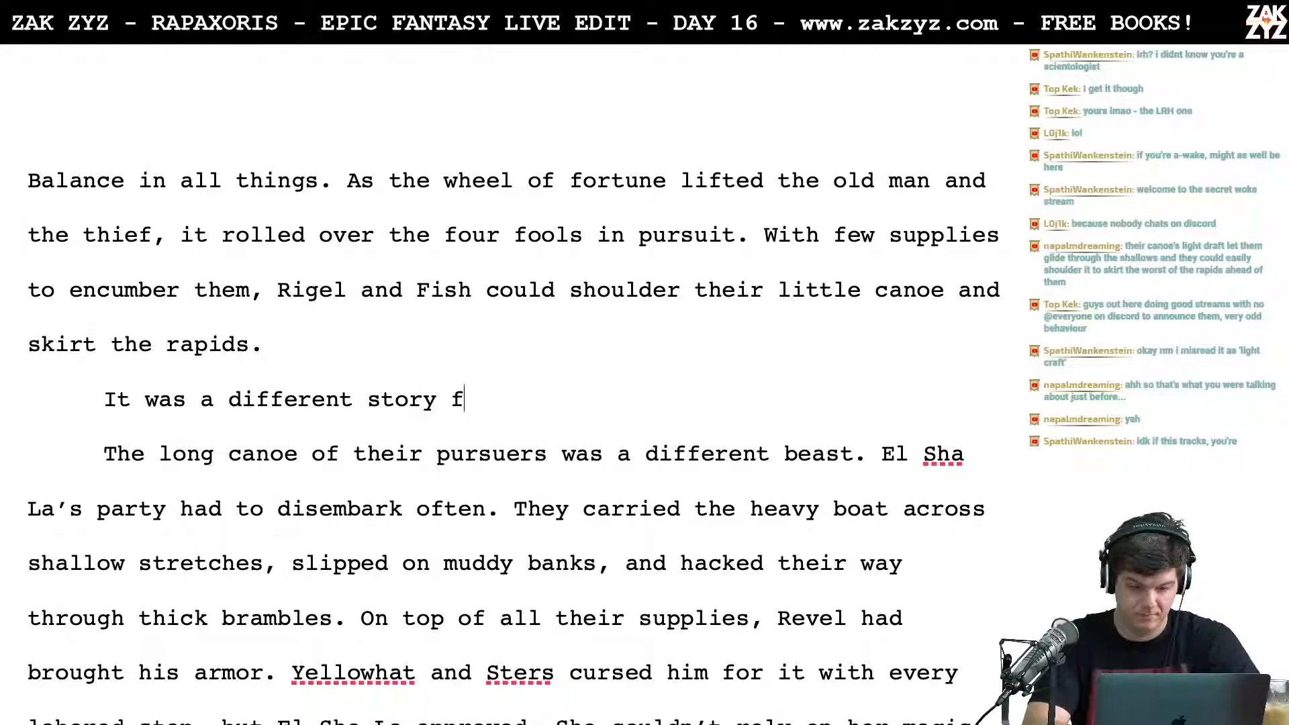
pyautogui.write('or El ')
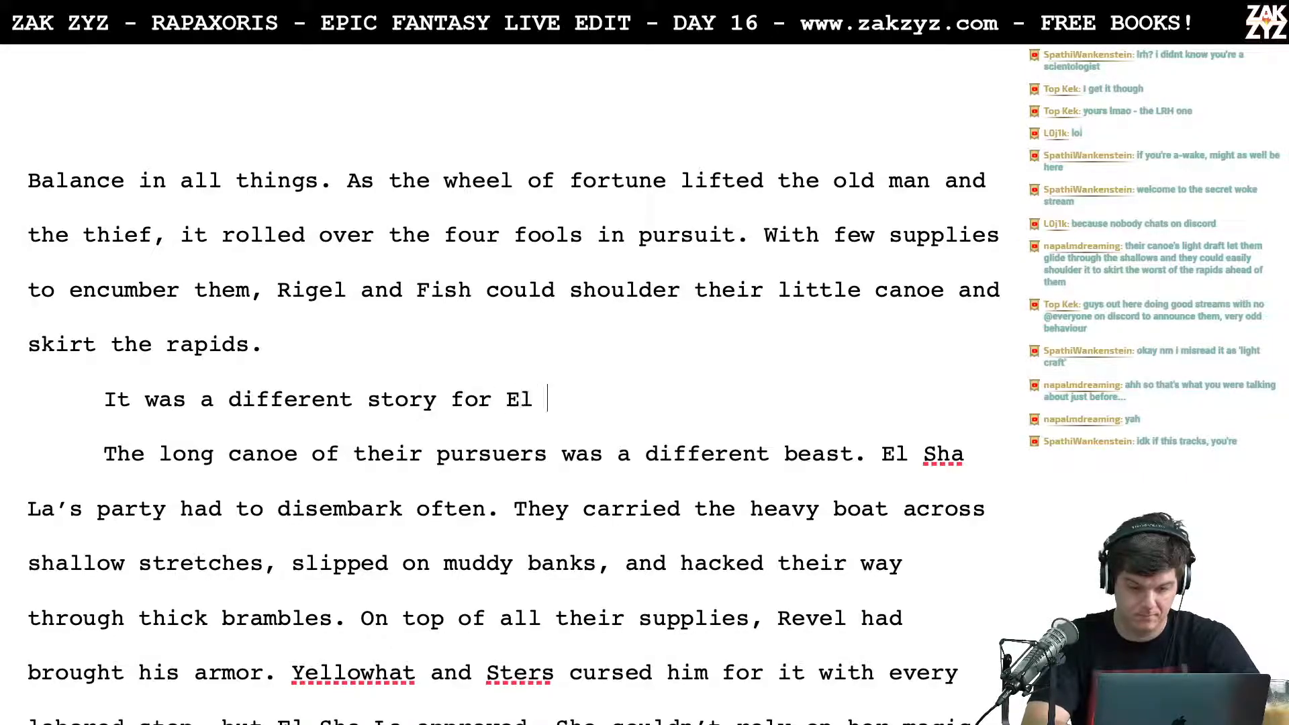
pyautogui.write('Sha La’s ')
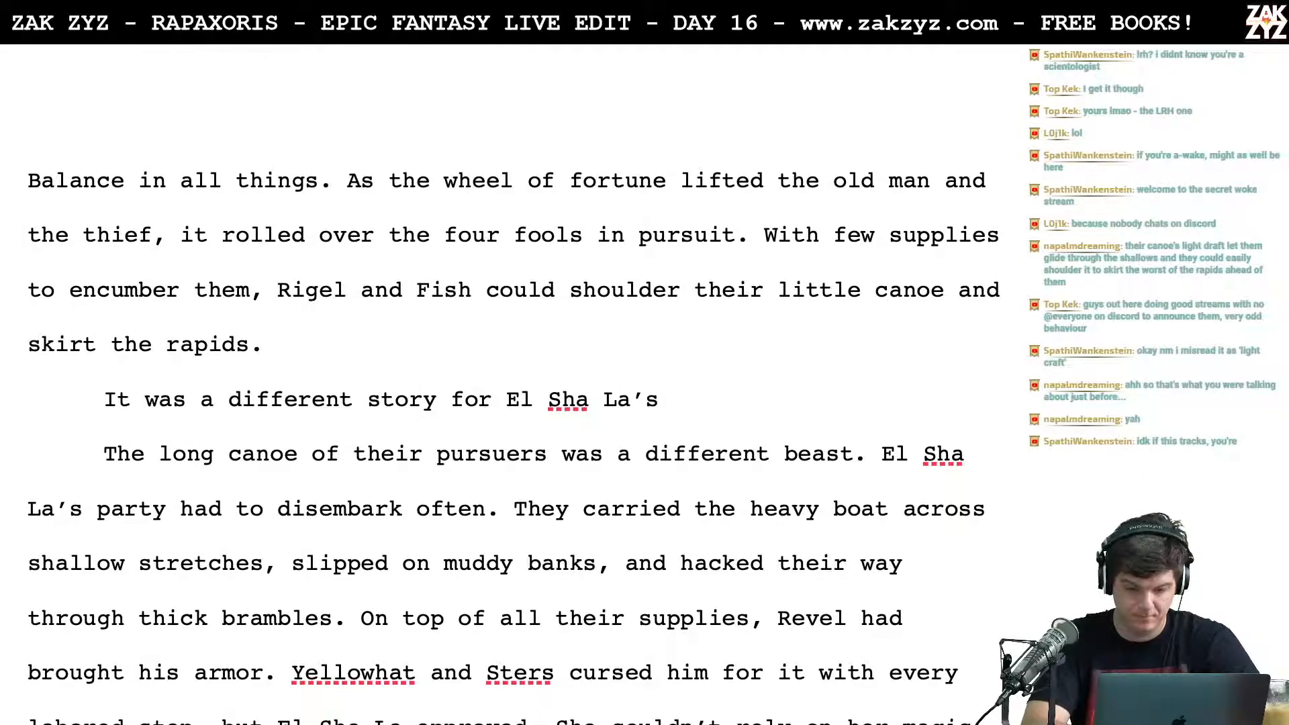
pyautogui.write('party.')
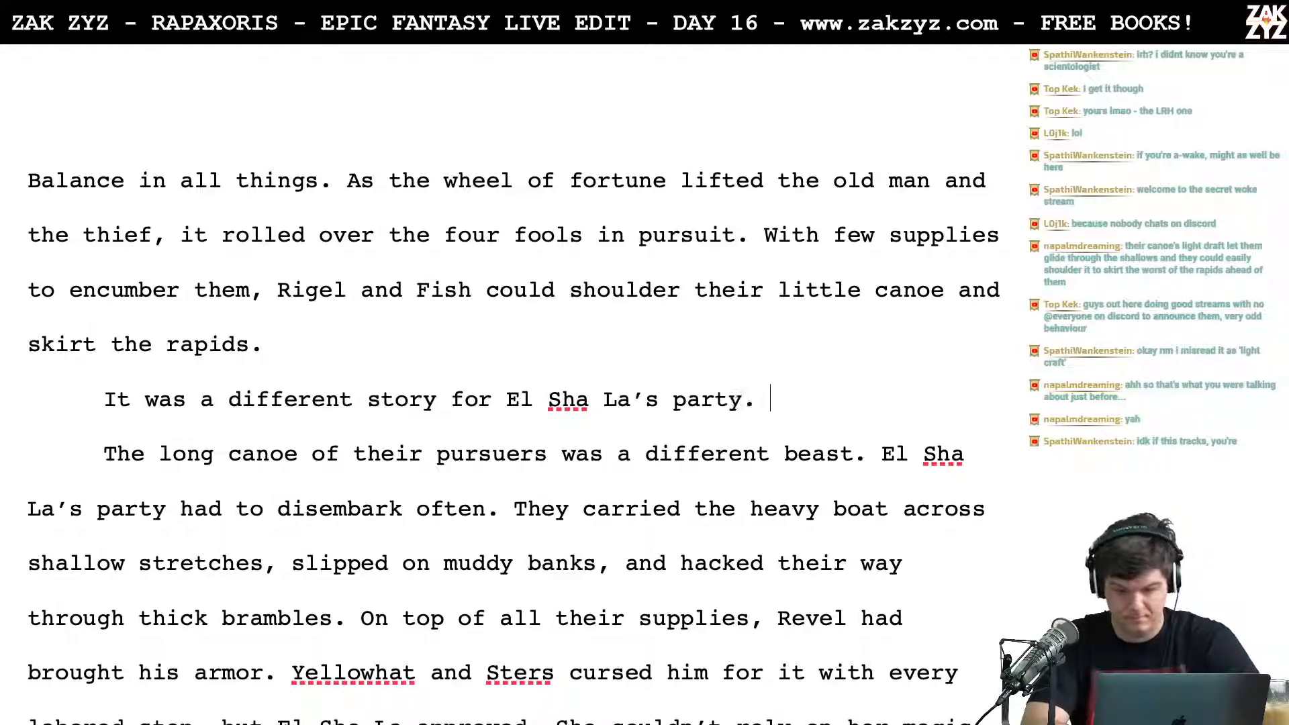
pyautogui.press('Return')
pyautogui.press('Left')
pyautogui.write('The ')
pyautogui.write('long')
pyautogui.press('BackSpace')
pyautogui.press('BackSpace')
pyautogui.press('BackSpace')
pyautogui.press('BackSpace')
pyautogui.press('BackSpace')
pyautogui.press('BackSpace')
pyautogui.press('BackSpace')
pyautogui.press('BackSpace')
pyautogui.write('Their long Canoe')
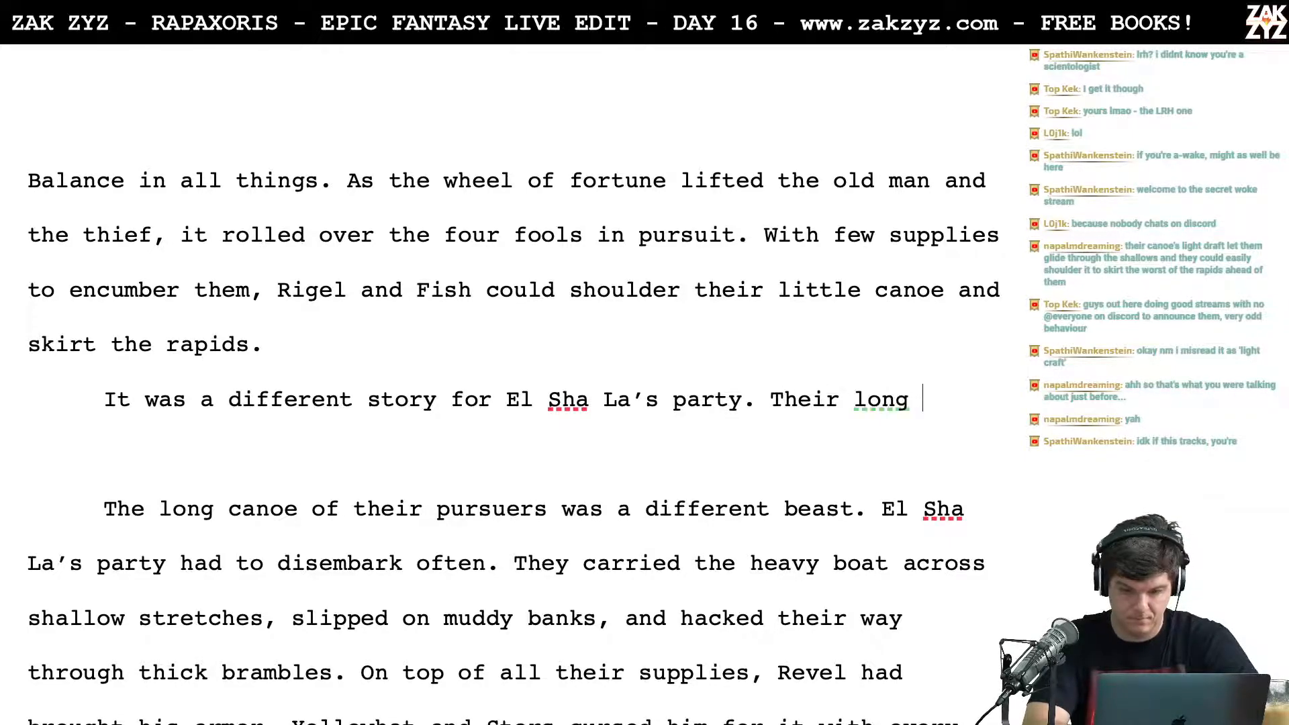
pyautogui.press('BackSpace')
pyautogui.press('BackSpace')
pyautogui.press('BackSpace')
pyautogui.press('BackSpace')
pyautogui.press('BackSpace')
pyautogui.press('BackSpace')
pyautogui.press('BackSpace')
pyautogui.press('BackSpace')
pyautogui.press('BackSpace')
pyautogui.press('BackSpace')
pyautogui.press('BackSpace')
pyautogui.press('BackSpace')
pyautogui.press('BackSpace')
pyautogui.press('BackSpace')
pyautogui.press('BackSpace')
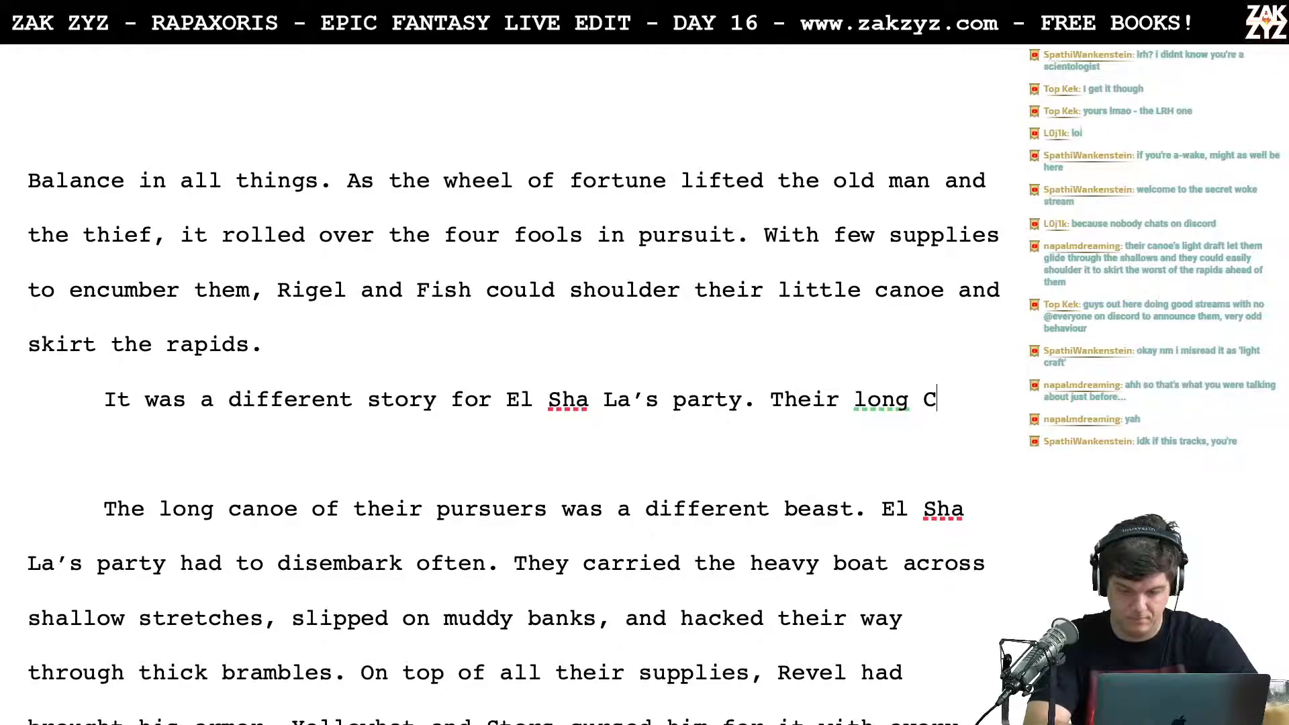
# Step: Add the sentence "They had to disembark often and lug their long canoe across the shallows." after "El Sha La’s party."
pyautogui.press('BackSpace')
pyautogui.write('They had do')
pyautogui.press('BackSpace')
pyautogui.press('BackSpace')
pyautogui.write('to ')
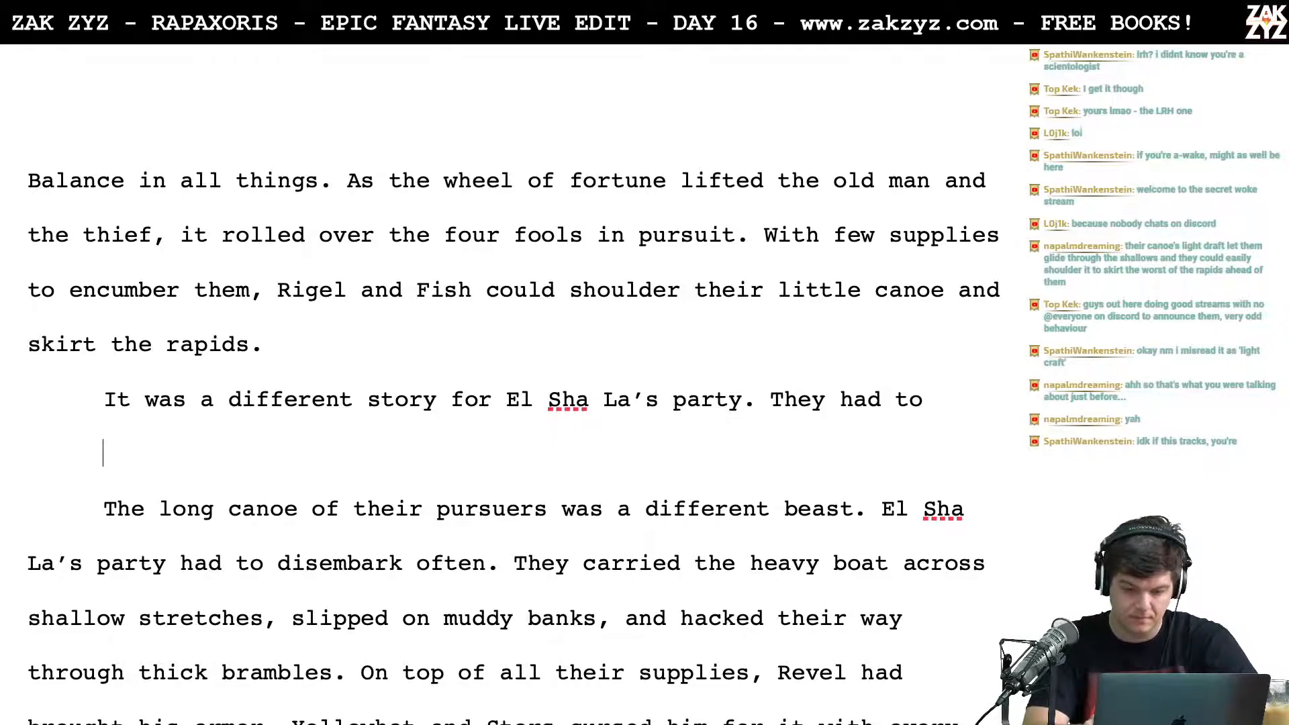
pyautogui.write('disembark')
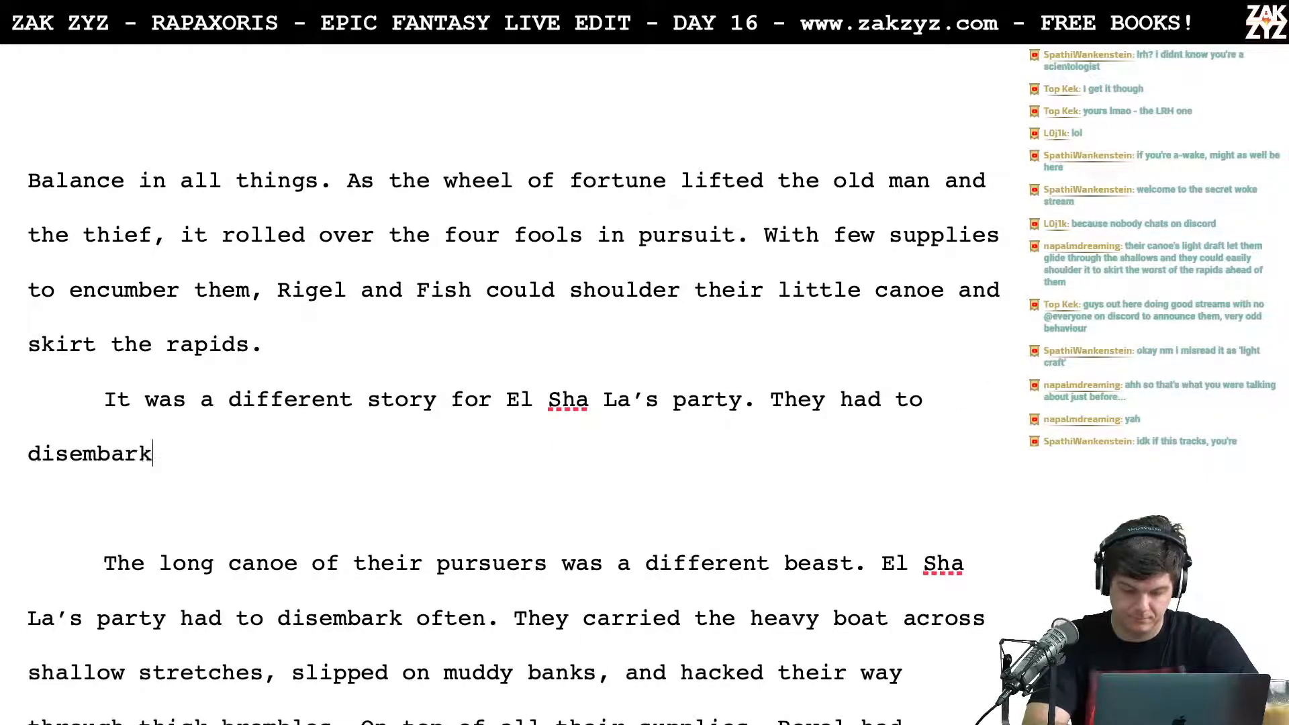
pyautogui.write(' often and ')
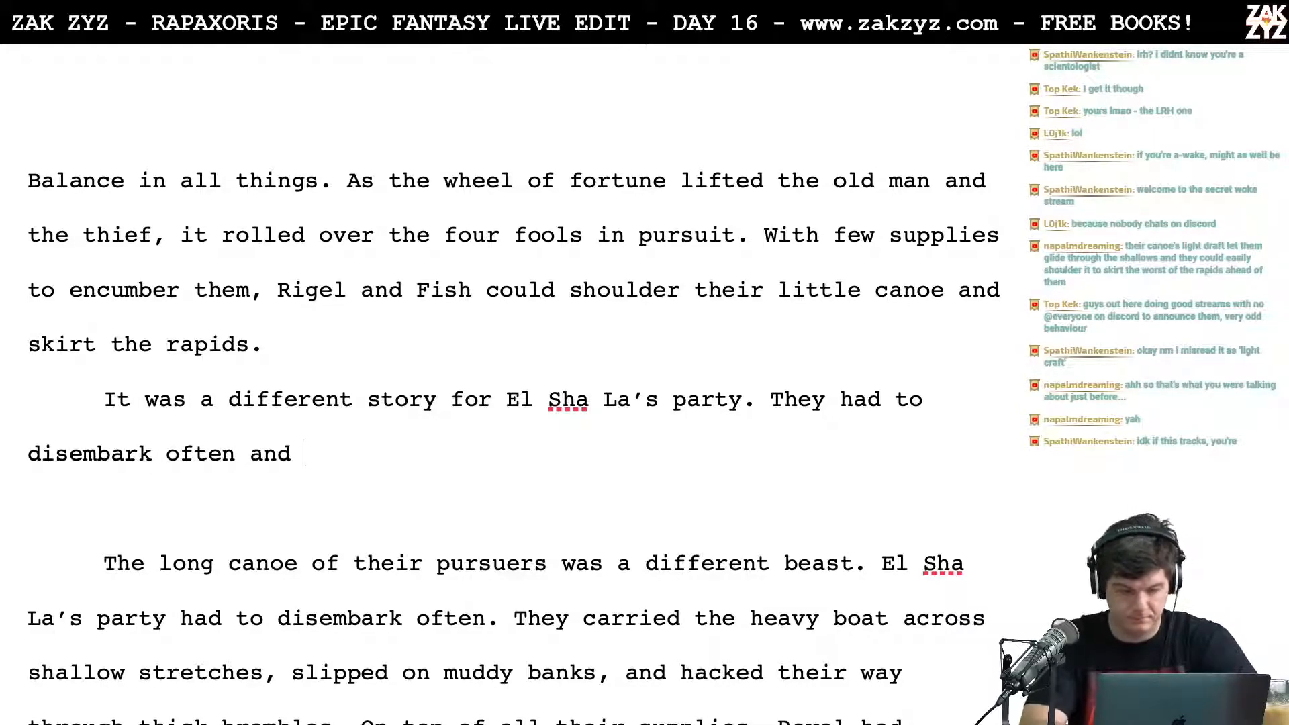
pyautogui.write('lug their ')
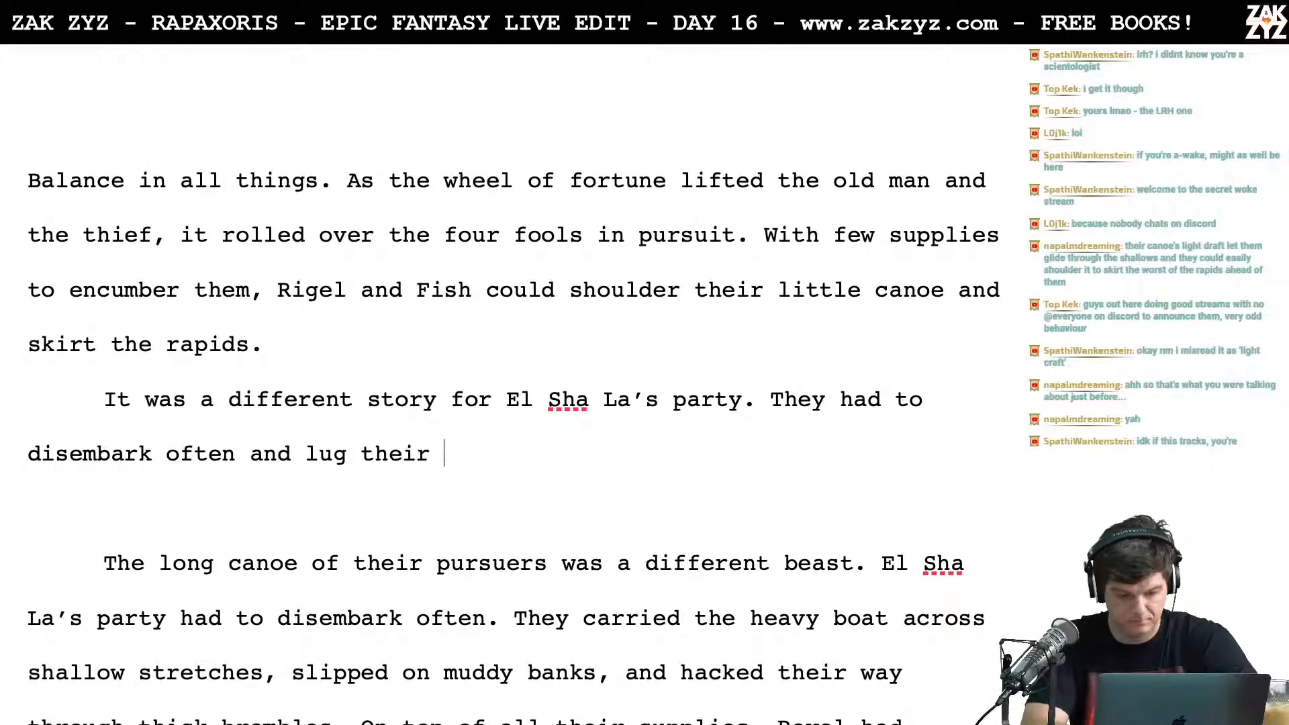
pyautogui.write('long canoe')
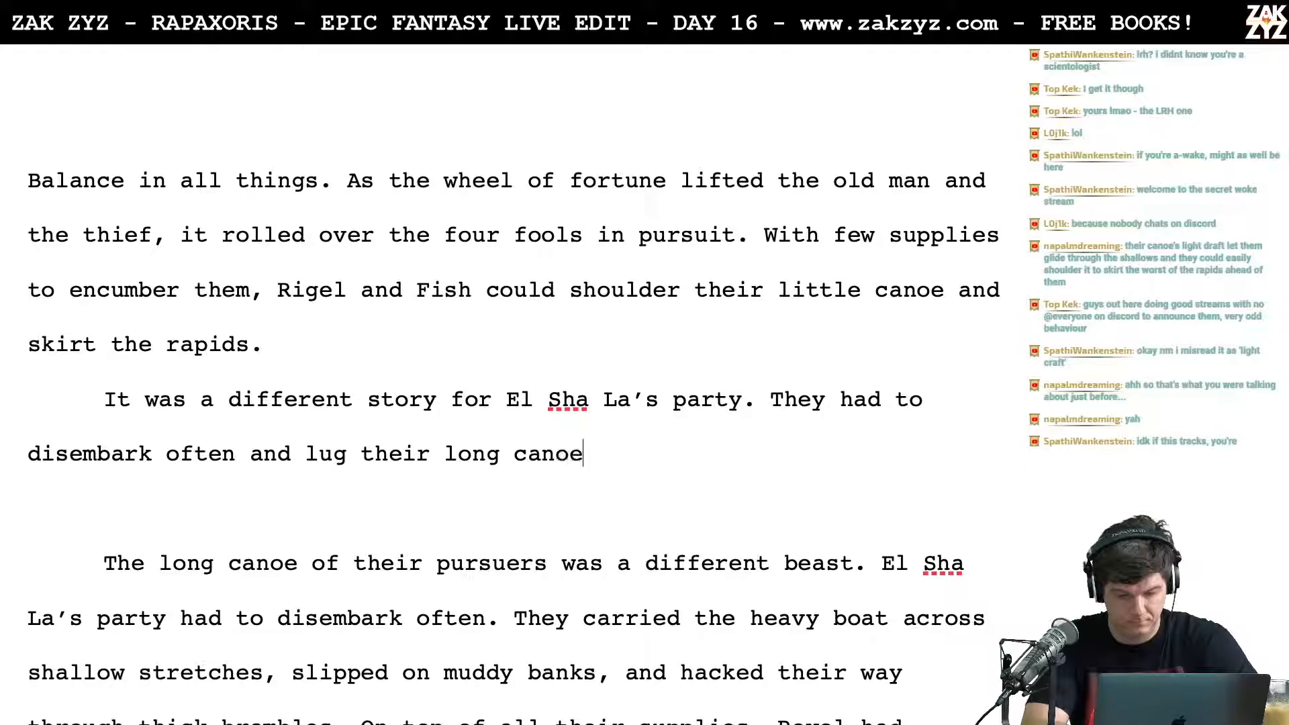
pyautogui.write(' across ')
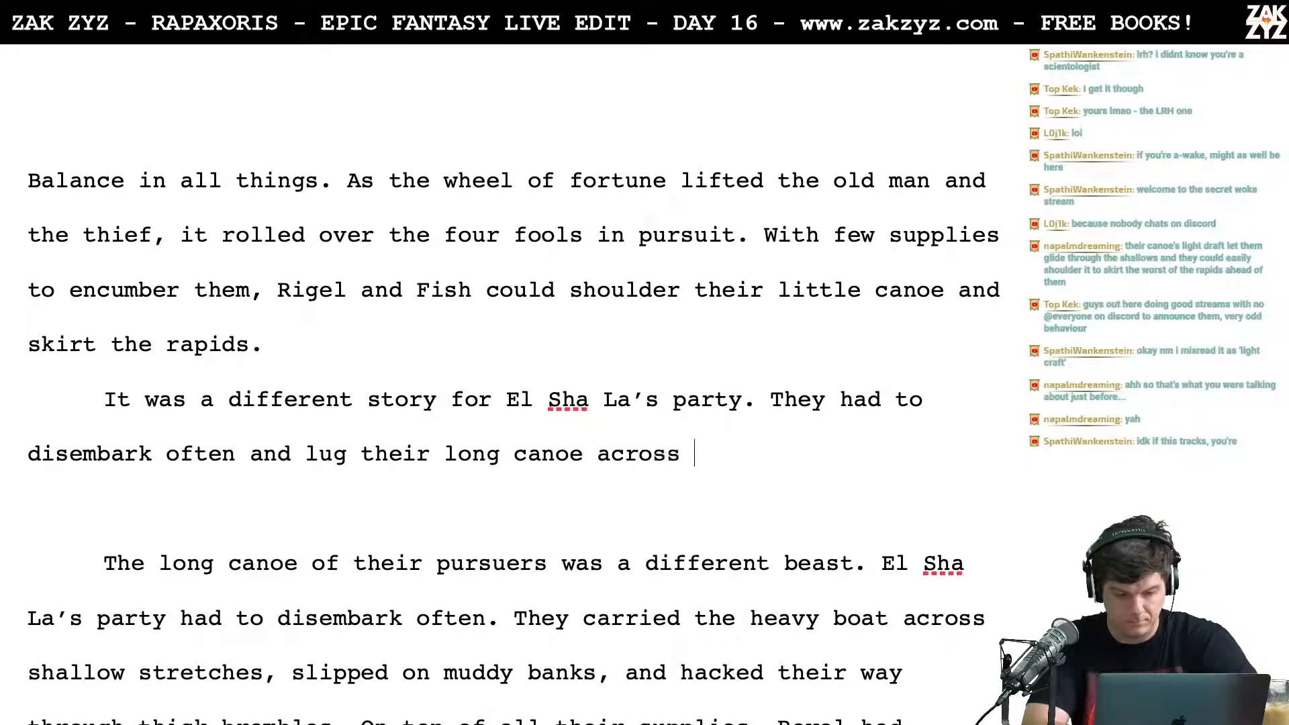
pyautogui.write('the')
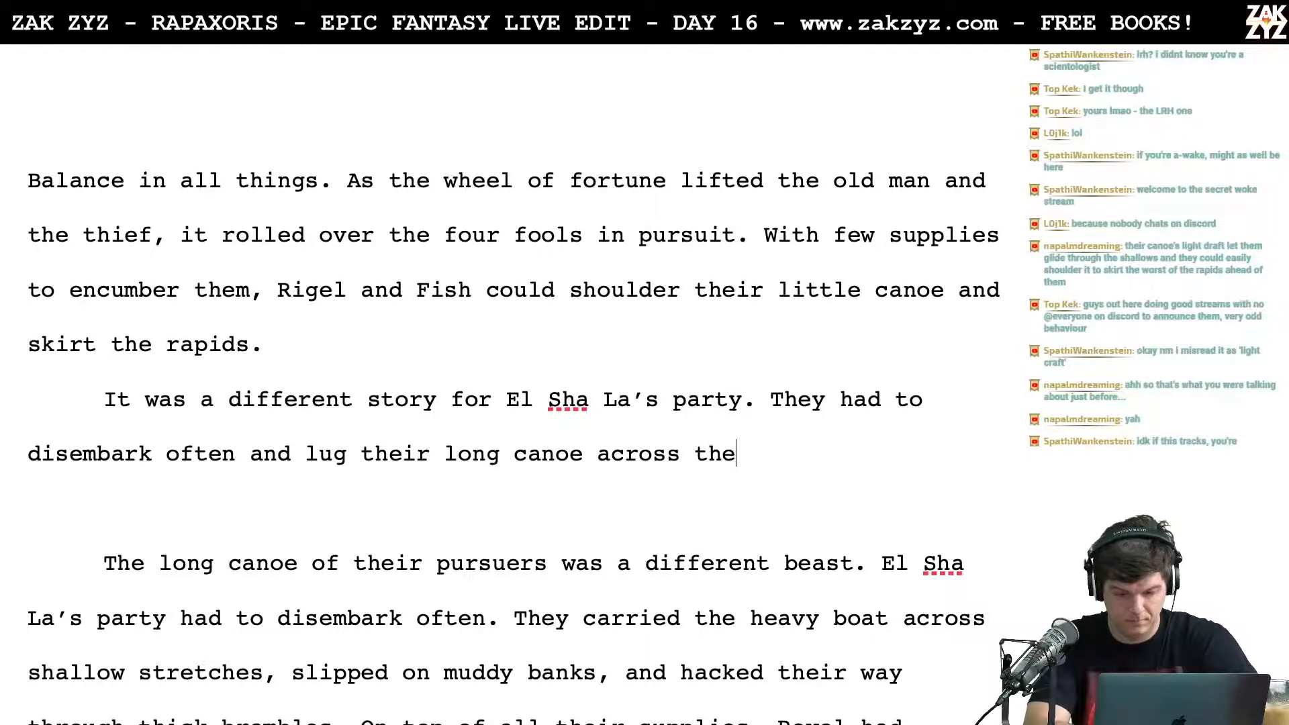
pyautogui.write(' shallows.')
# Step: Break the paragraph after "El Sha La’s party." so the "They had to disembark" sentence starts its own line
pyautogui.click(909, 400)
pyautogui.press('Up')
pyautogui.press('Down')
pyautogui.press('Home')
pyautogui.press('Down')
pyautogui.press('Left')
pyautogui.press('Left')
pyautogui.press('Left')
pyautogui.press('Left')
pyautogui.press('Left')
pyautogui.press('Left')
pyautogui.press('Left')
pyautogui.press('Left')
pyautogui.press('Left')
pyautogui.press('Left')
pyautogui.press('Left')
pyautogui.press('Left')
pyautogui.press('Down')
pyautogui.press('Left')
pyautogui.press('Right')
pyautogui.press('Right')
pyautogui.press('Right')
pyautogui.press('Right')
pyautogui.press('Right')
pyautogui.press('Right')
pyautogui.press('Right')
pyautogui.press('Right')
pyautogui.press('Right')
pyautogui.press('Right')
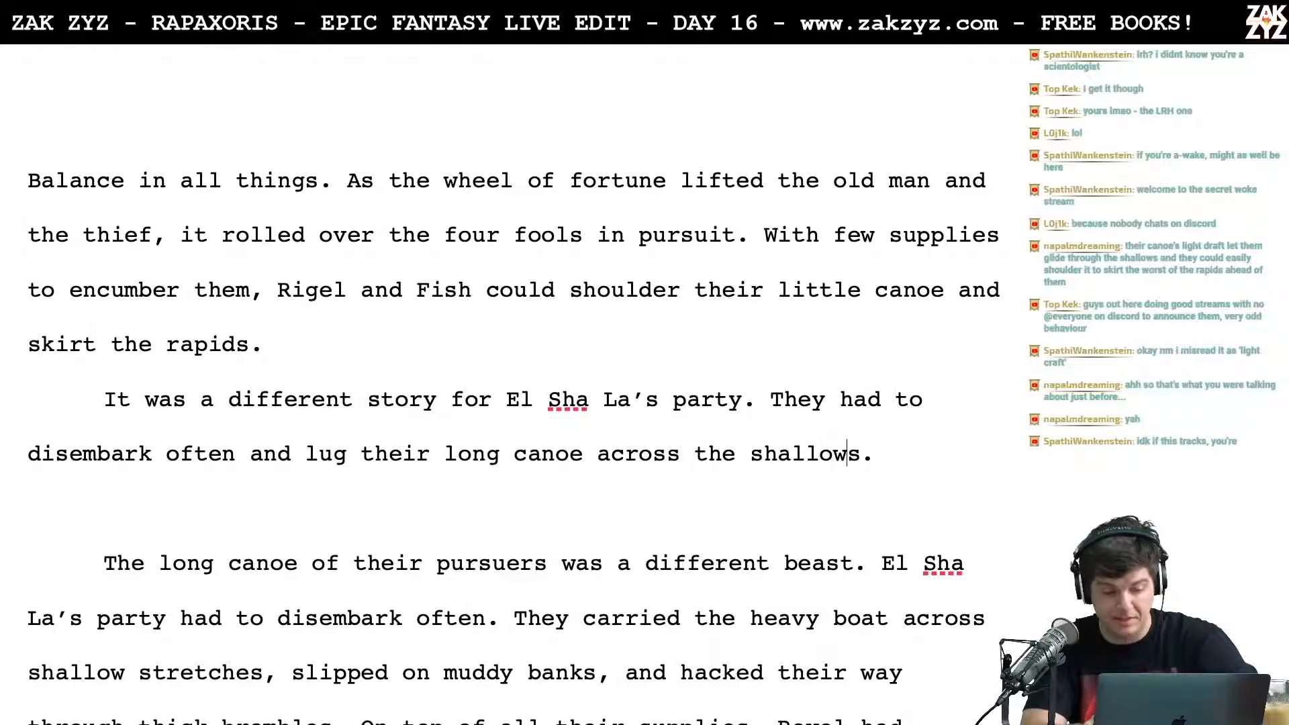
pyautogui.press('Down')
pyautogui.press('Down')
pyautogui.press('Up')
pyautogui.press('Up')
pyautogui.press('Up')
pyautogui.press('Left')
pyautogui.press('Up')
pyautogui.press('Left')
pyautogui.press('Left')
pyautogui.press('Left')
pyautogui.press('Left')
pyautogui.press('Left')
pyautogui.press('Left')
pyautogui.press('Left')
pyautogui.press('Left')
pyautogui.press('Left')
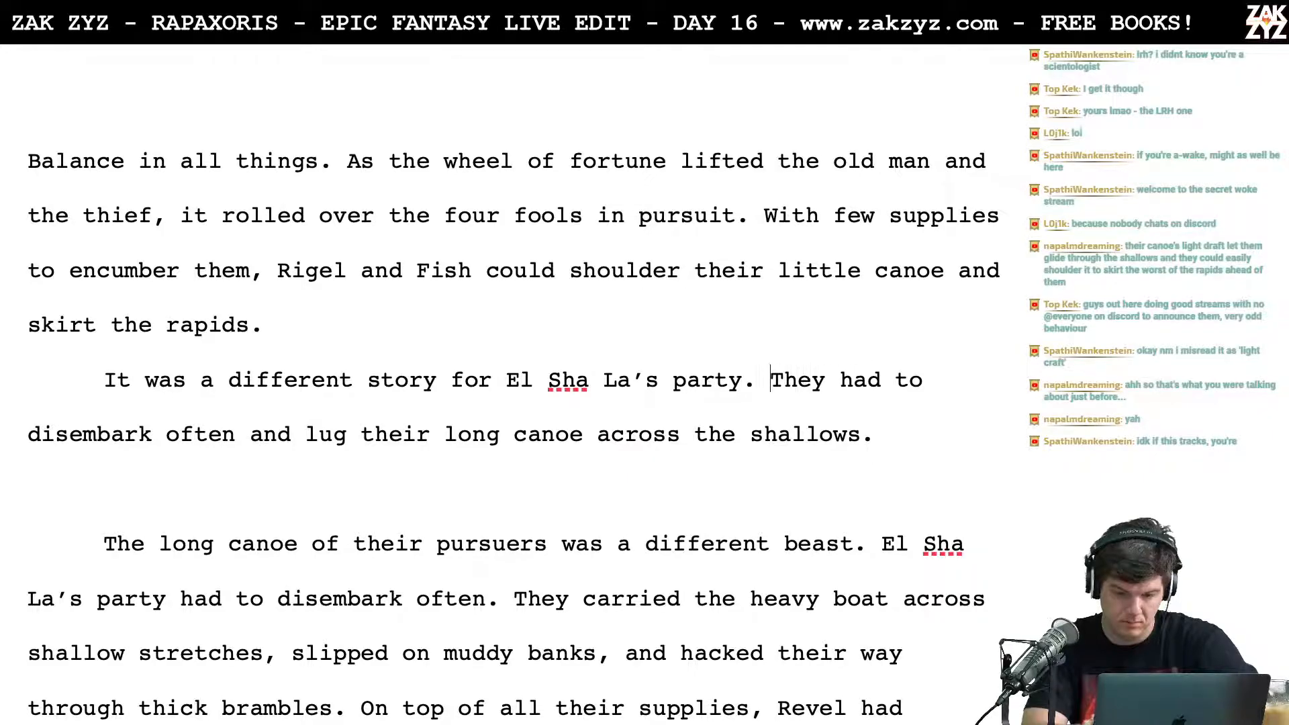
pyautogui.press('Return')
pyautogui.press('Left')
# Step: Write "They disembarked often, lugging the canoe across" after "El Sha La’s party."
pyautogui.write('T')
pyautogui.press('BackSpace')
pyautogui.write('They disembar')
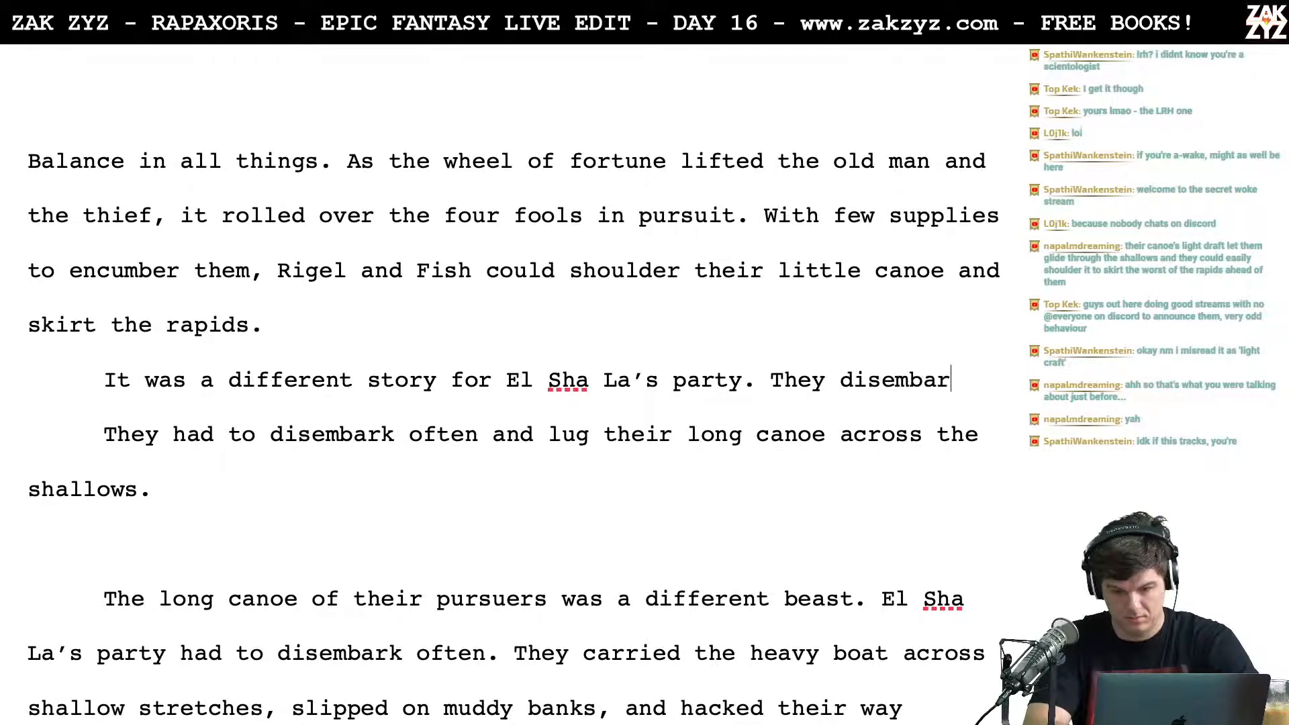
pyautogui.write('ked often, lug')
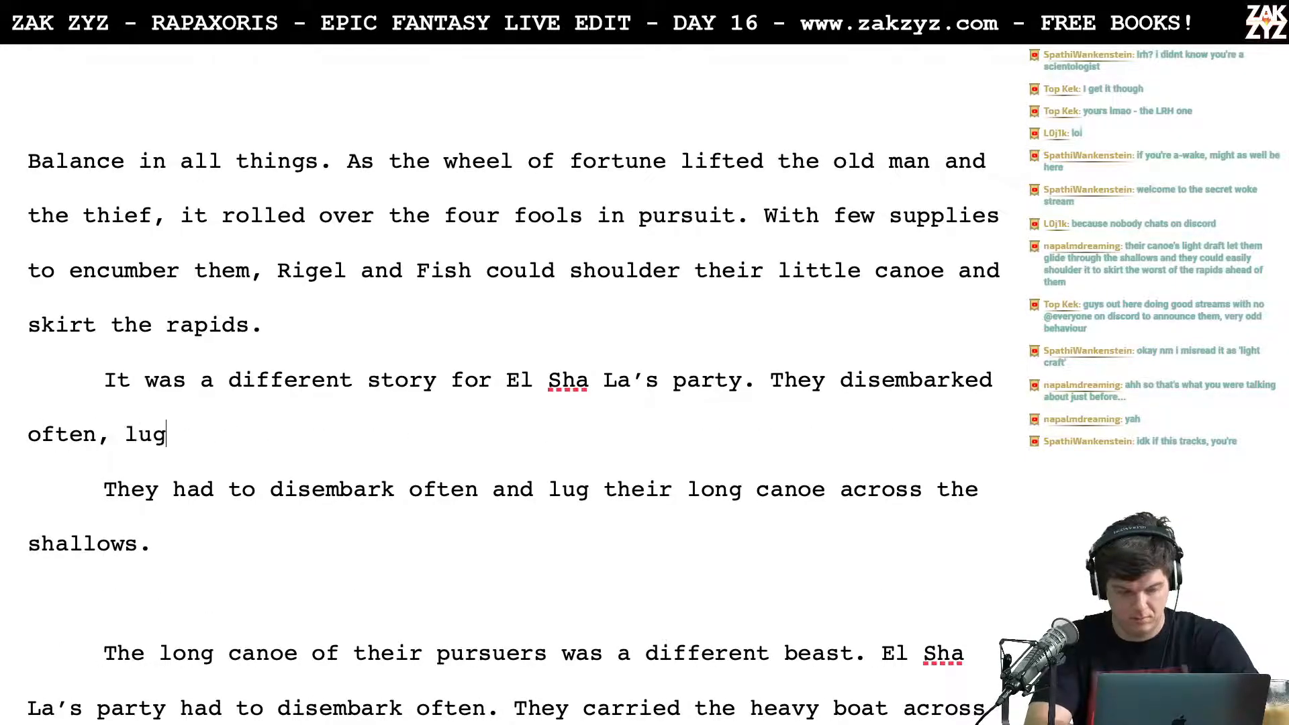
pyautogui.write('ging the canoe ')
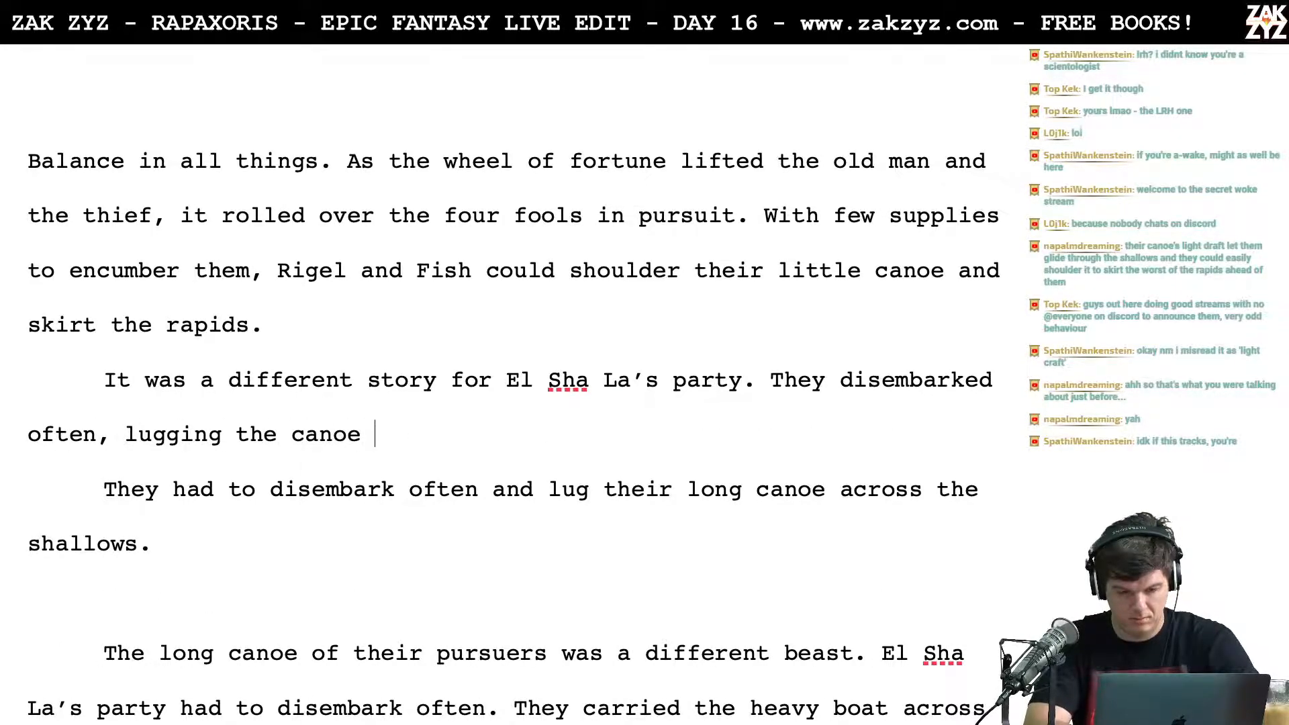
pyautogui.write('across sh')
# Step: Reword the sentence's ending after "lugging" to "their long canoe across shallow stretches."
pyautogui.press('BackSpace')
pyautogui.press('BackSpace')
pyautogui.press('BackSpace')
pyautogui.press('BackSpace')
pyautogui.press('BackSpace')
pyautogui.press('BackSpace')
pyautogui.press('BackSpace')
pyautogui.press('BackSpace')
pyautogui.press('BackSpace')
pyautogui.press('BackSpace')
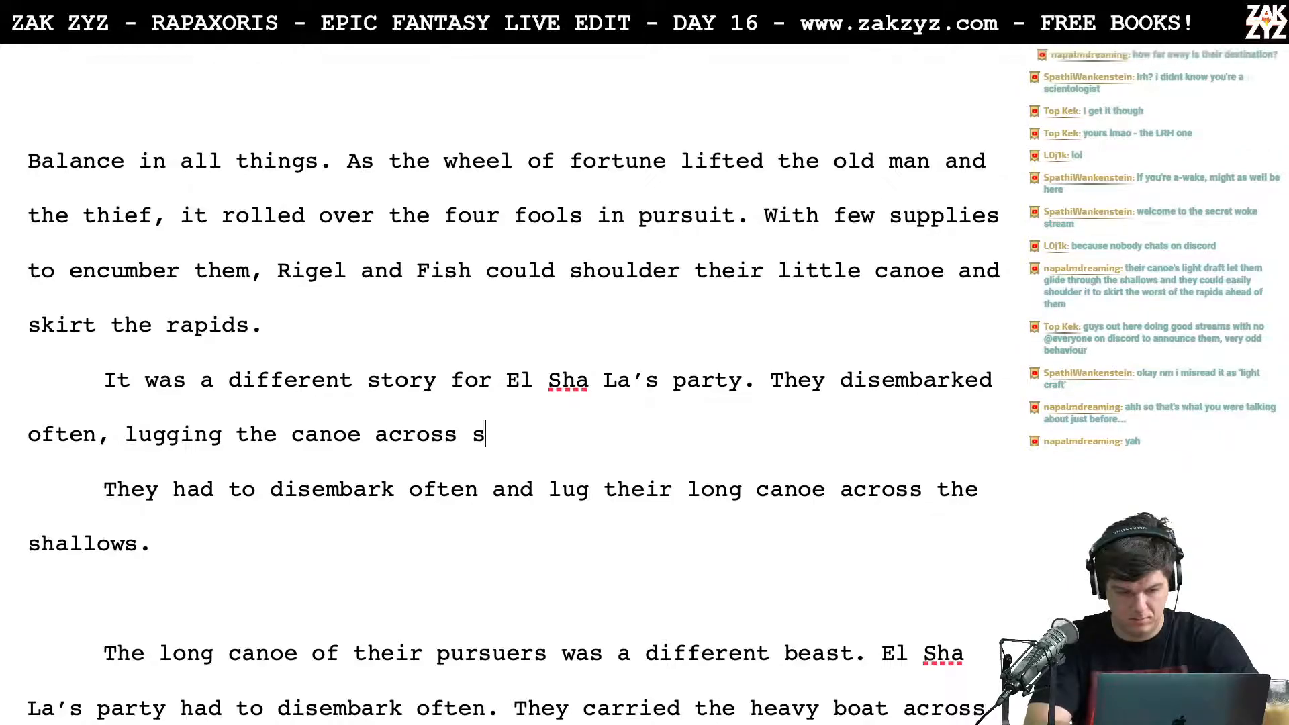
pyautogui.press('BackSpace')
pyautogui.press('BackSpace')
pyautogui.press('BackSpace')
pyautogui.press('BackSpace')
pyautogui.press('BackSpace')
pyautogui.press('BackSpace')
pyautogui.write('ir long canoe ')
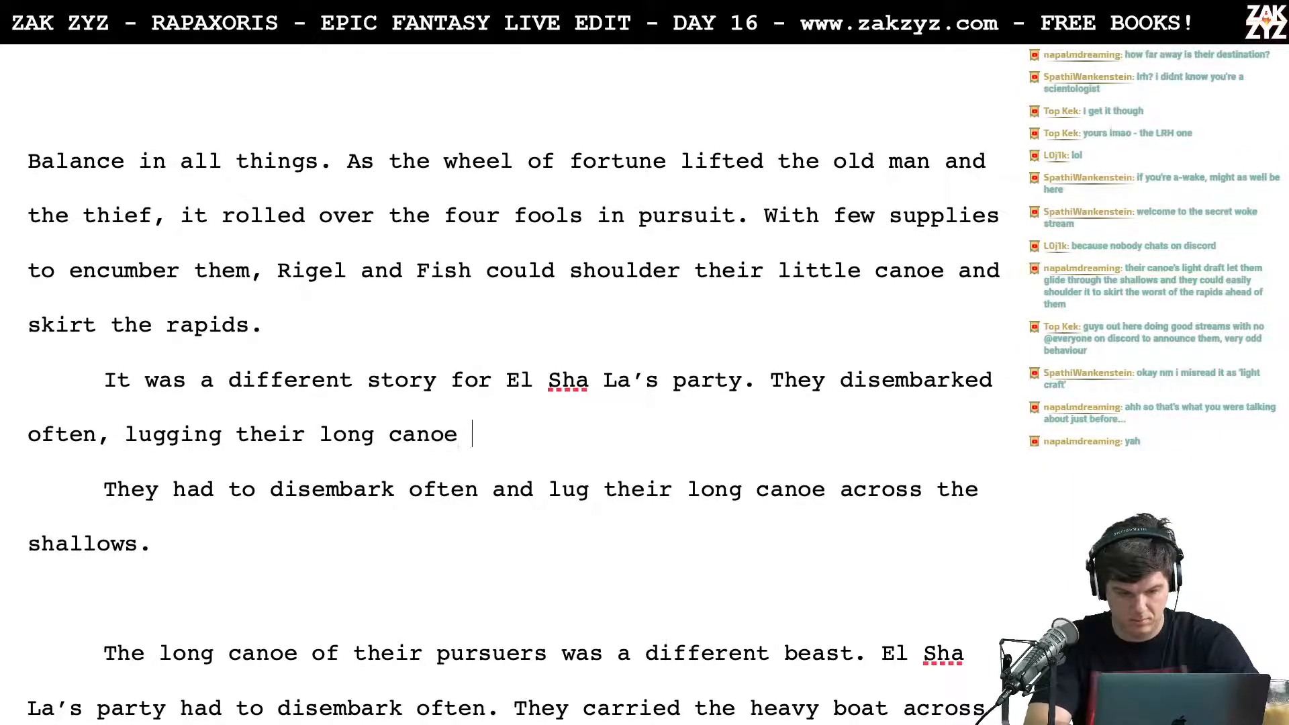
pyautogui.write('across the s')
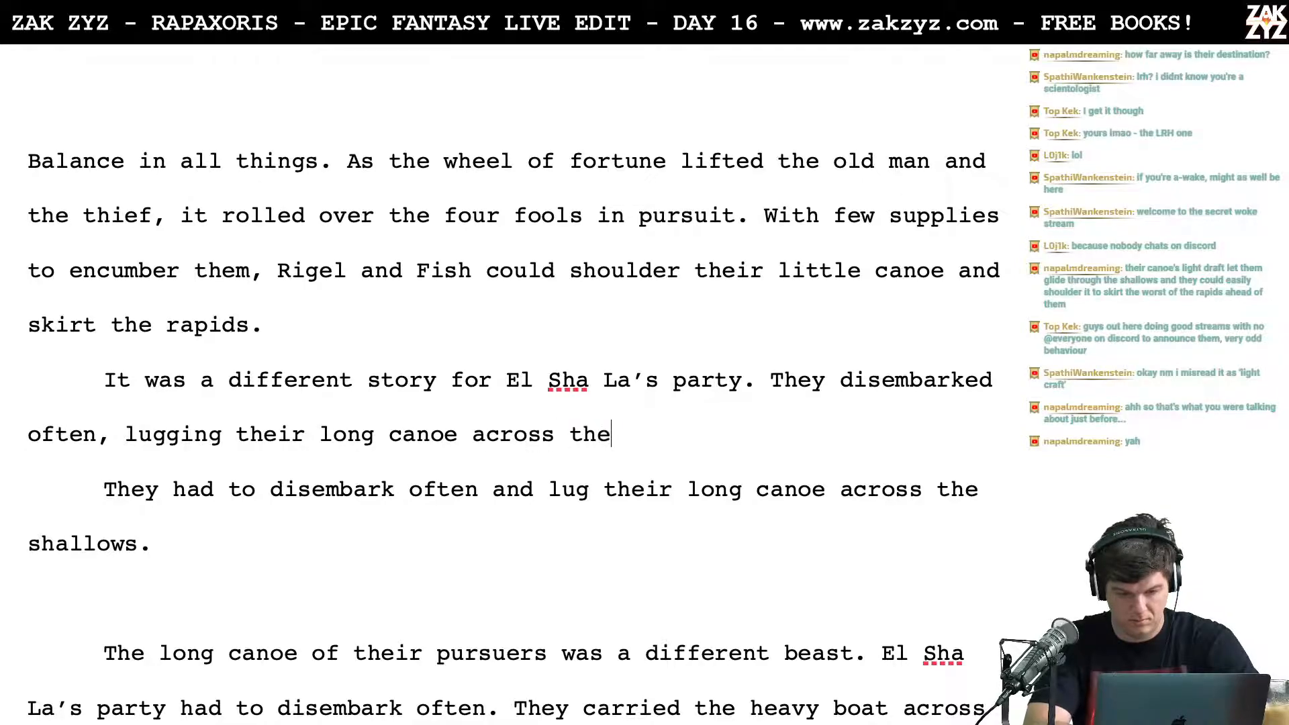
pyautogui.press('BackSpace')
pyautogui.press('BackSpace')
pyautogui.press('BackSpace')
pyautogui.press('BackSpace')
pyautogui.press('BackSpace')
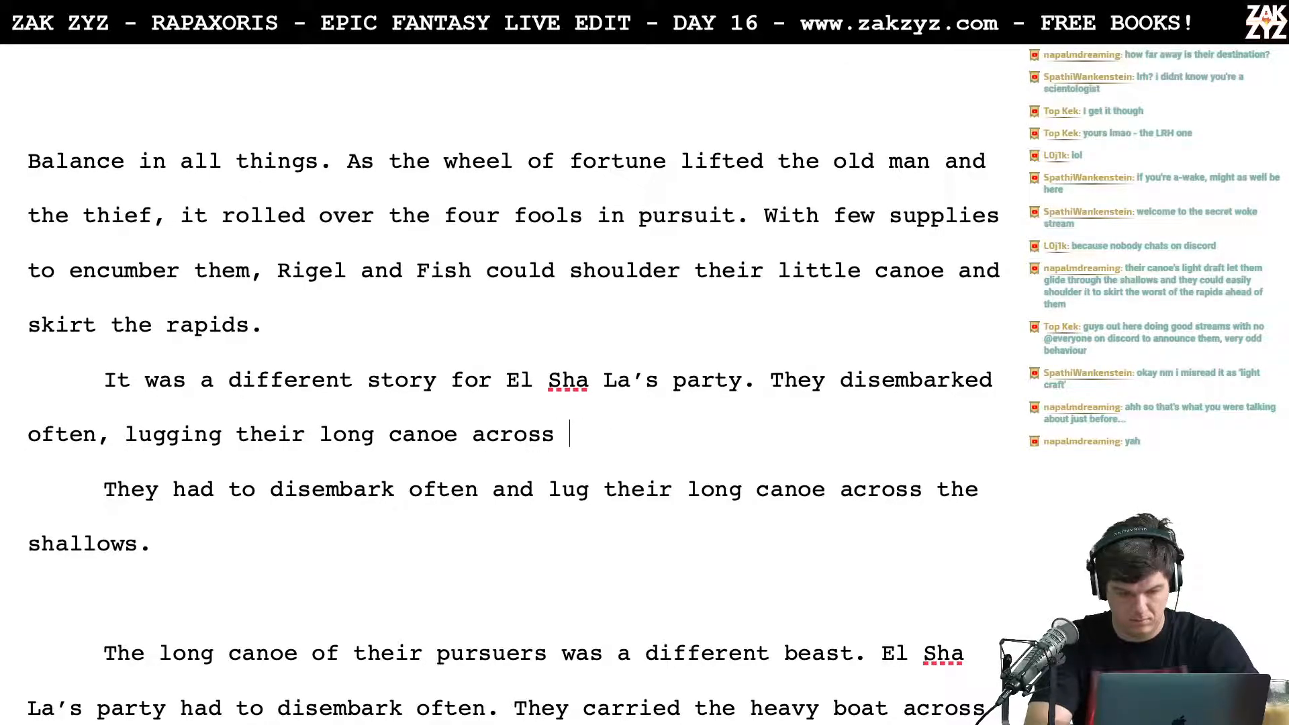
pyautogui.write('shallow stre')
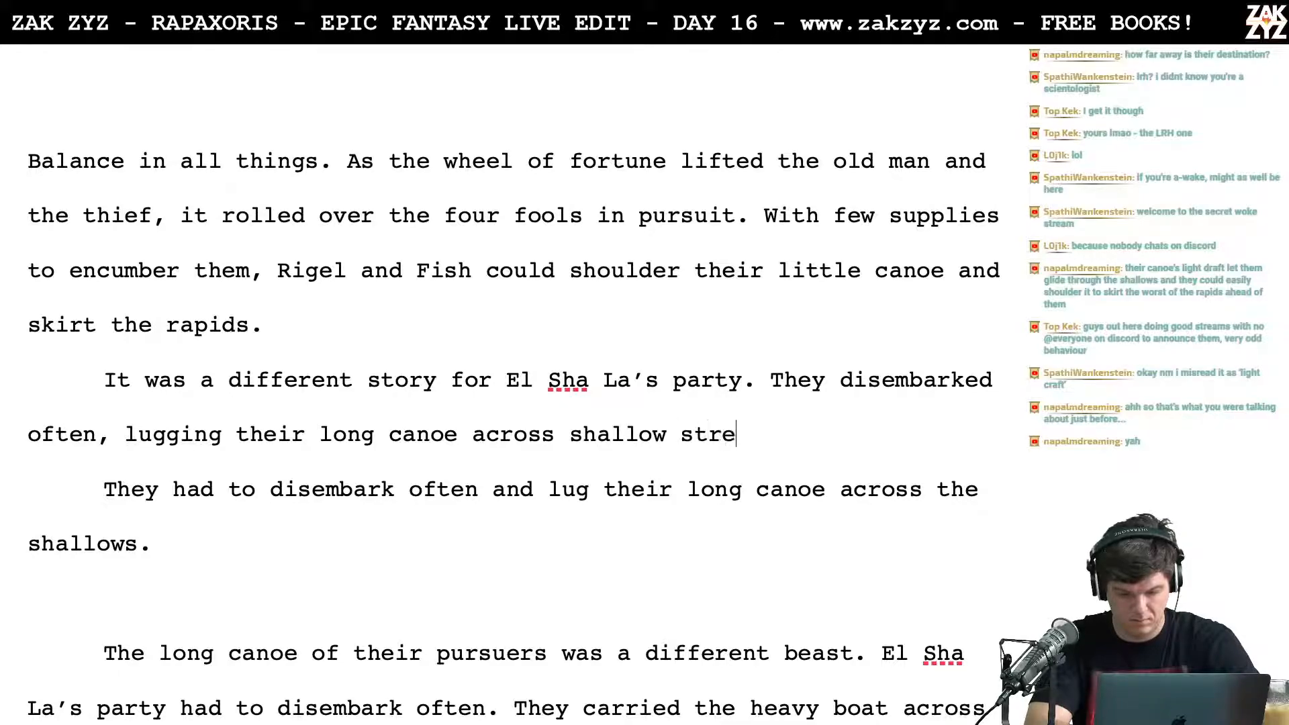
pyautogui.write('tches.')
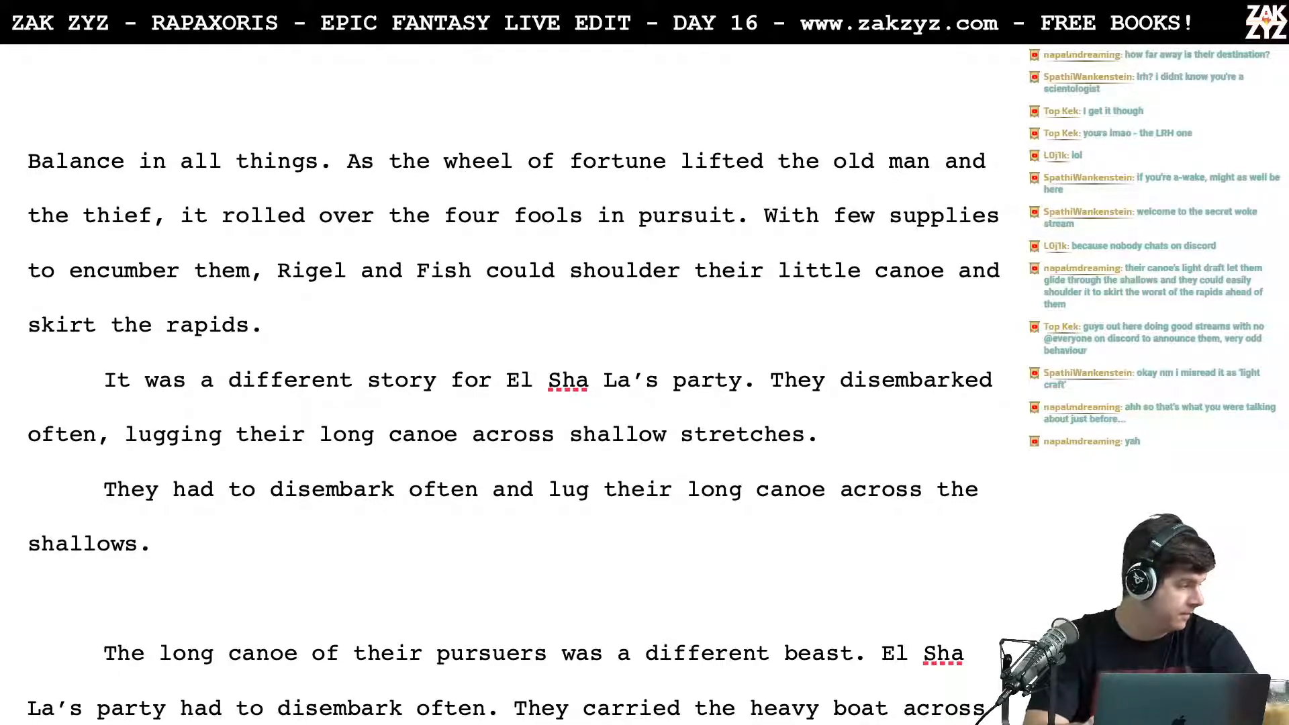
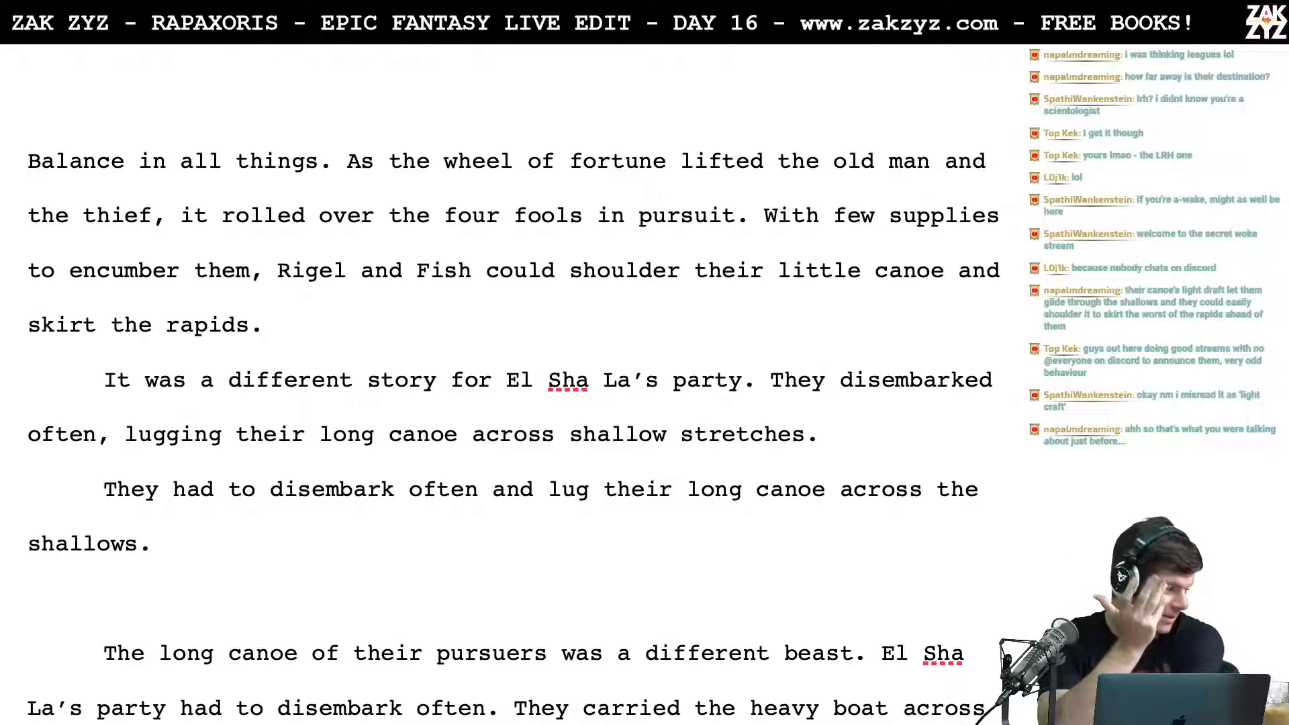
pyautogui.scroll(-1, 111, 396)
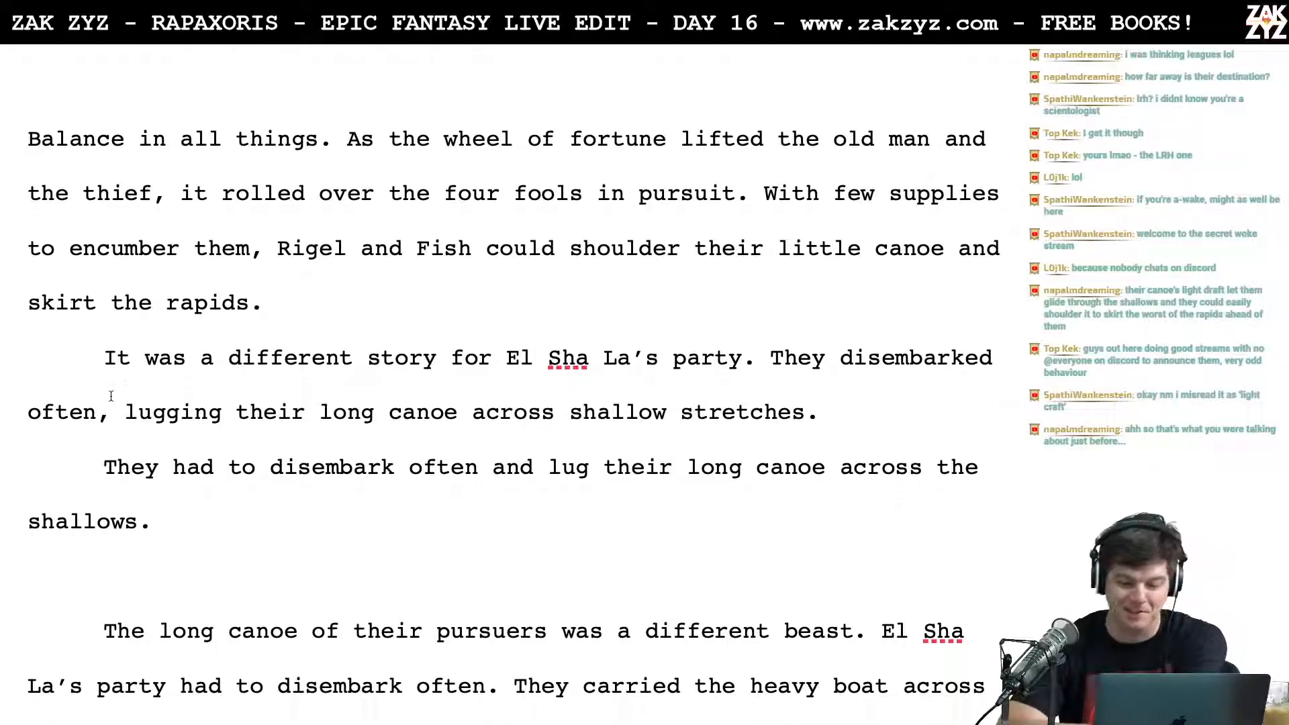
pyautogui.scroll(-1, 368, 328)
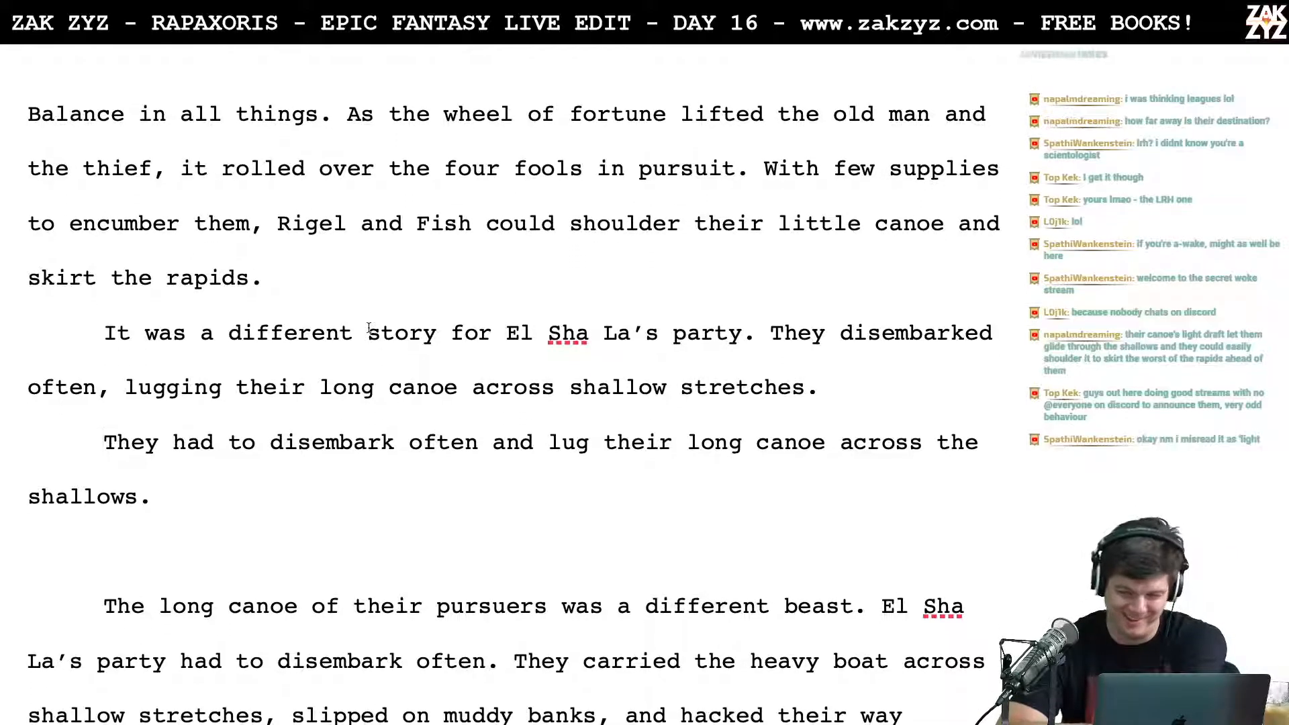
pyautogui.click(308, 294)
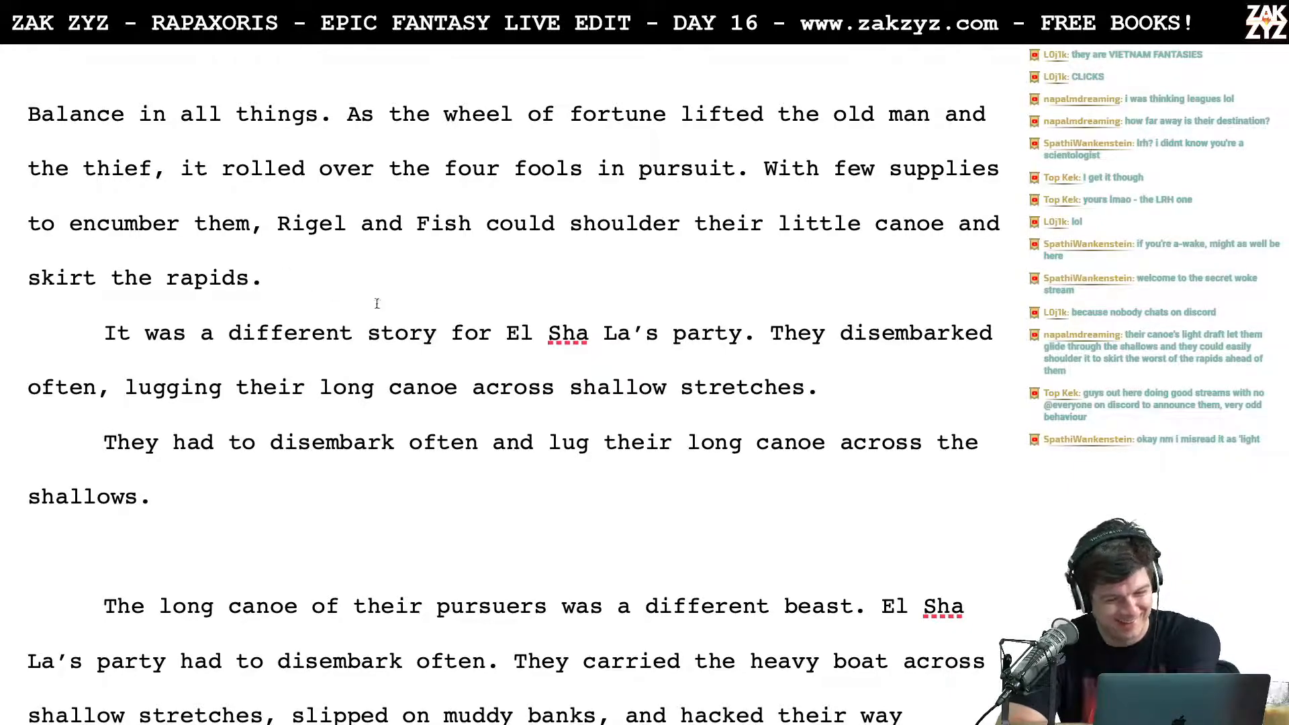
pyautogui.press('BackSpace')
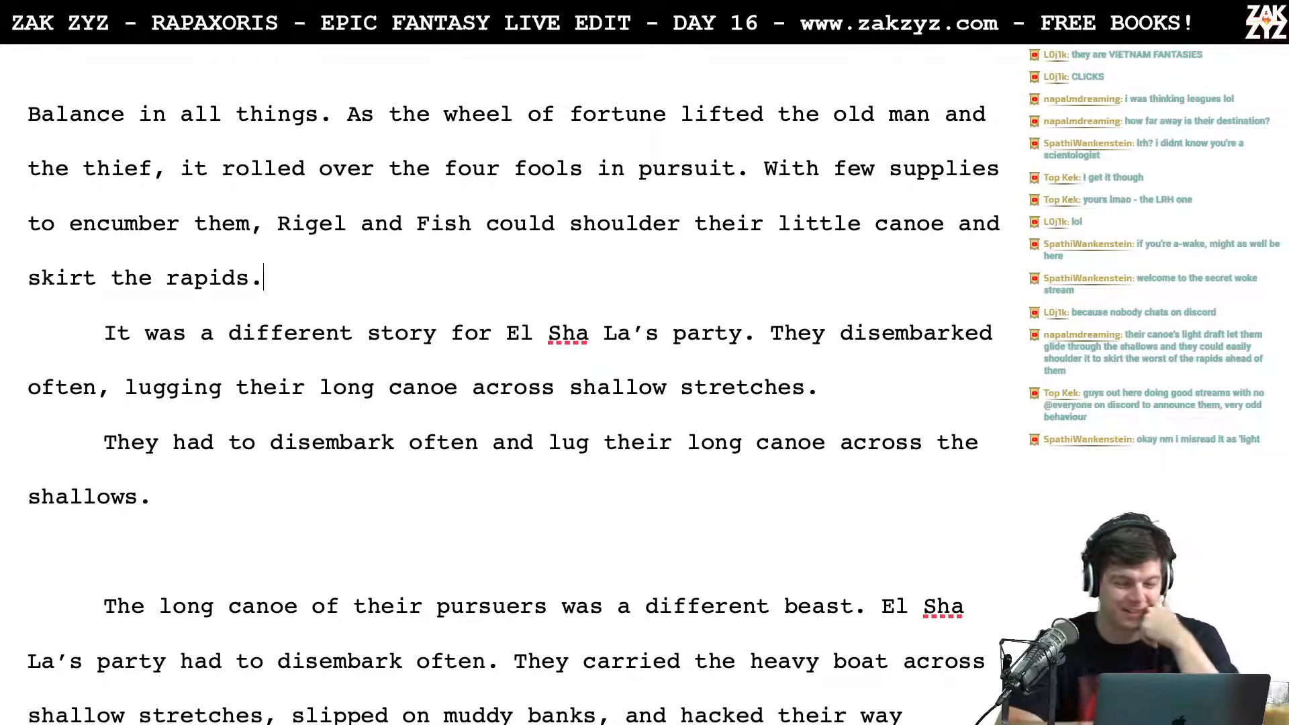
pyautogui.scroll(-1, 737, 420)
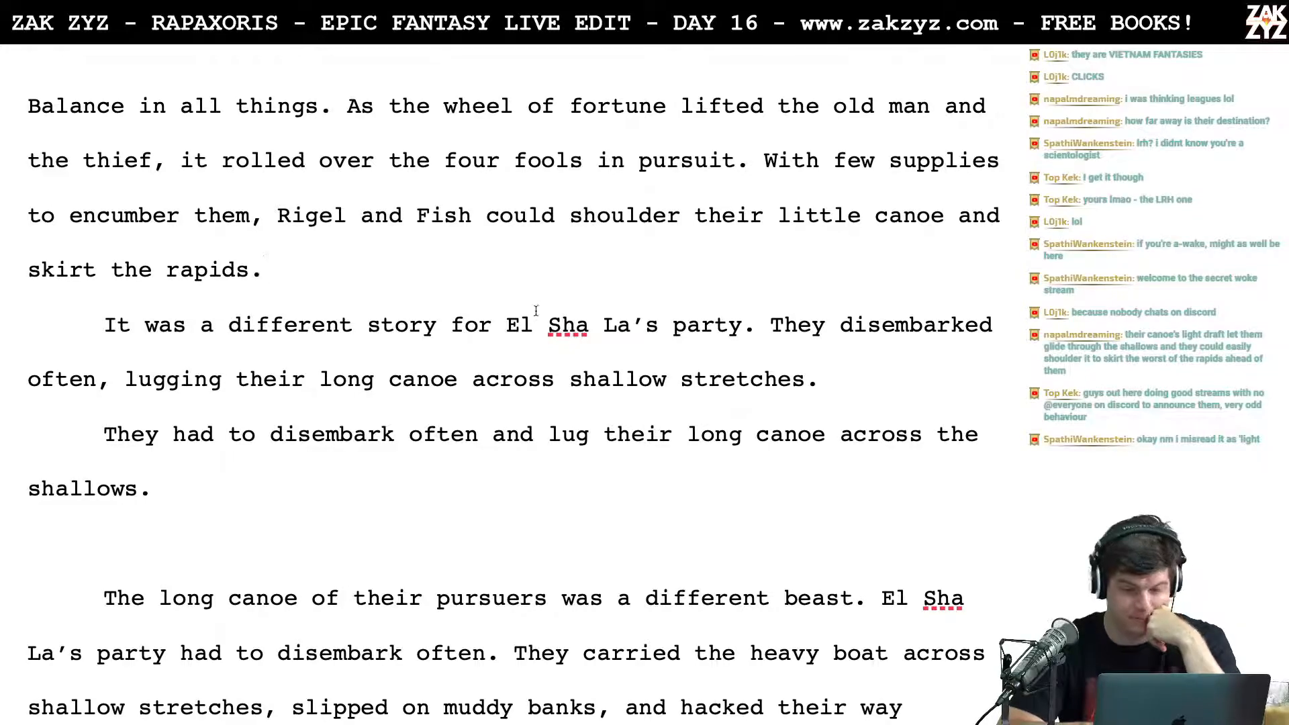
# Step: Break the paragraph after "El Sha La’s party." and write "The low draft of their long canoe forced them to disembark often." there
pyautogui.scroll(-1, 649, 406)
pyautogui.click(772, 287)
pyautogui.press('Return')
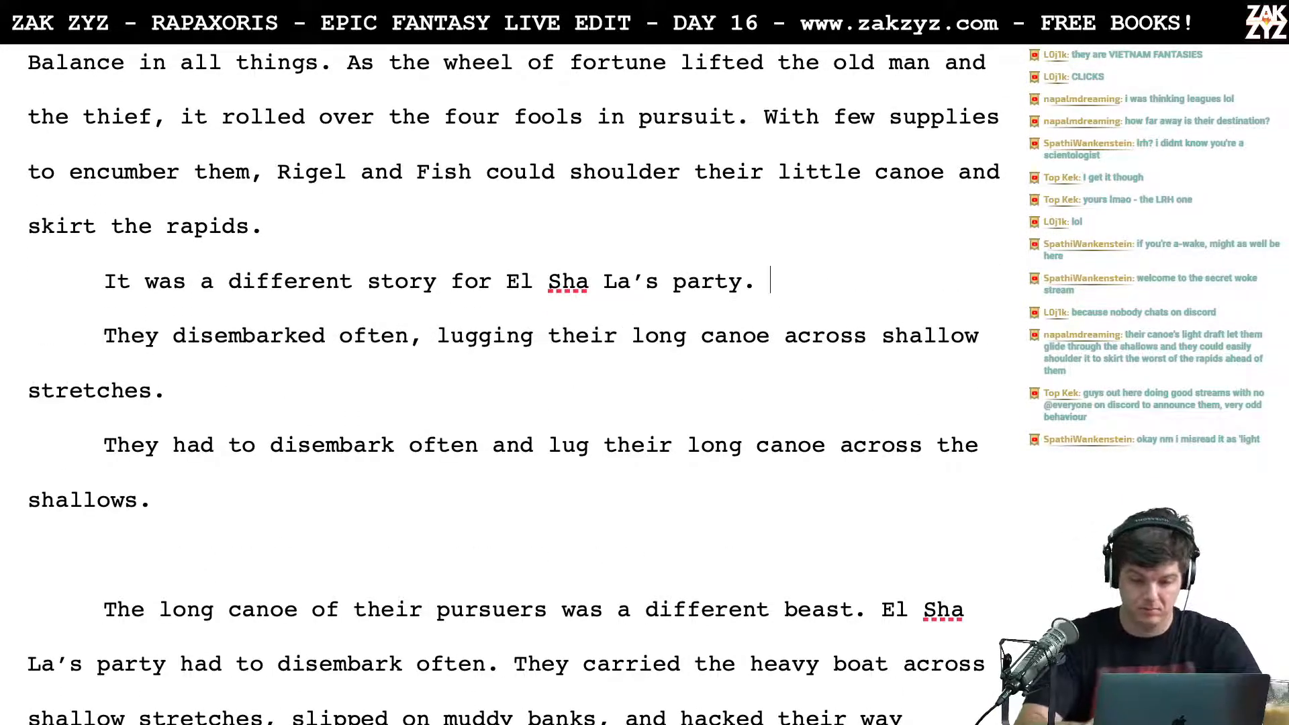
pyautogui.write('The low')
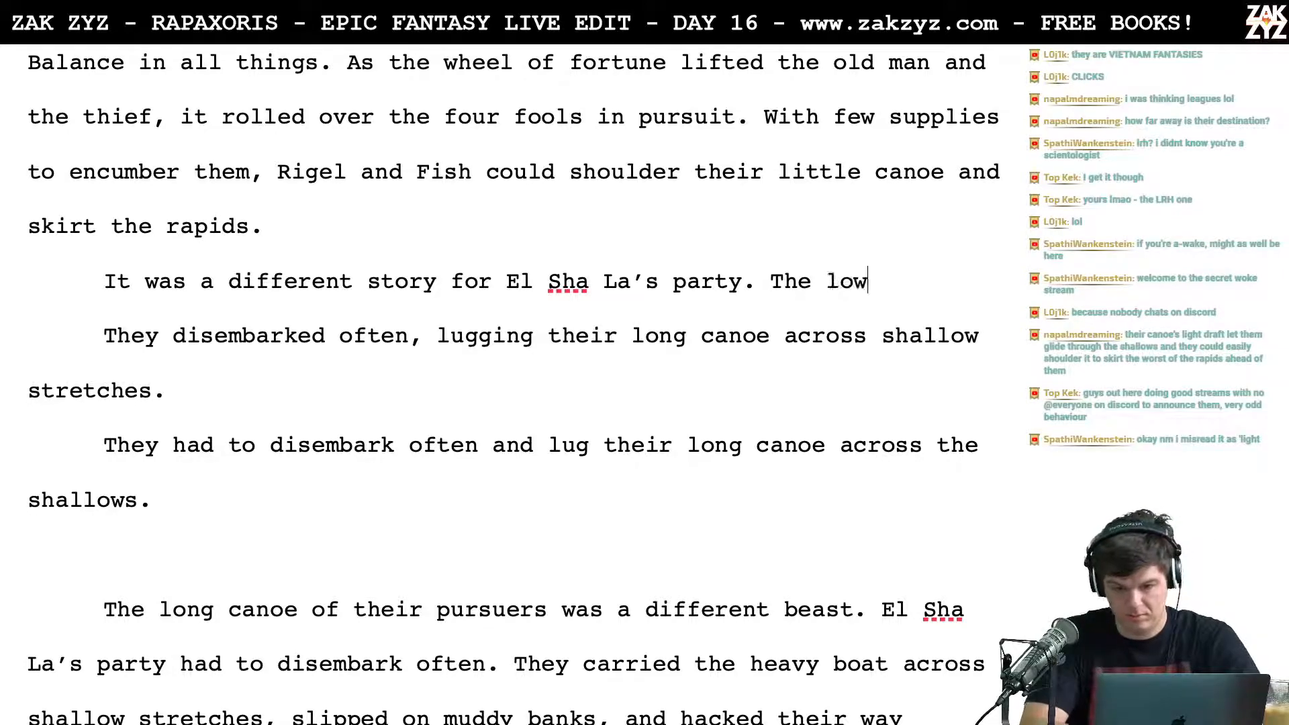
pyautogui.write(' draft of their ')
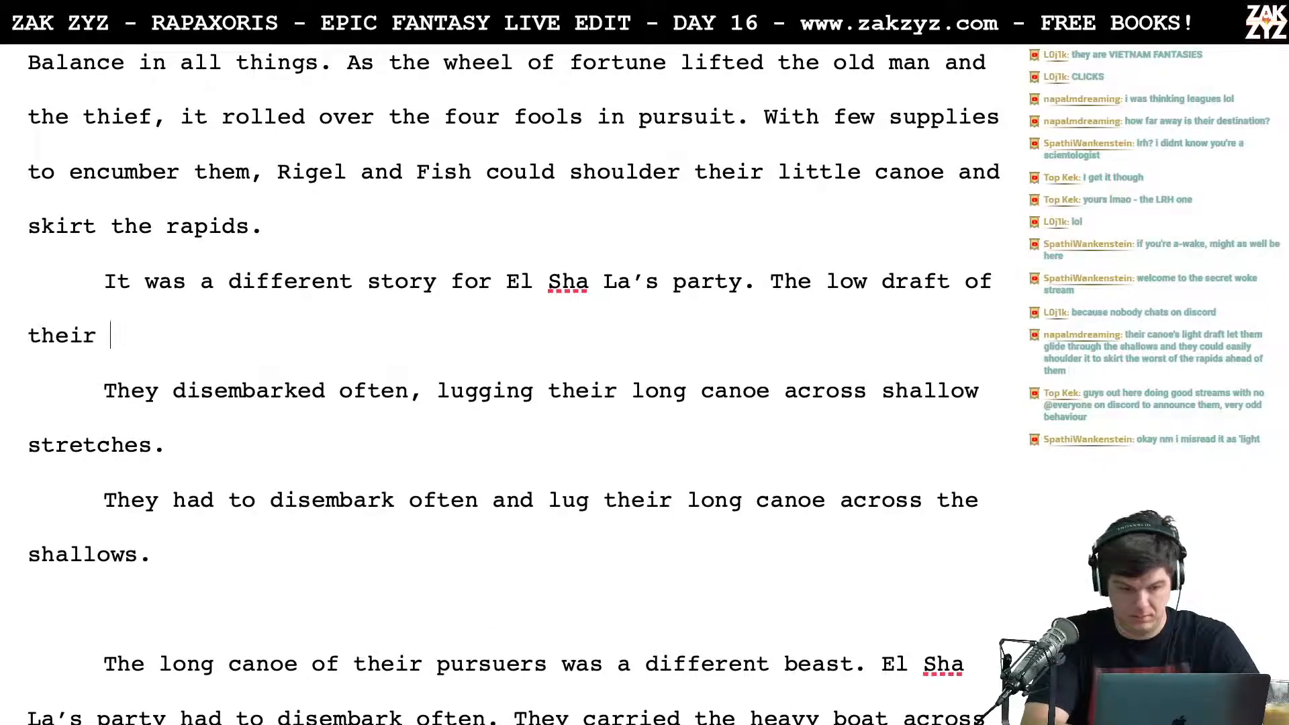
pyautogui.write('long canoe for')
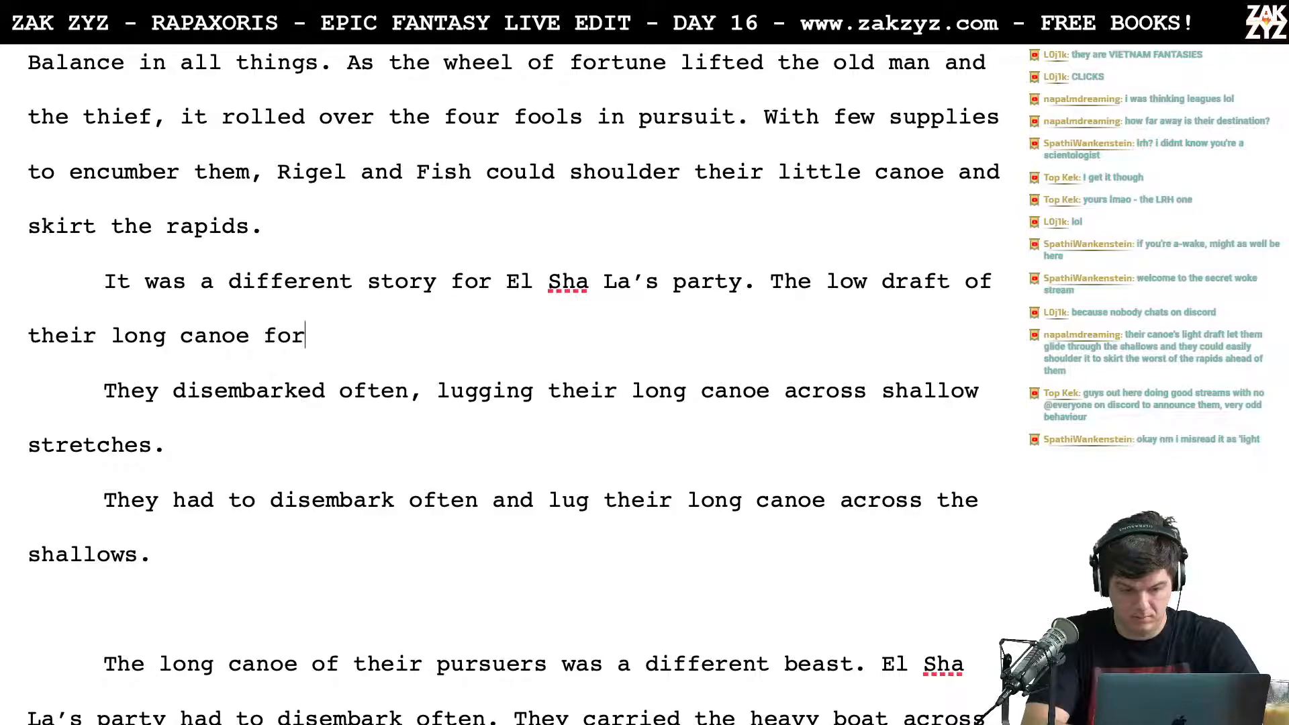
pyautogui.write('ced them to dise')
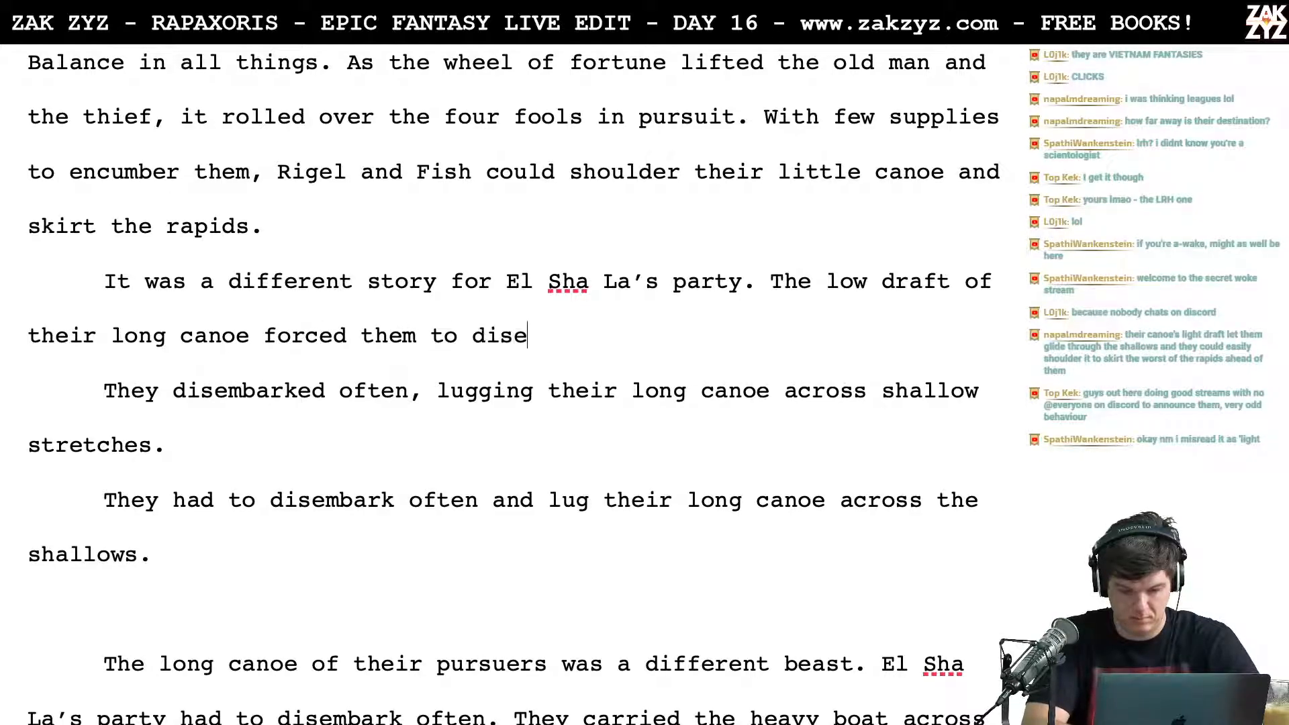
pyautogui.write('mbark often.')
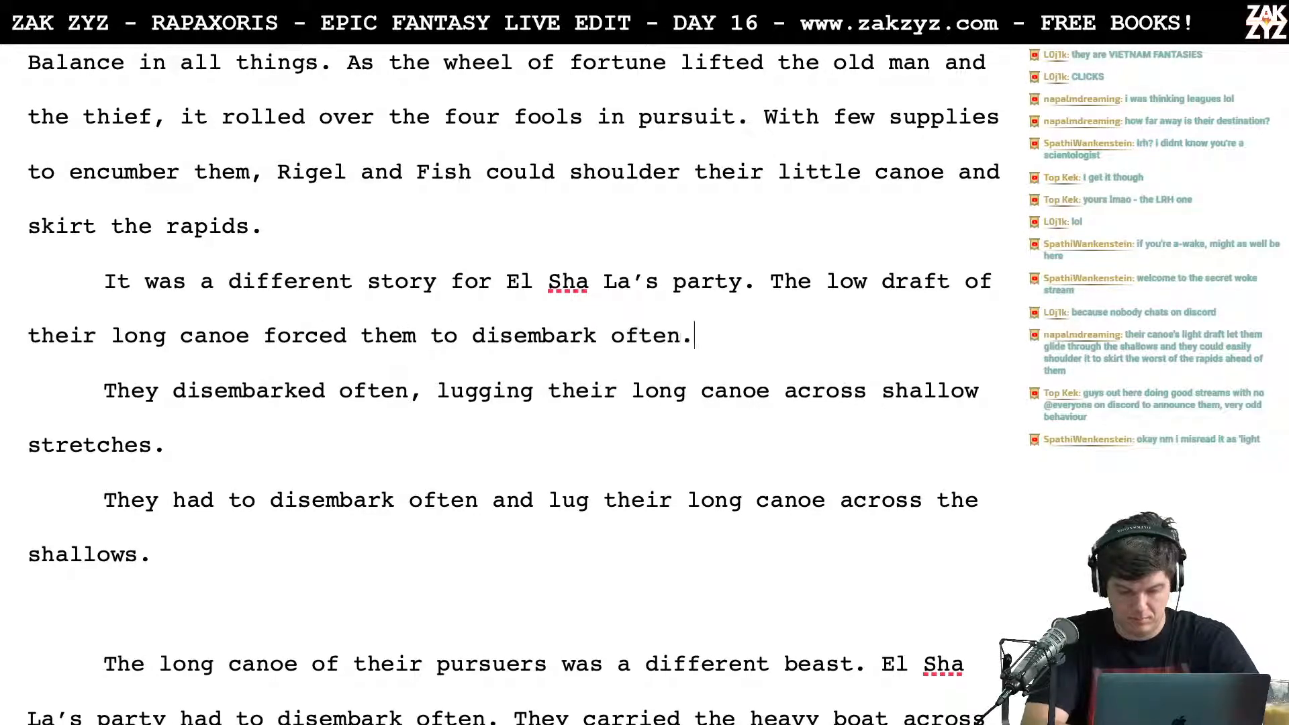
# Step: Continue the paragraph with "They slipped on muddy banks and hacked their way through brambles.", leaving blank lines before the old version
pyautogui.press('Return')
pyautogui.press('Return')
pyautogui.press('Left')
pyautogui.press('Left')
pyautogui.write('They ')
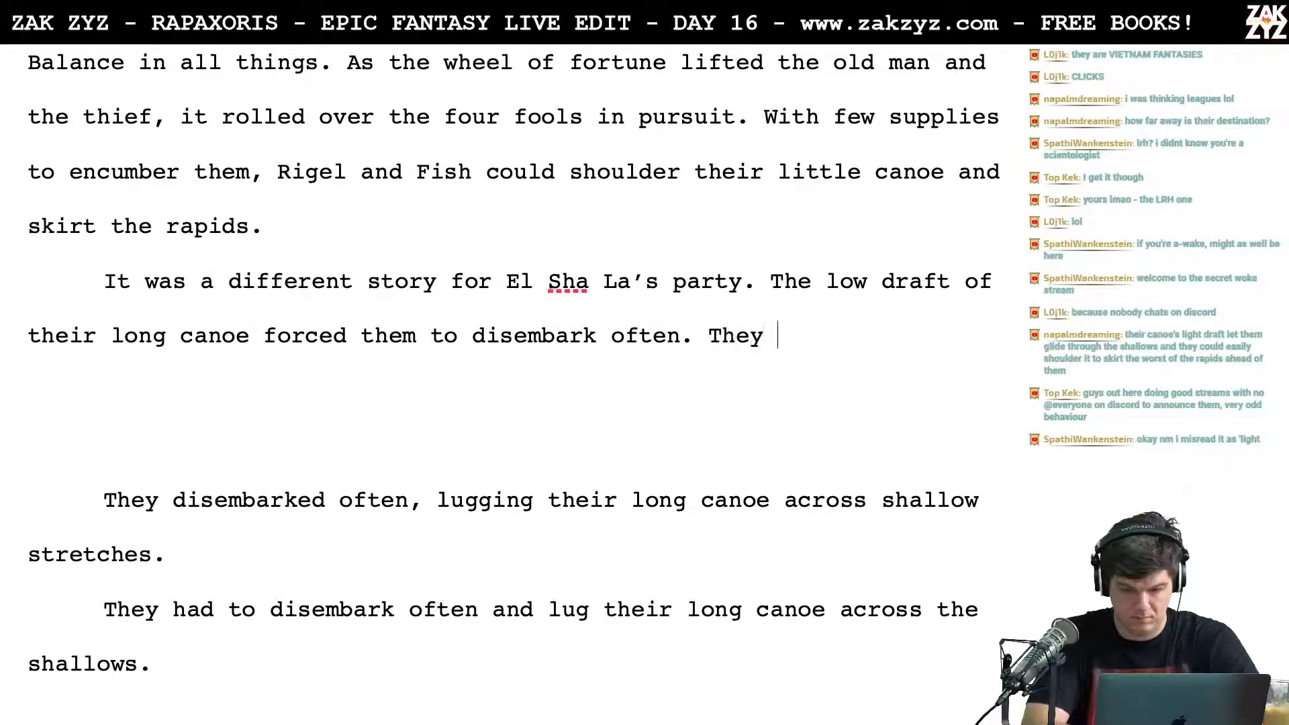
pyautogui.write('slipped on mud')
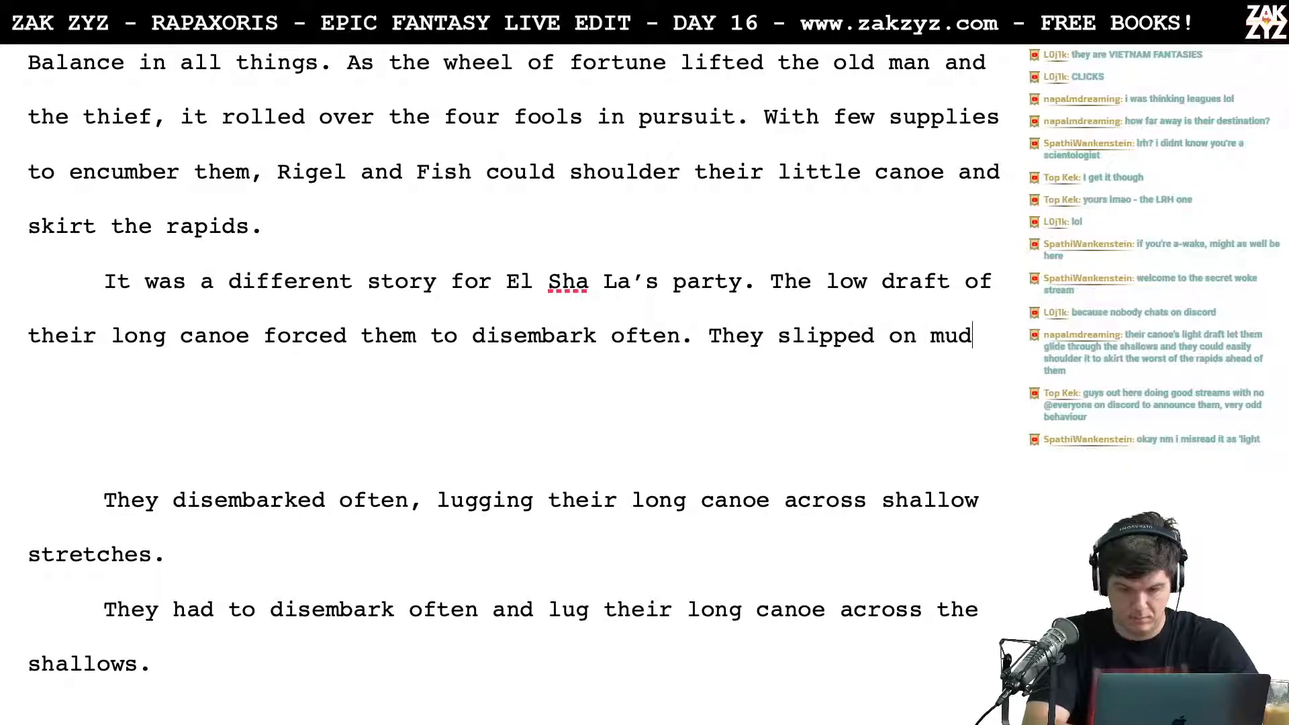
pyautogui.write('dy banks and hac')
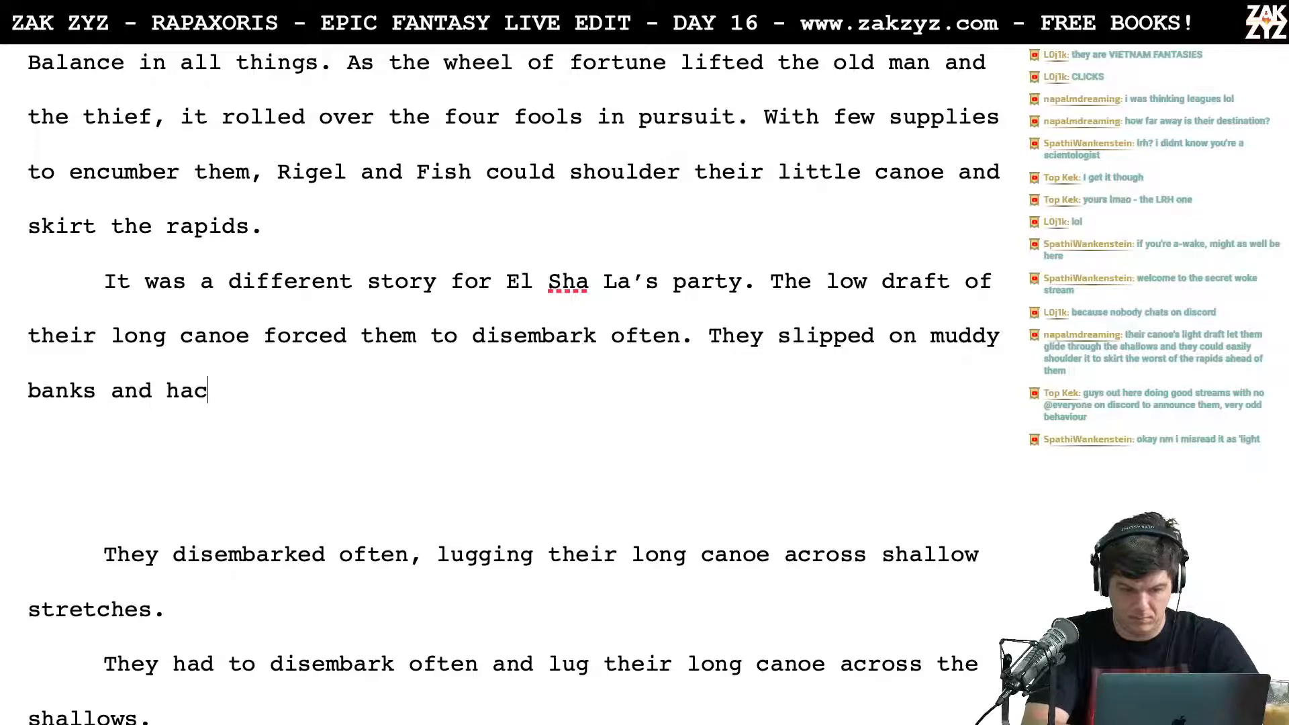
pyautogui.write('ked their way thro')
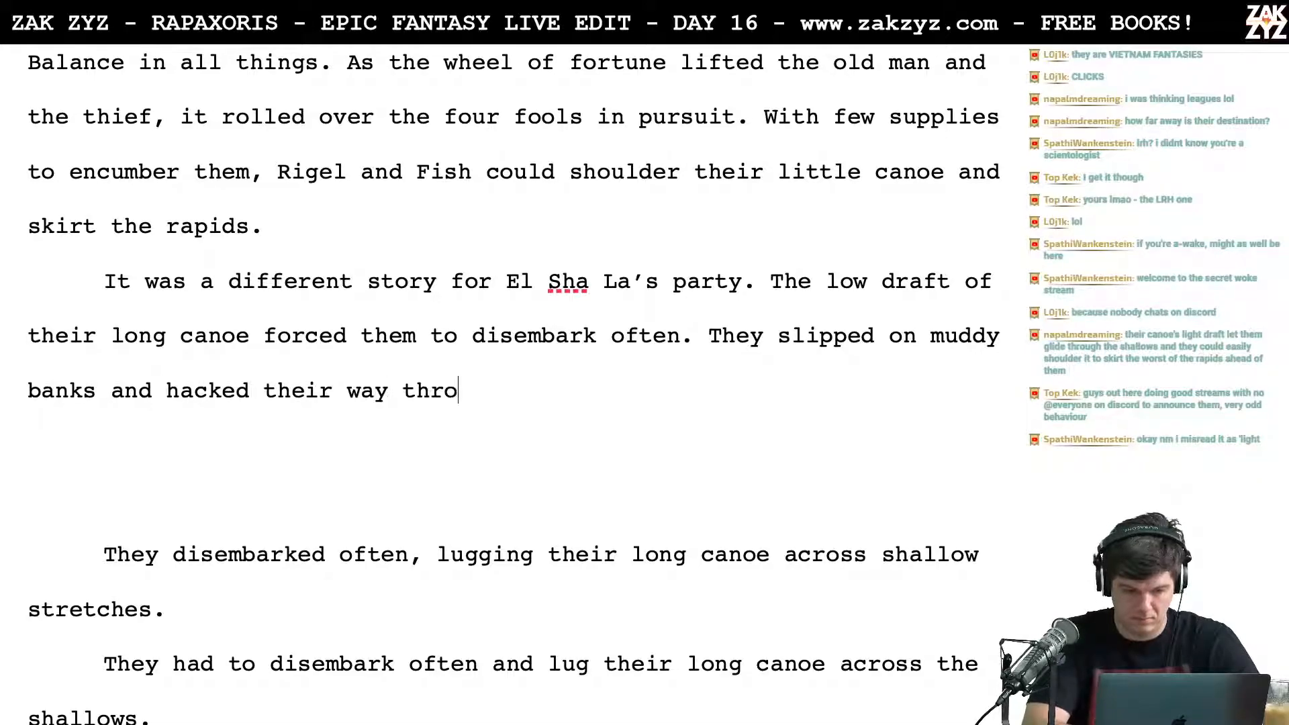
pyautogui.write('ugh b')
pyautogui.scroll(-5, 513, 383)
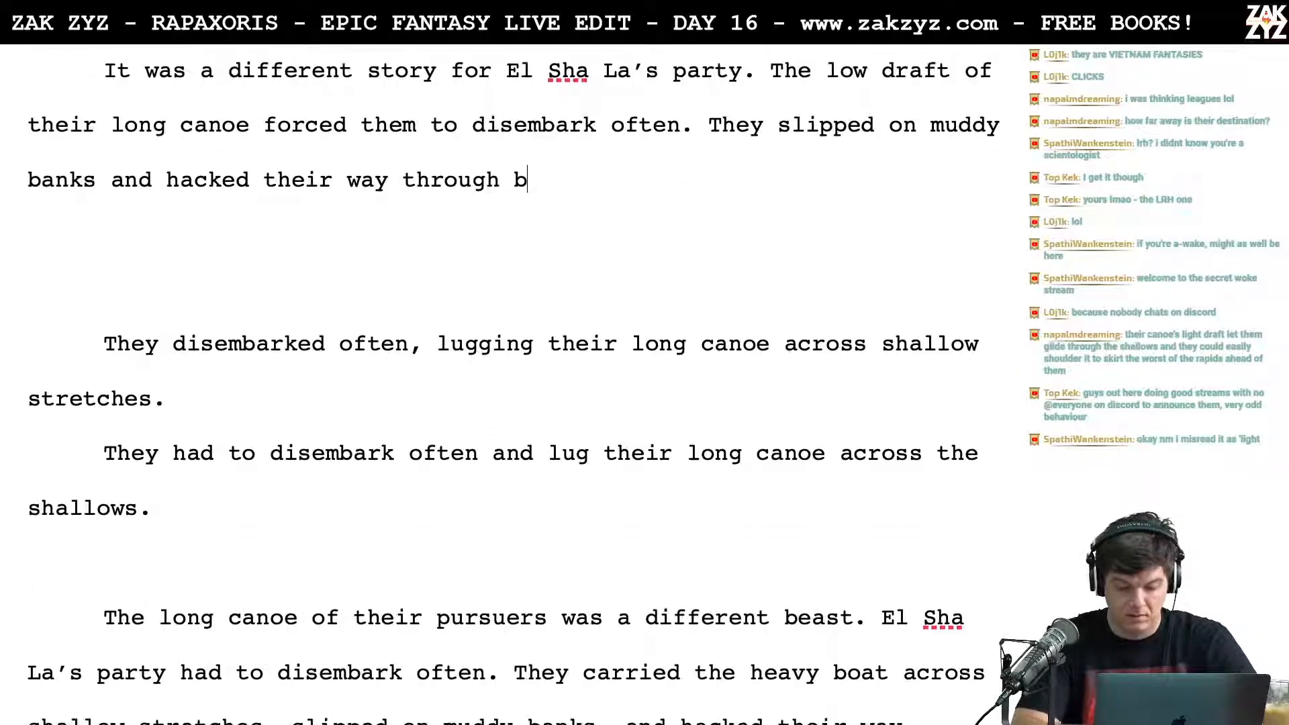
pyautogui.scroll(4, 514, 383)
pyautogui.write('rambles.')
# Step: Delete the old text from the blank lines through "through thick brambles." so "On top of all their supplies" follows the new sentence directly
pyautogui.press('Right')
pyautogui.press('Right')
pyautogui.press('Right')
pyautogui.press('Right')
pyautogui.press('Right')
pyautogui.press('Right')
pyautogui.press('Right')
pyautogui.press('Right')
pyautogui.press('Down')
pyautogui.press('Down')
pyautogui.press('Left')
pyautogui.press('Left')
pyautogui.press('Right')
pyautogui.hotkey('shift', 'Right')
pyautogui.hotkey('shift', 'Down')
pyautogui.hotkey('shift', 'Down')
pyautogui.hotkey('shift', 'Down')
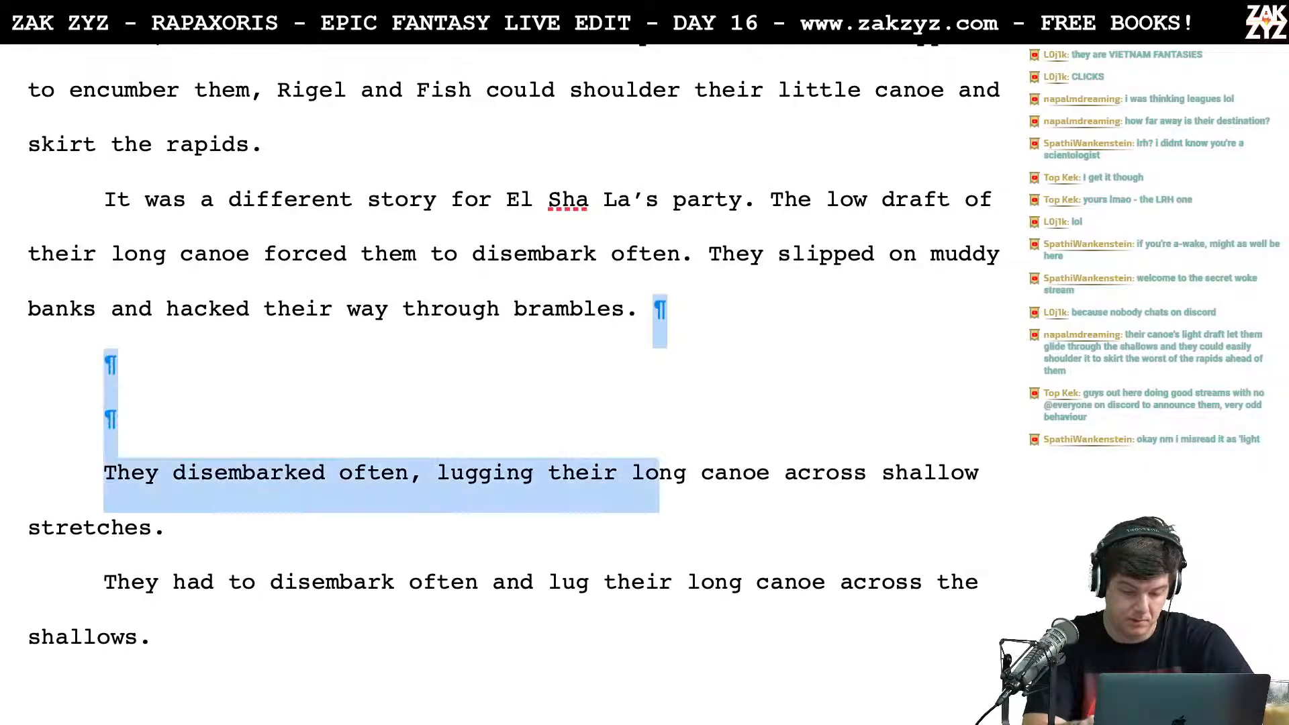
pyautogui.hotkey('shift', 'Down')
pyautogui.hotkey('shift', 'Down')
pyautogui.hotkey('shift', 'Down')
pyautogui.hotkey('shift', 'Down')
pyautogui.hotkey('shift', 'Down')
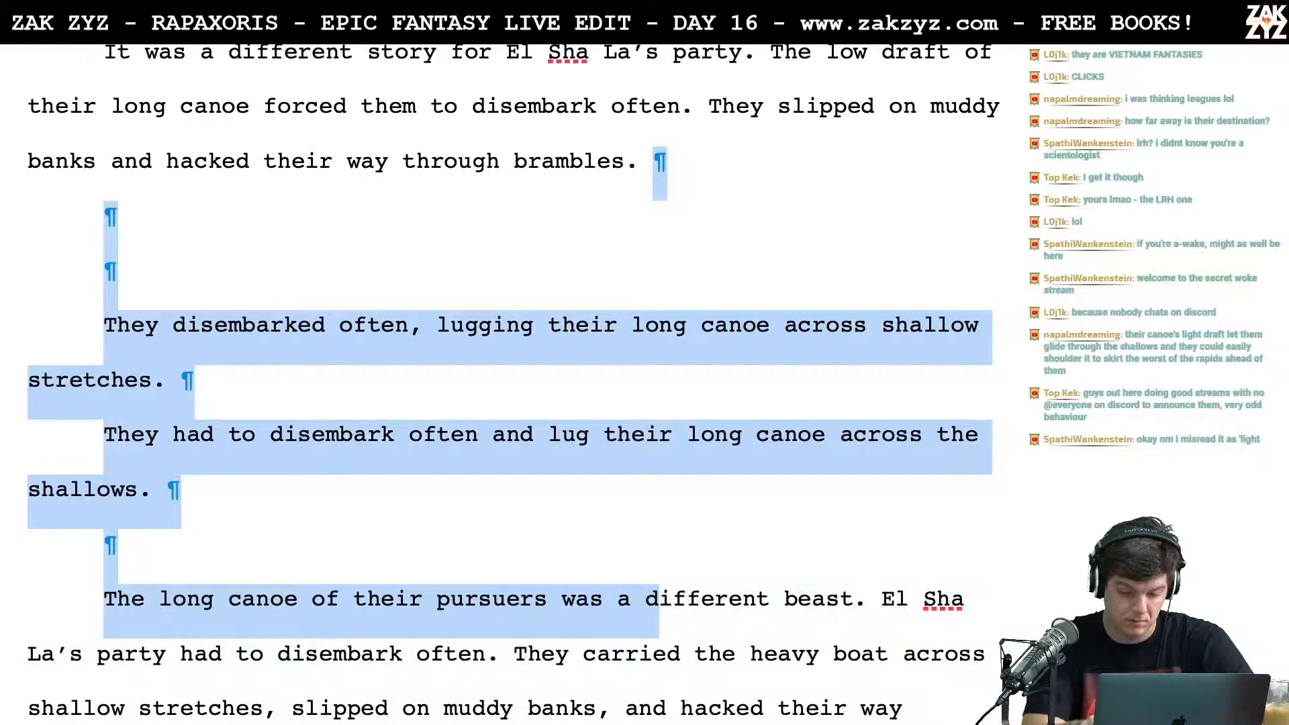
pyautogui.hotkey('shift', 'Down')
pyautogui.hotkey('shift', 'Down')
pyautogui.hotkey('shift', 'Down')
pyautogui.hotkey('shift', 'Up')
pyautogui.hotkey('shift', 'Right')
pyautogui.hotkey('shift', 'Right')
pyautogui.hotkey('shift', 'Right')
pyautogui.hotkey('shift', 'Right')
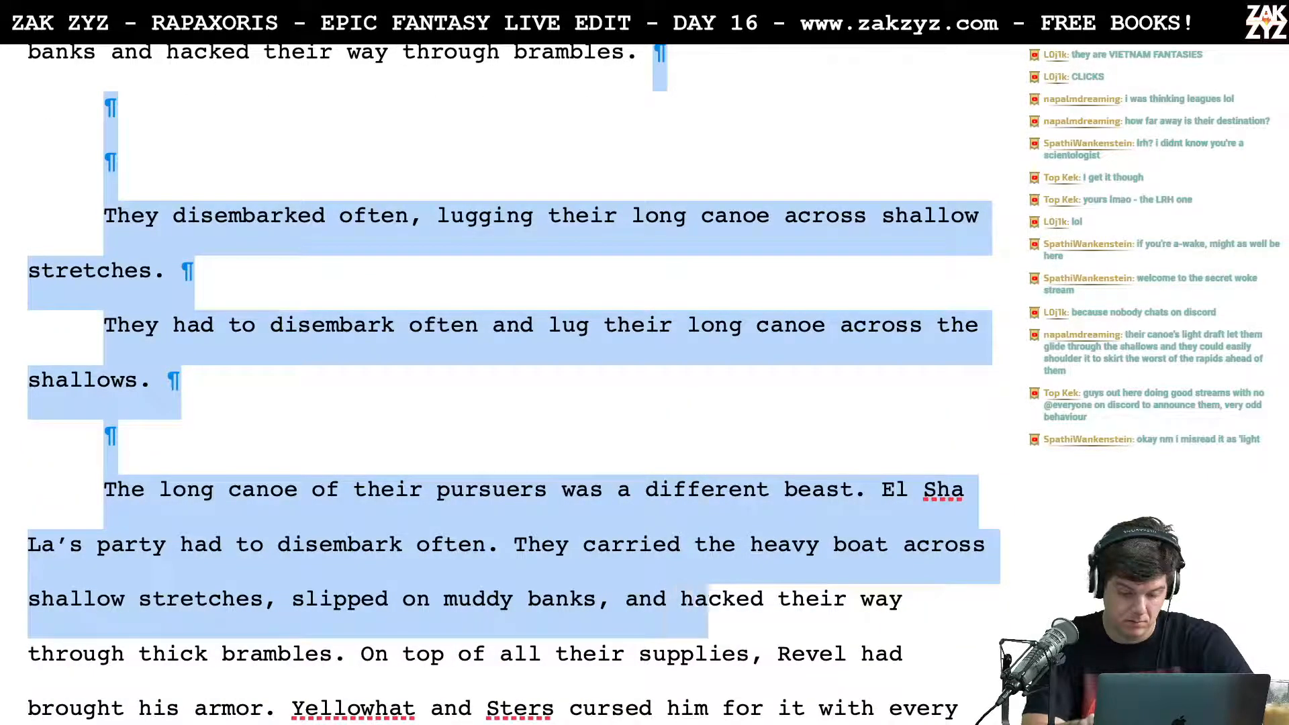
pyautogui.hotkey('shift', 'Right')
pyautogui.hotkey('shift', 'Right')
pyautogui.hotkey('shift', 'Right')
pyautogui.hotkey('shift', 'Right')
pyautogui.hotkey('shift', 'Right')
pyautogui.hotkey('shift', 'Right')
pyautogui.hotkey('shift', 'Right')
pyautogui.hotkey('shift', 'Right')
pyautogui.hotkey('shift', 'Right')
pyautogui.hotkey('shift', 'Right')
pyautogui.hotkey('shift', 'Right')
pyautogui.hotkey('shift', 'Right')
pyautogui.hotkey('shift', 'Right')
pyautogui.hotkey('shift', 'Right')
pyautogui.hotkey('shift', 'Right')
pyautogui.hotkey('shift', 'Right')
pyautogui.hotkey('shift', 'Right')
pyautogui.hotkey('shift', 'Right')
pyautogui.hotkey('shift', 'Right')
pyautogui.hotkey('shift', 'Right')
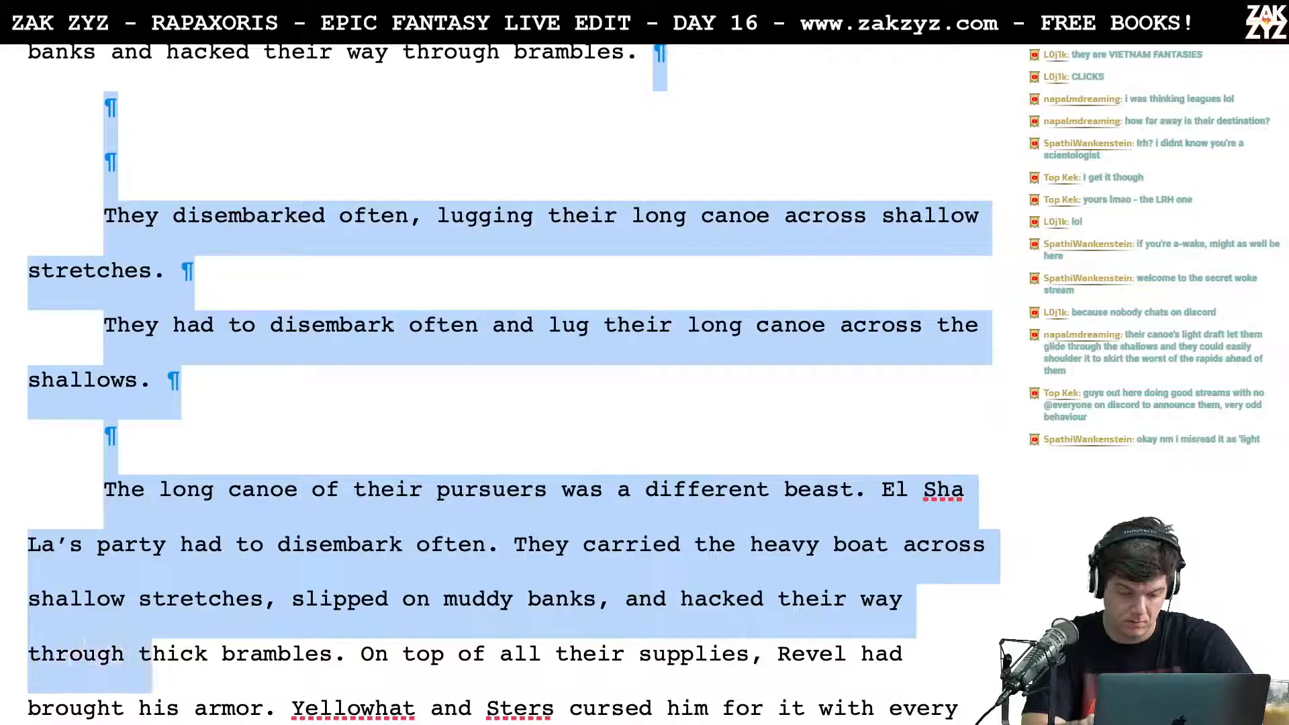
pyautogui.hotkey('shift', 'Right')
pyautogui.hotkey('shift', 'Right')
pyautogui.hotkey('shift', 'Right')
pyautogui.hotkey('shift', 'Right')
pyautogui.hotkey('shift', 'Right')
pyautogui.hotkey('shift', 'Right')
pyautogui.hotkey('shift', 'Right')
pyautogui.hotkey('shift', 'Right')
pyautogui.hotkey('shift', 'Right')
pyautogui.hotkey('shift', 'Right')
pyautogui.hotkey('shift', 'Right')
pyautogui.hotkey('shift', 'Right')
pyautogui.hotkey('shift', 'Right')
pyautogui.hotkey('shift', 'Right')
pyautogui.hotkey('shift', 'Right')
pyautogui.press('BackSpace')
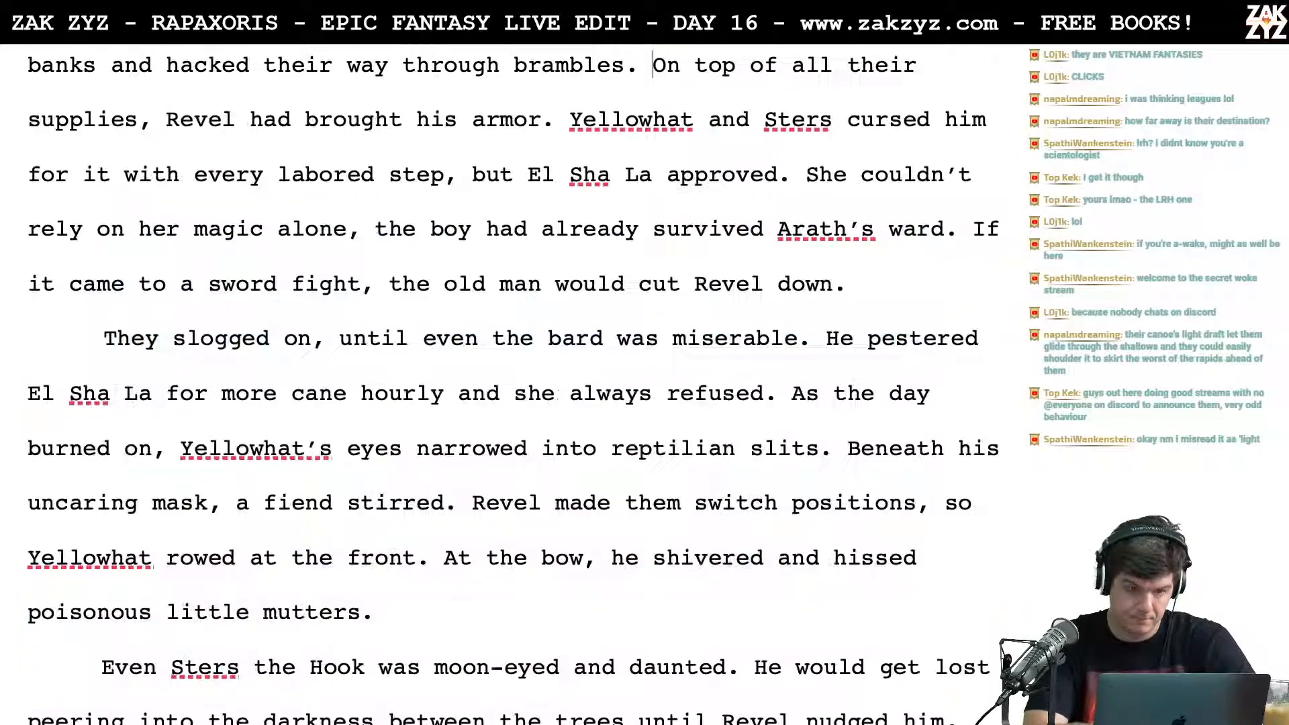
# Step: Reread the revised paragraph about El Sha La's party and the one about them slogging on
pyautogui.scroll(3, 512, 386)
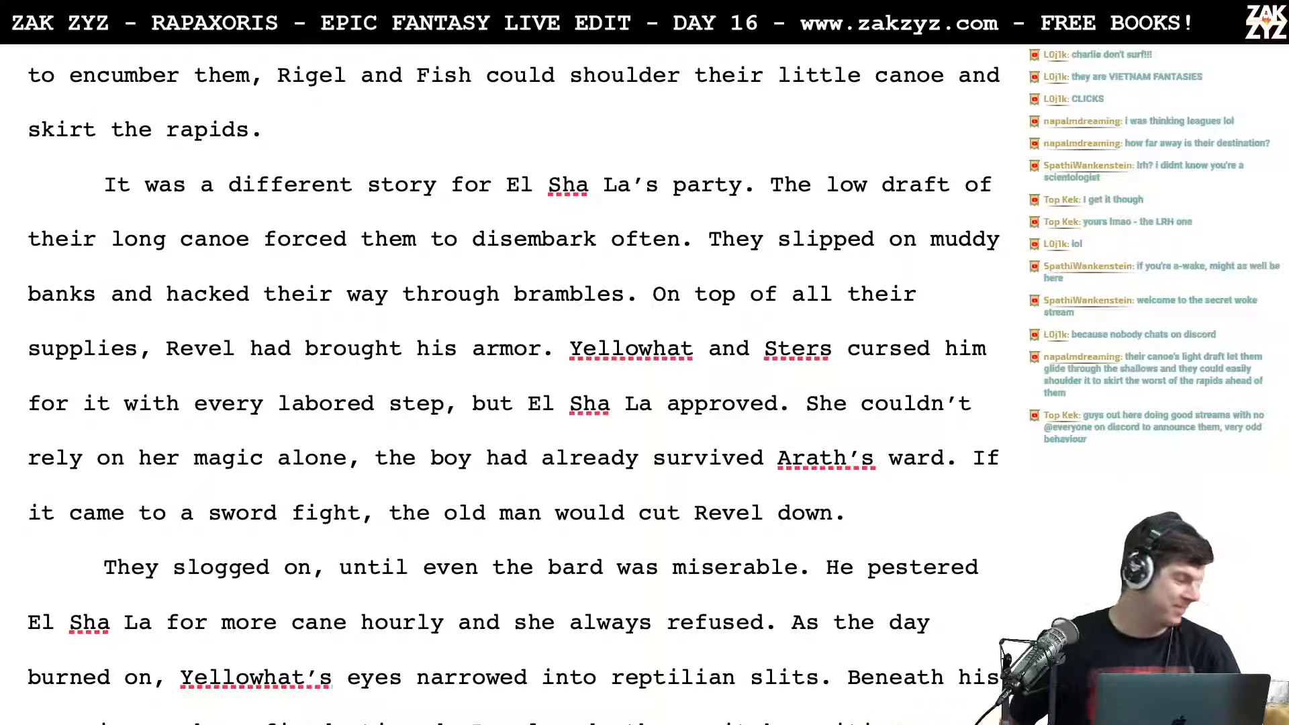
pyautogui.scroll(-1, 513, 386)
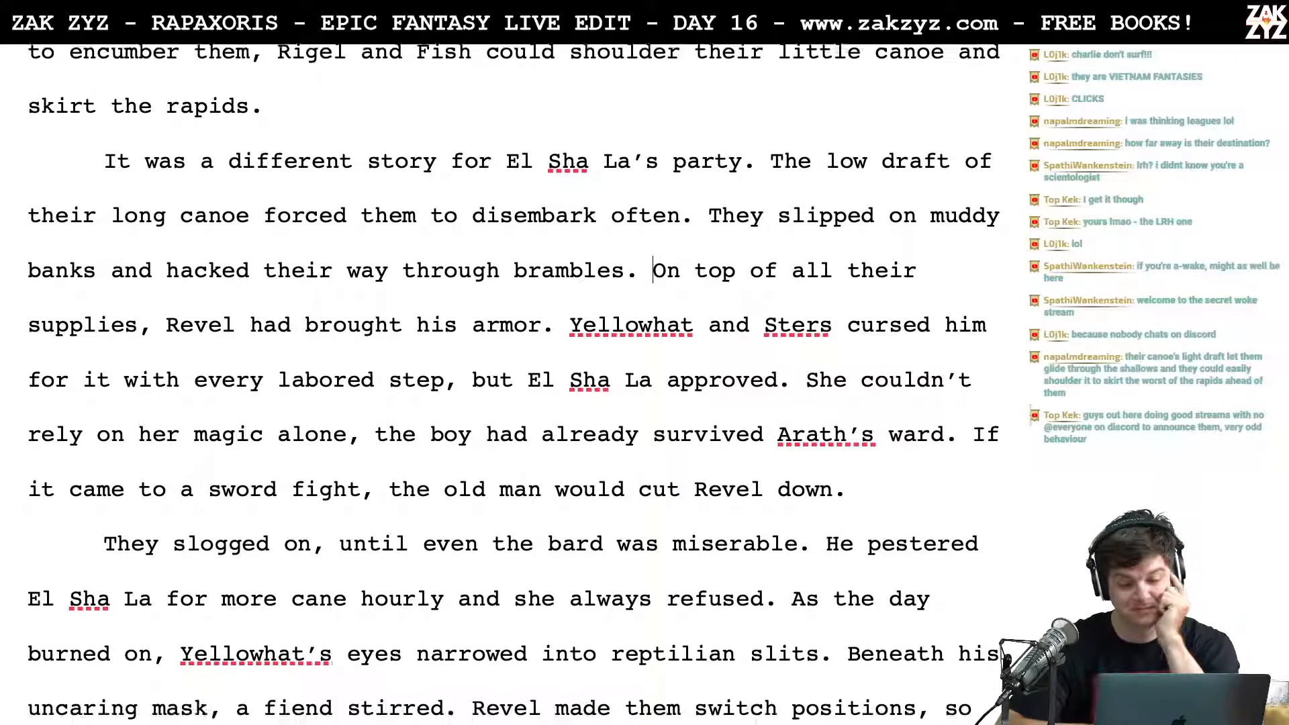
pyautogui.scroll(-1, 514, 386)
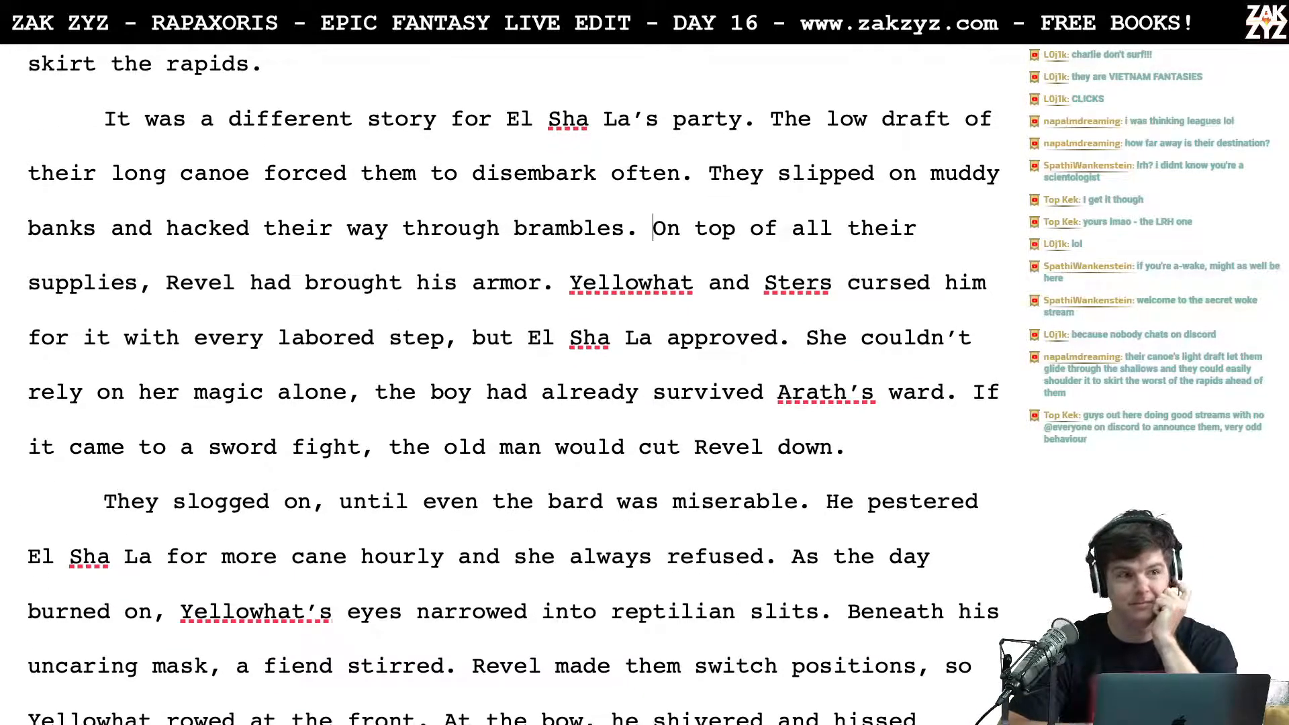
pyautogui.scroll(-1, 513, 386)
pyautogui.scroll(1, 513, 386)
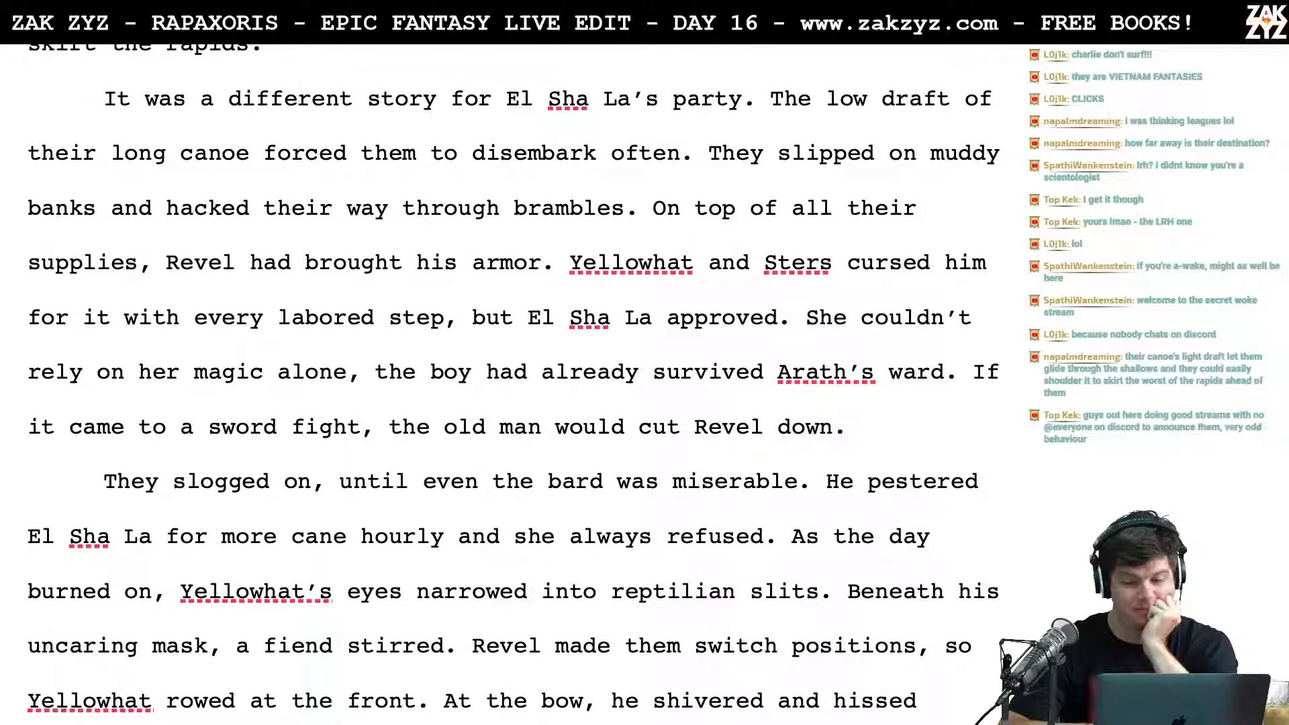
pyautogui.scroll(1, 513, 386)
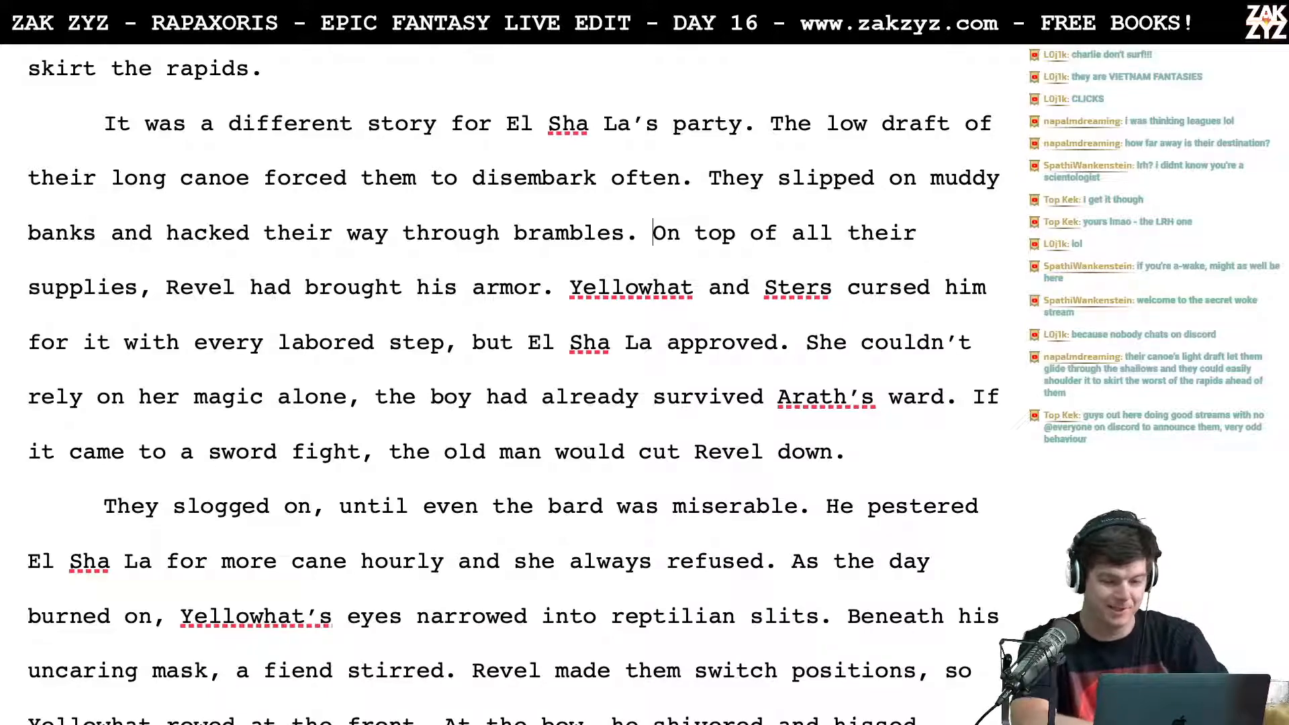
pyautogui.scroll(-1, 513, 383)
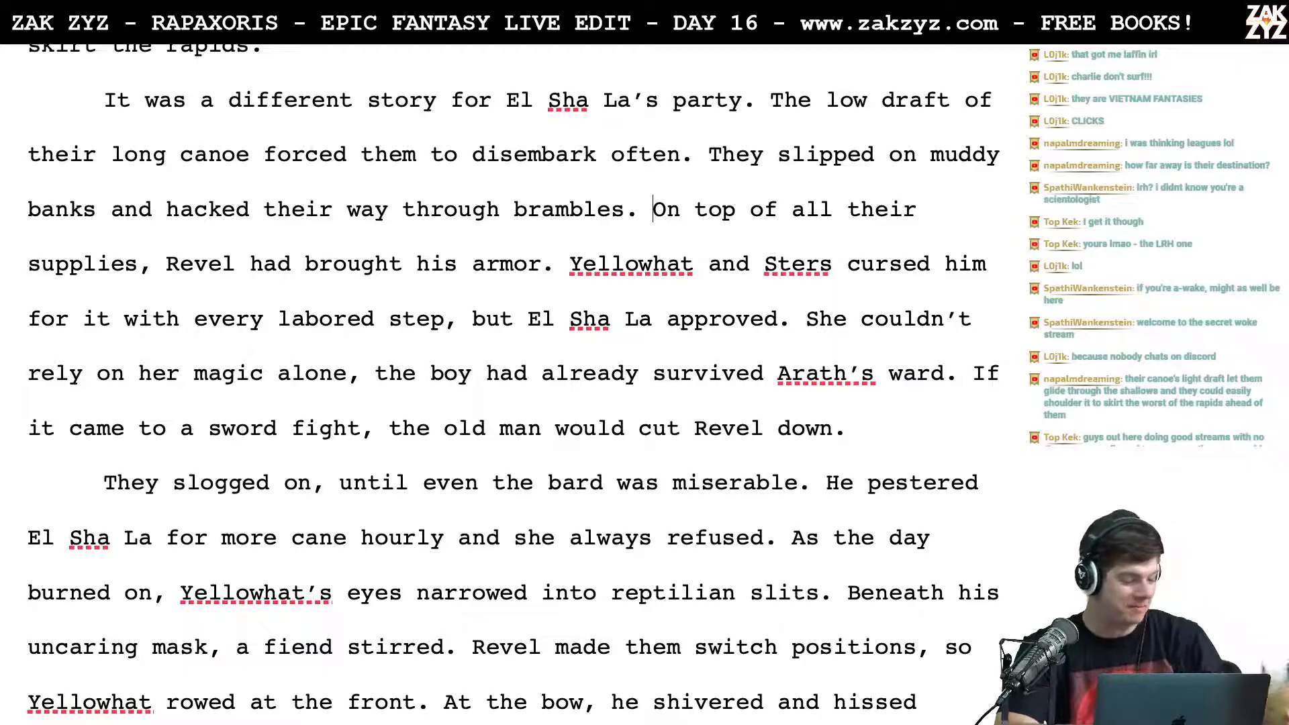
pyautogui.scroll(-1, 774, 289)
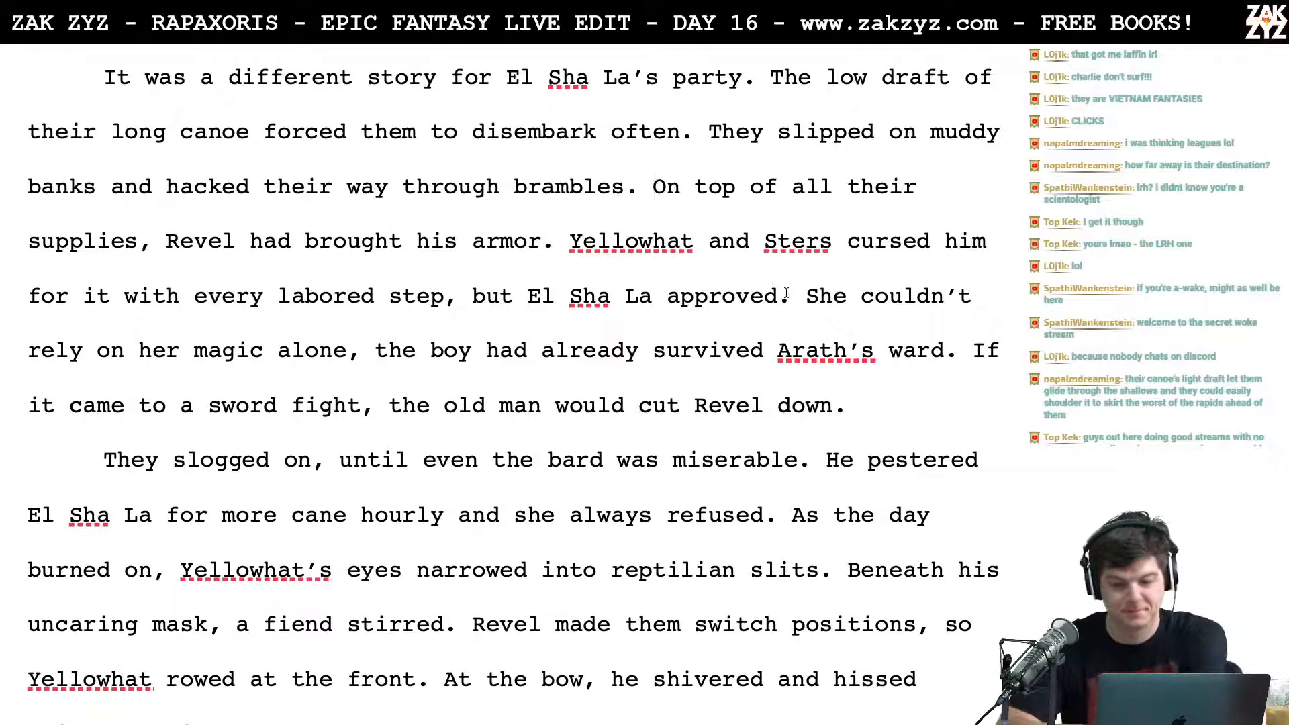
# Step: Move the "The low draft" sentence to its own paragraph and begin a replacement after "El Sha La’s party." with "The long canoe had a low draft"
pyautogui.scroll(2, 733, 176)
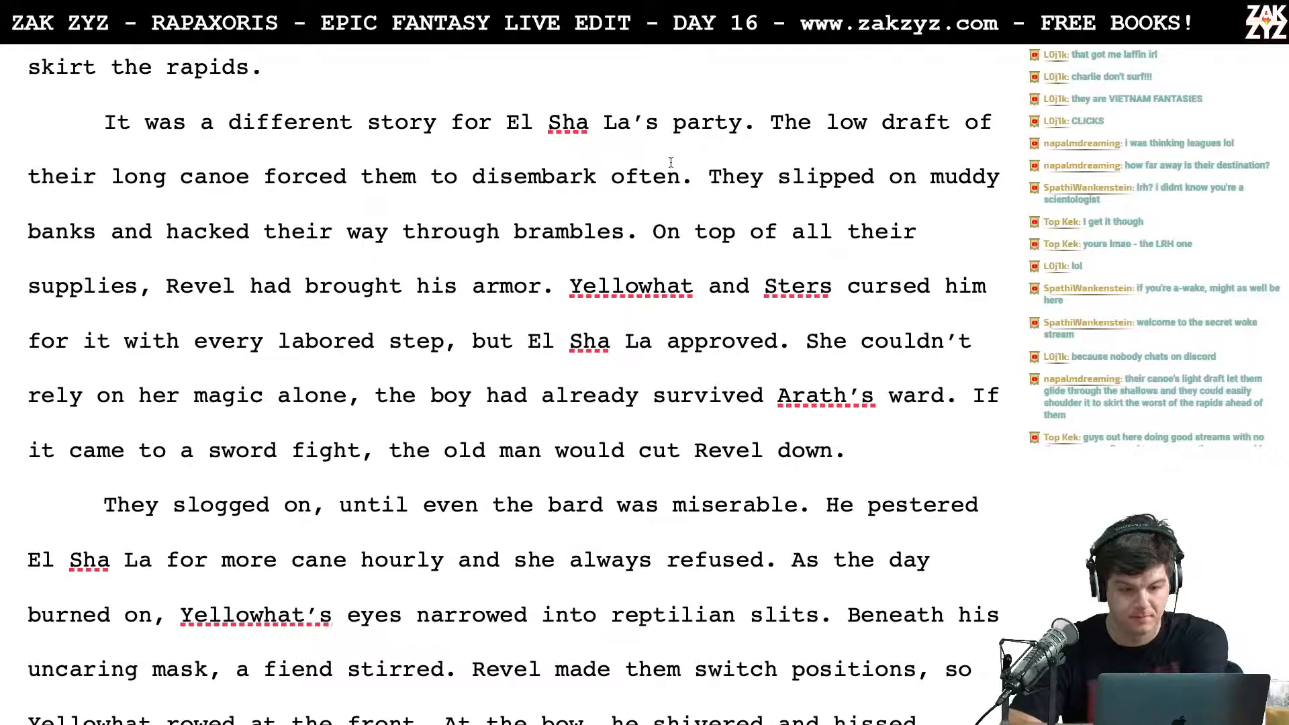
pyautogui.click(771, 124)
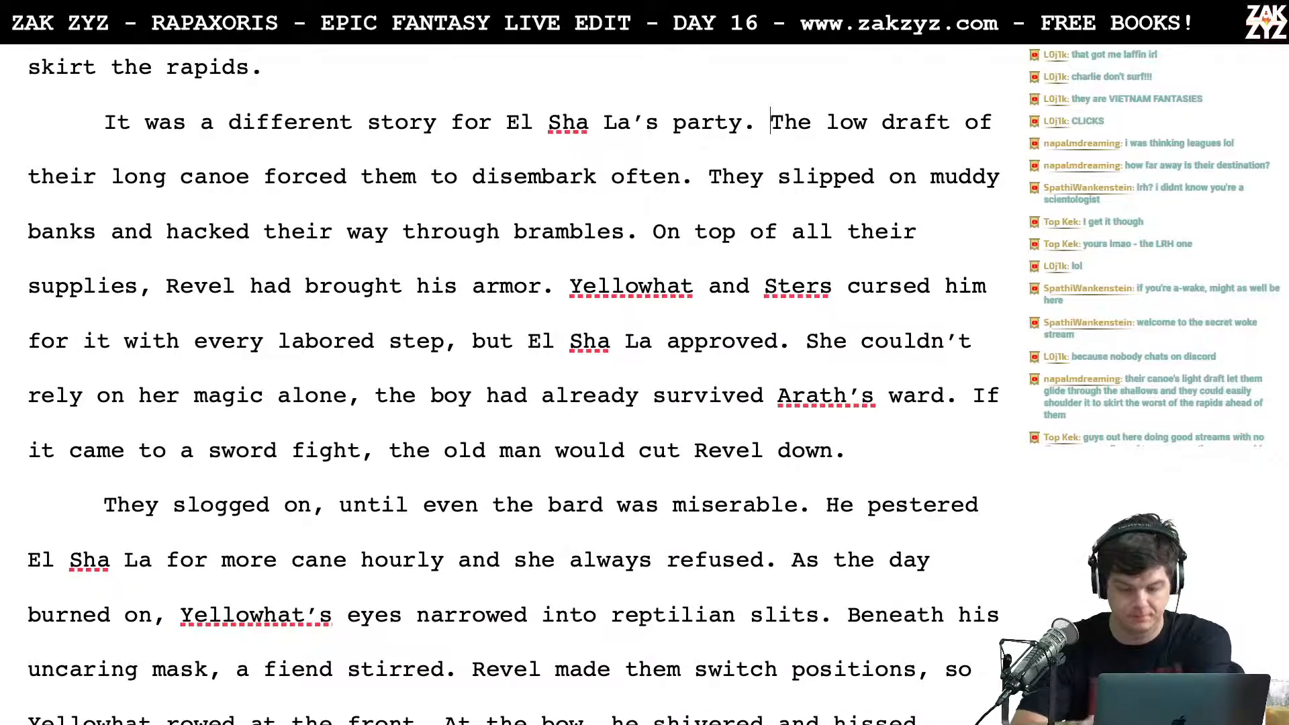
pyautogui.press('Return')
pyautogui.write('The lo')
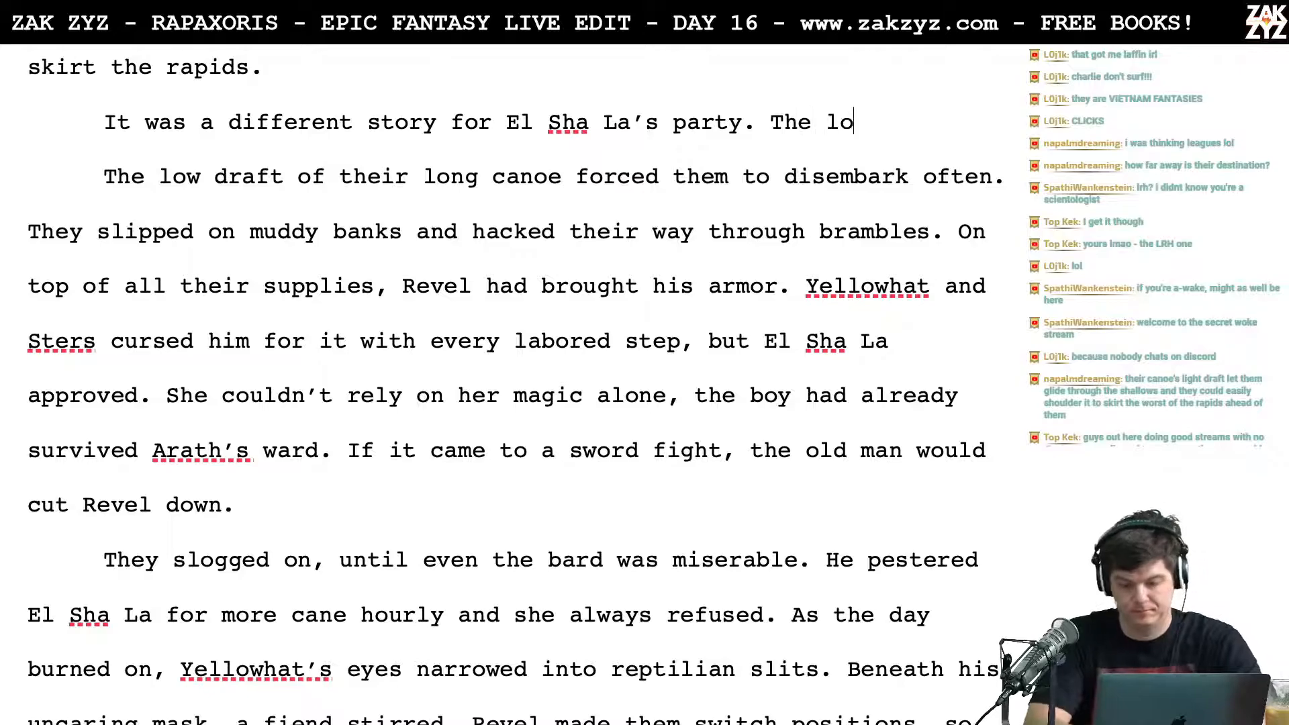
pyautogui.write('ng canoe had ')
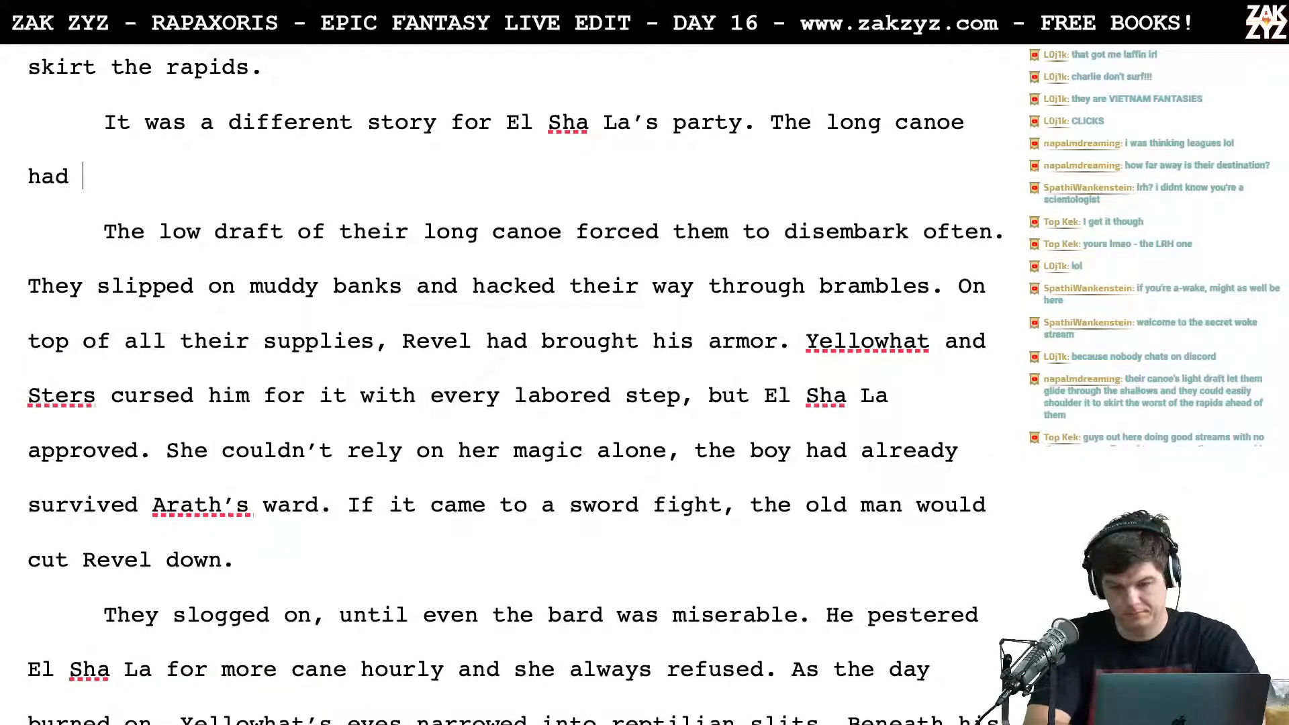
pyautogui.write('a low draft a')
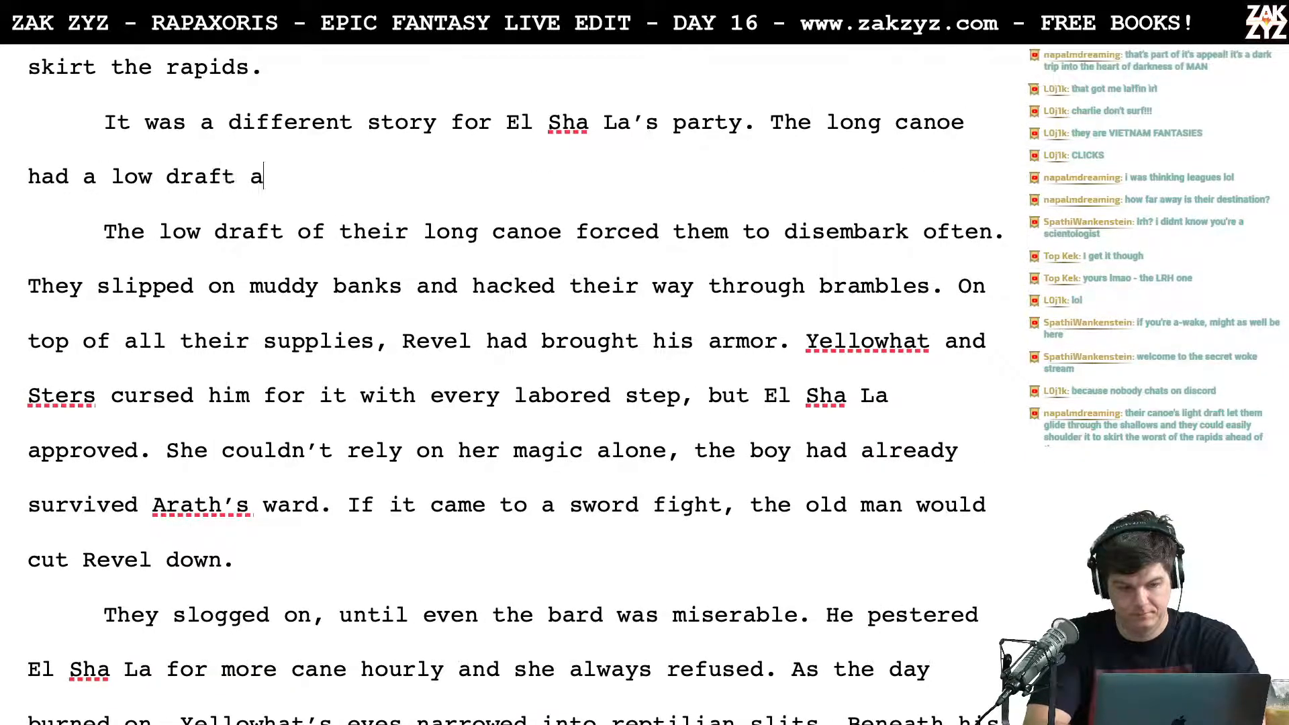
pyautogui.write('nd they were f')
pyautogui.press('BackSpace')
pyautogui.press('BackSpace')
pyautogui.press('BackSpace')
pyautogui.press('BackSpace')
pyautogui.press('BackSpace')
pyautogui.press('BackSpace')
pyautogui.press('BackSpace')
pyautogui.press('BackSpace')
pyautogui.press('BackSpace')
pyautogui.press('BackSpace')
pyautogui.press('BackSpace')
pyautogui.press('BackSpace')
pyautogui.press('BackSpace')
pyautogui.press('BackSpace')
pyautogui.press('BackSpace')
pyautogui.press('BackSpace')
# Step: Complete the new sentence after "The long canoe had a low draft" with ", forcing them to disembark often."
pyautogui.write(', forcing ')
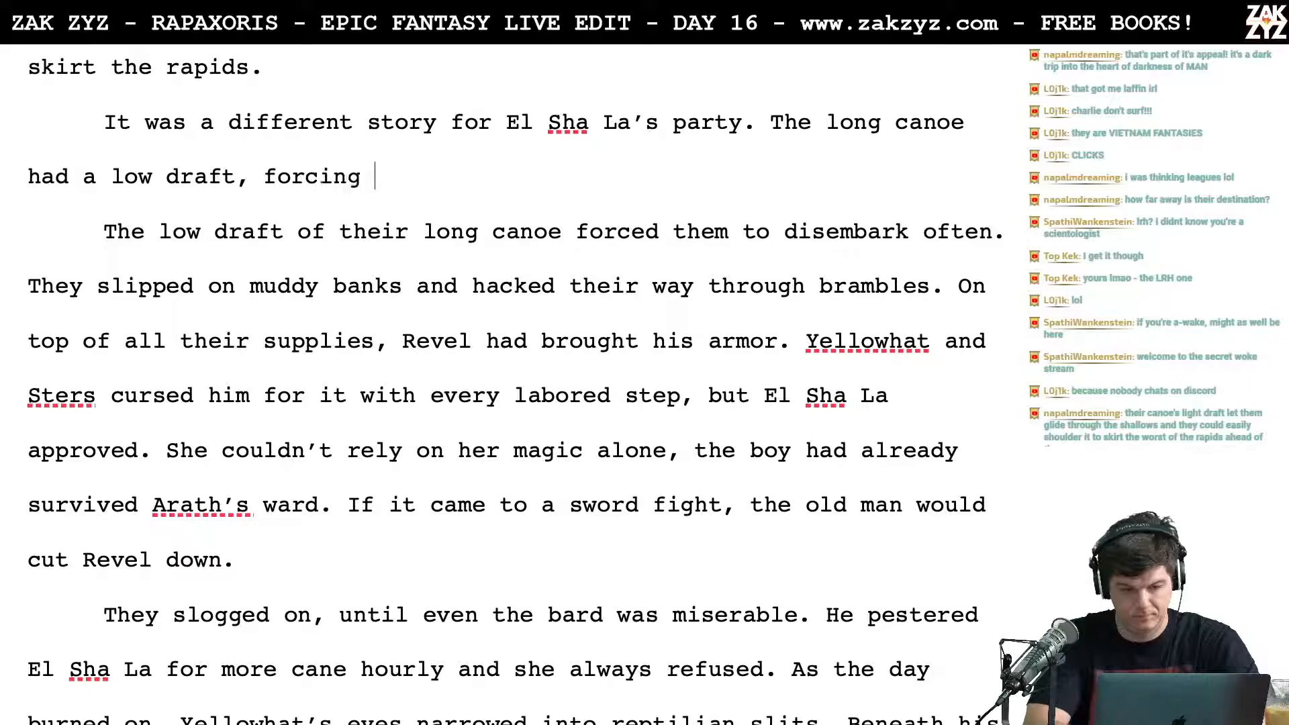
pyautogui.write('them to disembar')
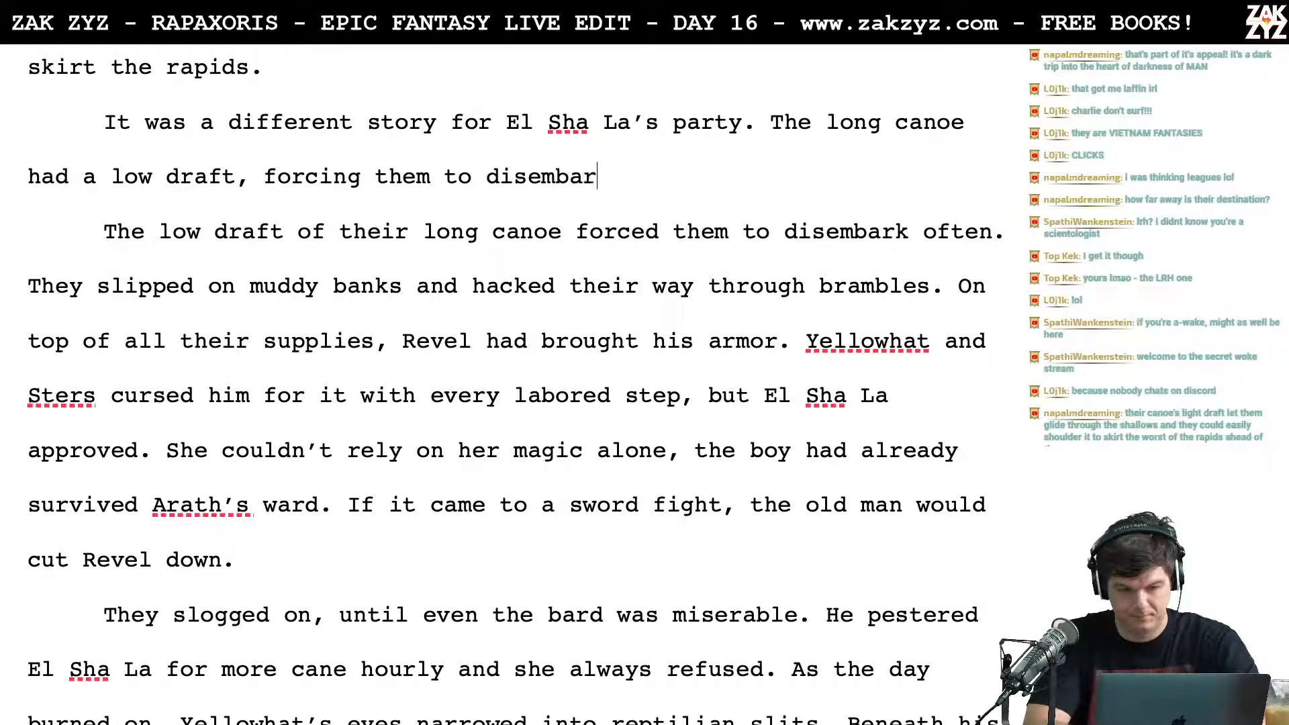
pyautogui.write('k often.')
# Step: Delete the old sentence "The low draft of their long canoe forced them to disembark often." and its paragraph break so "They slipped" follows directly
pyautogui.hotkey('shift', 'Down')
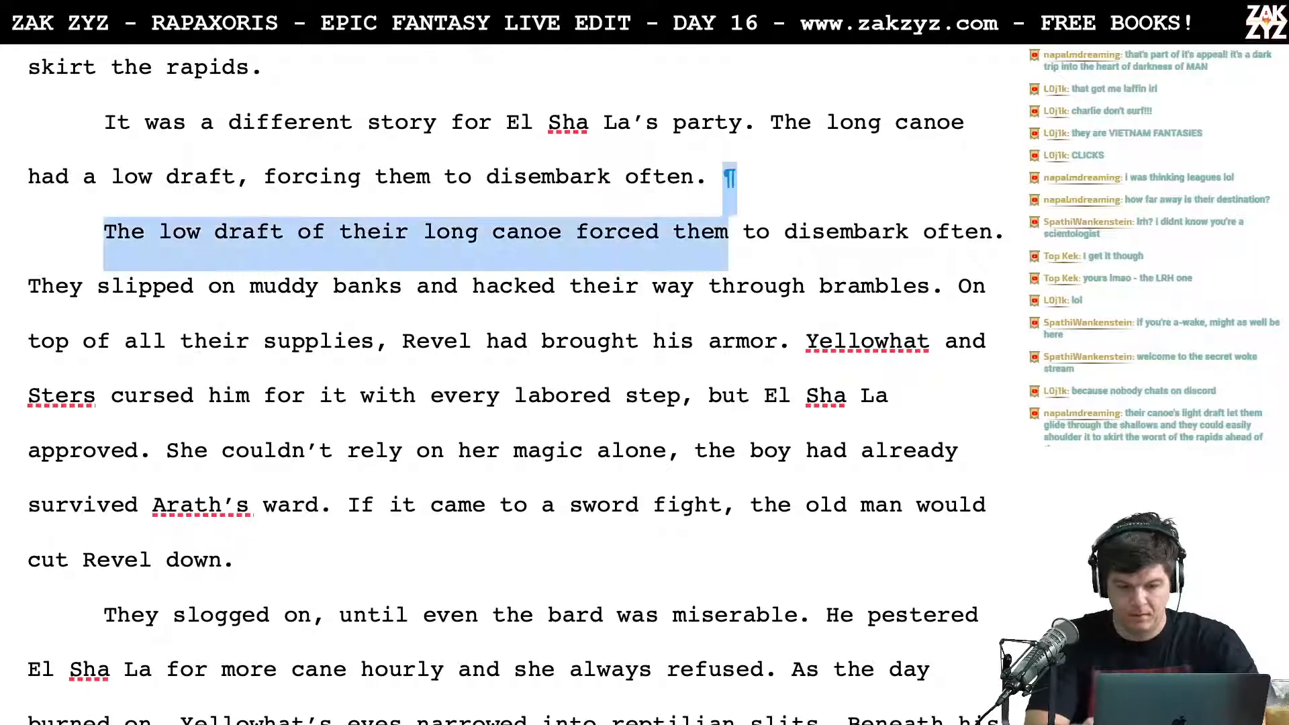
pyautogui.hotkey('shift', 'Right')
pyautogui.hotkey('shift', 'Right')
pyautogui.hotkey('shift', 'Right')
pyautogui.hotkey('shift', 'Right')
pyautogui.hotkey('shift', 'Right')
pyautogui.hotkey('shift', 'Right')
pyautogui.hotkey('shift', 'Right')
pyautogui.hotkey('shift', 'Right')
pyautogui.hotkey('shift', 'Right')
pyautogui.hotkey('shift', 'Right')
pyautogui.hotkey('shift', 'Right')
pyautogui.hotkey('shift', 'Right')
pyautogui.hotkey('shift', 'Right')
pyautogui.hotkey('shift', 'Right')
pyautogui.hotkey('shift', 'Right')
pyautogui.hotkey('shift', 'Right')
pyautogui.hotkey('shift', 'Right')
pyautogui.hotkey('shift', 'Right')
pyautogui.hotkey('shift', 'Right')
pyautogui.hotkey('shift', 'Right')
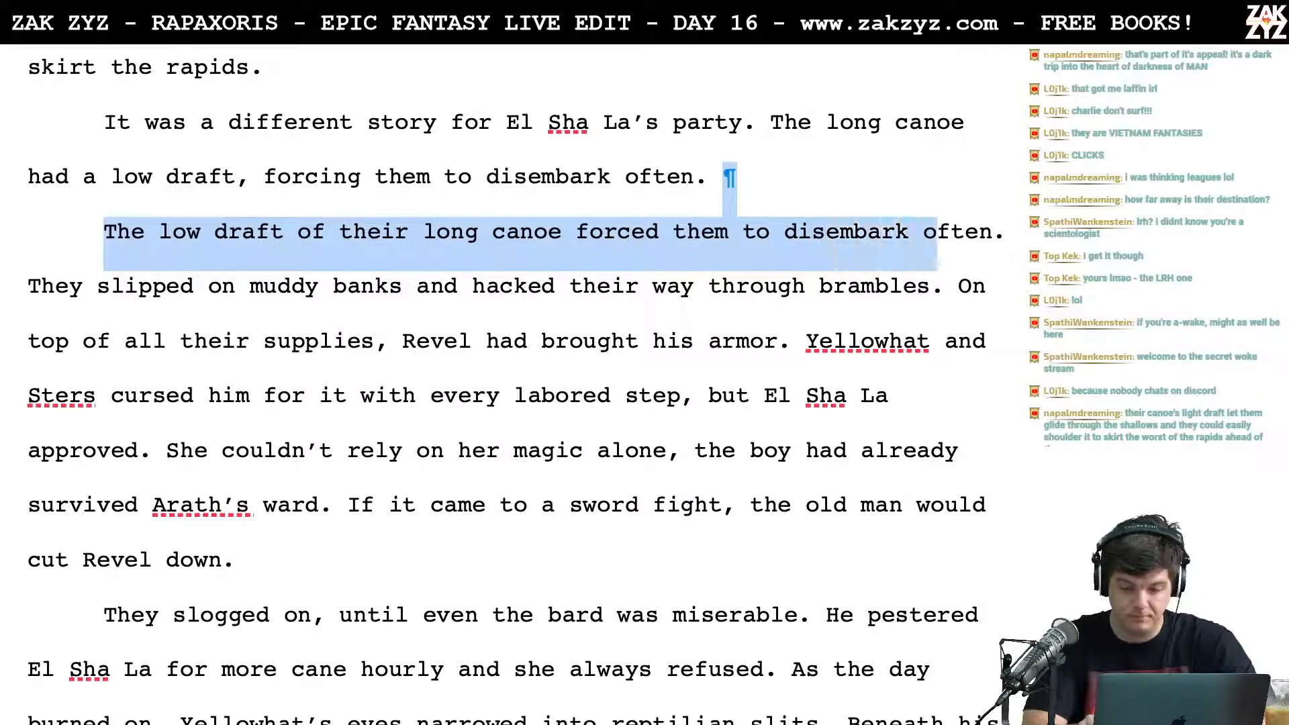
pyautogui.press('Delete')
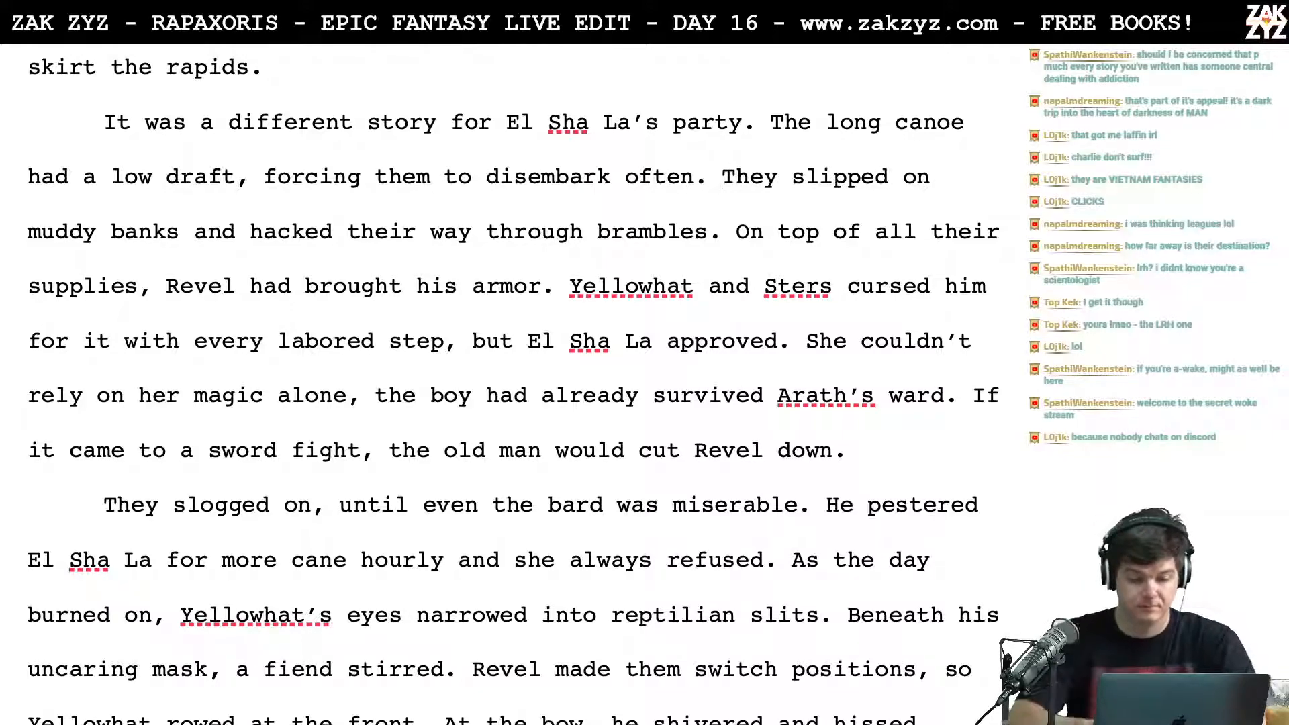
pyautogui.click(544, 285)
pyautogui.write(',')
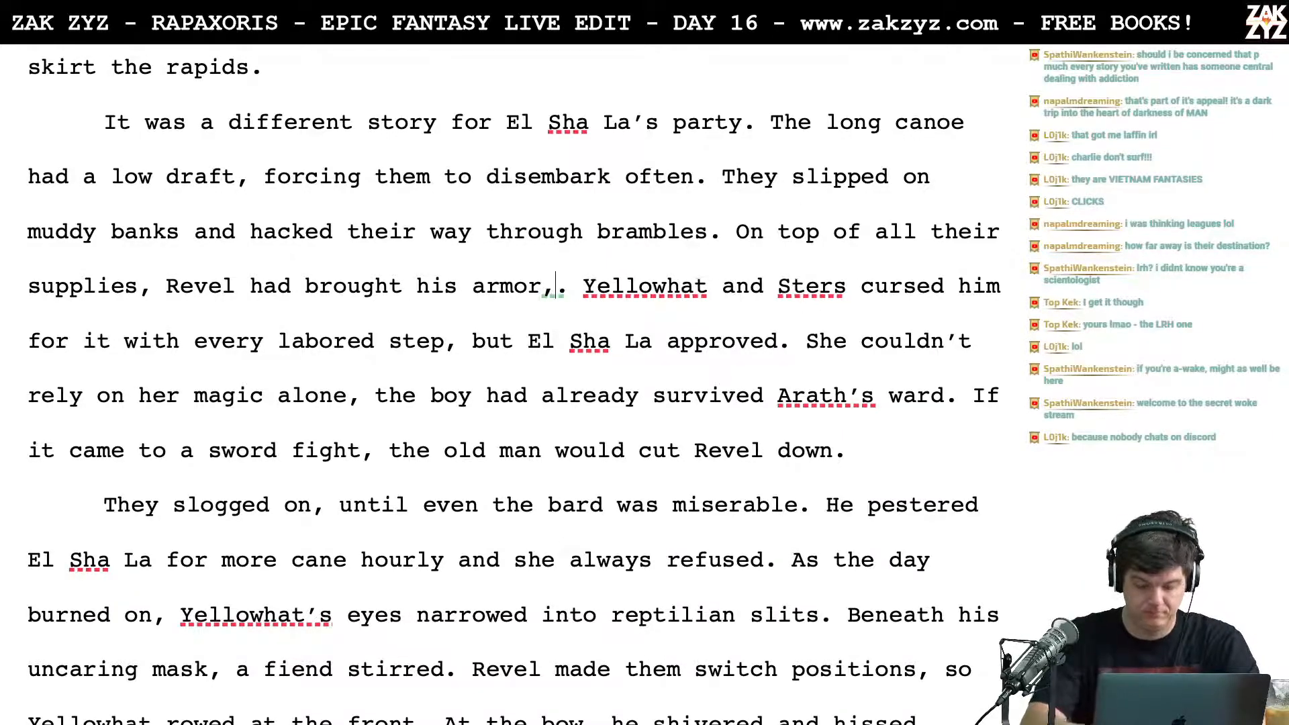
pyautogui.write(' wrap. Ye')
pyautogui.press('BackSpace')
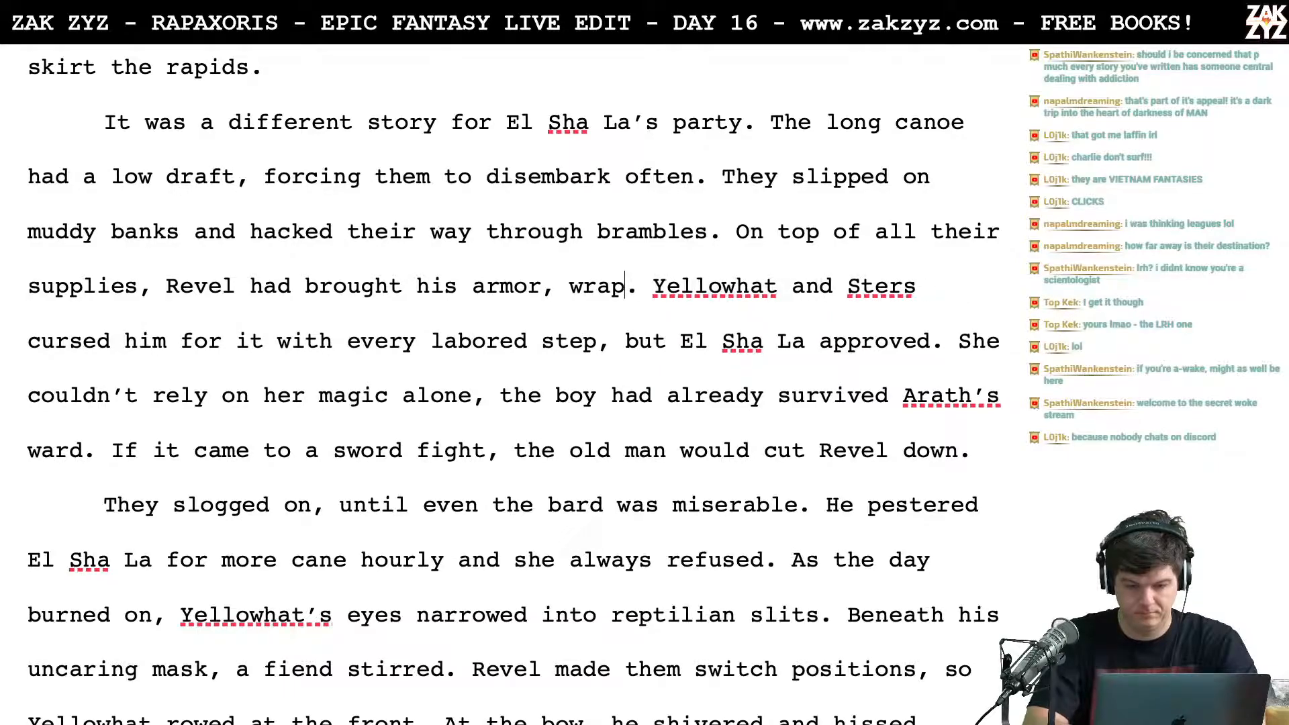
pyautogui.press('BackSpace')
pyautogui.press('BackSpace')
pyautogui.press('BackSpace')
pyautogui.press('BackSpace')
pyautogui.press('BackSpace')
pyautogui.press('BackSpace')
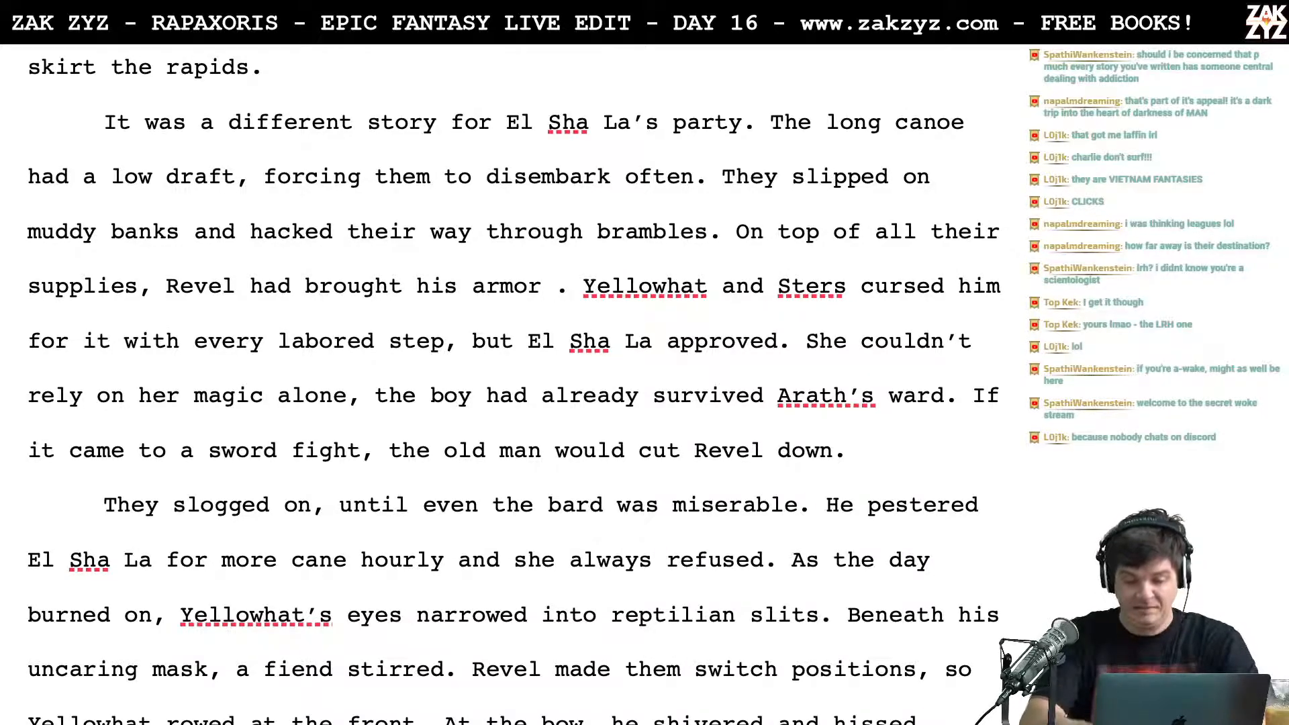
pyautogui.press('BackSpace')
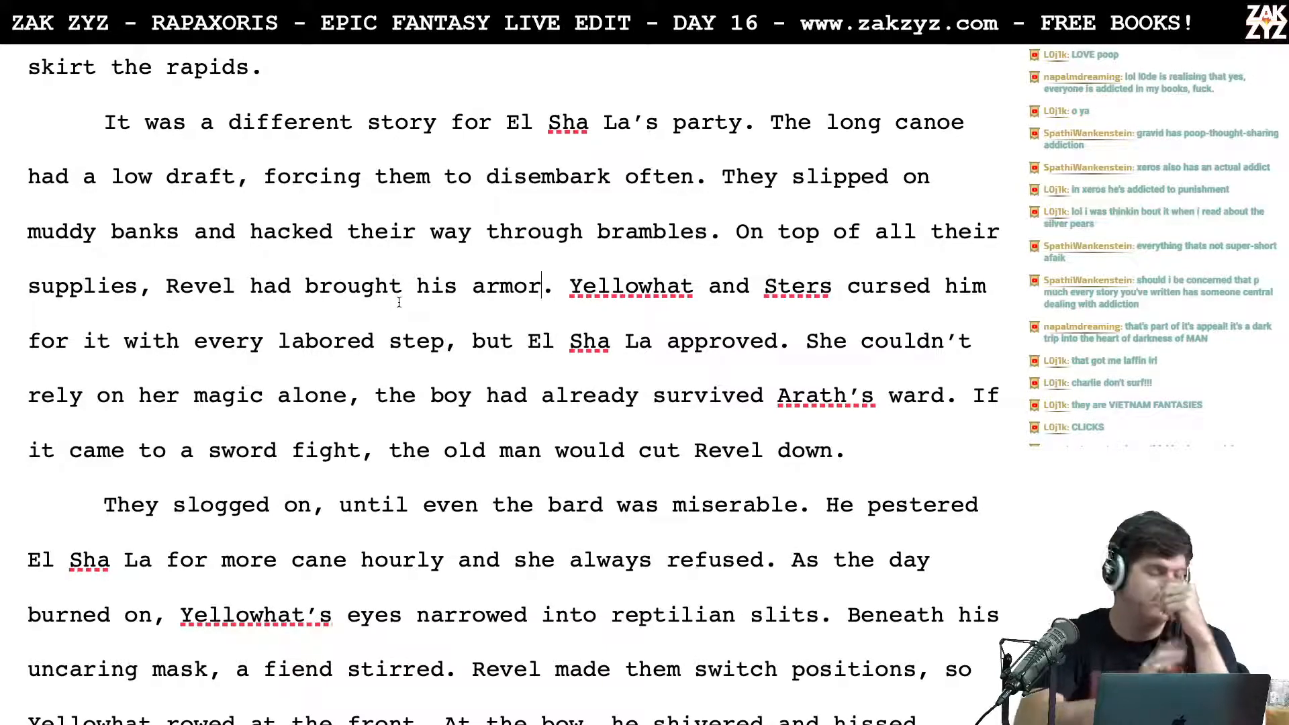
pyautogui.scroll(-1, 399, 302)
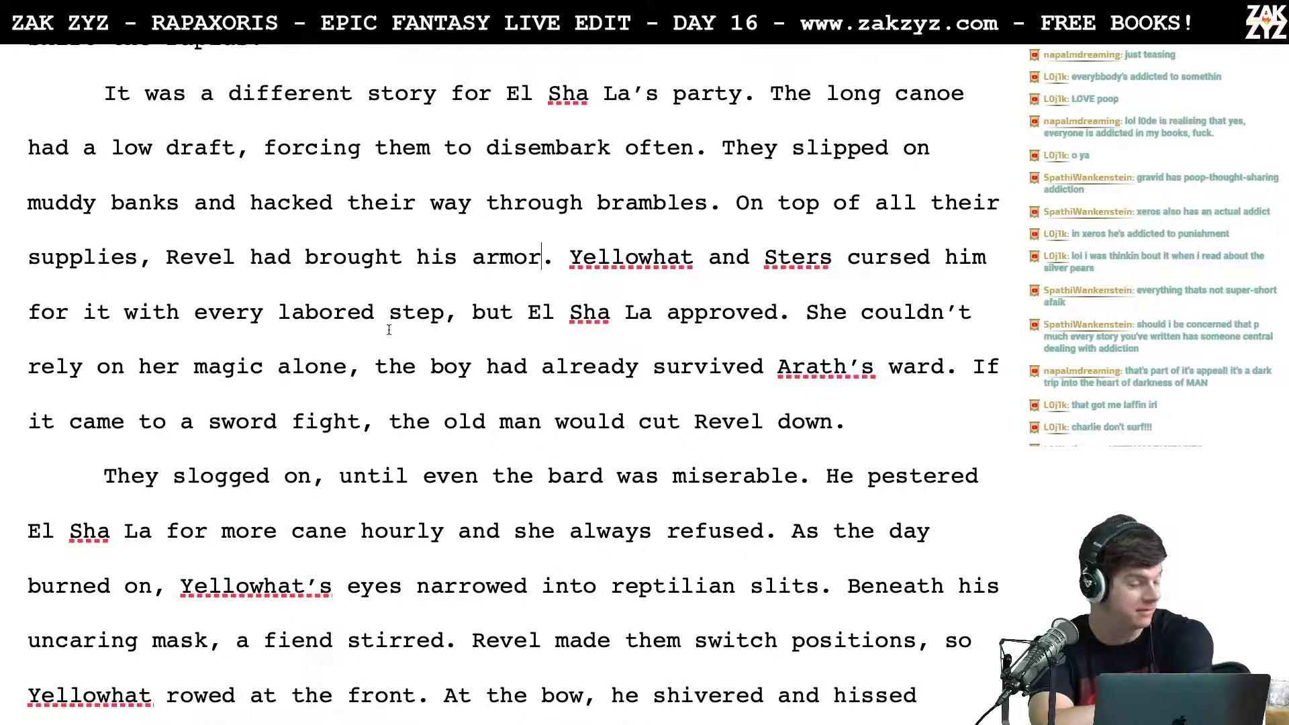
pyautogui.scroll(-1, 389, 329)
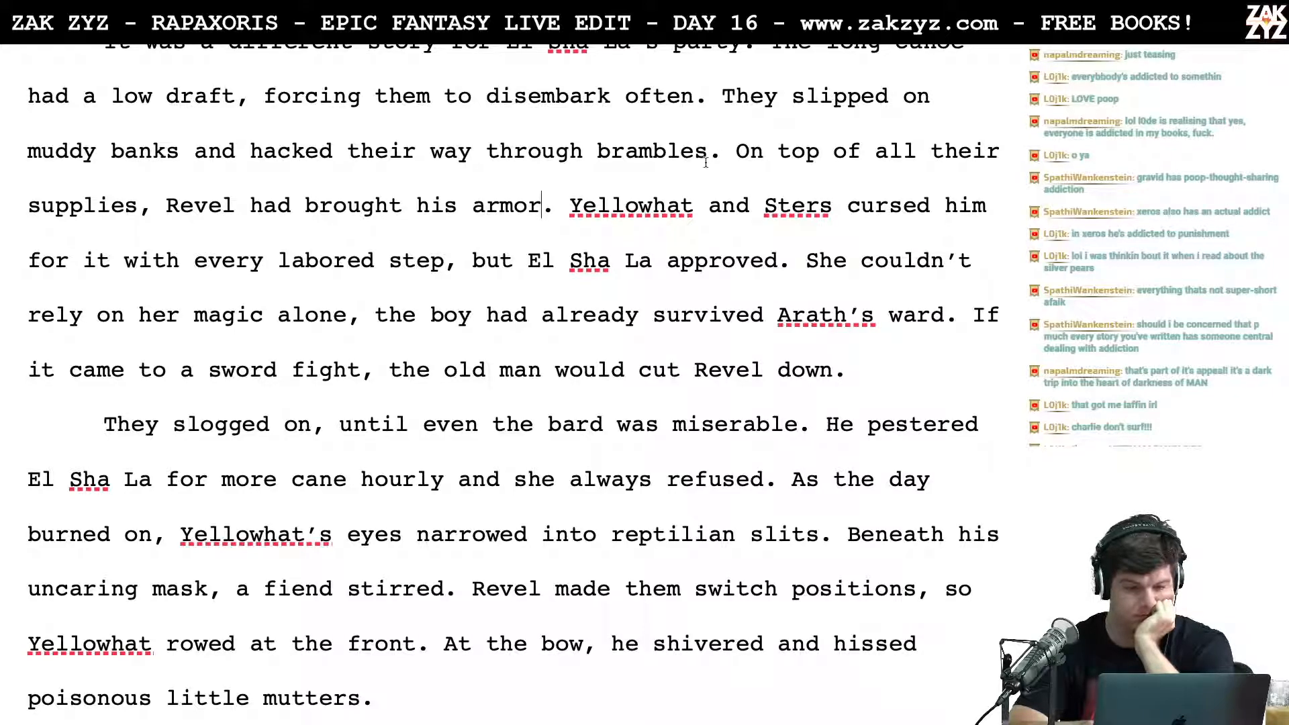
pyautogui.scroll(1, 698, 155)
pyautogui.click(718, 180)
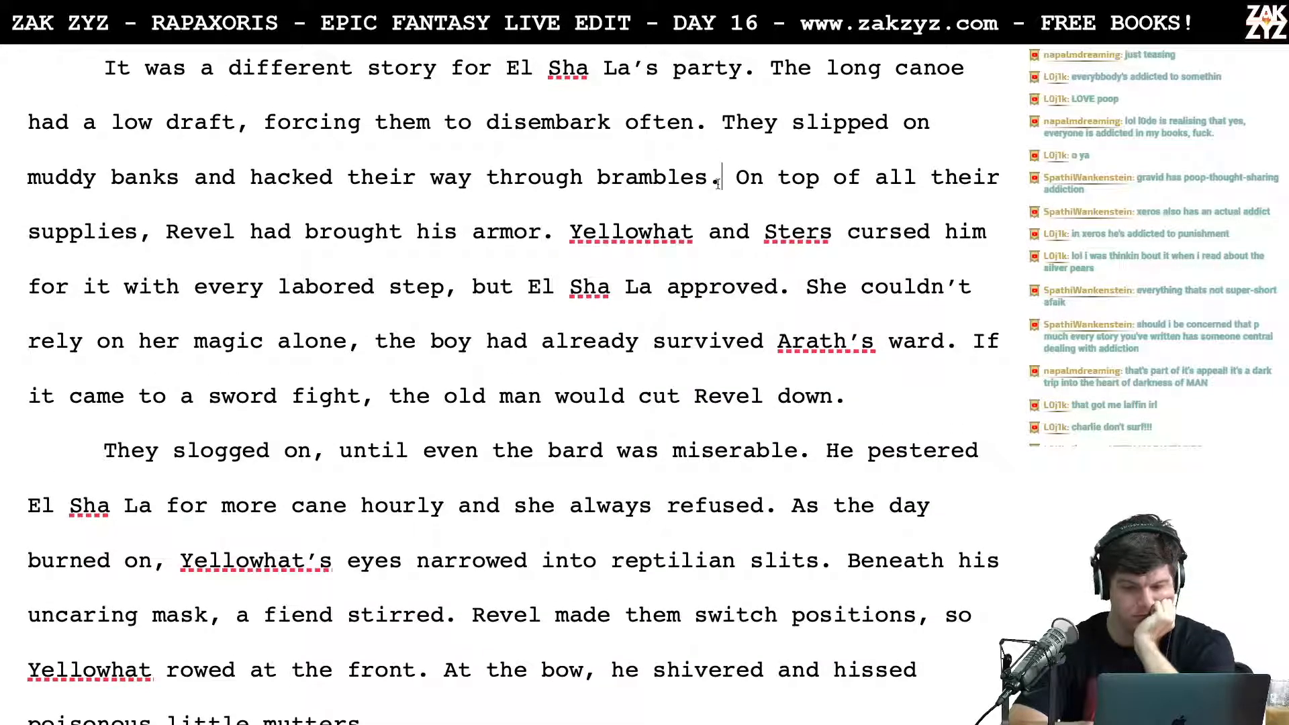
pyautogui.write('as they ')
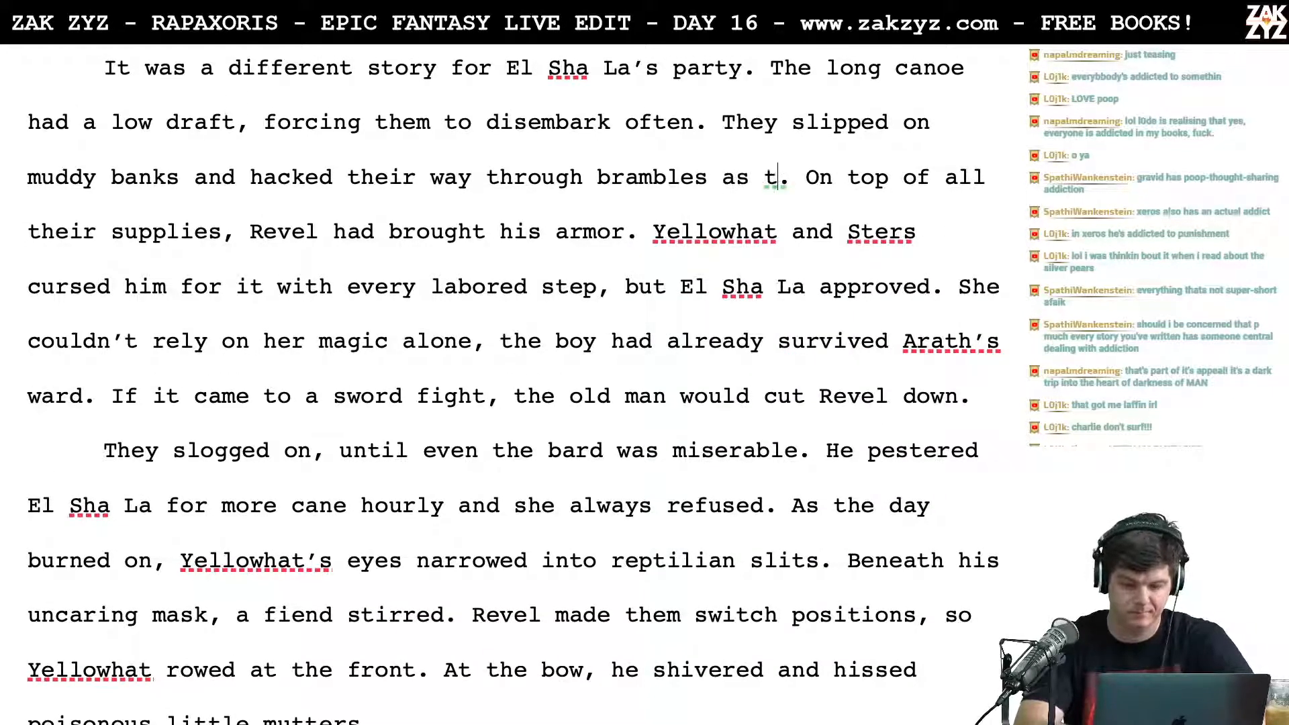
pyautogui.write('lugged their he')
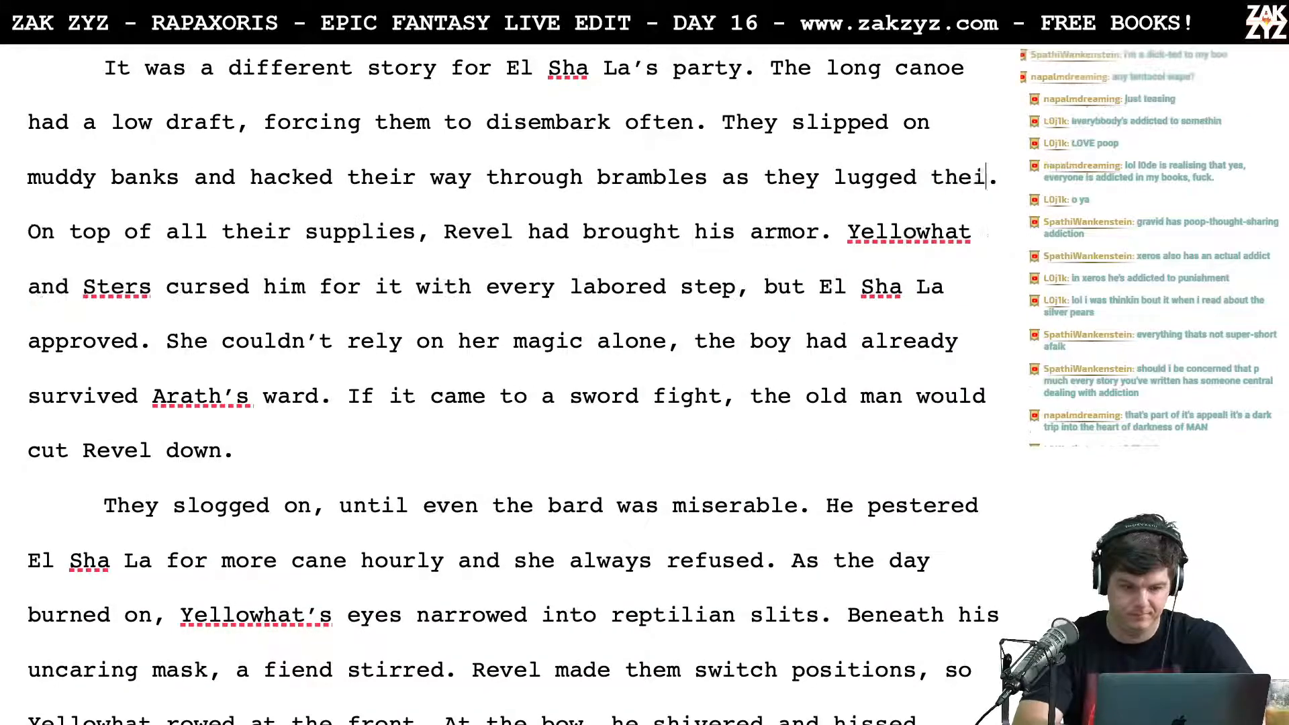
pyautogui.write('avy.')
pyautogui.press('BackSpace')
pyautogui.press('BackSpace')
pyautogui.press('BackSpace')
pyautogui.press('BackSpace')
pyautogui.press('BackSpace')
pyautogui.press('BackSpace')
pyautogui.press('BackSpace')
pyautogui.press('BackSpace')
pyautogui.press('BackSpace')
pyautogui.press('BackSpace')
pyautogui.press('BackSpace')
pyautogui.press('BackSpace')
pyautogui.press('BackSpace')
pyautogui.press('BackSpace')
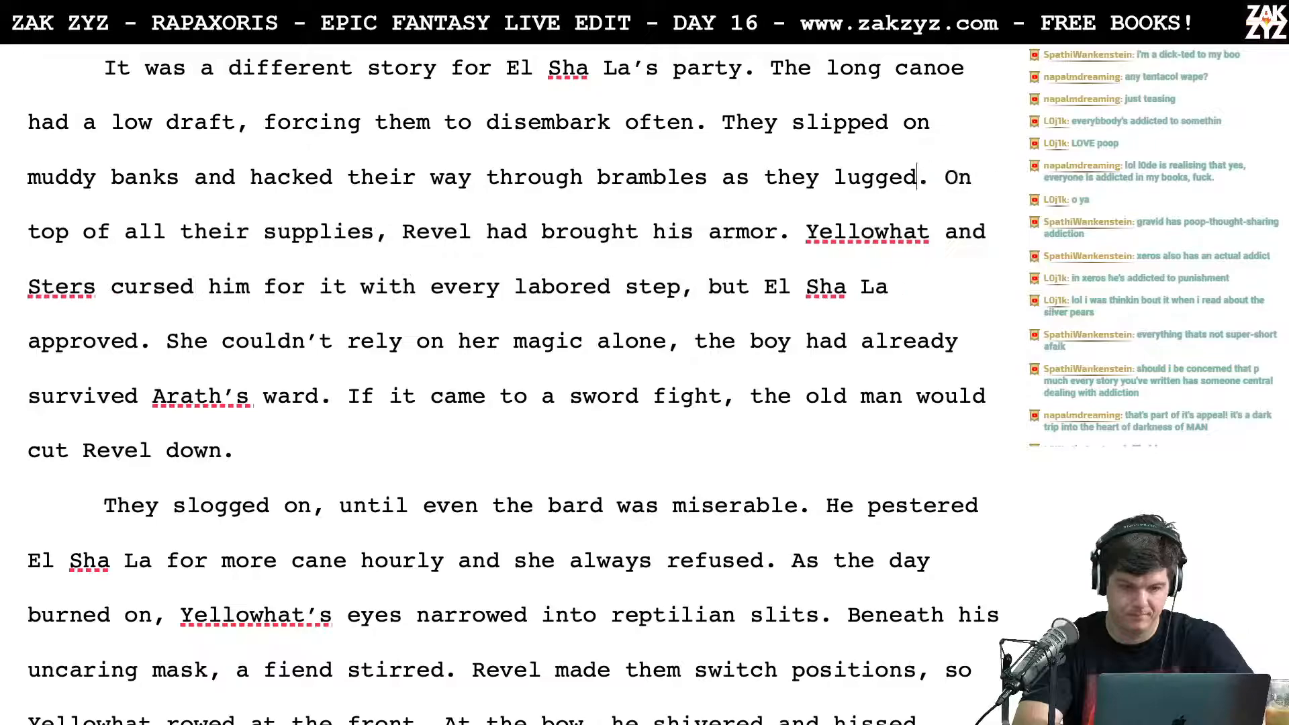
pyautogui.press('Up')
pyautogui.press('Left')
pyautogui.press('Left')
pyautogui.press('Left')
pyautogui.press('Left')
pyautogui.press('Left')
pyautogui.press('Left')
pyautogui.press('Left')
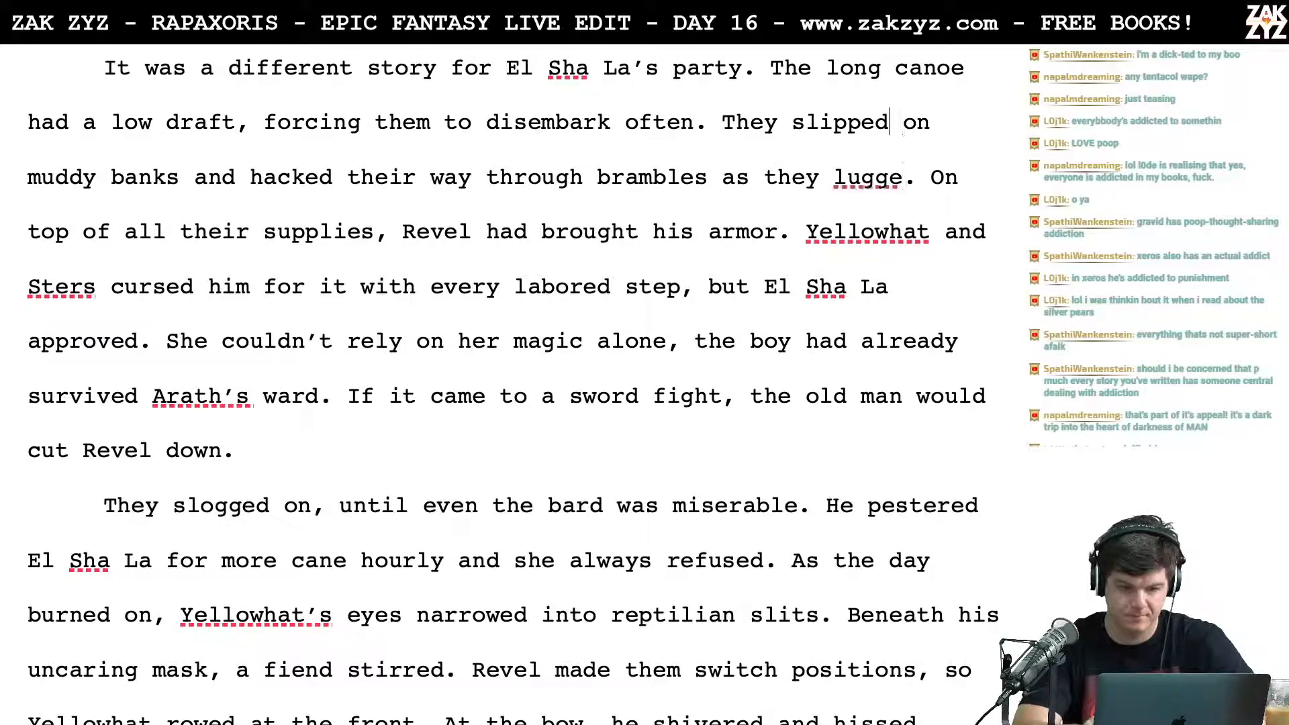
pyautogui.press('Left')
pyautogui.press('Left')
pyautogui.press('Left')
pyautogui.press('Left')
pyautogui.press('Left')
pyautogui.press('Left')
pyautogui.press('Left')
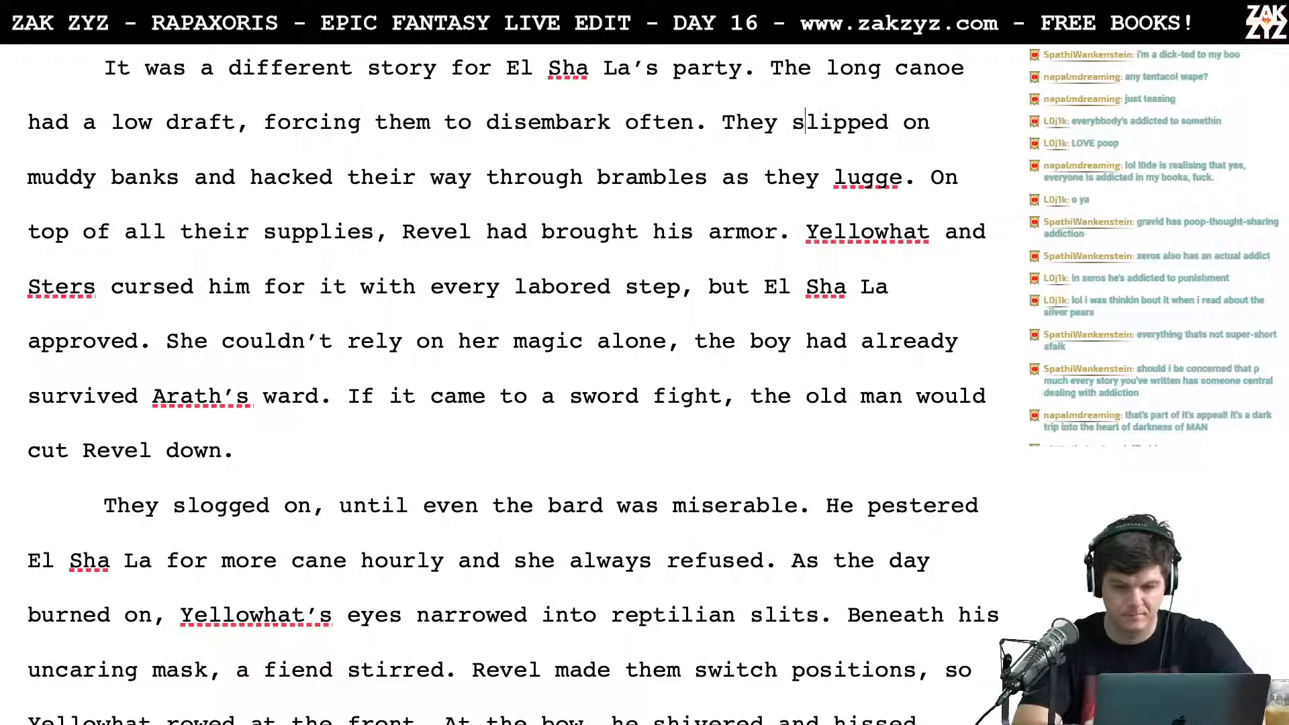
pyautogui.press('Right')
pyautogui.press('Right')
pyautogui.press('Right')
pyautogui.press('Right')
pyautogui.press('Right')
pyautogui.press('Right')
pyautogui.press('Right')
pyautogui.press('Right')
pyautogui.press('Right')
pyautogui.press('Right')
pyautogui.press('Down')
pyautogui.press('Right')
pyautogui.press('Right')
pyautogui.press('Right')
pyautogui.press('Left')
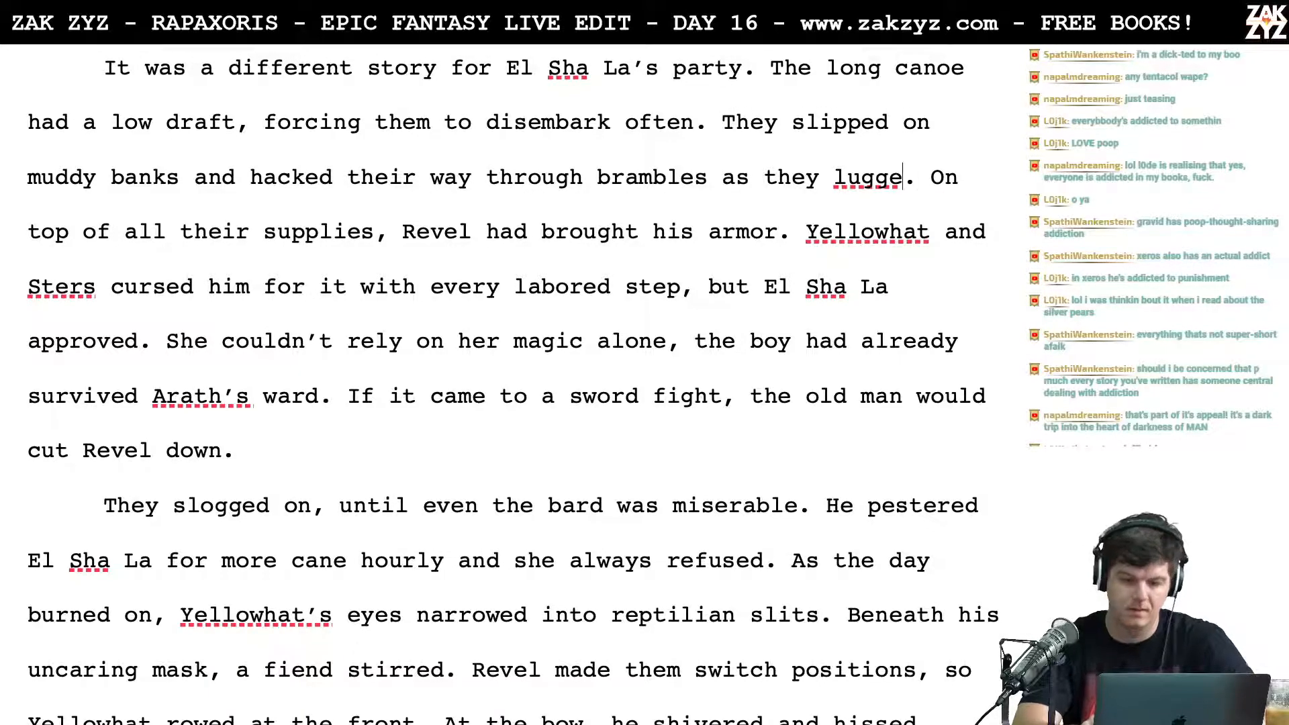
pyautogui.press('BackSpace')
pyautogui.press('BackSpace')
pyautogui.press('BackSpace')
pyautogui.press('BackSpace')
pyautogui.press('BackSpace')
pyautogui.press('BackSpace')
pyautogui.press('BackSpace')
pyautogui.press('BackSpace')
pyautogui.press('BackSpace')
pyautogui.press('BackSpace')
pyautogui.press('BackSpace')
pyautogui.press('BackSpace')
pyautogui.press('BackSpace')
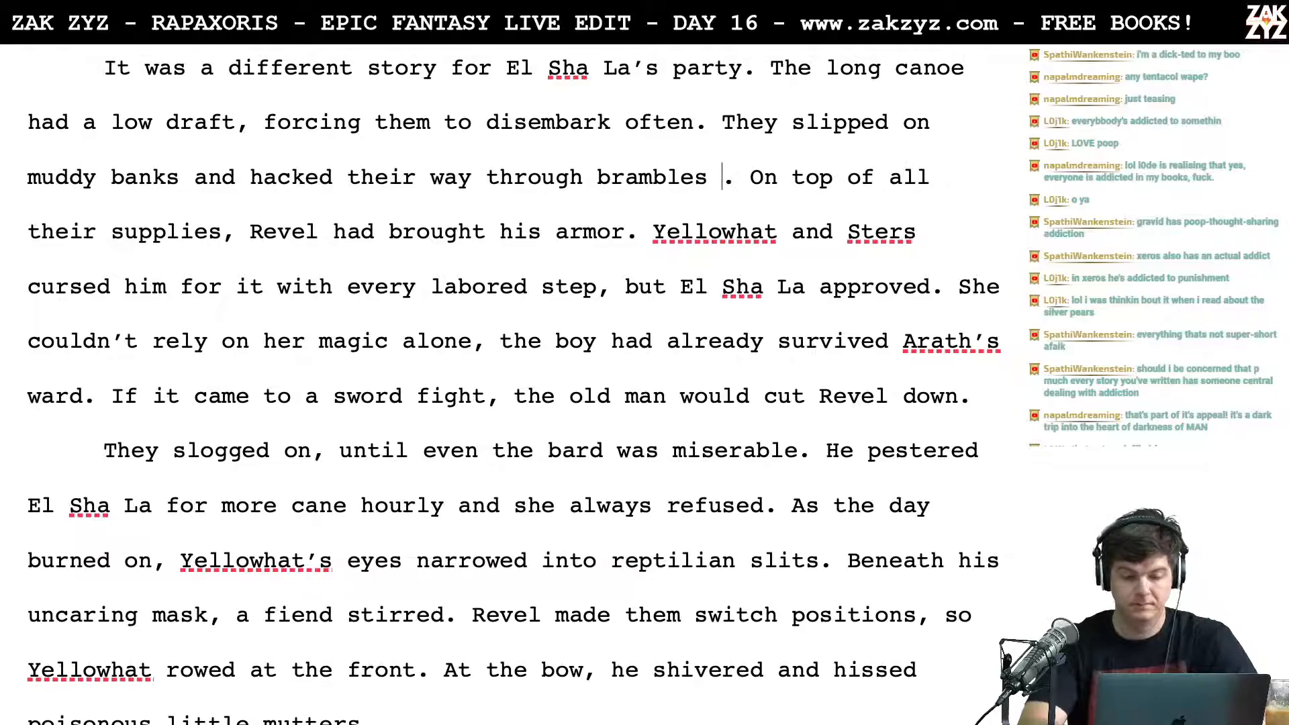
pyautogui.press('BackSpace')
# Step: Break the paragraph after "disembark often." so the old "They slipped on muddy banks" text sits in its own paragraph below
pyautogui.press('Up')
pyautogui.press('Left')
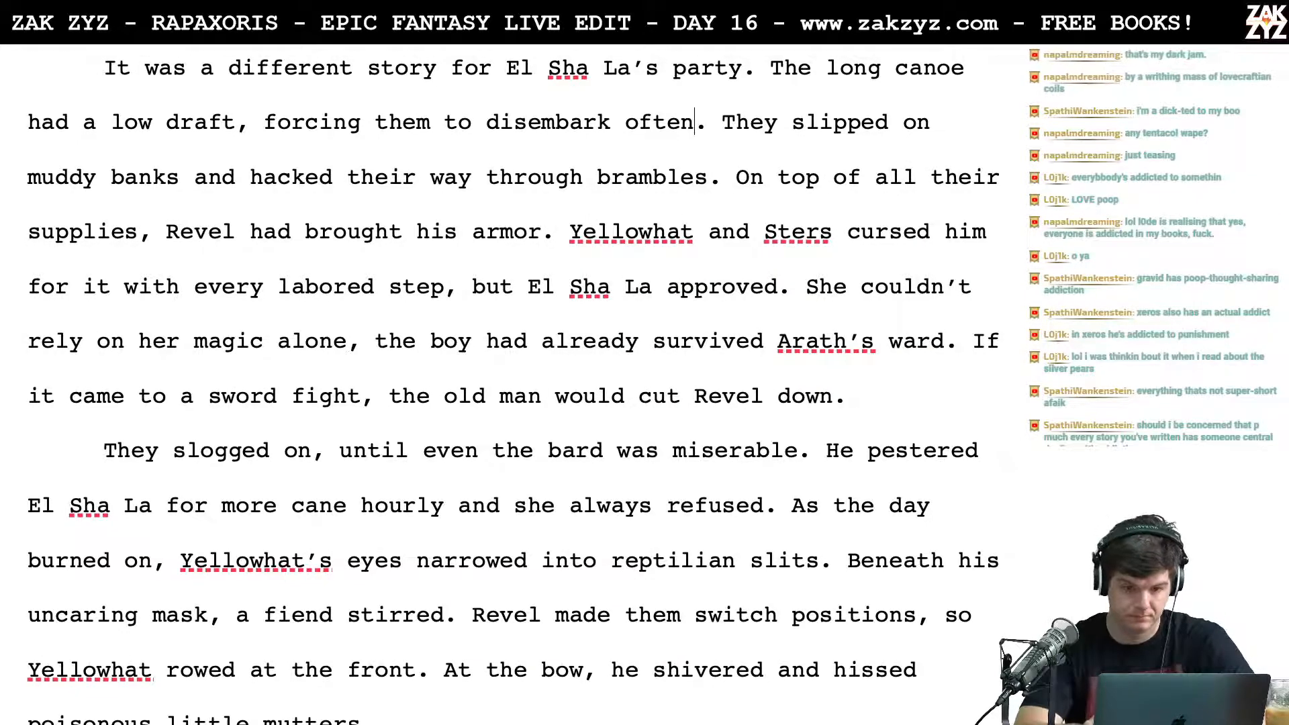
pyautogui.press('Return')
pyautogui.press('Left')
pyautogui.write('.')
pyautogui.press('Right')
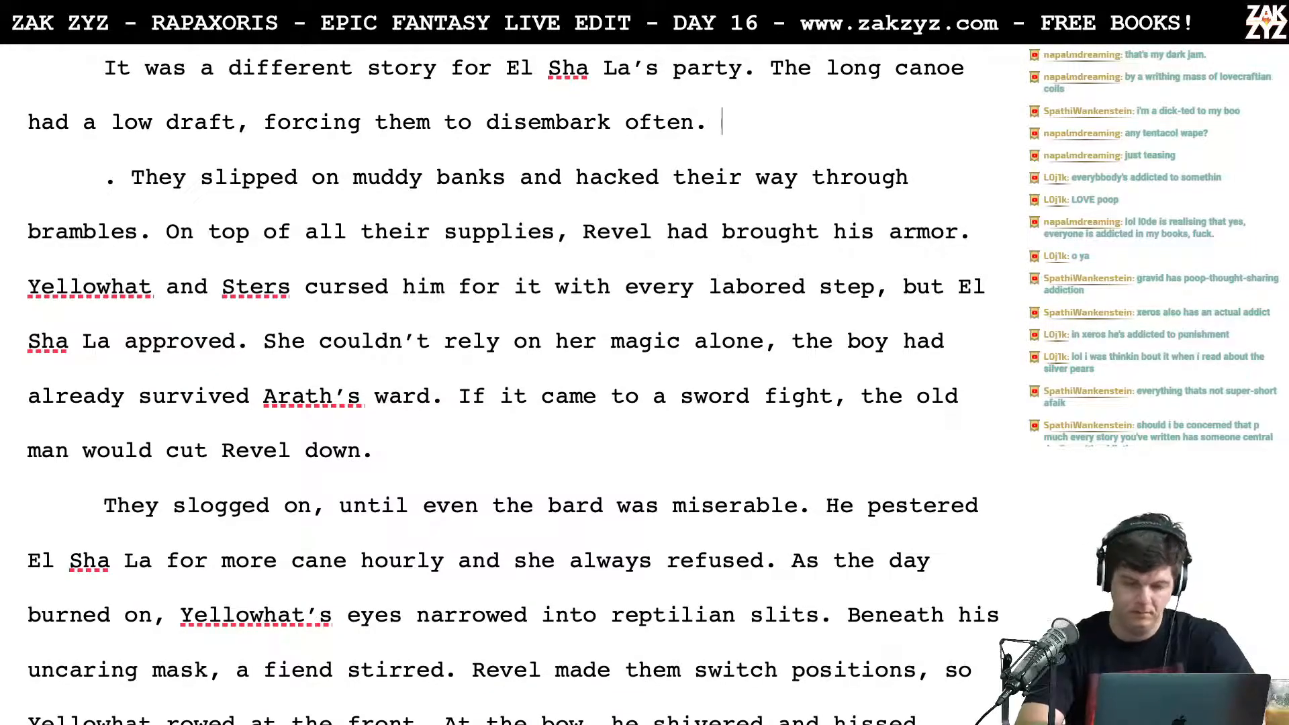
pyautogui.write('A')
pyautogui.press('BackSpace')
pyautogui.write('They had to hack their')
pyautogui.press('BackSpace')
pyautogui.press('BackSpace')
pyautogui.press('BackSpace')
pyautogui.press('BackSpace')
pyautogui.press('BackSpace')
pyautogui.press('BackSpace')
pyautogui.press('BackSpace')
pyautogui.press('BackSpace')
pyautogui.press('BackSpace')
pyautogui.press('BackSpace')
pyautogui.press('BackSpace')
pyautogui.press('BackSpace')
pyautogui.press('BackSpace')
pyautogui.press('BackSpace')
pyautogui.press('BackSpace')
pyautogui.press('BackSpace')
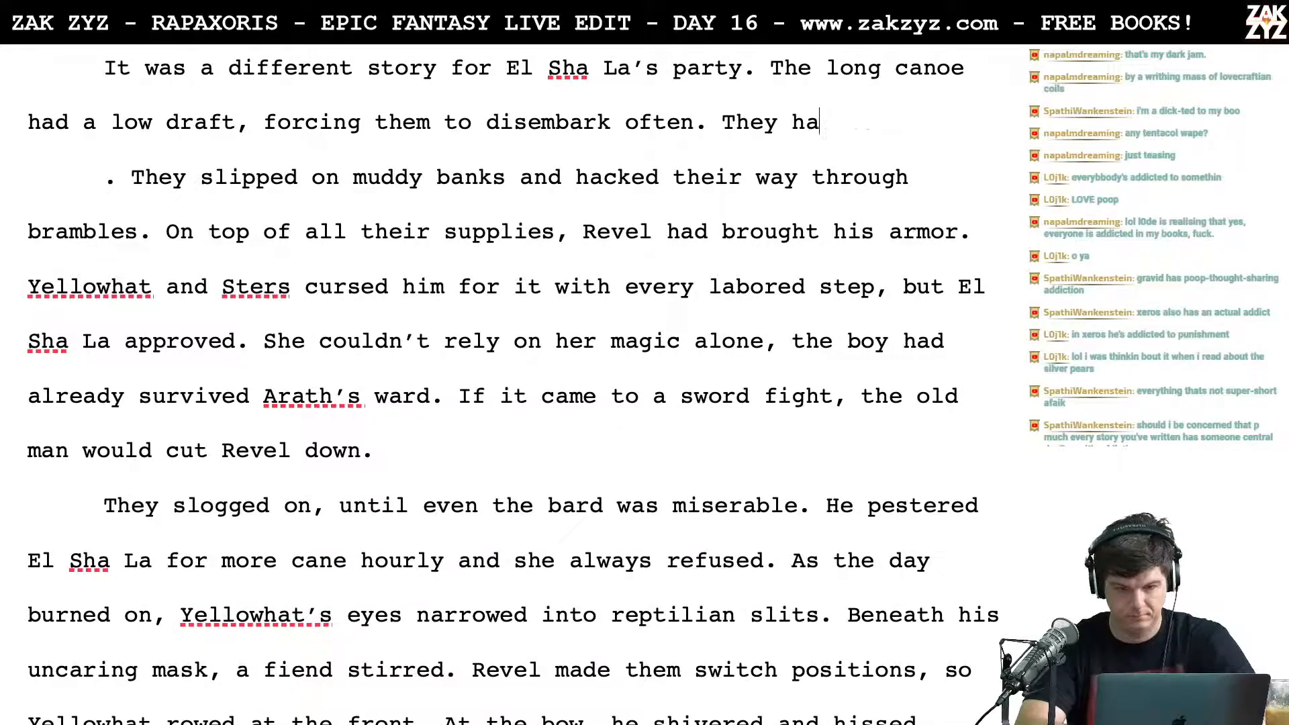
pyautogui.press('BackSpace')
pyautogui.press('BackSpace')
pyautogui.press('BackSpace')
pyautogui.press('BackSpace')
pyautogui.press('BackSpace')
pyautogui.press('BackSpace')
# Step: Draft a replacement after "disembark often." reading "They hacked their way through brambles and slipped on muddy banks as they lugged thei"
pyautogui.write('hey hacked')
pyautogui.write(' their way throu')
pyautogui.write('gh brambles and s')
pyautogui.write('lipped on mudd')
pyautogui.write('y bankes')
pyautogui.press('BackSpace')
pyautogui.press('BackSpace')
pyautogui.write('s as they lugge')
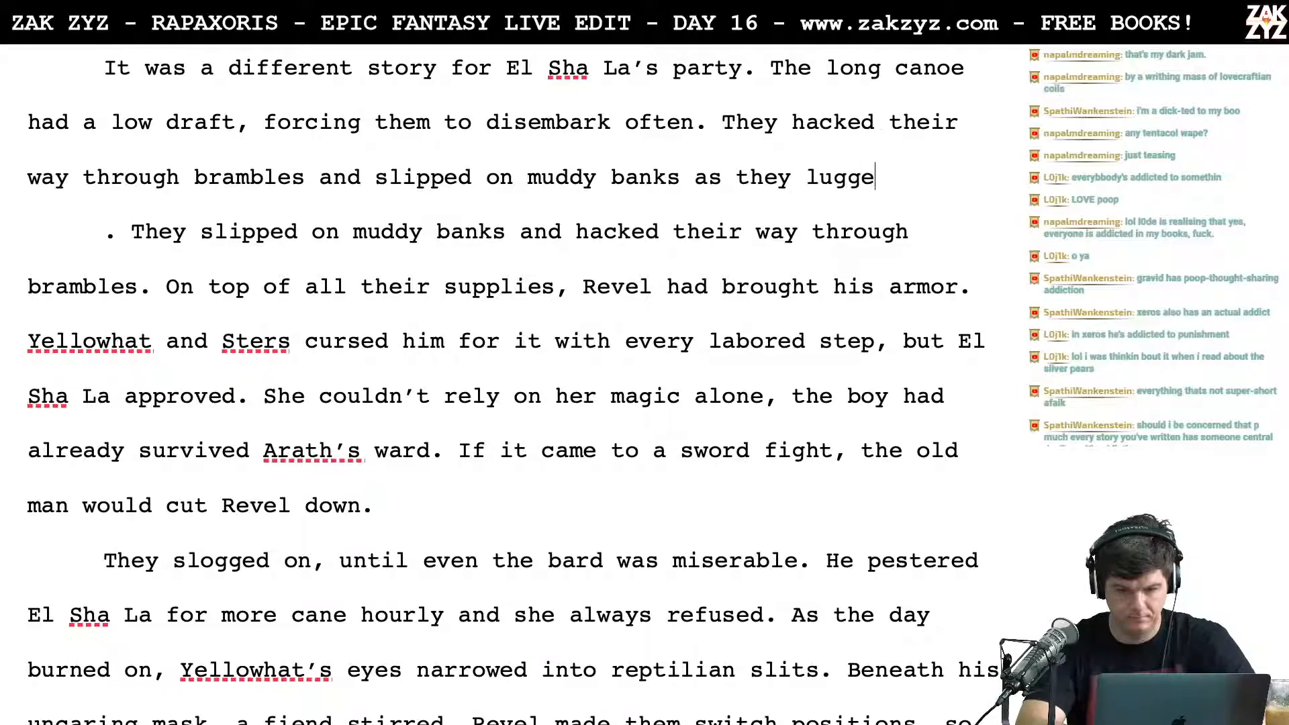
pyautogui.write('d their')
pyautogui.press('BackSpace')
# Step: Move the "They hacked" draft to its own paragraph and extend "disembark often" with "and hack their way through brambles."
pyautogui.press('Up')
pyautogui.press('Left')
pyautogui.press('Left')
pyautogui.press('Left')
pyautogui.press('Left')
pyautogui.press('Left')
pyautogui.press('Left')
pyautogui.press('Left')
pyautogui.press('Left')
pyautogui.press('Left')
pyautogui.press('Left')
pyautogui.press('Left')
pyautogui.press('Right')
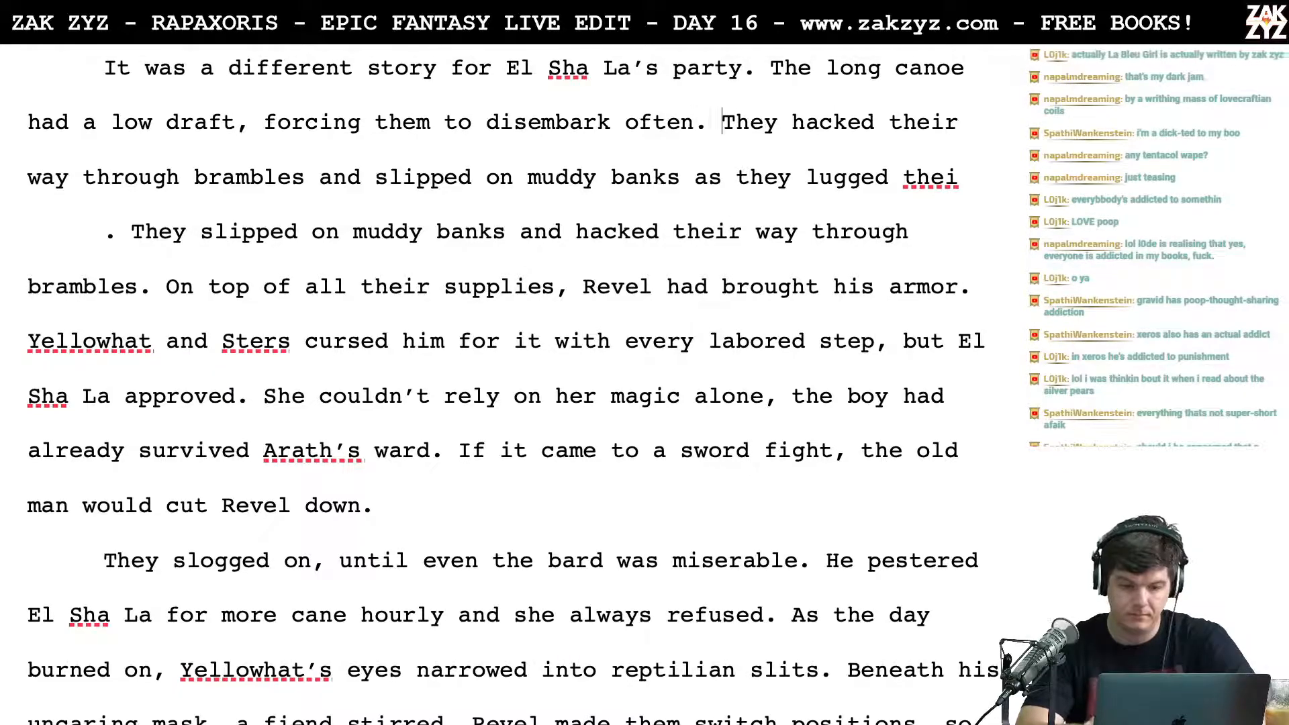
pyautogui.press('Left')
pyautogui.press('Left')
pyautogui.press('Left')
pyautogui.press('Return')
pyautogui.write('and hack their')
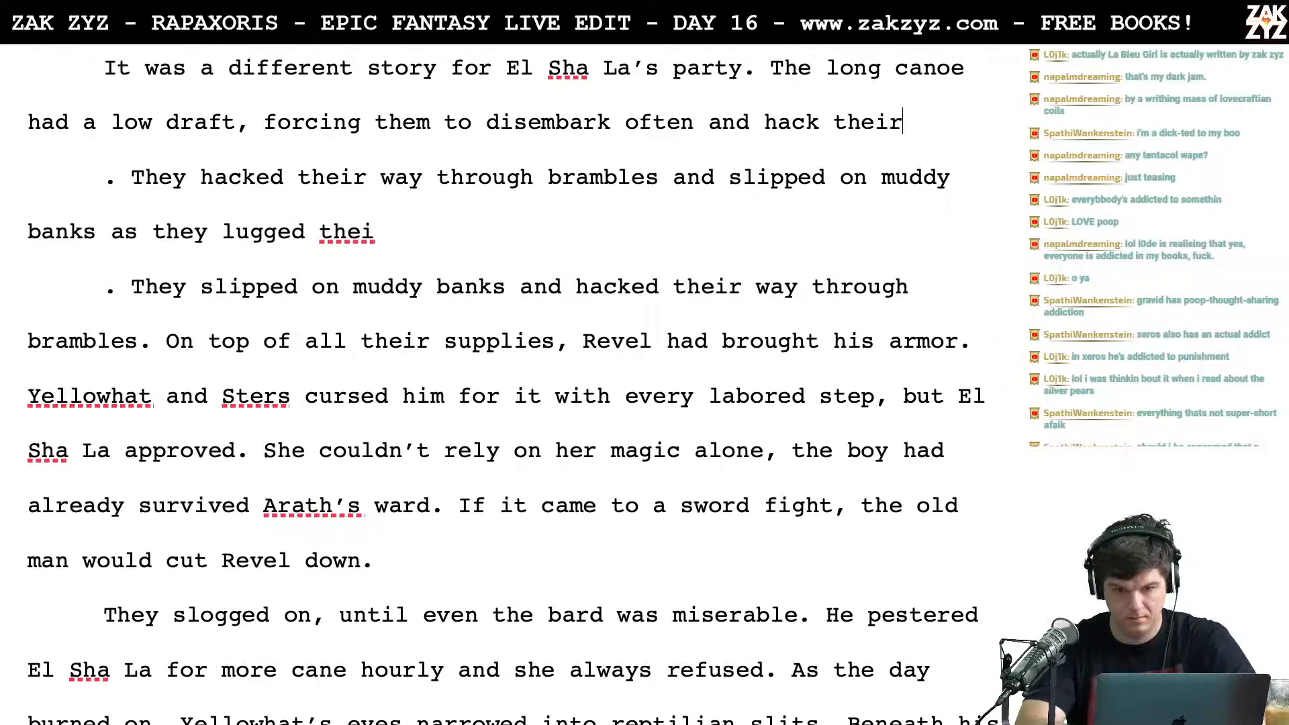
pyautogui.write(' way through b')
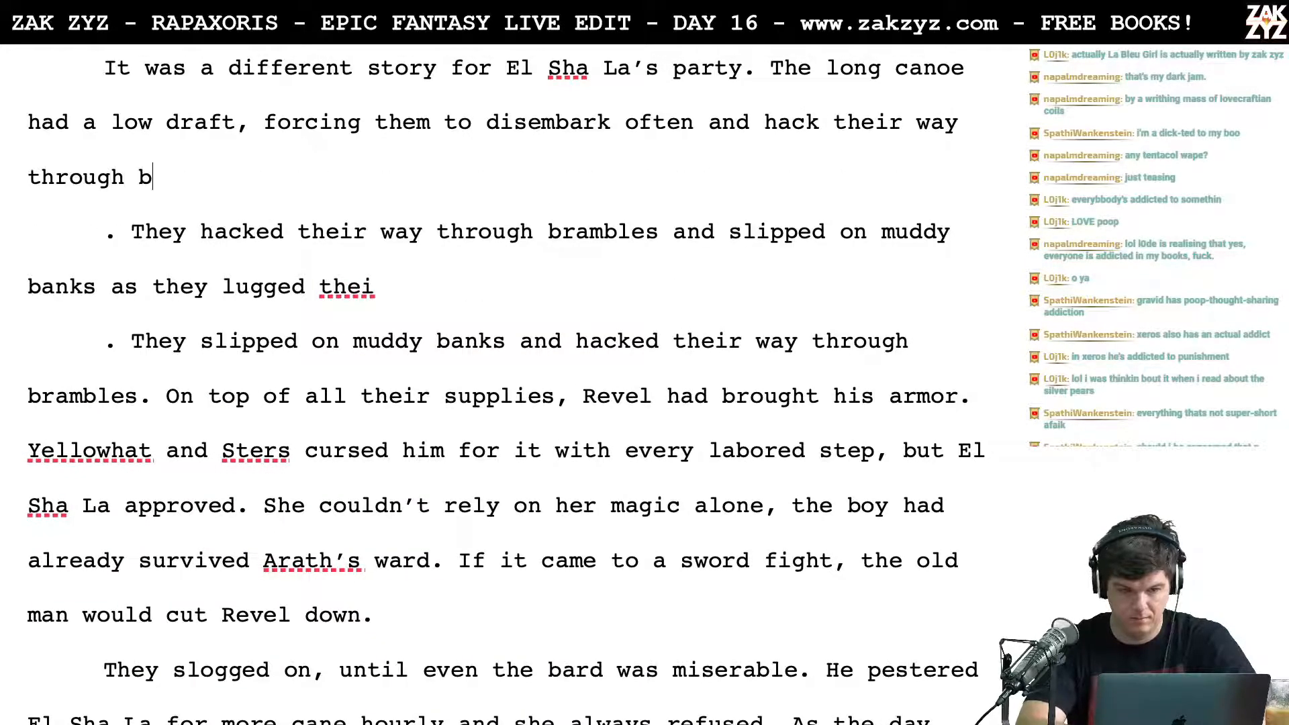
pyautogui.write('rambles.')
# Step: Split the sentence after "had a low draft", removing its comma and leaving a blank line before "forcing them to disembark"
pyautogui.press('Left')
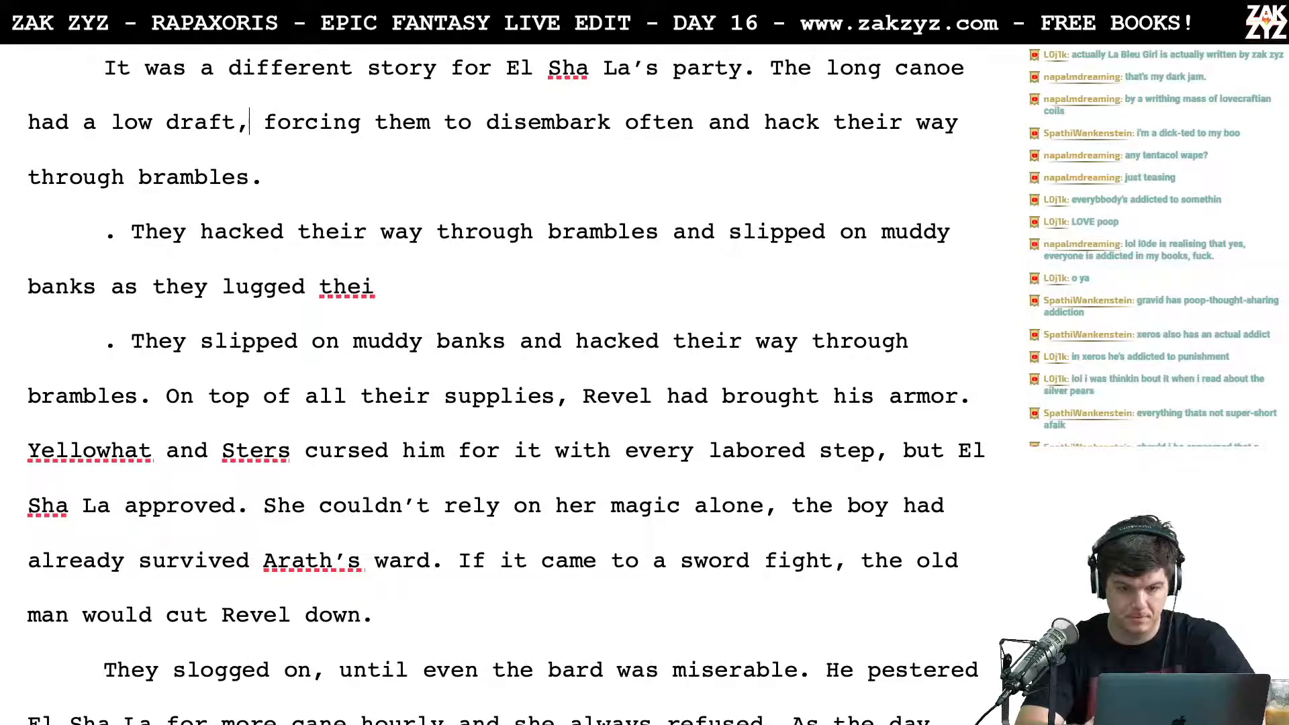
pyautogui.press('BackSpace')
pyautogui.write('.')
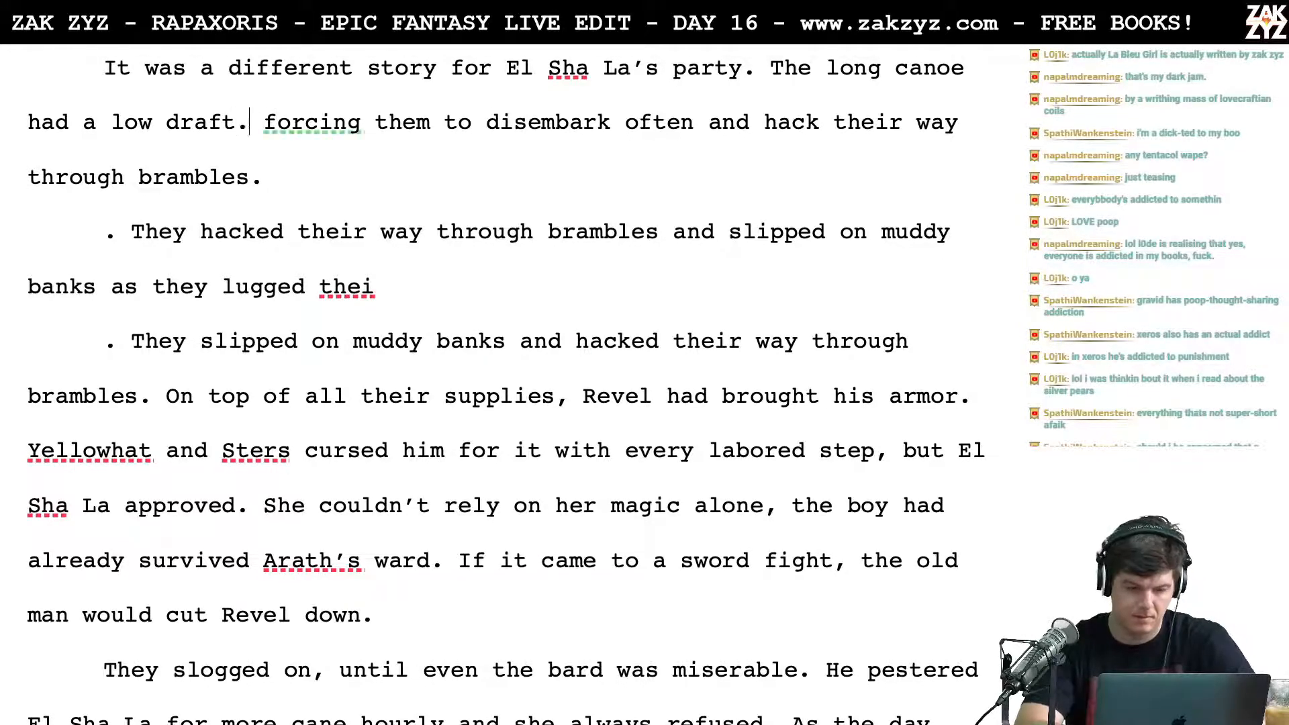
pyautogui.press('Return')
pyautogui.press('Return')
pyautogui.press('Left')
pyautogui.press('Left')
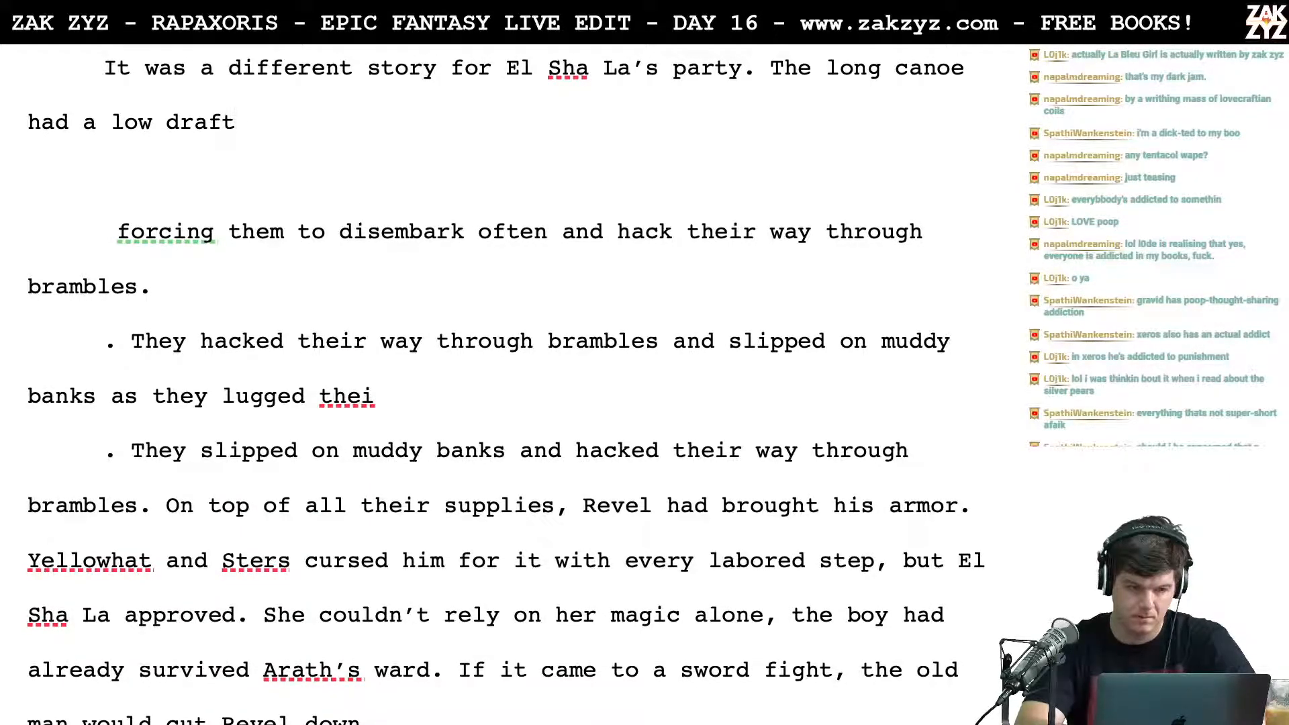
pyautogui.write('which')
pyautogui.press('BackSpace')
pyautogui.press('BackSpace')
pyautogui.press('BackSpace')
pyautogui.press('BackSpace')
pyautogui.press('BackSpace')
pyautogui.press('BackSpace')
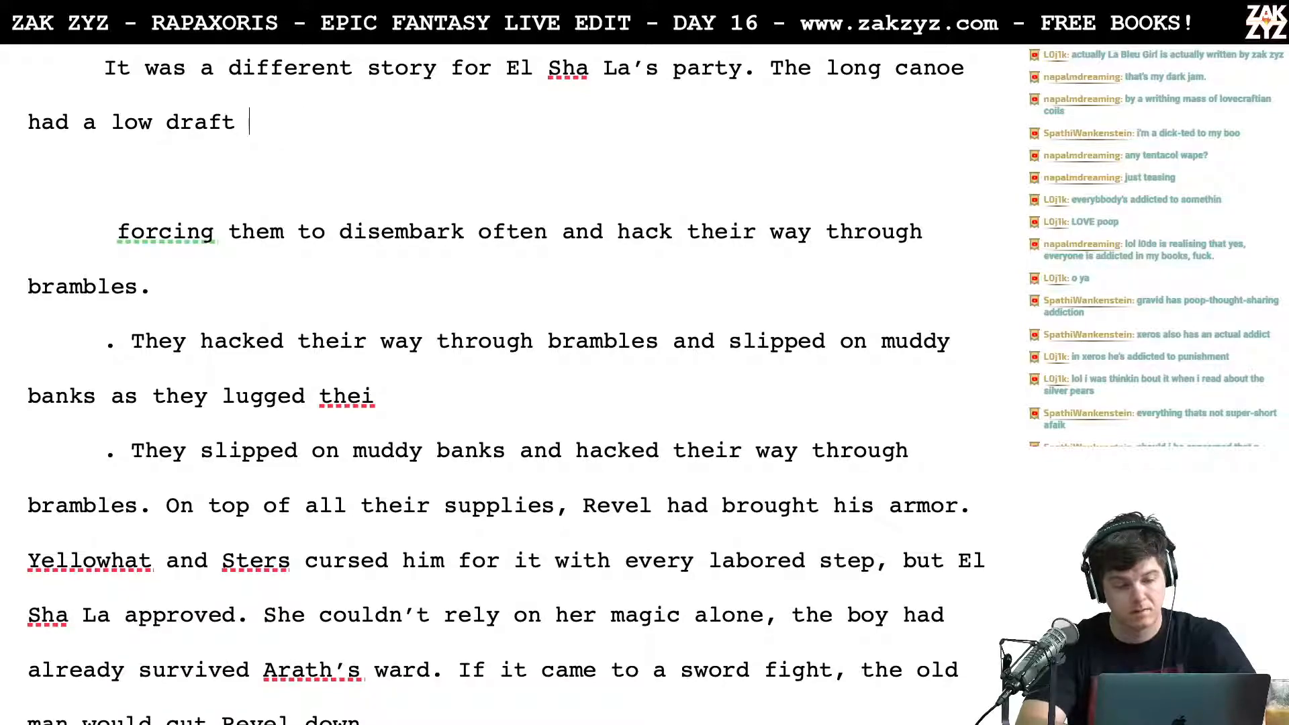
pyautogui.write('.')
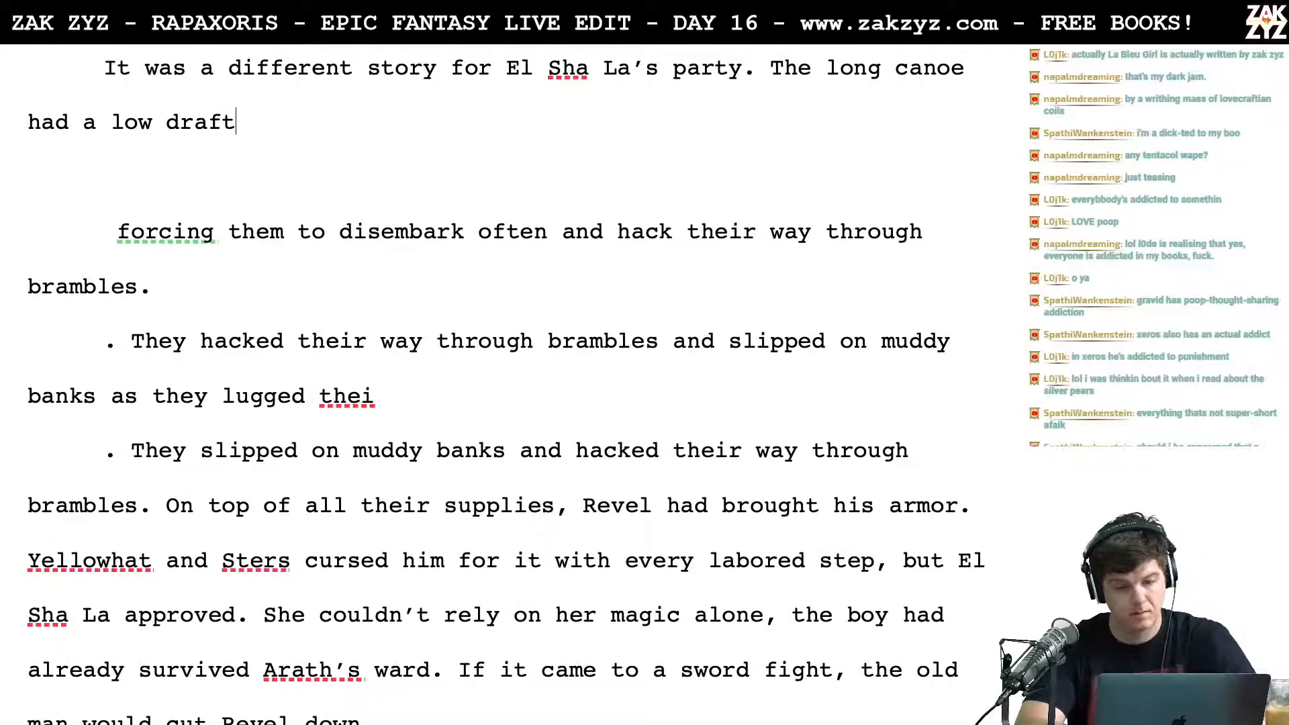
pyautogui.press('BackSpace')
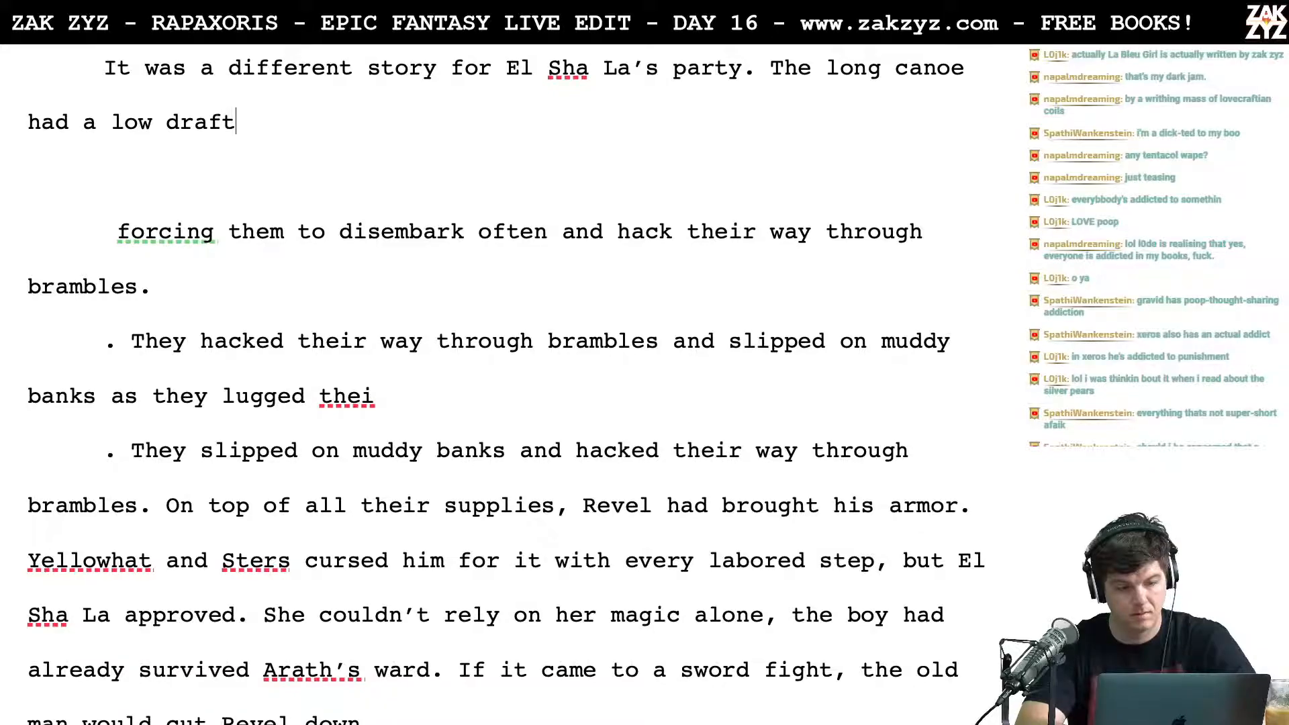
# Step: Retype the continuation after "had a low draft" as ", forcing them to disembark often."
pyautogui.write('f')
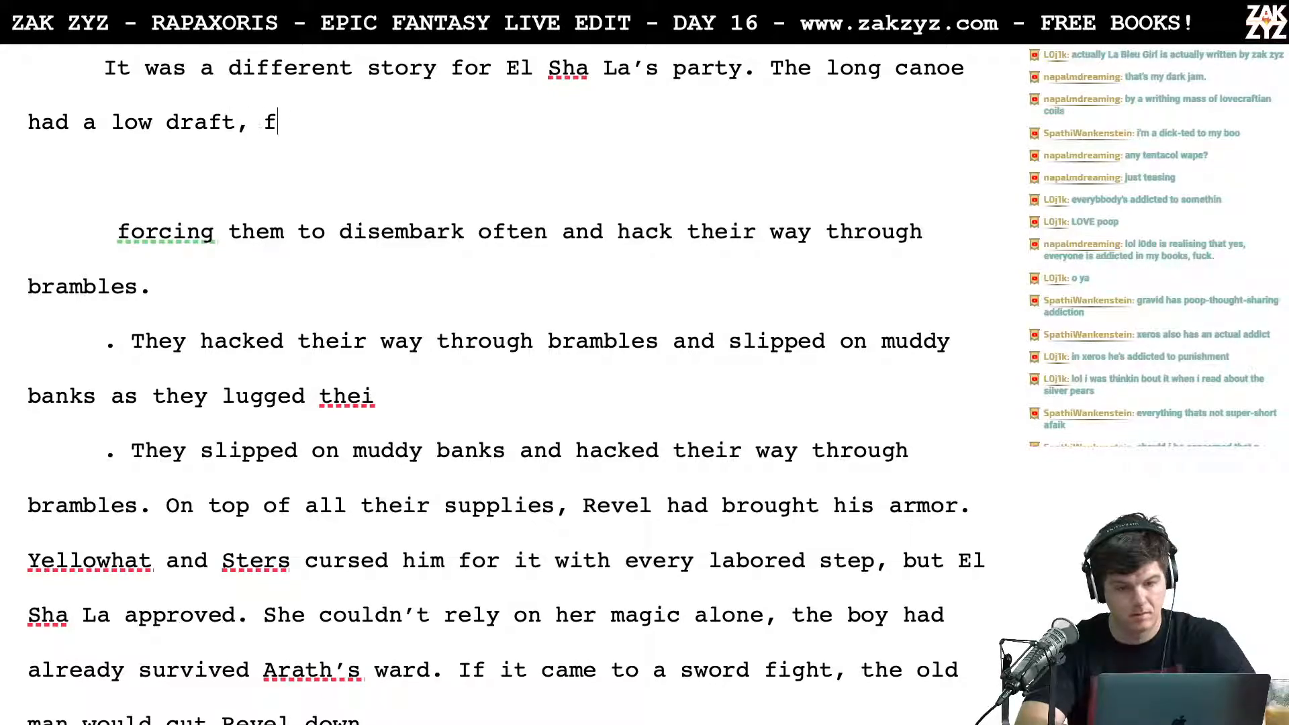
pyautogui.write('orcing them to dis')
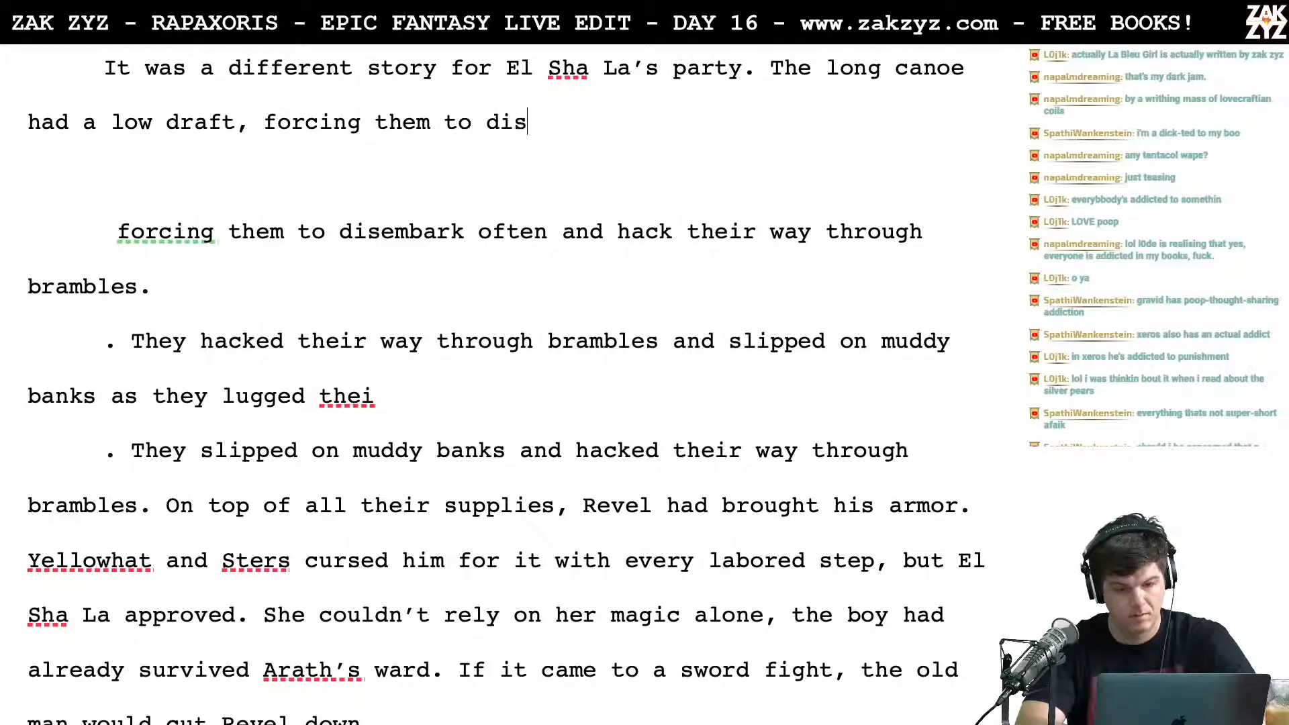
pyautogui.write('embark of')
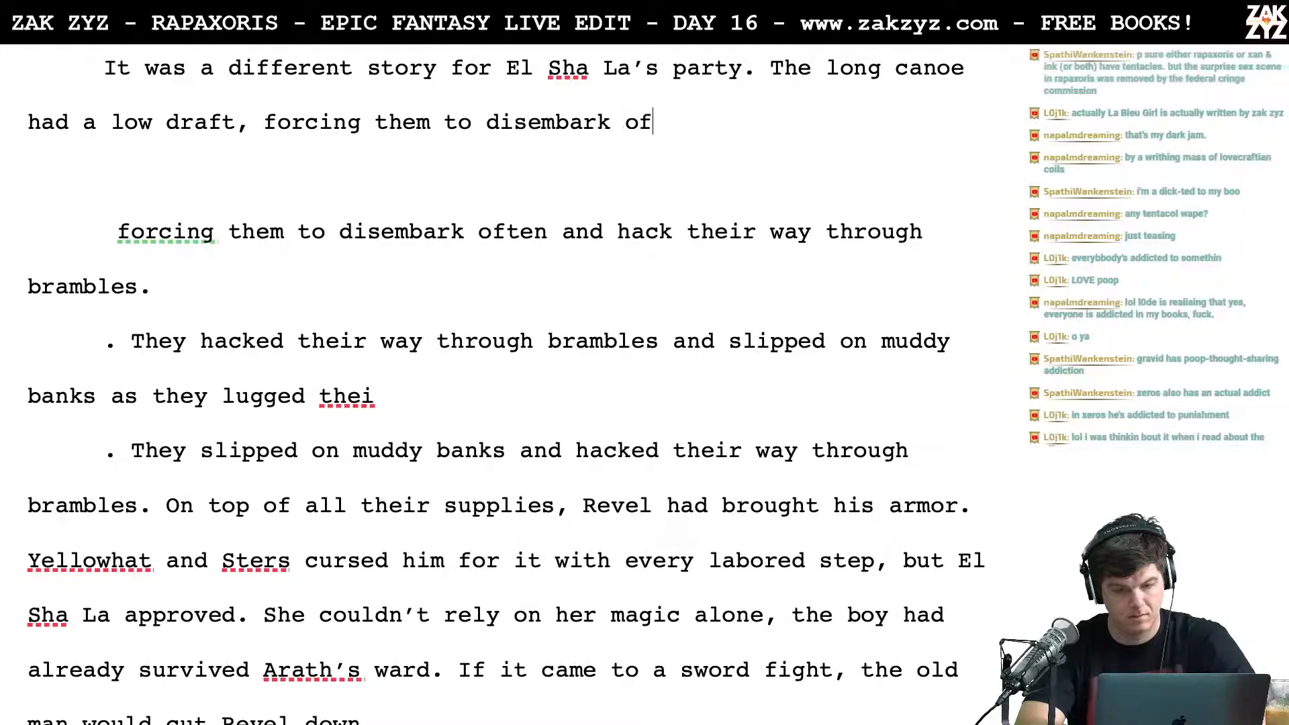
pyautogui.write('ten. They ')
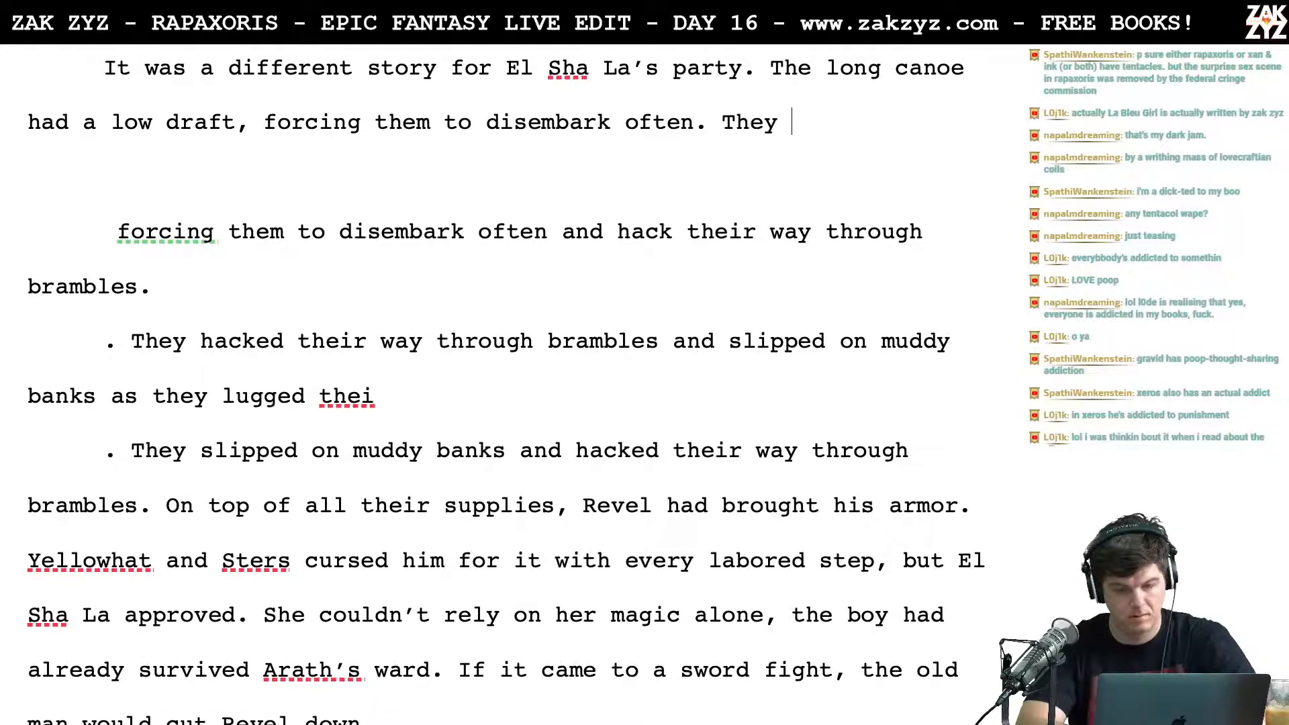
pyautogui.write('had to hac')
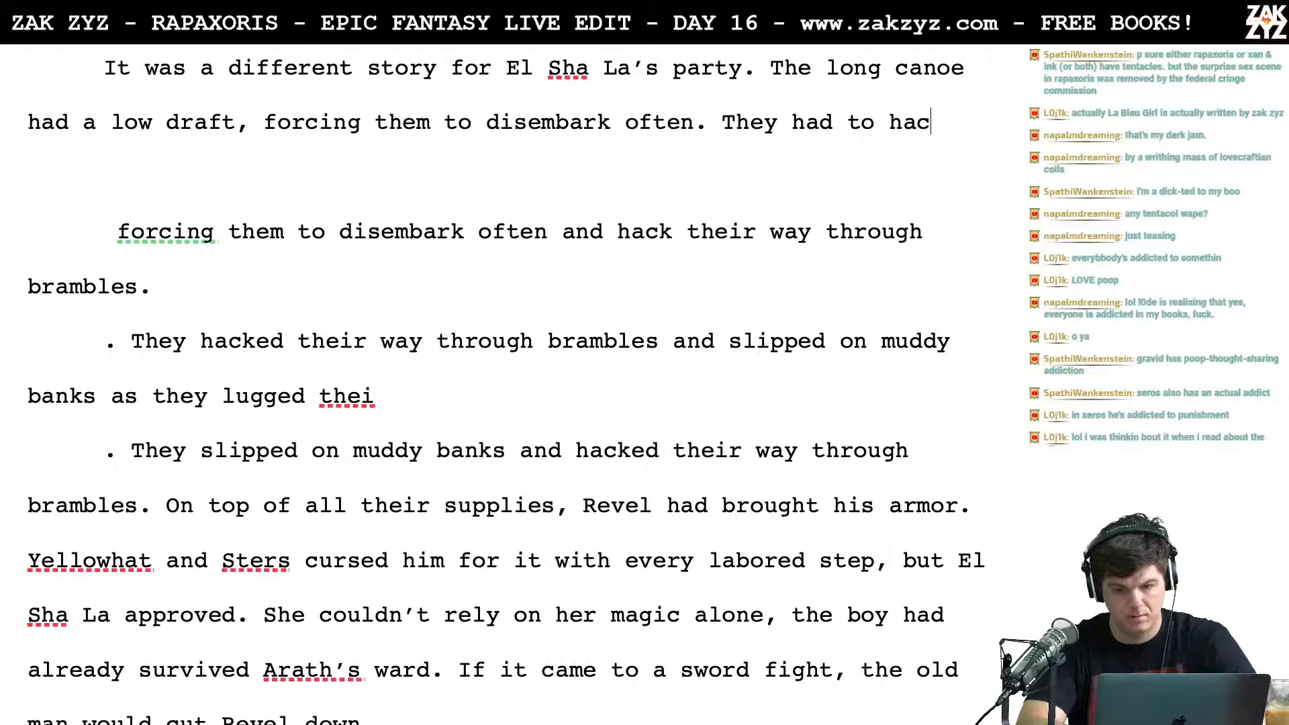
pyautogui.write('k their way')
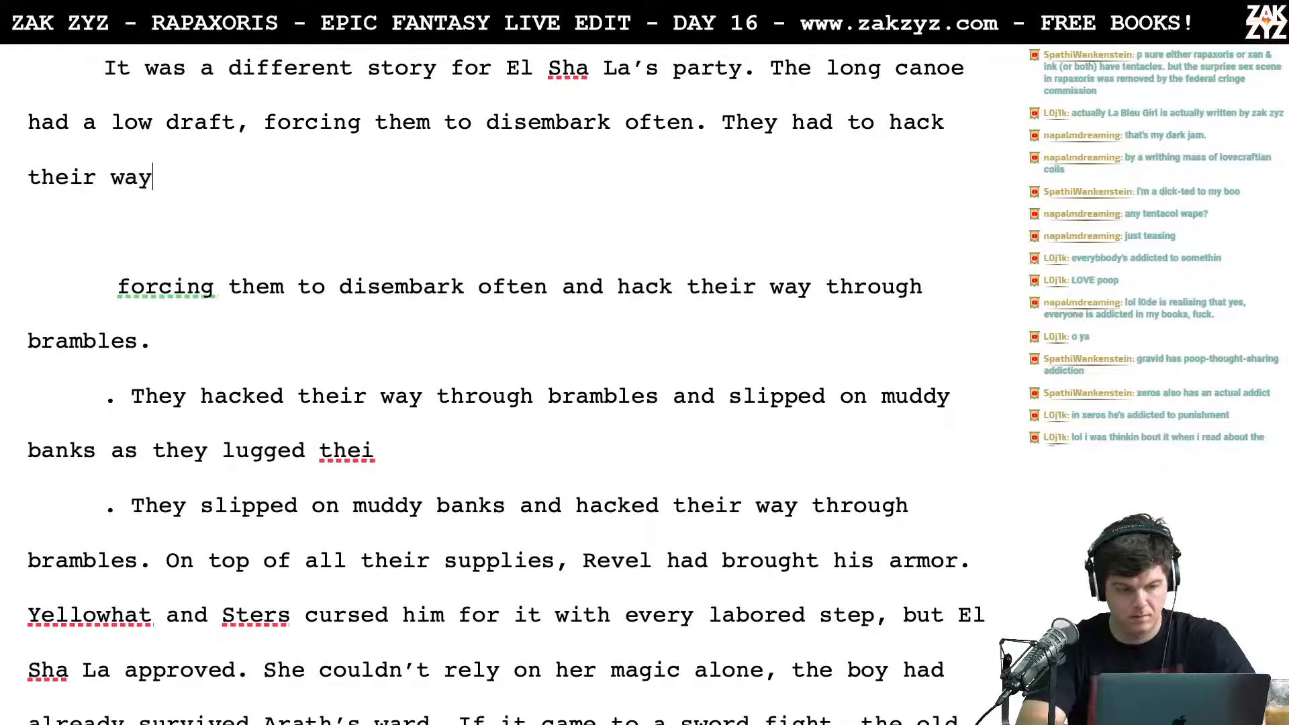
pyautogui.write(' through bram')
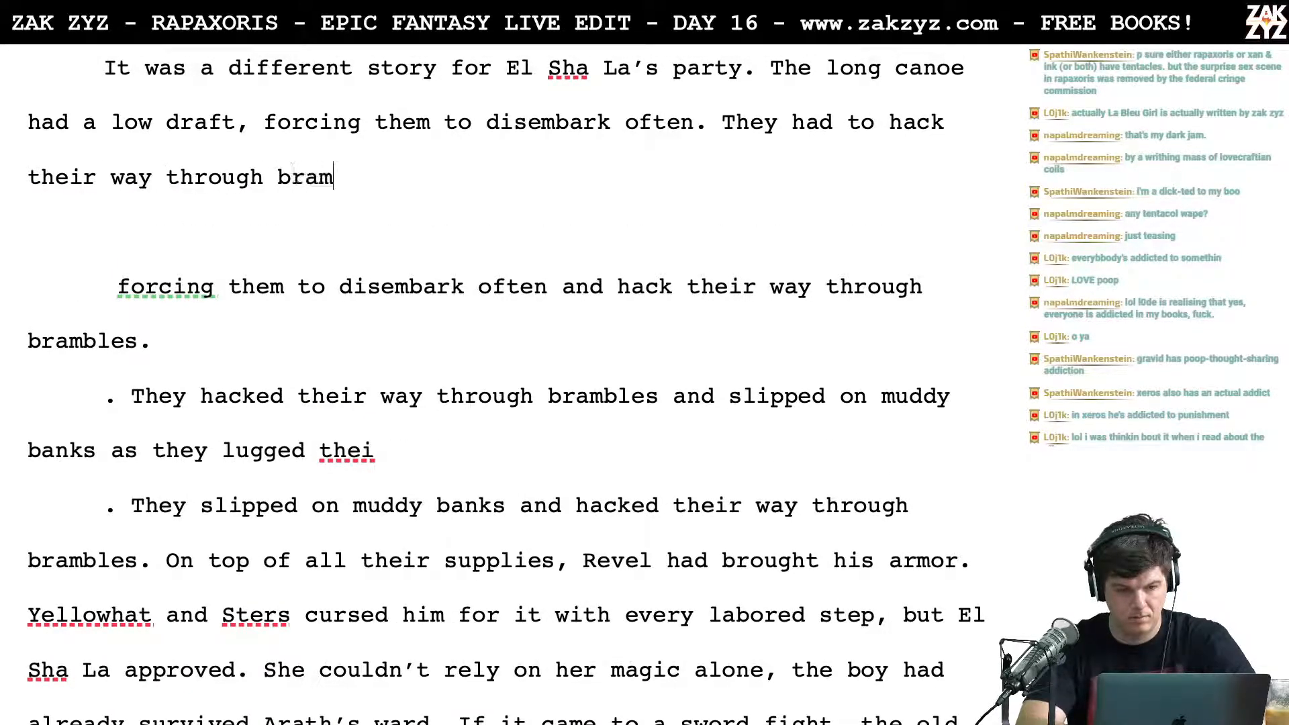
pyautogui.write('bles and lug the ')
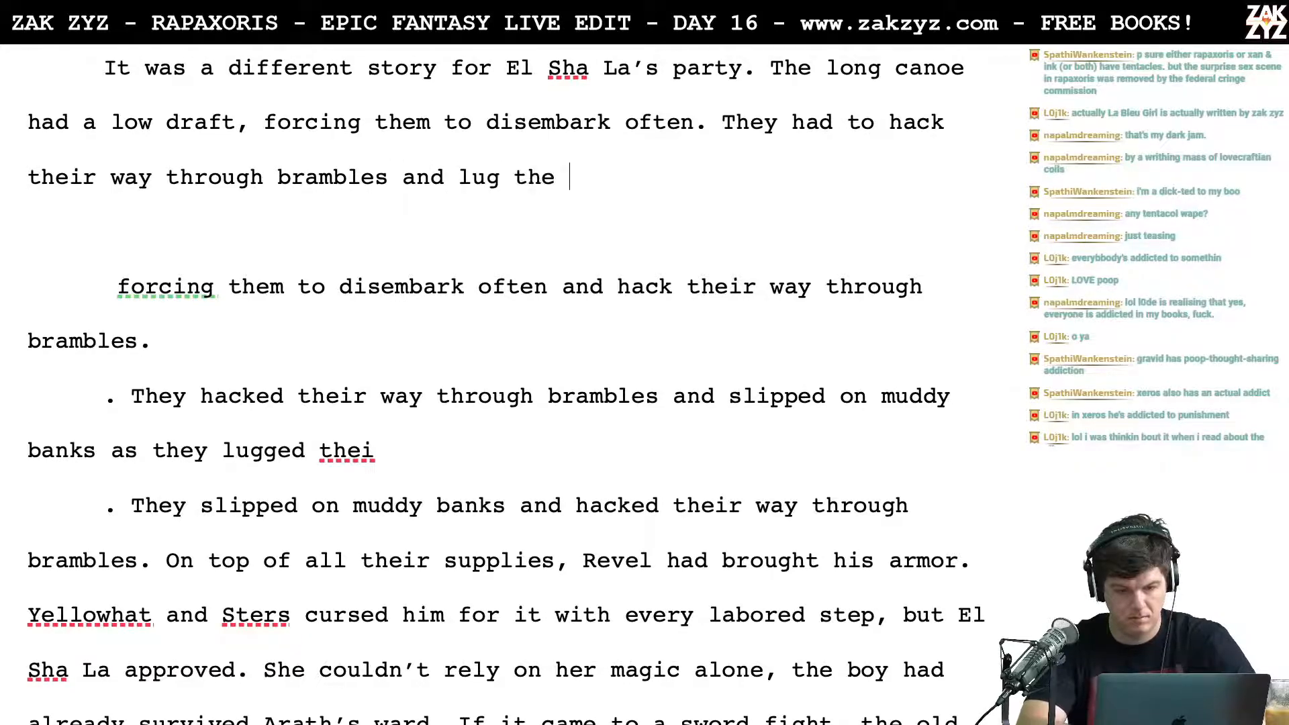
pyautogui.write('heavy canoe')
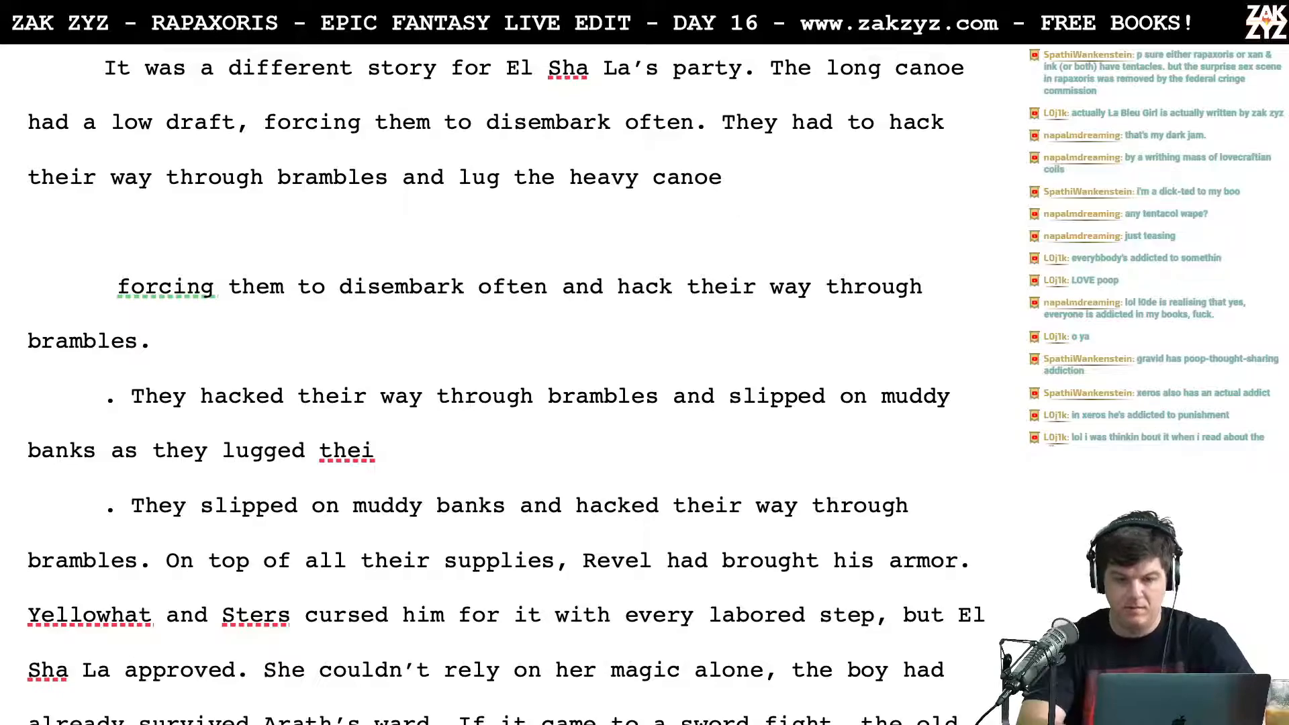
# Step: Break the draft sentence after "They had" so "to hack their way through brambles" starts its own paragraph below
pyautogui.press('Left')
pyautogui.press('Right')
pyautogui.press('Right')
pyautogui.press('Down')
pyautogui.press('Left')
pyautogui.press('Left')
pyautogui.press('Left')
pyautogui.press('Left')
pyautogui.press('Left')
pyautogui.press('Left')
pyautogui.press('Left')
pyautogui.press('Left')
pyautogui.press('Left')
pyautogui.press('Left')
pyautogui.press('Left')
pyautogui.press('Left')
pyautogui.press('Left')
pyautogui.press('Left')
pyautogui.press('Left')
pyautogui.press('Left')
pyautogui.press('Left')
pyautogui.press('Left')
pyautogui.press('Left')
pyautogui.press('Left')
pyautogui.press('Left')
pyautogui.press('Left')
pyautogui.press('Left')
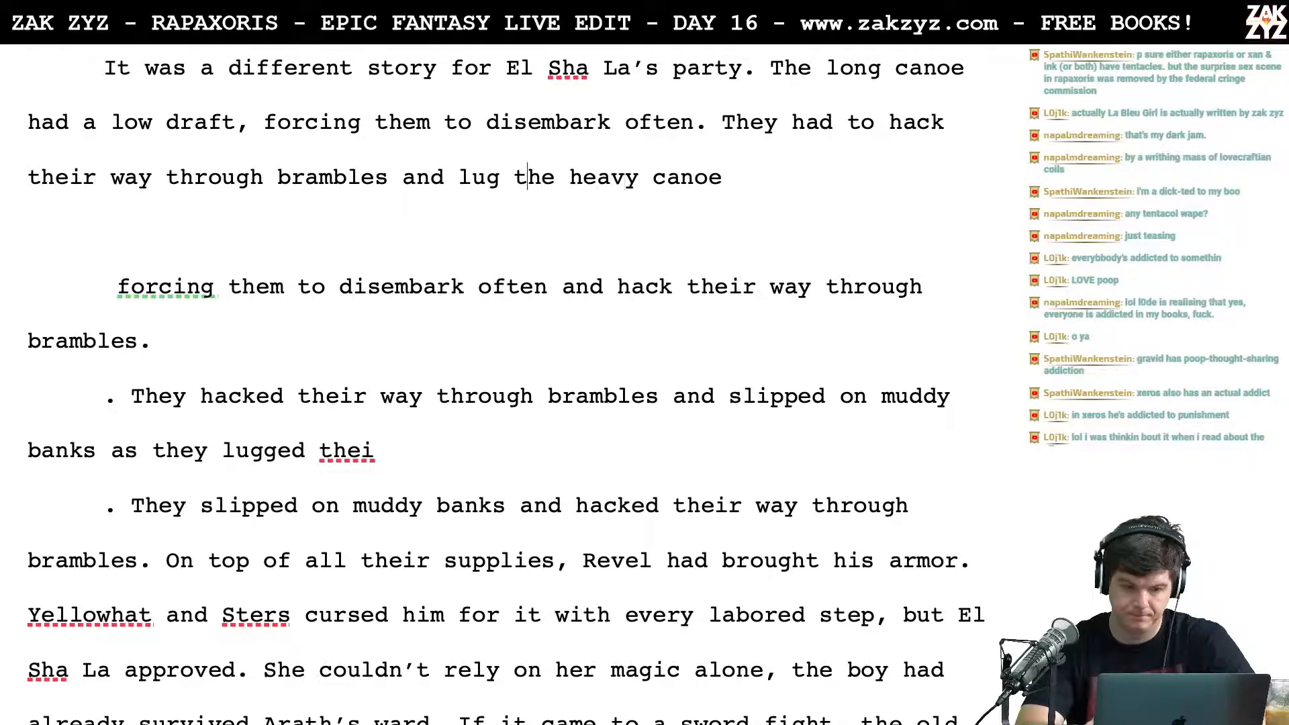
pyautogui.press('Left')
pyautogui.press('Up')
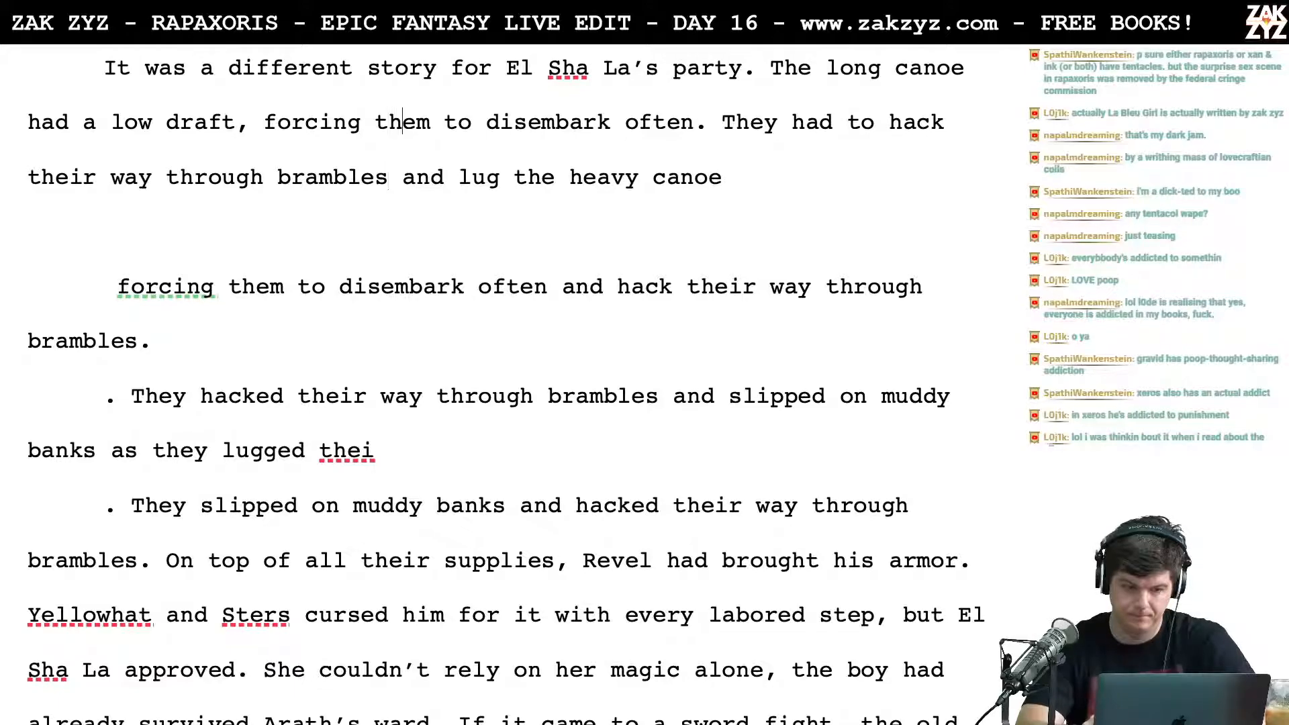
pyautogui.press('Right')
pyautogui.press('Right')
pyautogui.press('Right')
pyautogui.press('Right')
pyautogui.press('Right')
pyautogui.press('Right')
pyautogui.press('Right')
pyautogui.press('Right')
pyautogui.press('Right')
pyautogui.press('Right')
pyautogui.press('Right')
pyautogui.press('Right')
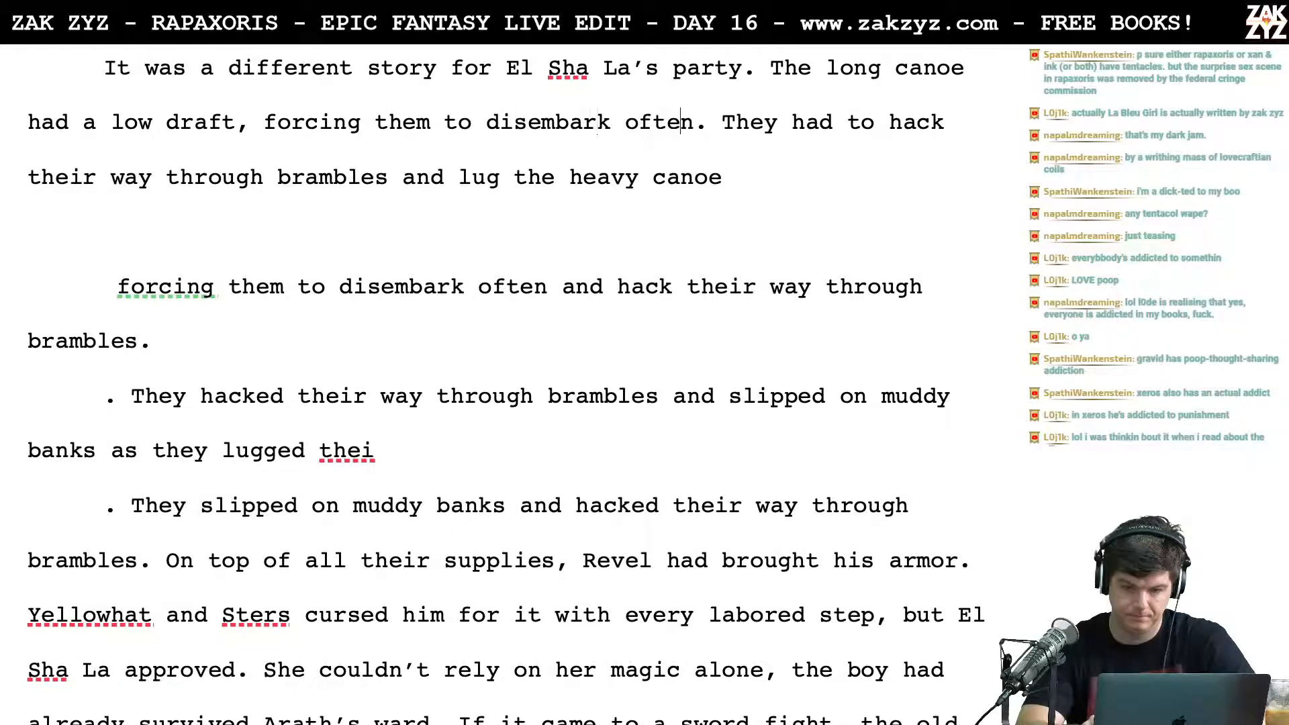
pyautogui.press('Right')
pyautogui.press('Right')
pyautogui.press('Right')
pyautogui.press('Return')
pyautogui.press('Left')
# Step: Continue "They had" with "lug the heavy canoe across muddy banks and hack their way through brambles."
pyautogui.write('lug the he')
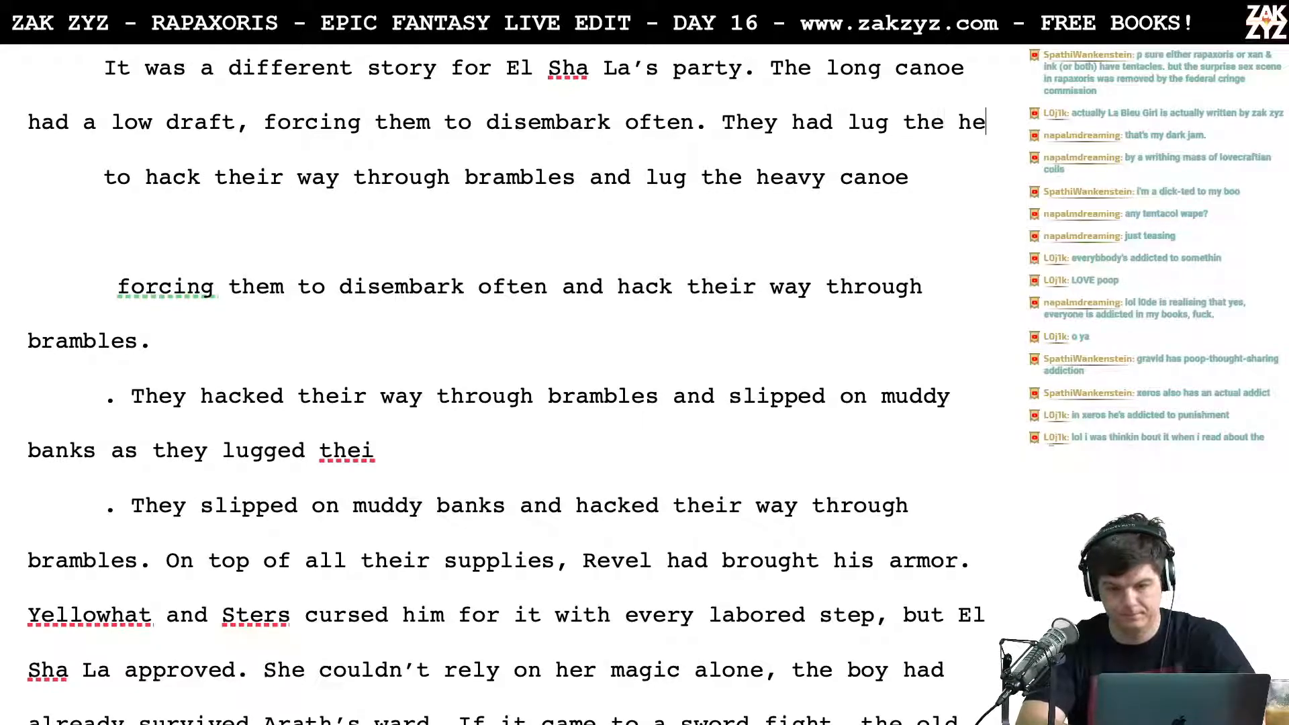
pyautogui.write('avy canoe ac')
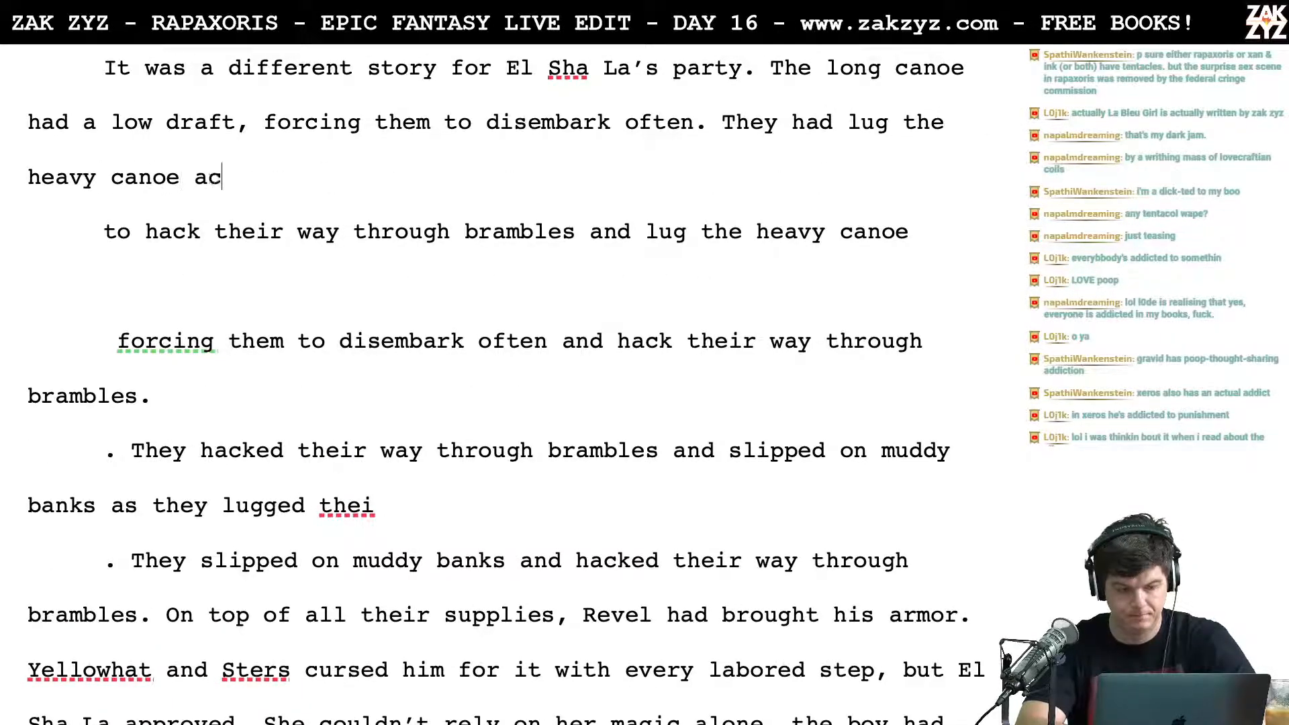
pyautogui.write('ross mudd')
pyautogui.press('BackSpace')
pyautogui.write('y')
pyautogui.press('BackSpace')
pyautogui.write('dy banks and l')
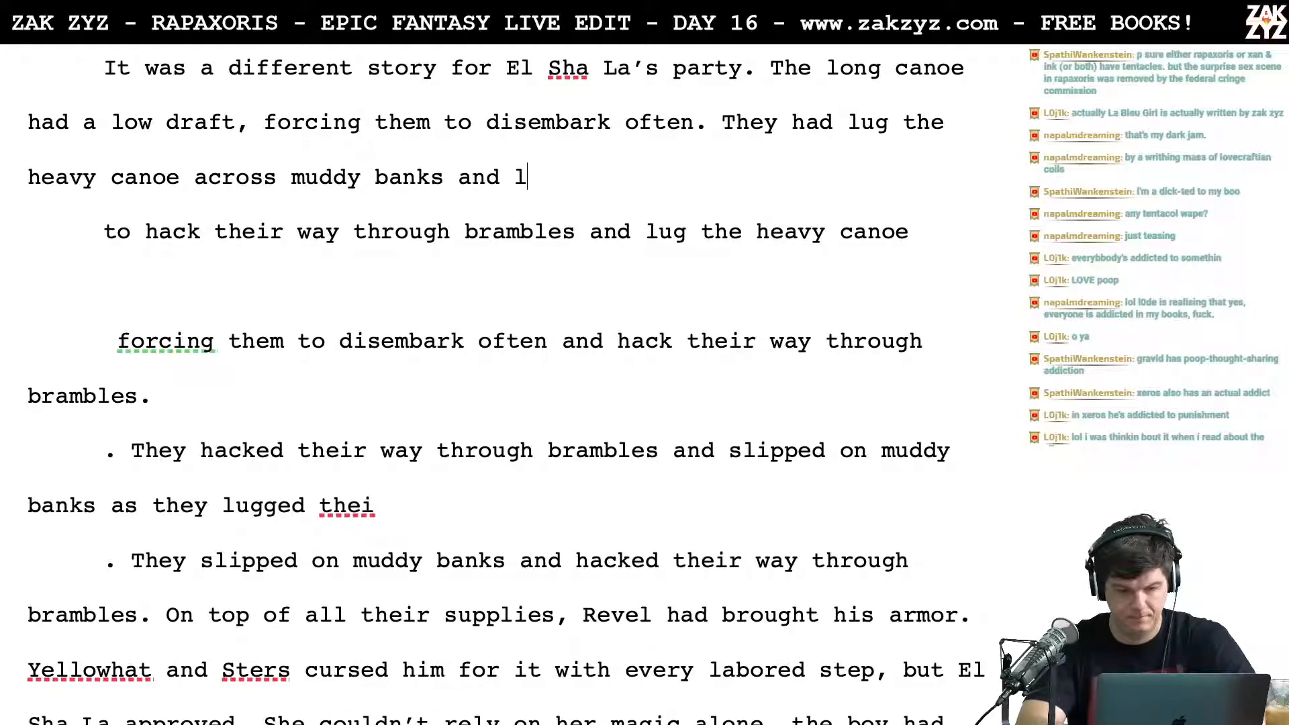
pyautogui.press('BackSpace')
pyautogui.write('hack their ')
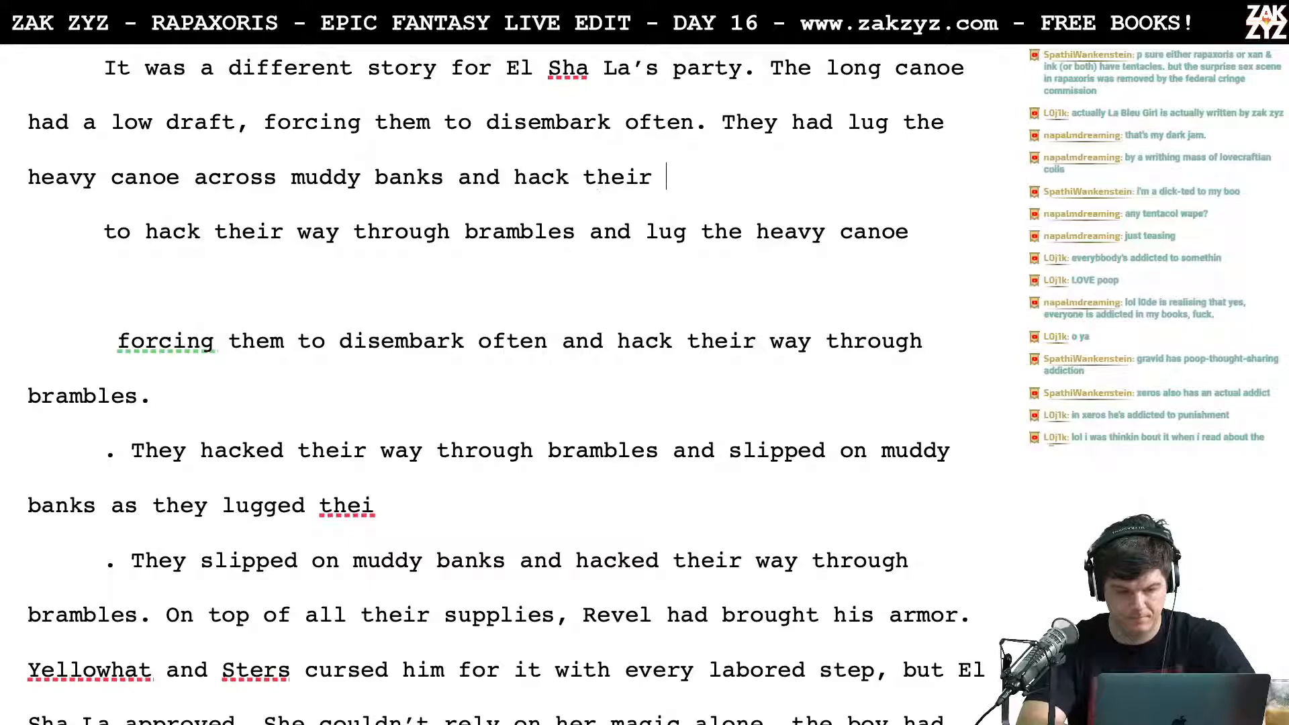
pyautogui.write('way through ')
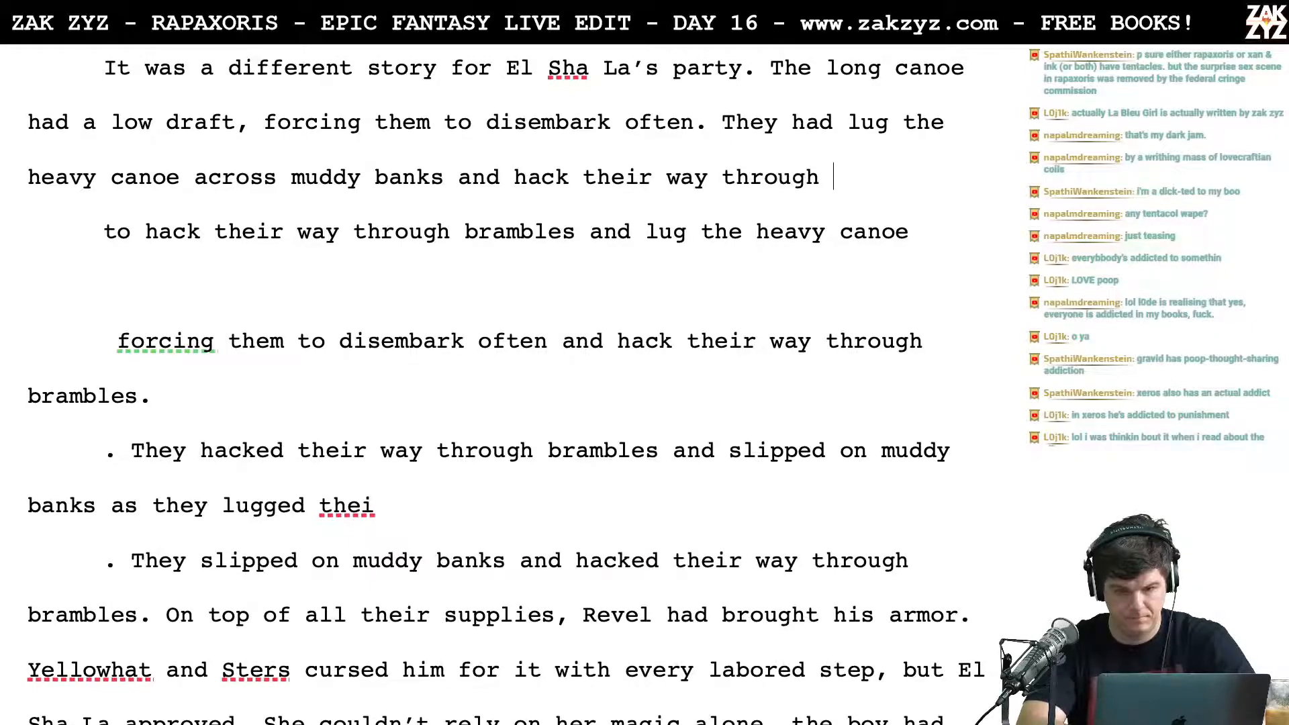
pyautogui.write('brambles')
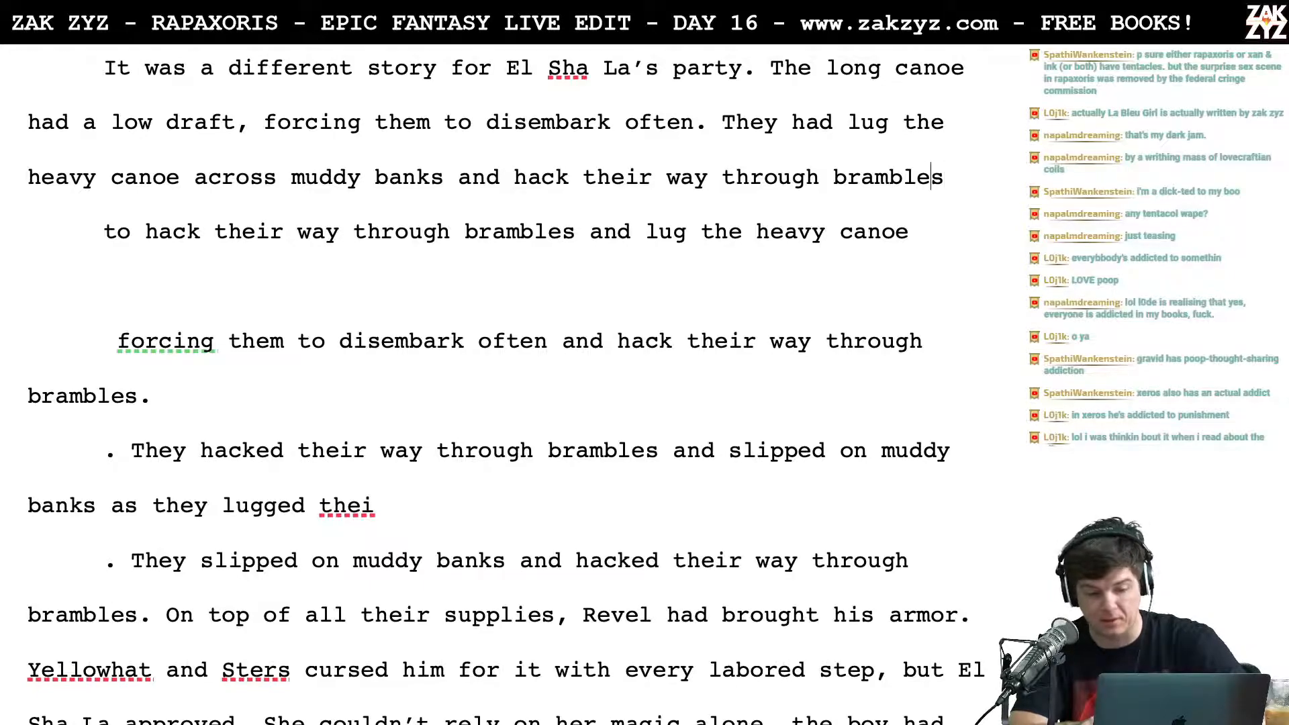
# Step: Split the paragraph before "They had lug the heavy canoe", leaving a blank line after "disembark often."
pyautogui.press('Up')
pyautogui.press('Right')
pyautogui.press('Left')
pyautogui.press('Left')
pyautogui.press('Left')
pyautogui.press('Left')
pyautogui.press('Left')
pyautogui.press('Left')
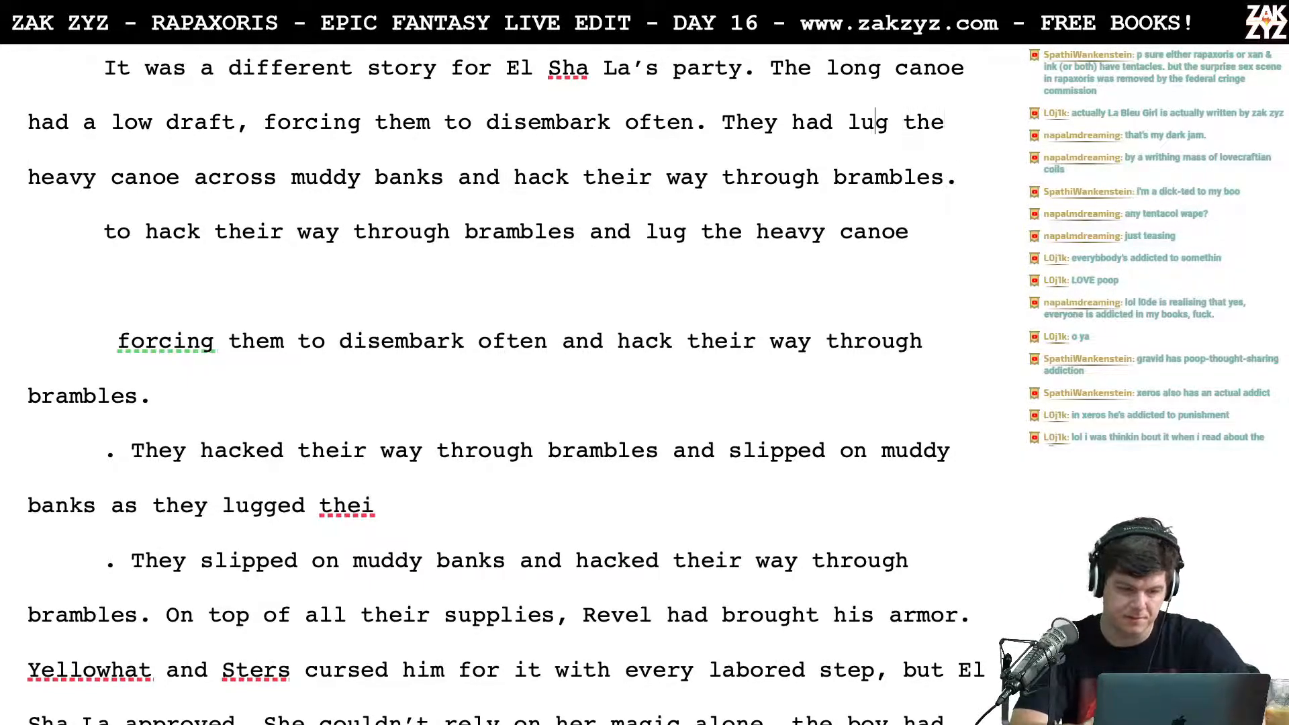
pyautogui.press('Left')
pyautogui.press('Left')
pyautogui.press('Left')
pyautogui.press('Left')
pyautogui.press('Left')
pyautogui.press('Left')
pyautogui.press('Left')
pyautogui.press('Left')
pyautogui.press('Left')
pyautogui.press('Left')
pyautogui.press('Left')
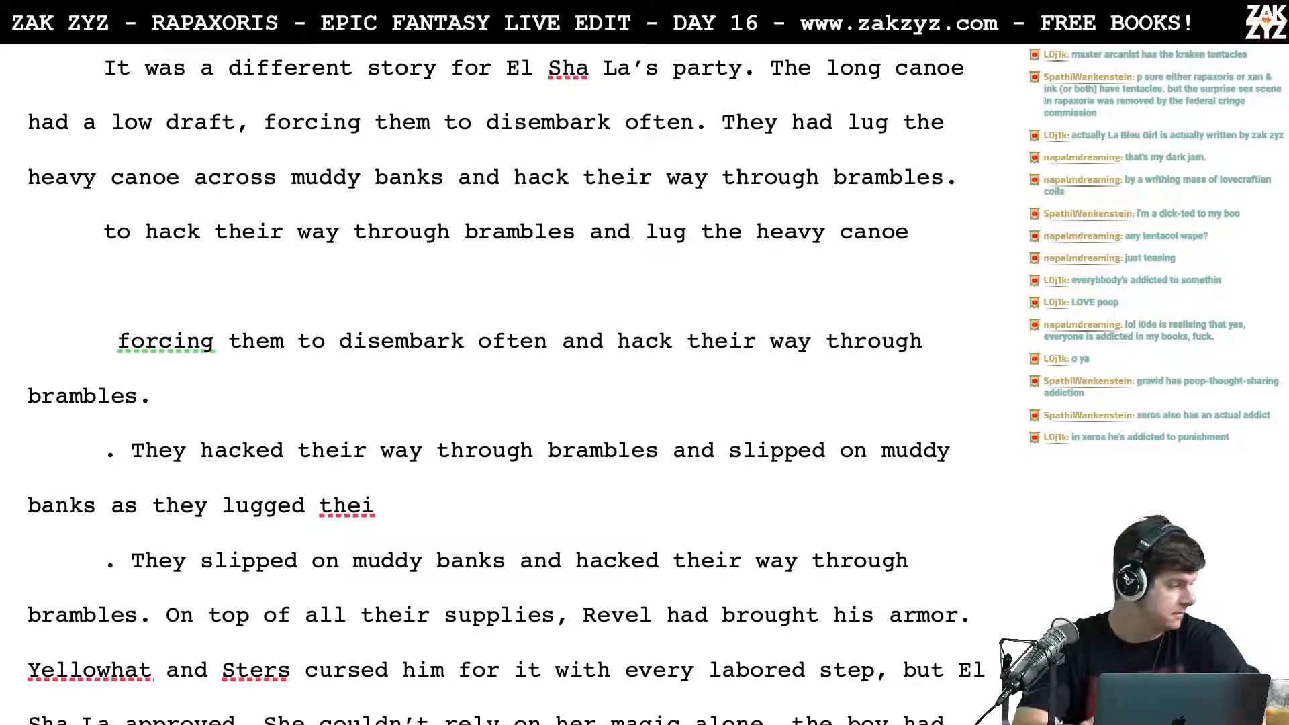
pyautogui.press('Return')
pyautogui.press('Return')
pyautogui.press('Up')
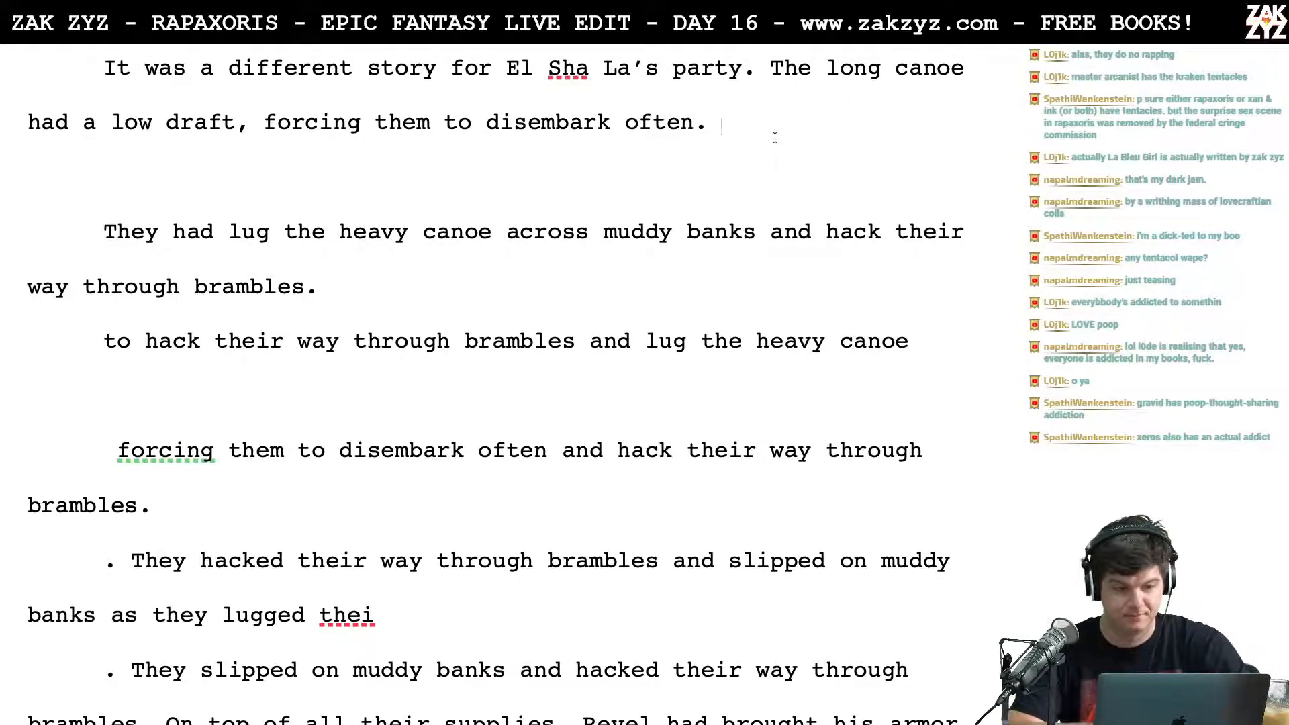
pyautogui.scroll(1, 775, 137)
pyautogui.write('The')
pyautogui.press('BackSpace')
pyautogui.press('BackSpace')
pyautogui.press('BackSpace')
pyautogui.press('BackSpace')
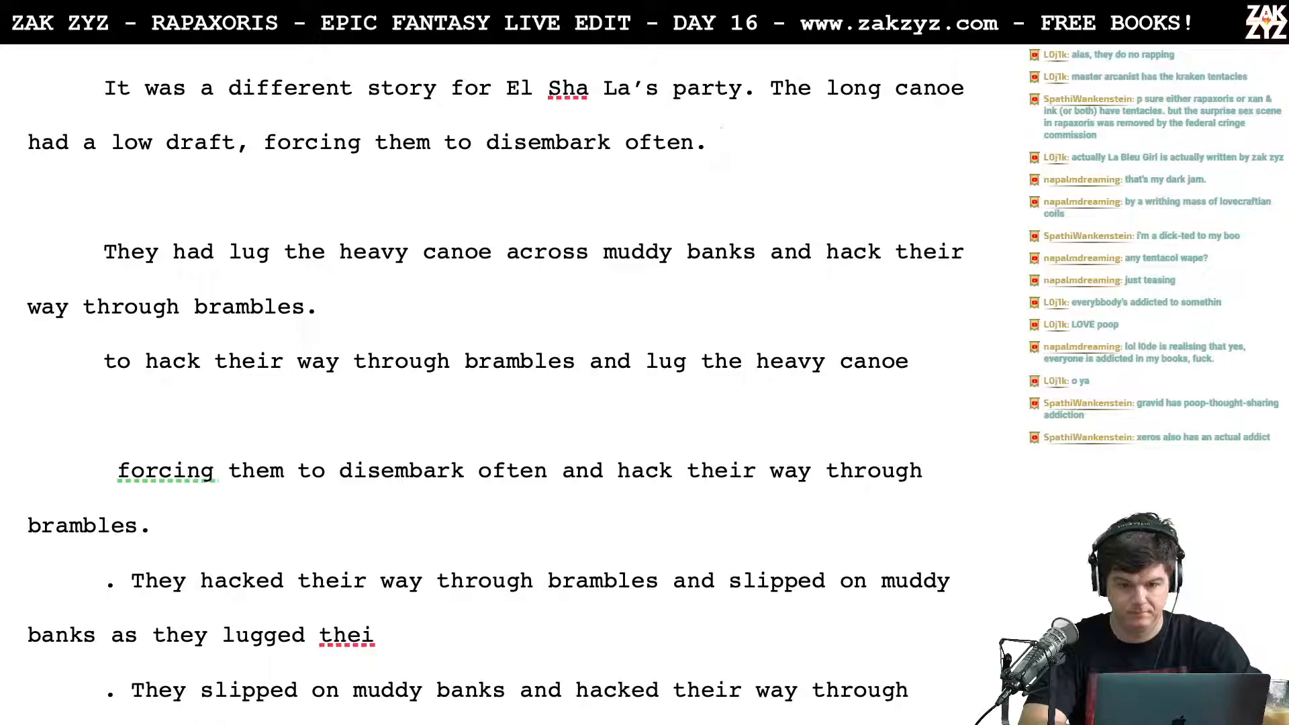
# Step: After "disembark often.", write "The three men had to lug the heavy canoe over muddy banks and hack their way through thick brambles."
pyautogui.write('The three men')
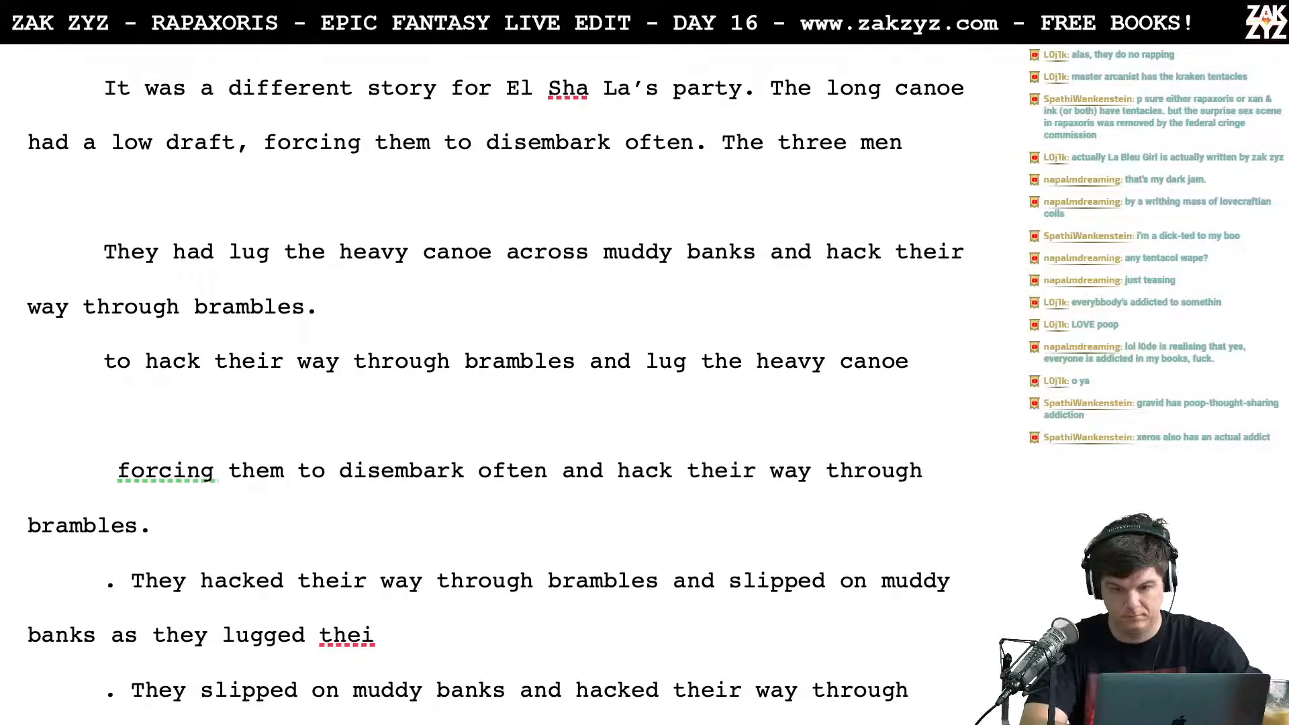
pyautogui.write('had to ')
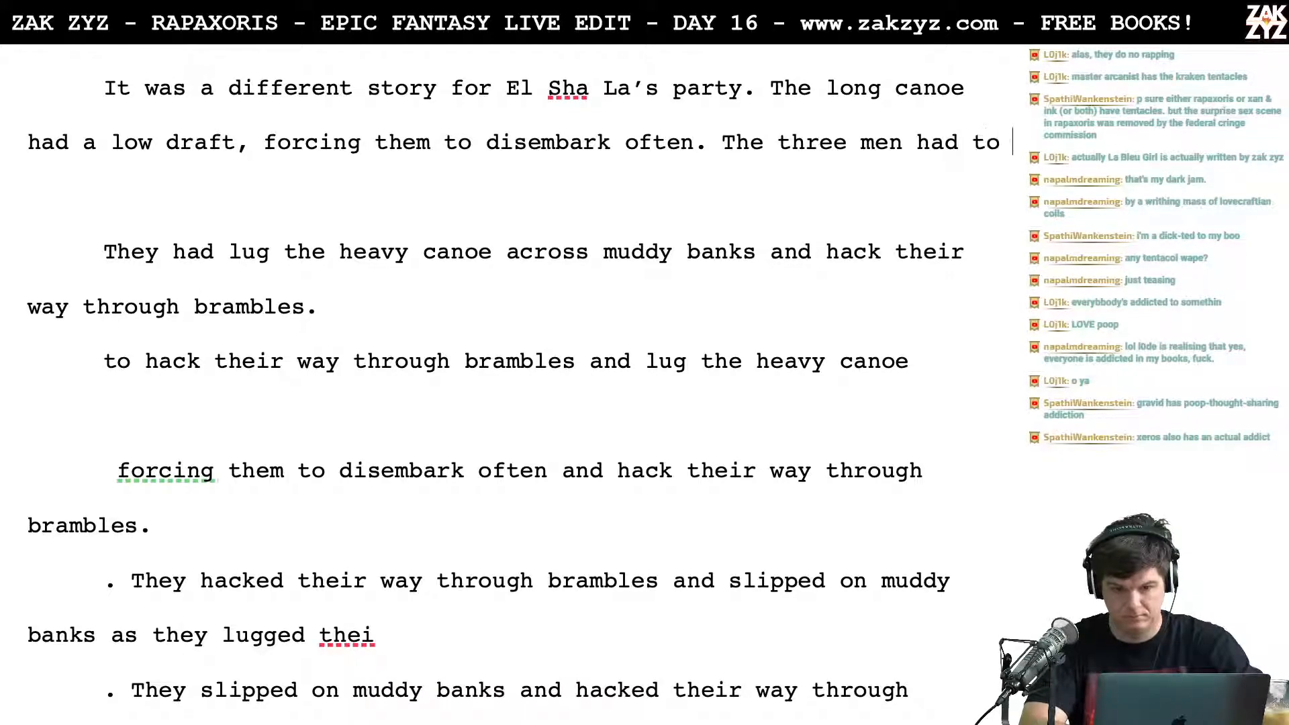
pyautogui.write(';')
pyautogui.press('BackSpace')
pyautogui.write('lug the heavy ')
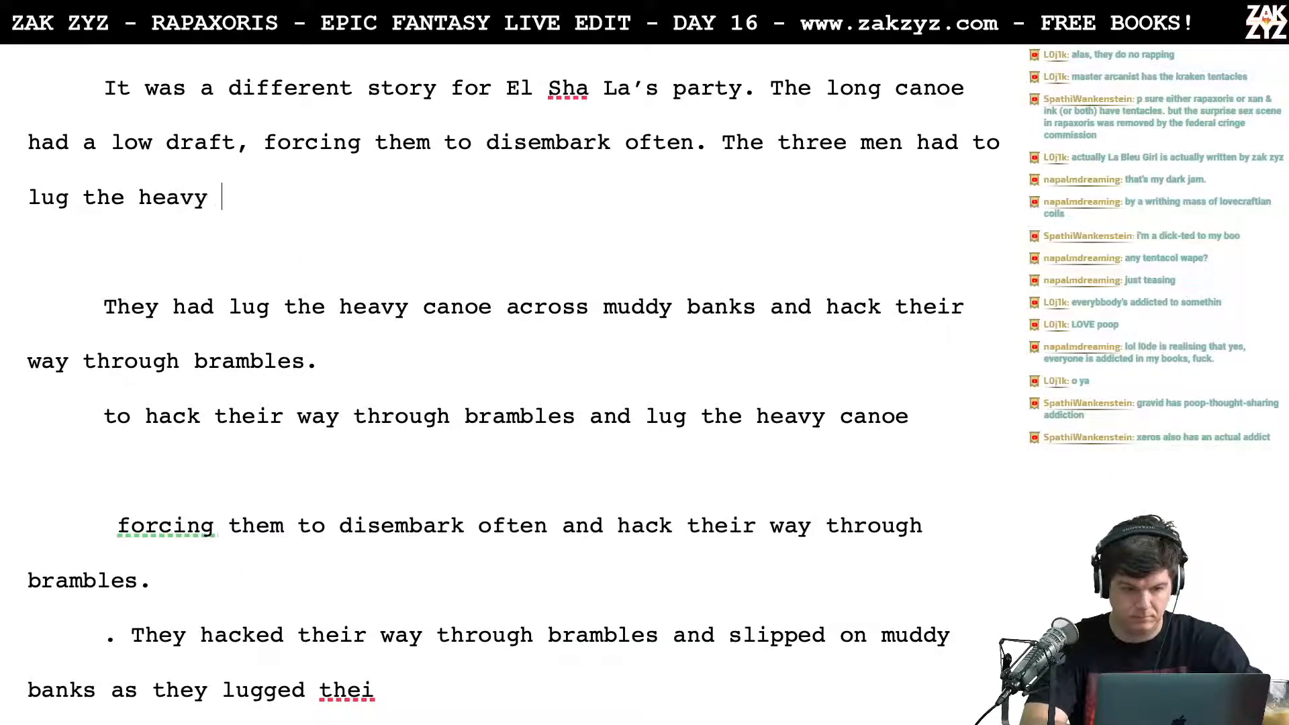
pyautogui.write('canoe over muddy banks')
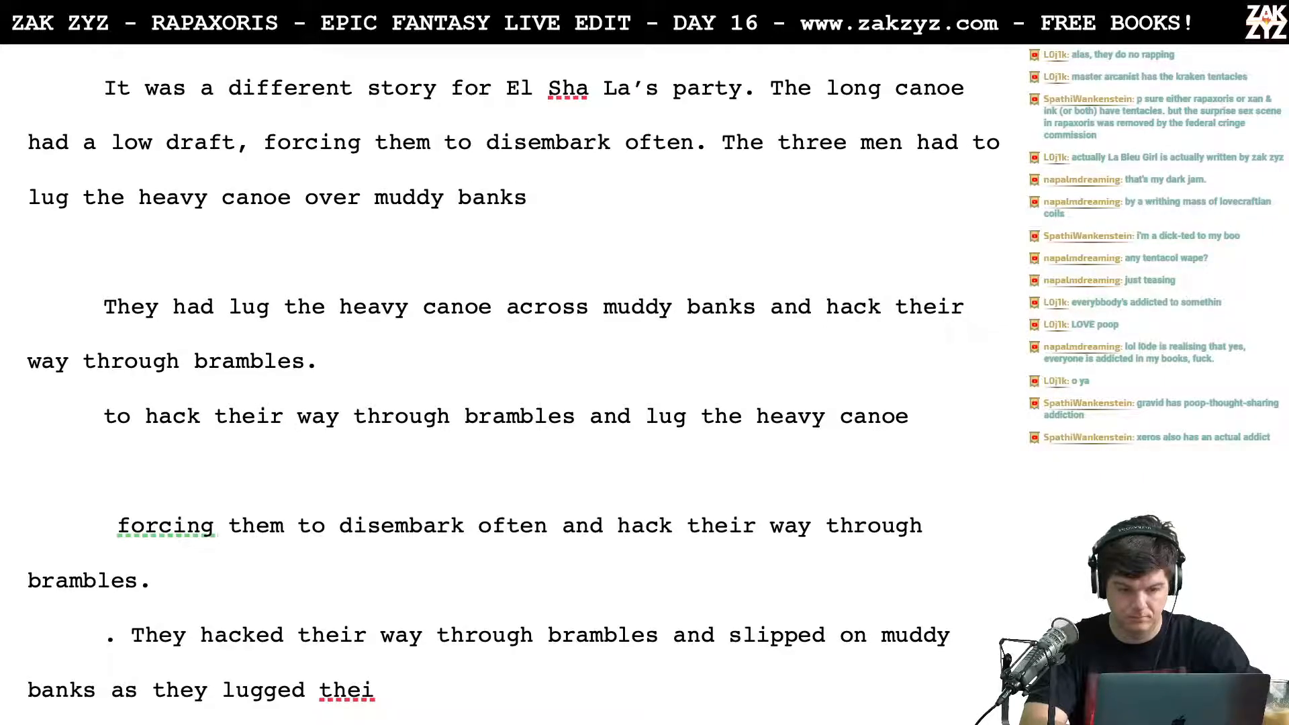
pyautogui.write(' and hack ')
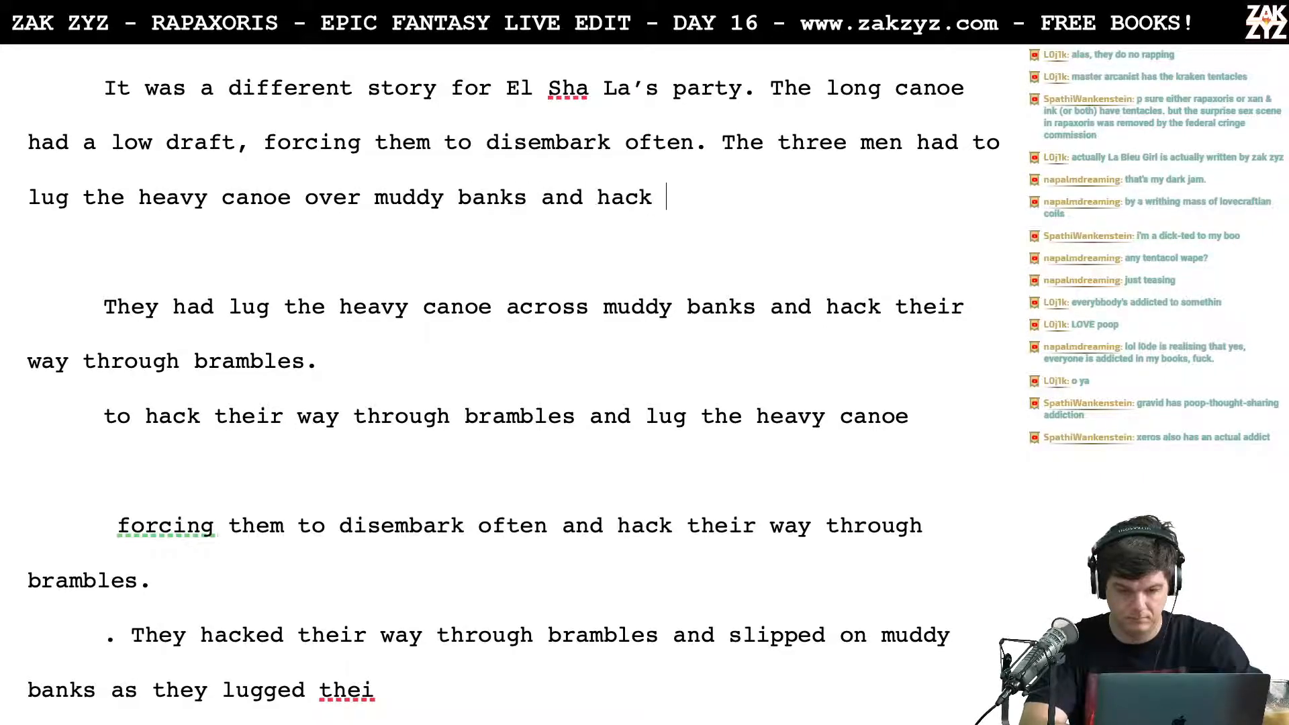
pyautogui.write('their way th')
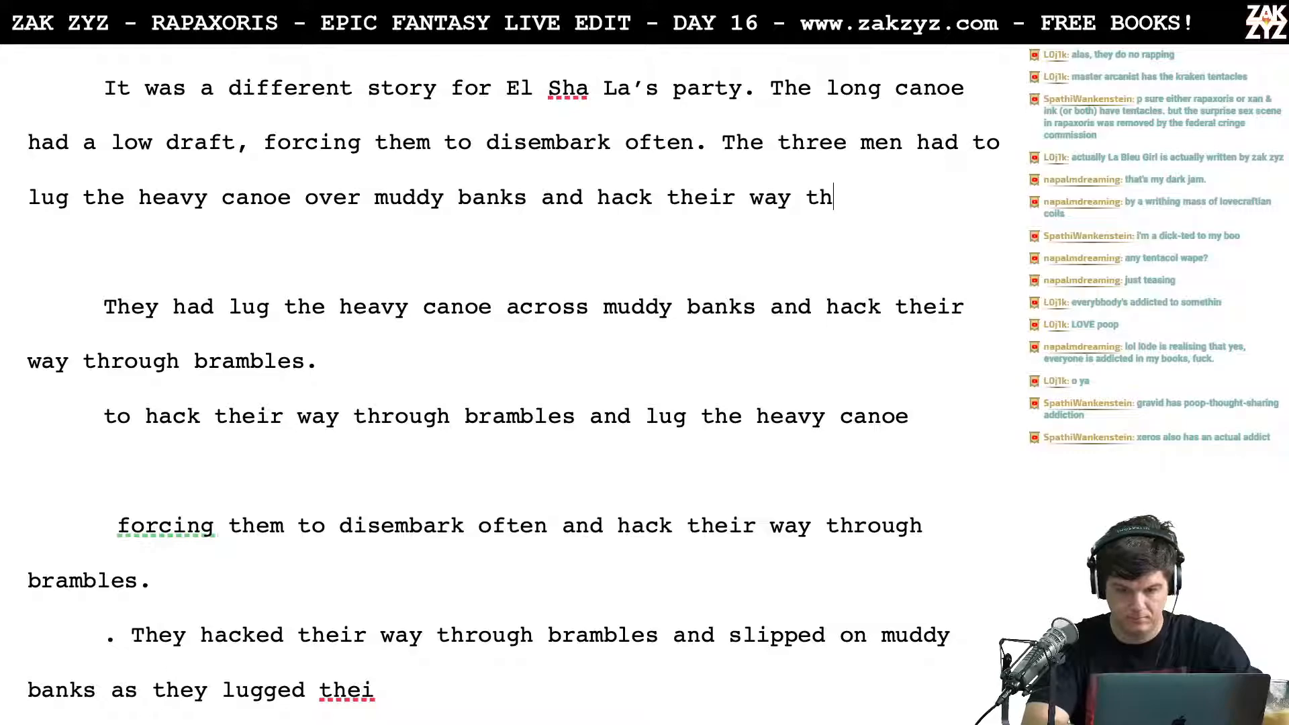
pyautogui.write('rough thick brambles.')
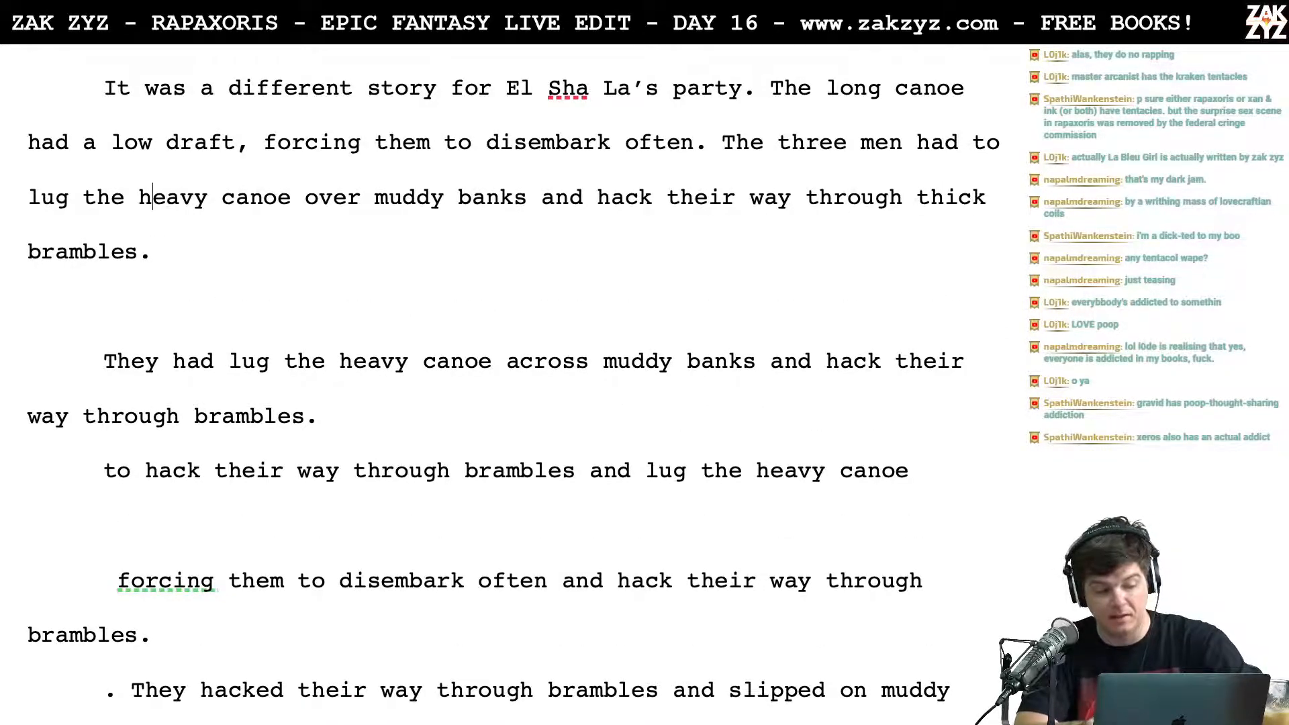
# Step: Delete all leftover draft text between "thick brambles." and "On top of all their supplies", joining the two sentences in one paragraph
pyautogui.press('Left')
pyautogui.press('Left')
pyautogui.press('Left')
pyautogui.press('Left')
pyautogui.press('Right')
pyautogui.press('Right')
pyautogui.press('Right')
pyautogui.press('Right')
pyautogui.press('Right')
pyautogui.press('Right')
pyautogui.press('Right')
pyautogui.press('Right')
pyautogui.press('Right')
pyautogui.press('Right')
pyautogui.press('Right')
pyautogui.press('Right')
pyautogui.press('Right')
pyautogui.press('Down')
pyautogui.hotkey('shift', 'Down')
pyautogui.hotkey('shift', 'Down')
pyautogui.hotkey('shift', 'Down')
pyautogui.hotkey('shift', 'Down')
pyautogui.hotkey('shift', 'Down')
pyautogui.hotkey('shift', 'Down')
pyautogui.hotkey('shift', 'Down')
pyautogui.hotkey('shift', 'Down')
pyautogui.hotkey('shift', 'Down')
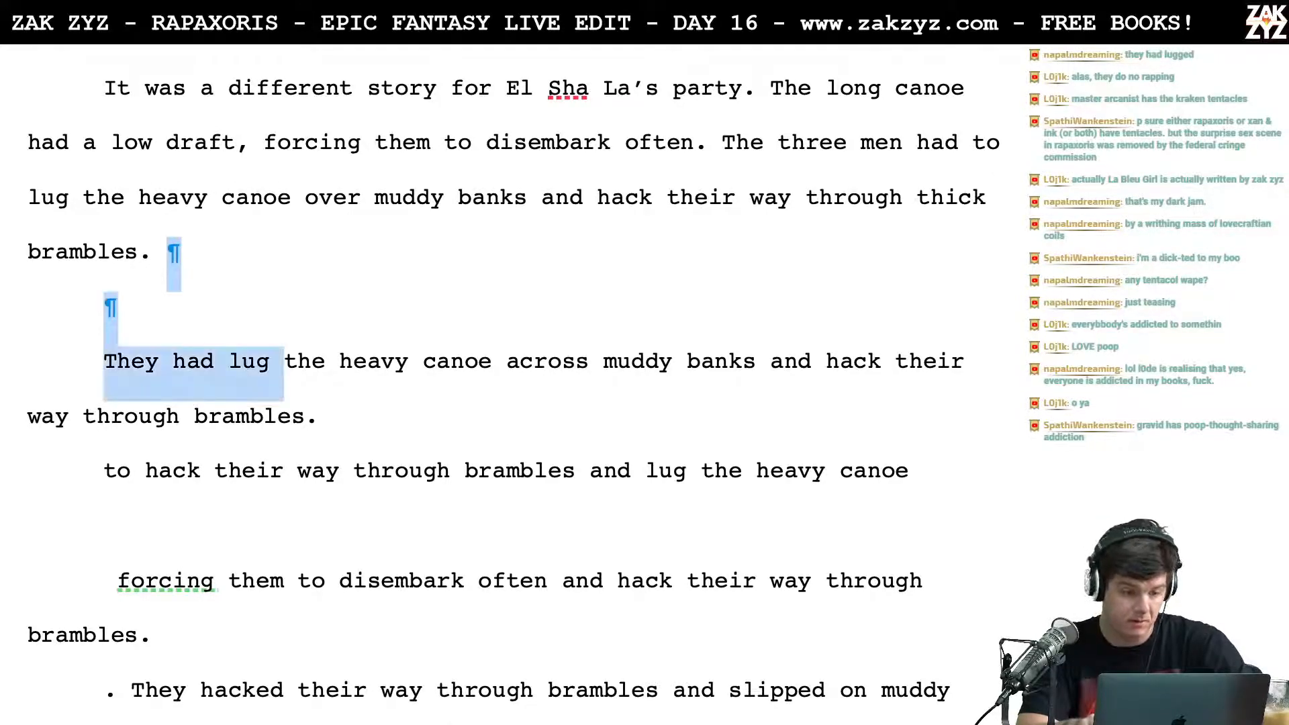
pyautogui.hotkey('shift', 'Down')
pyautogui.hotkey('shift', 'Down')
pyautogui.hotkey('shift', 'Down')
pyautogui.hotkey('shift', 'Up')
pyautogui.hotkey('shift', 'Left')
pyautogui.hotkey('shift', 'Left')
pyautogui.hotkey('shift', 'Left')
pyautogui.hotkey('shift', 'Left')
pyautogui.hotkey('shift', 'Left')
pyautogui.hotkey('shift', 'Left')
pyautogui.hotkey('shift', 'Left')
pyautogui.hotkey('shift', 'Left')
pyautogui.hotkey('shift', 'Left')
pyautogui.hotkey('shift', 'Right')
pyautogui.press('Delete')
# Step: Split the paragraph before "On top of all their supplies", leaving an empty line after "brambles."
pyautogui.scroll(3, 744, 161)
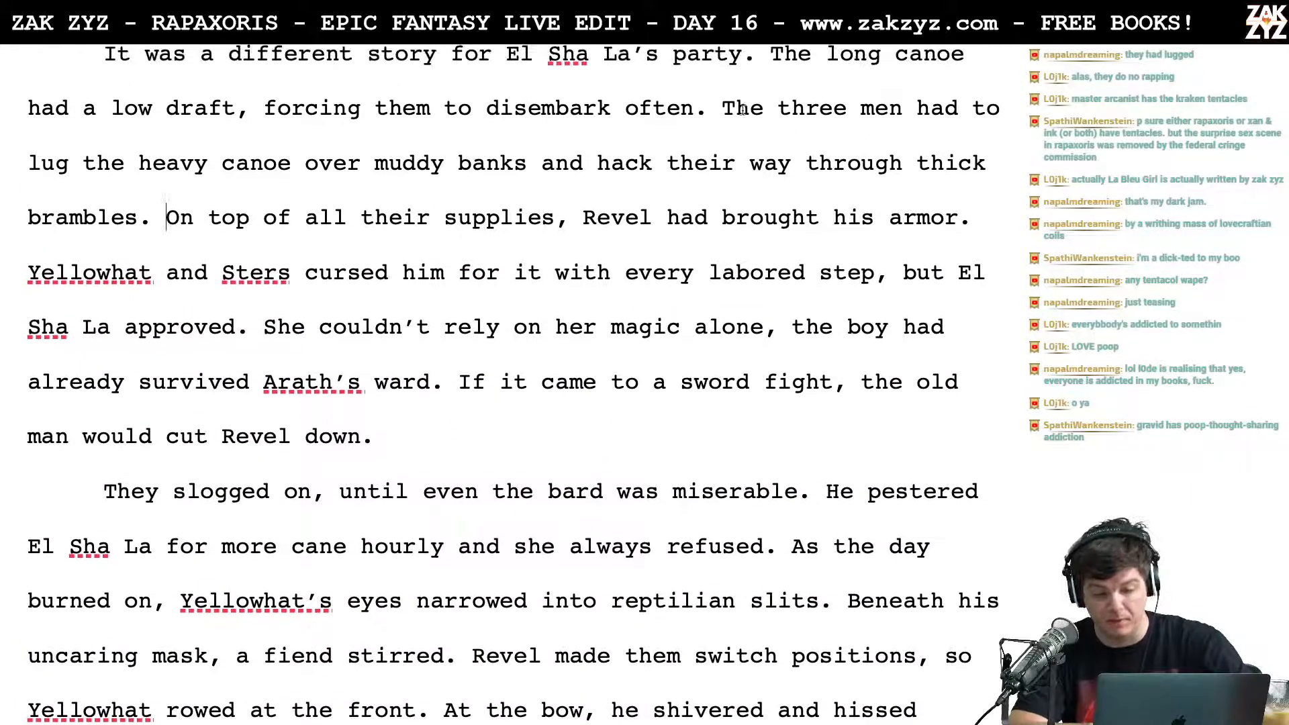
pyautogui.scroll(-1, 219, 277)
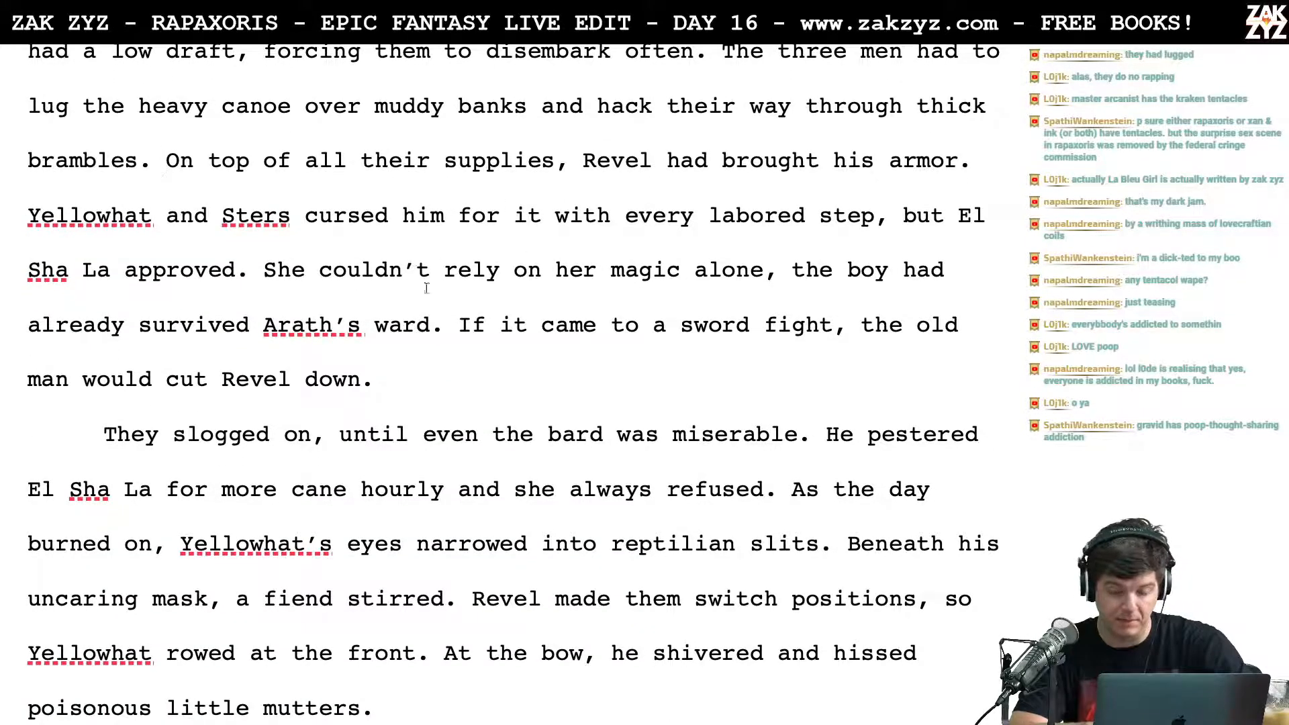
pyautogui.scroll(2, 655, 209)
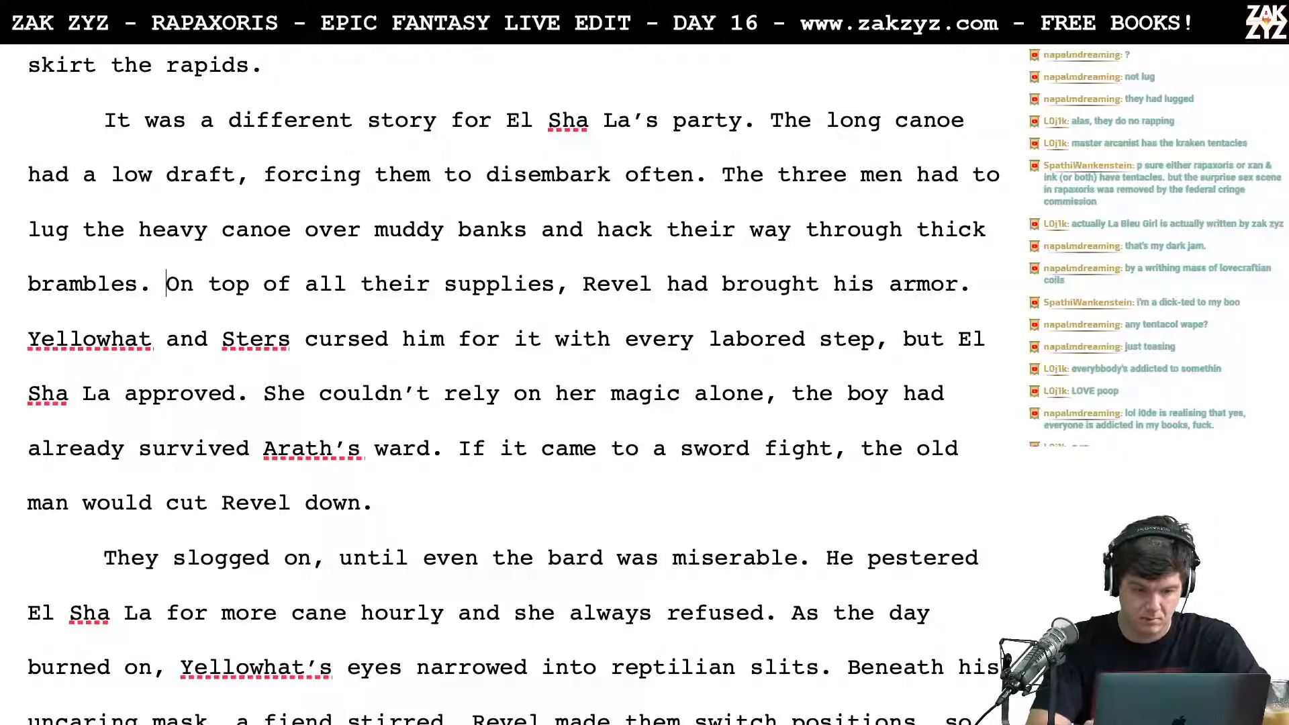
pyautogui.press('Return')
pyautogui.press('Return')
pyautogui.press('Up')
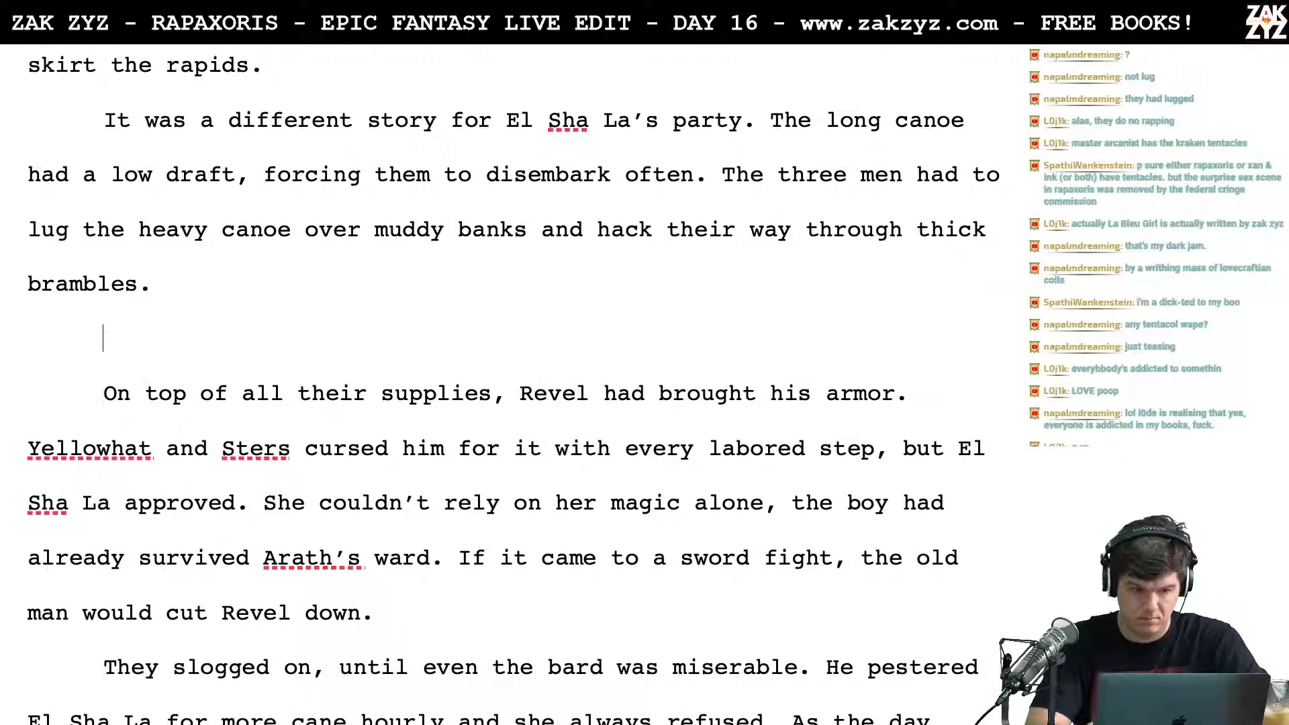
# Step: After "thick brambles.", write "They'd packed too many supplies, Revel had insisted on bringing his armor."
pyautogui.write("They'd packed ")
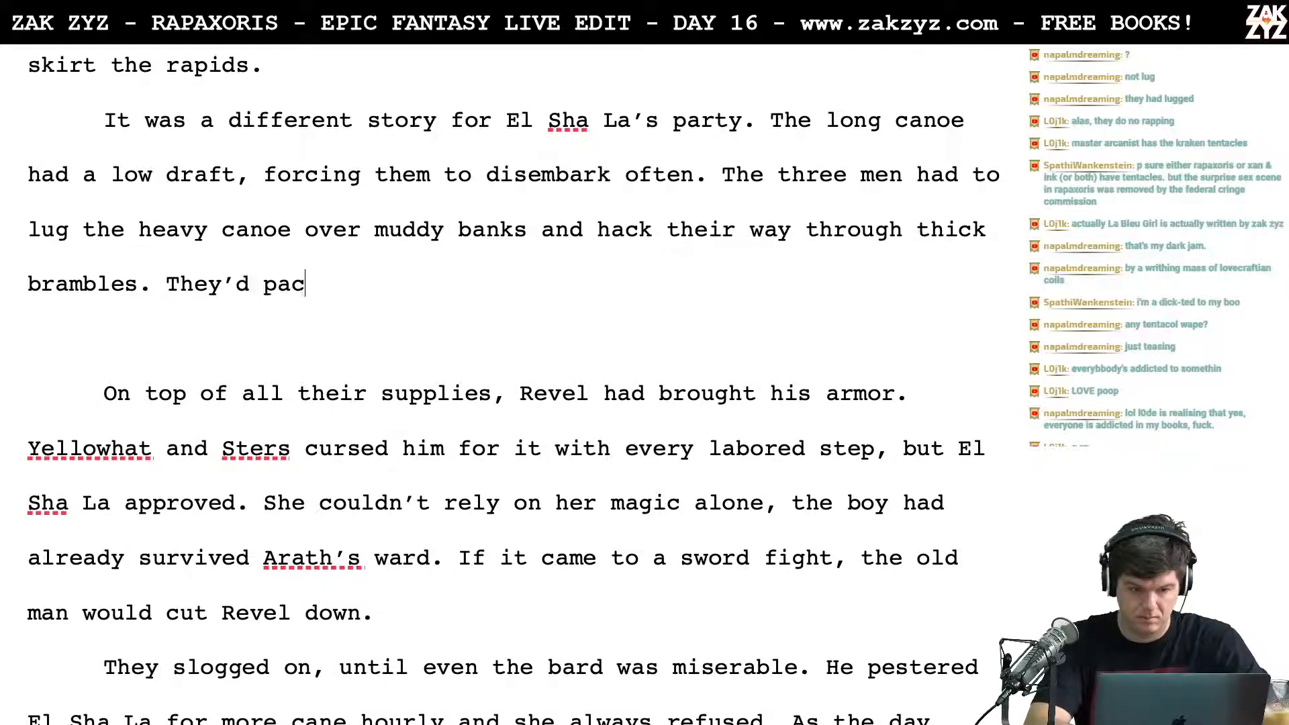
pyautogui.write('too many su')
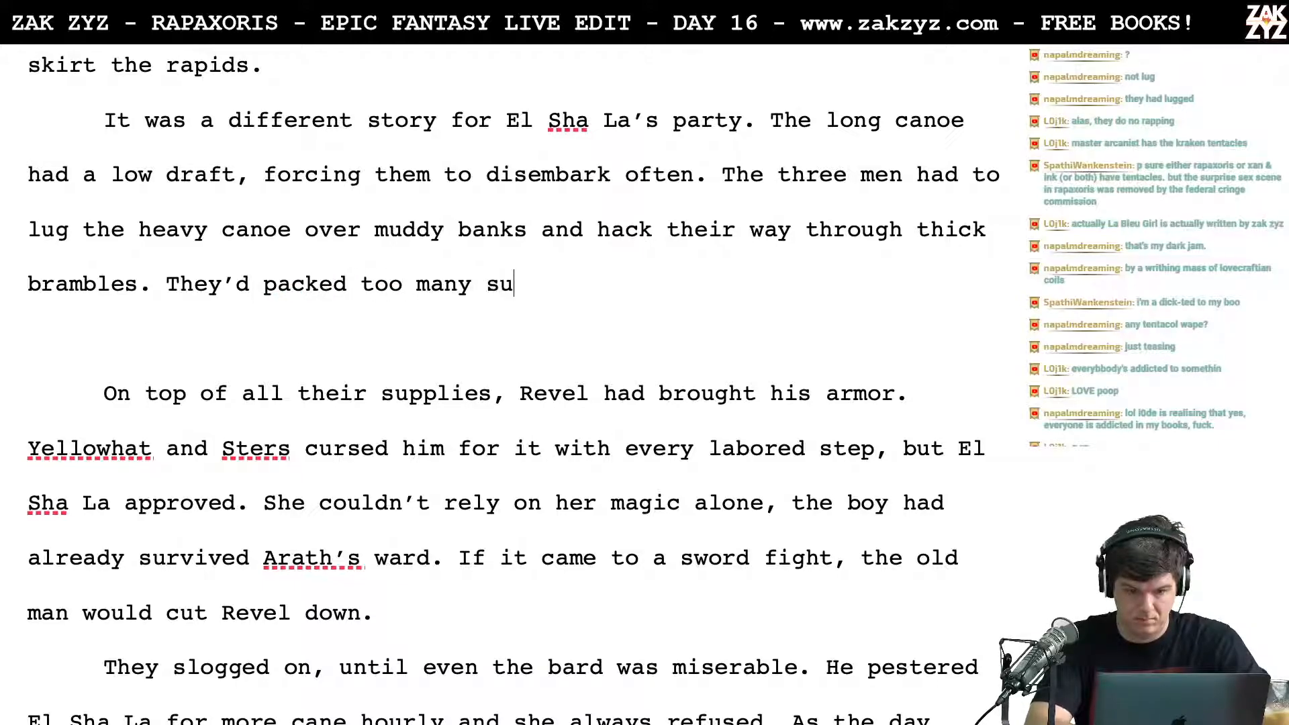
pyautogui.write('pplies, Rev')
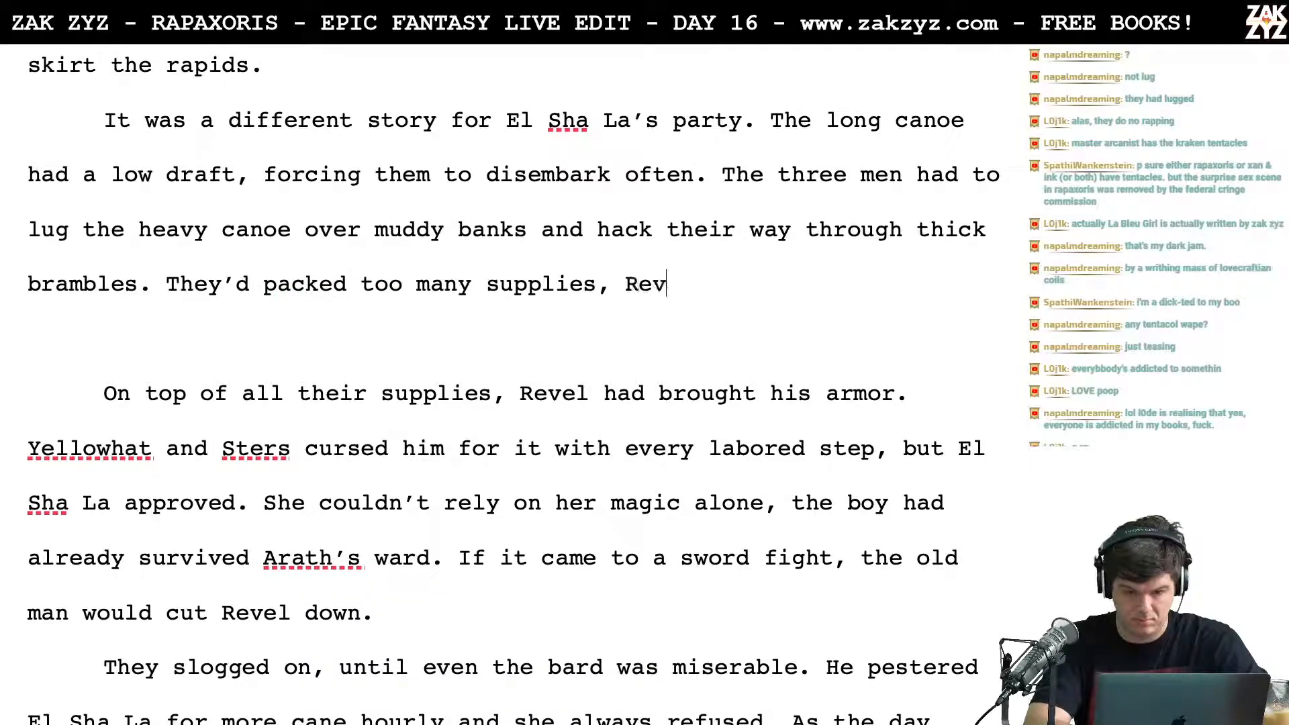
pyautogui.write('el had insisted')
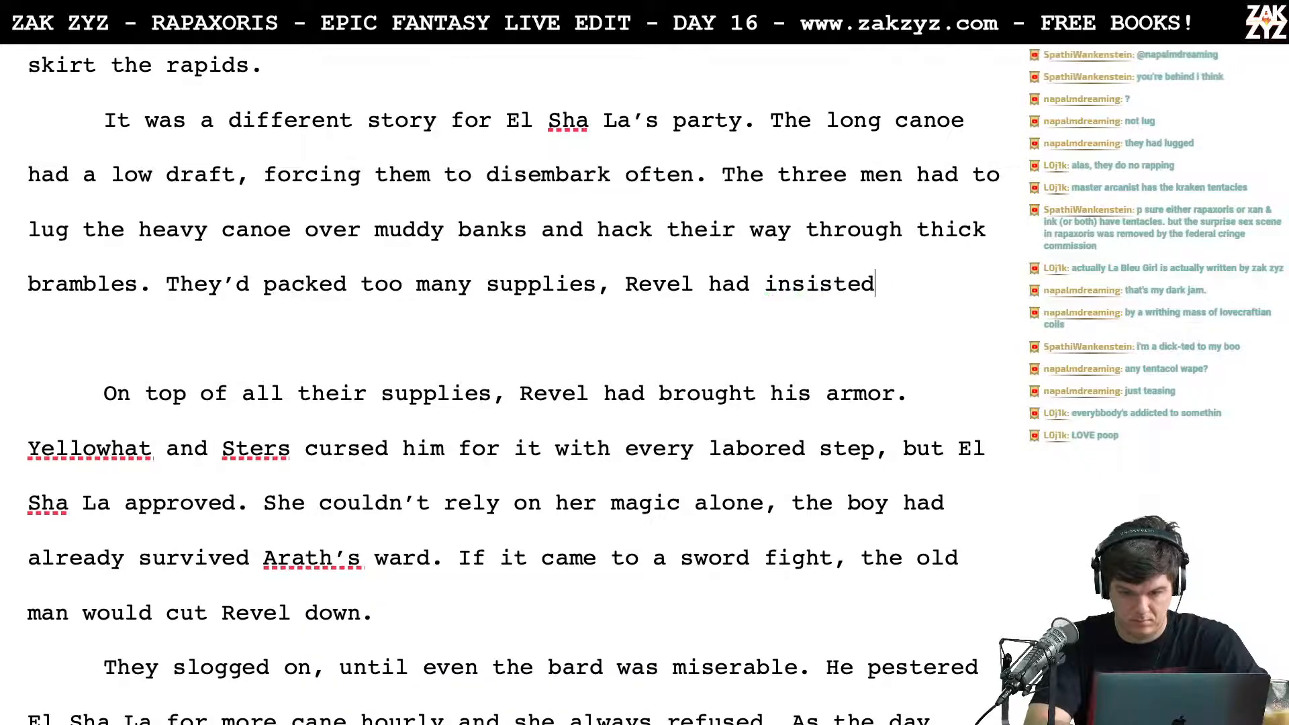
pyautogui.write(' on bringing his armor.')
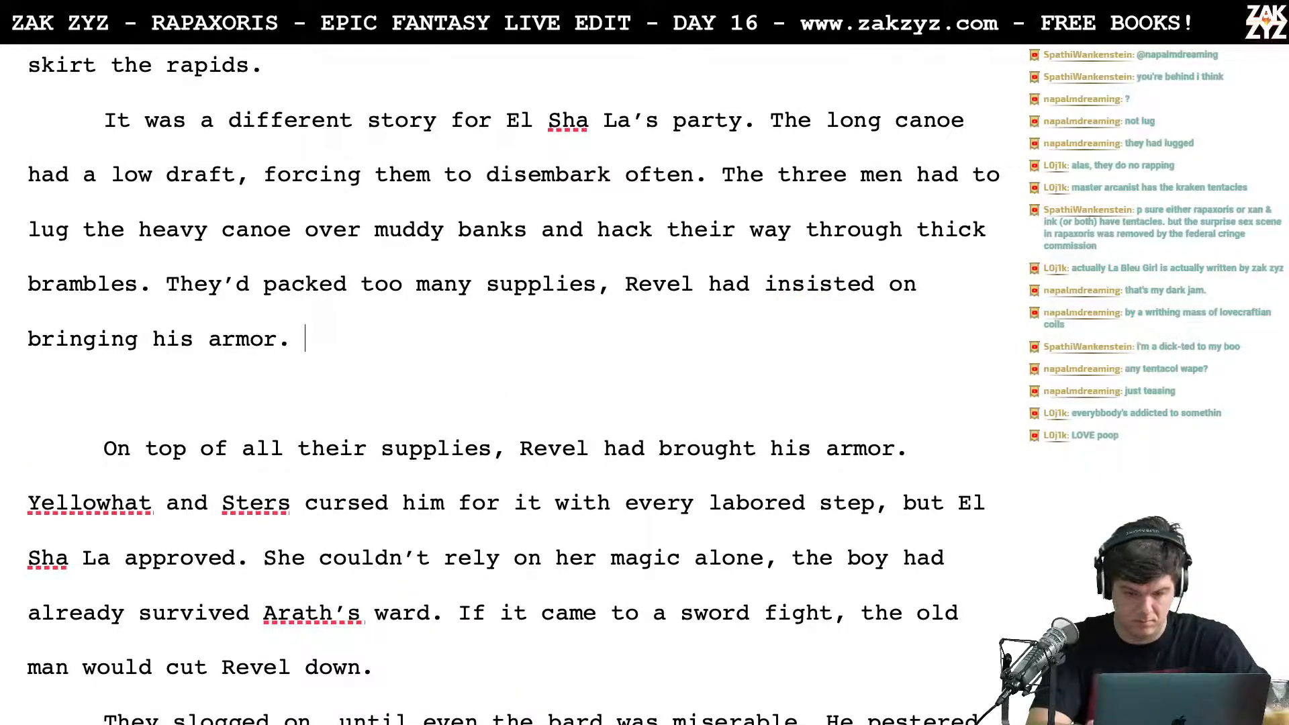
# Step: End the sentence with a period after "supplies" and move "Revel had insisted on bringing his armor." into a separate paragraph below
pyautogui.press('Right')
pyautogui.press('Right')
pyautogui.press('Right')
pyautogui.press('Right')
pyautogui.press('Right')
pyautogui.press('Right')
pyautogui.press('Right')
pyautogui.press('Right')
pyautogui.press('Right')
pyautogui.press('Right')
pyautogui.press('Right')
pyautogui.press('Right')
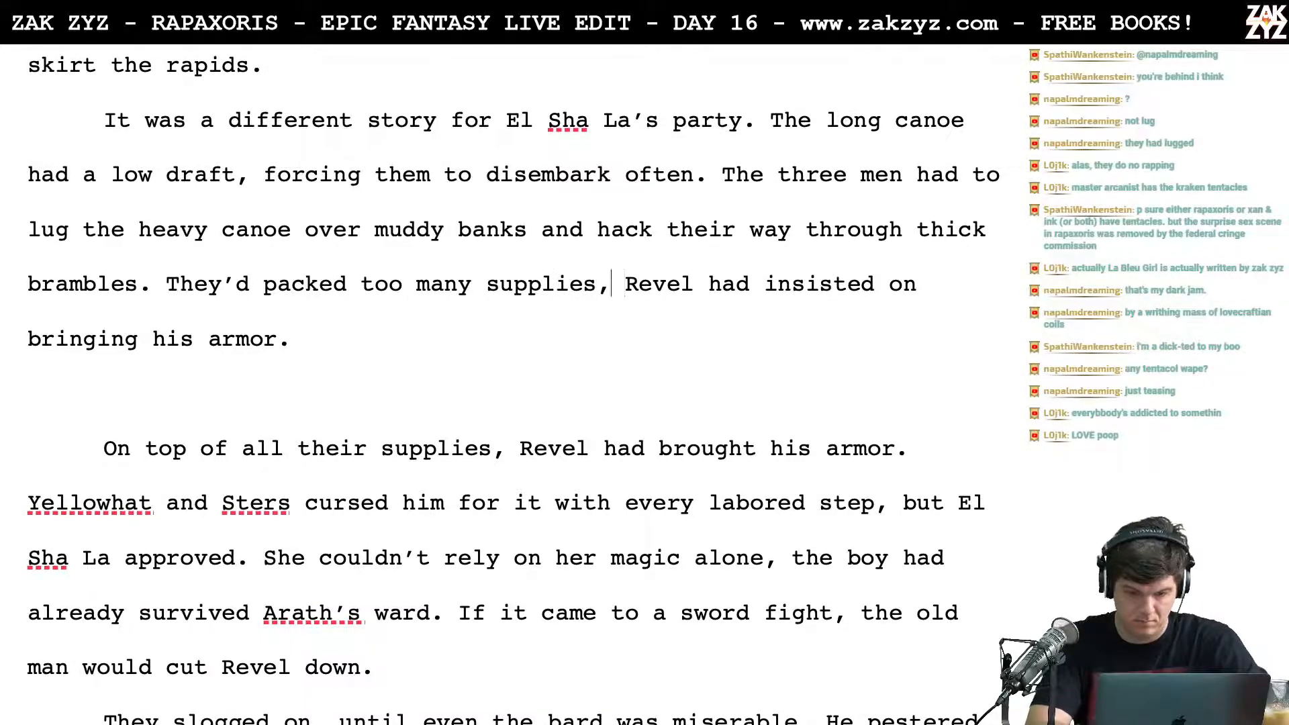
pyautogui.press('BackSpace')
pyautogui.write('.')
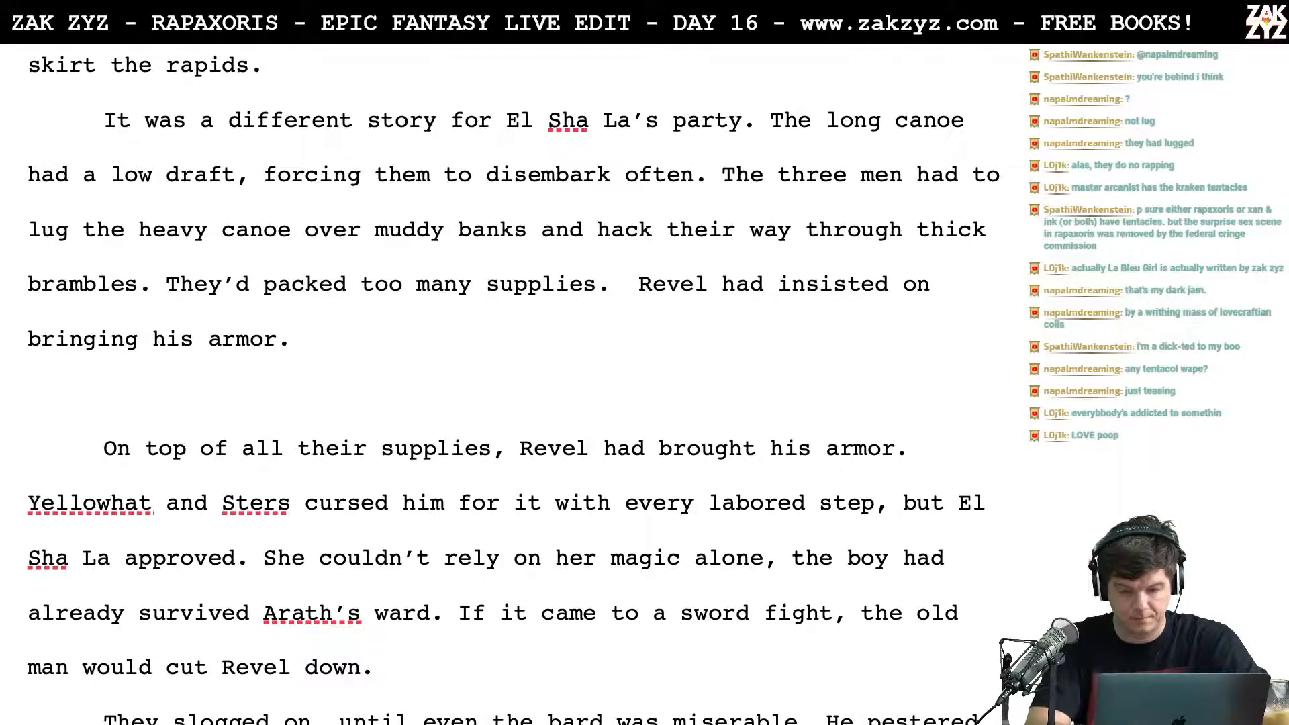
pyautogui.press('Return')
pyautogui.press('Return')
pyautogui.press('Left')
pyautogui.press('Left')
# Step: After "They'd packed too many supplies.", start a new sentence reading "Revel had even brought his armor,"
pyautogui.write('REve')
pyautogui.press('BackSpace')
pyautogui.press('BackSpace')
pyautogui.press('BackSpace')
pyautogui.write('e')
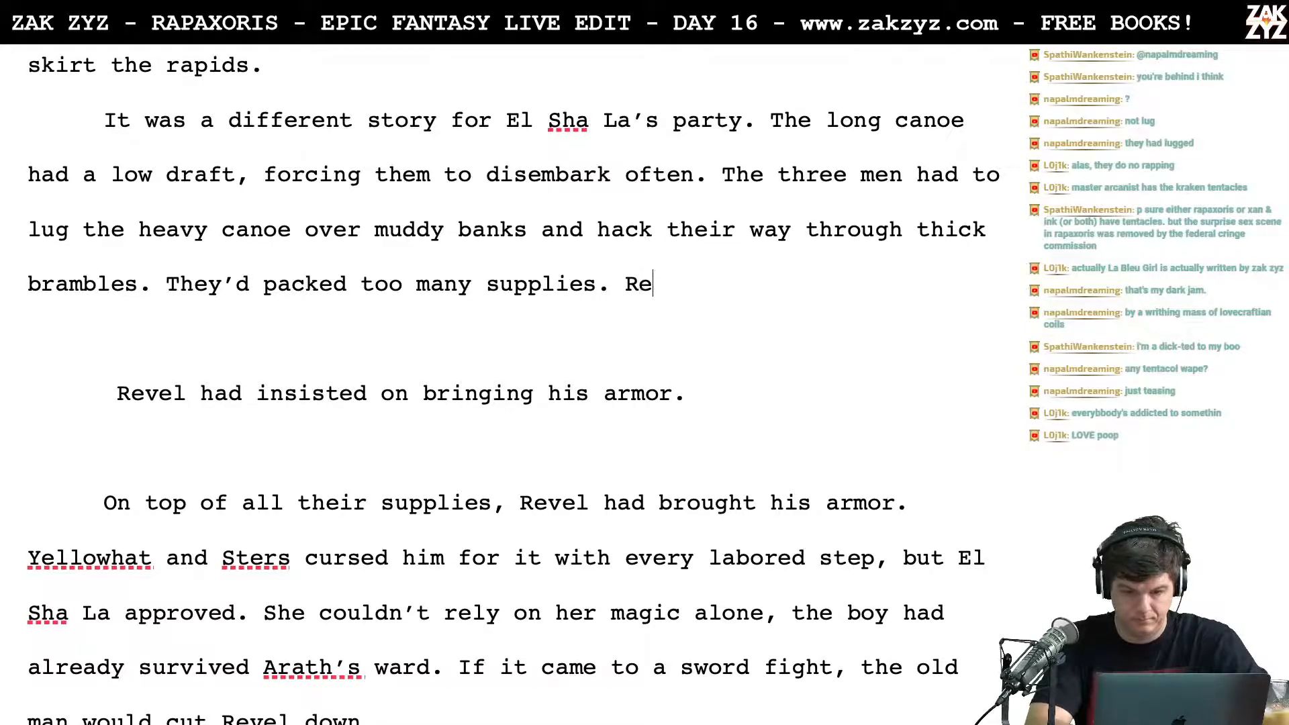
pyautogui.write('vel had even brought hi')
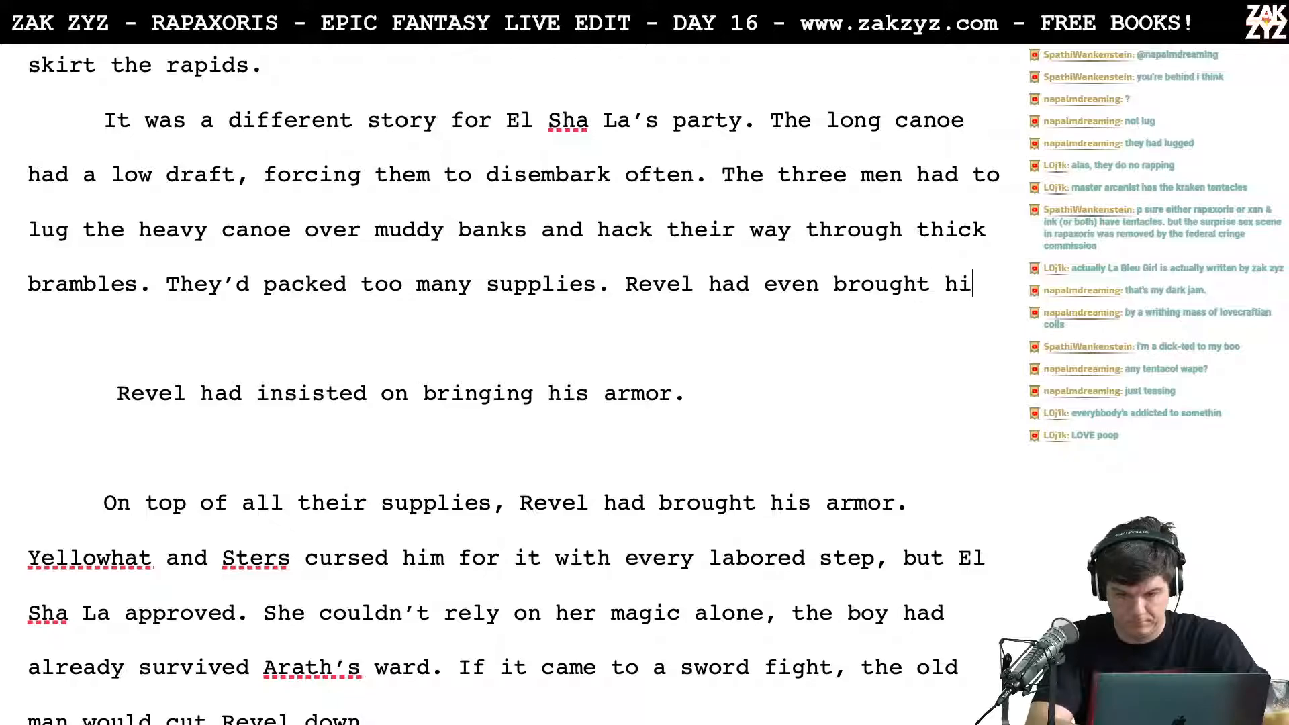
pyautogui.write('s armor, packed ')
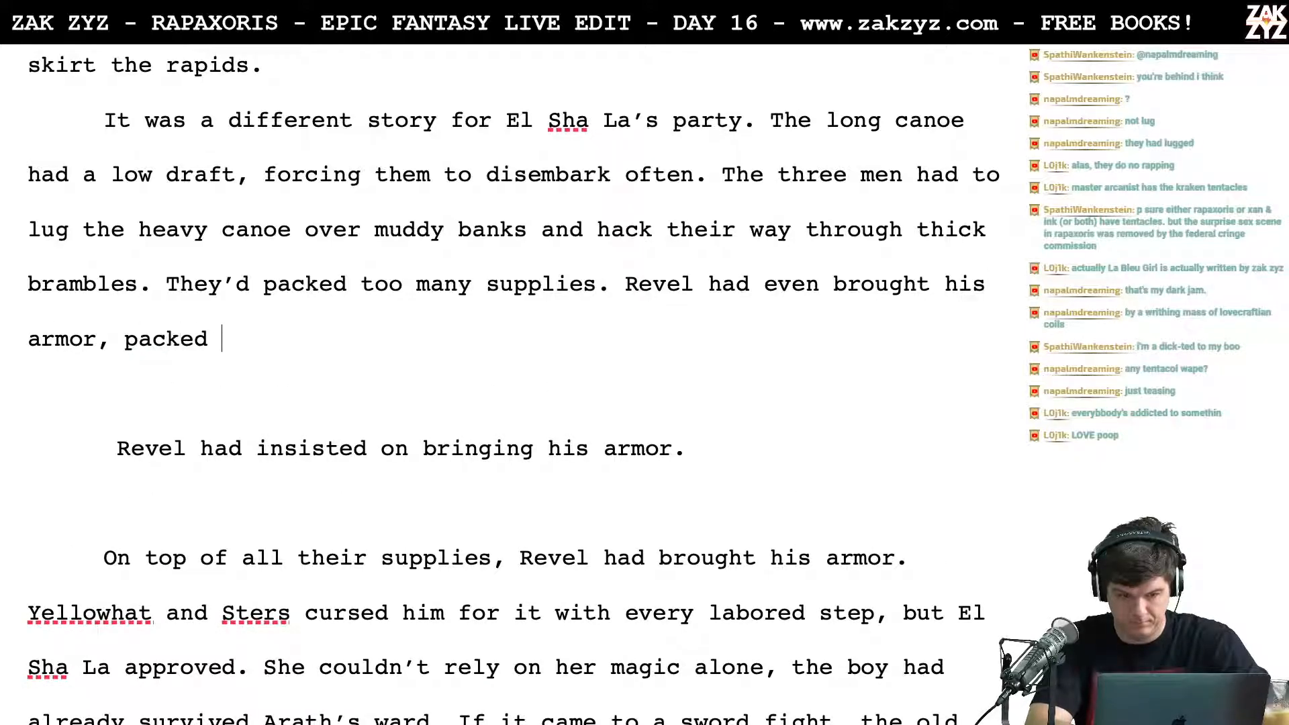
pyautogui.write('in oiled')
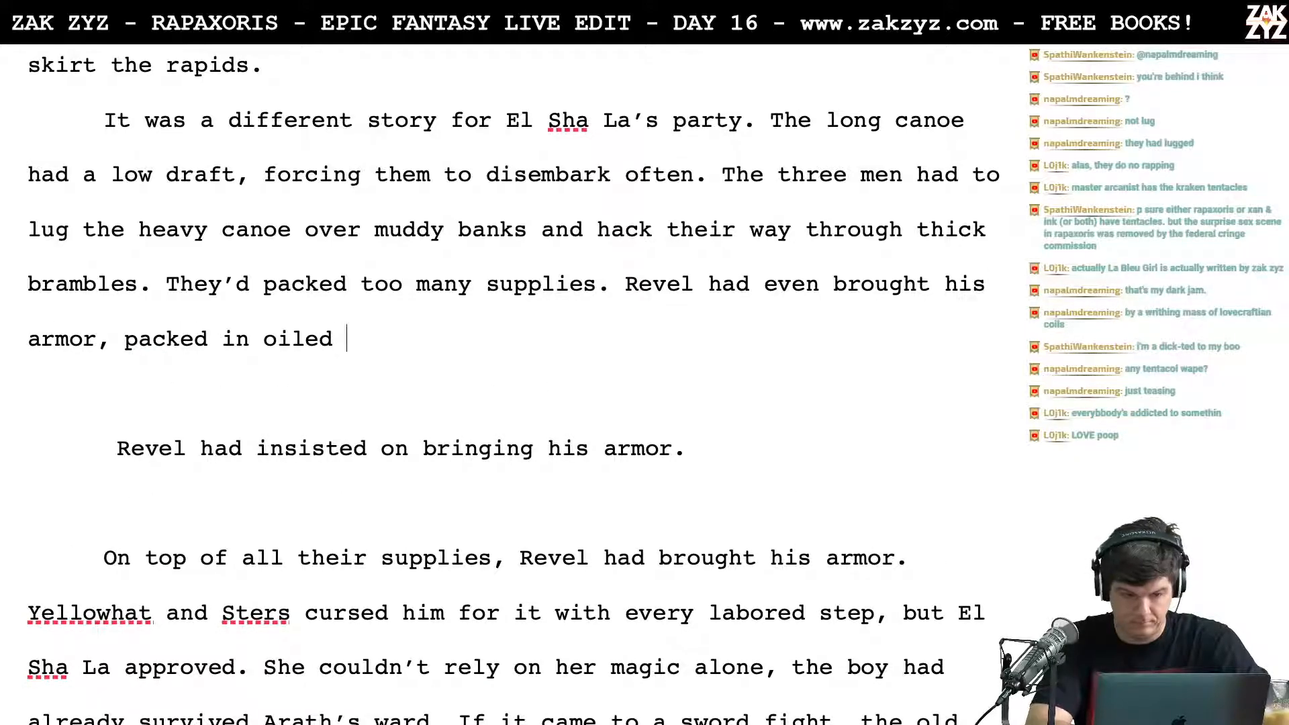
# Step: Finish the sentence about Revel's armor with "packed in oilcloth."
pyautogui.press('BackSpace')
pyautogui.press('BackSpace')
pyautogui.write('cloth')
pyautogui.write(' at the')
pyautogui.press('BackSpace')
pyautogui.press('BackSpace')
pyautogui.press('BackSpace')
pyautogui.press('BackSpace')
pyautogui.press('BackSpace')
pyautogui.press('BackSpace')
pyautogui.press('BackSpace')
pyautogui.press('BackSpace')
pyautogui.write('.')
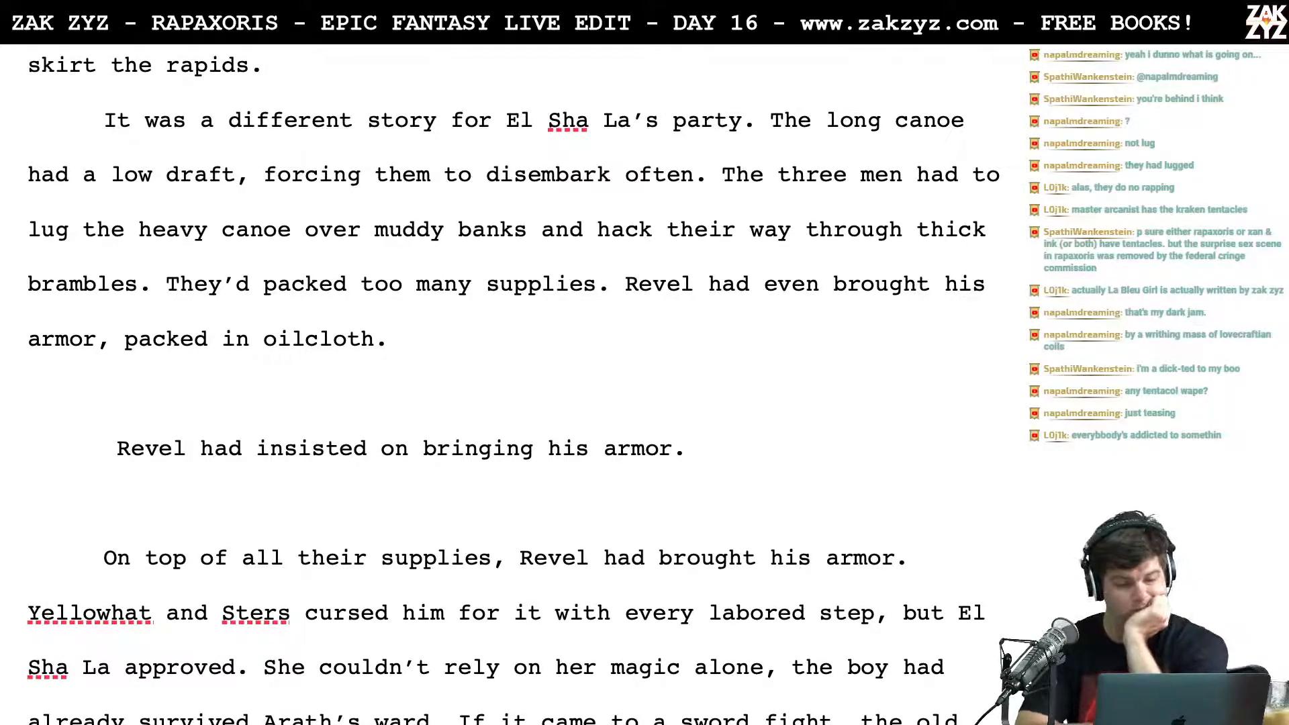
# Step: After "The three men had to", insert "hack their way through thick brambles and lug the heavy canoe for" ahead of the old wording
pyautogui.scroll(-1, 201, 222)
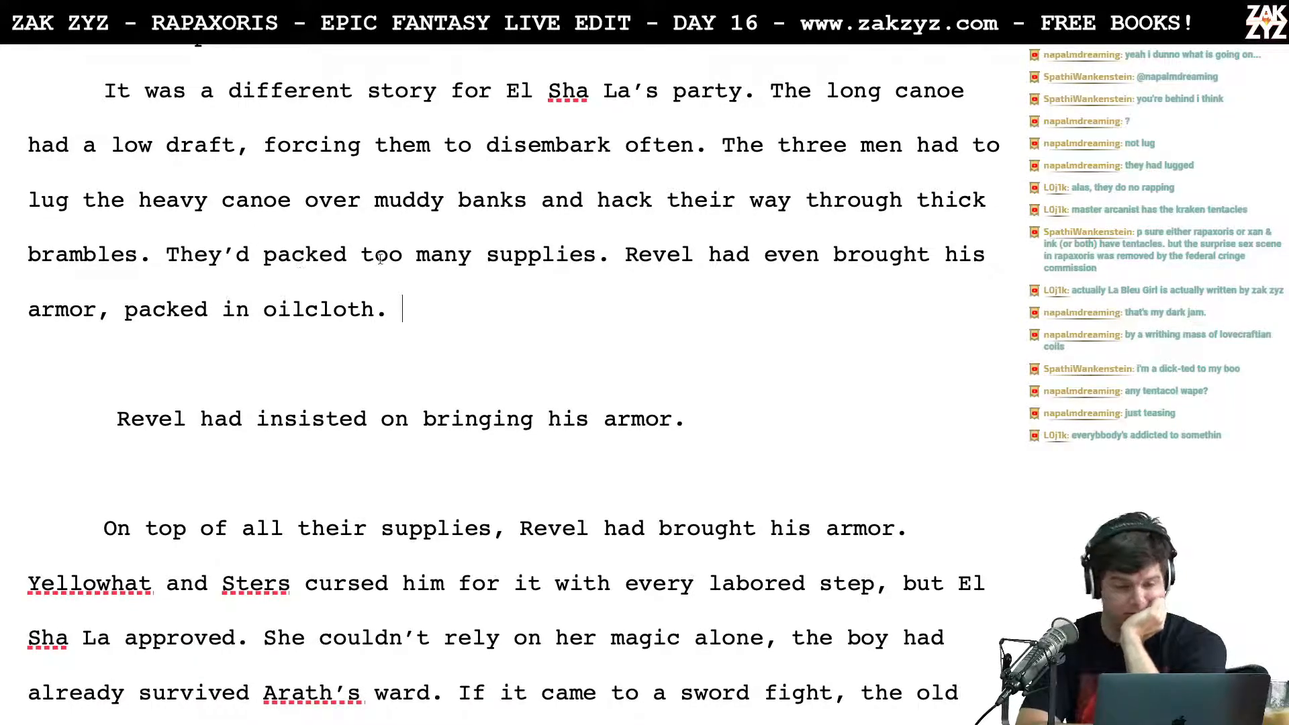
pyautogui.click(394, 196)
pyautogui.press('Left')
pyautogui.press('Left')
pyautogui.press('Left')
pyautogui.press('Left')
pyautogui.press('Left')
pyautogui.press('Left')
pyautogui.press('Left')
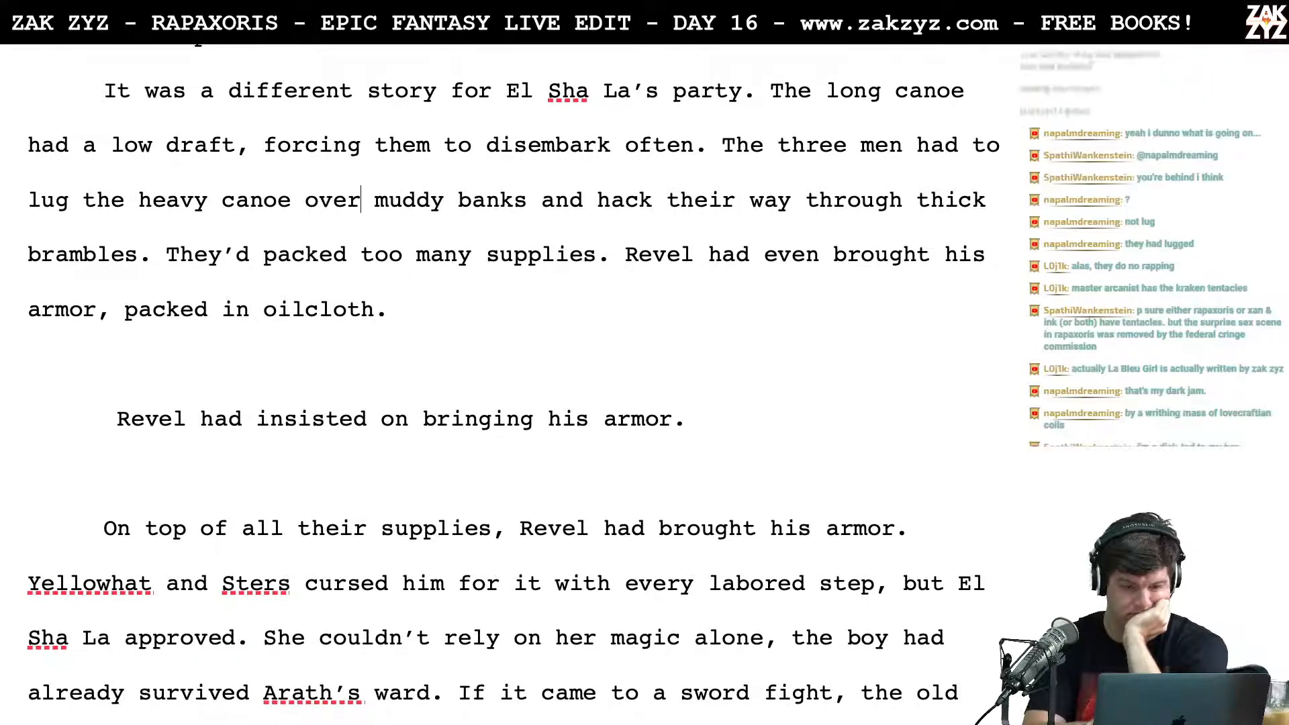
pyautogui.press('Left')
pyautogui.press('Left')
pyautogui.press('Left')
pyautogui.press('Left')
pyautogui.press('Left')
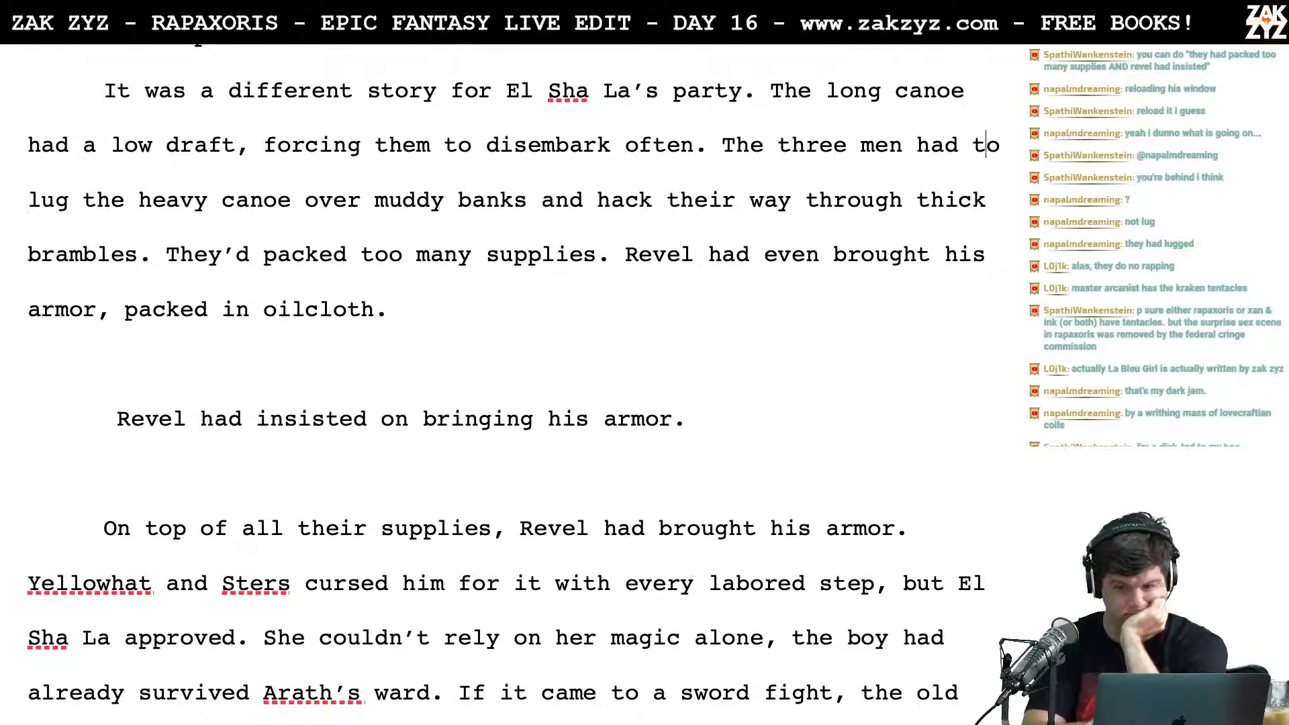
pyautogui.write('hack their')
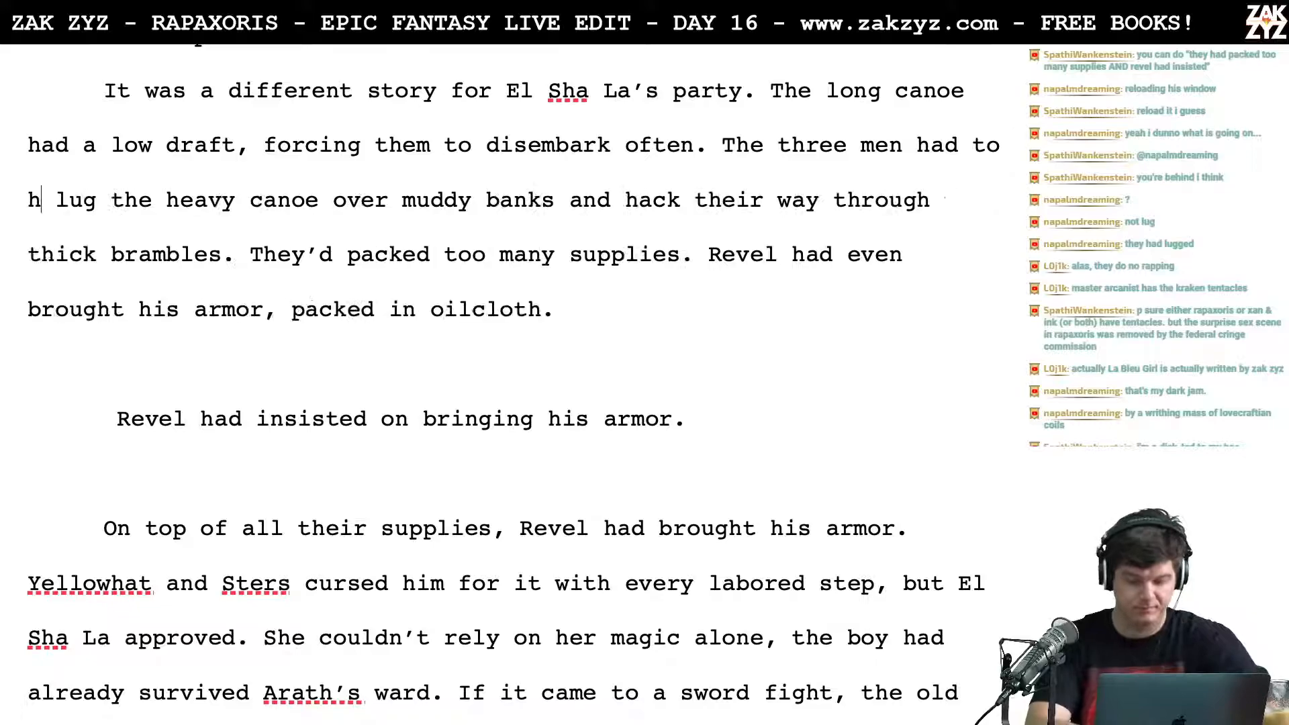
pyautogui.write(' way th')
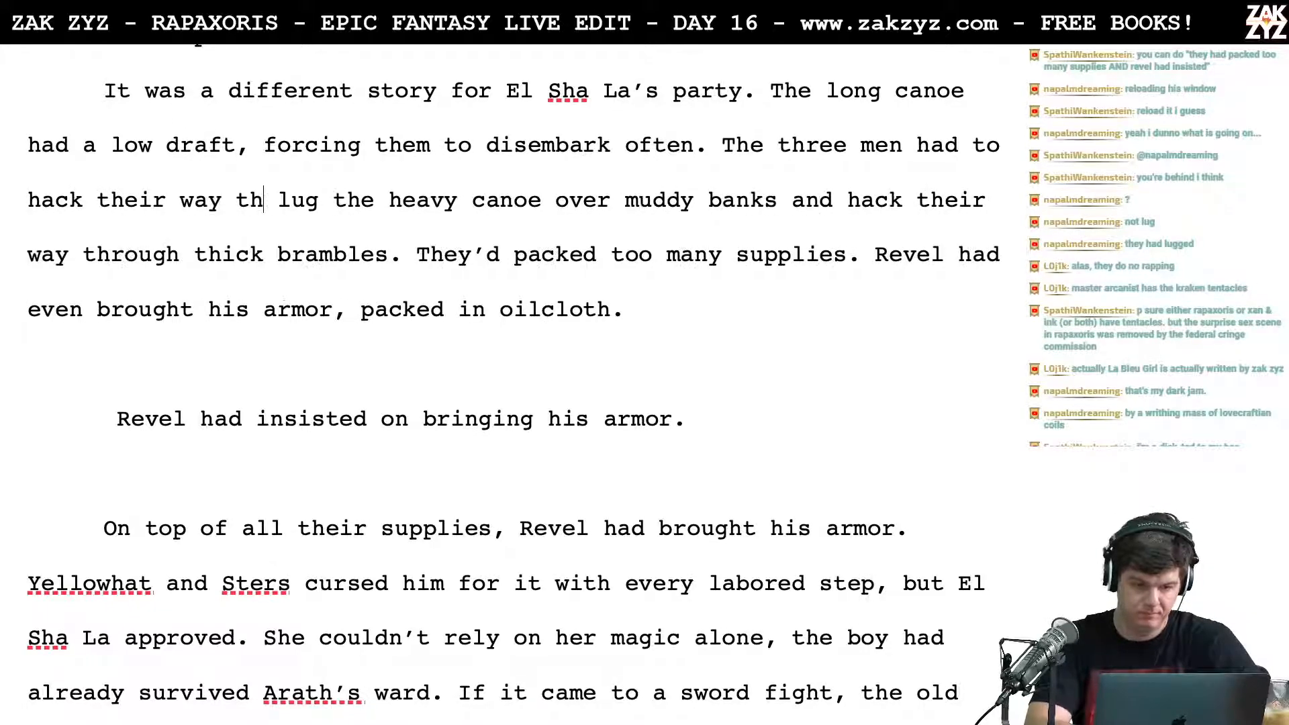
pyautogui.write('rough thick b')
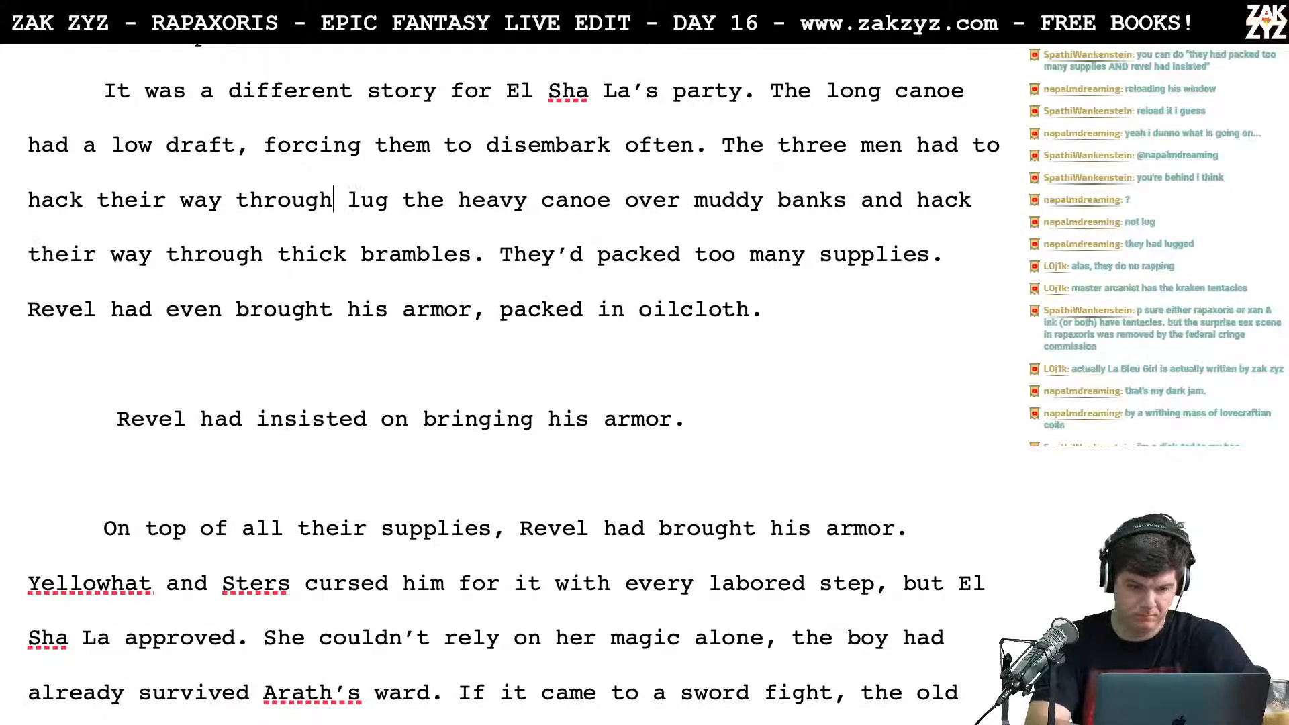
pyautogui.write('rambles and L')
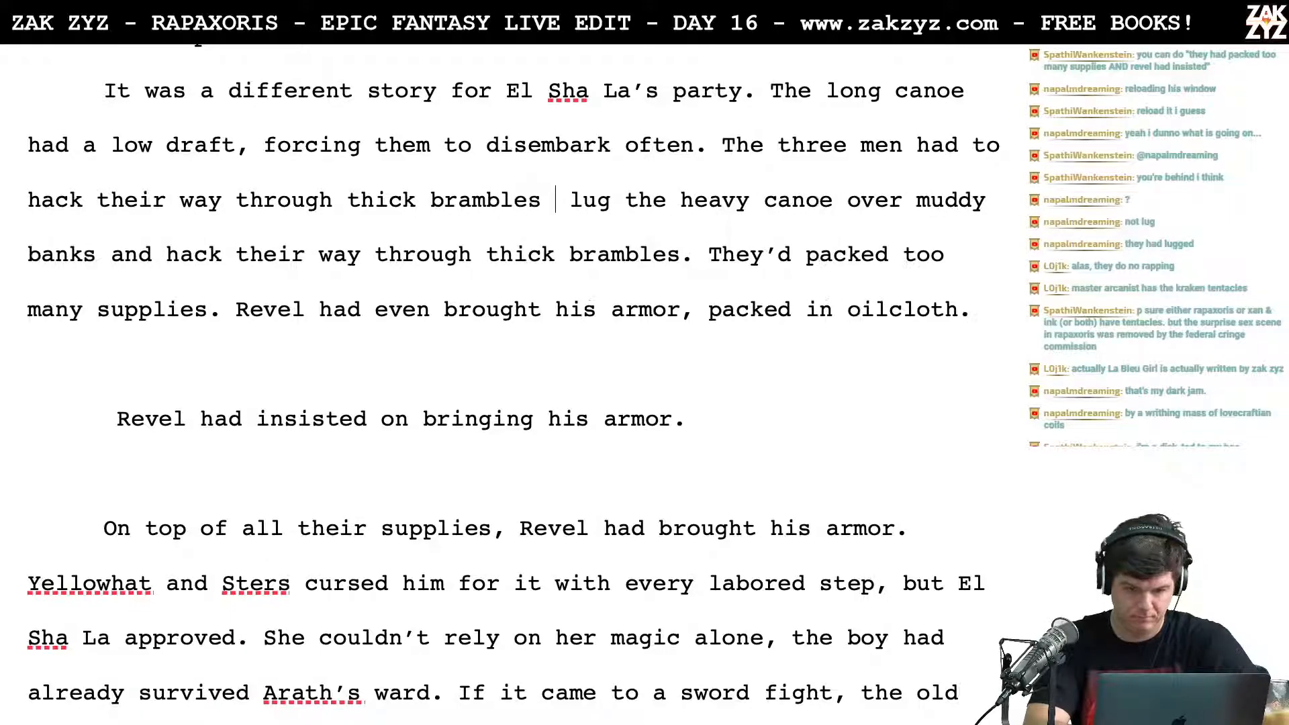
pyautogui.press('BackSpace')
pyautogui.write('lug the heavy ')
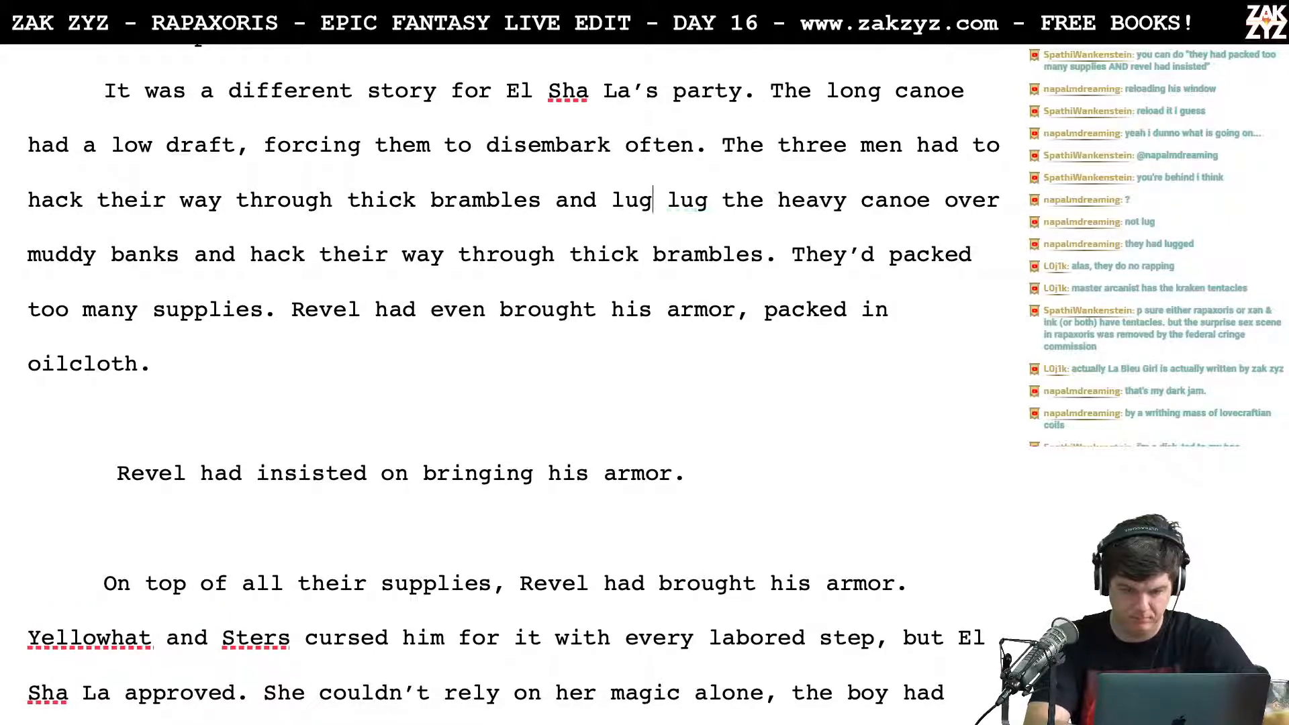
pyautogui.write('canoe for  lug')
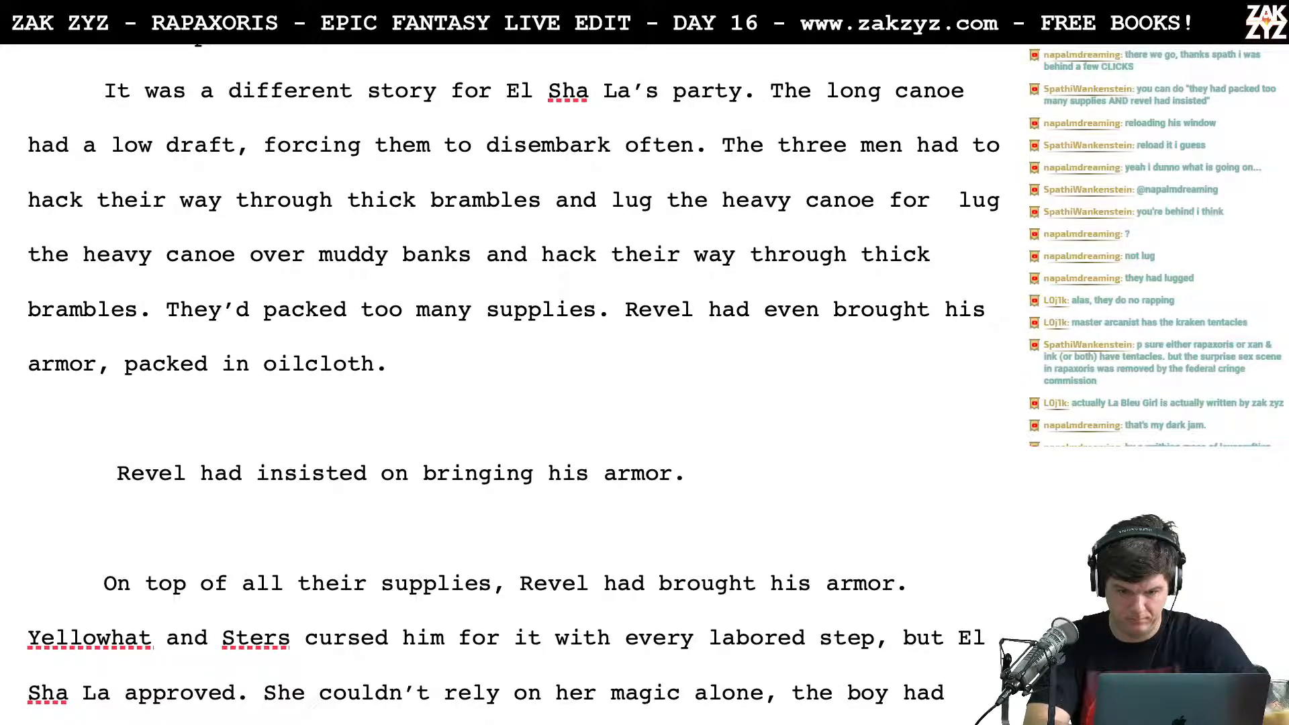
# Step: Cut the new phrase back to "lug the" and push the old "lug the heavy canoe over muddy banks" wording into a separate paragraph
pyautogui.press('BackSpace')
pyautogui.press('BackSpace')
pyautogui.press('BackSpace')
pyautogui.press('BackSpace')
pyautogui.press('BackSpace')
pyautogui.press('BackSpace')
pyautogui.press('BackSpace')
pyautogui.press('BackSpace')
pyautogui.press('BackSpace')
pyautogui.press('BackSpace')
pyautogui.press('BackSpace')
pyautogui.press('BackSpace')
pyautogui.press('BackSpace')
pyautogui.press('BackSpace')
pyautogui.press('BackSpace')
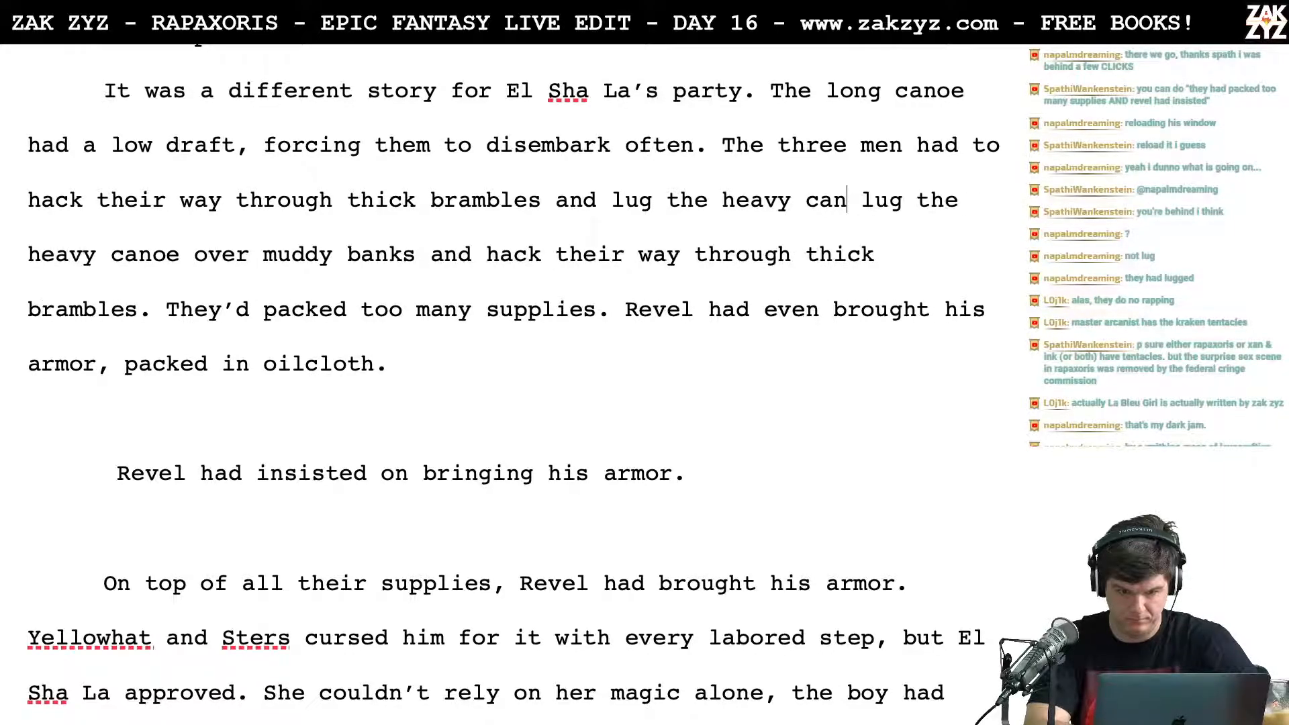
pyautogui.press('BackSpace')
pyautogui.press('Return')
pyautogui.press('Return')
pyautogui.press('Up')
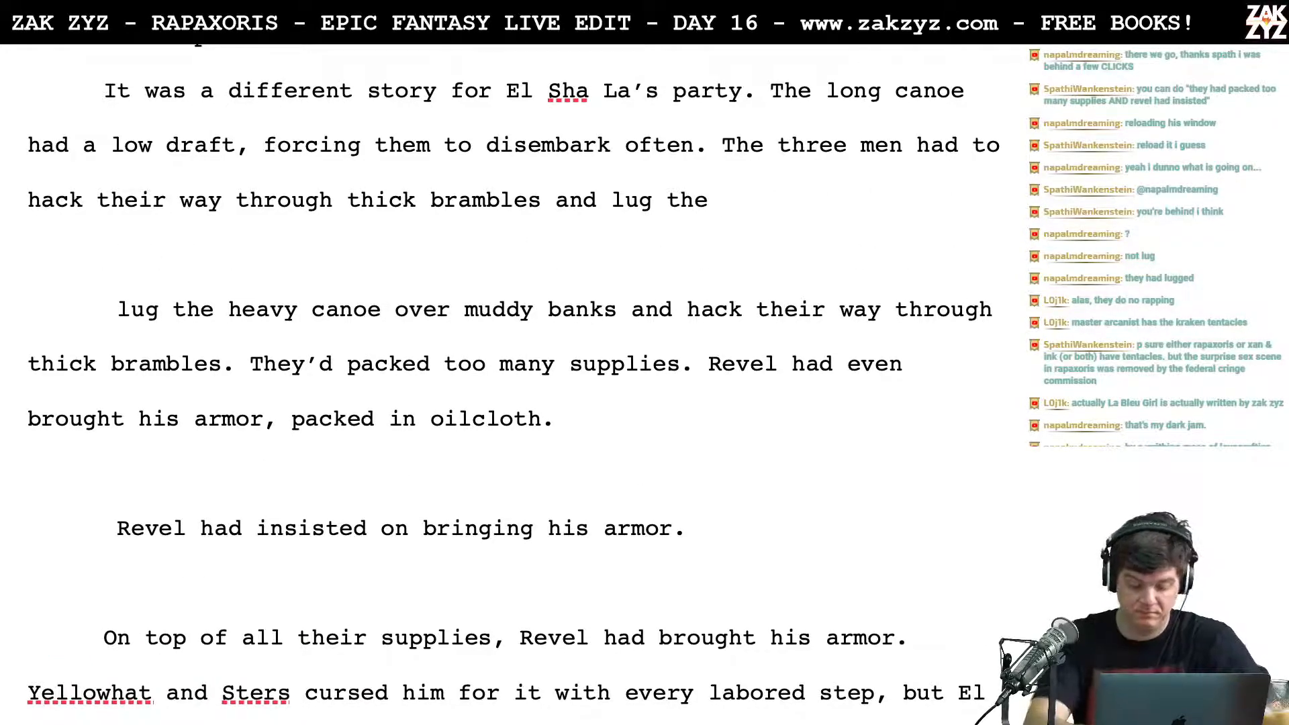
# Step: Complete the sentence after "thick brambles and lug the" with "heavy boat overland."
pyautogui.write('long')
pyautogui.press('BackSpace')
pyautogui.press('BackSpace')
pyautogui.press('BackSpace')
pyautogui.press('BackSpace')
pyautogui.write('heavy boat ')
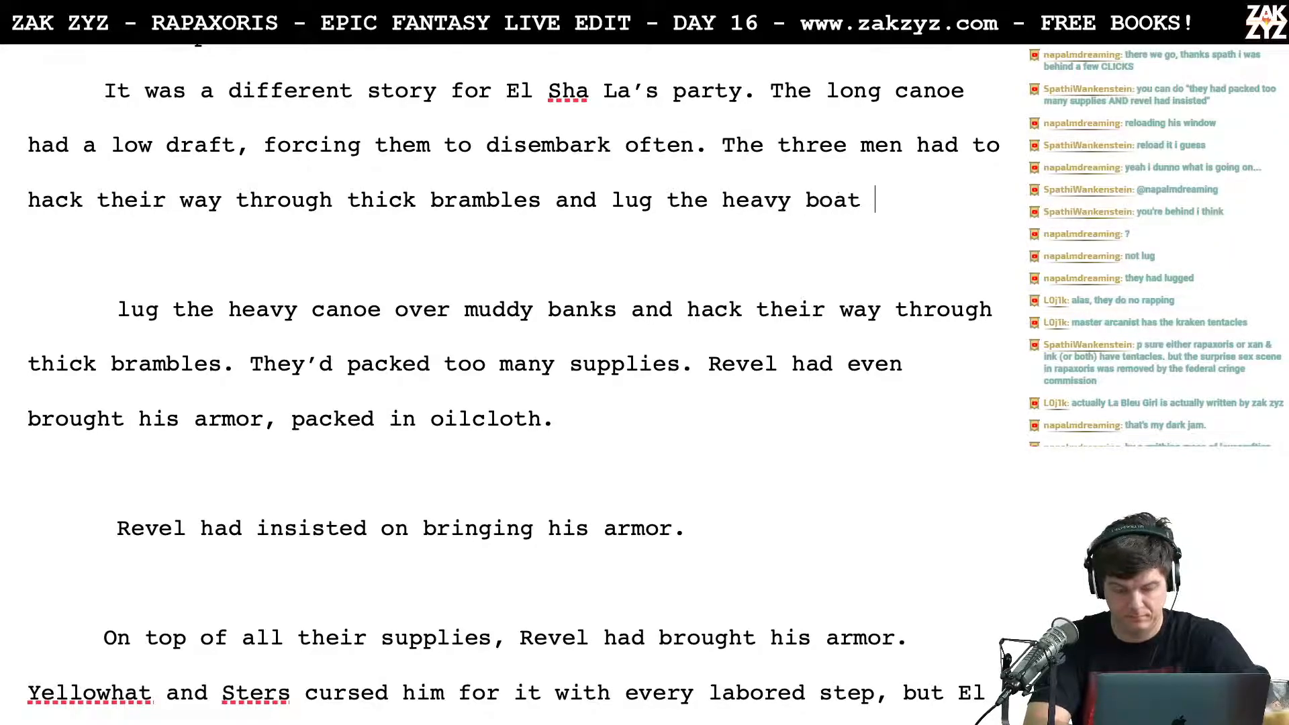
pyautogui.write('for ')
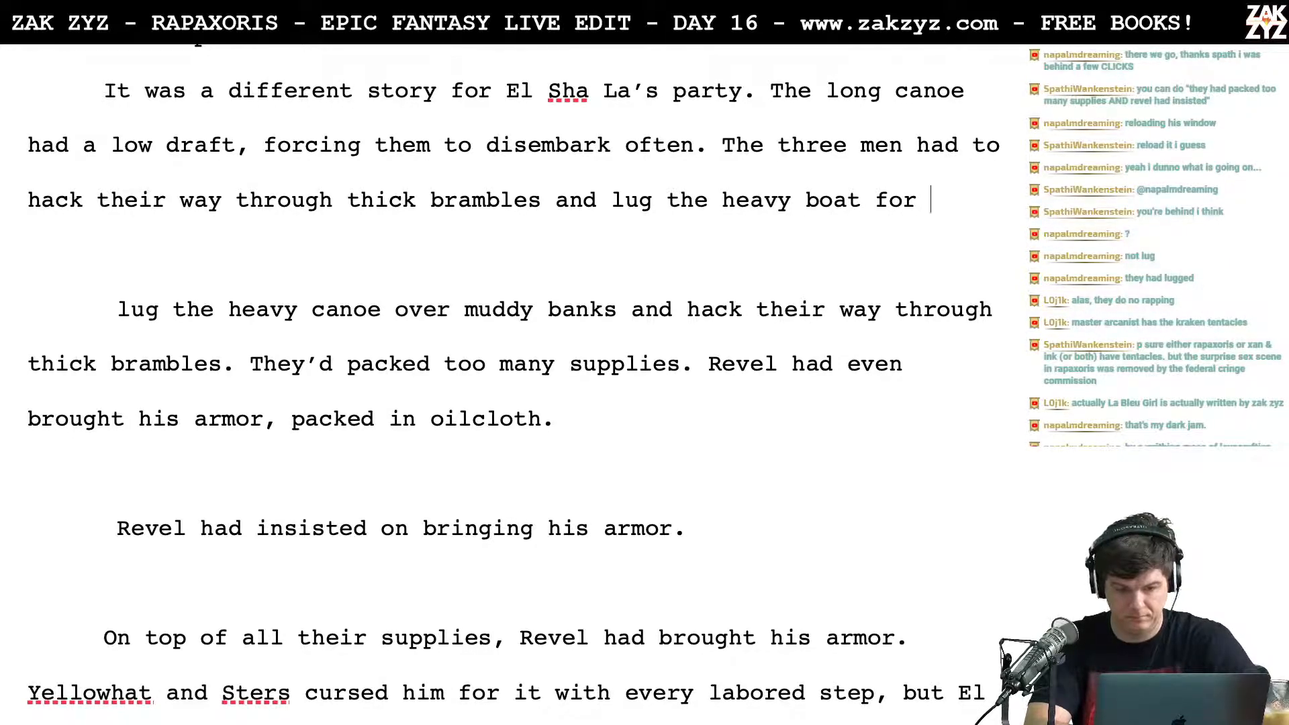
pyautogui.write('lo')
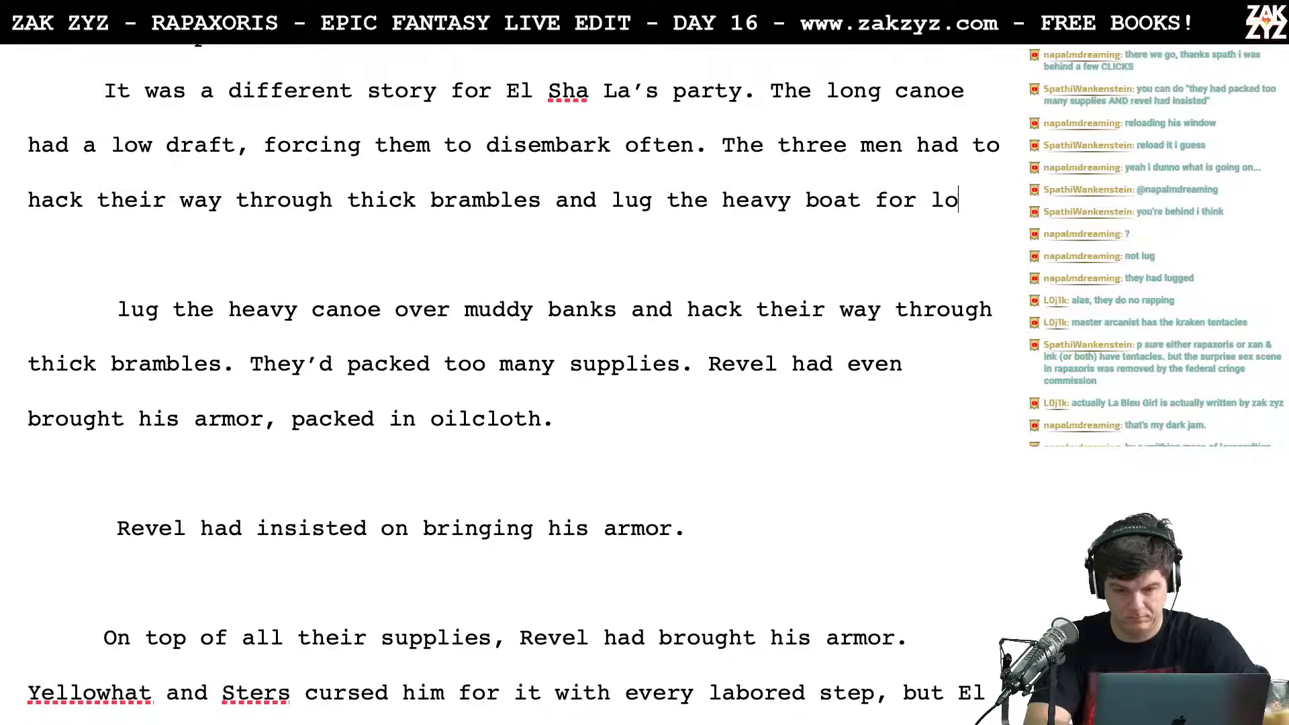
pyautogui.write('ng stretech')
pyautogui.press('BackSpace')
pyautogui.press('BackSpace')
pyautogui.press('BackSpace')
pyautogui.press('BackSpace')
pyautogui.press('BackSpace')
pyautogui.press('BackSpace')
pyautogui.press('BackSpace')
pyautogui.press('BackSpace')
pyautogui.press('BackSpace')
pyautogui.press('BackSpace')
pyautogui.press('BackSpace')
pyautogui.press('BackSpace')
pyautogui.press('BackSpace')
pyautogui.press('BackSpace')
pyautogui.press('BackSpace')
pyautogui.press('BackSpace')
pyautogui.press('BackSpace')
pyautogui.press('BackSpace')
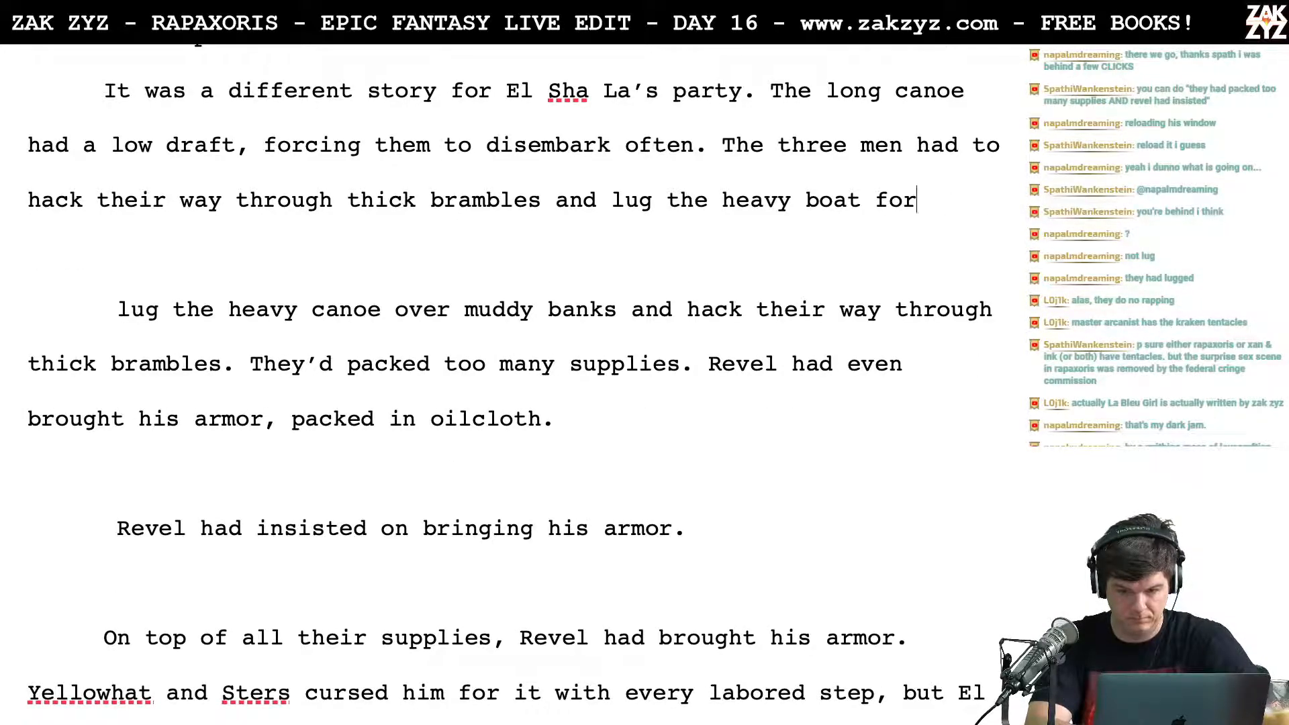
pyautogui.write('overland.')
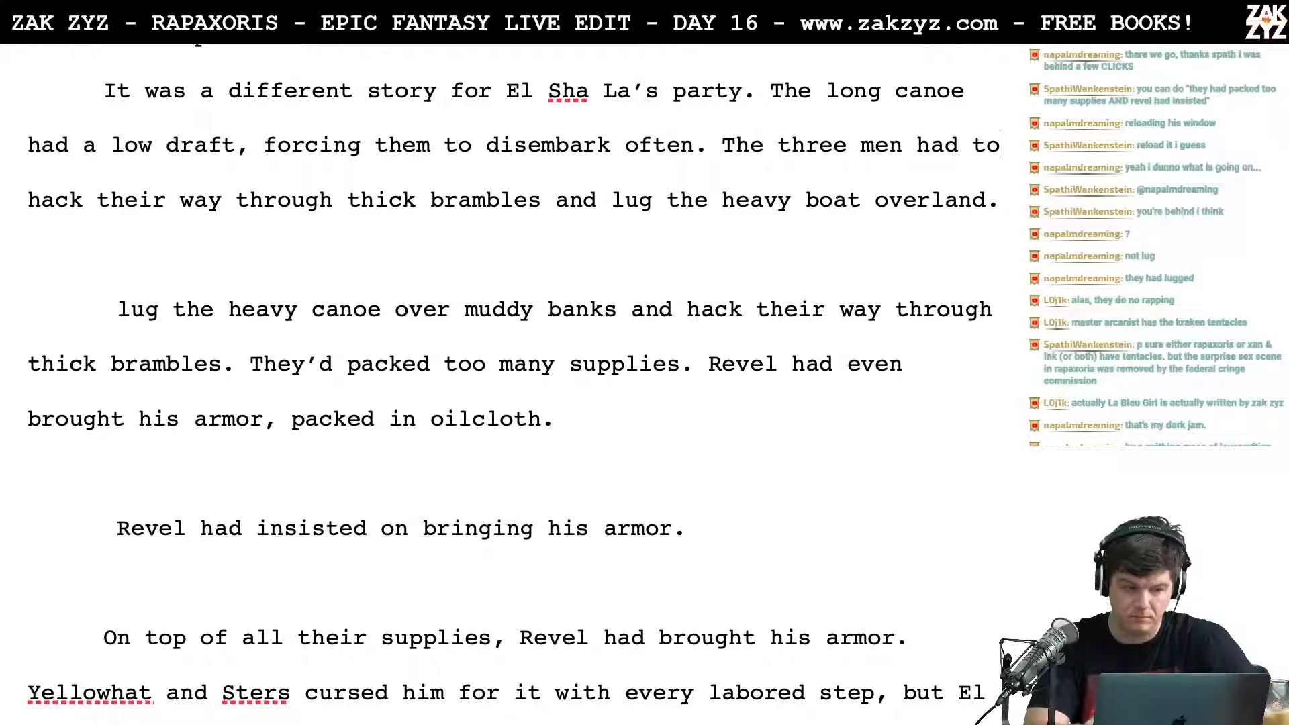
pyautogui.press('Up')
pyautogui.press('Up')
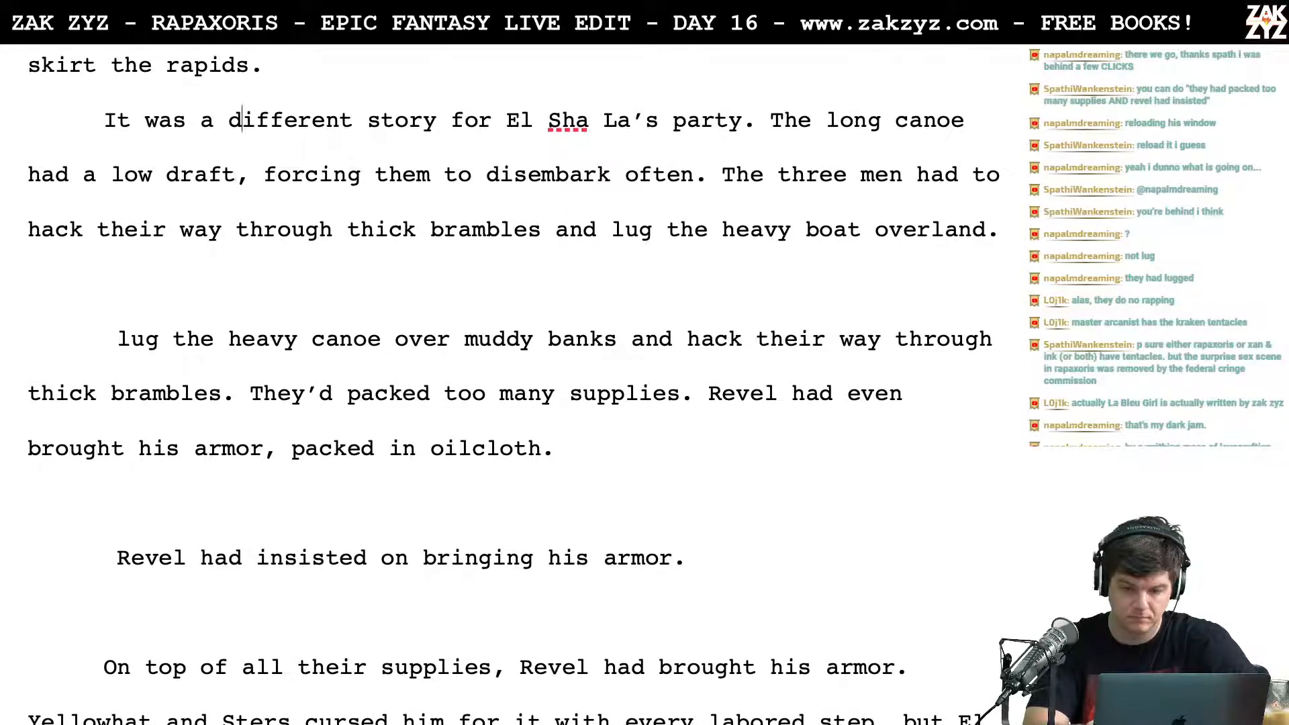
pyautogui.scroll(-1, 345, 310)
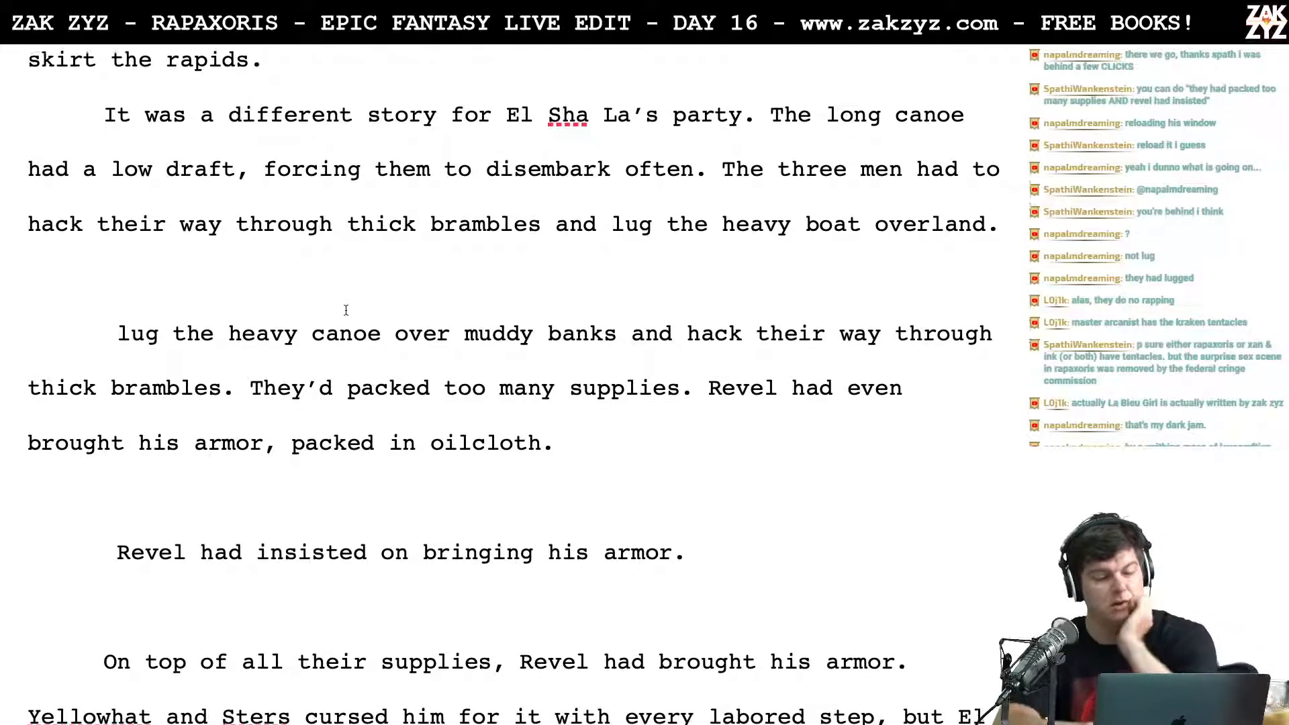
pyautogui.scroll(-1, 472, 259)
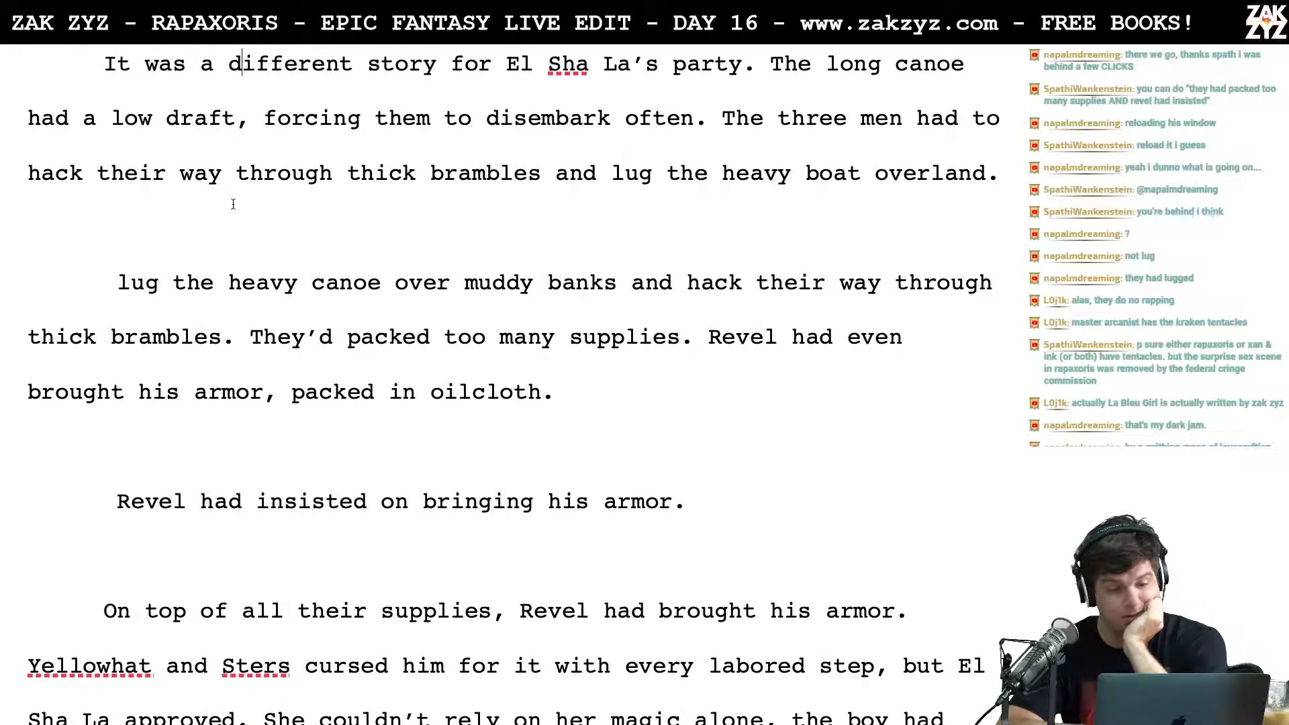
# Step: Break the paragraph after "disembark often." so "The three men had to hack their way" sits in its own paragraph below blank lines
pyautogui.scroll(-1, 600, 245)
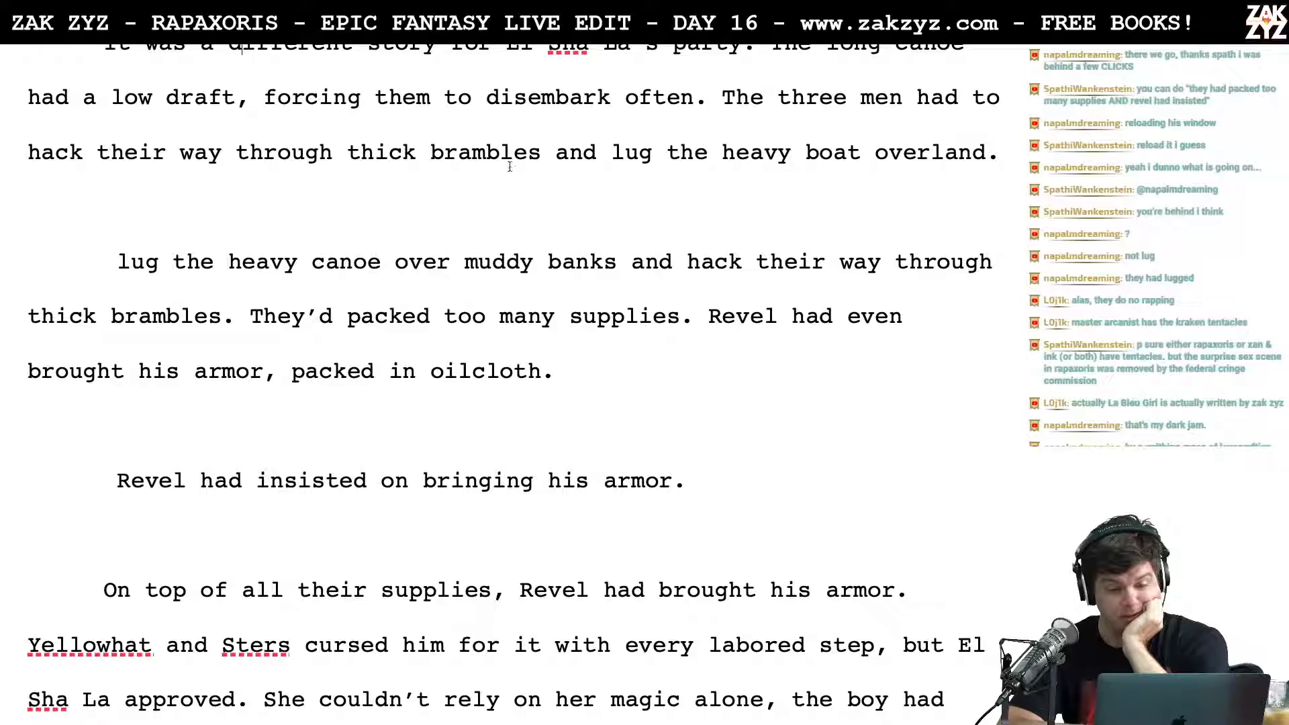
pyautogui.click(717, 101)
pyautogui.press('Return')
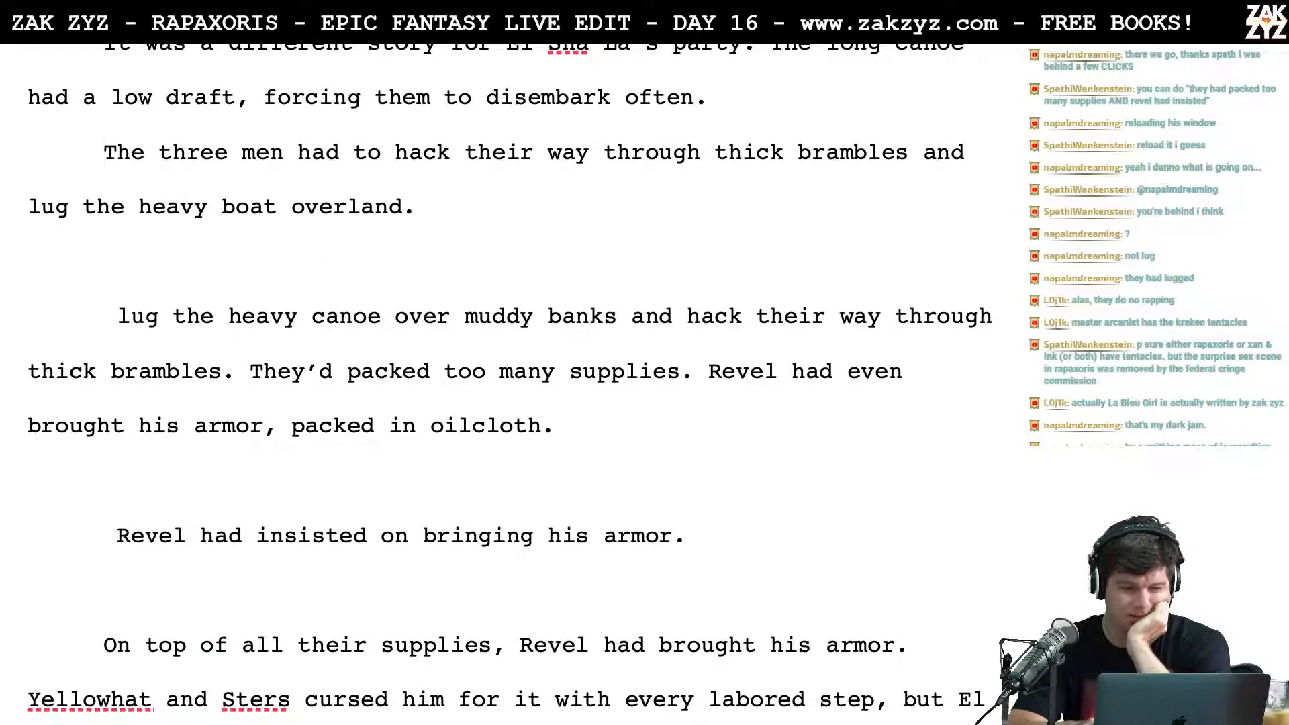
pyautogui.press('Return')
pyautogui.press('Return')
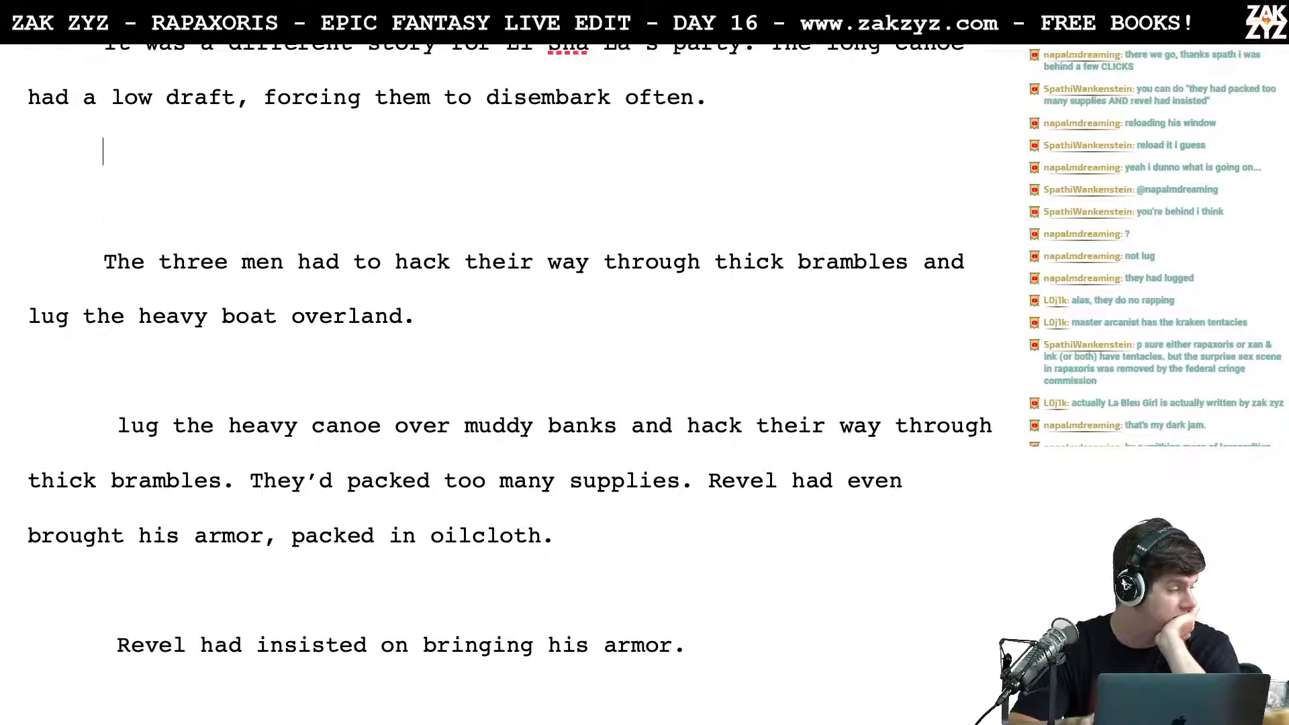
pyautogui.press('Up')
pyautogui.press('Up')
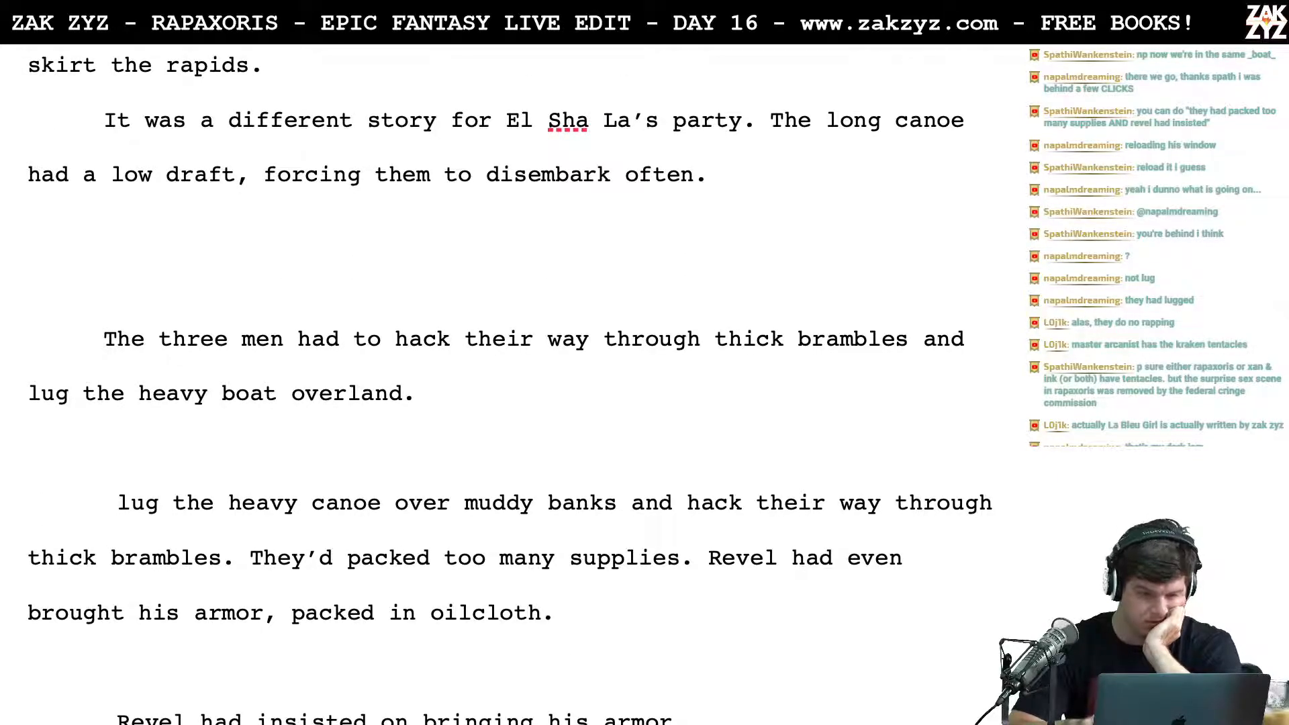
pyautogui.write('The')
pyautogui.press('BackSpace')
pyautogui.press('BackSpace')
pyautogui.press('BackSpace')
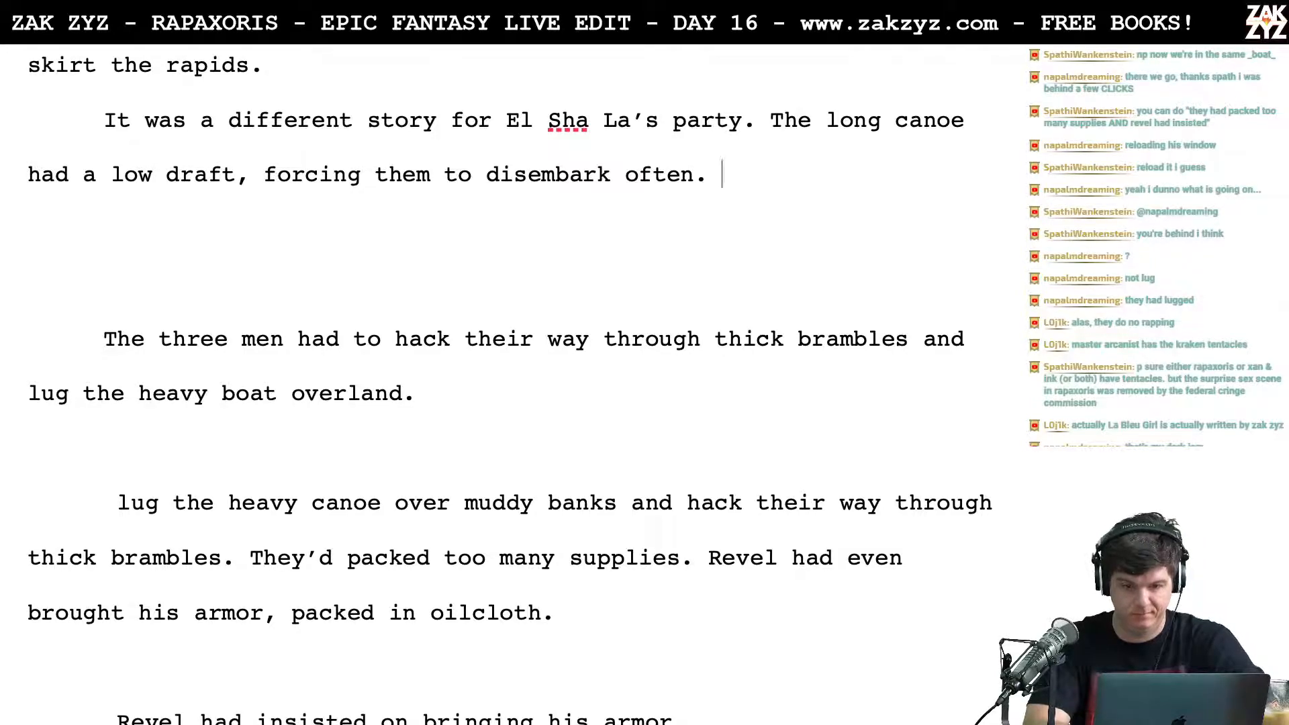
# Step: Begin a new sentence after "forcing them to disembark often." with "Revel"
pyautogui.write('Revel hacked')
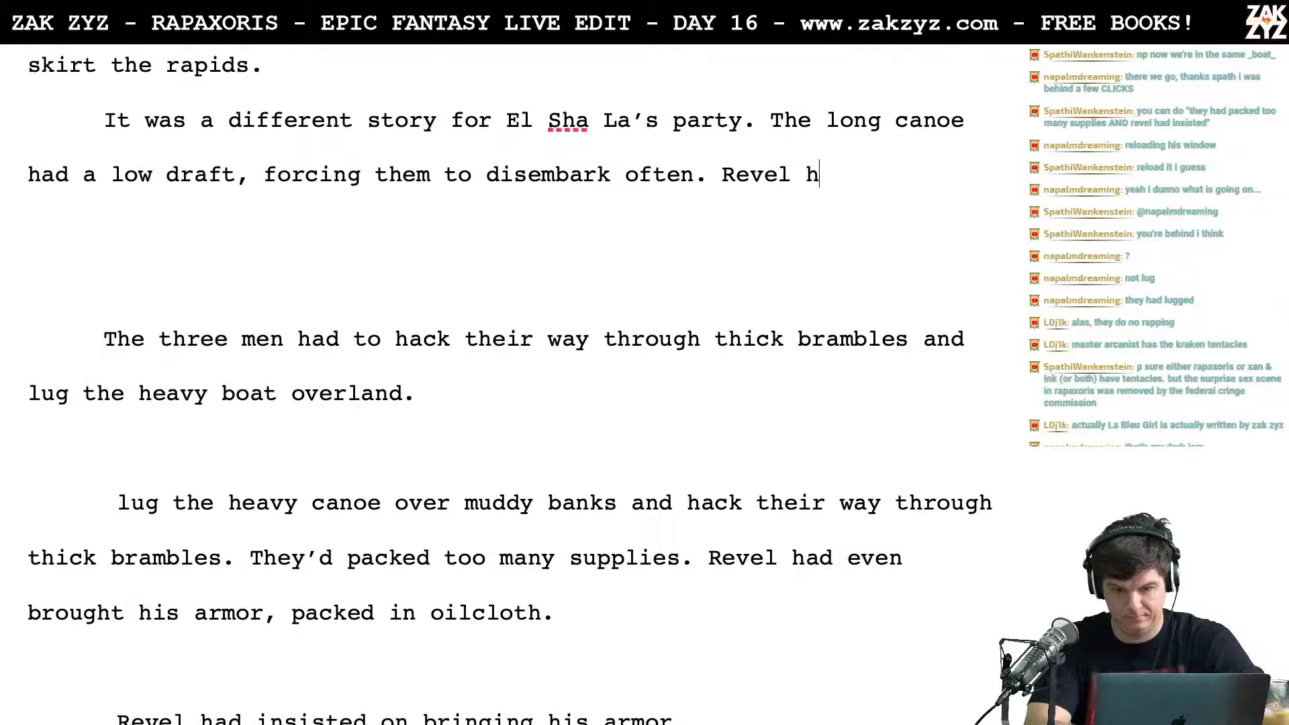
pyautogui.press('BackSpace')
pyautogui.press('BackSpace')
pyautogui.press('BackSpace')
pyautogui.press('BackSpace')
pyautogui.press('BackSpace')
pyautogui.press('BackSpace')
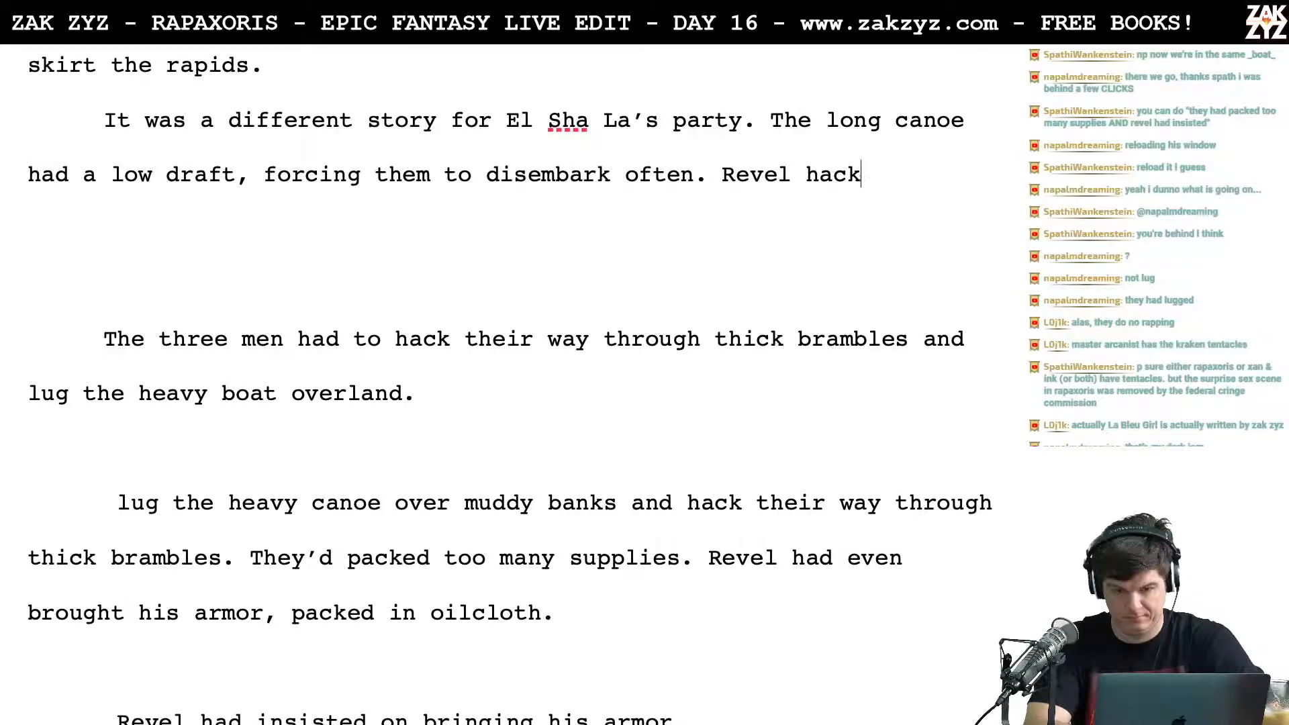
# Step: Continue the sentence after "Revel" with "would hack a path through the thick brambles while"
pyautogui.write('would hacked')
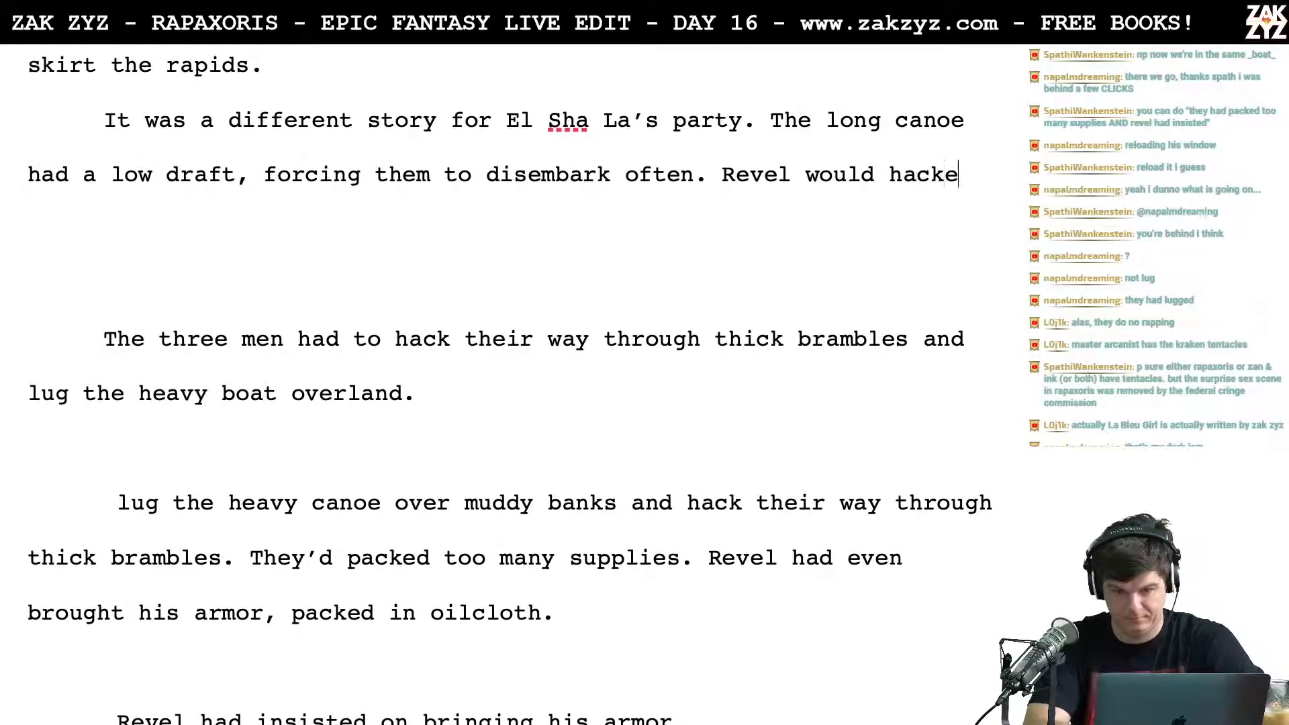
pyautogui.press('BackSpace')
pyautogui.press('BackSpace')
pyautogui.press('BackSpace')
pyautogui.write('k a p')
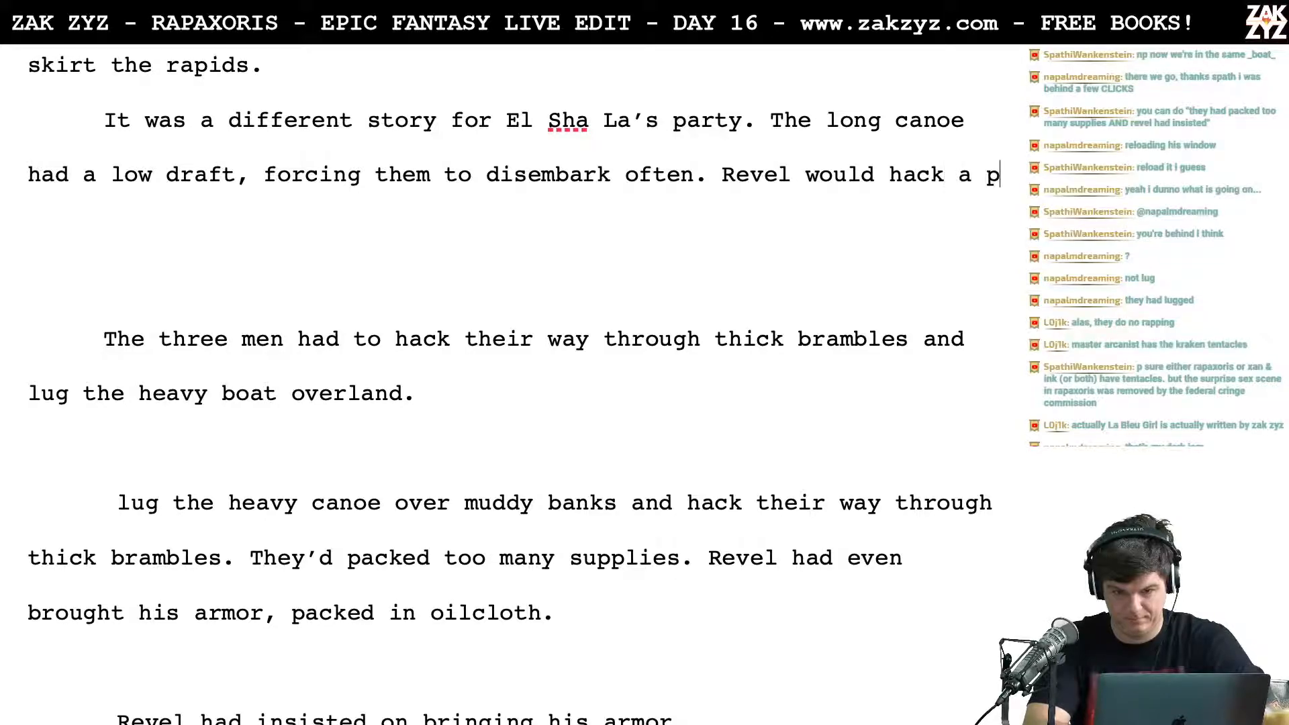
pyautogui.write('ath through the th')
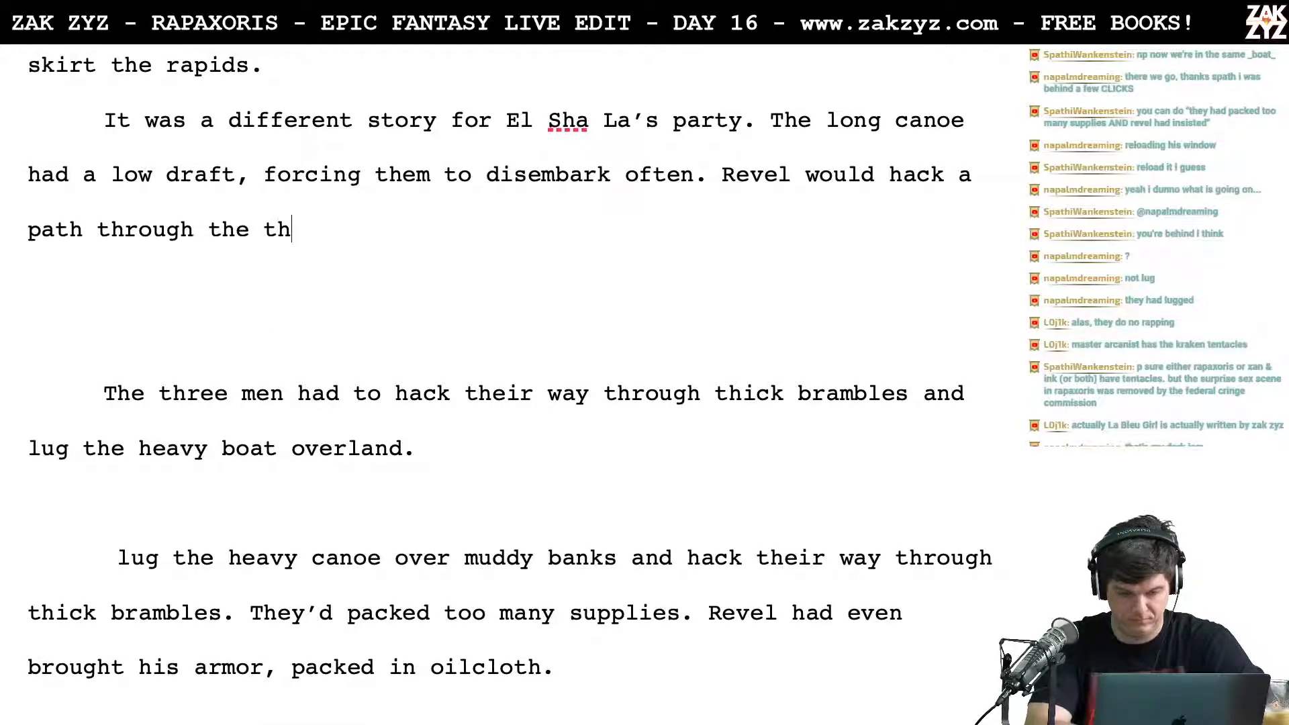
pyautogui.write('ick brambles while ')
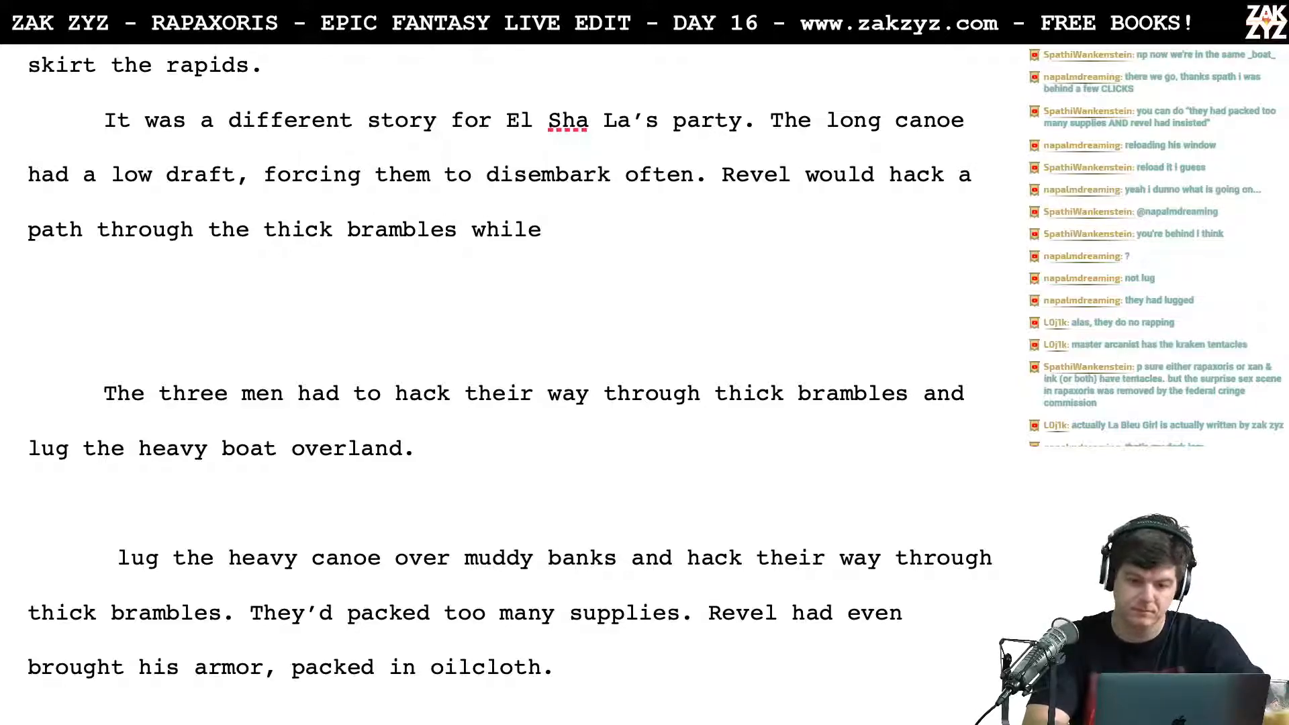
pyautogui.write('St')
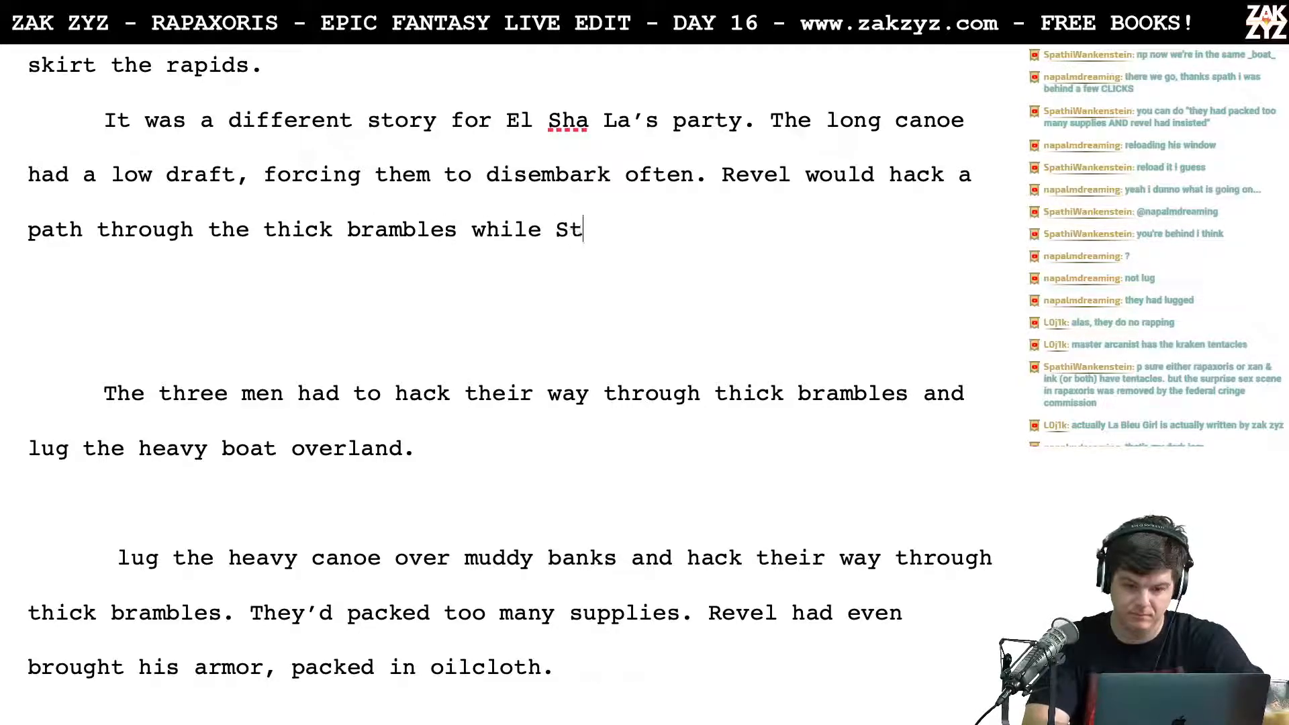
pyautogui.write('ers and Yellowh')
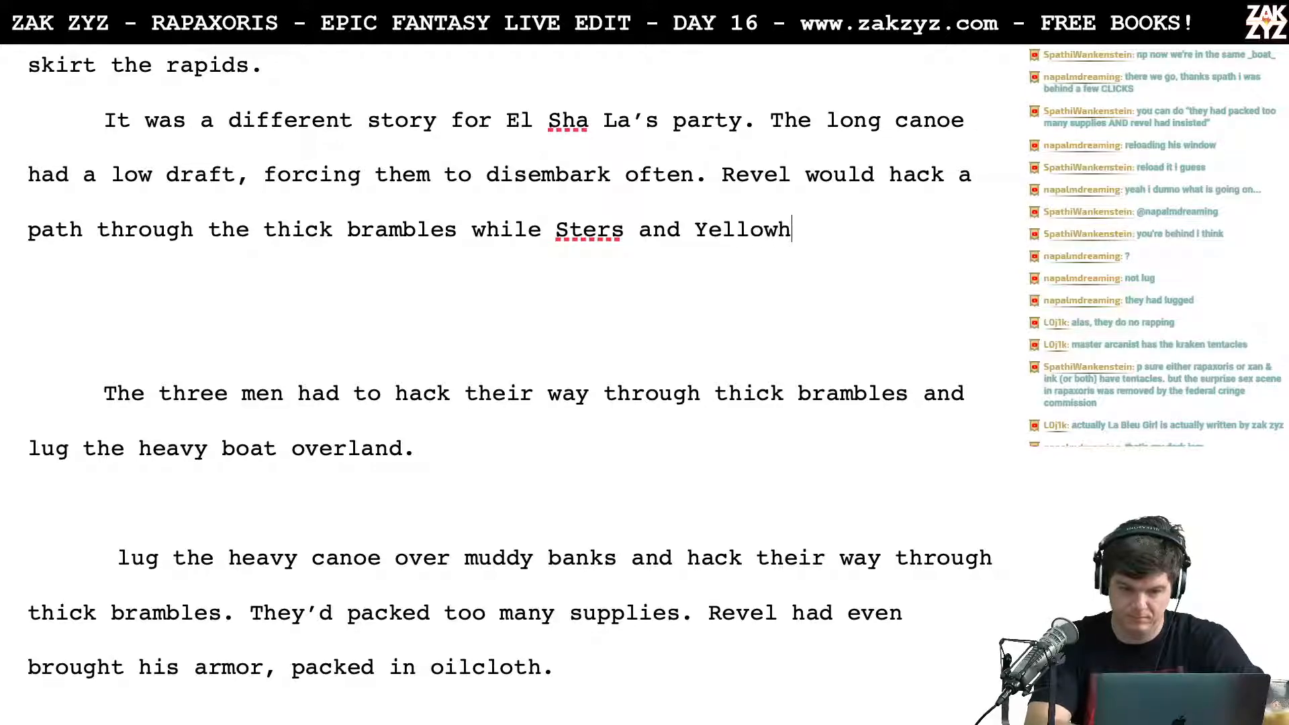
pyautogui.write('at lugged')
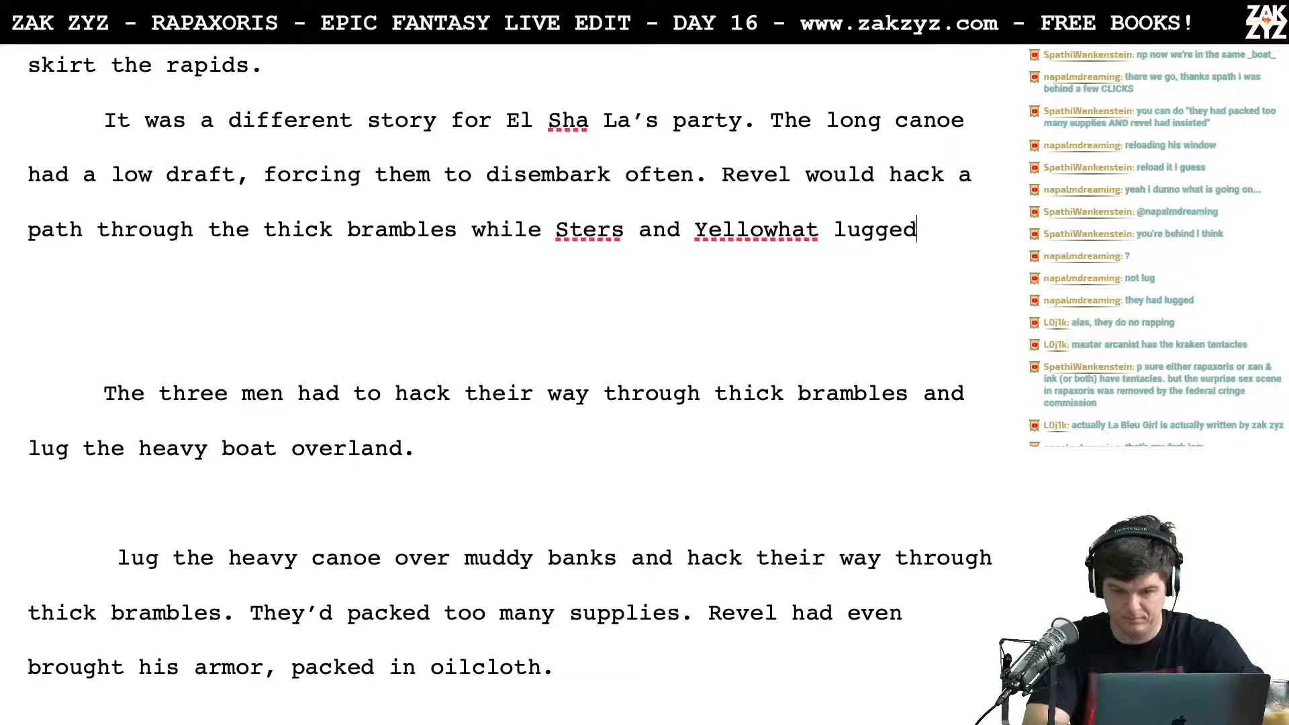
pyautogui.write(' the heavy ')
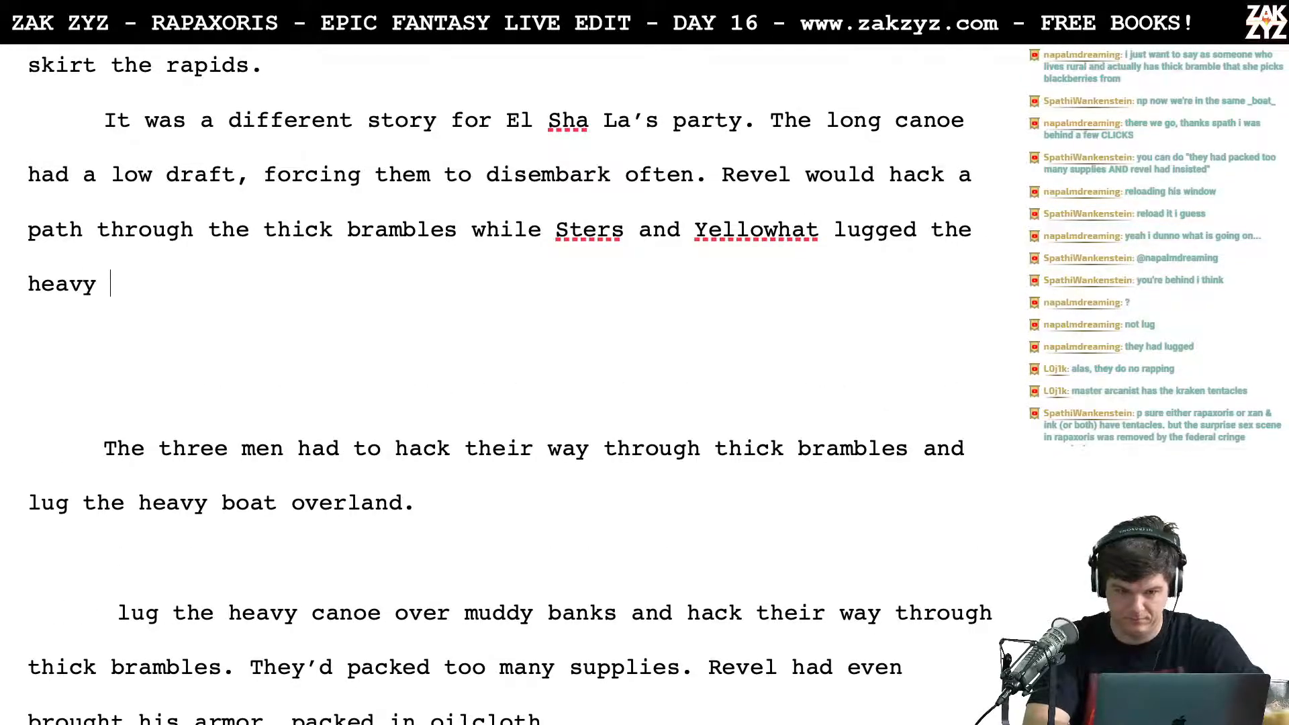
pyautogui.write('canoe, curs')
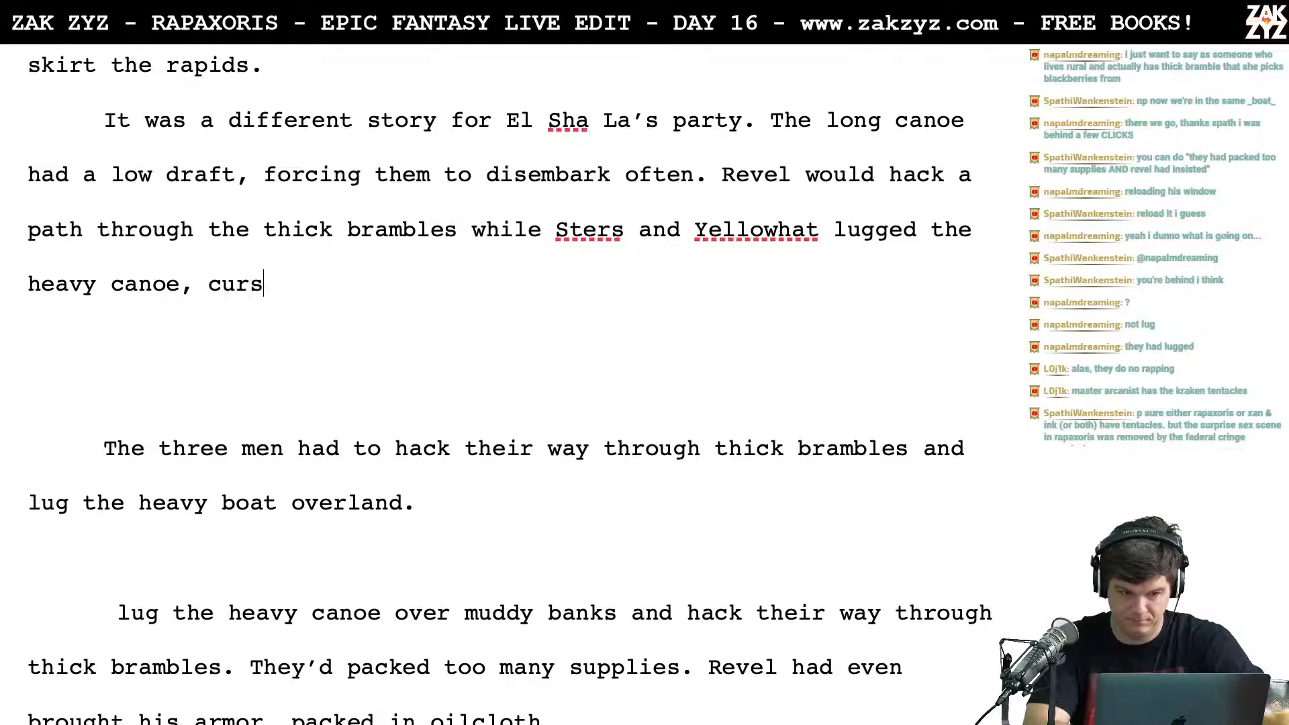
pyautogui.write('ing him w')
# Step: Finish the sentence after "brambles while" with "Sters and Yellowhat lugged the heavy canoe, cursing him with every step."
pyautogui.write('very step.')
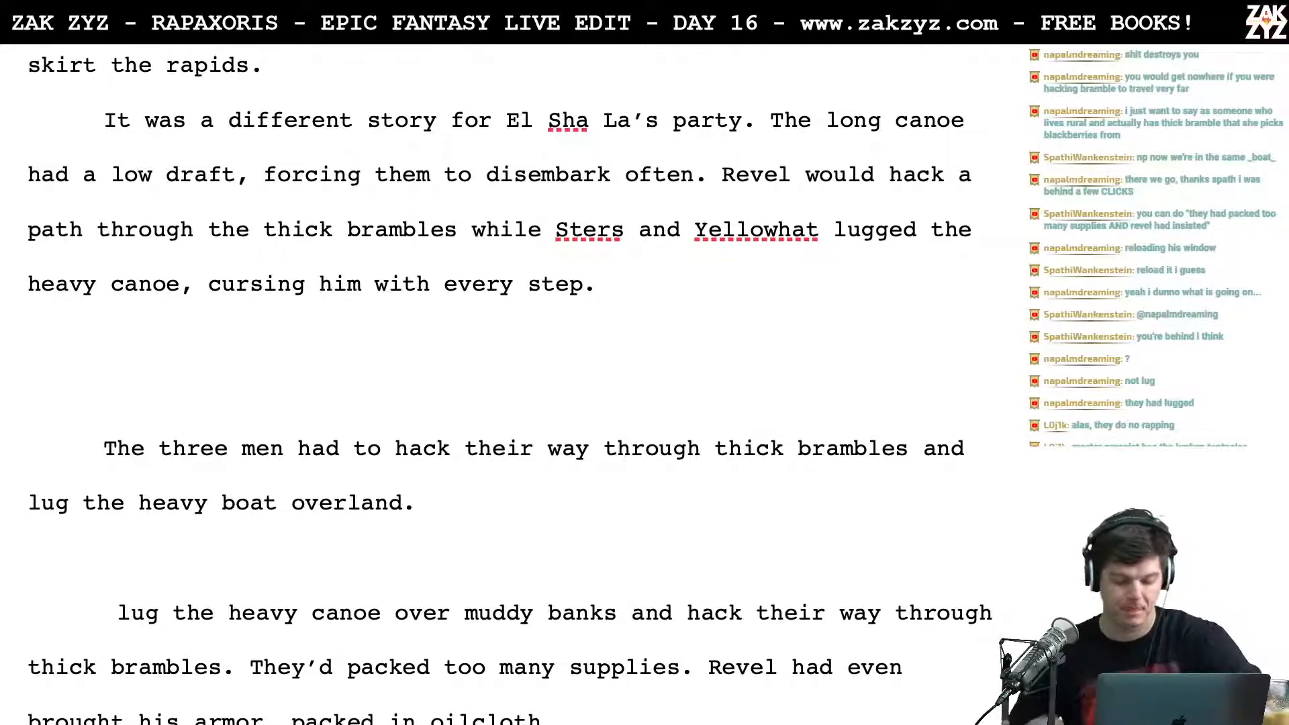
# Step: Switch to the Safari browser and search Google for "canoe weight"
pyautogui.press('super+Tab')
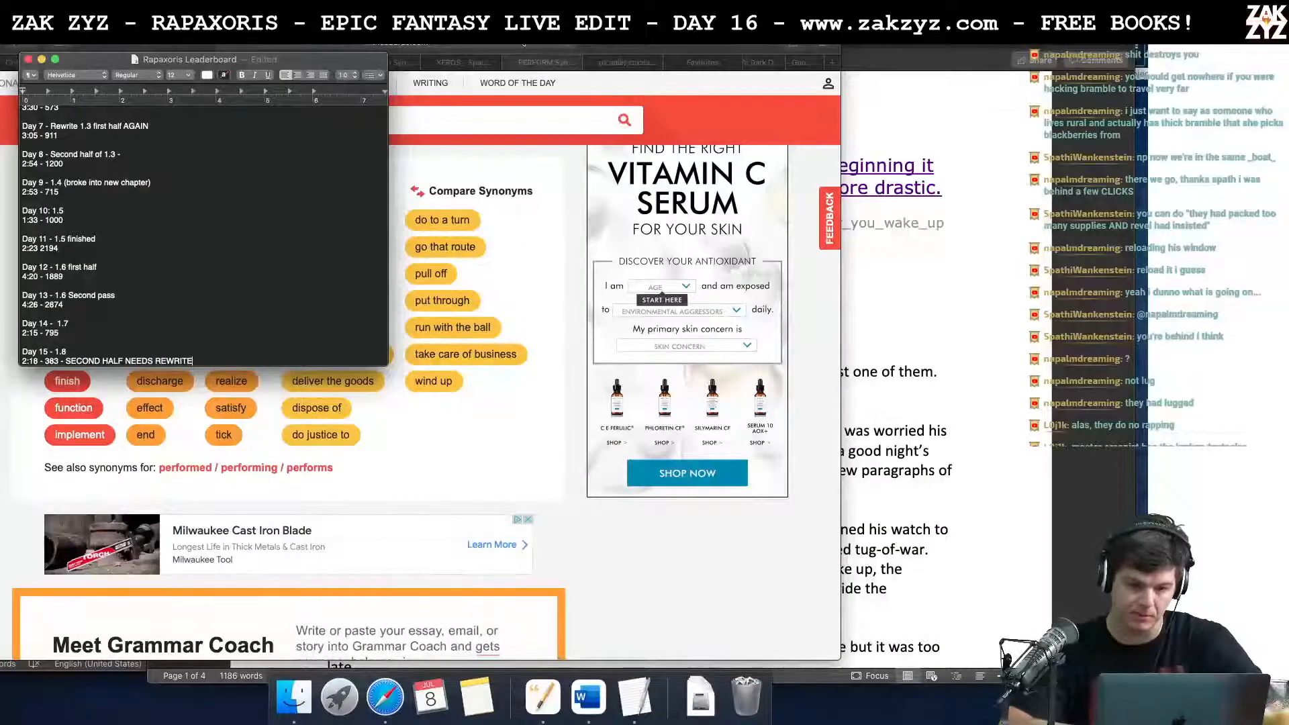
pyautogui.press('super+Tab')
pyautogui.press('super+l')
pyautogui.write('we')
pyautogui.press('BackSpace')
pyautogui.press('BackSpace')
pyautogui.write('canoe weight')
pyautogui.press('Return')
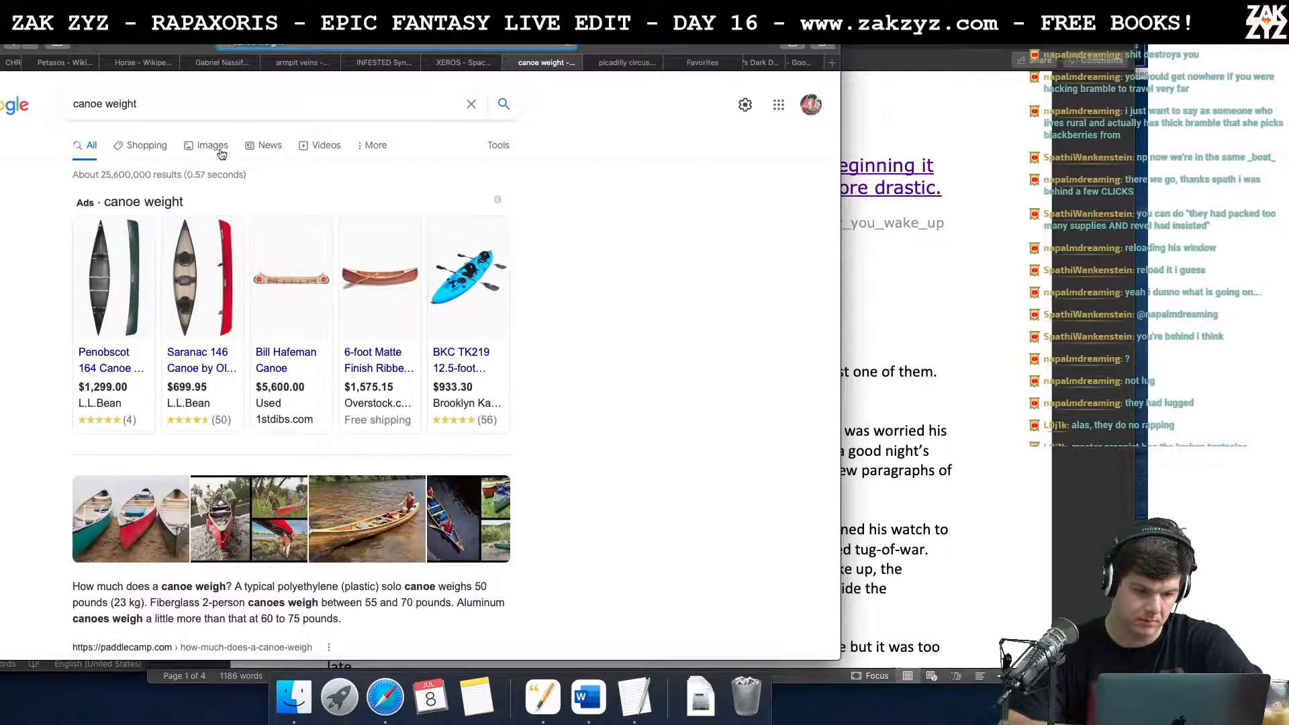
# Step: Examine the search results for typical canoe weights and skim the Paddle Camp article on how much weight a canoe can hold
pyautogui.scroll(-5, 222, 155)
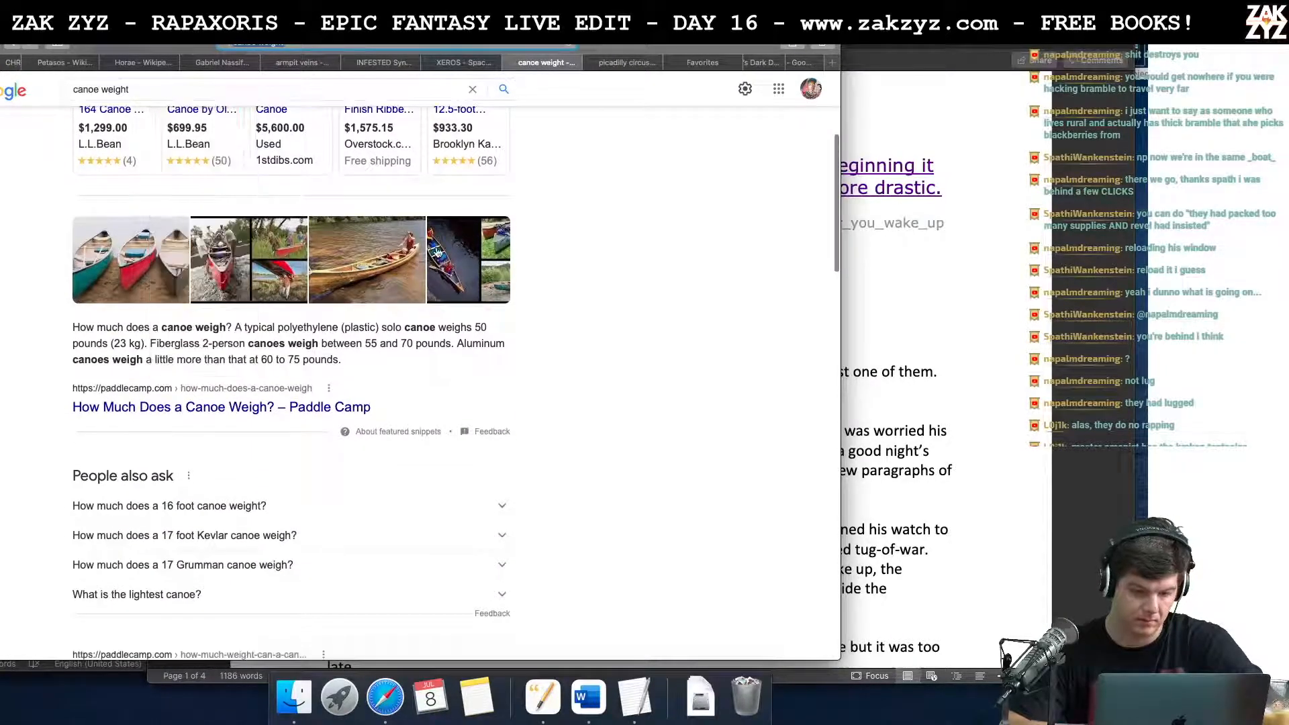
pyautogui.scroll(-1, 313, 364)
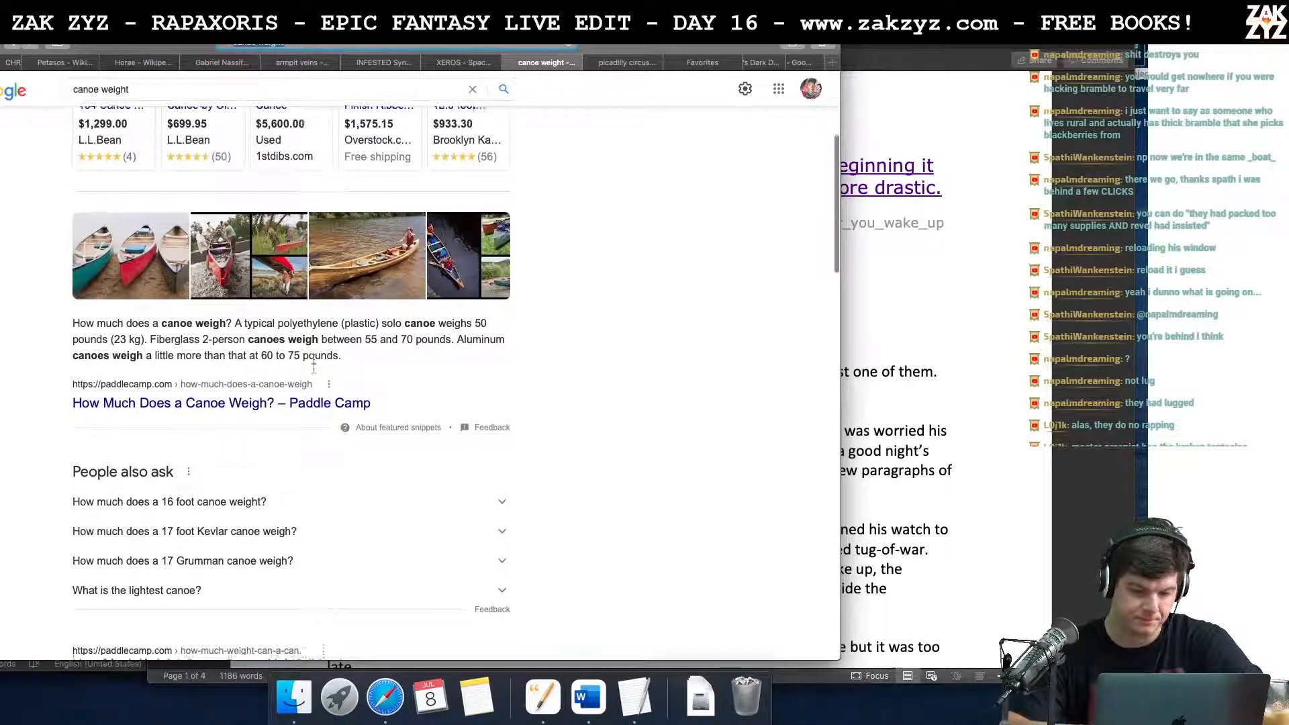
pyautogui.scroll(-1, 313, 364)
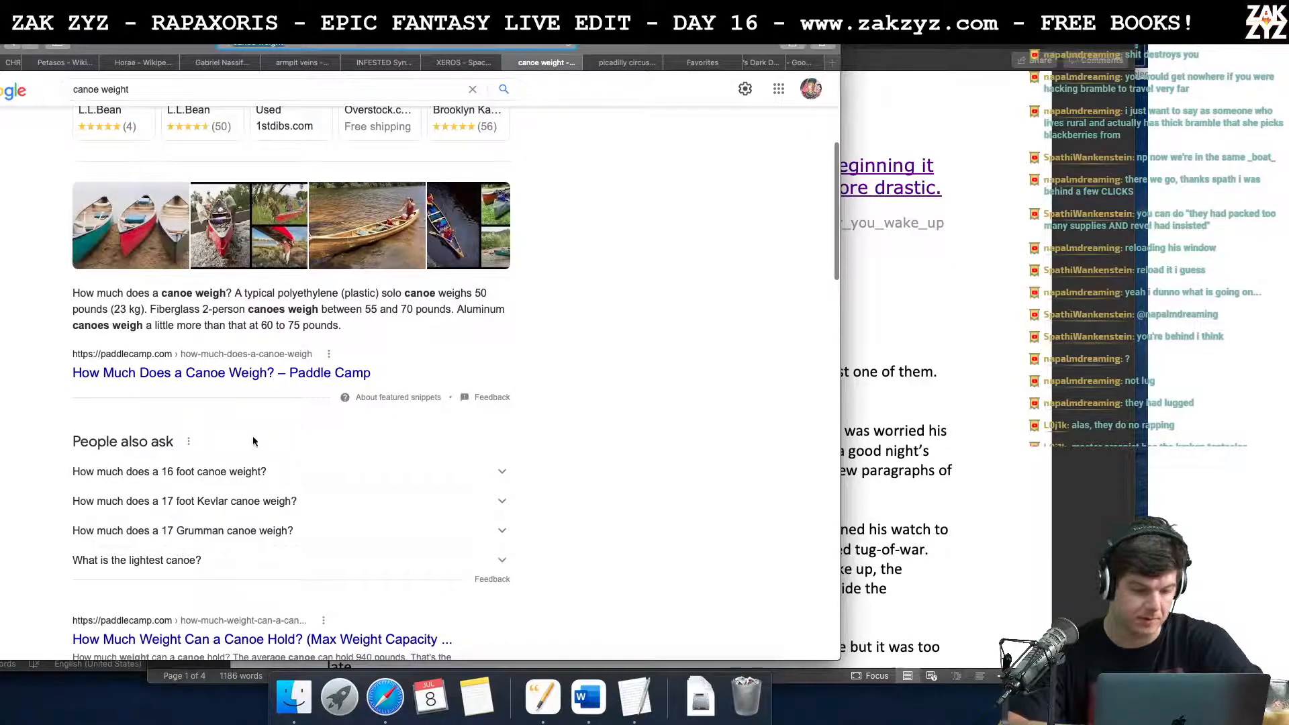
pyautogui.scroll(-2, 285, 429)
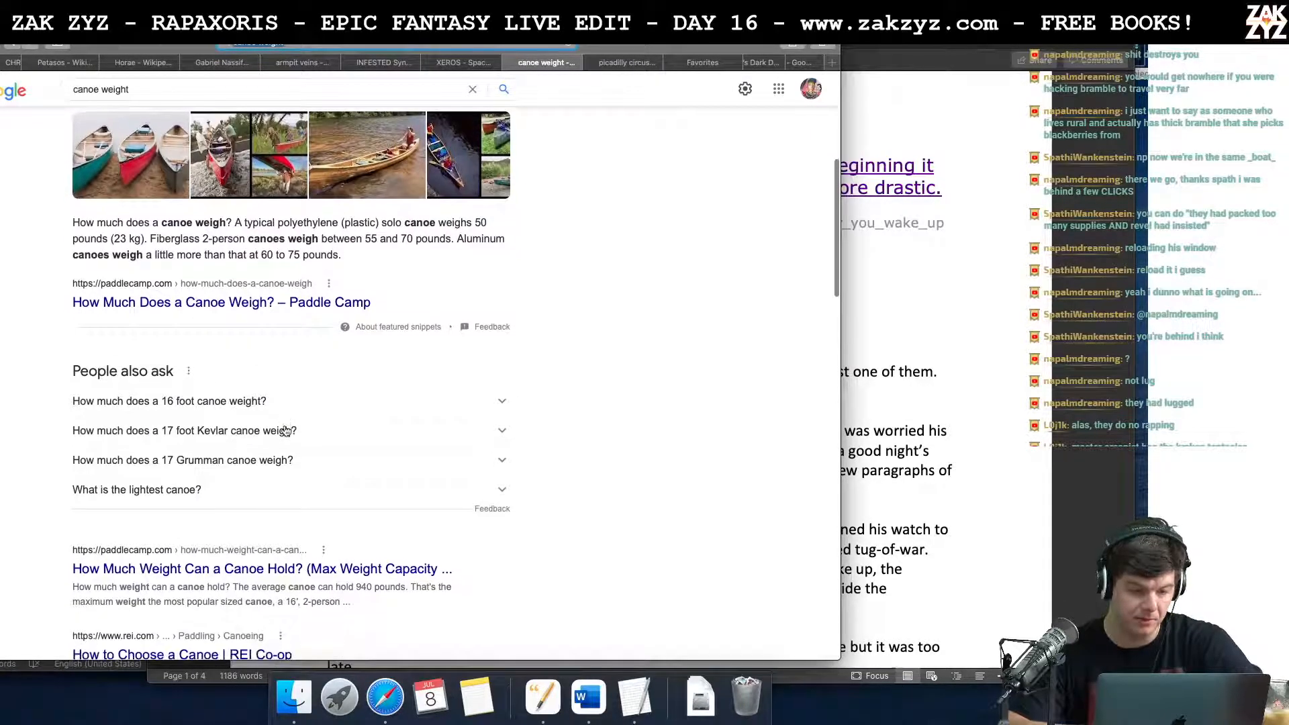
pyautogui.scroll(-1, 208, 366)
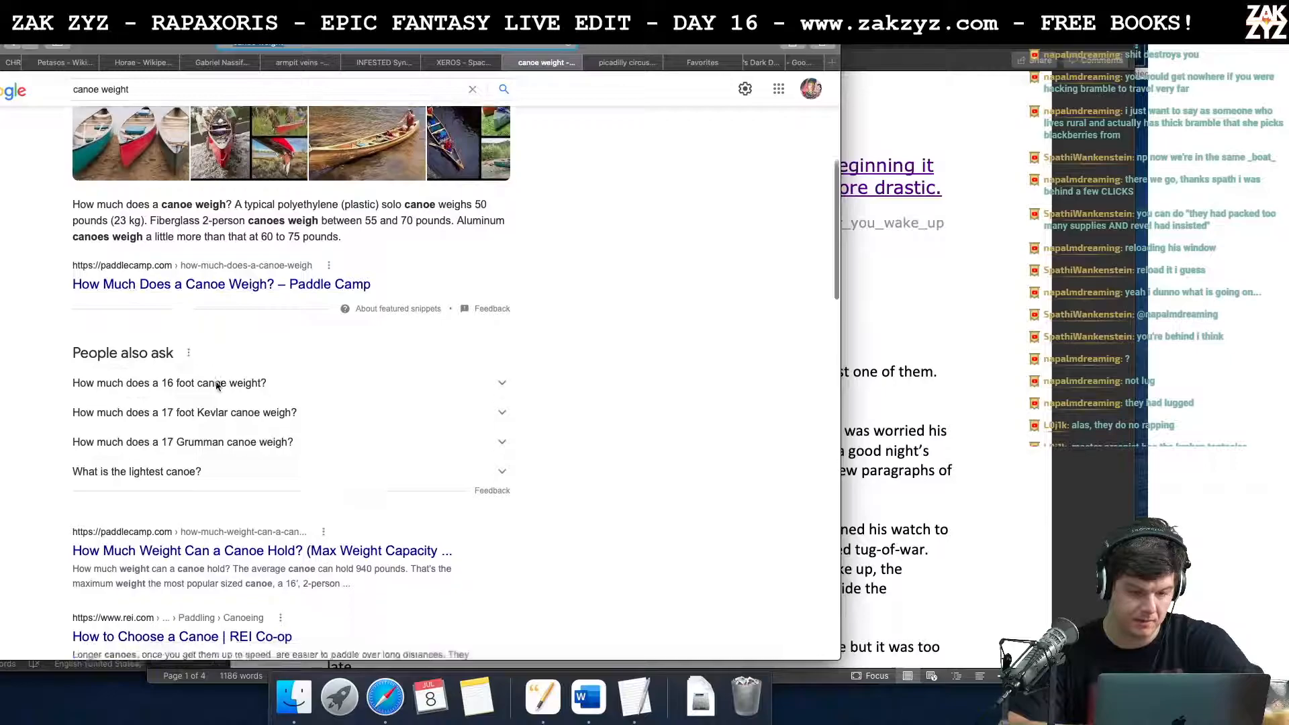
pyautogui.scroll(-5, 216, 388)
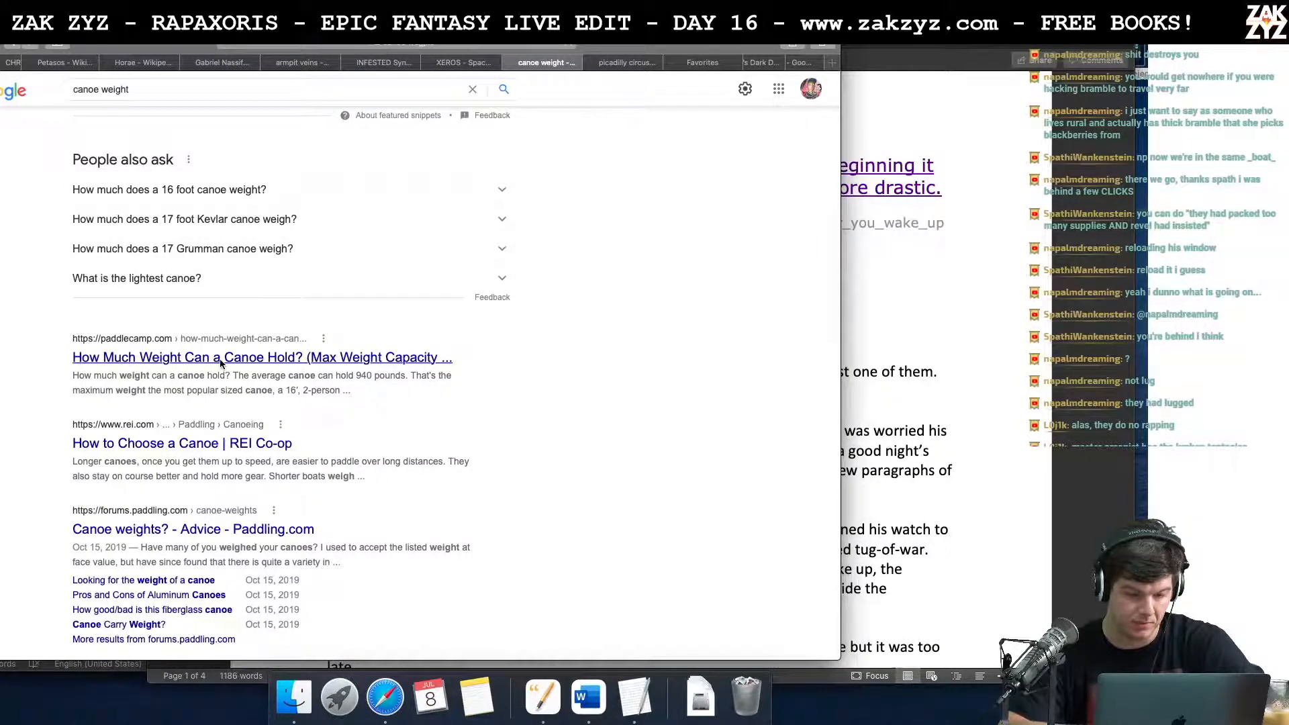
pyautogui.click(221, 357)
pyautogui.scroll(-5, 285, 441)
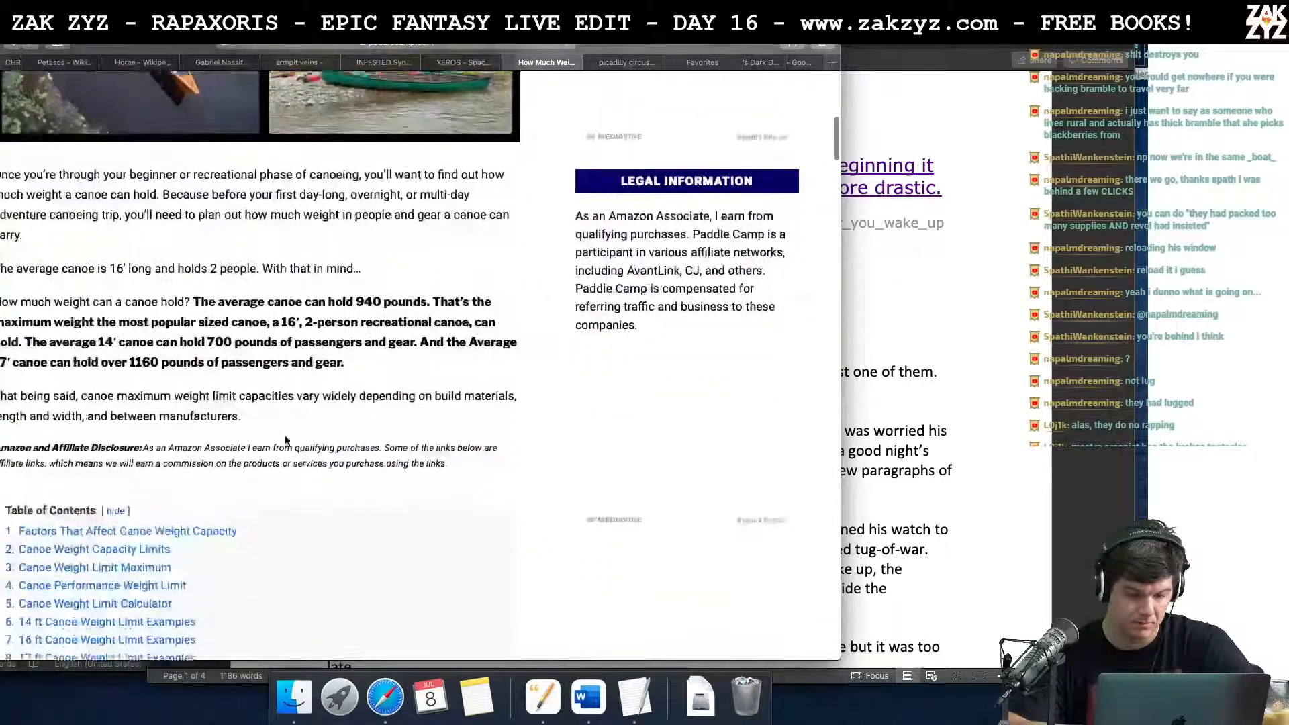
pyautogui.scroll(-2, 285, 441)
pyautogui.scroll(10, 285, 441)
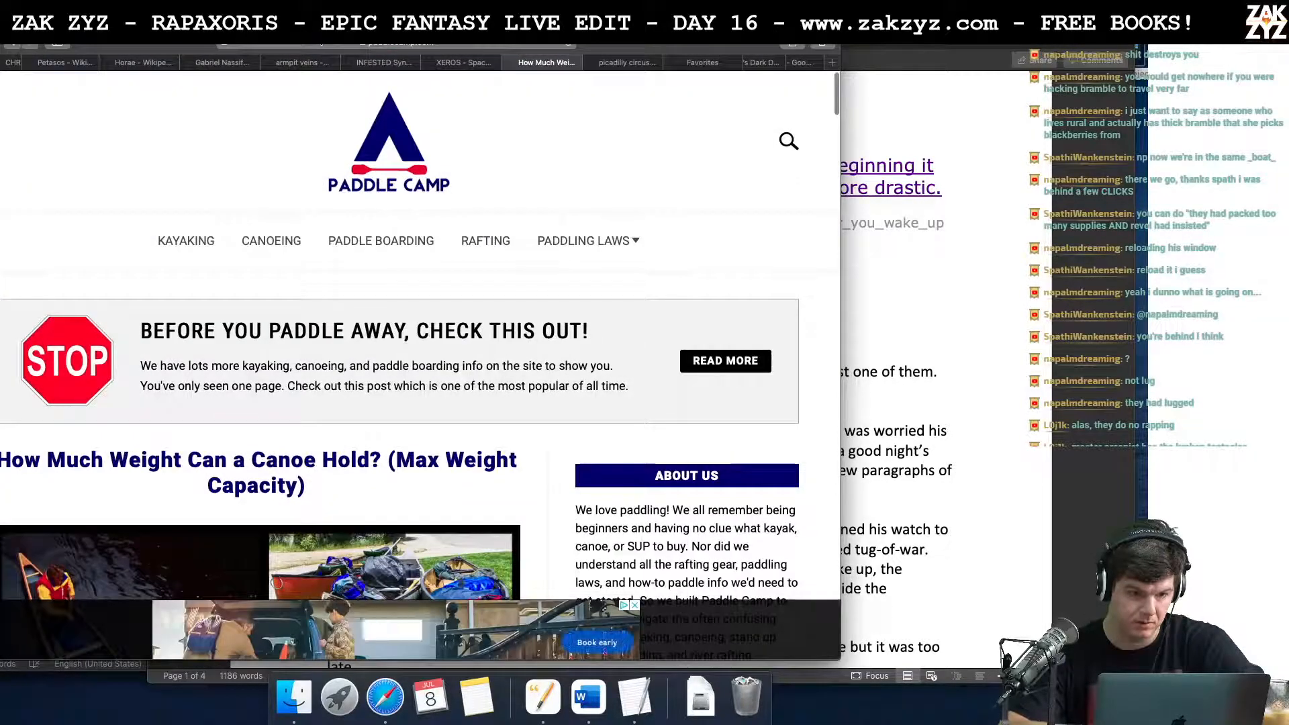
# Step: Search Google for "4 man canoe weight" and look over the results
pyautogui.press('super+l')
pyautogui.write('4 man canoe eight')
pyautogui.press('Return')
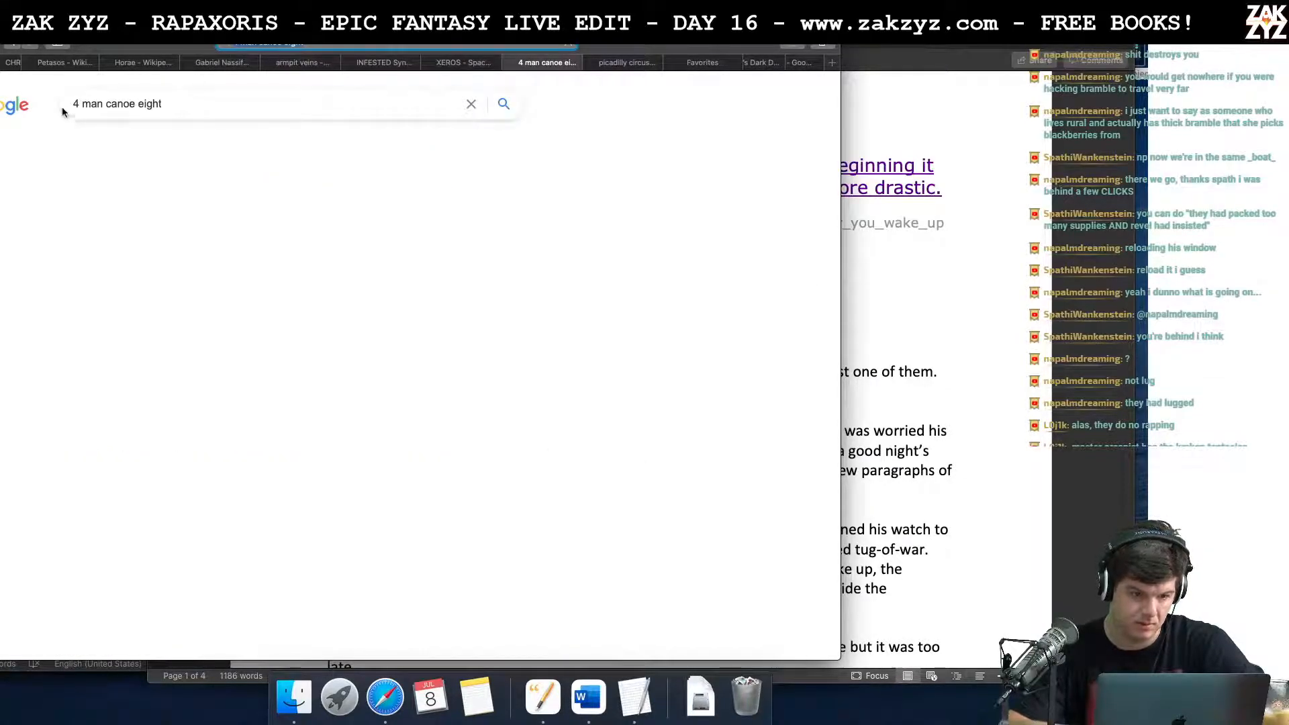
pyautogui.click(179, 205)
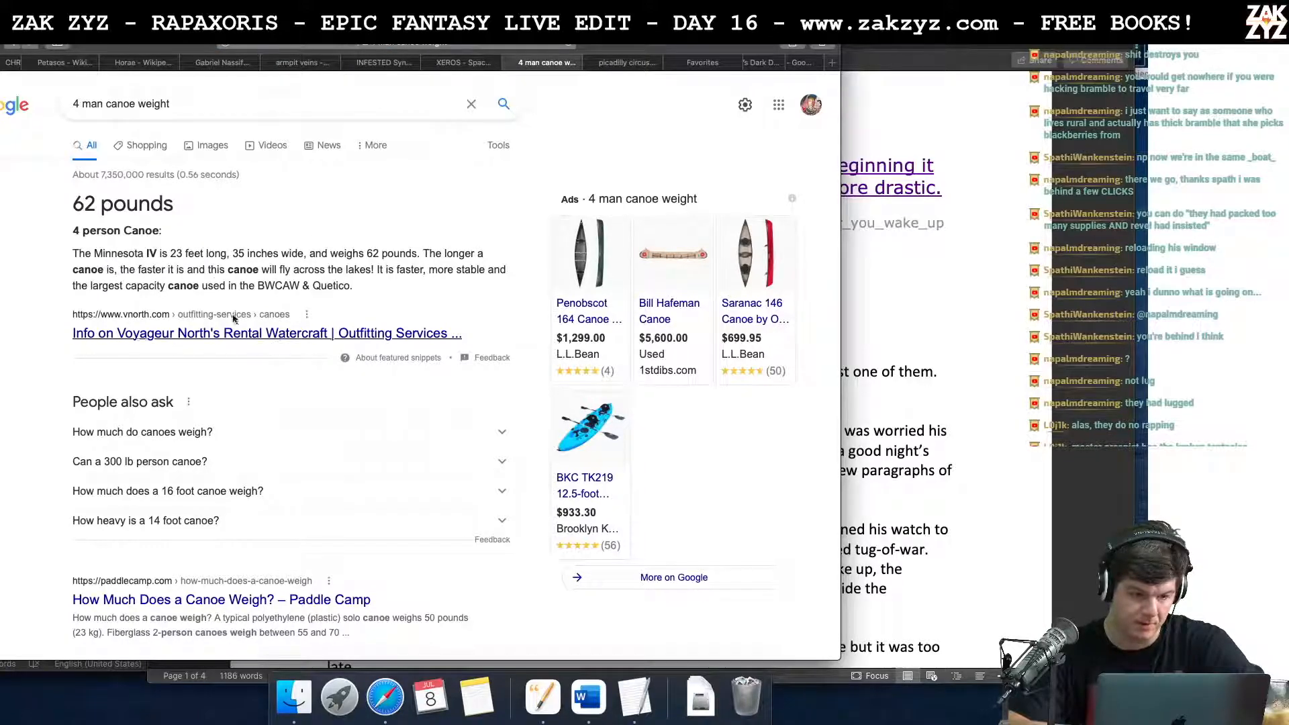
pyautogui.scroll(-1, 289, 322)
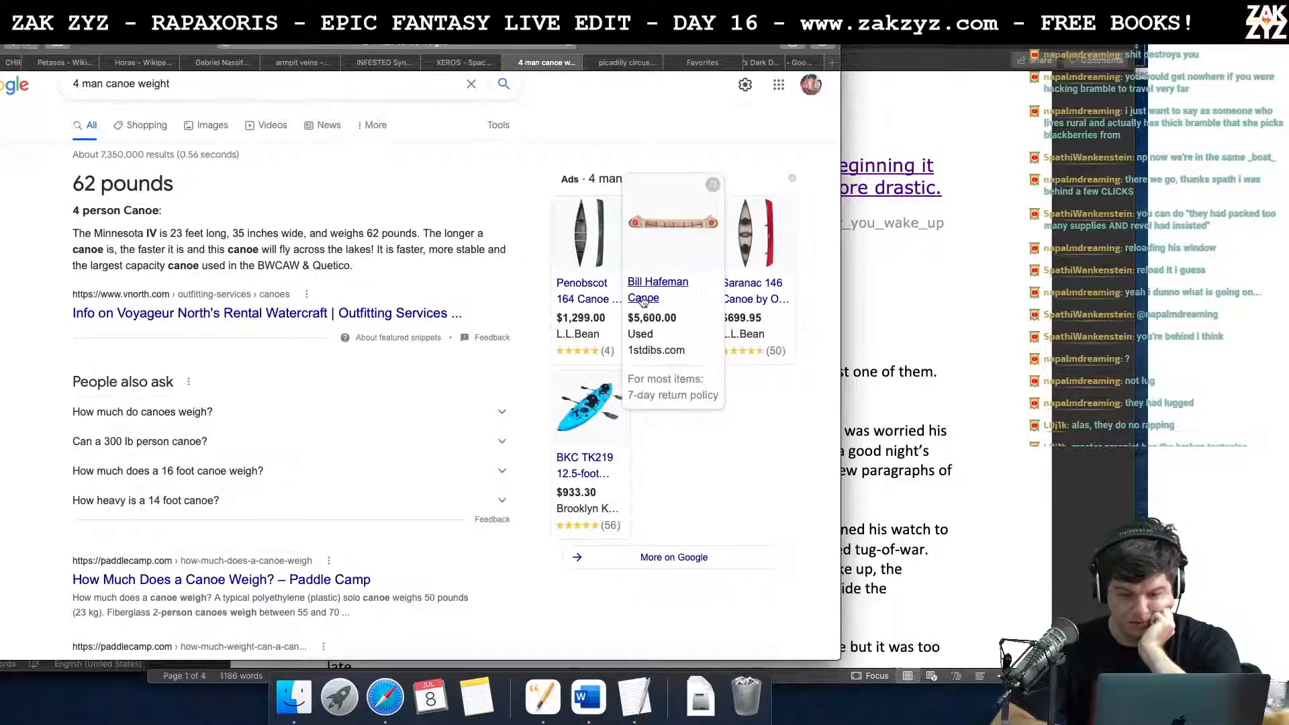
# Step: Open the $5,600 used canoe listing from 1stdibs.com, read through its details and enlarge the main photo
pyautogui.click(669, 294)
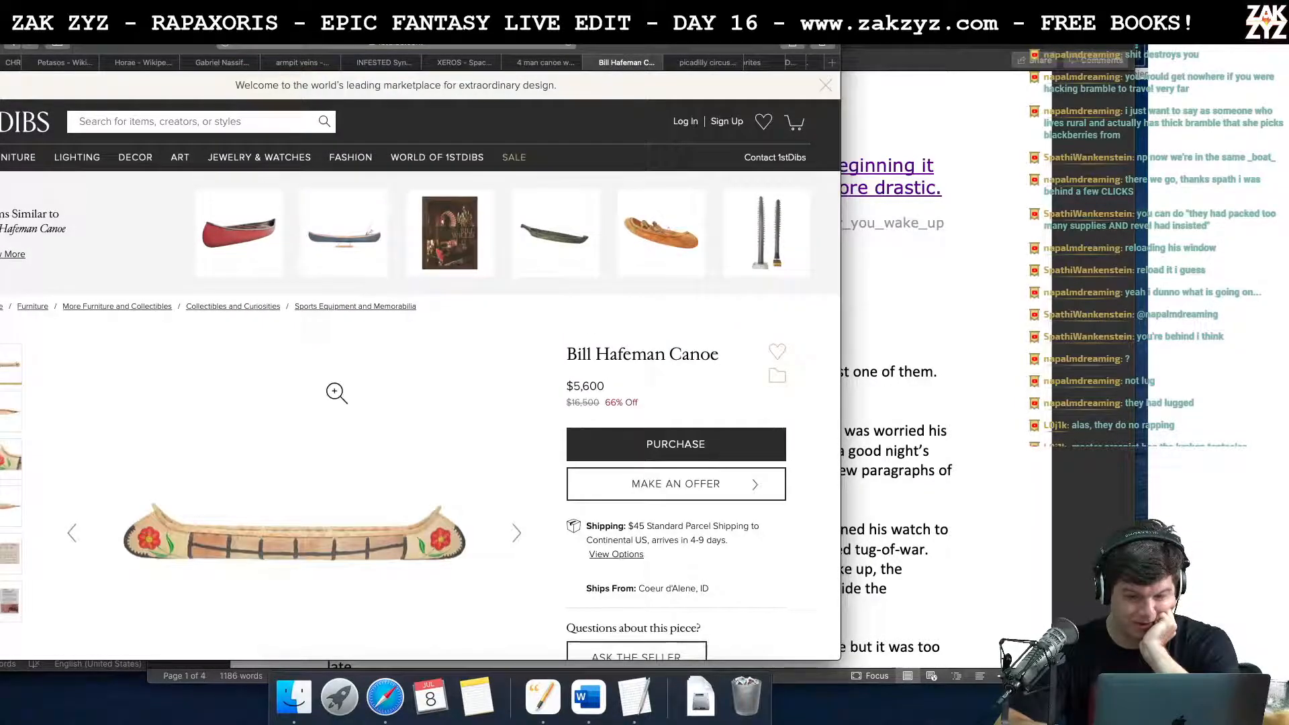
pyautogui.scroll(-2, 336, 392)
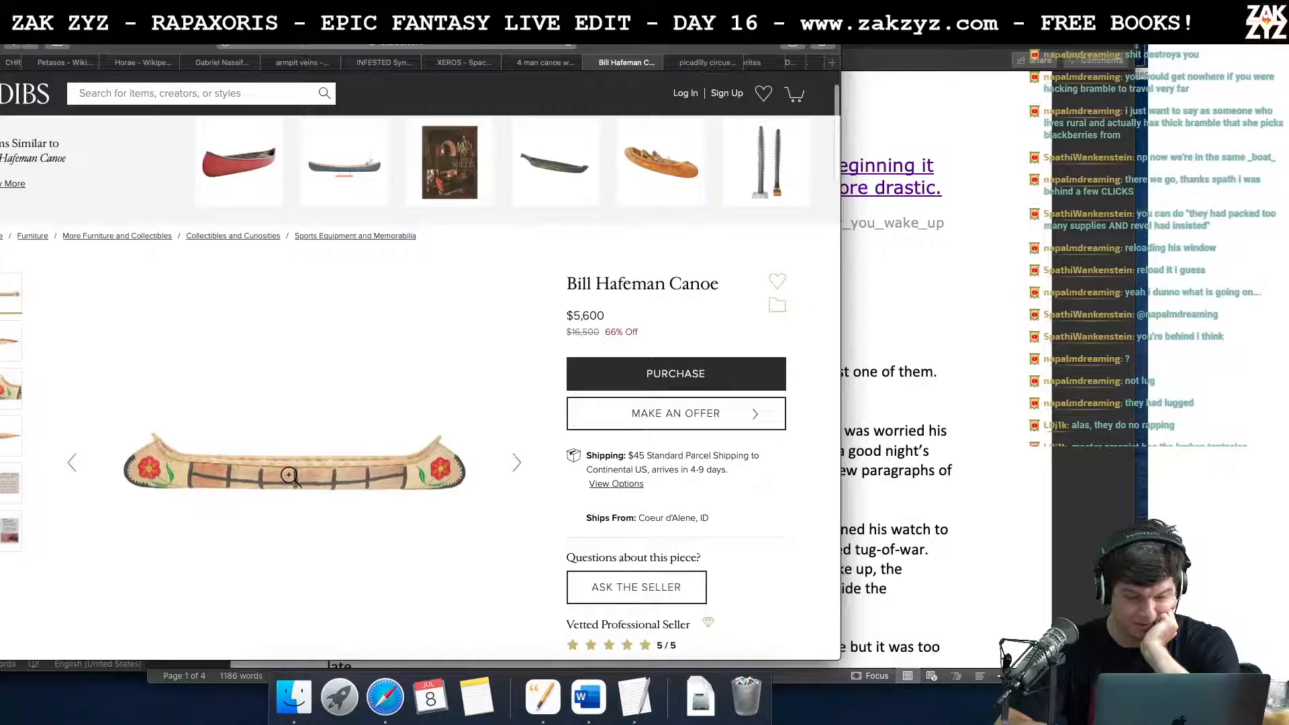
pyautogui.scroll(-5, 288, 475)
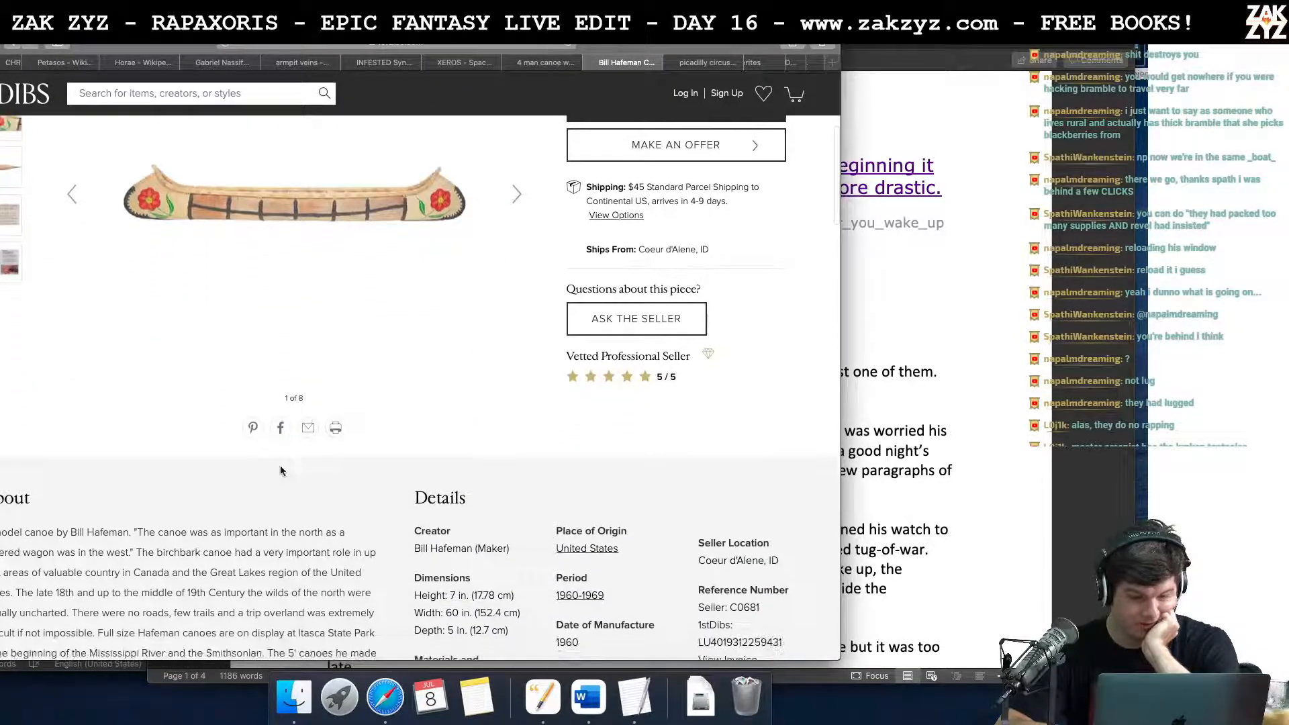
pyautogui.scroll(-2, 280, 470)
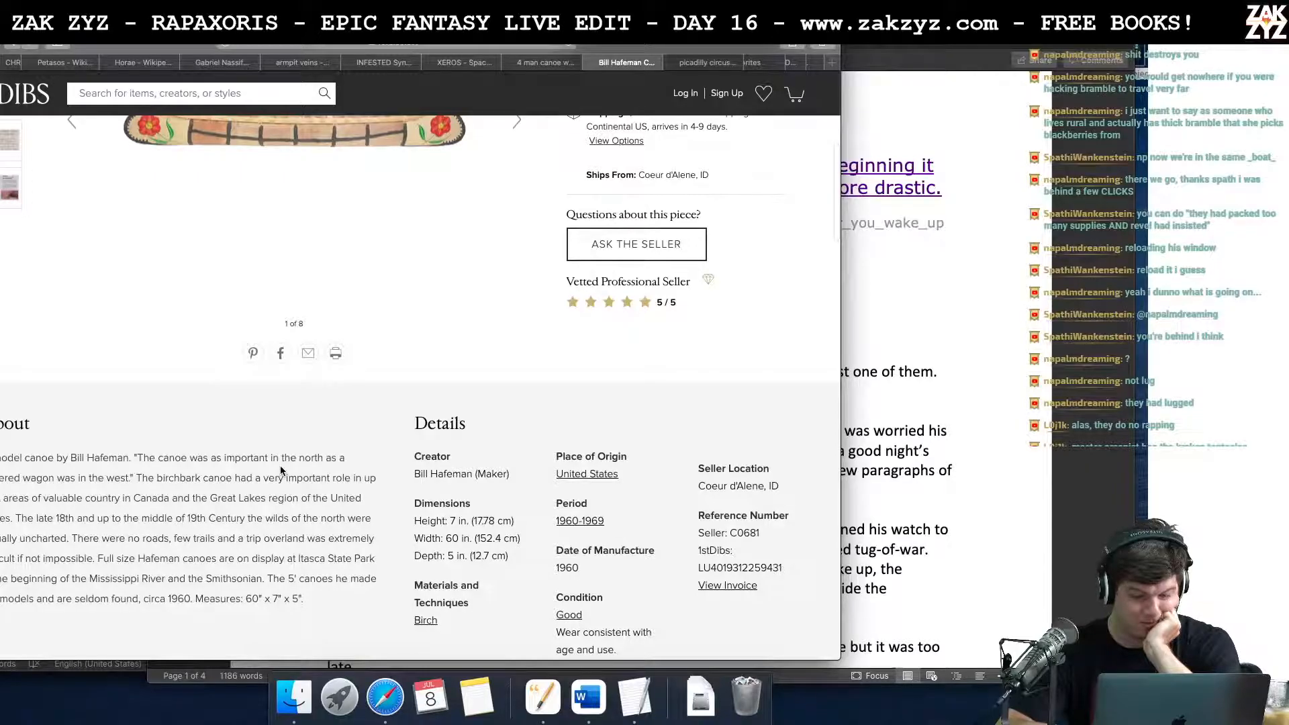
pyautogui.scroll(7, 281, 465)
pyautogui.click(282, 463)
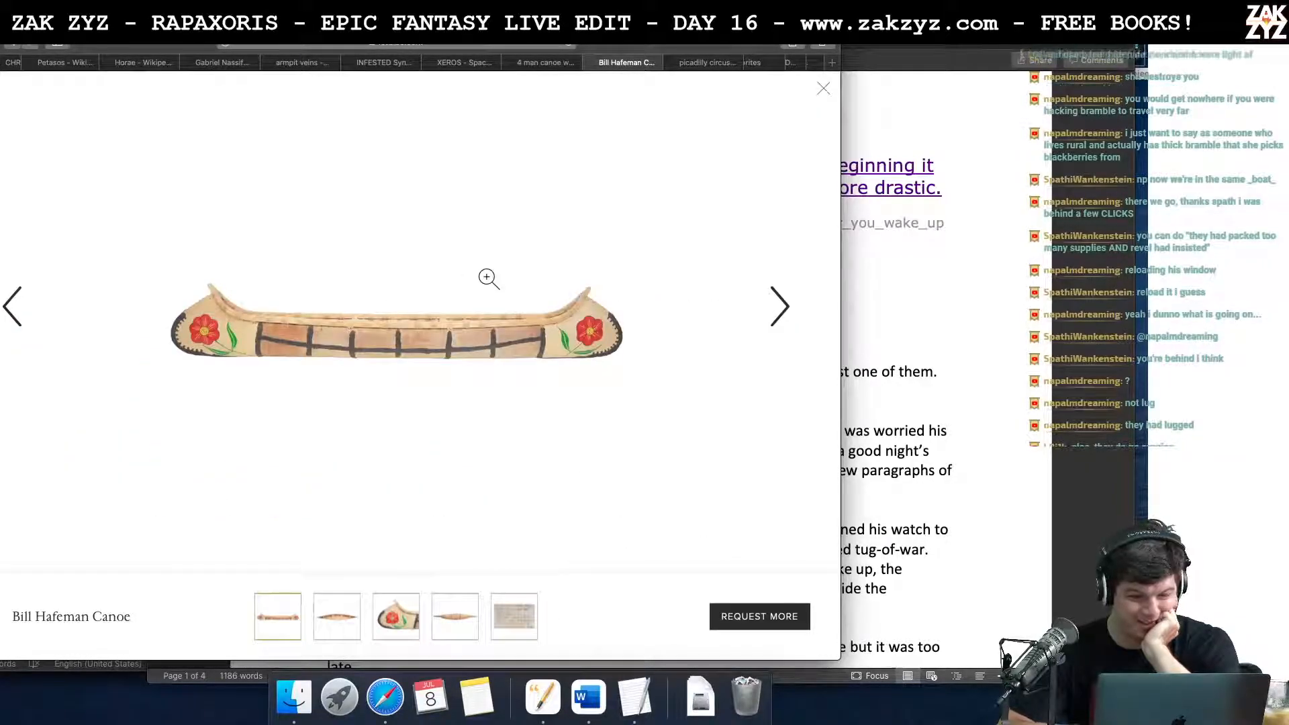
# Step: View two more photos of the 1stdibs canoe, and skim Voyageur North's rental watercraft page from the "4 man canoe weight" results
pyautogui.click(766, 291)
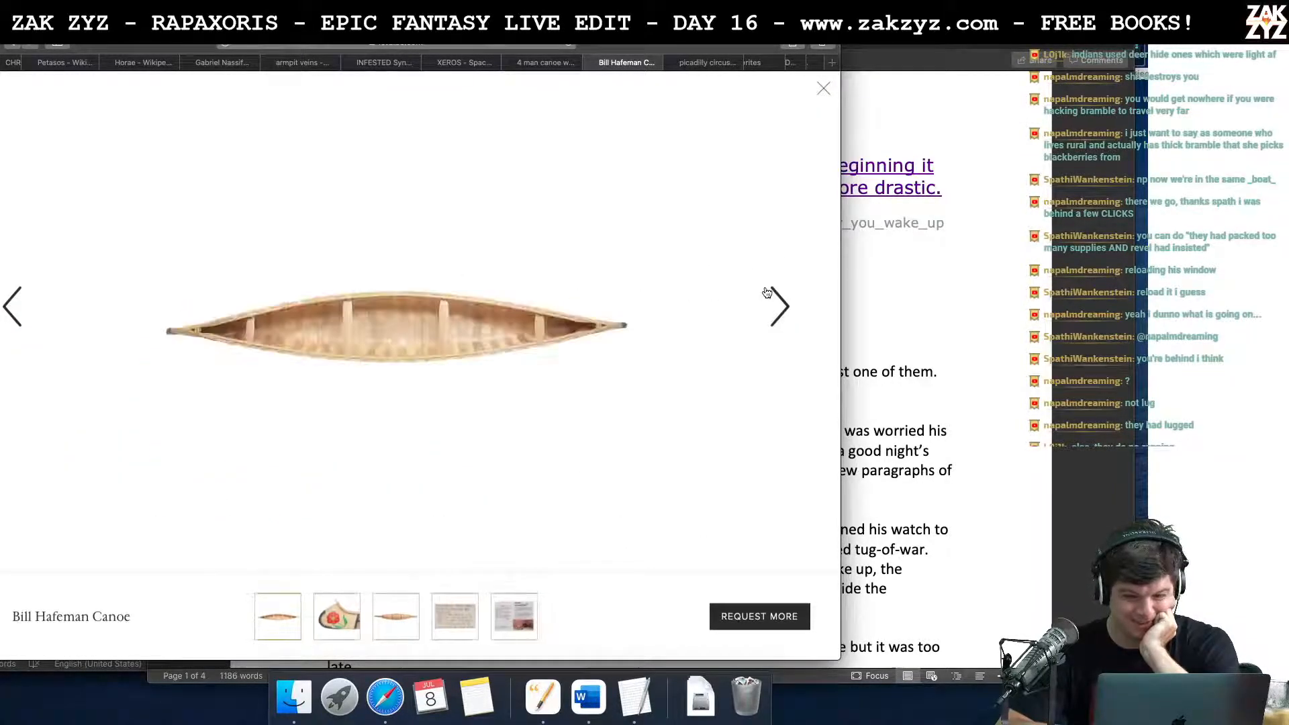
pyautogui.click(766, 292)
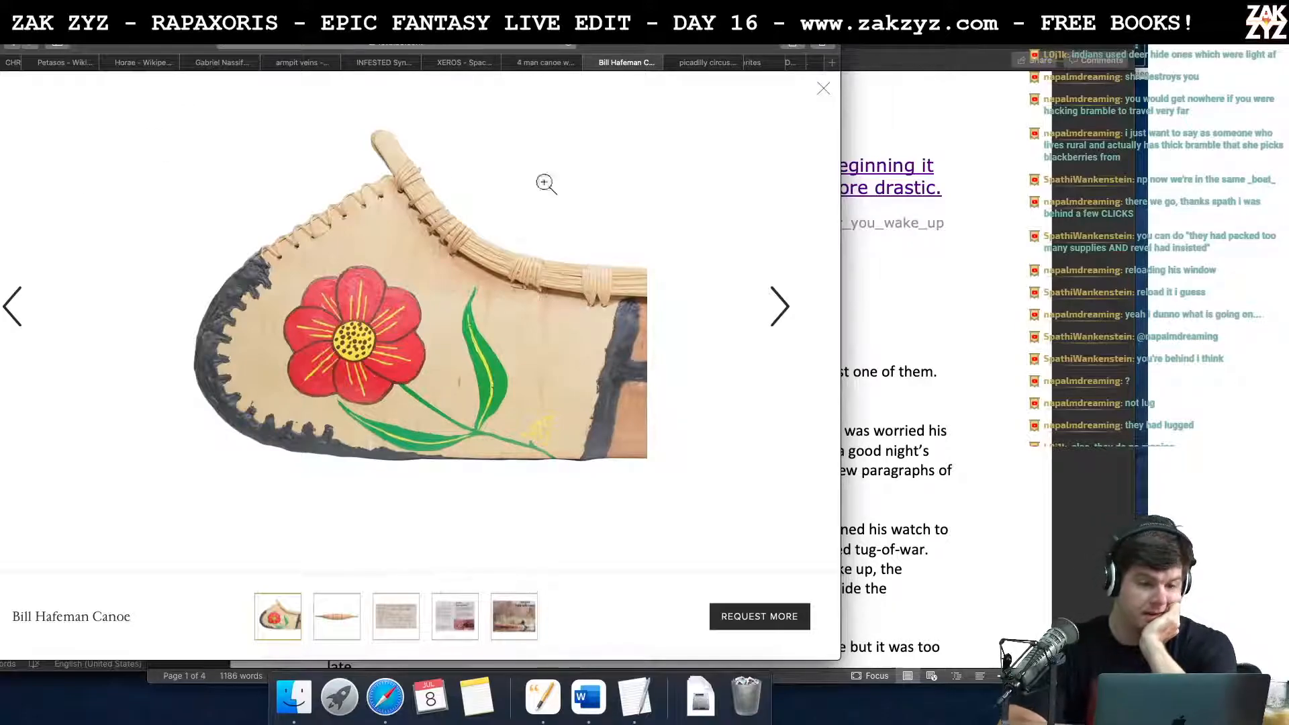
pyautogui.click(528, 63)
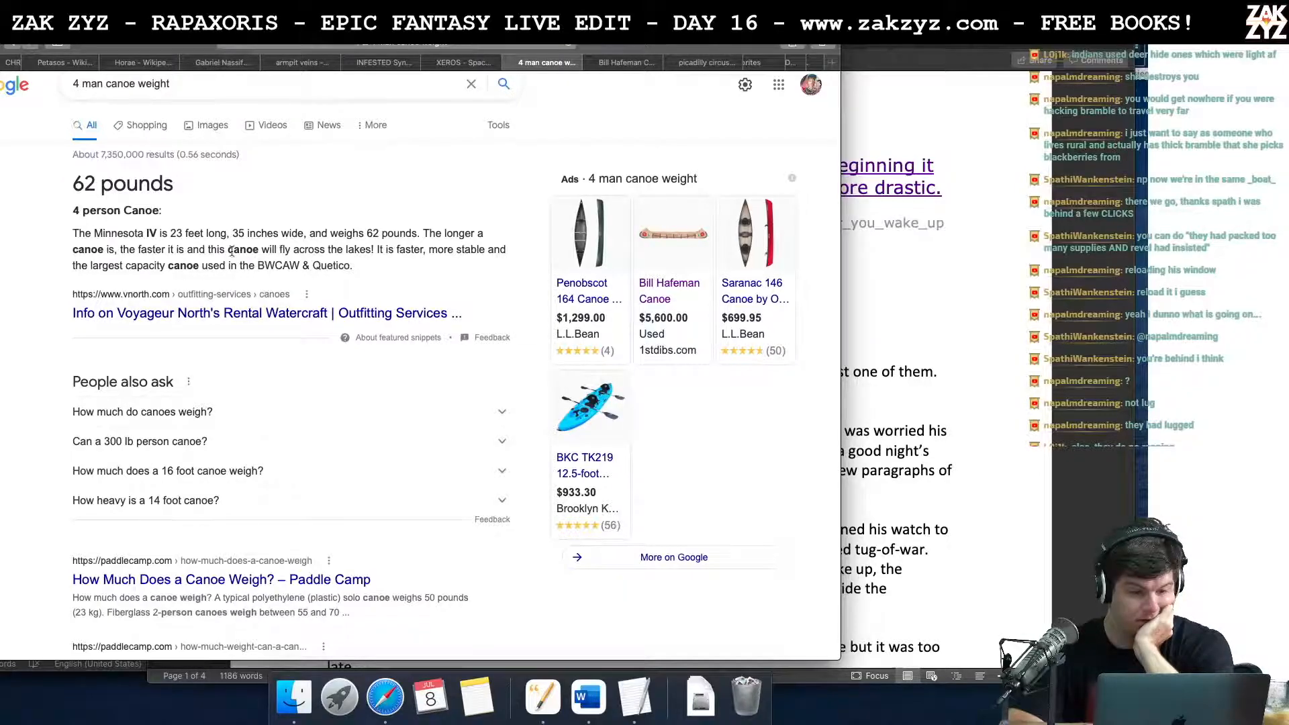
pyautogui.click(224, 320)
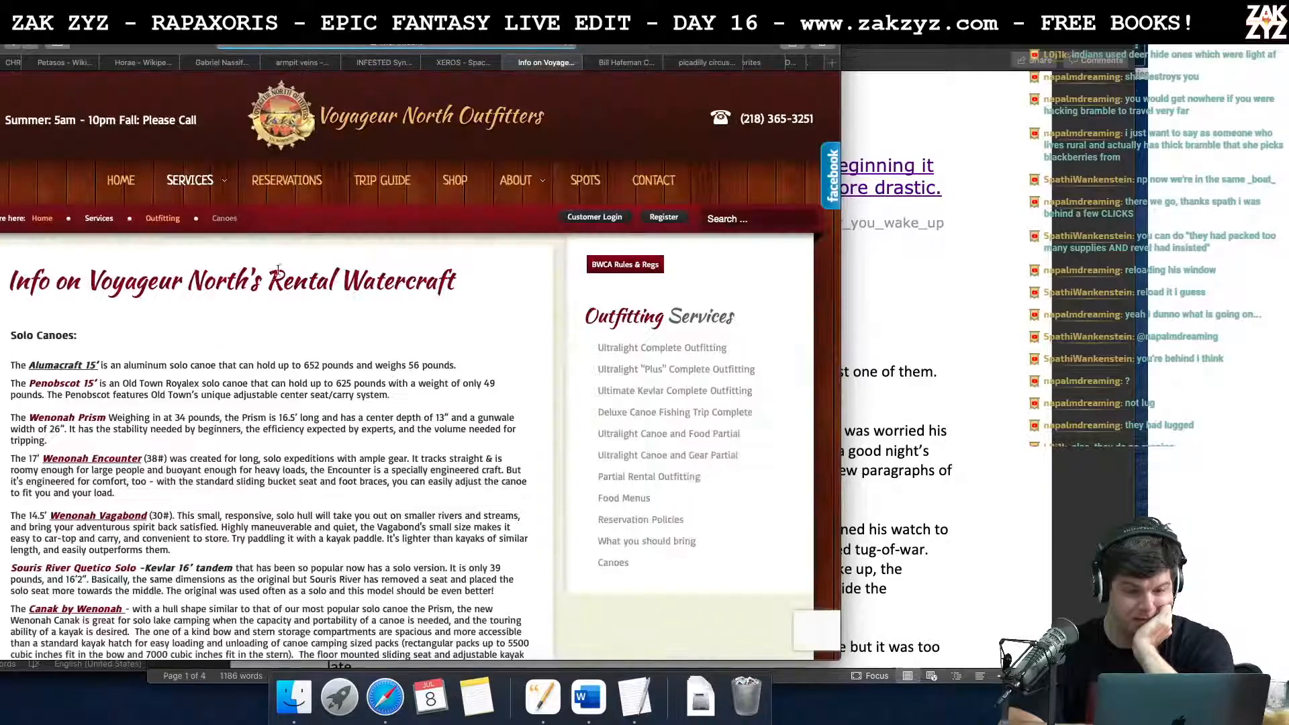
pyautogui.scroll(-10, 374, 359)
pyautogui.scroll(-15, 375, 360)
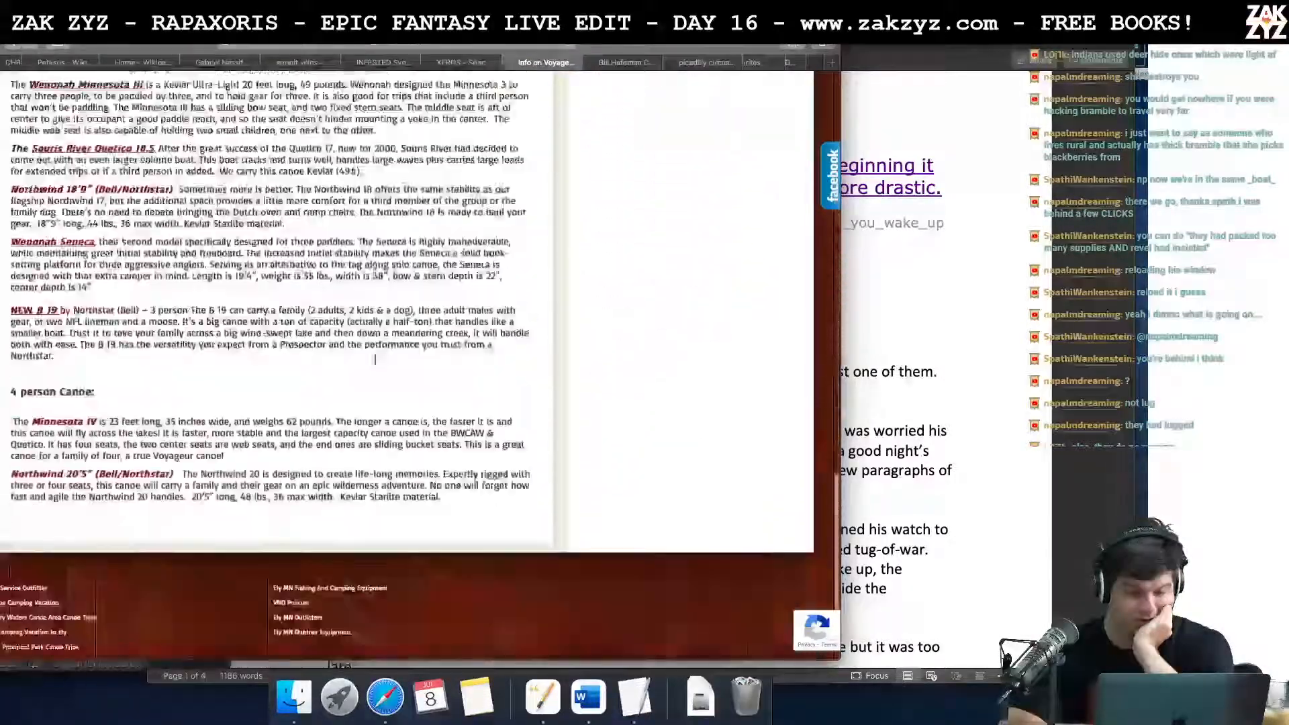
pyautogui.scroll(20, 375, 357)
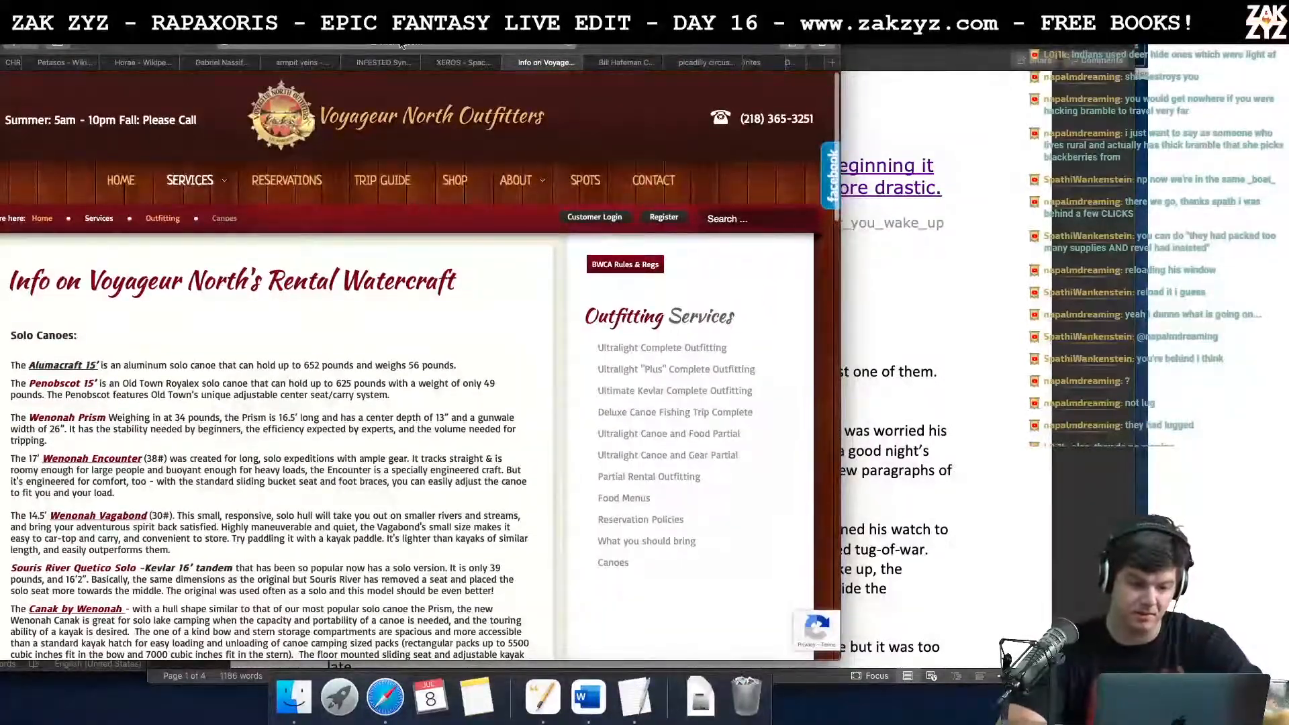
# Step: Search Google for "4 person canoe" and look over the results
pyautogui.click(401, 45)
pyautogui.write('4 person can')
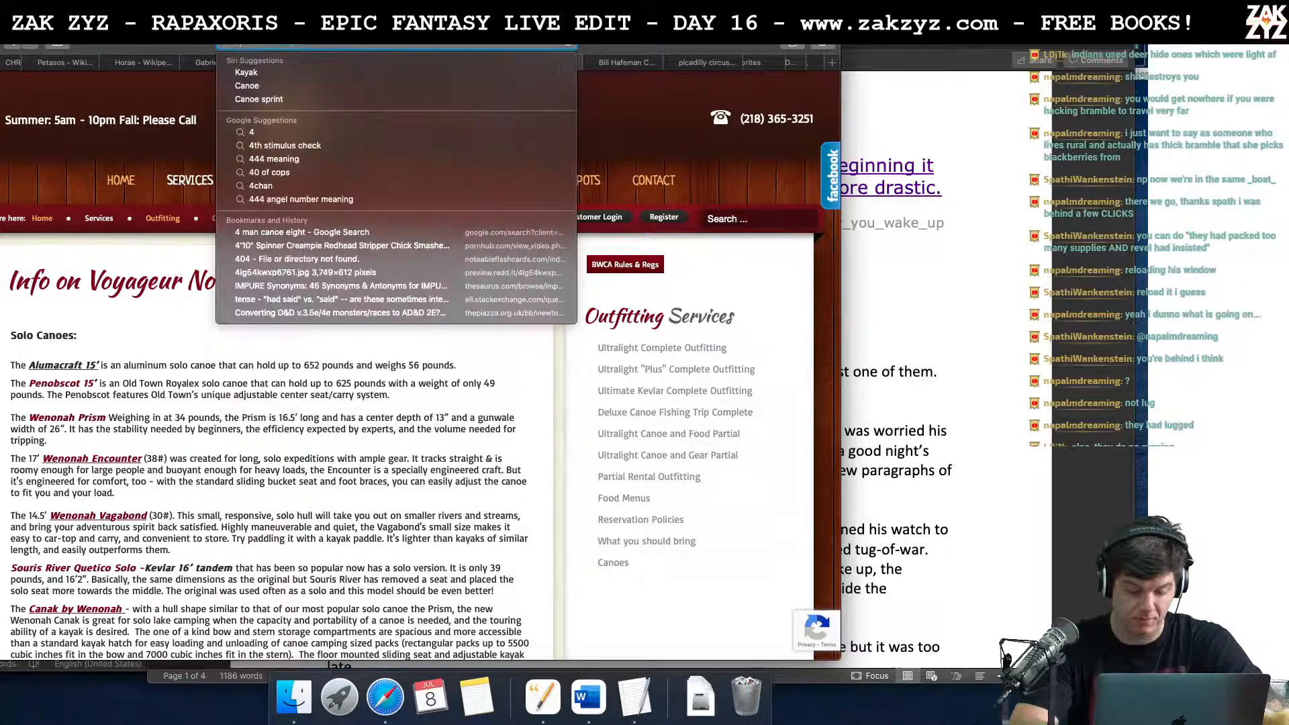
pyautogui.write('oe')
pyautogui.press('Return')
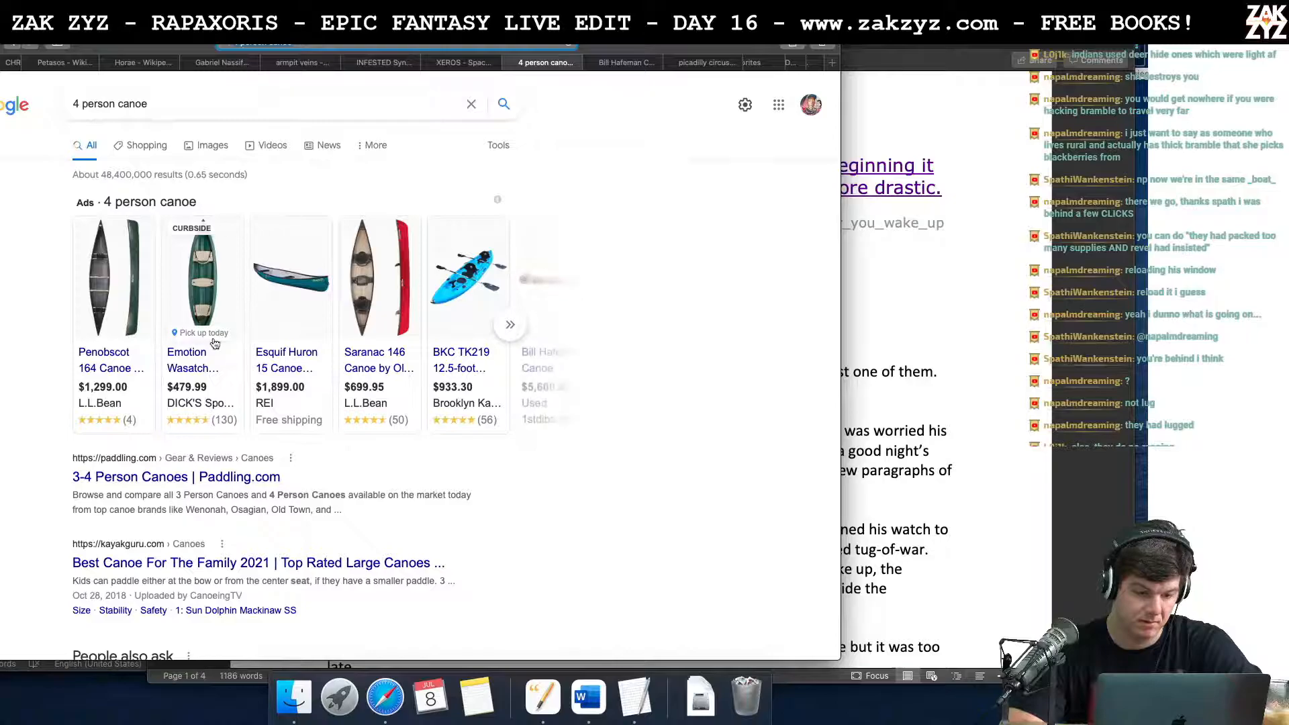
pyautogui.moveTo(203, 301)
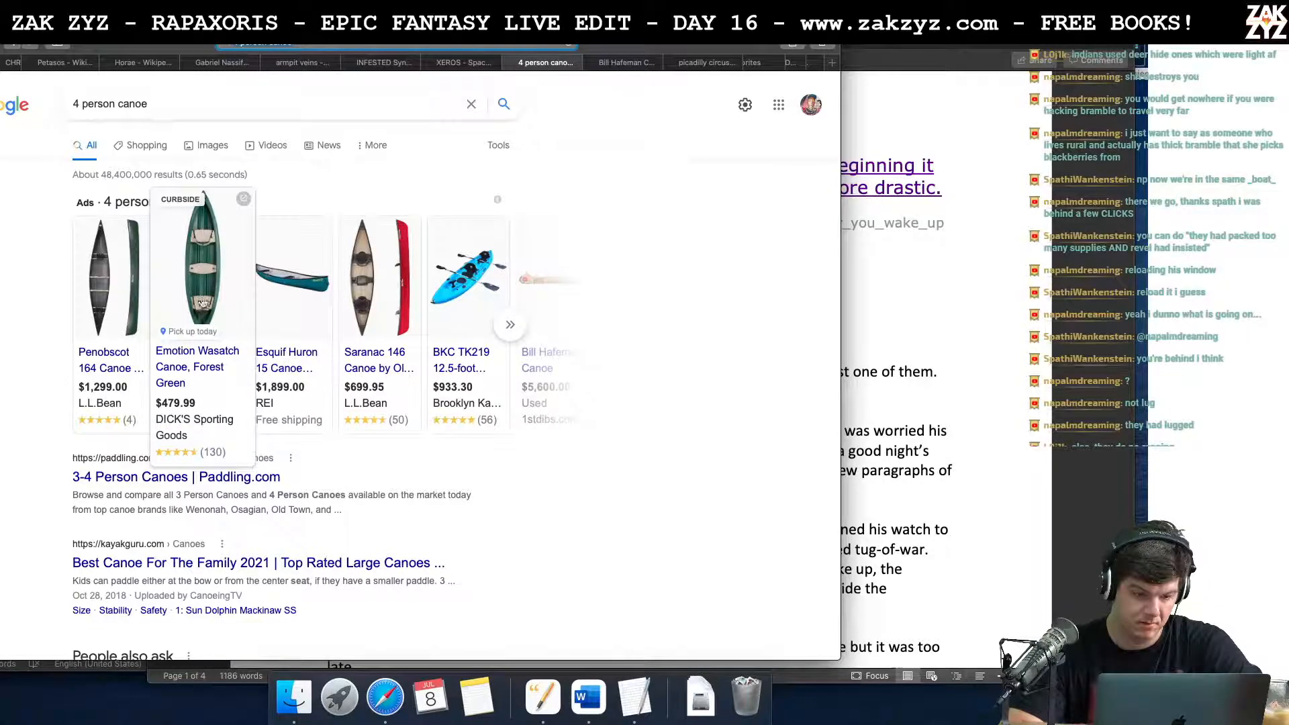
pyautogui.scroll(-3, 227, 518)
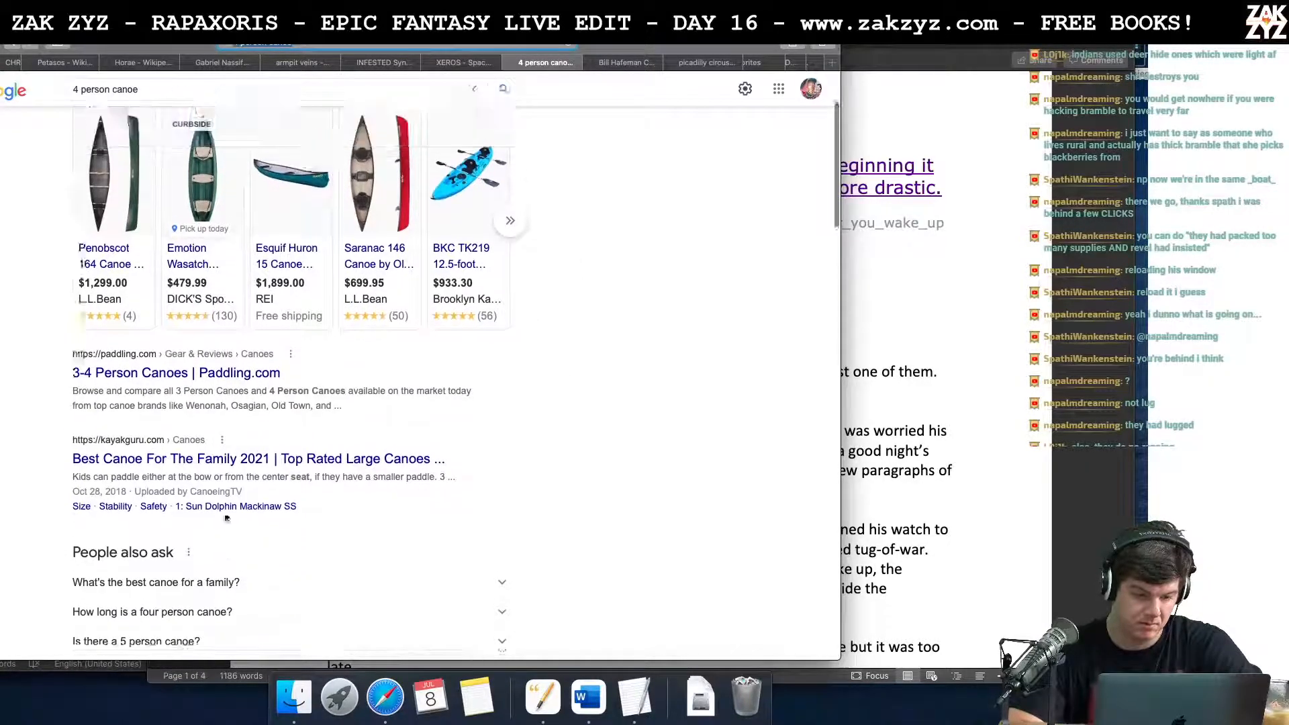
# Step: Show the image results for "4 person canoe" and browse through the pictures
pyautogui.scroll(3, 226, 518)
pyautogui.click(211, 149)
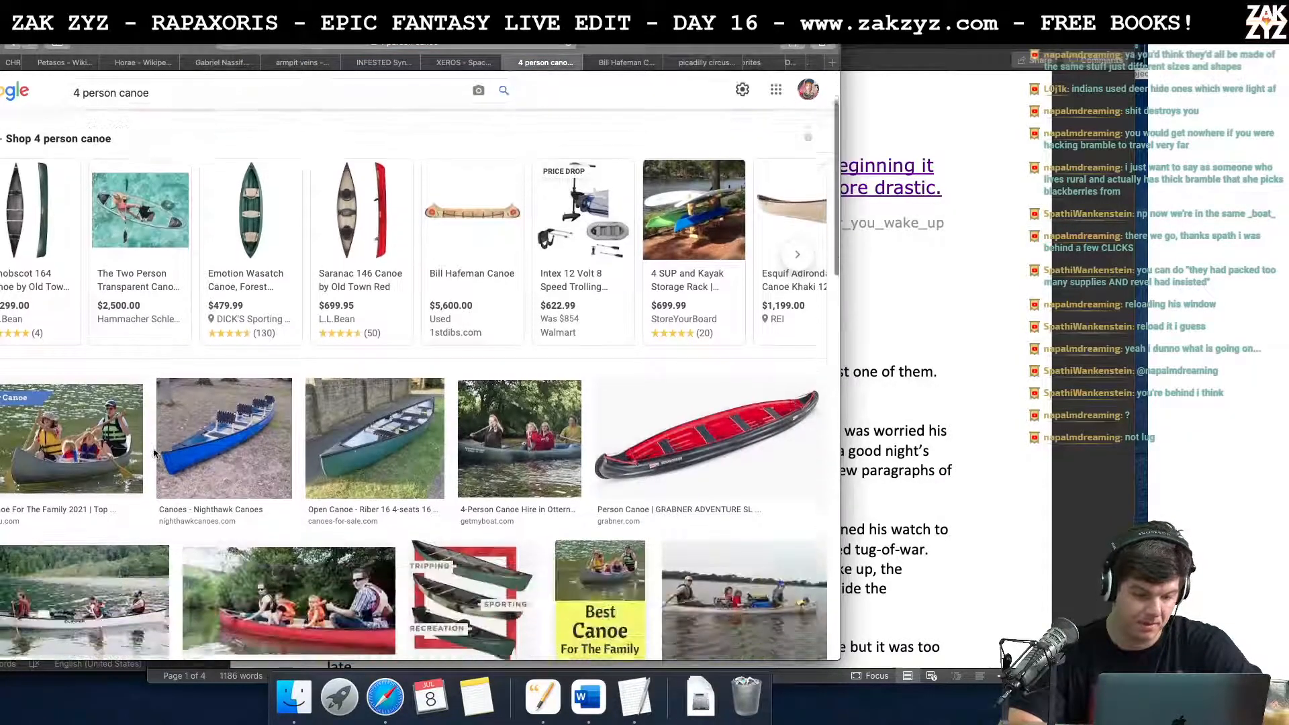
pyautogui.scroll(-1, 154, 454)
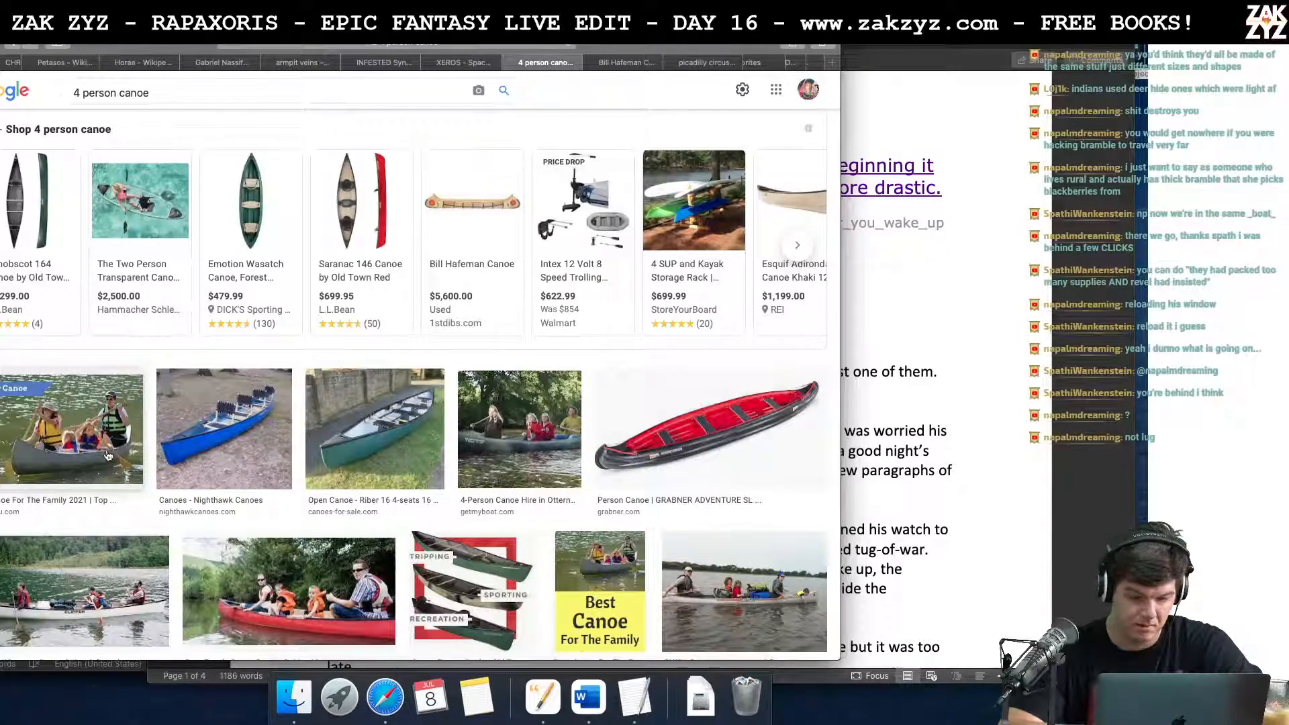
pyautogui.scroll(-4, 107, 453)
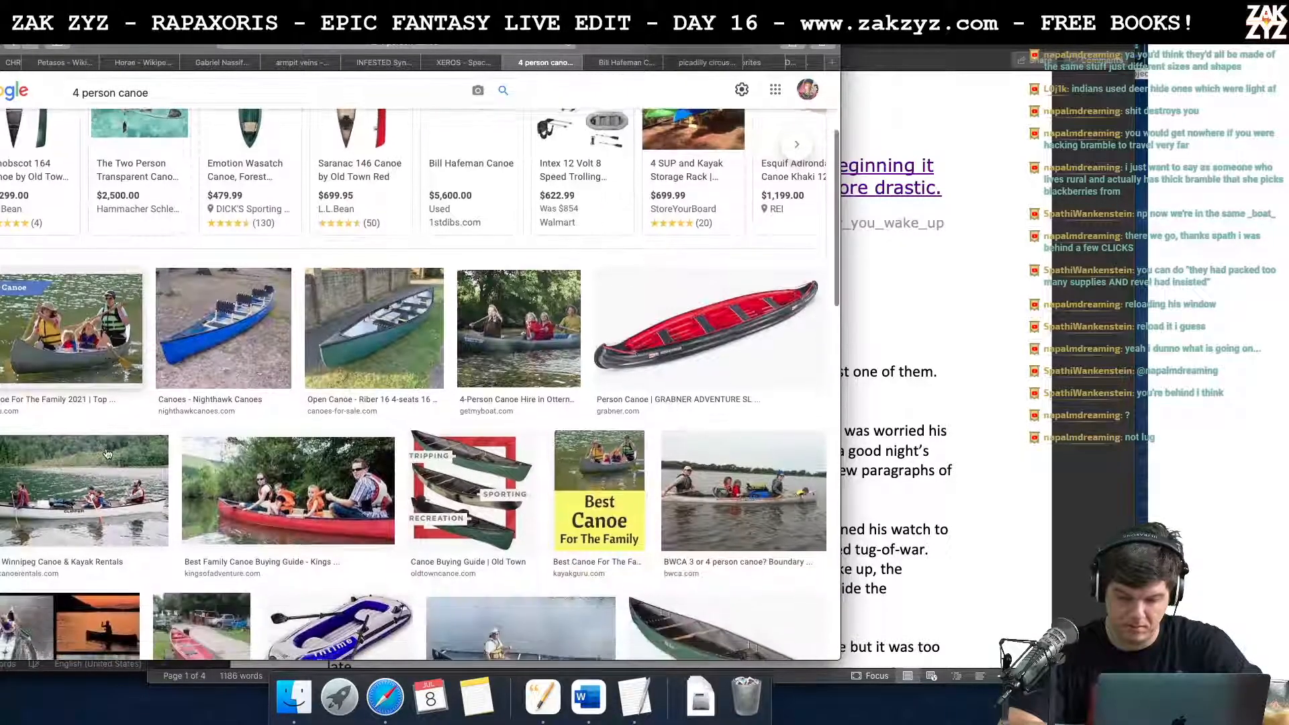
pyautogui.scroll(-1, 107, 454)
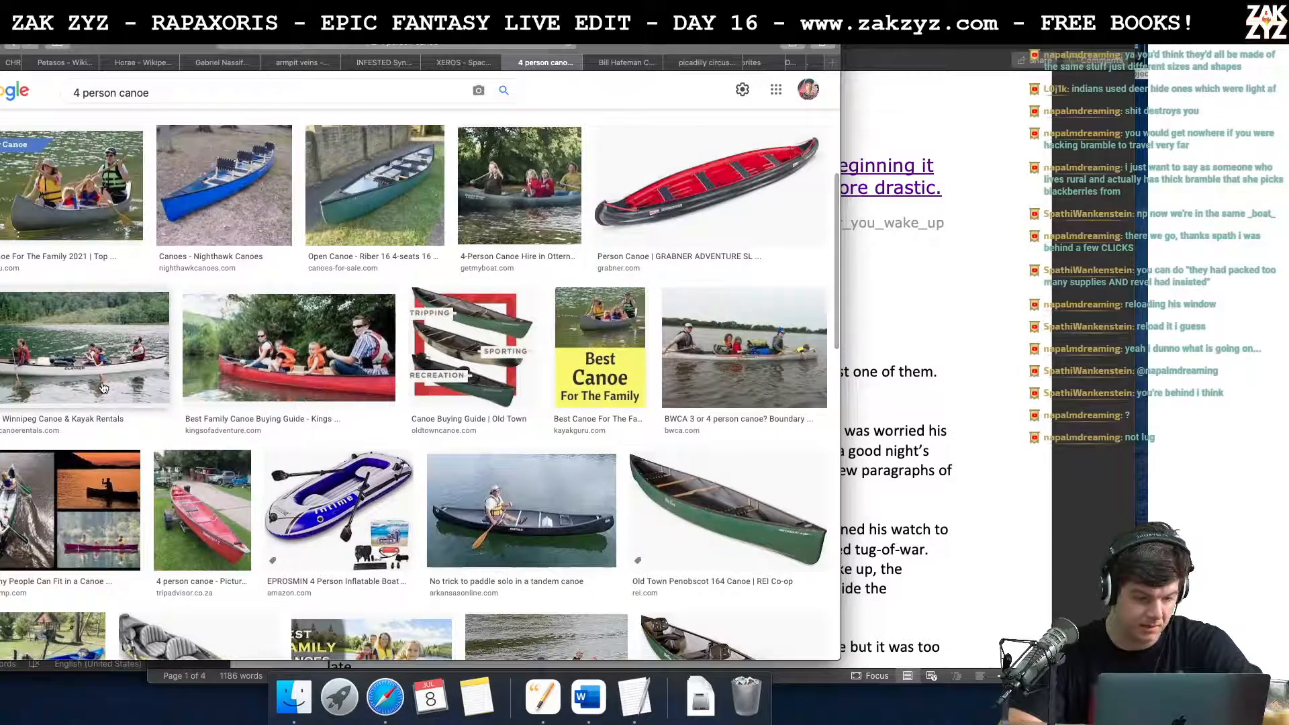
# Step: Open the Mackenzie 20' Canoes page from Winnipeg Canoe Rentals and view its family canoe photo on its own
pyautogui.click(102, 387)
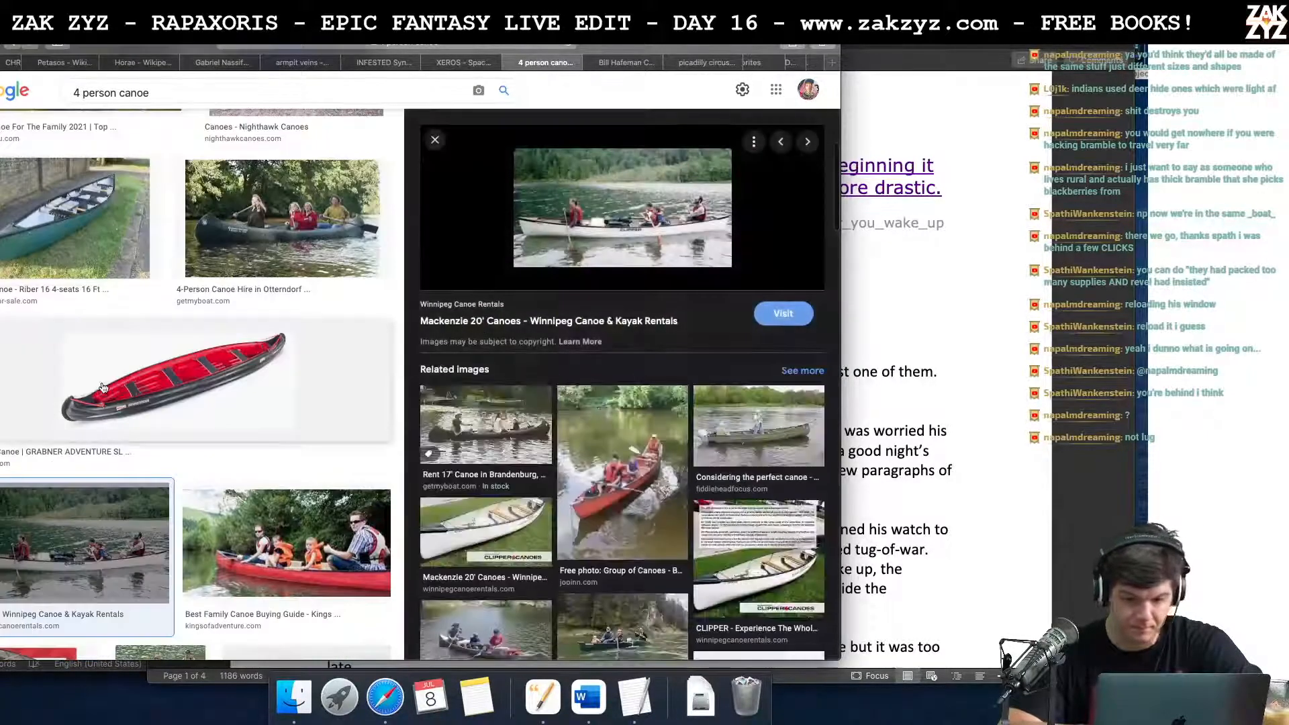
pyautogui.click(638, 235)
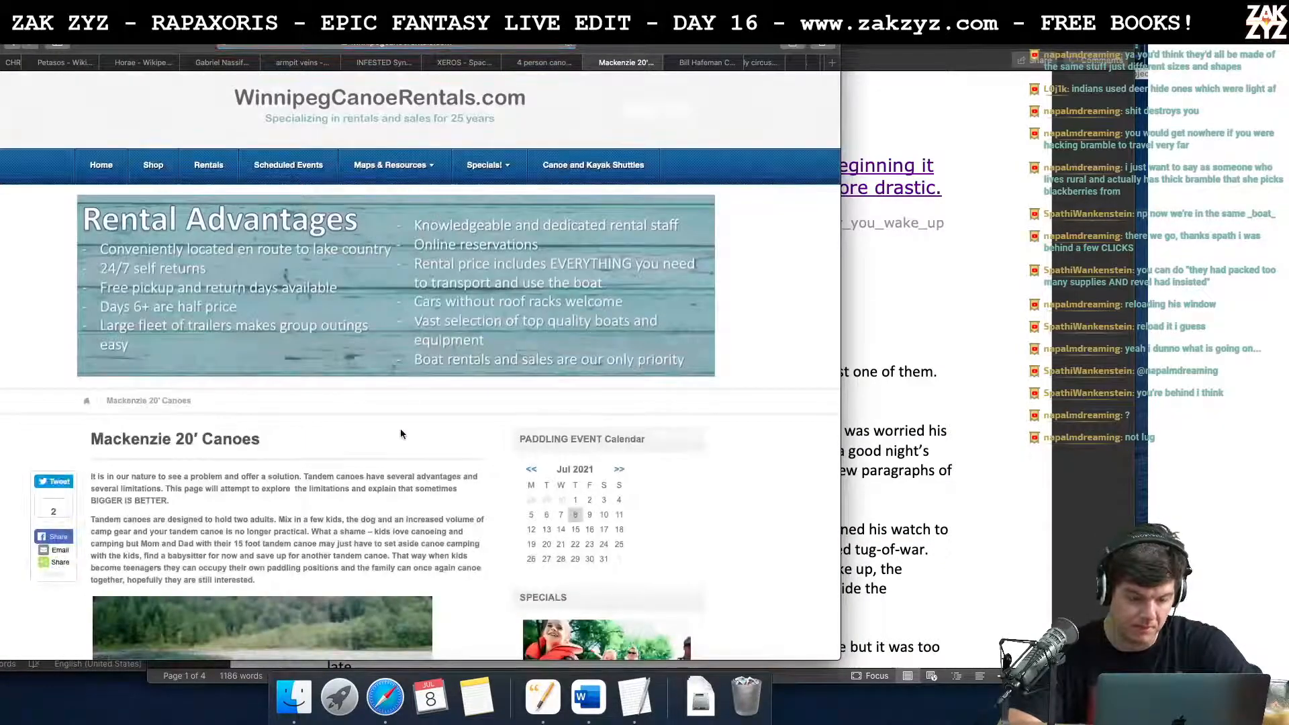
pyautogui.scroll(-5, 400, 431)
pyautogui.click(310, 419)
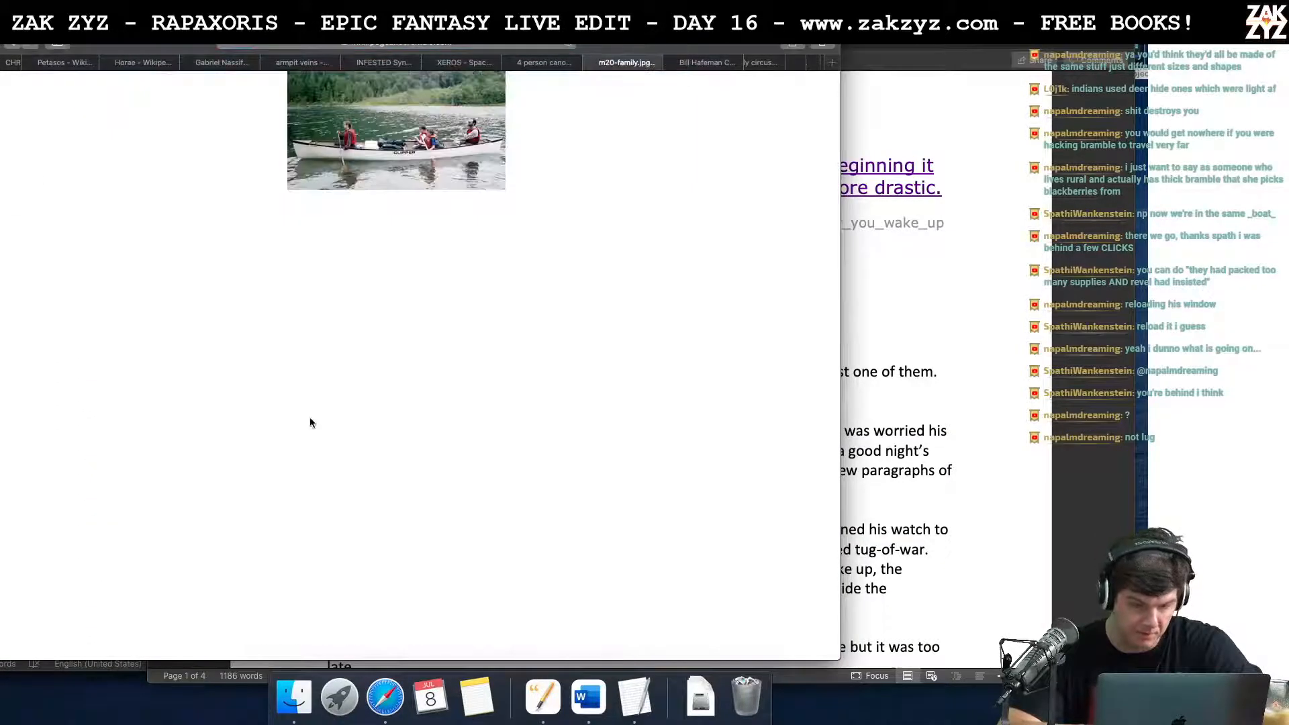
# Step: Search Google for "20 foot canoe"
pyautogui.click(449, 43)
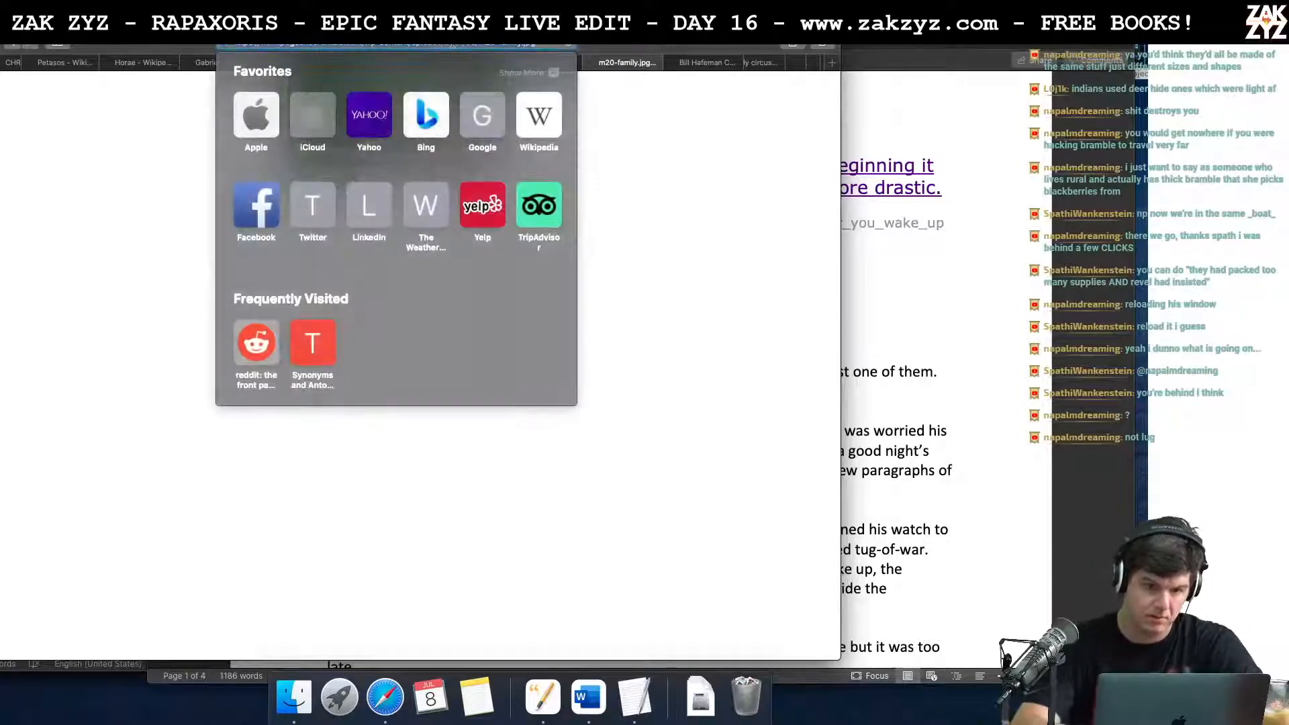
pyautogui.write('20 foot canoe')
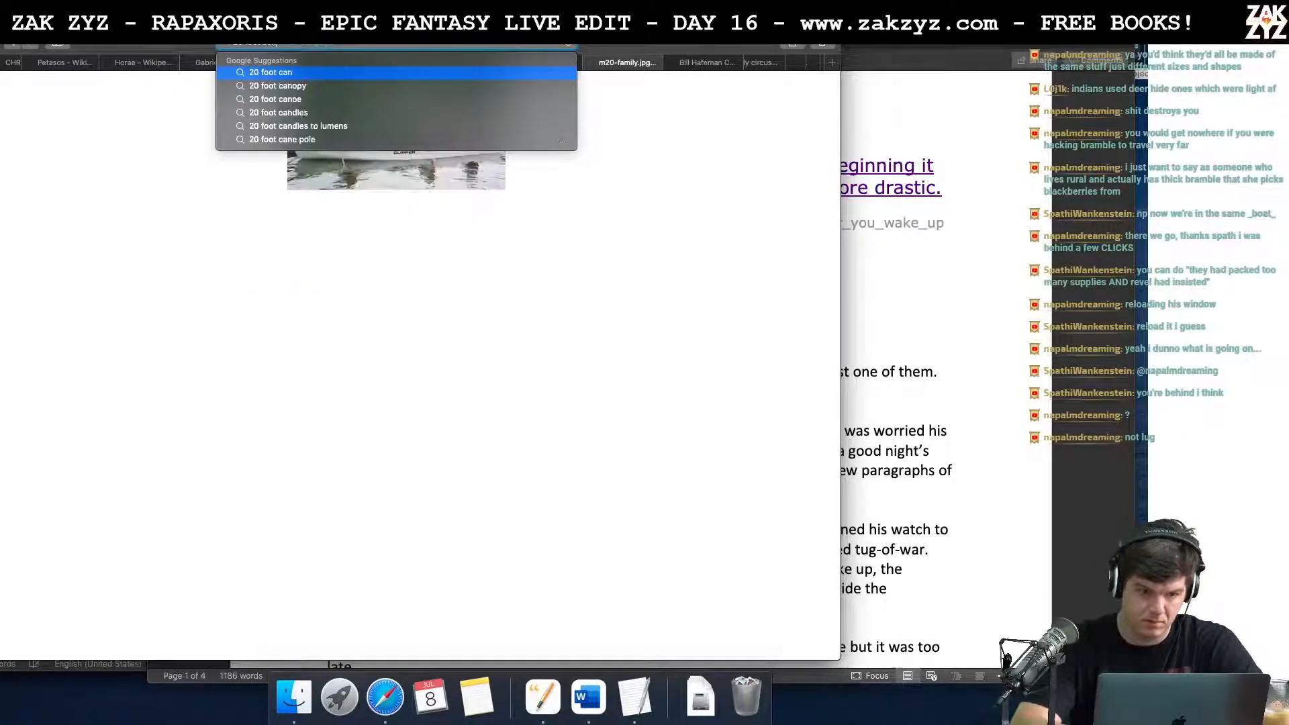
pyautogui.press('Return')
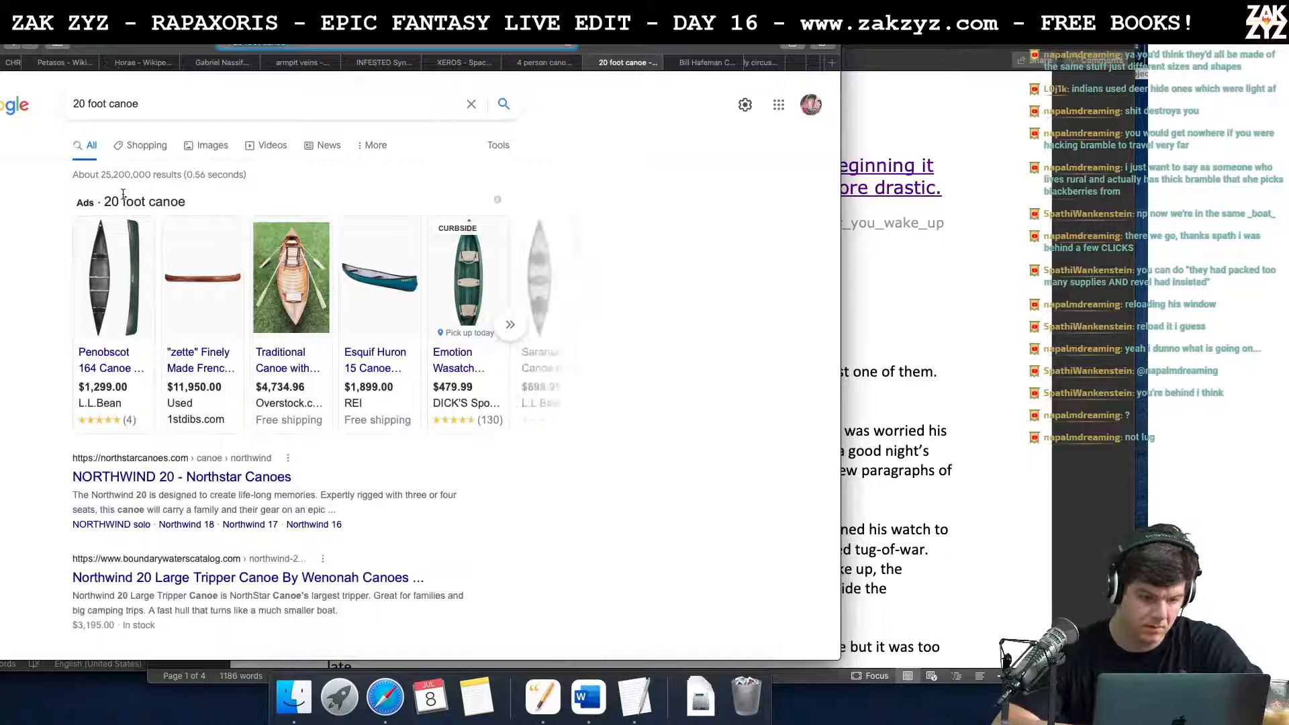
# Step: Open Overstock's "Traditional Canoe with Ribs" product page from the search ads, dismissing the coupon offer
pyautogui.click(286, 358)
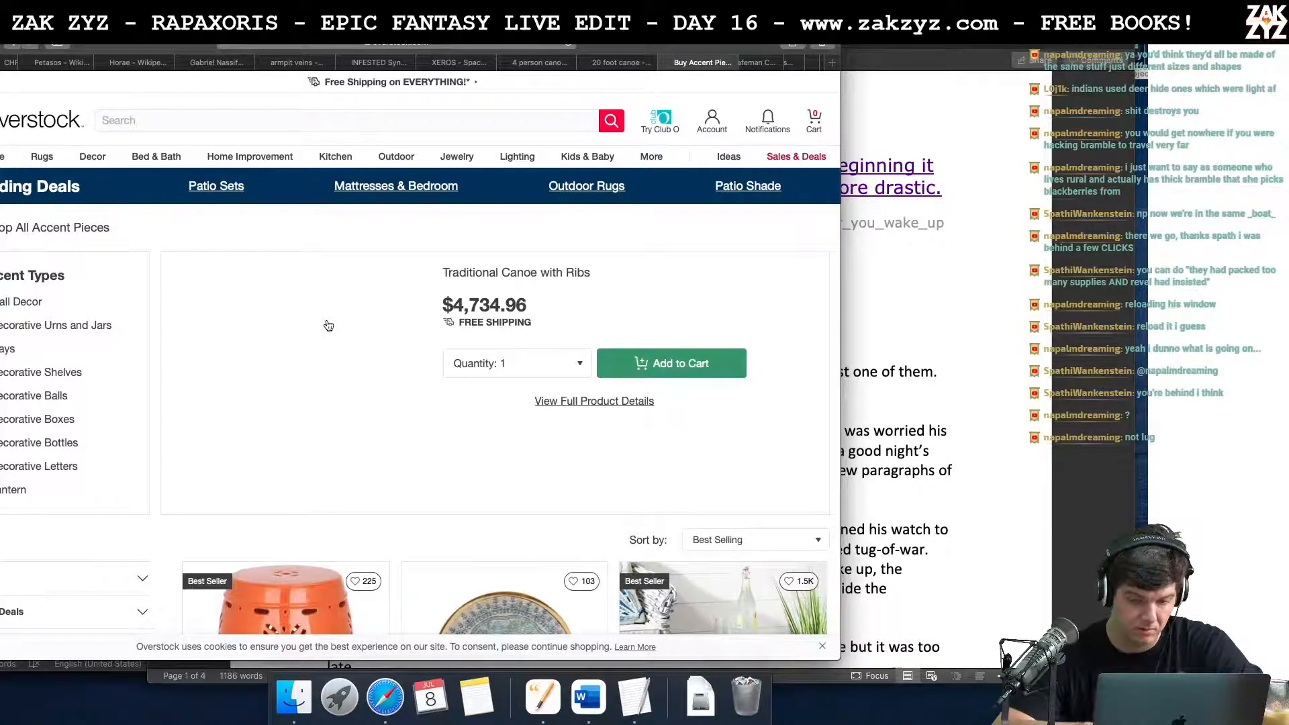
pyautogui.scroll(-4, 329, 326)
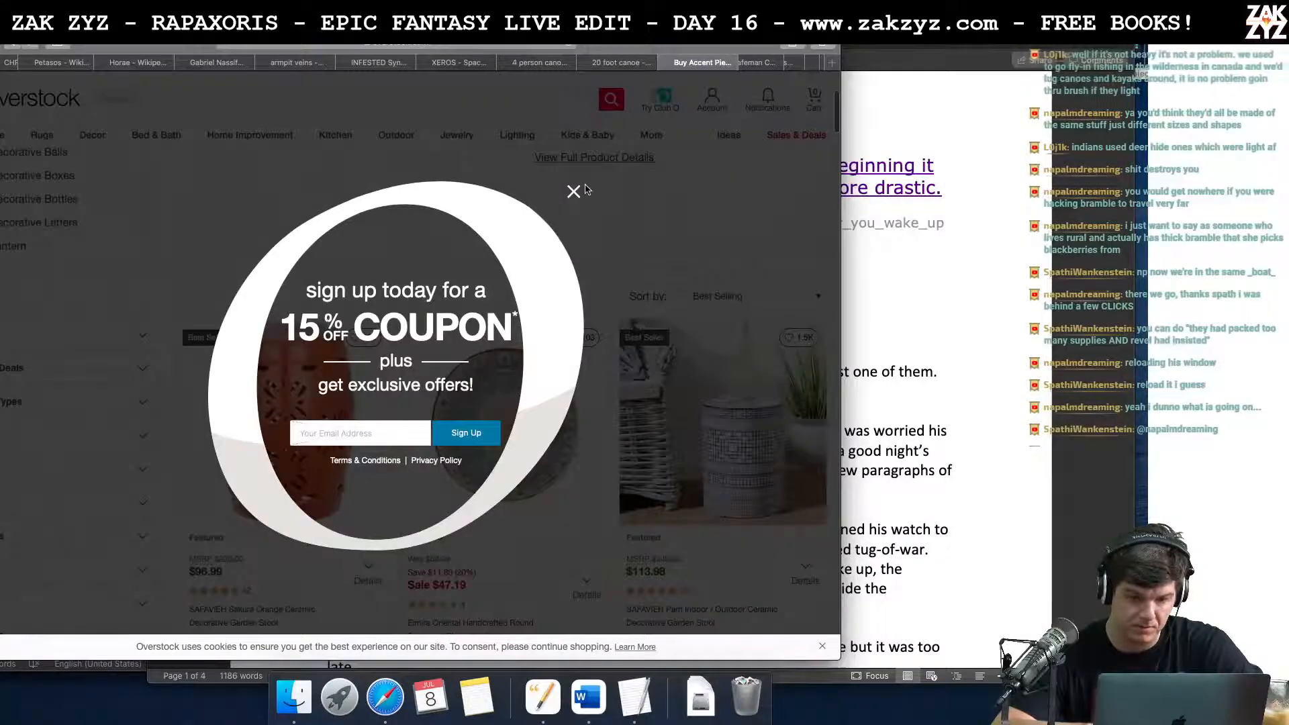
pyautogui.click(573, 191)
pyautogui.scroll(4, 339, 353)
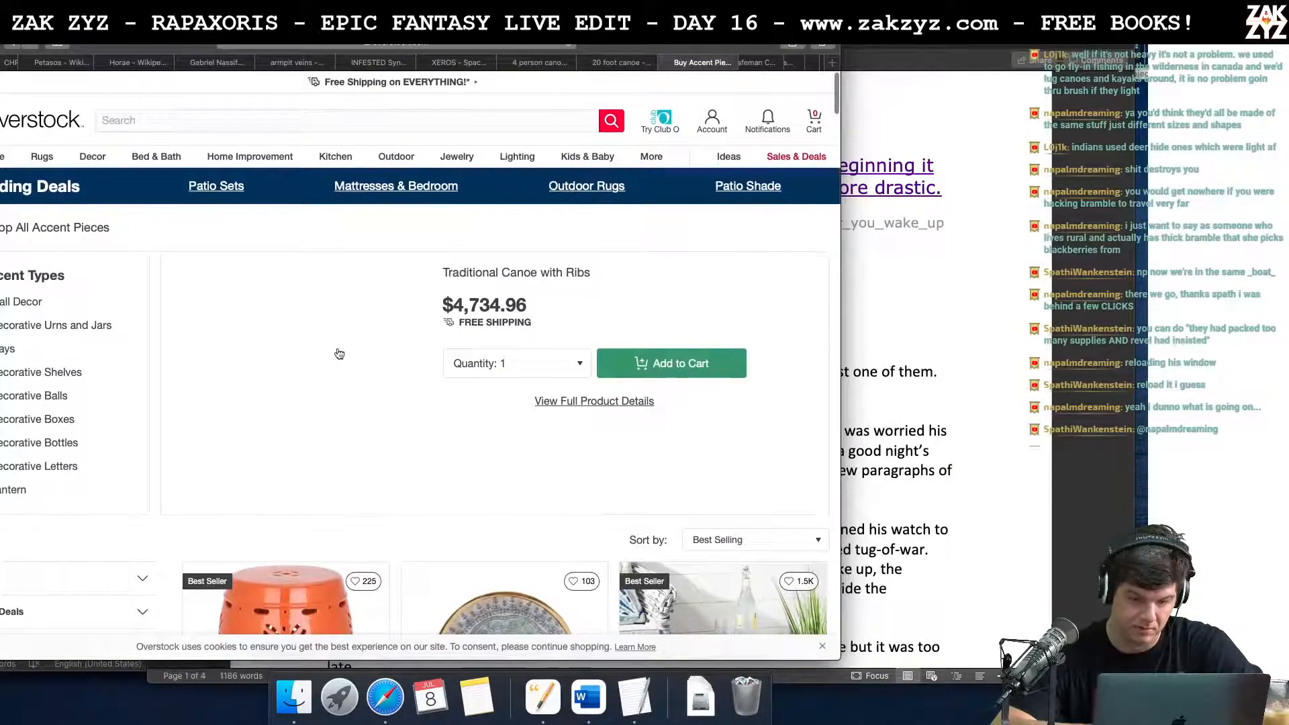
pyautogui.click(339, 353)
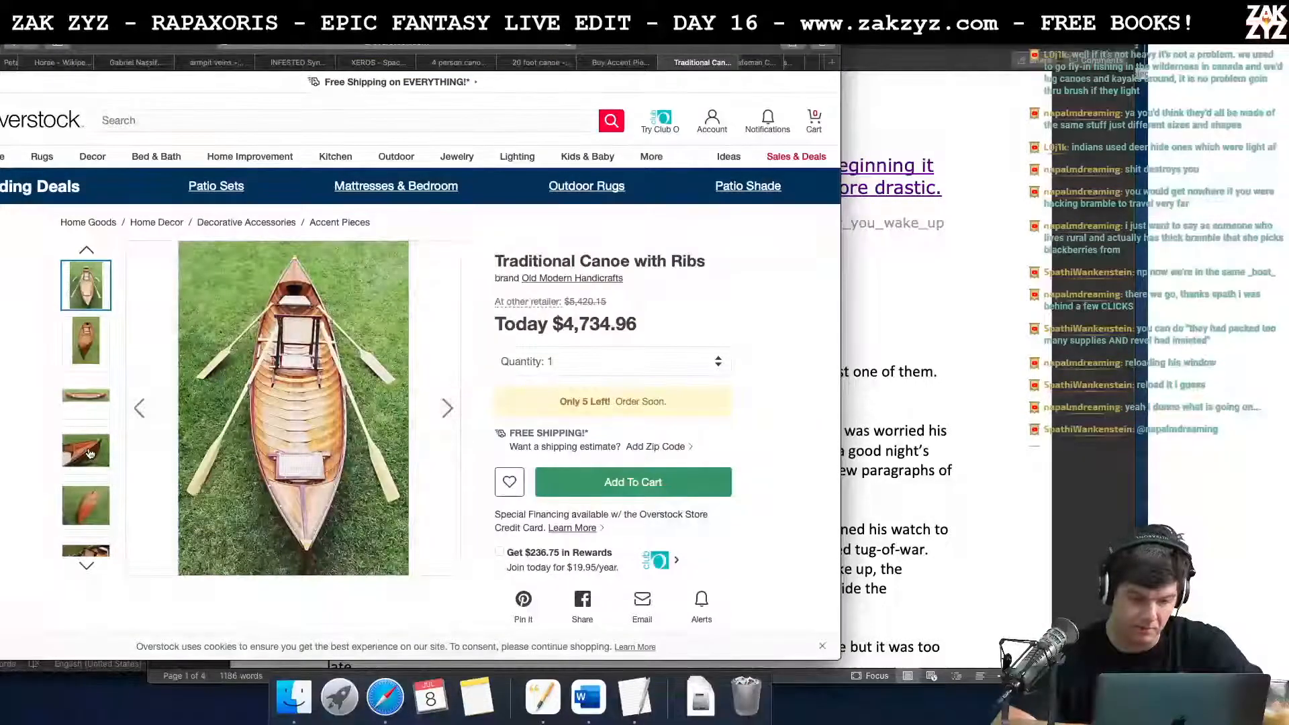
# Step: Expand the canoe's full product description and check its listed weight, length and capacity
pyautogui.scroll(-3, 358, 458)
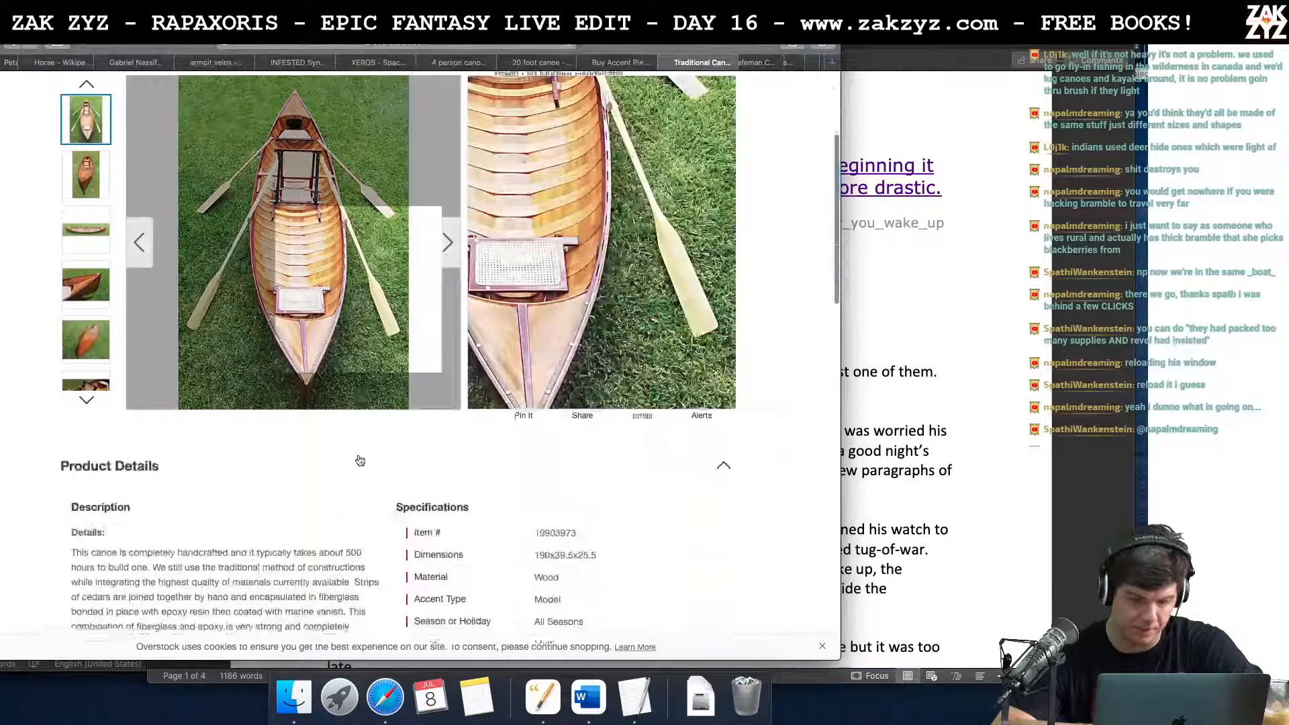
pyautogui.scroll(-2, 359, 460)
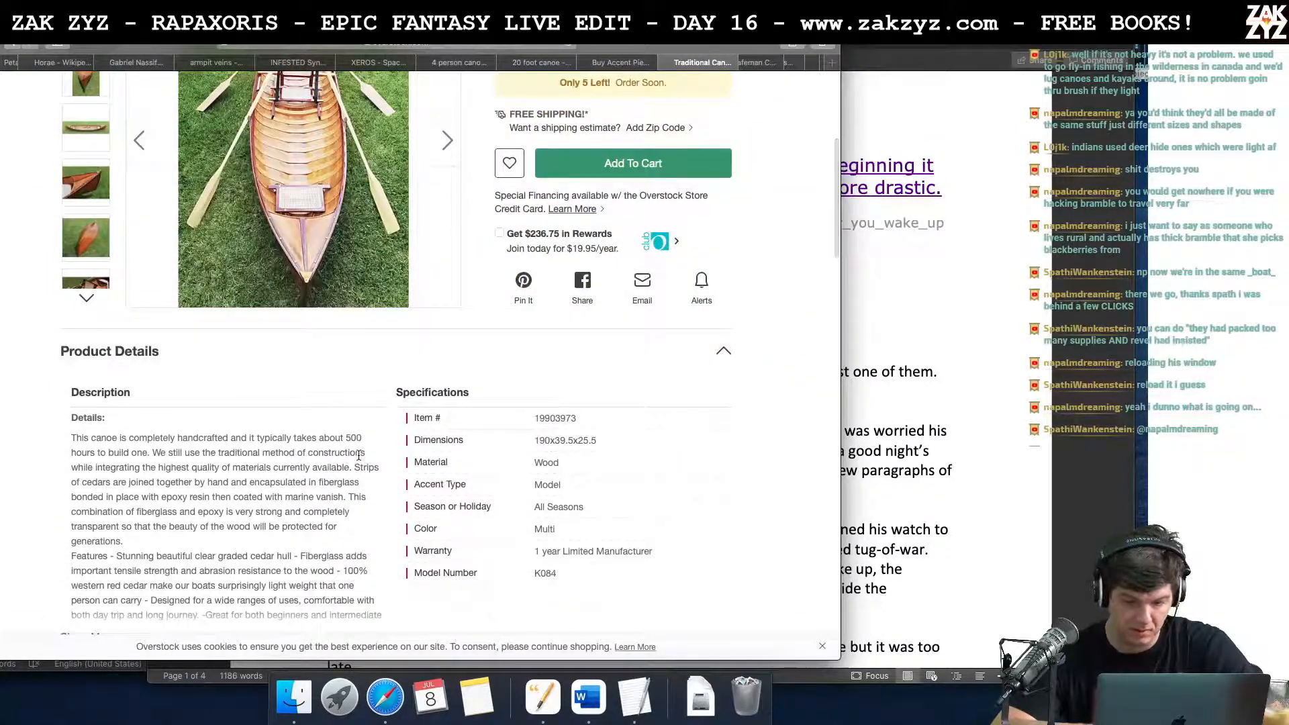
pyautogui.scroll(-3, 359, 455)
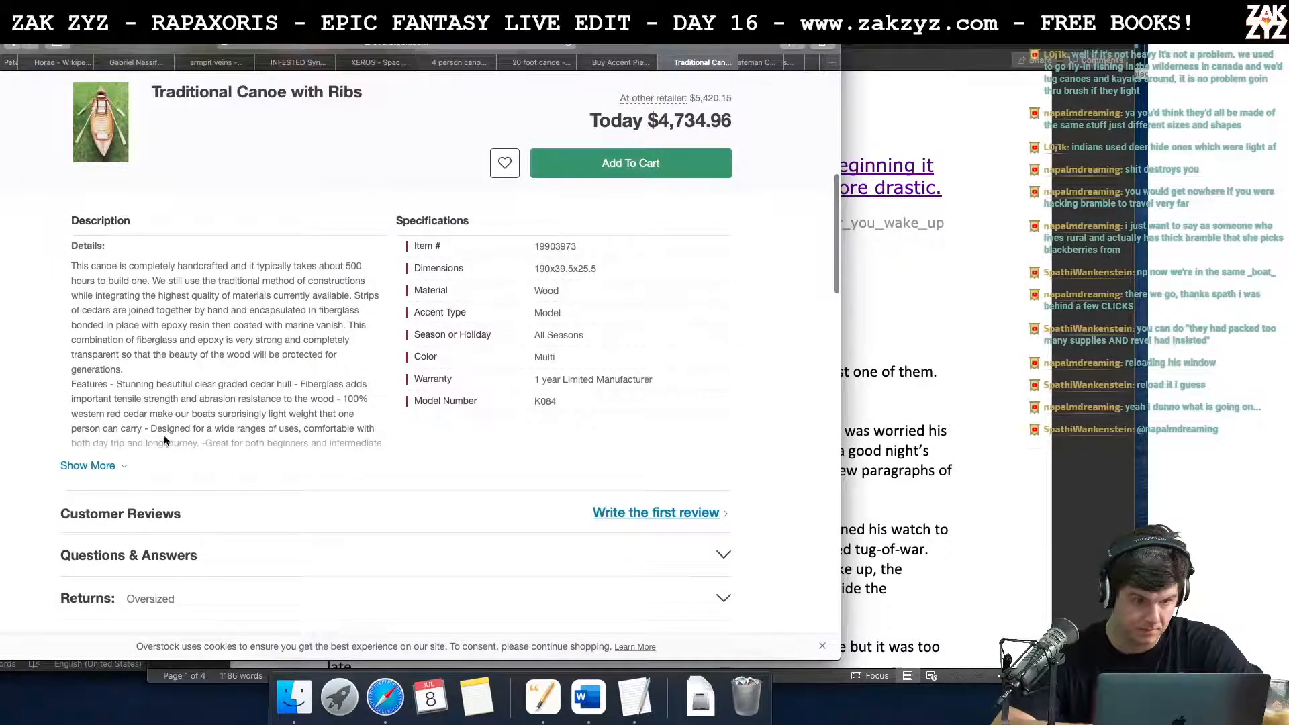
pyautogui.click(102, 466)
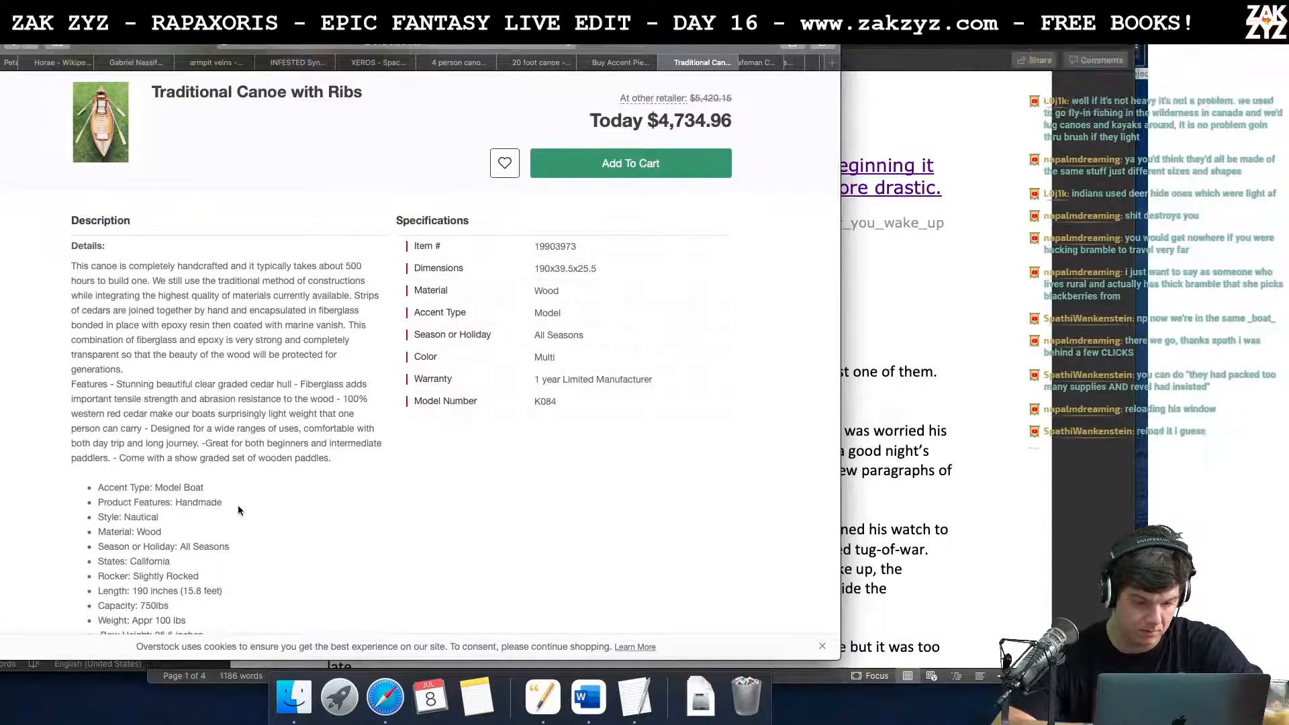
pyautogui.scroll(-1, 238, 510)
pyautogui.scroll(-3, 238, 510)
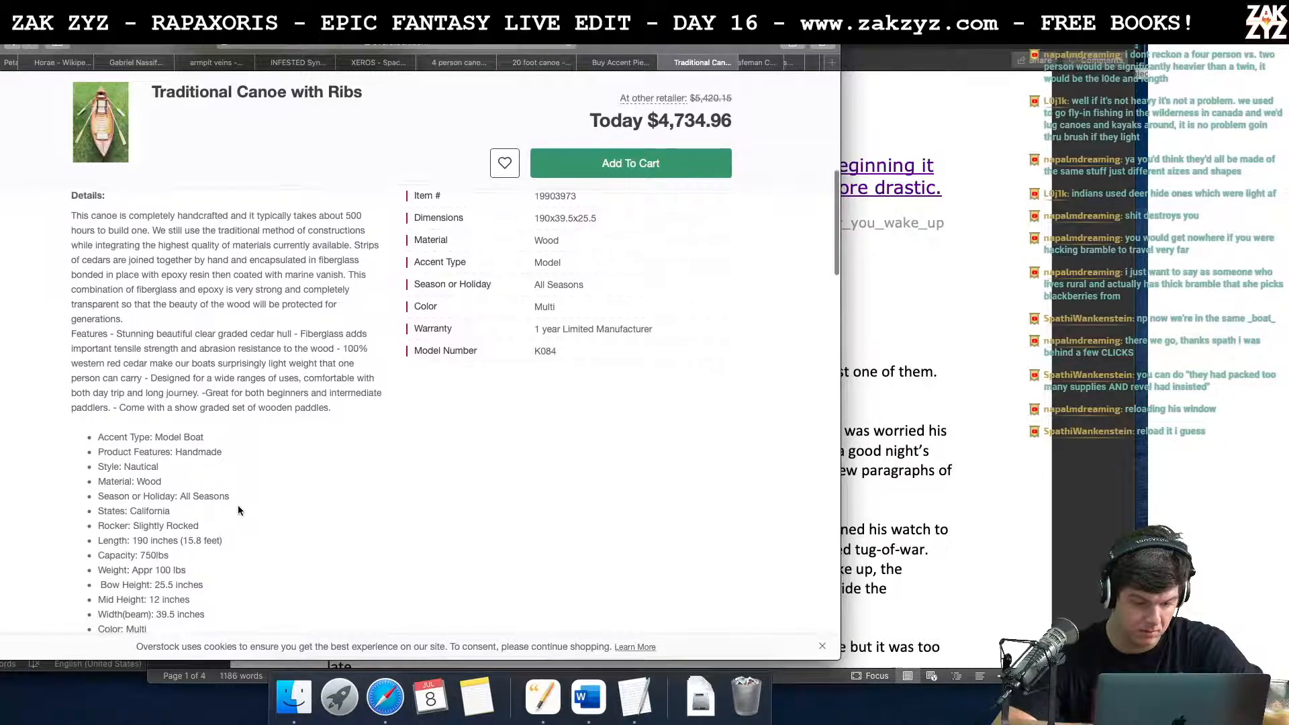
# Step: Look through the ribbed canoe's product photos and inspect the main overhead view magnified
pyautogui.scroll(10, 238, 510)
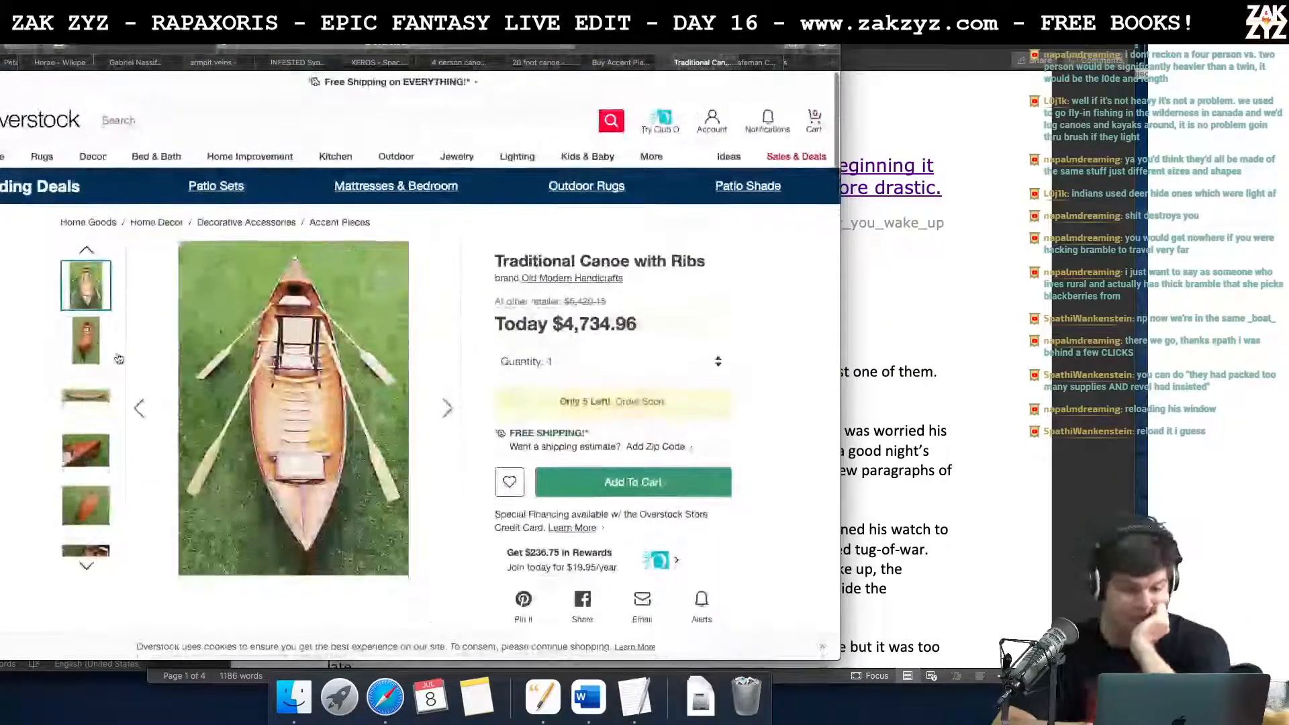
pyautogui.click(83, 412)
pyautogui.click(86, 445)
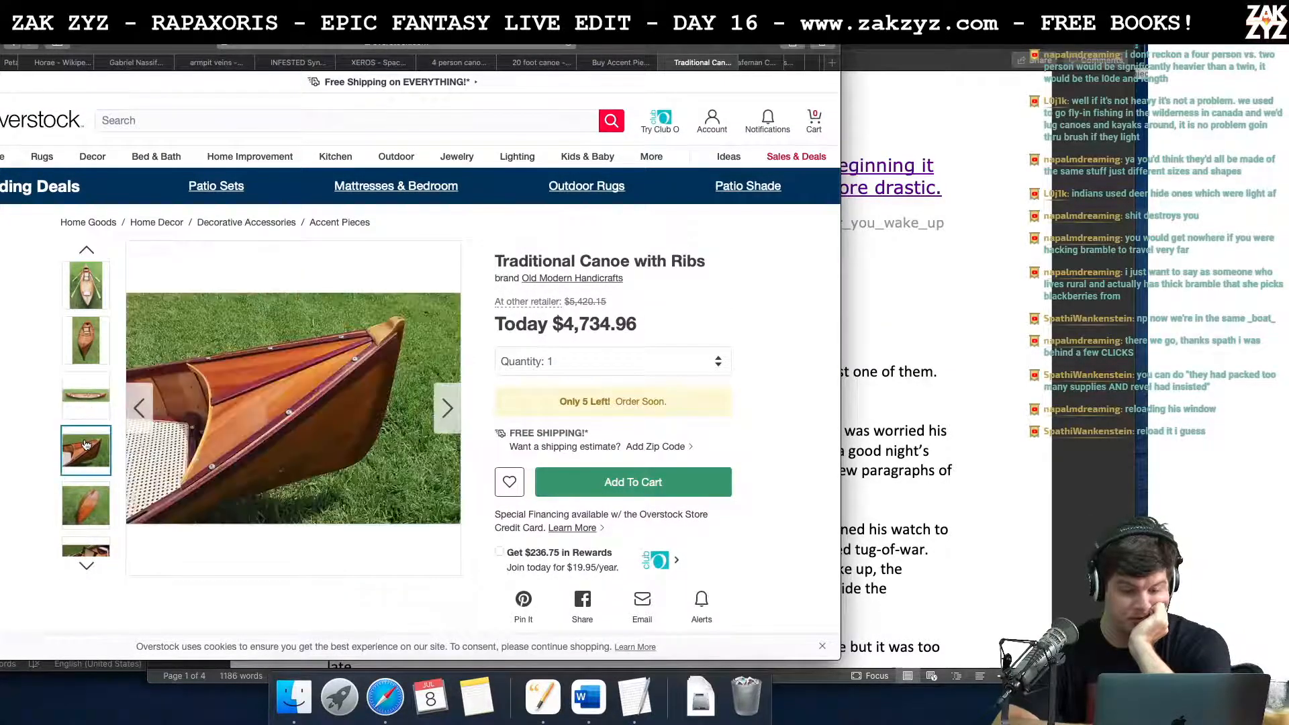
pyautogui.click(95, 508)
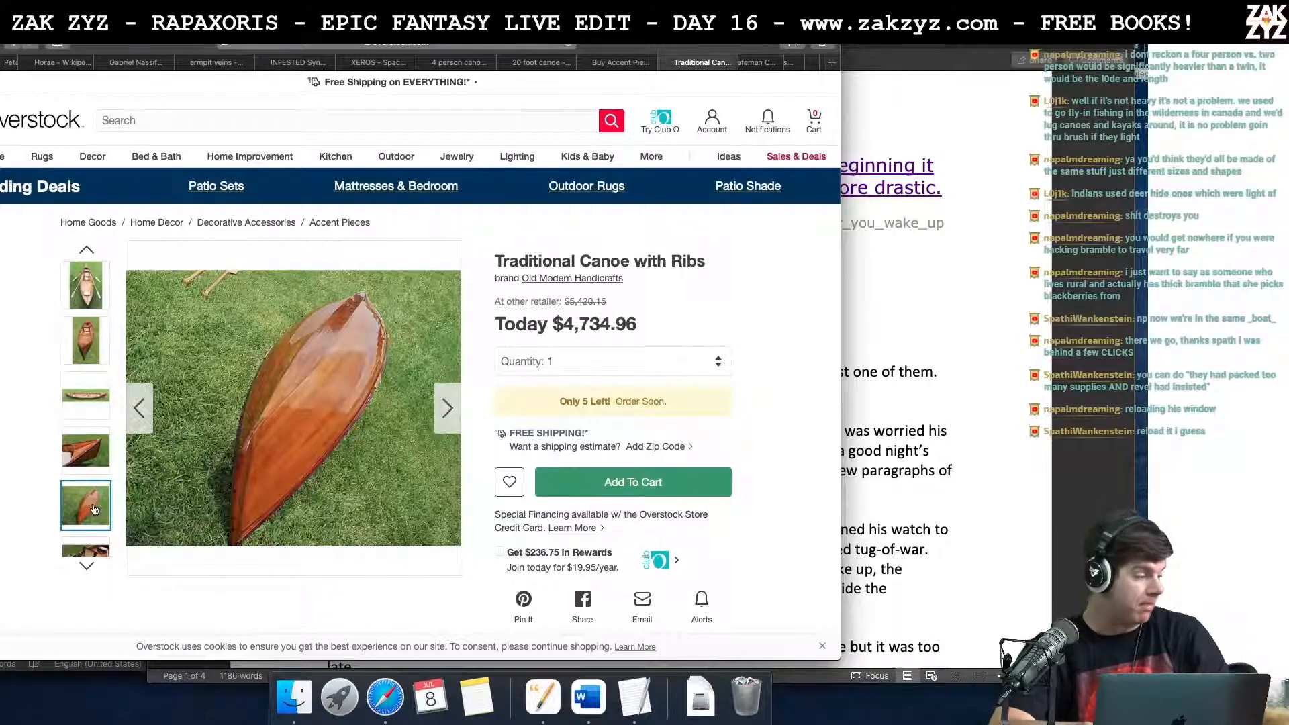
pyautogui.moveTo(262, 446)
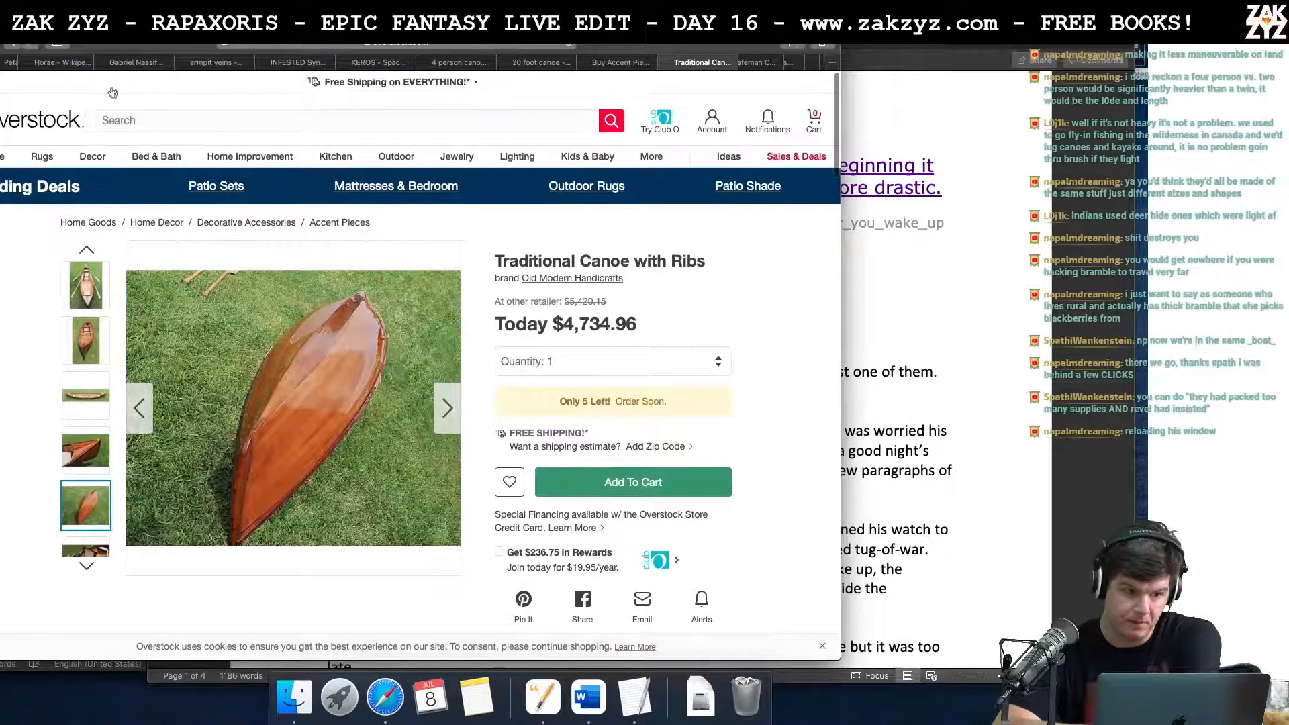
pyautogui.click(75, 269)
pyautogui.moveTo(267, 351)
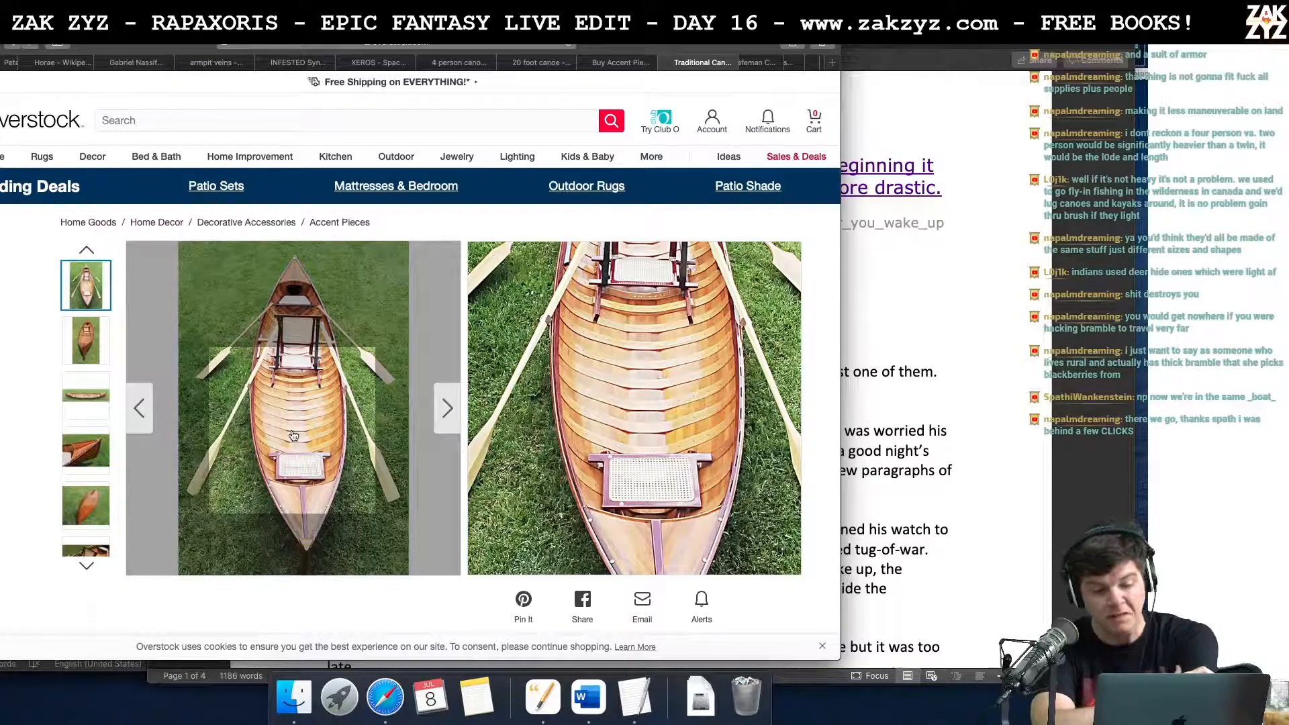
# Step: Switch from the browser back to the manuscript at the passage about El Sha La's party and the canoe
pyautogui.press('super+Tab')
pyautogui.press('Tab')
pyautogui.press('super+Tab')
pyautogui.press('Tab')
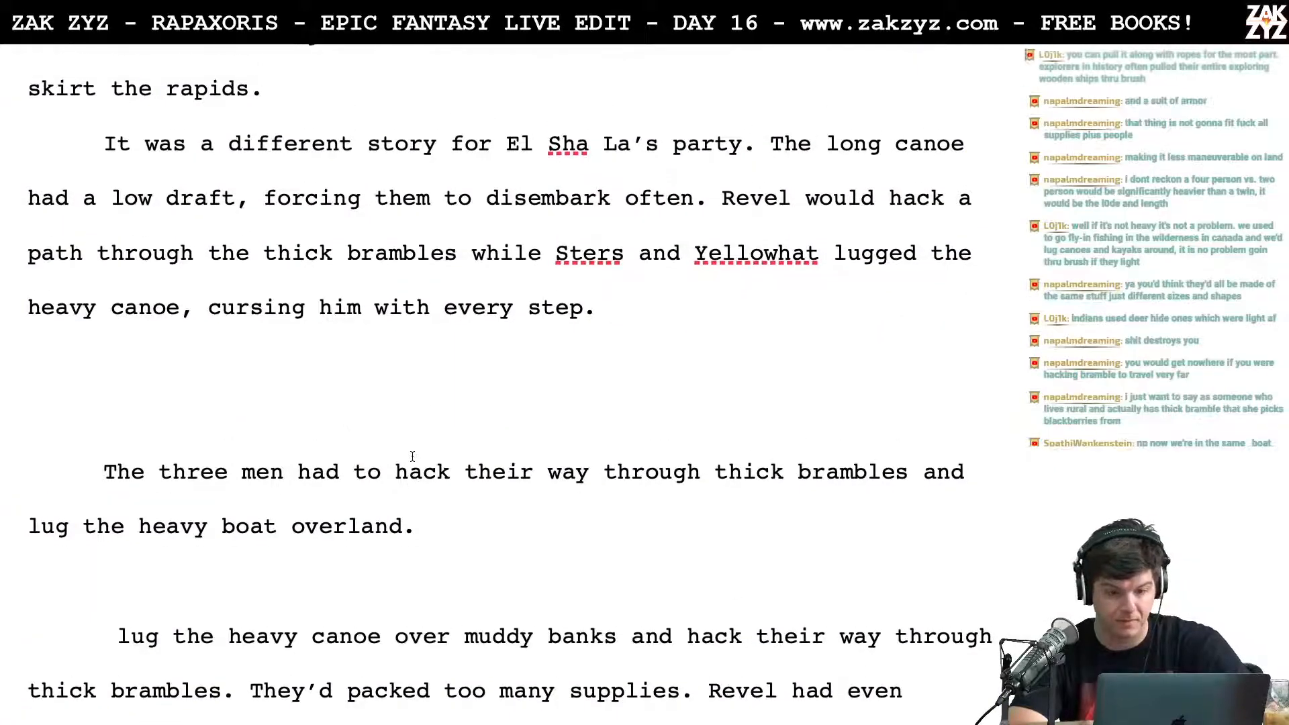
# Step: Split the El Sha La paragraph after "forcing them to disembark often." so the old sentence "Revel would hack a path" stands apart
pyautogui.scroll(1, 416, 423)
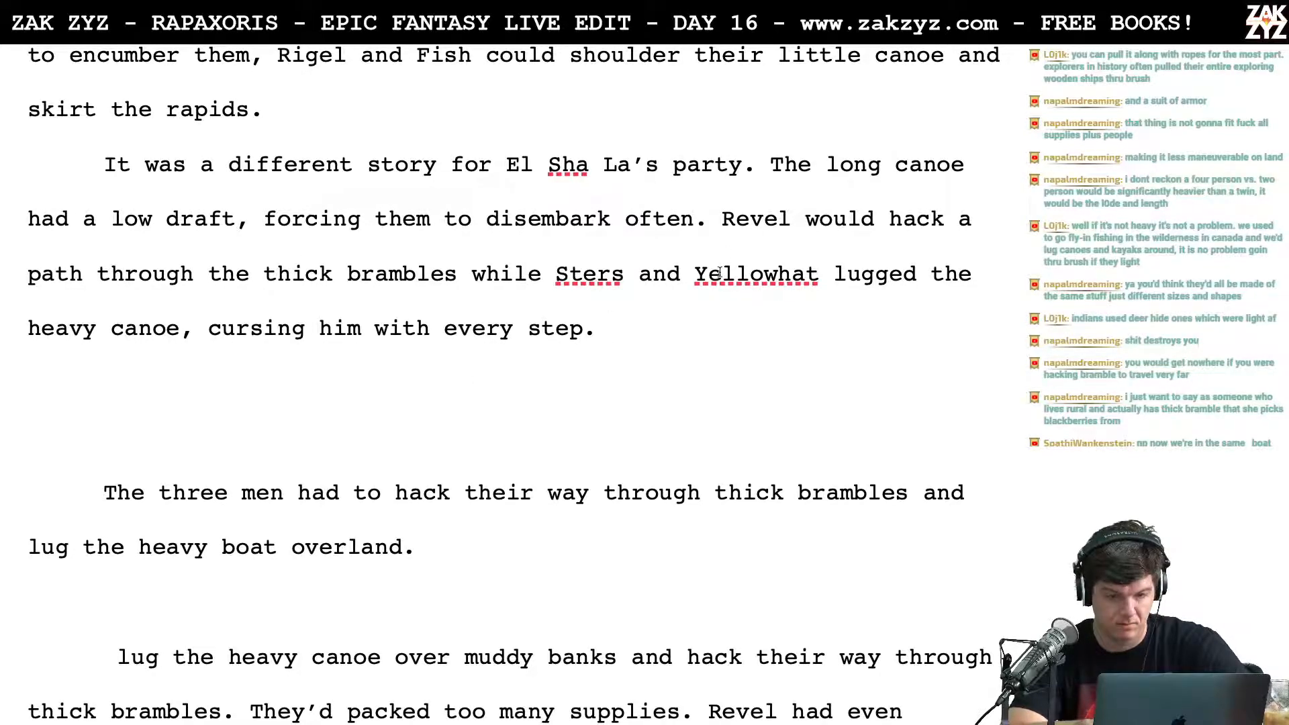
pyautogui.scroll(-1, 722, 274)
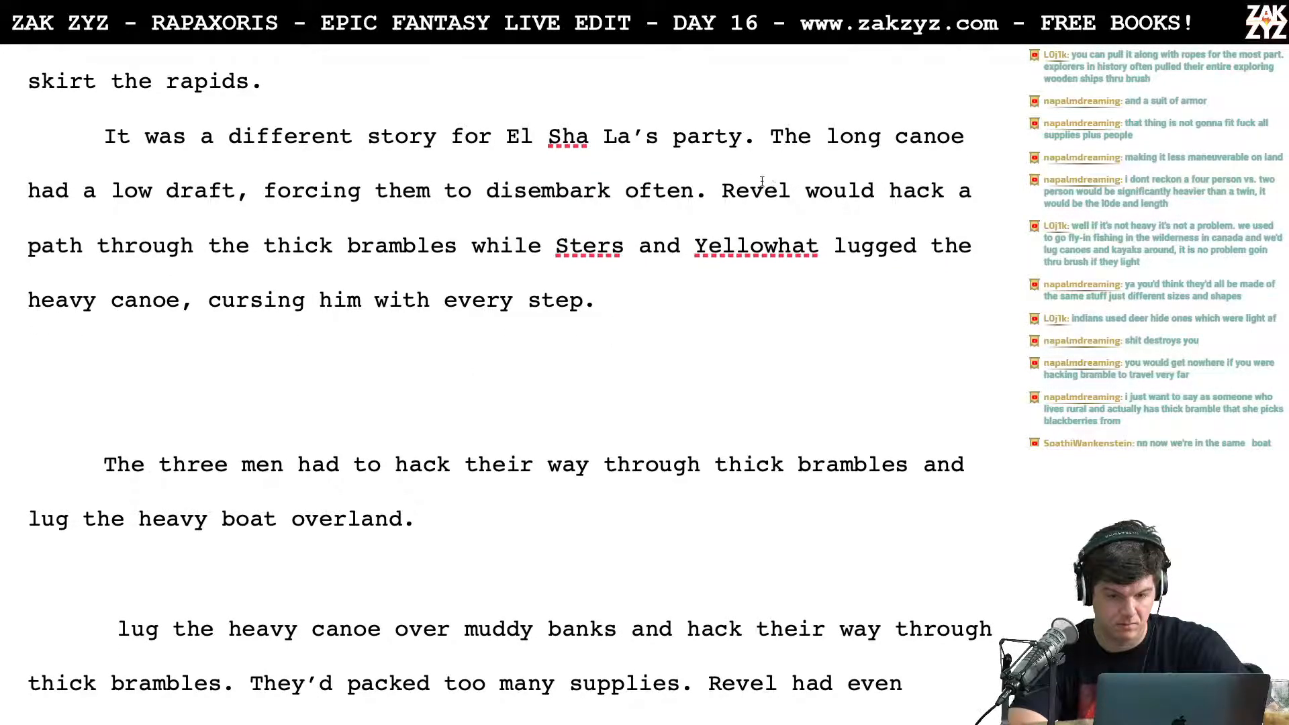
pyautogui.click(719, 190)
pyautogui.press('Return')
pyautogui.press('Return')
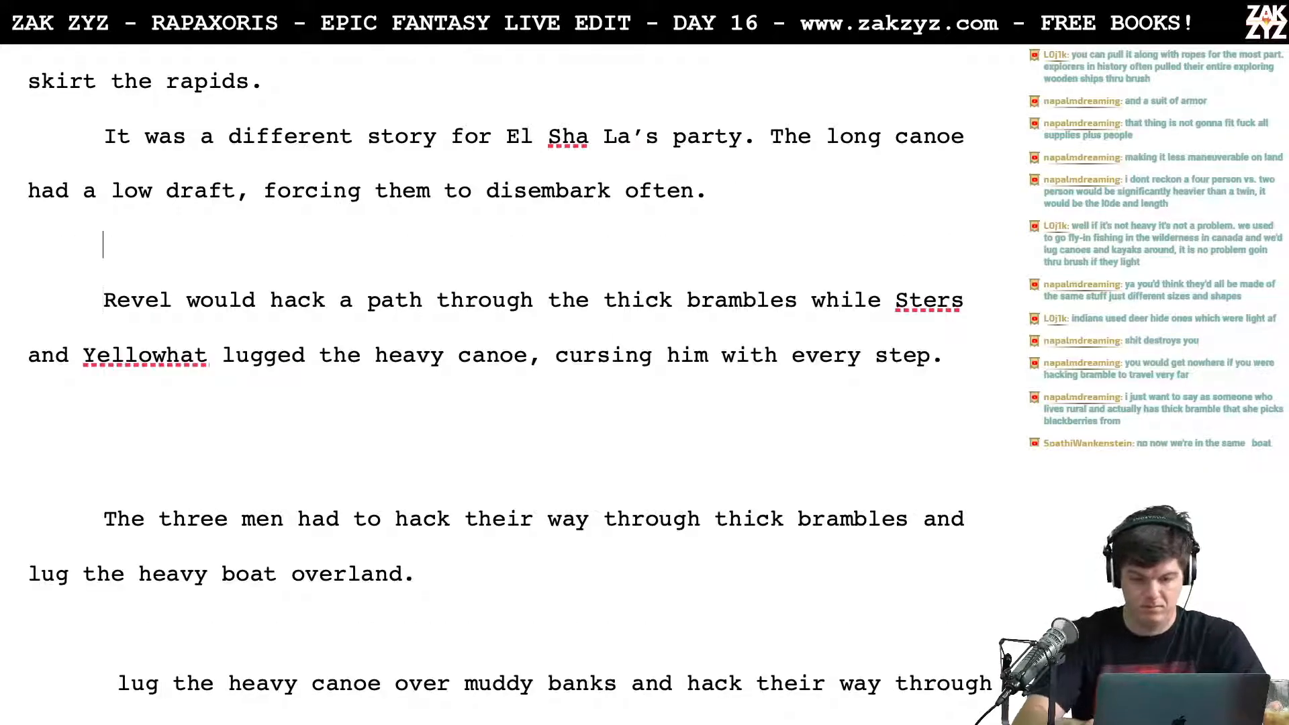
# Step: Begin a replacement sentence after "disembark often." with the clause "As Revel hacked a path through the brambles,"
pyautogui.write('As revel')
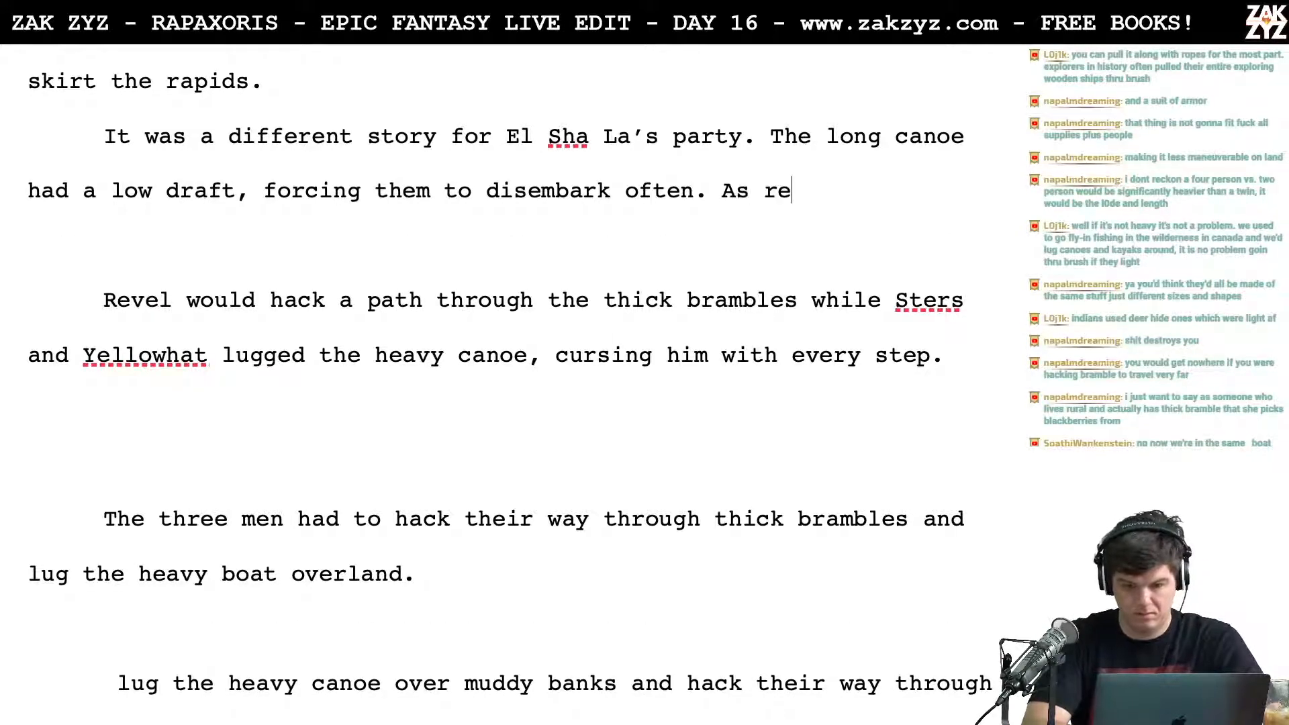
pyautogui.press('BackSpace')
pyautogui.press('BackSpace')
pyautogui.press('BackSpace')
pyautogui.press('BackSpace')
pyautogui.press('BackSpace')
pyautogui.write('Re')
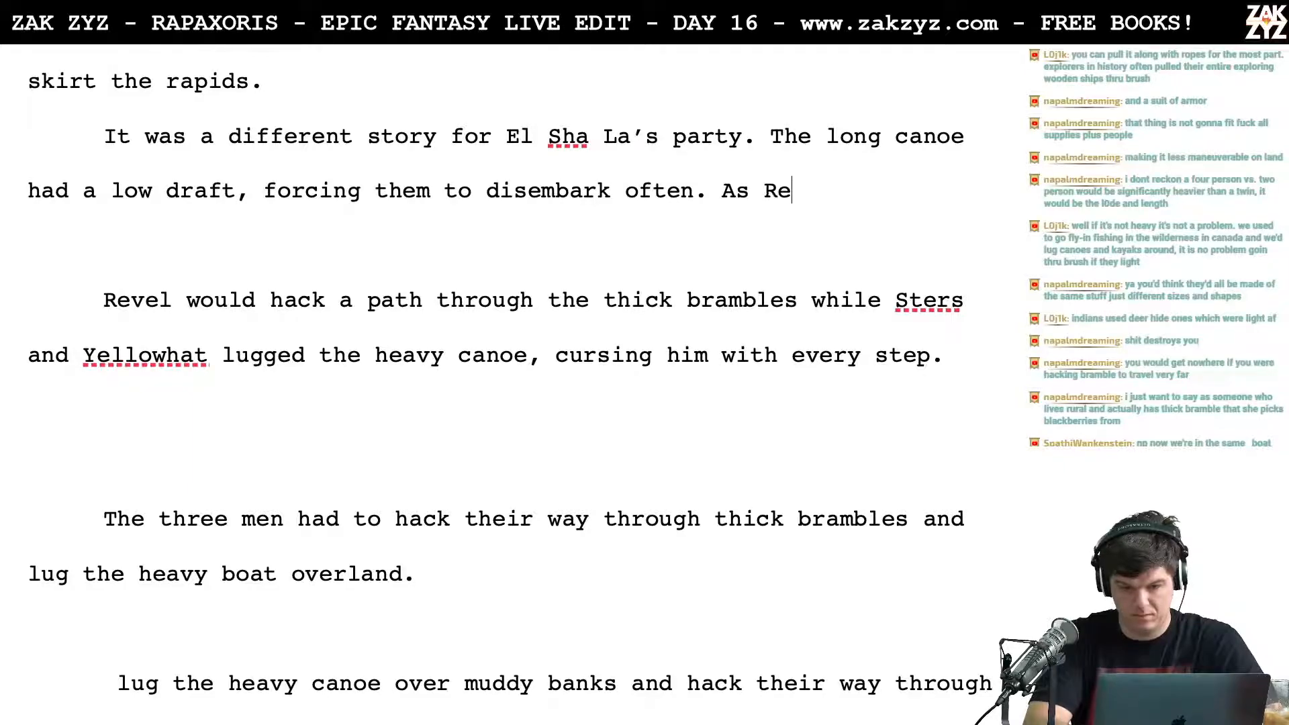
pyautogui.write('vel hacked ')
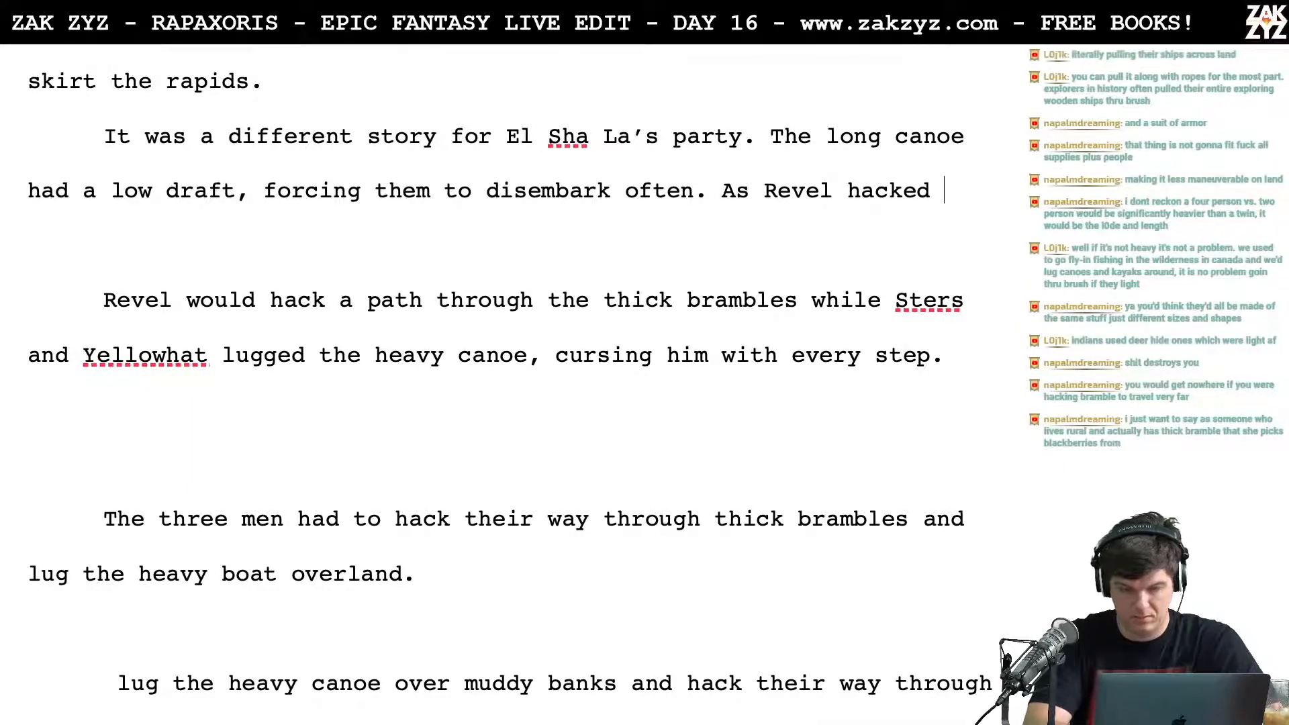
pyautogui.write('a ')
pyautogui.write('path')
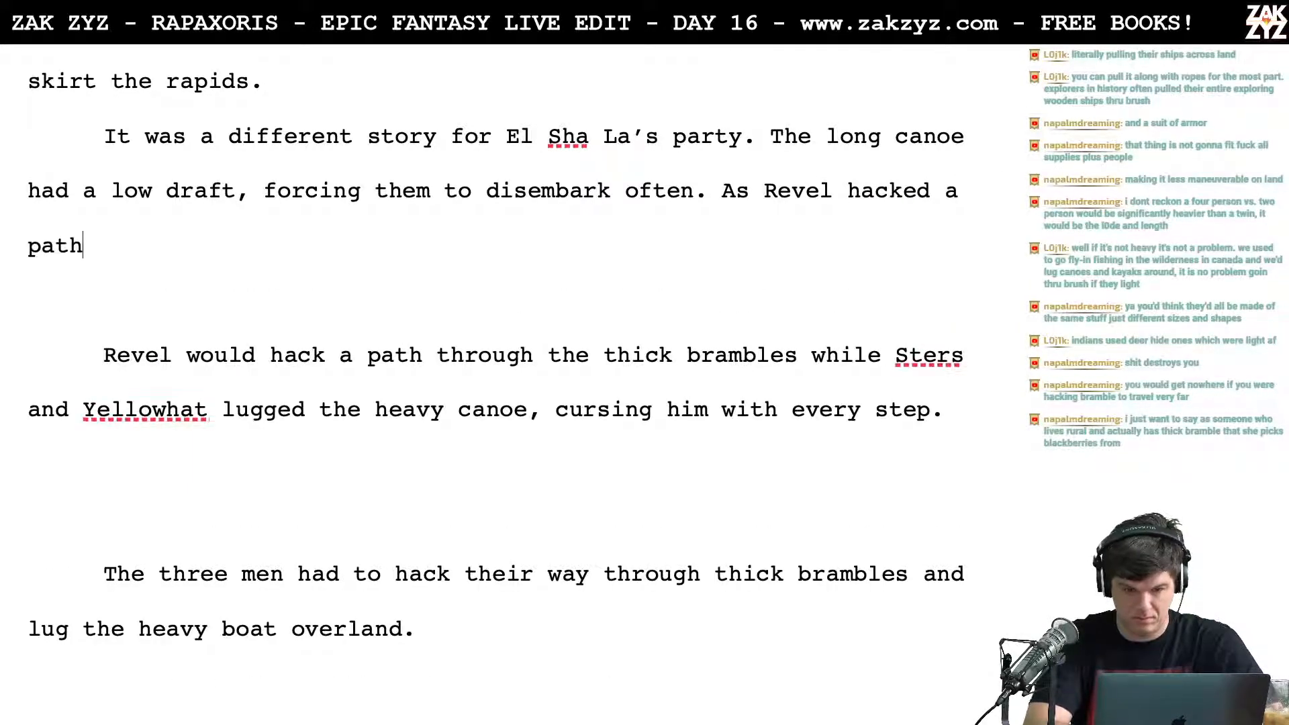
pyautogui.write(' through the heavy B')
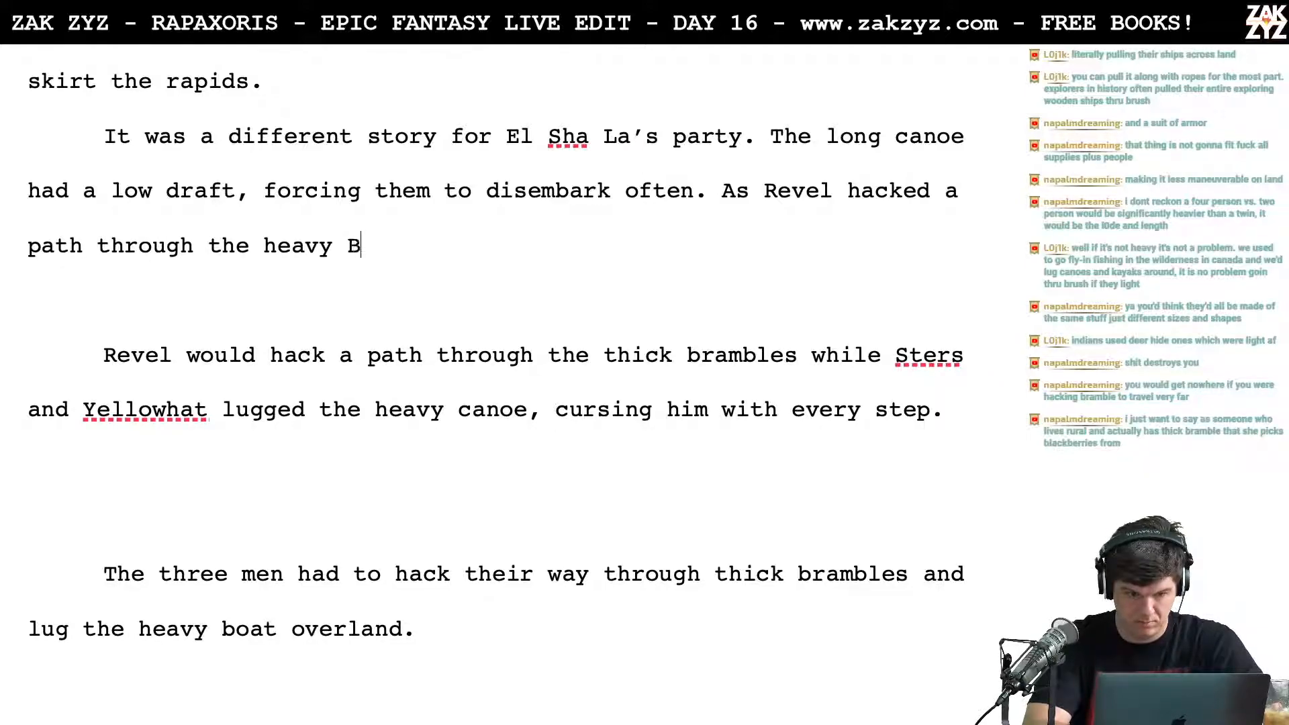
pyautogui.press('BackSpace')
pyautogui.write('bra')
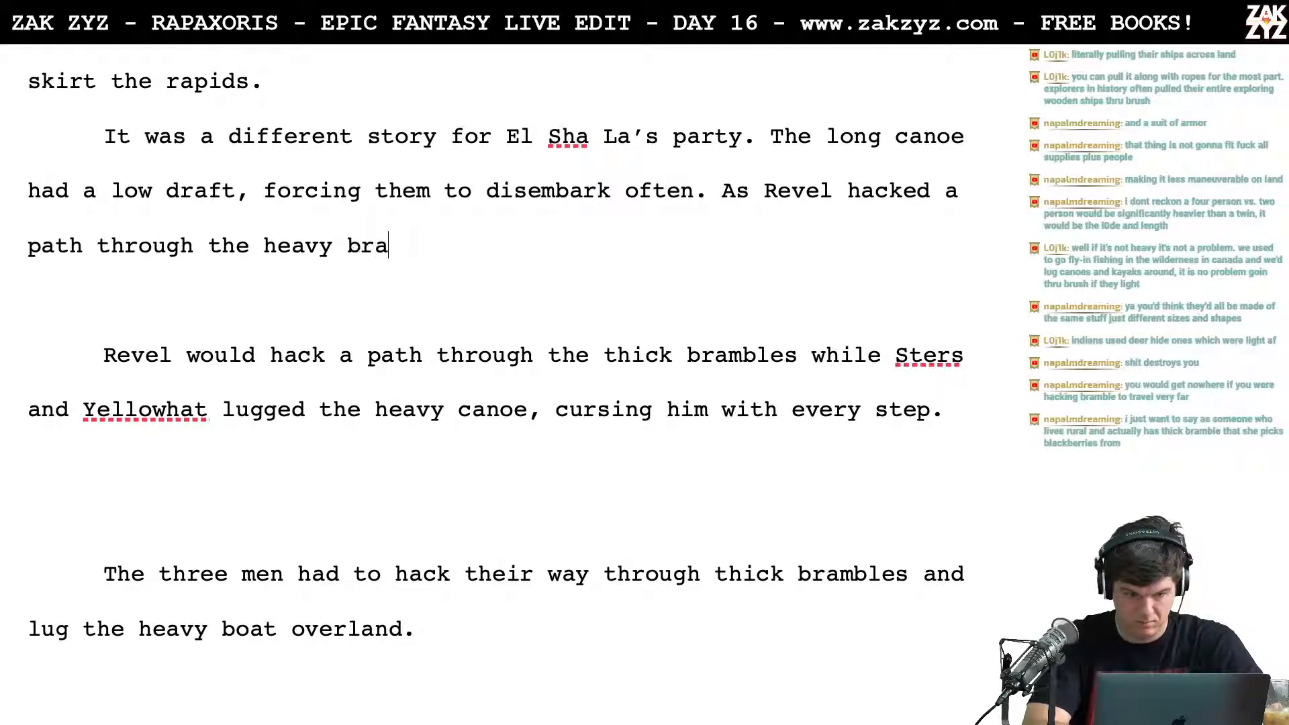
pyautogui.press('BackSpace')
pyautogui.press('BackSpace')
pyautogui.press('BackSpace')
pyautogui.press('BackSpace')
pyautogui.press('BackSpace')
pyautogui.press('BackSpace')
pyautogui.press('BackSpace')
pyautogui.press('BackSpace')
pyautogui.press('BackSpace')
pyautogui.press('BackSpace')
pyautogui.press('BackSpace')
pyautogui.write('e brambles, ')
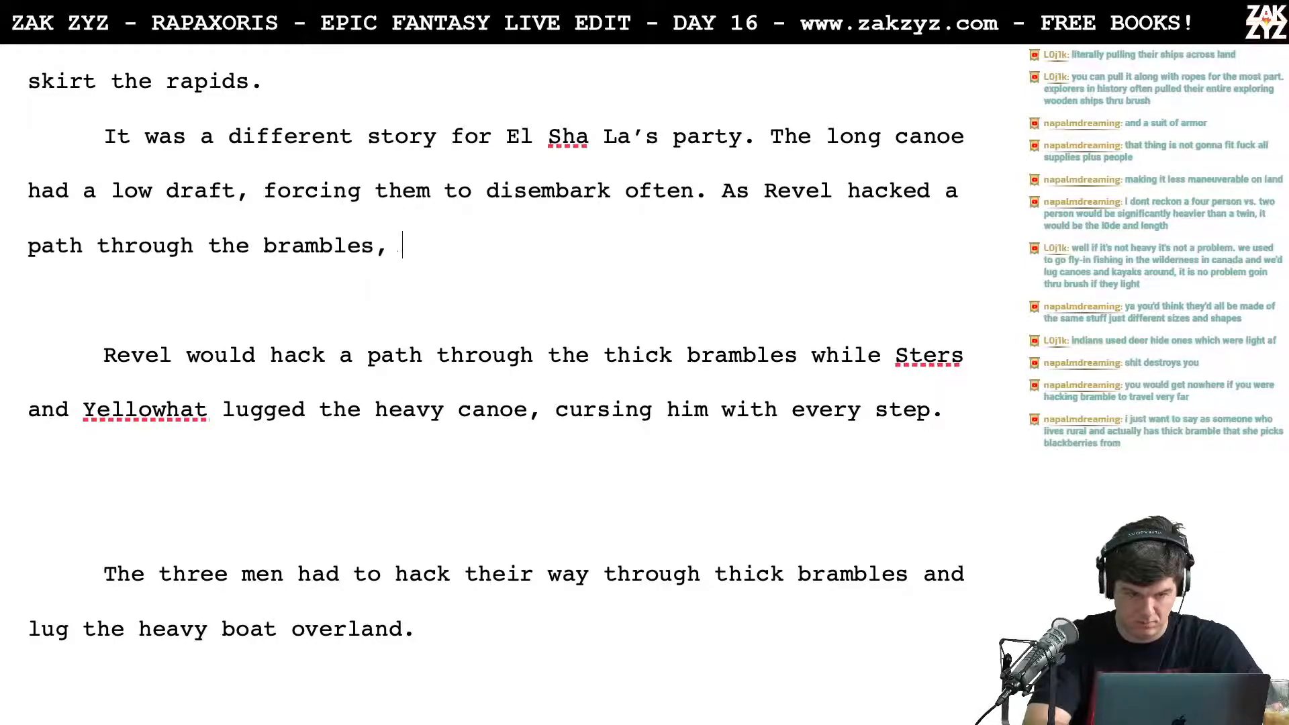
pyautogui.write('Yellowh')
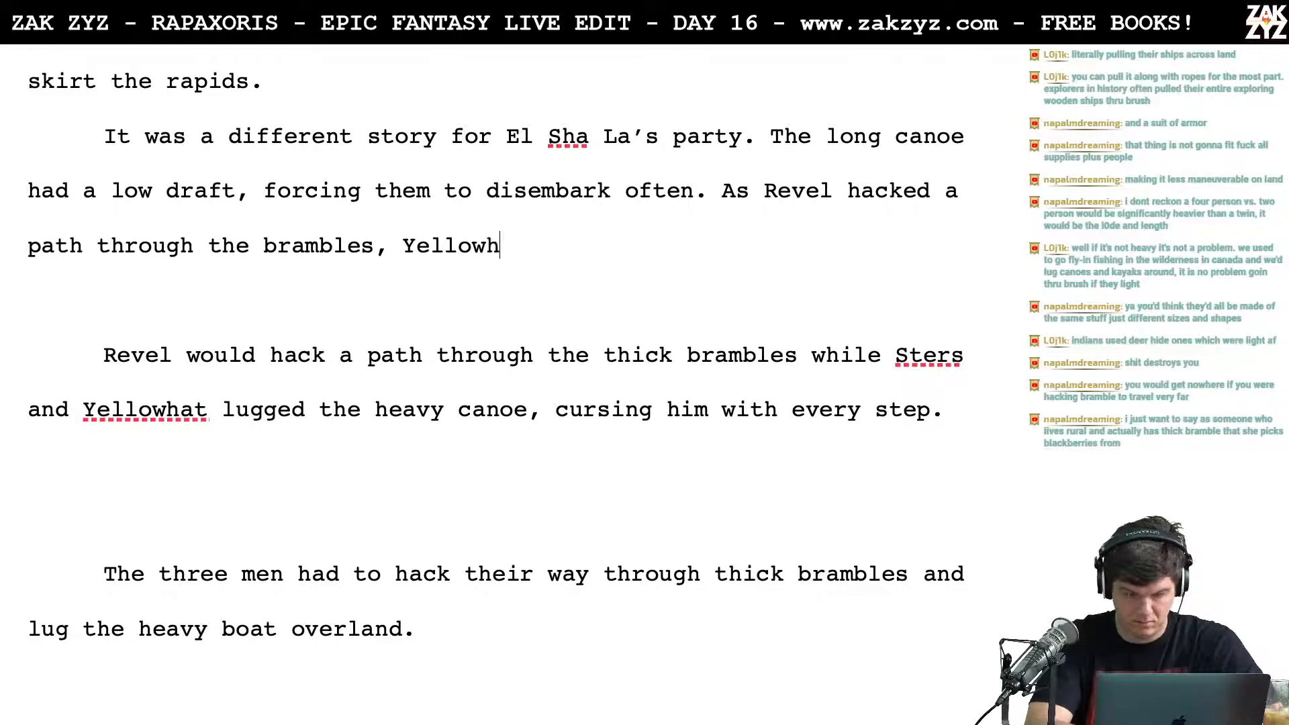
pyautogui.write('at and Ster')
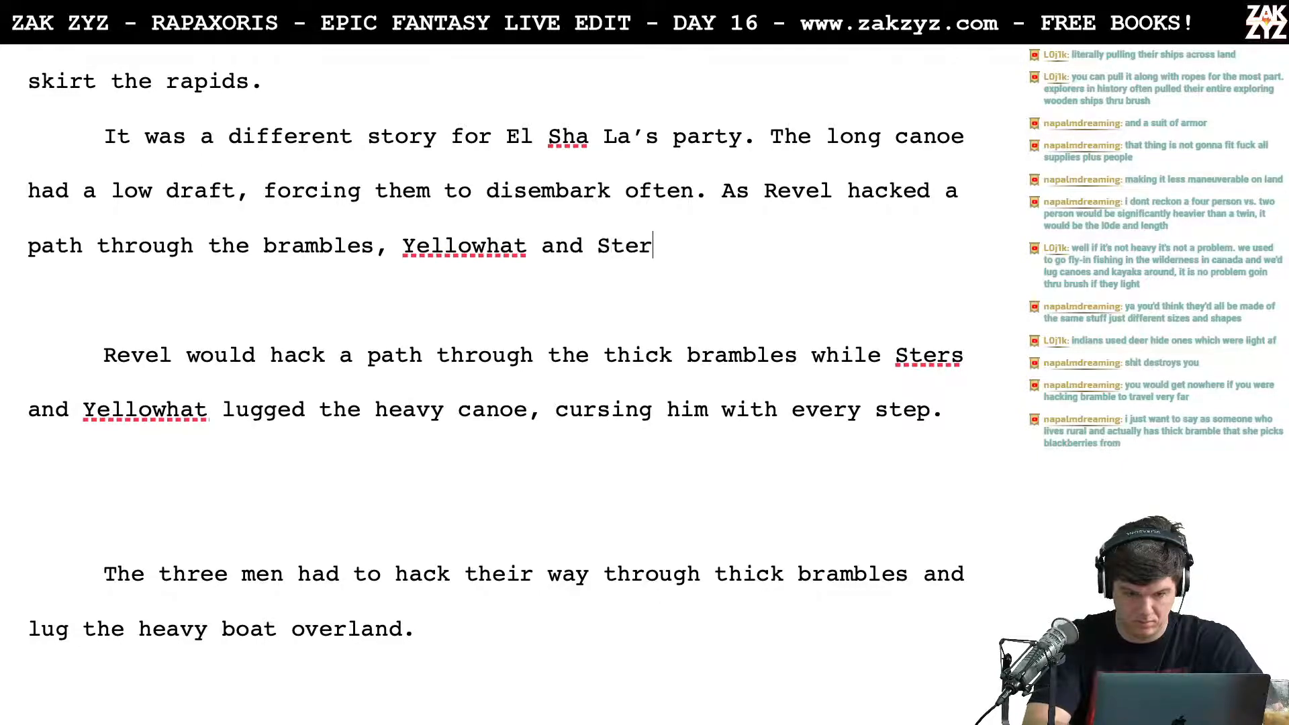
pyautogui.write('s lugged the ')
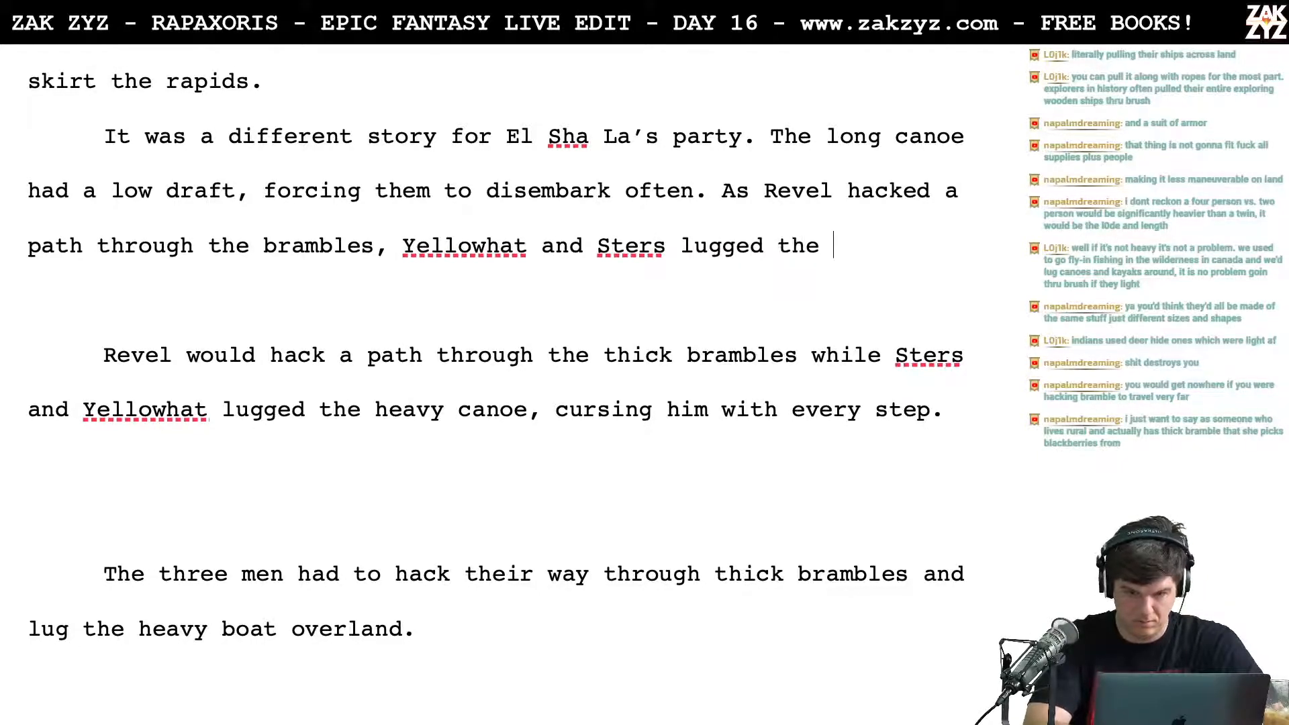
pyautogui.write('boat, curs')
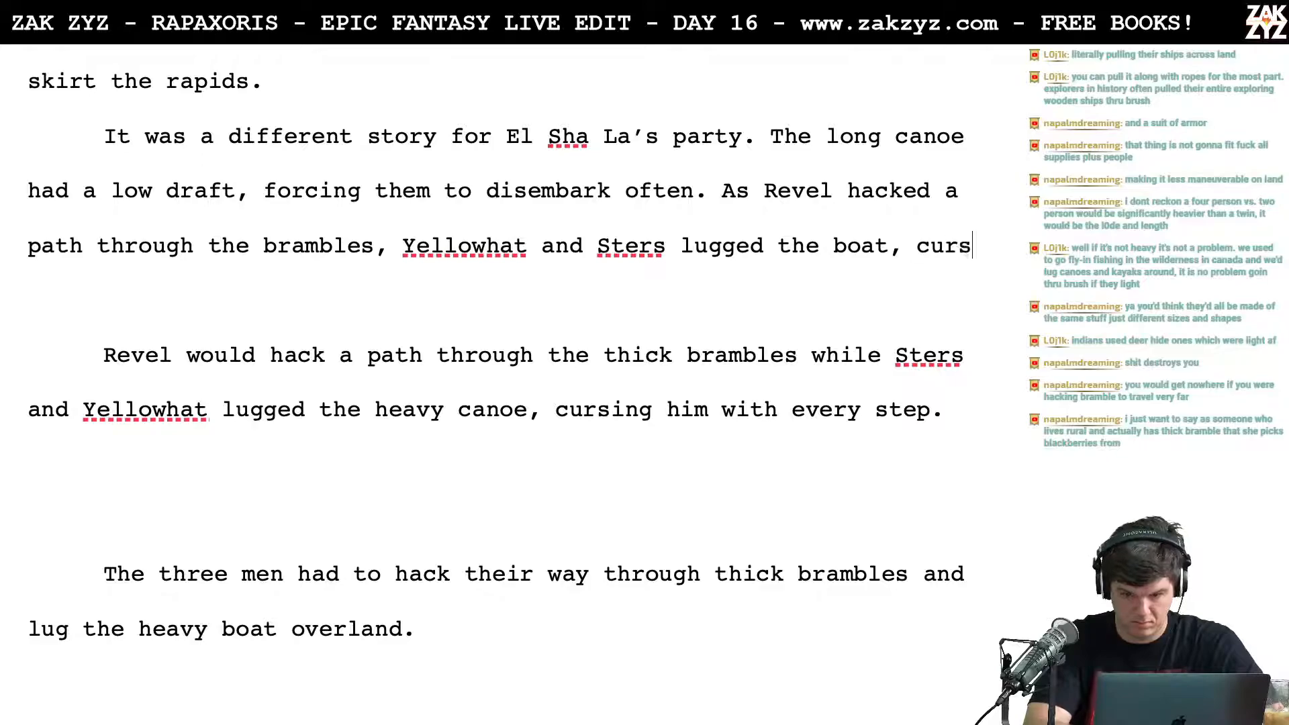
pyautogui.write('ing him. w')
# Step: Complete the replacement sentence with "Yellowhat and Sters lugged the boat, cursing him with every step."
pyautogui.press('BackSpace')
pyautogui.press('BackSpace')
pyautogui.press('BackSpace')
pyautogui.write('with every step.')
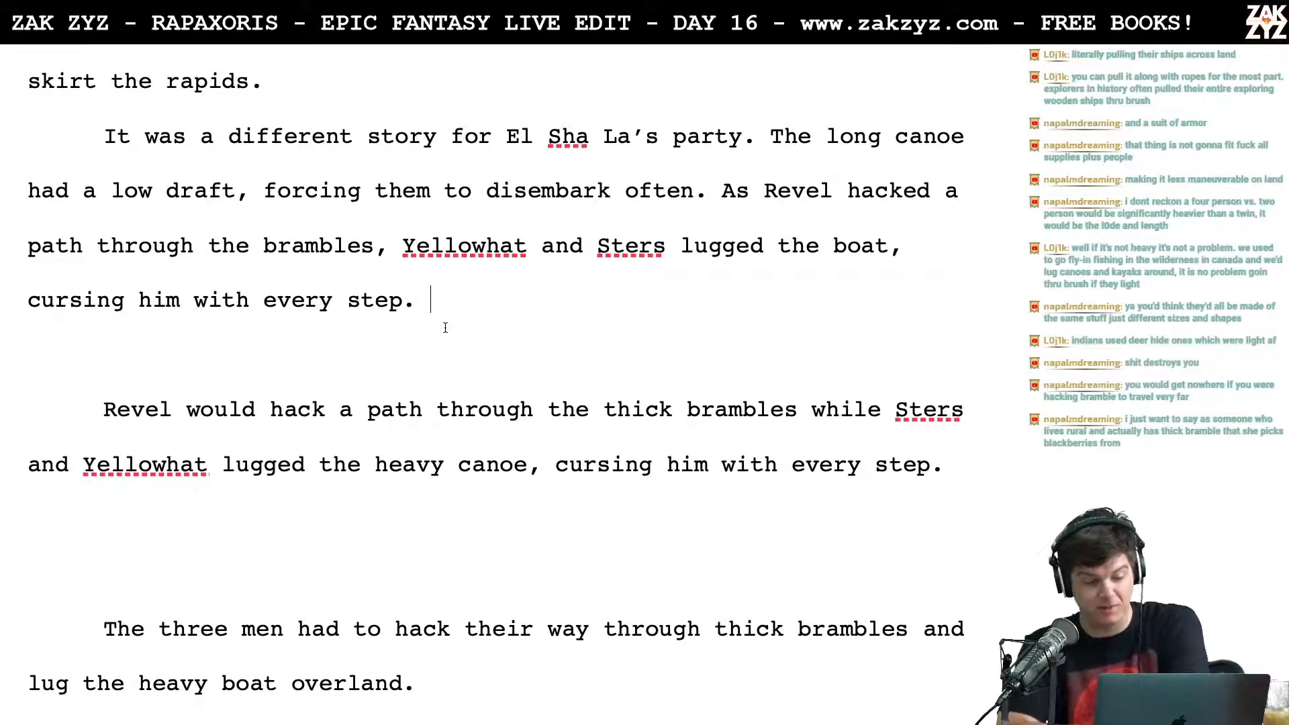
pyautogui.write('Revel ')
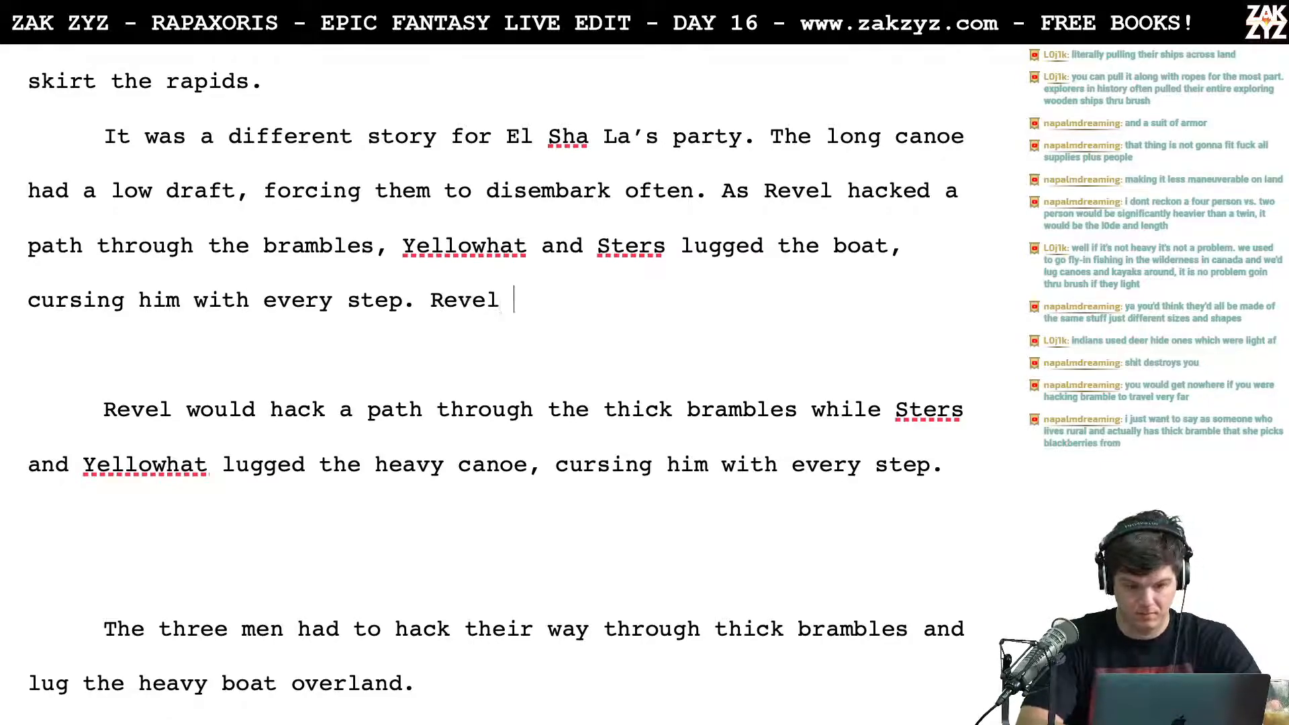
pyautogui.write('had insisted on')
pyautogui.press('BackSpace')
pyautogui.press('BackSpace')
pyautogui.press('BackSpace')
pyautogui.press('BackSpace')
pyautogui.press('BackSpace')
pyautogui.press('BackSpace')
pyautogui.press('BackSpace')
pyautogui.press('BackSpace')
pyautogui.press('BackSpace')
pyautogui.press('BackSpace')
pyautogui.press('BackSpace')
pyautogui.press('BackSpace')
pyautogui.press('BackSpace')
pyautogui.press('BackSpace')
pyautogui.press('BackSpace')
pyautogui.press('BackSpace')
pyautogui.press('BackSpace')
pyautogui.press('BackSpace')
pyautogui.press('BackSpace')
pyautogui.press('BackSpace')
pyautogui.press('BackSpace')
pyautogui.press('BackSpace')
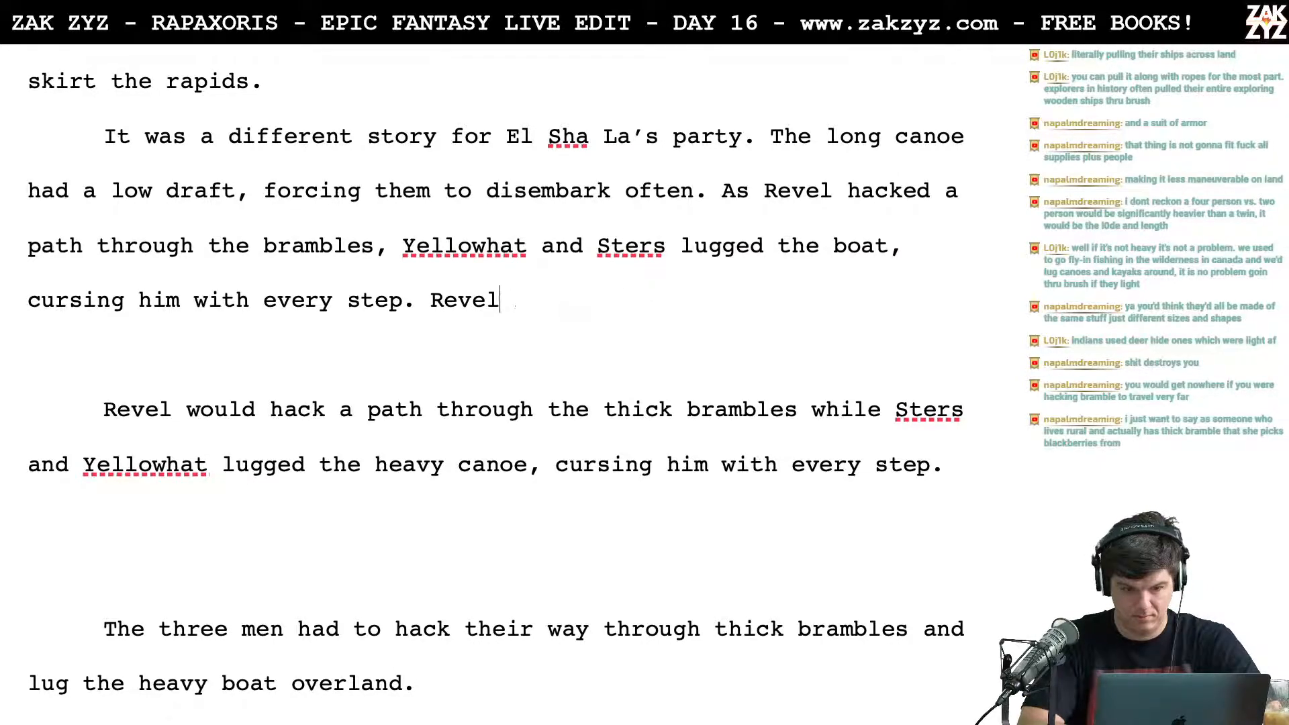
pyautogui.press('Return')
pyautogui.press('BackSpace')
pyautogui.write('The')
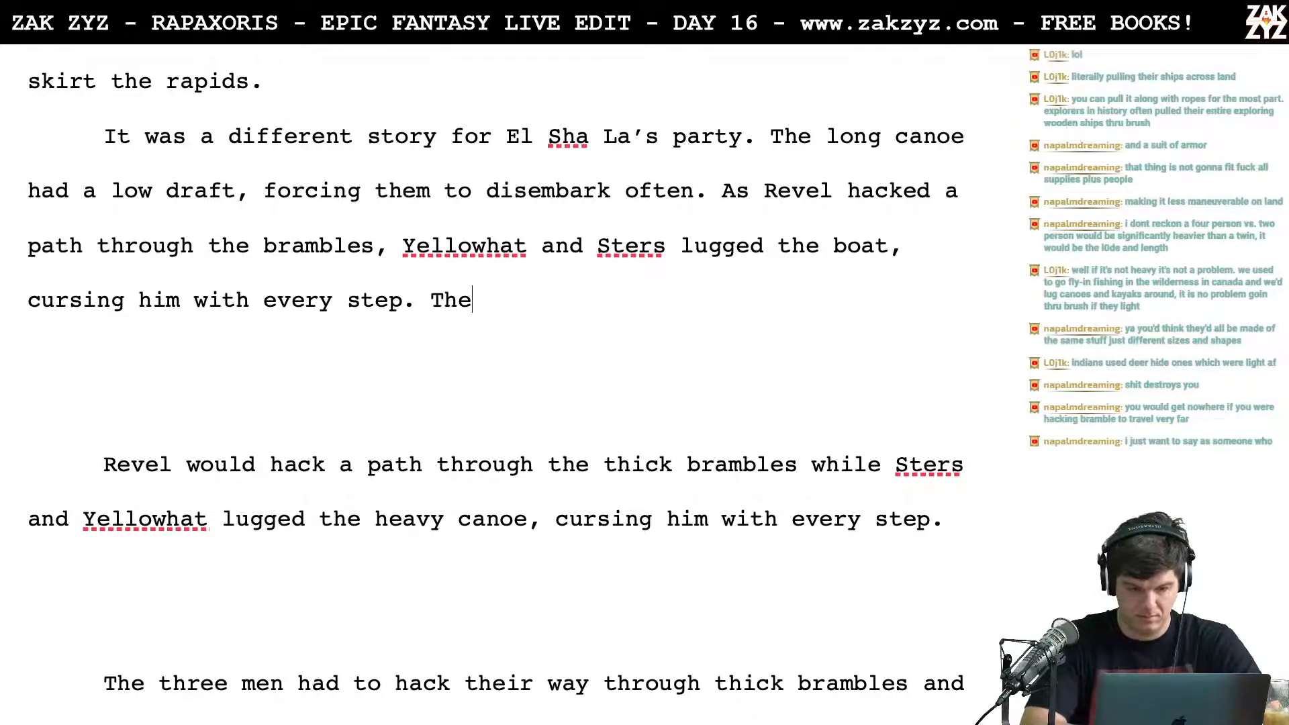
pyautogui.write("y'd packed too many supp")
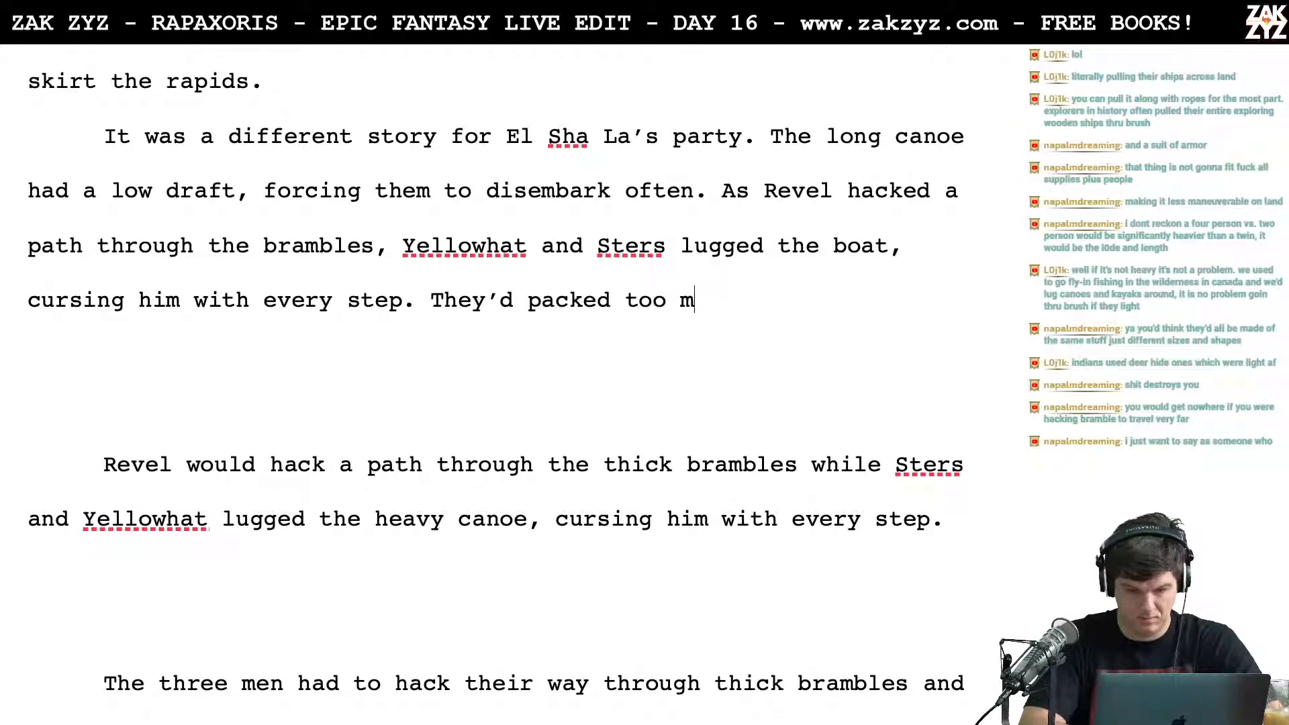
pyautogui.press('BackSpace')
pyautogui.press('BackSpace')
pyautogui.press('BackSpace')
pyautogui.press('BackSpace')
pyautogui.press('BackSpace')
pyautogui.press('BackSpace')
pyautogui.press('BackSpace')
pyautogui.press('BackSpace')
pyautogui.press('BackSpace')
pyautogui.press('BackSpace')
pyautogui.press('BackSpace')
pyautogui.press('BackSpace')
pyautogui.press('BackSpace')
pyautogui.press('BackSpace')
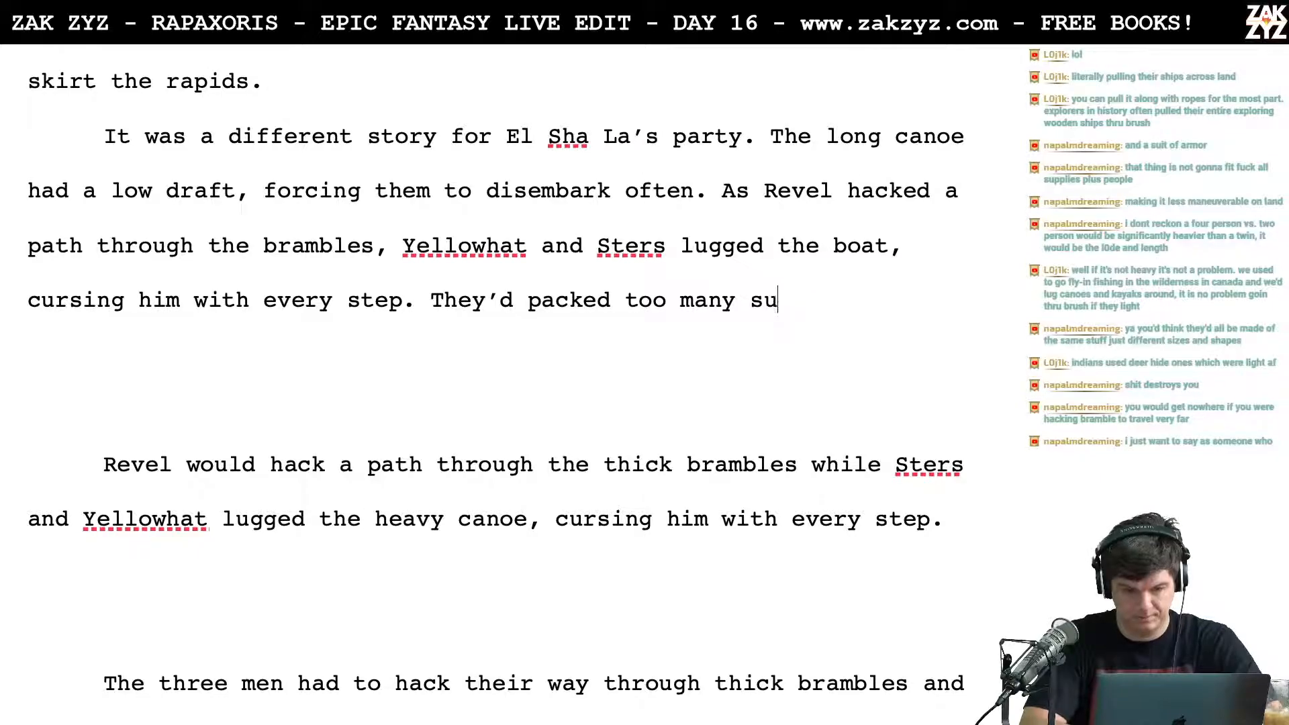
pyautogui.press('BackSpace')
pyautogui.press('BackSpace')
pyautogui.press('BackSpace')
pyautogui.press('BackSpace')
pyautogui.press('BackSpace')
pyautogui.press('BackSpace')
pyautogui.press('BackSpace')
pyautogui.press('BackSpace')
pyautogui.press('BackSpace')
pyautogui.press('BackSpace')
pyautogui.press('BackSpace')
pyautogui.press('BackSpace')
pyautogui.press('BackSpace')
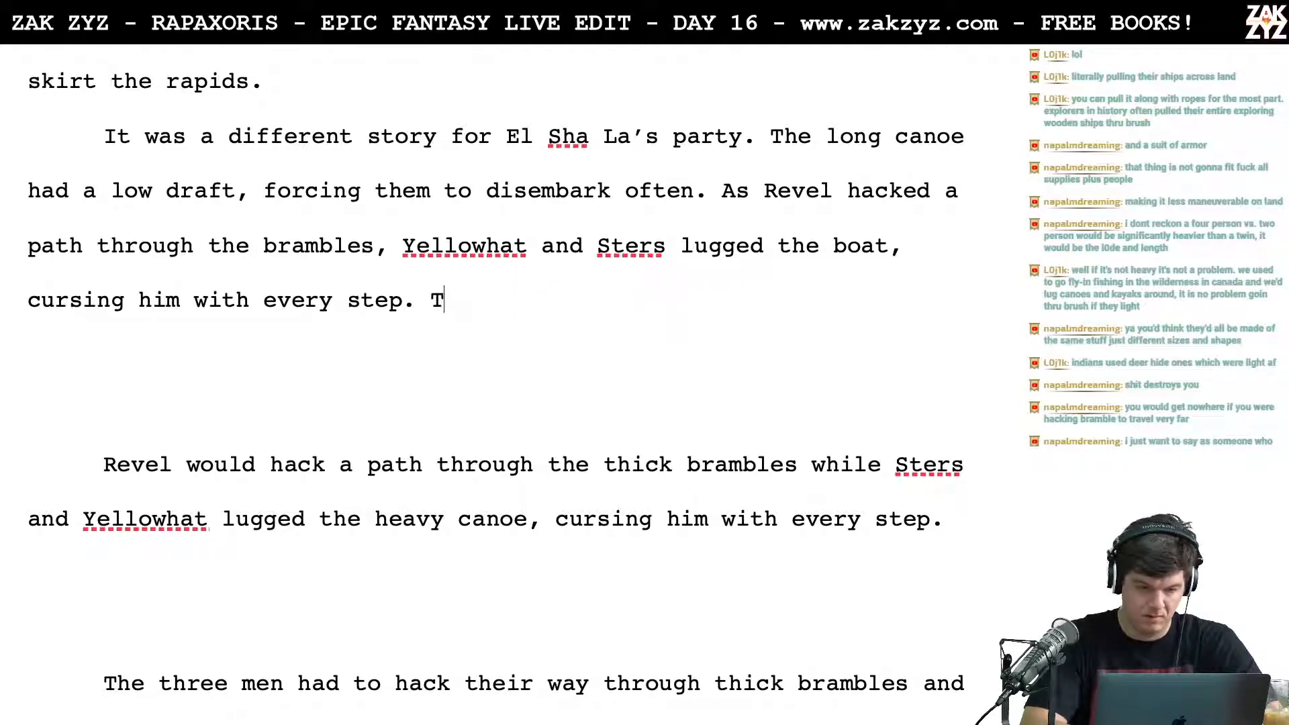
# Step: Add the wording "Revel had insisted on bringing his armor" after "cursing him with every step."
pyautogui.write('R')
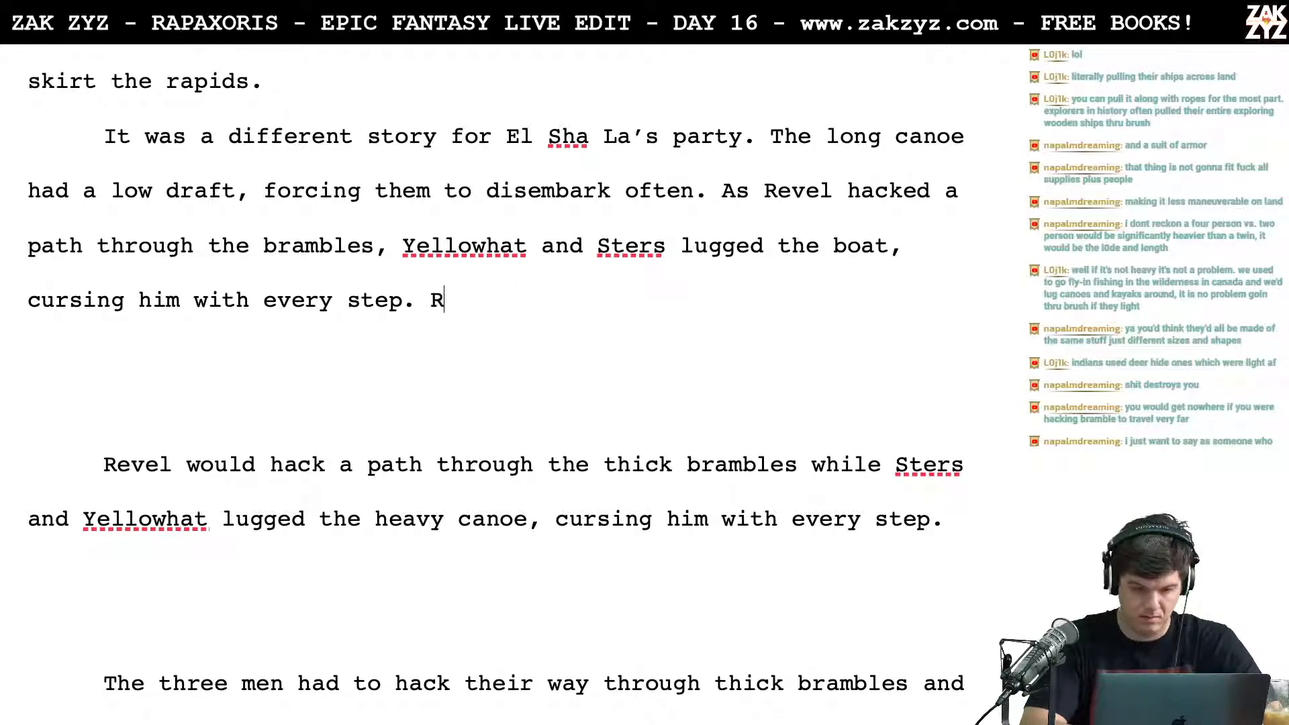
pyautogui.write('evel had insis')
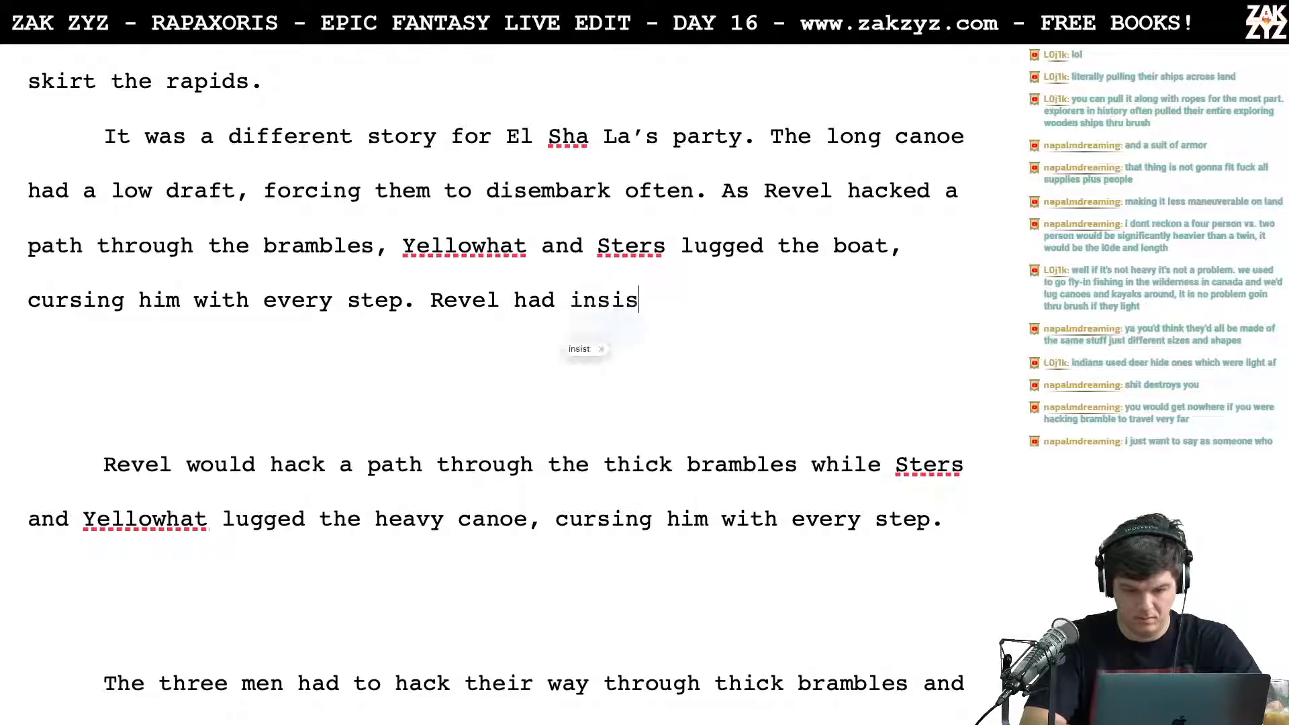
pyautogui.write('ted on bringing his')
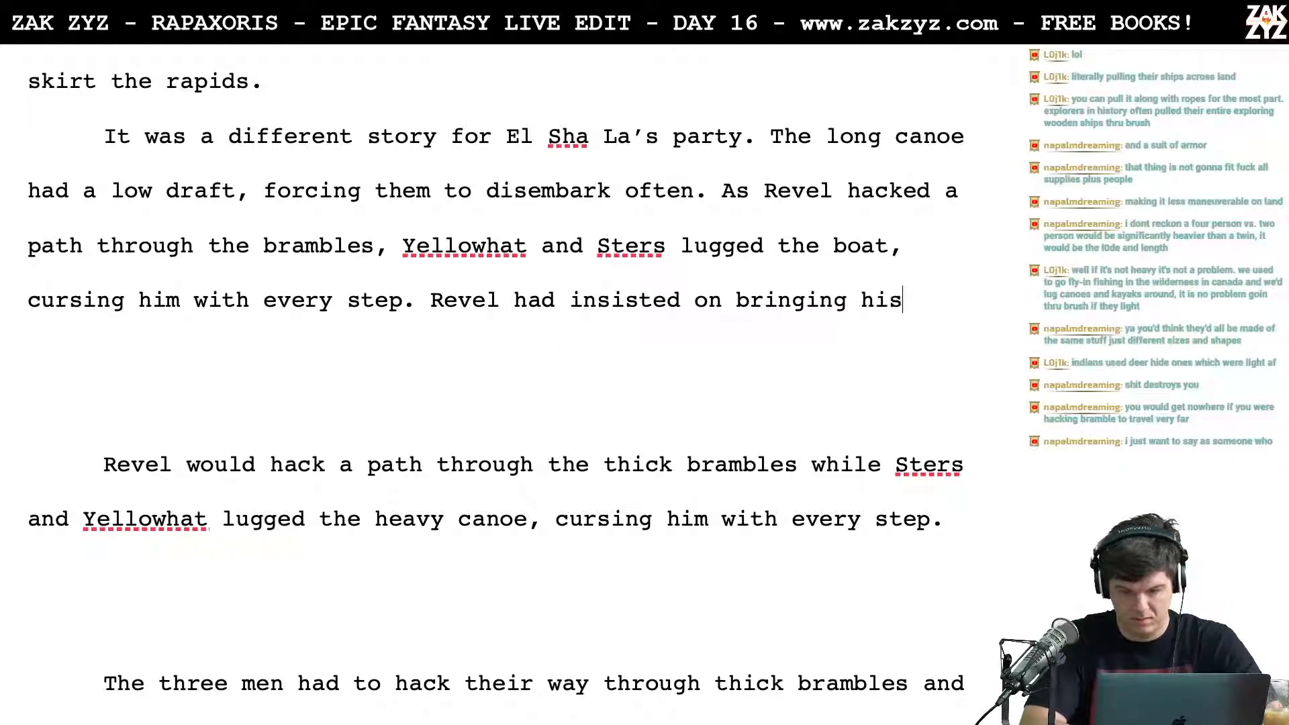
pyautogui.write(' armor, packed in')
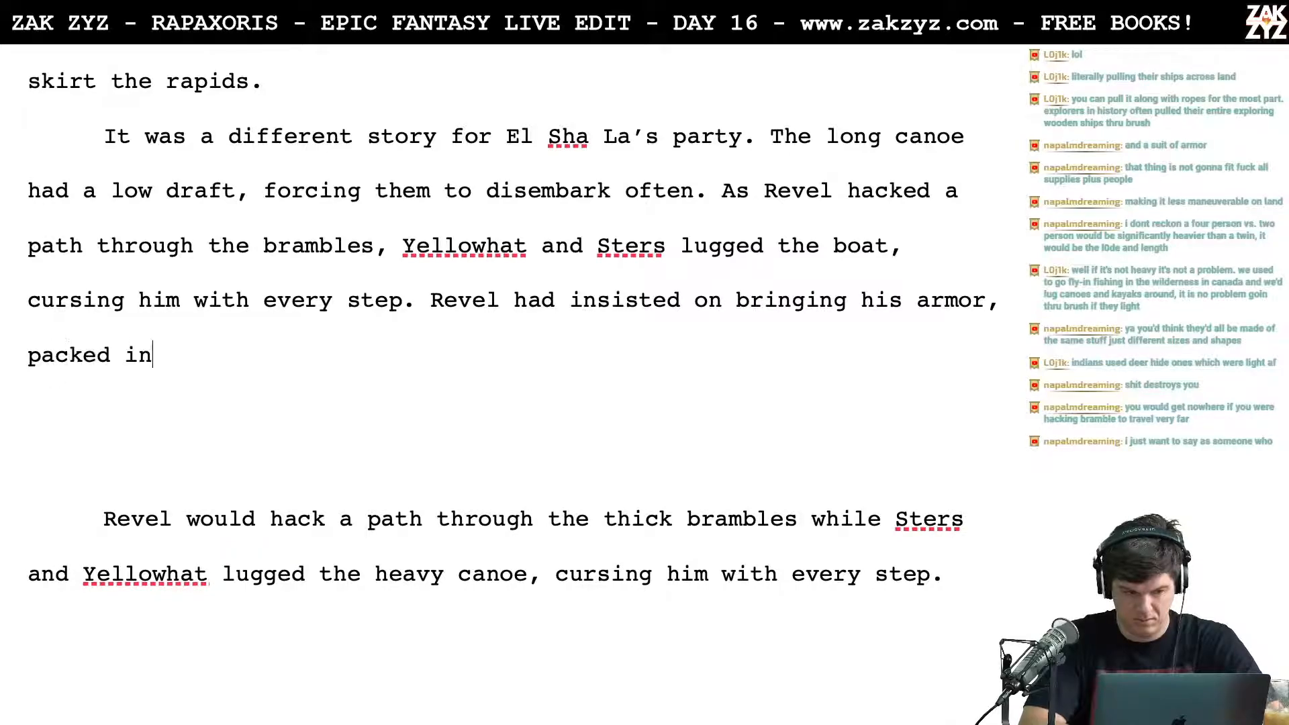
pyautogui.write(' oiled cloth a')
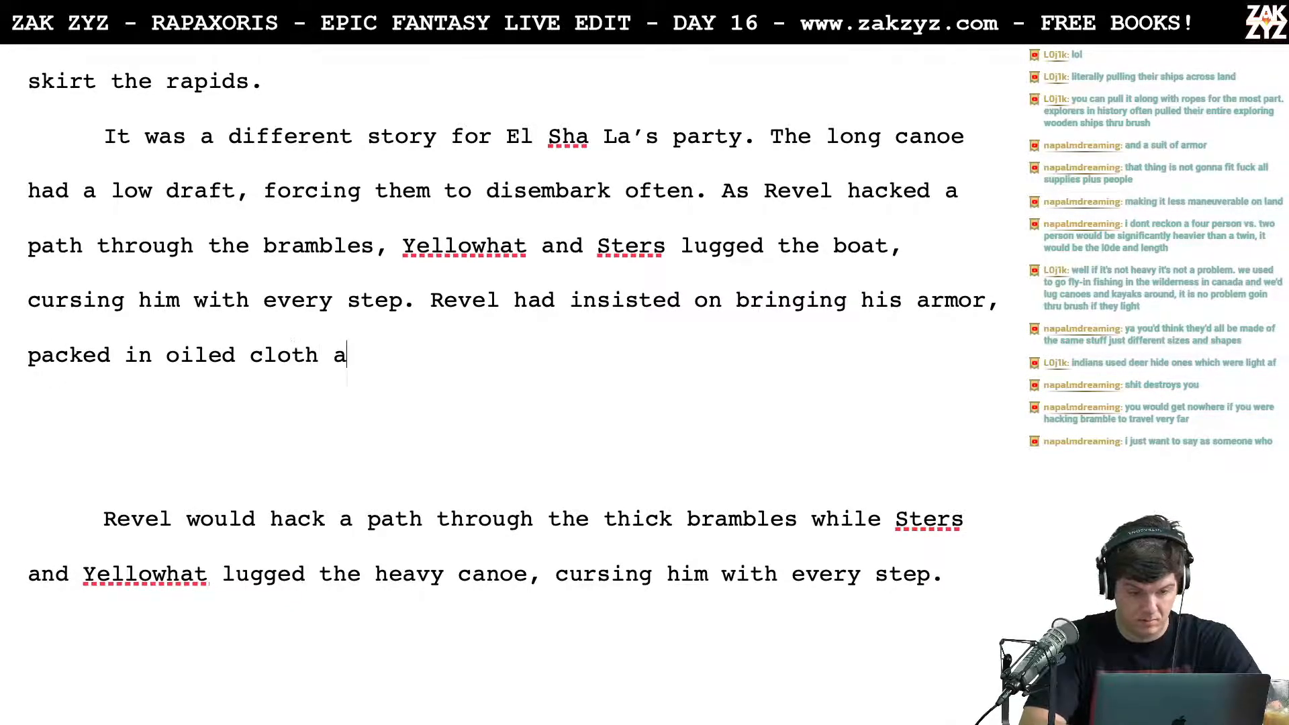
pyautogui.write('t the b')
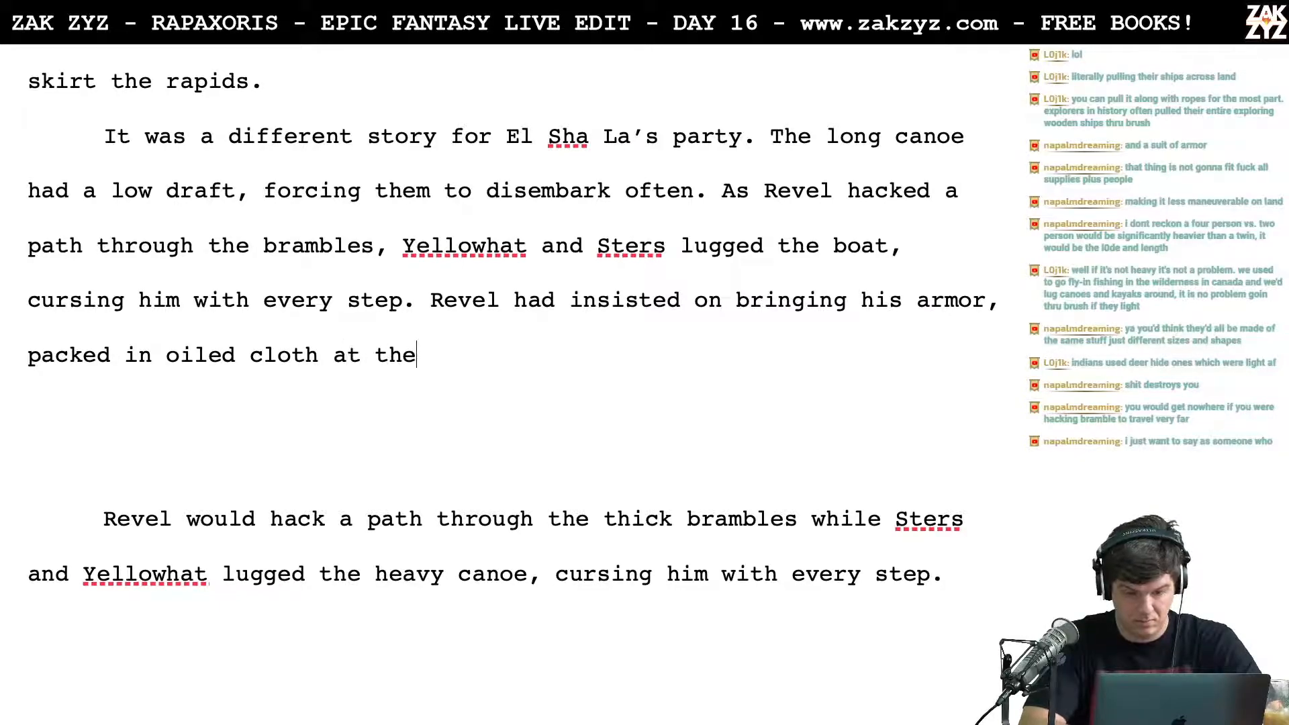
pyautogui.press('BackSpace')
pyautogui.press('BackSpace')
pyautogui.press('BackSpace')
pyautogui.press('BackSpace')
pyautogui.press('BackSpace')
pyautogui.press('BackSpace')
pyautogui.press('BackSpace')
pyautogui.press('BackSpace')
pyautogui.press('BackSpace')
pyautogui.press('BackSpace')
pyautogui.press('BackSpace')
pyautogui.press('BackSpace')
pyautogui.press('BackSpace')
pyautogui.press('BackSpace')
pyautogui.press('BackSpace')
pyautogui.press('BackSpace')
pyautogui.press('BackSpace')
pyautogui.press('BackSpace')
pyautogui.press('BackSpace')
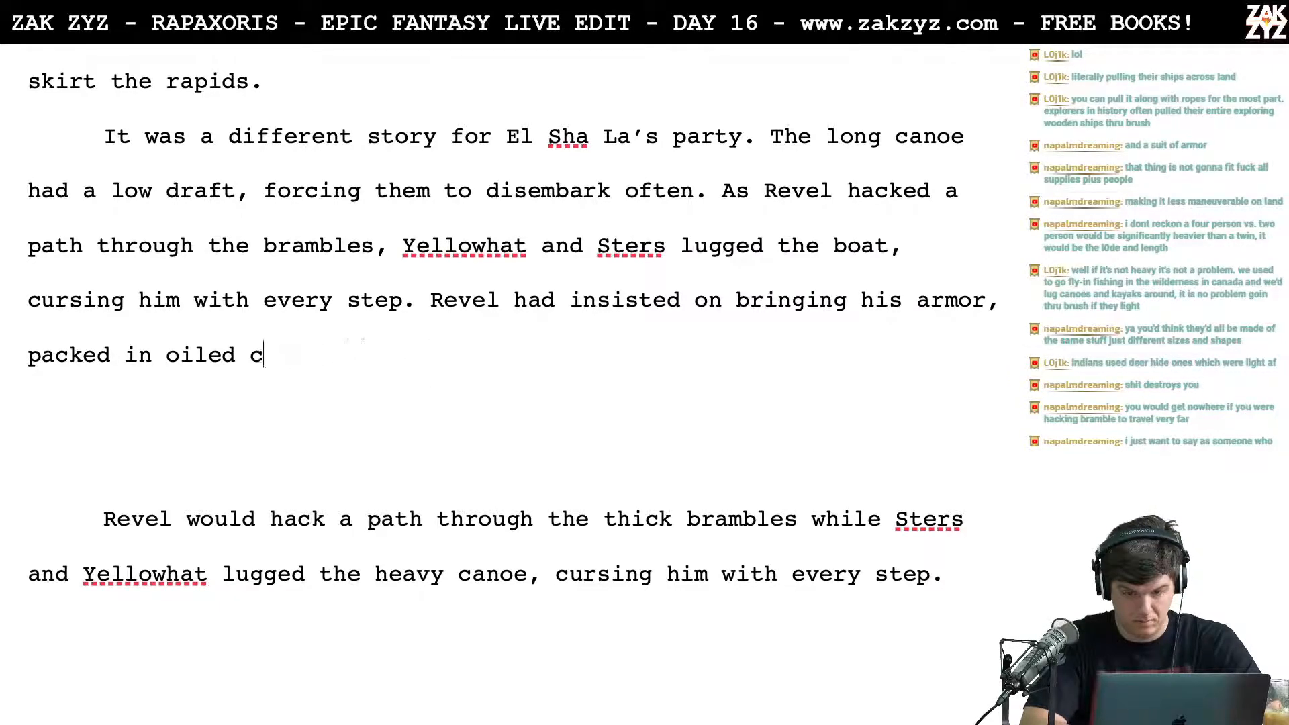
# Step: End the sentence with a period after "armor" and move it down into its own paragraph with an empty line above
pyautogui.press('BackSpace')
pyautogui.press('BackSpace')
pyautogui.press('BackSpace')
pyautogui.press('BackSpace')
pyautogui.press('BackSpace')
pyautogui.press('BackSpace')
pyautogui.press('BackSpace')
pyautogui.press('BackSpace')
pyautogui.press('BackSpace')
pyautogui.press('BackSpace')
pyautogui.press('BackSpace')
pyautogui.press('BackSpace')
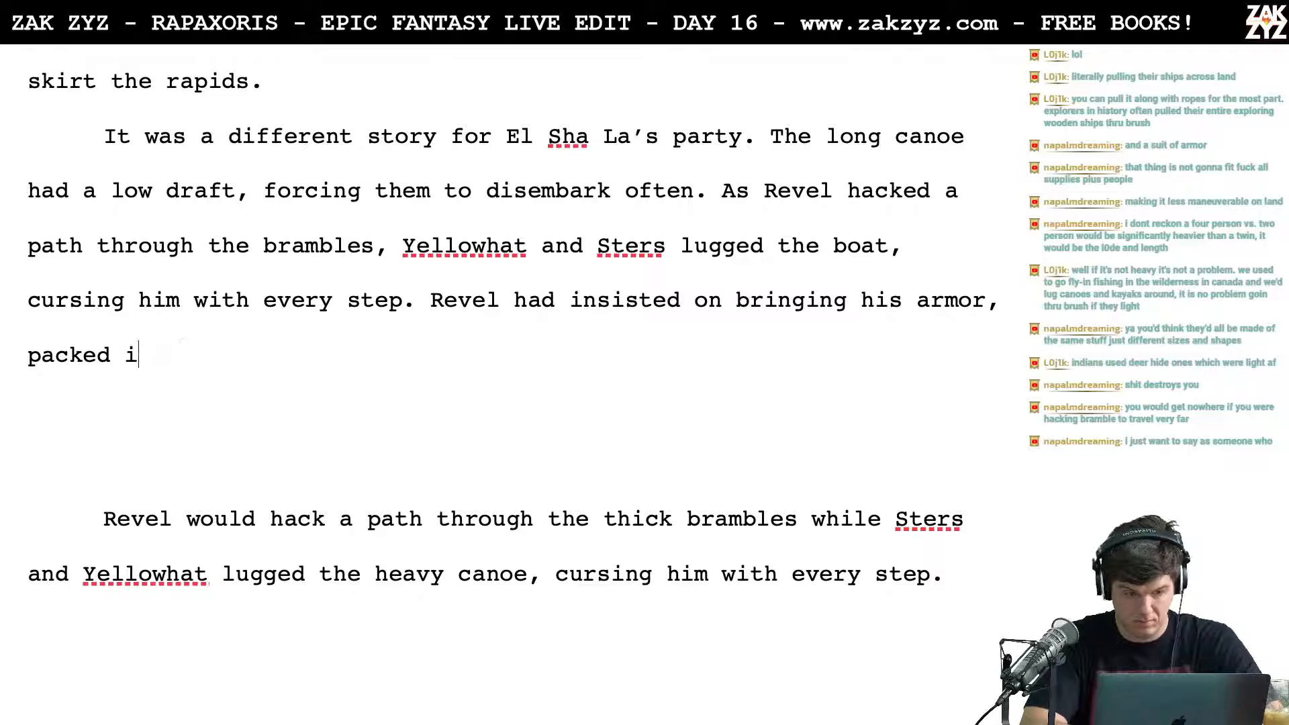
pyautogui.press('BackSpace')
pyautogui.write('.')
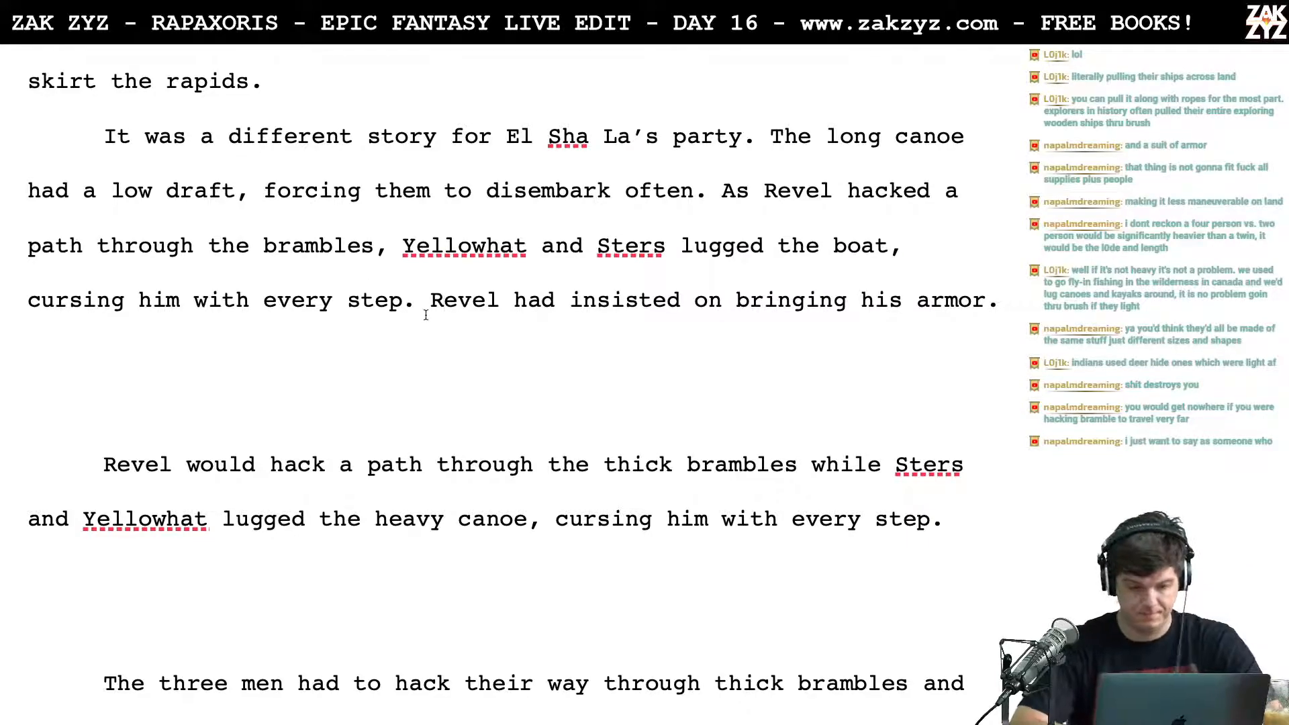
pyautogui.press('Return')
pyautogui.press('Return')
pyautogui.press('Left')
pyautogui.press('Left')
# Step: Write "On top of all of their supplies, Revel had insisted on bringing his armor." after "cursing him with every step."
pyautogui.write('On')
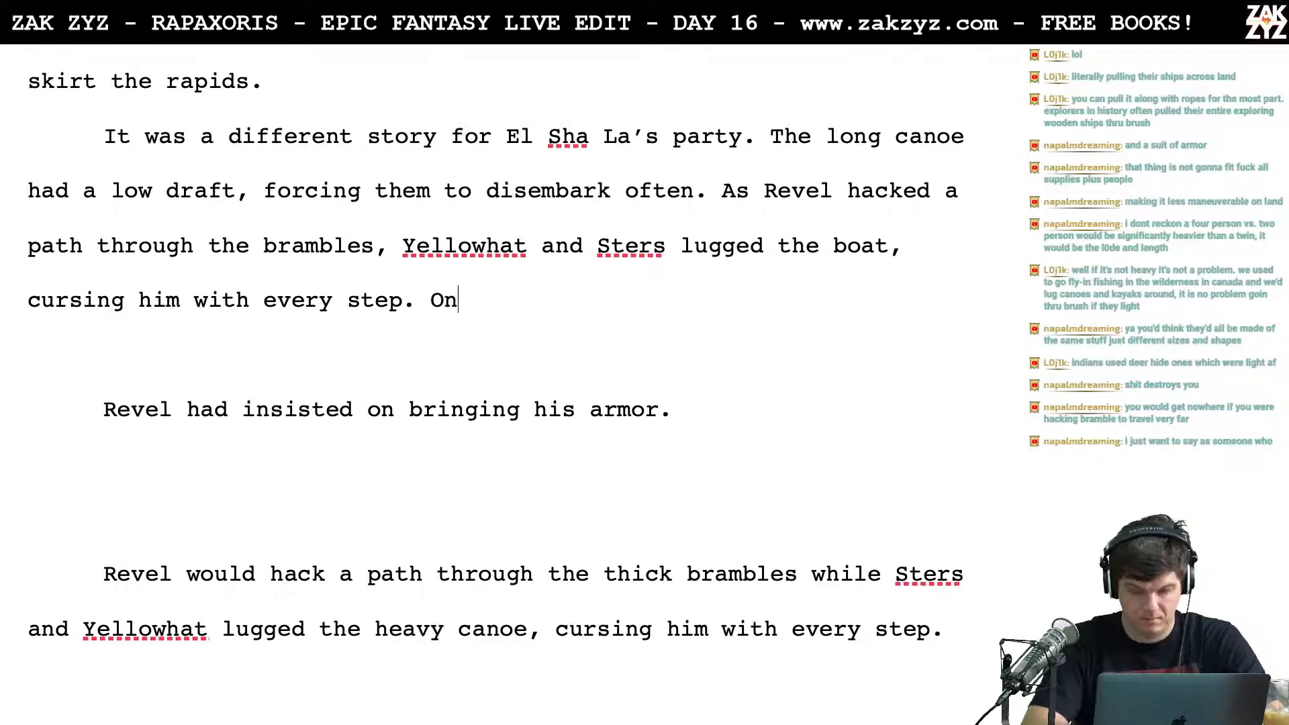
pyautogui.write(' top of all of')
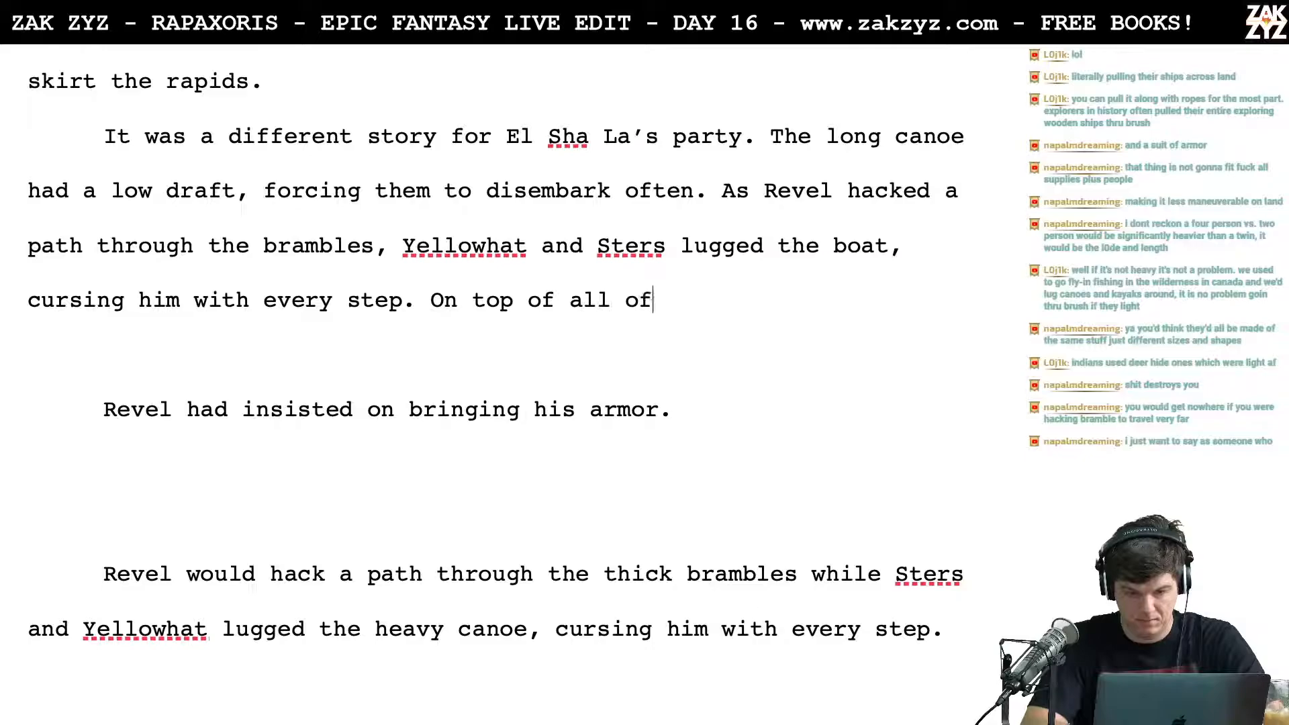
pyautogui.write(' their supplies,')
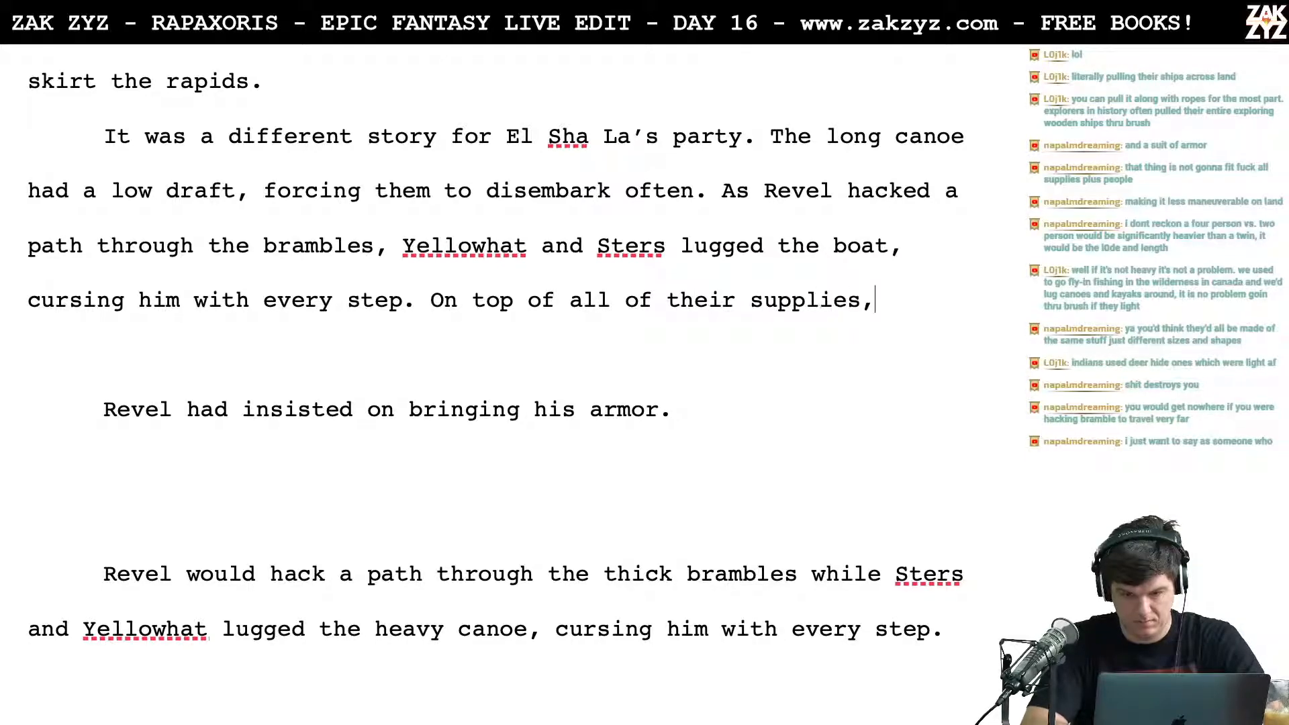
pyautogui.write(' revel h')
pyautogui.press('BackSpace')
pyautogui.press('BackSpace')
pyautogui.press('BackSpace')
pyautogui.press('BackSpace')
pyautogui.press('BackSpace')
pyautogui.press('BackSpace')
pyautogui.press('BackSpace')
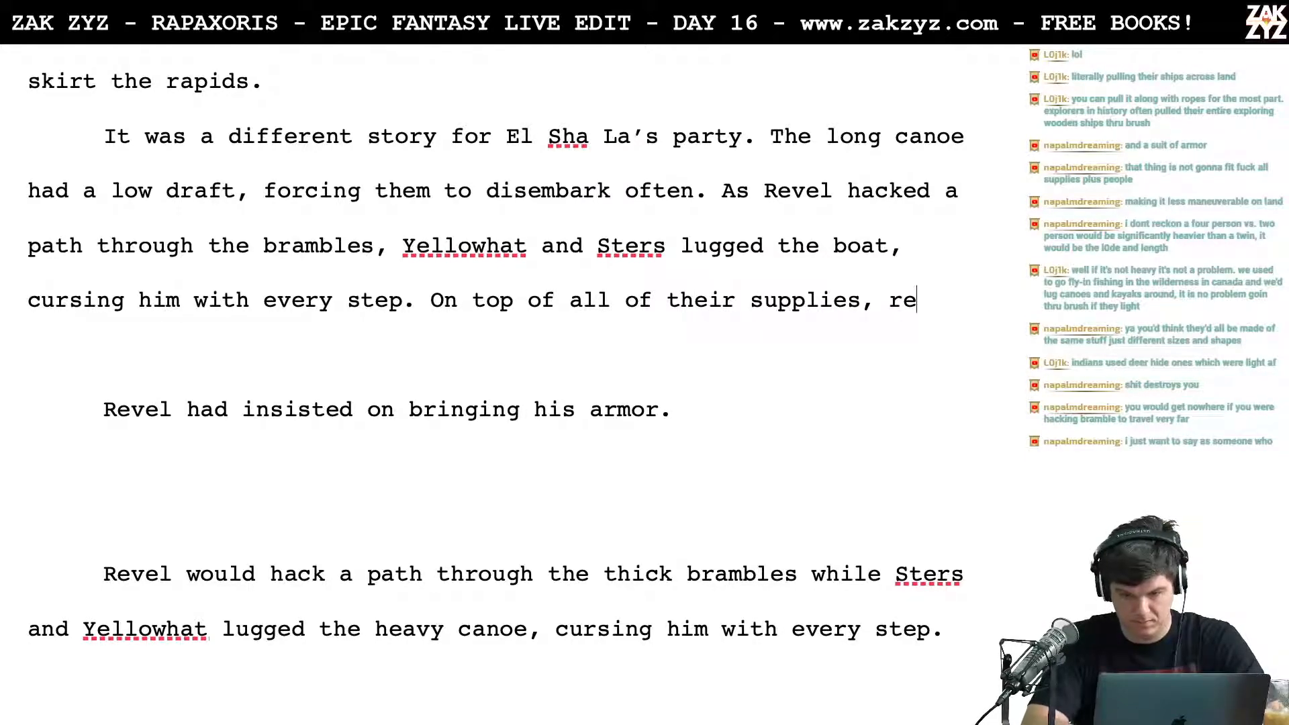
pyautogui.write('Revel ha')
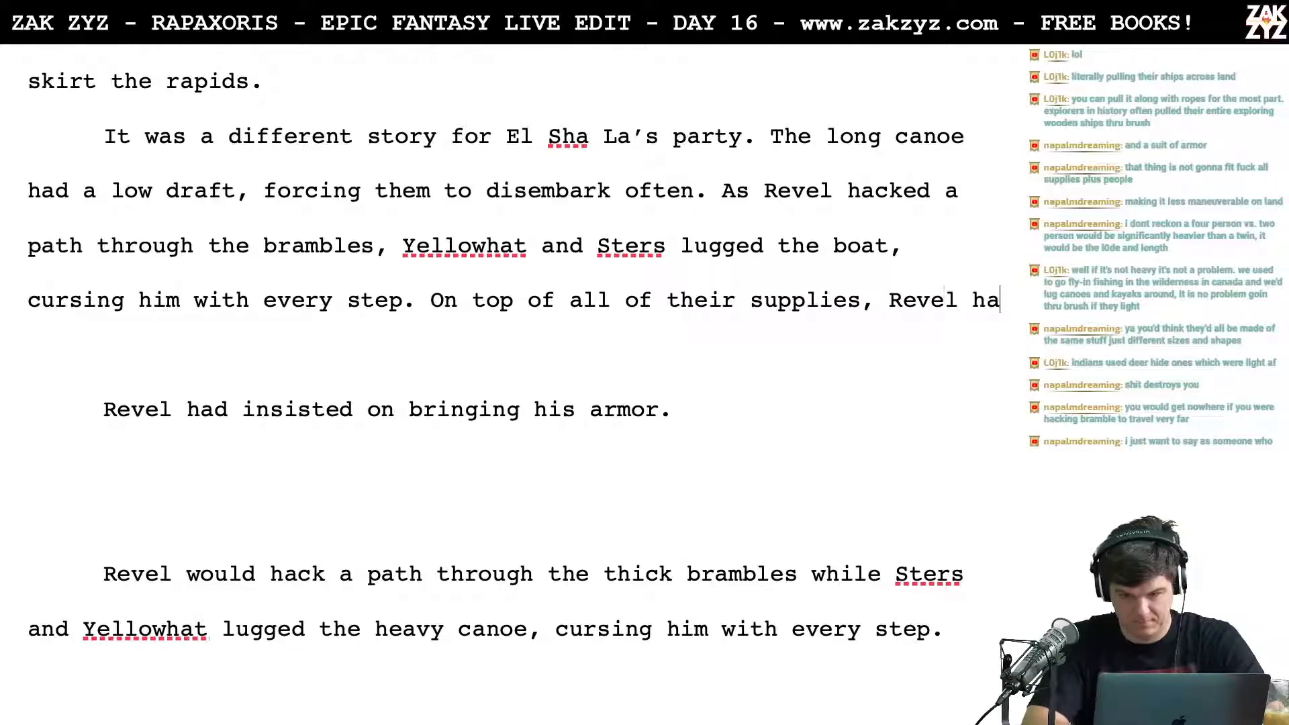
pyautogui.write('d insisted on b')
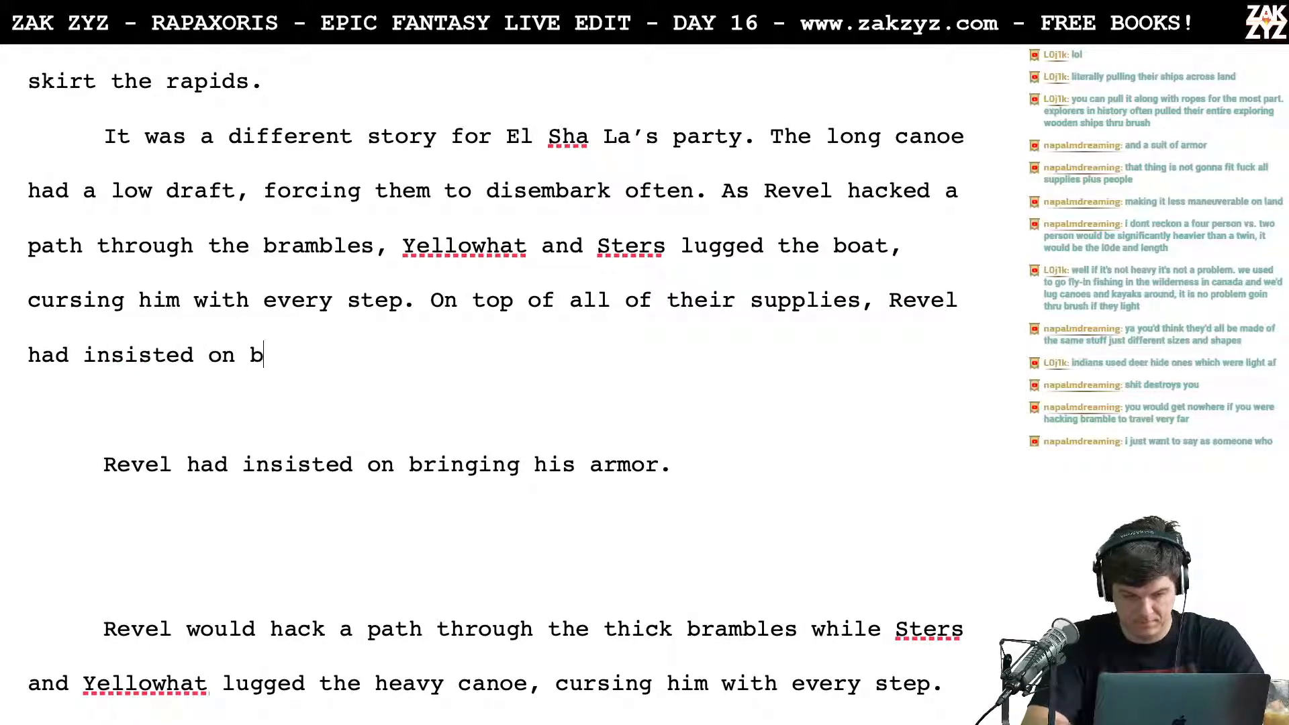
pyautogui.write('ringing his armor. ')
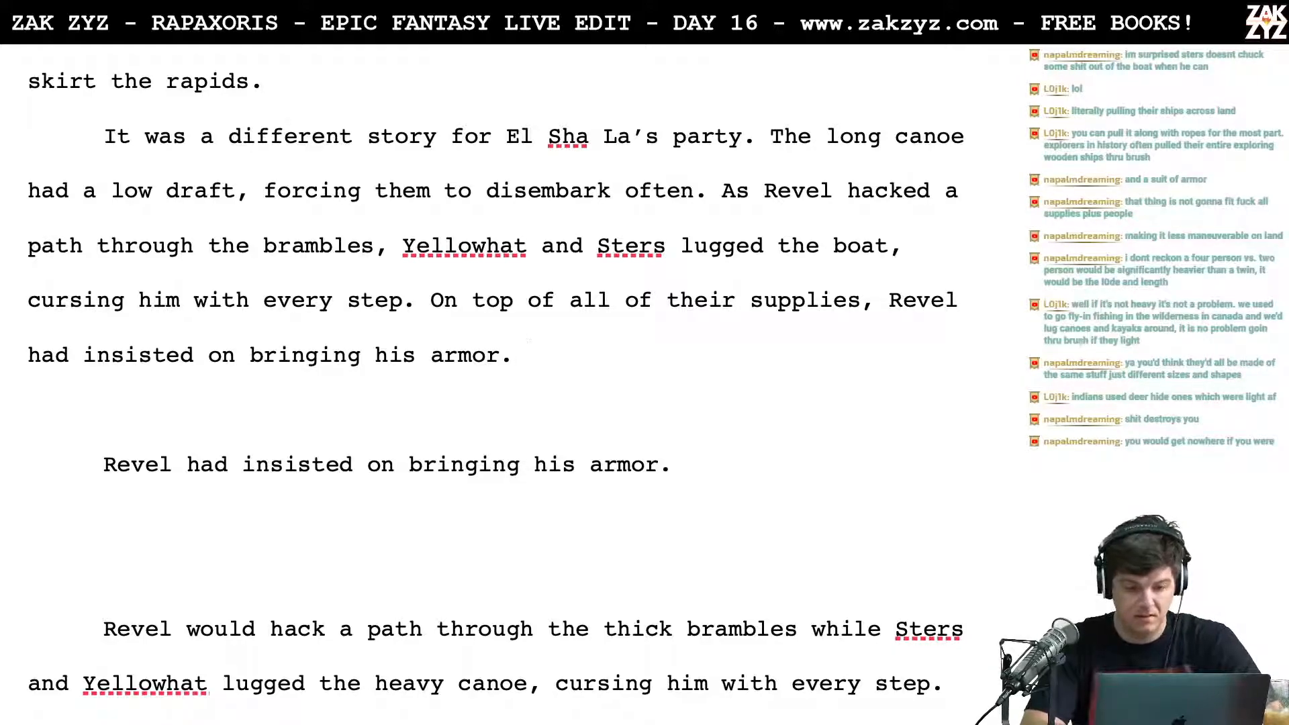
pyautogui.write('Though')
pyautogui.press('BackSpace')
pyautogui.press('BackSpace')
pyautogui.press('BackSpace')
pyautogui.press('BackSpace')
pyautogui.press('BackSpace')
pyautogui.press('BackSpace')
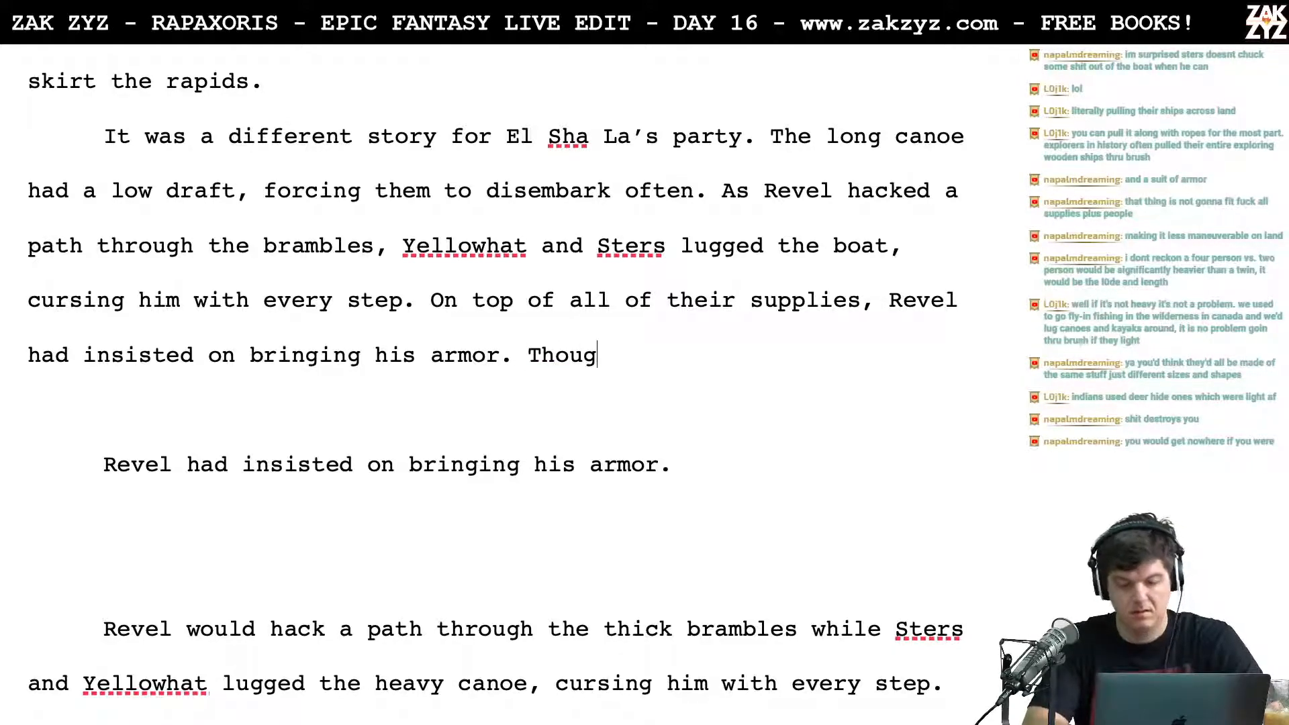
pyautogui.press('BackSpace')
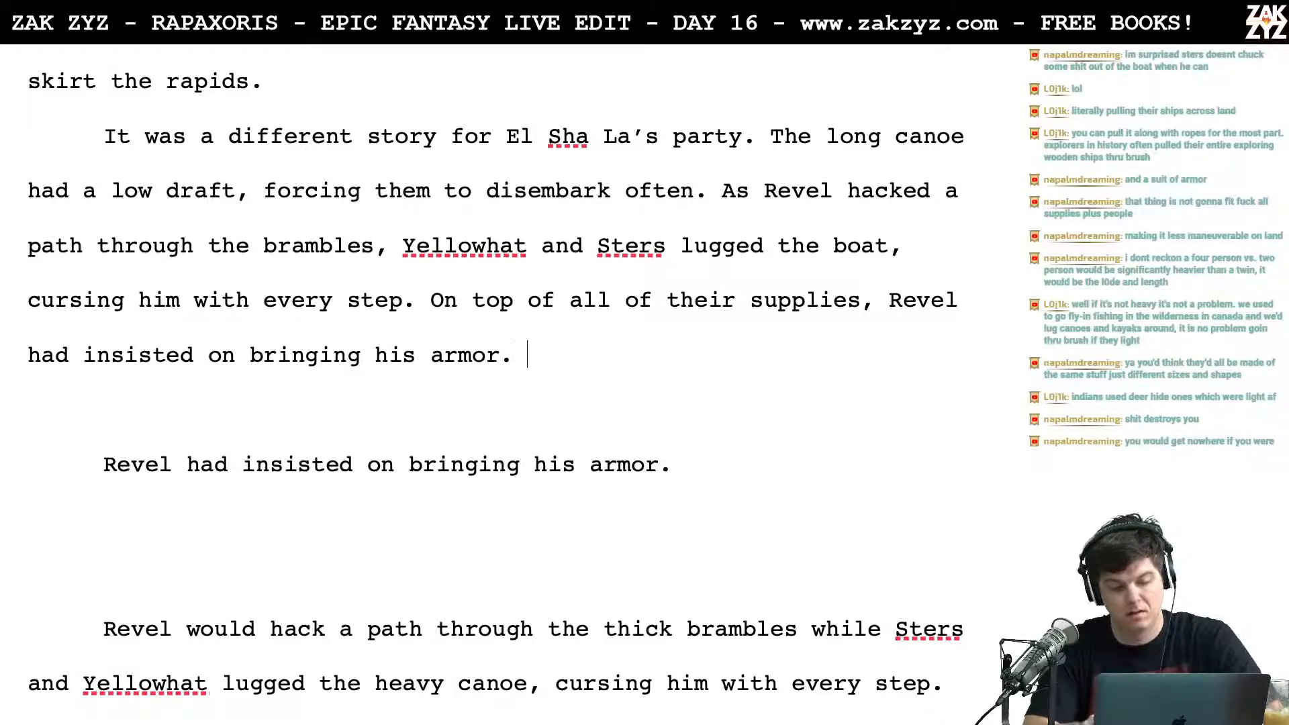
# Step: Delete the leftover drafts between the new armor sentence and "El Sha La approved.", keeping one empty line between the two passages
pyautogui.hotkey('shift', 'Down')
pyautogui.hotkey('shift', 'Down')
pyautogui.hotkey('shift', 'Down')
pyautogui.hotkey('shift', 'Down')
pyautogui.hotkey('shift', 'Down')
pyautogui.hotkey('shift', 'Down')
pyautogui.hotkey('shift', 'Down')
pyautogui.hotkey('shift', 'Down')
pyautogui.hotkey('shift', 'Down')
pyautogui.hotkey('shift', 'Down')
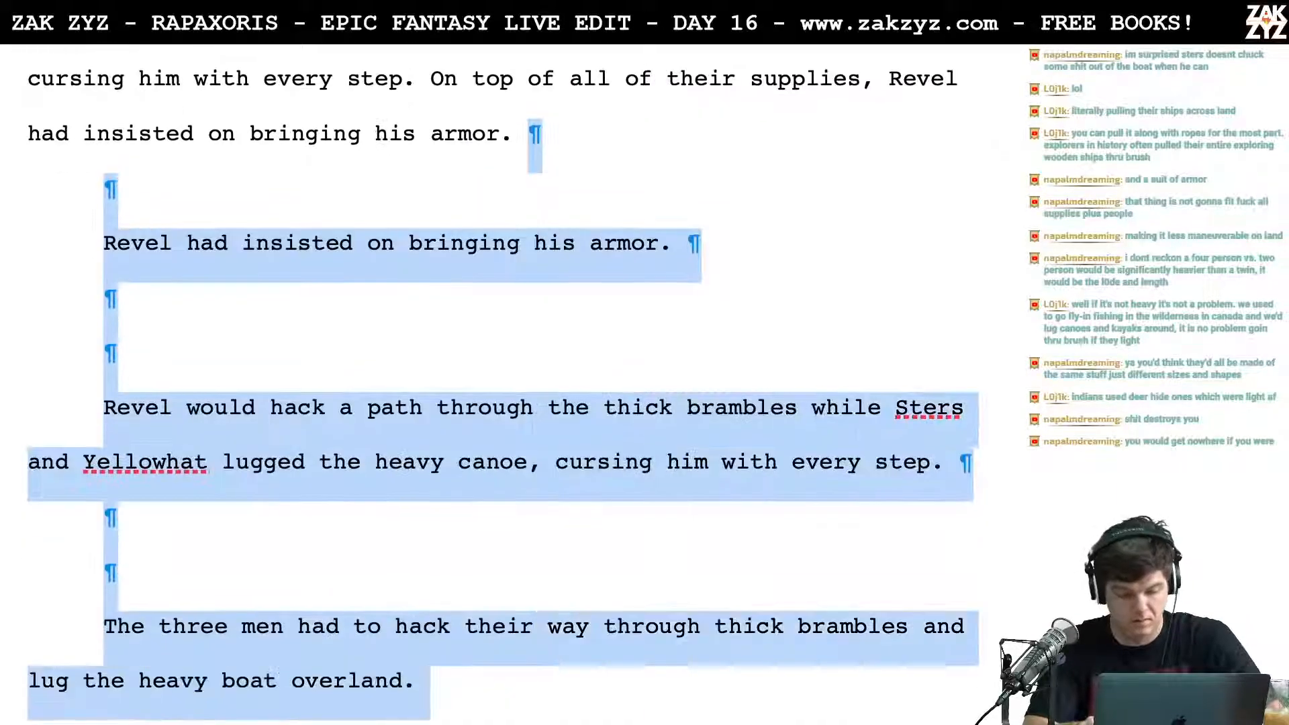
pyautogui.hotkey('shift', 'Down')
pyautogui.hotkey('shift', 'Down')
pyautogui.hotkey('shift', 'Down')
pyautogui.hotkey('shift', 'Down')
pyautogui.hotkey('shift', 'Down')
pyautogui.hotkey('shift', 'Down')
pyautogui.hotkey('shift', 'Down')
pyautogui.hotkey('shift', 'Down')
pyautogui.hotkey('shift', 'Down')
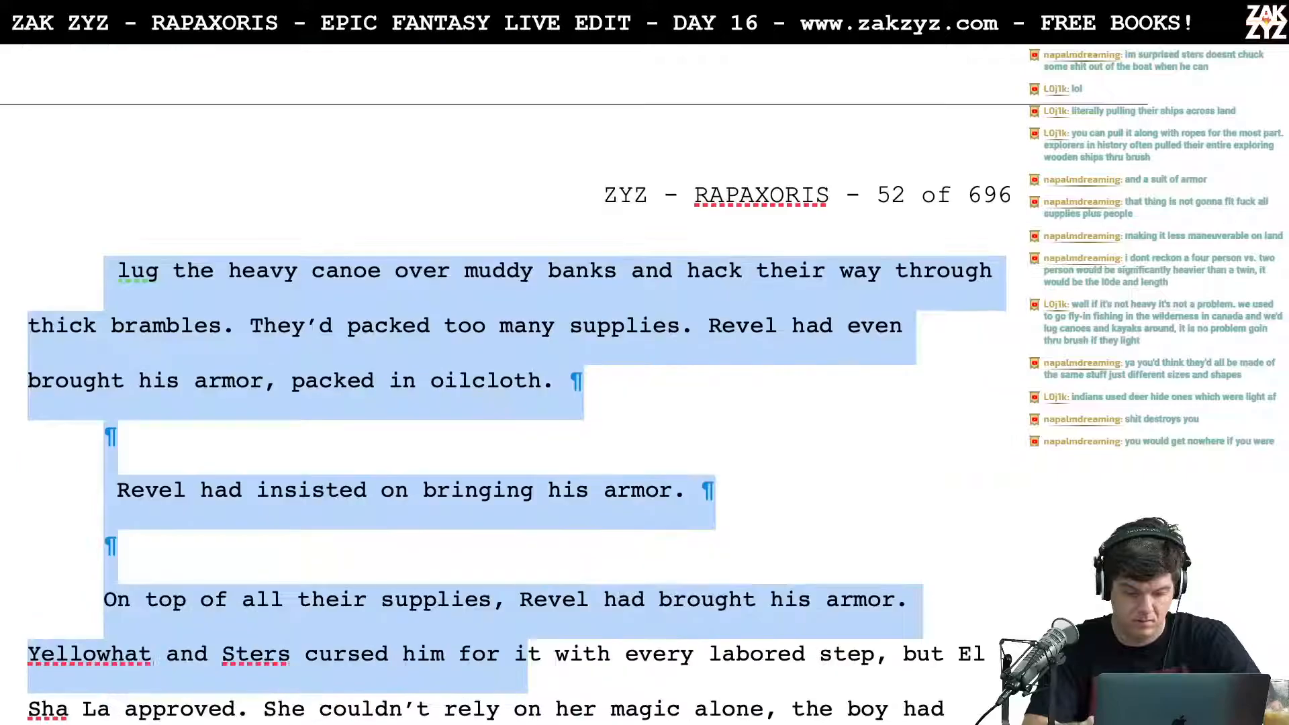
pyautogui.hotkey('shift', 'Right')
pyautogui.hotkey('shift', 'Right')
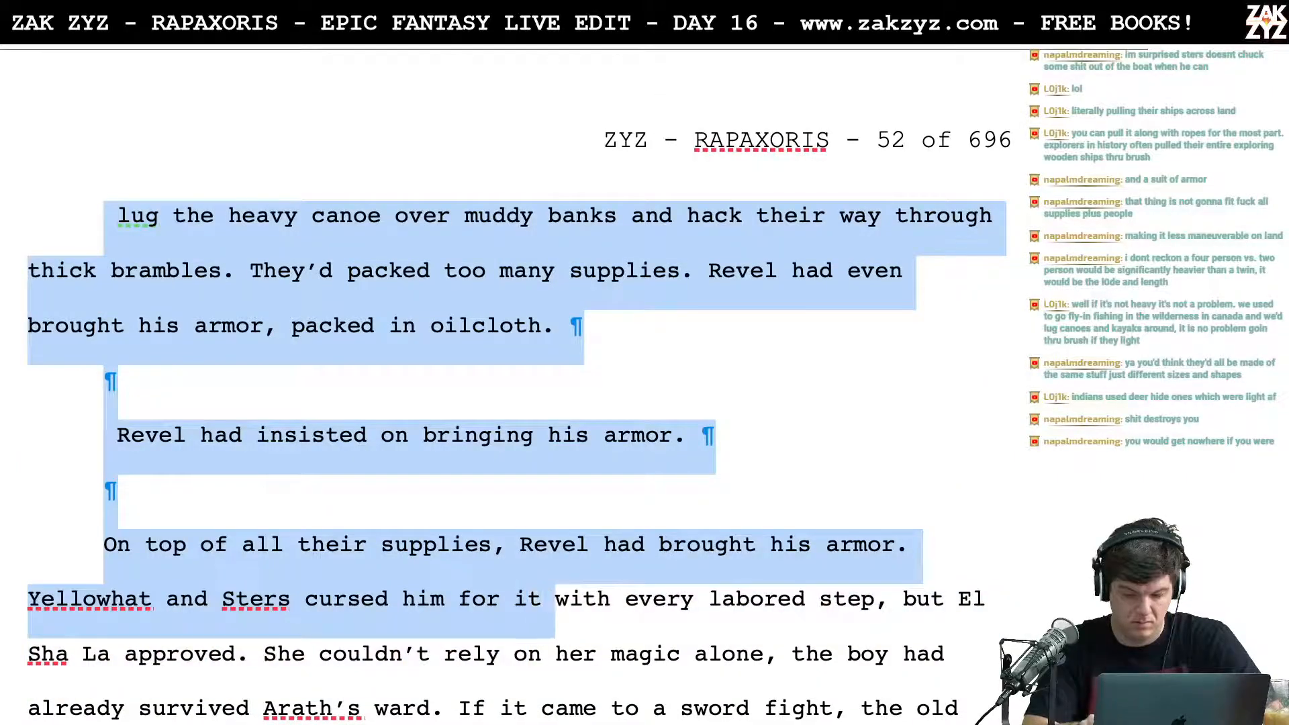
pyautogui.hotkey('shift', 'Right')
pyautogui.hotkey('shift', 'Right')
pyautogui.hotkey('shift', 'Right')
pyautogui.hotkey('shift', 'Right')
pyautogui.hotkey('shift', 'Right')
pyautogui.hotkey('shift', 'Right')
pyautogui.hotkey('shift', 'Right')
pyautogui.hotkey('shift', 'Right')
pyautogui.hotkey('shift', 'Right')
pyautogui.hotkey('shift', 'Right')
pyautogui.hotkey('shift', 'Right')
pyautogui.hotkey('shift', 'Right')
pyautogui.hotkey('shift', 'Right')
pyautogui.hotkey('shift', 'Right')
pyautogui.hotkey('shift', 'Right')
pyautogui.hotkey('shift', 'Right')
pyautogui.hotkey('shift', 'Right')
pyautogui.hotkey('shift', 'Right')
pyautogui.hotkey('shift', 'Right')
pyautogui.hotkey('shift', 'Right')
pyautogui.hotkey('shift', 'Right')
pyautogui.hotkey('shift', 'Right')
pyautogui.hotkey('shift', 'Right')
pyautogui.hotkey('shift', 'Right')
pyautogui.hotkey('shift', 'Right')
pyautogui.hotkey('shift', 'Right')
pyautogui.press('BackSpace')
pyautogui.press('Return')
pyautogui.press('Return')
pyautogui.scroll(3, 517, 356)
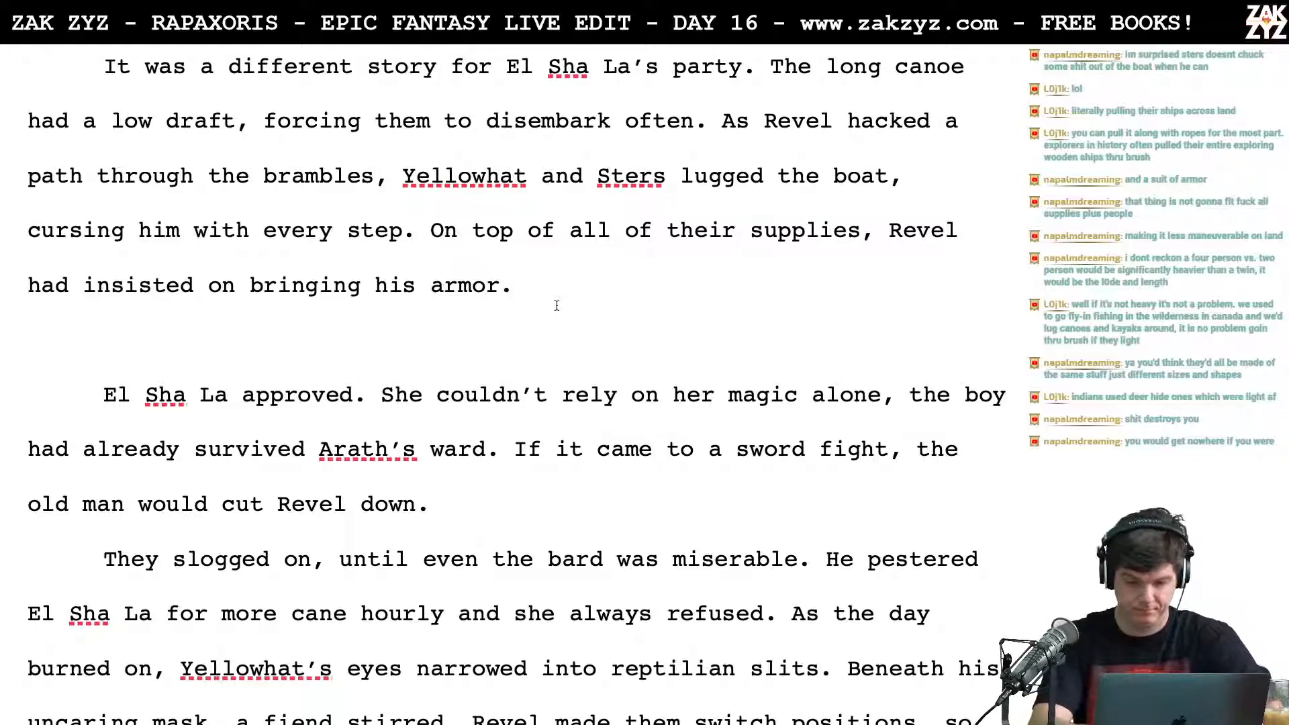
# Step: Try continuing the paragraph after "bringing his armor." with "El Sha La had allowed it,"
pyautogui.write('El ')
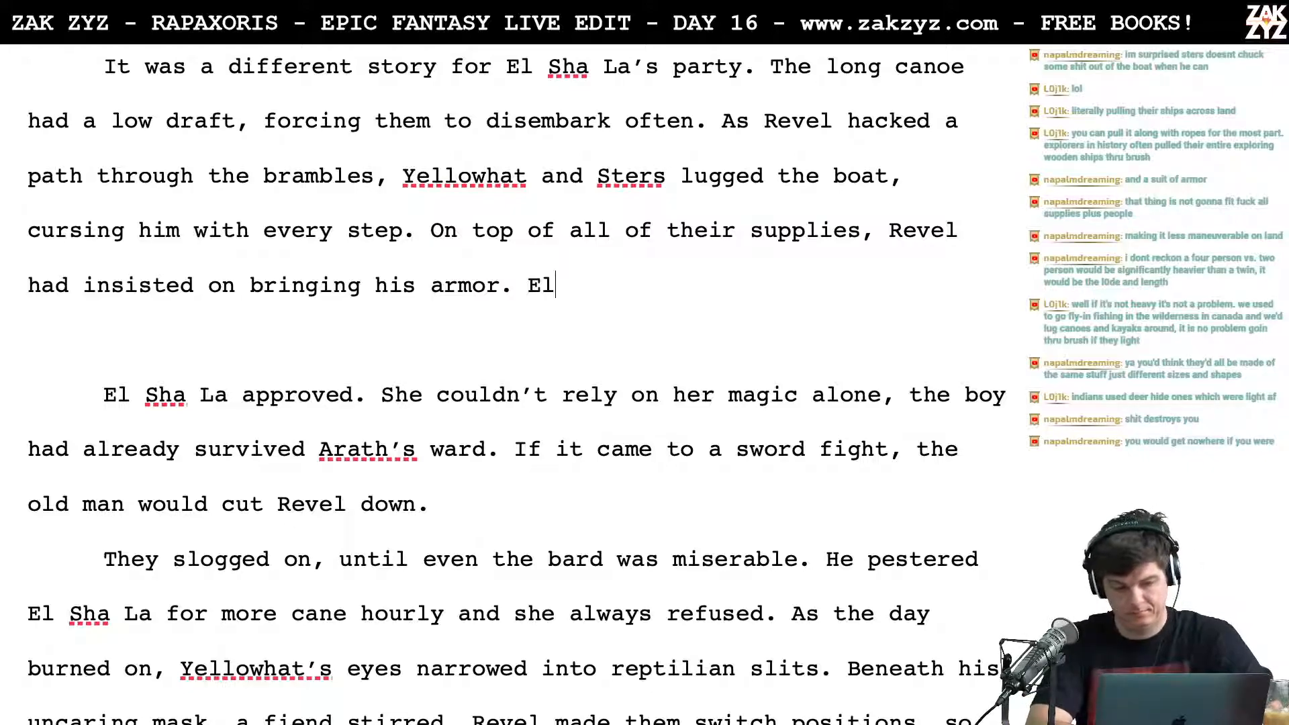
pyautogui.write('Sha L')
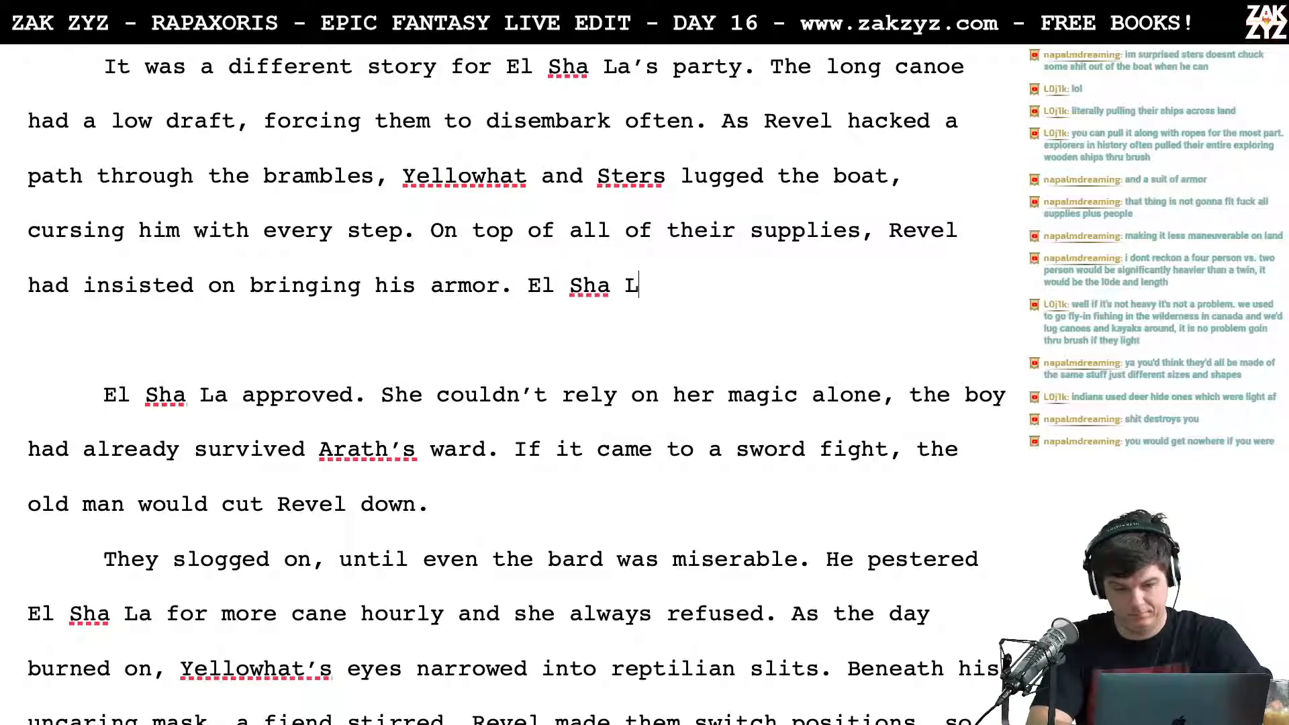
pyautogui.write('a had')
pyautogui.press('BackSpace')
pyautogui.press('BackSpace')
pyautogui.press('BackSpace')
pyautogui.write('could not a')
pyautogui.press('BackSpace')
pyautogui.press('BackSpace')
pyautogui.press('BackSpace')
pyautogui.press('BackSpace')
pyautogui.press('BackSpace')
pyautogui.press('BackSpace')
pyautogui.press('BackSpace')
pyautogui.press('BackSpace')
pyautogui.press('BackSpace')
pyautogui.press('BackSpace')
pyautogui.press('BackSpace')
pyautogui.write('had allowed it,')
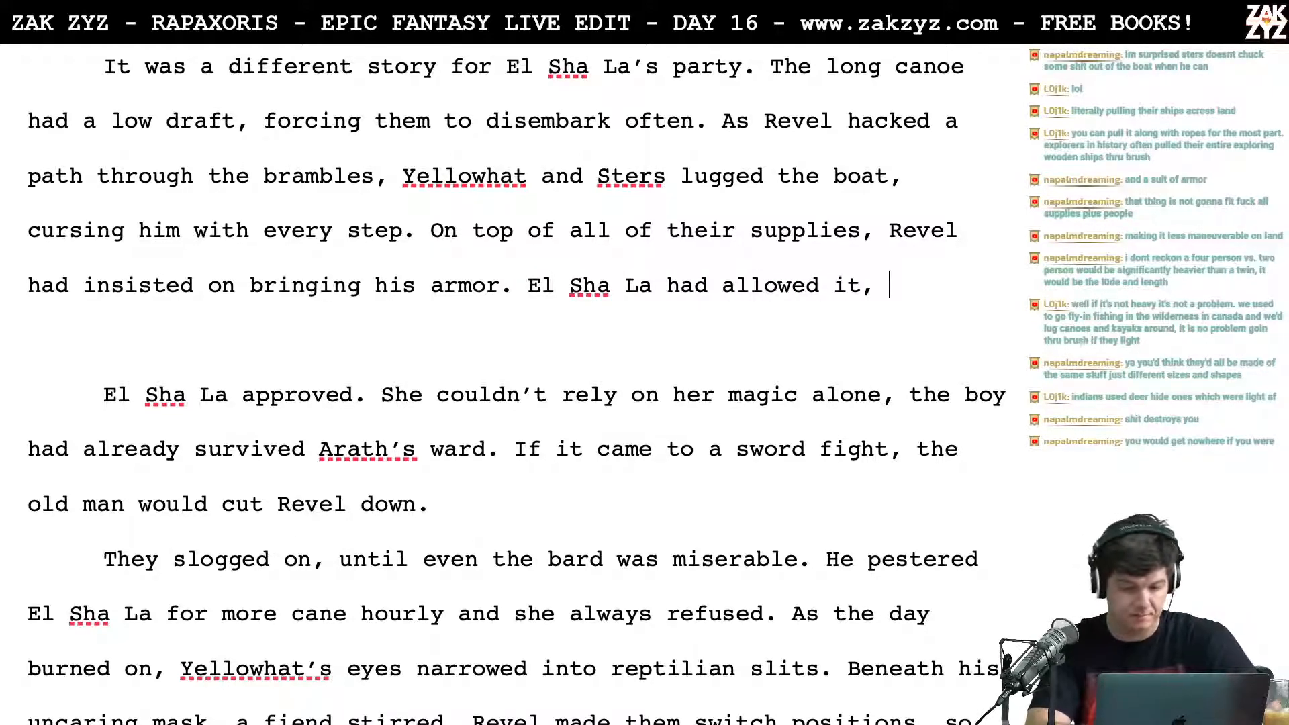
pyautogui.write(' she could')
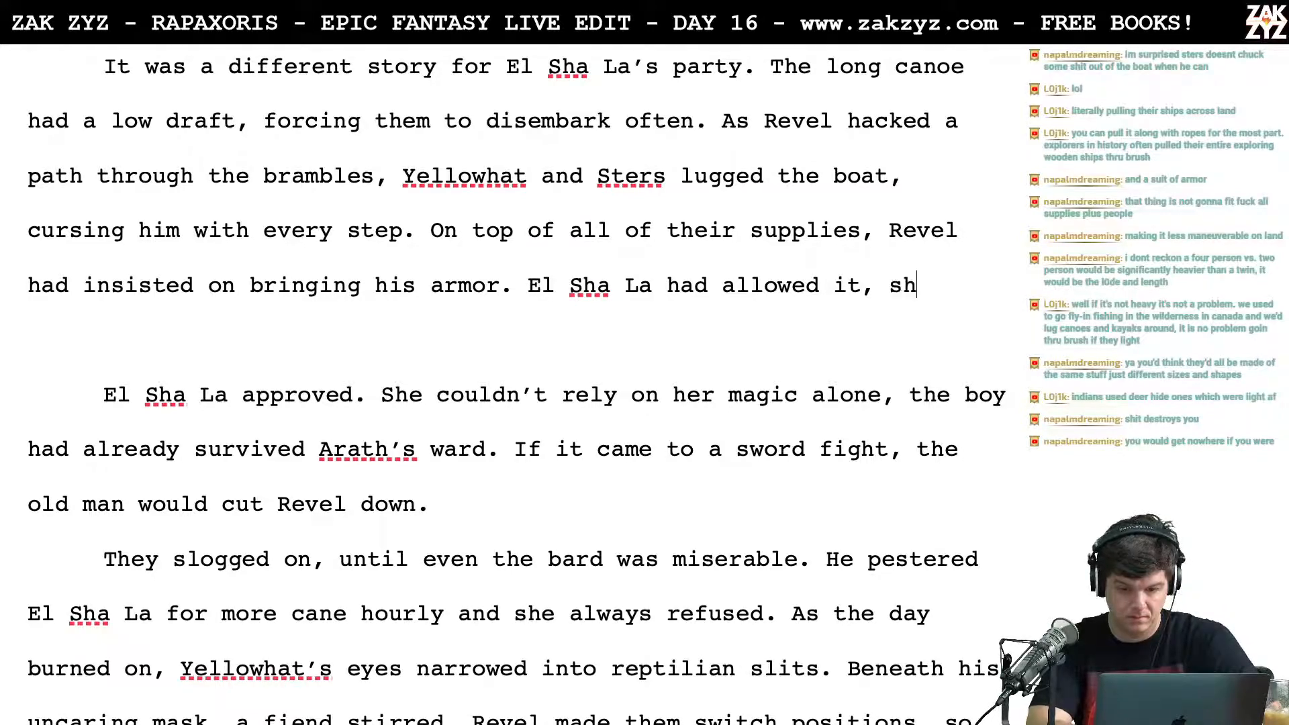
# Step: Try extending the sentence with "she could not rely on her" and remove the whole El Sha La sentence again
pyautogui.write('ely on her')
pyautogui.press('BackSpace')
pyautogui.press('BackSpace')
pyautogui.press('BackSpace')
pyautogui.press('BackSpace')
pyautogui.press('BackSpace')
pyautogui.press('BackSpace')
pyautogui.press('BackSpace')
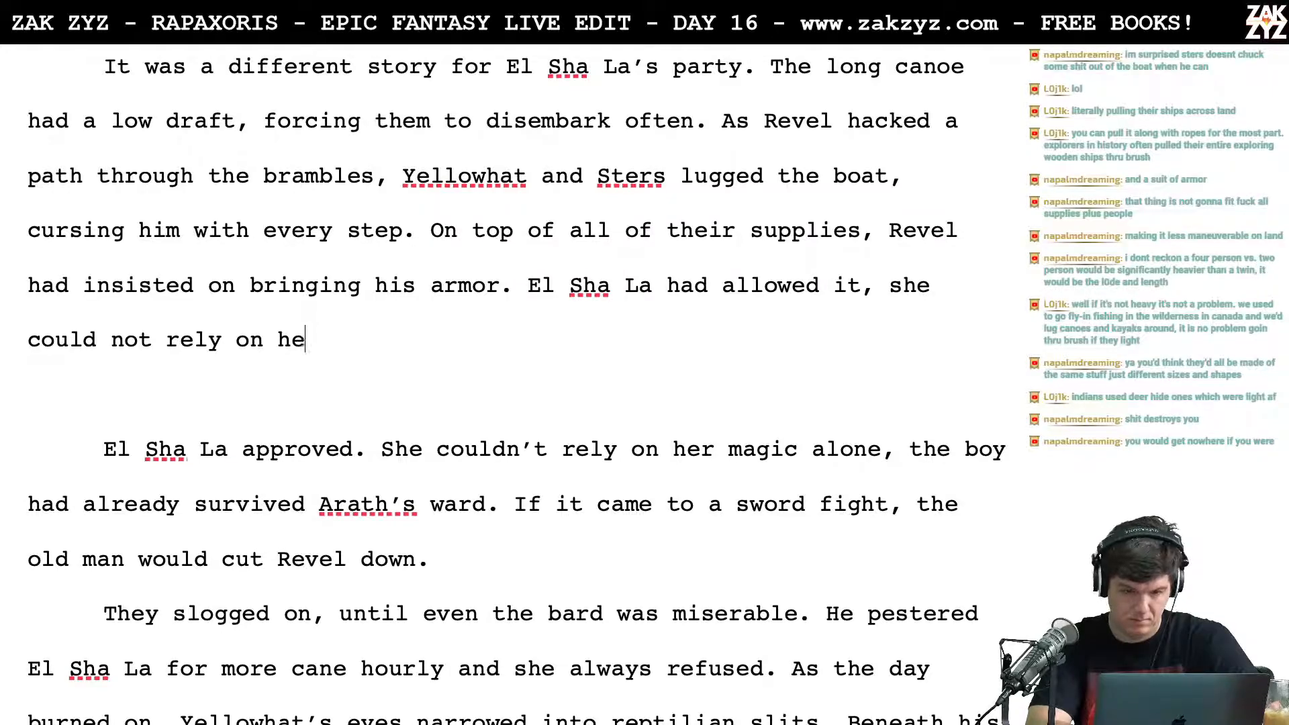
pyautogui.press('BackSpace')
pyautogui.press('BackSpace')
pyautogui.press('BackSpace')
pyautogui.press('BackSpace')
pyautogui.press('BackSpace')
pyautogui.press('BackSpace')
pyautogui.press('BackSpace')
pyautogui.press('BackSpace')
pyautogui.press('BackSpace')
pyautogui.press('BackSpace')
pyautogui.press('BackSpace')
pyautogui.press('BackSpace')
pyautogui.press('BackSpace')
pyautogui.press('BackSpace')
pyautogui.press('BackSpace')
pyautogui.press('BackSpace')
pyautogui.press('BackSpace')
pyautogui.press('BackSpace')
pyautogui.press('BackSpace')
pyautogui.press('BackSpace')
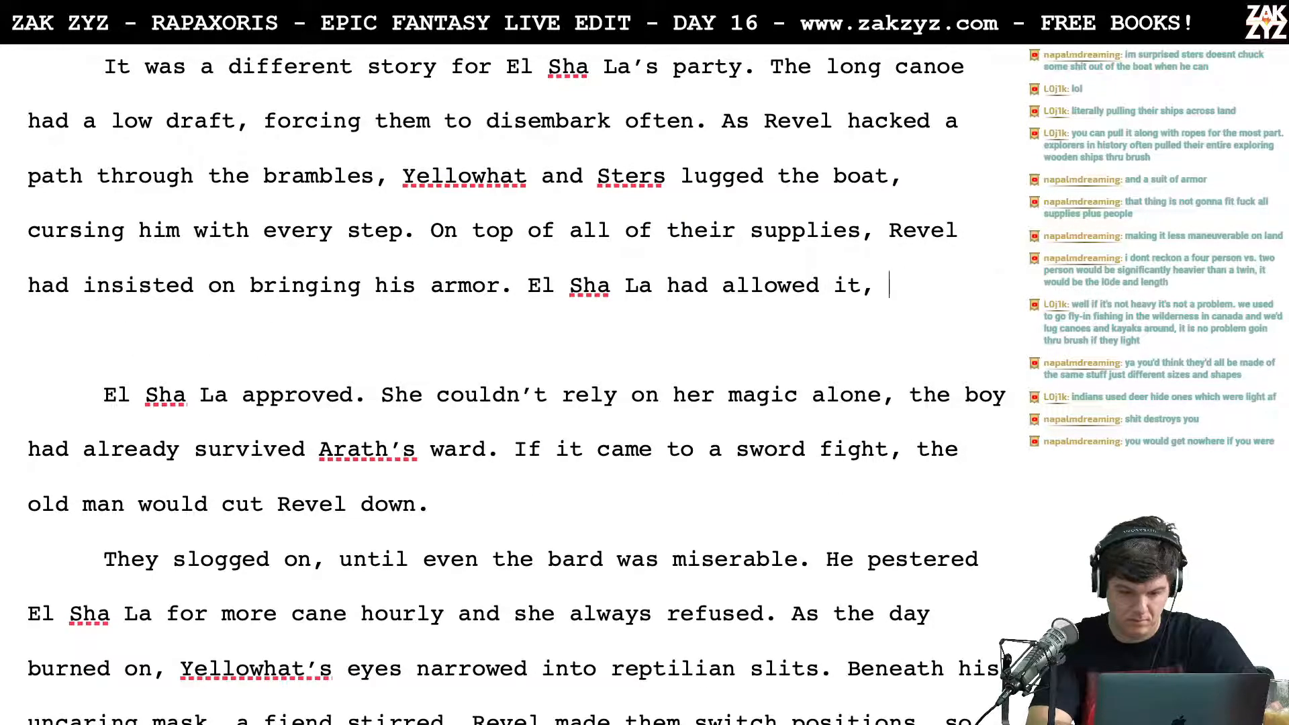
pyautogui.press('BackSpace')
pyautogui.press('BackSpace')
pyautogui.press('BackSpace')
pyautogui.press('BackSpace')
pyautogui.press('BackSpace')
pyautogui.press('BackSpace')
pyautogui.press('BackSpace')
pyautogui.press('BackSpace')
pyautogui.press('BackSpace')
pyautogui.press('BackSpace')
pyautogui.press('BackSpace')
pyautogui.press('BackSpace')
pyautogui.press('BackSpace')
pyautogui.press('BackSpace')
pyautogui.press('BackSpace')
pyautogui.press('BackSpace')
pyautogui.press('BackSpace')
pyautogui.press('BackSpace')
pyautogui.press('BackSpace')
pyautogui.press('BackSpace')
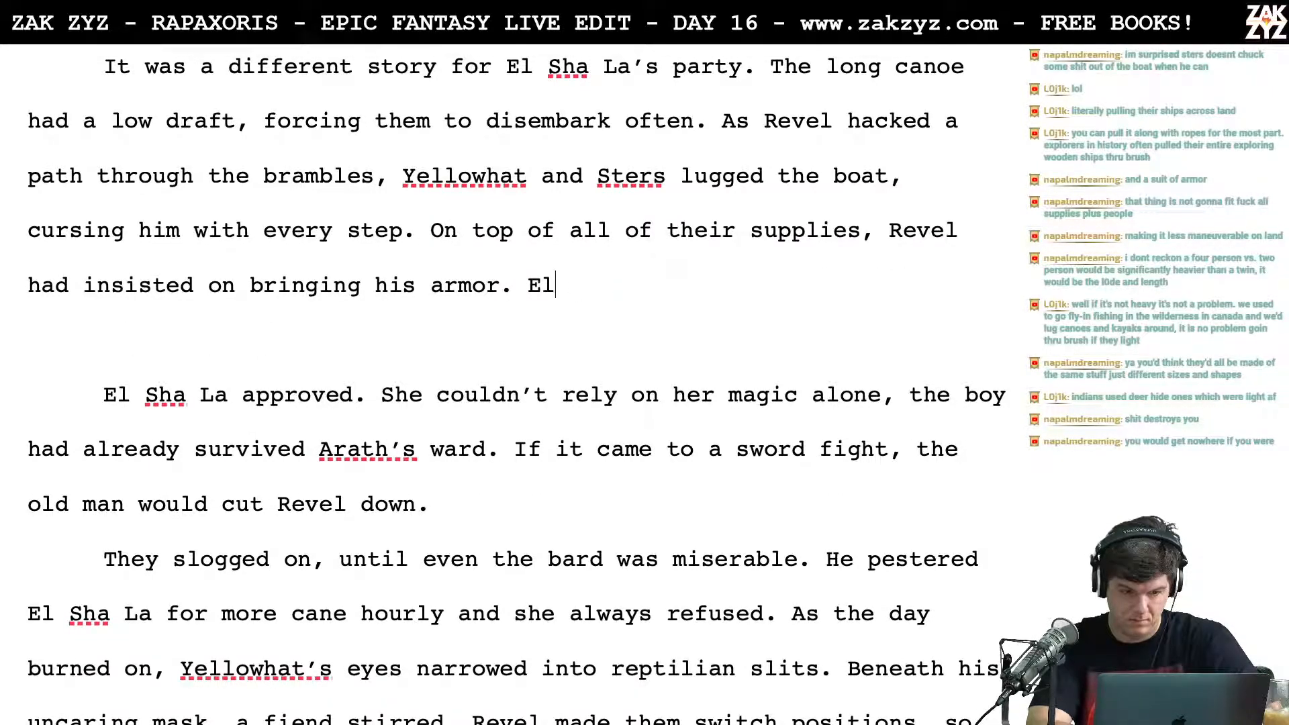
# Step: Add two empty lines below the paragraph that ends with "bringing his armor."
pyautogui.press('Return')
pyautogui.press('Return')
pyautogui.press('Up')
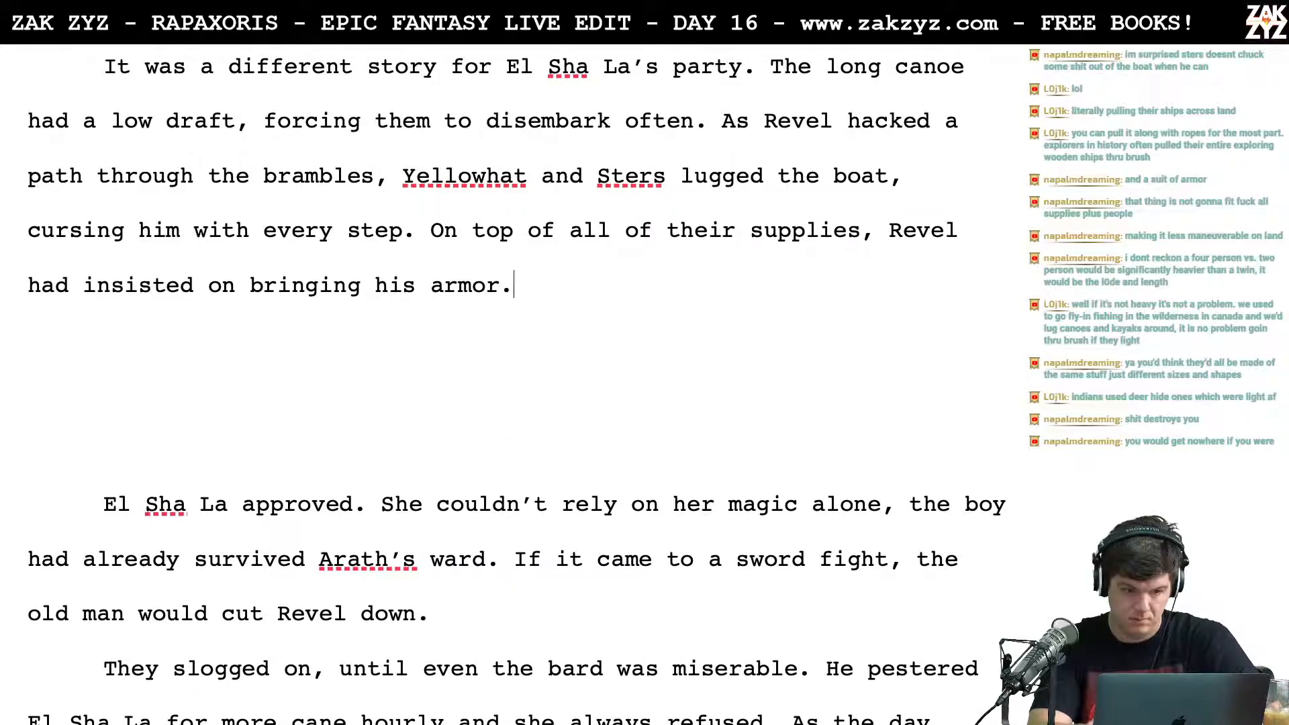
# Step: Try the sentence openings "He'd puffed" and "He'd talked of the" after "bringing his armor."
pyautogui.write('H')
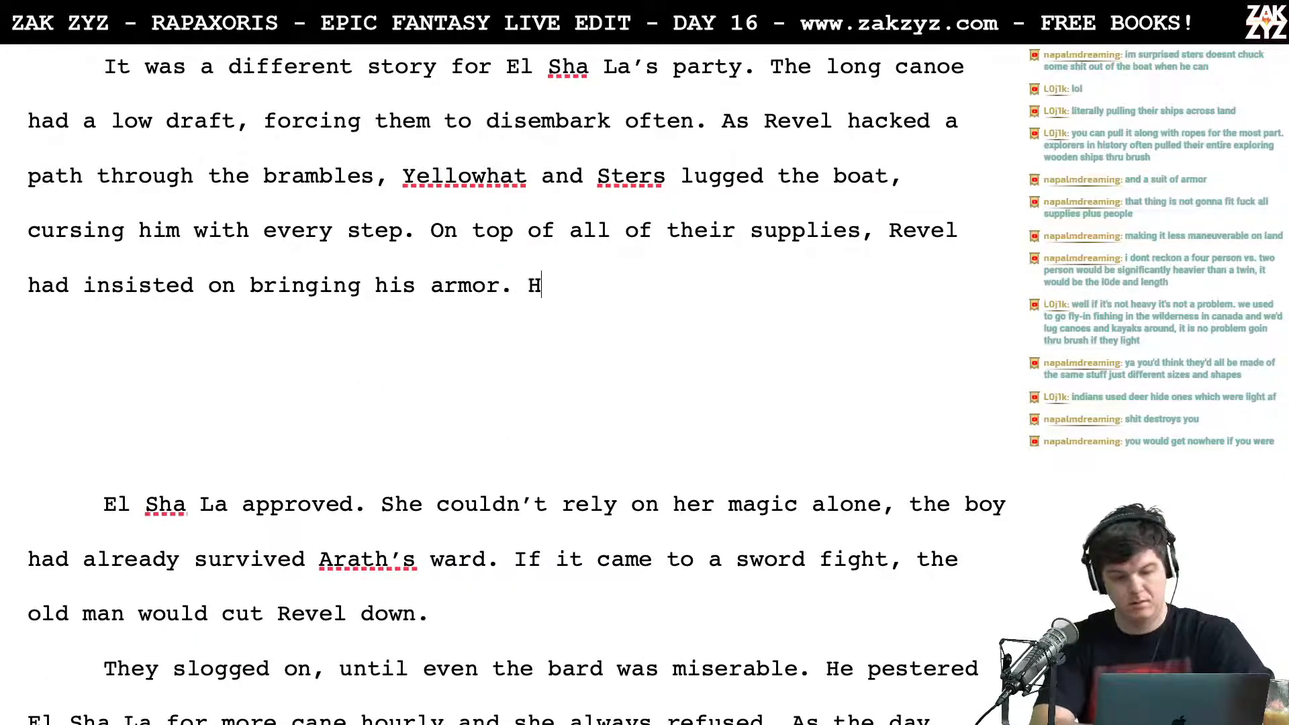
pyautogui.write("e'd puffed")
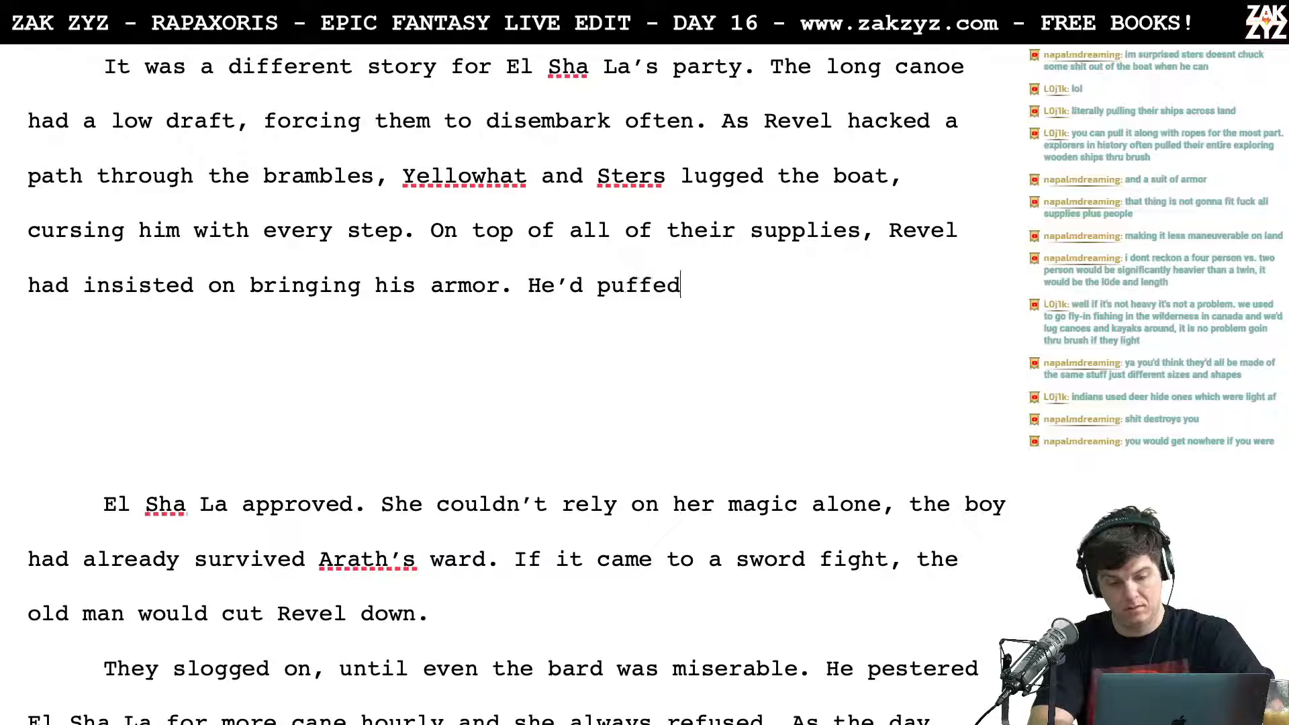
pyautogui.press('BackSpace')
pyautogui.press('BackSpace')
pyautogui.press('BackSpace')
pyautogui.press('BackSpace')
pyautogui.press('BackSpace')
pyautogui.press('BackSpace')
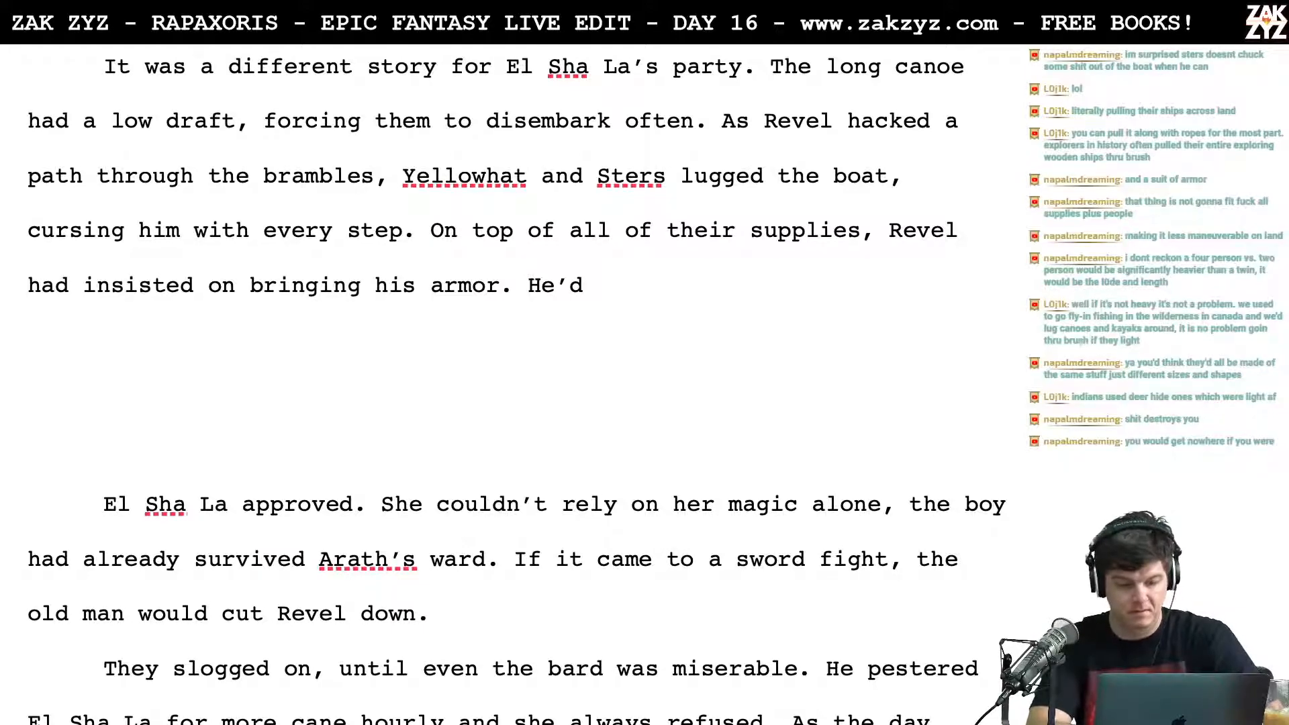
pyautogui.write('talked of the')
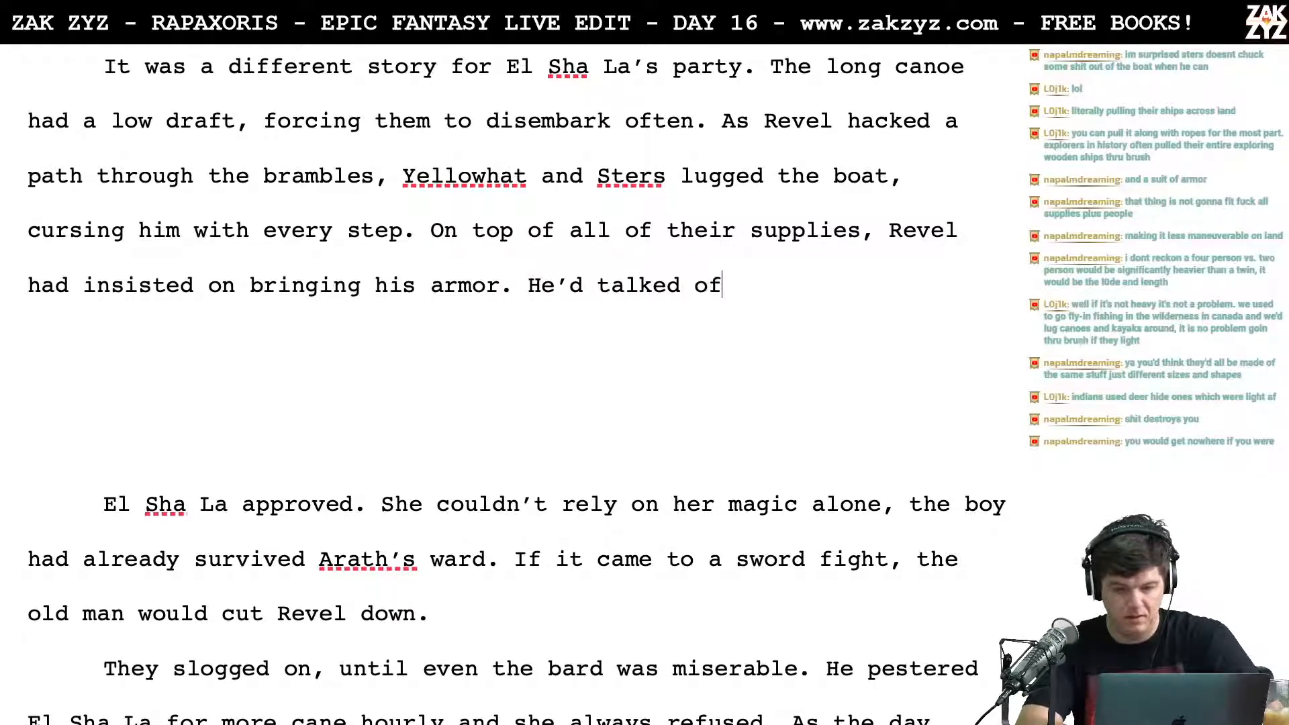
pyautogui.press('BackSpace')
pyautogui.press('BackSpace')
pyautogui.press('BackSpace')
pyautogui.press('BackSpace')
pyautogui.press('BackSpace')
pyautogui.press('BackSpace')
pyautogui.press('BackSpace')
pyautogui.press('BackSpace')
pyautogui.press('BackSpace')
pyautogui.press('BackSpace')
pyautogui.press('BackSpace')
pyautogui.press('BackSpace')
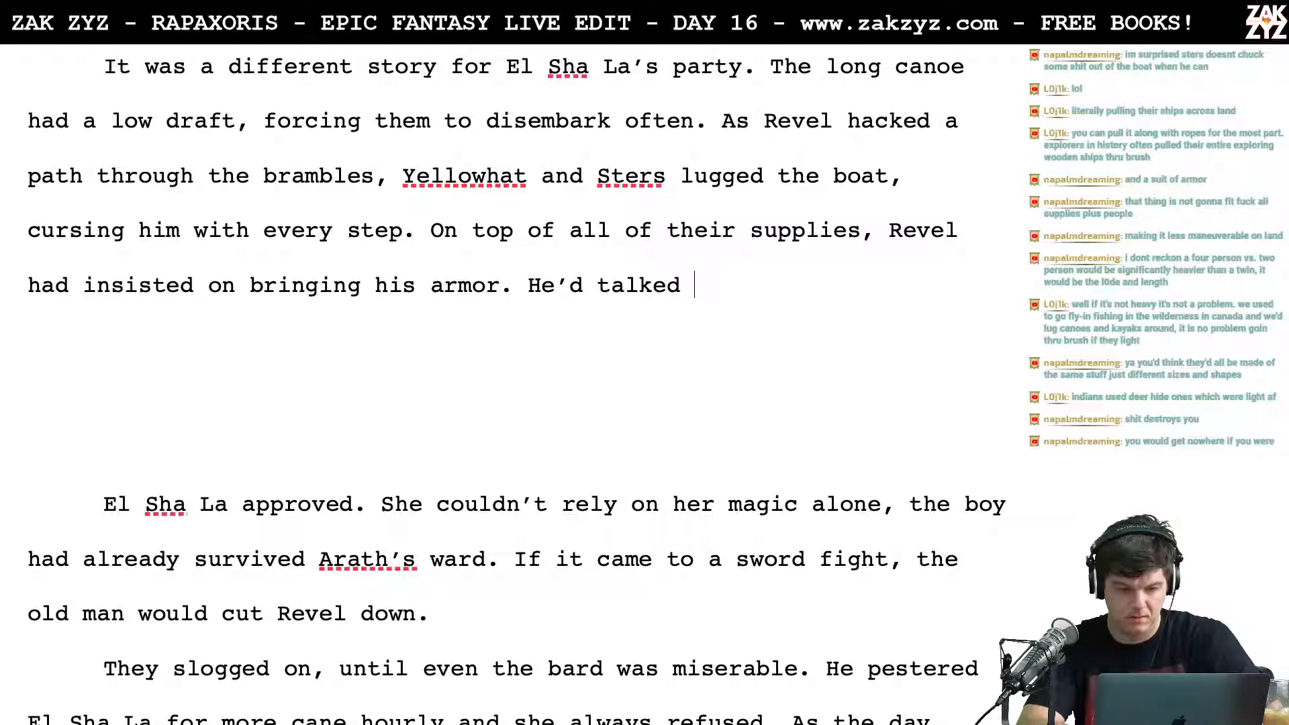
# Step: Try the wording "He'd talked a grand game about the demons" after "bringing his armor." and delete it
pyautogui.write('talke d')
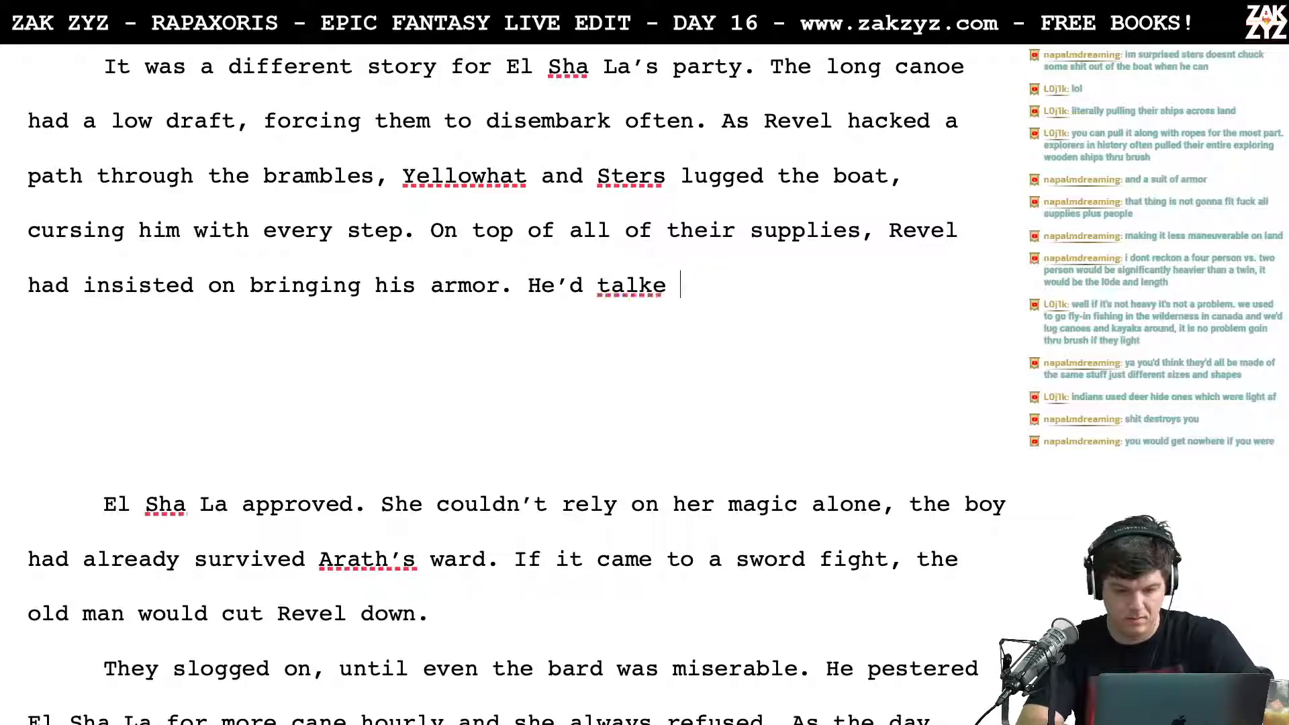
pyautogui.press('BackSpace')
pyautogui.press('BackSpace')
pyautogui.press('BackSpace')
pyautogui.press('BackSpace')
pyautogui.write('lked ')
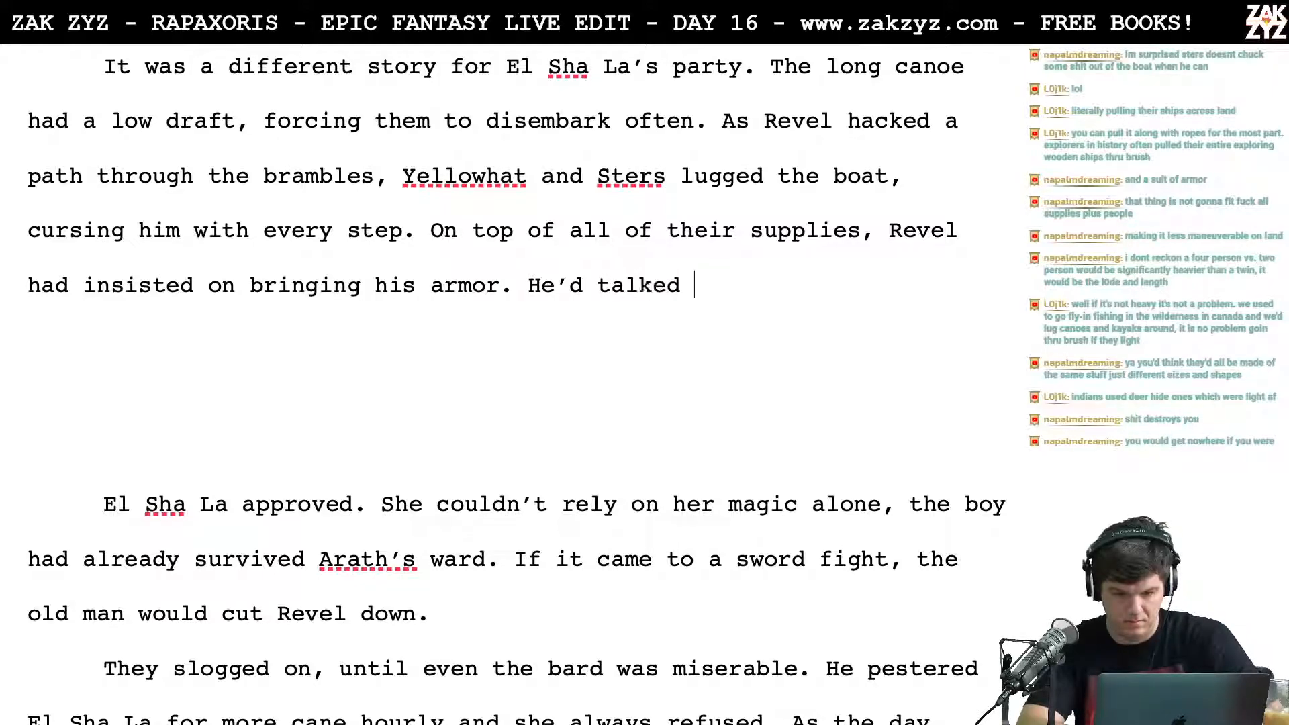
pyautogui.write('a grand game about')
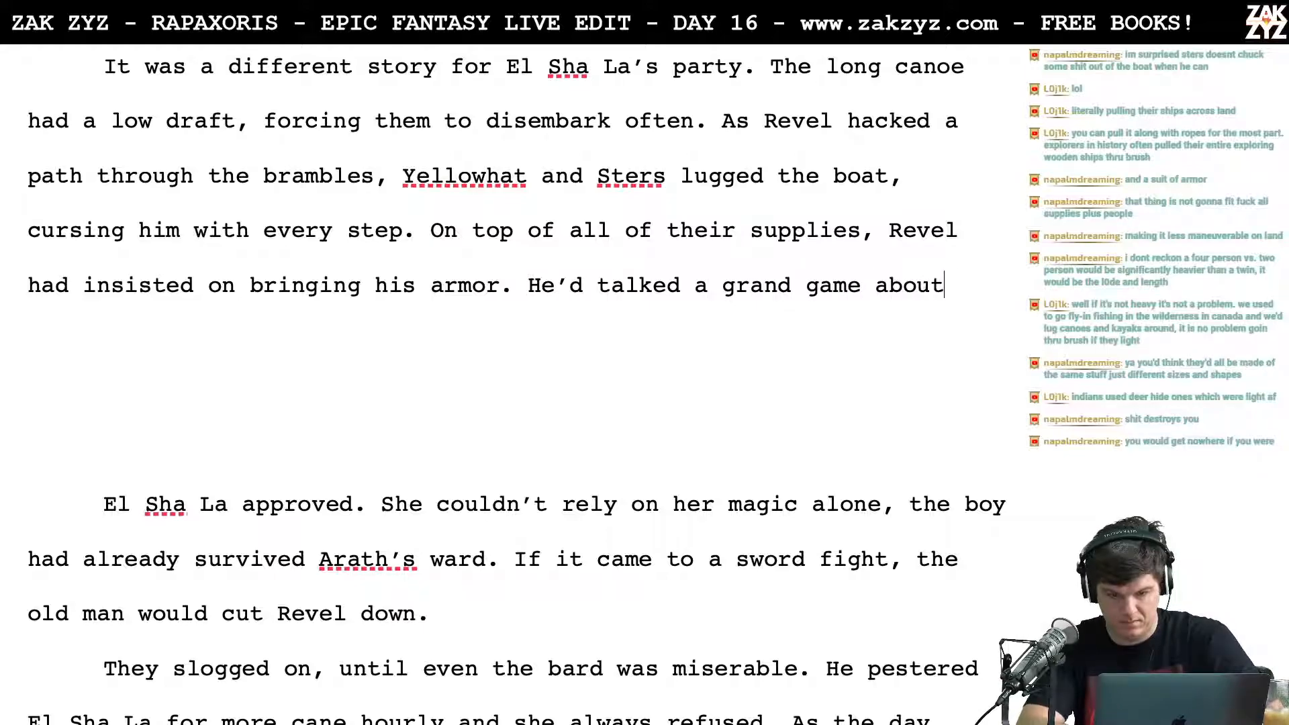
pyautogui.write(' the demons')
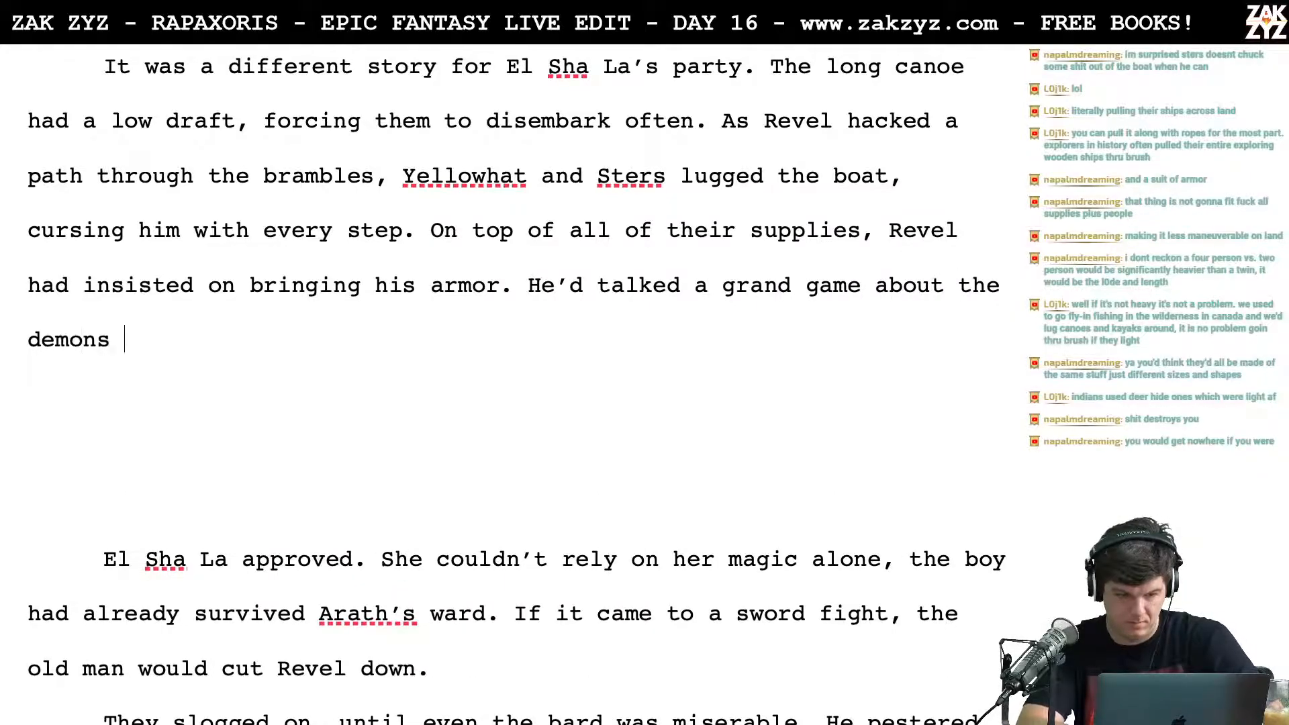
pyautogui.press('BackSpace')
pyautogui.press('BackSpace')
pyautogui.press('BackSpace')
pyautogui.press('BackSpace')
pyautogui.press('BackSpace')
pyautogui.press('BackSpace')
pyautogui.press('BackSpace')
pyautogui.press('BackSpace')
pyautogui.press('BackSpace')
pyautogui.press('BackSpace')
pyautogui.press('BackSpace')
pyautogui.press('BackSpace')
pyautogui.press('BackSpace')
pyautogui.press('BackSpace')
pyautogui.press('BackSpace')
pyautogui.press('BackSpace')
pyautogui.press('BackSpace')
pyautogui.press('BackSpace')
pyautogui.press('BackSpace')
pyautogui.press('BackSpace')
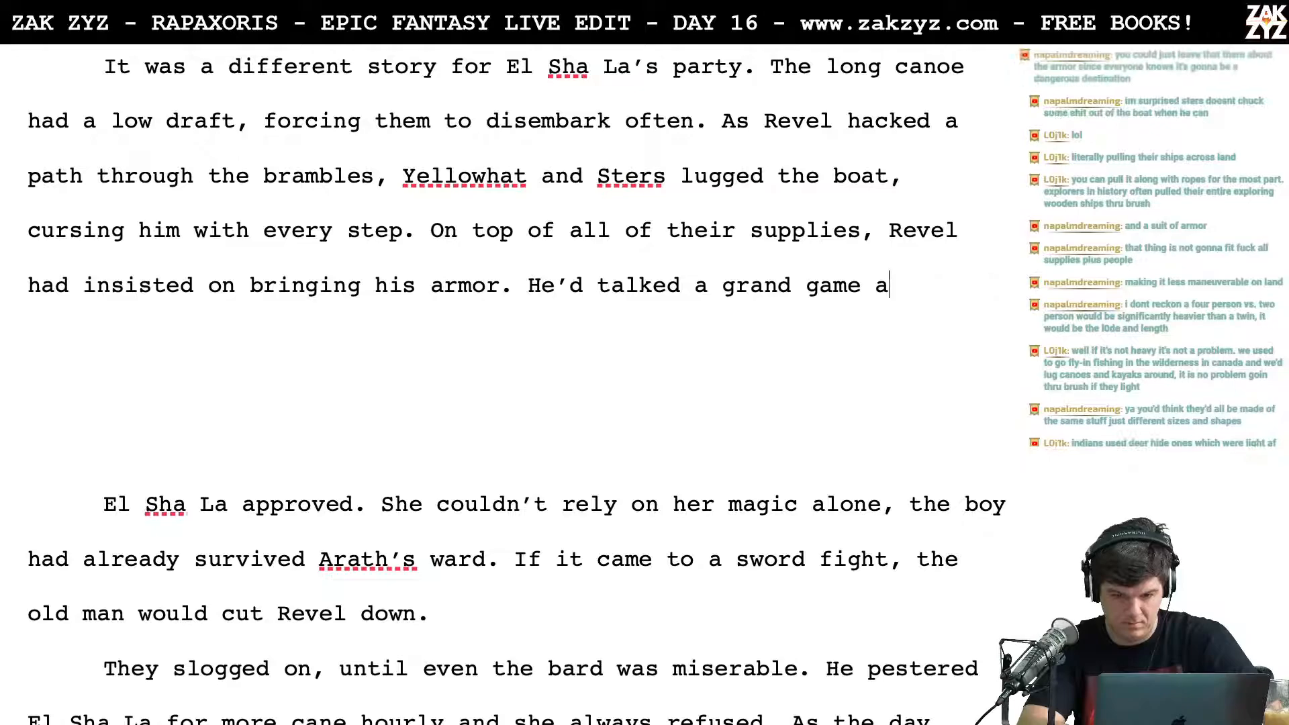
pyautogui.press('BackSpace')
pyautogui.press('BackSpace')
pyautogui.press('BackSpace')
pyautogui.press('BackSpace')
pyautogui.press('BackSpace')
pyautogui.press('BackSpace')
pyautogui.press('BackSpace')
pyautogui.press('BackSpace')
pyautogui.press('BackSpace')
pyautogui.press('BackSpace')
pyautogui.press('BackSpace')
pyautogui.press('BackSpace')
pyautogui.press('BackSpace')
pyautogui.press('BackSpace')
pyautogui.press('BackSpace')
pyautogui.press('BackSpace')
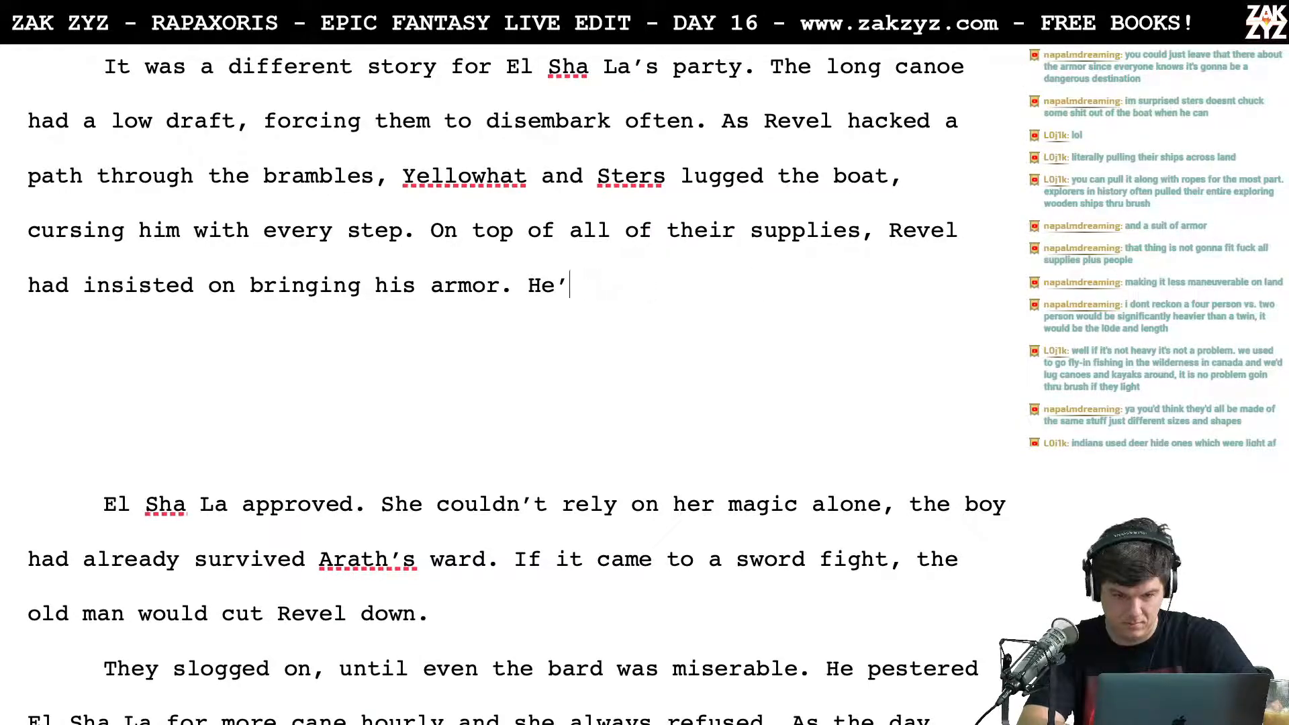
# Step: Try the sentence openings "He'd talked of" and "He'd claimed they" after "bringing his armor."
pyautogui.write('talked of')
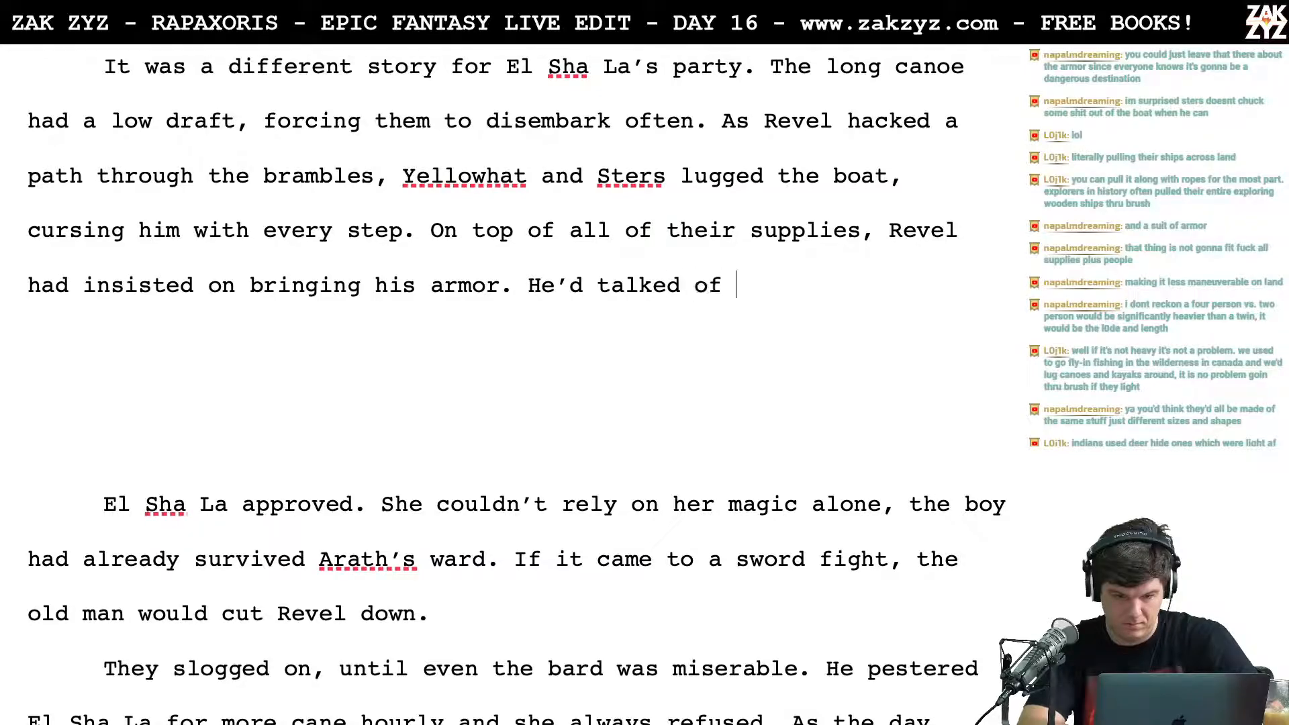
pyautogui.press('BackSpace')
pyautogui.press('BackSpace')
pyautogui.press('BackSpace')
pyautogui.press('BackSpace')
pyautogui.press('BackSpace')
pyautogui.press('BackSpace')
pyautogui.press('BackSpace')
pyautogui.press('BackSpace')
pyautogui.press('BackSpace')
pyautogui.press('BackSpace')
pyautogui.press('BackSpace')
pyautogui.press('BackSpace')
pyautogui.press('BackSpace')
pyautogui.press('BackSpace')
pyautogui.press('BackSpace')
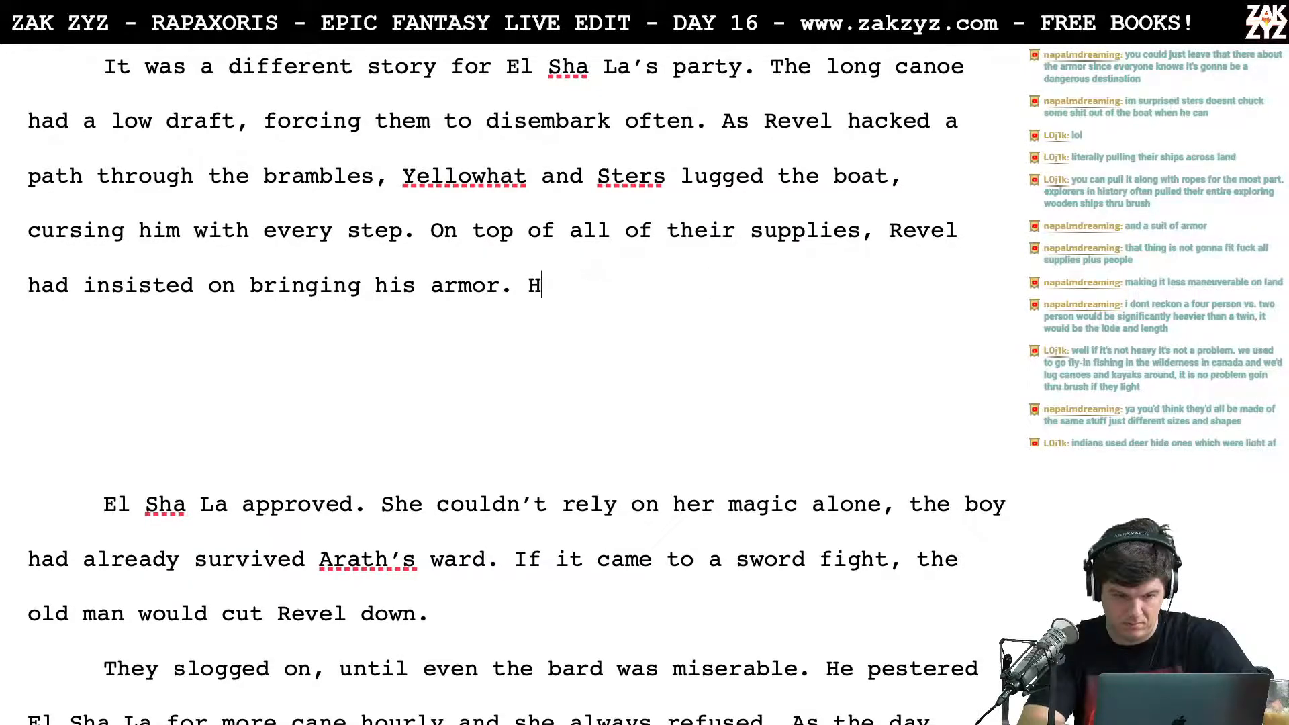
pyautogui.write("He'd claimed ")
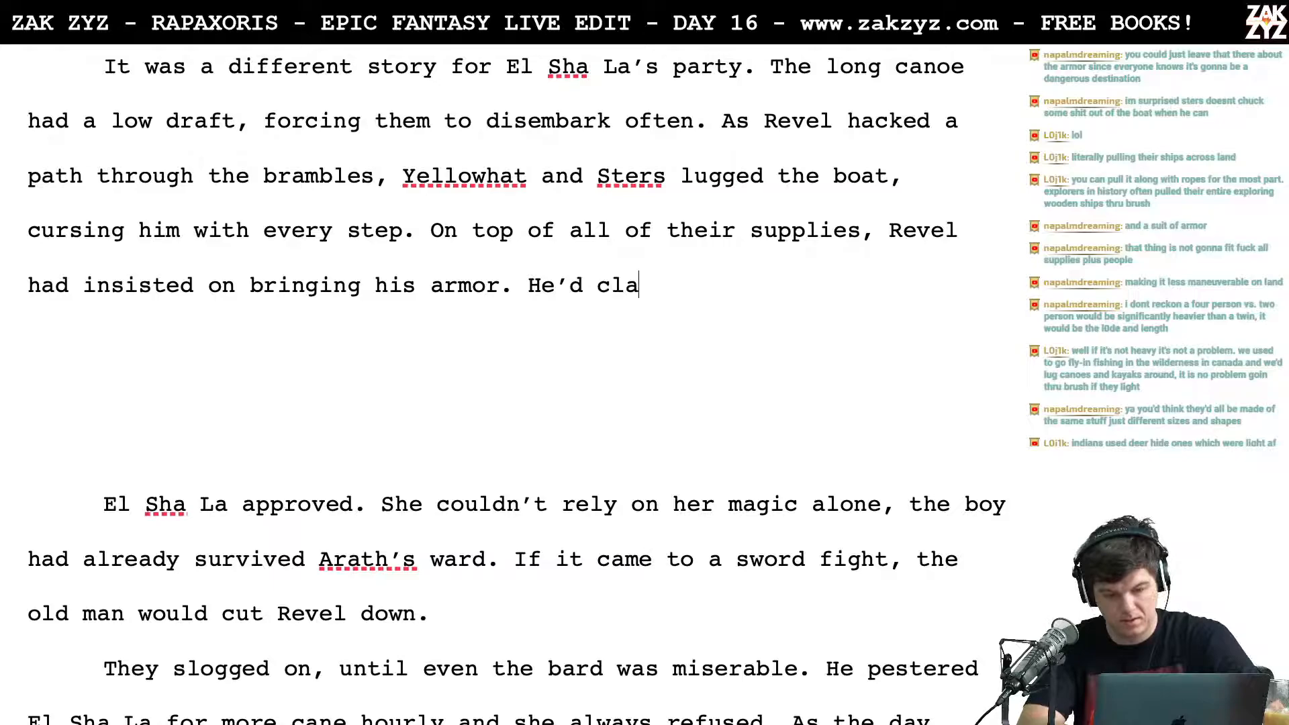
pyautogui.write('they')
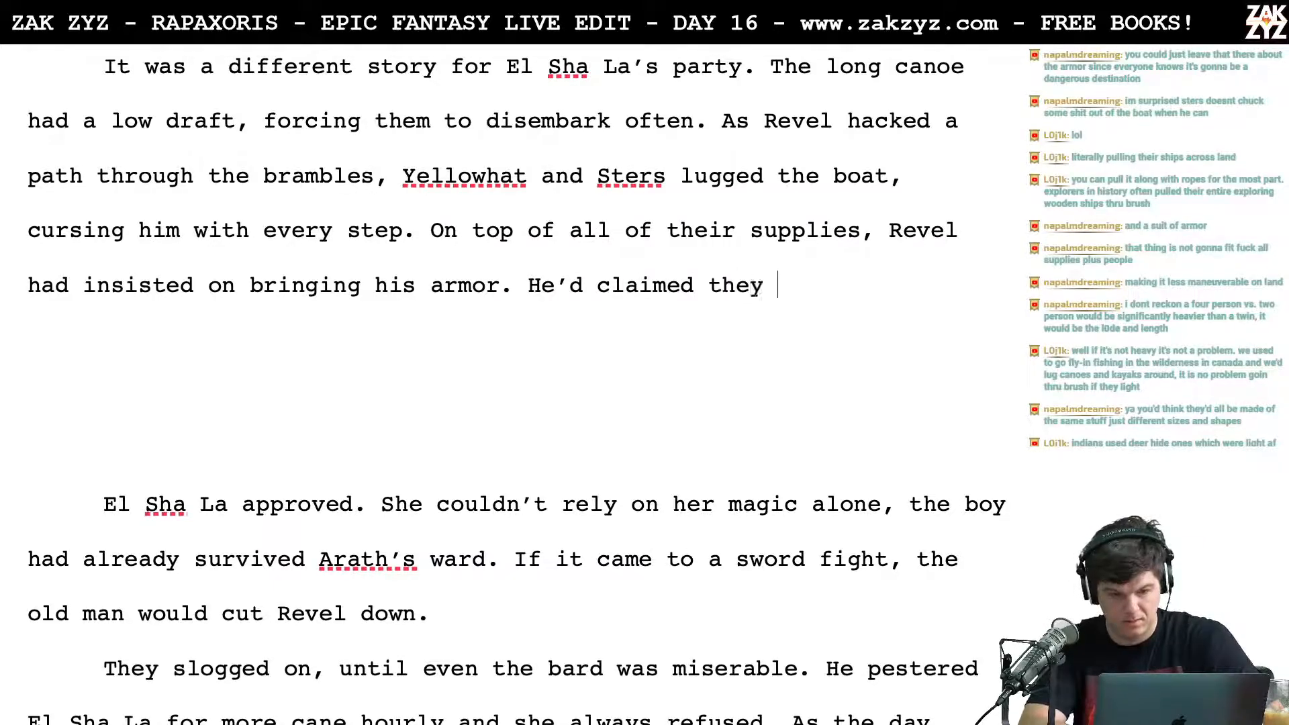
pyautogui.press('BackSpace')
pyautogui.press('BackSpace')
pyautogui.press('BackSpace')
pyautogui.press('BackSpace')
# Step: Try the sentence opening "He claimed they" after "bringing his armor." and delete it
pyautogui.press('BackSpace')
pyautogui.press('BackSpace')
pyautogui.press('BackSpace')
pyautogui.press('BackSpace')
pyautogui.press('BackSpace')
pyautogui.press('BackSpace')
pyautogui.press('BackSpace')
pyautogui.press('BackSpace')
pyautogui.press('BackSpace')
pyautogui.press('BackSpace')
pyautogui.press('BackSpace')
pyautogui.write('He claimed they')
pyautogui.press('BackSpace')
pyautogui.press('BackSpace')
pyautogui.press('BackSpace')
pyautogui.press('BackSpace')
pyautogui.press('BackSpace')
pyautogui.press('BackSpace')
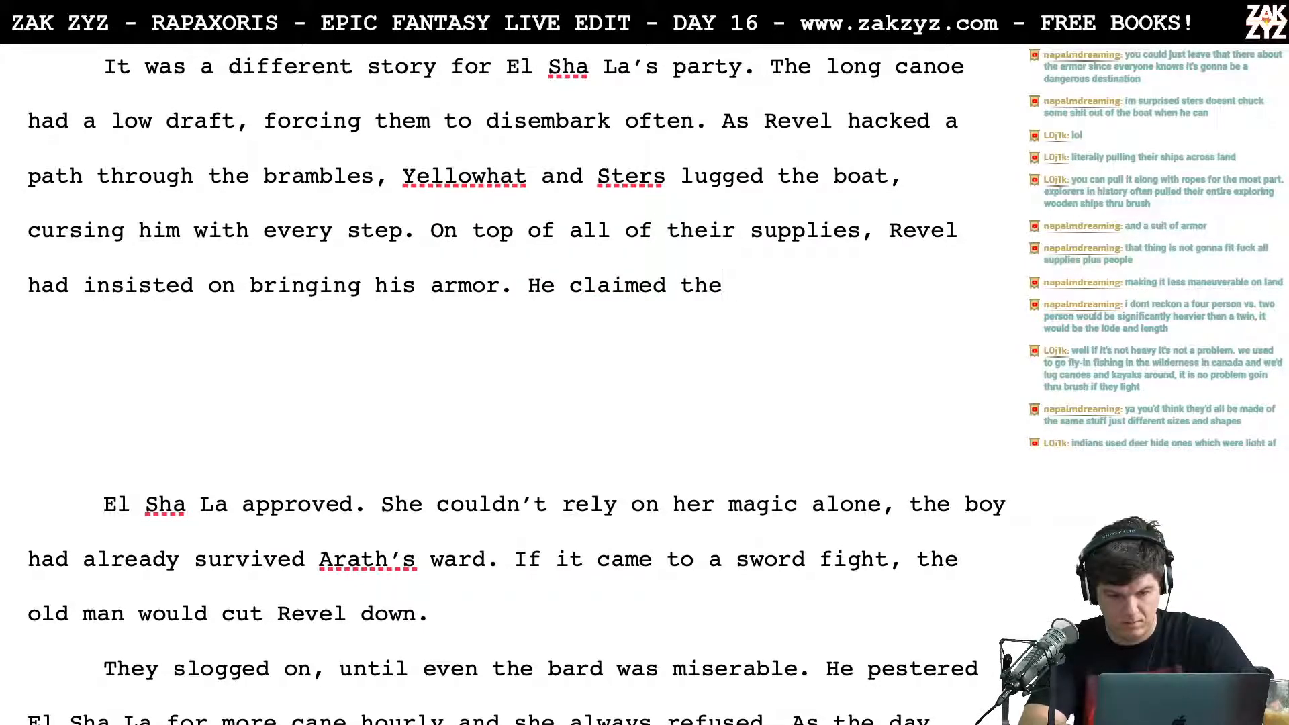
pyautogui.press('BackSpace')
pyautogui.press('BackSpace')
pyautogui.press('BackSpace')
pyautogui.press('BackSpace')
pyautogui.press('BackSpace')
pyautogui.press('BackSpace')
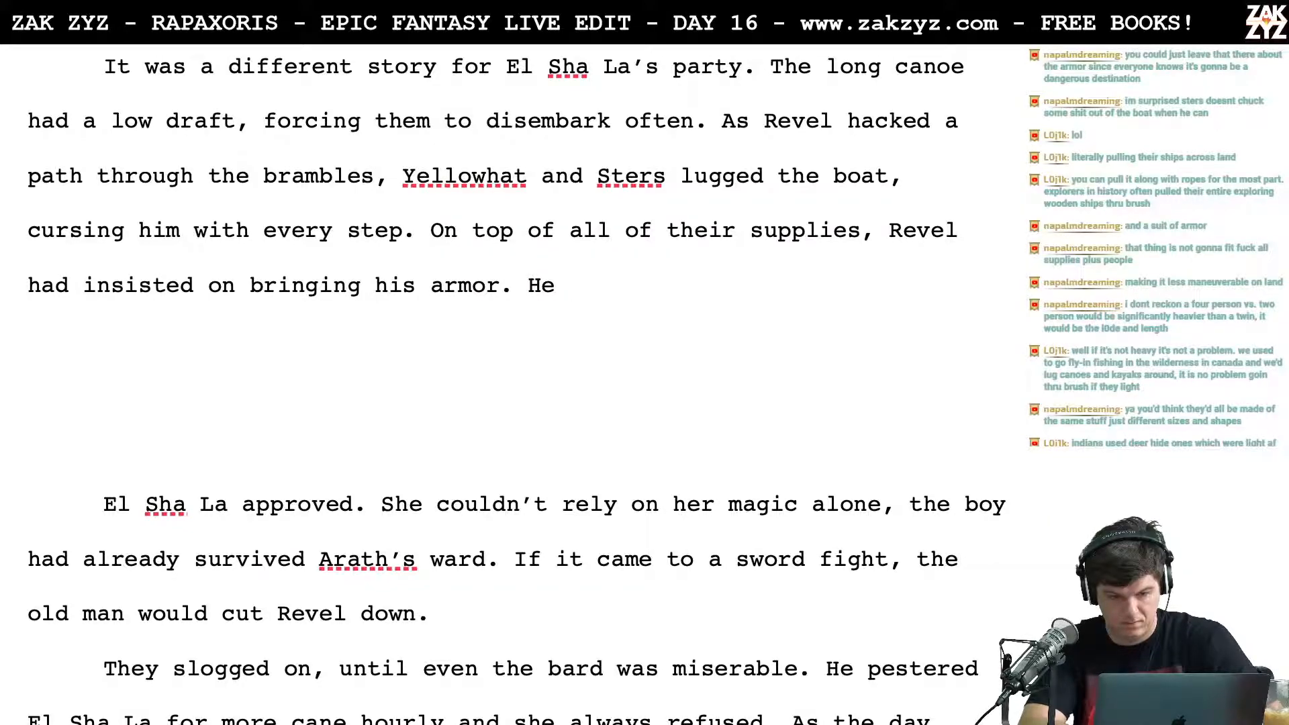
pyautogui.press('BackSpace')
pyautogui.press('BackSpace')
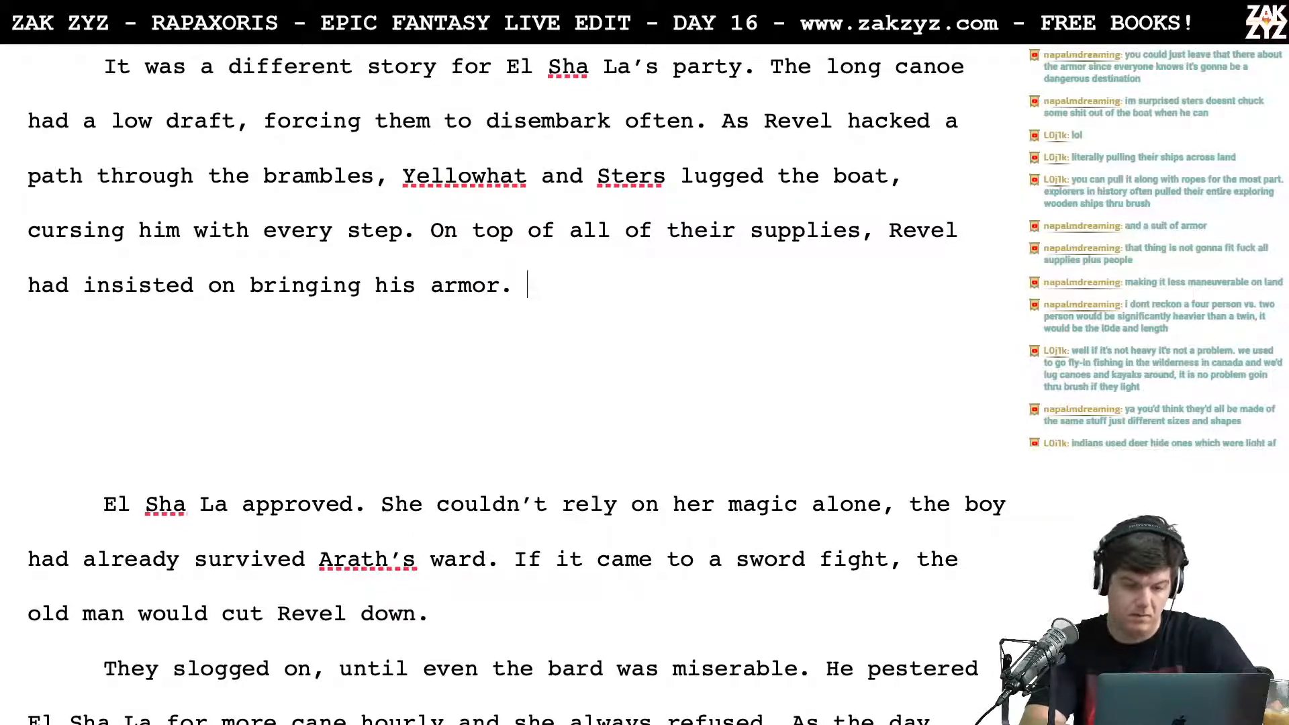
# Step: Move "insisted on bringing his armor." to its own paragraph, end the sentence after "Revel had" with "brought his armor, packed in oiled cloth." and add an empty line below
pyautogui.press('Return')
pyautogui.write('brought his armor')
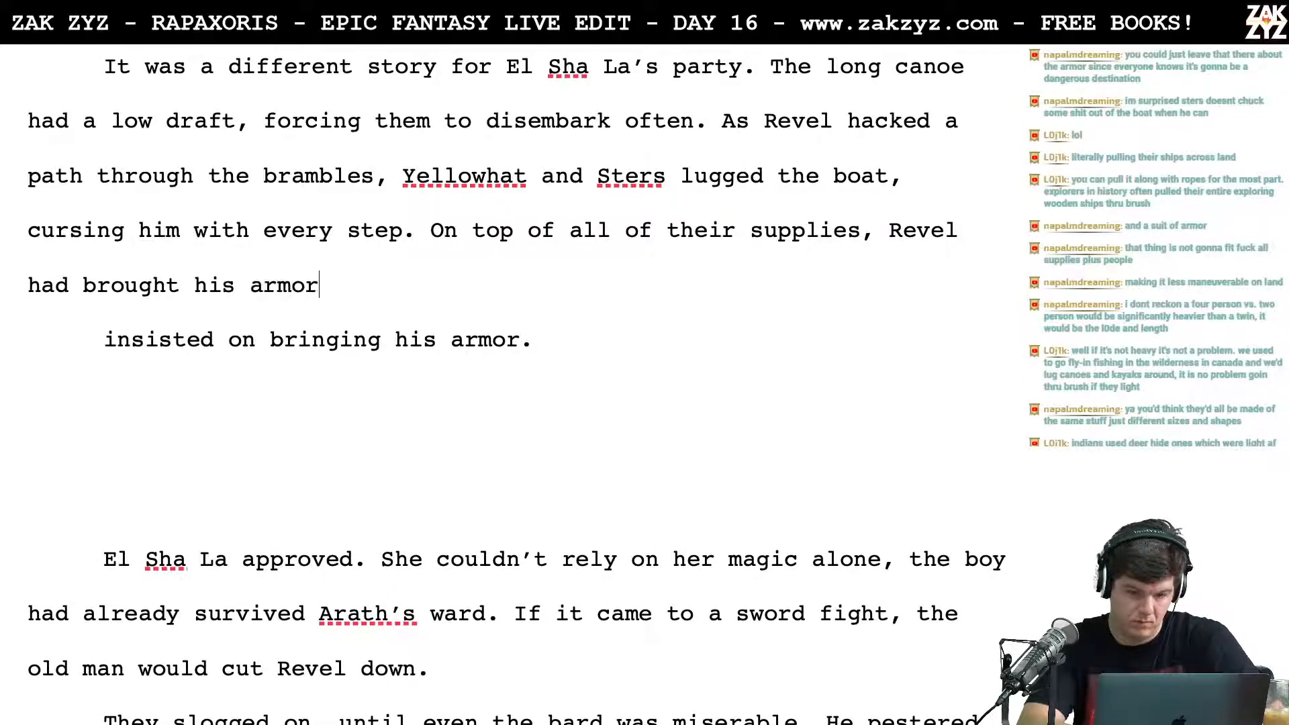
pyautogui.press('BackSpace')
pyautogui.write(', packed i')
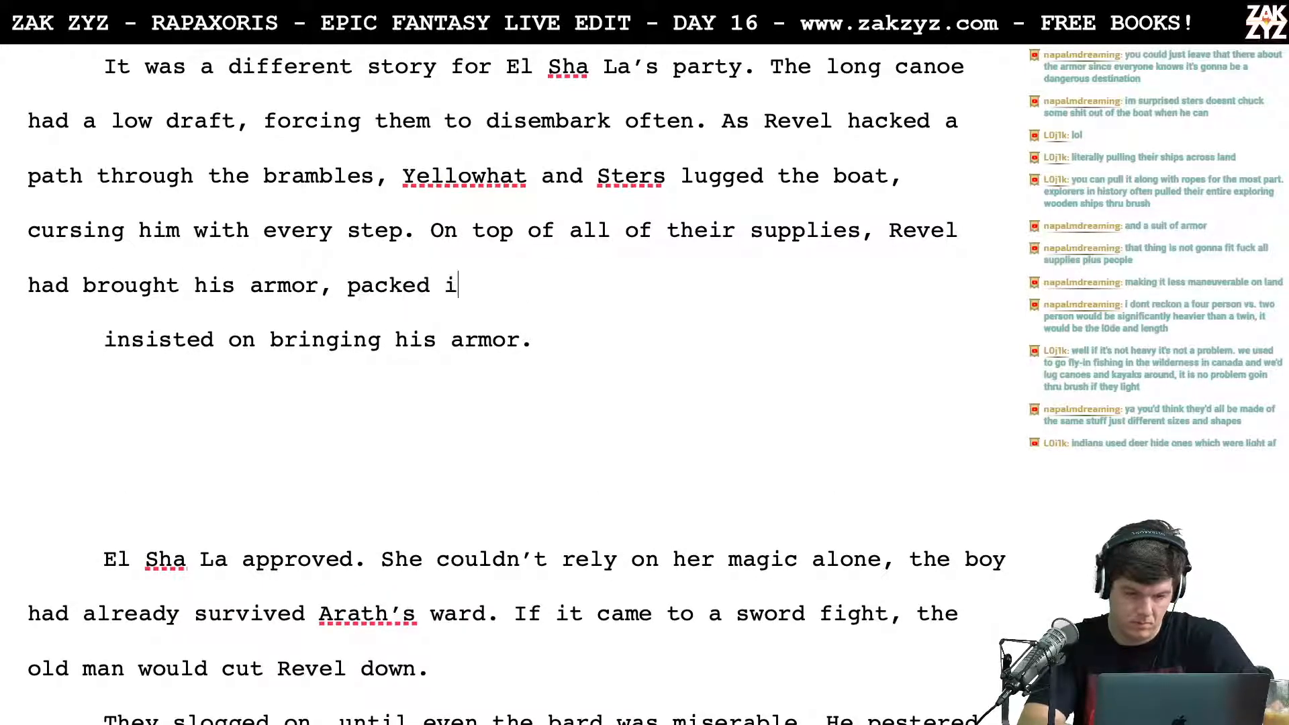
pyautogui.write('n oiled cloth.')
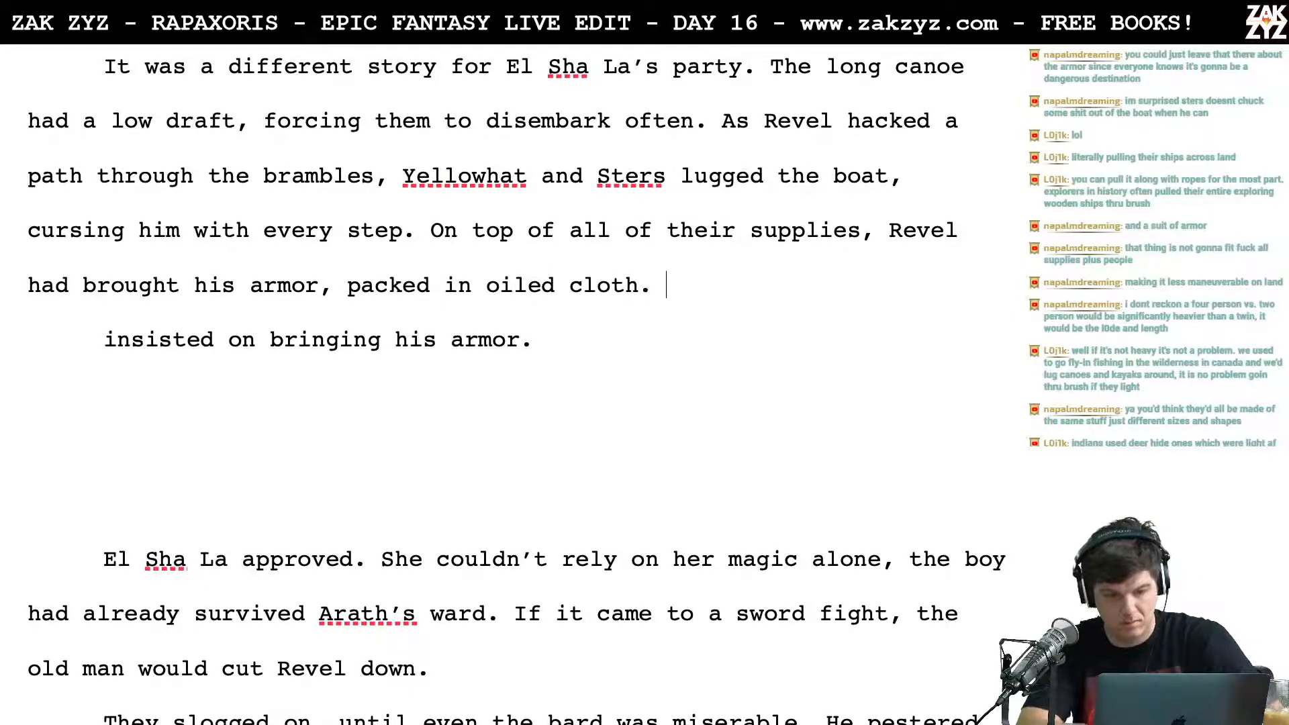
pyautogui.press('Return')
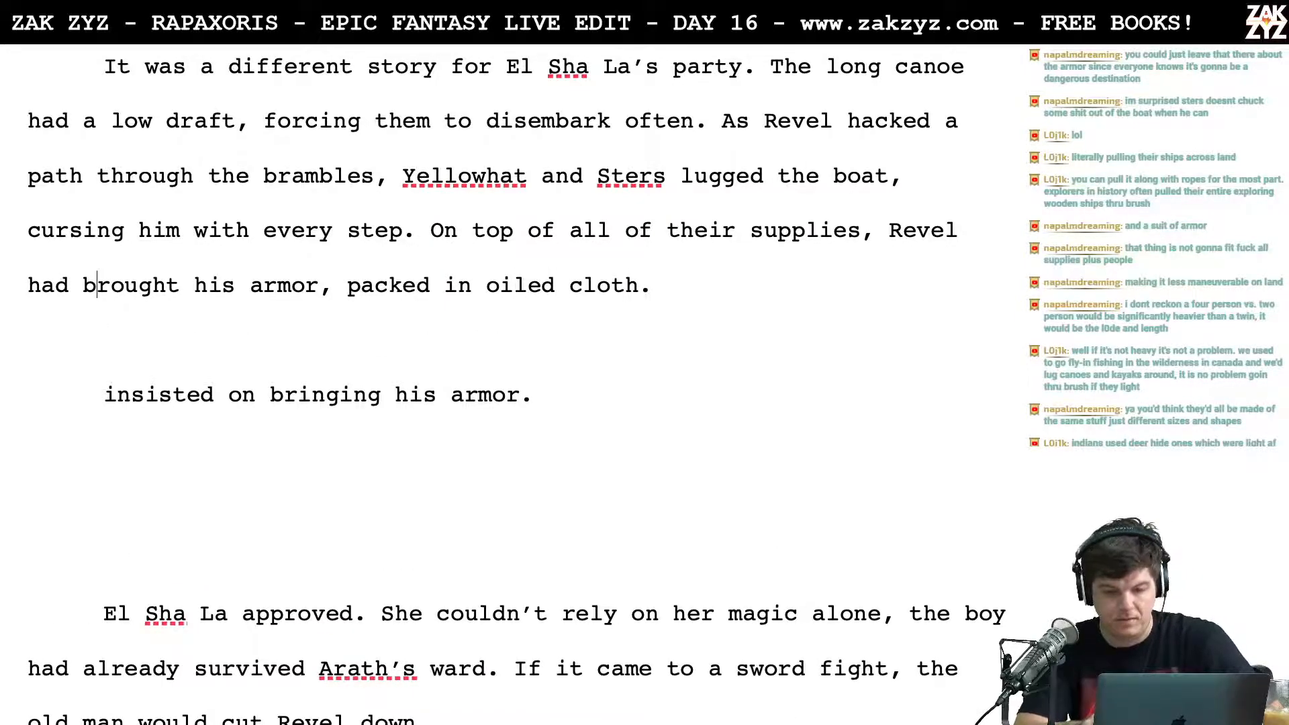
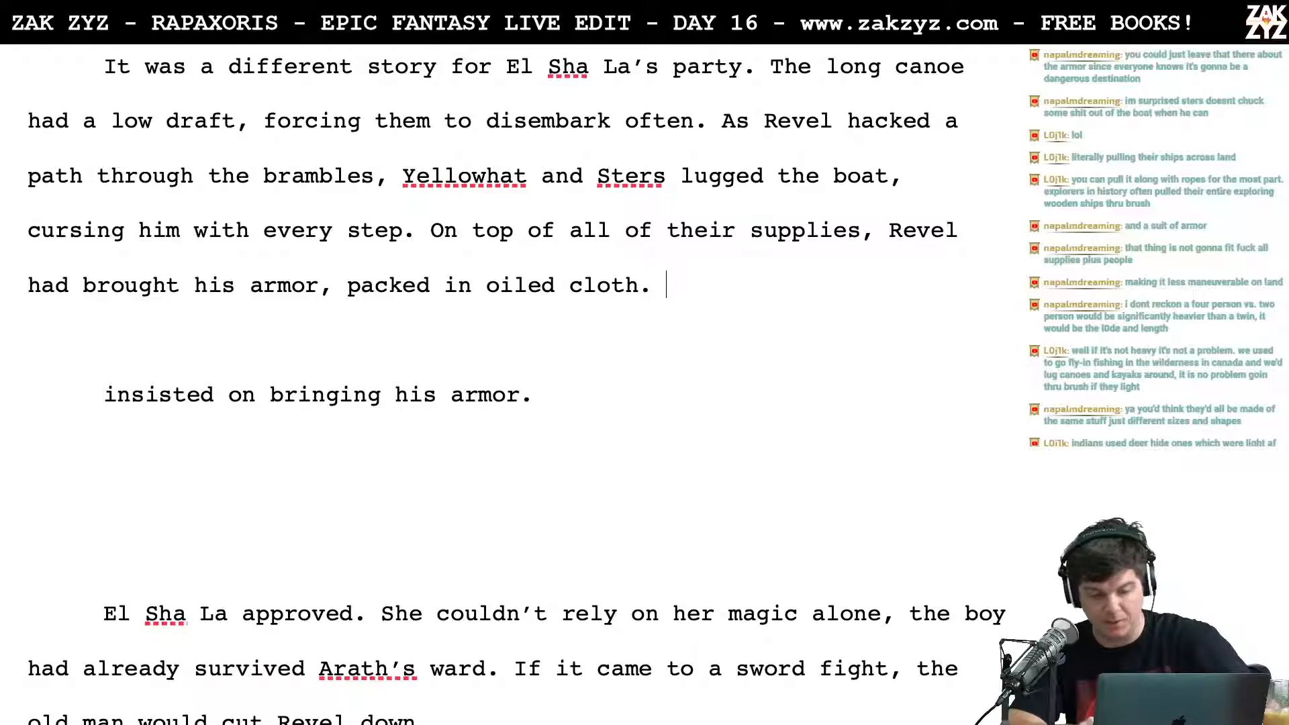
# Step: Try the sentence opening "He insisted he would" after "packed in oiled cloth." and shorten it to "he'd"
pyautogui.write('e ini')
pyautogui.press('BackSpace')
pyautogui.write('sisted he would')
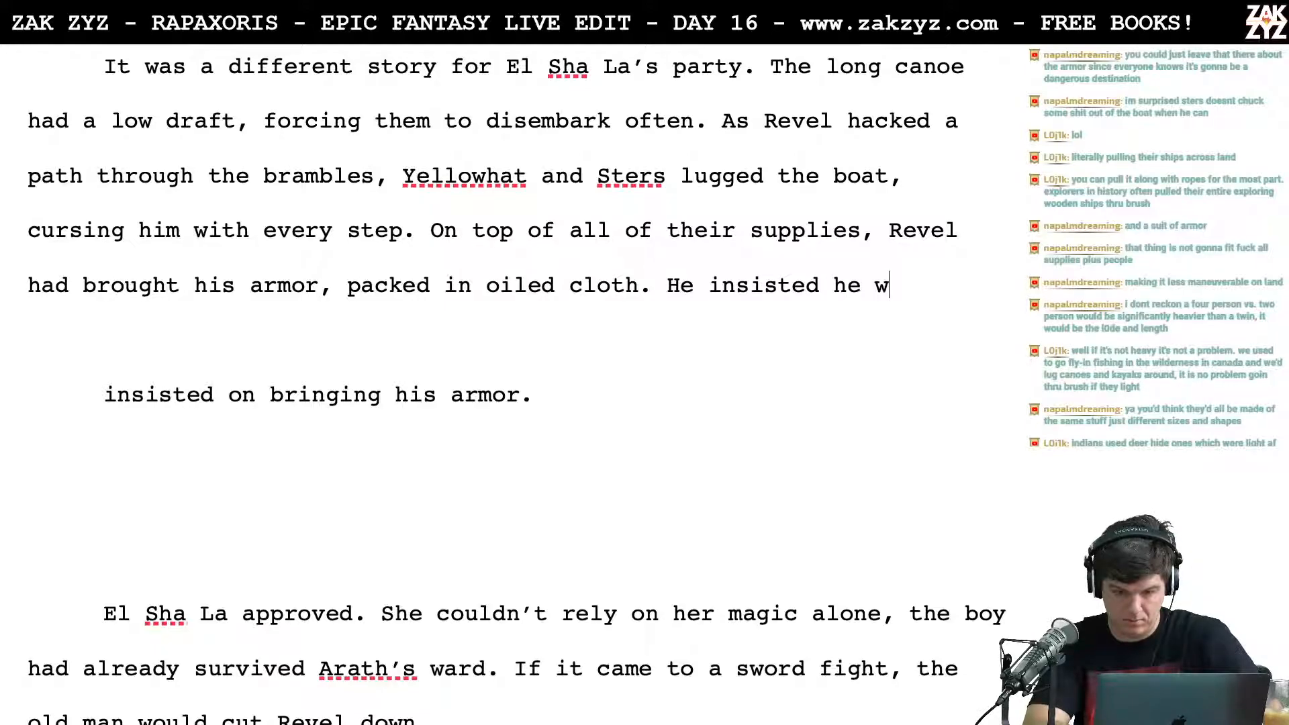
pyautogui.press('BackSpace')
pyautogui.press('BackSpace')
pyautogui.press('BackSpace')
pyautogui.press('BackSpace')
pyautogui.press('BackSpace')
pyautogui.press('BackSpace')
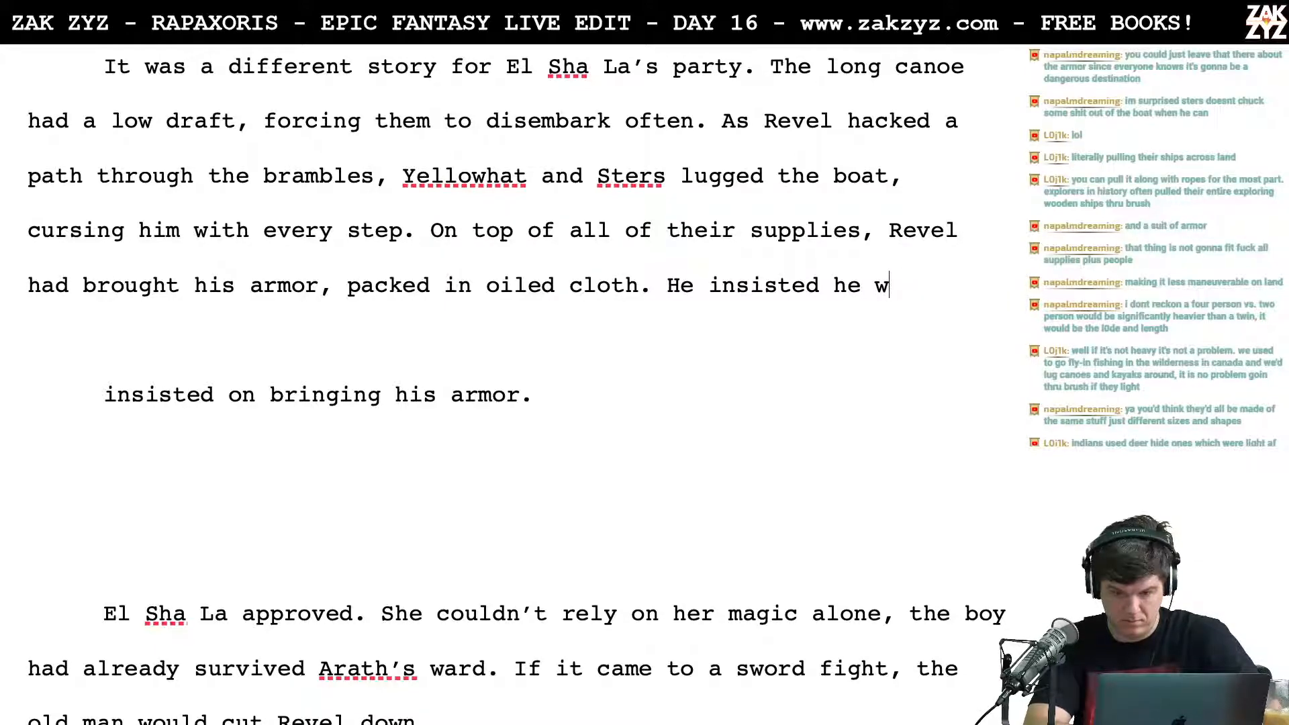
pyautogui.write("'d need t")
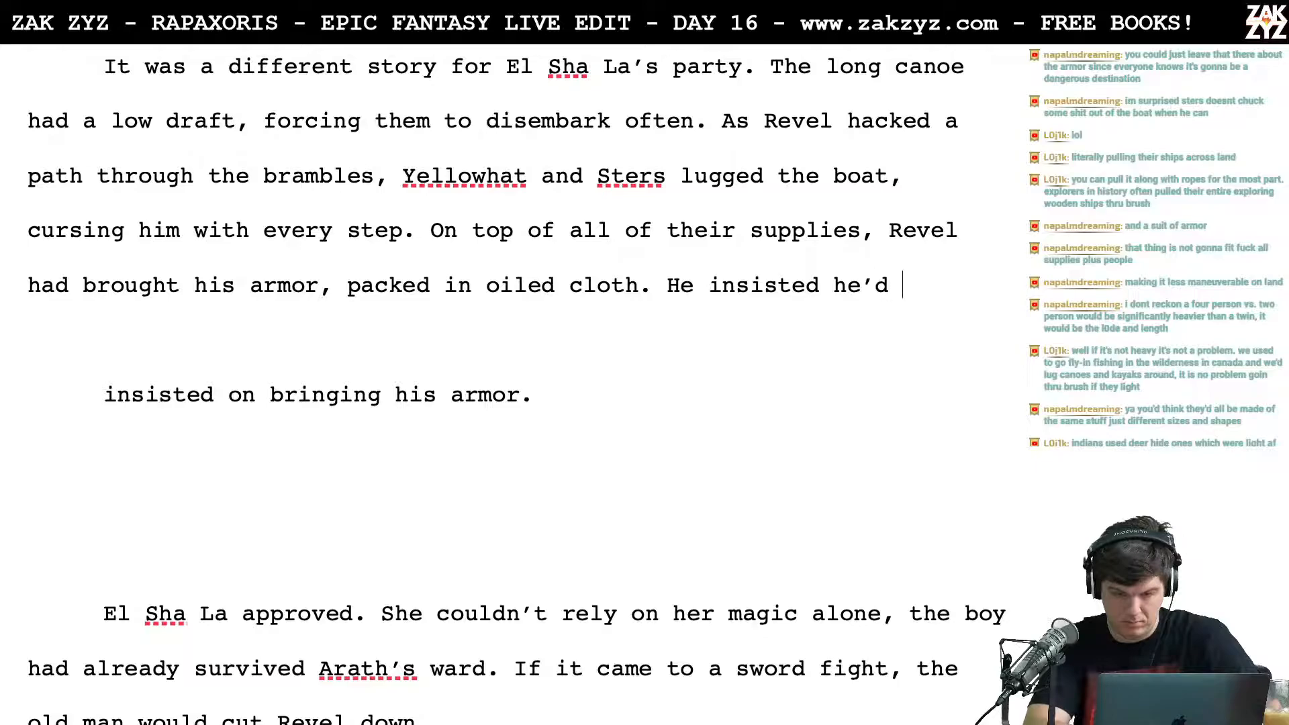
pyautogui.press('BackSpace')
pyautogui.press('BackSpace')
pyautogui.press('BackSpace')
pyautogui.press('BackSpace')
pyautogui.press('BackSpace')
pyautogui.press('BackSpace')
pyautogui.press('BackSpace')
pyautogui.press('BackSpace')
pyautogui.press('BackSpace')
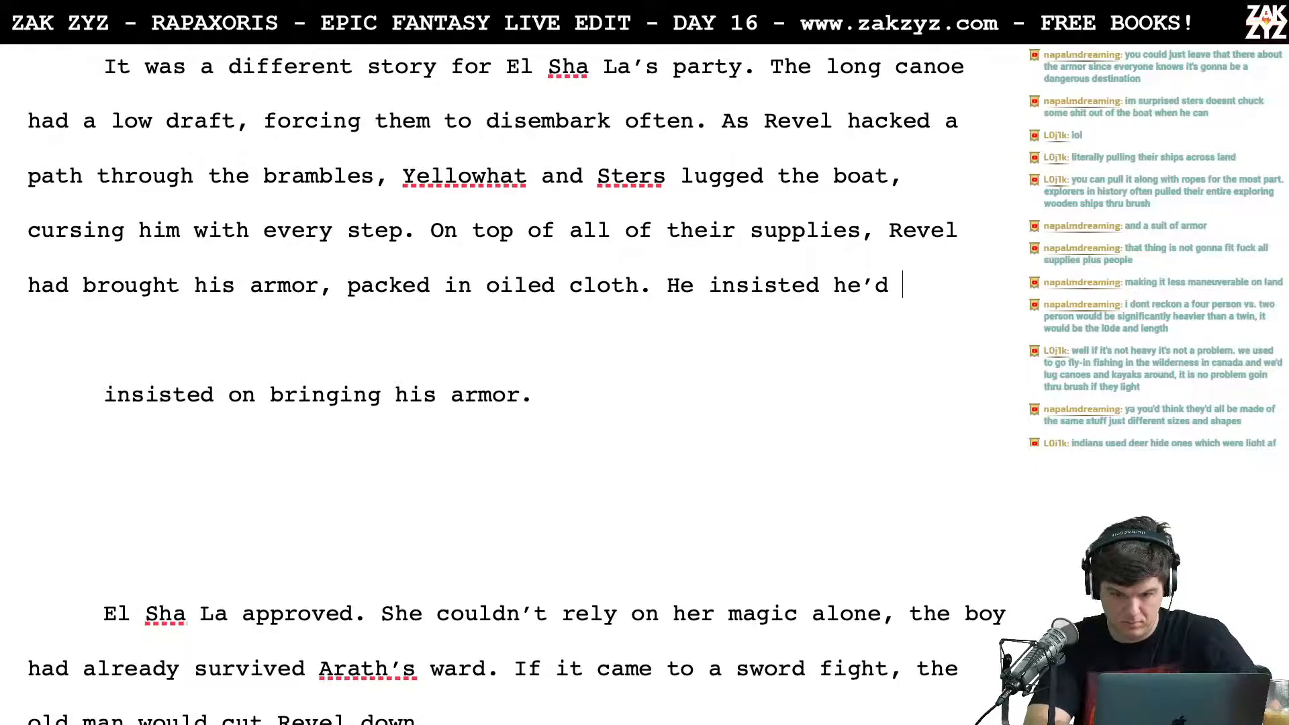
# Step: Try the wording "He insisted he'd need it to" after "packed in oiled cloth." and delete it
pyautogui.write("he'd need it to ba")
pyautogui.press('BackSpace')
pyautogui.press('BackSpace')
pyautogui.press('BackSpace')
pyautogui.press('BackSpace')
pyautogui.press('BackSpace')
pyautogui.press('BackSpace')
pyautogui.press('BackSpace')
pyautogui.press('BackSpace')
pyautogui.press('BackSpace')
pyautogui.press('BackSpace')
pyautogui.press('BackSpace')
pyautogui.press('BackSpace')
pyautogui.press('BackSpace')
pyautogui.press('BackSpace')
pyautogui.press('BackSpace')
pyautogui.press('BackSpace')
pyautogui.press('BackSpace')
pyautogui.press('BackSpace')
pyautogui.press('BackSpace')
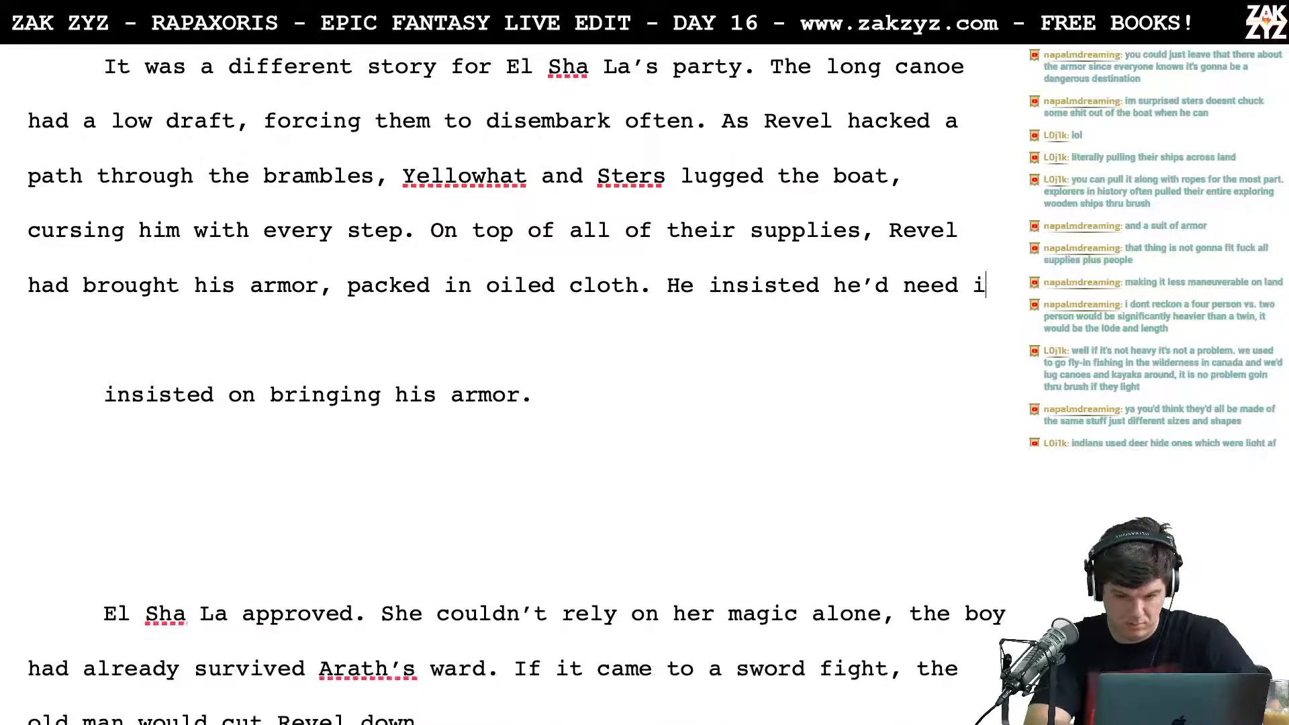
pyautogui.press('BackSpace')
pyautogui.press('BackSpace')
pyautogui.press('BackSpace')
pyautogui.write('ted th')
pyautogui.press('BackSpace')
pyautogui.press('BackSpace')
pyautogui.write("he'd ")
pyautogui.write('need')
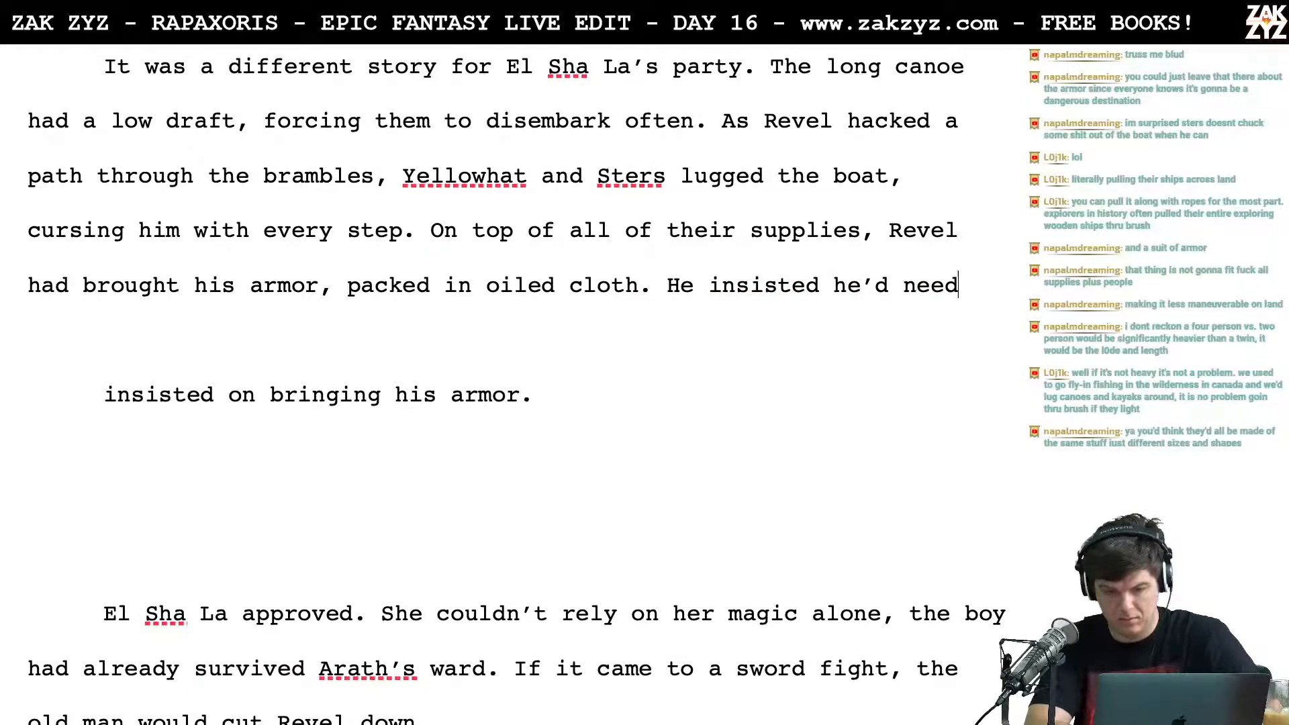
pyautogui.press('BackSpace')
pyautogui.press('BackSpace')
pyautogui.press('BackSpace')
pyautogui.press('BackSpace')
pyautogui.press('BackSpace')
pyautogui.press('BackSpace')
pyautogui.press('BackSpace')
pyautogui.press('BackSpace')
pyautogui.press('BackSpace')
pyautogui.press('BackSpace')
pyautogui.press('BackSpace')
pyautogui.press('BackSpace')
pyautogui.press('BackSpace')
pyautogui.press('BackSpace')
pyautogui.press('BackSpace')
pyautogui.press('BackSpace')
pyautogui.press('BackSpace')
pyautogui.press('BackSpace')
# Step: Try the wording "He talked up the many dangers they might" after "packed in oiled cloth." and delete it
pyautogui.write('talked up th')
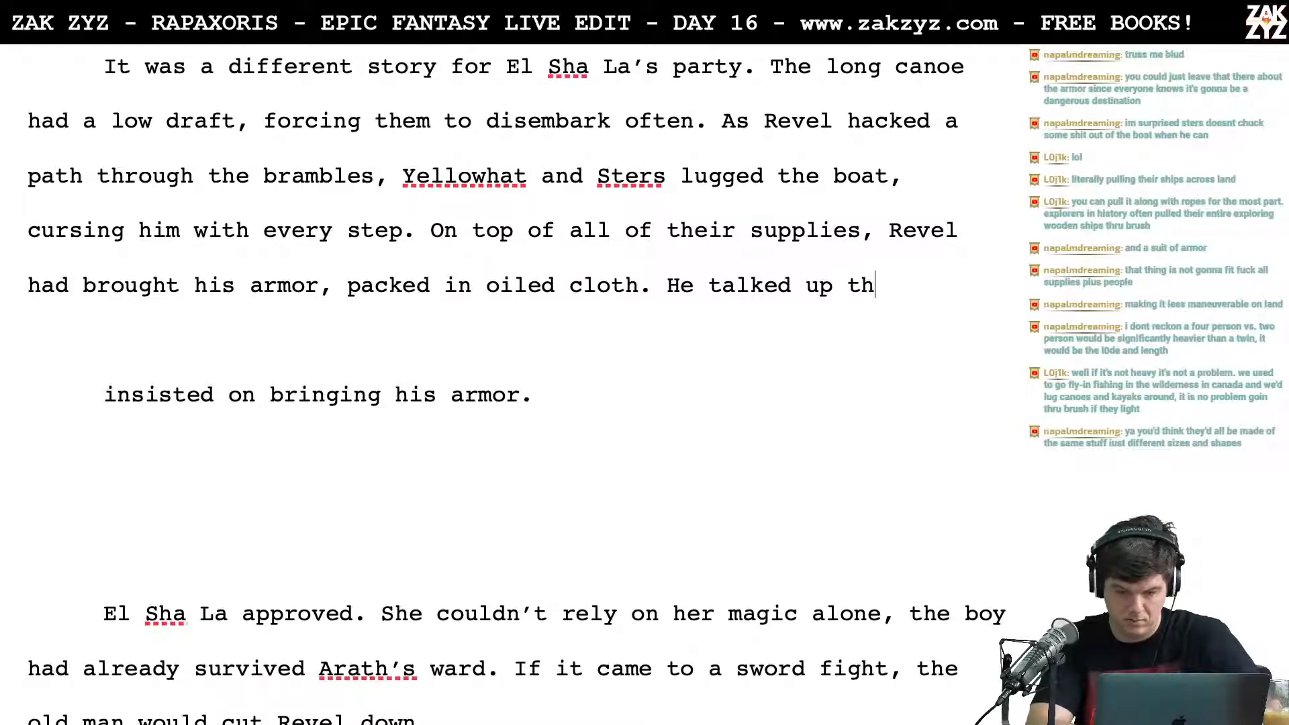
pyautogui.write('e many dangers')
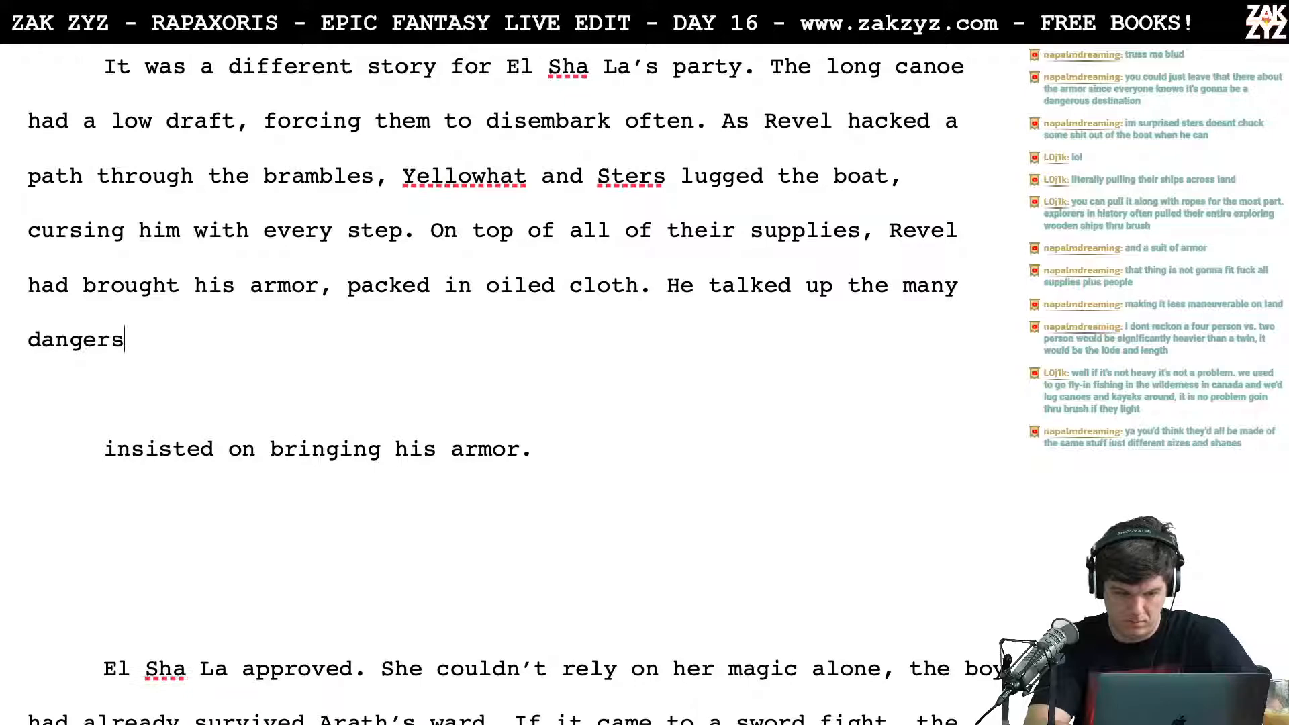
pyautogui.write(' tha')
pyautogui.press('BackSpace')
pyautogui.write('ey might')
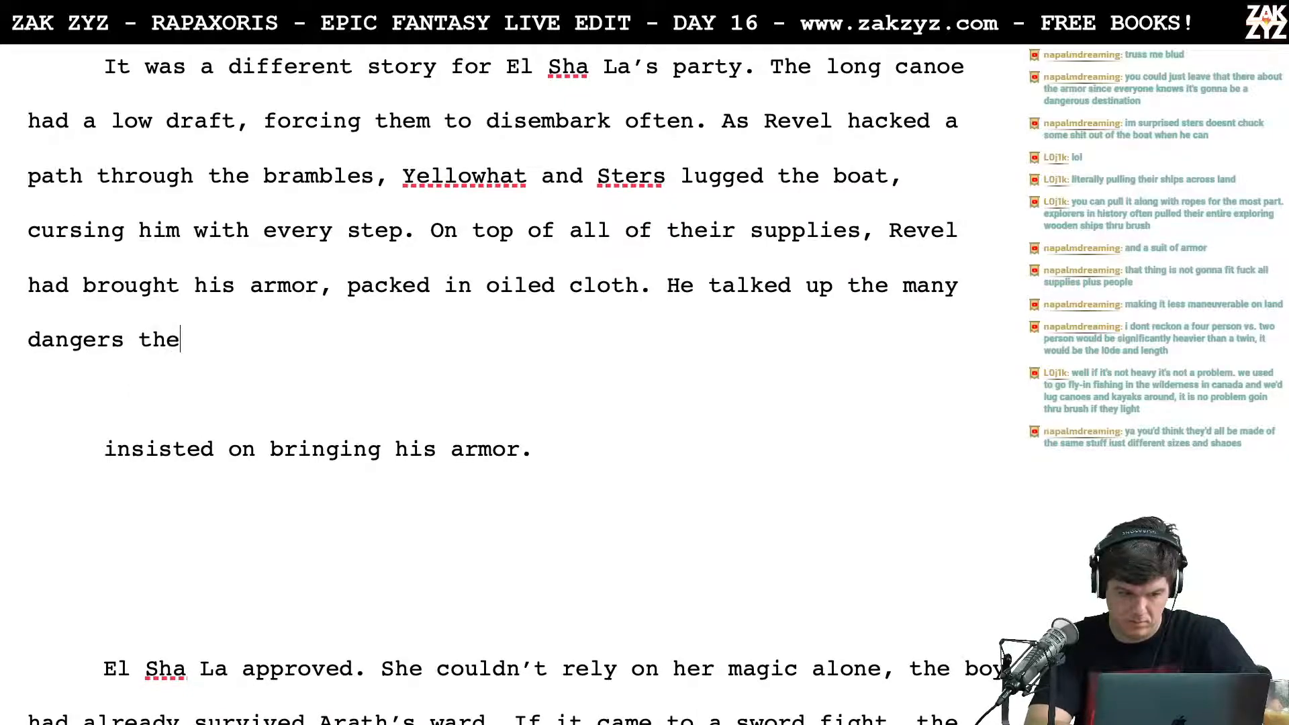
pyautogui.press('BackSpace')
pyautogui.press('BackSpace')
pyautogui.press('BackSpace')
pyautogui.press('BackSpace')
pyautogui.press('BackSpace')
pyautogui.press('BackSpace')
pyautogui.press('BackSpace')
pyautogui.press('BackSpace')
pyautogui.press('BackSpace')
pyautogui.press('BackSpace')
pyautogui.press('BackSpace')
pyautogui.press('BackSpace')
pyautogui.press('BackSpace')
pyautogui.press('BackSpace')
pyautogui.press('BackSpace')
pyautogui.press('BackSpace')
pyautogui.press('BackSpace')
pyautogui.press('BackSpace')
pyautogui.press('BackSpace')
pyautogui.press('BackSpace')
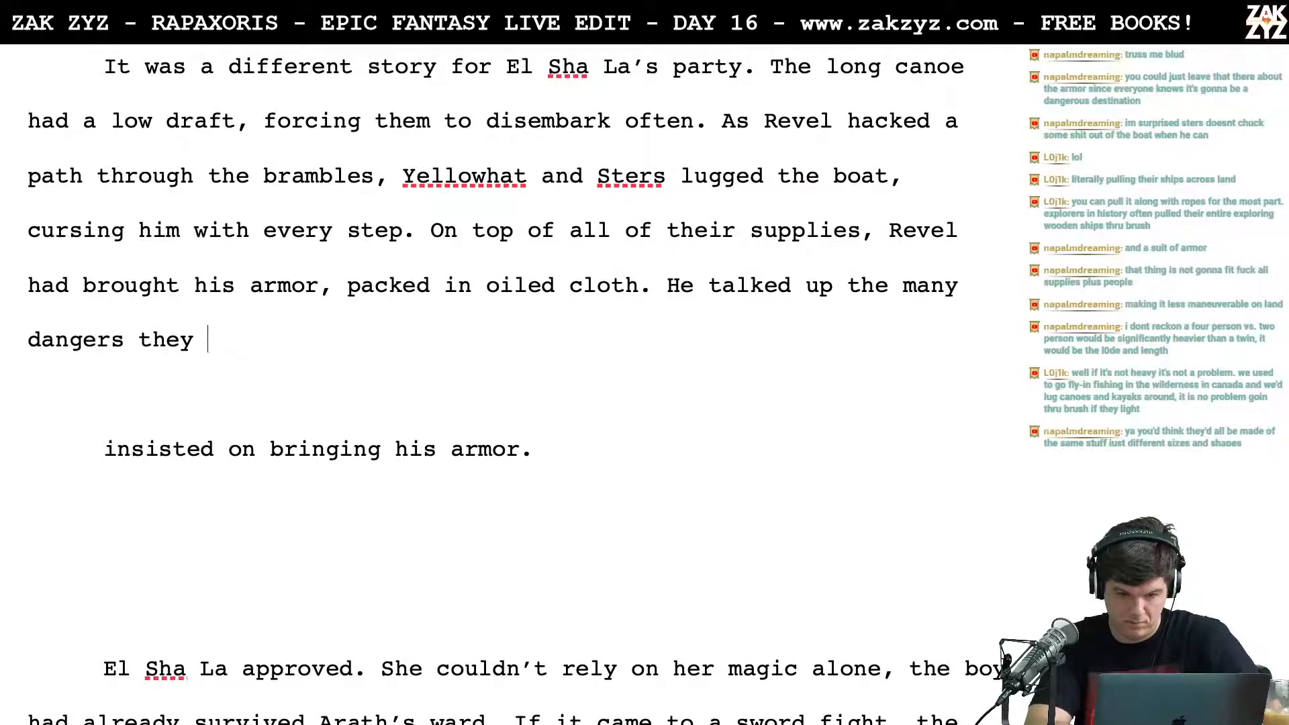
pyautogui.press('BackSpace')
pyautogui.press('BackSpace')
pyautogui.press('BackSpace')
pyautogui.press('BackSpace')
pyautogui.press('BackSpace')
pyautogui.press('BackSpace')
pyautogui.press('BackSpace')
pyautogui.press('BackSpace')
pyautogui.press('BackSpace')
pyautogui.press('BackSpace')
pyautogui.press('BackSpace')
pyautogui.press('BackSpace')
pyautogui.press('BackSpace')
pyautogui.press('BackSpace')
pyautogui.press('BackSpace')
pyautogui.press('BackSpace')
pyautogui.press('BackSpace')
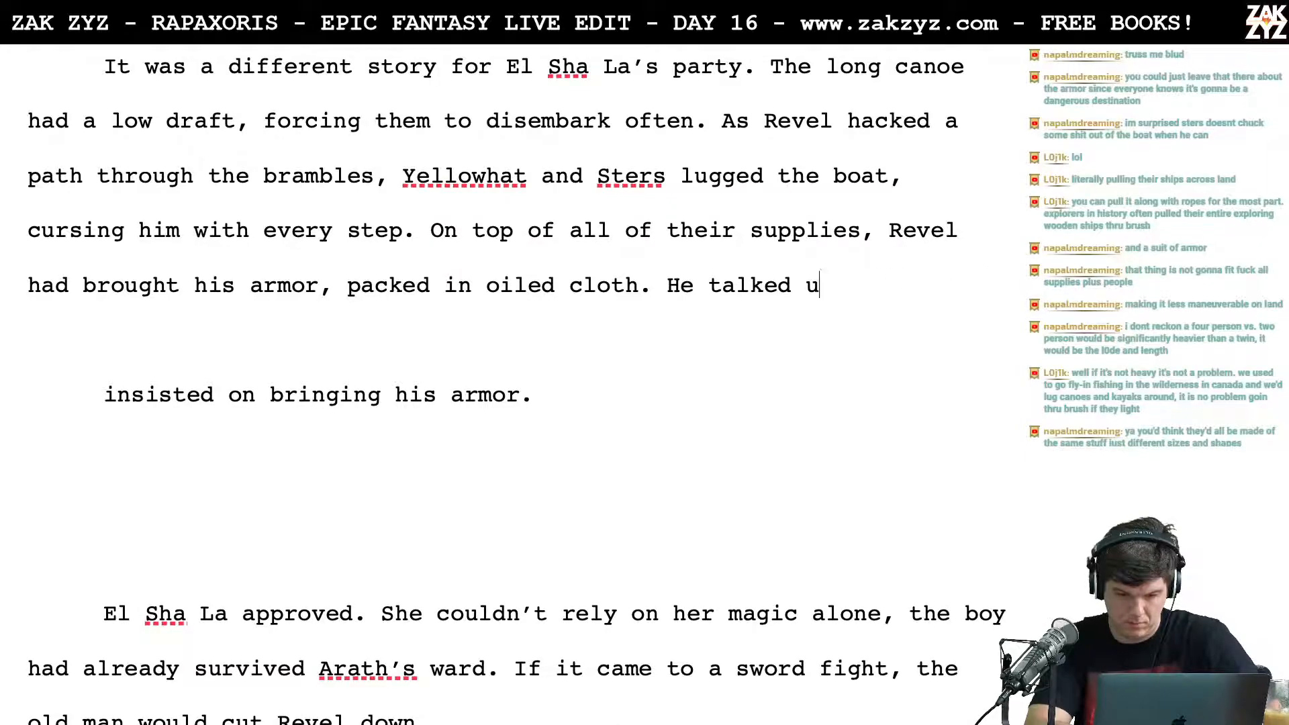
# Step: Try the sentence opening "There was no" after "packed in oiled cloth." and delete it
pyautogui.write('Ther')
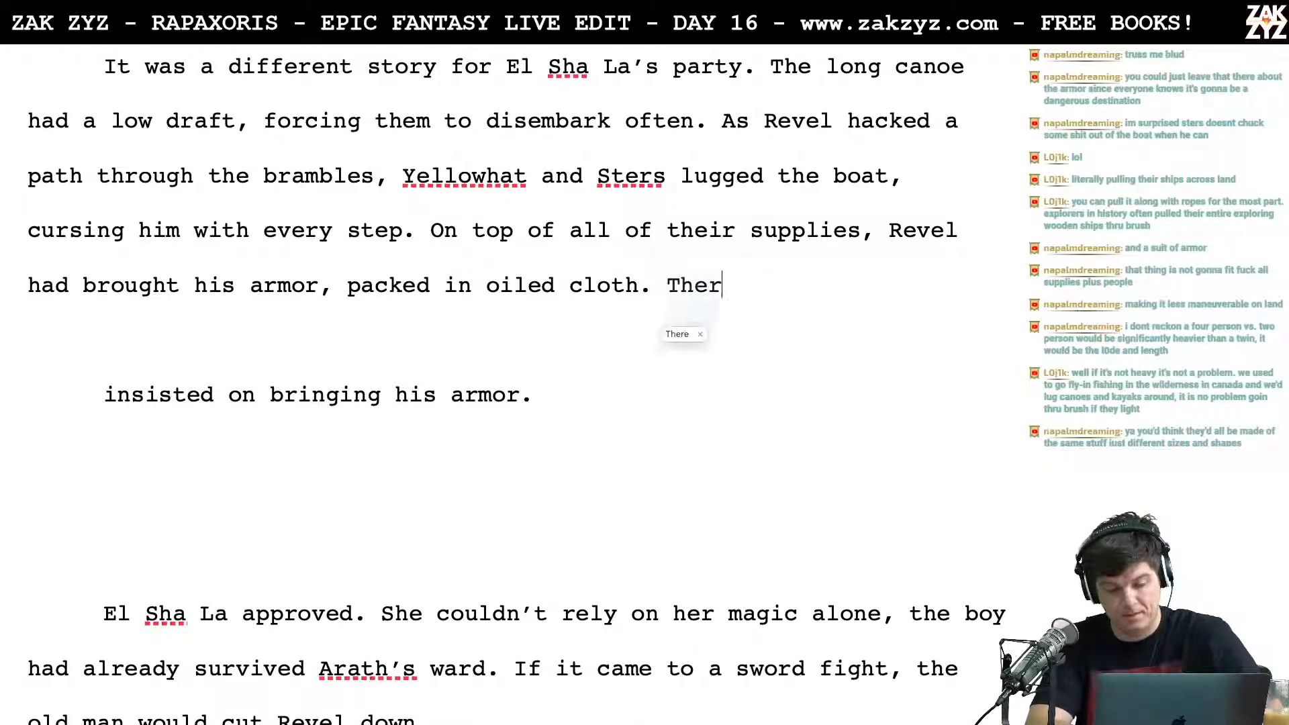
pyautogui.write('e was no tell')
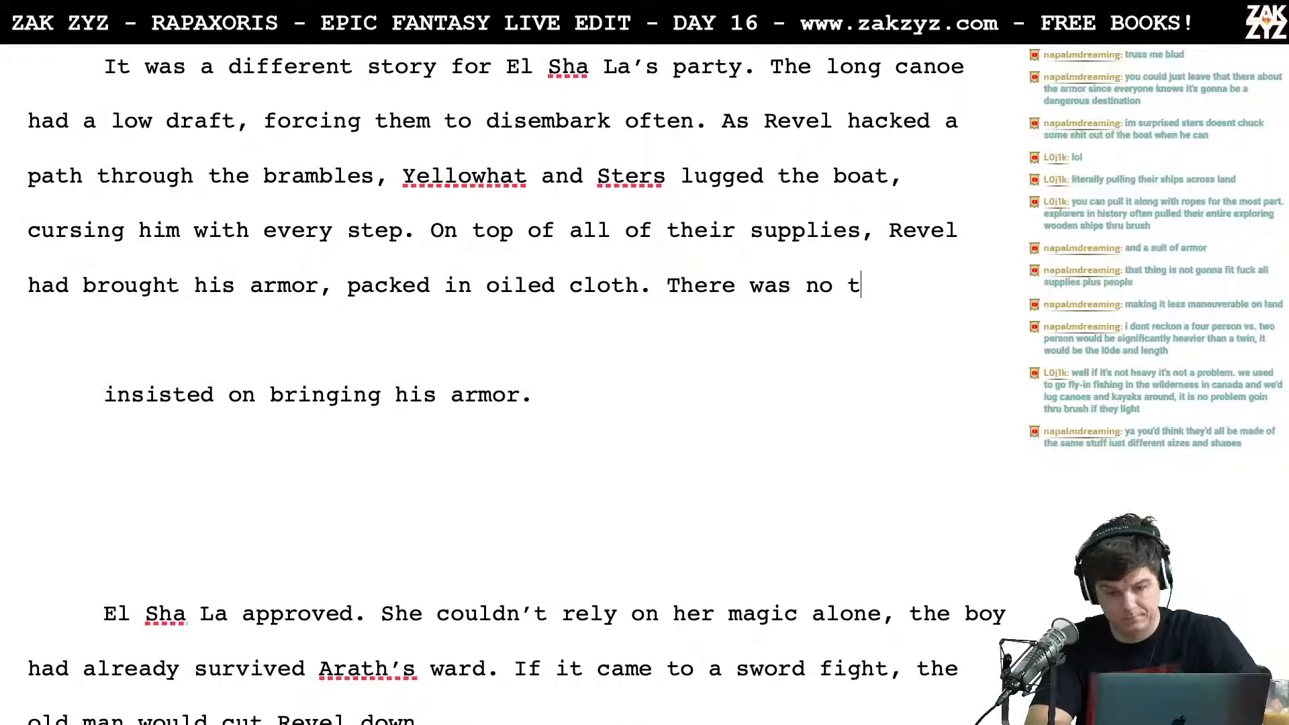
pyautogui.press('BackSpace')
pyautogui.press('BackSpace')
pyautogui.press('BackSpace')
pyautogui.press('BackSpace')
pyautogui.press('BackSpace')
pyautogui.press('BackSpace')
pyautogui.press('BackSpace')
pyautogui.press('BackSpace')
pyautogui.press('BackSpace')
pyautogui.press('BackSpace')
pyautogui.press('BackSpace')
pyautogui.press('BackSpace')
pyautogui.press('BackSpace')
pyautogui.press('BackSpace')
pyautogui.press('BackSpace')
pyautogui.press('BackSpace')
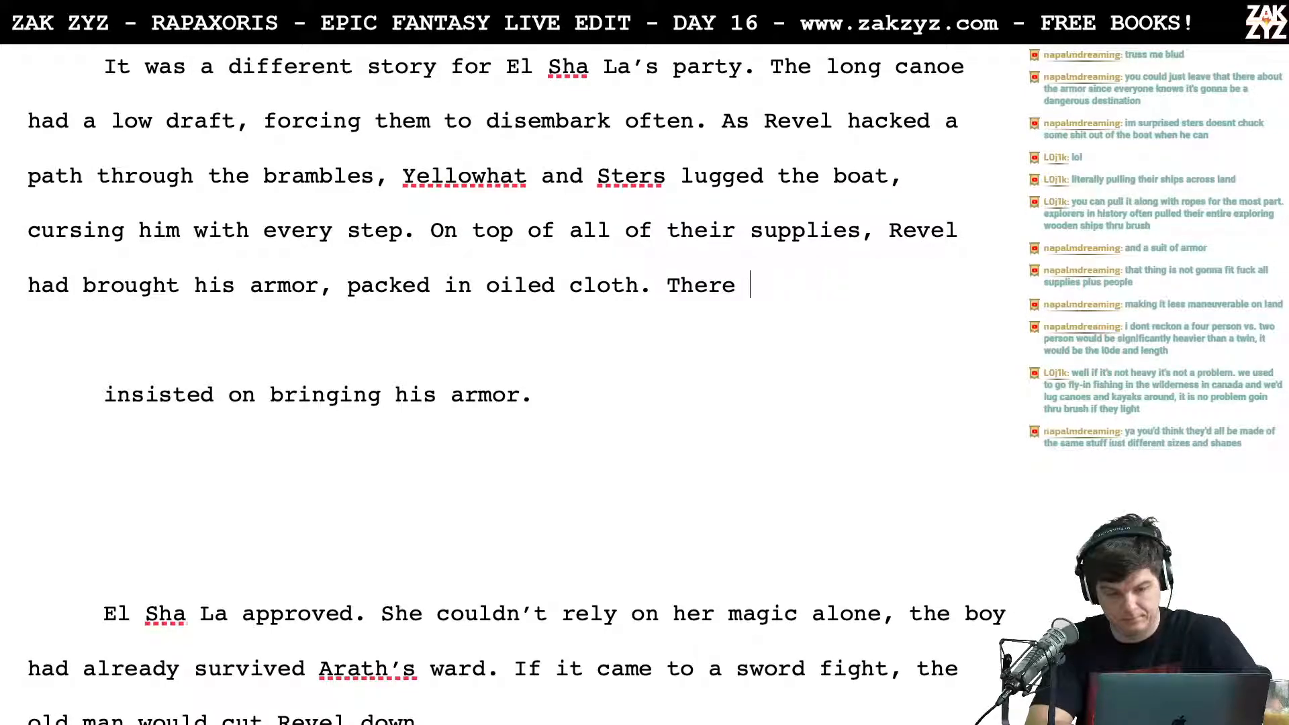
# Step: Add "He'd talked up the various dangers they might face on Rakkar, but they all knew" after "packed in oiled cloth."
pyautogui.write("He'd talked up the varie")
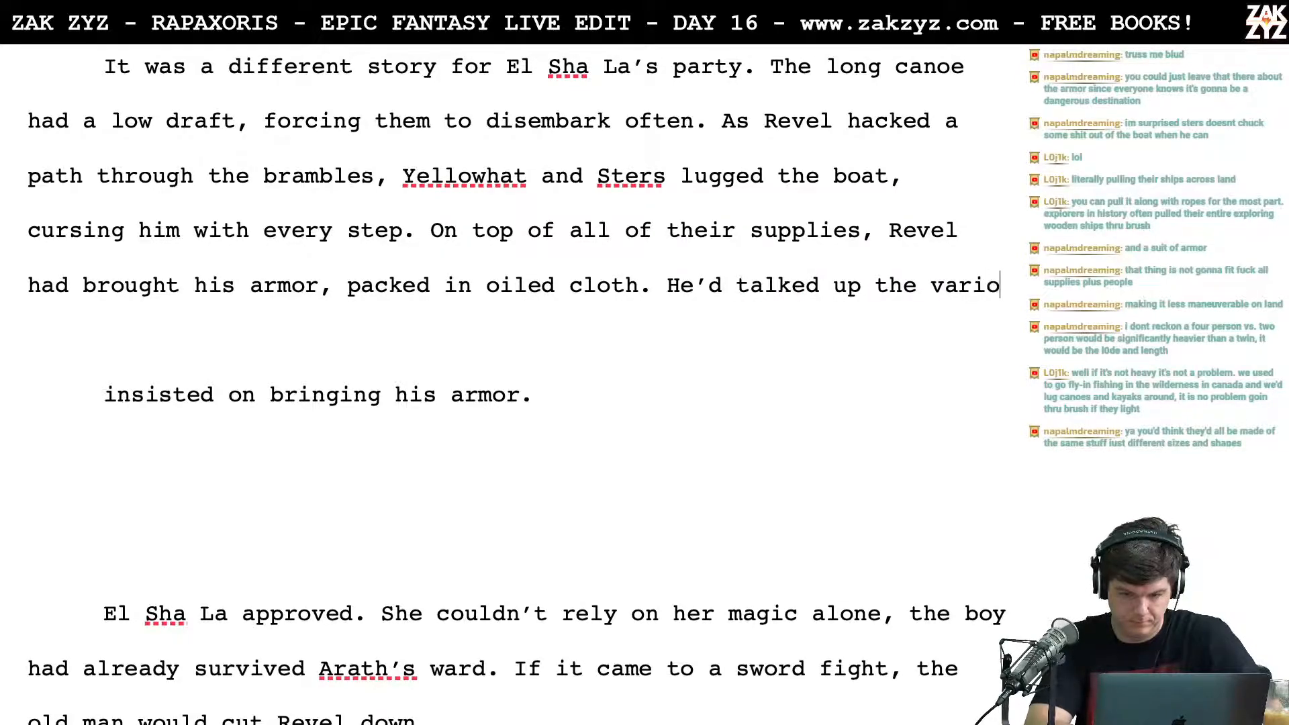
pyautogui.write('us dangers the')
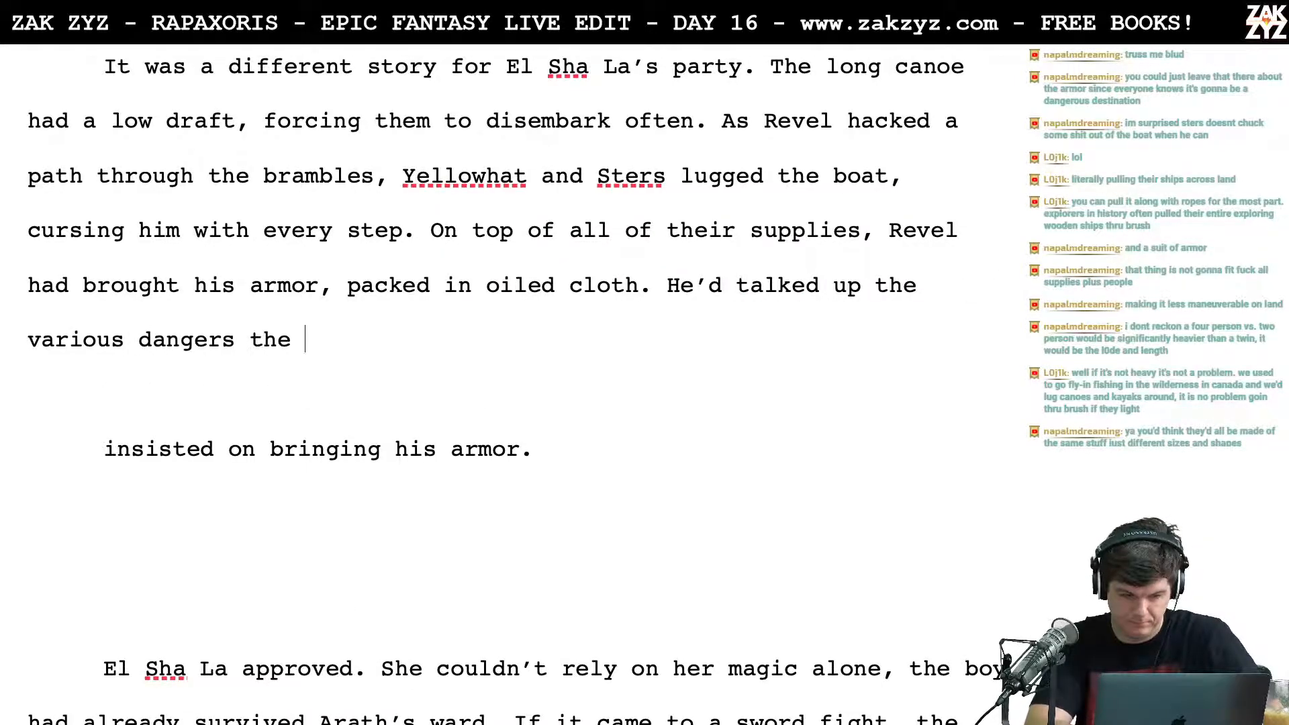
pyautogui.press('BackSpace')
pyautogui.write('y might f')
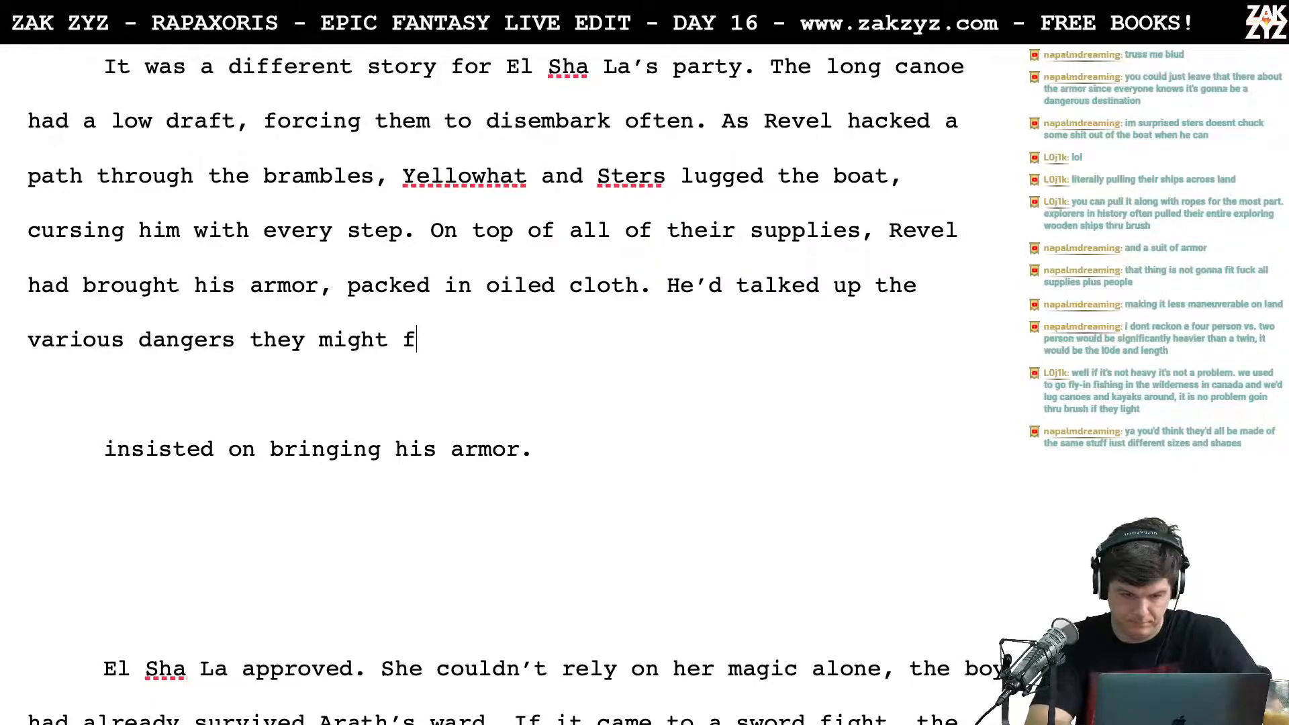
pyautogui.write('ace on the ')
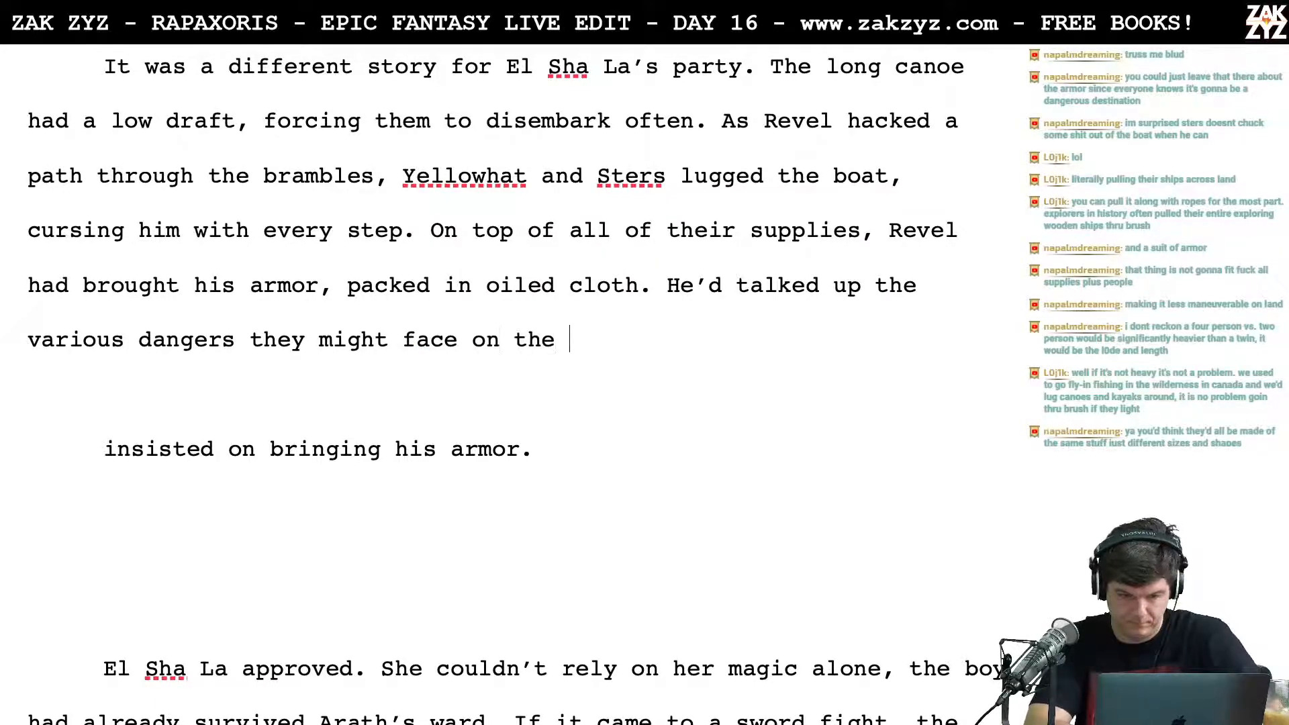
pyautogui.write('road to the')
pyautogui.press('BackSpace')
pyautogui.press('BackSpace')
pyautogui.press('BackSpace')
pyautogui.press('BackSpace')
pyautogui.press('BackSpace')
pyautogui.press('BackSpace')
pyautogui.press('BackSpace')
pyautogui.press('BackSpace')
pyautogui.press('BackSpace')
pyautogui.press('BackSpace')
pyautogui.press('BackSpace')
pyautogui.press('BackSpace')
pyautogui.press('BackSpace')
pyautogui.press('BackSpace')
pyautogui.press('BackSpace')
pyautogui.write('Rakkar, but they all knew')
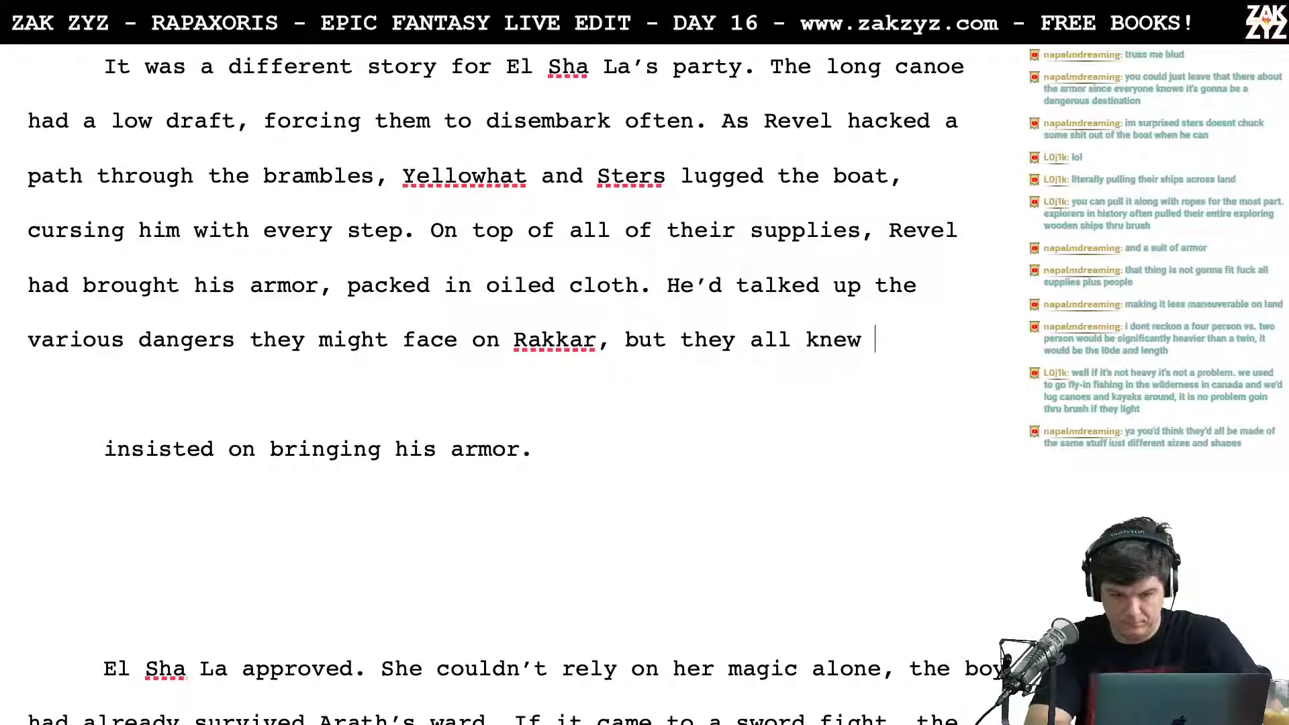
# Step: Replace "they all knew" after "Rakkar, but" with "none of them"
pyautogui.press('BackSpace')
pyautogui.press('BackSpace')
pyautogui.press('BackSpace')
pyautogui.press('BackSpace')
pyautogui.press('BackSpace')
pyautogui.press('BackSpace')
pyautogui.press('BackSpace')
pyautogui.press('BackSpace')
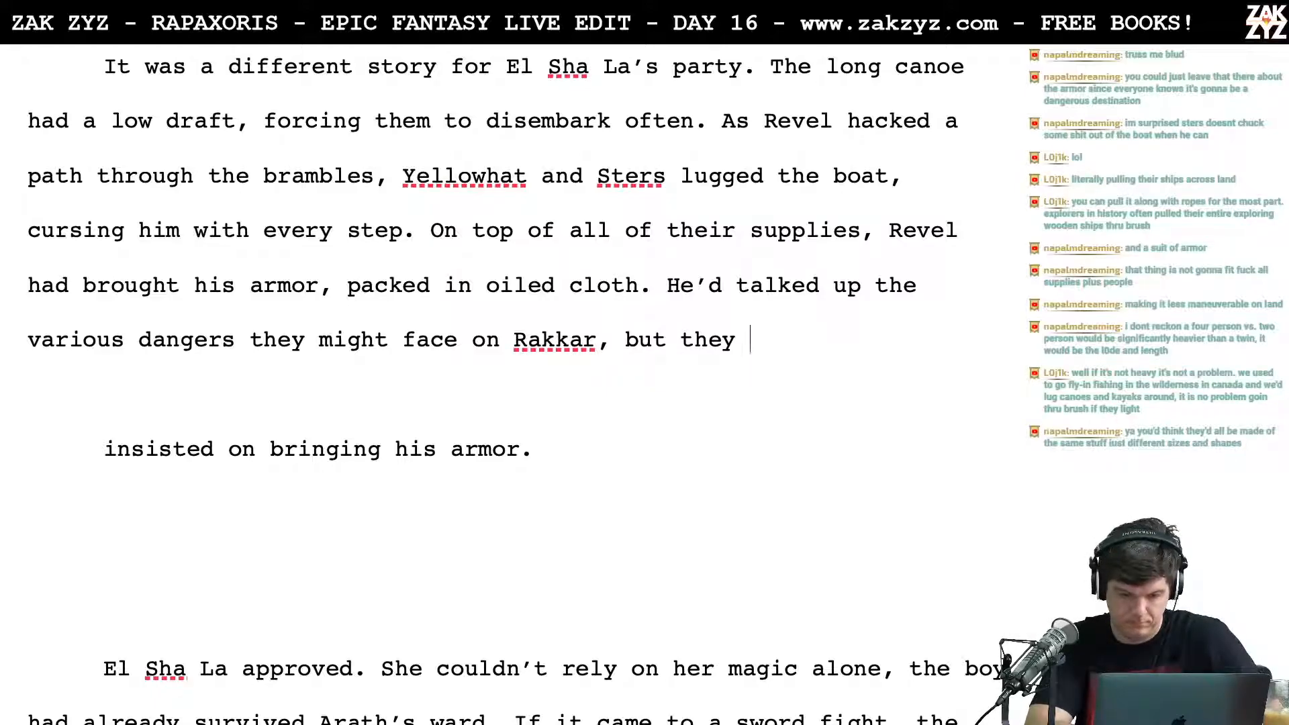
pyautogui.press('BackSpace')
pyautogui.press('BackSpace')
pyautogui.press('BackSpace')
pyautogui.press('BackSpace')
pyautogui.write('none of them')
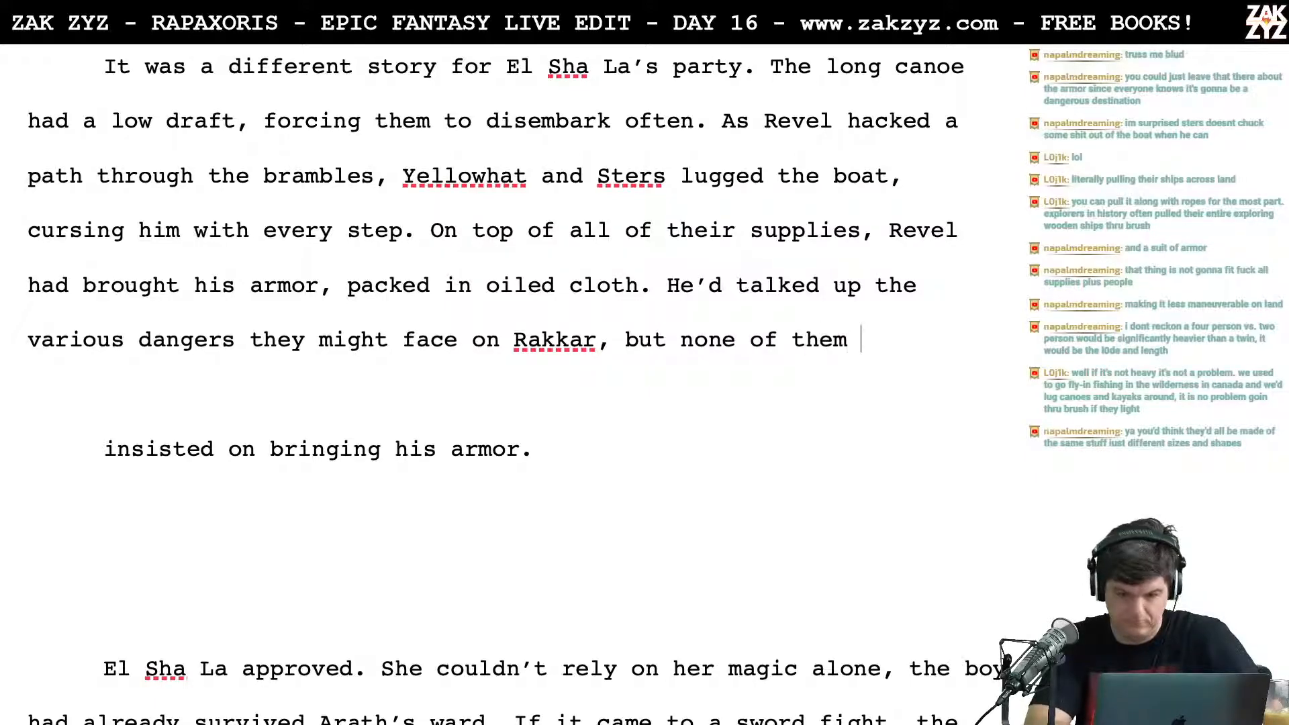
# Step: Split the text off after "He'd talked" and continue with "up all the monsters they might encounter on the Rakkar but none of them were fooled."
pyautogui.press('Return')
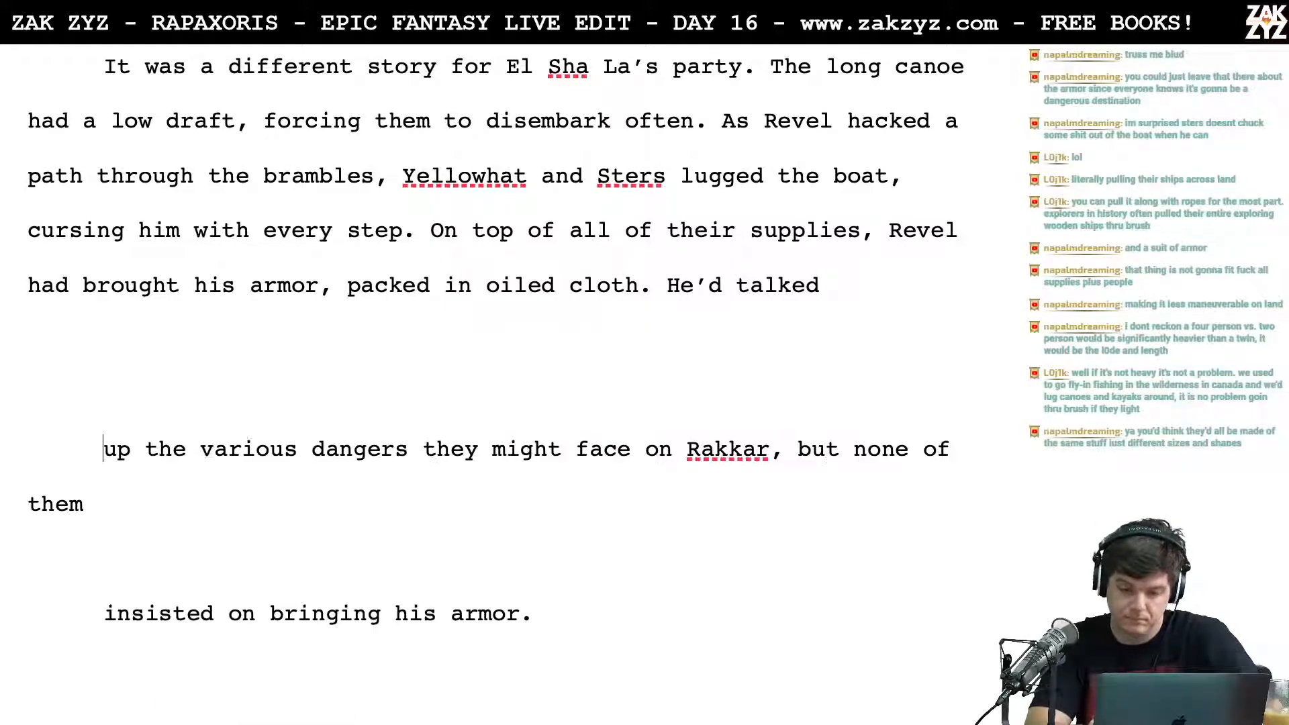
pyautogui.write('up all the b')
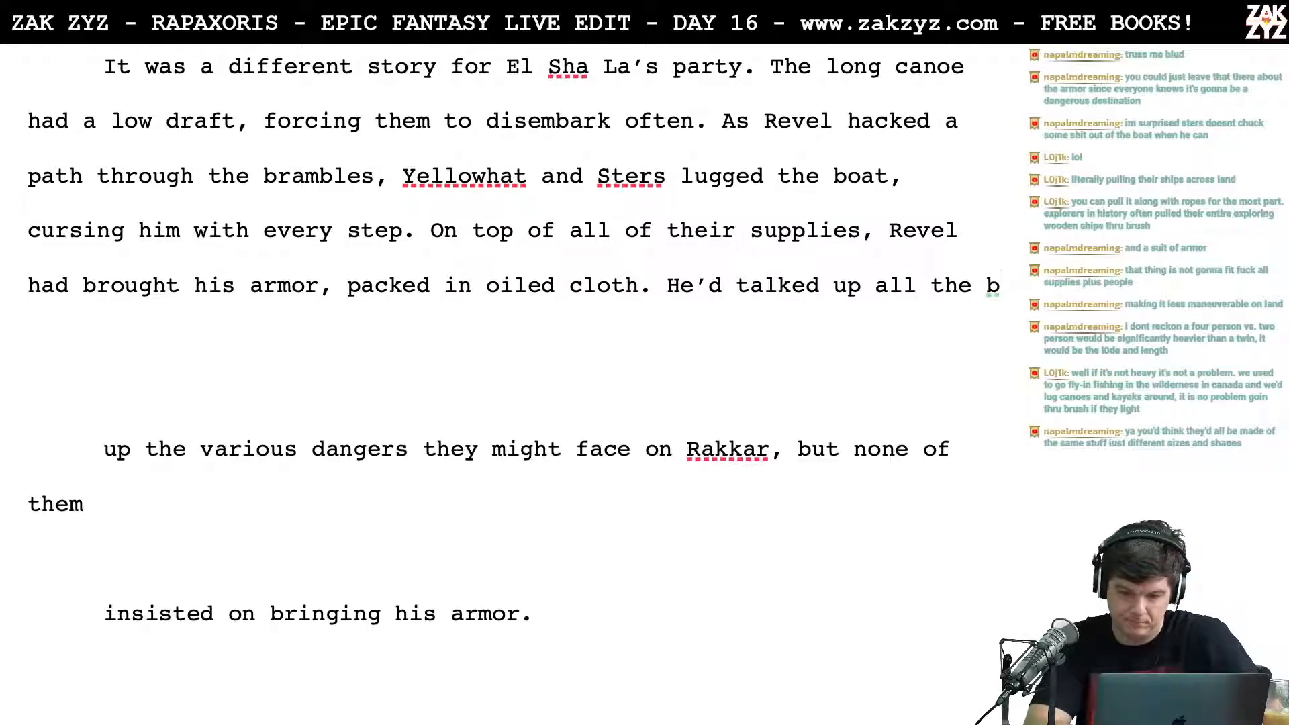
pyautogui.press('BackSpace')
pyautogui.write('mo')
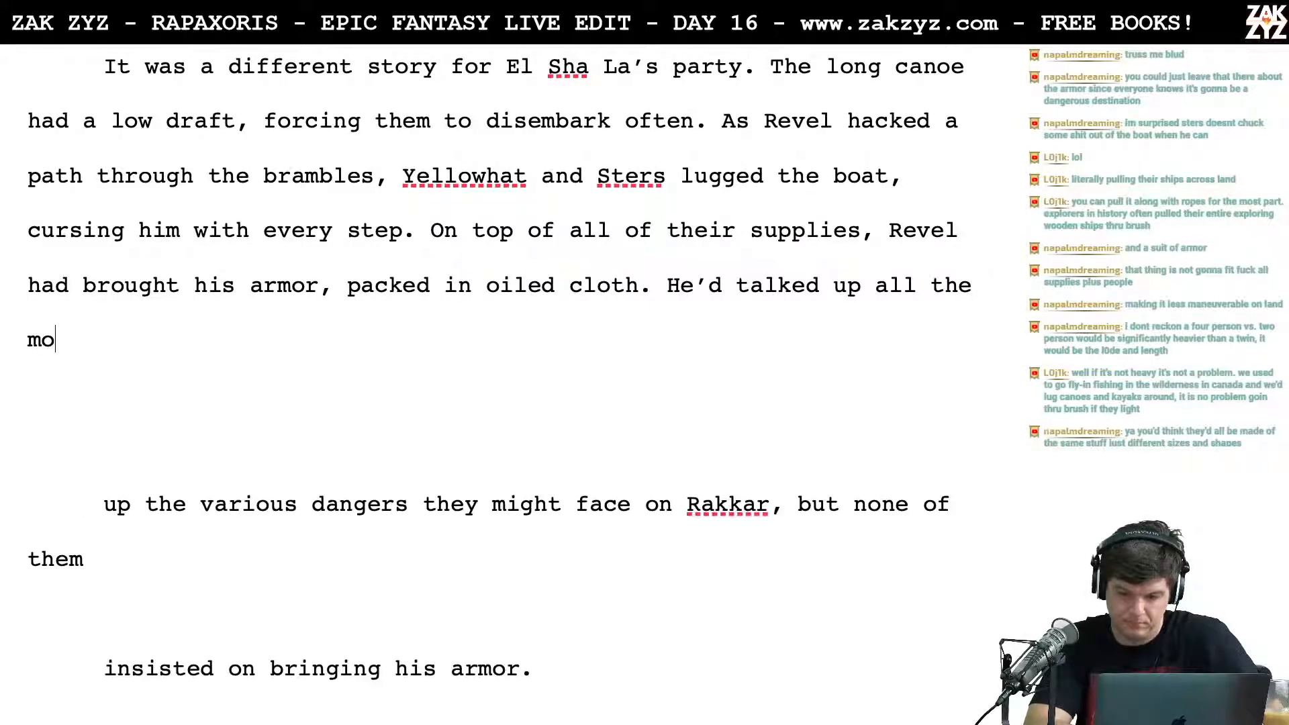
pyautogui.write('nsters they might ')
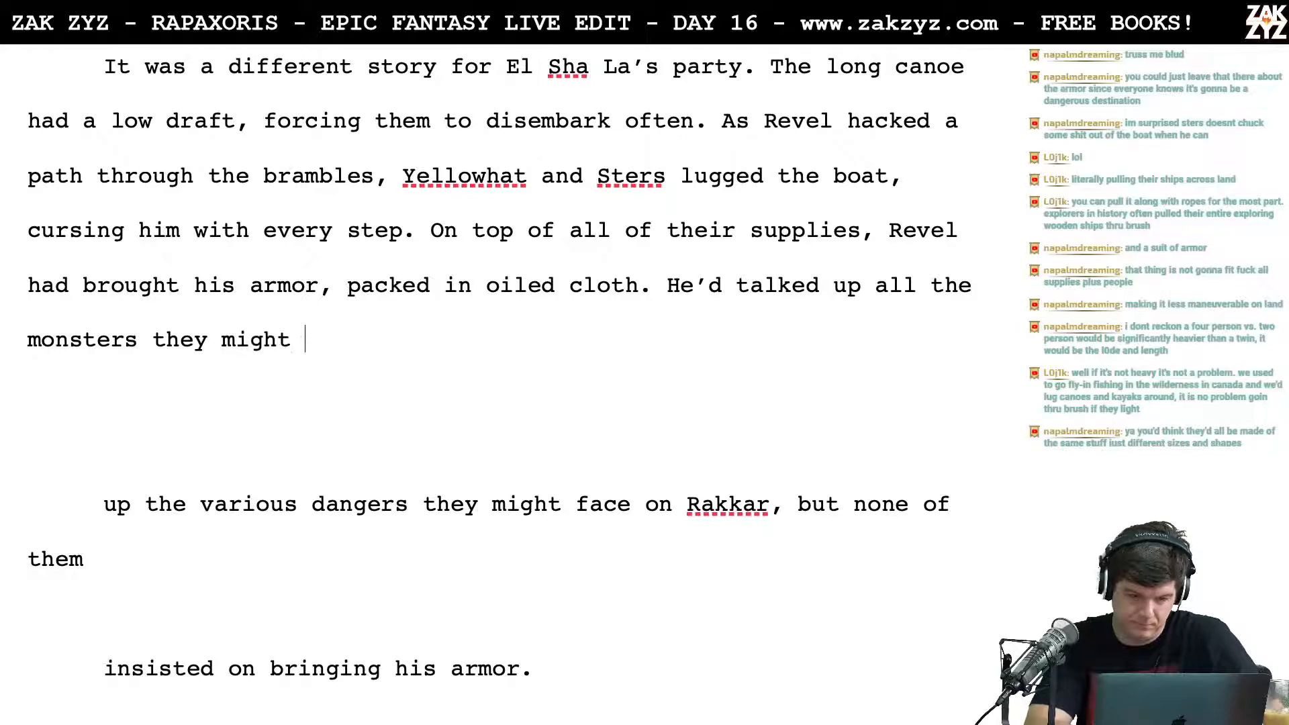
pyautogui.write('encounter on the')
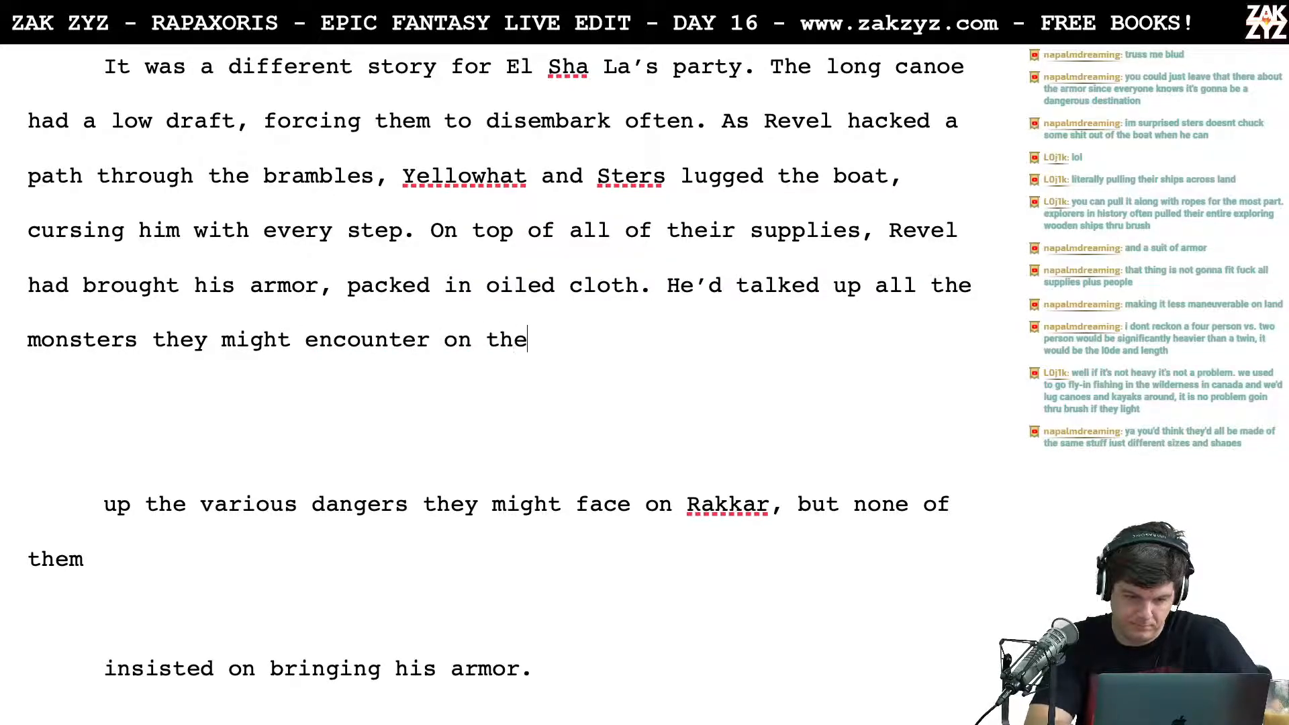
pyautogui.write(' Rakkar but none i')
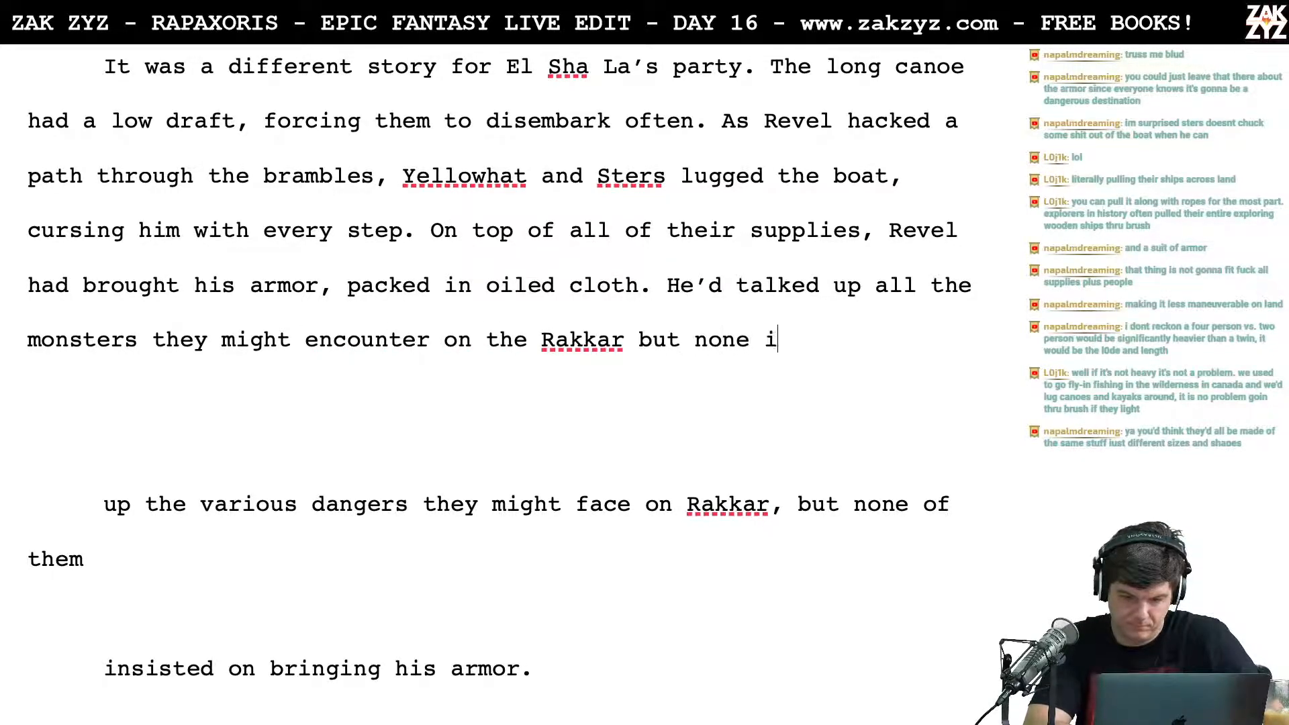
pyautogui.press('BackSpace')
pyautogui.write('of them w')
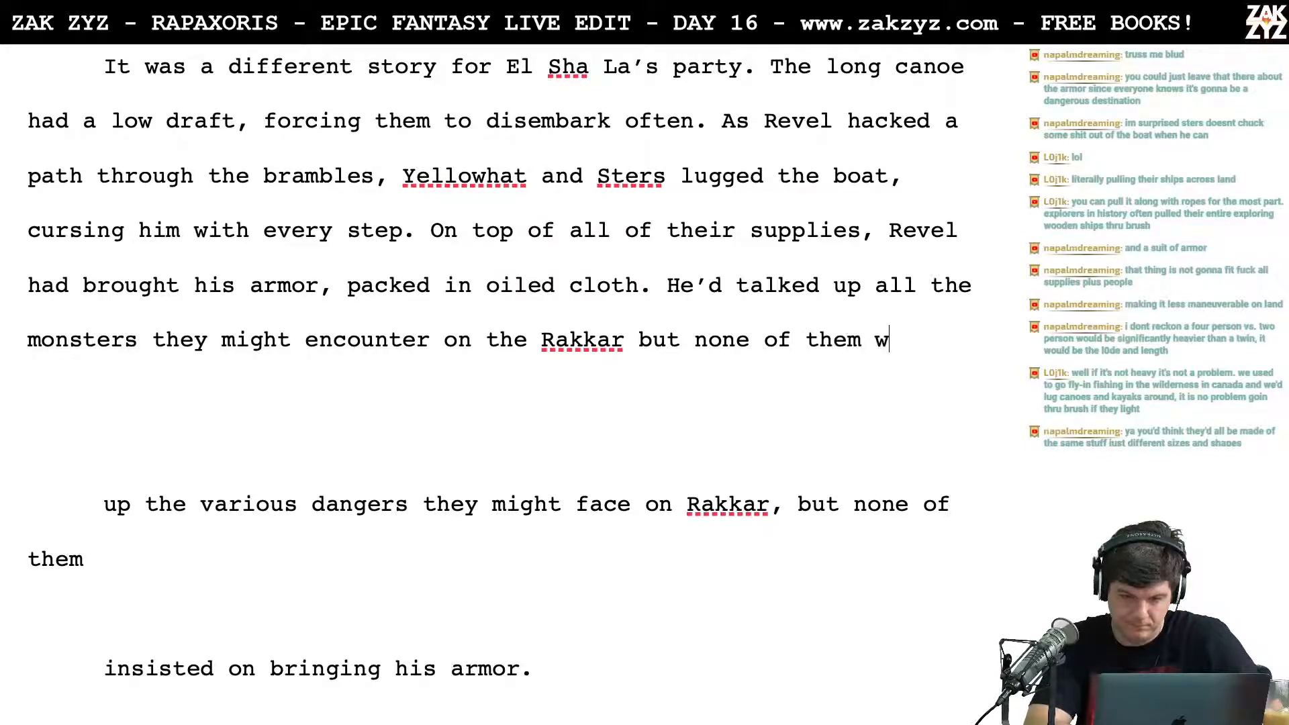
pyautogui.write('ere fooled.')
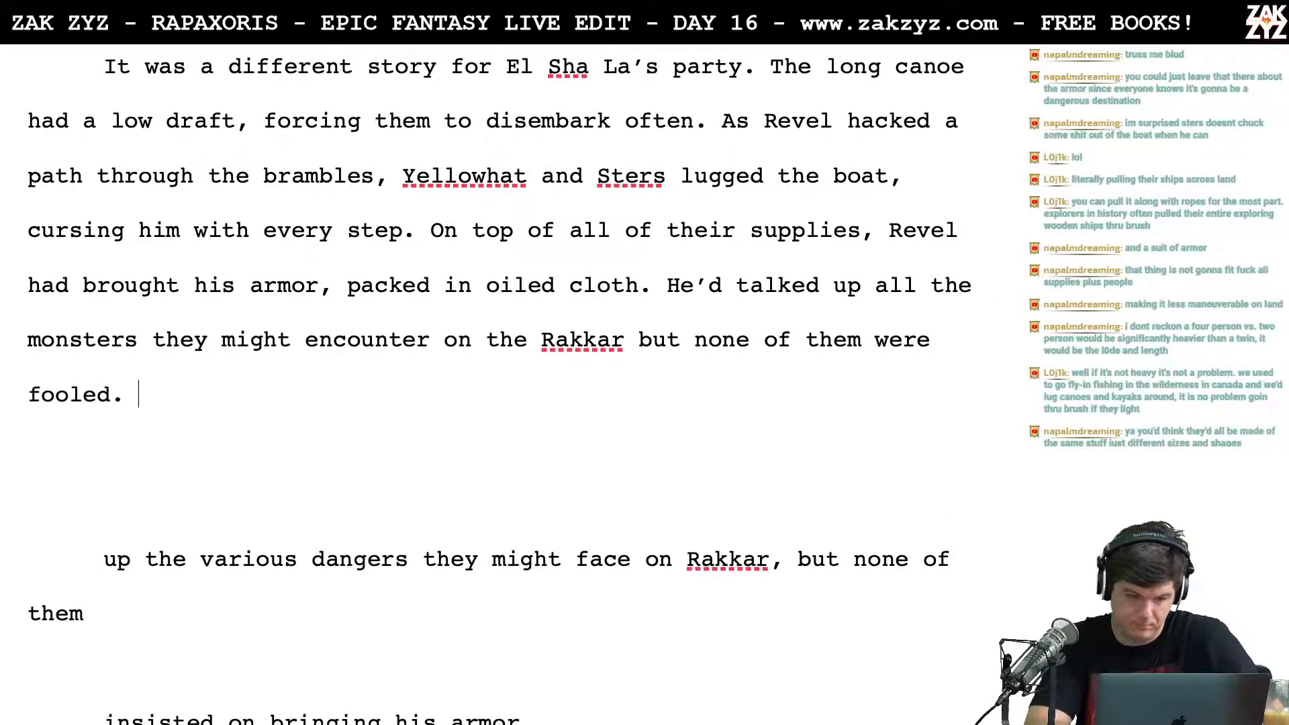
# Step: Start a new paragraph reading "In a fight without armor, the old man would cut Revel down."
pyautogui.press('Return')
pyautogui.write('In a fight wi')
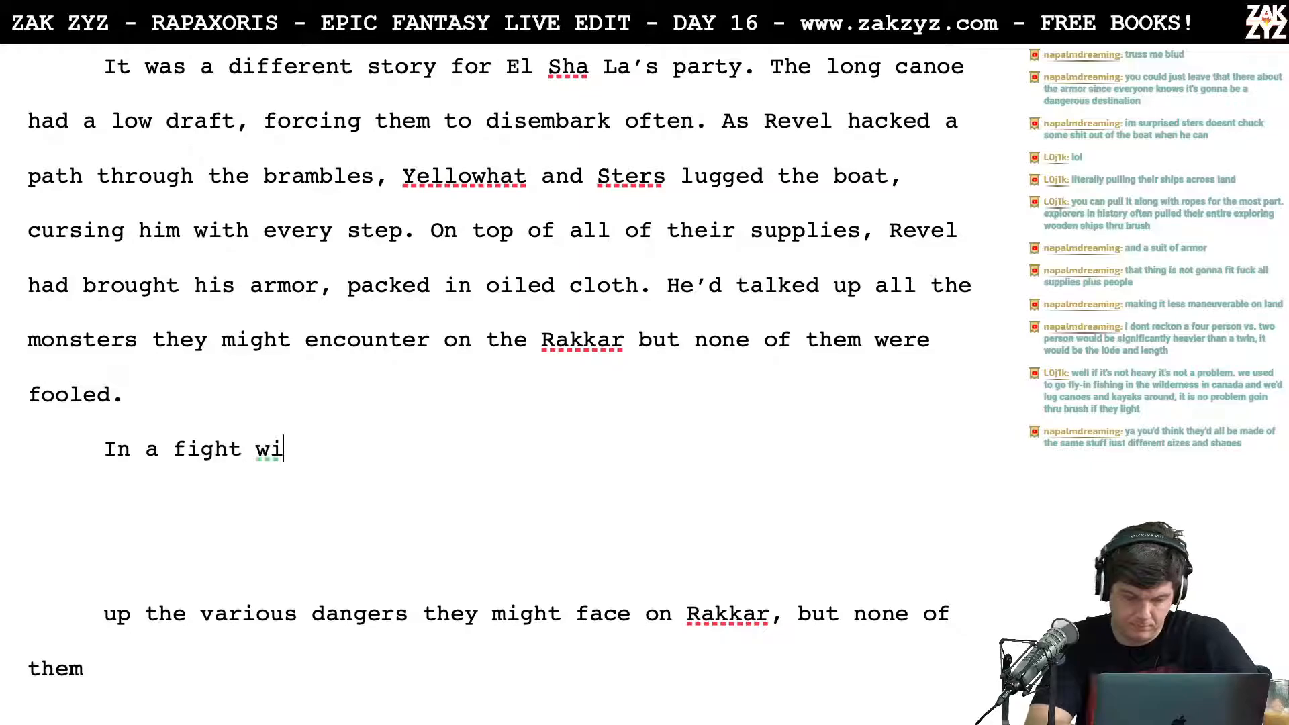
pyautogui.write('thout armor, the ')
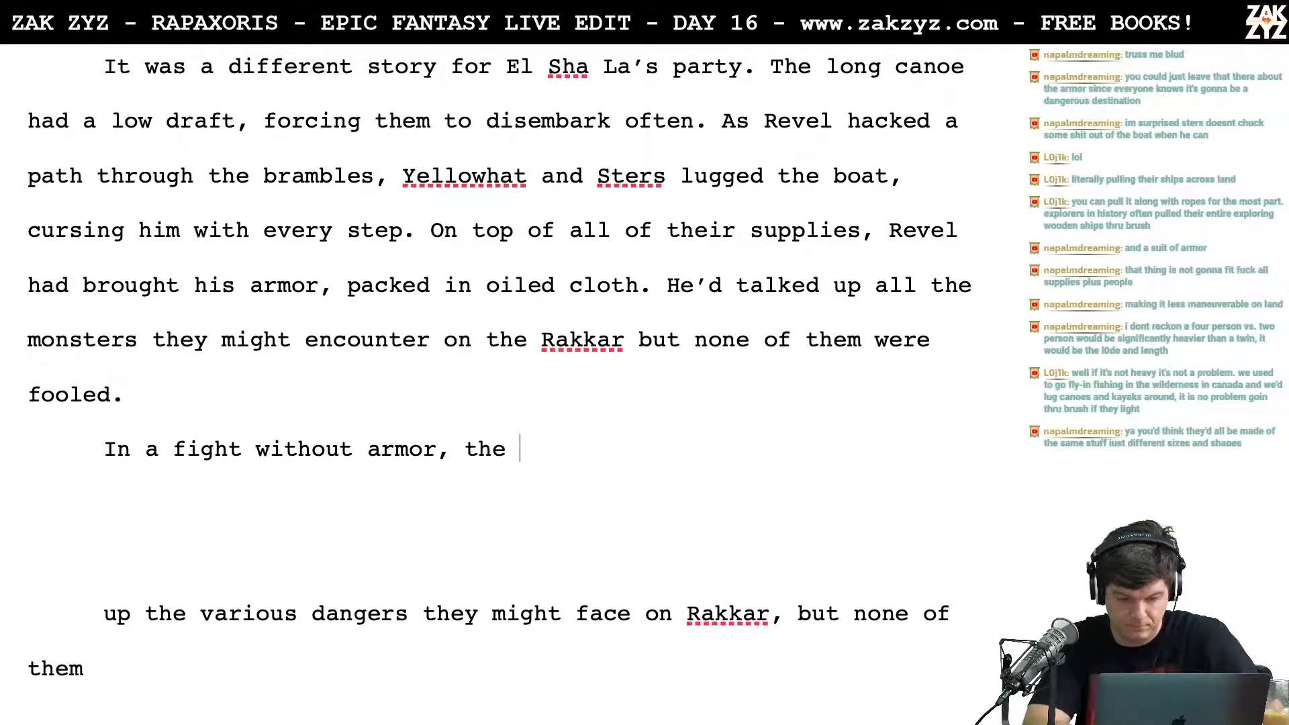
pyautogui.write('old man would ')
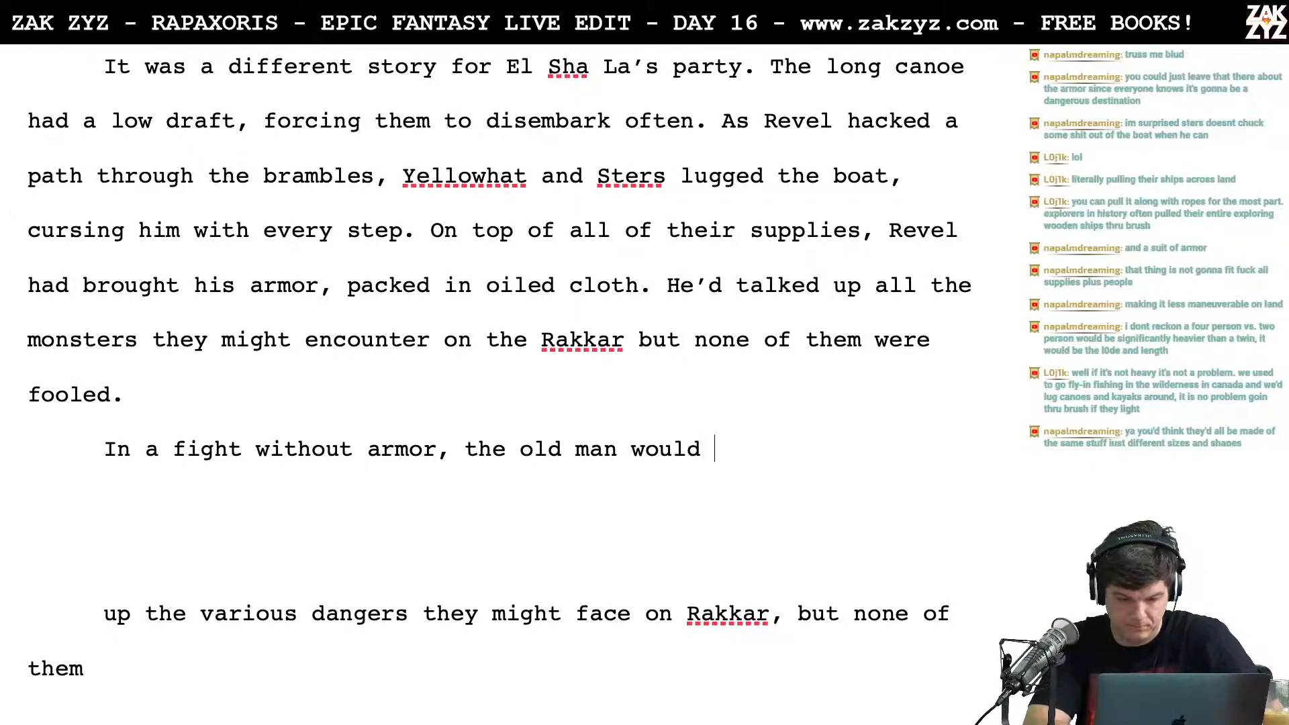
pyautogui.write('cut Revel down')
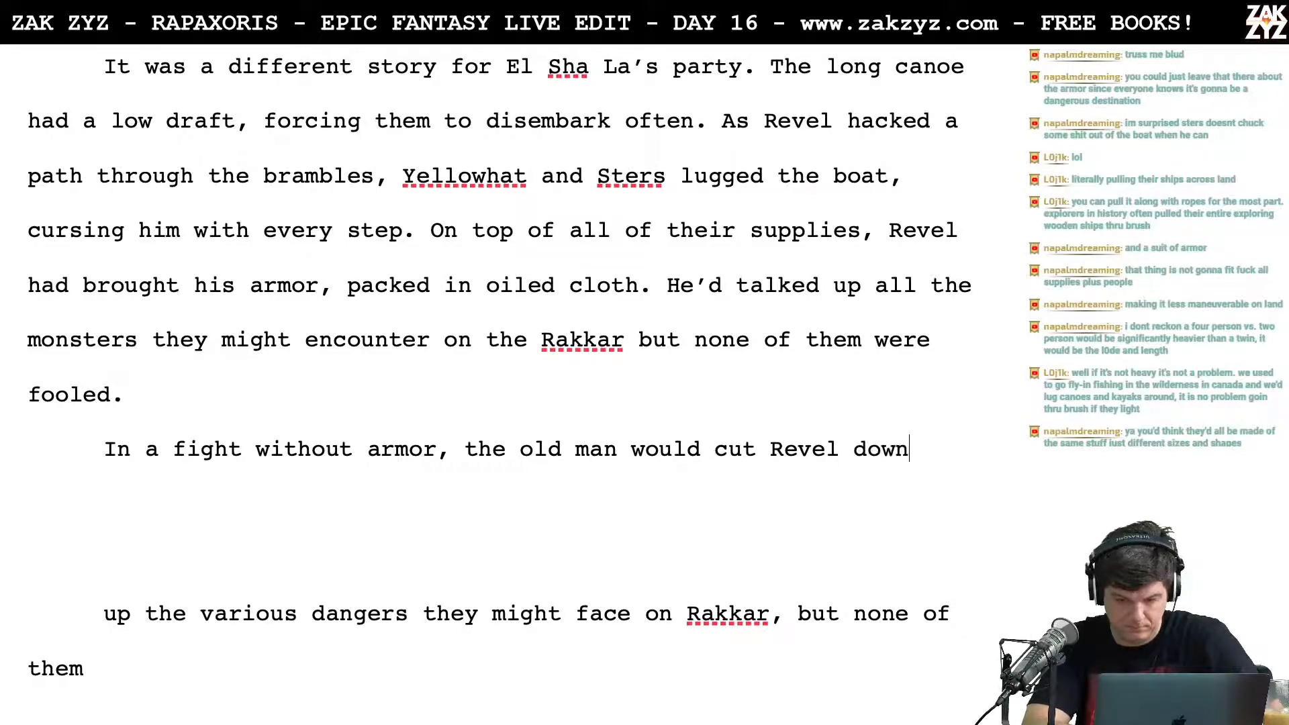
# Step: Delete the blank lines and leftover draft text between "cut Revel down." and the paragraph starting "They slogged on"
pyautogui.hotkey('shift', 'Down')
pyautogui.hotkey('shift', 'Down')
pyautogui.hotkey('shift', 'Down')
pyautogui.hotkey('shift', 'Down')
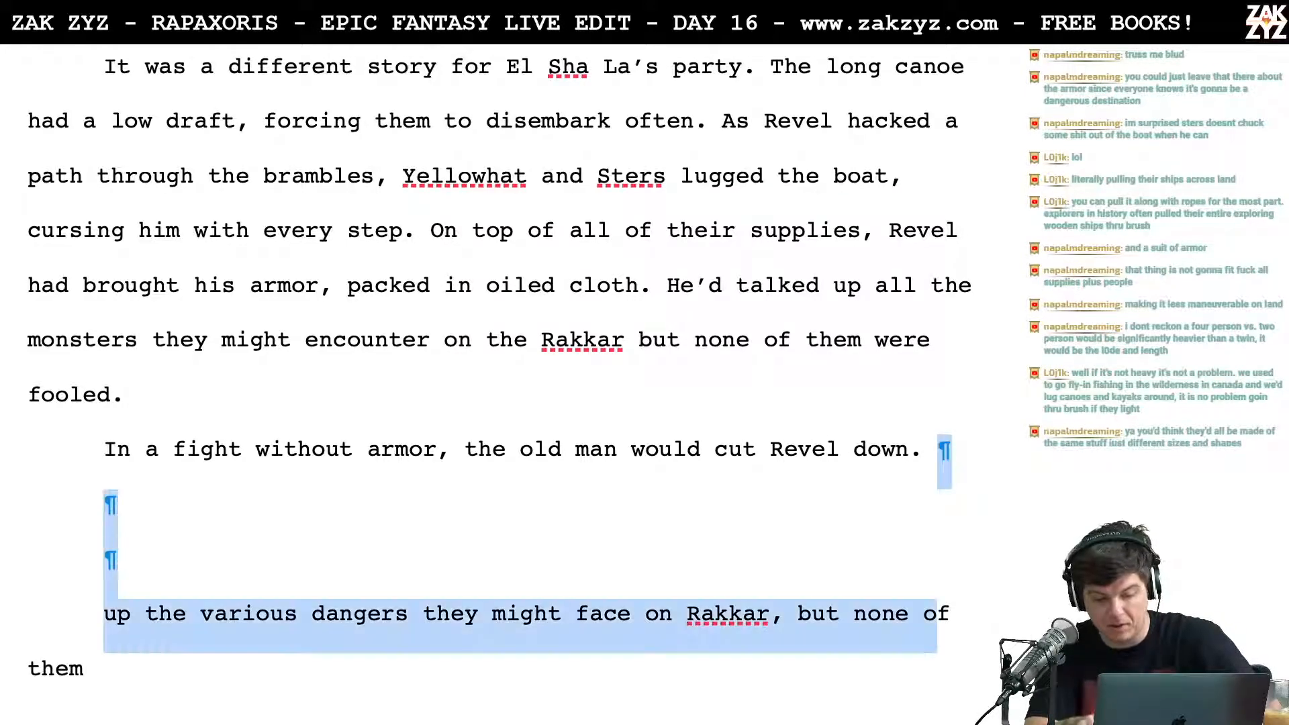
pyautogui.hotkey('shift', 'Down')
pyautogui.hotkey('shift', 'Down')
pyautogui.hotkey('shift', 'Down')
pyautogui.hotkey('shift', 'Down')
pyautogui.hotkey('shift', 'Down')
pyautogui.hotkey('shift', 'Down')
pyautogui.hotkey('shift', 'Down')
pyautogui.hotkey('shift', 'Down')
pyautogui.hotkey('shift', 'Down')
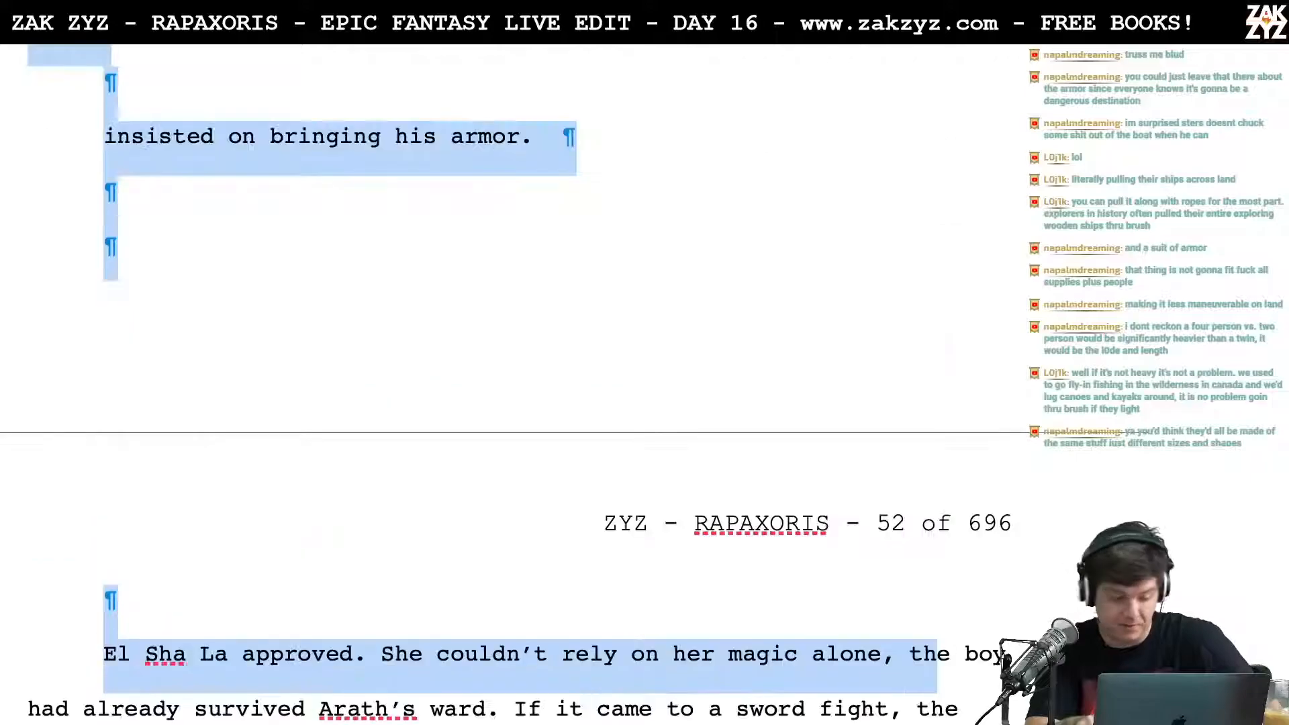
pyautogui.hotkey('shift', 'Up')
pyautogui.hotkey('shift', 'Up')
pyautogui.hotkey('shift', 'Down')
pyautogui.hotkey('shift', 'Down')
pyautogui.hotkey('shift', 'Down')
pyautogui.hotkey('shift', 'Down')
pyautogui.hotkey('shift', 'Down')
pyautogui.hotkey('shift', 'Down')
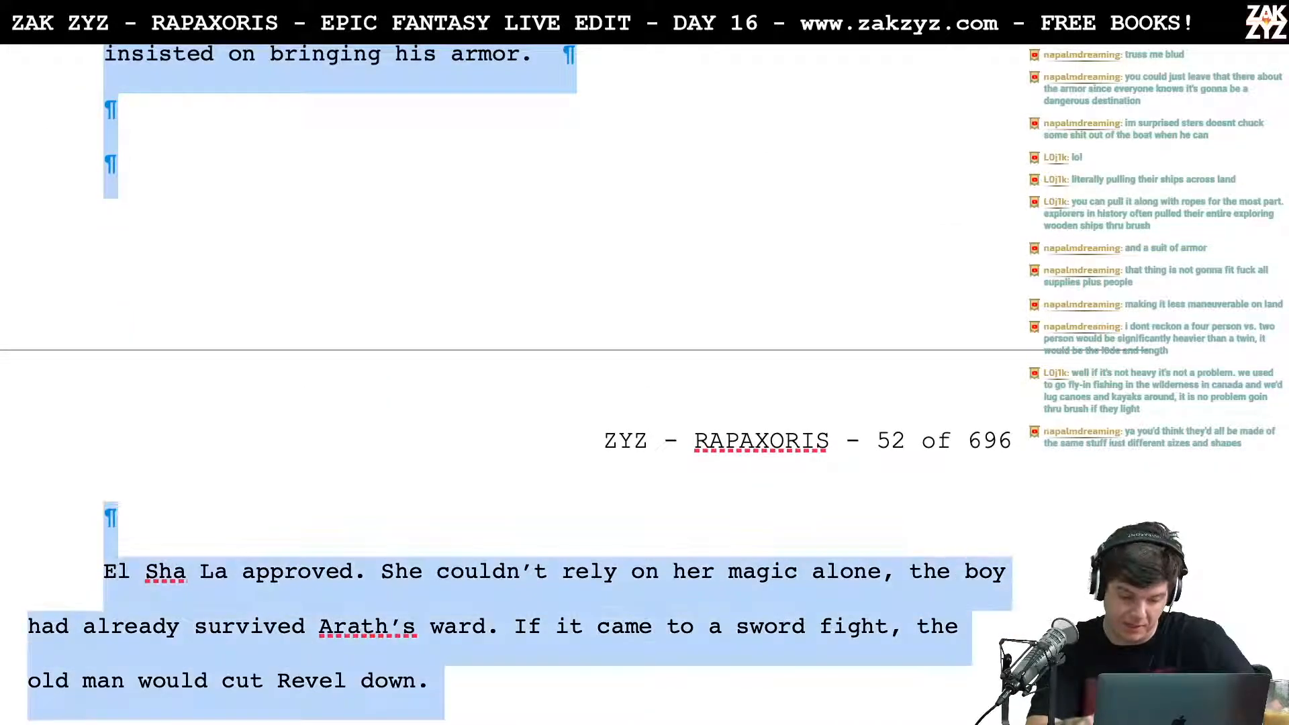
pyautogui.hotkey('shift', 'Up')
pyautogui.hotkey('shift', 'Up')
pyautogui.hotkey('shift', 'Up')
pyautogui.hotkey('shift', 'Up')
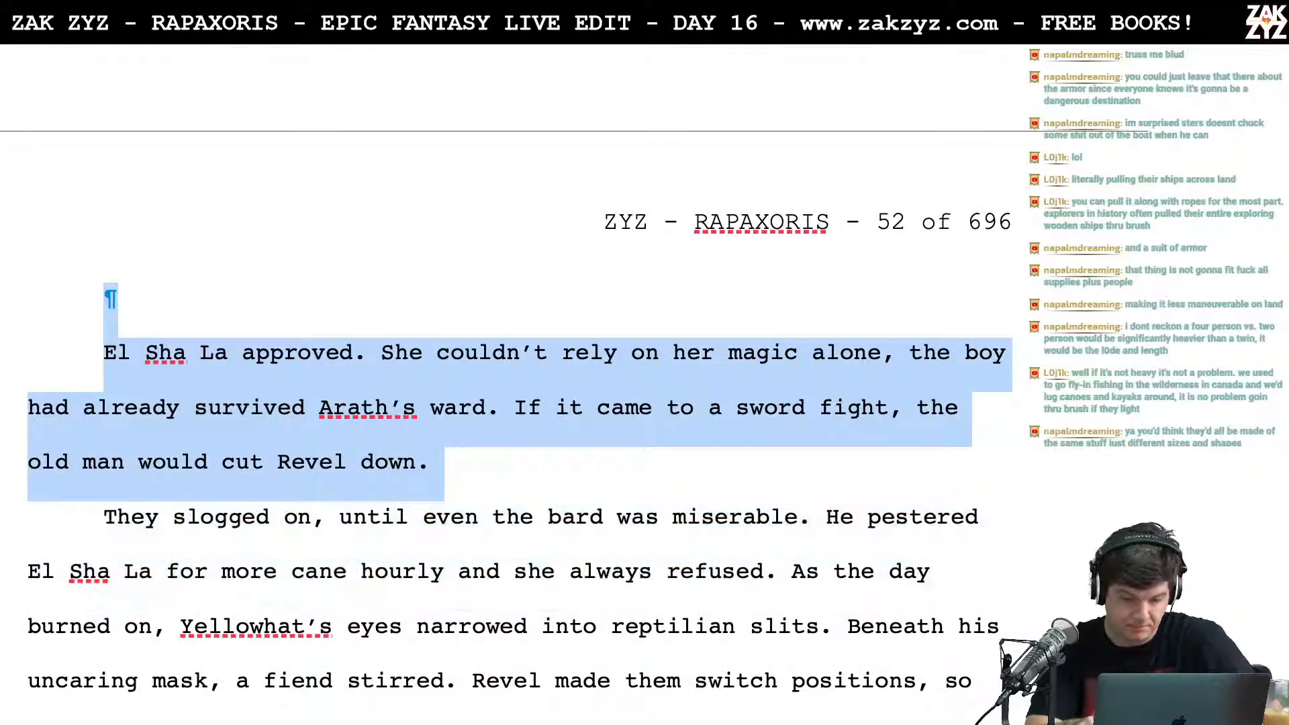
pyautogui.press('BackSpace')
pyautogui.scroll(2, 510, 376)
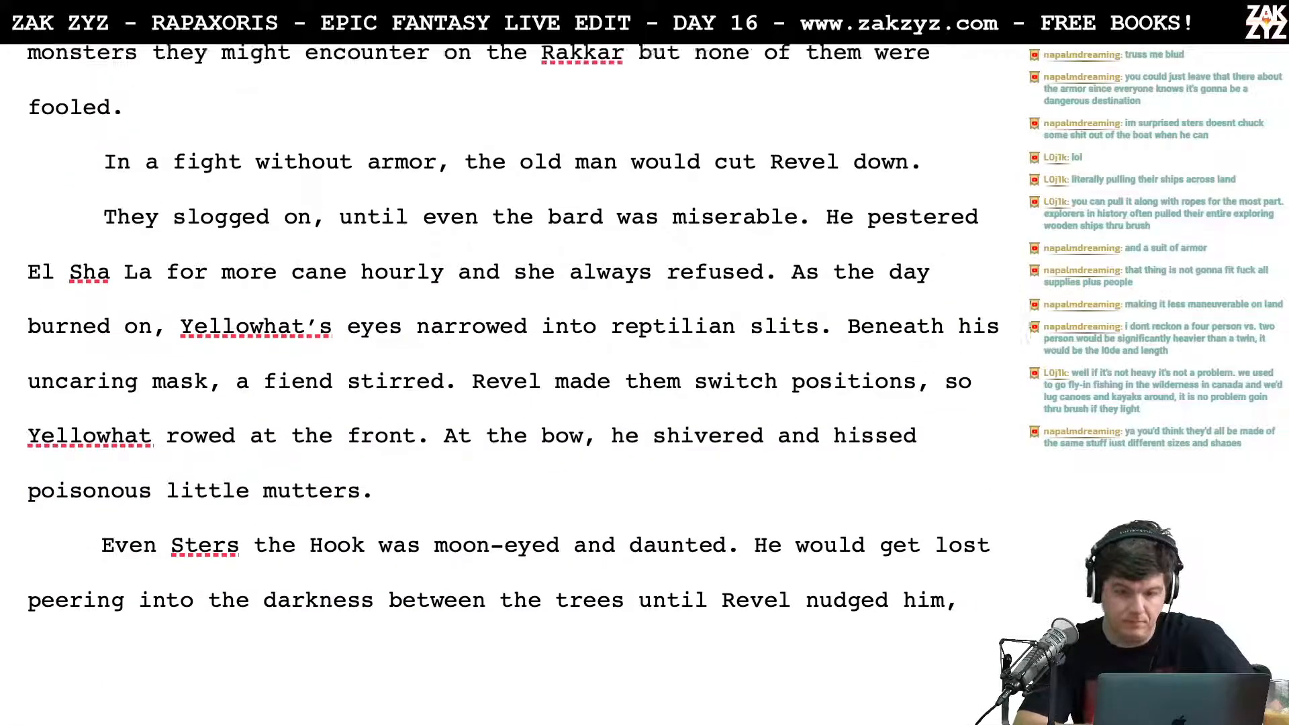
# Step: Insert a comma after "Rakkar" in the sentence about the monsters they might encounter
pyautogui.scroll(-1, 510, 376)
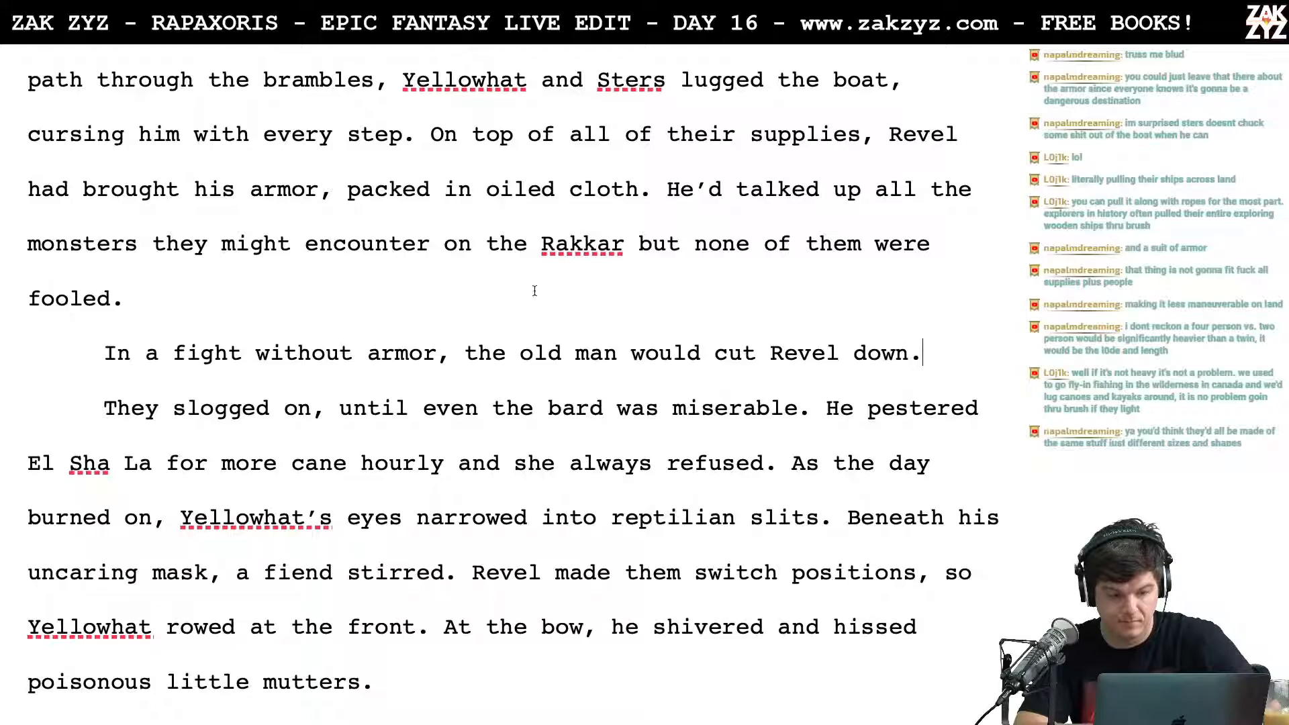
pyautogui.scroll(-1, 636, 295)
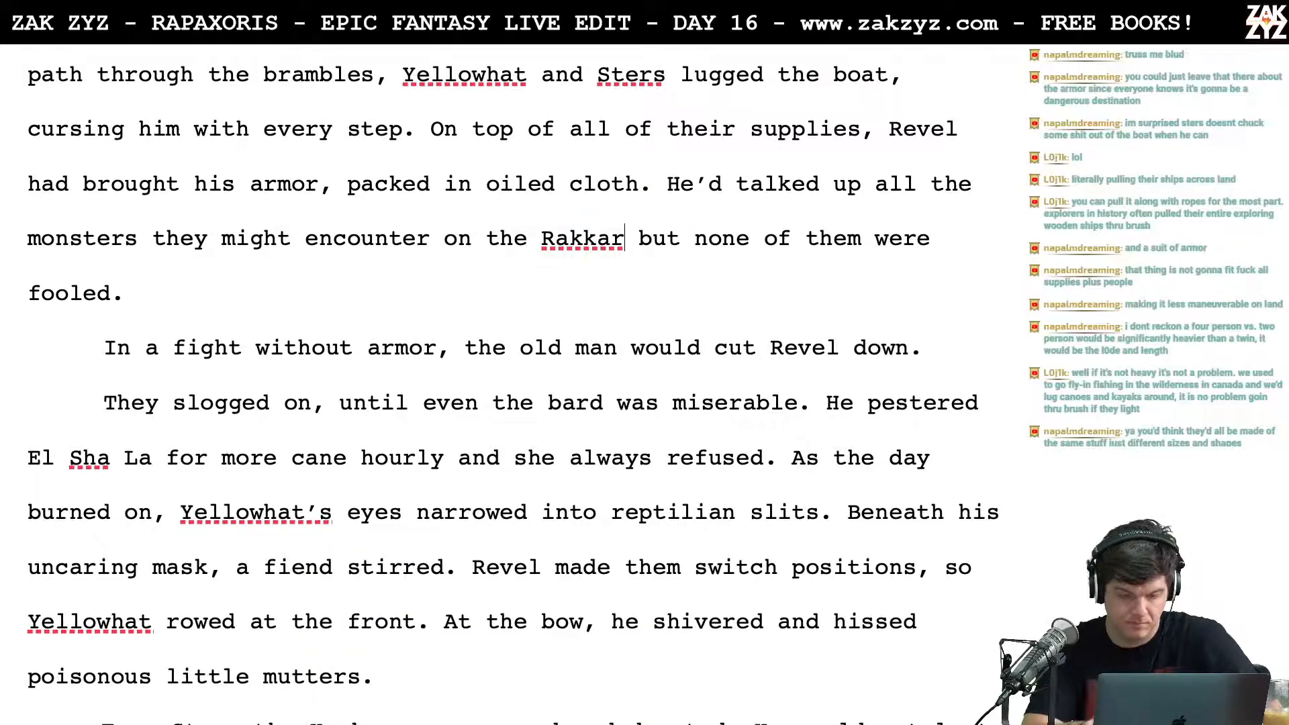
pyautogui.write(',')
pyautogui.press('Right')
pyautogui.press('Right')
pyautogui.press('Up')
pyautogui.press('Right')
pyautogui.press('Right')
pyautogui.press('Right')
pyautogui.press('Right')
pyautogui.press('Right')
pyautogui.press('Right')
pyautogui.press('Right')
pyautogui.press('Right')
pyautogui.press('Right')
pyautogui.press('Right')
pyautogui.press('Right')
pyautogui.press('Down')
pyautogui.press('Left')
pyautogui.press('Left')
pyautogui.press('Left')
pyautogui.press('Left')
pyautogui.press('Left')
pyautogui.press('Left')
pyautogui.press('Left')
pyautogui.press('Left')
pyautogui.press('Left')
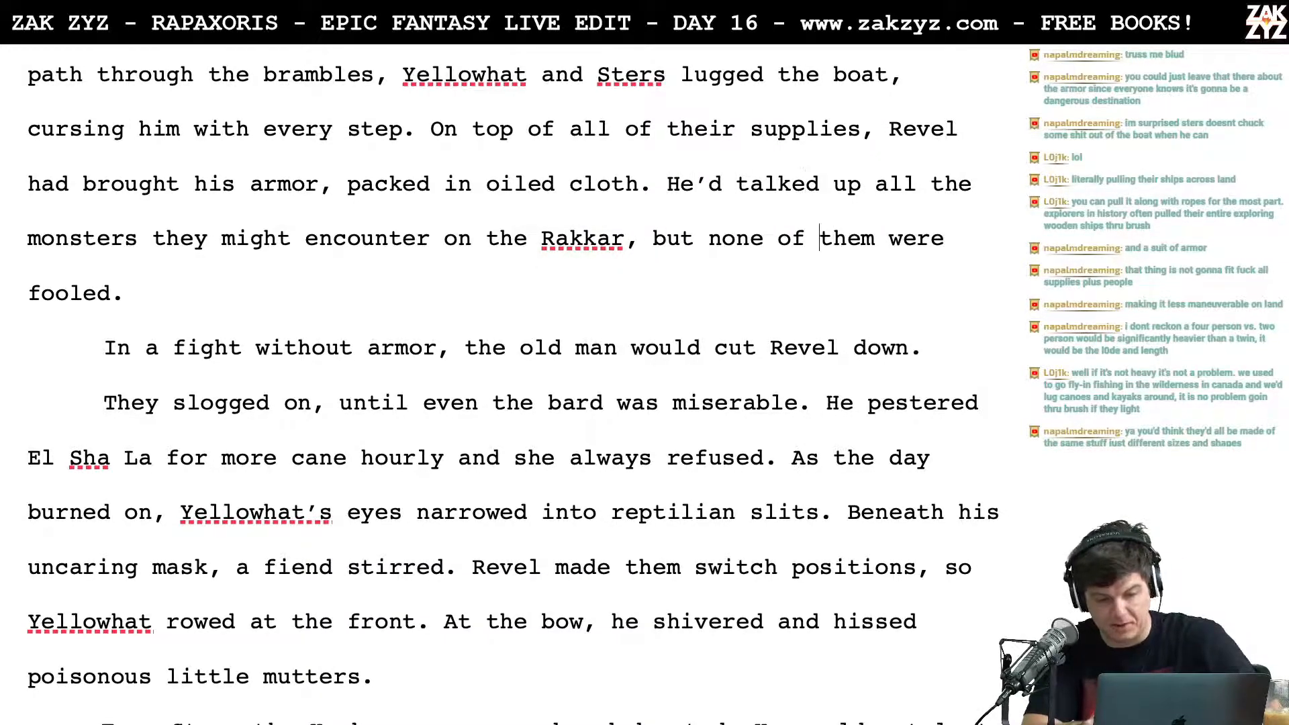
# Step: Merge the "In a fight without armor" paragraph into the end of the preceding one, after "fooled."
pyautogui.press('Down')
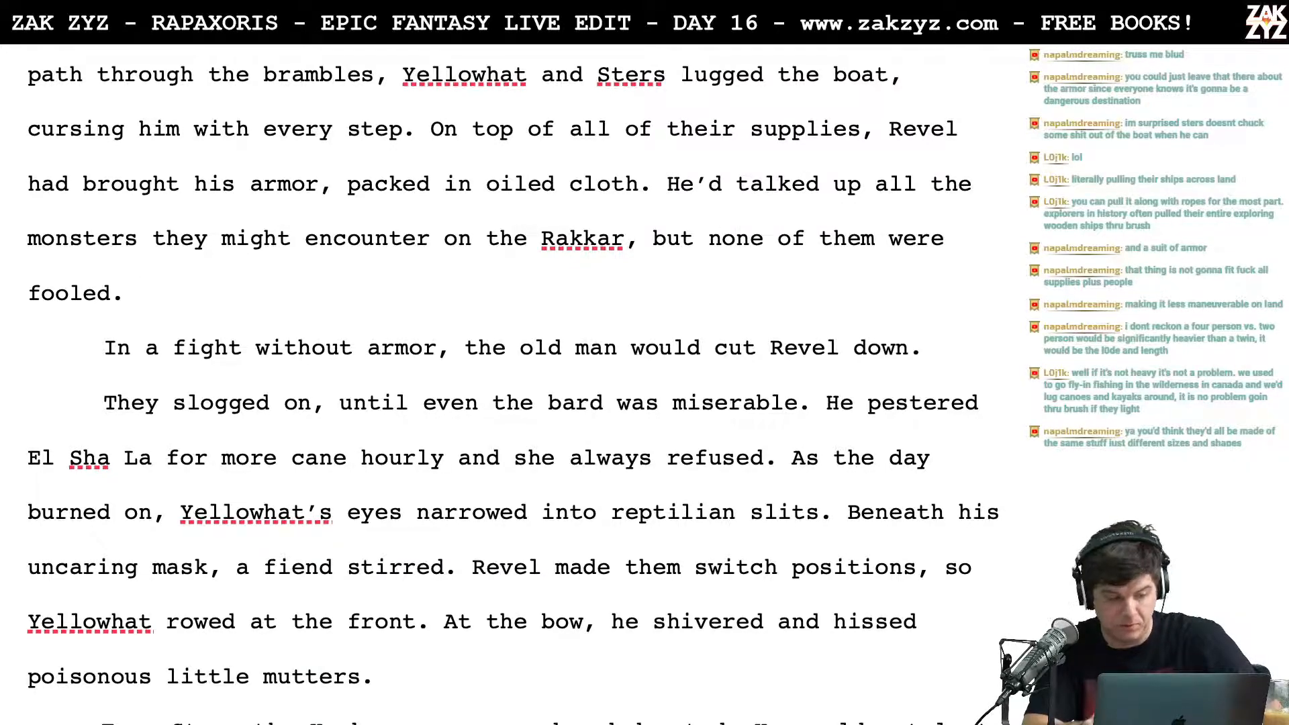
pyautogui.press('Right')
pyautogui.press('BackSpace')
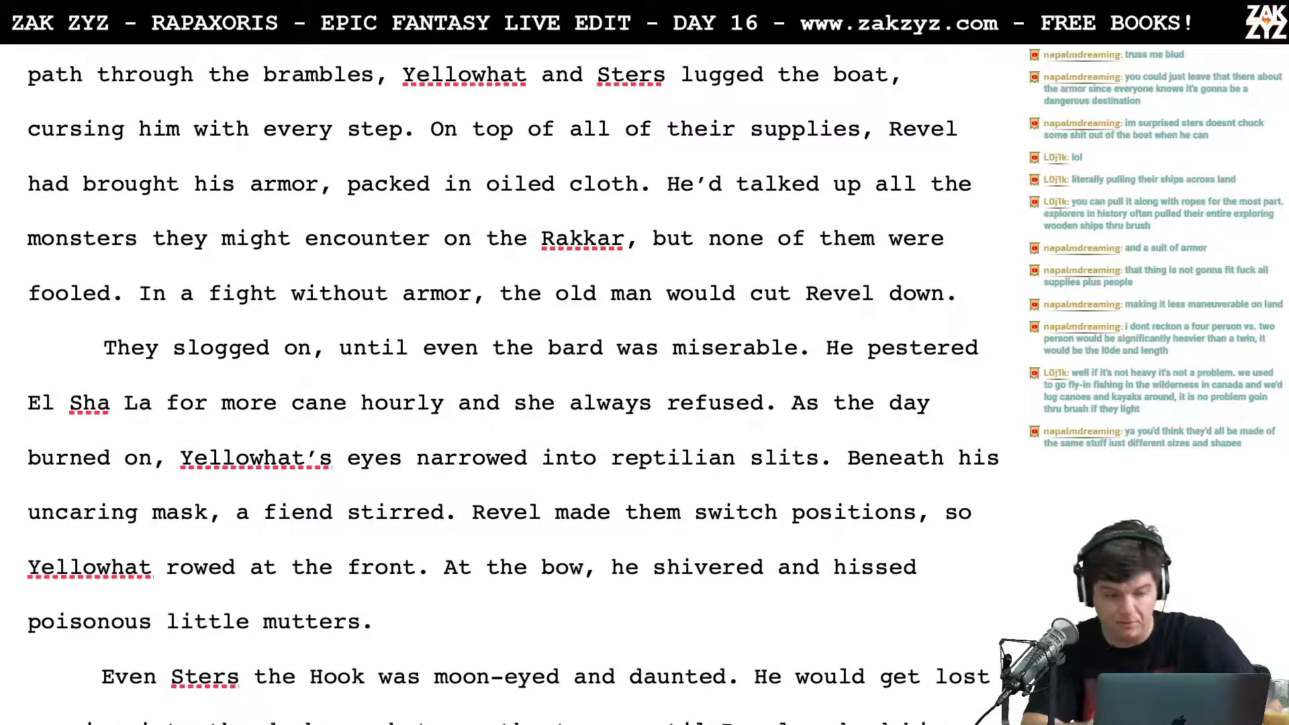
# Step: Change "They" to "The four" at the start of the "slogged on" paragraph
pyautogui.scroll(-1, 513, 384)
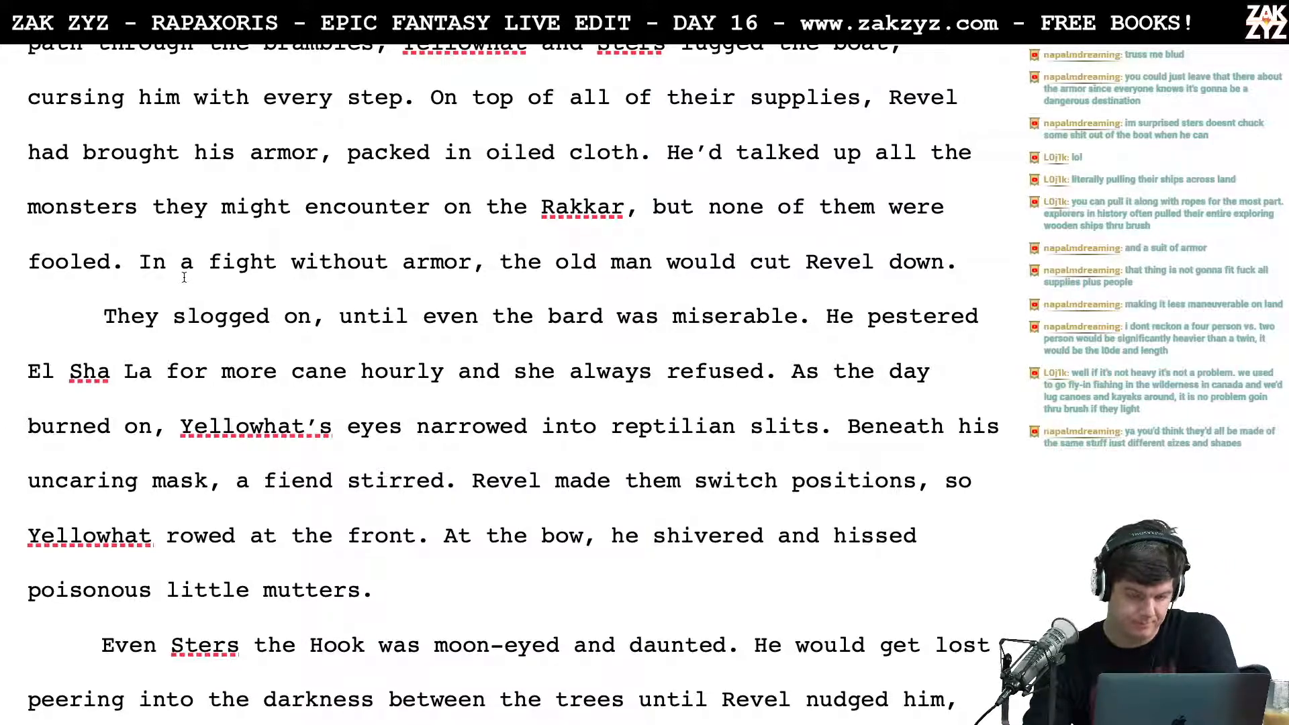
pyautogui.click(162, 301)
pyautogui.press('BackSpace')
pyautogui.write('four')
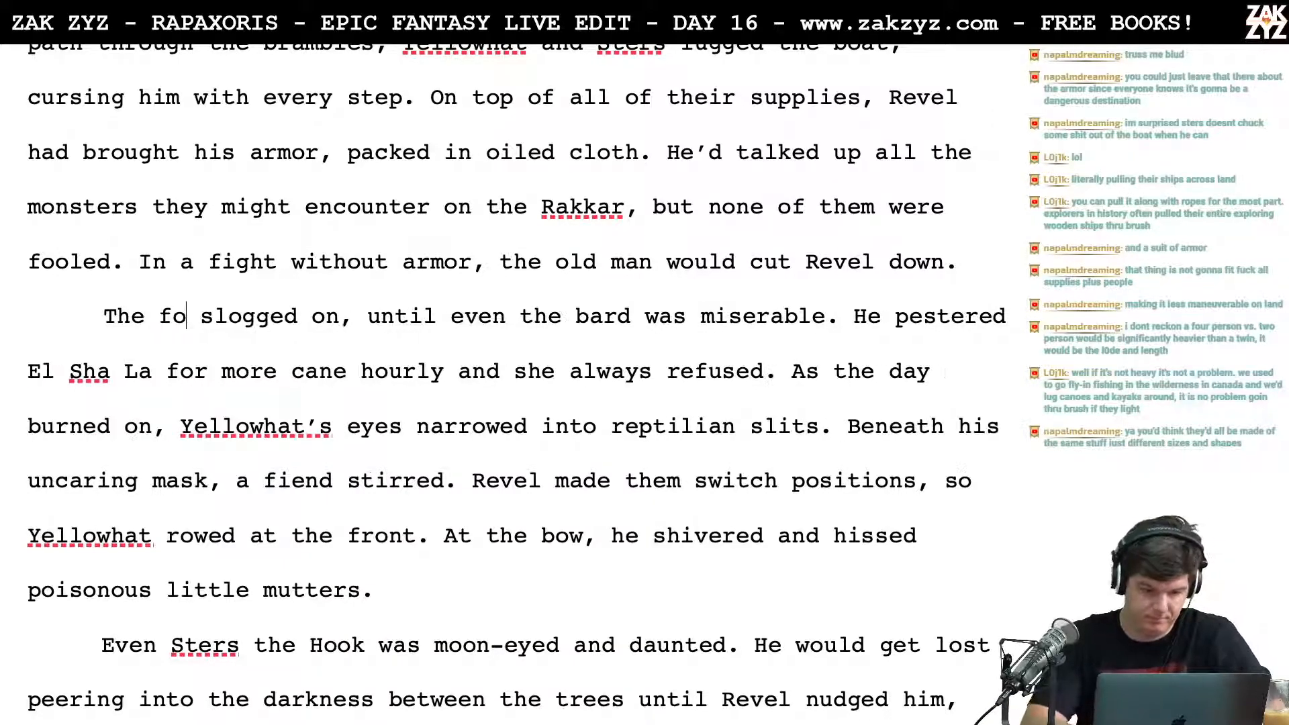
# Step: Replace "He" with "Yellowhat" before "pestered El Sha La", following the sentence about the miserable bard
pyautogui.press('Right')
pyautogui.press('Right')
pyautogui.press('Right')
pyautogui.press('Right')
pyautogui.press('Right')
pyautogui.press('Right')
pyautogui.press('Right')
pyautogui.press('Right')
pyautogui.press('Right')
pyautogui.press('Right')
pyautogui.press('Right')
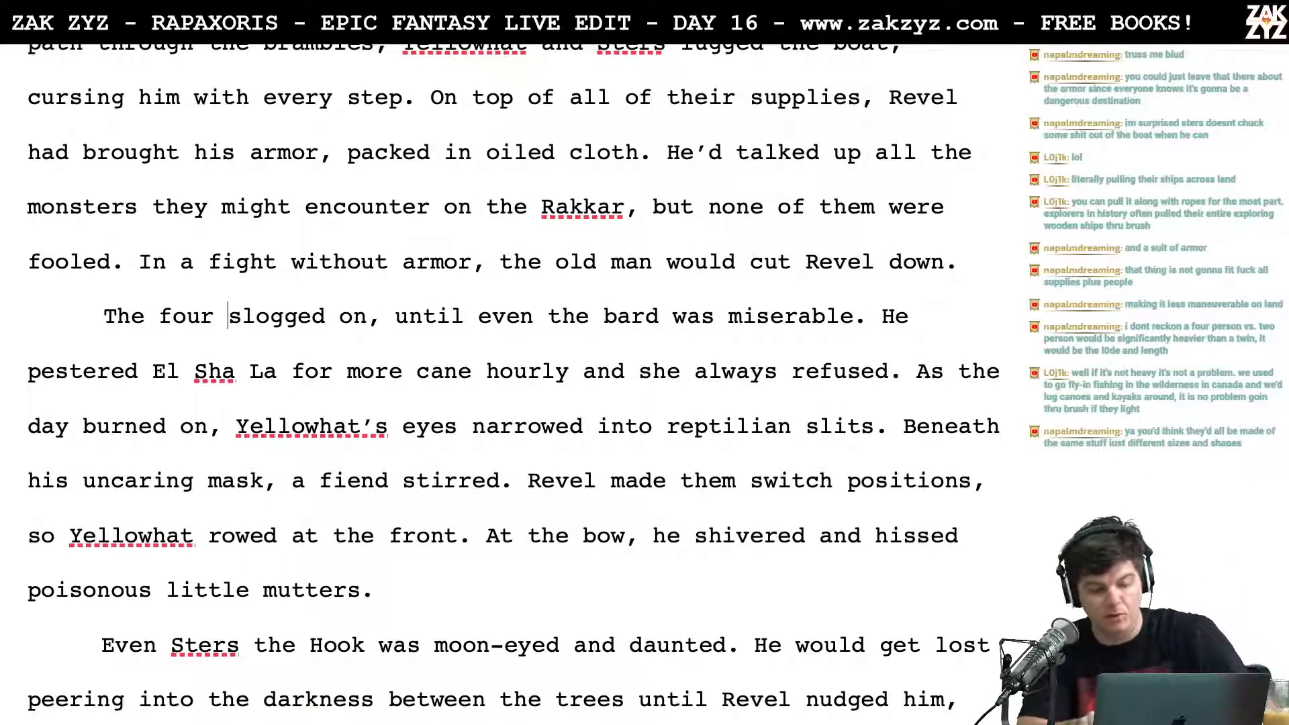
pyautogui.press('Right')
pyautogui.press('Right')
pyautogui.press('Right')
pyautogui.press('Right')
pyautogui.press('Right')
pyautogui.press('Right')
pyautogui.press('Right')
pyautogui.press('Right')
pyautogui.press('Right')
pyautogui.press('Right')
pyautogui.press('Right')
pyautogui.press('Right')
pyautogui.press('Right')
pyautogui.press('Right')
pyautogui.press('Right')
pyautogui.press('Right')
pyautogui.press('Right')
pyautogui.press('Right')
pyautogui.press('Right')
pyautogui.press('Right')
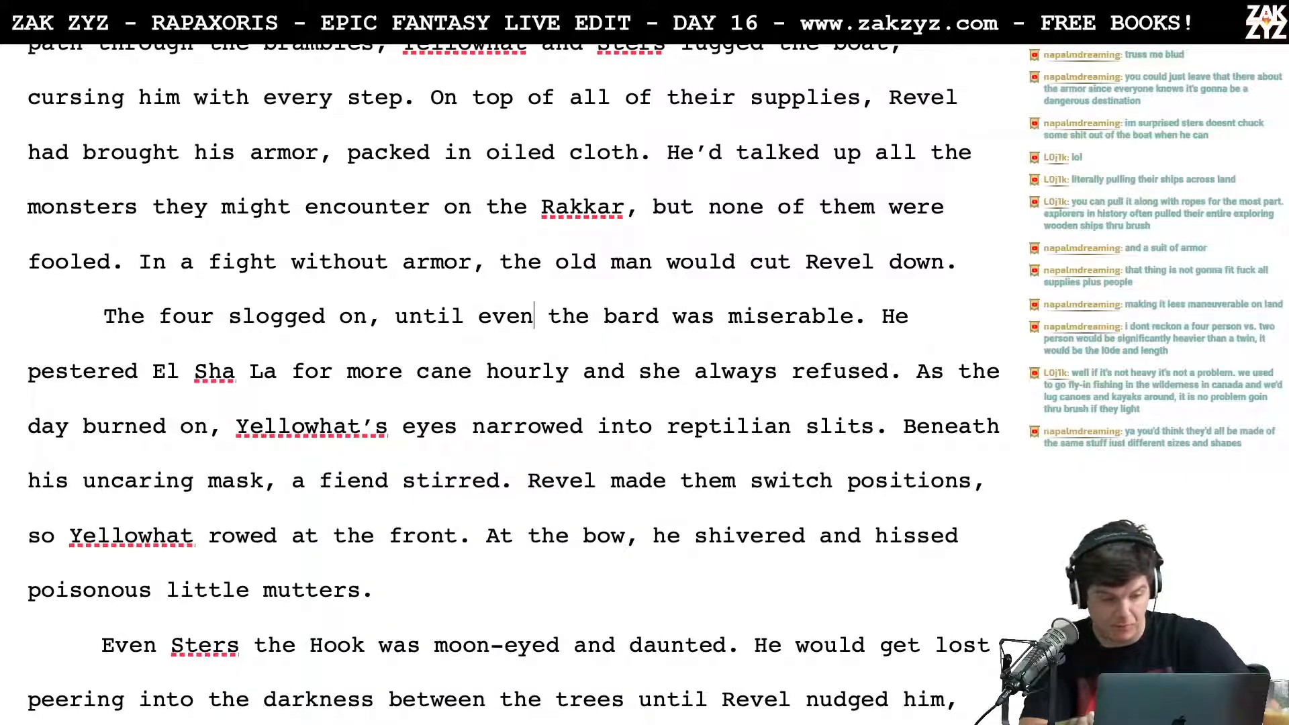
pyautogui.press('Right')
pyautogui.press('Right')
pyautogui.press('Right')
pyautogui.press('Right')
pyautogui.press('Right')
pyautogui.press('Right')
pyautogui.press('Right')
pyautogui.press('Right')
pyautogui.press('Right')
pyautogui.press('Right')
pyautogui.press('Right')
pyautogui.press('Right')
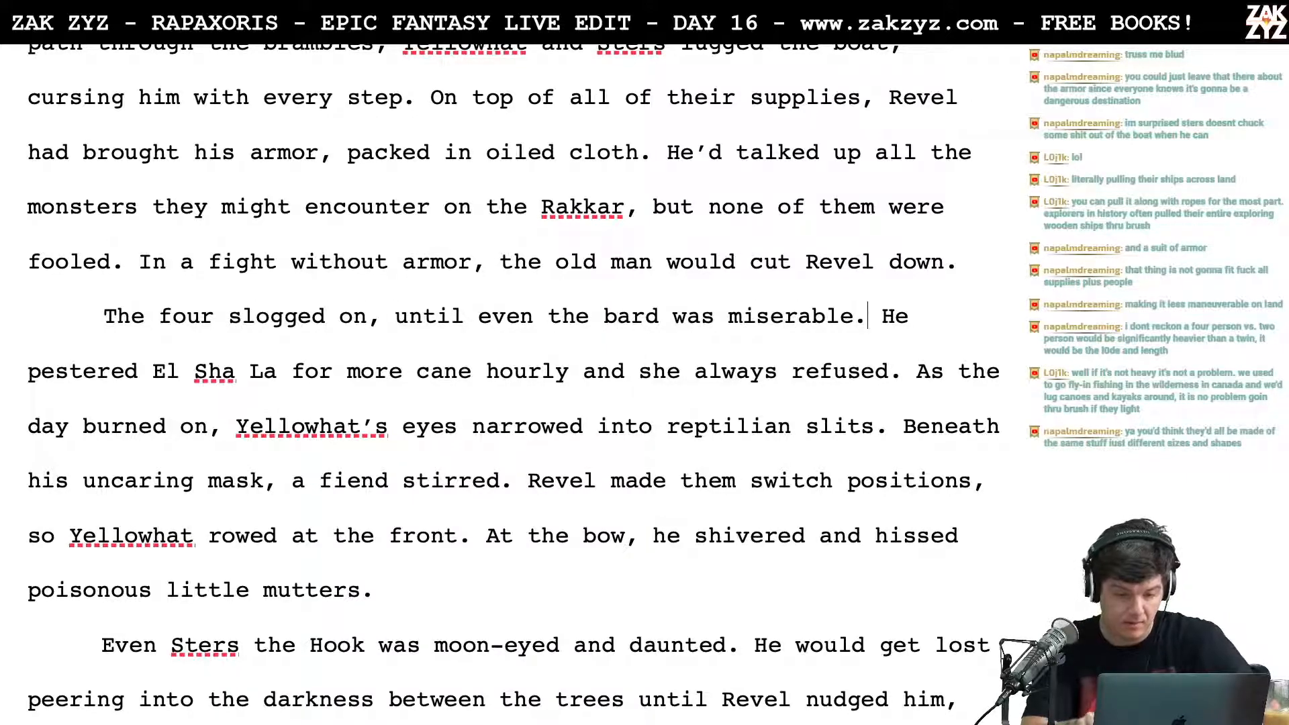
pyautogui.press('Right')
pyautogui.press('Right')
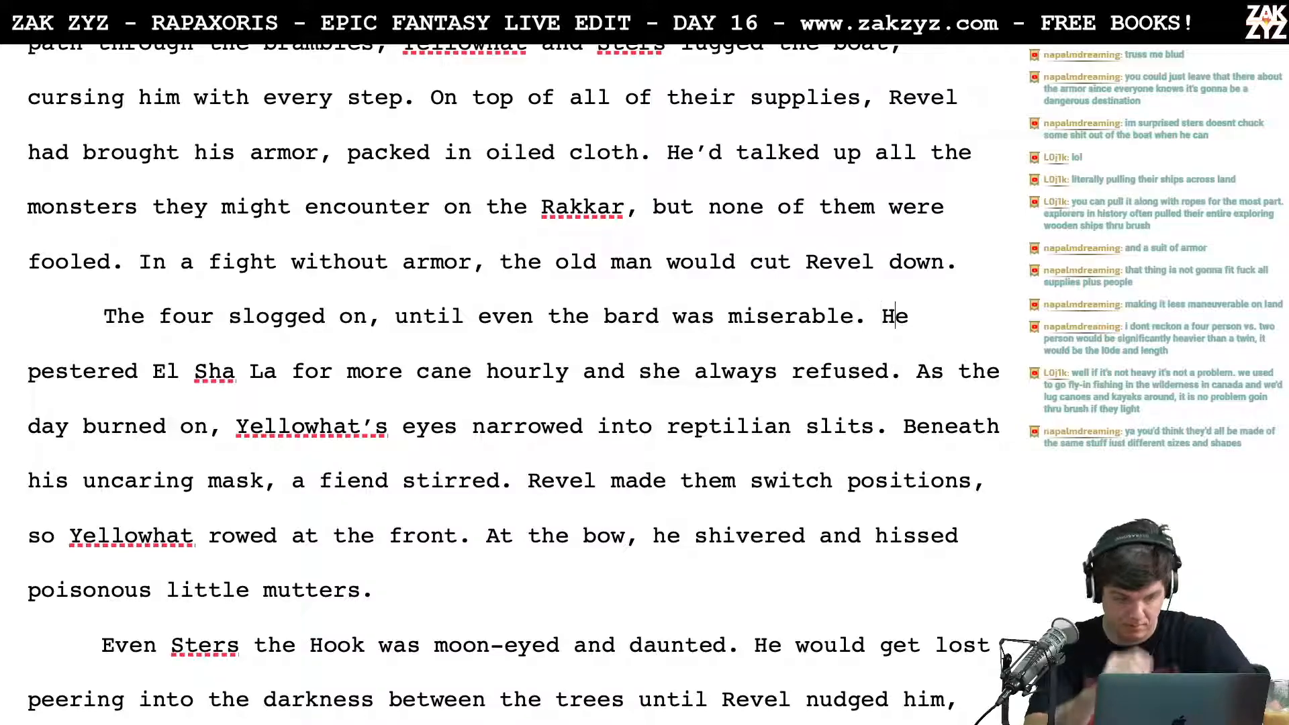
pyautogui.press('Delete')
pyautogui.press('BackSpace')
pyautogui.write('Yellowhat')
# Step: Replace "Yellowhat's" with "his" before "eyes narrowed into reptilian slits."
pyautogui.press('Right')
pyautogui.press('Right')
pyautogui.press('Right')
pyautogui.press('Right')
pyautogui.press('Right')
pyautogui.press('Right')
pyautogui.press('Right')
pyautogui.press('Right')
pyautogui.press('Right')
pyautogui.press('Right')
pyautogui.press('Right')
pyautogui.press('Right')
pyautogui.press('Right')
pyautogui.press('Right')
pyautogui.press('Right')
pyautogui.press('Right')
pyautogui.press('Right')
pyautogui.press('Right')
pyautogui.press('Right')
pyautogui.press('Right')
pyautogui.press('Right')
pyautogui.press('Right')
pyautogui.press('Right')
pyautogui.press('Right')
pyautogui.press('Right')
pyautogui.press('Down')
pyautogui.press('Left')
pyautogui.press('Left')
pyautogui.press('Left')
pyautogui.press('Right')
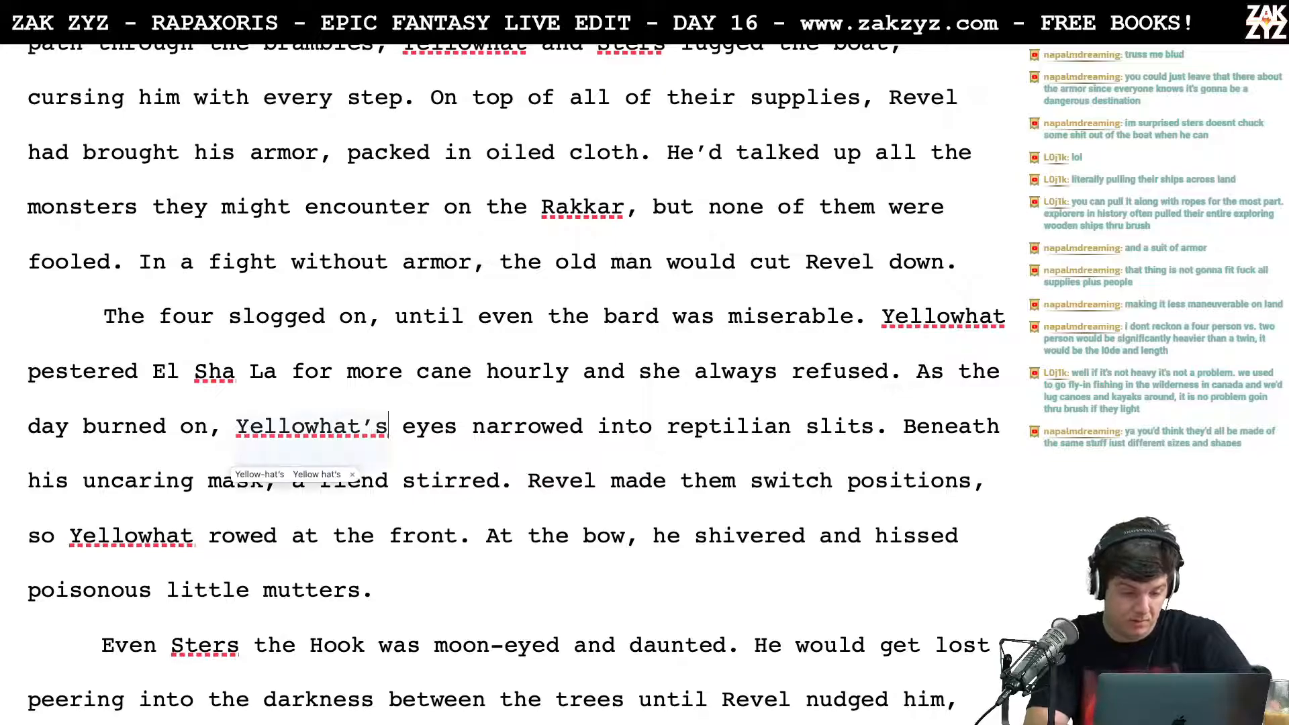
pyautogui.press('BackSpace')
pyautogui.press('BackSpace')
pyautogui.press('BackSpace')
pyautogui.press('BackSpace')
pyautogui.press('BackSpace')
pyautogui.press('BackSpace')
pyautogui.press('BackSpace')
pyautogui.press('BackSpace')
pyautogui.press('BackSpace')
pyautogui.press('BackSpace')
pyautogui.press('BackSpace')
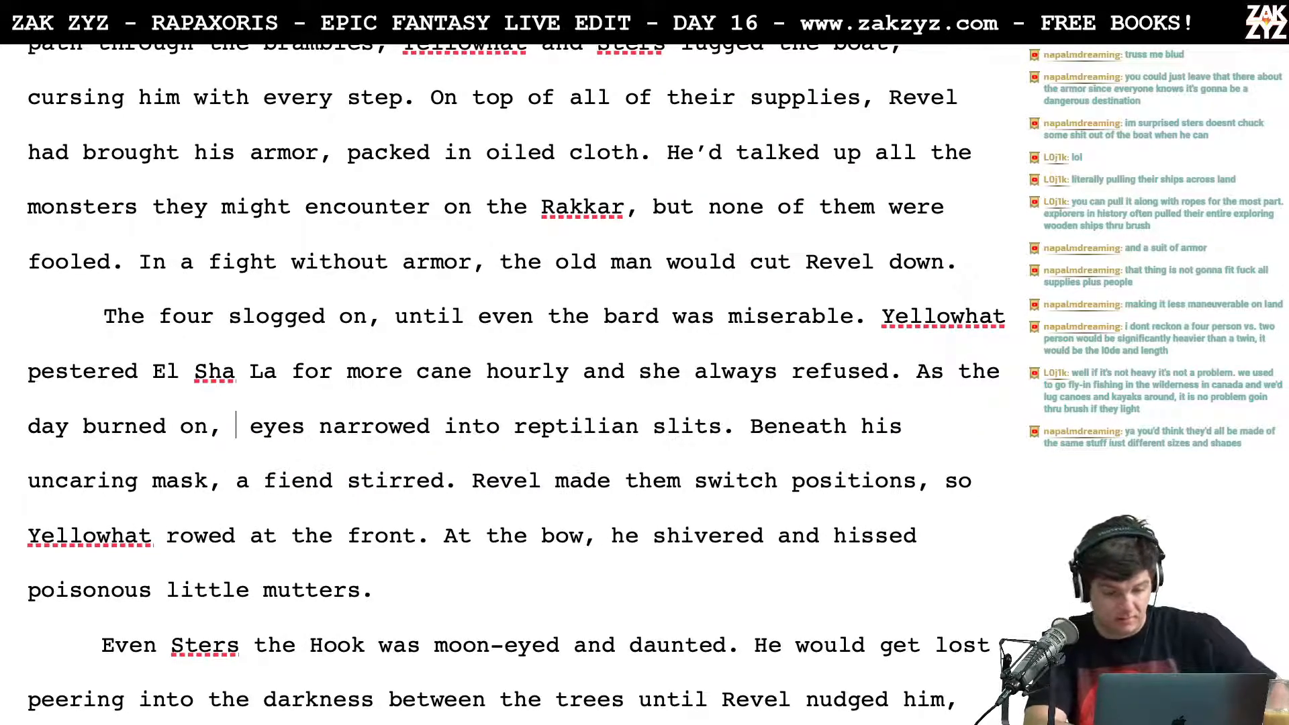
pyautogui.write('his')
pyautogui.press('Down')
pyautogui.press('Down')
pyautogui.press('Left')
pyautogui.press('Left')
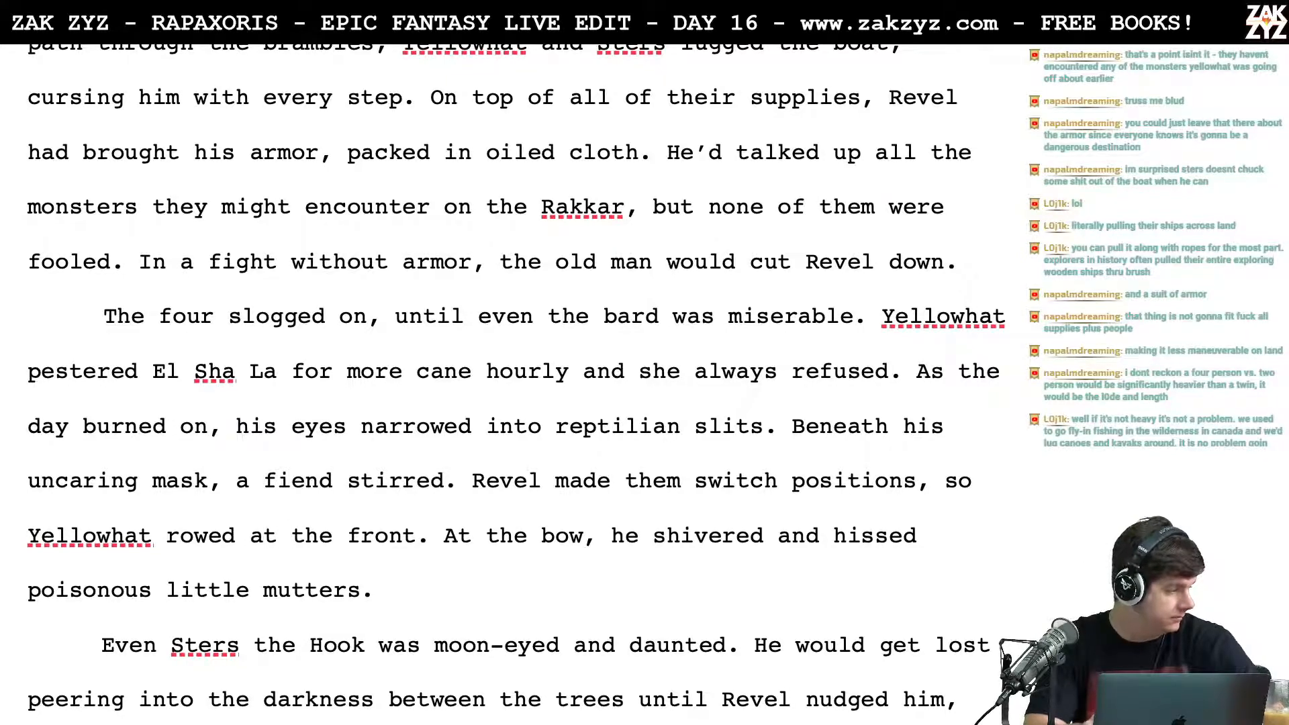
pyautogui.press('Down')
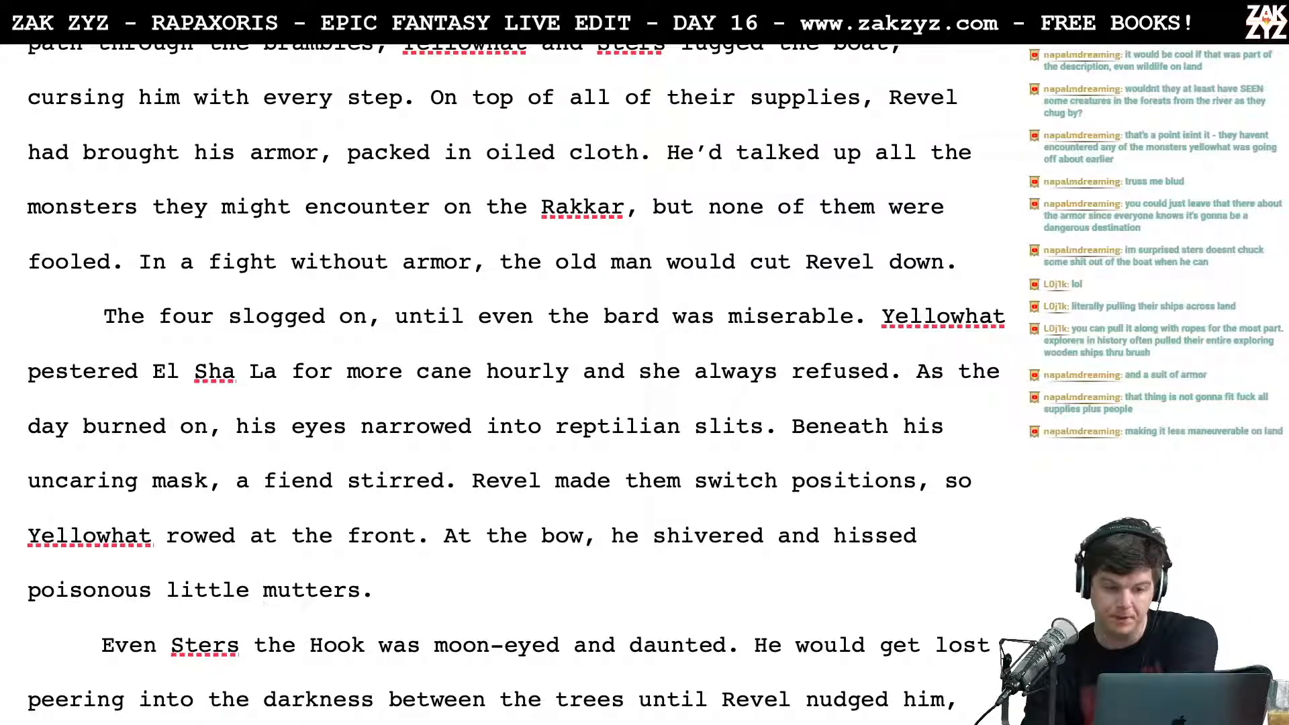
# Step: Review the opening of chapter 1.7, where Rigel and Fish sit fishing on the ridge, for its descriptions of wildlife and the river journey
pyautogui.scroll(10, 515, 383)
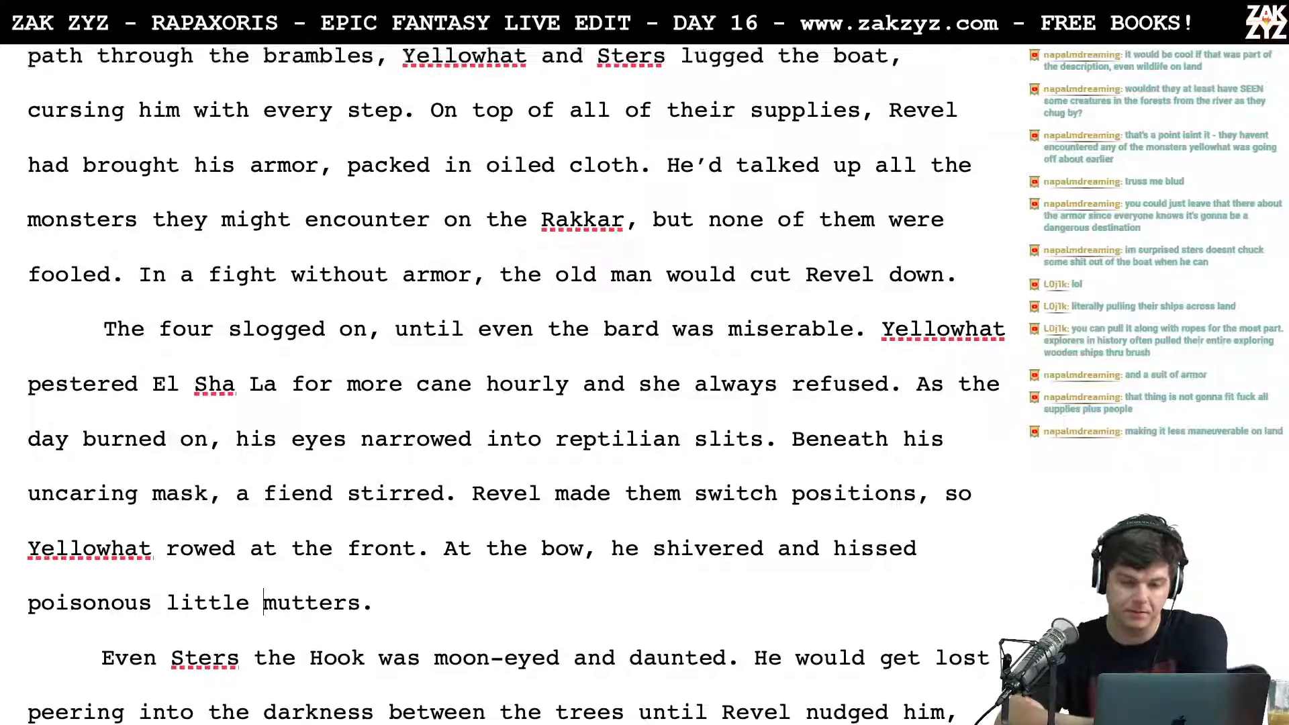
pyautogui.scroll(20, 515, 383)
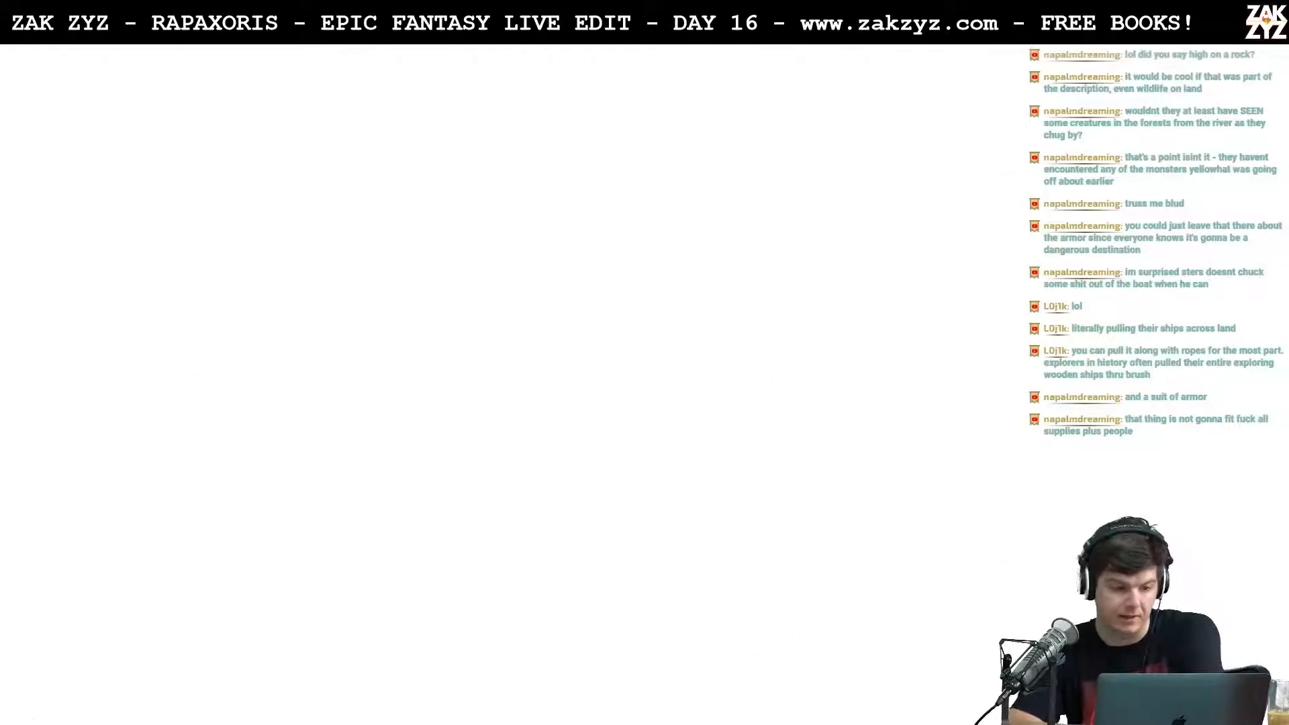
pyautogui.scroll(20, 515, 382)
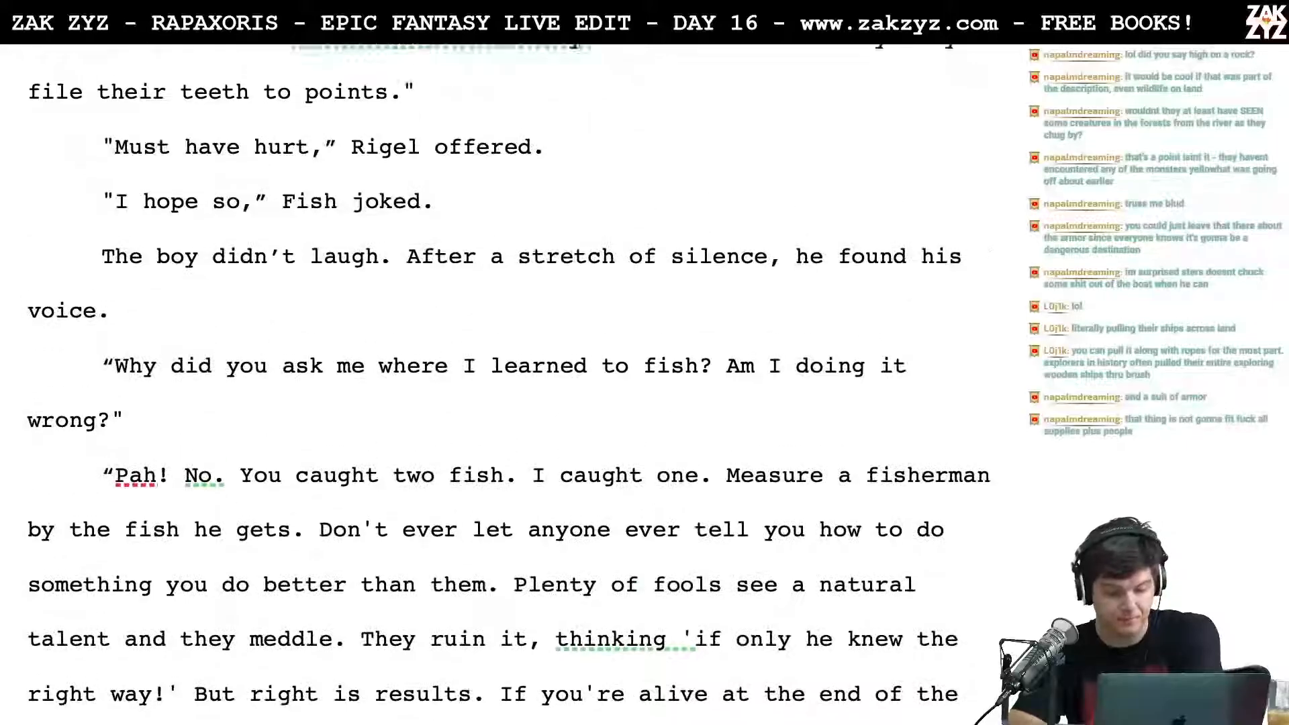
pyautogui.scroll(4, 162, 294)
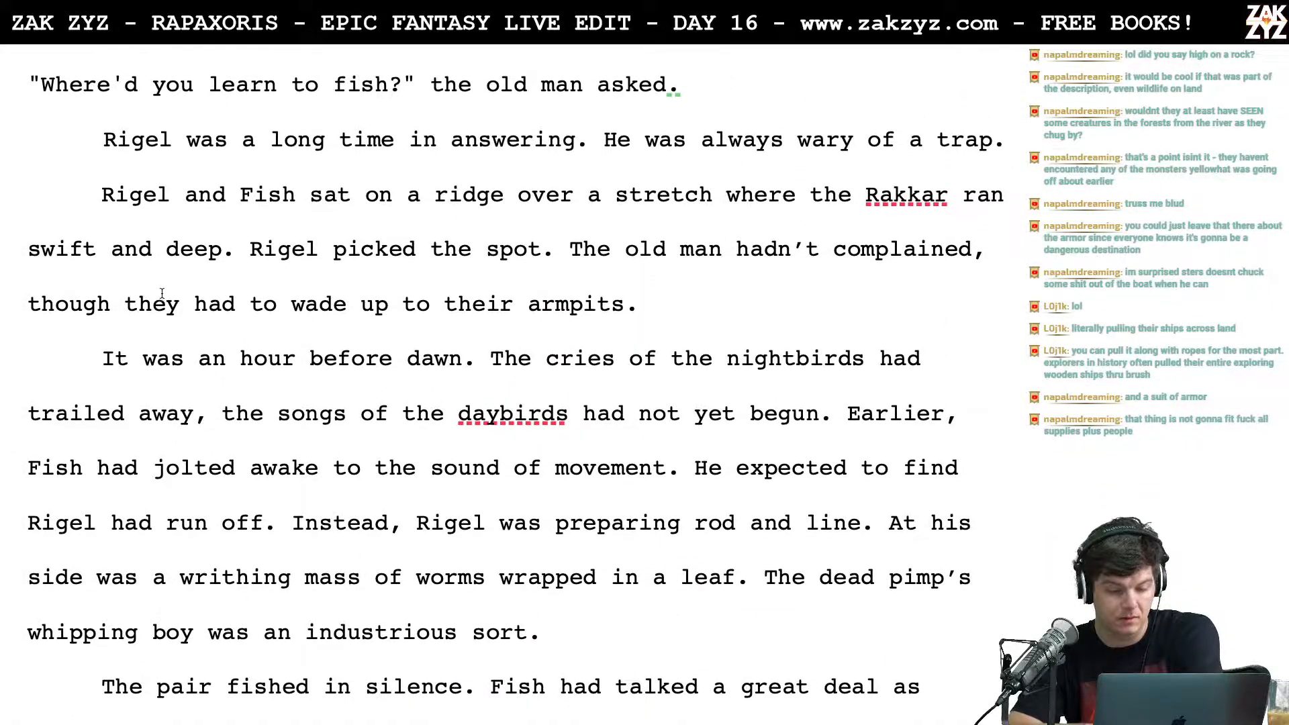
pyautogui.scroll(6, 161, 293)
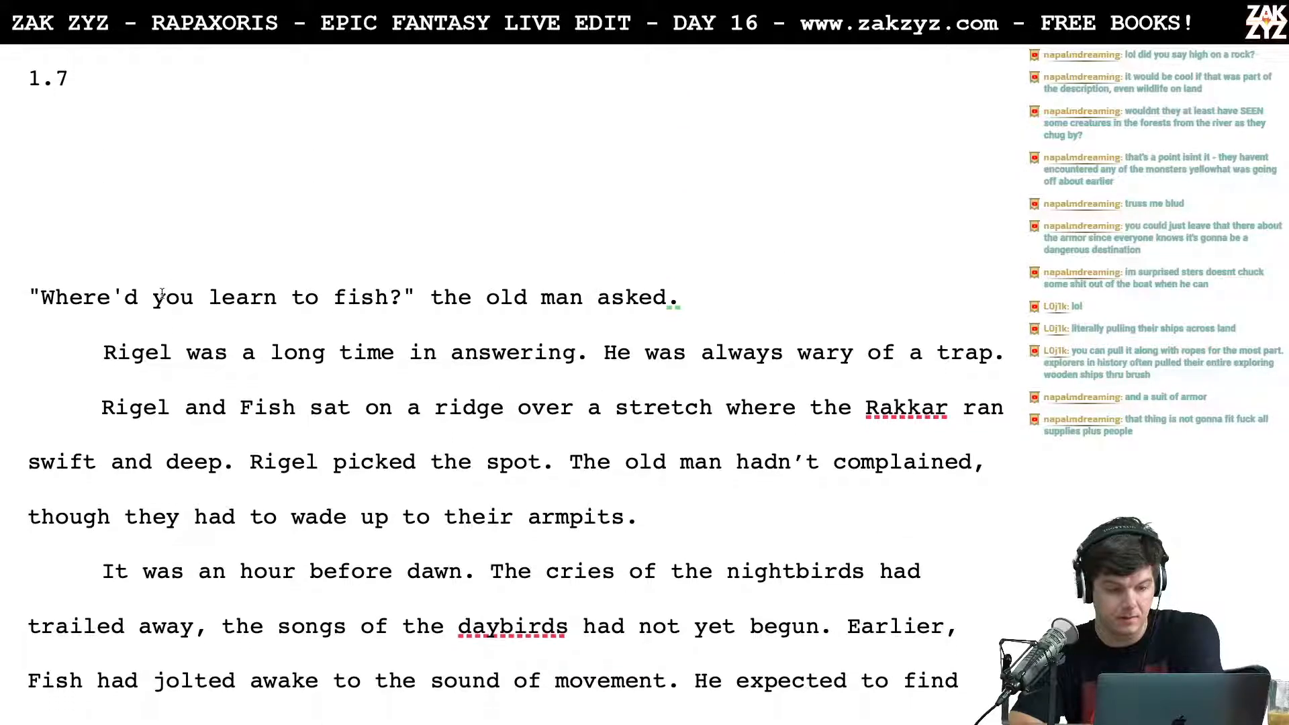
pyautogui.scroll(12, 161, 293)
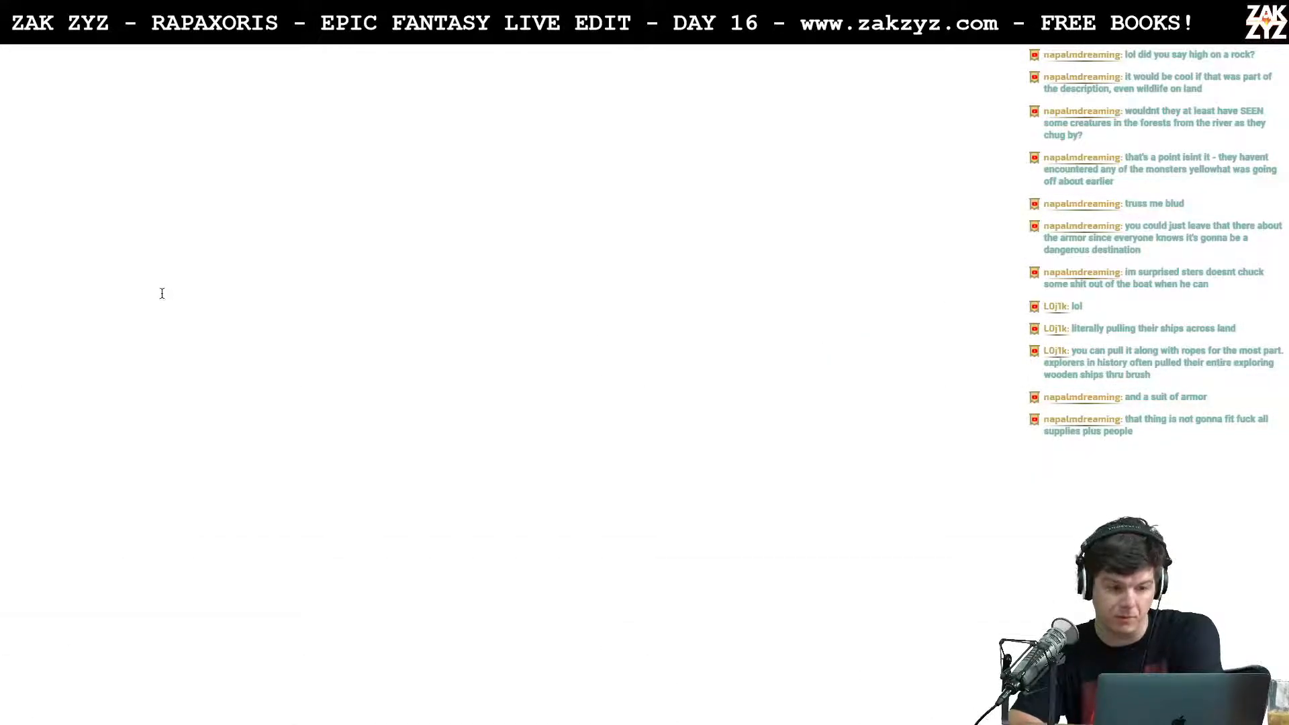
pyautogui.scroll(1, 162, 294)
pyautogui.scroll(-12, 162, 293)
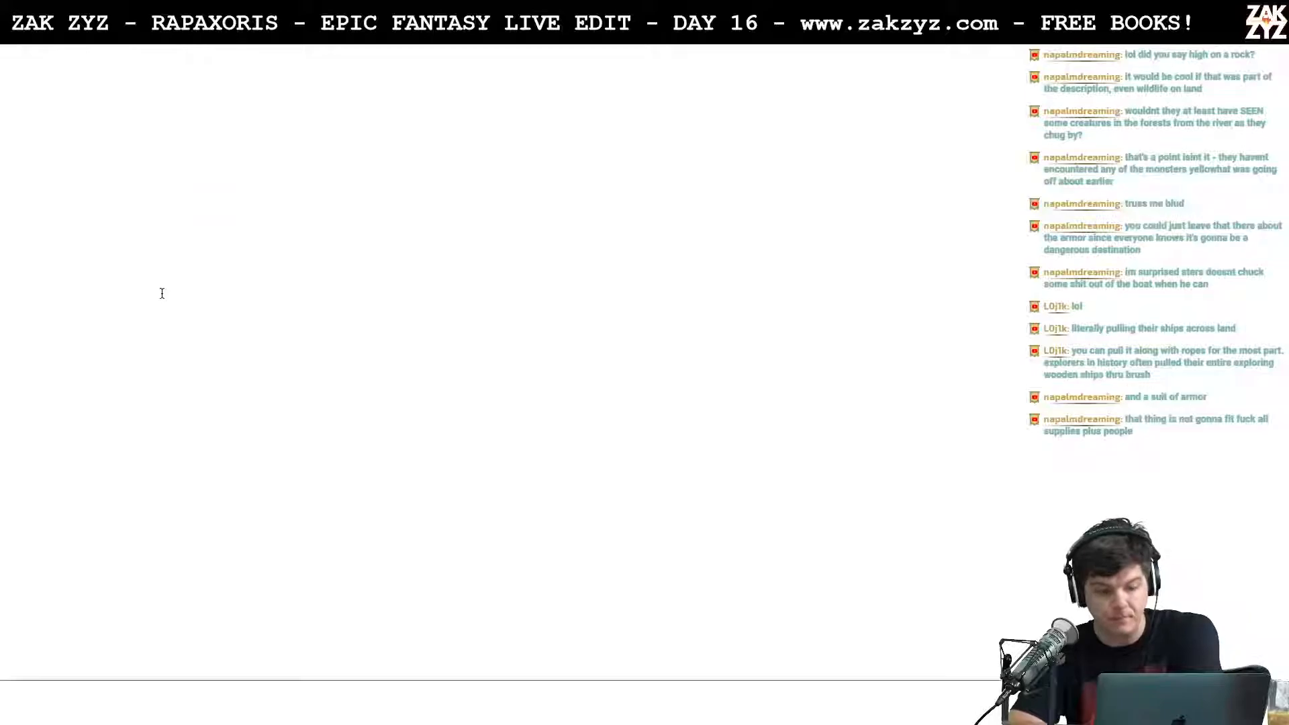
pyautogui.scroll(-4, 162, 297)
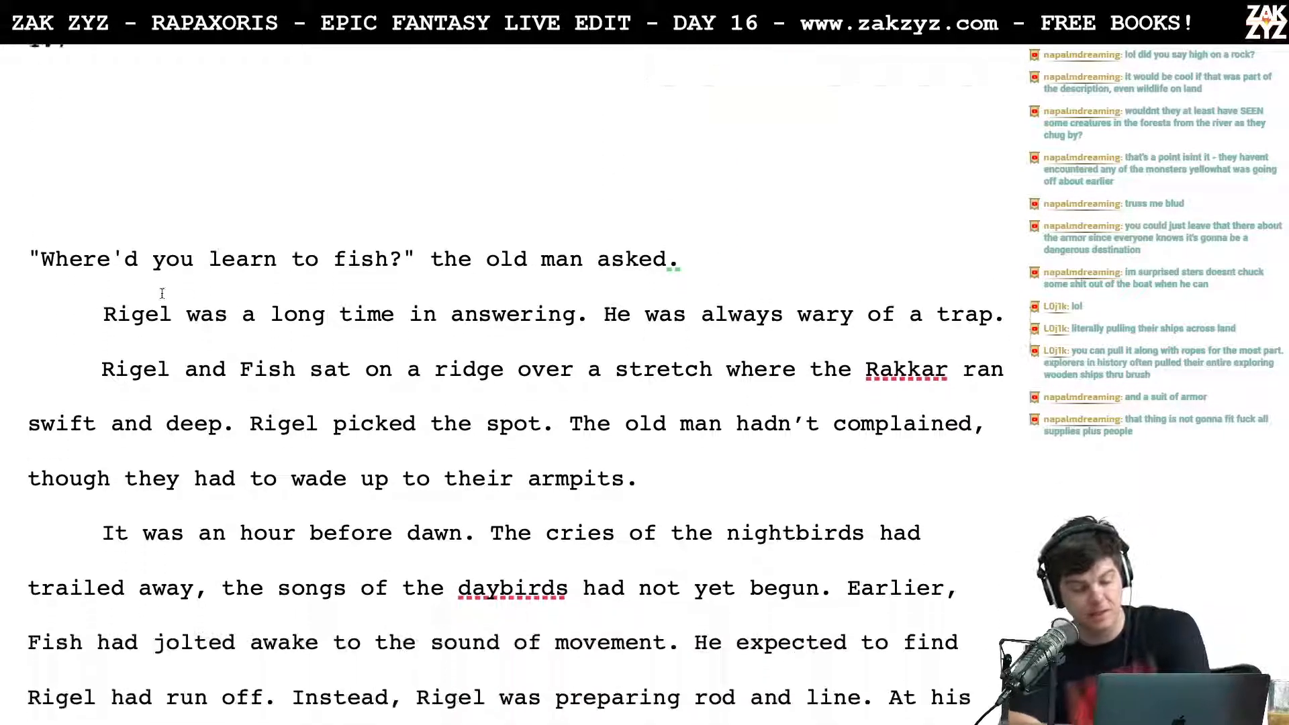
pyautogui.scroll(-1, 175, 633)
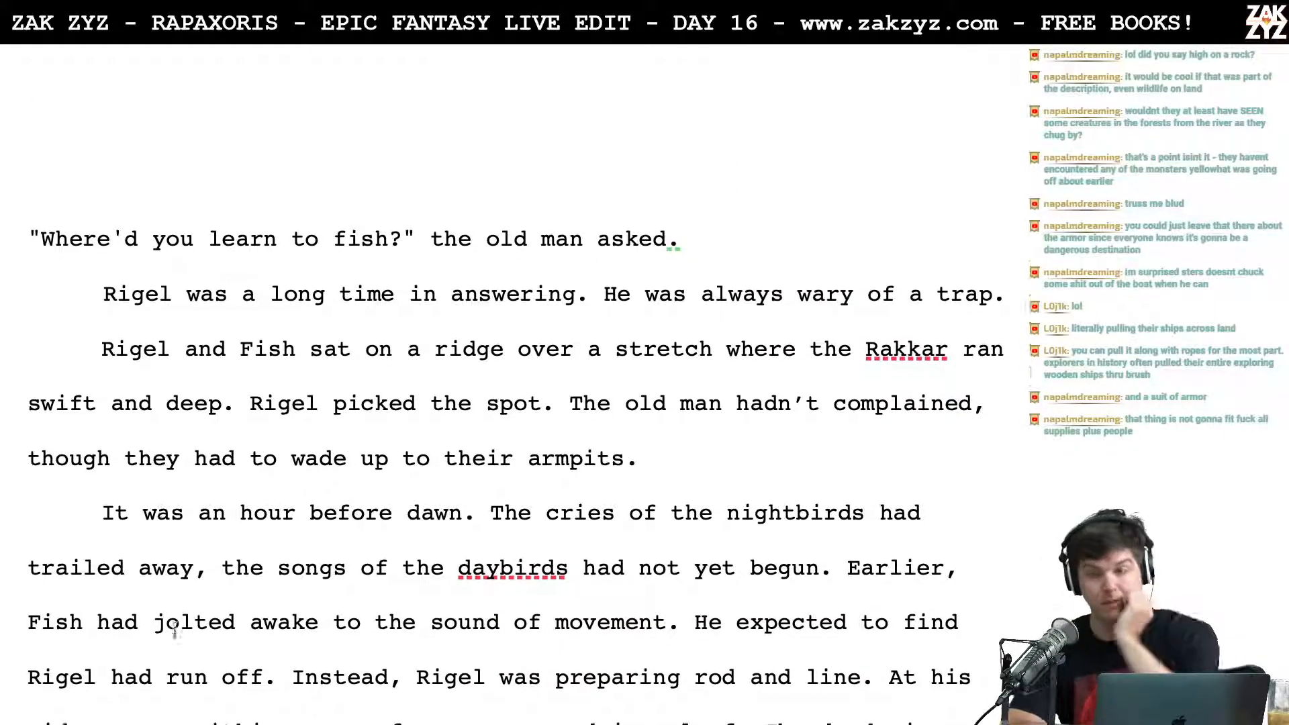
pyautogui.scroll(-1, 226, 642)
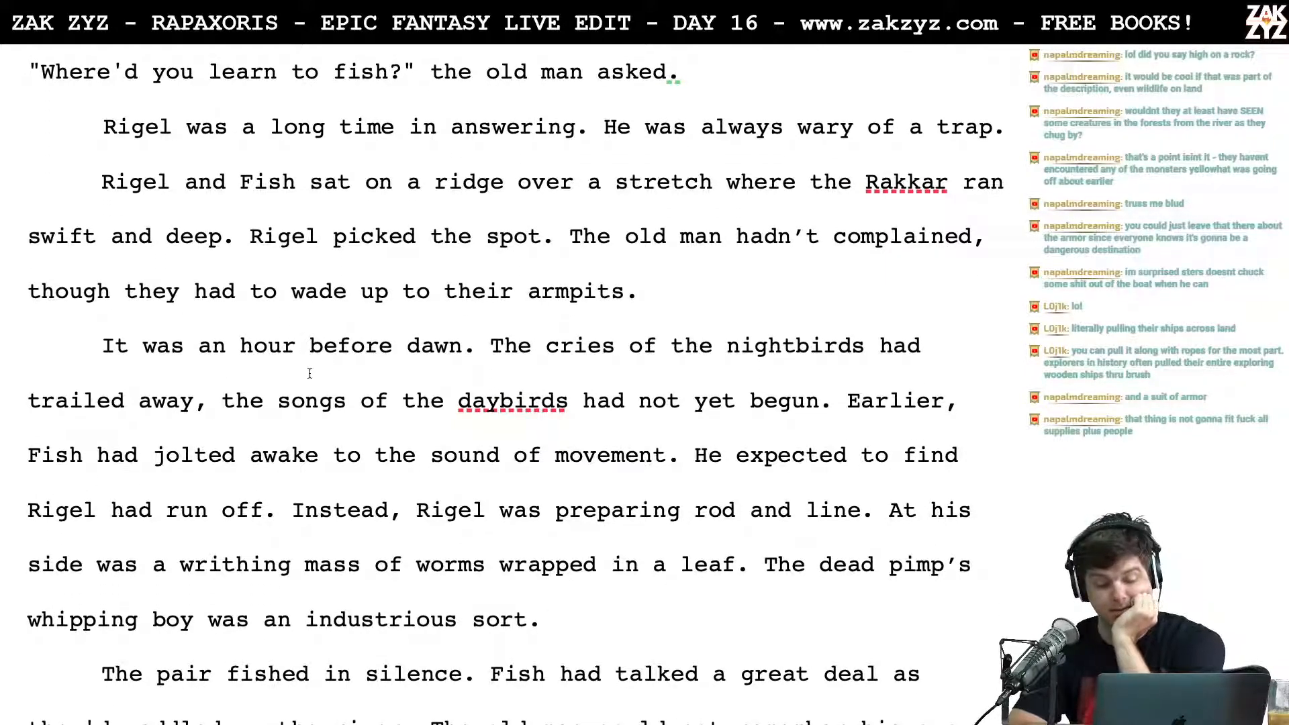
pyautogui.scroll(-1, 388, 435)
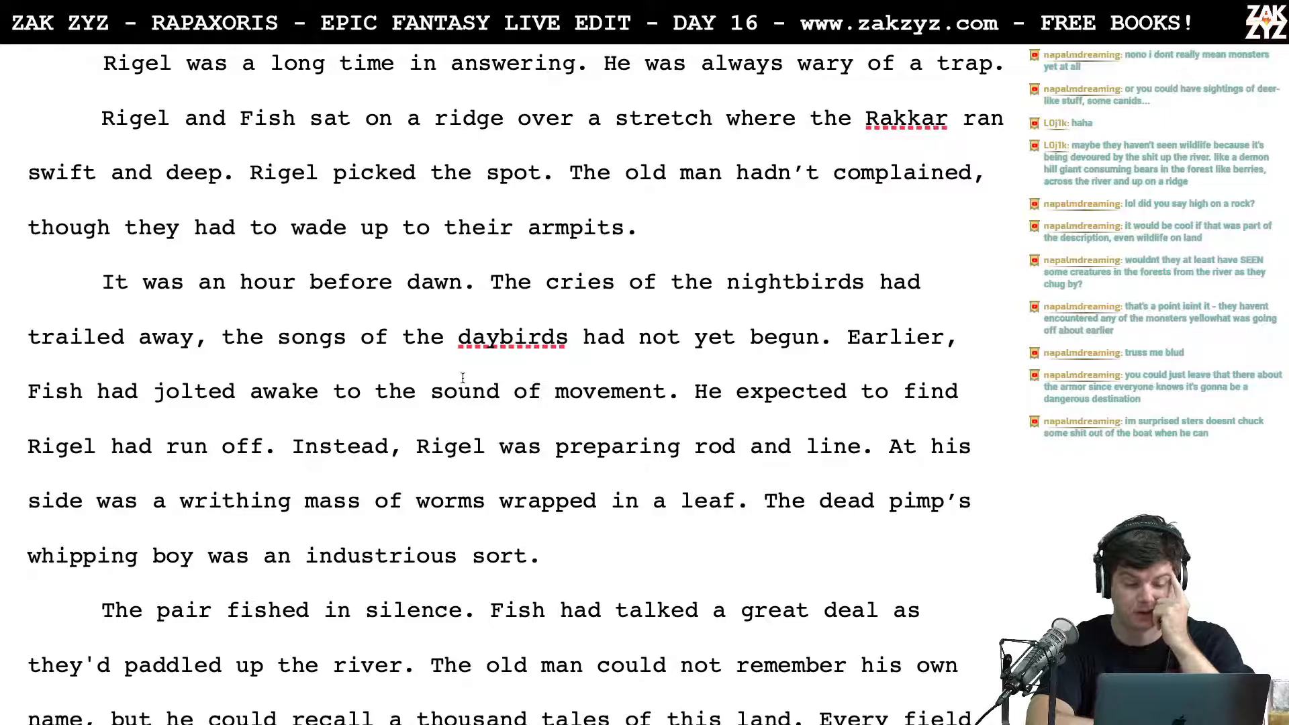
pyautogui.scroll(-6, 463, 378)
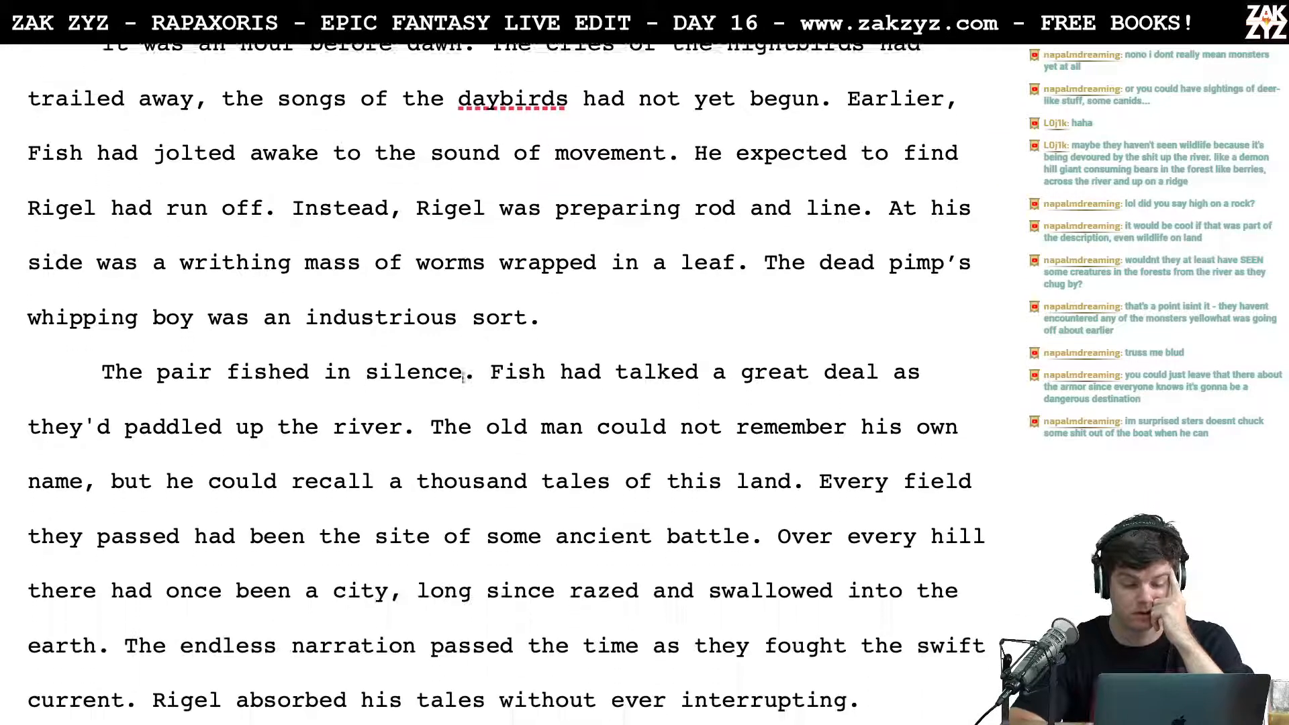
pyautogui.scroll(-2, 465, 377)
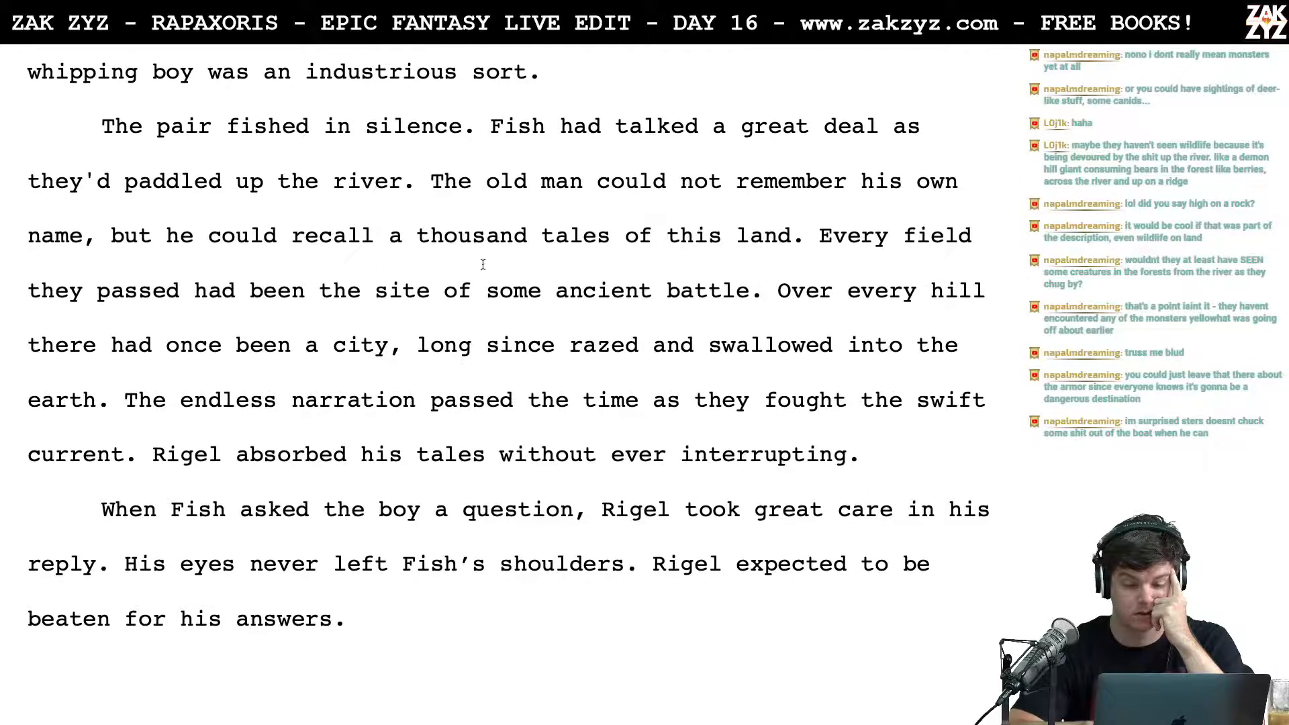
pyautogui.scroll(-8, 496, 476)
pyautogui.scroll(9, 496, 478)
pyautogui.scroll(8, 496, 478)
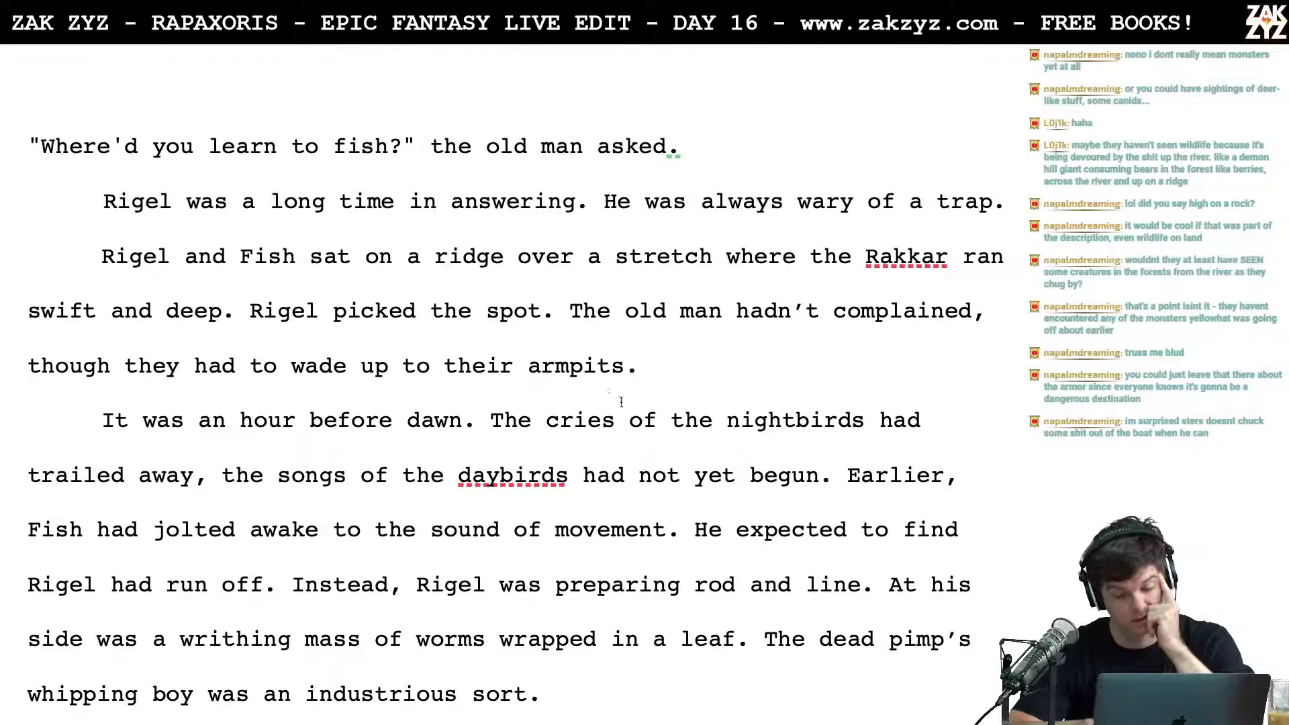
pyautogui.click(494, 441)
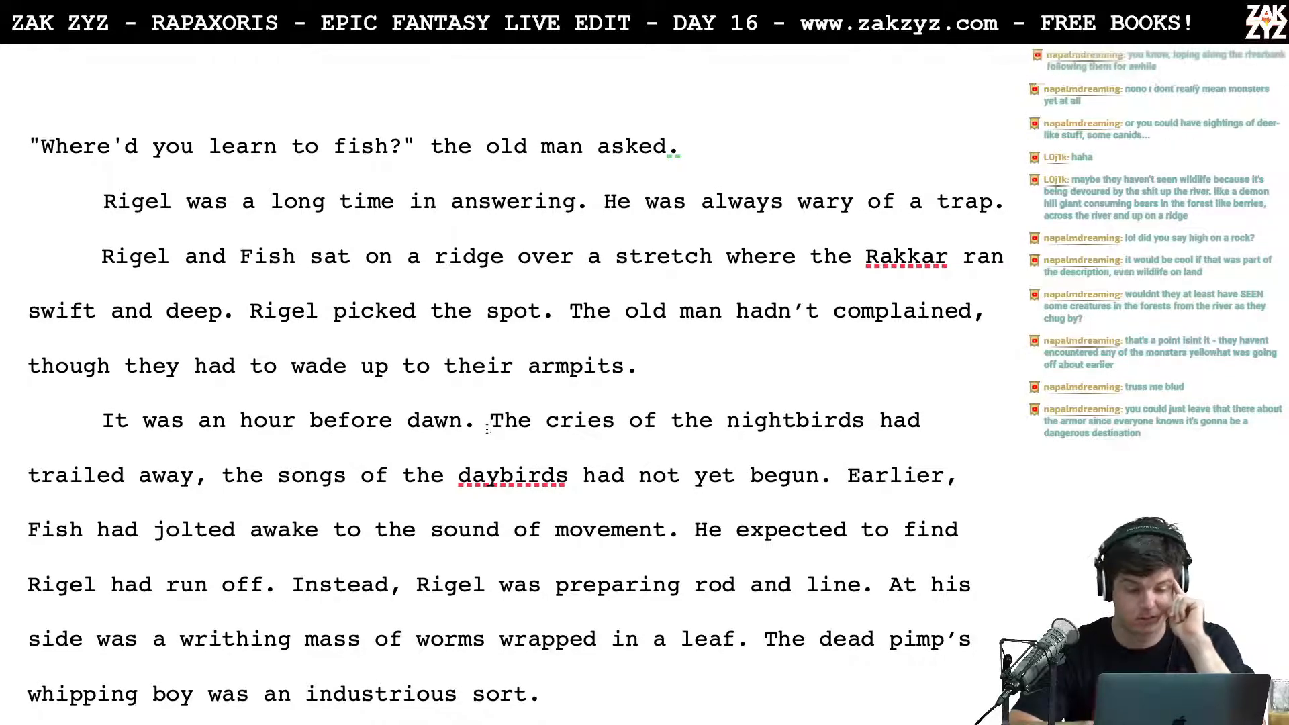
# Step: Read through the rest of Rigel and Fish's fishing scene, from the hour before dawn to the cooking of the almondscale
pyautogui.scroll(-1, 490, 436)
pyautogui.scroll(-3, 487, 430)
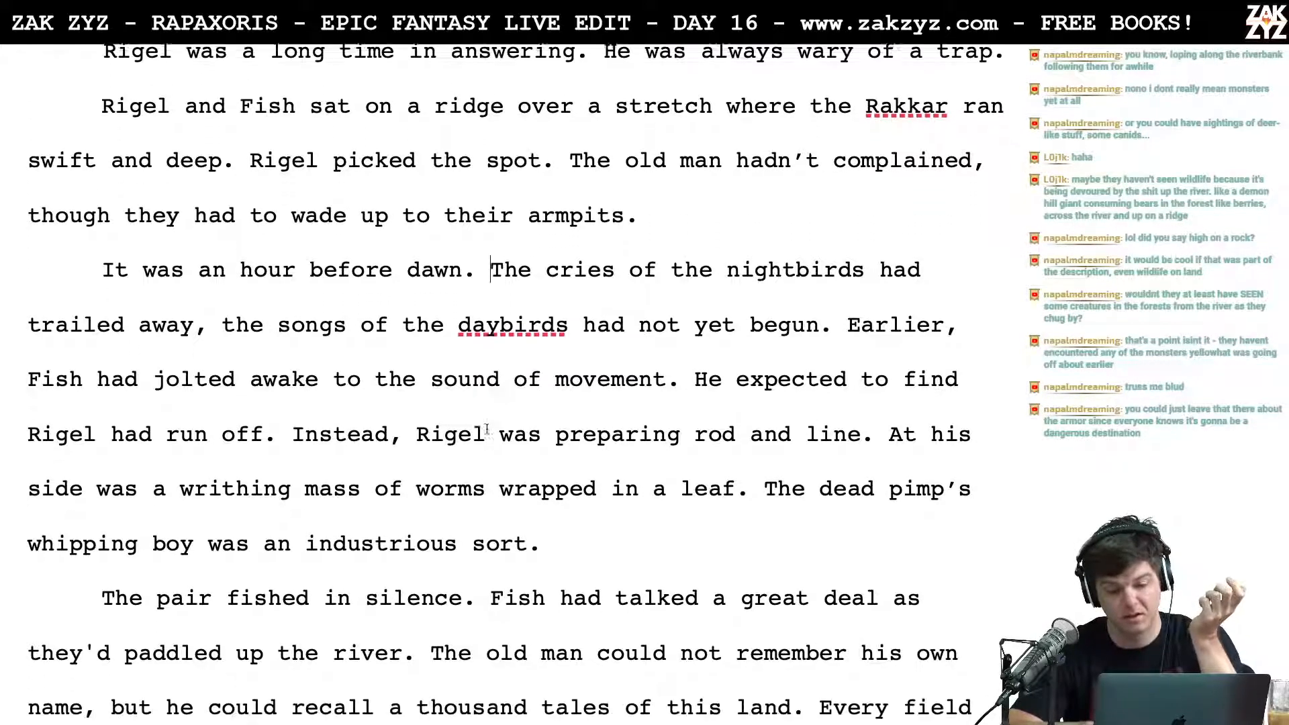
pyautogui.scroll(-9, 488, 430)
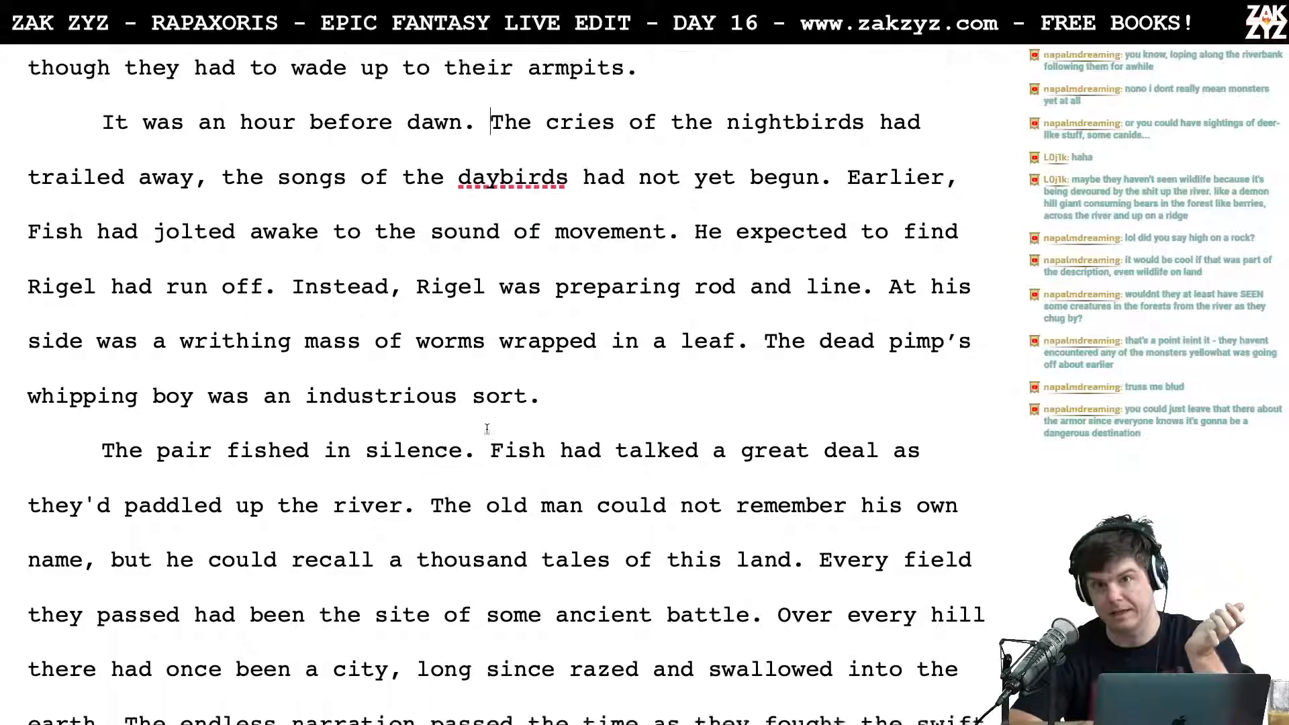
pyautogui.scroll(-15, 488, 428)
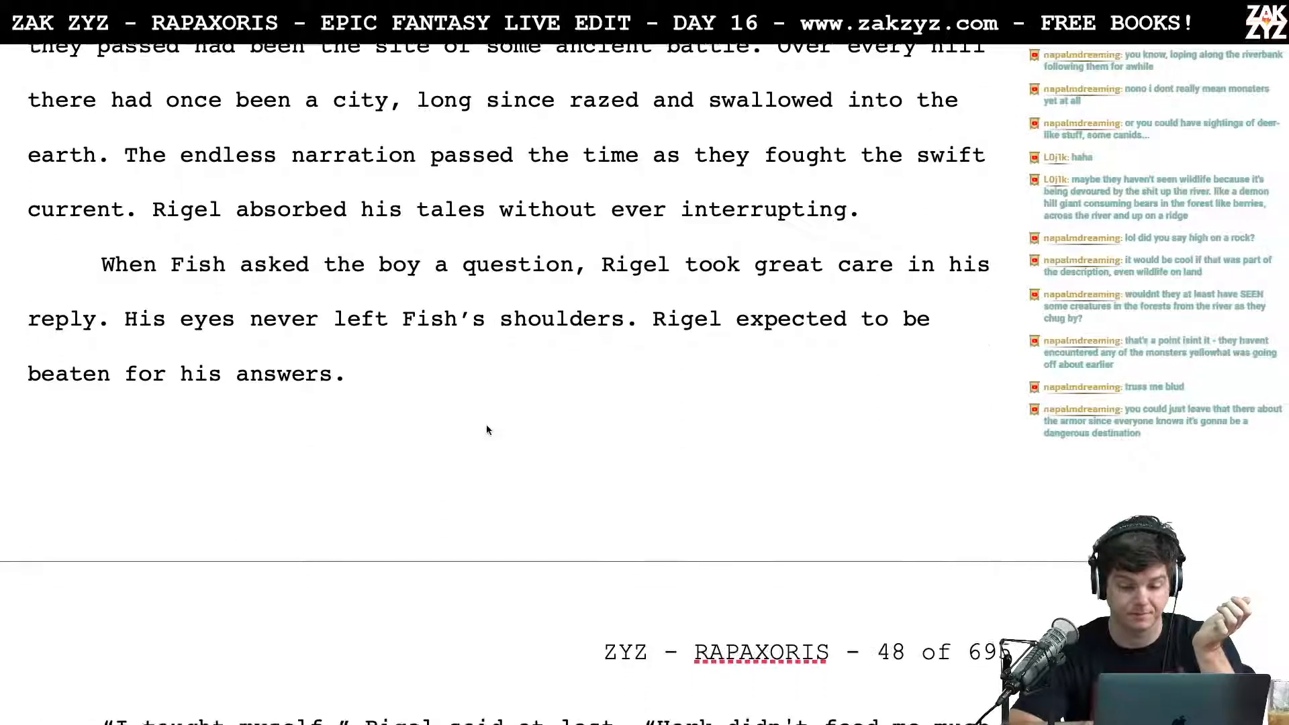
pyautogui.scroll(-3, 487, 428)
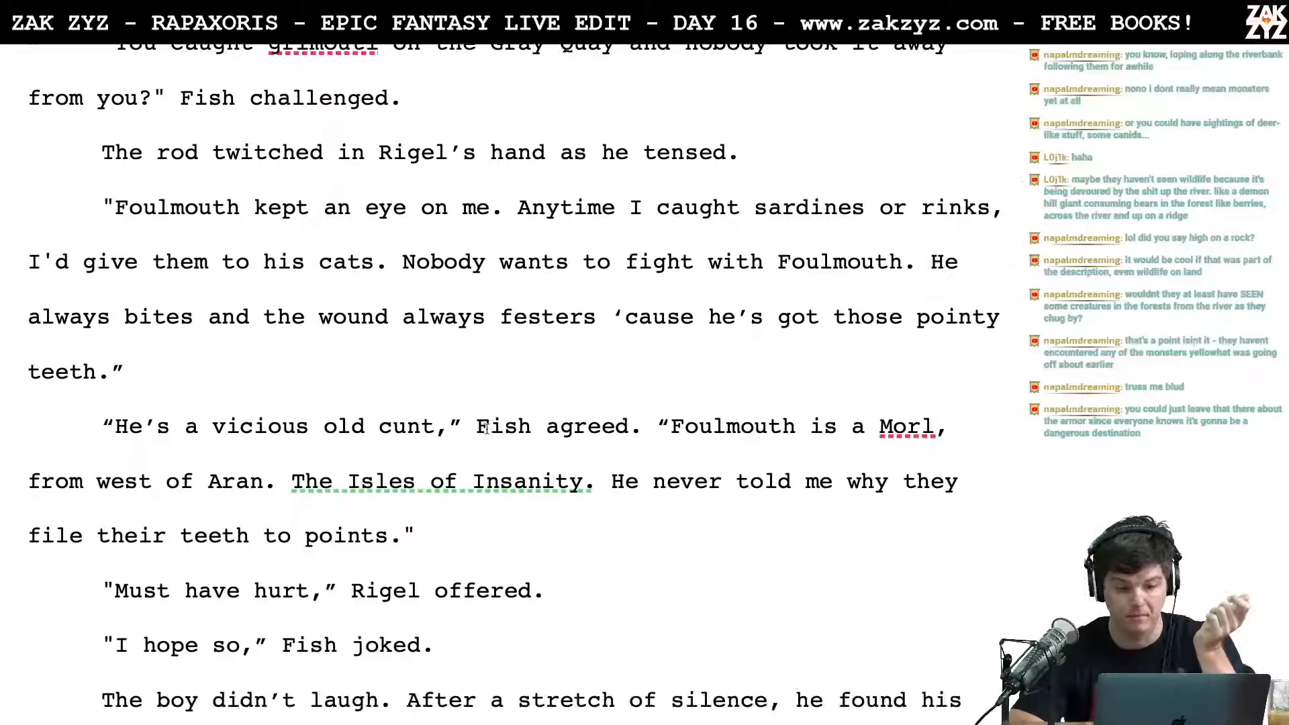
pyautogui.scroll(-20, 384, 424)
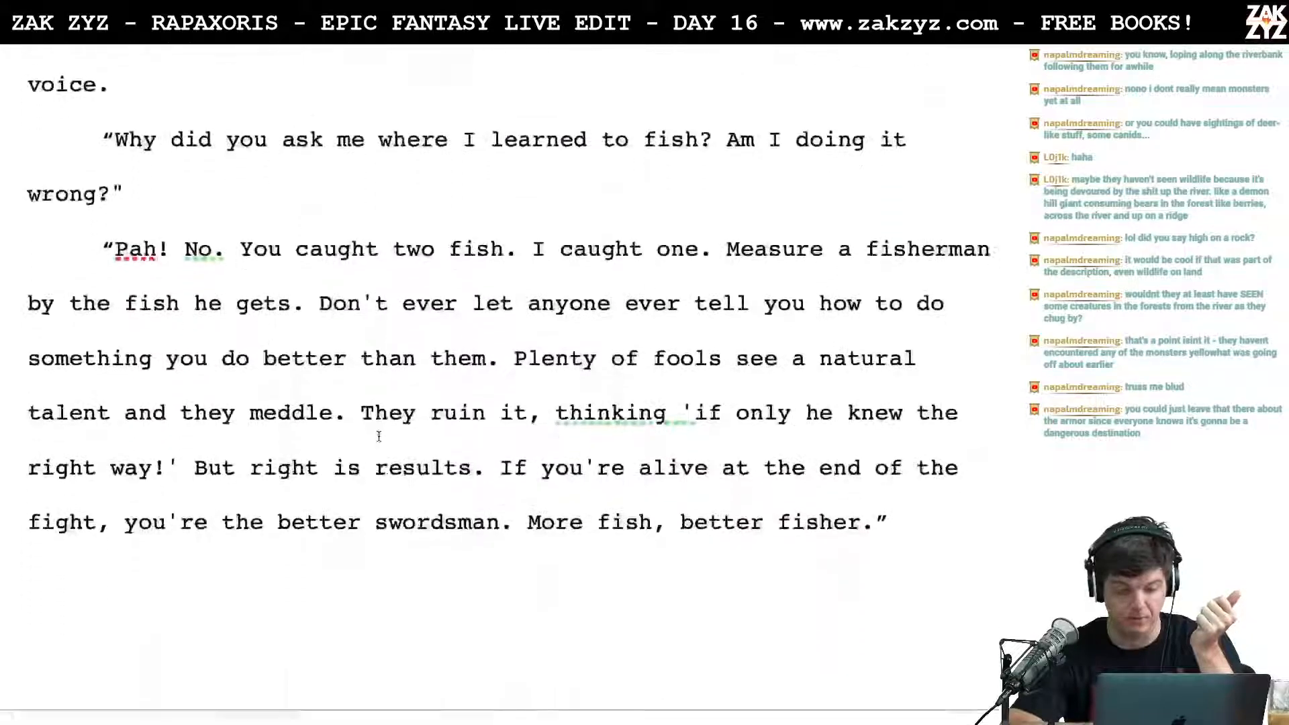
pyautogui.scroll(-14, 379, 436)
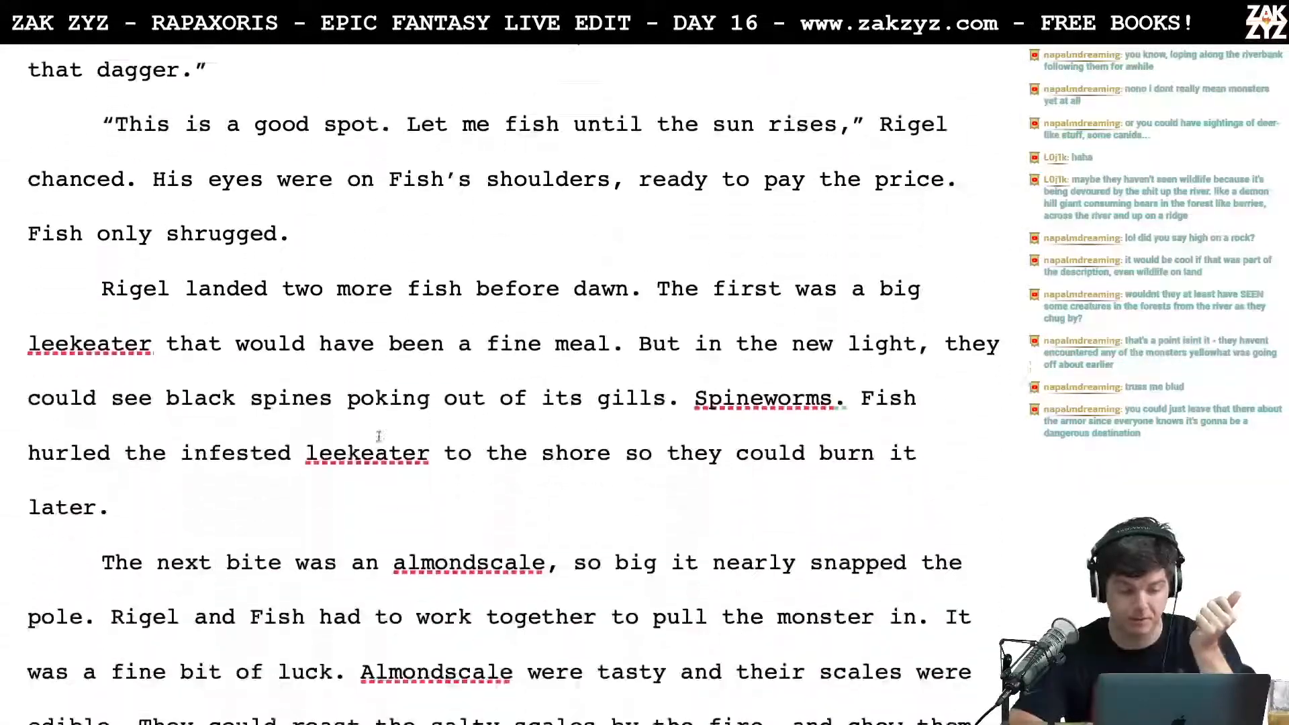
pyautogui.scroll(-5, 379, 437)
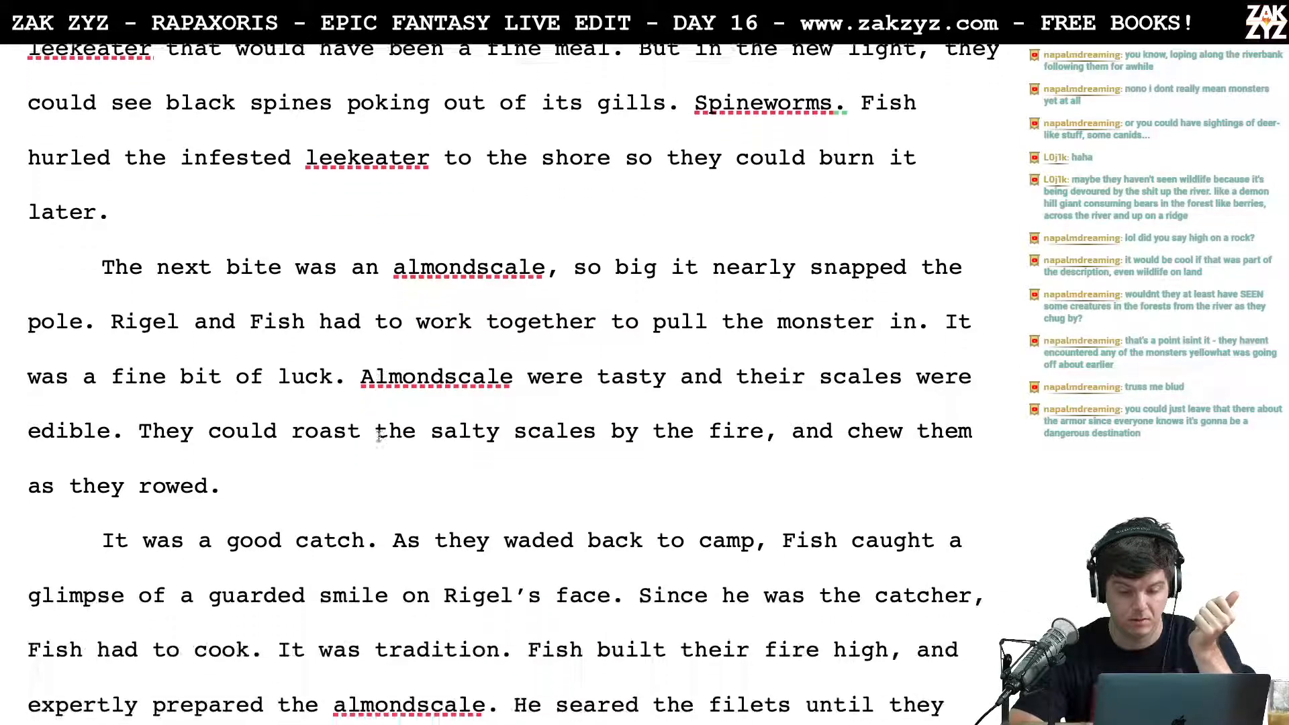
pyautogui.scroll(-6, 380, 436)
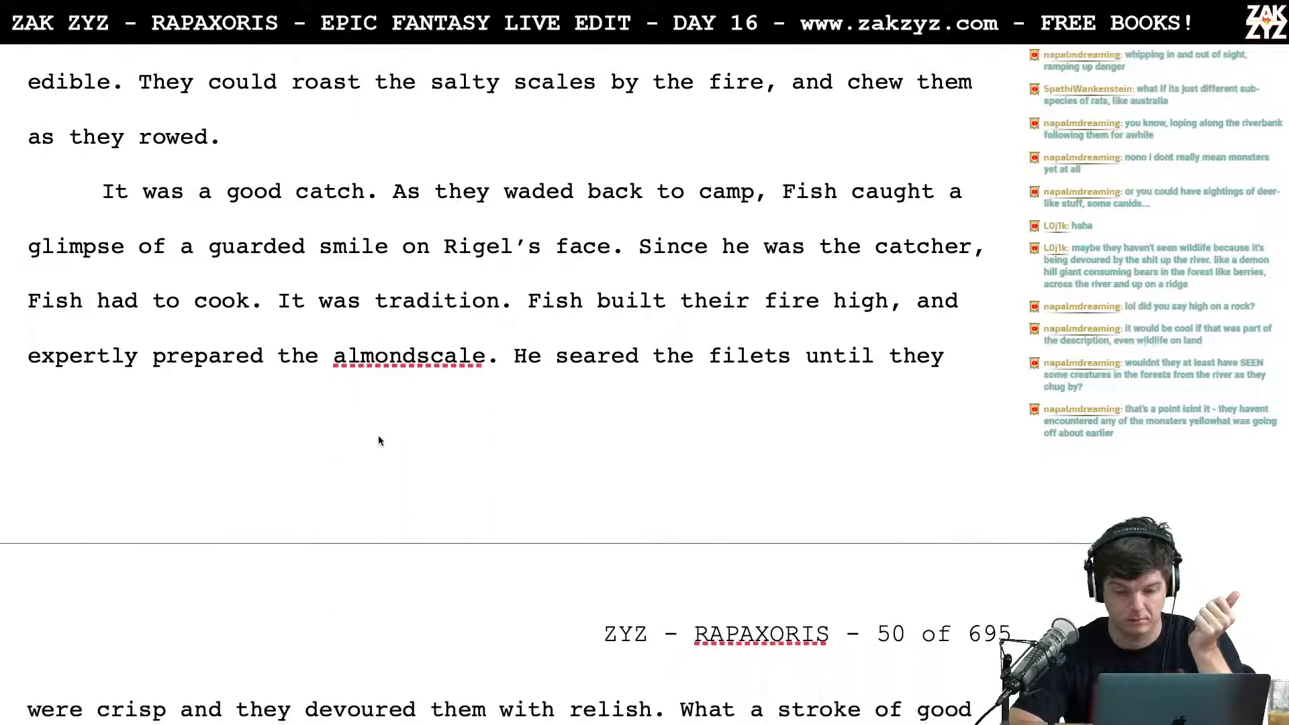
pyautogui.scroll(-1, 379, 441)
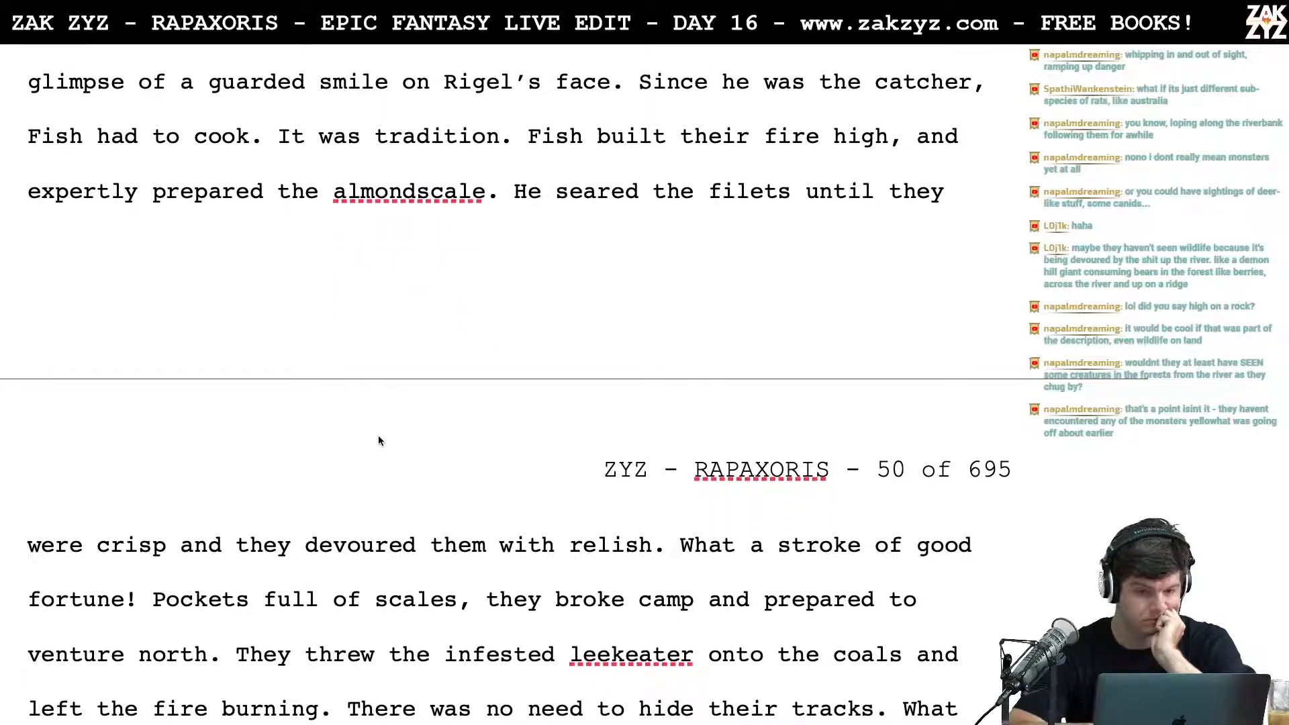
# Step: Split the paragraph after "It was a good catch.", starting a new sentence with "The" and leaving "As they waded back to camp" as its own paragraph
pyautogui.scroll(2, 378, 440)
pyautogui.scroll(2, 378, 440)
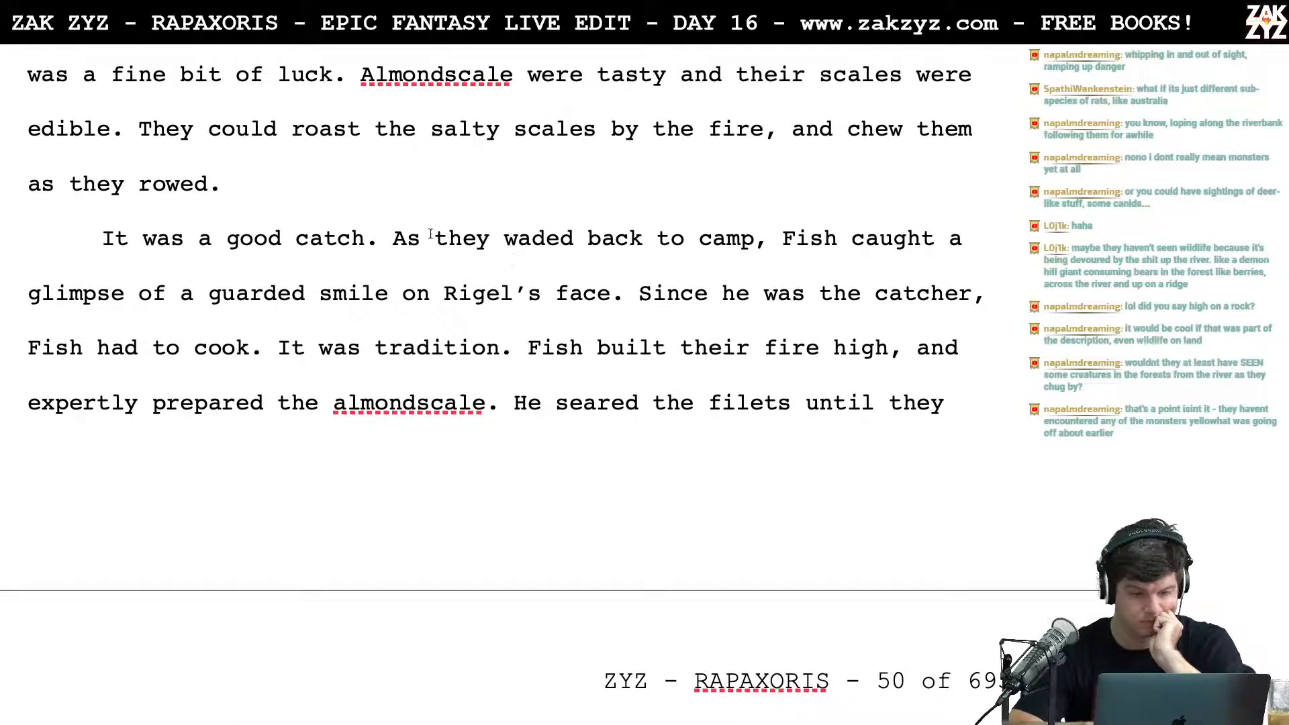
pyautogui.click(394, 238)
pyautogui.write('The')
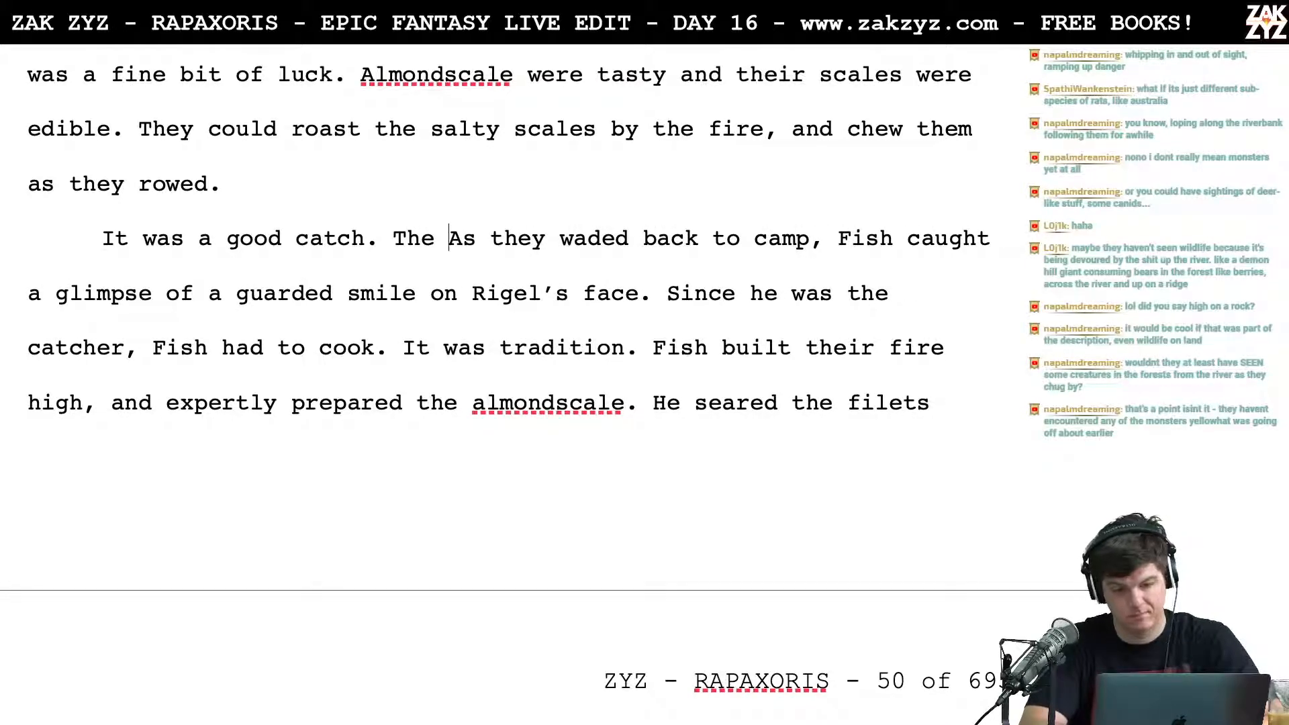
pyautogui.press('Return')
pyautogui.press('Left')
# Step: Try "The golden" and "The first" as openings for the sentence following "It was a good catch.", and delete both
pyautogui.write('golden')
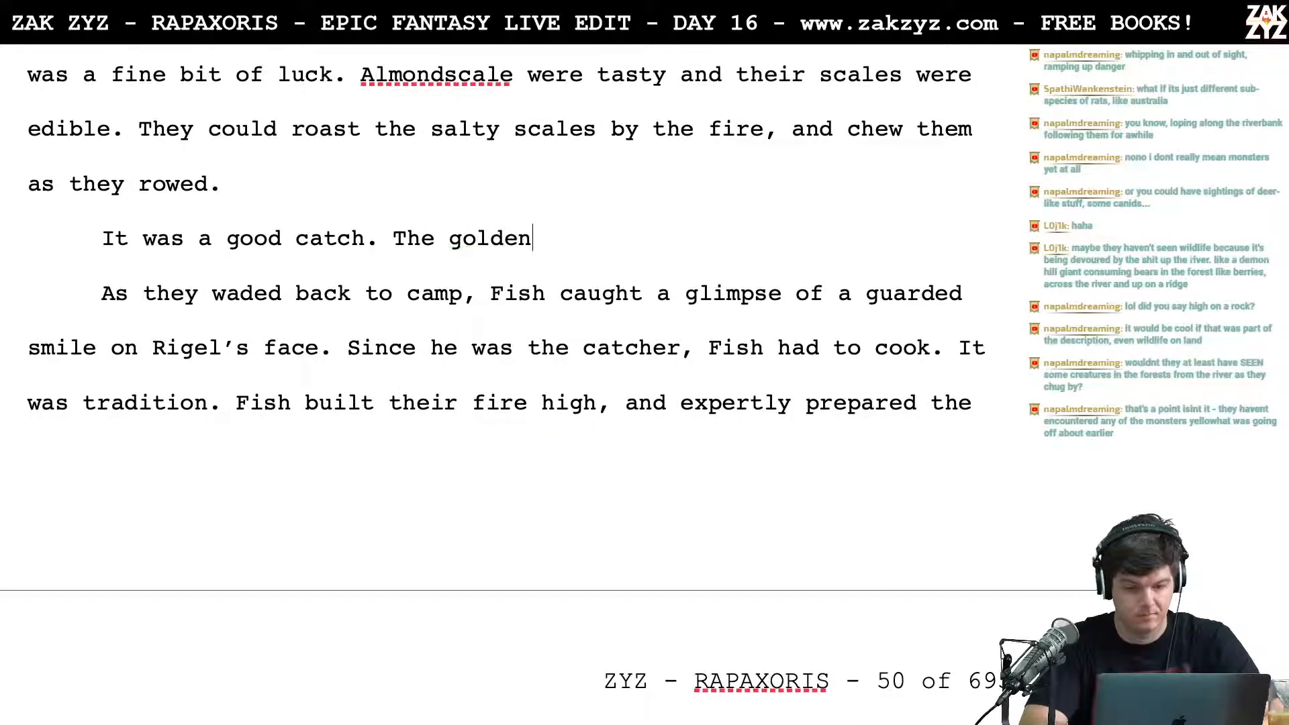
pyautogui.press('BackSpace')
pyautogui.press('BackSpace')
pyautogui.press('BackSpace')
pyautogui.press('BackSpace')
pyautogui.press('BackSpace')
pyautogui.press('BackSpace')
pyautogui.write('first')
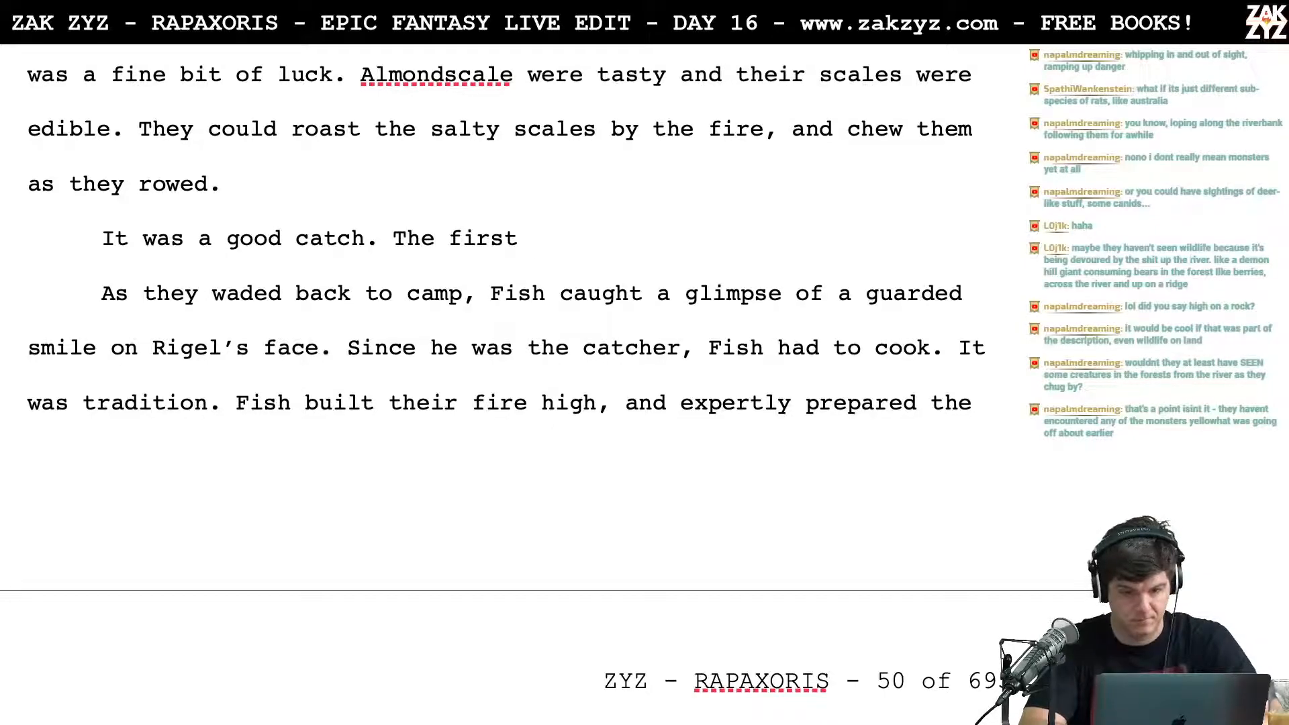
pyautogui.scroll(6, 500, 377)
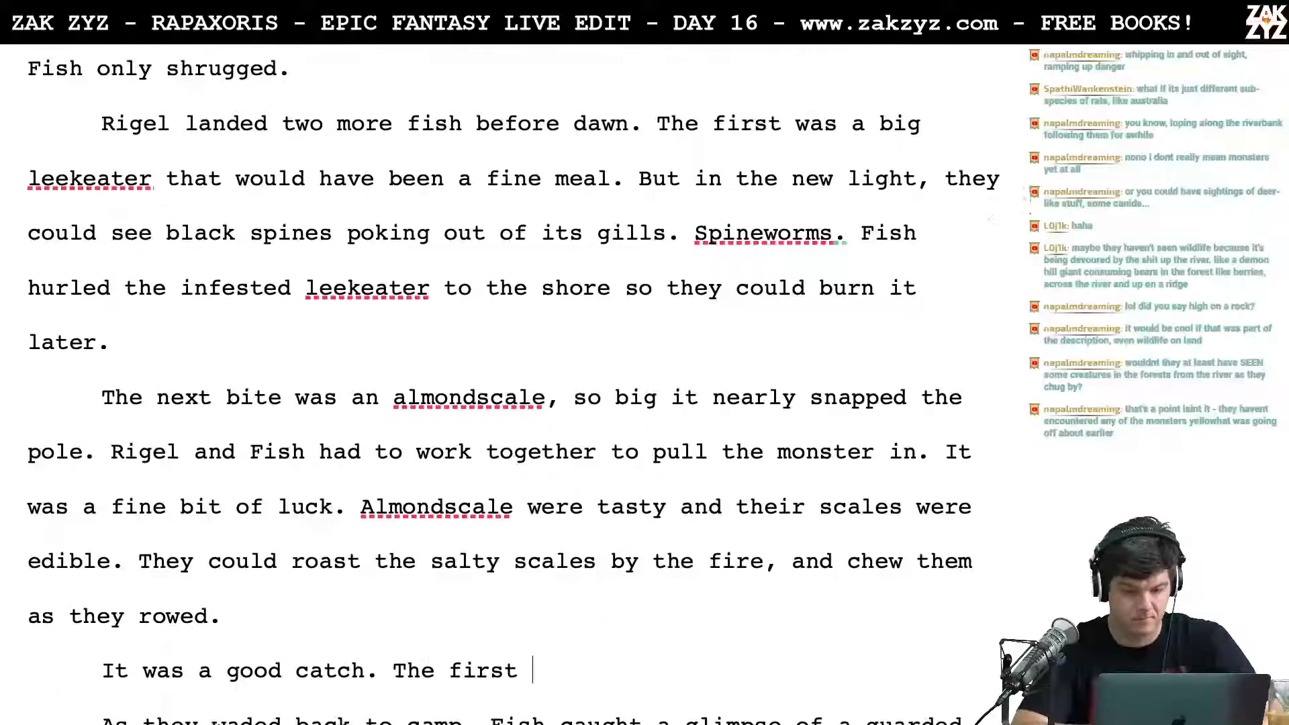
pyautogui.scroll(-4, 499, 377)
pyautogui.press('BackSpace')
pyautogui.press('BackSpace')
pyautogui.press('BackSpace')
pyautogui.press('BackSpace')
pyautogui.press('BackSpace')
pyautogui.press('BackSpace')
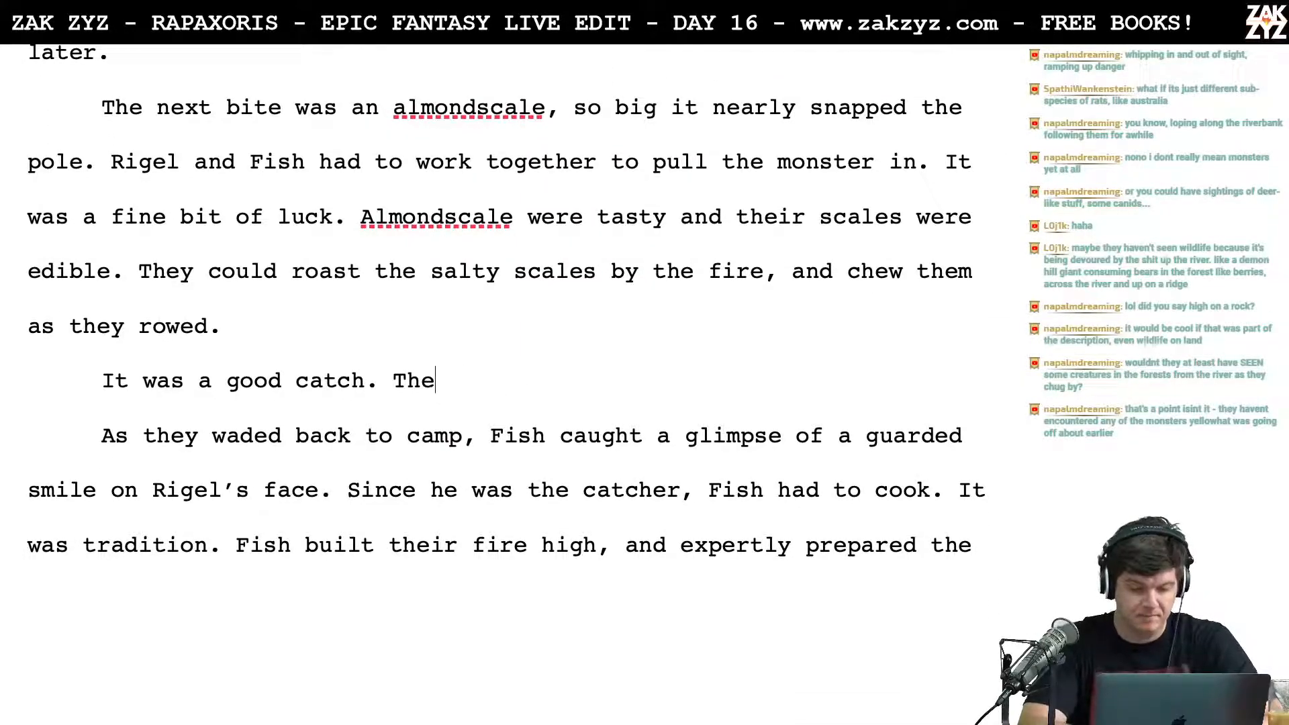
pyautogui.press('BackSpace')
pyautogui.press('BackSpace')
pyautogui.press('BackSpace')
pyautogui.press('BackSpace')
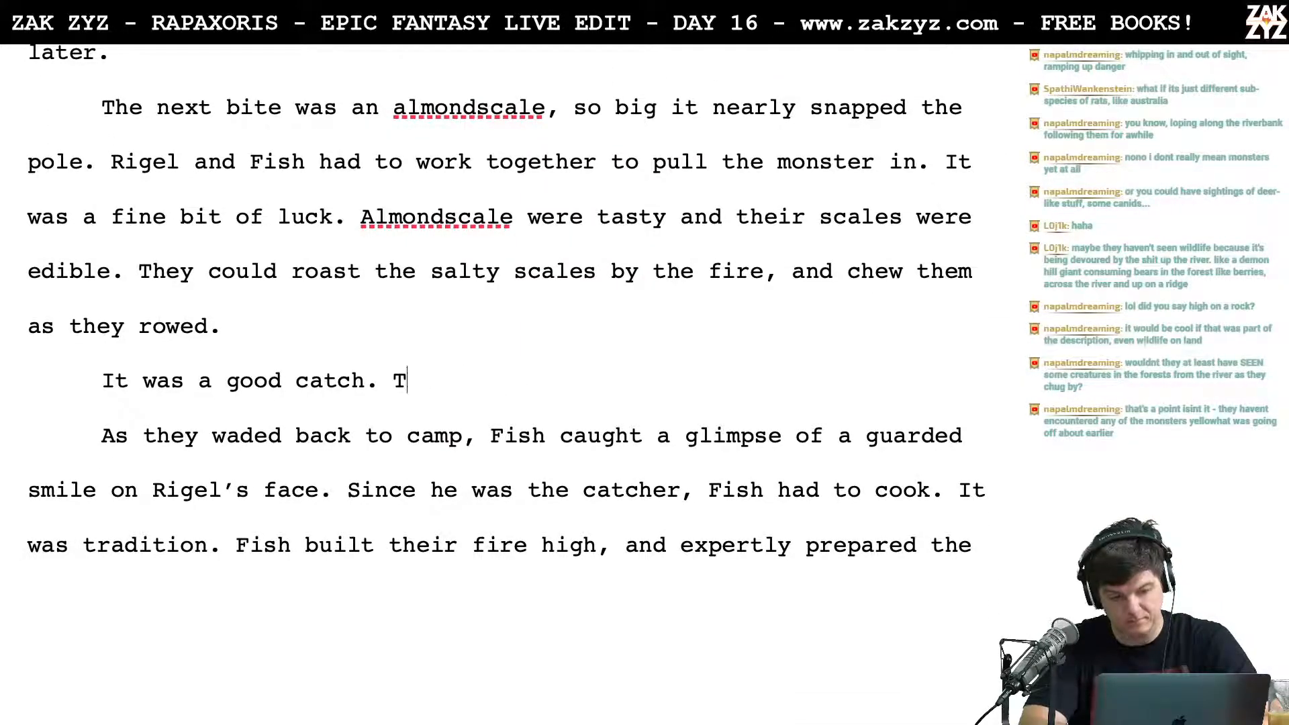
# Step: Try the sentence opening "Fingers of light lanced" after "It was a good catch.", and delete it
pyautogui.write('Fingers of light lanced')
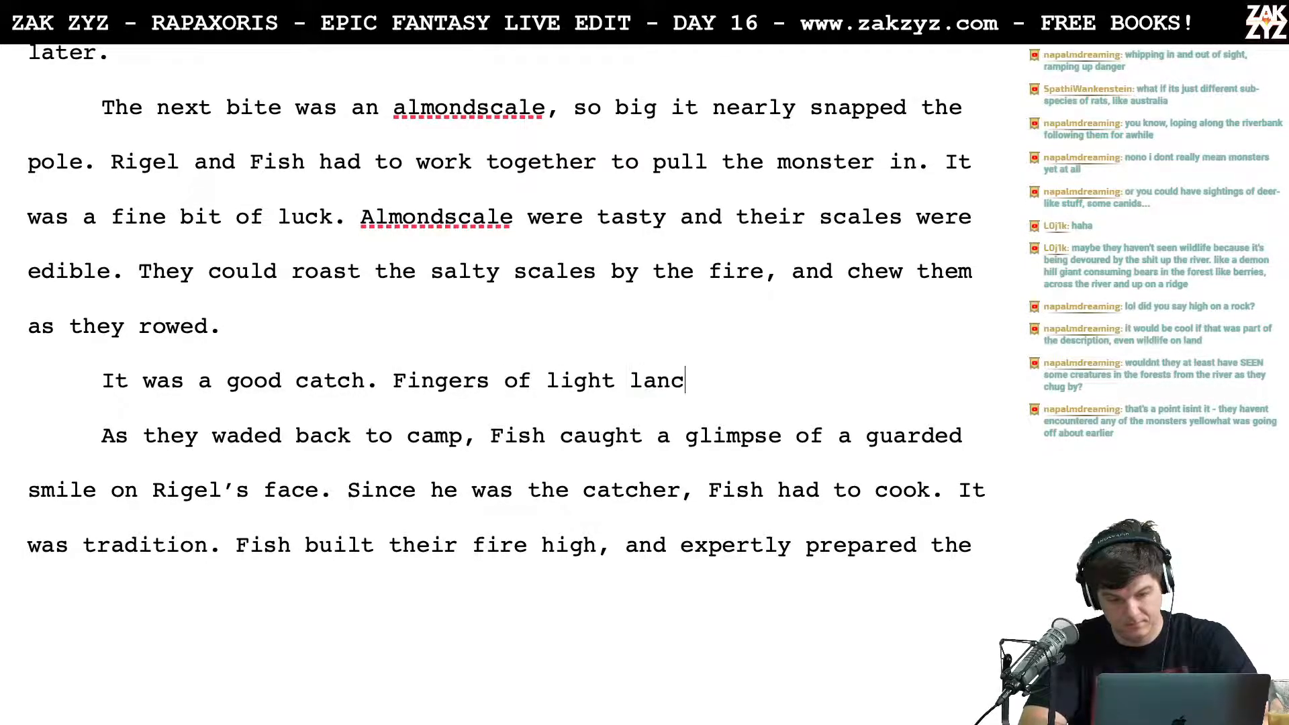
pyautogui.press('BackSpace')
pyautogui.press('BackSpace')
pyautogui.press('BackSpace')
pyautogui.press('BackSpace')
pyautogui.press('BackSpace')
pyautogui.press('BackSpace')
pyautogui.press('BackSpace')
pyautogui.press('BackSpace')
pyautogui.press('BackSpace')
pyautogui.press('BackSpace')
pyautogui.press('BackSpace')
pyautogui.press('BackSpace')
pyautogui.press('BackSpace')
pyautogui.press('BackSpace')
pyautogui.press('BackSpace')
pyautogui.press('BackSpace')
pyautogui.press('BackSpace')
pyautogui.press('BackSpace')
pyautogui.press('BackSpace')
pyautogui.press('BackSpace')
pyautogui.press('BackSpace')
pyautogui.press('BackSpace')
pyautogui.press('BackSpace')
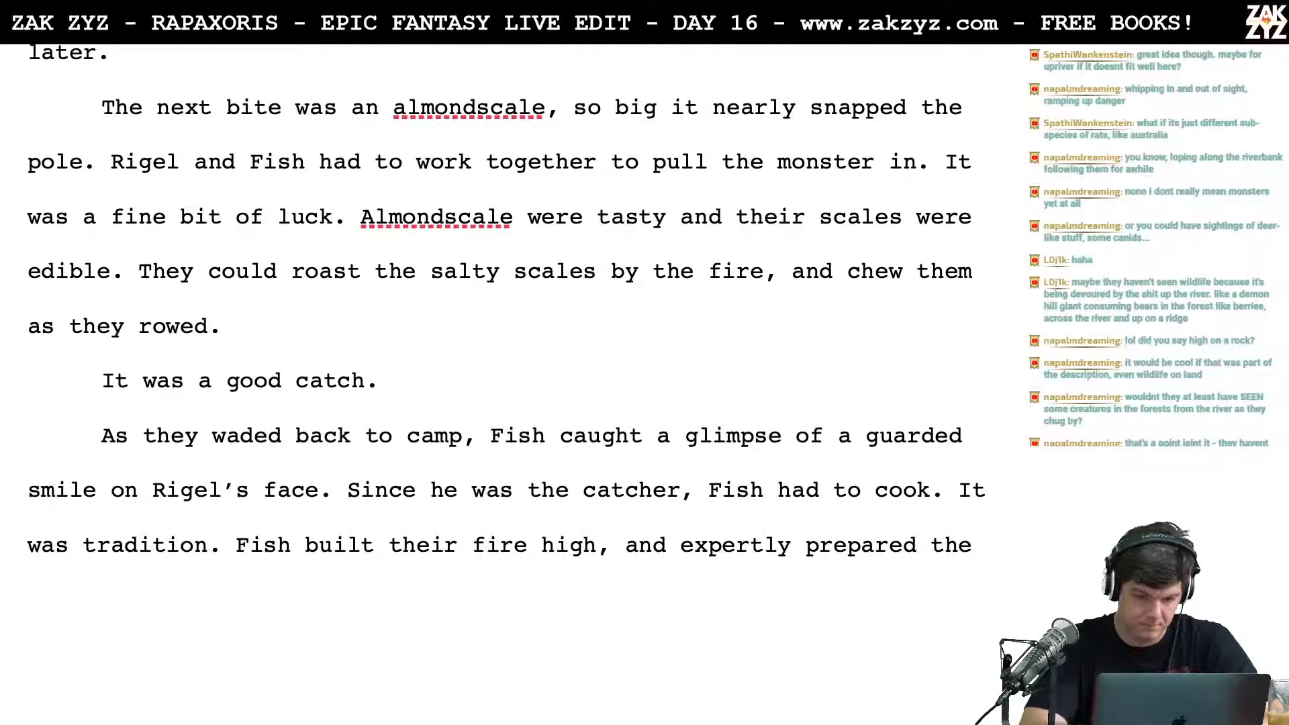
# Step: Begin the sentence following "It was a good catch." with "The sun", dropping the trial continuation "shone through"
pyautogui.write('The ')
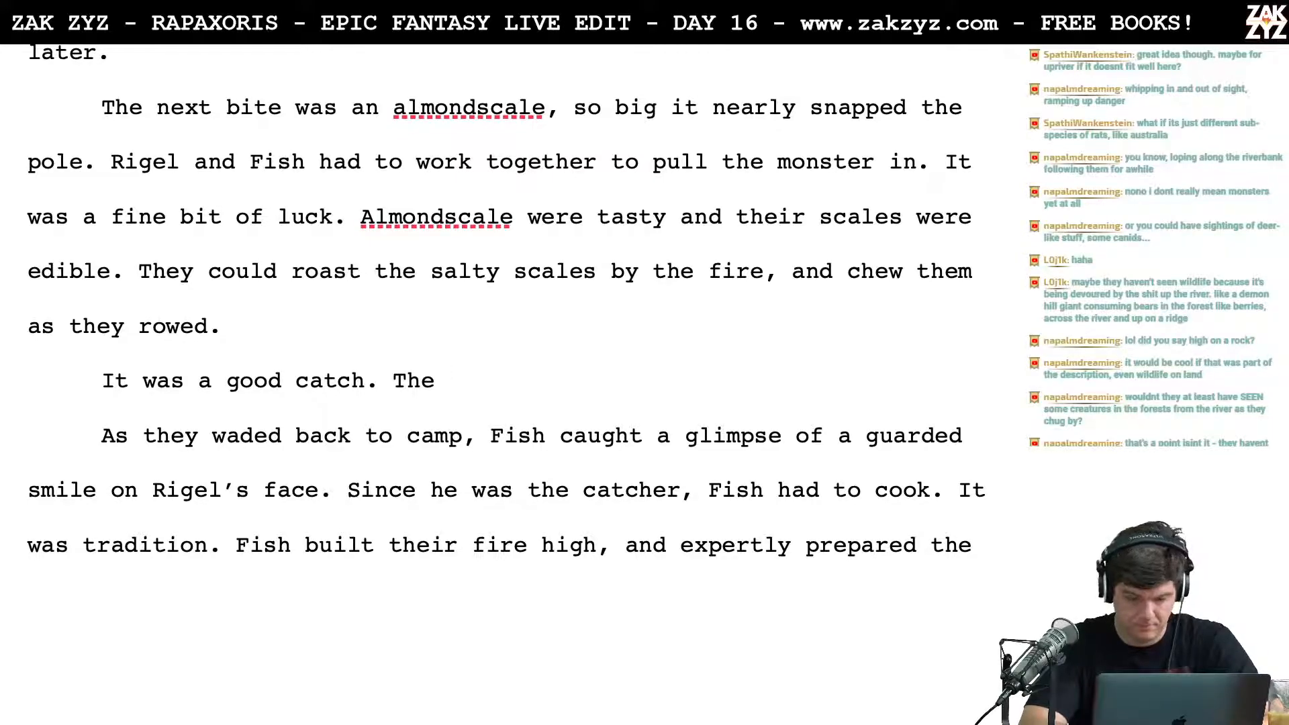
pyautogui.write('sun')
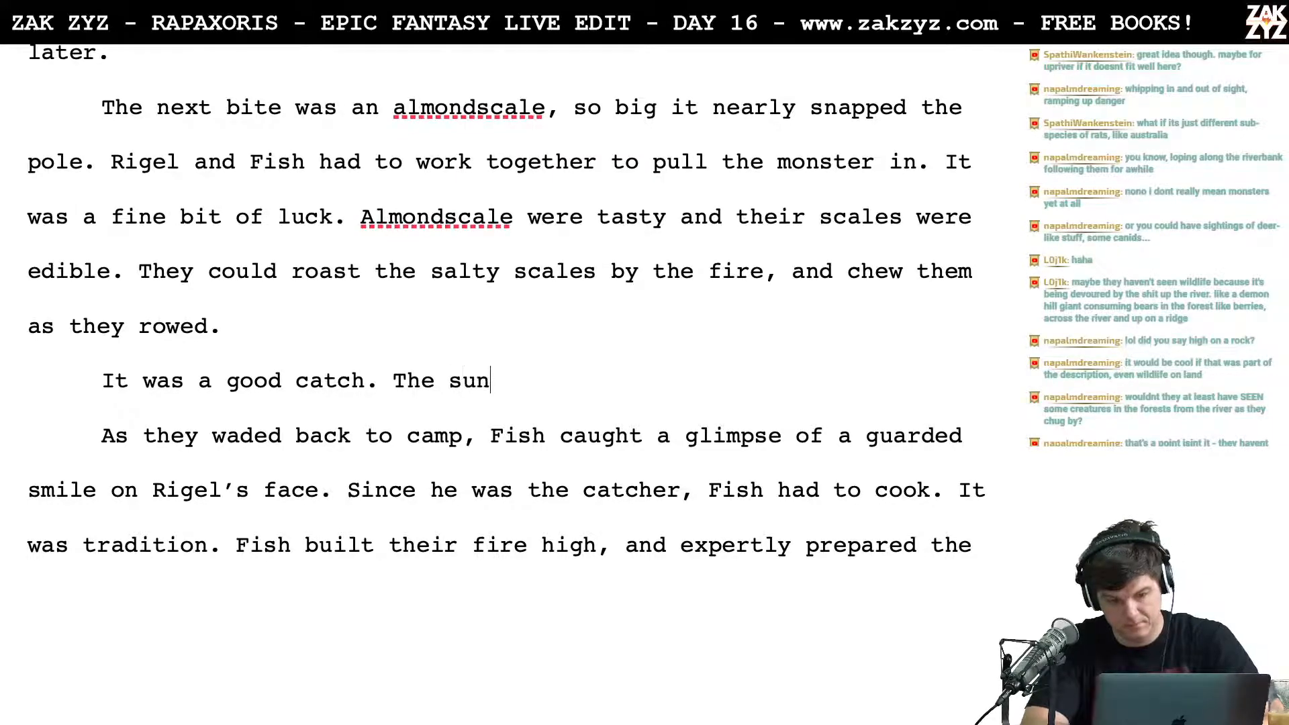
pyautogui.write(' shone through the')
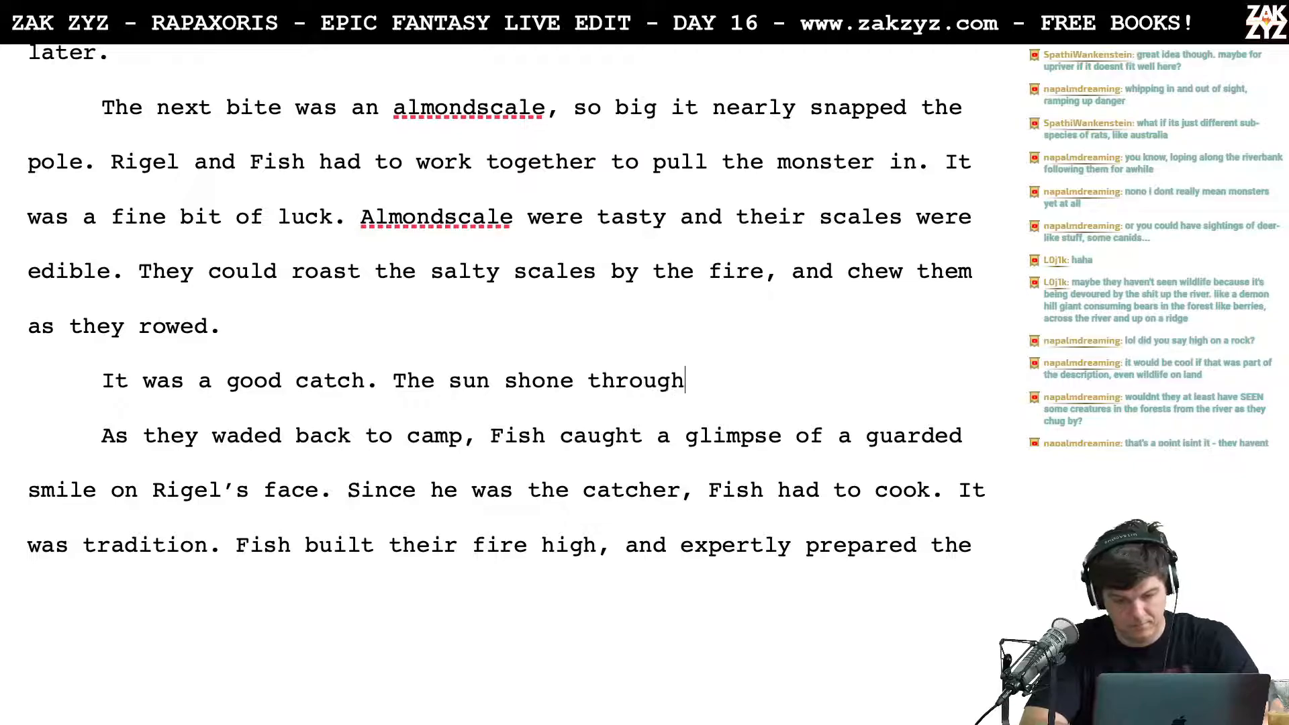
pyautogui.press('BackSpace')
pyautogui.press('BackSpace')
pyautogui.press('BackSpace')
pyautogui.press('BackSpace')
pyautogui.press('BackSpace')
pyautogui.press('BackSpace')
pyautogui.press('BackSpace')
pyautogui.press('BackSpace')
pyautogui.press('BackSpace')
pyautogui.press('BackSpace')
pyautogui.press('BackSpace')
pyautogui.press('BackSpace')
pyautogui.press('BackSpace')
pyautogui.press('BackSpace')
pyautogui.press('BackSpace')
pyautogui.press('BackSpace')
pyautogui.press('BackSpace')
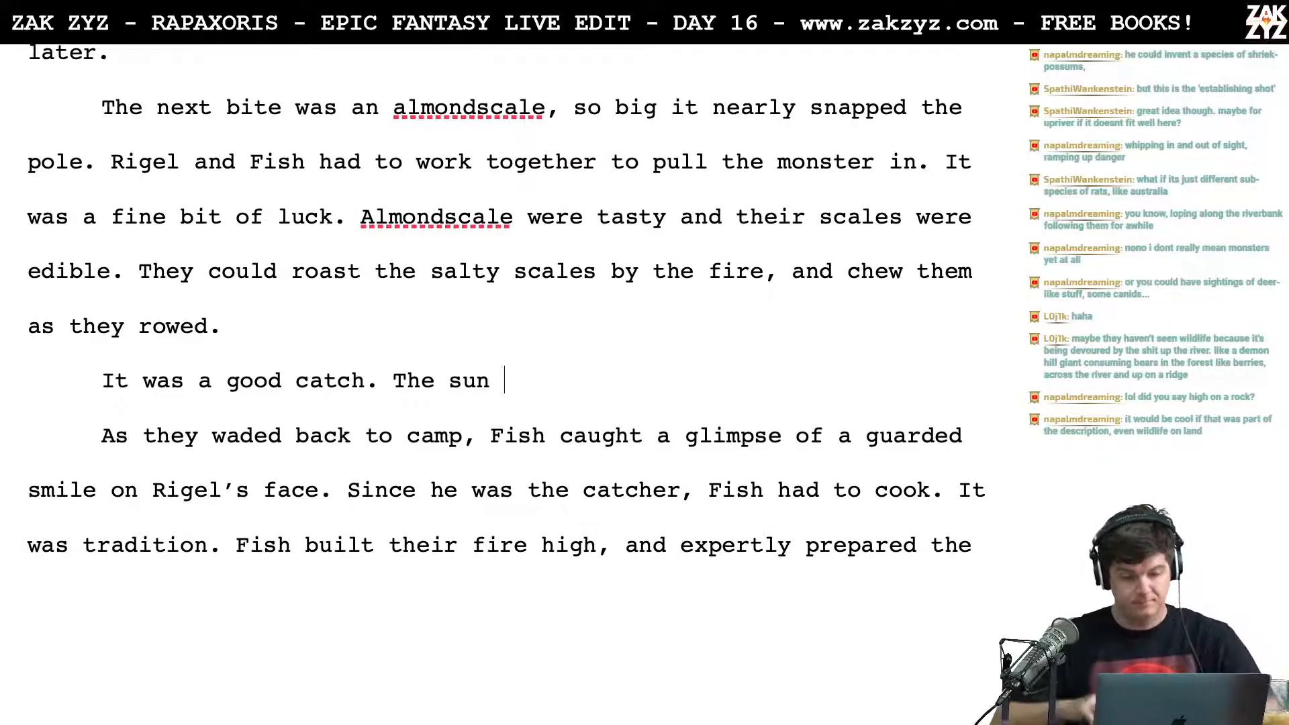
# Step: Try continuing "The sun" with "was climbing," and cut the sentence back to "The"
pyautogui.write('was ')
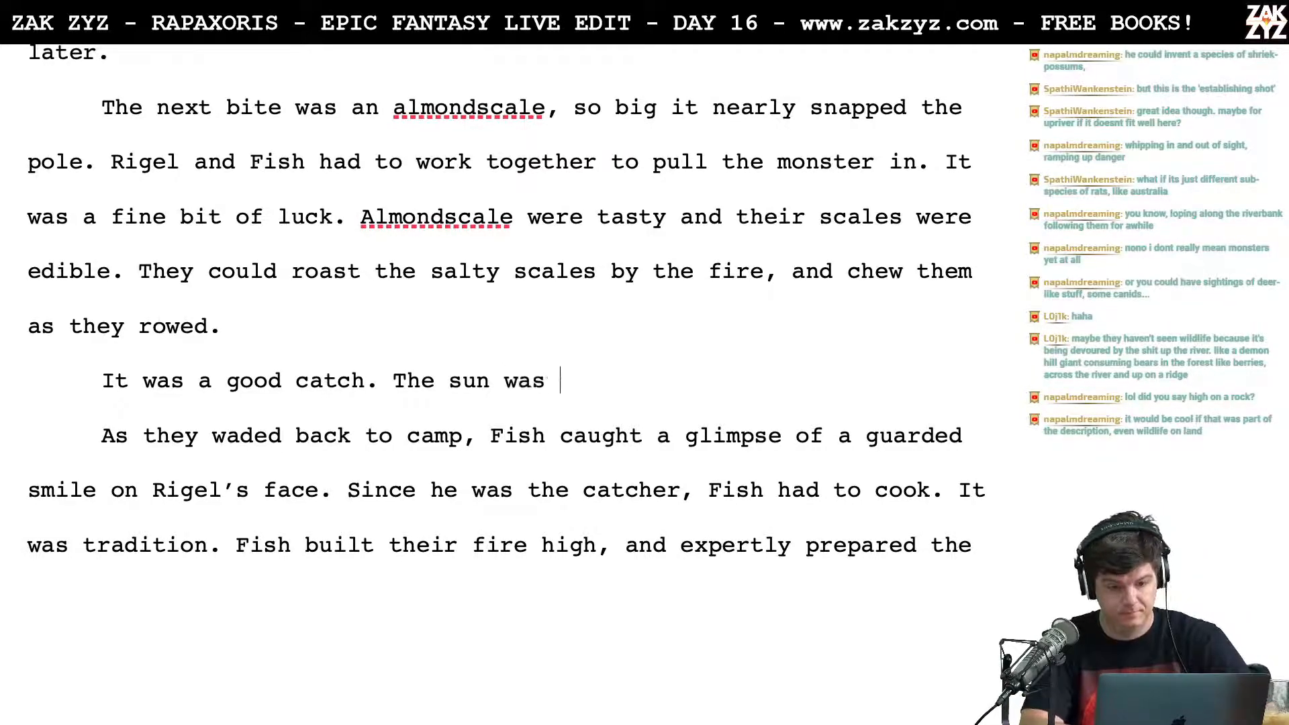
pyautogui.write('climbing,')
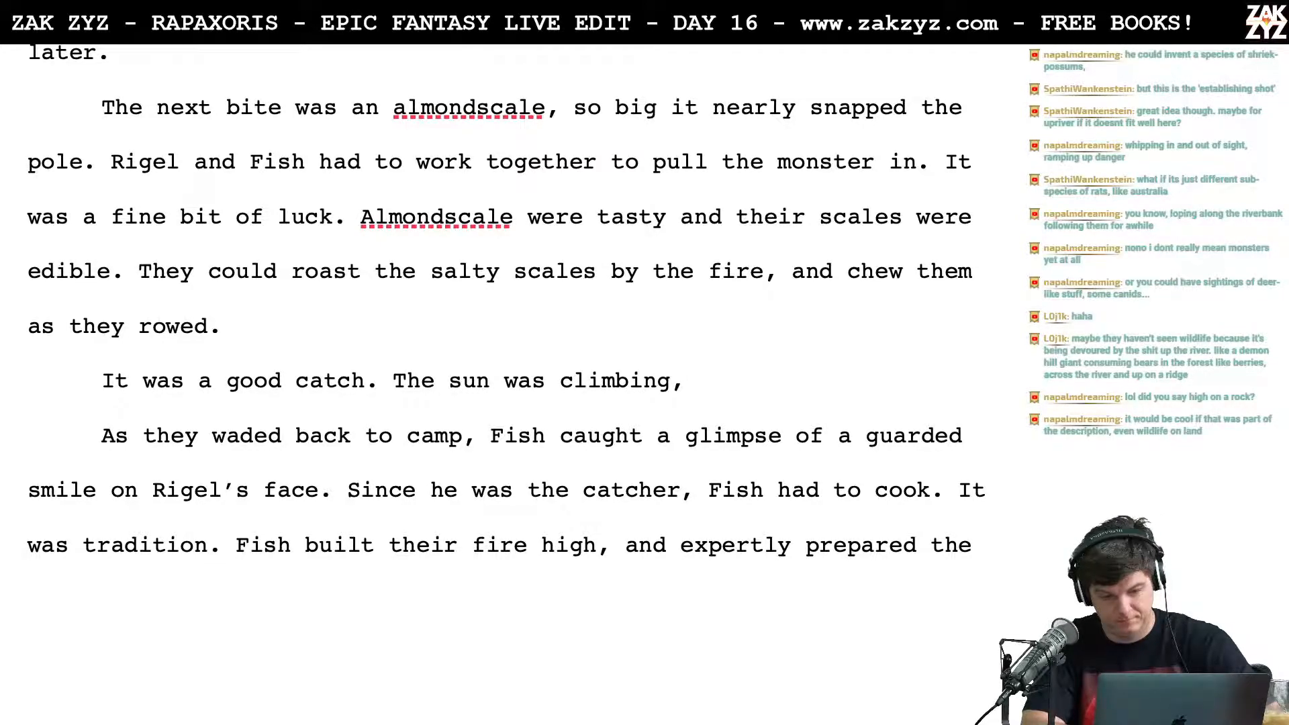
pyautogui.write('c')
pyautogui.press('BackSpace')
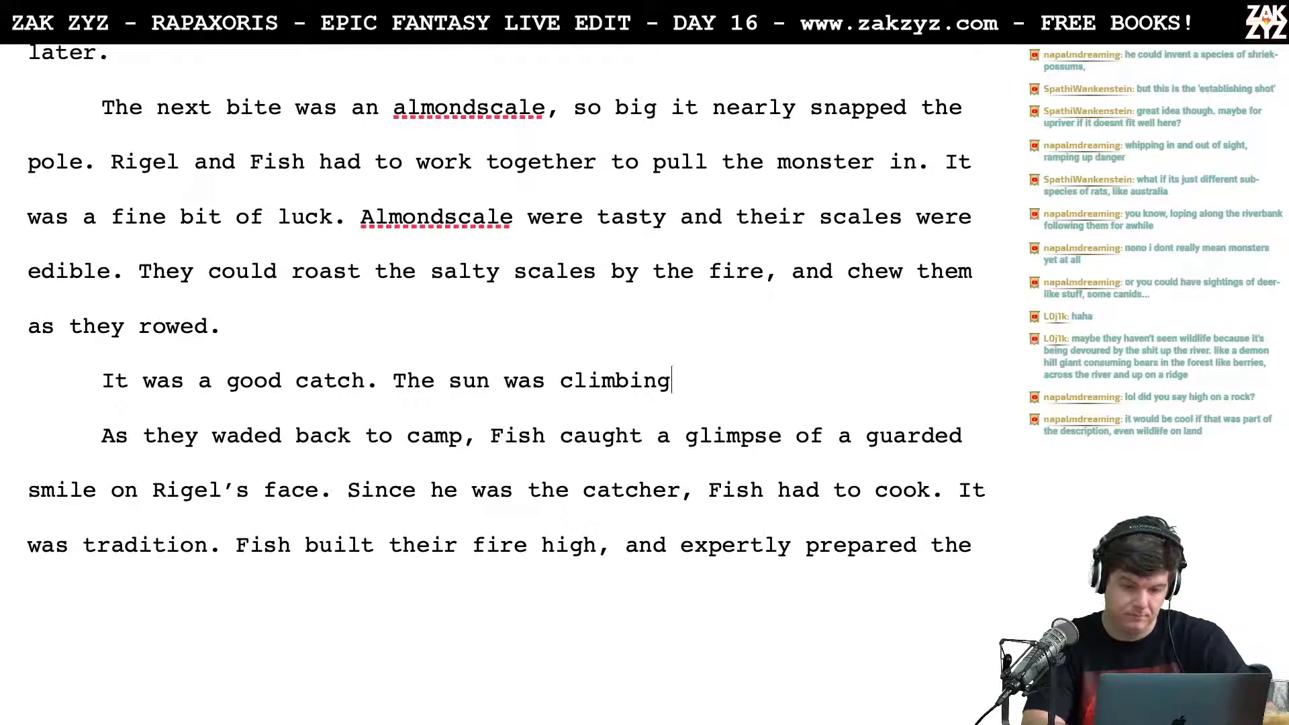
pyautogui.press('BackSpace')
pyautogui.press('BackSpace')
pyautogui.press('BackSpace')
pyautogui.press('BackSpace')
pyautogui.press('BackSpace')
pyautogui.press('BackSpace')
pyautogui.press('BackSpace')
pyautogui.press('BackSpace')
pyautogui.press('BackSpace')
pyautogui.press('BackSpace')
pyautogui.press('BackSpace')
pyautogui.press('BackSpace')
pyautogui.press('BackSpace')
pyautogui.press('BackSpace')
pyautogui.press('BackSpace')
pyautogui.press('BackSpace')
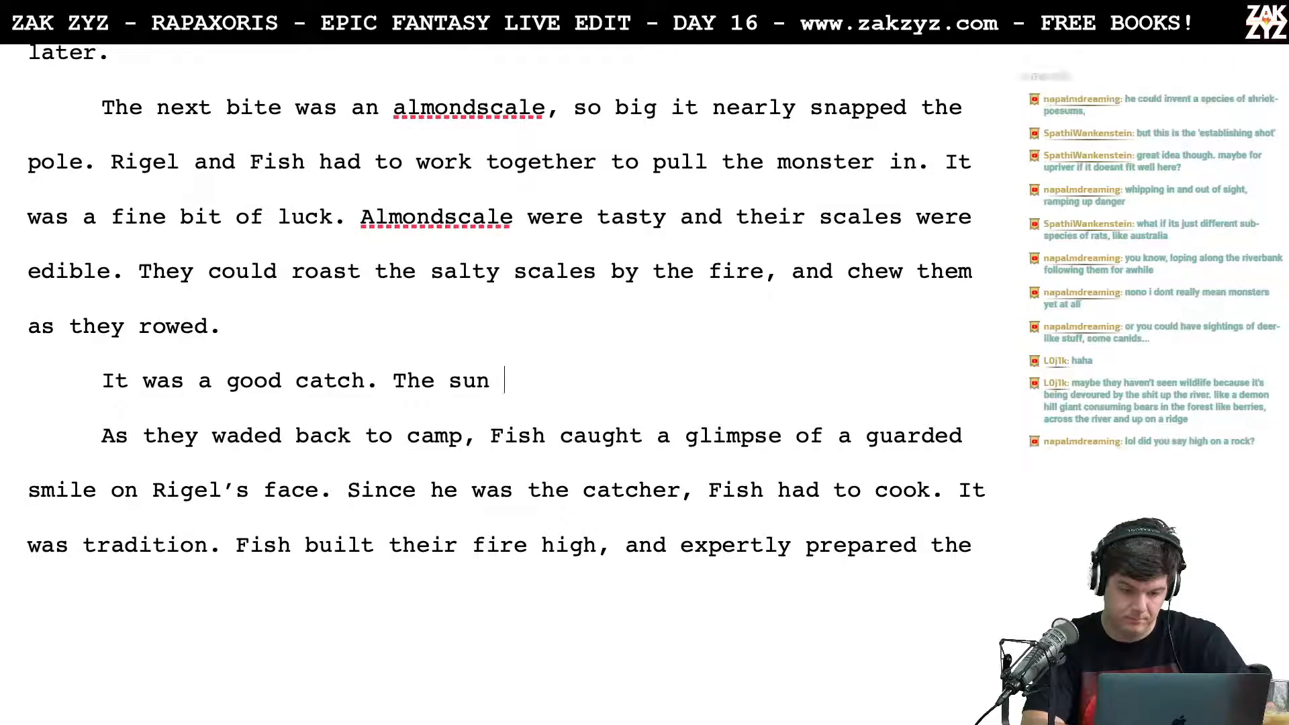
# Step: Continue the sentence opening "The" with "leaves overhead were chased with gold b"
pyautogui.write('leaves ov')
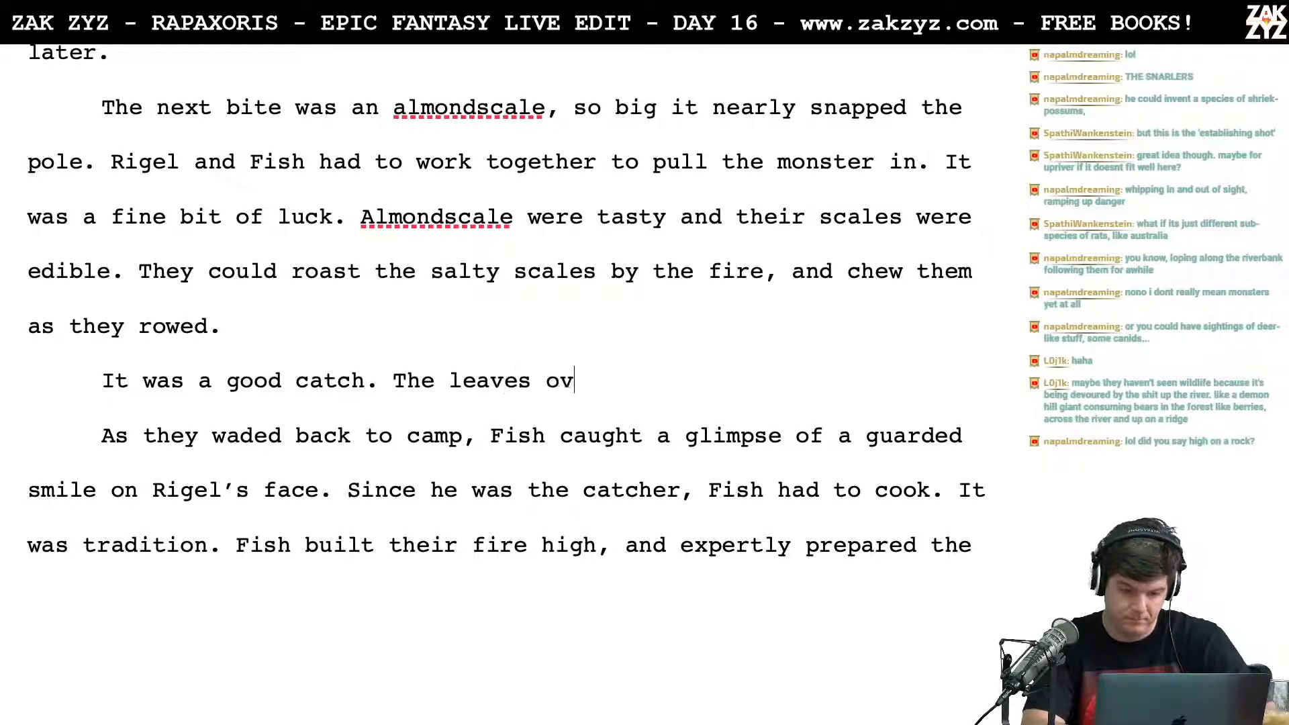
pyautogui.write('erhead wer')
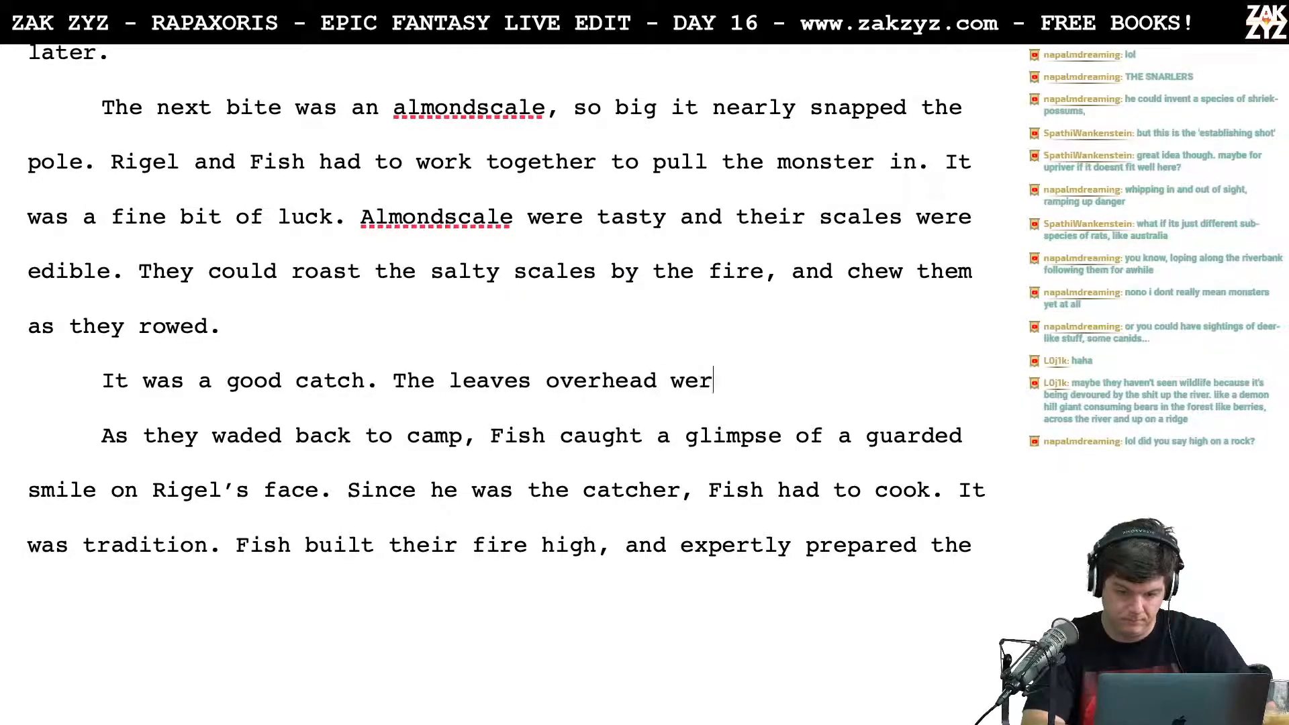
pyautogui.write('e chasted')
pyautogui.press('BackSpace')
pyautogui.press('BackSpace')
pyautogui.press('BackSpace')
pyautogui.press('BackSpace')
pyautogui.press('BackSpace')
pyautogui.press('BackSpace')
pyautogui.press('BackSpace')
pyautogui.press('BackSpace')
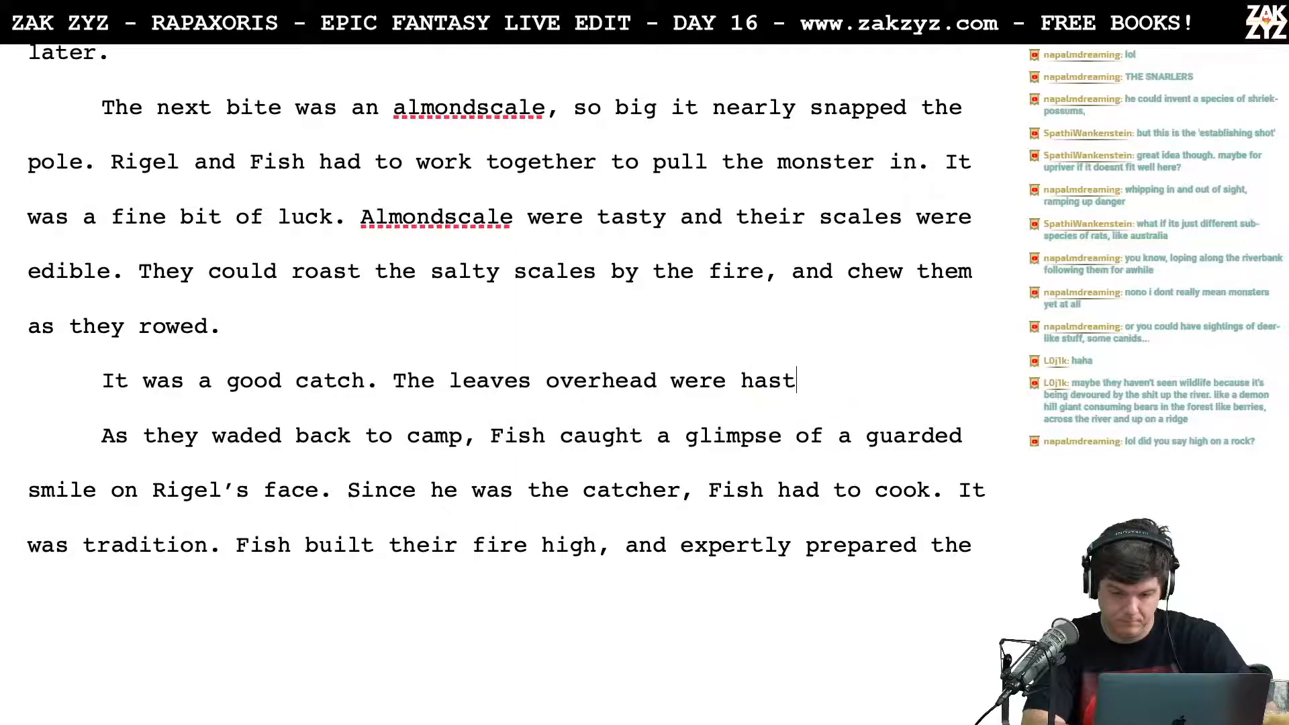
pyautogui.write('che')
pyautogui.press('BackSpace')
pyautogui.write('ased wiet')
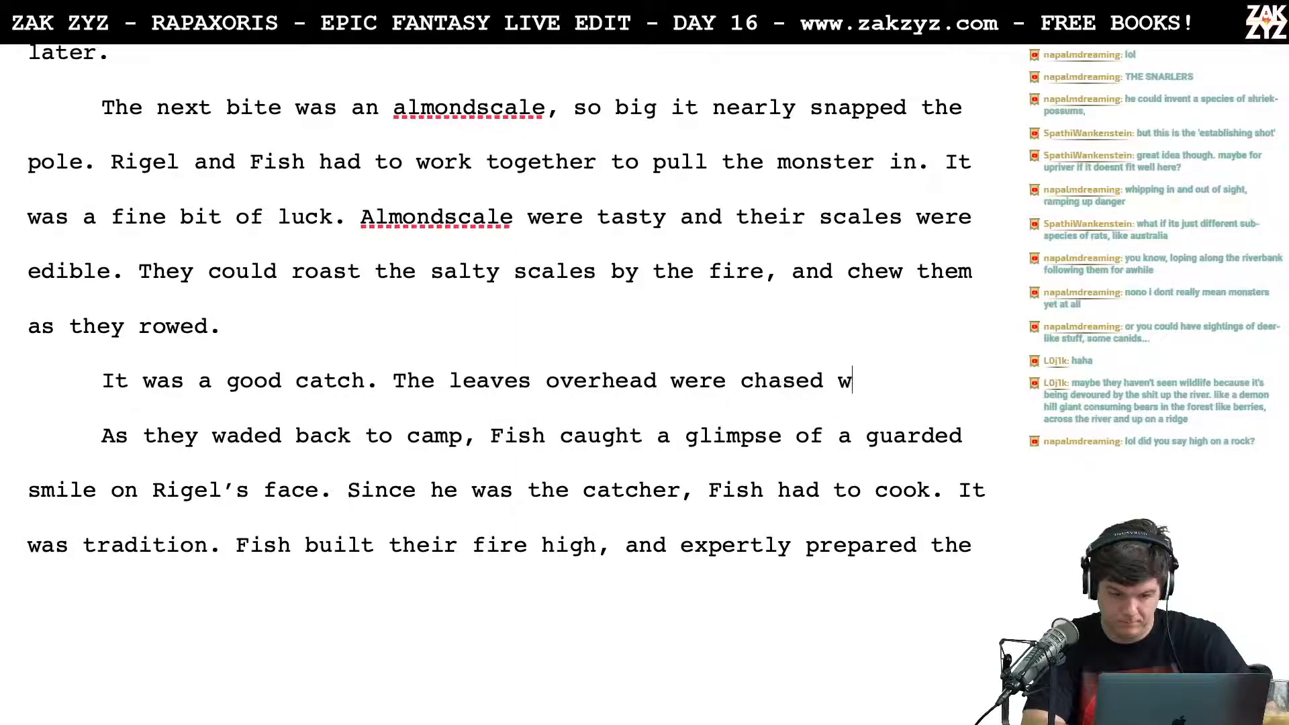
pyautogui.press('BackSpace')
pyautogui.press('BackSpace')
pyautogui.write('th gold b')
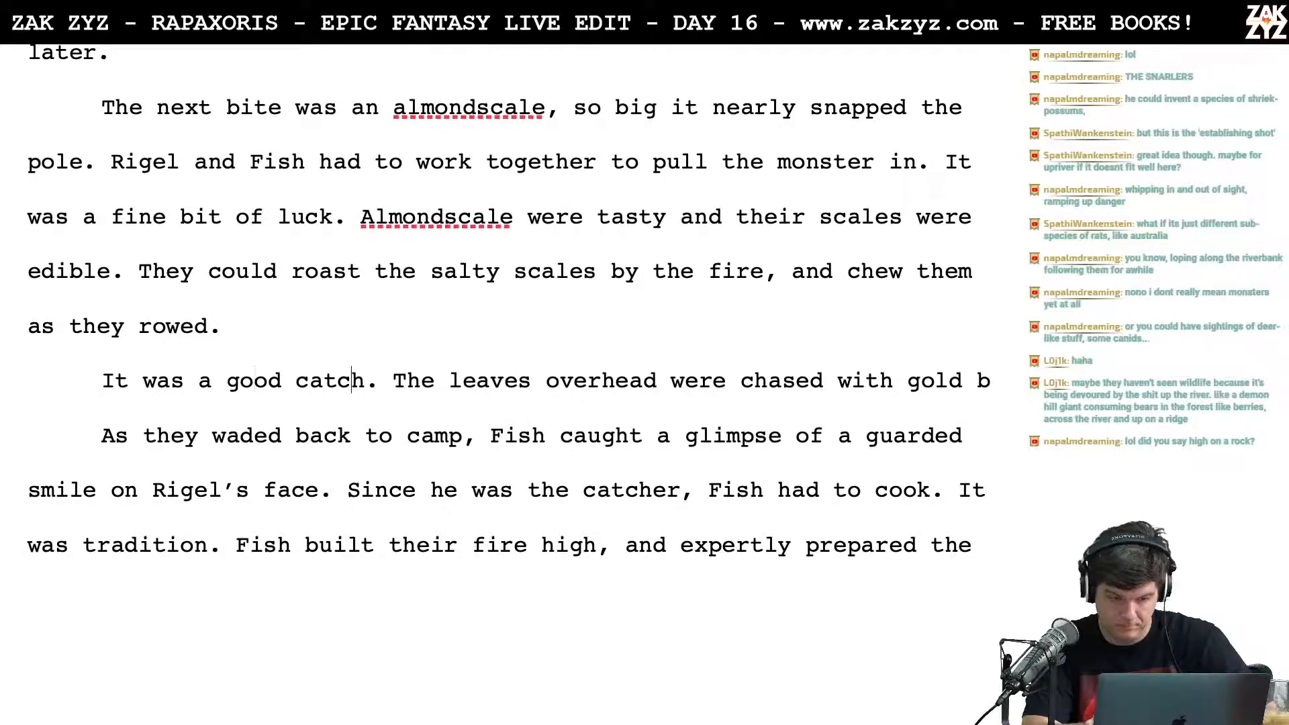
# Step: Split off the text from "leaves overhead" onto its own line, try "The sun rose, chasing the leaves" before it, and delete that trial
pyautogui.press('Return')
pyautogui.press('Left')
pyautogui.write('su')
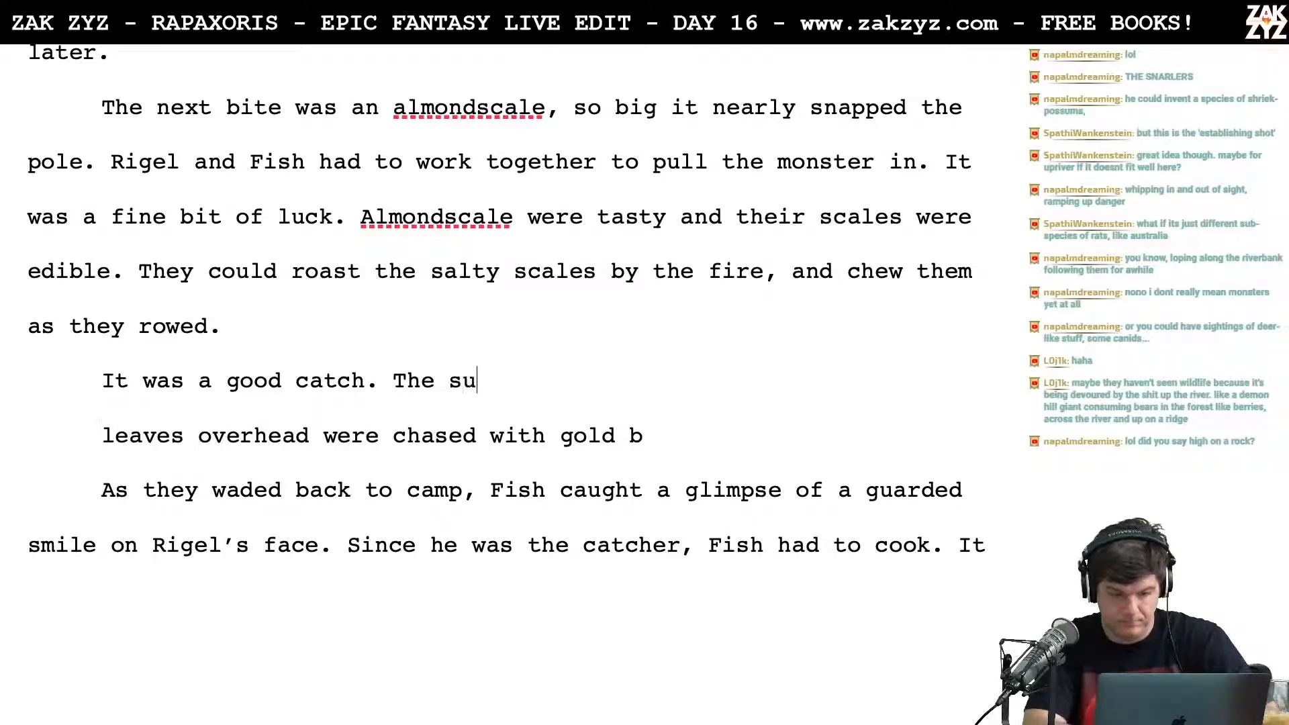
pyautogui.write('n rose, ch')
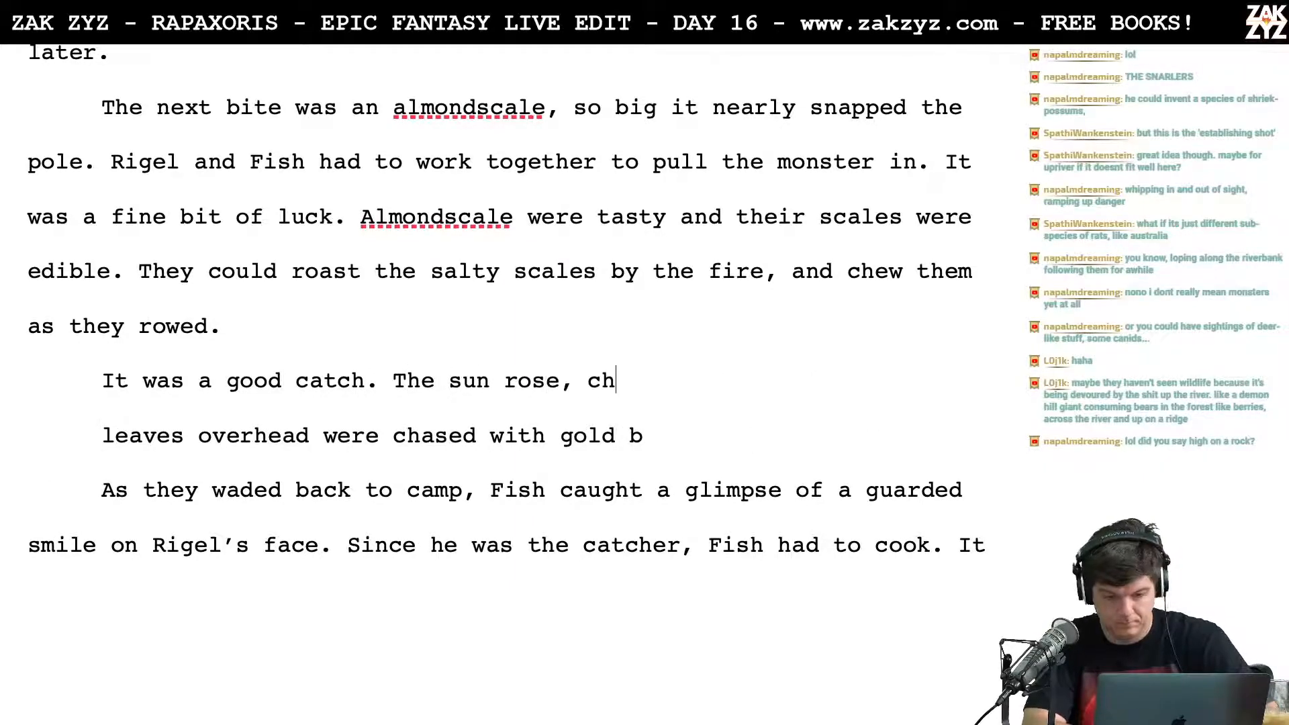
pyautogui.write('asing the leaves')
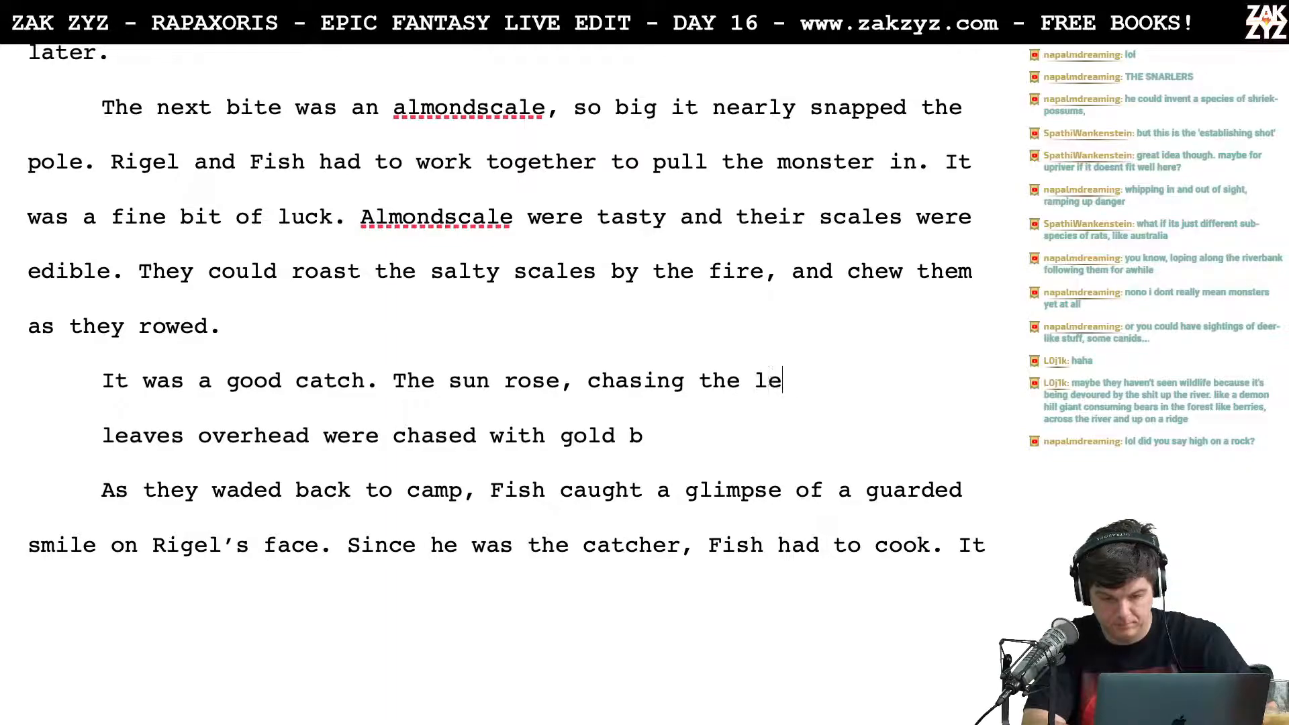
pyautogui.press('BackSpace')
pyautogui.press('BackSpace')
pyautogui.press('BackSpace')
pyautogui.press('BackSpace')
pyautogui.press('BackSpace')
pyautogui.press('BackSpace')
pyautogui.press('BackSpace')
pyautogui.press('BackSpace')
pyautogui.press('BackSpace')
pyautogui.press('BackSpace')
pyautogui.press('BackSpace')
pyautogui.press('BackSpace')
pyautogui.press('BackSpace')
pyautogui.press('BackSpace')
pyautogui.press('BackSpace')
pyautogui.press('BackSpace')
pyautogui.press('BackSpace')
pyautogui.press('BackSpace')
pyautogui.press('BackSpace')
pyautogui.press('BackSpace')
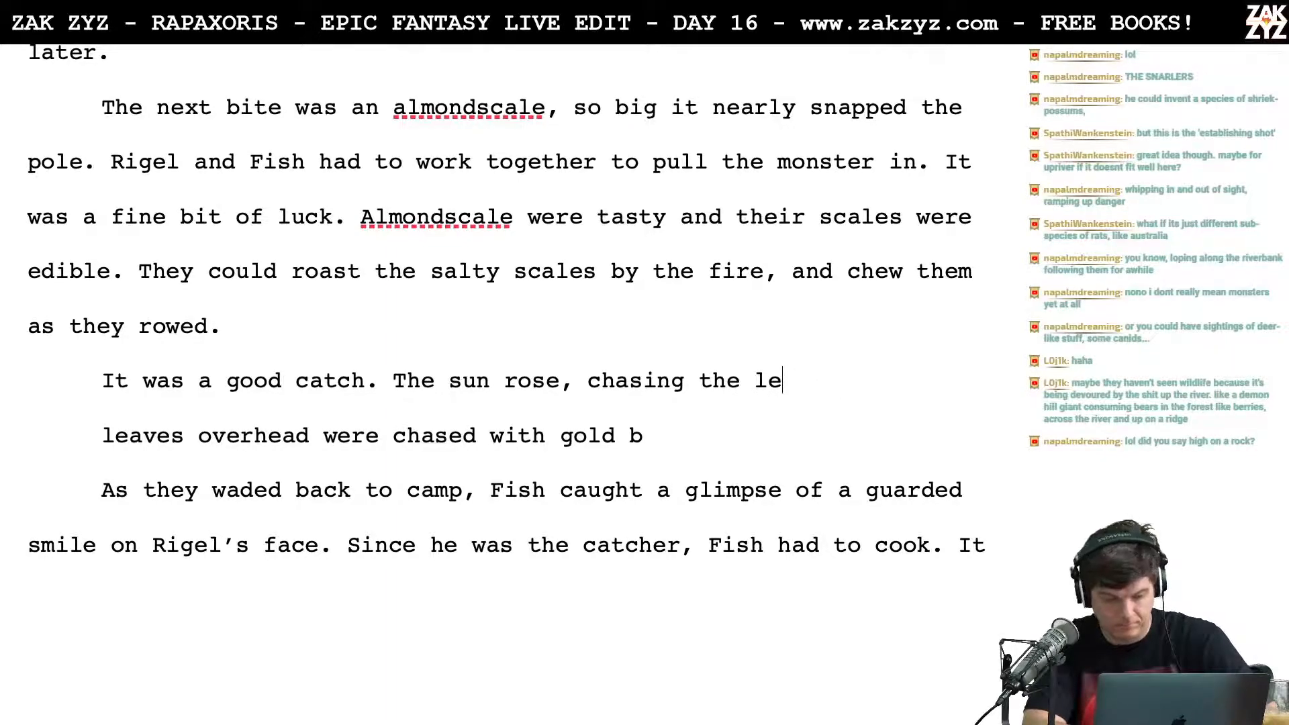
pyautogui.press('BackSpace')
pyautogui.press('BackSpace')
pyautogui.press('BackSpace')
pyautogui.press('BackSpace')
pyautogui.press('BackSpace')
pyautogui.press('BackSpace')
pyautogui.press('BackSpace')
pyautogui.press('BackSpace')
pyautogui.press('BackSpace')
pyautogui.press('BackSpace')
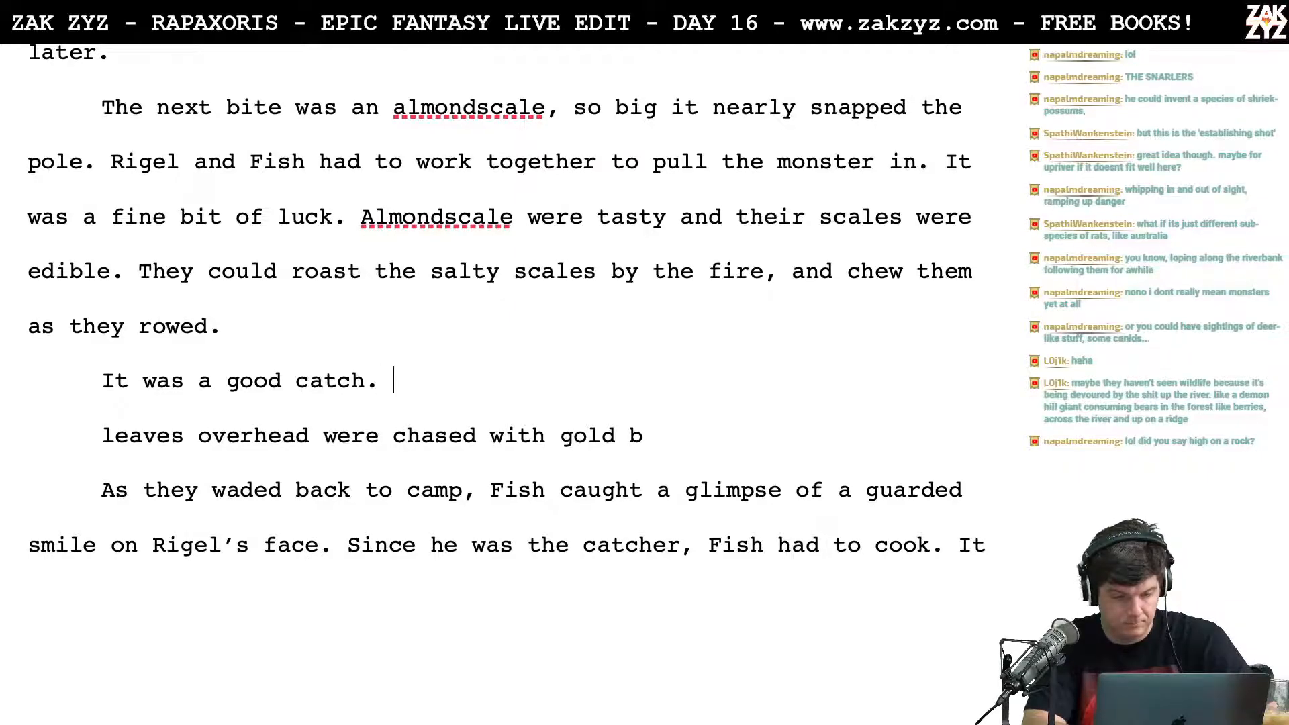
# Step: Write "The sun rose, the leaves overhead were chased with gold." after "It was a good catch.", dropping the trial wording "was"
pyautogui.write('The sun was ri')
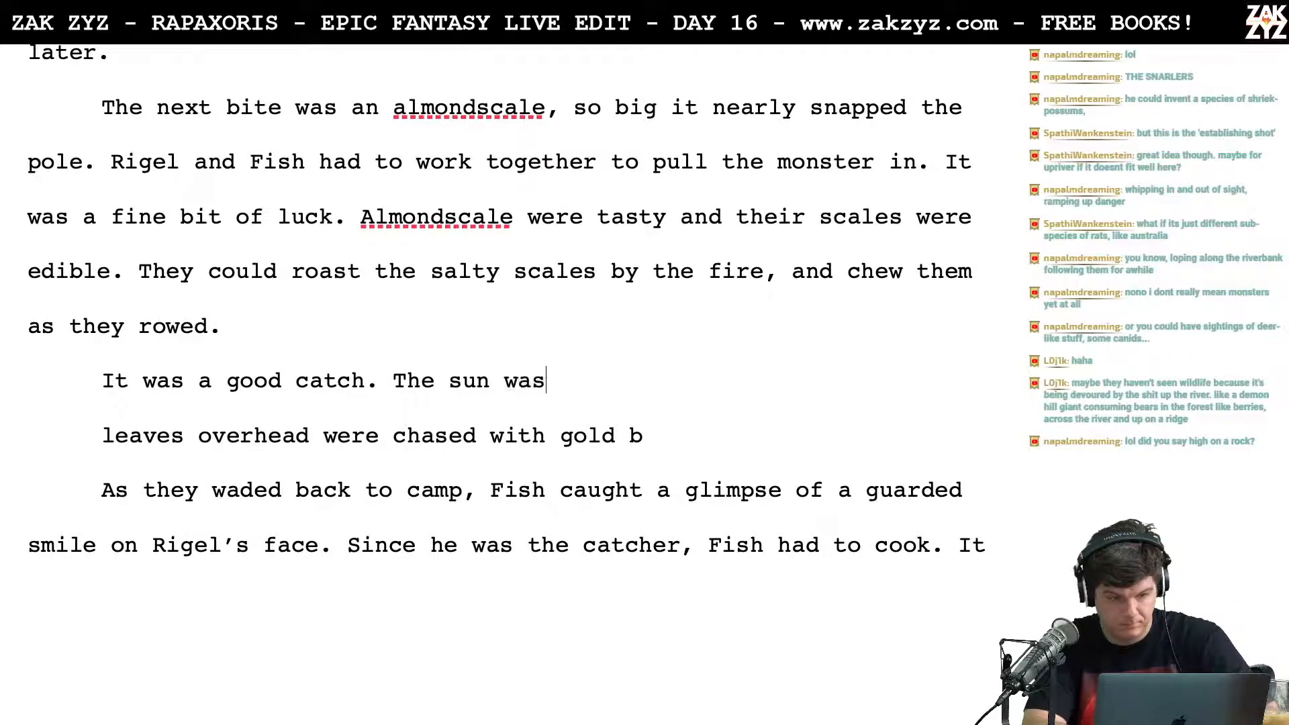
pyautogui.press('BackSpace')
pyautogui.press('BackSpace')
pyautogui.press('BackSpace')
pyautogui.press('BackSpace')
pyautogui.press('BackSpace')
pyautogui.press('BackSpace')
pyautogui.write('rose,')
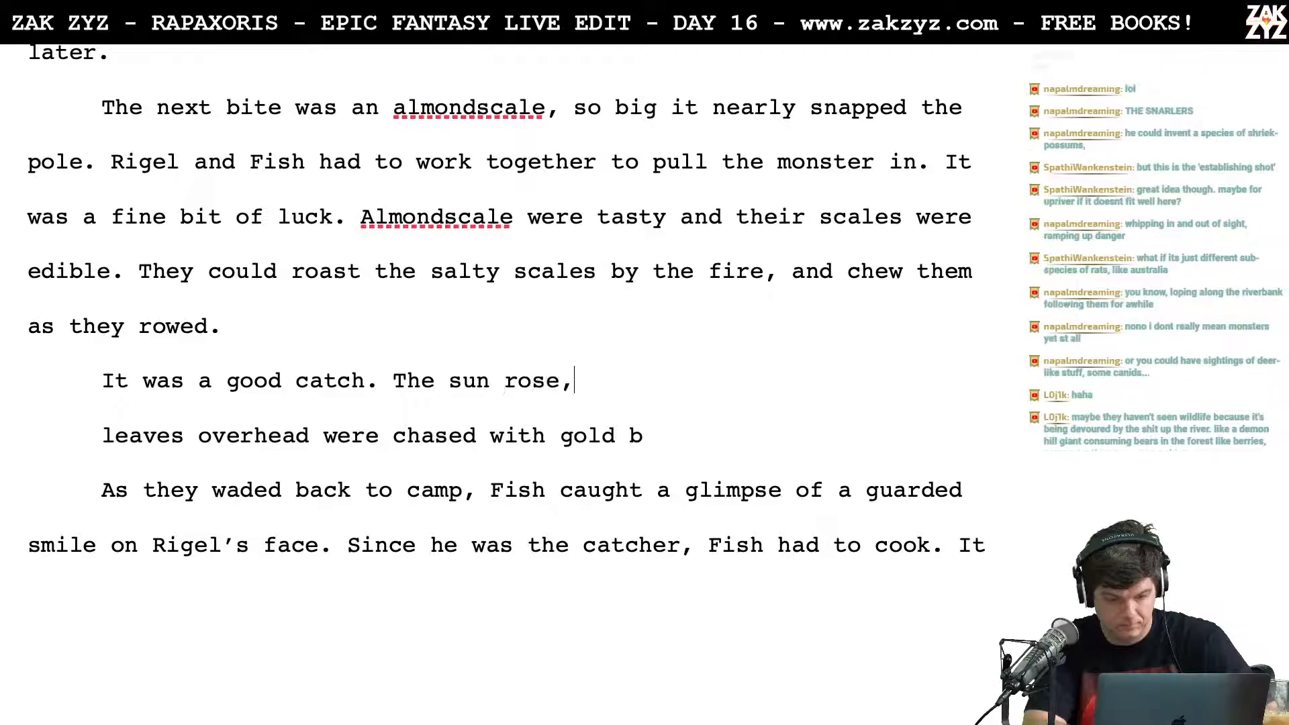
pyautogui.write(' the leave')
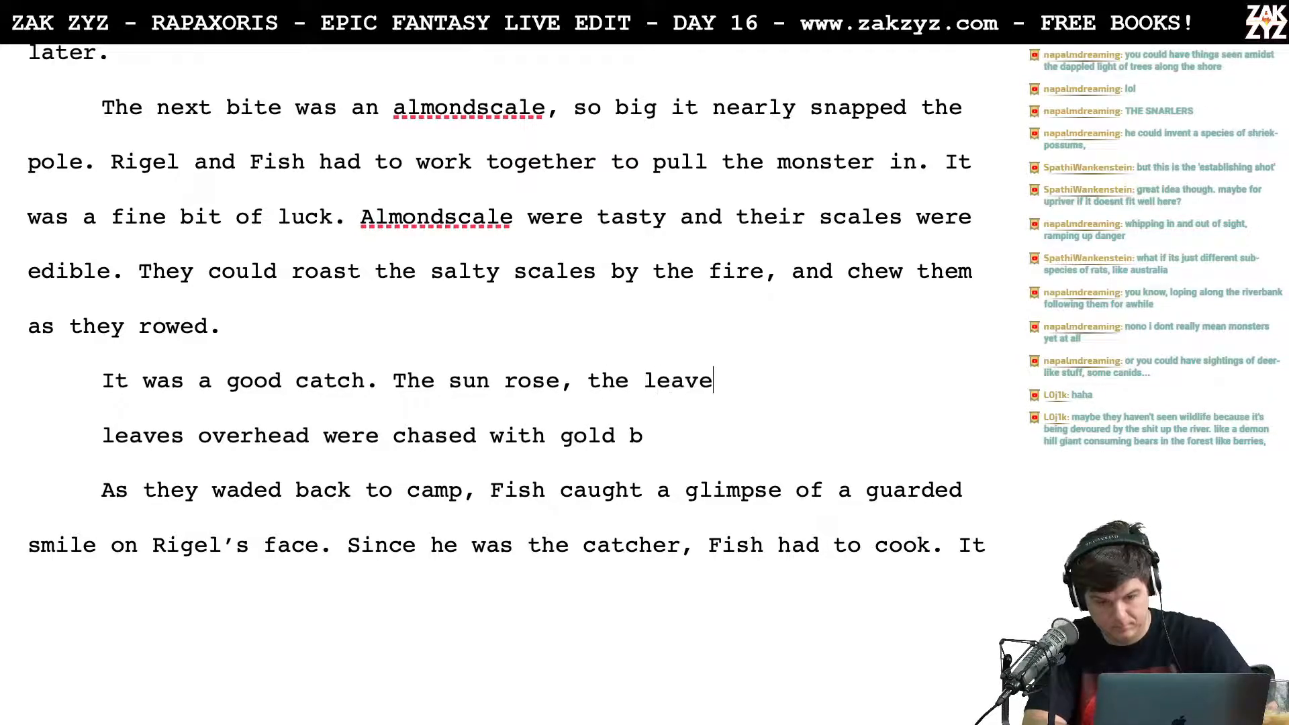
pyautogui.write('s overhead were c')
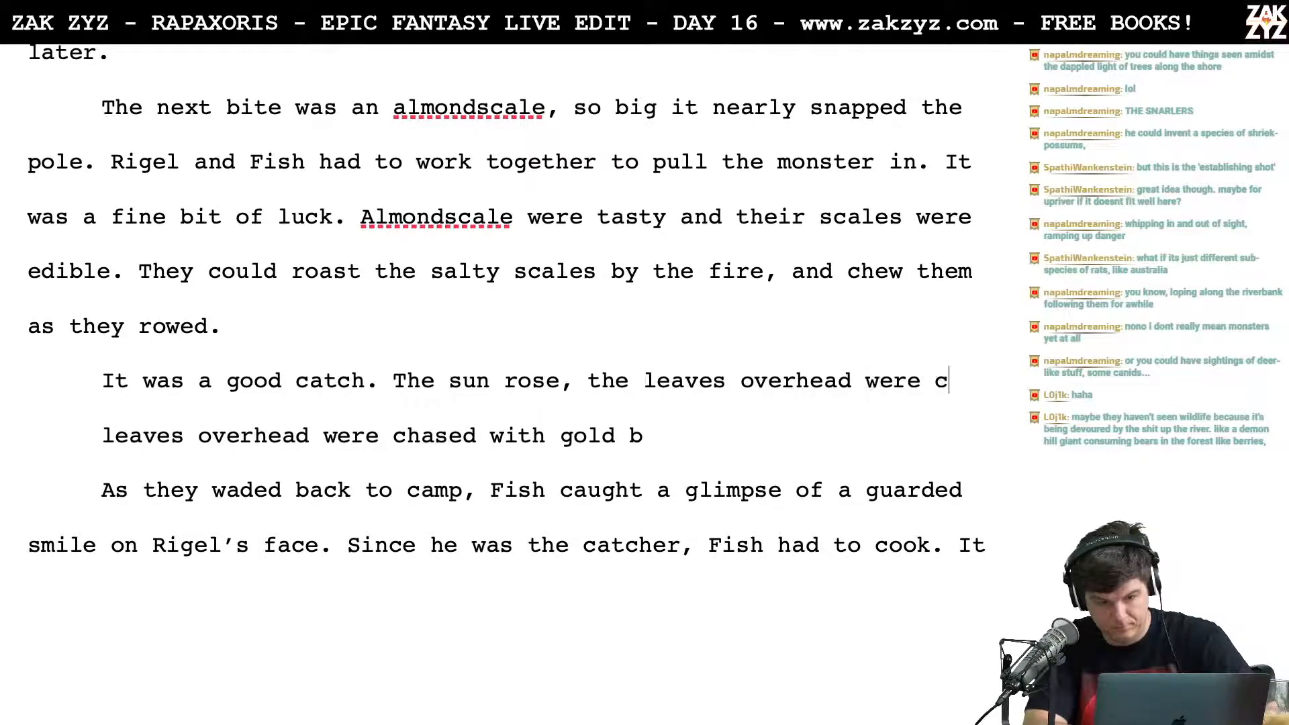
pyautogui.write('hased with gold.')
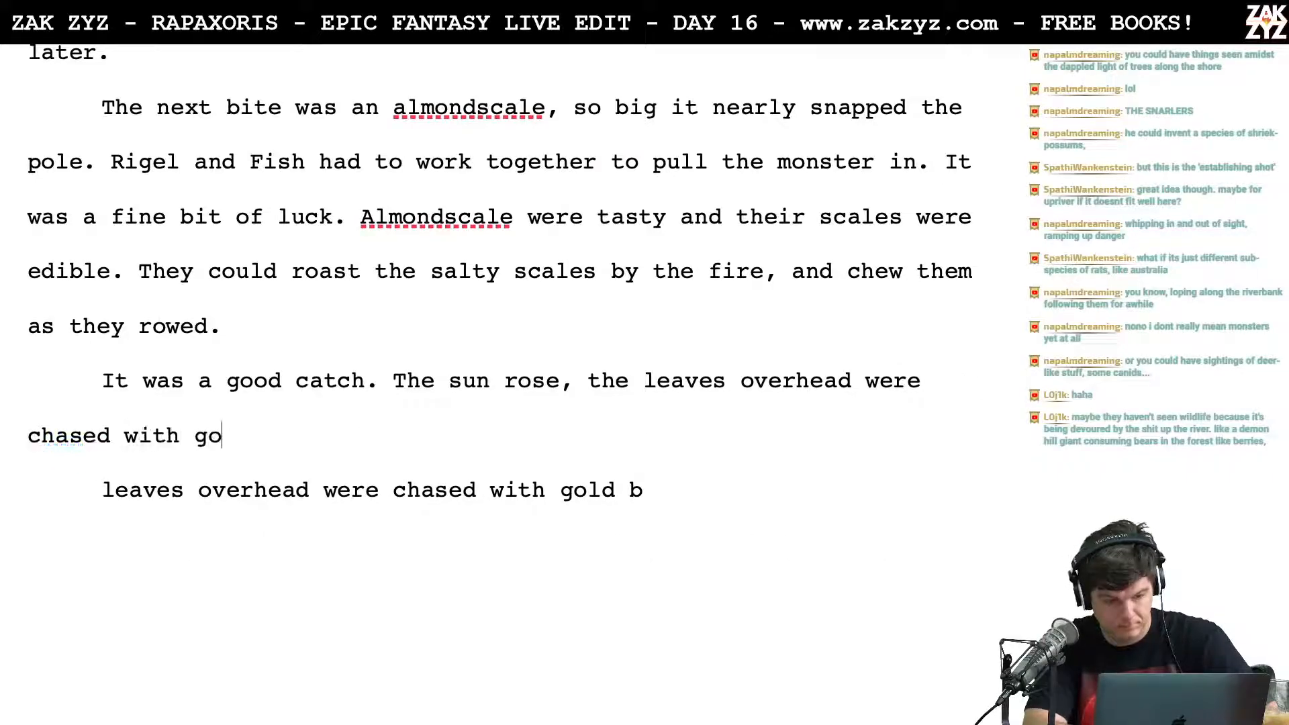
# Step: Delete the leftover line "leaves overhead were chased with gold b" and join the following paragraph to the new sentence
pyautogui.hotkey('shift', 'Down')
pyautogui.hotkey('shift', 'Down')
pyautogui.hotkey('shift', 'Up')
pyautogui.hotkey('shift', 'Down')
pyautogui.hotkey('shift', 'Left')
pyautogui.hotkey('shift', 'Left')
pyautogui.hotkey('shift', 'Left')
pyautogui.hotkey('shift', 'Left')
pyautogui.hotkey('shift', 'Left')
pyautogui.hotkey('shift', 'Left')
pyautogui.hotkey('shift', 'Left')
pyautogui.hotkey('shift', 'Left')
pyautogui.hotkey('shift', 'Left')
pyautogui.hotkey('shift', 'Left')
pyautogui.hotkey('shift', 'Left')
pyautogui.hotkey('shift', 'Left')
pyautogui.hotkey('shift', 'Left')
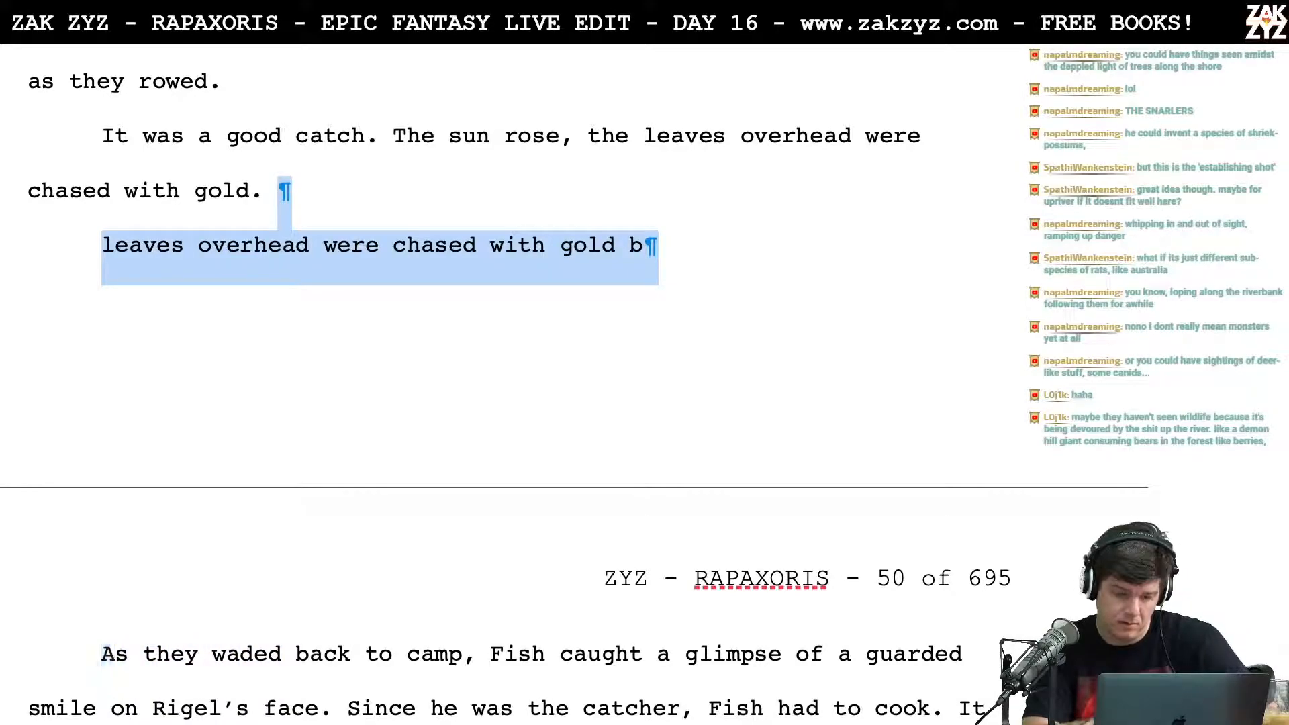
pyautogui.press('BackSpace')
# Step: After "It was a good catch.", move the remaining text to a new paragraph and write "The leaves above were chased with gold by the rising sun."
pyautogui.click(395, 135)
pyautogui.press('Return')
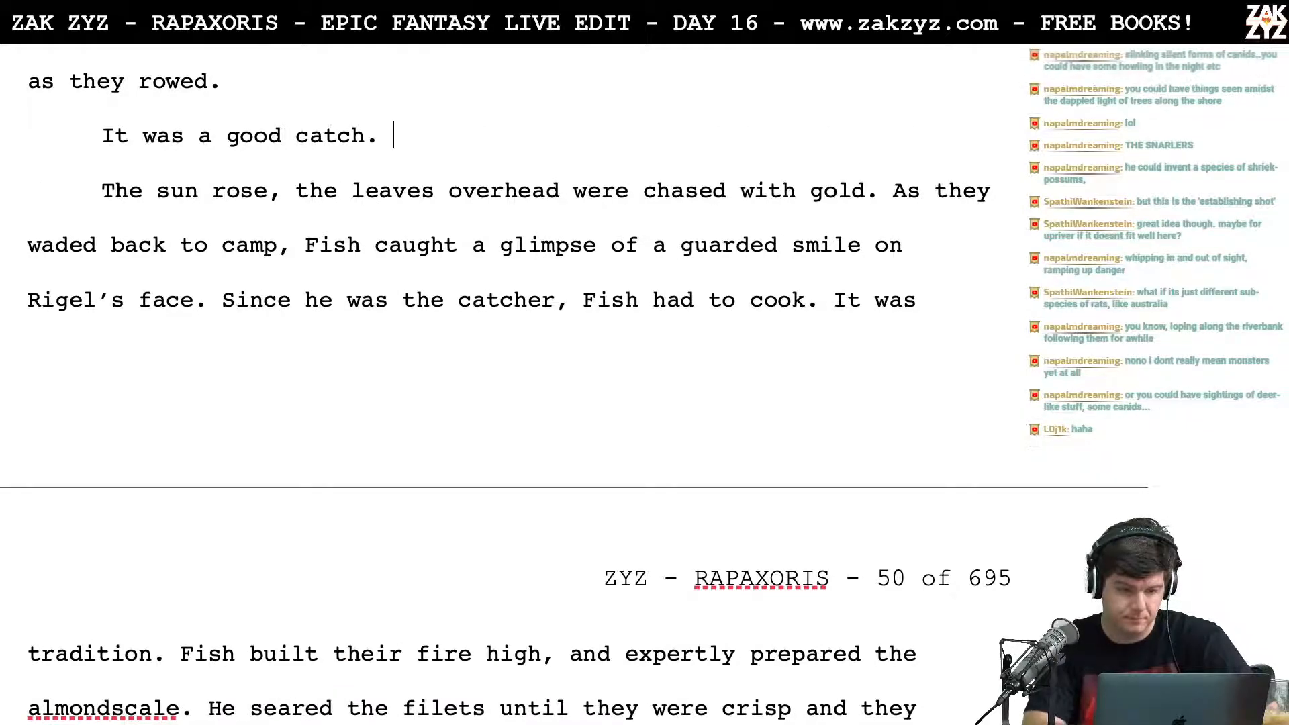
pyautogui.write('The l')
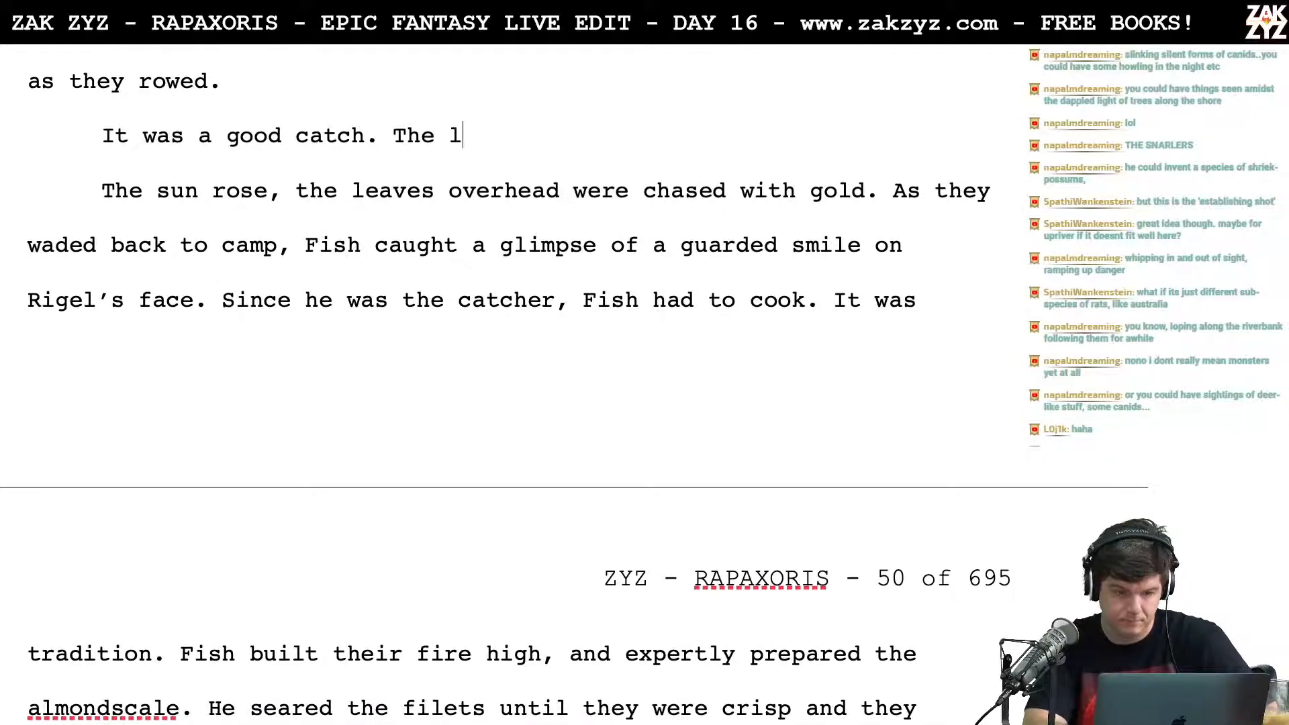
pyautogui.write('eaves above w')
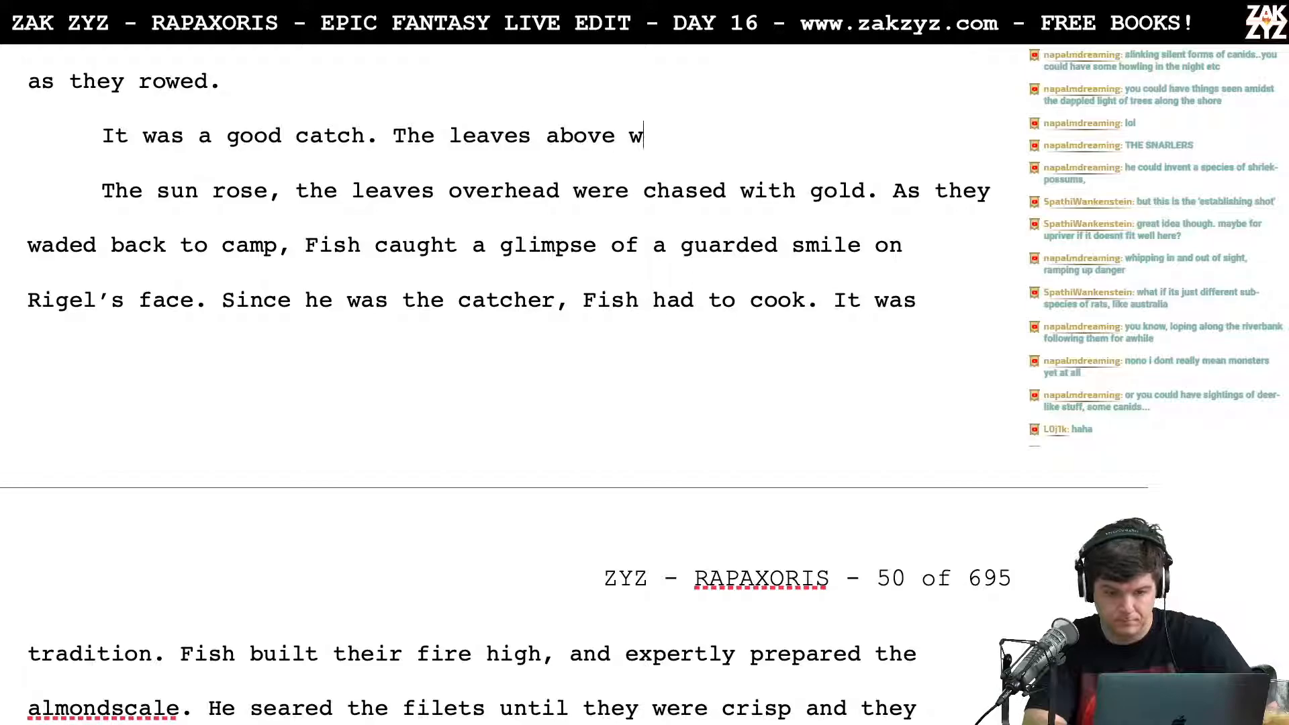
pyautogui.write('ere chased with')
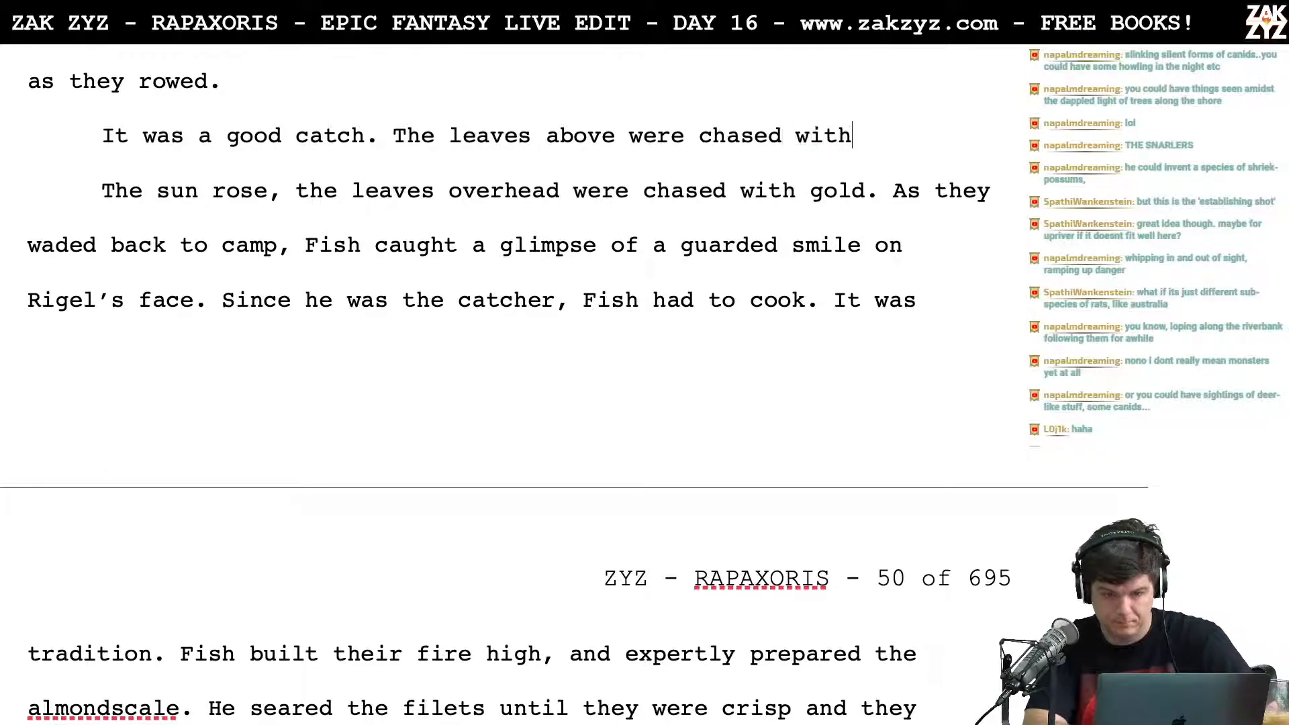
pyautogui.write(' gold by the rising sun.')
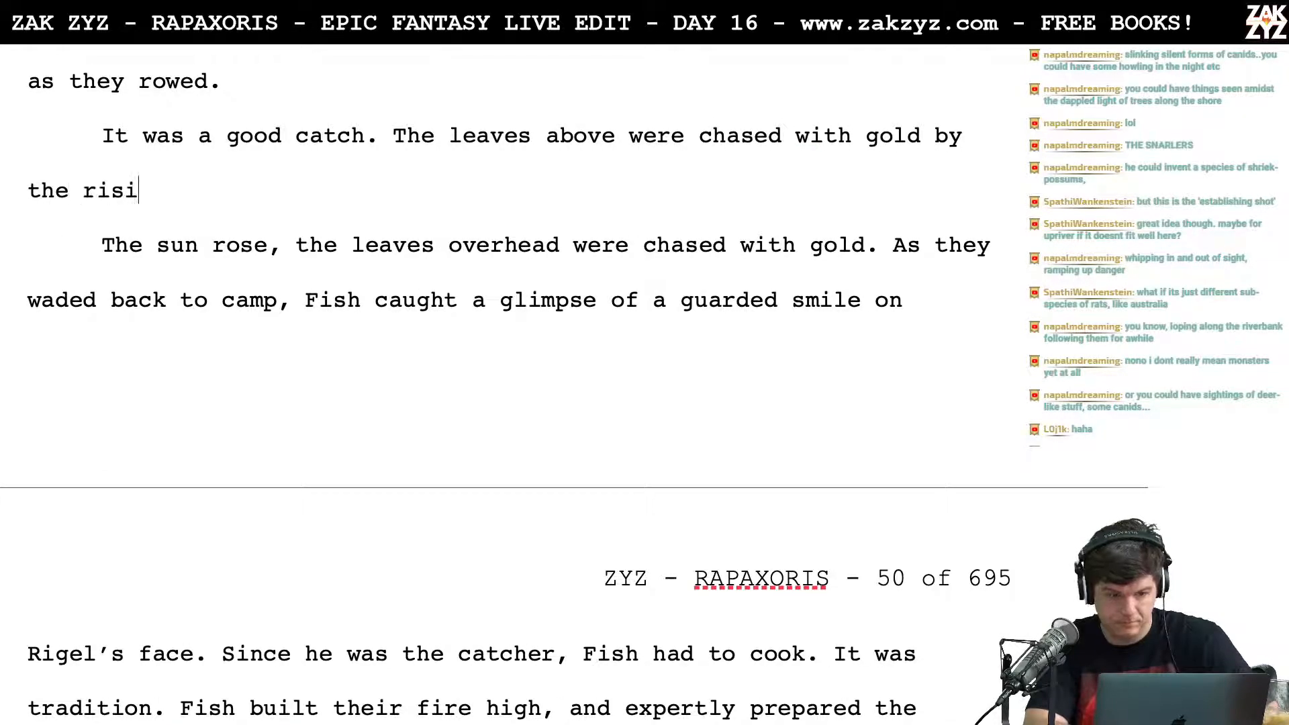
# Step: Delete the superseded sentence "The sun rose, the leaves overhead were chased with gold." and join "As they waded back to camp" to the paragraph above
pyautogui.hotkey('shift', 'Down')
pyautogui.hotkey('shift', 'Right')
pyautogui.hotkey('shift', 'Right')
pyautogui.hotkey('shift', 'Right')
pyautogui.hotkey('shift', 'Right')
pyautogui.hotkey('shift', 'Right')
pyautogui.hotkey('shift', 'Right')
pyautogui.hotkey('shift', 'Right')
pyautogui.hotkey('shift', 'Right')
pyautogui.hotkey('shift', 'Right')
pyautogui.hotkey('shift', 'Right')
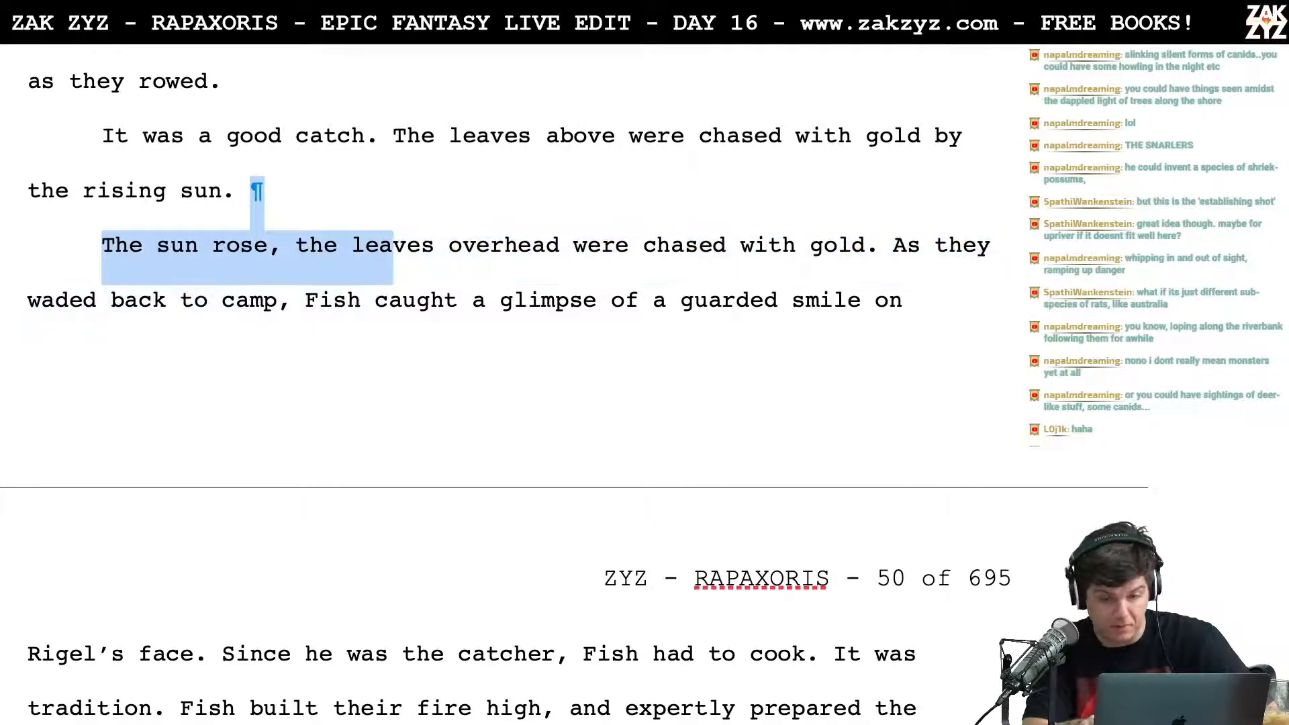
pyautogui.hotkey('shift', 'Right')
pyautogui.hotkey('shift', 'Right')
pyautogui.hotkey('shift', 'Right')
pyautogui.hotkey('shift', 'Right')
pyautogui.hotkey('shift', 'Right')
pyautogui.hotkey('shift', 'Right')
pyautogui.hotkey('shift', 'Right')
pyautogui.hotkey('shift', 'Right')
pyautogui.hotkey('shift', 'Right')
pyautogui.hotkey('shift', 'Right')
pyautogui.hotkey('shift', 'Right')
pyautogui.hotkey('shift', 'Right')
pyautogui.hotkey('shift', 'Right')
pyautogui.hotkey('shift', 'Right')
pyautogui.hotkey('shift', 'Right')
pyautogui.hotkey('shift', 'Right')
pyautogui.hotkey('shift', 'Right')
pyautogui.hotkey('shift', 'Right')
pyautogui.hotkey('shift', 'Right')
pyautogui.hotkey('shift', 'Right')
pyautogui.hotkey('shift', 'Right')
pyautogui.hotkey('shift', 'Right')
pyautogui.hotkey('shift', 'Right')
pyautogui.hotkey('shift', 'Right')
pyautogui.hotkey('shift', 'Right')
pyautogui.hotkey('shift', 'Right')
pyautogui.hotkey('shift', 'Right')
pyautogui.hotkey('shift', 'Right')
pyautogui.hotkey('shift', 'Right')
pyautogui.hotkey('shift', 'Right')
pyautogui.hotkey('shift', 'Right')
pyautogui.hotkey('shift', 'Right')
pyautogui.hotkey('shift', 'Right')
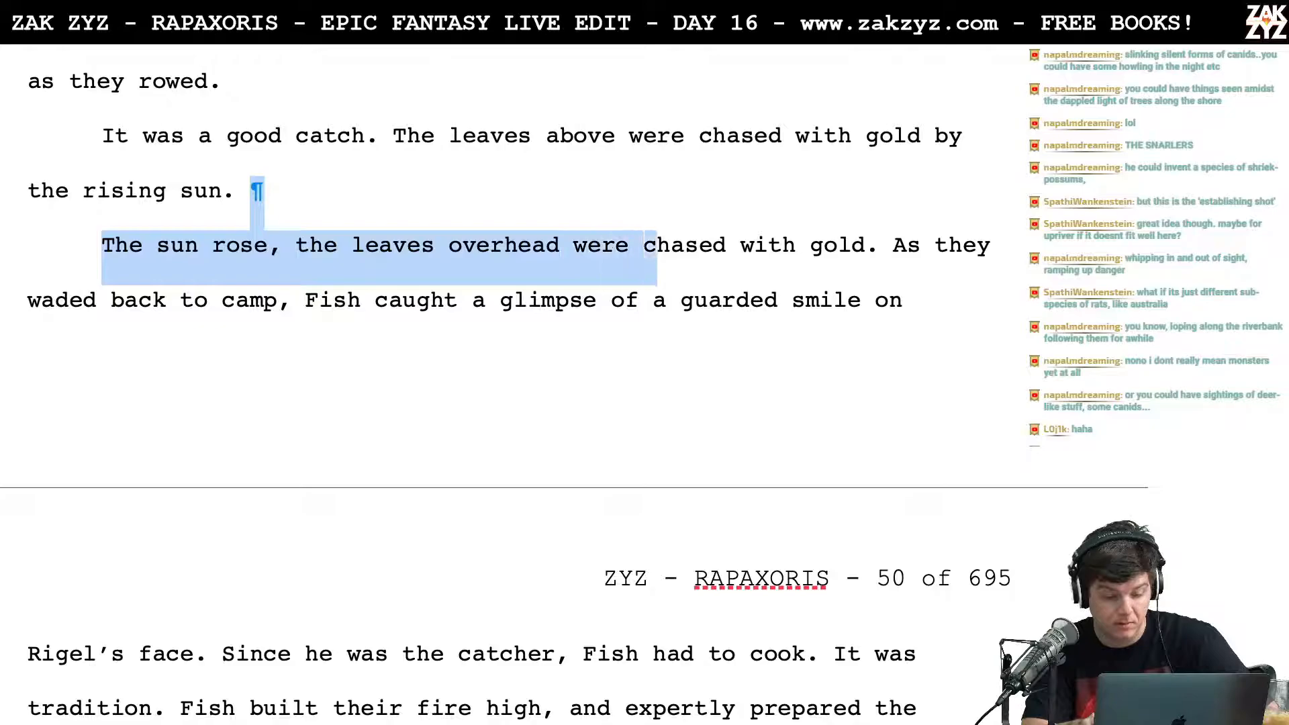
pyautogui.press('BackSpace')
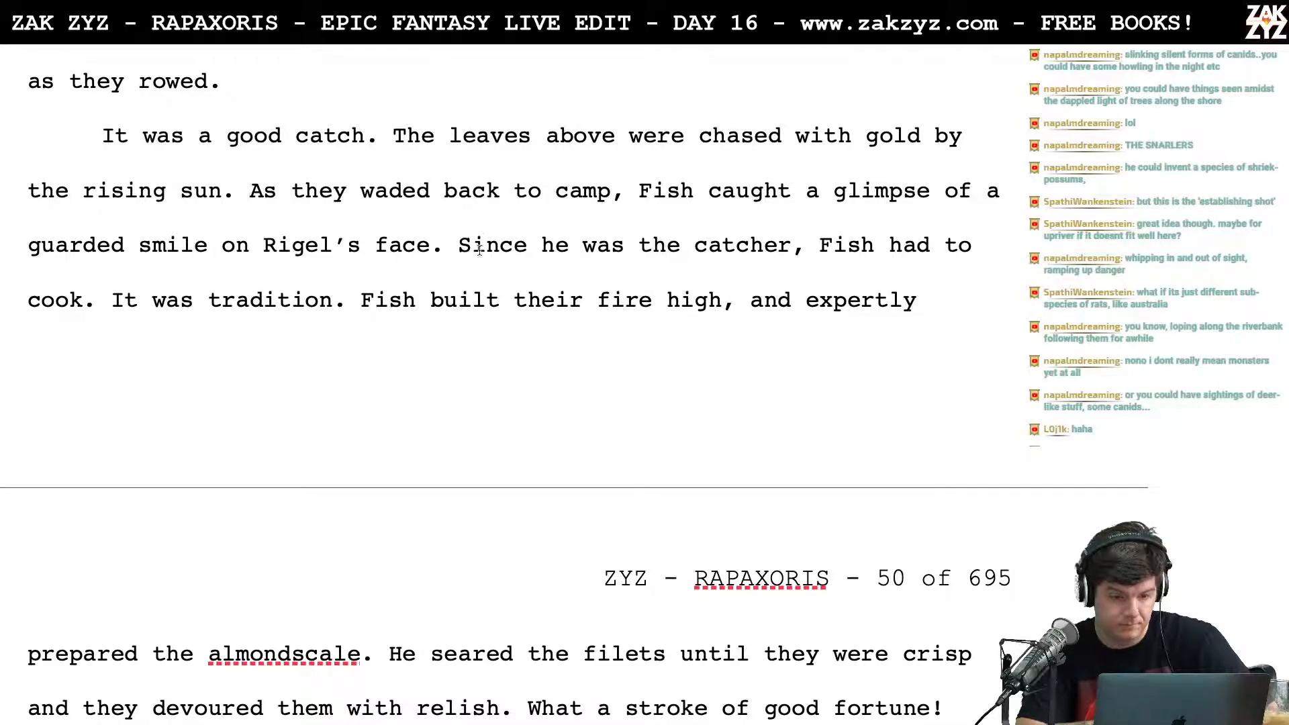
# Step: Remove "Since he was the catcher," and reword the sentence as "Fish caught less, so he had to cook."
pyautogui.moveTo(459, 247); pyautogui.dragTo(819, 249)
pyautogui.press('BackSpace')
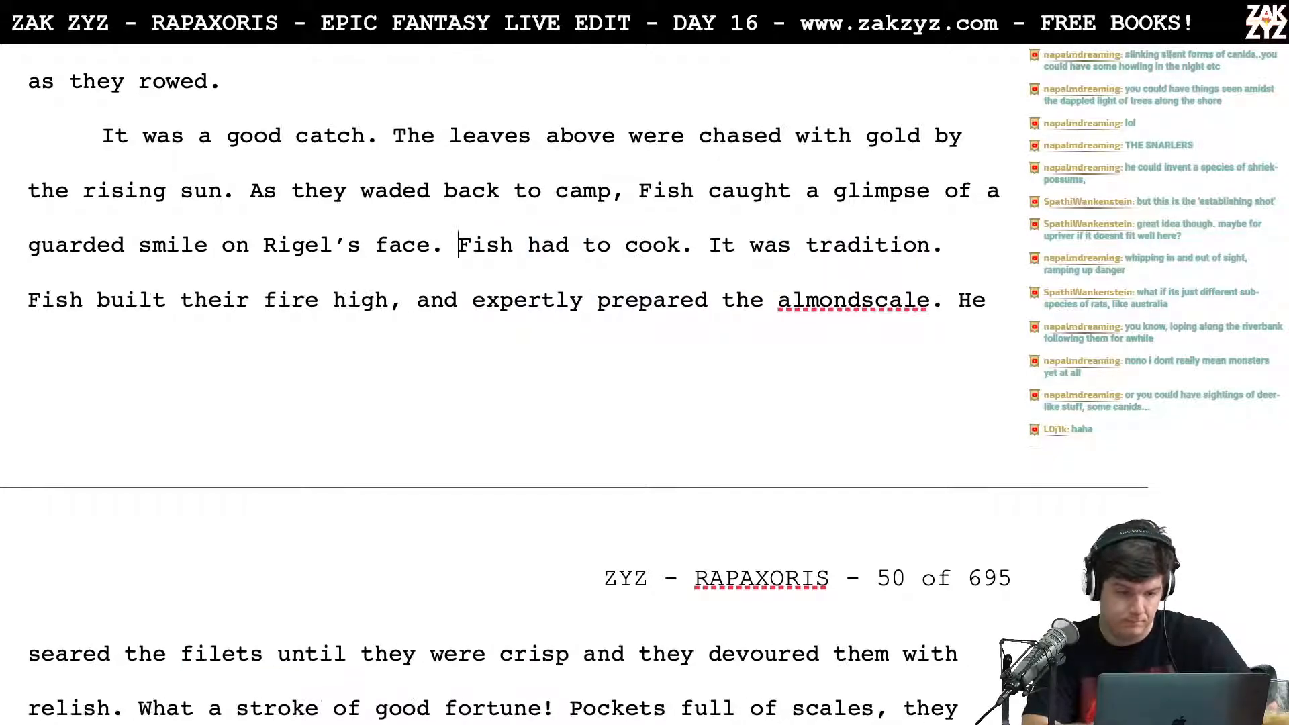
pyautogui.click(514, 249)
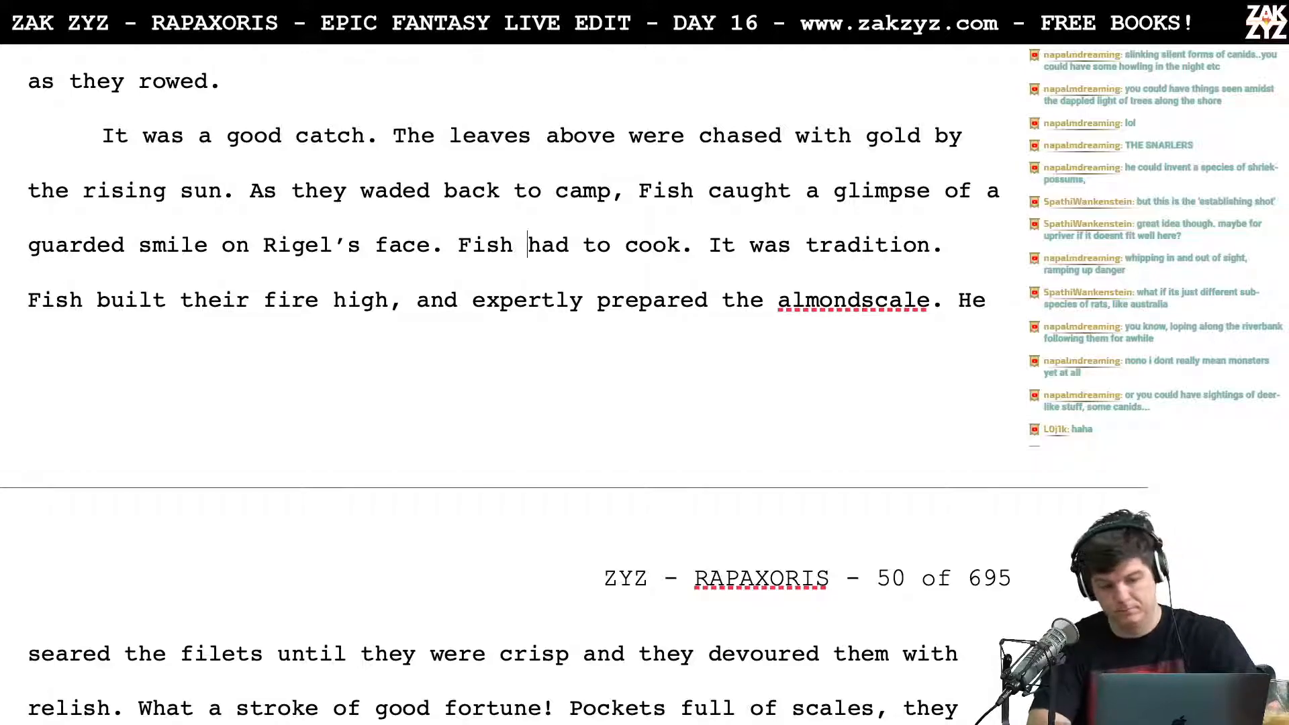
pyautogui.write('had')
pyautogui.press('BackSpace')
pyautogui.press('BackSpace')
pyautogui.press('BackSpace')
pyautogui.press('BackSpace')
pyautogui.write('caught less, so he')
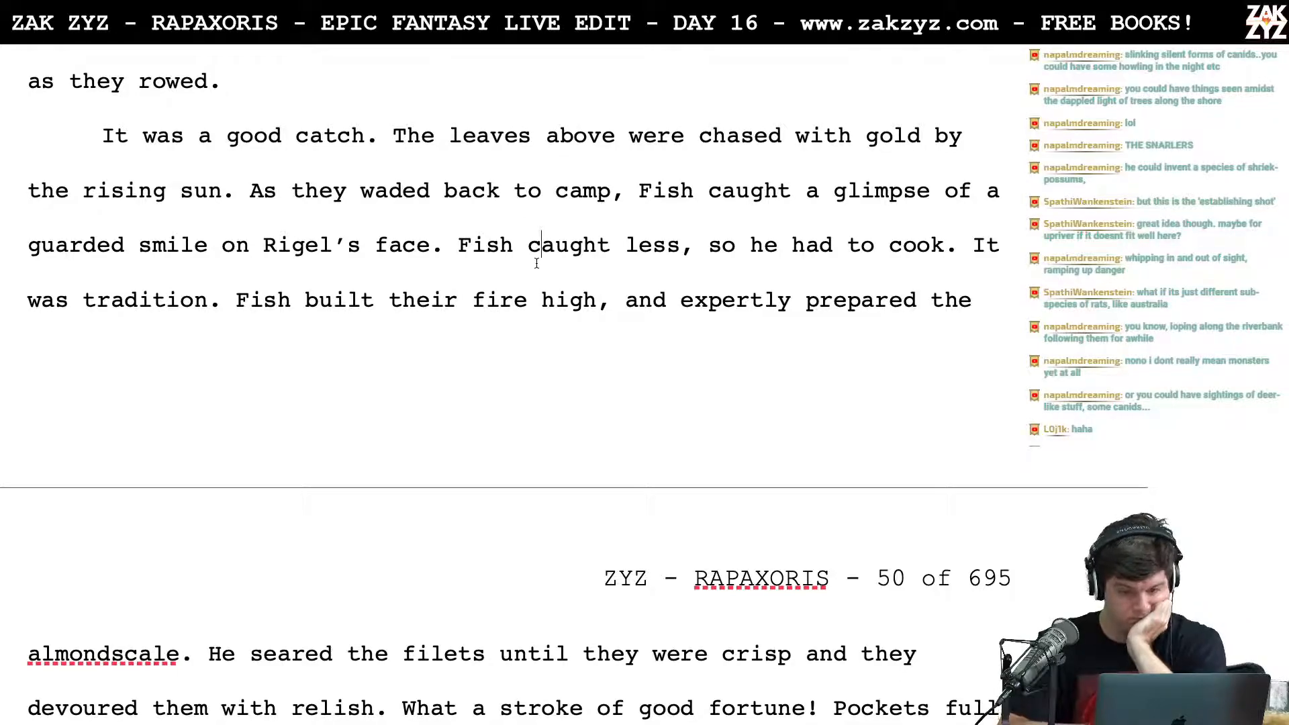
# Step: Insert "The boy had the big catch, so Fish had to cook," before "Fish caught less"
pyautogui.press('Left')
pyautogui.press('Left')
pyautogui.press('Left')
pyautogui.press('Right')
pyautogui.press('Right')
pyautogui.press('Right')
pyautogui.press('Left')
pyautogui.press('Left')
pyautogui.press('Left')
pyautogui.press('Left')
pyautogui.press('Left')
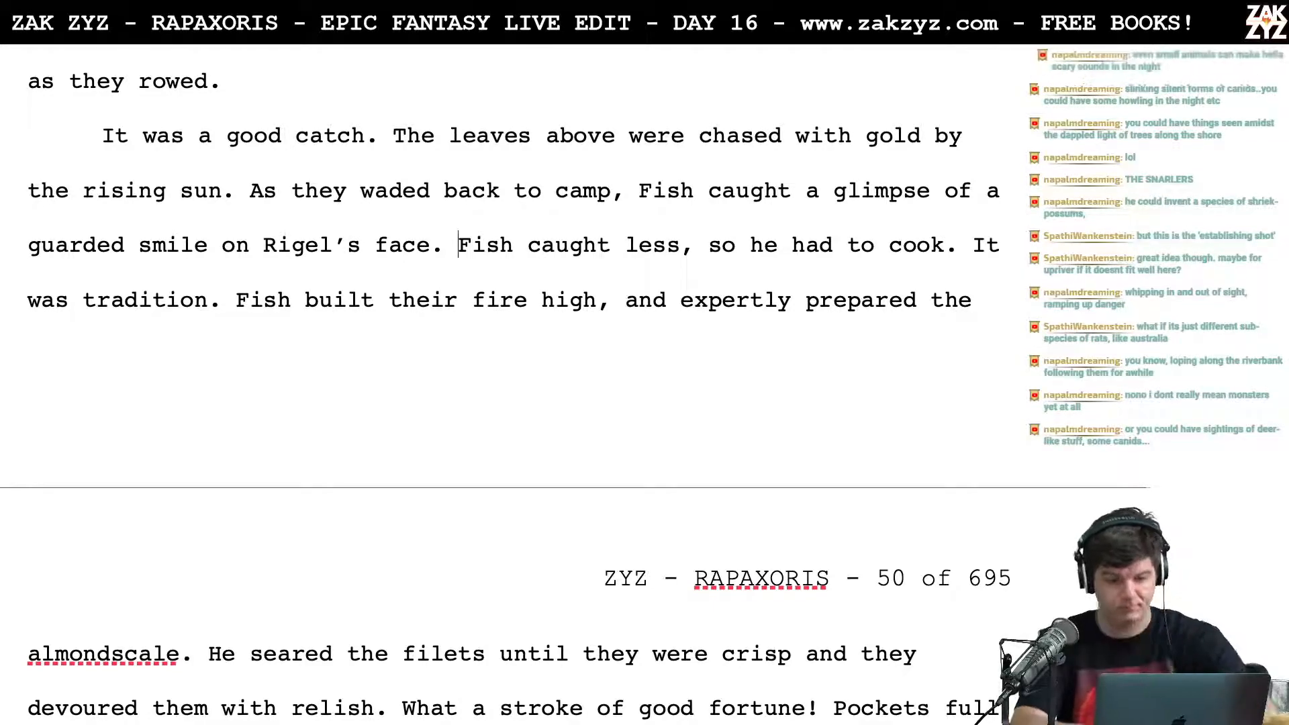
pyautogui.write('The boy ha')
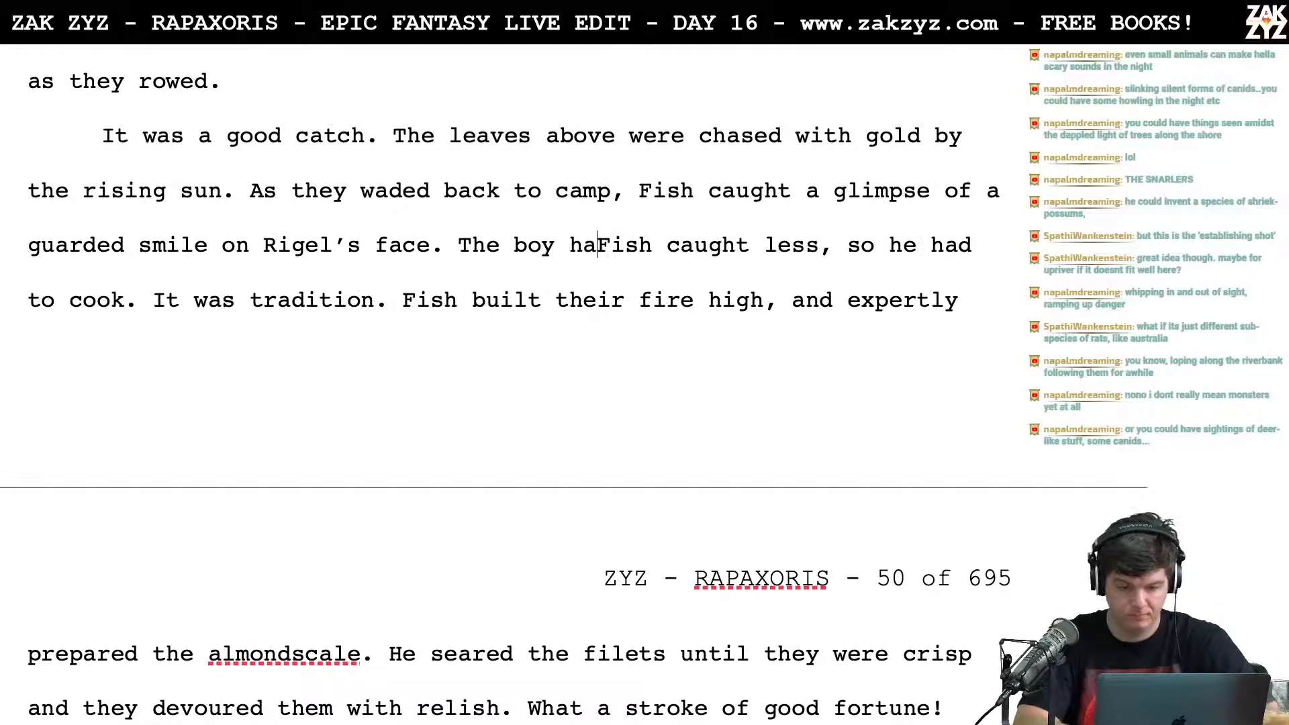
pyautogui.write('d the big catch, so Fish')
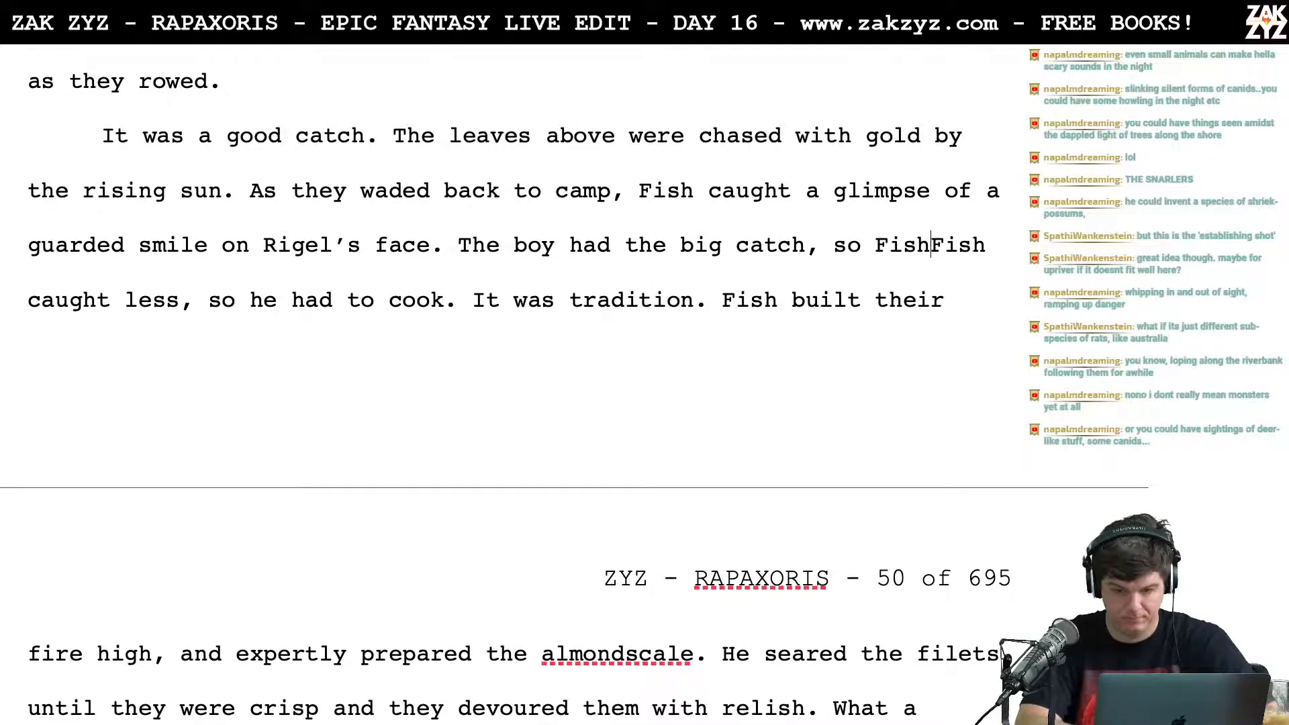
pyautogui.write(' had to cook,')
pyautogui.hotkey('shift', 'Right')
pyautogui.hotkey('shift', 'Right')
pyautogui.hotkey('shift', 'Right')
pyautogui.hotkey('shift', 'Right')
pyautogui.hotkey('shift', 'Right')
pyautogui.hotkey('shift', 'Right')
pyautogui.hotkey('shift', 'Right')
pyautogui.hotkey('shift', 'Right')
pyautogui.hotkey('shift', 'Right')
pyautogui.hotkey('shift', 'Right')
pyautogui.hotkey('shift', 'Right')
pyautogui.hotkey('shift', 'Right')
pyautogui.hotkey('shift', 'Right')
pyautogui.hotkey('shift', 'Right')
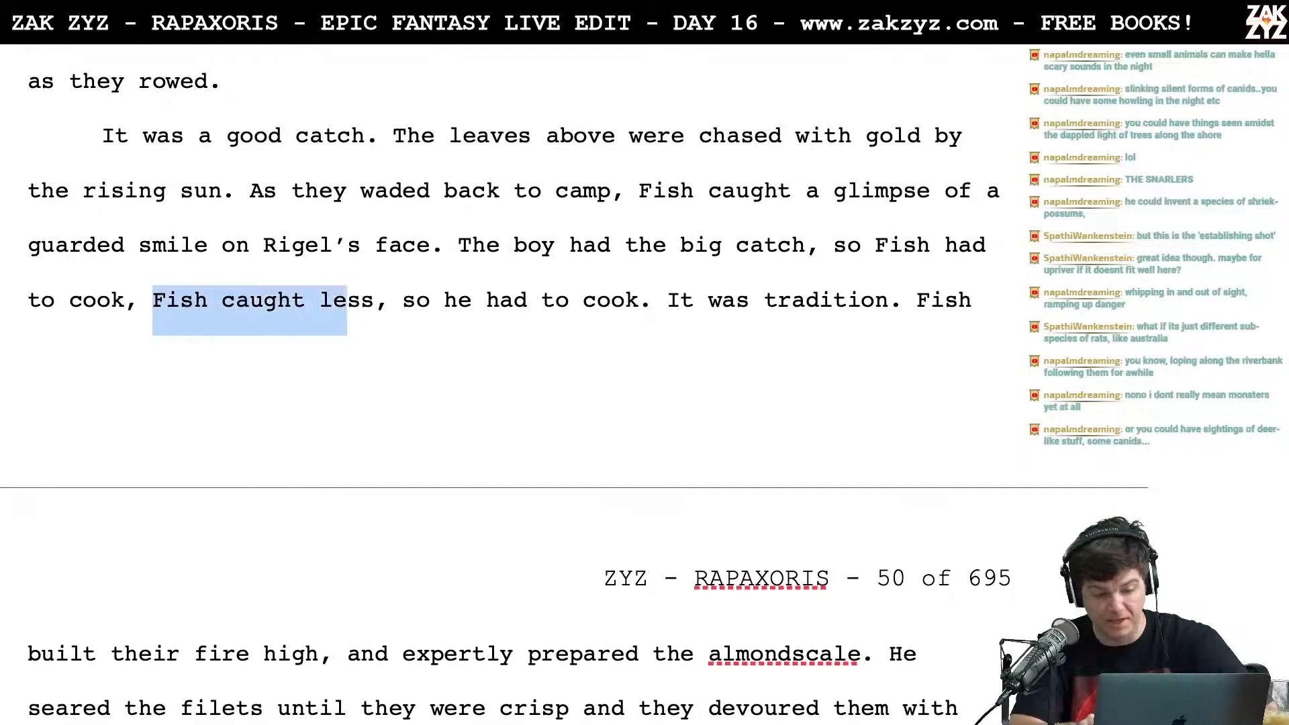
pyautogui.hotkey('shift', 'Right')
pyautogui.hotkey('shift', 'Right')
pyautogui.hotkey('shift', 'Right')
pyautogui.hotkey('shift', 'Right')
pyautogui.hotkey('shift', 'Right')
pyautogui.hotkey('shift', 'Right')
pyautogui.hotkey('shift', 'Left')
pyautogui.hotkey('shift', 'Left')
pyautogui.hotkey('shift', 'Left')
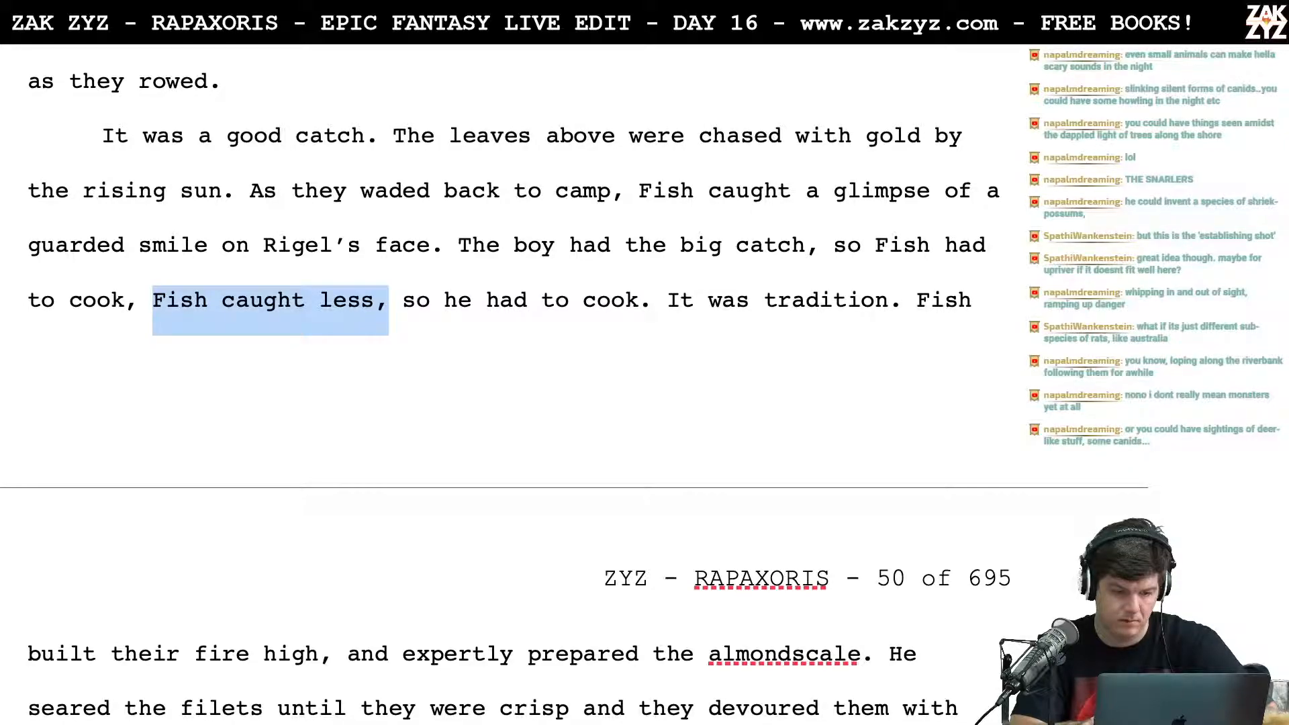
# Step: Insert "brought in the biggest fish," after "The boy had"
pyautogui.press('Up')
pyautogui.press('Right')
pyautogui.press('Right')
pyautogui.press('Right')
pyautogui.press('Right')
pyautogui.press('Right')
pyautogui.press('Right')
pyautogui.press('Right')
pyautogui.press('Right')
pyautogui.press('Right')
pyautogui.press('Right')
pyautogui.press('Right')
pyautogui.press('Right')
pyautogui.press('Right')
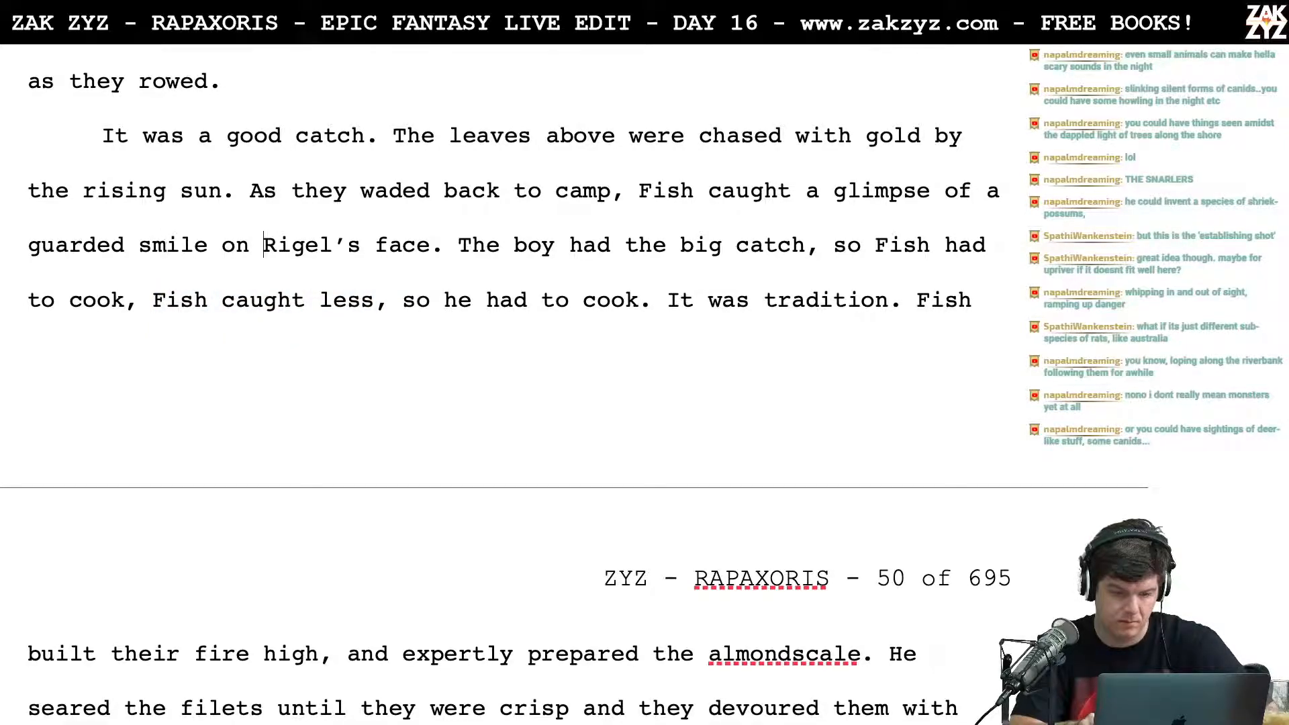
pyautogui.press('Right')
pyautogui.press('Right')
pyautogui.press('Right')
pyautogui.press('Right')
pyautogui.press('Right')
pyautogui.press('Right')
pyautogui.press('Right')
pyautogui.press('Right')
pyautogui.press('Right')
pyautogui.press('Right')
pyautogui.press('Right')
pyautogui.press('Right')
pyautogui.press('Left')
pyautogui.press('Left')
pyautogui.press('Left')
pyautogui.press('Left')
pyautogui.press('Right')
pyautogui.press('Right')
pyautogui.press('Right')
pyautogui.press('Right')
pyautogui.press('Right')
pyautogui.press('Right')
pyautogui.press('Right')
pyautogui.press('Right')
pyautogui.press('Right')
pyautogui.press('Right')
pyautogui.press('Right')
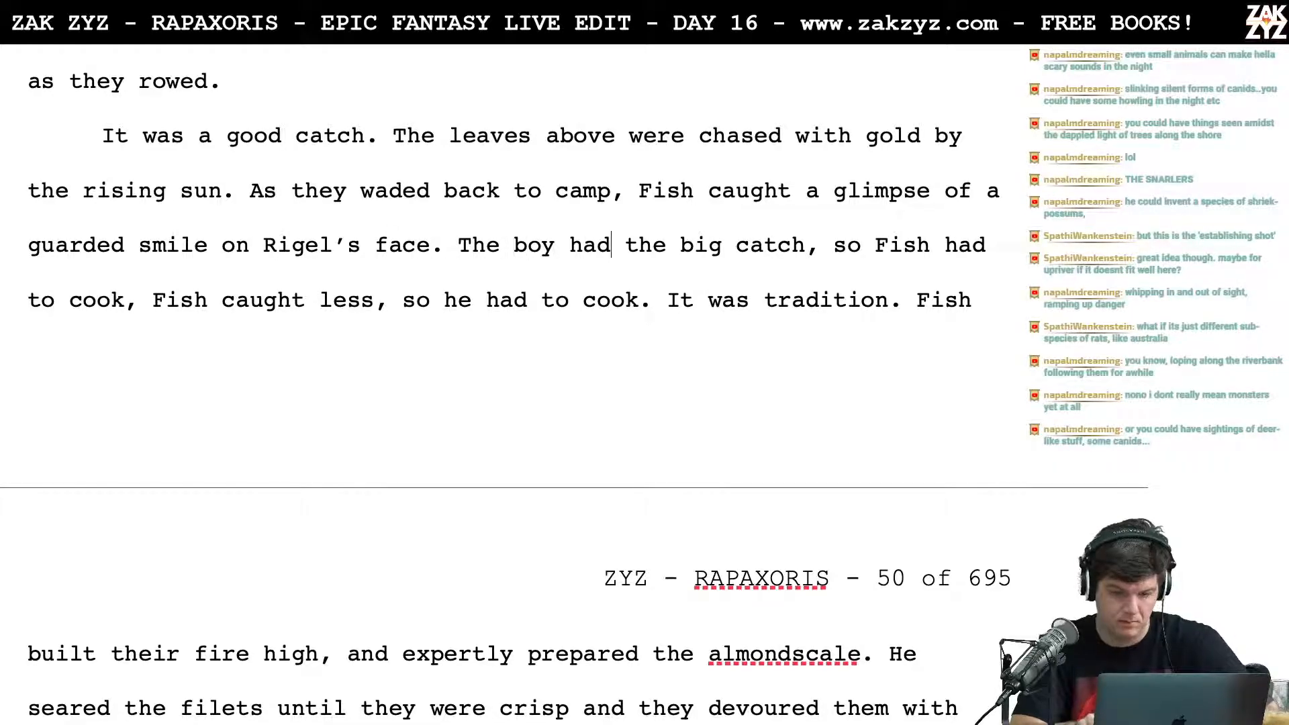
pyautogui.write('brou')
pyautogui.write('g')
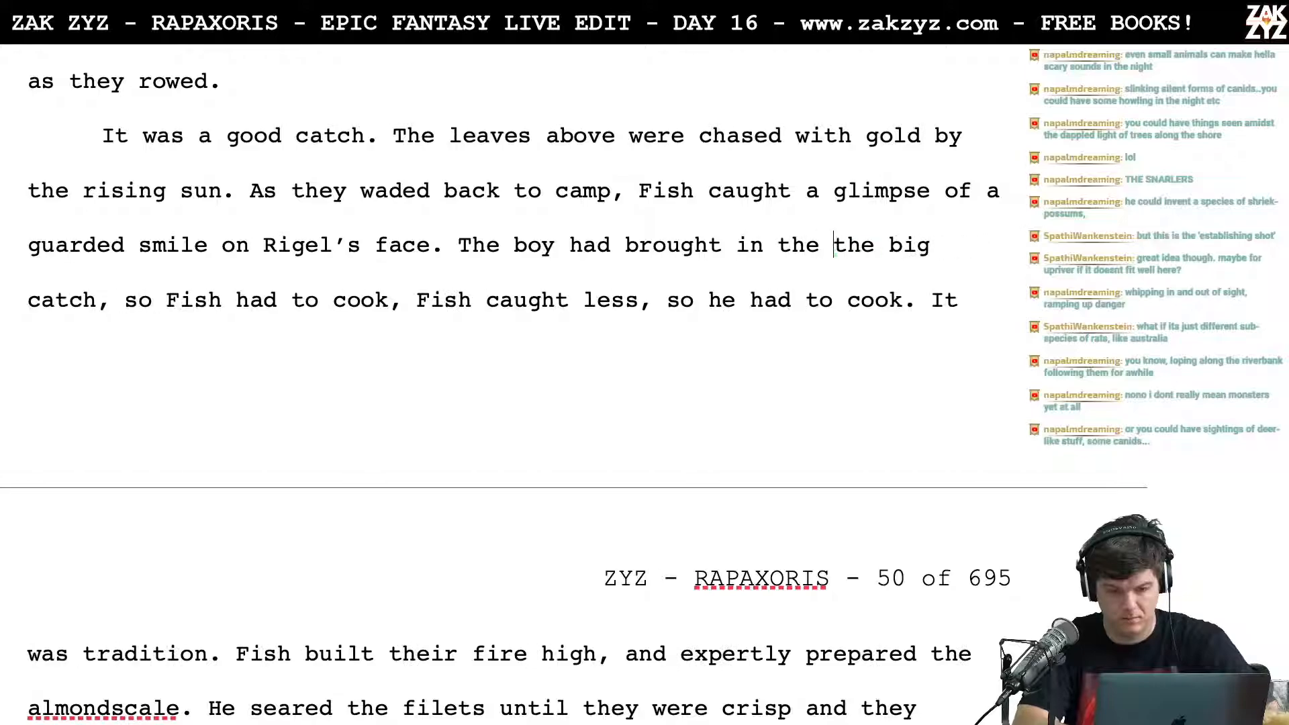
pyautogui.write('ht in the biggest fish,')
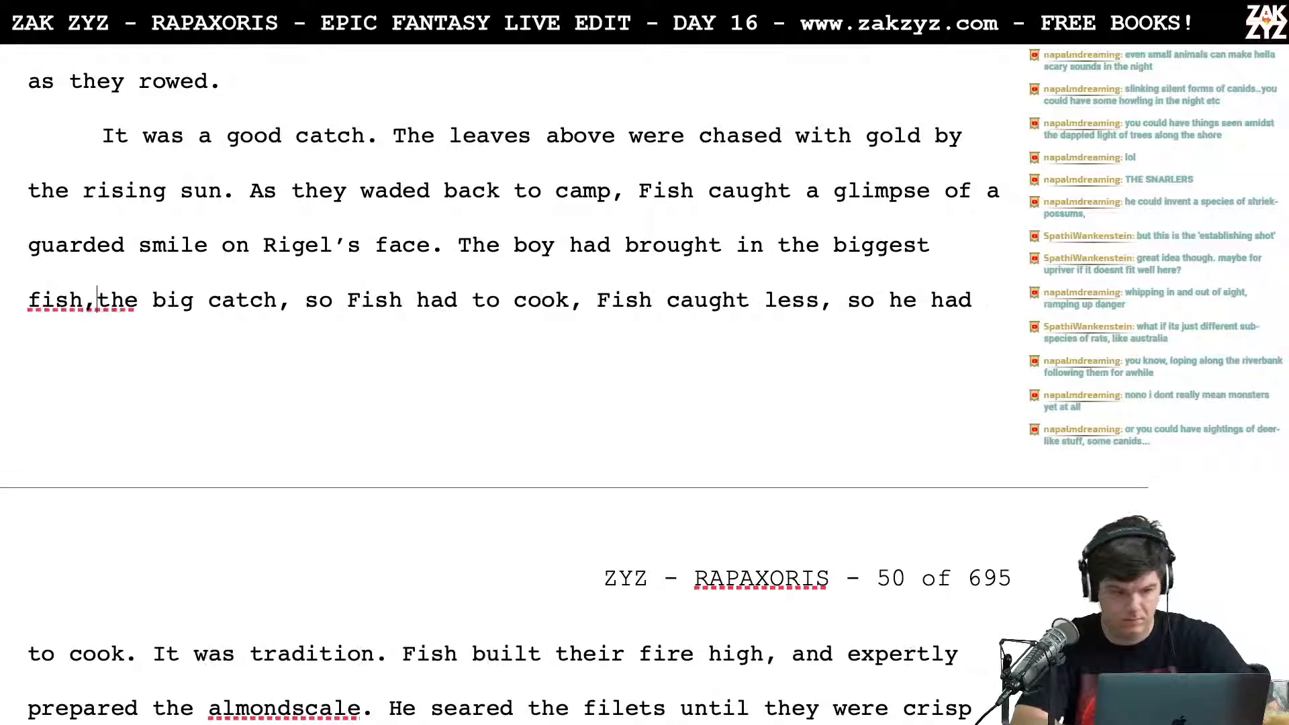
# Step: Delete the text from "The boy had brought in the biggest fish" through "so he had to cook." after "Rigel's face."
pyautogui.press('Left')
pyautogui.press('Left')
pyautogui.press('Left')
pyautogui.press('Left')
pyautogui.press('Left')
pyautogui.press('Left')
pyautogui.press('Left')
pyautogui.press('Left')
pyautogui.press('Left')
pyautogui.press('Left')
pyautogui.press('Left')
pyautogui.press('Left')
pyautogui.press('Left')
pyautogui.press('Left')
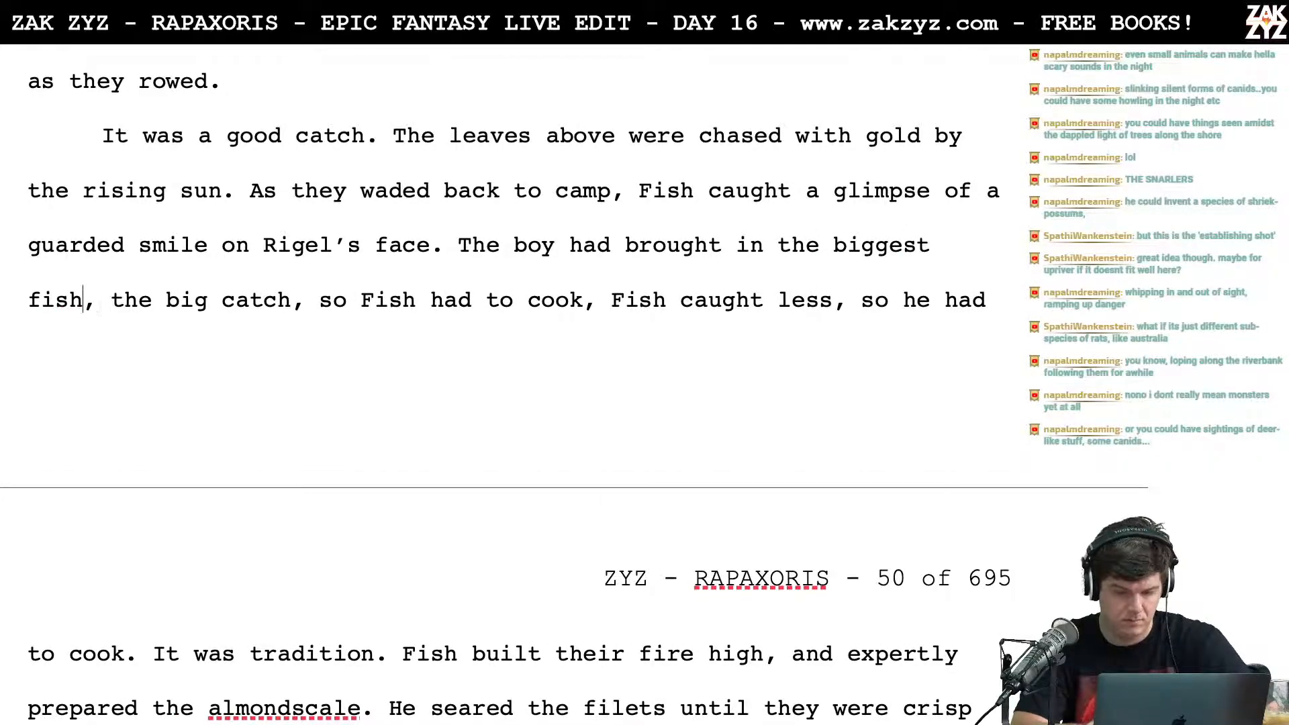
pyautogui.press('Left')
pyautogui.press('Left')
pyautogui.press('Left')
pyautogui.press('Left')
pyautogui.press('Left')
pyautogui.press('Left')
pyautogui.press('Left')
pyautogui.press('Left')
pyautogui.press('Left')
pyautogui.press('Left')
pyautogui.press('Left')
pyautogui.press('Left')
pyautogui.press('Left')
pyautogui.press('Left')
pyautogui.press('Left')
pyautogui.press('Left')
pyautogui.press('Left')
pyautogui.press('Left')
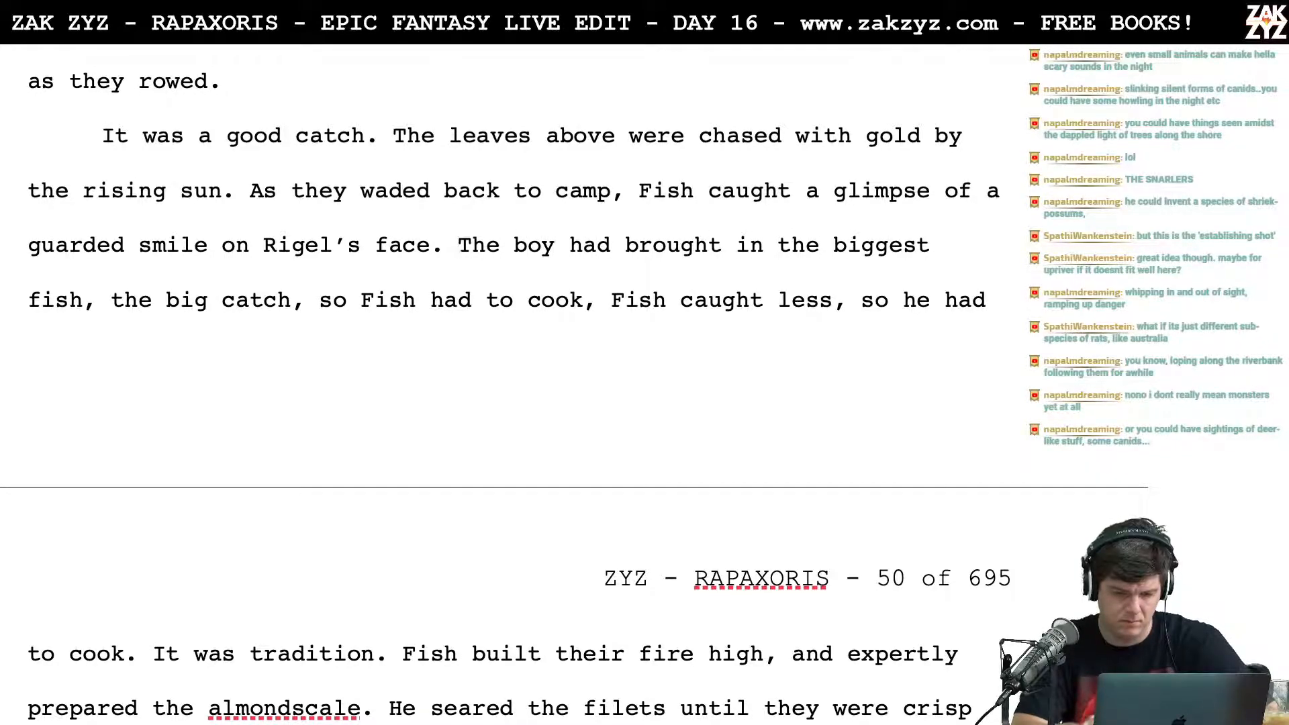
pyautogui.hotkey('shift', 'Down')
pyautogui.hotkey('shift', 'Right')
pyautogui.hotkey('shift', 'Right')
pyautogui.hotkey('shift', 'Right')
pyautogui.hotkey('shift', 'Right')
pyautogui.hotkey('shift', 'Right')
pyautogui.hotkey('shift', 'Right')
pyautogui.hotkey('shift', 'Right')
pyautogui.hotkey('shift', 'Right')
pyautogui.hotkey('shift', 'Right')
pyautogui.hotkey('shift', 'Right')
pyautogui.hotkey('shift', 'Right')
pyautogui.hotkey('shift', 'Right')
pyautogui.hotkey('shift', 'Right')
pyautogui.hotkey('shift', 'Right')
pyautogui.hotkey('shift', 'Right')
pyautogui.hotkey('shift', 'Right')
pyautogui.hotkey('shift', 'Right')
pyautogui.hotkey('shift', 'Right')
pyautogui.hotkey('shift', 'Right')
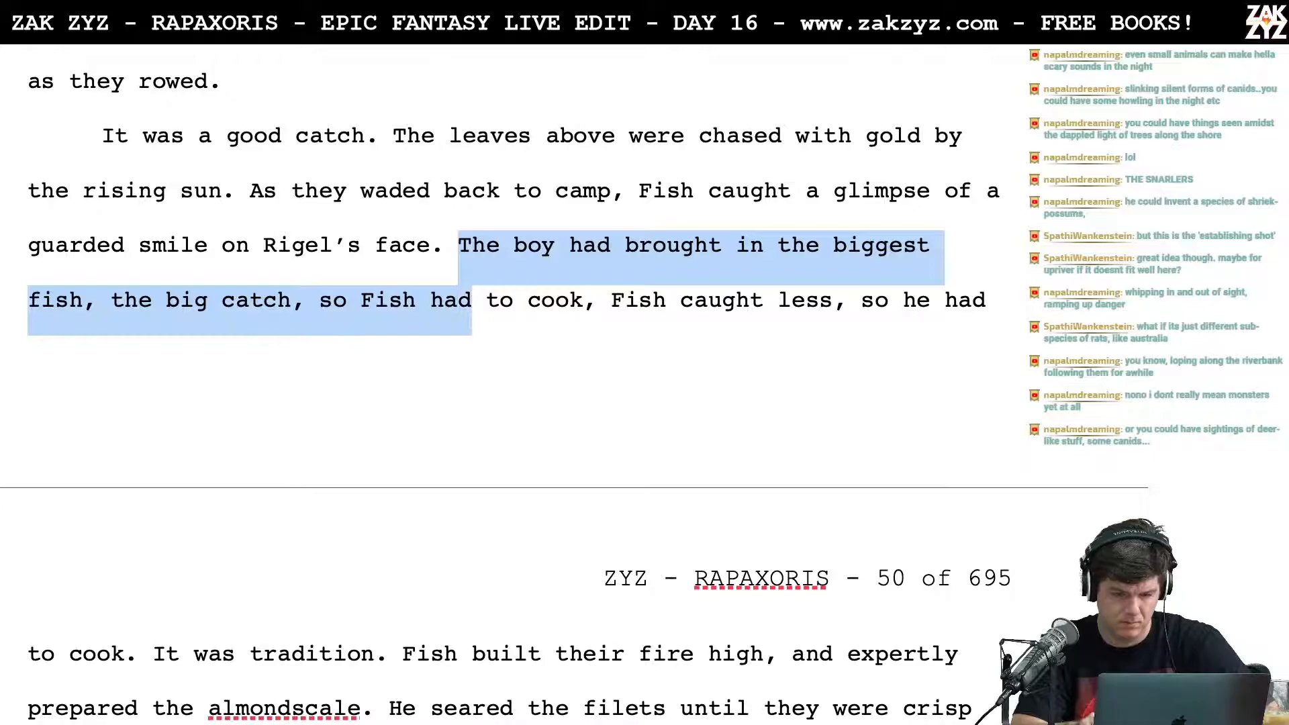
pyautogui.hotkey('shift', 'Right')
pyautogui.hotkey('shift', 'Right')
pyautogui.hotkey('shift', 'Right')
pyautogui.hotkey('shift', 'Right')
pyautogui.hotkey('shift', 'Right')
pyautogui.hotkey('shift', 'Right')
pyautogui.hotkey('shift', 'Right')
pyautogui.hotkey('shift', 'Right')
pyautogui.hotkey('shift', 'Right')
pyautogui.hotkey('shift', 'Right')
pyautogui.hotkey('shift', 'Right')
pyautogui.hotkey('shift', 'Right')
pyautogui.hotkey('shift', 'Right')
pyautogui.hotkey('shift', 'Right')
pyautogui.hotkey('shift', 'Right')
pyautogui.hotkey('shift', 'Right')
pyautogui.hotkey('shift', 'Right')
pyautogui.hotkey('shift', 'Right')
pyautogui.hotkey('shift', 'Right')
pyautogui.hotkey('shift', 'Right')
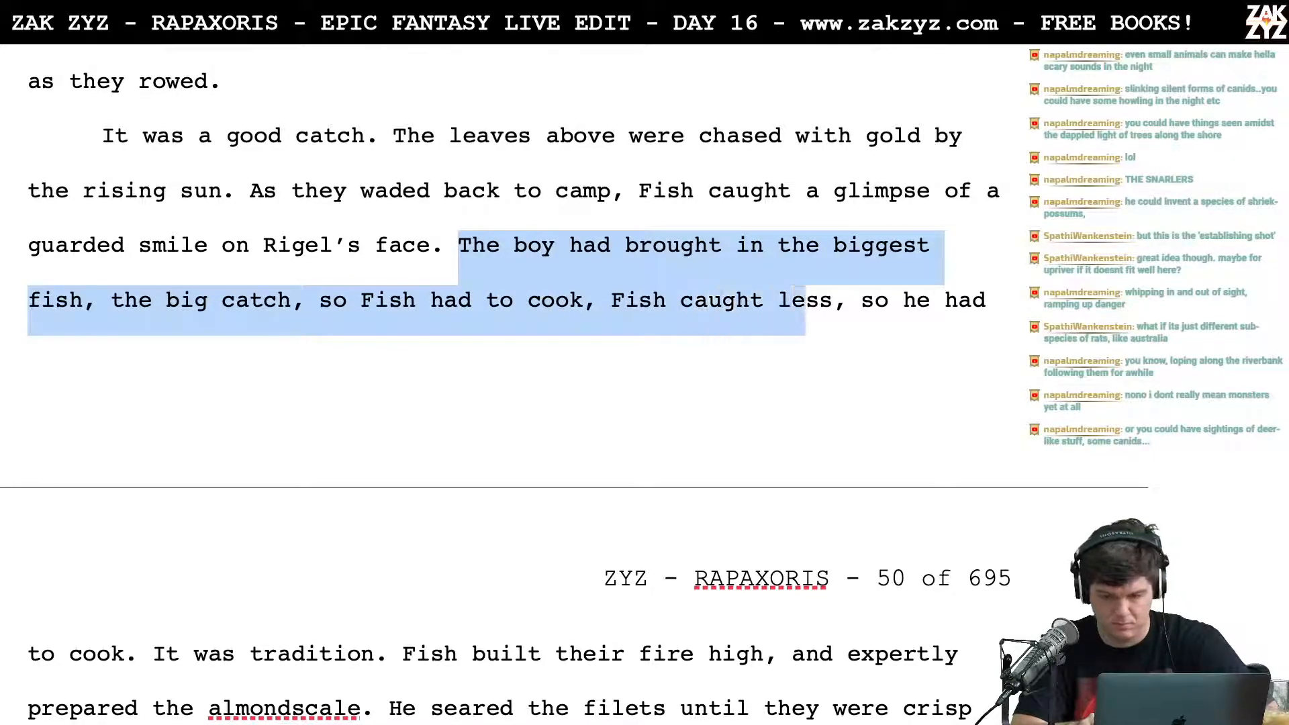
pyautogui.hotkey('shift', 'Right')
pyautogui.hotkey('shift', 'Right')
pyautogui.hotkey('shift', 'Right')
pyautogui.hotkey('shift', 'Right')
pyautogui.hotkey('shift', 'Right')
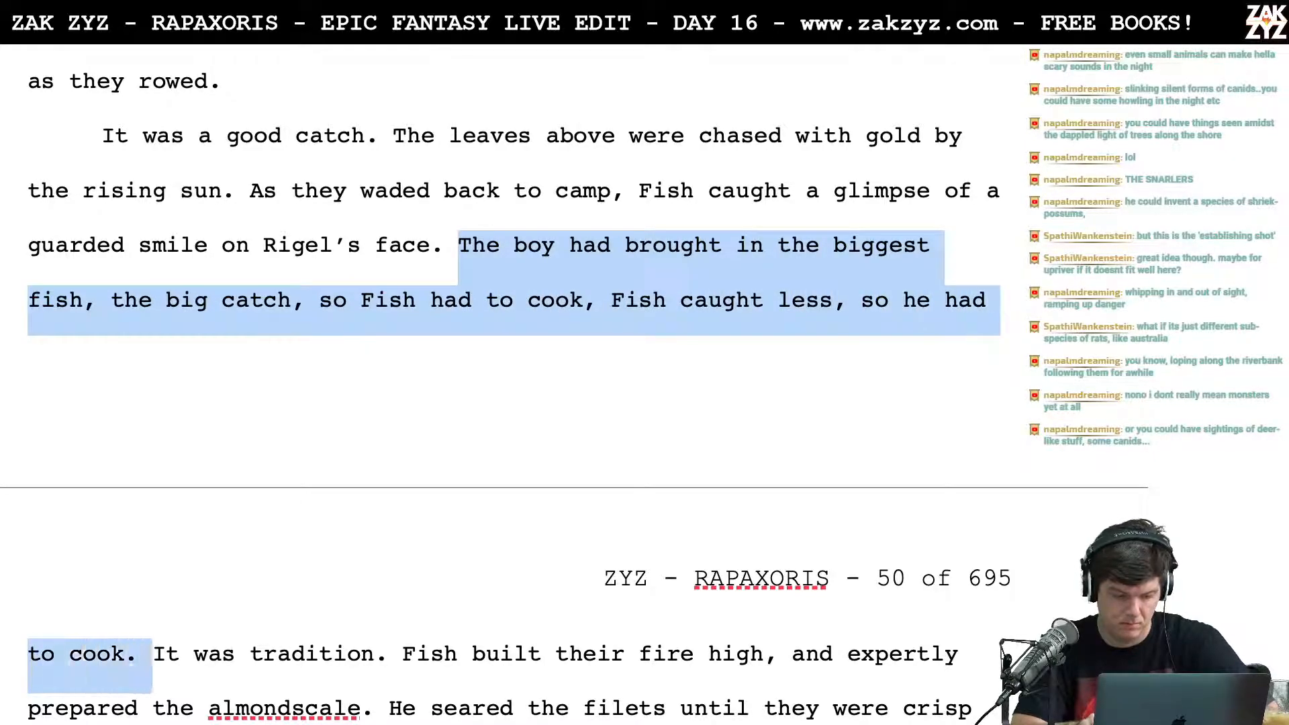
pyautogui.press('BackSpace')
# Step: Write "Tradition said Fish must cook, since he'd caught fewer fish." before "It was tradition."
pyautogui.write('Traditio')
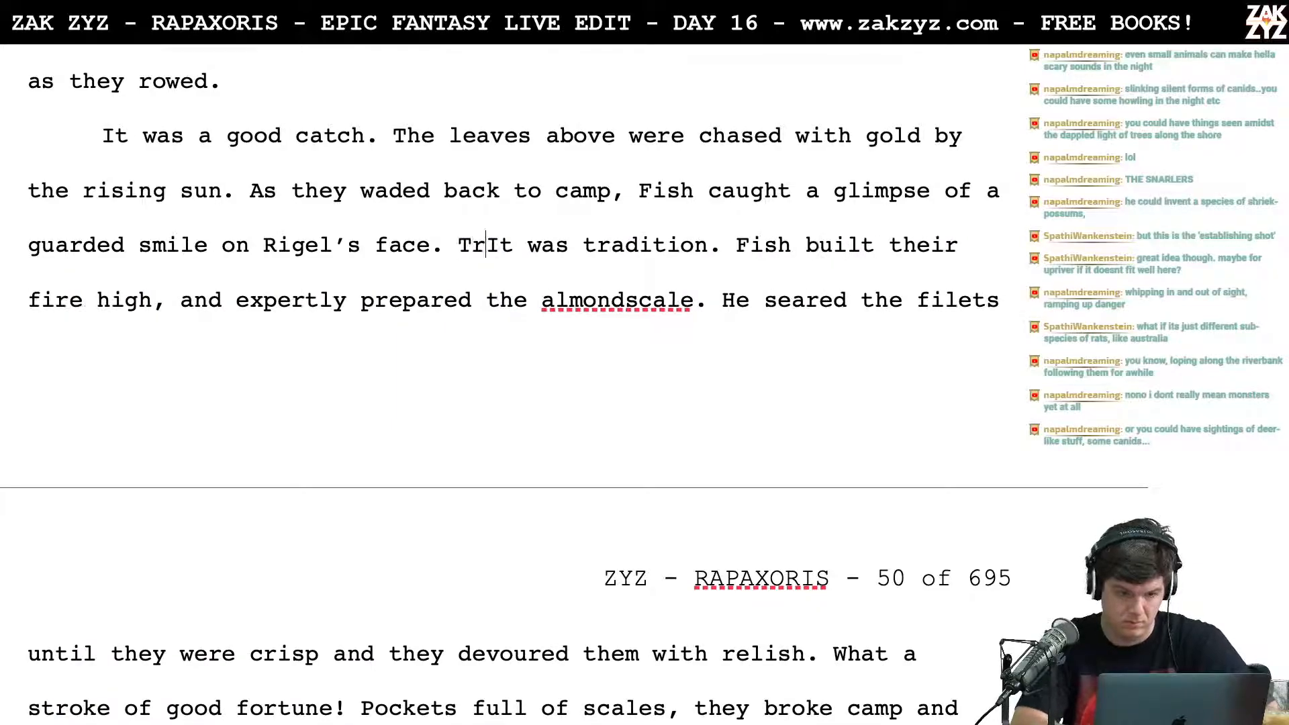
pyautogui.write('n said ')
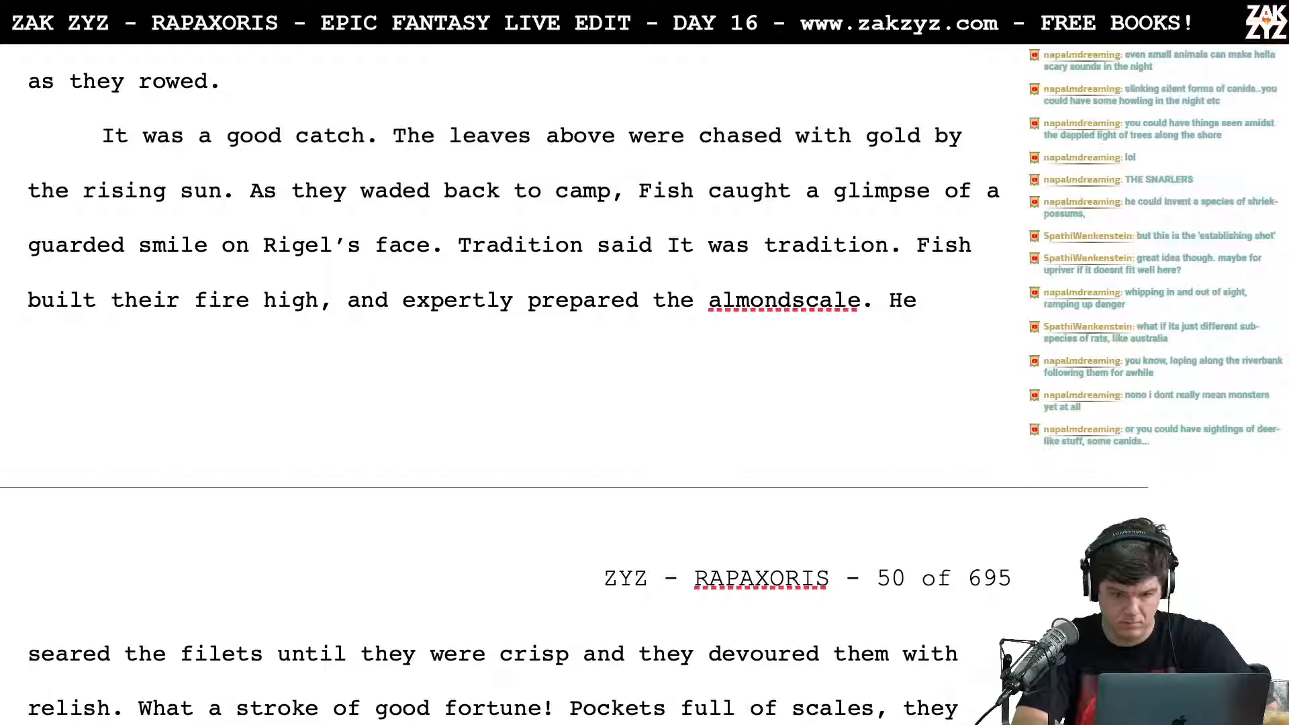
pyautogui.write('Fish must cook')
pyautogui.write(", since he'd caugh")
pyautogui.write(' t')
pyautogui.press('BackSpace')
pyautogui.press('BackSpace')
pyautogui.press('BackSpace')
pyautogui.press('BackSpace')
pyautogui.press('BackSpace')
pyautogui.press('BackSpace')
pyautogui.write('aught')
pyautogui.press('BackSpace')
pyautogui.write('ght fewer fish.')
# Step: Re-read the catch scene from the almondscale bite through the walk back to camp and the new tradition sentence
pyautogui.press('Up')
pyautogui.press('Up')
pyautogui.press('Right')
pyautogui.press('Right')
pyautogui.press('Right')
pyautogui.press('Right')
pyautogui.press('Right')
pyautogui.press('Right')
pyautogui.press('Down')
pyautogui.press('Down')
pyautogui.press('Up')
pyautogui.press('Up')
pyautogui.press('Right')
pyautogui.press('Right')
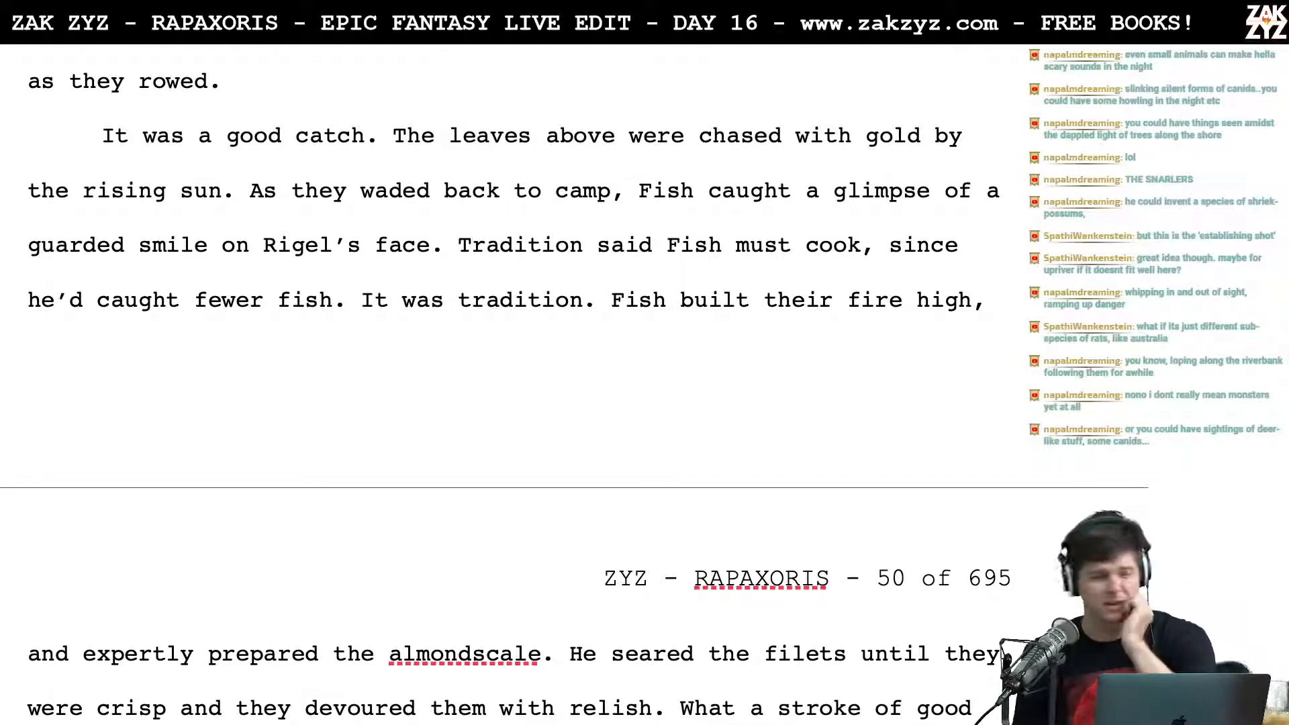
pyautogui.press('Down')
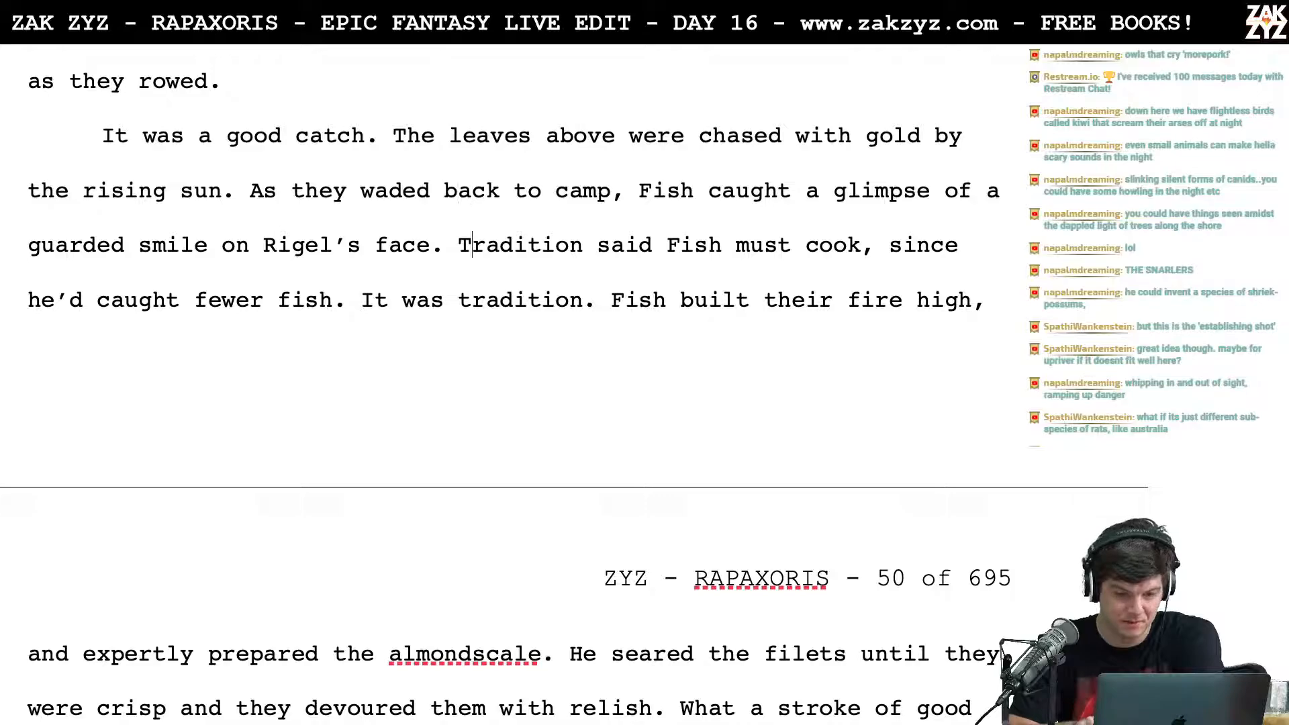
pyautogui.press('Up')
pyautogui.press('Left')
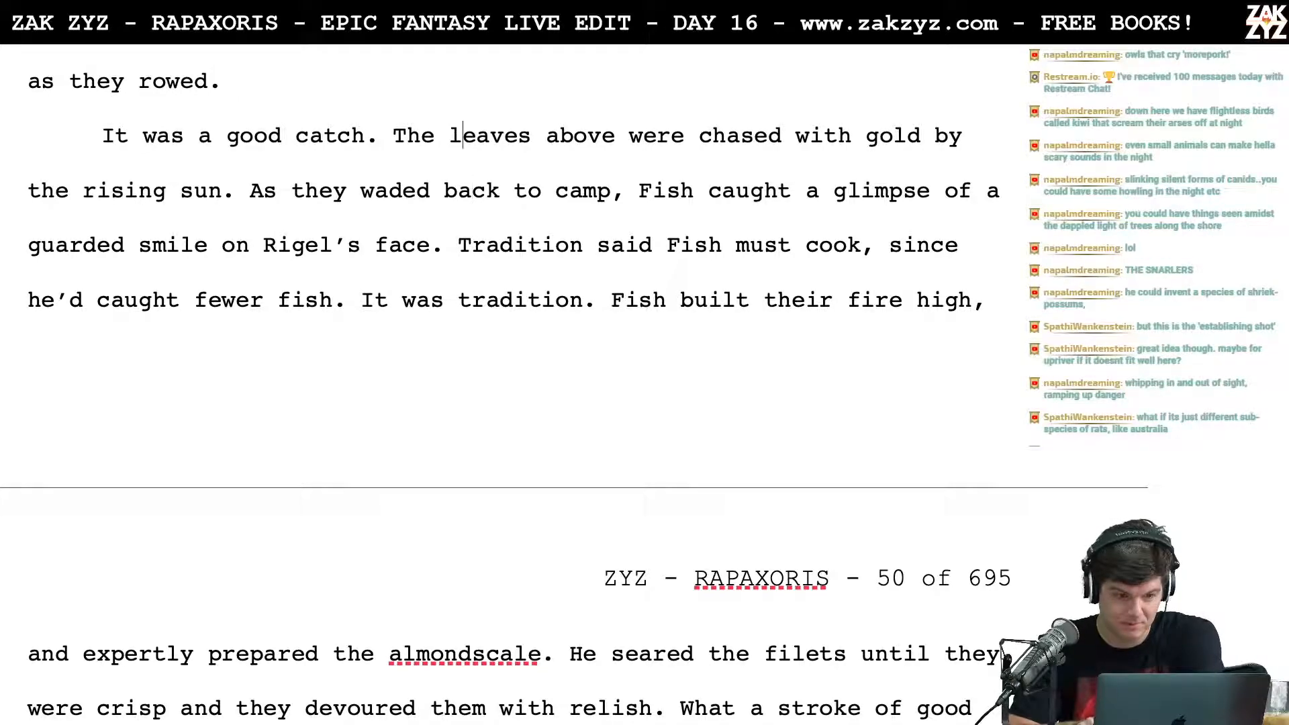
pyautogui.press('Left')
pyautogui.press('Left')
pyautogui.press('Left')
pyautogui.press('Up')
pyautogui.press('Up')
pyautogui.press('Up')
pyautogui.press('Right')
pyautogui.press('Right')
pyautogui.press('Down')
pyautogui.press('Down')
pyautogui.press('Down')
pyautogui.press('Down')
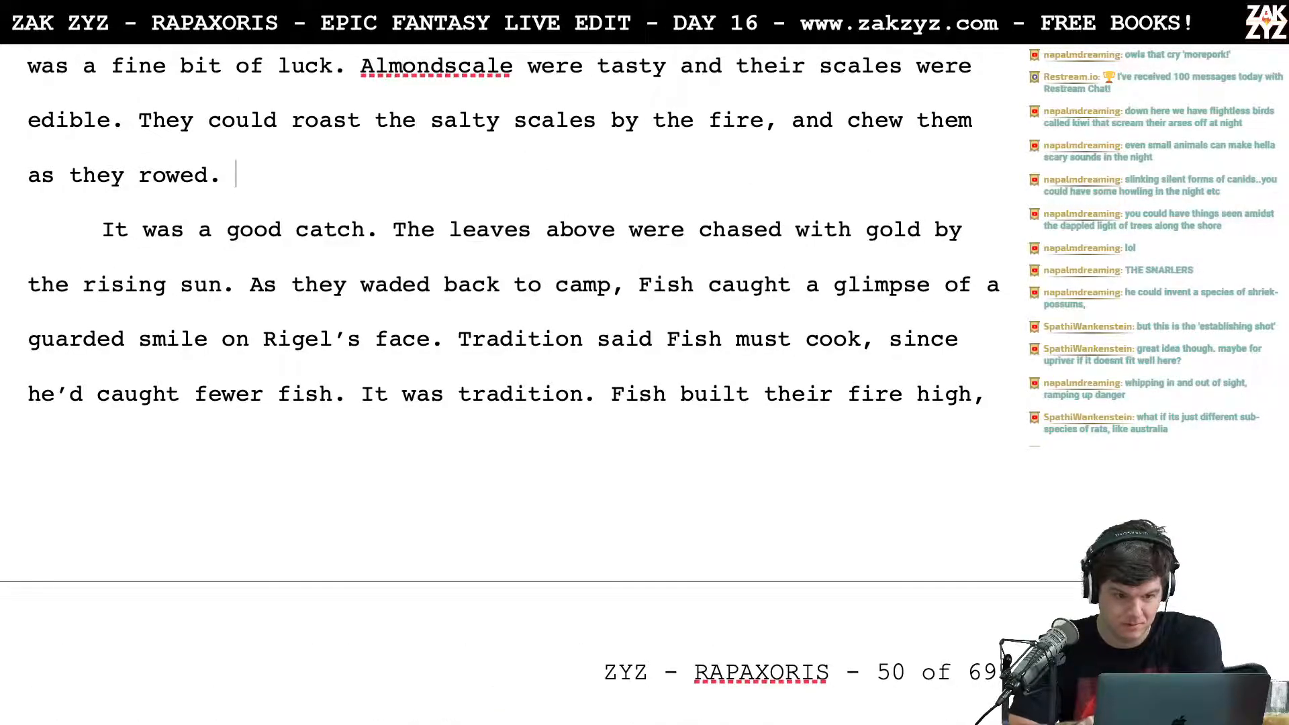
pyautogui.press('Up')
pyautogui.press('Up')
pyautogui.press('Up')
pyautogui.press('Up')
pyautogui.press('Up')
pyautogui.press('Up')
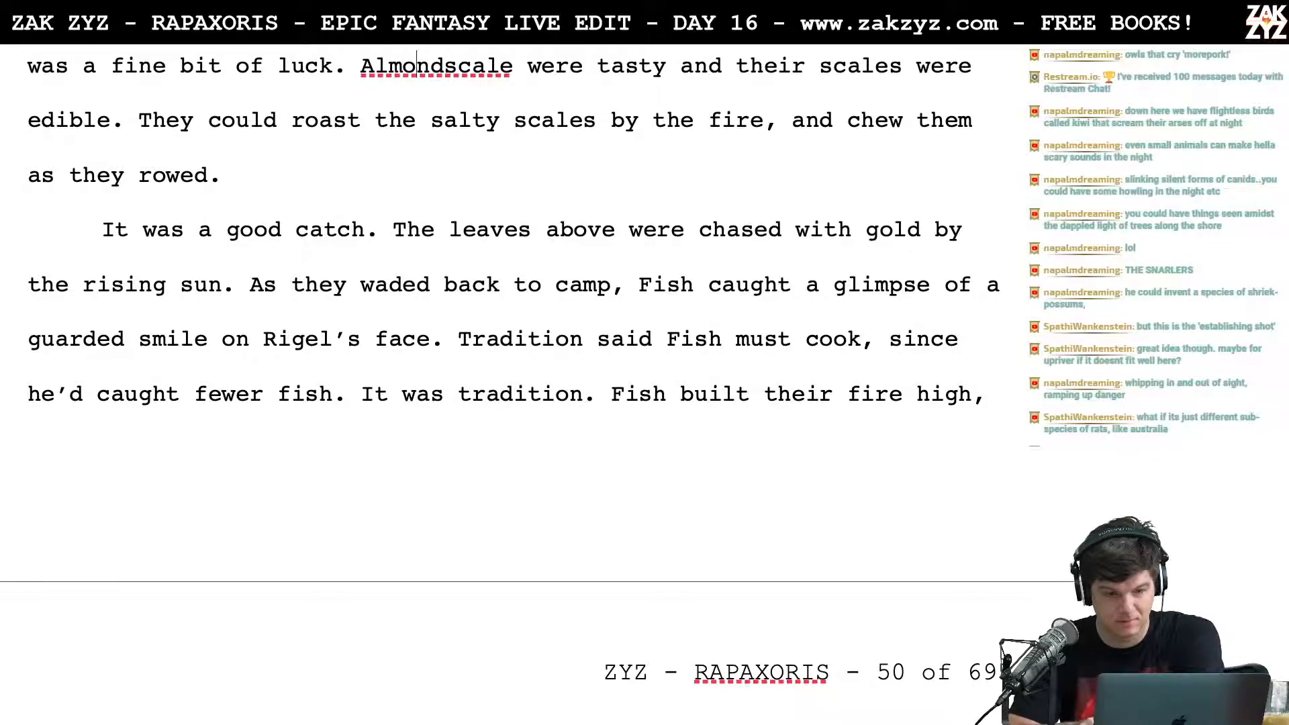
pyautogui.press('Down')
pyautogui.press('Down')
pyautogui.press('Down')
pyautogui.press('Down')
pyautogui.press('Down')
pyautogui.press('Right')
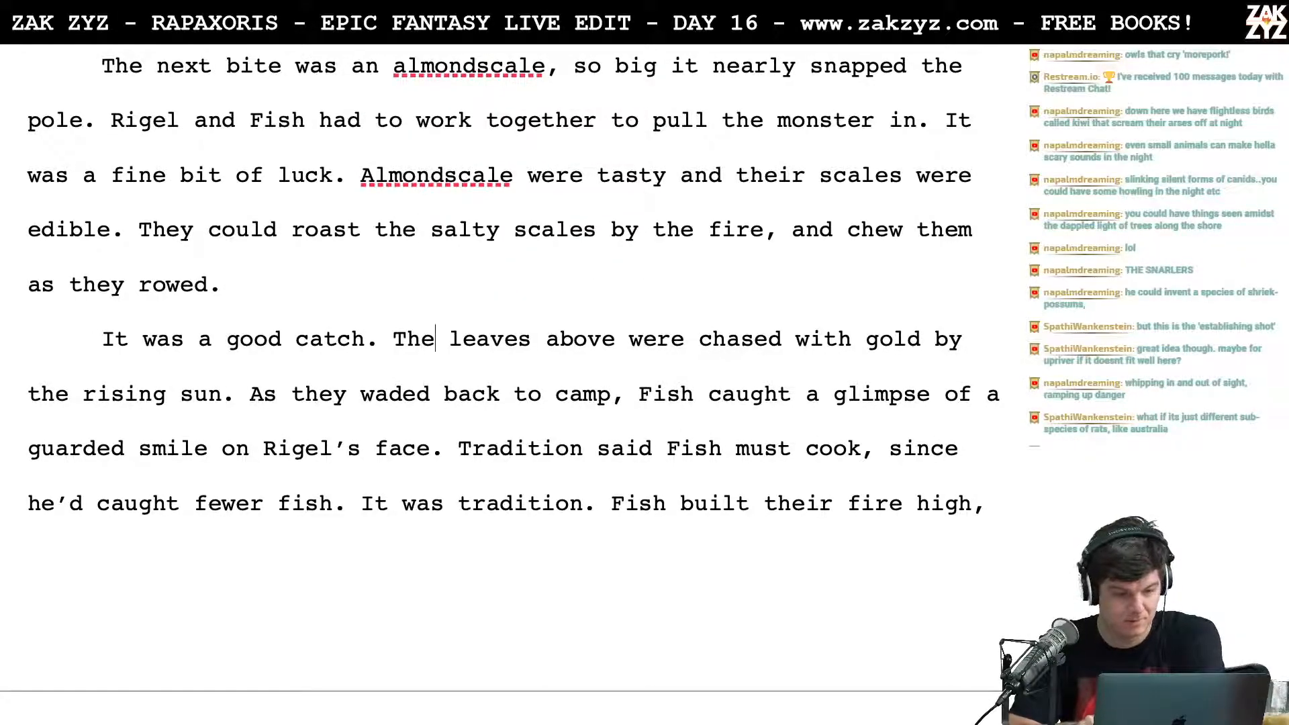
pyautogui.press('Left')
pyautogui.press('Left')
pyautogui.press('Left')
pyautogui.press('Left')
pyautogui.press('Left')
pyautogui.press('Left')
pyautogui.press('Left')
pyautogui.press('Left')
pyautogui.press('Left')
pyautogui.press('Left')
pyautogui.press('Left')
pyautogui.press('Left')
pyautogui.press('Left')
pyautogui.press('Left')
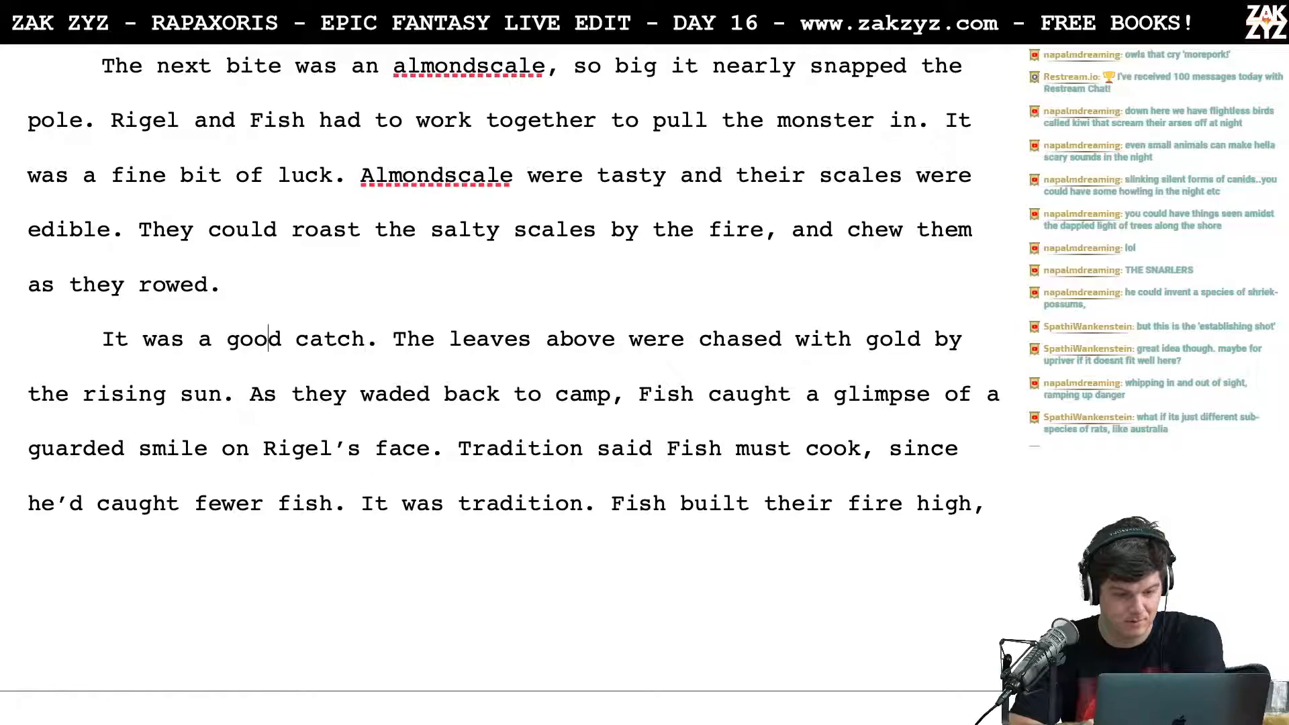
pyautogui.press('Left')
pyautogui.press('Right')
pyautogui.press('Left')
pyautogui.press('Right')
pyautogui.press('Right')
pyautogui.press('Right')
pyautogui.press('Right')
pyautogui.press('Right')
pyautogui.press('Right')
pyautogui.press('Right')
pyautogui.press('Right')
pyautogui.press('Right')
pyautogui.press('Right')
pyautogui.press('Right')
pyautogui.press('Right')
pyautogui.press('Right')
pyautogui.press('Right')
pyautogui.press('Right')
pyautogui.press('Right')
pyautogui.press('Right')
pyautogui.press('Right')
pyautogui.press('Right')
pyautogui.press('Right')
pyautogui.press('Right')
pyautogui.press('Right')
pyautogui.press('Right')
pyautogui.press('Right')
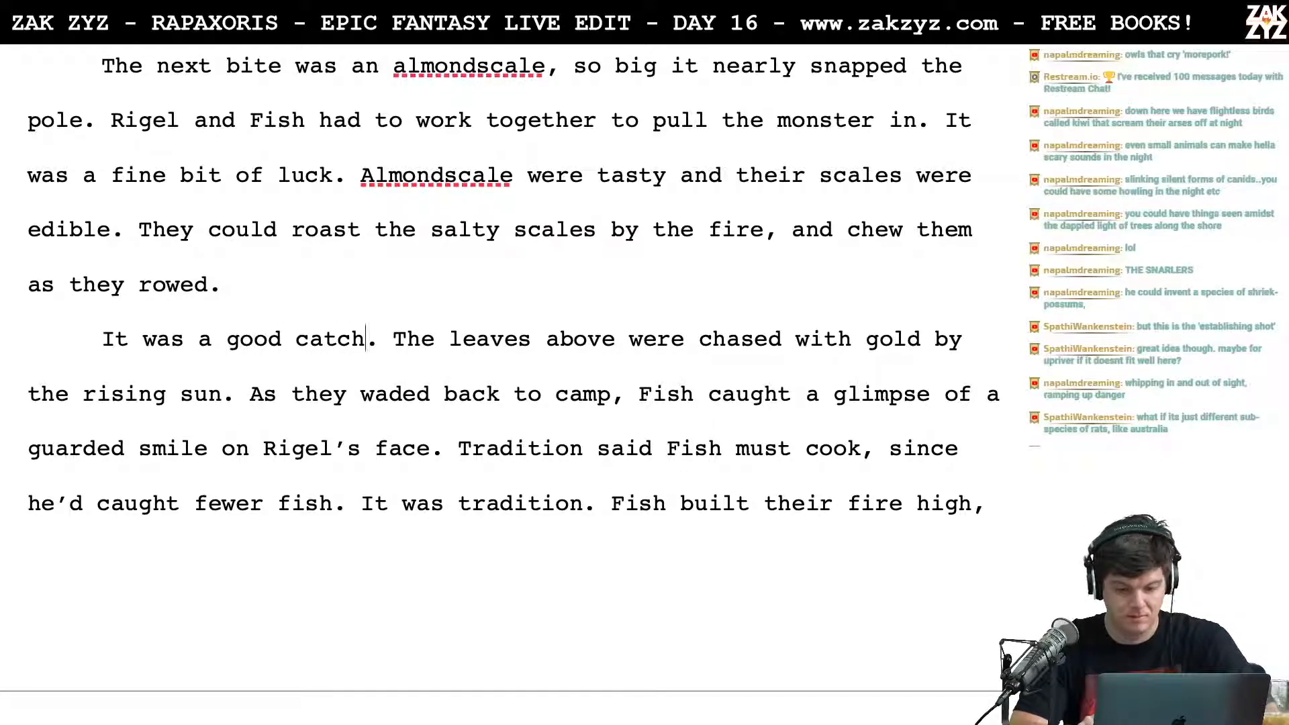
pyautogui.press('Right')
pyautogui.press('Right')
pyautogui.press('Left')
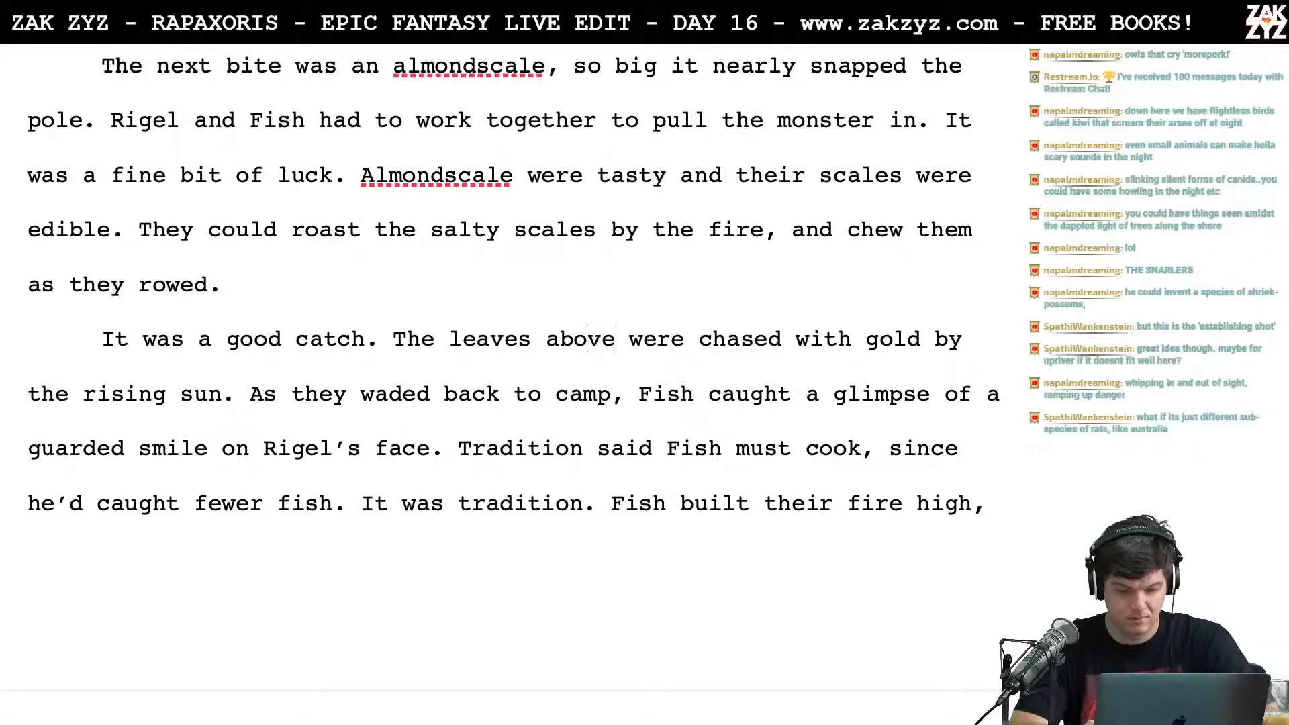
pyautogui.press('Right')
pyautogui.press('Down')
pyautogui.press('Left')
pyautogui.press('Left')
pyautogui.press('Left')
pyautogui.press('Left')
pyautogui.press('Left')
pyautogui.press('Left')
pyautogui.press('Left')
pyautogui.press('Left')
pyautogui.press('Left')
pyautogui.press('Left')
pyautogui.press('Left')
pyautogui.press('Left')
pyautogui.press('Left')
pyautogui.press('Left')
pyautogui.press('Left')
pyautogui.press('Left')
pyautogui.press('Left')
pyautogui.press('Left')
pyautogui.press('Left')
pyautogui.press('Left')
pyautogui.press('Left')
pyautogui.press('Left')
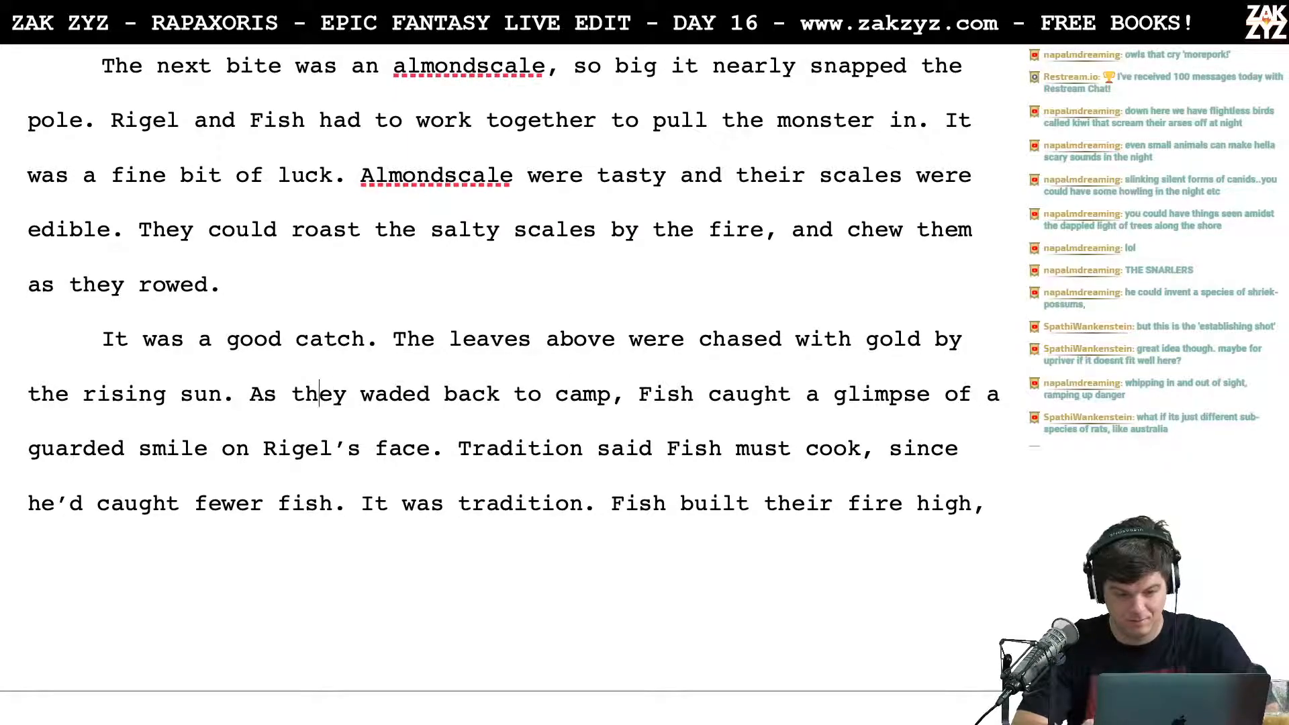
pyautogui.press('Left')
pyautogui.press('Left')
pyautogui.press('Left')
pyautogui.press('Left')
pyautogui.press('Left')
pyautogui.press('Left')
pyautogui.press('Left')
pyautogui.press('Left')
pyautogui.press('Right')
pyautogui.press('Right')
pyautogui.press('Right')
pyautogui.press('Right')
pyautogui.press('Left')
pyautogui.press('Right')
pyautogui.press('Right')
pyautogui.press('Right')
pyautogui.press('Right')
pyautogui.press('Right')
pyautogui.press('Right')
pyautogui.press('Right')
pyautogui.press('Right')
pyautogui.press('Right')
pyautogui.press('Right')
pyautogui.press('Right')
pyautogui.press('Right')
pyautogui.press('Right')
pyautogui.press('Right')
pyautogui.press('Right')
# Step: Split off a new paragraph at "Tradition said" and begin a replacement sentence after "Rigel's face." with "Because they boy caught more"
pyautogui.press('Down')
pyautogui.press('Return')
pyautogui.press('Left')
pyautogui.write('A')
pyautogui.press('BackSpace')
pyautogui.write('Because they boy')
pyautogui.write(' cua')
pyautogui.press('BackSpace')
pyautogui.press('BackSpace')
pyautogui.write('aught more,  Fish,')
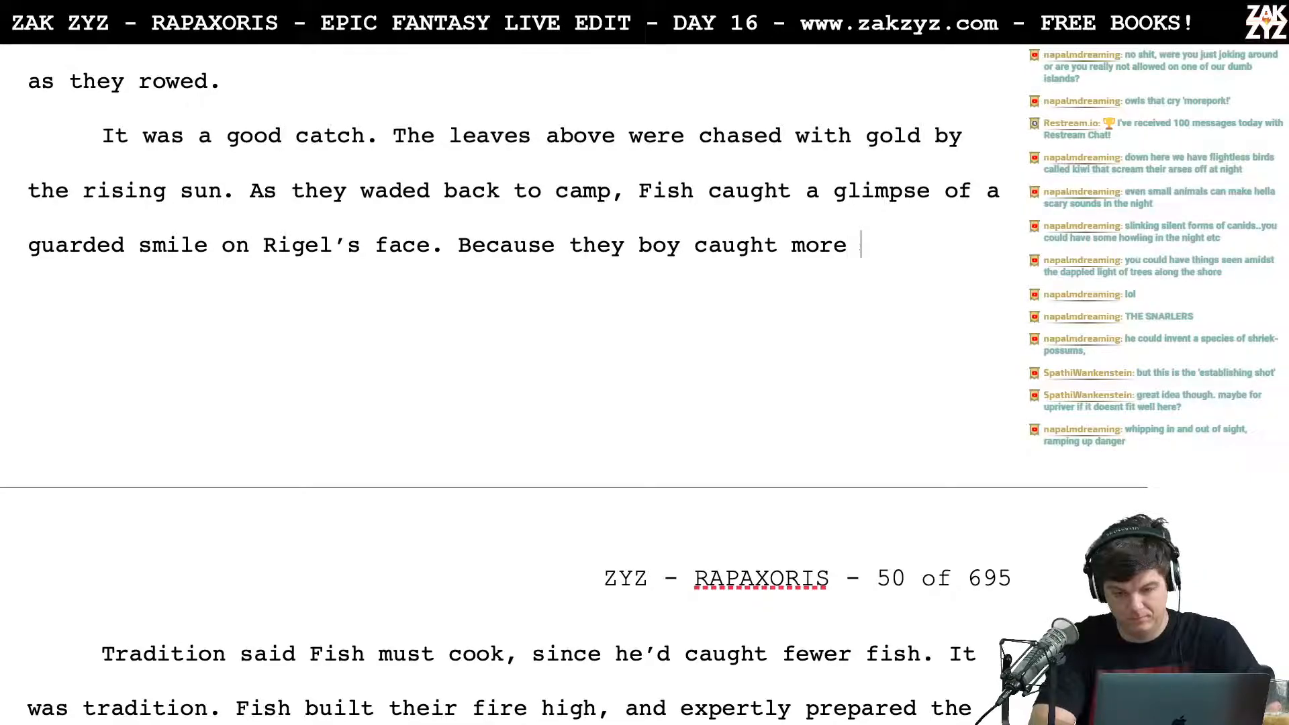
pyautogui.press('BackSpace')
pyautogui.press('BackSpace')
pyautogui.press('BackSpace')
pyautogui.press('BackSpace')
pyautogui.press('BackSpace')
pyautogui.press('BackSpace')
# Step: Complete the replacement sentence with "fish, the old man had to cook, it was tradition."
pyautogui.write('fish, the ')
pyautogui.write('old man had')
pyautogui.write(' to ')
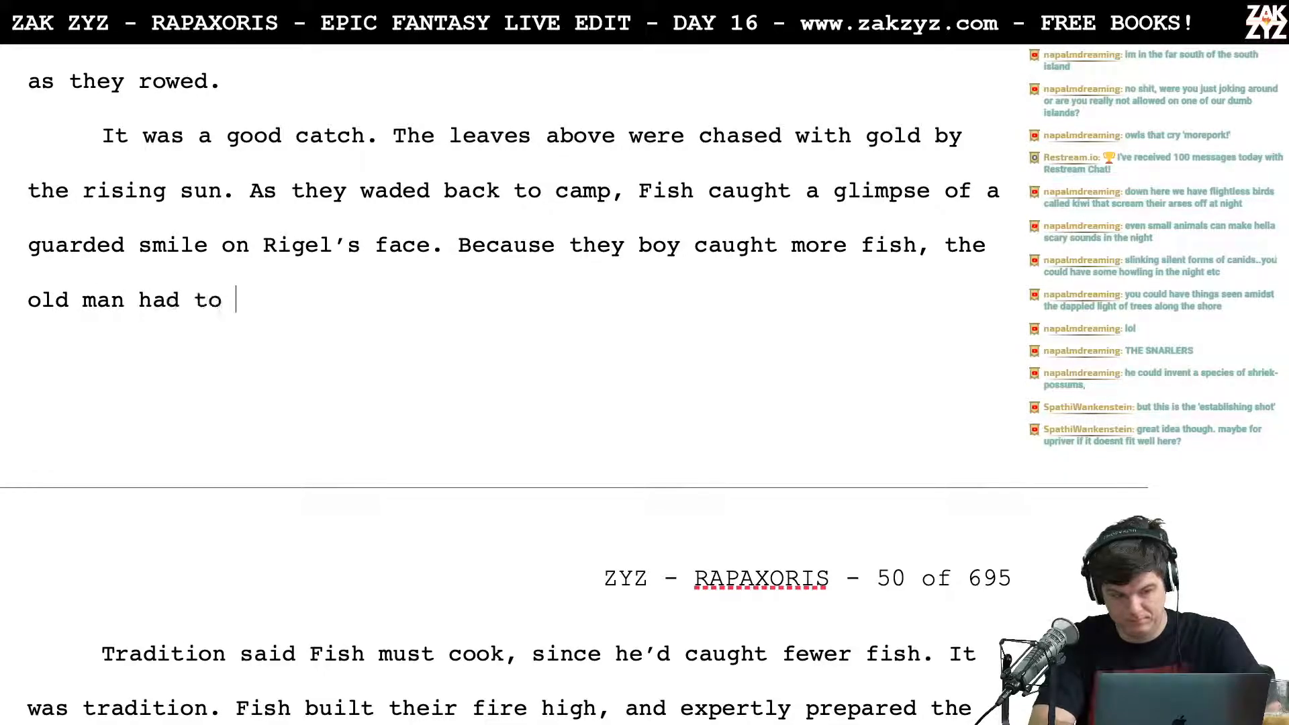
pyautogui.write('cook, it was tradition.')
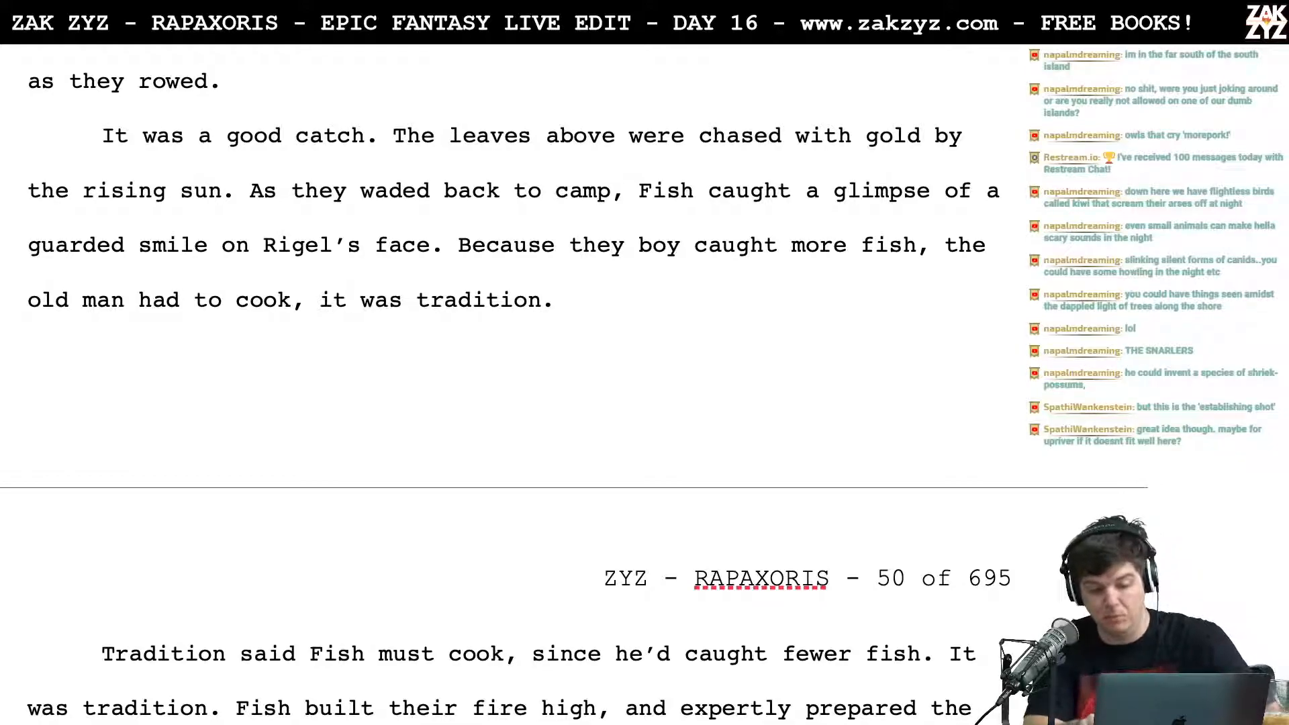
# Step: Move the sentence beginning "Because they boy caught more fish" into its own paragraph
pyautogui.press('Up')
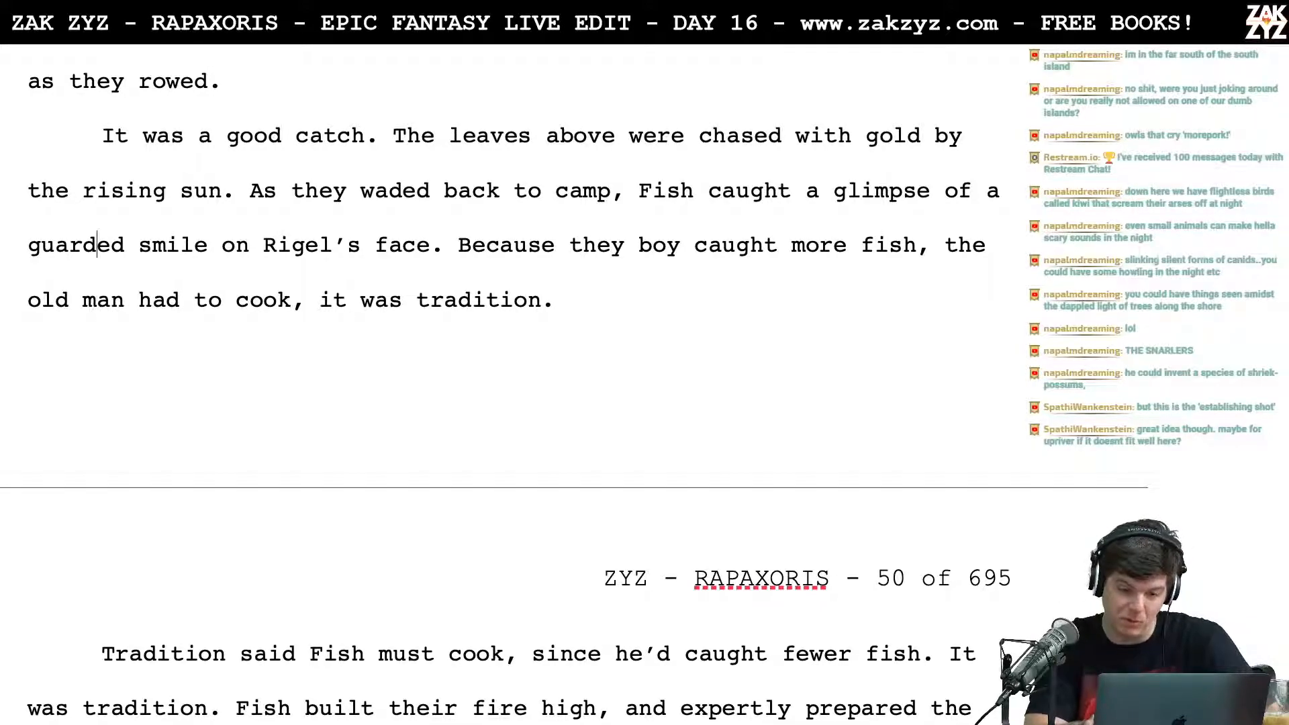
pyautogui.click(460, 243)
pyautogui.press('Return')
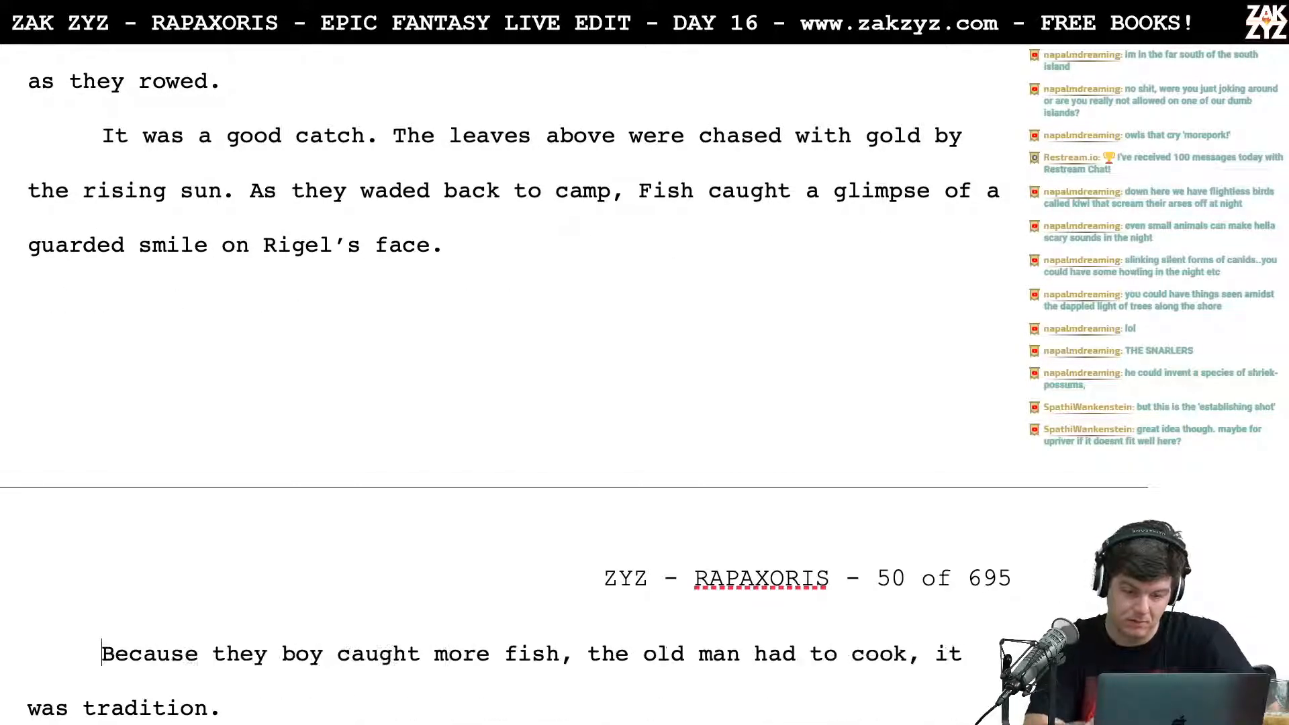
pyautogui.write('Bec')
pyautogui.press('BackSpace')
pyautogui.press('BackSpace')
pyautogui.press('BackSpace')
pyautogui.write('H')
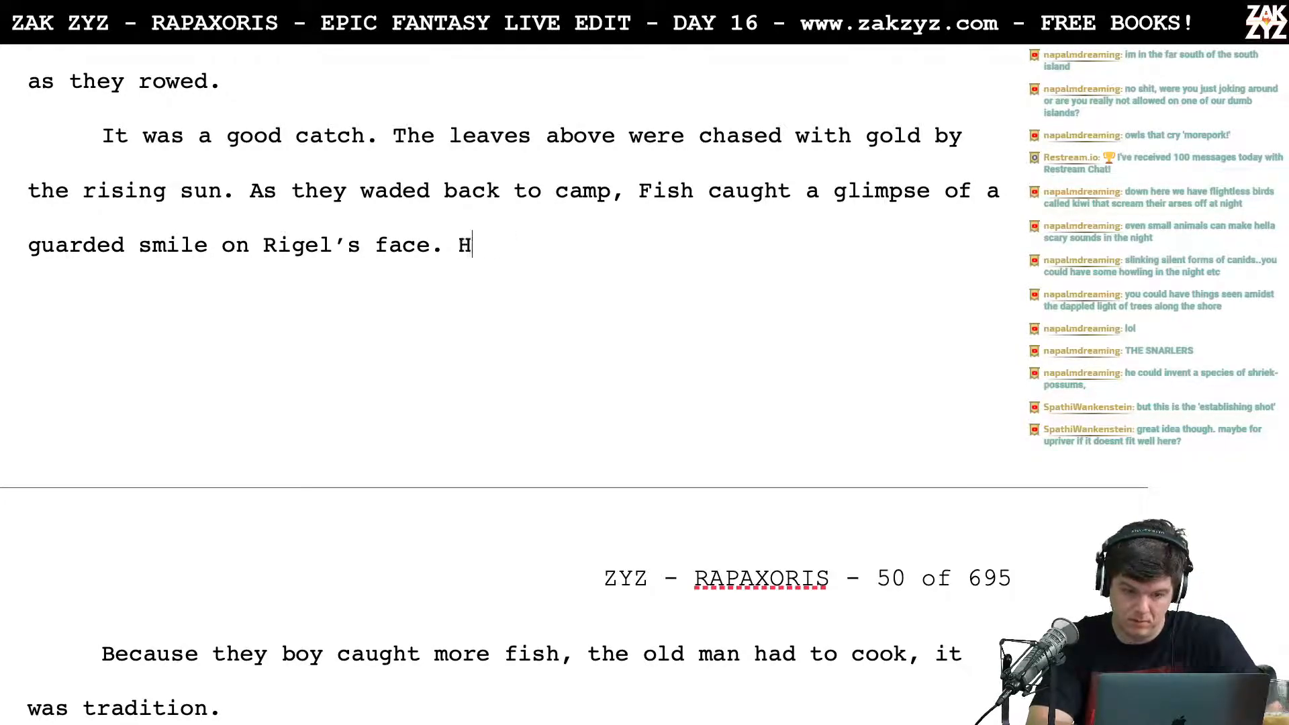
pyautogui.write("e'd")
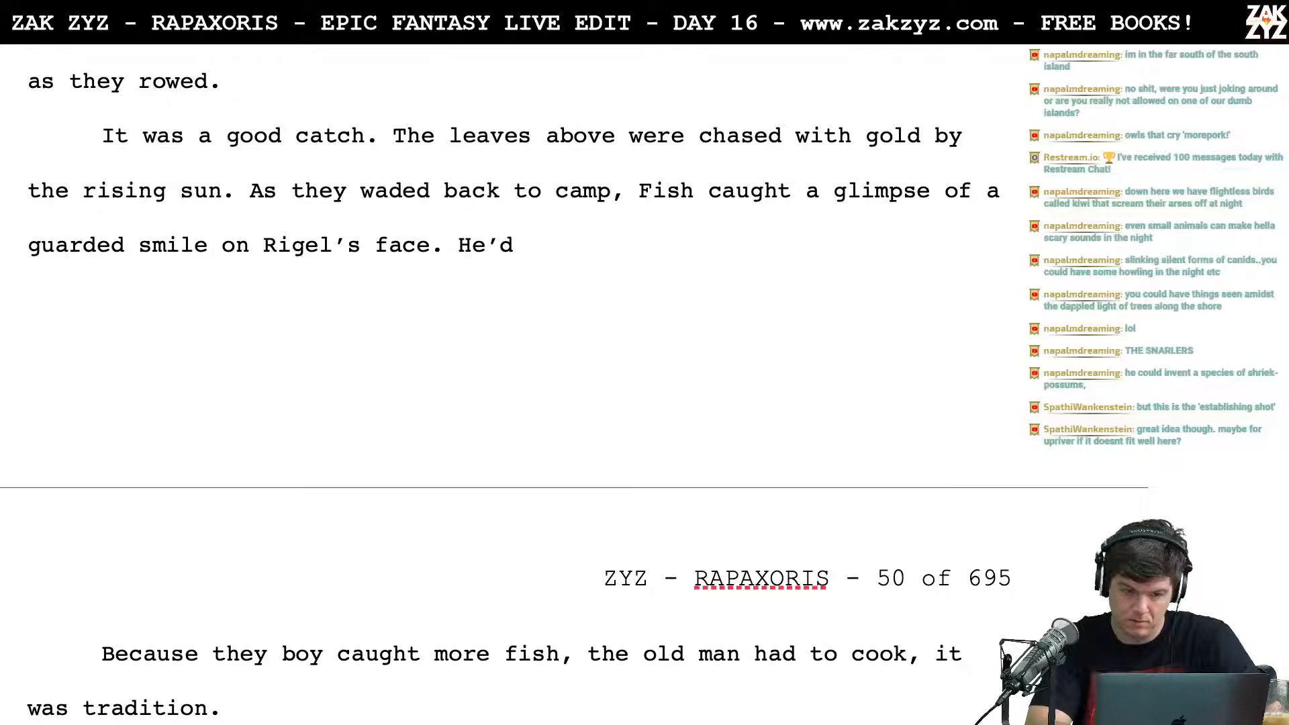
pyautogui.press('BackSpace')
pyautogui.press('BackSpace')
pyautogui.press('BackSpace')
pyautogui.press('BackSpace')
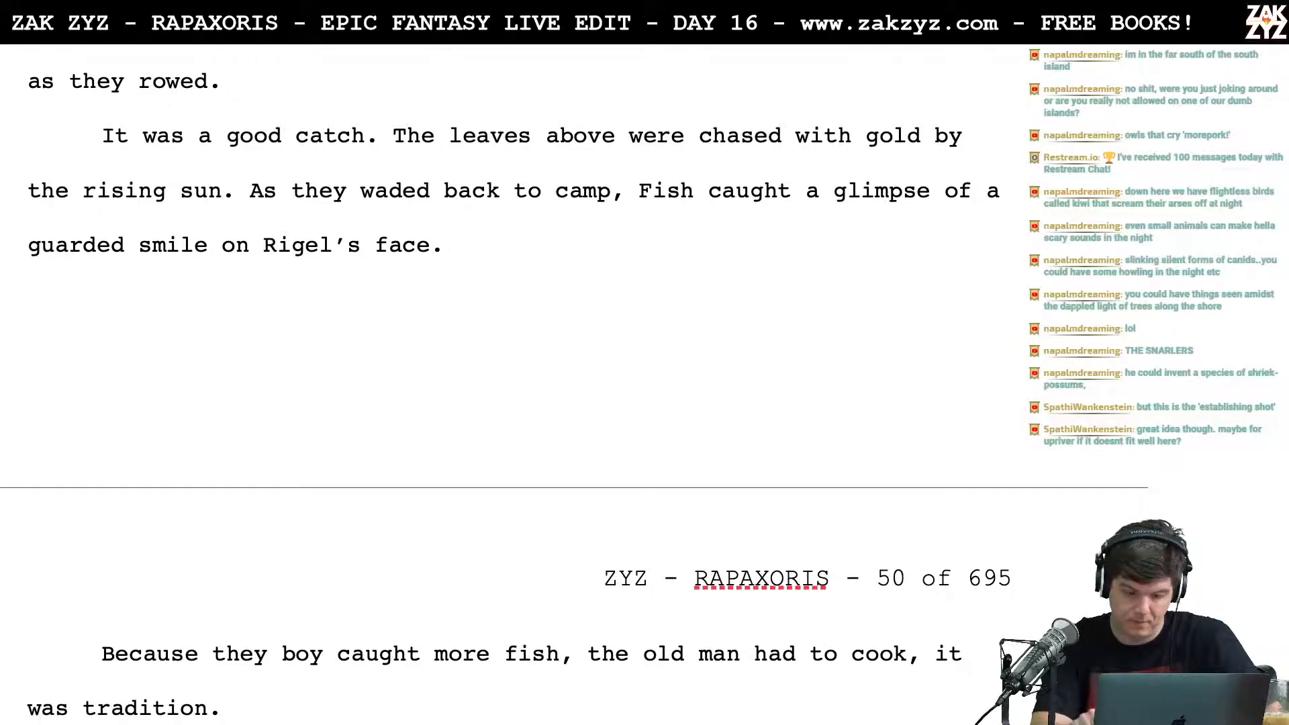
pyautogui.write('The old ')
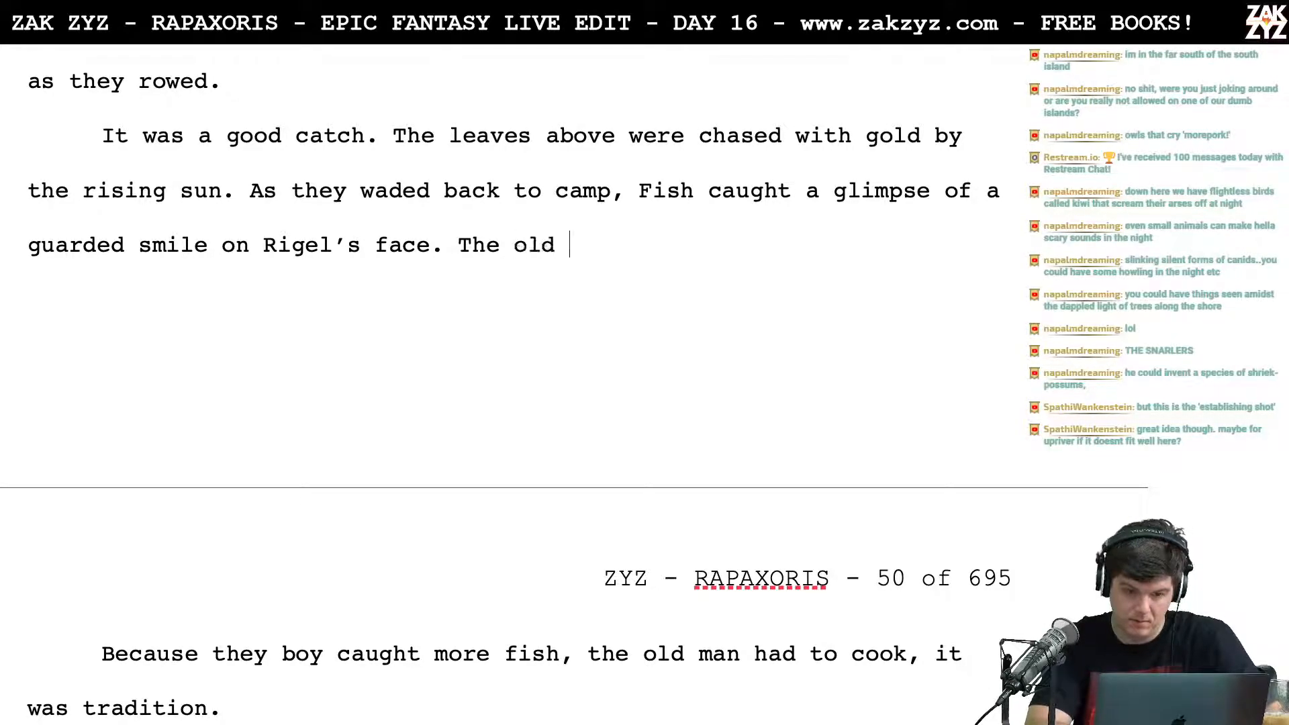
pyautogui.write('man')
pyautogui.press('BackSpace')
pyautogui.press('BackSpace')
pyautogui.press('BackSpace')
pyautogui.press('BackSpace')
pyautogui.press('BackSpace')
pyautogui.press('BackSpace')
pyautogui.press('BackSpace')
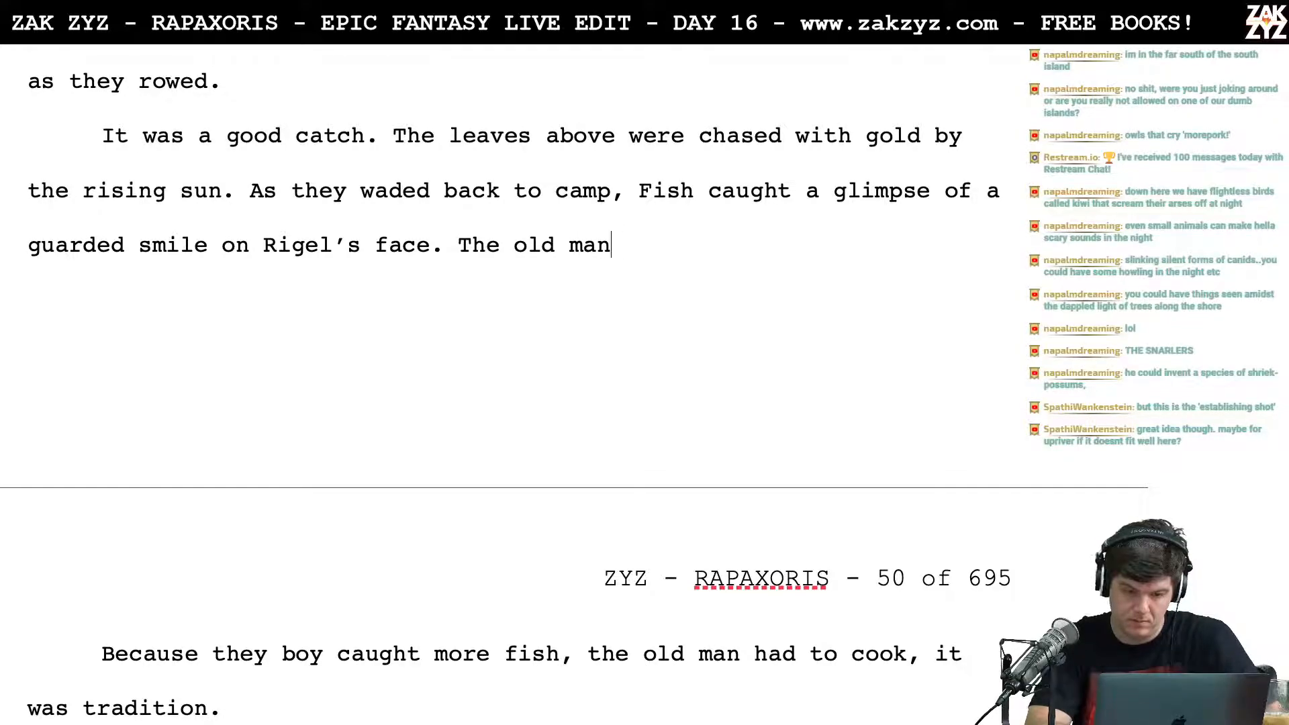
pyautogui.press('BackSpace')
pyautogui.press('BackSpace')
pyautogui.press('BackSpace')
pyautogui.press('BackSpace')
pyautogui.press('BackSpace')
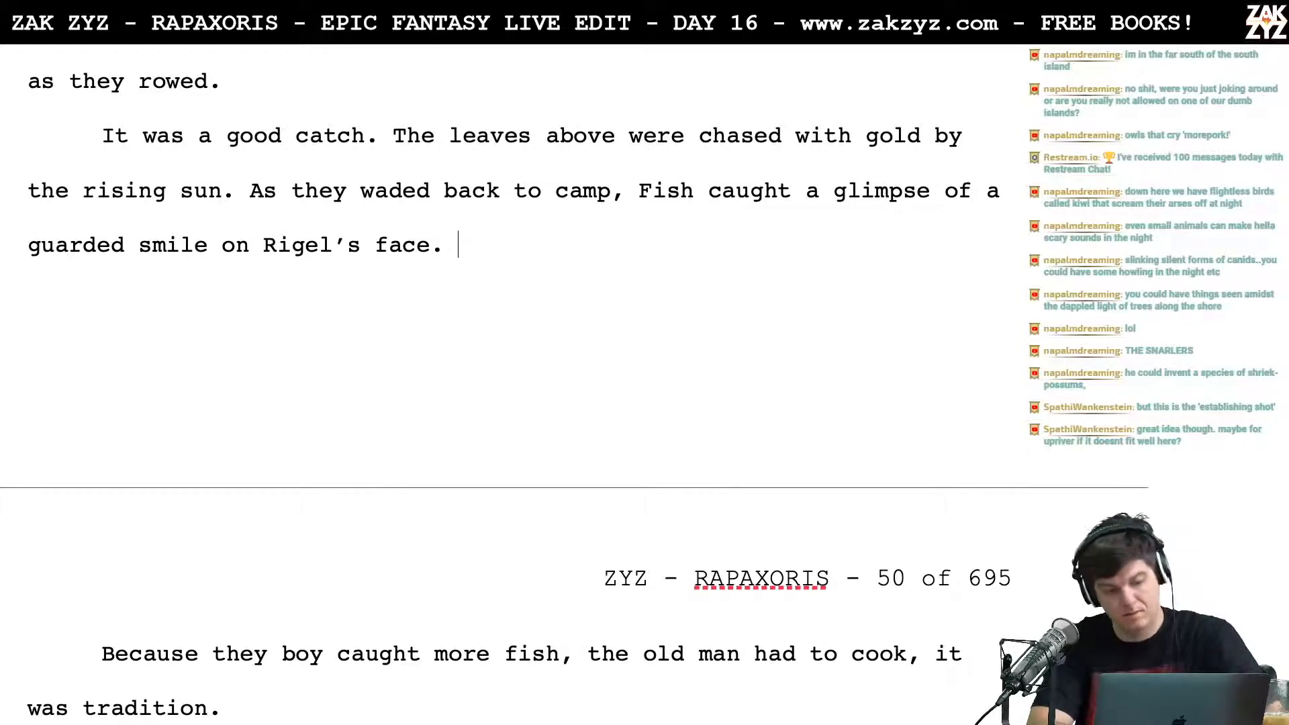
pyautogui.write("He'd ca")
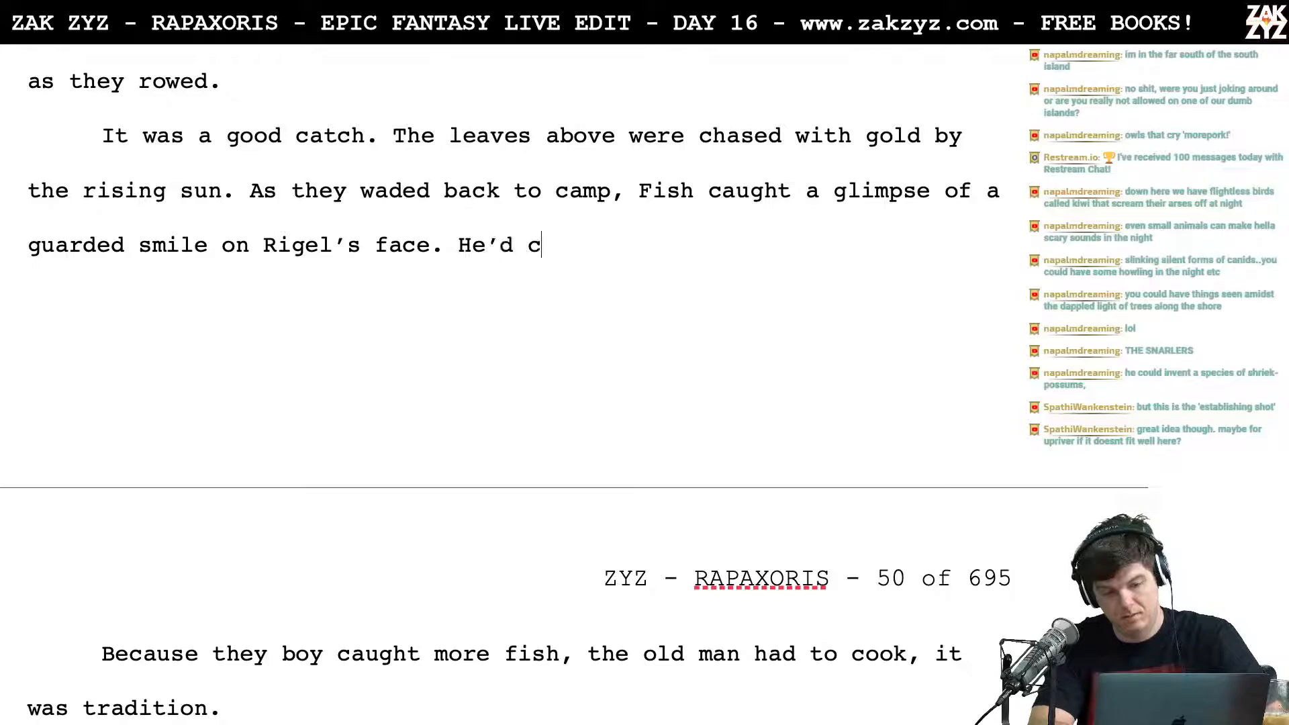
pyautogui.press('BackSpace')
pyautogui.press('BackSpace')
pyautogui.press('BackSpace')
pyautogui.press('BackSpace')
pyautogui.press('BackSpace')
pyautogui.press('BackSpace')
pyautogui.press('BackSpace')
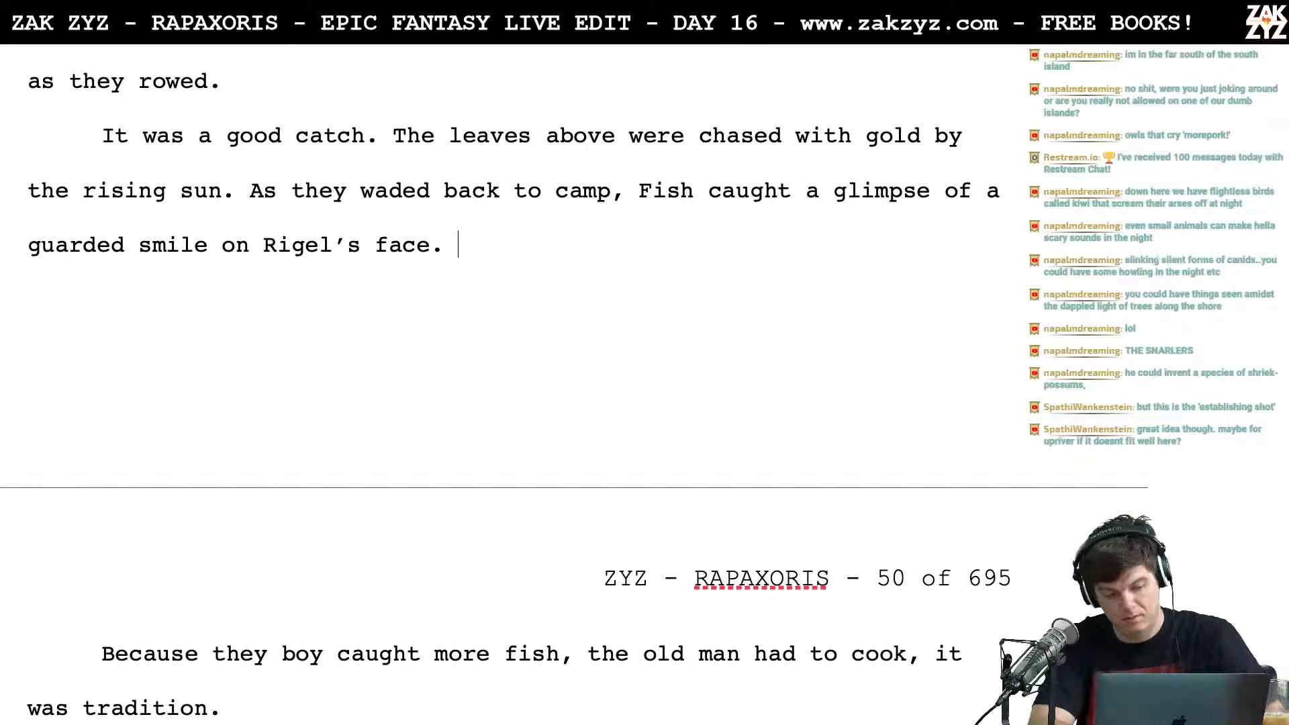
pyautogui.write('F')
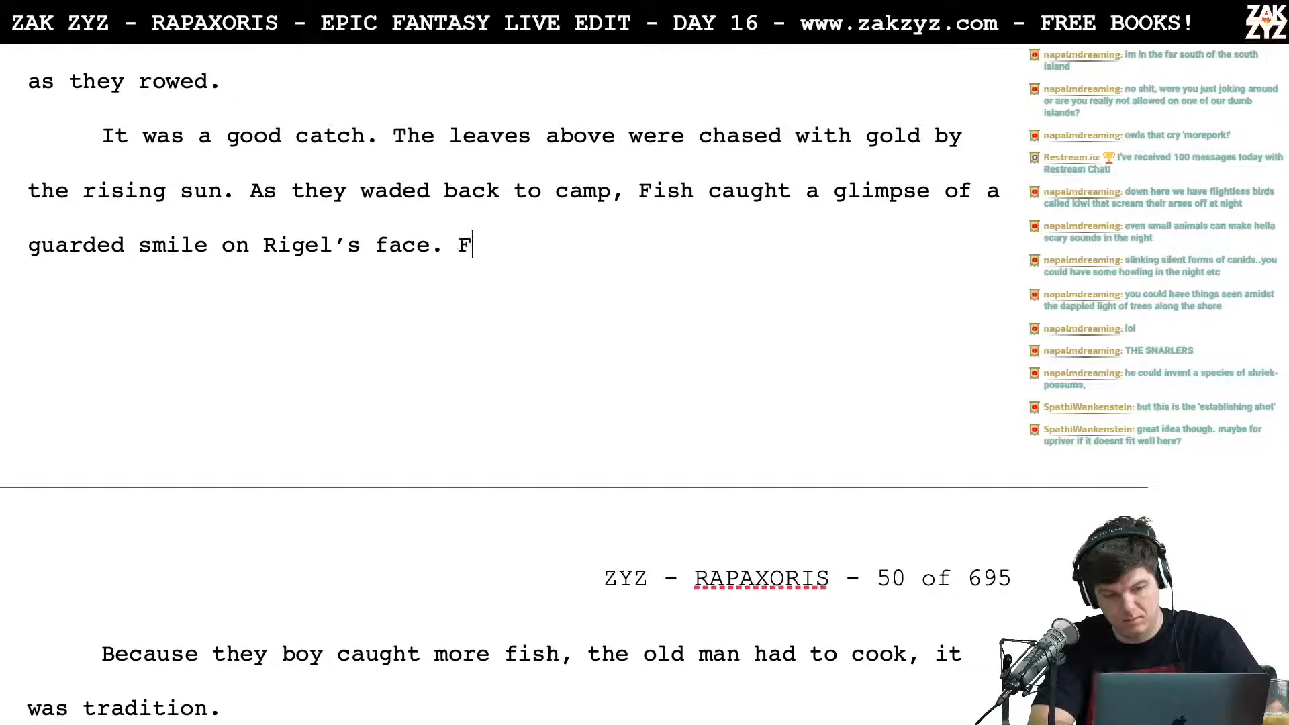
pyautogui.write('ish prepared to cook, ')
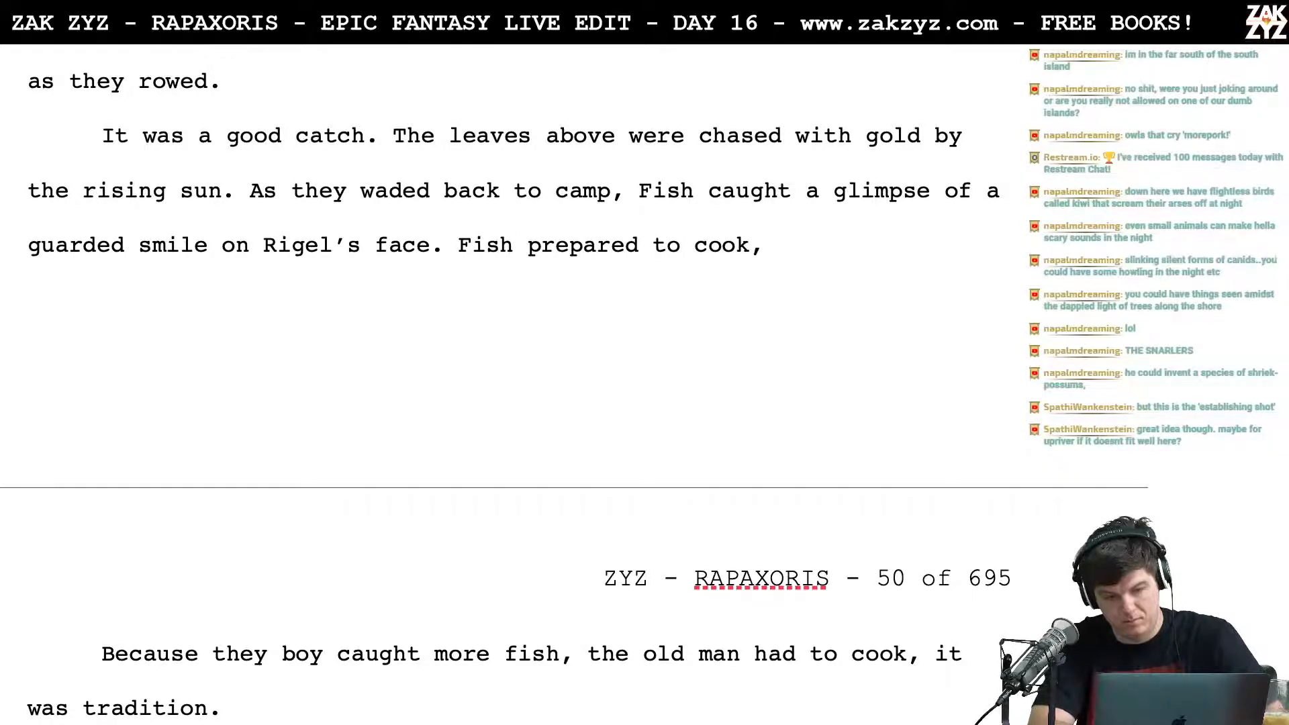
pyautogui.write('as trad')
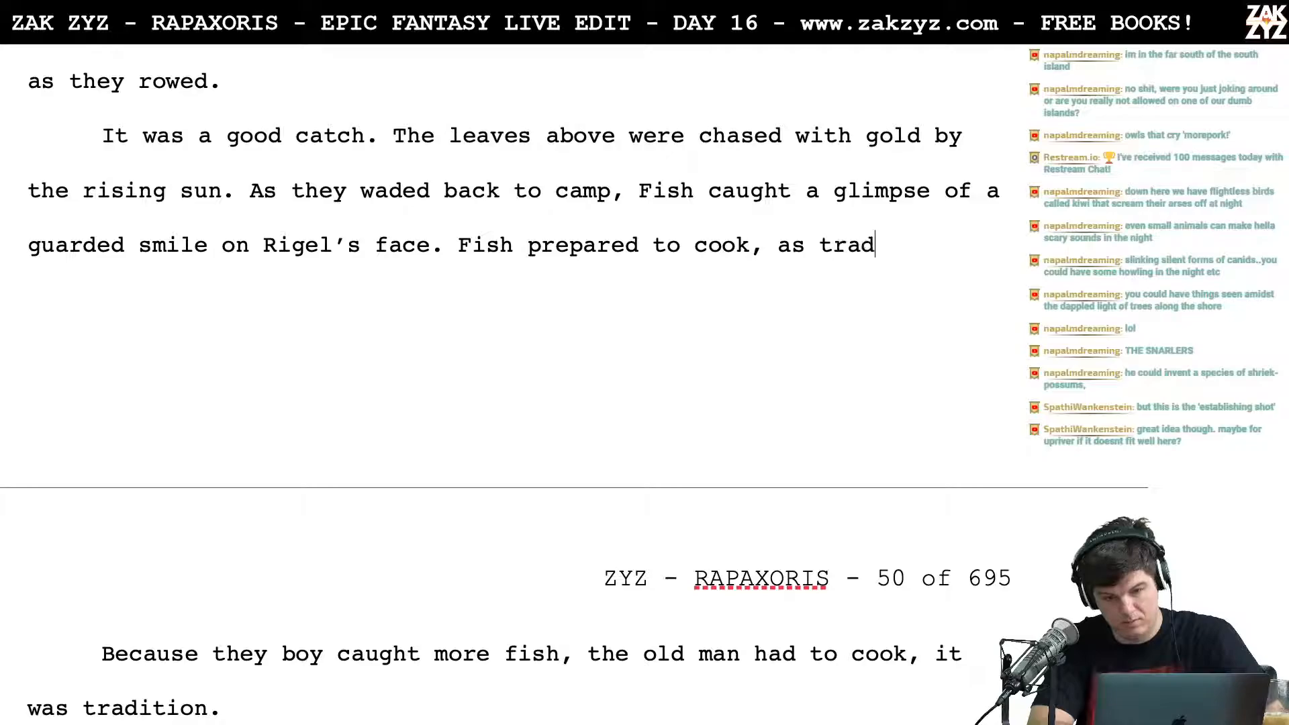
pyautogui.write('ition di')
pyautogui.press('BackSpace')
pyautogui.press('BackSpace')
pyautogui.press('BackSpace')
pyautogui.press('BackSpace')
pyautogui.press('BackSpace')
pyautogui.press('BackSpace')
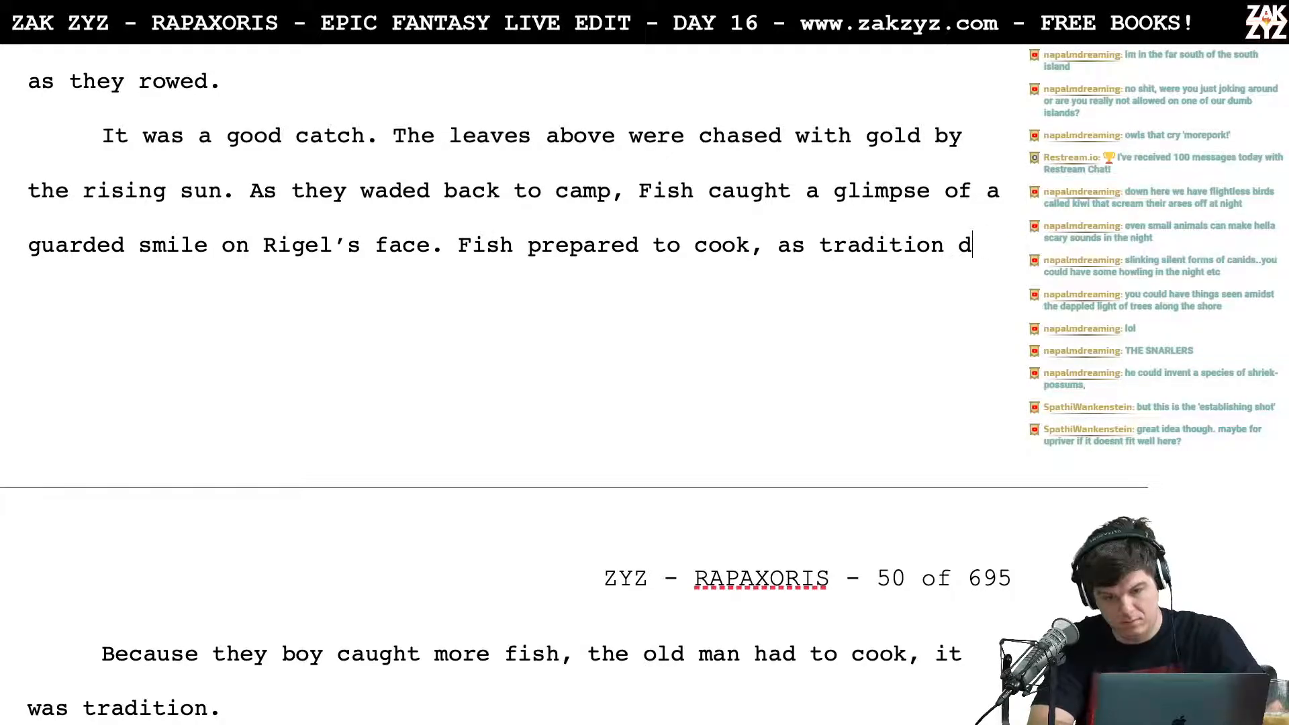
pyautogui.press('BackSpace')
pyautogui.press('BackSpace')
pyautogui.press('BackSpace')
pyautogui.press('BackSpace')
pyautogui.press('BackSpace')
pyautogui.press('BackSpace')
pyautogui.press('BackSpace')
pyautogui.press('BackSpace')
pyautogui.press('BackSpace')
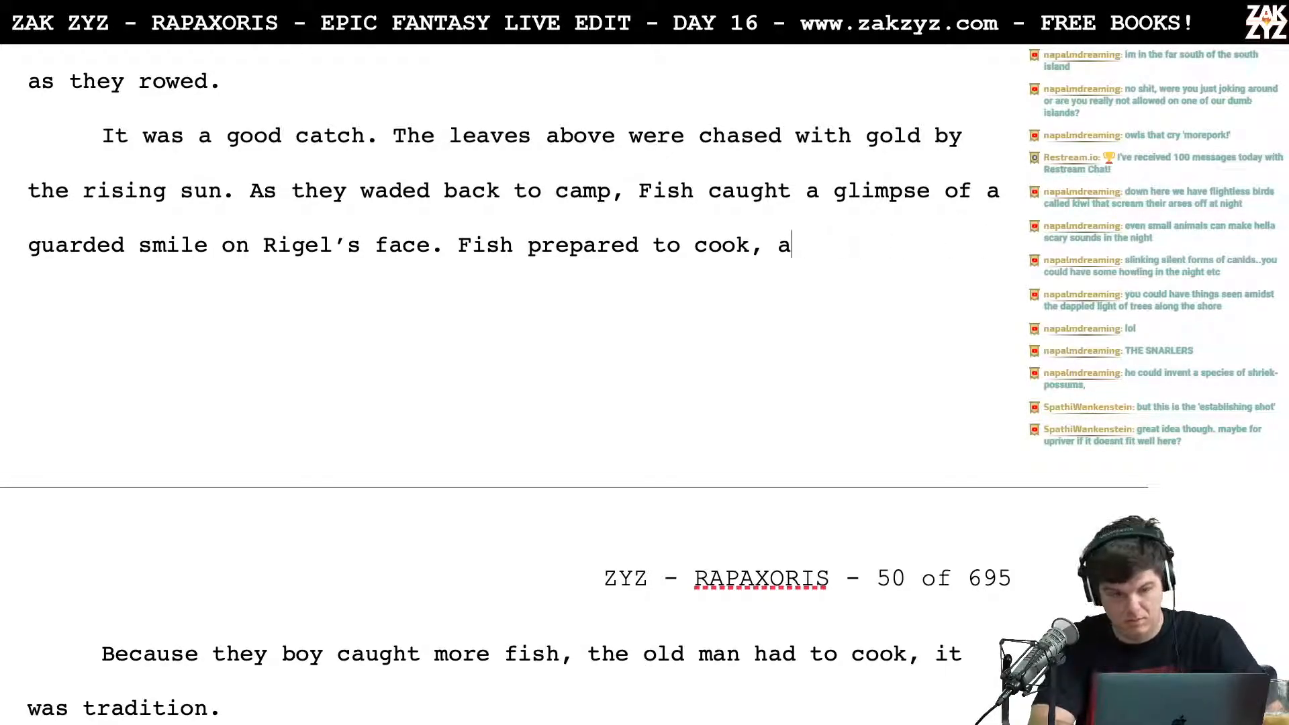
pyautogui.press('BackSpace')
pyautogui.press('BackSpace')
pyautogui.press('BackSpace')
pyautogui.press('BackSpace')
pyautogui.press('BackSpace')
pyautogui.press('BackSpace')
pyautogui.press('BackSpace')
pyautogui.press('BackSpace')
pyautogui.press('BackSpace')
pyautogui.press('BackSpace')
pyautogui.press('BackSpace')
pyautogui.press('BackSpace')
pyautogui.press('BackSpace')
pyautogui.press('BackSpace')
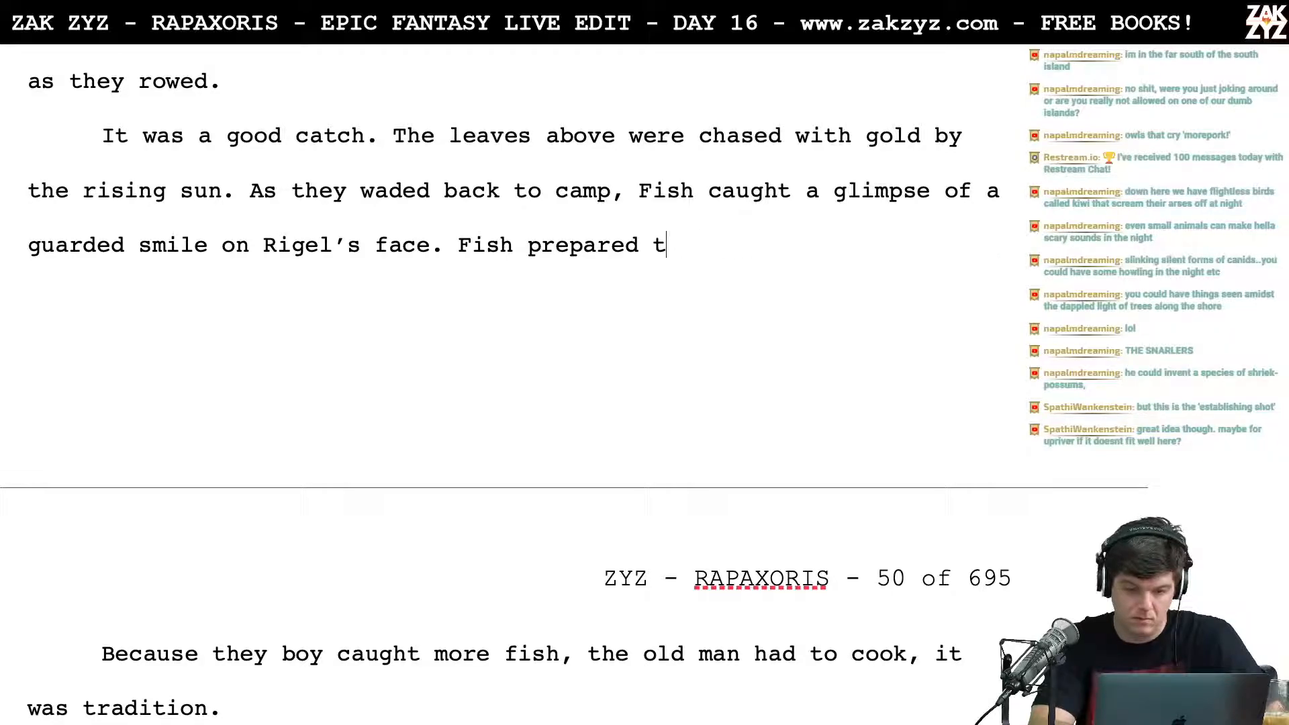
pyautogui.press('BackSpace')
pyautogui.press('BackSpace')
pyautogui.press('BackSpace')
pyautogui.press('BackSpace')
pyautogui.press('BackSpace')
pyautogui.press('BackSpace')
pyautogui.press('BackSpace')
# Step: Try "As tradition required, Fish prepared to cook" as the sentence following "Rigel's face."
pyautogui.write('As')
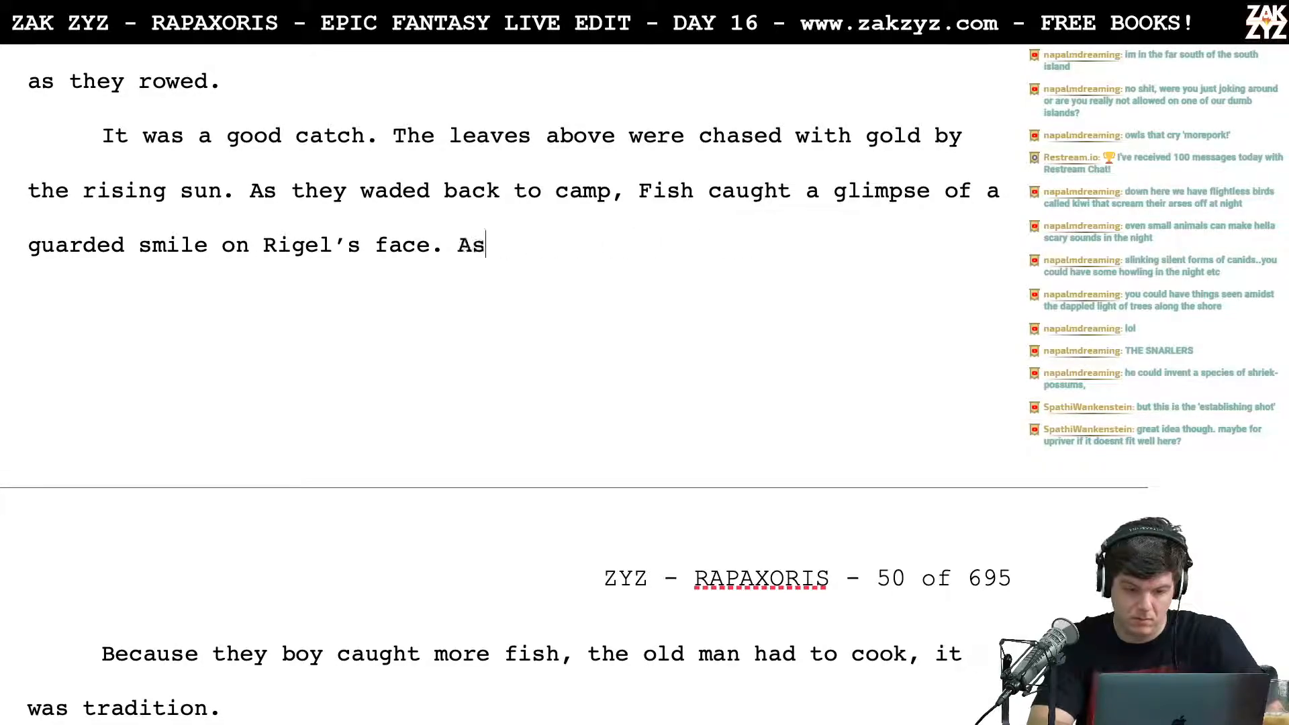
pyautogui.write(' tradition requ')
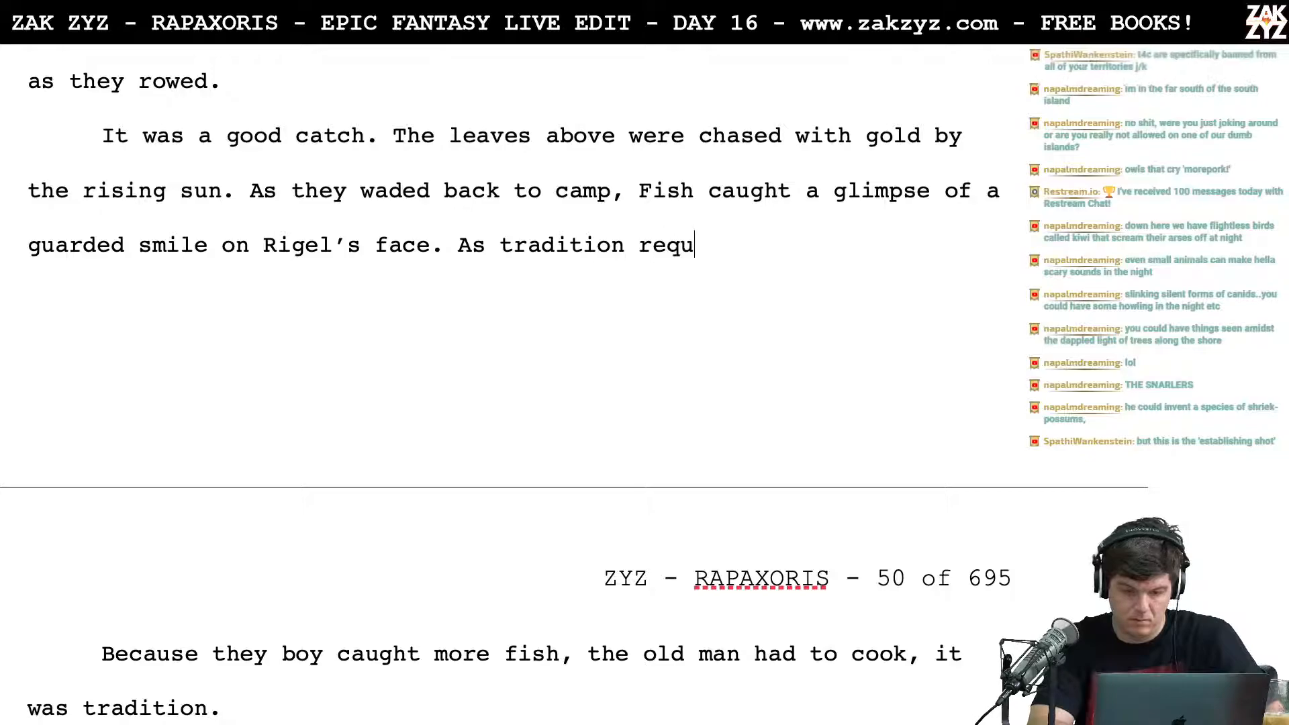
pyautogui.write('ired, fish')
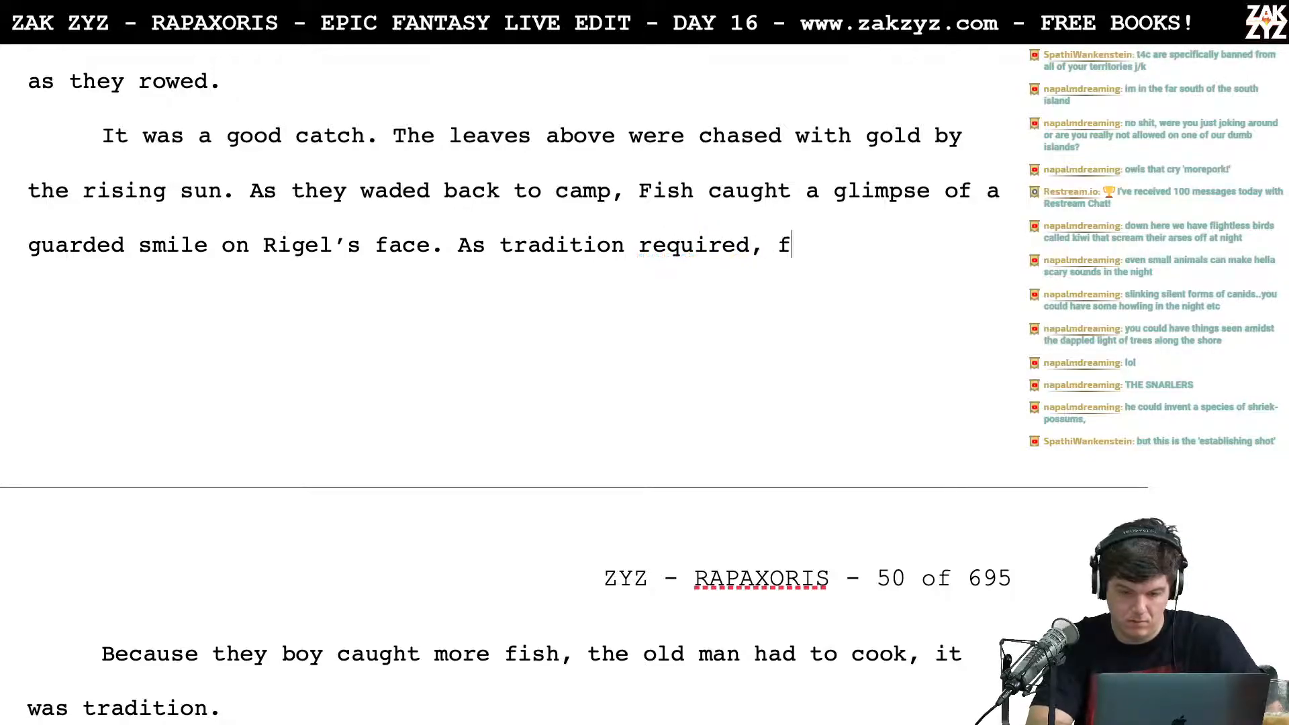
pyautogui.press('BackSpace')
pyautogui.press('BackSpace')
pyautogui.press('BackSpace')
pyautogui.press('BackSpace')
pyautogui.press('BackSpace')
pyautogui.write('Fish prepar')
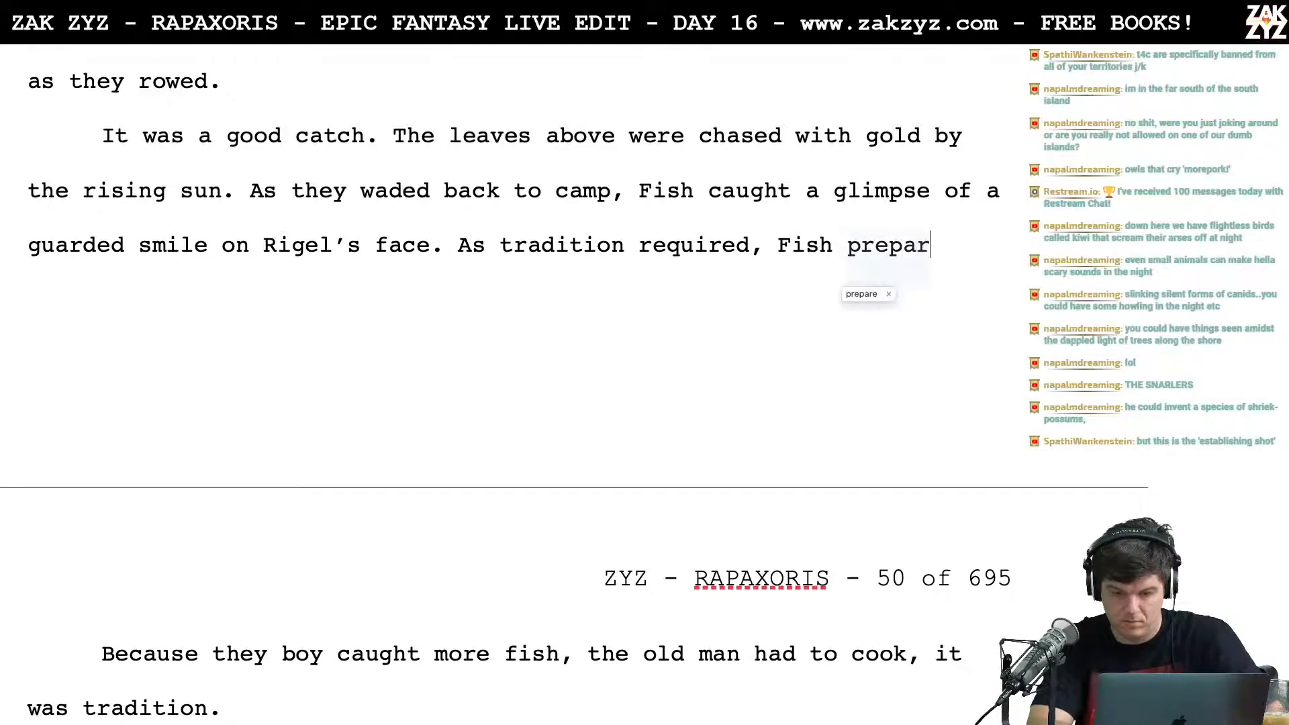
pyautogui.write('ed to cook')
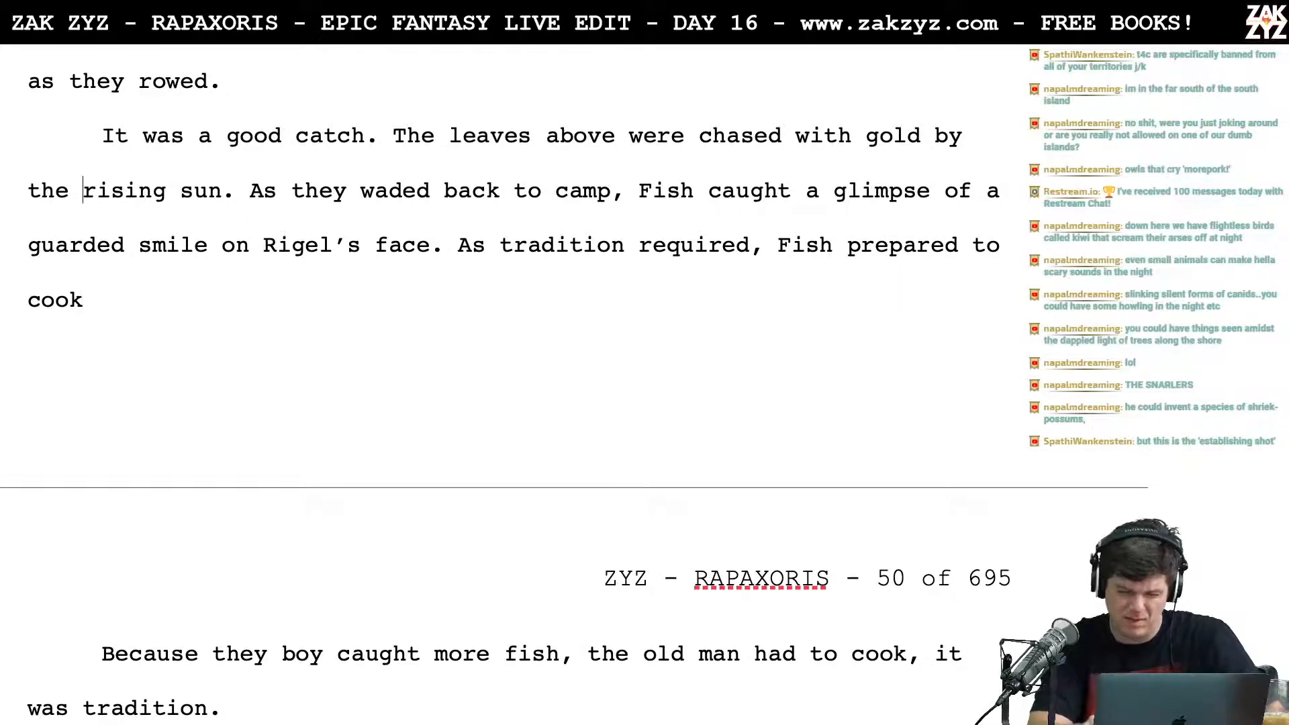
# Step: Delete everything from "As tradition required" through the last "It was tradition." and start a new paragraph at "Fish built their fire high"
pyautogui.press('Right')
pyautogui.press('Right')
pyautogui.press('Right')
pyautogui.press('Right')
pyautogui.press('Right')
pyautogui.press('Right')
pyautogui.press('Right')
pyautogui.press('Right')
pyautogui.press('Right')
pyautogui.press('Right')
pyautogui.press('Right')
pyautogui.press('Right')
pyautogui.press('Down')
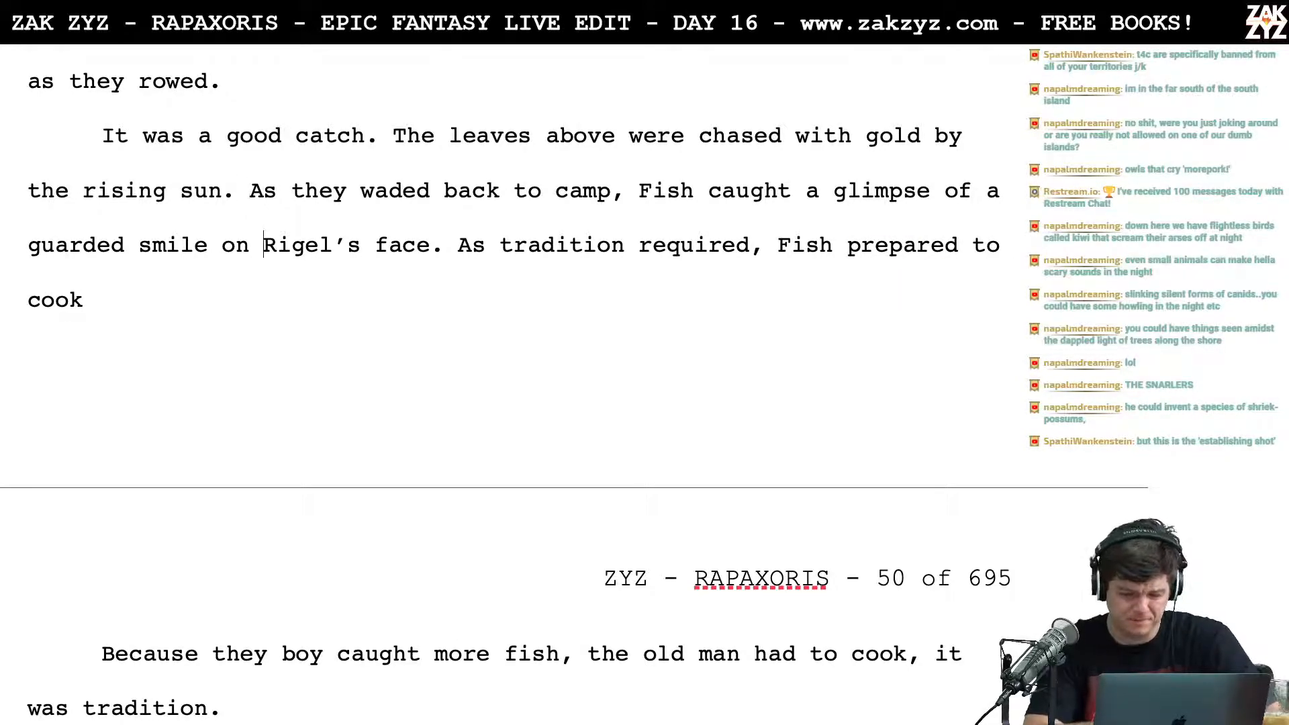
pyautogui.scroll(-3, 510, 375)
pyautogui.scroll(-1, 510, 376)
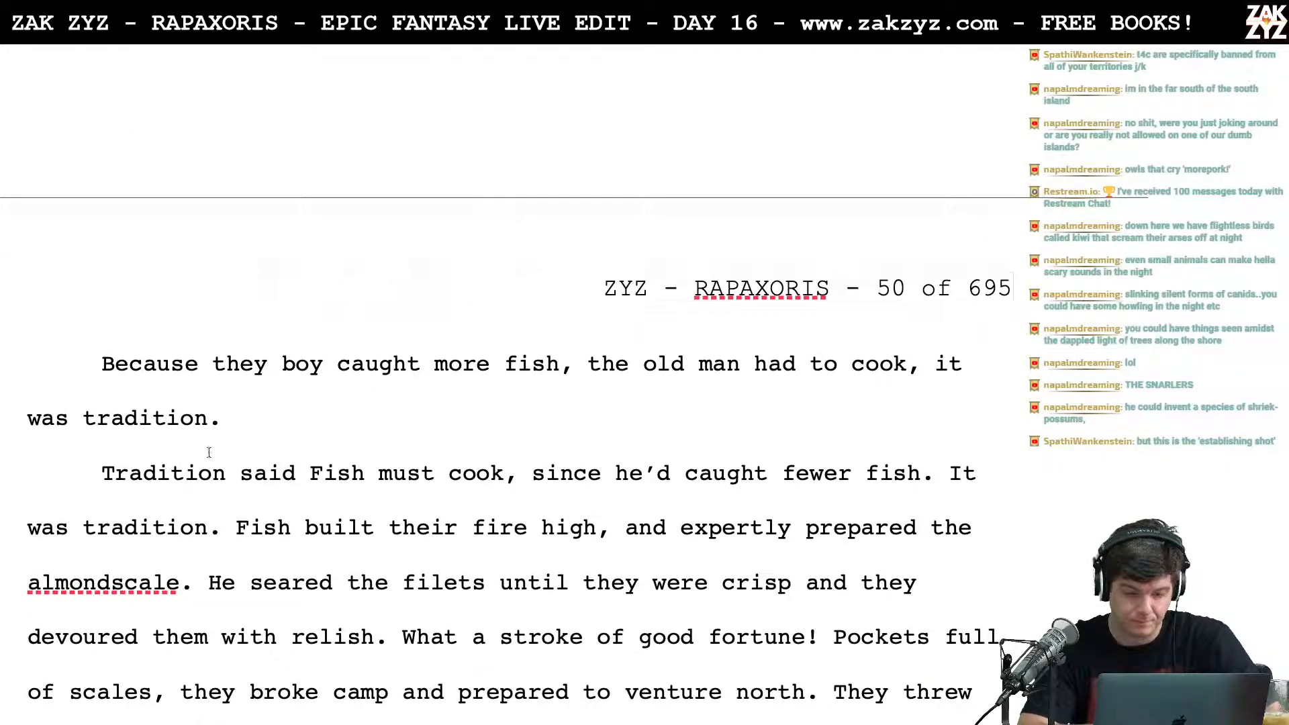
pyautogui.click(210, 534)
pyautogui.press('Right')
pyautogui.press('Left')
pyautogui.hotkey('shift', 'Up')
pyautogui.hotkey('shift', 'Up')
pyautogui.hotkey('shift', 'Up')
pyautogui.hotkey('shift', 'Up')
pyautogui.hotkey('shift', 'Up')
pyautogui.hotkey('shift', 'Up')
pyautogui.hotkey('shift', 'Up')
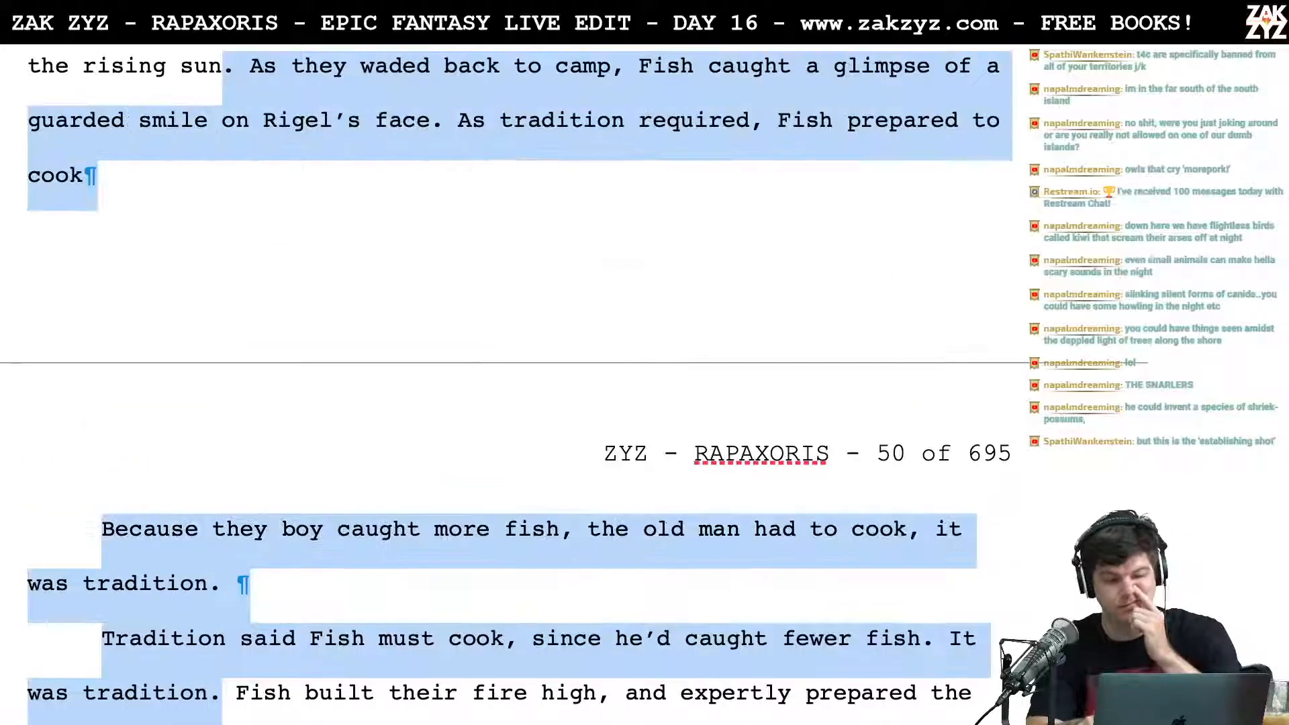
pyautogui.hotkey('shift', 'Down')
pyautogui.hotkey('shift', 'Down')
pyautogui.hotkey('shift', 'Right')
pyautogui.hotkey('shift', 'Right')
pyautogui.hotkey('shift', 'Right')
pyautogui.hotkey('shift', 'Right')
pyautogui.hotkey('shift', 'Right')
pyautogui.hotkey('shift', 'Right')
pyautogui.hotkey('shift', 'Right')
pyautogui.hotkey('shift', 'Right')
pyautogui.hotkey('shift', 'Right')
pyautogui.hotkey('shift', 'Right')
pyautogui.hotkey('shift', 'Right')
pyautogui.hotkey('shift', 'Right')
pyautogui.hotkey('shift', 'Right')
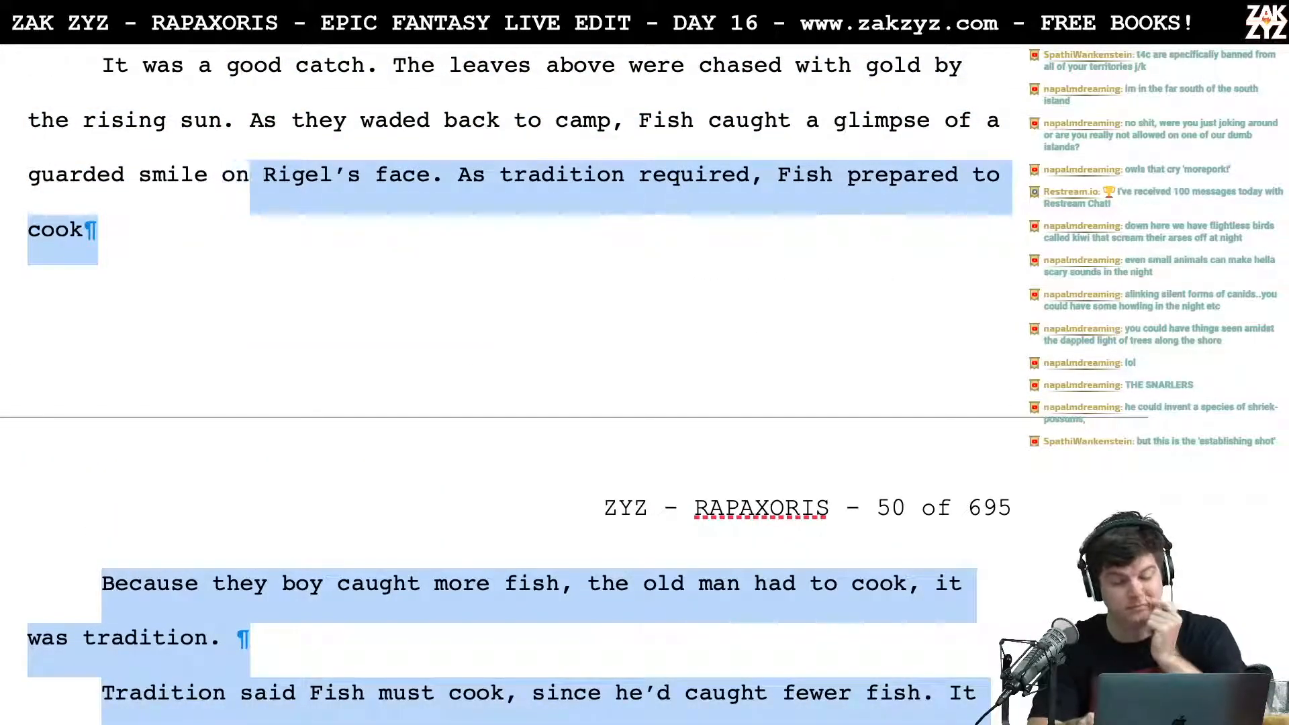
pyautogui.hotkey('shift', 'Right')
pyautogui.hotkey('shift', 'Right')
pyautogui.hotkey('shift', 'Right')
pyautogui.hotkey('shift', 'Right')
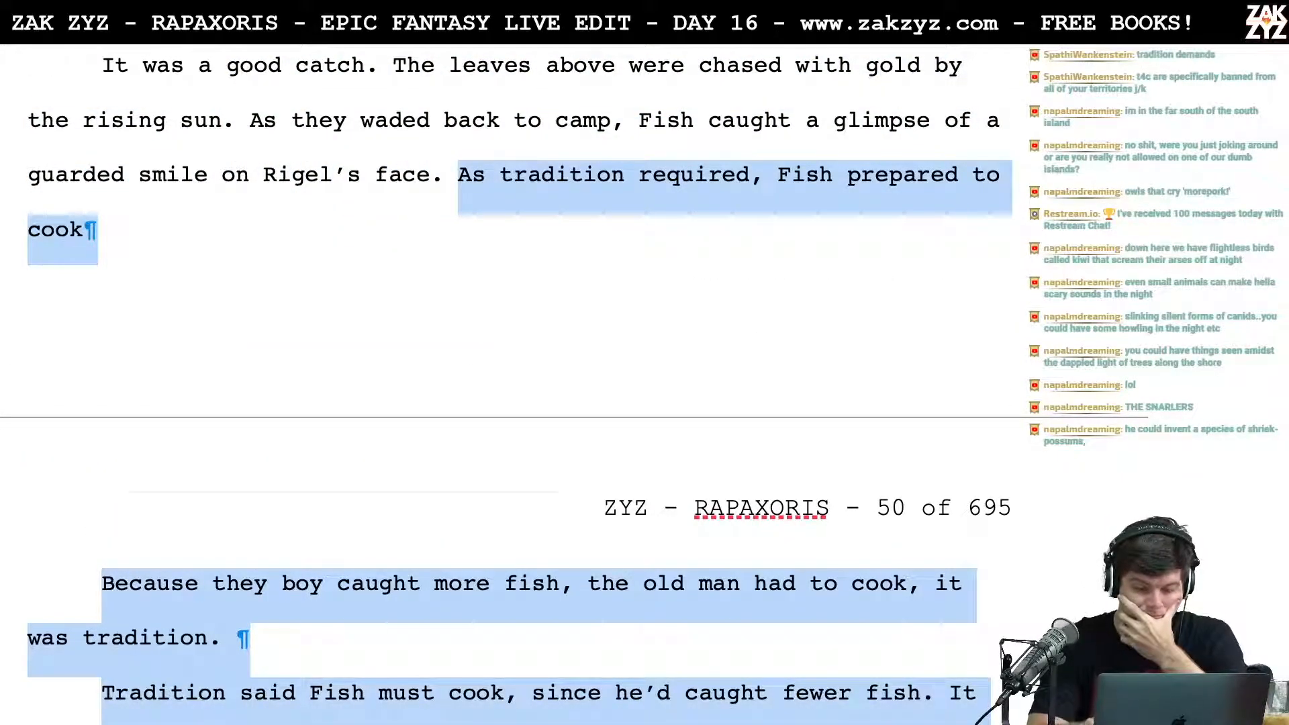
pyautogui.press('Delete')
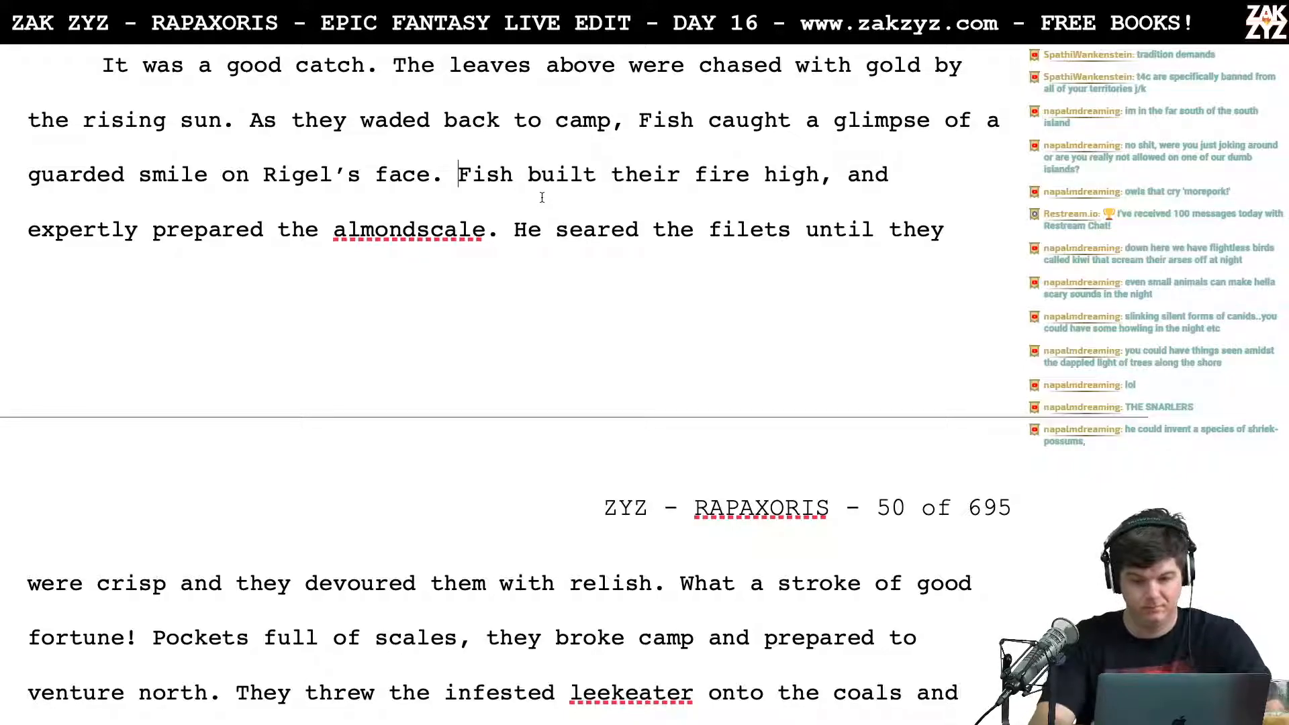
pyautogui.press('Return')
pyautogui.press('Left')
pyautogui.write('S')
pyautogui.press('BackSpace')
pyautogui.write('R')
pyautogui.press('BackSpace')
pyautogui.write('The boy ')
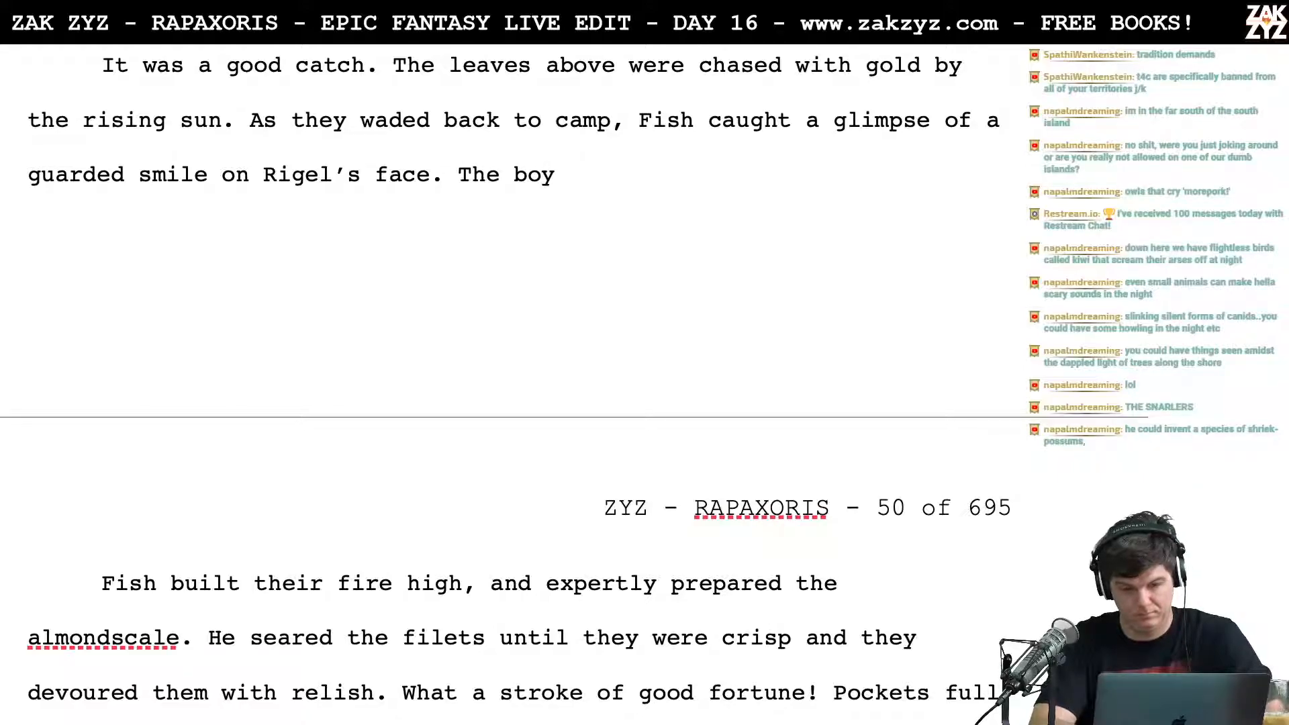
pyautogui.write('had')
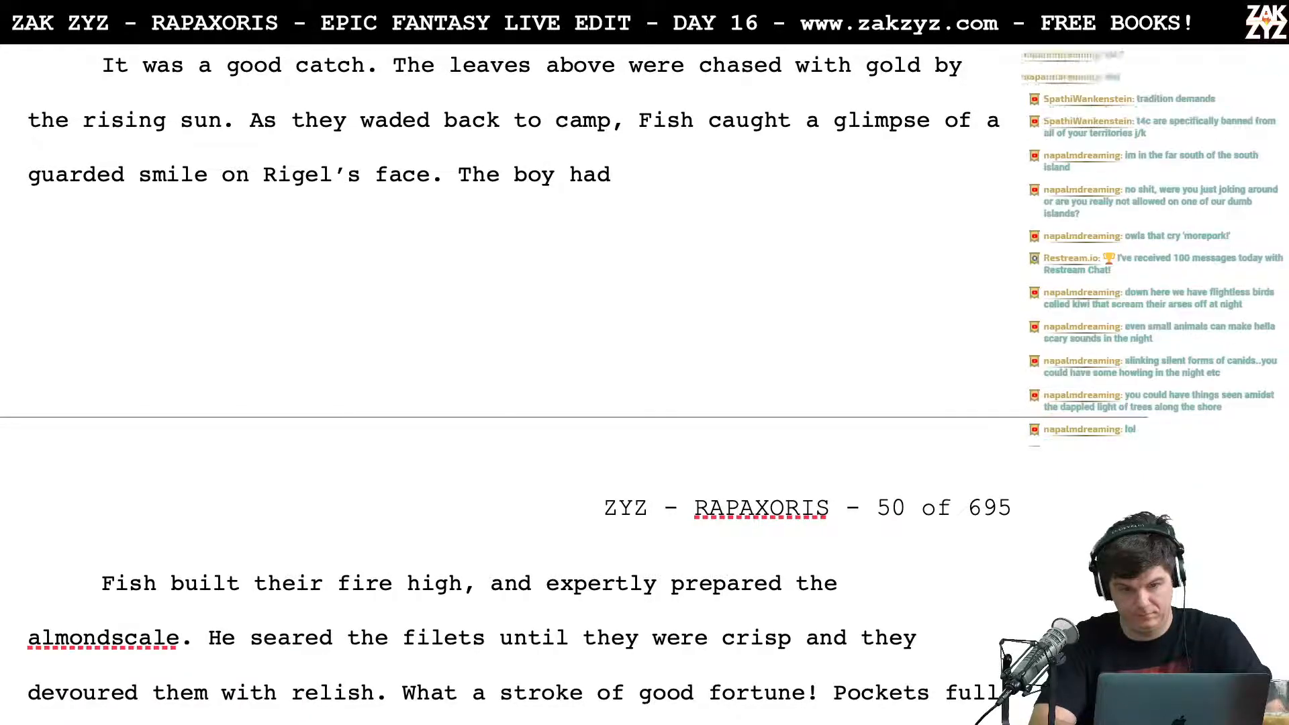
pyautogui.press('BackSpace')
pyautogui.press('BackSpace')
pyautogui.press('BackSpace')
pyautogui.press('BackSpace')
pyautogui.press('BackSpace')
pyautogui.press('BackSpace')
pyautogui.press('BackSpace')
pyautogui.press('BackSpace')
pyautogui.press('BackSpace')
pyautogui.press('BackSpace')
pyautogui.press('BackSpace')
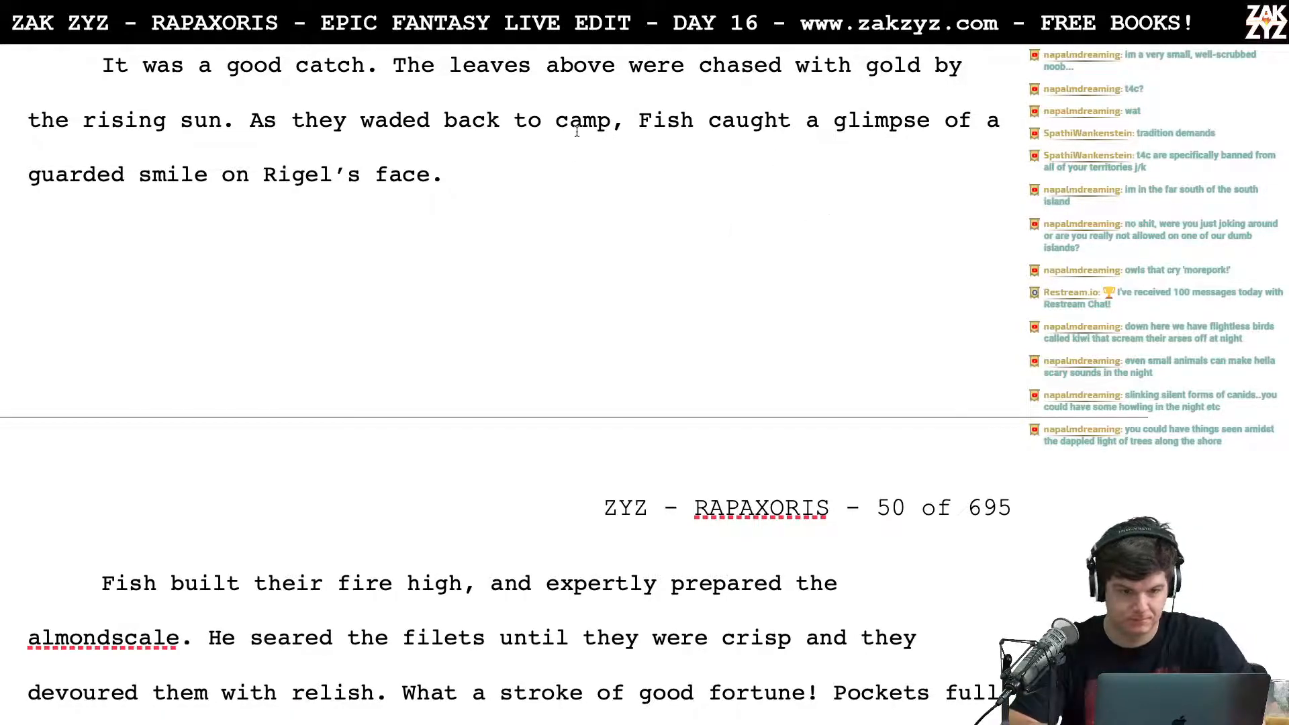
# Step: Begin a new sentence after "Rigel's face." with "The boy had caught more,"
pyautogui.write('They')
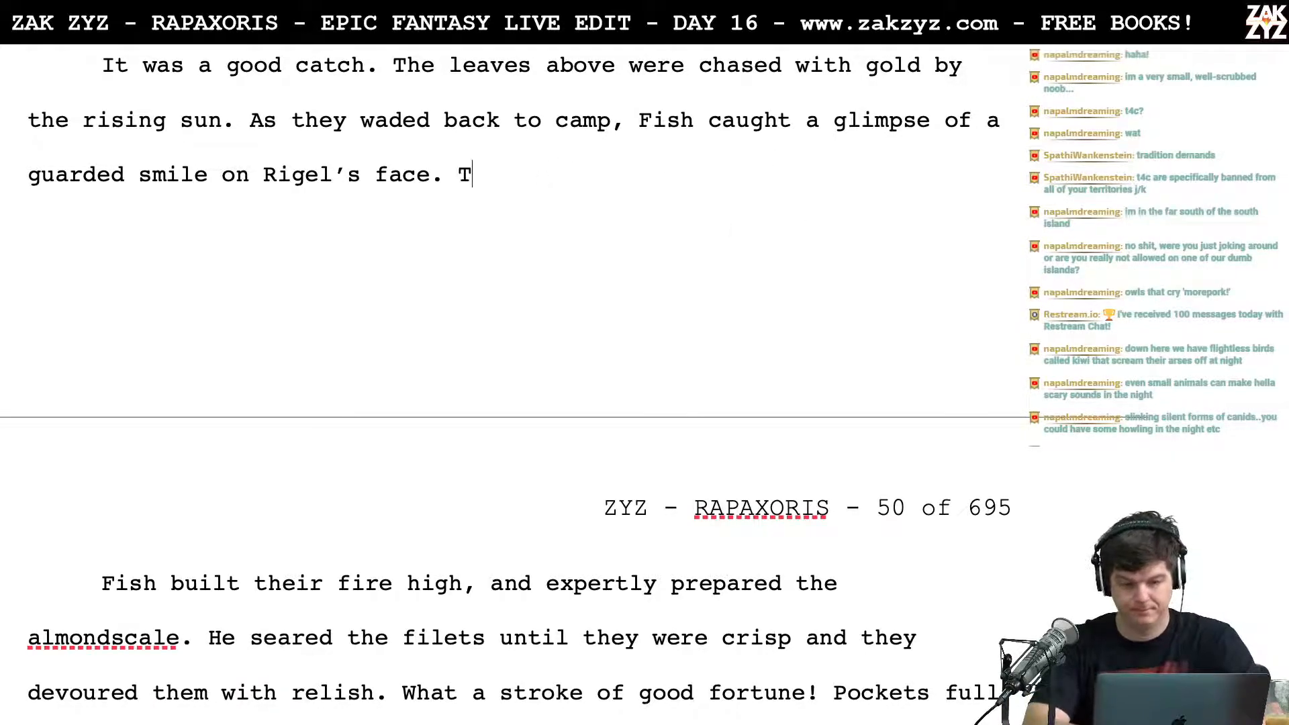
pyautogui.press('BackSpace')
pyautogui.press('BackSpace')
pyautogui.write('boy ')
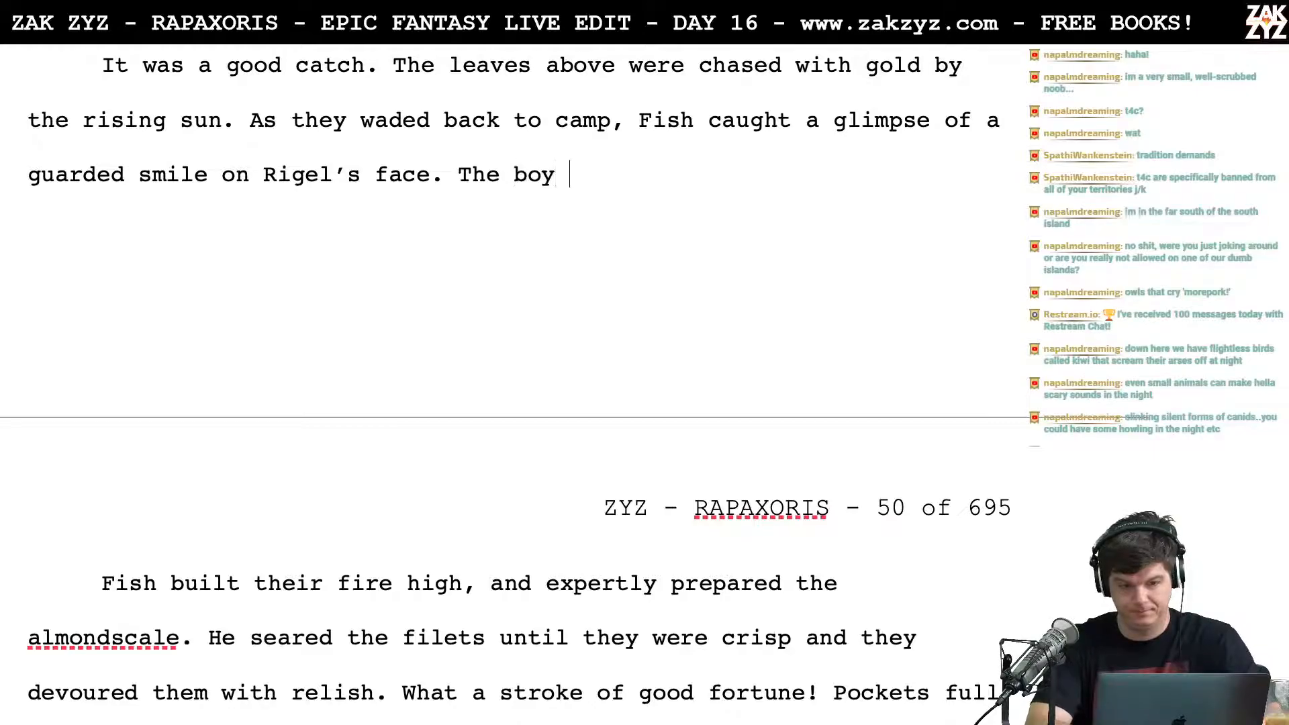
pyautogui.write('had caught m')
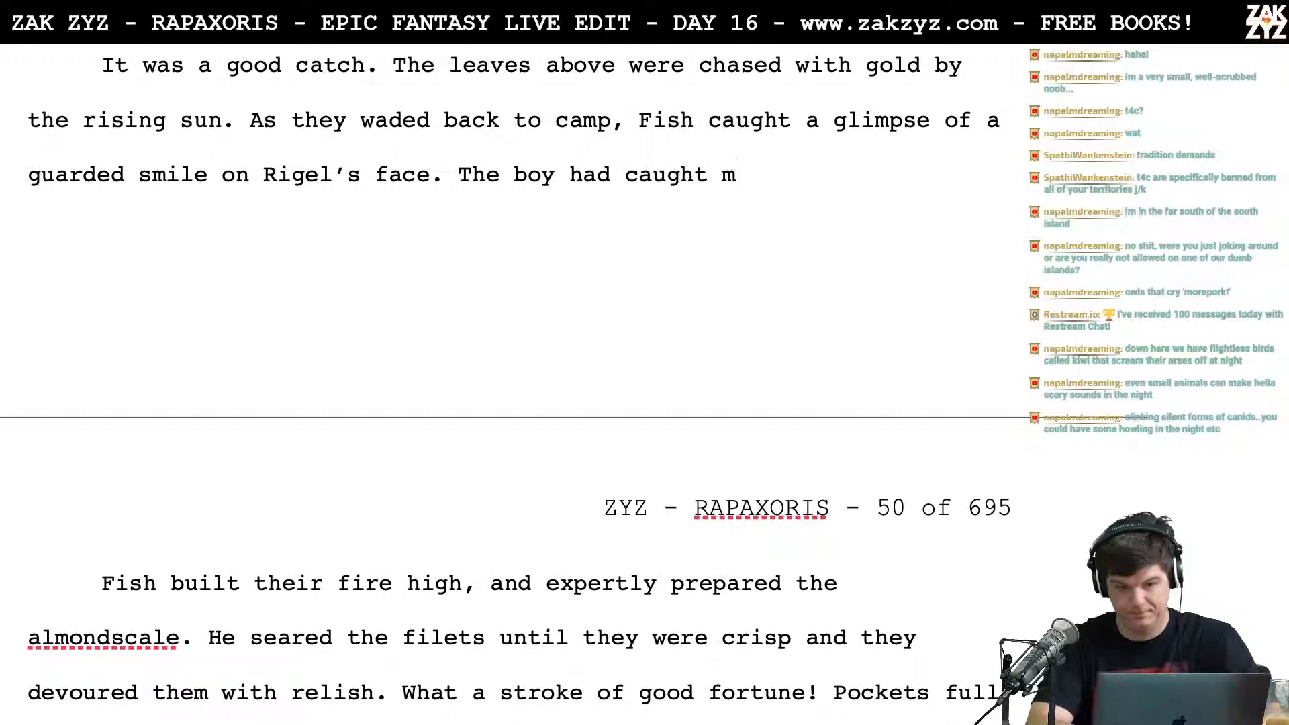
pyautogui.write('ore fish,')
pyautogui.press('BackSpace')
pyautogui.press('BackSpace')
pyautogui.press('BackSpace')
pyautogui.press('BackSpace')
pyautogui.press('BackSpace')
pyautogui.press('BackSpace')
pyautogui.press('BackSpace')
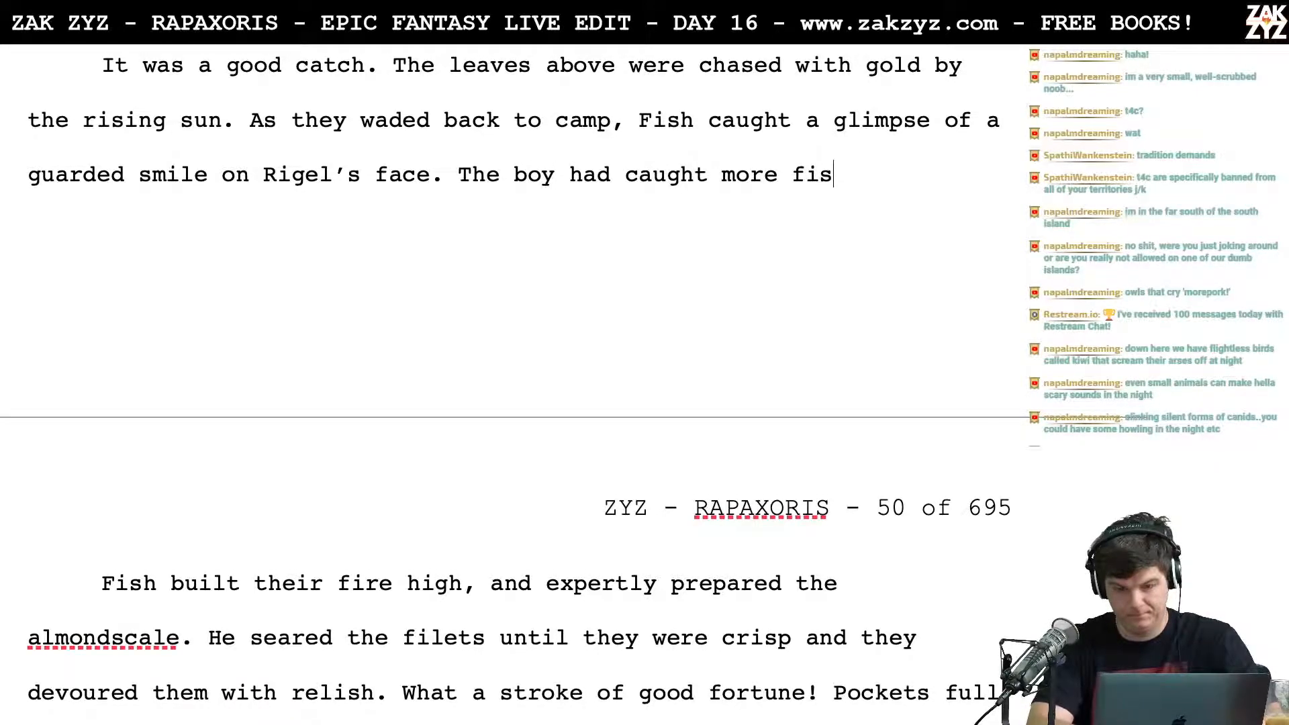
pyautogui.write(', ')
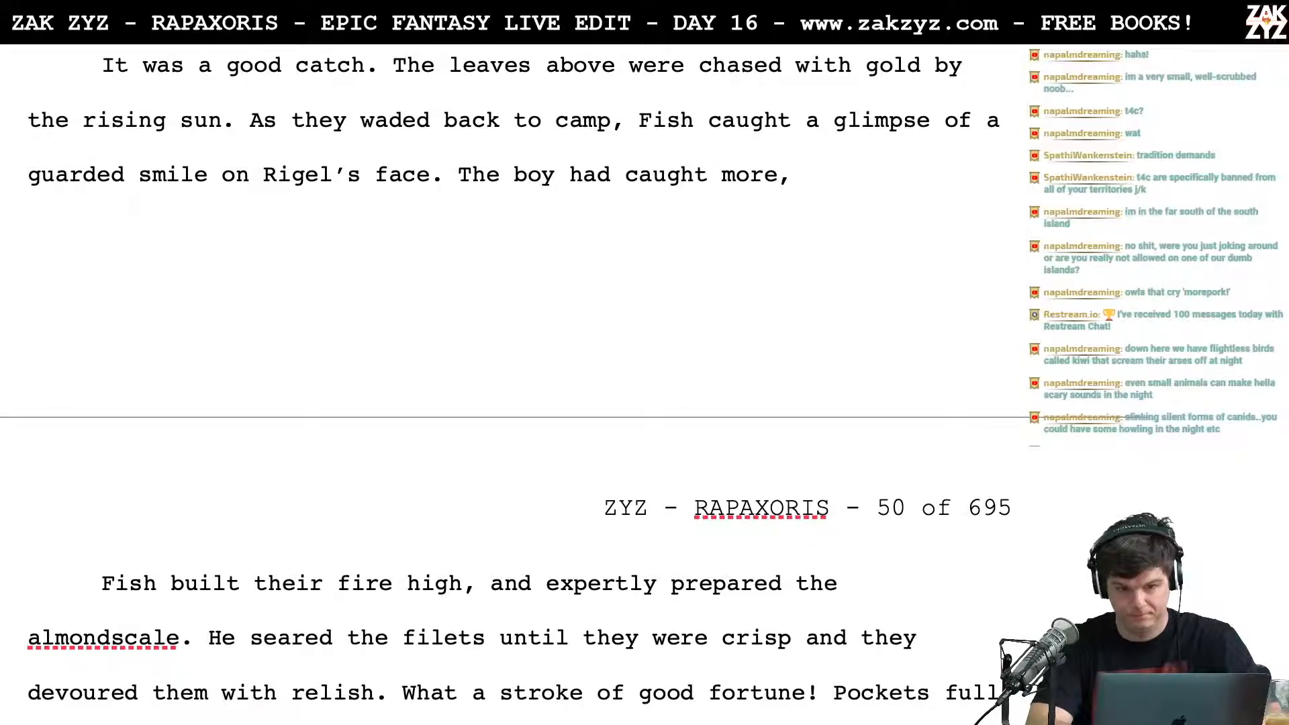
pyautogui.write('n')
pyautogui.press('BackSpace')
pyautogui.write('t')
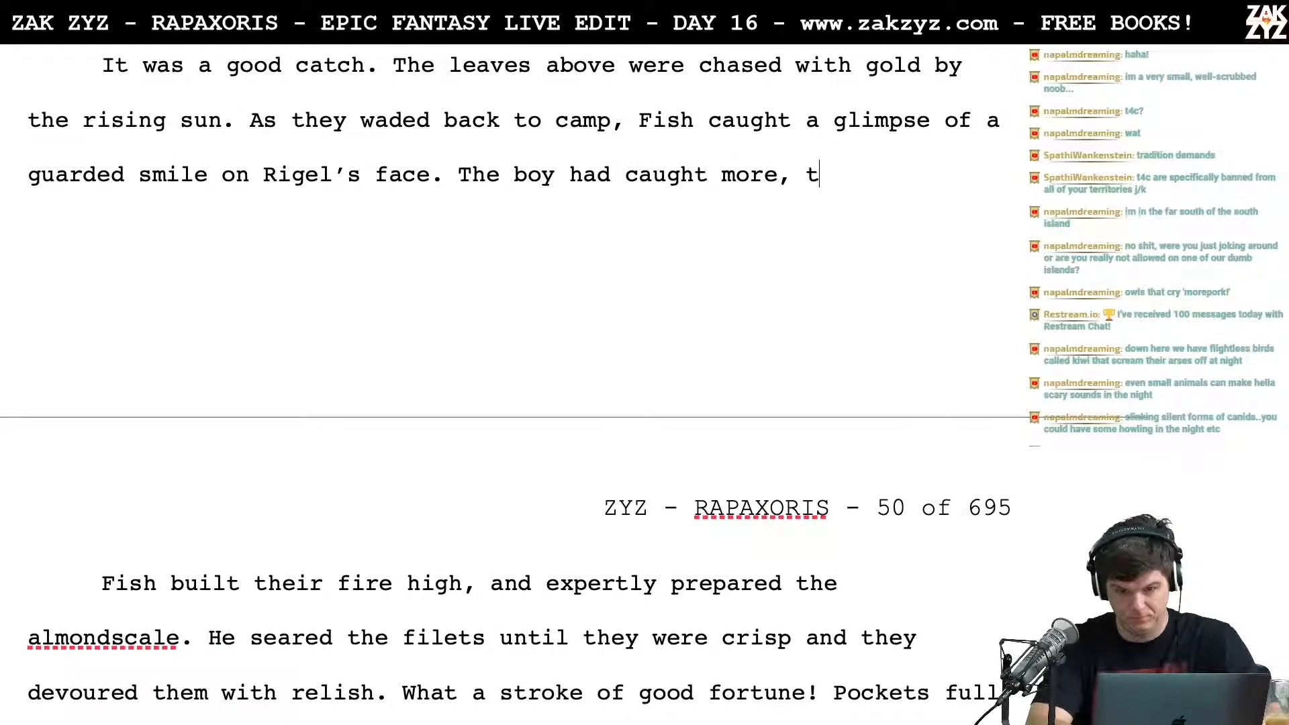
pyautogui.write('radition dic')
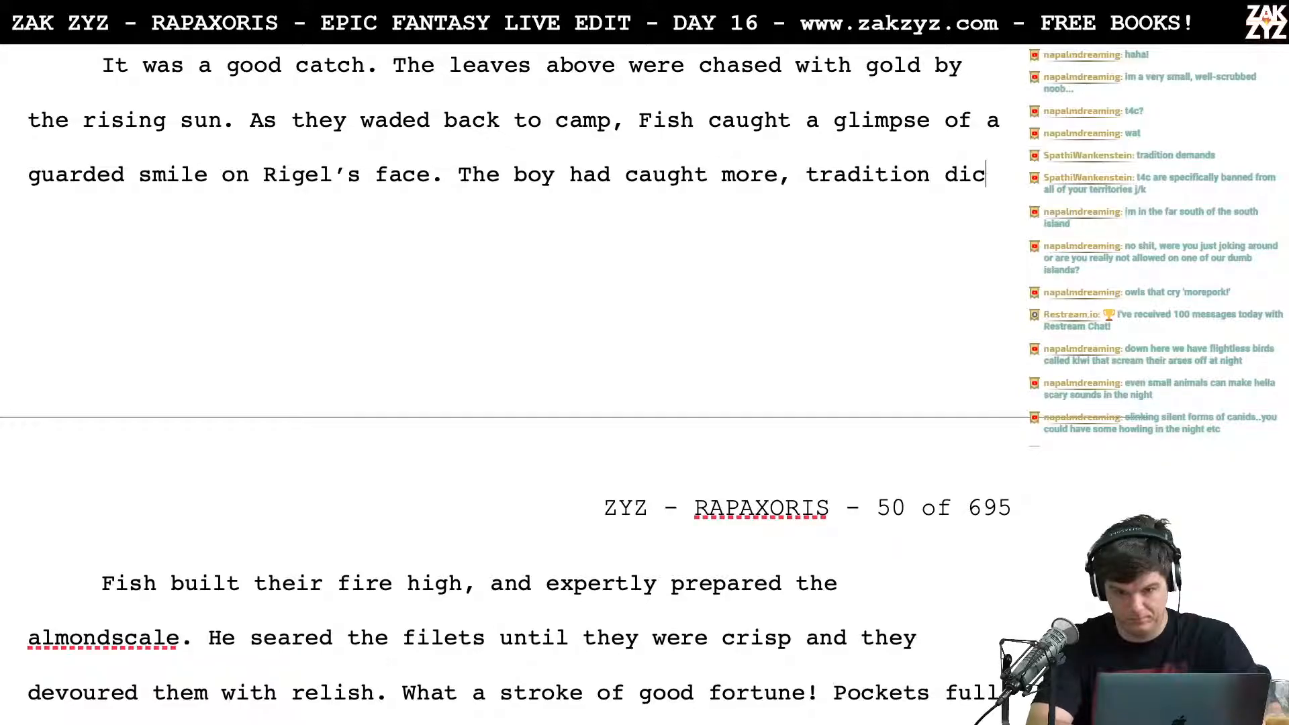
pyautogui.write('tated that')
pyautogui.press('BackSpace')
pyautogui.press('BackSpace')
pyautogui.press('BackSpace')
pyautogui.press('BackSpace')
pyautogui.press('BackSpace')
pyautogui.press('BackSpace')
pyautogui.press('BackSpace')
pyautogui.press('BackSpace')
pyautogui.press('BackSpace')
pyautogui.press('BackSpace')
pyautogui.press('BackSpace')
pyautogui.press('BackSpace')
pyautogui.press('BackSpace')
pyautogui.press('BackSpace')
pyautogui.press('BackSpace')
pyautogui.press('BackSpace')
pyautogui.press('BackSpace')
pyautogui.press('BackSpace')
pyautogui.press('BackSpace')
pyautogui.press('BackSpace')
pyautogui.press('BackSpace')
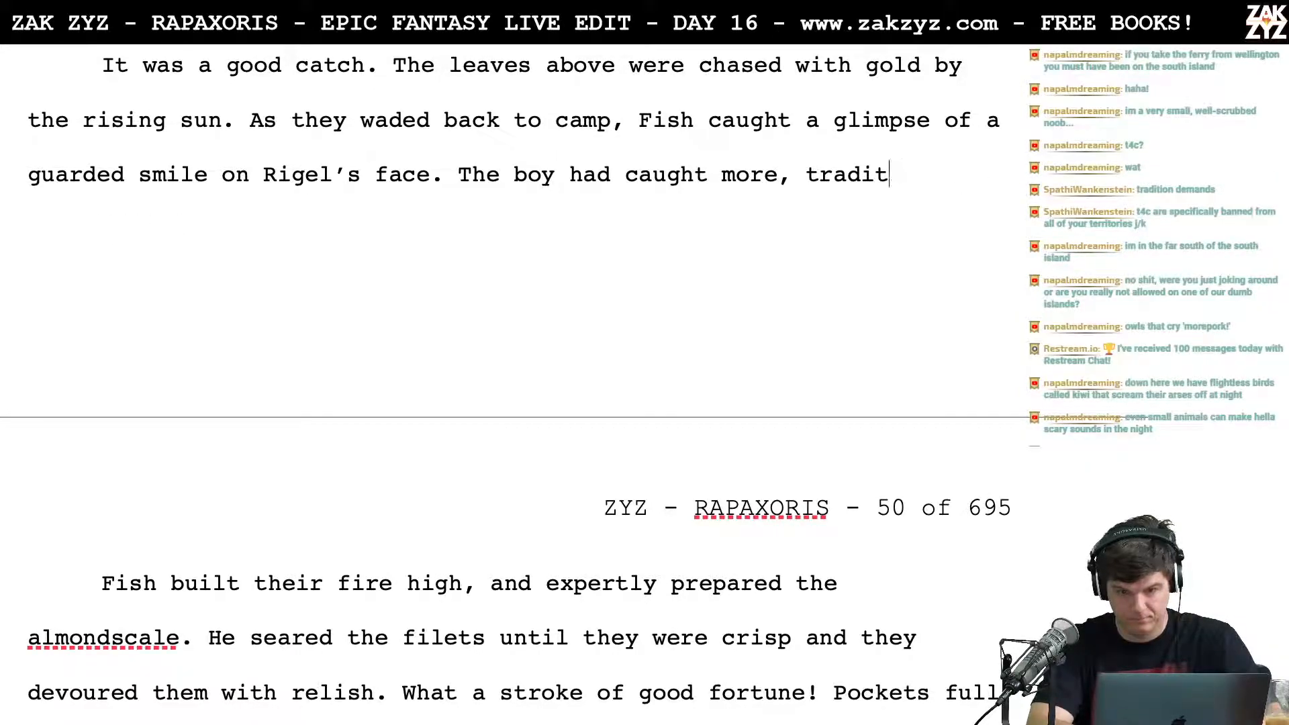
# Step: Complete the sentence with "so Fish had to do the cooking." and add "It was tradition." to end the paragraph
pyautogui.write('so Fish ')
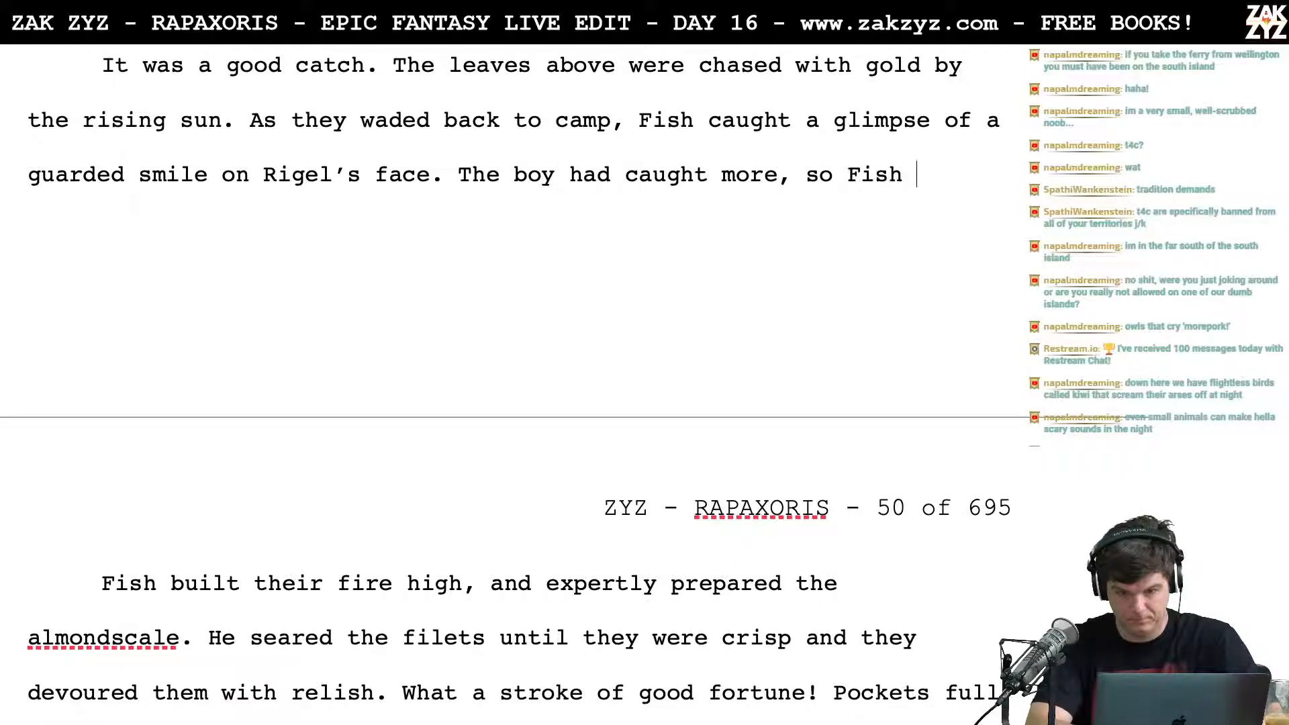
pyautogui.write('had to do the cook')
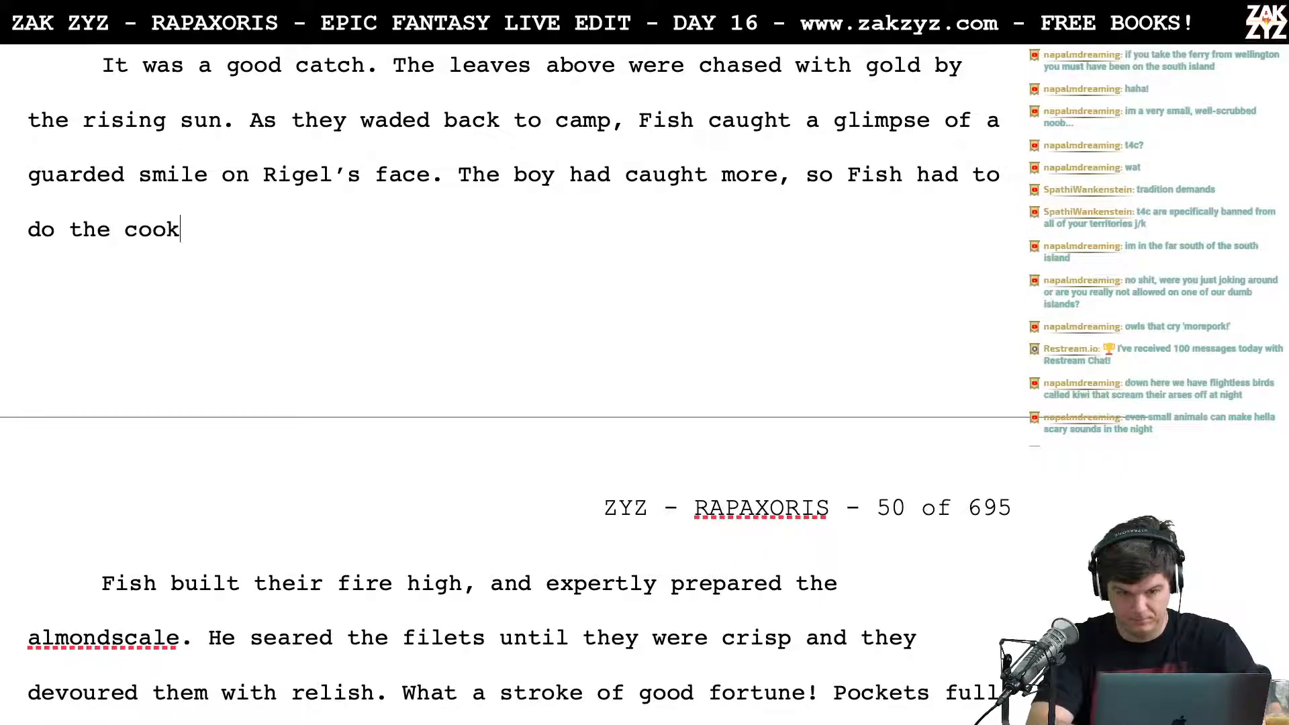
pyautogui.write('ing. It was tra')
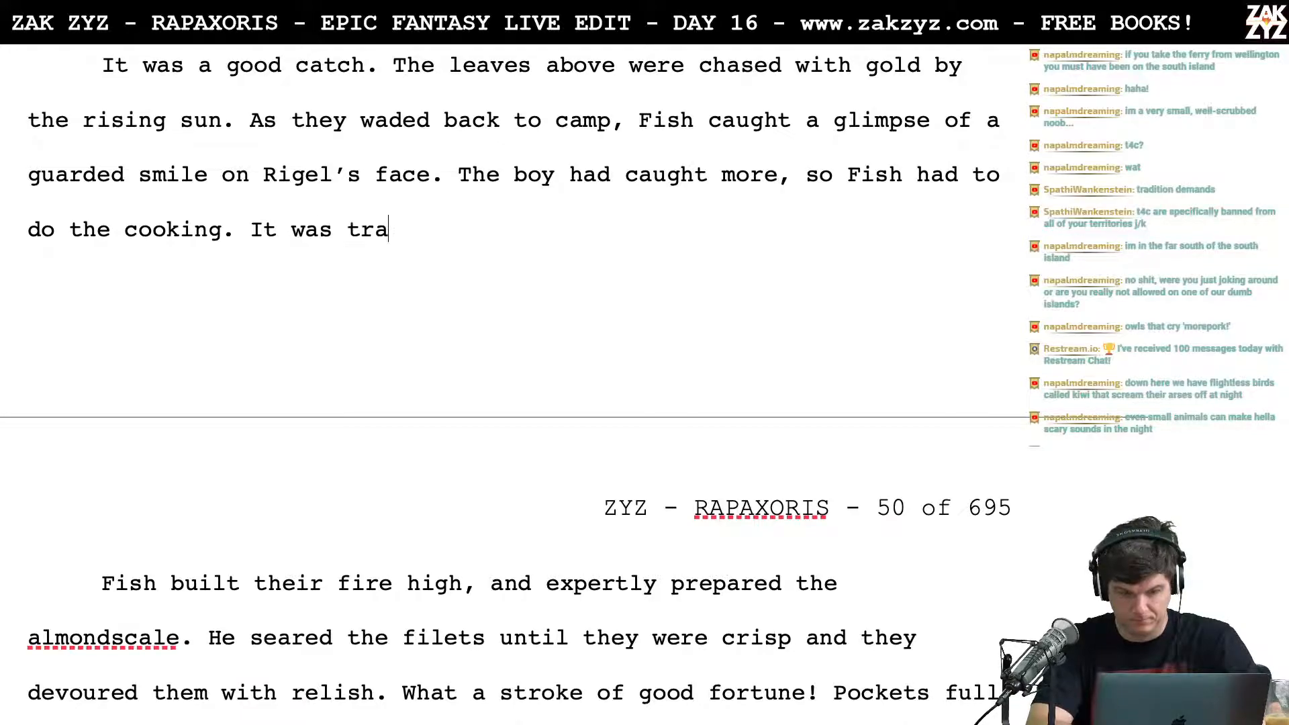
pyautogui.write('dition.')
pyautogui.press('Right')
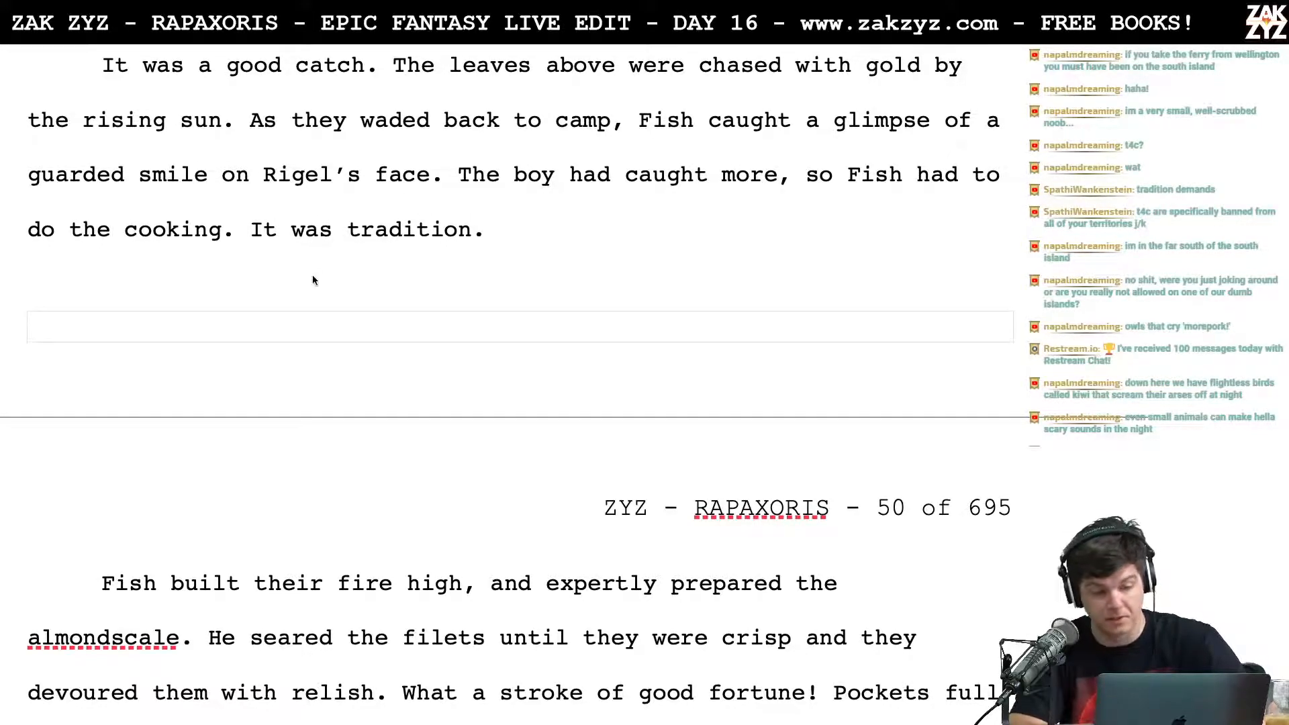
pyautogui.scroll(-2, 313, 277)
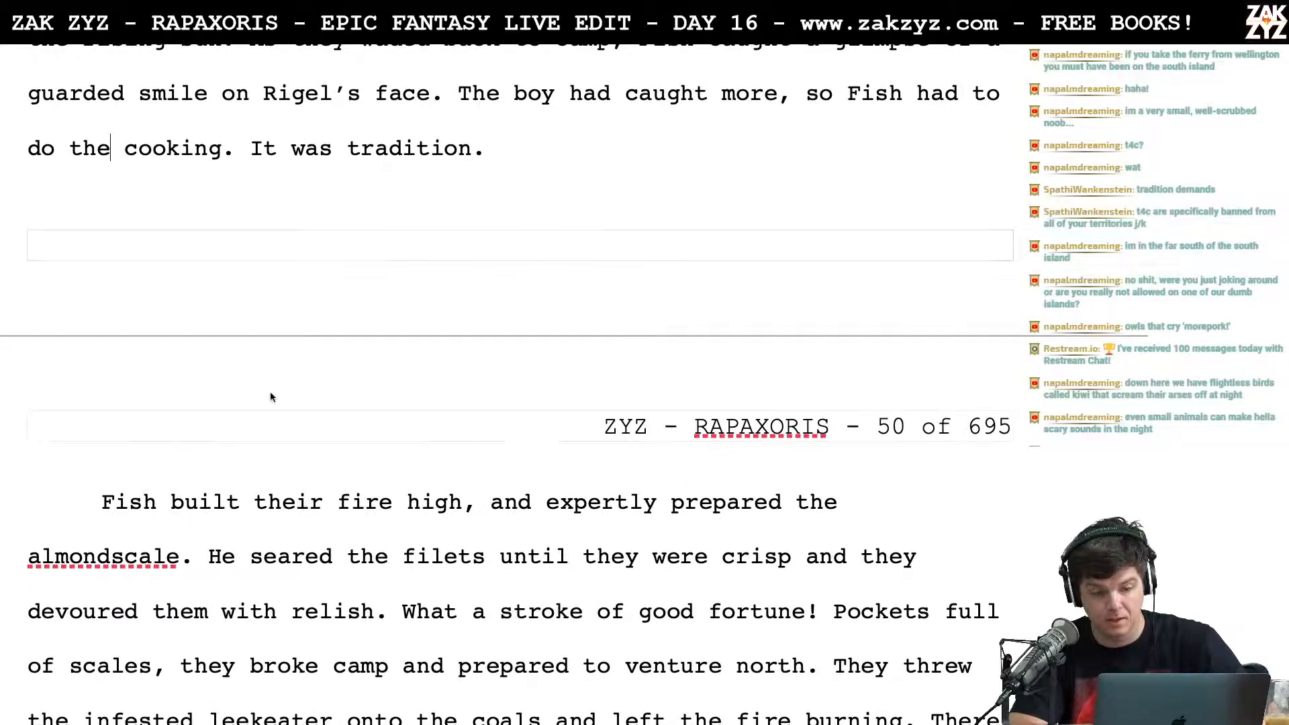
pyautogui.scroll(-3, 268, 397)
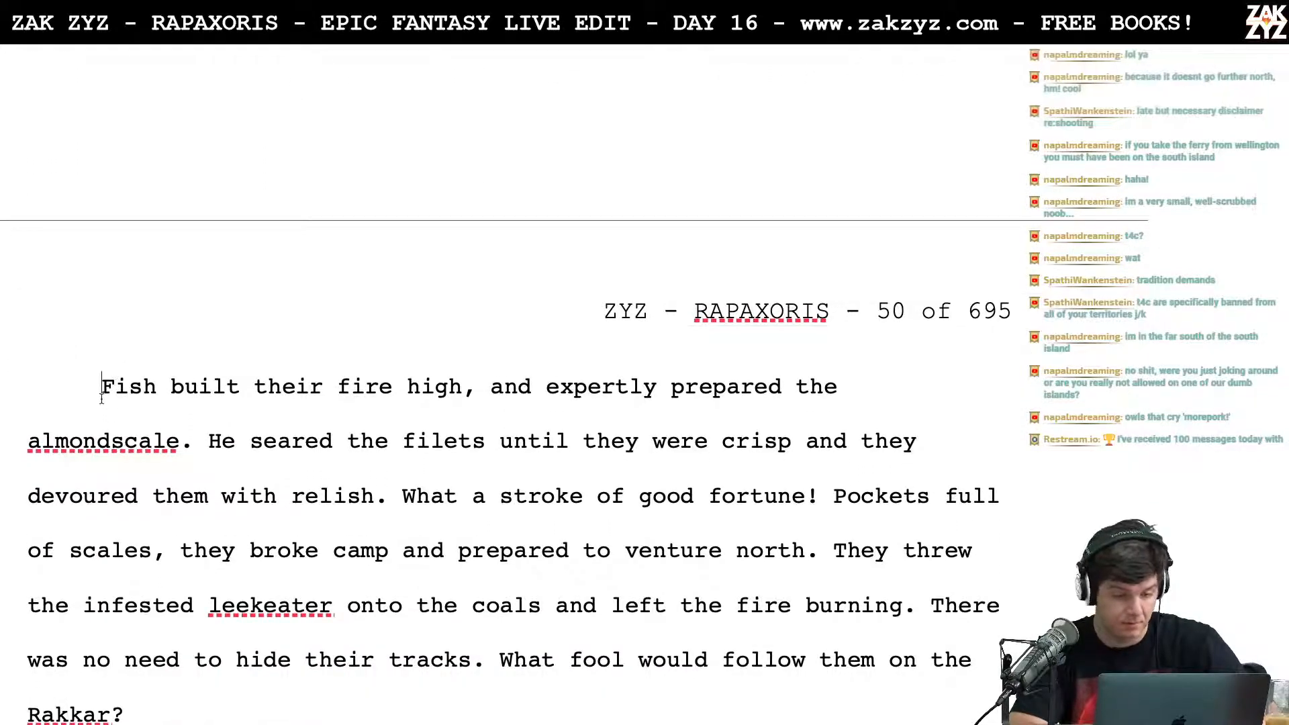
pyautogui.scroll(8, 104, 375)
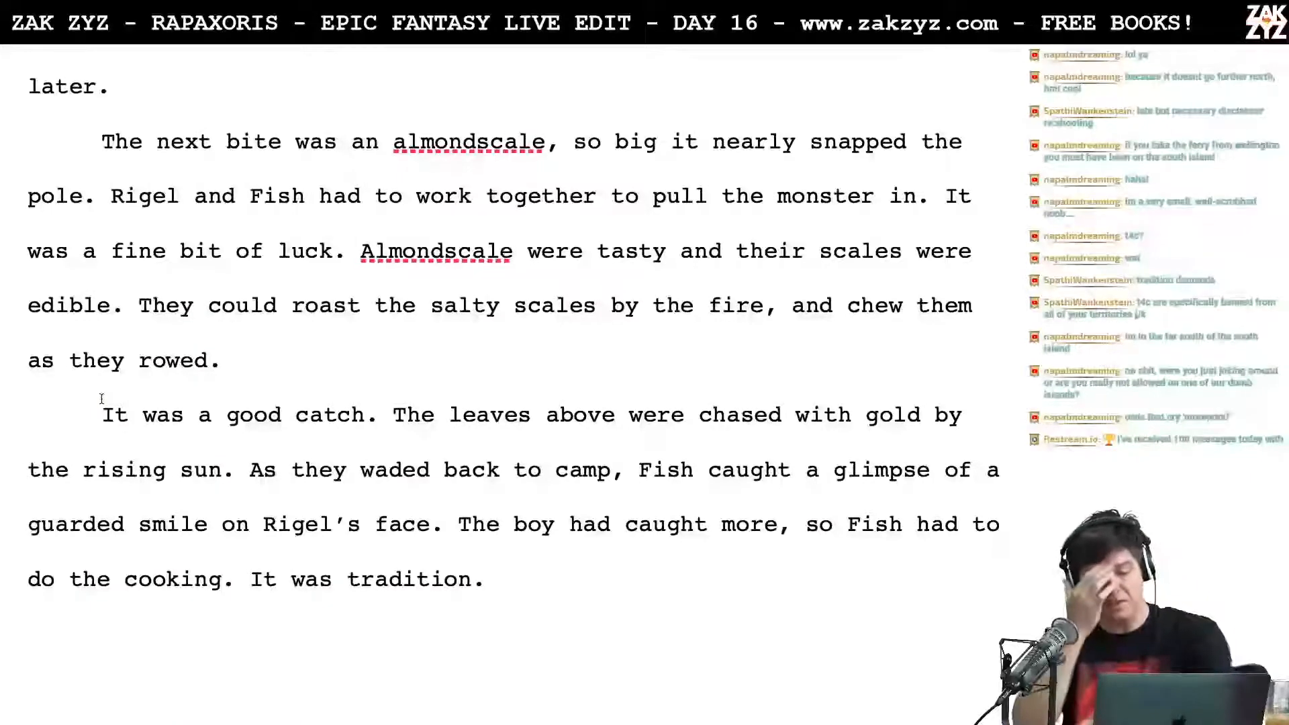
# Step: Insert the sentence "The sun rose and chased the leaves above in gold." after "It was a good catch."
pyautogui.scroll(5, 101, 405)
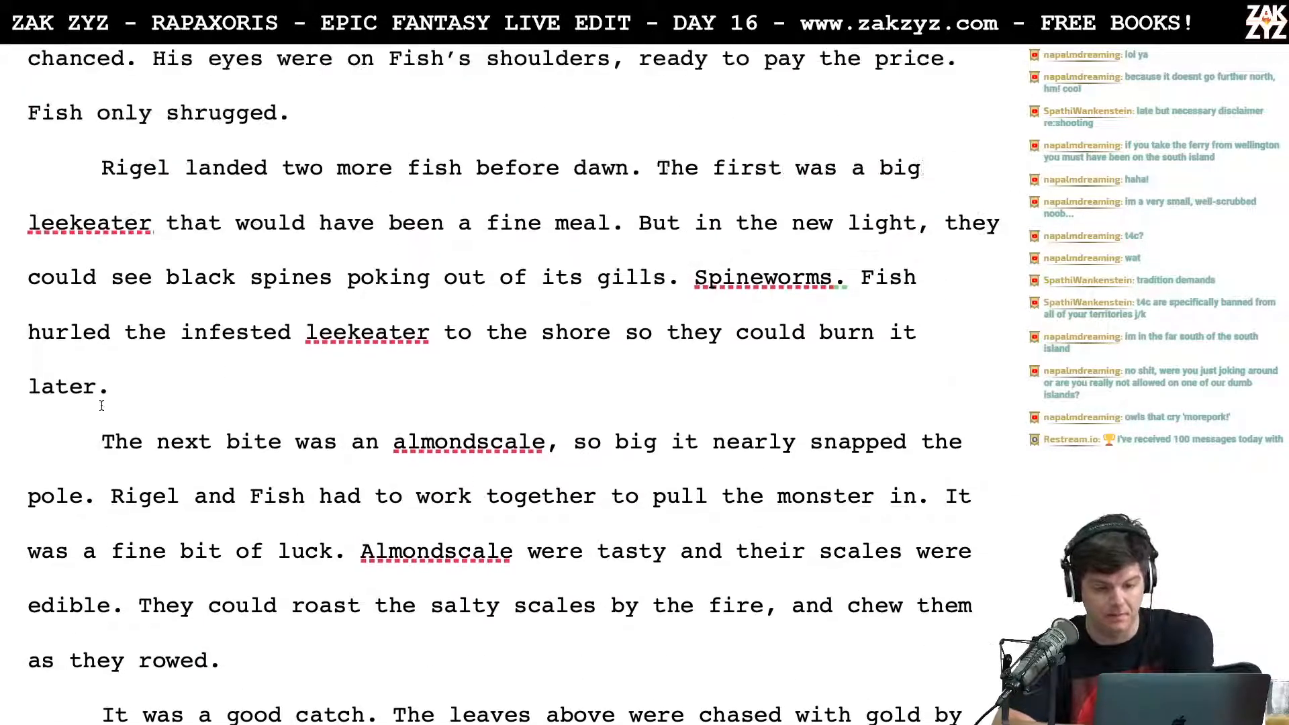
pyautogui.scroll(-6, 101, 405)
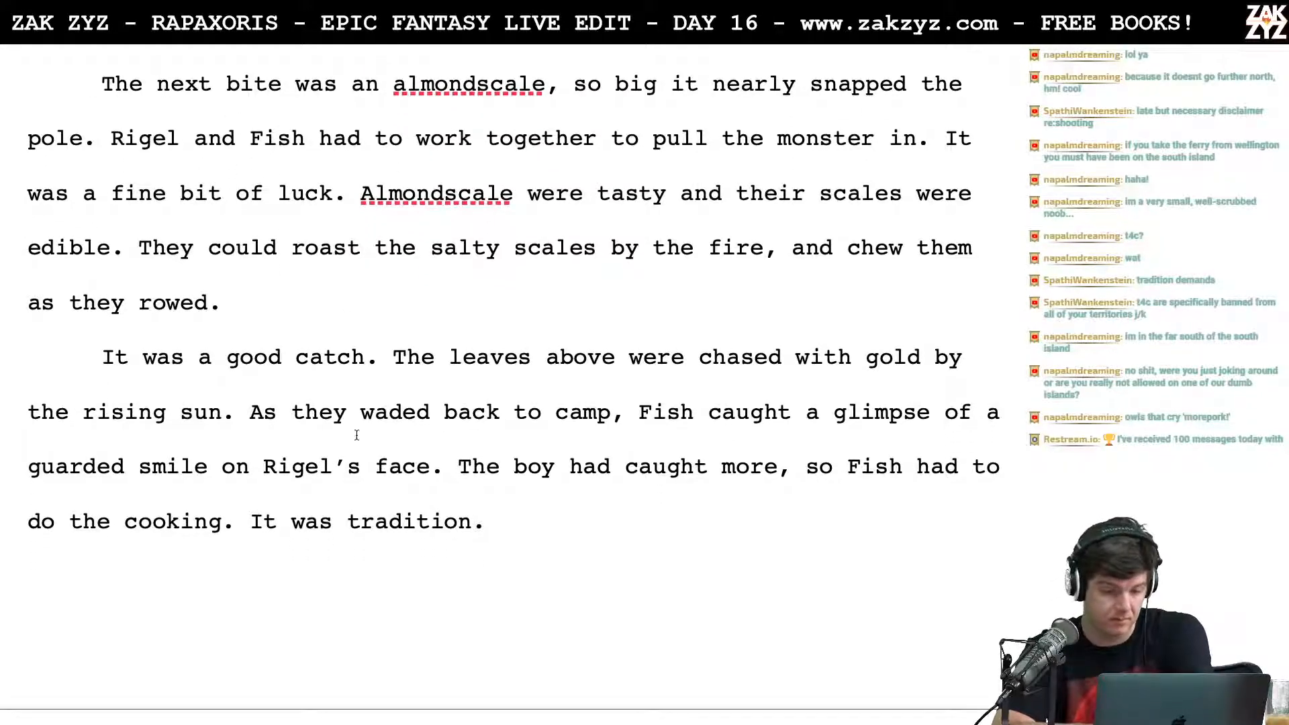
pyautogui.click(400, 357)
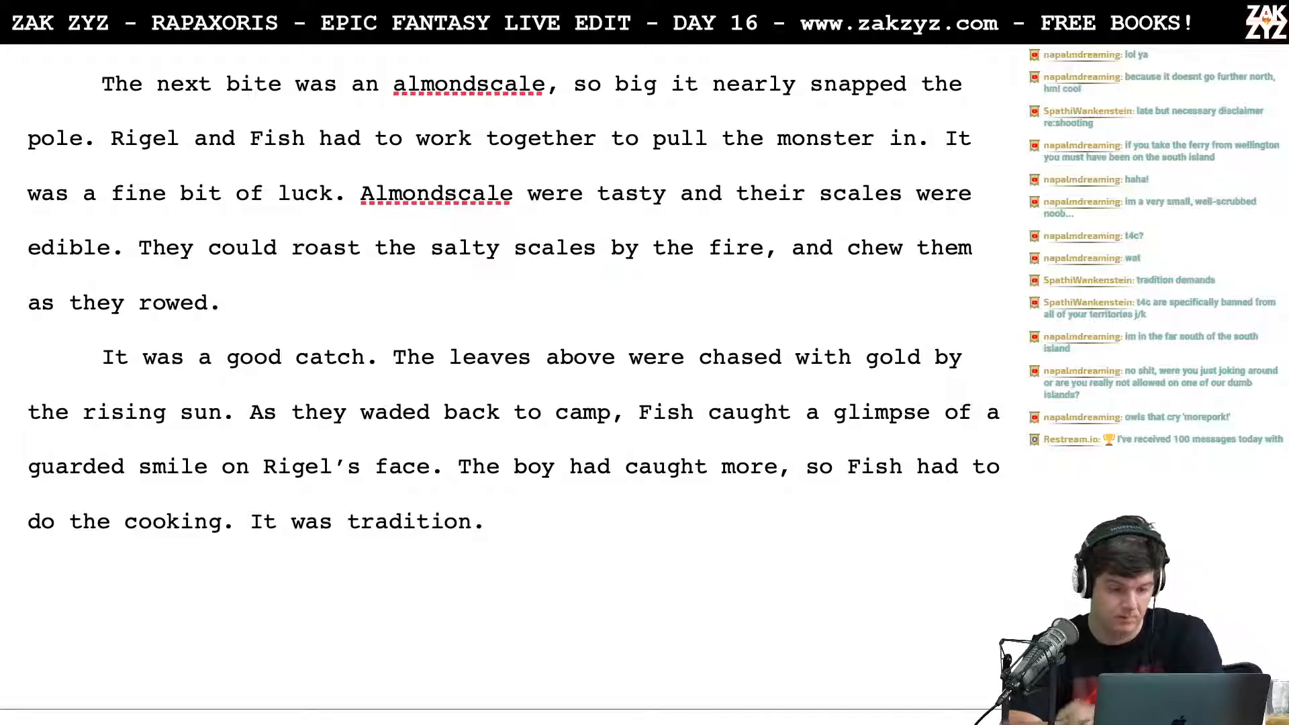
pyautogui.write('The sun rose and ch')
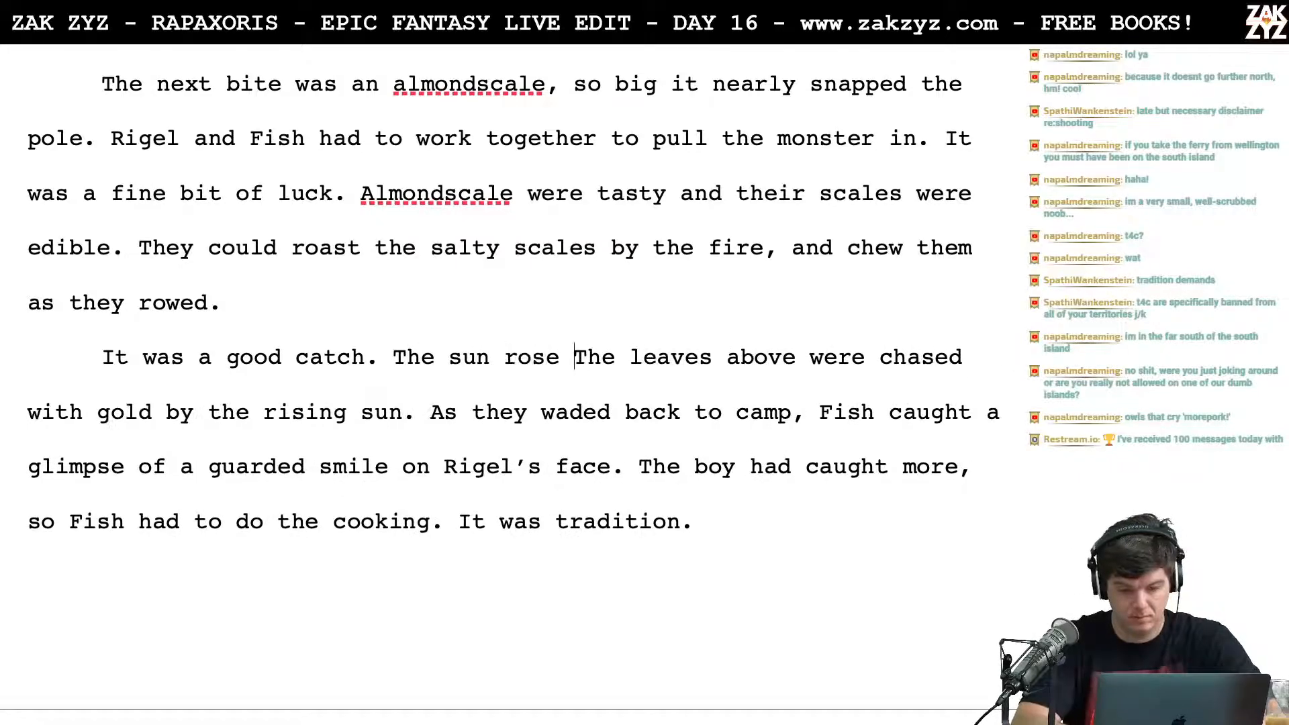
pyautogui.write('ased the lea')
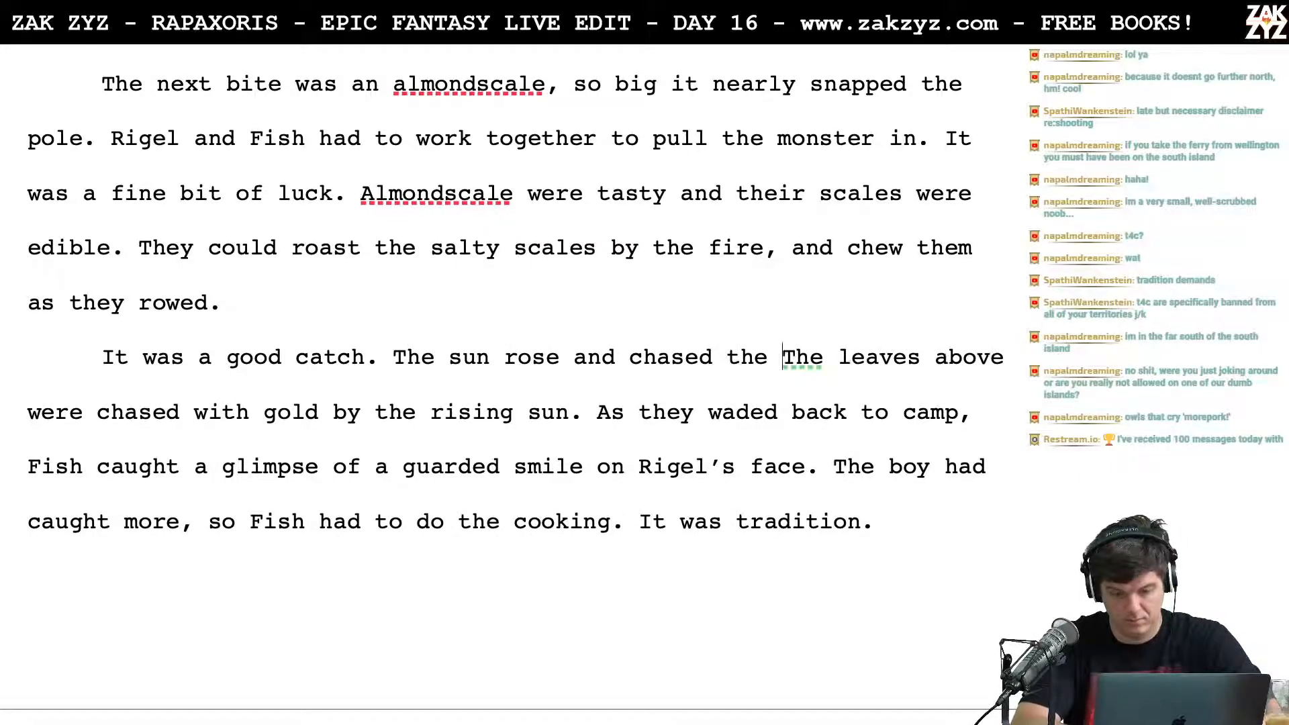
pyautogui.write('ves above in ')
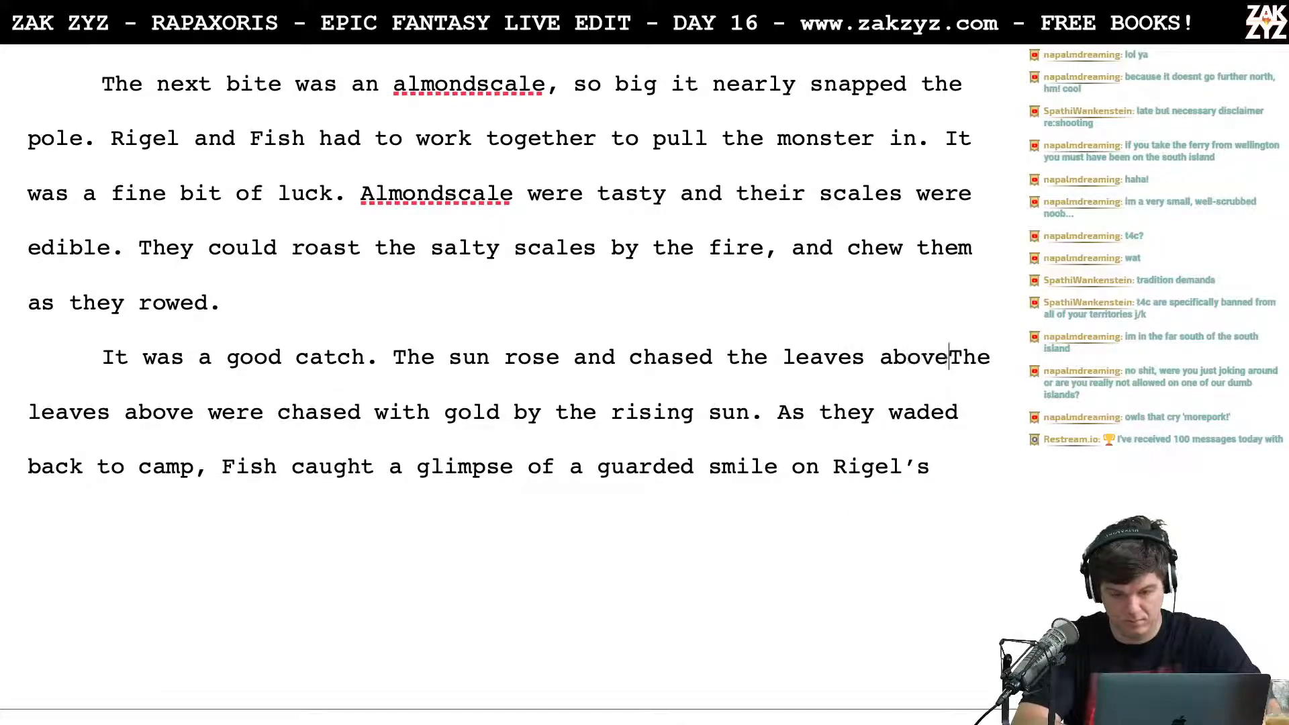
pyautogui.write('gold.')
pyautogui.moveTo(112, 412); pyautogui.dragTo(333, 412)
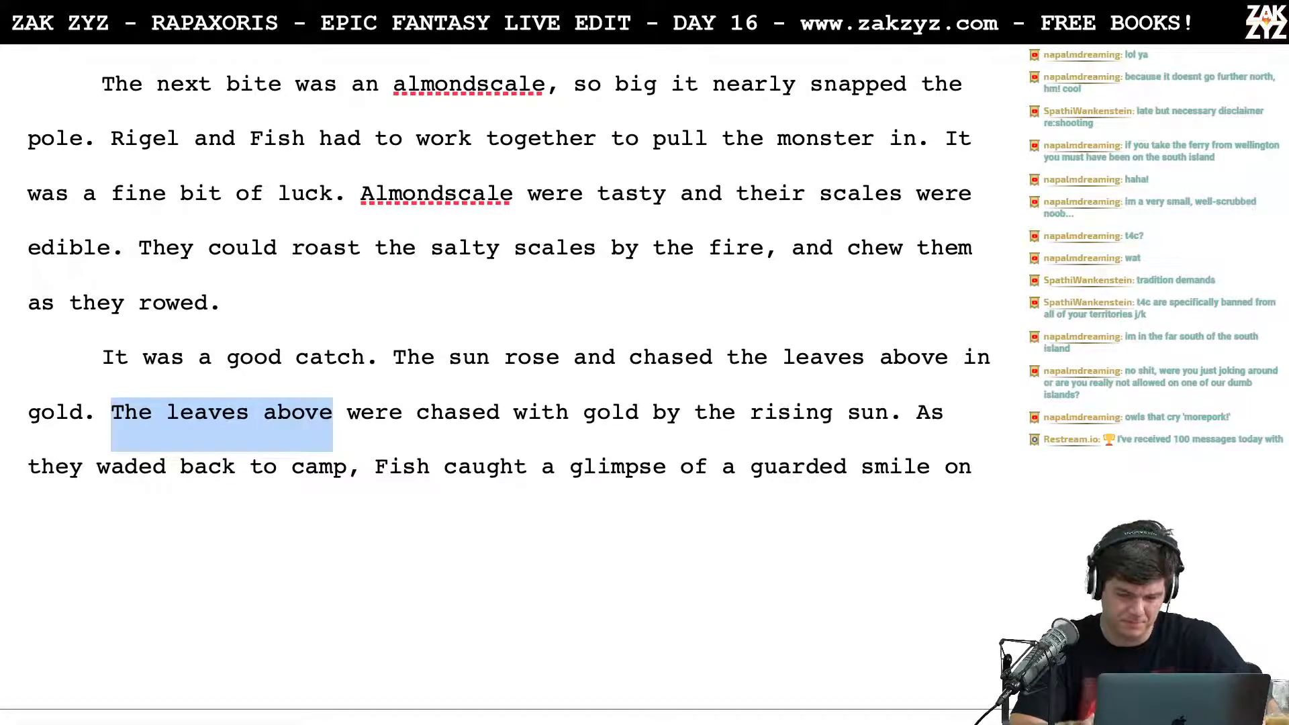
# Step: Add a comma after "The sun rose" and try continuing the sentence with "the leaves overhead"
pyautogui.click(116, 356)
pyautogui.press('Right')
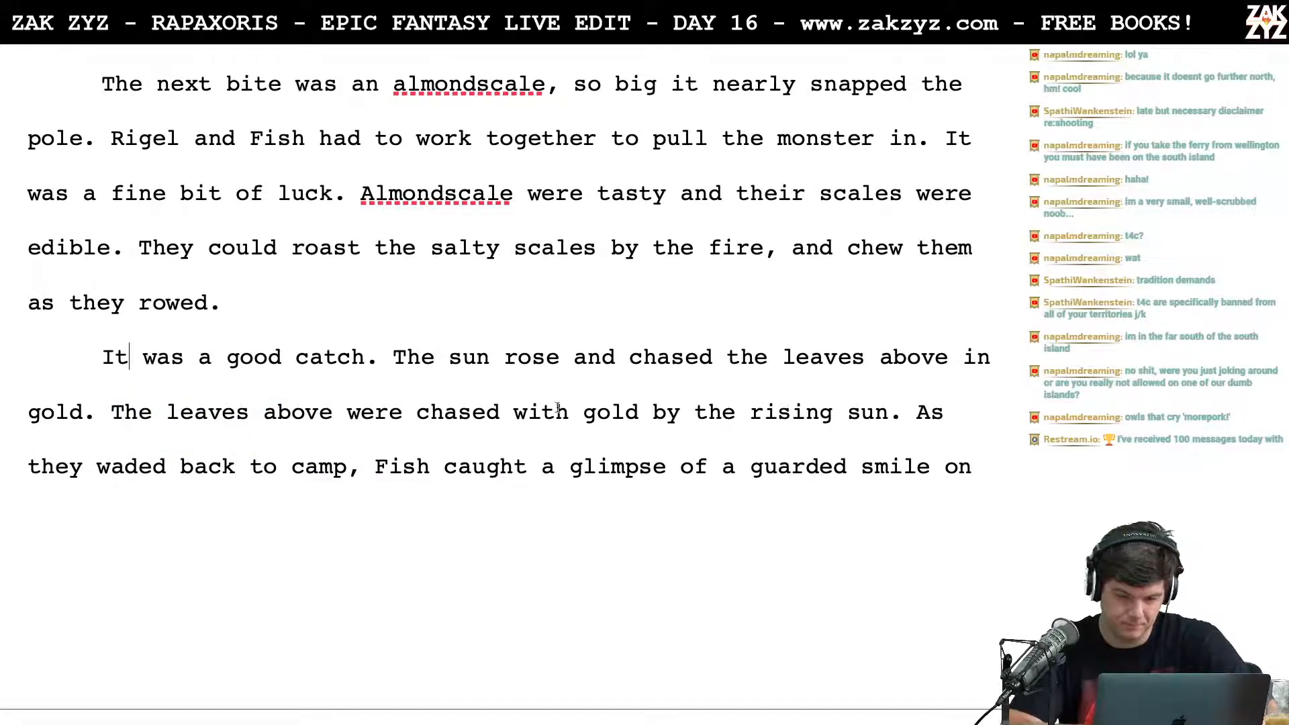
pyautogui.press('Left')
pyautogui.write(', ')
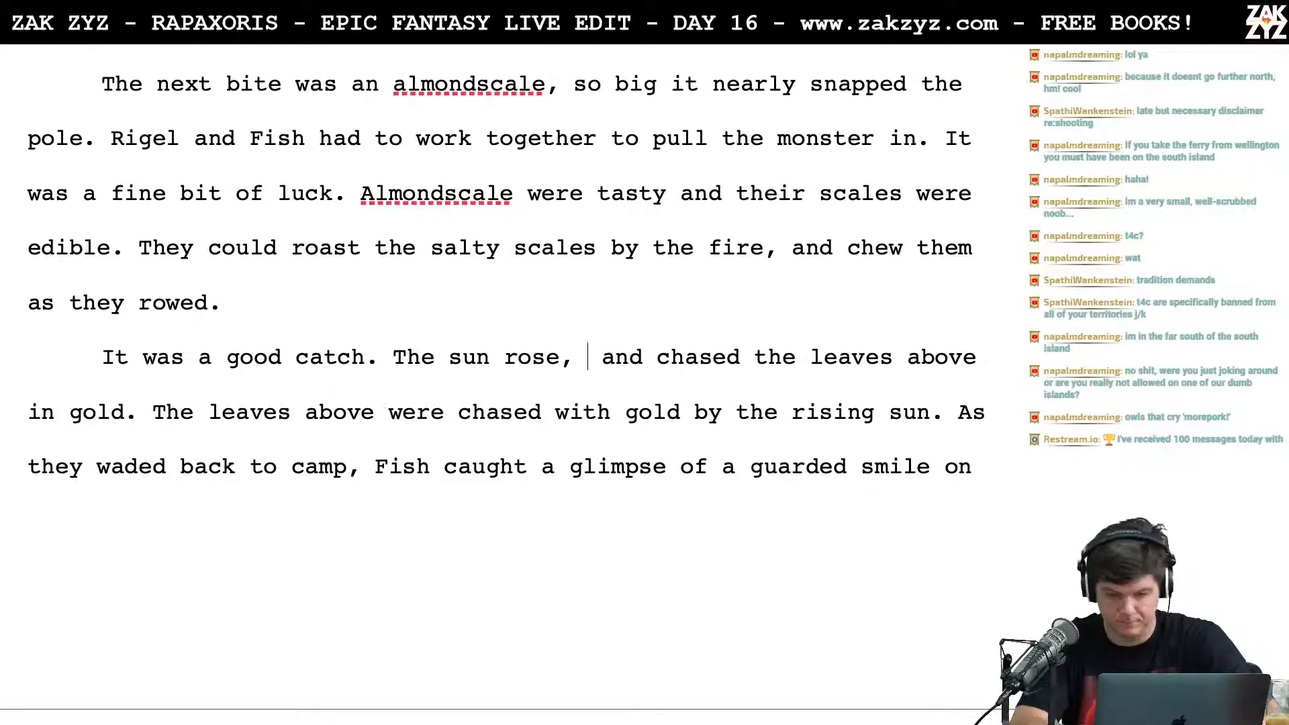
pyautogui.write('the leav')
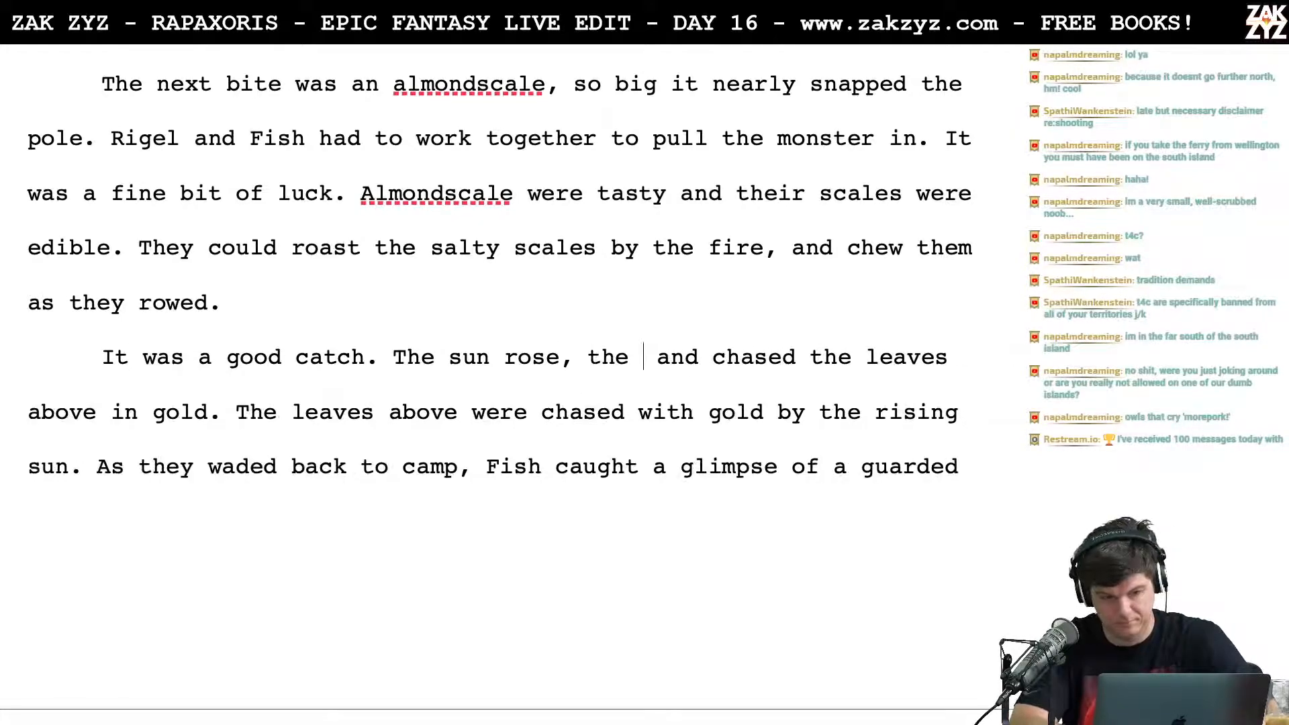
pyautogui.press('BackSpace')
pyautogui.write('fs')
pyautogui.press('BackSpace')
pyautogui.press('BackSpace')
pyautogui.write('ves overhead')
pyautogui.press('BackSpace')
pyautogui.press('BackSpace')
pyautogui.press('BackSpace')
pyautogui.press('BackSpace')
pyautogui.press('BackSpace')
pyautogui.press('BackSpace')
pyautogui.press('BackSpace')
pyautogui.press('BackSpace')
pyautogui.press('BackSpace')
pyautogui.press('BackSpace')
pyautogui.press('BackSpace')
pyautogui.press('BackSpace')
pyautogui.press('BackSpace')
pyautogui.press('BackSpace')
pyautogui.press('BackSpace')
pyautogui.press('BackSpace')
pyautogui.press('BackSpace')
pyautogui.press('BackSpace')
pyautogui.press('BackSpace')
pyautogui.press('BackSpace')
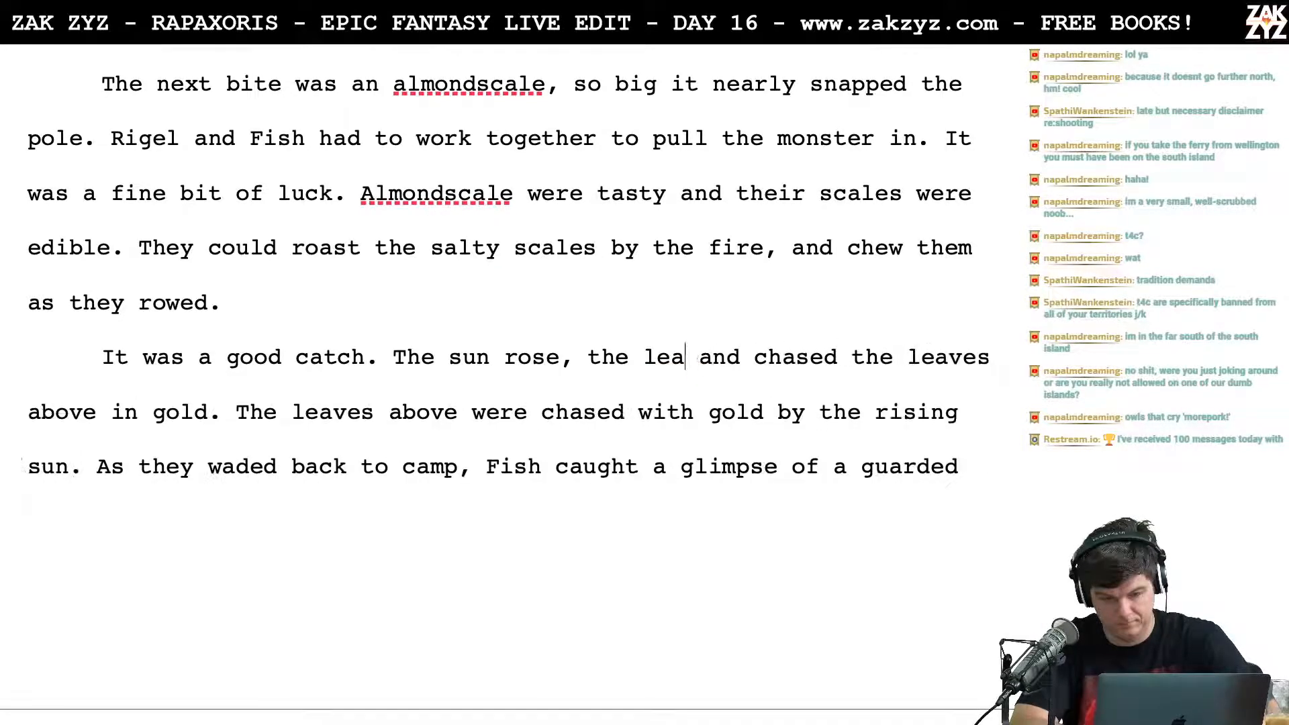
# Step: Break the old wording off below "The sun rose," and complete the sentence with "the leaves above glowed golden."
pyautogui.press('Return')
pyautogui.press('Return')
pyautogui.write('the leaves above glowed gold')
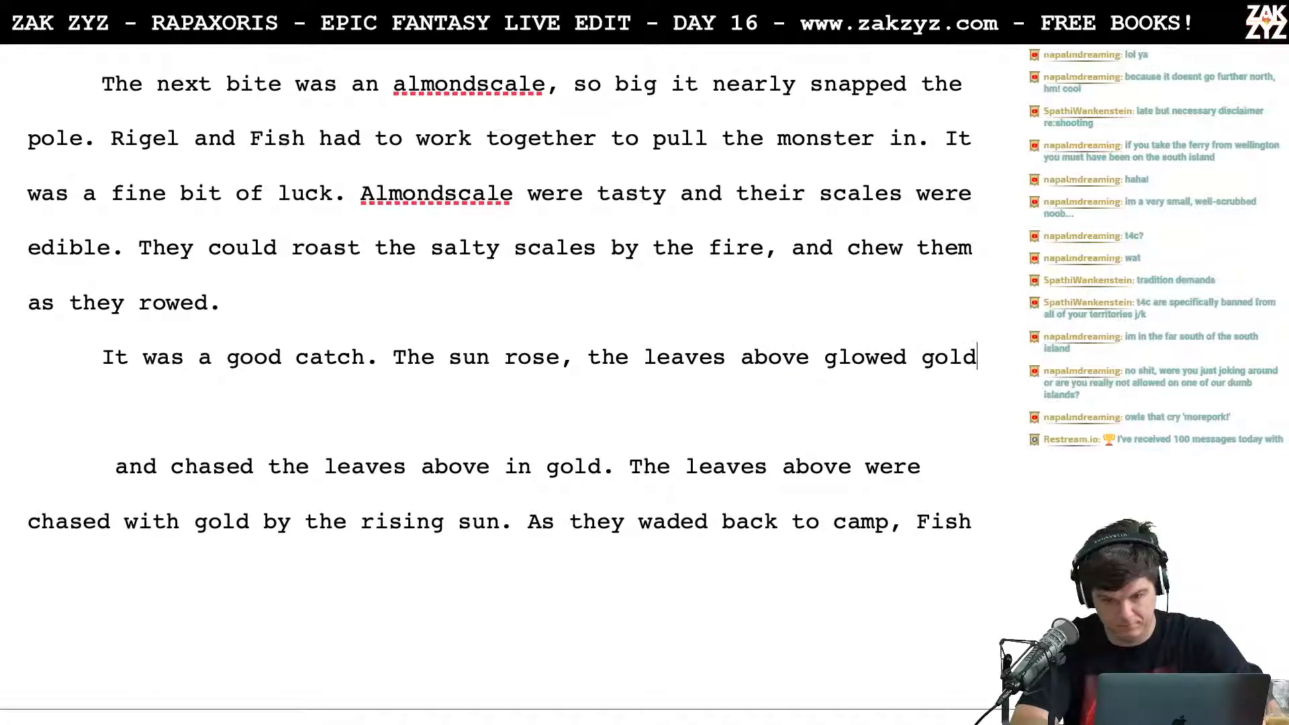
pyautogui.write('en.')
pyautogui.press('Down')
pyautogui.press('Down')
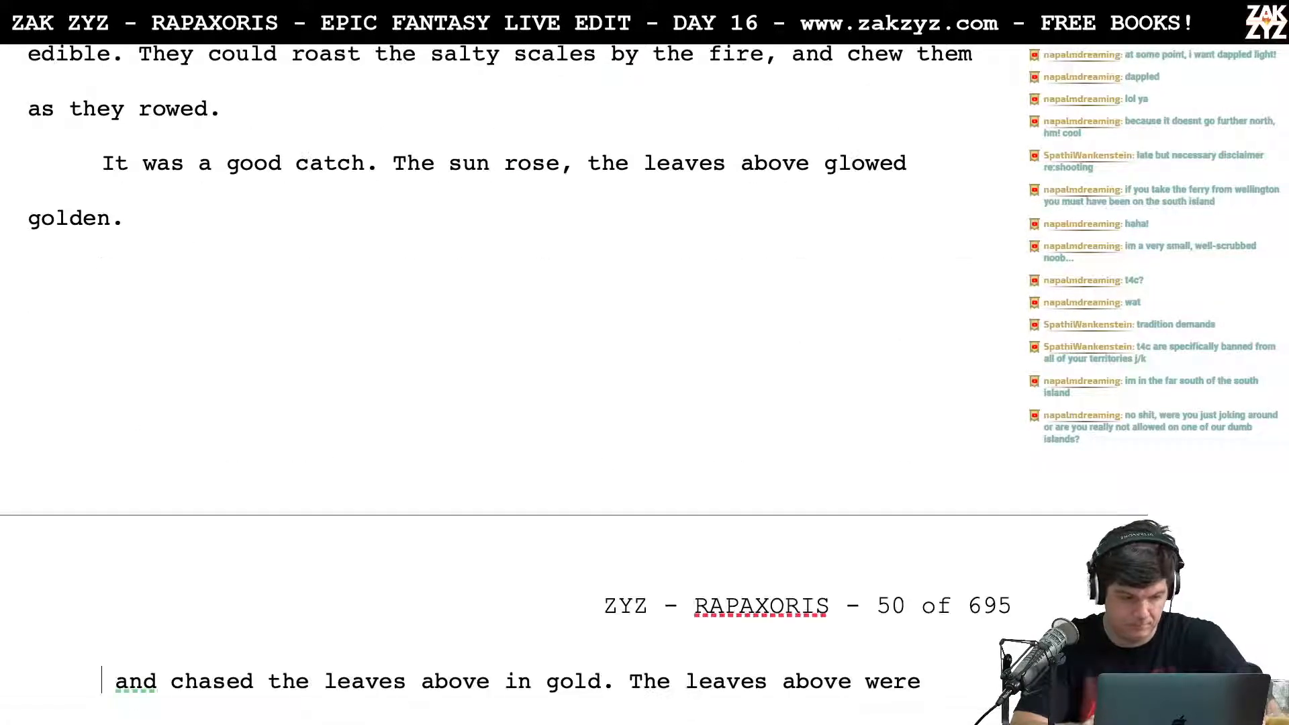
# Step: Put "the leaves above glowed golden." on its own line and try "chasing" as the continuation of "The sun rose,"
pyautogui.press('Up')
pyautogui.press('Up')
pyautogui.press('Left')
pyautogui.press('Left')
pyautogui.press('Left')
pyautogui.press('Left')
pyautogui.press('Left')
pyautogui.press('Left')
pyautogui.press('Left')
pyautogui.press('Left')
pyautogui.press('Left')
pyautogui.press('Left')
pyautogui.press('Left')
pyautogui.press('Left')
pyautogui.press('Left')
pyautogui.press('Left')
pyautogui.press('Left')
pyautogui.press('Left')
pyautogui.press('Left')
pyautogui.press('Left')
pyautogui.press('Left')
pyautogui.press('Left')
pyautogui.press('Left')
pyautogui.press('Left')
pyautogui.press('Left')
pyautogui.press('Left')
pyautogui.press('Left')
pyautogui.press('Left')
pyautogui.press('Left')
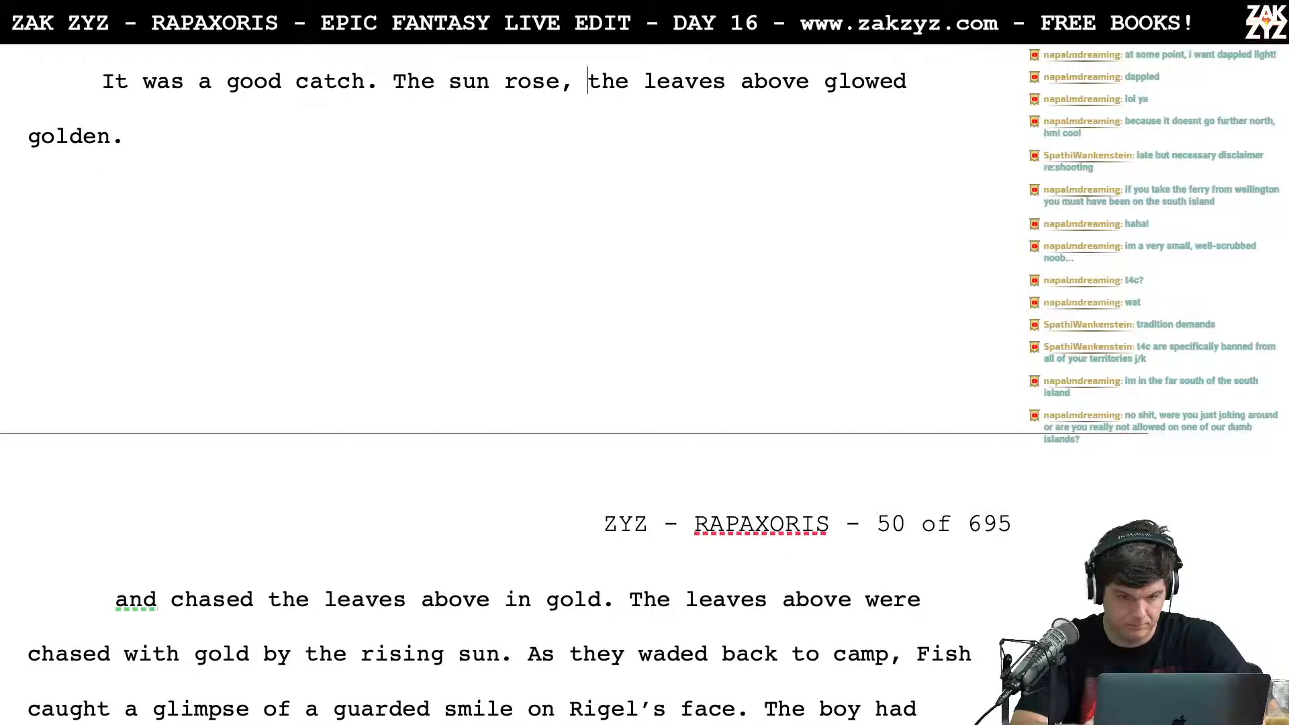
pyautogui.press('Return')
pyautogui.press('Left')
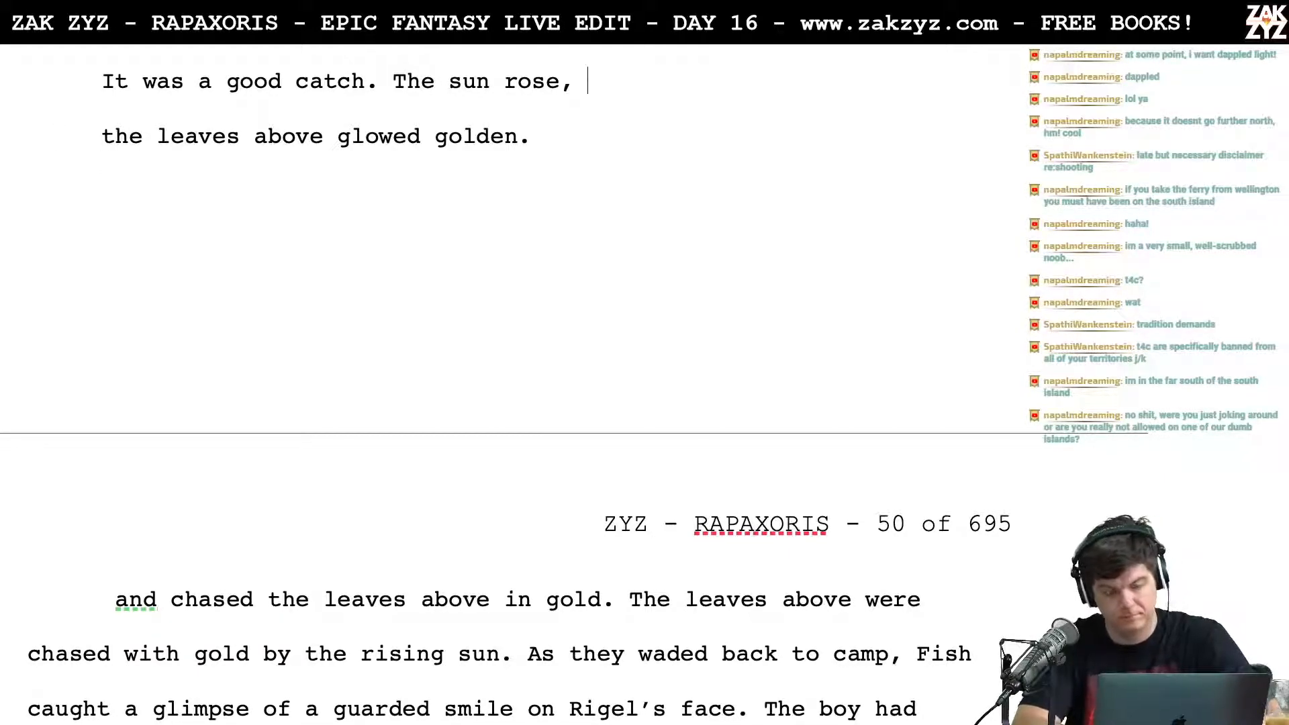
pyautogui.write('chais')
pyautogui.press('BackSpace')
pyautogui.press('BackSpace')
pyautogui.write('sing')
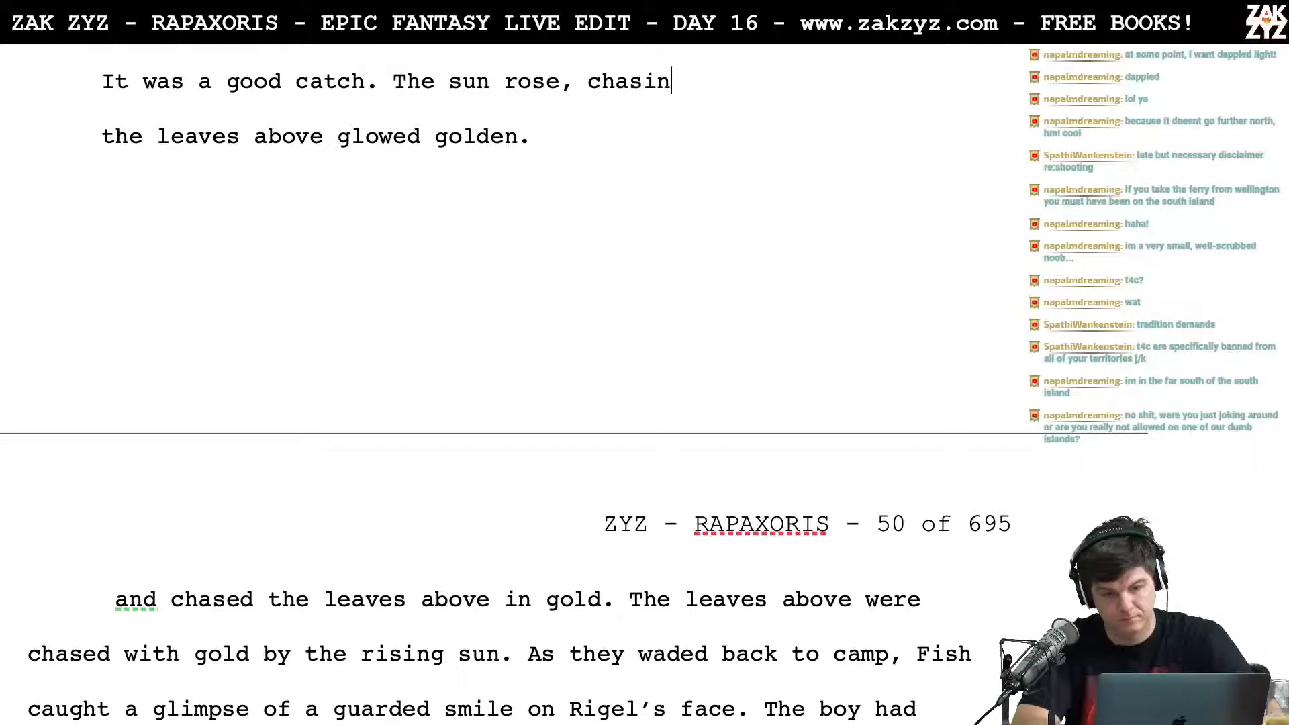
pyautogui.press('BackSpace')
pyautogui.press('BackSpace')
pyautogui.press('BackSpace')
pyautogui.press('BackSpace')
pyautogui.press('BackSpace')
pyautogui.press('BackSpace')
pyautogui.press('BackSpace')
pyautogui.press('BackSpace')
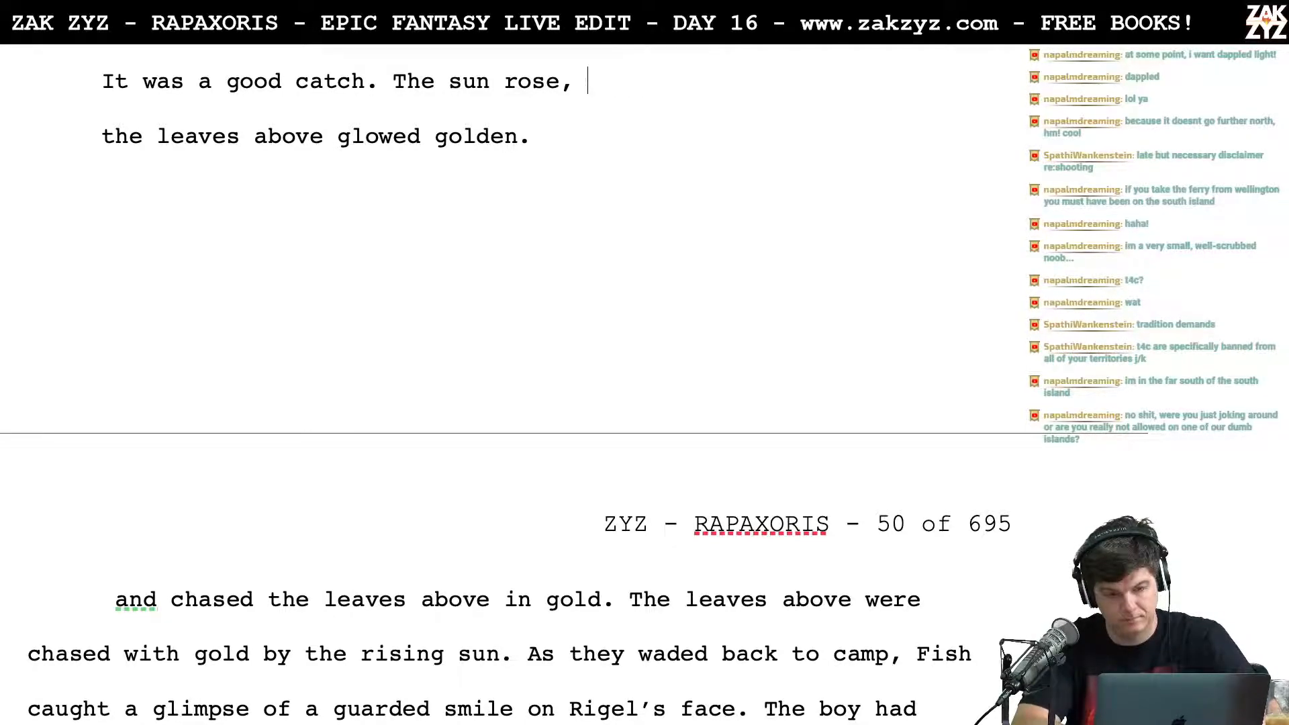
# Step: Write the alternative ending "the leaves above flashed gold." after "The sun rose,"
pyautogui.write('t')
pyautogui.write('h')
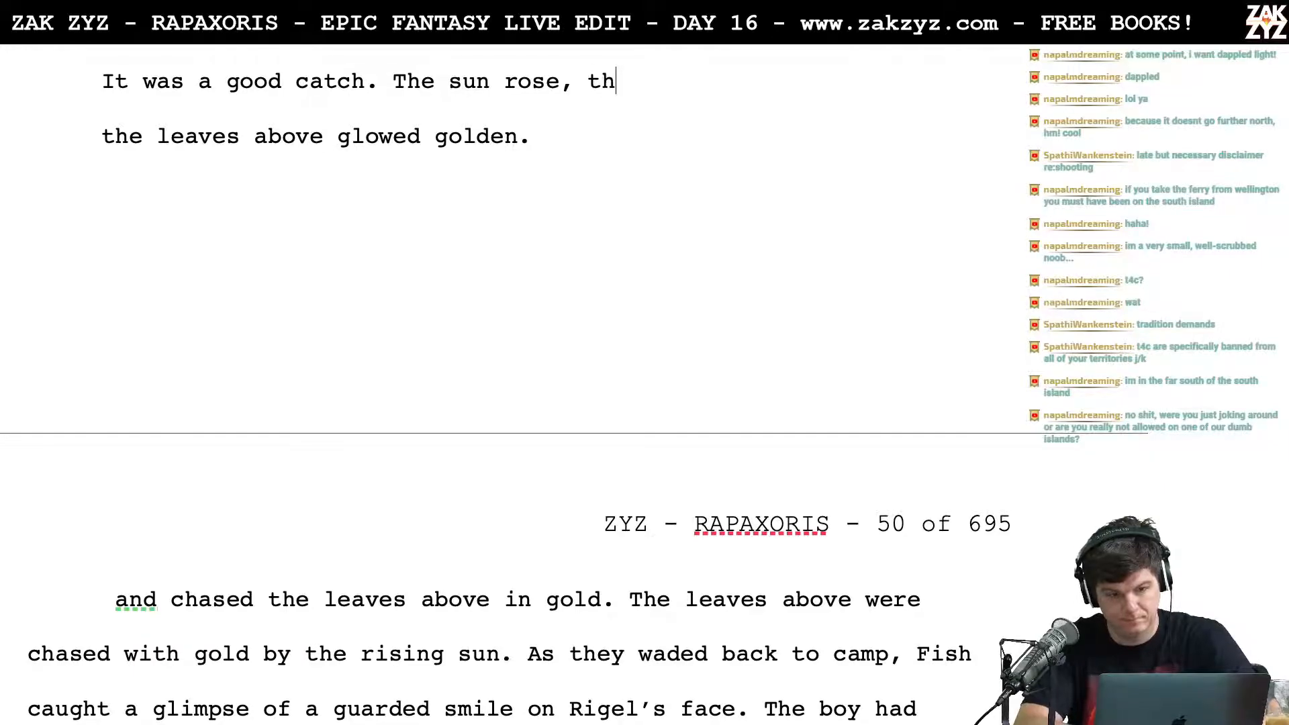
pyautogui.write('e leaves abo')
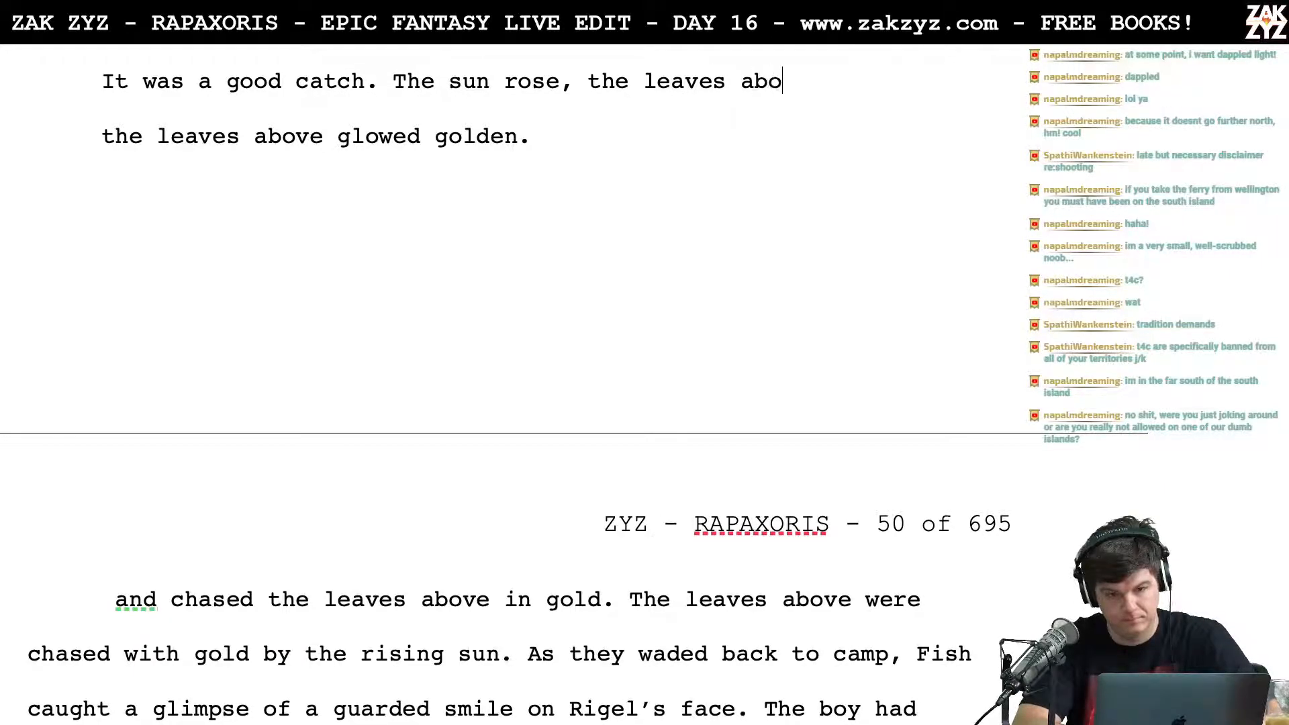
pyautogui.write('ve flashed gold.')
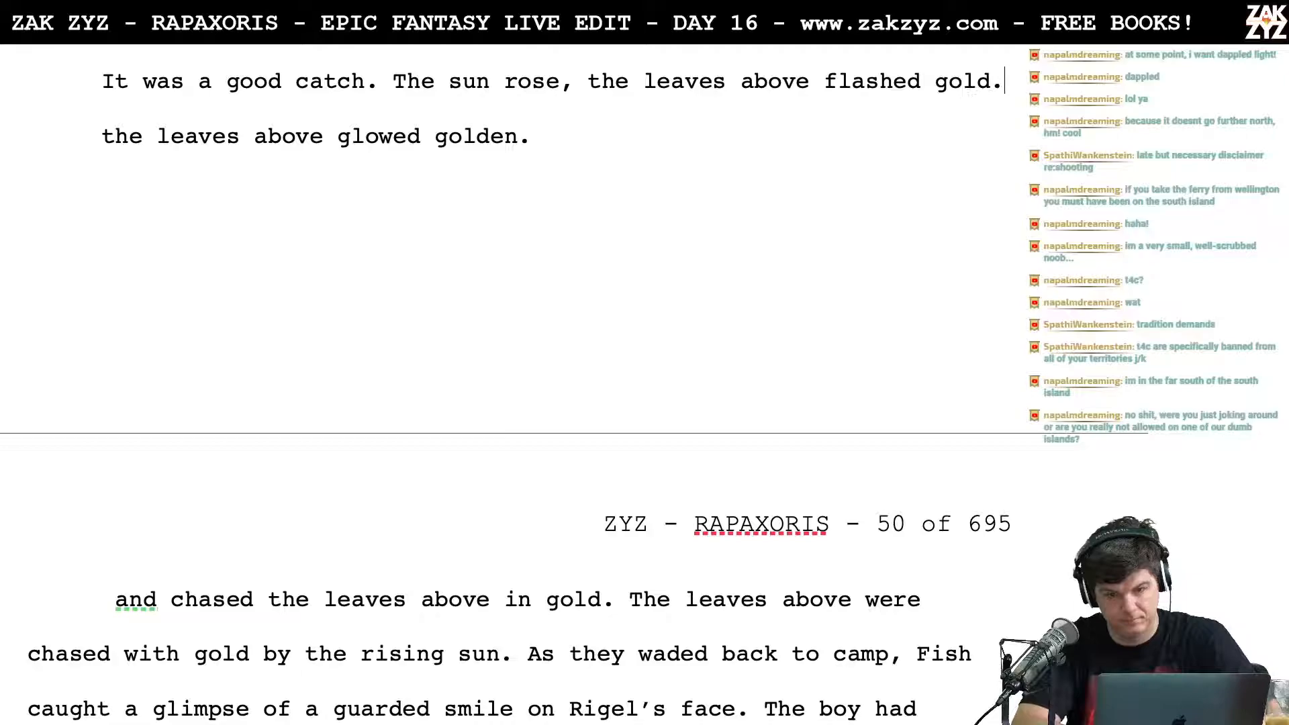
pyautogui.press('BackSpace')
pyautogui.write('en')
pyautogui.press('BackSpace')
pyautogui.press('BackSpace')
pyautogui.write('en')
pyautogui.press('BackSpace')
pyautogui.press('BackSpace')
pyautogui.write('.')
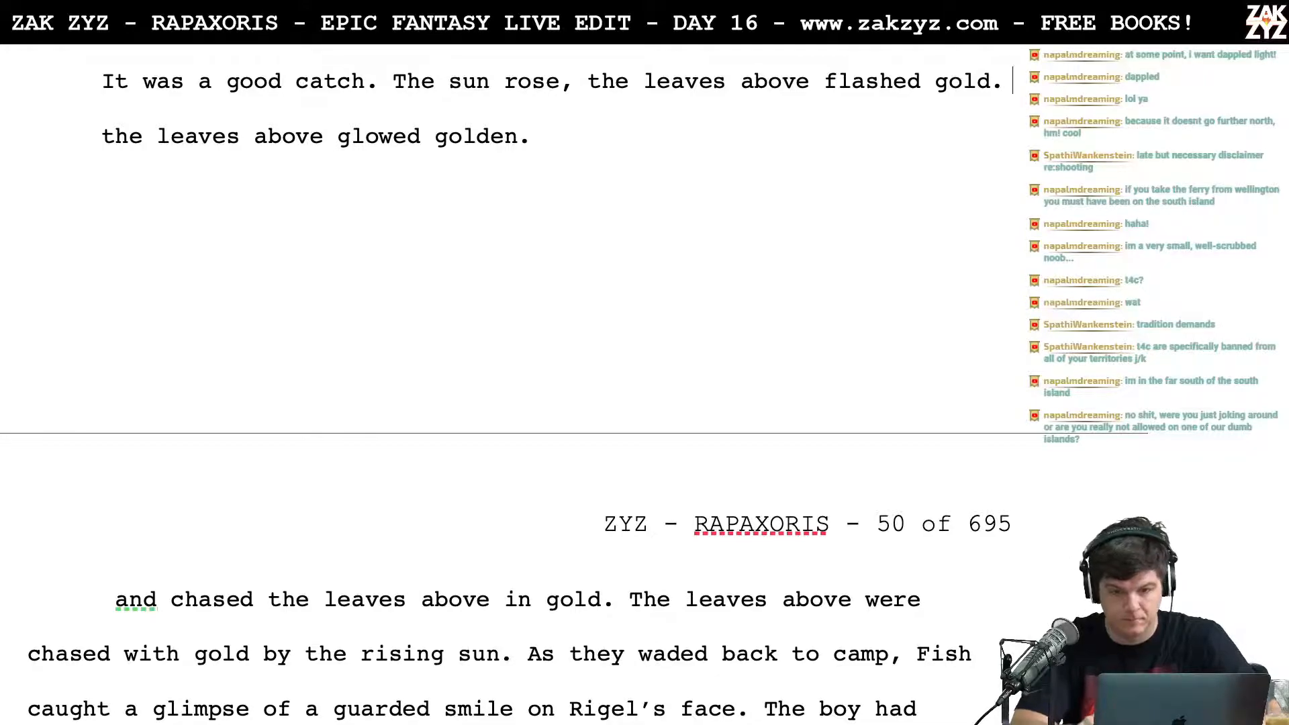
# Step: Move "the leaves above flashed gold." to its own line and try "flashing golden through" after "The sun rose,"
pyautogui.press('Left')
pyautogui.press('Left')
pyautogui.press('Left')
pyautogui.press('Left')
pyautogui.press('Left')
pyautogui.press('Left')
pyautogui.press('Left')
pyautogui.press('Left')
pyautogui.press('Left')
pyautogui.press('Left')
pyautogui.press('Left')
pyautogui.press('Left')
pyautogui.press('Left')
pyautogui.press('Left')
pyautogui.press('Left')
pyautogui.press('Left')
pyautogui.press('Left')
pyautogui.press('Left')
pyautogui.press('Left')
pyautogui.press('Left')
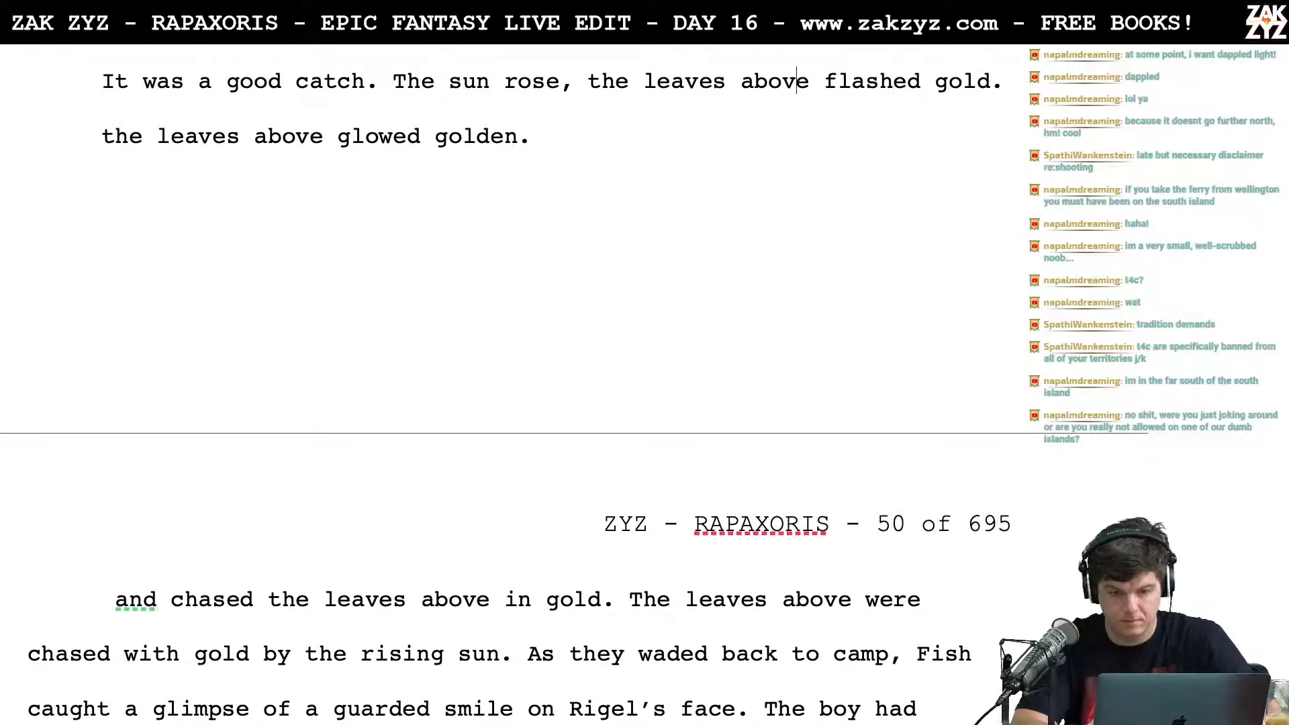
pyautogui.press('Return')
pyautogui.press('Left')
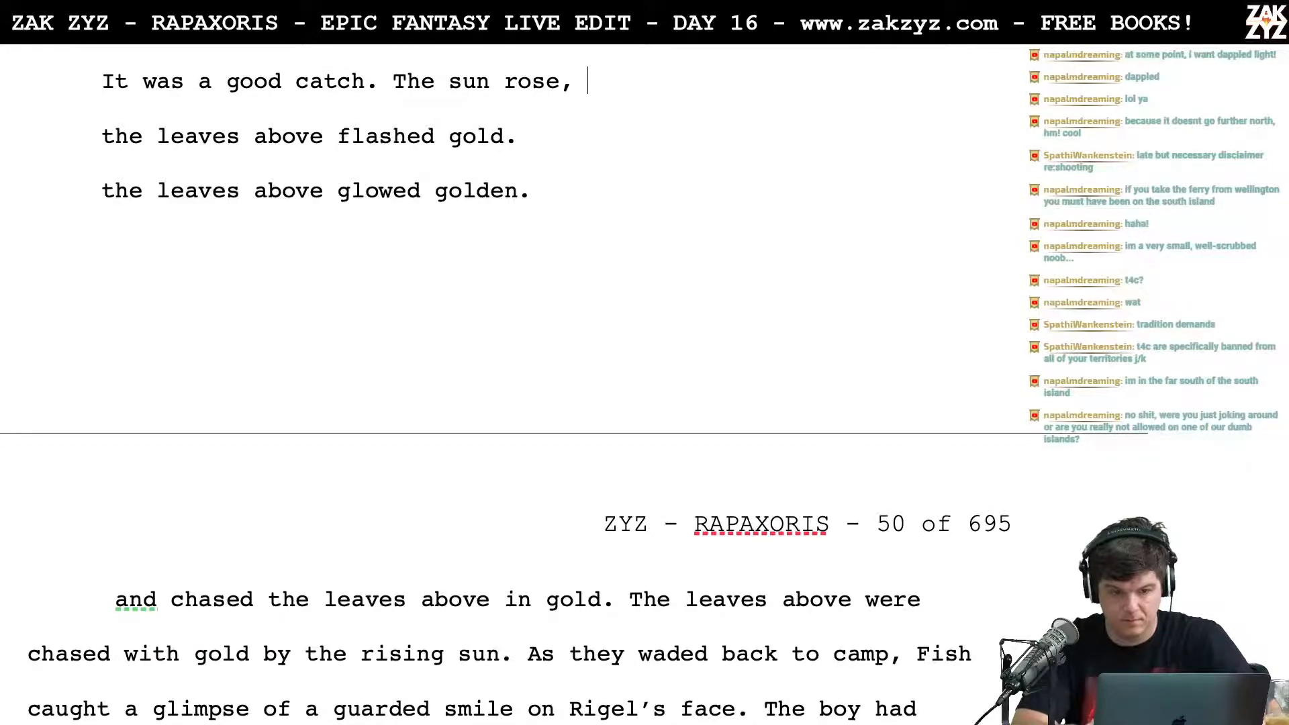
pyautogui.write('flashing golden through')
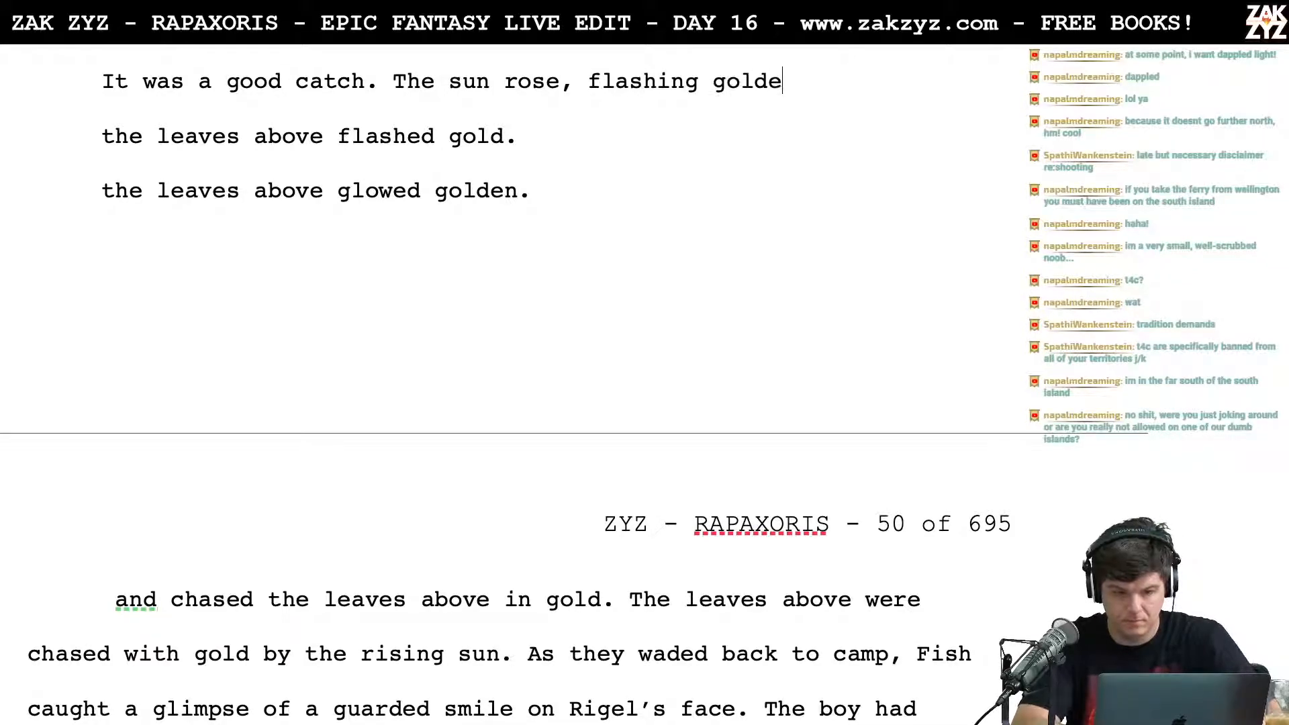
pyautogui.press('BackSpace')
pyautogui.press('BackSpace')
pyautogui.press('BackSpace')
pyautogui.press('BackSpace')
pyautogui.press('BackSpace')
pyautogui.press('BackSpace')
pyautogui.press('BackSpace')
pyautogui.press('BackSpace')
pyautogui.press('BackSpace')
pyautogui.press('BackSpace')
pyautogui.press('BackSpace')
pyautogui.press('BackSpace')
pyautogui.press('BackSpace')
pyautogui.press('BackSpace')
pyautogui.press('BackSpace')
pyautogui.press('BackSpace')
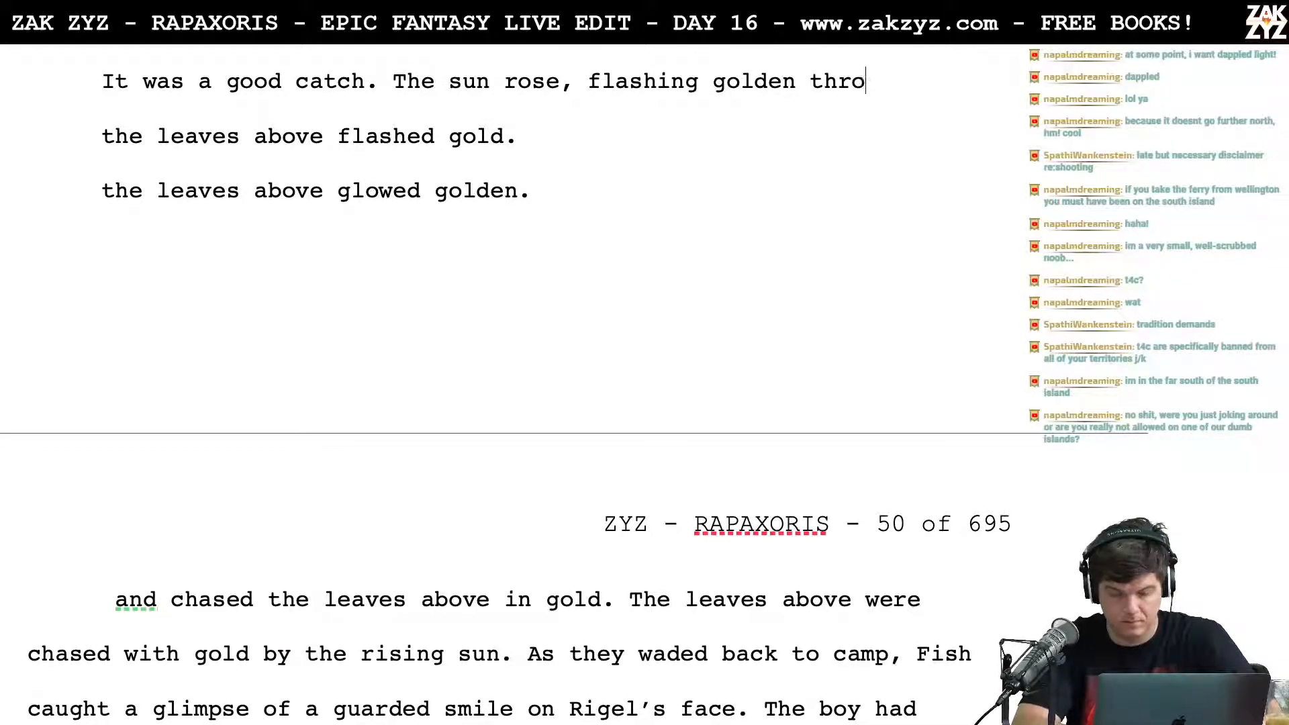
pyautogui.press('BackSpace')
pyautogui.press('BackSpace')
pyautogui.press('BackSpace')
pyautogui.press('BackSpace')
pyautogui.press('BackSpace')
pyautogui.press('BackSpace')
pyautogui.press('BackSpace')
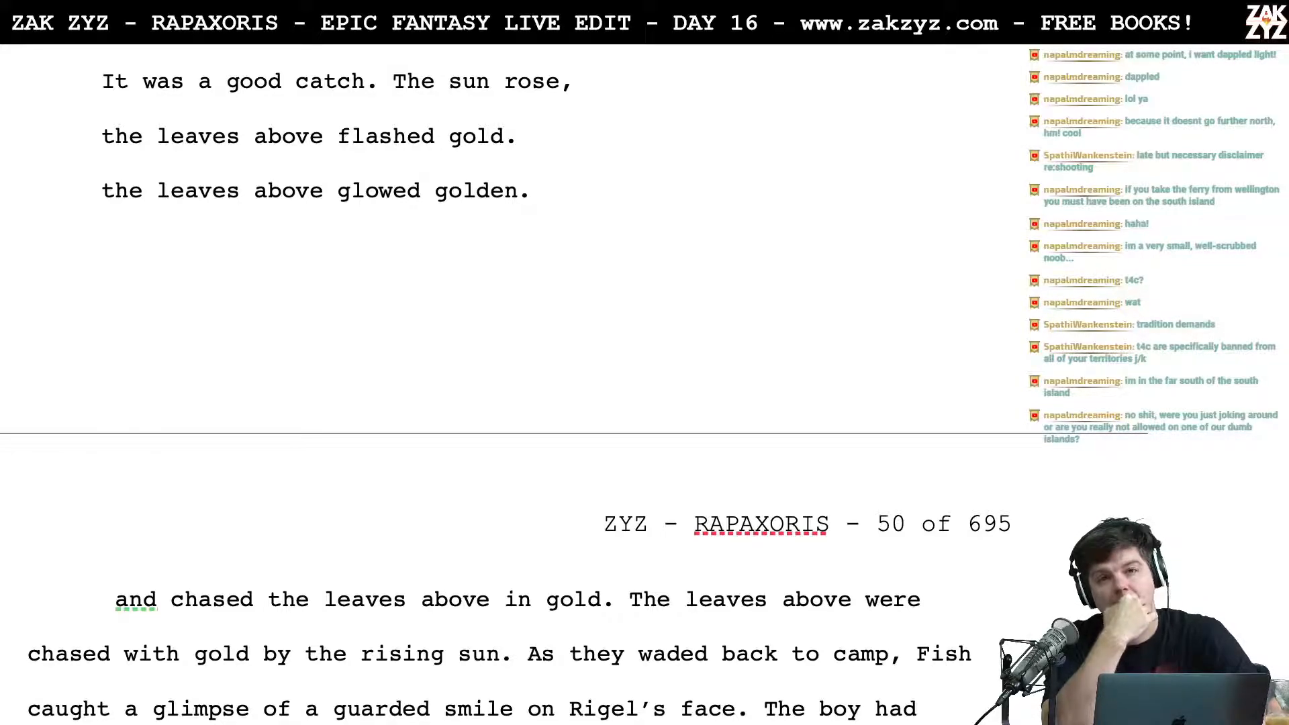
# Step: Complete the sentence after "The sun rose," with "the leaves above glowed gold in the first rays."
pyautogui.write('the leave')
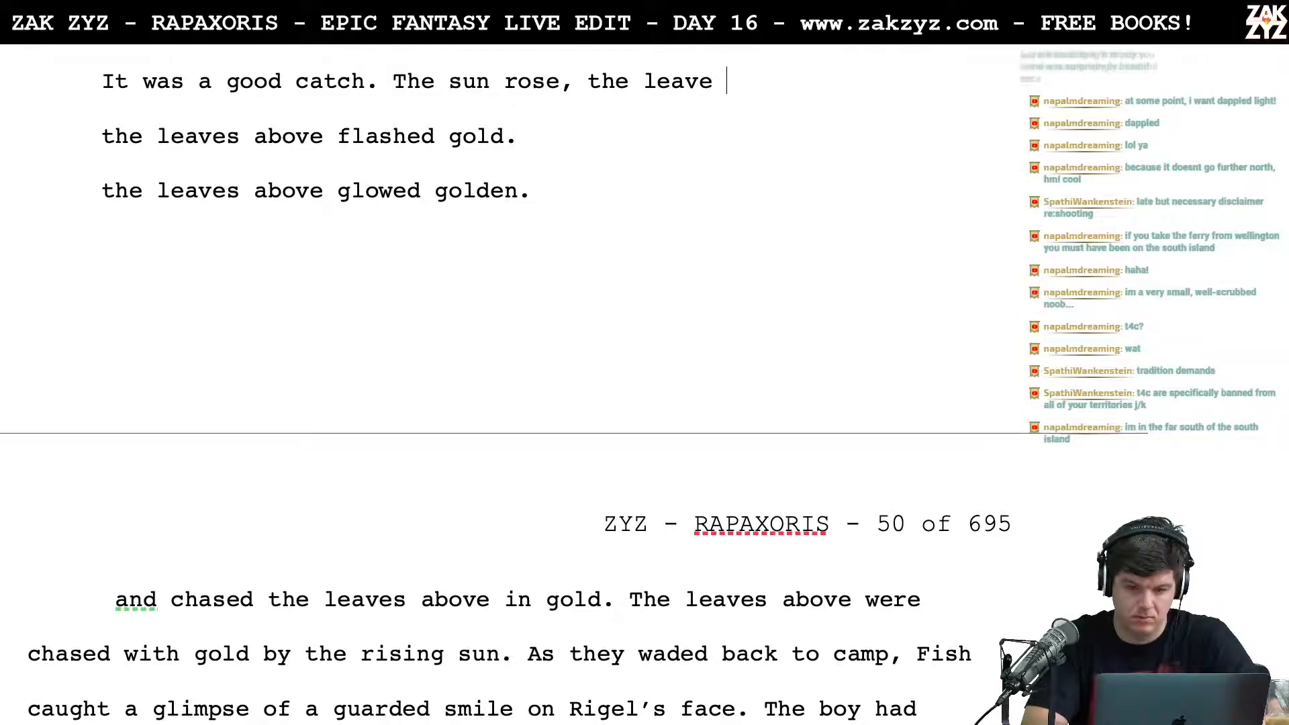
pyautogui.press('BackSpace')
pyautogui.write('s ')
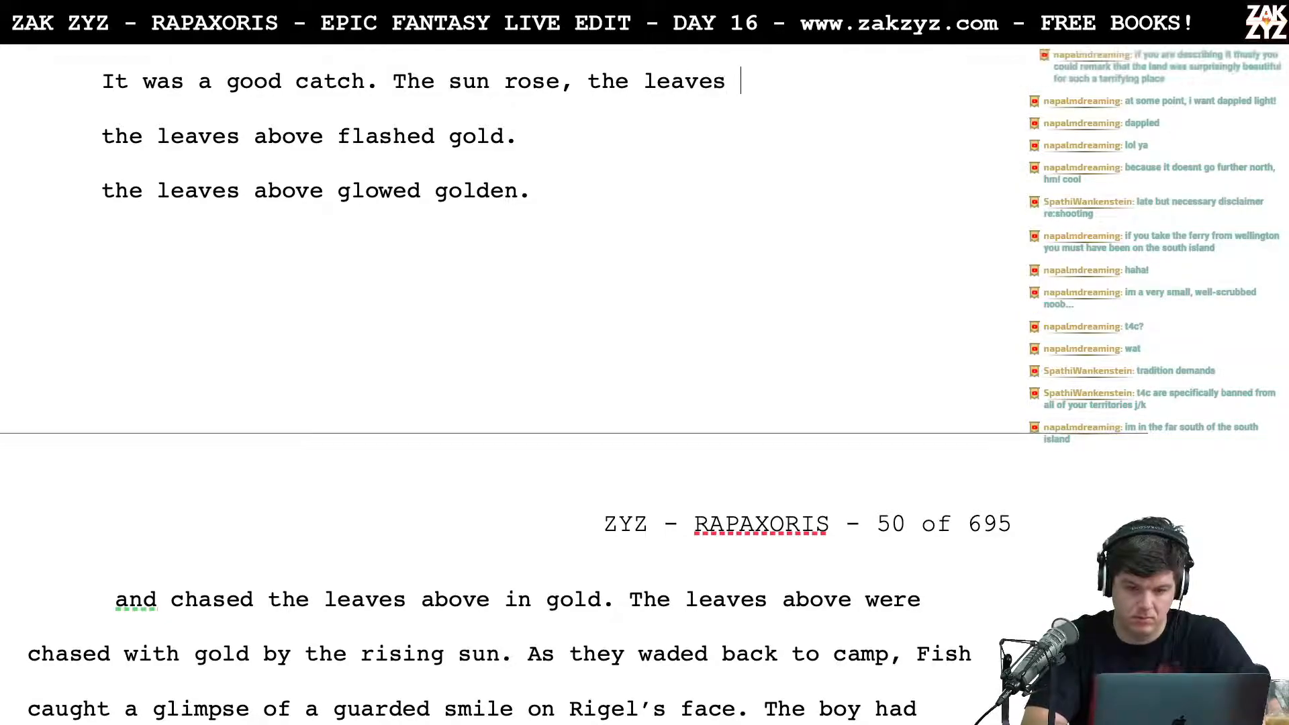
pyautogui.write('above glowe')
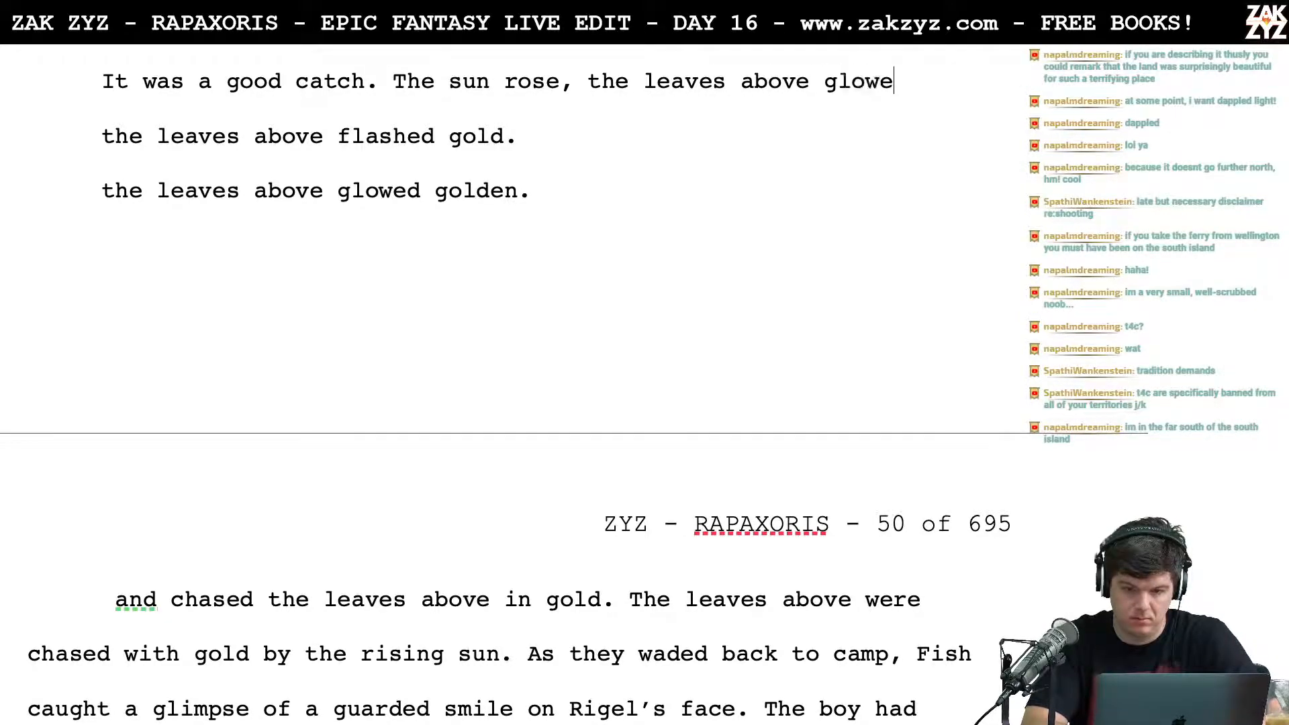
pyautogui.write('d gold in the first rays.')
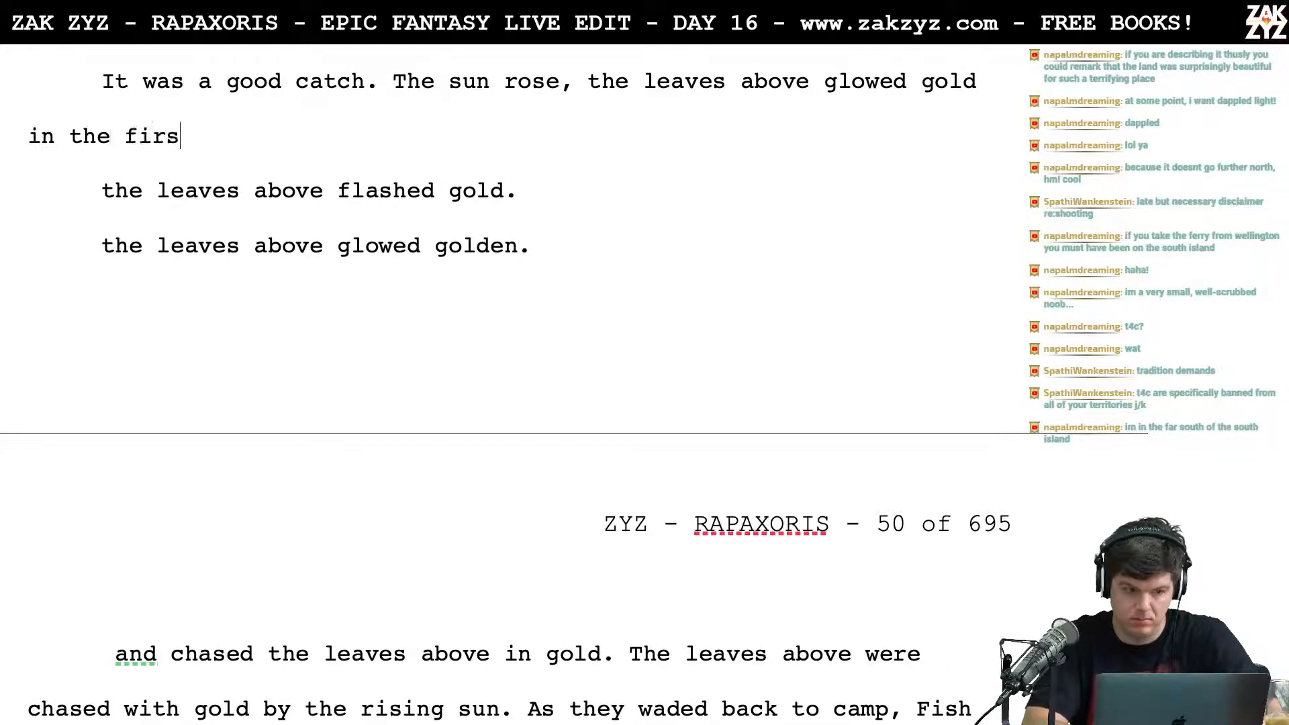
# Step: Delete the leftover draft lines through "by the rising sun." so "As they waded back to camp" directly follows "first rays."
pyautogui.hotkey('shift', 'Down')
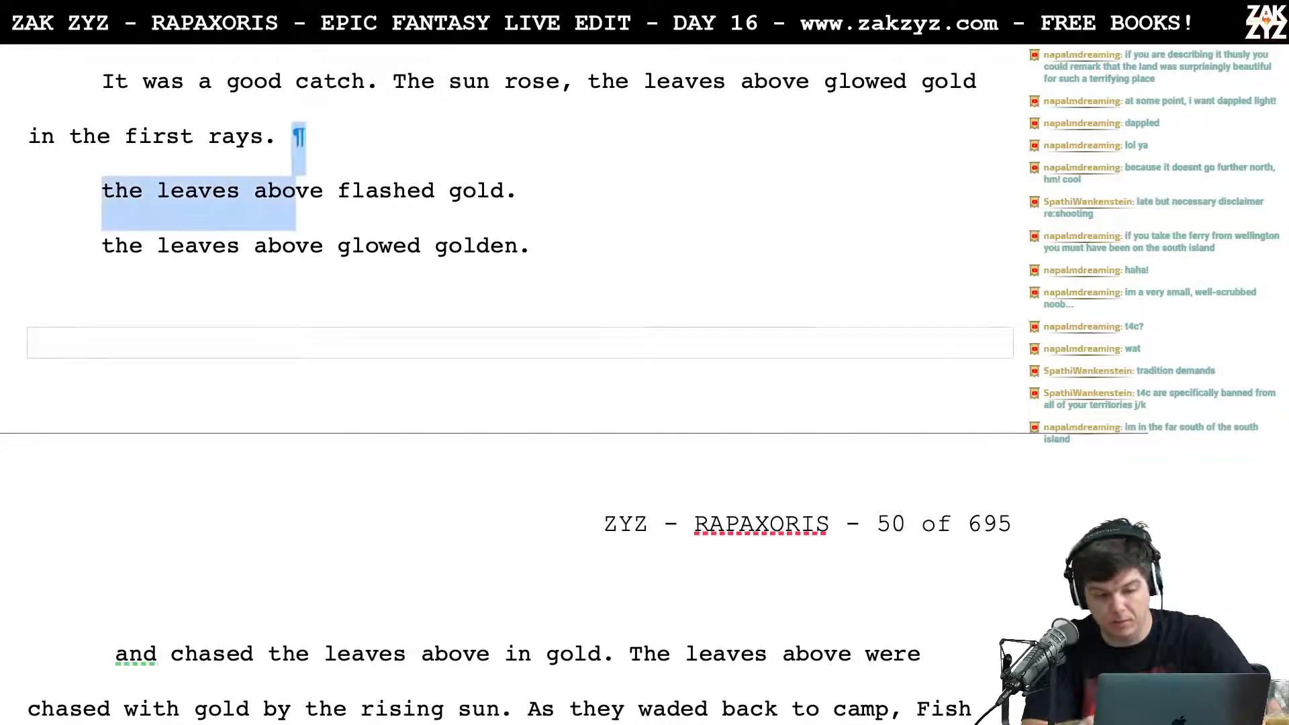
pyautogui.hotkey('shift', 'Down')
pyautogui.hotkey('shift', 'Down')
pyautogui.hotkey('shift', 'Up')
pyautogui.hotkey('shift', 'Down')
pyautogui.hotkey('ctrl', 'shift', 'Right')
pyautogui.hotkey('ctrl', 'shift', 'Right')
pyautogui.hotkey('ctrl', 'shift', 'Right')
pyautogui.hotkey('shift', 'Down')
pyautogui.hotkey('shift', 'Right')
pyautogui.hotkey('shift', 'Right')
pyautogui.hotkey('shift', 'Right')
pyautogui.press('BackSpace')
pyautogui.scroll(-1, 504, 282)
pyautogui.scroll(4, 504, 283)
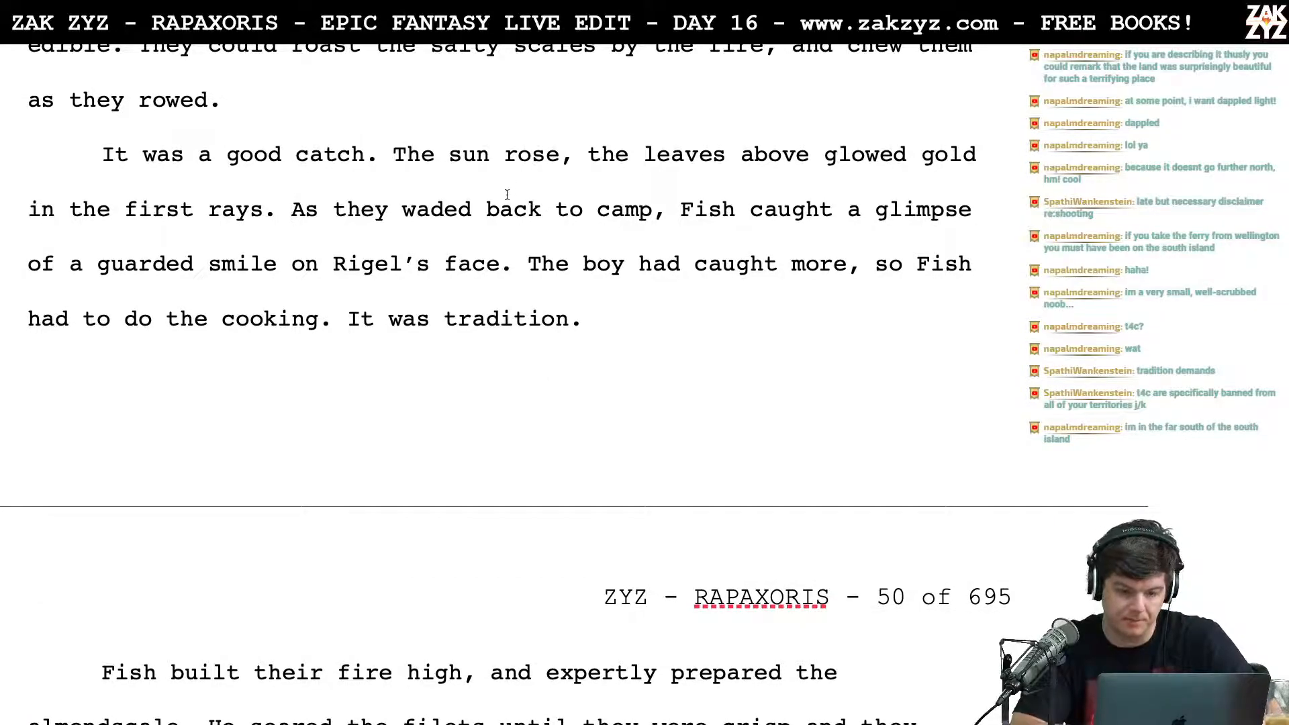
# Step: Remove the word "above" from "the leaves above glowed gold"
pyautogui.click(440, 166)
pyautogui.click(557, 169)
pyautogui.press('Right')
pyautogui.press('Right')
pyautogui.press('Right')
pyautogui.press('Right')
pyautogui.press('Right')
pyautogui.press('Right')
pyautogui.press('Right')
pyautogui.press('Right')
pyautogui.press('Left')
pyautogui.press('Left')
pyautogui.press('Left')
pyautogui.press('Left')
pyautogui.press('Right')
pyautogui.press('Right')
pyautogui.press('Right')
pyautogui.press('Right')
pyautogui.press('Right')
pyautogui.press('Right')
pyautogui.press('Right')
pyautogui.press('Right')
pyautogui.press('Right')
pyautogui.press('Right')
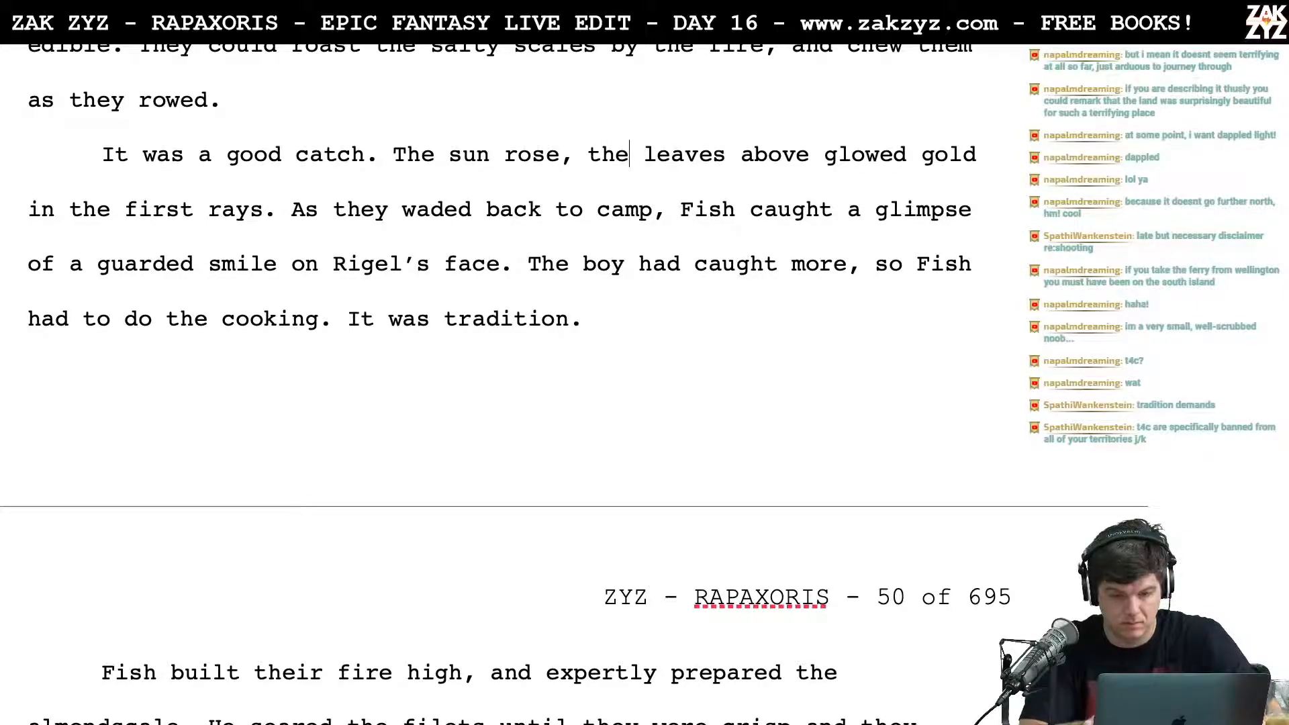
pyautogui.press('Right')
pyautogui.press('Right')
pyautogui.press('Right')
pyautogui.press('Right')
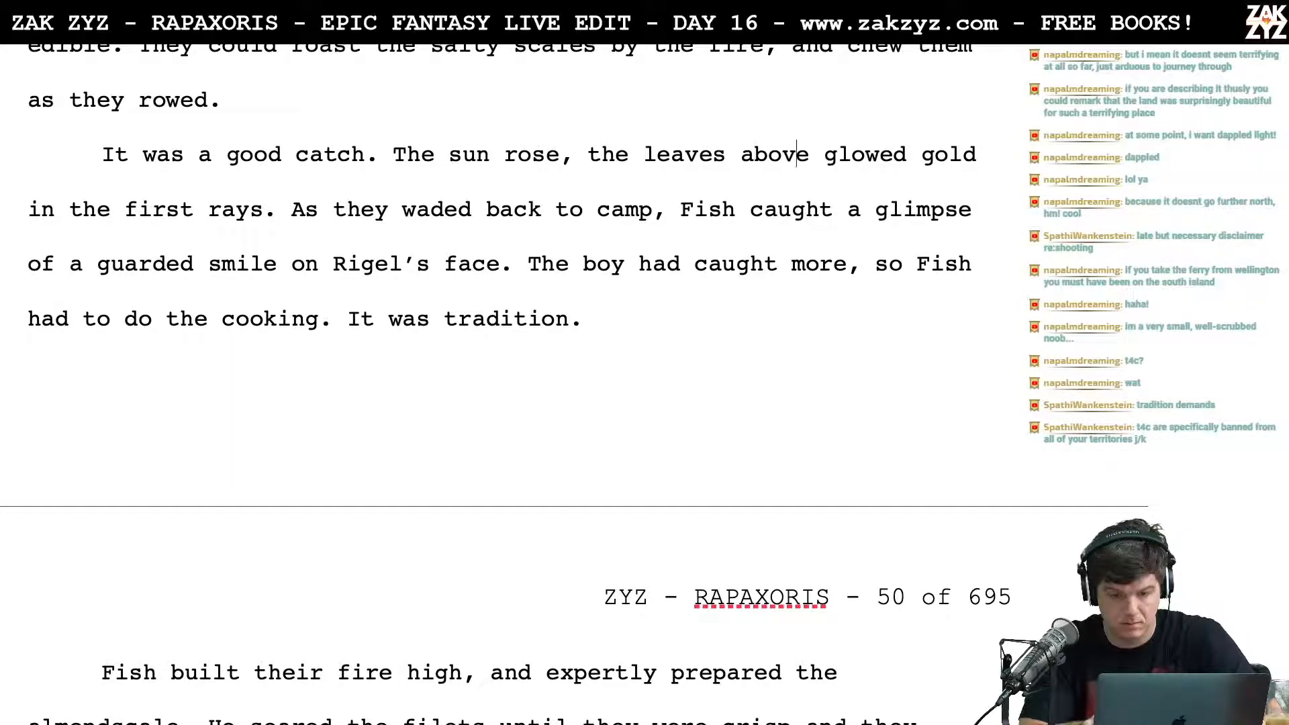
pyautogui.press('BackSpace')
pyautogui.press('BackSpace')
pyautogui.press('BackSpace')
pyautogui.press('BackSpace')
pyautogui.press('BackSpace')
pyautogui.press('BackSpace')
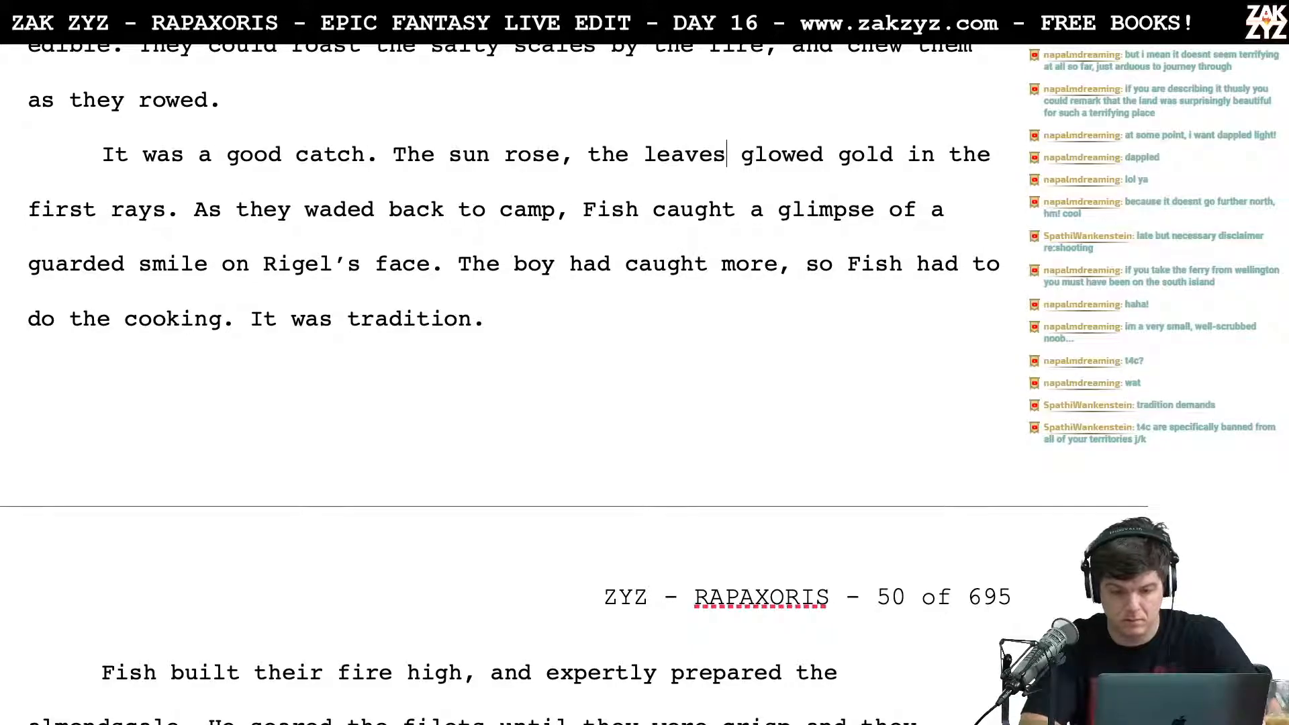
# Step: Change "gold" to "golden" in "the leaves glowed gold in the first rays."
pyautogui.press('Right')
pyautogui.press('Right')
pyautogui.press('Right')
pyautogui.press('Right')
pyautogui.press('Right')
pyautogui.press('Right')
pyautogui.press('Right')
pyautogui.press('Right')
pyautogui.press('Right')
pyautogui.press('Right')
pyautogui.press('Right')
pyautogui.press('Right')
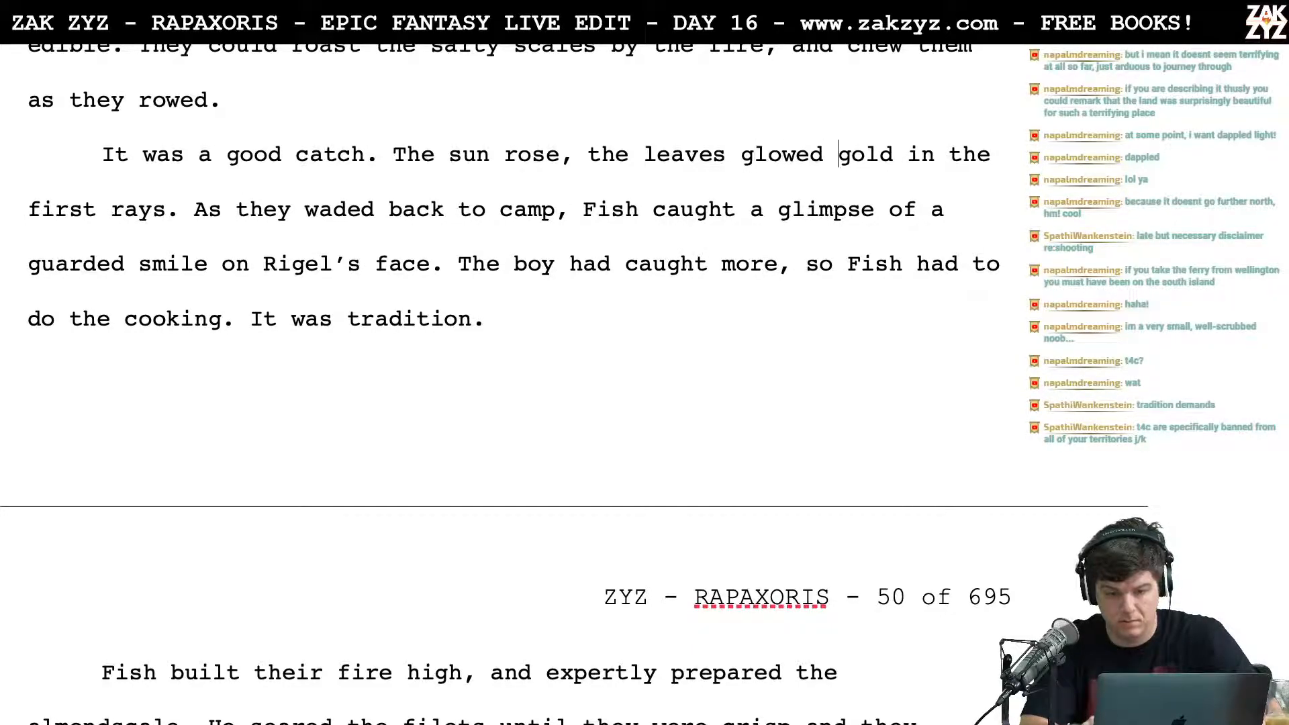
pyautogui.write('en')
pyautogui.press('Right')
pyautogui.press('Right')
pyautogui.press('Right')
pyautogui.press('Right')
pyautogui.press('Right')
pyautogui.press('Right')
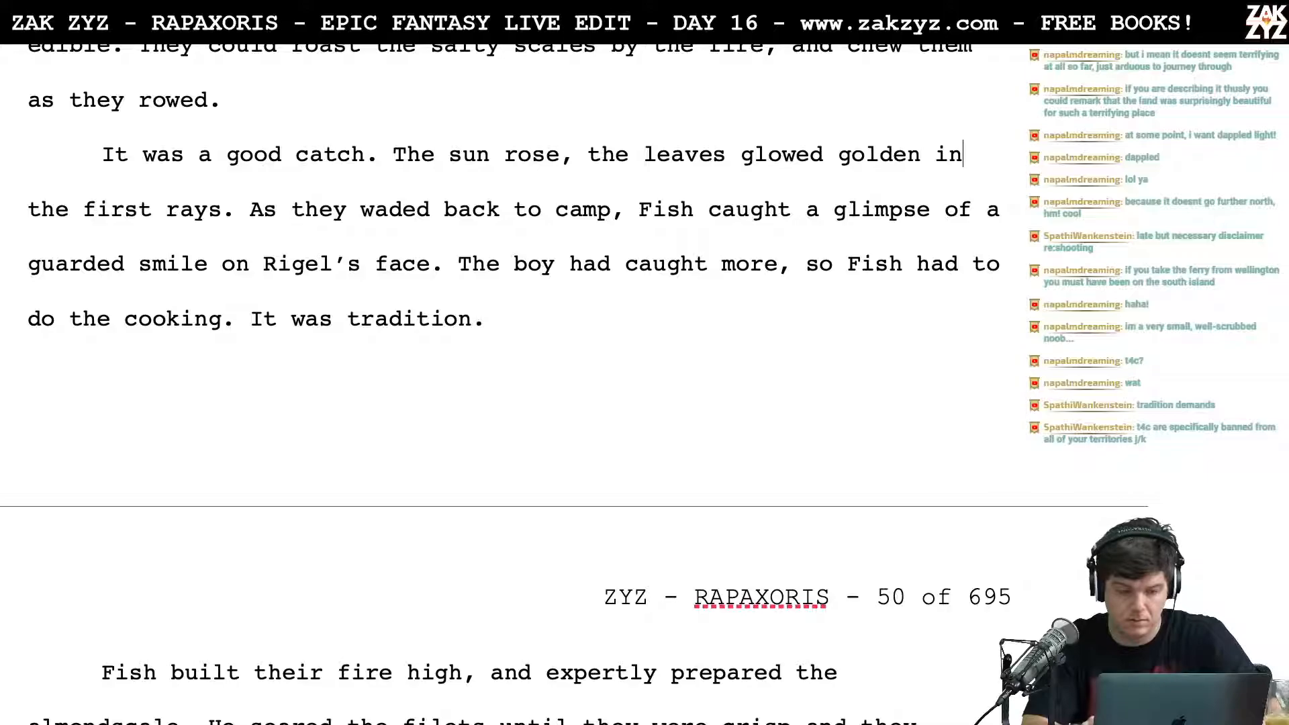
pyautogui.press('Right')
pyautogui.press('Right')
pyautogui.press('Right')
# Step: Move the text from "the leaves glowed golden" onto its own line and write "scattering shafts of gold through the leaves." after "The sun rose,"
pyautogui.press('Left')
pyautogui.press('Left')
pyautogui.press('Left')
pyautogui.press('Left')
pyautogui.press('Left')
pyautogui.press('Left')
pyautogui.press('Left')
pyautogui.press('Left')
pyautogui.press('Left')
pyautogui.press('Left')
pyautogui.press('Left')
pyautogui.press('Left')
pyautogui.press('Left')
pyautogui.press('Left')
pyautogui.press('Left')
pyautogui.press('Left')
pyautogui.press('Left')
pyautogui.press('Left')
pyautogui.press('Left')
pyautogui.press('Left')
pyautogui.press('Left')
pyautogui.press('Left')
pyautogui.press('Left')
pyautogui.press('Left')
pyautogui.press('Left')
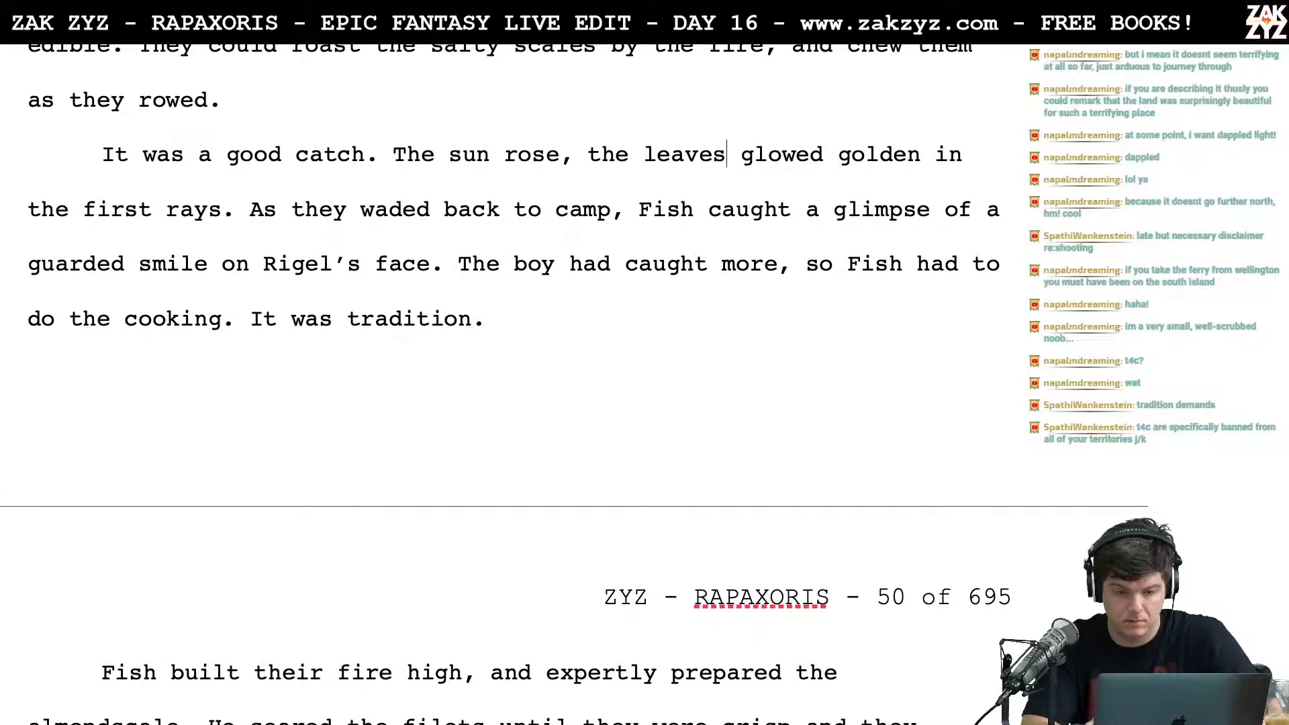
pyautogui.press('Left')
pyautogui.press('Left')
pyautogui.press('Left')
pyautogui.press('Left')
pyautogui.press('Return')
pyautogui.press('Left')
pyautogui.press('Left')
pyautogui.press('Right')
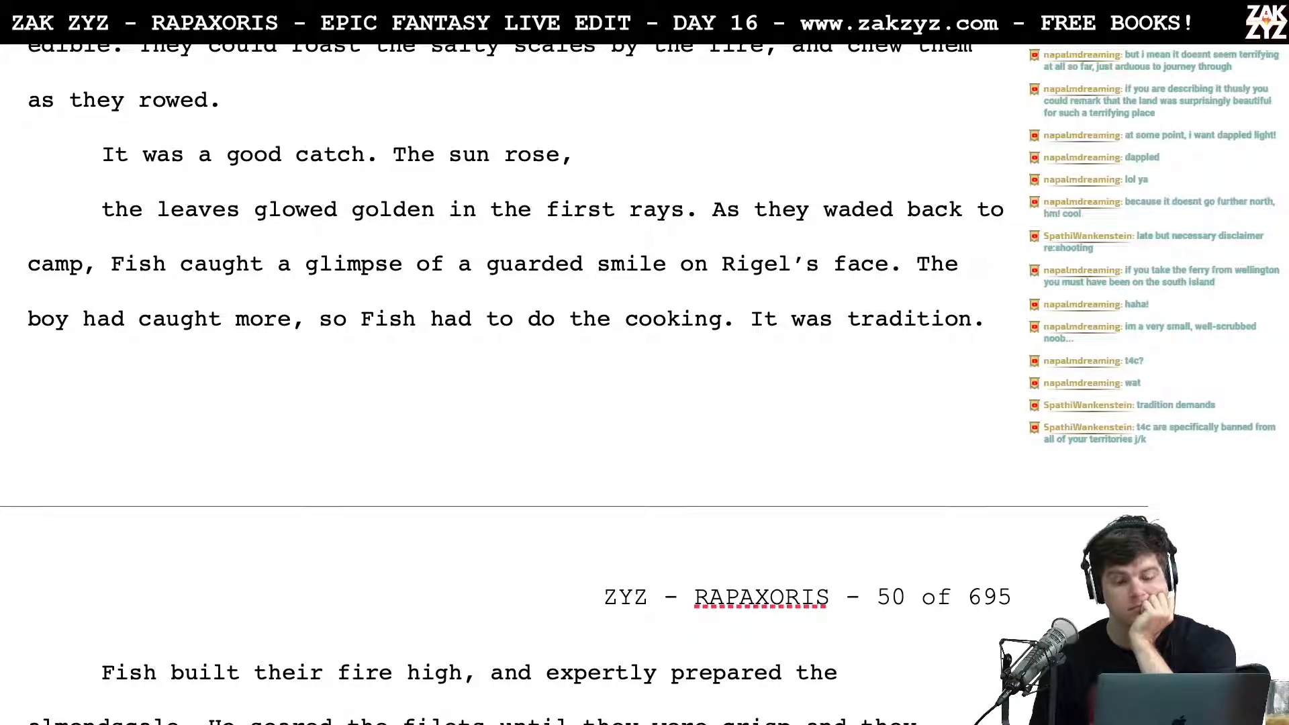
pyautogui.write('scatt')
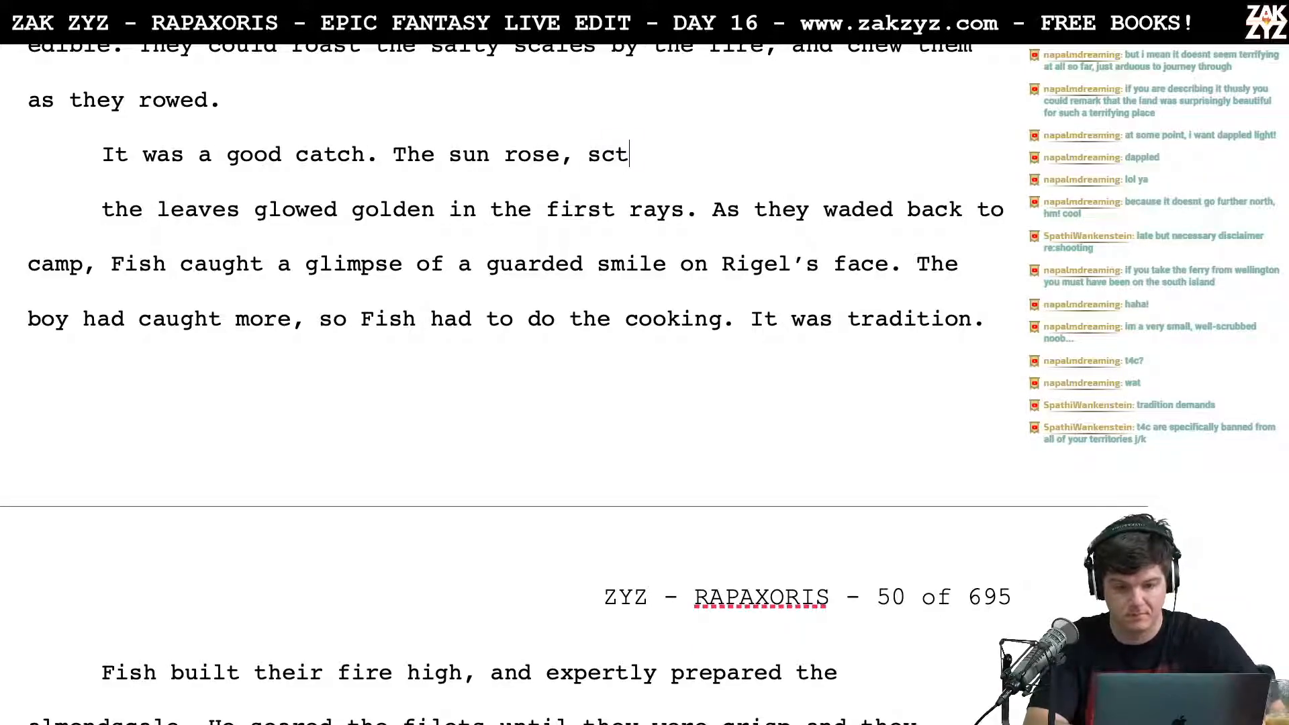
pyautogui.write('ering shafts ')
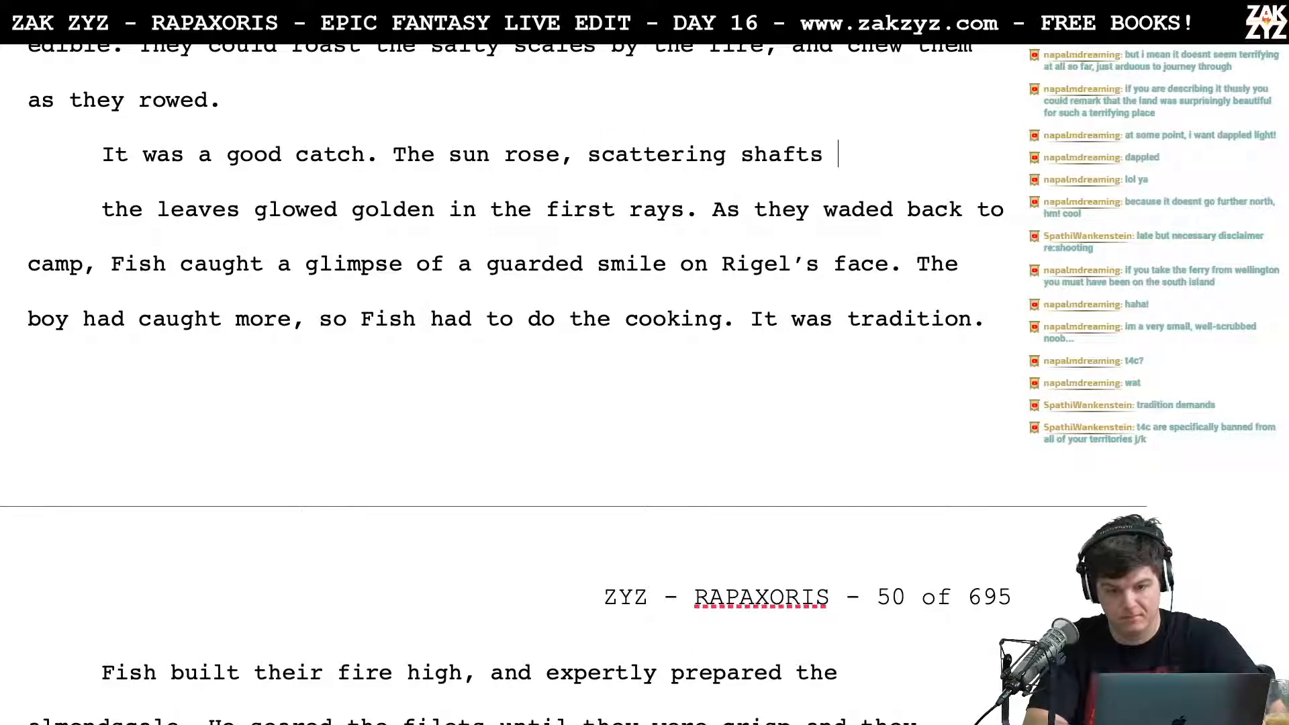
pyautogui.write('of gold through t')
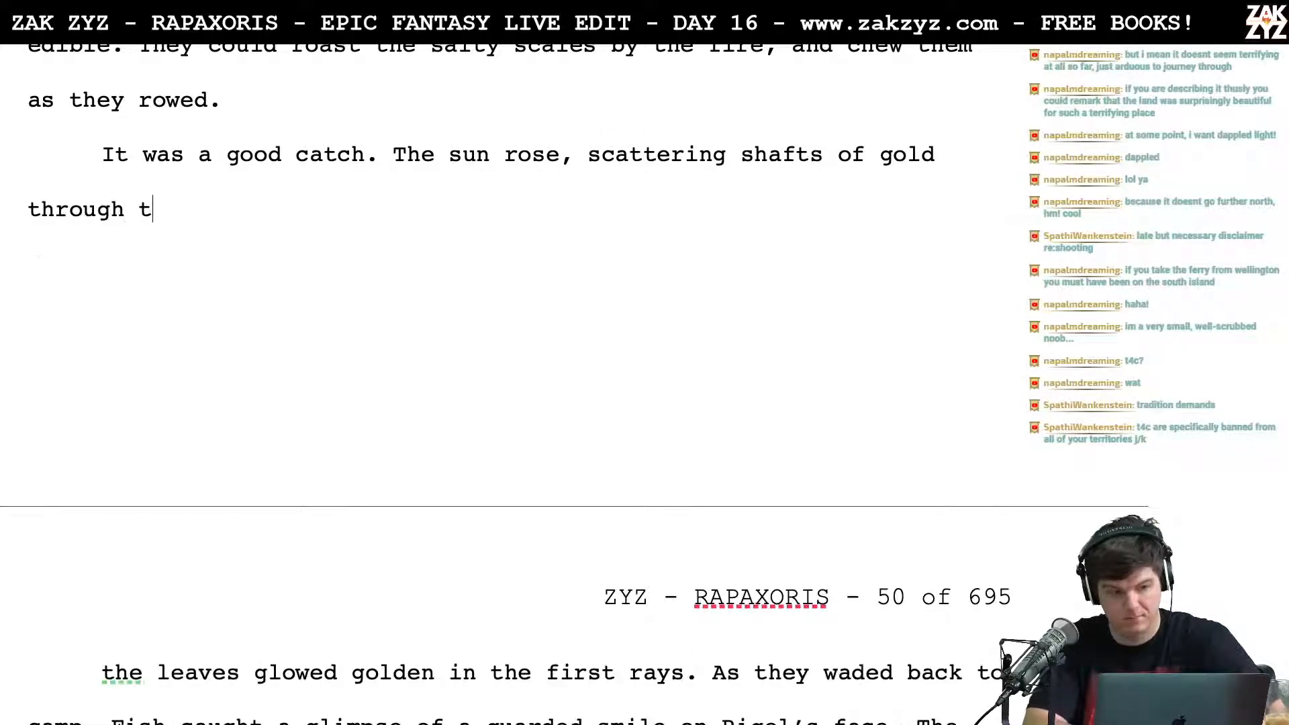
pyautogui.write('he leaves.')
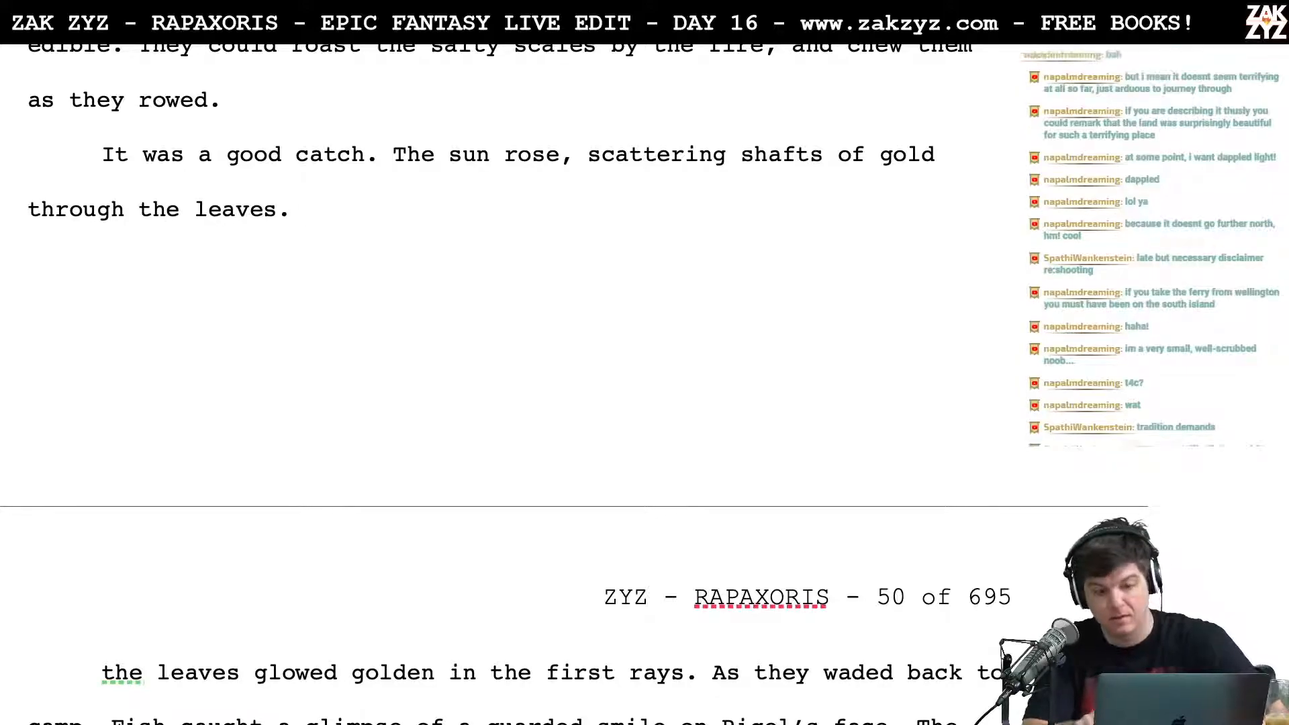
# Step: Delete the old clause "the leaves glowed golden in the first rays." and its line break so "As they waded back to camp" follows "through the leaves."
pyautogui.hotkey('shift', 'Down')
pyautogui.hotkey('shift', 'Right')
pyautogui.hotkey('shift', 'Down')
pyautogui.hotkey('shift', 'Up')
pyautogui.hotkey('shift', 'Right')
pyautogui.hotkey('shift', 'Right')
pyautogui.hotkey('shift', 'Right')
pyautogui.hotkey('shift', 'Right')
pyautogui.hotkey('shift', 'Right')
pyautogui.hotkey('shift', 'Right')
pyautogui.hotkey('shift', 'Right')
pyautogui.hotkey('shift', 'Right')
pyautogui.hotkey('shift', 'Right')
pyautogui.hotkey('shift', 'Right')
pyautogui.hotkey('shift', 'Right')
pyautogui.hotkey('shift', 'Right')
pyautogui.hotkey('shift', 'Right')
pyautogui.hotkey('shift', 'Right')
pyautogui.hotkey('shift', 'Right')
pyautogui.hotkey('shift', 'Right')
pyautogui.hotkey('shift', 'Right')
pyautogui.hotkey('shift', 'Right')
pyautogui.hotkey('shift', 'Right')
pyautogui.hotkey('shift', 'Right')
pyautogui.hotkey('shift', 'Right')
pyautogui.hotkey('shift', 'Right')
pyautogui.hotkey('shift', 'Right')
pyautogui.hotkey('shift', 'Right')
pyautogui.hotkey('shift', 'Right')
pyautogui.hotkey('shift', 'Right')
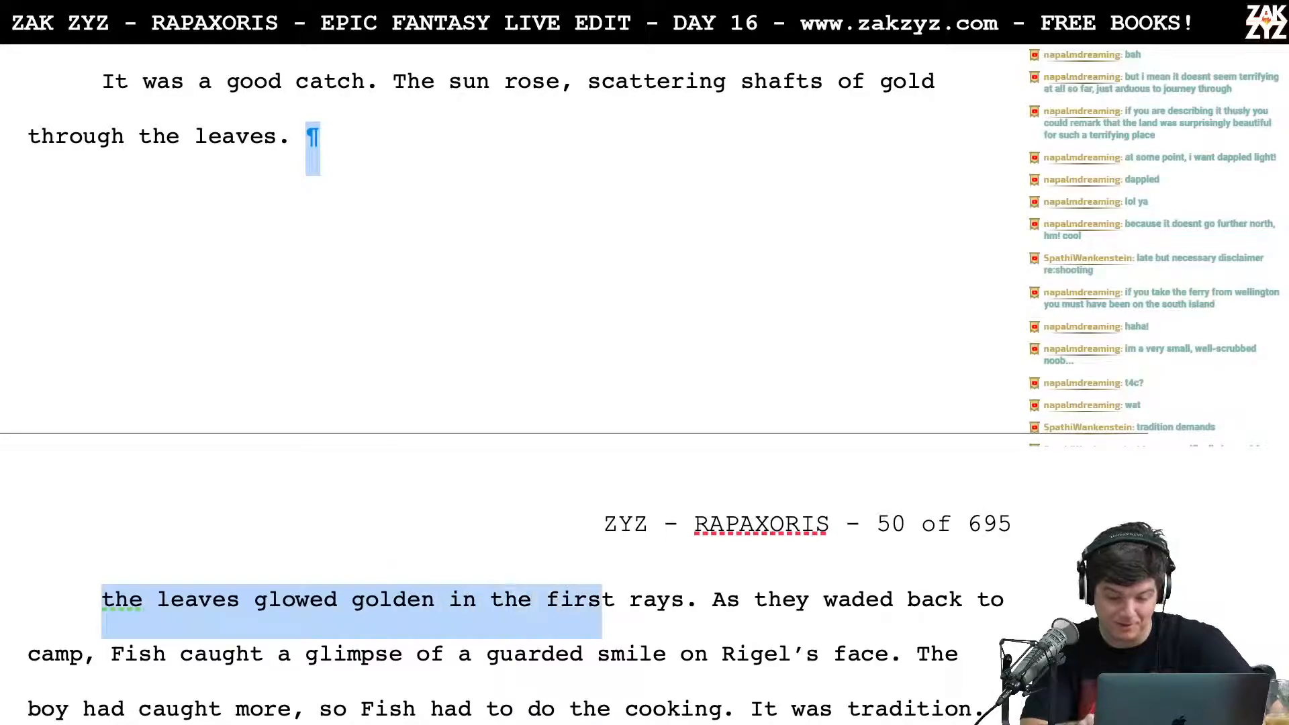
pyautogui.press('Delete')
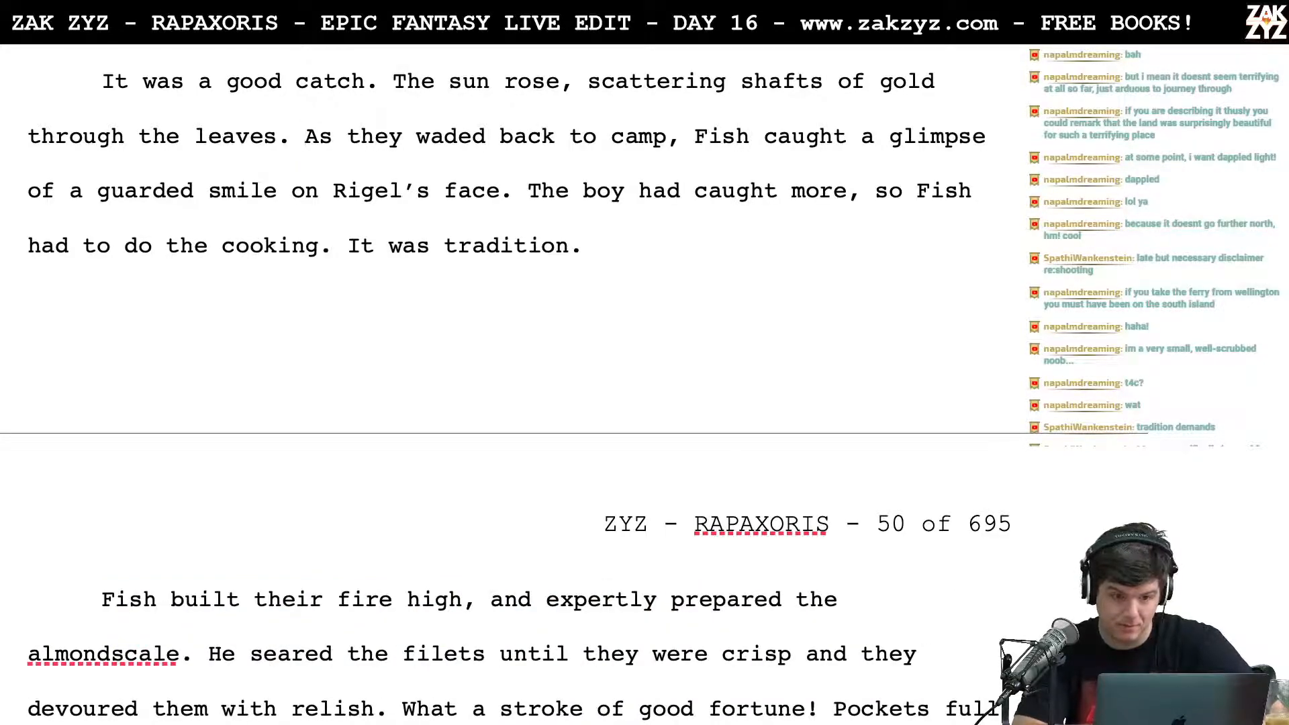
# Step: Break the paragraph after "The sun rose," so "scattering shafts of gold through the leaves." starts a new line
pyautogui.click(589, 84)
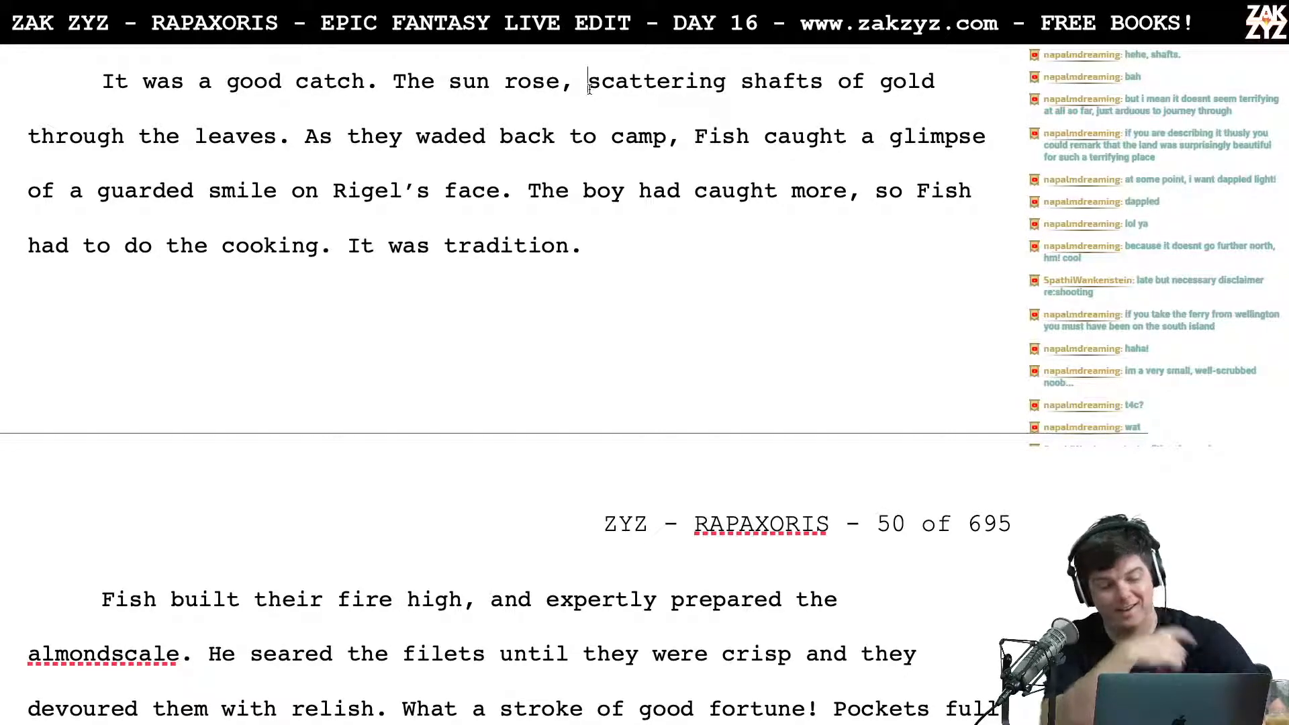
pyautogui.scroll(-1, 588, 90)
pyautogui.scroll(-2, 589, 89)
pyautogui.scroll(8, 748, 240)
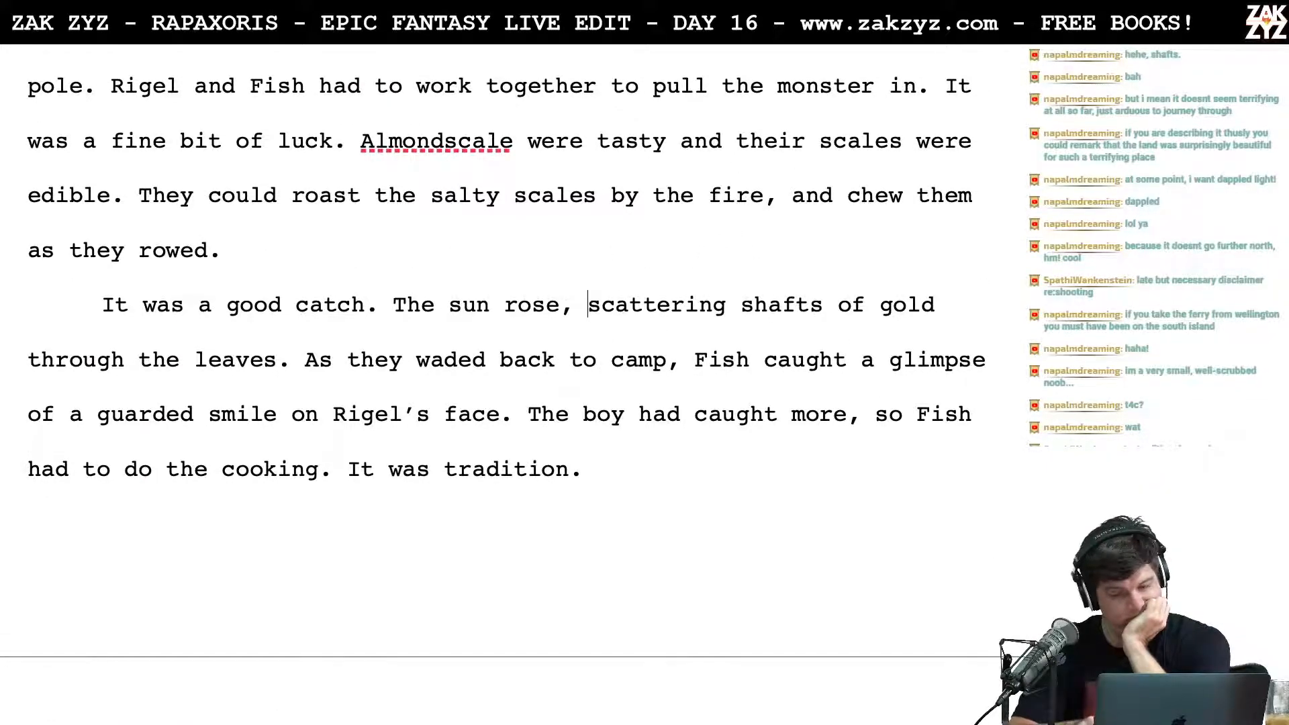
pyautogui.press('Return')
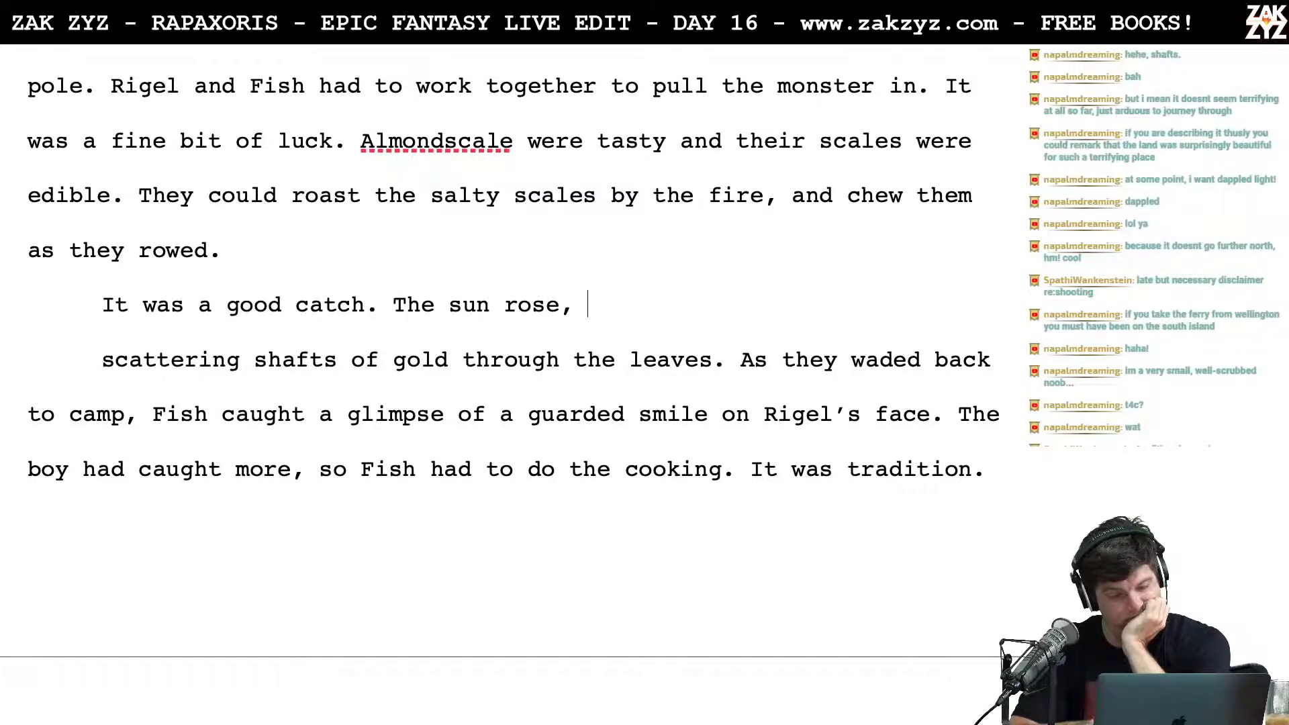
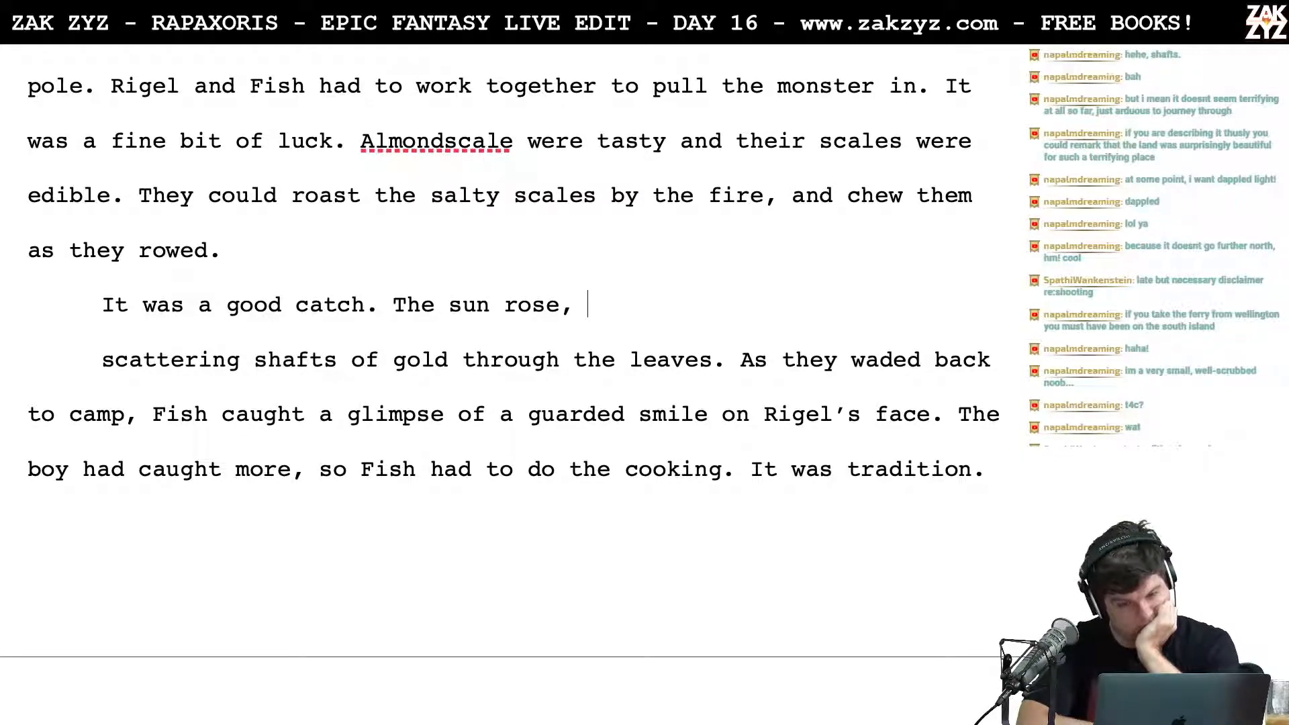
# Step: Continue the sentence after "The sun rose," with "the leaves above glowed golden in the first rays."
pyautogui.write('the leaves above gl')
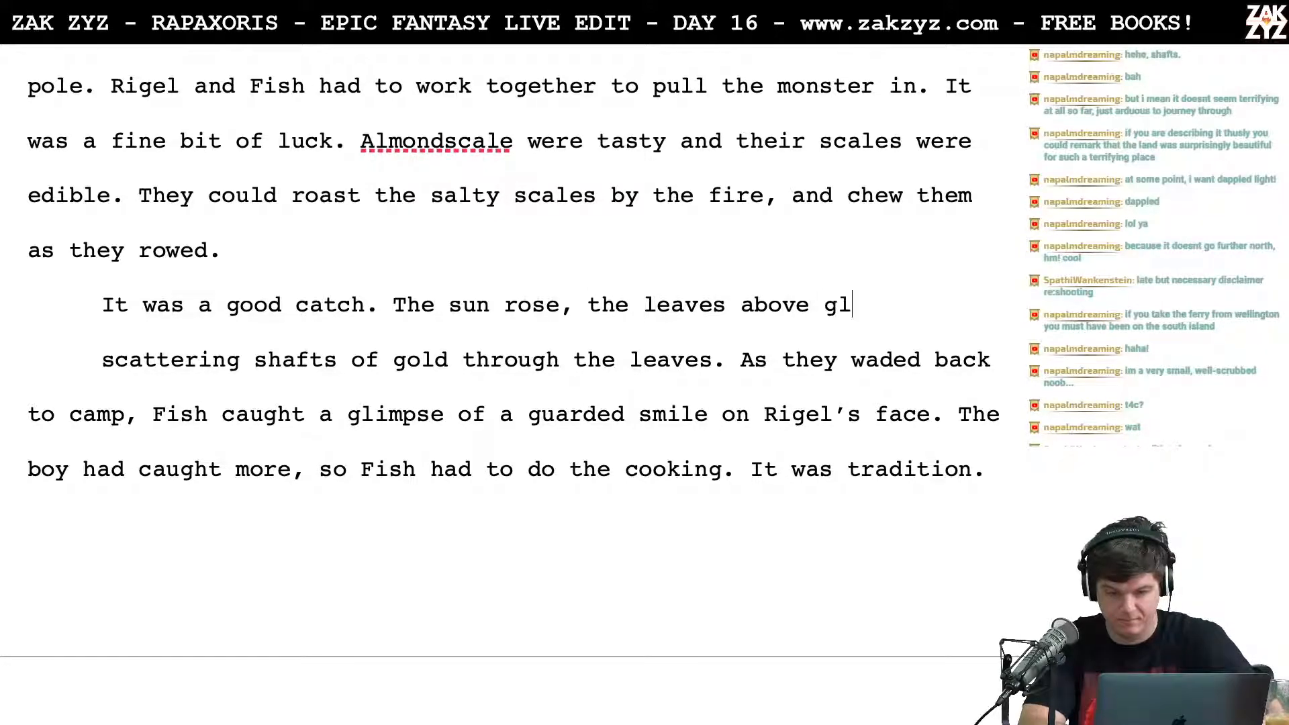
pyautogui.write('owed golden.')
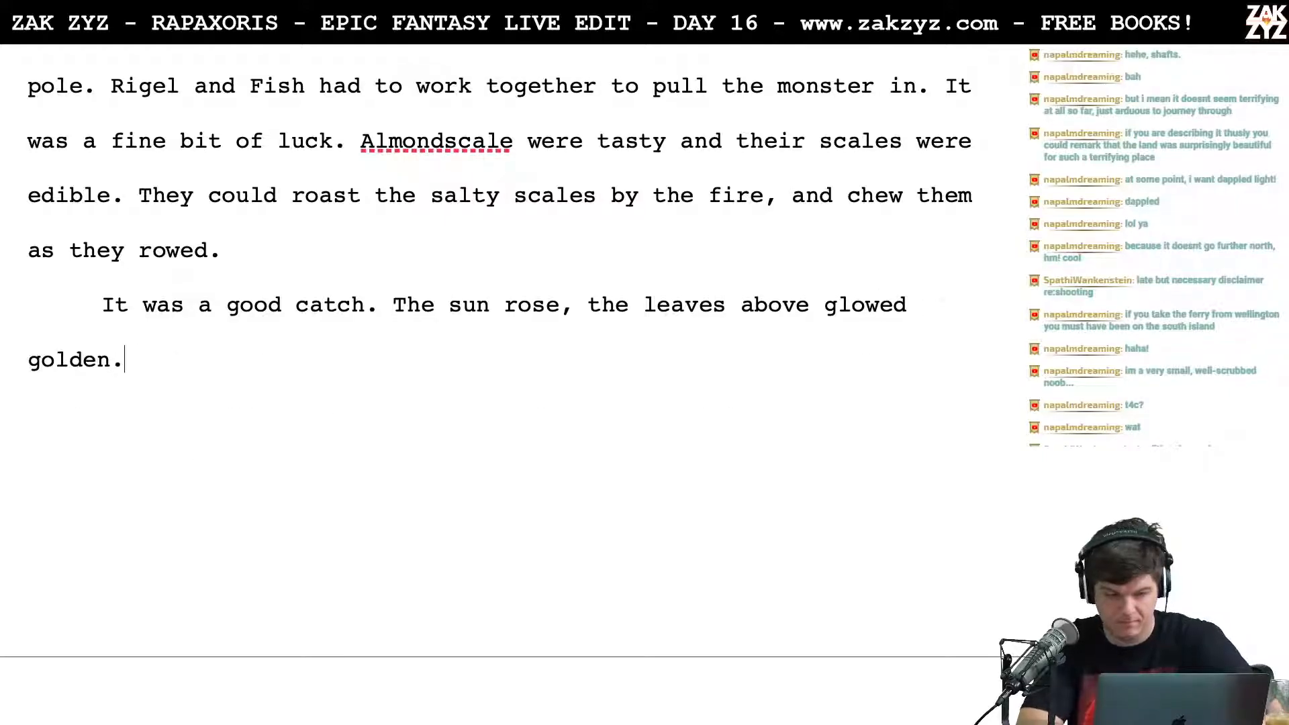
pyautogui.press('BackSpace')
pyautogui.press('BackSpace')
pyautogui.write('in the first rays.')
# Step: Replace the comma after "The sun rose" with "and"
pyautogui.press('Up')
pyautogui.press('Up')
pyautogui.press('Right')
pyautogui.press('Right')
pyautogui.press('Right')
pyautogui.press('Right')
pyautogui.press('Right')
pyautogui.press('Right')
pyautogui.press('Right')
pyautogui.press('Right')
pyautogui.press('Right')
pyautogui.press('Right')
pyautogui.press('Right')
pyautogui.press('Right')
pyautogui.press('Right')
pyautogui.press('Right')
pyautogui.press('Right')
pyautogui.press('Right')
pyautogui.press('Right')
pyautogui.press('Right')
pyautogui.press('Right')
pyautogui.press('Right')
pyautogui.press('Right')
pyautogui.press('Right')
pyautogui.press('Right')
pyautogui.press('Right')
pyautogui.press('Right')
pyautogui.press('Right')
pyautogui.press('Right')
pyautogui.press('Right')
pyautogui.press('Right')
pyautogui.press('Right')
pyautogui.press('Right')
pyautogui.press('Right')
pyautogui.press('Right')
pyautogui.press('Right')
pyautogui.press('BackSpace')
pyautogui.write('and')
pyautogui.press('BackSpace')
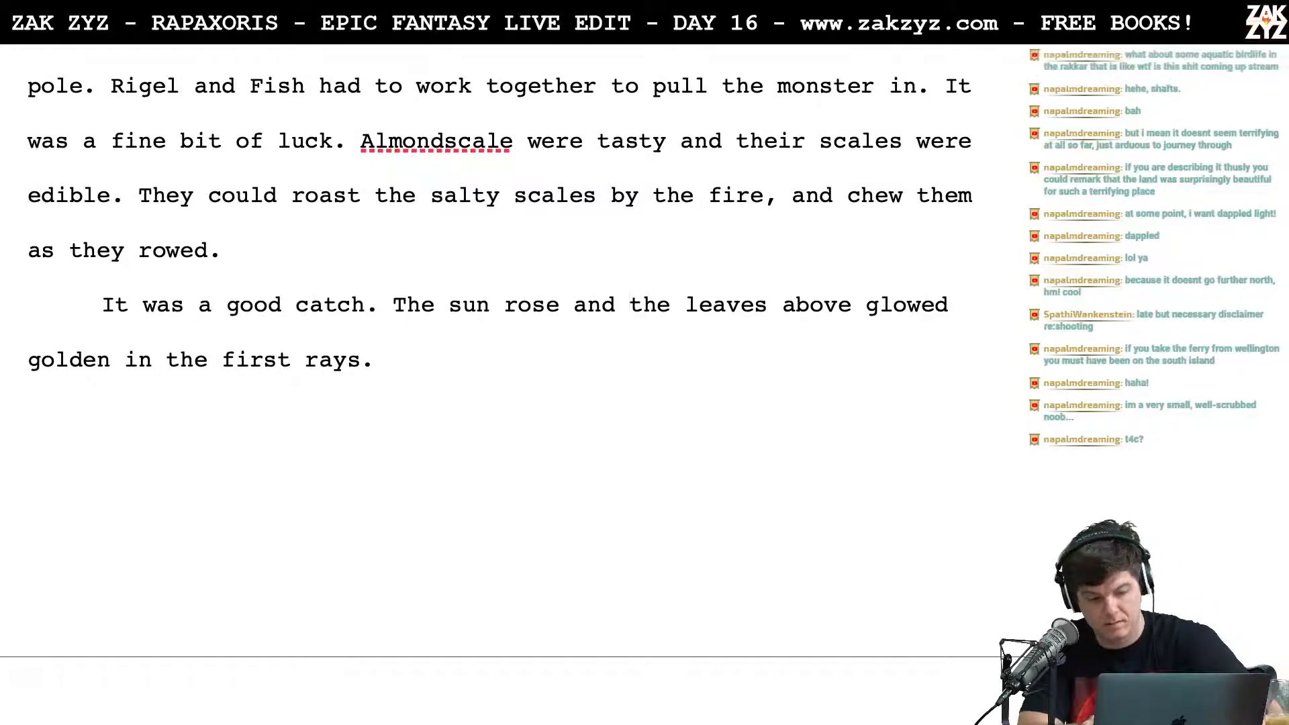
# Step: Reread the revised sunrise sentence and check the leftover text that follows it on the next page
pyautogui.press('Left')
pyautogui.press('Up')
pyautogui.press('Right')
pyautogui.press('Right')
pyautogui.press('Right')
pyautogui.press('Right')
pyautogui.press('Right')
pyautogui.press('Right')
pyautogui.press('Right')
pyautogui.press('Right')
pyautogui.press('Right')
pyautogui.press('Right')
pyautogui.press('Right')
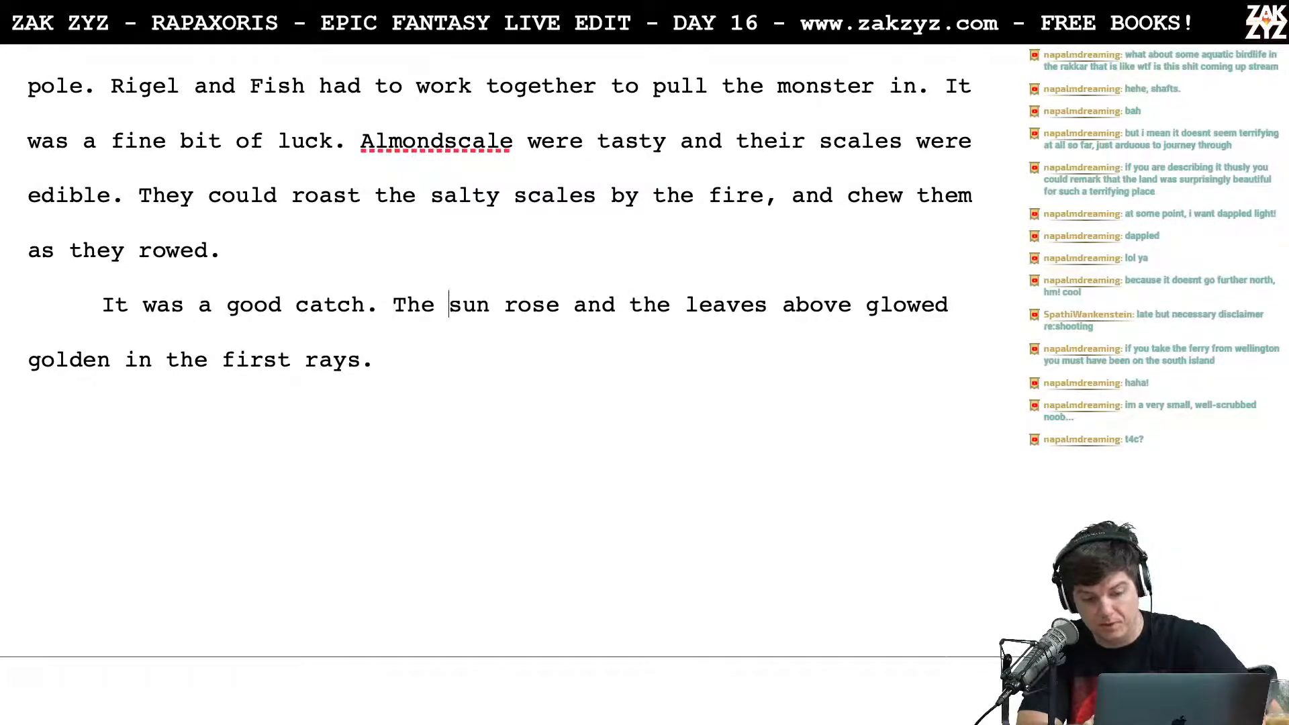
pyautogui.press('Right')
pyautogui.press('Right')
pyautogui.press('Right')
pyautogui.press('Down')
pyautogui.press('Up')
pyautogui.press('Down')
pyautogui.press('Up')
pyautogui.press('Right')
pyautogui.press('Left')
pyautogui.press('Left')
pyautogui.press('Down')
pyautogui.press('Left')
pyautogui.press('Up')
pyautogui.press('Right')
pyautogui.press('Right')
pyautogui.press('Right')
pyautogui.press('Right')
pyautogui.press('Right')
pyautogui.press('Right')
pyautogui.press('Right')
pyautogui.press('Right')
pyautogui.press('Right')
pyautogui.press('Right')
pyautogui.press('Right')
pyautogui.press('Right')
pyautogui.press('Right')
pyautogui.press('Right')
pyautogui.press('Right')
pyautogui.press('Right')
pyautogui.press('Right')
pyautogui.press('Right')
pyautogui.press('Right')
pyautogui.press('Right')
pyautogui.press('Right')
pyautogui.press('Right')
pyautogui.press('Right')
pyautogui.press('Right')
pyautogui.press('Right')
pyautogui.press('Right')
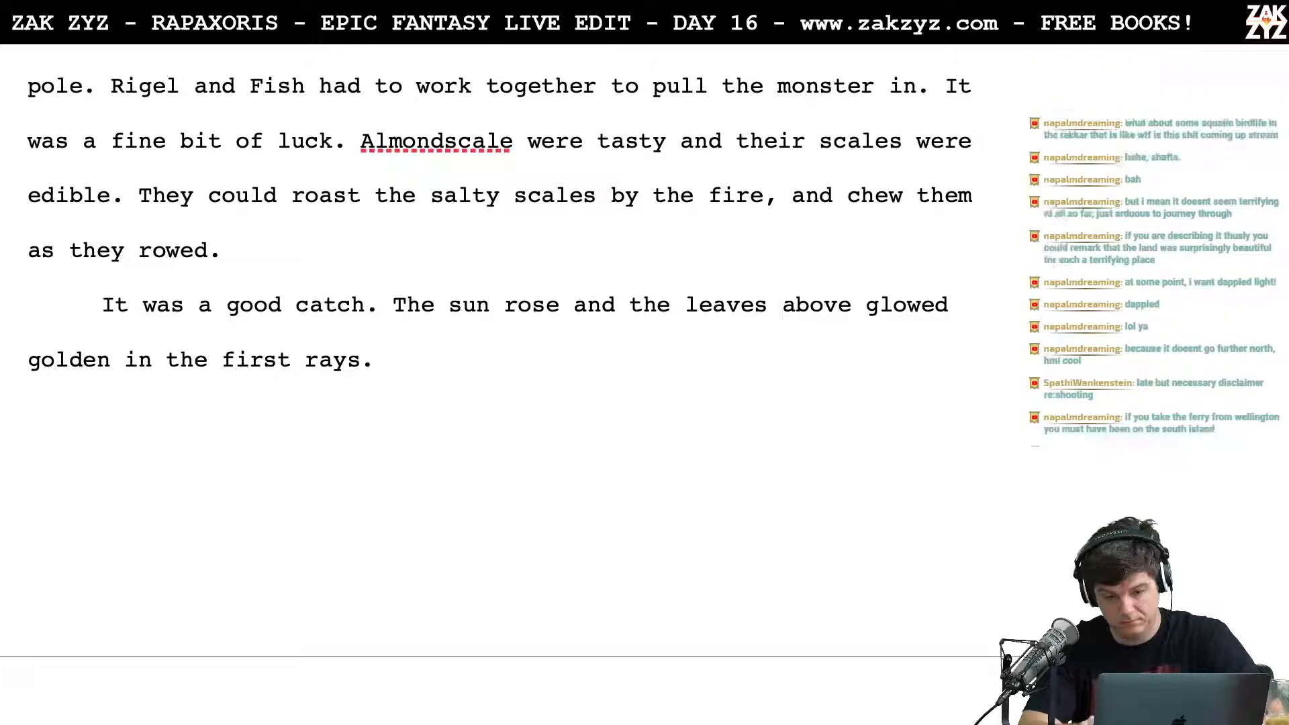
pyautogui.press('Right')
pyautogui.press('Right')
pyautogui.press('Right')
pyautogui.press('Right')
pyautogui.press('Right')
pyautogui.press('Right')
pyautogui.press('Right')
pyautogui.press('Right')
pyautogui.press('Right')
pyautogui.press('Right')
pyautogui.press('Right')
pyautogui.press('Right')
pyautogui.press('Right')
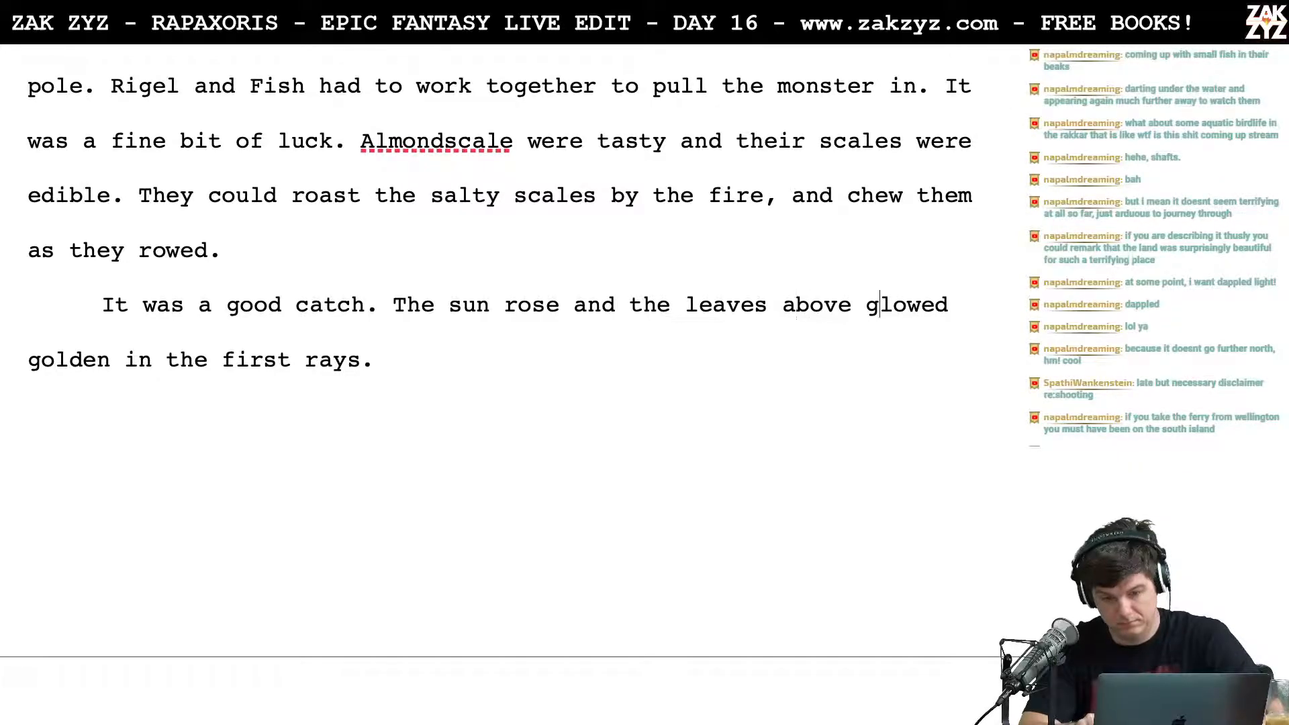
pyautogui.press('Up')
pyautogui.press('Down')
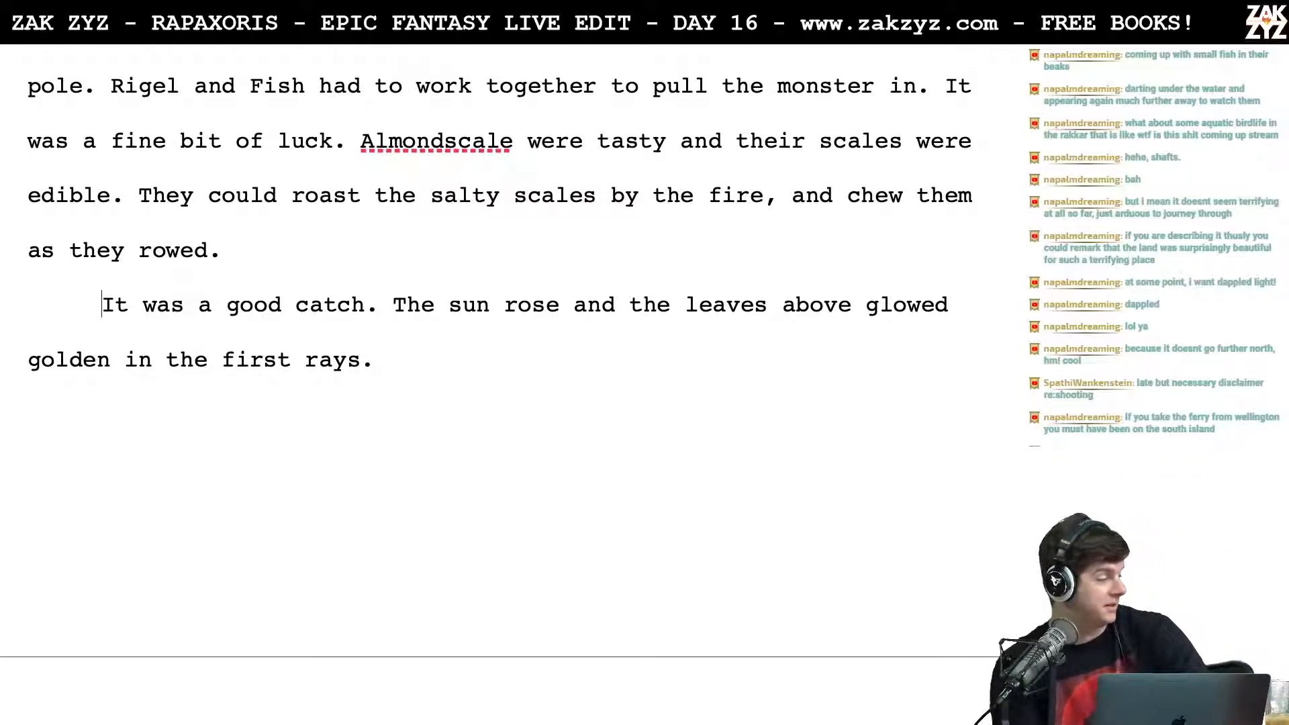
pyautogui.scroll(-5, 574, 382)
pyautogui.scroll(1, 579, 402)
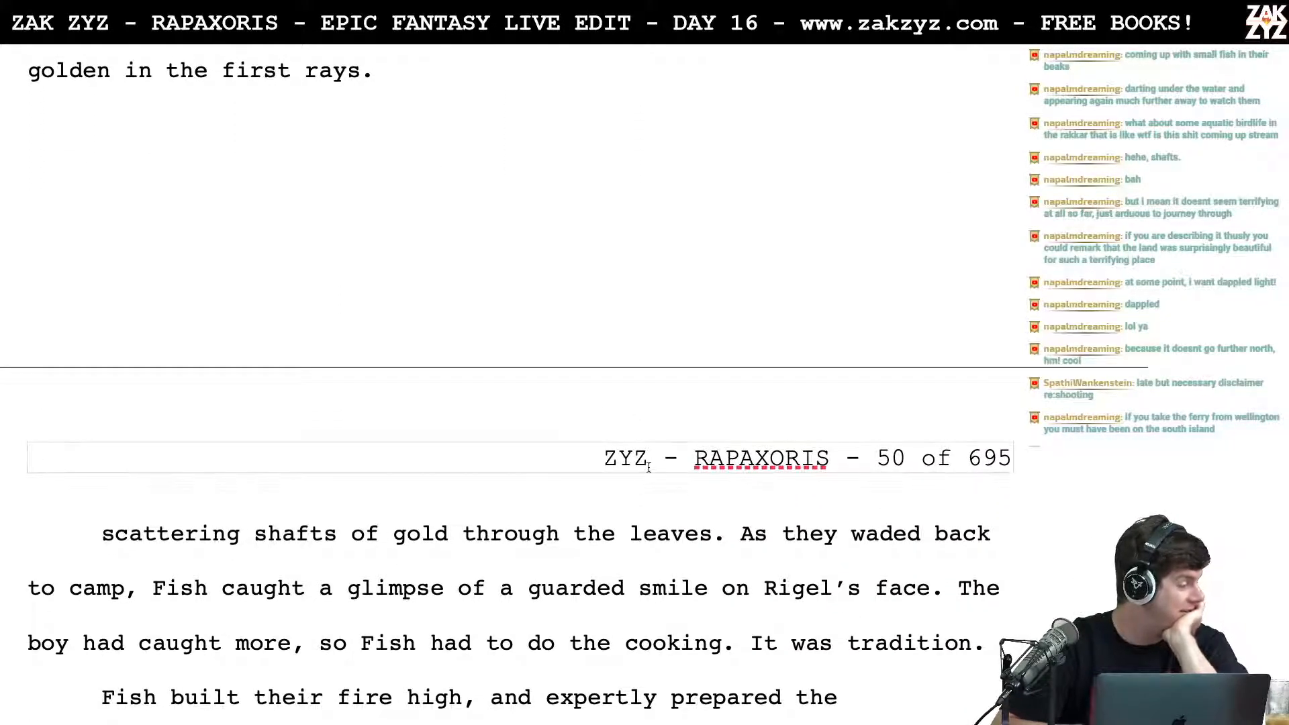
pyautogui.scroll(6, 673, 317)
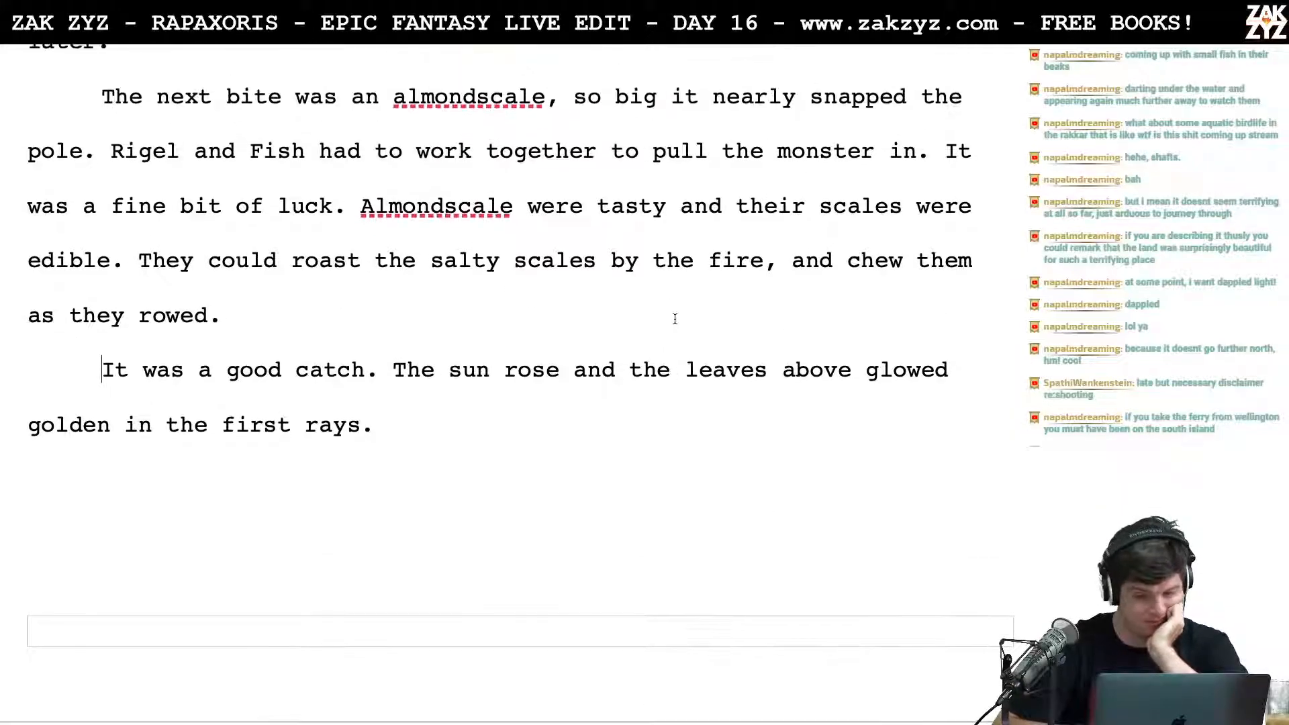
# Step: Delete the word "above" from "the leaves above glowed golden"
pyautogui.click(562, 385)
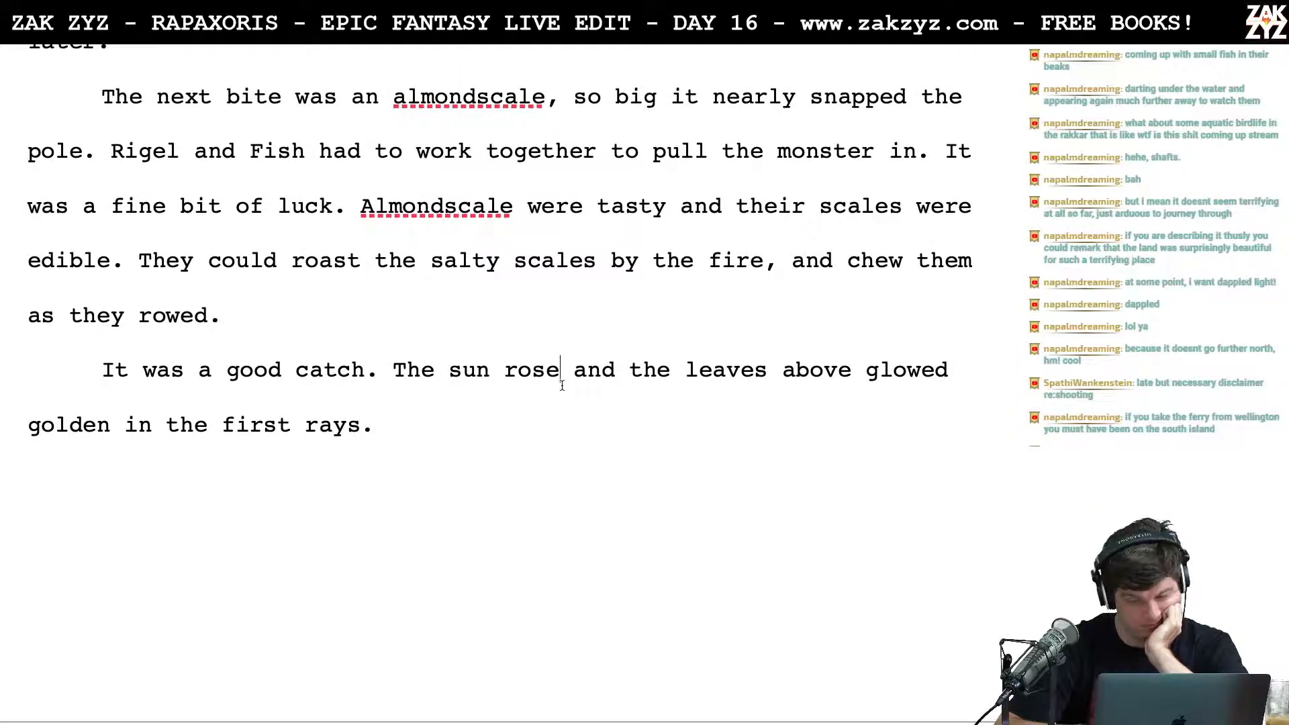
pyautogui.press('Right')
pyautogui.press('Right')
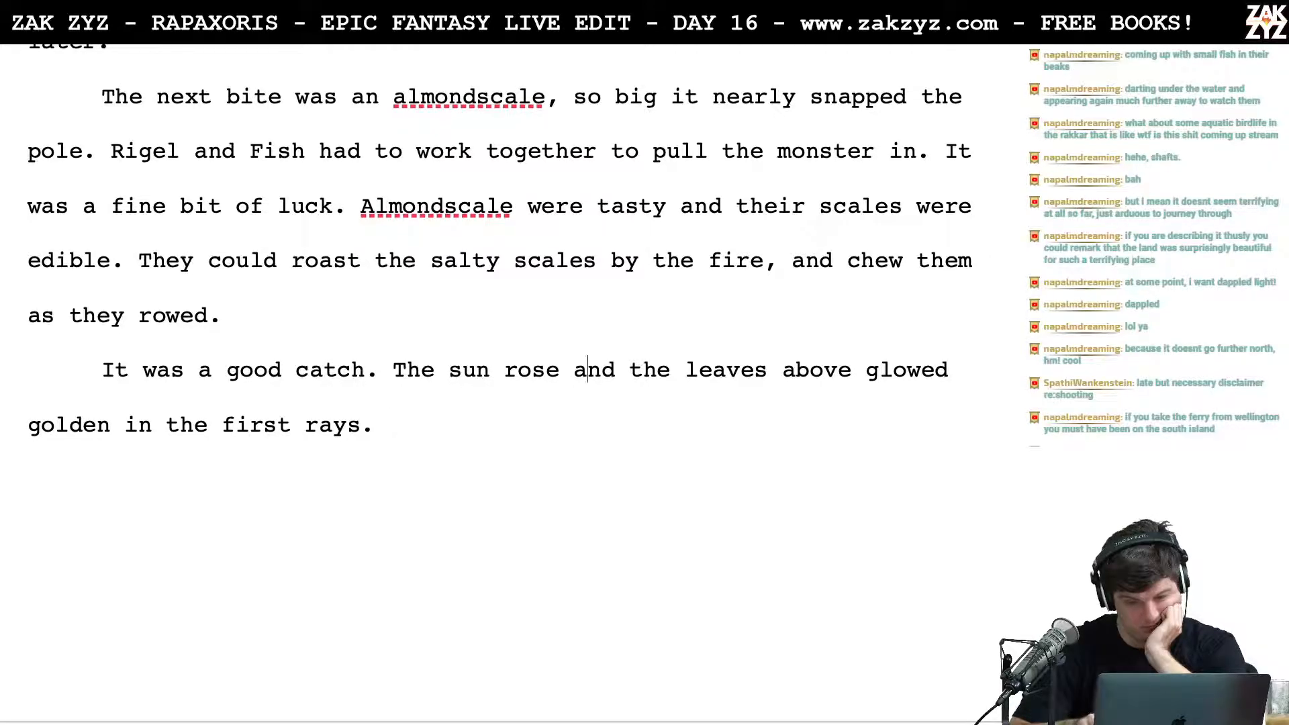
pyautogui.press('Right')
pyautogui.press('Right')
pyautogui.press('Right')
pyautogui.press('Right')
pyautogui.press('Right')
pyautogui.press('Right')
pyautogui.press('Right')
pyautogui.press('Right')
pyautogui.press('Right')
pyautogui.press('Right')
pyautogui.press('Right')
pyautogui.press('Right')
pyautogui.press('Right')
pyautogui.press('Right')
pyautogui.press('Right')
pyautogui.press('Right')
pyautogui.press('Right')
pyautogui.press('Right')
pyautogui.press('Right')
pyautogui.press('Right')
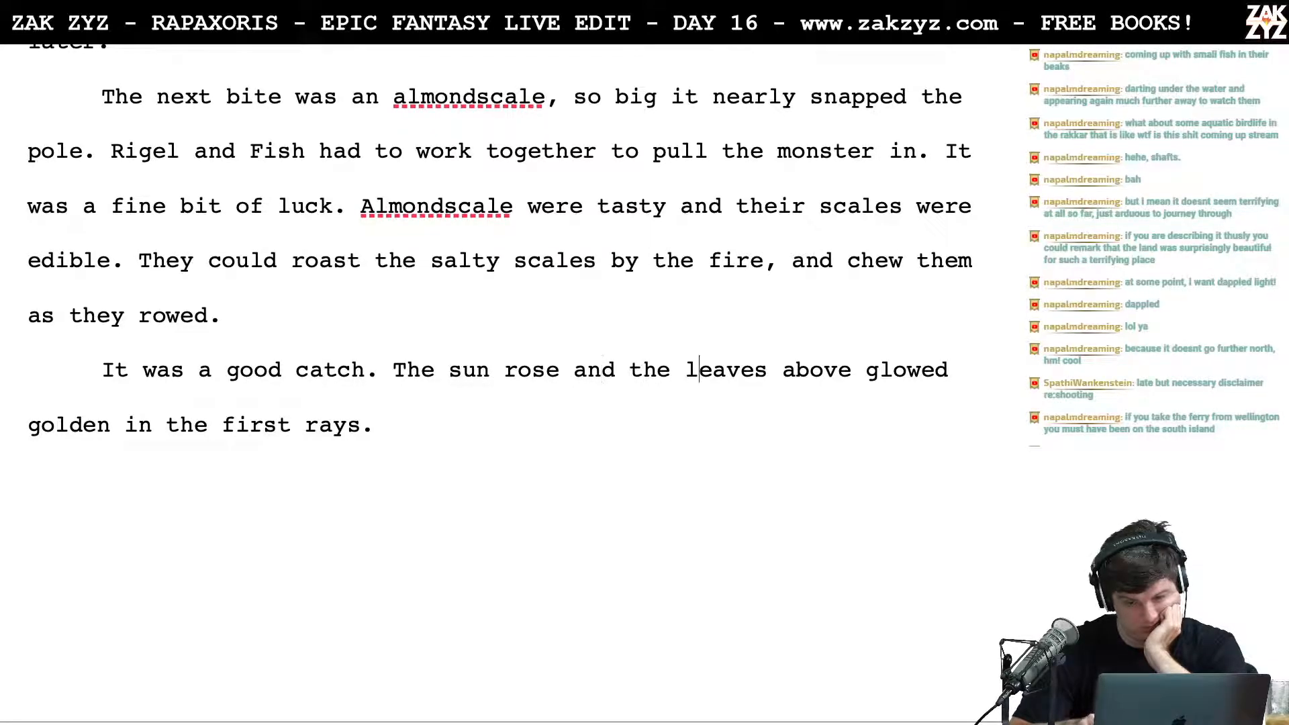
pyautogui.press('Left')
pyautogui.press('BackSpace')
pyautogui.press('BackSpace')
pyautogui.press('BackSpace')
pyautogui.press('BackSpace')
pyautogui.press('BackSpace')
pyautogui.press('BackSpace')
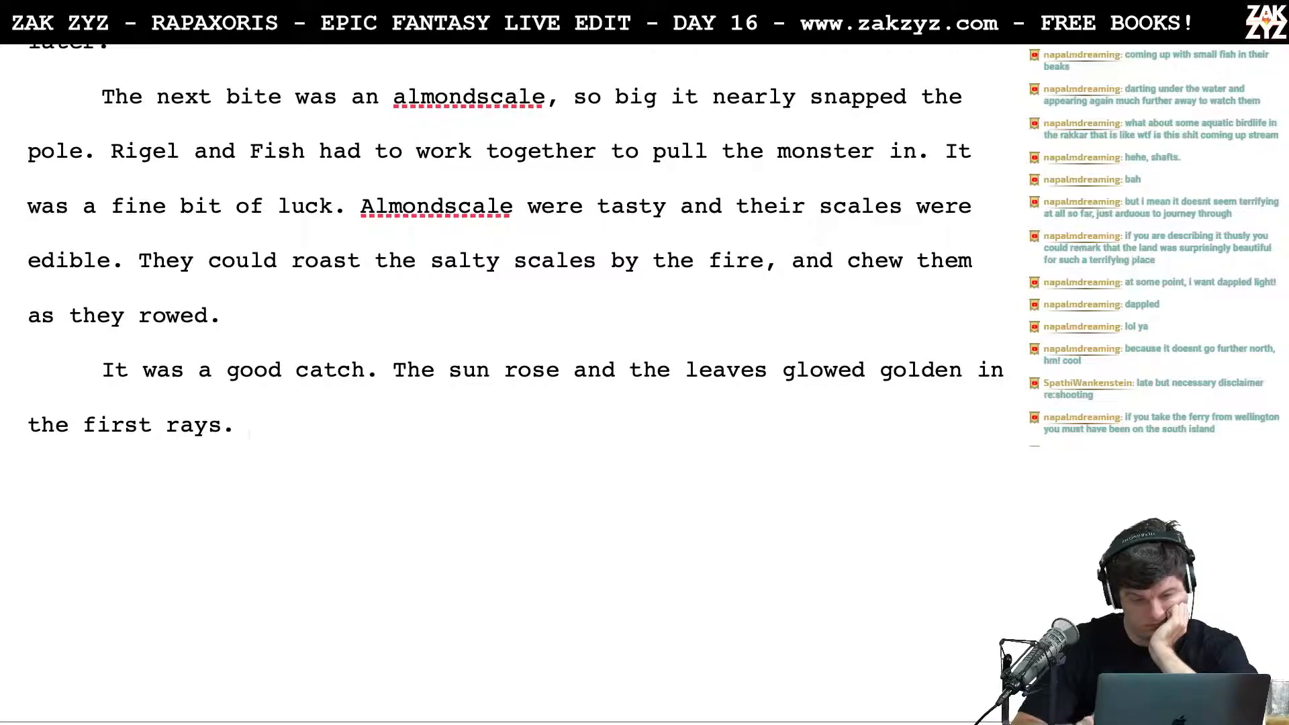
# Step: Delete the leftover fragment "scattering shafts of gold through the leaves." and join "As they waded back to camp" to the sunrise sentence
pyautogui.hotkey('shift', 'Down')
pyautogui.hotkey('shift', 'Down')
pyautogui.hotkey('shift', 'Up')
pyautogui.hotkey('shift', 'Left')
pyautogui.hotkey('shift', 'Left')
pyautogui.press('BackSpace')
pyautogui.scroll(3, 664, 365)
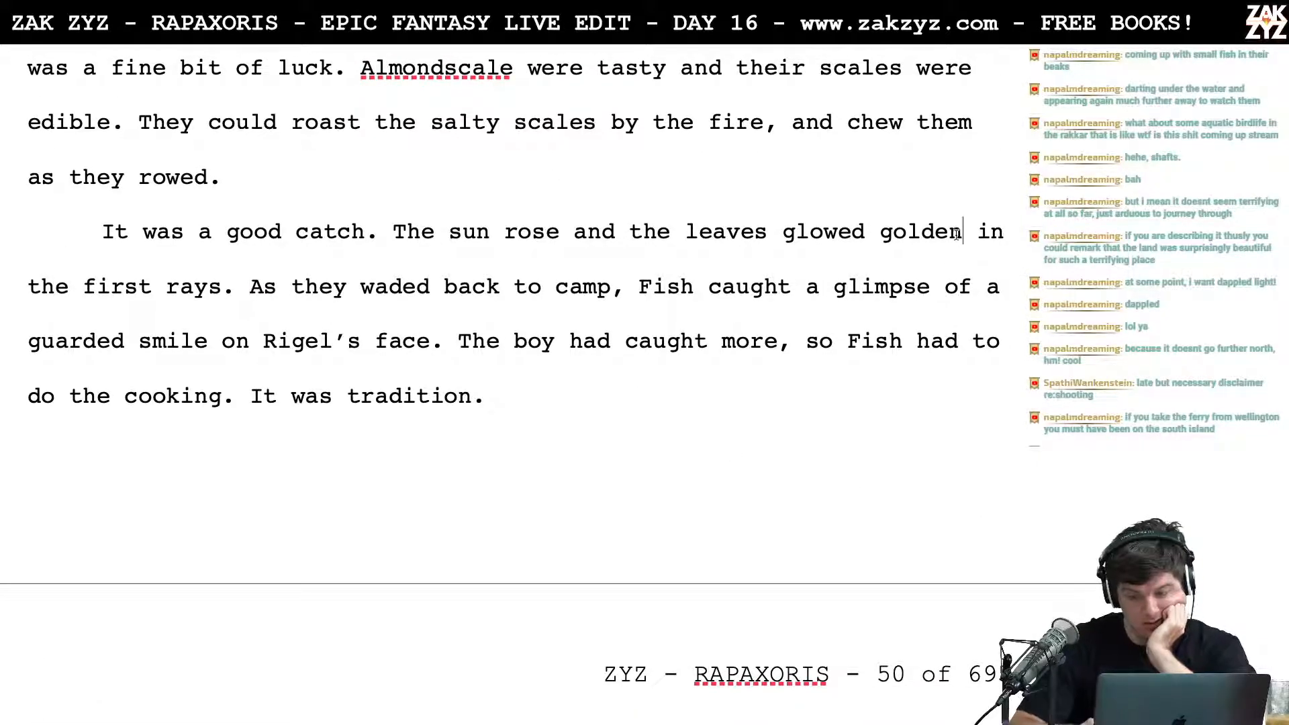
# Step: Shorten "golden" to "gold" in the sunrise sentence and try inserting "like" before it
pyautogui.press('BackSpace')
pyautogui.press('BackSpace')
pyautogui.press('Left')
pyautogui.press('Left')
pyautogui.press('Left')
pyautogui.press('Left')
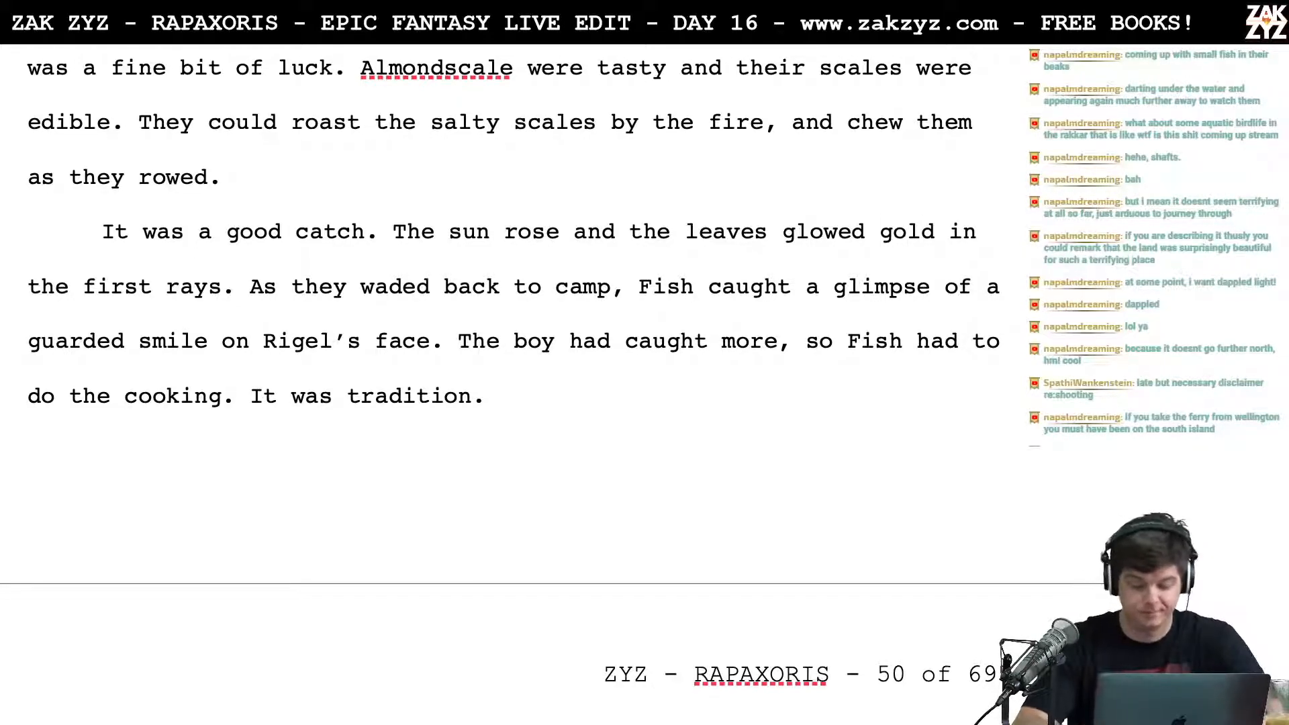
pyautogui.write('like')
pyautogui.press('BackSpace')
pyautogui.press('BackSpace')
pyautogui.press('BackSpace')
pyautogui.press('BackSpace')
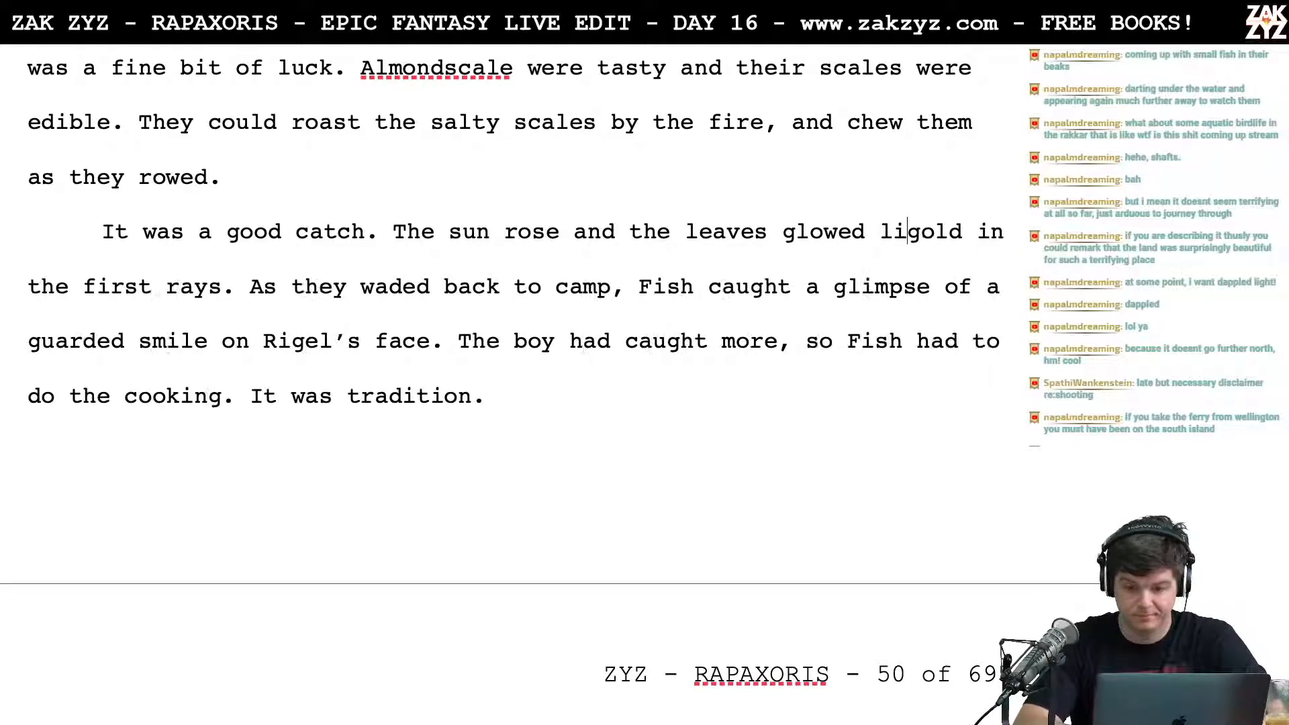
# Step: Reword the description of the leaves in the sunrise sentence to "turned golden"
pyautogui.press('BackSpace')
pyautogui.press('BackSpace')
pyautogui.press('BackSpace')
pyautogui.press('BackSpace')
pyautogui.press('BackSpace')
pyautogui.press('BackSpace')
pyautogui.press('BackSpace')
pyautogui.press('BackSpace')
pyautogui.write('tir')
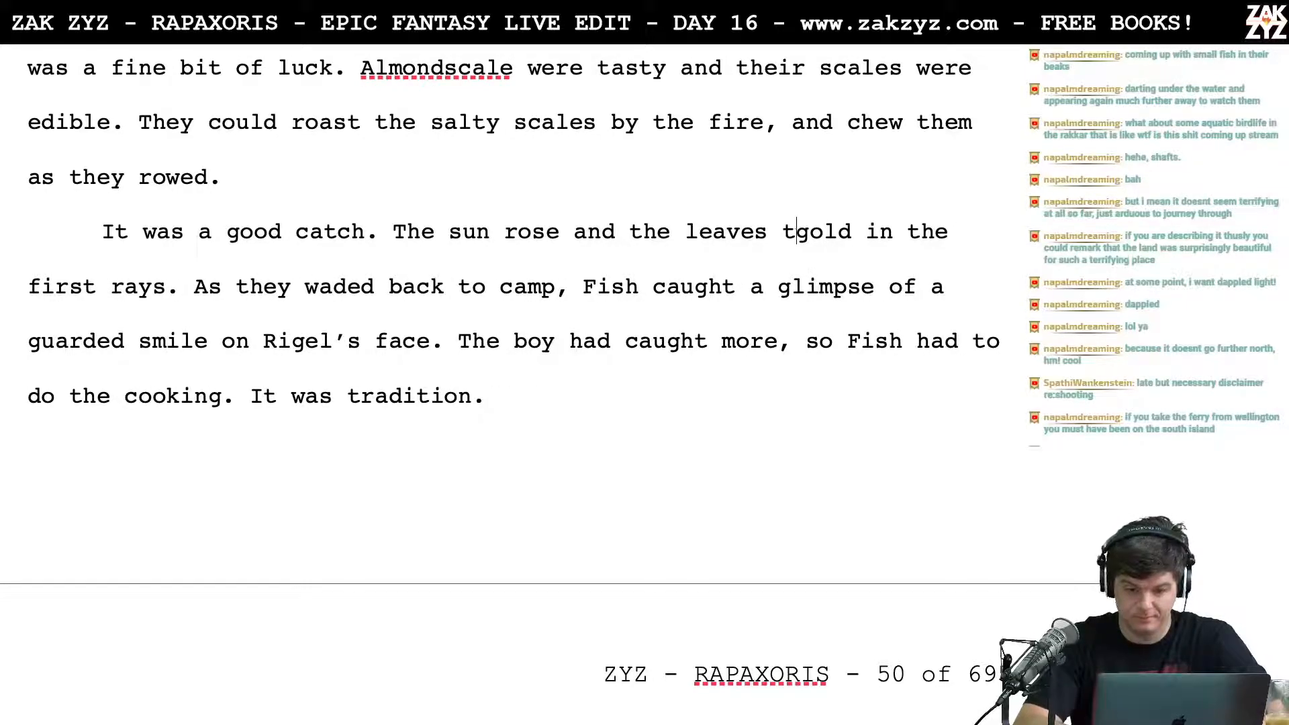
pyautogui.press('BackSpace')
pyautogui.press('BackSpace')
pyautogui.write('urned')
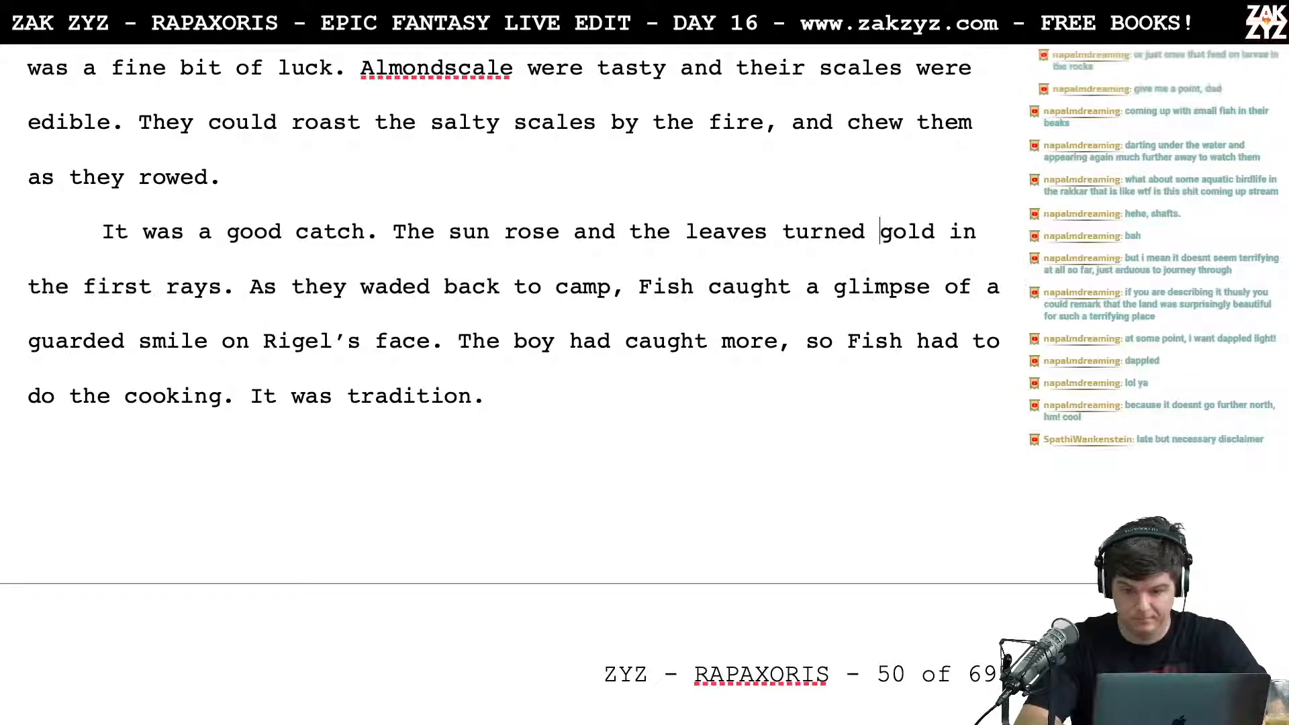
pyautogui.write('en')
# Step: Remove "in the first rays" from the end of the sunrise sentence
pyautogui.press('Right')
pyautogui.press('Right')
pyautogui.press('Right')
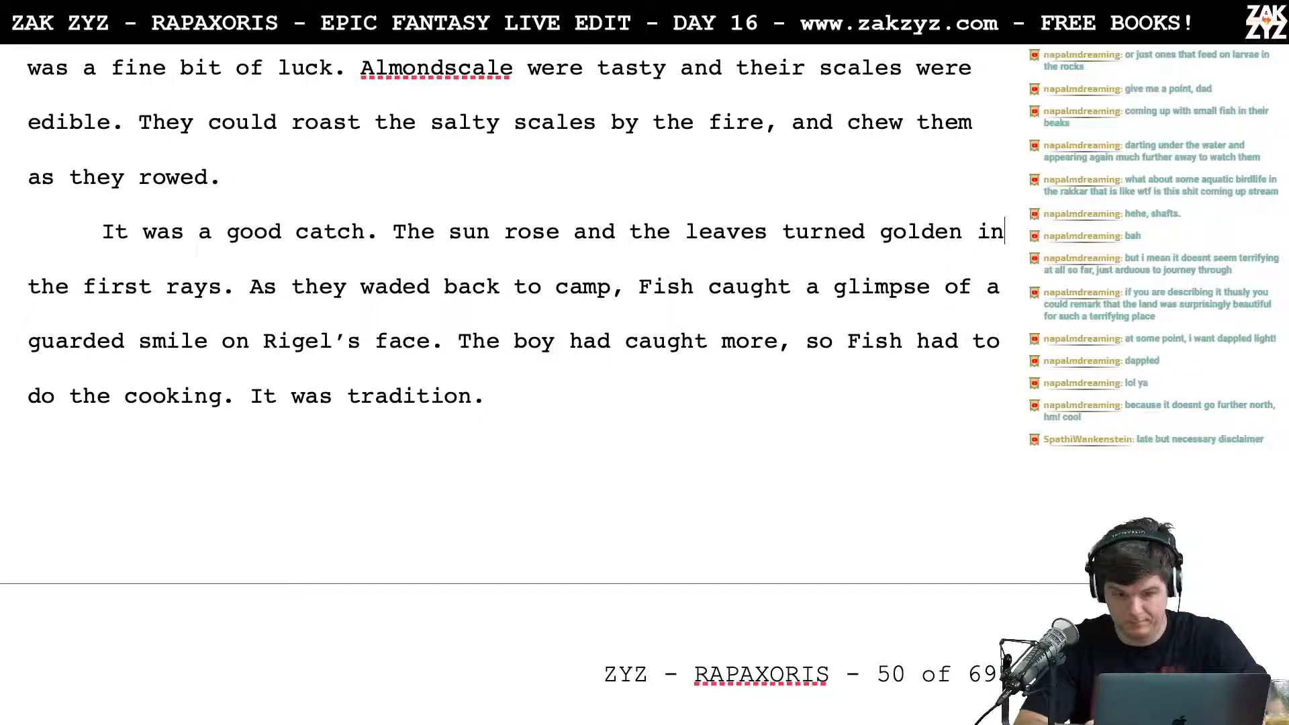
pyautogui.press('Right')
pyautogui.press('Right')
pyautogui.press('Right')
pyautogui.press('Right')
pyautogui.press('Right')
pyautogui.press('Right')
pyautogui.press('Right')
pyautogui.press('Right')
pyautogui.press('Right')
pyautogui.press('Right')
pyautogui.press('Right')
pyautogui.press('Right')
pyautogui.hotkey('shift', 'Left')
pyautogui.hotkey('shift', 'Left')
pyautogui.hotkey('shift', 'Left')
pyautogui.hotkey('shift', 'Left')
pyautogui.hotkey('shift', 'Left')
pyautogui.hotkey('shift', 'Left')
pyautogui.hotkey('shift', 'Left')
pyautogui.hotkey('shift', 'Left')
pyautogui.hotkey('shift', 'Left')
pyautogui.hotkey('shift', 'Left')
pyautogui.hotkey('shift', 'Left')
pyautogui.hotkey('shift', 'Left')
pyautogui.hotkey('shift', 'Left')
pyautogui.hotkey('shift', 'Left')
pyautogui.hotkey('shift', 'Left')
pyautogui.hotkey('shift', 'Left')
pyautogui.hotkey('shift', 'Left')
pyautogui.hotkey('shift', 'Left')
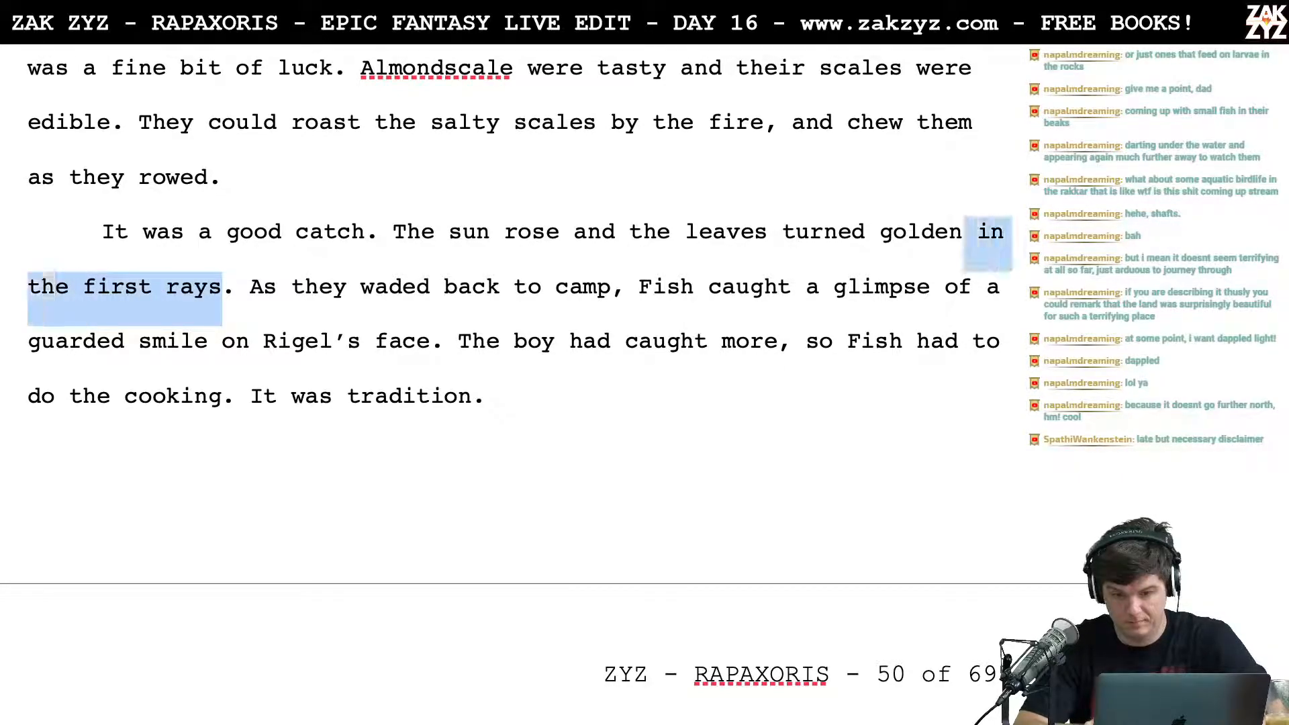
pyautogui.press('BackSpace')
# Step: Insert "above" before "turned golden" in the sunrise sentence
pyautogui.scroll(-1, 499, 382)
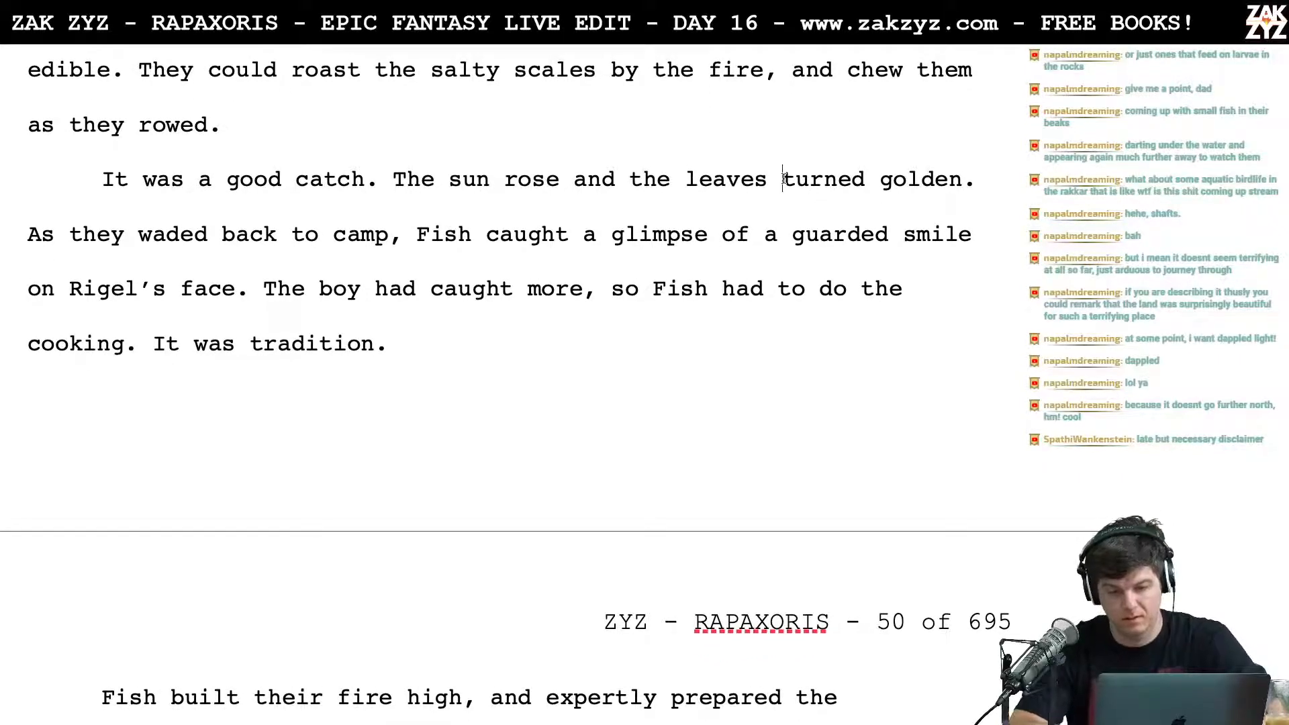
pyautogui.write('above')
pyautogui.press('Left')
pyautogui.press('Right')
pyautogui.press('Right')
pyautogui.press('Right')
pyautogui.press('Right')
pyautogui.press('Right')
pyautogui.press('Right')
pyautogui.press('Right')
pyautogui.press('Right')
pyautogui.press('Right')
# Step: Read on past the end of the camp scene into section 1.8 about El Sha La's party
pyautogui.press('Down')
pyautogui.press('Down')
pyautogui.press('Down')
pyautogui.press('Down')
pyautogui.press('Down')
pyautogui.press('Down')
pyautogui.scroll(-8, 513, 376)
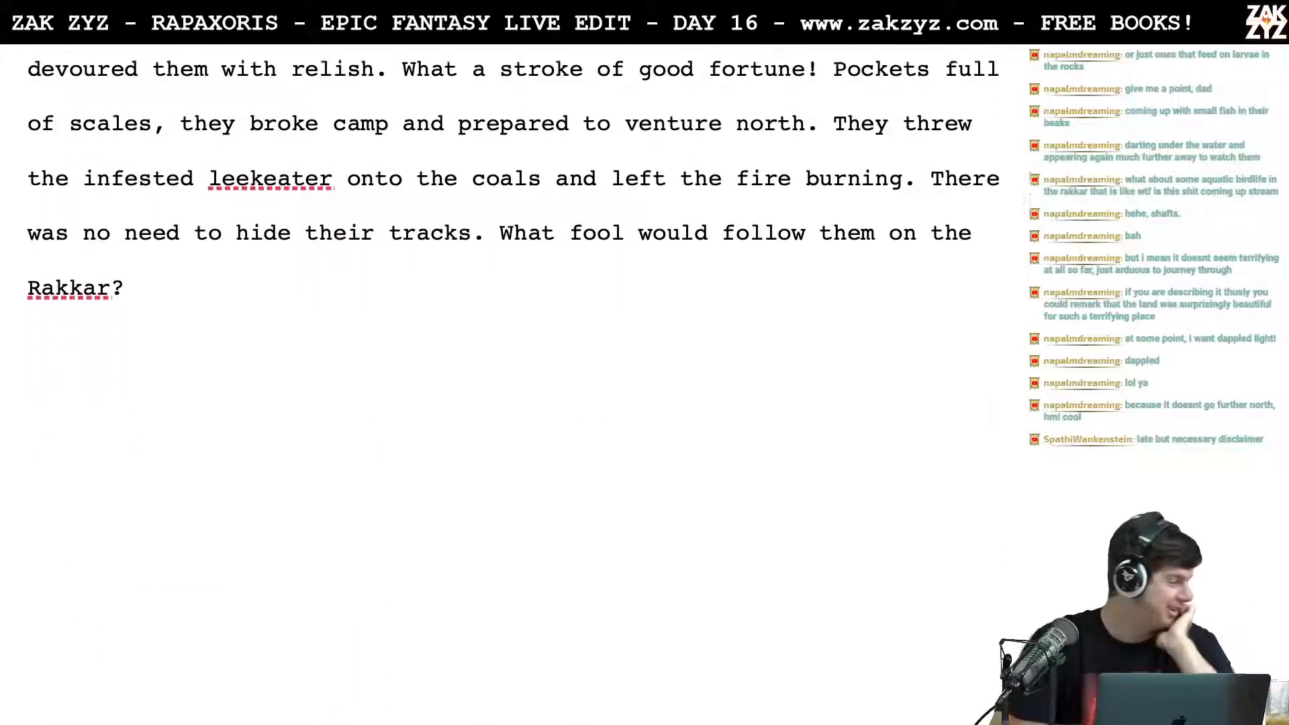
pyautogui.scroll(-6, 513, 248)
pyautogui.scroll(-4, 514, 376)
pyautogui.scroll(1, 514, 376)
pyautogui.scroll(2, 513, 376)
pyautogui.scroll(-5, 771, 194)
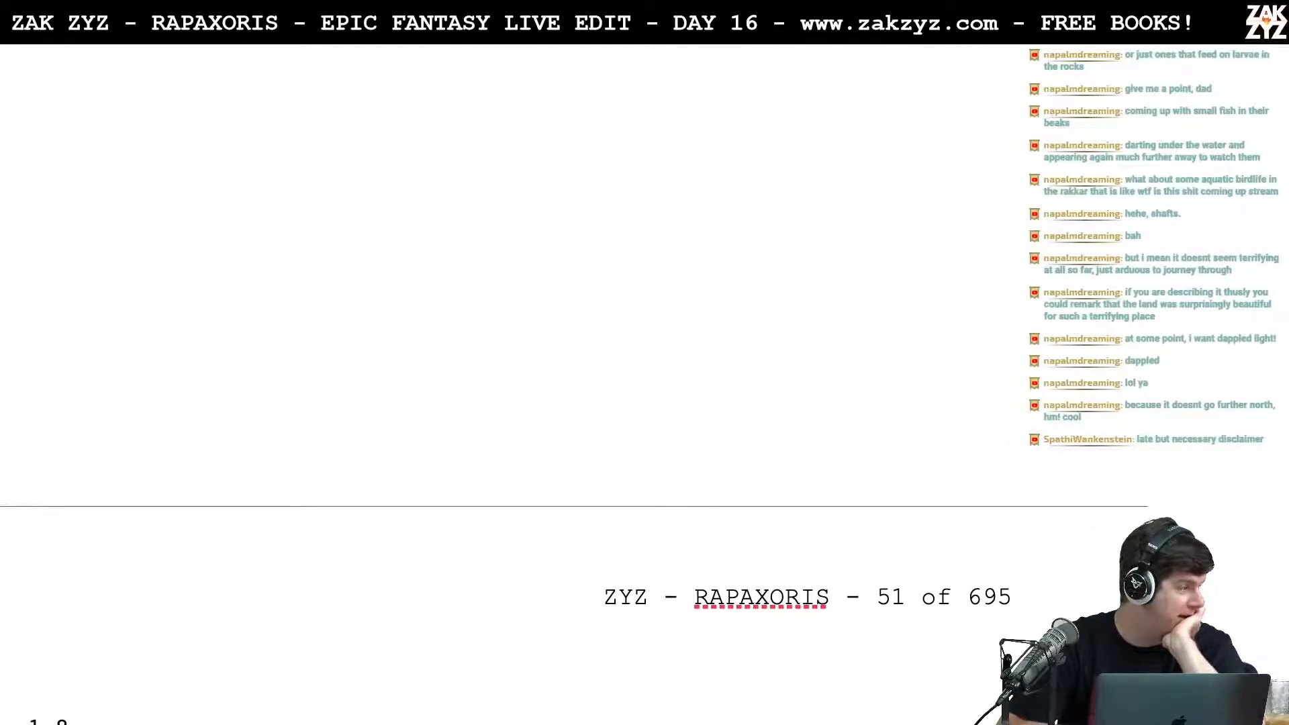
pyautogui.scroll(-20, 772, 194)
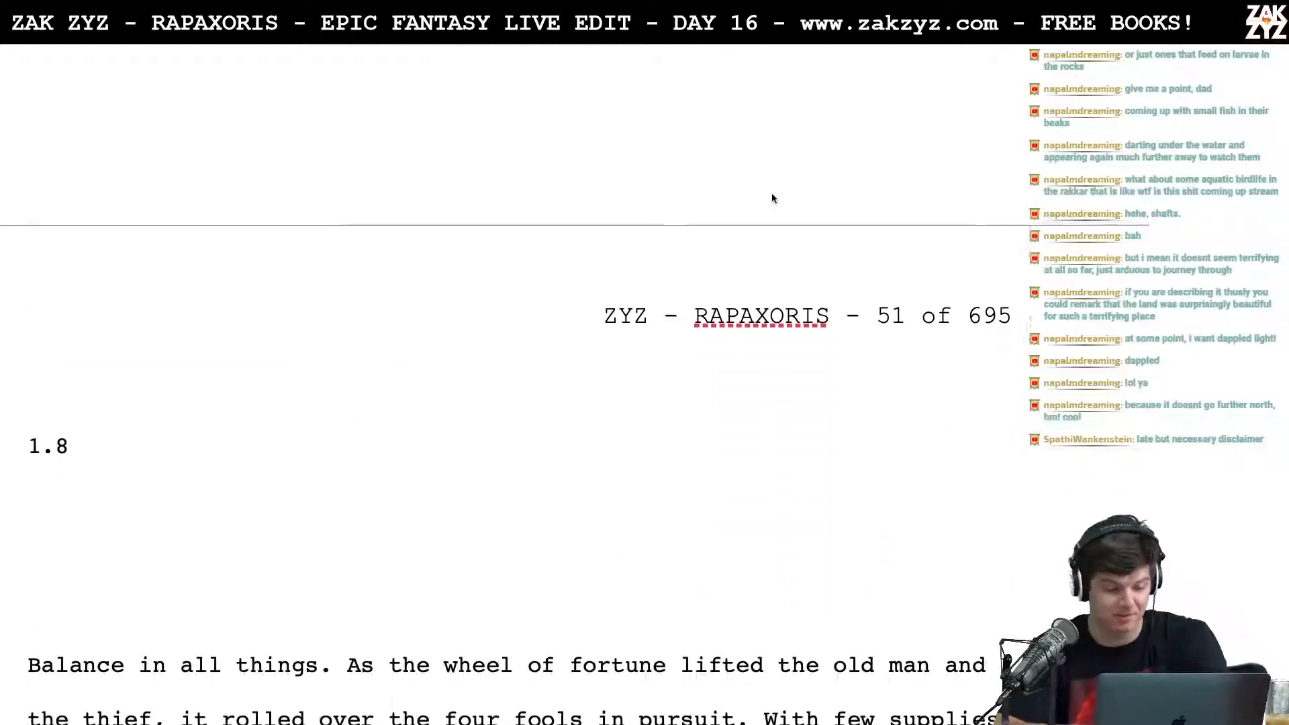
pyautogui.scroll(-3, 772, 194)
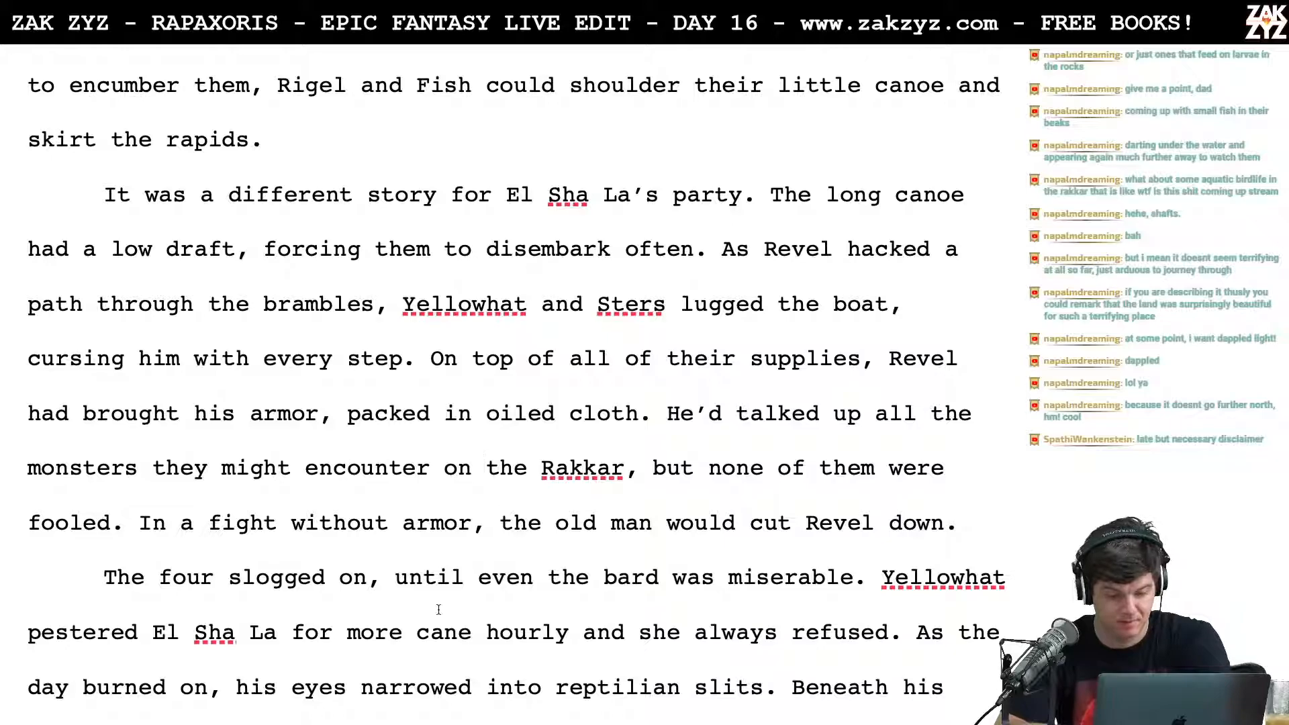
pyautogui.scroll(-6, 438, 609)
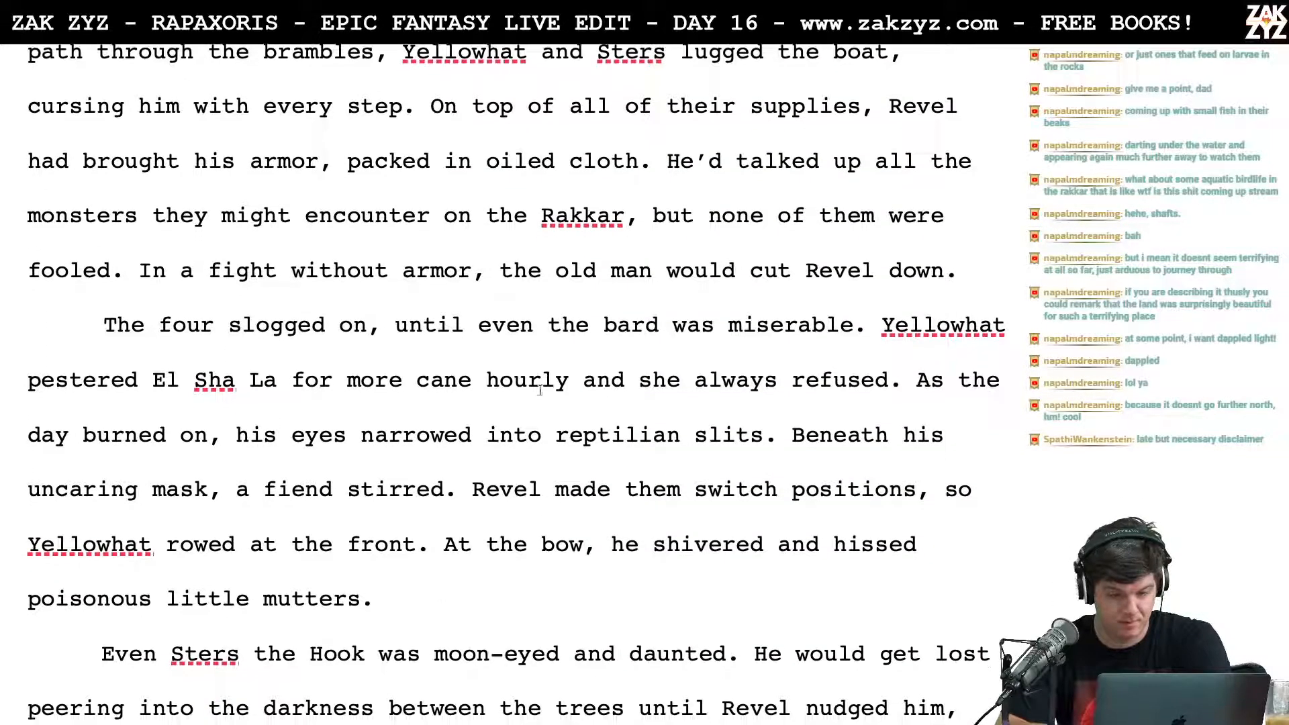
# Step: Change "a fiend stirred" to "the fiend stirred" in the paragraph about Yellowhat
pyautogui.scroll(-2, 739, 436)
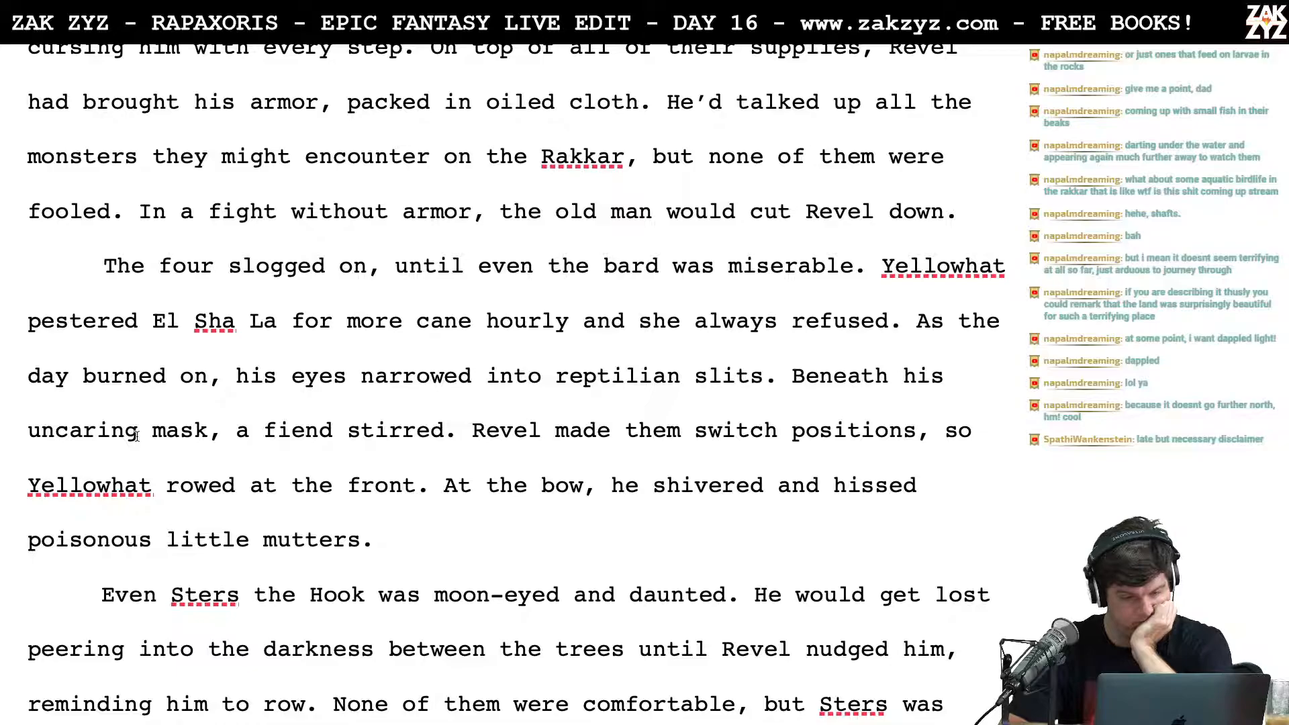
pyautogui.scroll(-2, 258, 478)
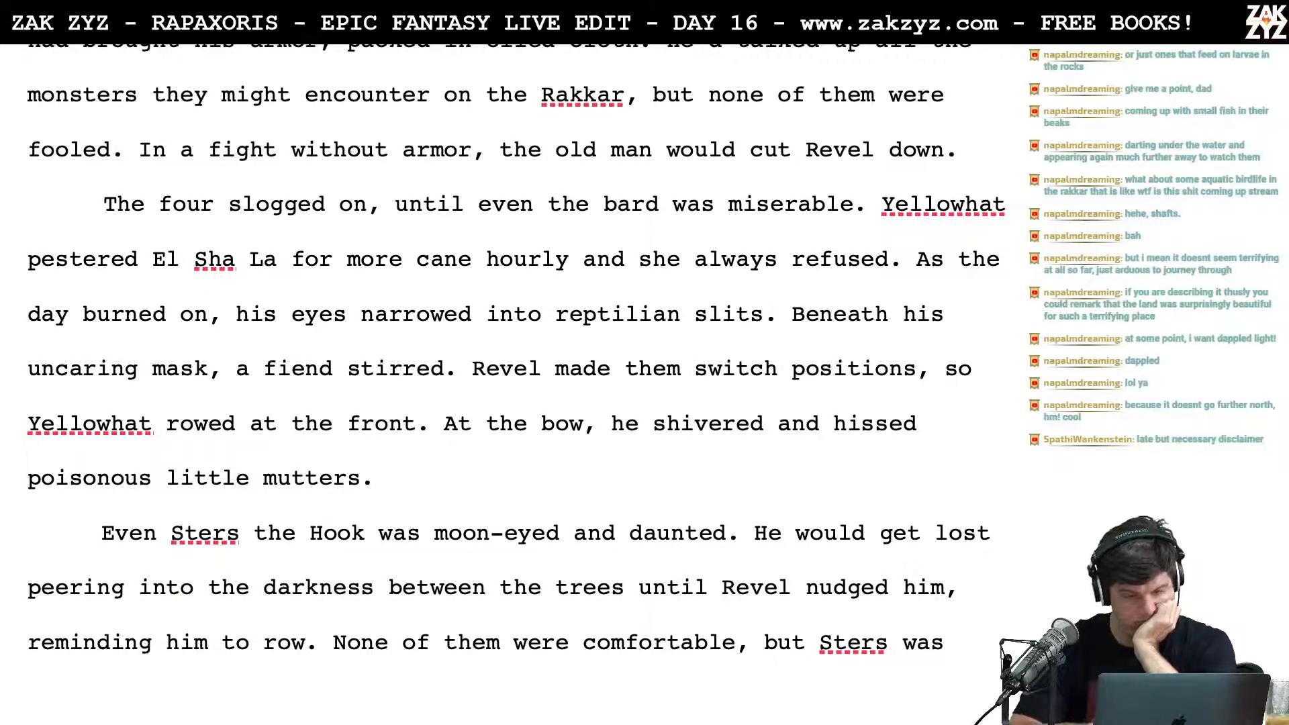
pyautogui.press('BackSpace')
pyautogui.write('the')
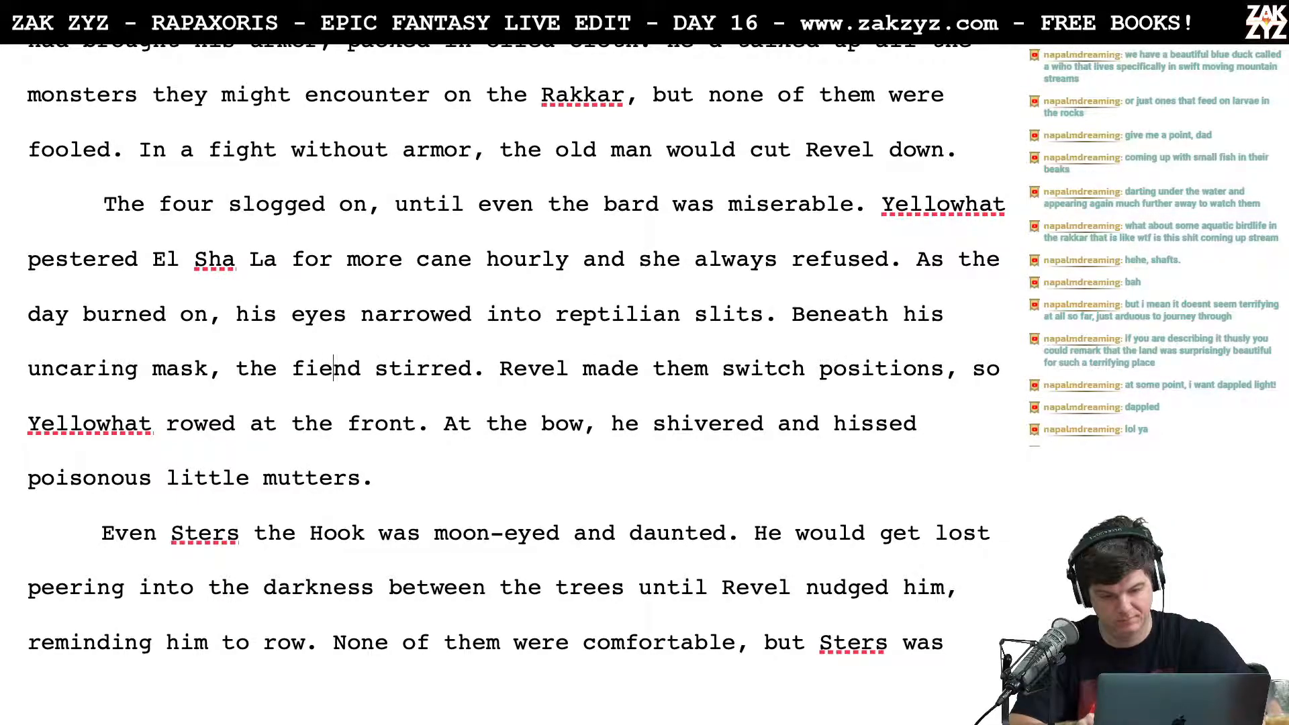
# Step: Reread the Yellowhat paragraph and the start of the paragraph about Sters the Hook for further edits
pyautogui.press('Right')
pyautogui.press('Right')
pyautogui.press('Right')
pyautogui.press('Right')
pyautogui.press('Right')
pyautogui.press('Right')
pyautogui.press('Right')
pyautogui.press('Right')
pyautogui.press('Right')
pyautogui.press('Right')
pyautogui.press('Right')
pyautogui.press('Left')
pyautogui.press('Left')
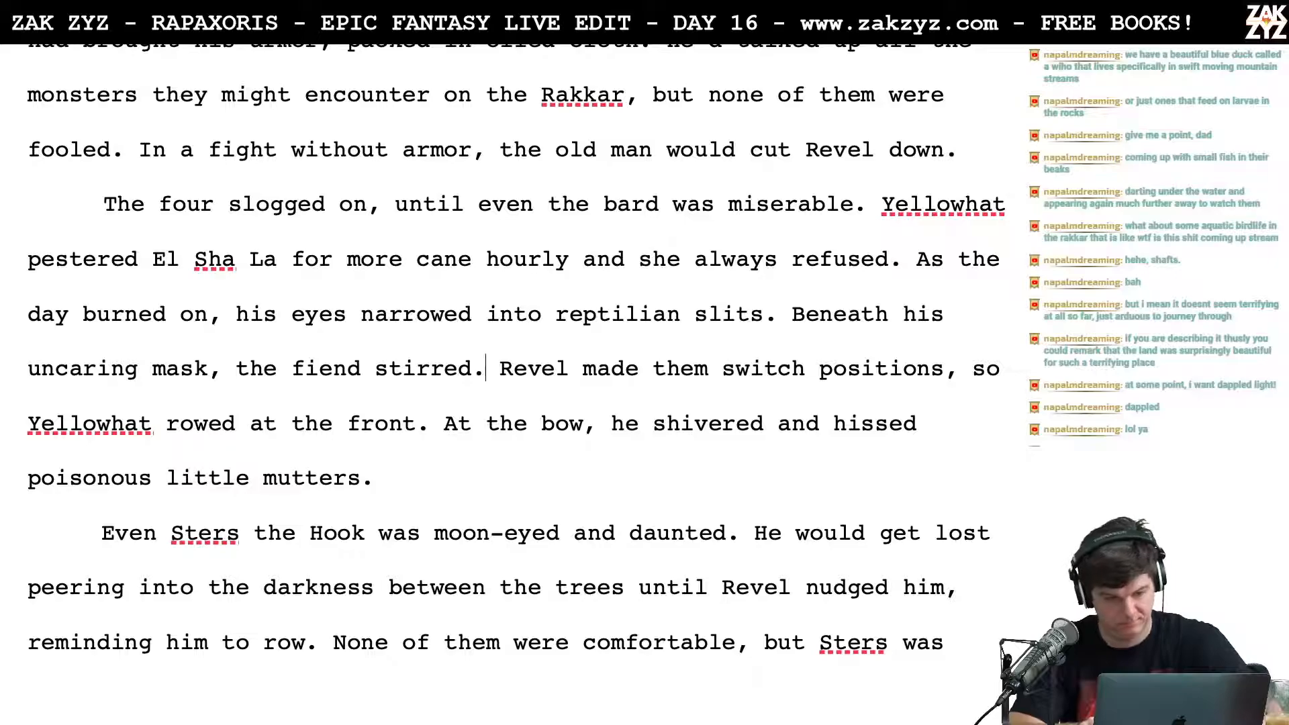
pyautogui.press('Up')
pyautogui.press('Up')
pyautogui.press('Right')
pyautogui.press('Right')
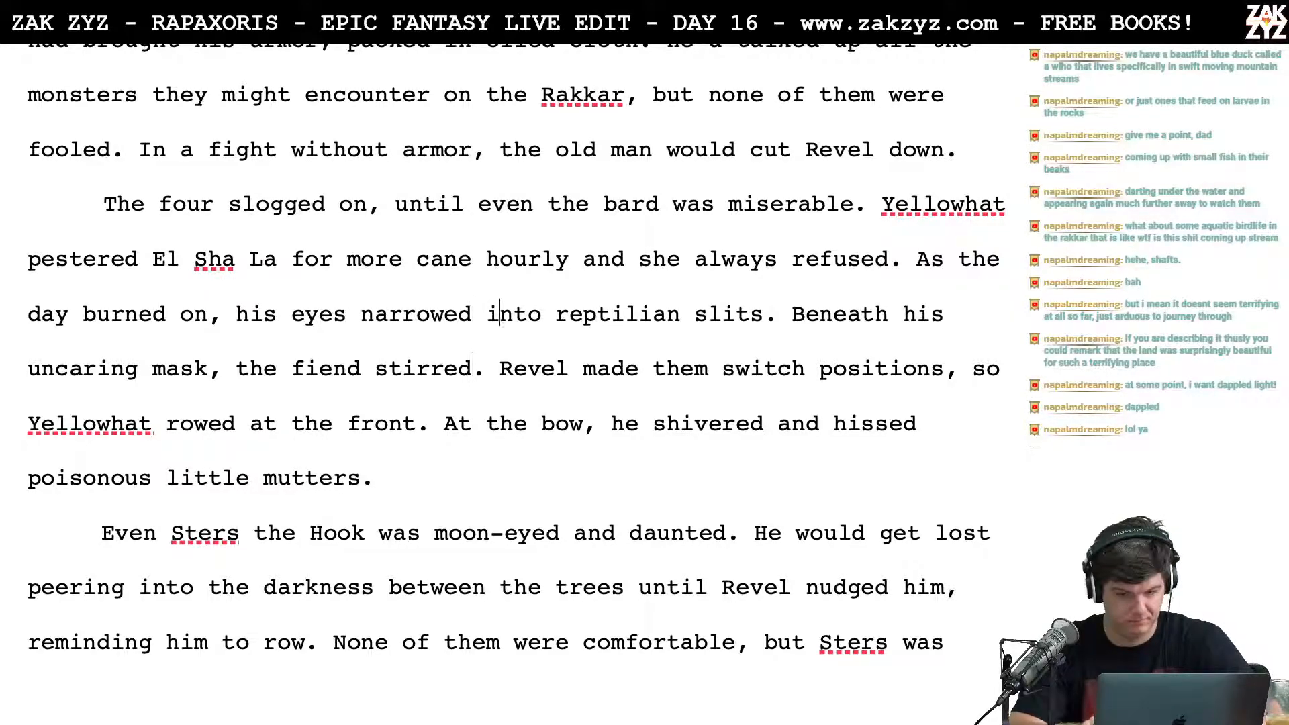
pyautogui.press('Left')
pyautogui.press('Left')
pyautogui.press('Left')
pyautogui.press('Left')
pyautogui.press('Left')
pyautogui.press('Left')
pyautogui.press('Down')
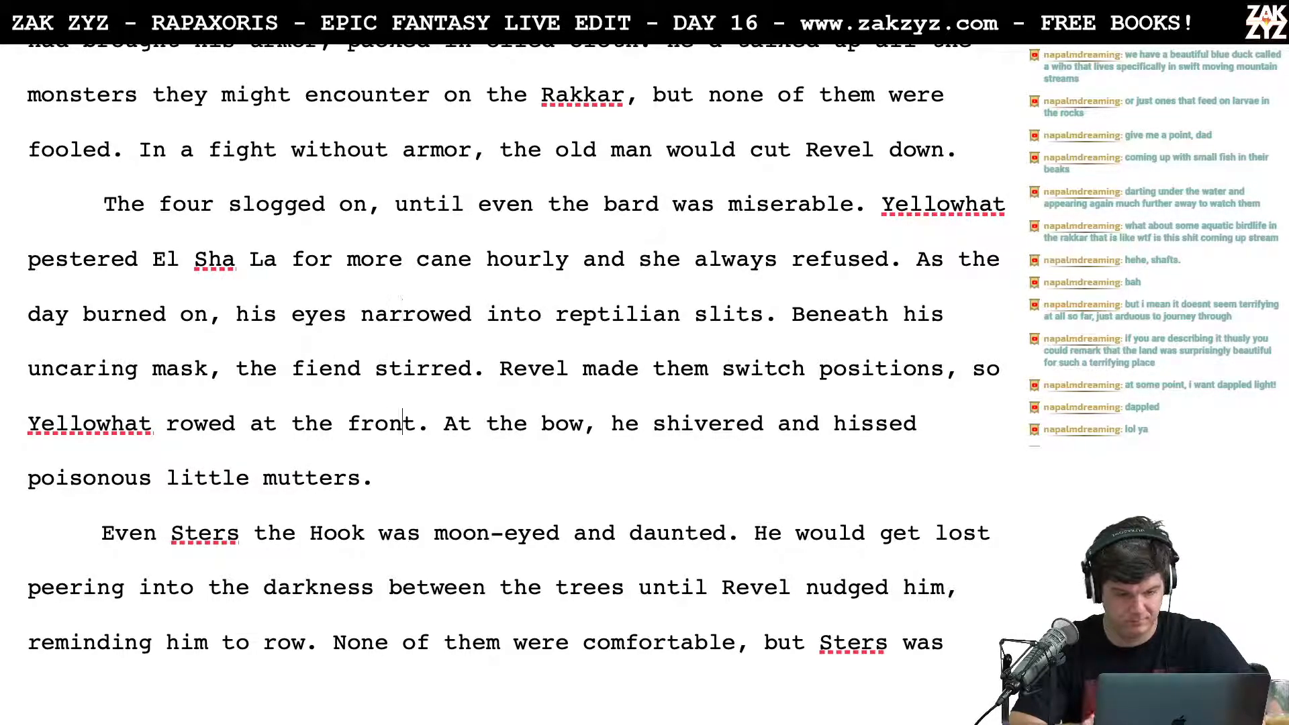
pyautogui.press('Right')
pyautogui.scroll(-2, 516, 348)
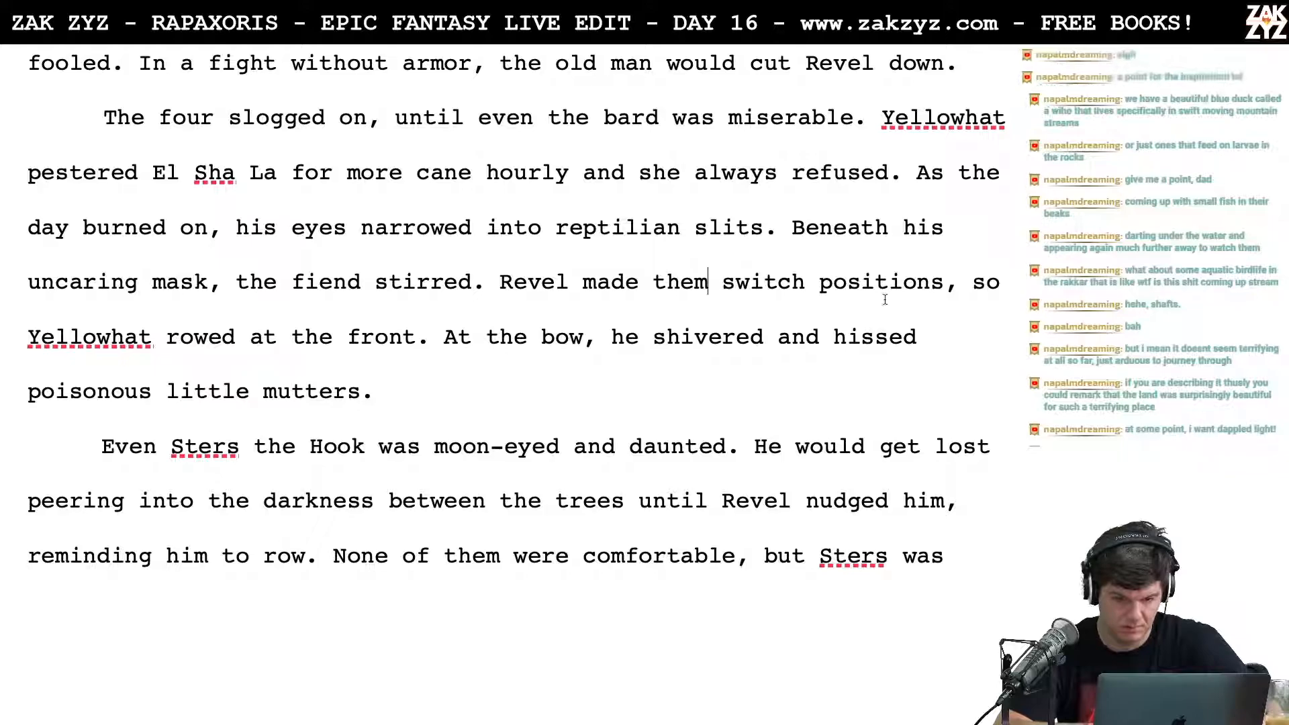
pyautogui.scroll(-1, 632, 351)
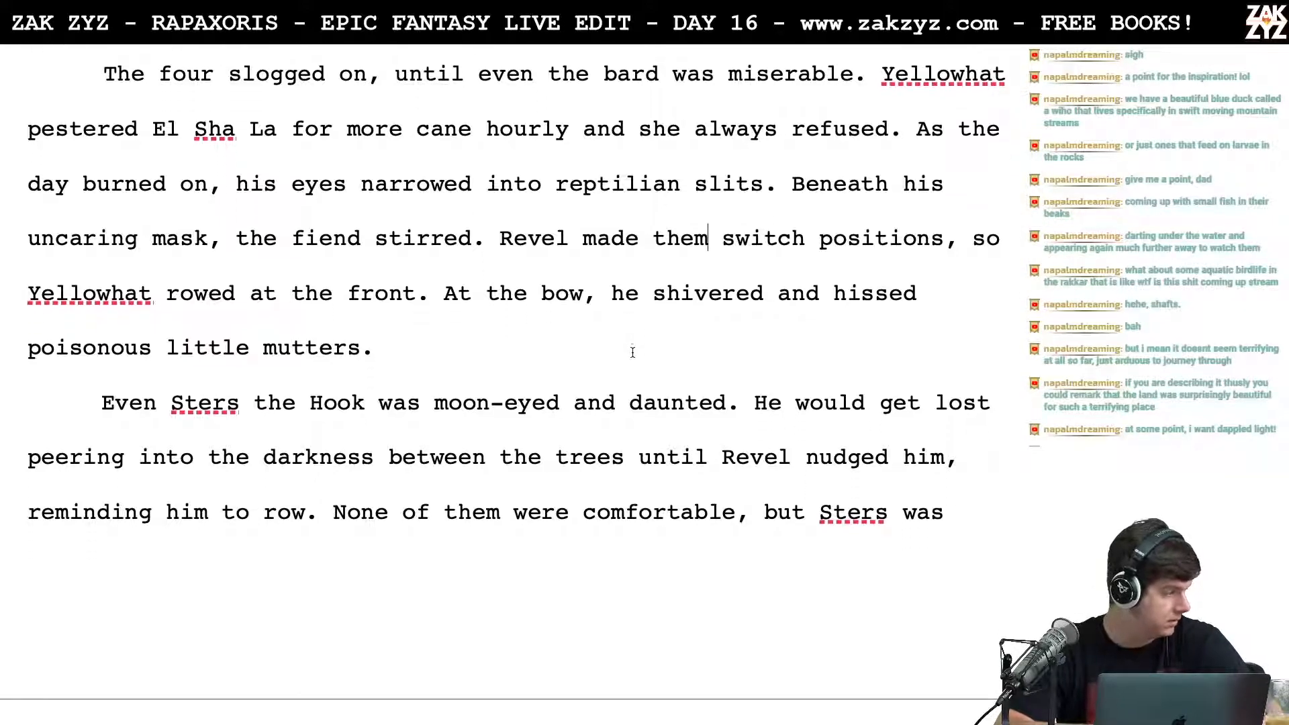
pyautogui.scroll(-1, 632, 351)
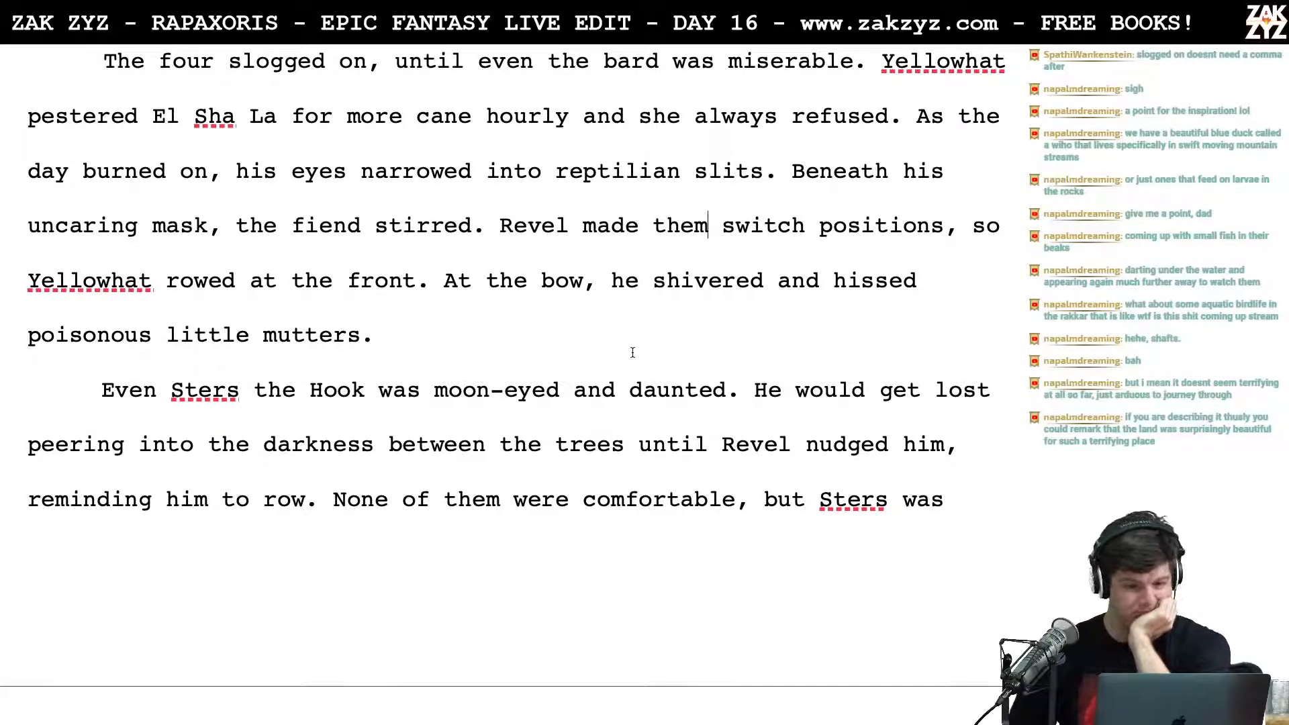
# Step: Cut "moon-eyed and" from the sentence opening the Sters the Hook paragraph so it reads "Even Sters the Hook was daunted."
pyautogui.scroll(-3, 632, 352)
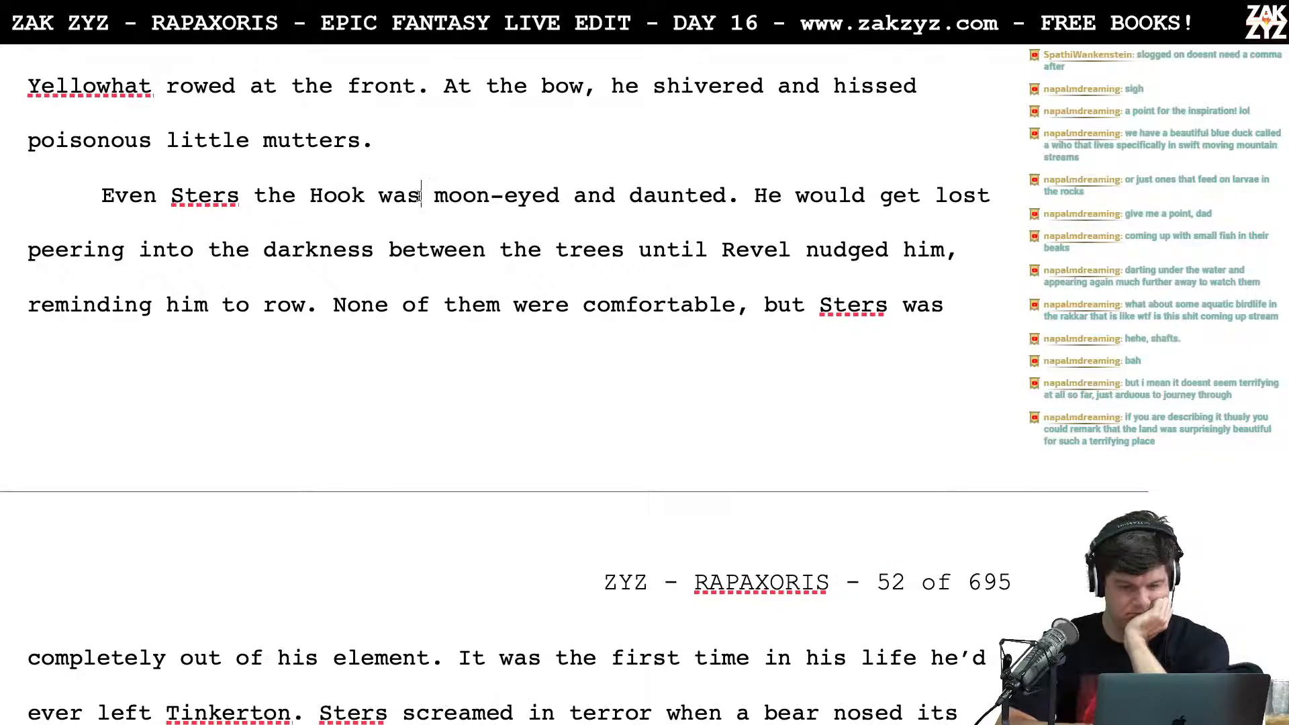
pyautogui.click(419, 195)
pyautogui.press('Right')
pyautogui.hotkey('shift', 'Right')
pyautogui.hotkey('shift', 'Right')
pyautogui.hotkey('shift', 'Right')
pyautogui.hotkey('shift', 'Right')
pyautogui.hotkey('shift', 'Right')
pyautogui.hotkey('shift', 'Right')
pyautogui.hotkey('shift', 'Right')
pyautogui.hotkey('shift', 'Right')
pyautogui.hotkey('shift', 'Right')
pyautogui.hotkey('shift', 'Right')
pyautogui.hotkey('shift', 'Right')
pyautogui.hotkey('shift', 'Right')
pyautogui.hotkey('shift', 'Right')
pyautogui.hotkey('shift', 'Right')
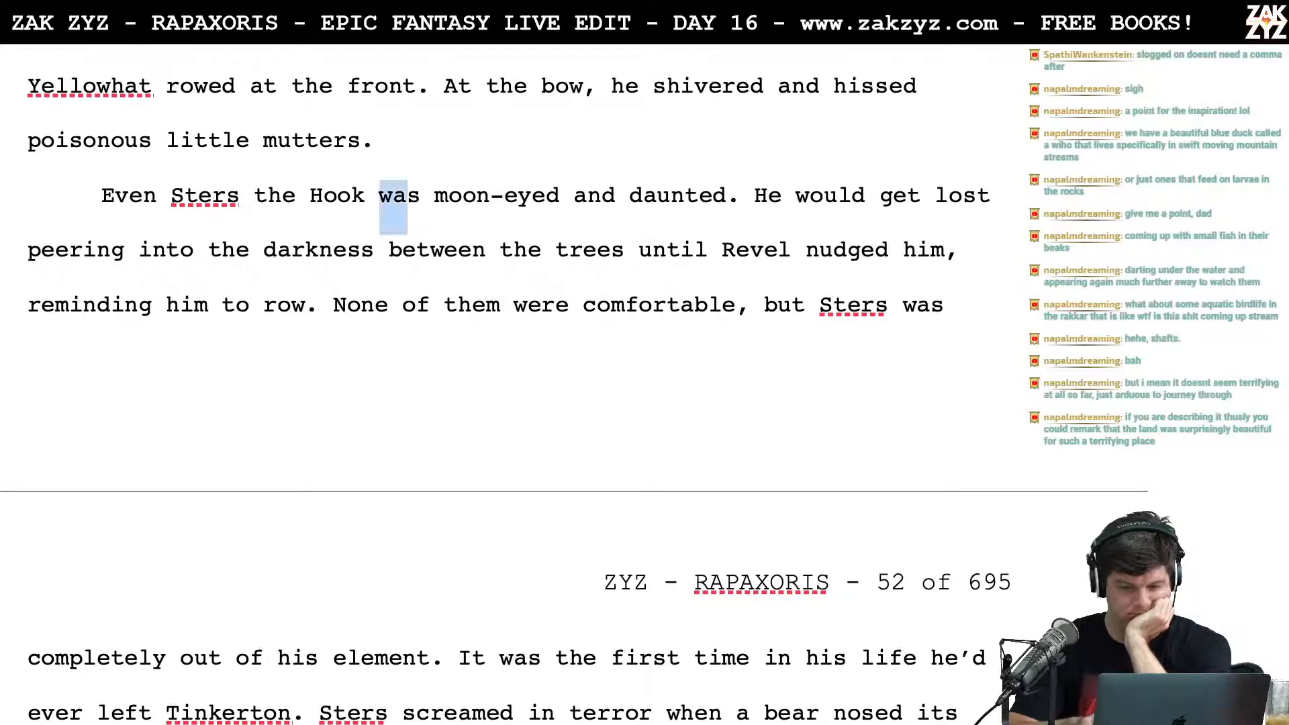
pyautogui.hotkey('shift', 'Right')
pyautogui.hotkey('shift', 'Right')
pyautogui.hotkey('shift', 'Right')
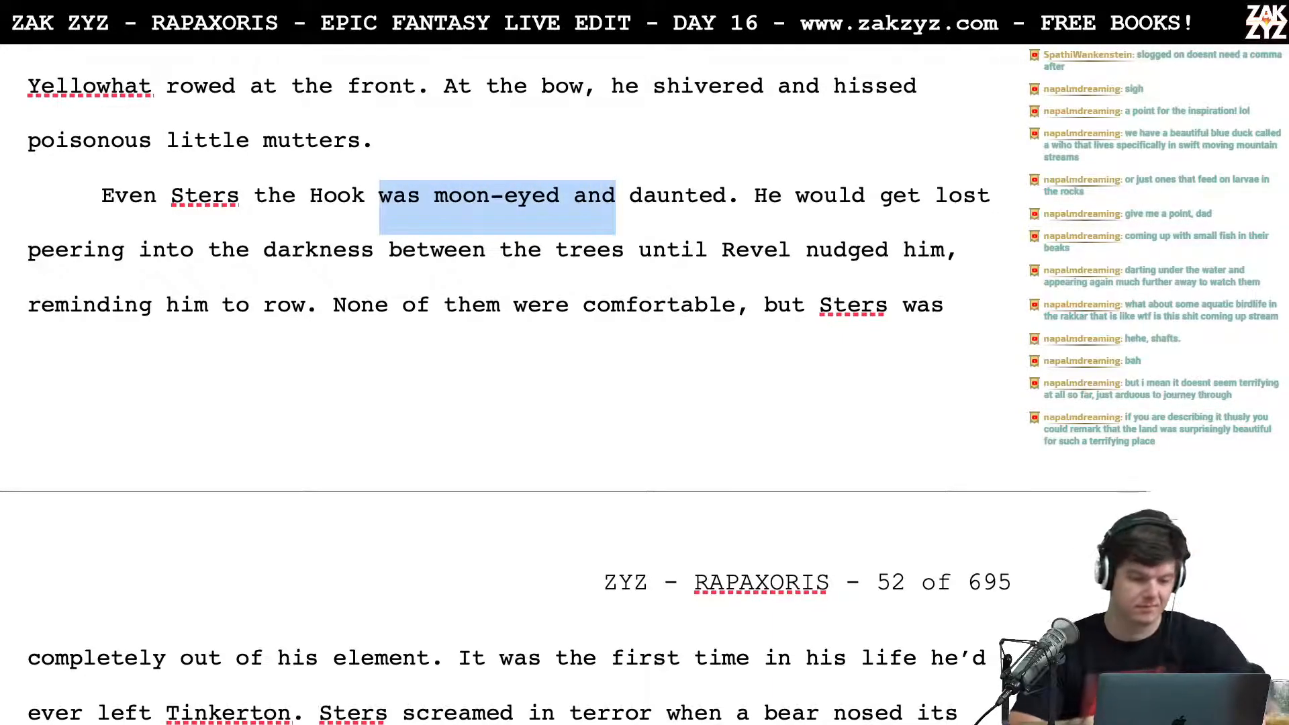
pyautogui.write('was')
pyautogui.press('Right')
pyautogui.press('Right')
pyautogui.press('Right')
pyautogui.press('Right')
pyautogui.press('Right')
pyautogui.press('Right')
pyautogui.press('Right')
pyautogui.press('Right')
pyautogui.press('Right')
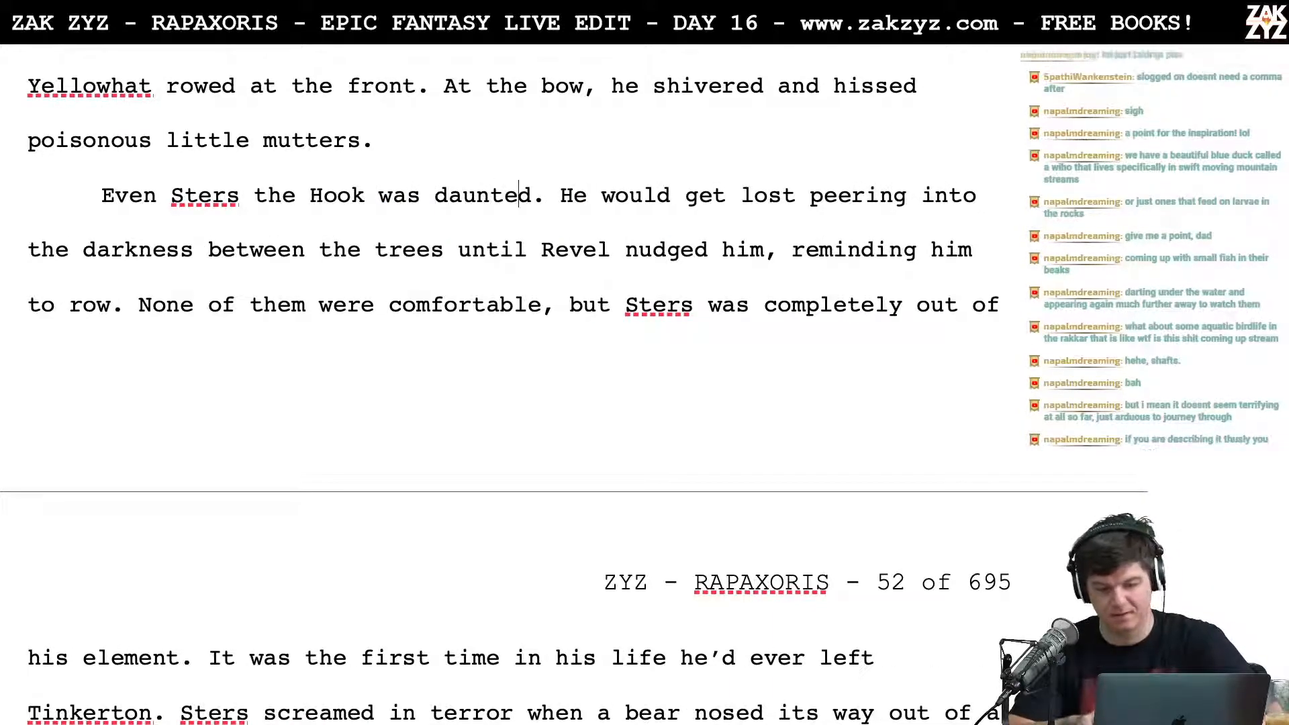
pyautogui.press('Up')
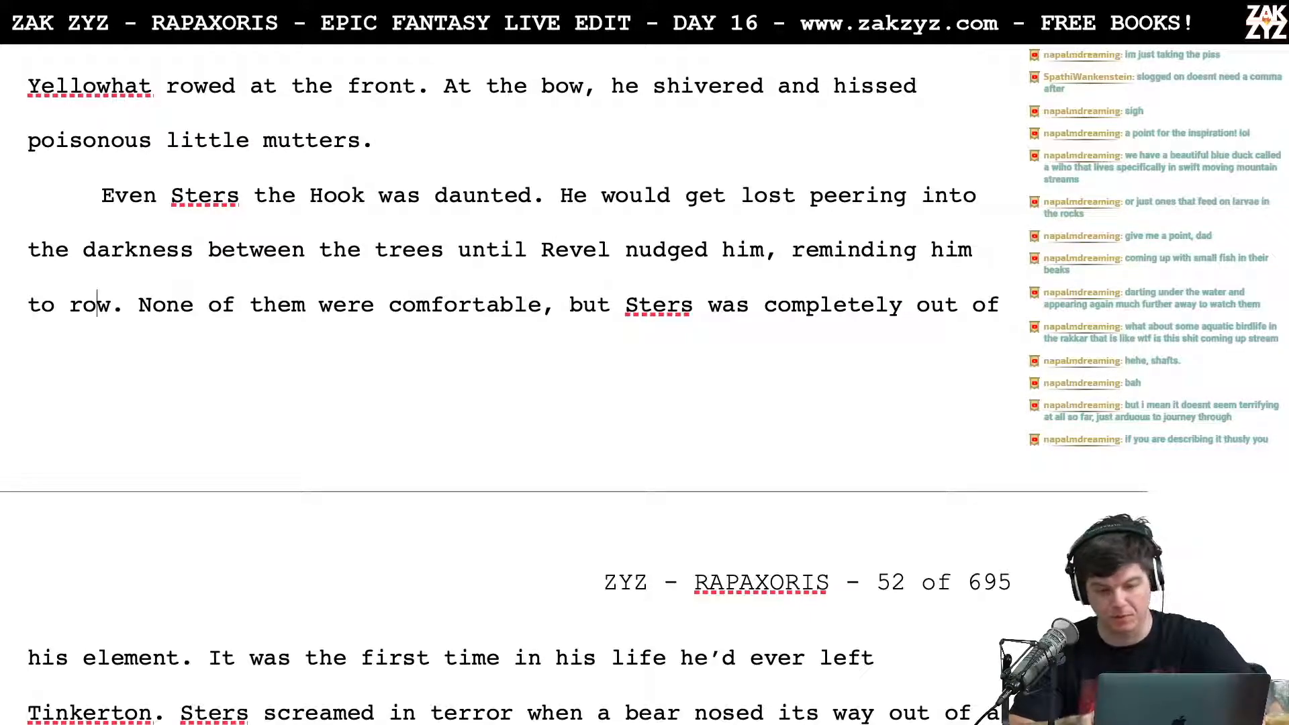
pyautogui.press('Down')
pyautogui.press('Up')
pyautogui.press('Right')
pyautogui.press('Up')
pyautogui.press('Up')
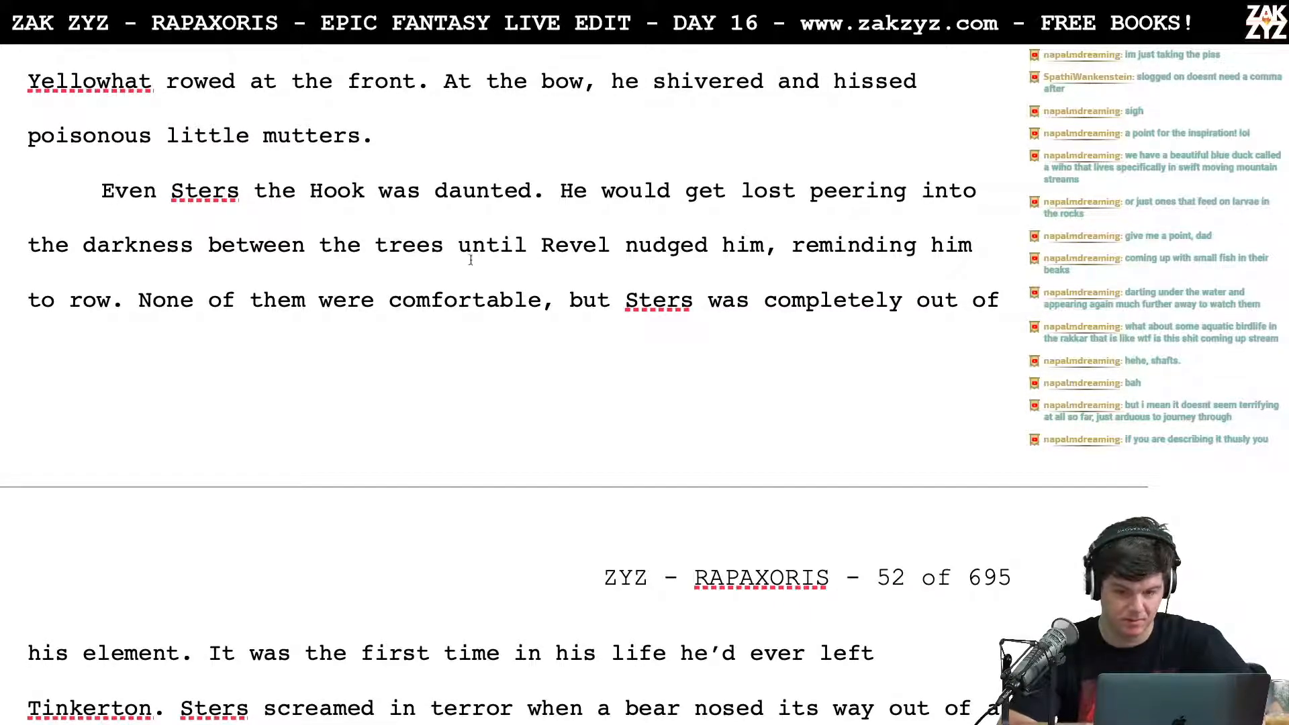
# Step: Read through the Sters the Hook paragraph and on across page 52 to Sters's howled line
pyautogui.scroll(5, 747, 255)
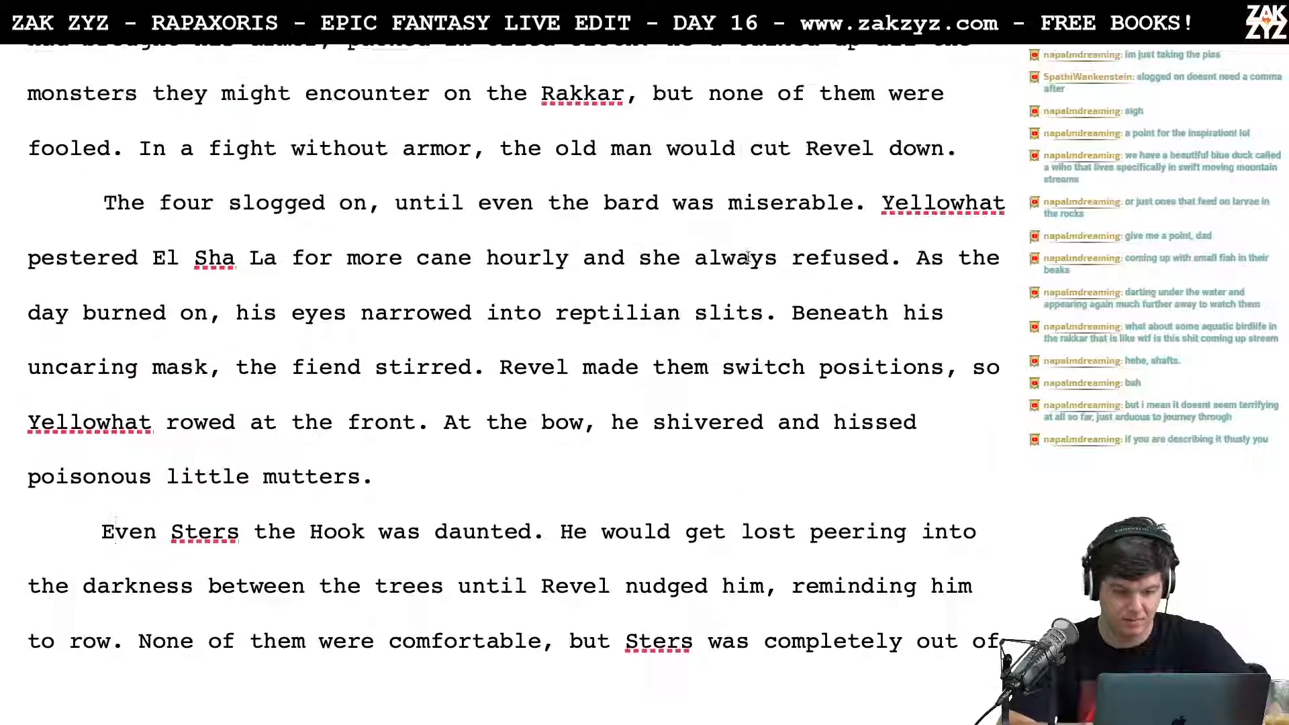
pyautogui.scroll(-2, 631, 467)
pyautogui.scroll(2, 631, 467)
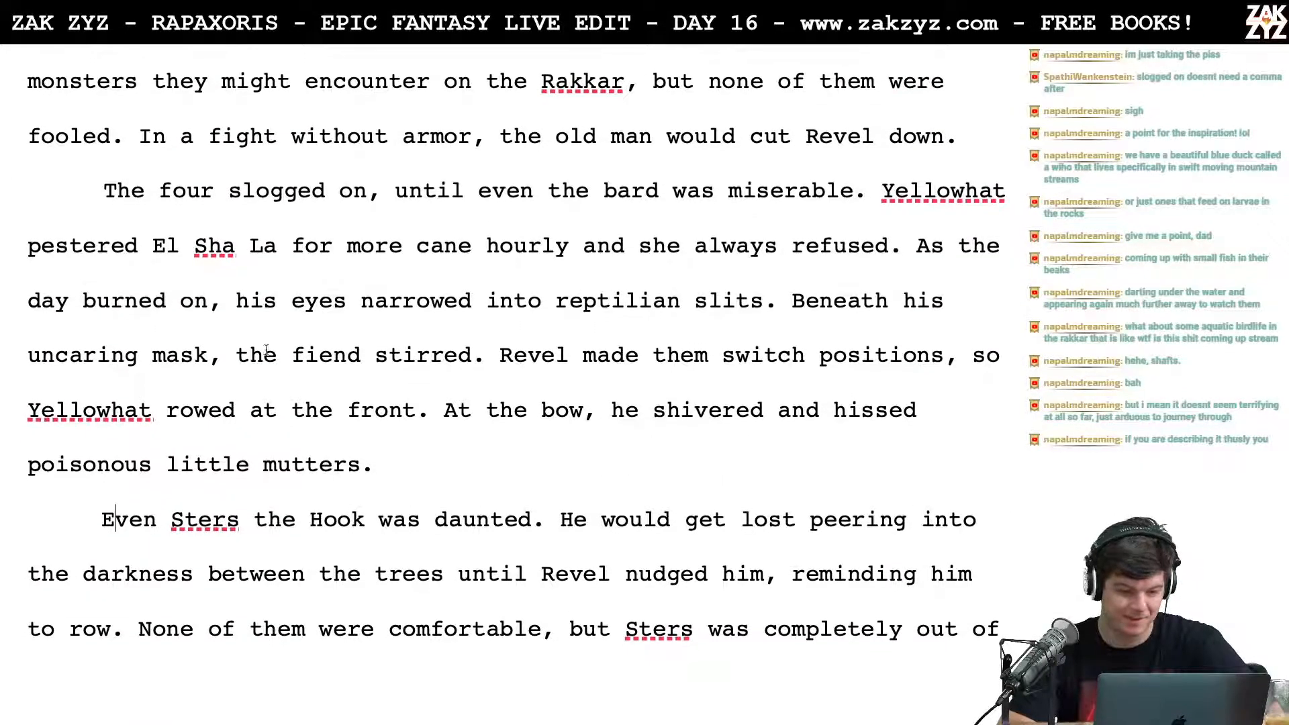
pyautogui.scroll(-2, 350, 538)
pyautogui.scroll(-8, 350, 538)
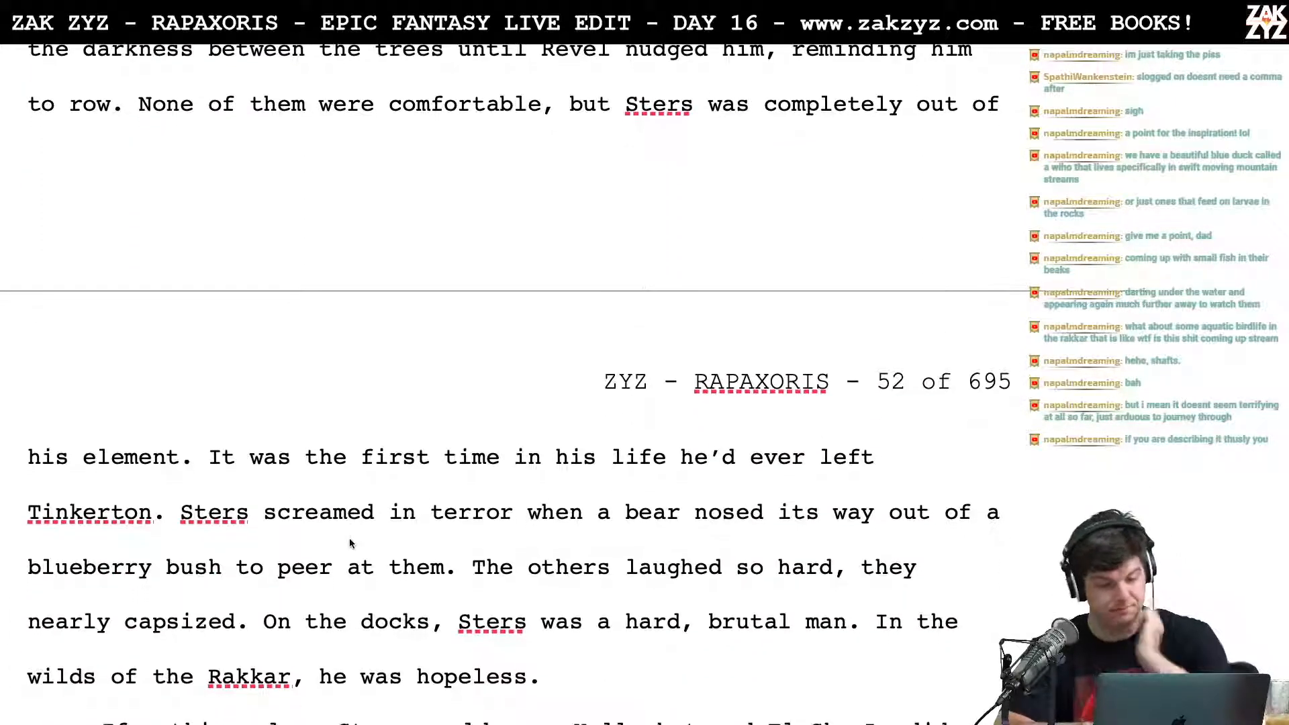
pyautogui.scroll(-4, 267, 544)
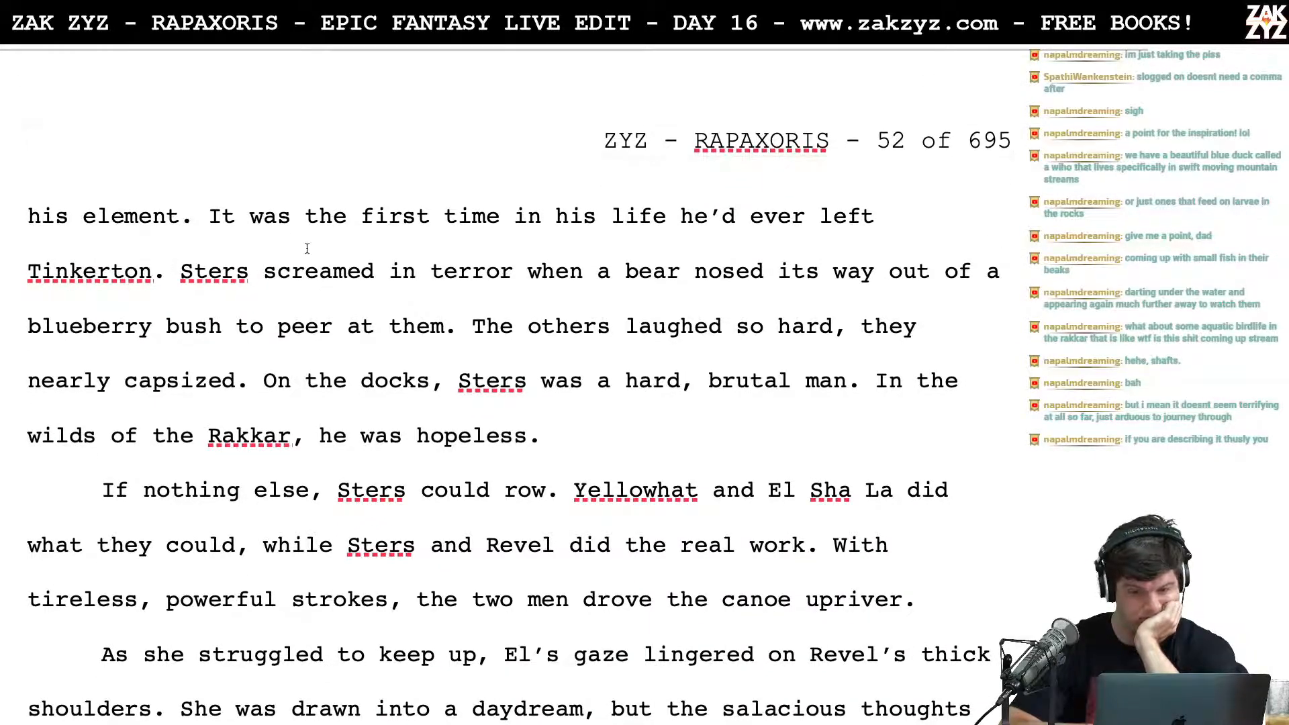
pyautogui.scroll(-1, 307, 248)
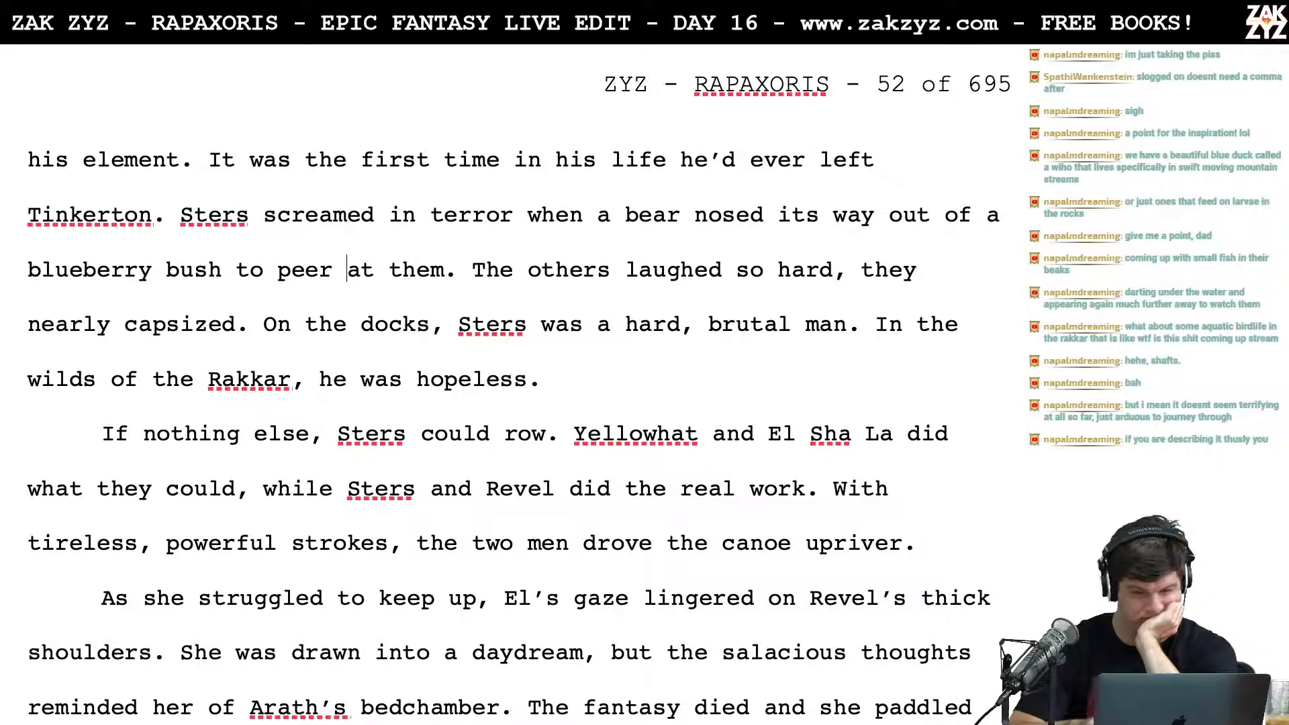
pyautogui.scroll(-3, 307, 242)
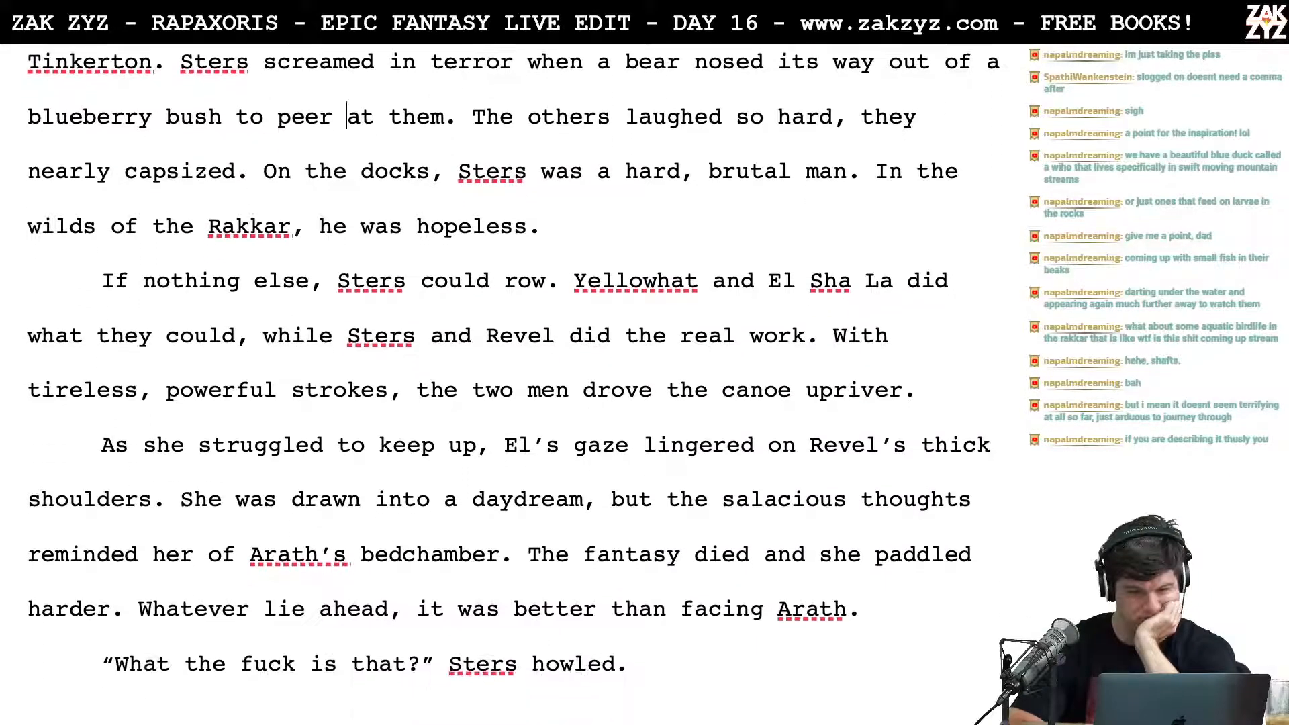
pyautogui.scroll(-2, 304, 291)
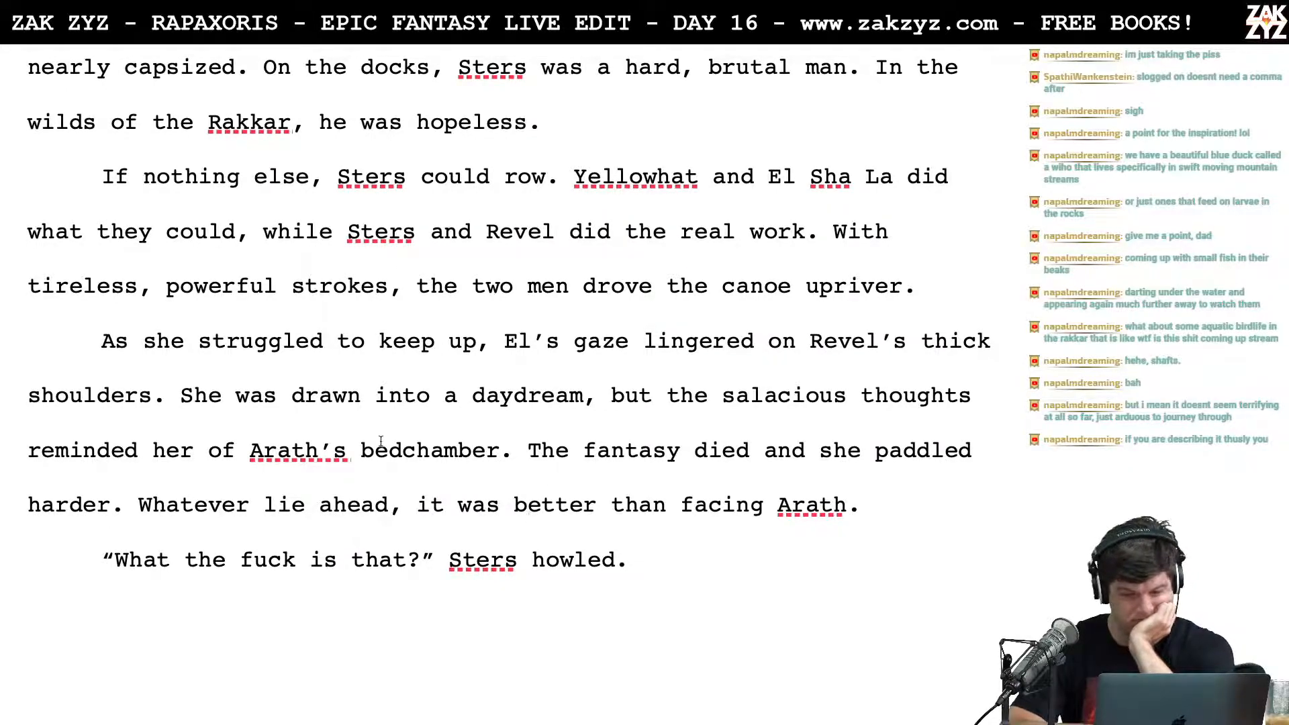
# Step: Reread the paragraphs about El Sha La's party, Yellowhat and Sters the Hook for wording to revise
pyautogui.scroll(1, 381, 439)
pyautogui.scroll(10, 381, 440)
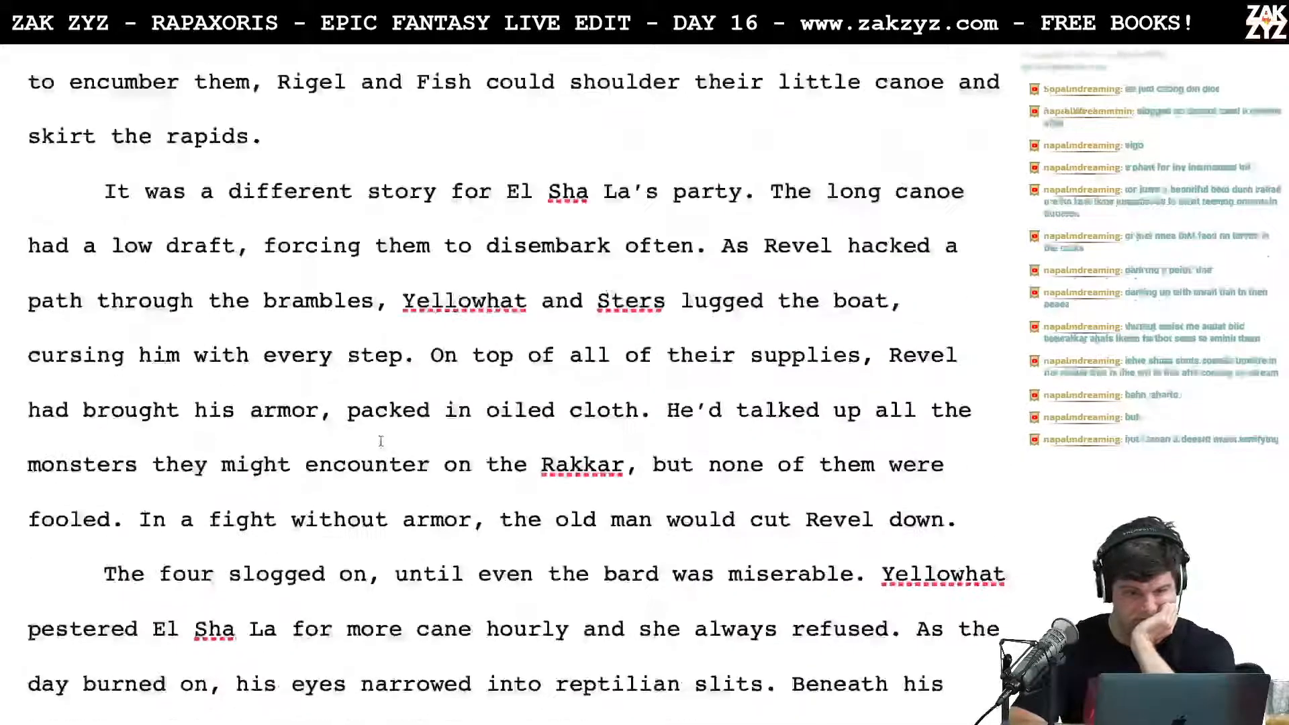
pyautogui.scroll(-3, 380, 441)
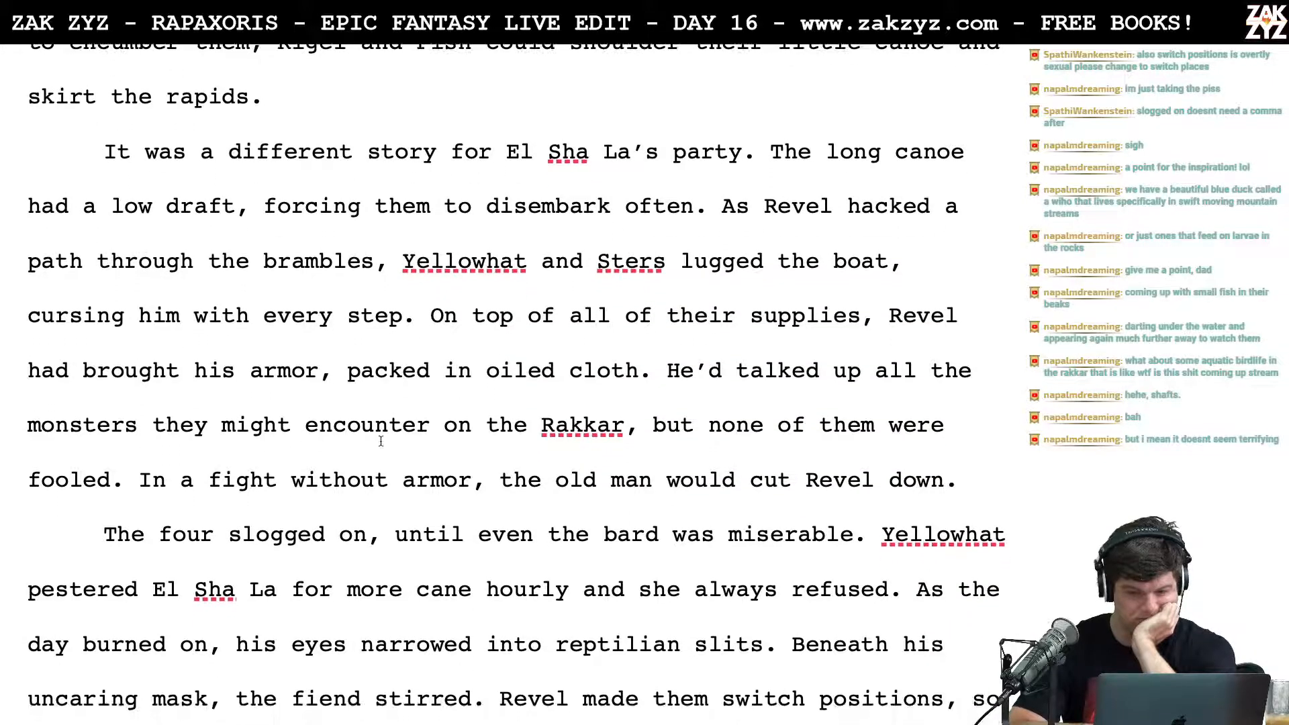
pyautogui.scroll(-4, 380, 440)
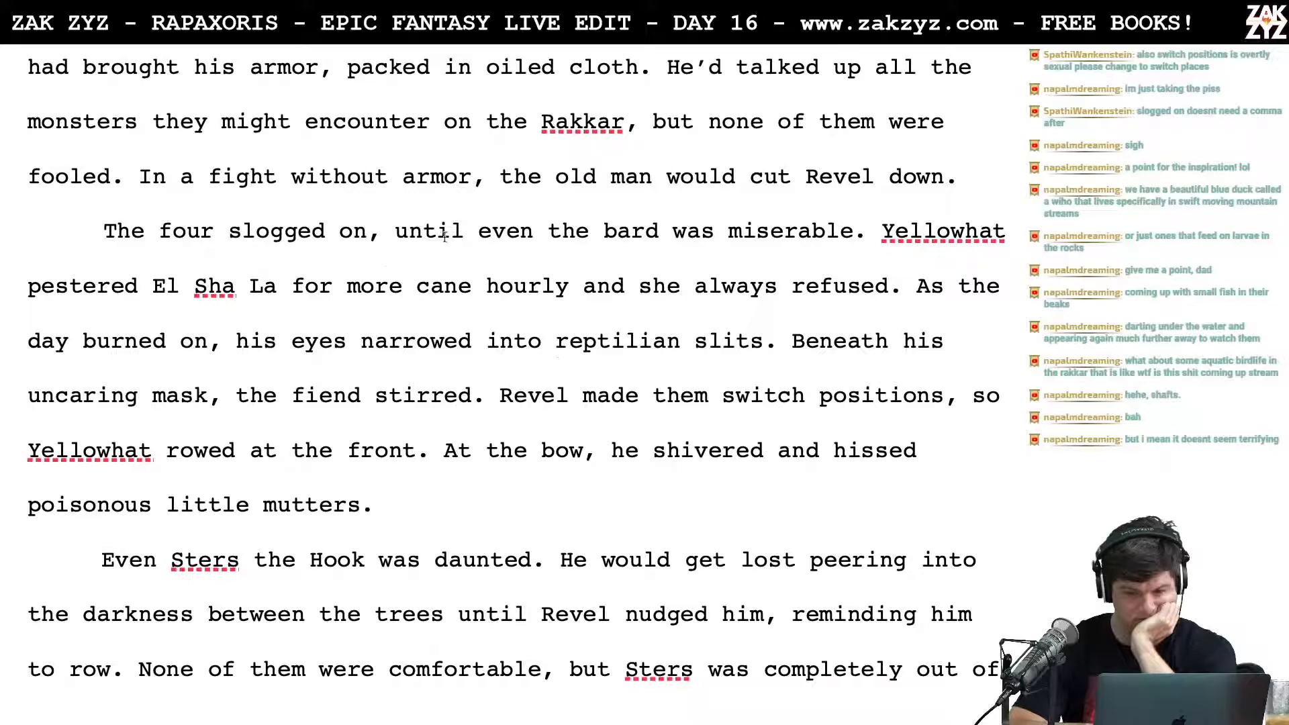
pyautogui.scroll(-1, 415, 507)
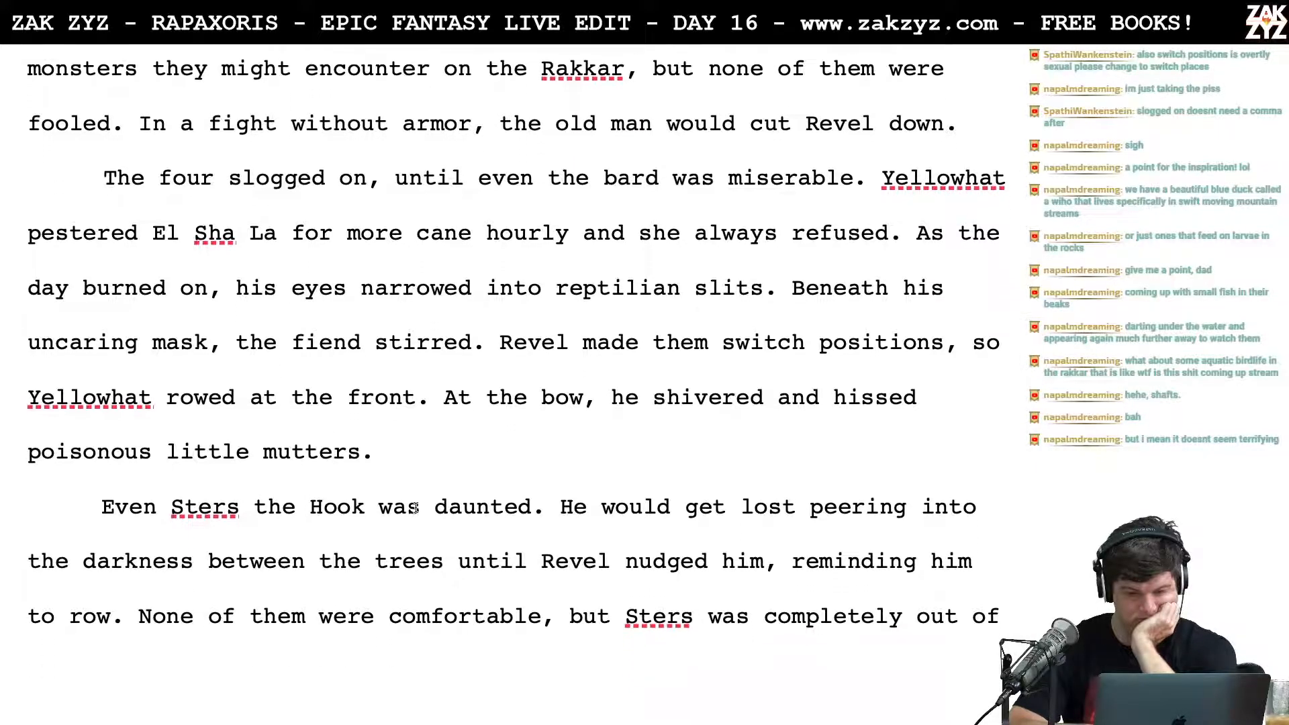
pyautogui.scroll(-2, 416, 401)
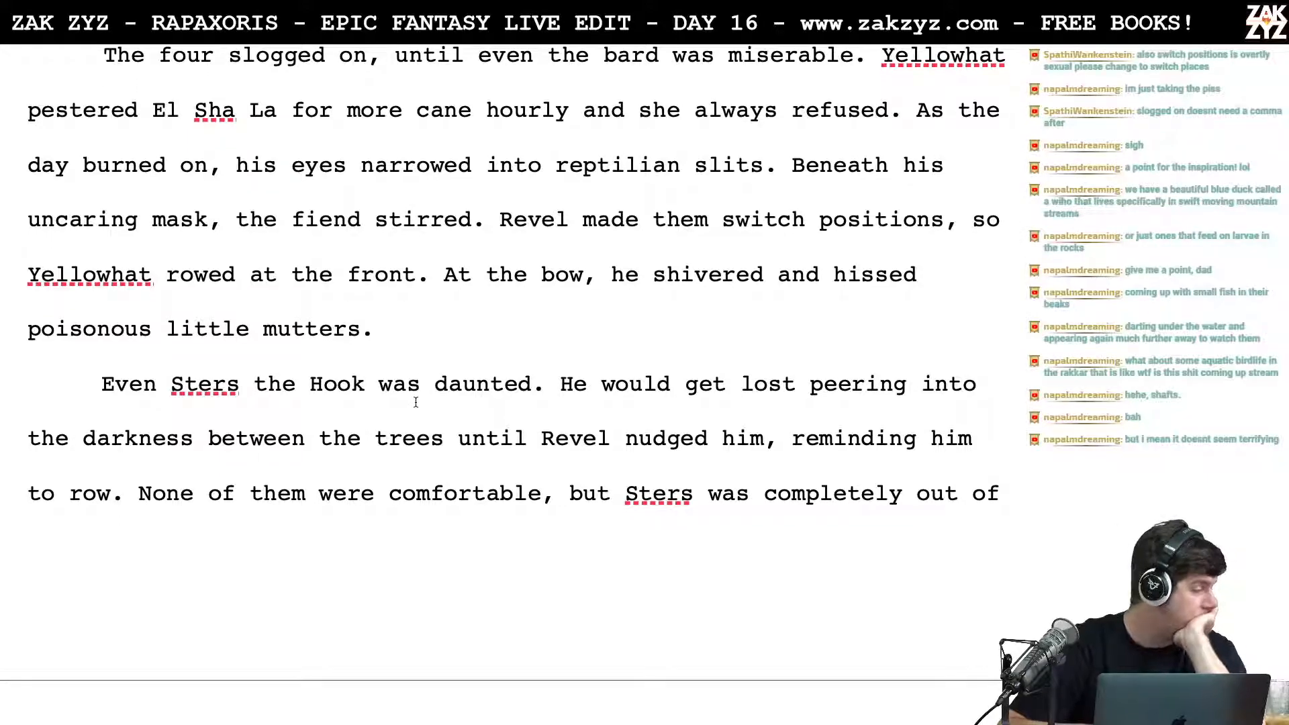
pyautogui.scroll(1, 415, 401)
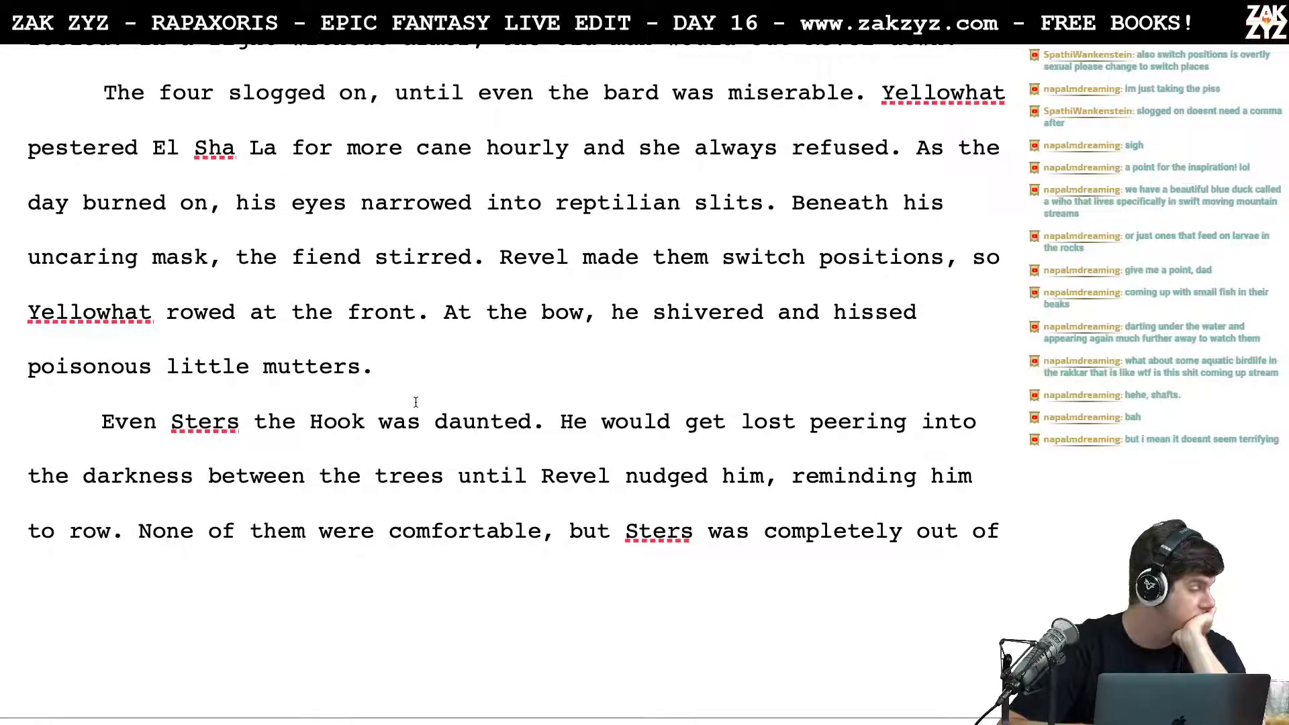
pyautogui.scroll(3, 416, 401)
pyautogui.scroll(1, 416, 401)
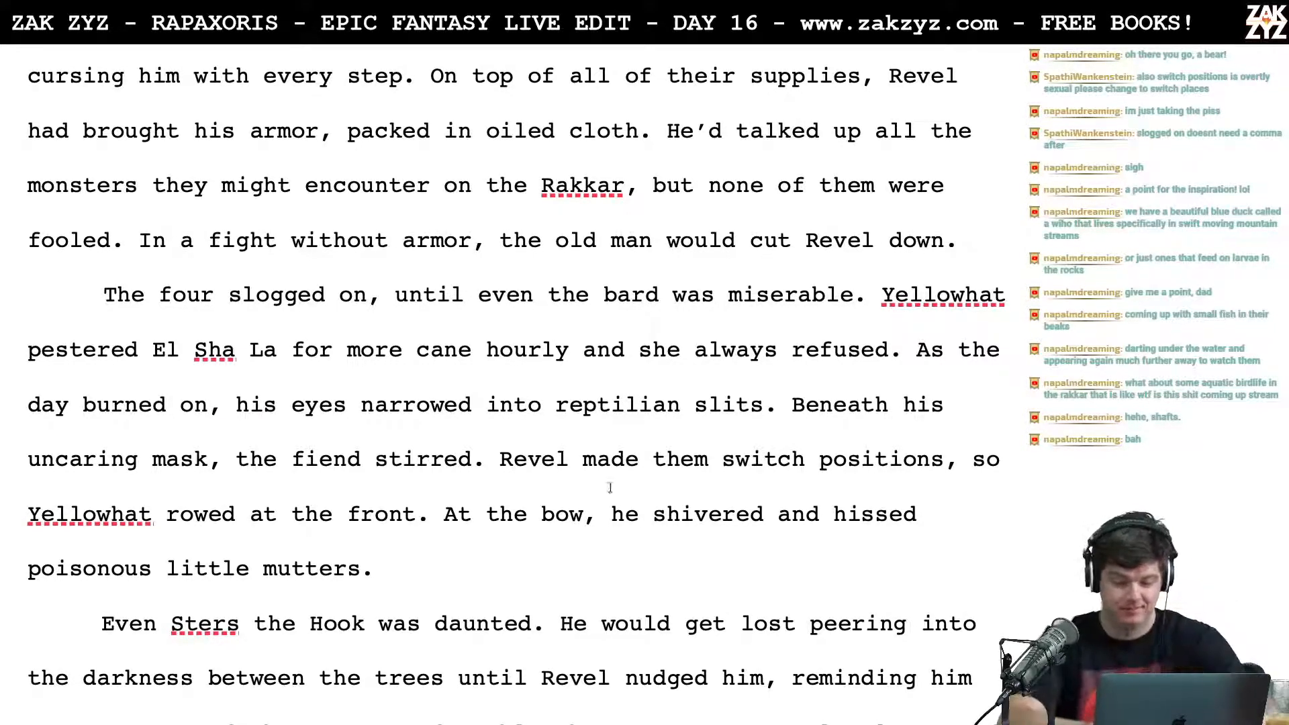
# Step: Replace "them" with "Hat and Sters" in the sentence beginning "Revel made them switch positions"
pyautogui.click(668, 461)
pyautogui.press('Right')
pyautogui.press('Left')
pyautogui.press('Left')
pyautogui.press('Left')
pyautogui.press('Left')
pyautogui.press('Left')
pyautogui.press('Left')
pyautogui.press('Right')
pyautogui.press('Right')
pyautogui.press('Right')
pyautogui.press('Right')
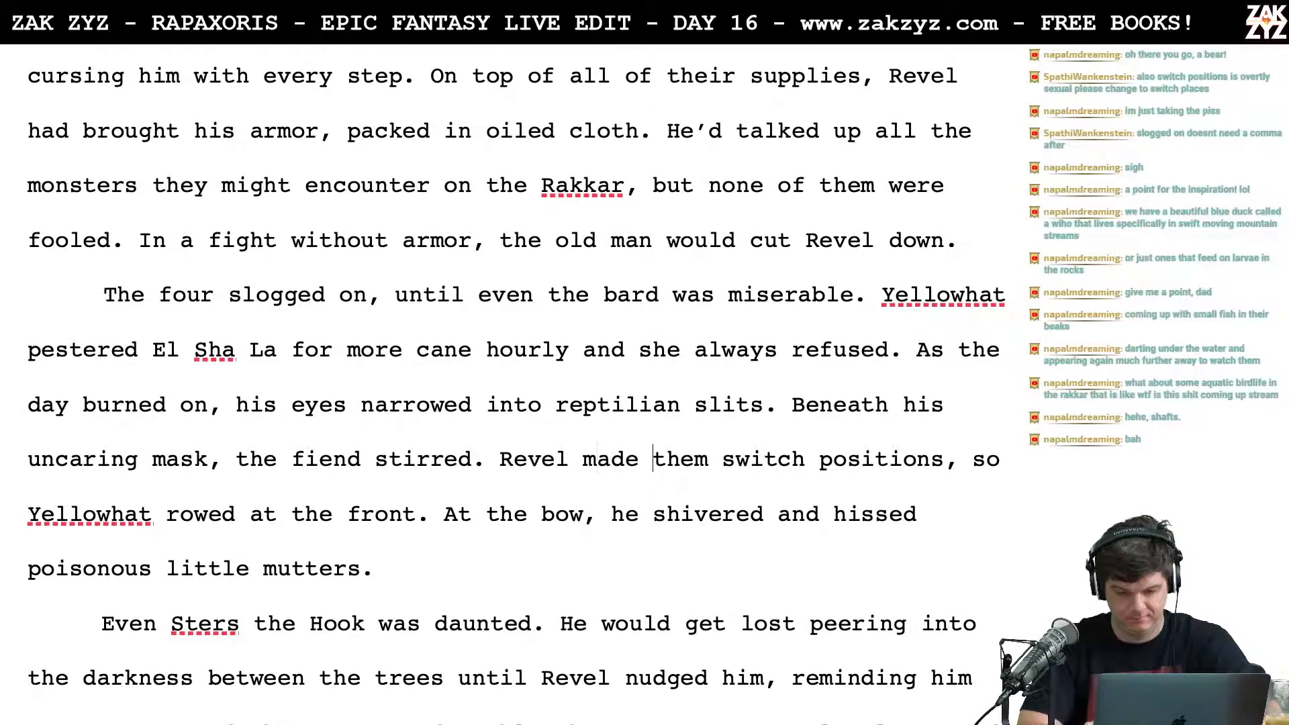
pyautogui.press('Right')
pyautogui.press('Left')
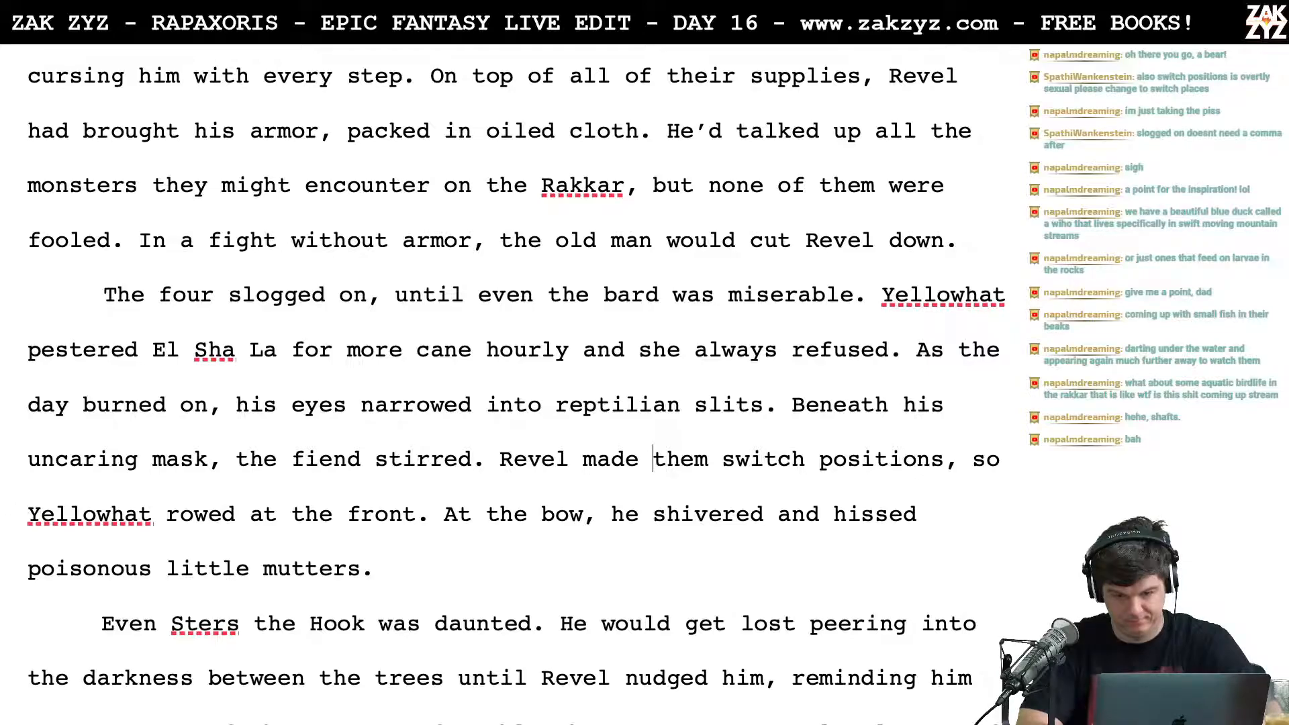
pyautogui.write('Hat and Sters')
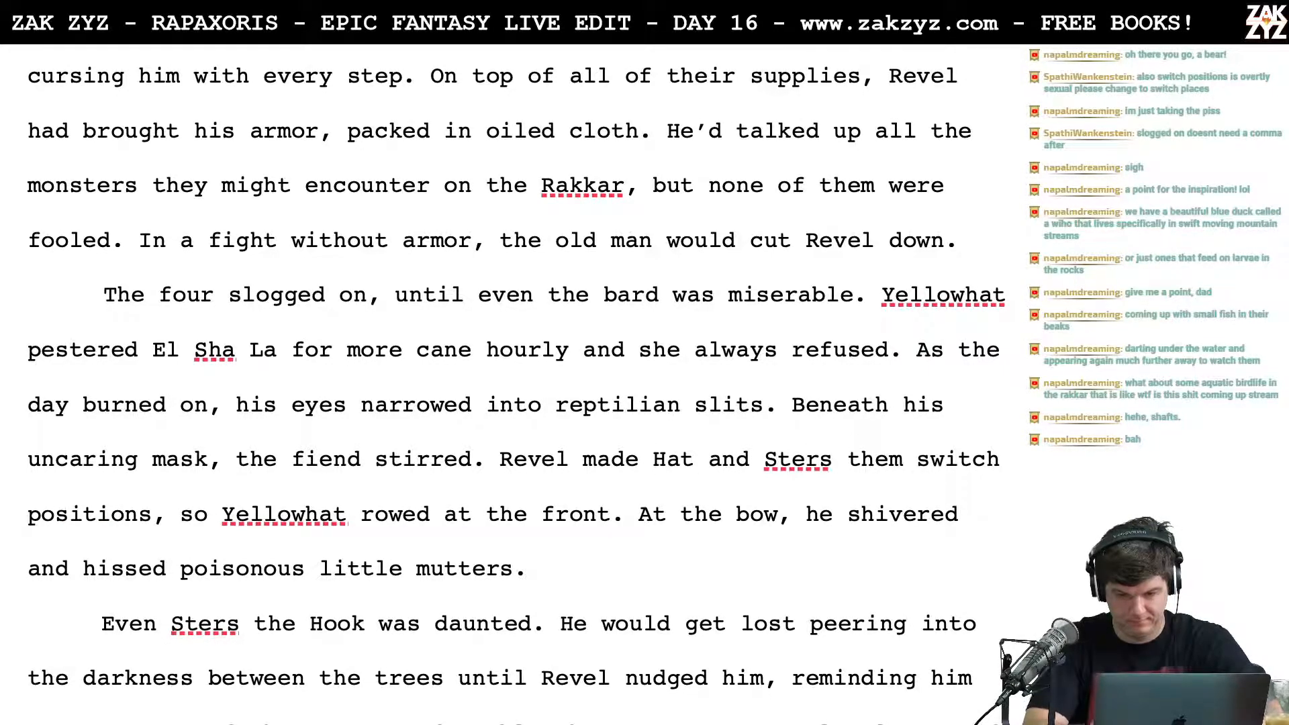
pyautogui.hotkey('shift', 'Right')
pyautogui.hotkey('shift', 'Right')
pyautogui.hotkey('shift', 'Right')
pyautogui.hotkey('shift', 'Right')
pyautogui.hotkey('shift', 'Right')
pyautogui.press('BackSpace')
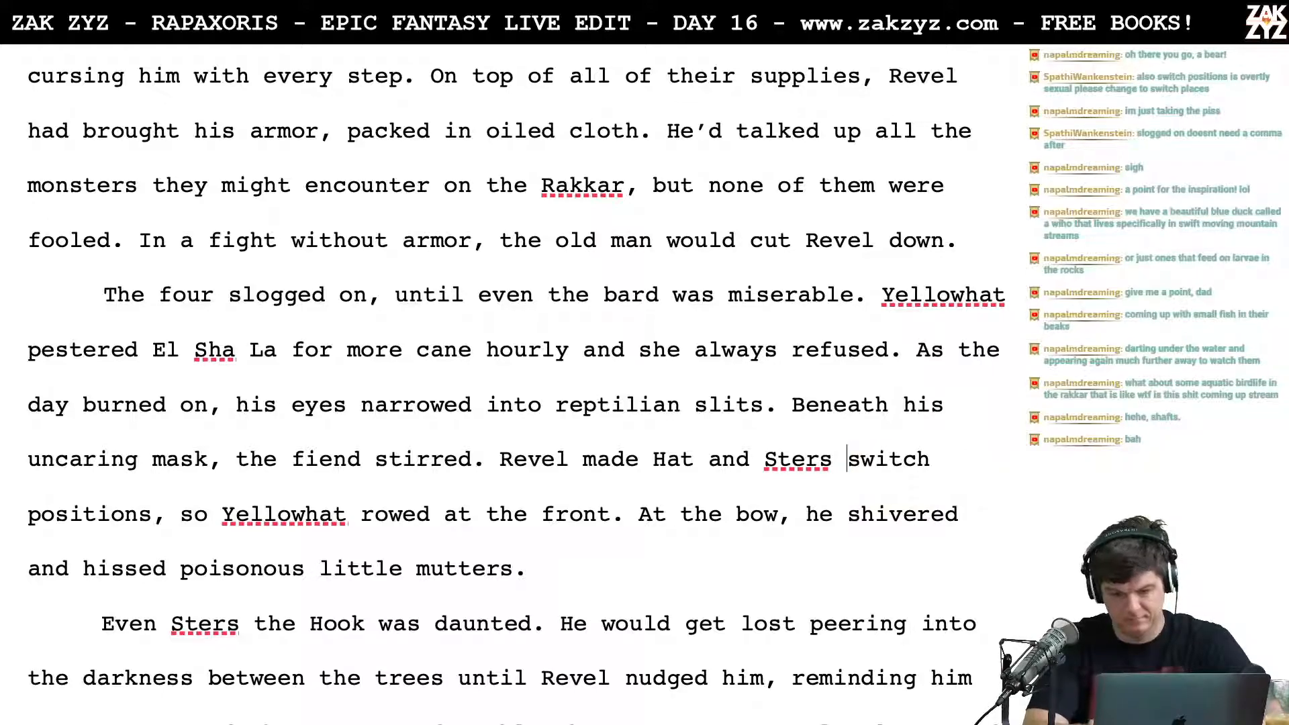
# Step: Change "switch positions" to "switch places" in the sentence about Hat and Sters
pyautogui.press('Right')
pyautogui.press('Right')
pyautogui.press('Right')
pyautogui.press('Right')
pyautogui.press('Right')
pyautogui.press('Right')
pyautogui.press('Right')
pyautogui.press('Right')
pyautogui.press('Right')
pyautogui.press('Right')
pyautogui.press('Right')
pyautogui.press('Right')
pyautogui.press('Right')
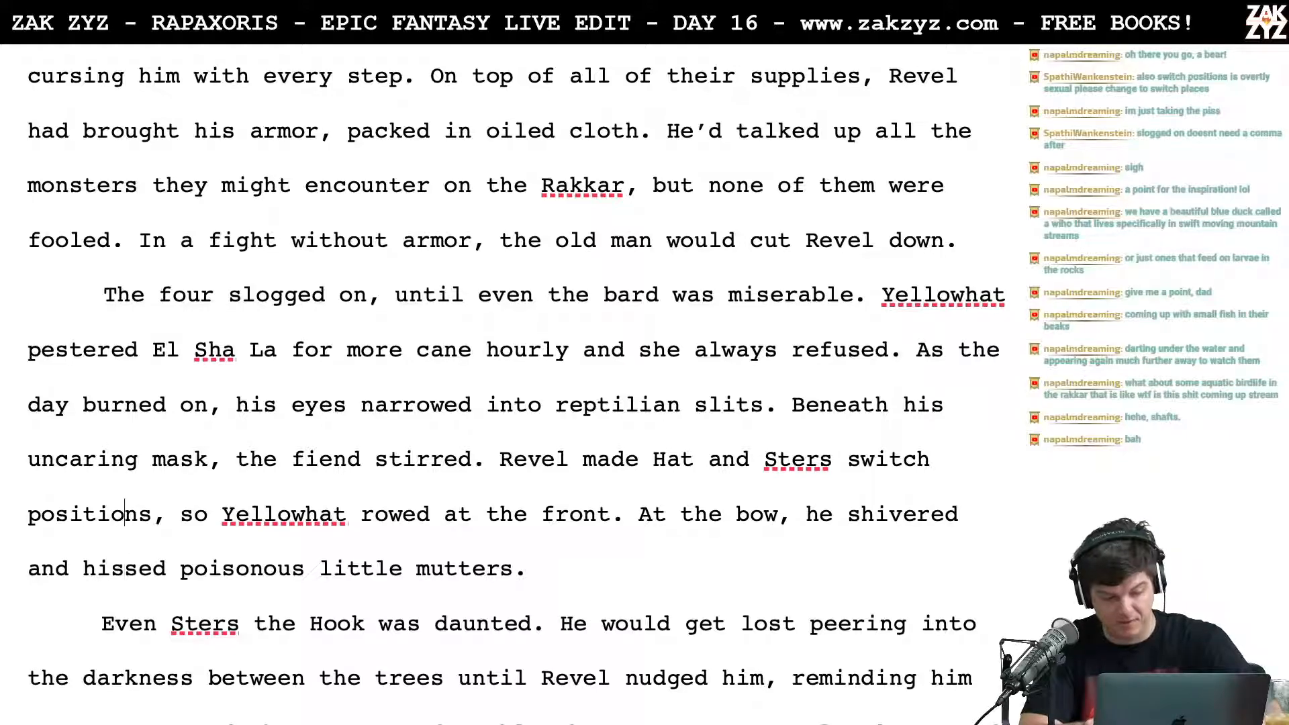
pyautogui.press('BackSpace')
pyautogui.press('BackSpace')
pyautogui.press('BackSpace')
pyautogui.press('BackSpace')
pyautogui.press('BackSpace')
pyautogui.press('BackSpace')
pyautogui.press('BackSpace')
pyautogui.press('BackSpace')
pyautogui.press('BackSpace')
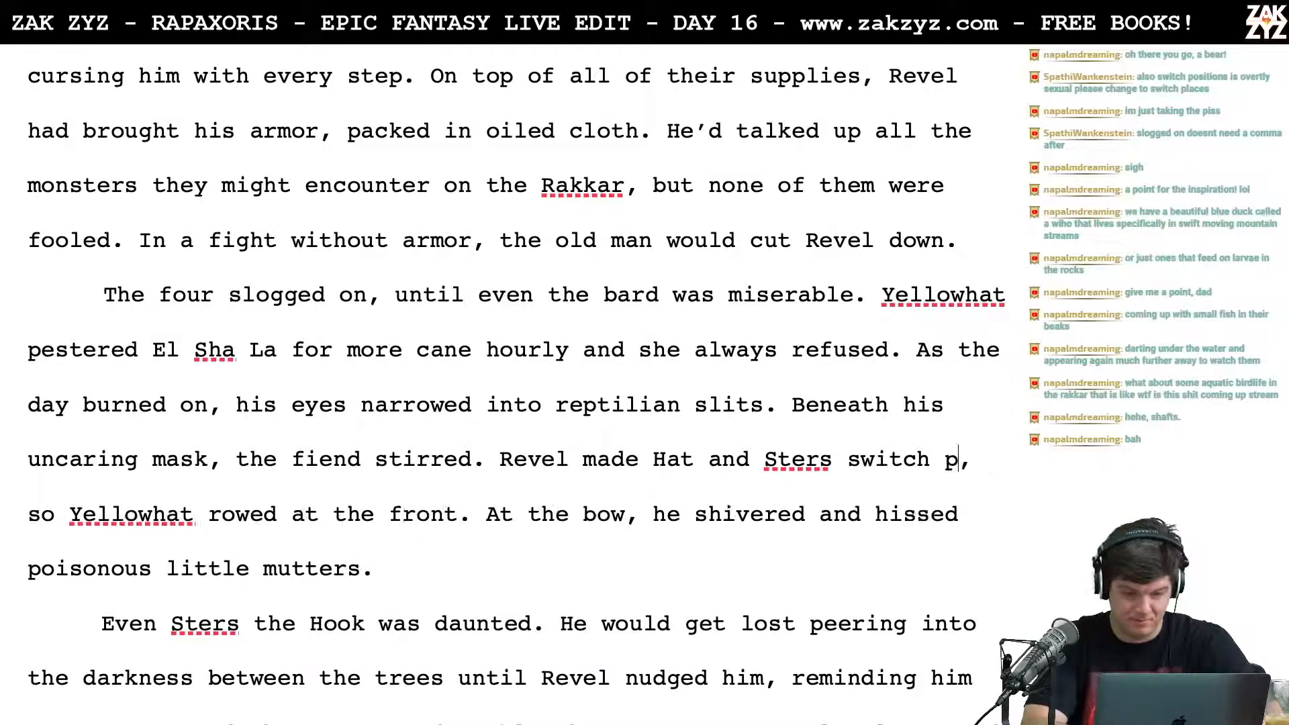
pyautogui.write('places')
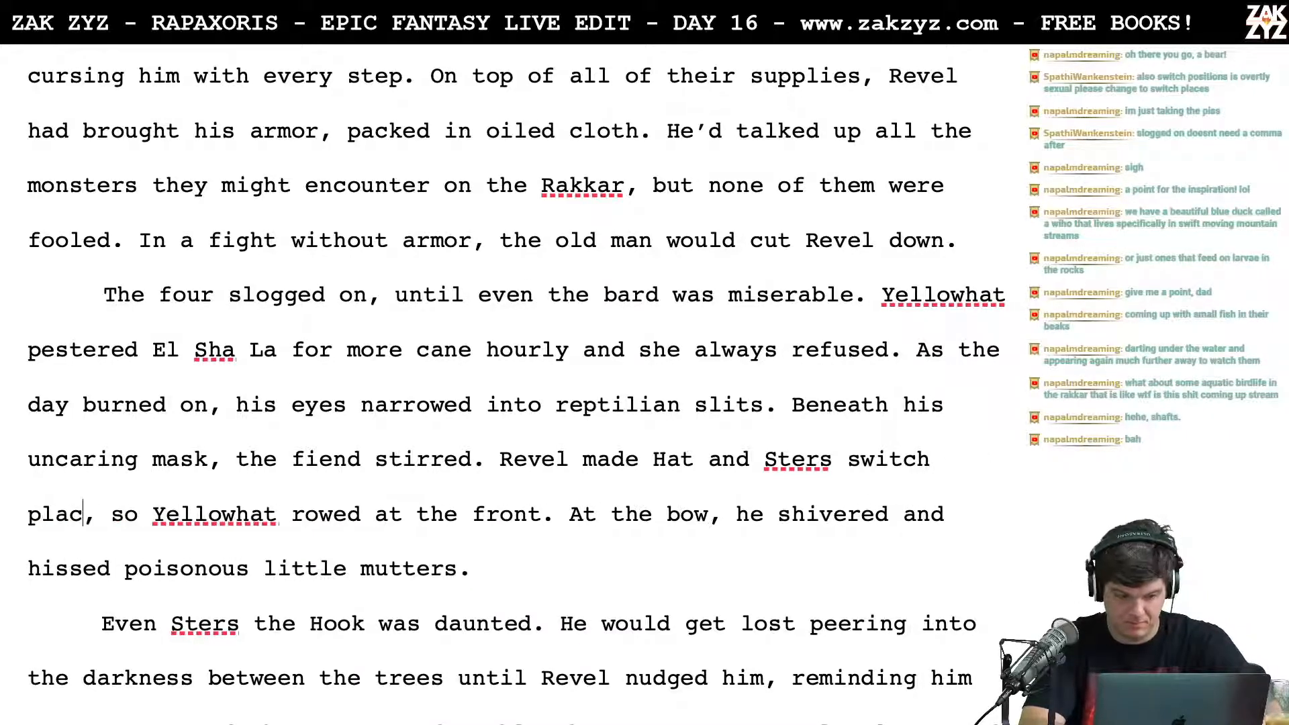
# Step: Break the Yellowhat paragraph after "the fiend stirred.", moving the text from "Revel made Hat" below a blank line
pyautogui.press('Right')
pyautogui.press('Right')
pyautogui.press('Right')
pyautogui.press('Right')
pyautogui.press('Right')
pyautogui.press('Right')
pyautogui.press('Right')
pyautogui.press('Right')
pyautogui.press('Right')
pyautogui.press('Right')
pyautogui.press('Right')
pyautogui.press('Right')
pyautogui.press('Right')
pyautogui.press('Right')
pyautogui.press('Right')
pyautogui.press('Right')
pyautogui.press('Right')
pyautogui.press('Right')
pyautogui.press('Right')
pyautogui.press('Right')
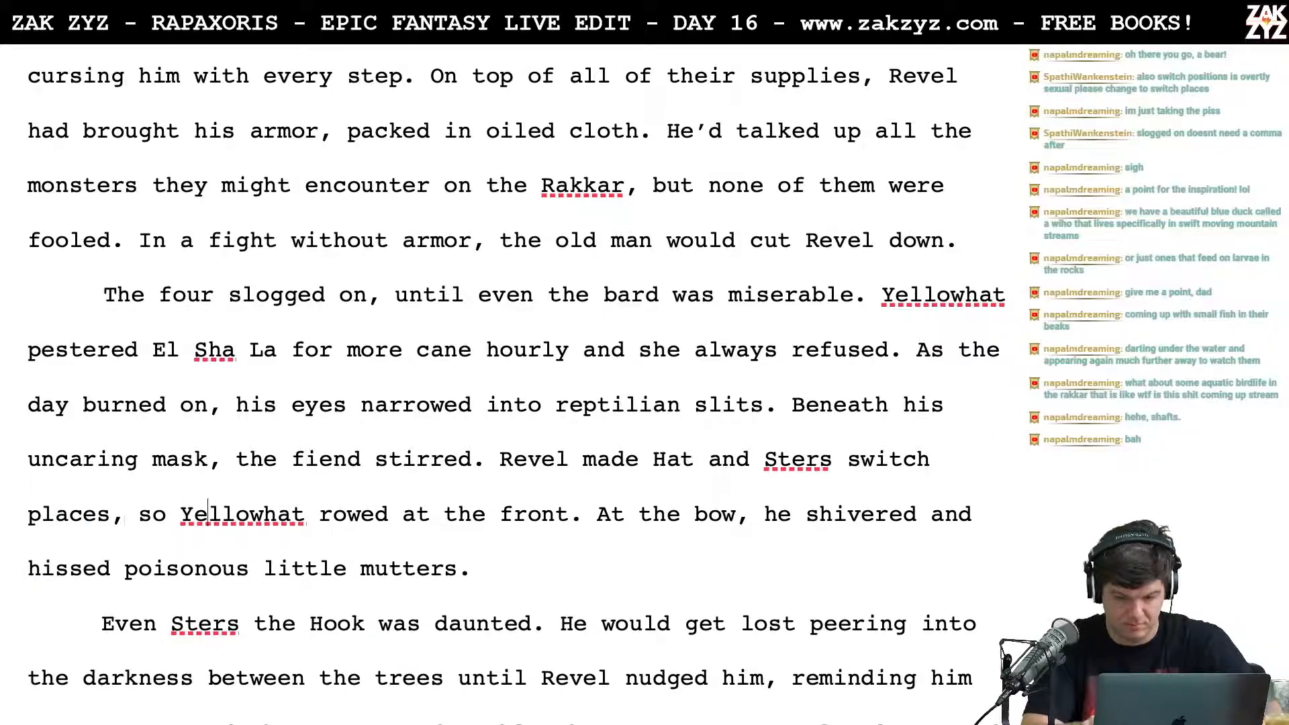
pyautogui.press('Right')
pyautogui.press('Up')
pyautogui.press('Right')
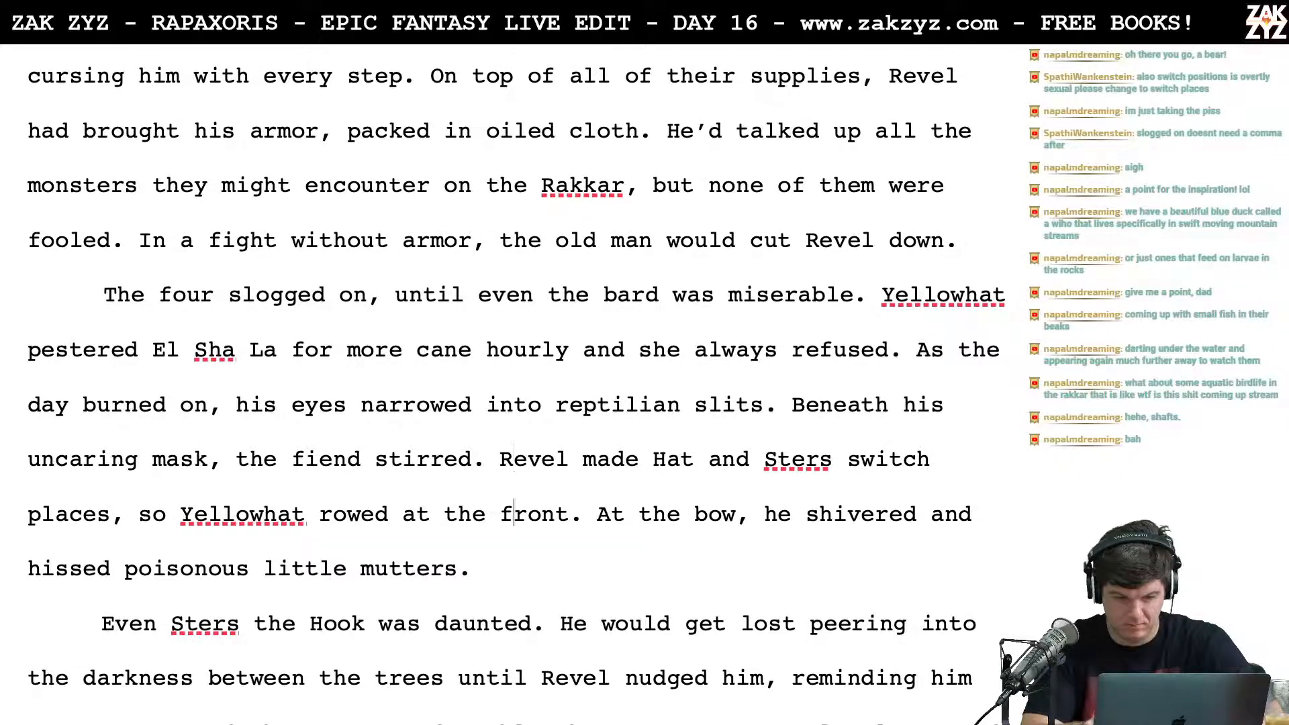
pyautogui.press('Return')
pyautogui.press('Return')
pyautogui.press('Left')
pyautogui.press('Left')
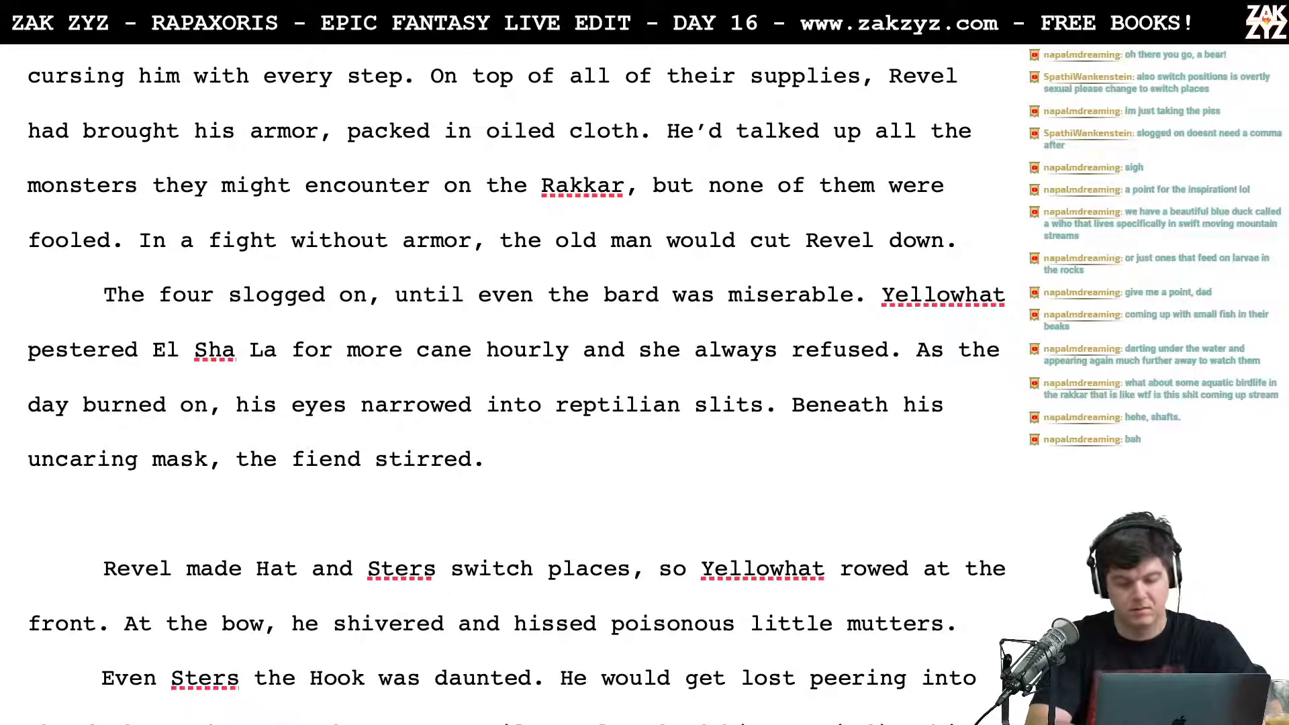
# Step: Add "Revel ordered Hat and Sters to switch places," after "the fiend stirred." in the Yellowhat paragraph
pyautogui.write('Y')
pyautogui.press('BackSpace')
pyautogui.write('Rev')
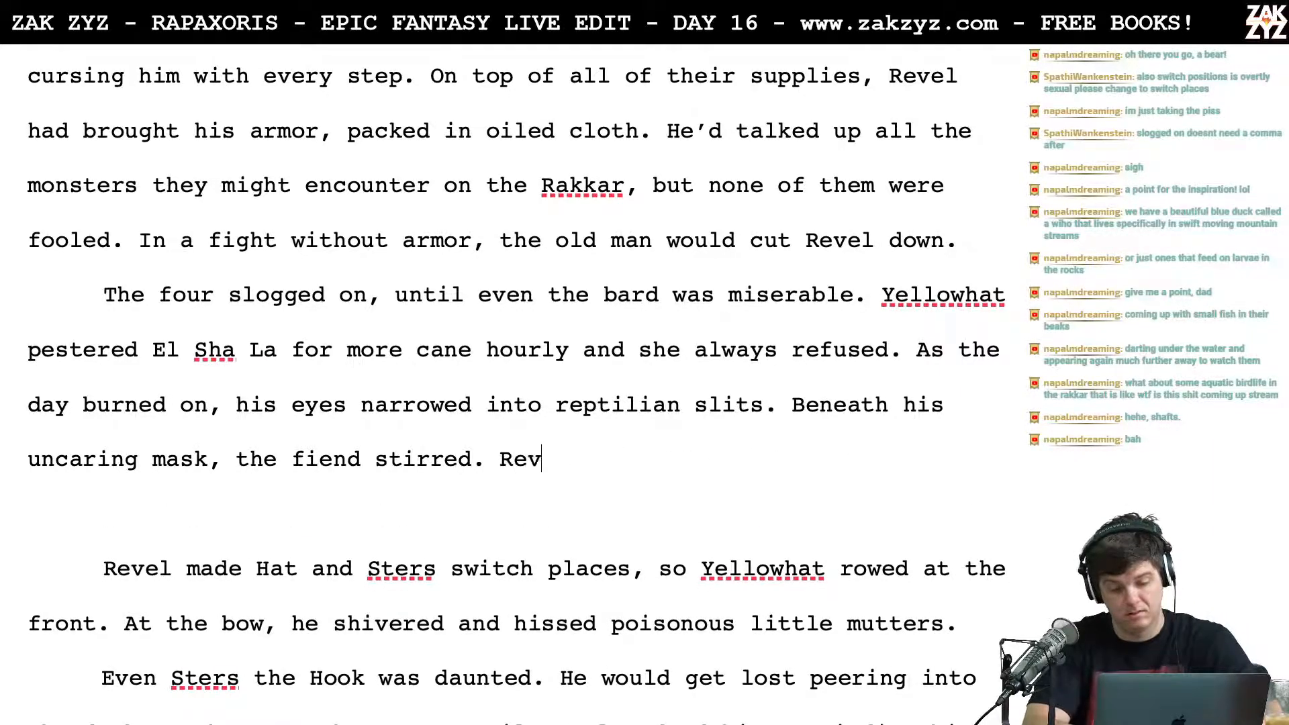
pyautogui.write('el ordered ')
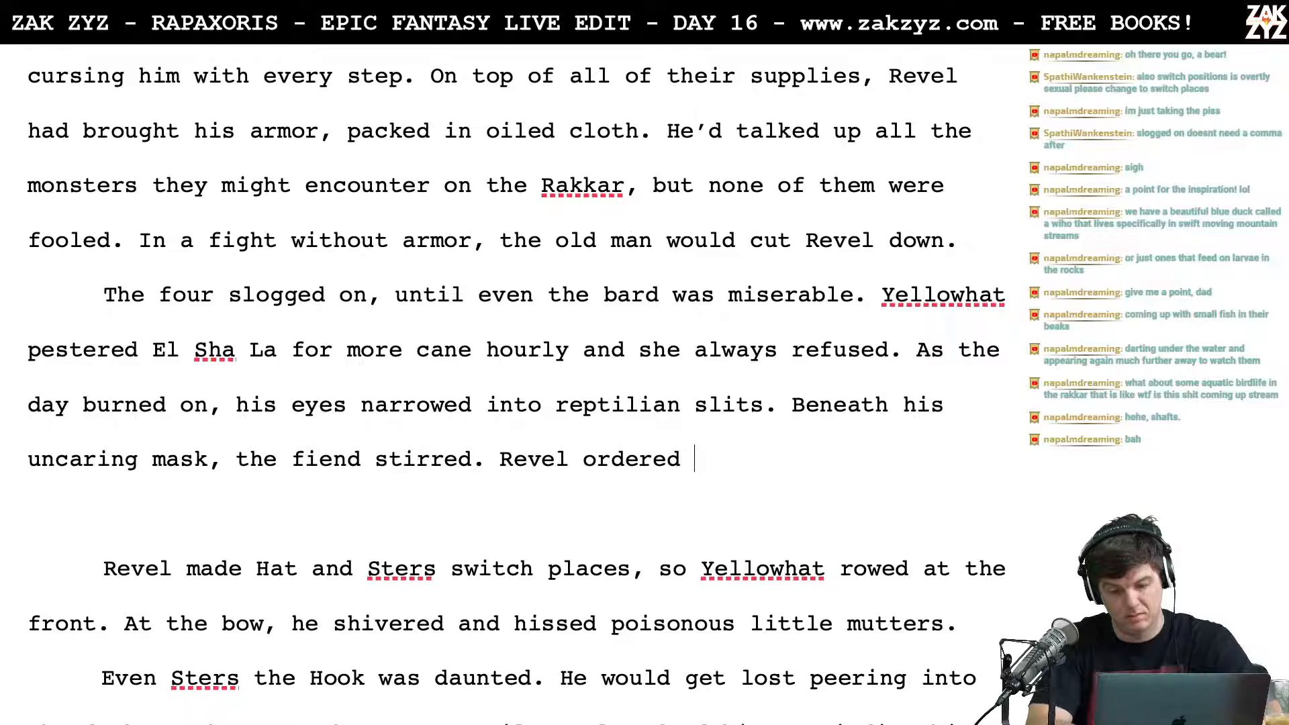
pyautogui.write('Ha')
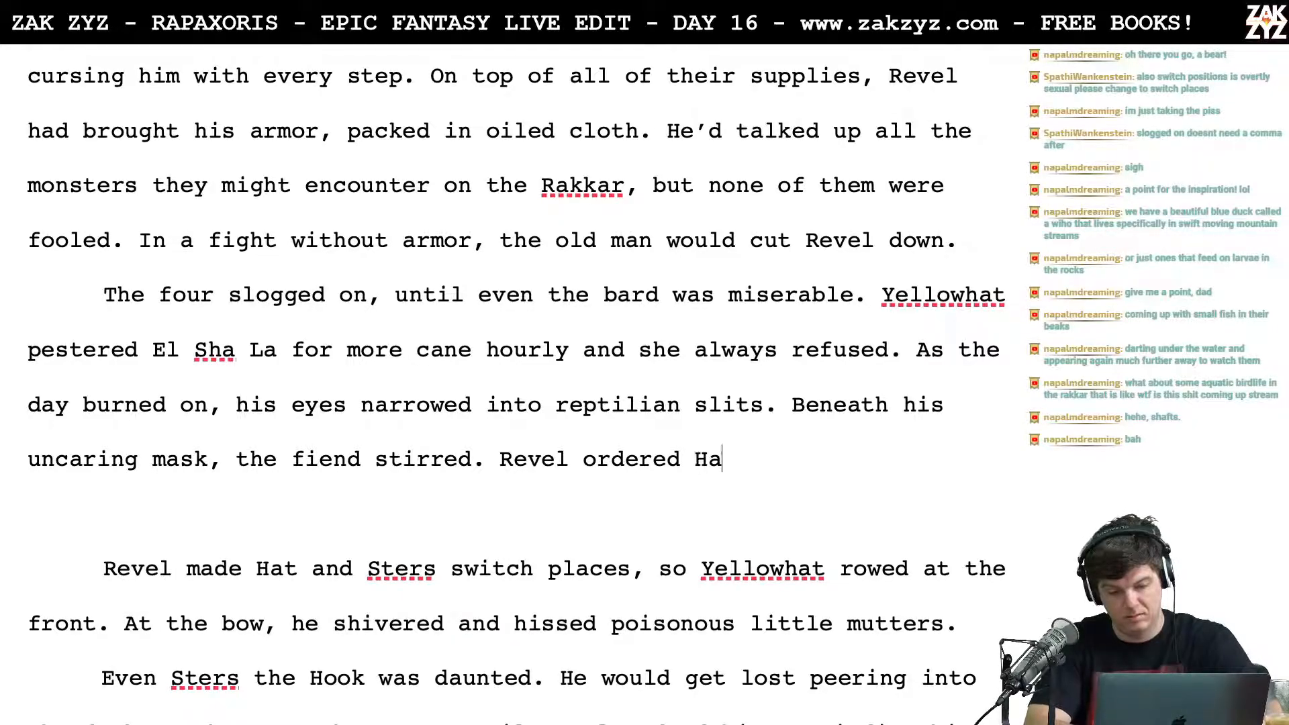
pyautogui.write('t and Sters to')
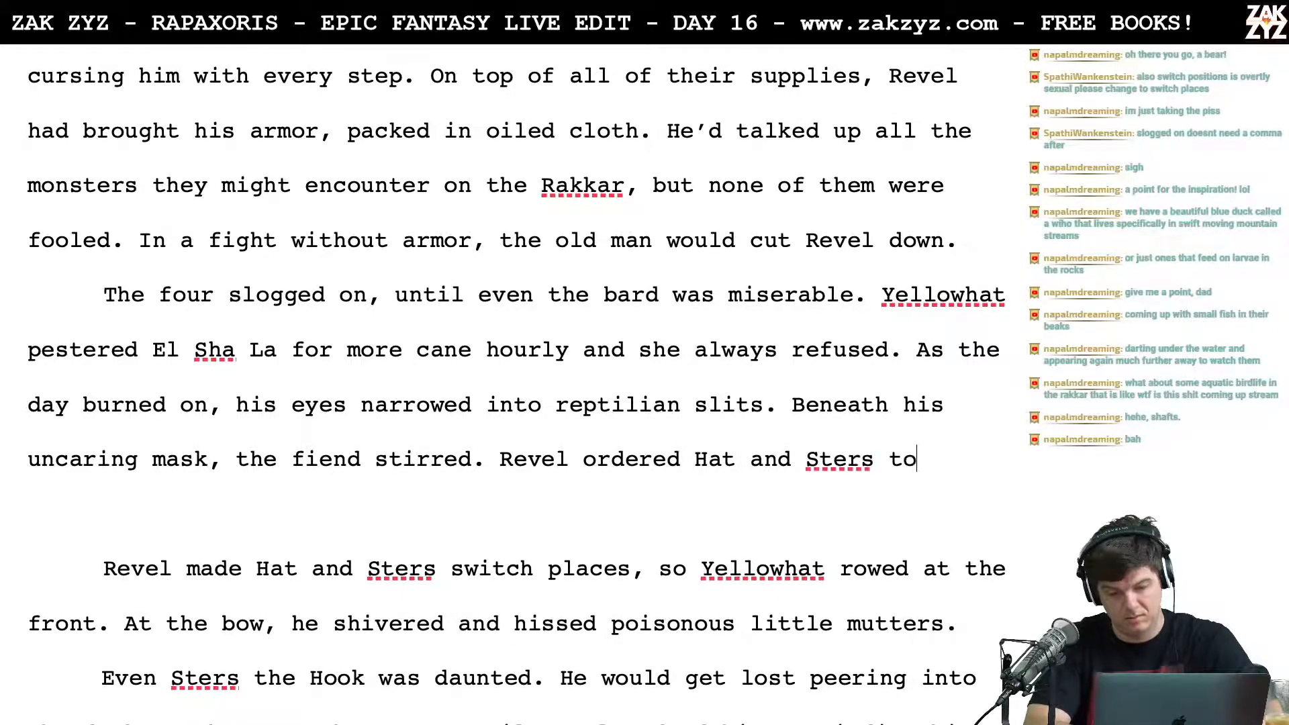
pyautogui.write(' switch p')
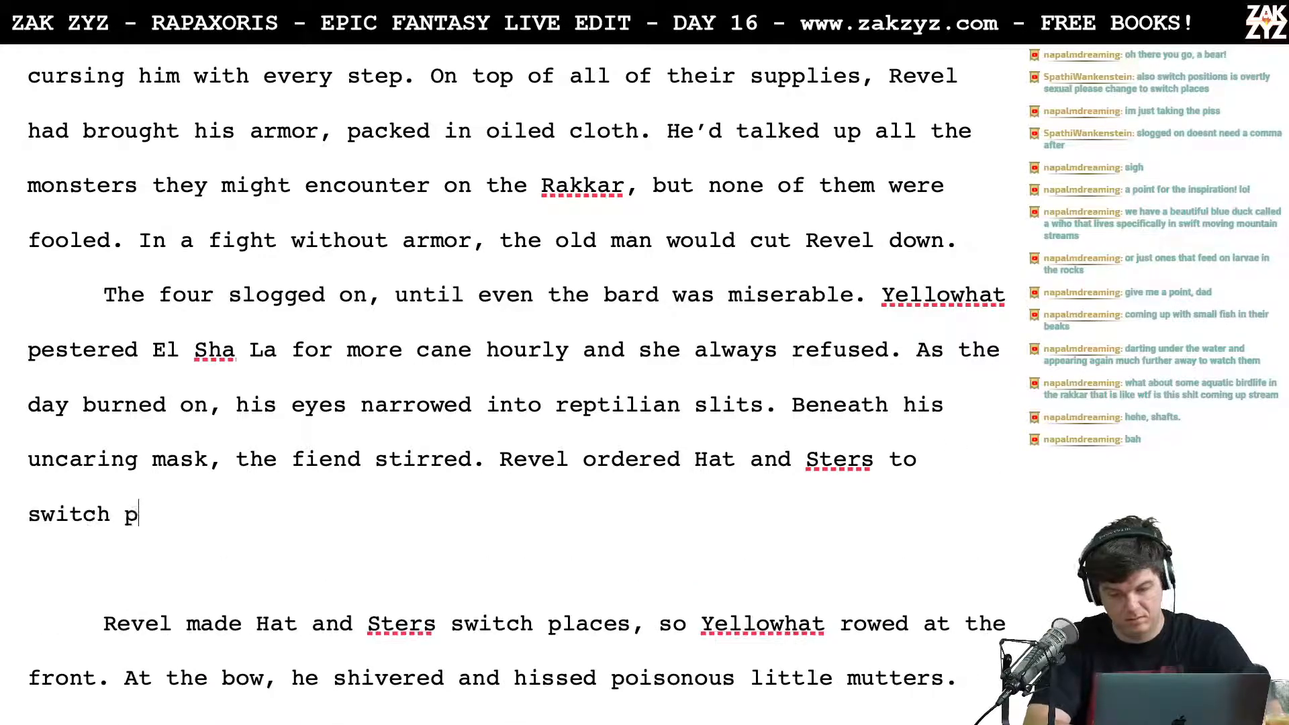
pyautogui.write('laces, so ')
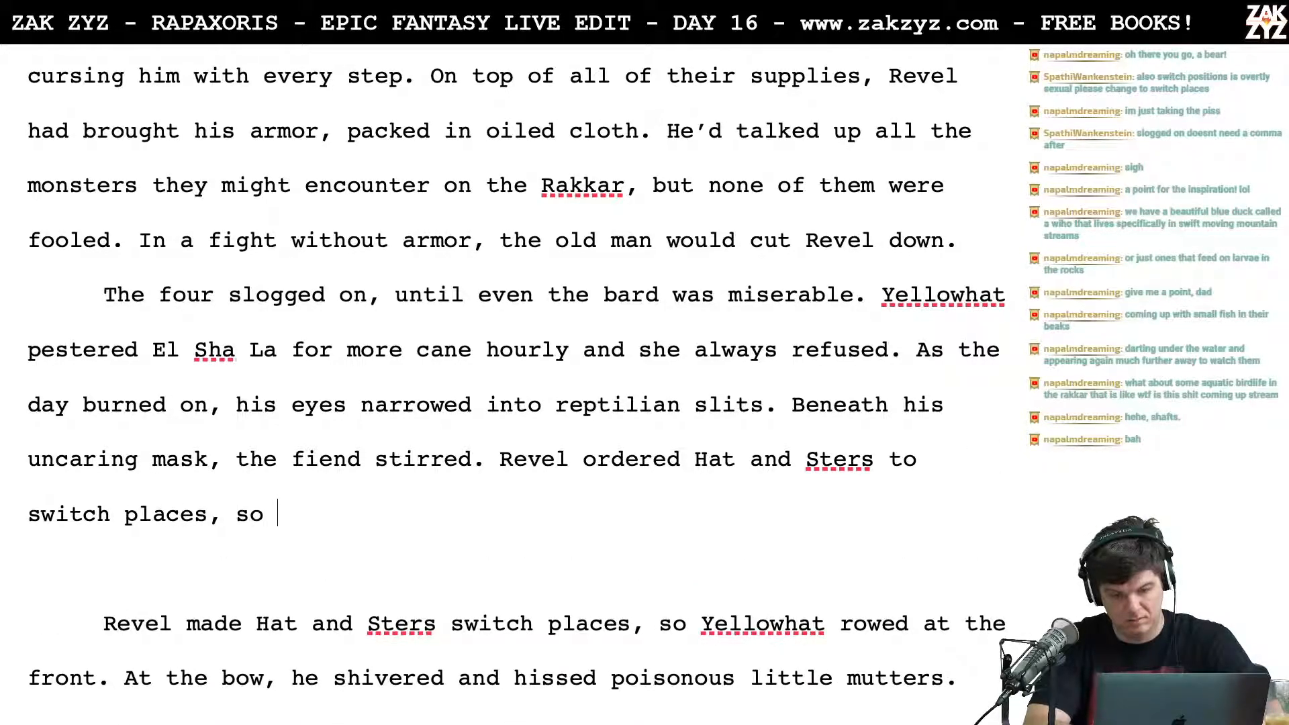
pyautogui.write('Hat sat at the fornt')
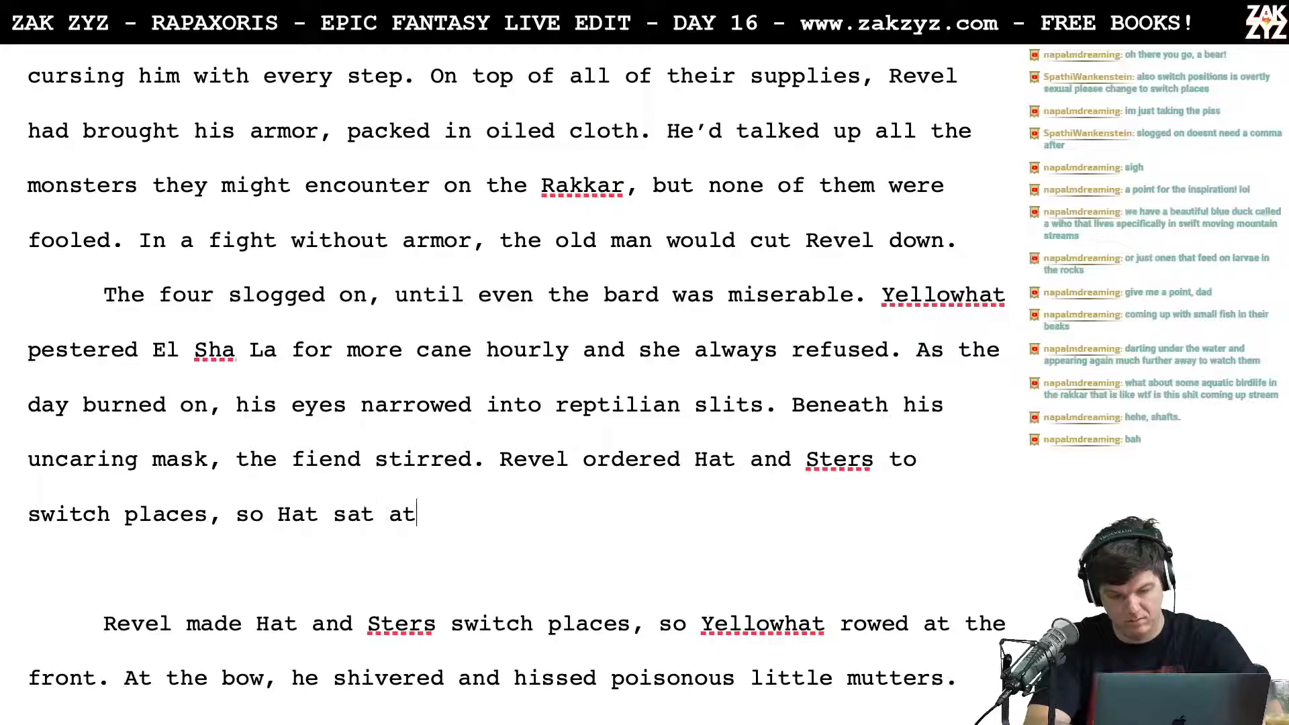
# Step: Extend the sentence about Hat and Sters switching places with "so Hat sat at the front."
pyautogui.press('BackSpace')
pyautogui.press('BackSpace')
pyautogui.press('BackSpace')
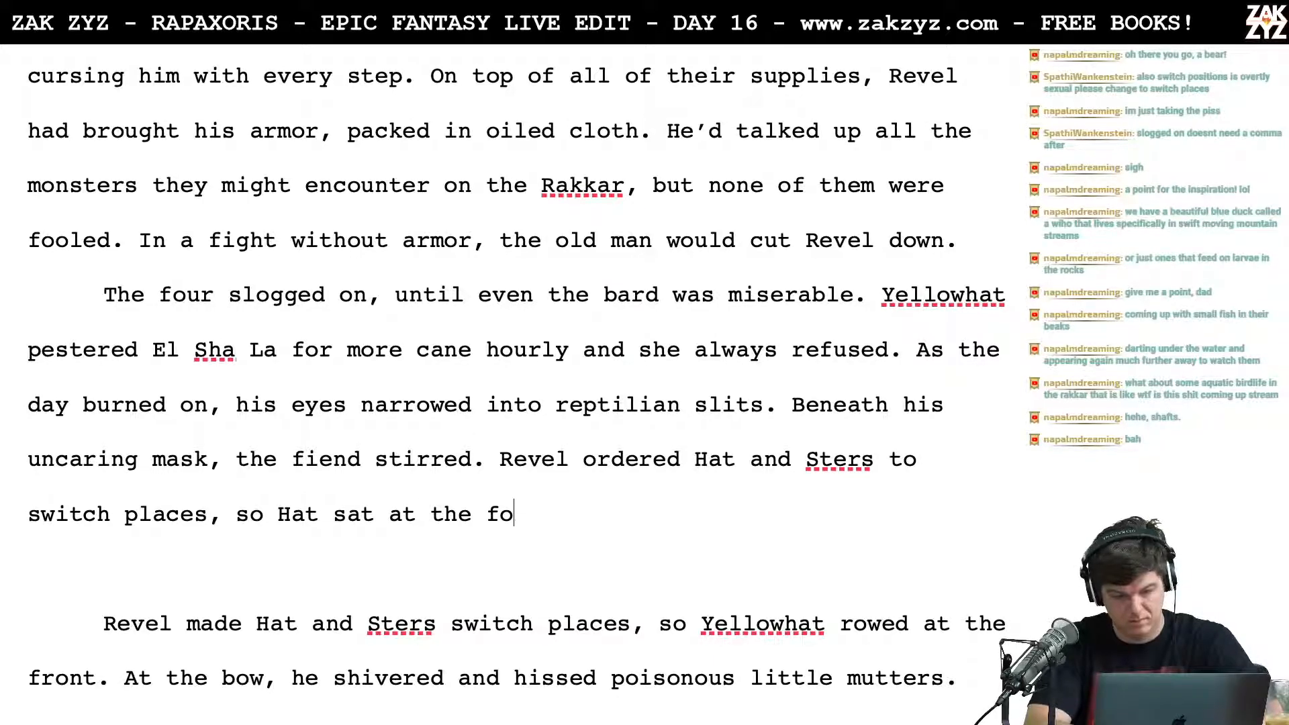
pyautogui.write('r')
pyautogui.press('BackSpace')
pyautogui.press('BackSpace')
pyautogui.write('ront. N')
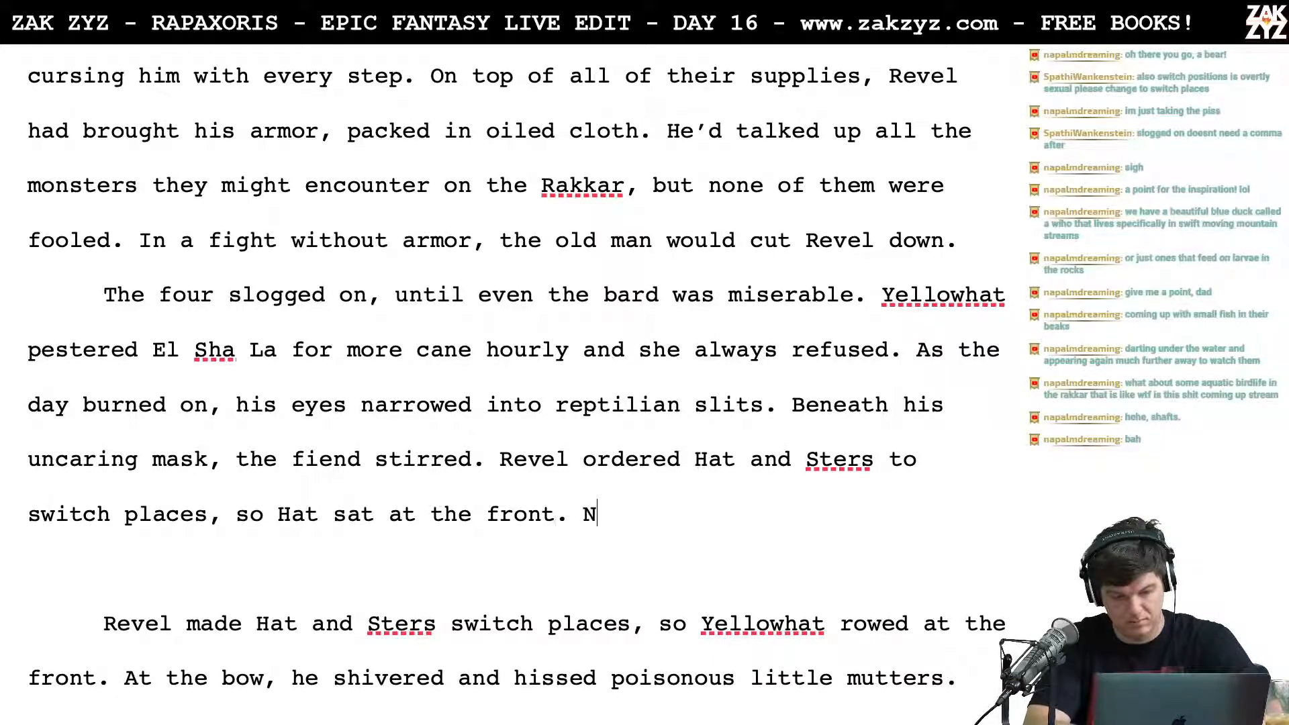
pyautogui.write('o one wanted the')
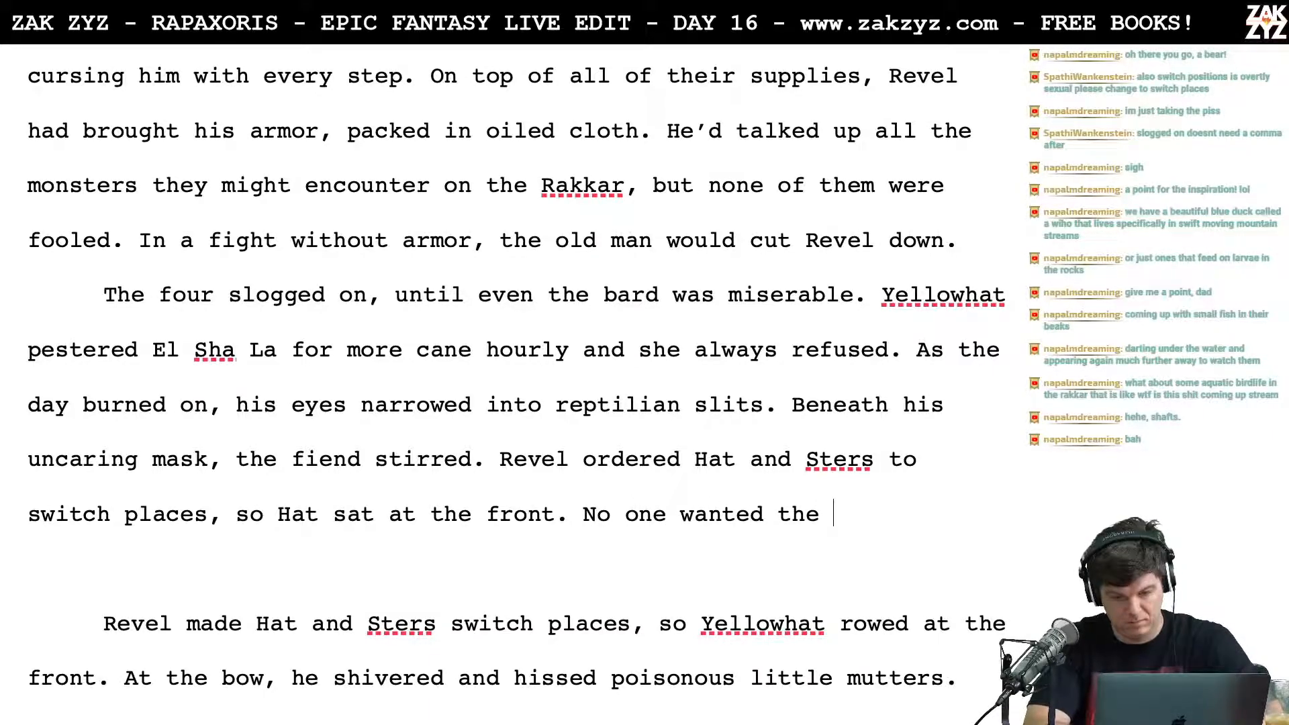
# Step: Try a follow-up sentence beginning "No one wanted" after "Hat sat at the front."
pyautogui.press('BackSpace')
pyautogui.press('BackSpace')
pyautogui.press('BackSpace')
pyautogui.press('BackSpace')
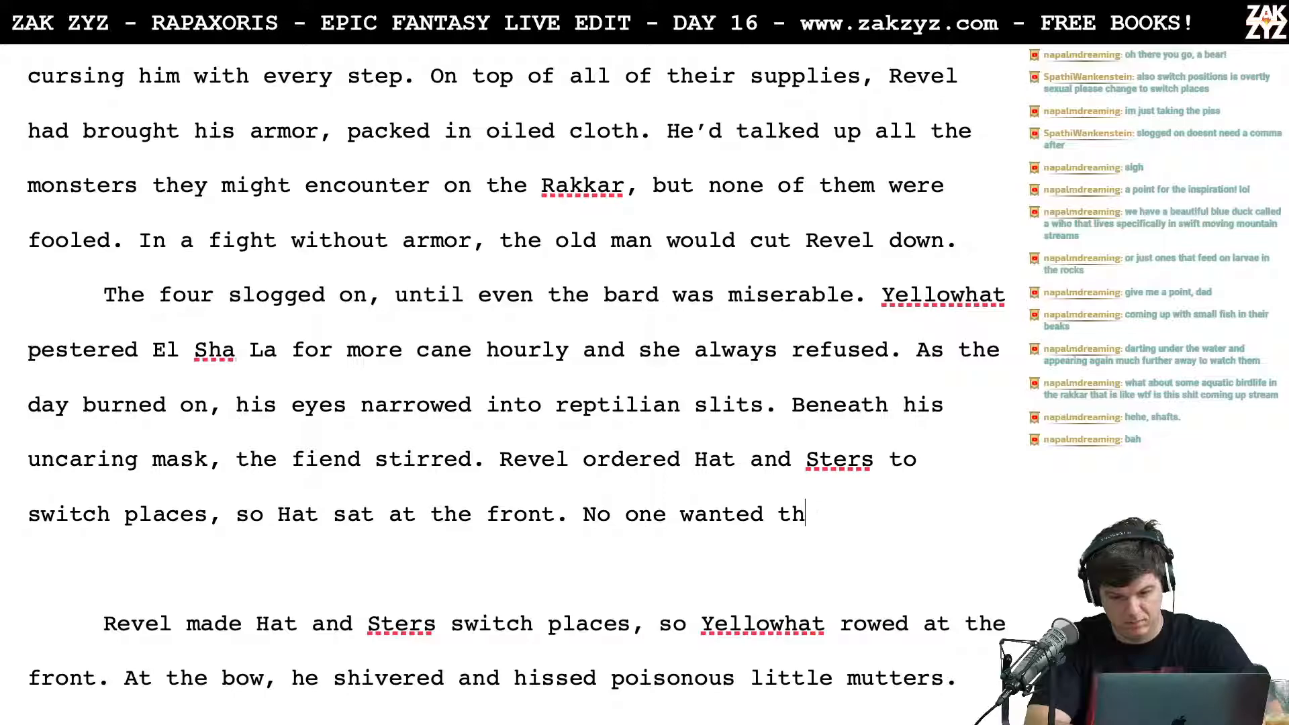
pyautogui.write('Hat')
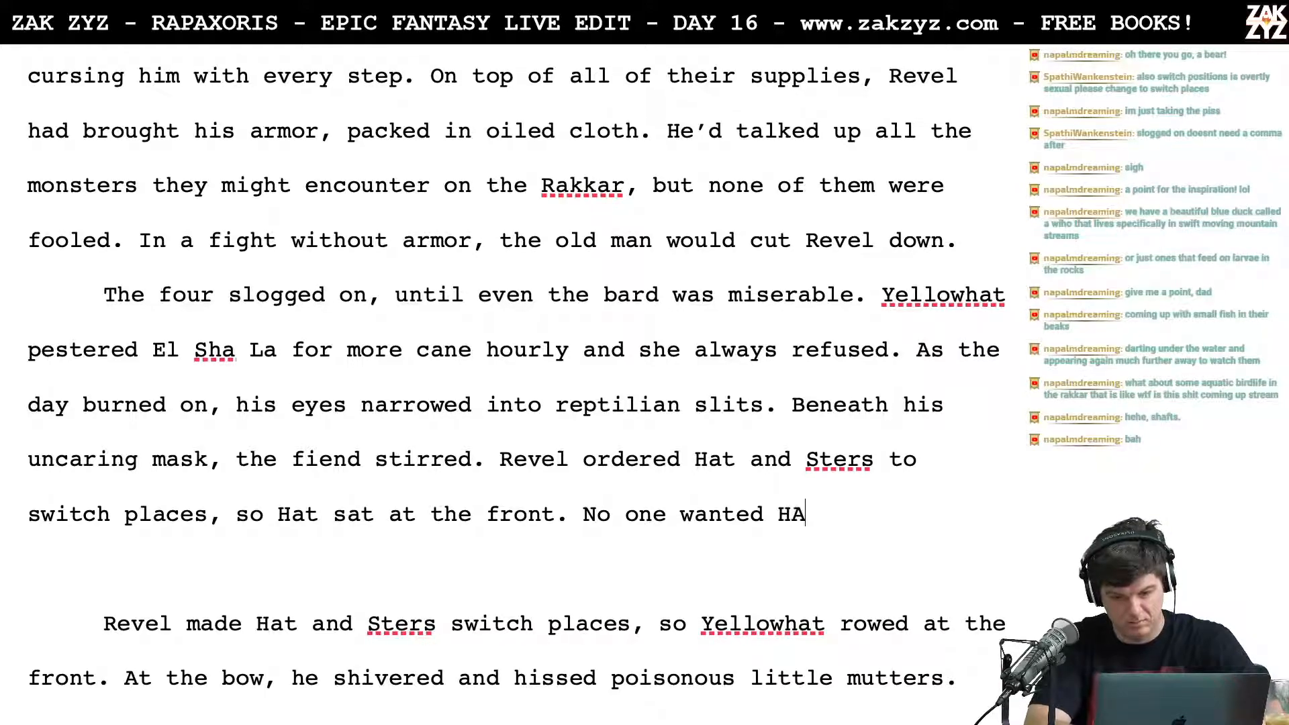
pyautogui.press('BackSpace')
pyautogui.press('BackSpace')
pyautogui.press('BackSpace')
pyautogui.press('BackSpace')
pyautogui.press('BackSpace')
pyautogui.press('BackSpace')
pyautogui.press('BackSpace')
pyautogui.press('BackSpace')
pyautogui.press('BackSpace')
pyautogui.press('BackSpace')
pyautogui.press('BackSpace')
pyautogui.press('BackSpace')
pyautogui.press('BackSpace')
pyautogui.press('BackSpace')
pyautogui.press('BackSpace')
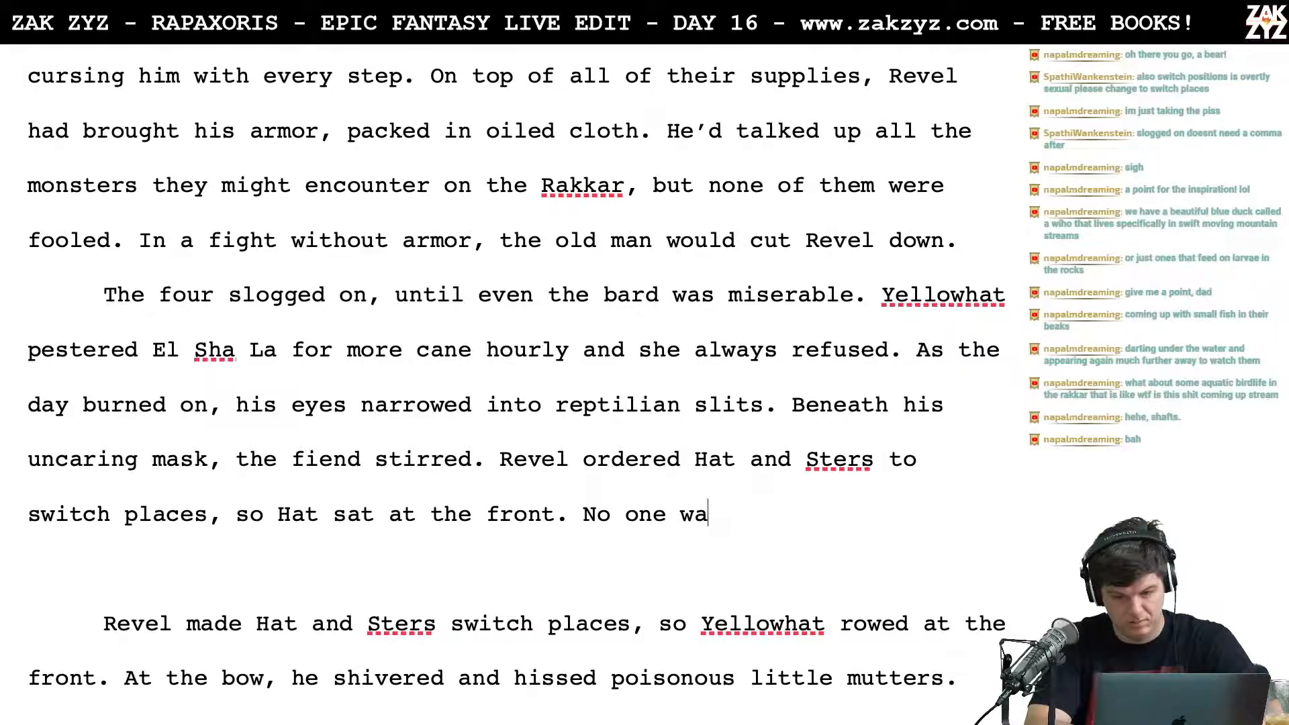
pyautogui.press('BackSpace')
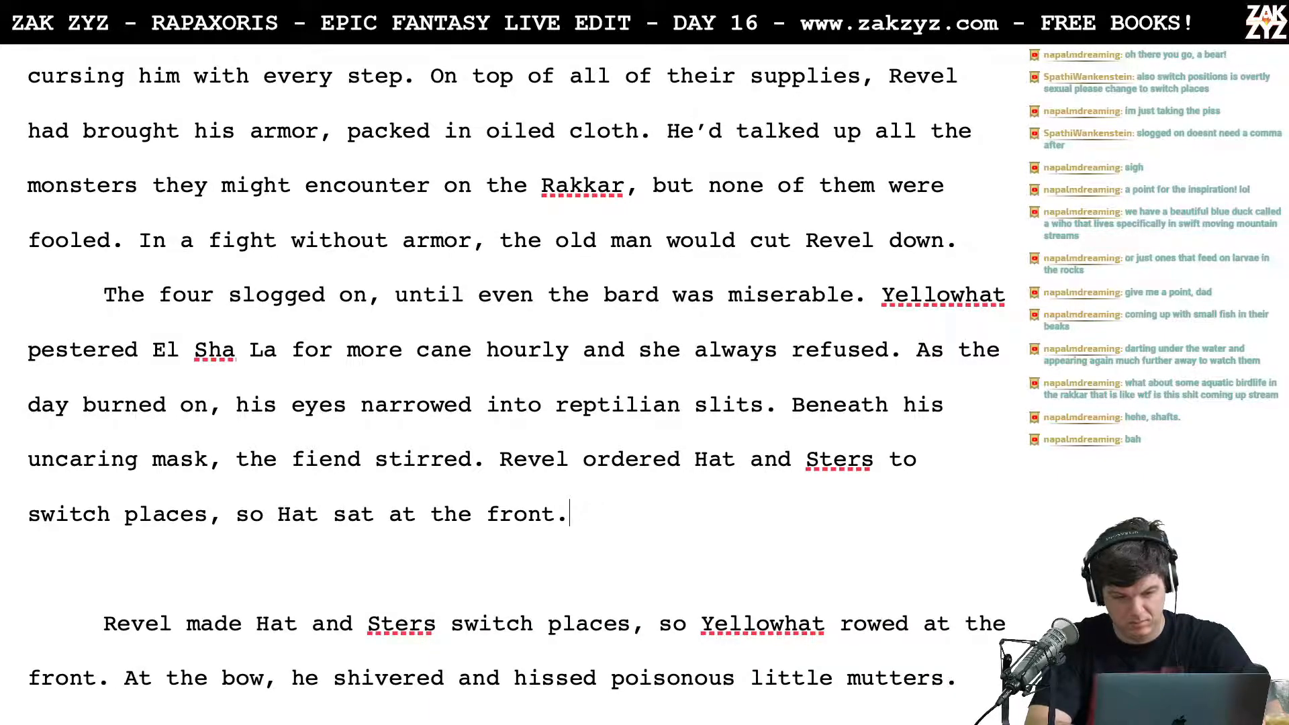
# Step: Try the alternative opening "None of them wanted" for the follow-up sentence after "at the front."
pyautogui.write('None ')
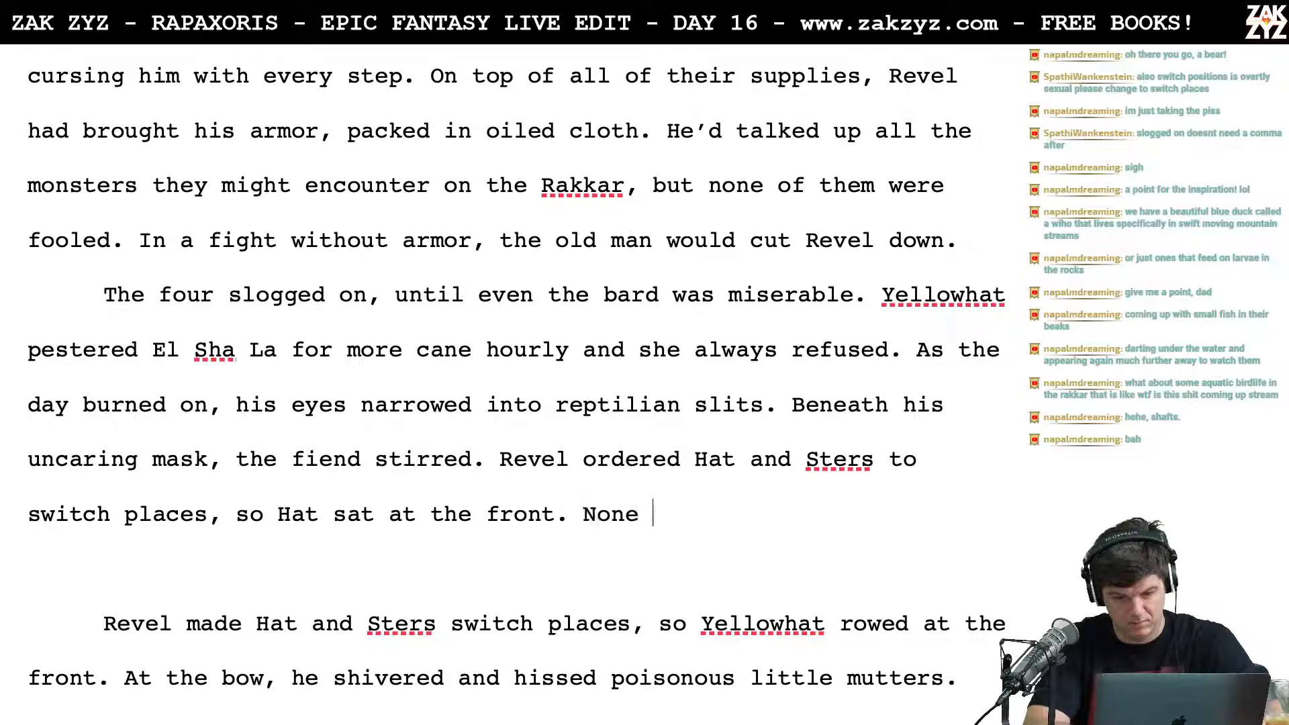
pyautogui.write('of them wanted')
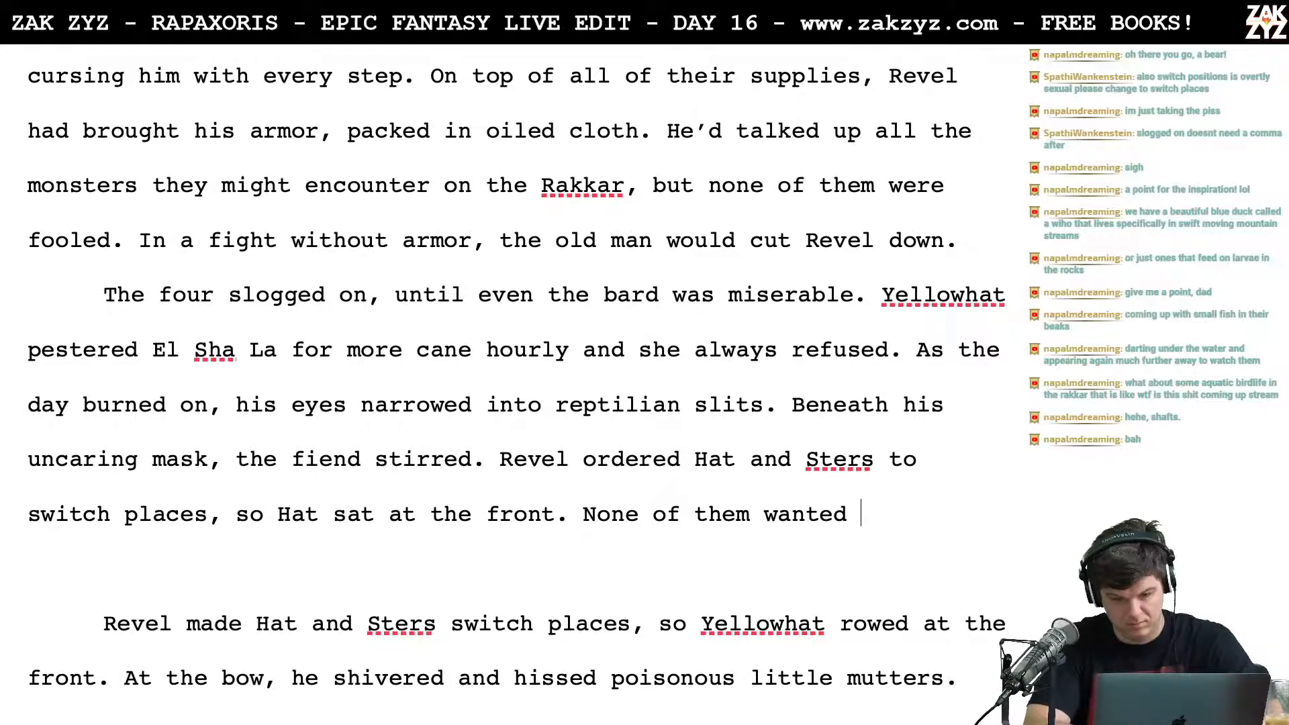
pyautogui.press('BackSpace')
pyautogui.press('BackSpace')
pyautogui.press('BackSpace')
pyautogui.press('BackSpace')
pyautogui.press('BackSpace')
pyautogui.press('BackSpace')
pyautogui.press('BackSpace')
pyautogui.press('BackSpace')
pyautogui.press('BackSpace')
pyautogui.press('BackSpace')
pyautogui.press('BackSpace')
pyautogui.press('BackSpace')
pyautogui.press('BackSpace')
pyautogui.press('BackSpace')
pyautogui.press('BackSpace')
pyautogui.press('BackSpace')
pyautogui.press('BackSpace')
pyautogui.press('BackSpace')
pyautogui.press('BackSpace')
pyautogui.press('BackSpace')
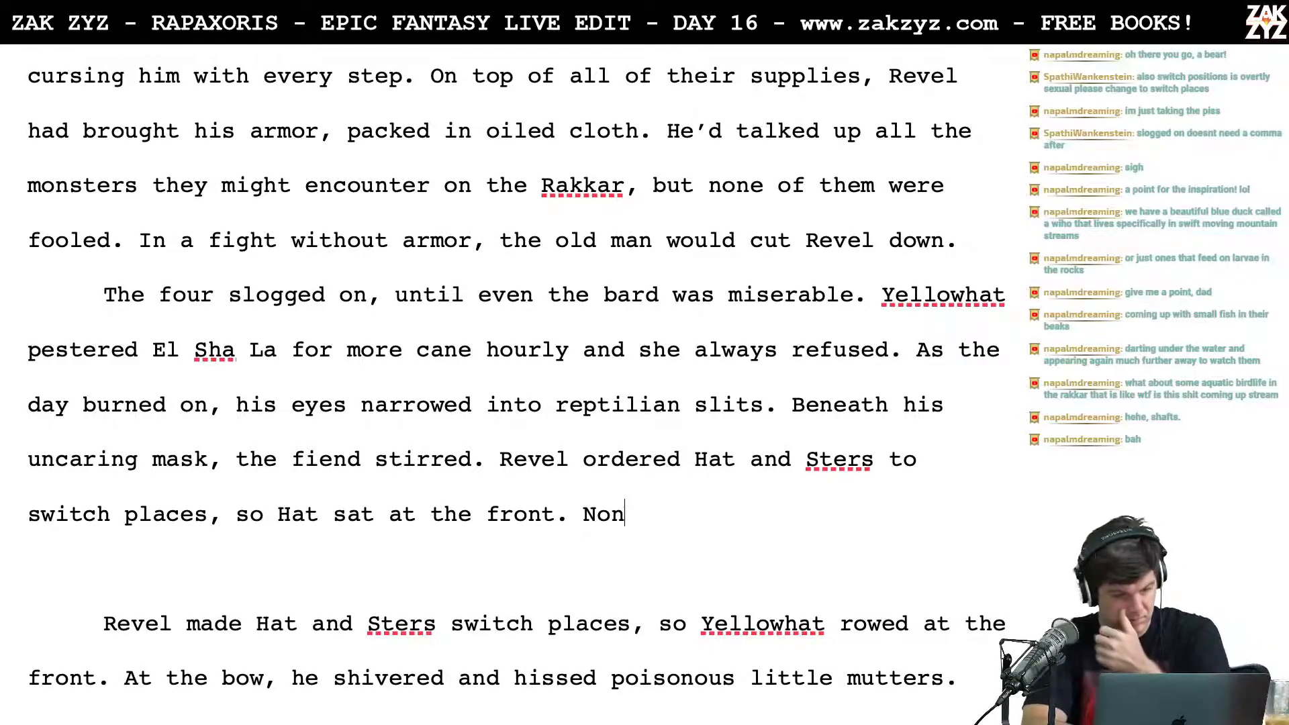
# Step: Remove the clause "so Hat sat at the front" and end the sentence with a period after "switch places"
pyautogui.press('BackSpace')
pyautogui.press('BackSpace')
pyautogui.press('BackSpace')
pyautogui.press('BackSpace')
pyautogui.press('BackSpace')
pyautogui.press('BackSpace')
pyautogui.press('BackSpace')
pyautogui.press('BackSpace')
pyautogui.press('BackSpace')
pyautogui.press('BackSpace')
pyautogui.press('BackSpace')
pyautogui.press('BackSpace')
pyautogui.press('BackSpace')
pyautogui.press('BackSpace')
pyautogui.press('BackSpace')
pyautogui.press('BackSpace')
pyautogui.press('BackSpace')
pyautogui.press('BackSpace')
pyautogui.press('BackSpace')
pyautogui.press('BackSpace')
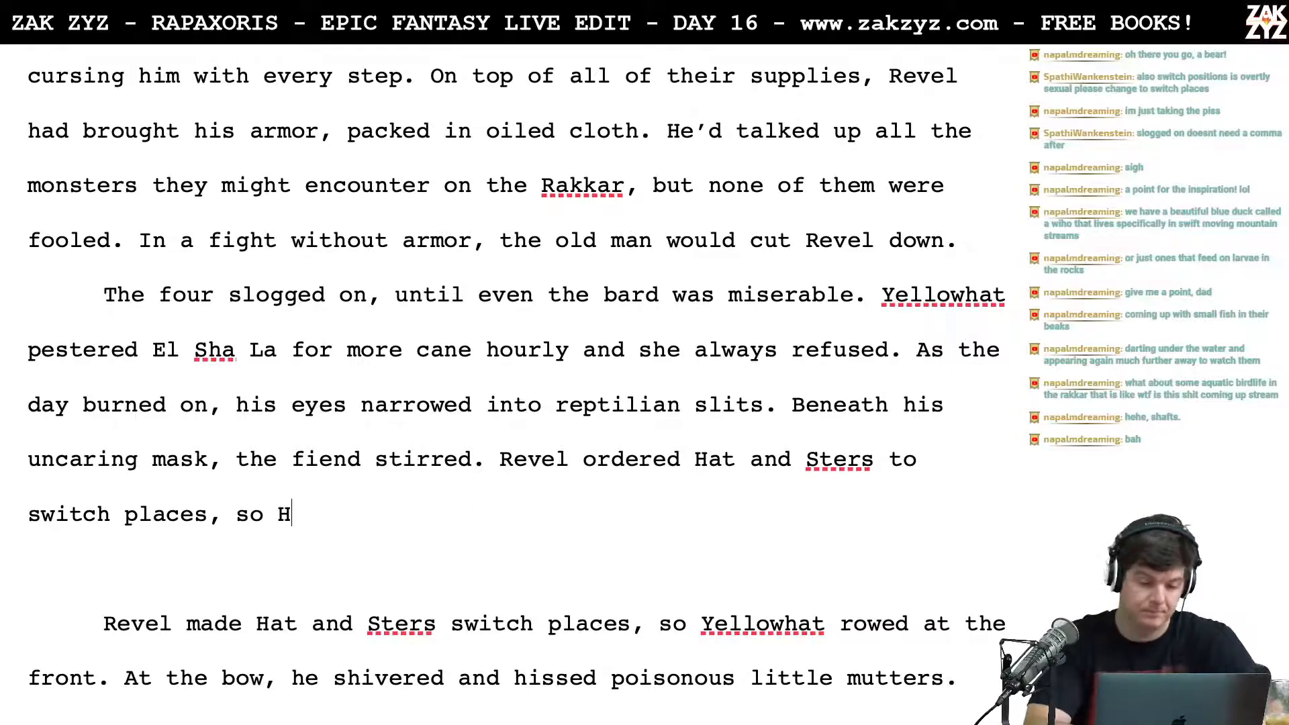
pyautogui.write('so he')
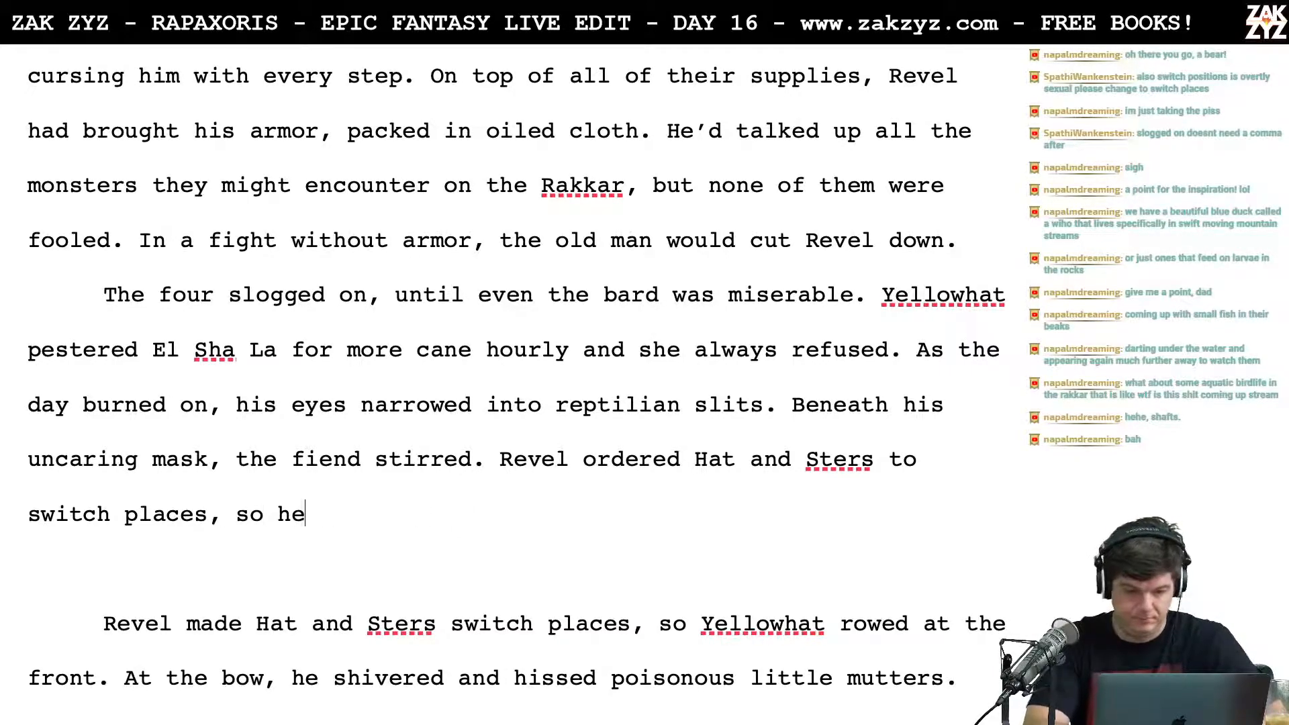
pyautogui.press('BackSpace')
pyautogui.press('BackSpace')
pyautogui.press('BackSpace')
pyautogui.press('BackSpace')
pyautogui.press('BackSpace')
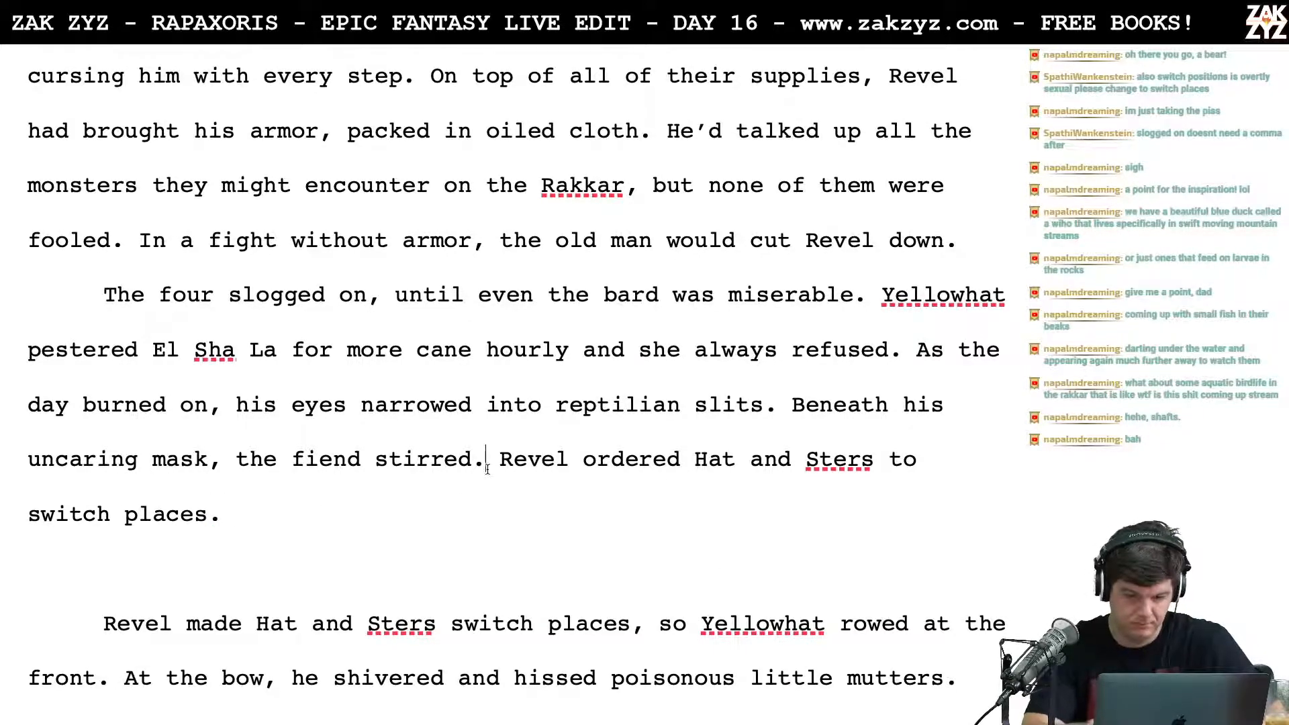
# Step: Move "Revel ordered Hat and Sters to switch places." to its own paragraph and try "No one wanted" after "the fiend stirred."
pyautogui.press('Return')
pyautogui.press('Left')
pyautogui.write('No o')
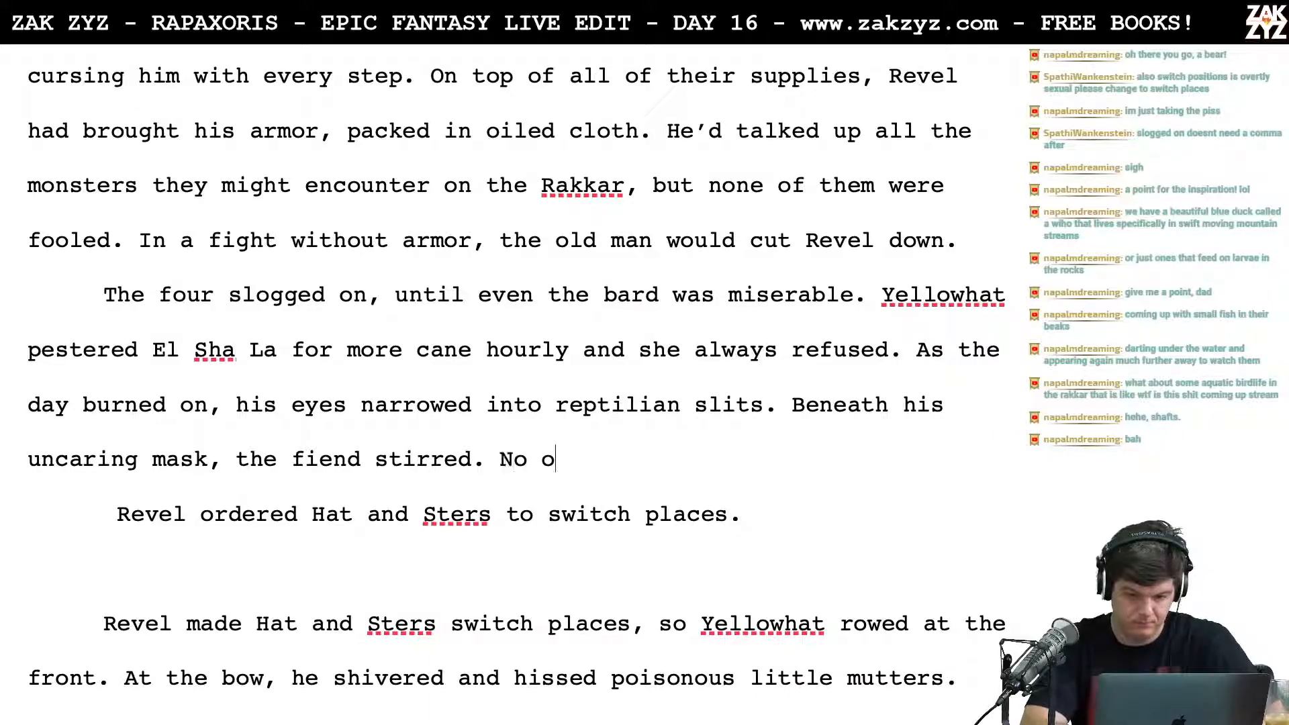
pyautogui.write('ne wanted')
pyautogui.press('BackSpace')
pyautogui.press('BackSpace')
pyautogui.press('BackSpace')
pyautogui.press('BackSpace')
pyautogui.press('BackSpace')
pyautogui.press('BackSpace')
pyautogui.press('BackSpace')
pyautogui.press('BackSpace')
pyautogui.press('BackSpace')
pyautogui.press('BackSpace')
pyautogui.press('BackSpace')
pyautogui.press('BackSpace')
pyautogui.press('BackSpace')
# Step: Write "Revel ordered Sters and Hat to switch places," after "the fiend stirred.", trying and dropping a "no one wanted" continuation
pyautogui.write('R')
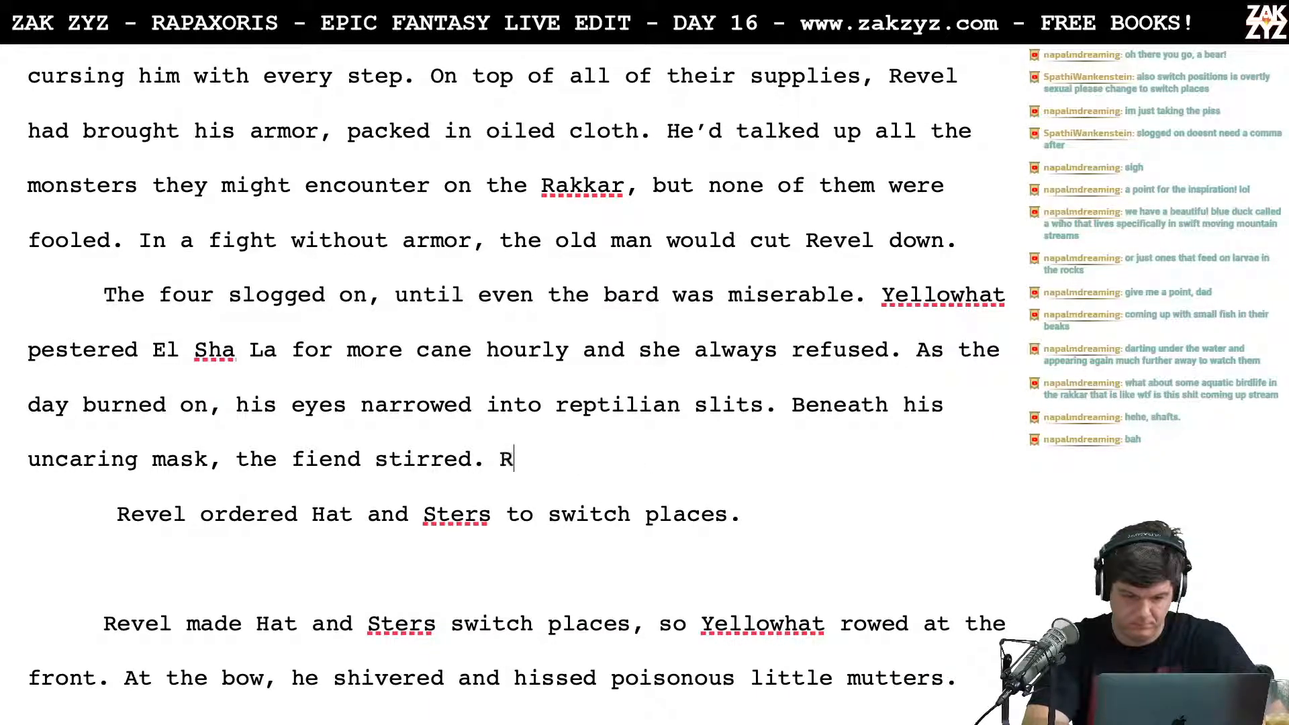
pyautogui.write('evel or')
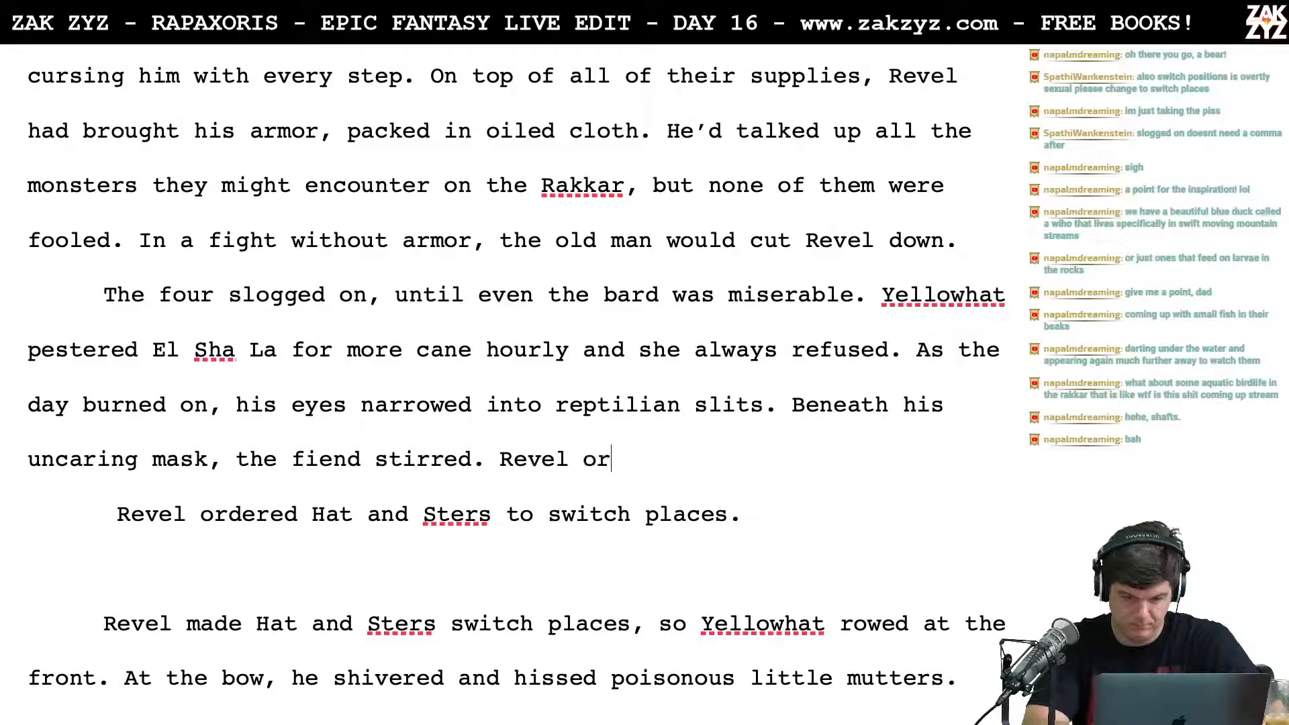
pyautogui.write('dered Seers ')
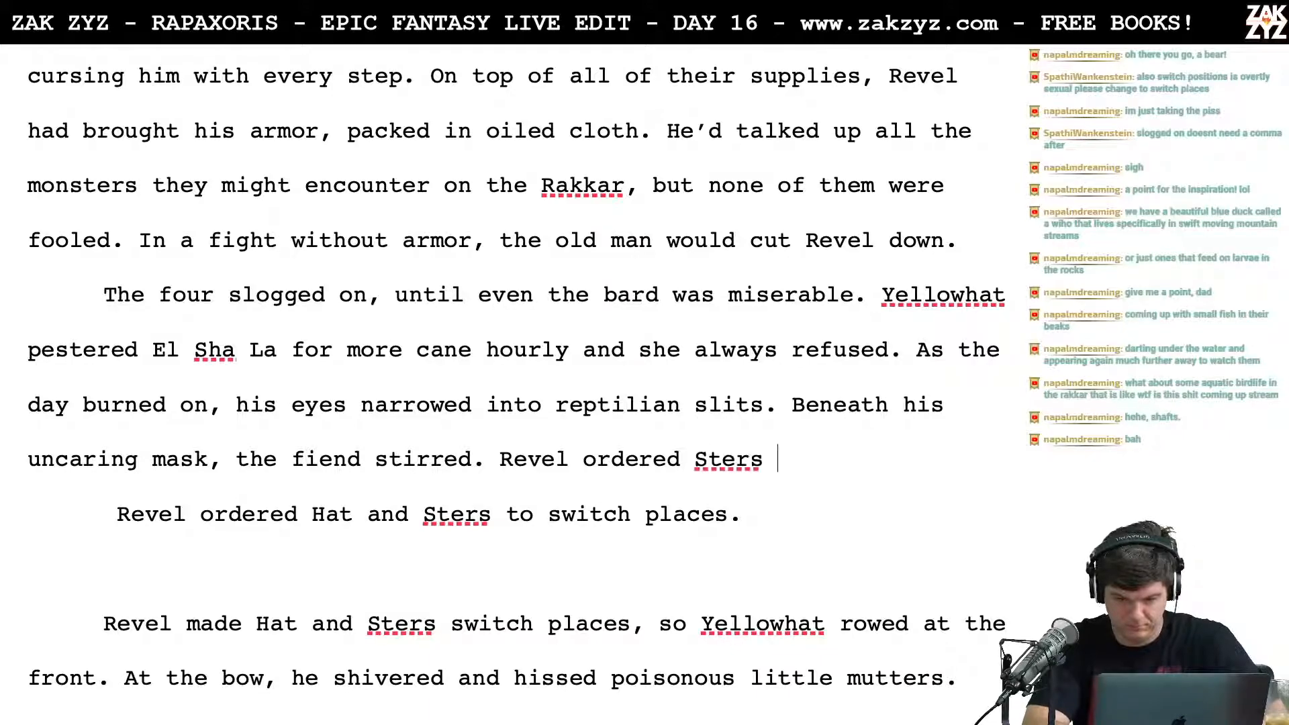
pyautogui.write('and Hat to sw')
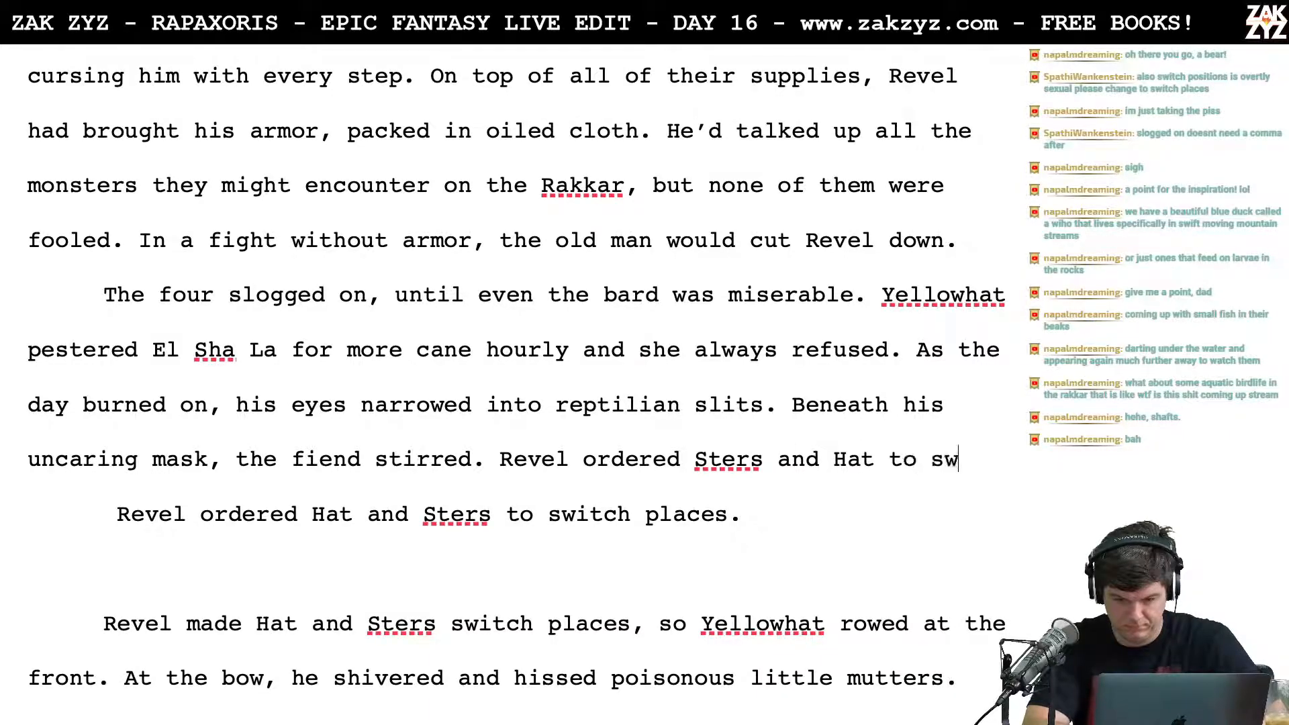
pyautogui.write('itch places, ')
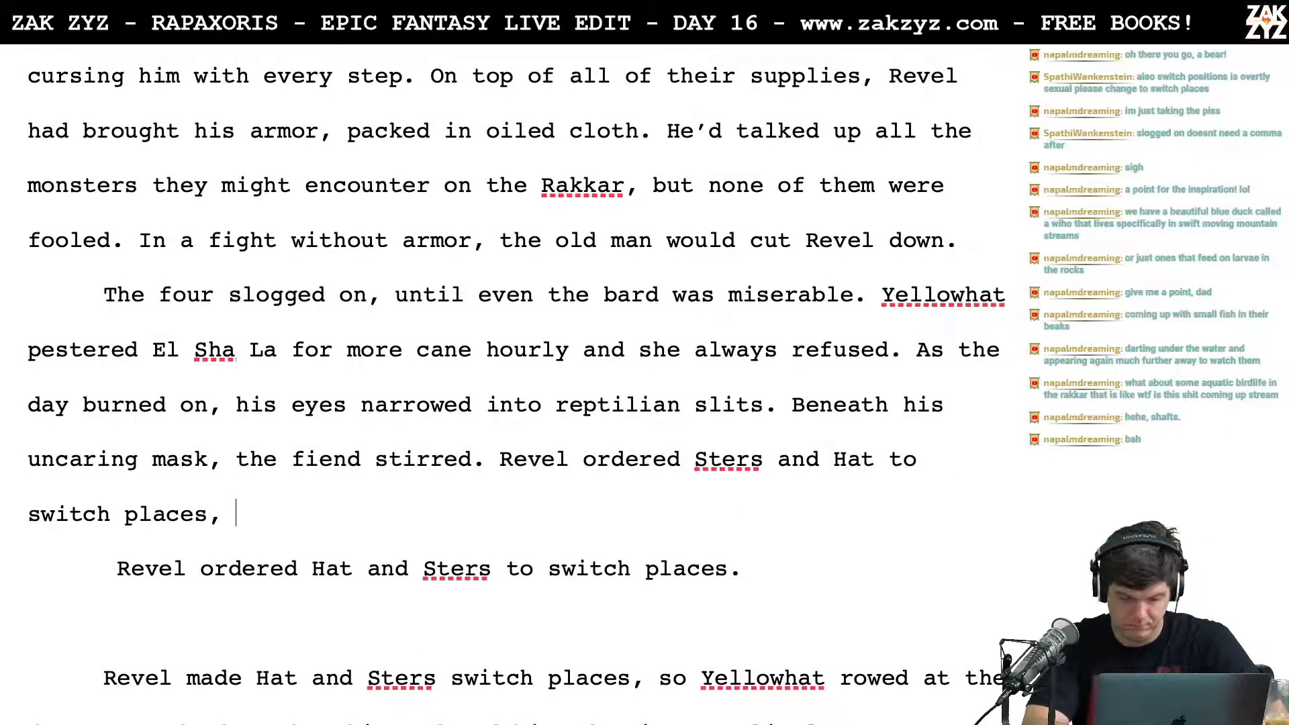
pyautogui.write('no one wante')
pyautogui.press('BackSpace')
pyautogui.press('BackSpace')
pyautogui.press('BackSpace')
pyautogui.press('BackSpace')
pyautogui.press('BackSpace')
pyautogui.press('BackSpace')
pyautogui.press('BackSpace')
pyautogui.press('BackSpace')
pyautogui.press('BackSpace')
pyautogui.press('BackSpace')
pyautogui.press('BackSpace')
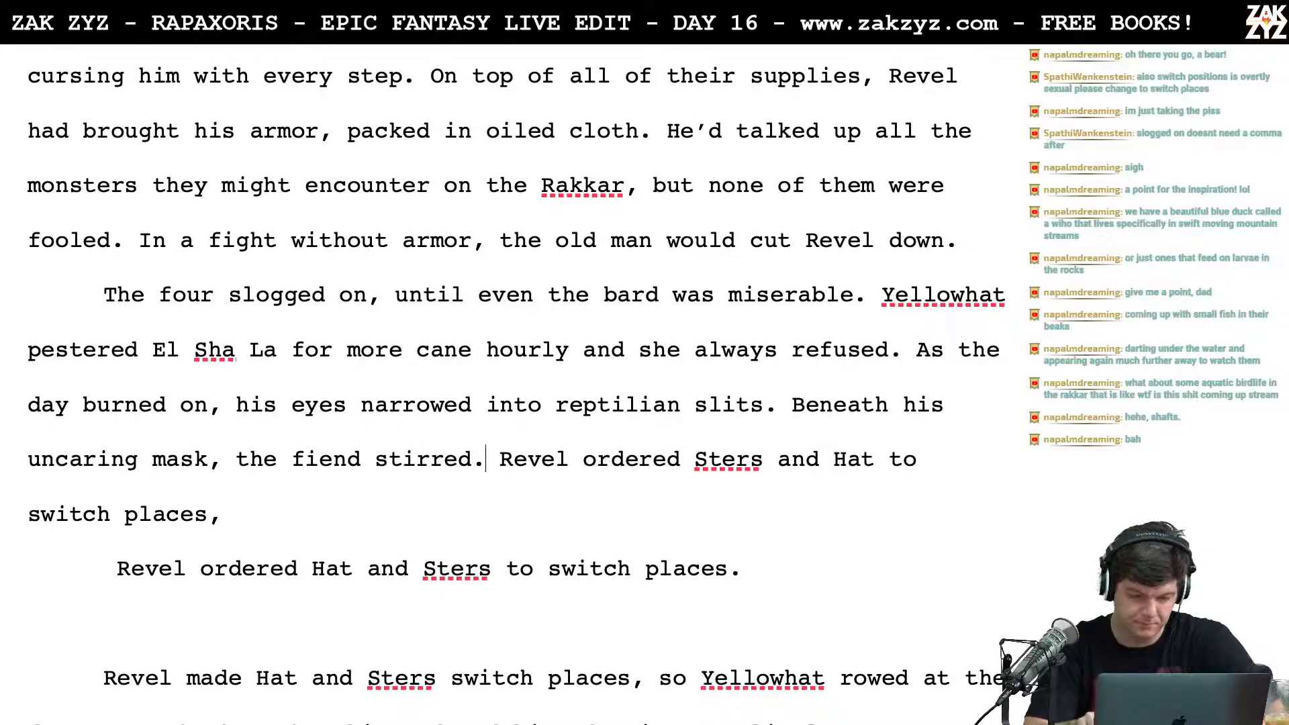
# Step: Move "Revel ordered Sters and Hat to switch places," into a separate paragraph below a blank line after "the fiend stirred."
pyautogui.press('Right')
pyautogui.press('Return')
pyautogui.press('Return')
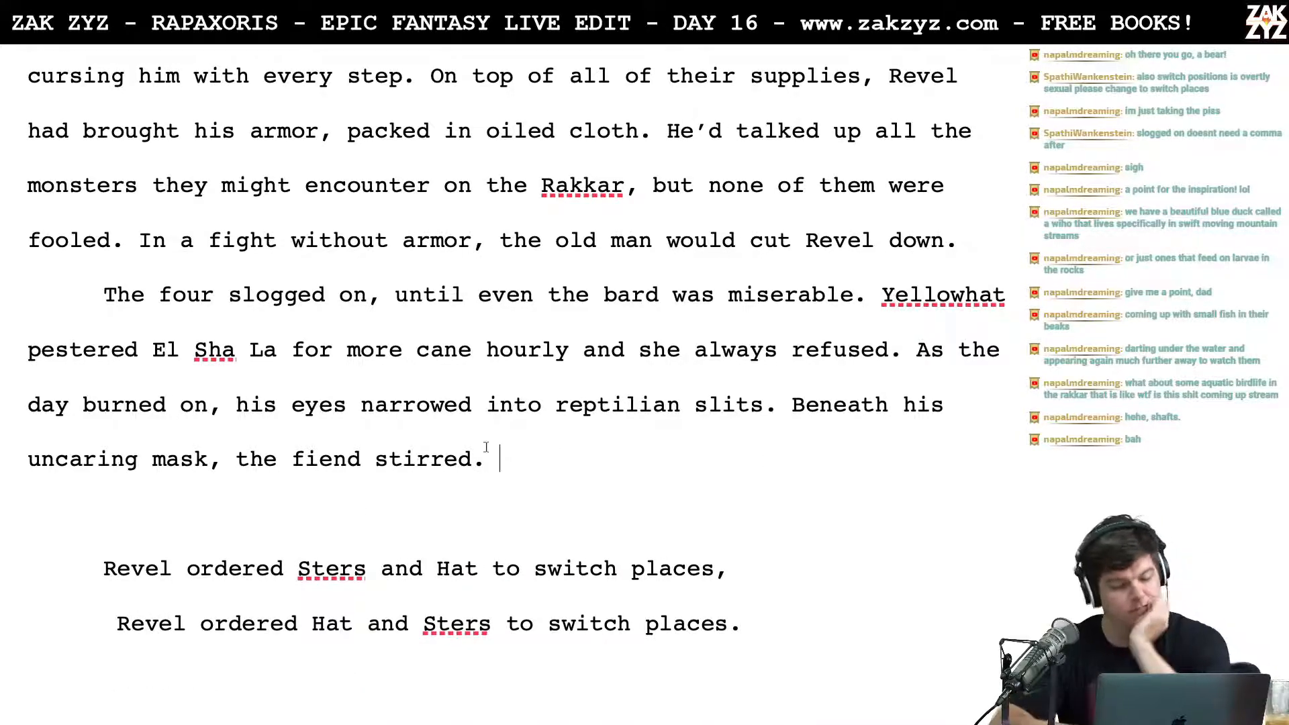
# Step: Break the Yellowhat paragraph after "reptilian slits." so "Beneath his uncaring mask" starts a new paragraph
pyautogui.scroll(-3, 483, 551)
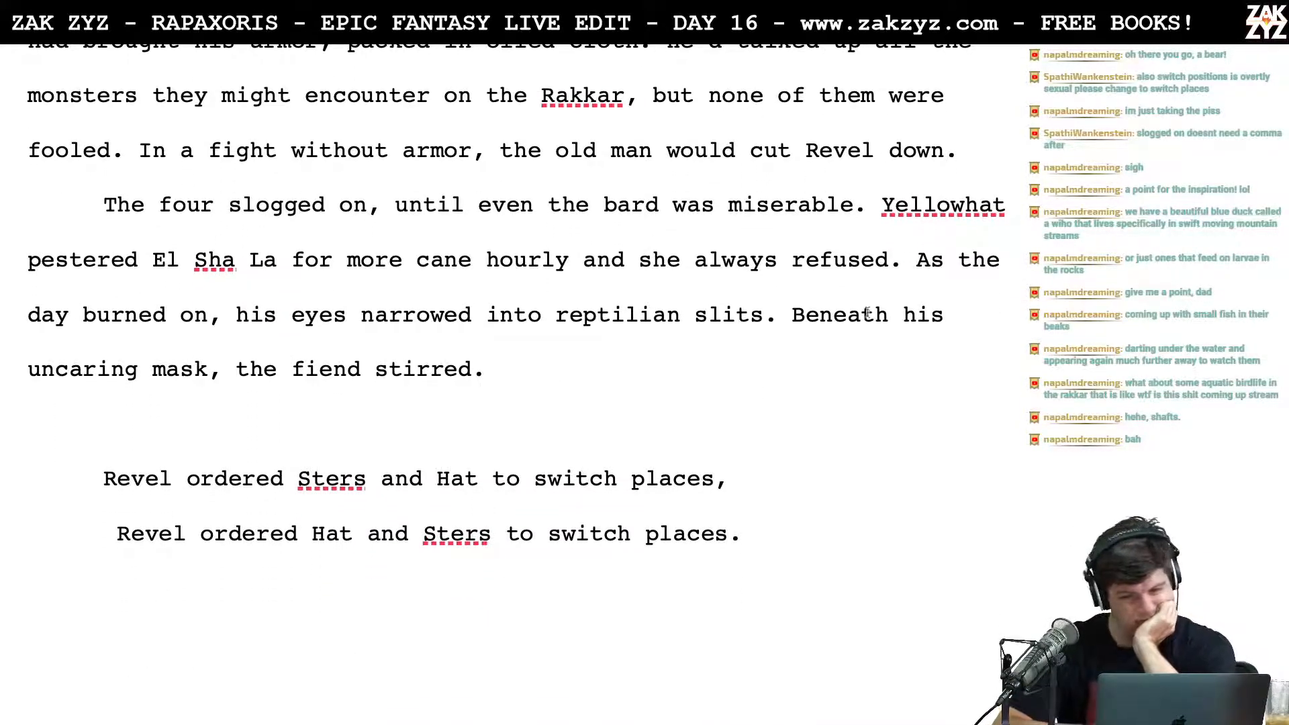
pyautogui.scroll(-1, 685, 386)
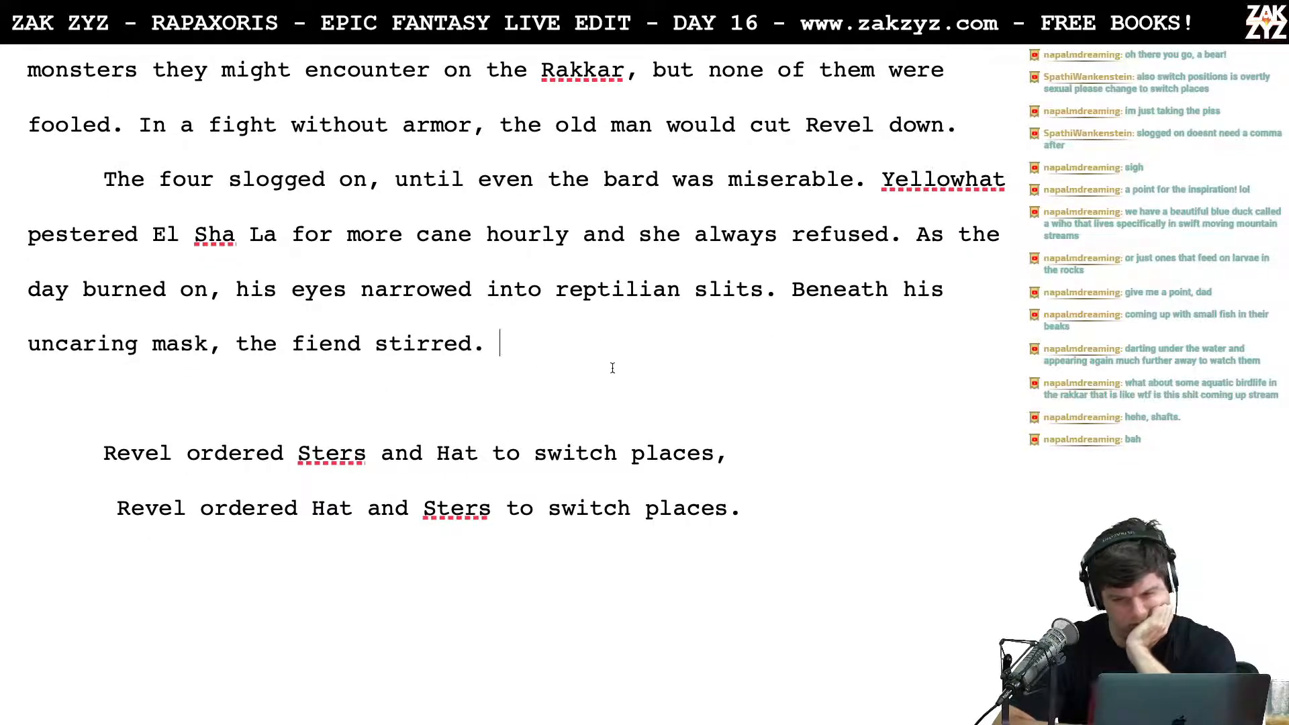
pyautogui.scroll(-2, 612, 368)
pyautogui.scroll(-1, 612, 368)
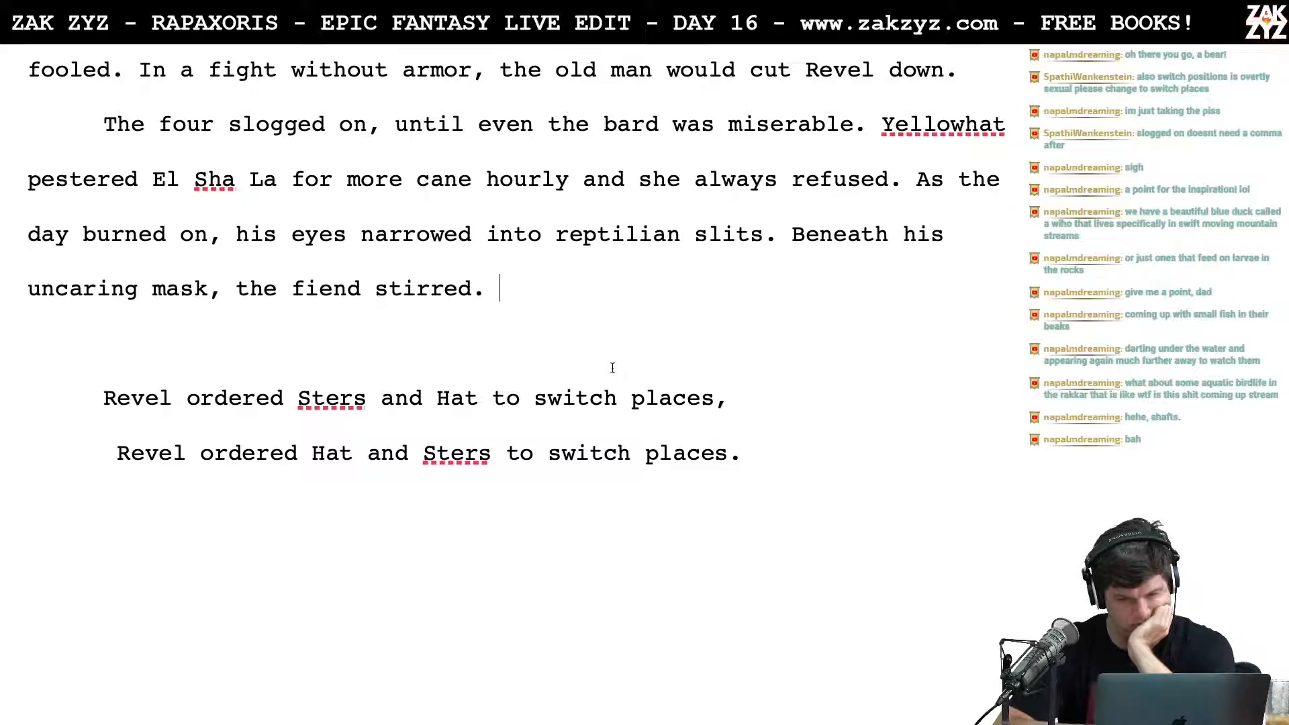
pyautogui.press('Return')
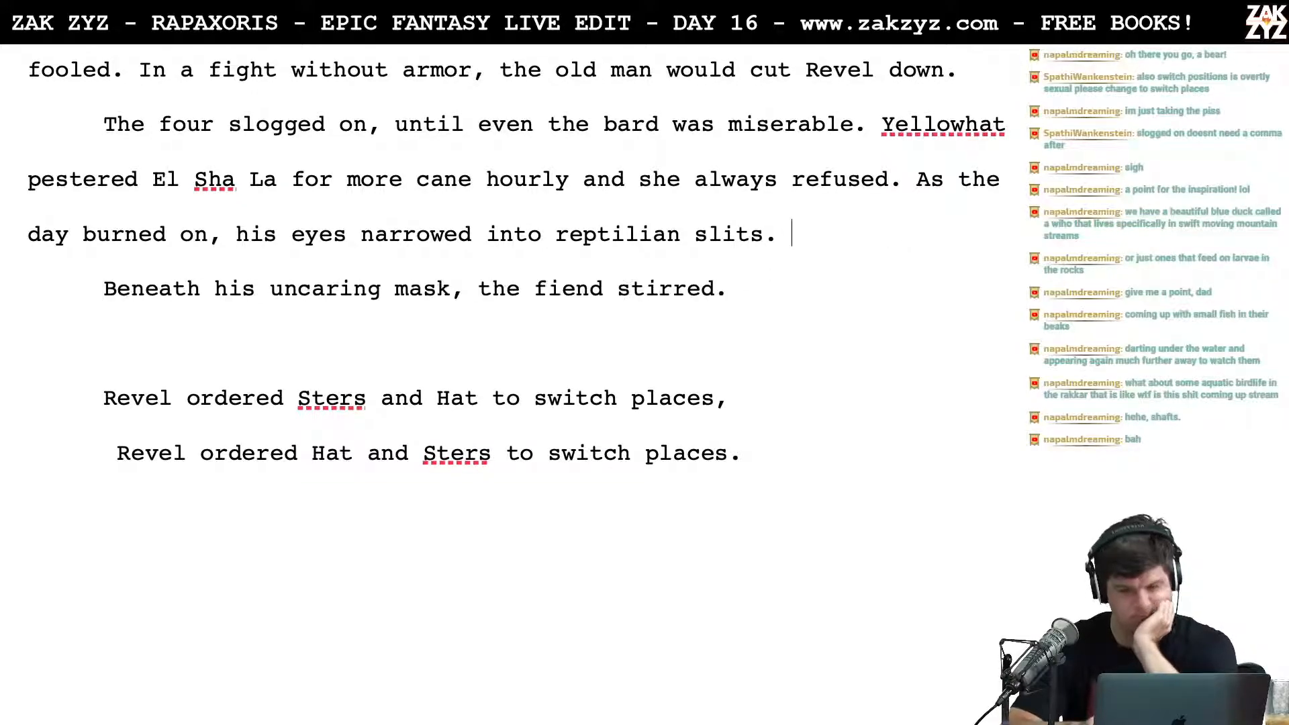
# Step: Try the openings "The" and "A fiend" for a new sentence after "reptilian slits."
pyautogui.write('The')
pyautogui.press('BackSpace')
pyautogui.press('BackSpace')
pyautogui.press('BackSpace')
pyautogui.press('BackSpace')
pyautogui.write('A fiend')
pyautogui.press('BackSpace')
pyautogui.press('BackSpace')
pyautogui.press('BackSpace')
pyautogui.press('BackSpace')
pyautogui.press('BackSpace')
pyautogui.press('BackSpace')
pyautogui.press('BackSpace')
pyautogui.press('BackSpace')
pyautogui.write('o')
pyautogui.press('BackSpace')
# Step: Try beginning the new sentence after "reptilian slits." with "No one wanted", and clear it
pyautogui.write('No one wanted')
pyautogui.press('BackSpace')
pyautogui.press('BackSpace')
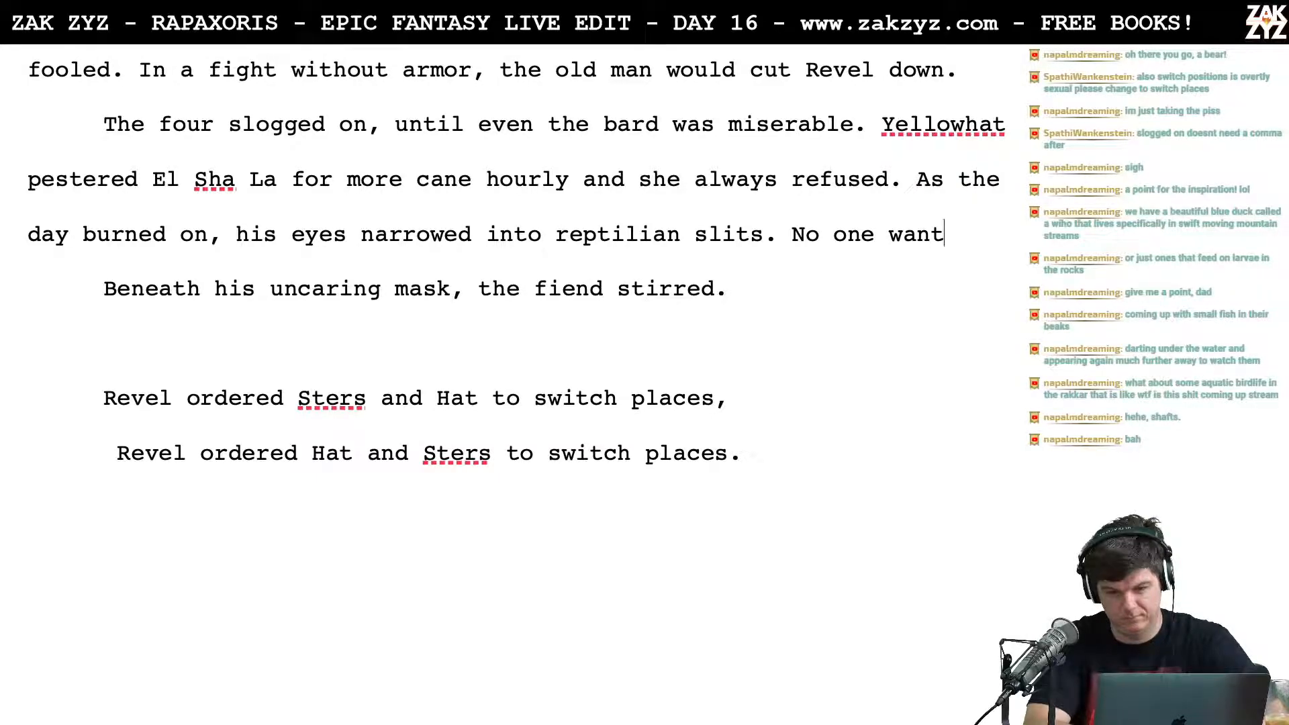
pyautogui.press('BackSpace')
pyautogui.press('BackSpace')
pyautogui.press('BackSpace')
pyautogui.press('BackSpace')
pyautogui.press('BackSpace')
pyautogui.press('BackSpace')
pyautogui.press('BackSpace')
pyautogui.press('BackSpace')
pyautogui.press('BackSpace')
pyautogui.press('BackSpace')
pyautogui.press('BackSpace')
# Step: Try "Seeing" as the opening of the sentence after "reptilian slits.", and clear it
pyautogui.write('Seeing')
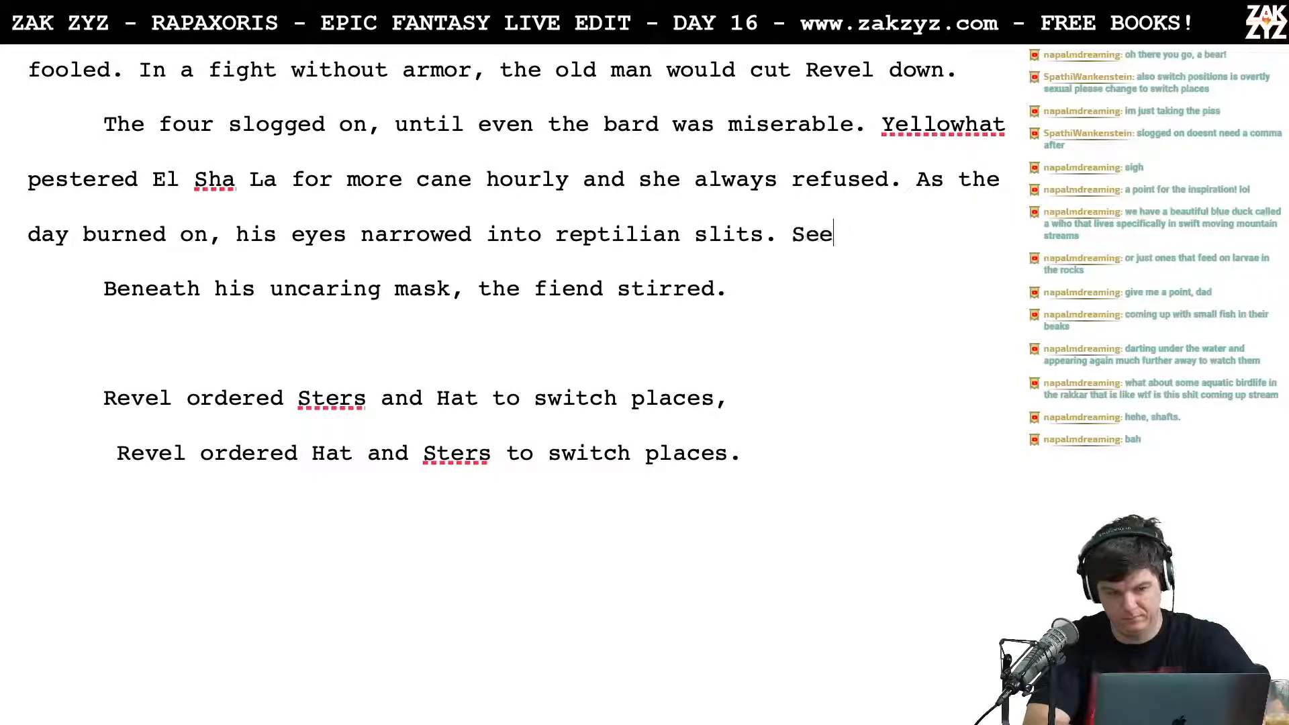
pyautogui.press('BackSpace')
pyautogui.press('BackSpace')
pyautogui.press('BackSpace')
pyautogui.press('BackSpace')
pyautogui.press('BackSpace')
pyautogui.press('BackSpace')
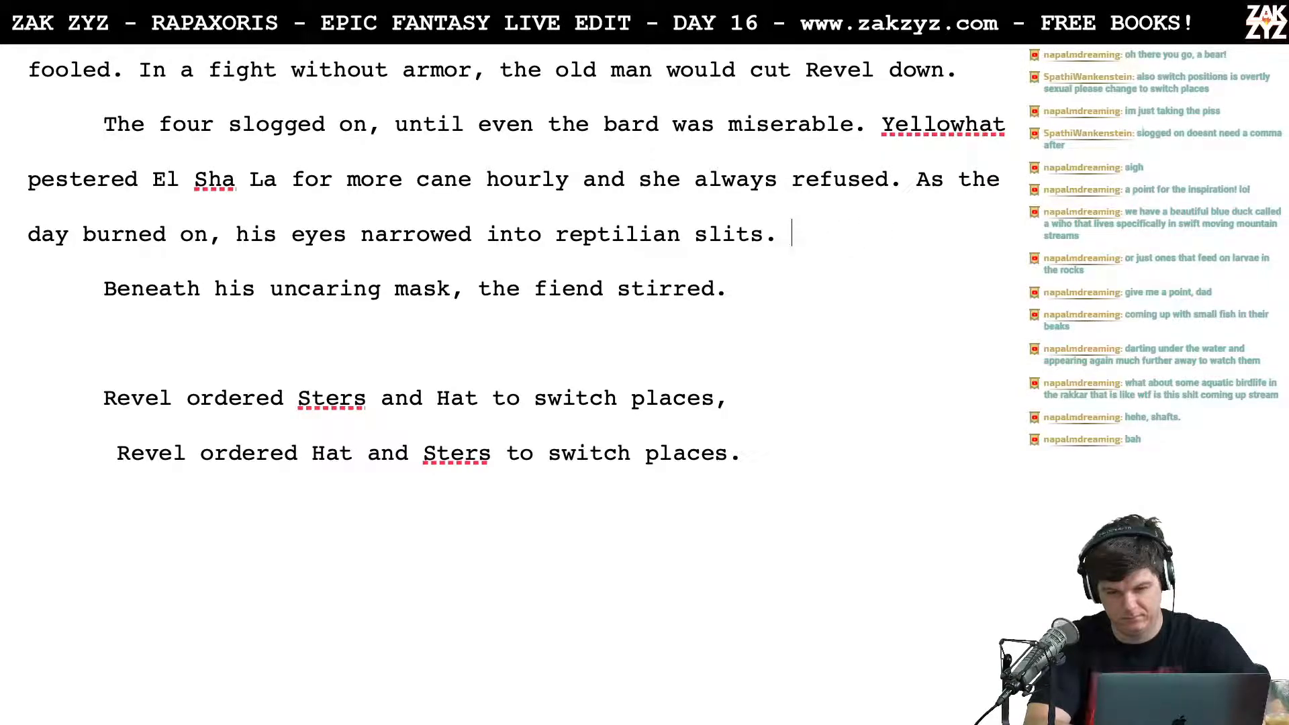
pyautogui.write('Worried')
pyautogui.press('BackSpace')
pyautogui.press('BackSpace')
pyautogui.press('BackSpace')
pyautogui.press('BackSpace')
pyautogui.press('BackSpace')
pyautogui.press('BackSpace')
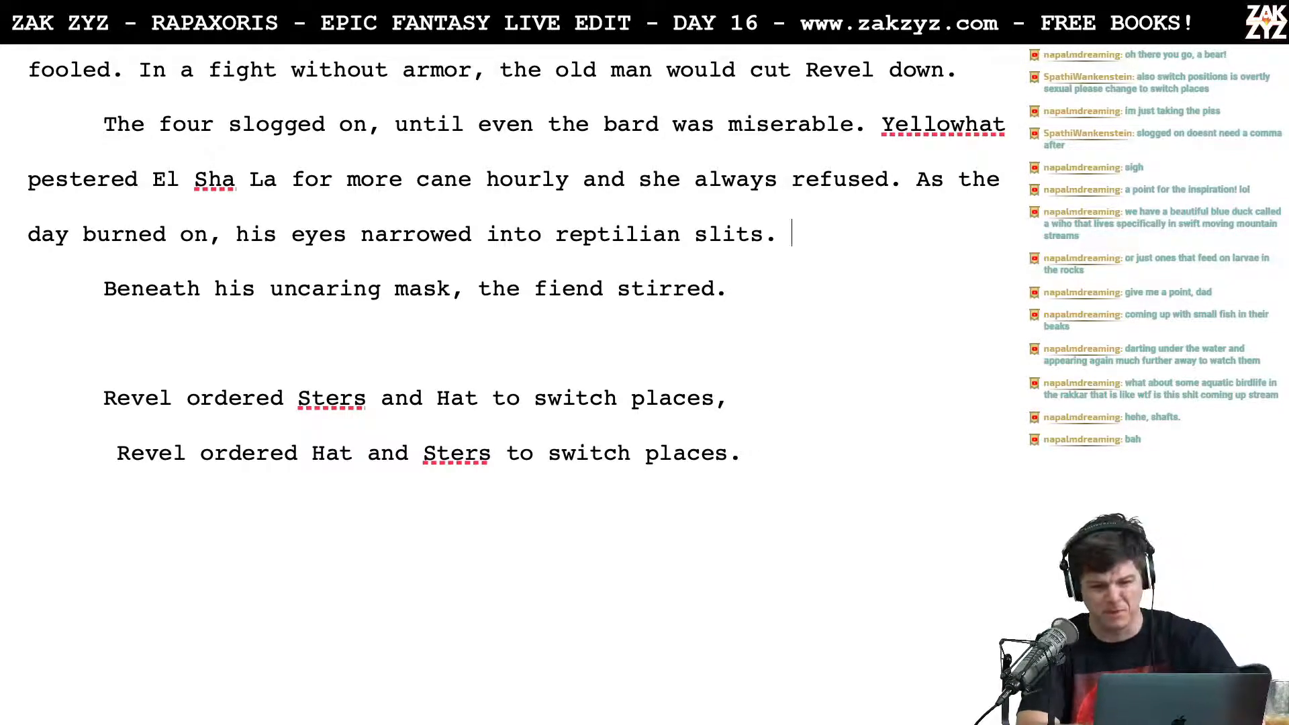
# Step: Insert a paragraph break after "reptilian slits." and continue that line with "Beneath his uncaring mask, the fiend stirred. Finally"
pyautogui.press('Return')
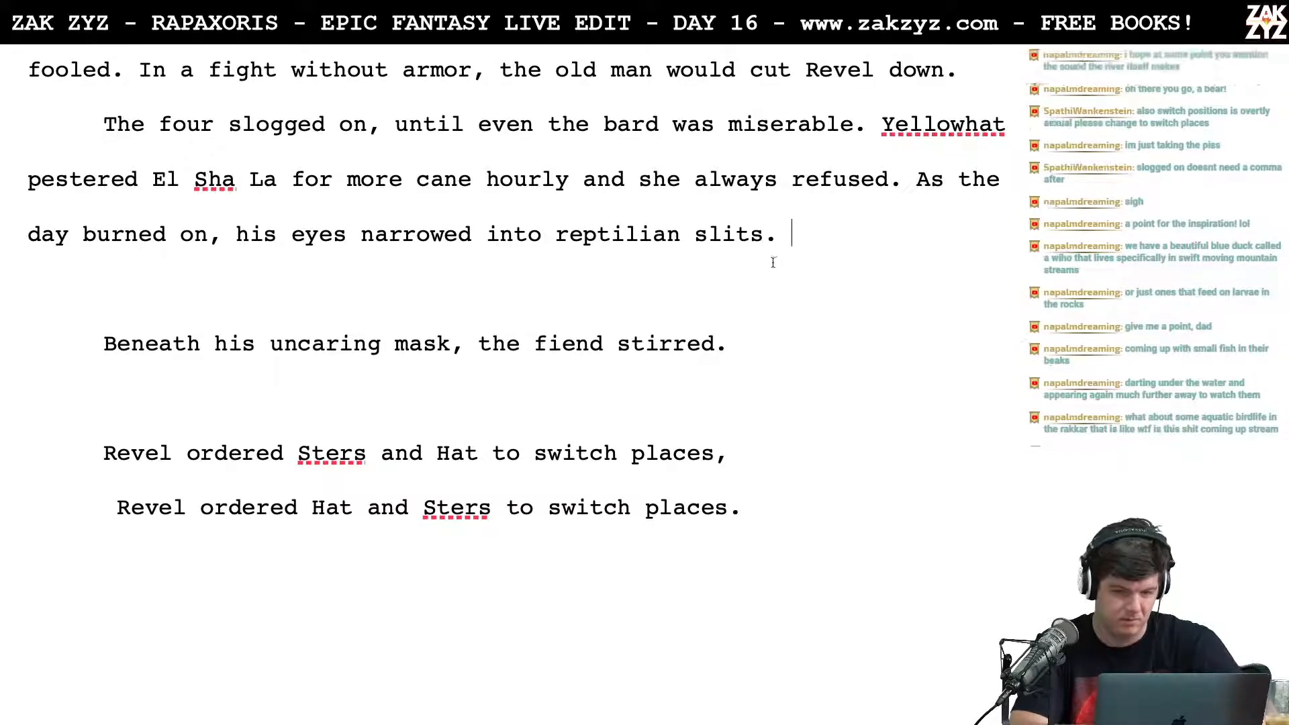
pyautogui.write('B')
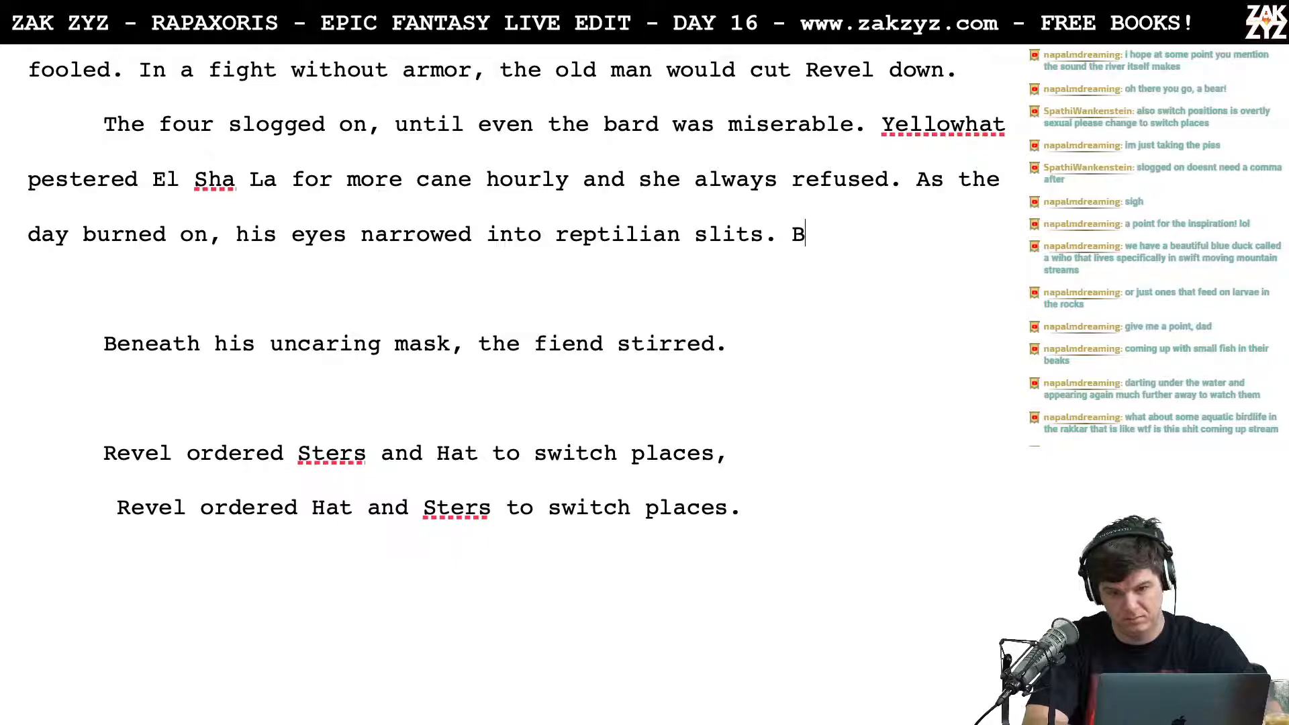
pyautogui.write('eneath hi')
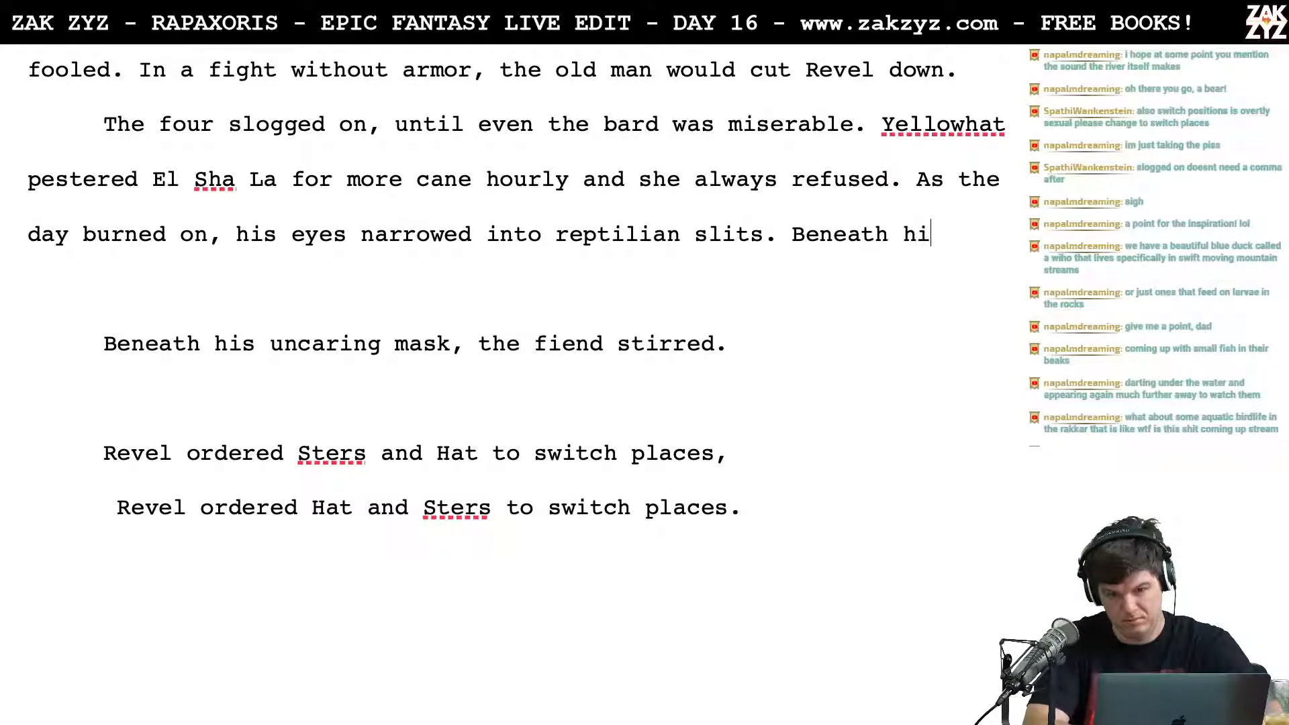
pyautogui.write('s uncaring mask')
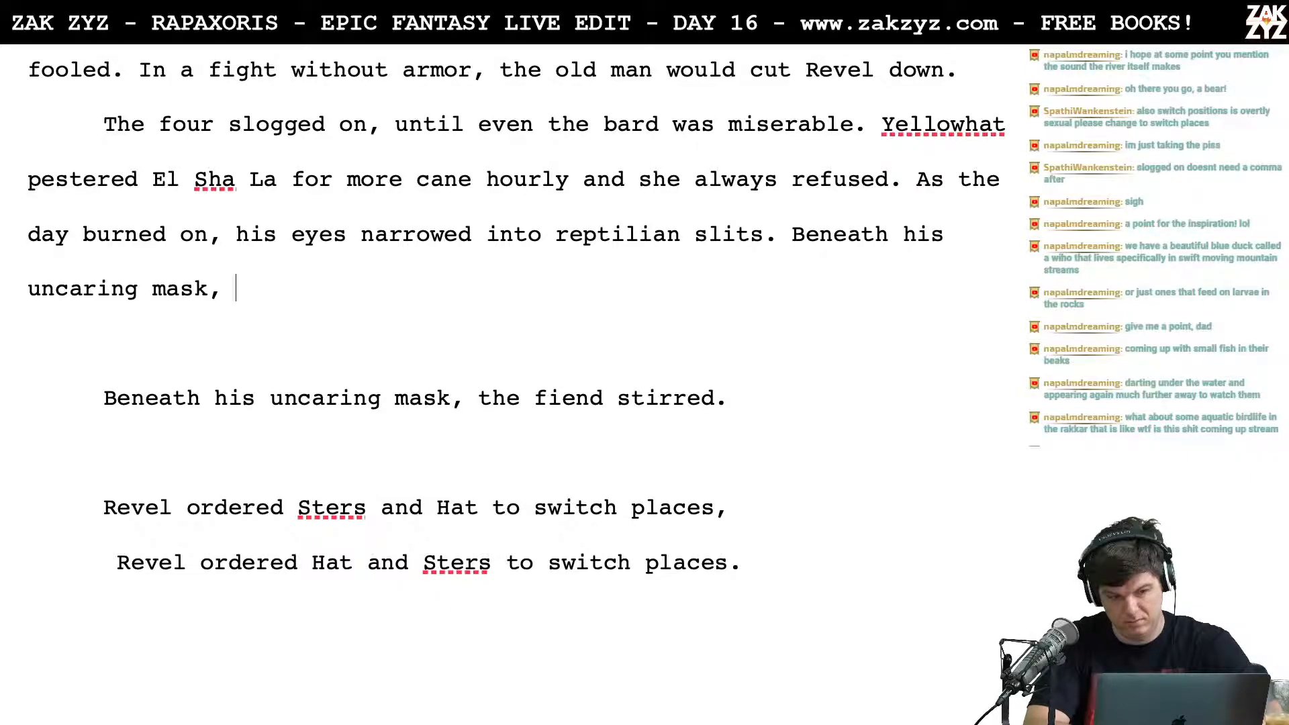
pyautogui.write(', the fi')
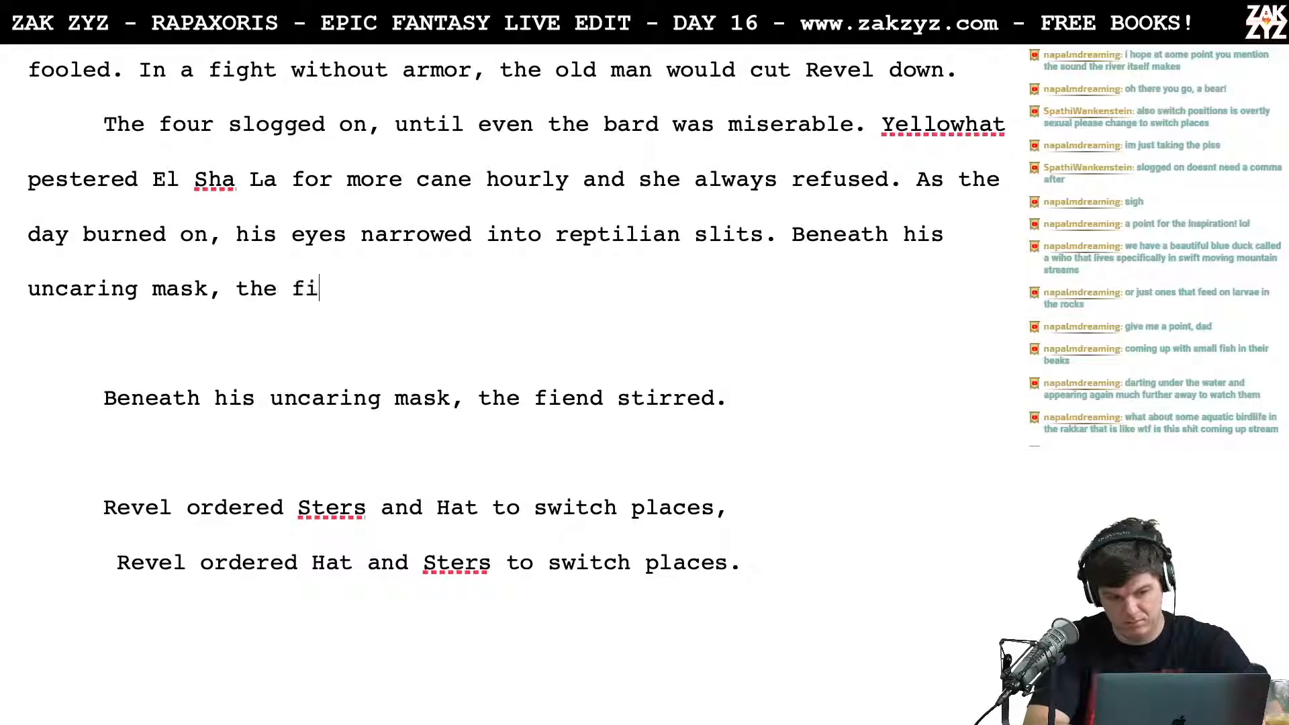
pyautogui.write('end stirred. Fina')
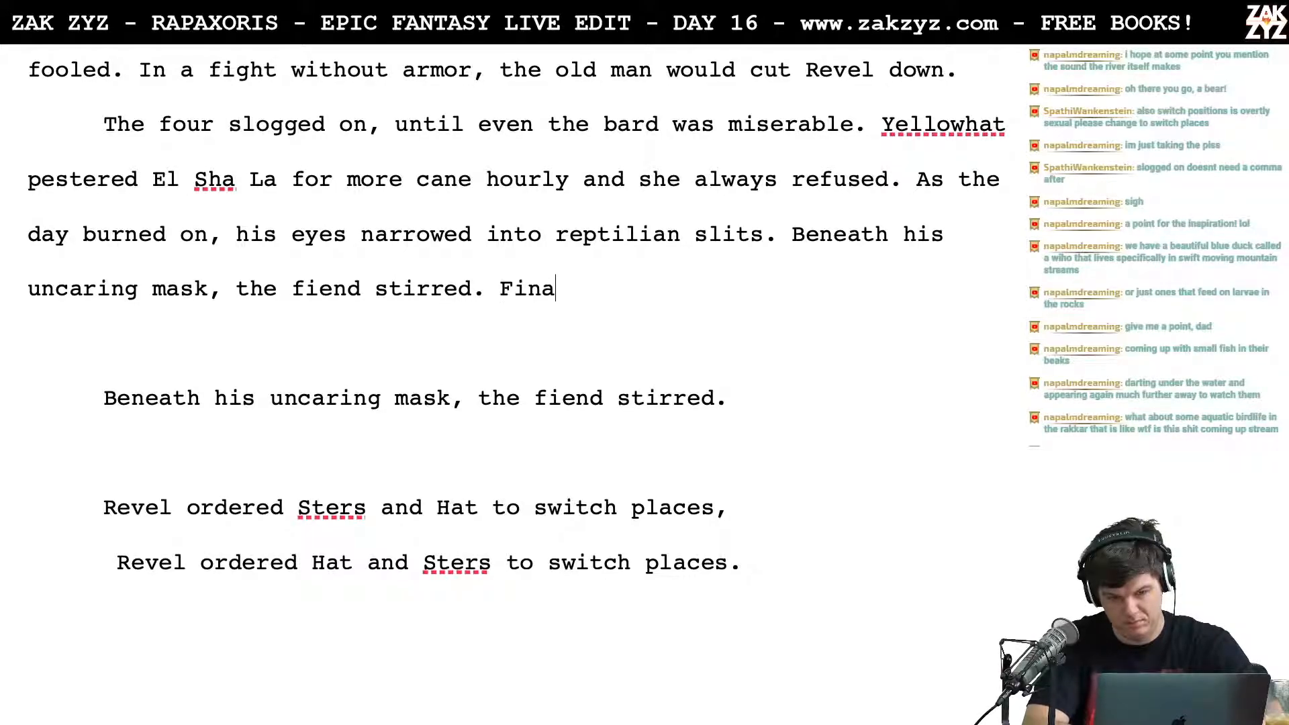
pyautogui.write('lly h')
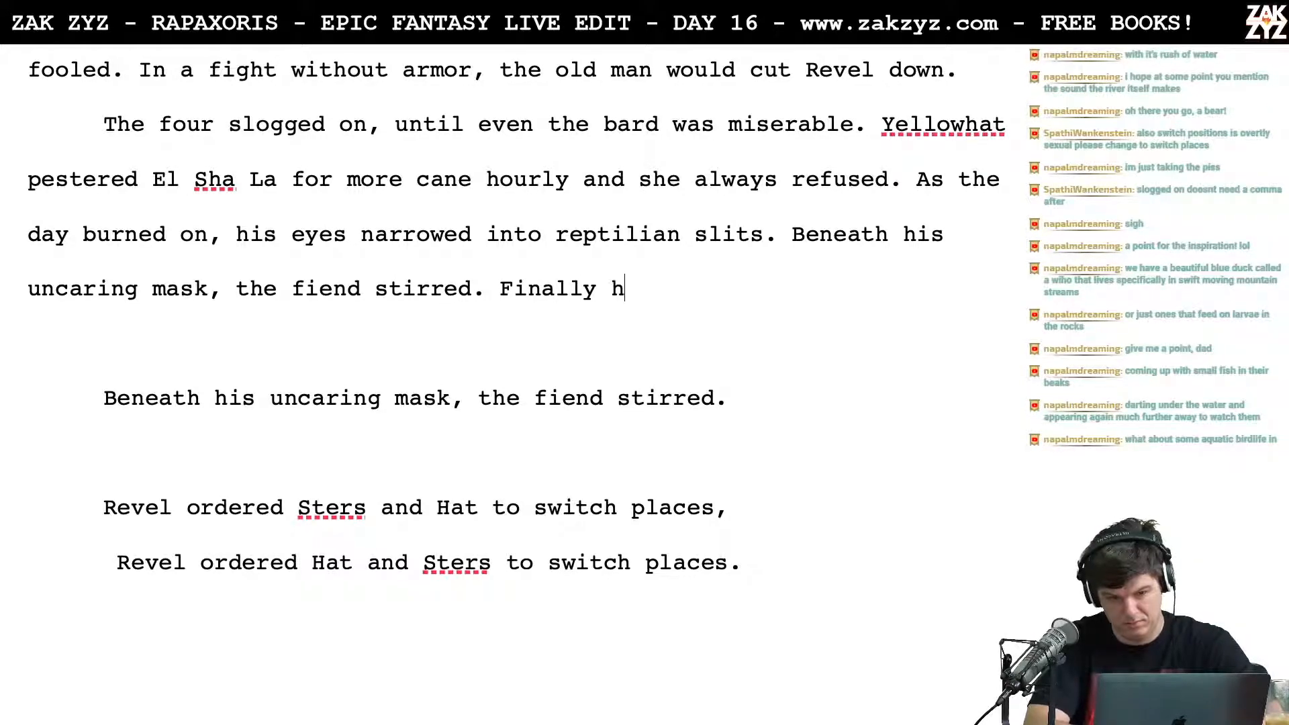
pyautogui.write('e made them all')
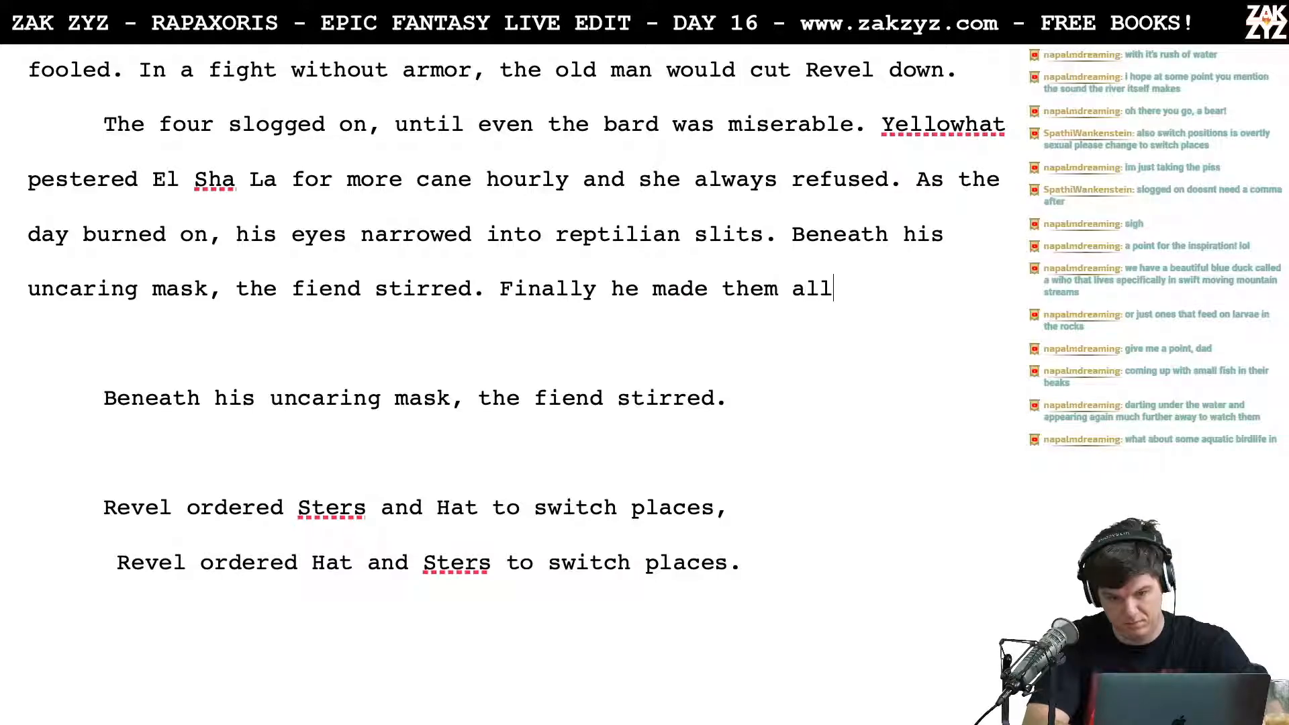
pyautogui.write(' so uncomfor')
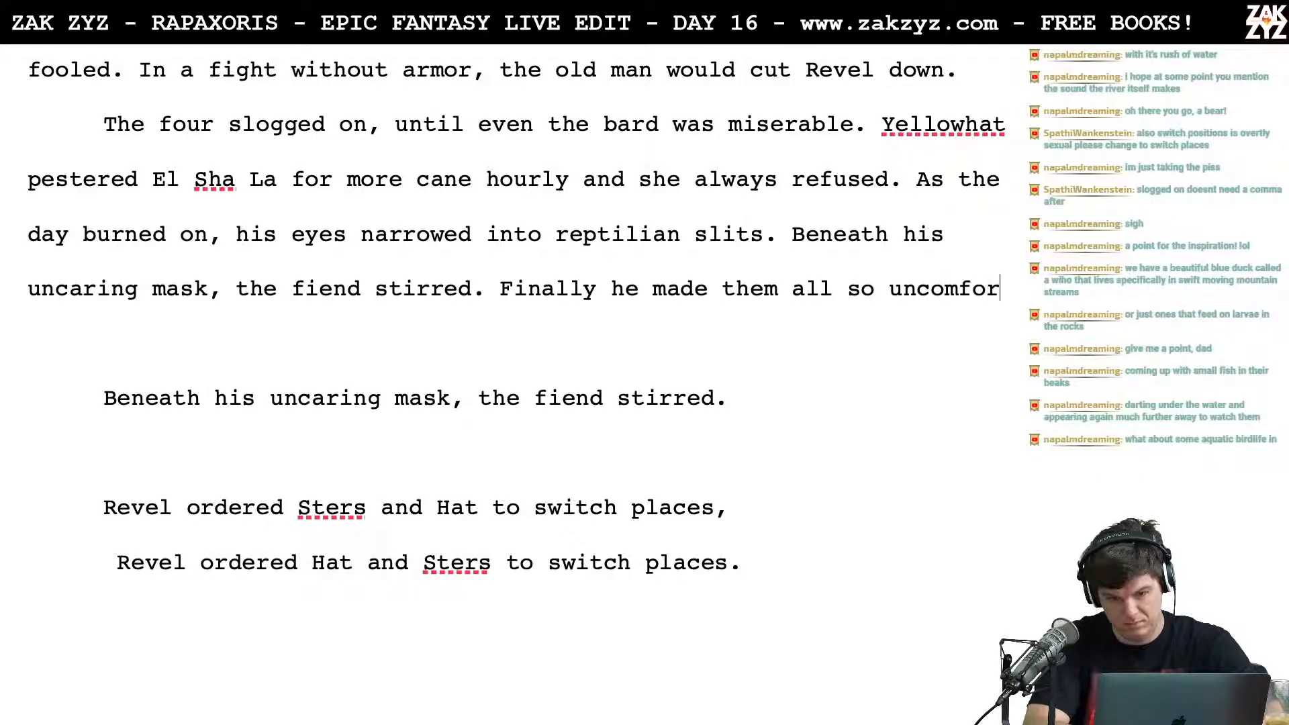
pyautogui.press('BackSpace')
pyautogui.press('BackSpace')
pyautogui.press('BackSpace')
pyautogui.press('BackSpace')
pyautogui.press('BackSpace')
pyautogui.press('BackSpace')
pyautogui.press('BackSpace')
pyautogui.press('BackSpace')
pyautogui.press('BackSpace')
pyautogui.press('BackSpace')
pyautogui.press('BackSpace')
pyautogui.press('BackSpace')
pyautogui.press('BackSpace')
pyautogui.press('BackSpace')
pyautogui.press('BackSpace')
pyautogui.press('BackSpace')
pyautogui.press('BackSpace')
pyautogui.press('BackSpace')
pyautogui.press('BackSpace')
pyautogui.press('BackSpace')
pyautogui.press('BackSpace')
pyautogui.press('BackSpace')
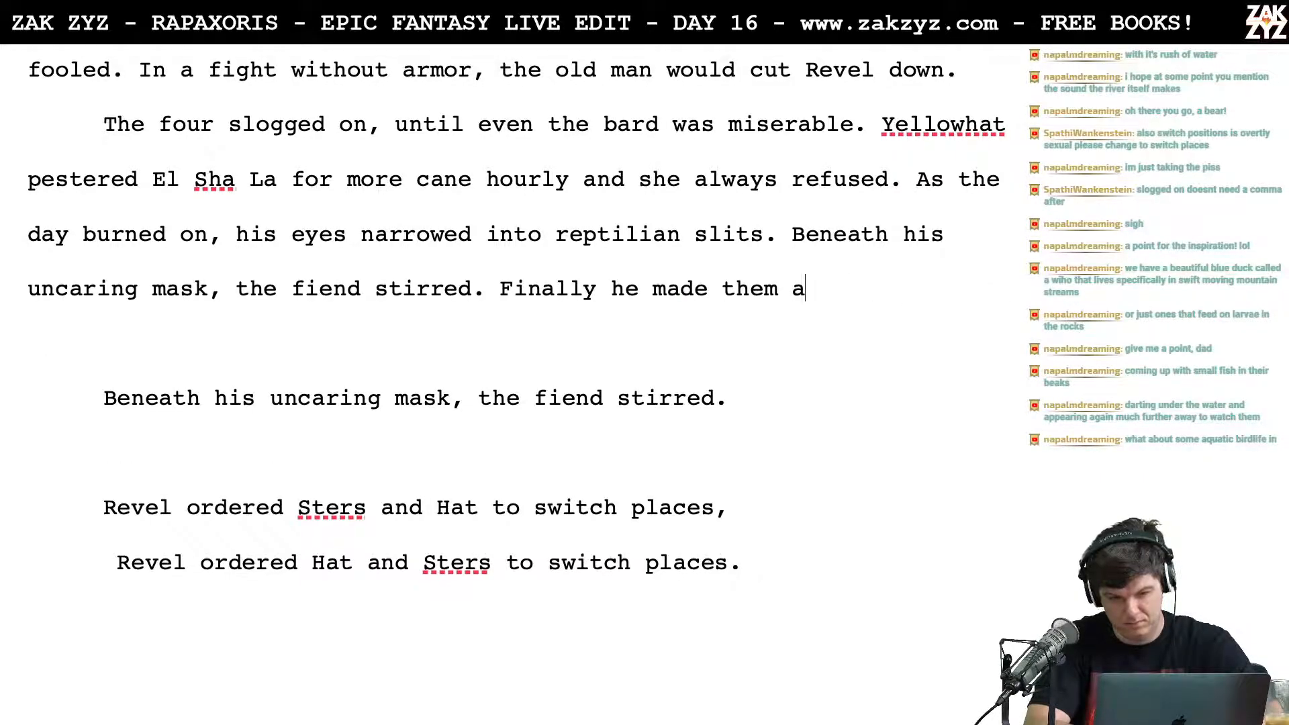
pyautogui.press('BackSpace')
pyautogui.press('BackSpace')
pyautogui.press('BackSpace')
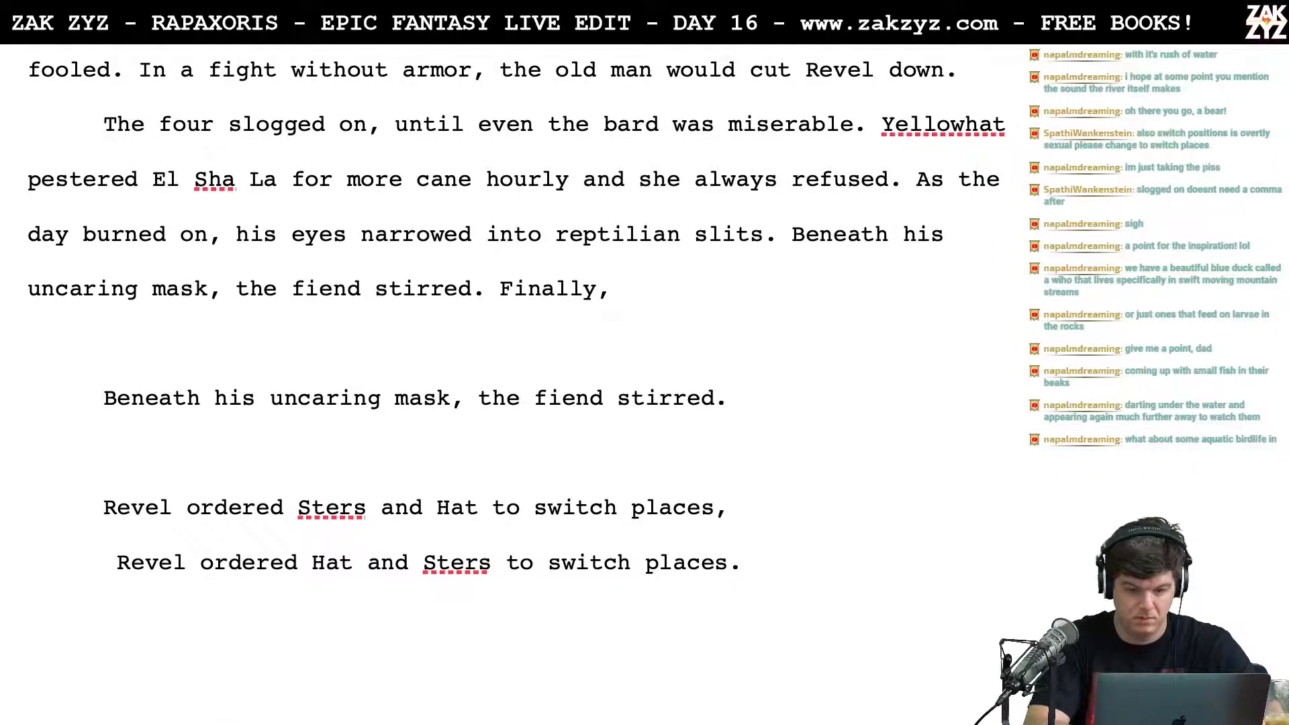
# Step: Continue the sentence after "Finally" with ", Revel tired of his poisonous muttering and"
pyautogui.write(', Revel tired fo')
pyautogui.press('BackSpace')
pyautogui.press('BackSpace')
pyautogui.write('of his poiso')
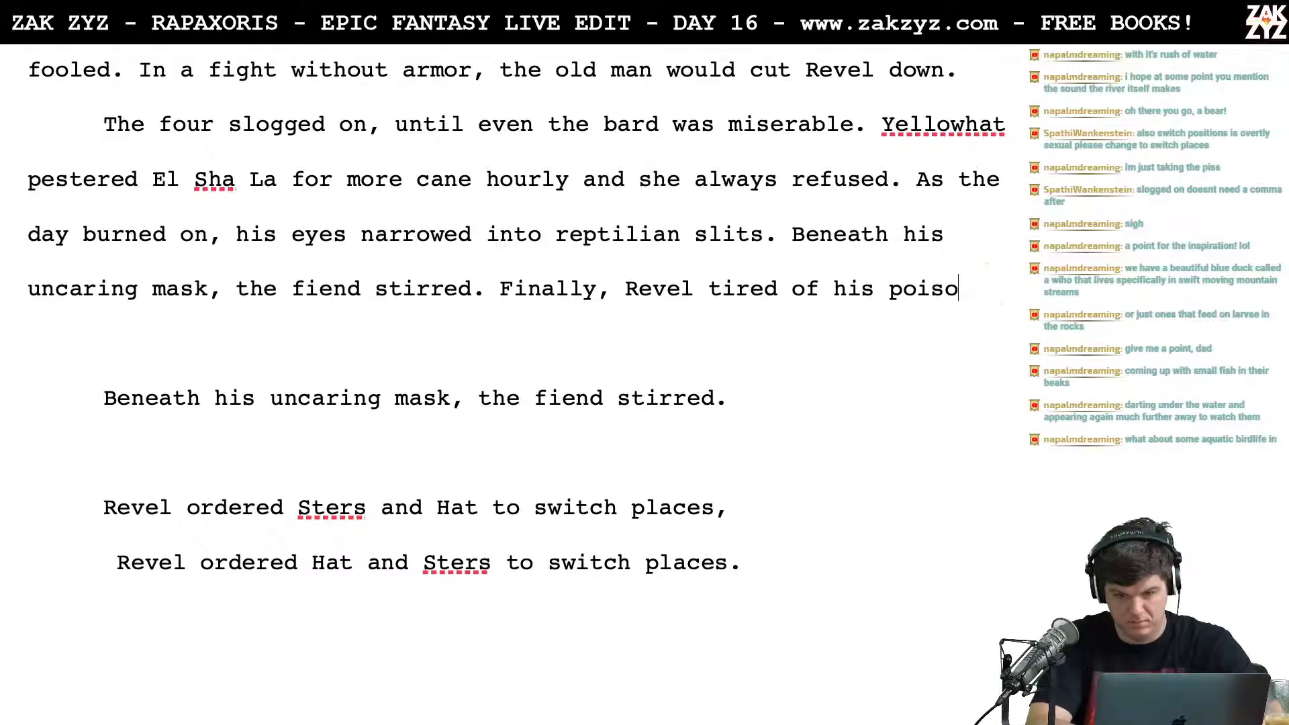
pyautogui.write('onnous muttering and')
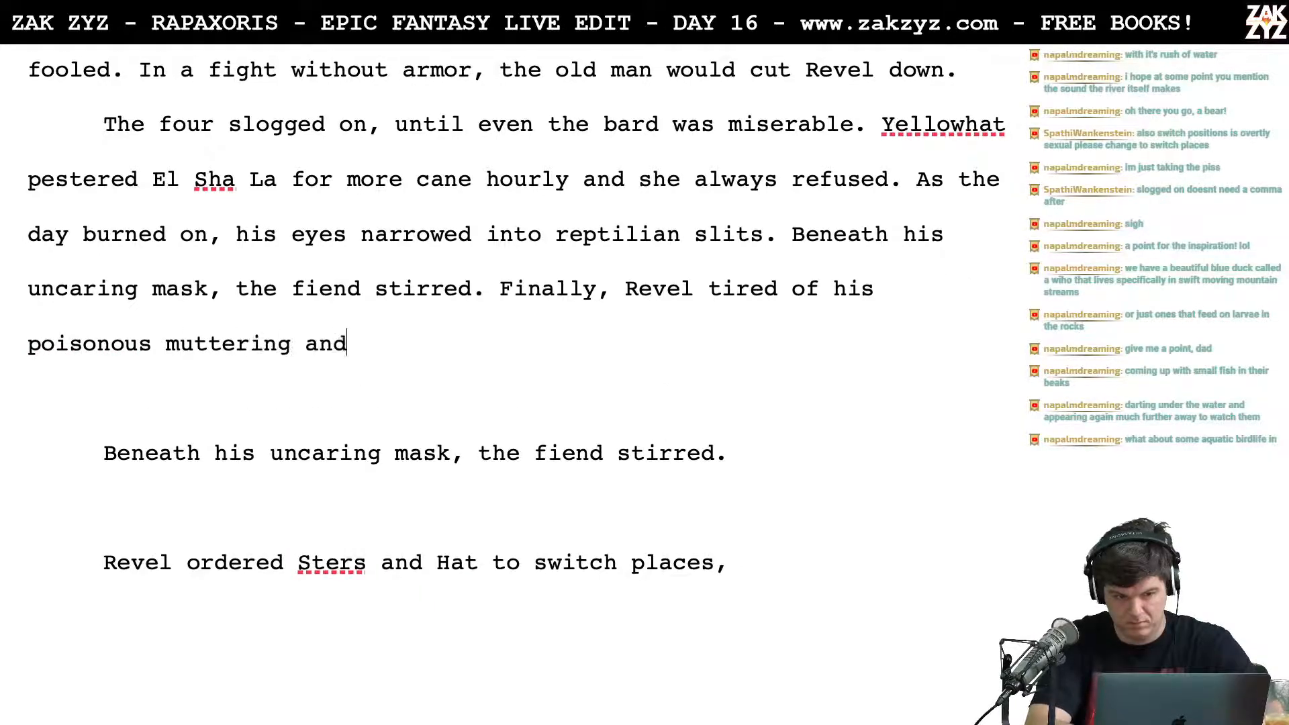
pyautogui.write(' ordered him')
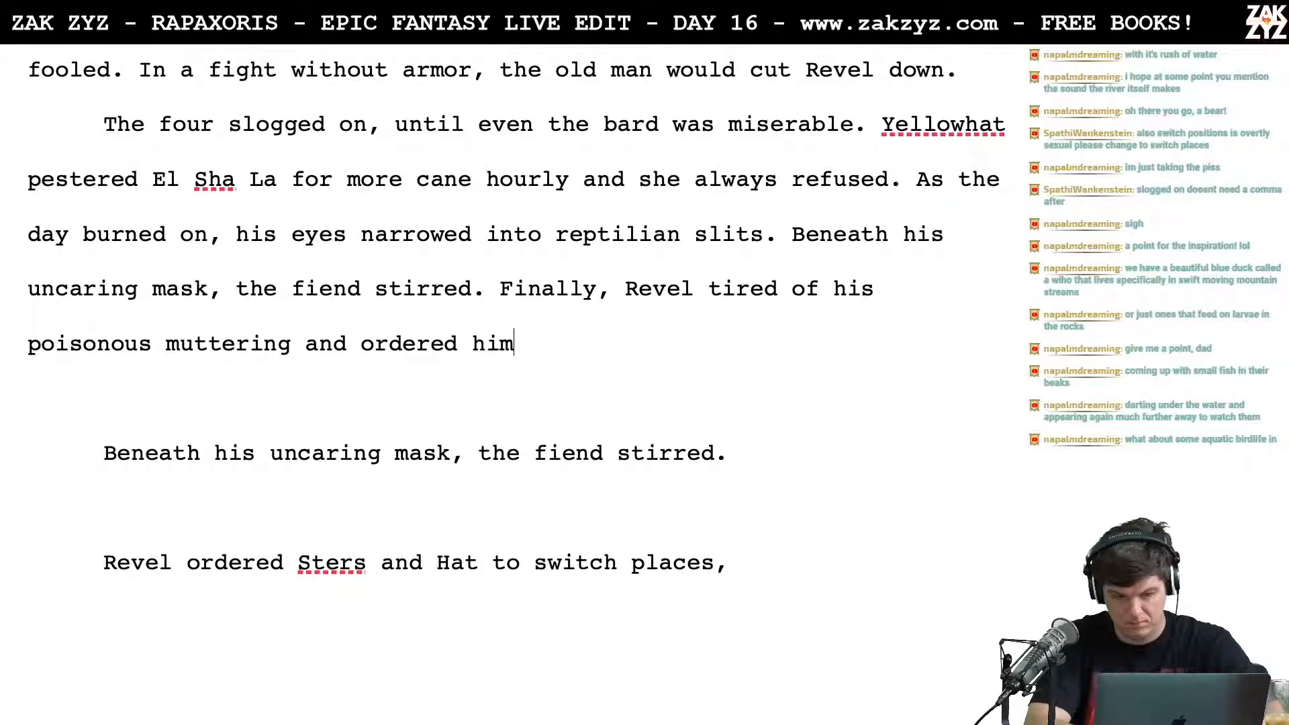
pyautogui.write(' to sit at the front')
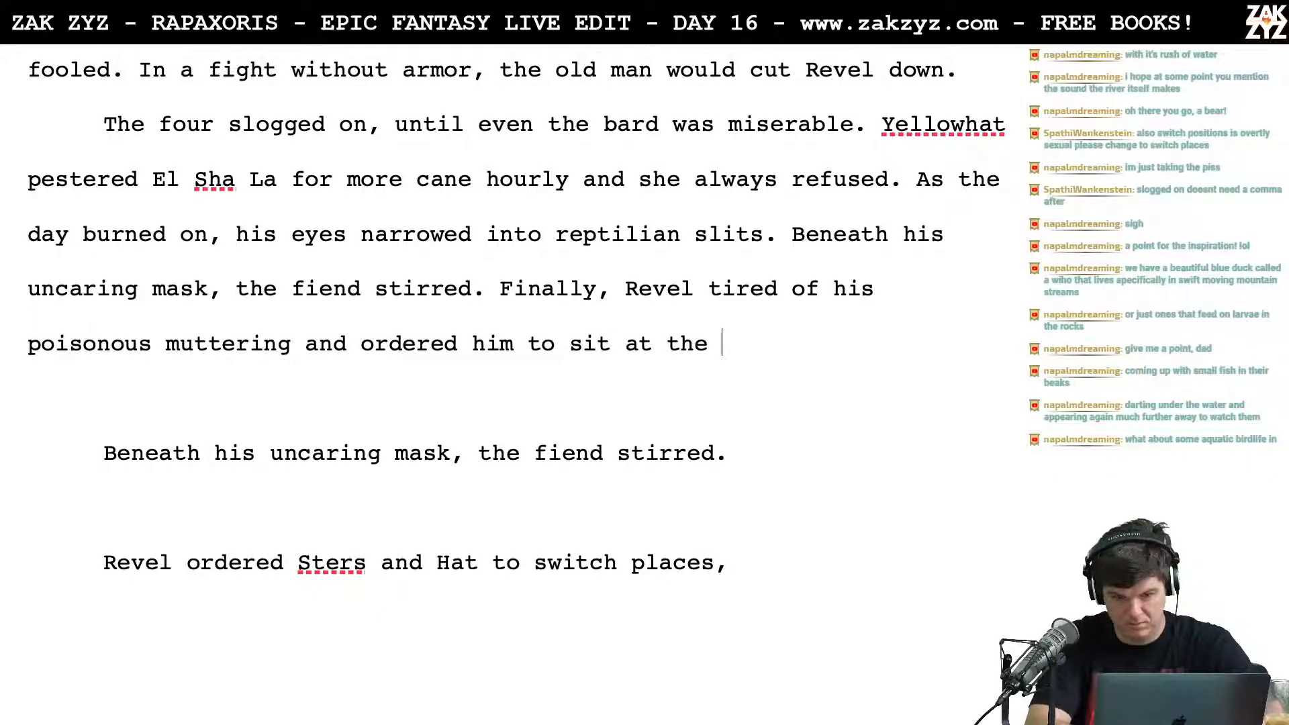
# Step: Finish the sentence with "ordered him to sit at the bow so they could keep an eye on him."
pyautogui.press('BackSpace')
pyautogui.press('BackSpace')
pyautogui.press('BackSpace')
pyautogui.press('BackSpace')
pyautogui.press('BackSpace')
pyautogui.press('BackSpace')
pyautogui.write('bow so ')
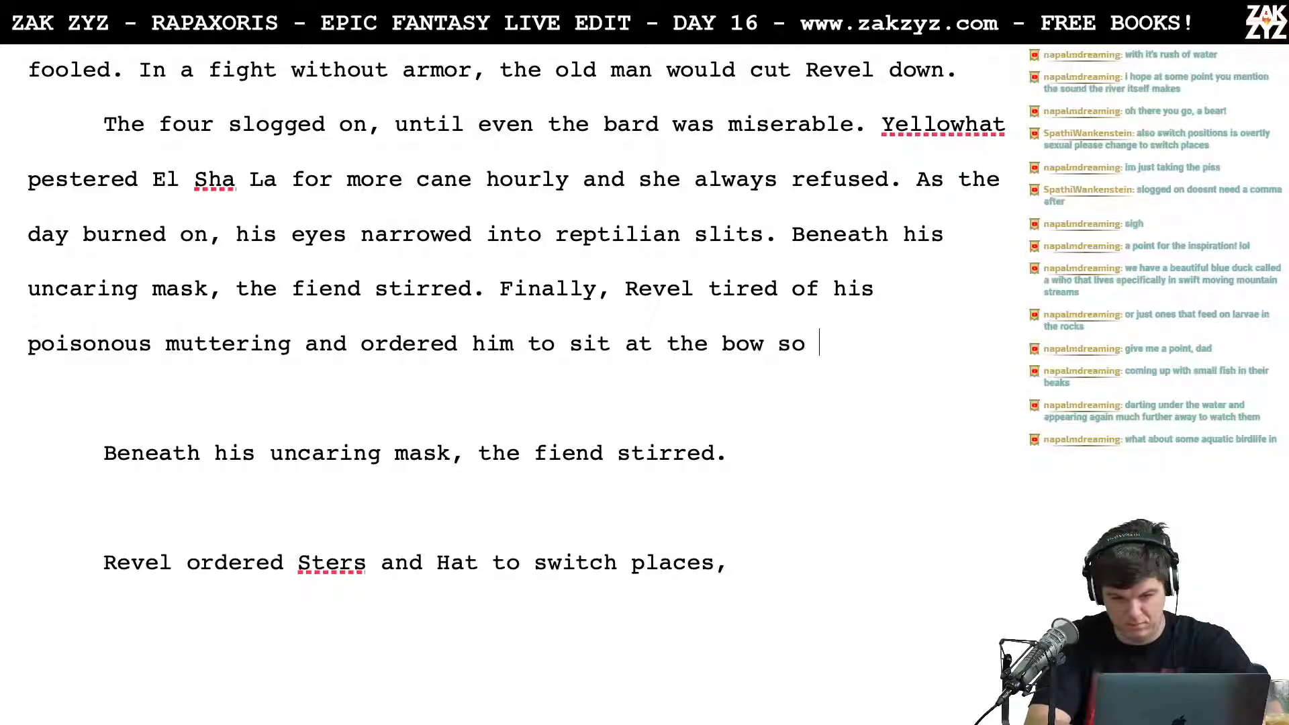
pyautogui.write('they could ke')
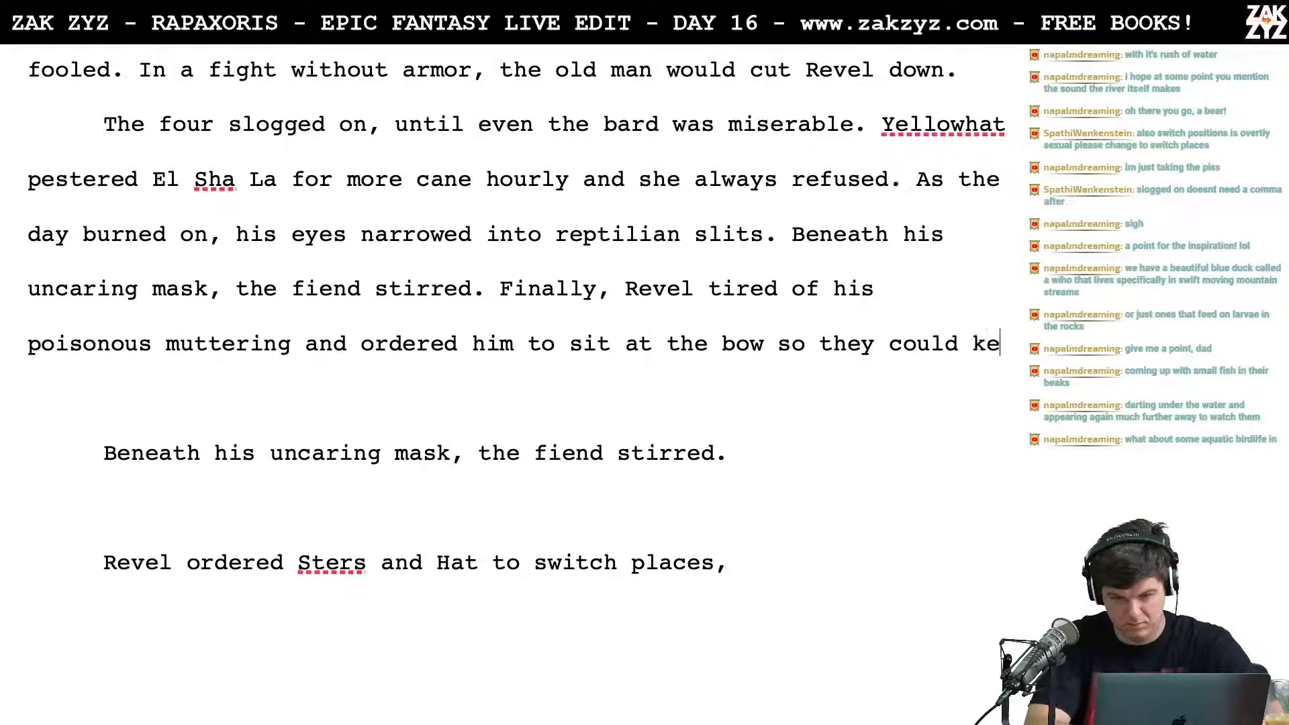
pyautogui.write('ep an eye on him.')
# Step: Delete the old draft text between "keep an eye on him." and "Even Sters the Hook", including the "switch places" versions and the "poisonous little mutters" sentence
pyautogui.hotkey('shift', 'Down')
pyautogui.hotkey('shift', 'Down')
pyautogui.hotkey('shift', 'Down')
pyautogui.hotkey('shift', 'Down')
pyautogui.hotkey('shift', 'Down')
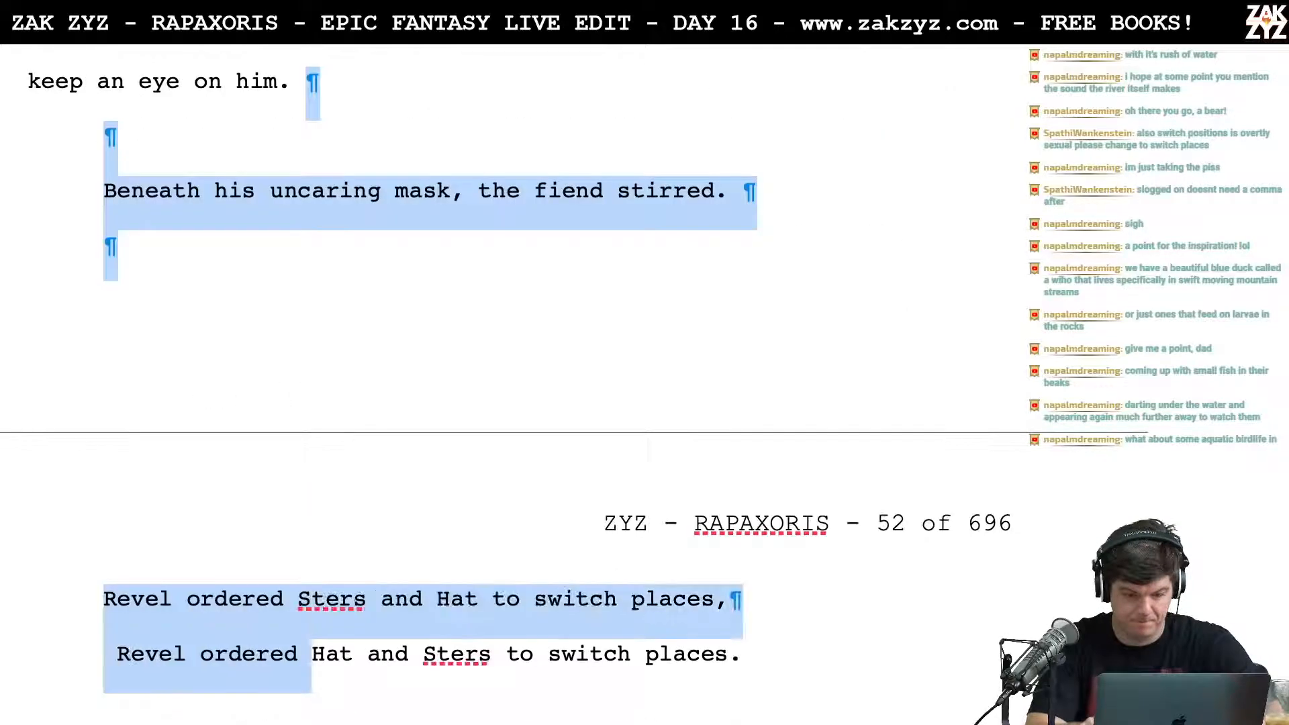
pyautogui.hotkey('shift', 'Down')
pyautogui.hotkey('shift', 'Down')
pyautogui.hotkey('shift', 'Down')
pyautogui.hotkey('shift', 'Down')
pyautogui.hotkey('shift', 'Down')
pyautogui.hotkey('shift', 'Up')
pyautogui.hotkey('shift', 'Up')
pyautogui.hotkey('shift', 'Right')
pyautogui.hotkey('shift', 'Right')
pyautogui.hotkey('shift', 'Right')
pyautogui.hotkey('shift', 'Right')
pyautogui.hotkey('shift', 'Right')
pyautogui.hotkey('shift', 'Right')
pyautogui.hotkey('shift', 'Right')
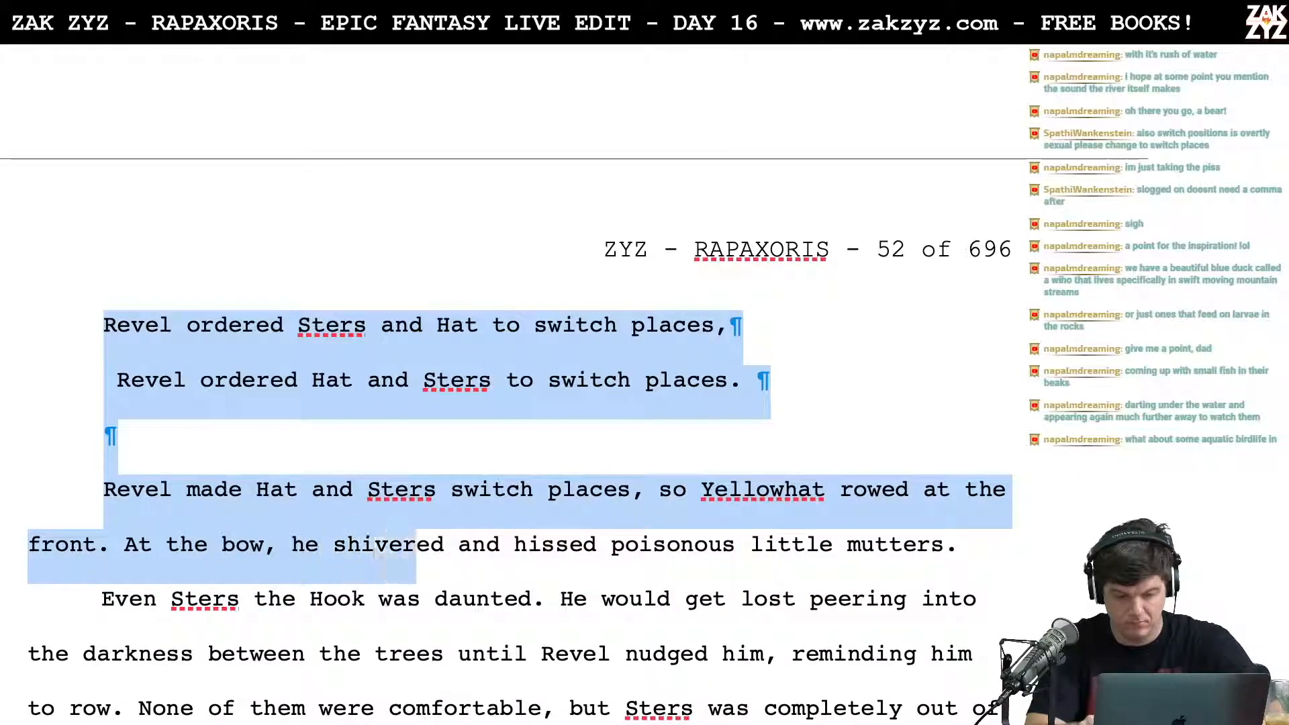
pyautogui.hotkey('shift', 'Right')
pyautogui.hotkey('shift', 'Right')
pyautogui.hotkey('shift', 'Right')
pyautogui.hotkey('shift', 'Right')
pyautogui.hotkey('shift', 'Right')
pyautogui.hotkey('shift', 'Right')
pyautogui.hotkey('shift', 'Right')
pyautogui.hotkey('shift', 'Right')
pyautogui.hotkey('shift', 'Right')
pyautogui.hotkey('shift', 'Right')
pyautogui.hotkey('shift', 'Right')
pyautogui.hotkey('shift', 'Right')
pyautogui.hotkey('shift', 'Right')
pyautogui.hotkey('shift', 'Right')
pyautogui.hotkey('shift', 'Right')
pyautogui.hotkey('shift', 'Right')
pyautogui.hotkey('shift', 'Right')
pyautogui.hotkey('shift', 'Right')
pyautogui.hotkey('shift', 'Right')
pyautogui.hotkey('shift', 'Right')
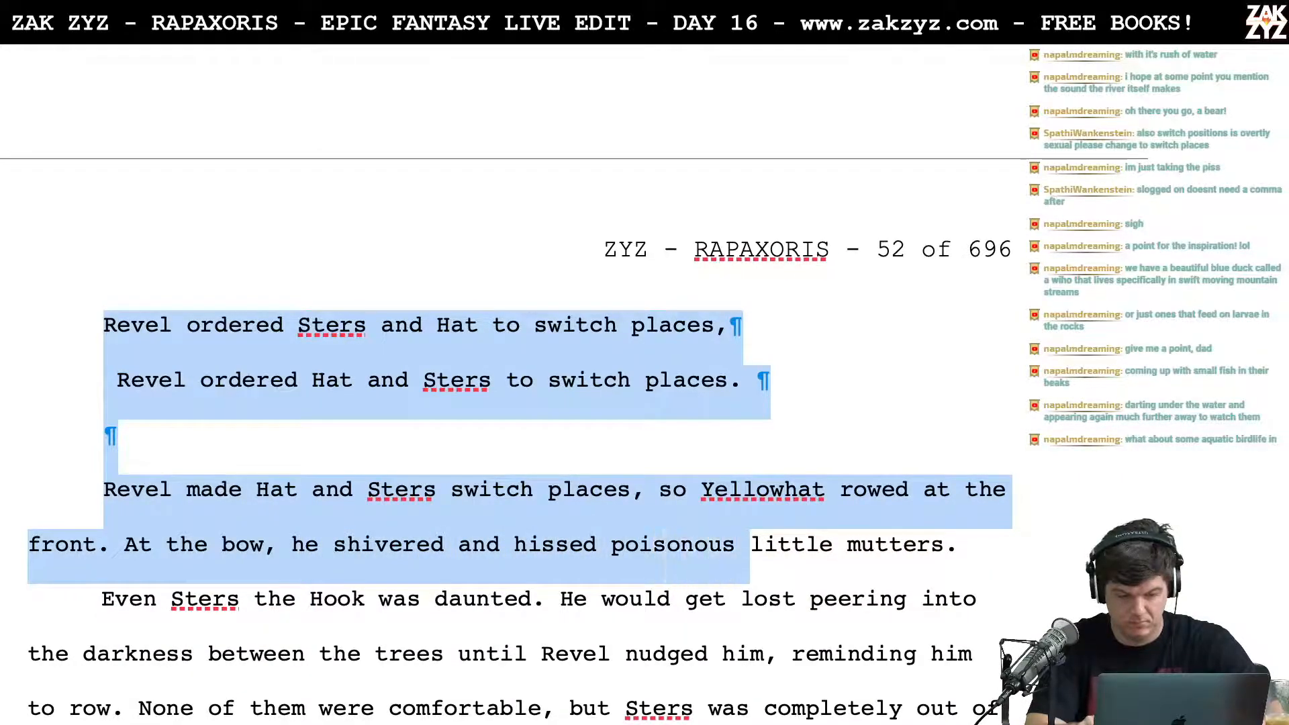
pyautogui.hotkey('shift', 'Right')
pyautogui.hotkey('shift', 'Right')
pyautogui.hotkey('shift', 'Right')
pyautogui.hotkey('shift', 'Right')
pyautogui.hotkey('shift', 'Right')
pyautogui.hotkey('shift', 'Right')
pyautogui.hotkey('shift', 'Right')
pyautogui.hotkey('shift', 'Right')
pyautogui.hotkey('shift', 'Right')
pyautogui.hotkey('shift', 'Right')
pyautogui.hotkey('shift', 'Right')
pyautogui.hotkey('shift', 'Right')
pyautogui.hotkey('shift', 'Right')
pyautogui.hotkey('shift', 'Right')
pyautogui.hotkey('shift', 'Right')
pyautogui.press('BackSpace')
# Step: Split the "Finally" sentence into its own paragraph and begin a sentence after "the fiend stirred." with "Revel ordered Hat to"
pyautogui.scroll(5, 765, 254)
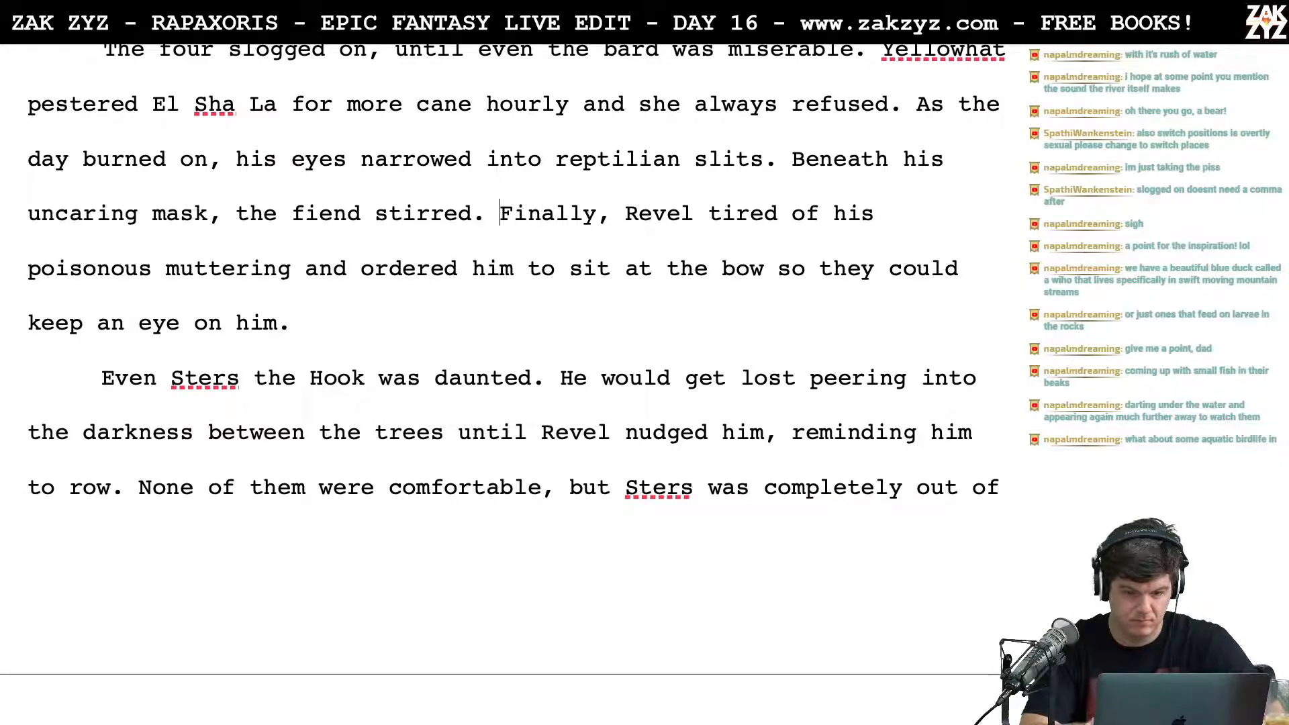
pyautogui.press('Return')
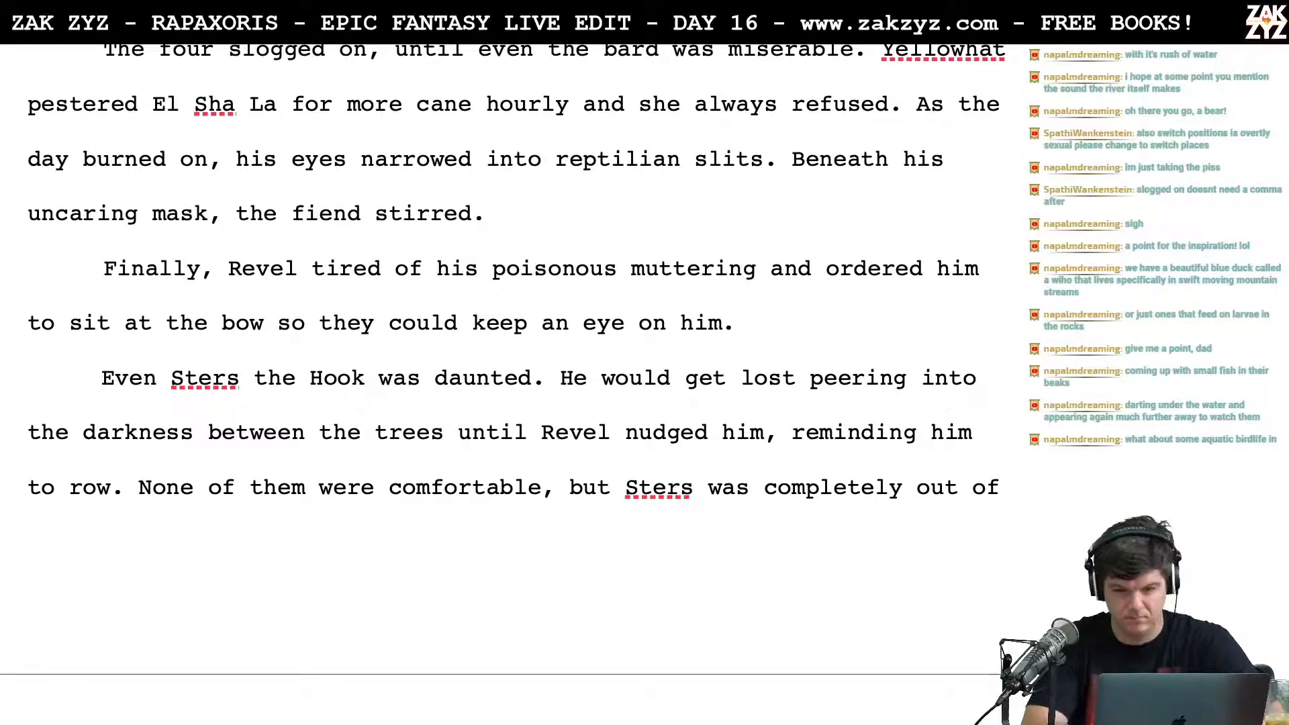
pyautogui.write('Revel o')
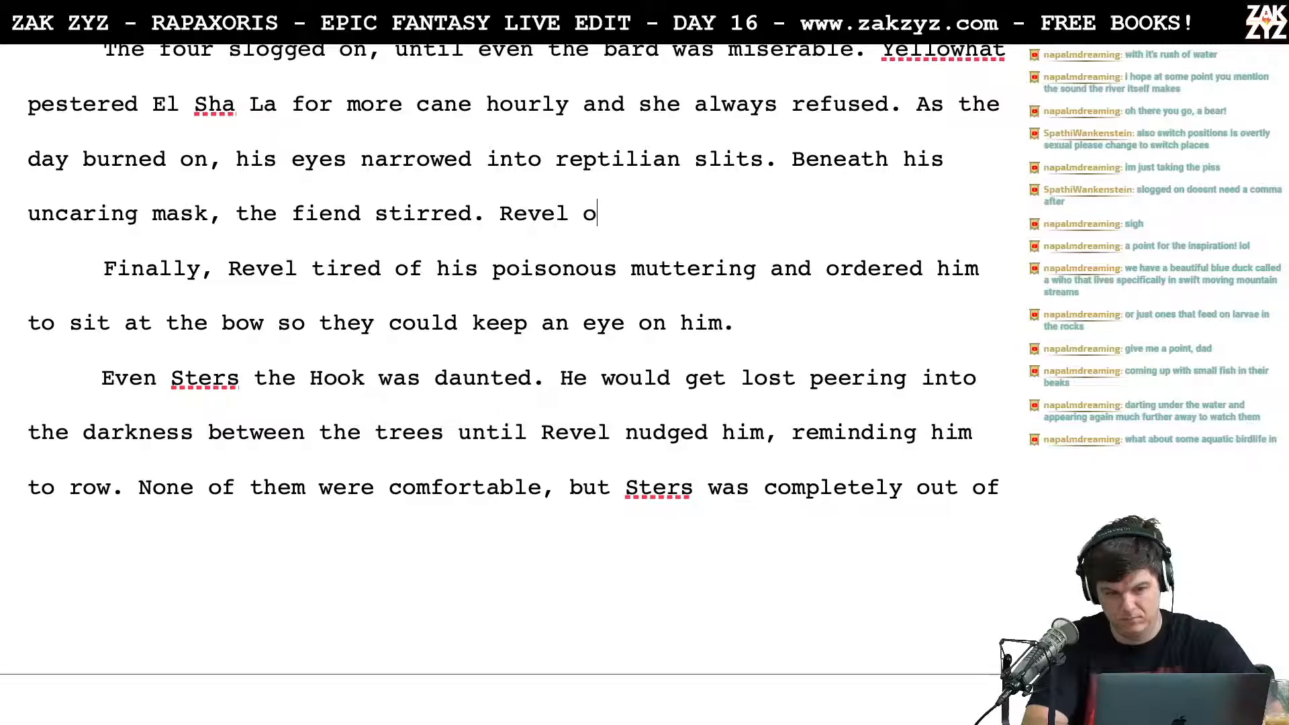
pyautogui.write('rdered hat')
pyautogui.press('BackSpace')
pyautogui.press('BackSpace')
pyautogui.press('BackSpace')
pyautogui.press('BackSpace')
pyautogui.write('Hat to sit')
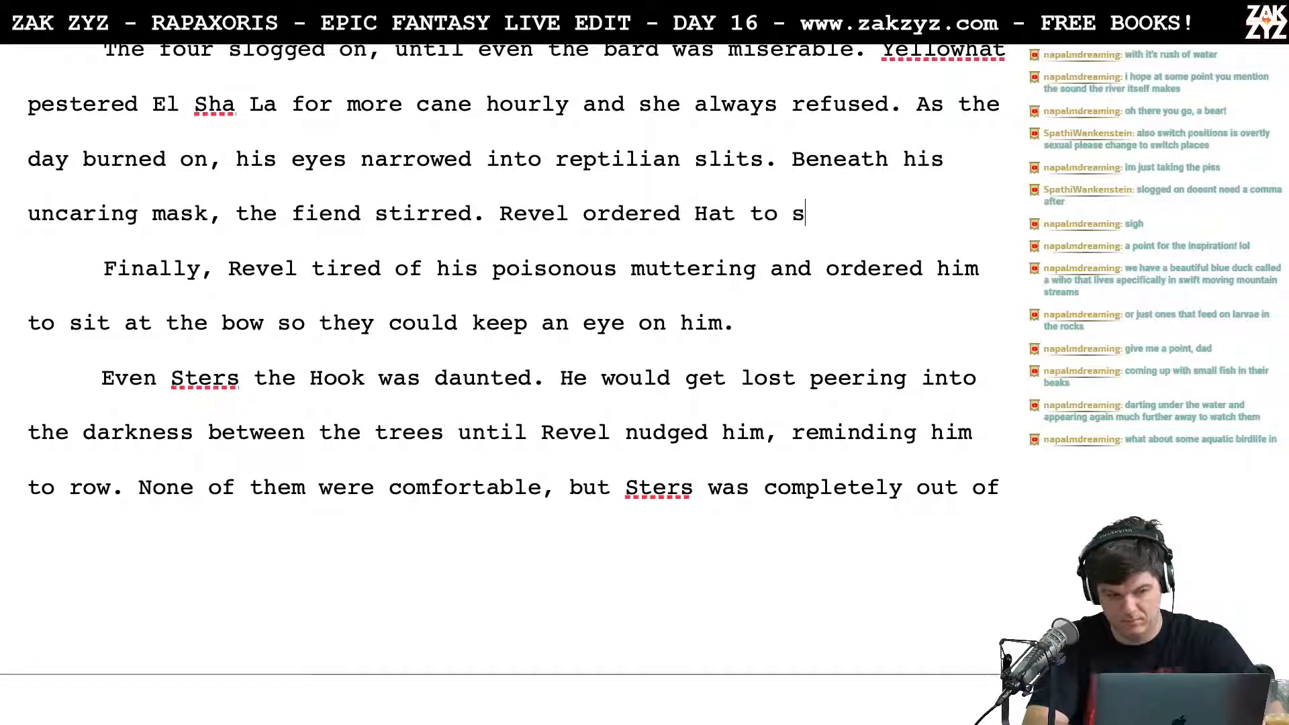
# Step: Complete the new sentence with "switch places with Sters so they could keep an eye on him."
pyautogui.press('BackSpace')
pyautogui.press('BackSpace')
pyautogui.press('BackSpace')
pyautogui.write('switch plac')
pyautogui.write('es with Sters ')
pyautogui.write('so tehy could ')
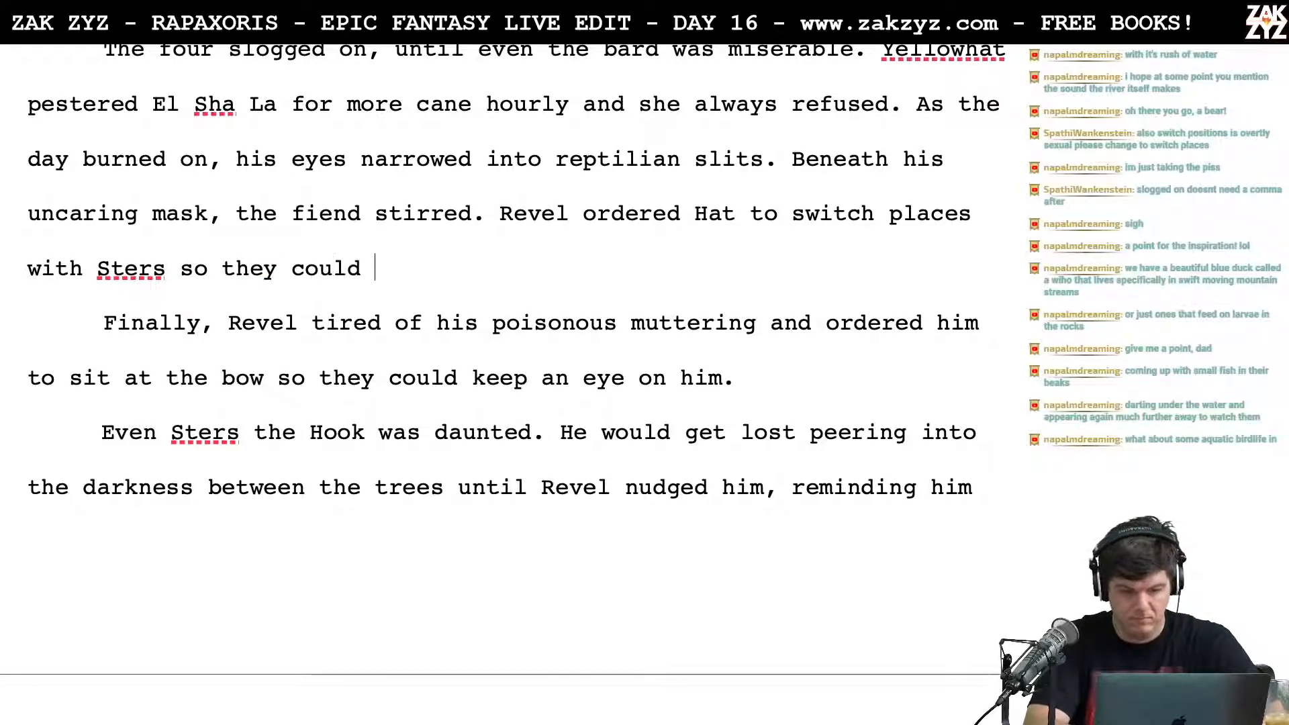
pyautogui.write('keep an eye on him.')
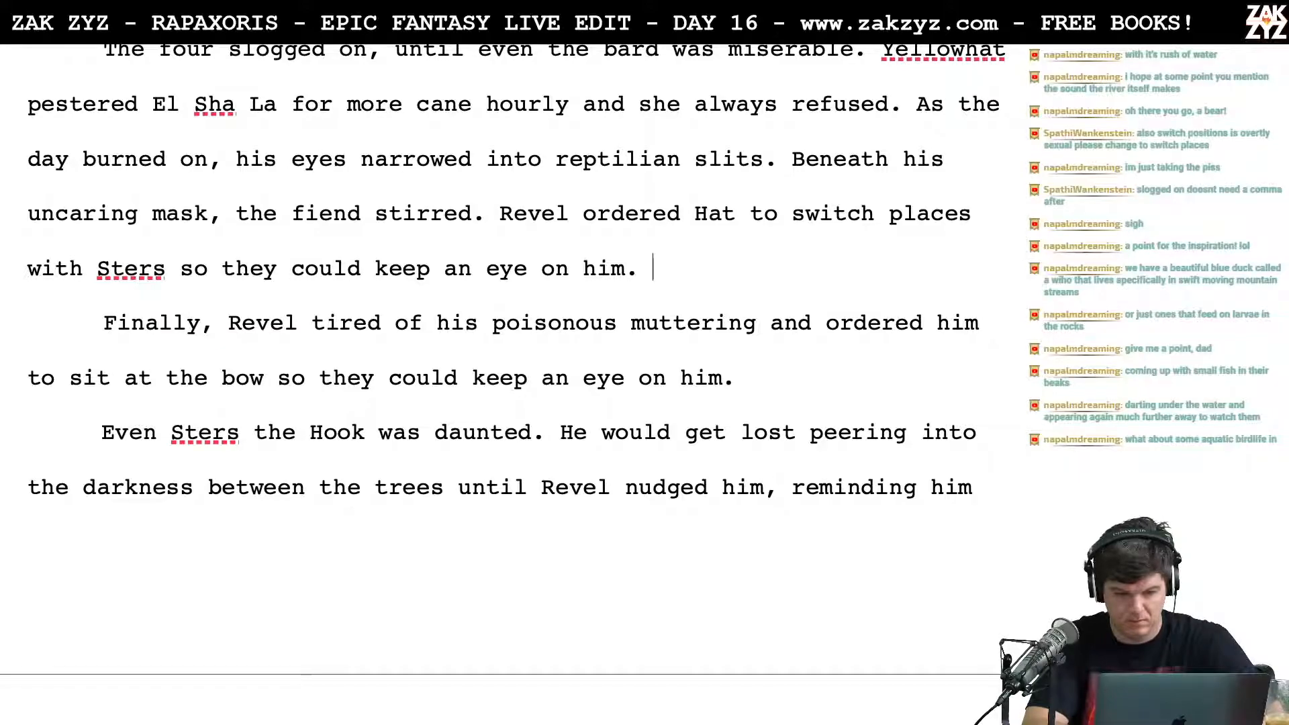
# Step: Add two blank lines between the new sentence about Hat and Sters and the "Finally" paragraph
pyautogui.press('Return')
pyautogui.press('Return')
pyautogui.press('Left')
pyautogui.press('Left')
pyautogui.write('Yel')
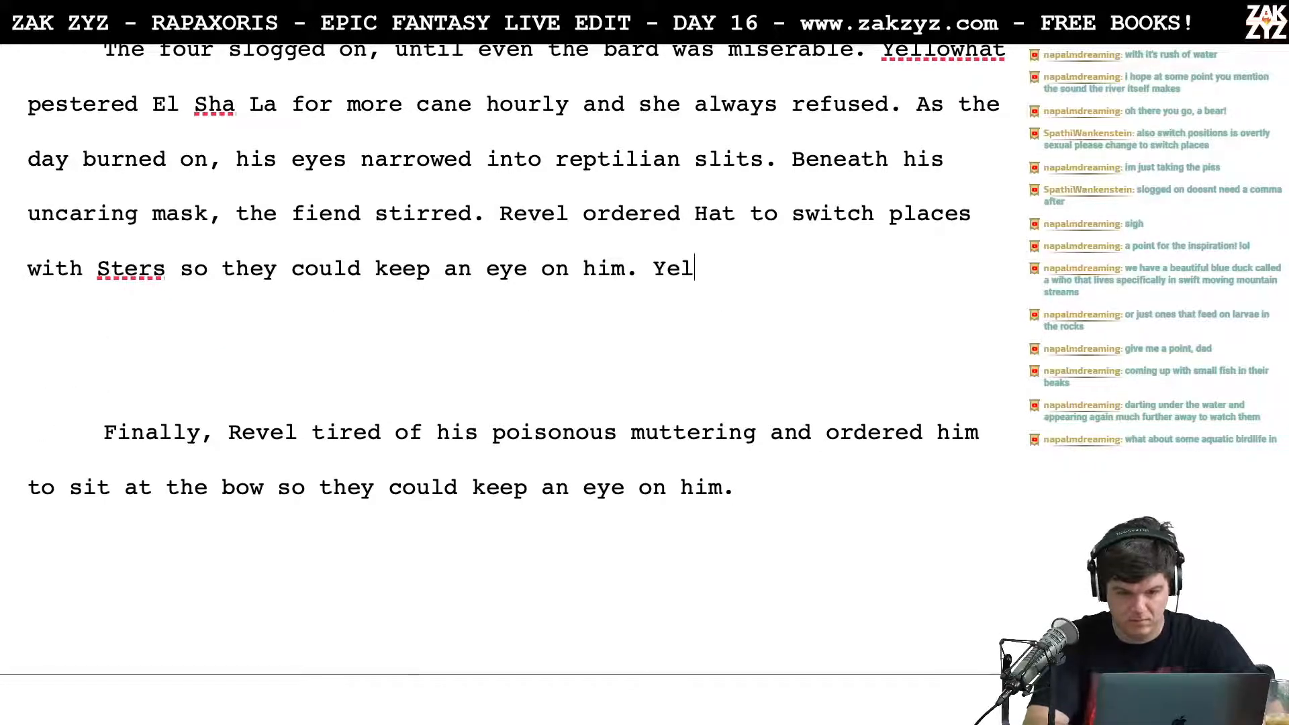
pyautogui.write('lohat shiver')
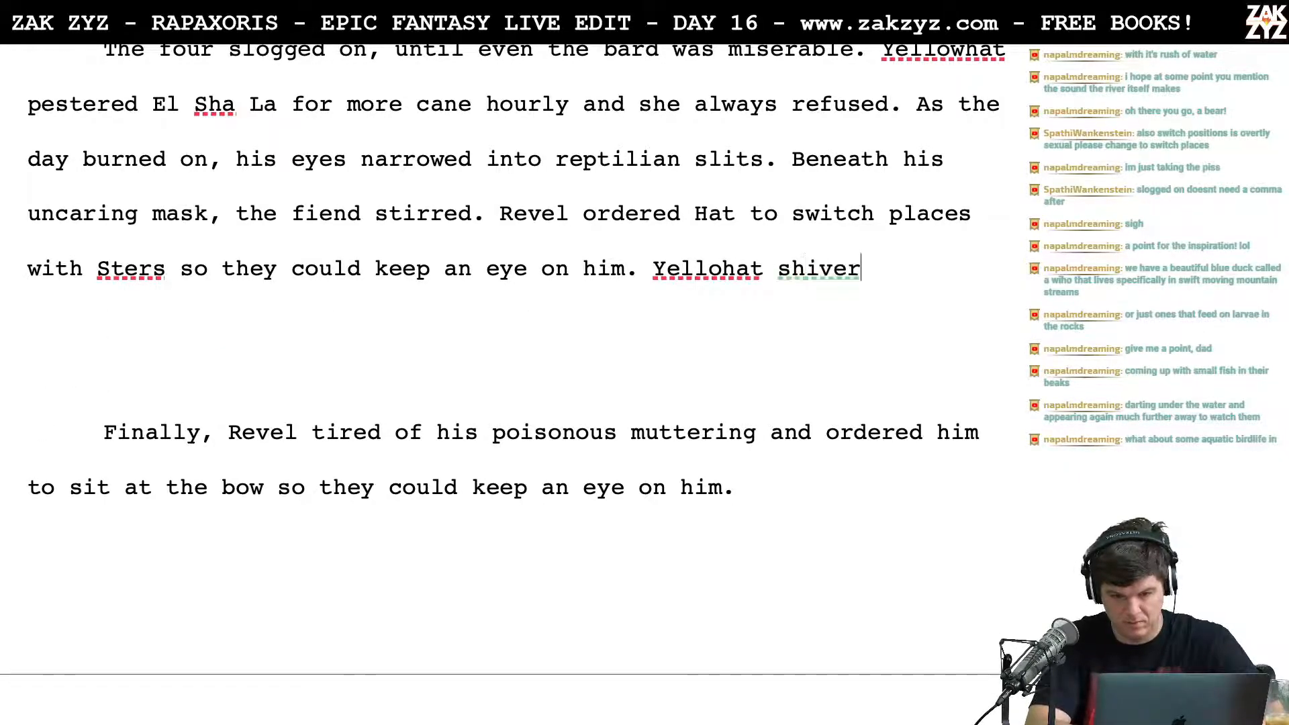
pyautogui.write('ed at the')
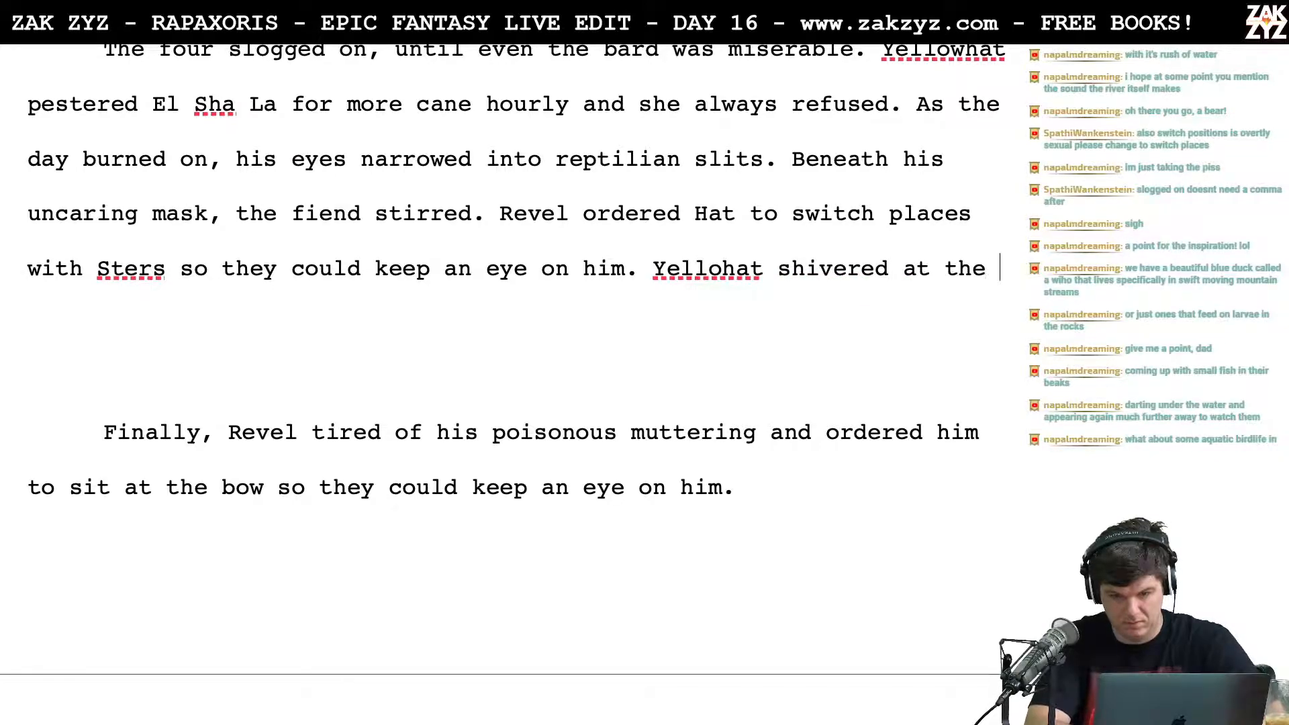
pyautogui.press('BackSpace')
pyautogui.press('BackSpace')
pyautogui.press('BackSpace')
pyautogui.press('BackSpace')
pyautogui.press('BackSpace')
pyautogui.press('BackSpace')
pyautogui.press('BackSpace')
pyautogui.press('BackSpace')
pyautogui.press('BackSpace')
pyautogui.press('BackSpace')
pyautogui.press('BackSpace')
pyautogui.press('BackSpace')
pyautogui.press('BackSpace')
pyautogui.press('BackSpace')
pyautogui.press('BackSpace')
pyautogui.press('BackSpace')
pyautogui.press('BackSpace')
pyautogui.press('BackSpace')
pyautogui.press('BackSpace')
pyautogui.press('BackSpace')
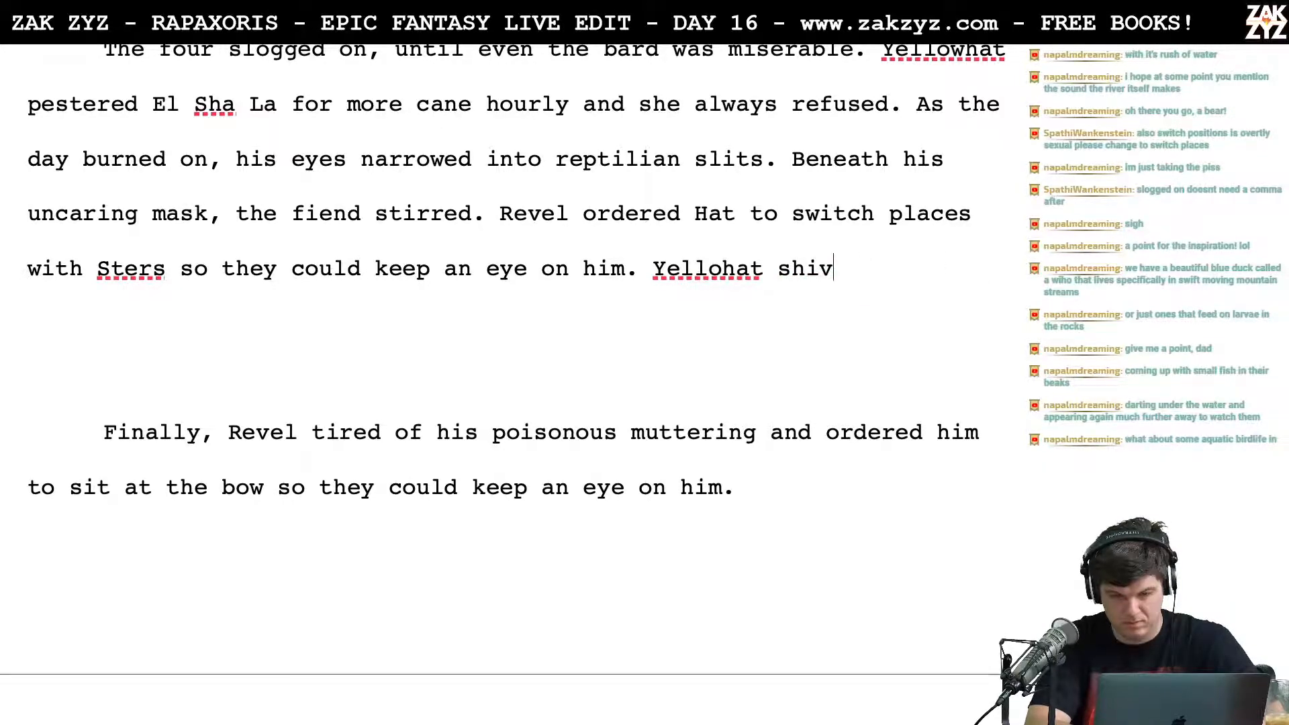
pyautogui.press('BackSpace')
# Step: Add "At the bow, Yellohat shivered" after "so they could keep an eye on him."
pyautogui.write('At ')
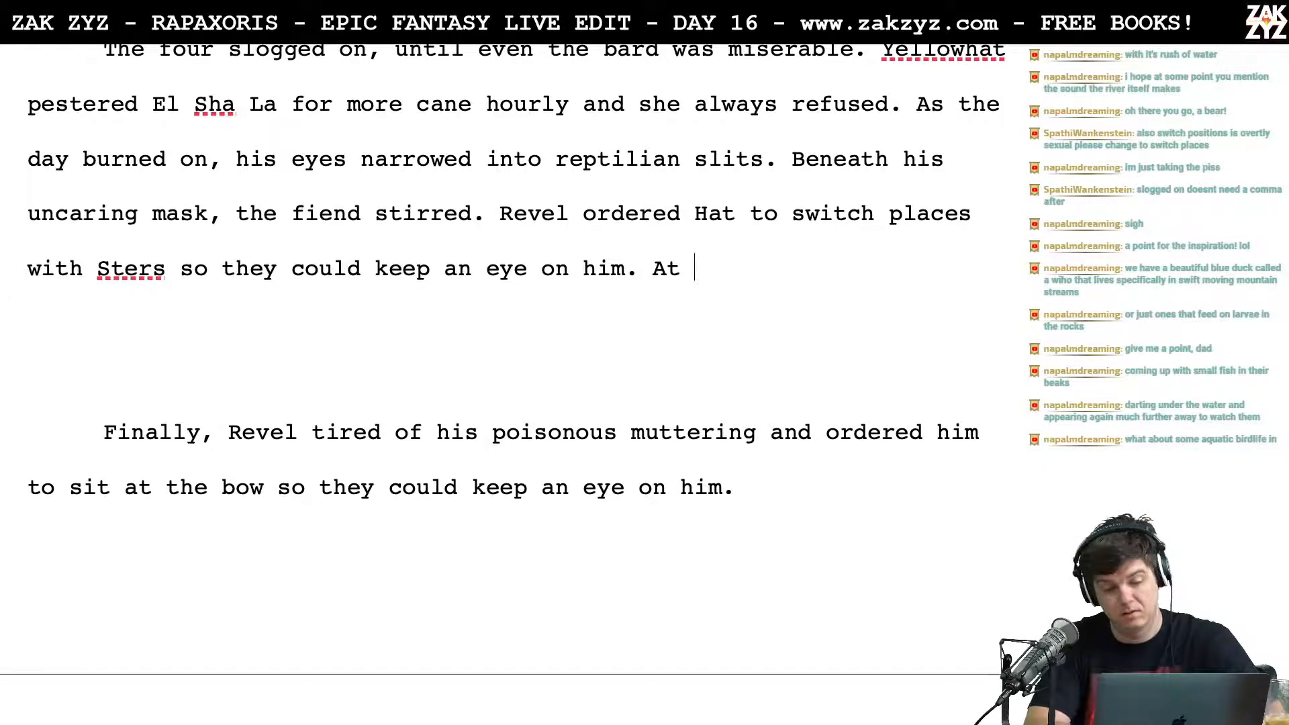
pyautogui.write('r')
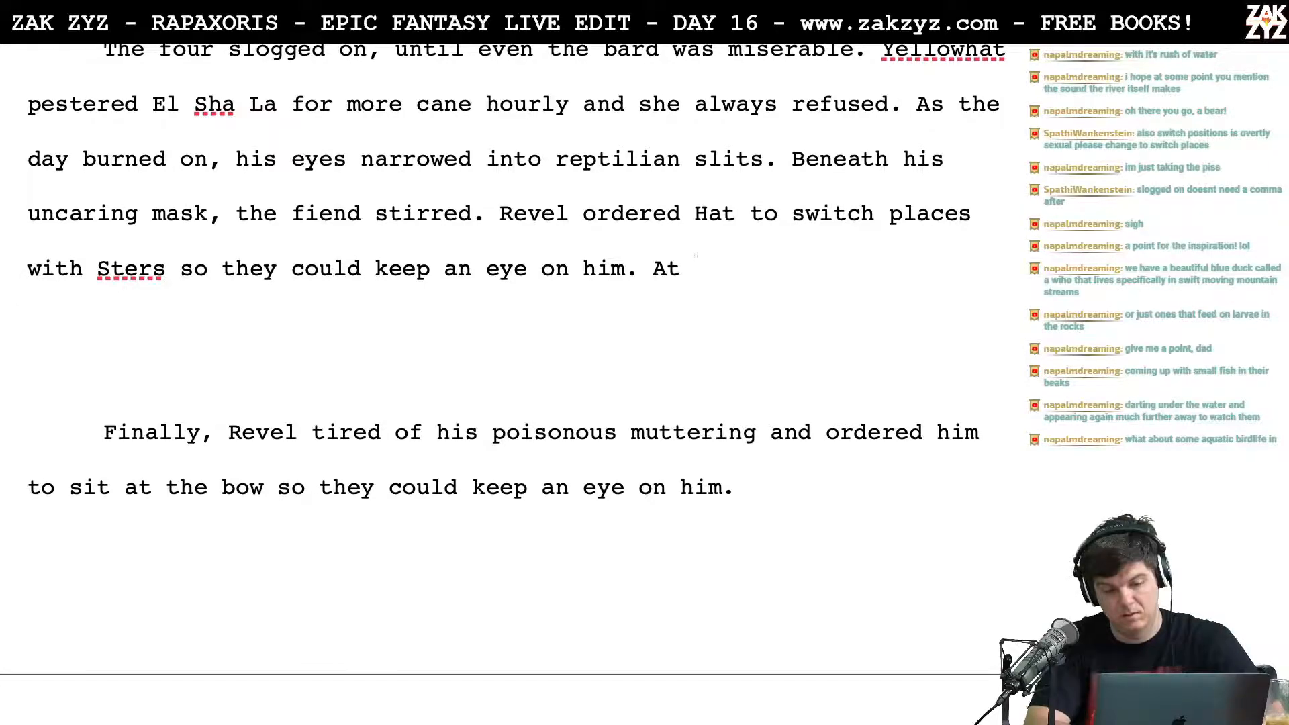
pyautogui.write('the bow, Yellohat sh')
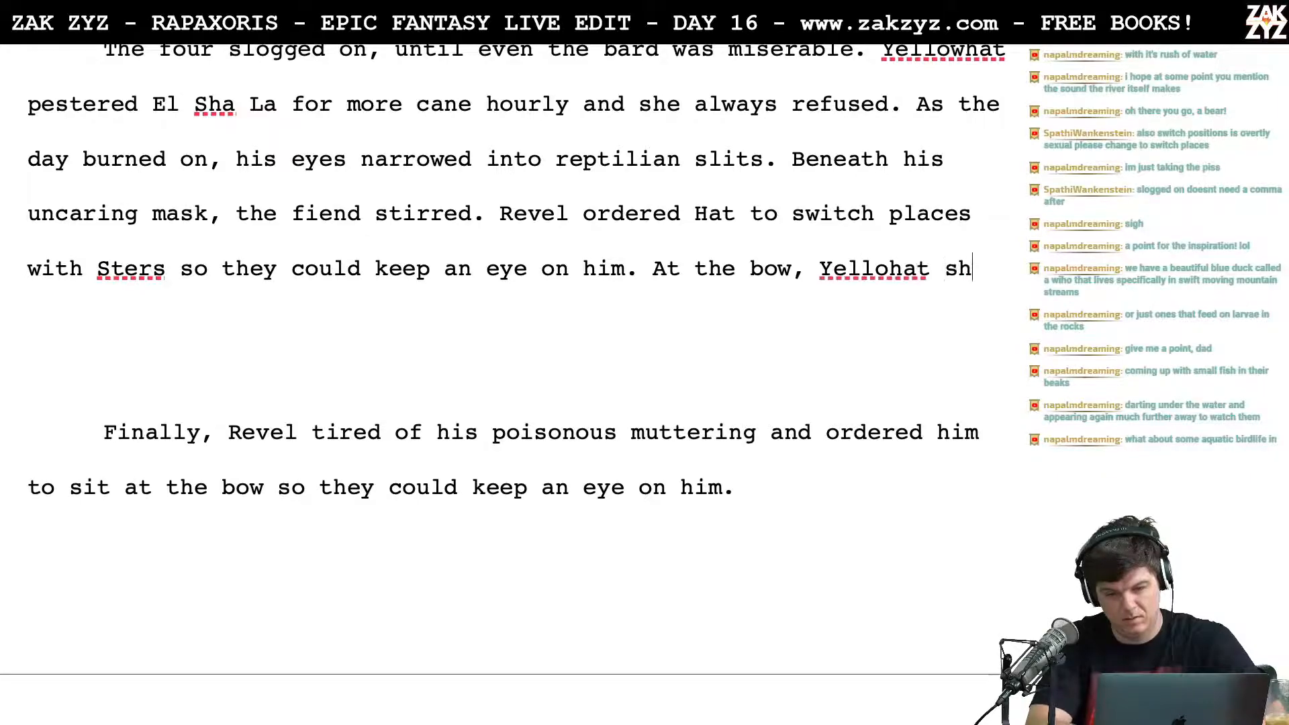
pyautogui.write('ivered')
pyautogui.press('BackSpace')
# Step: Remove the old "Finally" paragraph and correct "Yellohat" to "Yellowhat" in the "At the bow" sentence
pyautogui.press('Left')
pyautogui.press('Left')
pyautogui.press('Left')
pyautogui.press('Left')
pyautogui.press('Left')
pyautogui.press('Left')
pyautogui.press('Left')
pyautogui.press('Left')
pyautogui.press('Left')
pyautogui.press('Left')
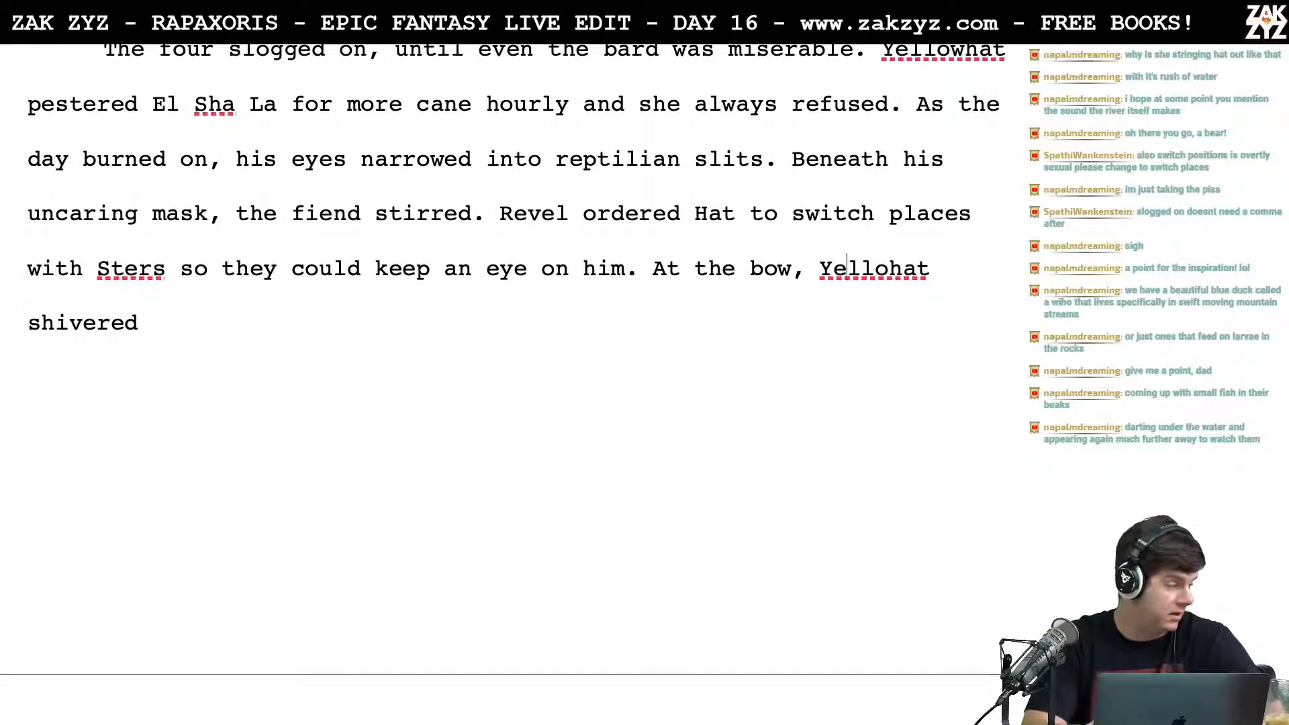
pyautogui.press('Left')
pyautogui.press('Down')
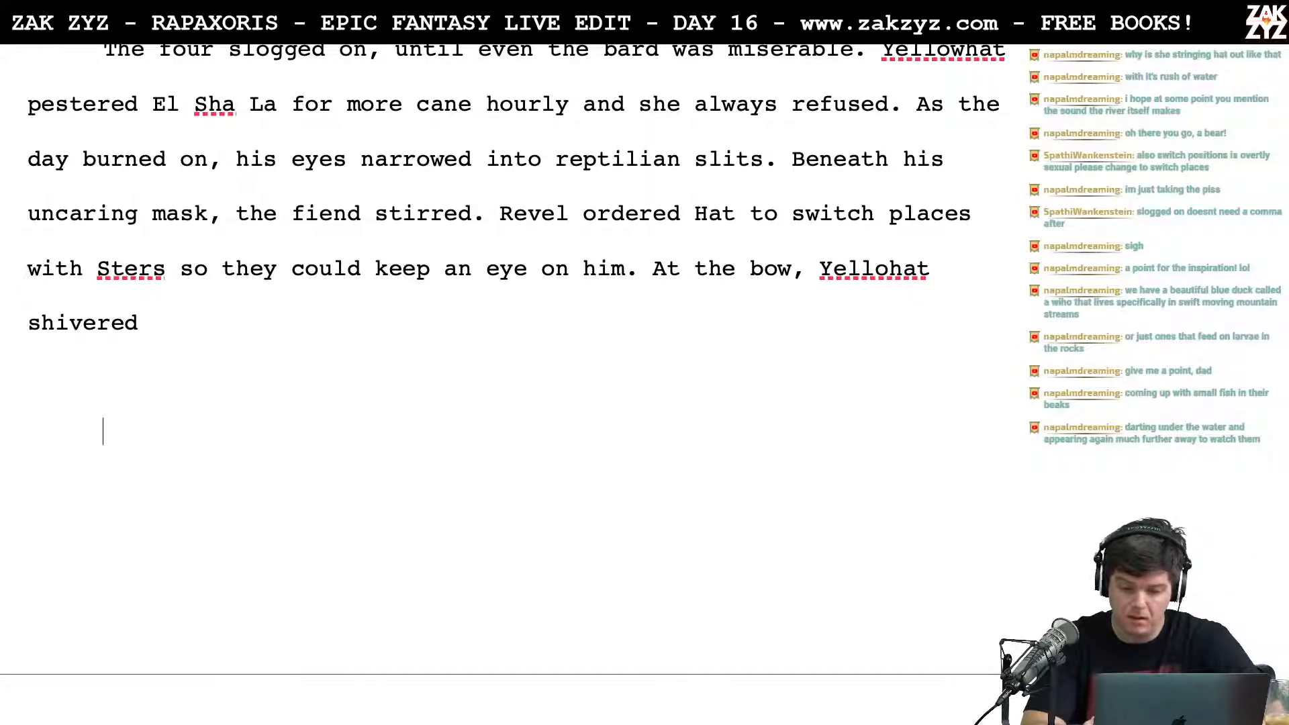
pyautogui.press('Left')
pyautogui.press('Down')
pyautogui.press('Left')
pyautogui.press('Left')
pyautogui.press('Left')
pyautogui.press('Left')
pyautogui.press('Left')
pyautogui.press('Left')
pyautogui.write('w')
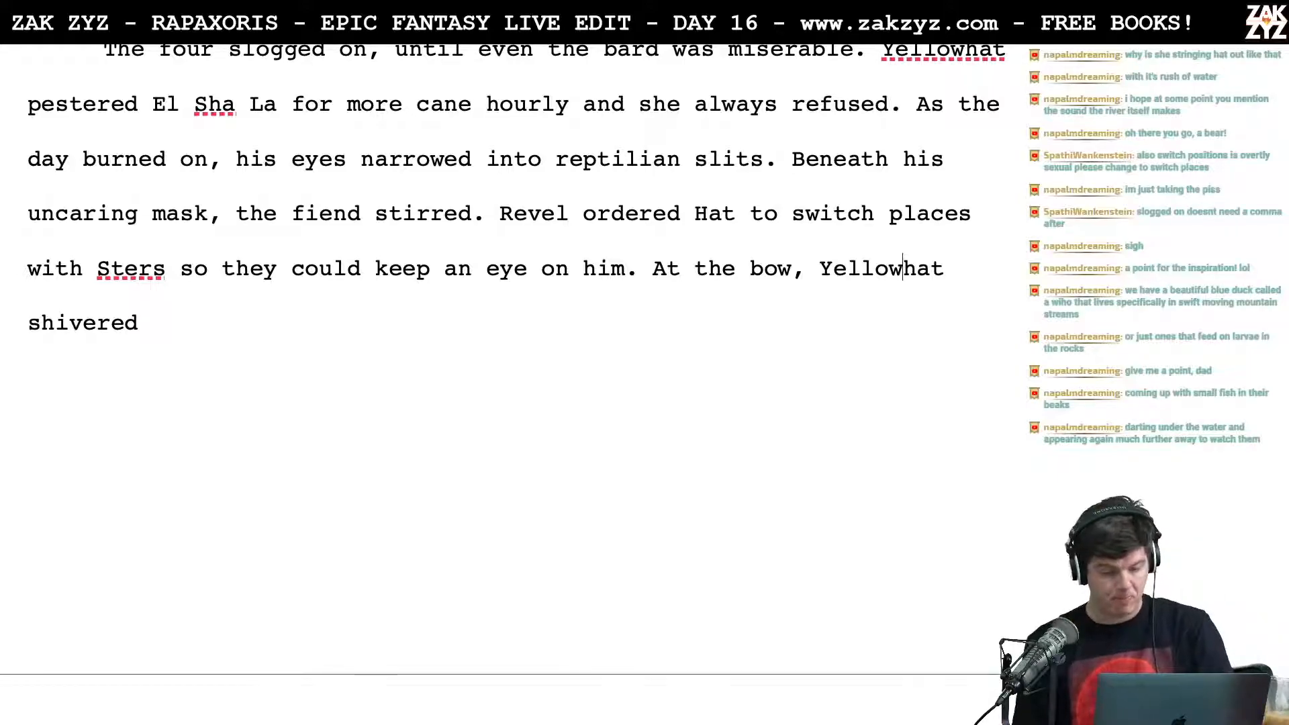
# Step: Finish the sentence after "Yellowhat shivered" with "and hissed poisonous little mutters."
pyautogui.click(443, 322)
pyautogui.write('a')
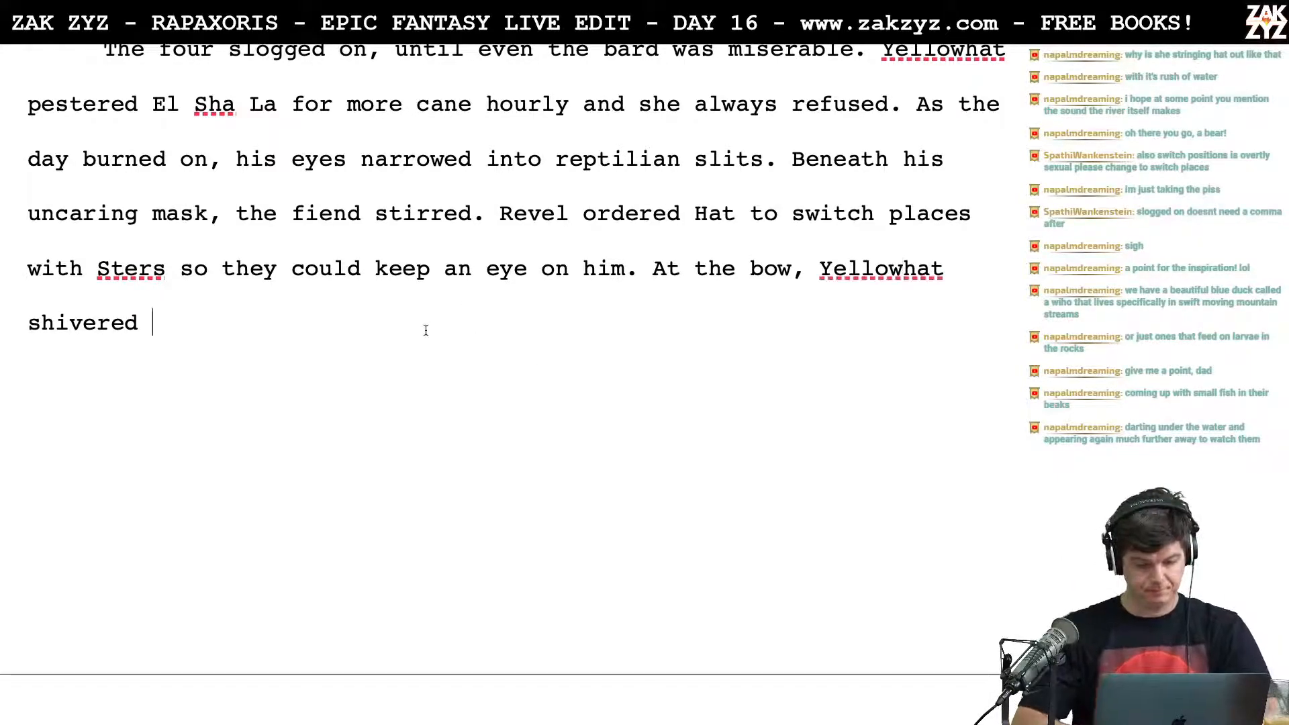
pyautogui.write('nd hissed po')
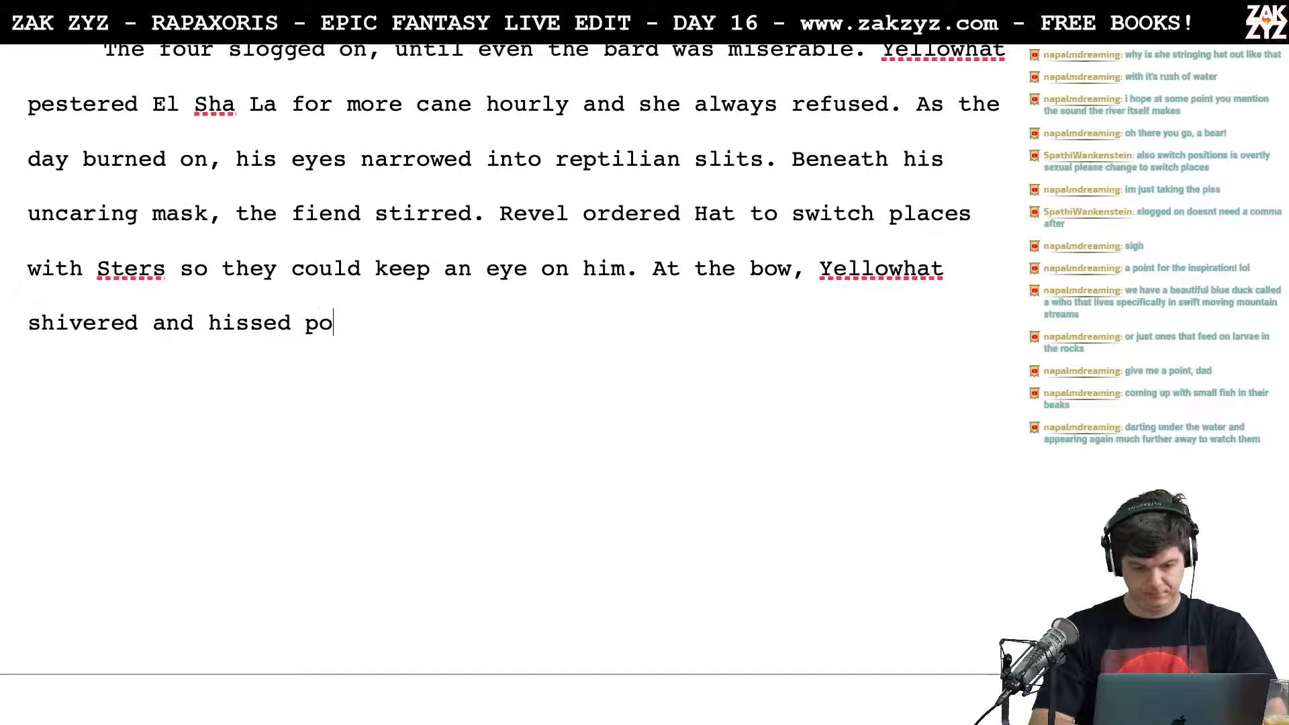
pyautogui.write('isonous')
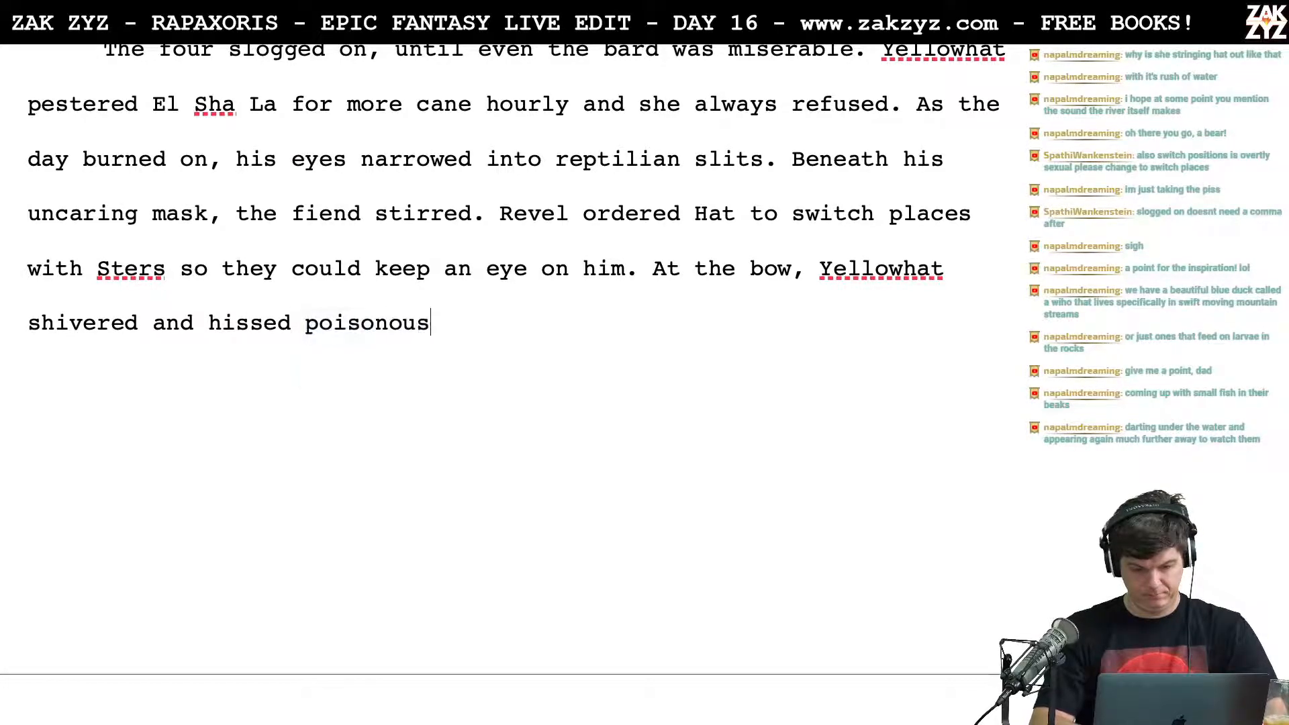
pyautogui.write(' little mutter')
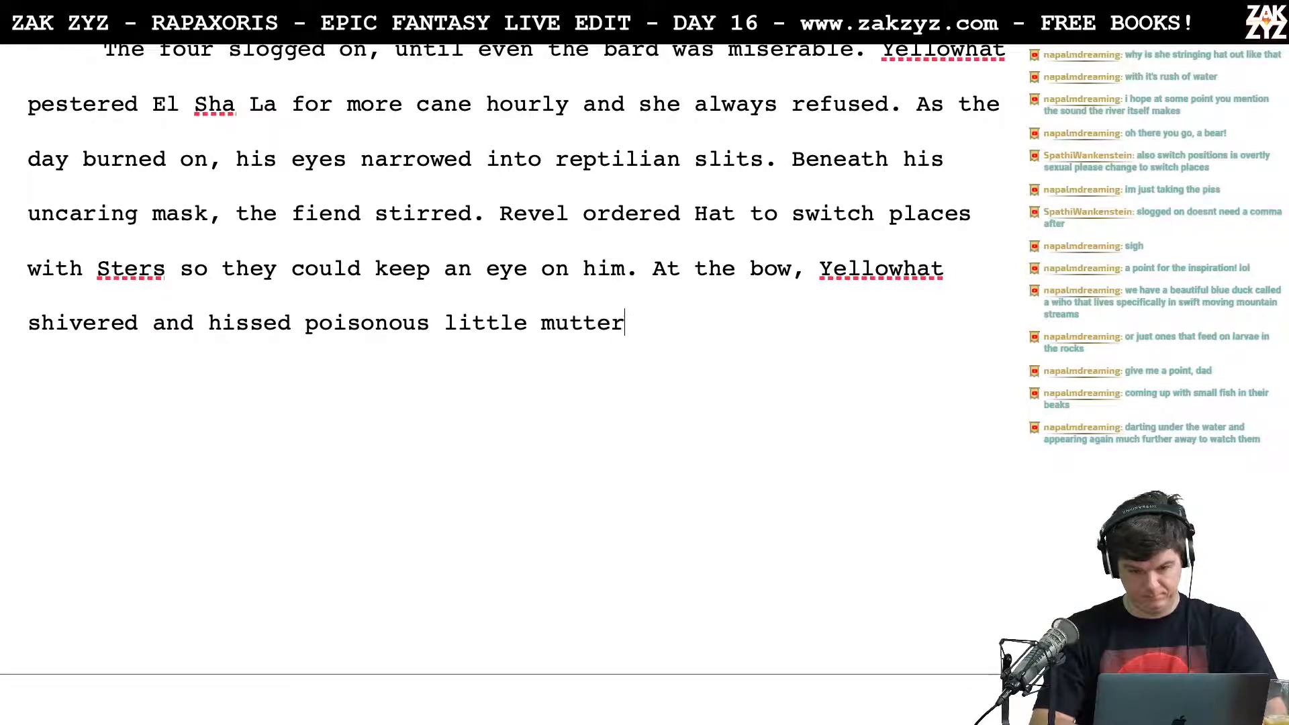
pyautogui.write('s .')
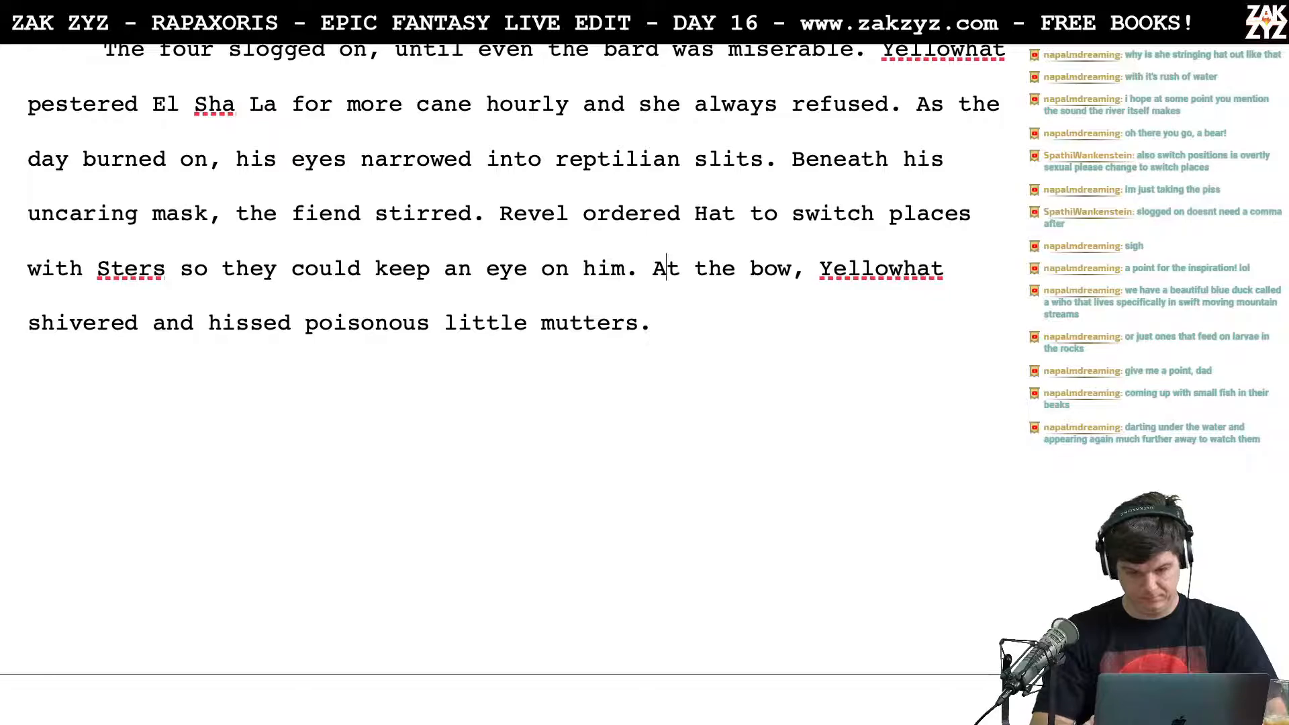
# Step: Split the "At the bow" sentence into its own paragraph and begin an alternative above it with "Shivering at the bow, Yellowhat"
pyautogui.press('Return')
pyautogui.press('Left')
pyautogui.write('Shivering a')
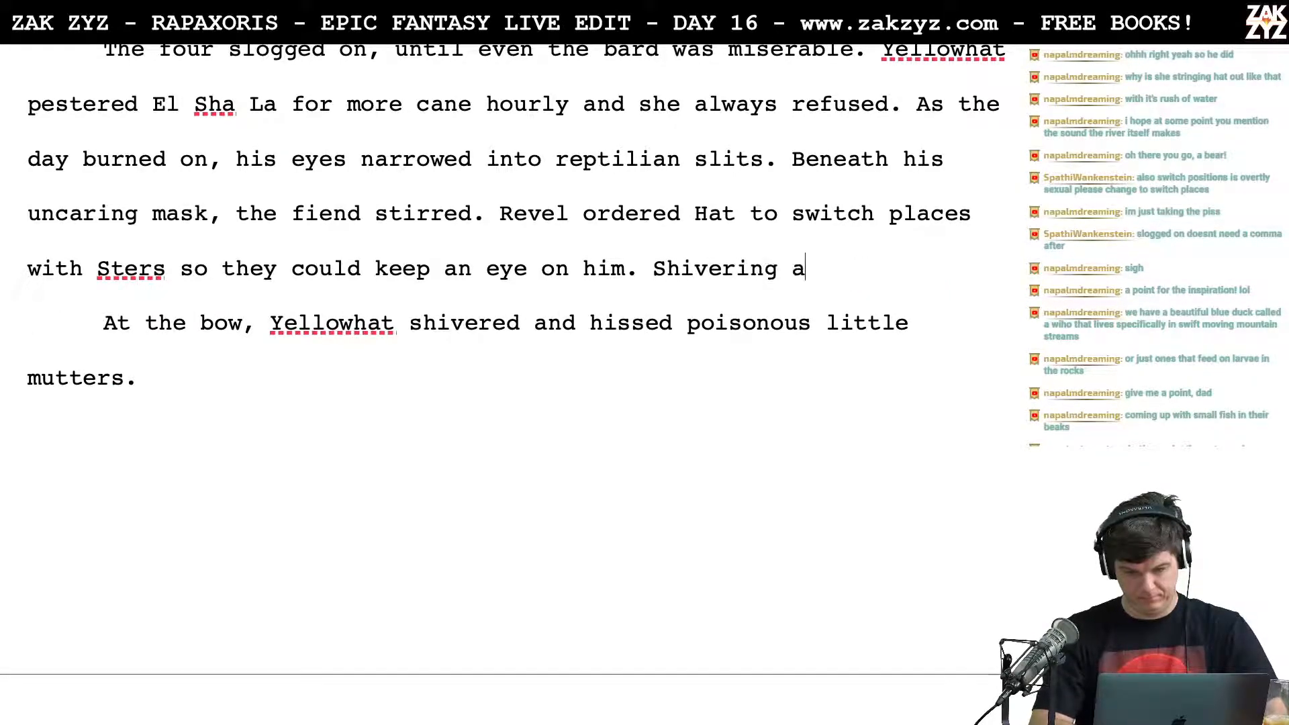
pyautogui.write('t the bow,')
pyautogui.write(' Yellowh')
pyautogui.write('ad')
pyautogui.press('BackSpace')
pyautogui.press('BackSpace')
pyautogui.write('t whisp')
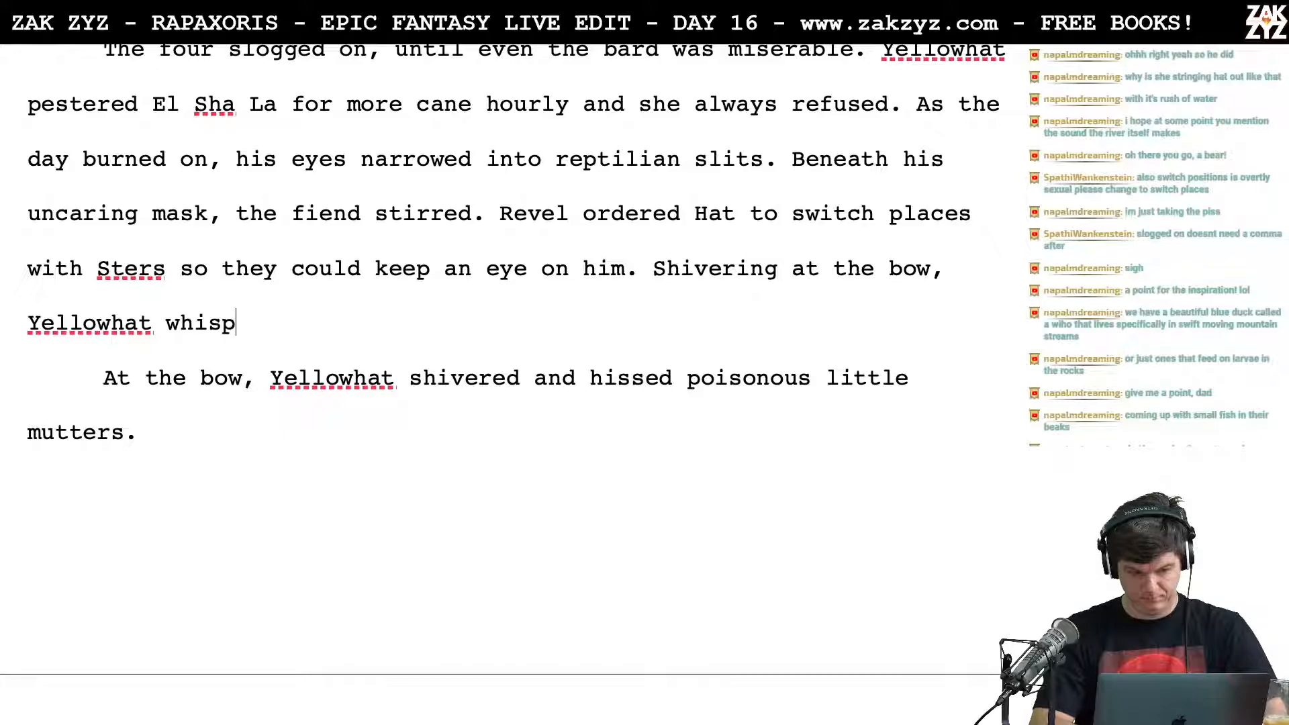
pyautogui.write('ered pi')
pyautogui.write('os')
pyautogui.write('sones')
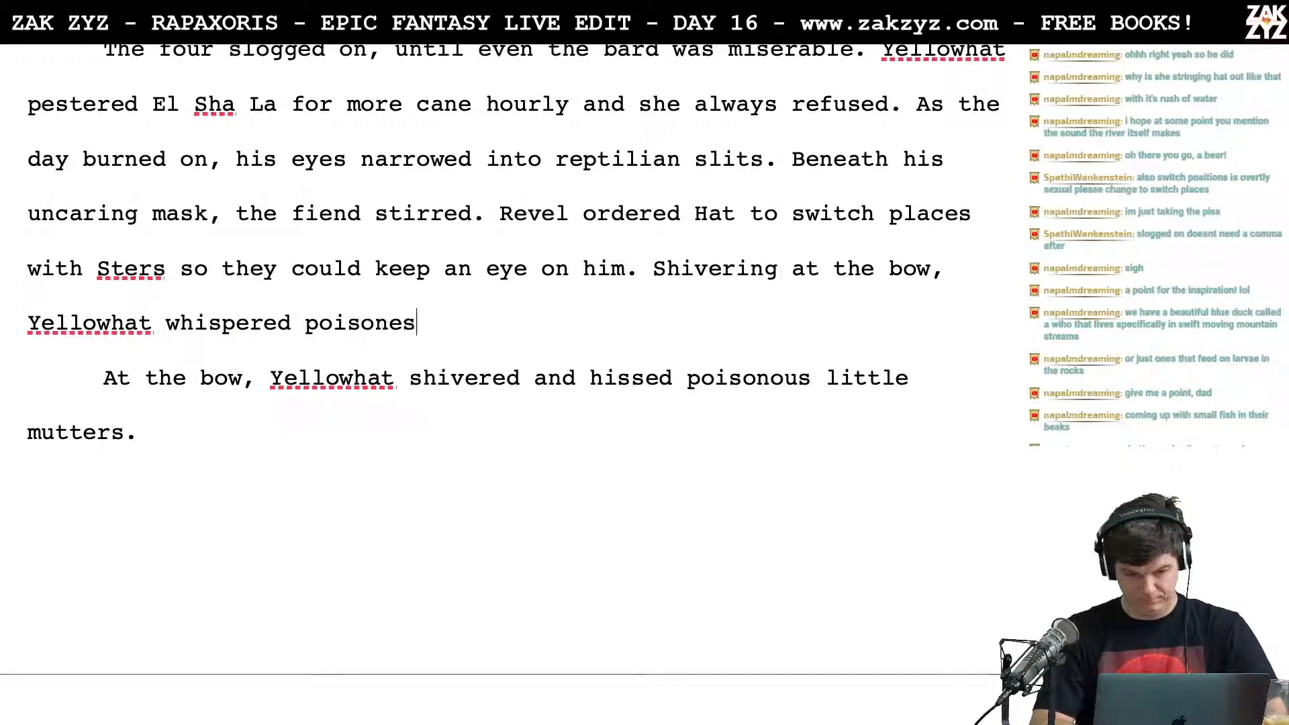
# Step: Try "whispered" as the verb after "Yellowhat", replace it with "babbled", and continue with "poisonous nonsense at the"
pyautogui.press('BackSpace')
pyautogui.press('BackSpace')
pyautogui.press('BackSpace')
pyautogui.press('BackSpace')
pyautogui.press('BackSpace')
pyautogui.press('BackSpace')
pyautogui.press('BackSpace')
pyautogui.press('BackSpace')
pyautogui.press('BackSpace')
pyautogui.press('BackSpace')
pyautogui.press('BackSpace')
pyautogui.press('BackSpace')
pyautogui.press('BackSpace')
pyautogui.press('BackSpace')
pyautogui.press('BackSpace')
pyautogui.press('BackSpace')
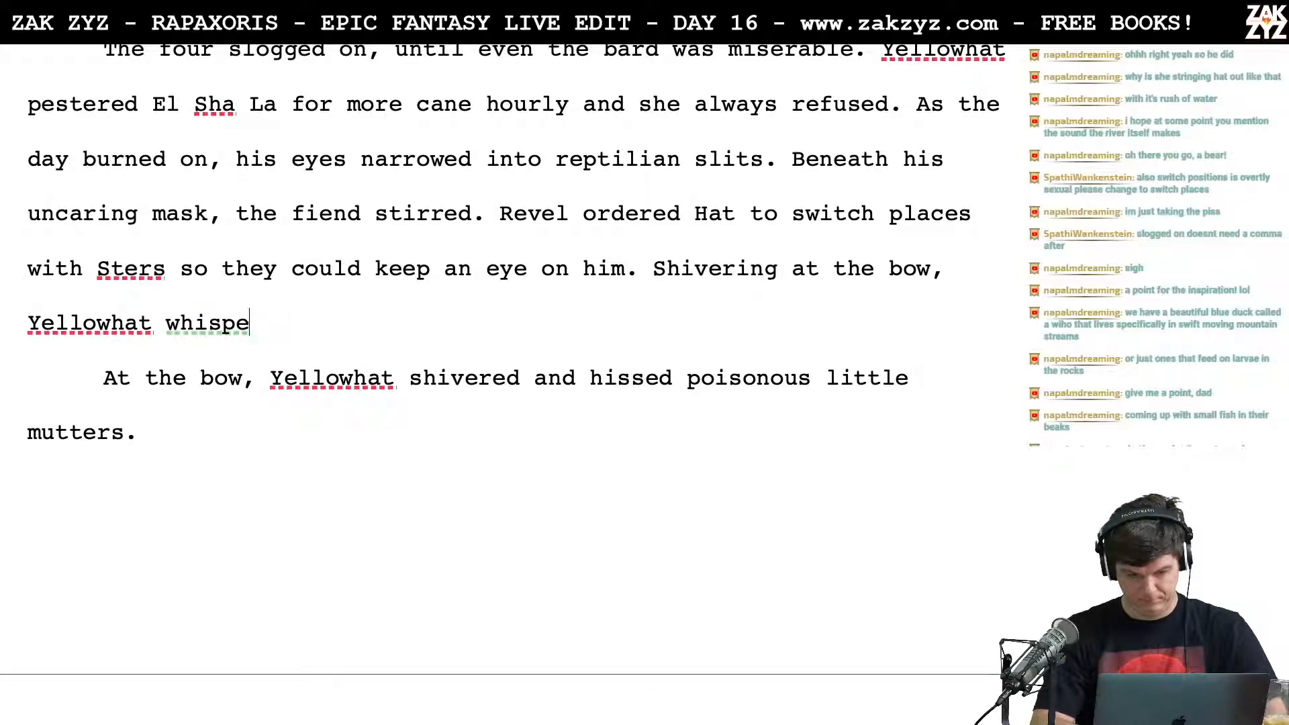
pyautogui.write('babbled ')
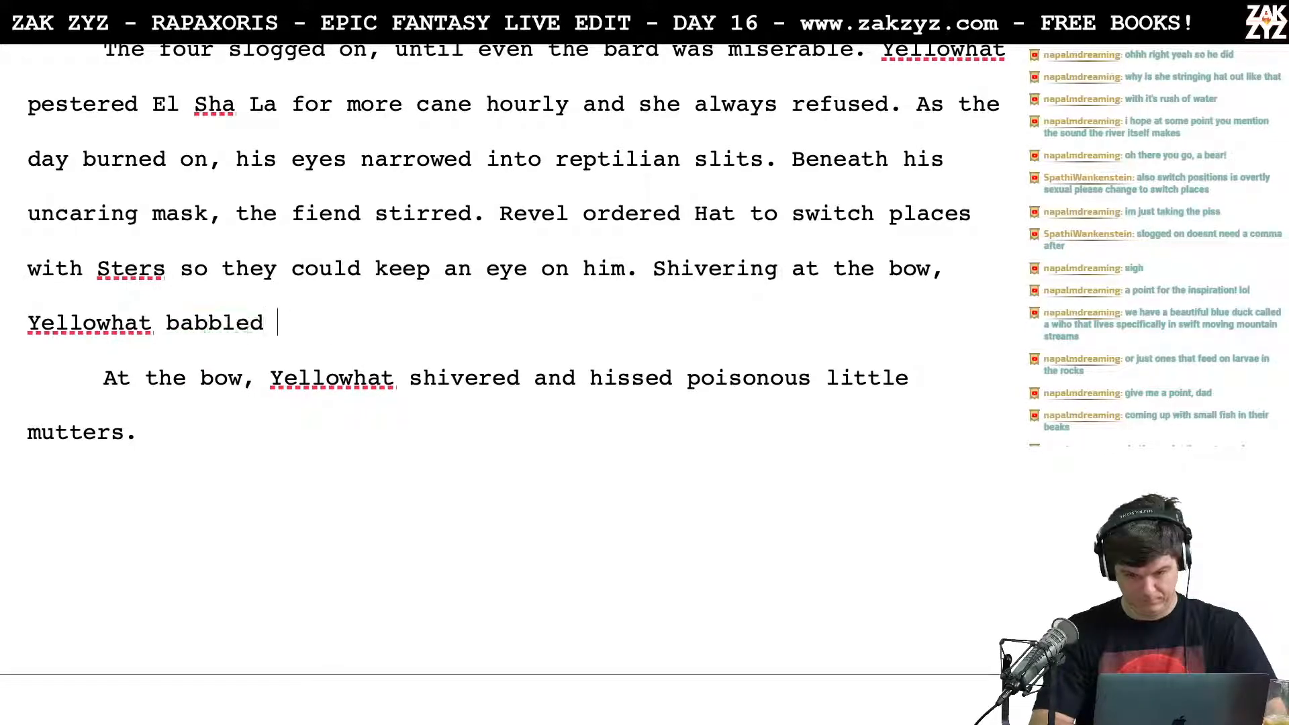
pyautogui.write('pois')
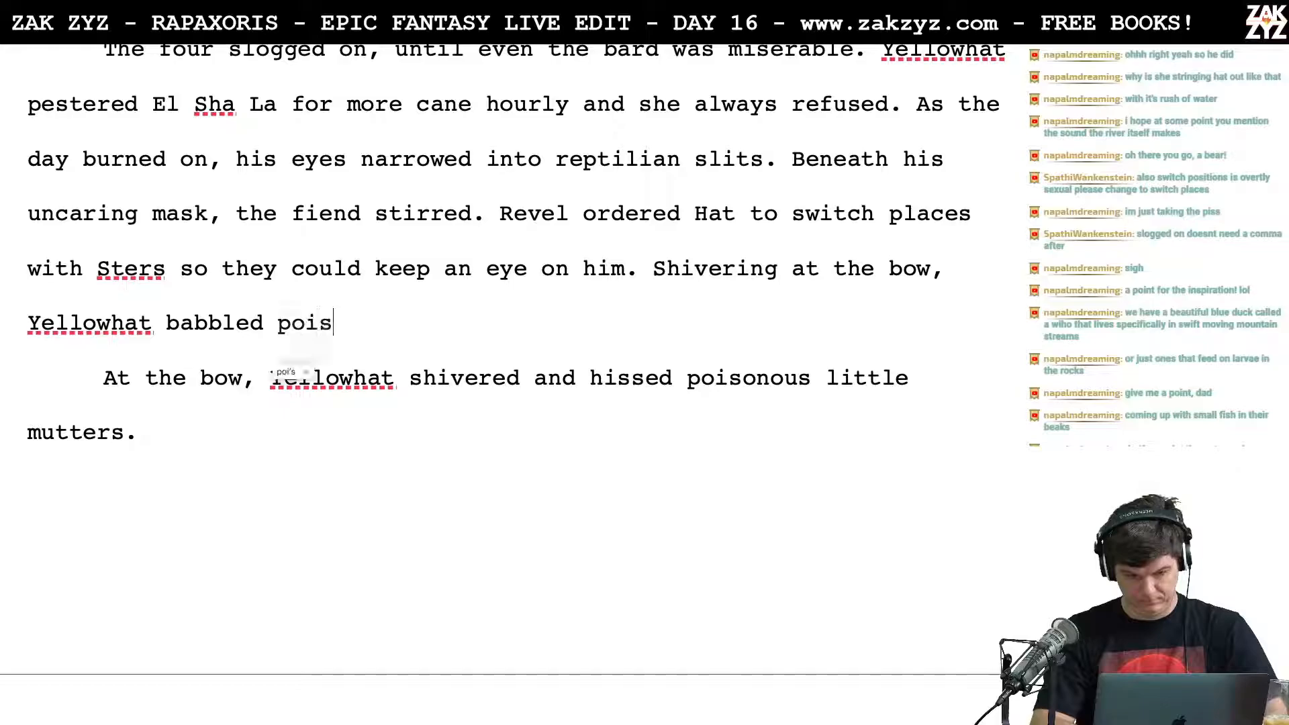
pyautogui.write('onous nonsense')
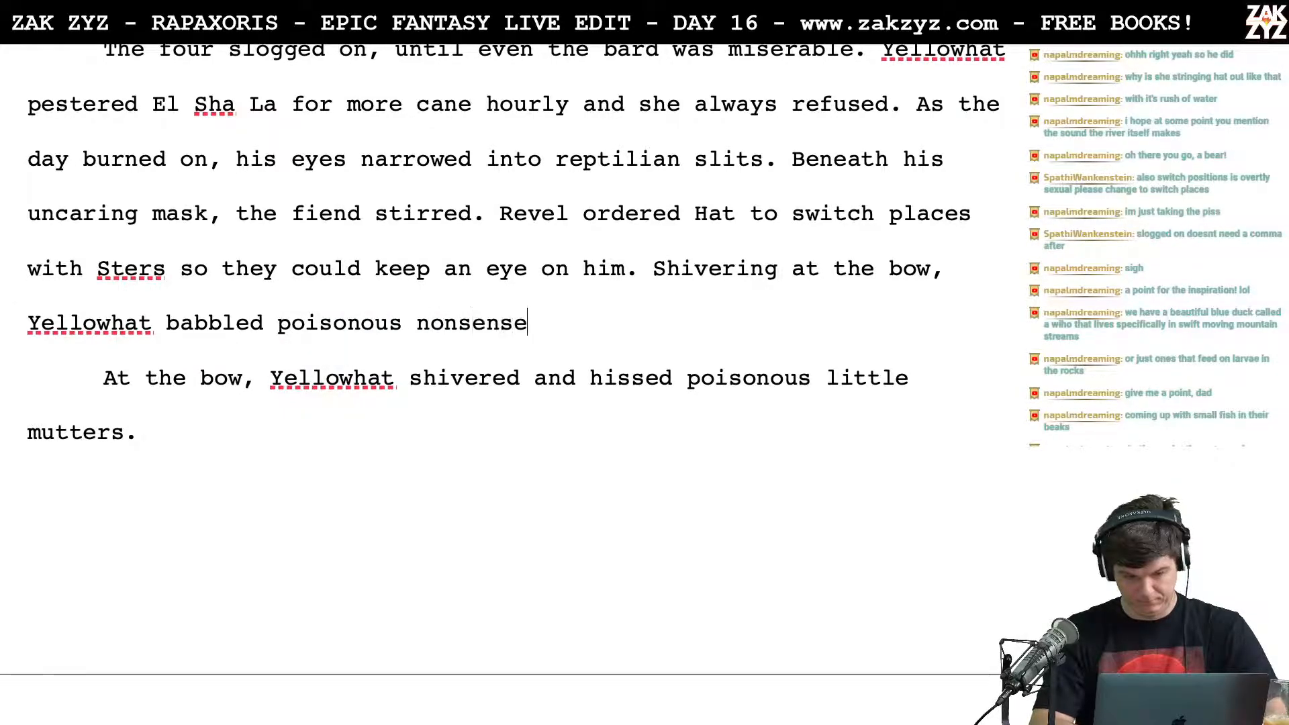
pyautogui.write(' at the river be')
# Step: Try ending the babbling sentence with "Rakkar before them" in place of "river", and delete that ending
pyautogui.press('BackSpace')
pyautogui.press('BackSpace')
pyautogui.press('BackSpace')
pyautogui.press('BackSpace')
pyautogui.press('BackSpace')
pyautogui.press('BackSpace')
pyautogui.press('BackSpace')
pyautogui.press('BackSpace')
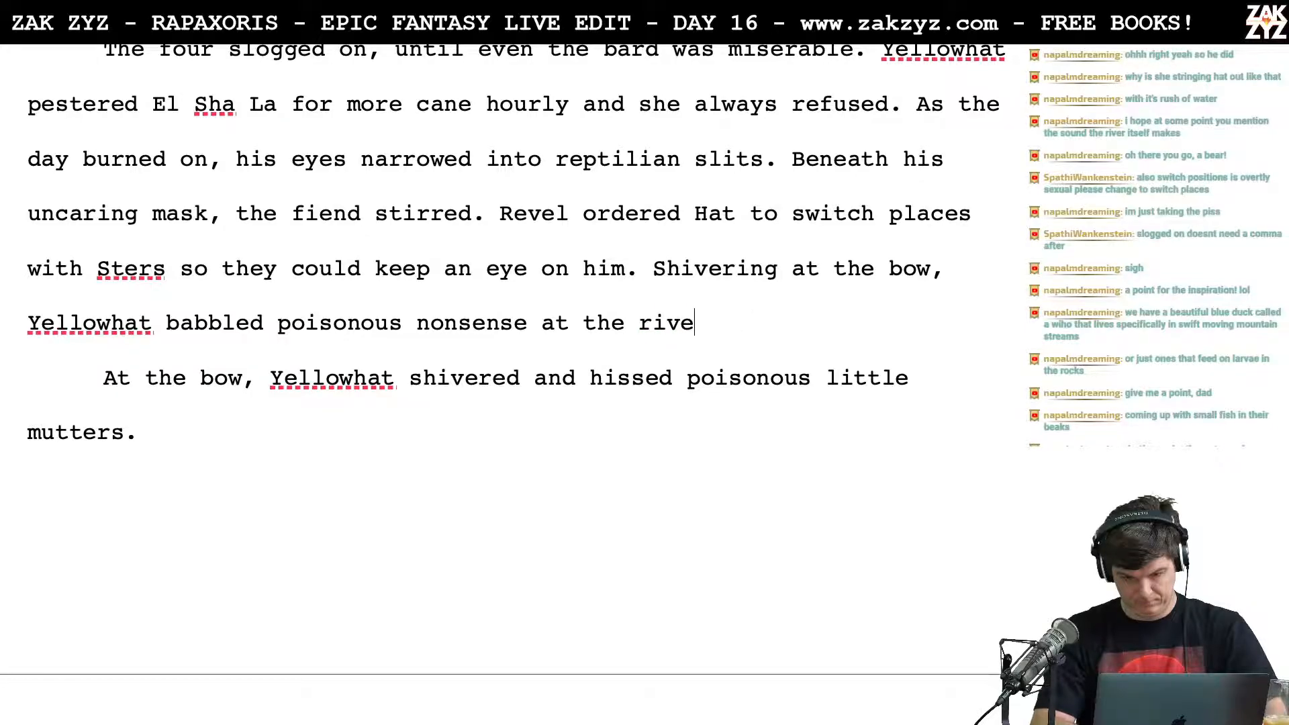
pyautogui.write('Rakkar be')
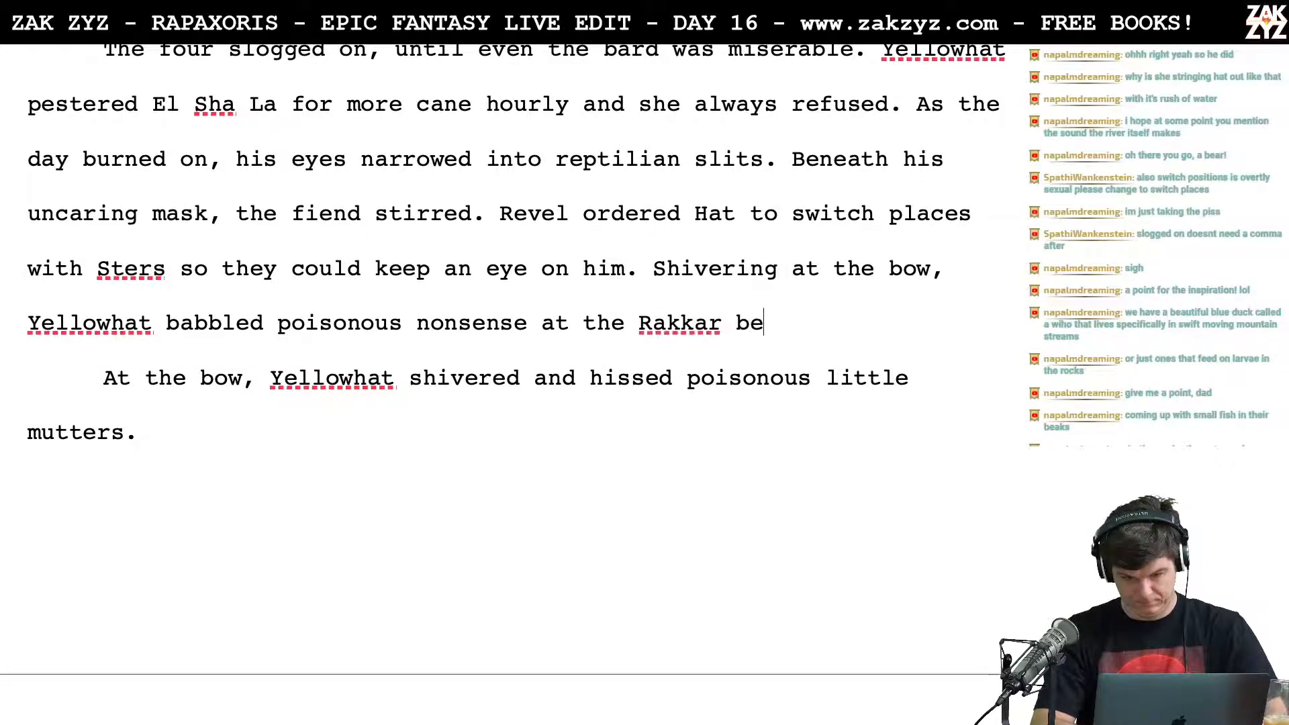
pyautogui.write('fore them')
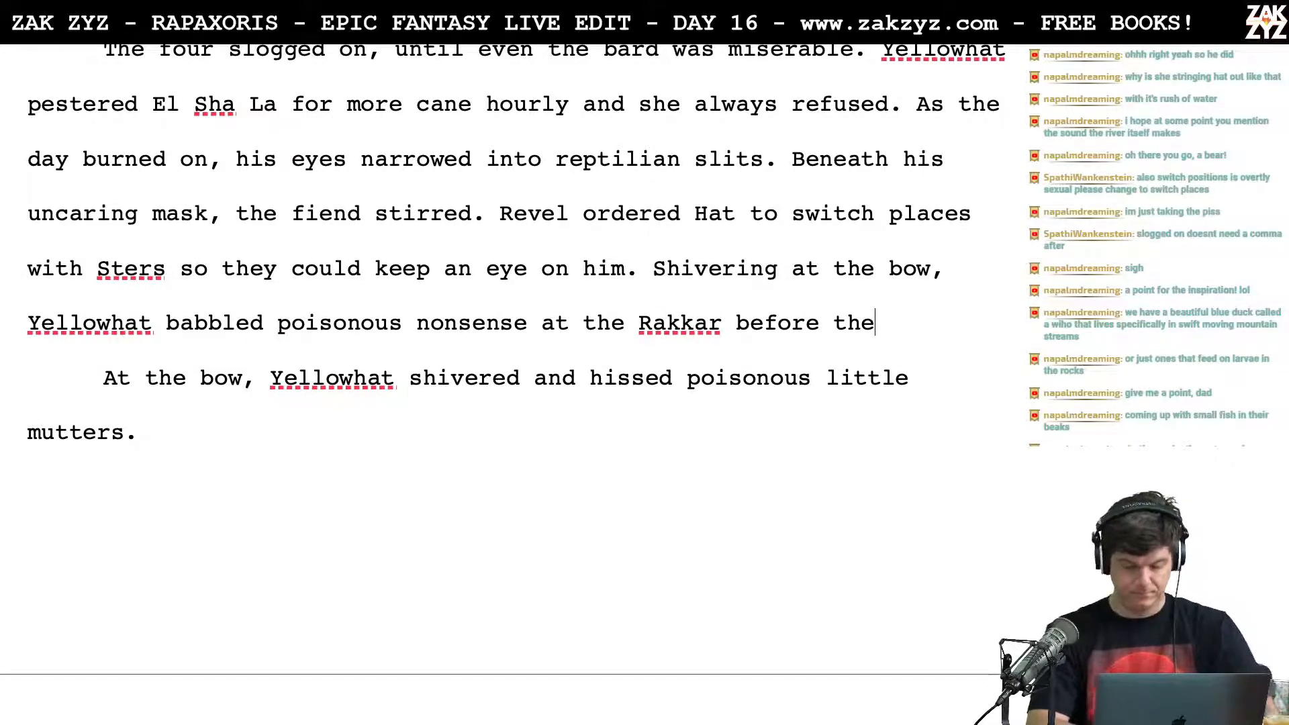
pyautogui.press('BackSpace')
pyautogui.press('BackSpace')
pyautogui.press('BackSpace')
pyautogui.press('BackSpace')
pyautogui.press('BackSpace')
pyautogui.press('BackSpace')
pyautogui.press('BackSpace')
pyautogui.press('BackSpace')
pyautogui.press('BackSpace')
pyautogui.press('BackSpace')
pyautogui.press('BackSpace')
pyautogui.press('BackSpace')
pyautogui.press('BackSpace')
pyautogui.press('BackSpace')
pyautogui.press('BackSpace')
pyautogui.press('BackSpace')
pyautogui.press('BackSpace')
pyautogui.press('BackSpace')
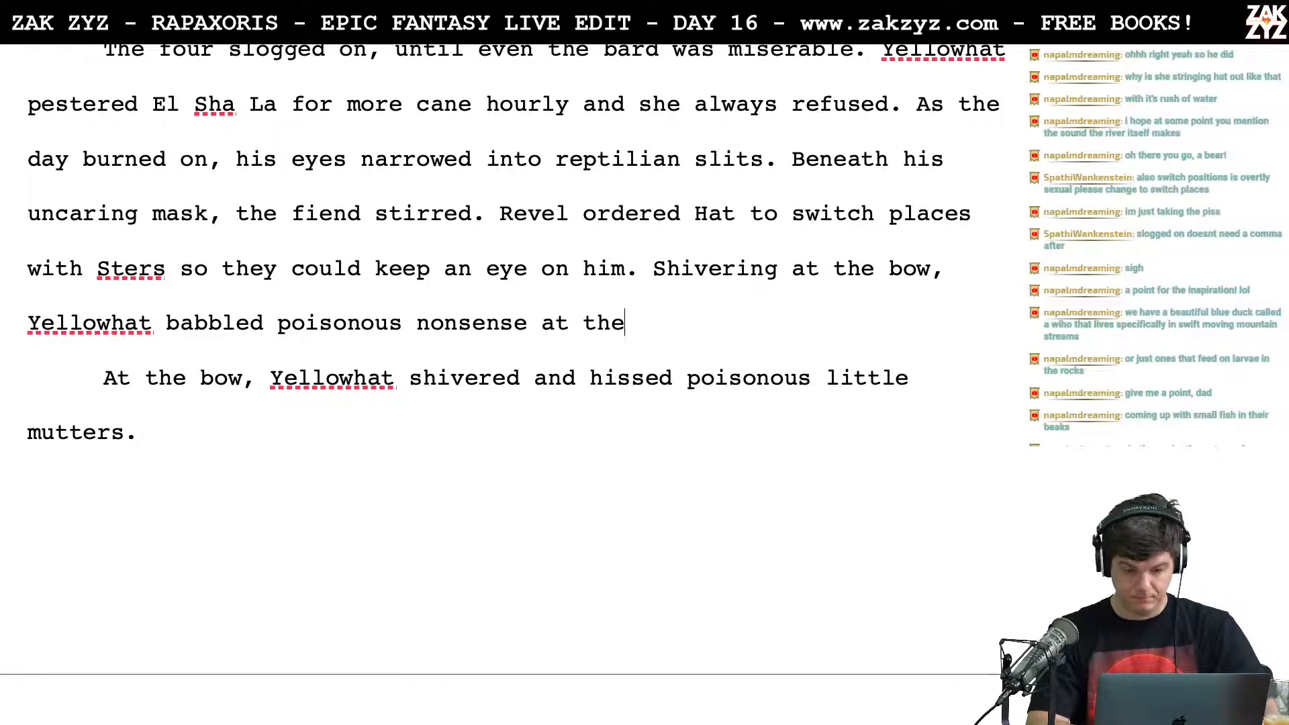
# Step: End the sentence after "poisonous nonsense at the" with "uncaring river."
pyautogui.write('uncaring reiv')
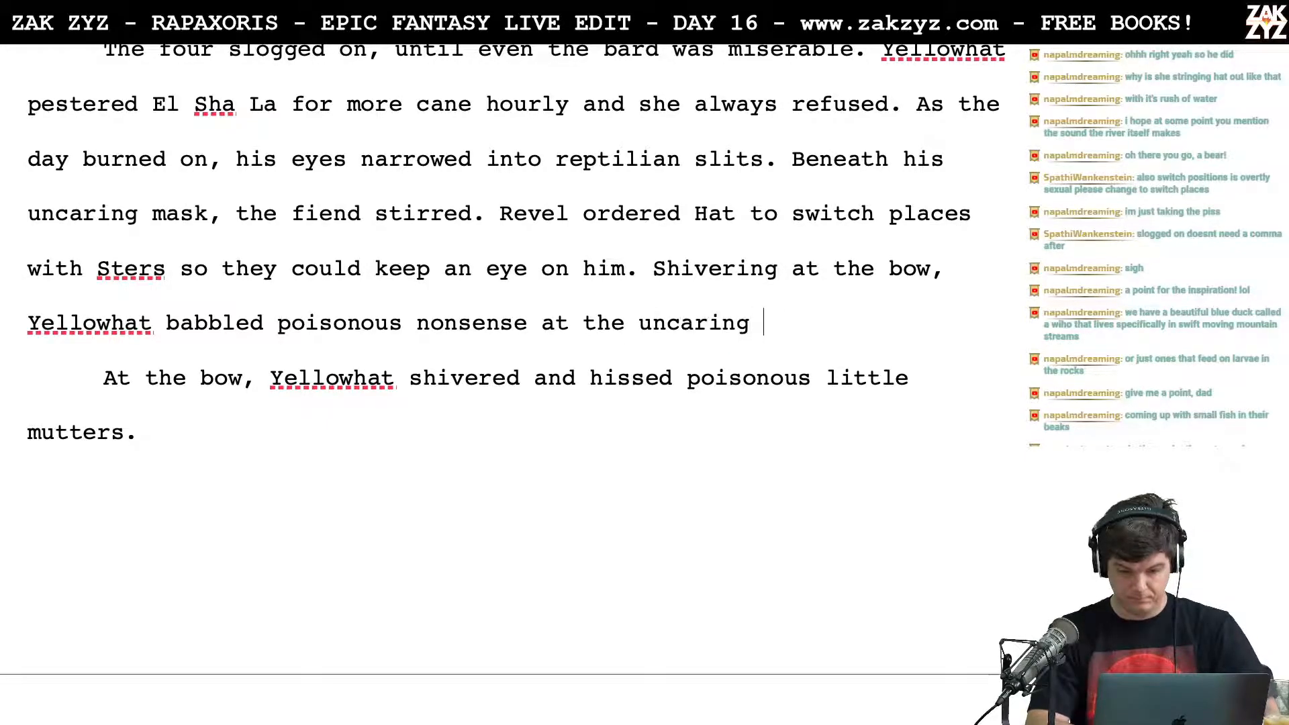
pyautogui.press('BackSpace')
pyautogui.press('BackSpace')
pyautogui.press('BackSpace')
pyautogui.write('iver.')
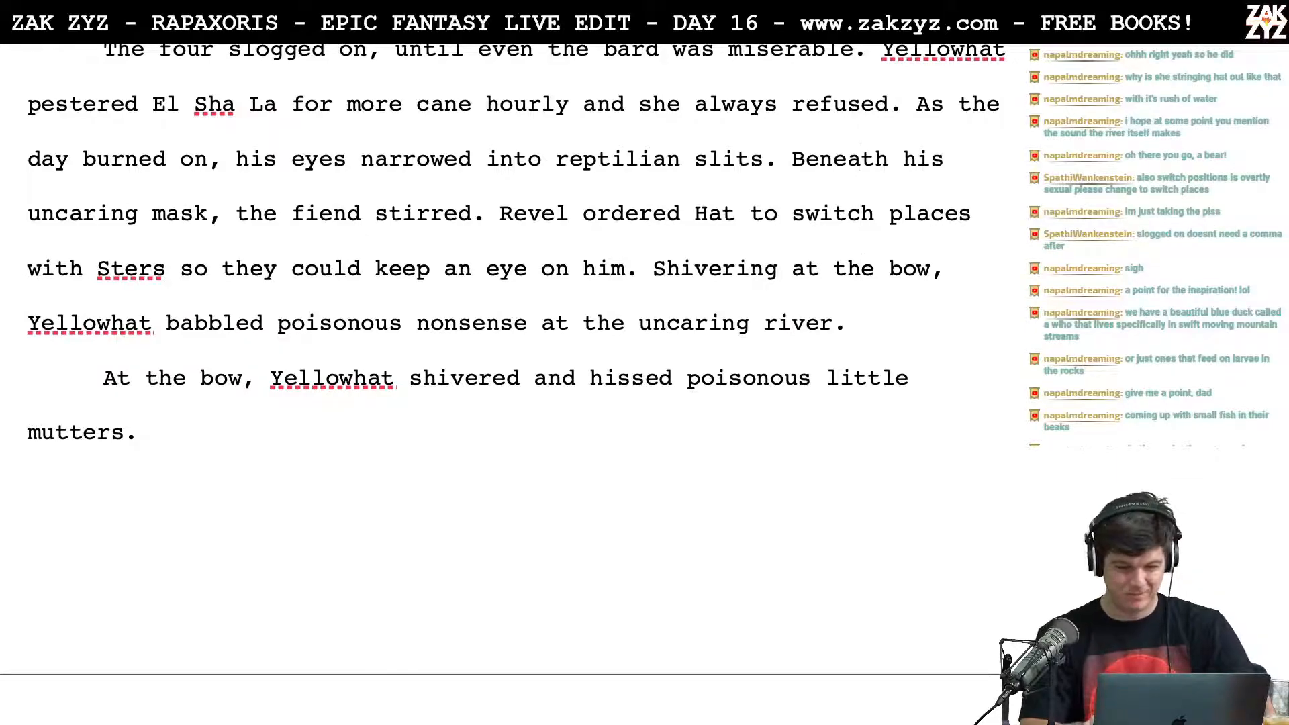
# Step: Insert the sentence "The fiend was stirring." before "Beneath his uncaring mask"
pyautogui.click(847, 159)
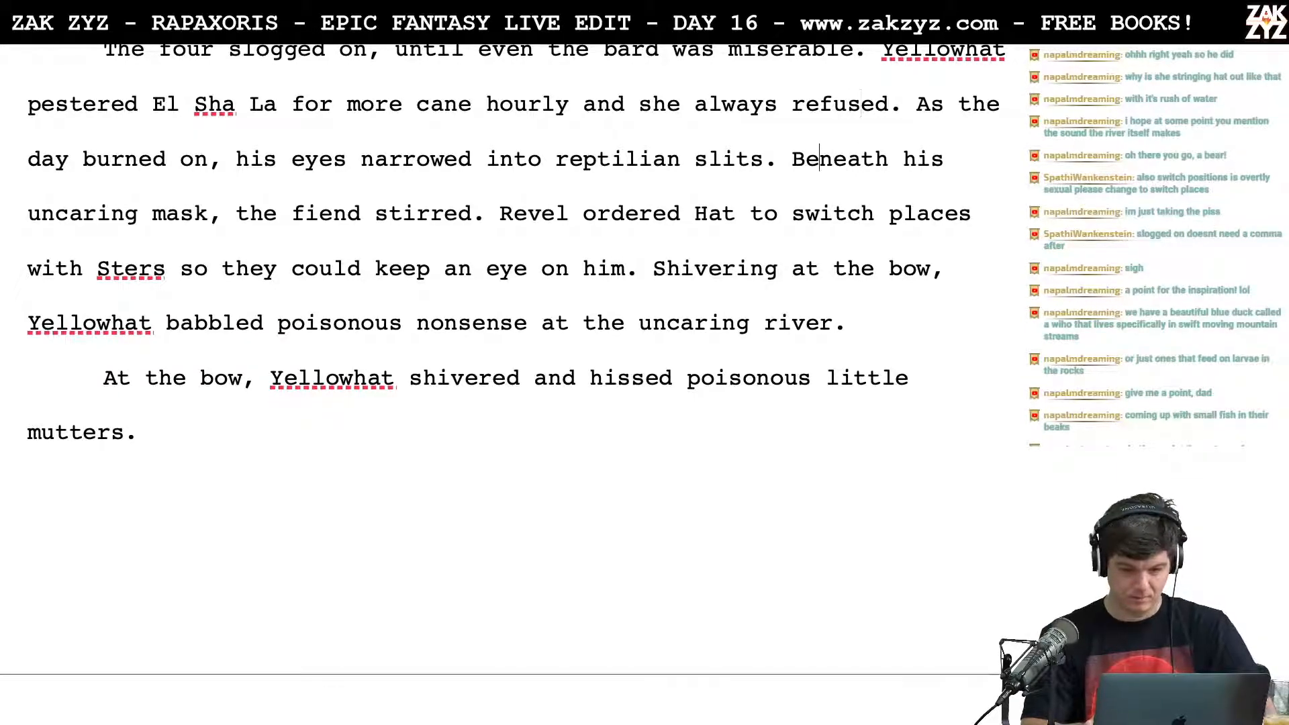
pyautogui.press('Right')
pyautogui.write('The fiend was s')
pyautogui.write('tirring.')
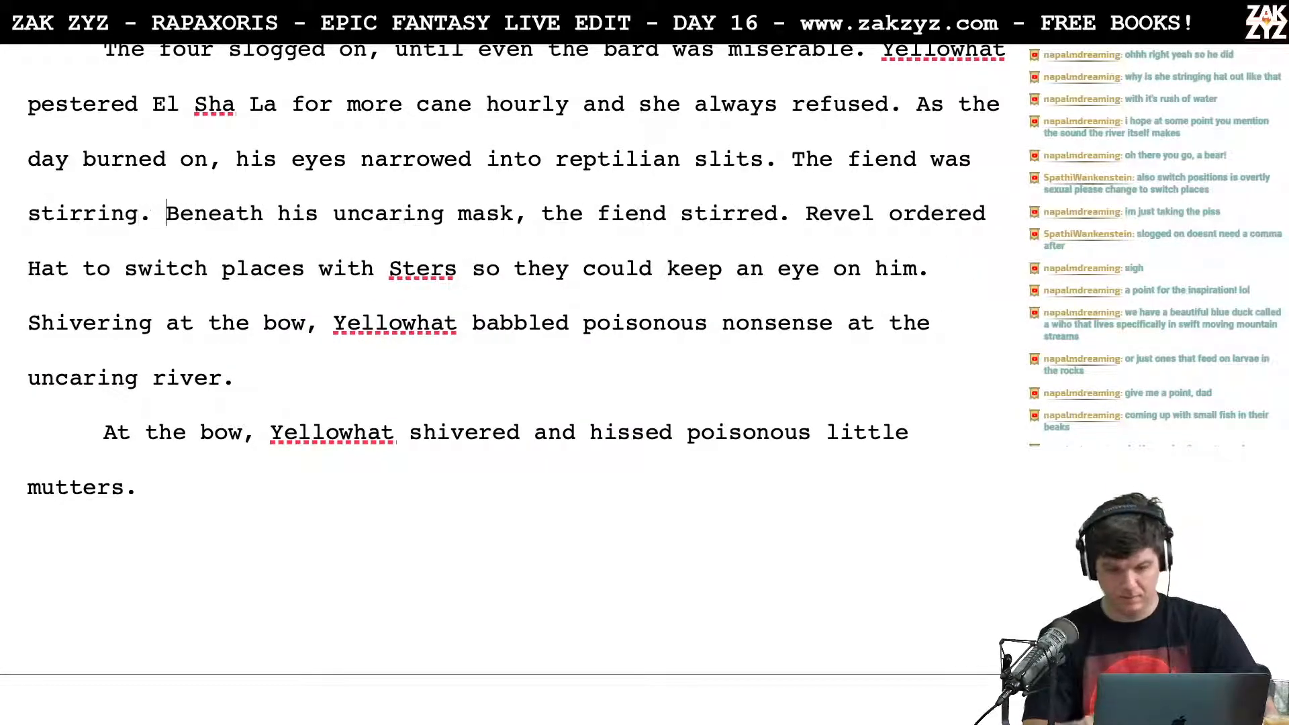
# Step: Delete the sentence "Beneath his uncaring mask, the fiend stirred." before "Revel ordered Hat"
pyautogui.hotkey('shift', 'Right')
pyautogui.hotkey('shift', 'Right')
pyautogui.hotkey('shift', 'Right')
pyautogui.hotkey('shift', 'Right')
pyautogui.hotkey('shift', 'Right')
pyautogui.hotkey('shift', 'Right')
pyautogui.hotkey('shift', 'Right')
pyautogui.hotkey('shift', 'Right')
pyautogui.hotkey('shift', 'Right')
pyautogui.hotkey('shift', 'Right')
pyautogui.hotkey('shift', 'Right')
pyautogui.hotkey('shift', 'Right')
pyautogui.hotkey('shift', 'Right')
pyautogui.hotkey('shift', 'Right')
pyautogui.hotkey('shift', 'Right')
pyautogui.hotkey('shift', 'Right')
pyautogui.hotkey('shift', 'Right')
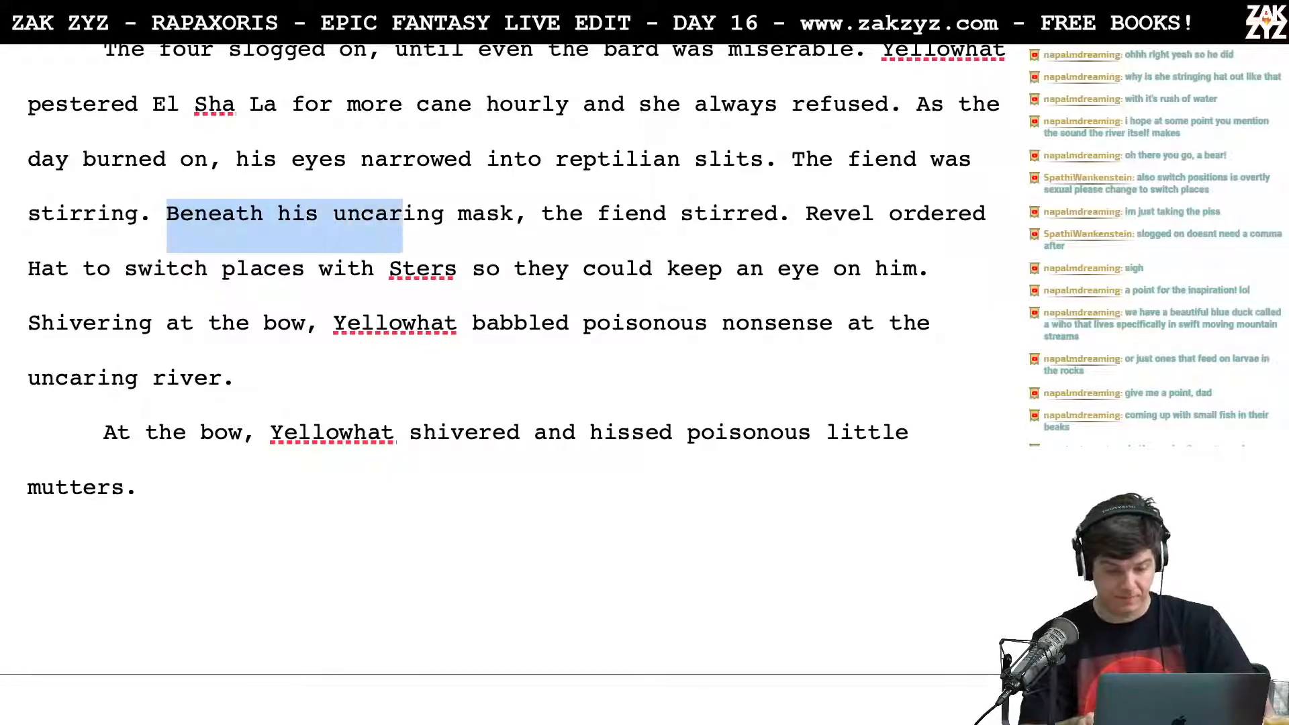
pyautogui.hotkey('shift', 'Right')
pyautogui.hotkey('shift', 'Right')
pyautogui.hotkey('shift', 'Right')
pyautogui.hotkey('shift', 'Right')
pyautogui.hotkey('shift', 'Right')
pyautogui.hotkey('shift', 'Right')
pyautogui.hotkey('shift', 'Right')
pyautogui.hotkey('shift', 'Right')
pyautogui.hotkey('shift', 'Right')
pyautogui.hotkey('shift', 'Right')
pyautogui.hotkey('shift', 'Right')
pyautogui.hotkey('shift', 'Right')
pyautogui.hotkey('shift', 'Right')
pyautogui.hotkey('shift', 'Right')
pyautogui.hotkey('shift', 'Right')
pyautogui.hotkey('shift', 'Right')
pyautogui.hotkey('shift', 'Right')
pyautogui.hotkey('shift', 'Right')
pyautogui.hotkey('shift', 'Right')
pyautogui.hotkey('shift', 'Right')
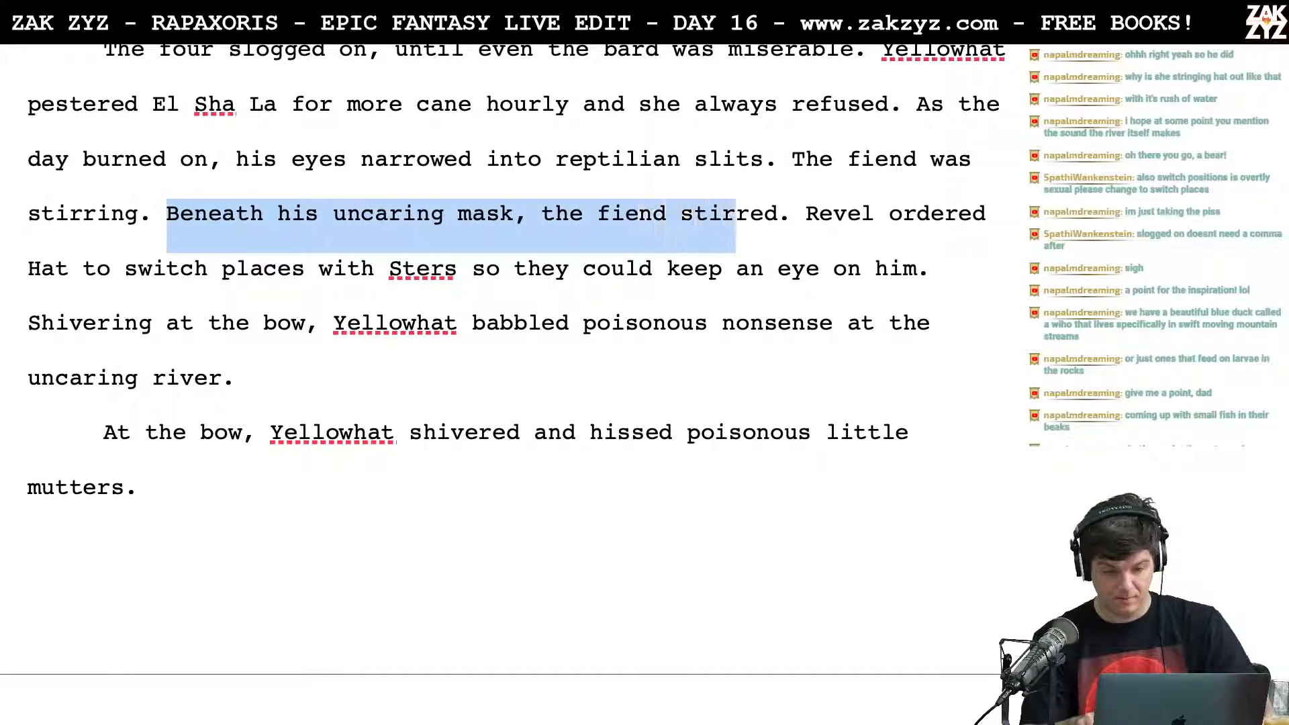
pyautogui.hotkey('shift', 'Right')
pyautogui.hotkey('shift', 'Right')
pyautogui.hotkey('shift', 'Right')
pyautogui.hotkey('shift', 'Right')
pyautogui.press('BackSpace')
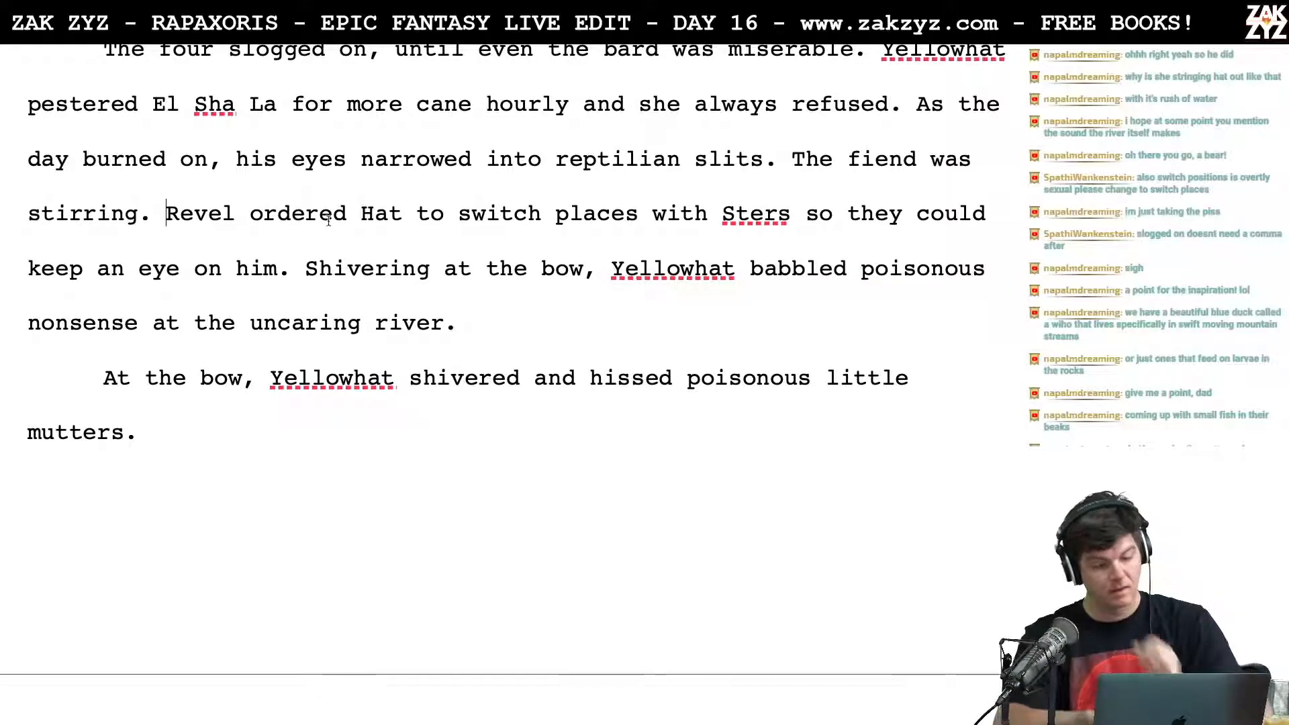
# Step: Replace "river" with "Rakkar" at the end of the babbling sentence, keeping a single period
pyautogui.scroll(-1, 328, 221)
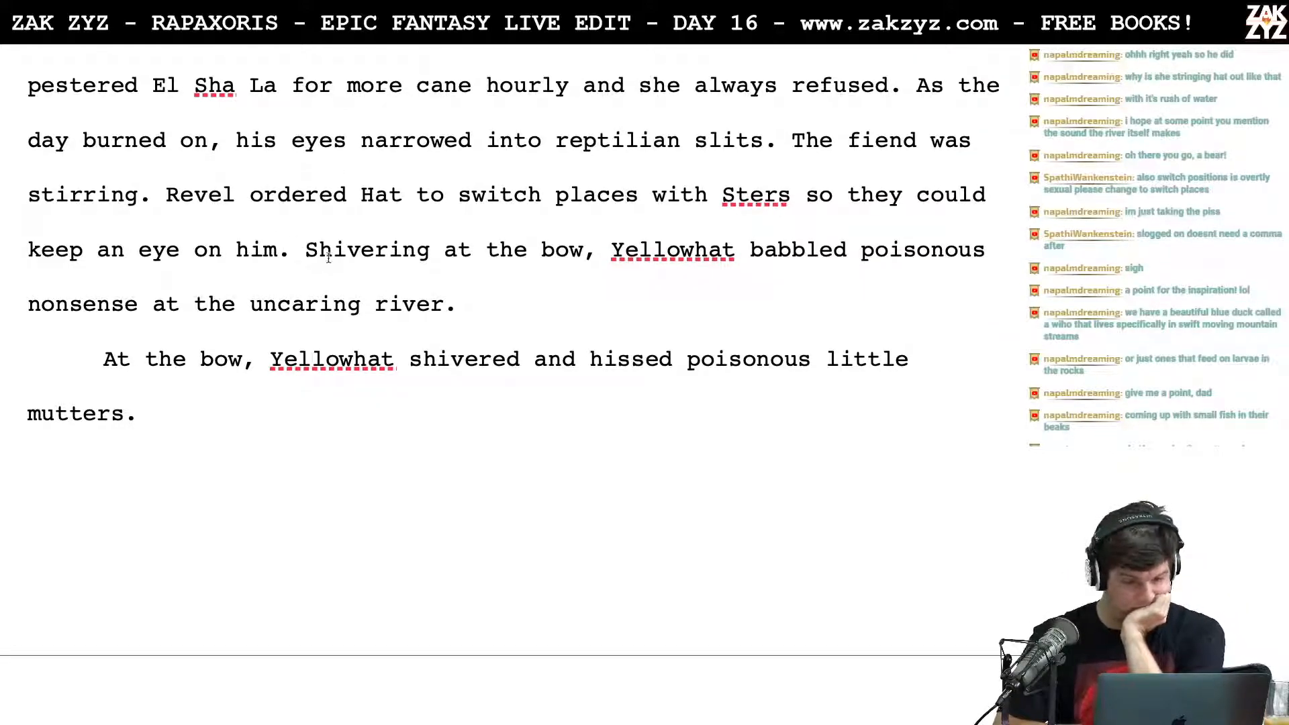
pyautogui.scroll(-1, 328, 257)
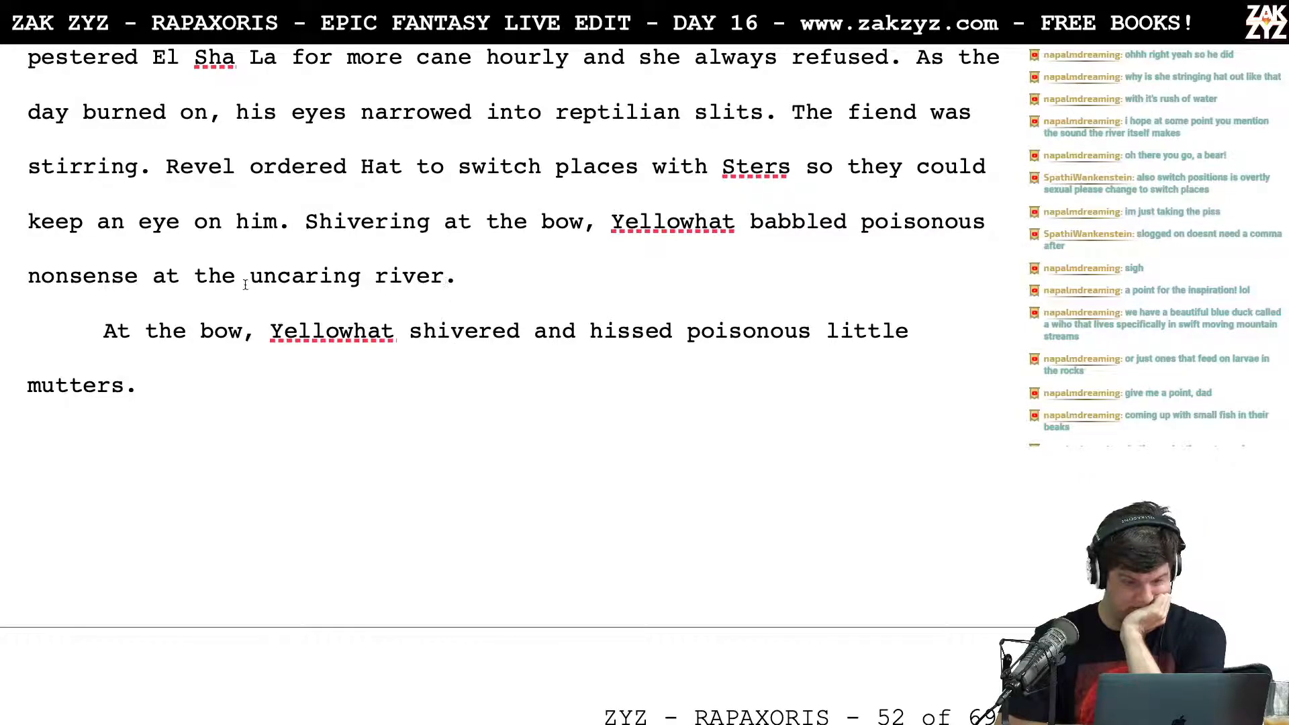
pyautogui.click(445, 288)
pyautogui.press('BackSpace')
pyautogui.press('BackSpace')
pyautogui.press('BackSpace')
pyautogui.press('BackSpace')
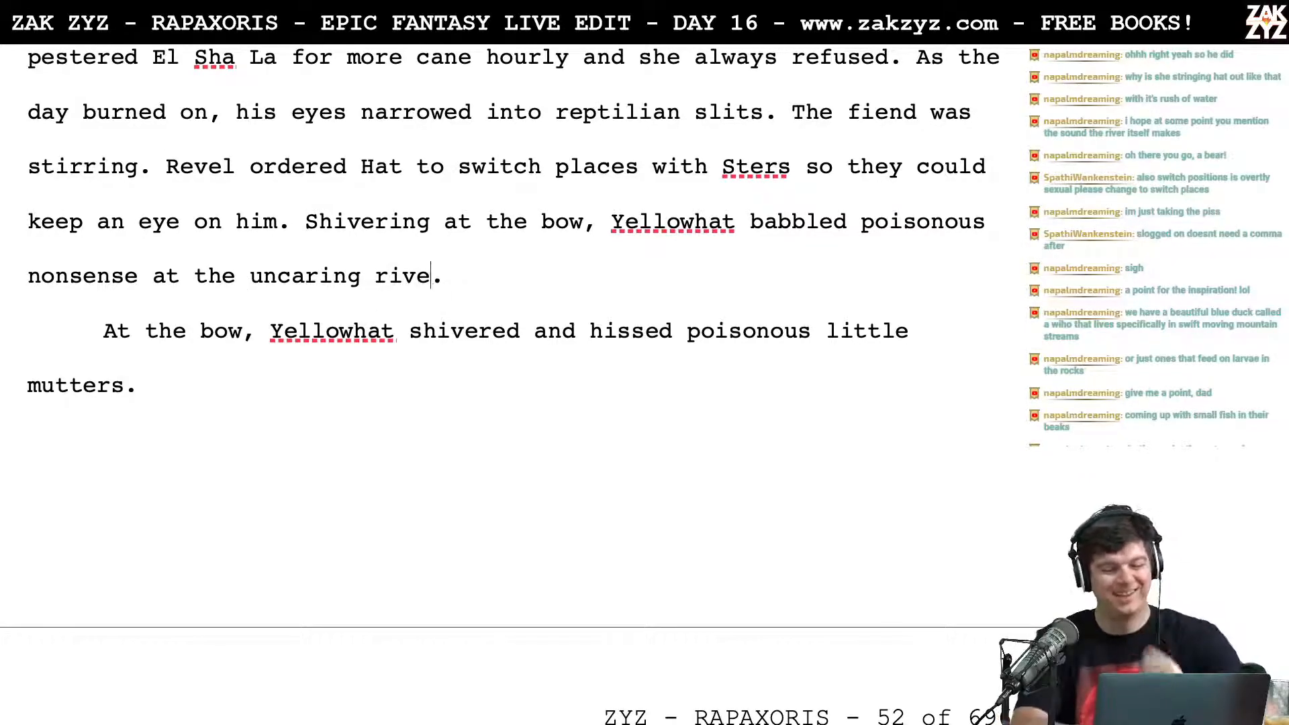
pyautogui.write('akkar')
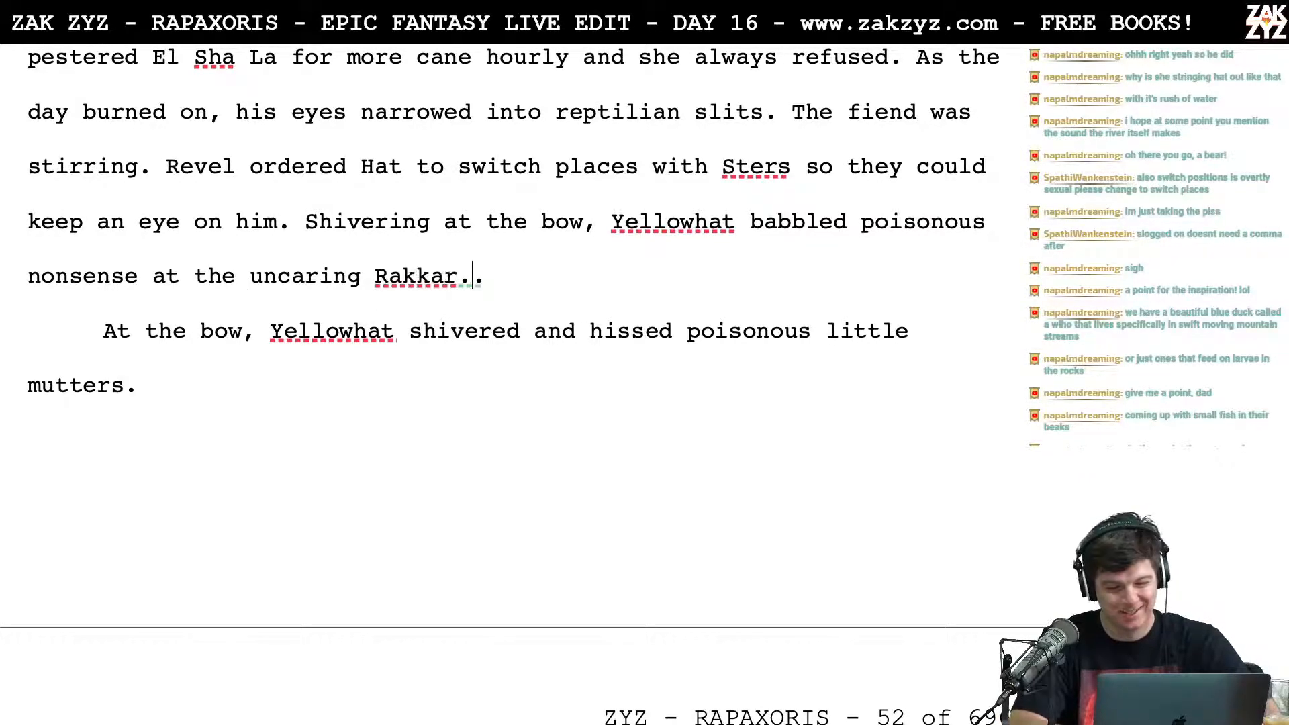
pyautogui.press('Left')
pyautogui.press('BackSpace')
pyautogui.press('BackSpace')
pyautogui.press('BackSpace')
pyautogui.press('BackSpace')
pyautogui.press('BackSpace')
pyautogui.press('BackSpace')
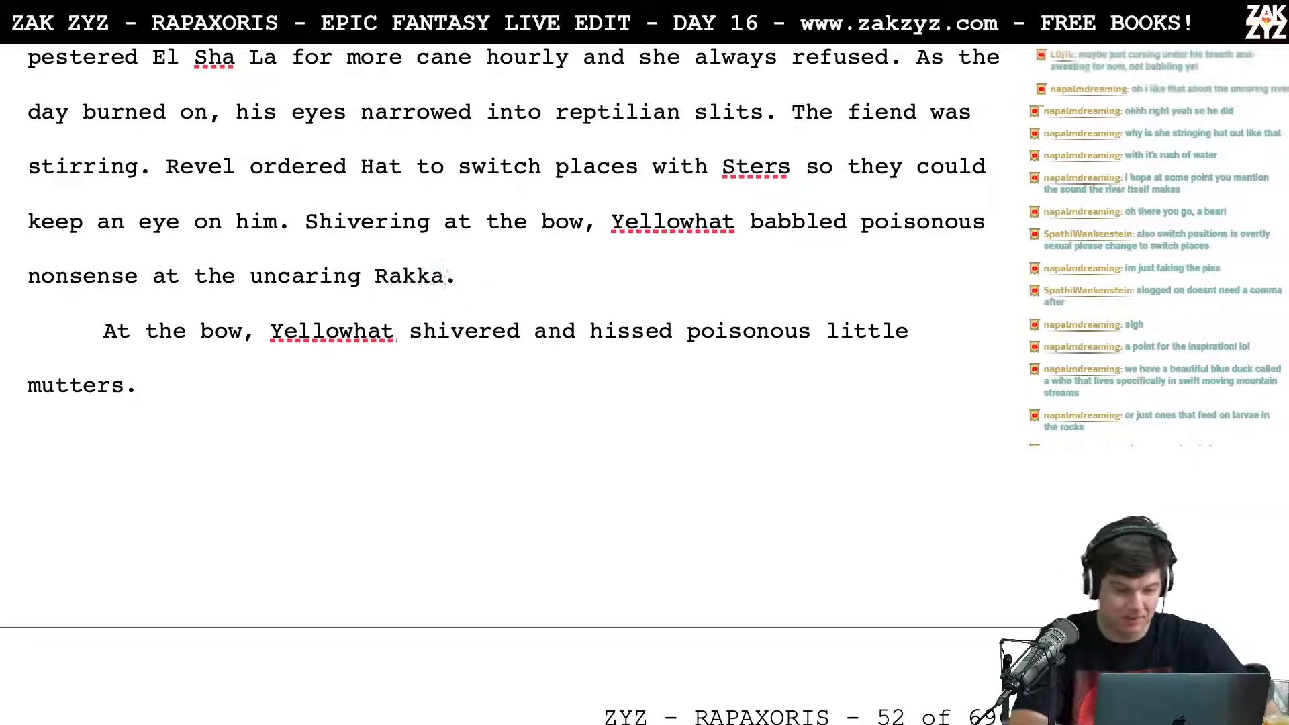
# Step: Replace "babbled poisonous nonsense at the uncaring Rakkar" with "hissed poisonous little mutters at the river" in the sentence beginning "Shivering at the bow"
pyautogui.press('BackSpace')
pyautogui.press('BackSpace')
pyautogui.press('BackSpace')
pyautogui.press('BackSpace')
pyautogui.press('BackSpace')
pyautogui.press('BackSpace')
pyautogui.press('BackSpace')
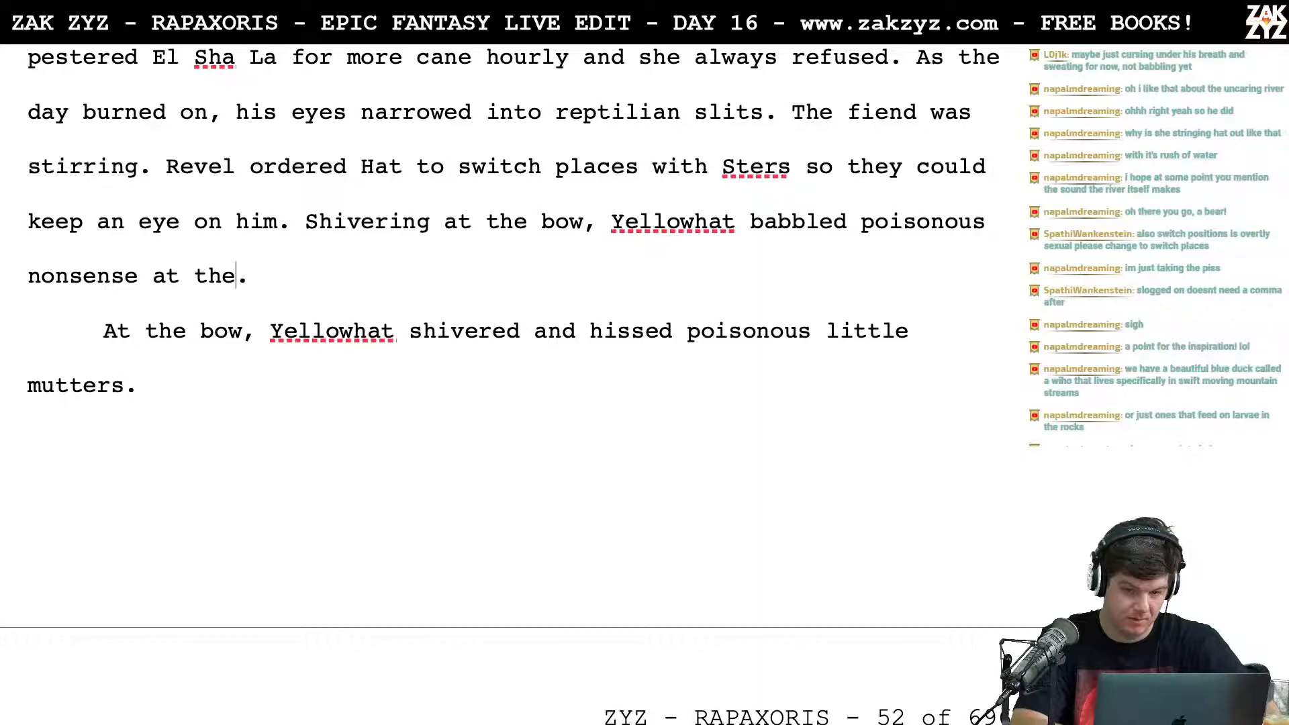
pyautogui.press('BackSpace')
pyautogui.press('BackSpace')
pyautogui.press('BackSpace')
pyautogui.press('BackSpace')
pyautogui.press('BackSpace')
pyautogui.press('BackSpace')
pyautogui.press('BackSpace')
pyautogui.press('BackSpace')
pyautogui.press('BackSpace')
pyautogui.press('BackSpace')
pyautogui.press('BackSpace')
pyautogui.press('BackSpace')
pyautogui.press('BackSpace')
pyautogui.press('BackSpace')
pyautogui.press('BackSpace')
pyautogui.press('BackSpace')
pyautogui.press('BackSpace')
pyautogui.press('BackSpace')
pyautogui.press('BackSpace')
pyautogui.press('BackSpace')
pyautogui.press('BackSpace')
pyautogui.press('BackSpace')
pyautogui.press('BackSpace')
pyautogui.press('BackSpace')
pyautogui.press('BackSpace')
pyautogui.press('BackSpace')
pyautogui.press('BackSpace')
pyautogui.press('BackSpace')
pyautogui.press('BackSpace')
pyautogui.press('BackSpace')
pyautogui.press('BackSpace')
pyautogui.press('BackSpace')
pyautogui.press('BackSpace')
pyautogui.write('hissed p')
pyautogui.write('oisonou')
pyautogui.write('s lit')
pyautogui.press('BackSpace')
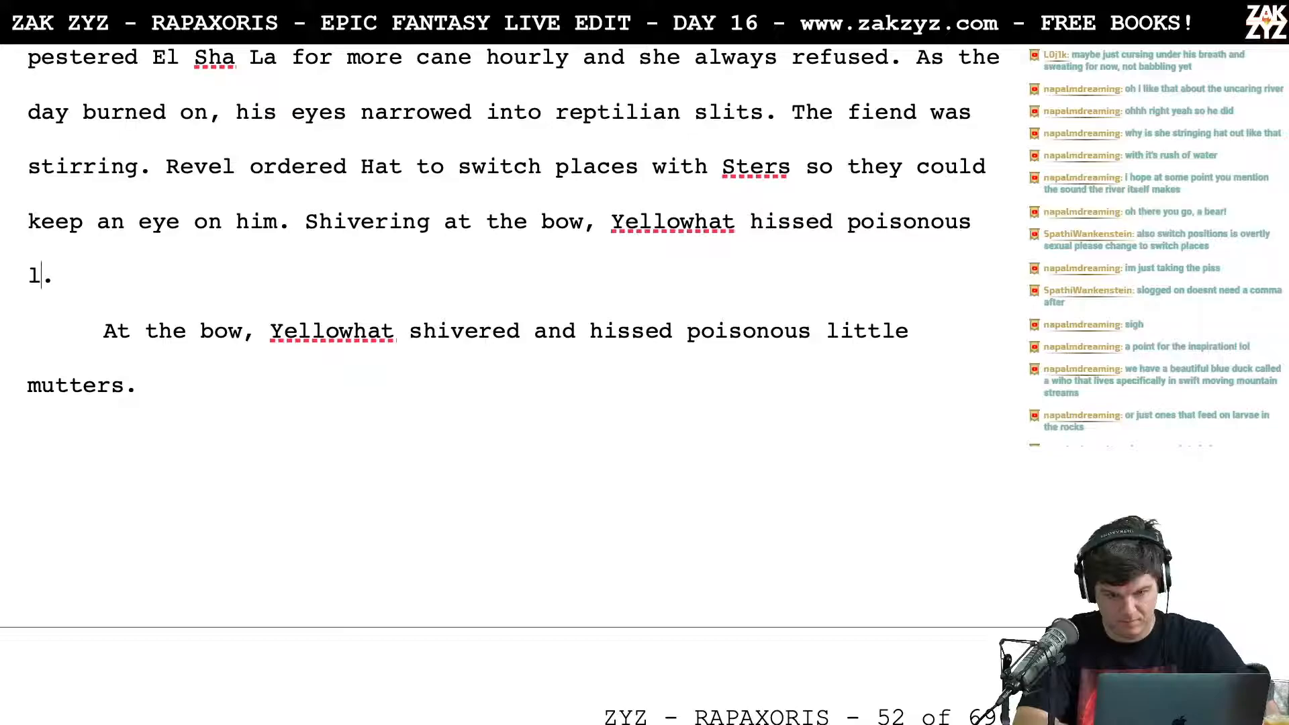
pyautogui.write('l')
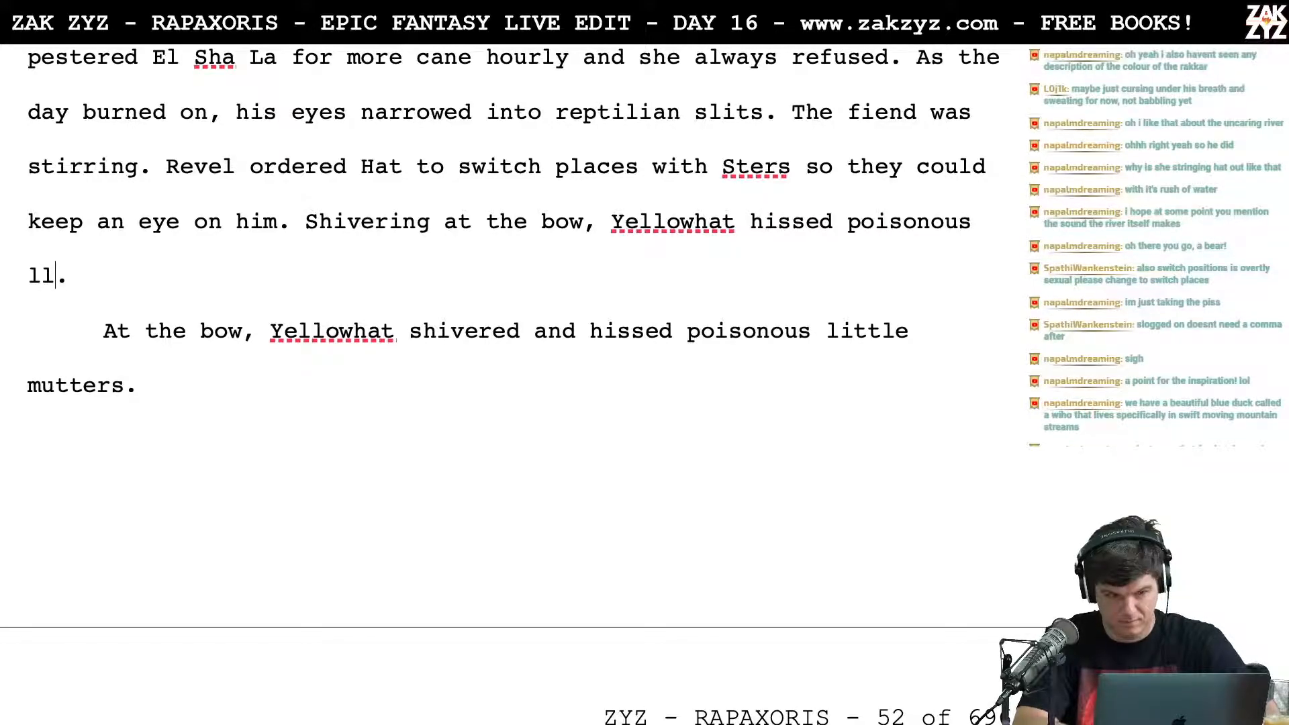
pyautogui.write('ttle mutters a')
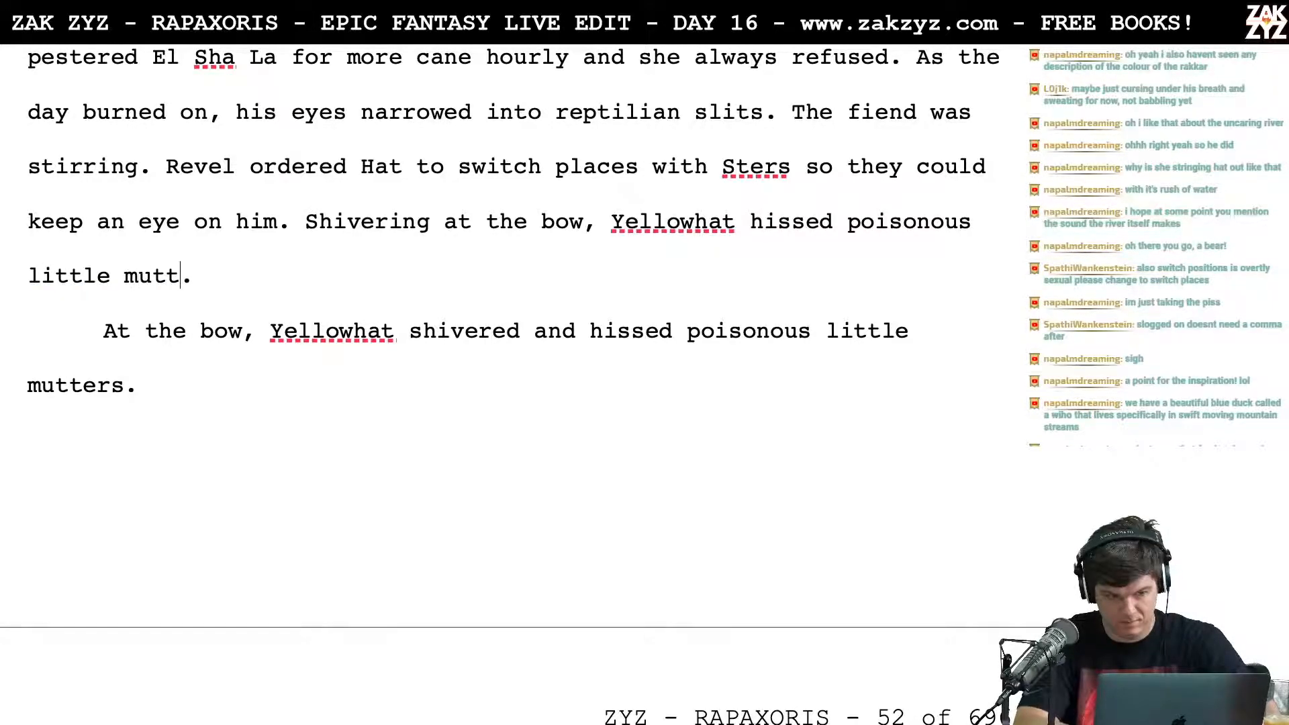
pyautogui.write('t there r')
pyautogui.press('BackSpace')
pyautogui.press('BackSpace')
pyautogui.press('BackSpace')
pyautogui.press('BackSpace')
pyautogui.press('BackSpace')
pyautogui.write('river')
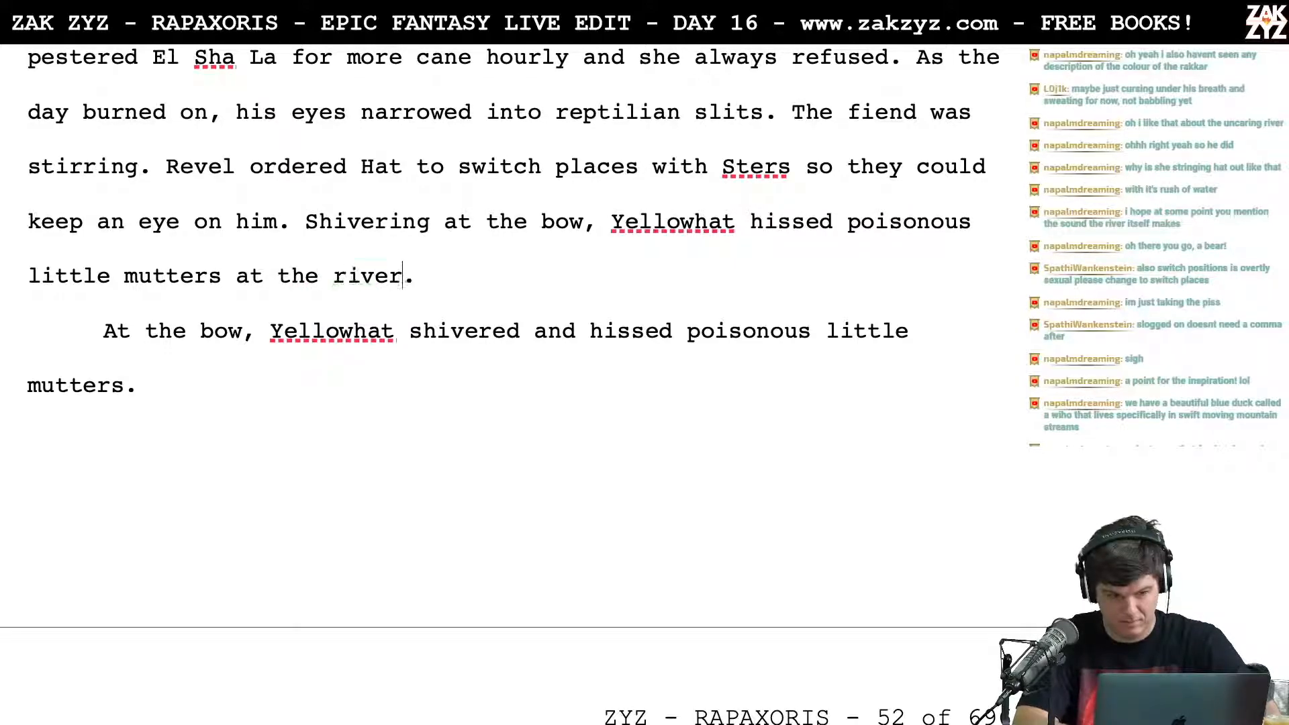
# Step: Delete the leftover paragraph beginning "At the bow, Yellowhat shivered" and change "the river" to "upriver" in the preceding sentence
pyautogui.press('Return')
pyautogui.press('Return')
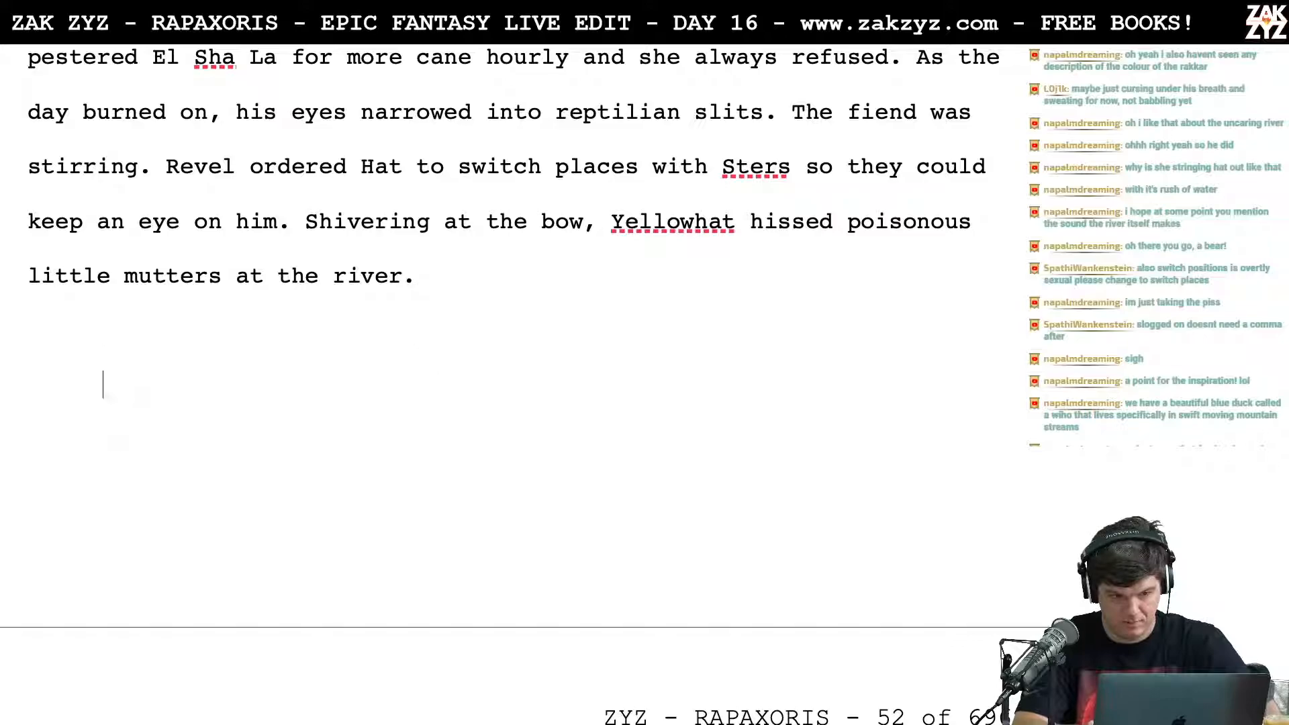
pyautogui.press('BackSpace')
pyautogui.press('BackSpace')
pyautogui.press('BackSpace')
pyautogui.press('BackSpace')
pyautogui.press('BackSpace')
pyautogui.press('BackSpace')
pyautogui.press('BackSpace')
pyautogui.press('BackSpace')
pyautogui.press('BackSpace')
pyautogui.write('upriver')
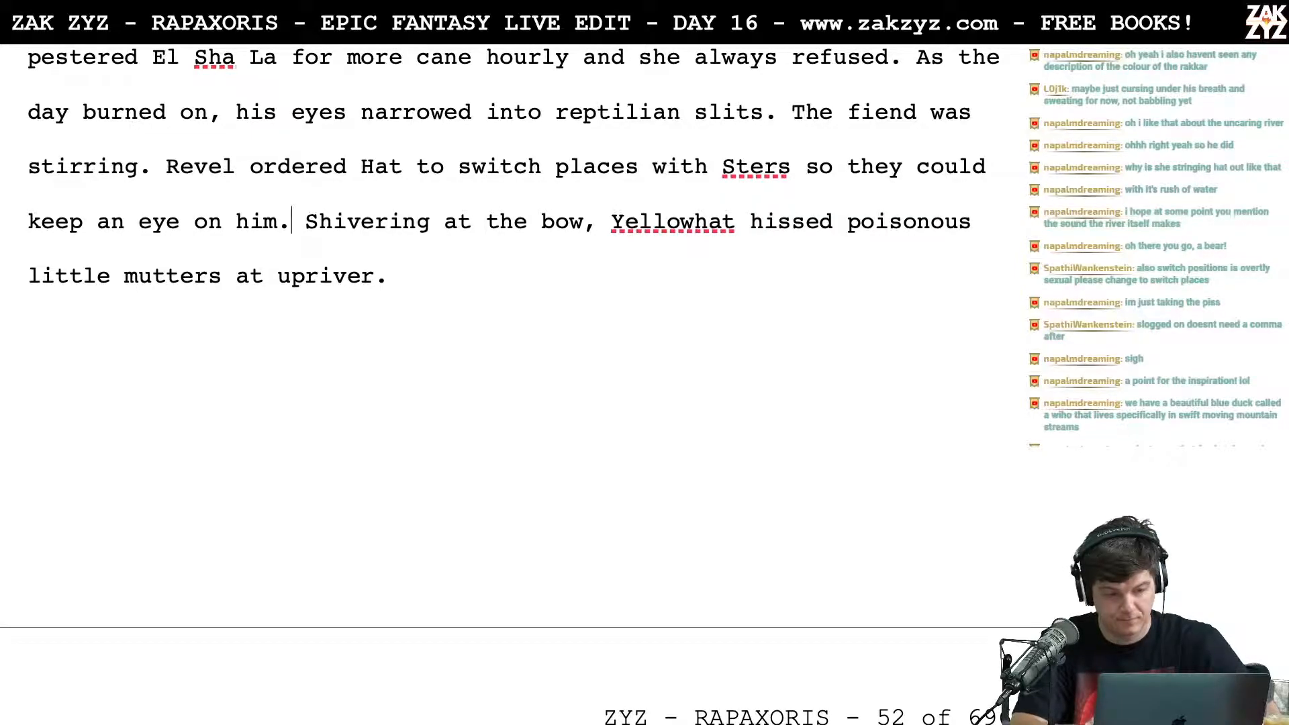
# Step: Move the "Shivering" sentence to its own paragraph and write "At the bow, Yellowhat shivered and hissed poisonous little mutters upriver." after "keep an eye on him."
pyautogui.press('Right')
pyautogui.press('Return')
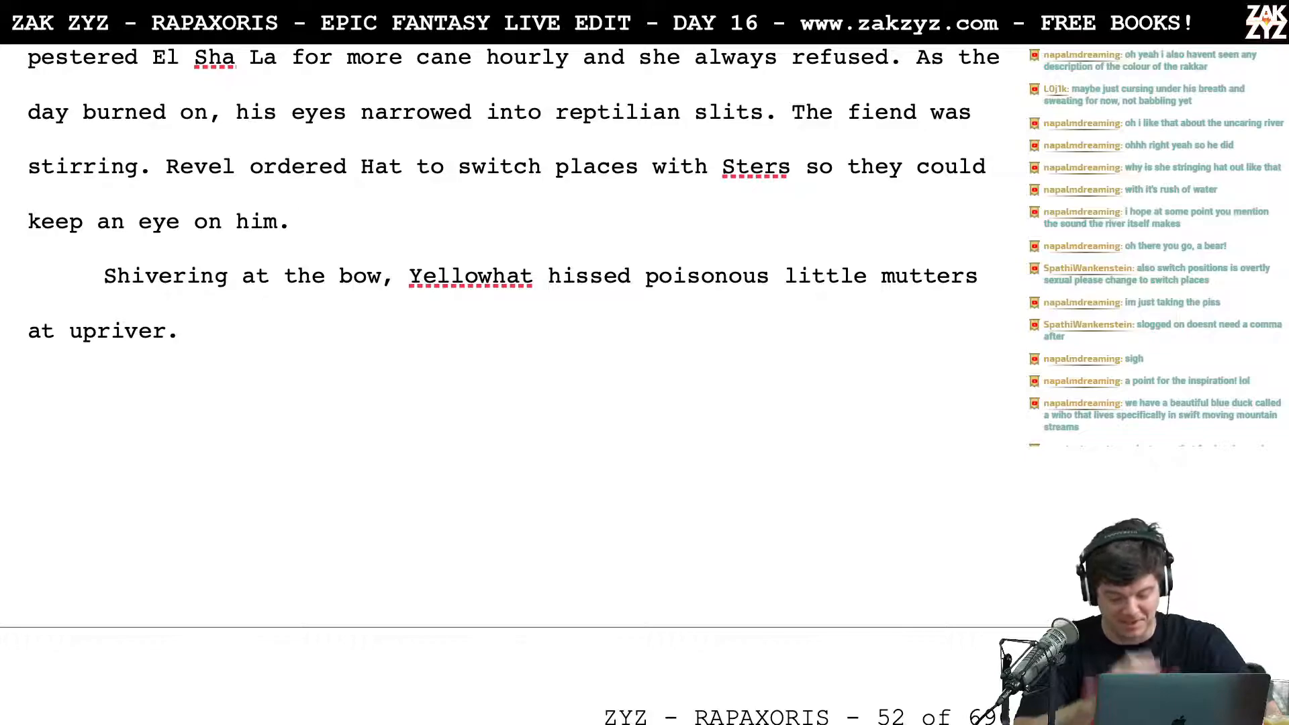
pyautogui.write('At the')
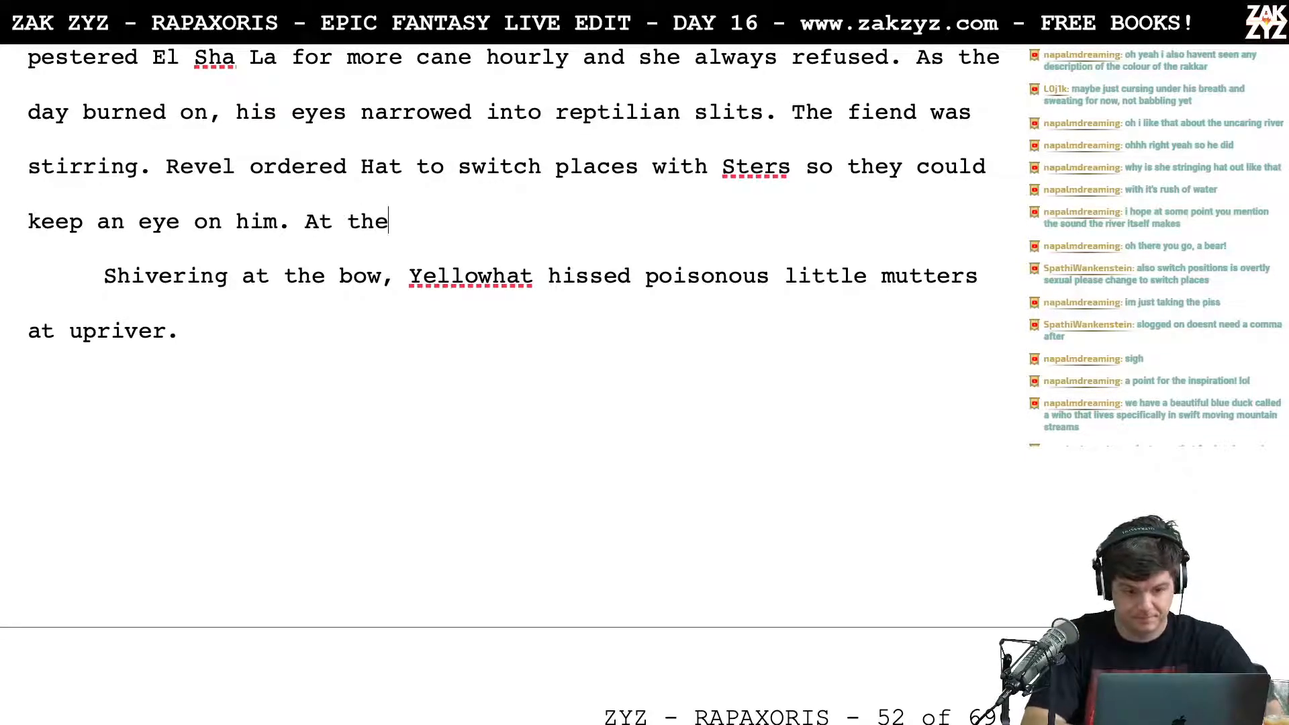
pyautogui.write(' bow, ye')
pyautogui.press('BackSpace')
pyautogui.press('BackSpace')
pyautogui.write('Y')
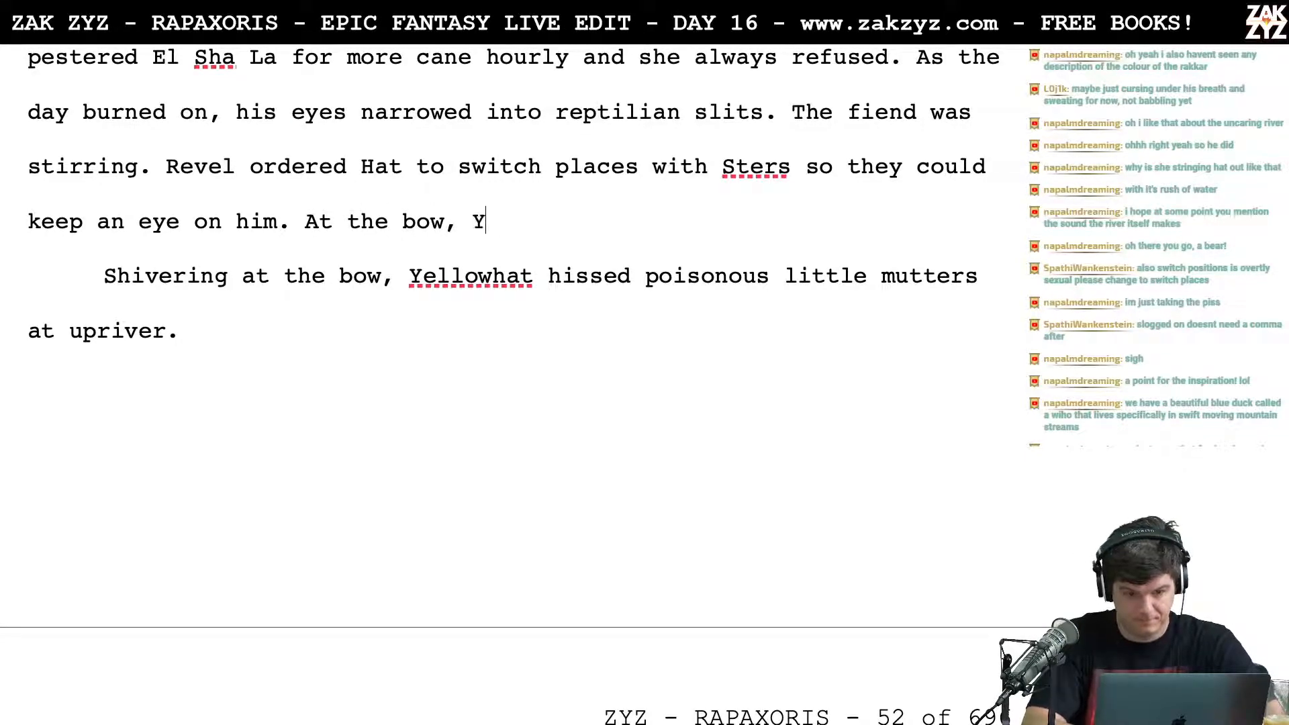
pyautogui.write('ellowhat shi')
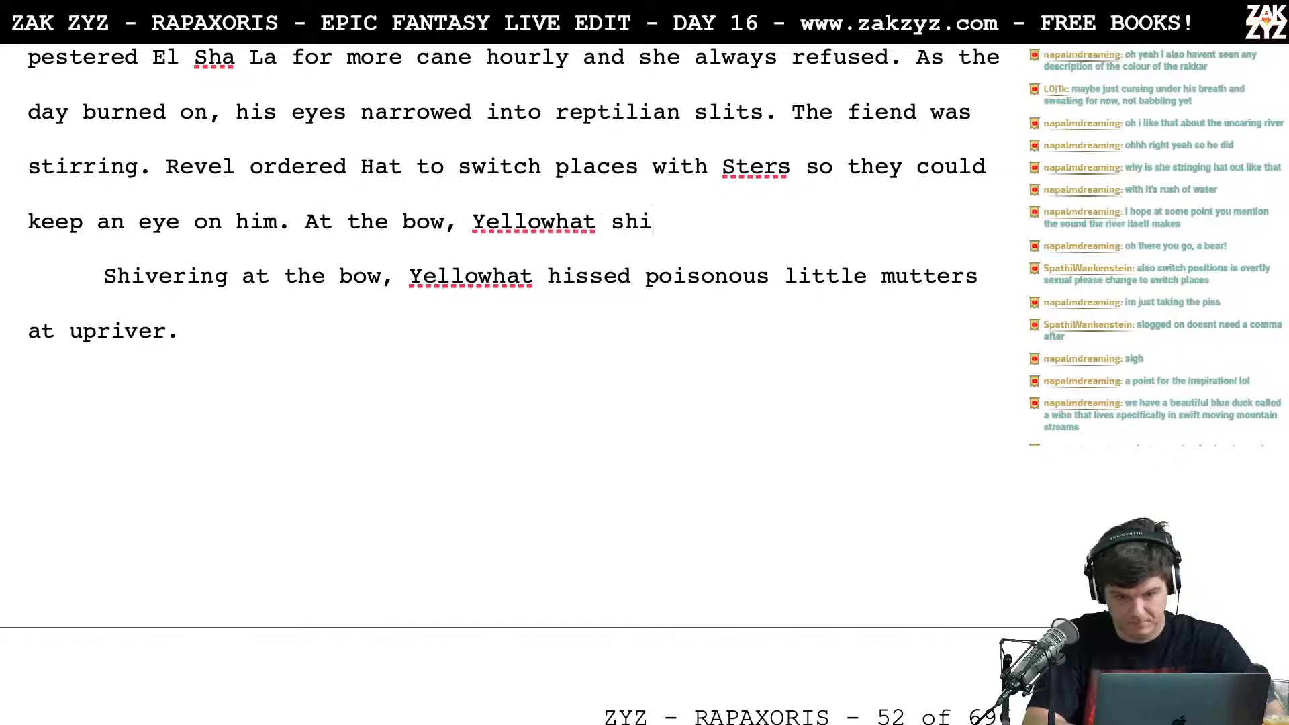
pyautogui.write('vered and hissed ')
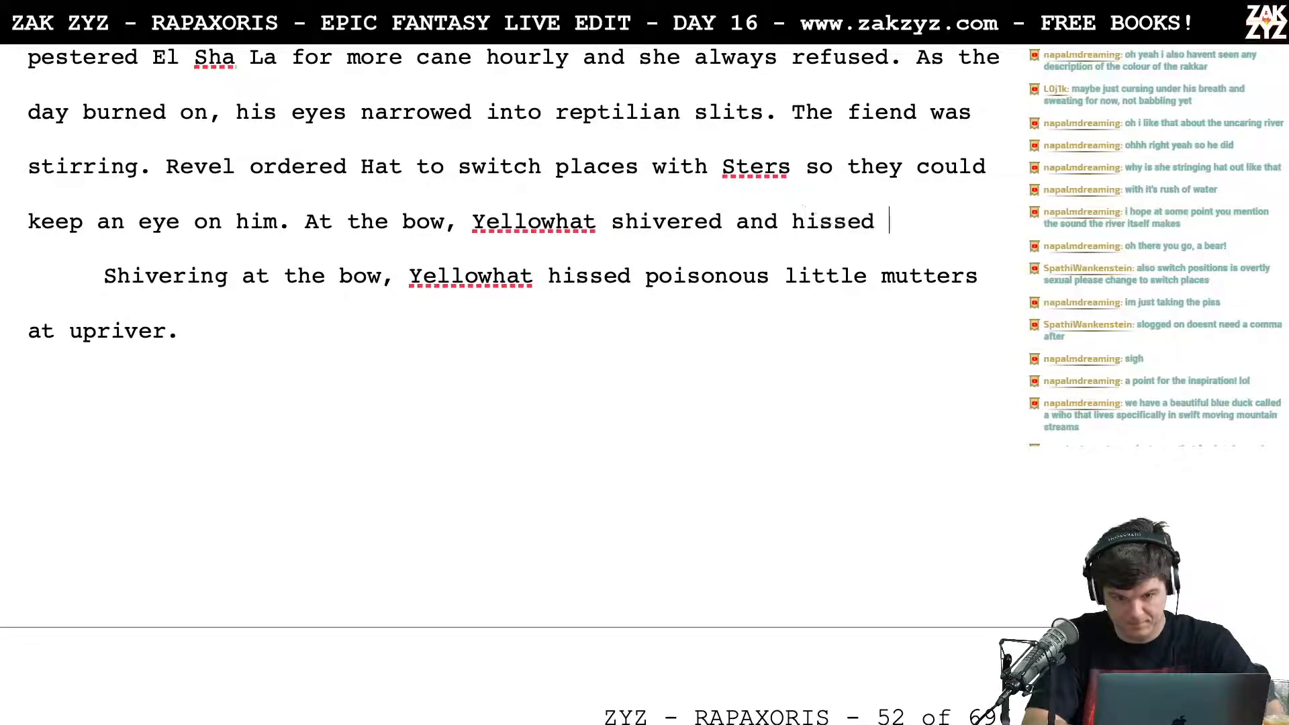
pyautogui.write('poisonous ')
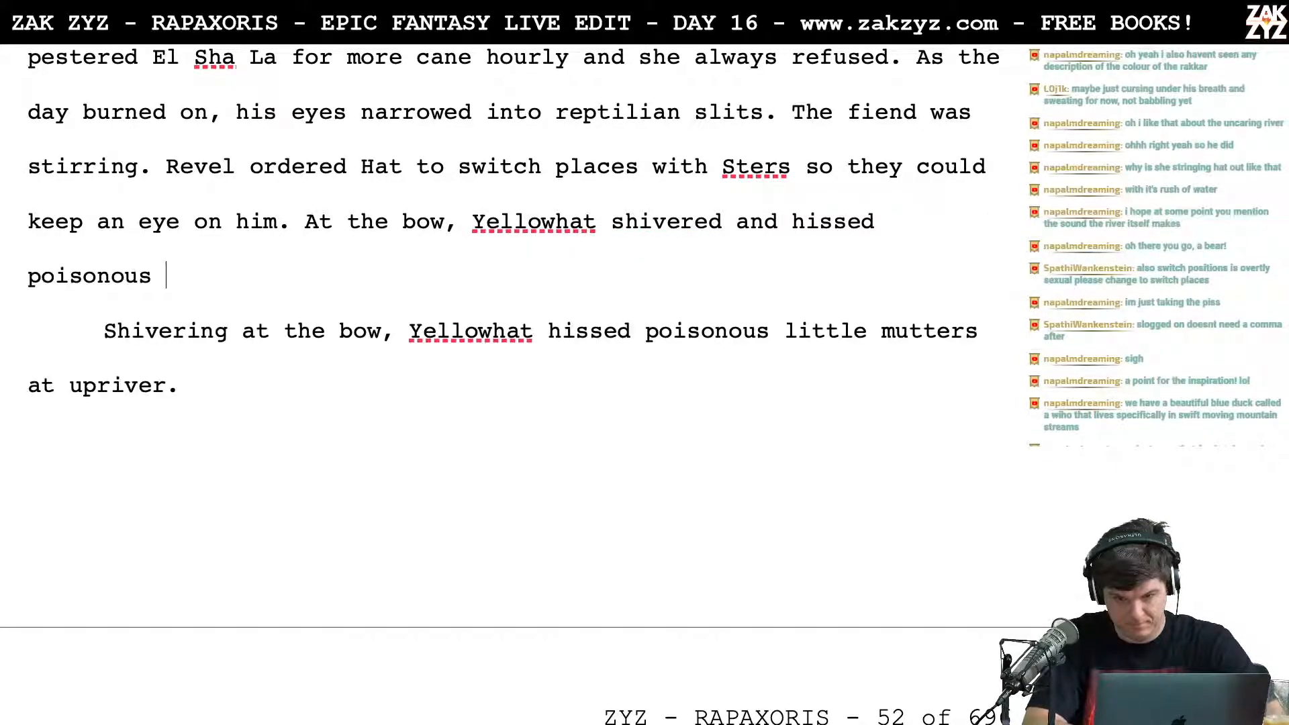
pyautogui.write('little mutters ')
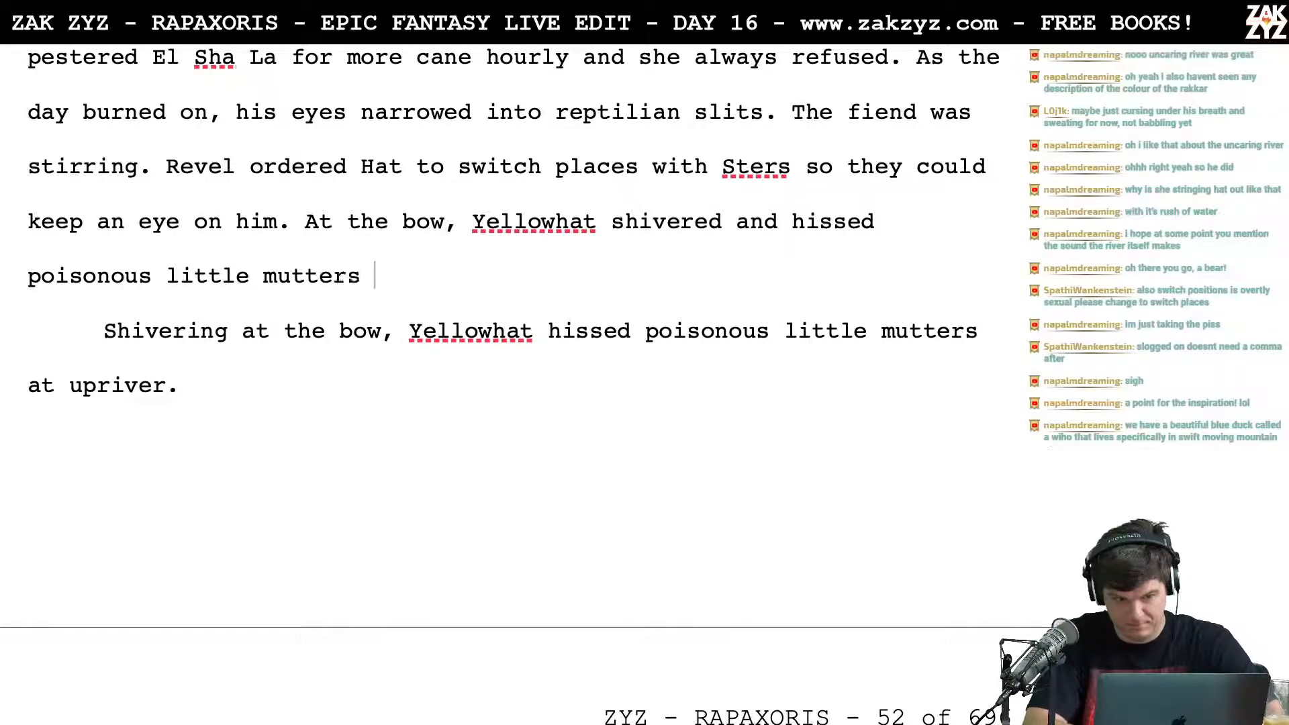
pyautogui.write('upriver. The r')
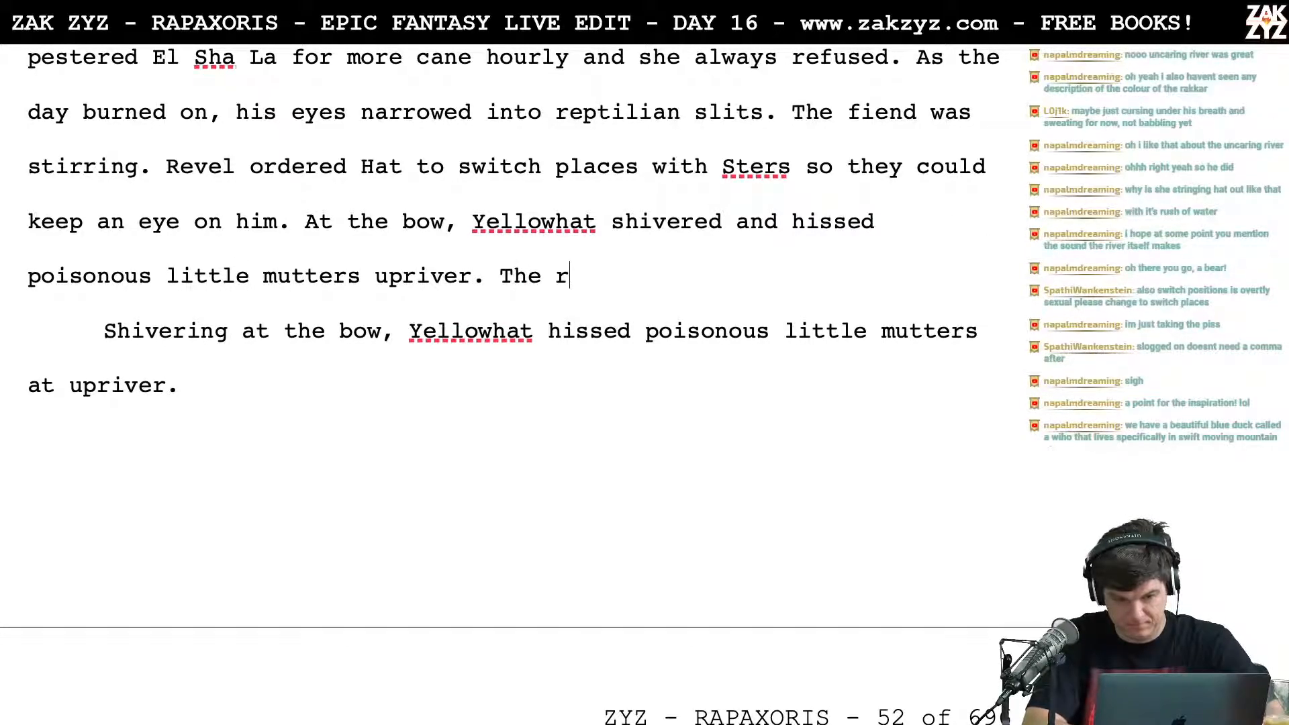
pyautogui.write('iver babbled back')
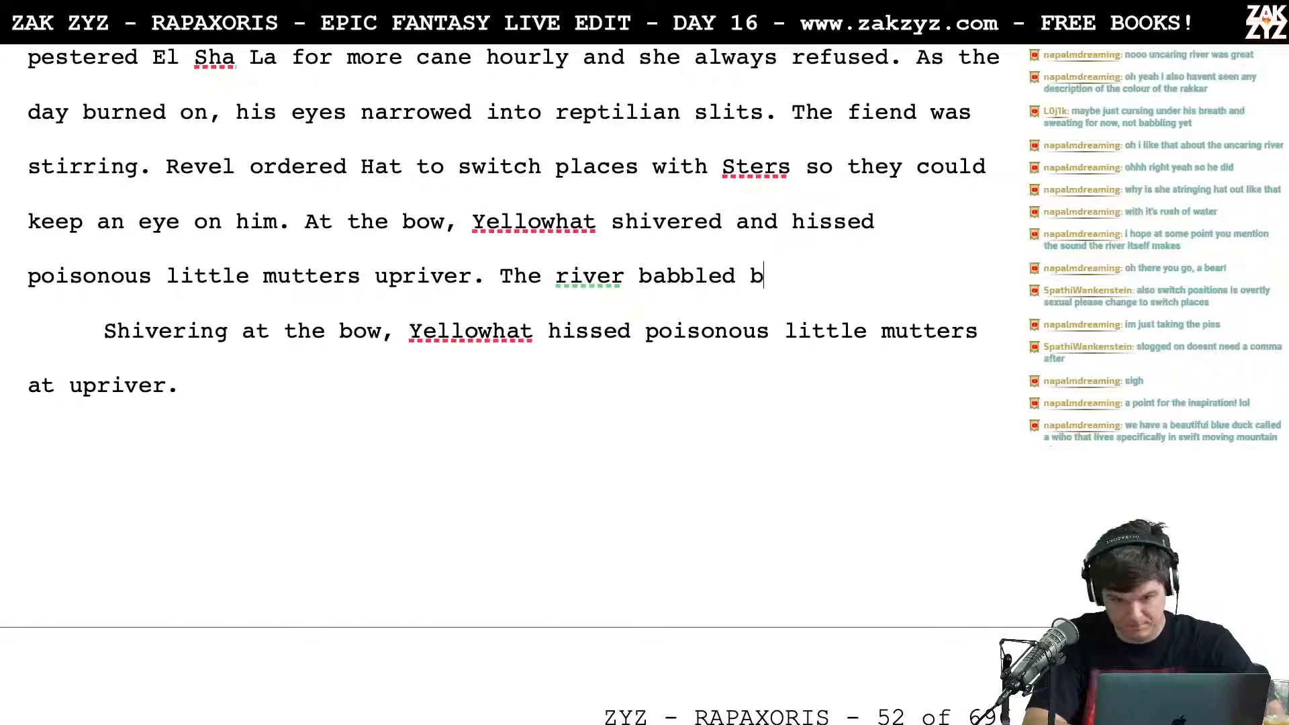
# Step: Try following "mutters upriver." with the sentence "The Rakkar babbled back, unhurt."
pyautogui.press('BackSpace')
pyautogui.press('BackSpace')
pyautogui.press('BackSpace')
pyautogui.press('BackSpace')
pyautogui.press('BackSpace')
pyautogui.press('BackSpace')
pyautogui.press('BackSpace')
pyautogui.press('BackSpace')
pyautogui.press('BackSpace')
pyautogui.press('BackSpace')
pyautogui.press('BackSpace')
pyautogui.press('BackSpace')
pyautogui.press('BackSpace')
pyautogui.press('BackSpace')
pyautogui.press('BackSpace')
pyautogui.press('BackSpace')
pyautogui.press('BackSpace')
pyautogui.press('BackSpace')
pyautogui.press('BackSpace')
pyautogui.press('BackSpace')
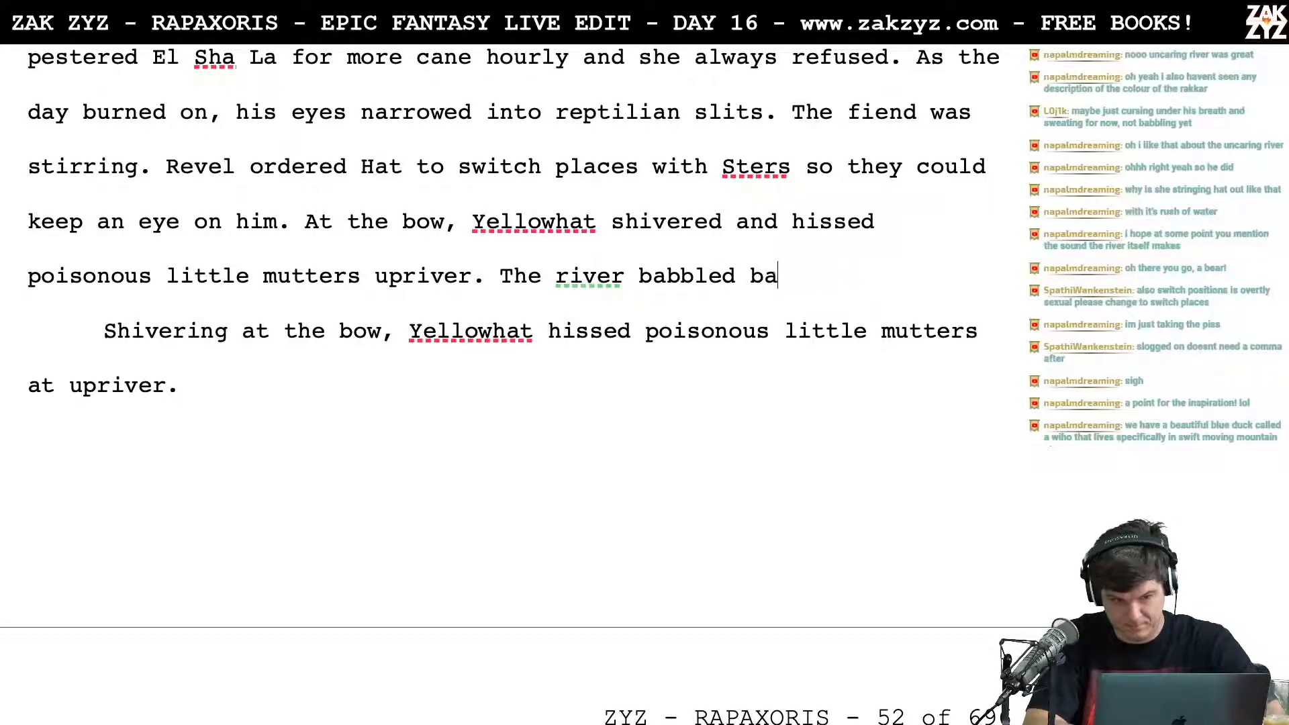
pyautogui.write('Rakkar babbled back, unhurt.')
pyautogui.press('BackSpace')
pyautogui.press('BackSpace')
pyautogui.press('BackSpace')
pyautogui.press('BackSpace')
pyautogui.press('BackSpace')
pyautogui.press('BackSpace')
pyautogui.press('BackSpace')
pyautogui.press('BackSpace')
pyautogui.press('BackSpace')
pyautogui.press('BackSpace')
pyautogui.press('BackSpace')
pyautogui.press('BackSpace')
pyautogui.press('BackSpace')
pyautogui.press('BackSpace')
pyautogui.press('BackSpace')
pyautogui.press('BackSpace')
pyautogui.press('BackSpace')
pyautogui.press('BackSpace')
pyautogui.press('BackSpace')
pyautogui.press('BackSpace')
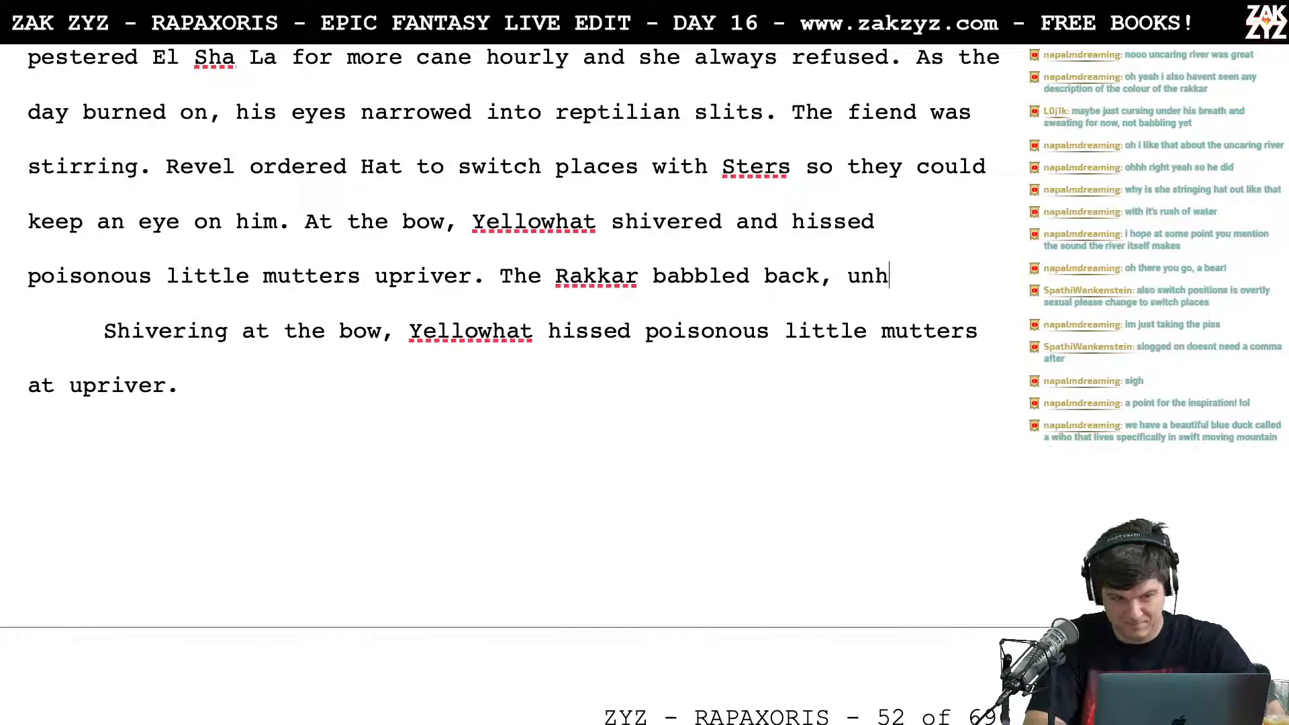
pyautogui.press('BackSpace')
pyautogui.press('BackSpace')
pyautogui.press('BackSpace')
pyautogui.press('BackSpace')
pyautogui.press('BackSpace')
pyautogui.press('BackSpace')
pyautogui.press('BackSpace')
pyautogui.press('BackSpace')
pyautogui.press('BackSpace')
pyautogui.press('BackSpace')
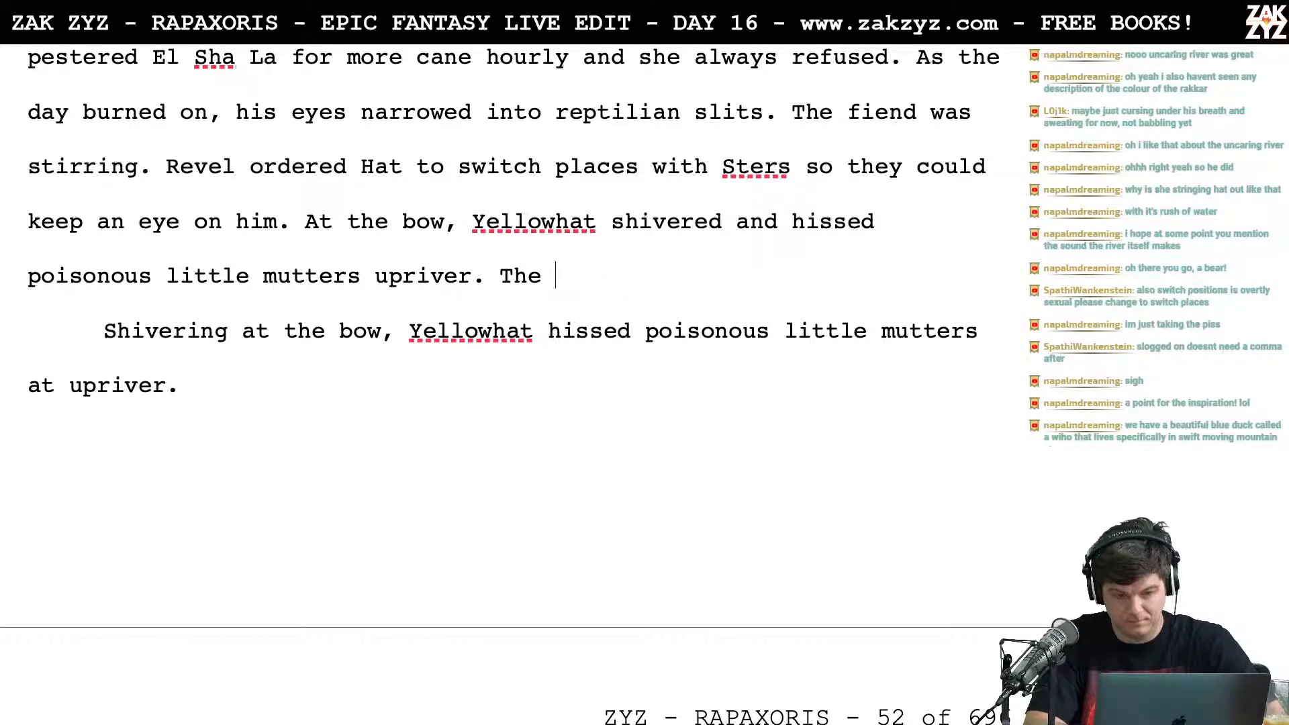
# Step: Delete the old paragraph beginning "Shivering at the bow, Yellowhat hissed"
pyautogui.hotkey('shift', 'Down')
pyautogui.hotkey('shift', 'Down')
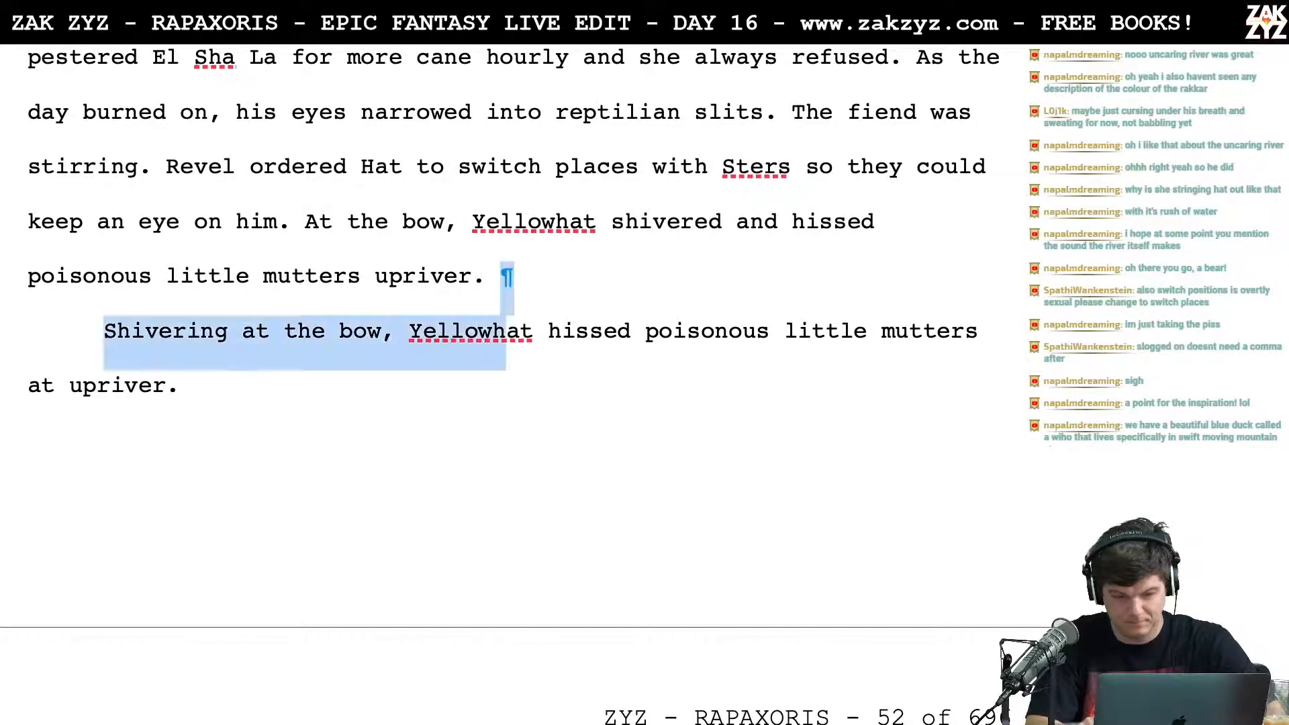
pyautogui.press('BackSpace')
pyautogui.press('BackSpace')
# Step: Add the sentence "The river babbled back, unmoved." after "poisonous little mutters upriver."
pyautogui.write('The ')
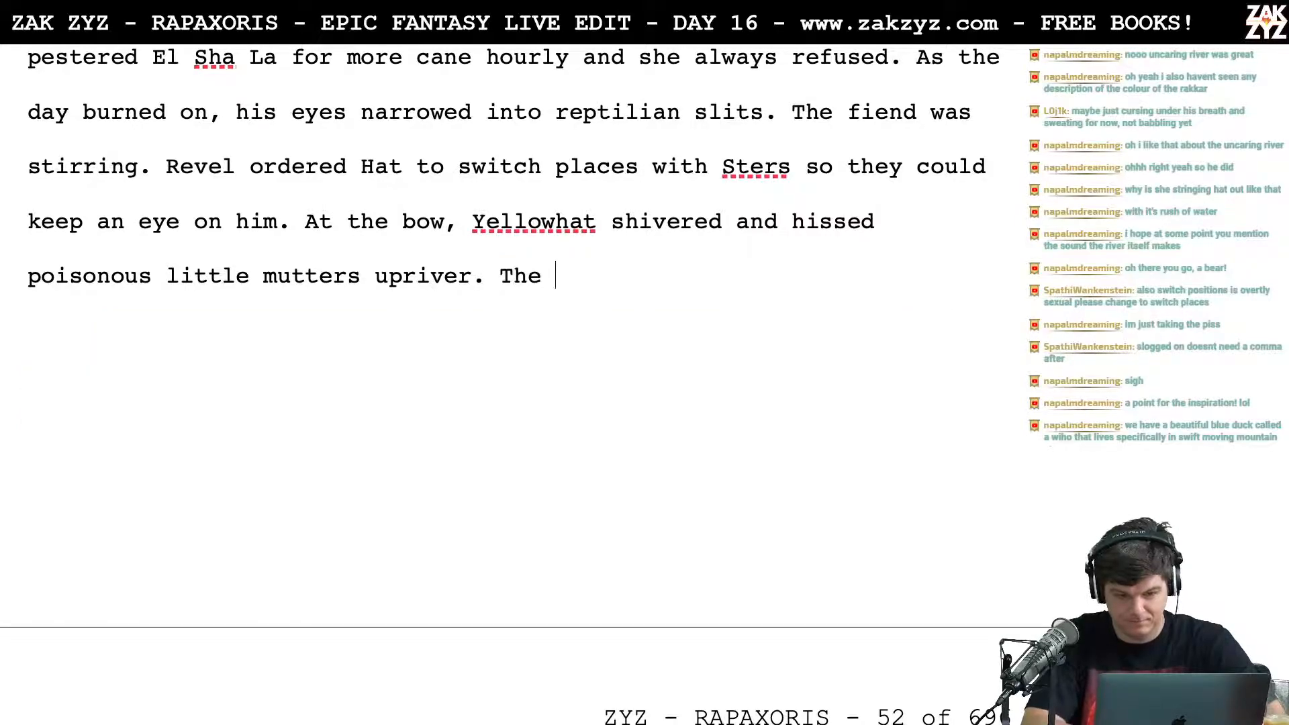
pyautogui.write('river babb')
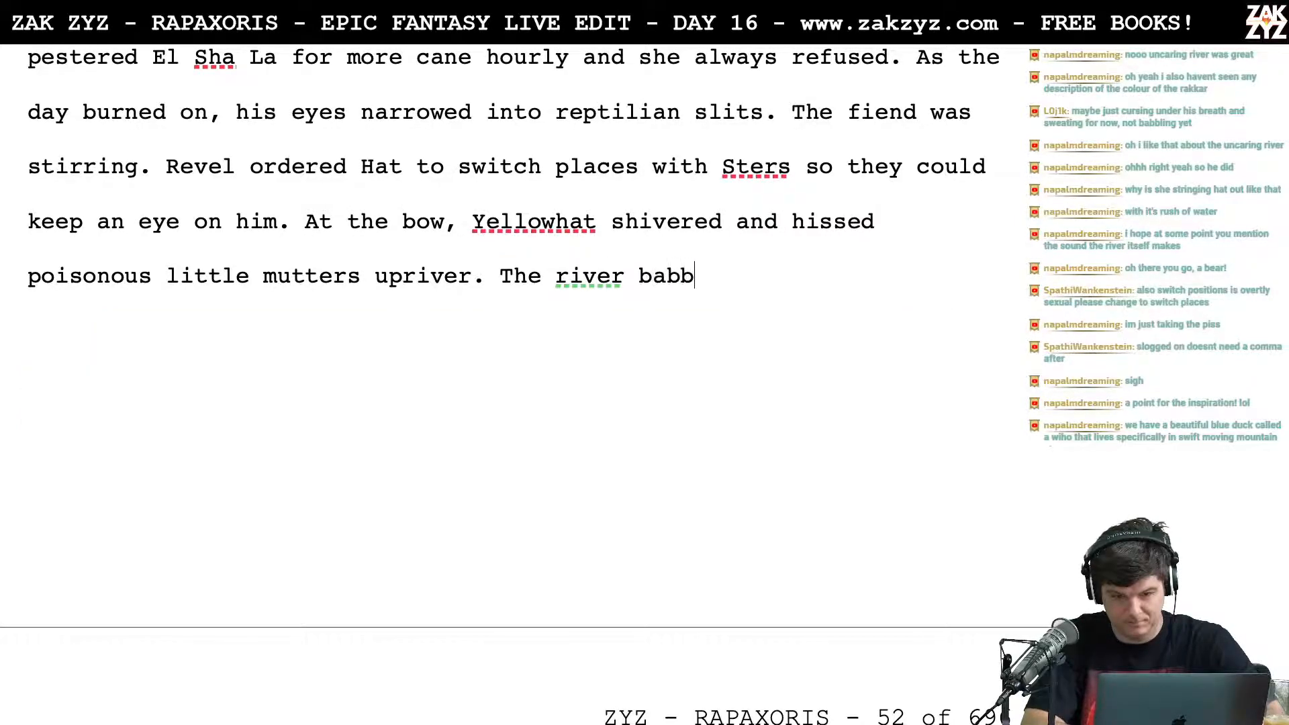
pyautogui.write('led back, unhu')
pyautogui.press('BackSpace')
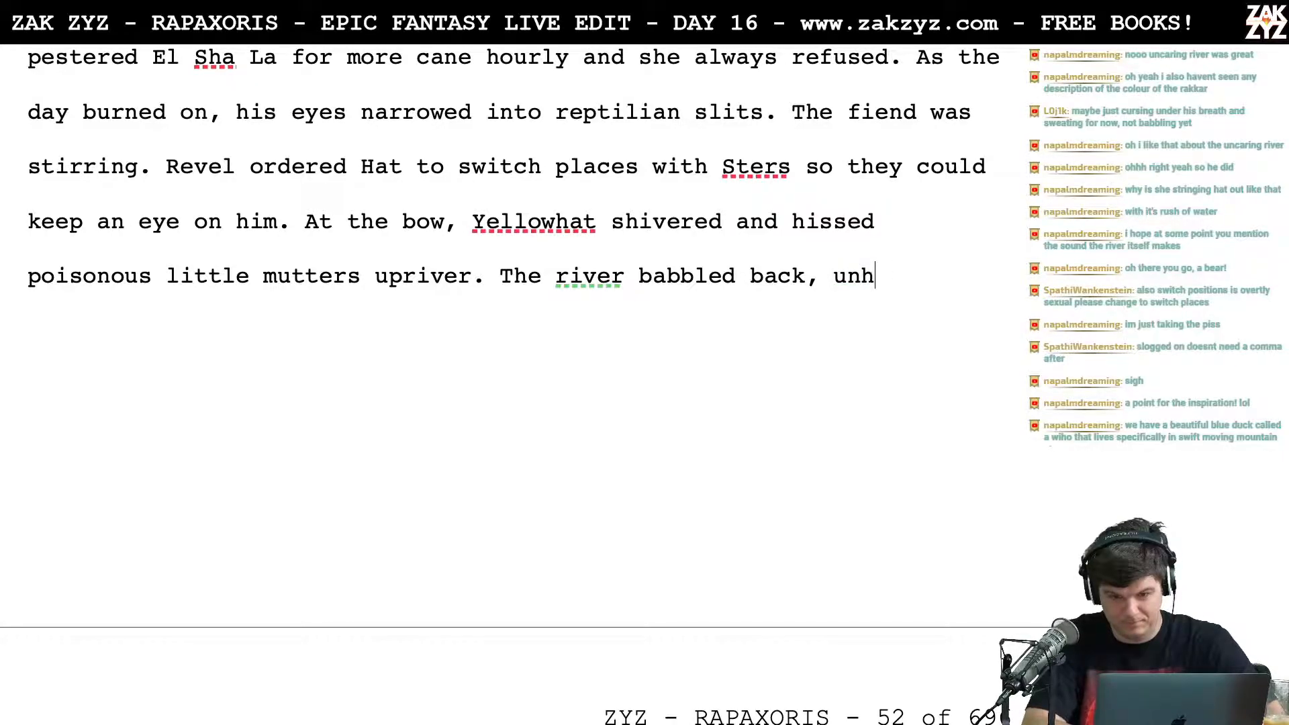
pyautogui.write('m')
pyautogui.press('BackSpace')
pyautogui.press('BackSpace')
pyautogui.write('moved.')
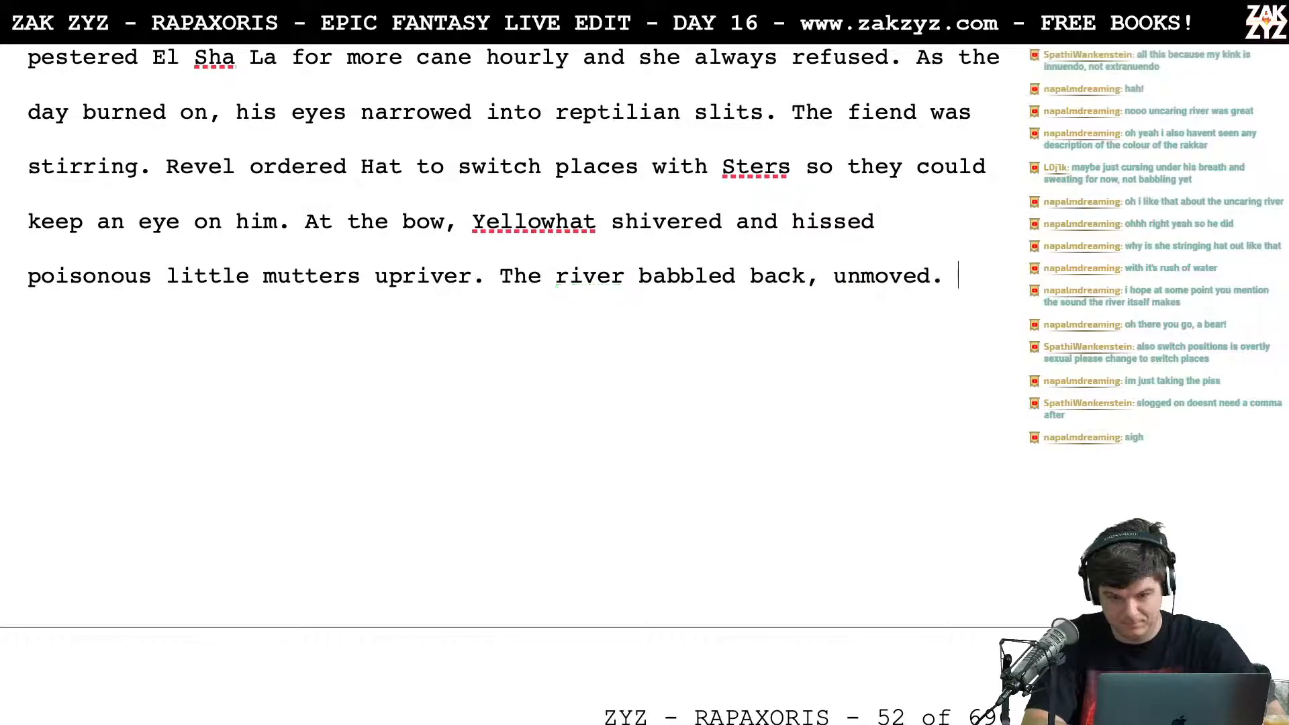
# Step: Delete the closing sentence "The river babbled back, unmoved."
pyautogui.press('BackSpace')
pyautogui.press('BackSpace')
pyautogui.press('BackSpace')
pyautogui.press('BackSpace')
pyautogui.press('BackSpace')
pyautogui.press('BackSpace')
pyautogui.press('BackSpace')
pyautogui.press('BackSpace')
pyautogui.press('BackSpace')
pyautogui.press('BackSpace')
pyautogui.press('BackSpace')
pyautogui.press('BackSpace')
pyautogui.press('BackSpace')
pyautogui.press('BackSpace')
pyautogui.press('BackSpace')
pyautogui.press('BackSpace')
pyautogui.press('BackSpace')
pyautogui.press('BackSpace')
pyautogui.press('BackSpace')
pyautogui.press('BackSpace')
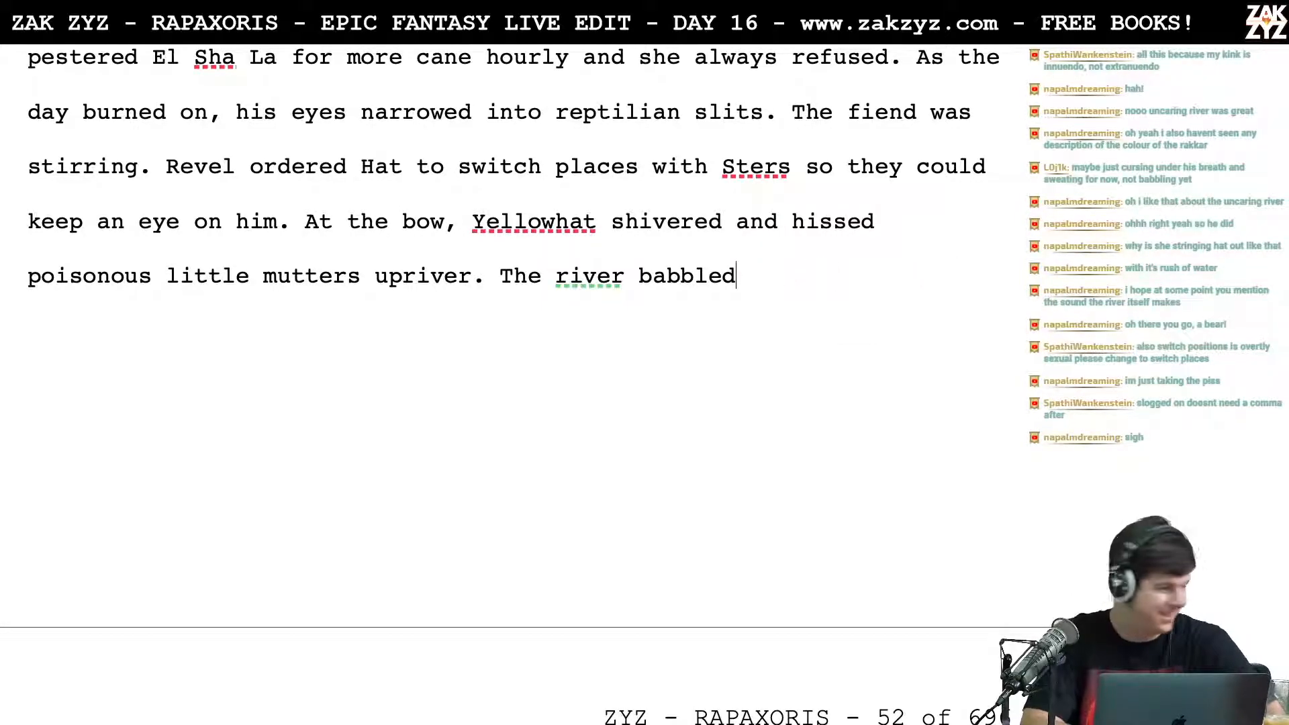
pyautogui.press('BackSpace')
pyautogui.press('BackSpace')
pyautogui.press('BackSpace')
pyautogui.press('BackSpace')
pyautogui.press('BackSpace')
pyautogui.press('BackSpace')
pyautogui.press('BackSpace')
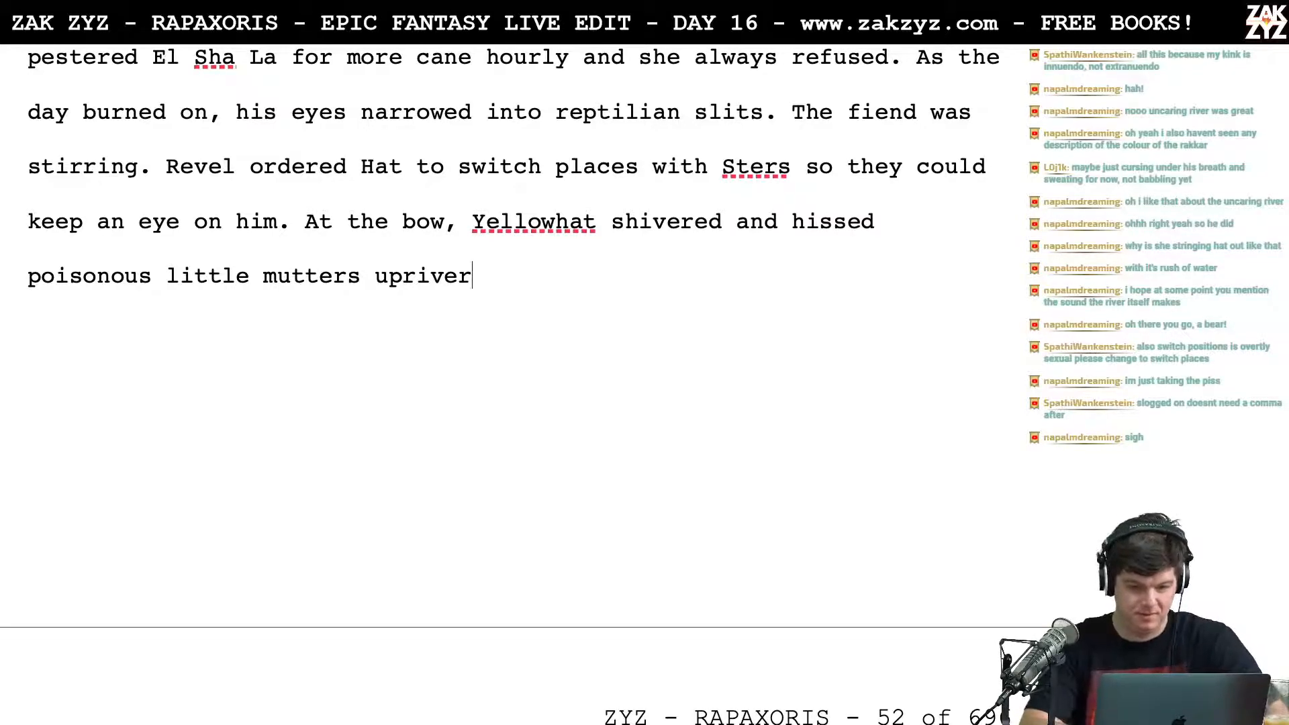
# Step: Replace "upriver" after "poisonous little mutters" with "at the uncaring river."
pyautogui.press('BackSpace')
pyautogui.press('BackSpace')
pyautogui.press('BackSpace')
pyautogui.press('BackSpace')
pyautogui.press('BackSpace')
pyautogui.press('BackSpace')
pyautogui.press('BackSpace')
pyautogui.press('BackSpace')
pyautogui.press('BackSpace')
pyautogui.press('BackSpace')
pyautogui.press('BackSpace')
pyautogui.press('BackSpace')
pyautogui.press('BackSpace')
pyautogui.press('BackSpace')
pyautogui.write('a')
pyautogui.press('BackSpace')
pyautogui.write('mutters')
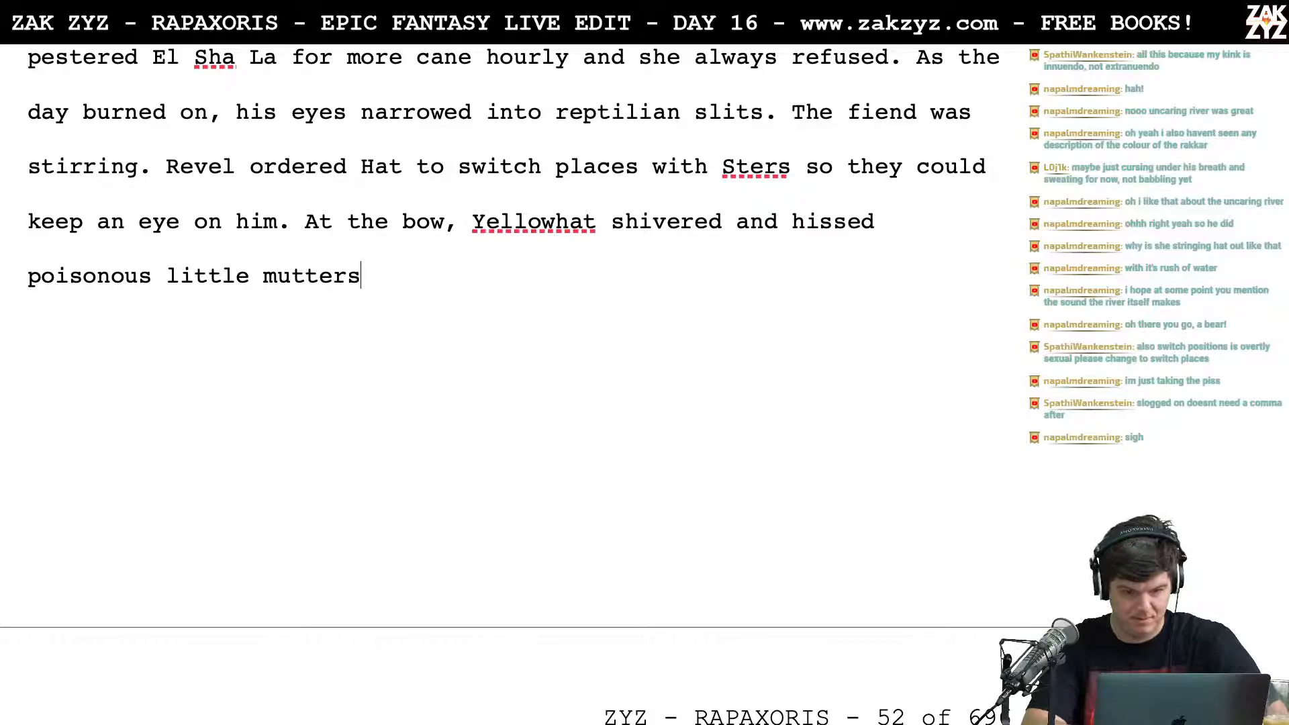
pyautogui.write(' at the uncaring ')
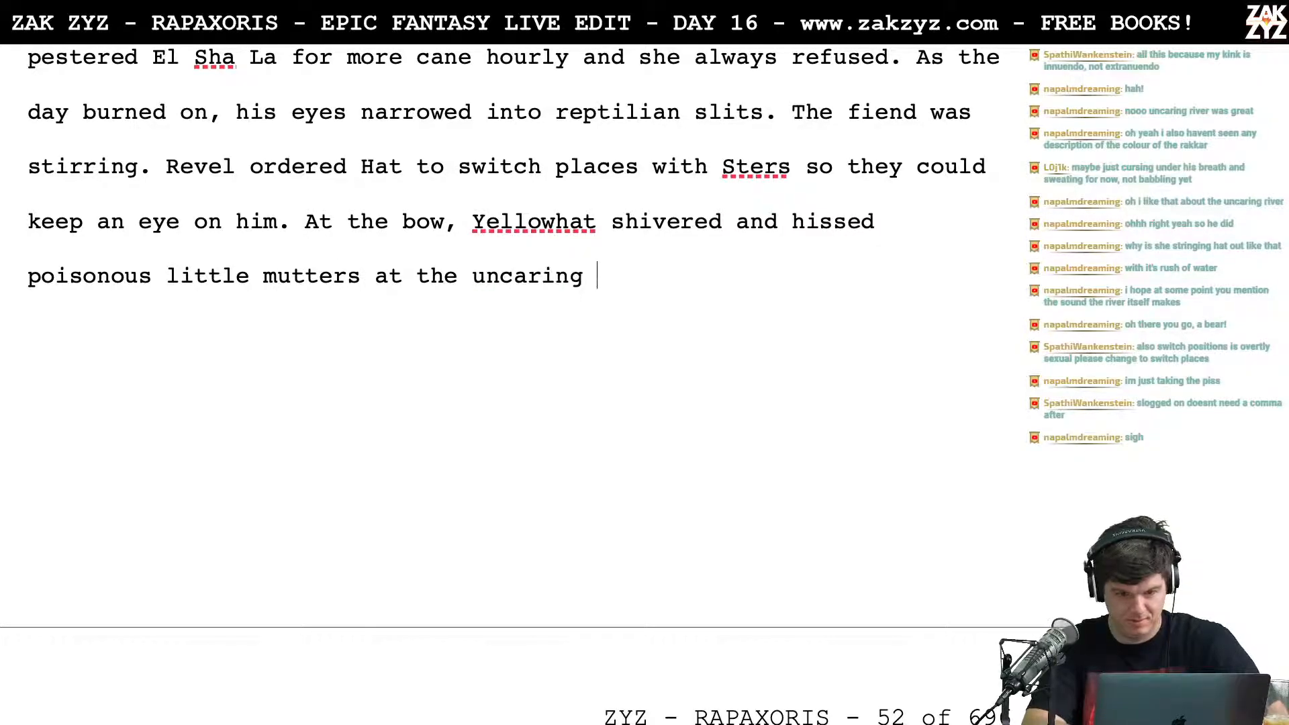
pyautogui.write('river.')
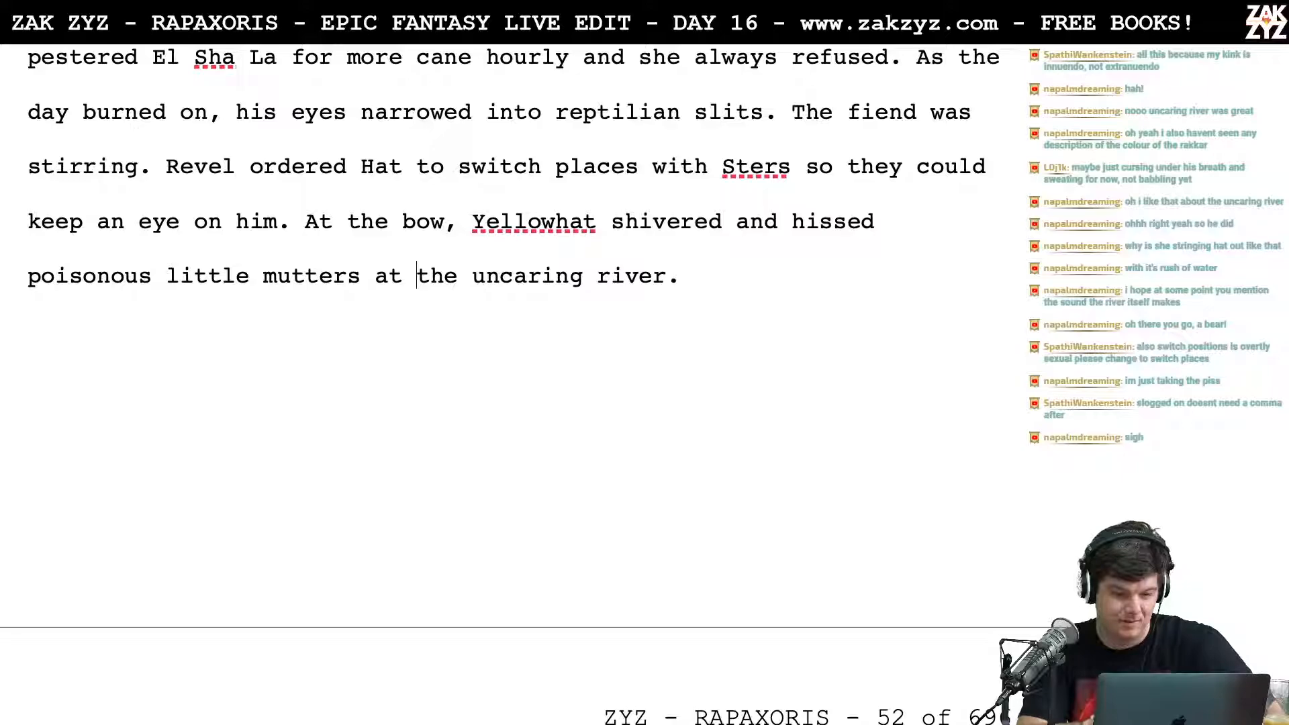
# Step: Split "the uncaring river." into its own paragraph and complete "poisonous little mutters at" with "the river"
pyautogui.press('Return')
pyautogui.press('Left')
pyautogui.write('r')
pyautogui.press('BackSpace')
pyautogui.write('the rive')
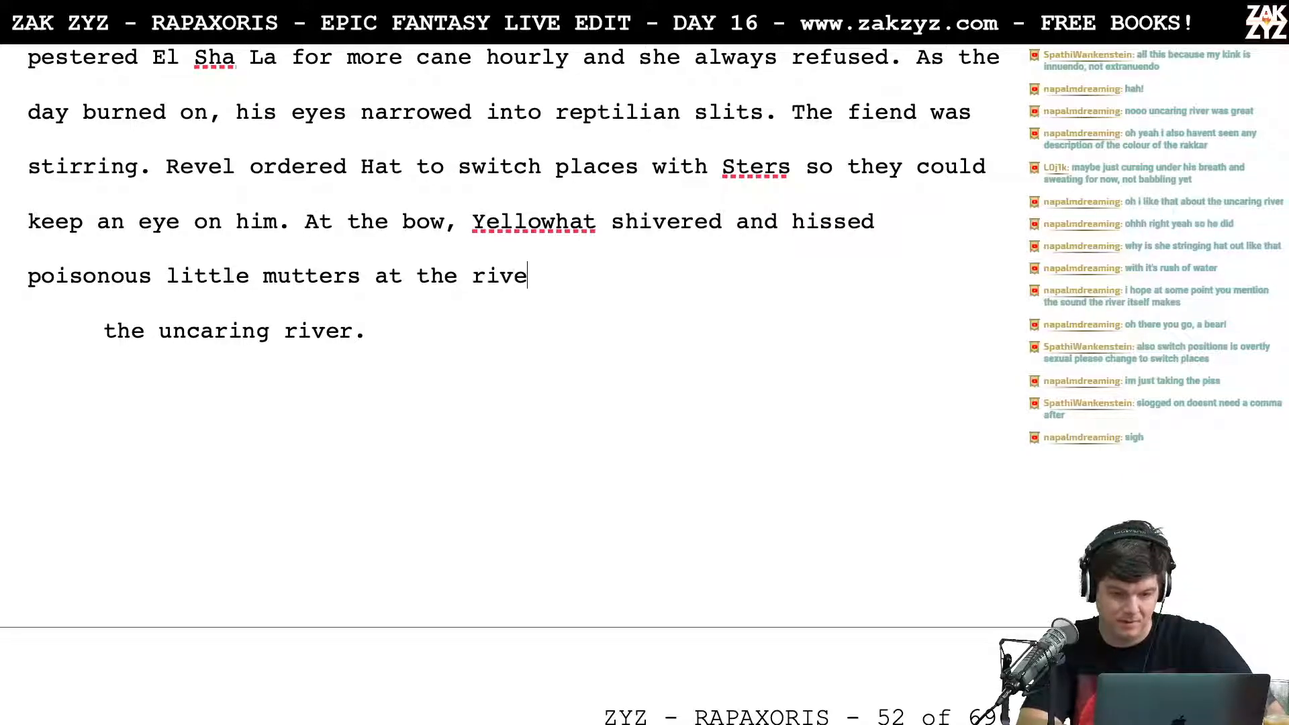
pyautogui.write('r. The Ra')
pyautogui.write('kakr')
# Step: Close the mutters sentence with a period and begin a new one with "The Rakkar babbled back, unmo"
pyautogui.press('BackSpace')
pyautogui.press('BackSpace')
pyautogui.press('BackSpace')
pyautogui.write('kar bag')
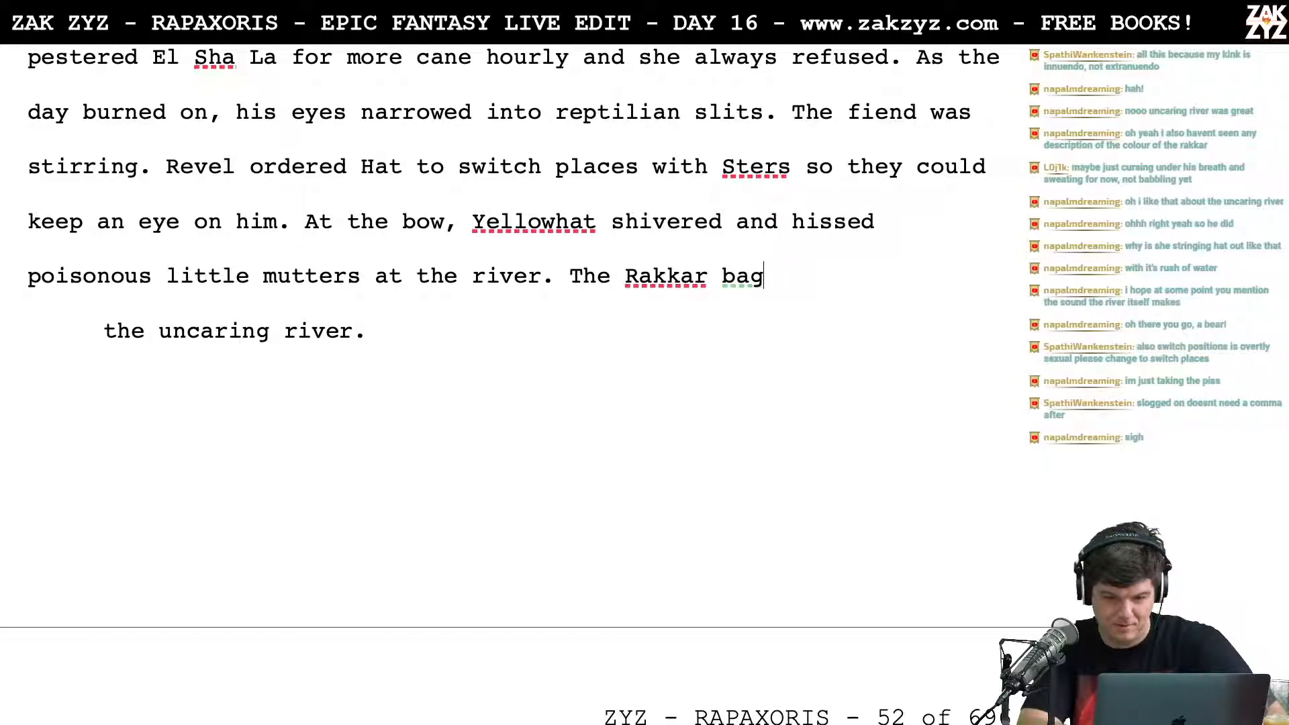
pyautogui.press('BackSpace')
pyautogui.write('bble')
pyautogui.press('BackSpace')
pyautogui.write('bled ba')
pyautogui.write('unmo')
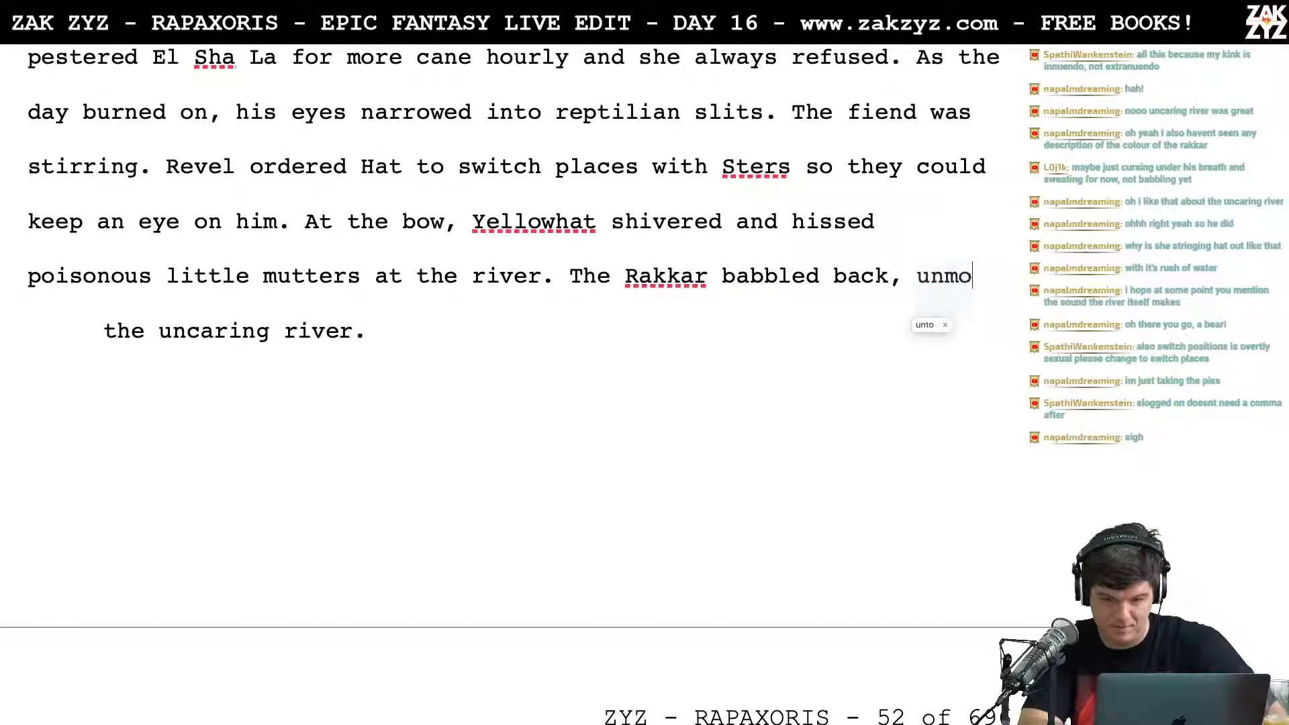
# Step: Delete the sentence "The Rakkar babbled back, unmo" and the preceding "at the river.", leaving the line at "poisonous little mutters"
pyautogui.press('BackSpace')
pyautogui.press('BackSpace')
pyautogui.press('BackSpace')
pyautogui.press('BackSpace')
pyautogui.press('BackSpace')
pyautogui.press('BackSpace')
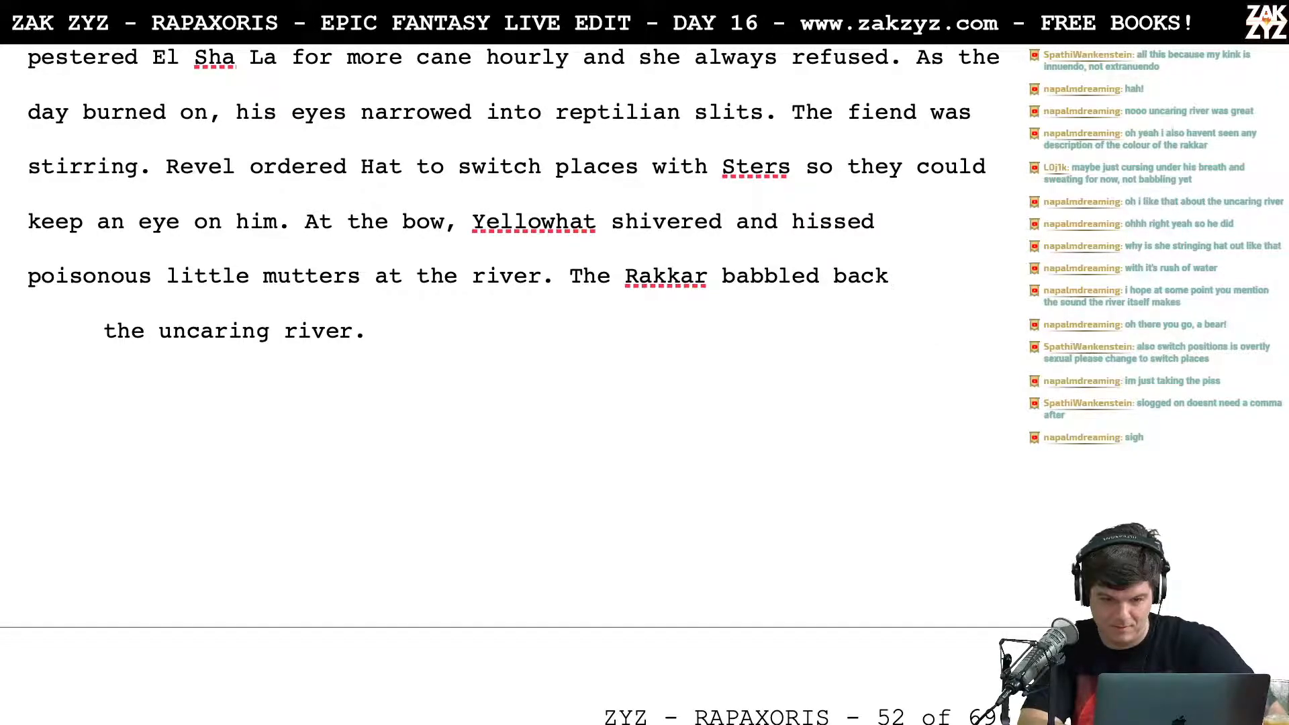
pyautogui.press('BackSpace')
pyautogui.press('BackSpace')
pyautogui.press('BackSpace')
pyautogui.press('BackSpace')
pyautogui.press('BackSpace')
pyautogui.press('BackSpace')
pyautogui.press('BackSpace')
pyautogui.press('BackSpace')
pyautogui.press('BackSpace')
pyautogui.press('BackSpace')
pyautogui.press('BackSpace')
pyautogui.press('BackSpace')
pyautogui.press('BackSpace')
pyautogui.press('BackSpace')
pyautogui.press('BackSpace')
pyautogui.press('BackSpace')
pyautogui.press('BackSpace')
pyautogui.press('BackSpace')
pyautogui.press('BackSpace')
pyautogui.press('BackSpace')
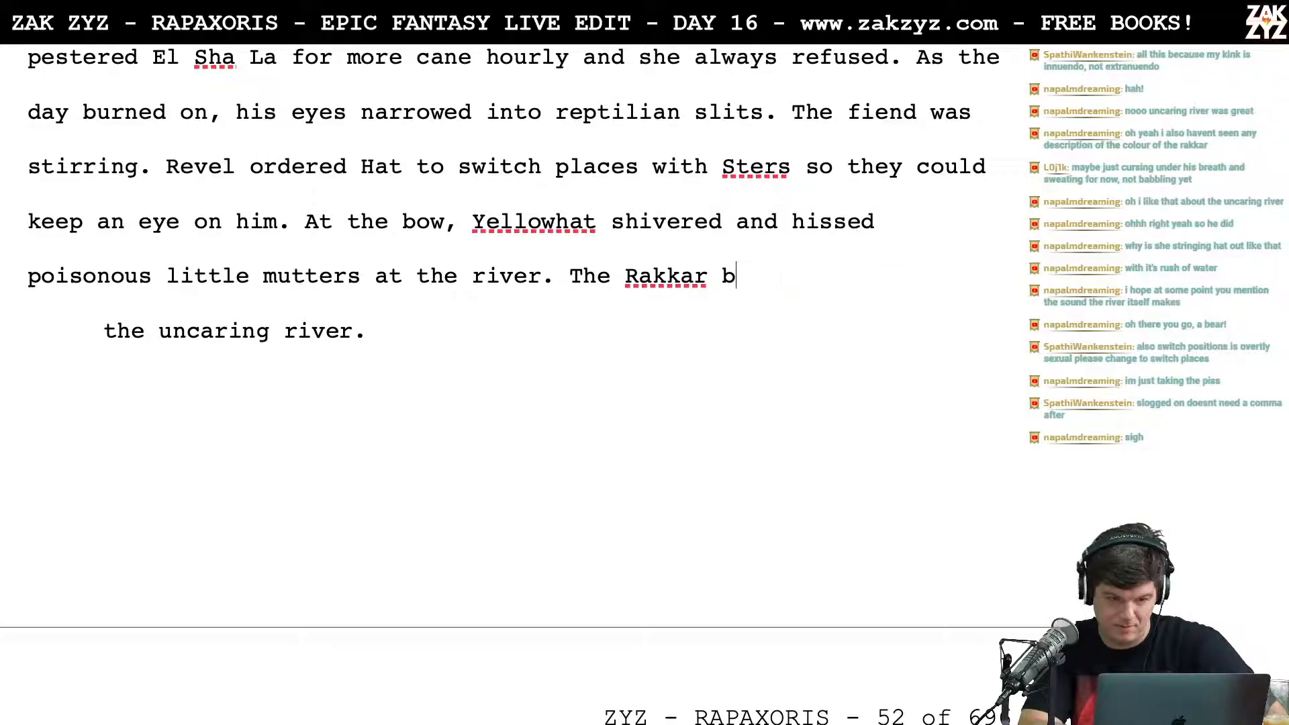
pyautogui.press('BackSpace')
pyautogui.press('BackSpace')
pyautogui.press('BackSpace')
pyautogui.press('BackSpace')
pyautogui.press('BackSpace')
pyautogui.press('BackSpace')
pyautogui.press('BackSpace')
pyautogui.press('BackSpace')
pyautogui.press('BackSpace')
pyautogui.press('BackSpace')
pyautogui.press('BackSpace')
pyautogui.press('BackSpace')
pyautogui.press('BackSpace')
pyautogui.press('BackSpace')
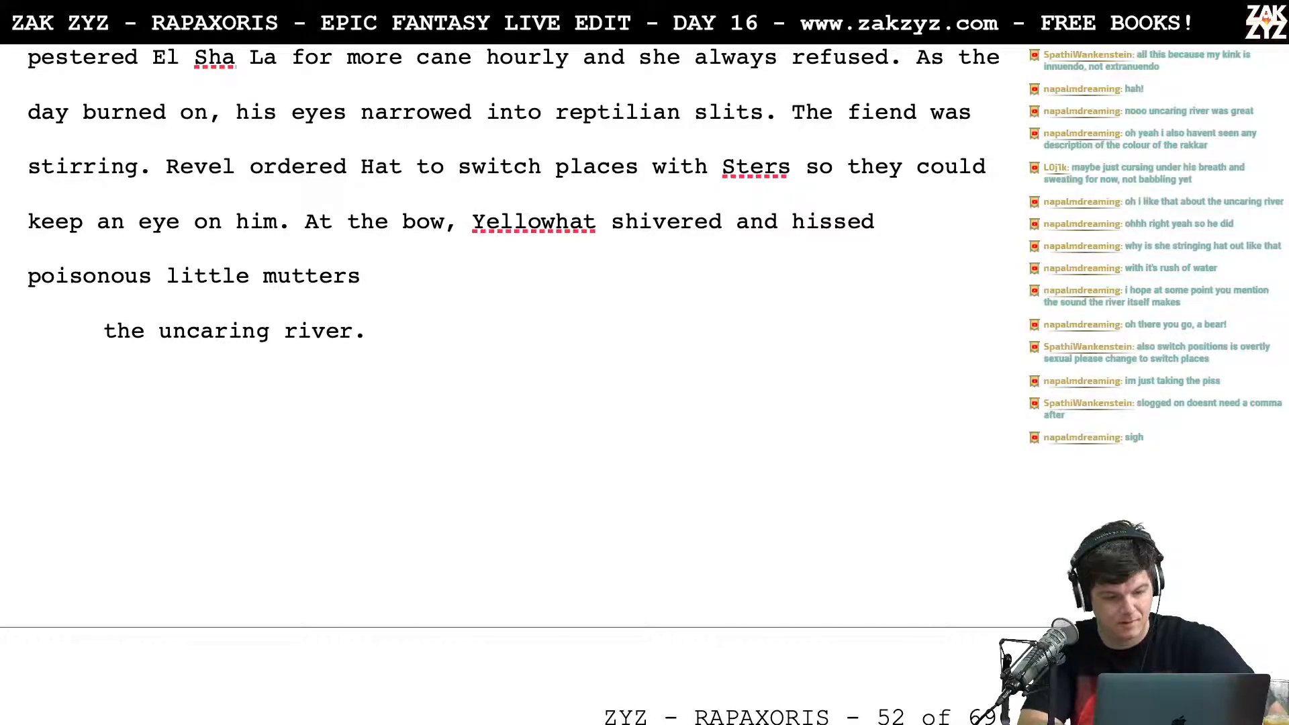
# Step: Try following "poisonous little mutters" with a new sentence, "The river babbled back", and strip it out again
pyautogui.write('The riv')
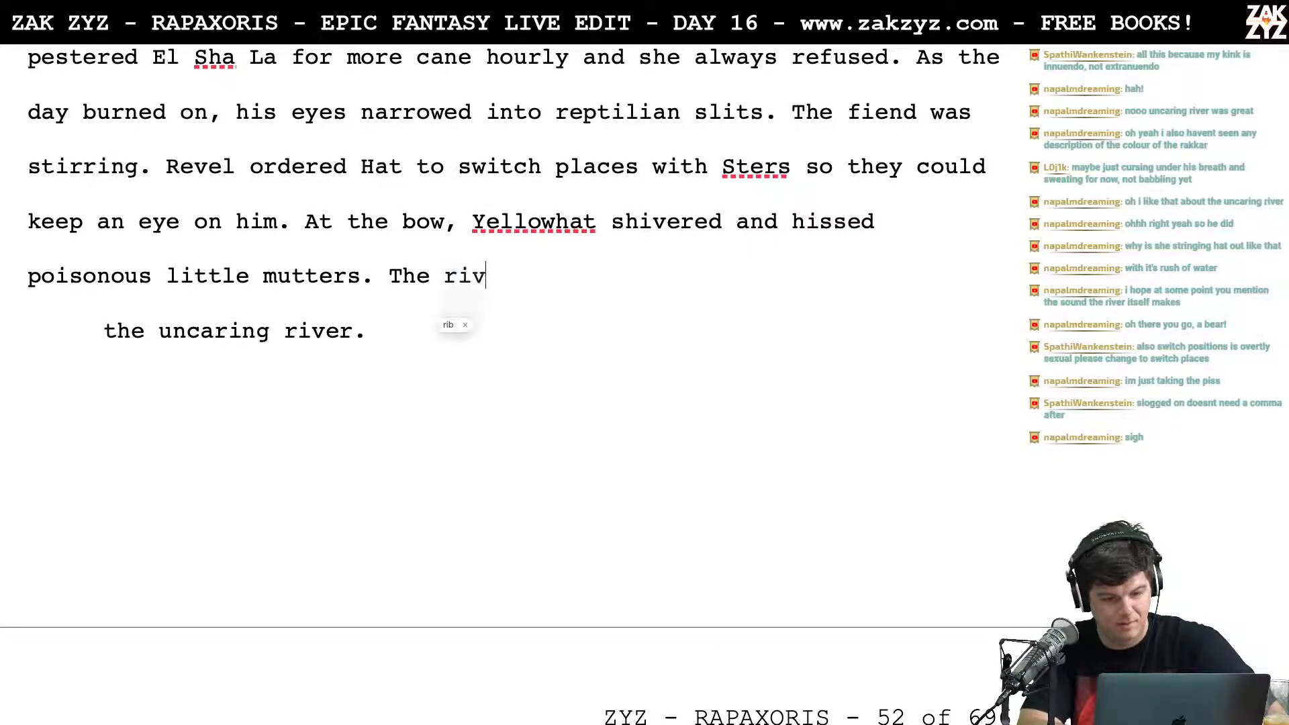
pyautogui.write('er babbled bac')
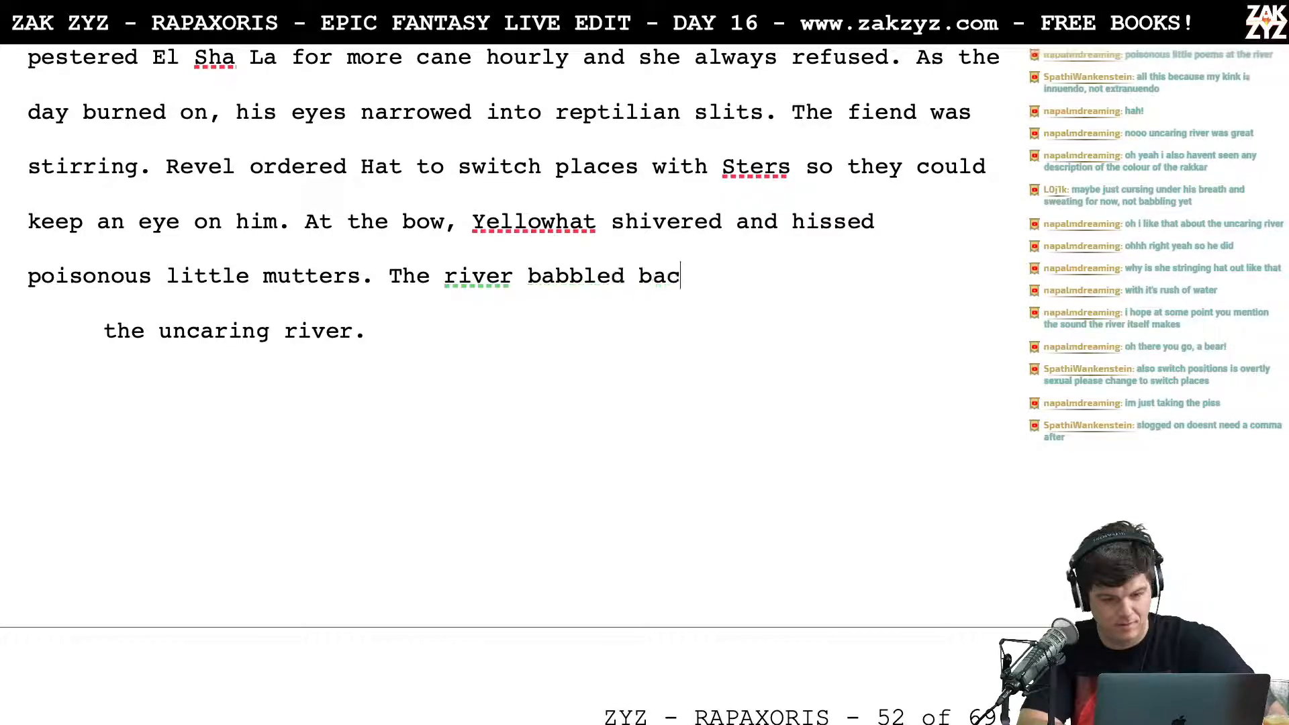
pyautogui.press('BackSpace')
pyautogui.press('BackSpace')
pyautogui.press('BackSpace')
pyautogui.press('BackSpace')
pyautogui.press('BackSpace')
pyautogui.press('BackSpace')
pyautogui.press('BackSpace')
pyautogui.press('BackSpace')
pyautogui.press('BackSpace')
pyautogui.press('BackSpace')
pyautogui.press('BackSpace')
pyautogui.press('BackSpace')
pyautogui.press('BackSpace')
pyautogui.press('BackSpace')
pyautogui.press('BackSpace')
pyautogui.press('BackSpace')
pyautogui.press('BackSpace')
pyautogui.press('BackSpace')
pyautogui.press('BackSpace')
pyautogui.press('BackSpace')
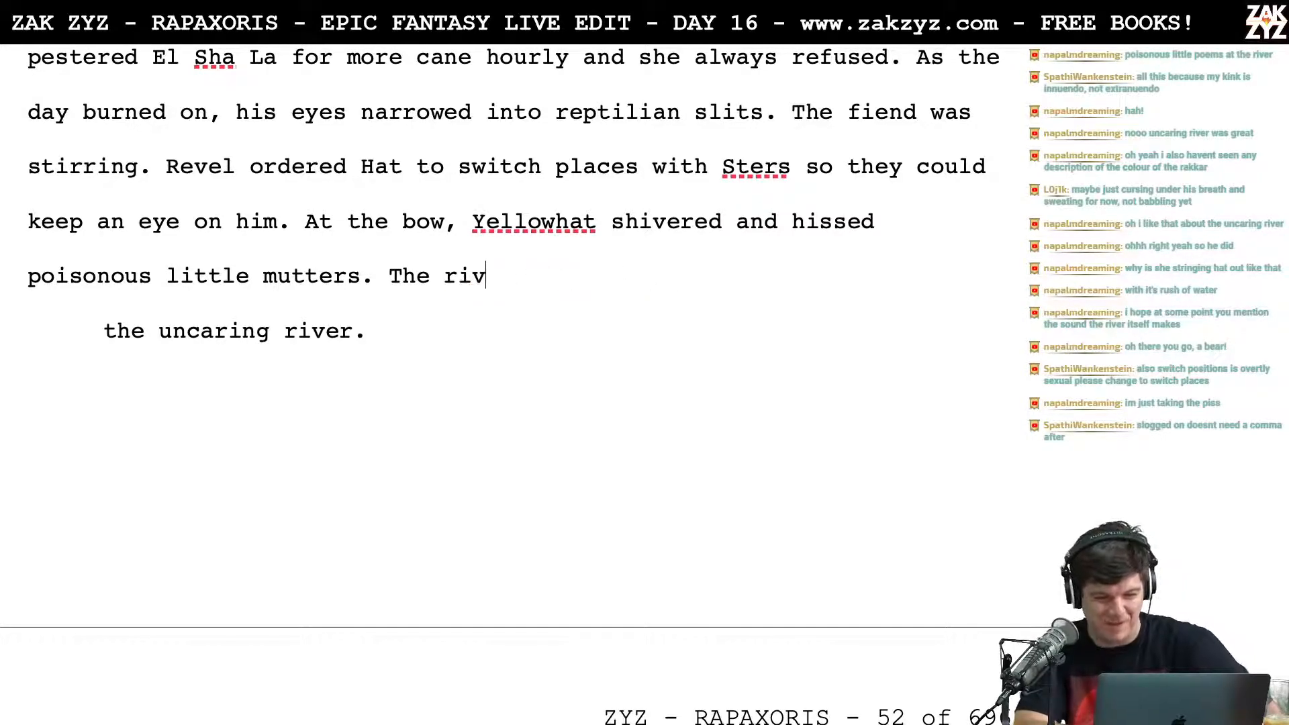
pyautogui.press('BackSpace')
pyautogui.press('BackSpace')
pyautogui.press('BackSpace')
pyautogui.write('up')
pyautogui.press('BackSpace')
pyautogui.press('BackSpace')
pyautogui.press('BackSpace')
# Step: End the mutters sentence with "at the uncaring river." and delete the duplicate "the uncaring river." line below it
pyautogui.write('at th')
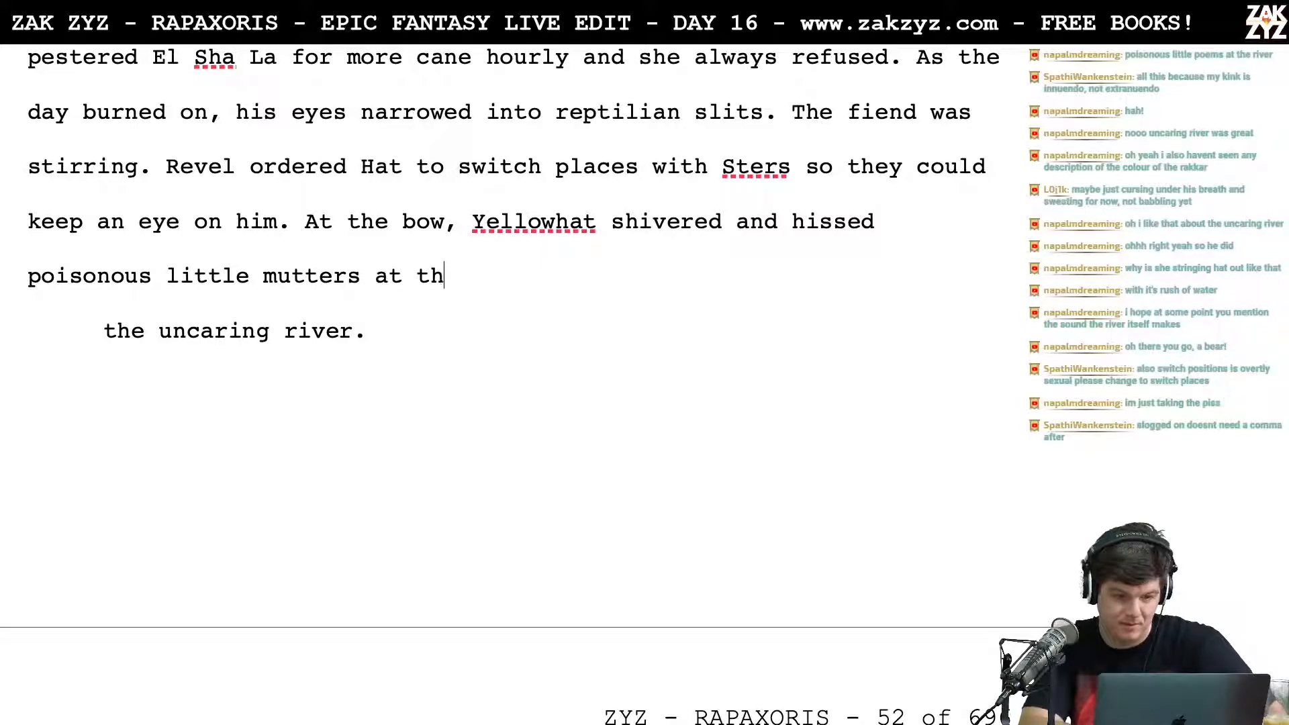
pyautogui.write('e uncaring river.')
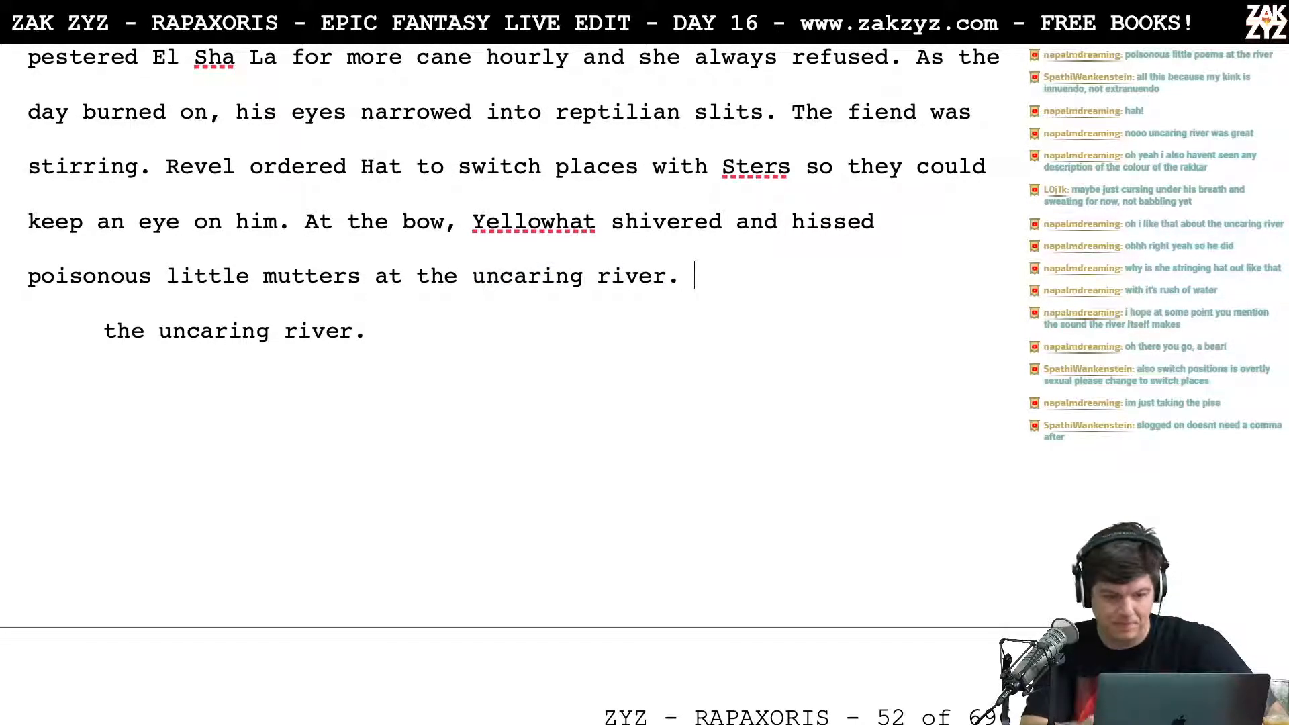
pyautogui.hotkey('shift', 'Down')
pyautogui.press('BackSpace')
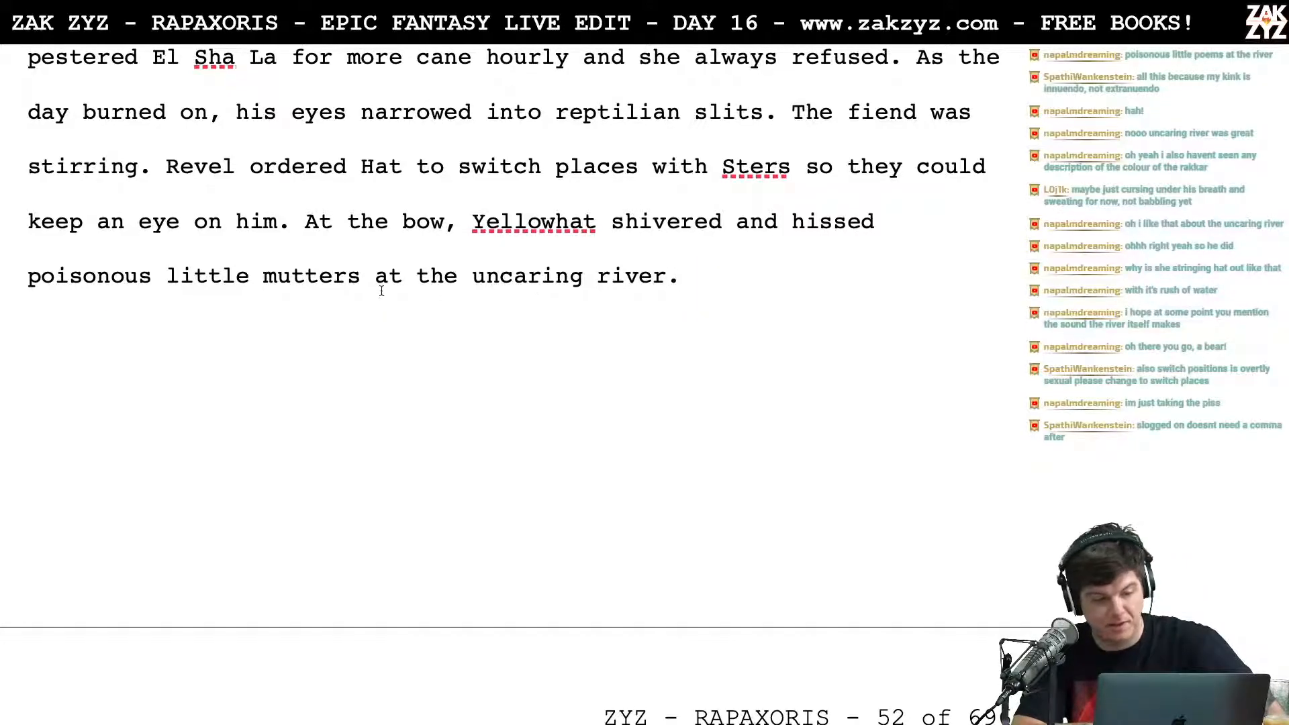
# Step: Delete the blank lines and leftover drafts from "At the bow, Yellowhat shivered" through "keep an eye on him.", up to "Even Sters the Hook"
pyautogui.scroll(-6, 265, 290)
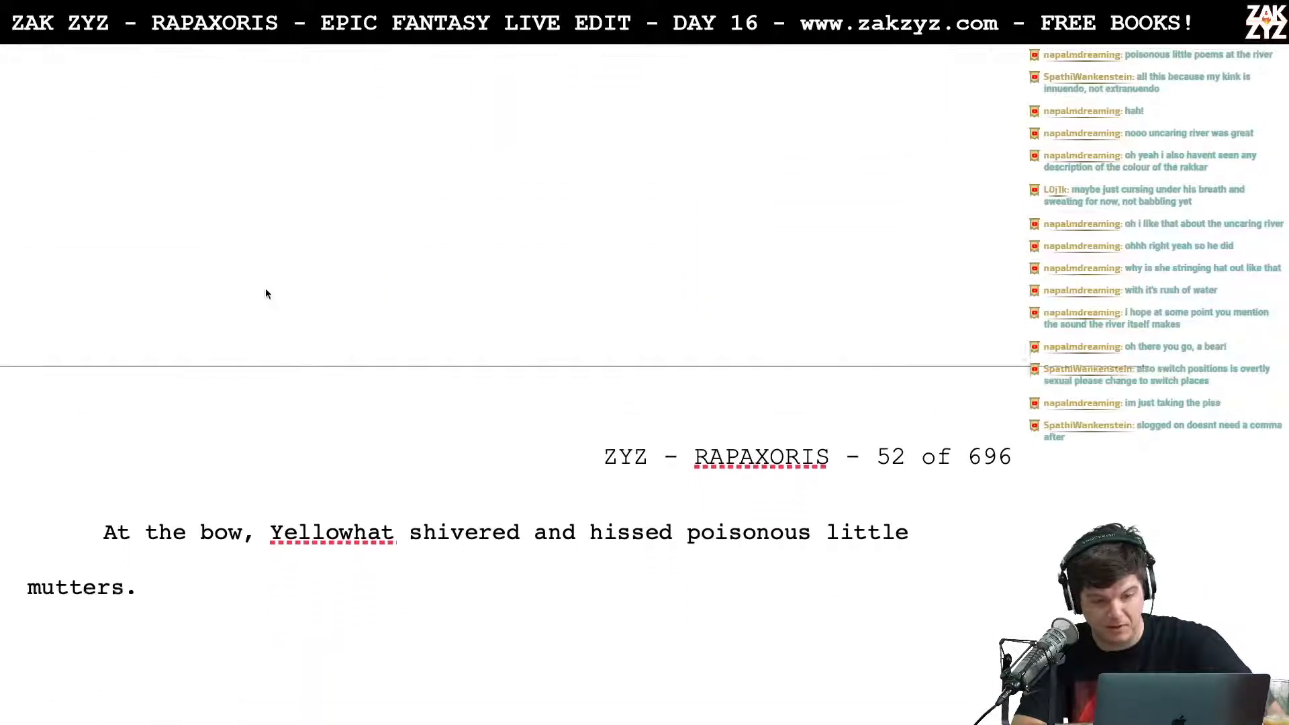
pyautogui.scroll(4, 266, 293)
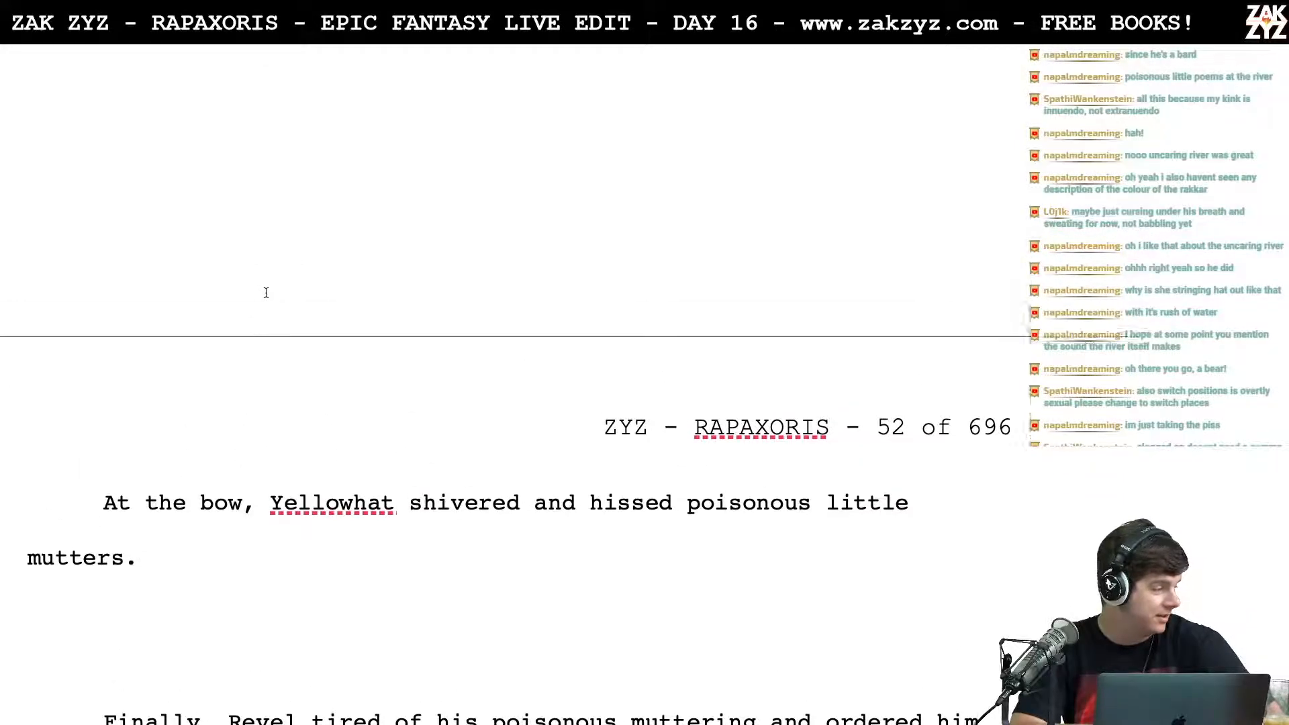
pyautogui.scroll(3, 265, 295)
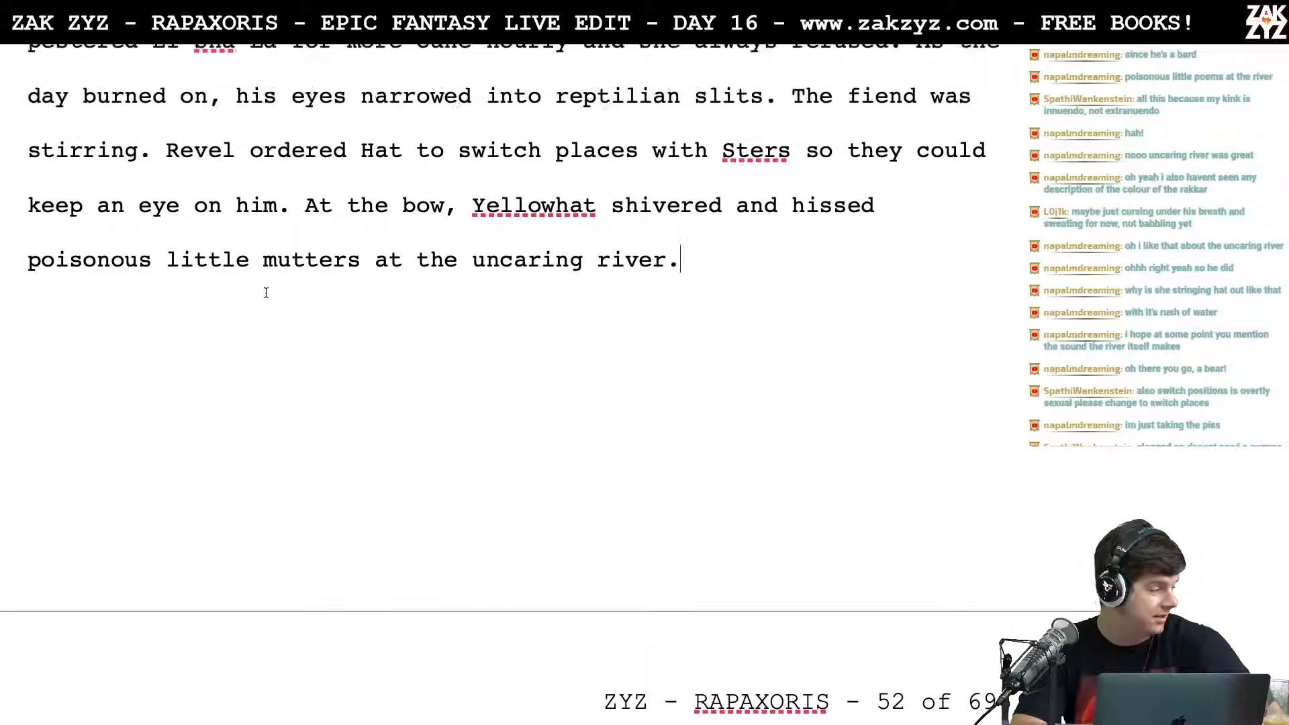
pyautogui.scroll(2, 266, 293)
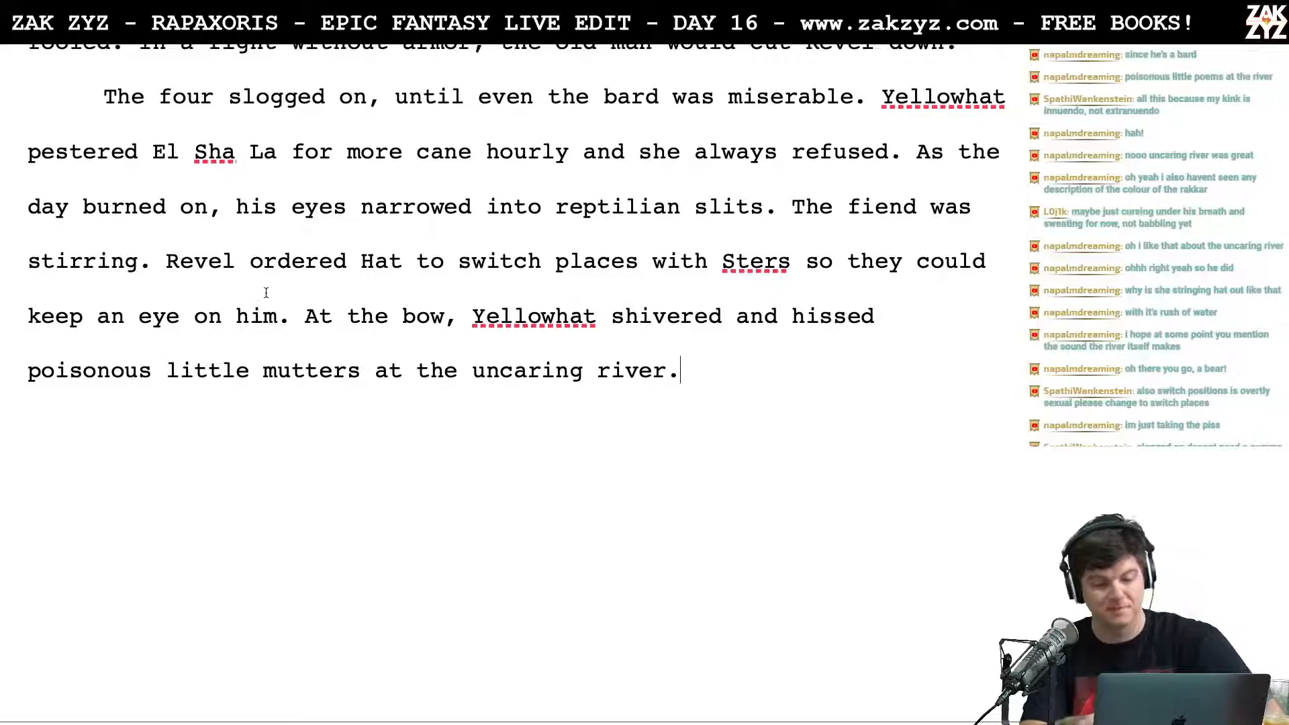
pyautogui.hotkey('shift', 'Down')
pyautogui.hotkey('shift', 'Down')
pyautogui.hotkey('shift', 'Down')
pyautogui.hotkey('shift', 'Down')
pyautogui.hotkey('shift', 'Down')
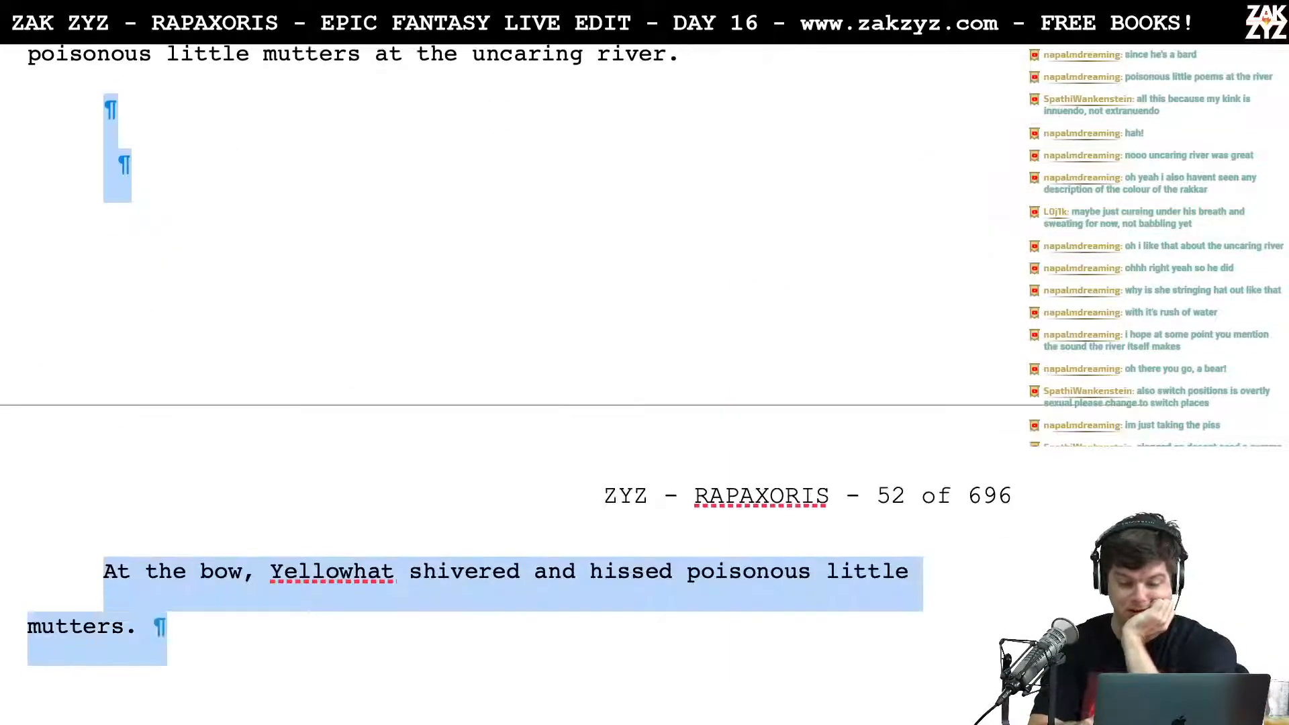
pyautogui.hotkey('shift', 'Down')
pyautogui.hotkey('shift', 'Down')
pyautogui.hotkey('shift', 'Down')
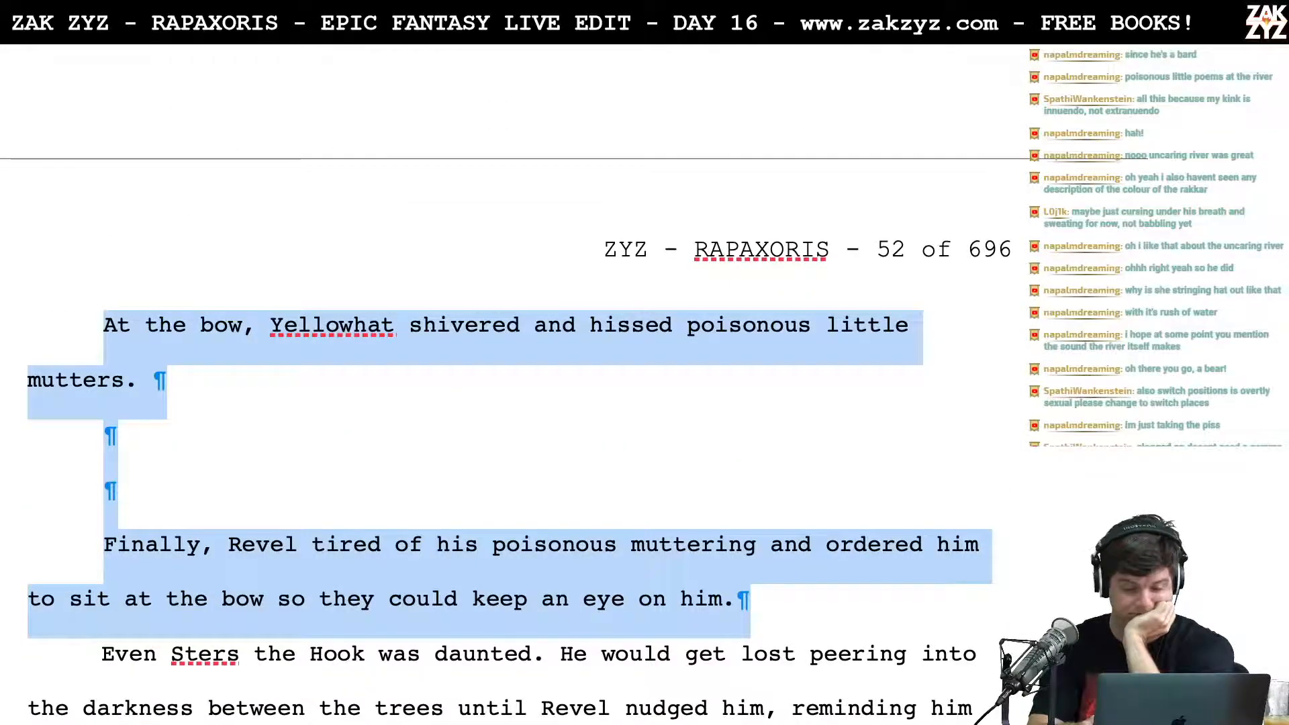
pyautogui.press('BackSpace')
# Step: Split the paragraph after "Even Sters the Hook was daunted." and begin a new sentence, "He peered into the darkness between the trees and"
pyautogui.scroll(4, 507, 387)
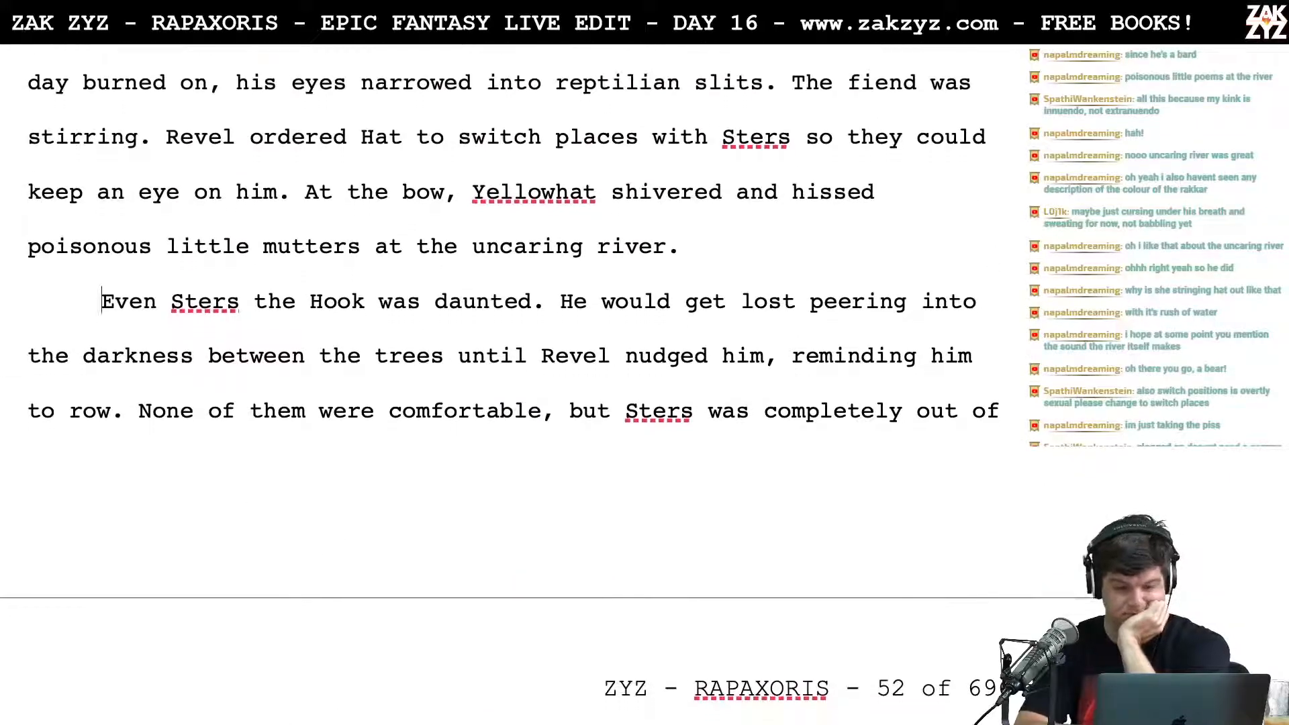
pyautogui.scroll(1, 507, 386)
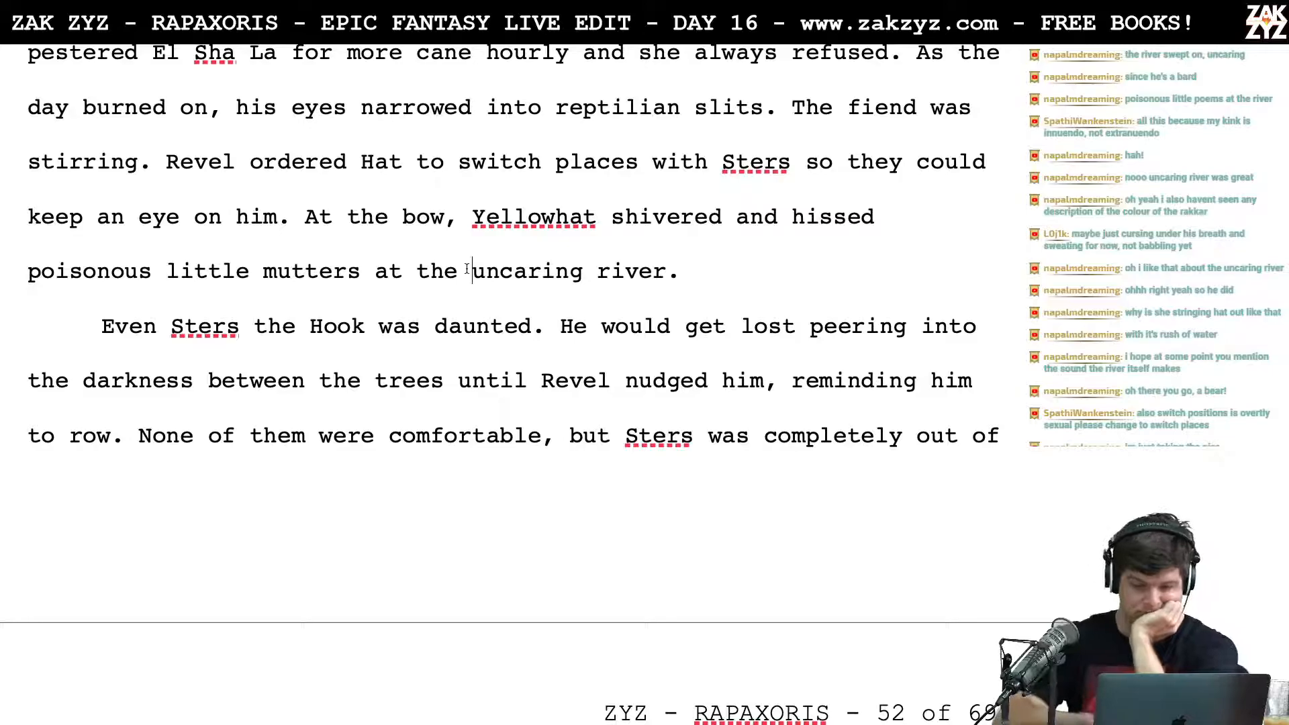
pyautogui.scroll(-1, 467, 269)
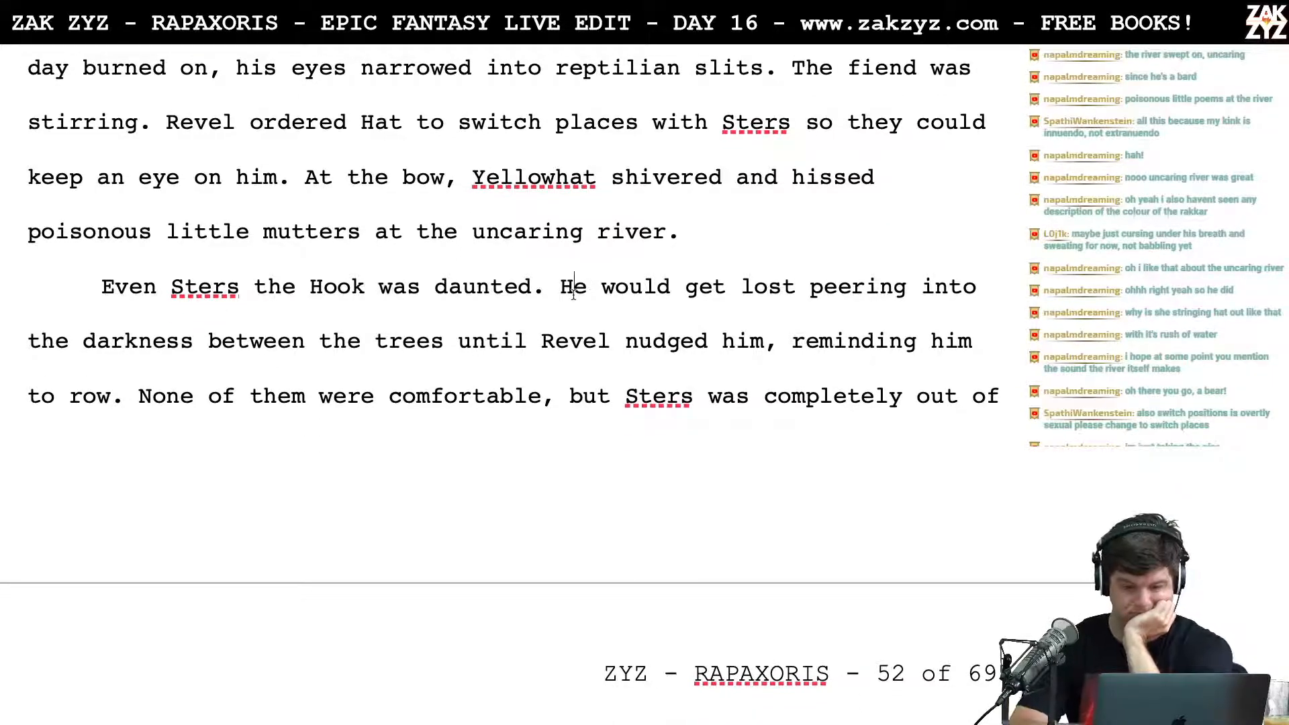
pyautogui.press('Return')
pyautogui.write('He peer')
pyautogui.write('ed into the')
pyautogui.write(' darknes')
pyautogui.write('s between the tr')
pyautogui.write('ees and')
# Step: Delete the old "He would get lost peering into the darkness between the trees until", keeping "Revel nudged him" as a separate paragraph
pyautogui.hotkey('shift', 'Down')
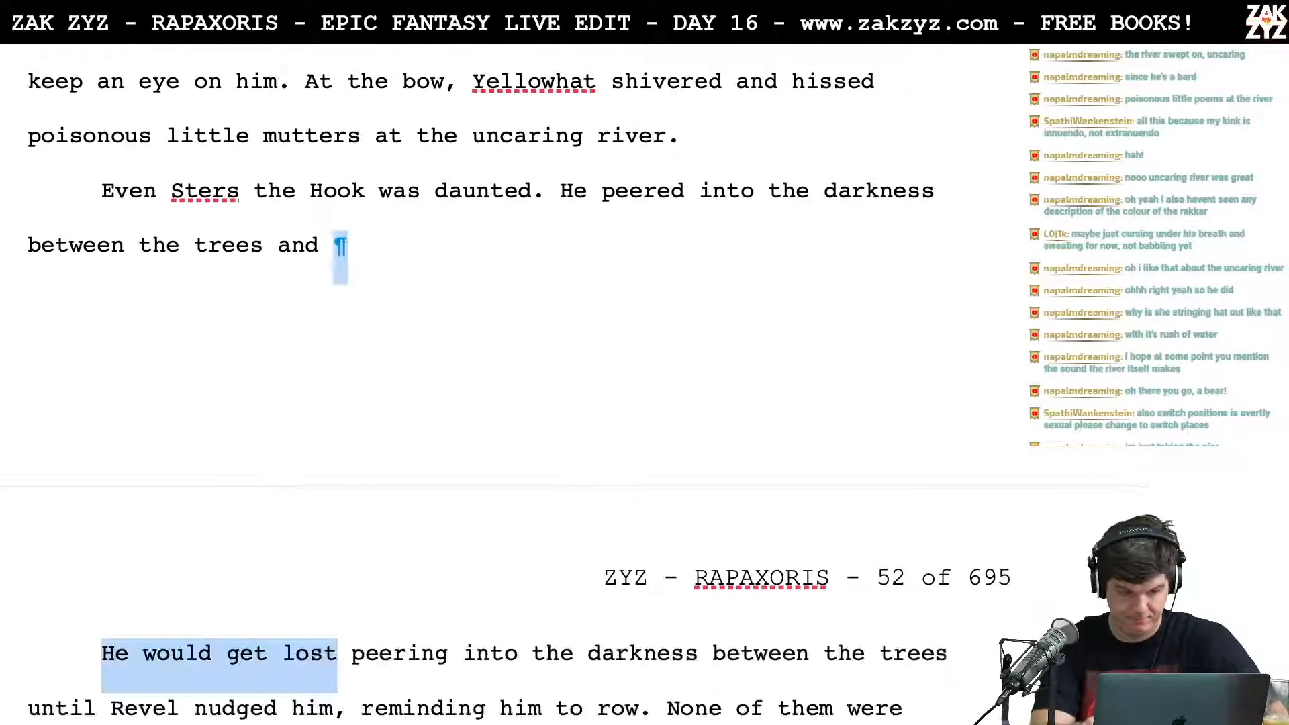
pyautogui.hotkey('shift', 'Down')
pyautogui.hotkey('shift', 'Up')
pyautogui.hotkey('shift', 'Down')
pyautogui.hotkey('shift', 'Left')
pyautogui.hotkey('shift', 'Left')
pyautogui.hotkey('shift', 'Left')
pyautogui.hotkey('shift', 'Left')
pyautogui.hotkey('shift', 'Left')
pyautogui.hotkey('shift', 'Left')
pyautogui.hotkey('shift', 'Left')
pyautogui.hotkey('shift', 'Left')
pyautogui.hotkey('shift', 'Left')
pyautogui.hotkey('shift', 'Left')
pyautogui.hotkey('shift', 'Left')
pyautogui.hotkey('shift', 'Left')
pyautogui.hotkey('shift', 'Left')
pyautogui.hotkey('shift', 'Left')
pyautogui.hotkey('shift', 'Left')
pyautogui.hotkey('shift', 'Left')
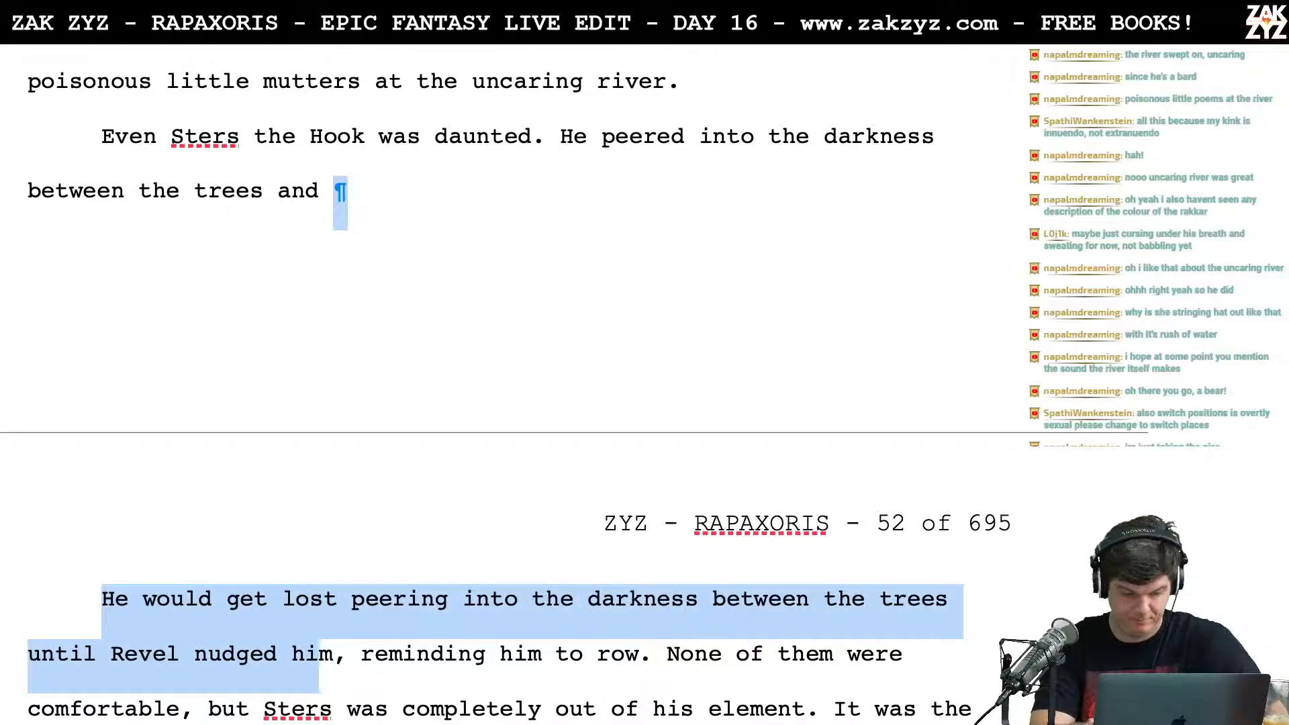
pyautogui.hotkey('shift', 'Left')
pyautogui.hotkey('shift', 'Left')
pyautogui.hotkey('shift', 'Left')
pyautogui.hotkey('shift', 'Left')
pyautogui.hotkey('shift', 'Left')
pyautogui.hotkey('shift', 'Left')
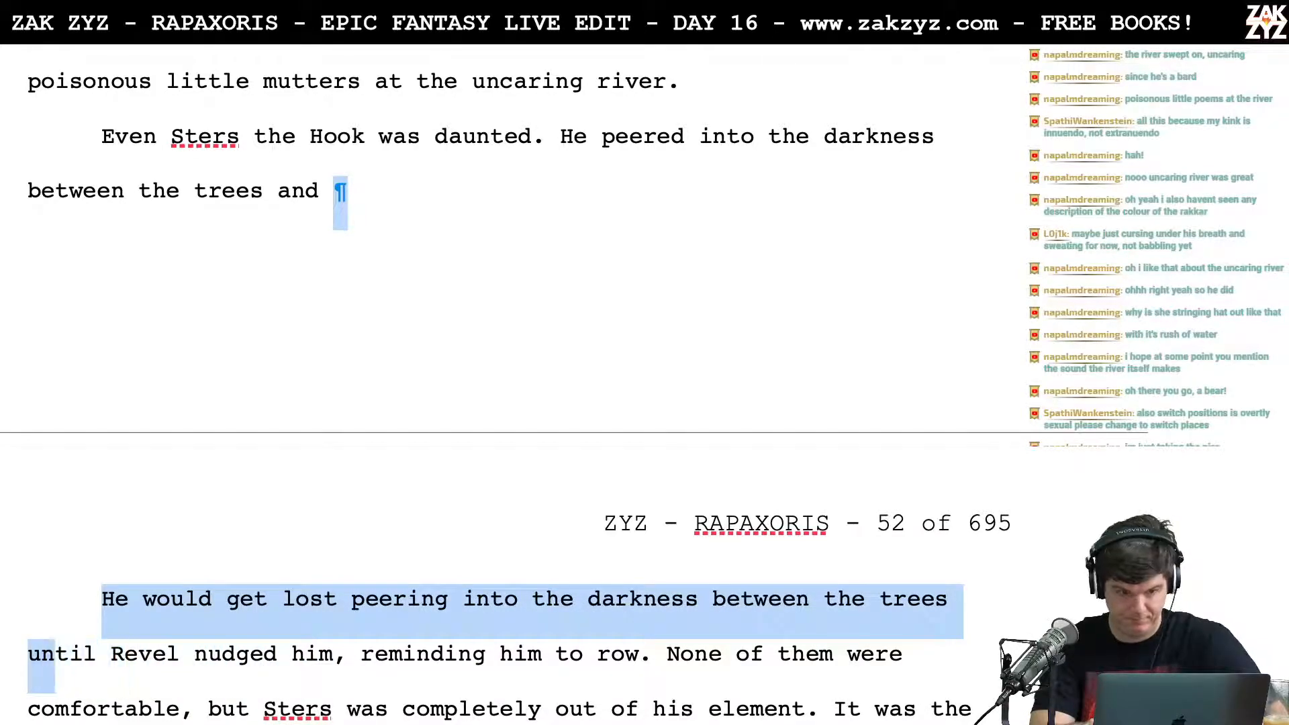
pyautogui.hotkey('shift', 'Right')
pyautogui.hotkey('shift', 'Right')
pyautogui.hotkey('shift', 'Right')
pyautogui.hotkey('shift', 'Right')
pyautogui.hotkey('shift', 'Right')
pyautogui.hotkey('shift', 'Right')
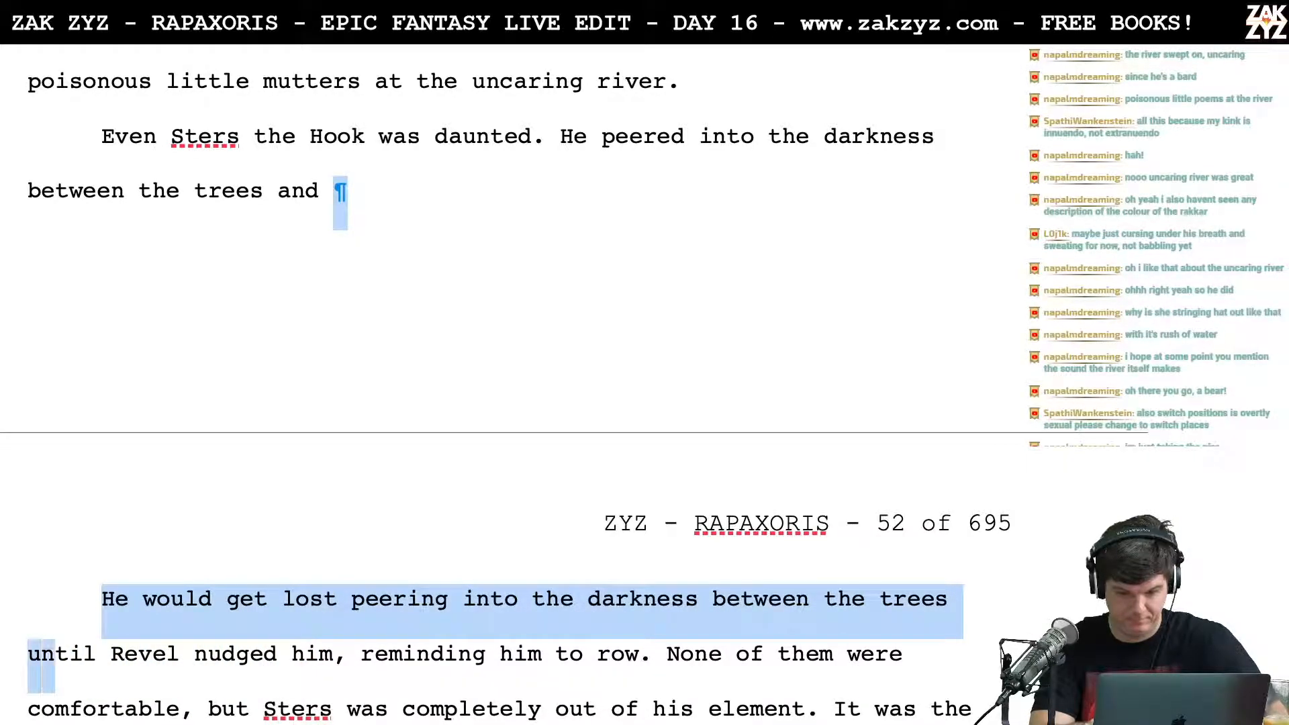
pyautogui.press('Delete')
pyautogui.press('Return')
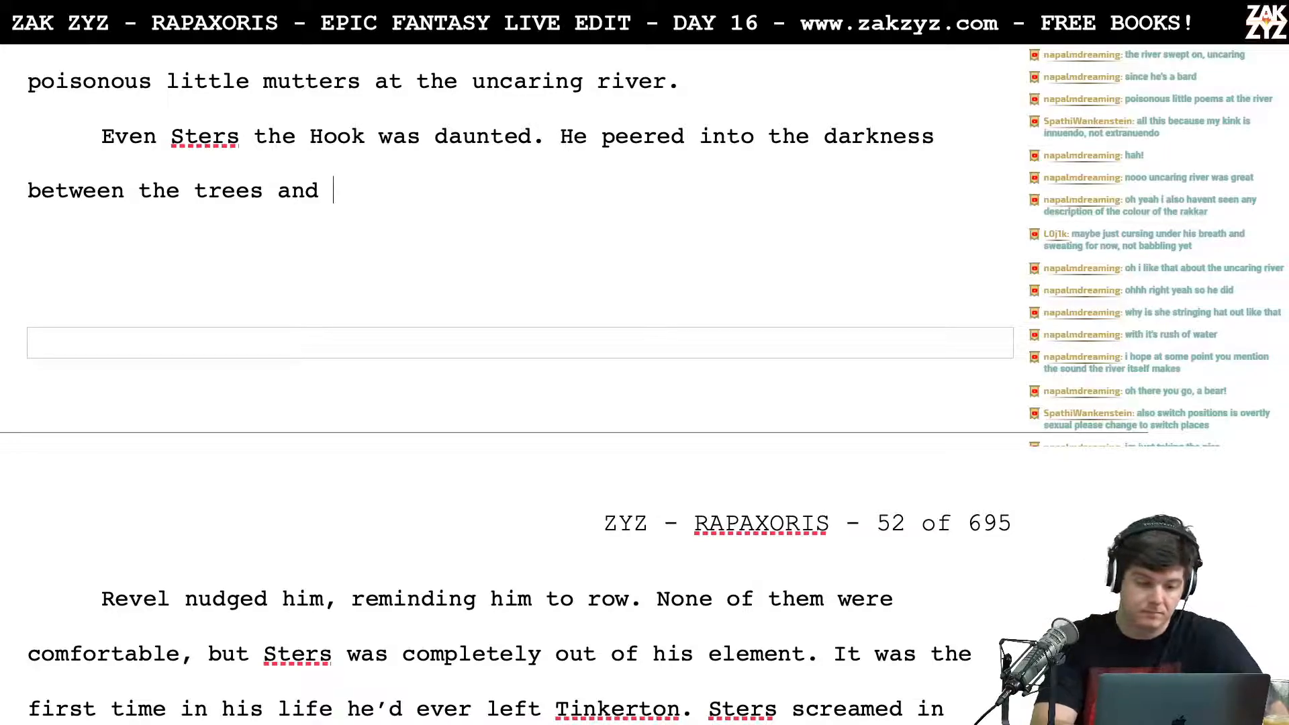
# Step: Try continuing the Sters sentence with "twisted his neck around," and cut it back to "twisted"
pyautogui.write('twisted hi')
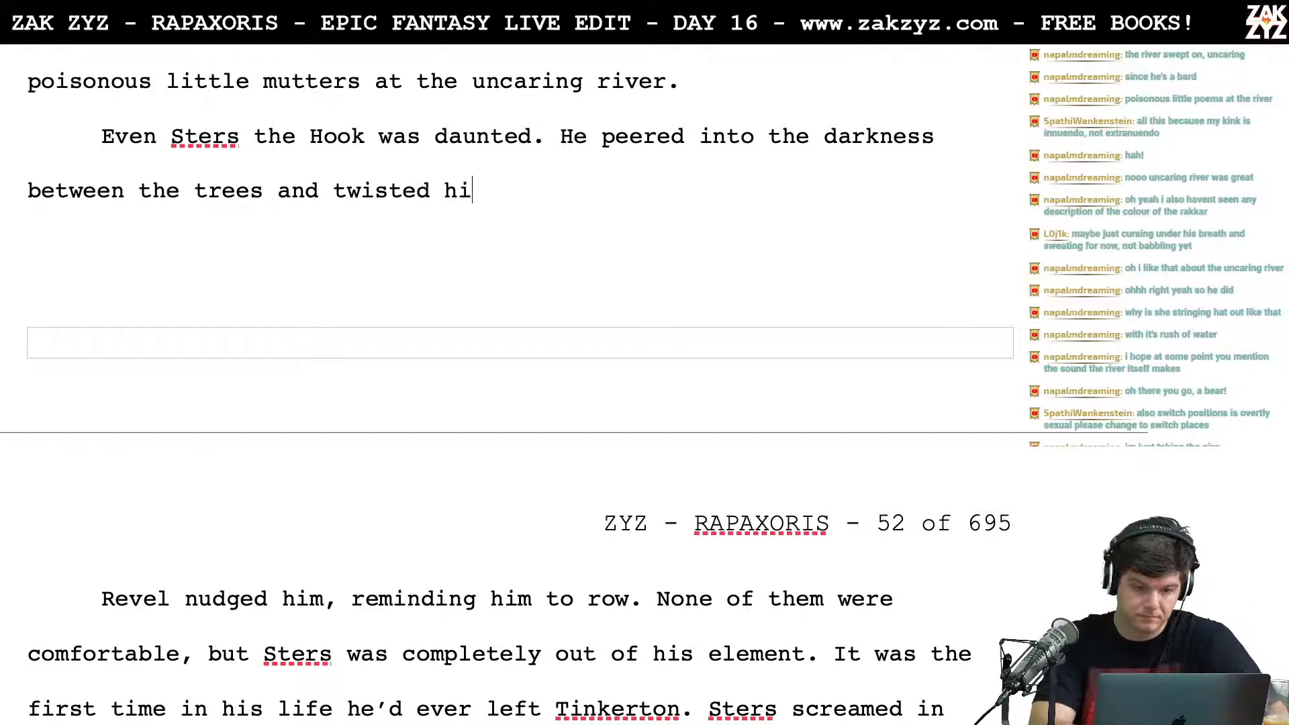
pyautogui.write('s neck')
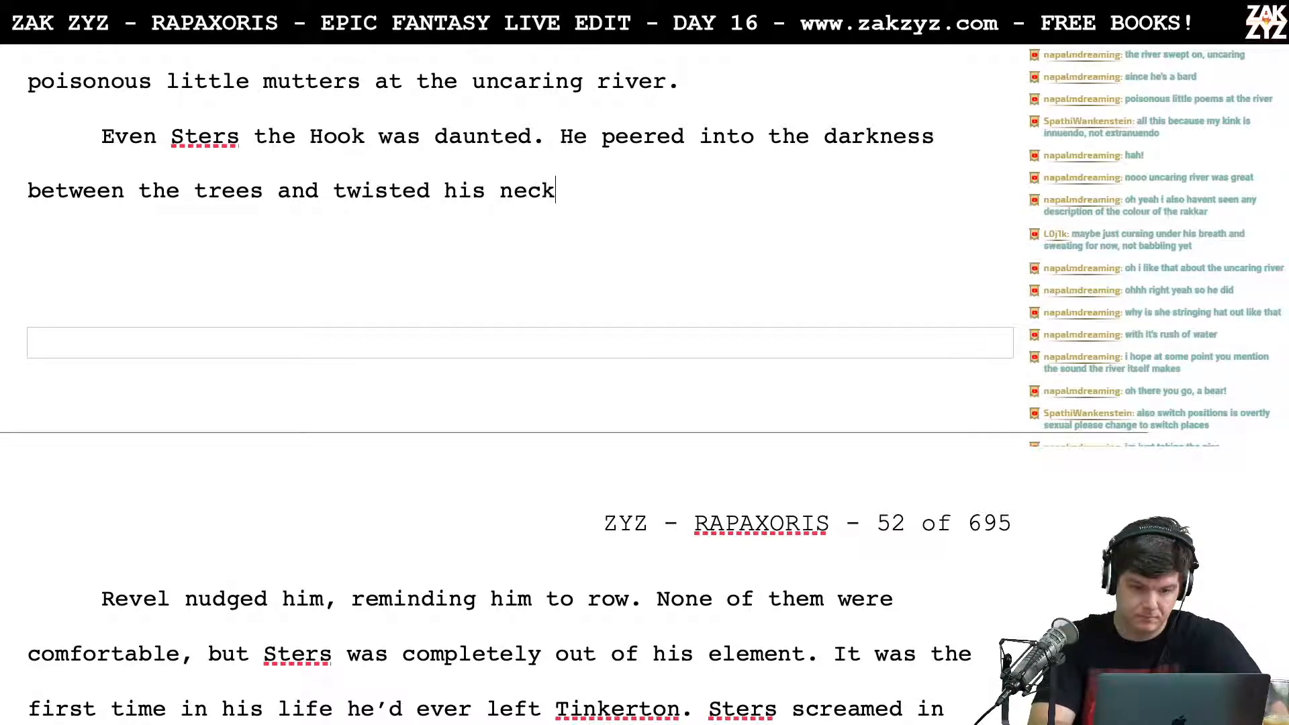
pyautogui.write(' around,')
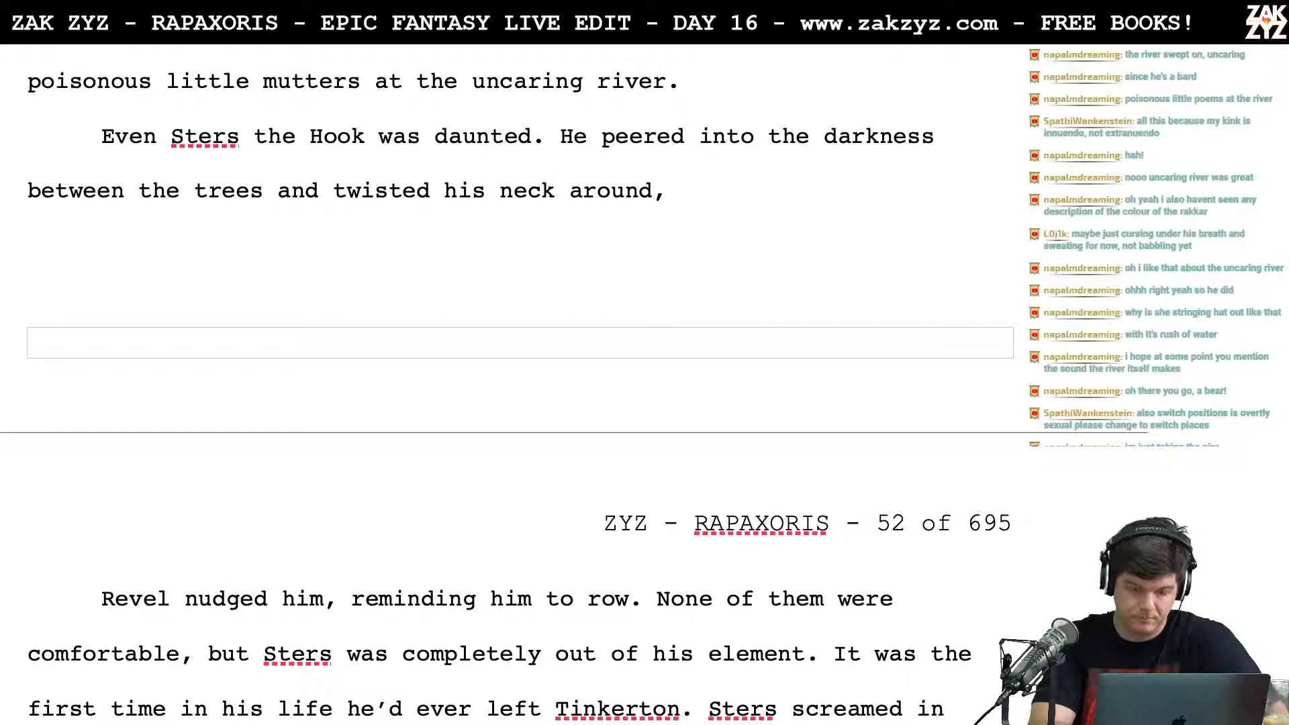
pyautogui.press('BackSpace')
pyautogui.press('BackSpace')
pyautogui.press('BackSpace')
pyautogui.press('BackSpace')
pyautogui.press('BackSpace')
pyautogui.press('BackSpace')
pyautogui.press('BackSpace')
pyautogui.press('BackSpace')
pyautogui.press('BackSpace')
pyautogui.press('BackSpace')
pyautogui.press('BackSpace')
pyautogui.press('BackSpace')
pyautogui.press('BackSpace')
pyautogui.press('BackSpace')
pyautogui.press('BackSpace')
pyautogui.press('BackSpace')
pyautogui.press('BackSpace')
pyautogui.press('BackSpace')
pyautogui.press('BackSpace')
pyautogui.press('BackSpace')
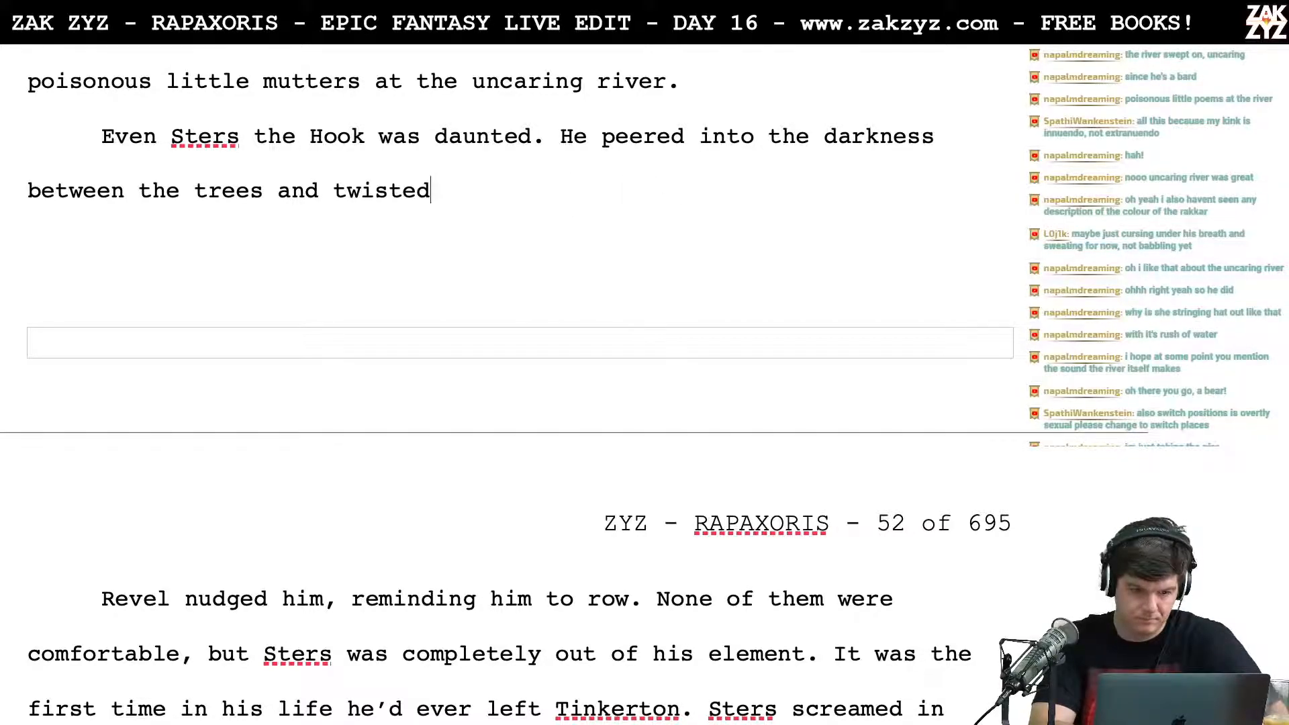
# Step: Replace "and twisted" after "between the trees" with a comma
pyautogui.press('BackSpace')
pyautogui.press('BackSpace')
pyautogui.press('BackSpace')
pyautogui.press('BackSpace')
pyautogui.press('BackSpace')
pyautogui.press('BackSpace')
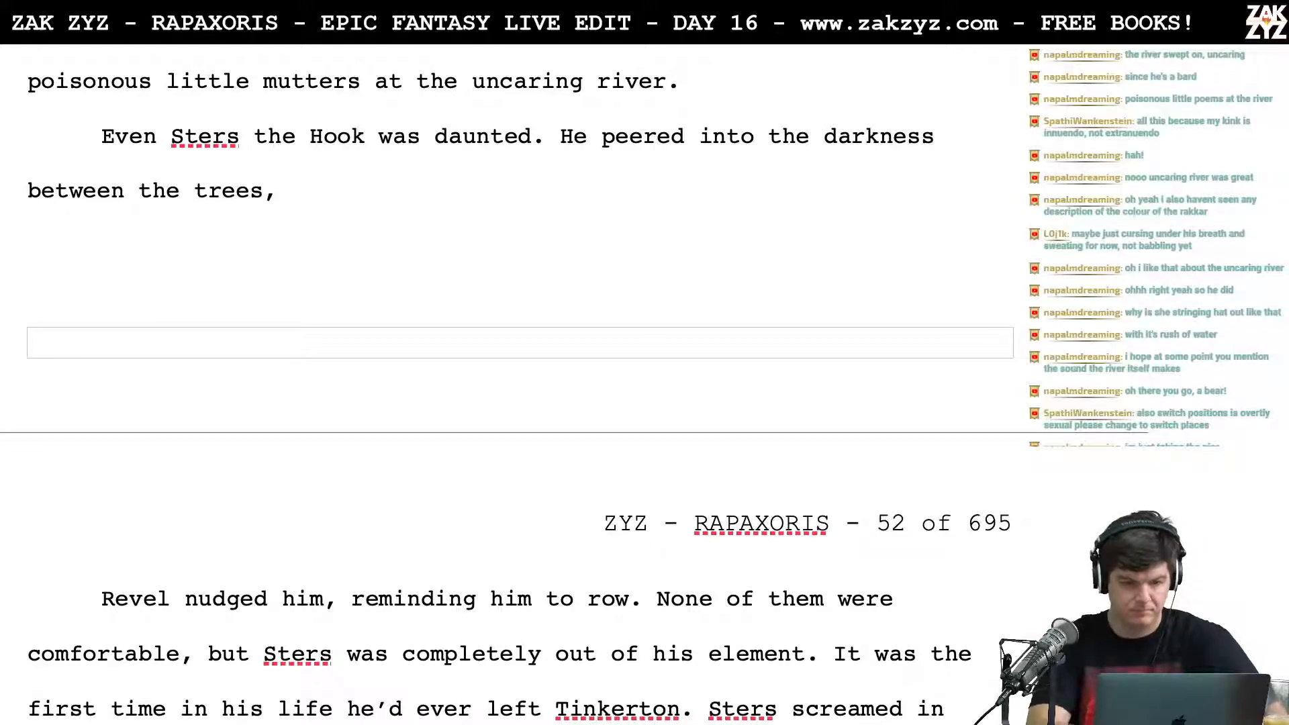
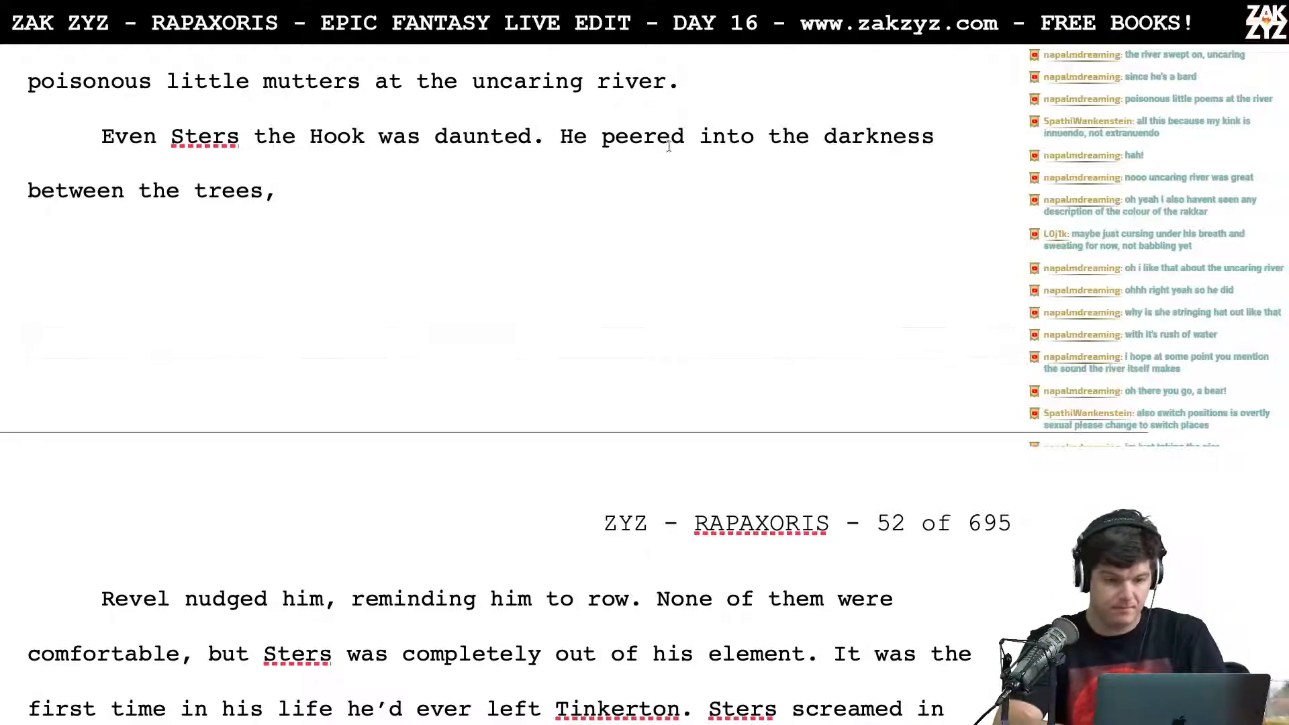
# Step: End Yellowhat's sentence with "mutters at upriver." and split the leftover "the uncaring river." into its own paragraph
pyautogui.click(412, 81)
pyautogui.write('upriver.')
pyautogui.press('Return')
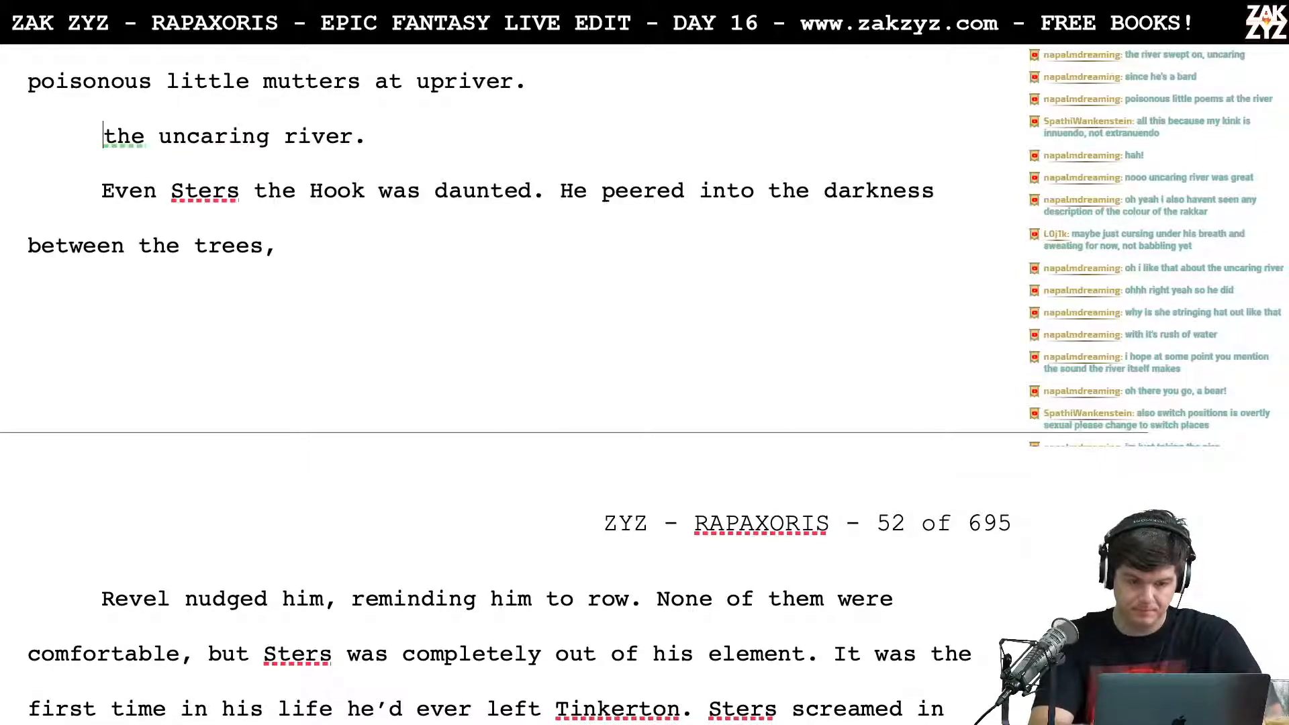
# Step: Try following "upriver." with "The Rakkar babbled back at him." and a trailing word for unoffended
pyautogui.scroll(2, 541, 66)
pyautogui.write('Un')
pyautogui.press('BackSpace')
pyautogui.press('BackSpace')
pyautogui.write('The ')
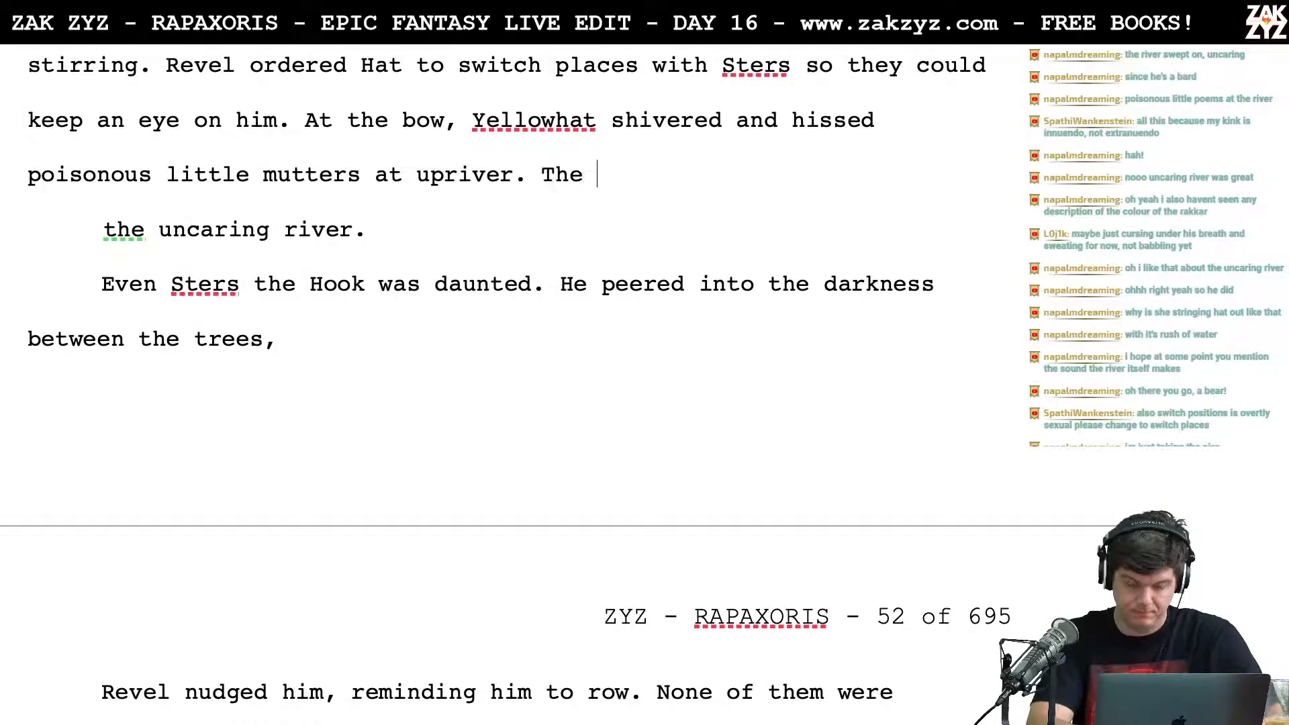
pyautogui.write('Rakkar babbled')
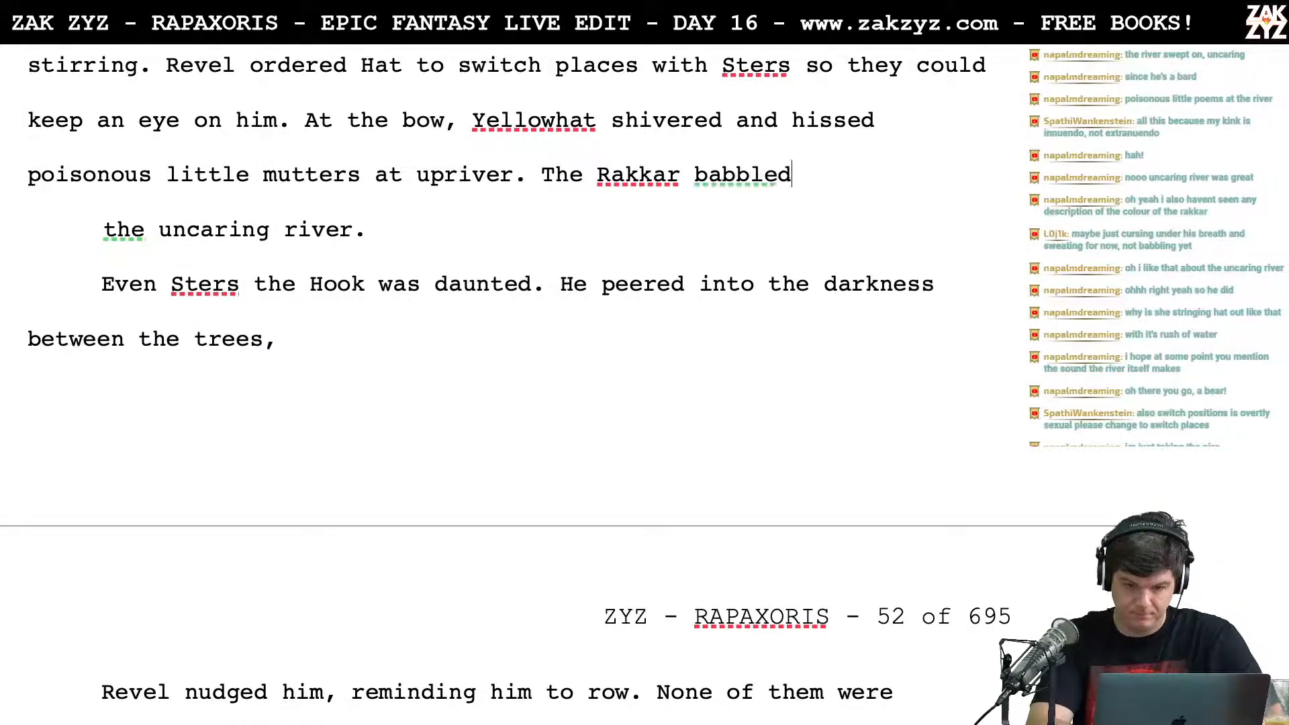
pyautogui.write(' back at him., the un')
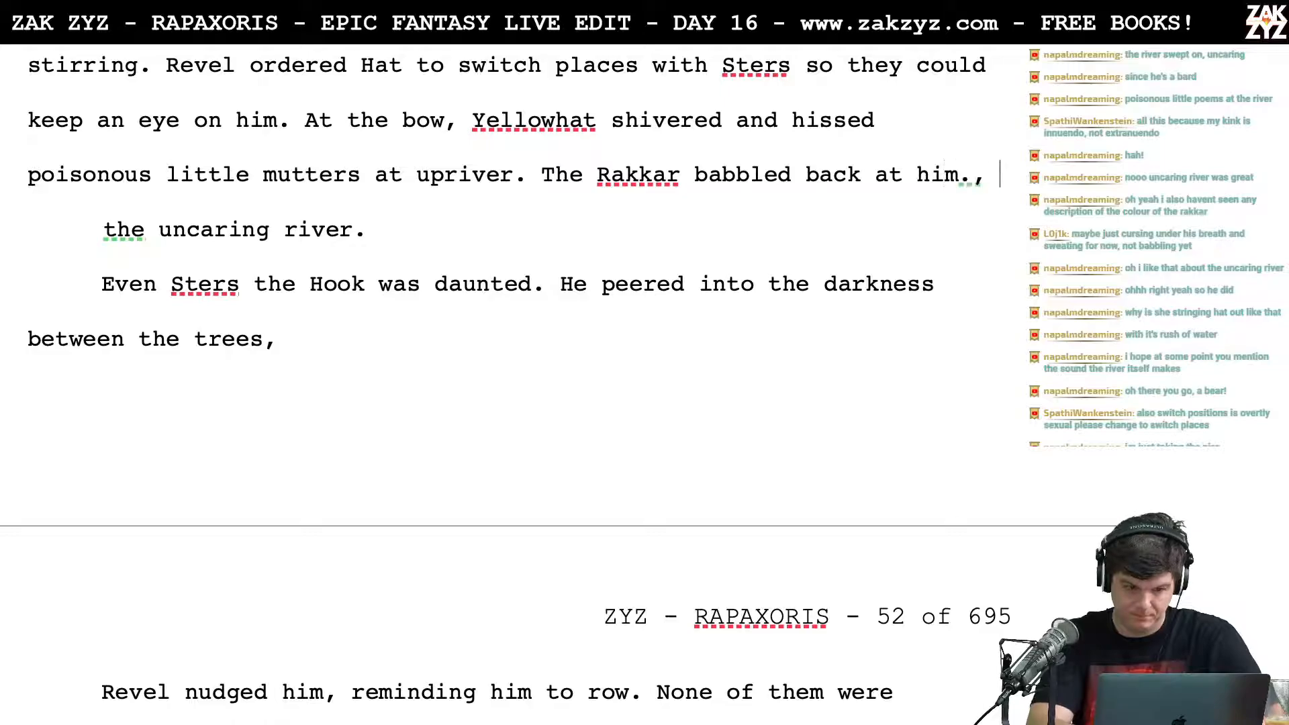
pyautogui.press('BackSpace')
pyautogui.press('BackSpace')
pyautogui.press('BackSpace')
pyautogui.write('un')
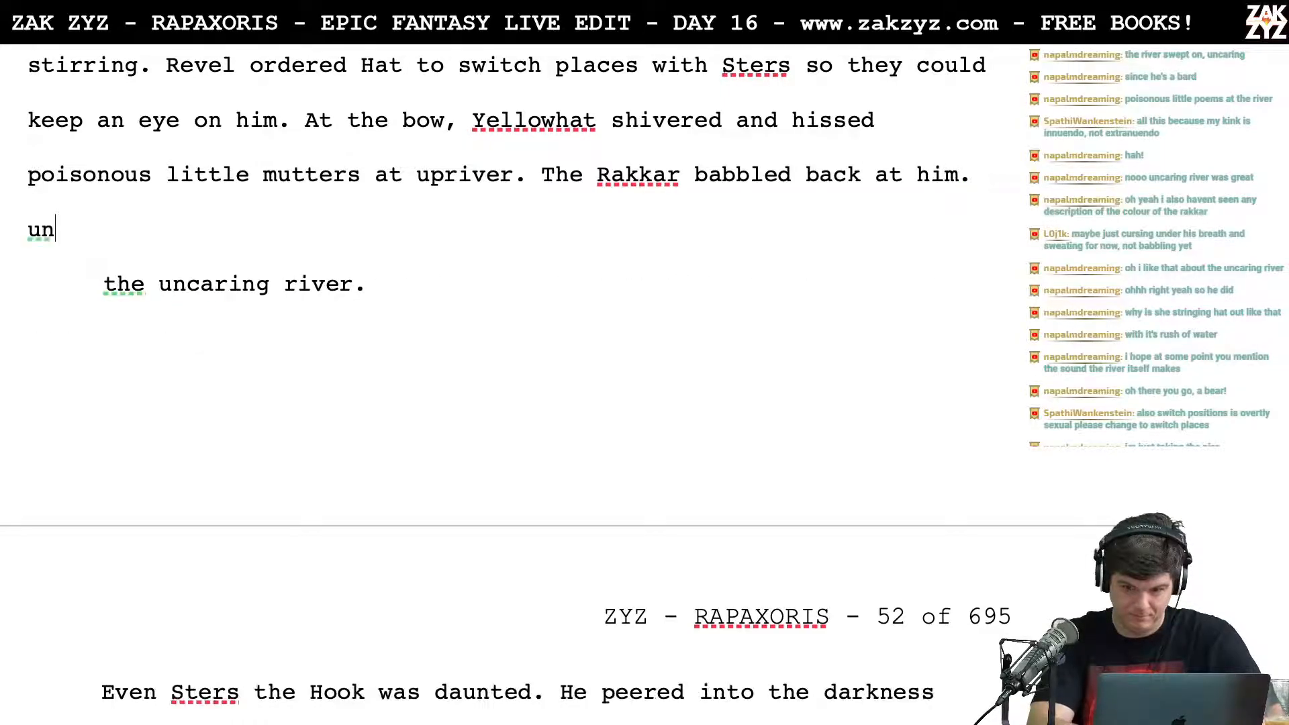
pyautogui.write('offeneded.')
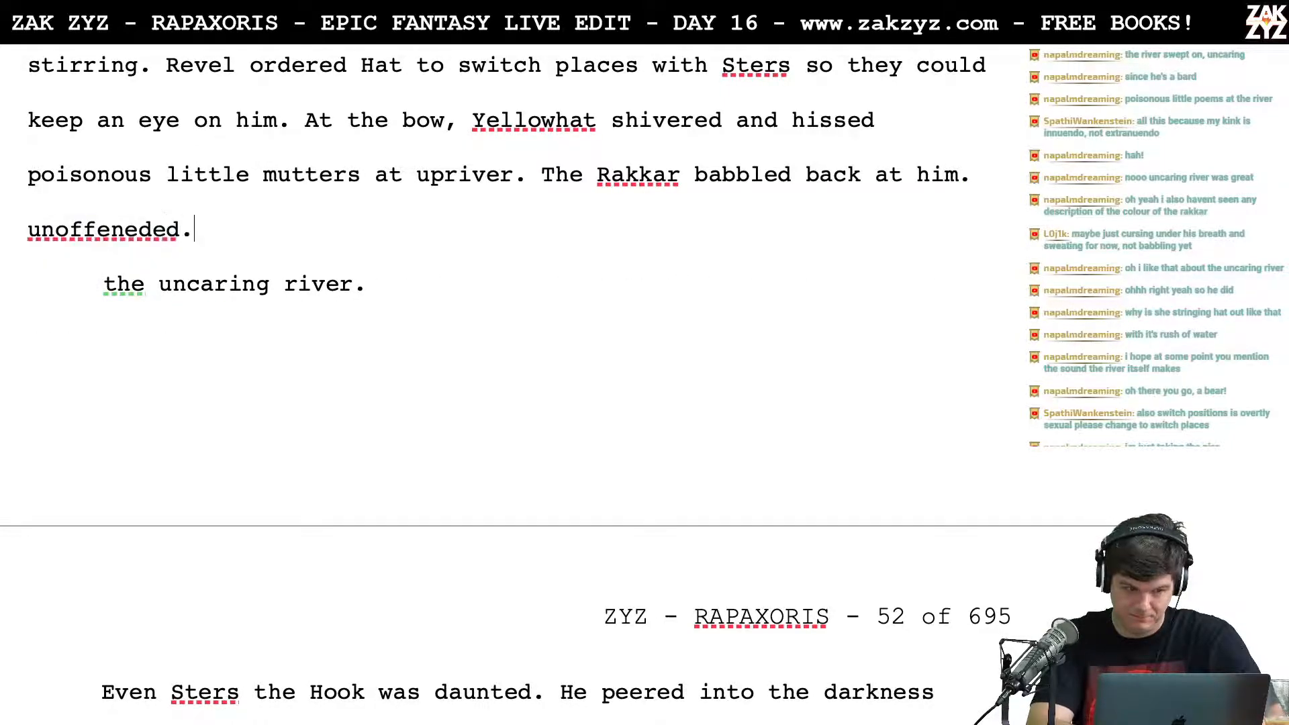
# Step: Delete the trial Rakkar sentence after "upriver." and add an empty paragraph above "the uncaring river."
pyautogui.press('BackSpace')
pyautogui.press('BackSpace')
pyautogui.press('BackSpace')
pyautogui.press('BackSpace')
pyautogui.press('BackSpace')
pyautogui.press('BackSpace')
pyautogui.write('ed.')
pyautogui.press('BackSpace')
pyautogui.press('BackSpace')
pyautogui.press('BackSpace')
pyautogui.press('BackSpace')
pyautogui.press('BackSpace')
pyautogui.press('BackSpace')
pyautogui.press('BackSpace')
pyautogui.press('BackSpace')
pyautogui.press('BackSpace')
pyautogui.press('BackSpace')
pyautogui.press('BackSpace')
pyautogui.press('BackSpace')
pyautogui.press('BackSpace')
pyautogui.press('BackSpace')
pyautogui.press('BackSpace')
pyautogui.press('BackSpace')
pyautogui.press('BackSpace')
pyautogui.press('BackSpace')
pyautogui.press('BackSpace')
pyautogui.press('BackSpace')
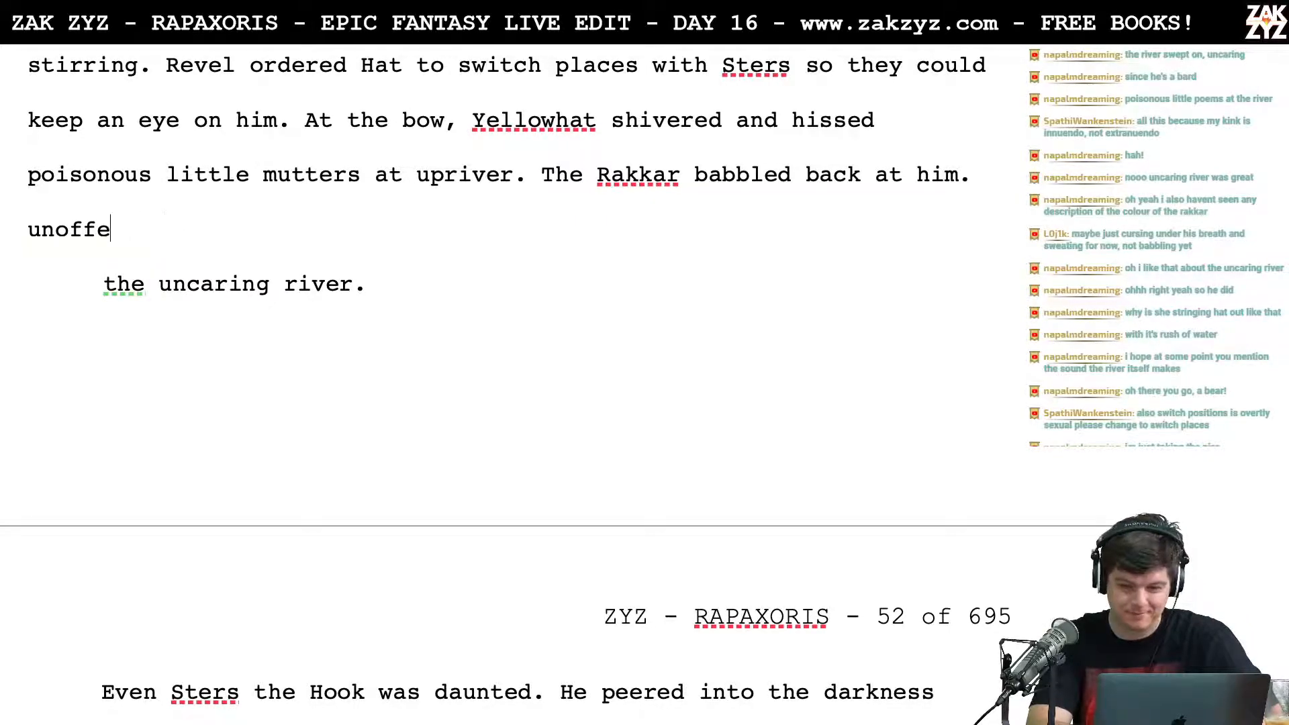
pyautogui.press('BackSpace')
pyautogui.press('BackSpace')
pyautogui.press('BackSpace')
pyautogui.press('BackSpace')
pyautogui.press('BackSpace')
pyautogui.press('BackSpace')
pyautogui.press('BackSpace')
pyautogui.press('BackSpace')
pyautogui.press('BackSpace')
pyautogui.press('BackSpace')
pyautogui.press('BackSpace')
pyautogui.press('BackSpace')
pyautogui.press('BackSpace')
pyautogui.press('BackSpace')
pyautogui.press('BackSpace')
pyautogui.press('BackSpace')
pyautogui.press('BackSpace')
pyautogui.press('BackSpace')
pyautogui.press('BackSpace')
pyautogui.press('BackSpace')
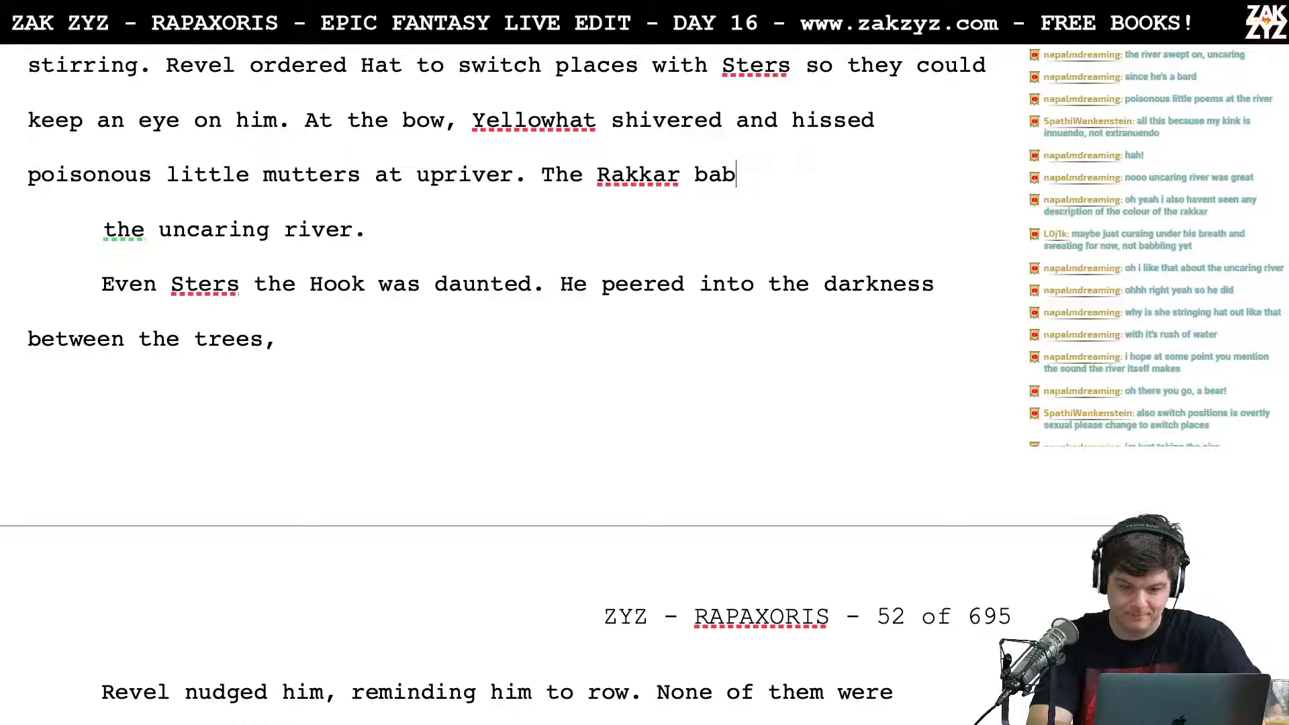
pyautogui.press('Return')
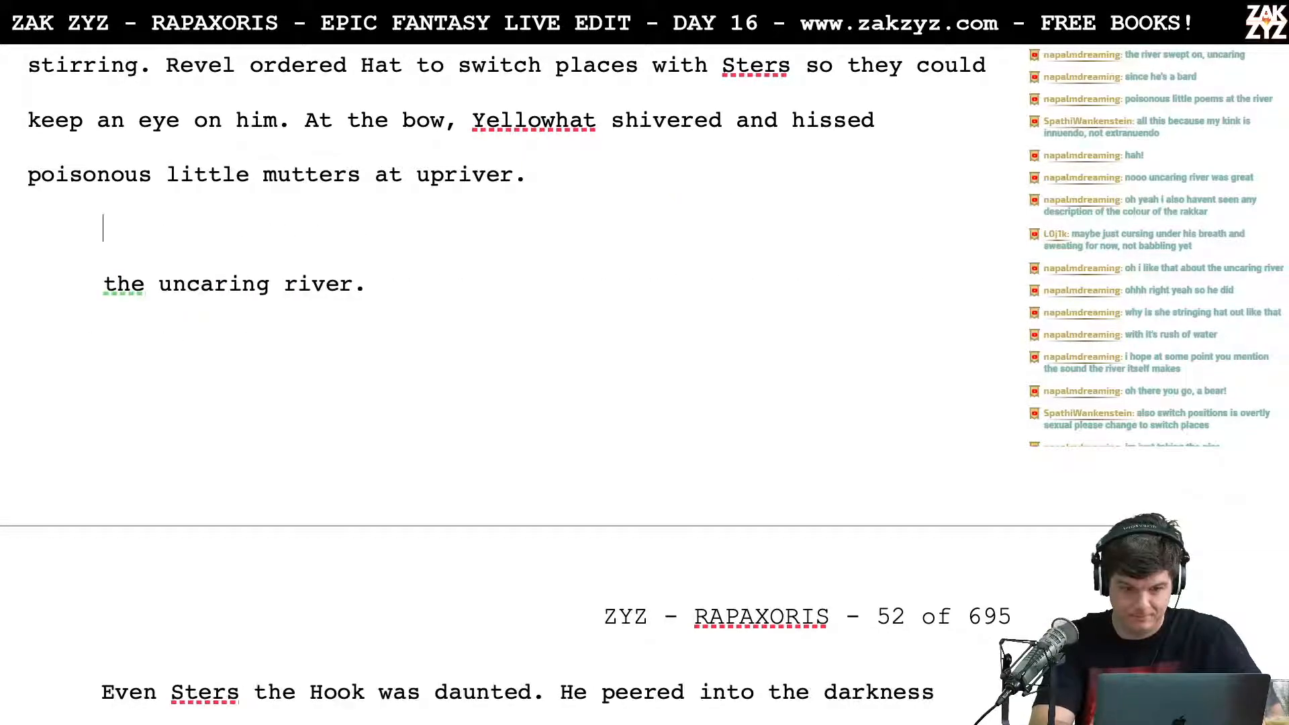
# Step: Try the sentence "Unoffended, the Rakkar babbled right back." after "upriver."
pyautogui.write('The')
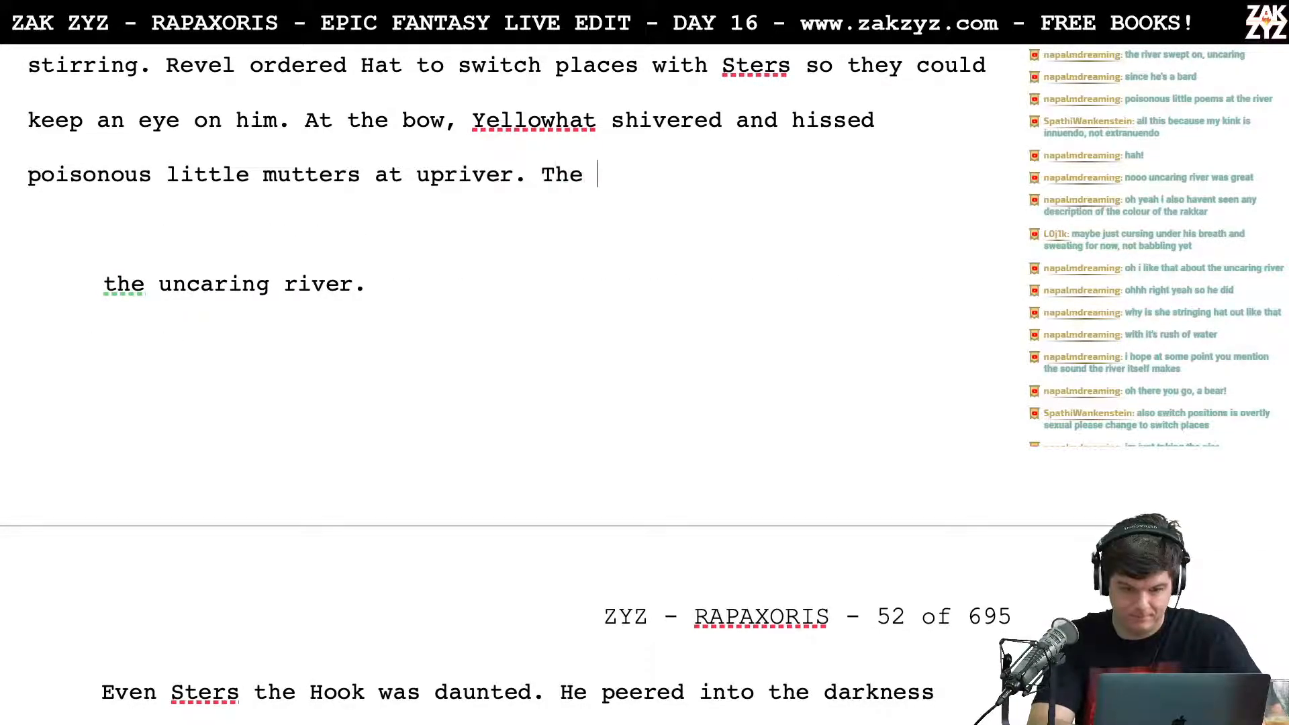
pyautogui.press('BackSpace')
pyautogui.press('BackSpace')
pyautogui.press('BackSpace')
pyautogui.press('BackSpace')
pyautogui.write('Unoff')
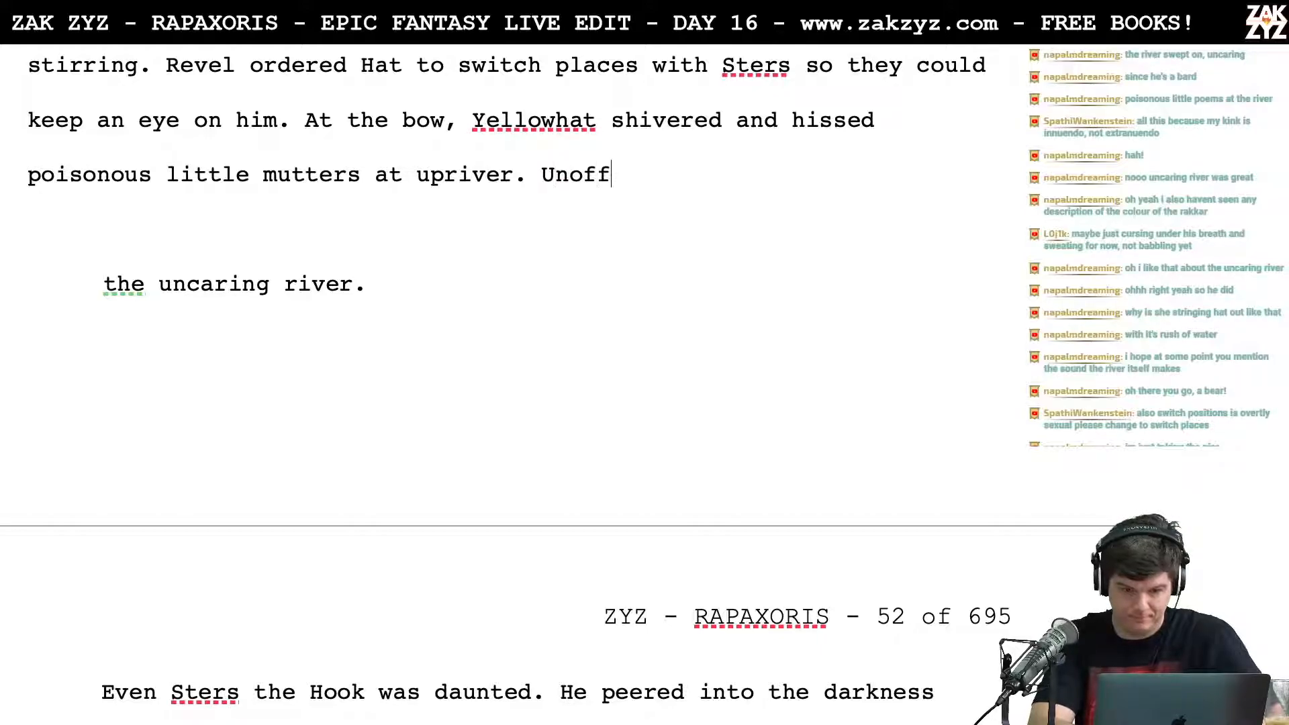
pyautogui.write('ended, ')
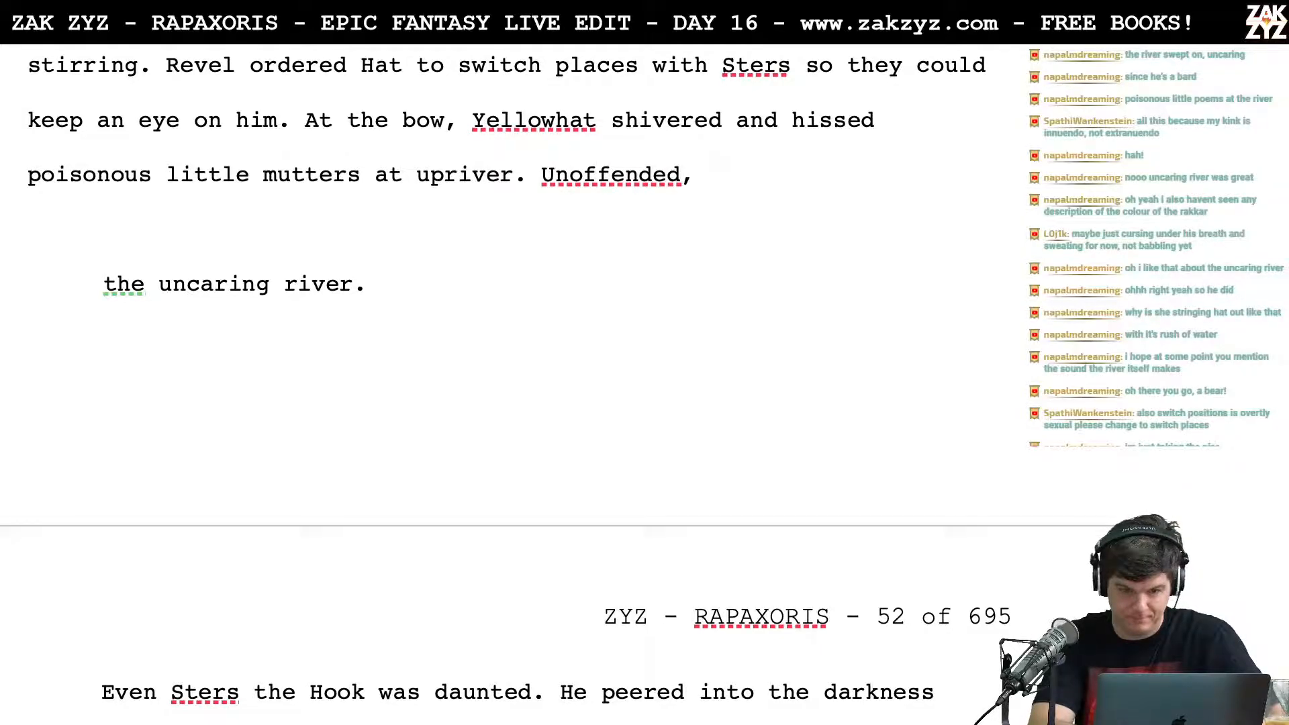
pyautogui.write('the Rakkar babbled right back.')
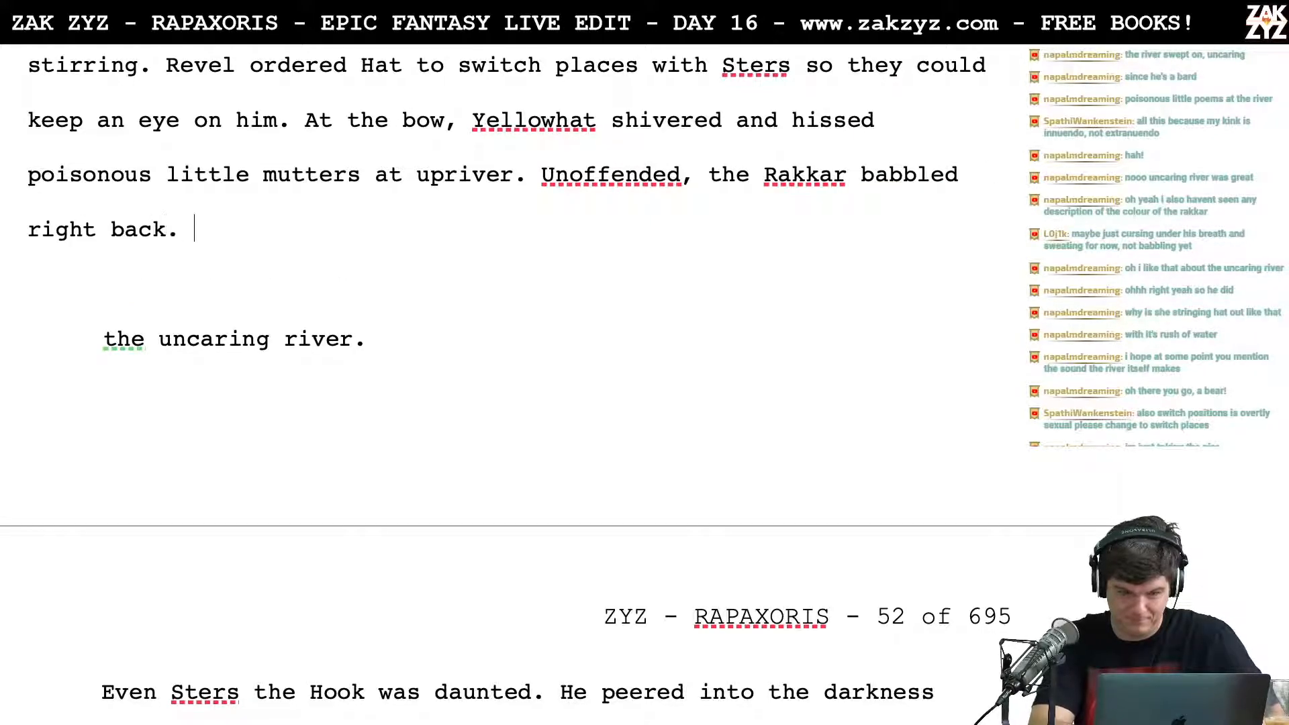
# Step: Replace the "Unoffended" sentence with "The river took no offense and babbled back at him."
pyautogui.press('BackSpace')
pyautogui.press('BackSpace')
pyautogui.press('BackSpace')
pyautogui.press('BackSpace')
pyautogui.press('BackSpace')
pyautogui.press('BackSpace')
pyautogui.press('BackSpace')
pyautogui.press('BackSpace')
pyautogui.press('BackSpace')
pyautogui.press('BackSpace')
pyautogui.press('BackSpace')
pyautogui.press('BackSpace')
pyautogui.press('BackSpace')
pyautogui.press('BackSpace')
pyautogui.press('BackSpace')
pyautogui.press('BackSpace')
pyautogui.press('BackSpace')
pyautogui.press('BackSpace')
pyautogui.press('BackSpace')
pyautogui.press('BackSpace')
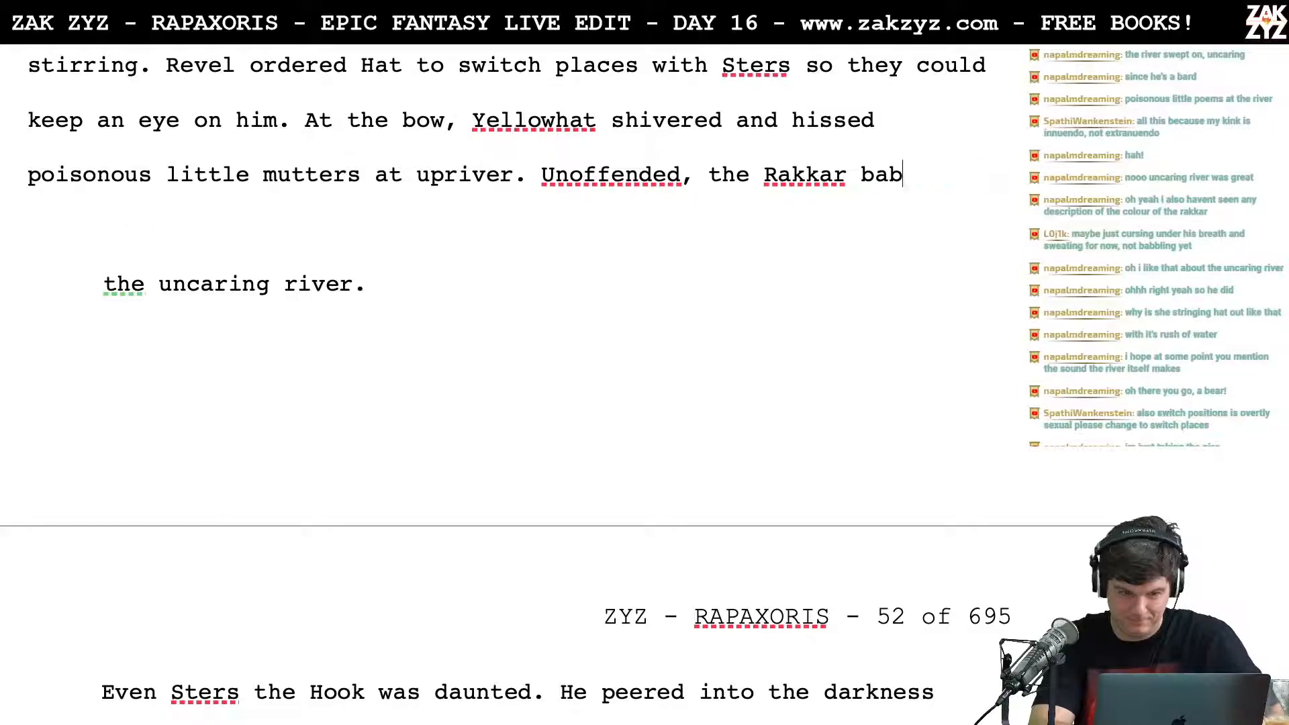
pyautogui.press('BackSpace')
pyautogui.press('BackSpace')
pyautogui.press('BackSpace')
pyautogui.press('BackSpace')
pyautogui.press('BackSpace')
pyautogui.press('BackSpace')
pyautogui.press('BackSpace')
pyautogui.press('BackSpace')
pyautogui.press('BackSpace')
pyautogui.press('BackSpace')
pyautogui.press('BackSpace')
pyautogui.press('BackSpace')
pyautogui.press('BackSpace')
pyautogui.press('BackSpace')
pyautogui.press('BackSpace')
pyautogui.press('BackSpace')
pyautogui.press('BackSpace')
pyautogui.press('BackSpace')
pyautogui.press('BackSpace')
pyautogui.press('BackSpace')
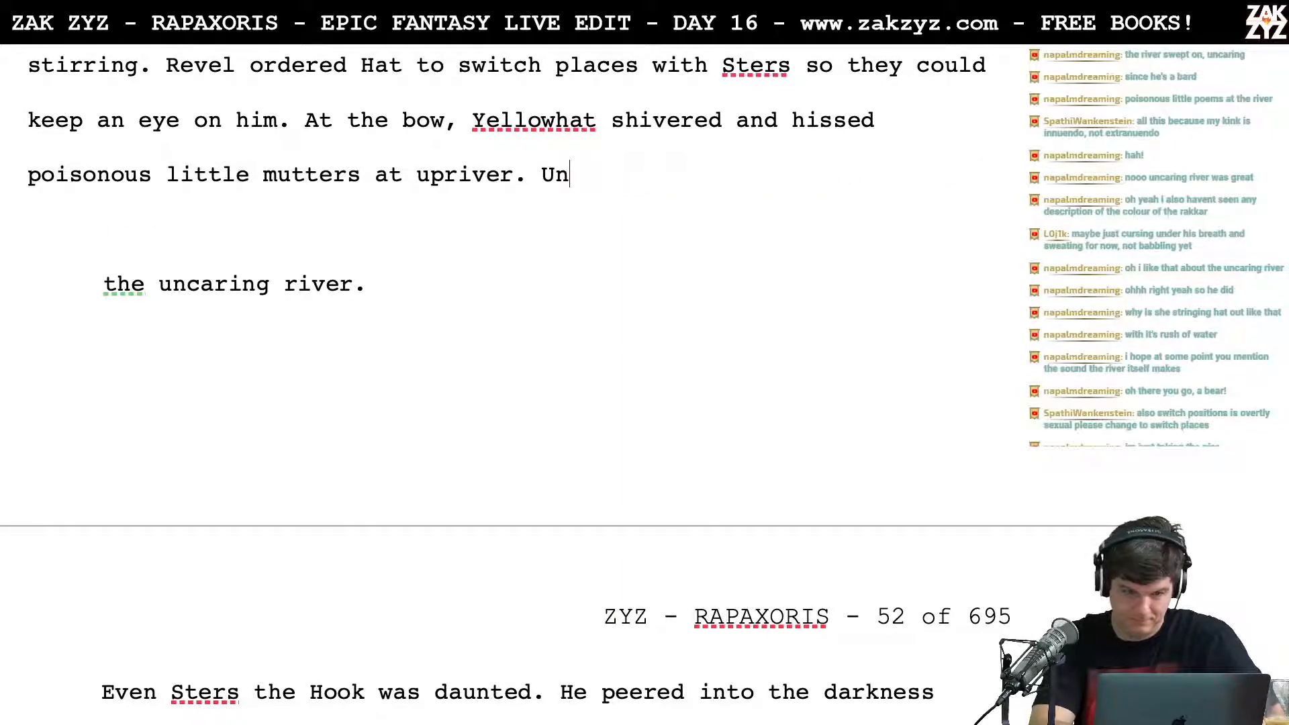
pyautogui.write('The river took ')
pyautogui.write('no offense ')
pyautogui.write('and babbled b')
pyautogui.write('ack at him.')
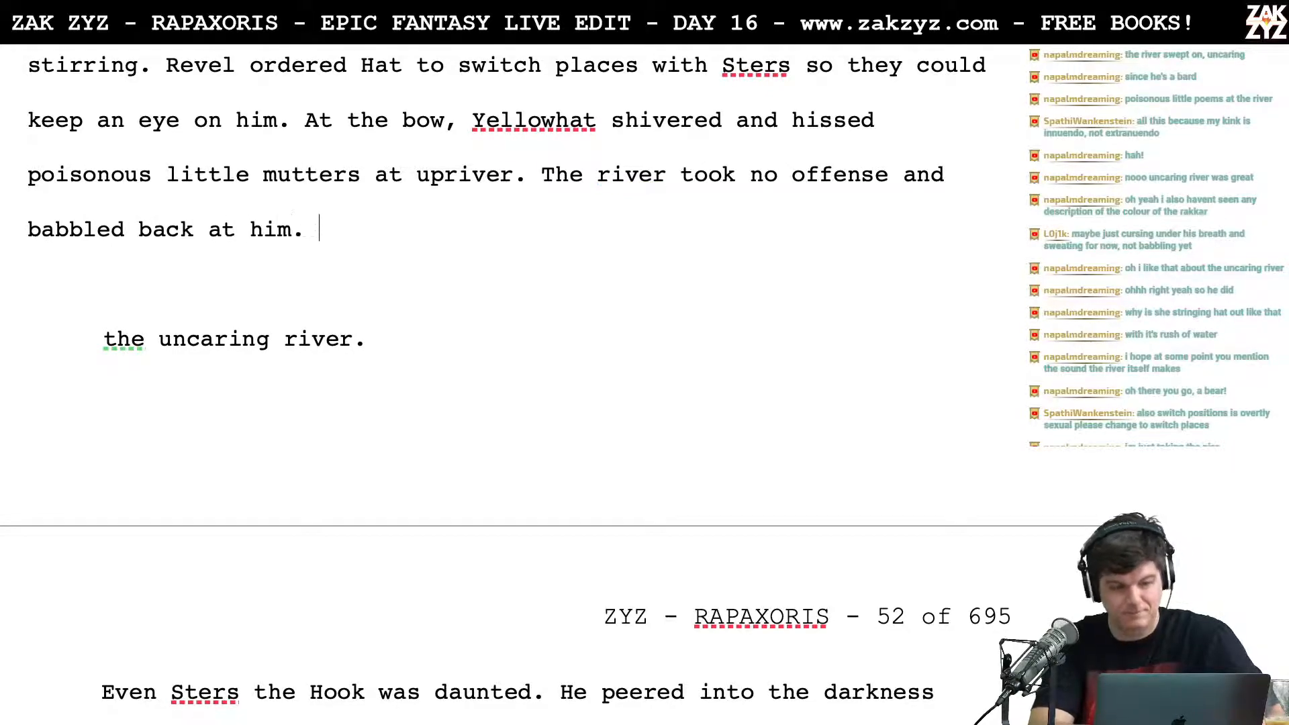
# Step: Set the "The river took no offense" sentence aside in its own paragraph and write "The Rakkar took no offense." after "upriver."
pyautogui.press('Up')
pyautogui.press('Right')
pyautogui.press('Right')
pyautogui.press('Right')
pyautogui.press('Right')
pyautogui.press('Right')
pyautogui.press('Right')
pyautogui.press('Right')
pyautogui.press('Right')
pyautogui.press('Right')
pyautogui.press('Right')
pyautogui.press('Right')
pyautogui.press('Right')
pyautogui.press('Right')
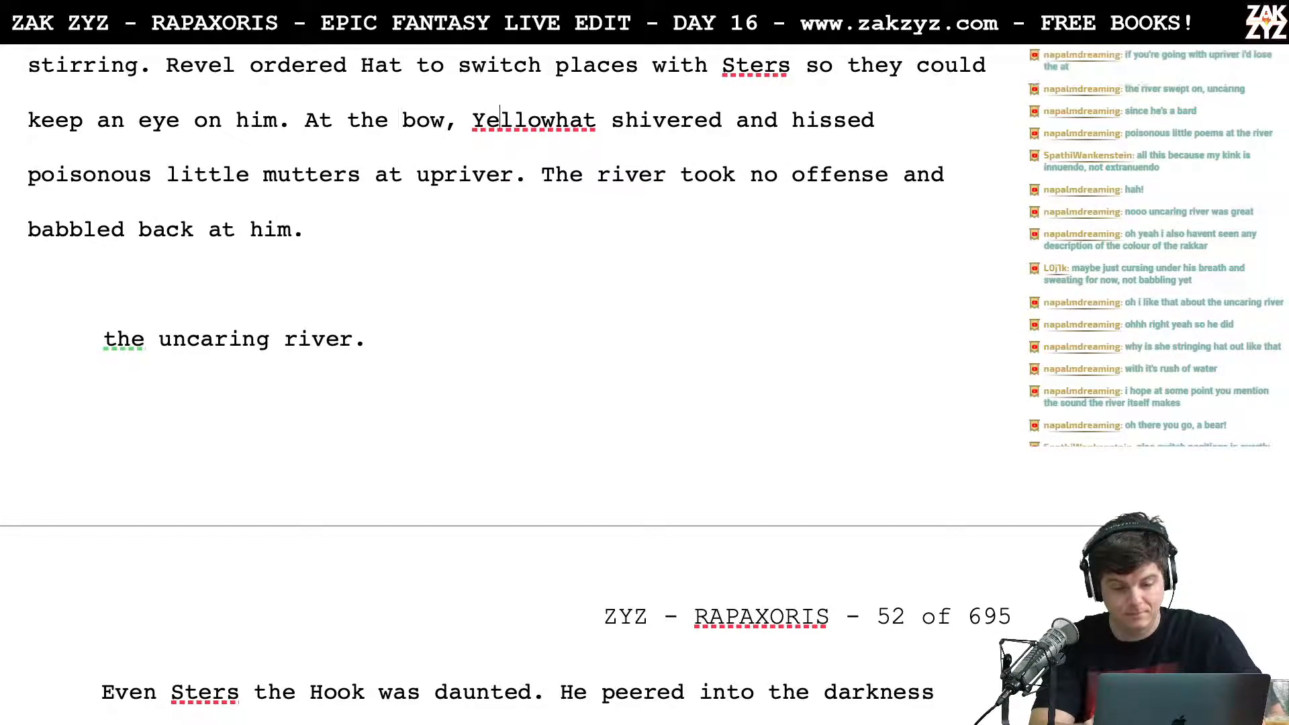
pyautogui.press('Return')
pyautogui.press('Left')
pyautogui.write('The Rakk')
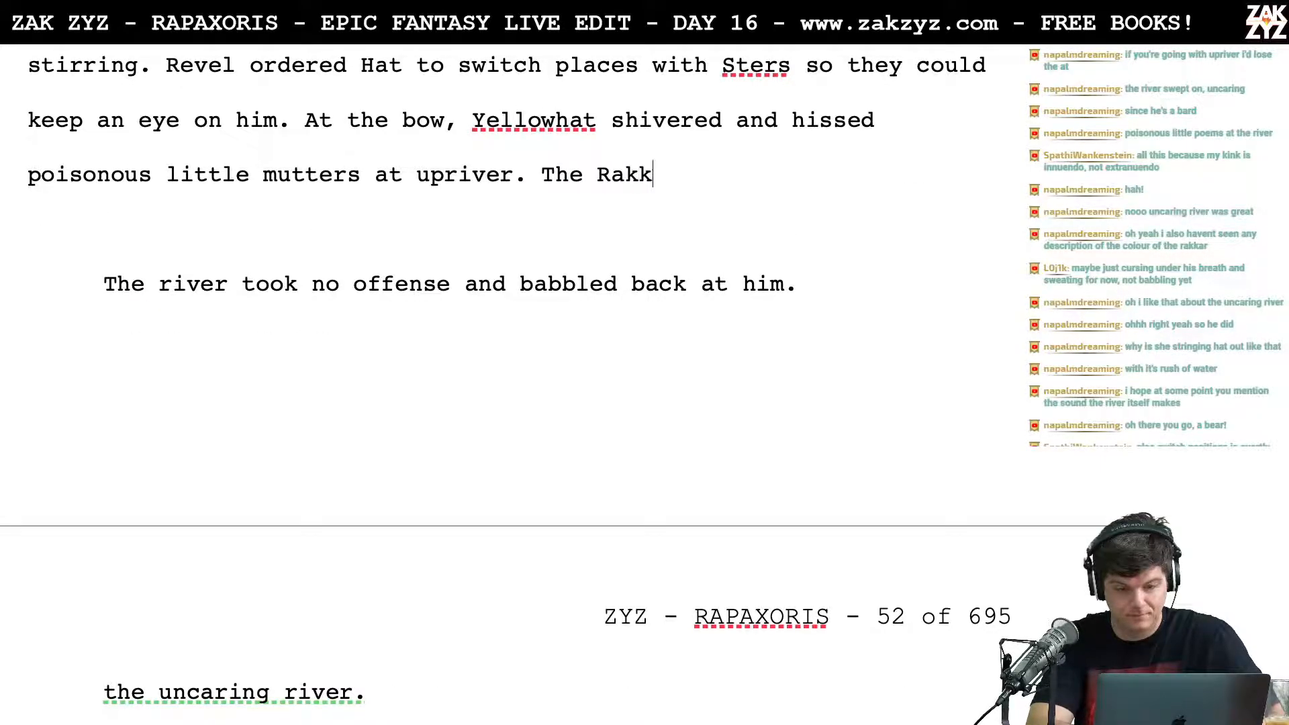
pyautogui.write('ar took no offense.')
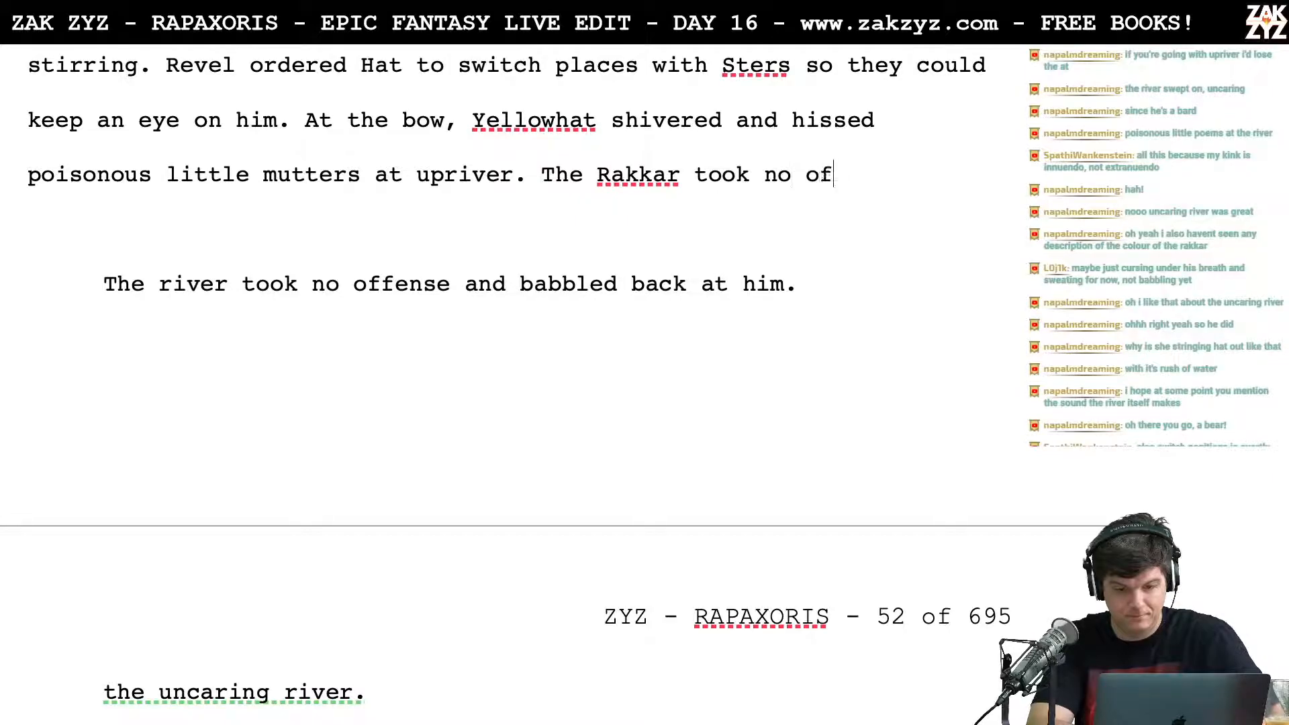
# Step: Extend the Rakkar sentence after "offense" with ", and babbled along with him"
pyautogui.hotkey('shift', 'Down')
pyautogui.hotkey('shift', 'Down')
pyautogui.hotkey('shift', 'Down')
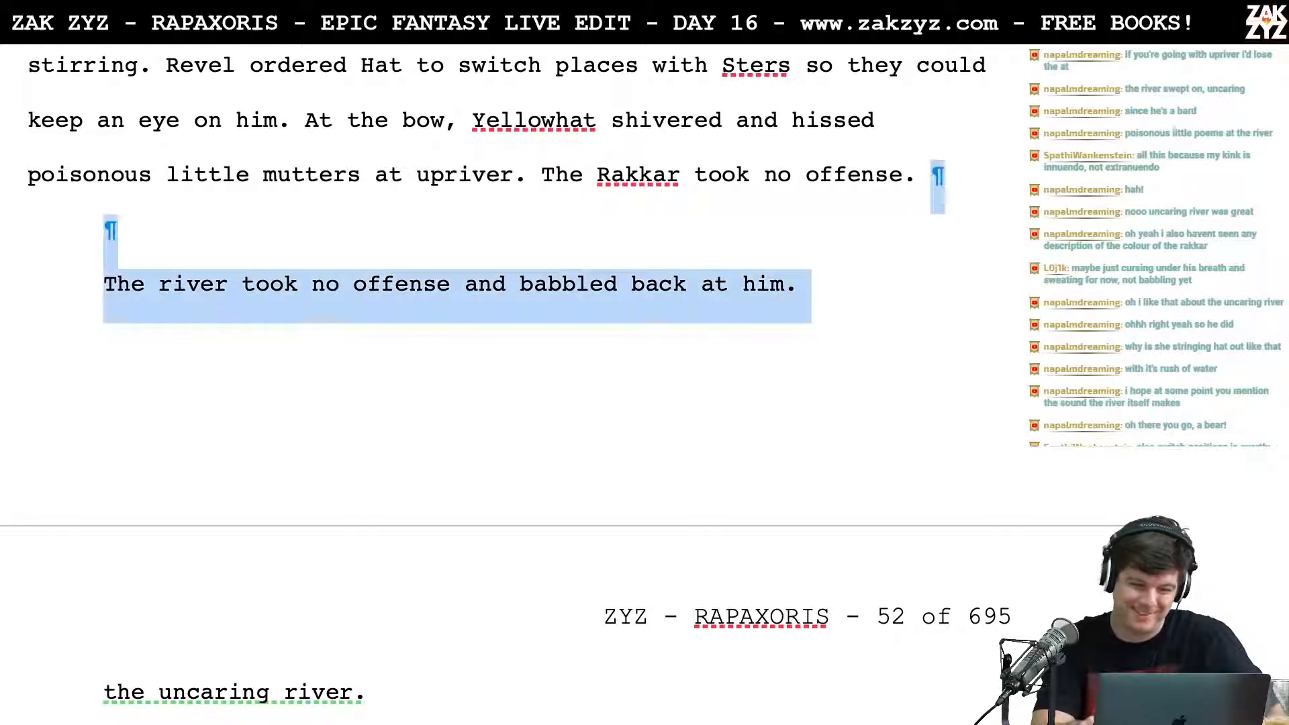
pyautogui.press('Left')
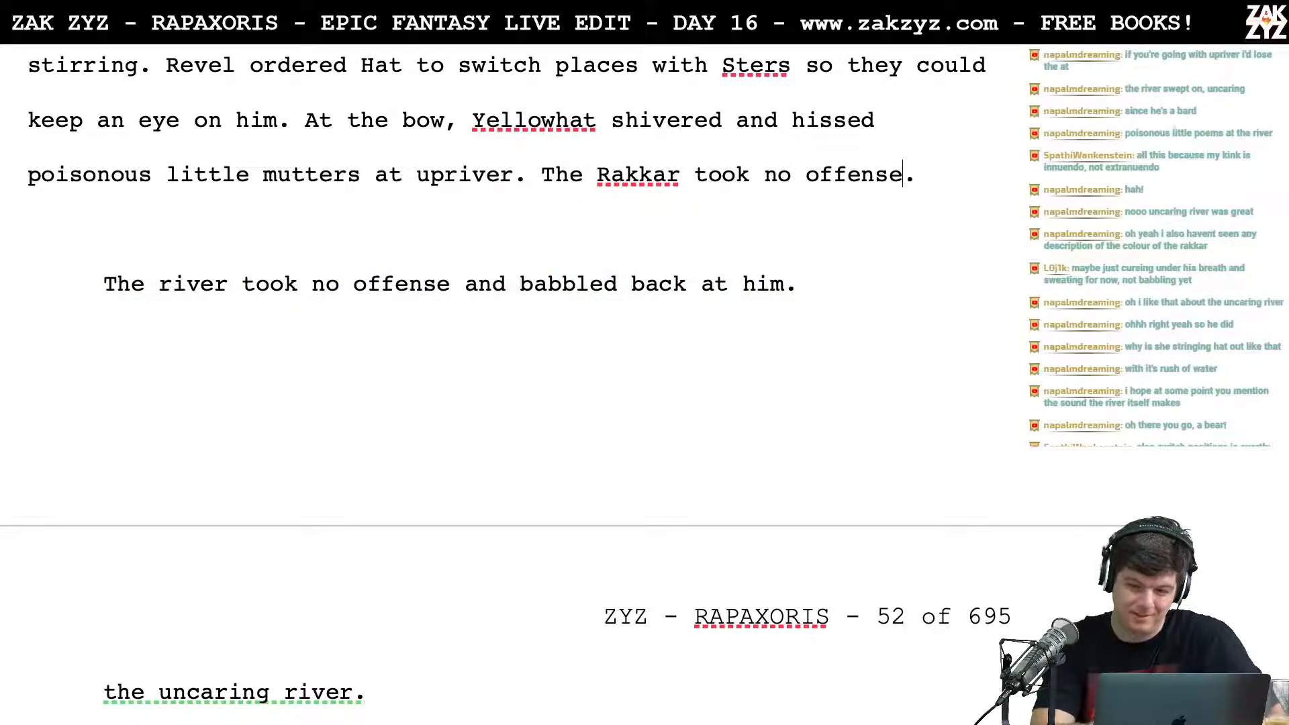
pyautogui.write('and babbled ')
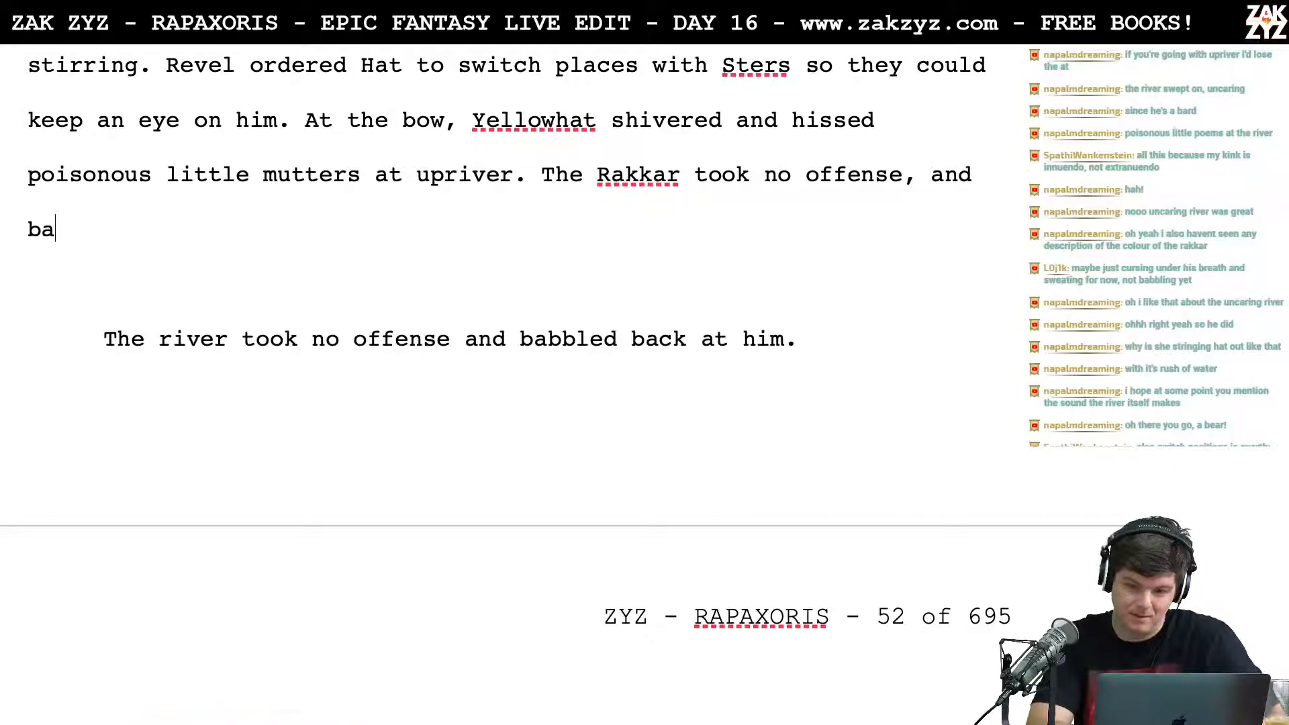
pyautogui.write('along with him.')
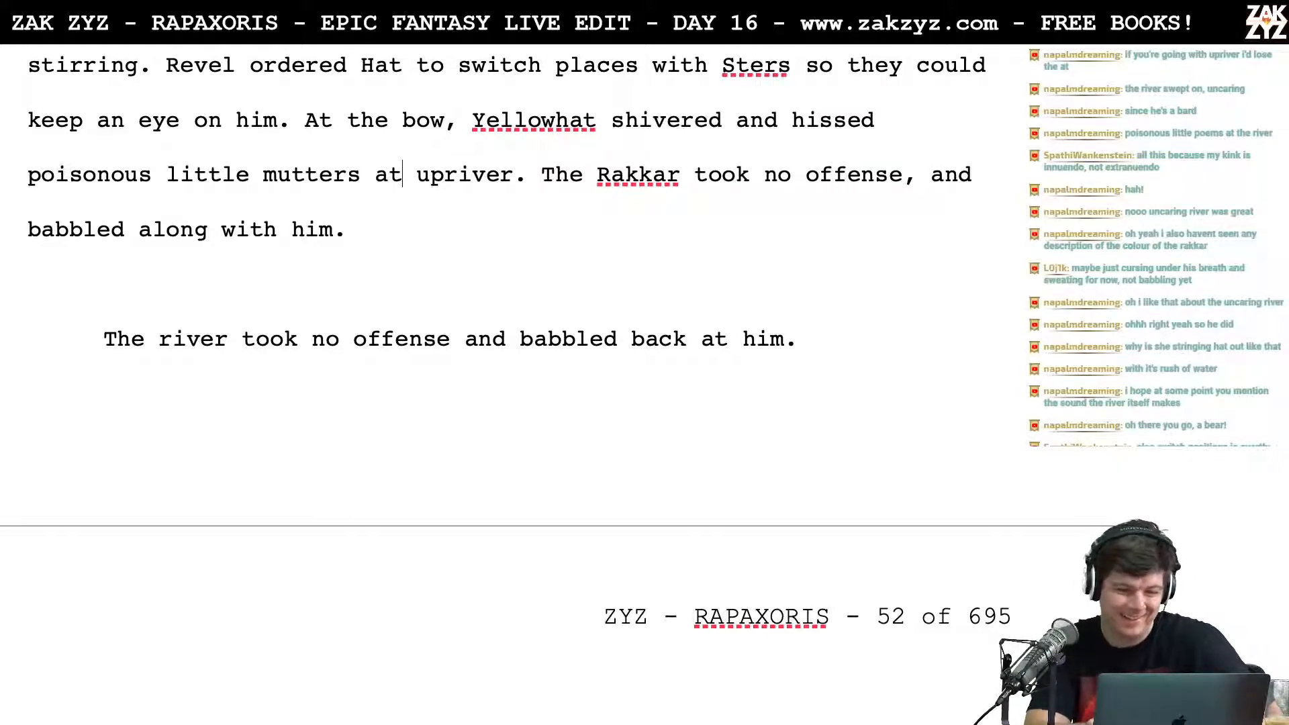
# Step: Move the "The Rakkar took no offense" version to its own paragraph and try "The Rakkar babbled along with him," after "upriver."
pyautogui.press('Return')
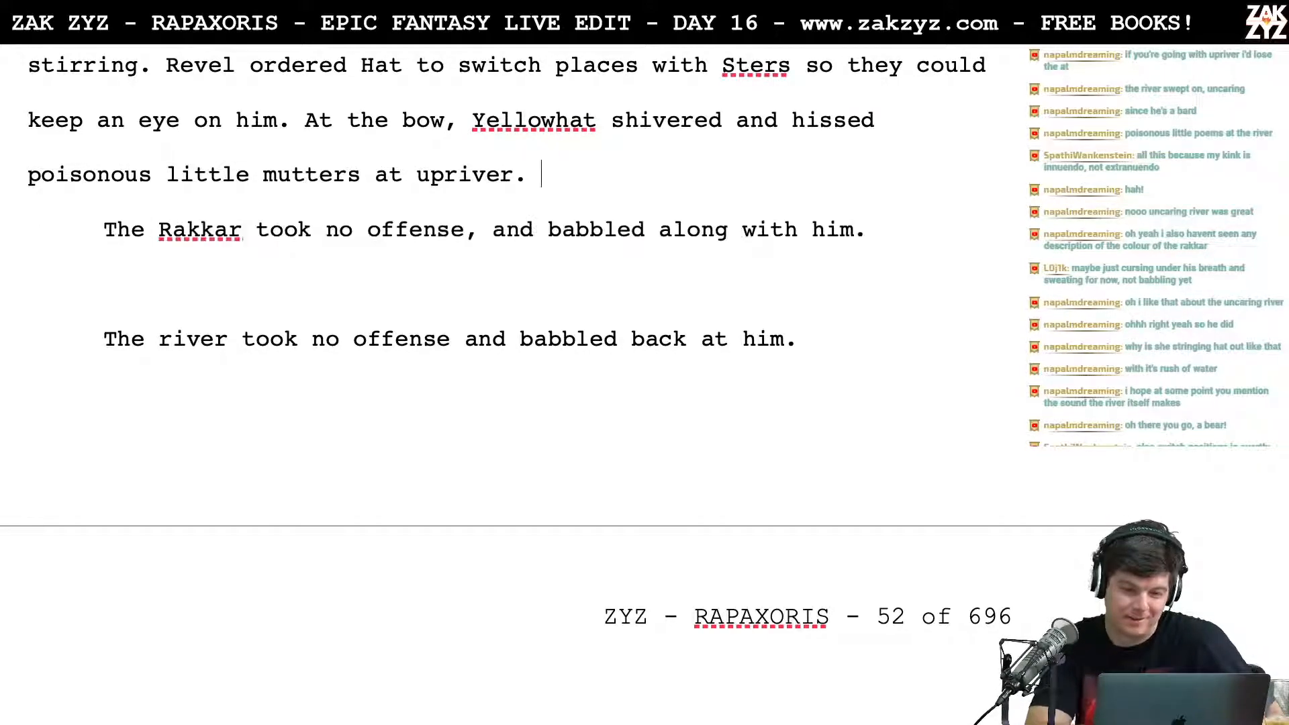
pyautogui.write('The')
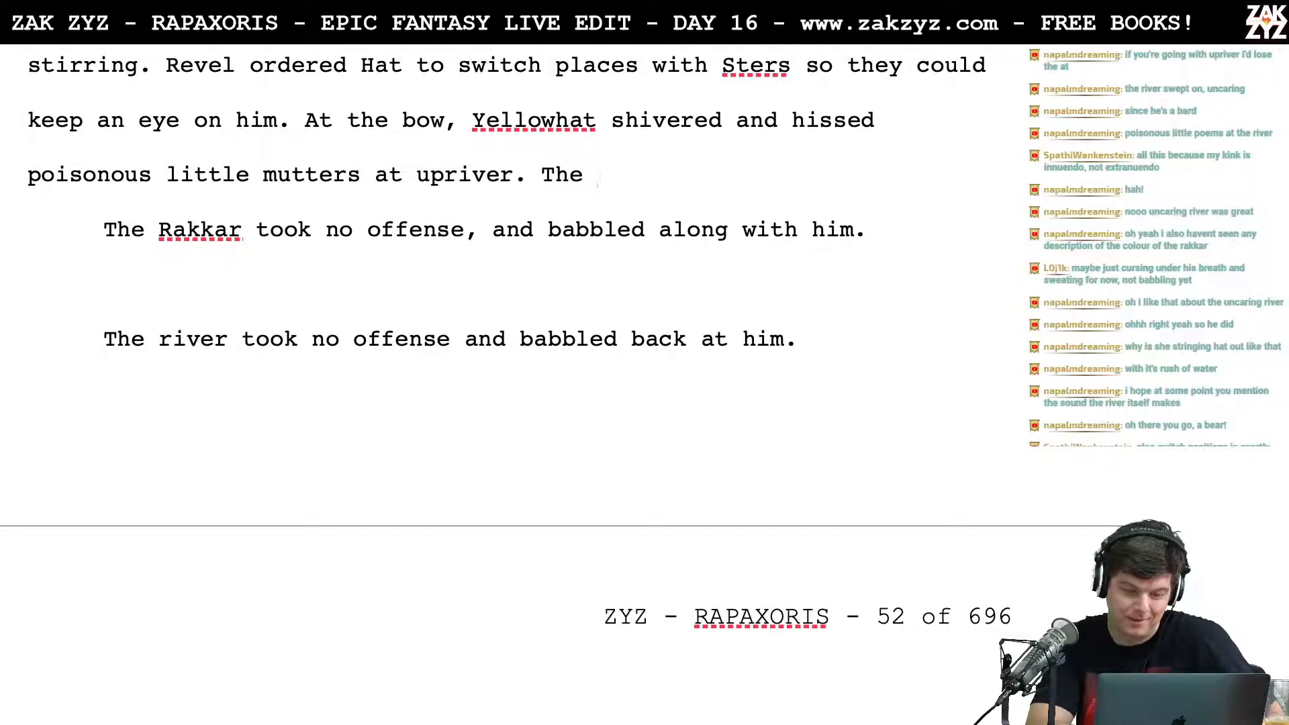
pyautogui.write(' rak')
pyautogui.press('BackSpace')
pyautogui.press('BackSpace')
pyautogui.press('BackSpace')
pyautogui.write('Ra')
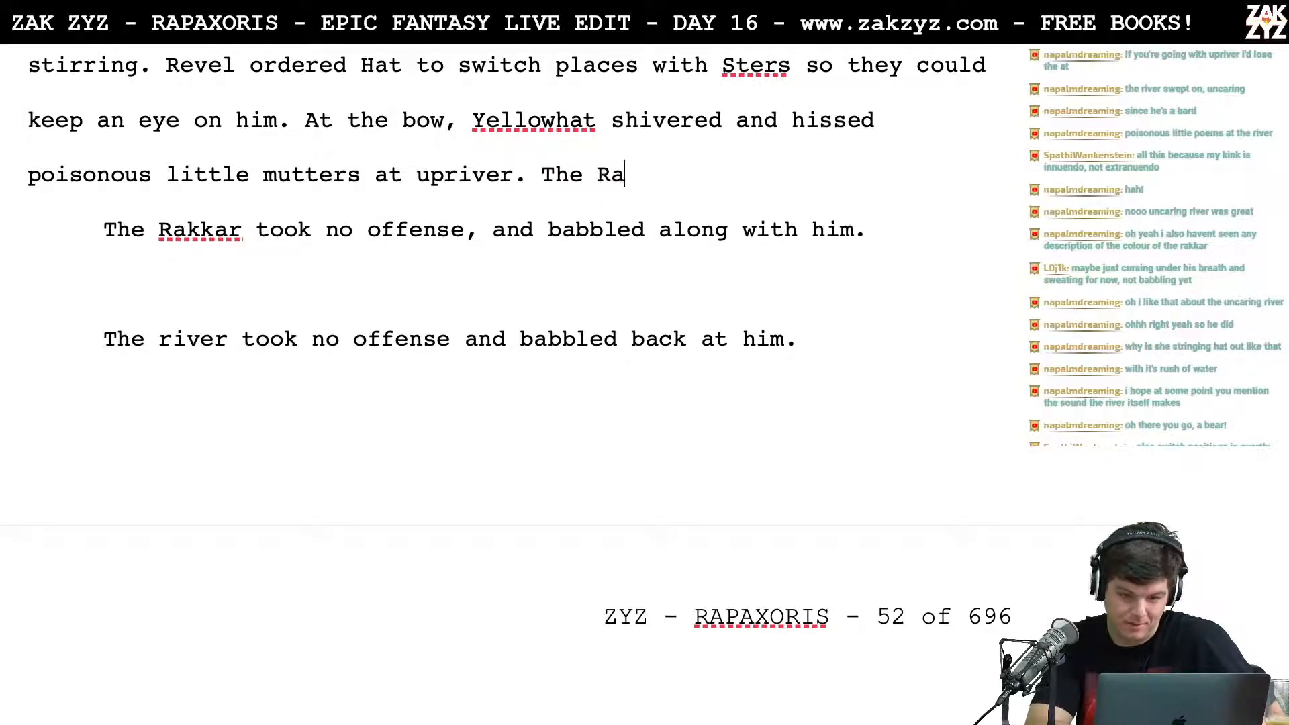
pyautogui.write('kkar babbled')
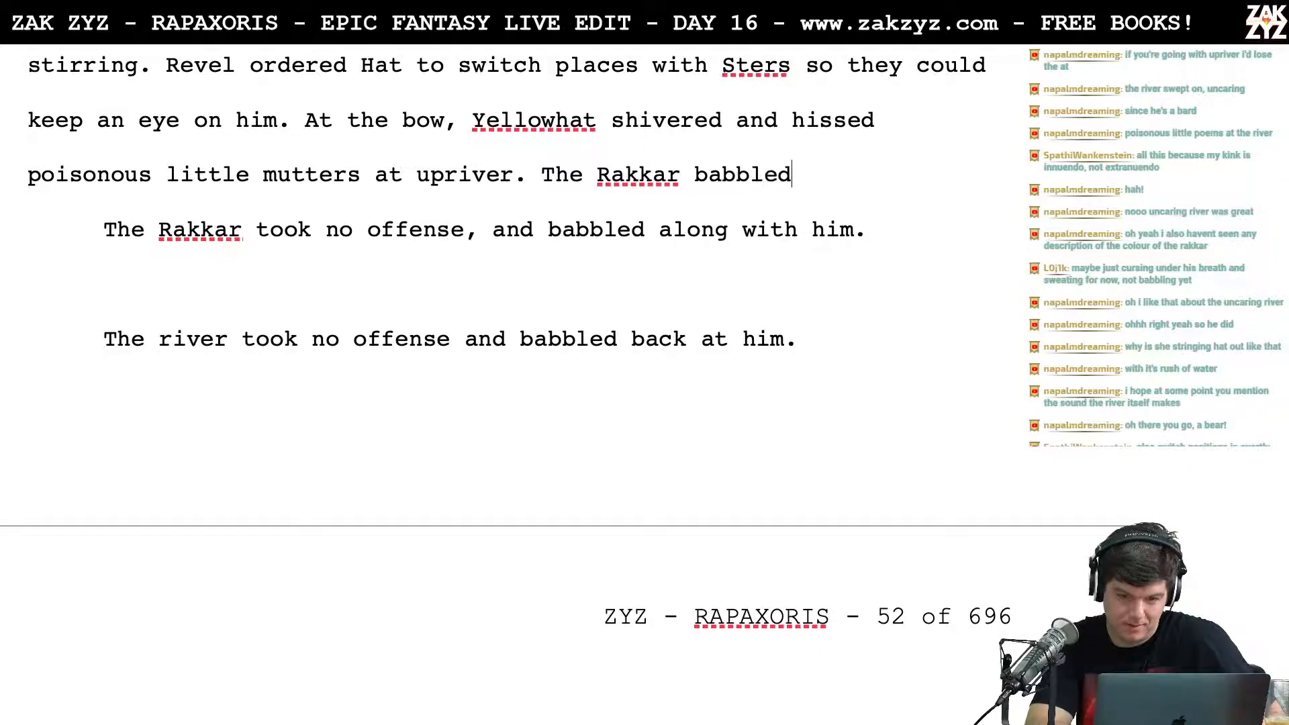
pyautogui.write(' along with ')
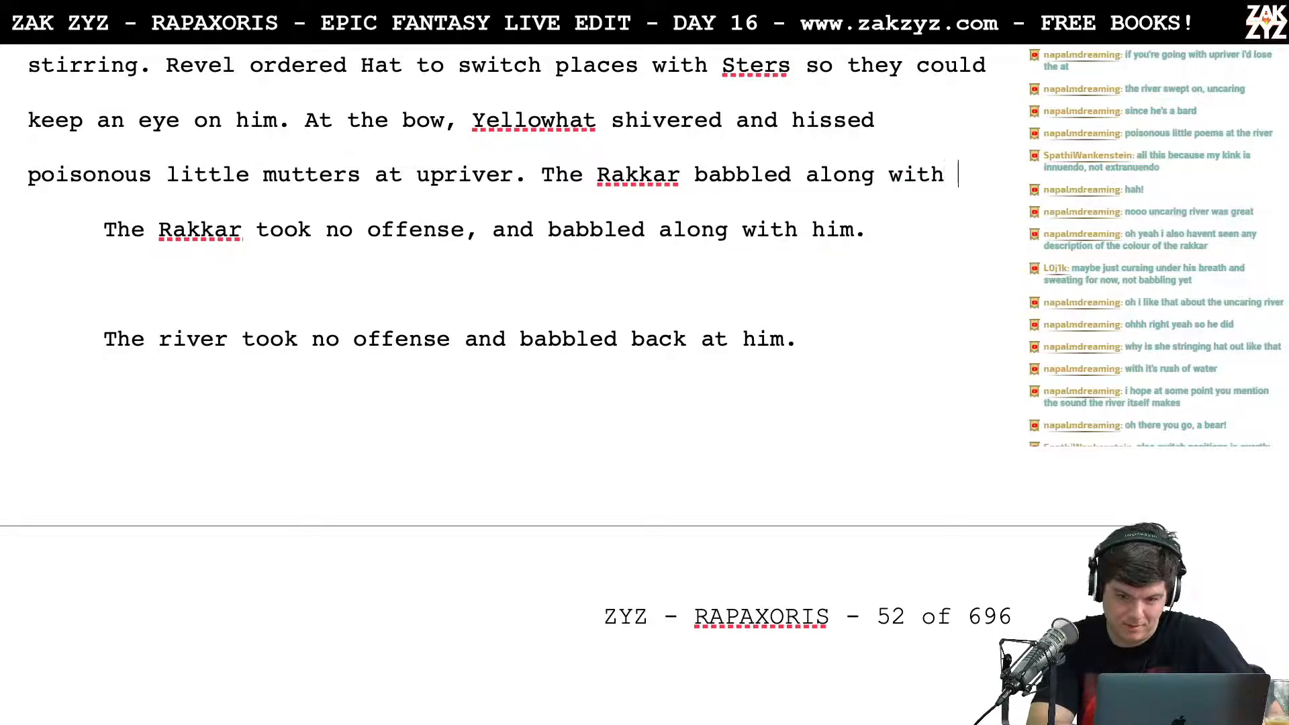
pyautogui.write('him,un')
# Step: Remove the trial sentence and continue from "upriver" with "while the Rakkar babbled along with him."
pyautogui.press('BackSpace')
pyautogui.press('BackSpace')
pyautogui.press('BackSpace')
pyautogui.press('BackSpace')
pyautogui.press('BackSpace')
pyautogui.press('BackSpace')
pyautogui.press('BackSpace')
pyautogui.press('BackSpace')
pyautogui.press('BackSpace')
pyautogui.press('BackSpace')
pyautogui.press('BackSpace')
pyautogui.press('BackSpace')
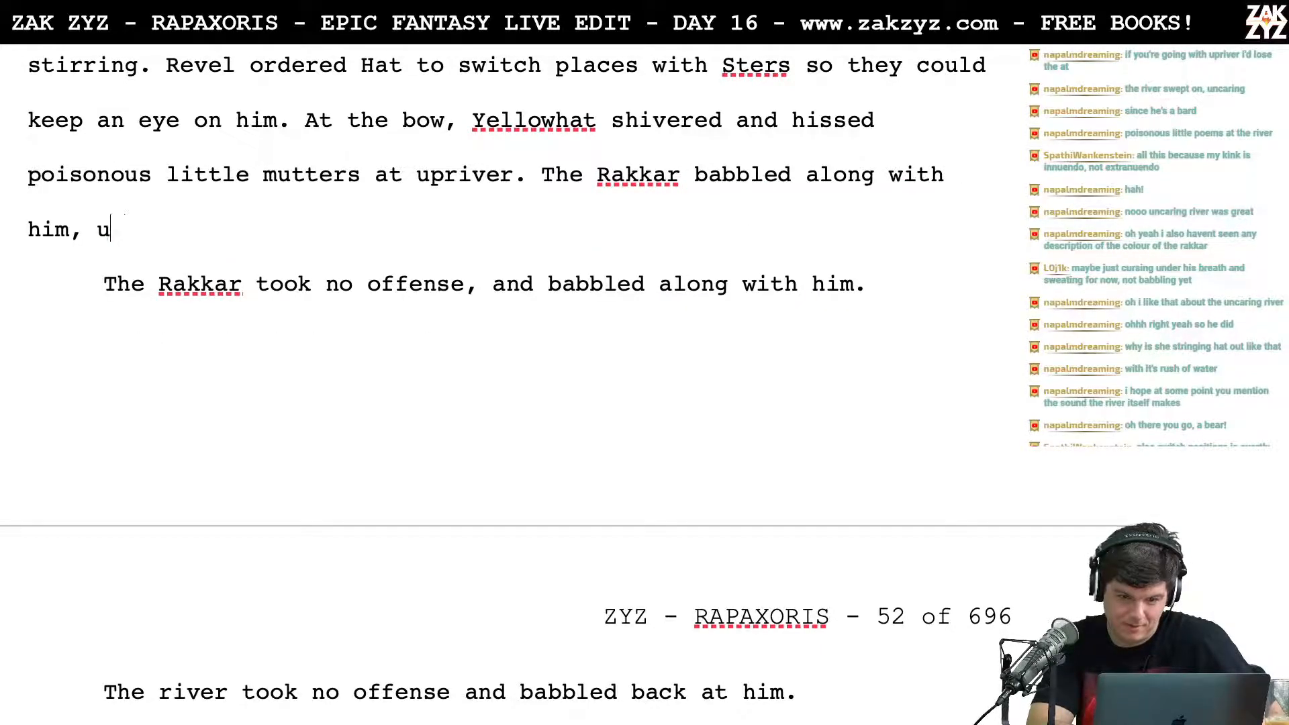
pyautogui.press('BackSpace')
pyautogui.press('BackSpace')
pyautogui.press('BackSpace')
pyautogui.press('BackSpace')
pyautogui.press('BackSpace')
pyautogui.press('BackSpace')
pyautogui.press('BackSpace')
pyautogui.press('BackSpace')
pyautogui.press('BackSpace')
pyautogui.press('BackSpace')
pyautogui.press('BackSpace')
pyautogui.press('BackSpace')
pyautogui.press('BackSpace')
pyautogui.press('BackSpace')
pyautogui.press('BackSpace')
pyautogui.press('BackSpace')
pyautogui.press('BackSpace')
pyautogui.press('BackSpace')
pyautogui.press('BackSpace')
pyautogui.press('BackSpace')
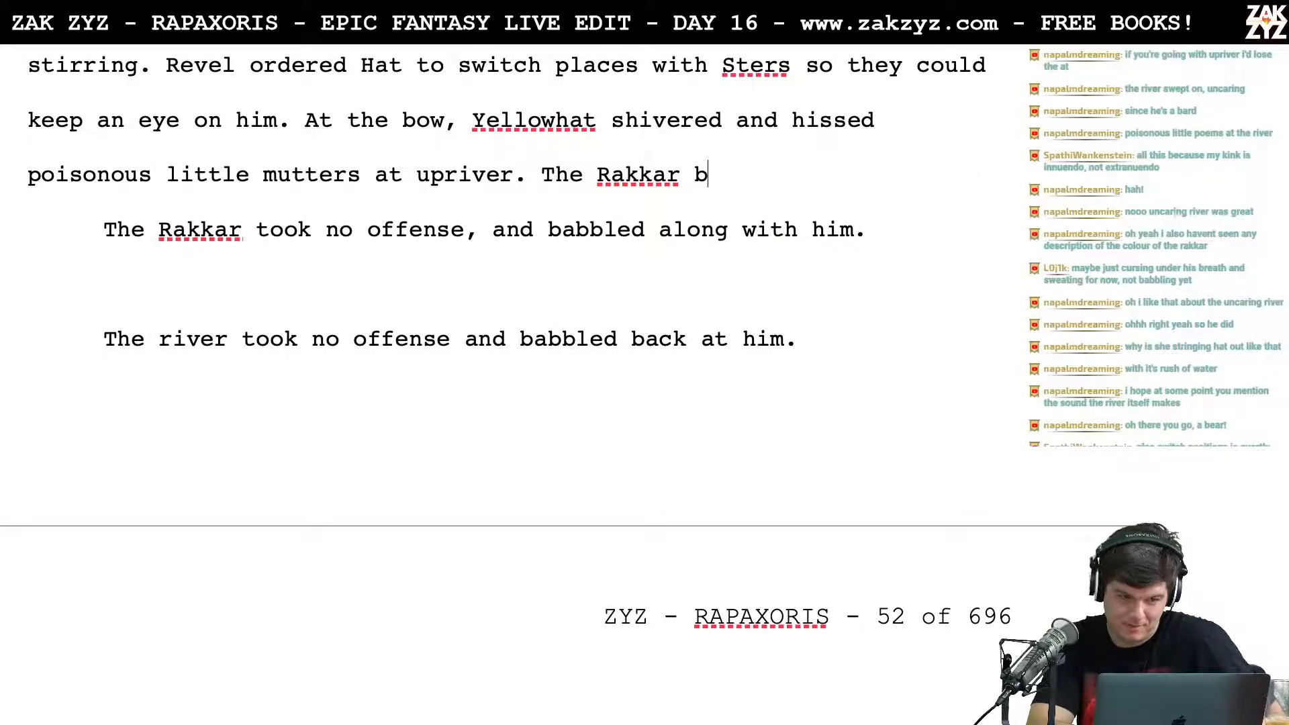
pyautogui.write('w')
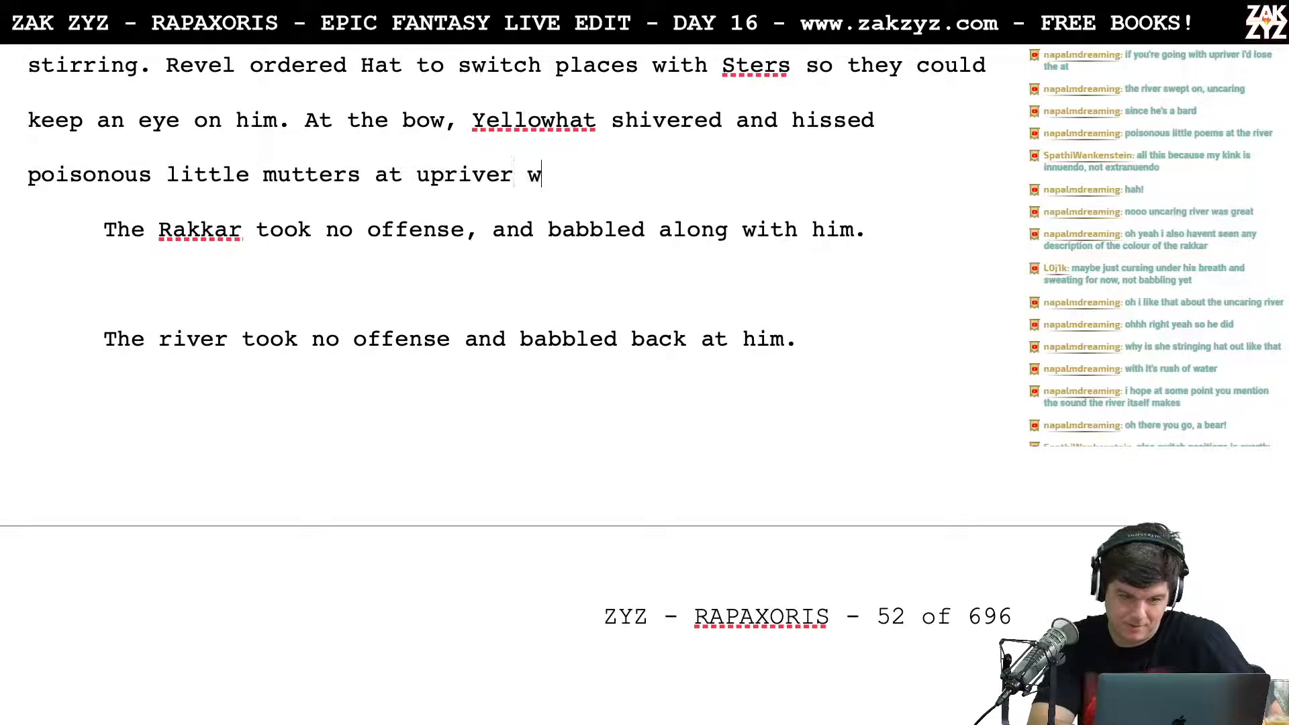
pyautogui.write('hile the Rakkar')
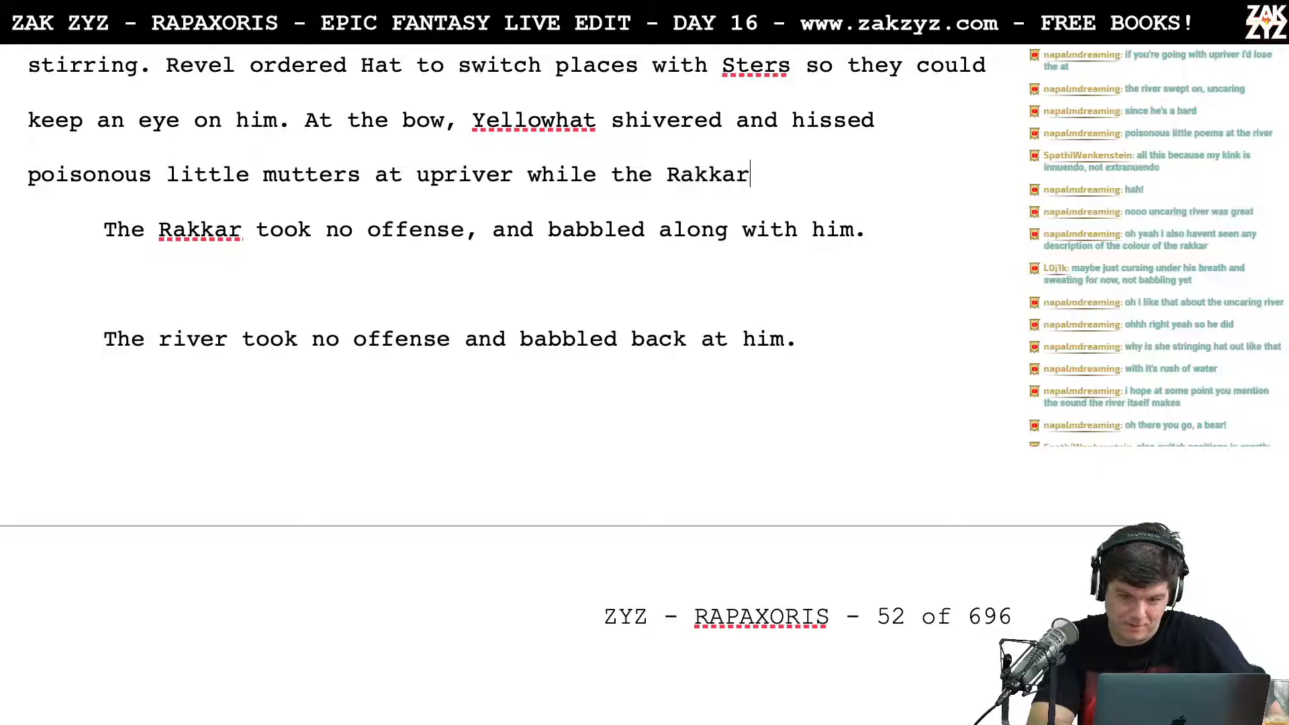
pyautogui.write(' babbled along')
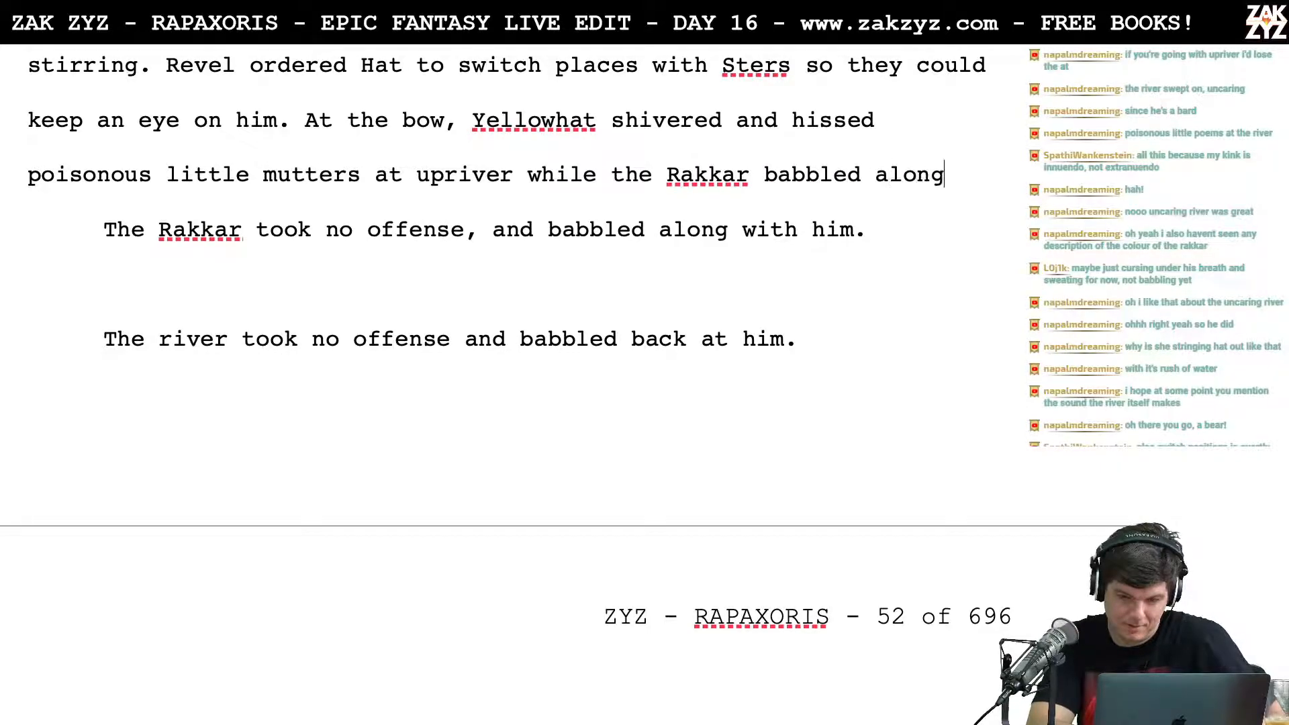
pyautogui.write(' with him.')
# Step: Delete the two discarded "took no offense" versions and the empty paragraph below "with him."
pyautogui.hotkey('shift', 'Down')
pyautogui.hotkey('shift', 'Down')
pyautogui.hotkey('shift', 'Down')
pyautogui.hotkey('shift', 'Down')
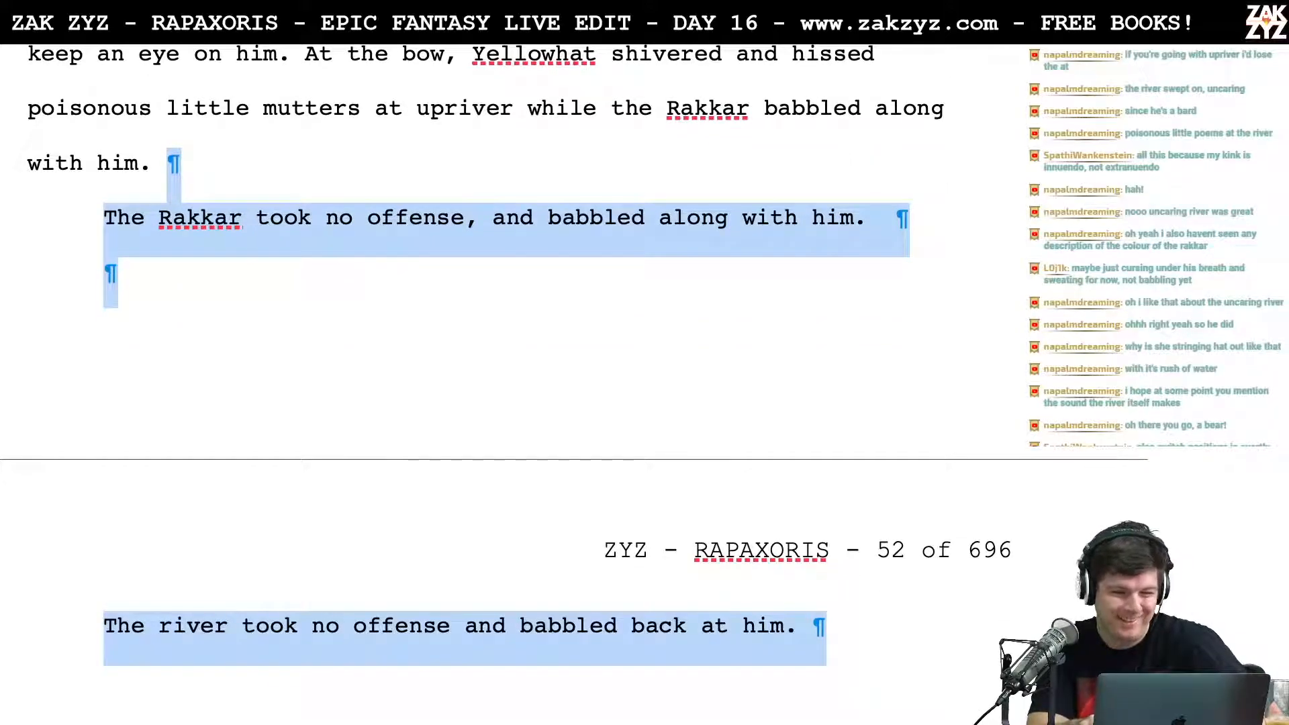
pyautogui.press('BackSpace')
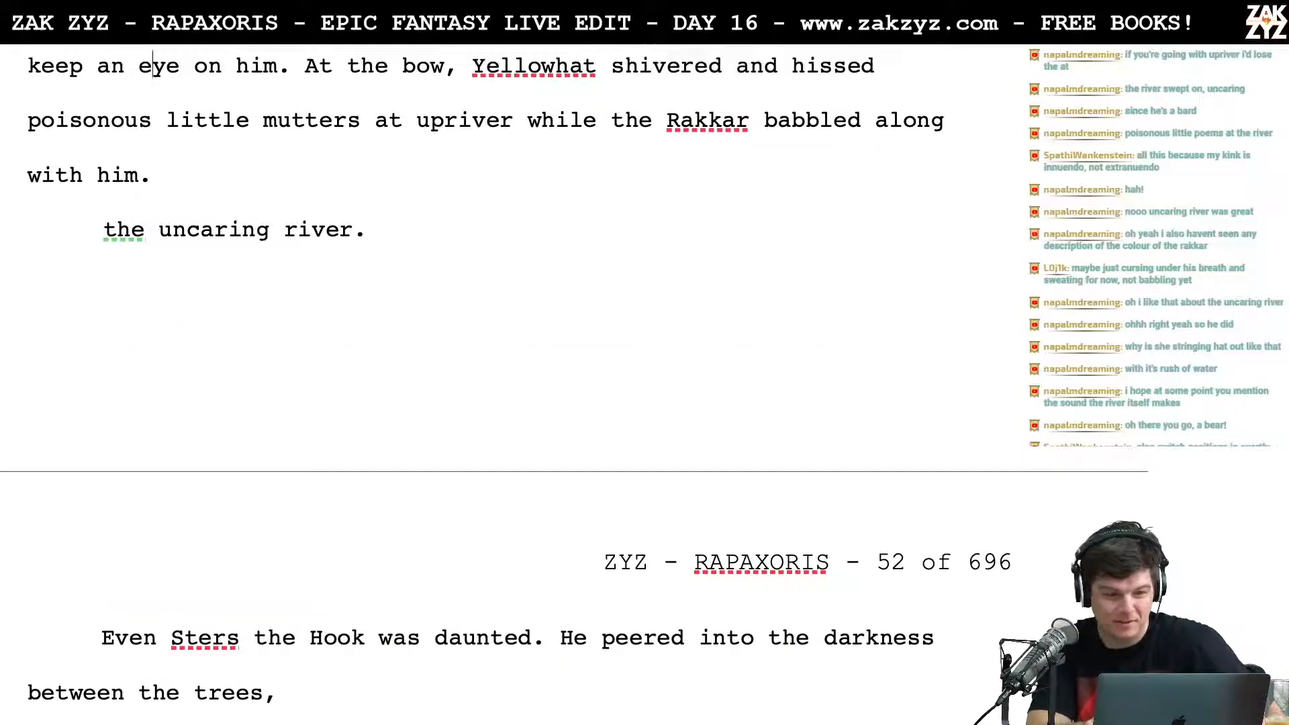
# Step: Delete "at" before "upriver" in the sentence about Yellowhat hissing poisonous little mutters, leaving a single space
pyautogui.press('Up')
pyautogui.press('Up')
pyautogui.press('Up')
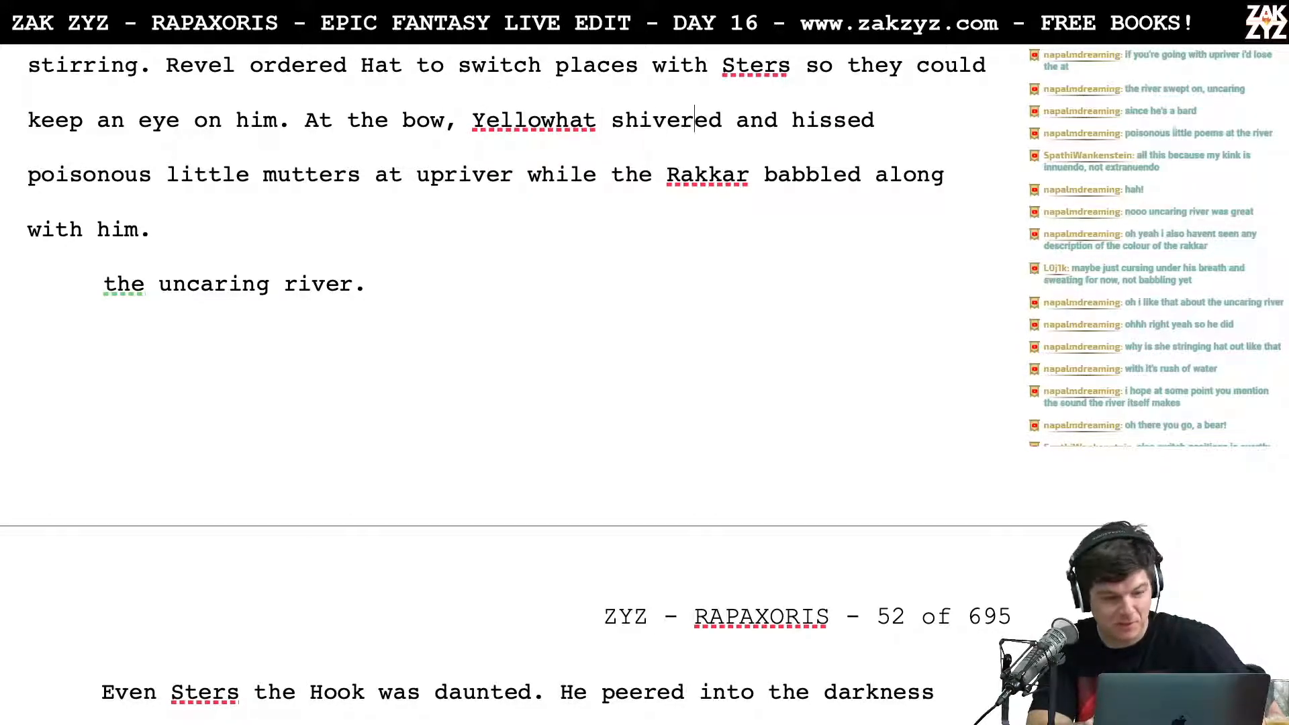
pyautogui.press('Left')
pyautogui.press('Left')
pyautogui.press('Left')
pyautogui.press('Left')
pyautogui.press('Left')
pyautogui.press('Left')
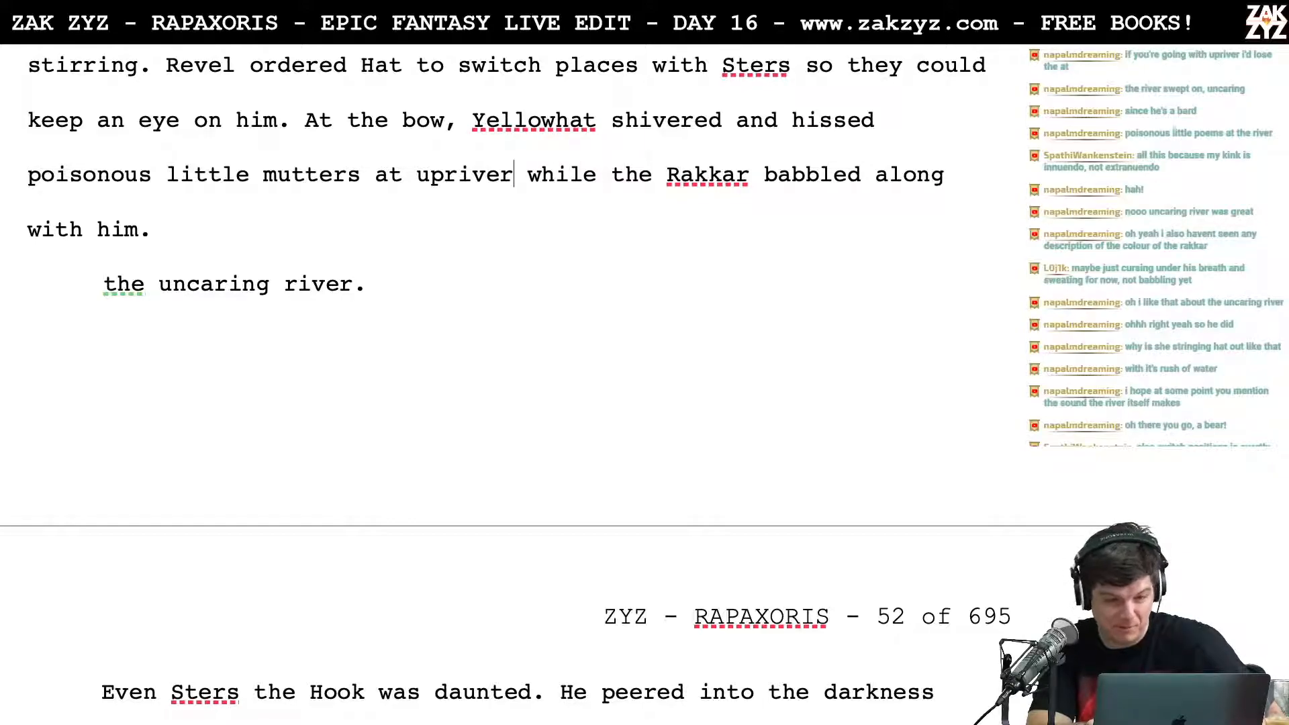
pyautogui.press('BackSpace')
pyautogui.press('BackSpace')
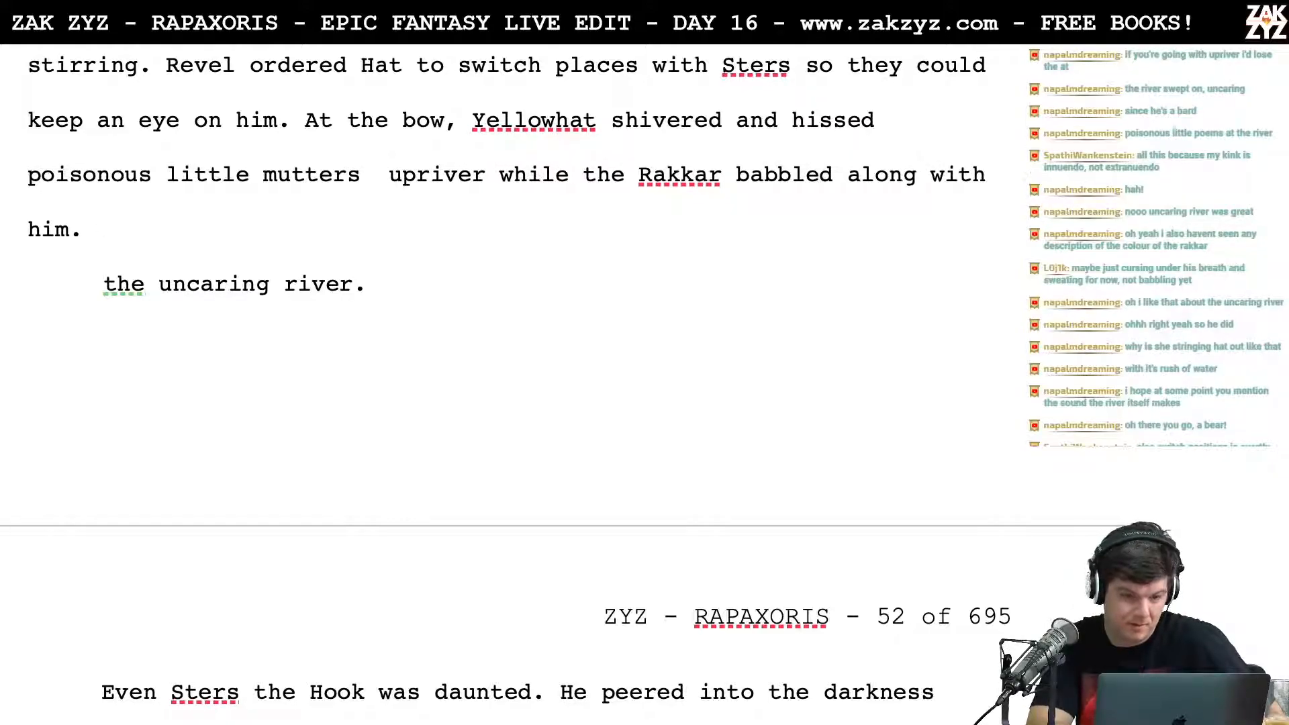
pyautogui.press('BackSpace')
# Step: Replace everything after "upriver" with ". The Rakkar babbled along." and delete the leftover "the uncaring river." paragraph
pyautogui.write('. The ')
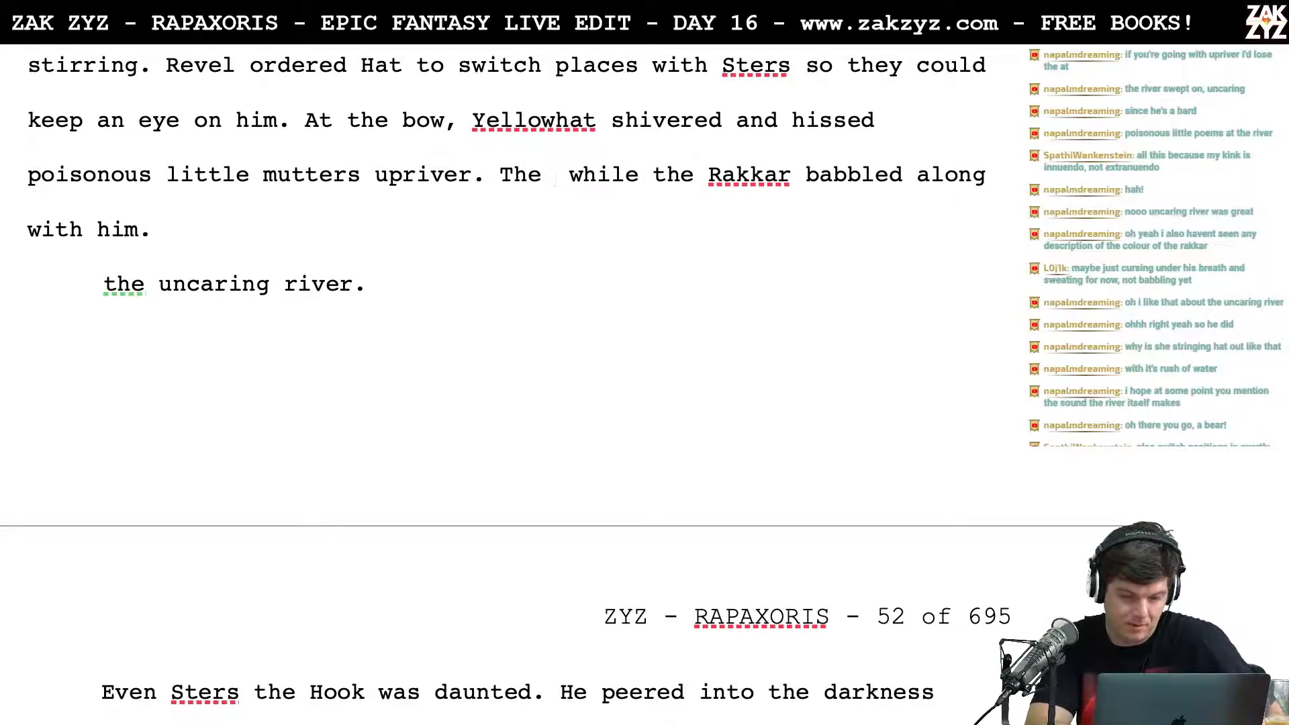
pyautogui.write('Rakkar babbled ')
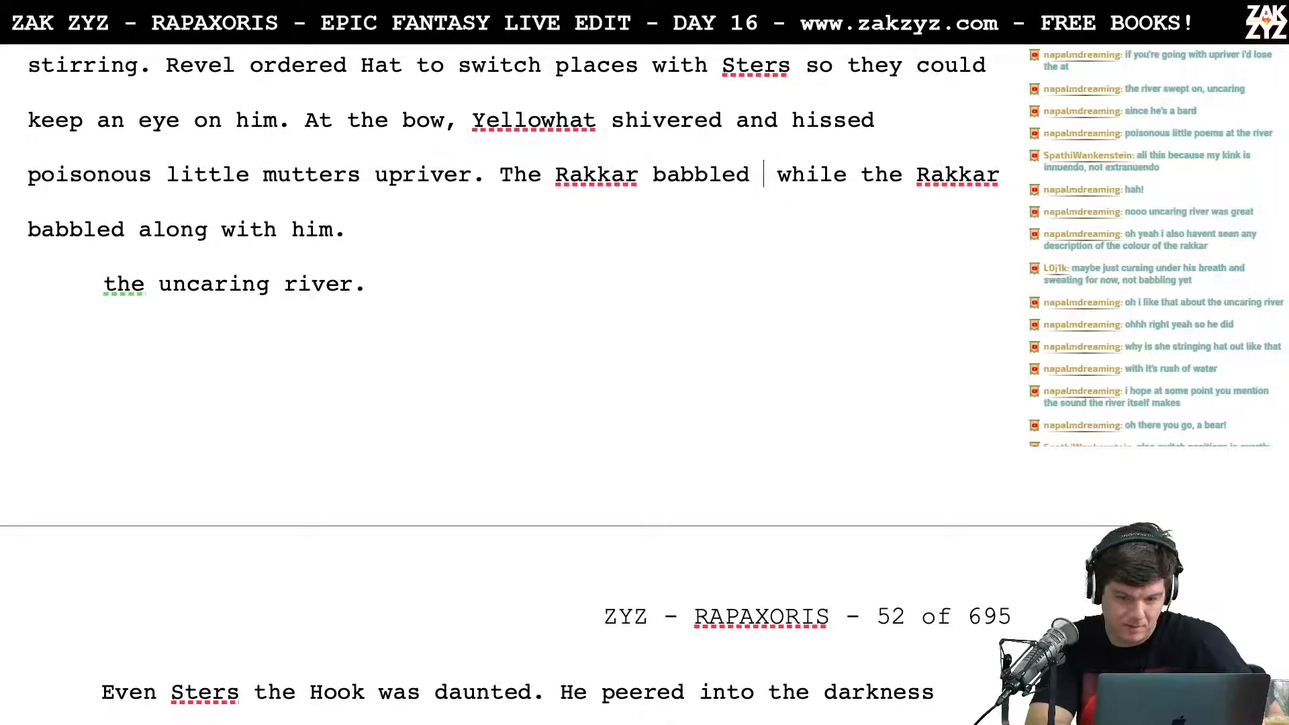
pyautogui.write('along.')
pyautogui.hotkey('ctrl', 'shift', 'Down')
pyautogui.press('BackSpace')
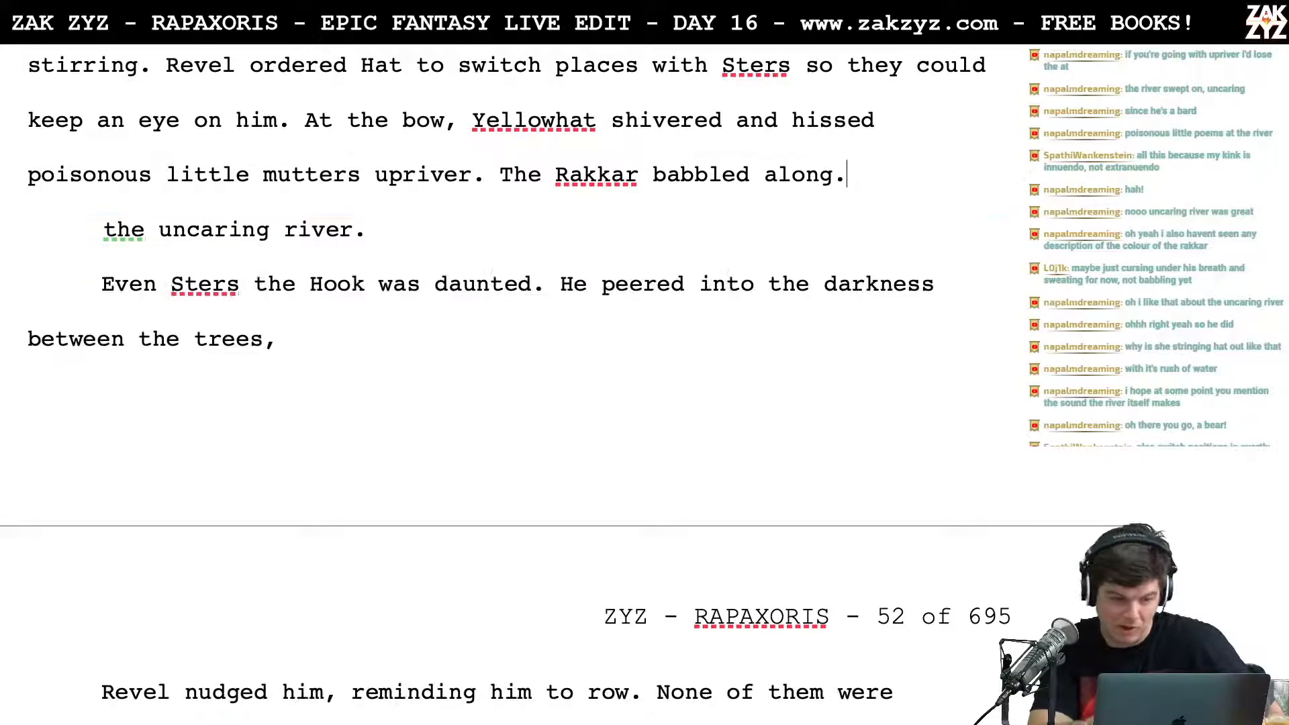
pyautogui.hotkey('ctrl', 'shift', 'Down')
pyautogui.press('BackSpace')
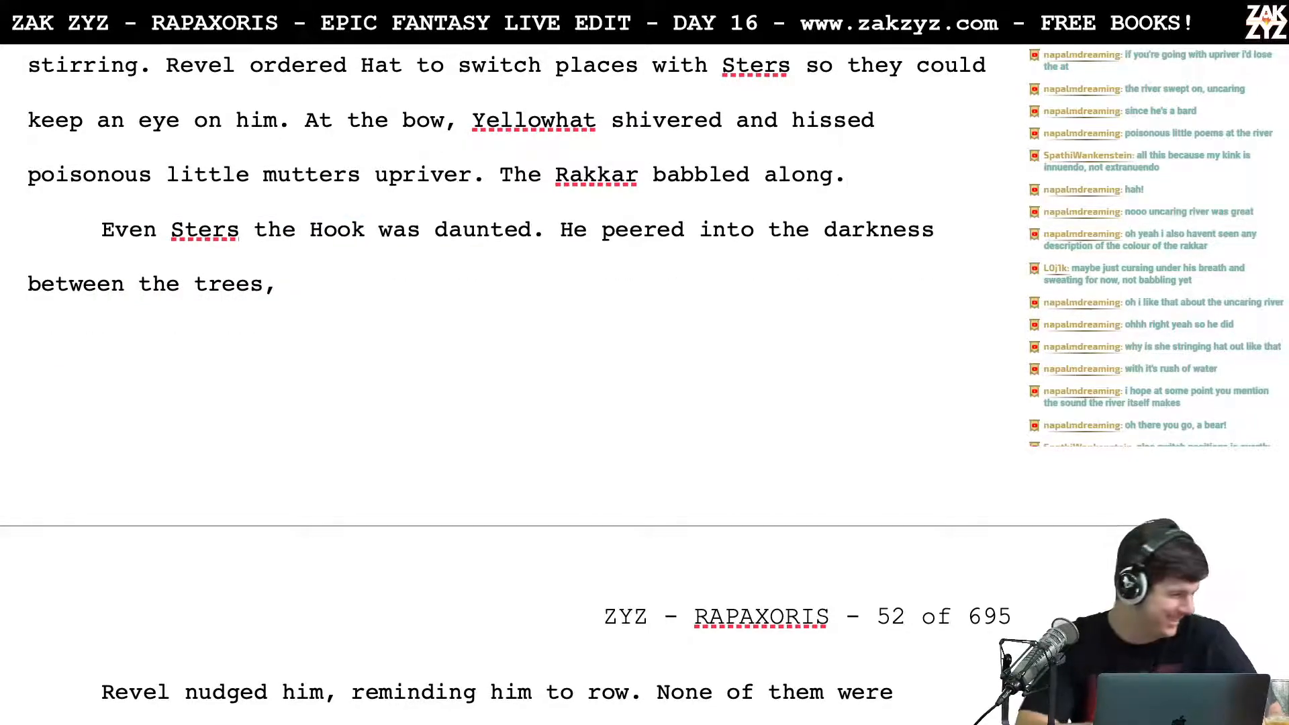
pyautogui.scroll(-3, 250, 241)
pyautogui.scroll(1, 250, 242)
pyautogui.scroll(5, 250, 241)
pyautogui.scroll(-6, 250, 242)
pyautogui.scroll(3, 250, 241)
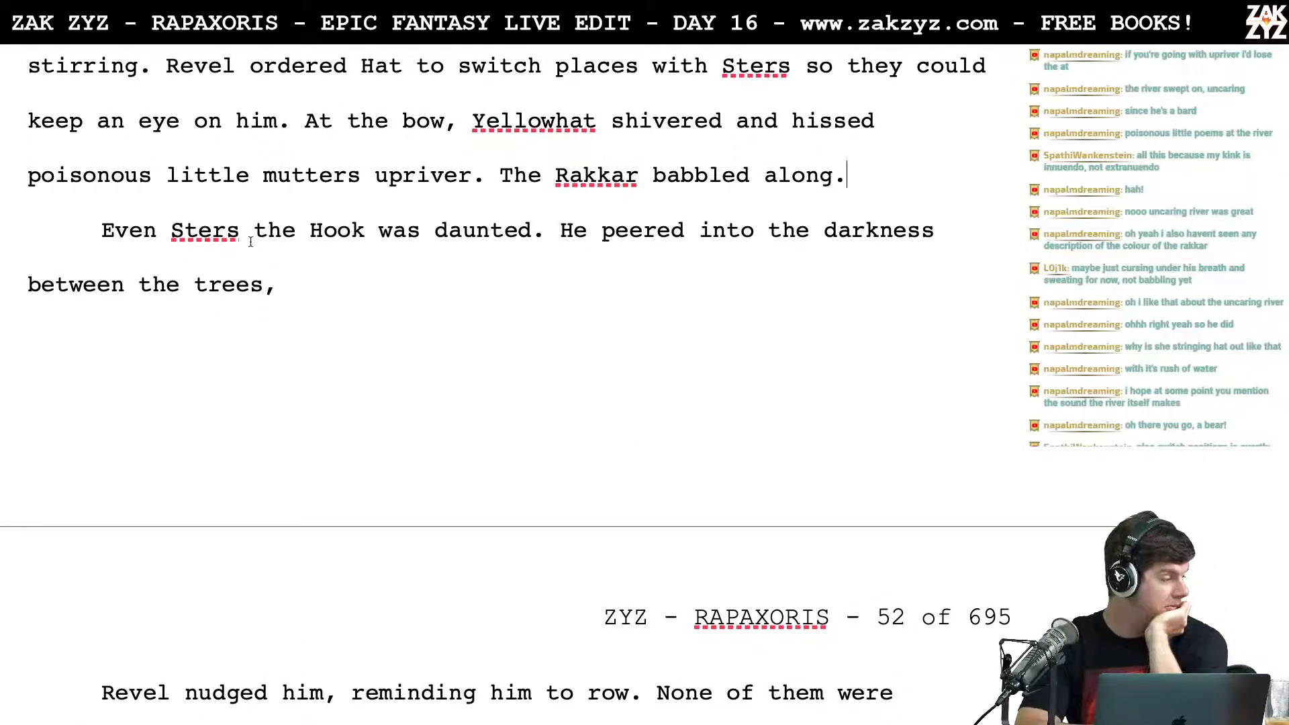
pyautogui.scroll(-3, 250, 242)
pyautogui.scroll(4, 250, 242)
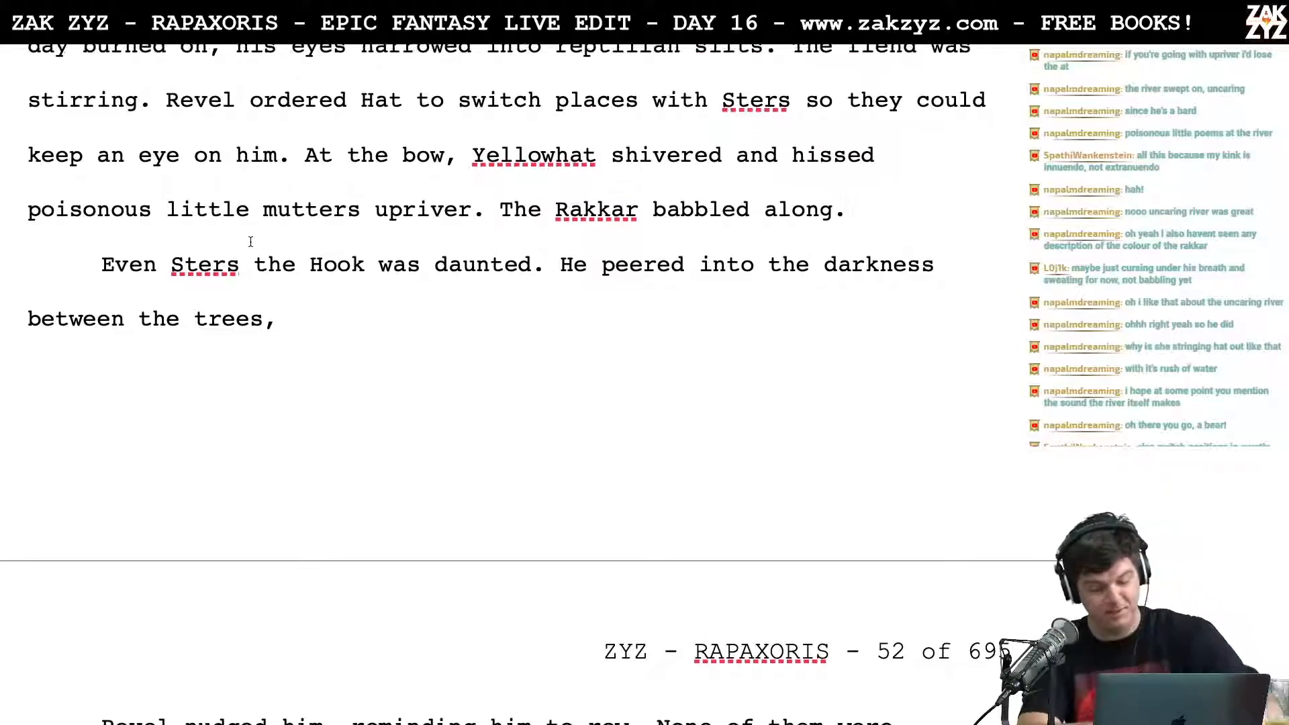
# Step: Switch to the Rapaxoris Leaderboard notes, view the score list at their beginning, and return to the manuscript in Pages
pyautogui.press('super+Tab')
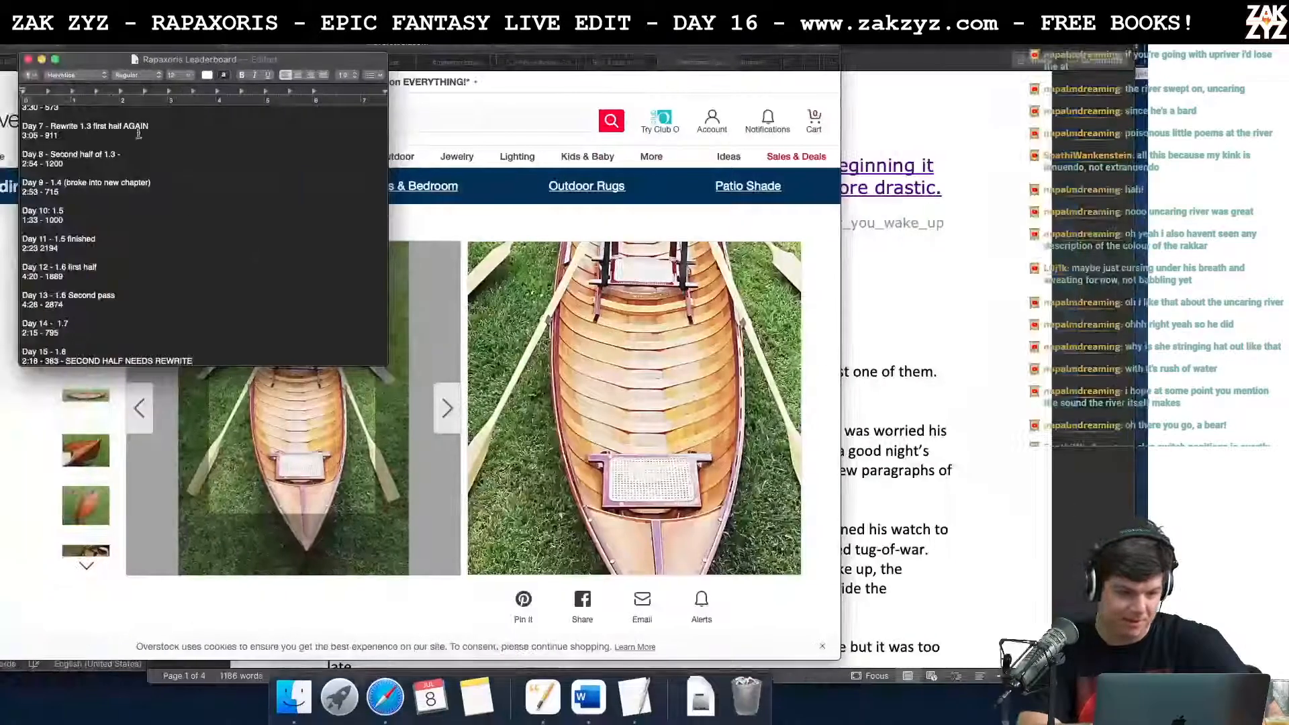
pyautogui.scroll(1, 192, 255)
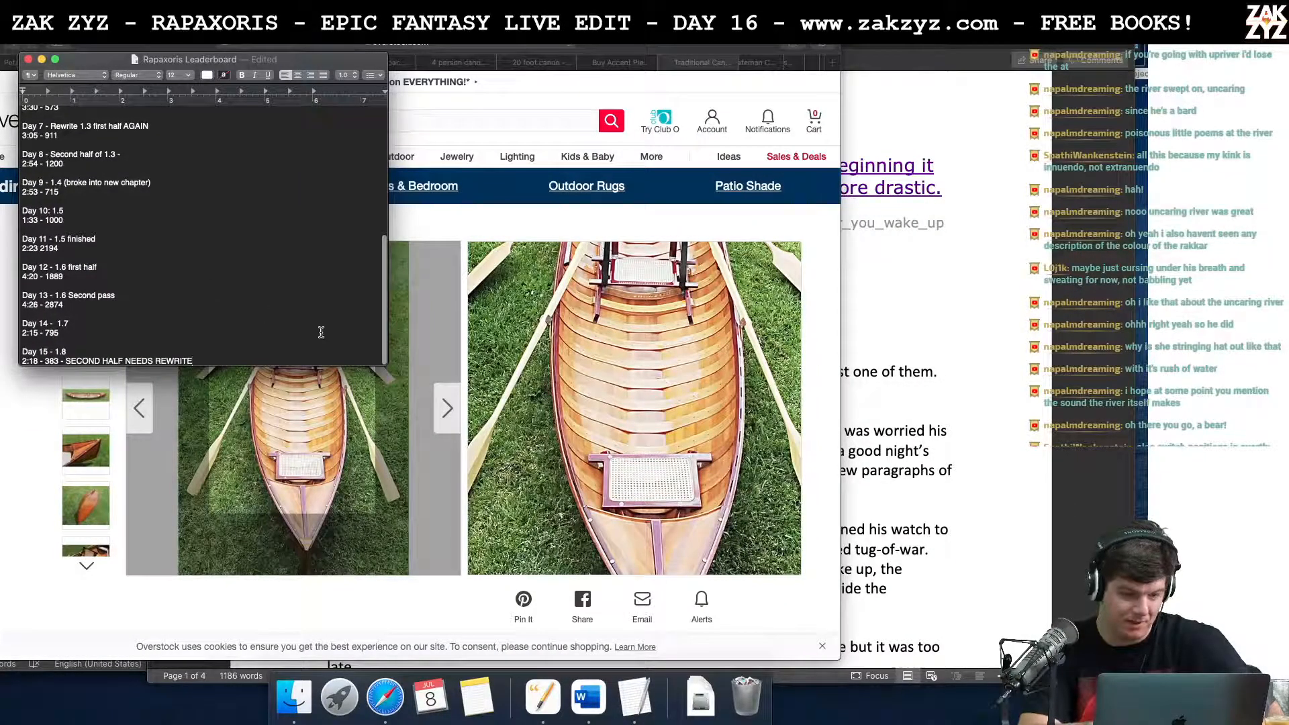
pyautogui.scroll(8, 319, 321)
pyautogui.click(133, 173)
pyautogui.press('super+Tab')
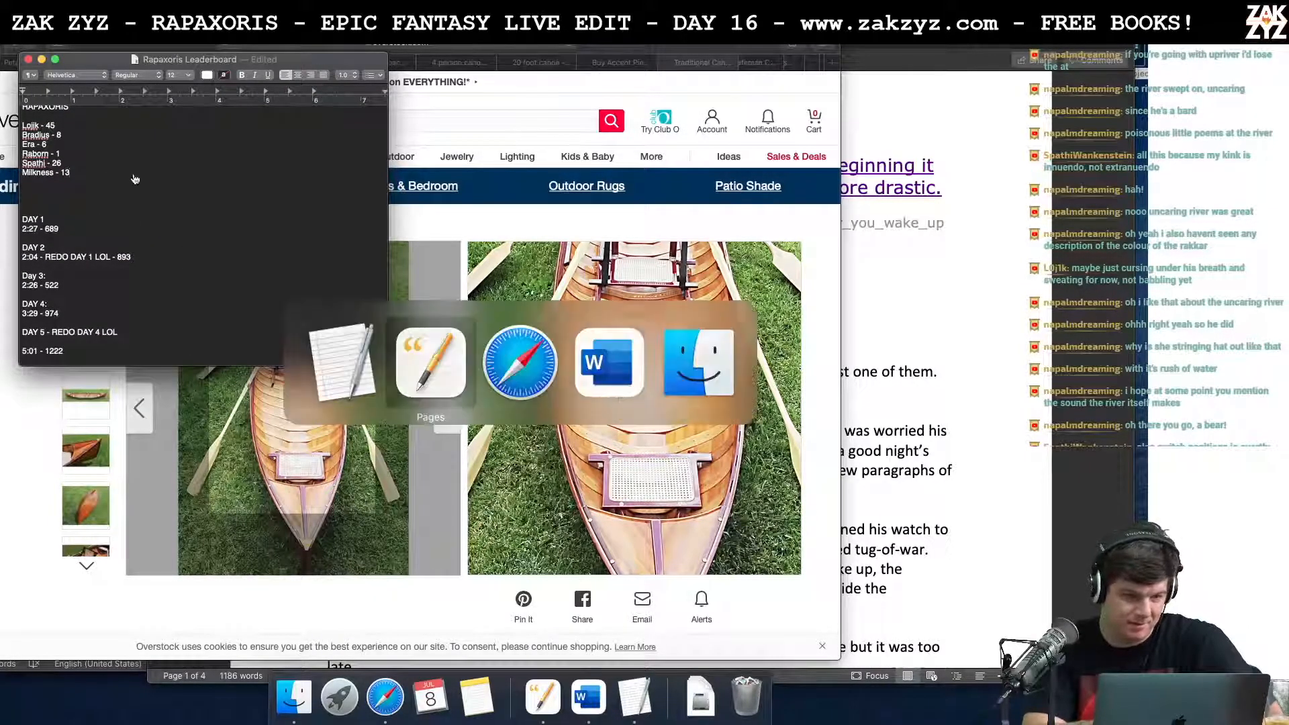
# Step: Finish the Sters sentence after "between the trees," with "and twitched at every new sound."
pyautogui.scroll(-2, 328, 349)
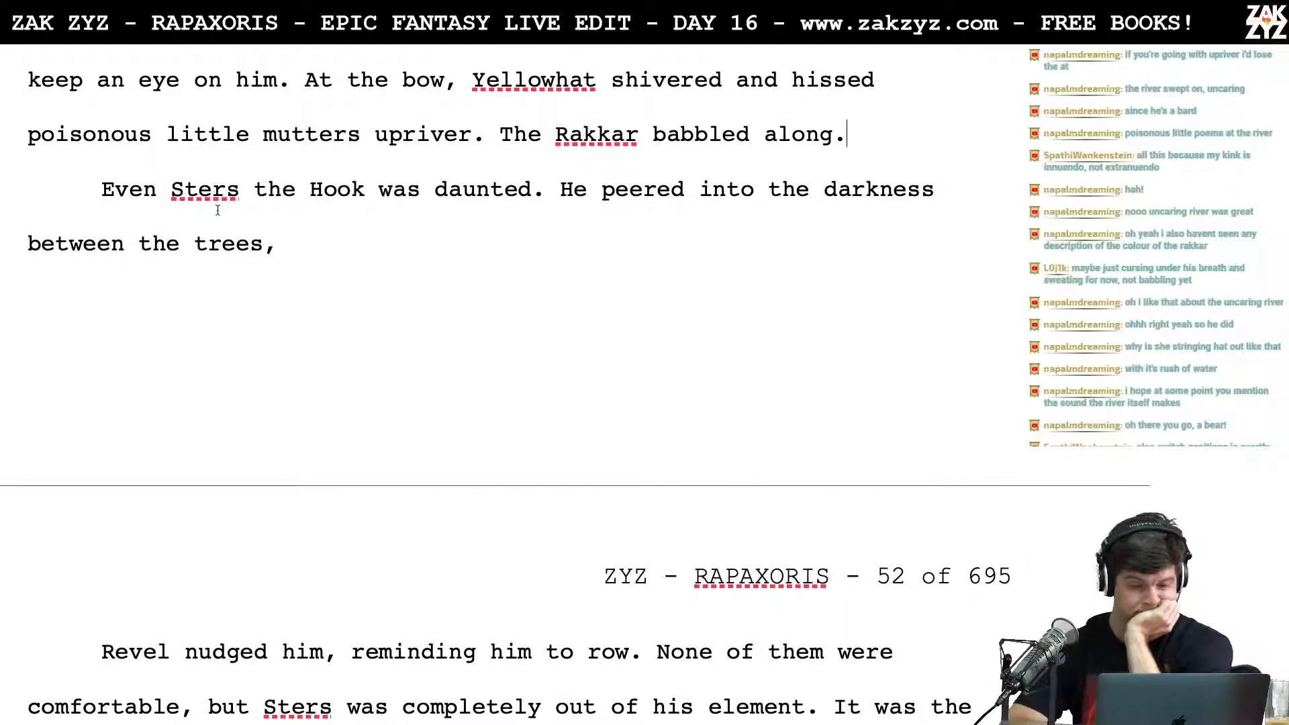
pyautogui.scroll(-1, 218, 210)
pyautogui.click(290, 259)
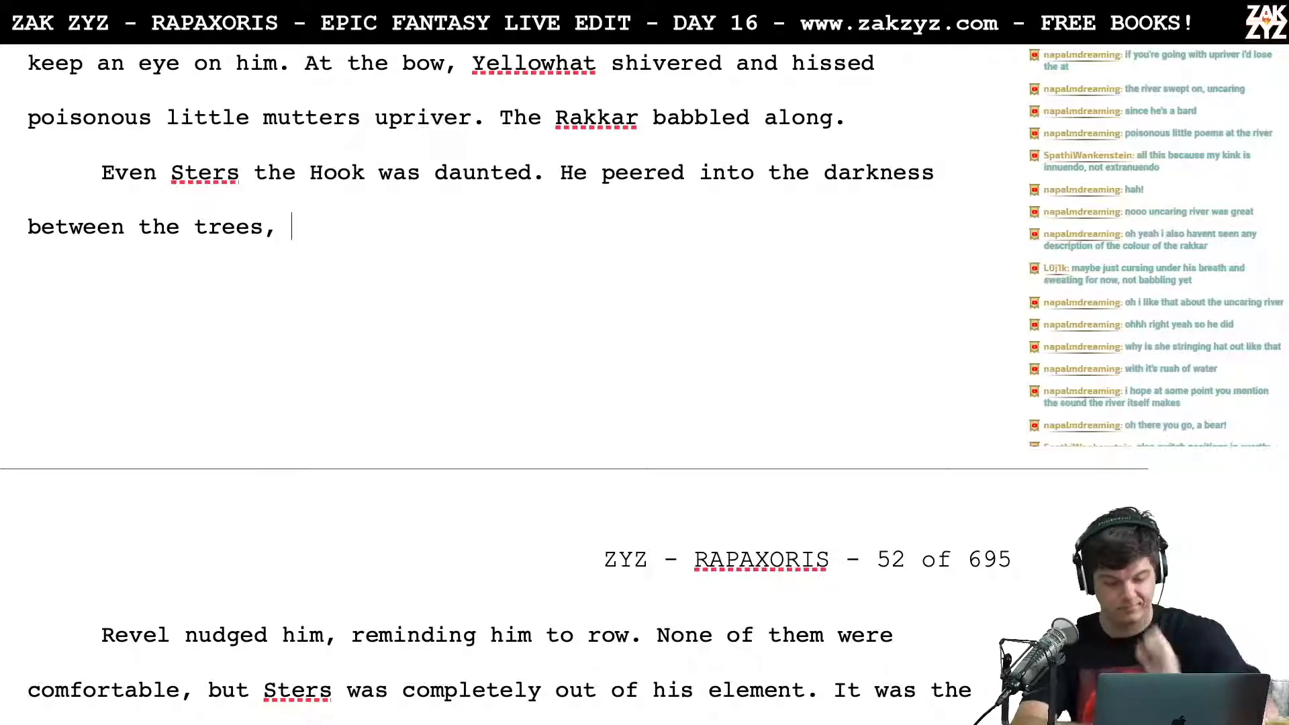
pyautogui.write('and twitched at every new ')
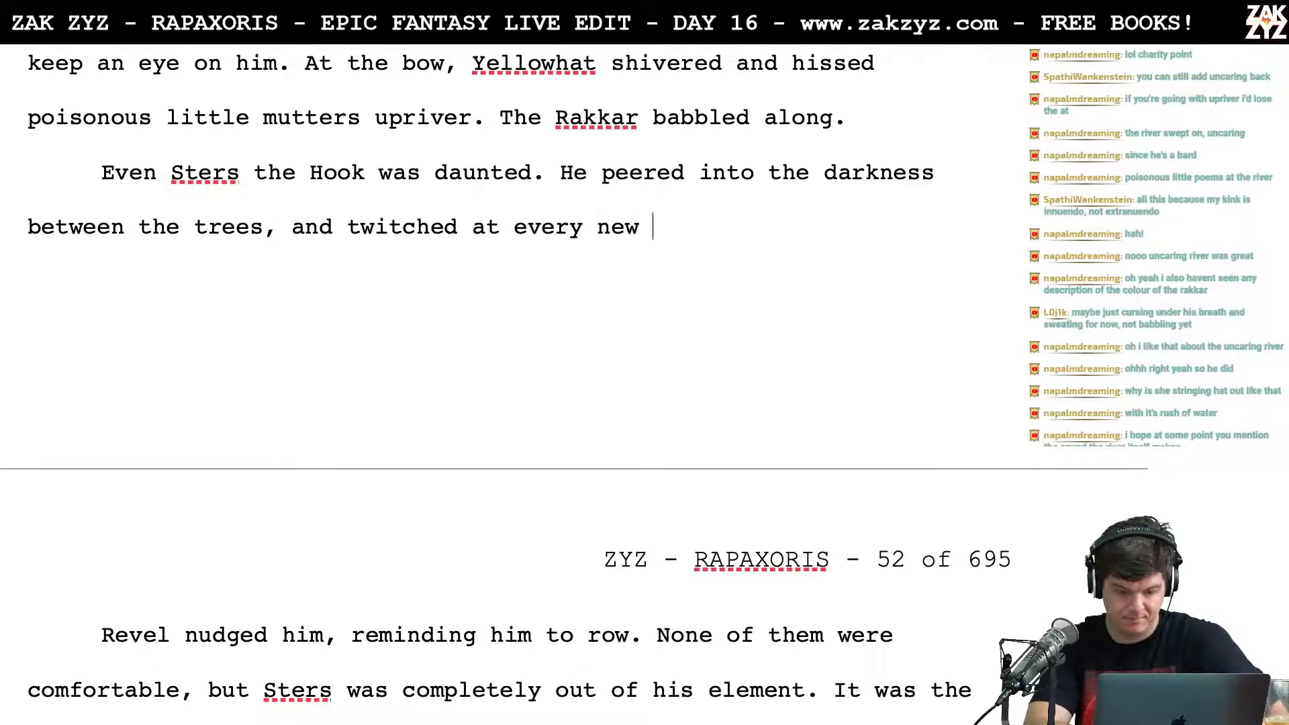
pyautogui.write('sound.')
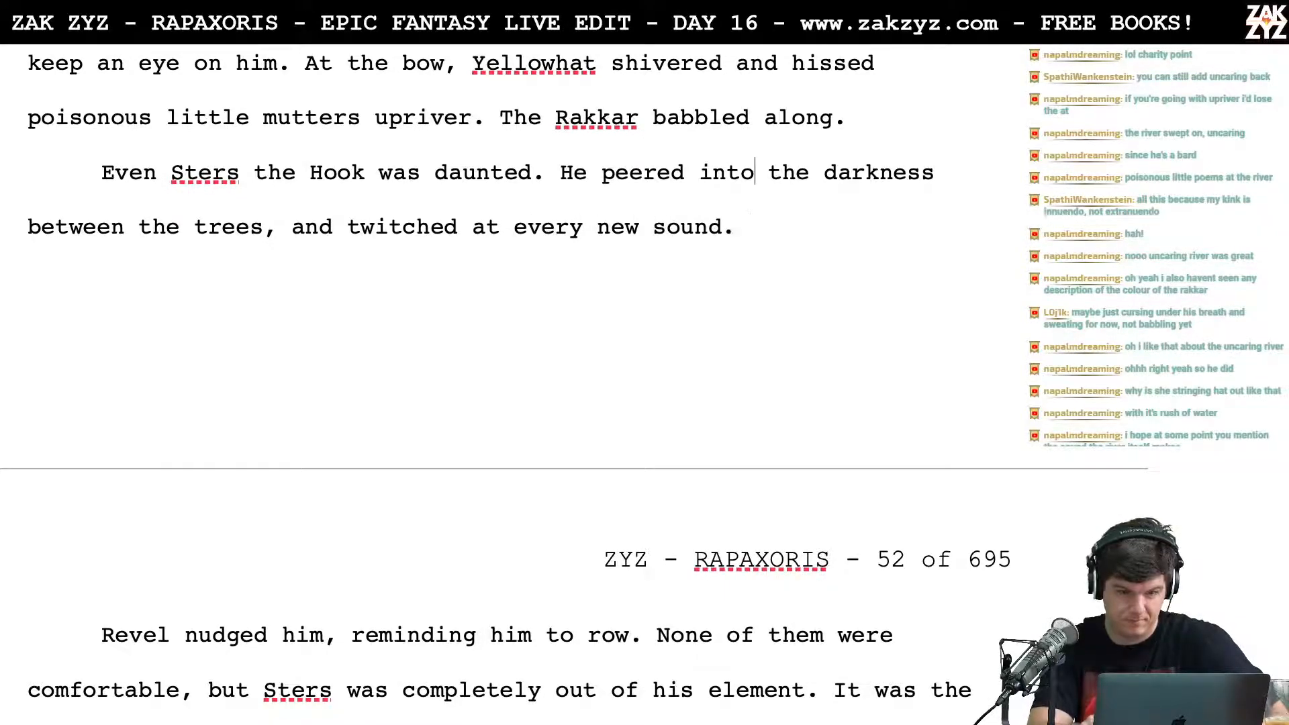
# Step: Break the Sters paragraph before "peered" and continue the line after "He" with "flinched at every new sound"
pyautogui.press('Left')
pyautogui.press('Left')
pyautogui.press('Left')
pyautogui.press('Left')
pyautogui.press('Left')
pyautogui.press('Left')
pyautogui.press('Left')
pyautogui.press('Left')
pyautogui.press('Left')
pyautogui.press('Left')
pyautogui.press('Left')
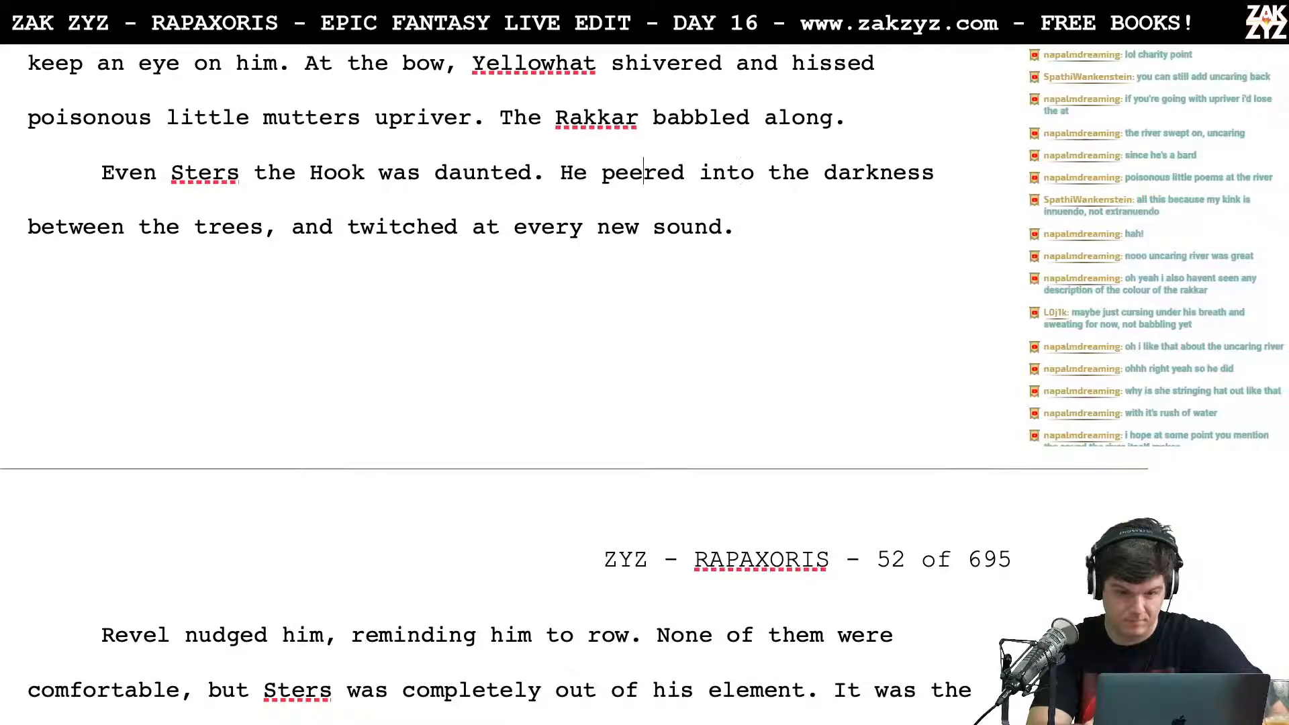
pyautogui.press('Right')
pyautogui.press('Return')
pyautogui.write('flinched at ')
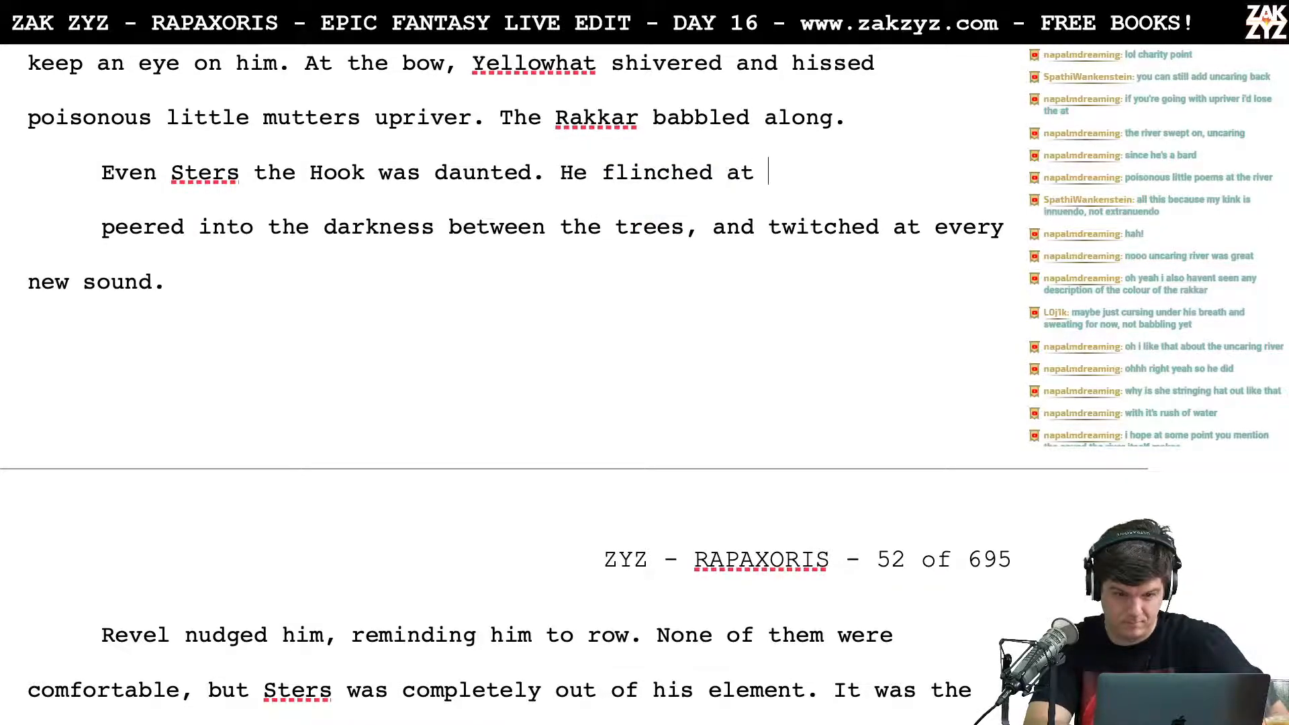
pyautogui.write('every new sound')
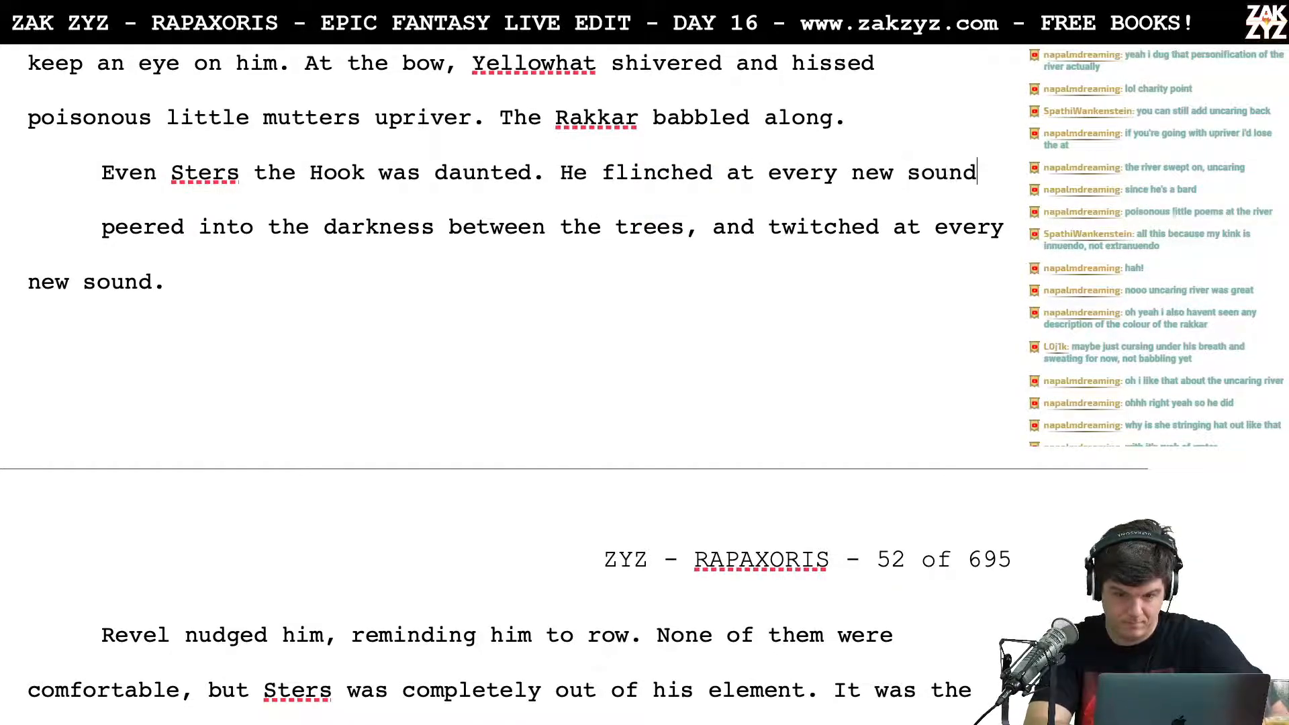
pyautogui.write(', peering ')
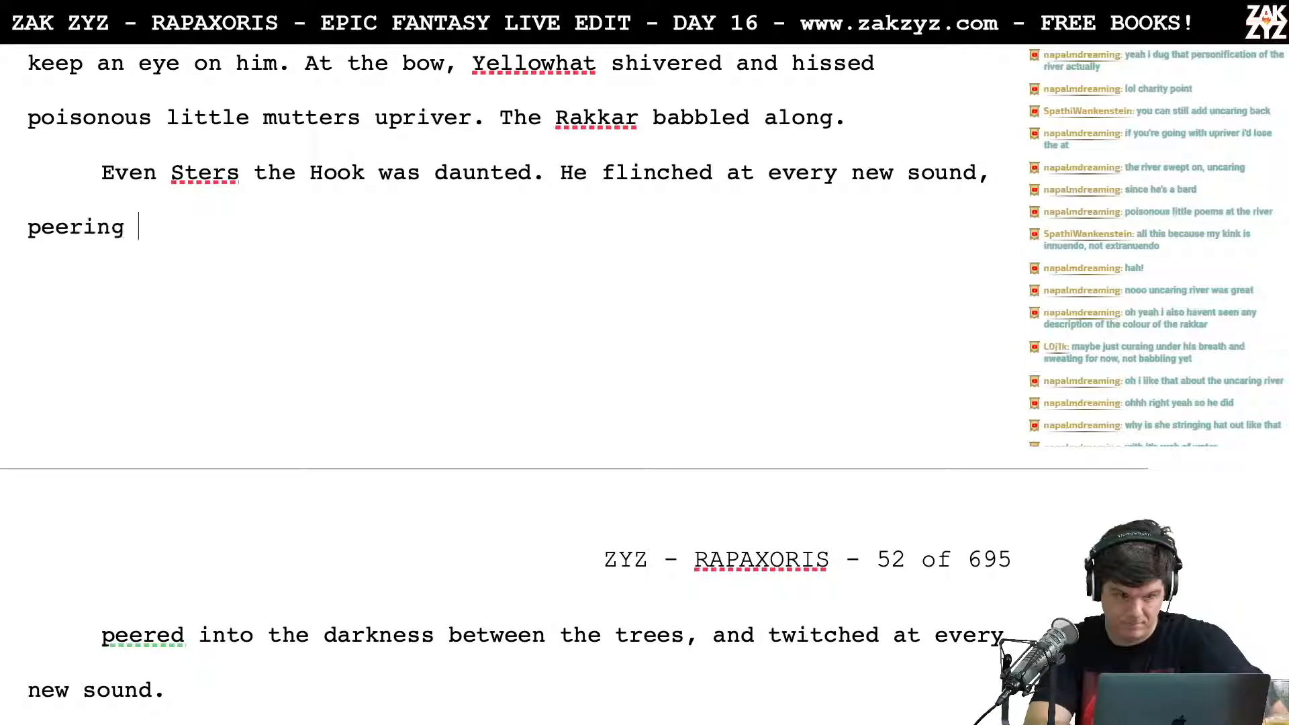
pyautogui.write('into the darken')
# Step: Complete the new Sters sentence after "sound" with ", peering into the darkness between the trees."
pyautogui.press('BackSpace')
pyautogui.press('BackSpace')
pyautogui.write('ness ')
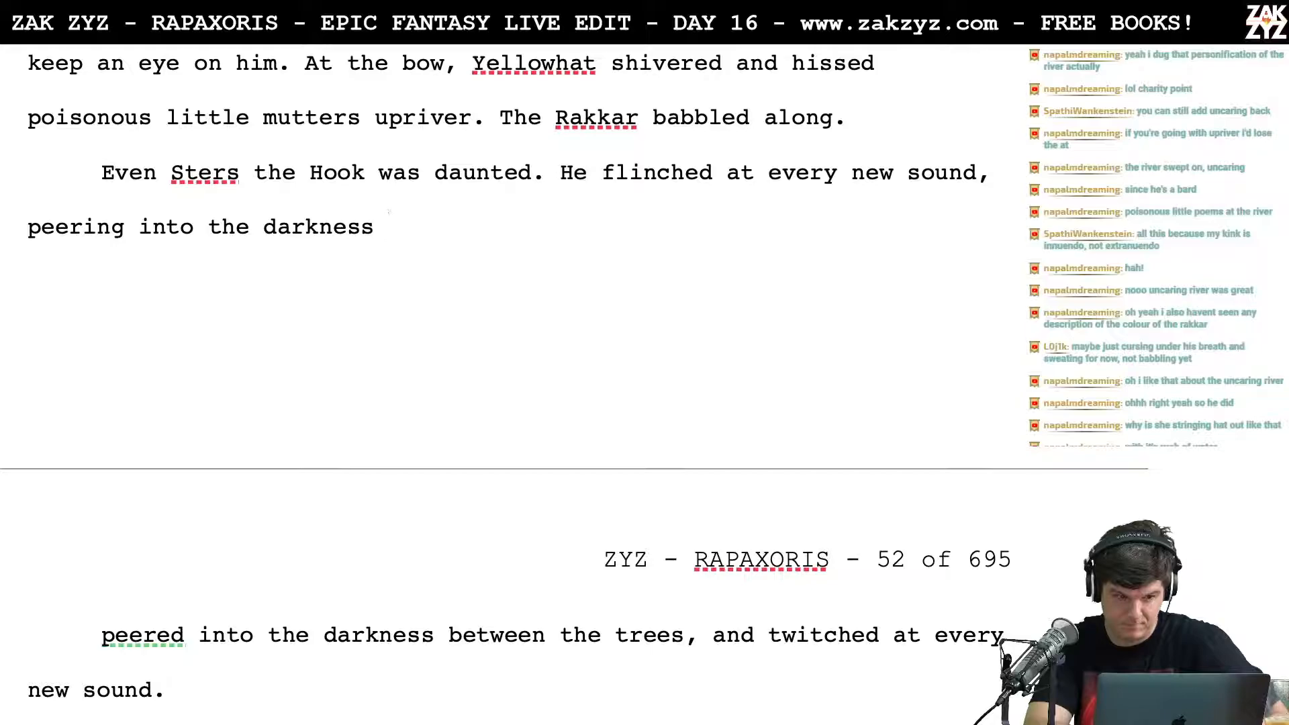
pyautogui.write('bet')
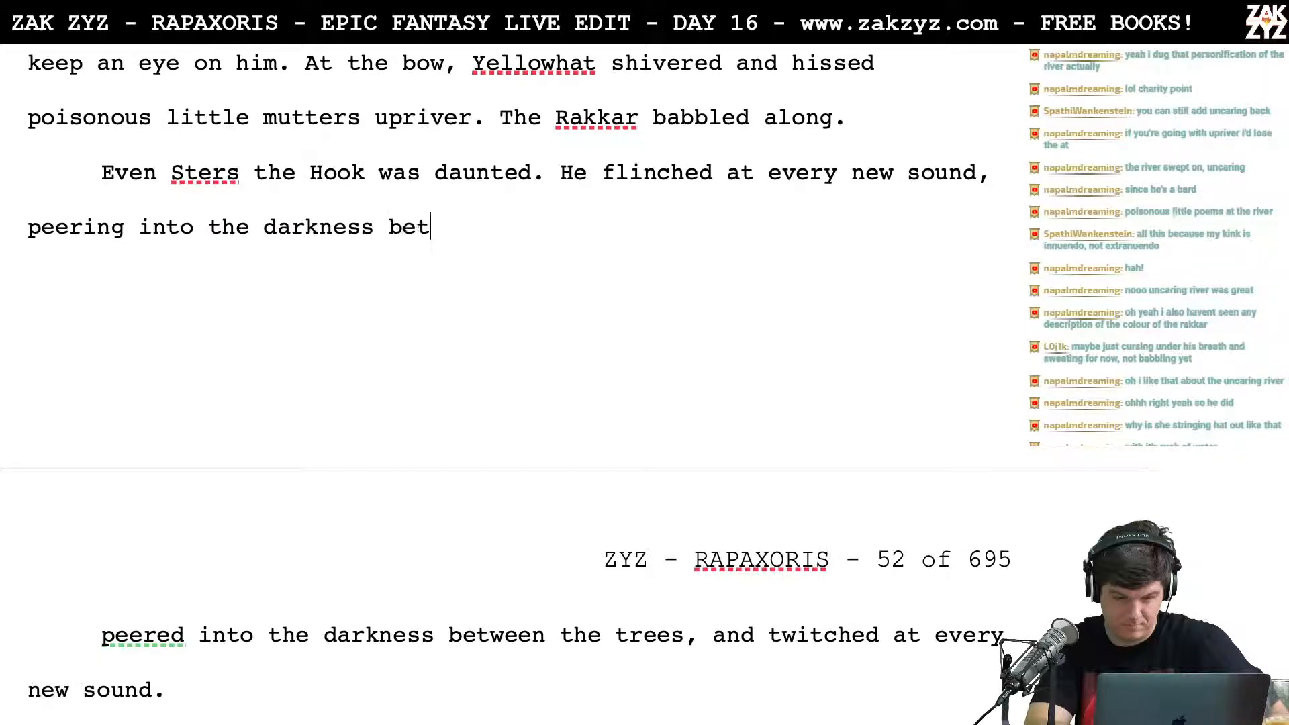
pyautogui.write('ween the trees.')
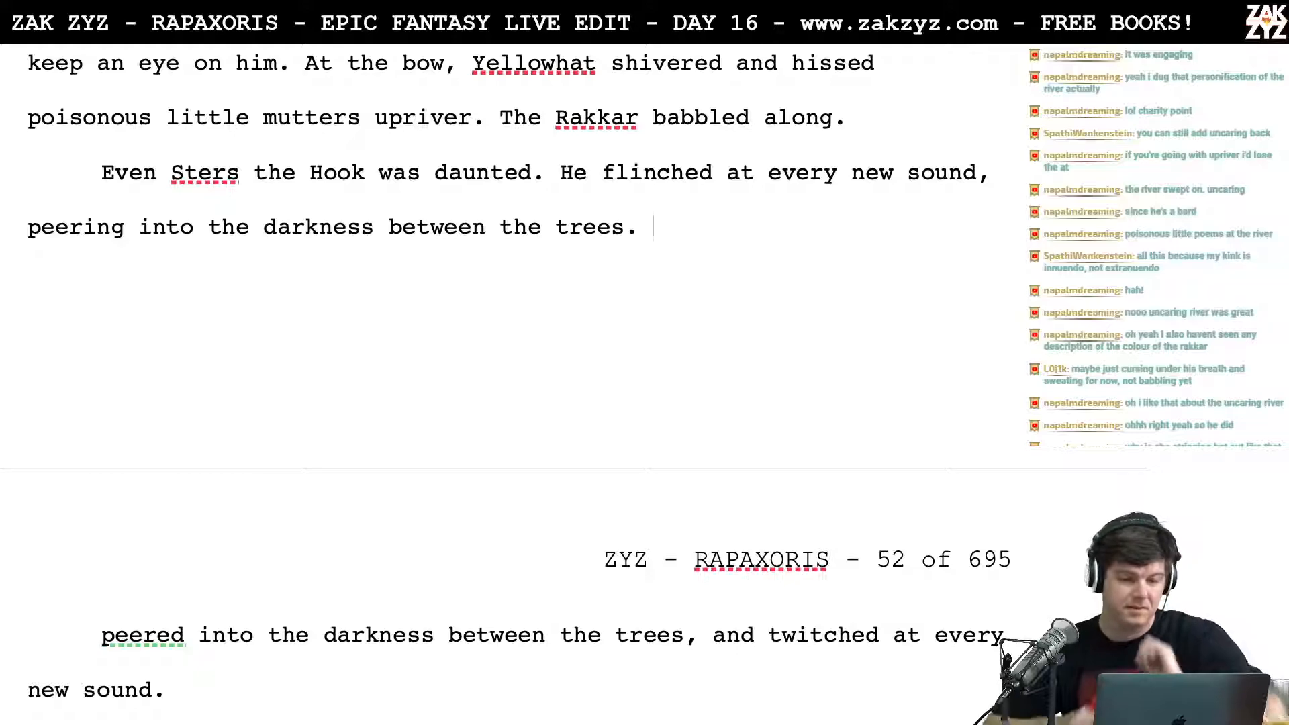
pyautogui.scroll(5, 504, 369)
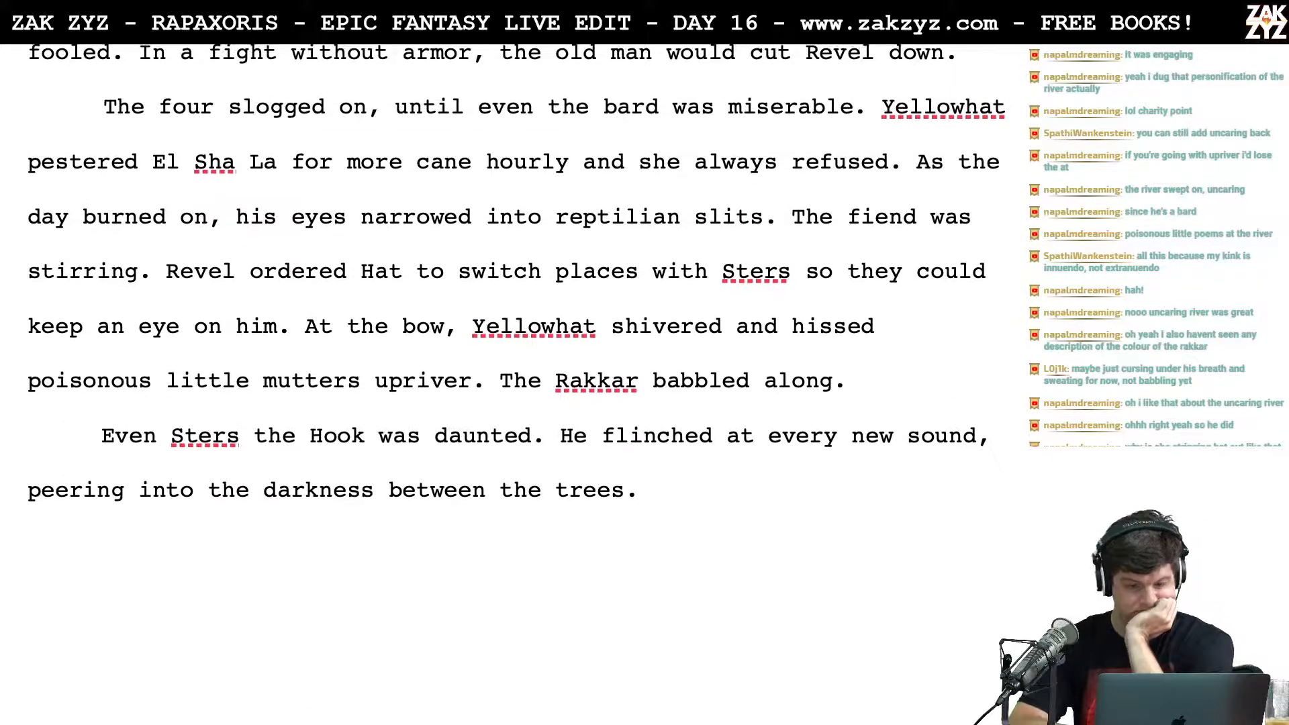
pyautogui.scroll(-1, 280, 247)
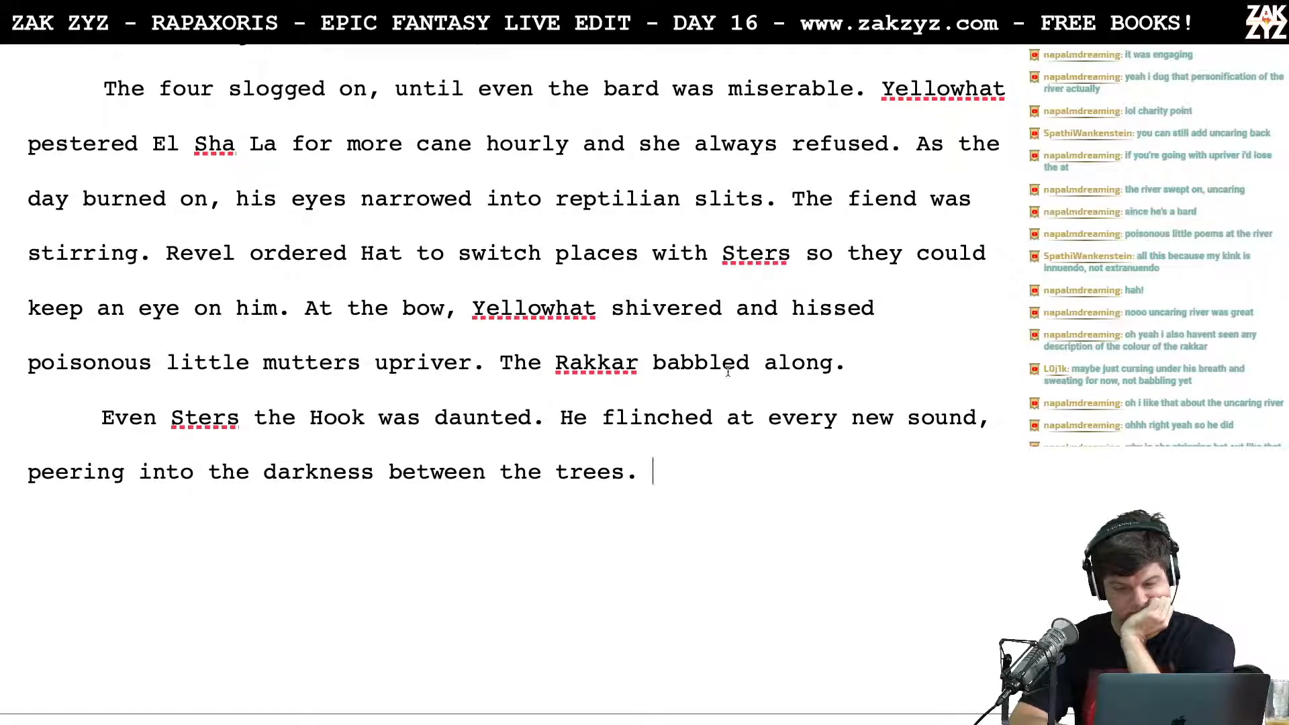
pyautogui.press('BackSpace')
pyautogui.write(', uno')
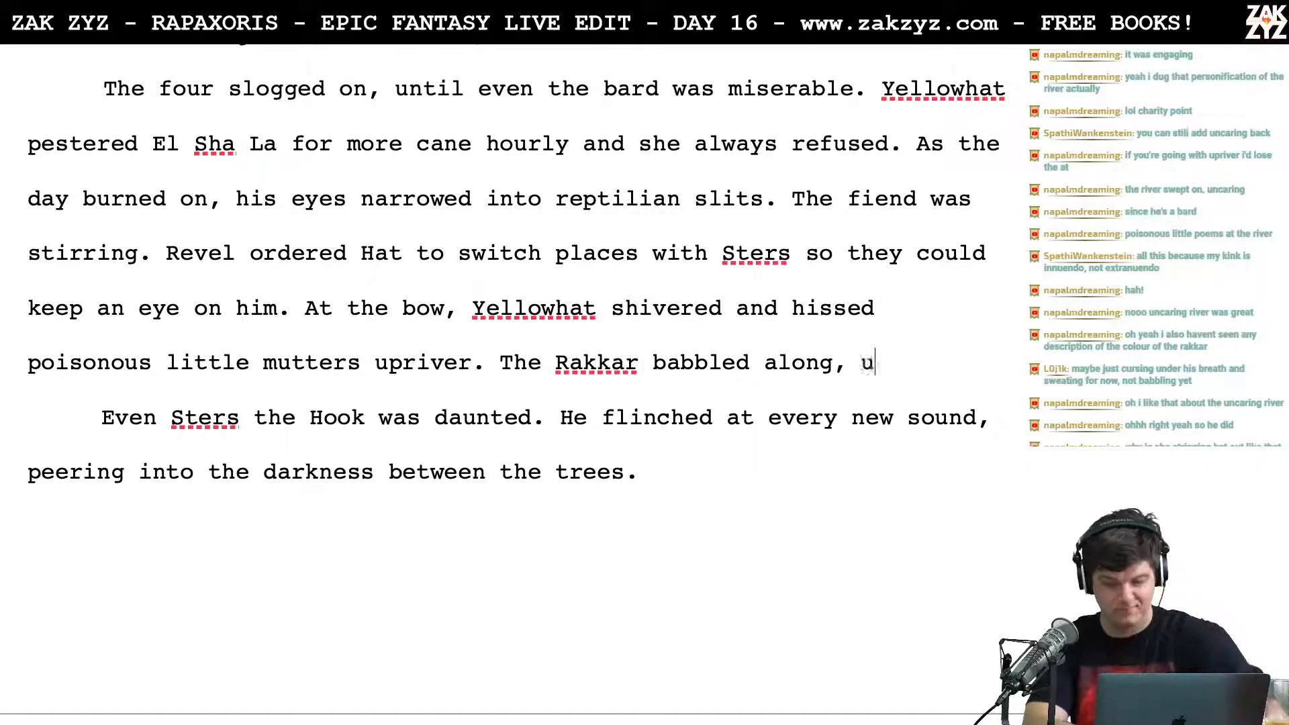
pyautogui.press('BackSpace')
pyautogui.press('BackSpace')
pyautogui.press('BackSpace')
pyautogui.press('BackSpace')
pyautogui.press('BackSpace')
pyautogui.write('.')
# Step: Insert "took no offense and" before "babbled along" in the Rakkar sentence
pyautogui.press('Left')
pyautogui.press('Left')
pyautogui.press('Left')
pyautogui.press('Left')
pyautogui.press('Left')
pyautogui.press('Left')
pyautogui.press('Left')
pyautogui.press('Left')
pyautogui.press('Left')
pyautogui.press('Left')
pyautogui.press('Left')
pyautogui.press('Left')
pyautogui.press('Left')
pyautogui.press('Left')
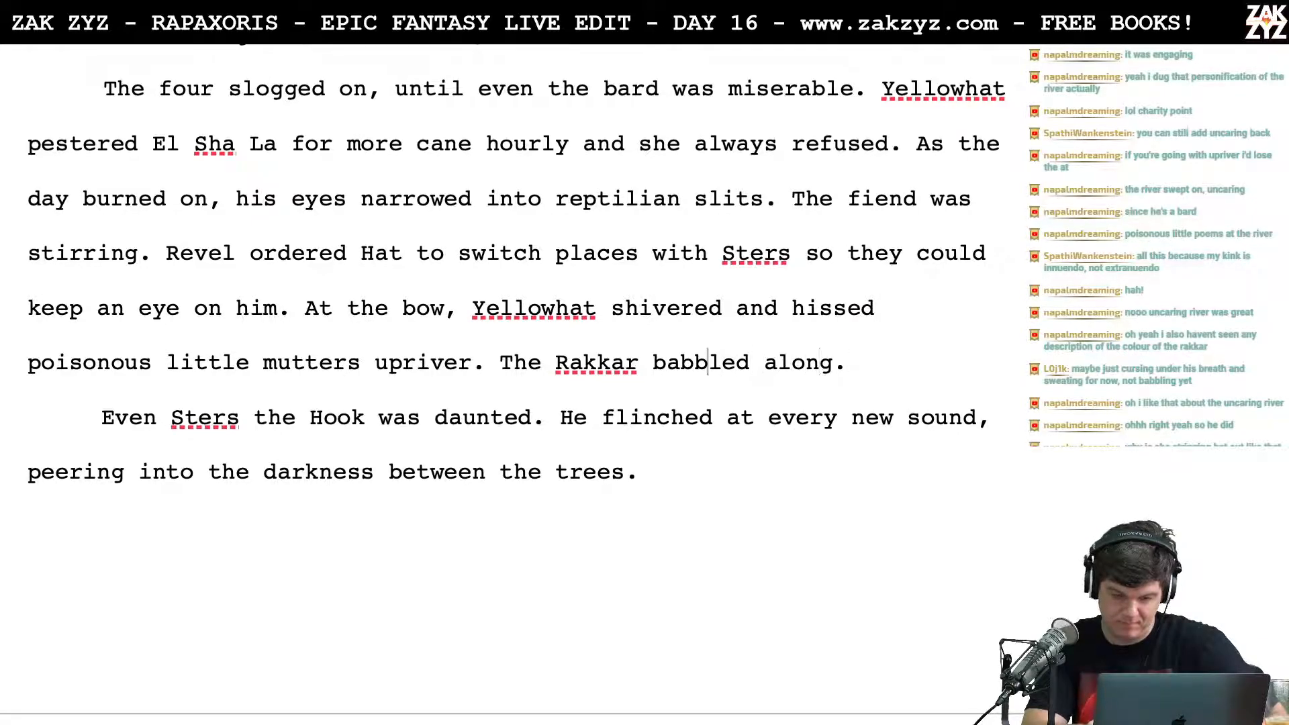
pyautogui.write('took no offens')
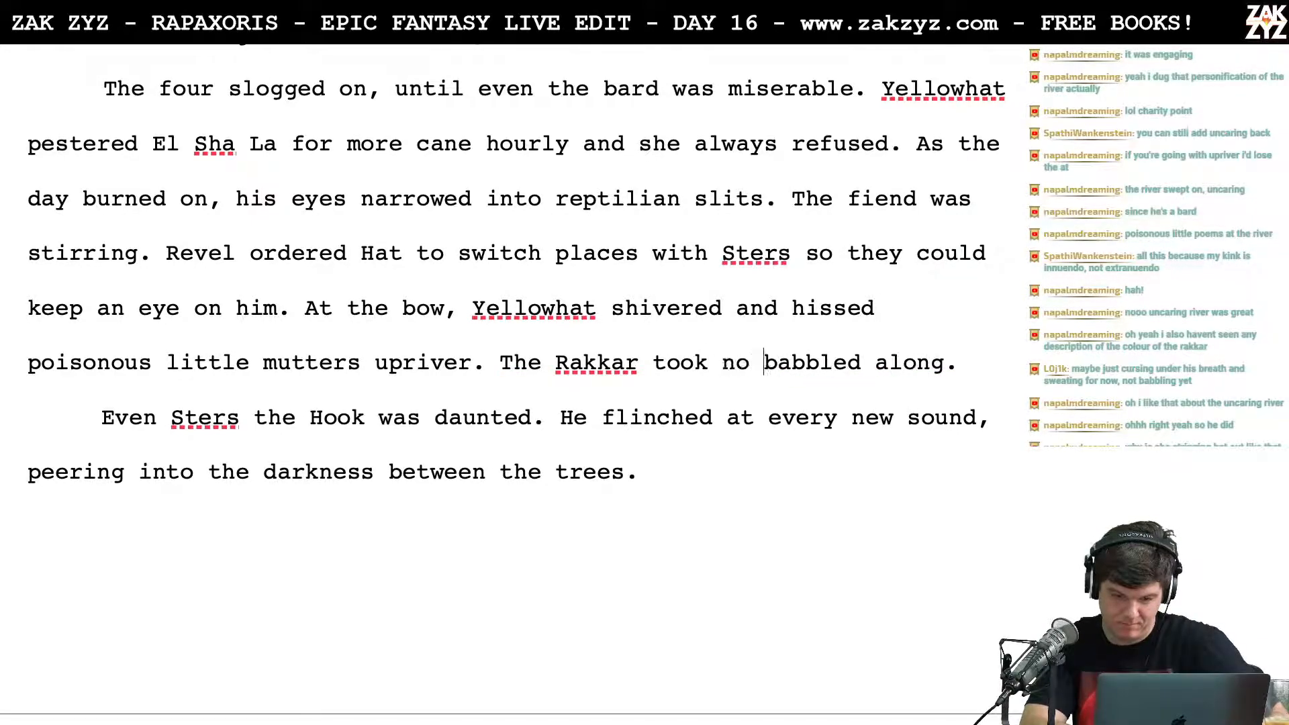
pyautogui.write('e and')
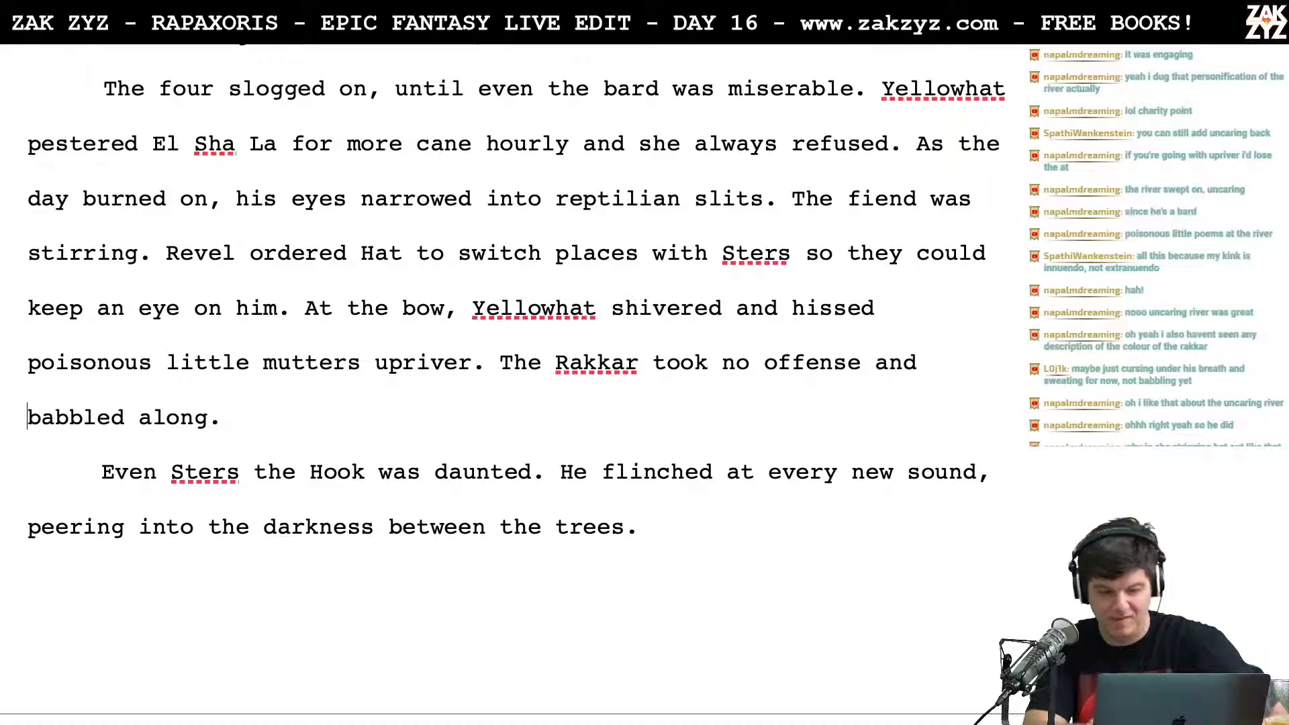
pyautogui.press('Down')
pyautogui.press('Down')
pyautogui.press('Down')
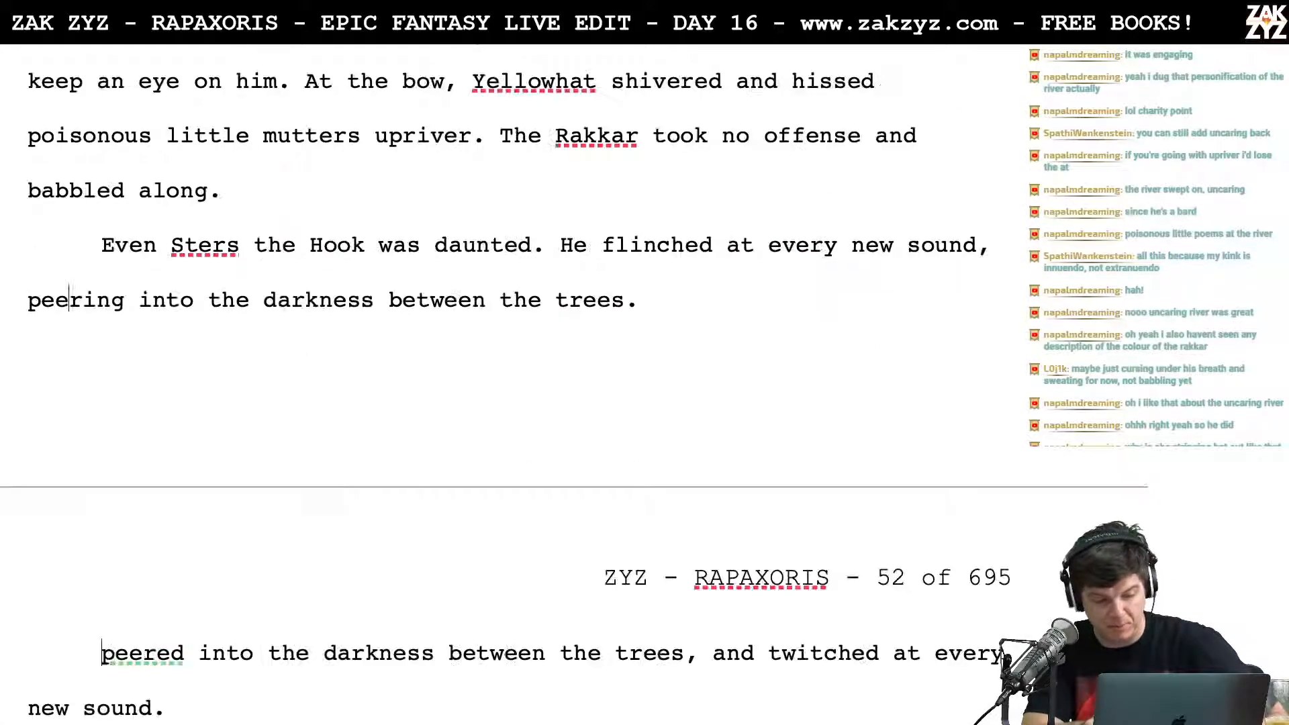
pyautogui.press('Up')
pyautogui.press('Up')
pyautogui.press('Up')
pyautogui.press('Up')
pyautogui.press('Up')
pyautogui.press('Up')
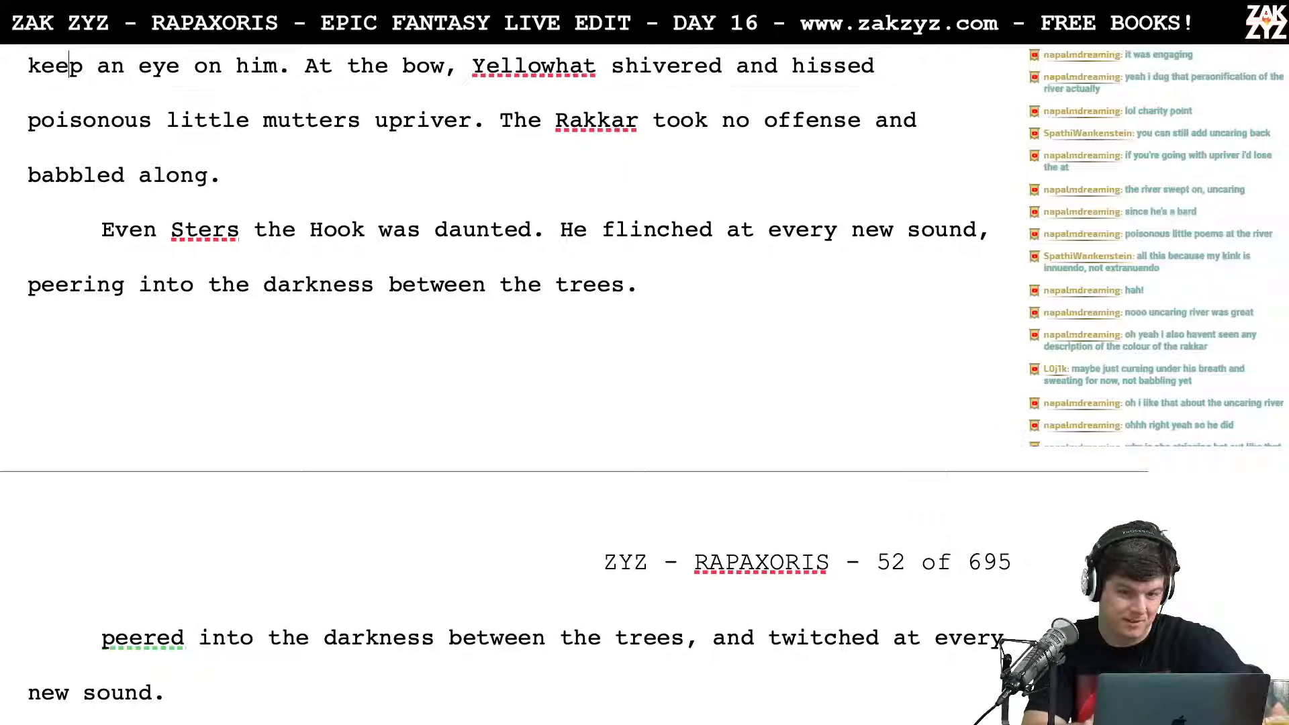
# Step: Move the sentence "The Rakkar took no offense and babbled along." into its own paragraph after "upriver."
pyautogui.press('Left')
pyautogui.press('Left')
pyautogui.press('Left')
pyautogui.press('Left')
pyautogui.press('Left')
pyautogui.press('Left')
pyautogui.press('Right')
pyautogui.press('Right')
pyautogui.press('Right')
pyautogui.press('Right')
pyautogui.press('Right')
pyautogui.press('Right')
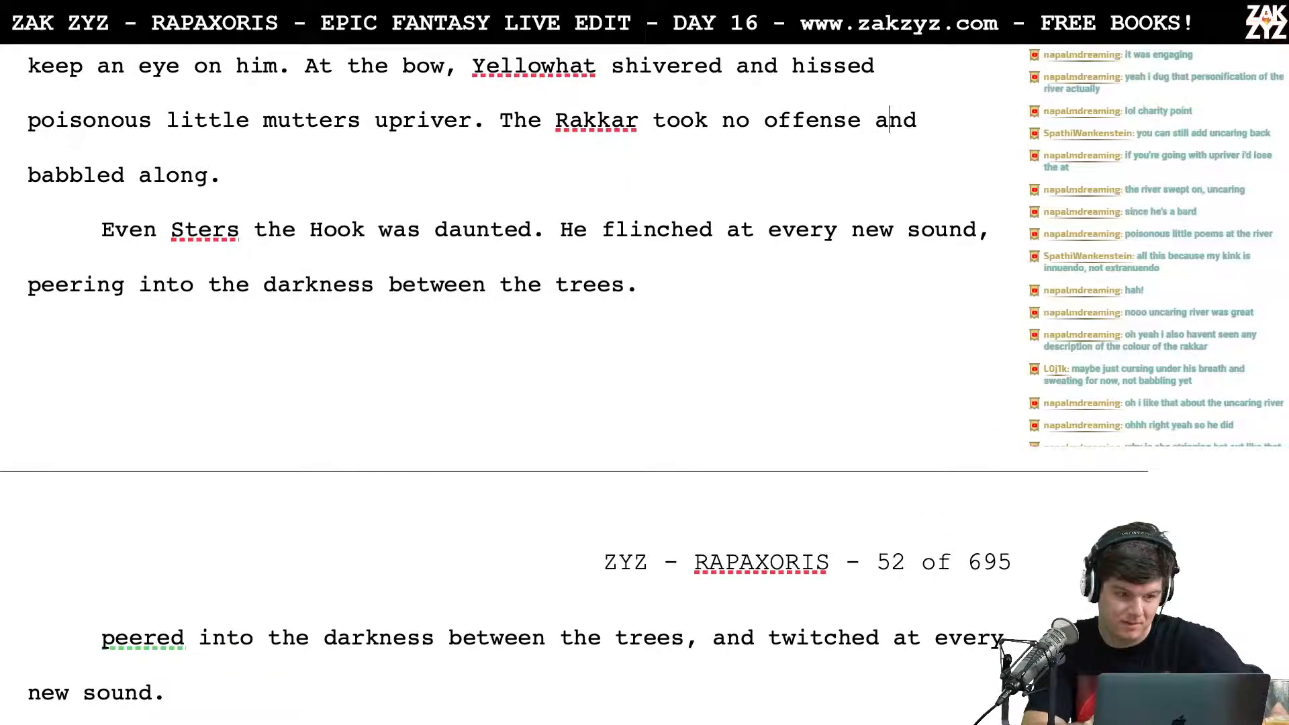
pyautogui.press('Left')
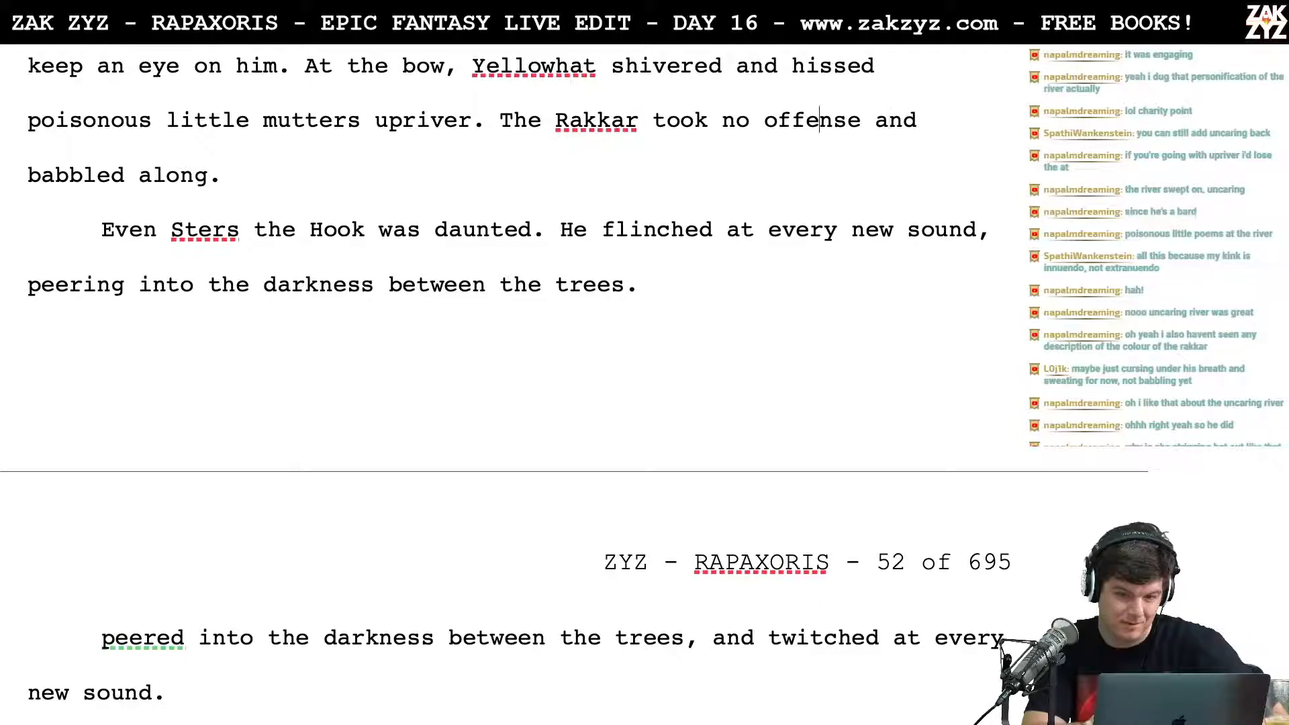
pyautogui.press('Left')
pyautogui.press('Left')
pyautogui.press('Left')
pyautogui.press('Left')
pyautogui.press('Left')
pyautogui.press('Left')
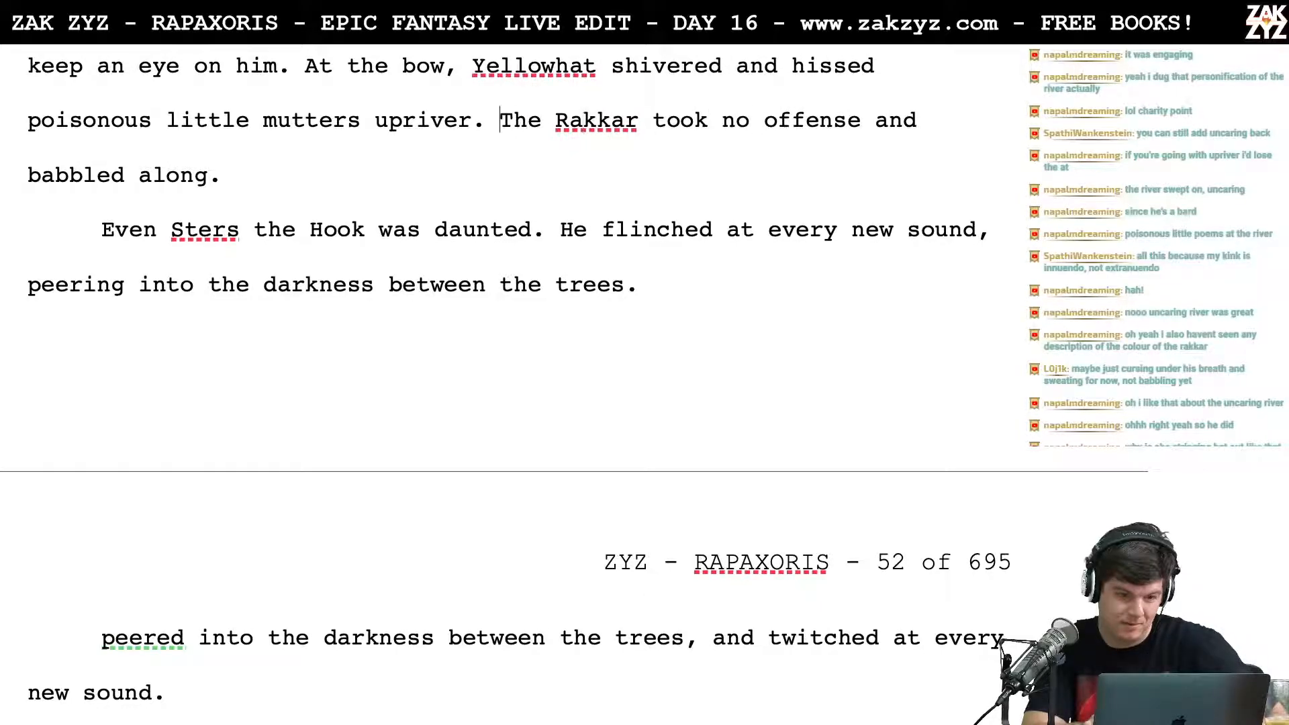
pyautogui.press('Left')
pyautogui.press('Left')
pyautogui.press('Left')
pyautogui.press('Left')
pyautogui.press('Left')
pyautogui.press('Return')
pyautogui.press('Left')
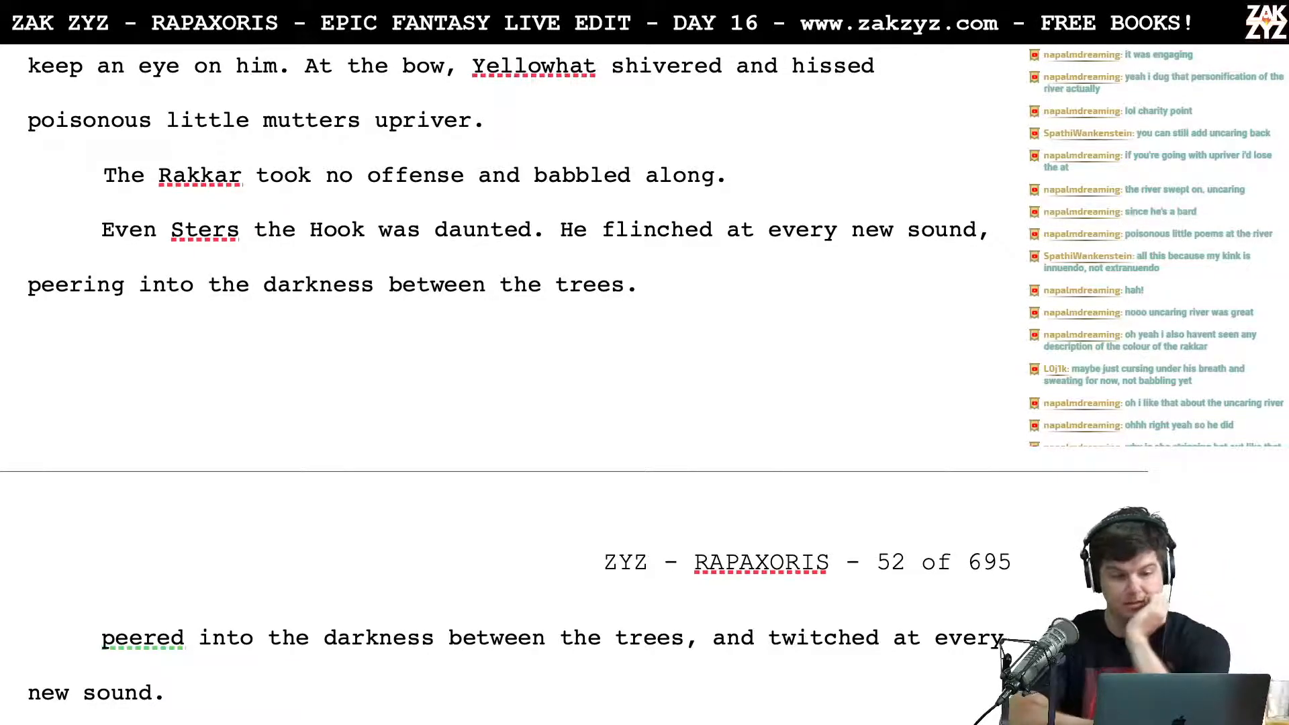
# Step: Add the sentence "The Rakkar took no offense and babbled along with the bard." after "upriver."
pyautogui.scroll(3, 516, 376)
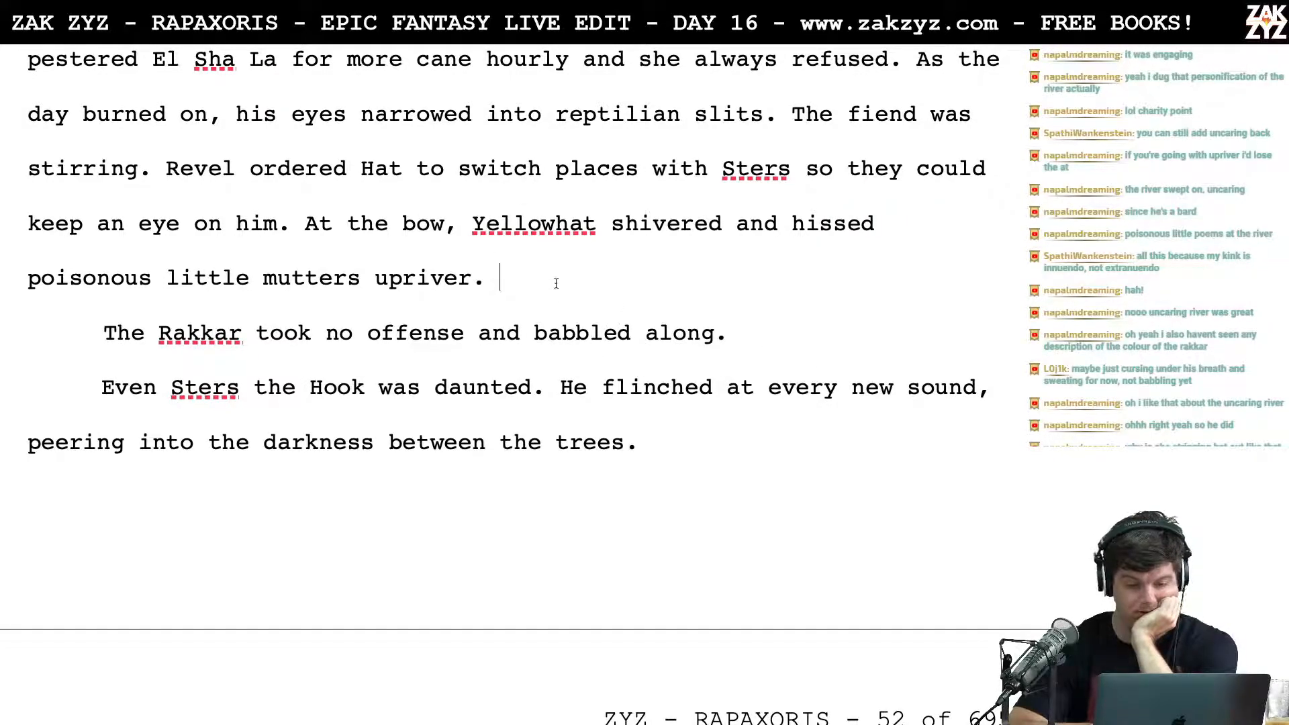
pyautogui.write('The R')
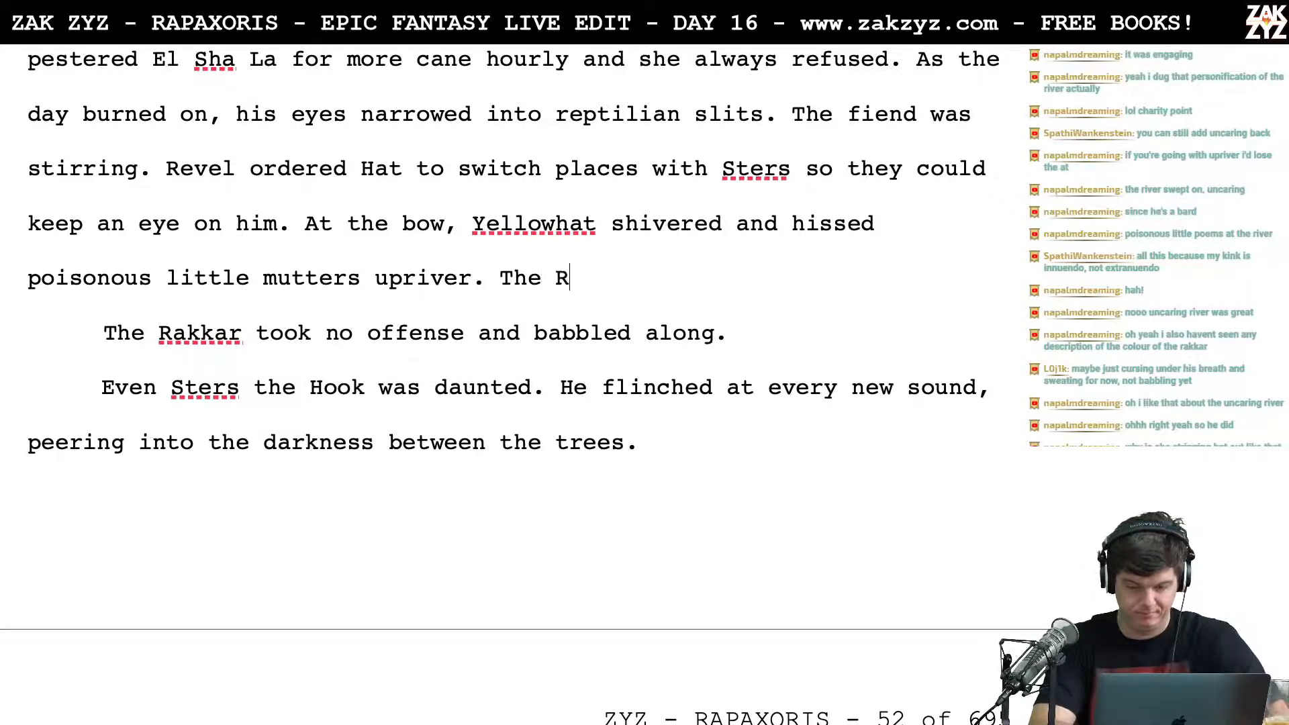
pyautogui.write('akkar was')
pyautogui.press('BackSpace')
pyautogui.press('BackSpace')
pyautogui.press('BackSpace')
pyautogui.write('otok')
pyautogui.press('BackSpace')
pyautogui.press('BackSpace')
pyautogui.press('BackSpace')
pyautogui.press('BackSpace')
pyautogui.write('to')
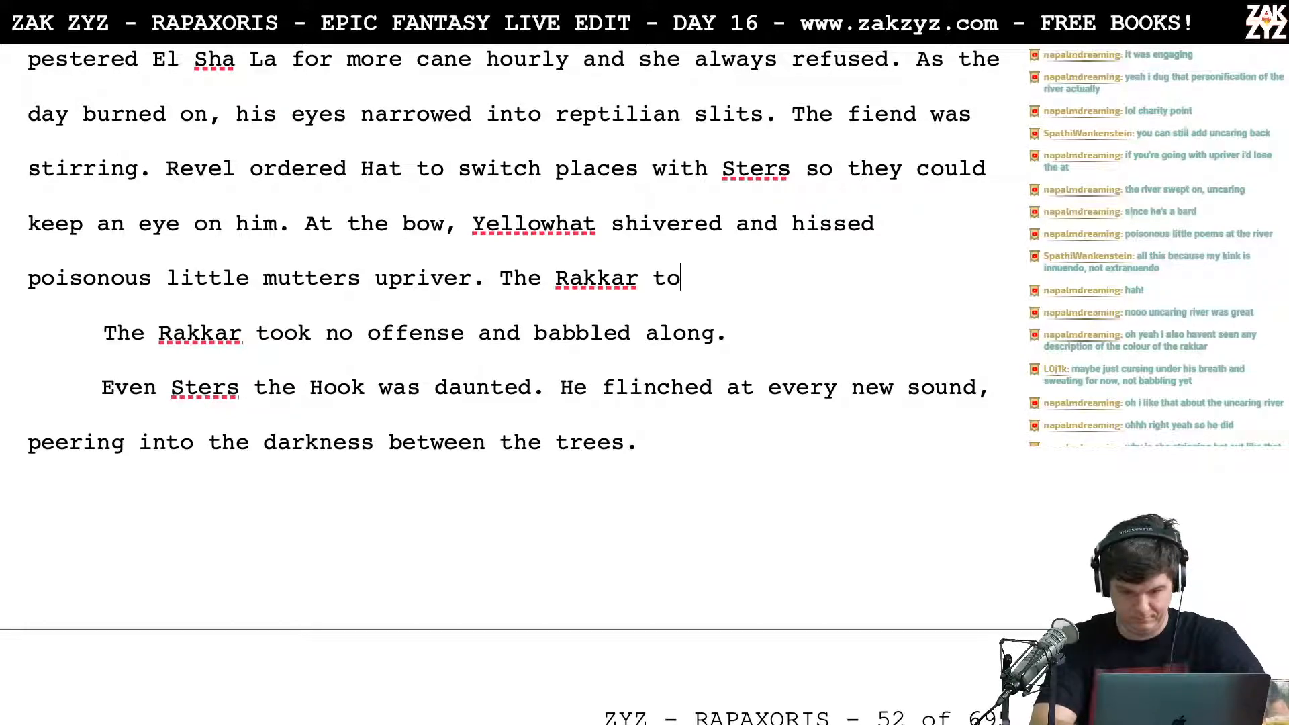
pyautogui.write('ok no offense and babbel')
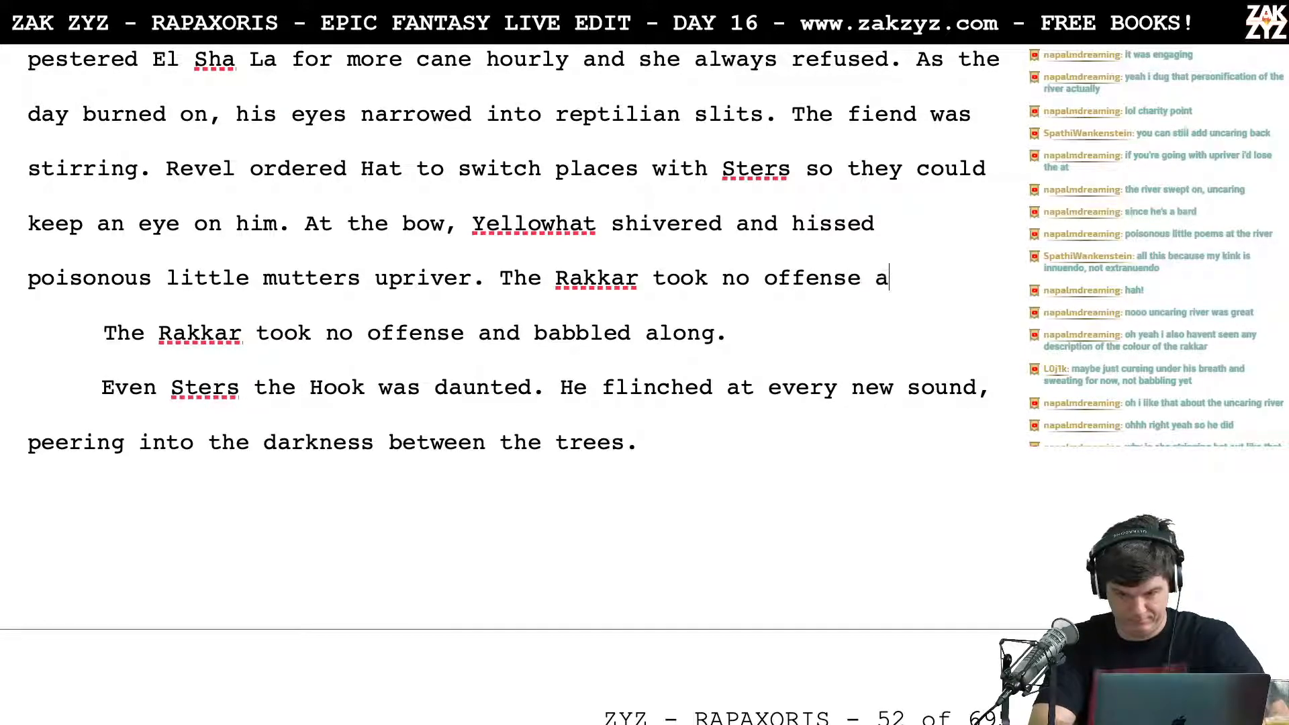
pyautogui.press('BackSpace')
pyautogui.press('BackSpace')
pyautogui.write('l')
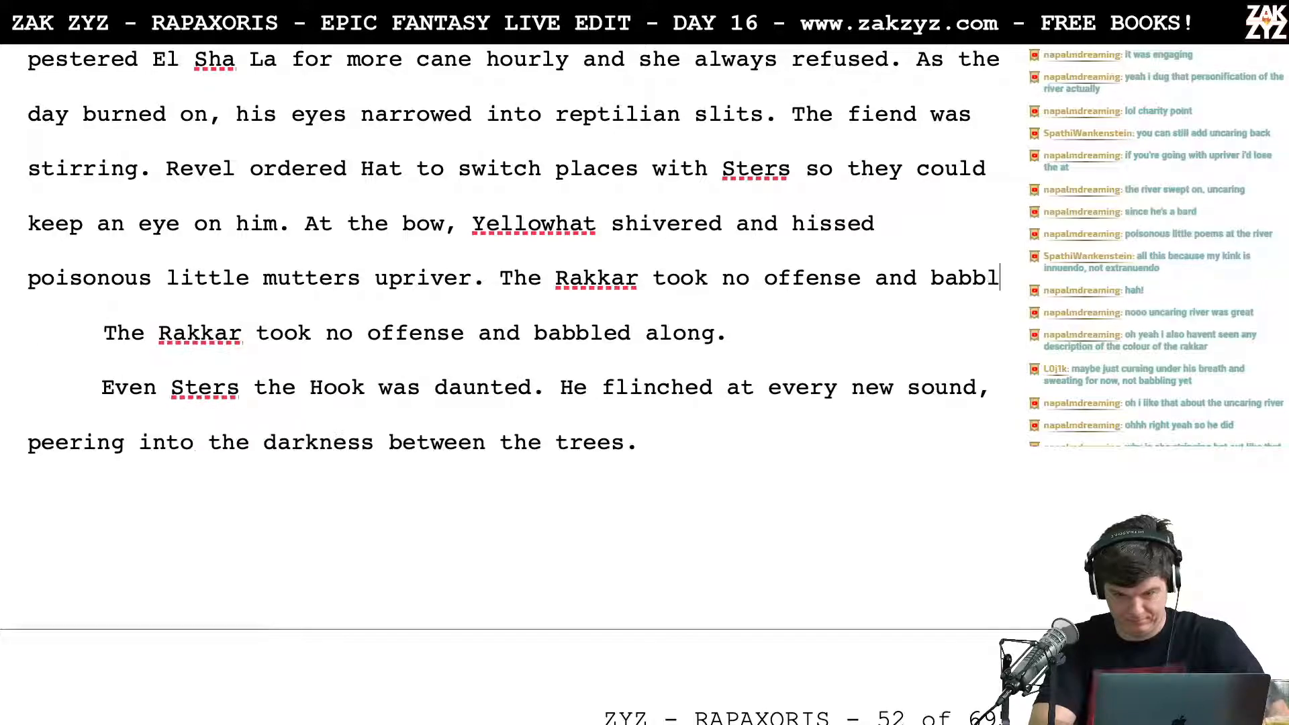
pyautogui.write('ed along with the bard.')
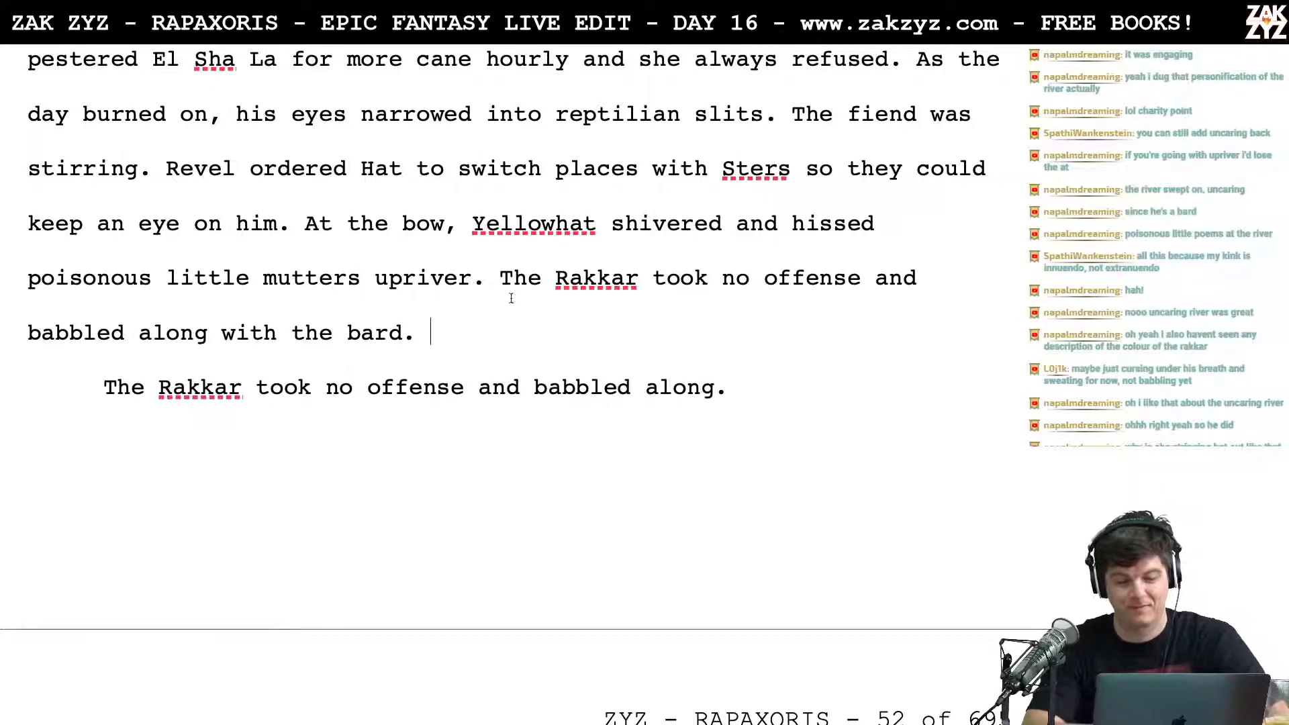
# Step: Push that sentence into its own paragraph below a blank line and write "Unoffended, the Rakkar babbled along with the bard." after "upriver."
pyautogui.press('Return')
pyautogui.press('Return')
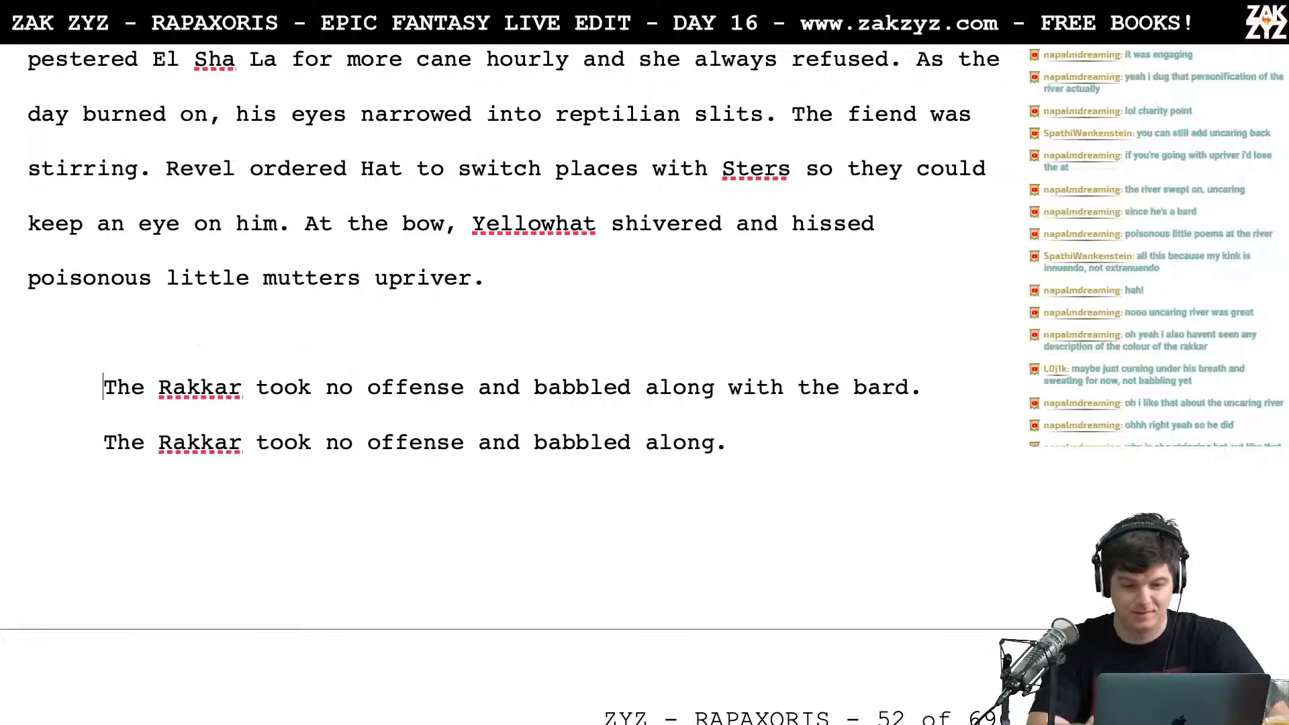
pyautogui.write('Unoffend')
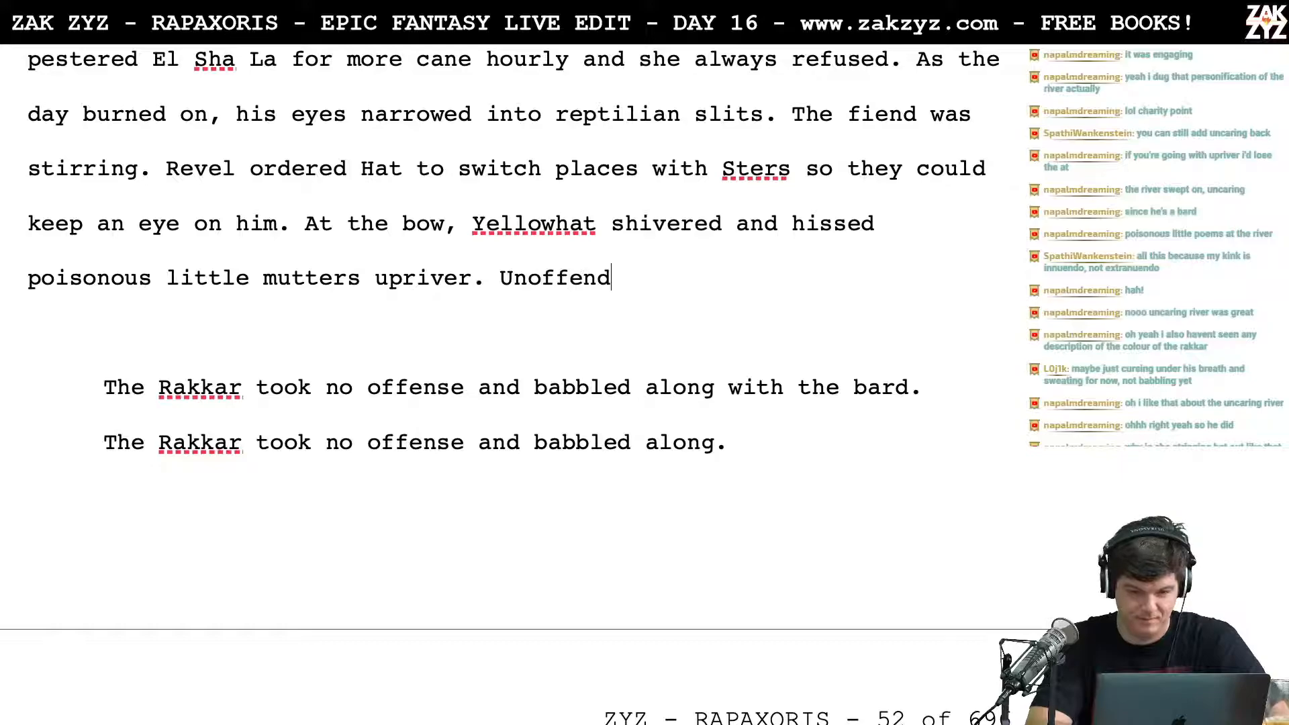
pyautogui.write('ed, the rakkar')
pyautogui.press('BackSpace')
pyautogui.press('BackSpace')
pyautogui.press('BackSpace')
pyautogui.press('BackSpace')
pyautogui.press('BackSpace')
pyautogui.press('BackSpace')
pyautogui.write('Rk')
pyautogui.press('BackSpace')
pyautogui.write('ak')
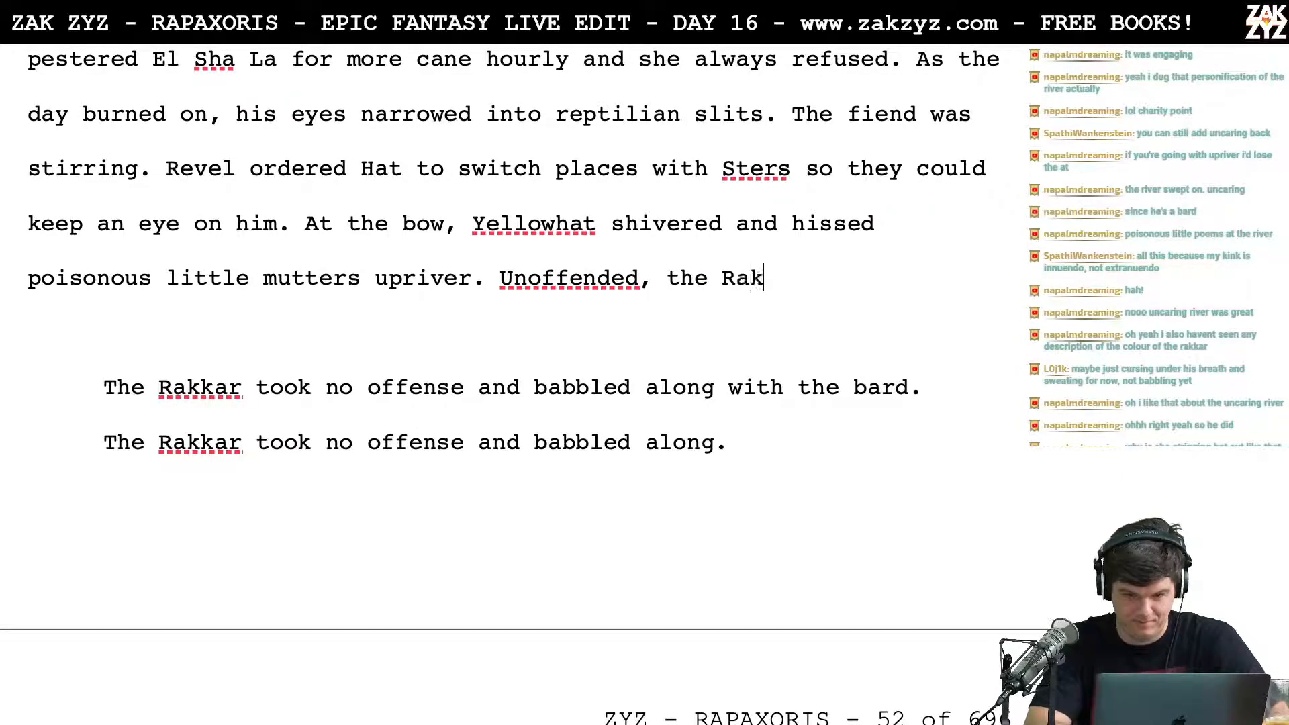
pyautogui.write('kar babbled al')
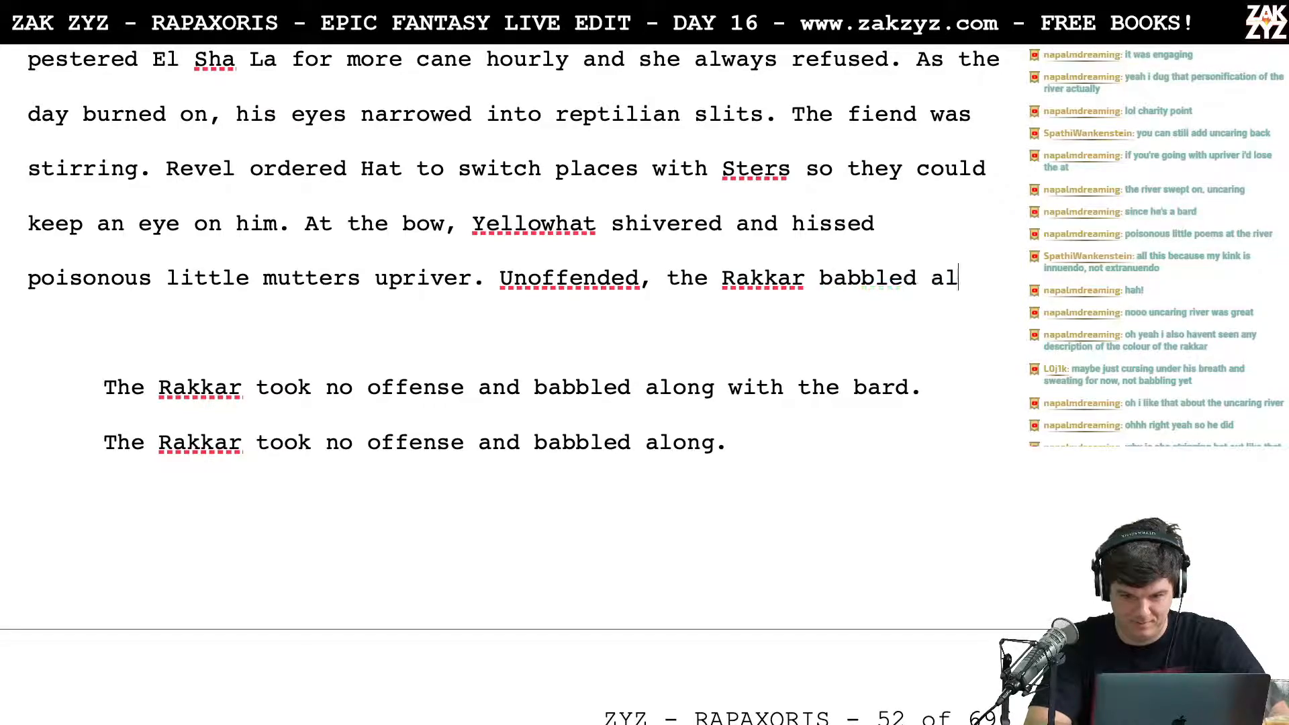
pyautogui.write('ong with the bard.')
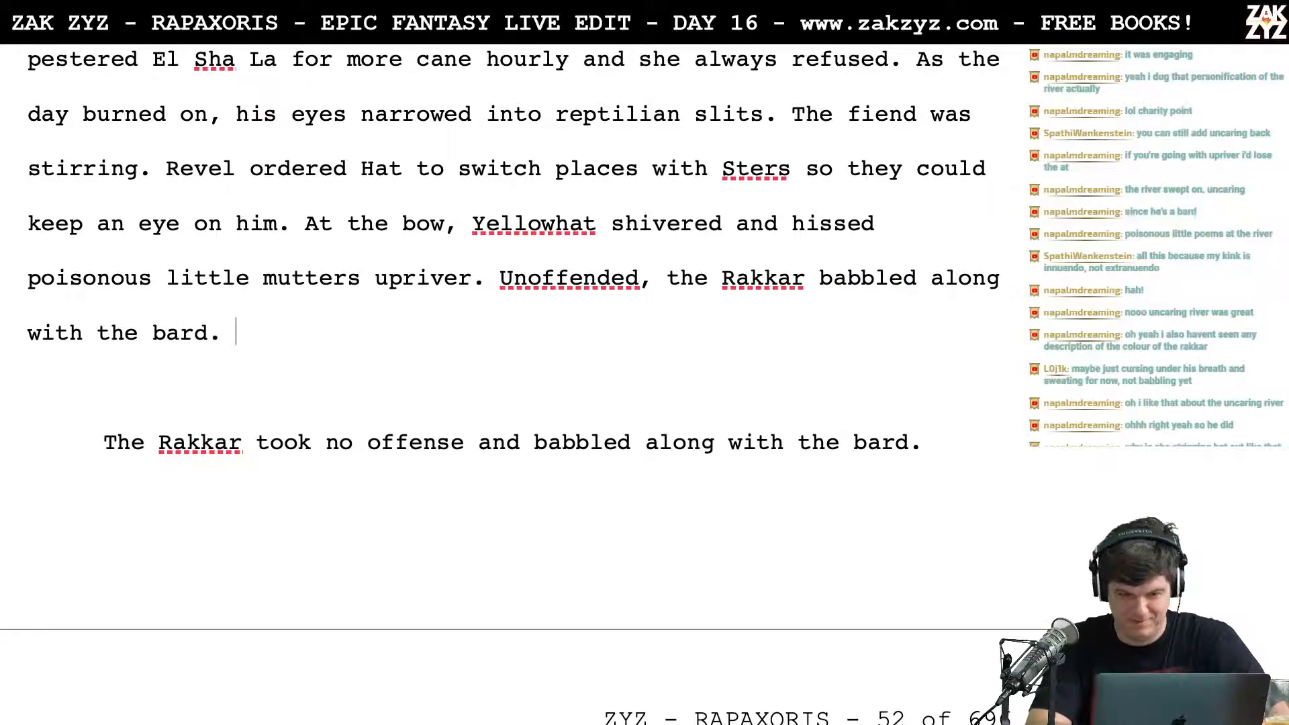
# Step: Move the "Unoffended" sentence into its own paragraph and return to the end of the line after "upriver."
pyautogui.press('Up')
pyautogui.press('Up')
pyautogui.press('Right')
pyautogui.press('Down')
pyautogui.press('Down')
pyautogui.press('Right')
pyautogui.press('Right')
pyautogui.press('Right')
pyautogui.press('Right')
pyautogui.press('Right')
pyautogui.press('Right')
pyautogui.press('Right')
pyautogui.press('Right')
pyautogui.press('Right')
pyautogui.press('Right')
pyautogui.press('Right')
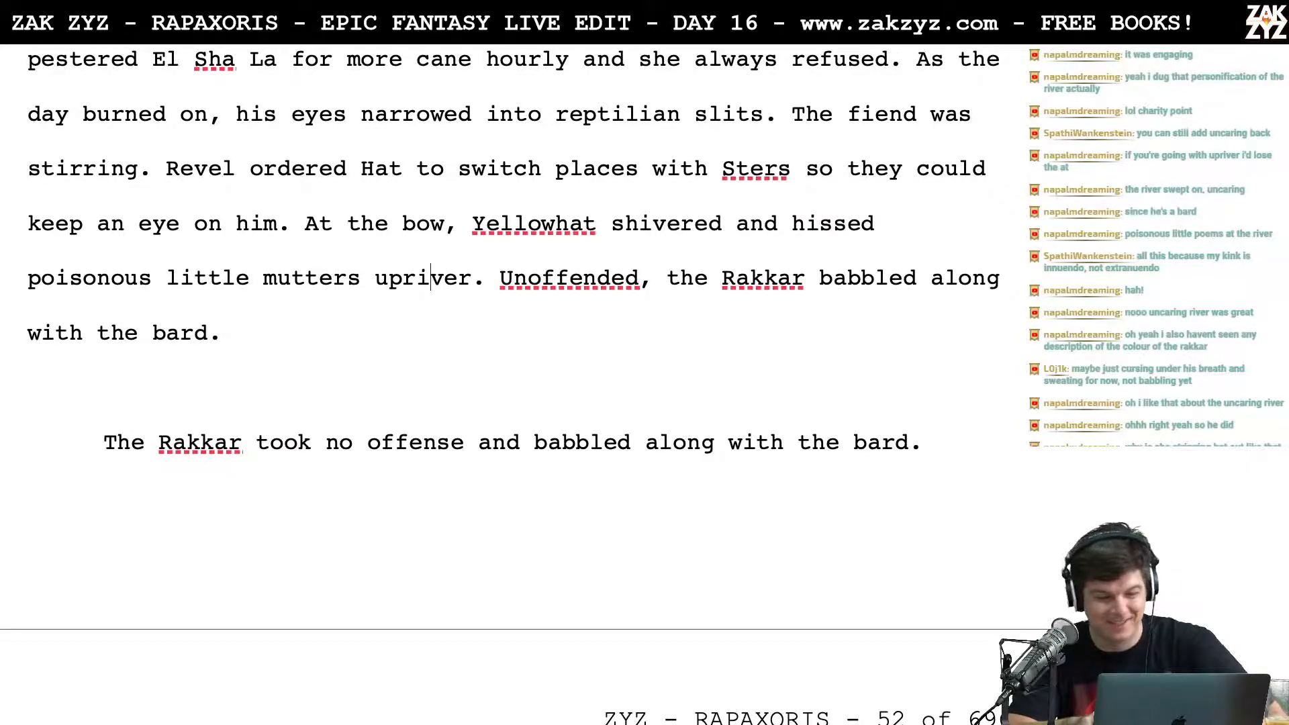
pyautogui.press('Right')
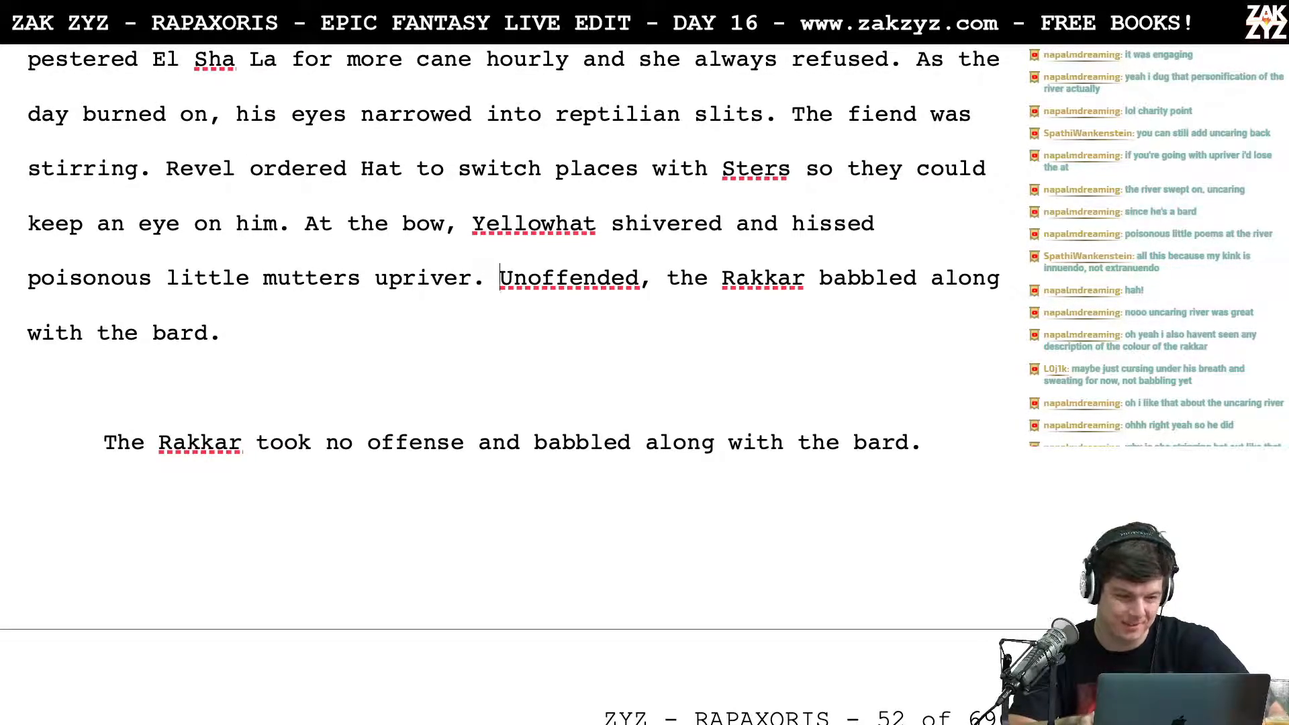
pyautogui.press('Return')
pyautogui.press('Left')
# Step: Write another version after "upriver.": "The Rakkar took no offense, and babbled along endlessly with the bard."
pyautogui.write('The')
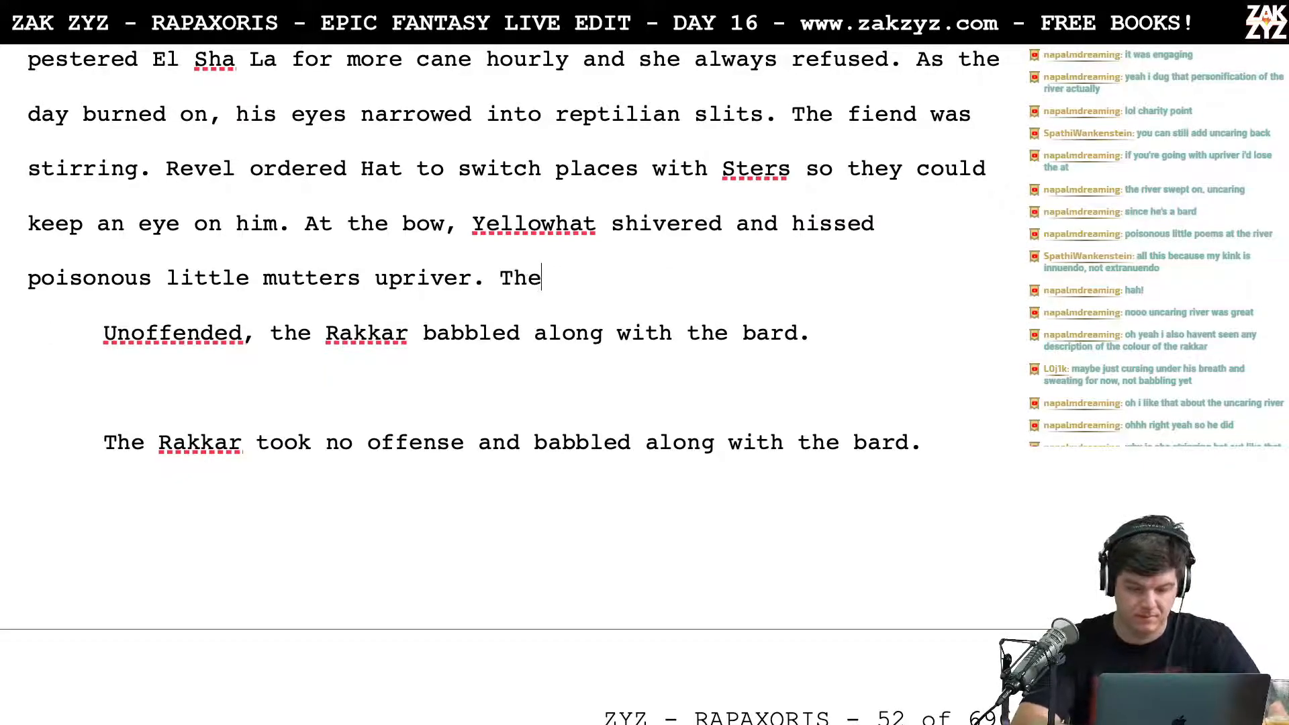
pyautogui.write(' Rakkar took no')
pyautogui.press('BackSpace')
pyautogui.press('BackSpace')
pyautogui.write('took no offen')
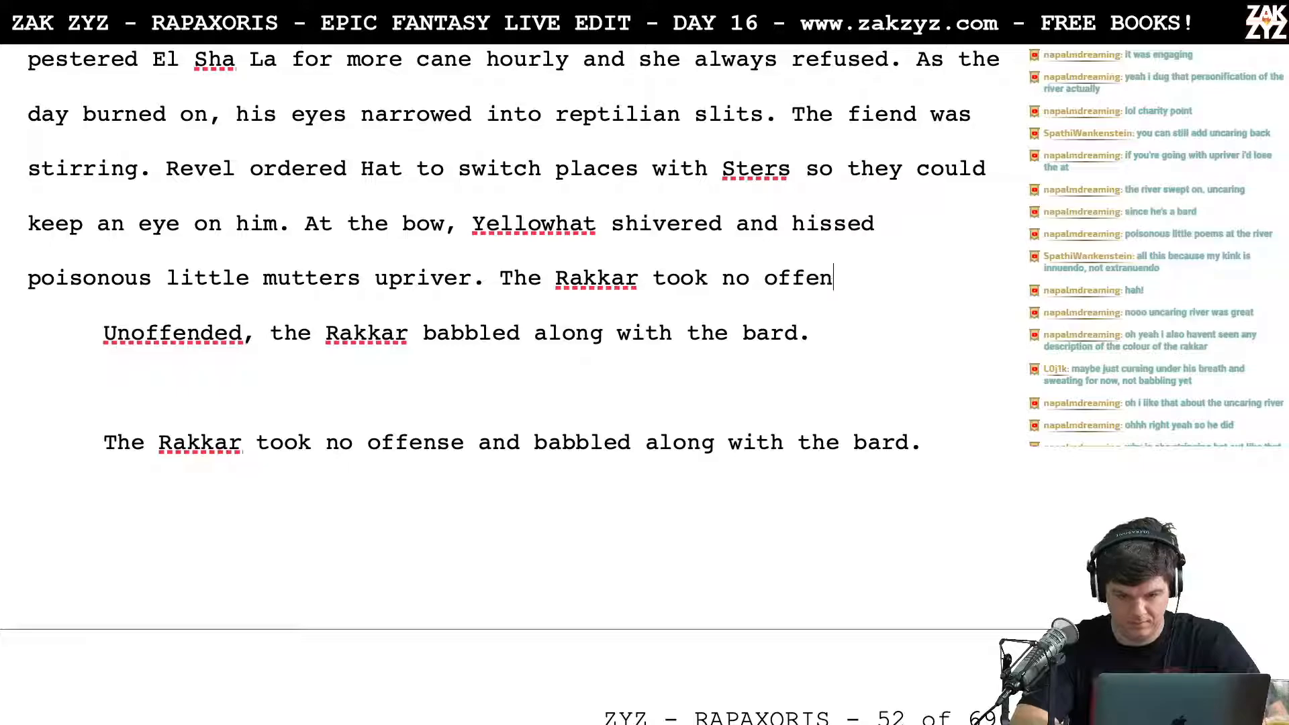
pyautogui.write('se, and babble')
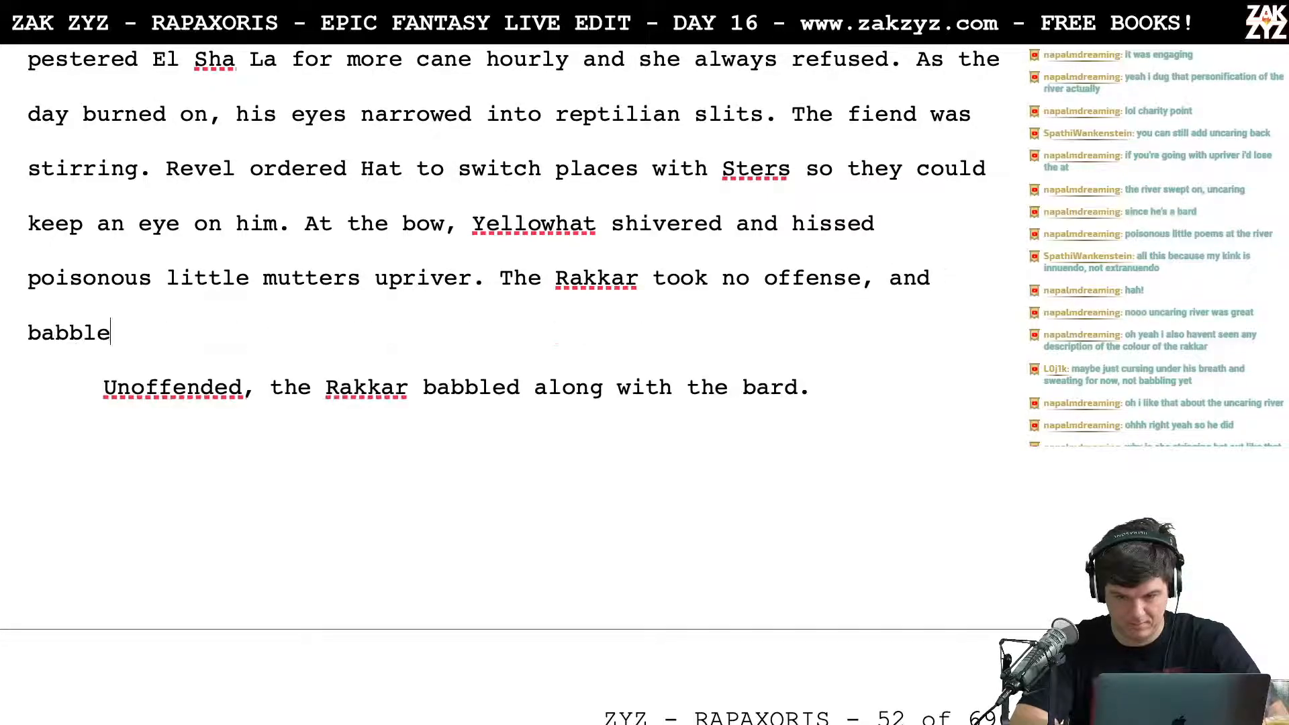
pyautogui.write('d along ')
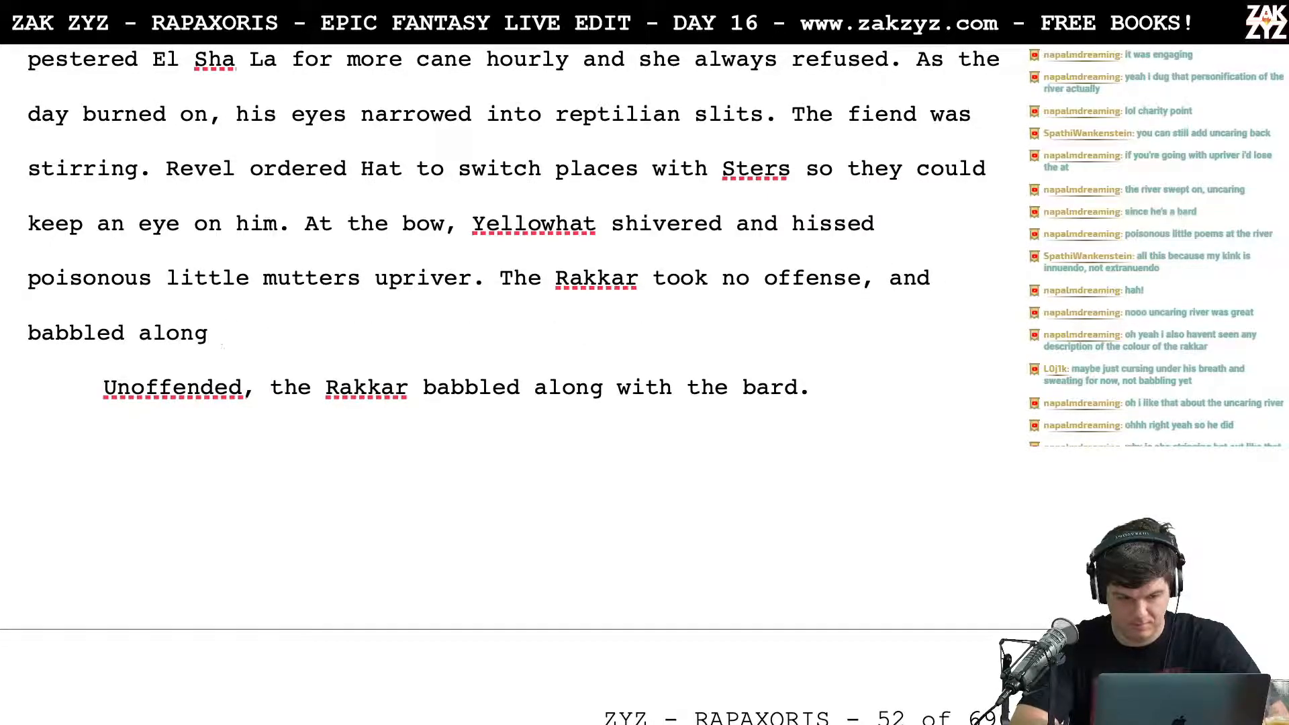
pyautogui.write('w')
pyautogui.press('BackSpace')
pyautogui.write('w')
pyautogui.press('BackSpace')
pyautogui.write('endlessly with ')
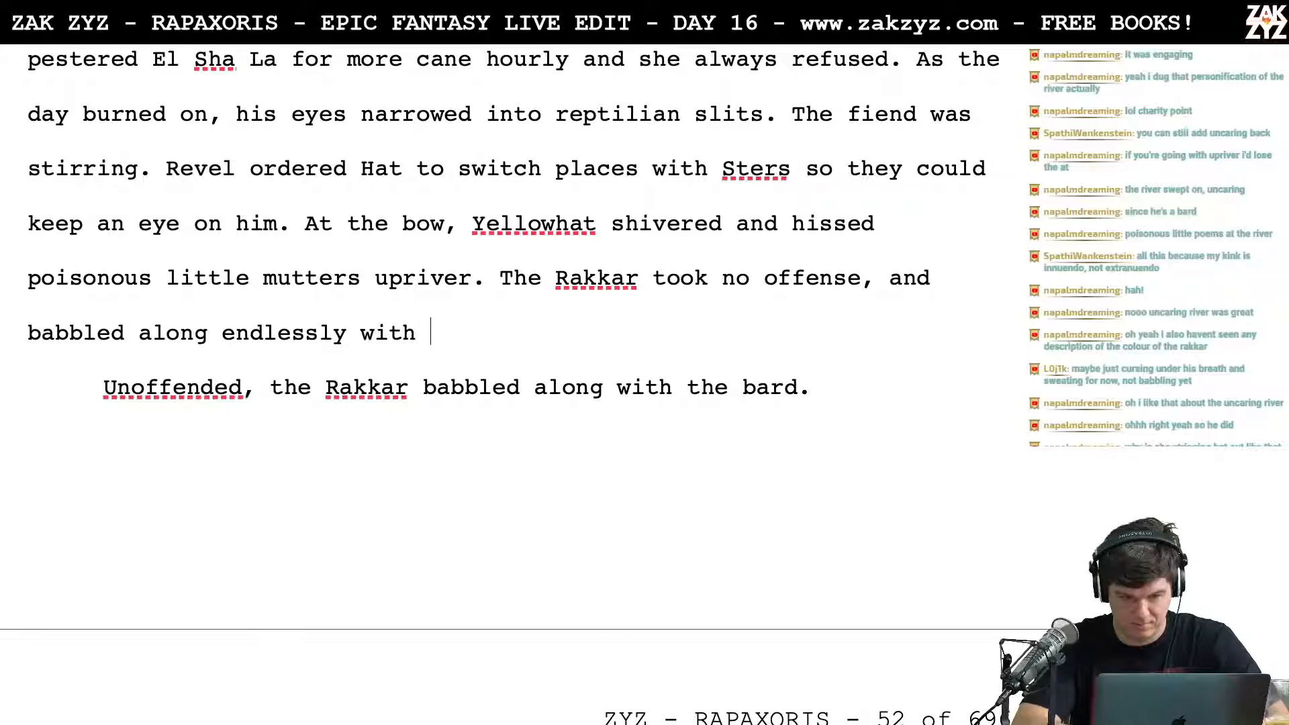
pyautogui.write('the bard.')
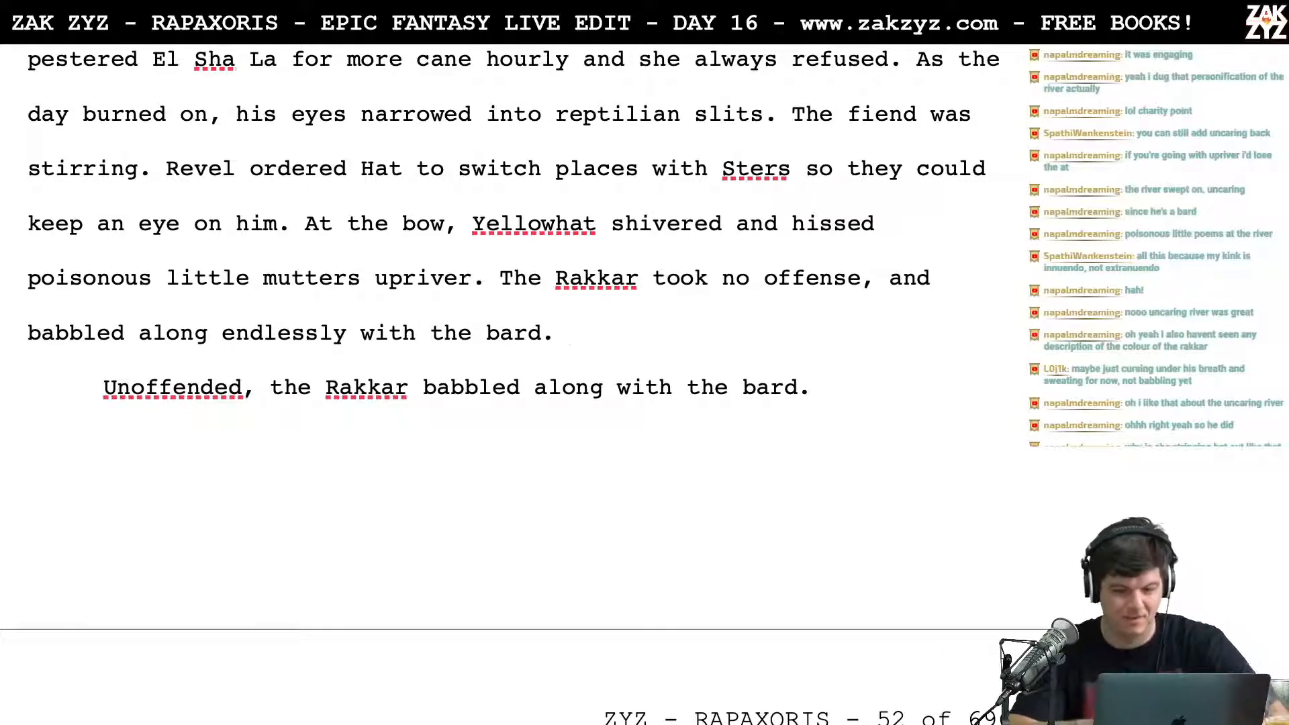
# Step: End the new Rakkar sentence at "offense." and replace the rest with "The two babbled at each other endlessly."
pyautogui.scroll(-1, 402, 386)
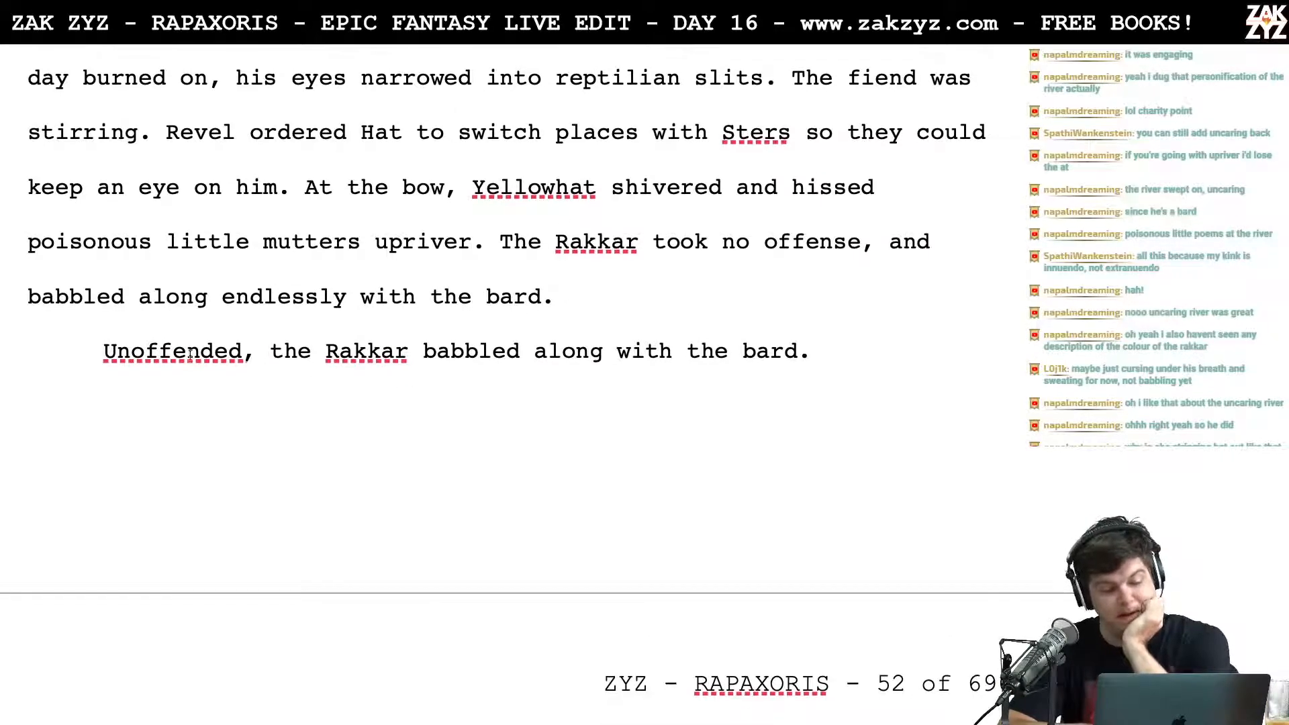
pyautogui.click(111, 364)
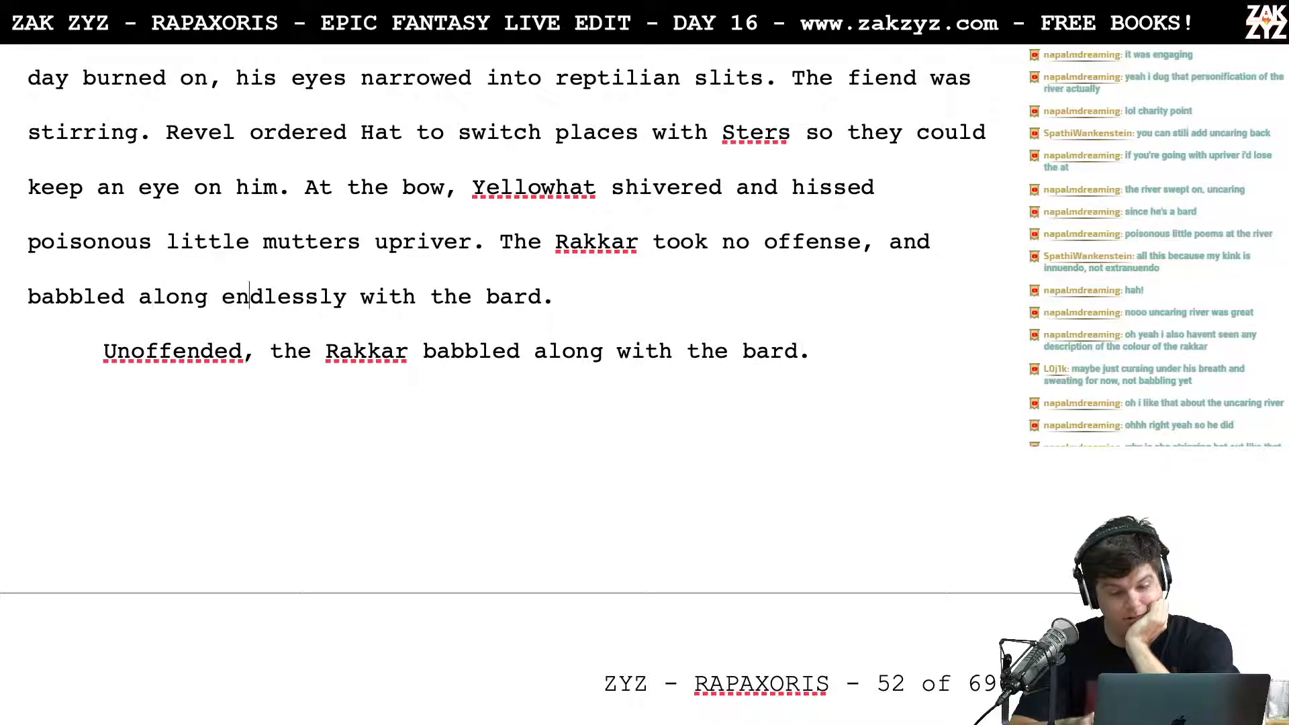
pyautogui.press('Right')
pyautogui.press('Right')
pyautogui.press('Right')
pyautogui.press('Right')
pyautogui.press('Left')
pyautogui.press('Left')
pyautogui.press('Left')
pyautogui.press('Left')
pyautogui.press('Left')
pyautogui.press('Left')
pyautogui.press('Left')
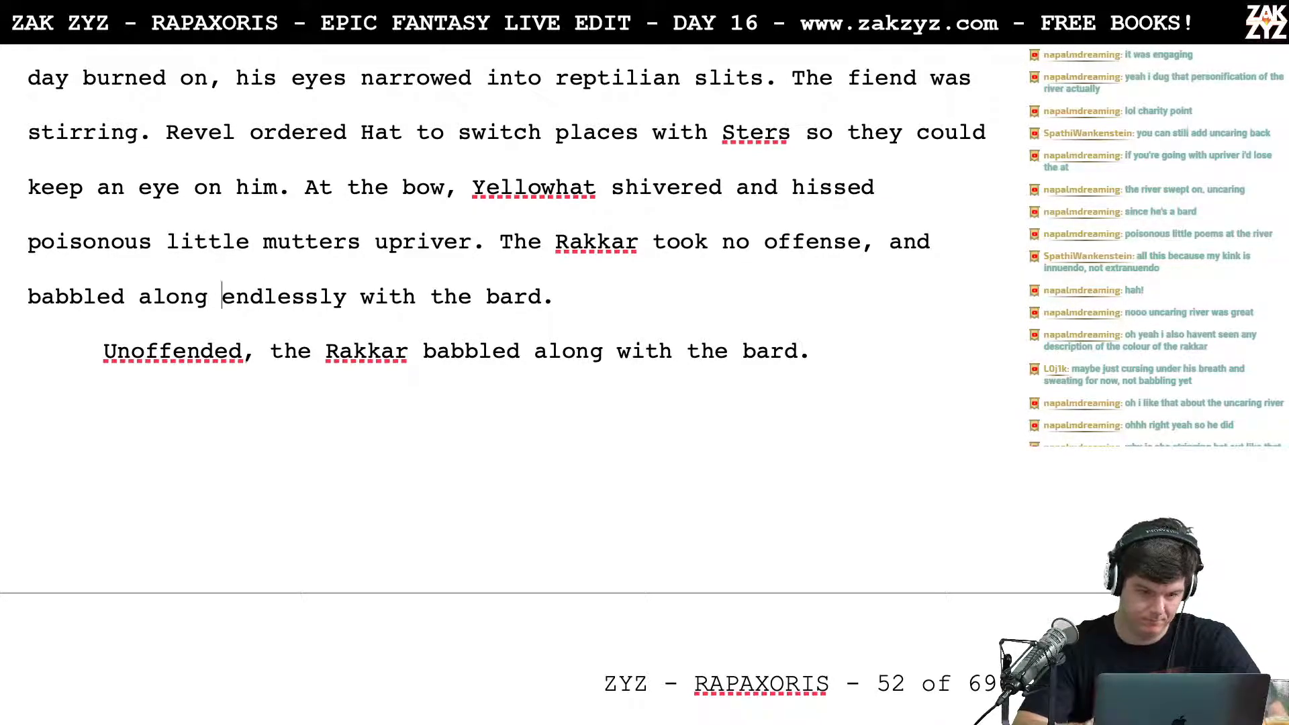
pyautogui.press('Left')
pyautogui.press('Left')
pyautogui.press('Left')
pyautogui.press('Left')
pyautogui.press('Left')
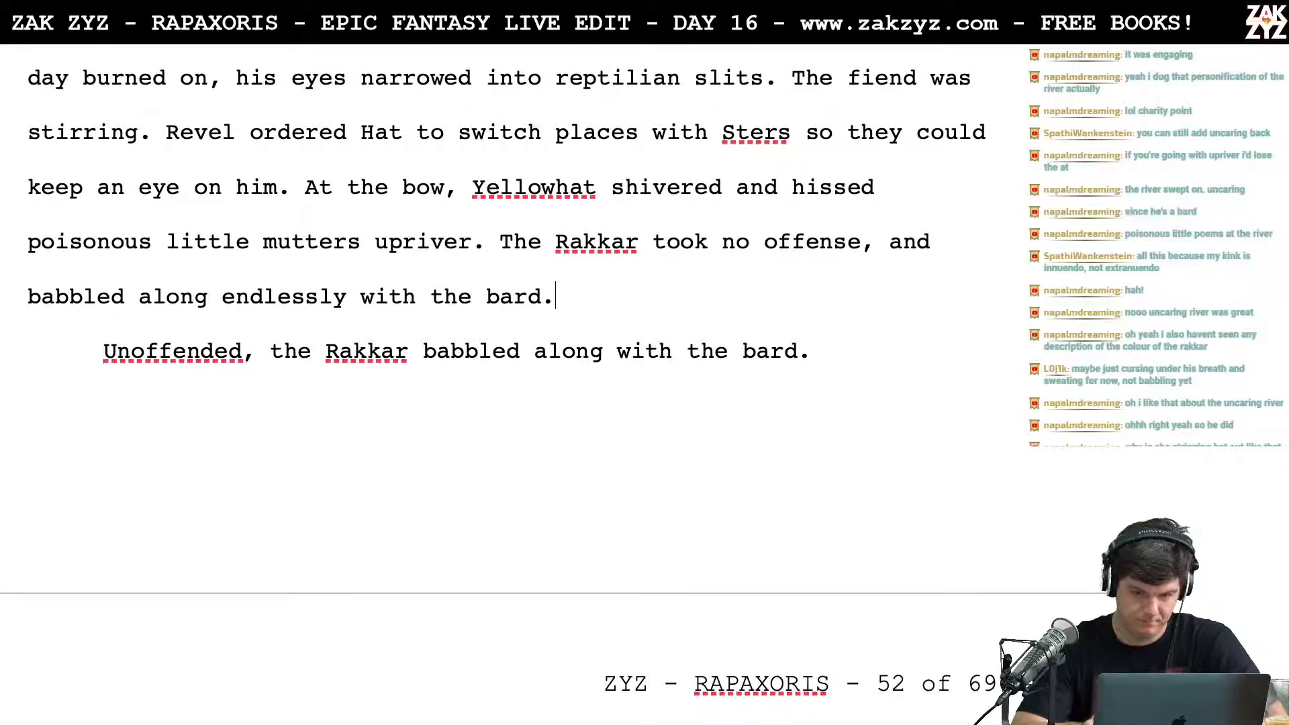
pyautogui.press('Right')
pyautogui.press('Right')
pyautogui.press('Right')
pyautogui.press('Right')
pyautogui.press('Right')
pyautogui.press('Right')
pyautogui.press('Right')
pyautogui.press('Right')
pyautogui.press('Right')
pyautogui.press('Right')
pyautogui.press('Right')
pyautogui.press('Right')
pyautogui.press('Right')
pyautogui.press('Right')
pyautogui.press('Right')
pyautogui.press('Right')
pyautogui.press('Right')
pyautogui.press('Right')
pyautogui.press('Right')
pyautogui.press('Right')
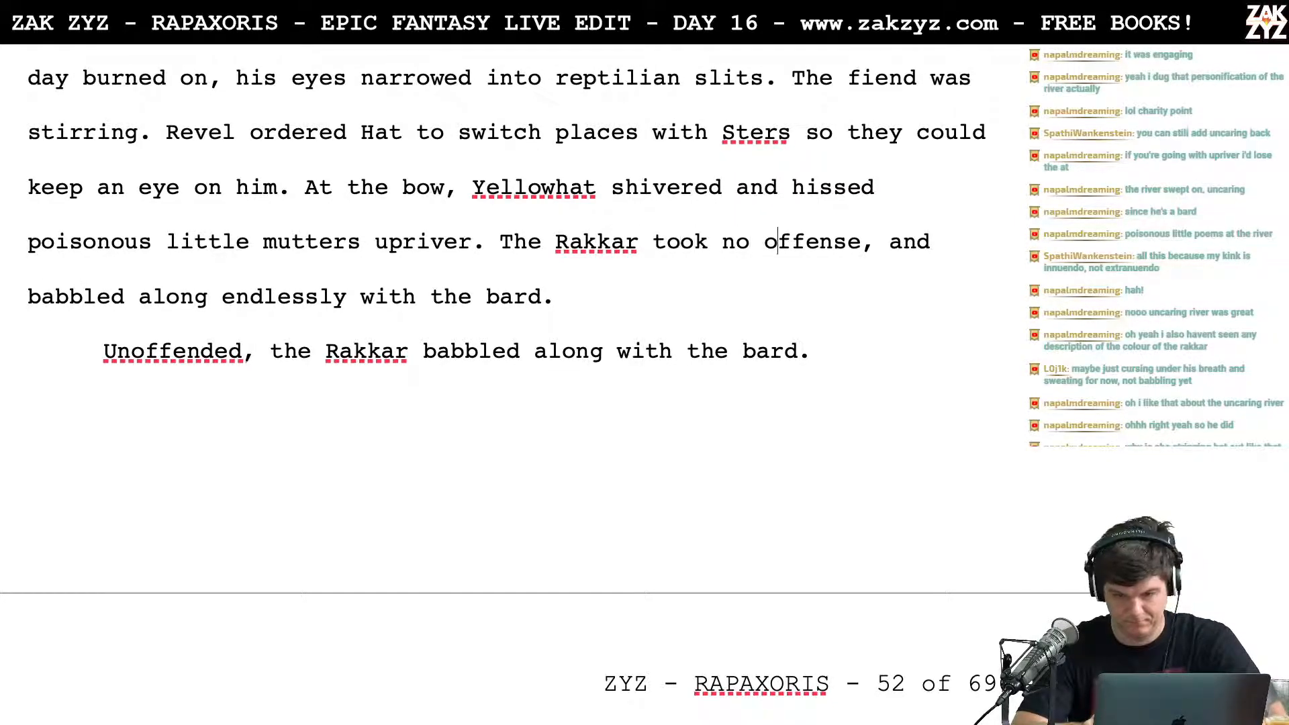
pyautogui.press('BackSpace')
pyautogui.write('. The two ')
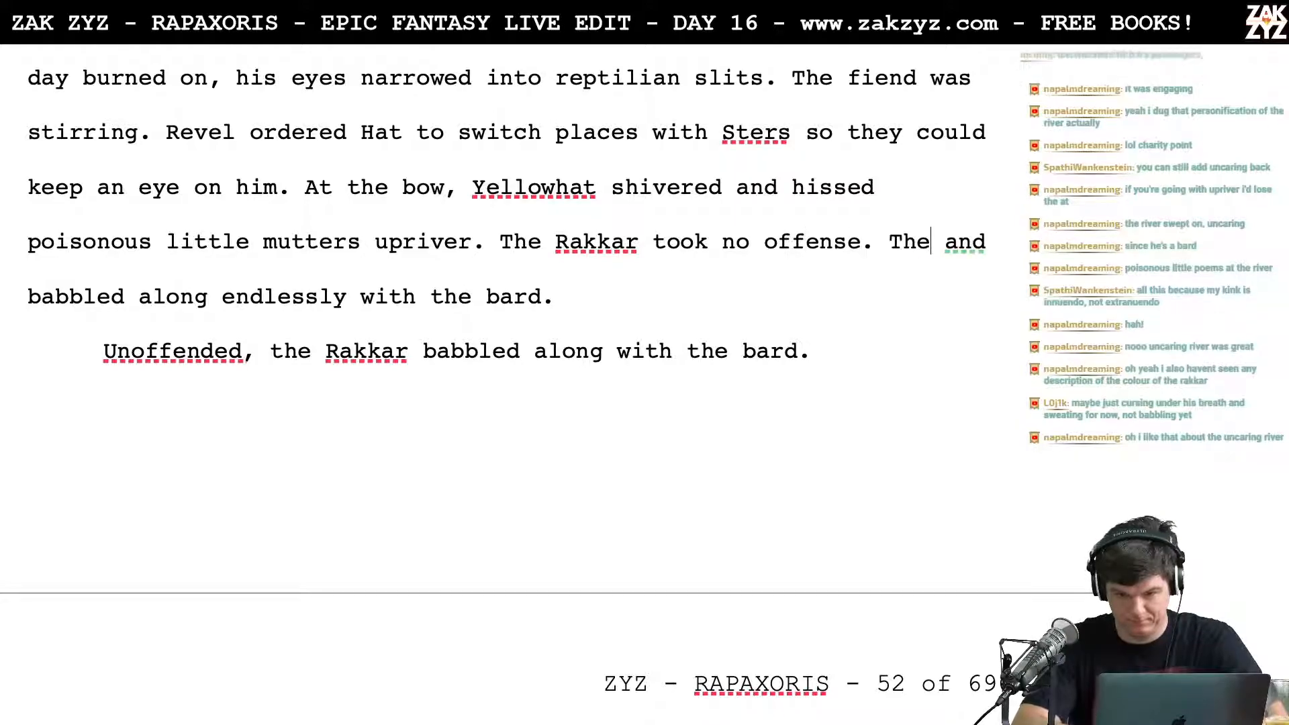
pyautogui.write('babbled at e')
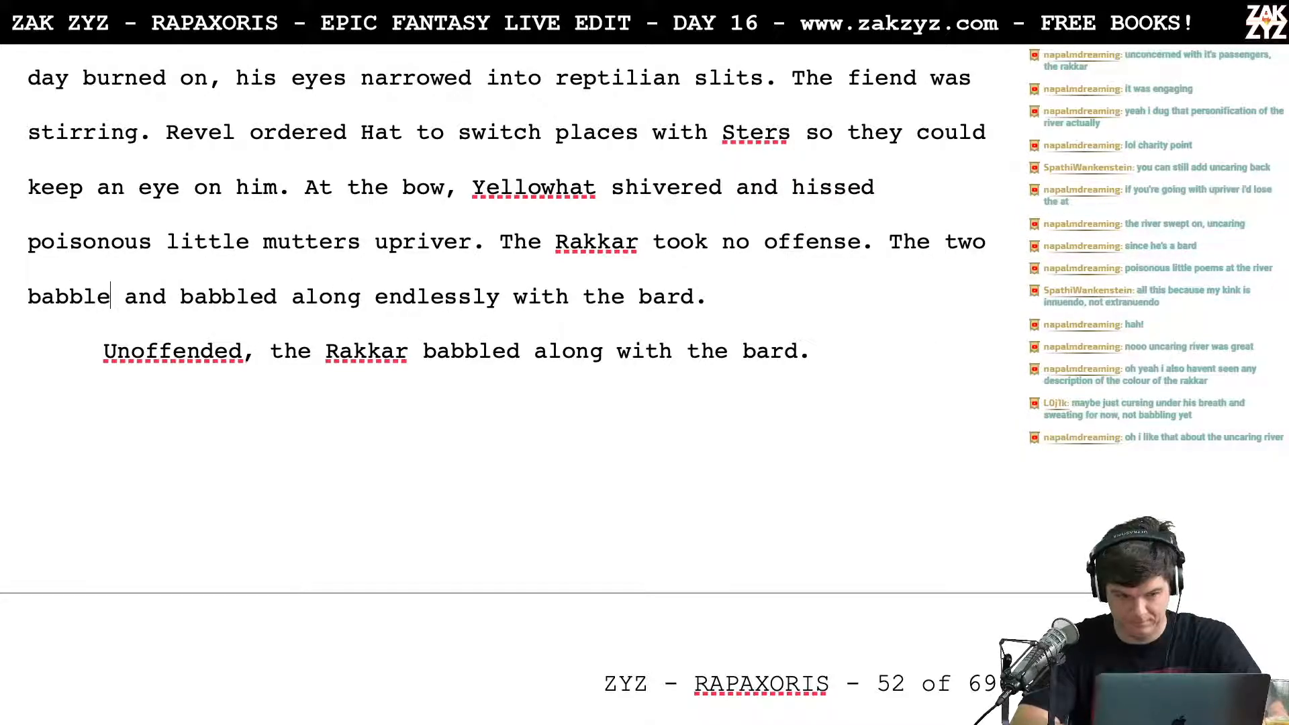
pyautogui.write('ach other endless')
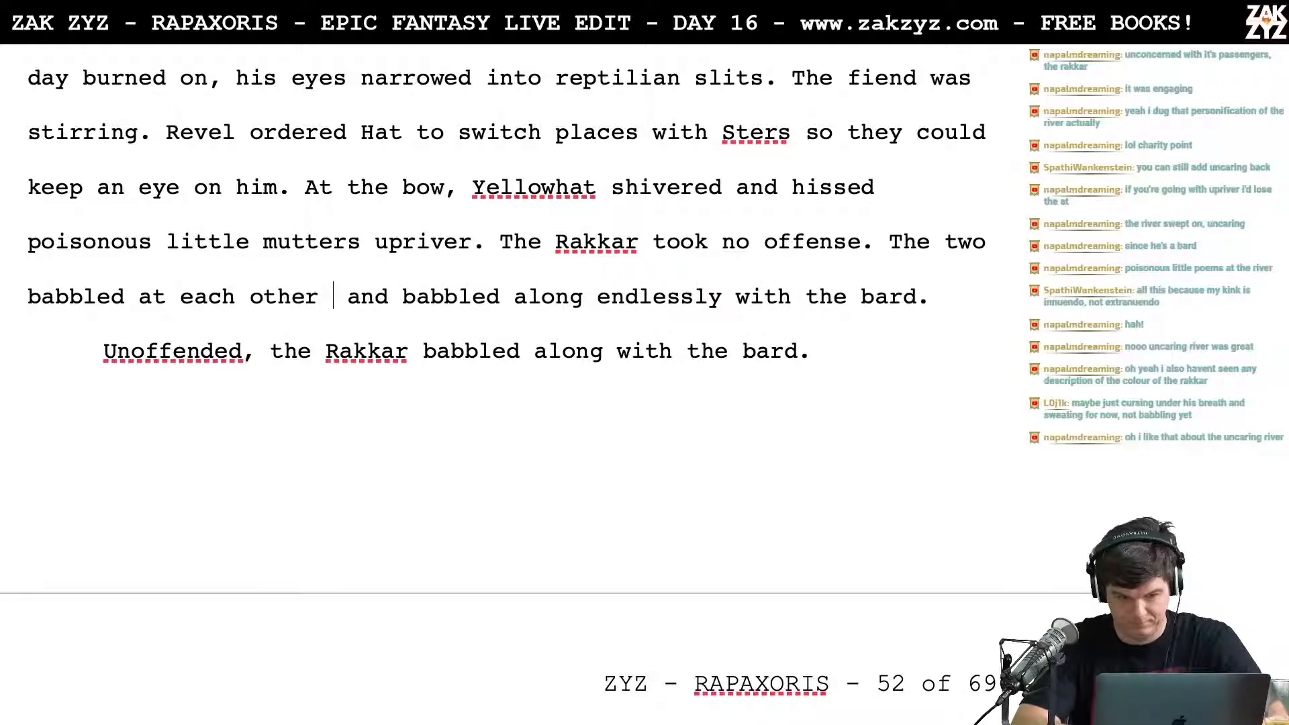
pyautogui.write('ly.')
pyautogui.hotkey('ctrl', 'shift', 'Down')
pyautogui.press('BackSpace')
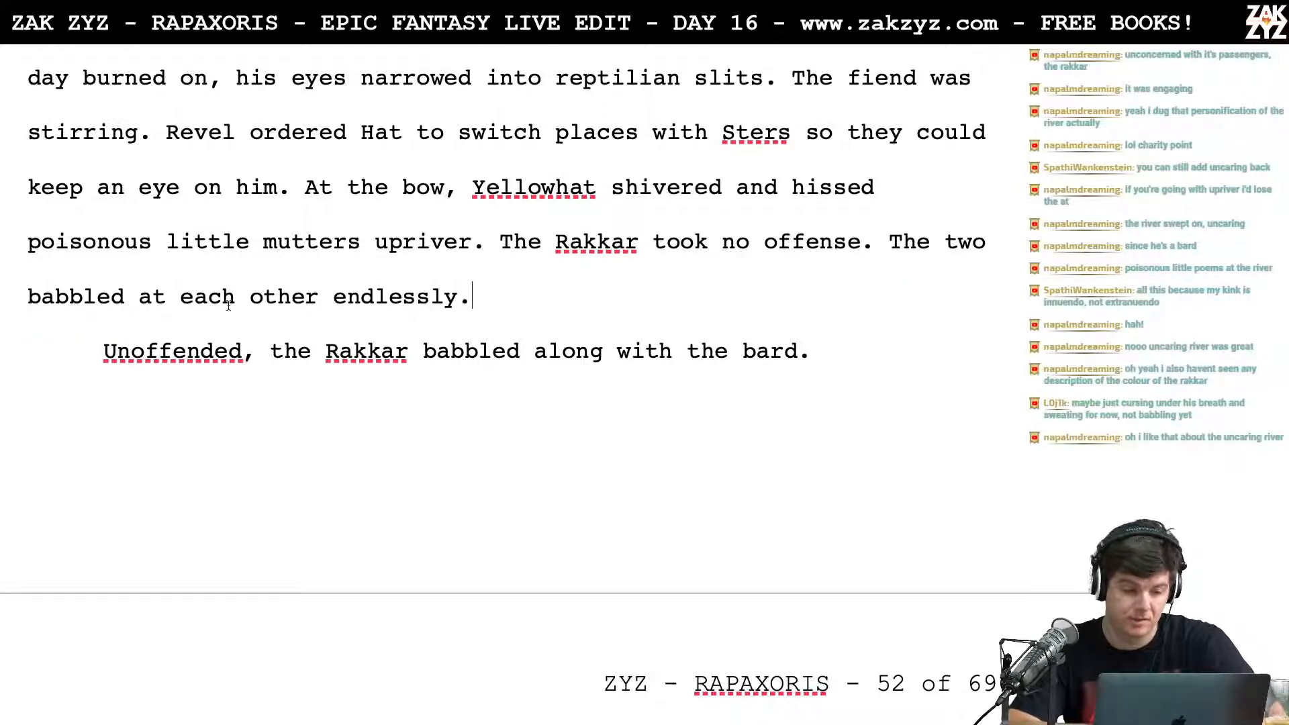
# Step: Move the text from "The Rakkar took no offense. The two babbled" onward into a separate paragraph below a blank line
pyautogui.scroll(-1, 525, 276)
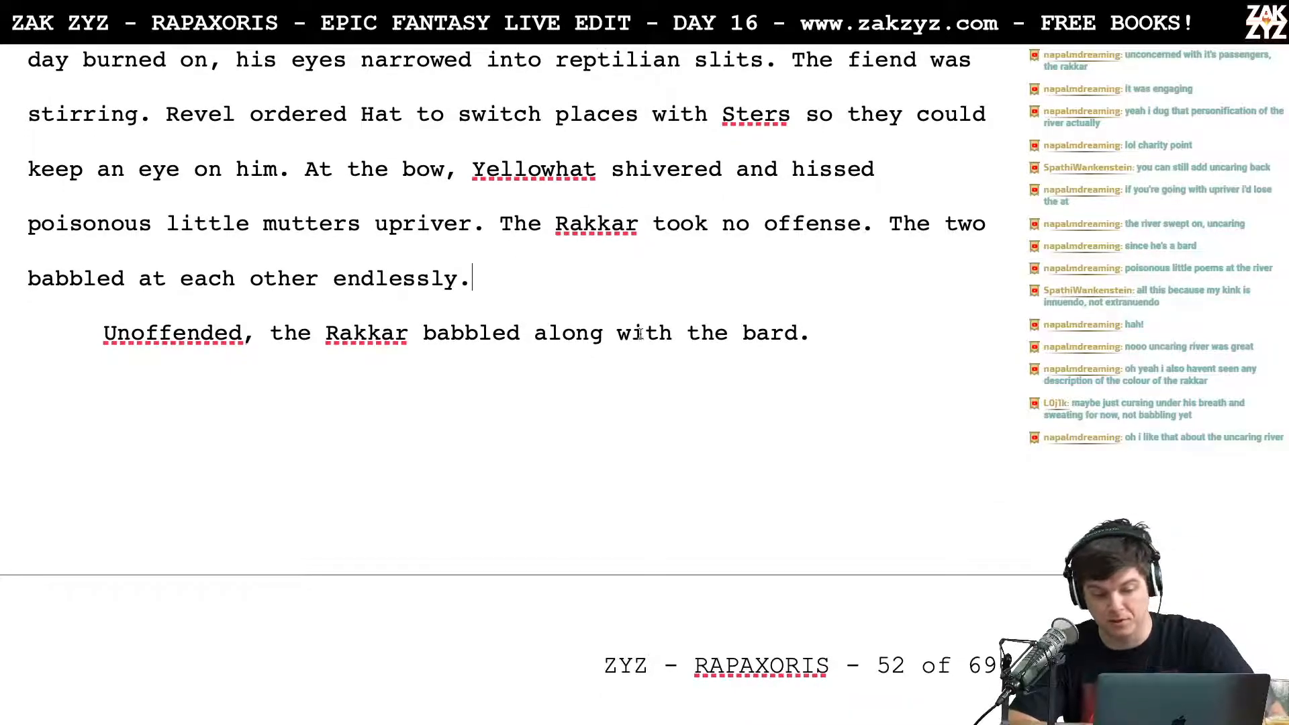
pyautogui.scroll(-1, 763, 247)
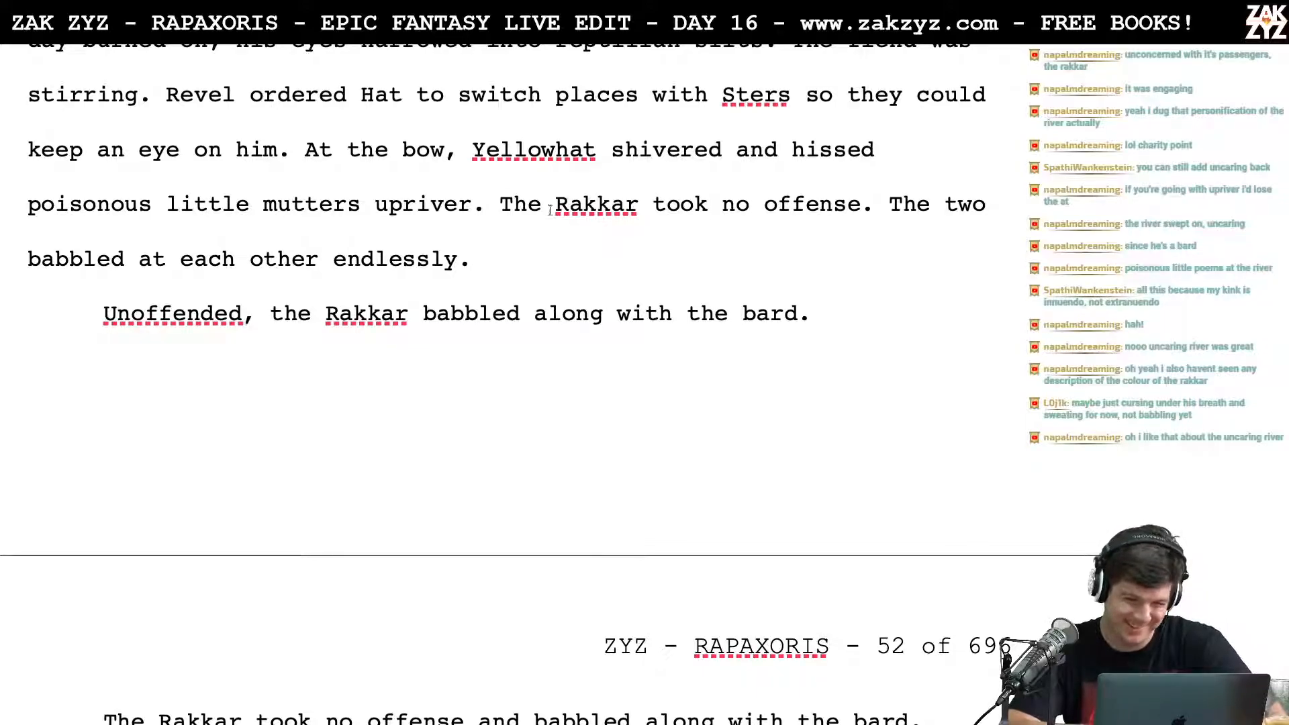
pyautogui.click(499, 211)
pyautogui.press('Return')
pyautogui.press('Return')
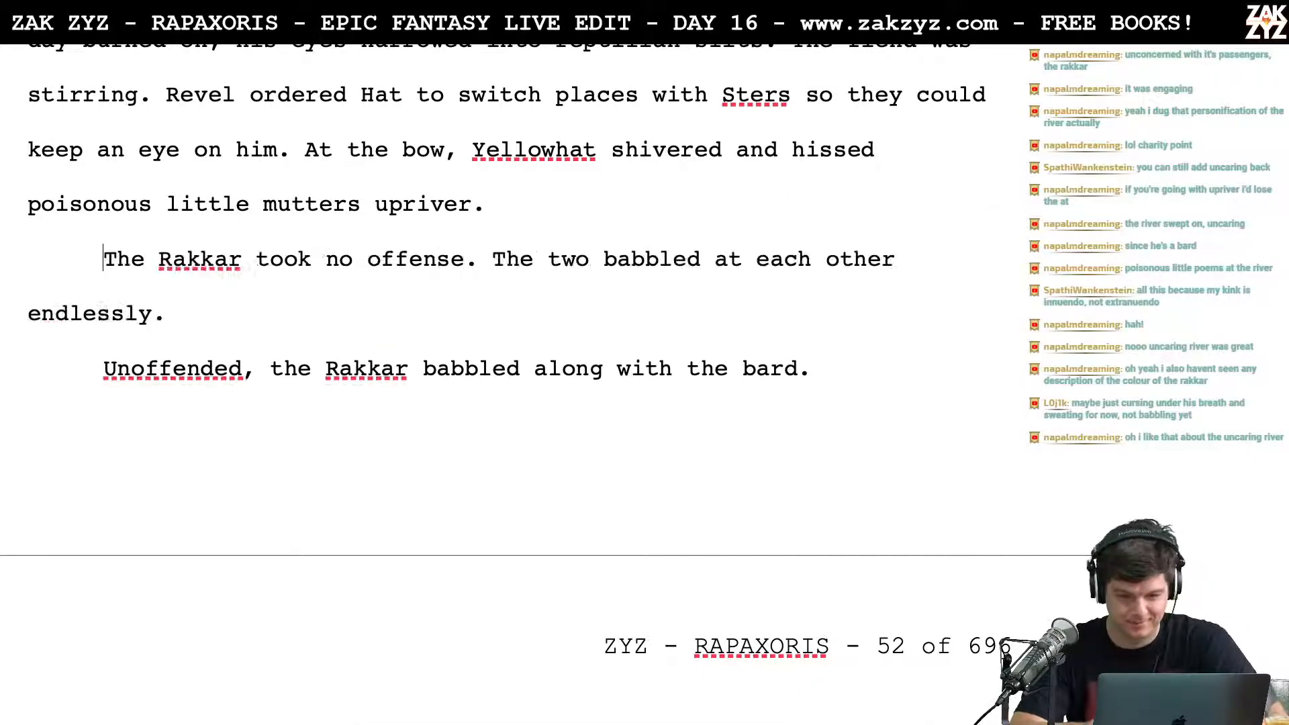
# Step: Write another version after "upriver.": "The Rakkar took no offense, and babbled along with him."
pyautogui.write('The ')
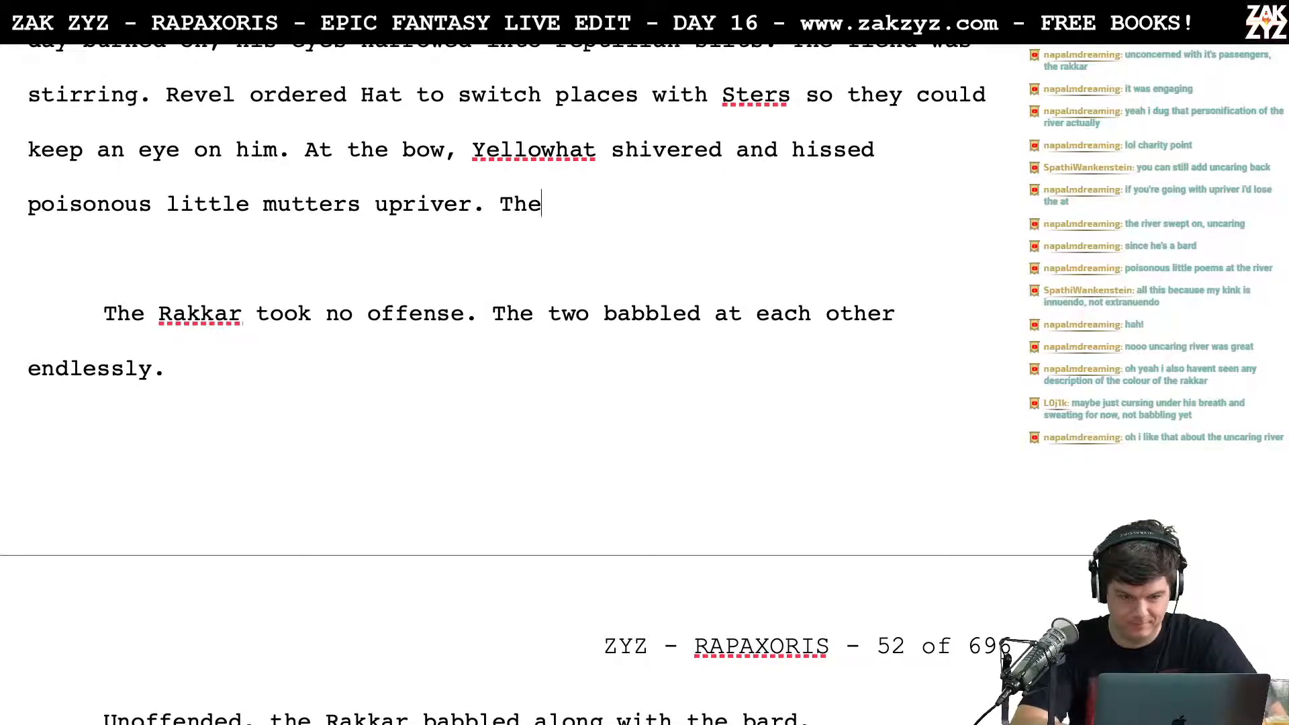
pyautogui.write('Rakkar ')
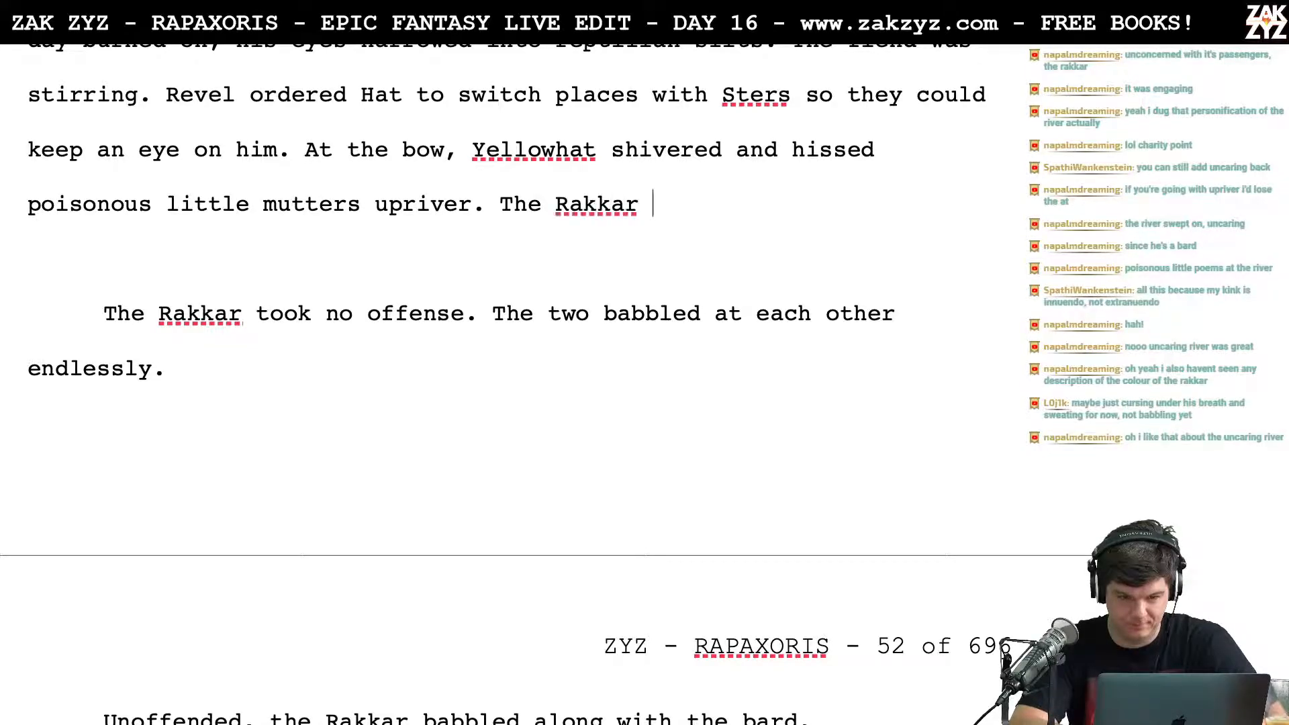
pyautogui.write('took no offen')
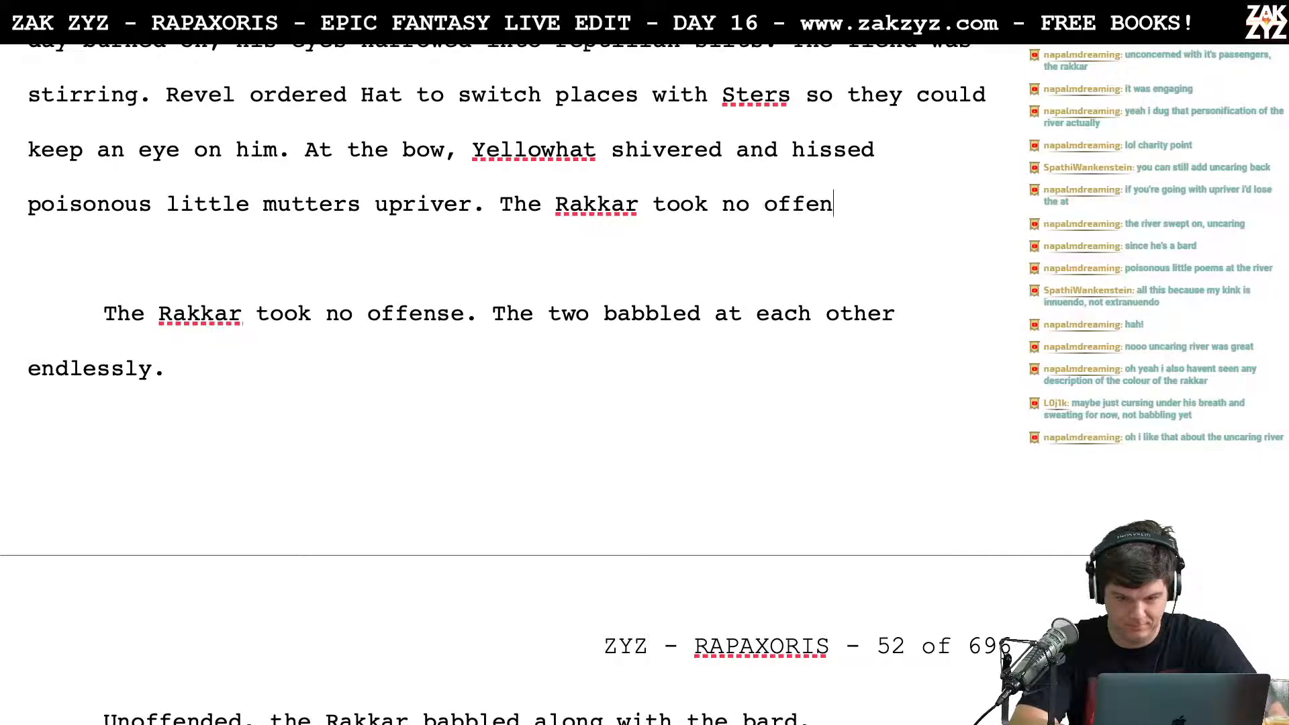
pyautogui.write('se, and babble')
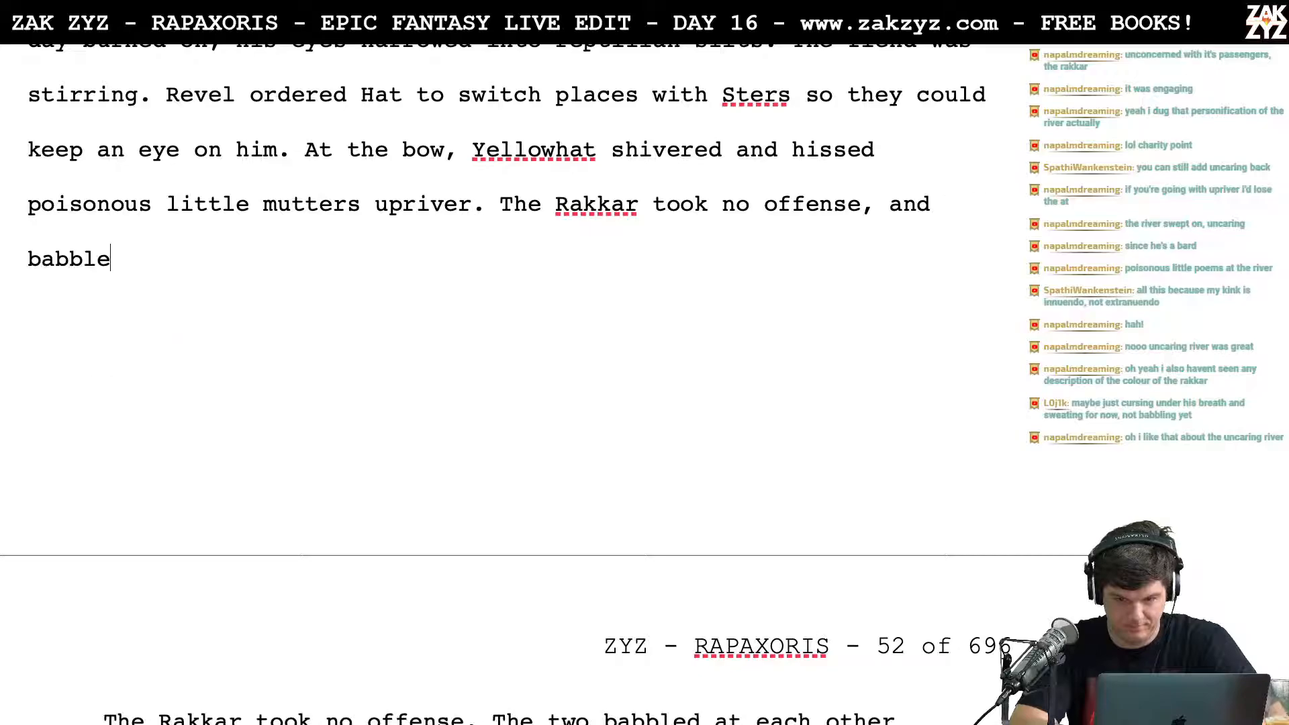
pyautogui.write('d along with')
pyautogui.press('BackSpace')
pyautogui.press('BackSpace')
pyautogui.press('BackSpace')
pyautogui.press('BackSpace')
pyautogui.press('BackSpace')
pyautogui.press('BackSpace')
pyautogui.press('BackSpace')
pyautogui.press('BackSpace')
pyautogui.press('BackSpace')
pyautogui.write('l')
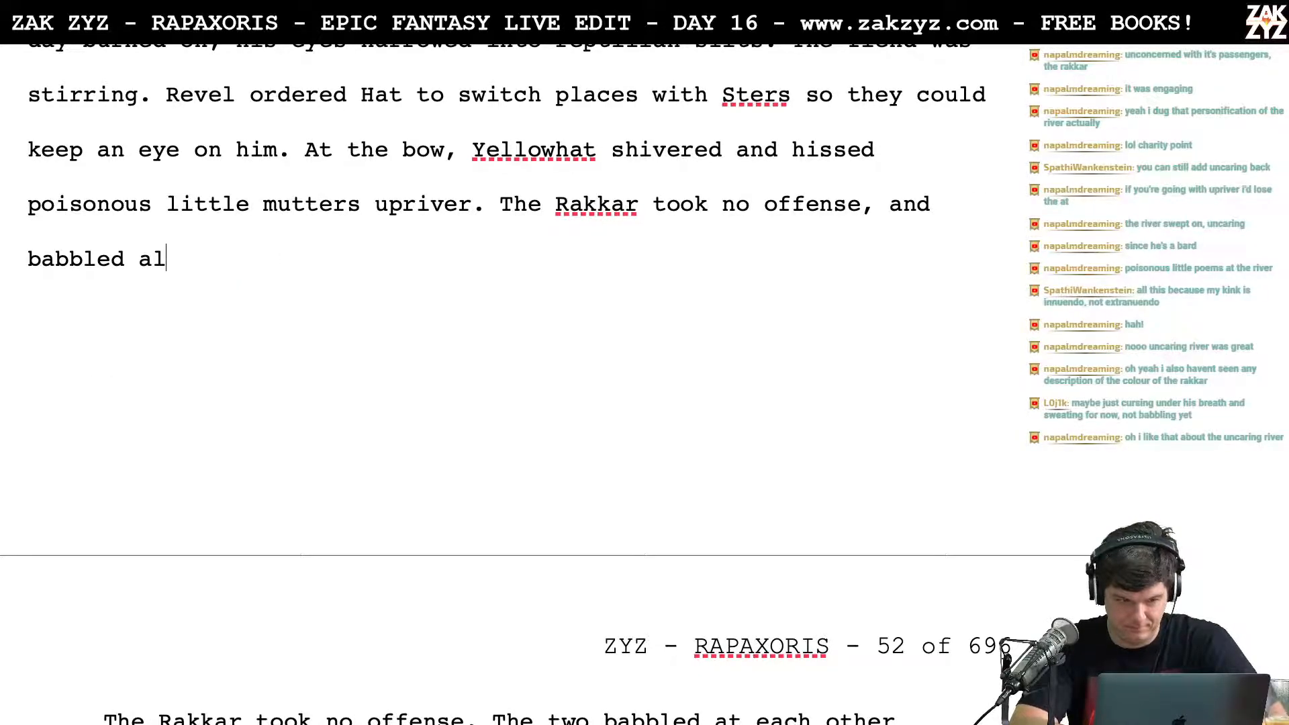
pyautogui.write('ong with the')
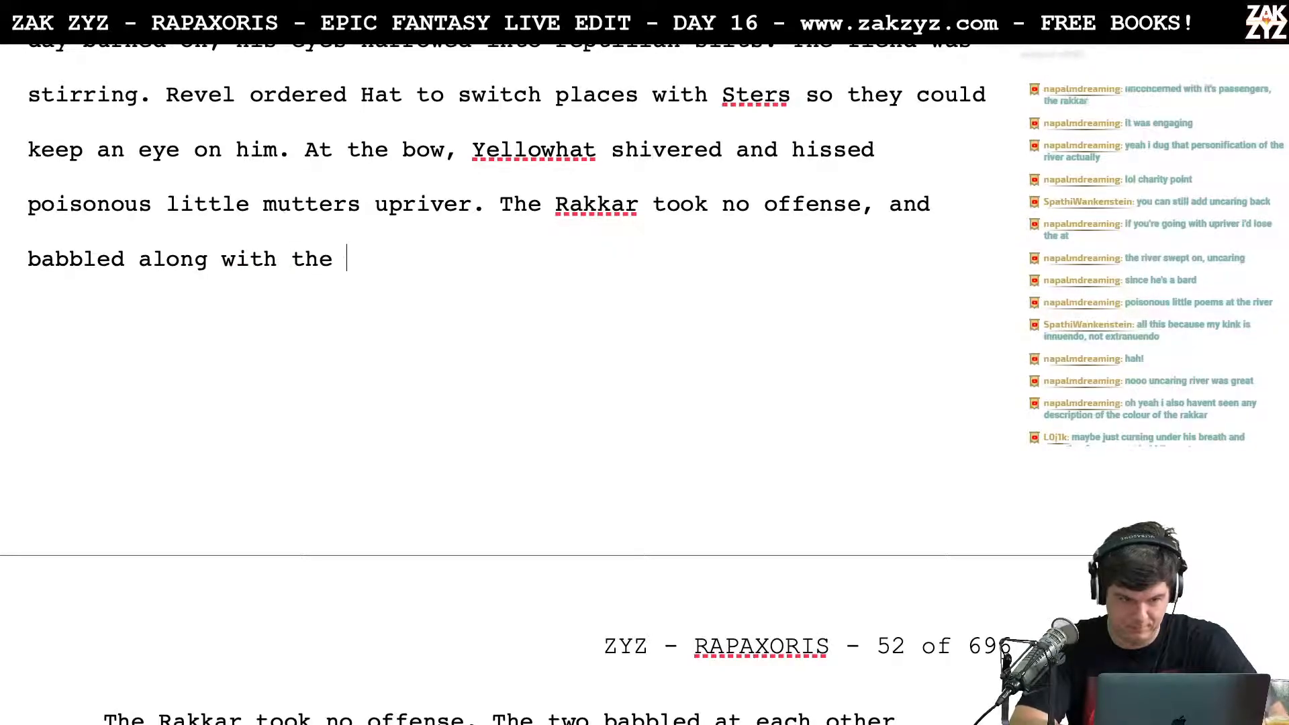
pyautogui.press('BackSpace')
pyautogui.press('BackSpace')
pyautogui.press('BackSpace')
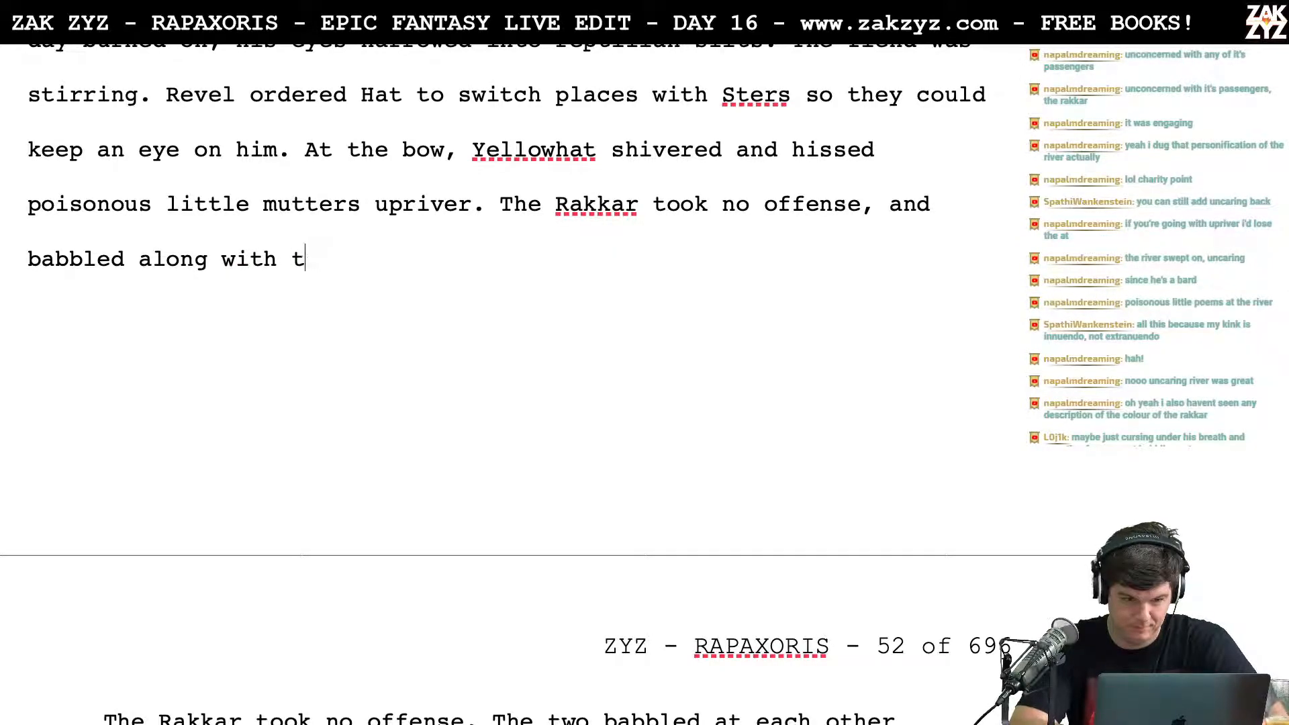
pyautogui.write('him.')
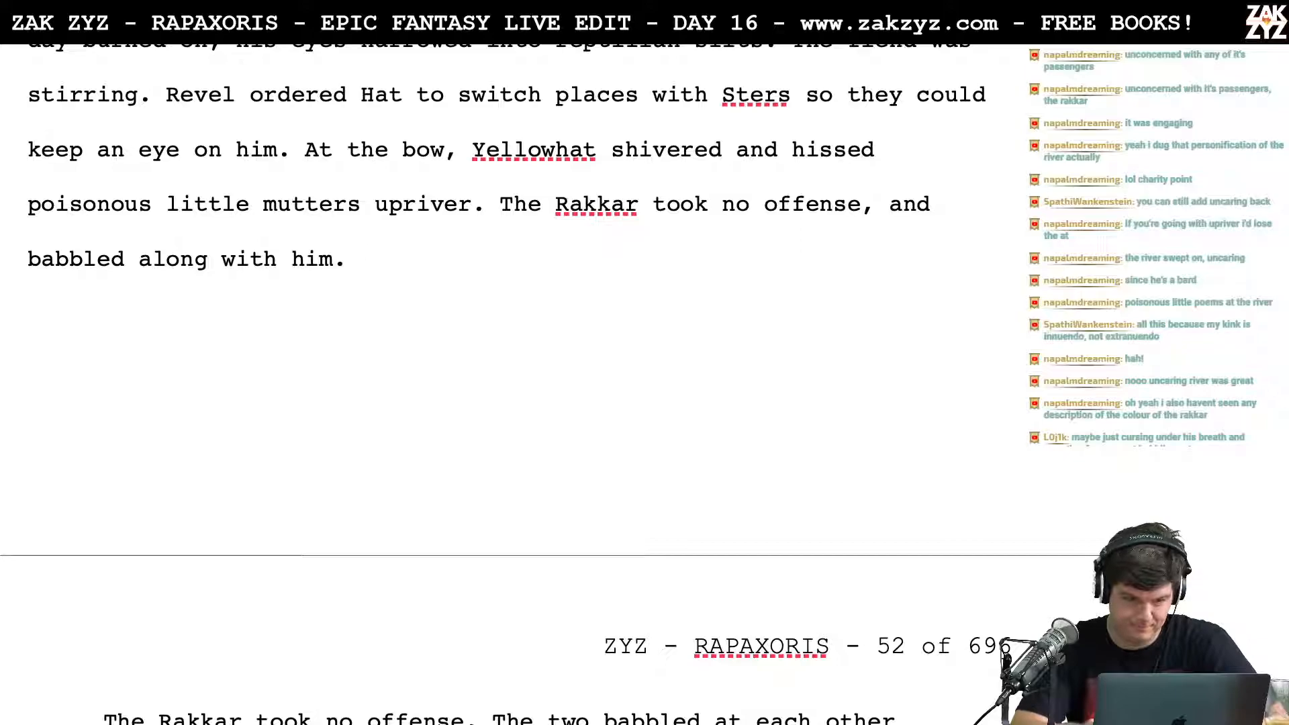
pyautogui.press('Left')
pyautogui.press('Left')
pyautogui.press('Left')
pyautogui.press('Left')
pyautogui.press('Left')
pyautogui.press('Left')
pyautogui.press('Left')
pyautogui.press('Left')
pyautogui.press('Left')
pyautogui.press('Left')
pyautogui.press('Left')
pyautogui.press('Left')
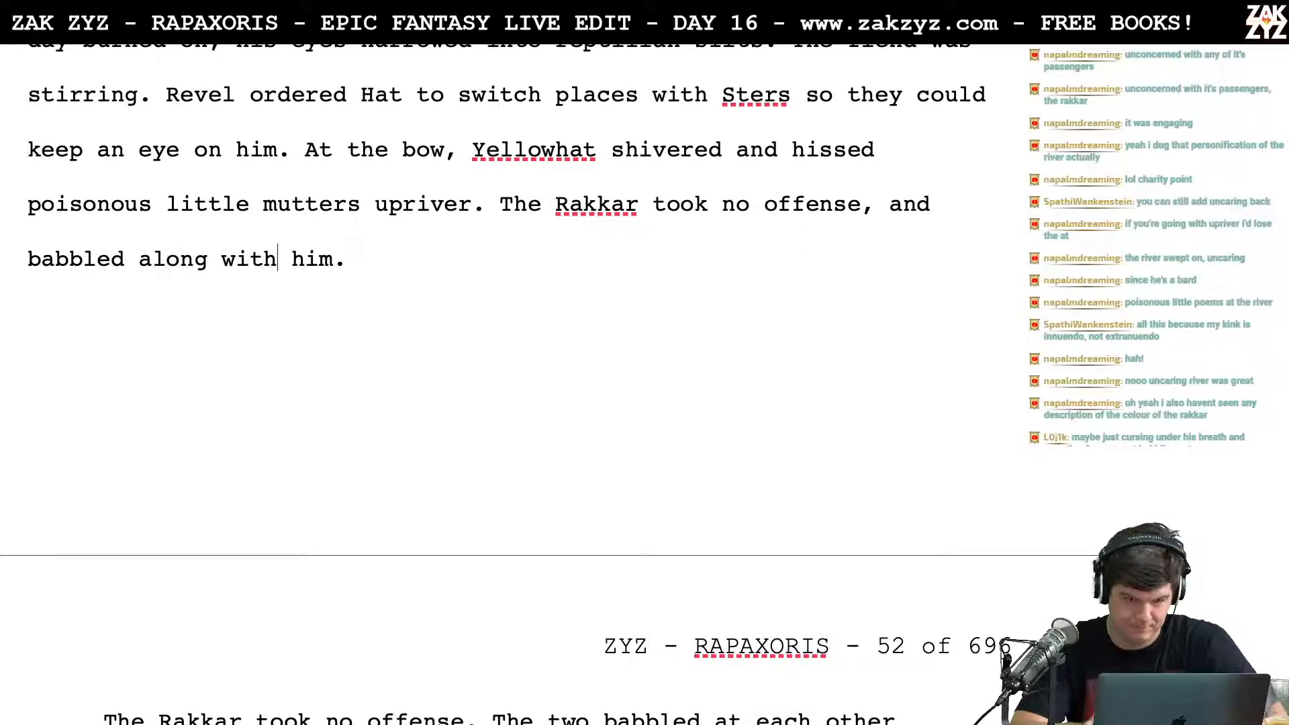
pyautogui.press('Left')
pyautogui.press('Left')
pyautogui.press('Left')
pyautogui.press('Left')
pyautogui.press('Left')
pyautogui.press('Left')
pyautogui.press('Left')
pyautogui.press('Left')
pyautogui.press('Left')
pyautogui.press('Left')
pyautogui.press('Left')
pyautogui.press('Left')
pyautogui.press('Left')
pyautogui.press('Left')
pyautogui.press('Left')
pyautogui.press('Left')
pyautogui.press('Left')
pyautogui.press('Left')
pyautogui.press('Left')
pyautogui.press('Right')
pyautogui.press('Right')
pyautogui.press('Left')
pyautogui.press('Left')
pyautogui.press('Left')
pyautogui.press('Left')
pyautogui.press('Left')
pyautogui.press('Right')
pyautogui.press('Right')
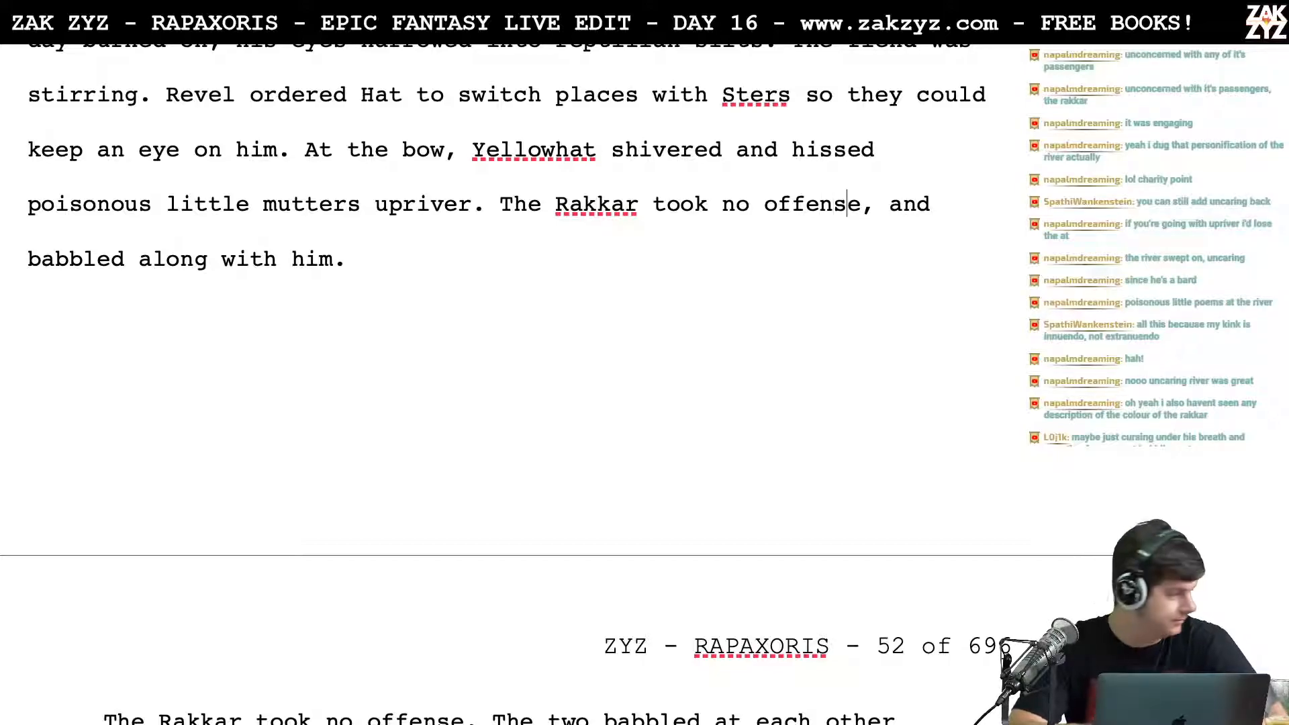
pyautogui.scroll(-1, 516, 385)
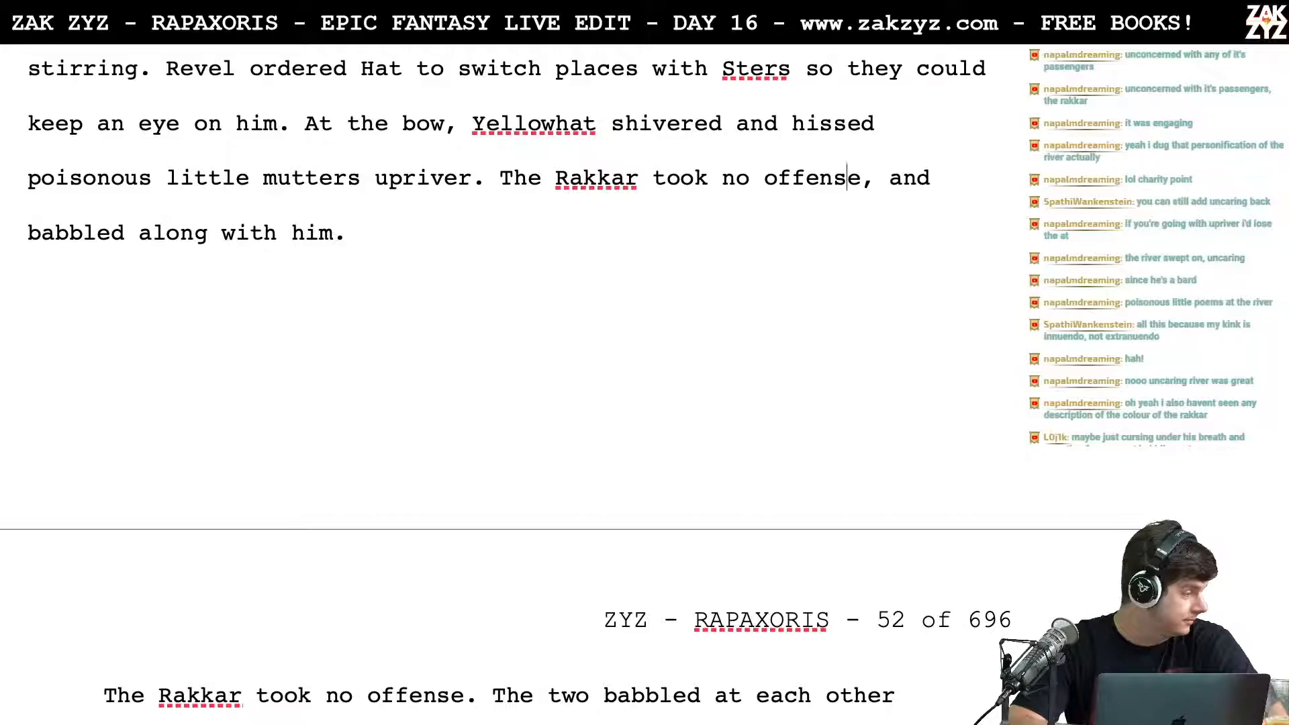
pyautogui.scroll(2, 516, 385)
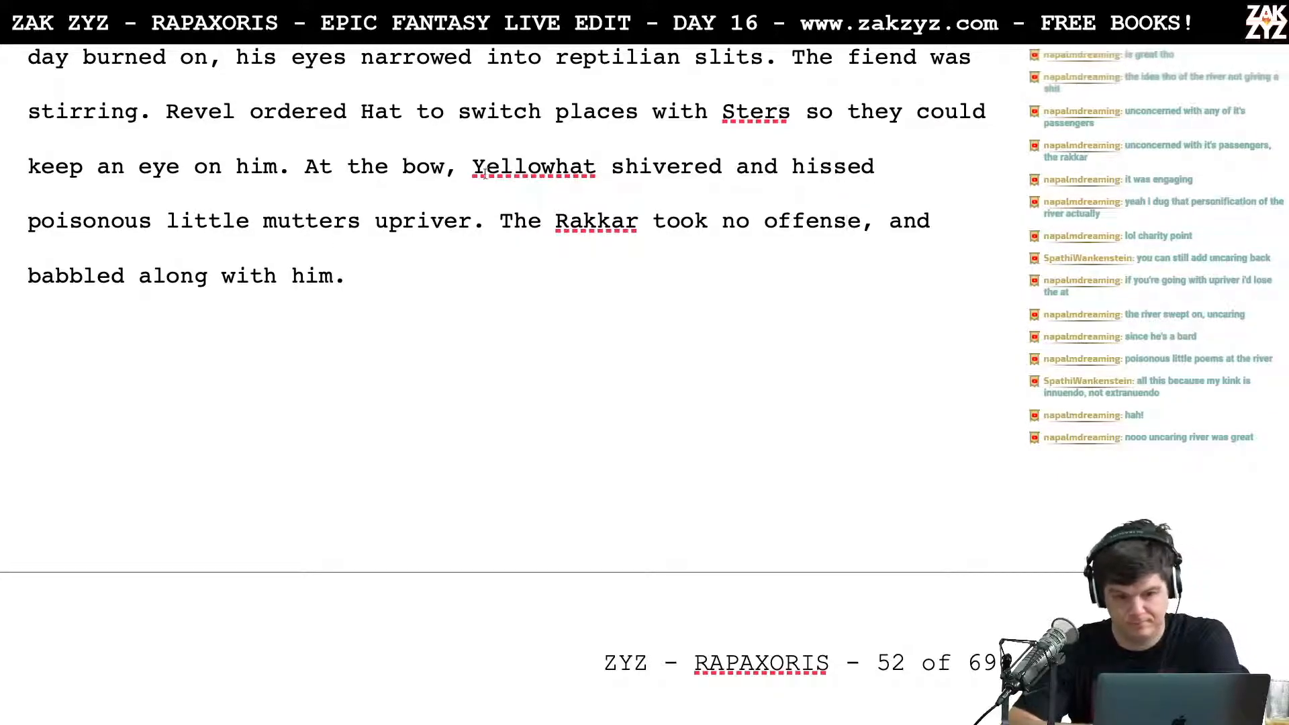
# Step: Put the "took no offense" sentence in its own paragraph and write "Unhurt, the Rakkar babbled along with him." after "upriver."
pyautogui.click(500, 221)
pyautogui.press('Return')
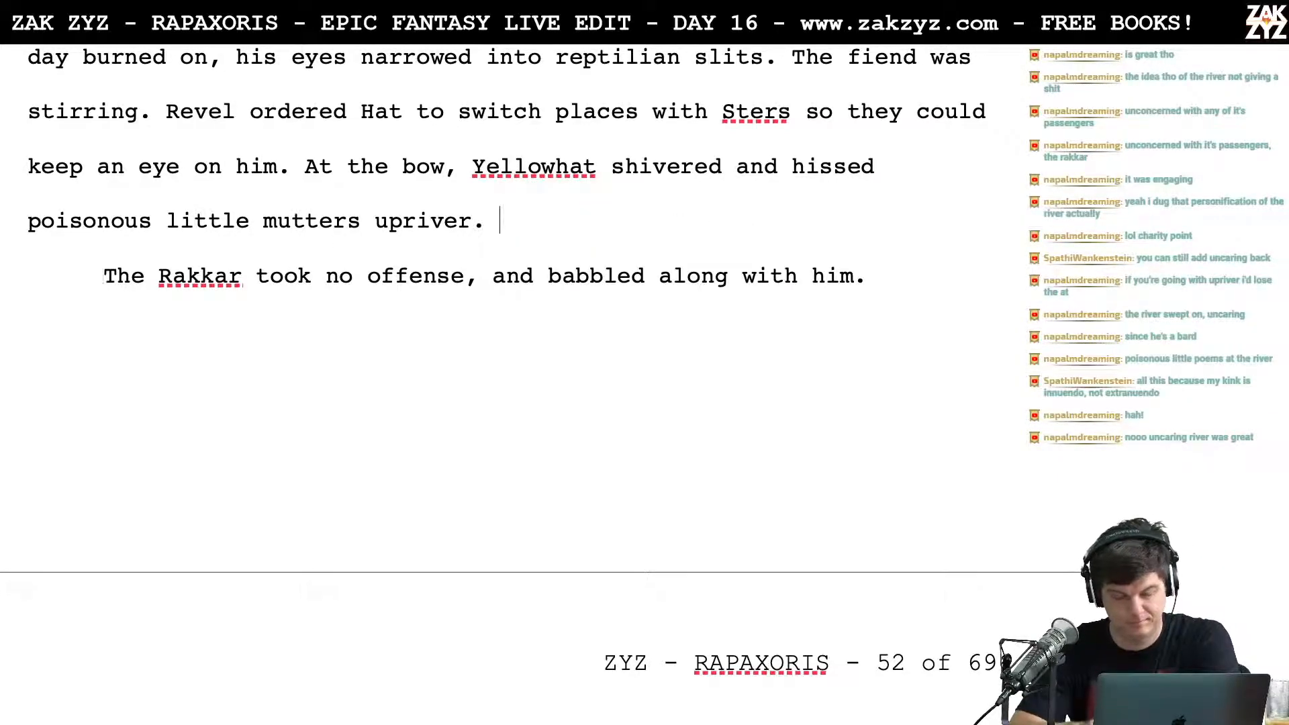
pyautogui.write('Unhurt, t')
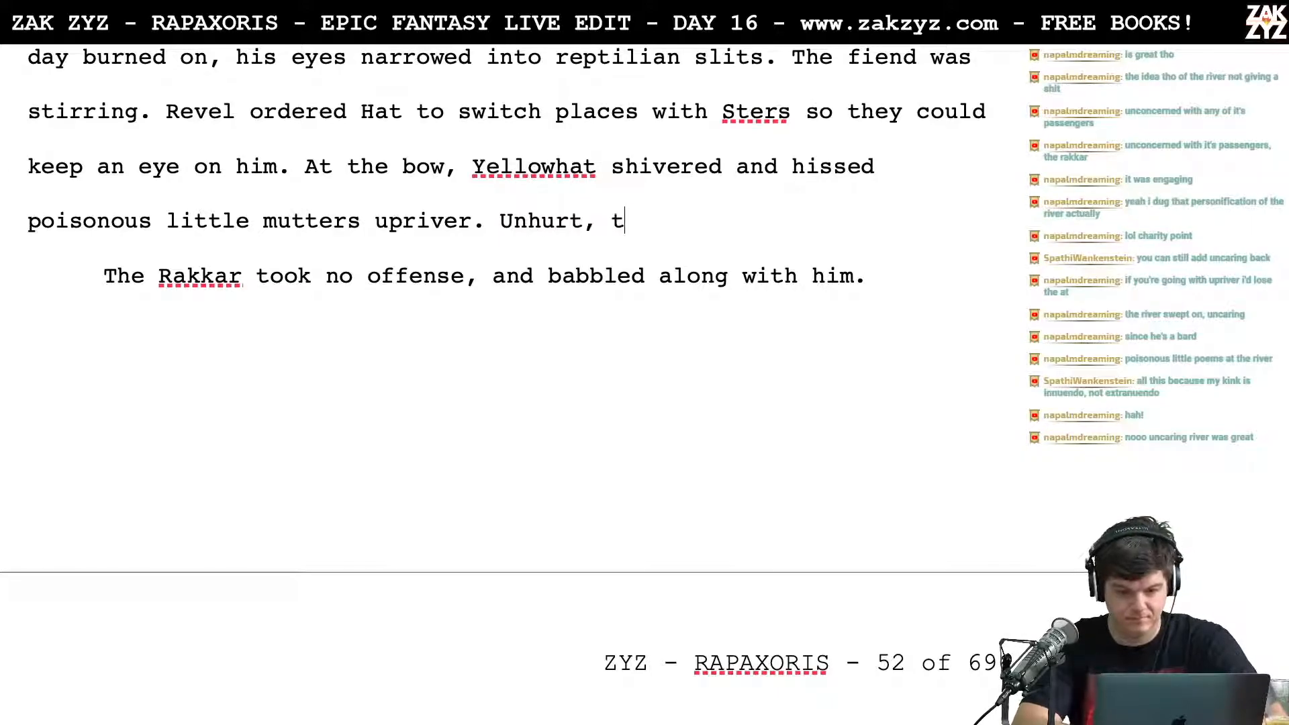
pyautogui.write('he Rakkar')
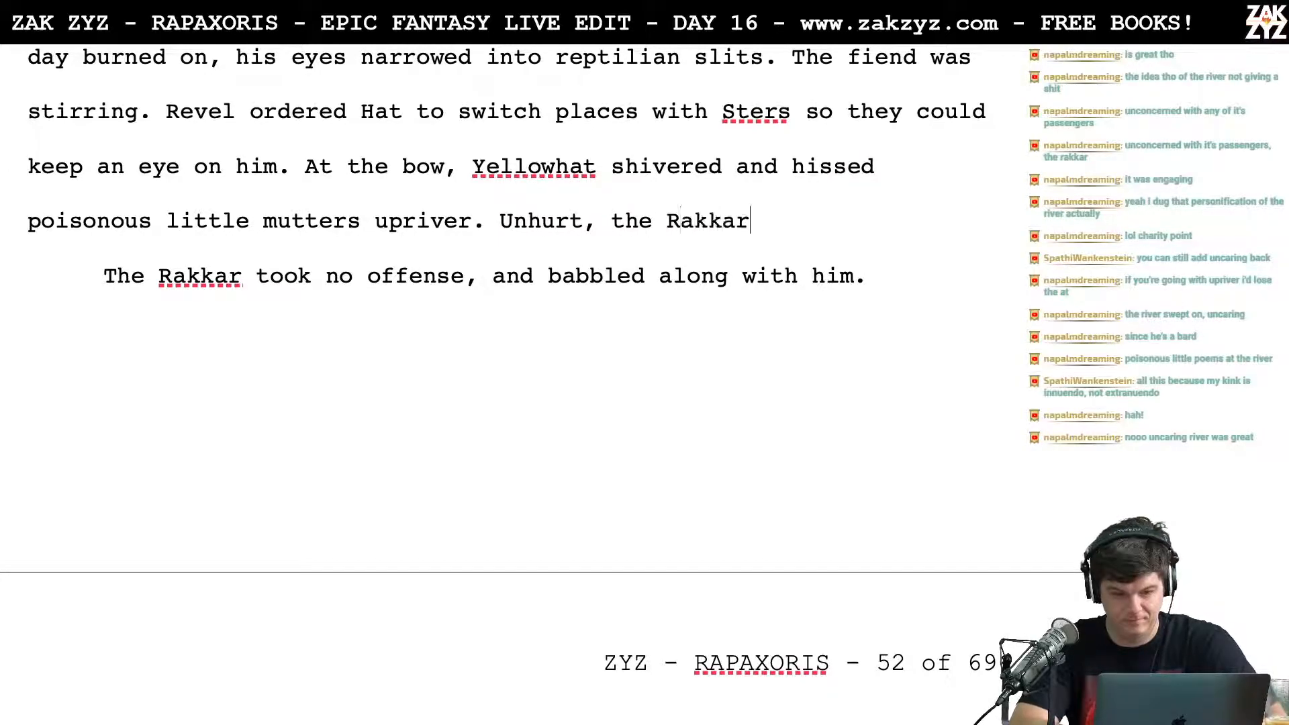
pyautogui.write(' babbled alpng')
pyautogui.press('BackSpace')
pyautogui.press('BackSpace')
pyautogui.press('BackSpace')
pyautogui.write('ong with him.')
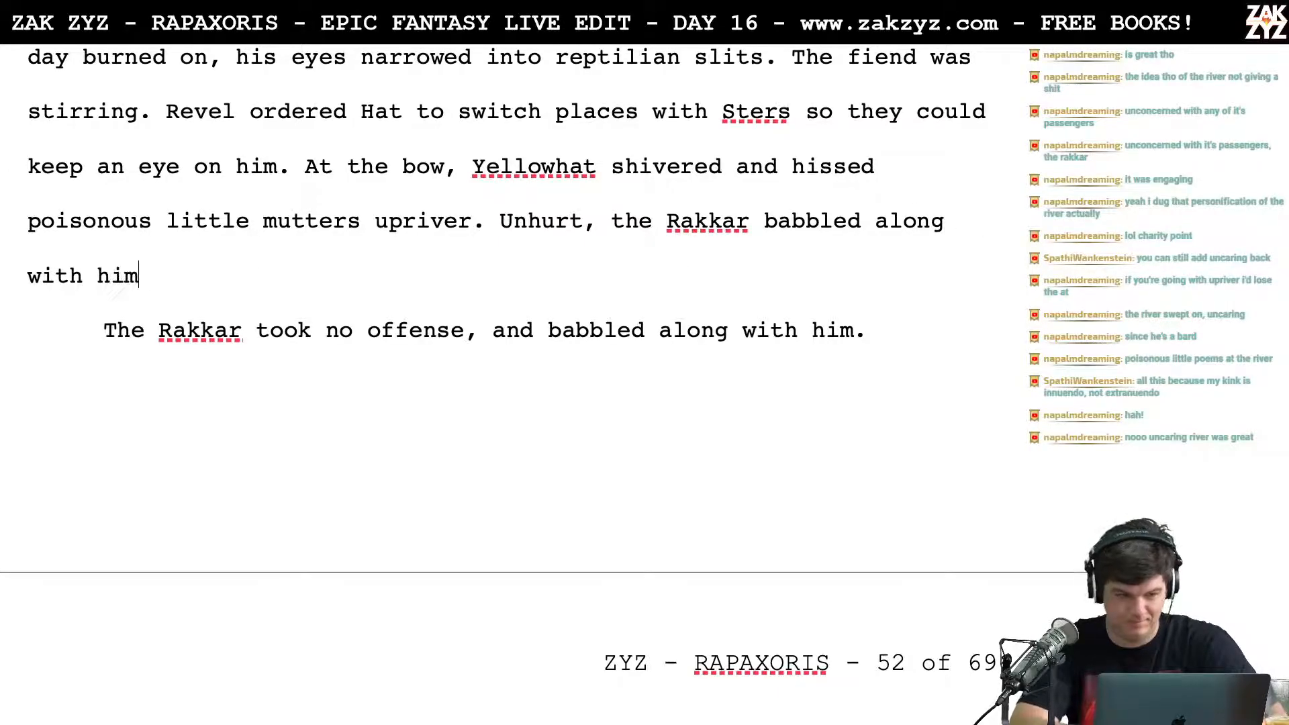
# Step: Delete all the alternative Rakkar sentences between "with him." and the paragraph beginning "Even Sters the Hook was daunted."
pyautogui.hotkey('shift', 'Down')
pyautogui.hotkey('shift', 'Down')
pyautogui.hotkey('shift', 'Down')
pyautogui.hotkey('shift', 'Down')
pyautogui.hotkey('shift', 'Down')
pyautogui.hotkey('shift', 'Down')
pyautogui.hotkey('shift', 'Down')
pyautogui.hotkey('shift', 'Down')
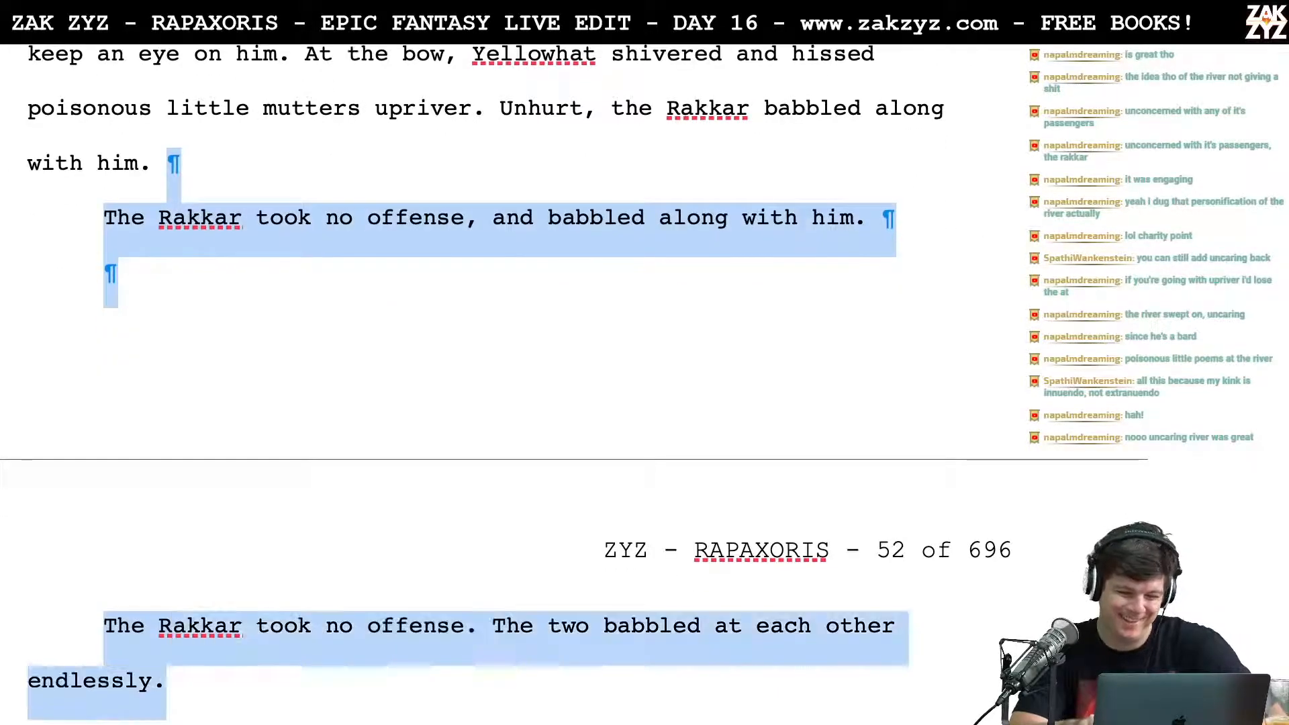
pyautogui.hotkey('shift', 'Down')
pyautogui.hotkey('shift', 'Down')
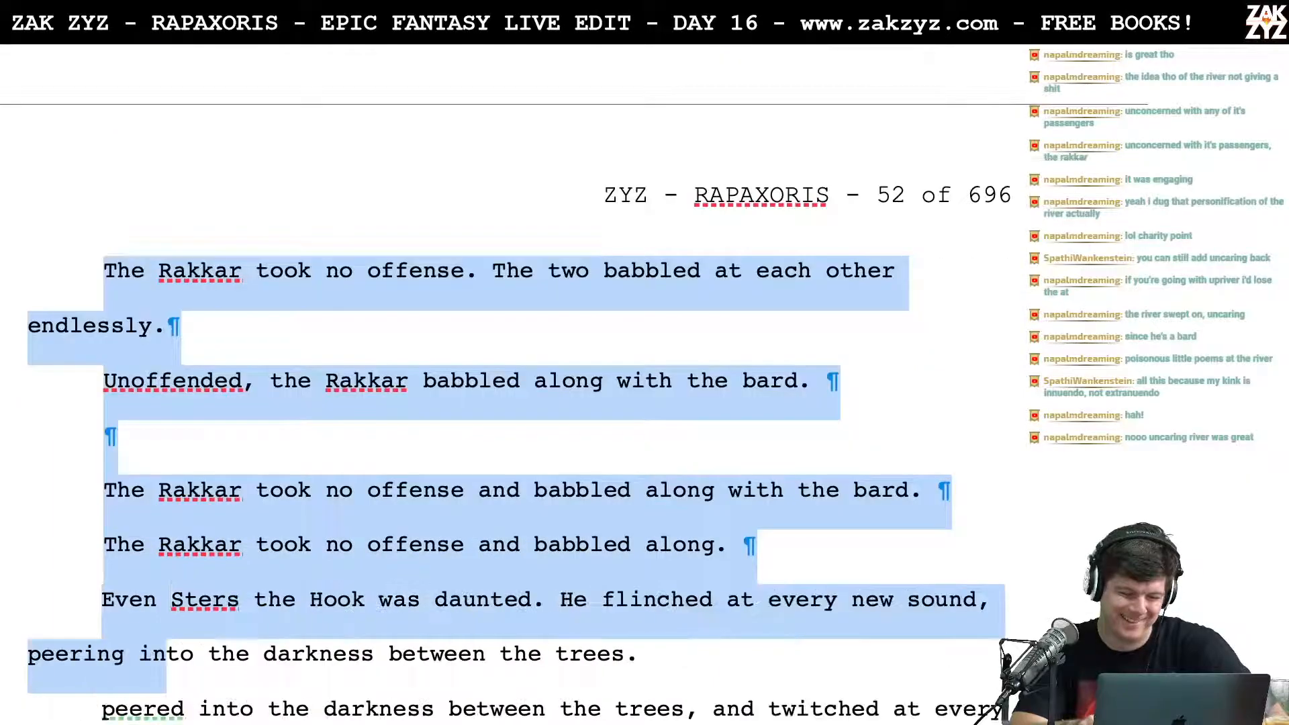
pyautogui.hotkey('shift', 'Left')
pyautogui.hotkey('shift', 'Left')
pyautogui.hotkey('shift', 'Left')
pyautogui.hotkey('shift', 'Left')
pyautogui.hotkey('shift', 'Left')
pyautogui.hotkey('shift', 'Left')
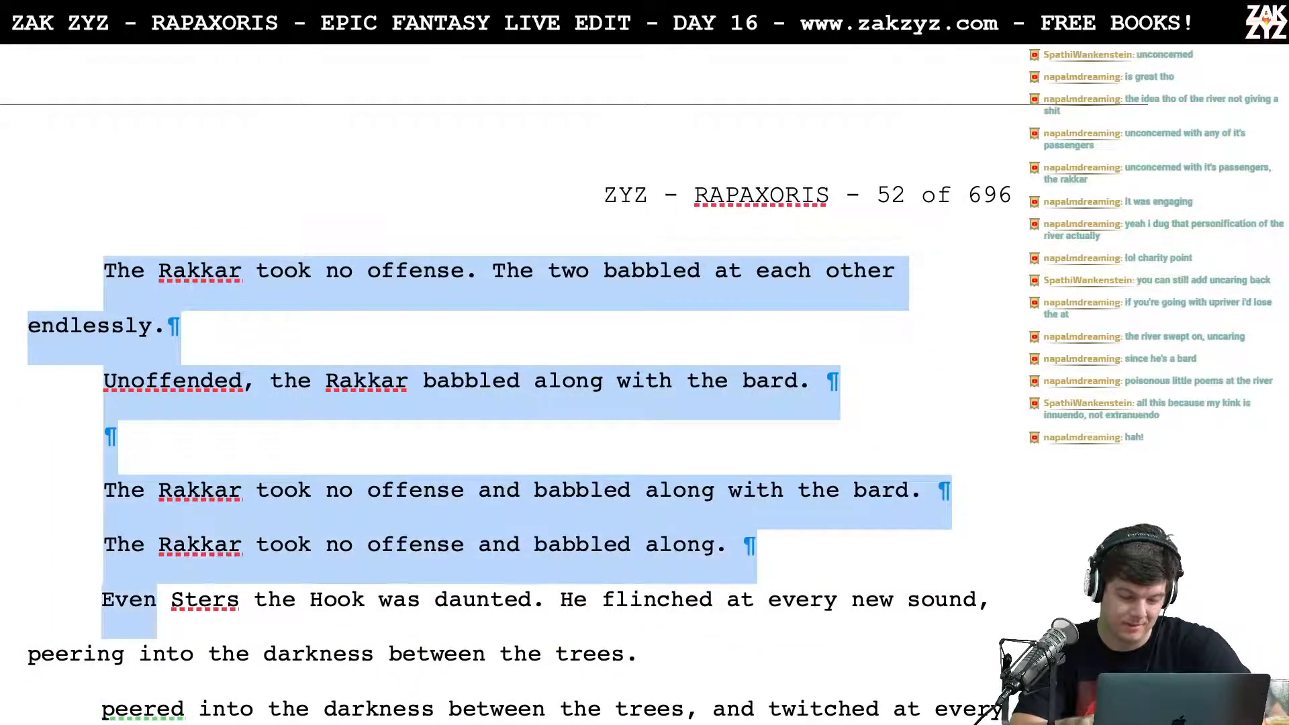
pyautogui.hotkey('shift', 'Left')
pyautogui.press('BackSpace')
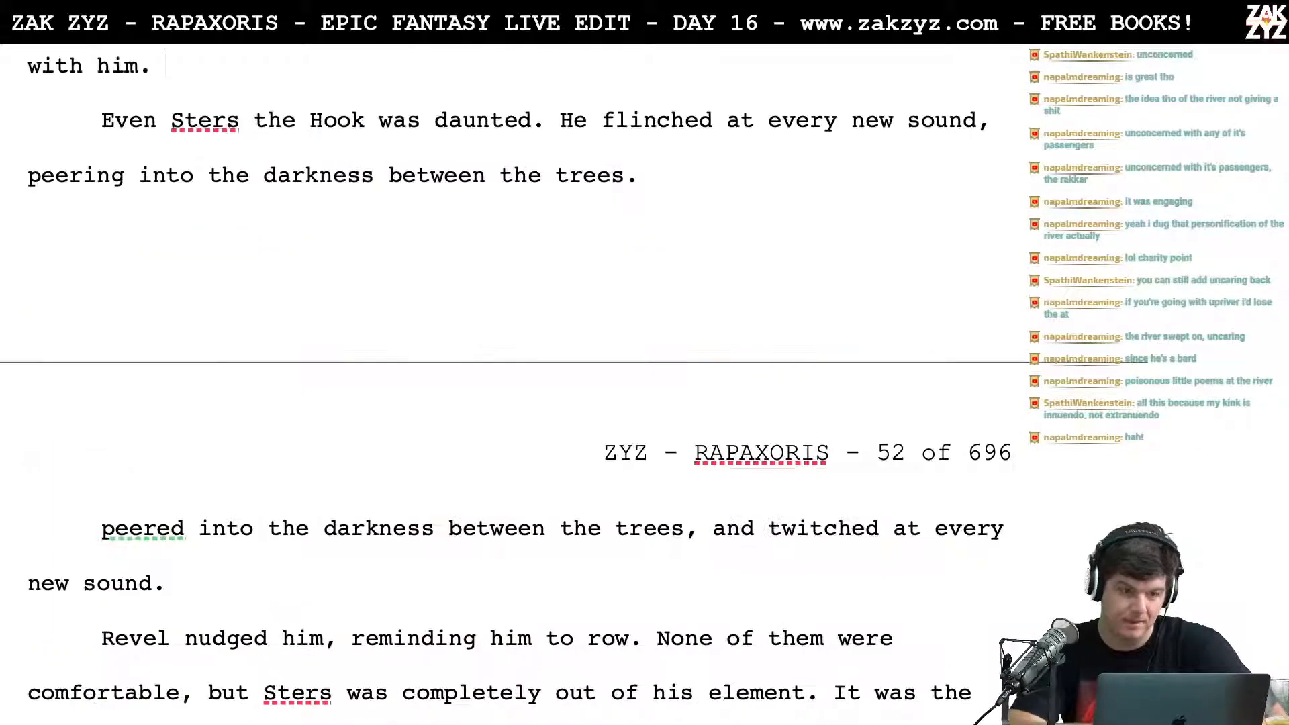
# Step: Move the "Unhurt" sentence into its own paragraph and write "The Rakkar babbled along with him." after "upriver."
pyautogui.click(499, 231)
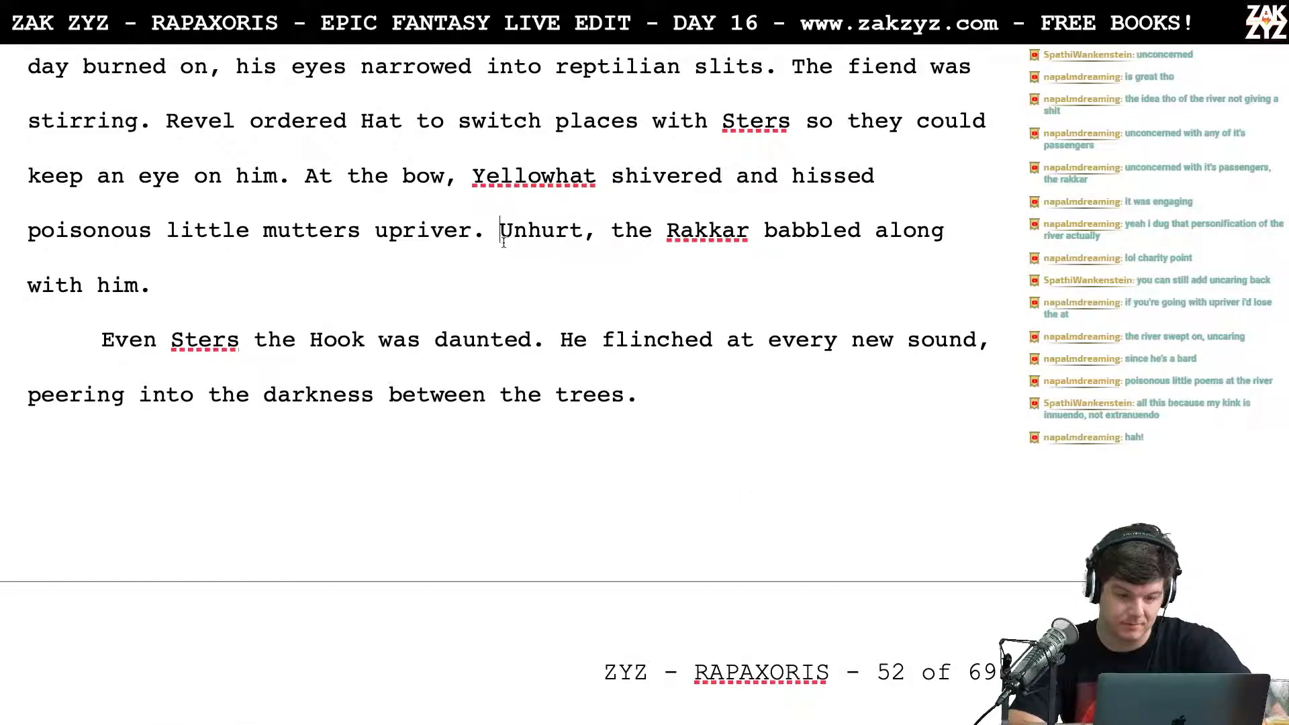
pyautogui.press('Return')
pyautogui.press('Left')
pyautogui.write('T')
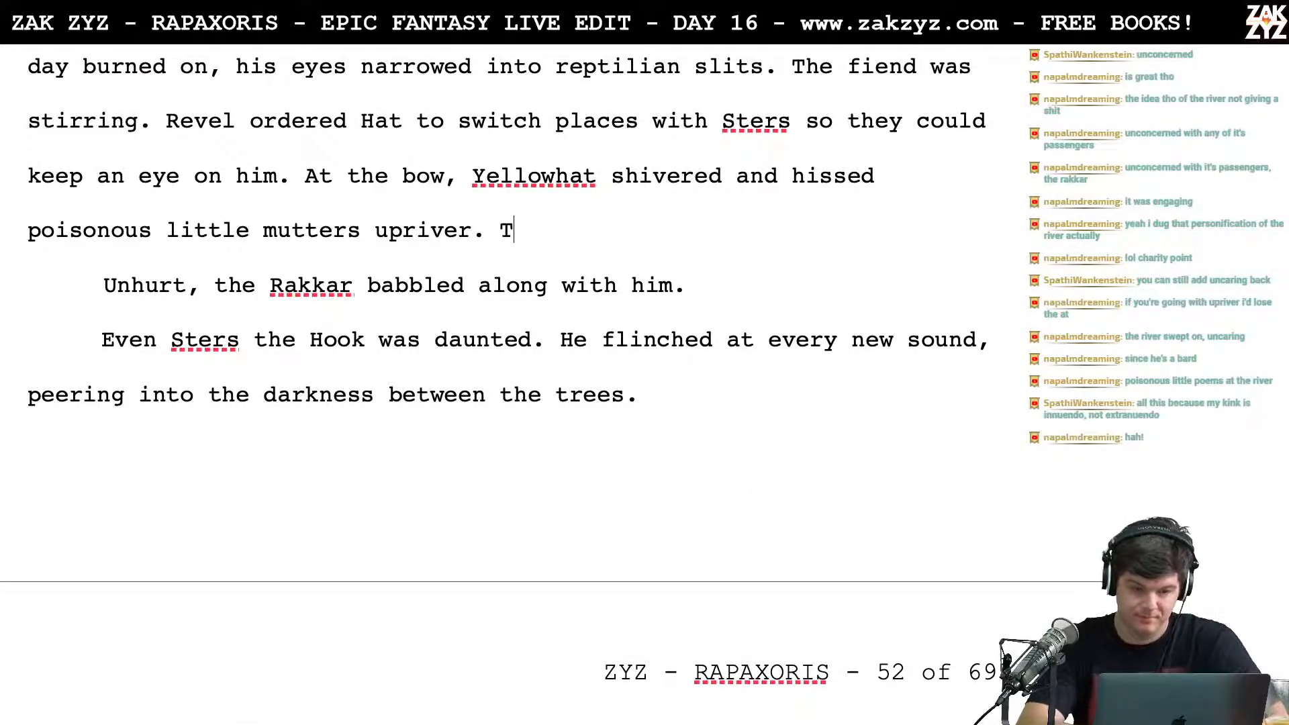
pyautogui.write('he Rakkar was')
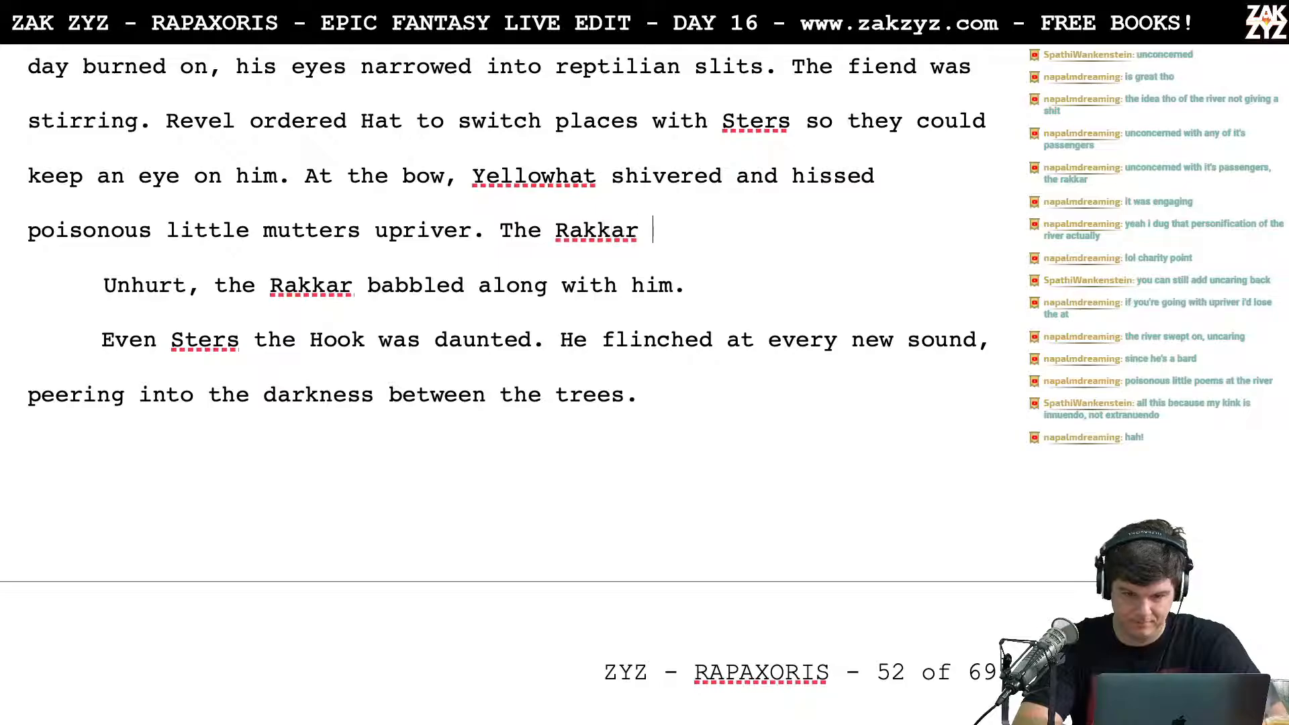
pyautogui.press('BackSpace')
pyautogui.press('BackSpace')
pyautogui.press('BackSpace')
pyautogui.write('babble')
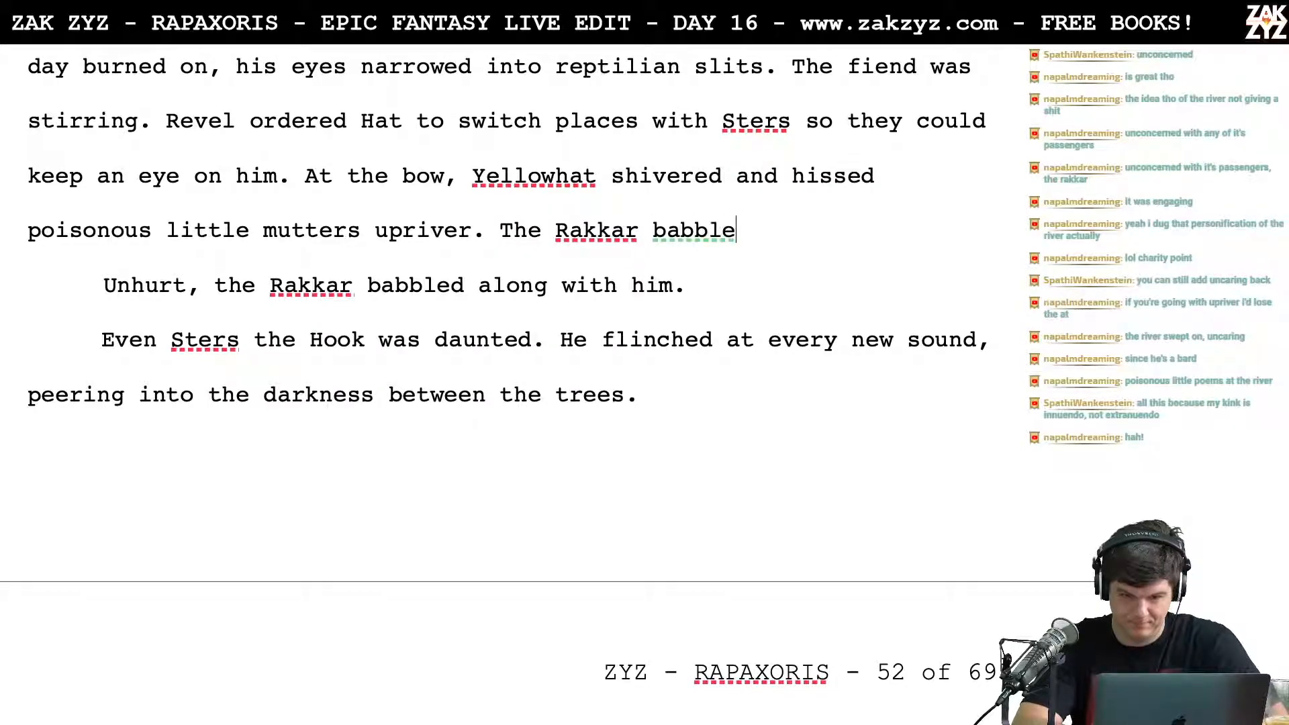
pyautogui.write('d along with him.')
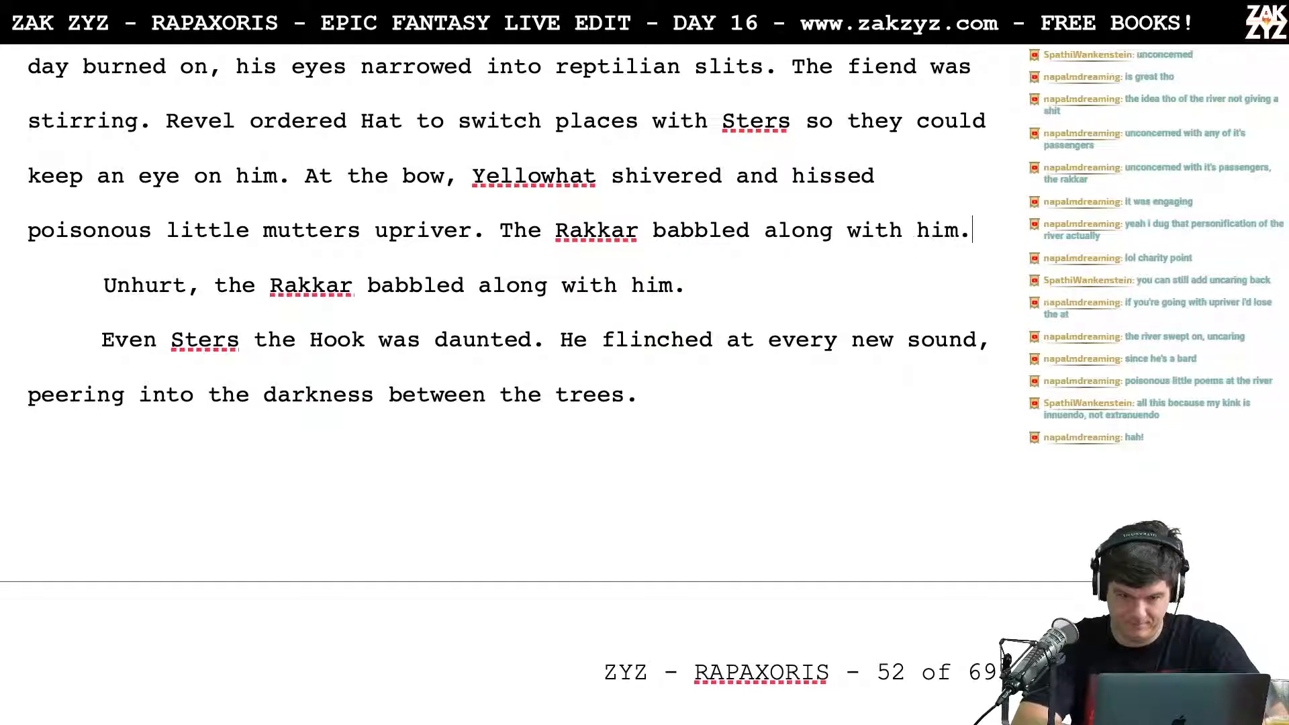
# Step: Delete the separate paragraph "Unhurt, the Rakkar babbled along with him."
pyautogui.hotkey('shift', 'Up')
pyautogui.hotkey('shift', 'Down')
pyautogui.hotkey('shift', 'Down')
pyautogui.press('BackSpace')
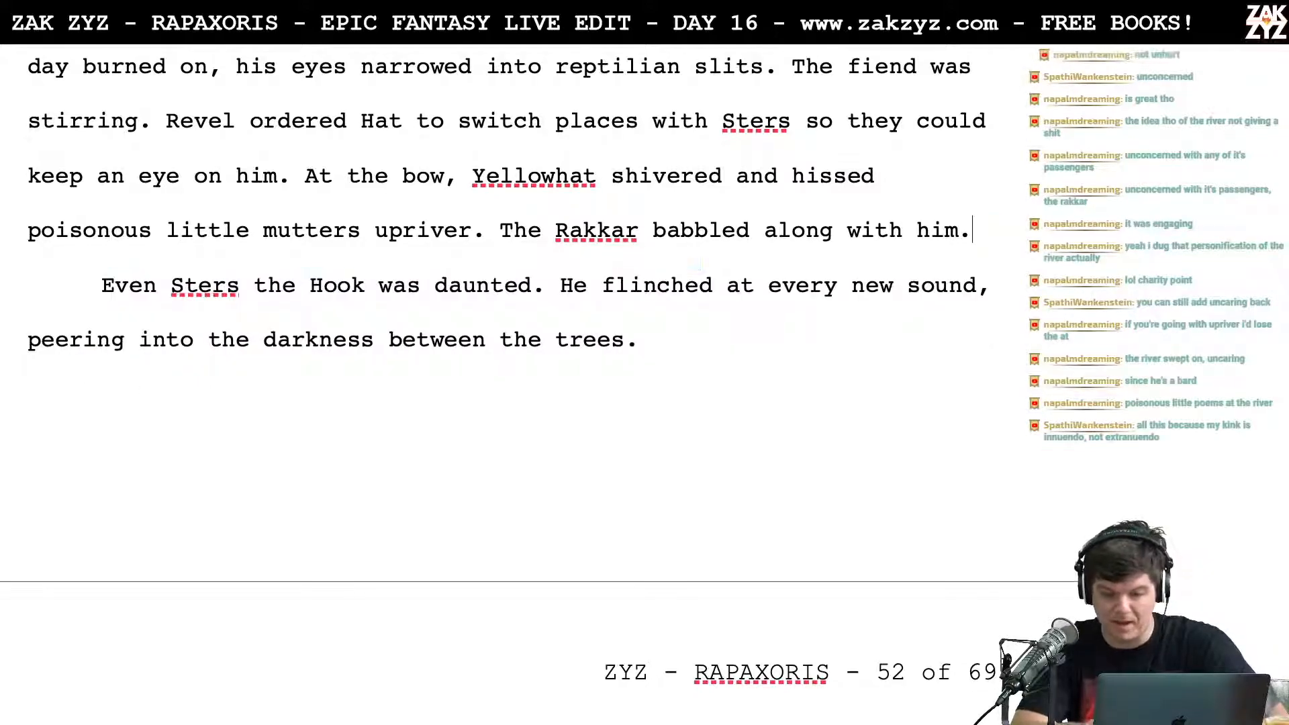
pyautogui.press('Up')
pyautogui.press('Down')
pyautogui.press('Down')
pyautogui.press('Down')
pyautogui.press('Up')
pyautogui.press('Up')
pyautogui.press('Up')
pyautogui.press('Up')
pyautogui.press('Down')
# Step: Rewrite the text after "poisonous little mutters" as "upriver, as the Rakkar babbled along." and delete the old wording
pyautogui.press('Left')
pyautogui.press('Left')
pyautogui.press('Left')
pyautogui.press('Left')
pyautogui.press('Left')
pyautogui.press('Left')
pyautogui.press('Left')
pyautogui.press('Left')
pyautogui.press('Left')
pyautogui.press('Left')
pyautogui.press('Left')
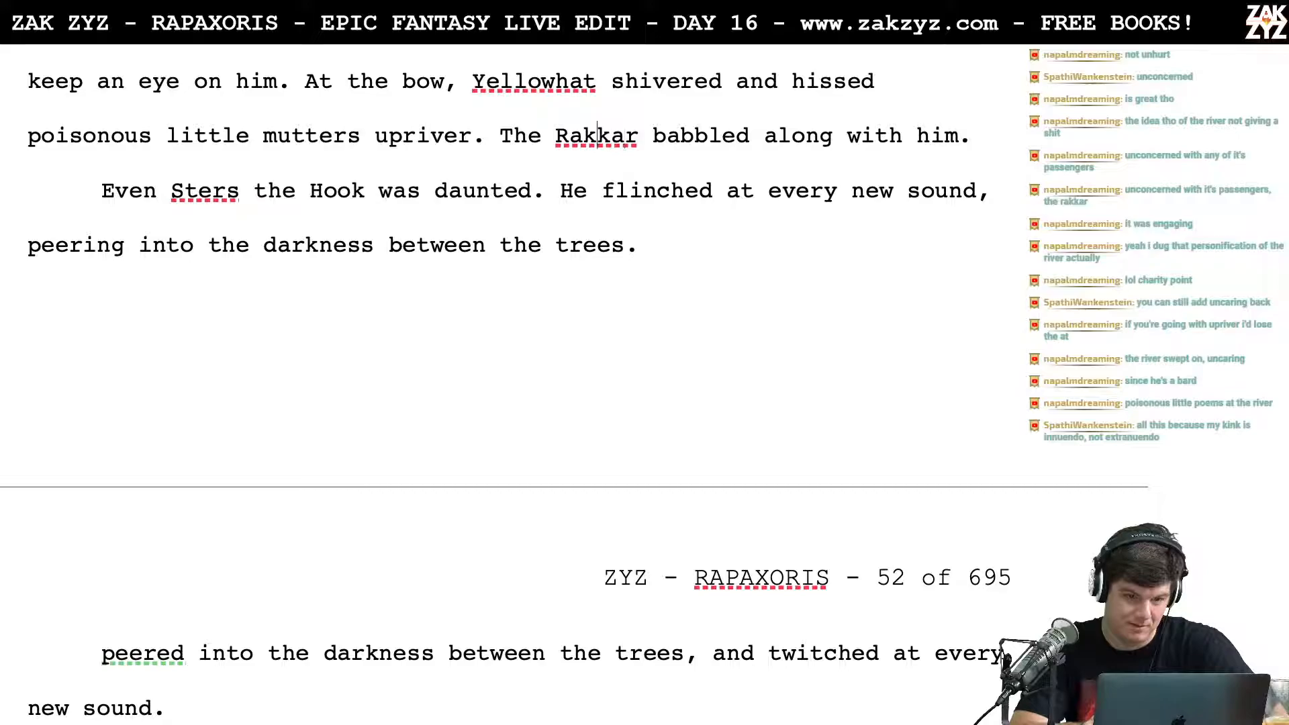
pyautogui.press('Left')
pyautogui.press('Left')
pyautogui.press('Left')
pyautogui.press('Left')
pyautogui.press('Left')
pyautogui.press('Left')
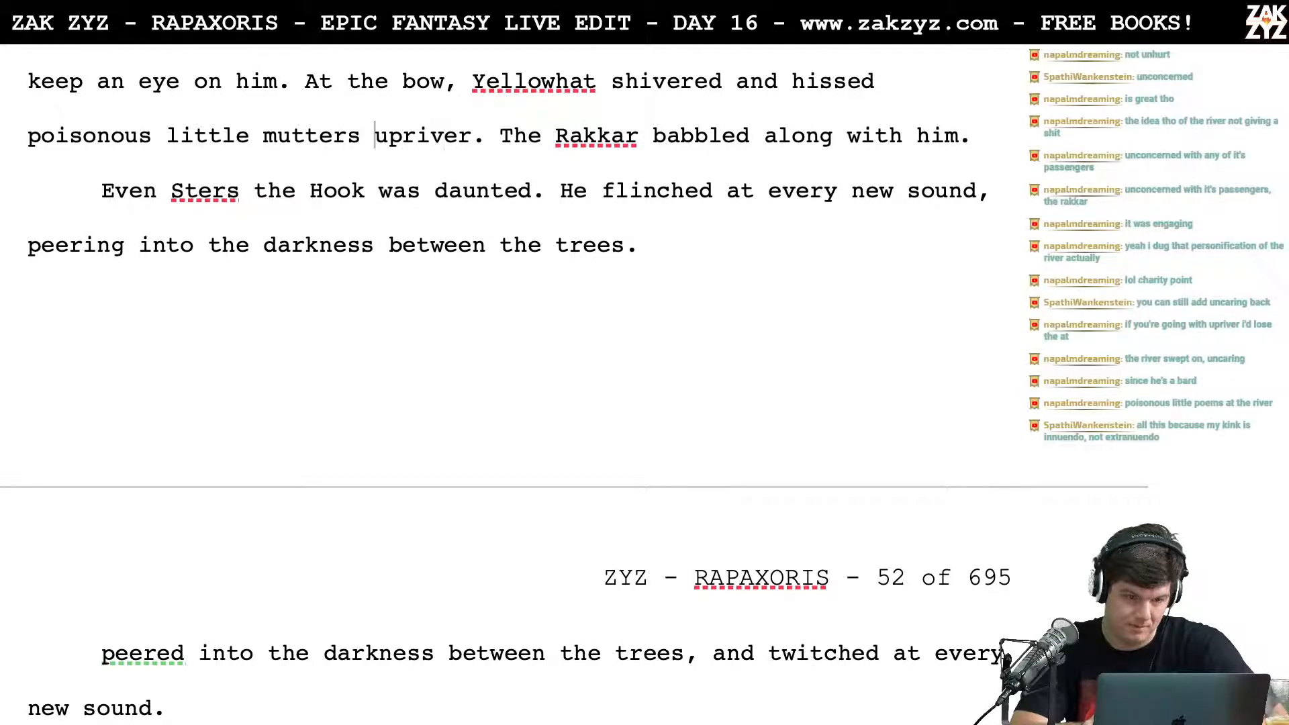
pyautogui.press('Return')
pyautogui.press('Left')
pyautogui.write('as')
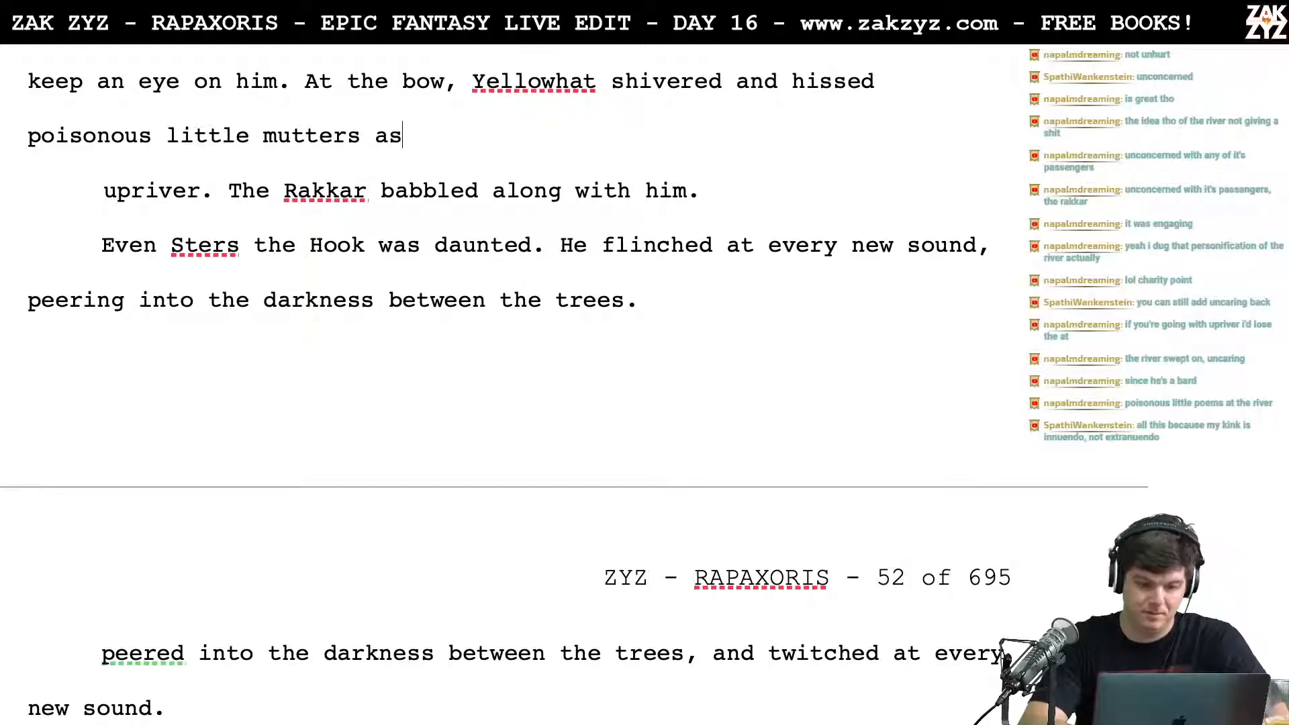
pyautogui.press('BackSpace')
pyautogui.press('BackSpace')
pyautogui.press('BackSpace')
pyautogui.write('upriver')
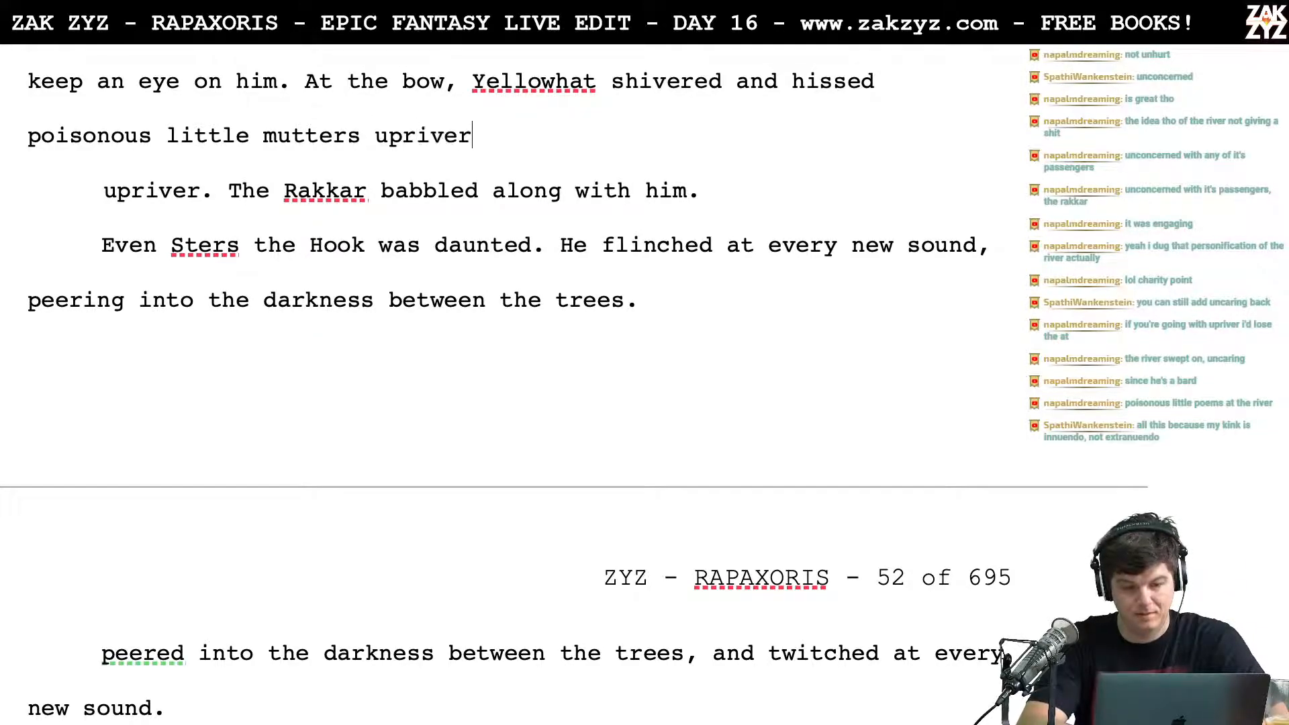
pyautogui.write(', as the rakka')
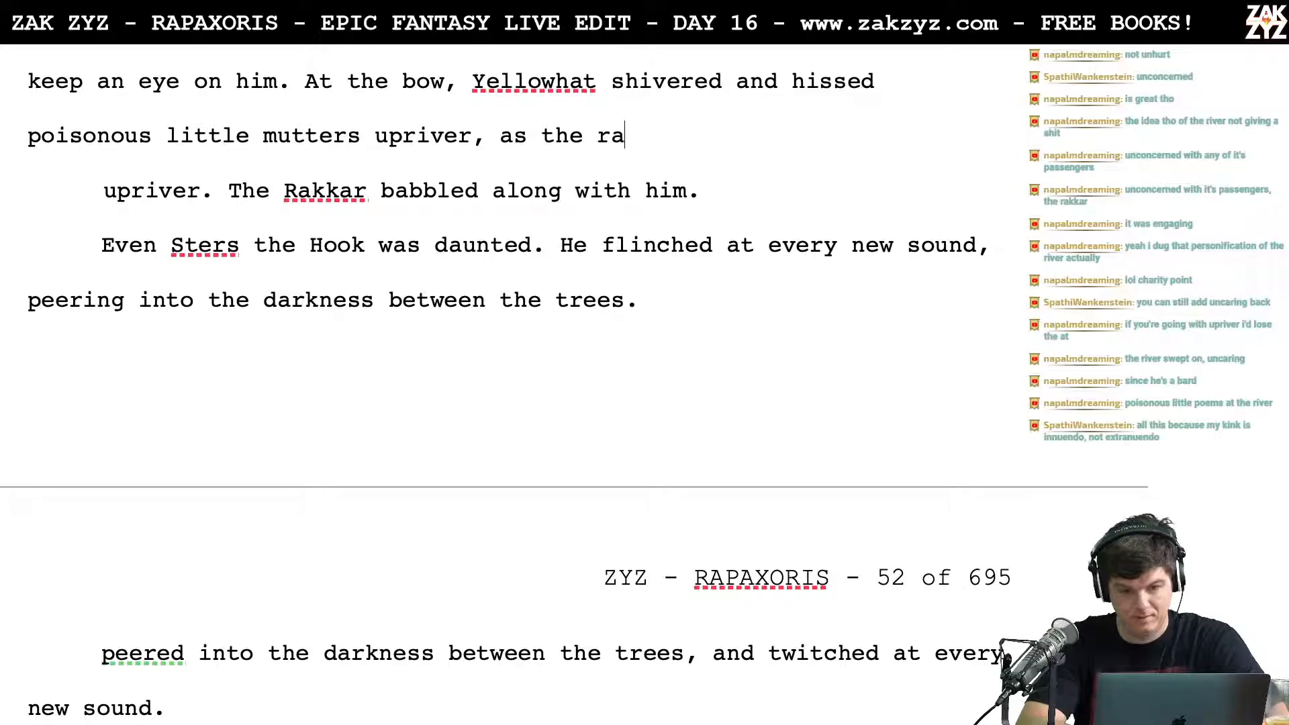
pyautogui.press('BackSpace')
pyautogui.press('BackSpace')
pyautogui.press('BackSpace')
pyautogui.press('BackSpace')
pyautogui.press('BackSpace')
pyautogui.write('Rakka')
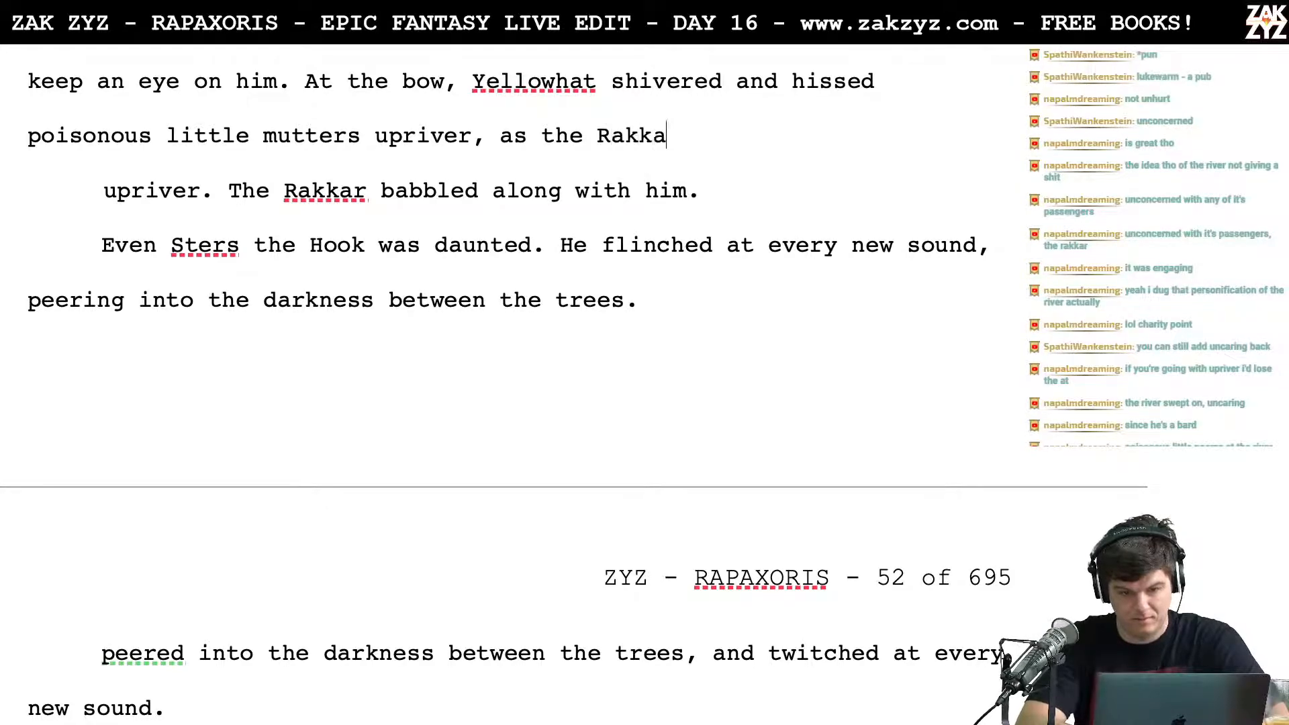
pyautogui.write('r babbled along.')
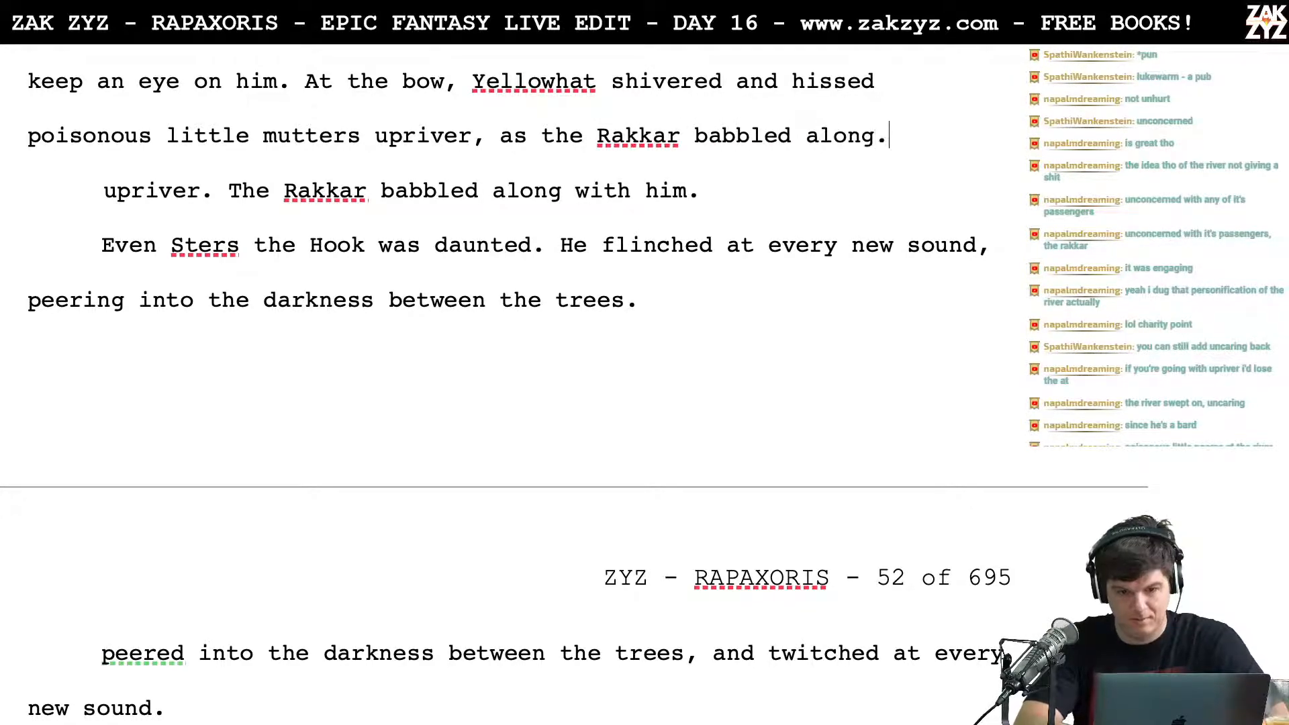
pyautogui.hotkey('shift', 'Down')
pyautogui.press('BackSpace')
# Step: Delete "At the bow," so that the sentence begins with "Yellowhat shivered and hissed"
pyautogui.press('Left')
pyautogui.press('Left')
pyautogui.press('Left')
pyautogui.press('Left')
pyautogui.press('Left')
pyautogui.press('Left')
pyautogui.press('Left')
pyautogui.press('Left')
pyautogui.press('Left')
pyautogui.press('Left')
pyautogui.press('Left')
pyautogui.press('Left')
pyautogui.press('Left')
pyautogui.press('Left')
pyautogui.press('Left')
pyautogui.press('Left')
pyautogui.press('Left')
pyautogui.press('Left')
pyautogui.press('Left')
pyautogui.press('Left')
pyautogui.press('Left')
pyautogui.press('Left')
pyautogui.press('Left')
pyautogui.press('Left')
pyautogui.press('Left')
pyautogui.press('Left')
pyautogui.press('Left')
pyautogui.press('Left')
pyautogui.press('Left')
pyautogui.press('Left')
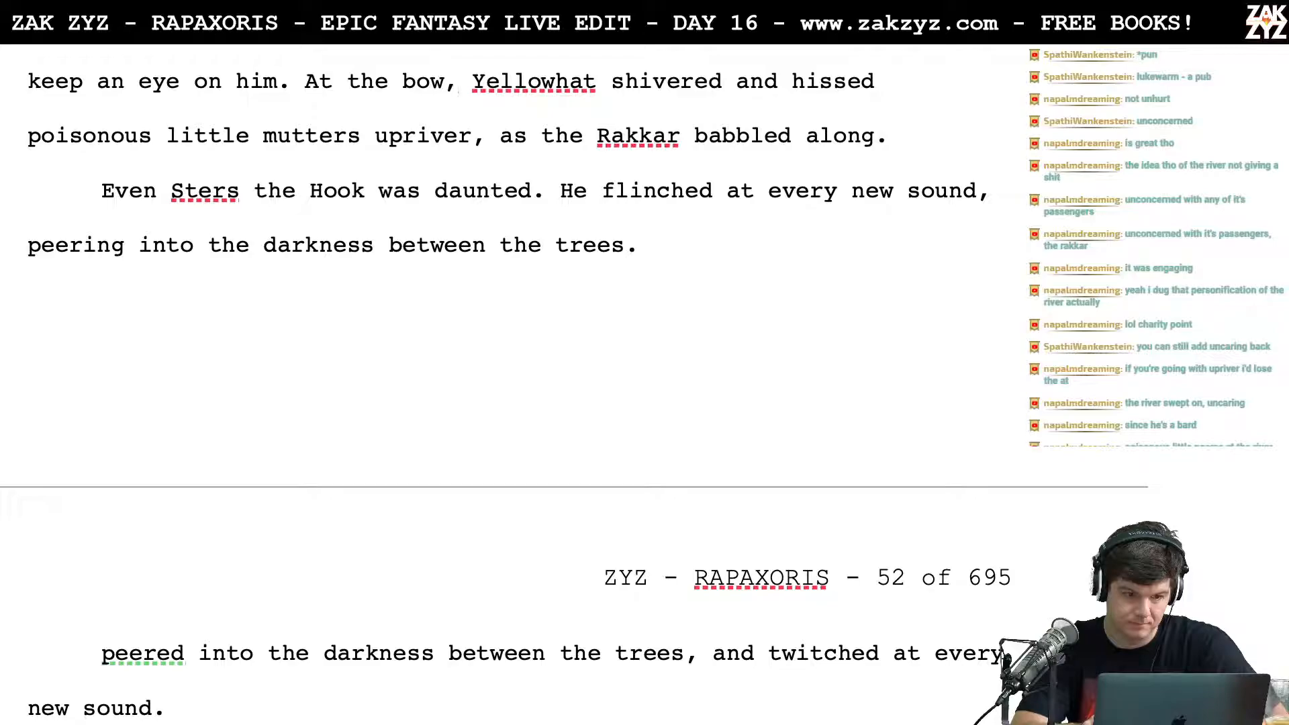
pyautogui.press('BackSpace')
pyautogui.press('BackSpace')
pyautogui.press('BackSpace')
pyautogui.press('BackSpace')
pyautogui.press('BackSpace')
pyautogui.press('BackSpace')
pyautogui.press('BackSpace')
pyautogui.press('BackSpace')
pyautogui.press('BackSpace')
pyautogui.press('BackSpace')
pyautogui.press('BackSpace')
pyautogui.press('BackSpace')
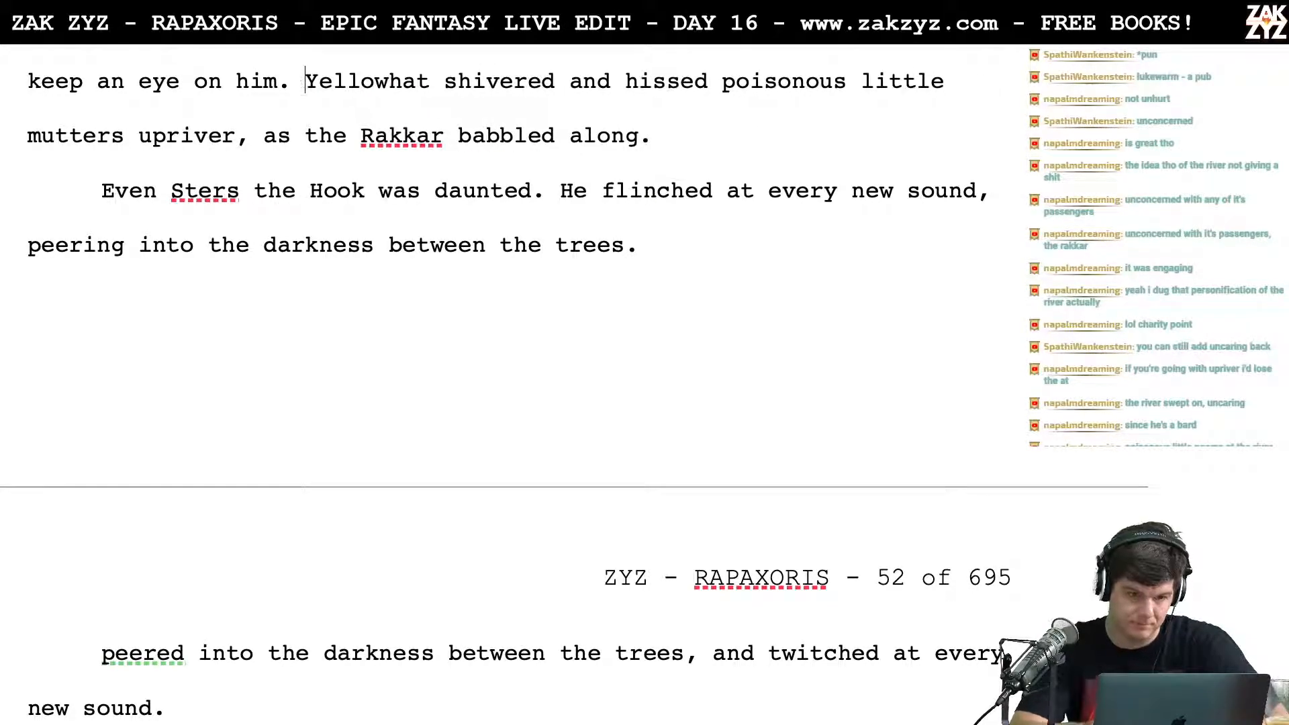
# Step: Insert "at the bow" after "Yellowhat shivered"
pyautogui.click(554, 79)
pyautogui.write('at the bow')
# Step: End the Yellowhat sentence at "upriver.", split off the old wording, and write "The uncaring Rakkar babbled along."
pyautogui.click(320, 135)
pyautogui.press('Right')
pyautogui.press('Right')
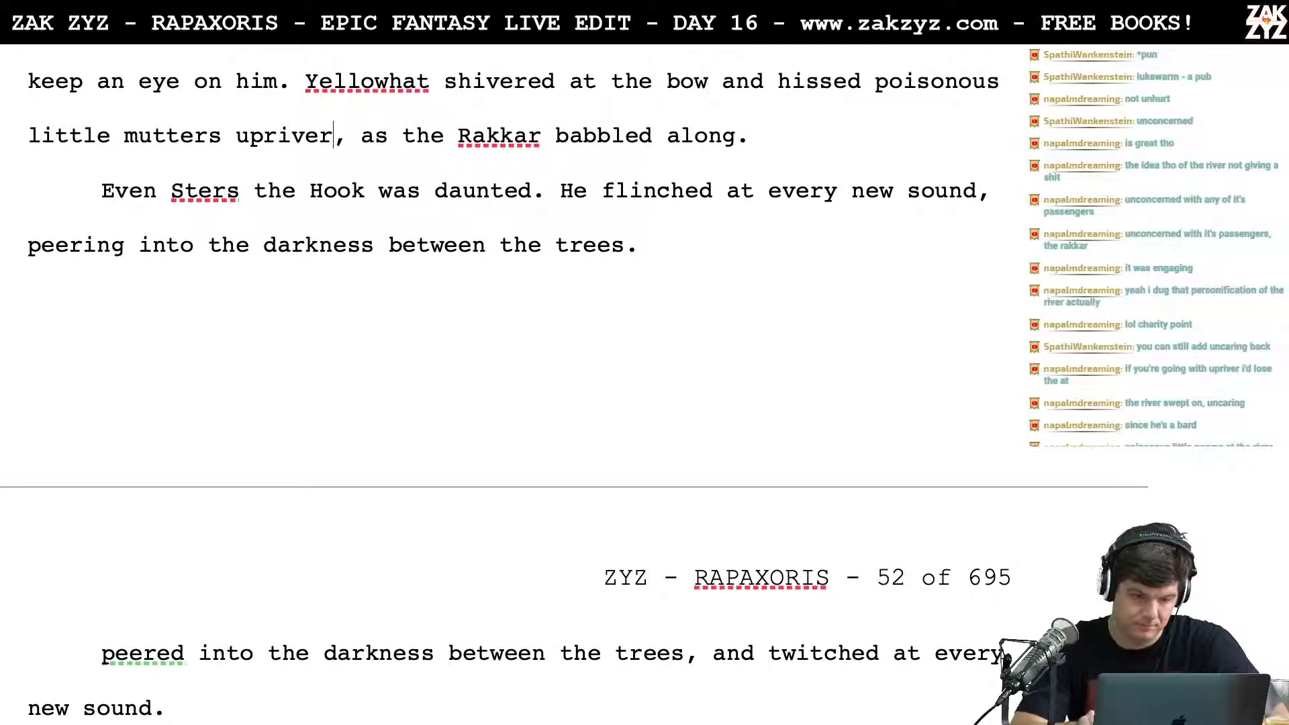
pyautogui.press('BackSpace')
pyautogui.write('.')
pyautogui.press('Return')
pyautogui.press('Left')
pyautogui.write('he')
pyautogui.press('BackSpace')
pyautogui.press('BackSpace')
pyautogui.write('The')
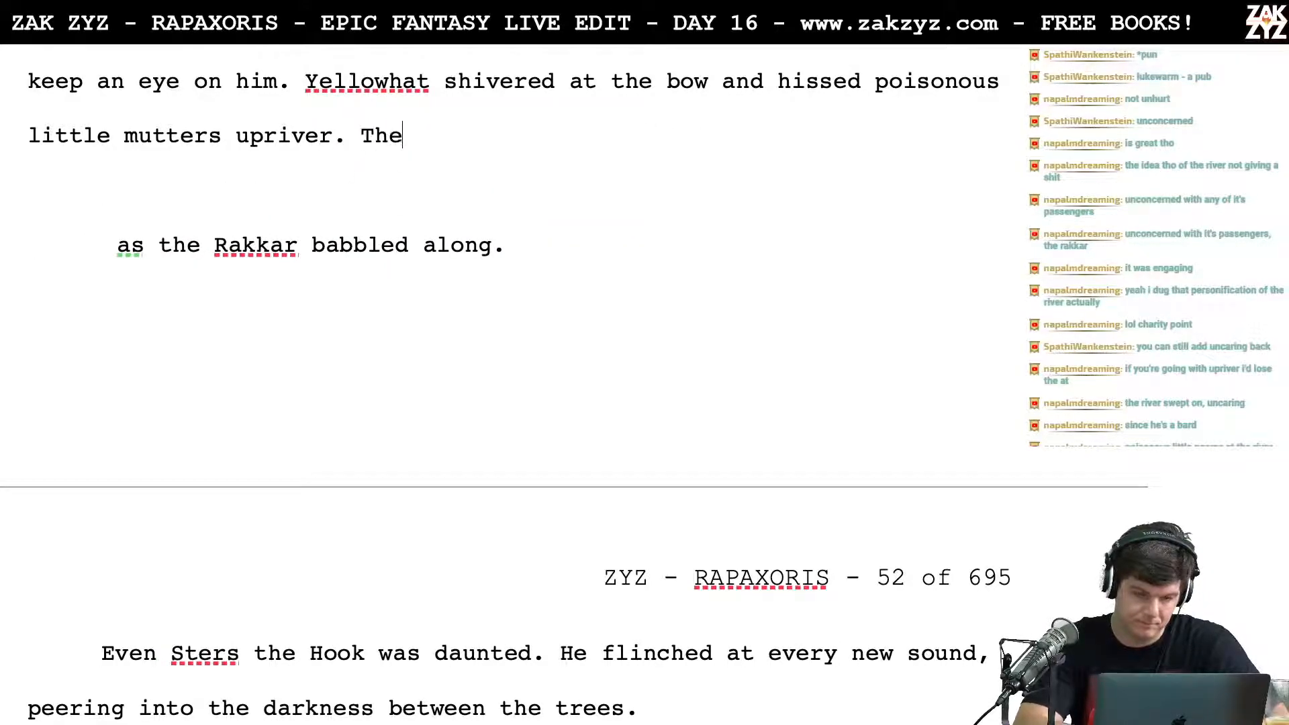
pyautogui.write(' uncar')
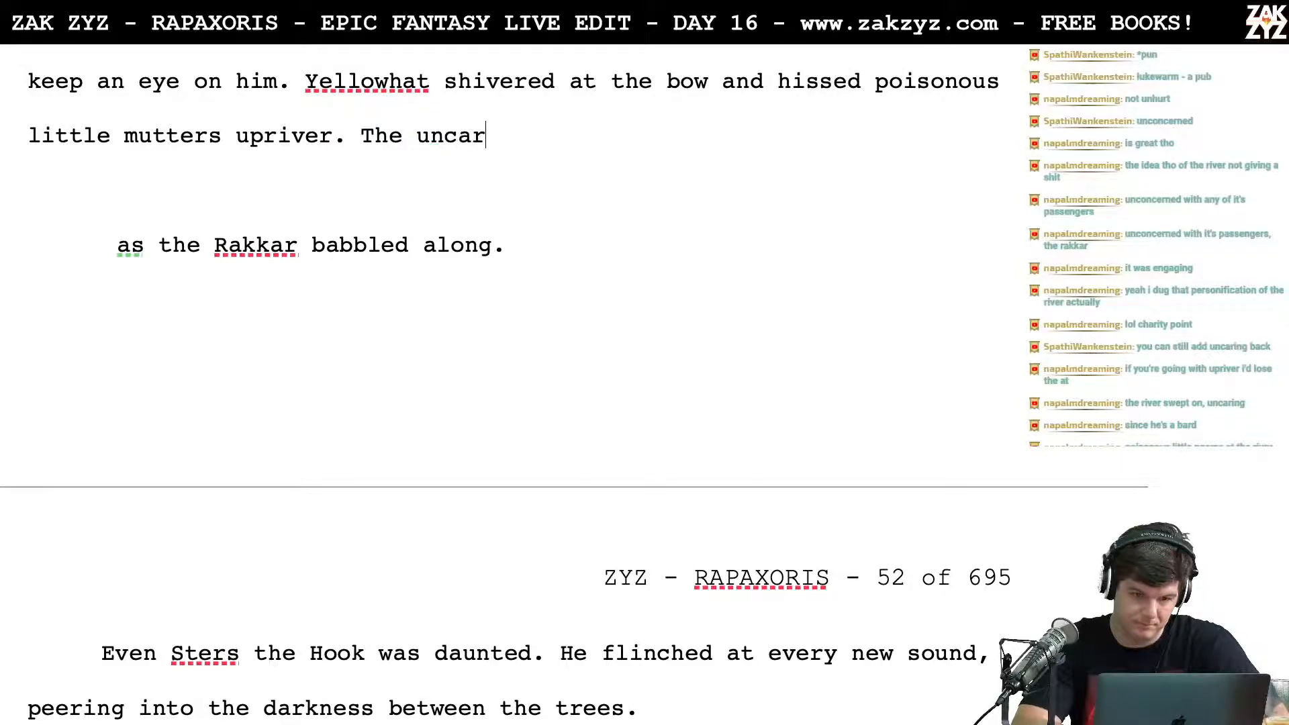
pyautogui.write('ing Rakkar babble')
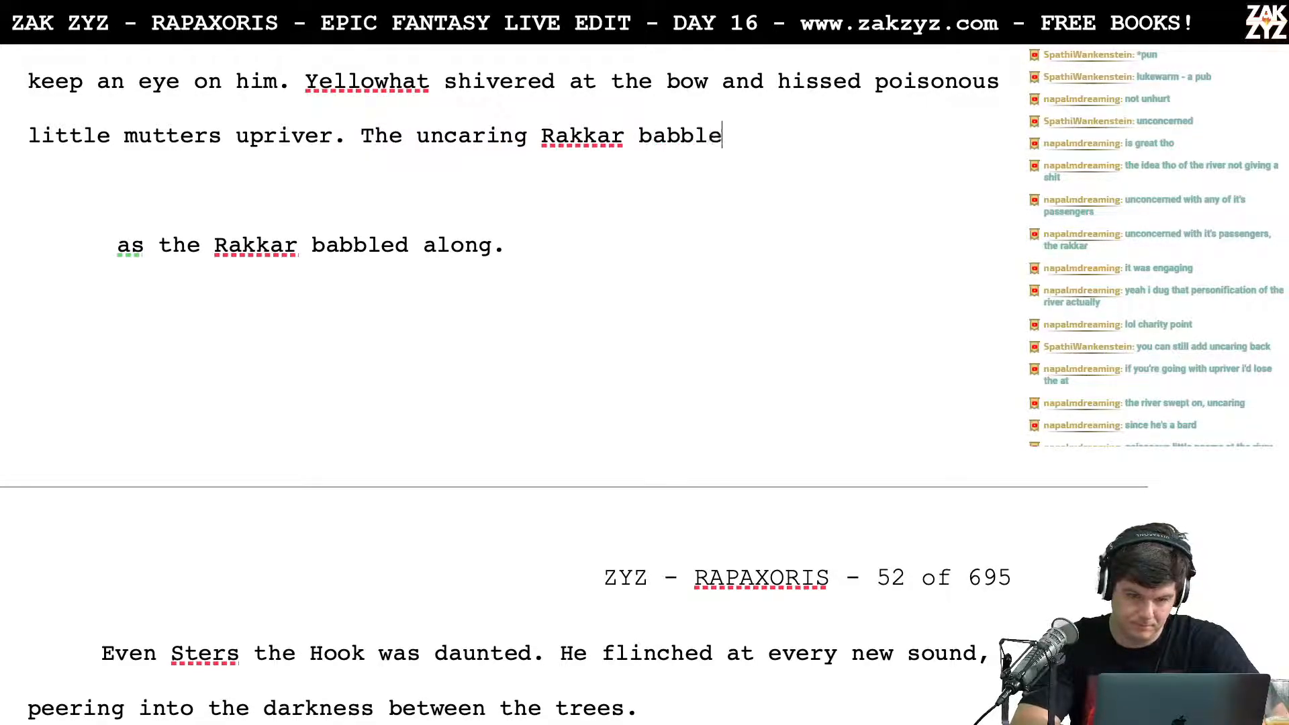
pyautogui.write('d along.')
# Step: Delete the leftover paragraph "as the Rakkar babbled along."
pyautogui.press('Right')
pyautogui.hotkey('shift', 'Down')
pyautogui.hotkey('shift', 'Down')
pyautogui.press('BackSpace')
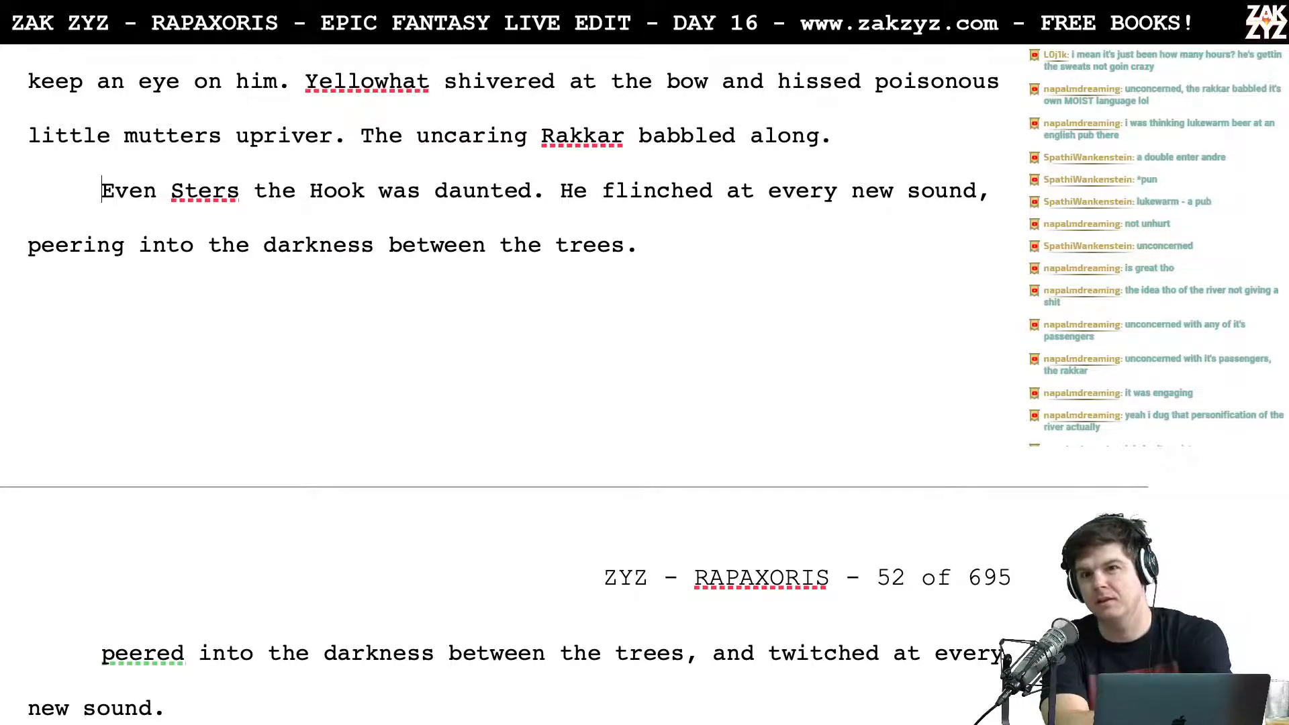
# Step: Move "The uncaring Rakkar babbled along." into its own paragraph and continue the sentence after "upriver" with "while the Rakkar babbled along."
pyautogui.scroll(5, 569, 108)
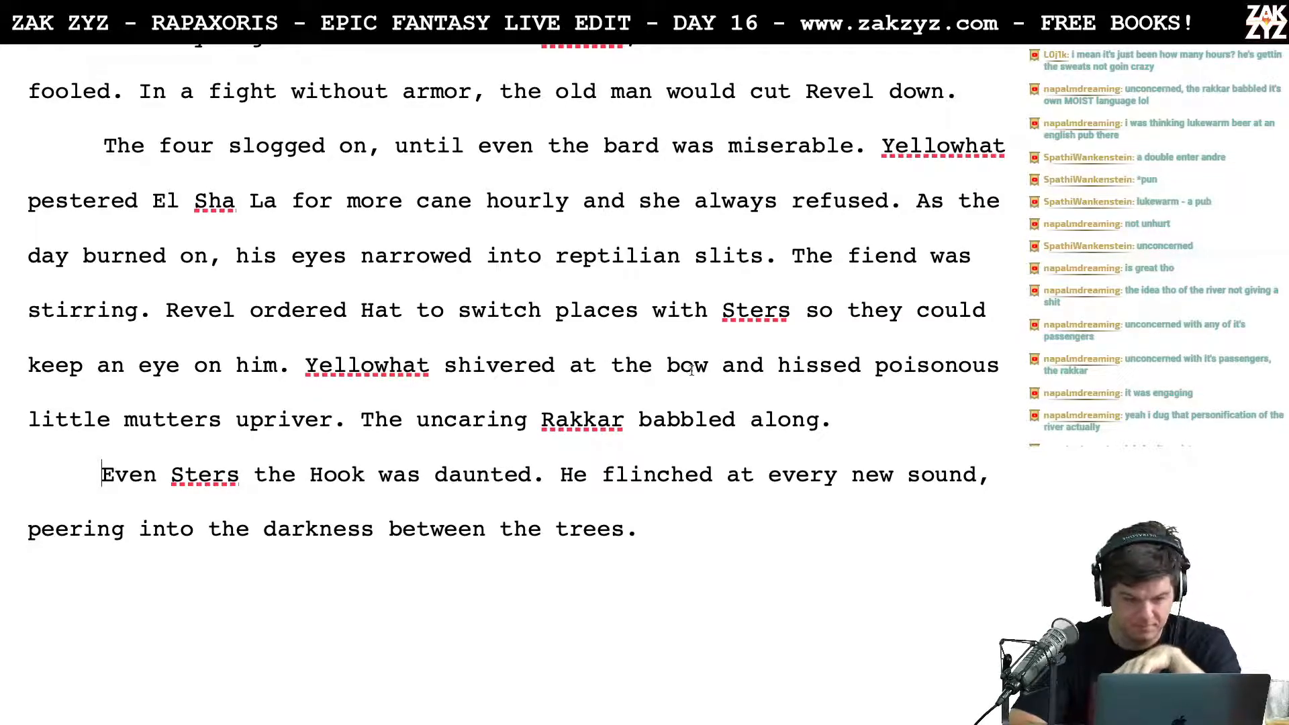
pyautogui.click(362, 420)
pyautogui.press('Return')
pyautogui.press('Return')
pyautogui.press('Left')
pyautogui.press('Left')
pyautogui.press('BackSpace')
pyautogui.press('BackSpace')
pyautogui.write('while the Rakkar babbled along.')
# Step: Move "upriver while the Rakkar babbled along." into its own paragraph and write "upriver. Unhurt, the Rakkar babbled along." after "poisonous little mutters"
pyautogui.press('Left')
pyautogui.press('Left')
pyautogui.press('Left')
pyautogui.press('Left')
pyautogui.press('Left')
pyautogui.press('Left')
pyautogui.press('Left')
pyautogui.press('Left')
pyautogui.press('Left')
pyautogui.press('Left')
pyautogui.press('Left')
pyautogui.press('Left')
pyautogui.press('Left')
pyautogui.press('Left')
pyautogui.press('Left')
pyautogui.press('Left')
pyautogui.press('Left')
pyautogui.press('Left')
pyautogui.press('Left')
pyautogui.press('Left')
pyautogui.press('Left')
pyautogui.press('Left')
pyautogui.press('Left')
pyautogui.press('Left')
pyautogui.press('Left')
pyautogui.press('Left')
pyautogui.press('Left')
pyautogui.press('Left')
pyautogui.press('Left')
pyautogui.press('Left')
pyautogui.press('Left')
pyautogui.press('Left')
pyautogui.press('Left')
pyautogui.press('Left')
pyautogui.press('Left')
pyautogui.press('Left')
pyautogui.press('Left')
pyautogui.press('Left')
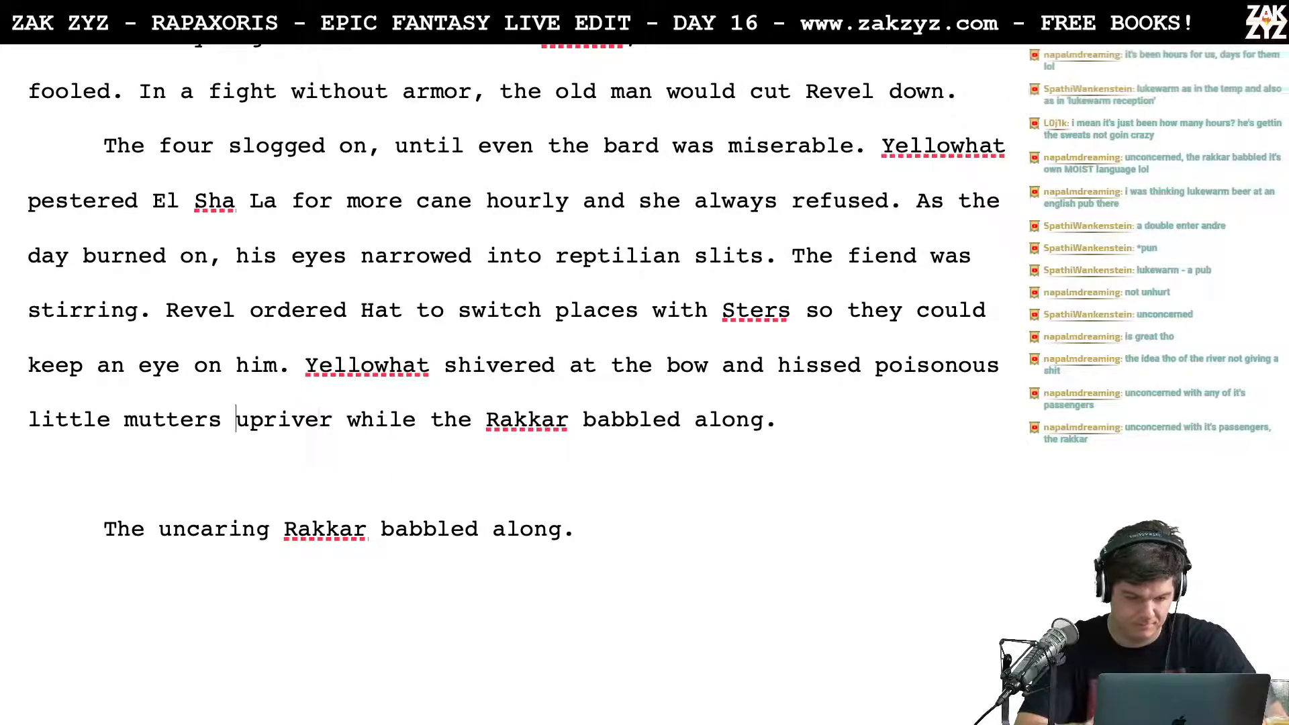
pyautogui.press('Return')
pyautogui.press('Return')
pyautogui.press('Left')
pyautogui.press('Left')
pyautogui.write('upriver. Un')
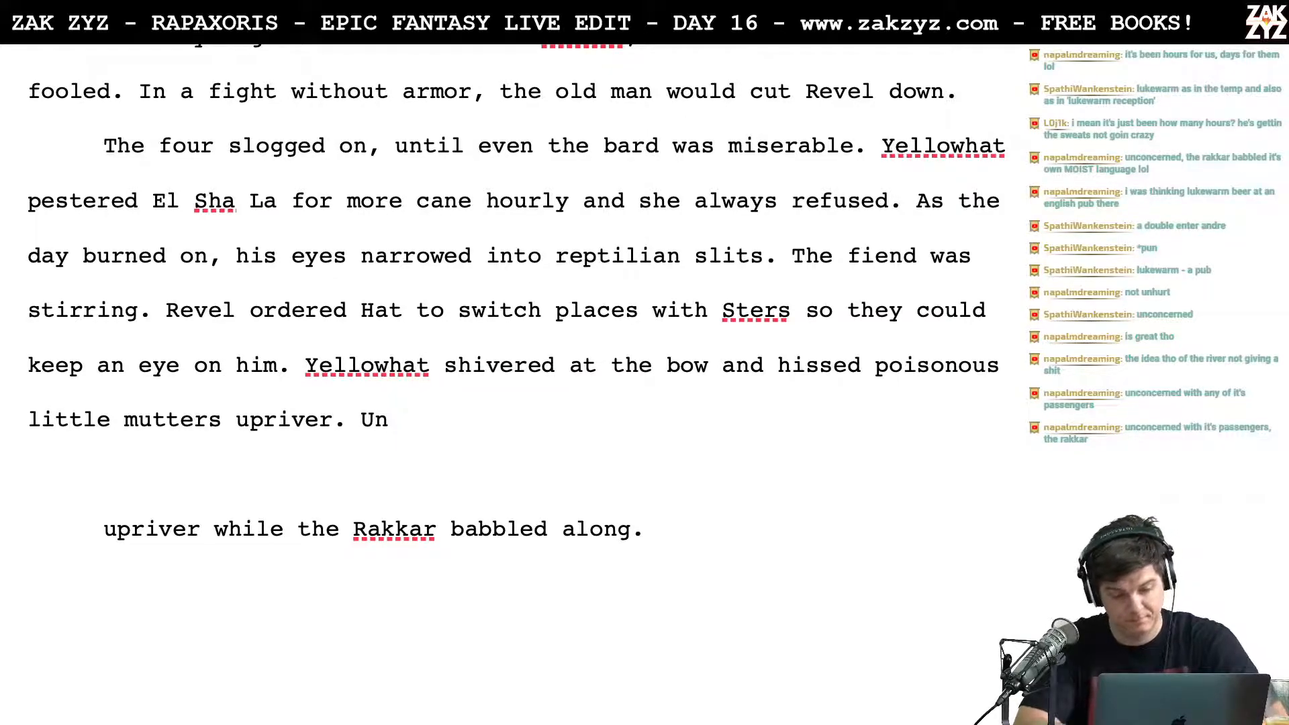
pyautogui.write('hur')
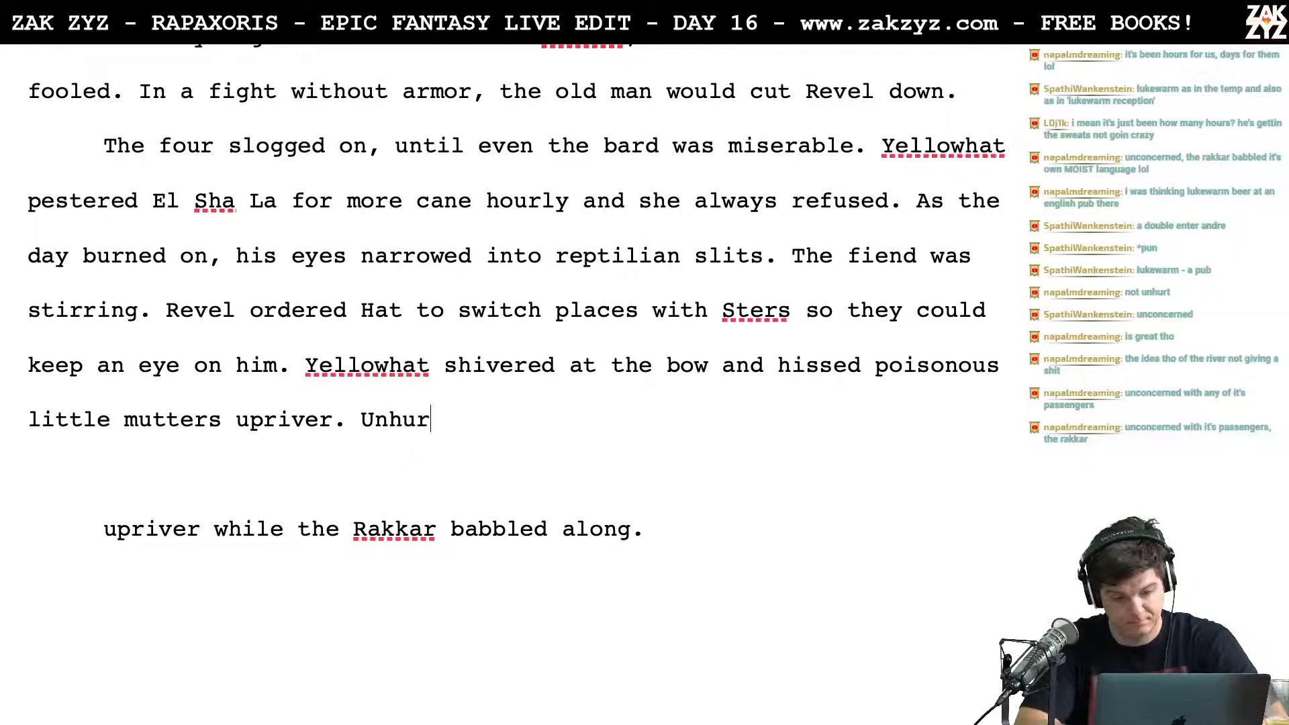
pyautogui.write('t, the Rakkar')
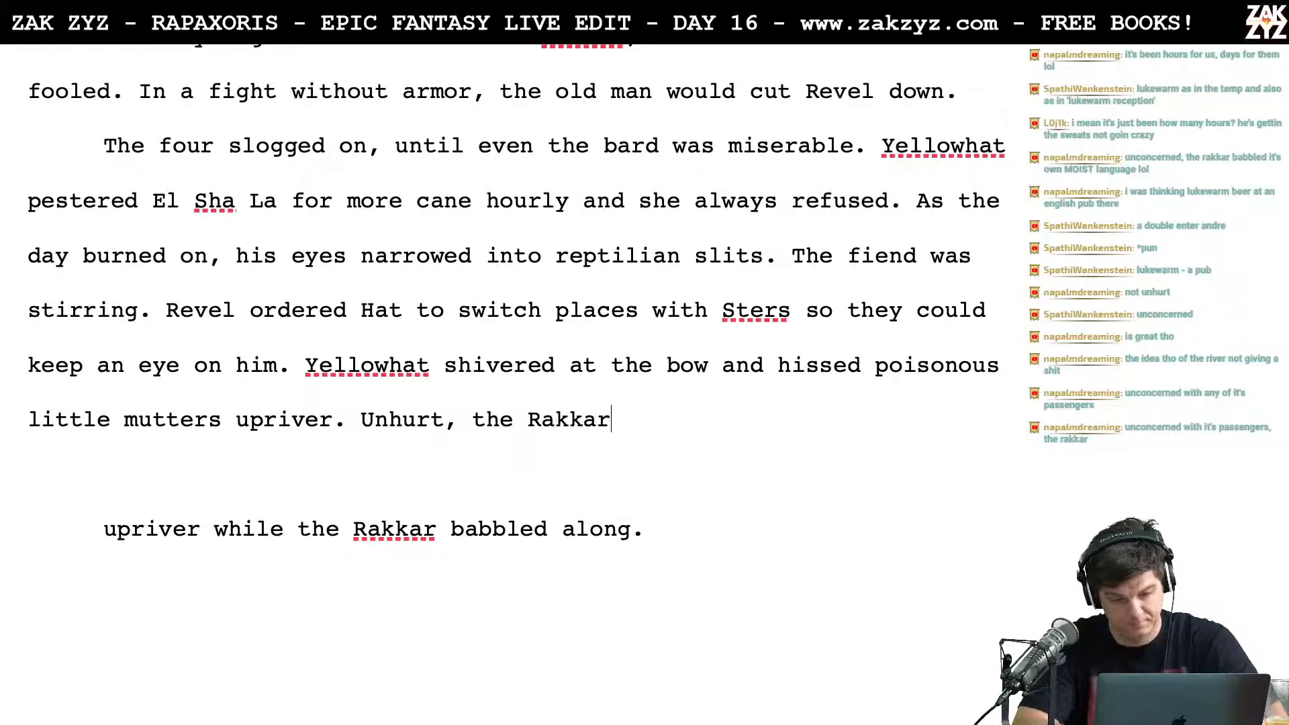
pyautogui.write(' babbled along.')
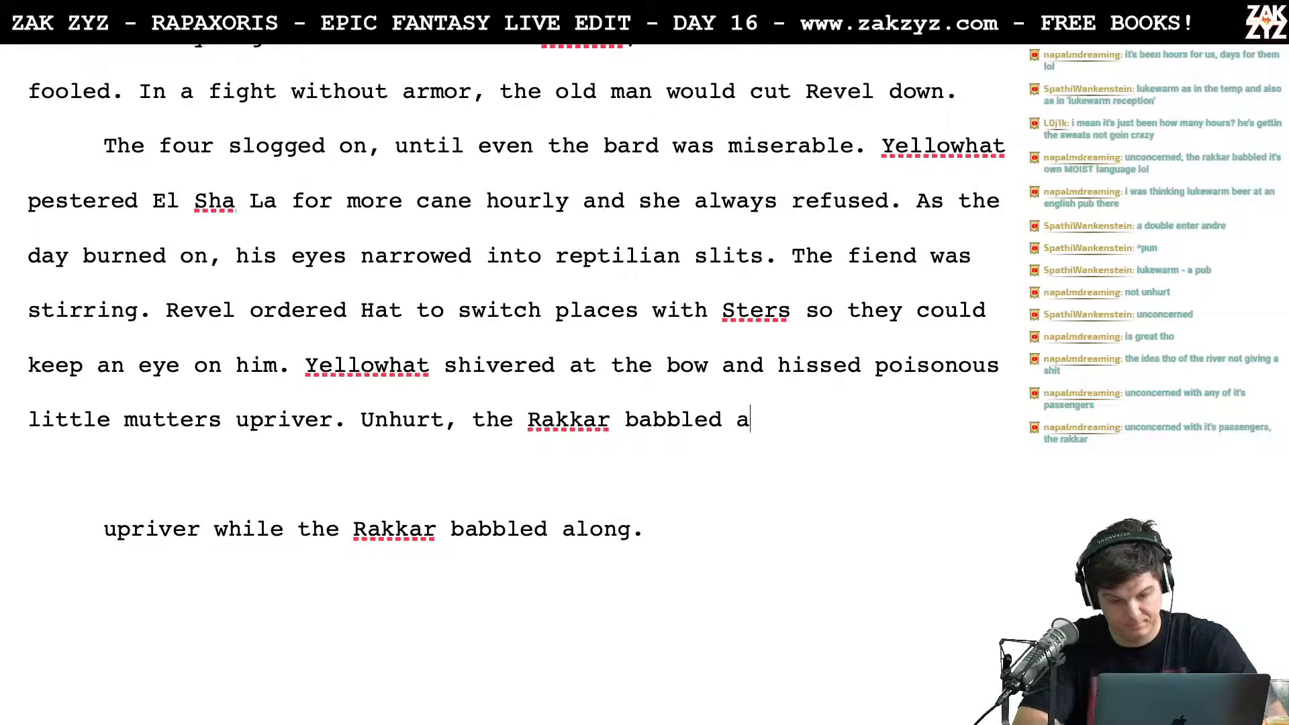
# Step: Split the text after "upriver" so that ". Unhurt, the Rakkar babbled along." stands in its own paragraph
pyautogui.press('Up')
pyautogui.press('Right')
pyautogui.press('Right')
pyautogui.press('Right')
pyautogui.press('Right')
pyautogui.press('Right')
pyautogui.press('Right')
pyautogui.press('Right')
pyautogui.press('Right')
pyautogui.press('Right')
pyautogui.press('Right')
pyautogui.press('Right')
pyautogui.press('Right')
pyautogui.press('Right')
pyautogui.press('Right')
pyautogui.press('Right')
pyautogui.press('Right')
pyautogui.press('Right')
pyautogui.press('Right')
pyautogui.press('Right')
pyautogui.press('Right')
pyautogui.press('Right')
pyautogui.press('Right')
pyautogui.press('Right')
pyautogui.press('Right')
pyautogui.press('Right')
pyautogui.press('Right')
pyautogui.press('Right')
pyautogui.press('Right')
pyautogui.press('Right')
pyautogui.press('Right')
pyautogui.press('Right')
pyautogui.press('Right')
pyautogui.press('Right')
pyautogui.press('Right')
pyautogui.press('Right')
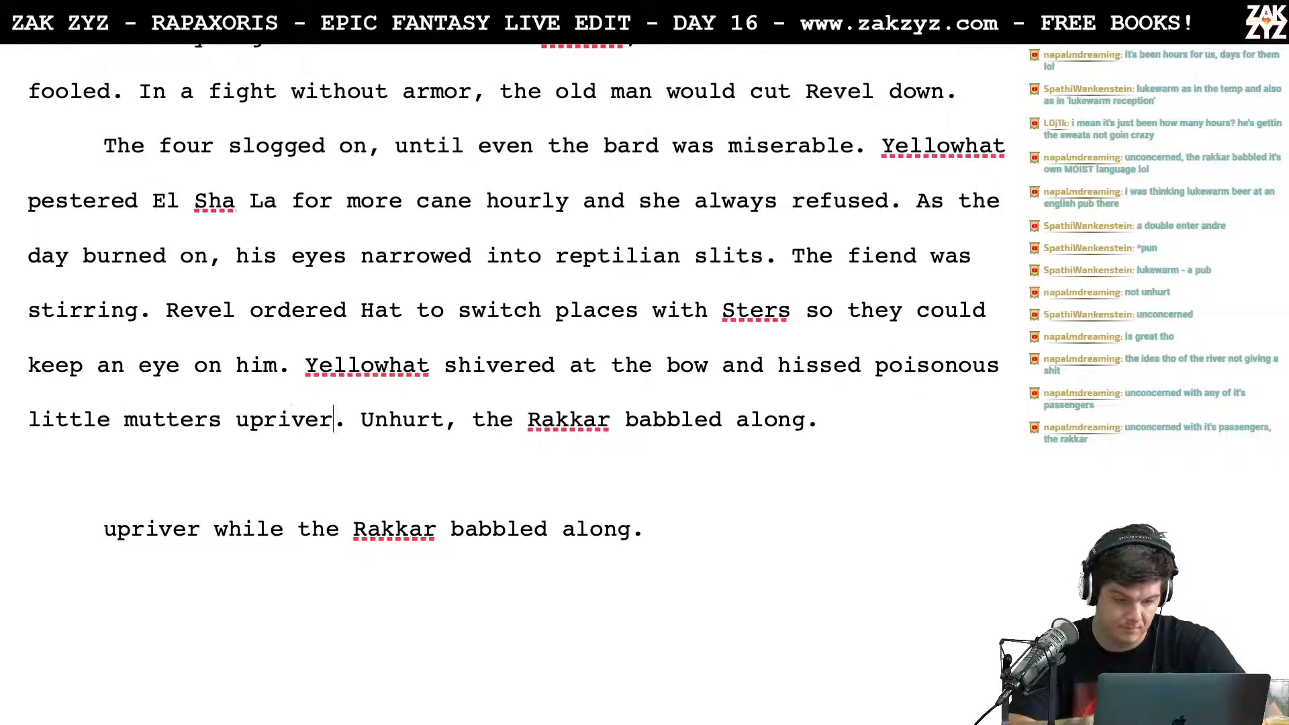
pyautogui.press('Return')
pyautogui.press('Return')
# Step: Delete "at the bow" so that the sentence reads "Yellowhat shivered and hissed"
pyautogui.press('Up')
pyautogui.press('Left')
pyautogui.press('Up')
pyautogui.press('Right')
pyautogui.press('Right')
pyautogui.press('Right')
pyautogui.press('Right')
pyautogui.press('Right')
pyautogui.press('Right')
pyautogui.press('Right')
pyautogui.press('Right')
pyautogui.press('Right')
pyautogui.press('Right')
pyautogui.press('Right')
pyautogui.press('Right')
pyautogui.press('Right')
pyautogui.press('Right')
pyautogui.press('Right')
pyautogui.press('Right')
pyautogui.hotkey('shift', 'Right')
pyautogui.hotkey('shift', 'Right')
pyautogui.hotkey('shift', 'Right')
pyautogui.hotkey('shift', 'Right')
pyautogui.hotkey('shift', 'Right')
pyautogui.hotkey('shift', 'Right')
pyautogui.hotkey('shift', 'Right')
pyautogui.hotkey('shift', 'Right')
pyautogui.hotkey('shift', 'Right')
pyautogui.hotkey('shift', 'Right')
pyautogui.hotkey('shift', 'Right')
pyautogui.press('BackSpace')
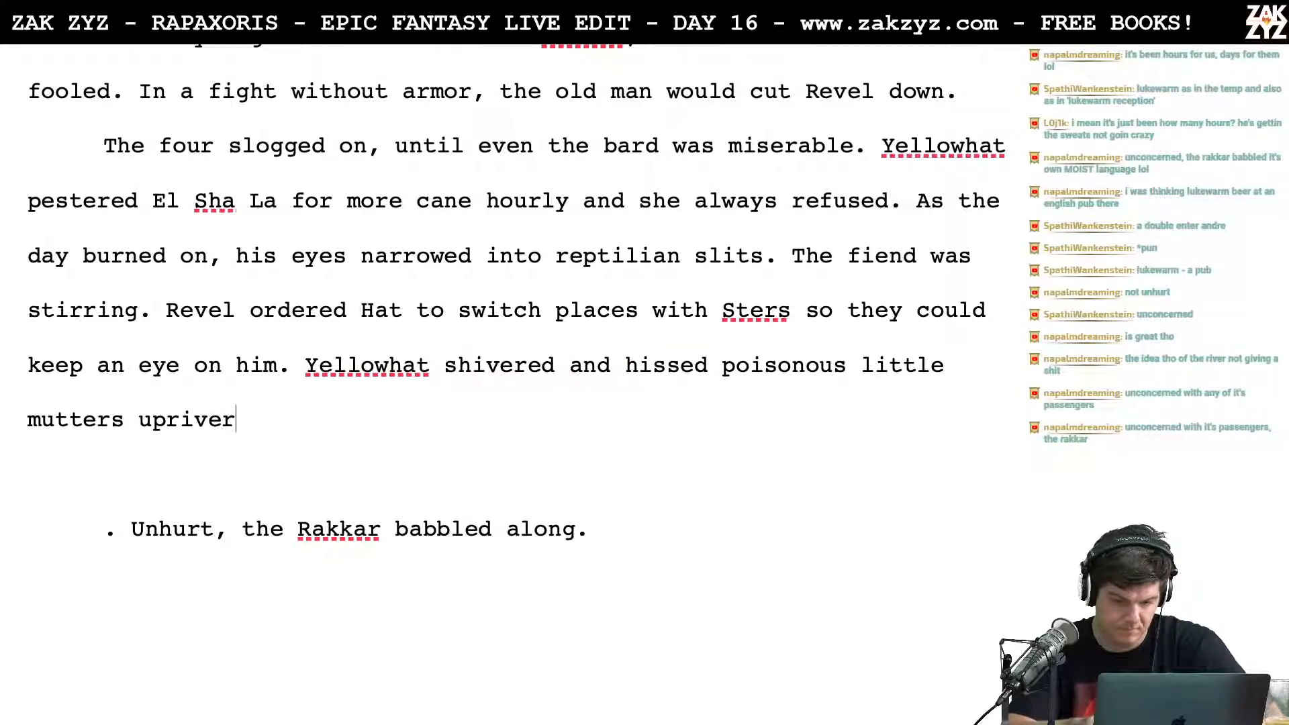
# Step: Continue the sentence after "upriver" with "while the Rakkar babbled along with him." and delete the separate paragraph beginning ". Unhurt"
pyautogui.write('while')
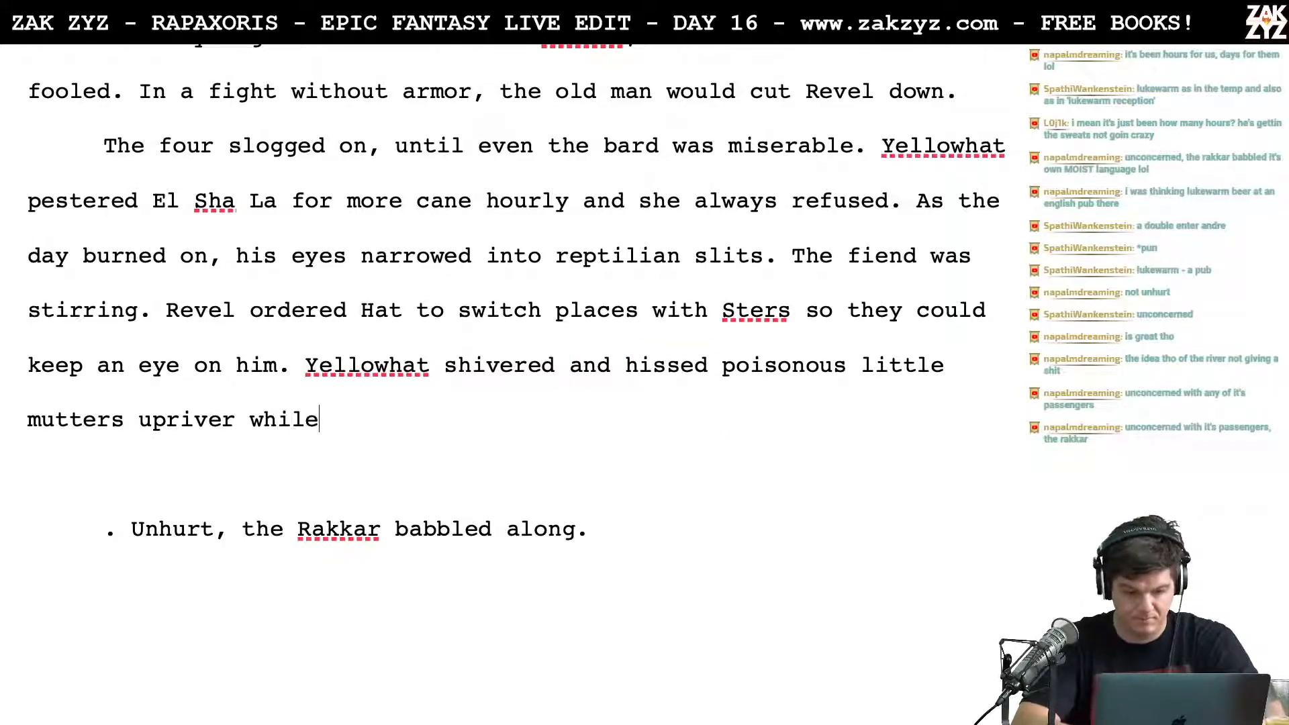
pyautogui.write(' the Rakkar bab')
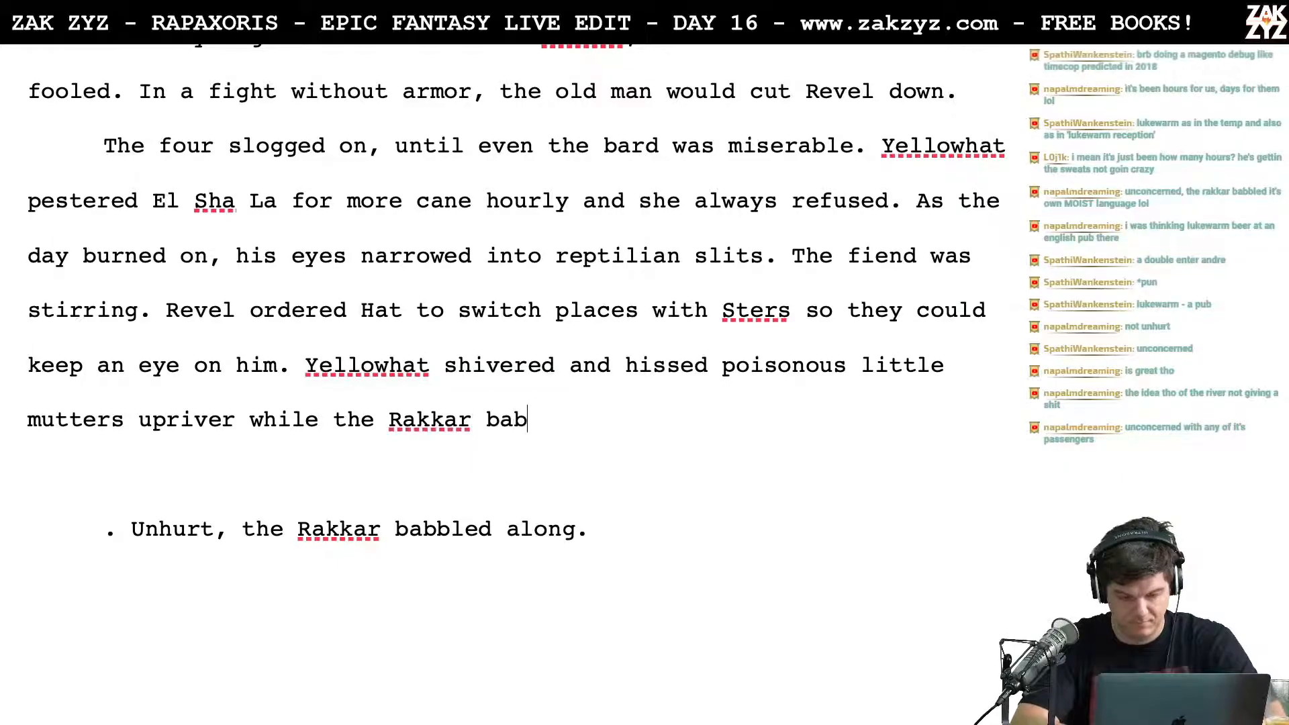
pyautogui.write('bled along with him.')
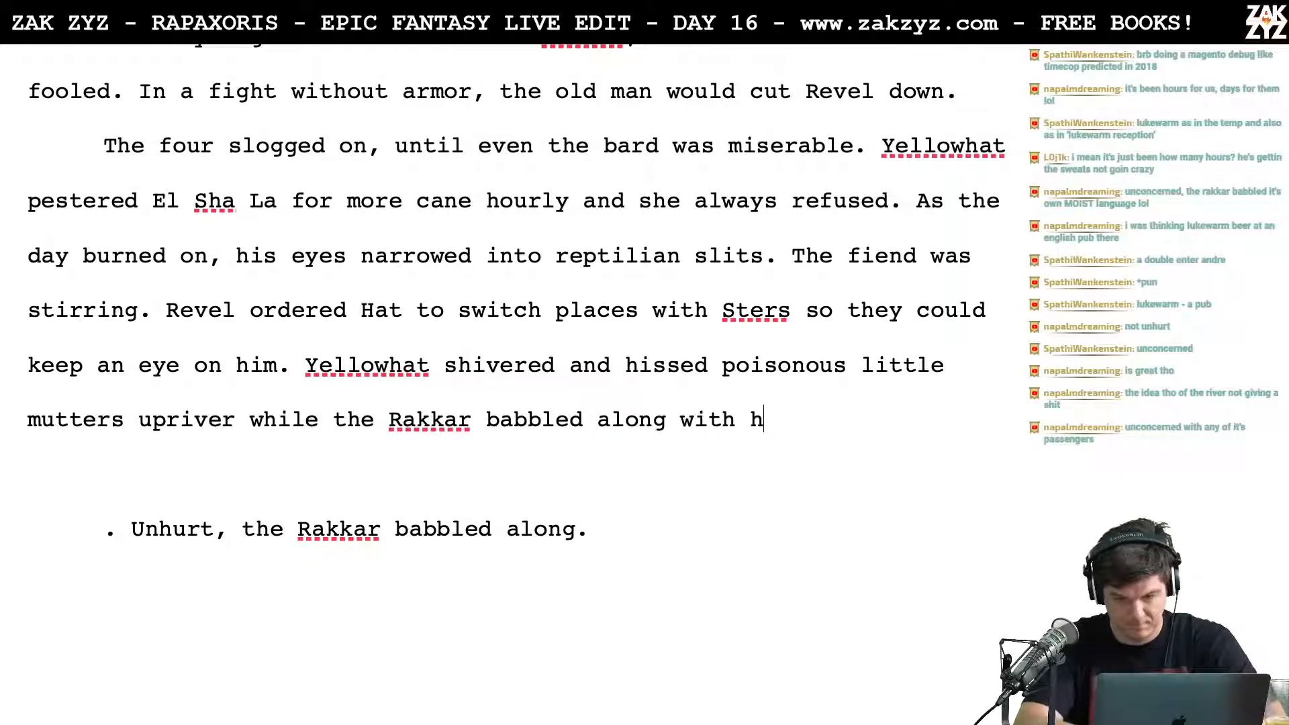
pyautogui.hotkey('shift', 'Up')
pyautogui.hotkey('shift', 'Down')
pyautogui.hotkey('shift', 'Down')
pyautogui.hotkey('shift', 'Down')
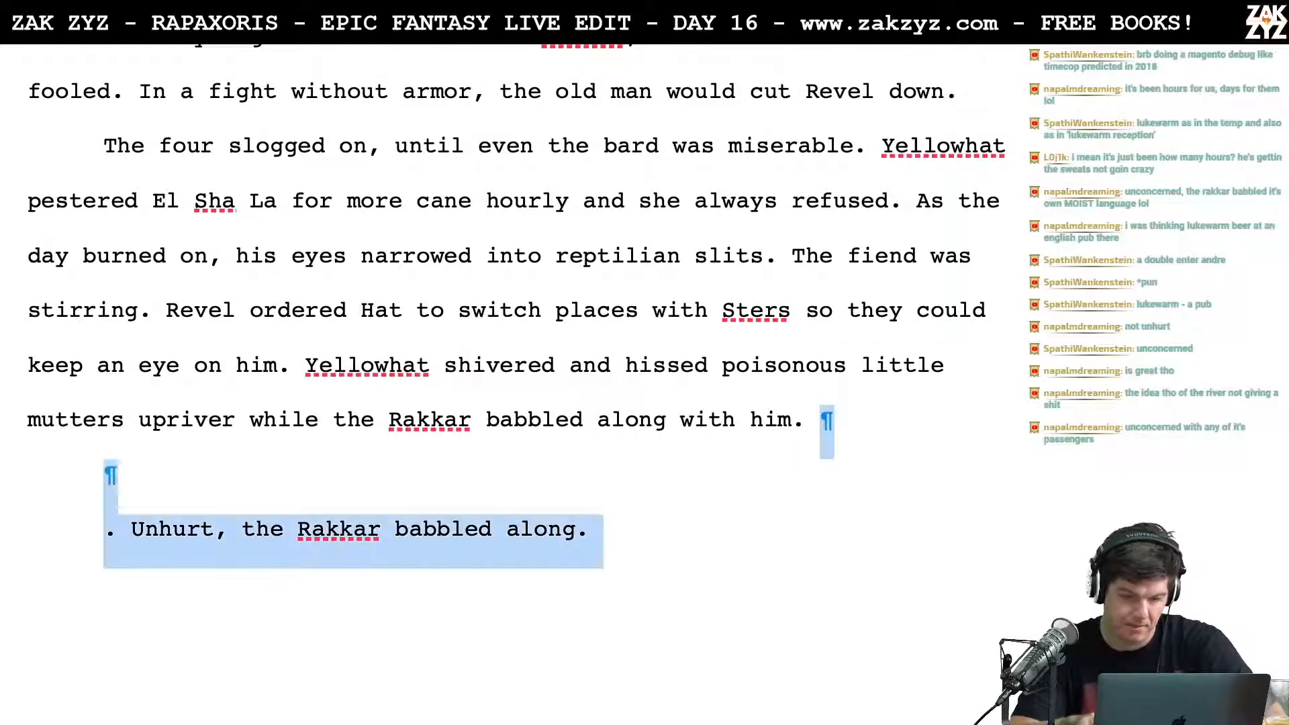
pyautogui.press('BackSpace')
pyautogui.press('BackSpace')
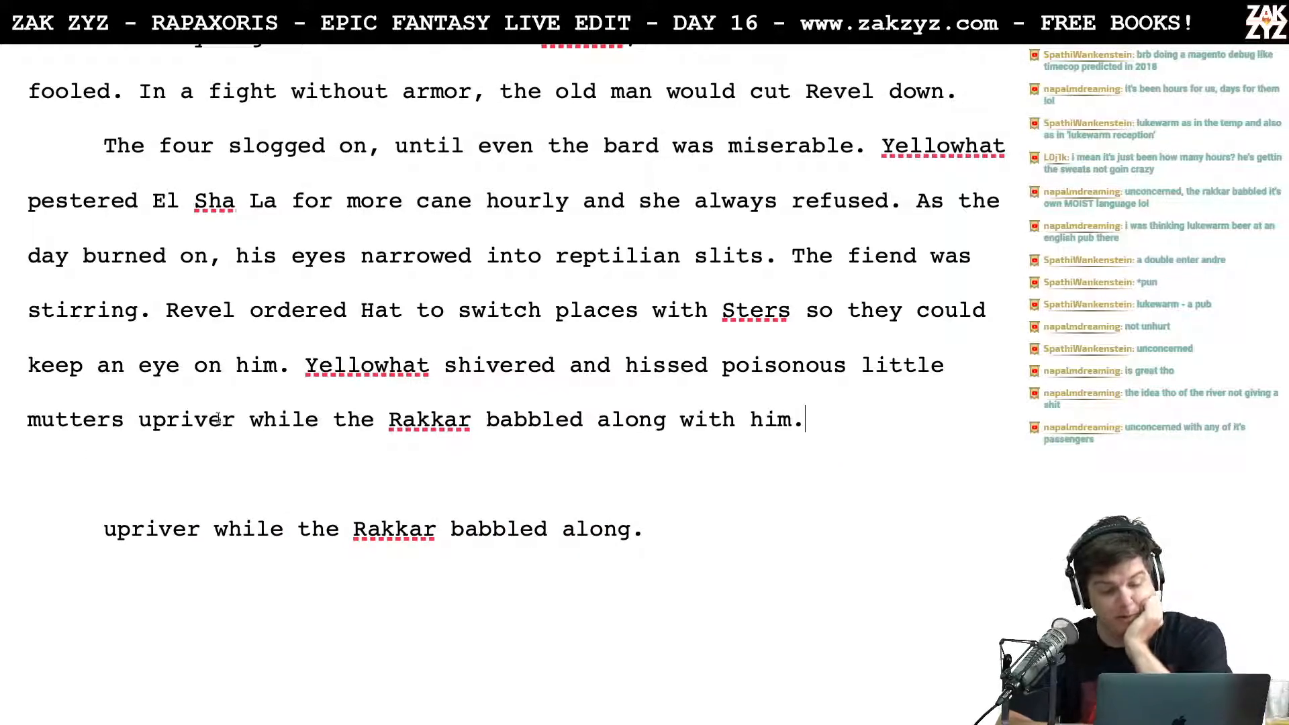
# Step: Add a comma after "upriver" and delete the leftover paragraphs "upriver while the Rakkar babbled along." and "The uncaring Rakkar babbled along."
pyautogui.press('Left')
pyautogui.write(',')
pyautogui.press('Down')
pyautogui.hotkey('shift', 'Down')
pyautogui.hotkey('shift', 'Down')
pyautogui.hotkey('shift', 'Down')
pyautogui.hotkey('shift', 'Down')
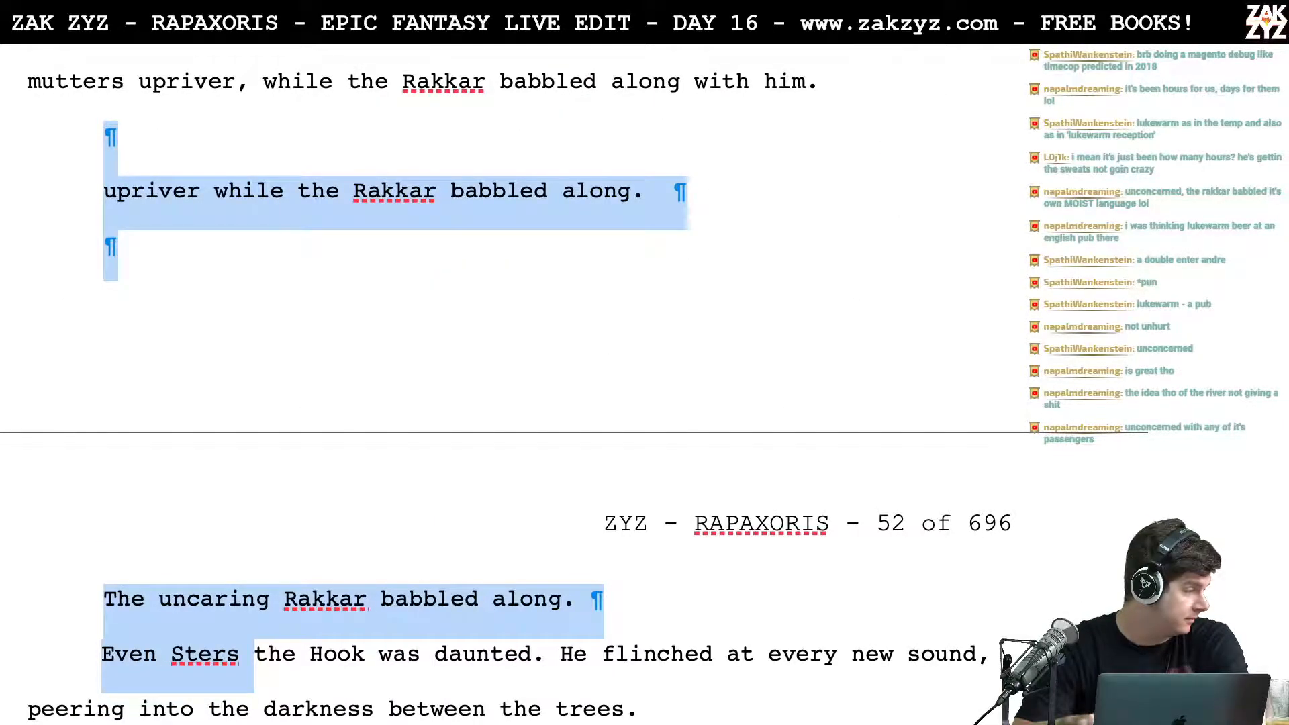
pyautogui.hotkey('shift', 'Up')
pyautogui.hotkey('shift', 'Down')
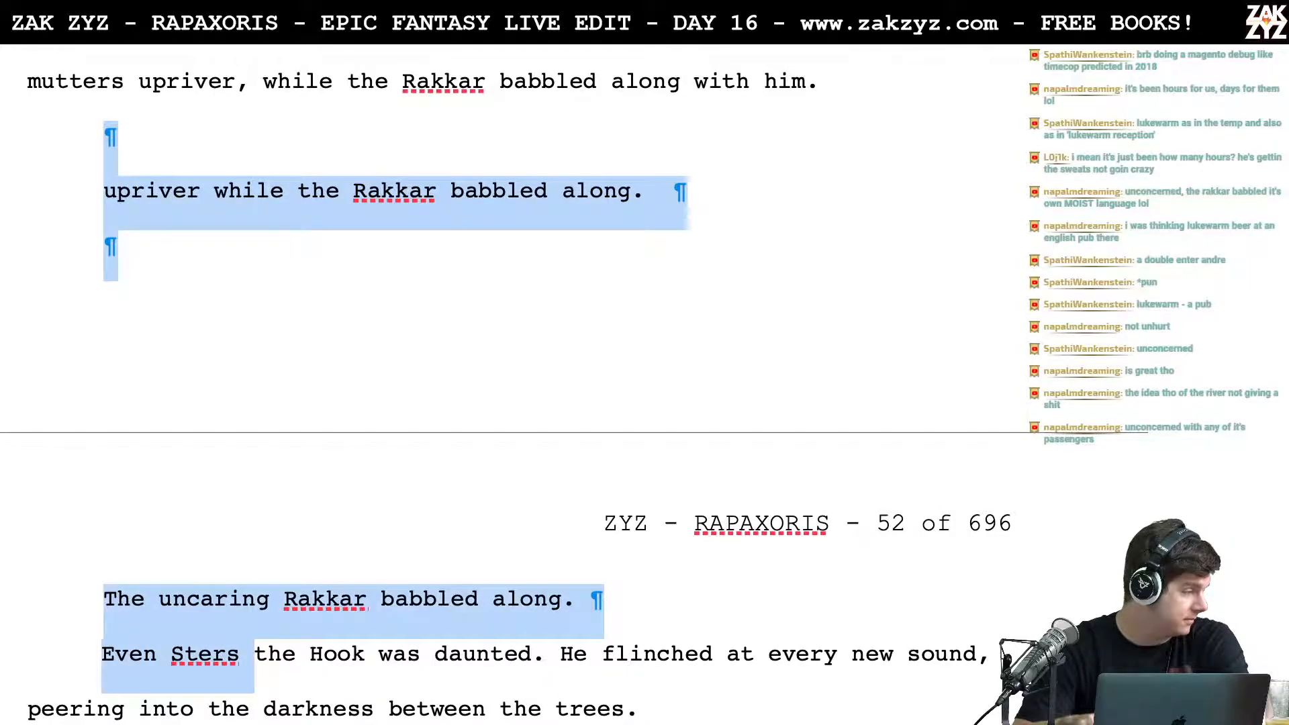
pyautogui.hotkey('shift', 'Up')
pyautogui.hotkey('shift', 'Down')
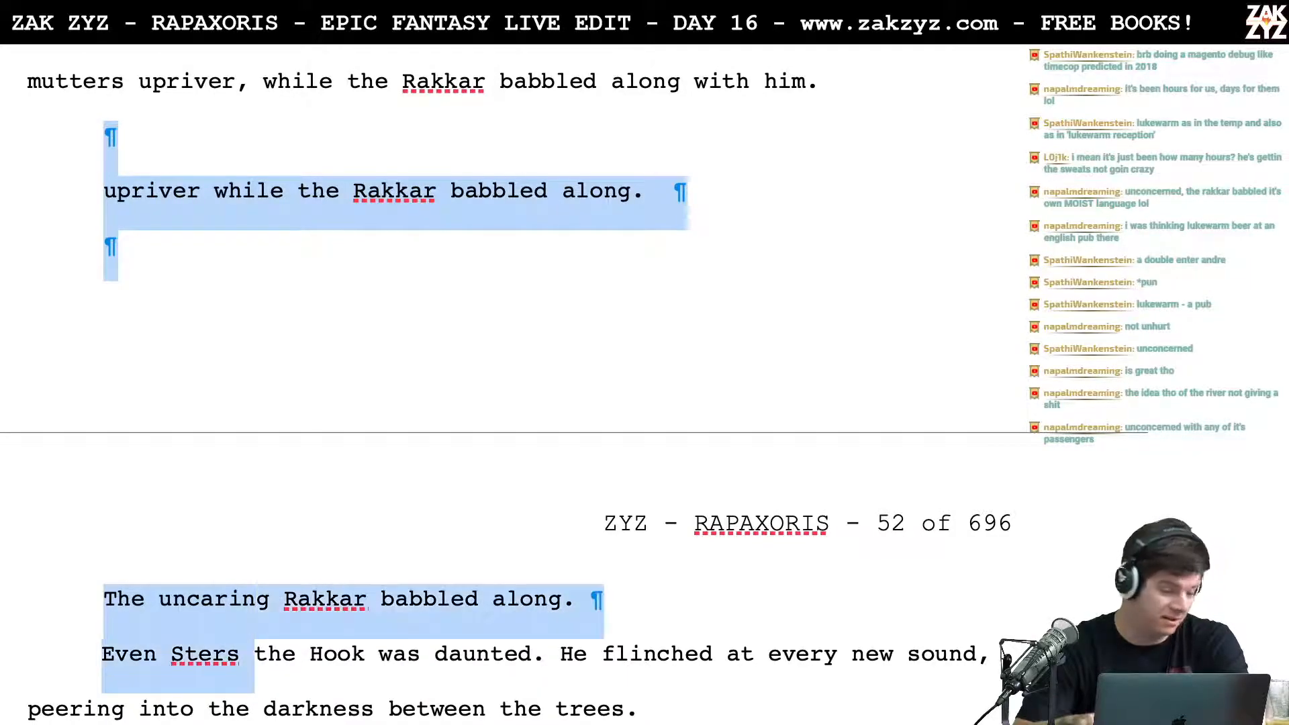
pyautogui.hotkey('shift', 'Up')
pyautogui.hotkey('shift', 'Right')
pyautogui.hotkey('shift', 'Right')
pyautogui.hotkey('shift', 'Right')
pyautogui.hotkey('shift', 'Right')
pyautogui.hotkey('shift', 'Right')
pyautogui.hotkey('shift', 'Right')
pyautogui.hotkey('shift', 'Right')
pyautogui.hotkey('shift', 'Right')
pyautogui.hotkey('shift', 'Right')
pyautogui.hotkey('shift', 'Right')
pyautogui.hotkey('shift', 'Right')
pyautogui.hotkey('shift', 'Right')
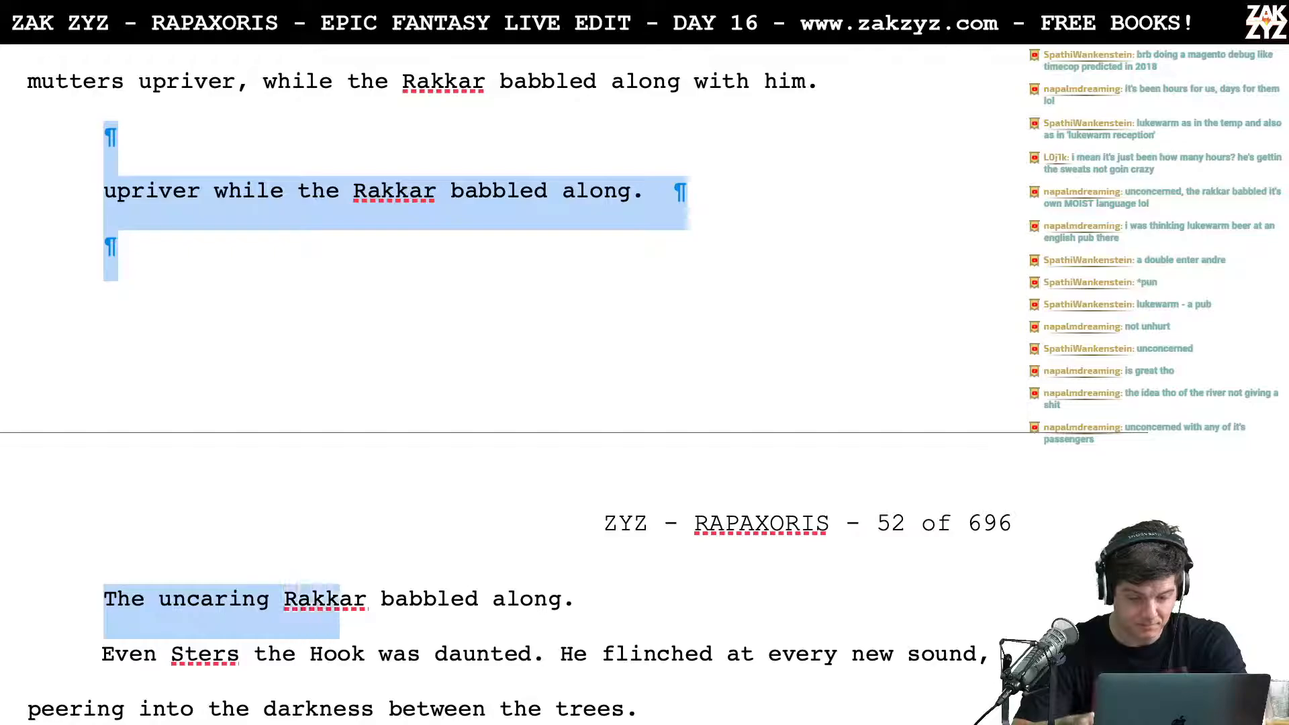
pyautogui.hotkey('shift', 'Right')
pyautogui.hotkey('shift', 'Right')
pyautogui.hotkey('shift', 'Right')
pyautogui.hotkey('shift', 'Right')
pyautogui.hotkey('shift', 'Right')
pyautogui.hotkey('shift', 'Right')
pyautogui.hotkey('shift', 'Right')
pyautogui.hotkey('shift', 'Right')
pyautogui.hotkey('shift', 'Right')
pyautogui.hotkey('shift', 'Right')
pyautogui.hotkey('shift', 'Right')
pyautogui.hotkey('shift', 'Right')
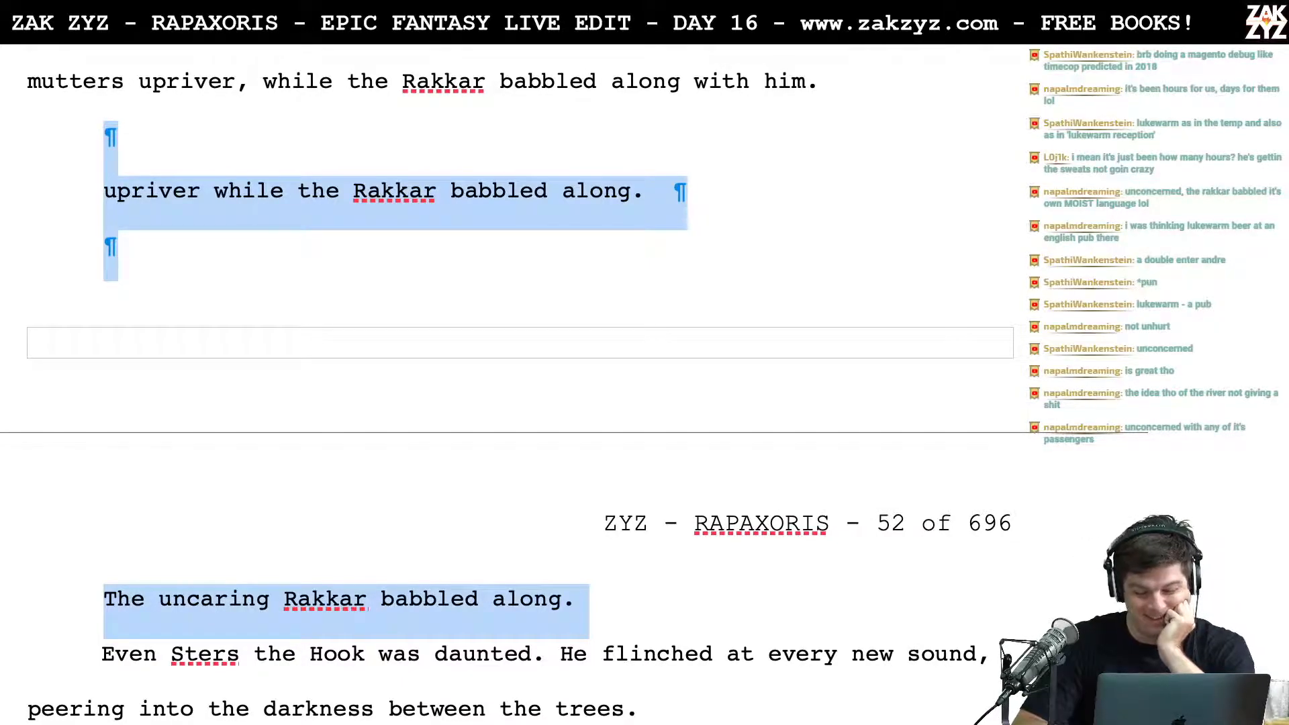
pyautogui.press('Delete')
pyautogui.press('BackSpace')
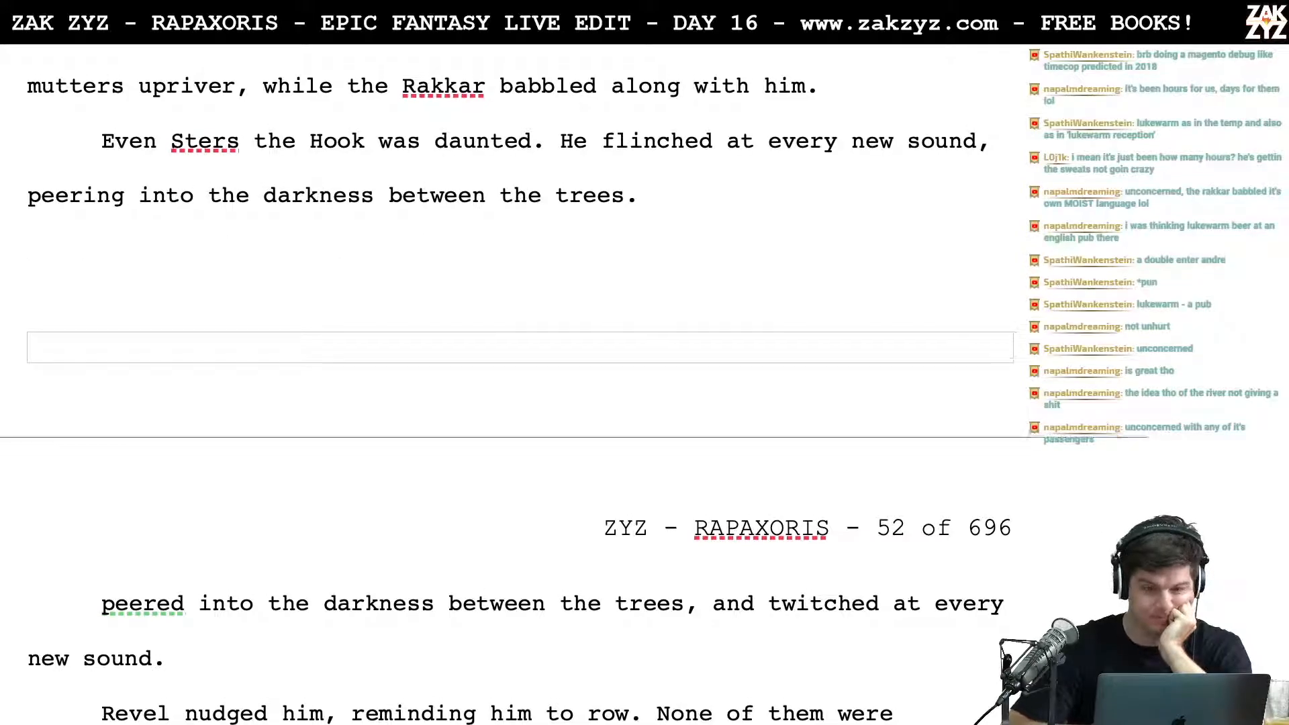
# Step: Insert "At the bow," before "Yellowhat shivered and hissed"
pyautogui.scroll(3, 510, 336)
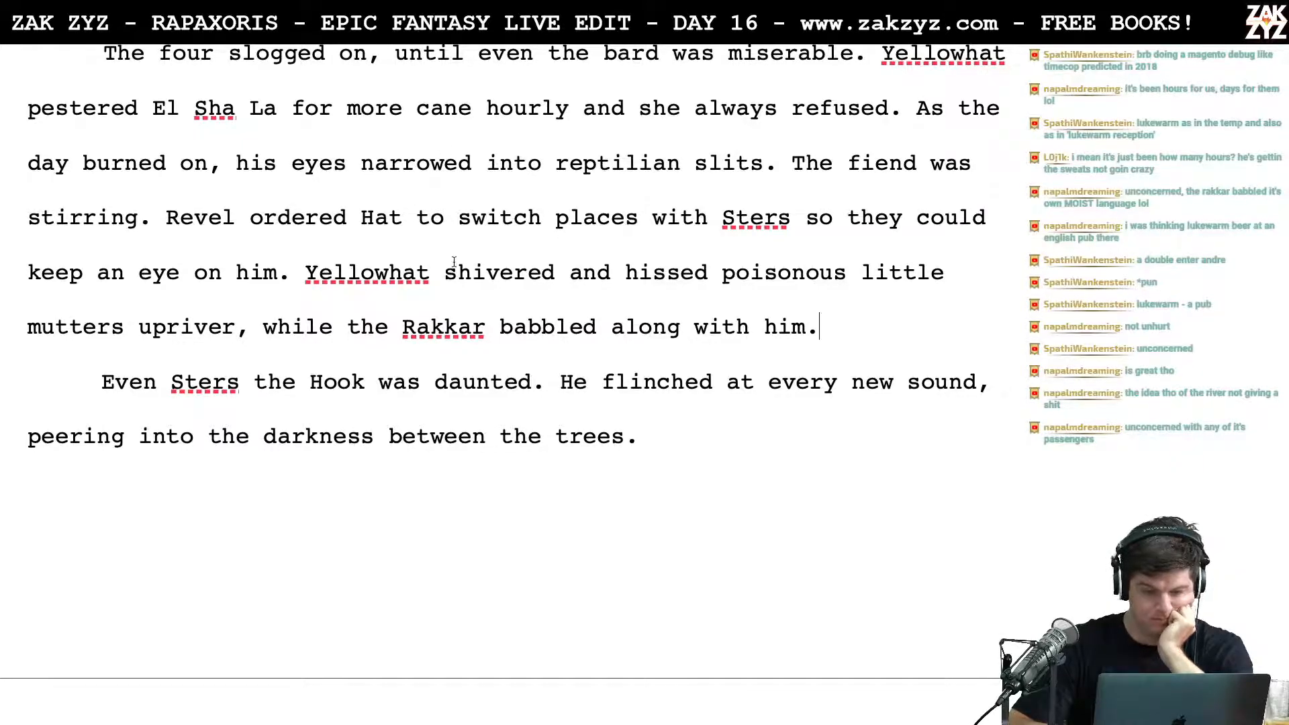
pyautogui.scroll(-1, 492, 245)
pyautogui.click(292, 257)
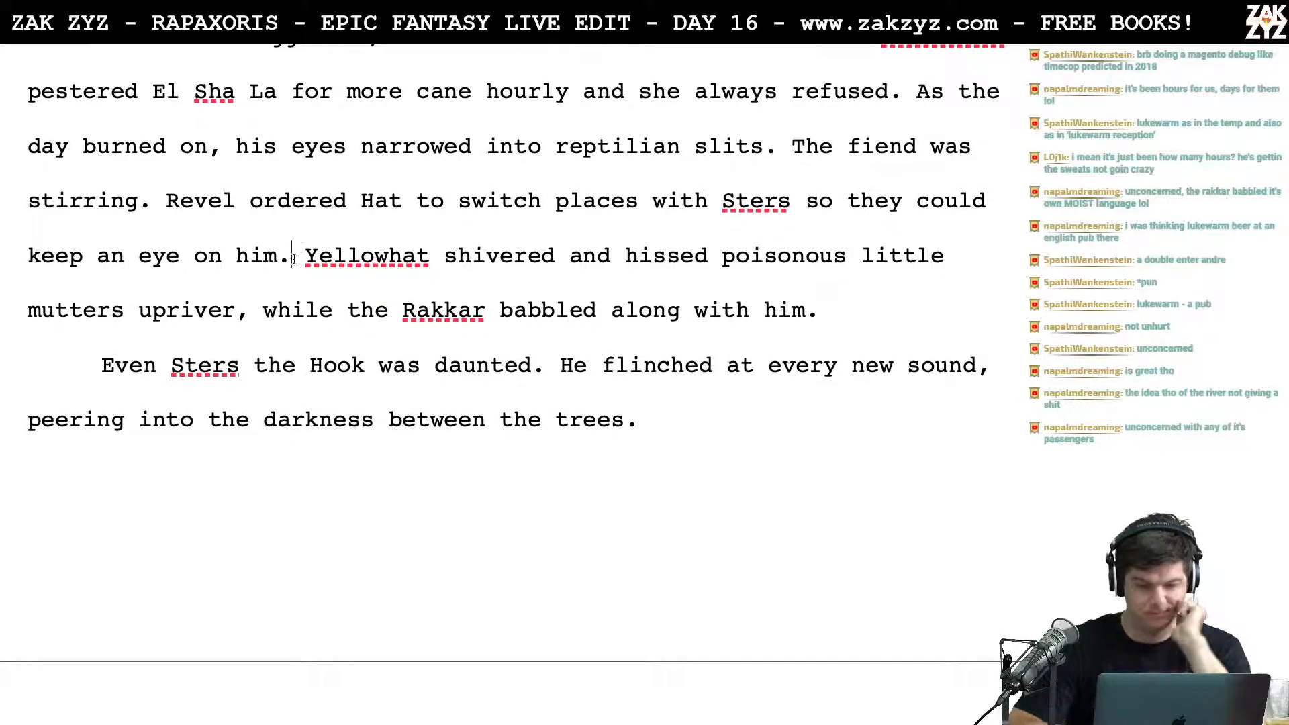
pyautogui.write('At the ')
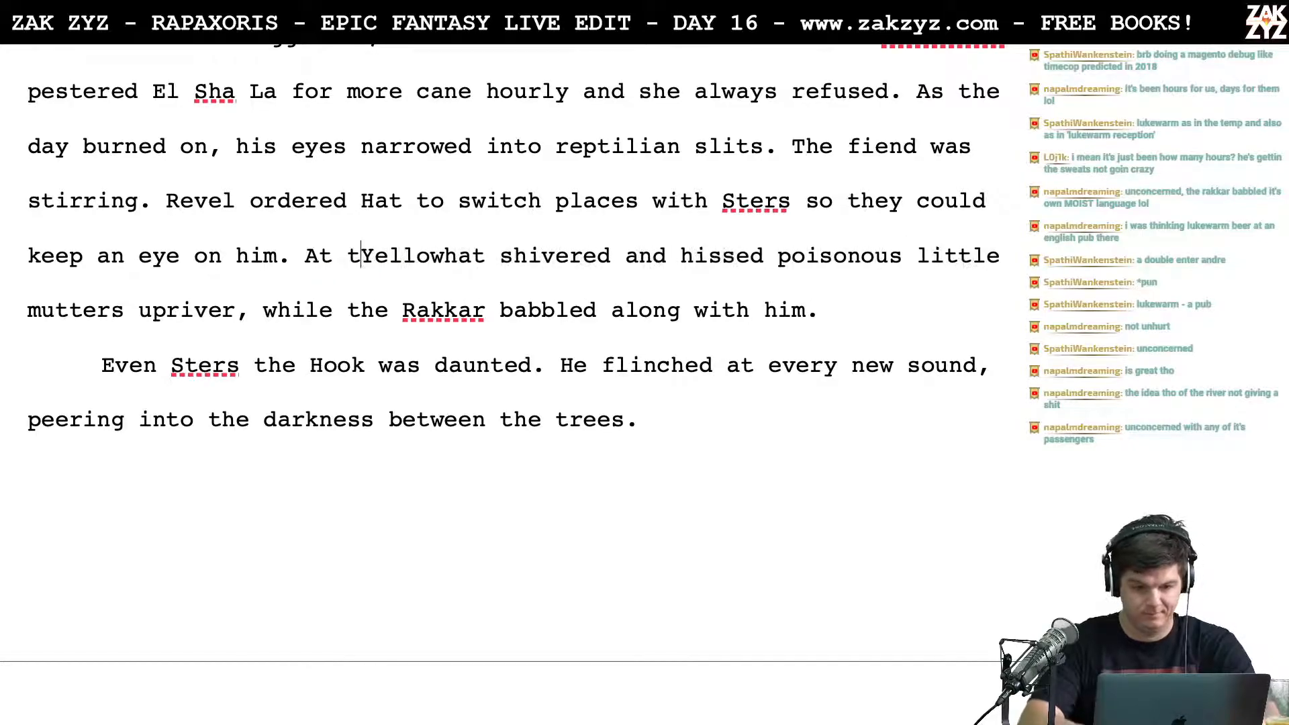
pyautogui.write('bow,')
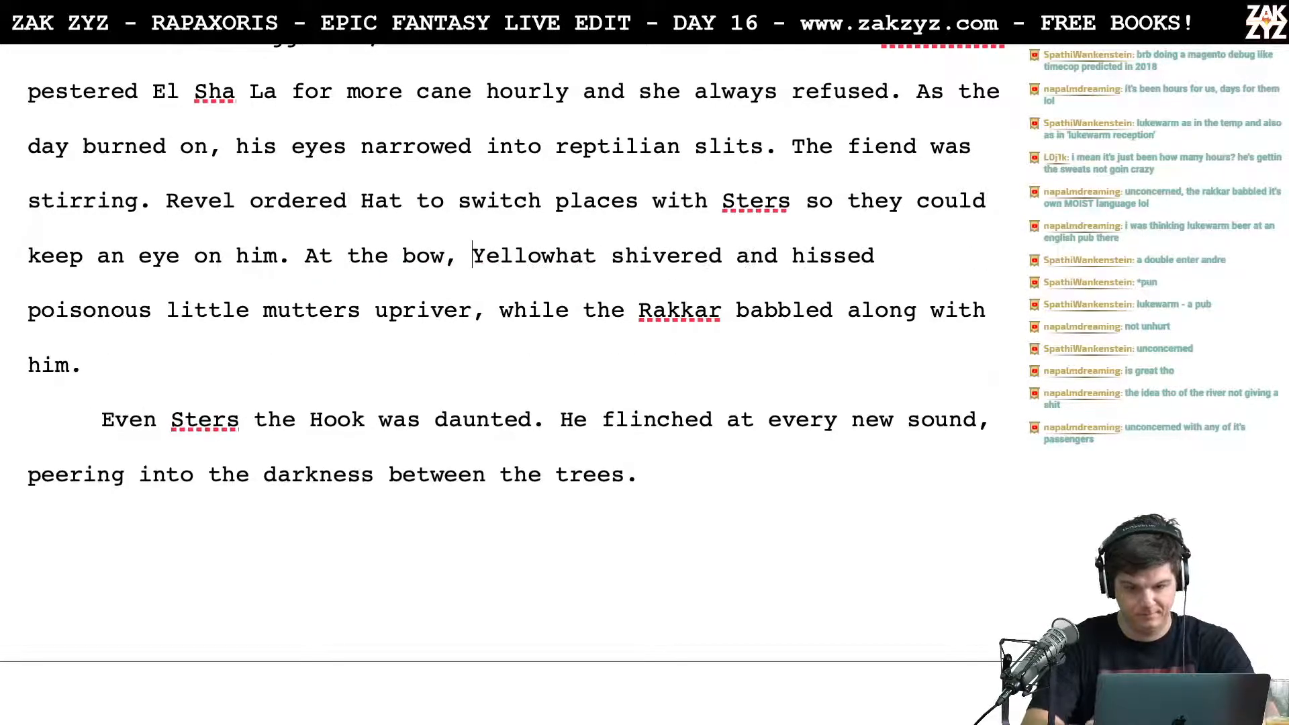
# Step: Replace the clause after "poisonous little mutters upriver" with a separate sentence, "The Rakkar babbled along with him."
pyautogui.press('Down')
pyautogui.press('Left')
pyautogui.press('BackSpace')
pyautogui.write('. The ')
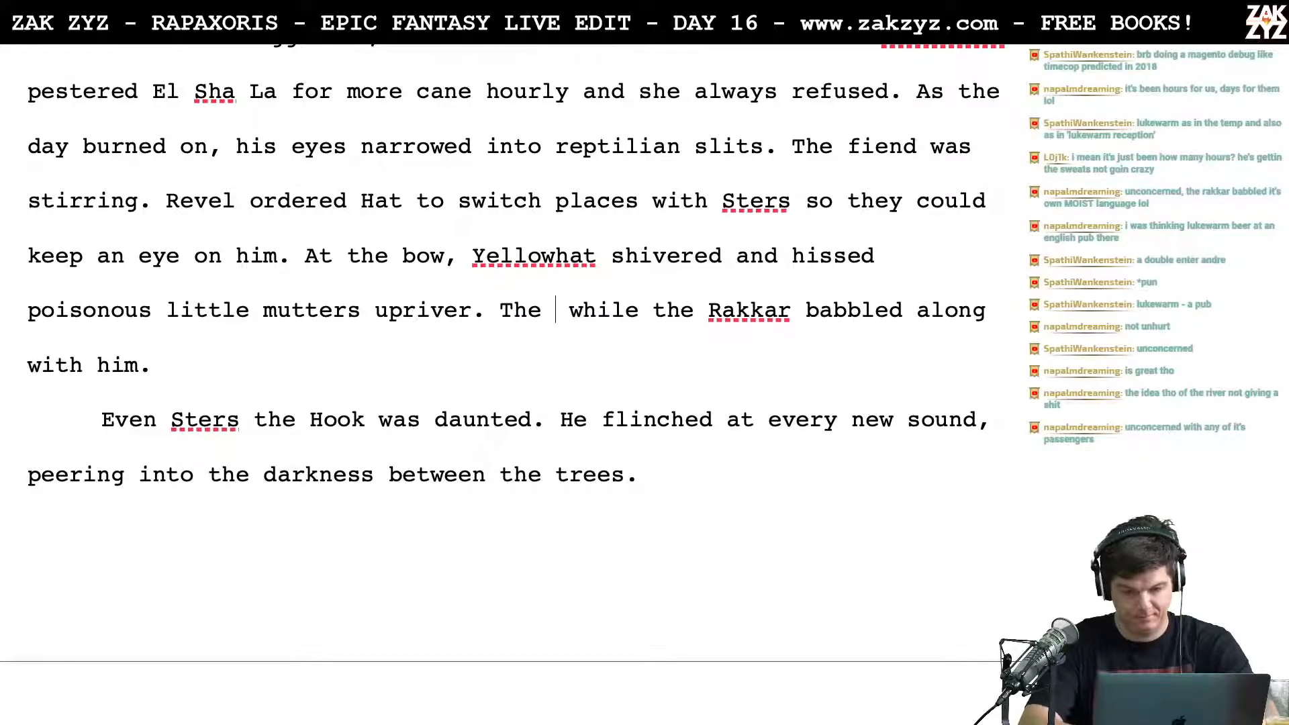
pyautogui.write('rakka')
pyautogui.press('BackSpace')
pyautogui.press('BackSpace')
pyautogui.press('BackSpace')
pyautogui.press('BackSpace')
pyautogui.press('BackSpace')
pyautogui.write('Rakkar babbled')
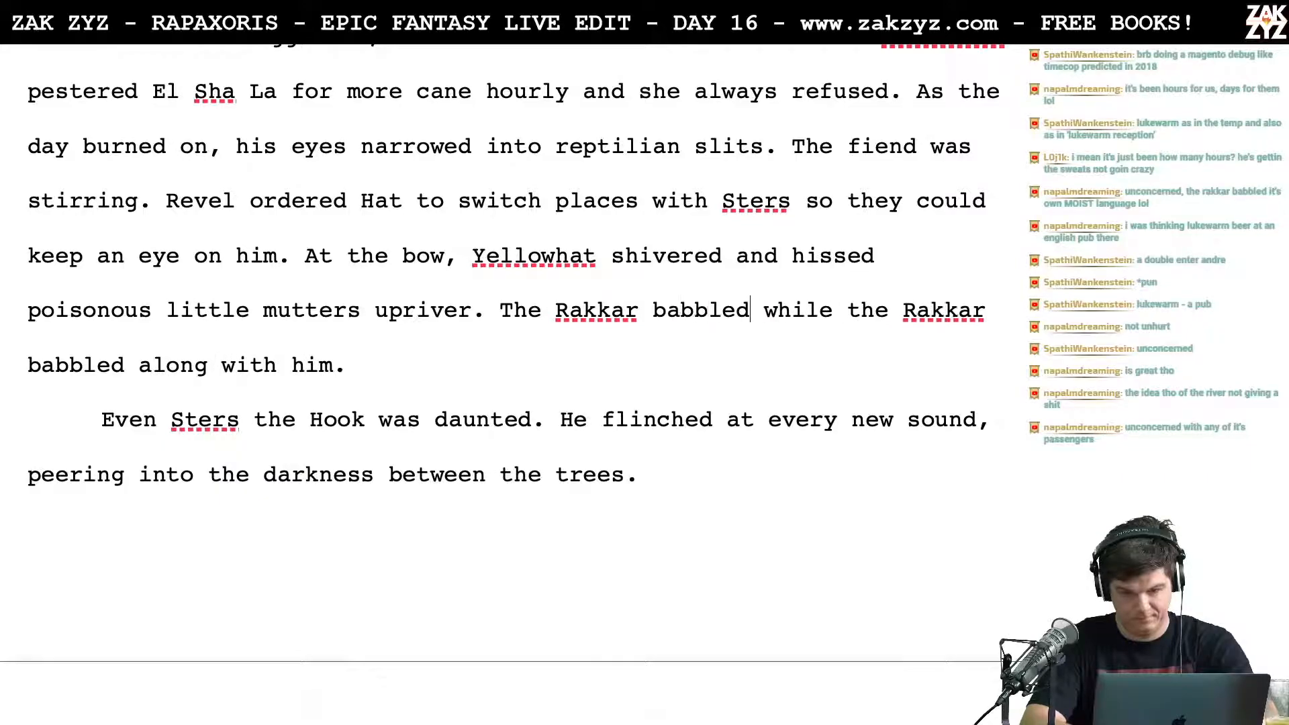
pyautogui.write(' along with him.')
pyautogui.hotkey('shift', 'Down')
pyautogui.press('BackSpace')
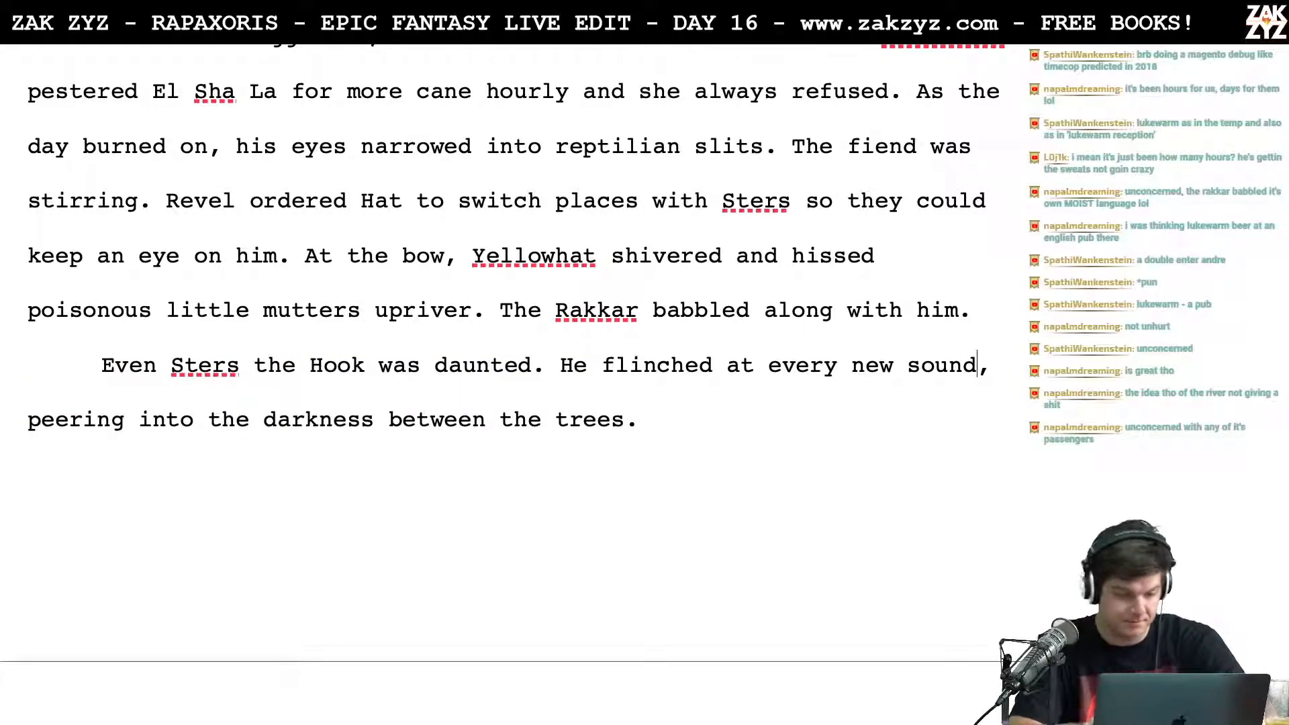
# Step: Reread the paragraph about Sters the Hook flinching and the leftover "peered into the darkness" wording after it
pyautogui.press('Down')
pyautogui.press('Down')
pyautogui.press('Down')
pyautogui.press('Up')
pyautogui.press('Up')
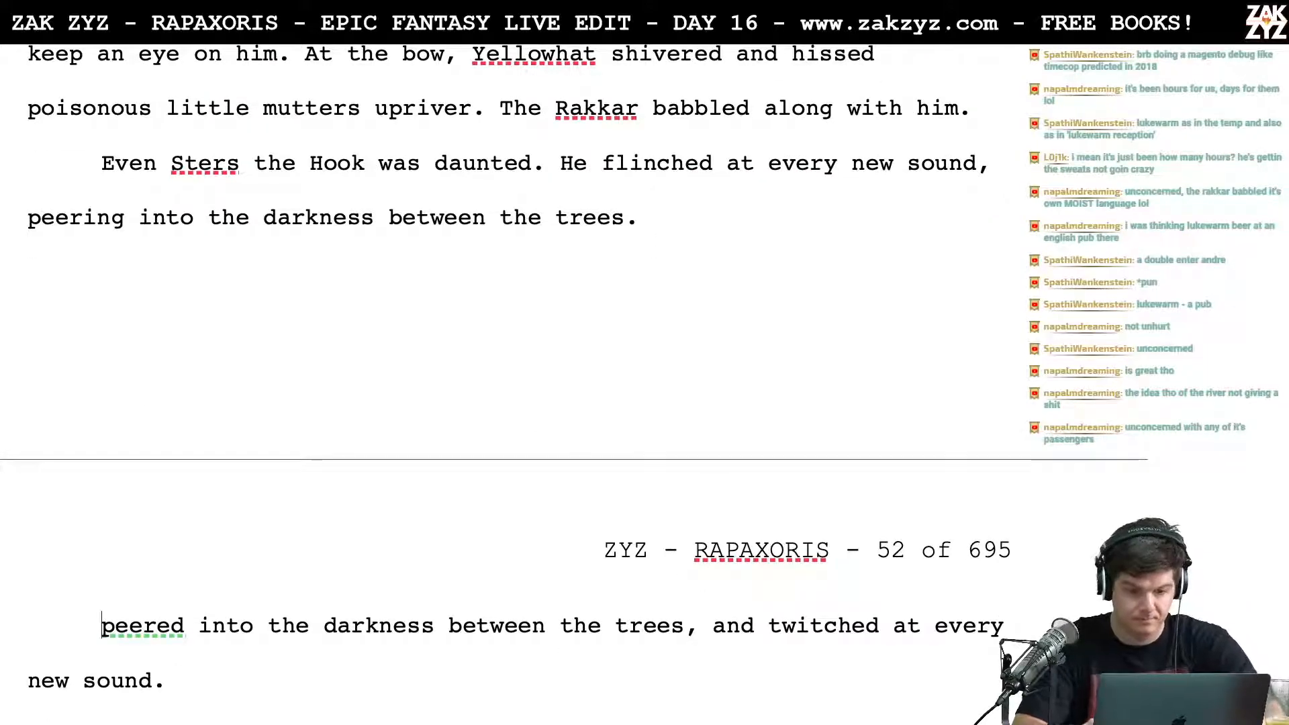
pyautogui.press('Up')
pyautogui.press('Down')
pyautogui.press('Up')
pyautogui.press('Right')
pyautogui.press('Right')
pyautogui.press('Right')
pyautogui.press('Right')
pyautogui.press('Right')
pyautogui.press('Right')
pyautogui.press('Right')
pyautogui.press('Right')
pyautogui.press('Right')
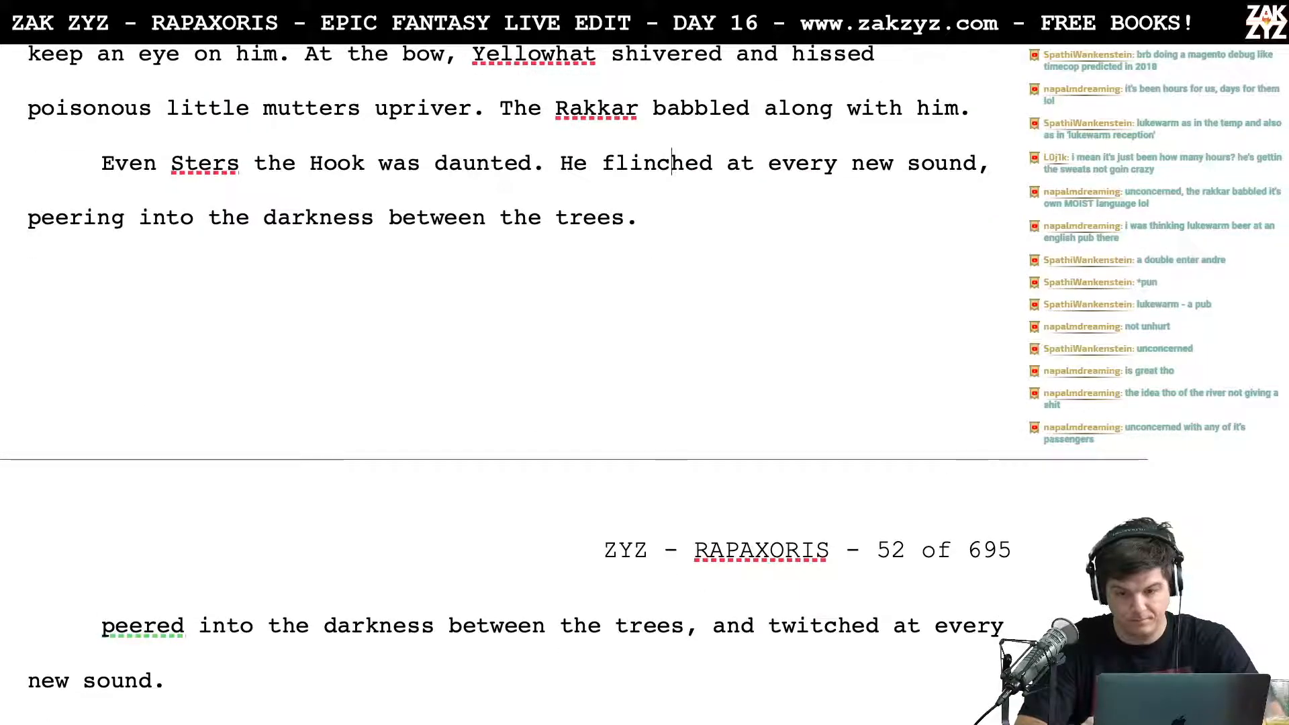
pyautogui.press('Right')
pyautogui.press('Right')
pyautogui.press('Right')
pyautogui.press('Right')
pyautogui.press('Right')
pyautogui.press('Right')
pyautogui.press('Right')
pyautogui.press('Right')
pyautogui.press('Right')
pyautogui.press('Right')
pyautogui.press('Right')
pyautogui.press('Right')
pyautogui.press('Right')
pyautogui.press('Right')
pyautogui.press('Right')
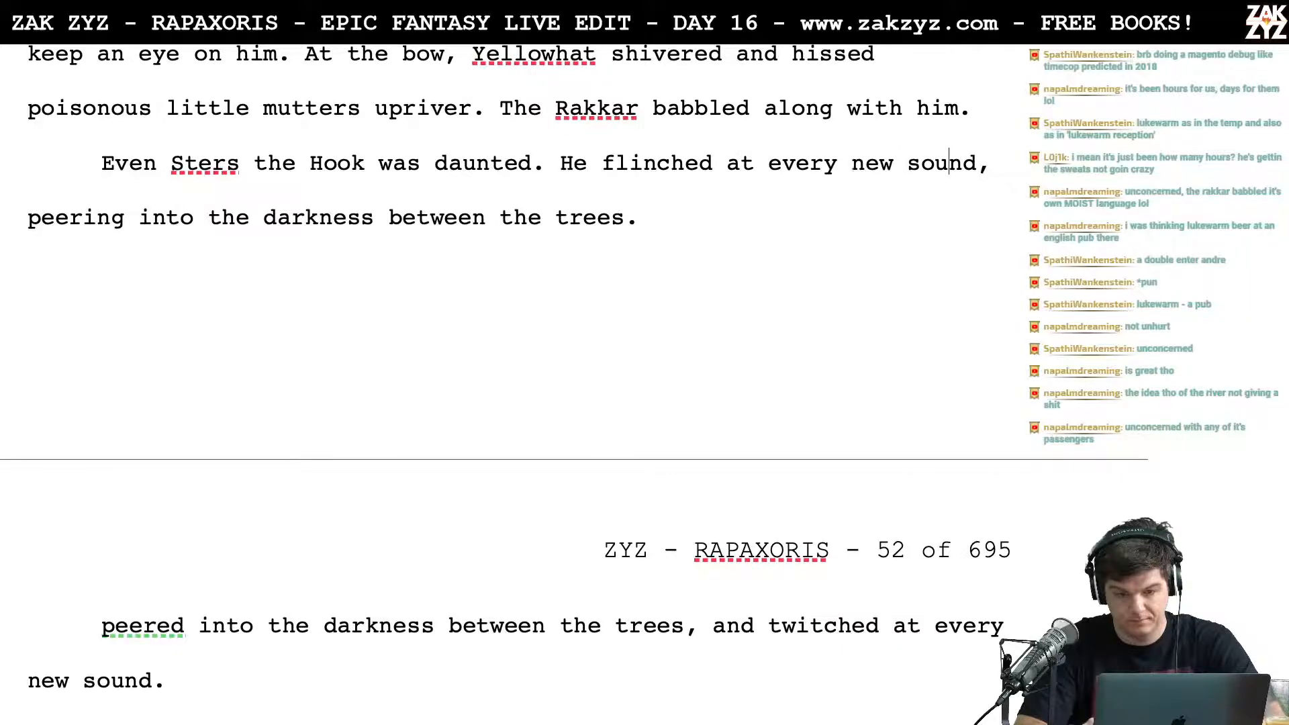
pyautogui.press('Left')
pyautogui.press('Left')
pyautogui.press('Left')
# Step: Split "flinched at every new sound" into its own paragraph below and draft "kept twisting his neck" after "He"
pyautogui.press('Left')
pyautogui.press('Left')
pyautogui.press('Left')
pyautogui.press('Left')
pyautogui.press('Left')
pyautogui.press('Left')
pyautogui.press('Left')
pyautogui.press('Left')
pyautogui.press('Left')
pyautogui.press('Left')
pyautogui.press('Left')
pyautogui.press('Left')
pyautogui.press('Left')
pyautogui.press('Left')
pyautogui.press('Left')
pyautogui.press('Left')
pyautogui.press('Left')
pyautogui.press('Left')
pyautogui.press('Left')
pyautogui.press('Left')
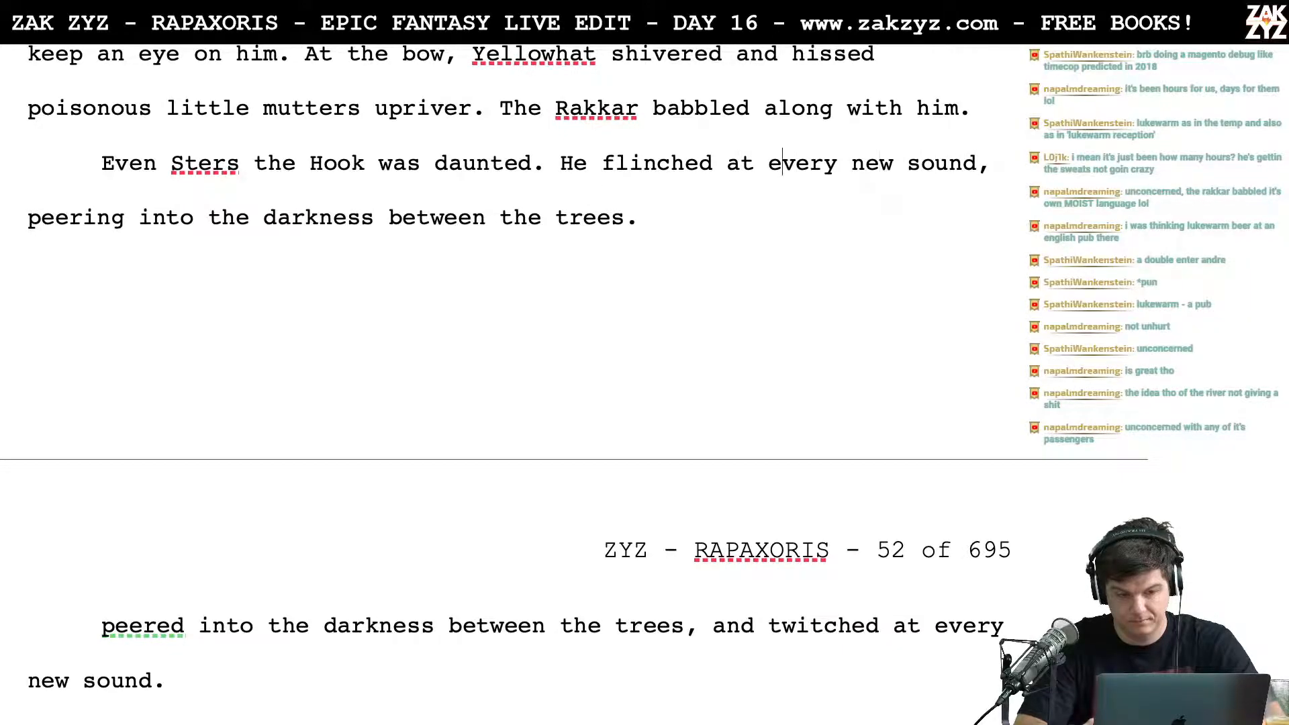
pyautogui.press('Left')
pyautogui.press('Return')
pyautogui.press('Left')
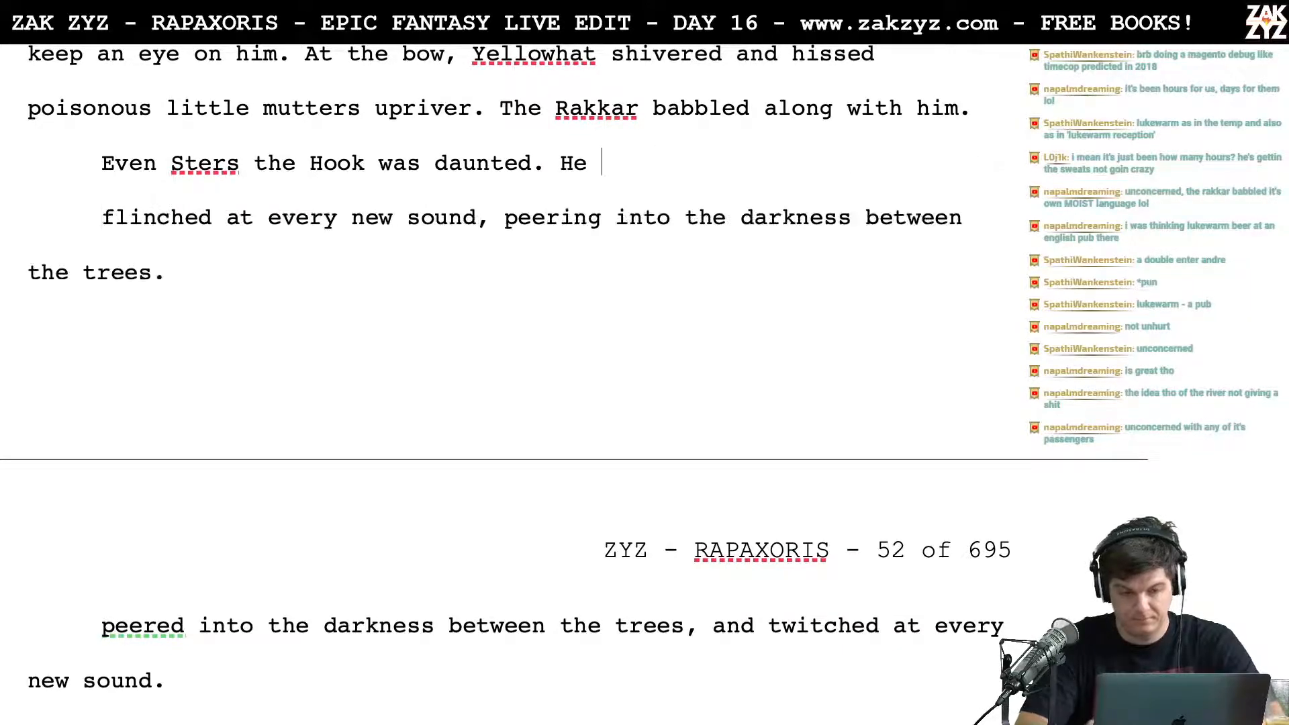
pyautogui.write('kept ')
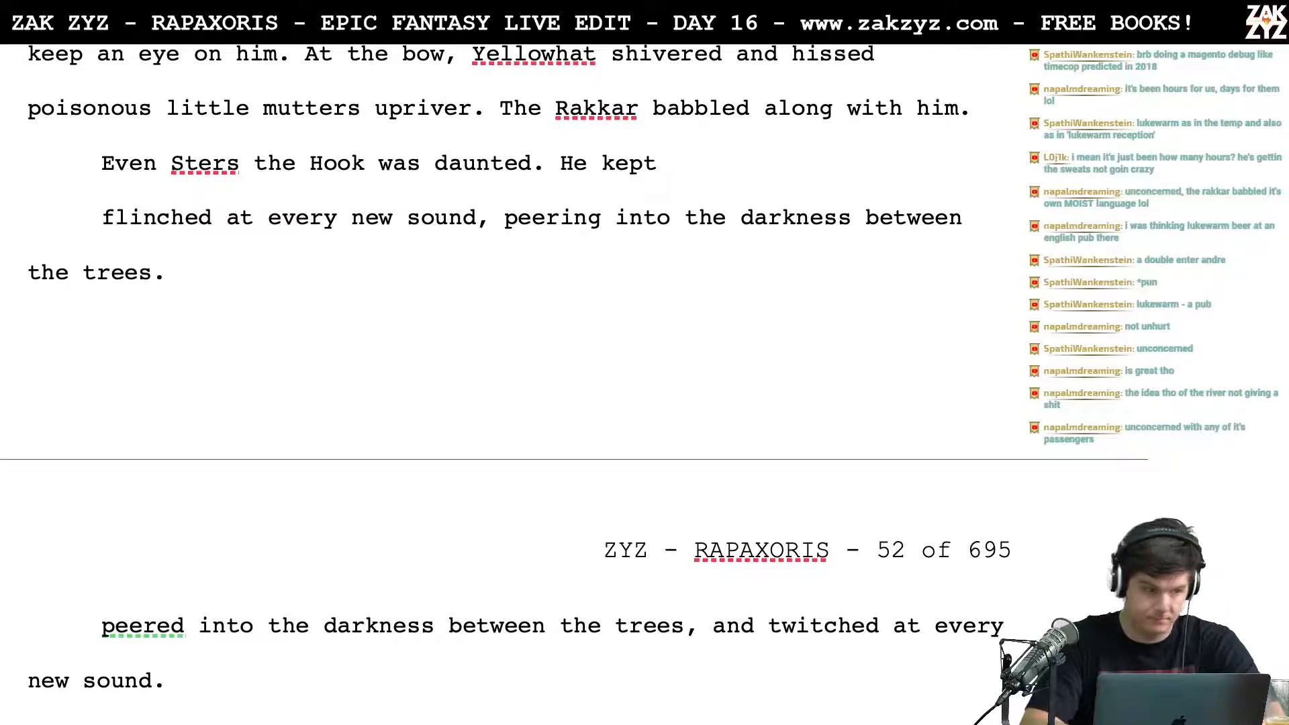
pyautogui.write('twisting h')
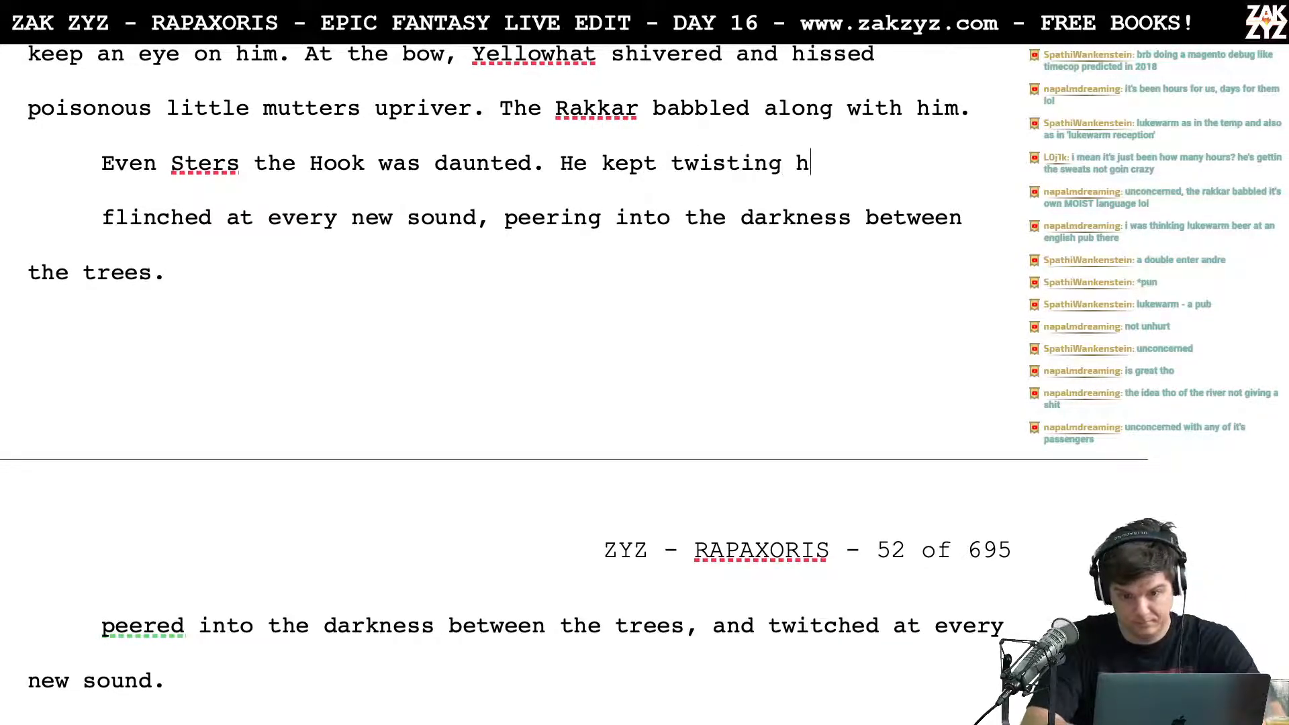
pyautogui.write('is neck')
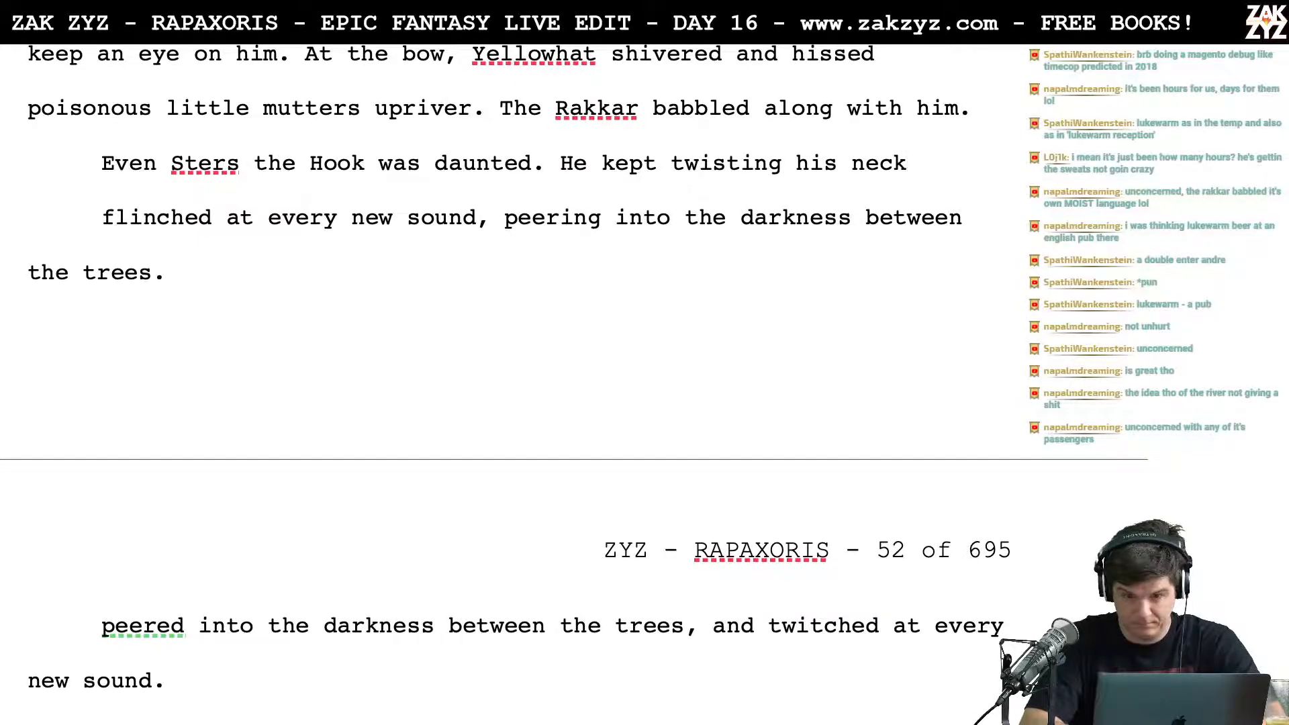
# Step: Replace "twisting his neck" with "turning his head," in the sentence about Sters
pyautogui.press('BackSpace')
pyautogui.press('BackSpace')
pyautogui.press('BackSpace')
pyautogui.press('BackSpace')
pyautogui.press('BackSpace')
pyautogui.press('BackSpace')
pyautogui.press('BackSpace')
pyautogui.press('BackSpace')
pyautogui.press('BackSpace')
pyautogui.press('BackSpace')
pyautogui.press('BackSpace')
pyautogui.press('BackSpace')
pyautogui.press('BackSpace')
pyautogui.press('BackSpace')
pyautogui.press('BackSpace')
pyautogui.press('BackSpace')
pyautogui.write('urning ar')
pyautogui.press('BackSpace')
pyautogui.press('BackSpace')
pyautogui.write('his head, pe')
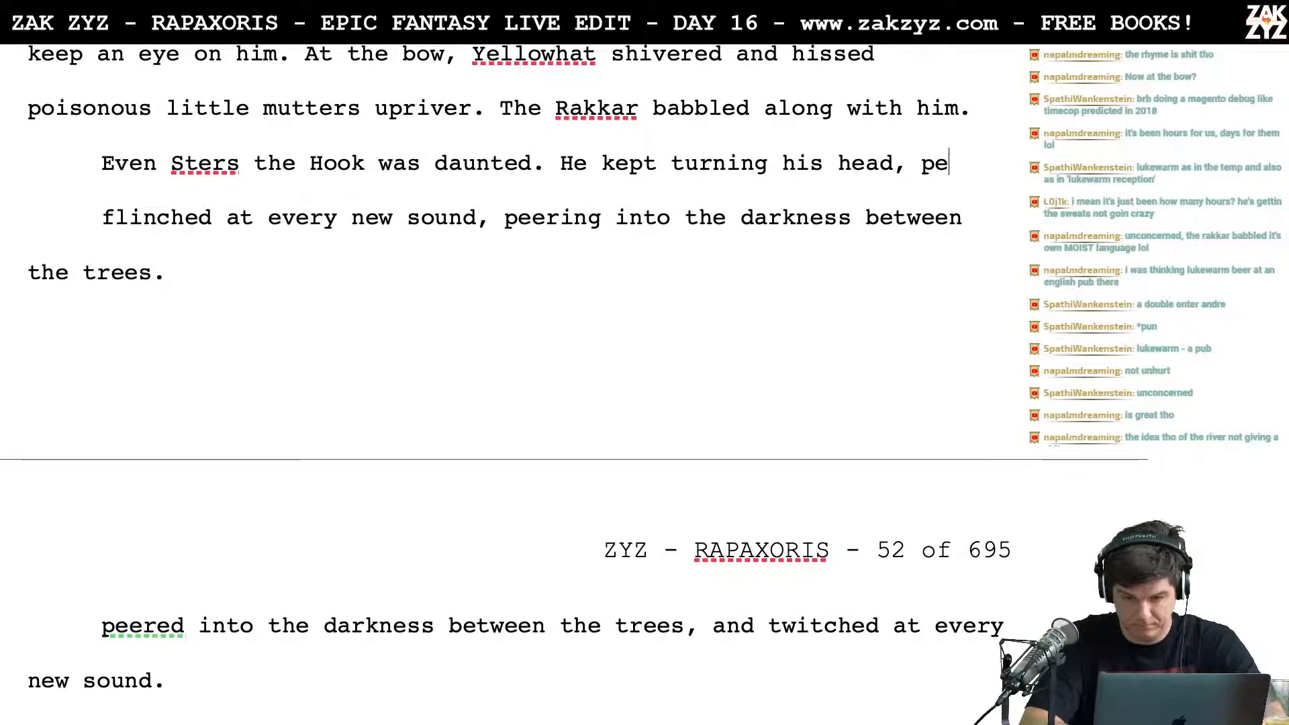
pyautogui.write('ering into the darkness between the trees, and ')
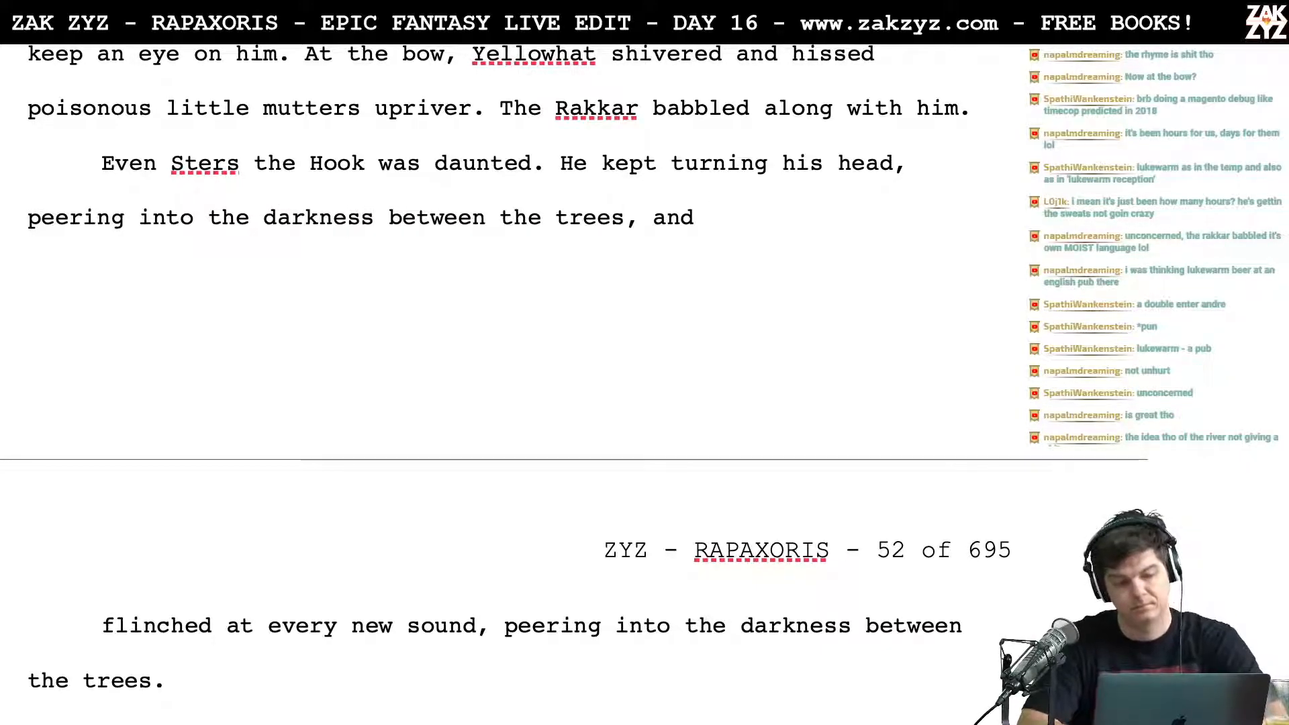
pyautogui.write('ju')
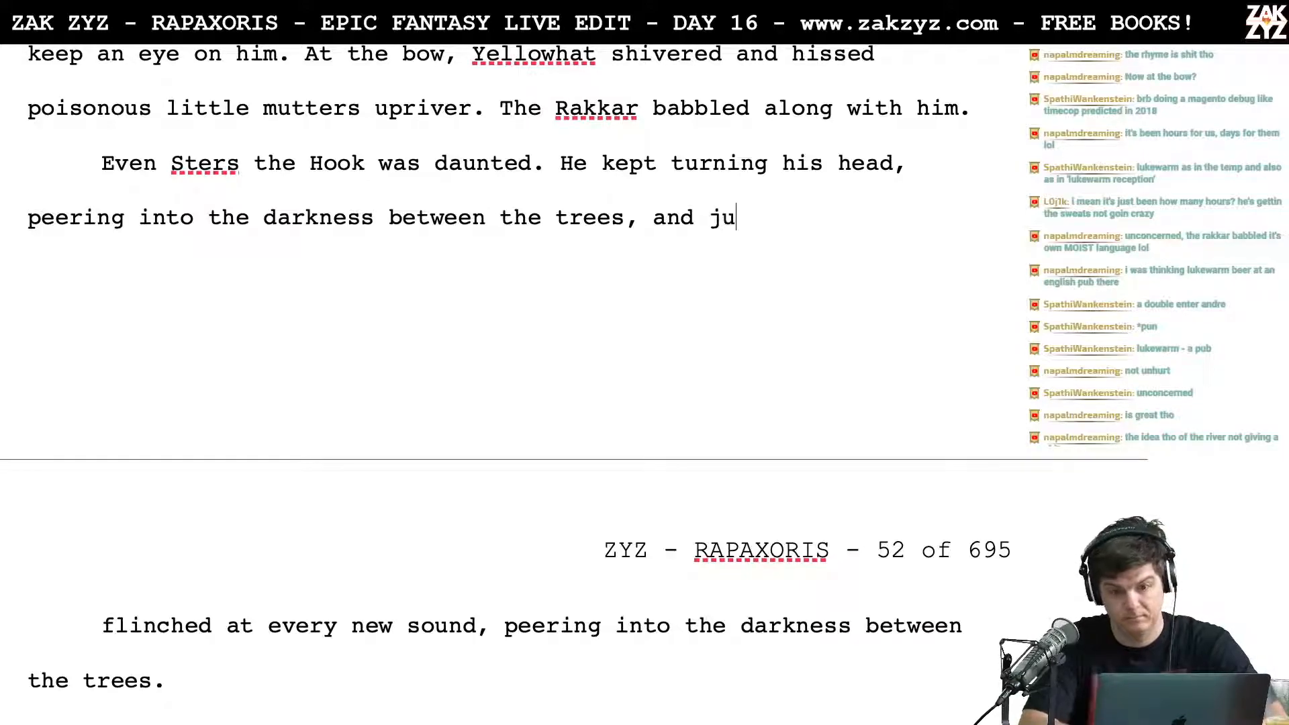
pyautogui.write('mping at ev')
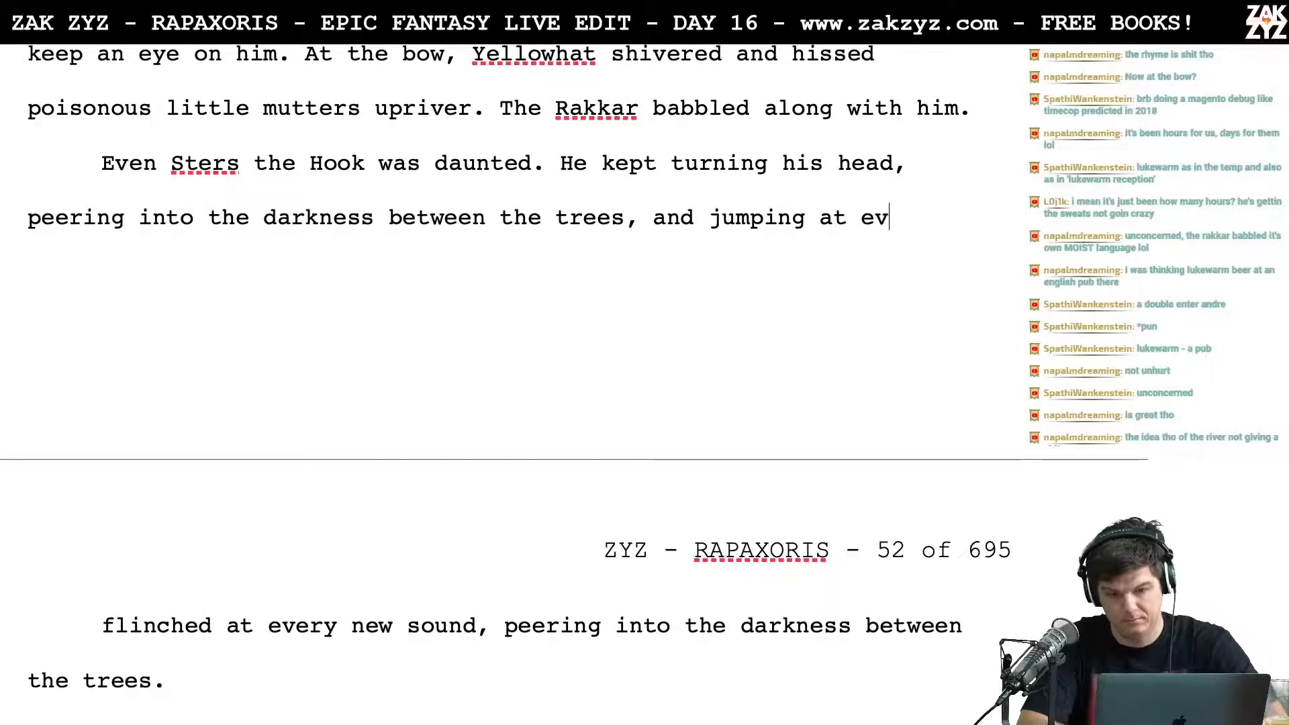
pyautogui.write('ery strange sound.')
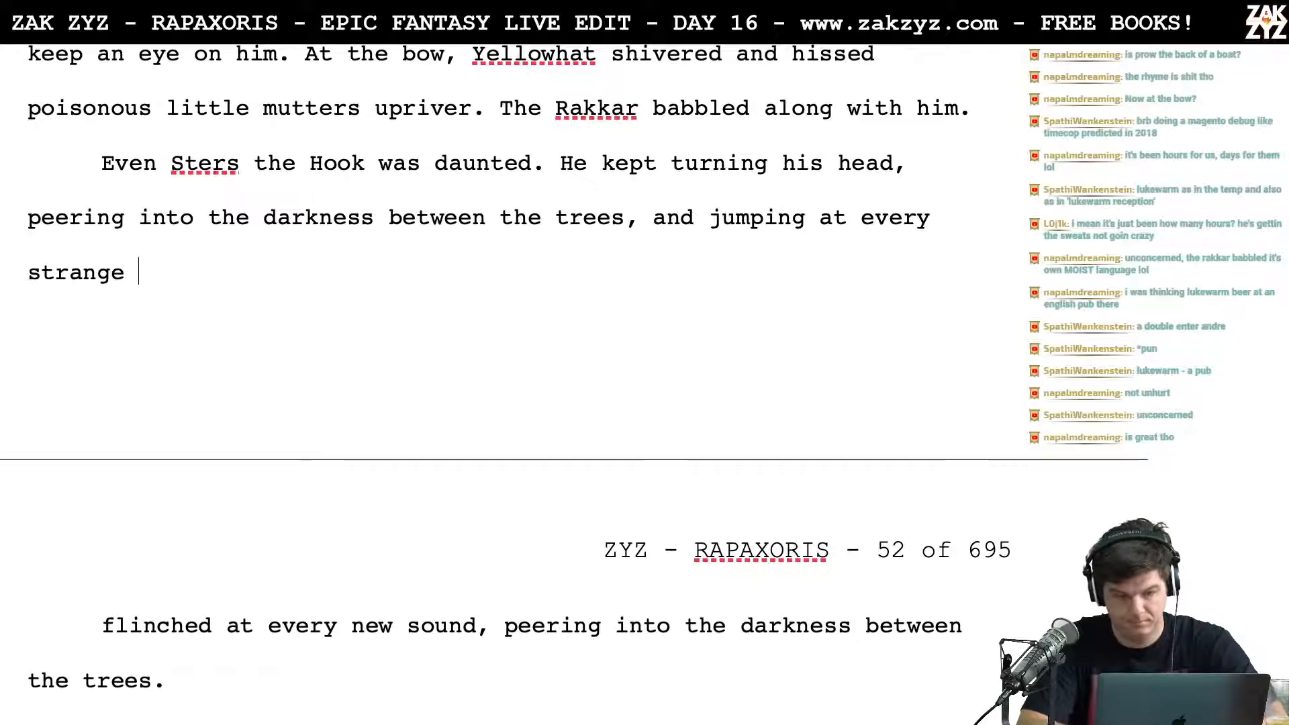
# Step: Split the sentence "He kept turning his head" into its own paragraph after "Even Sters the Hook was daunted."
pyautogui.press('Left')
pyautogui.press('Left')
pyautogui.press('Left')
pyautogui.press('Left')
pyautogui.press('Left')
pyautogui.press('Left')
pyautogui.press('Left')
pyautogui.press('Left')
pyautogui.press('Up')
pyautogui.press('Left')
pyautogui.press('Left')
pyautogui.press('Left')
pyautogui.press('Left')
pyautogui.press('Left')
pyautogui.press('Left')
pyautogui.press('Left')
pyautogui.press('Left')
pyautogui.press('Left')
pyautogui.press('Left')
pyautogui.press('Left')
pyautogui.press('Left')
pyautogui.press('Left')
pyautogui.press('Left')
pyautogui.press('Left')
pyautogui.press('Left')
pyautogui.press('Left')
pyautogui.press('Left')
pyautogui.press('Left')
pyautogui.press('Left')
pyautogui.press('Left')
pyautogui.press('Left')
pyautogui.press('Left')
pyautogui.press('Left')
pyautogui.press('Left')
pyautogui.press('Left')
pyautogui.press('Left')
pyautogui.press('Left')
pyautogui.press('Left')
pyautogui.press('Return')
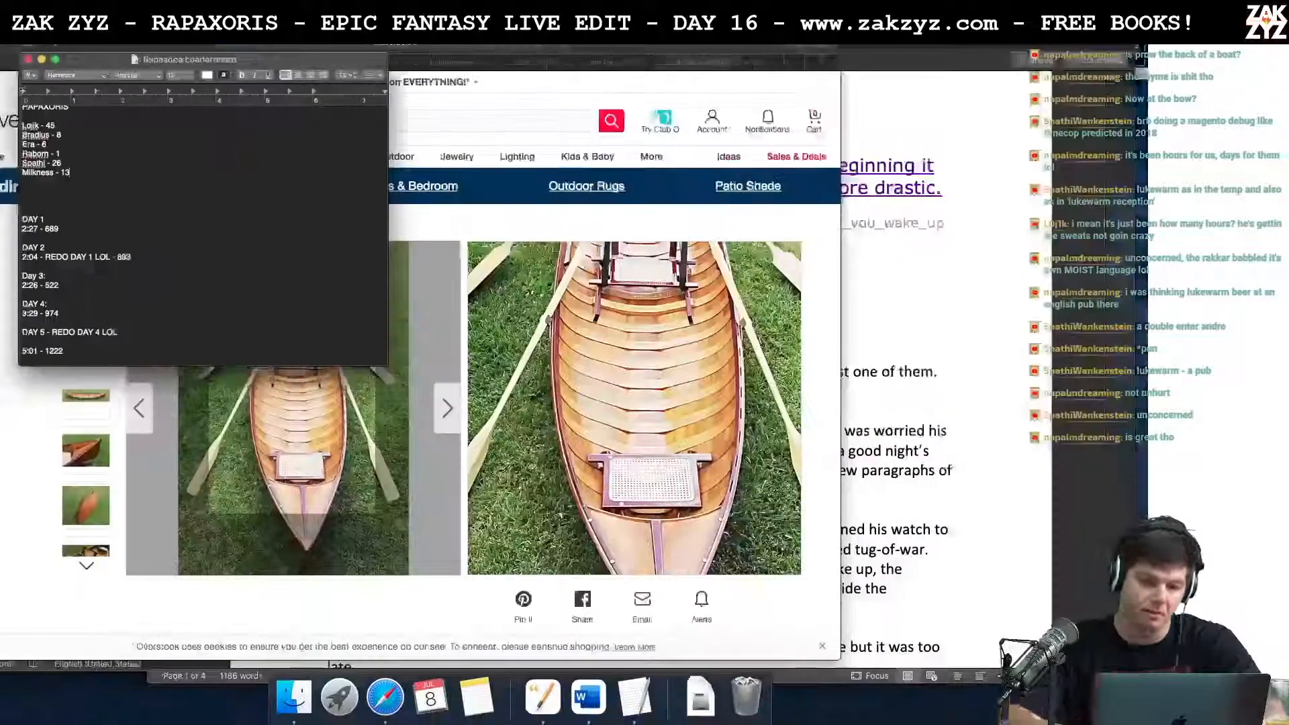
# Step: Search the web for "prow of a boat" in Safari
pyautogui.click(507, 46)
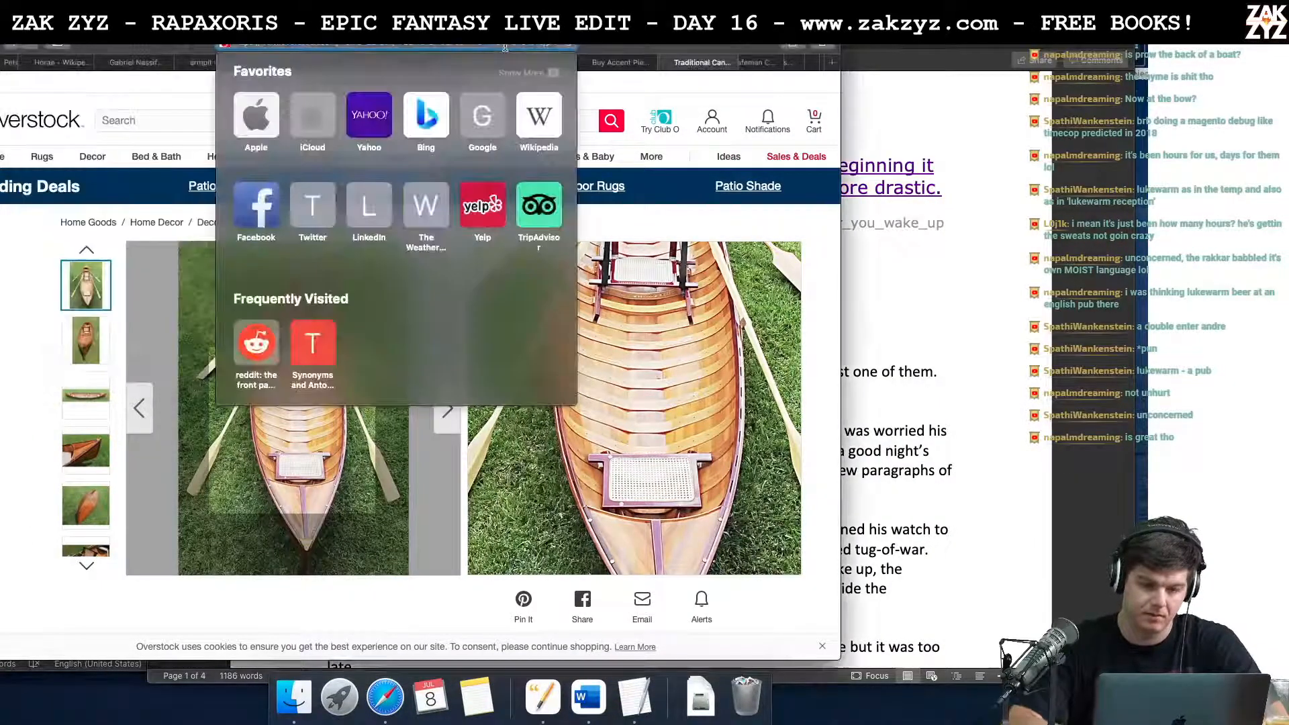
pyautogui.write('prow of a boat')
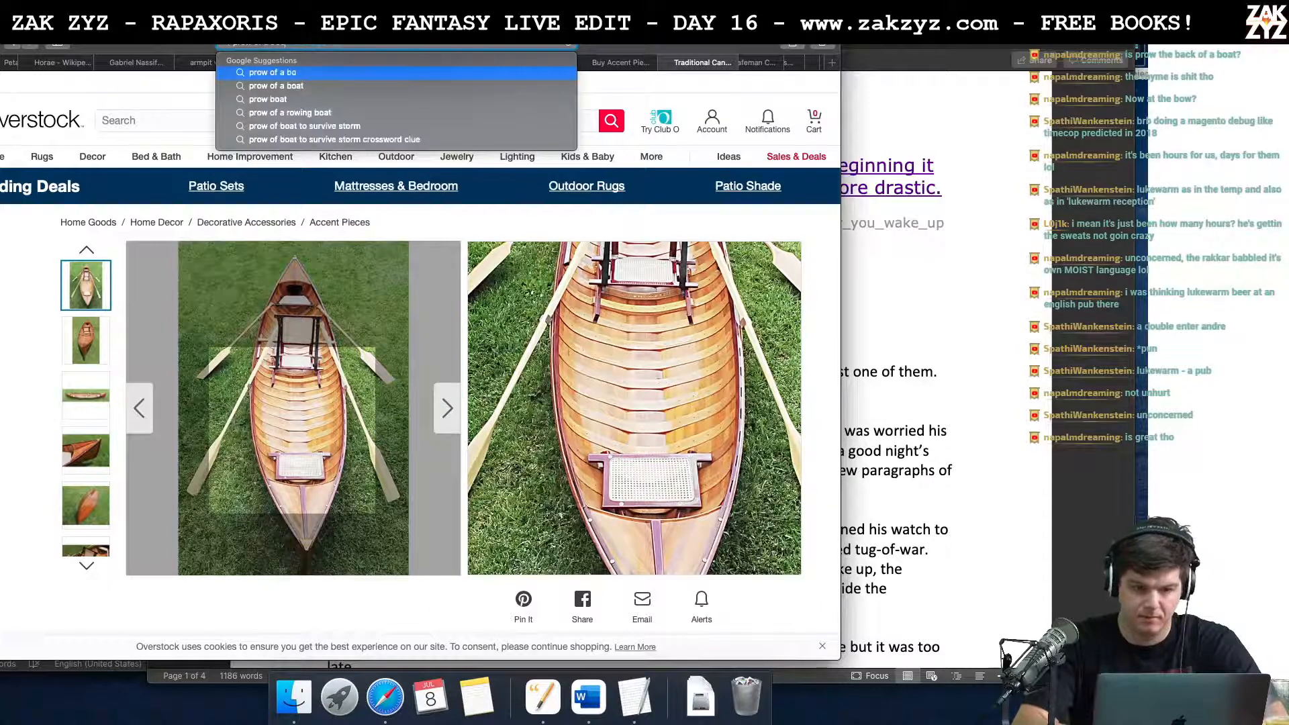
pyautogui.press('Return')
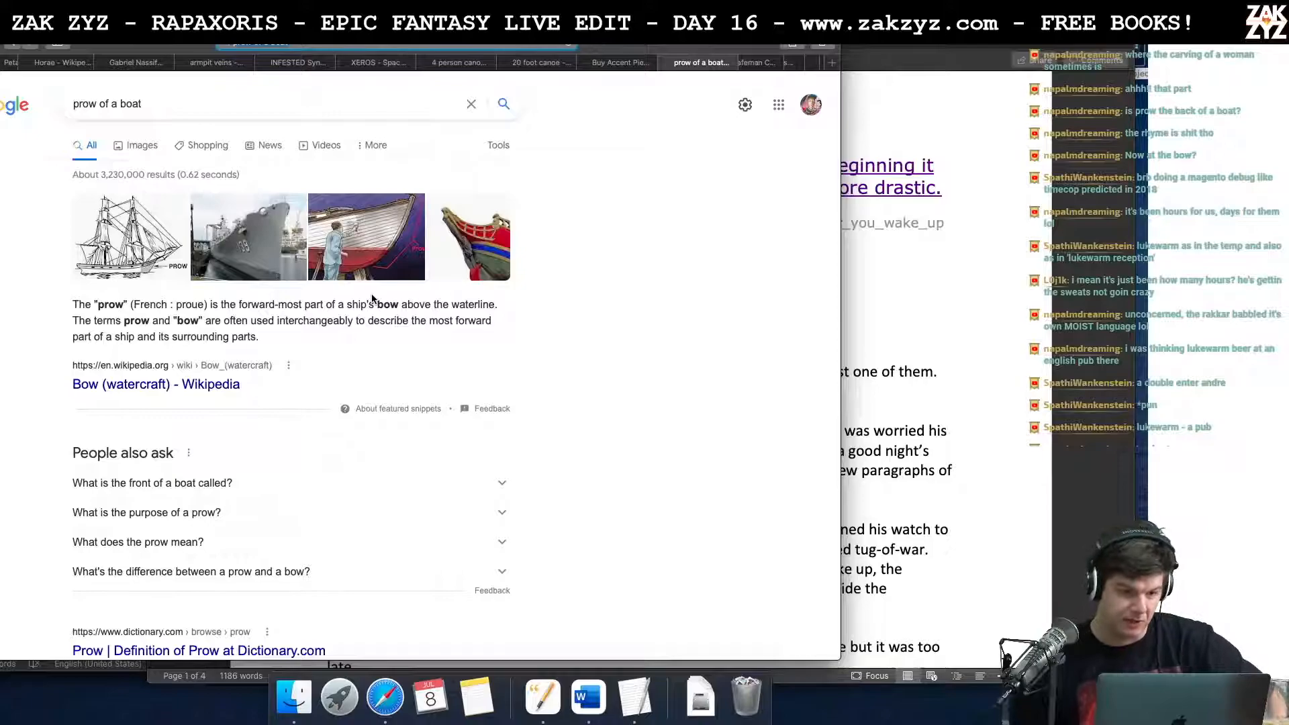
# Step: Return to the manuscript and replace "bow" with "prow" in the sentence where Yellowhat shivers and hisses
pyautogui.press('super+Tab')
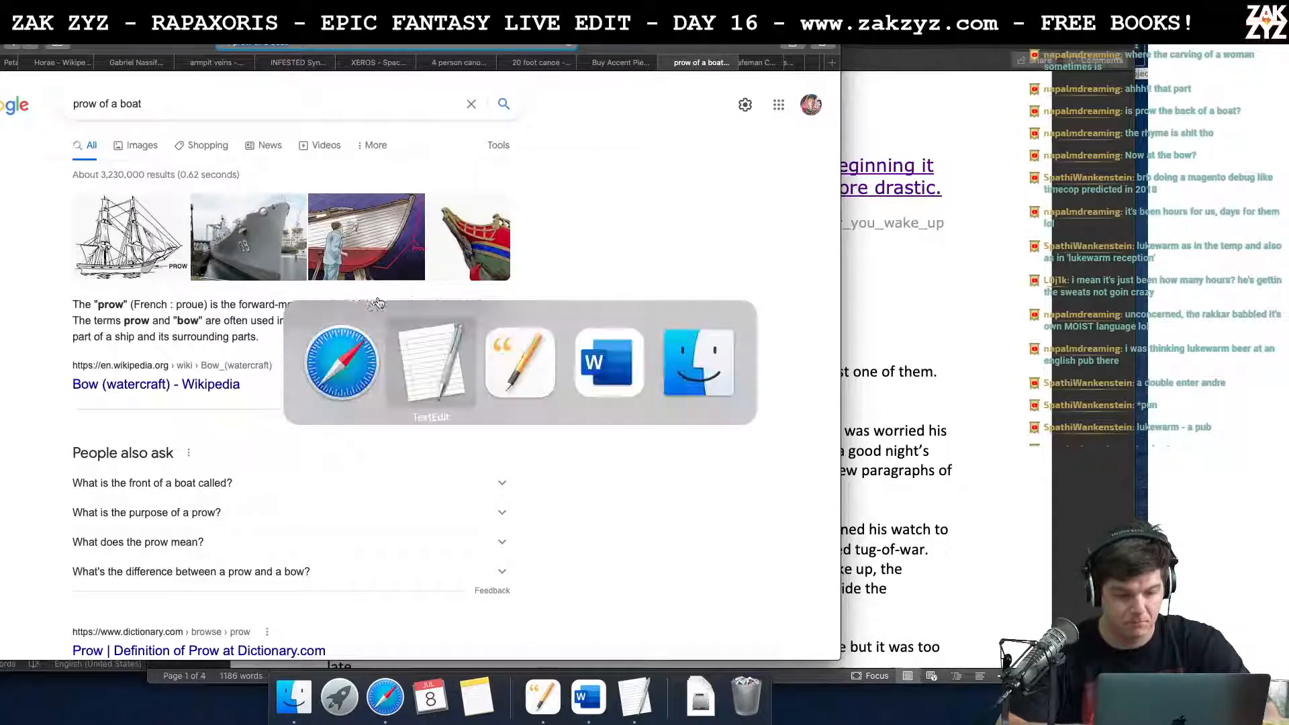
pyautogui.press('super+Tab')
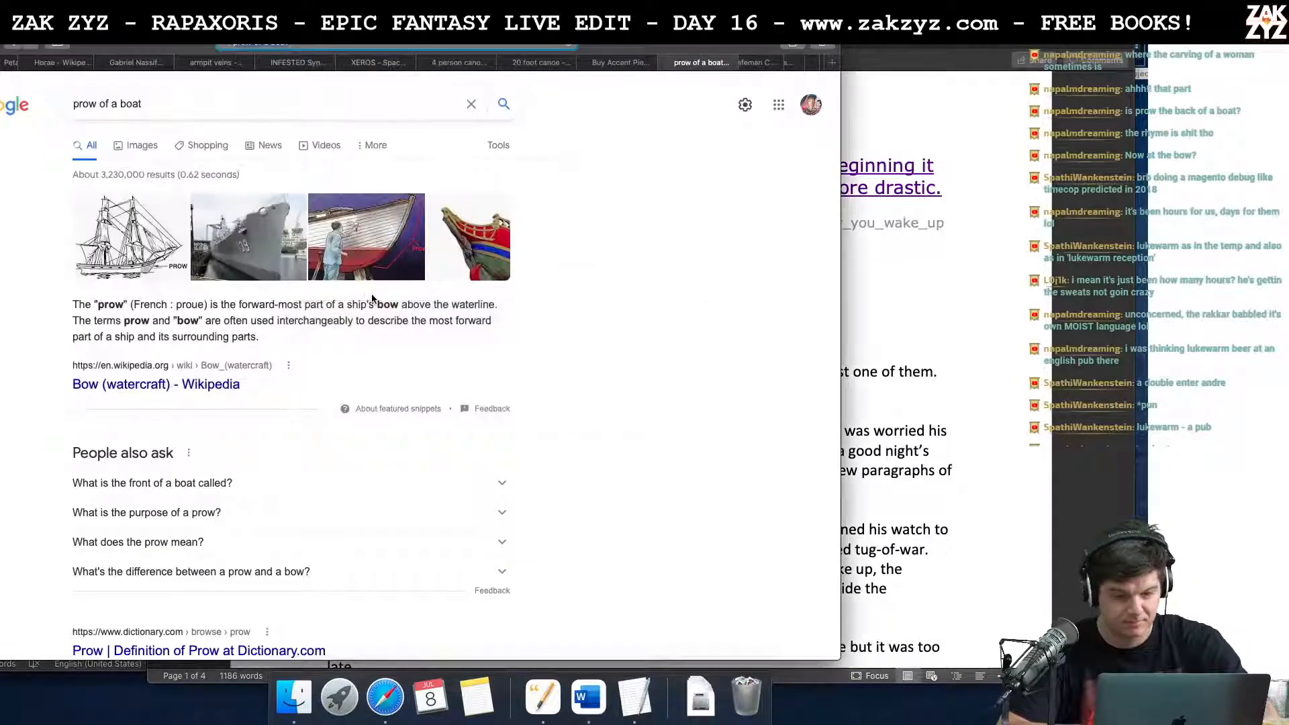
pyautogui.press('super+Tab')
pyautogui.press('super+Tab')
pyautogui.press('super+Tab')
pyautogui.press('super+Tab')
pyautogui.press('super+Tab')
pyautogui.press('super+Tab')
pyautogui.press('super+Tab')
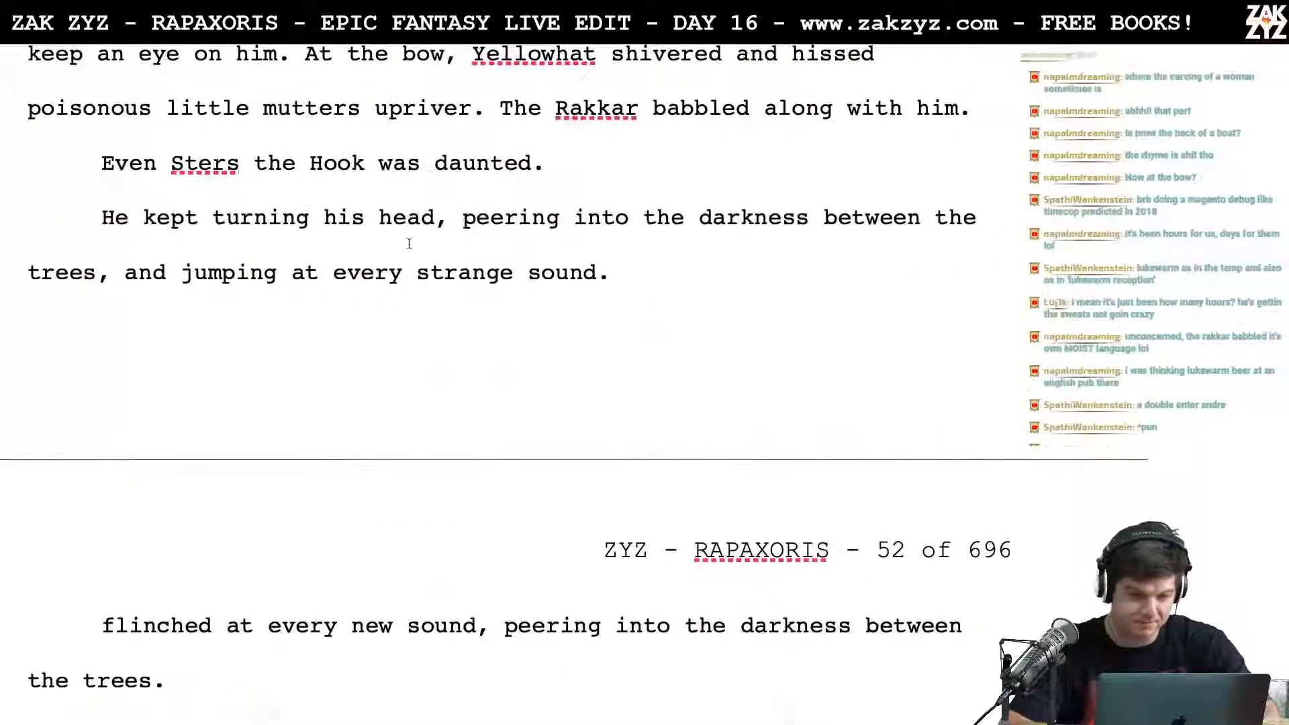
pyautogui.scroll(2, 416, 175)
pyautogui.doubleClick(433, 176)
pyautogui.press('BackSpace')
pyautogui.write('prow')
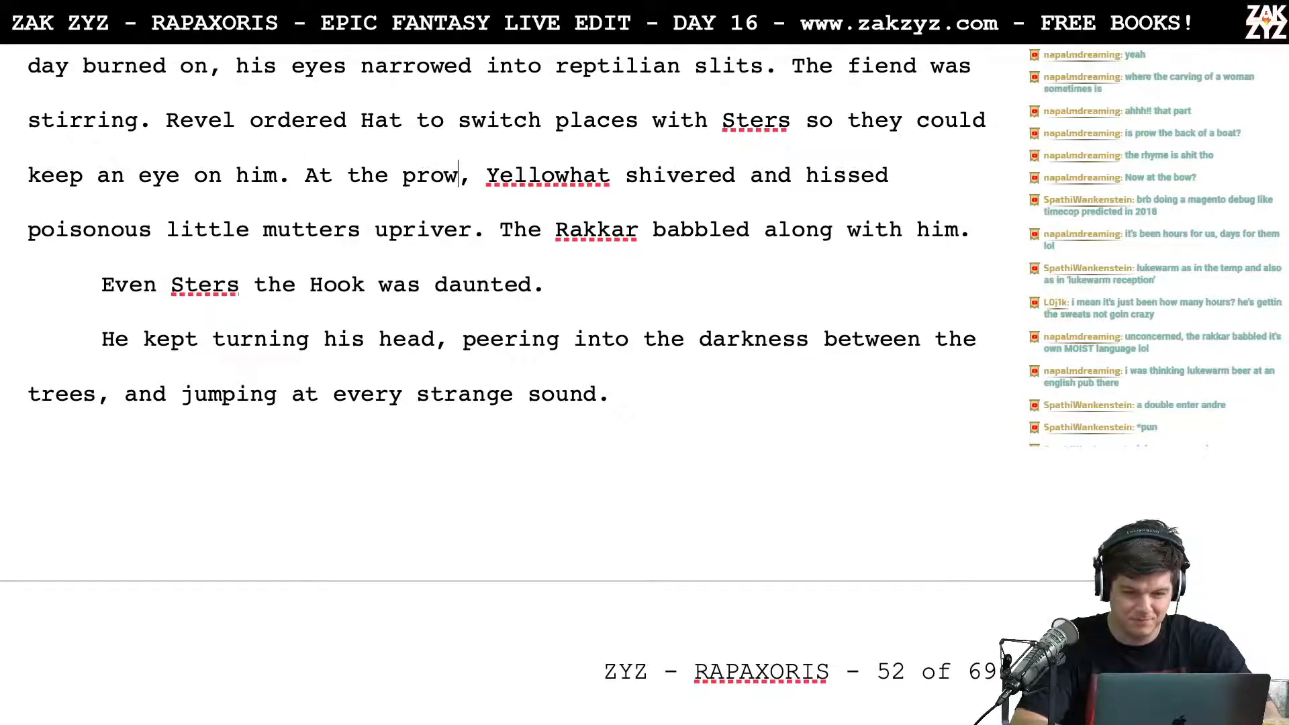
# Step: Switch to the Rapaxoris Leaderboard note in TextEdit, set the last listed viewer's score to 14, and return to the manuscript
pyautogui.press('super+Tab')
pyautogui.press('super+Tab')
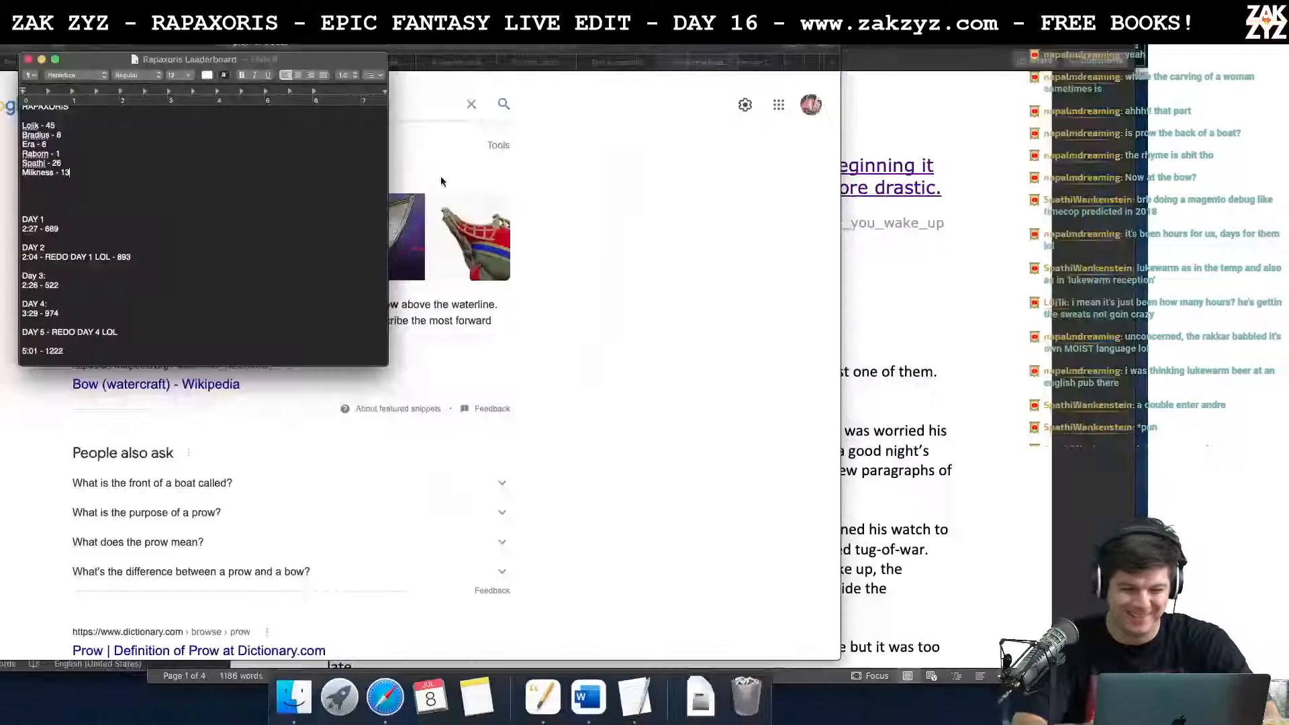
pyautogui.press('BackSpace')
pyautogui.write('4')
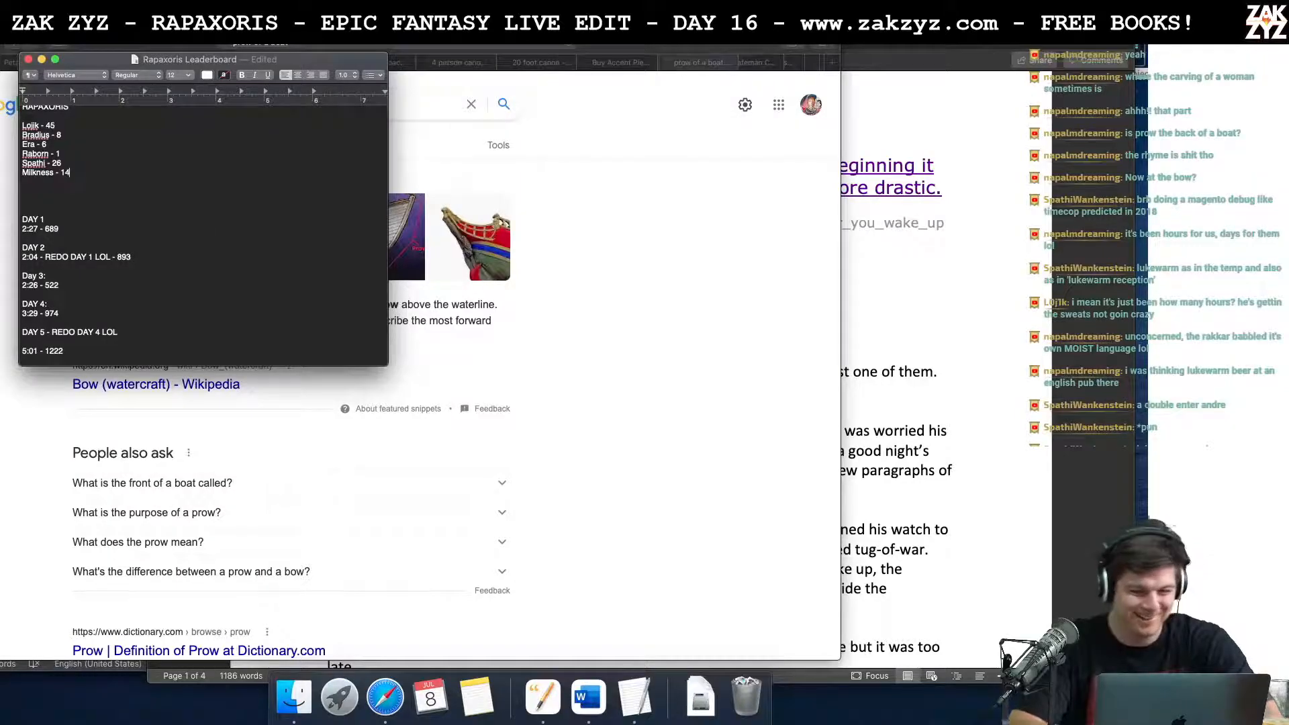
pyautogui.press('super+Tab')
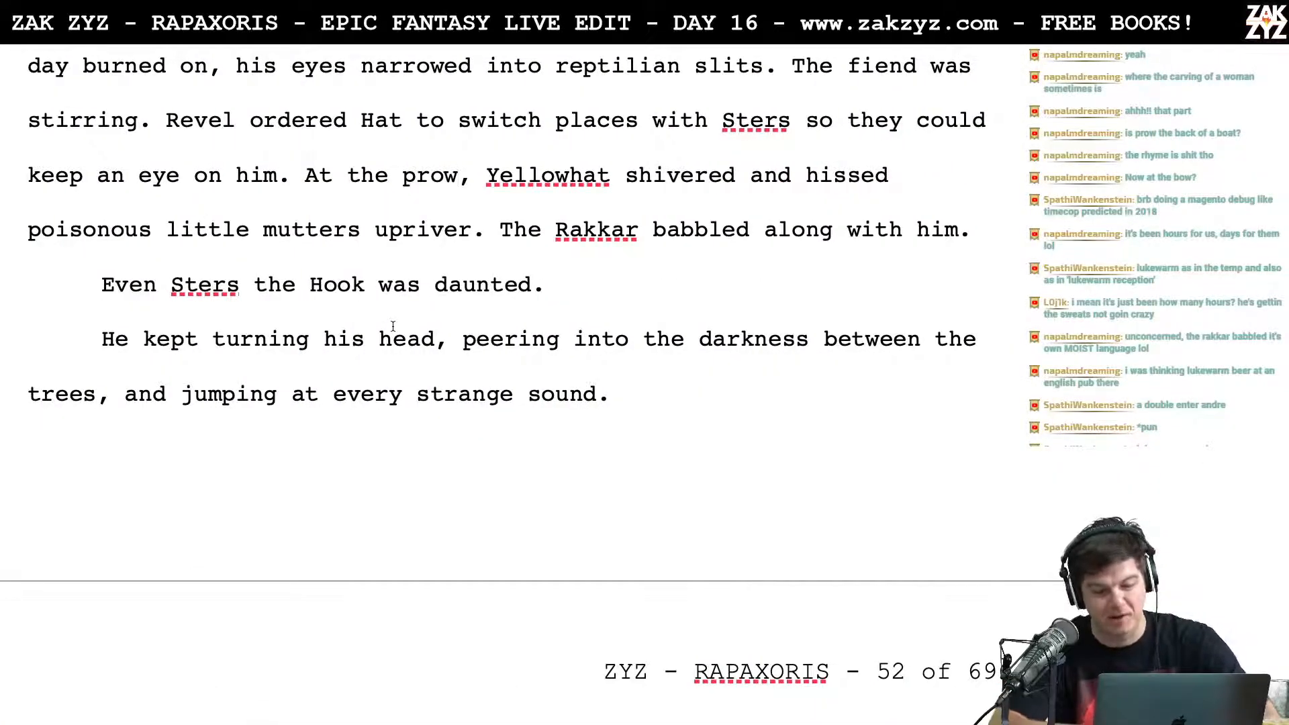
# Step: Add "He craned his head to peer into the darkness" after "Even Sters the Hook was daunted."
pyautogui.scroll(-2, 393, 326)
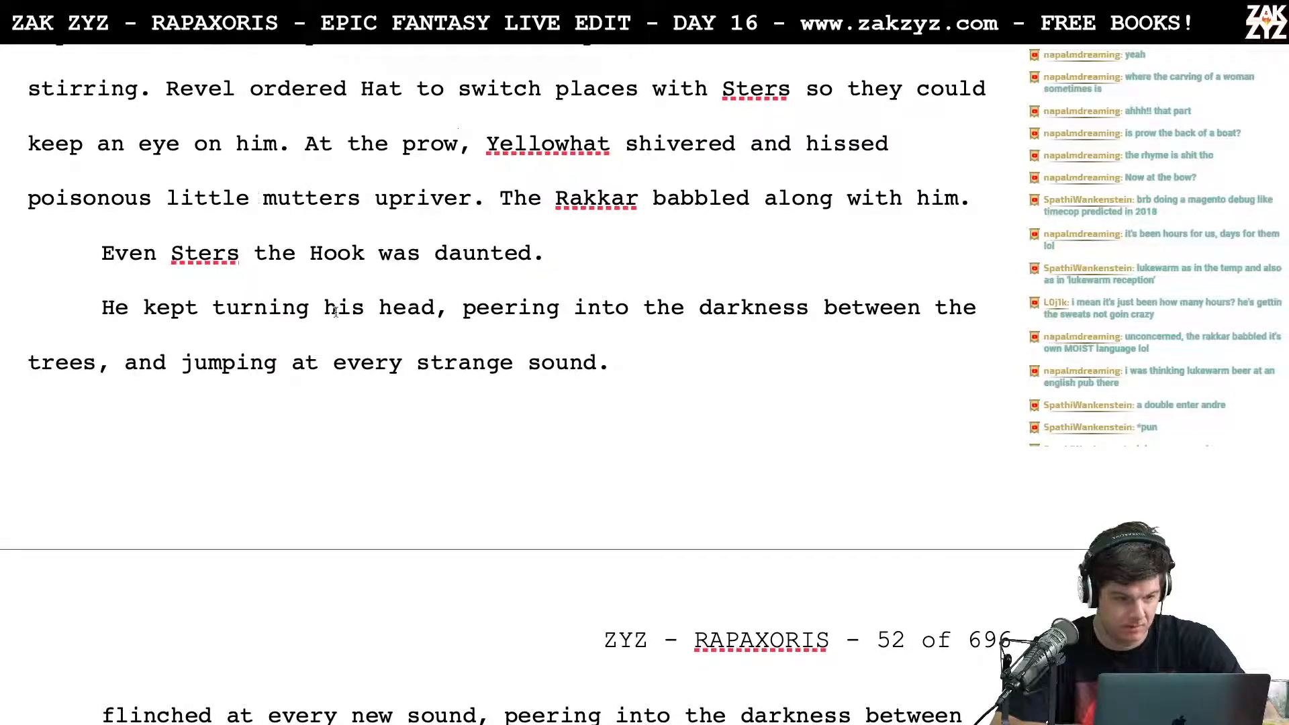
pyautogui.scroll(-1, 470, 300)
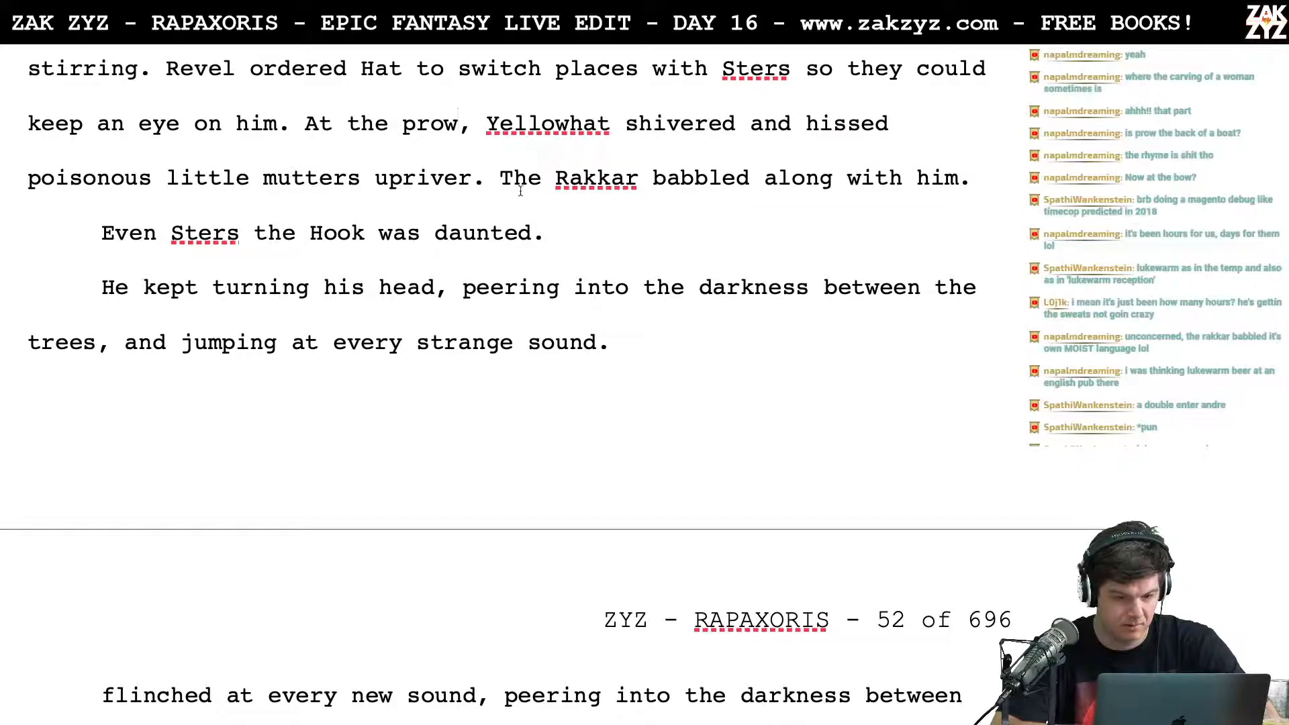
pyautogui.scroll(-3, 539, 223)
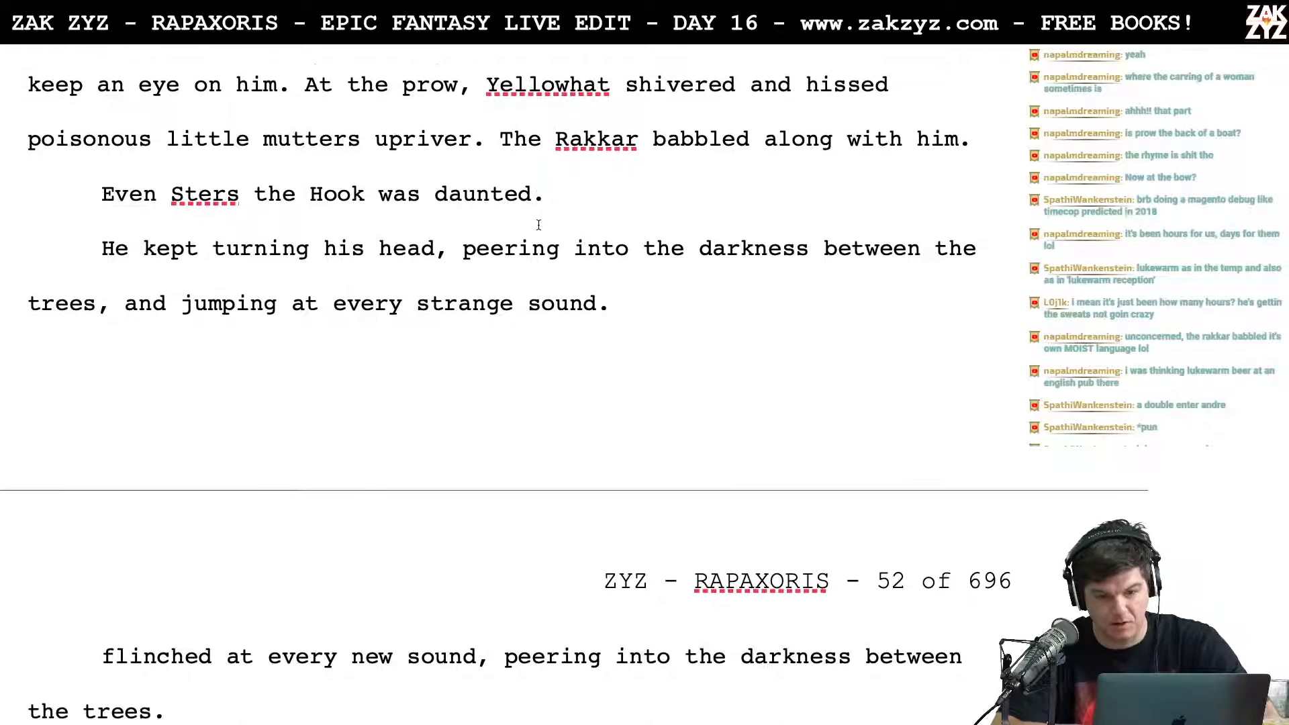
pyautogui.click(577, 173)
pyautogui.click(91, 225)
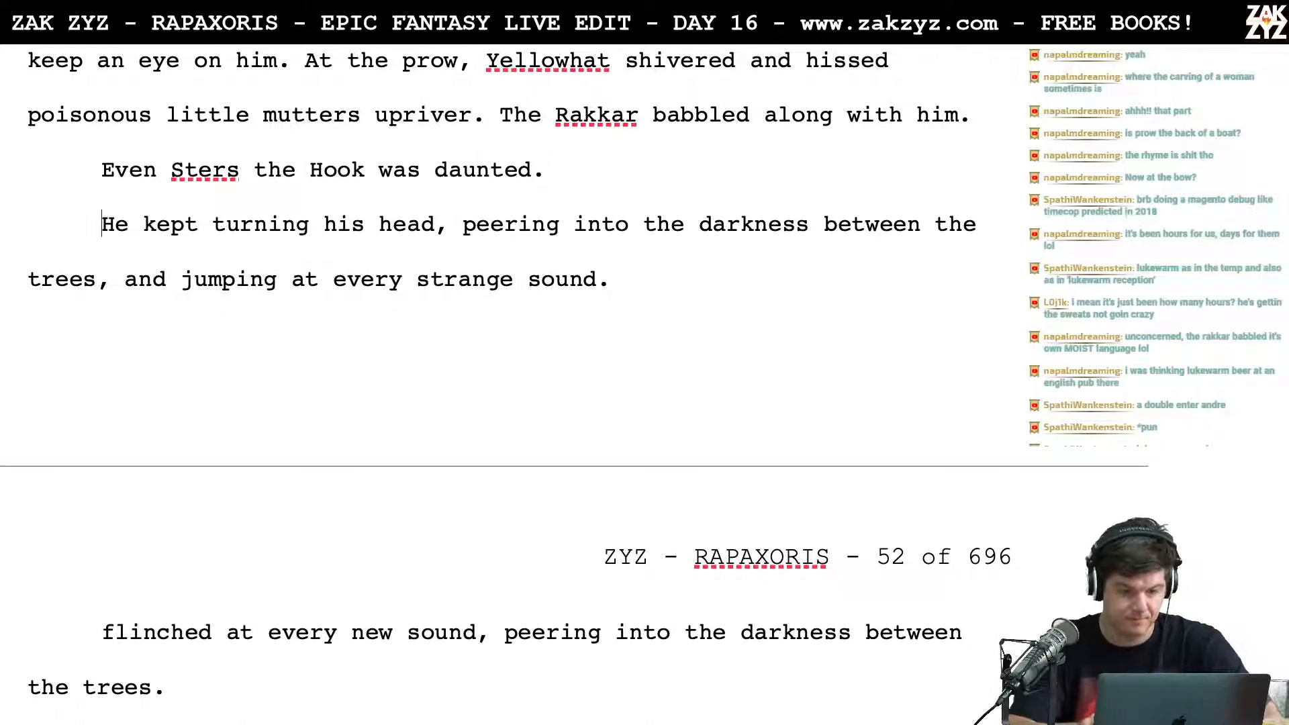
pyautogui.write('He ')
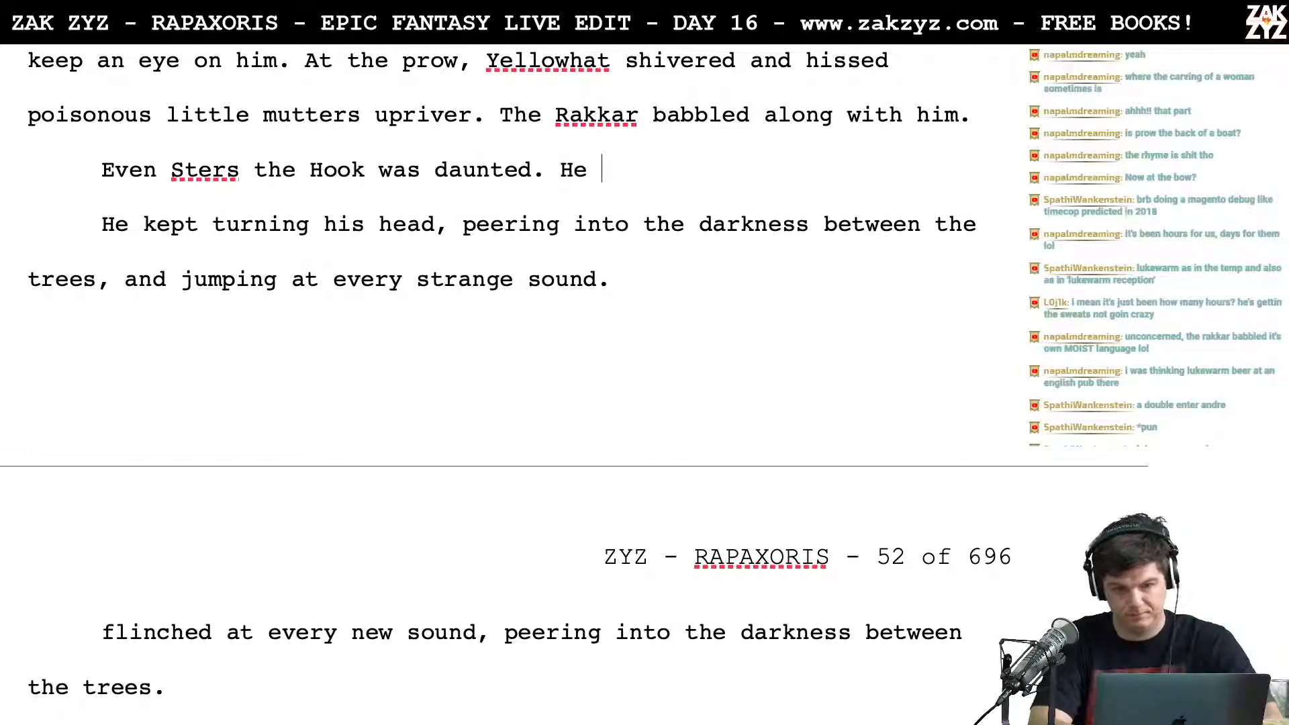
pyautogui.write('craned his he')
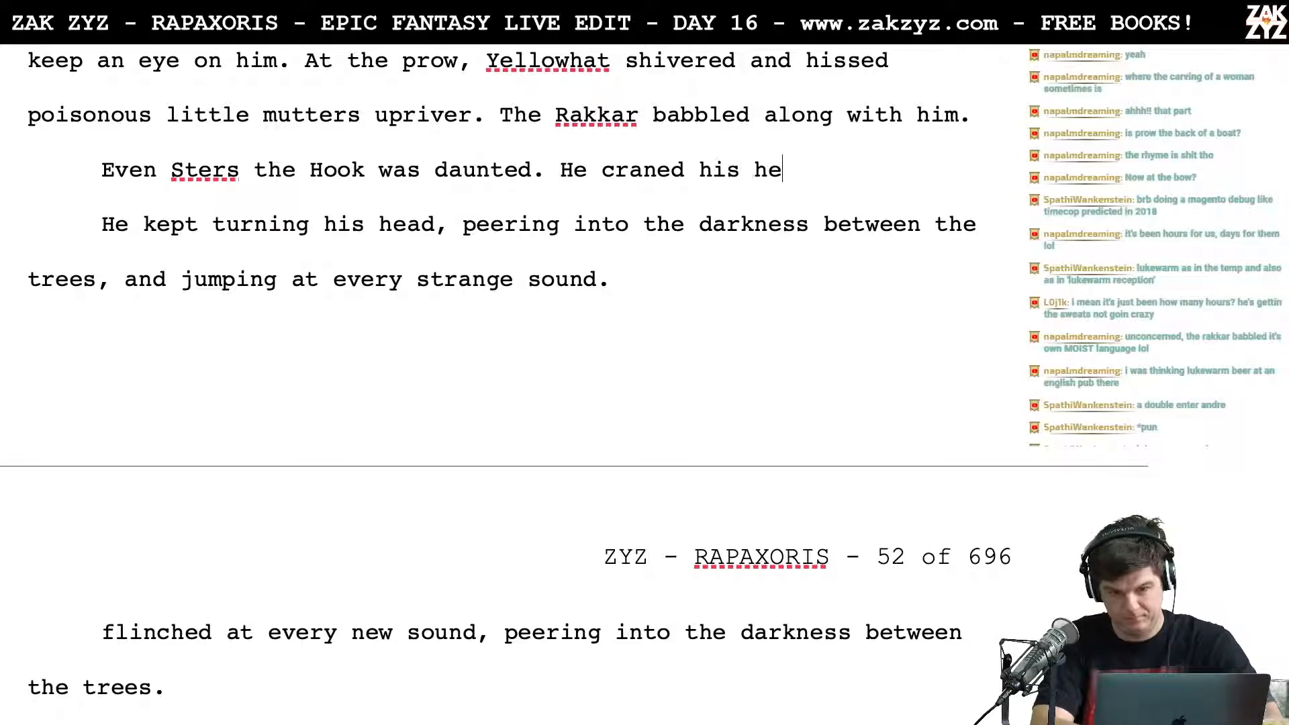
pyautogui.write('ad to peer into')
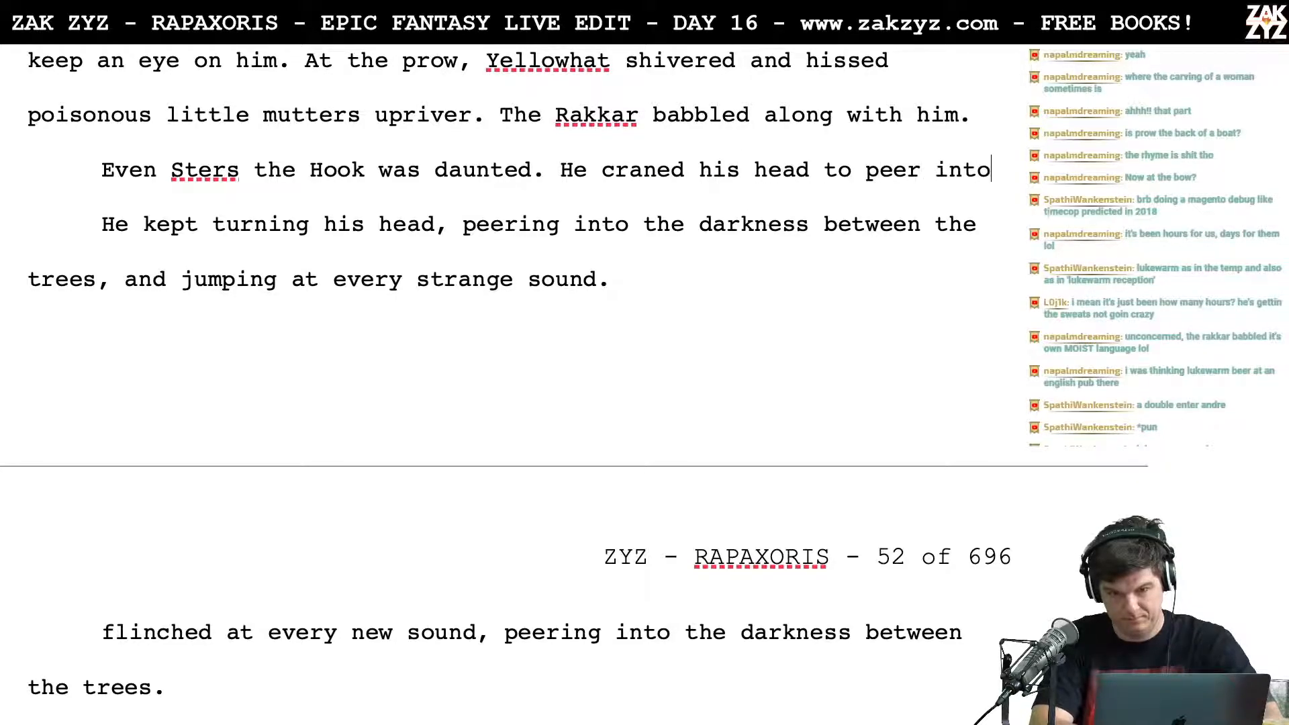
pyautogui.write(' the drarkness ')
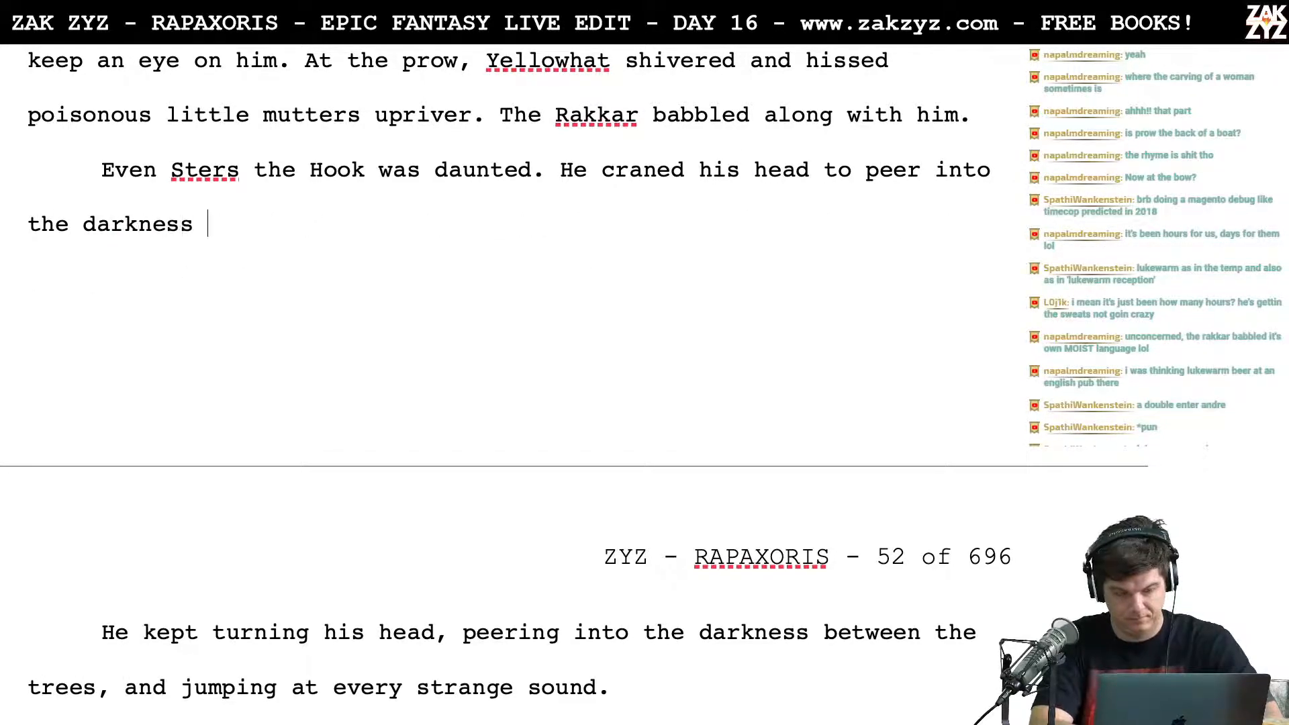
pyautogui.write('between th')
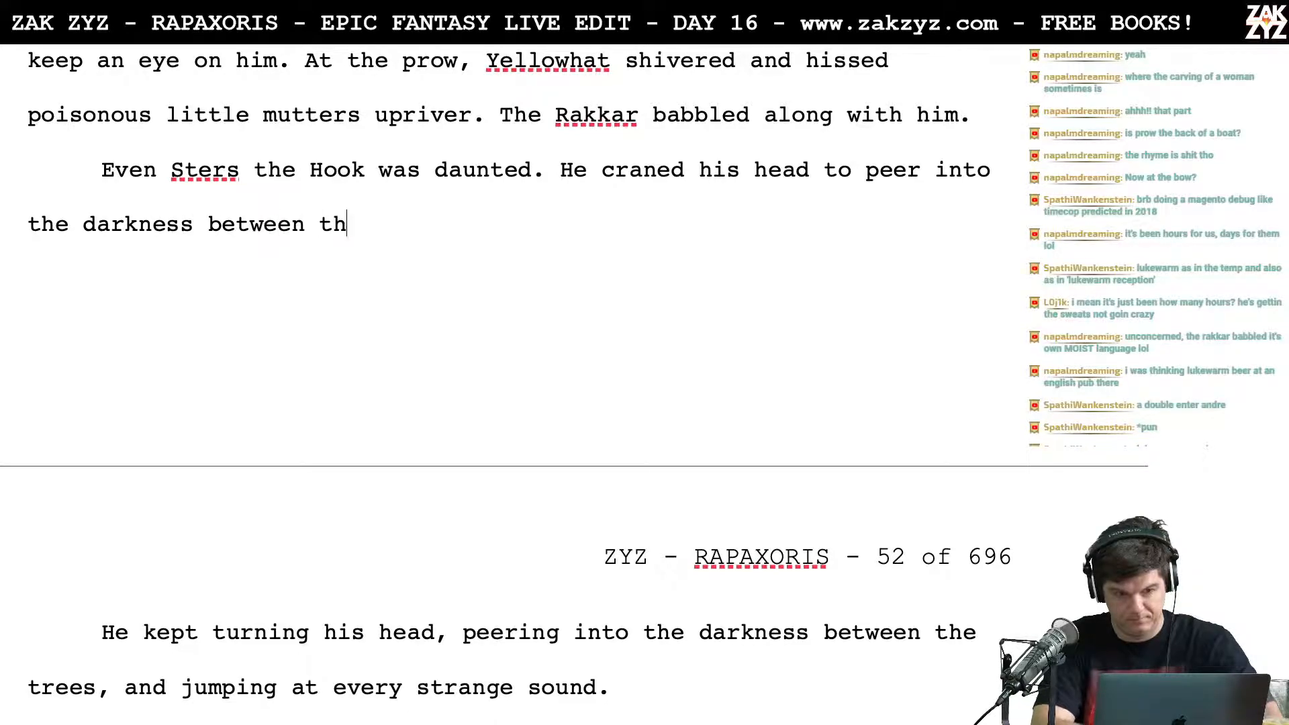
pyautogui.write('e trees and flinc')
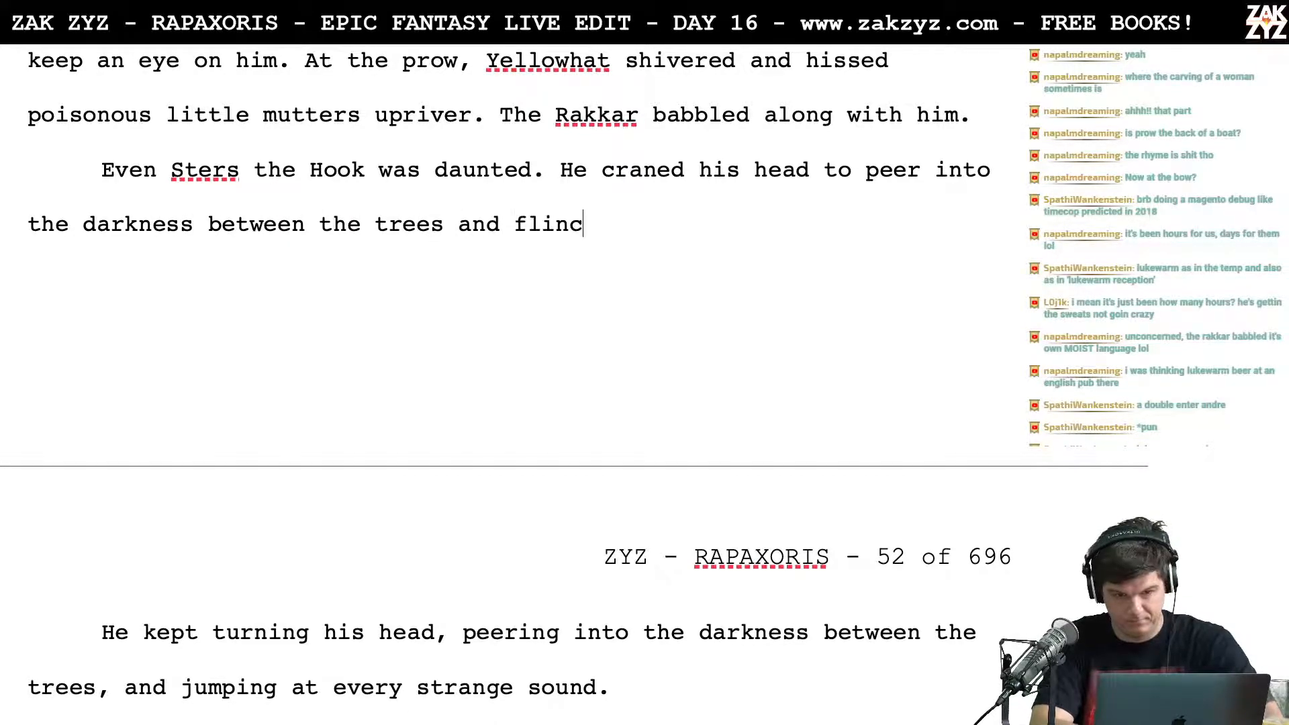
pyautogui.write('hed at ')
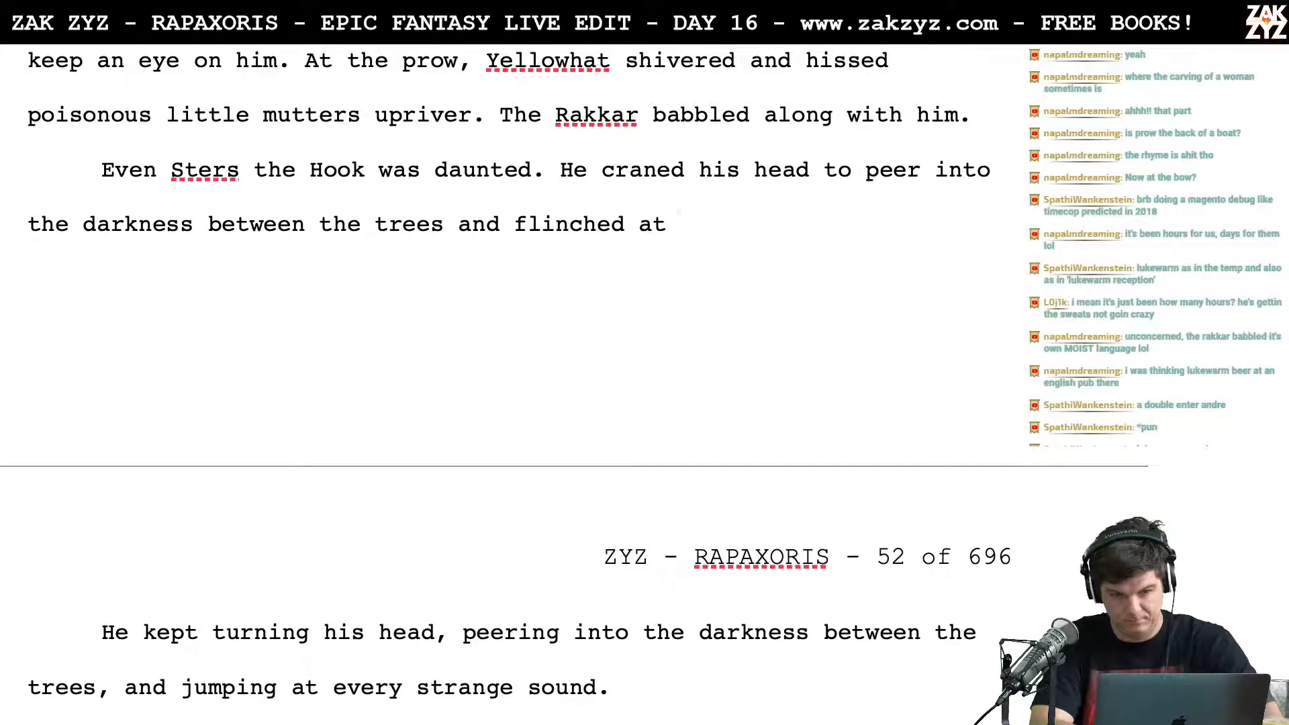
pyautogui.write('every ne')
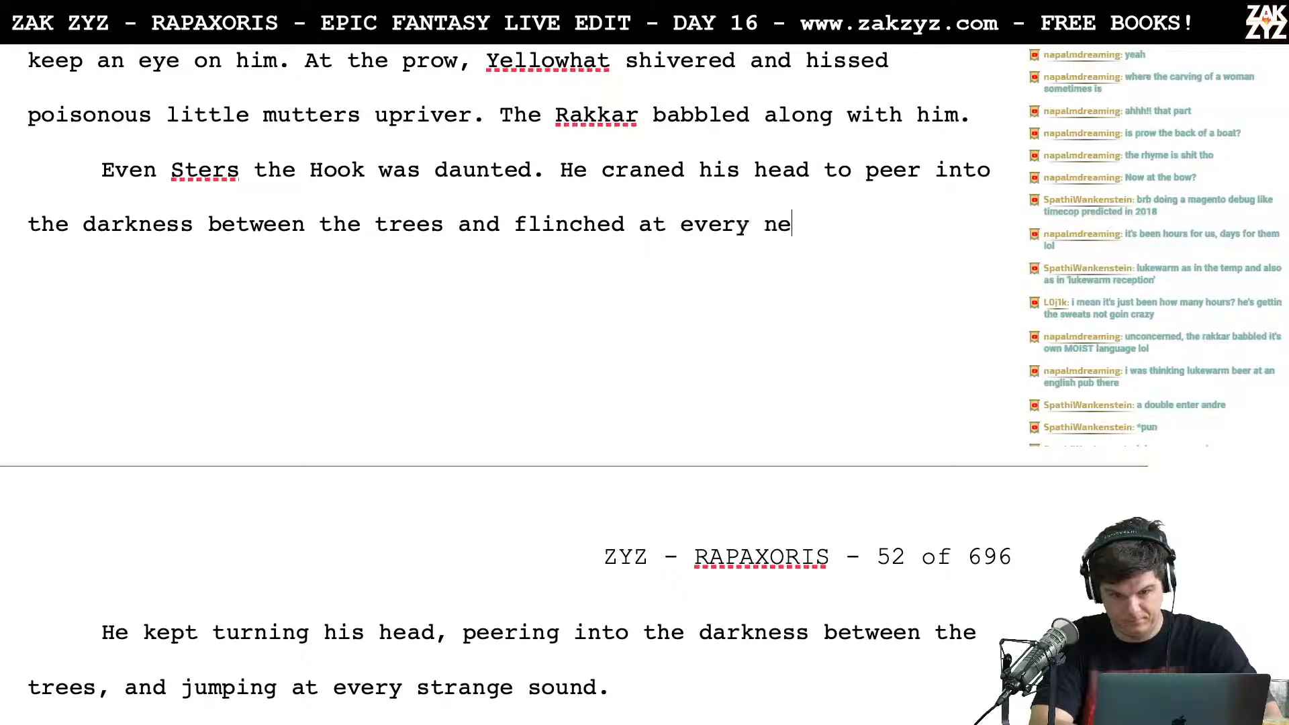
pyautogui.write('w sound.')
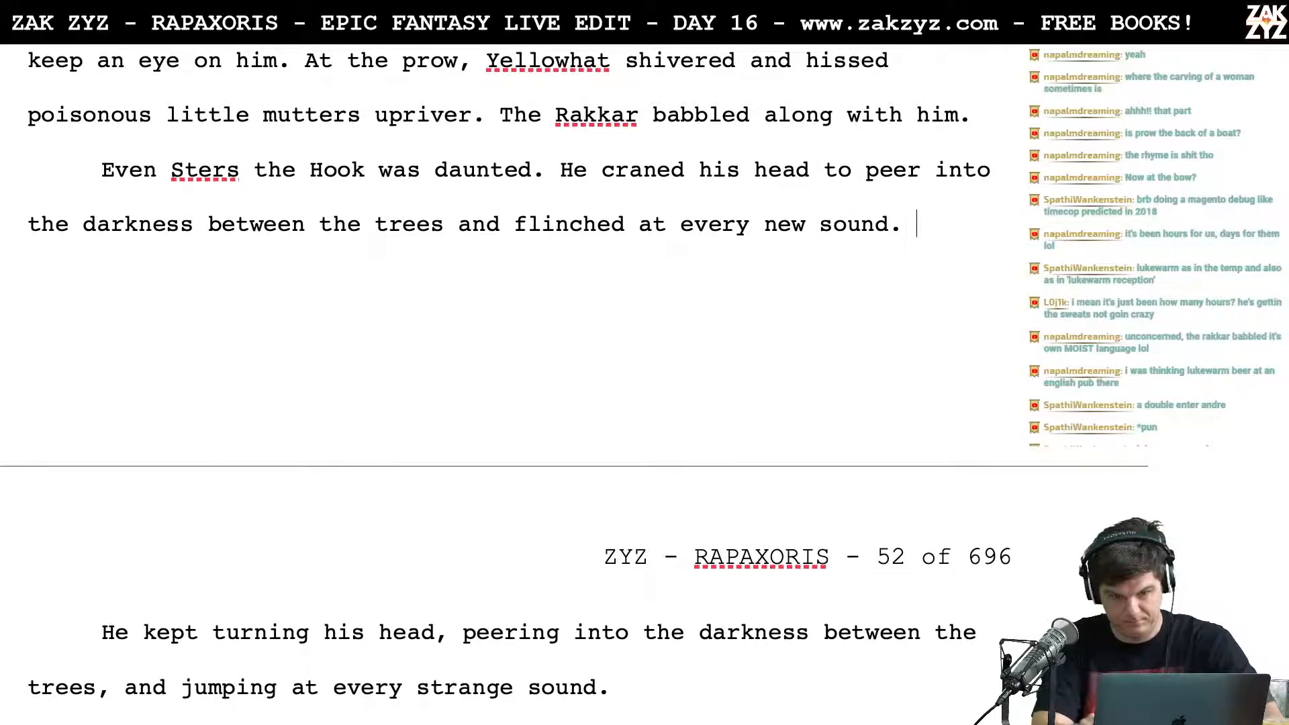
# Step: Delete the leftover paragraph "He kept turning his head, peering into the darkness between the trees, and jumping at every strange sound."
pyautogui.hotkey('shift', 'Down')
pyautogui.hotkey('shift', 'Down')
pyautogui.hotkey('shift', 'Down')
pyautogui.hotkey('shift', 'Up')
pyautogui.press('BackSpace')
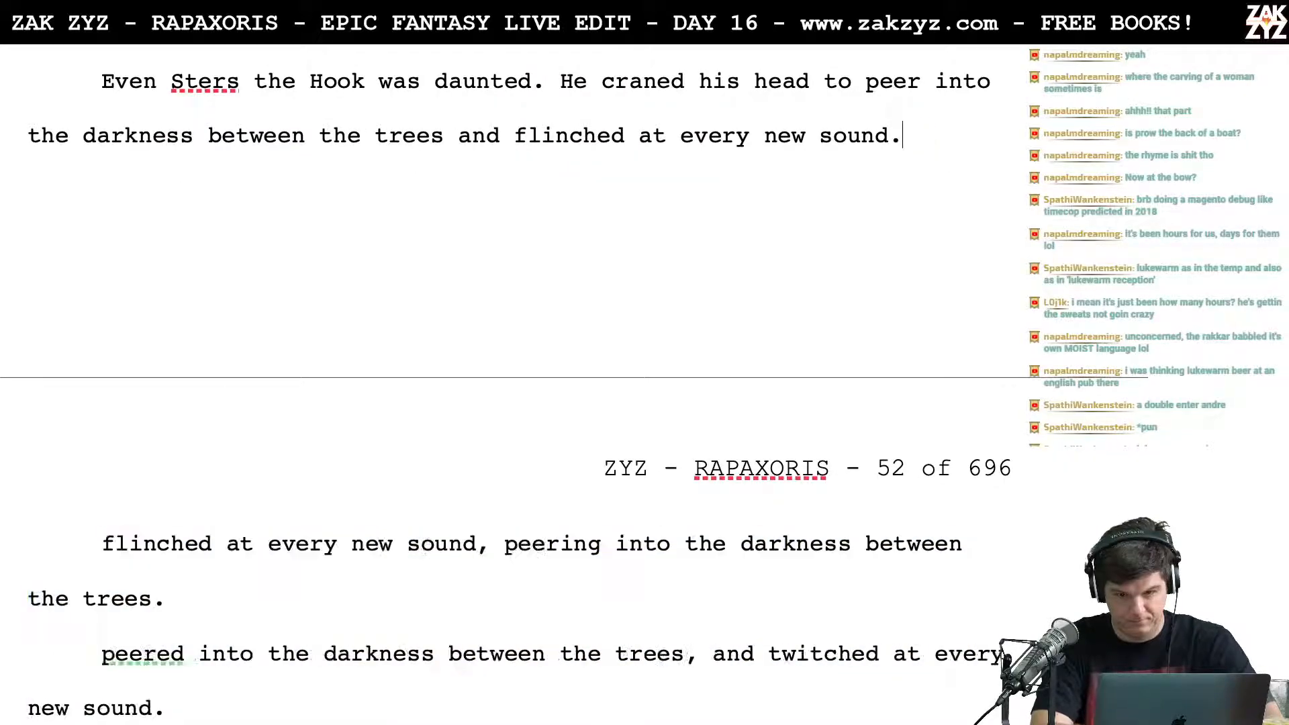
# Step: Try replacing "sound" with "bird" after "flinched at every new" in the sentence about Sters the Hook
pyautogui.press('BackSpace')
pyautogui.press('BackSpace')
pyautogui.press('BackSpace')
pyautogui.press('BackSpace')
pyautogui.press('BackSpace')
pyautogui.press('BackSpace')
pyautogui.press('BackSpace')
pyautogui.press('BackSpace')
pyautogui.press('BackSpace')
pyautogui.press('BackSpace')
pyautogui.press('BackSpace')
pyautogui.press('BackSpace')
pyautogui.press('BackSpace')
pyautogui.press('BackSpace')
pyautogui.press('BackSpace')
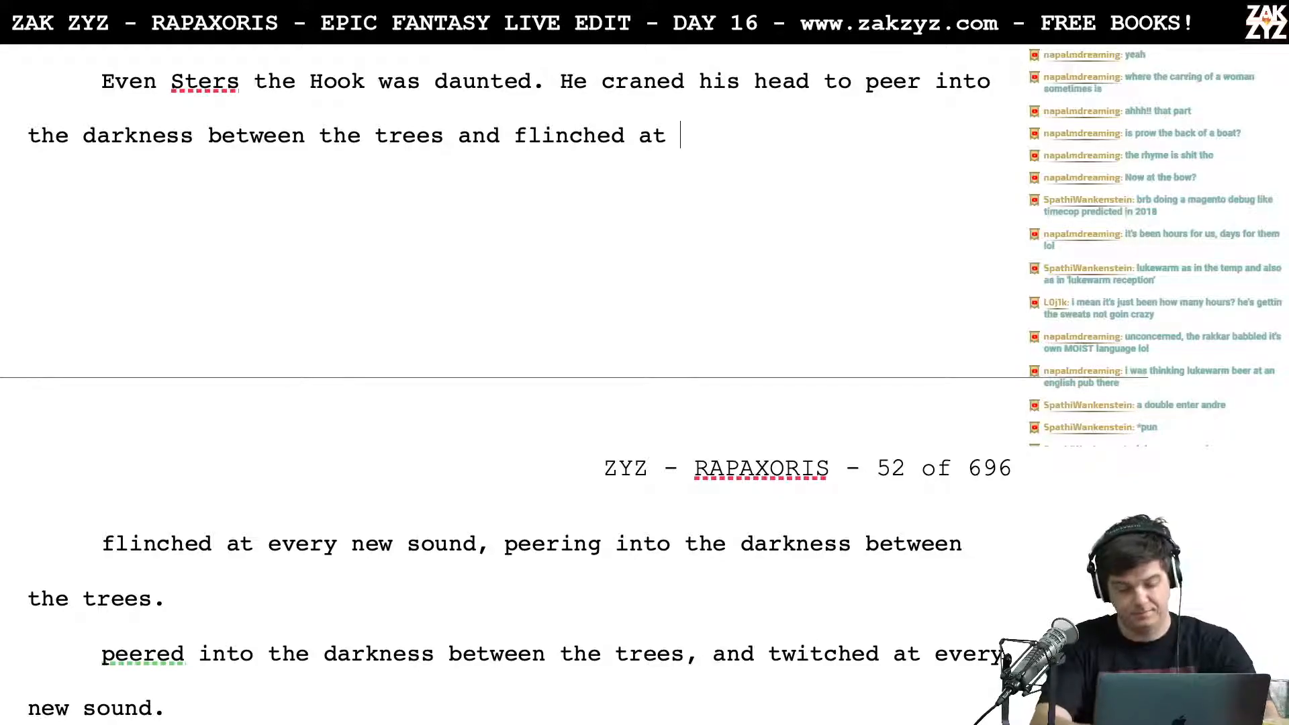
pyautogui.write('every new ')
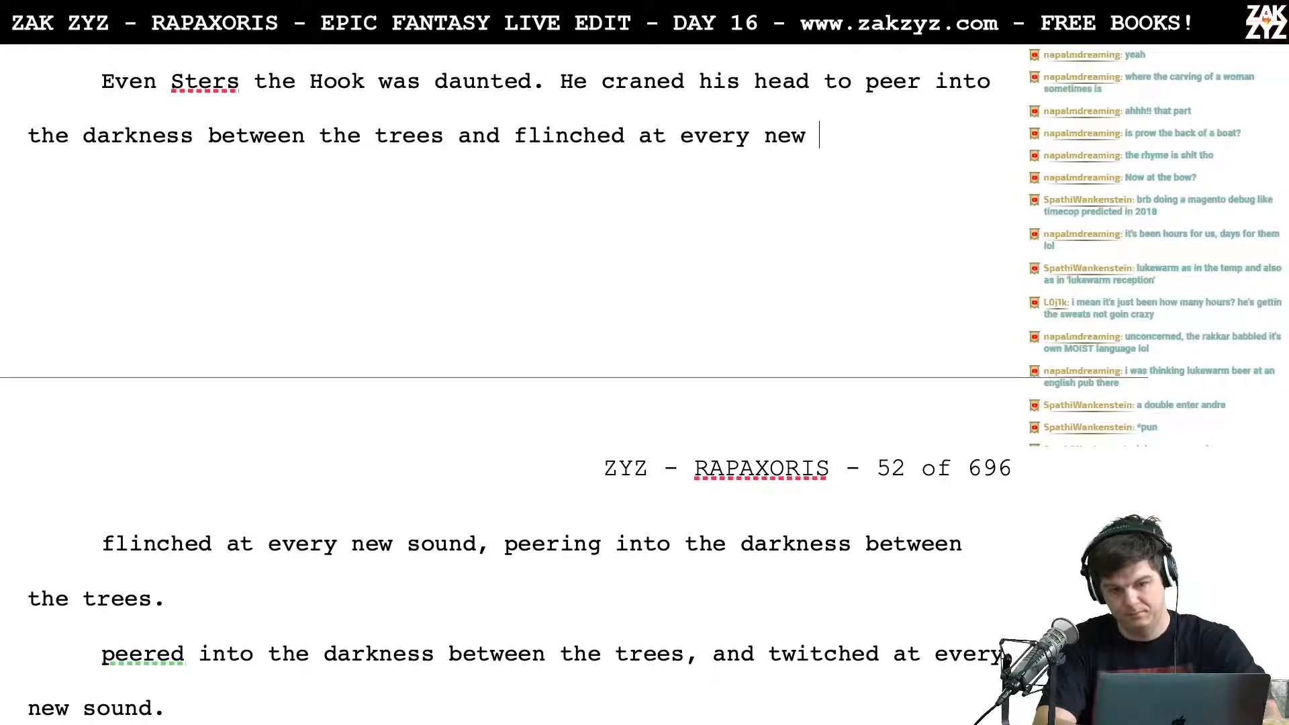
pyautogui.write('bird')
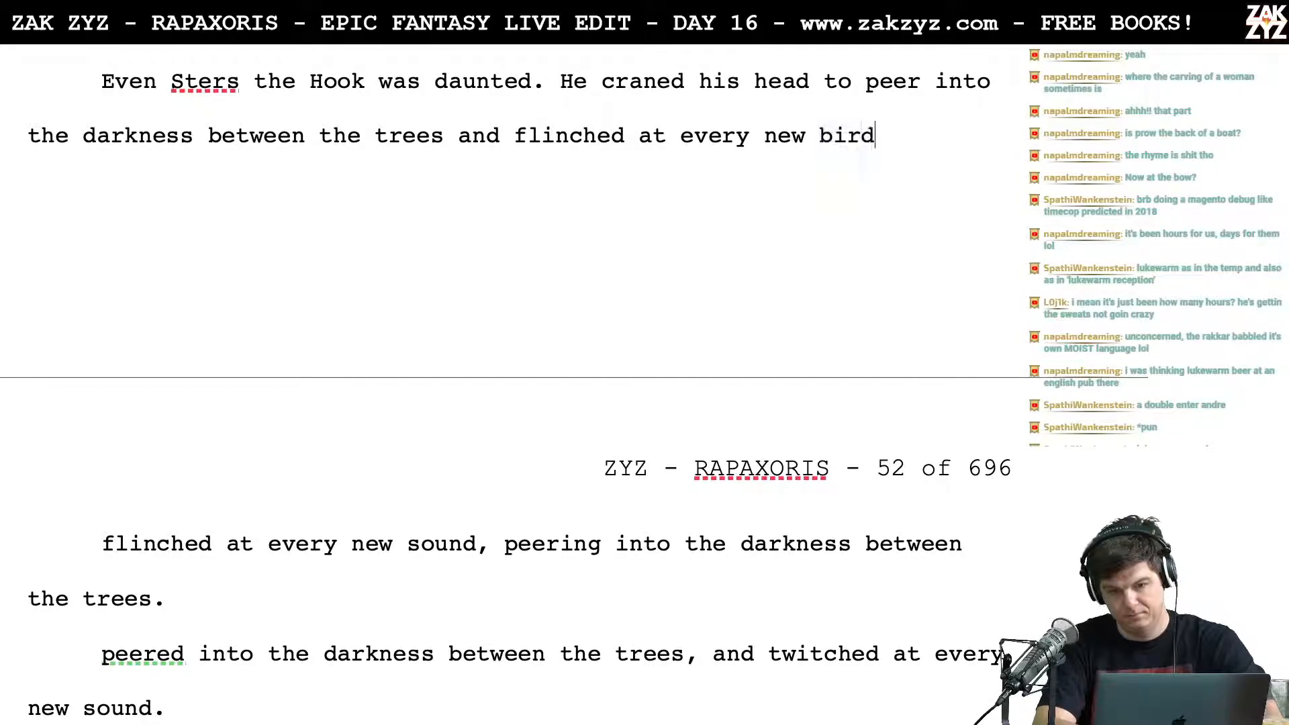
pyautogui.write(' cr')
pyautogui.press('BackSpace')
pyautogui.press('BackSpace')
pyautogui.press('BackSpace')
pyautogui.press('BackSpace')
pyautogui.press('BackSpace')
pyautogui.press('BackSpace')
pyautogui.press('BackSpace')
pyautogui.press('BackSpace')
pyautogui.press('BackSpace')
pyautogui.press('BackSpace')
pyautogui.press('BackSpace')
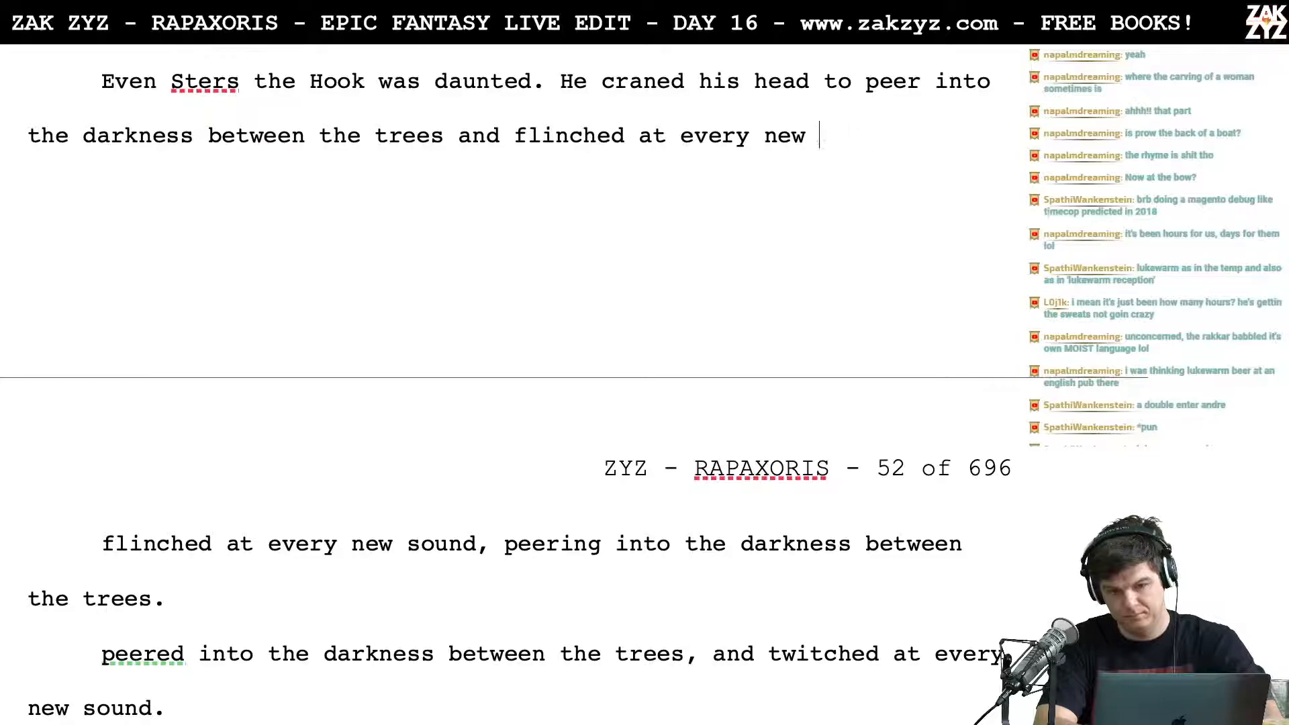
# Step: Reword the ending of Sters's sentence after "flinched at" as "every rustle in the bushes."
pyautogui.press('BackSpace')
pyautogui.press('BackSpace')
pyautogui.press('BackSpace')
pyautogui.press('BackSpace')
pyautogui.press('BackSpace')
pyautogui.press('BackSpace')
pyautogui.write('every rusti')
pyautogui.press('BackSpace')
pyautogui.write('le in the bushes')
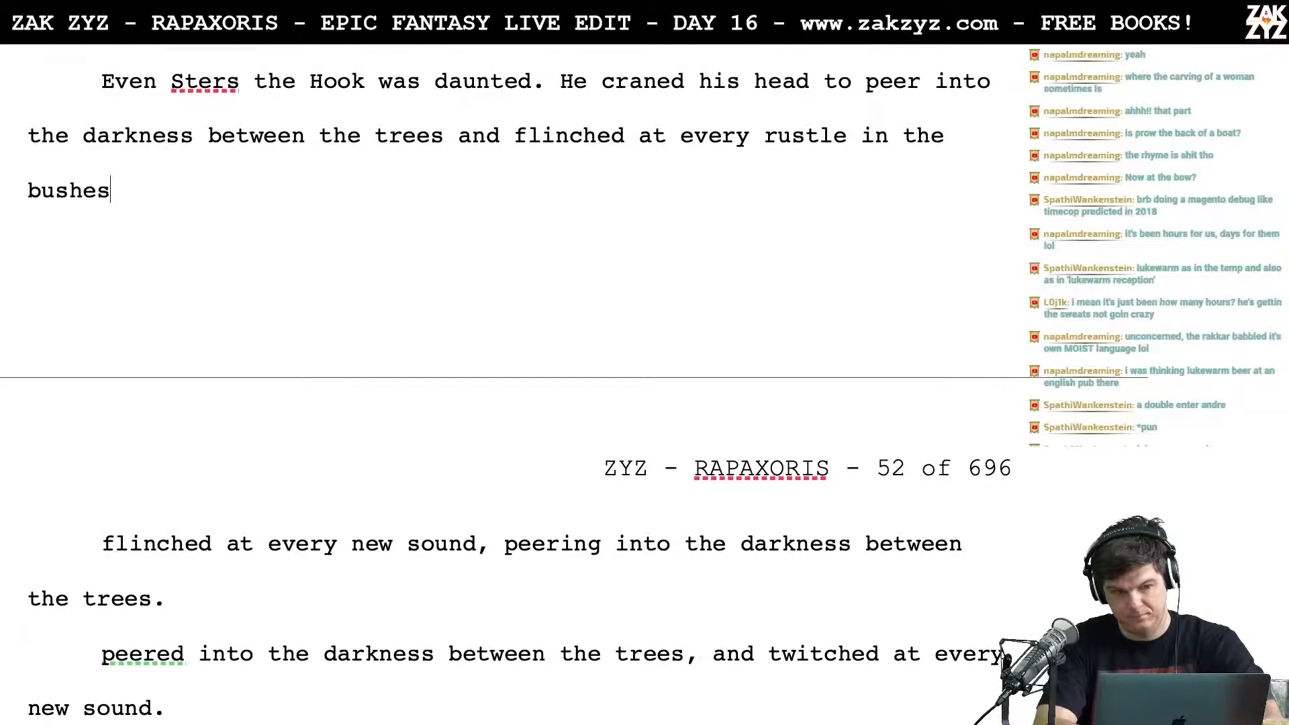
pyautogui.hotkey('shift', 'Down')
pyautogui.hotkey('shift', 'Down')
pyautogui.hotkey('shift', 'Down')
pyautogui.hotkey('shift', 'Down')
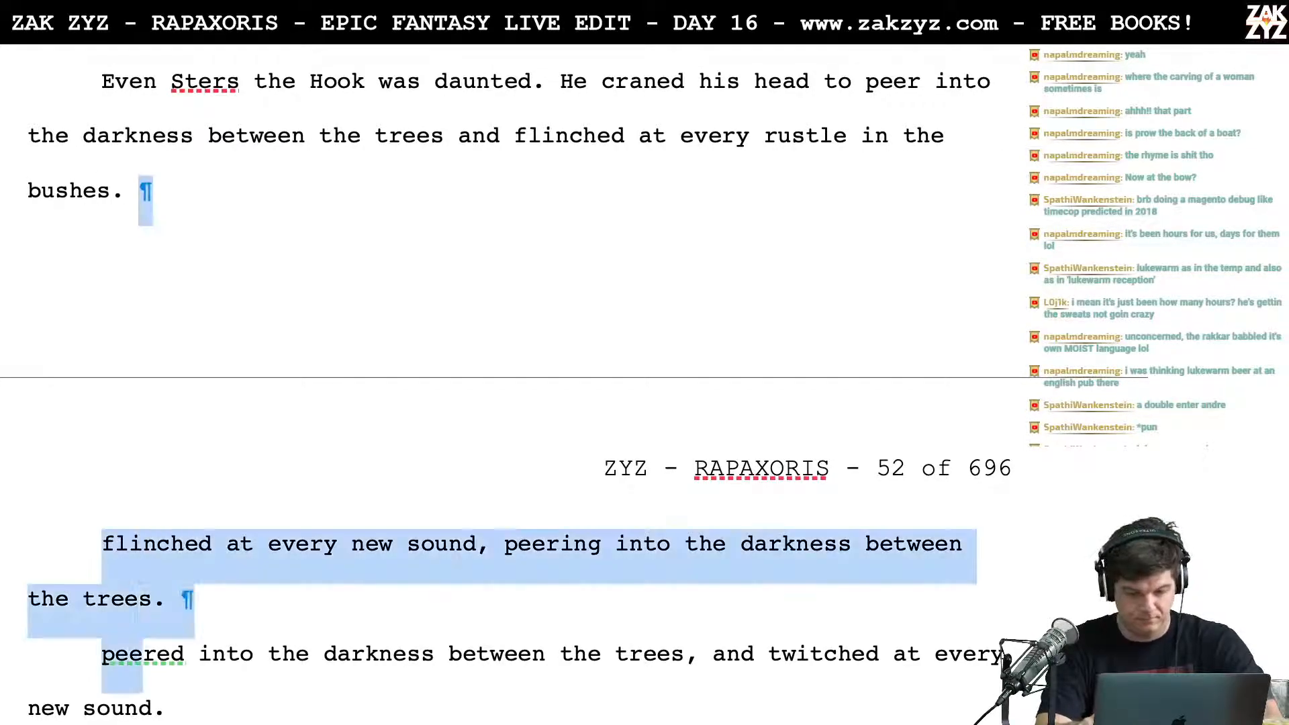
pyautogui.hotkey('shift', 'Right')
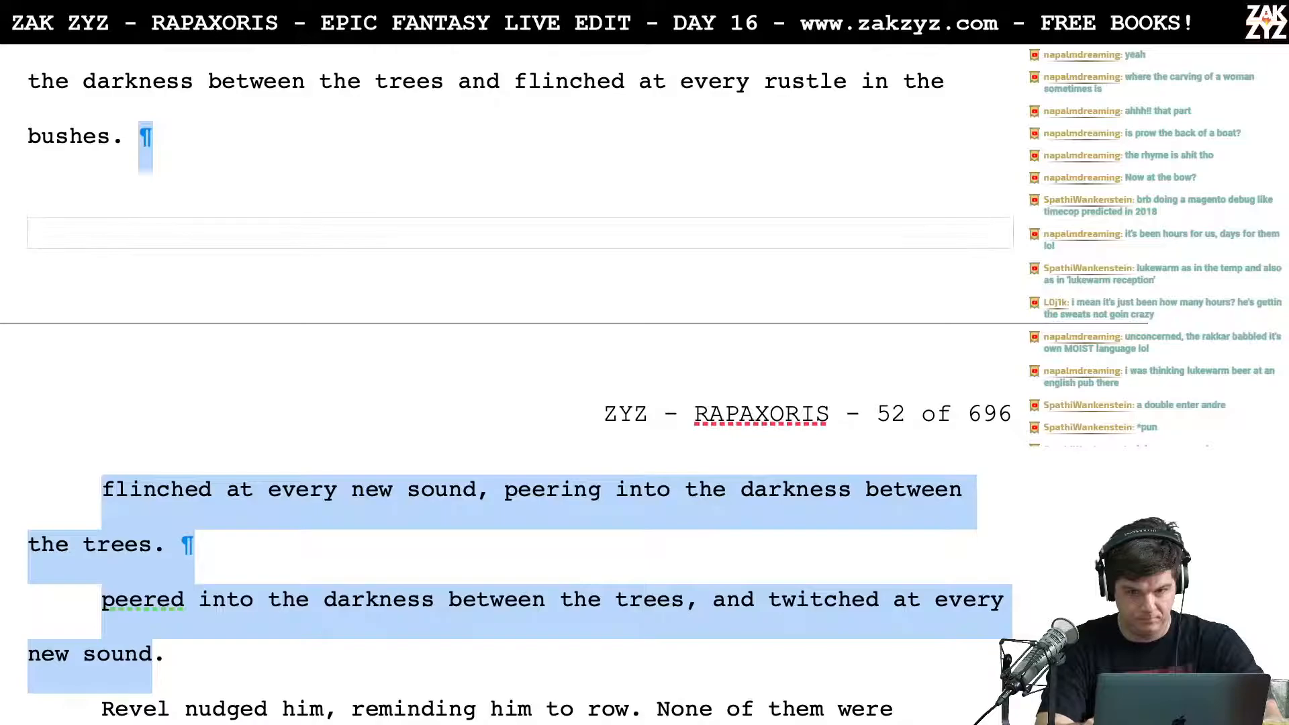
# Step: Split "in the bushes." off into its own paragraph after "flinched at every rustle"
pyautogui.press('Up')
pyautogui.press('Left')
pyautogui.press('Left')
pyautogui.press('Left')
pyautogui.press('Left')
pyautogui.press('Left')
pyautogui.press('Left')
pyautogui.press('Left')
pyautogui.press('Left')
pyautogui.press('Left')
pyautogui.press('Left')
pyautogui.press('Left')
pyautogui.press('Left')
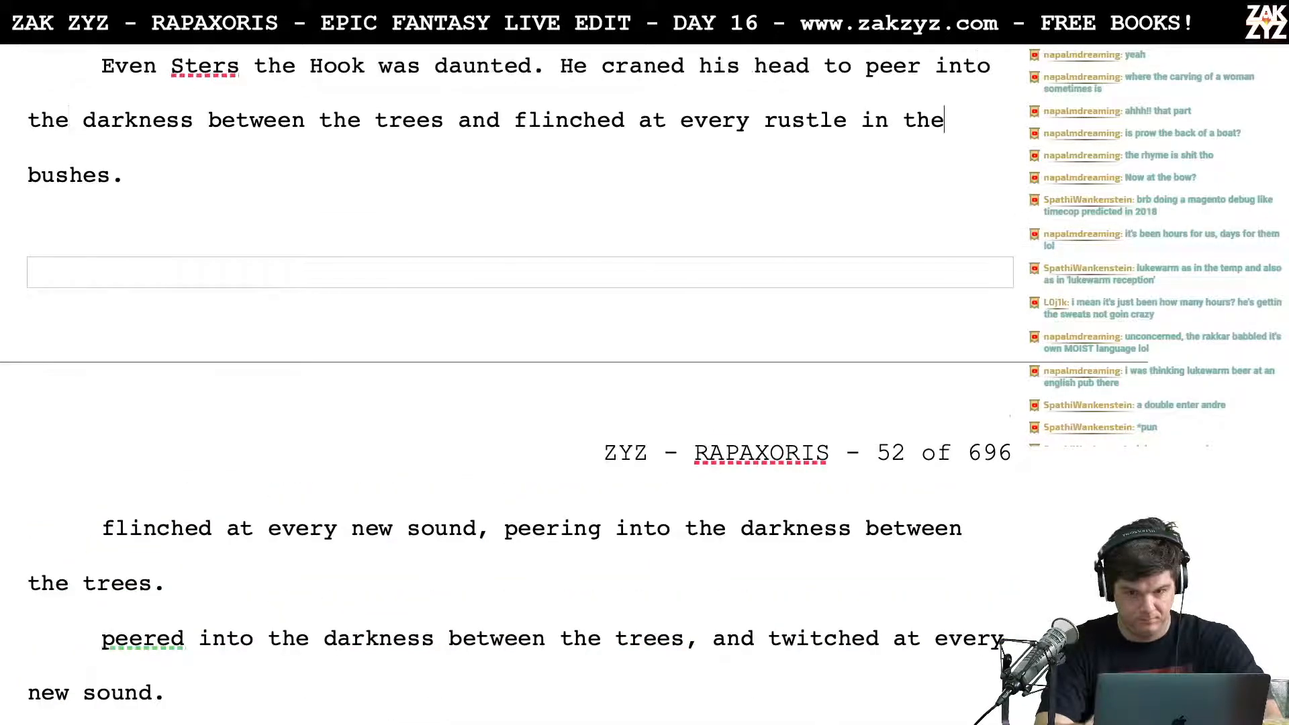
pyautogui.press('Left')
pyautogui.press('Left')
pyautogui.press('Left')
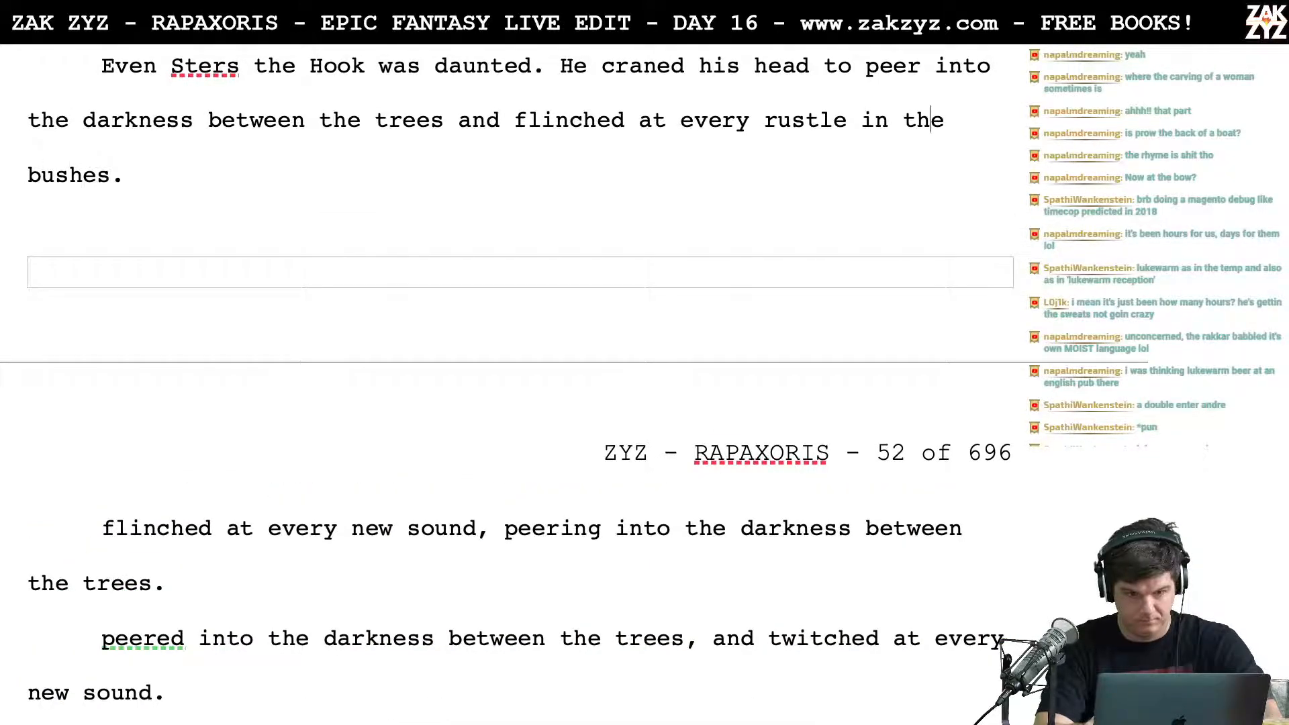
pyautogui.press('Return')
pyautogui.press('Left')
# Step: Cut "and flinched at every rustle" from Sters's sentence so that it stops after "between the trees"
pyautogui.write('and ')
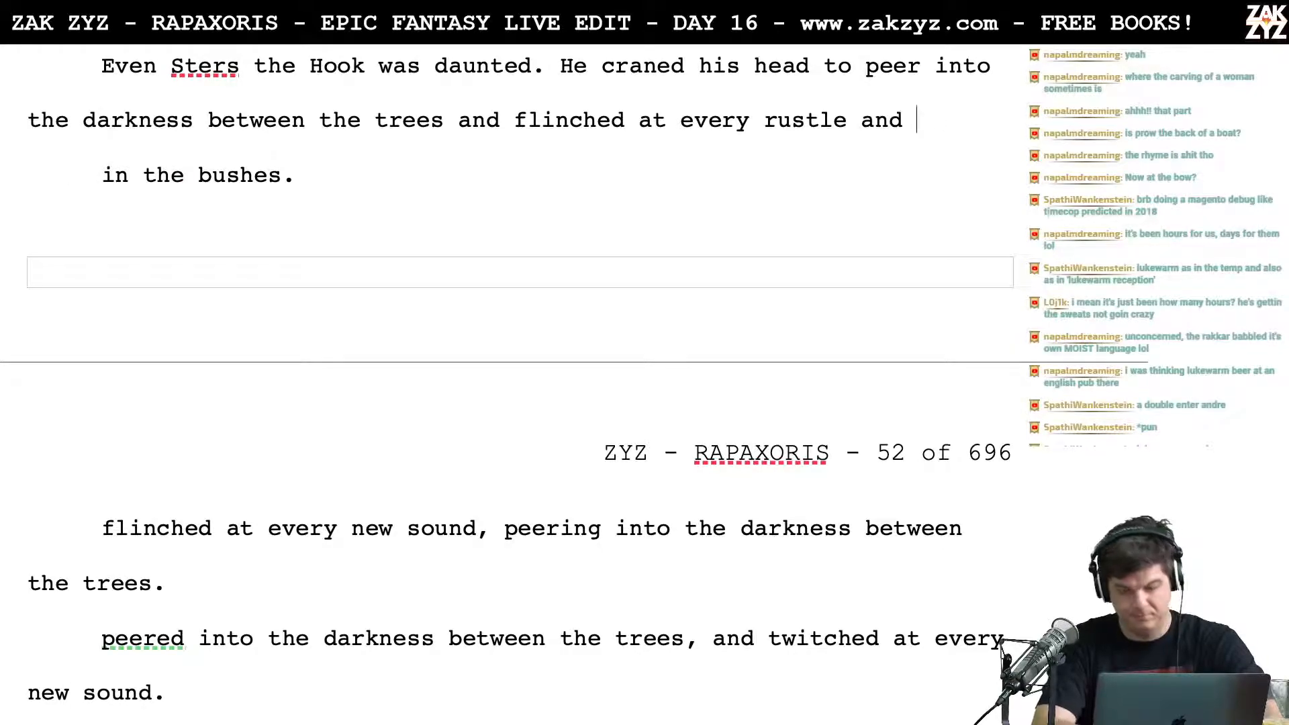
pyautogui.write('c')
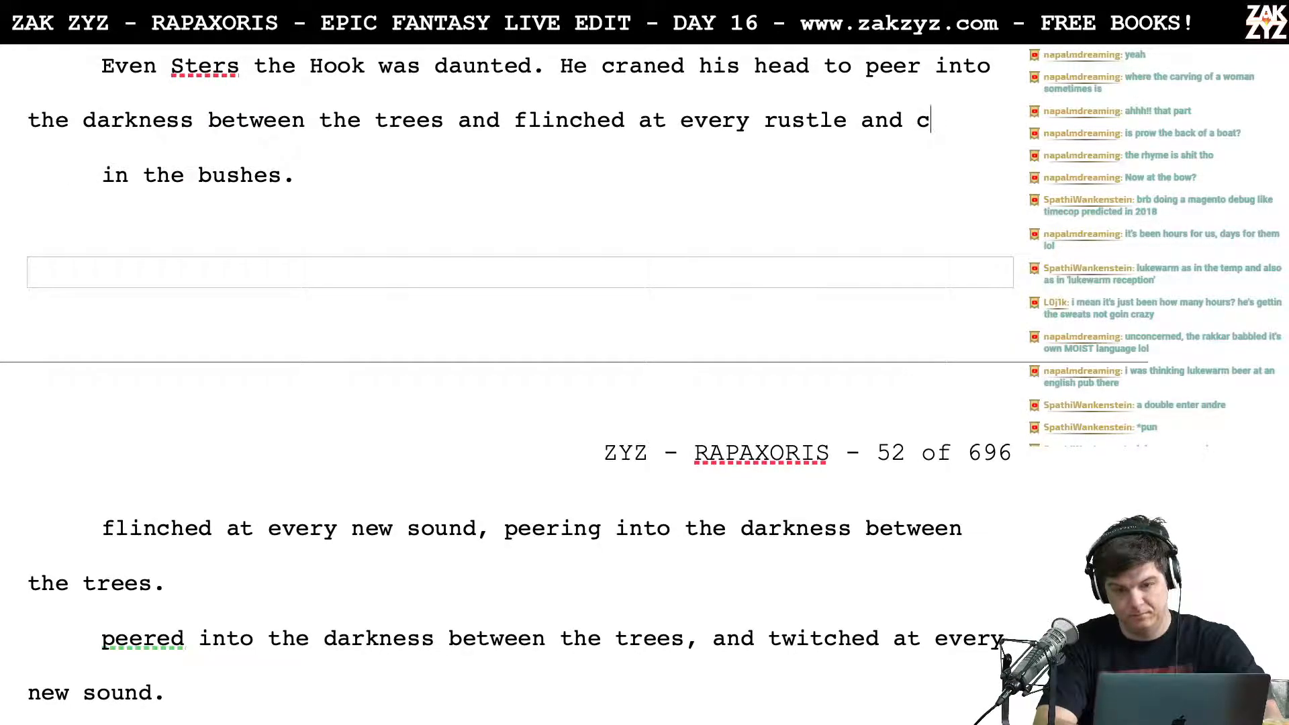
pyautogui.press('BackSpace')
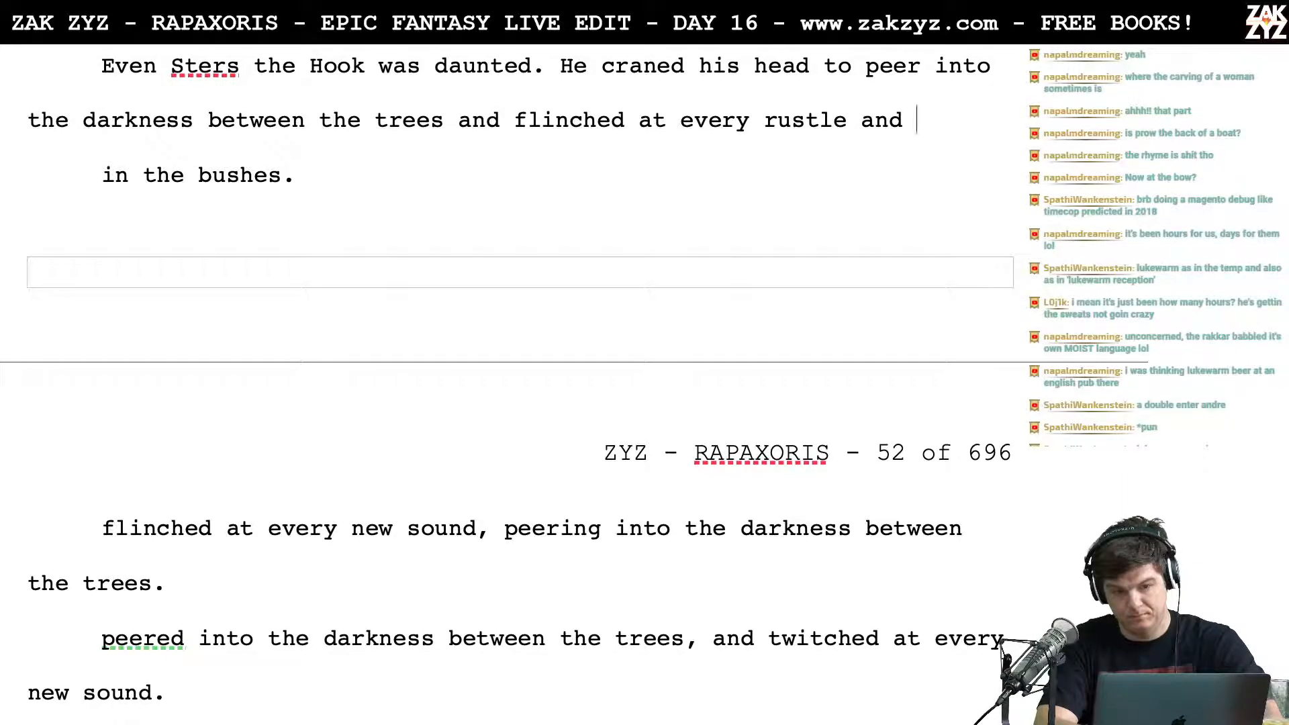
pyautogui.press('BackSpace')
pyautogui.press('BackSpace')
pyautogui.press('BackSpace')
pyautogui.press('BackSpace')
pyautogui.press('BackSpace')
pyautogui.press('BackSpace')
pyautogui.press('BackSpace')
pyautogui.press('BackSpace')
pyautogui.press('BackSpace')
pyautogui.press('BackSpace')
pyautogui.press('BackSpace')
pyautogui.press('BackSpace')
pyautogui.press('BackSpace')
pyautogui.press('BackSpace')
pyautogui.press('BackSpace')
pyautogui.press('BackSpace')
pyautogui.press('BackSpace')
pyautogui.press('BackSpace')
pyautogui.press('BackSpace')
pyautogui.press('BackSpace')
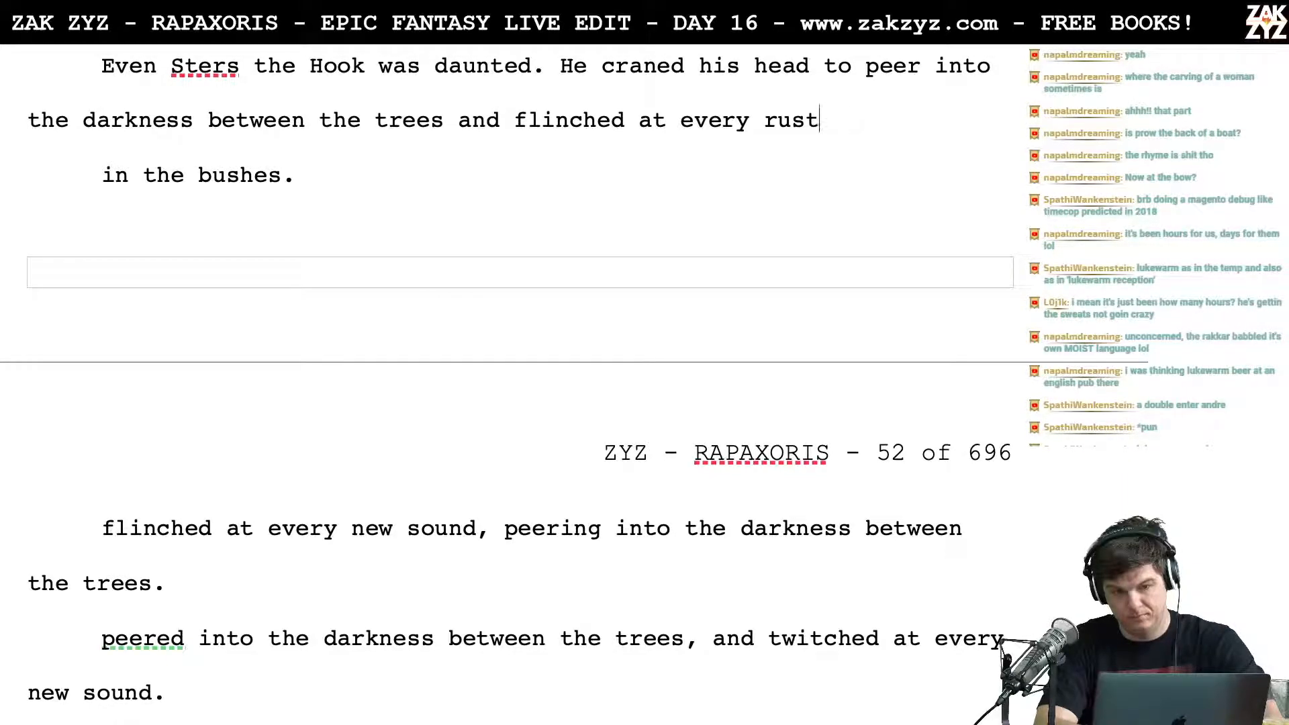
pyautogui.press('BackSpace')
pyautogui.press('BackSpace')
pyautogui.press('BackSpace')
pyautogui.press('BackSpace')
pyautogui.press('BackSpace')
pyautogui.press('BackSpace')
pyautogui.press('BackSpace')
pyautogui.press('BackSpace')
pyautogui.press('BackSpace')
pyautogui.press('BackSpace')
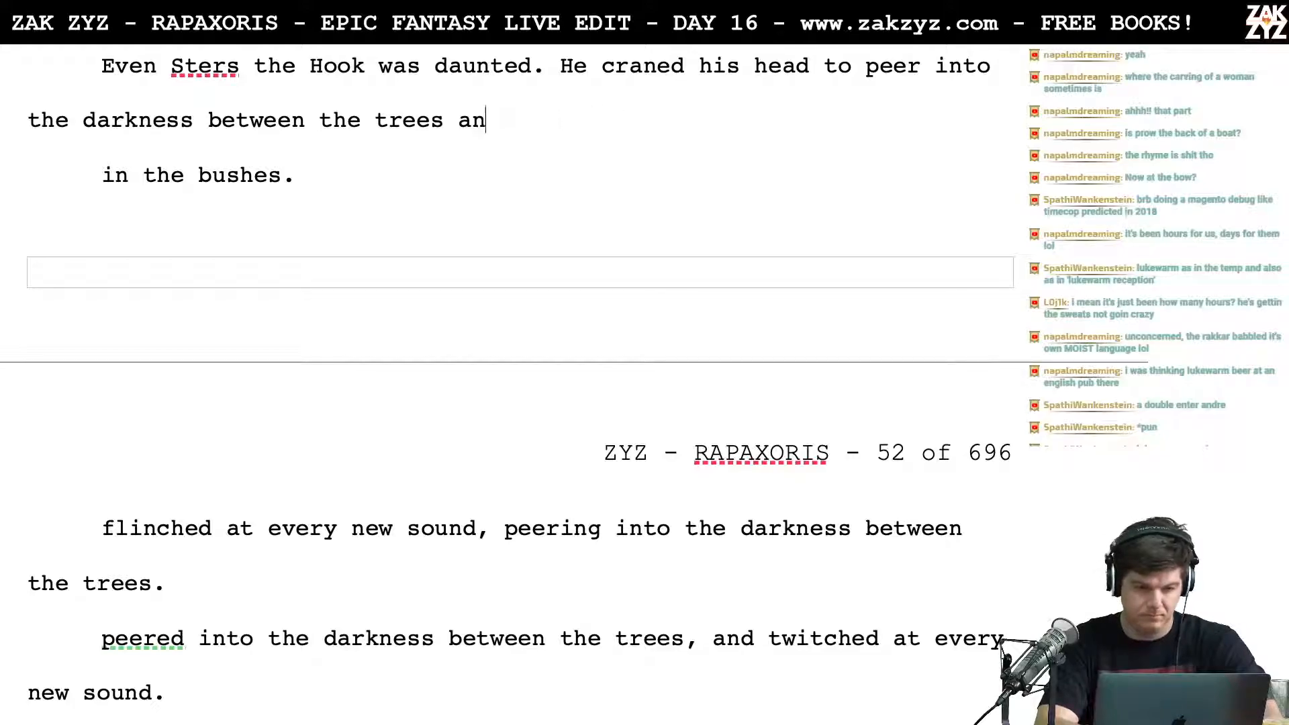
# Step: Try continuing the sentence after "between the trees" with ", flinching at every rustle in the"
pyautogui.write('flinching at every rustle in the')
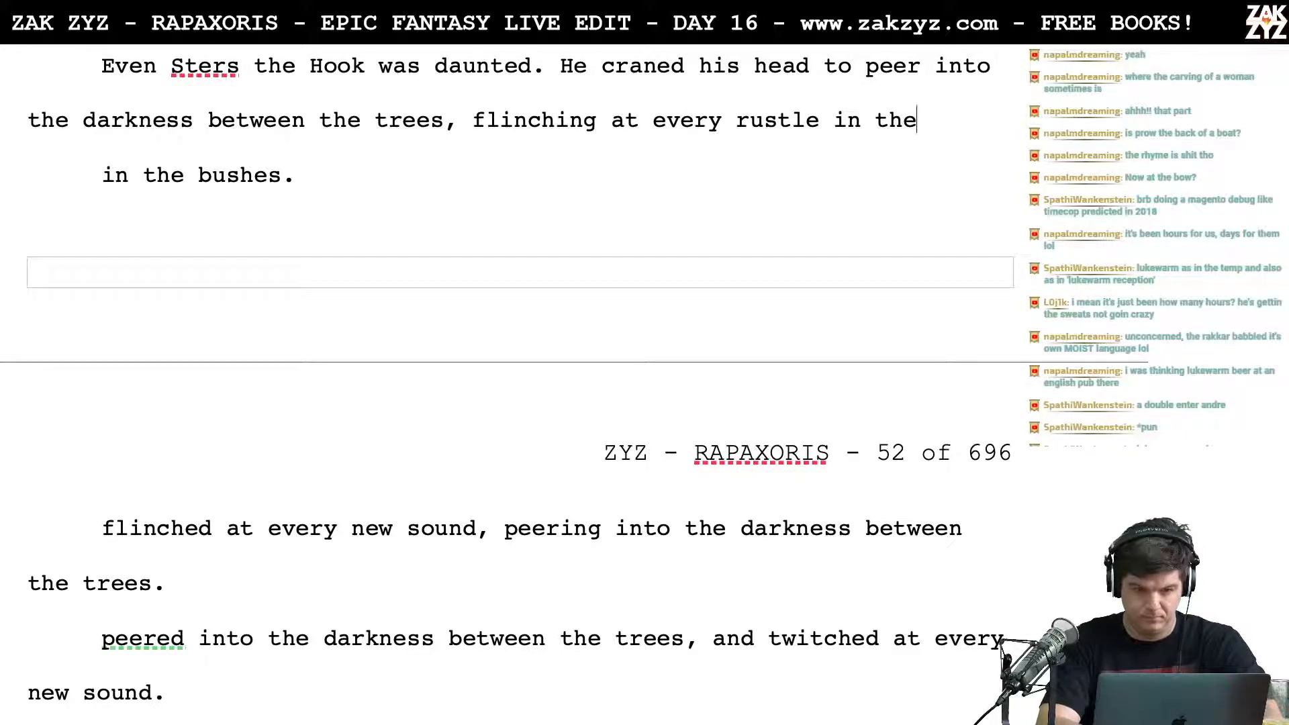
pyautogui.press('BackSpace')
pyautogui.press('BackSpace')
pyautogui.press('BackSpace')
pyautogui.press('BackSpace')
pyautogui.press('BackSpace')
pyautogui.press('BackSpace')
pyautogui.press('BackSpace')
pyautogui.press('BackSpace')
pyautogui.press('BackSpace')
pyautogui.press('BackSpace')
pyautogui.press('BackSpace')
pyautogui.press('BackSpace')
pyautogui.press('BackSpace')
pyautogui.press('BackSpace')
pyautogui.press('BackSpace')
pyautogui.press('BackSpace')
pyautogui.press('BackSpace')
pyautogui.press('BackSpace')
pyautogui.press('BackSpace')
pyautogui.press('BackSpace')
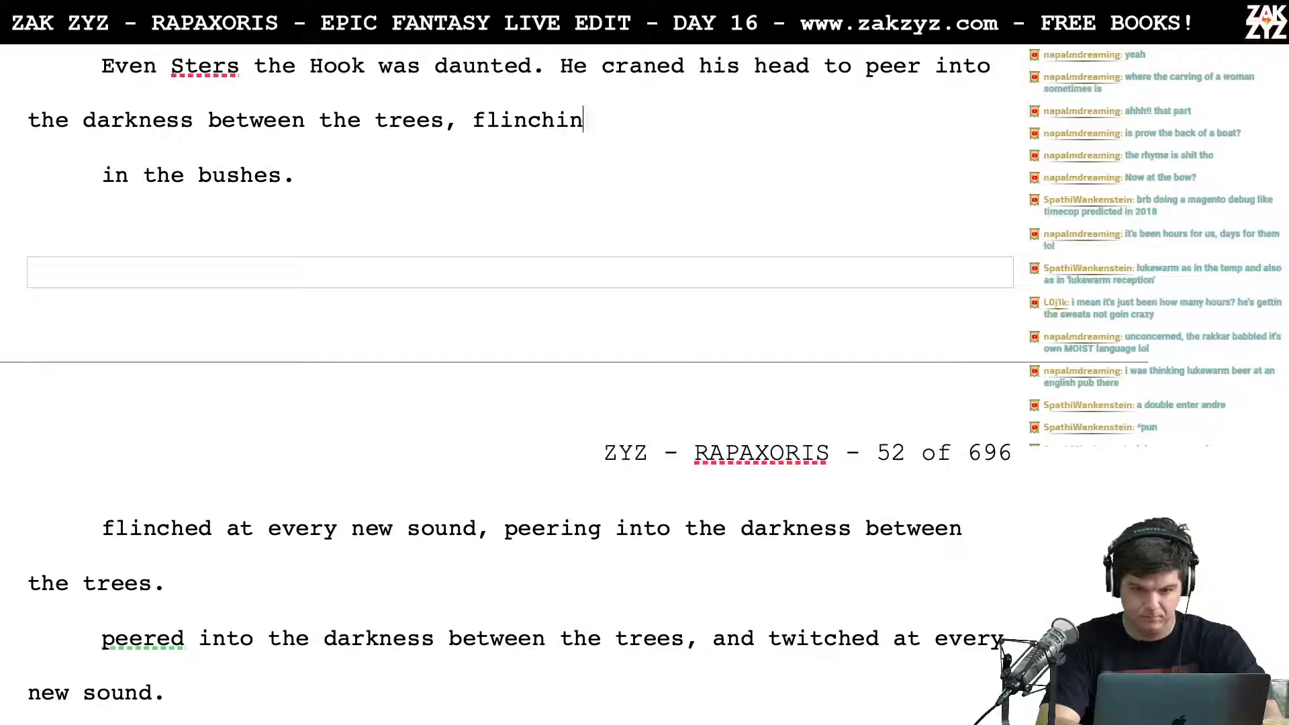
pyautogui.press('BackSpace')
pyautogui.press('BackSpace')
pyautogui.press('BackSpace')
pyautogui.press('BackSpace')
pyautogui.press('BackSpace')
pyautogui.press('BackSpace')
pyautogui.press('BackSpace')
pyautogui.press('BackSpace')
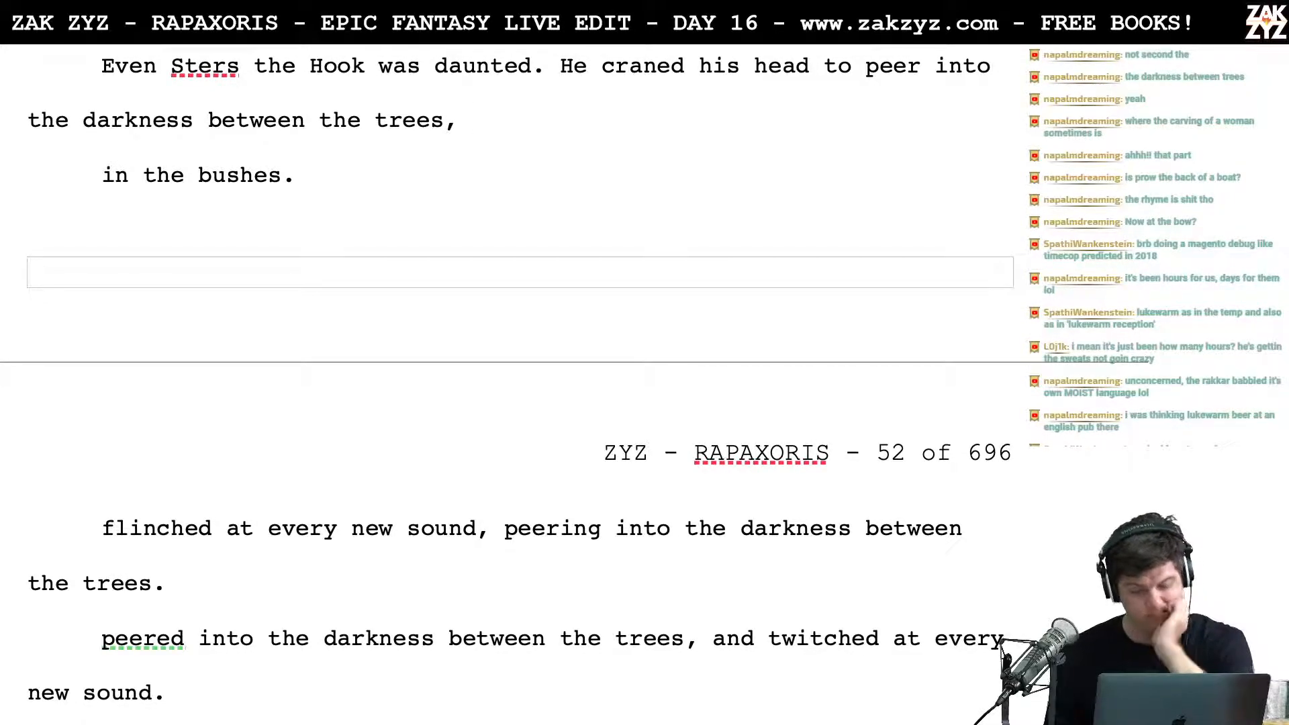
pyautogui.write('flinching')
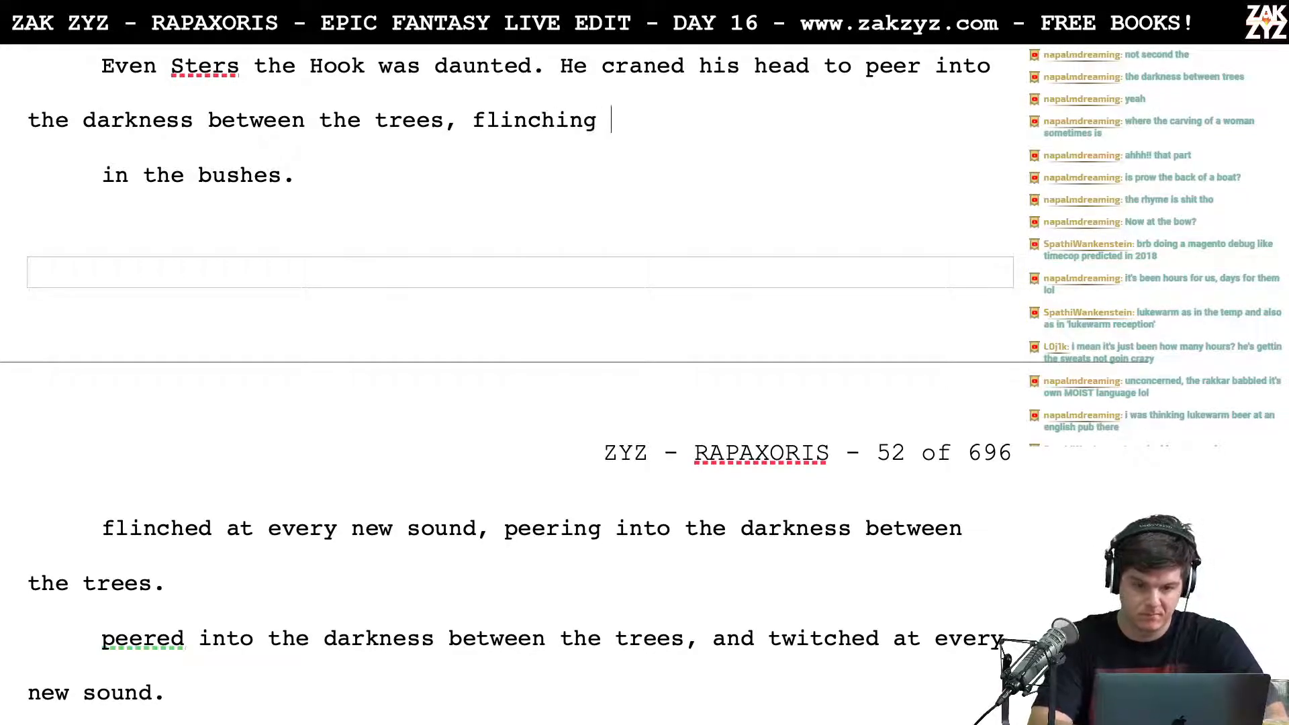
pyautogui.press('BackSpace')
pyautogui.press('BackSpace')
pyautogui.press('BackSpace')
pyautogui.press('BackSpace')
pyautogui.press('BackSpace')
pyautogui.press('BackSpace')
pyautogui.press('BackSpace')
pyautogui.press('BackSpace')
pyautogui.press('BackSpace')
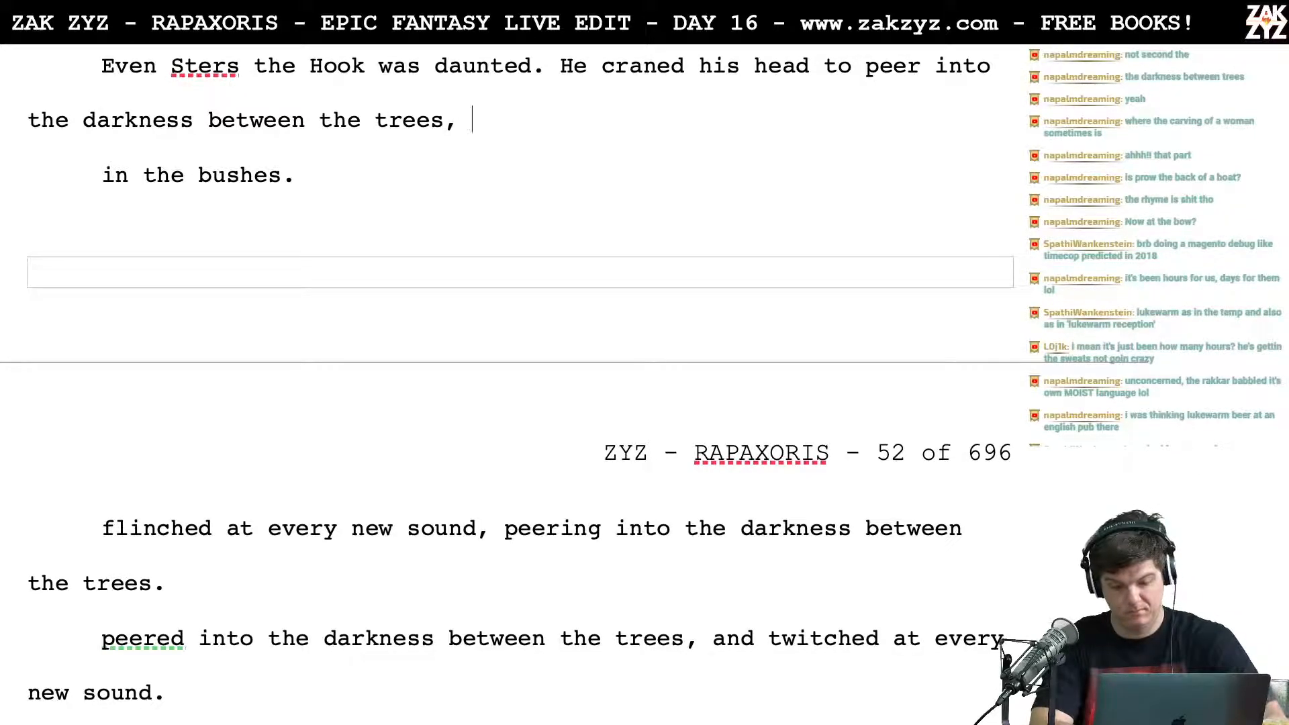
# Step: Try continuing the sentence after "between the trees," with "alarmed by each new bird cry"
pyautogui.write('alarmed by ')
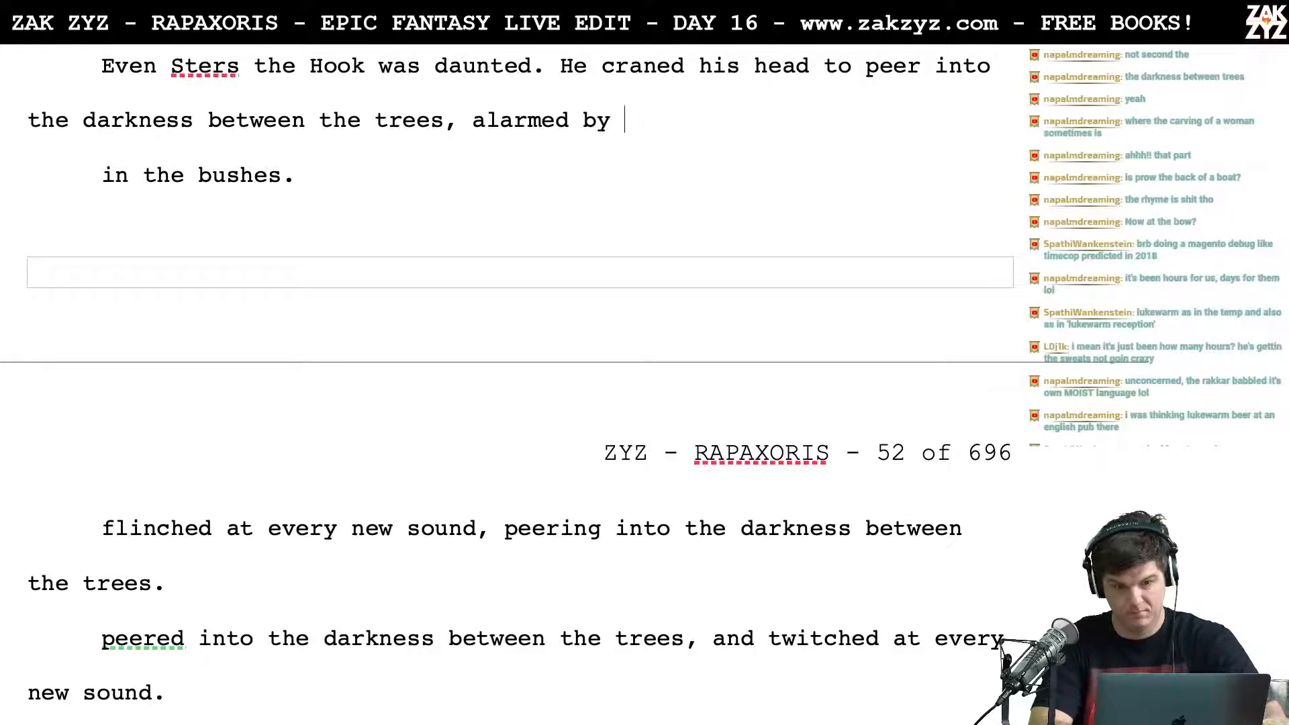
pyautogui.write('each new ')
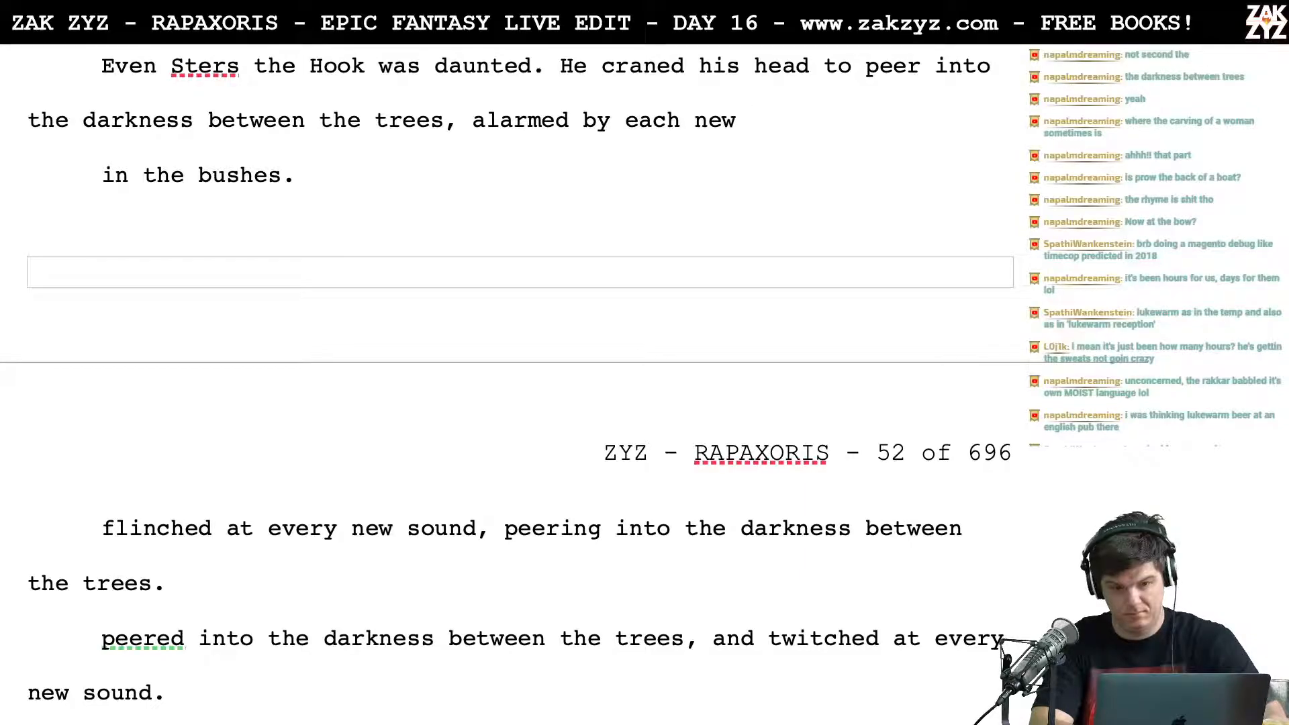
pyautogui.write('sound')
pyautogui.press('BackSpace')
pyautogui.press('BackSpace')
pyautogui.press('BackSpace')
pyautogui.press('BackSpace')
pyautogui.press('BackSpace')
pyautogui.write('bird cry')
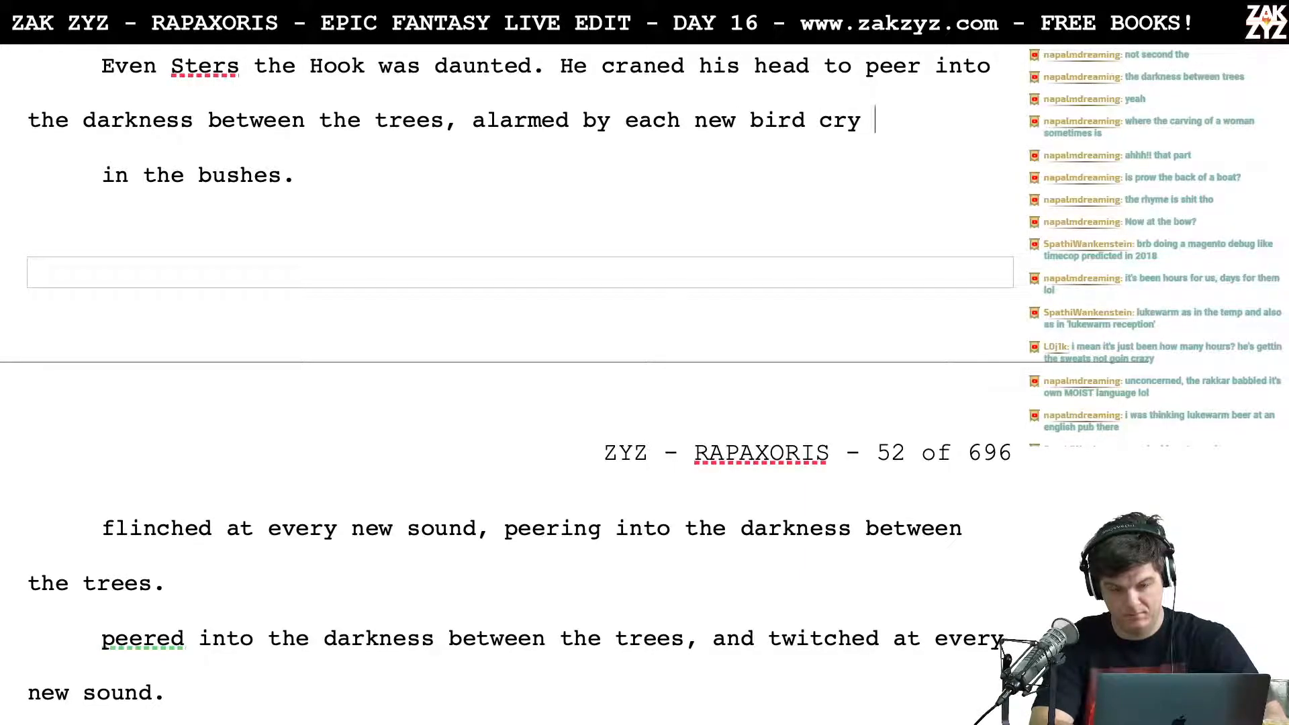
pyautogui.press('BackSpace')
pyautogui.press('BackSpace')
pyautogui.press('BackSpace')
pyautogui.press('BackSpace')
pyautogui.press('BackSpace')
pyautogui.press('BackSpace')
pyautogui.press('BackSpace')
pyautogui.press('BackSpace')
pyautogui.press('BackSpace')
pyautogui.press('BackSpace')
pyautogui.press('BackSpace')
pyautogui.press('BackSpace')
pyautogui.press('BackSpace')
pyautogui.press('BackSpace')
pyautogui.press('BackSpace')
pyautogui.press('BackSpace')
pyautogui.press('BackSpace')
pyautogui.press('BackSpace')
pyautogui.press('BackSpace')
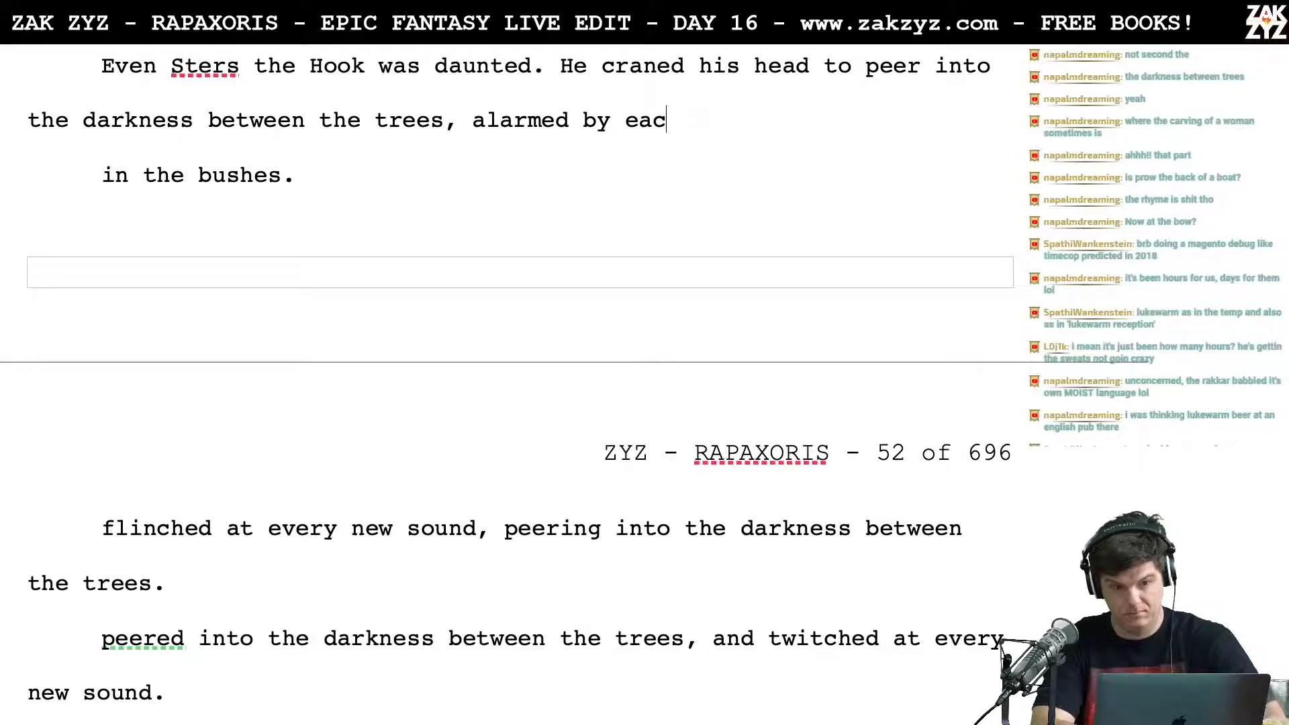
pyautogui.press('BackSpace')
pyautogui.press('BackSpace')
pyautogui.press('BackSpace')
pyautogui.press('BackSpace')
pyautogui.press('BackSpace')
pyautogui.press('BackSpace')
pyautogui.press('BackSpace')
pyautogui.press('BackSpace')
pyautogui.press('BackSpace')
pyautogui.press('BackSpace')
# Step: Try the continuation "and seemed alarmed by each new bird cry or" after "between the trees,"
pyautogui.write('and ')
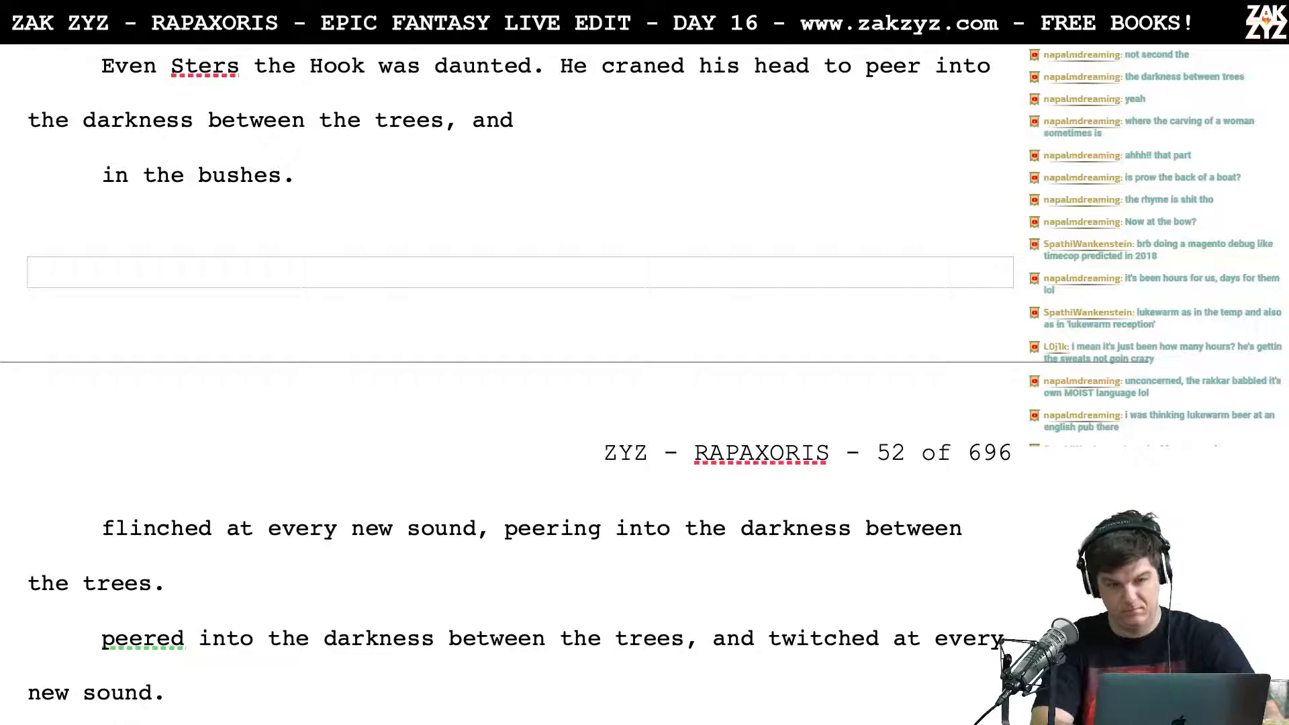
pyautogui.write('s')
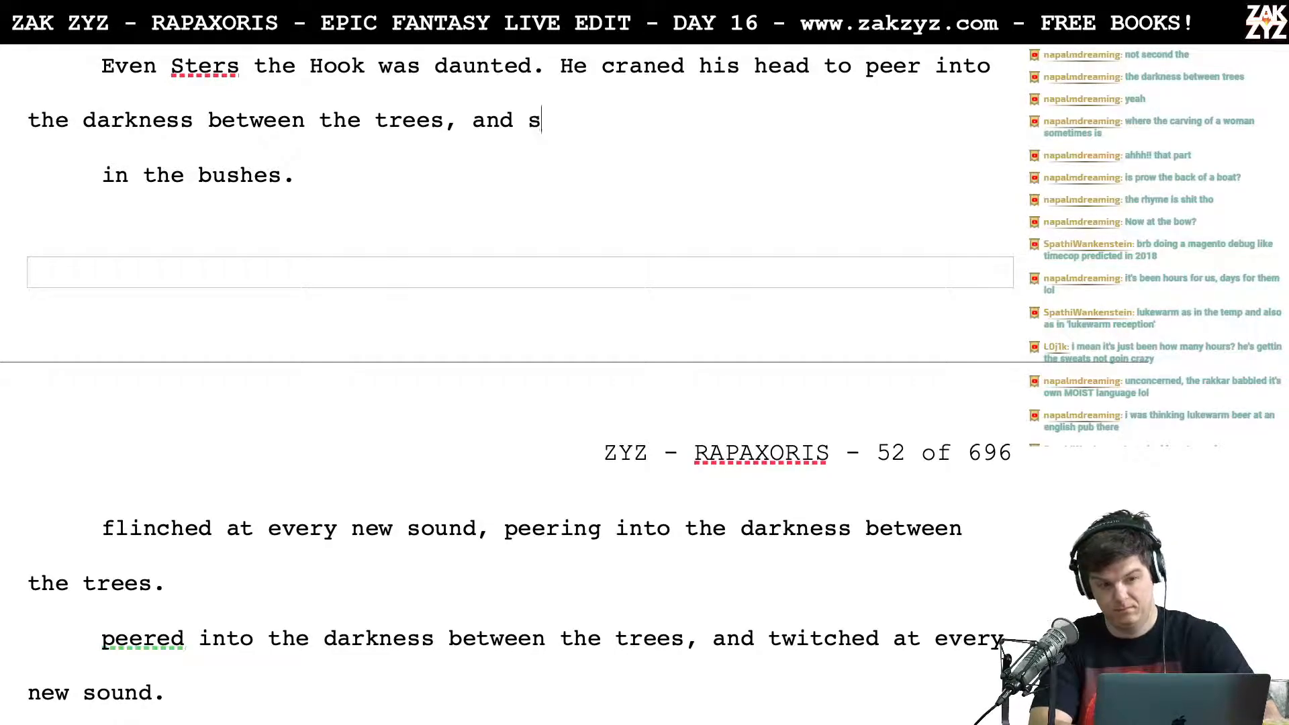
pyautogui.write('eemed alarme')
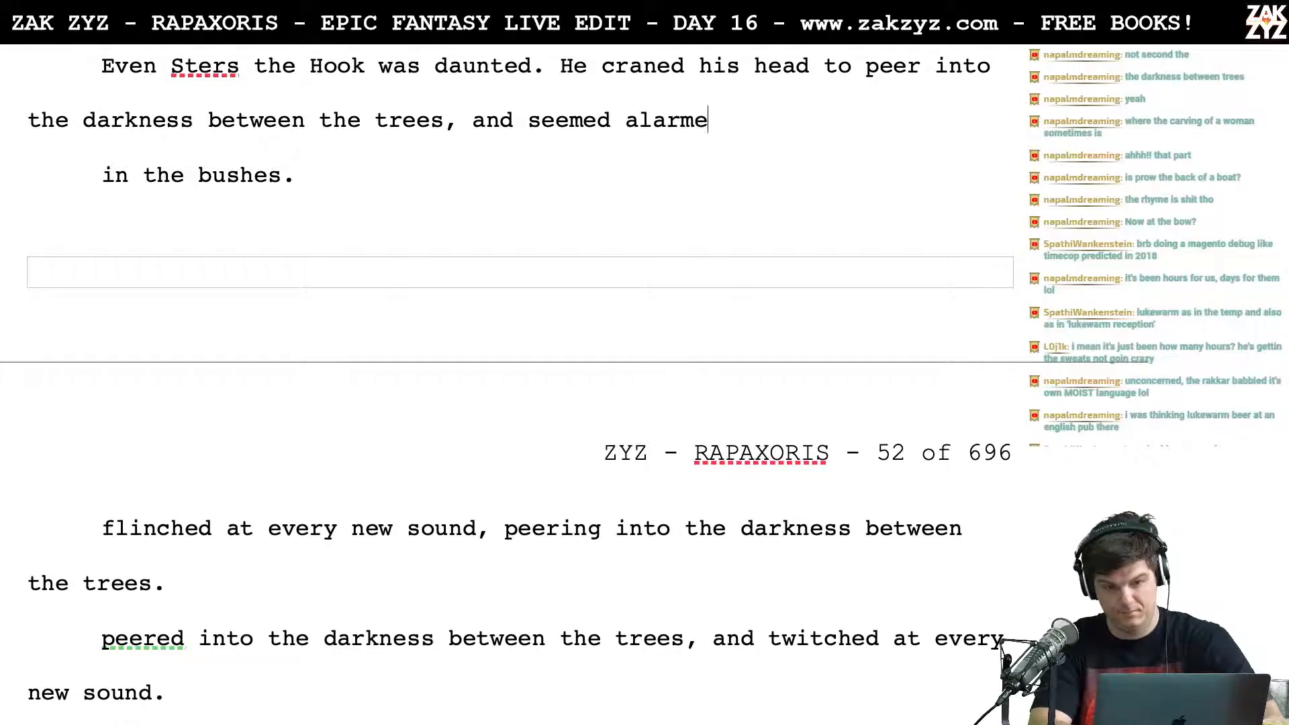
pyautogui.write('d by each new ')
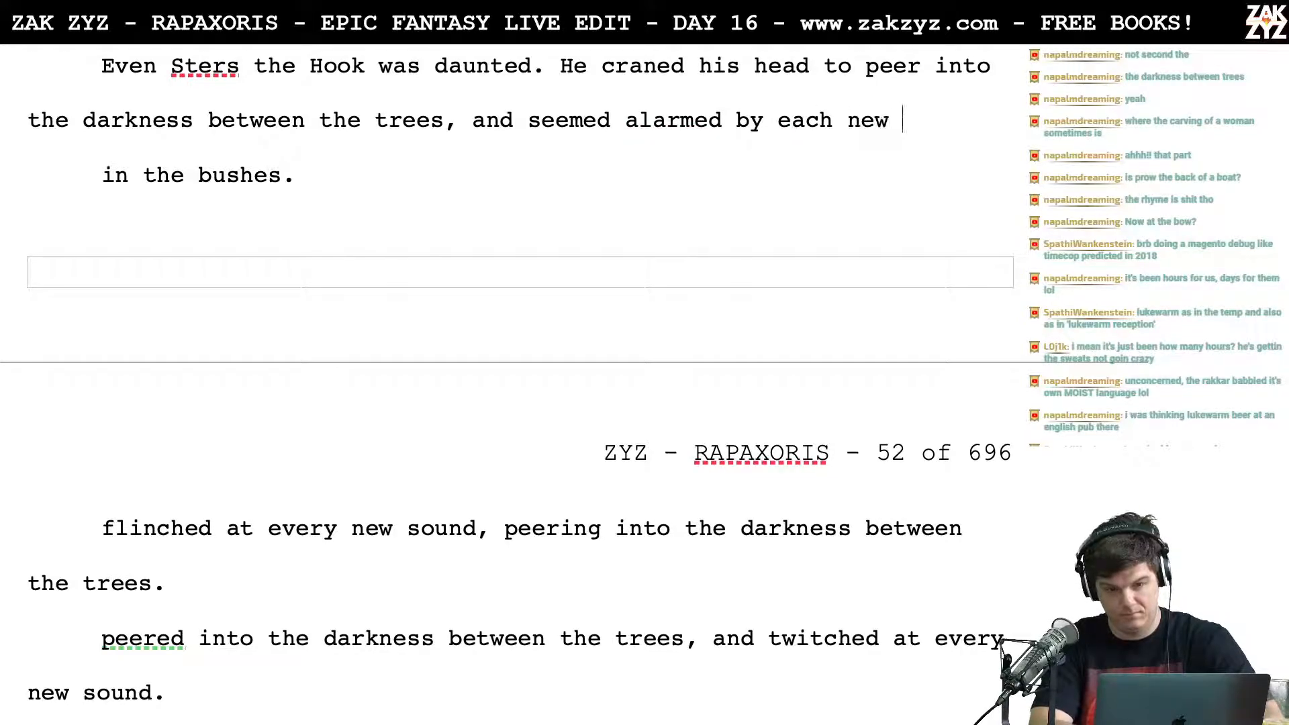
pyautogui.write('bird cry or')
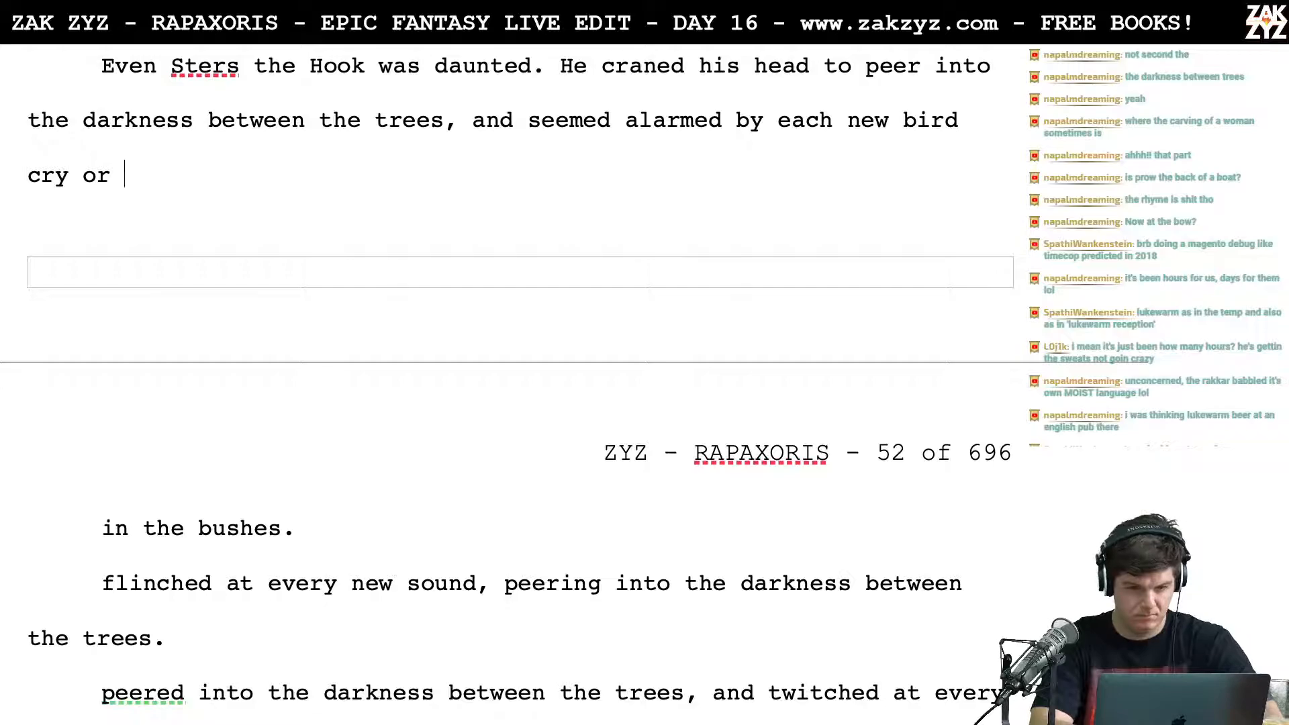
pyautogui.press('BackSpace')
pyautogui.press('BackSpace')
pyautogui.press('BackSpace')
pyautogui.press('BackSpace')
pyautogui.press('BackSpace')
pyautogui.press('BackSpace')
pyautogui.press('BackSpace')
pyautogui.press('BackSpace')
pyautogui.press('BackSpace')
pyautogui.press('BackSpace')
pyautogui.press('BackSpace')
pyautogui.press('BackSpace')
pyautogui.press('BackSpace')
pyautogui.press('BackSpace')
pyautogui.press('BackSpace')
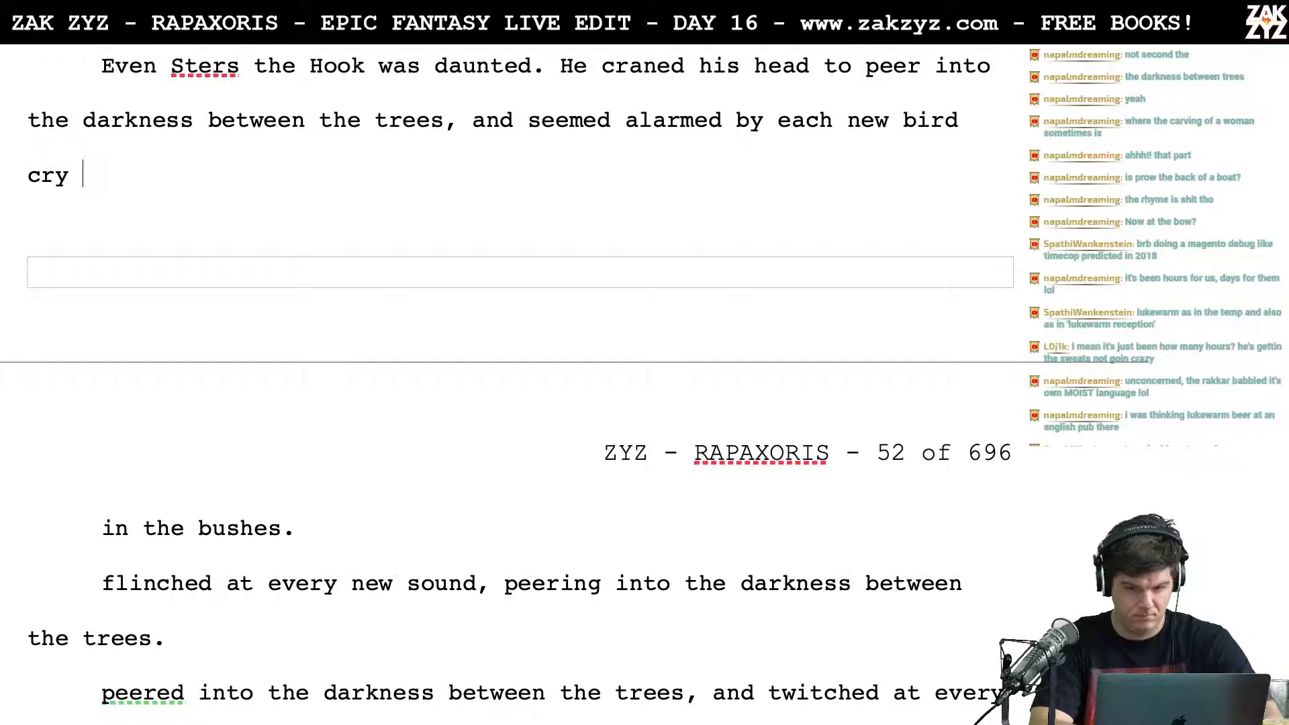
pyautogui.press('BackSpace')
pyautogui.press('BackSpace')
pyautogui.press('BackSpace')
pyautogui.press('BackSpace')
pyautogui.press('BackSpace')
pyautogui.press('BackSpace')
pyautogui.press('BackSpace')
pyautogui.press('BackSpace')
pyautogui.press('BackSpace')
pyautogui.press('BackSpace')
pyautogui.press('BackSpace')
pyautogui.press('BackSpace')
pyautogui.press('BackSpace')
pyautogui.press('BackSpace')
pyautogui.press('BackSpace')
pyautogui.press('BackSpace')
pyautogui.press('BackSpace')
pyautogui.press('BackSpace')
pyautogui.press('BackSpace')
pyautogui.press('BackSpace')
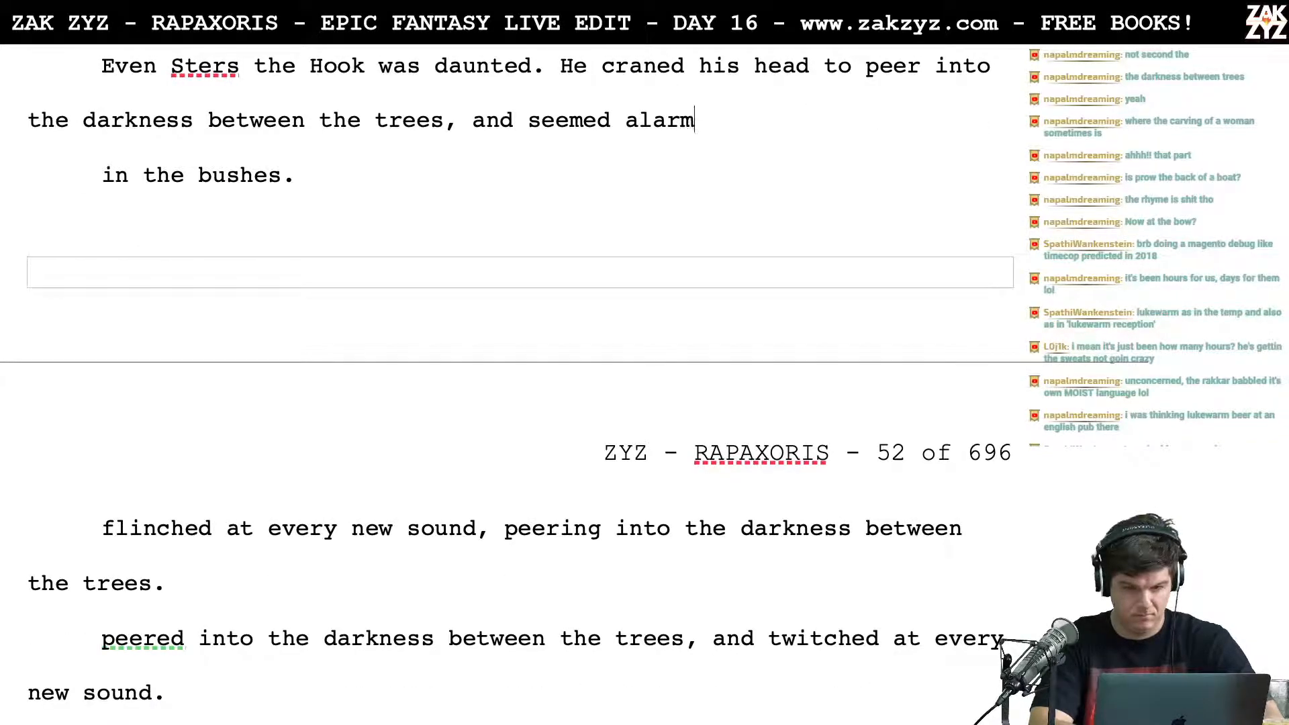
pyautogui.press('BackSpace')
pyautogui.press('BackSpace')
pyautogui.press('BackSpace')
pyautogui.press('BackSpace')
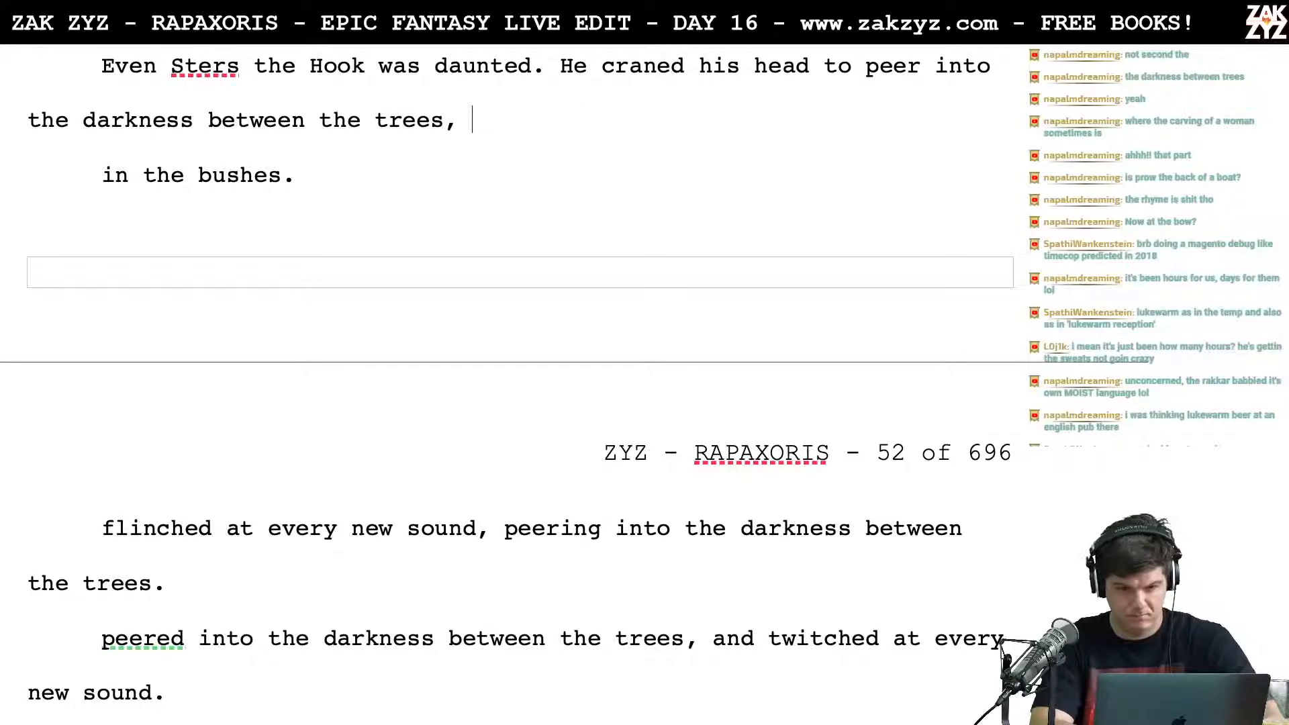
# Step: Try ending the sentence with "always alert." after "between the trees,"
pyautogui.write('a')
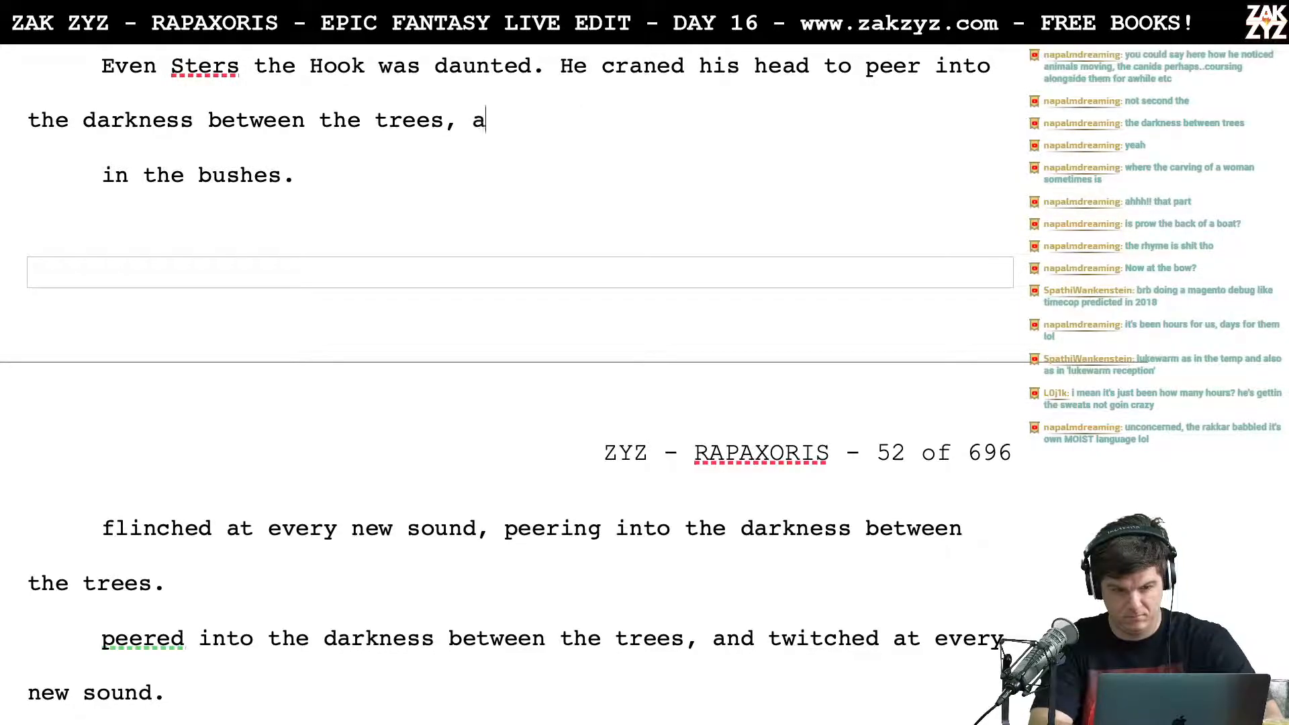
pyautogui.write('lways alert.')
pyautogui.press('BackSpace')
pyautogui.press('BackSpace')
pyautogui.press('BackSpace')
pyautogui.press('BackSpace')
pyautogui.press('BackSpace')
pyautogui.press('BackSpace')
pyautogui.press('BackSpace')
pyautogui.press('BackSpace')
pyautogui.press('BackSpace')
pyautogui.press('BackSpace')
pyautogui.press('BackSpace')
pyautogui.press('BackSpace')
pyautogui.press('BackSpace')
pyautogui.press('BackSpace')
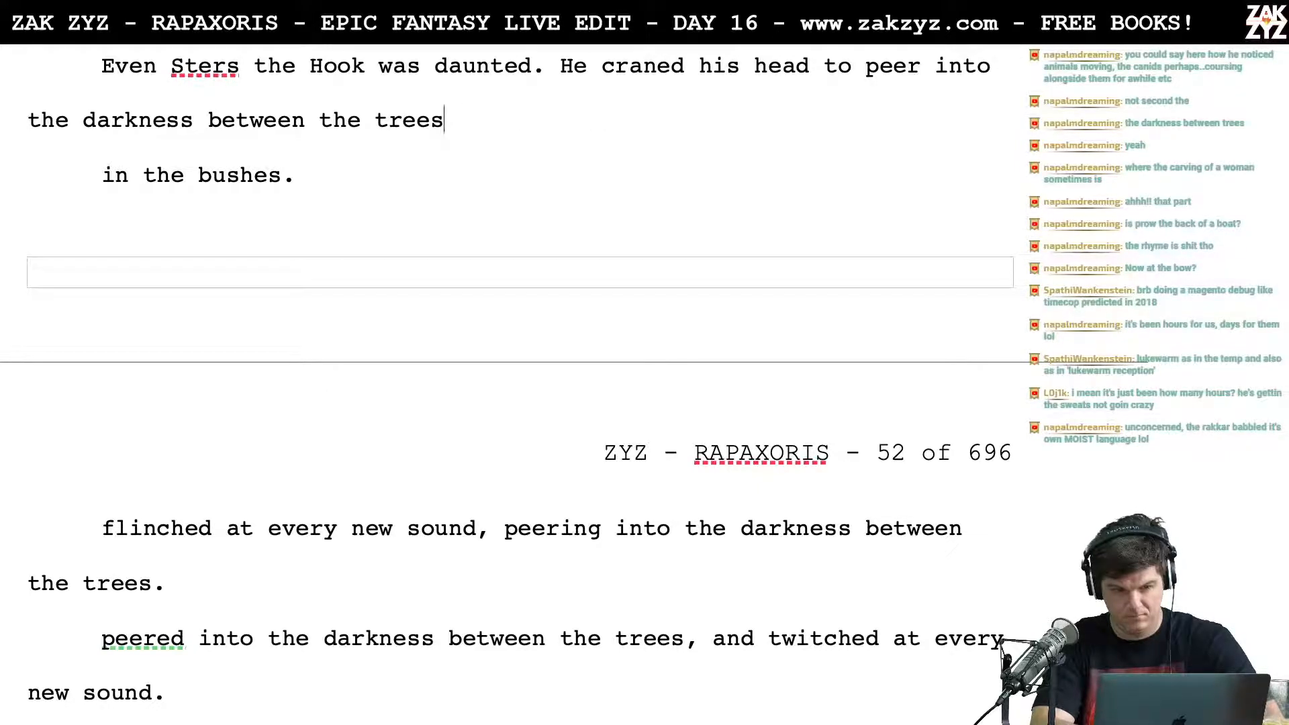
# Step: Try continuing the sentence after "between the trees" with ", reaching for his hook at every rustle."
pyautogui.write(',')
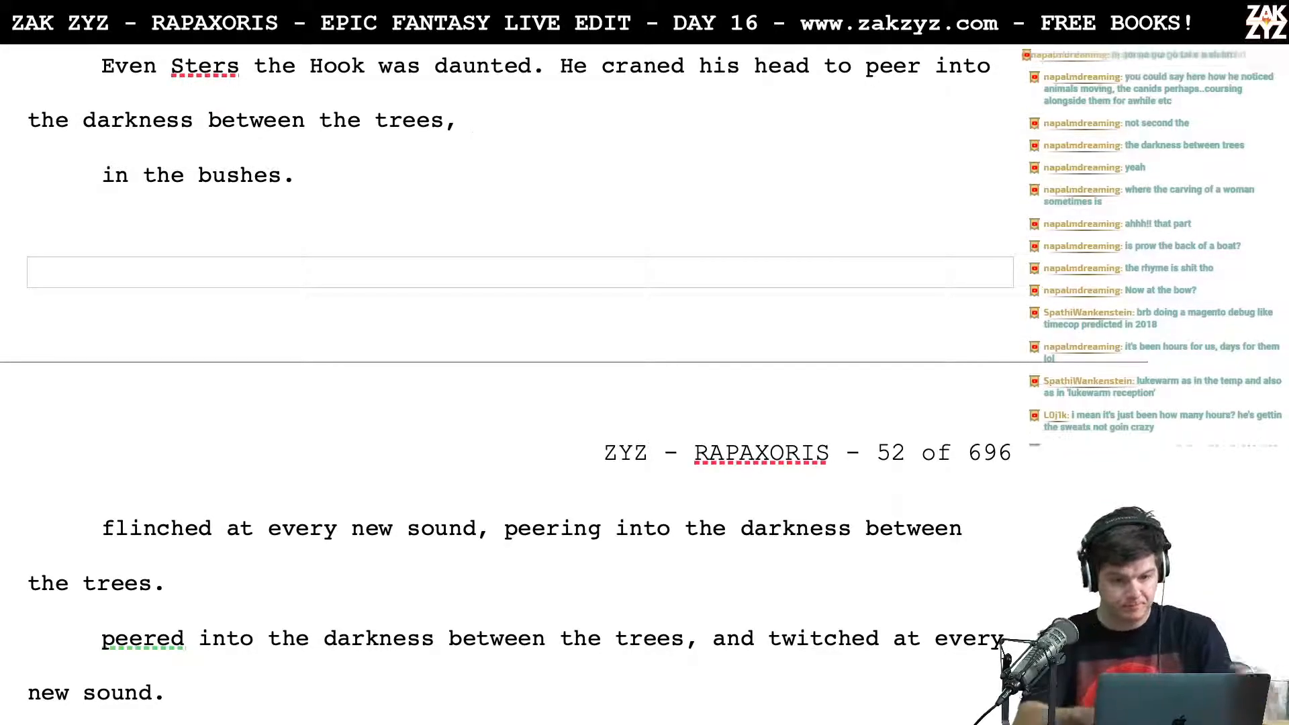
pyautogui.write('reching')
pyautogui.press('BackSpace')
pyautogui.press('BackSpace')
pyautogui.press('BackSpace')
pyautogui.press('BackSpace')
pyautogui.press('BackSpace')
pyautogui.write('aching for ')
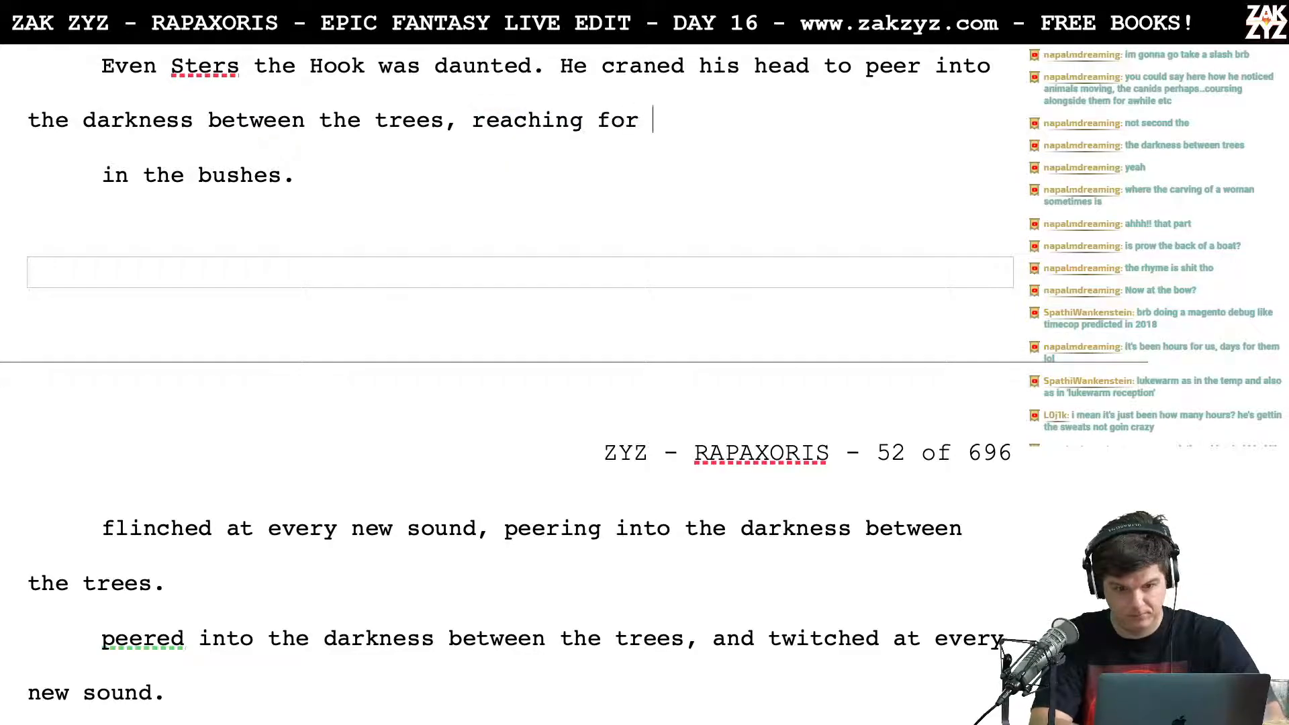
pyautogui.write('his hook at ever')
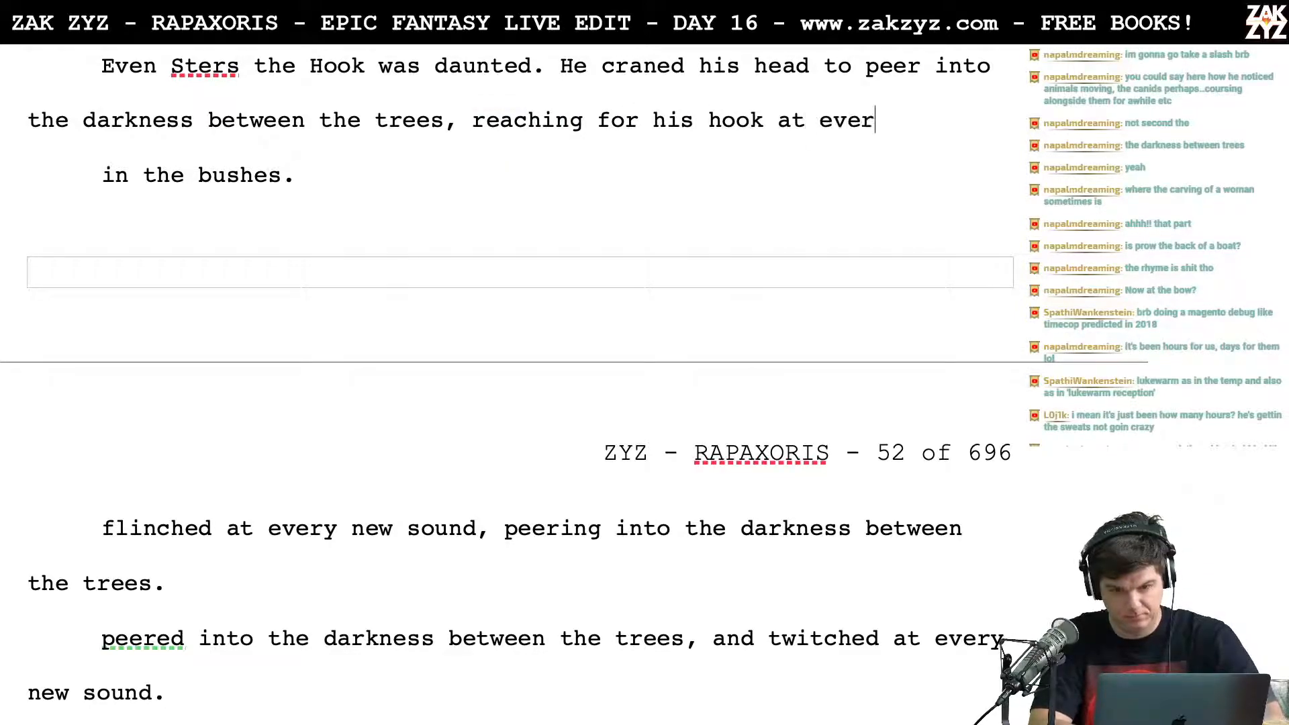
pyautogui.write('y rustle')
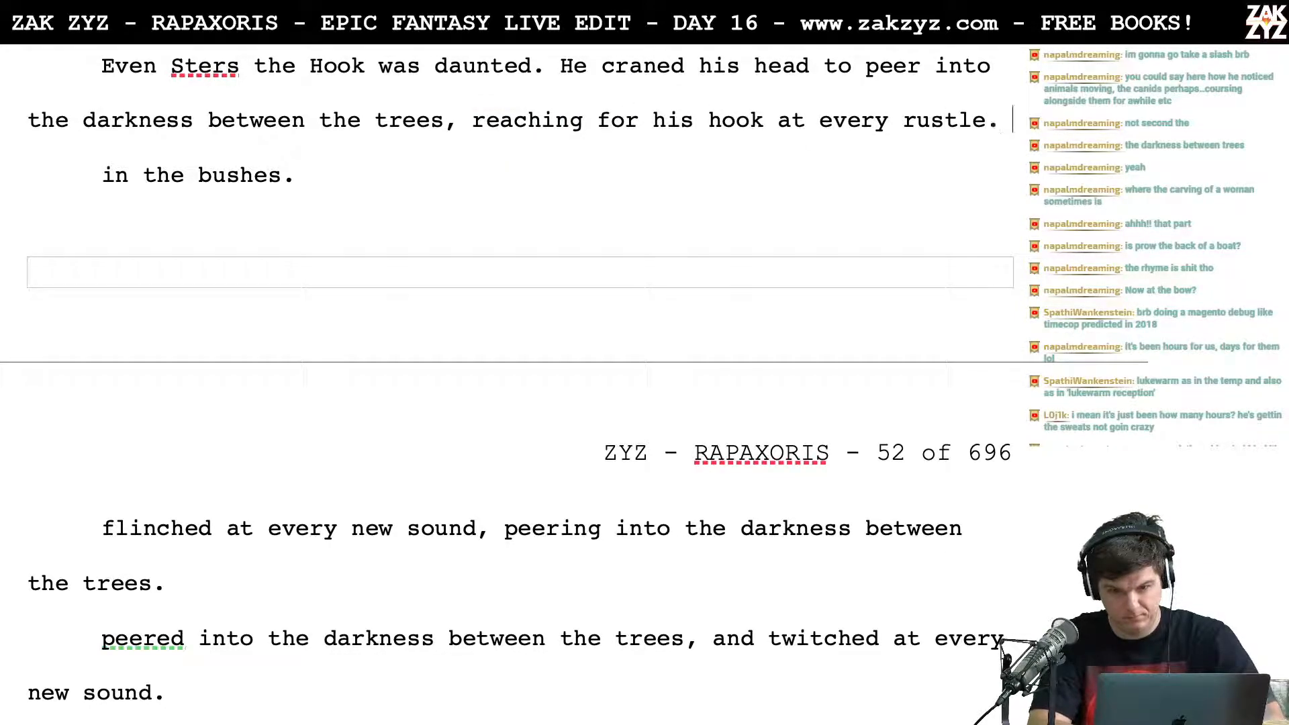
pyautogui.press('BackSpace')
pyautogui.press('BackSpace')
pyautogui.press('BackSpace')
pyautogui.press('BackSpace')
pyautogui.press('BackSpace')
pyautogui.press('BackSpace')
pyautogui.press('BackSpace')
pyautogui.press('BackSpace')
pyautogui.press('BackSpace')
pyautogui.press('BackSpace')
pyautogui.press('BackSpace')
pyautogui.press('BackSpace')
pyautogui.press('BackSpace')
pyautogui.press('BackSpace')
pyautogui.press('BackSpace')
pyautogui.press('BackSpace')
pyautogui.press('BackSpace')
pyautogui.press('BackSpace')
pyautogui.press('BackSpace')
pyautogui.press('BackSpace')
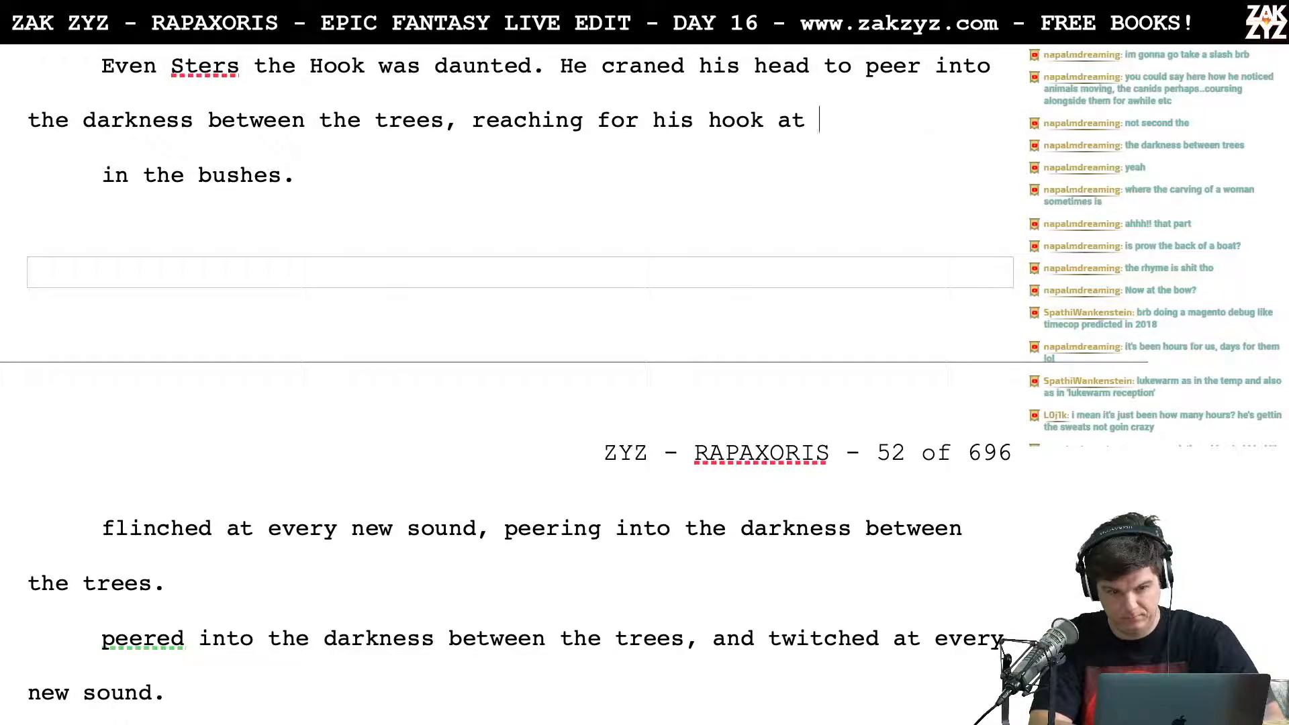
pyautogui.press('BackSpace')
pyautogui.press('BackSpace')
pyautogui.press('BackSpace')
pyautogui.press('BackSpace')
pyautogui.press('BackSpace')
pyautogui.press('BackSpace')
pyautogui.press('BackSpace')
pyautogui.press('BackSpace')
pyautogui.press('BackSpace')
pyautogui.press('BackSpace')
pyautogui.press('BackSpace')
pyautogui.press('BackSpace')
pyautogui.press('BackSpace')
pyautogui.press('BackSpace')
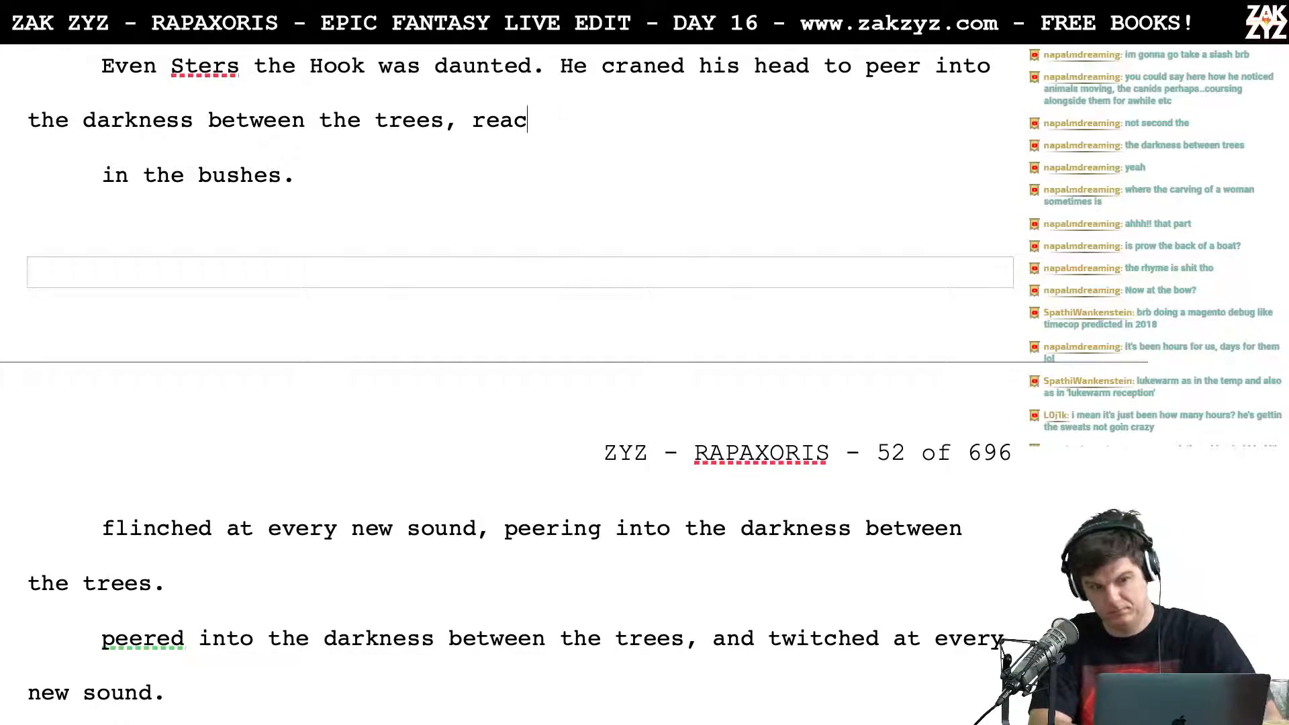
# Step: Try ending the sentence with "clenching his oar at every rustle." after "between the trees,"
pyautogui.write('clenching ')
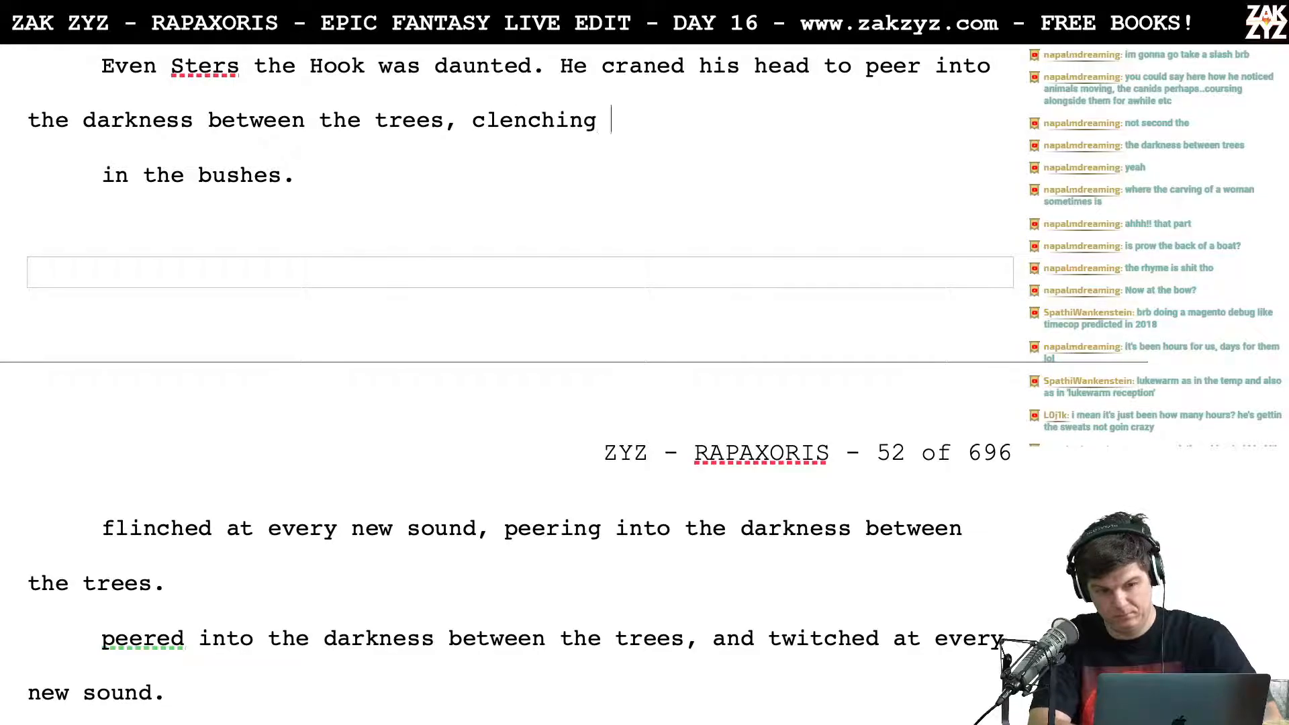
pyautogui.write('his oar at ev')
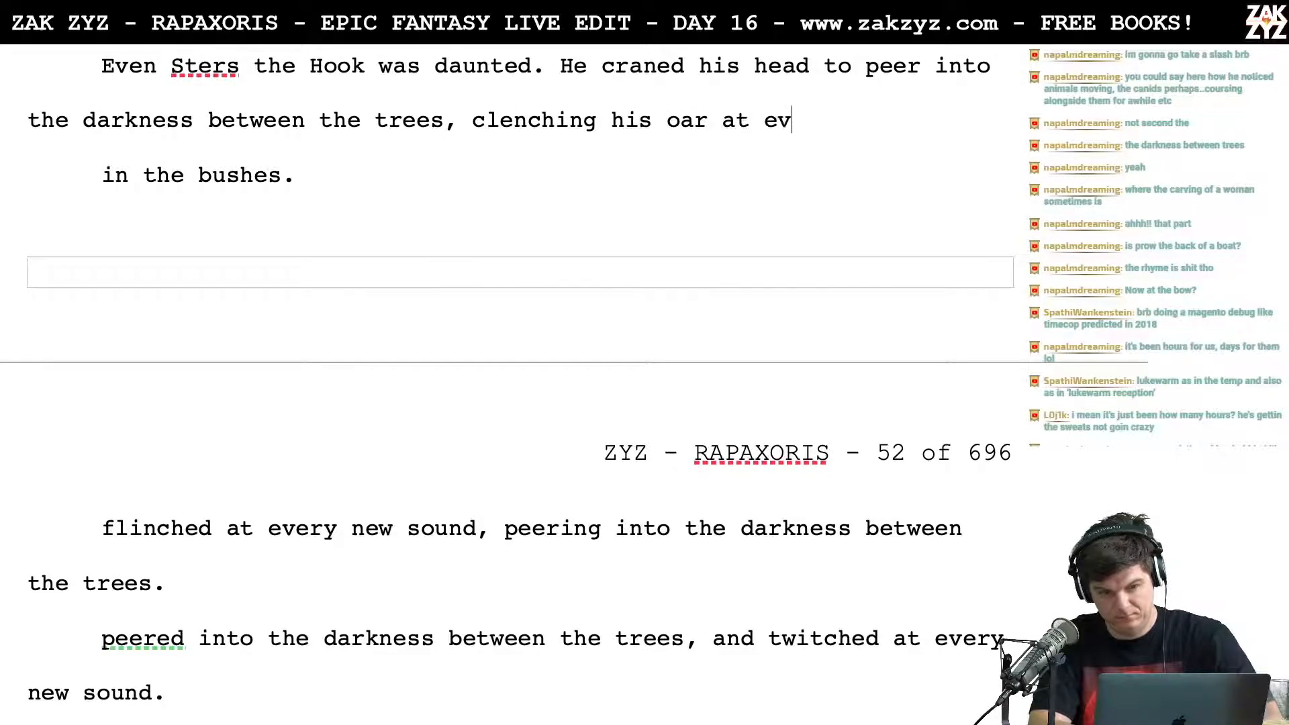
pyautogui.write('ery rustle')
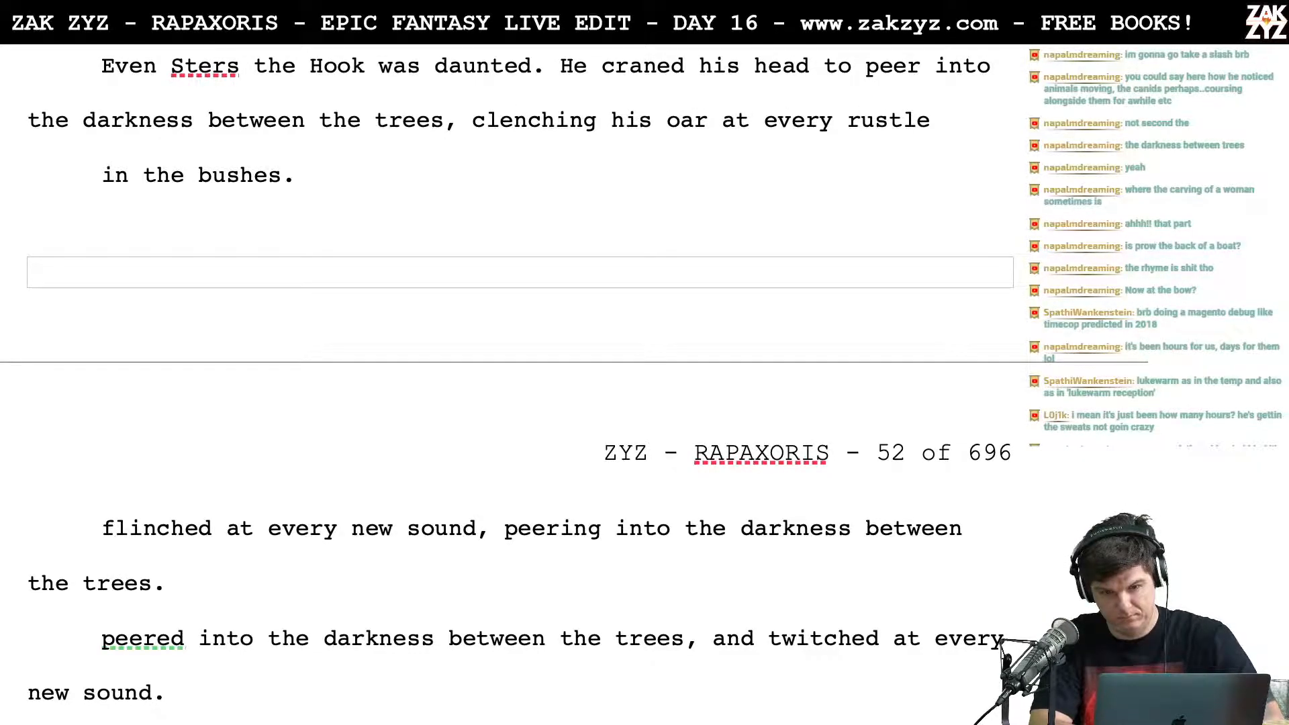
pyautogui.write('.')
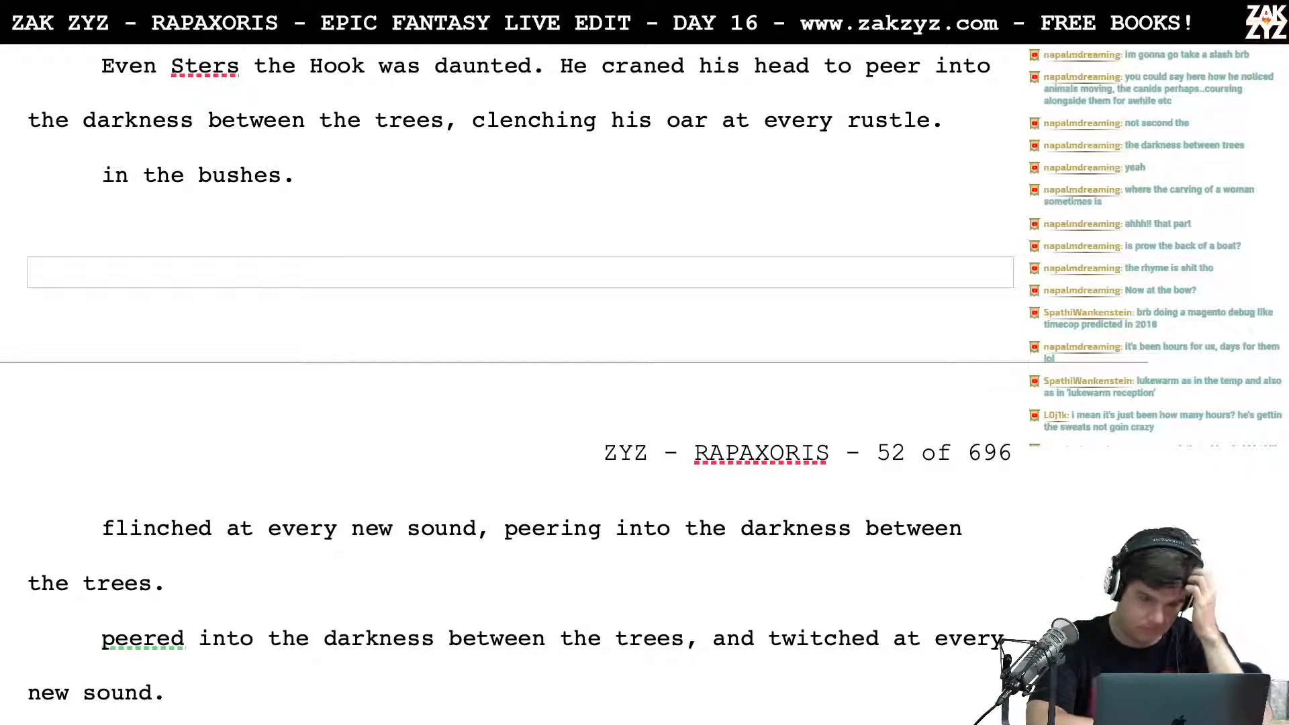
pyautogui.press('BackSpace')
pyautogui.press('BackSpace')
pyautogui.press('BackSpace')
pyautogui.press('BackSpace')
pyautogui.press('BackSpace')
pyautogui.press('BackSpace')
pyautogui.press('BackSpace')
pyautogui.press('BackSpace')
pyautogui.press('BackSpace')
pyautogui.press('BackSpace')
pyautogui.press('BackSpace')
pyautogui.press('BackSpace')
pyautogui.press('BackSpace')
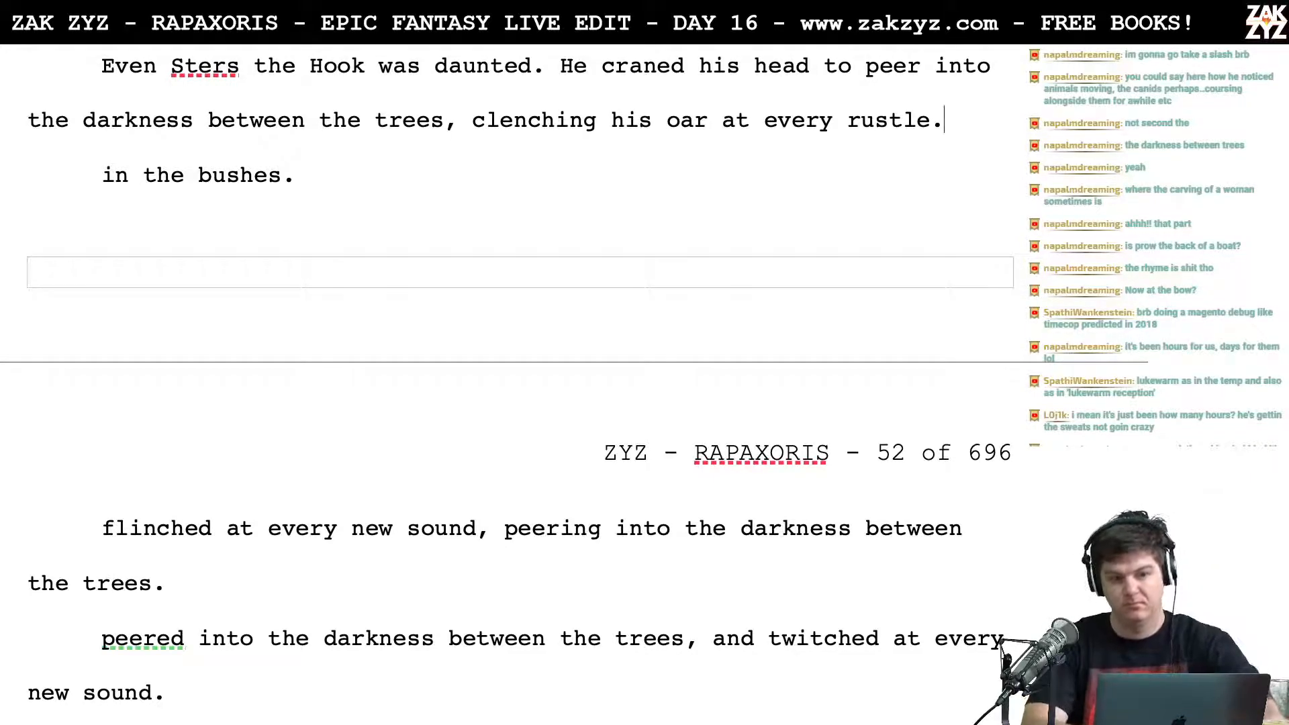
pyautogui.press('BackSpace')
pyautogui.press('BackSpace')
pyautogui.press('BackSpace')
pyautogui.press('BackSpace')
pyautogui.press('BackSpace')
pyautogui.press('BackSpace')
pyautogui.press('BackSpace')
pyautogui.press('BackSpace')
pyautogui.press('BackSpace')
pyautogui.press('BackSpace')
pyautogui.press('BackSpace')
pyautogui.press('BackSpace')
pyautogui.press('BackSpace')
pyautogui.press('BackSpace')
pyautogui.press('BackSpace')
pyautogui.press('BackSpace')
pyautogui.press('BackSpace')
pyautogui.press('BackSpace')
pyautogui.press('BackSpace')
pyautogui.press('BackSpace')
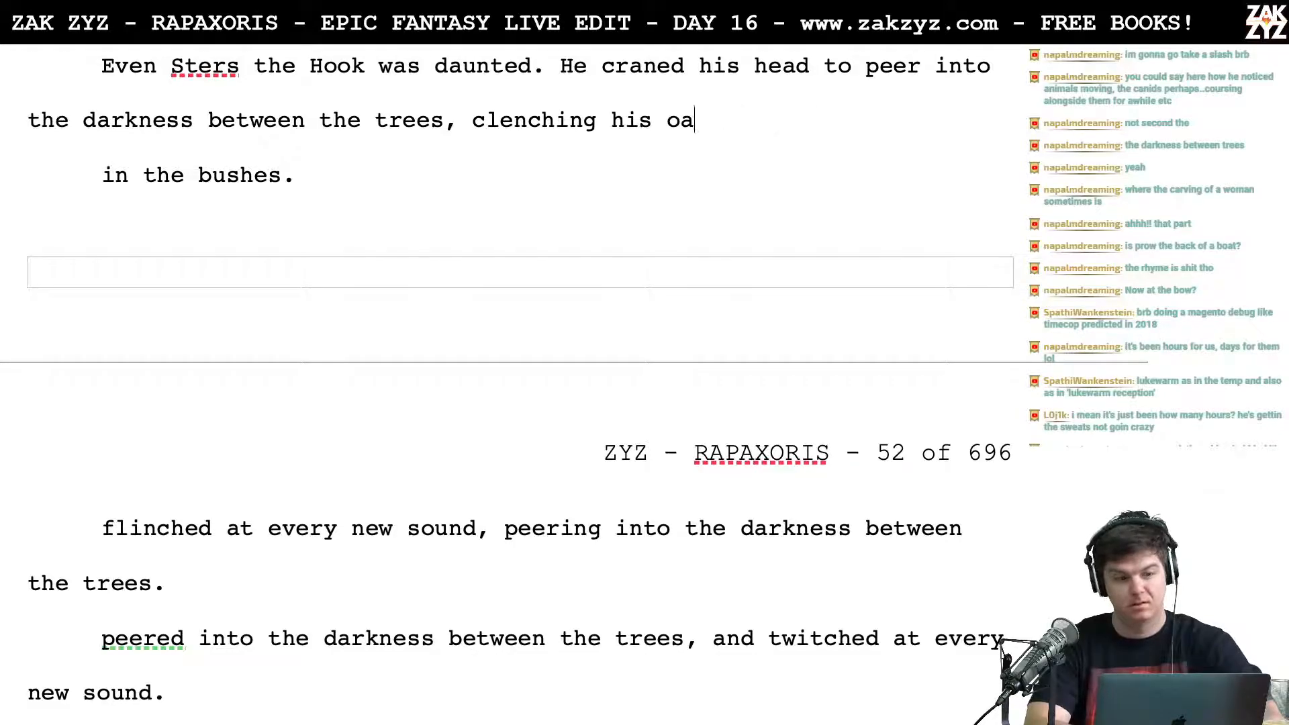
pyautogui.press('BackSpace')
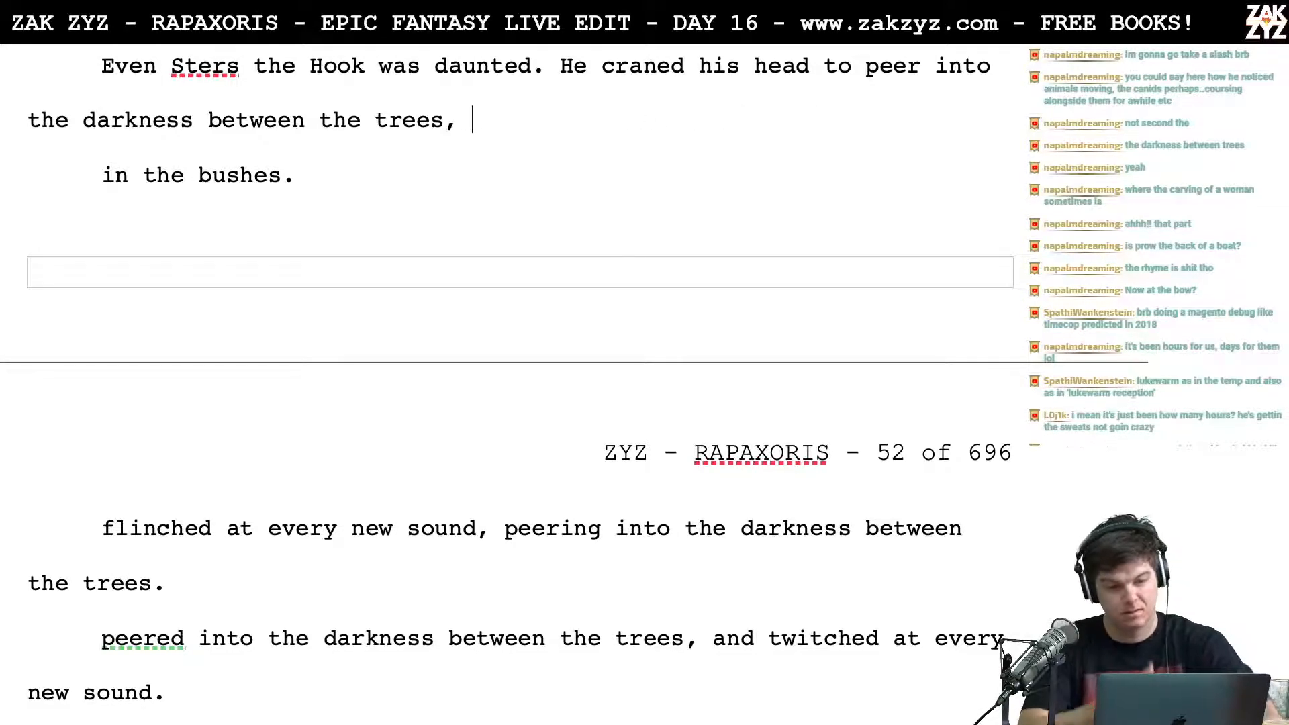
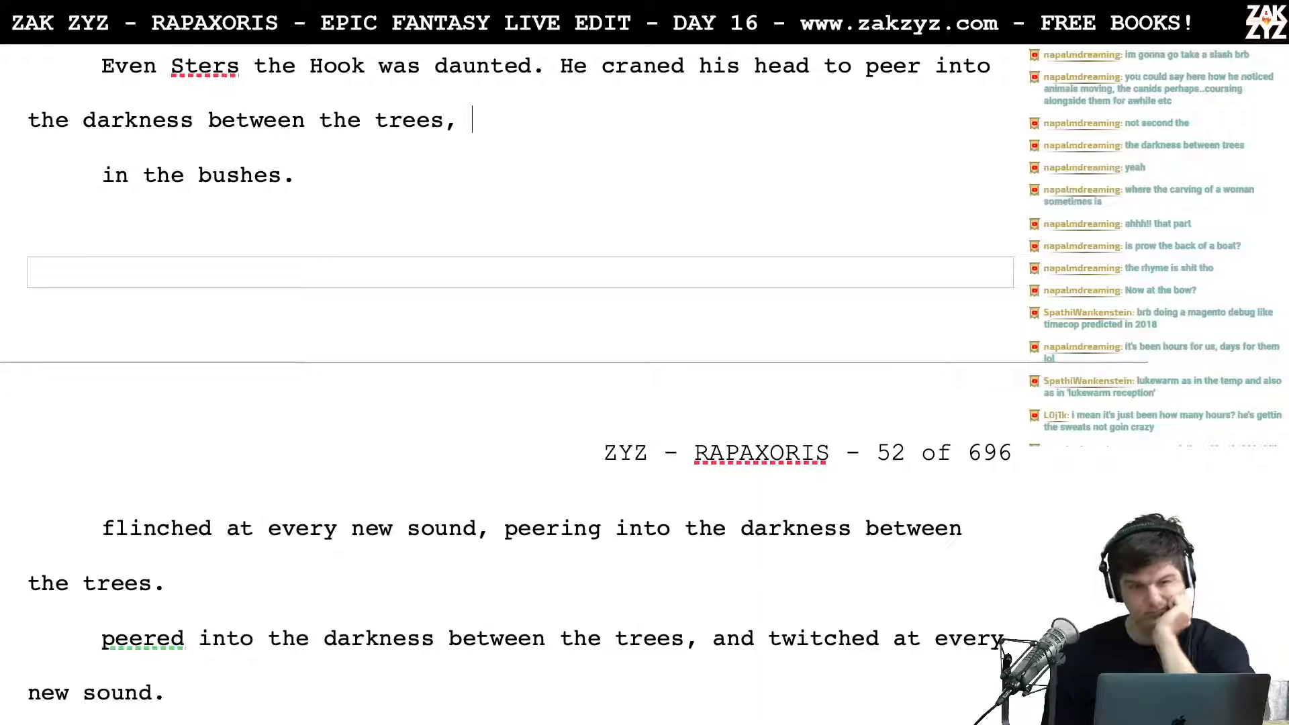
# Step: Try ending the sentence with "clenching his oar tight." after "between the trees,"
pyautogui.write('clenching hs')
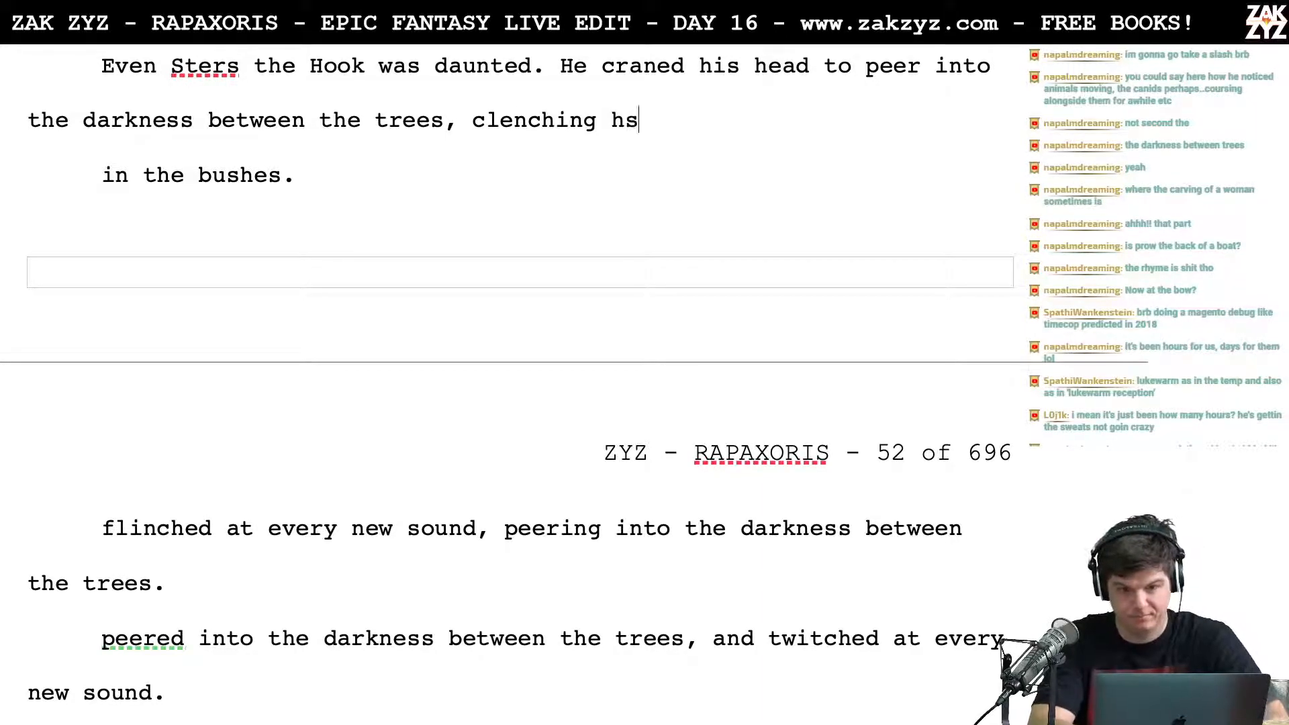
pyautogui.press('BackSpace')
pyautogui.write('is oar')
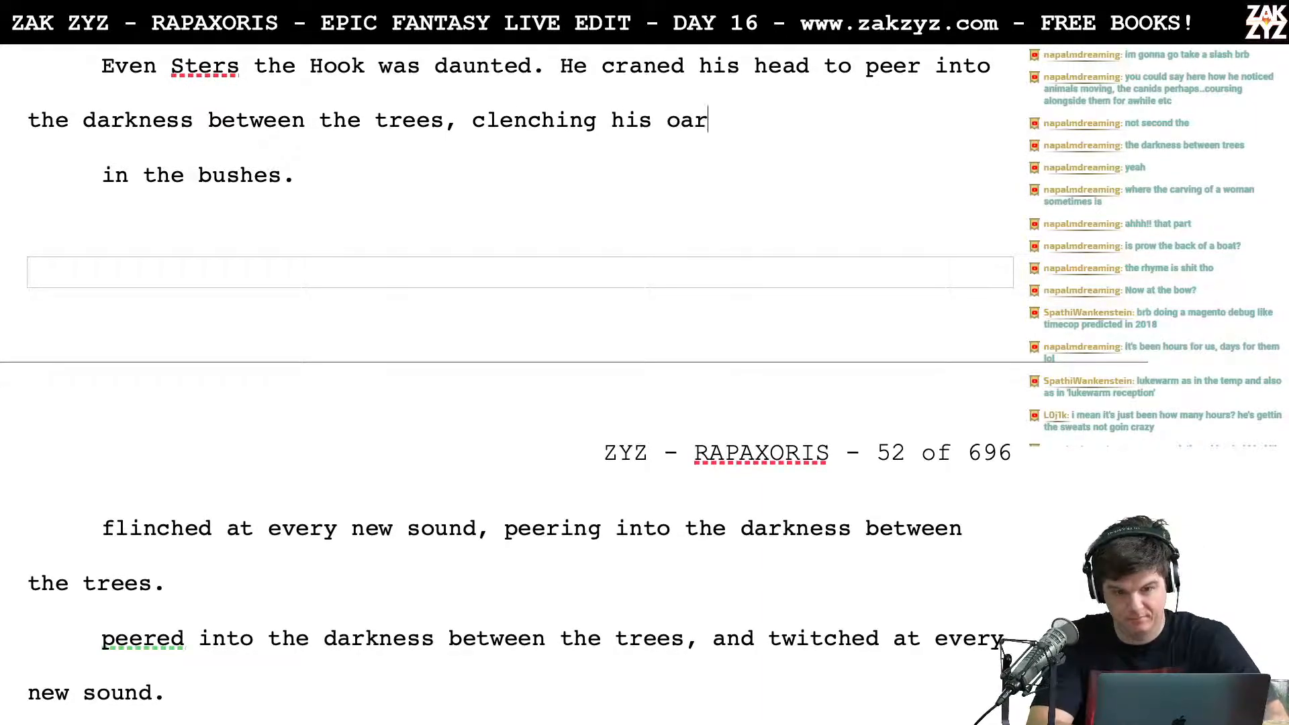
pyautogui.write('s')
pyautogui.press('BackSpace')
pyautogui.write('tight')
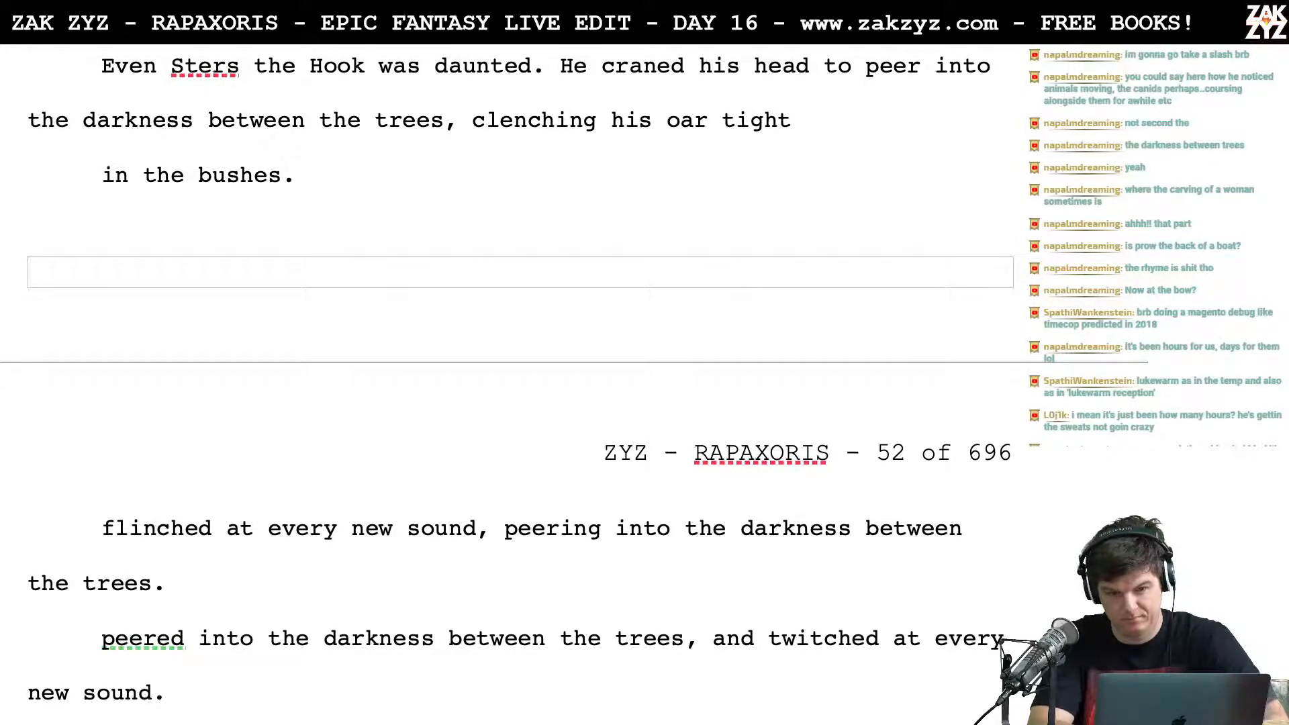
pyautogui.press('BackSpace')
pyautogui.write('.')
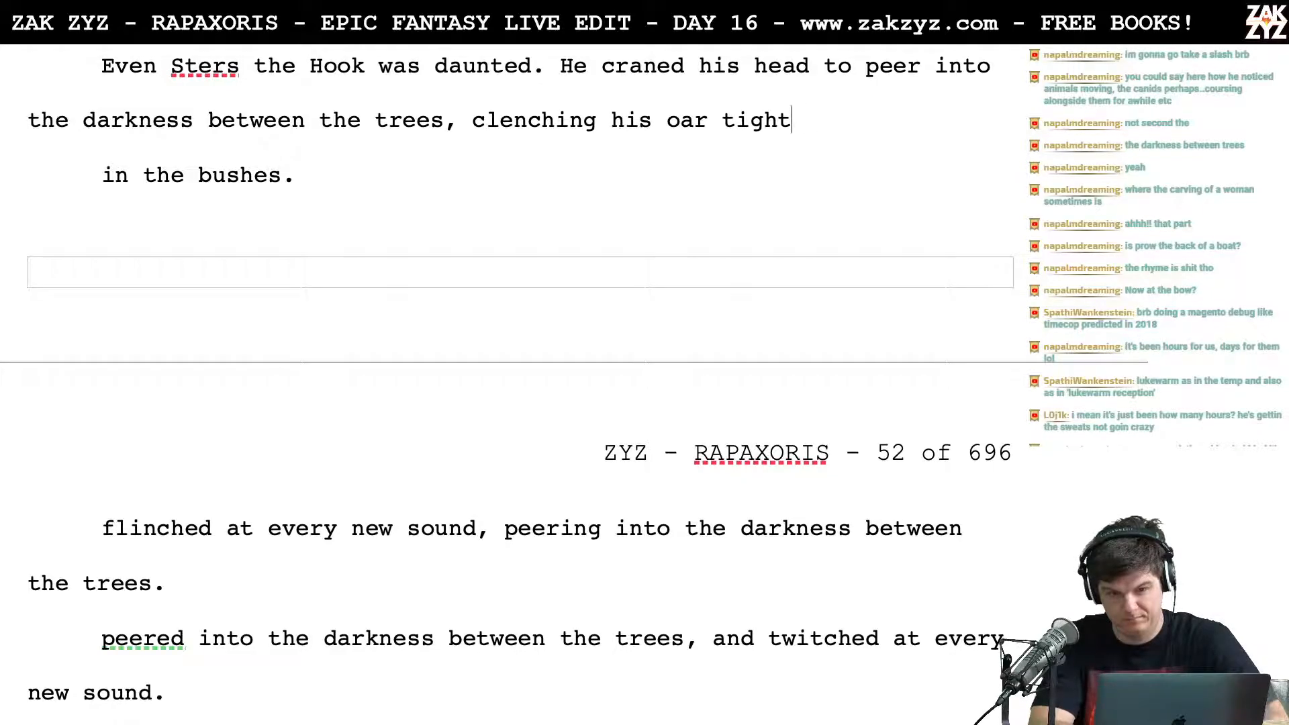
# Step: Replace the clenching clause after "between the trees," with "tightening his grip on the oar at every rustle."
pyautogui.press('BackSpace')
pyautogui.press('BackSpace')
pyautogui.press('BackSpace')
pyautogui.press('BackSpace')
pyautogui.press('BackSpace')
pyautogui.press('BackSpace')
pyautogui.press('BackSpace')
pyautogui.press('BackSpace')
pyautogui.press('BackSpace')
pyautogui.press('BackSpace')
pyautogui.press('BackSpace')
pyautogui.press('BackSpace')
pyautogui.press('BackSpace')
pyautogui.press('BackSpace')
pyautogui.press('BackSpace')
pyautogui.press('BackSpace')
pyautogui.press('BackSpace')
pyautogui.press('BackSpace')
pyautogui.press('BackSpace')
pyautogui.press('BackSpace')
pyautogui.press('BackSpace')
pyautogui.press('BackSpace')
pyautogui.press('BackSpace')
pyautogui.press('BackSpace')
pyautogui.write('tighe')
pyautogui.press('BackSpace')
pyautogui.write('ten')
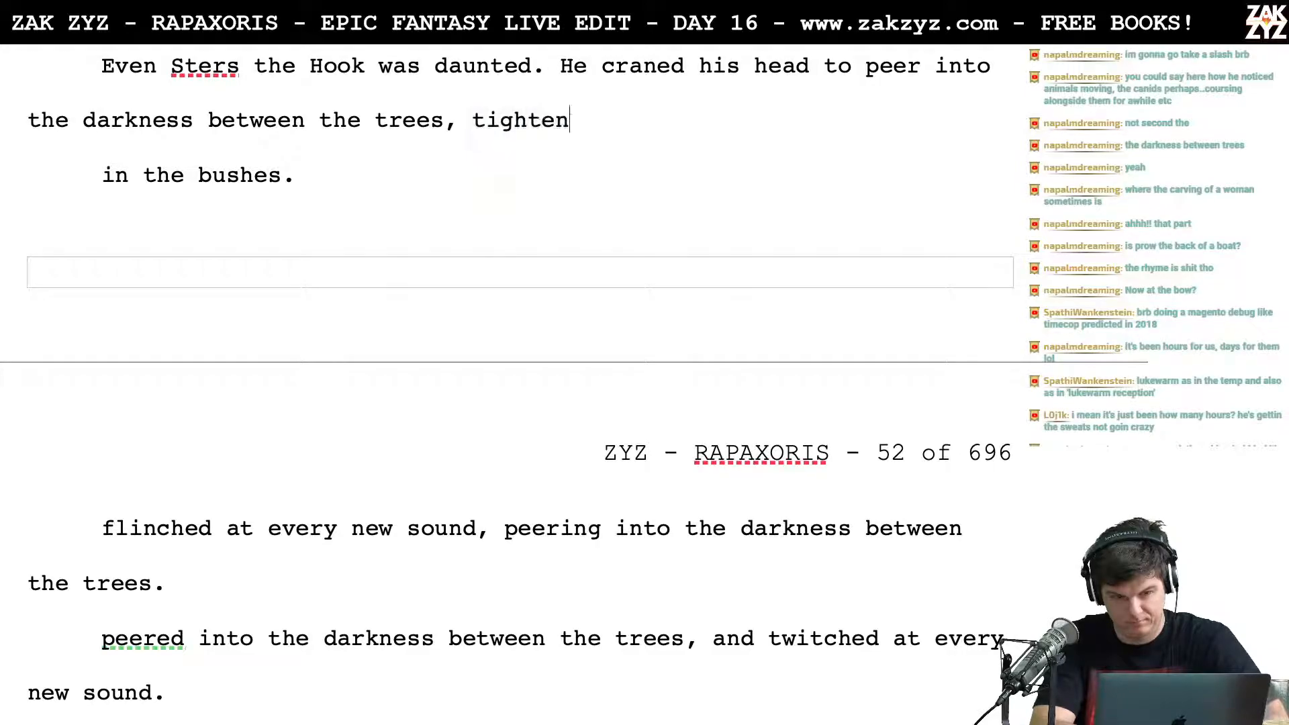
pyautogui.write('ing his grip on t')
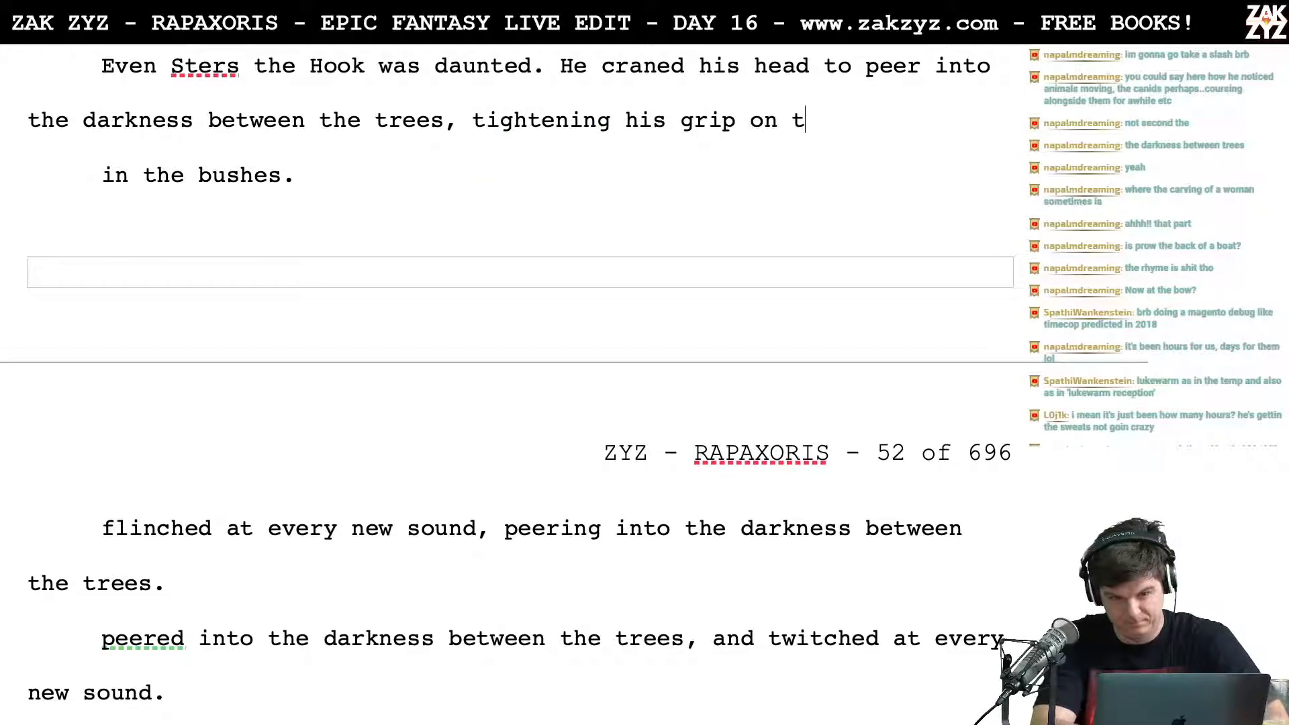
pyautogui.write('he oar at every rustle.')
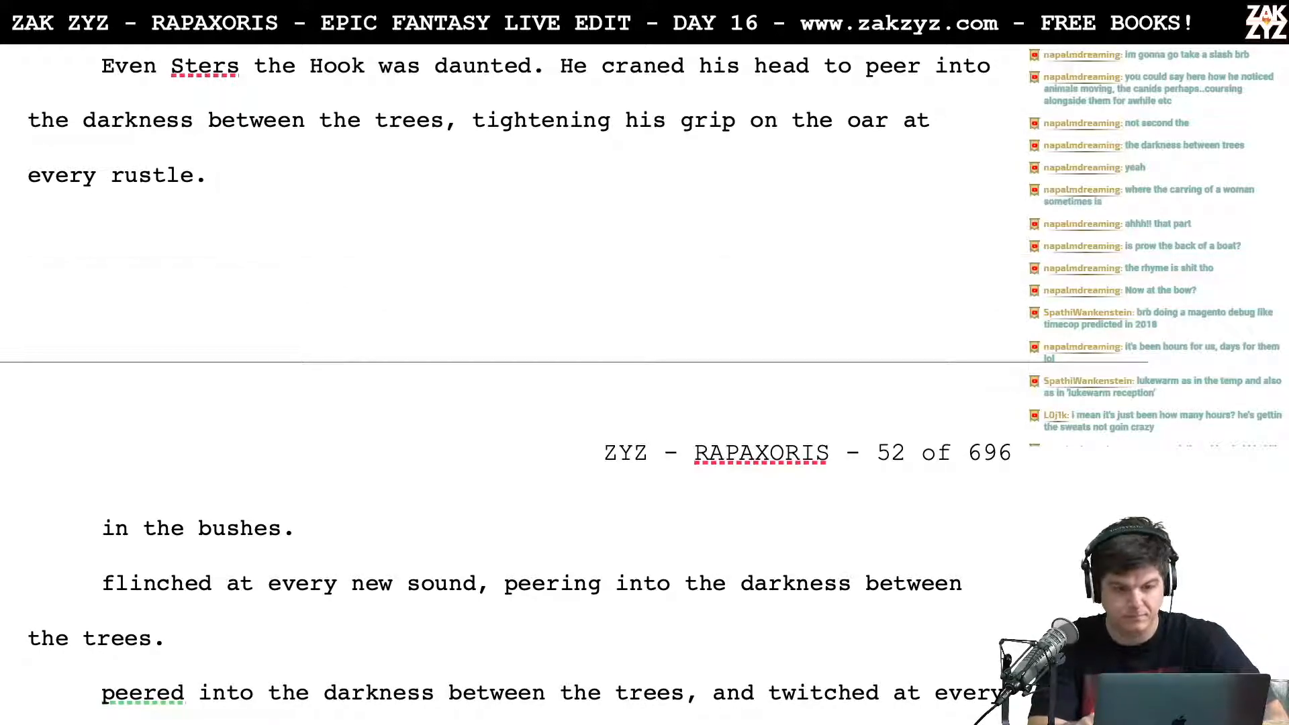
pyautogui.hotkey('shift', 'Down')
pyautogui.hotkey('shift', 'Down')
pyautogui.hotkey('shift', 'Down')
pyautogui.hotkey('shift', 'Down')
pyautogui.hotkey('shift', 'Up')
pyautogui.hotkey('shift', 'Down')
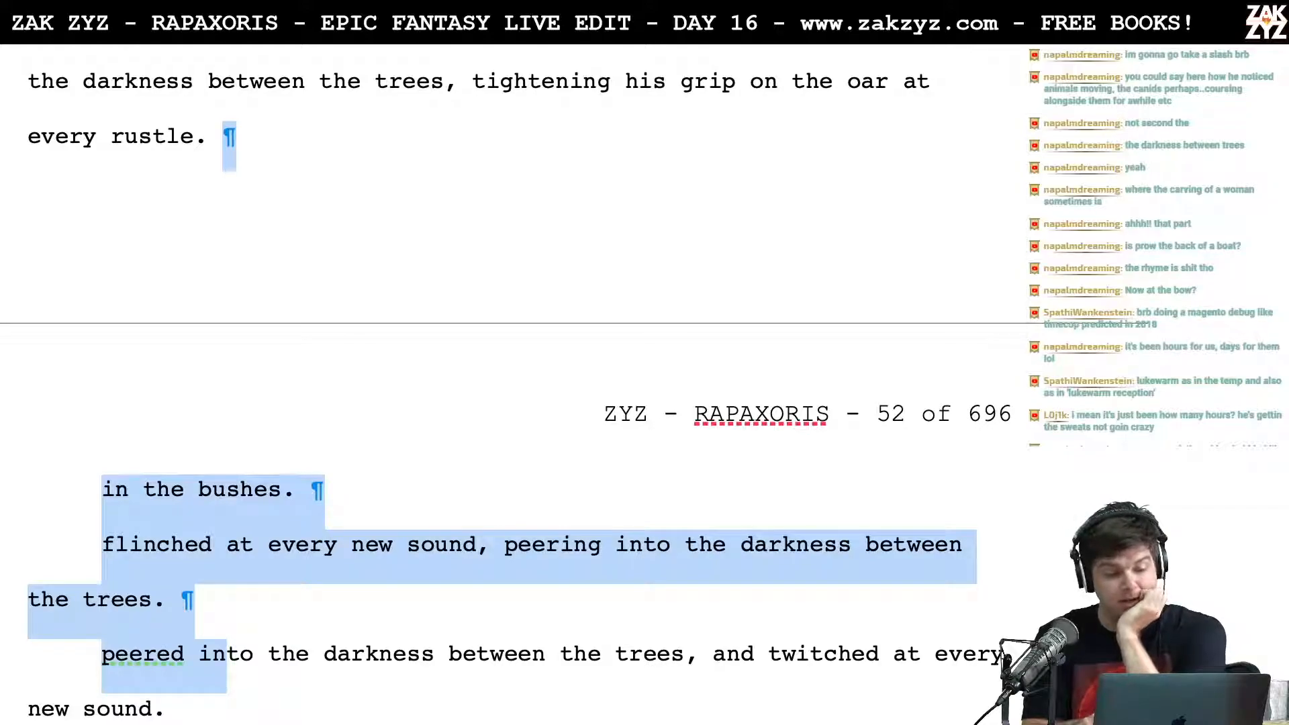
pyautogui.hotkey('shift', 'Down')
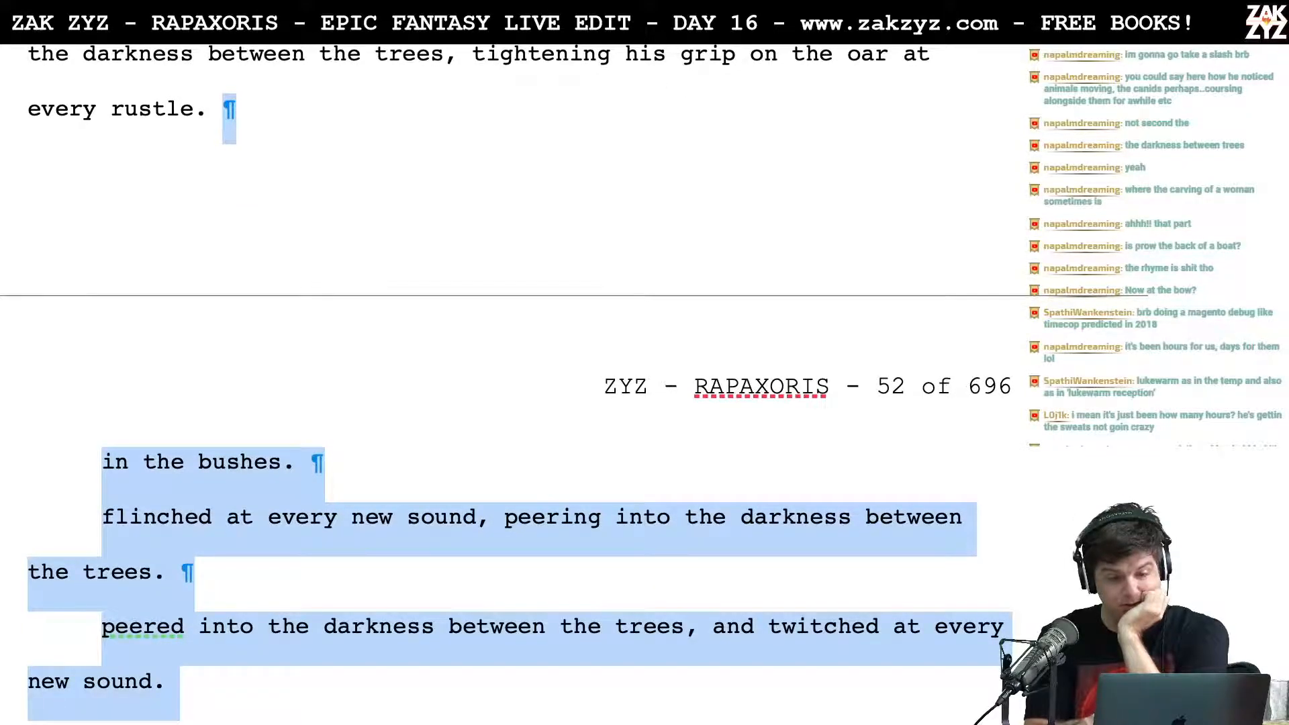
pyautogui.scroll(3, 517, 96)
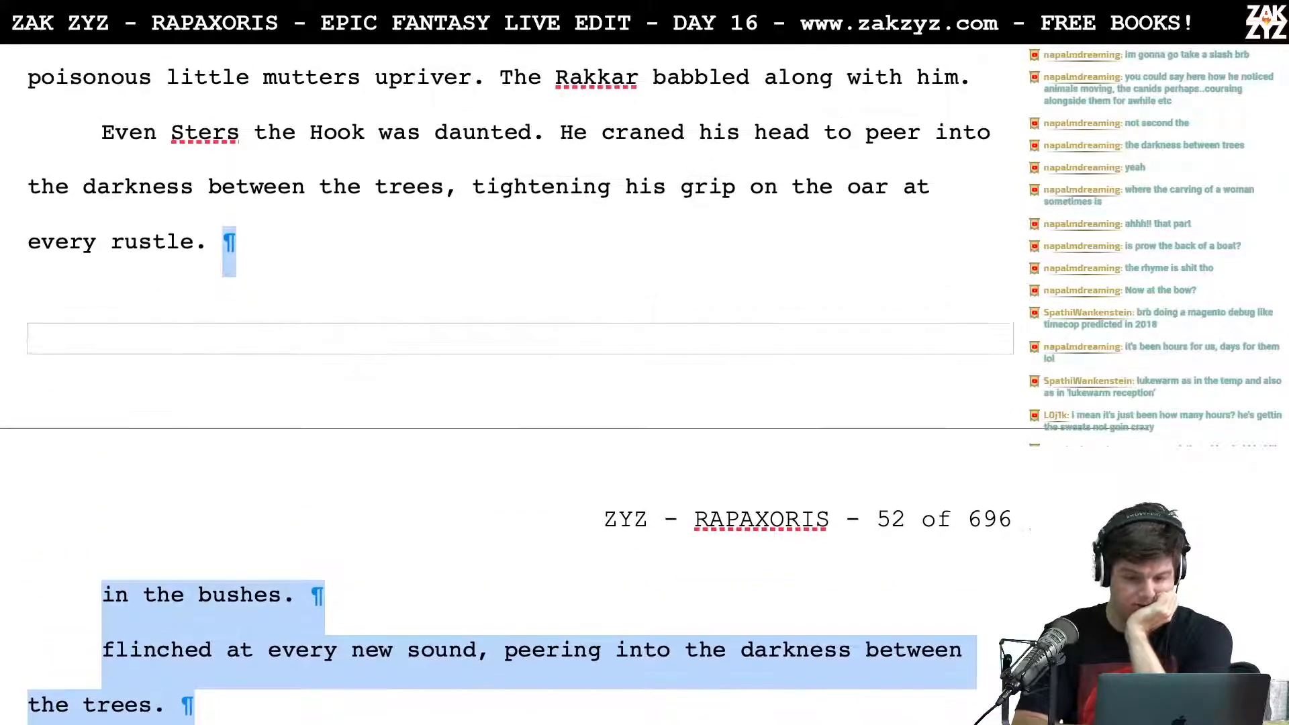
# Step: Move the "tightening his grip" clause to its own line and end the sentence with "flinching at every rustle." instead
pyautogui.click(474, 187)
pyautogui.press('Return')
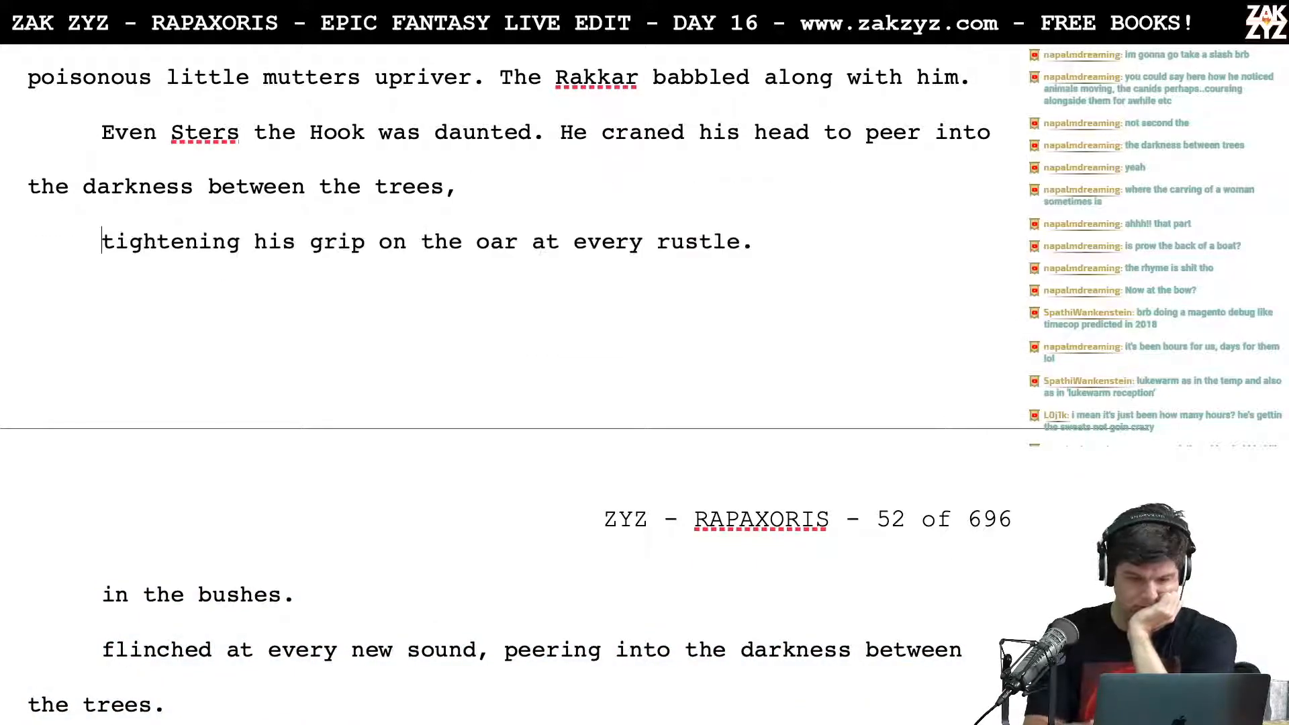
pyautogui.write('cl')
pyautogui.press('BackSpace')
pyautogui.press('BackSpace')
pyautogui.write('flinching at ')
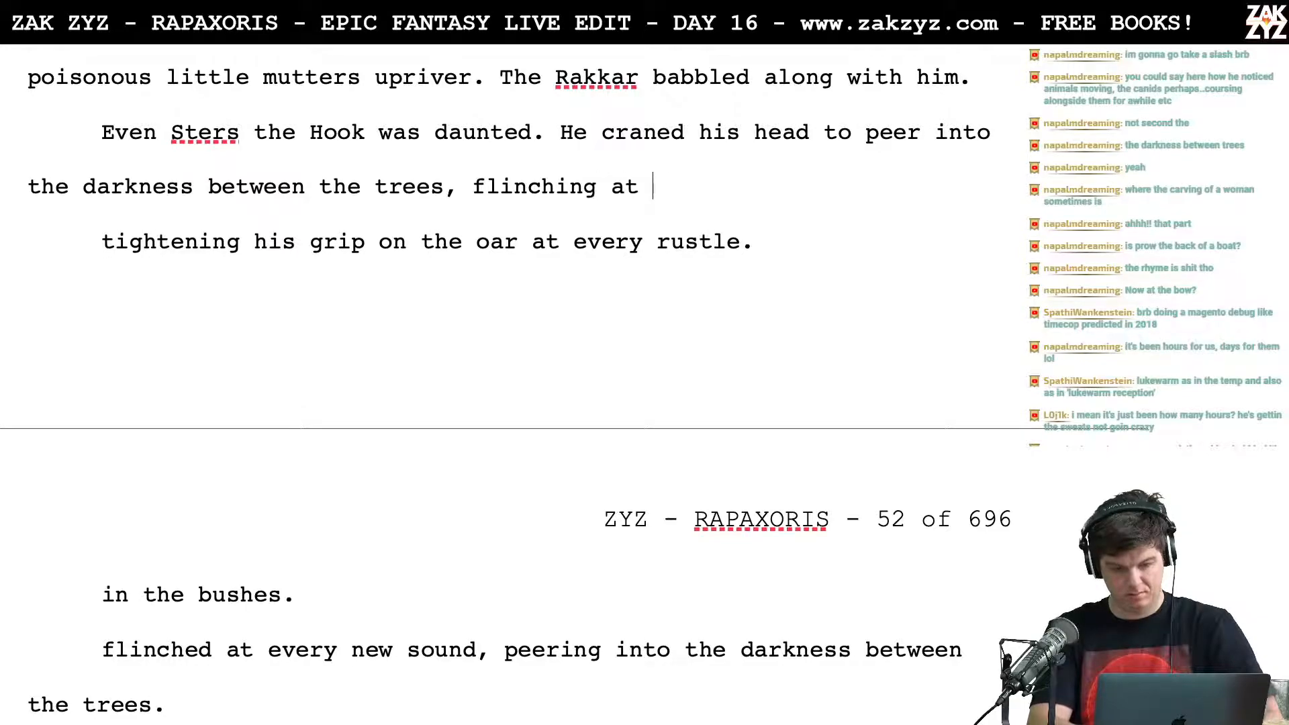
pyautogui.write('every rustle.')
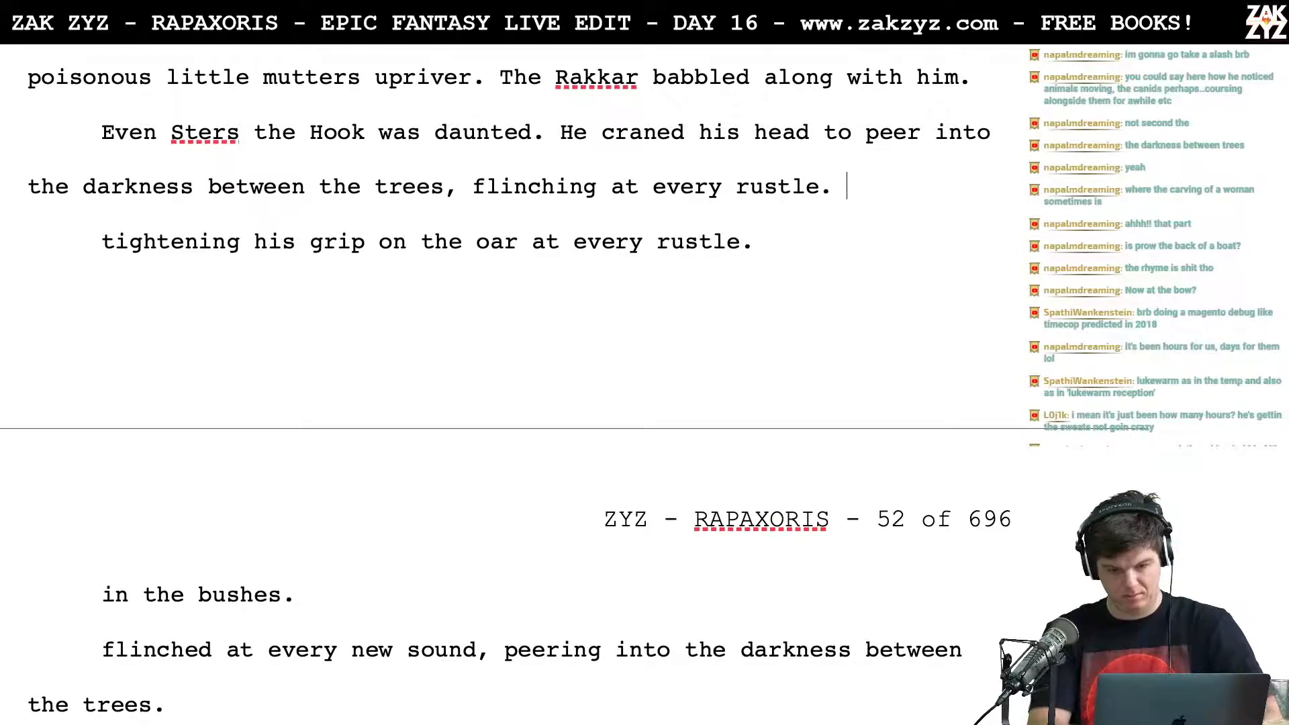
# Step: Delete the leftover draft lines from "tightening his grip on the oar" through "twitched at every new sound."
pyautogui.hotkey('shift', 'Down')
pyautogui.hotkey('shift', 'Down')
pyautogui.hotkey('shift', 'Down')
pyautogui.hotkey('shift', 'Down')
pyautogui.hotkey('shift', 'Down')
pyautogui.hotkey('shift', 'Down')
pyautogui.hotkey('shift', 'Down')
pyautogui.hotkey('shift', 'Down')
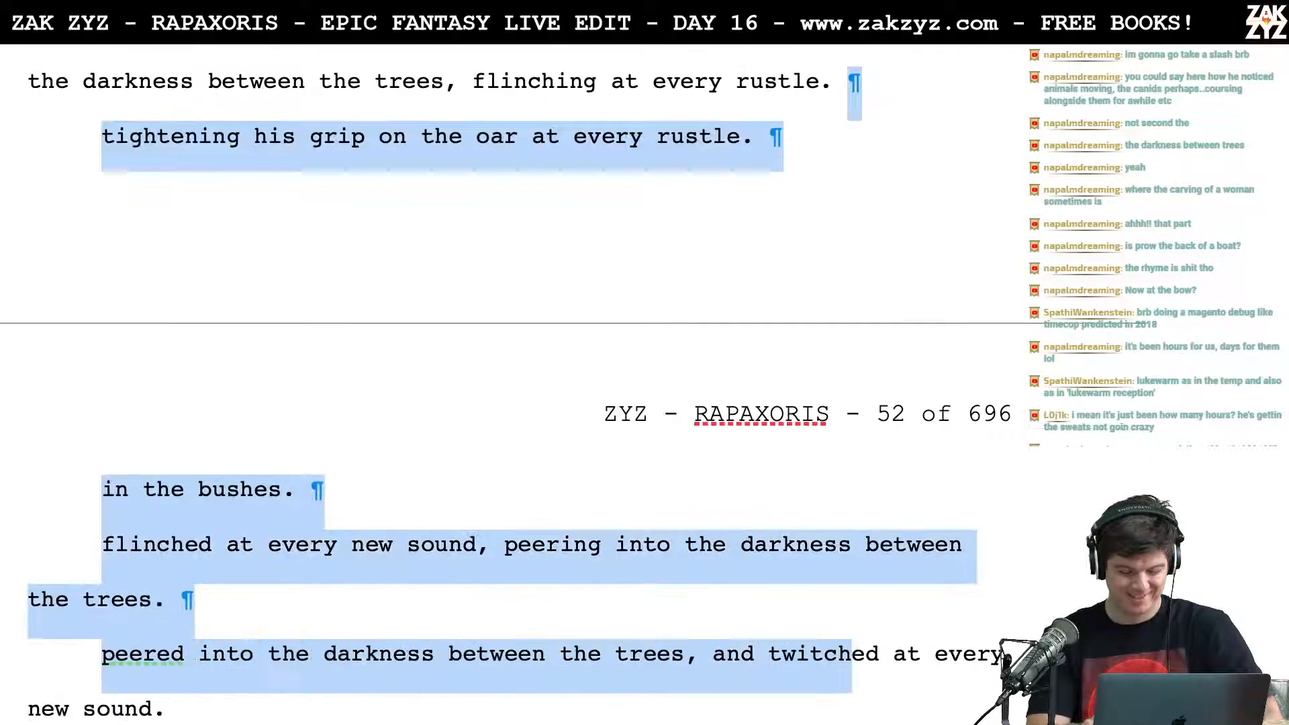
pyautogui.hotkey('shift', 'Down')
pyautogui.hotkey('shift', 'Up')
pyautogui.hotkey('shift', 'Up')
pyautogui.hotkey('shift', 'Left')
pyautogui.hotkey('shift', 'Up')
pyautogui.press('Delete')
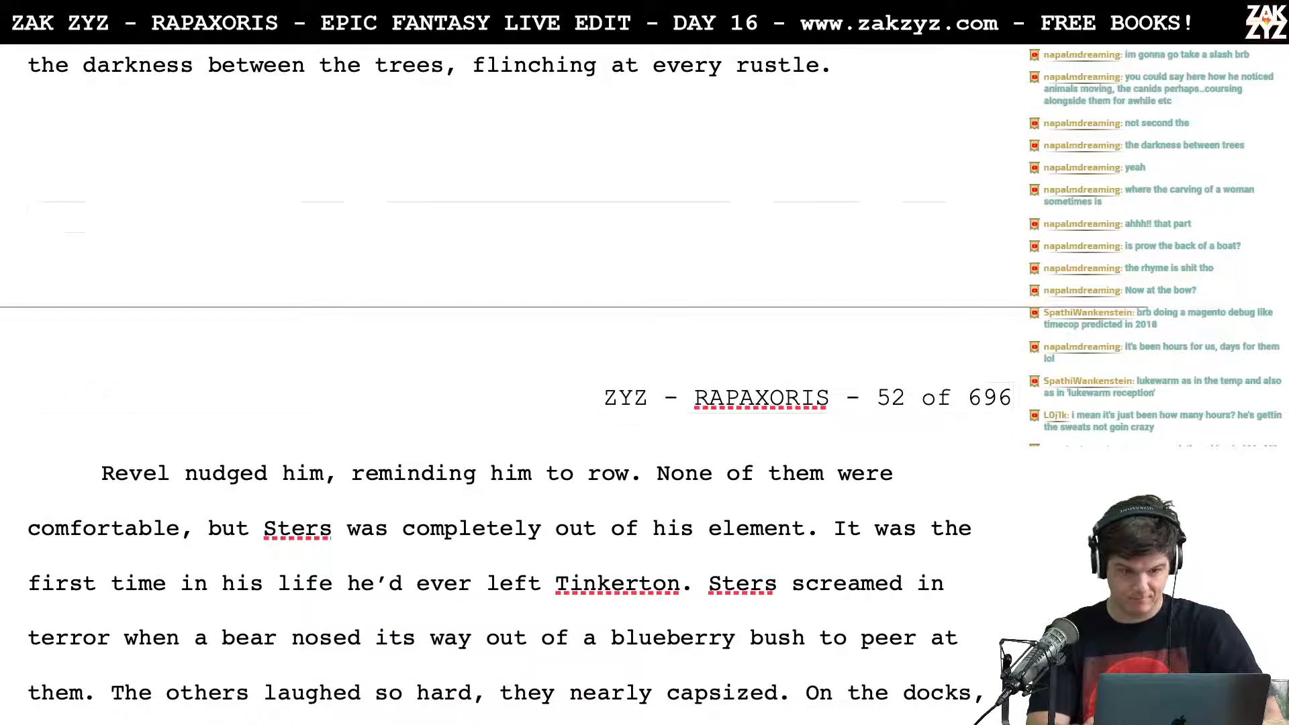
# Step: Reread the revised paragraph about Sters the Hook and the lines just before it
pyautogui.press('Up')
pyautogui.press('Up')
pyautogui.press('Up')
pyautogui.press('Up')
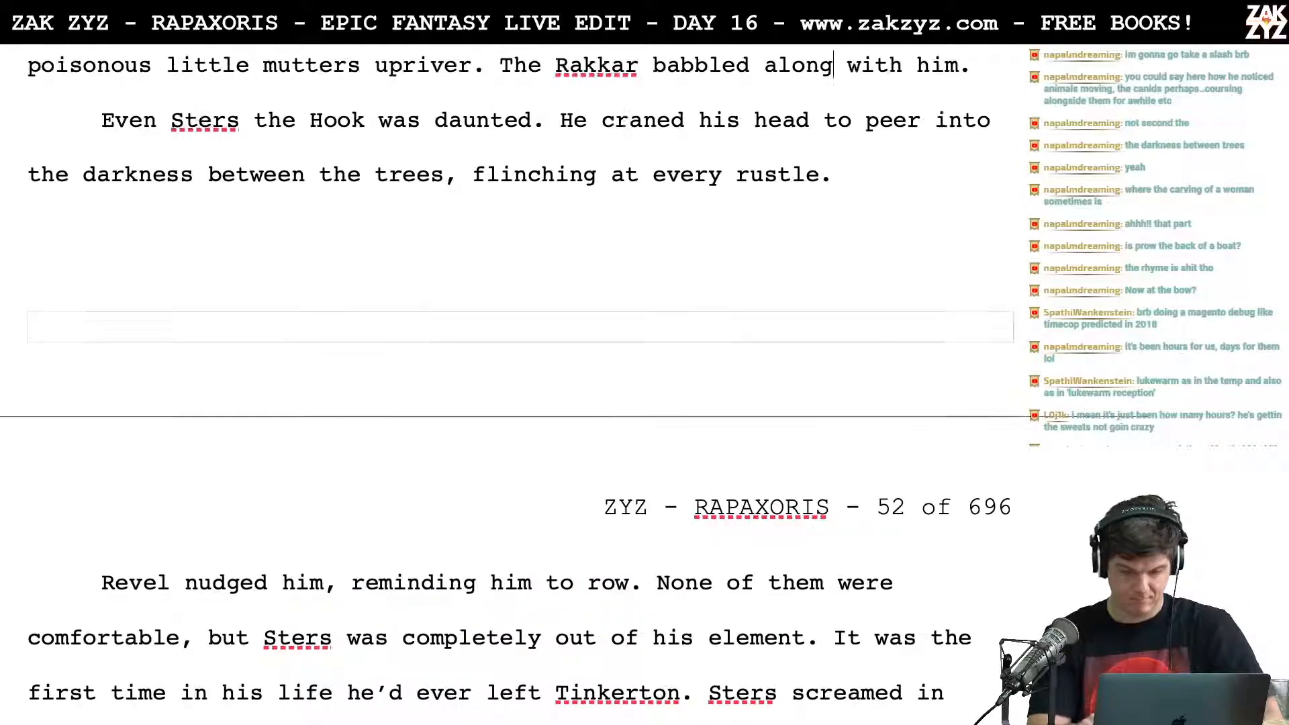
pyautogui.press('Down')
pyautogui.press('Down')
pyautogui.press('Down')
pyautogui.press('Up')
pyautogui.press('Up')
pyautogui.press('Down')
pyautogui.press('Down')
pyautogui.press('Down')
# Step: Try the continuation "Sometimes Revel nudged him to remind" after "flinching at every rustle."
pyautogui.write('Some')
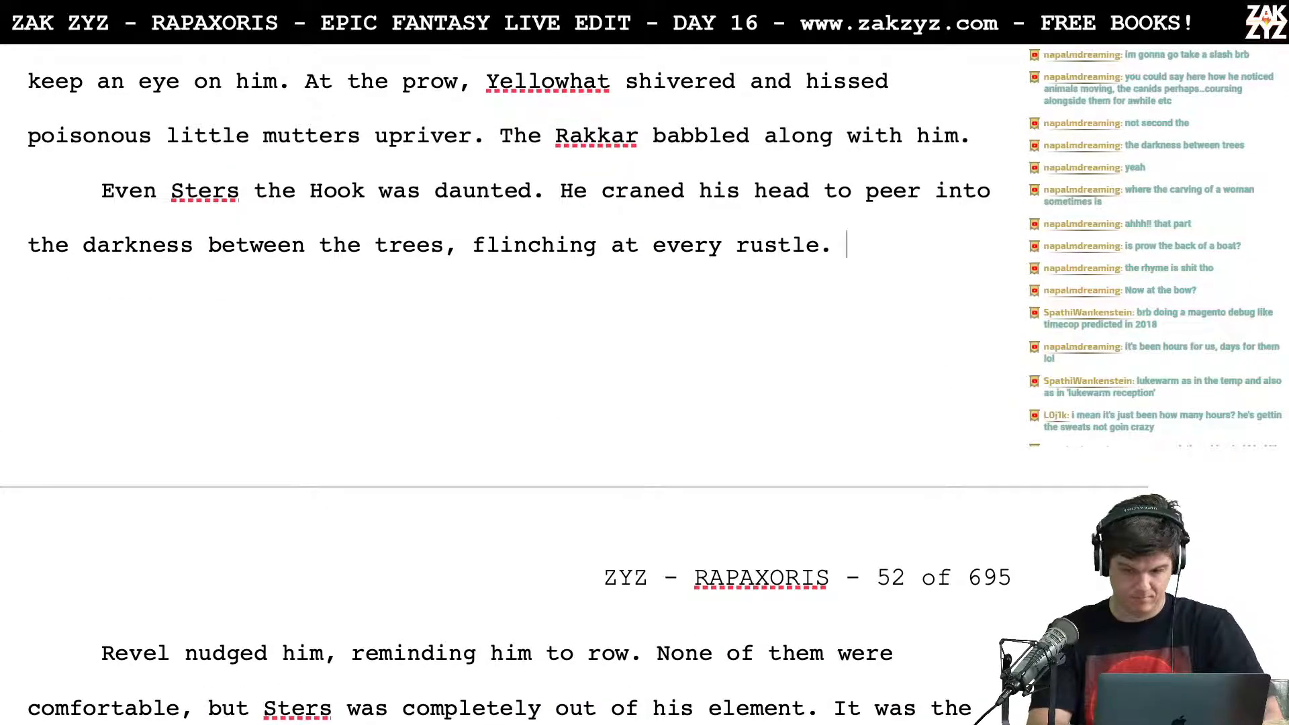
pyautogui.write('times r')
pyautogui.press('BackSpace')
pyautogui.write('Revel nudged h')
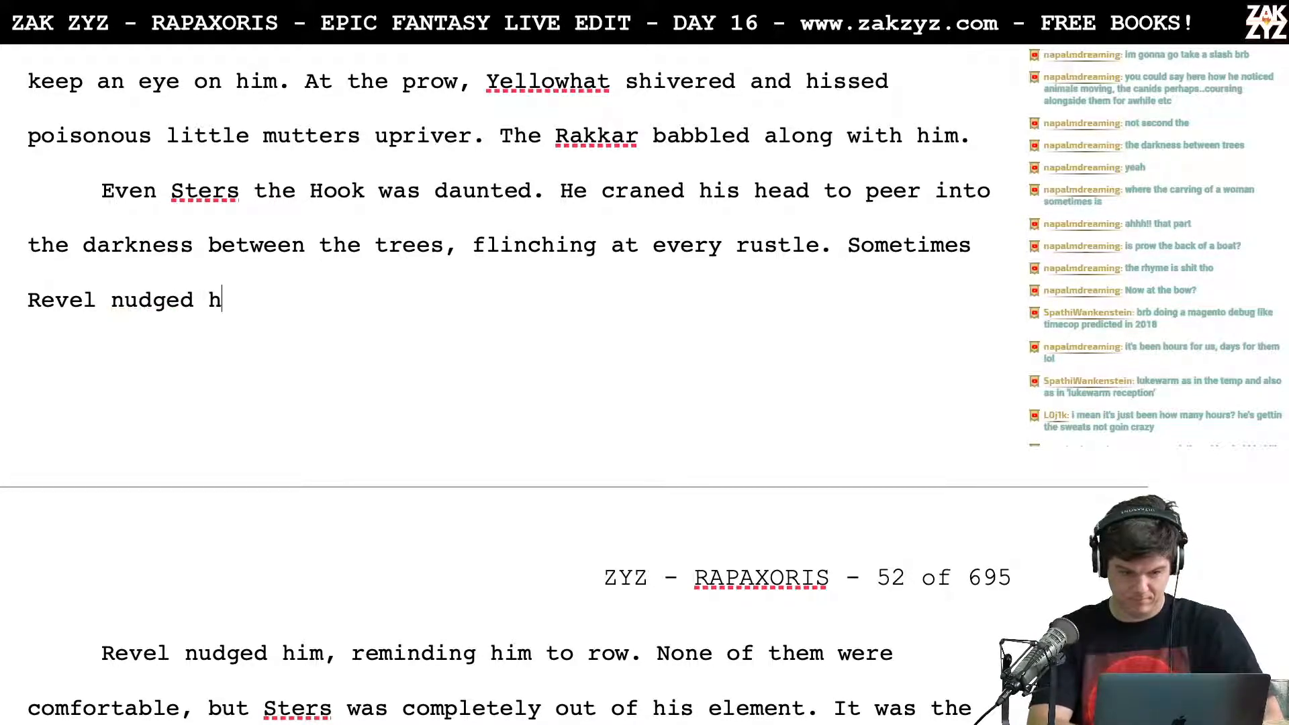
pyautogui.press('BackSpace')
pyautogui.write('him  t')
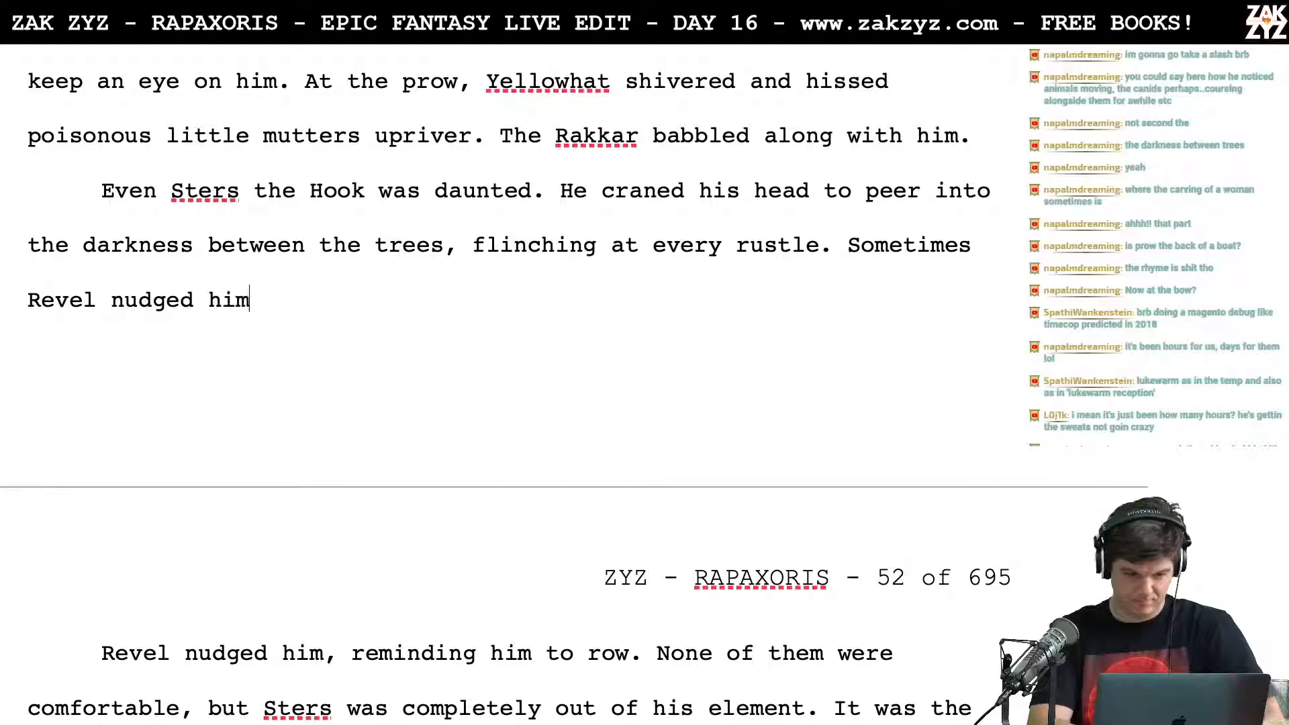
pyautogui.press('BackSpace')
pyautogui.press('BackSpace')
pyautogui.write('to remind h')
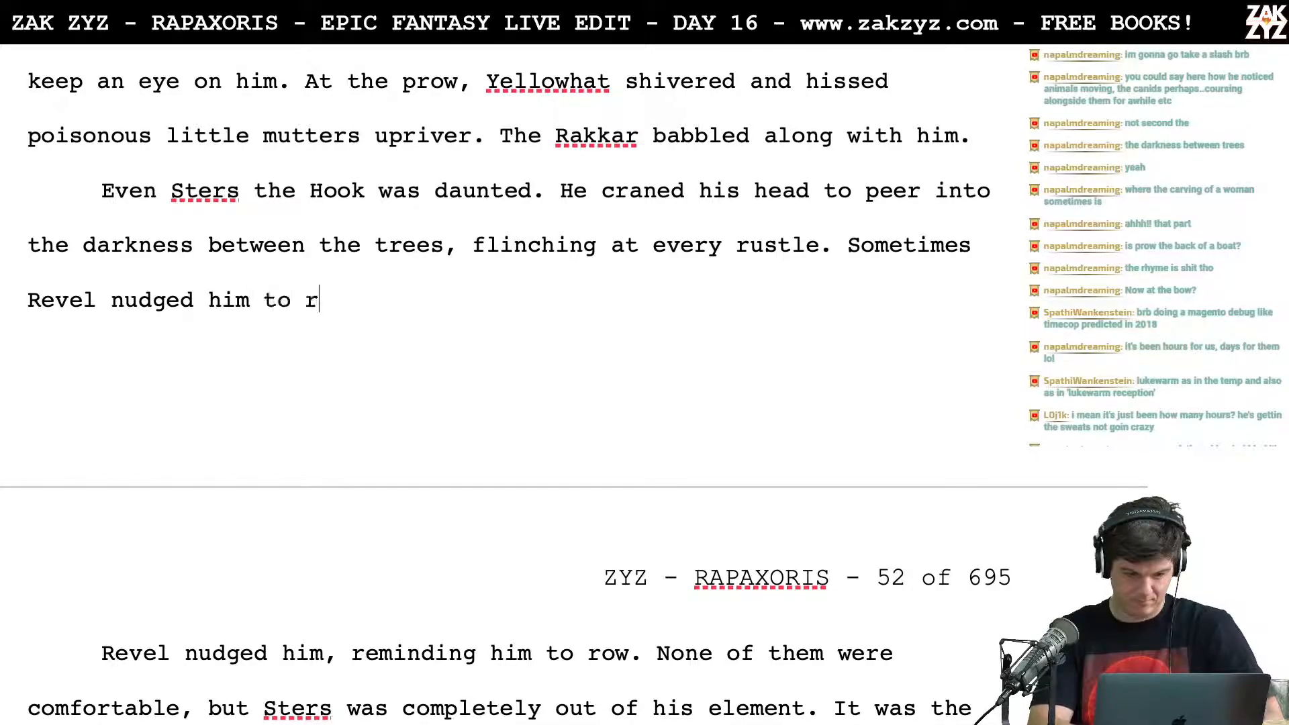
pyautogui.press('BackSpace')
pyautogui.press('BackSpace')
pyautogui.press('BackSpace')
pyautogui.press('BackSpace')
pyautogui.press('BackSpace')
pyautogui.press('BackSpace')
pyautogui.press('BackSpace')
pyautogui.press('BackSpace')
pyautogui.press('BackSpace')
pyautogui.press('BackSpace')
pyautogui.press('BackSpace')
pyautogui.press('BackSpace')
pyautogui.press('BackSpace')
pyautogui.press('BackSpace')
pyautogui.press('BackSpace')
pyautogui.press('BackSpace')
pyautogui.press('BackSpace')
pyautogui.press('BackSpace')
pyautogui.press('BackSpace')
pyautogui.press('BackSpace')
pyautogui.press('BackSpace')
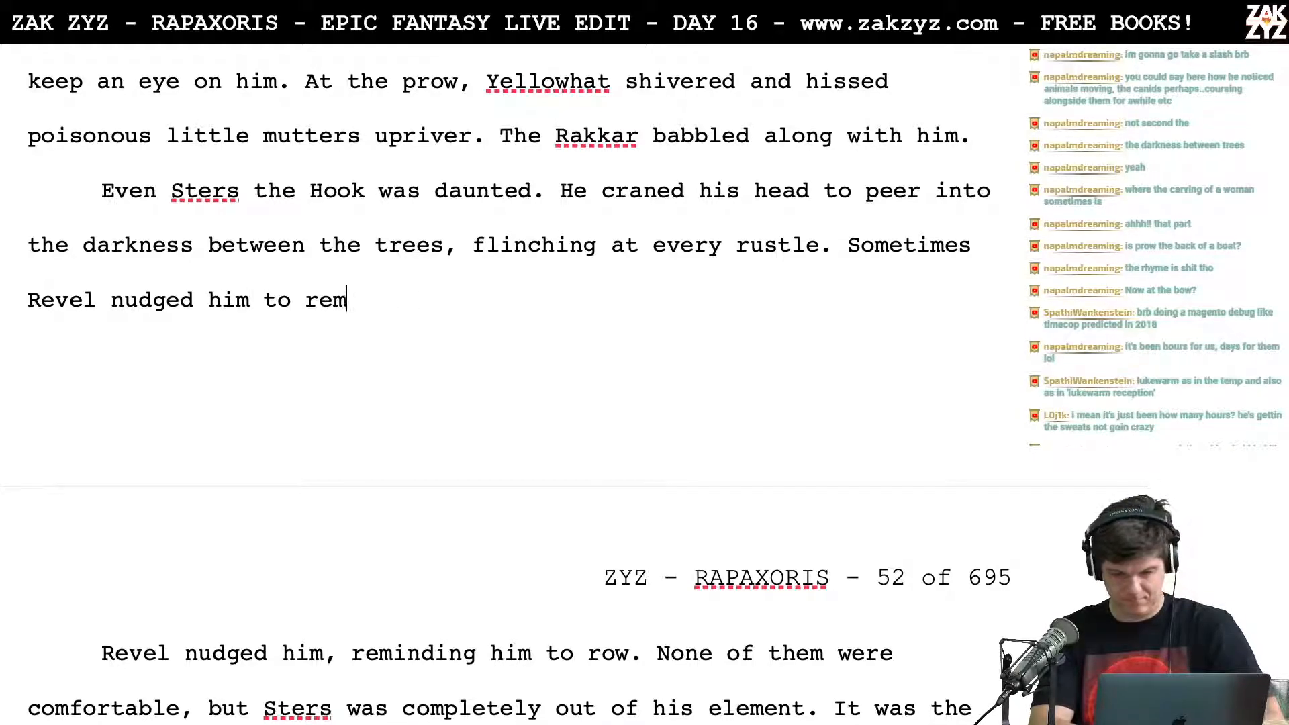
pyautogui.press('BackSpace')
pyautogui.press('BackSpace')
pyautogui.press('BackSpace')
pyautogui.press('BackSpace')
pyautogui.press('BackSpace')
pyautogui.press('BackSpace')
pyautogui.press('BackSpace')
pyautogui.press('BackSpace')
pyautogui.press('BackSpace')
pyautogui.press('BackSpace')
pyautogui.press('BackSpace')
pyautogui.press('BackSpace')
pyautogui.press('BackSpace')
pyautogui.press('BackSpace')
pyautogui.press('BackSpace')
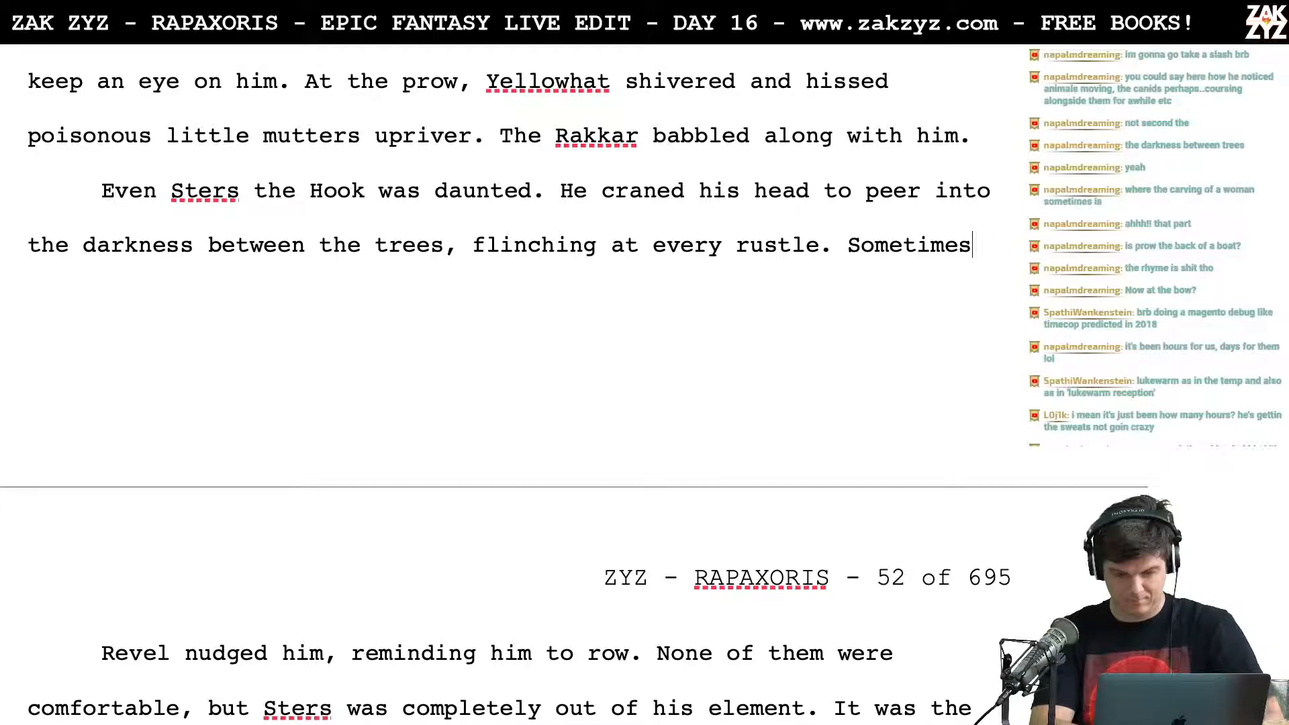
pyautogui.write('S')
pyautogui.press('BackSpace')
pyautogui.press('BackSpace')
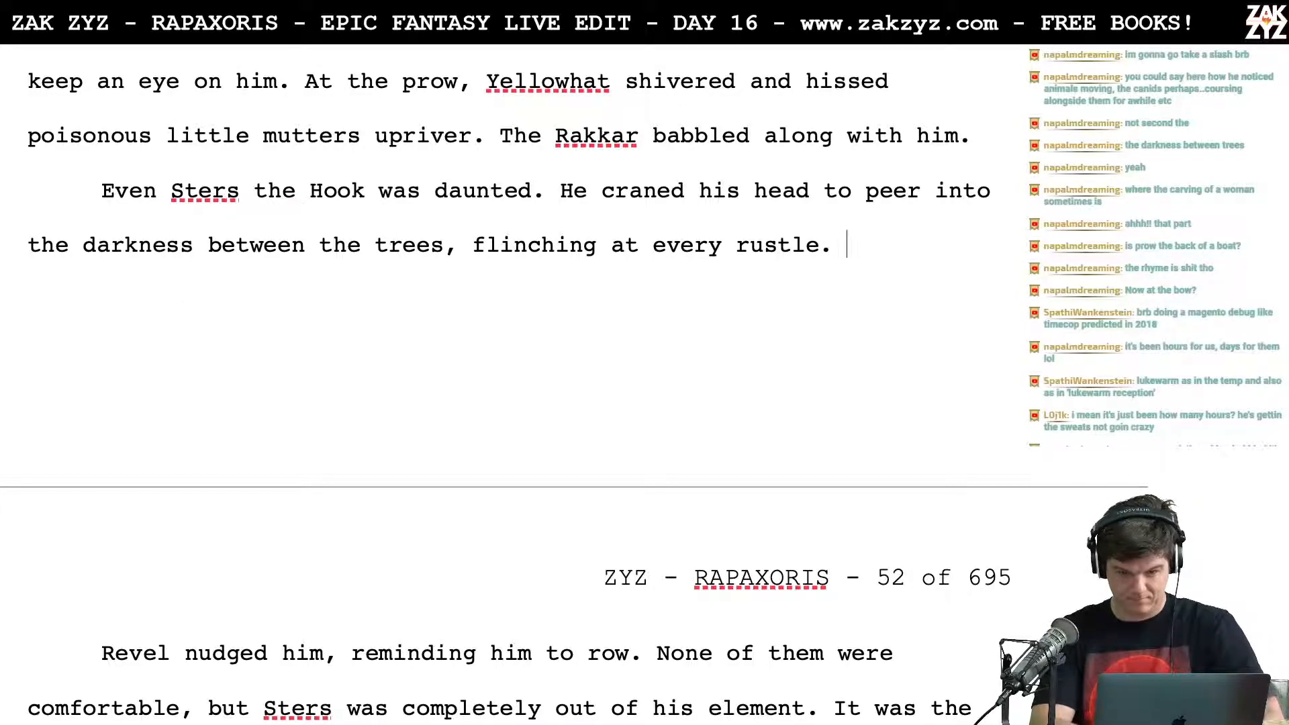
# Step: Delete the sentence "Revel nudged him, reminding him to row." before "None of them were comfortable"
pyautogui.hotkey('shift', 'Down')
pyautogui.hotkey('shift', 'Left')
pyautogui.hotkey('shift', 'Left')
pyautogui.hotkey('shift', 'Left')
pyautogui.hotkey('shift', 'Left')
pyautogui.hotkey('shift', 'Left')
pyautogui.hotkey('shift', 'Left')
pyautogui.hotkey('shift', 'Left')
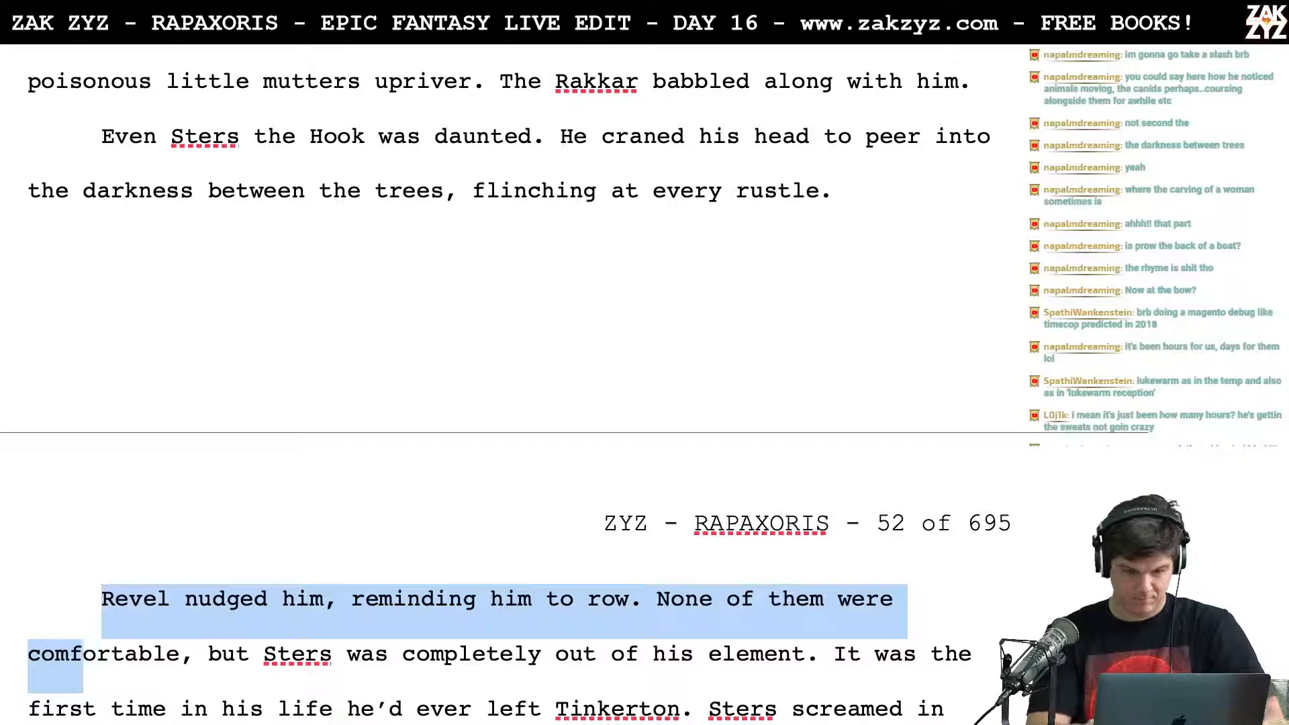
pyautogui.hotkey('shift', 'Left')
pyautogui.hotkey('shift', 'Left')
pyautogui.hotkey('shift', 'Left')
pyautogui.hotkey('shift', 'Left')
pyautogui.hotkey('shift', 'Left')
pyautogui.hotkey('shift', 'Left')
pyautogui.hotkey('shift', 'Left')
pyautogui.hotkey('shift', 'Left')
pyautogui.hotkey('shift', 'Left')
pyautogui.hotkey('shift', 'Left')
pyautogui.hotkey('shift', 'Left')
pyautogui.hotkey('shift', 'Left')
pyautogui.hotkey('shift', 'Left')
pyautogui.hotkey('shift', 'Left')
pyautogui.hotkey('shift', 'Left')
pyautogui.hotkey('shift', 'Left')
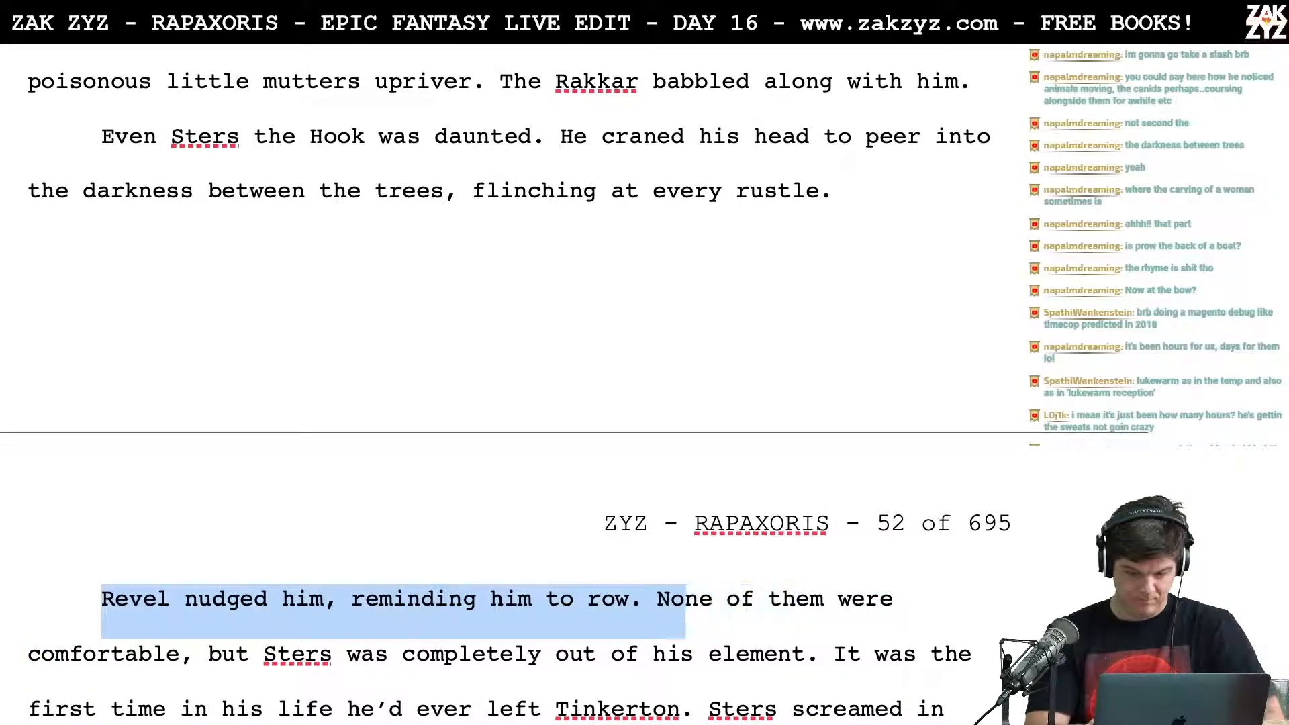
pyautogui.press('BackSpace')
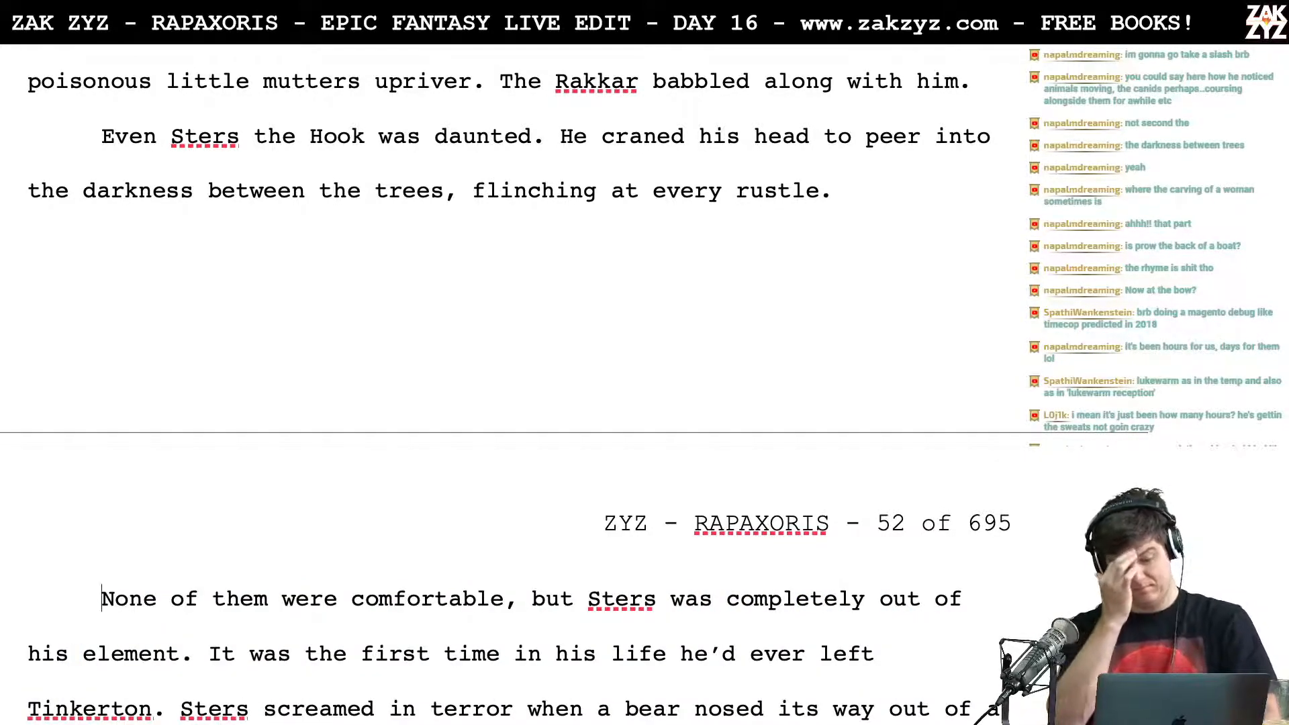
# Step: Move the "He craned his head" sentence to its own paragraph and write "He flinched at every rustle on the riverbank," after "daunted."
pyautogui.click(560, 136)
pyautogui.press('Return')
pyautogui.press('Left')
pyautogui.write('He fl')
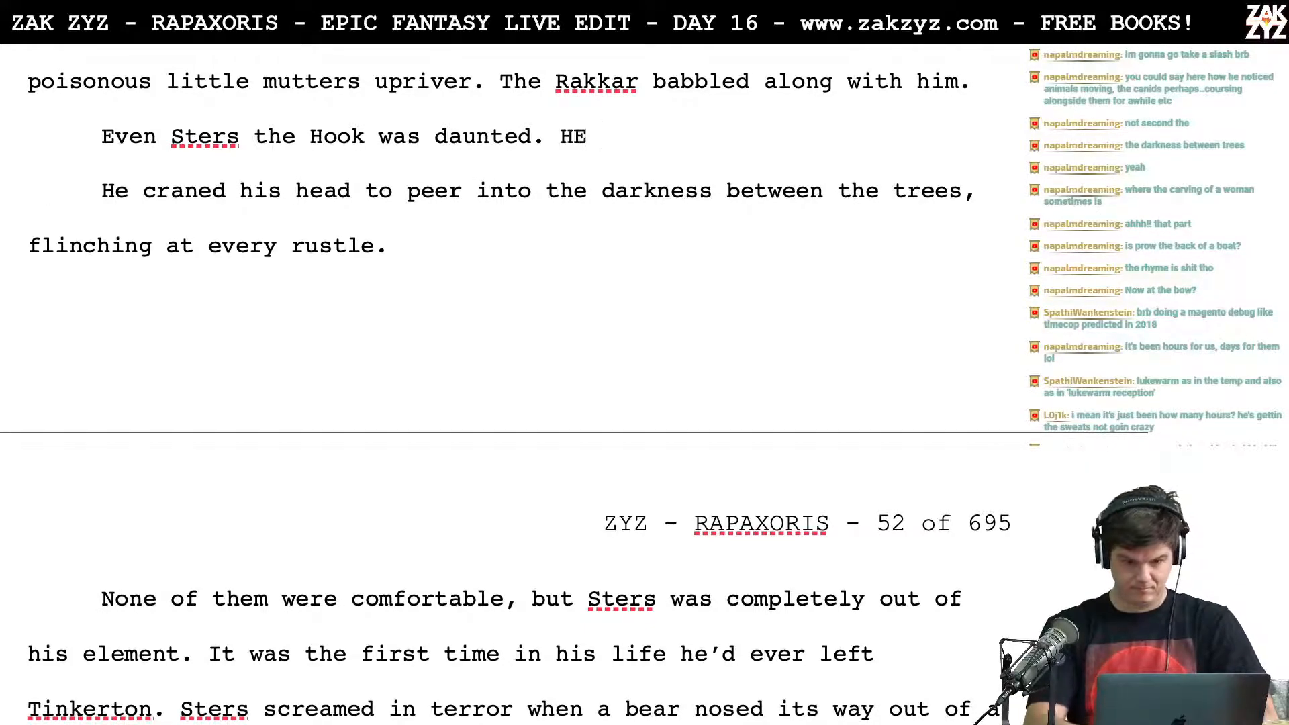
pyautogui.press('BackSpace')
pyautogui.press('BackSpace')
pyautogui.press('BackSpace')
pyautogui.press('BackSpace')
pyautogui.write('e flinch')
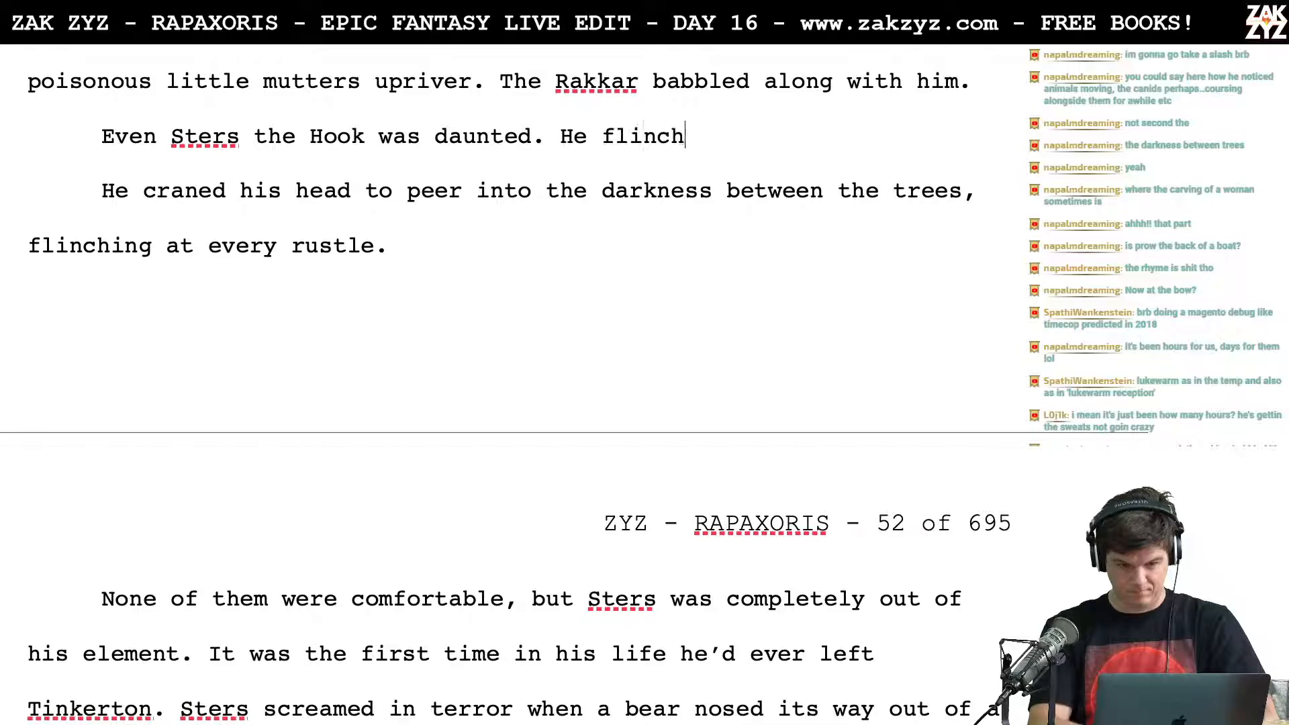
pyautogui.write('ed at every rustle,')
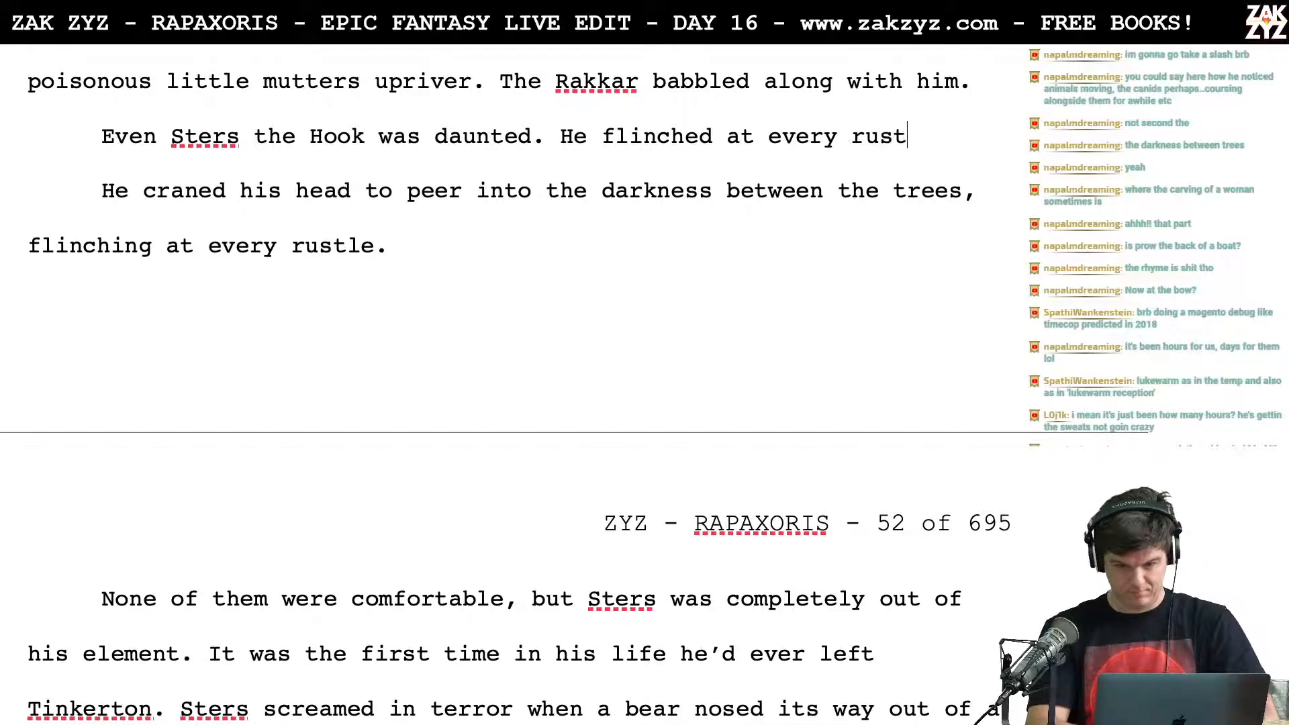
pyautogui.press('BackSpace')
pyautogui.press('BackSpace')
pyautogui.write('on')
pyautogui.press('BackSpace')
pyautogui.press('BackSpace')
pyautogui.press('BackSpace')
pyautogui.press('BackSpace')
pyautogui.press('BackSpace')
pyautogui.press('BackSpace')
pyautogui.press('BackSpace')
pyautogui.press('BackSpace')
pyautogui.press('BackSpace')
pyautogui.press('BackSpace')
pyautogui.press('BackSpace')
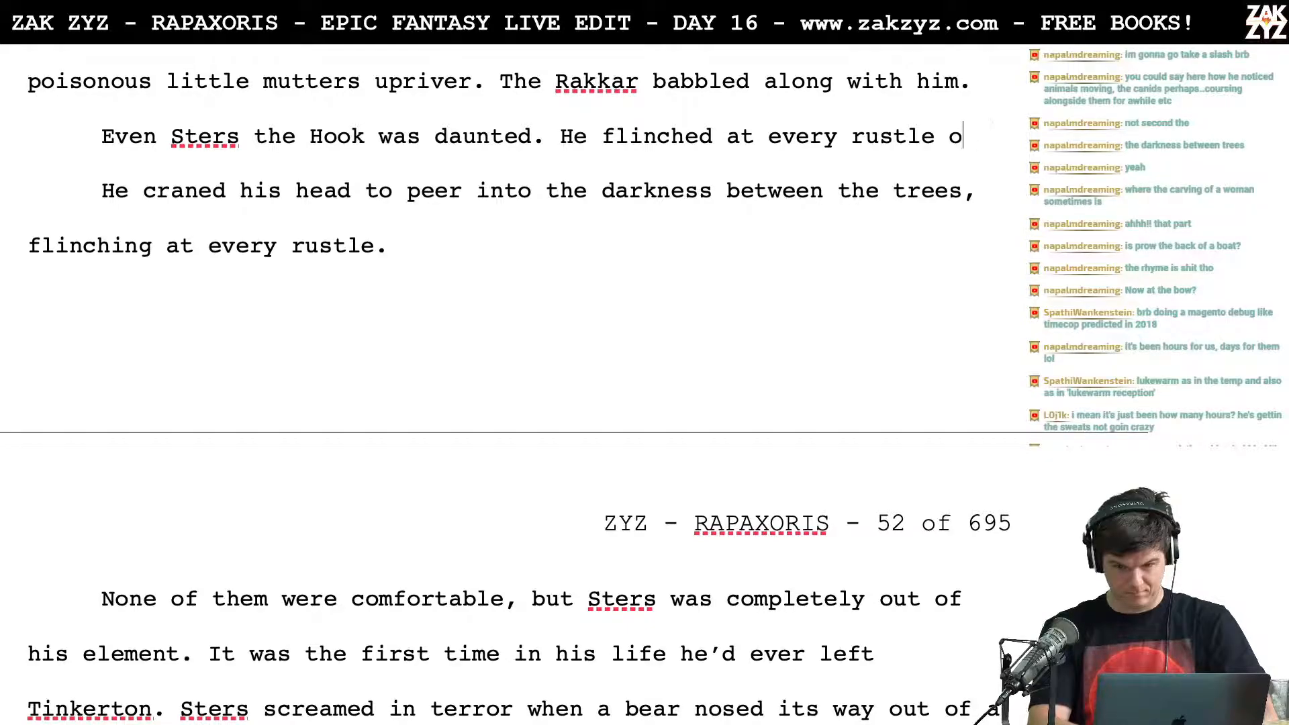
pyautogui.write('ru')
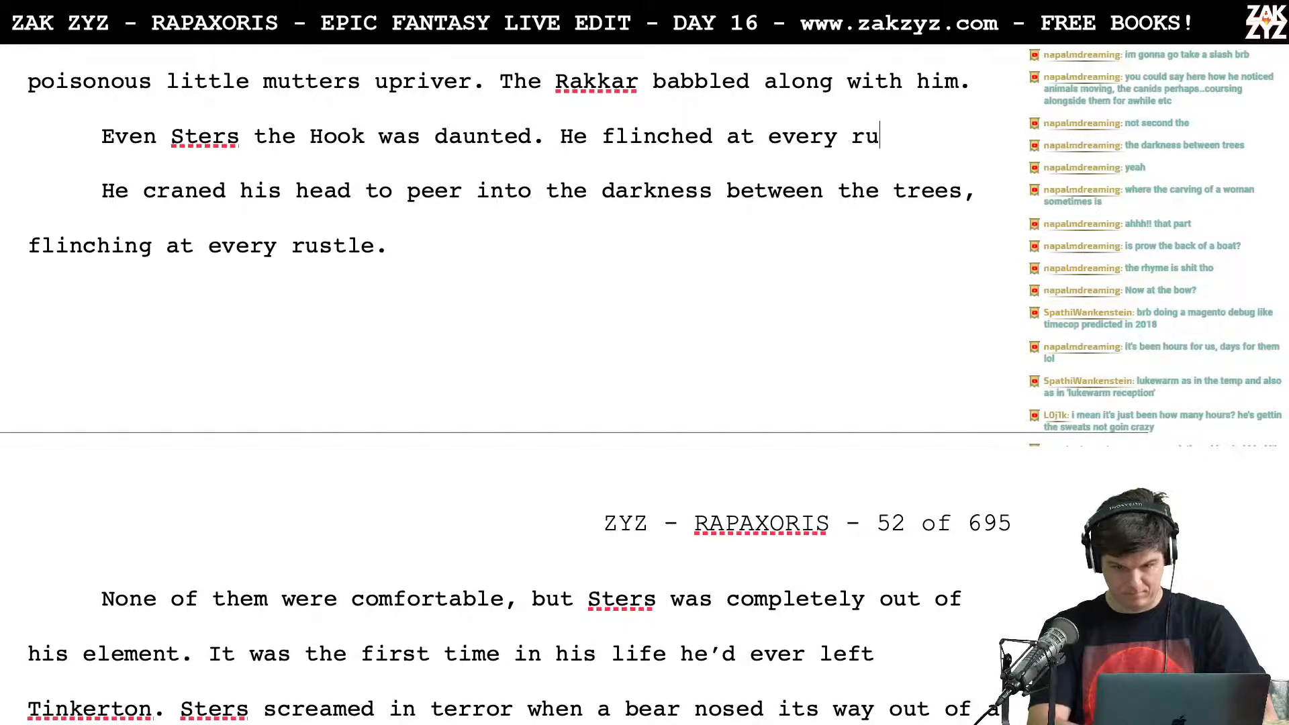
pyautogui.write('stle on the riverb')
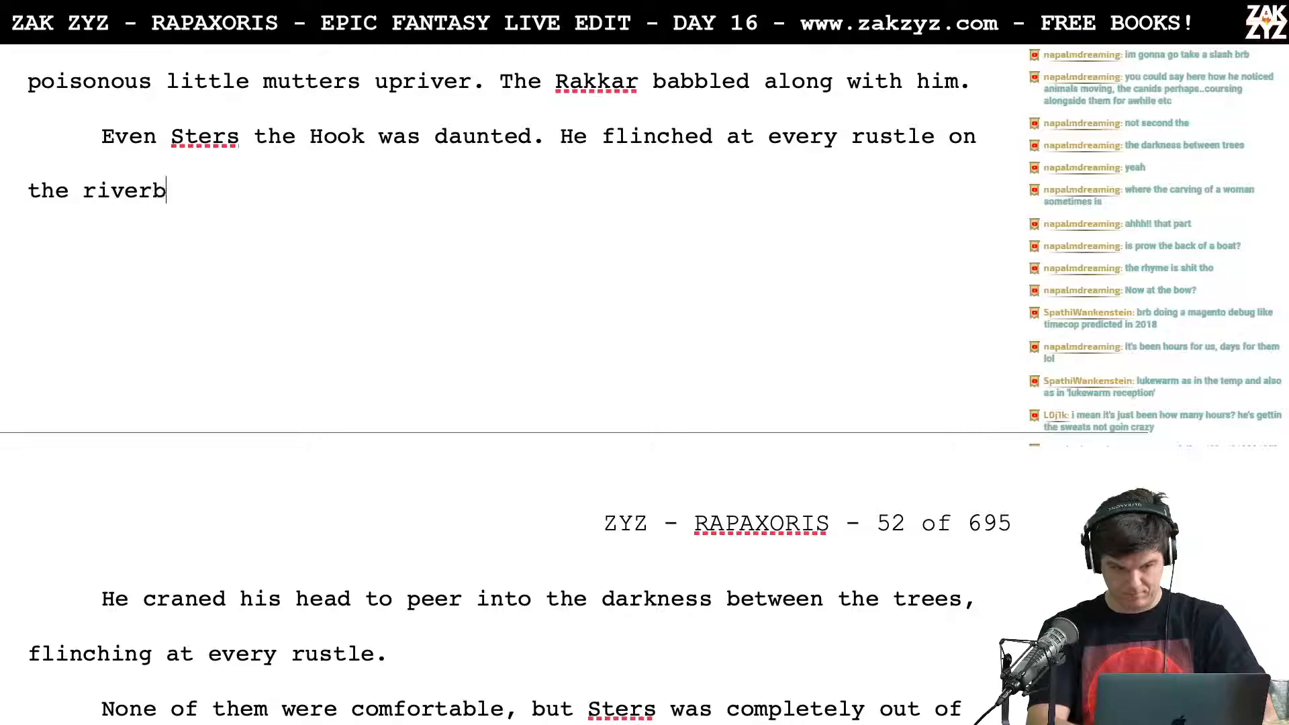
pyautogui.write('ank, and craned his head to peer into the darkness between the trees.')
# Step: Split the clause "and craned his head to peer into the darkness between the trees." after "riverbank," into its own paragraph
pyautogui.press('Up')
pyautogui.press('Right')
pyautogui.press('Right')
pyautogui.press('Right')
pyautogui.press('Right')
pyautogui.press('Right')
pyautogui.press('Right')
pyautogui.press('Right')
pyautogui.press('Right')
pyautogui.press('Right')
pyautogui.press('Right')
pyautogui.press('Right')
pyautogui.press('Right')
pyautogui.press('Right')
pyautogui.press('Right')
pyautogui.press('Right')
pyautogui.press('Right')
pyautogui.press('Right')
pyautogui.press('Right')
pyautogui.press('Left')
pyautogui.press('Left')
pyautogui.press('Left')
pyautogui.press('Left')
pyautogui.press('Left')
pyautogui.press('Left')
pyautogui.press('Left')
pyautogui.press('Left')
pyautogui.press('Left')
pyautogui.press('Left')
pyautogui.press('Left')
pyautogui.press('Left')
pyautogui.press('Left')
pyautogui.press('Left')
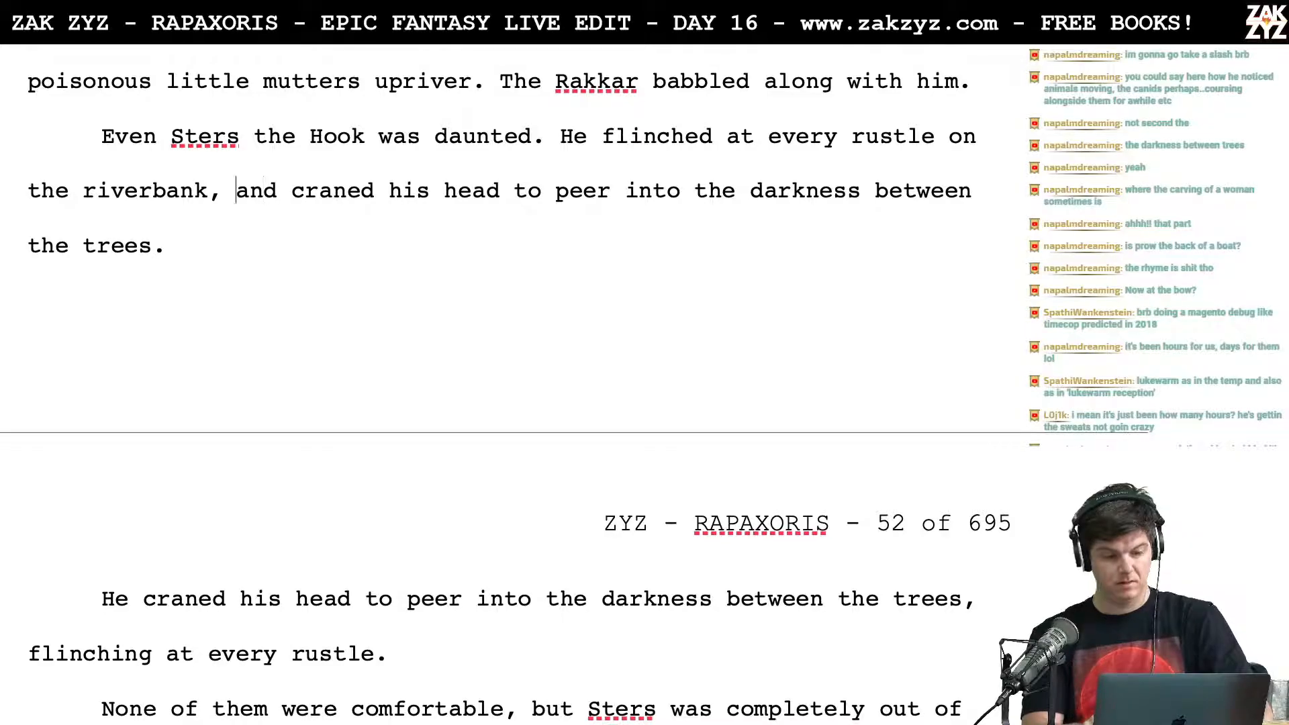
pyautogui.press('Return')
pyautogui.press('Return')
pyautogui.press('Up')
pyautogui.press('BackSpace')
# Step: Try the continuation "tightening his" after "He flinched at every rustle on the riverbank,"
pyautogui.write('tighte')
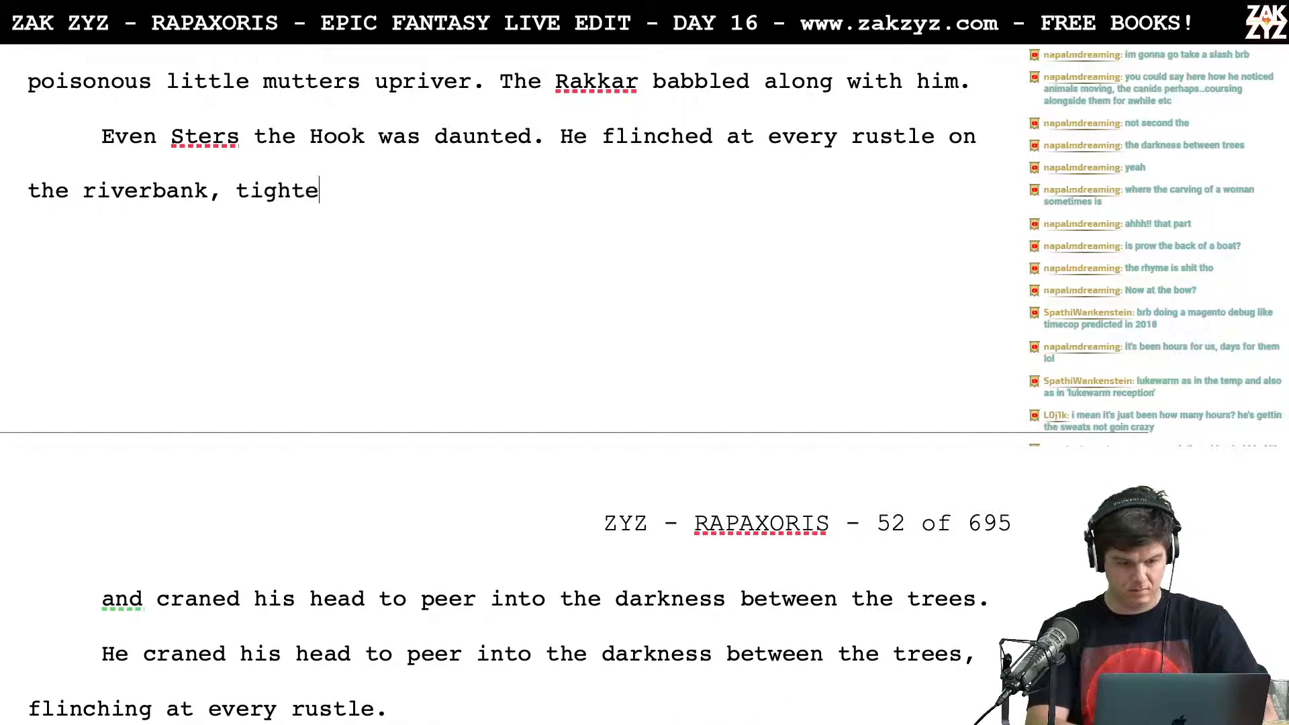
pyautogui.write('ning his')
pyautogui.press('BackSpace')
pyautogui.press('BackSpace')
pyautogui.press('BackSpace')
pyautogui.press('BackSpace')
pyautogui.press('BackSpace')
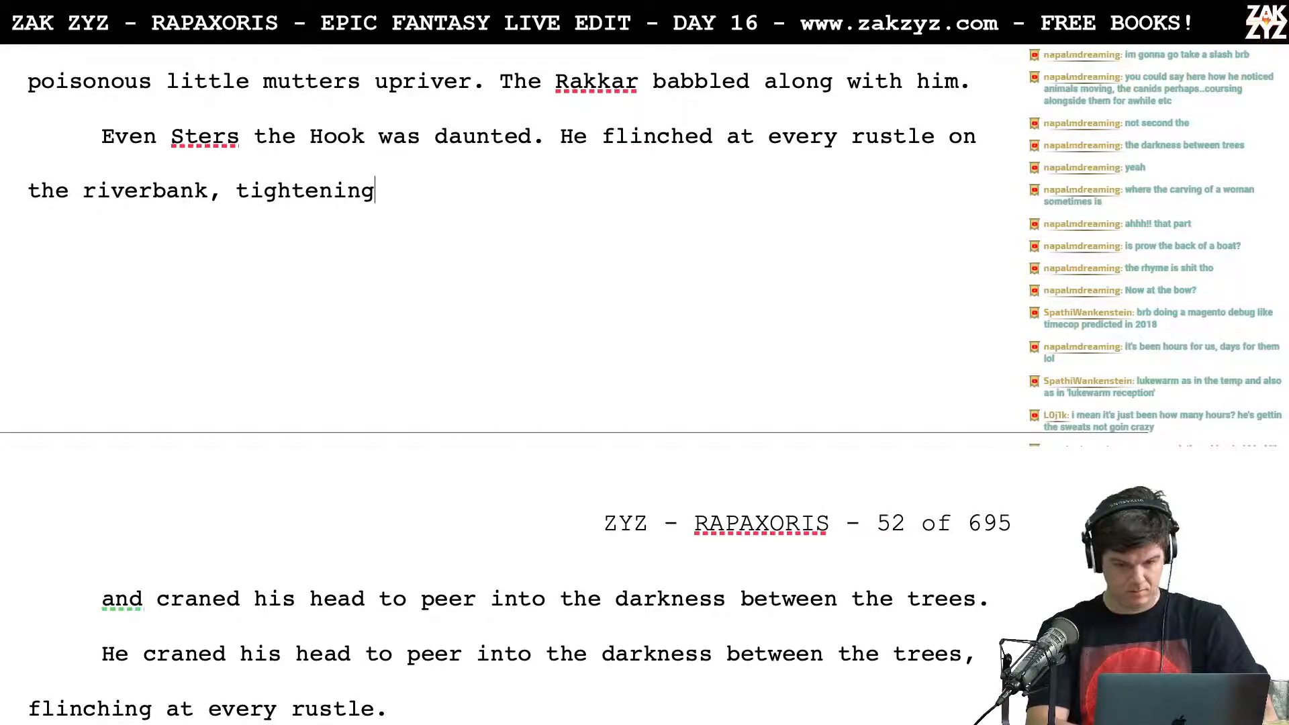
pyautogui.press('BackSpace')
pyautogui.press('BackSpace')
pyautogui.press('BackSpace')
pyautogui.press('BackSpace')
pyautogui.press('BackSpace')
pyautogui.press('BackSpace')
pyautogui.press('BackSpace')
pyautogui.press('BackSpace')
pyautogui.press('BackSpace')
pyautogui.press('BackSpace')
pyautogui.press('BackSpace')
pyautogui.press('BackSpace')
# Step: Try the continuations "and clenched his" and "and tightened his grip on the" after "riverbank"
pyautogui.write('and clenched his')
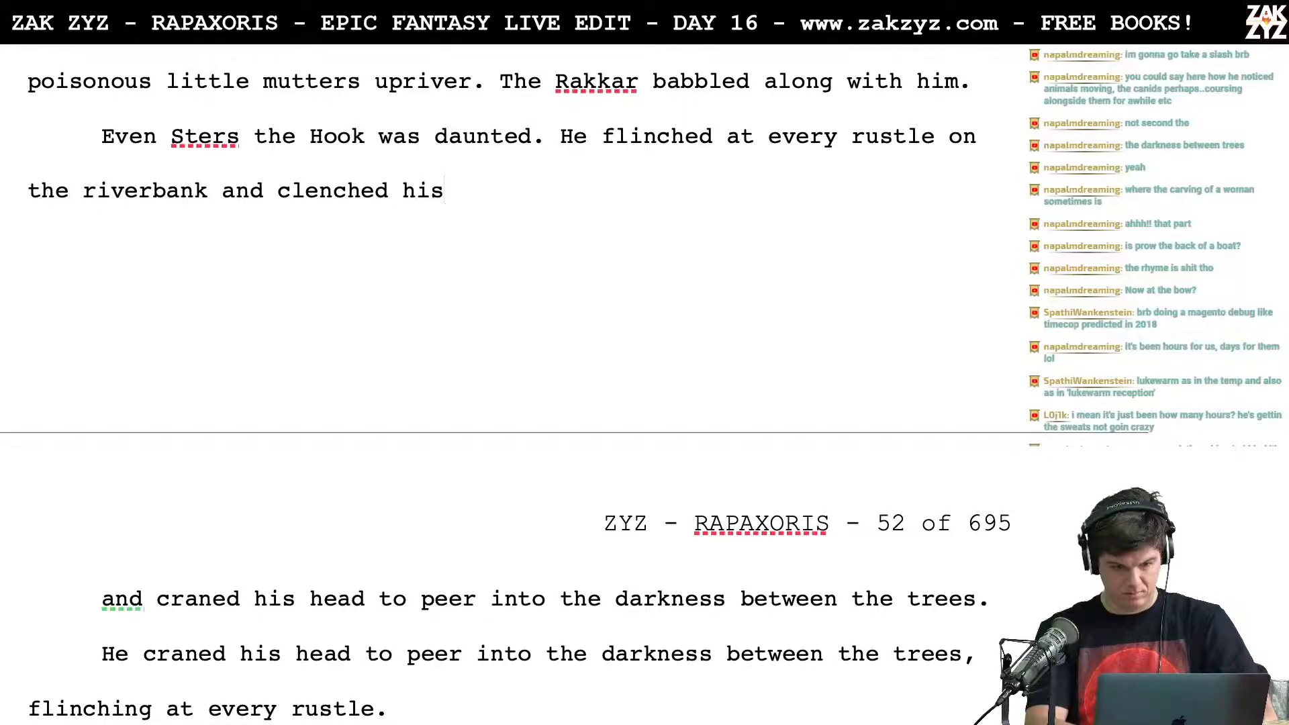
pyautogui.press('BackSpace')
pyautogui.press('BackSpace')
pyautogui.press('BackSpace')
pyautogui.press('BackSpace')
pyautogui.press('BackSpace')
pyautogui.press('BackSpace')
pyautogui.press('BackSpace')
pyautogui.press('BackSpace')
pyautogui.press('BackSpace')
pyautogui.press('BackSpace')
pyautogui.press('BackSpace')
pyautogui.press('BackSpace')
pyautogui.write('tightened h')
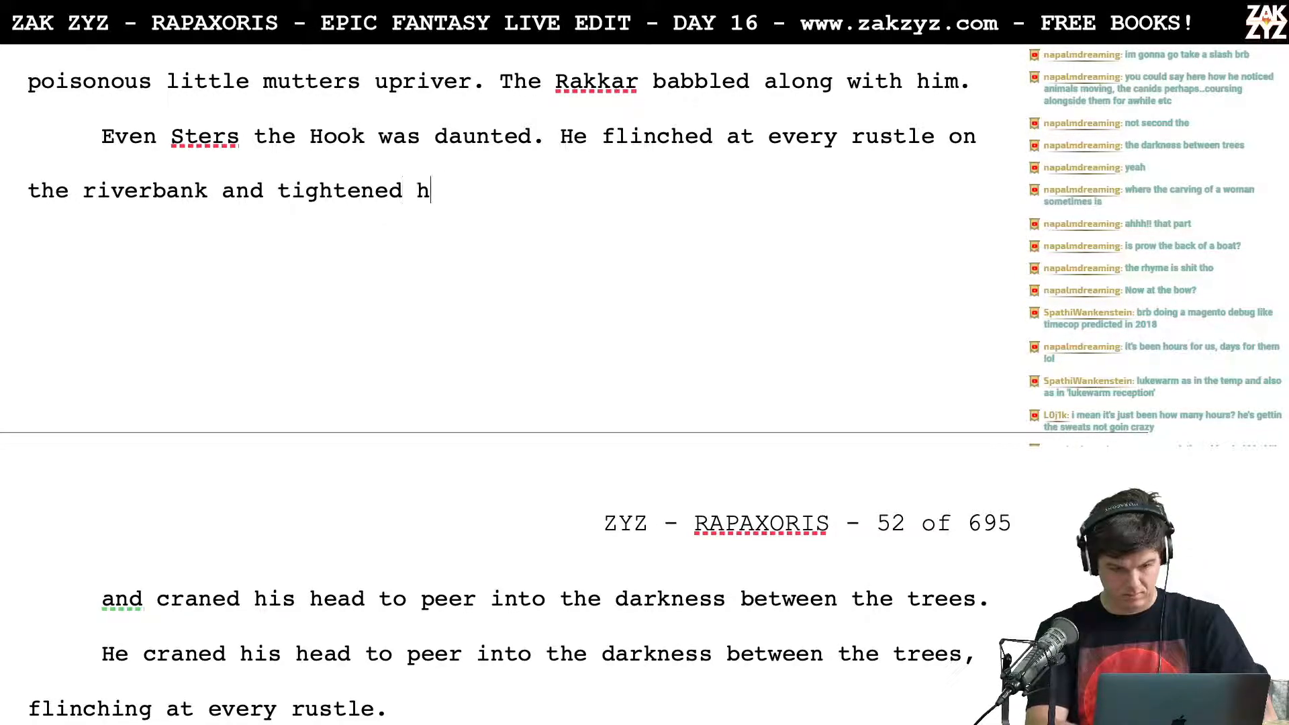
pyautogui.write('is grip on the a')
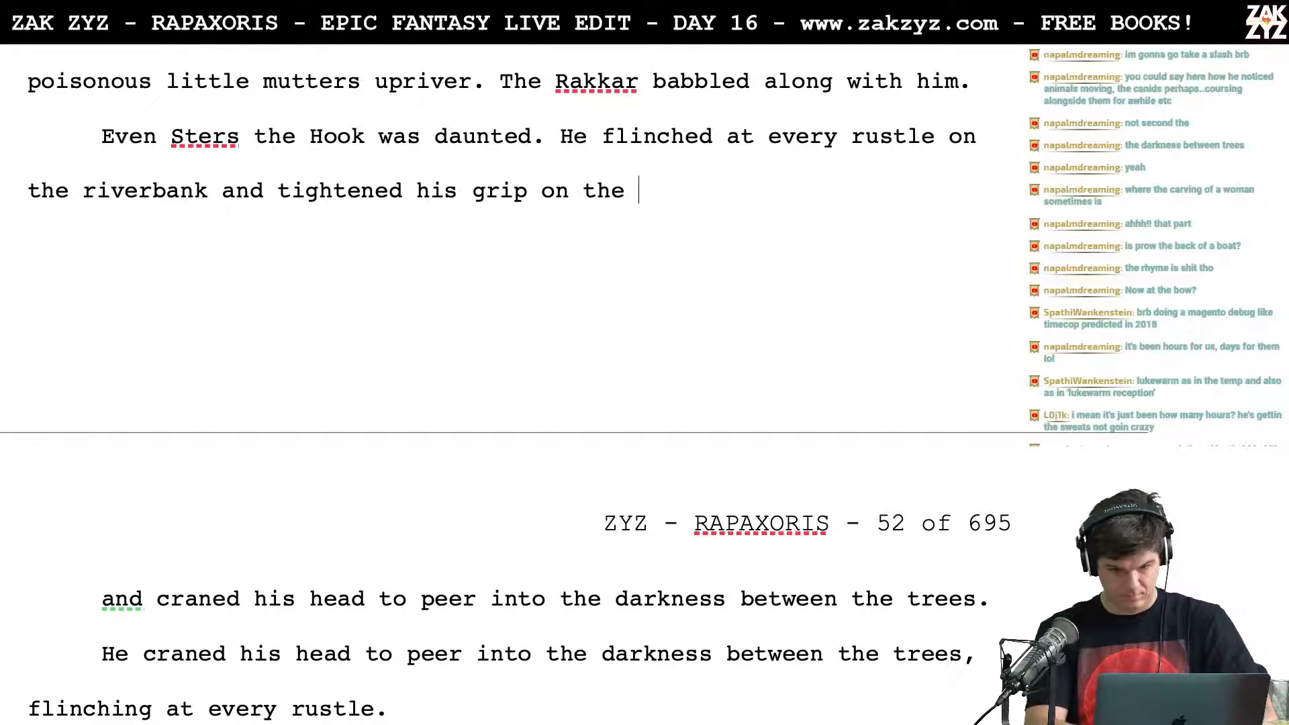
pyautogui.press('BackSpace')
pyautogui.press('BackSpace')
pyautogui.press('BackSpace')
pyautogui.press('BackSpace')
pyautogui.press('BackSpace')
pyautogui.press('BackSpace')
pyautogui.press('BackSpace')
pyautogui.press('BackSpace')
pyautogui.press('BackSpace')
pyautogui.press('BackSpace')
pyautogui.press('BackSpace')
pyautogui.press('BackSpace')
pyautogui.press('BackSpace')
pyautogui.press('BackSpace')
pyautogui.press('BackSpace')
pyautogui.press('BackSpace')
pyautogui.press('BackSpace')
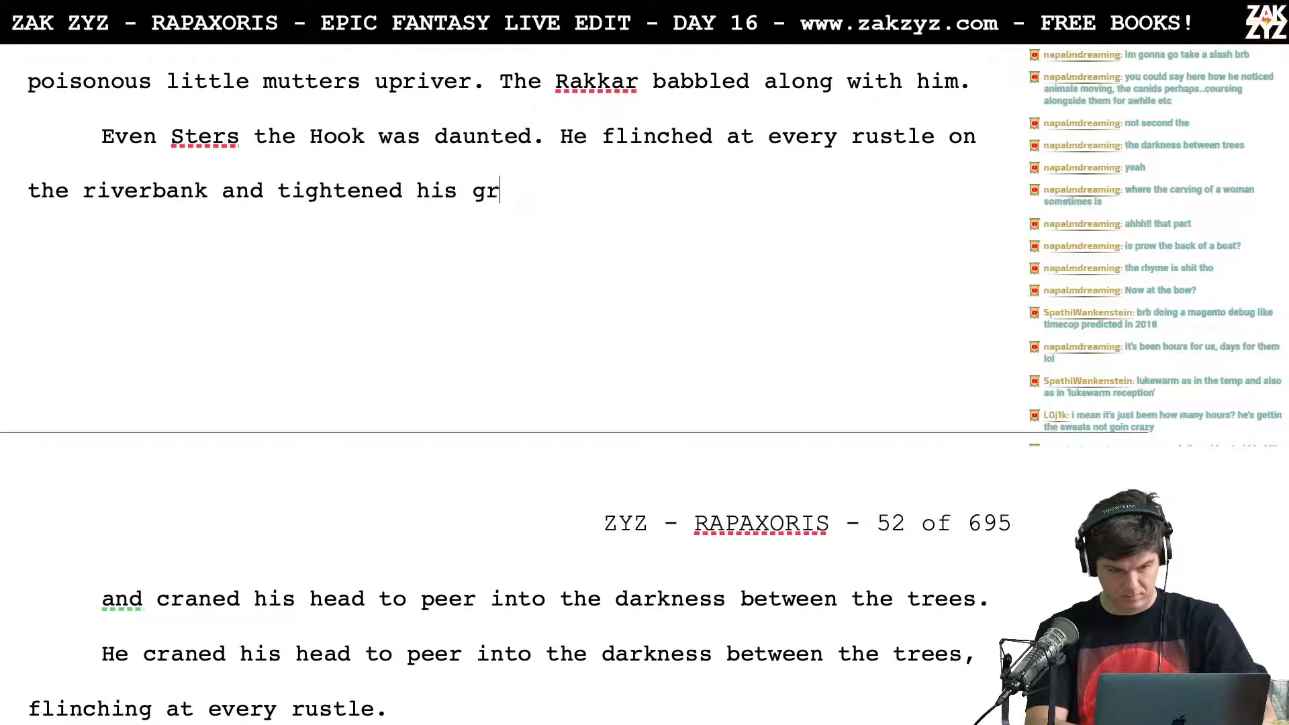
pyautogui.press('BackSpace')
pyautogui.press('BackSpace')
pyautogui.press('BackSpace')
pyautogui.press('BackSpace')
pyautogui.press('BackSpace')
pyautogui.press('BackSpace')
pyautogui.press('BackSpace')
pyautogui.press('BackSpace')
pyautogui.press('BackSpace')
pyautogui.press('BackSpace')
pyautogui.press('BackSpace')
pyautogui.press('BackSpace')
pyautogui.press('BackSpace')
pyautogui.press('BackSpace')
pyautogui.press('BackSpace')
# Step: Try another continuation beginning with "cle" after "the riverbank," and clear it back to the comma
pyautogui.write(', cle')
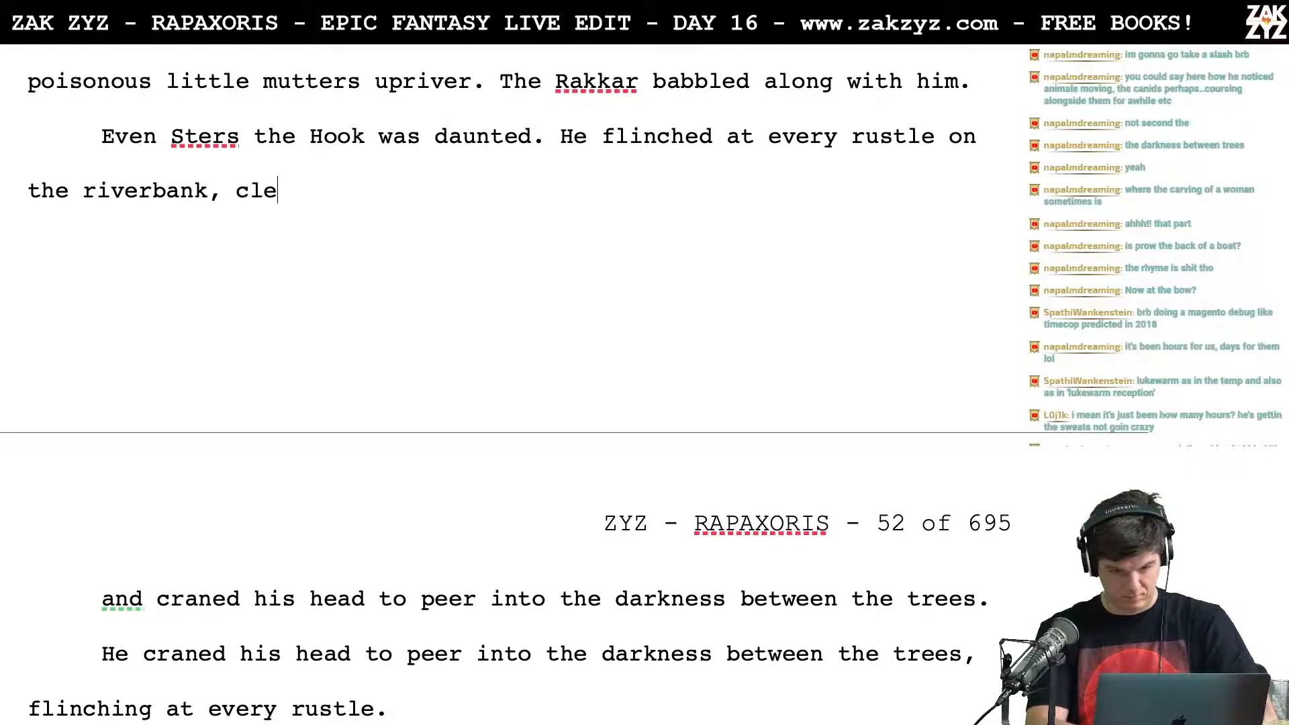
pyautogui.press('BackSpace')
pyautogui.press('BackSpace')
pyautogui.press('BackSpace')
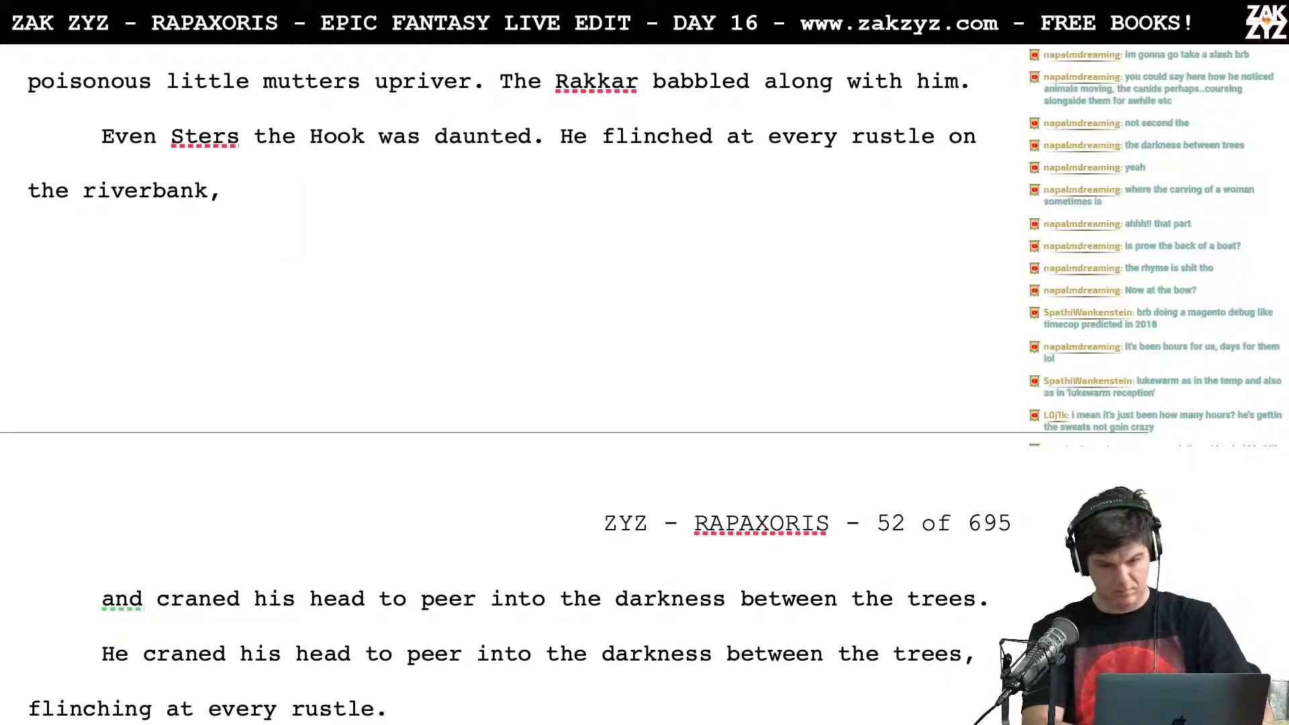
pyautogui.write('s')
pyautogui.press('BackSpace')
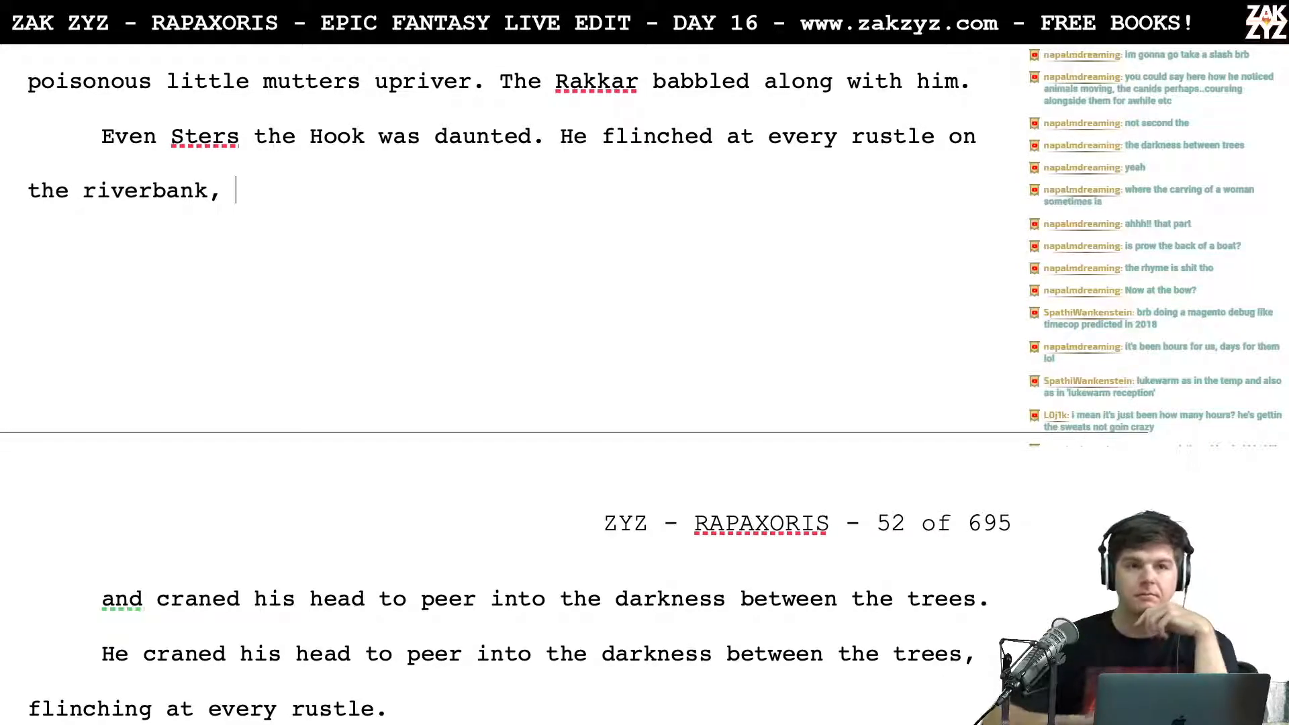
# Step: Move the sentence "He flinched at every rustle on the riverbank," into its own paragraph below "Even Sters the Hook was daunted."
pyautogui.scroll(-1, 510, 383)
pyautogui.scroll(2, 510, 382)
pyautogui.scroll(-1, 510, 382)
pyautogui.scroll(-1, 567, 134)
pyautogui.scroll(4, 567, 134)
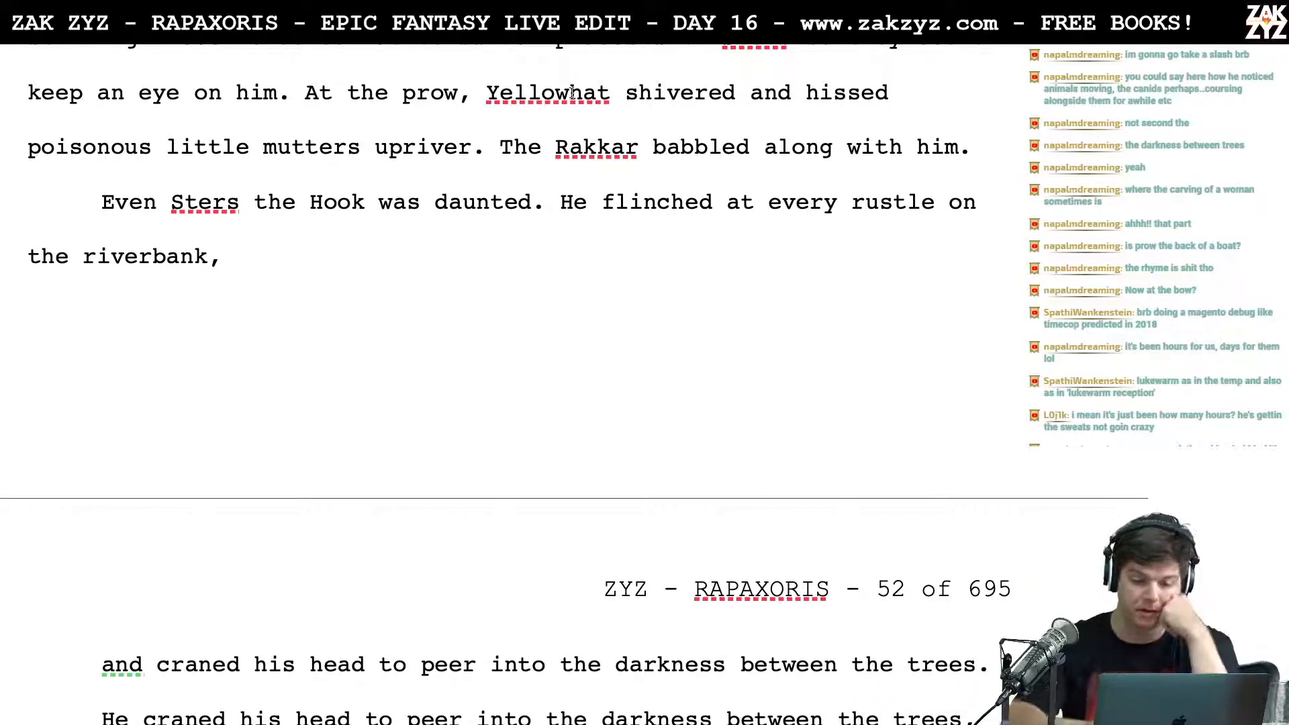
pyautogui.scroll(-1, 571, 92)
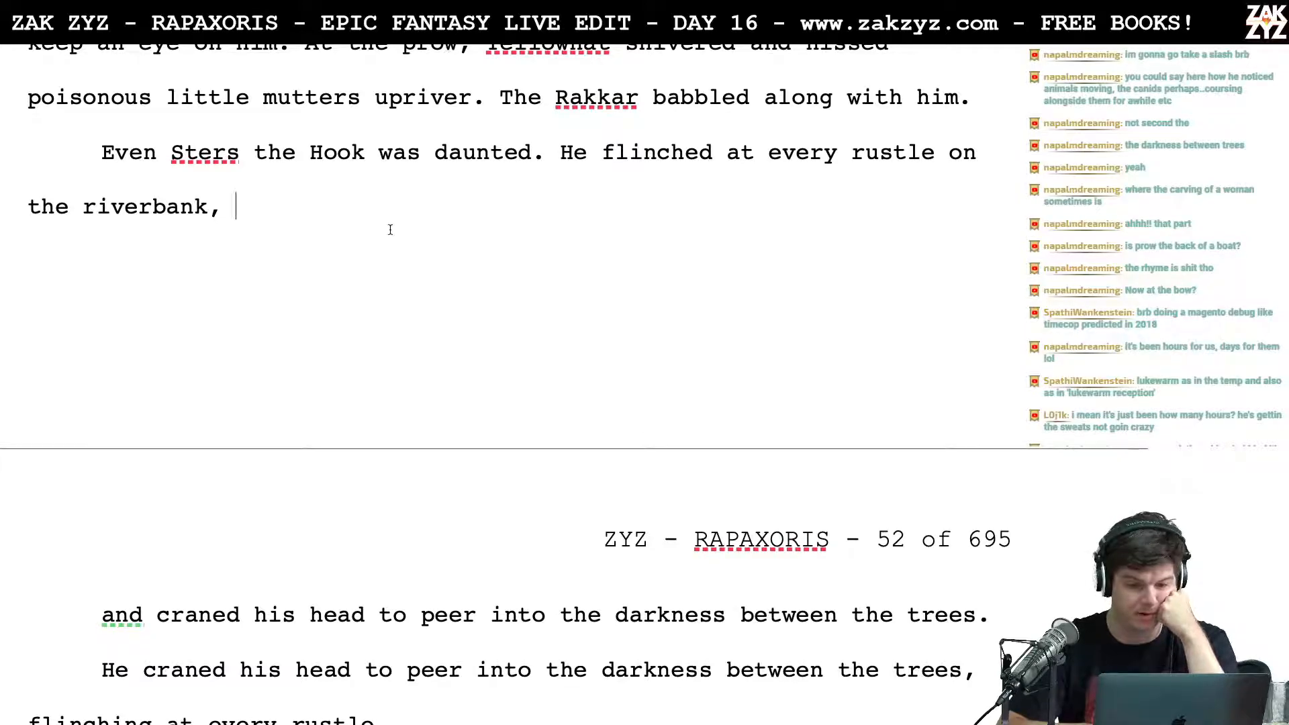
pyautogui.scroll(2, 390, 229)
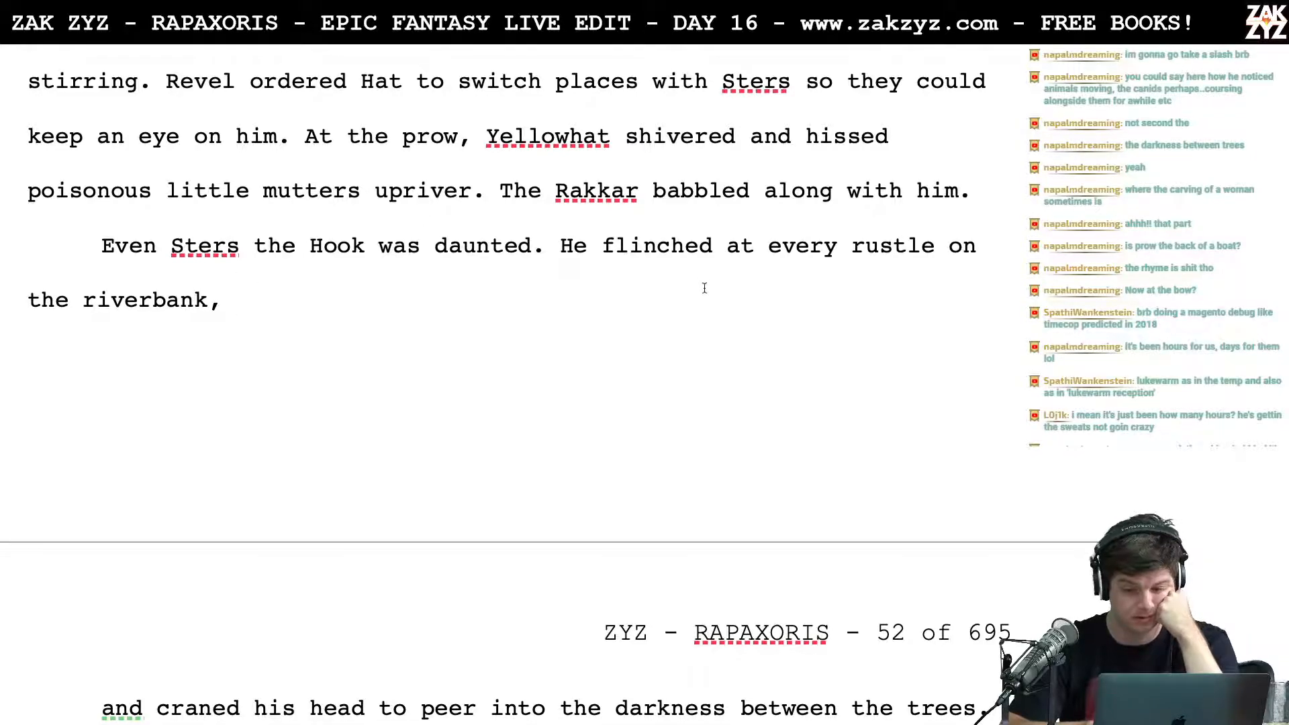
pyautogui.click(739, 270)
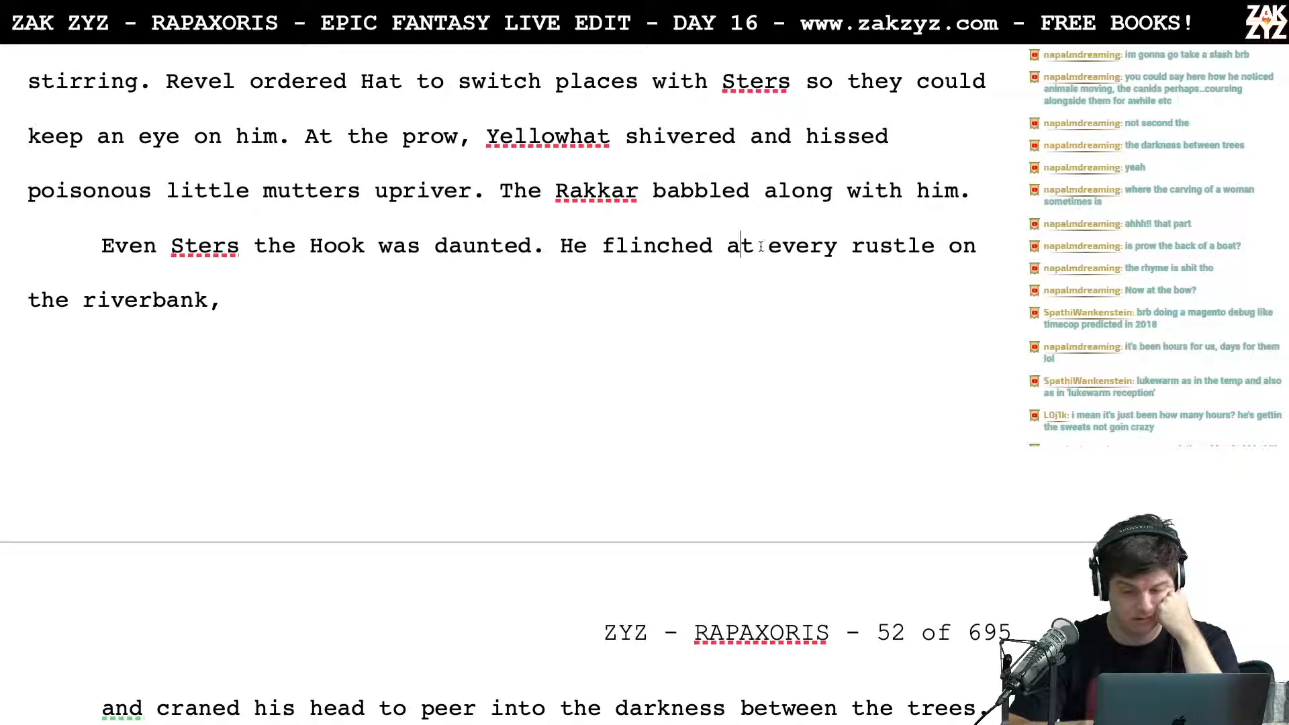
pyautogui.click(561, 260)
pyautogui.press('Return')
pyautogui.press('Return')
pyautogui.press('Up')
pyautogui.press('Left')
# Step: Write the sentence "When the riverbank rustled, he flinched." after "Even Sters the Hook was daunted."
pyautogui.write('Whern')
pyautogui.press('BackSpace')
pyautogui.press('BackSpace')
pyautogui.write('n')
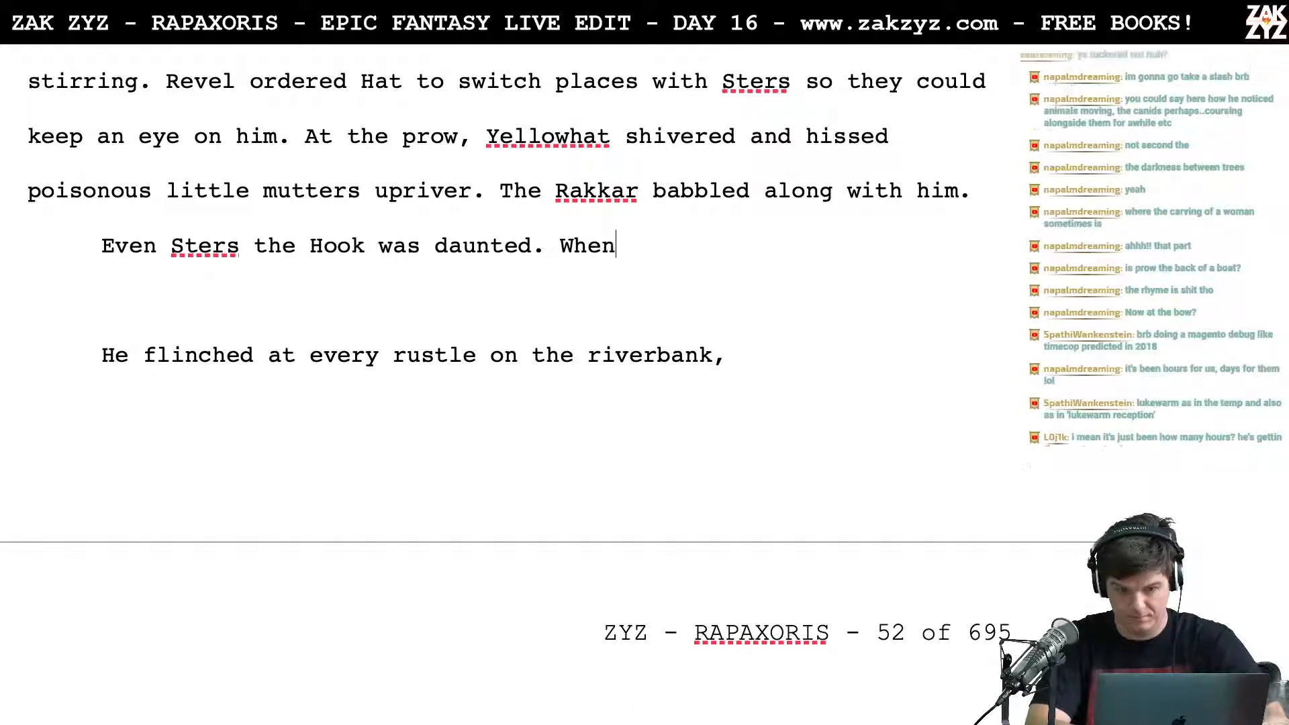
pyautogui.write(' the riverbank rustl')
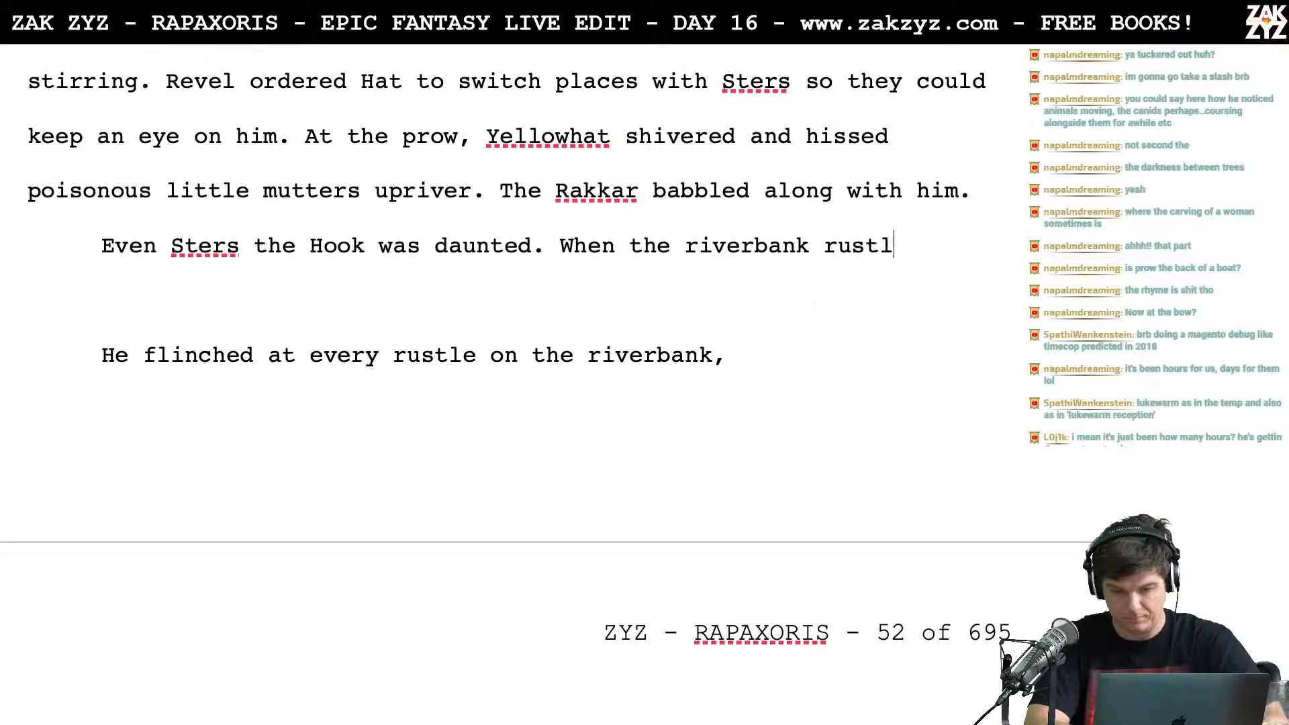
pyautogui.write('ed, he flinche')
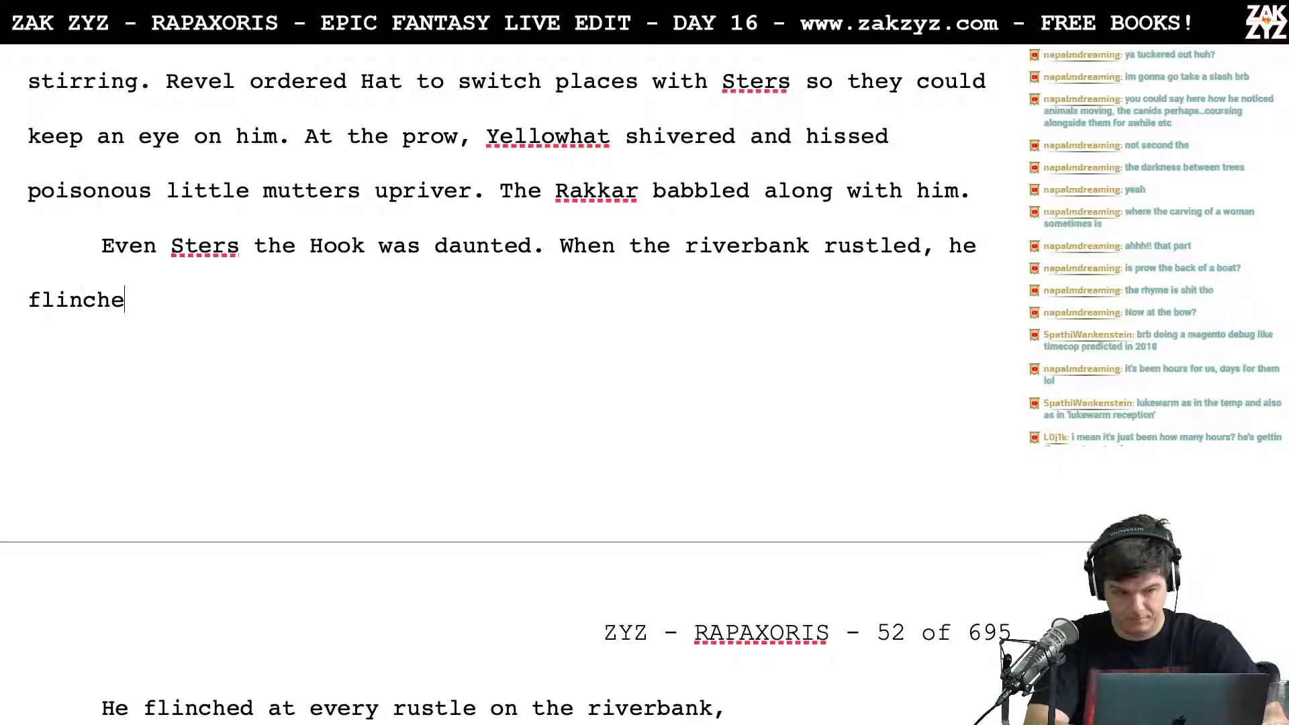
pyautogui.write('d. W')
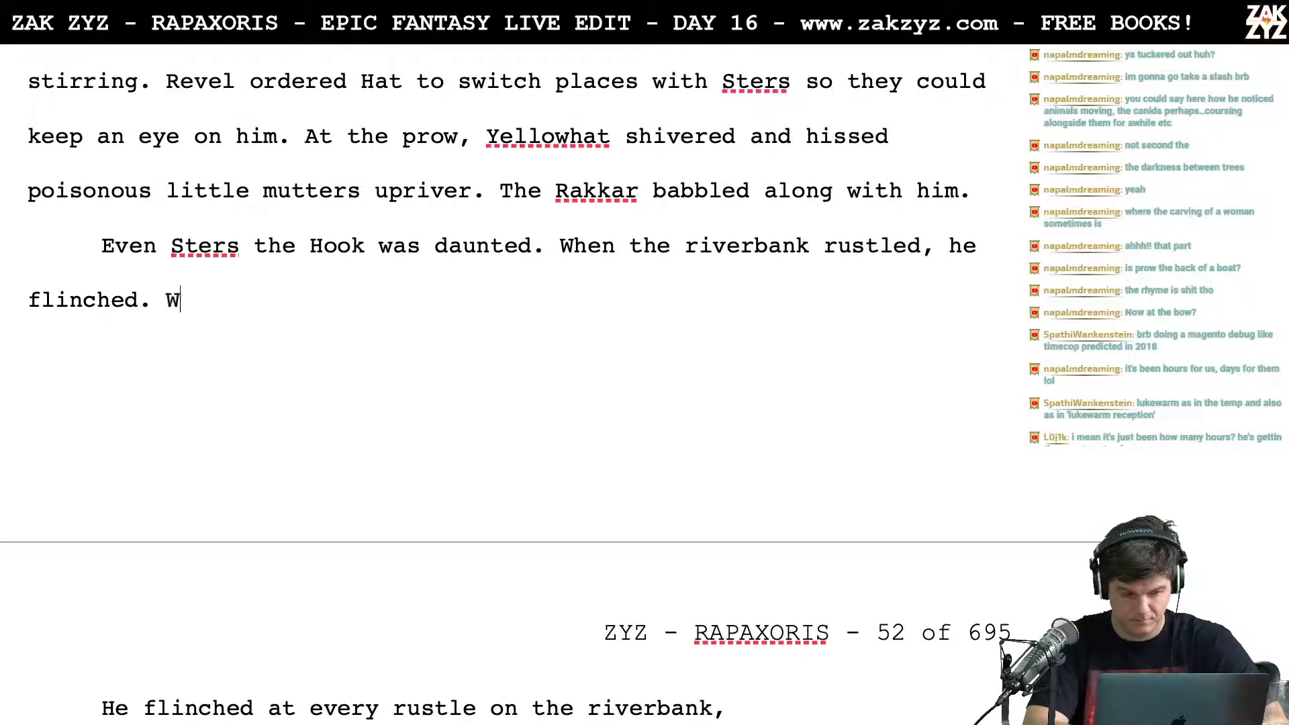
pyautogui.write('hen')
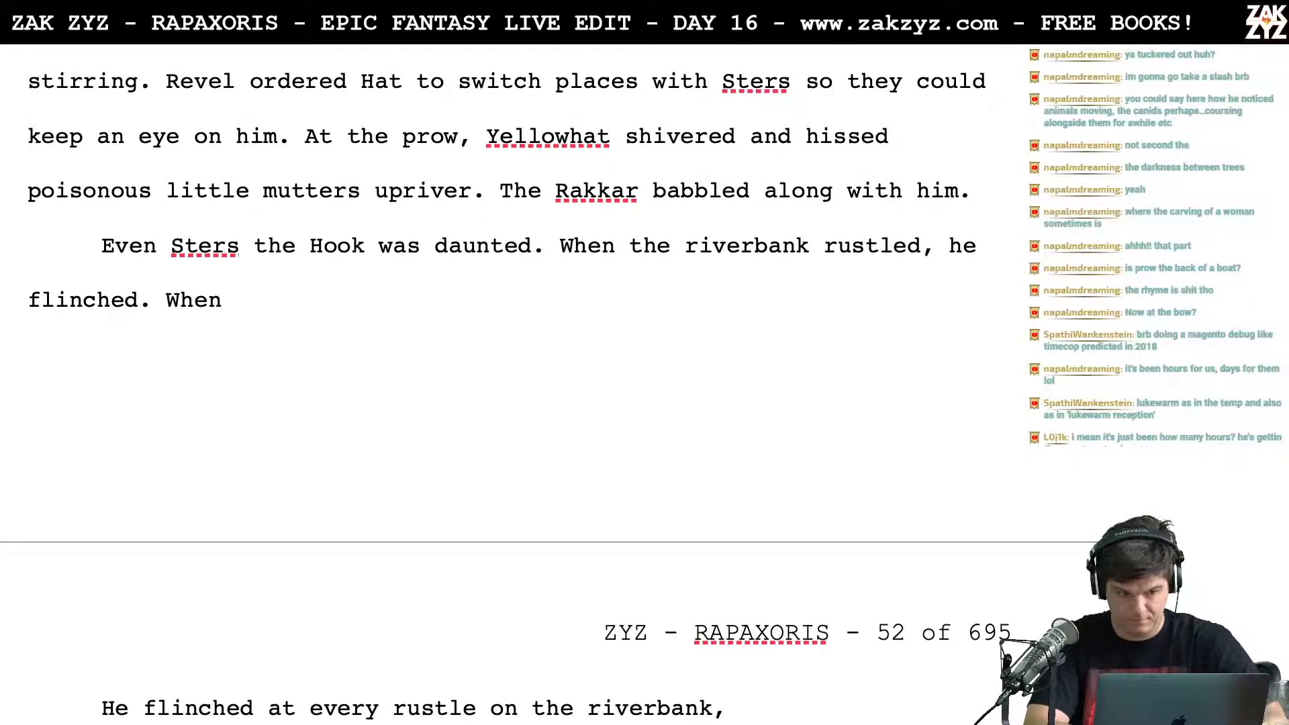
# Step: Try the next-sentence openings "When" and "He stopped rowing" after "he flinched."
pyautogui.press('BackSpace')
pyautogui.press('BackSpace')
pyautogui.press('BackSpace')
pyautogui.press('BackSpace')
pyautogui.press('BackSpace')
pyautogui.write('HE')
pyautogui.press('BackSpace')
pyautogui.press('BackSpace')
pyautogui.write('e stopped rowing')
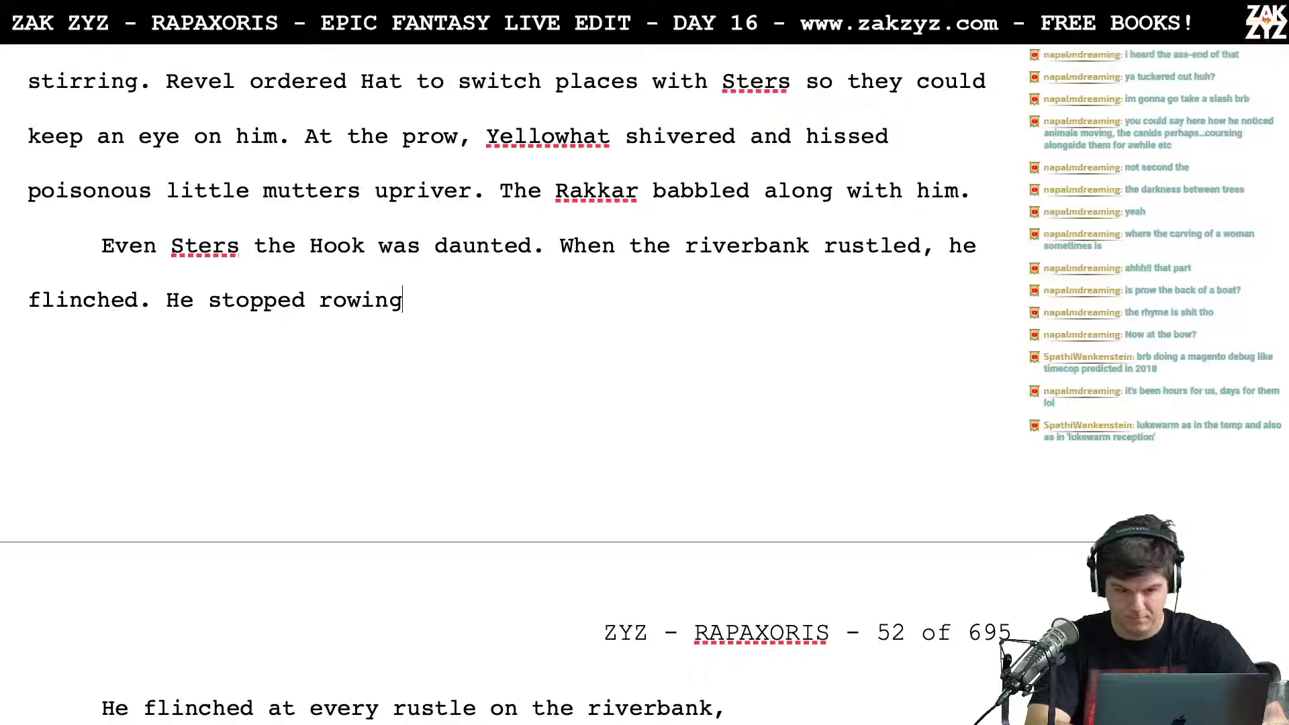
pyautogui.press('BackSpace')
pyautogui.press('BackSpace')
pyautogui.press('BackSpace')
pyautogui.press('BackSpace')
pyautogui.press('BackSpace')
pyautogui.press('BackSpace')
pyautogui.press('BackSpace')
pyautogui.press('BackSpace')
pyautogui.press('BackSpace')
pyautogui.press('BackSpace')
pyautogui.press('BackSpace')
pyautogui.press('BackSpace')
pyautogui.press('BackSpace')
pyautogui.press('BackSpace')
pyautogui.press('BackSpace')
pyautogui.press('BackSpace')
pyautogui.press('BackSpace')
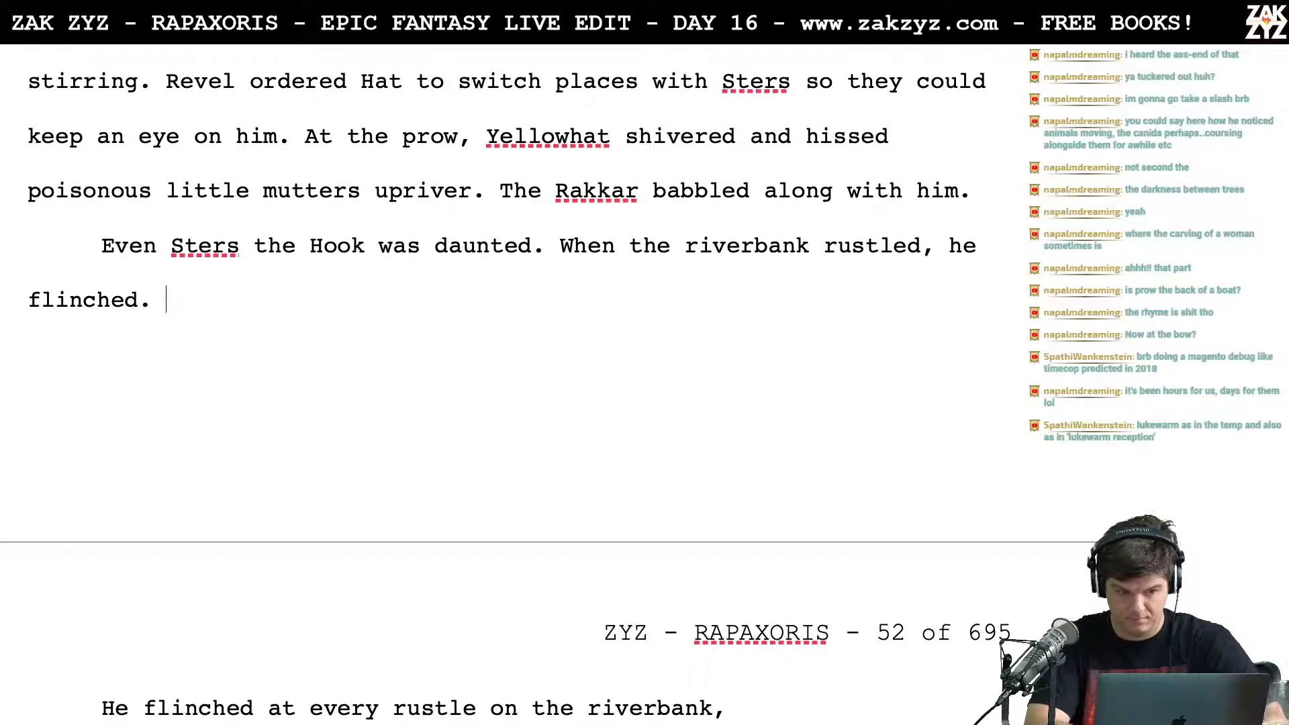
# Step: Write "He got lost peering into the darkness between the trees and had to be nudged to" after "he flinched."
pyautogui.write('He ')
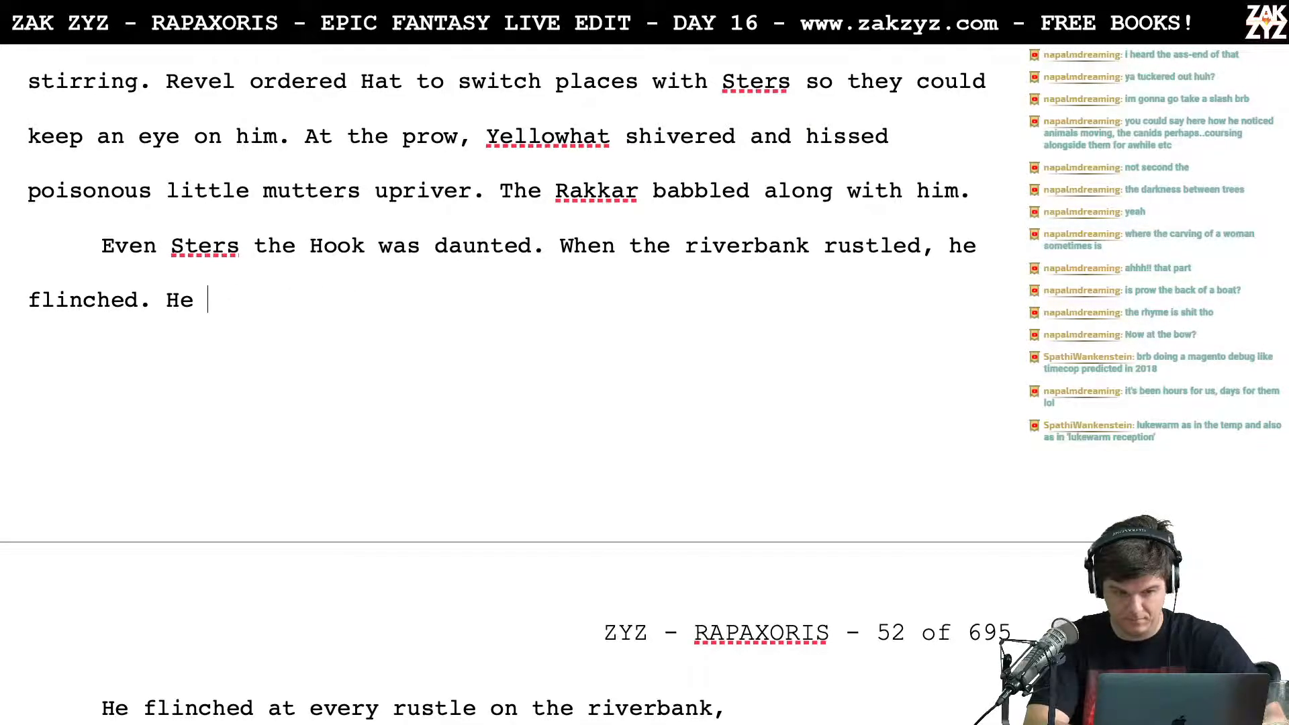
pyautogui.write('got lost ')
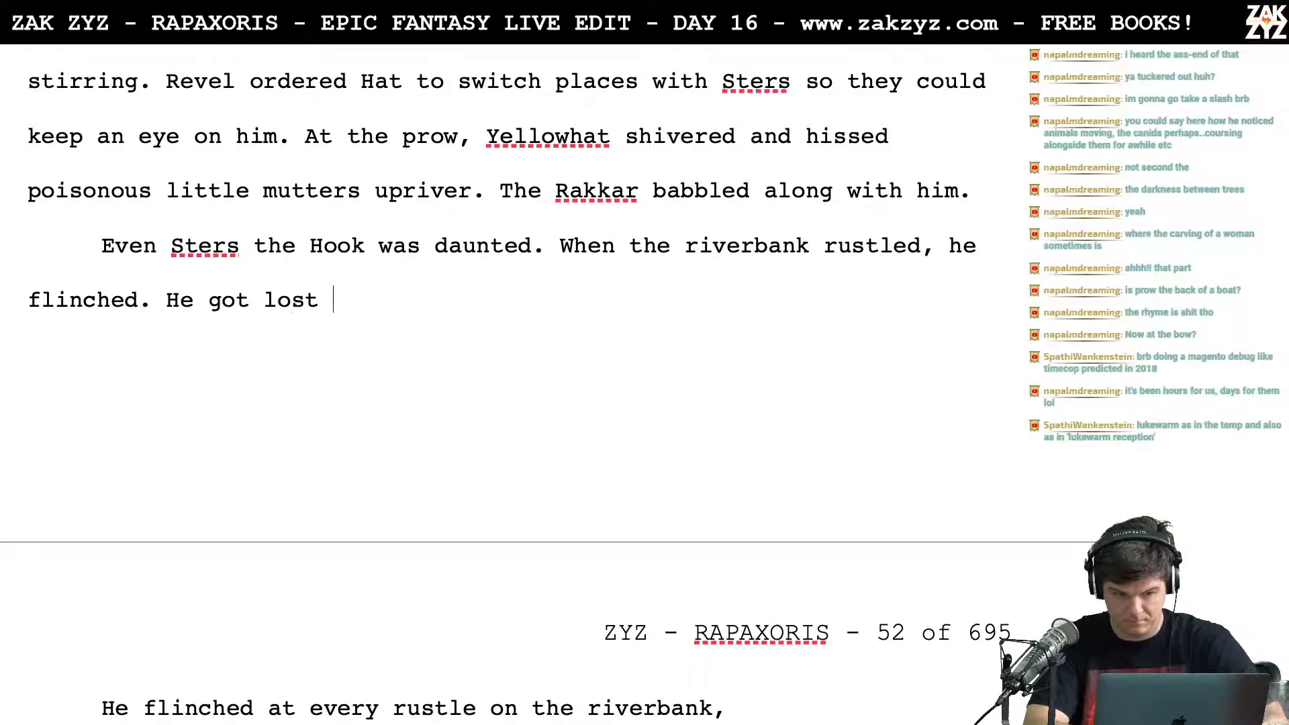
pyautogui.write('peering into the d')
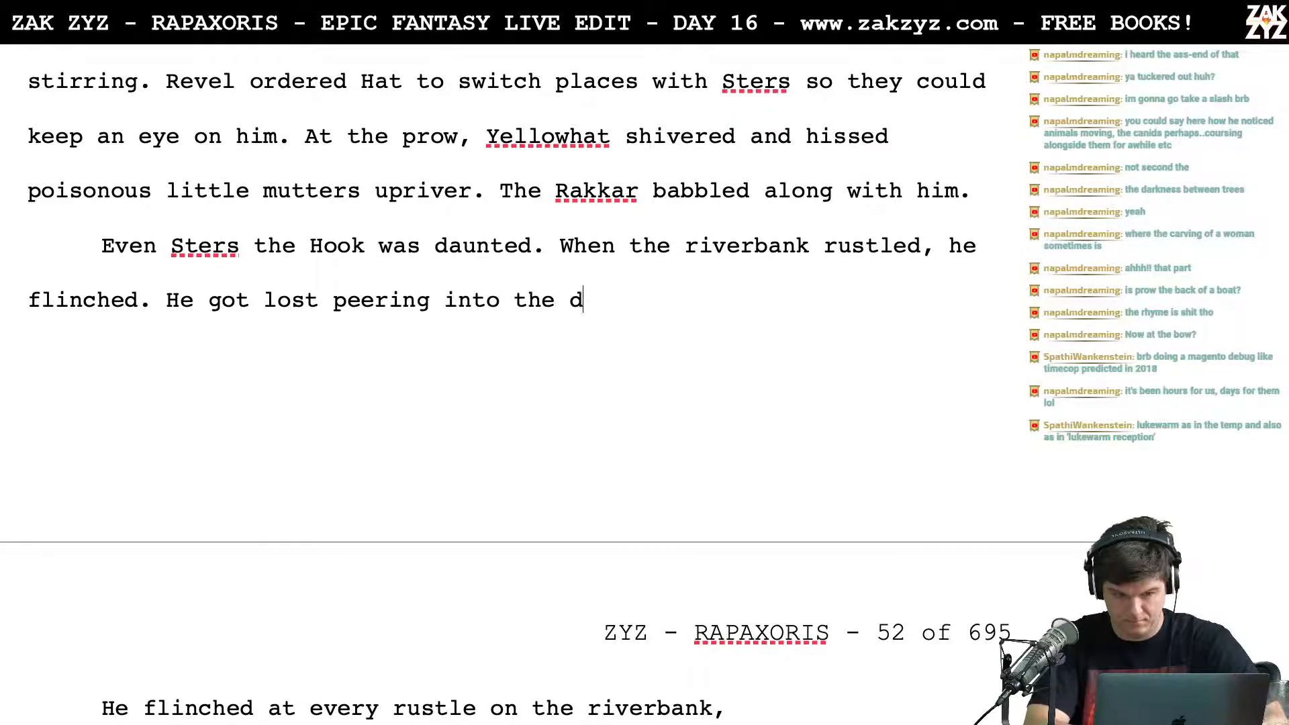
pyautogui.write('arkness between')
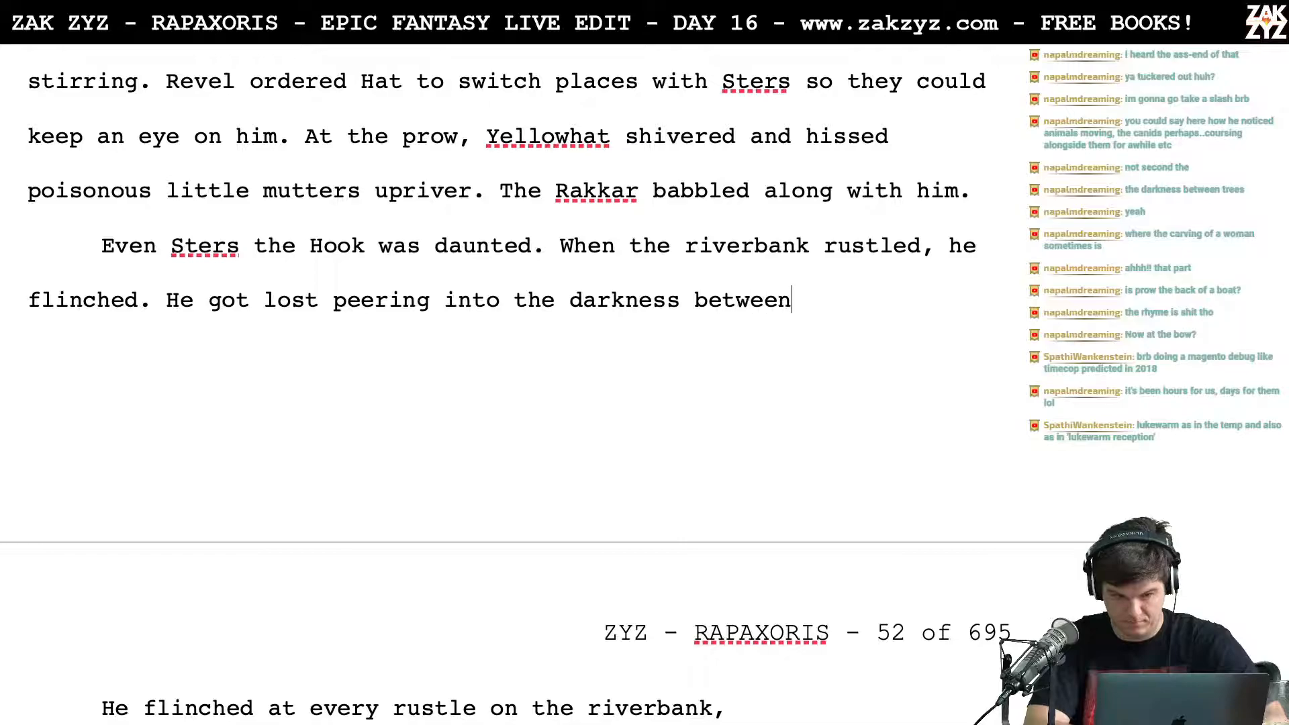
pyautogui.write(' the trees and had ')
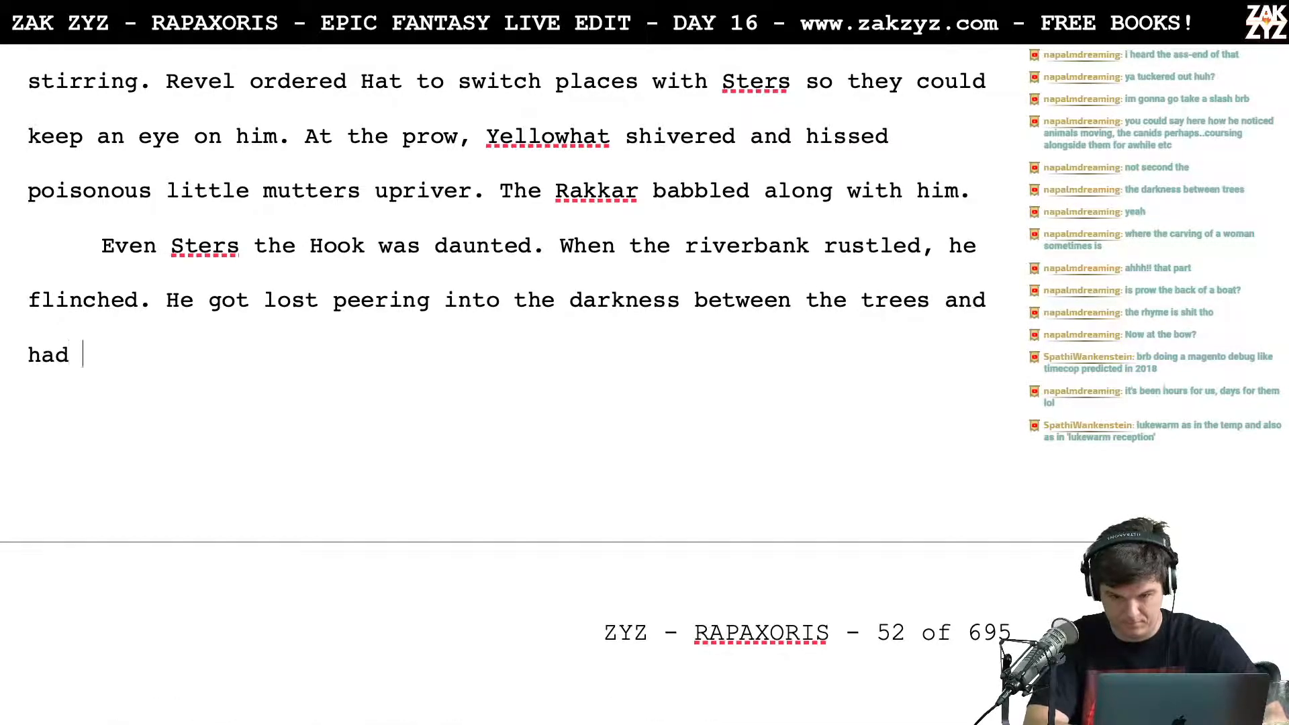
pyautogui.write('to be nud')
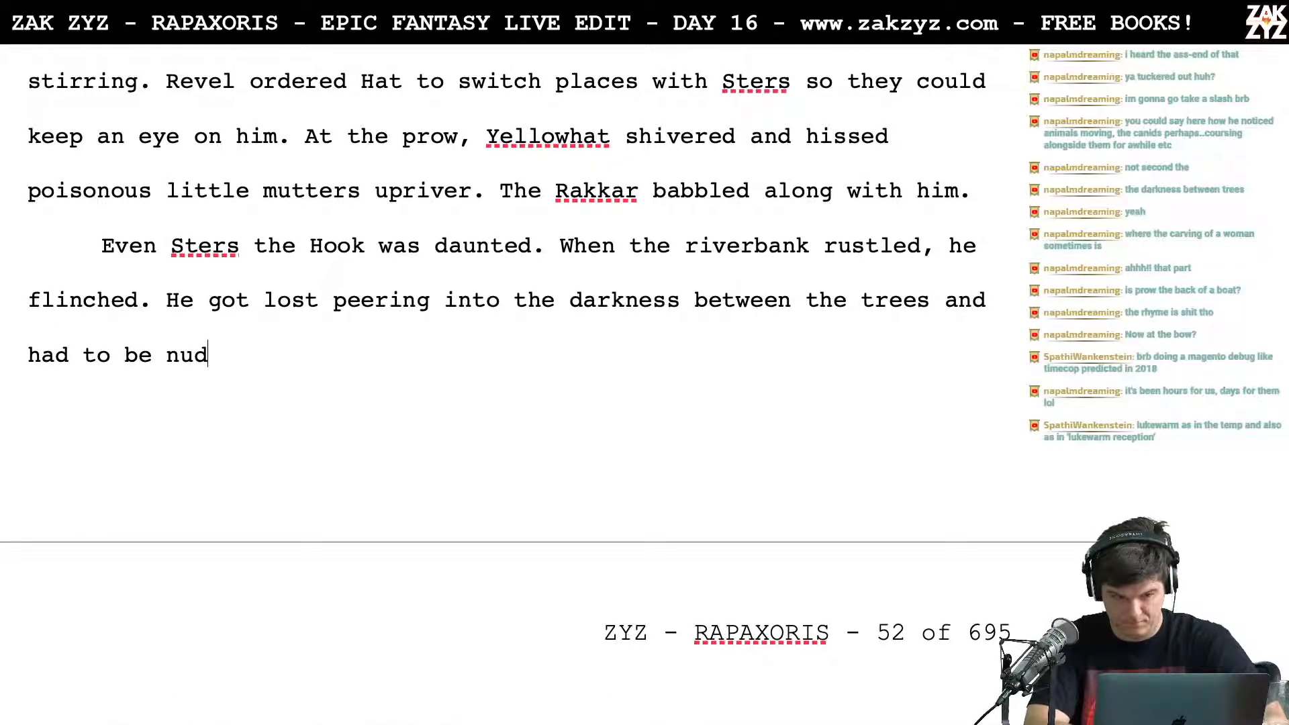
pyautogui.write('ged to')
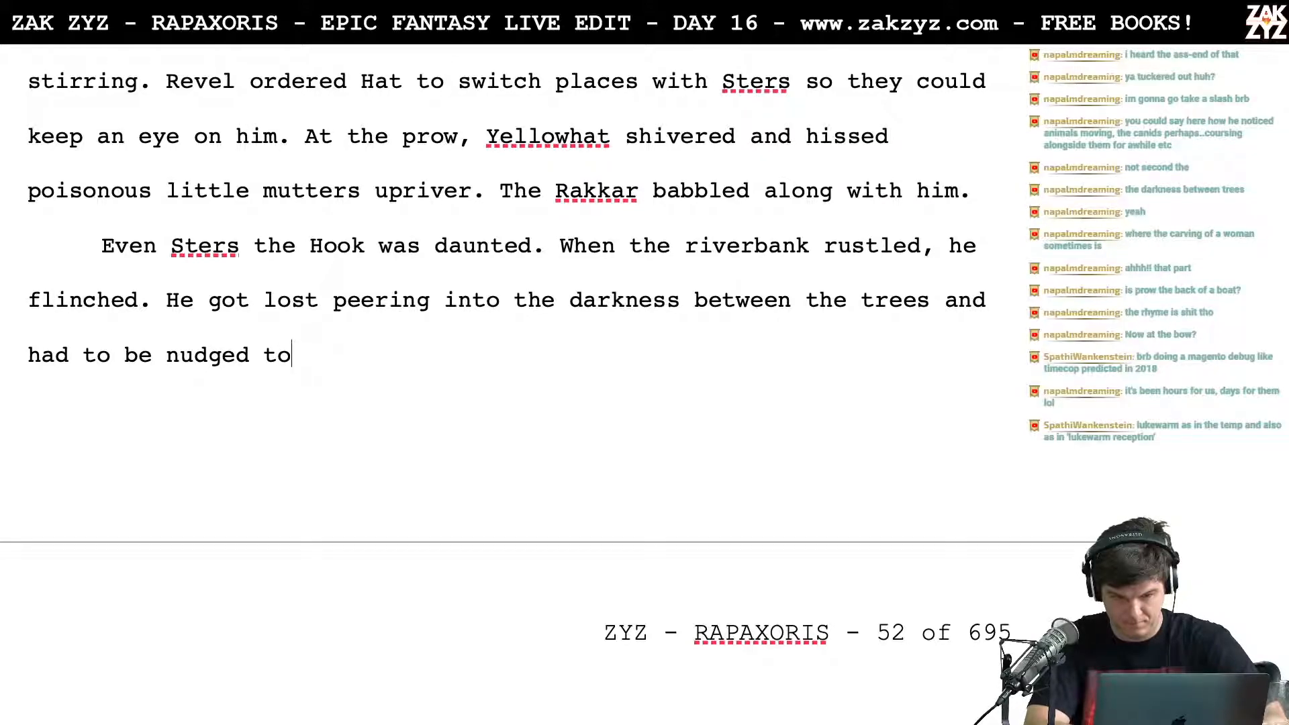
# Step: Replace "and had to be nudged to" after "trees" with ", Revel would nudge him to remind him to keep rowing."
pyautogui.press('BackSpace')
pyautogui.press('BackSpace')
pyautogui.press('BackSpace')
pyautogui.press('BackSpace')
pyautogui.press('BackSpace')
pyautogui.press('BackSpace')
pyautogui.press('BackSpace')
pyautogui.press('BackSpace')
pyautogui.press('BackSpace')
pyautogui.press('BackSpace')
pyautogui.press('BackSpace')
pyautogui.press('BackSpace')
pyautogui.press('BackSpace')
pyautogui.press('BackSpace')
pyautogui.press('BackSpace')
pyautogui.press('BackSpace')
pyautogui.press('BackSpace')
pyautogui.press('BackSpace')
pyautogui.press('BackSpace')
pyautogui.press('BackSpace')
pyautogui.press('BackSpace')
pyautogui.press('BackSpace')
pyautogui.press('BackSpace')
pyautogui.press('BackSpace')
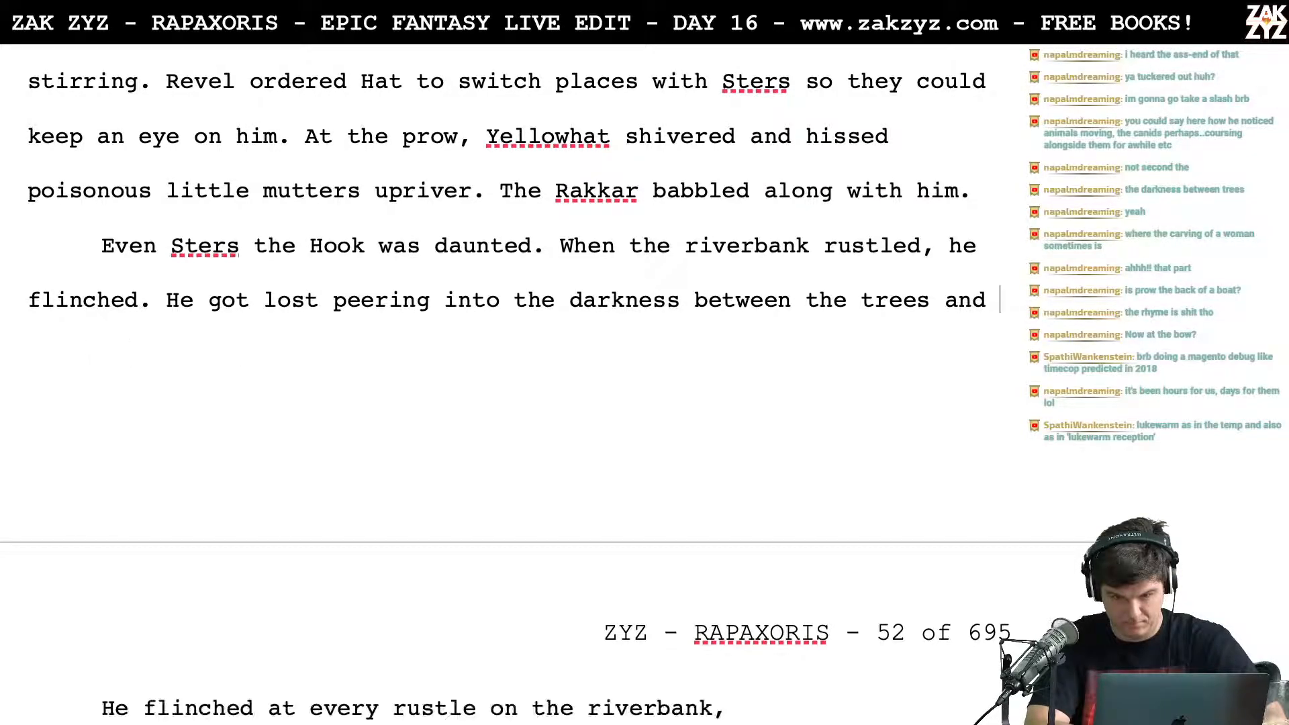
pyautogui.write(', revel')
pyautogui.press('BackSpace')
pyautogui.press('BackSpace')
pyautogui.press('BackSpace')
pyautogui.press('BackSpace')
pyautogui.press('BackSpace')
pyautogui.write('Reve')
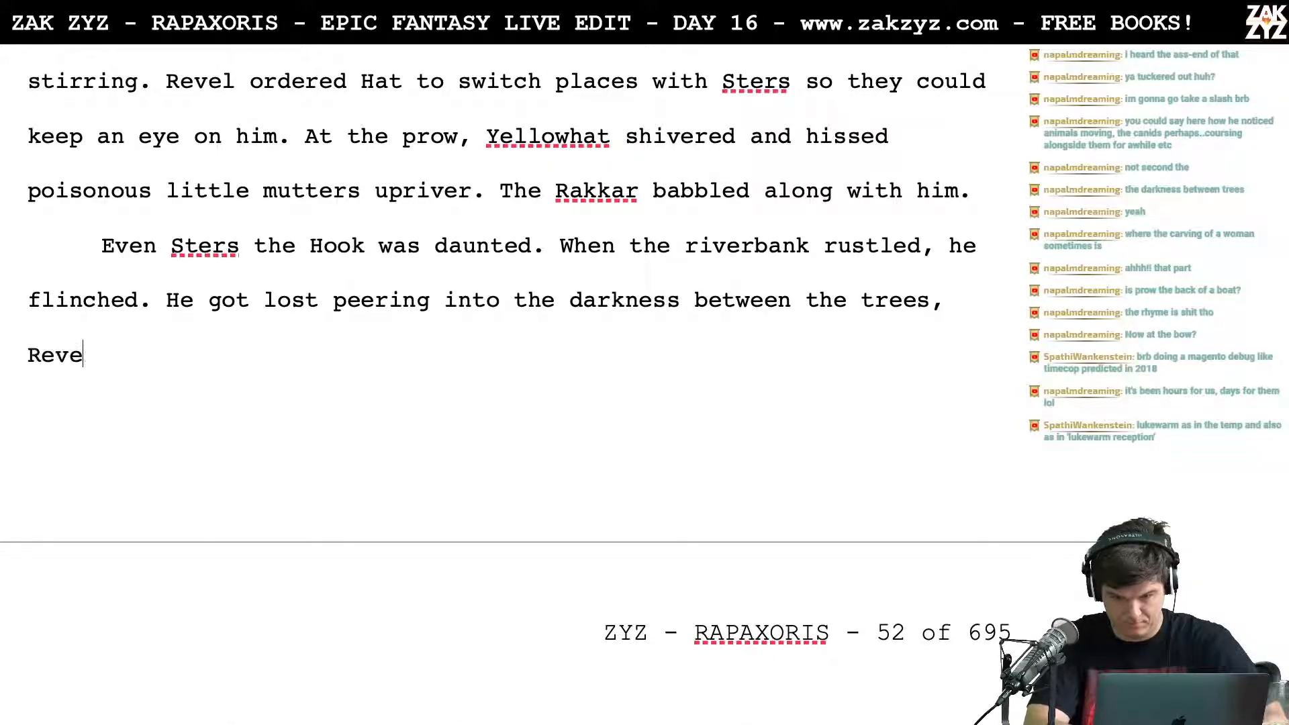
pyautogui.write('l would nudge hi')
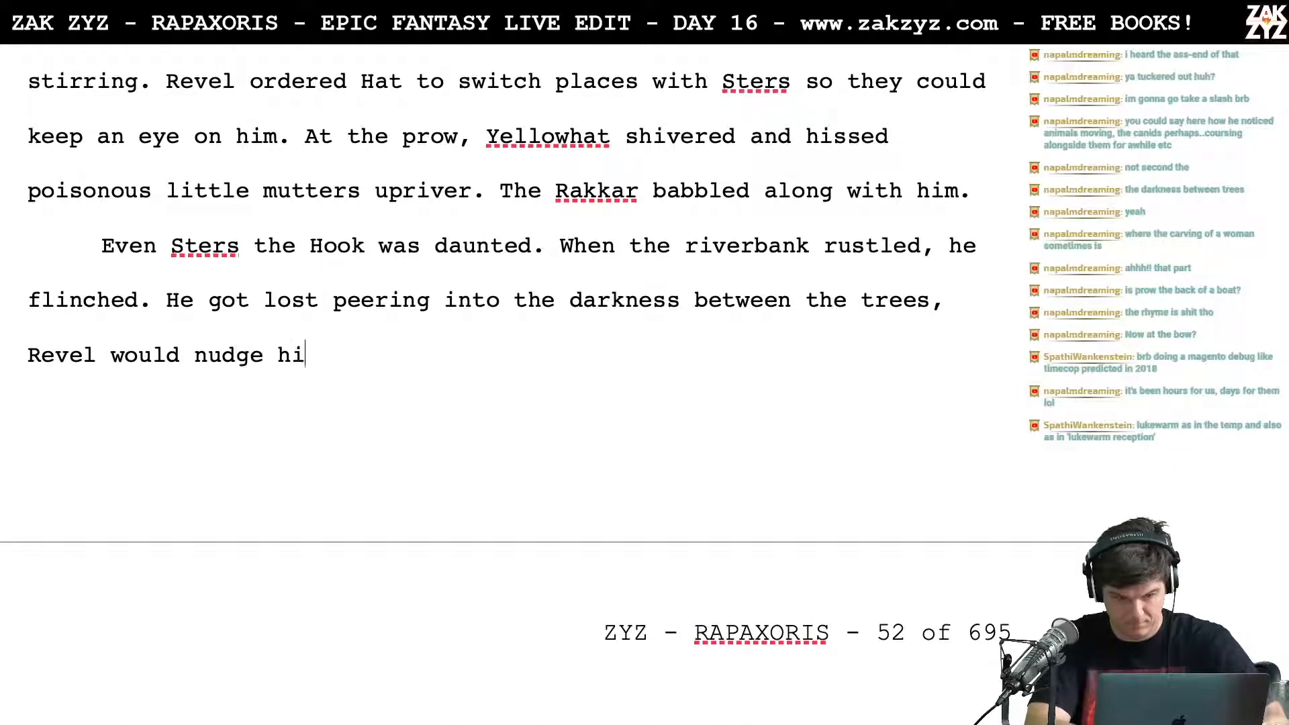
pyautogui.write('m to remind him to')
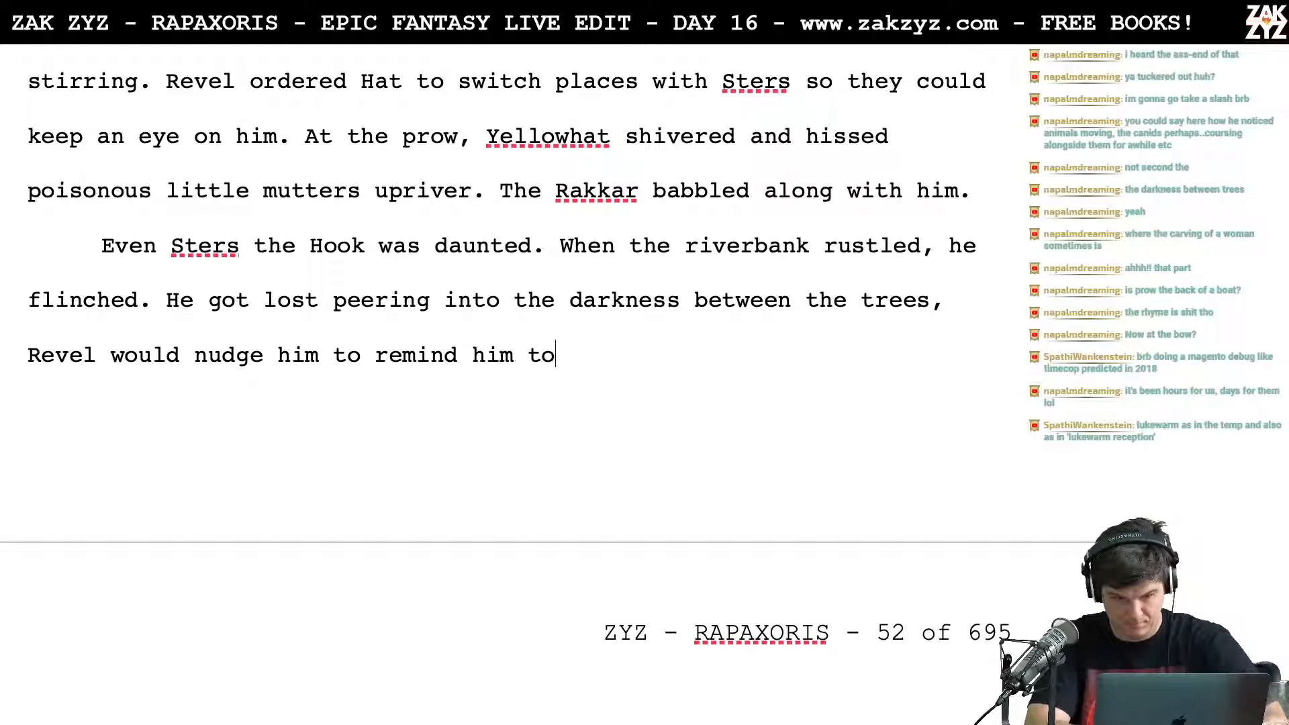
pyautogui.write(' keep rowing.')
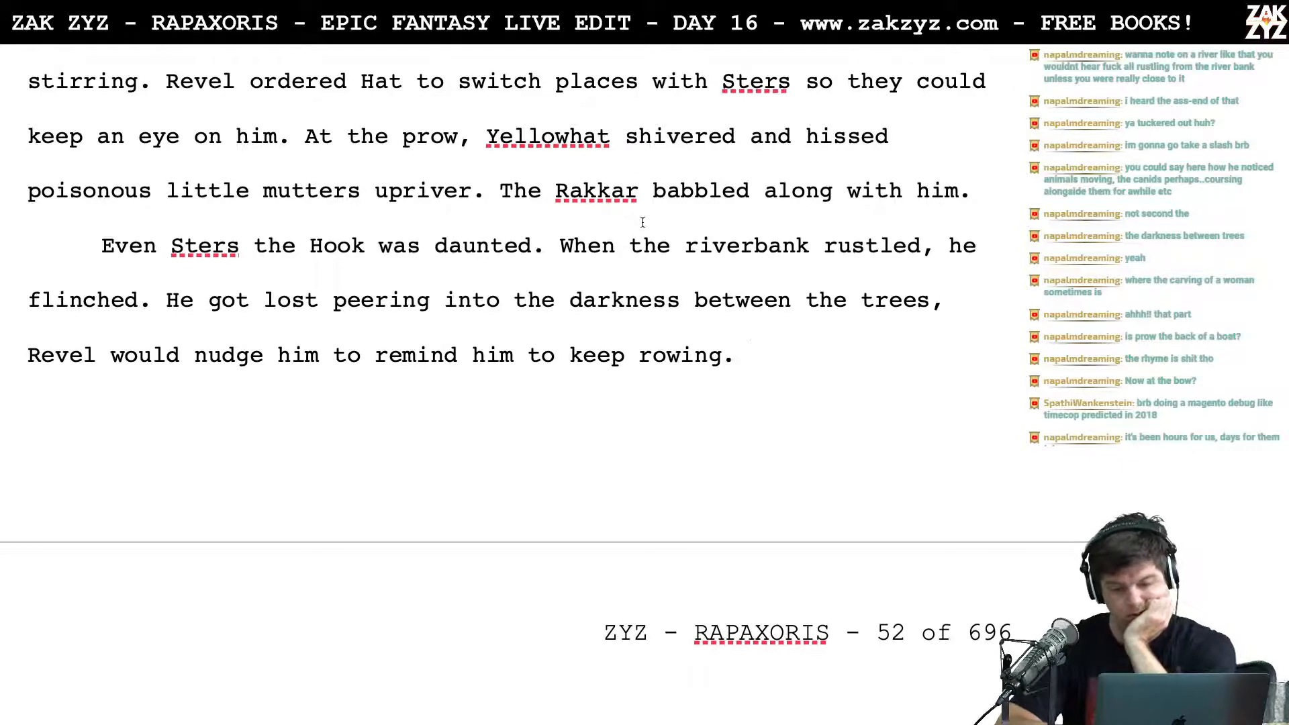
# Step: Separate the text starting "When the riverbank rustled, he flinched." from "Even Sters the Hook was daunted." into its own paragraph
pyautogui.click(569, 245)
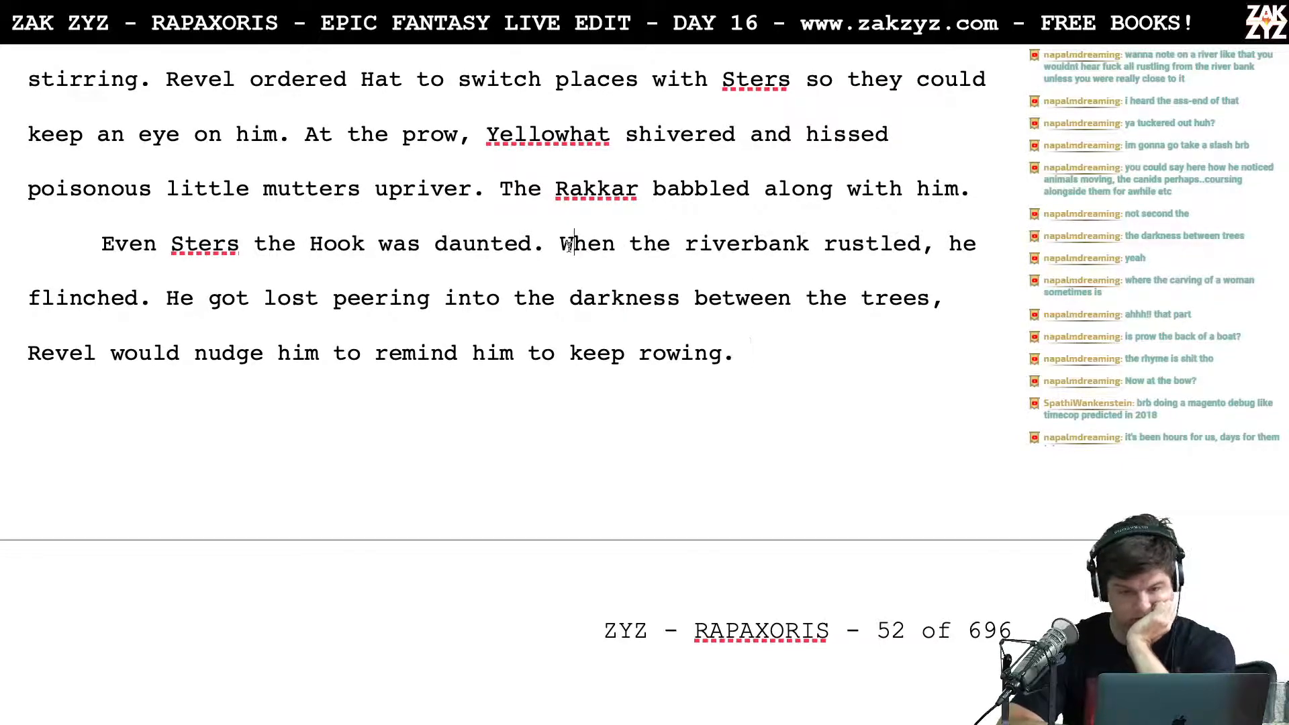
pyautogui.hotkey('ctrl', 'Return')
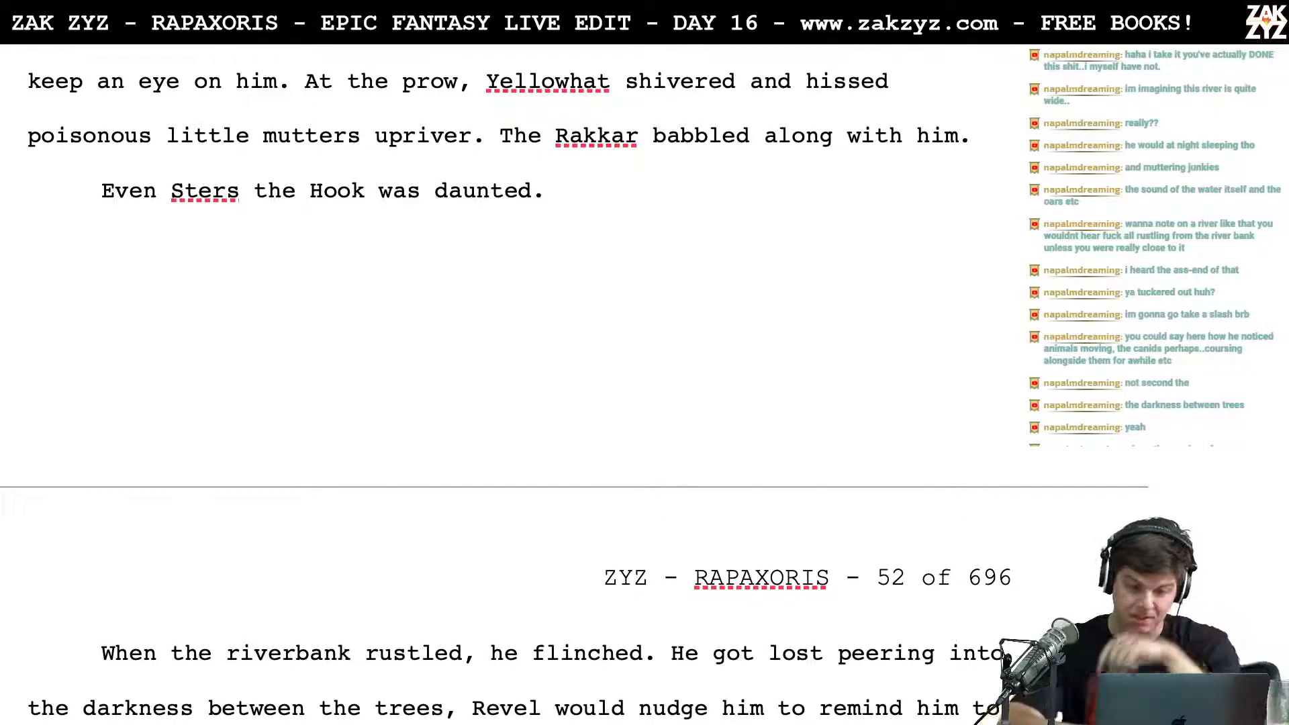
# Step: Write "He flinched at every rustle on the riverbank and got lost peering into the darkness between the trees." after "daunted."
pyautogui.scroll(1, 506, 173)
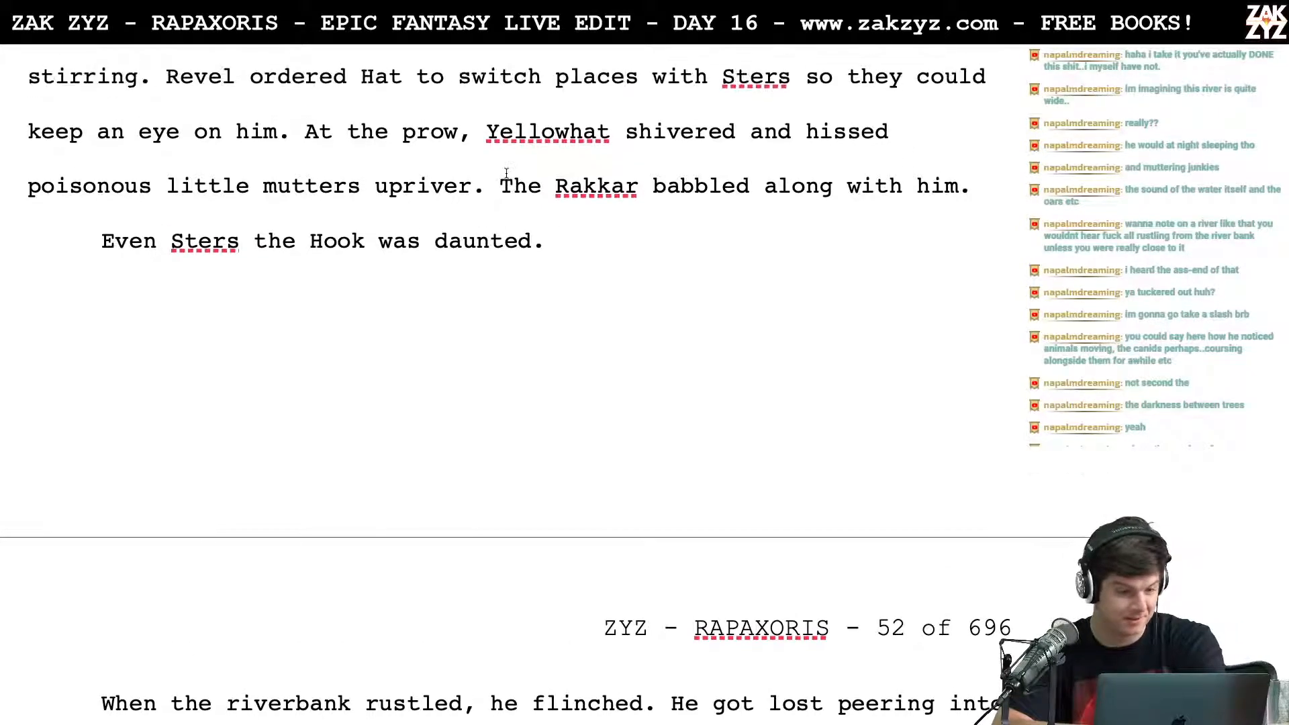
pyautogui.scroll(-1, 443, 225)
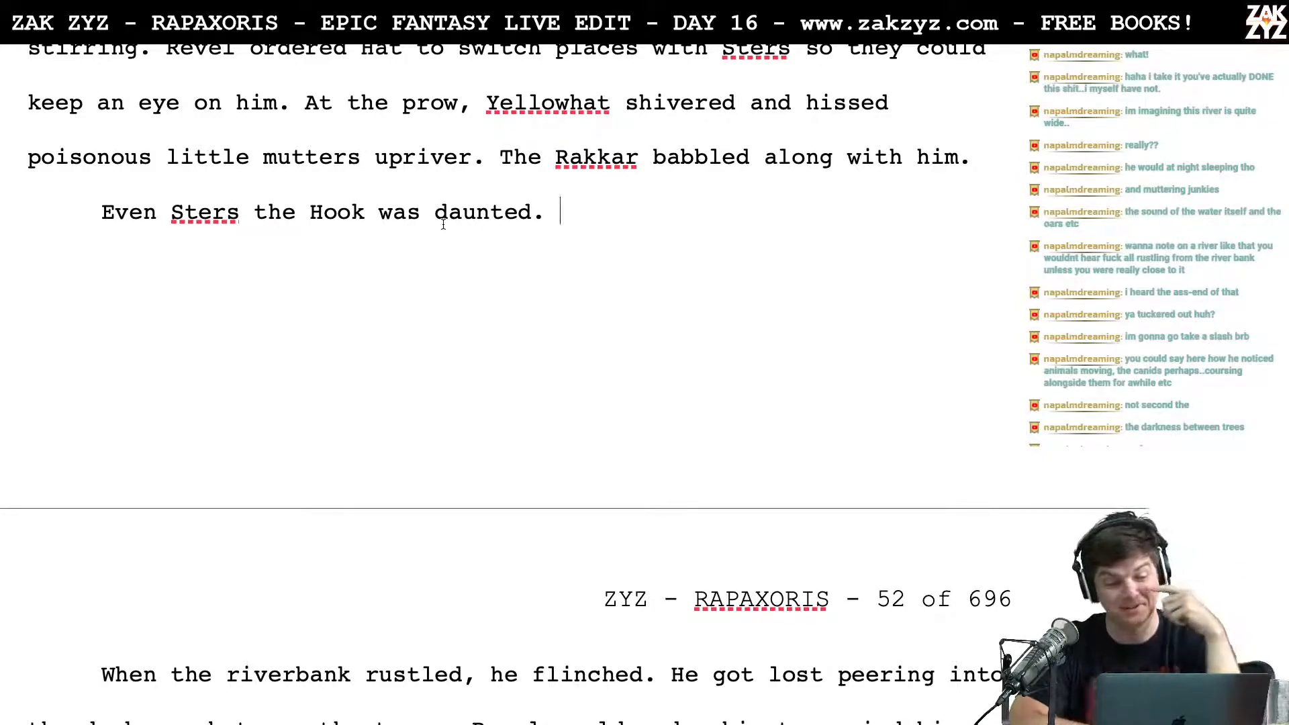
pyautogui.scroll(-1, 443, 224)
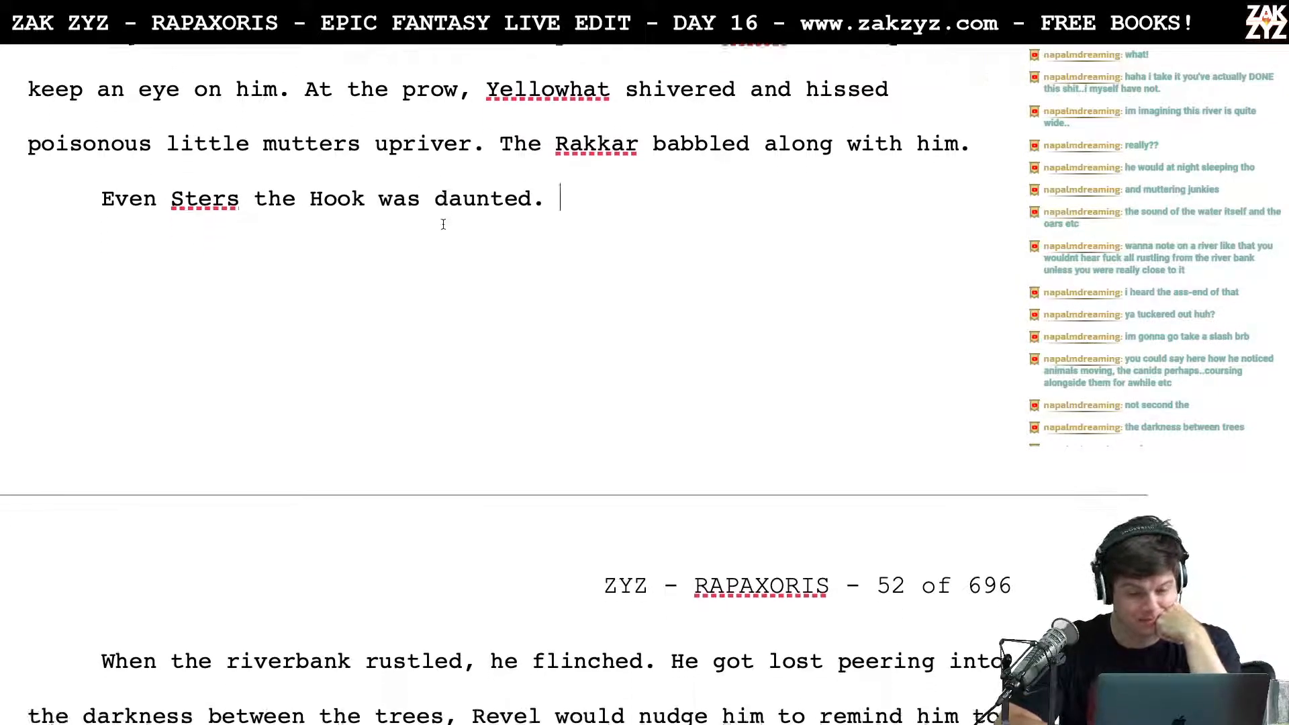
pyautogui.write('He f')
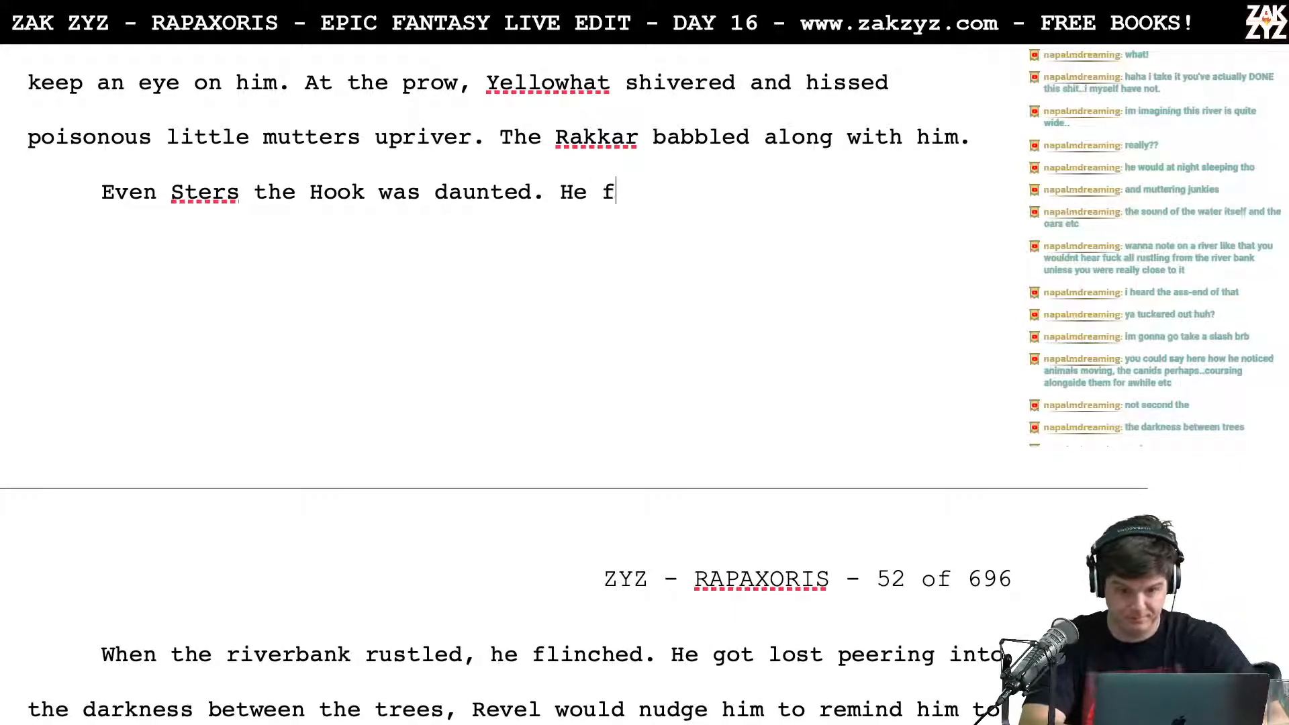
pyautogui.write('linched at ever')
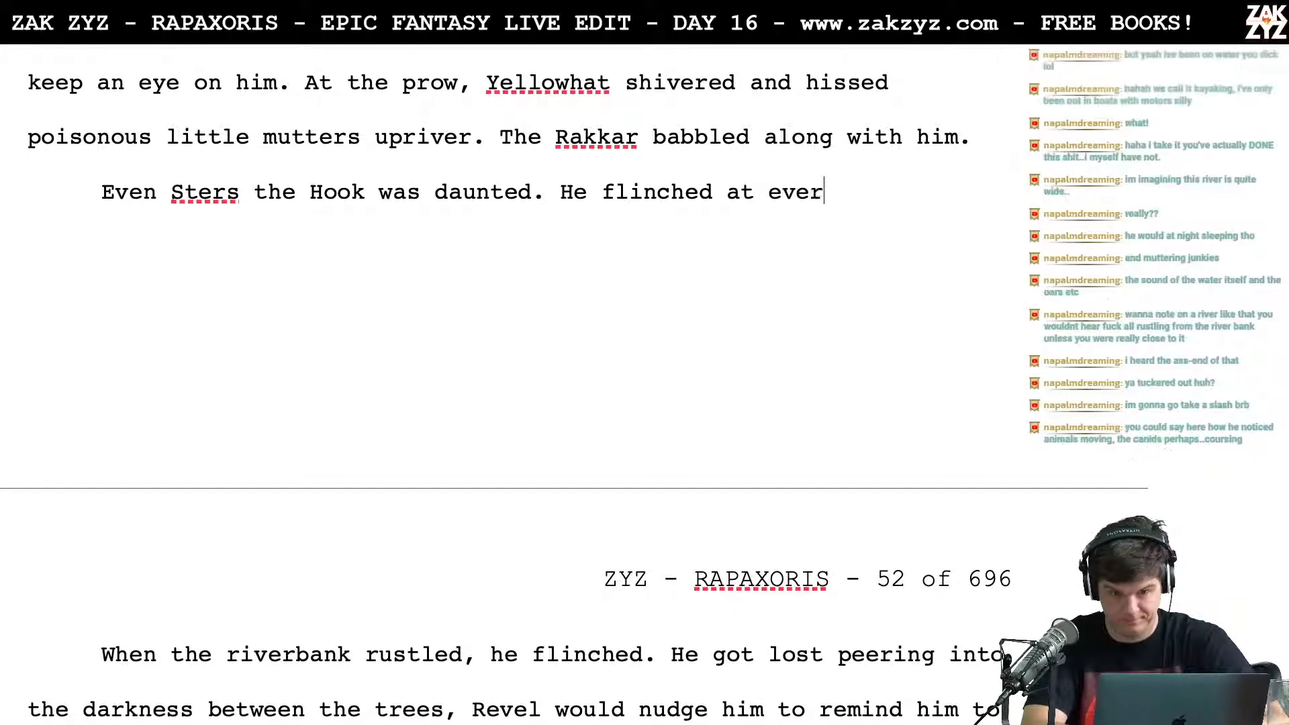
pyautogui.write('y rustle on the ')
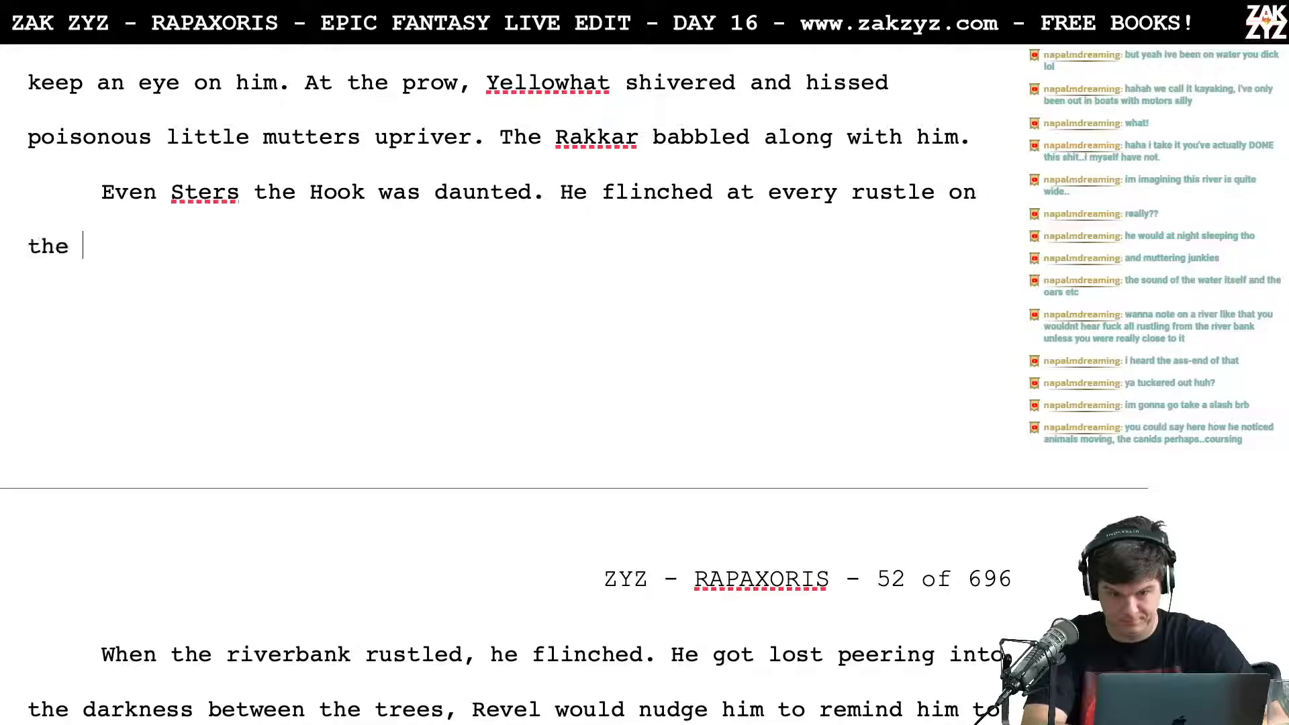
pyautogui.write('riverbank and')
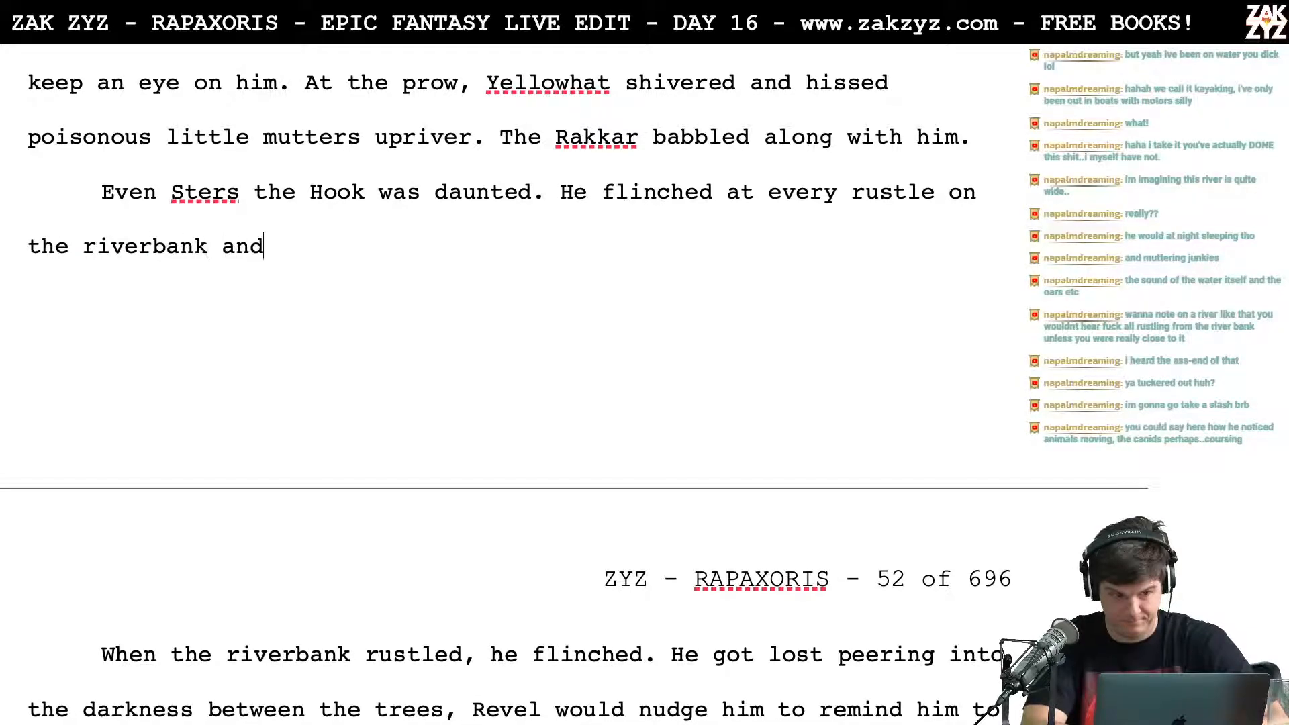
pyautogui.write(' got lost peering into the dar')
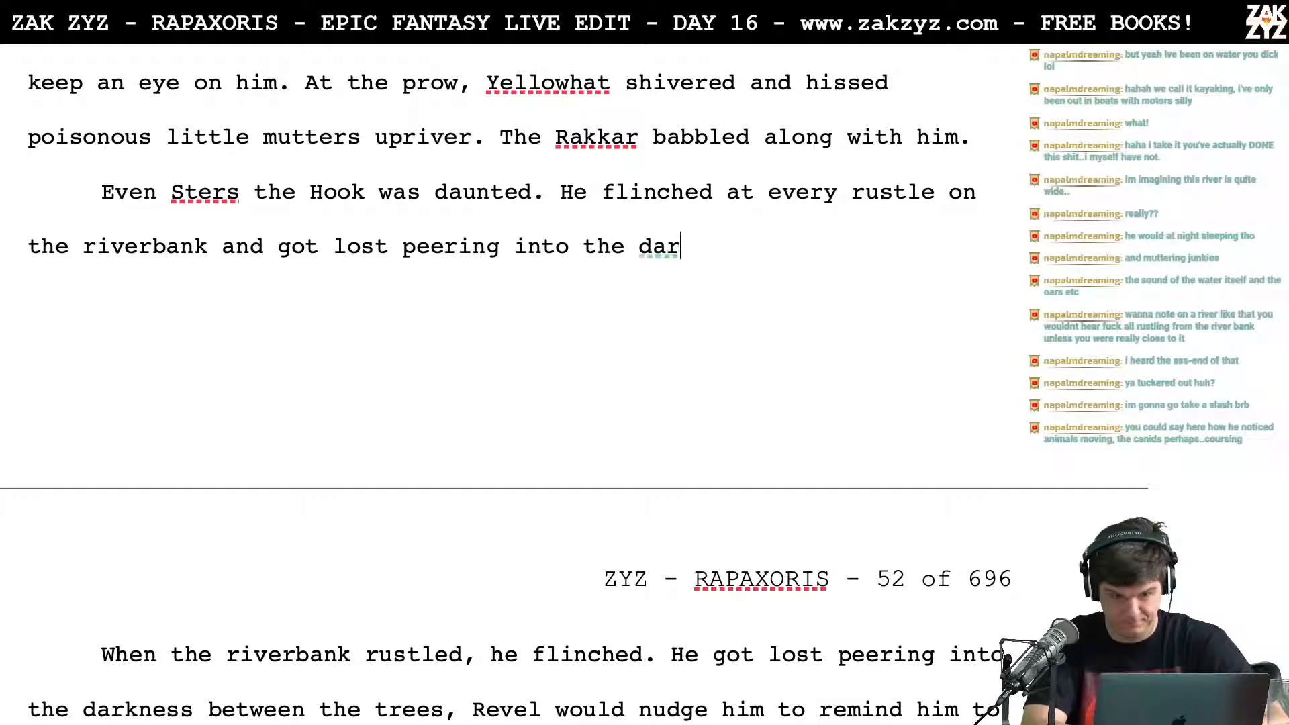
pyautogui.write('kness between t')
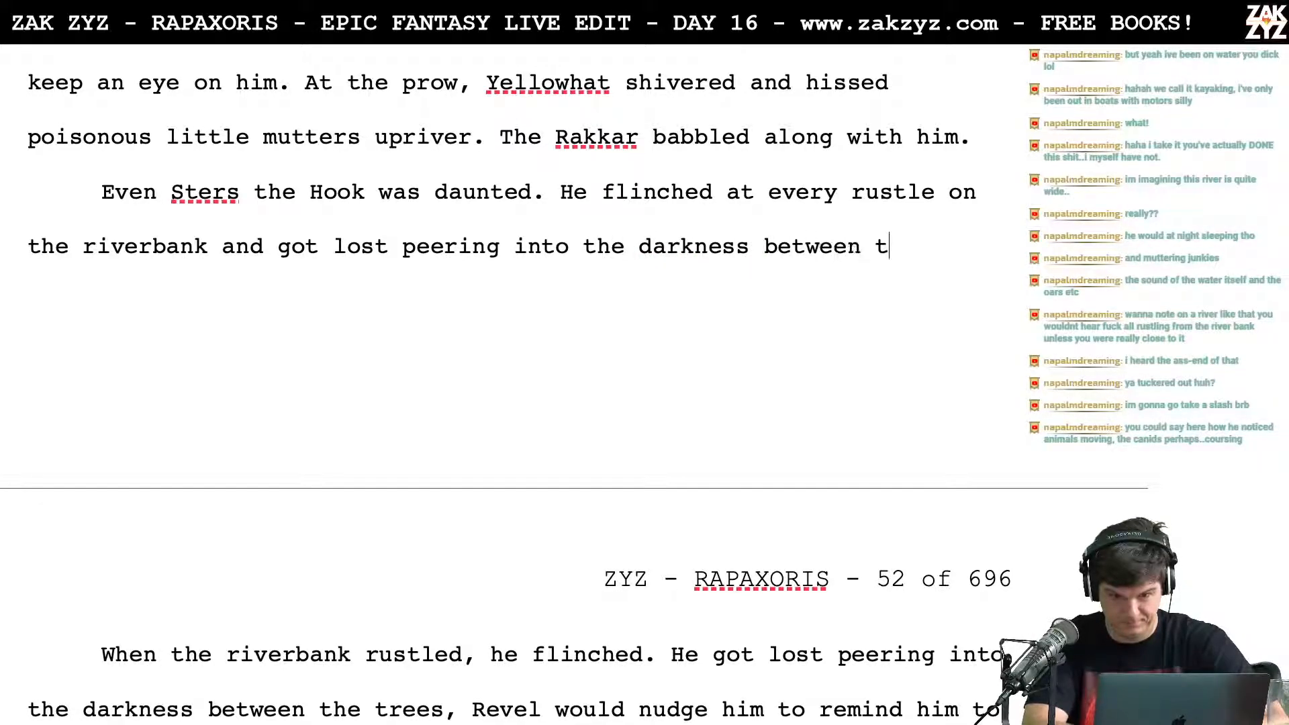
pyautogui.write('he trees. R')
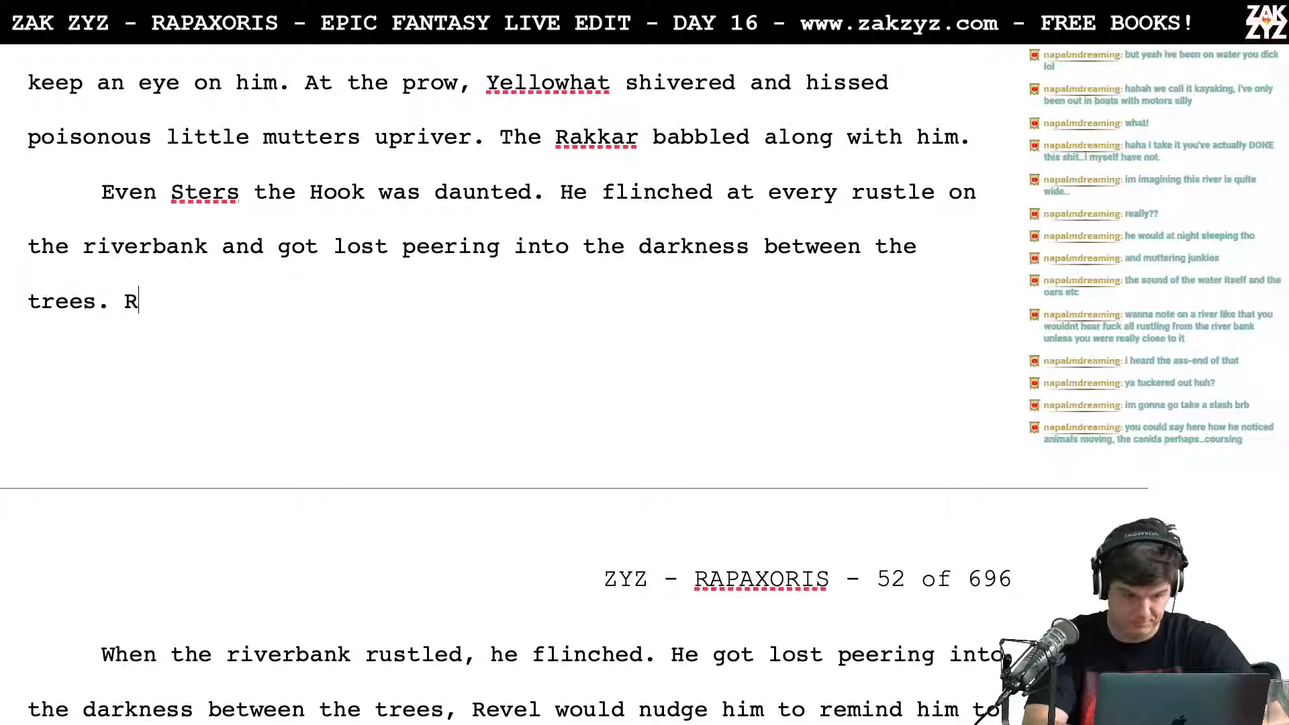
pyautogui.write('evel would n')
# Step: Try adding the sentence "Revel would nudge him to remind him to row." after "the darkness between the trees."
pyautogui.press('BackSpace')
pyautogui.write('nudge him ')
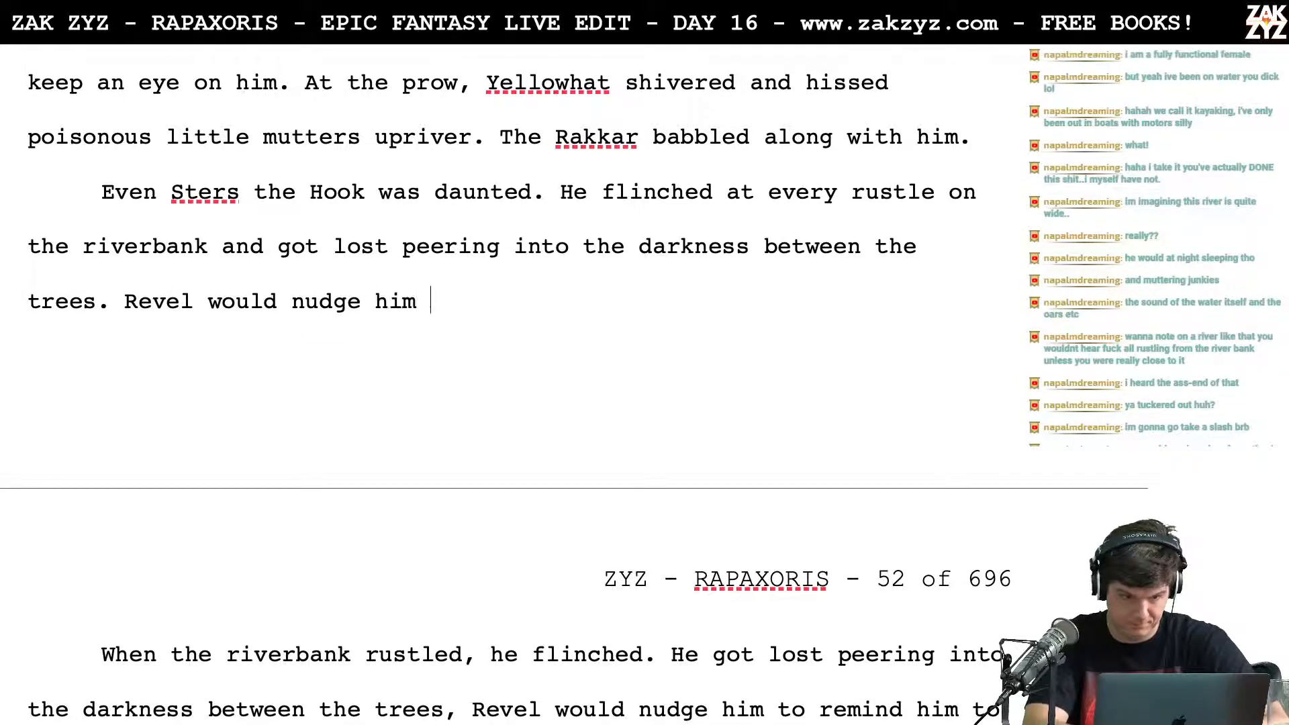
pyautogui.write('to remind him to row.')
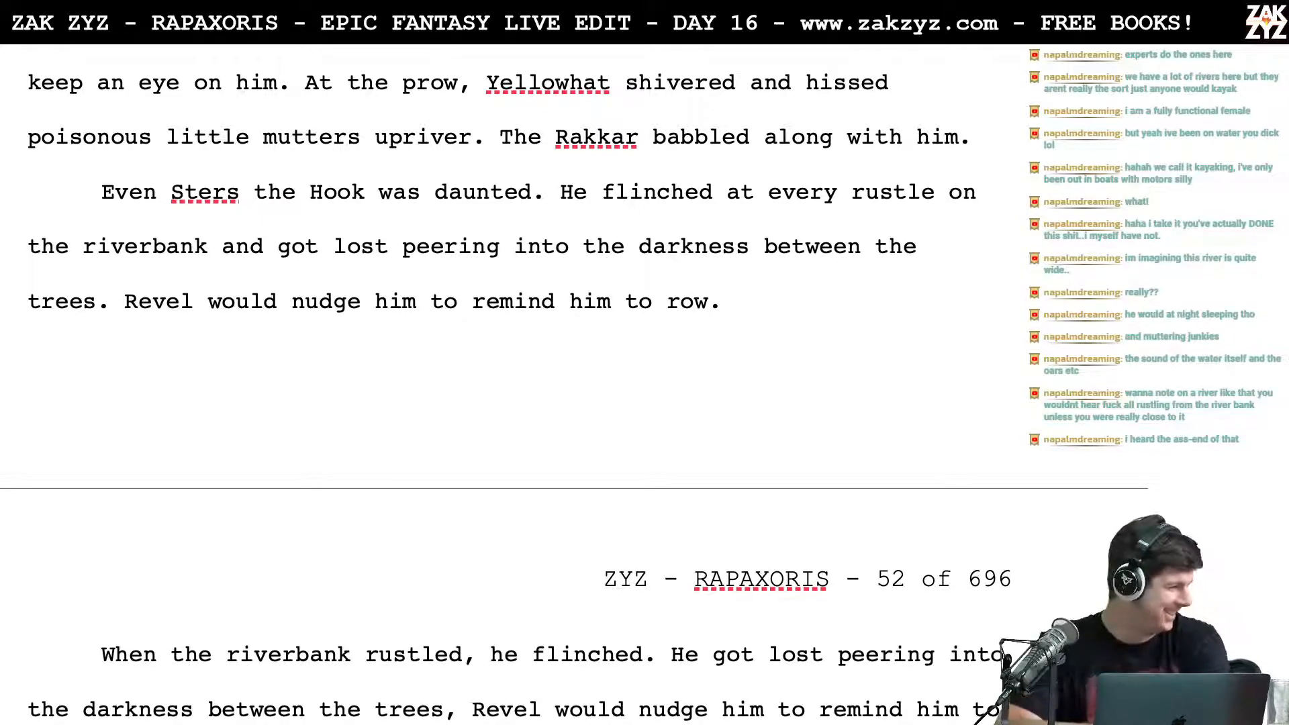
pyautogui.scroll(-1, 443, 215)
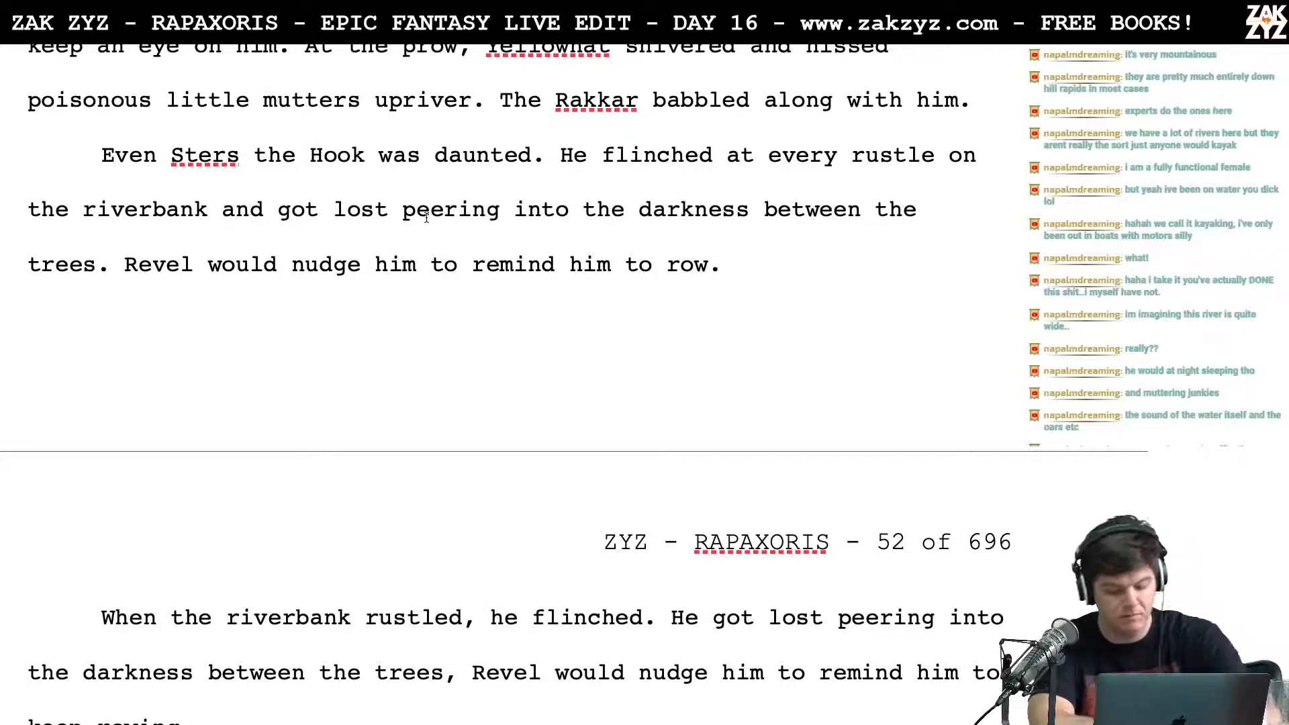
# Step: Switch to Safari and search Google for "can you go to new zealand right now" in the "20 foot canoe" page
pyautogui.hotkey('ctrl', 'Left')
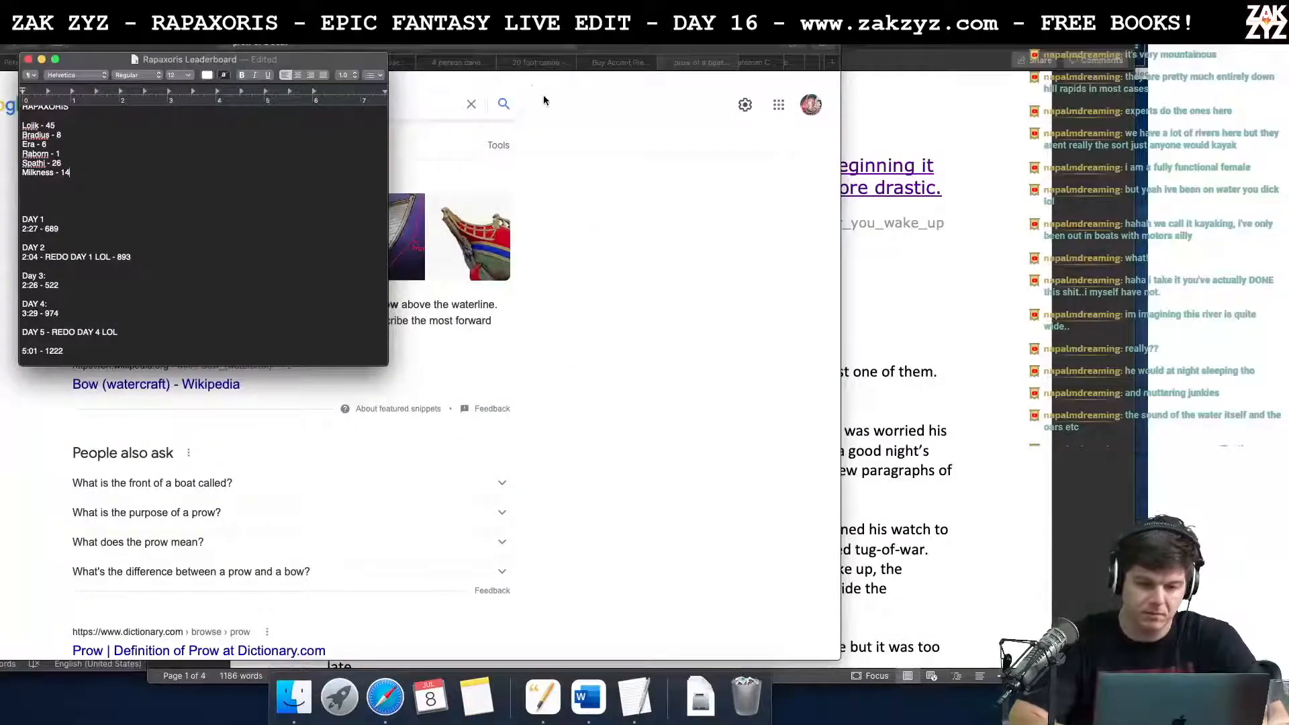
pyautogui.click(545, 101)
pyautogui.click(537, 62)
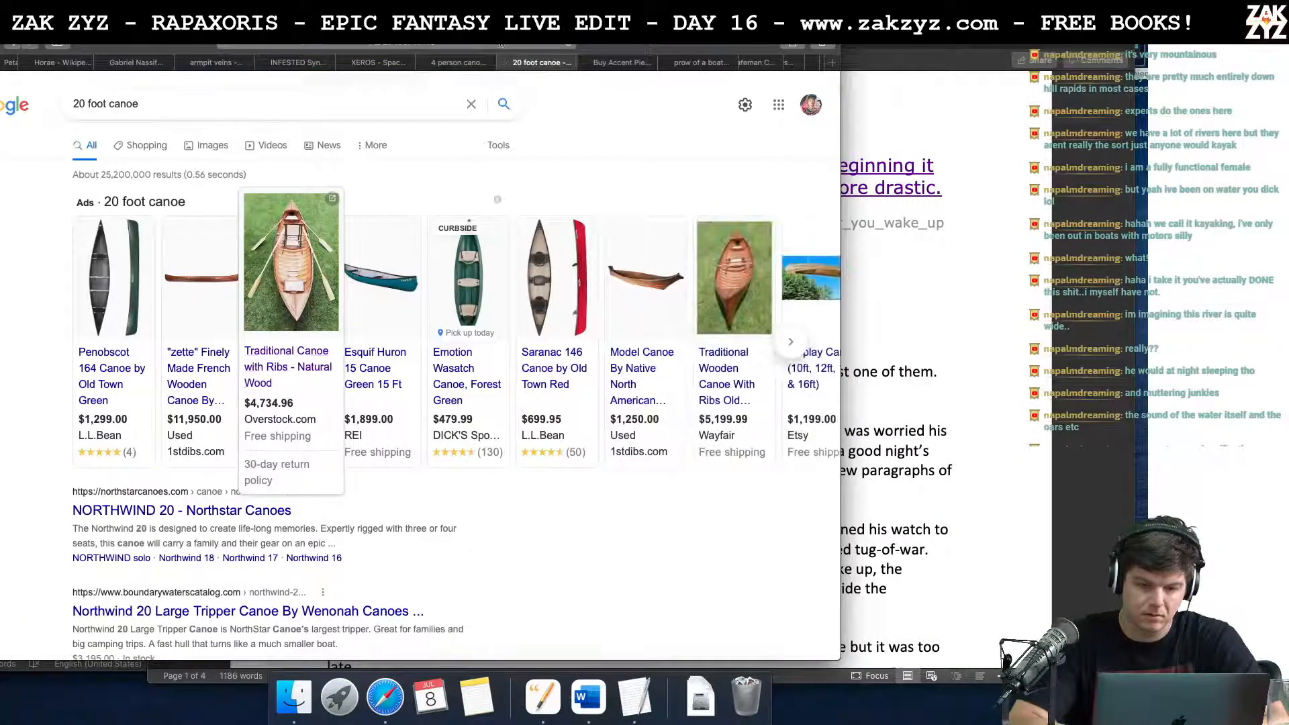
pyautogui.press('super+l')
pyautogui.write('can you go')
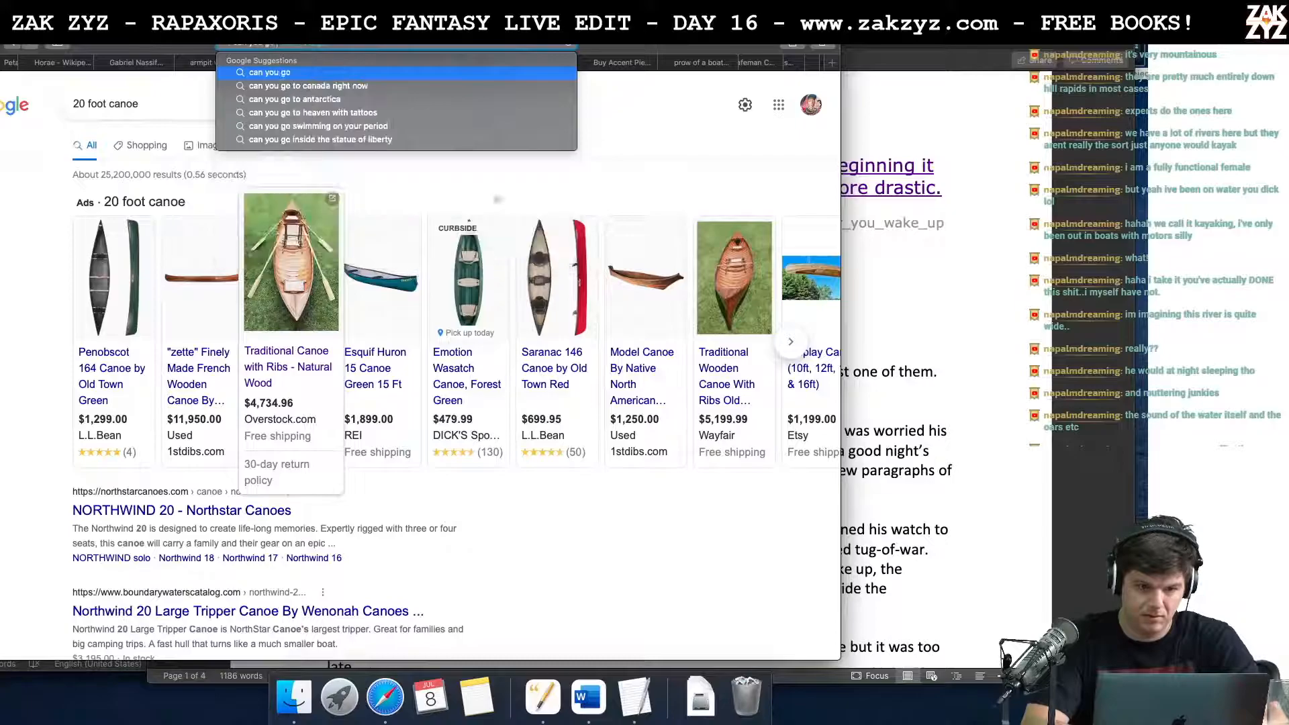
pyautogui.write(' to new')
pyautogui.press('Down')
pyautogui.press('Down')
pyautogui.press('Return')
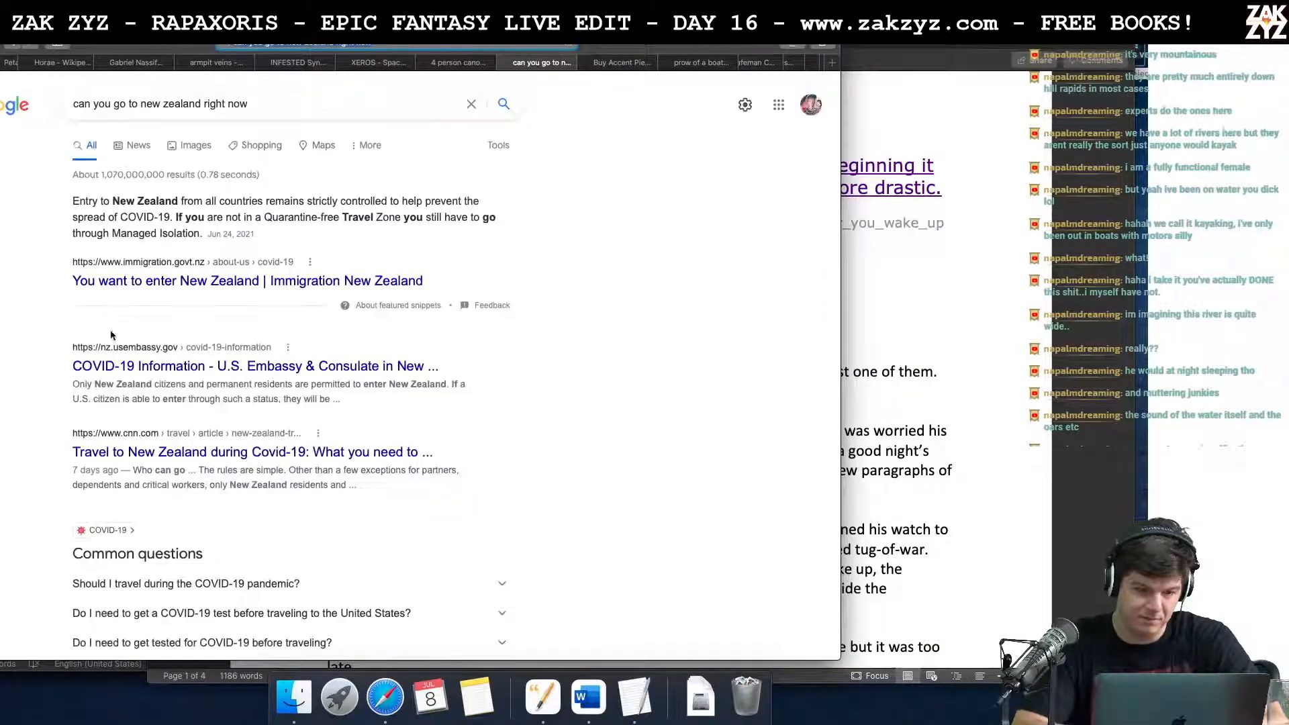
# Step: Open Immigration New Zealand's border entry requirements from the "You want to enter New Zealand" result and examine the quarantine-free travel section
pyautogui.click(251, 288)
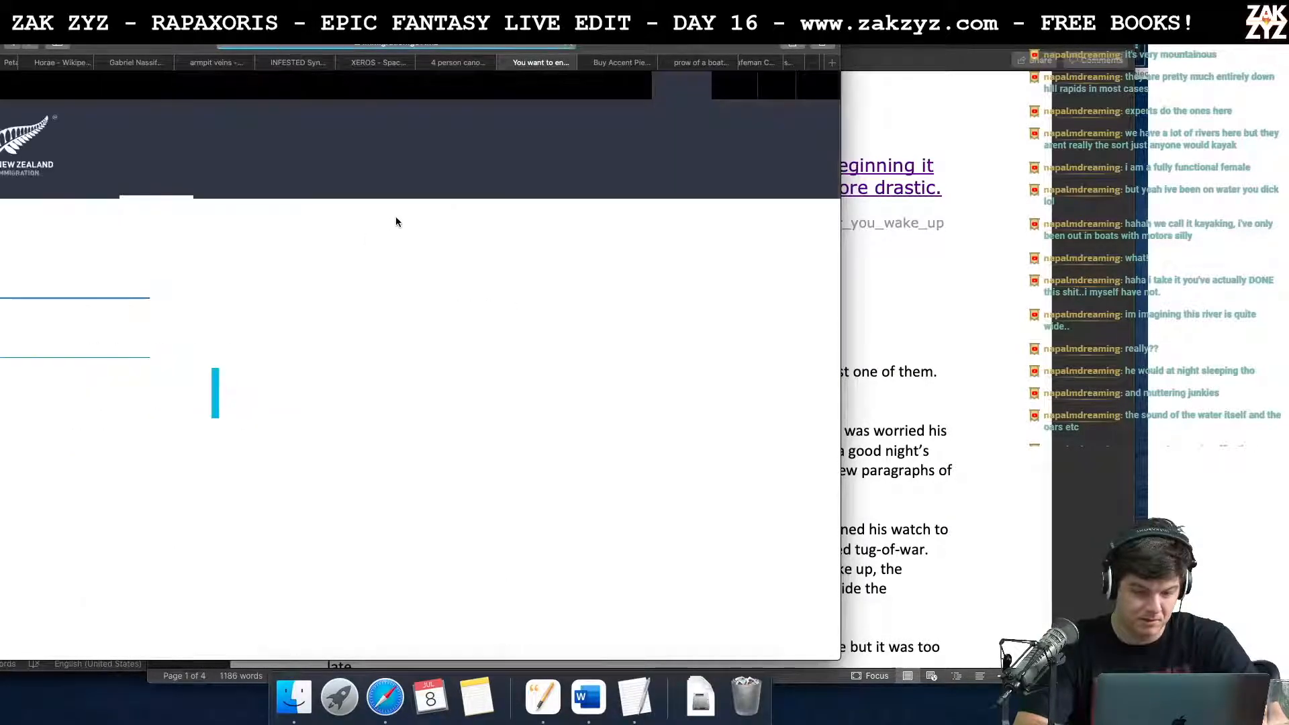
pyautogui.scroll(-5, 378, 267)
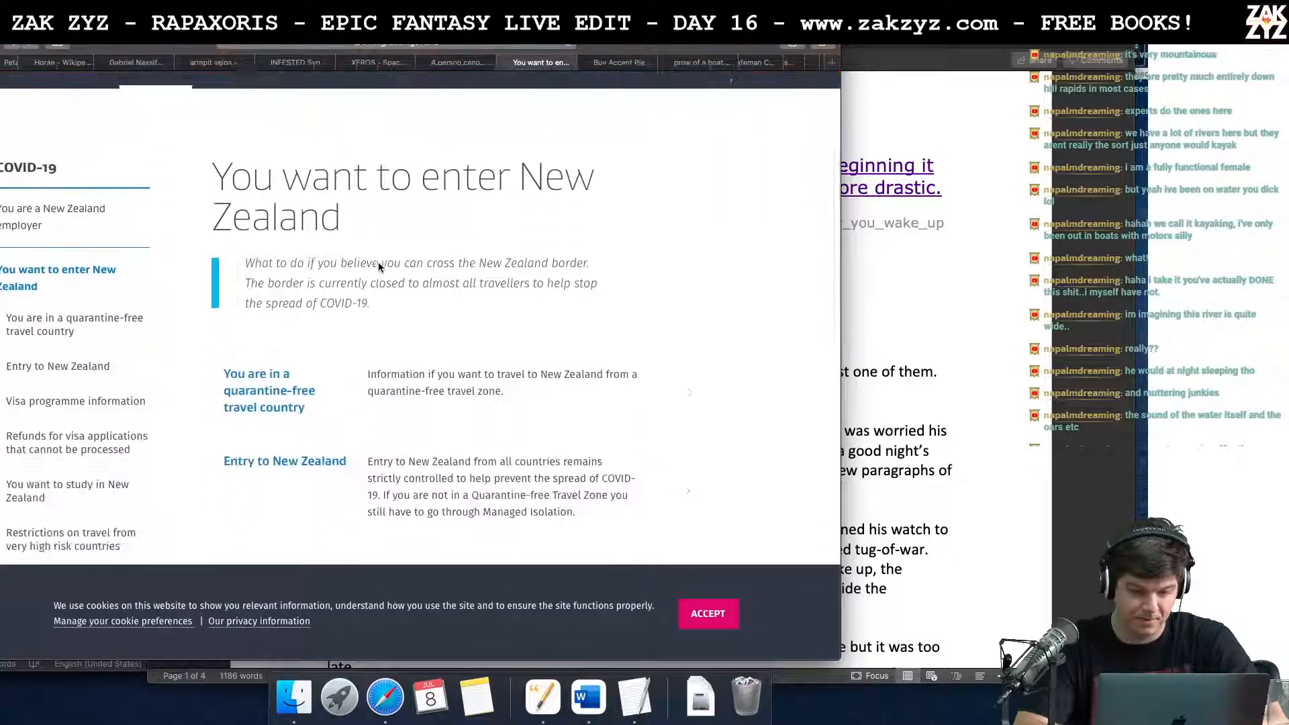
pyautogui.scroll(-4, 377, 267)
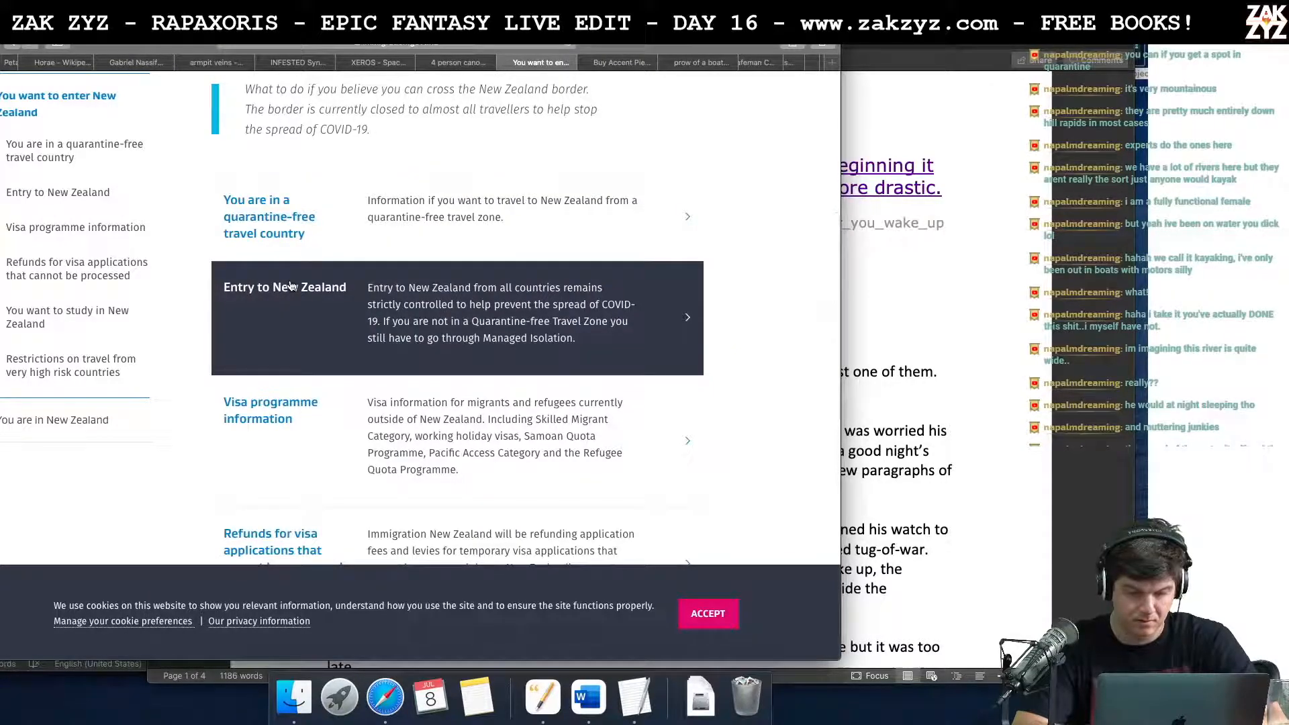
pyautogui.click(289, 290)
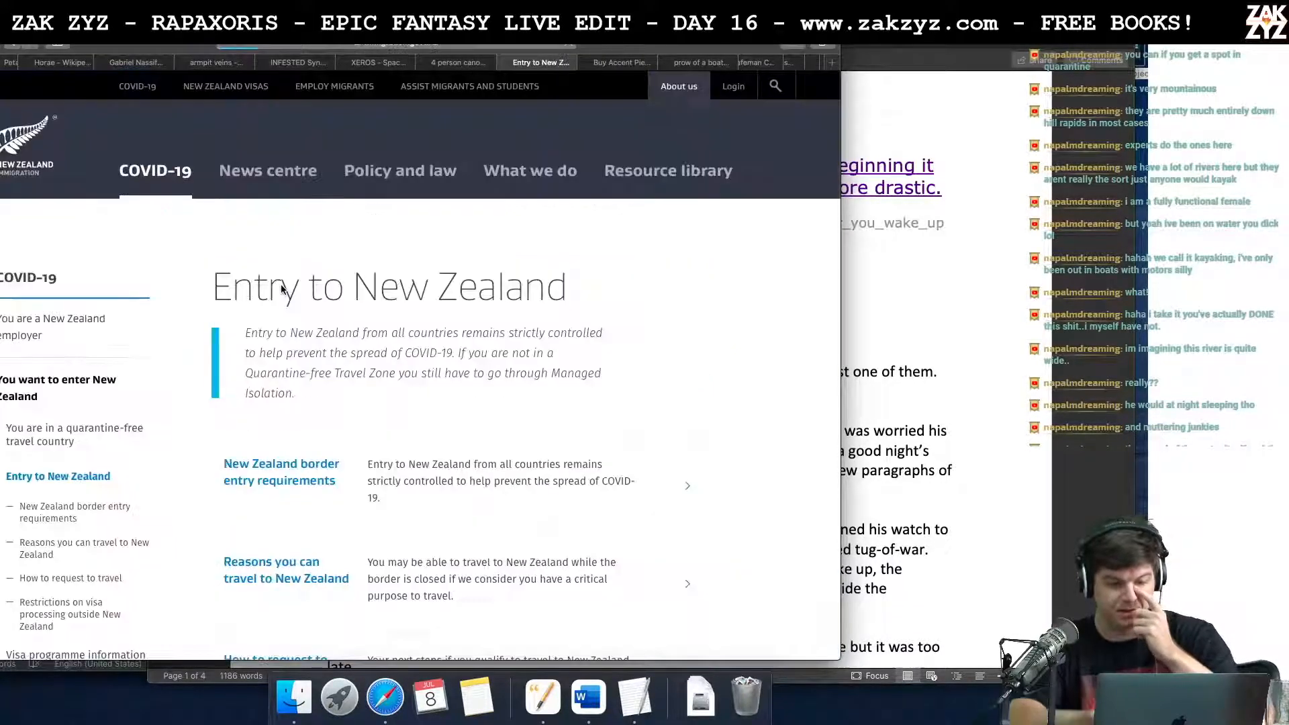
pyautogui.scroll(-5, 333, 360)
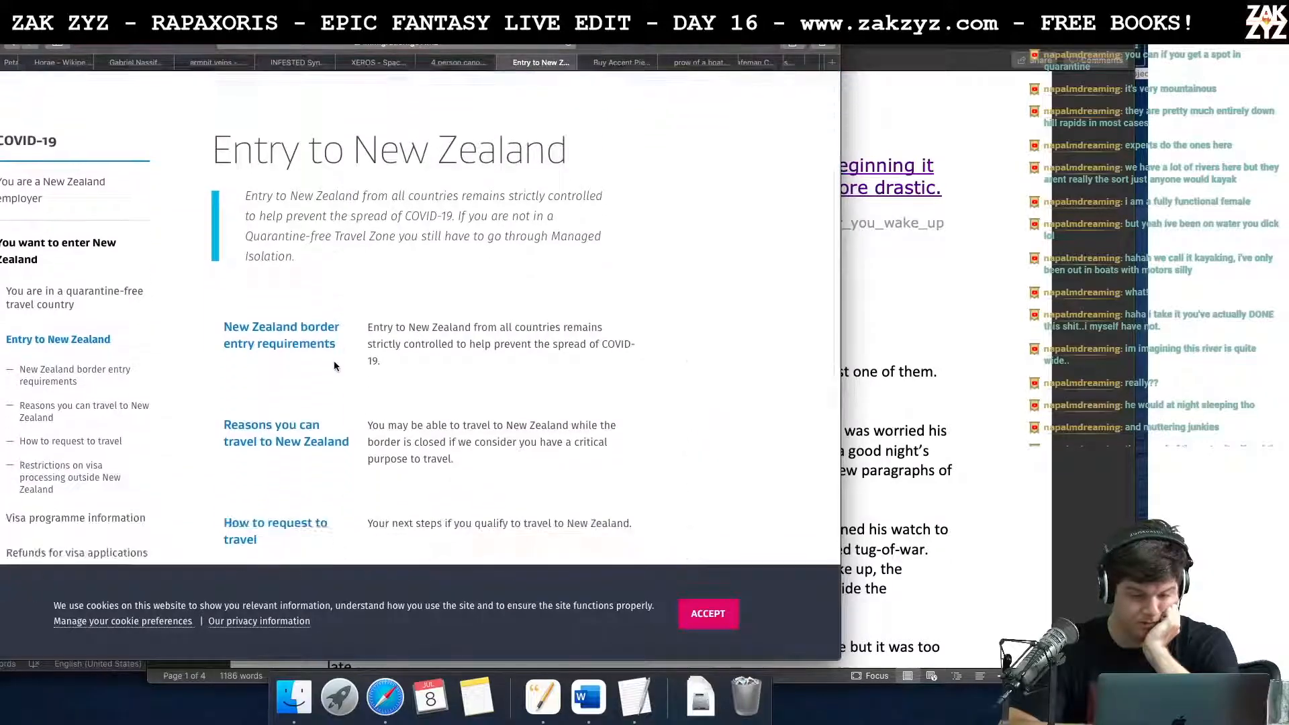
pyautogui.click(278, 264)
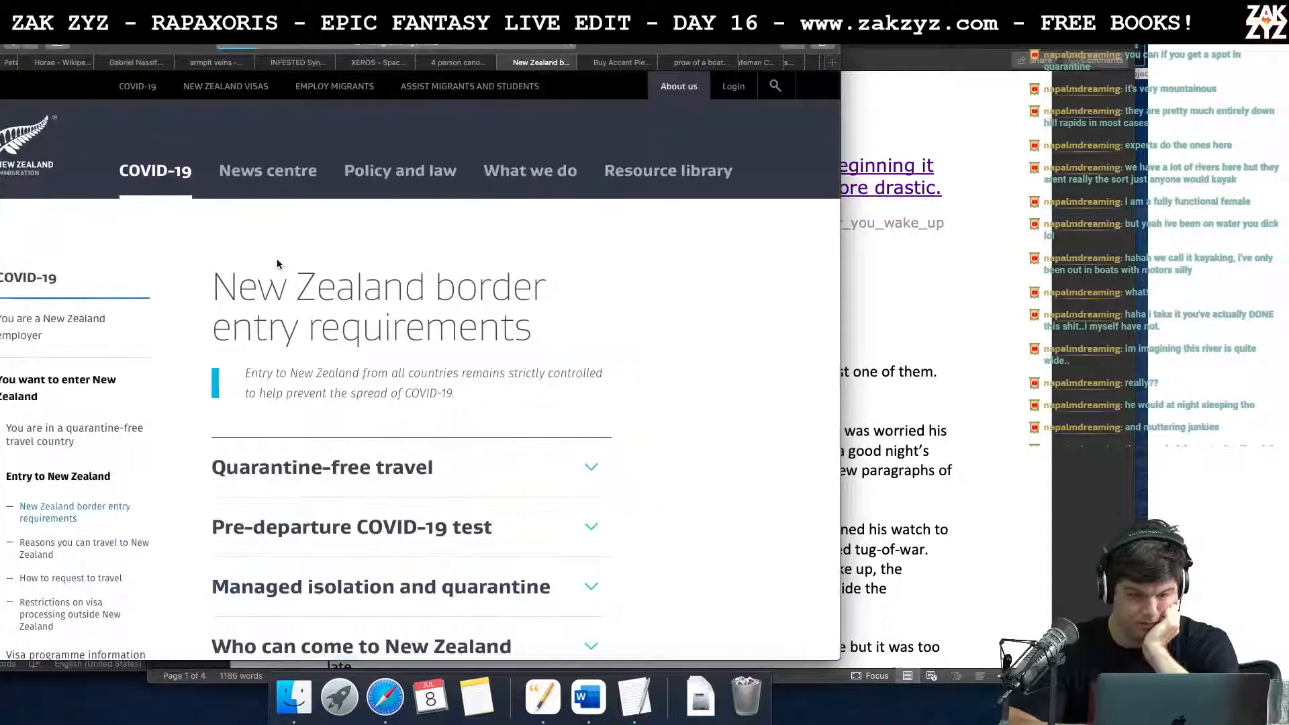
pyautogui.scroll(-5, 489, 433)
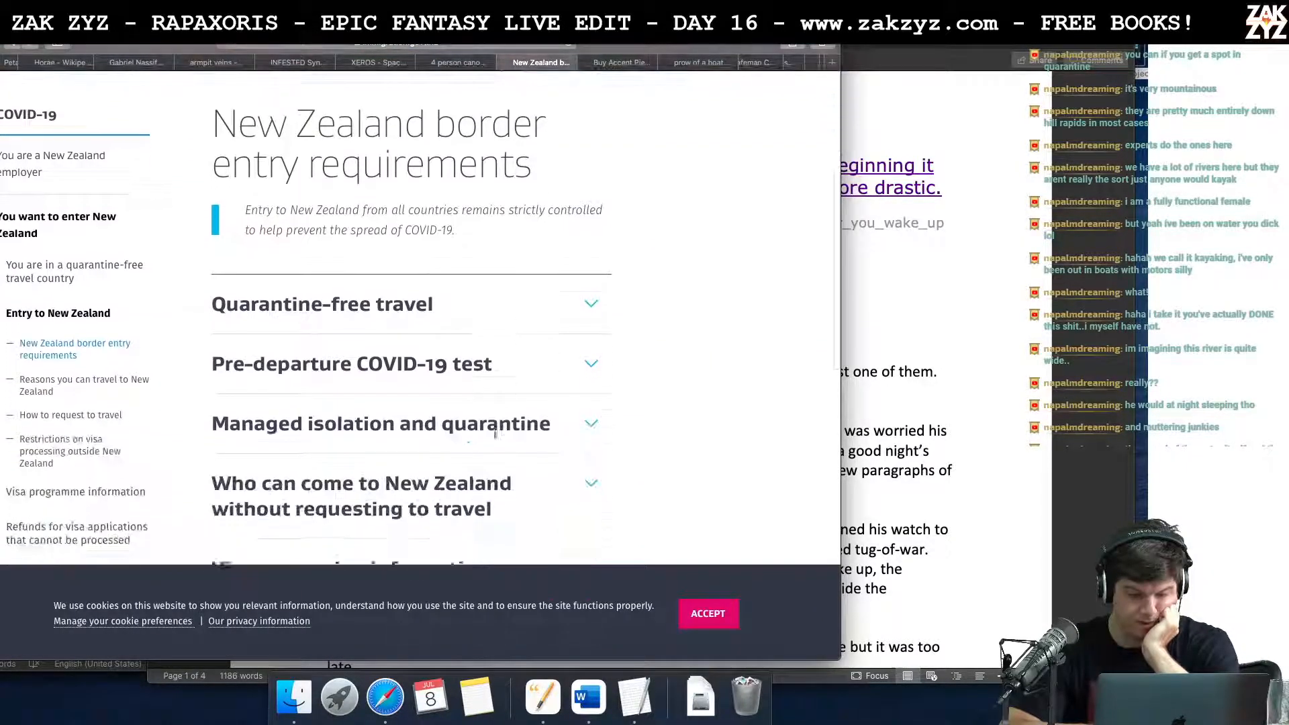
pyautogui.click(576, 293)
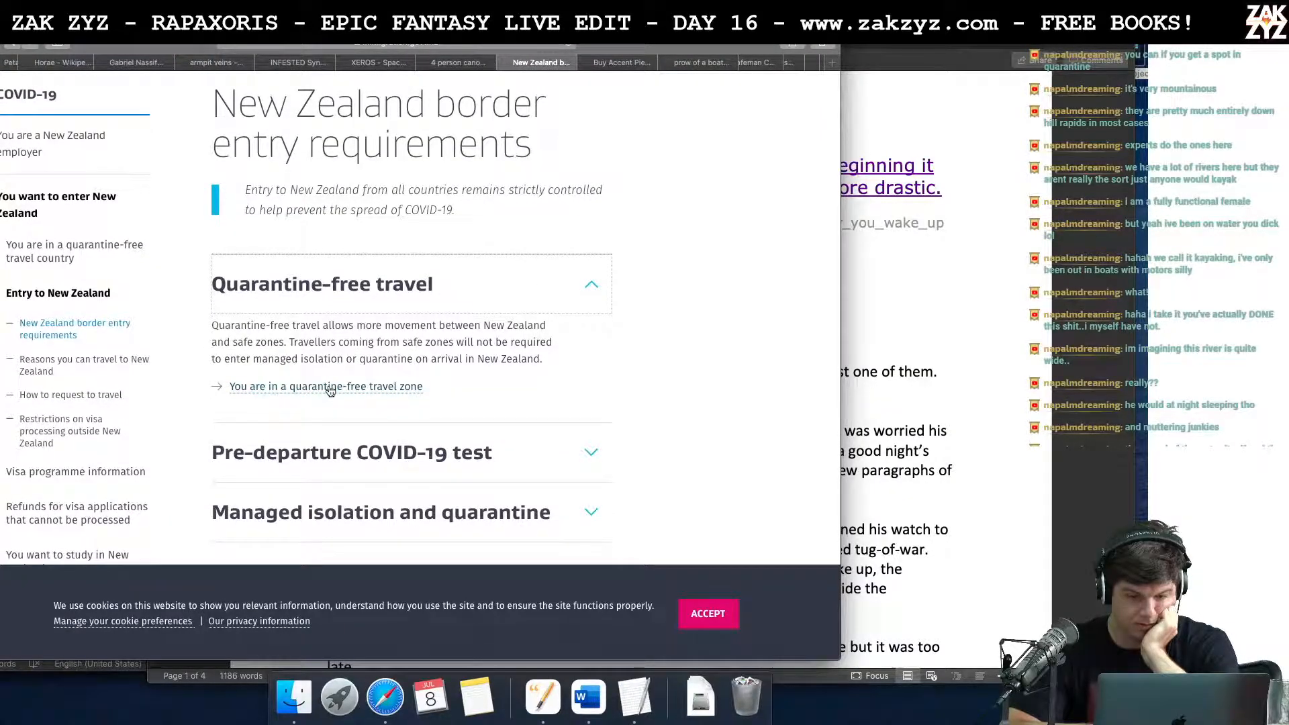
pyautogui.scroll(-2, 339, 395)
pyautogui.scroll(6, 329, 391)
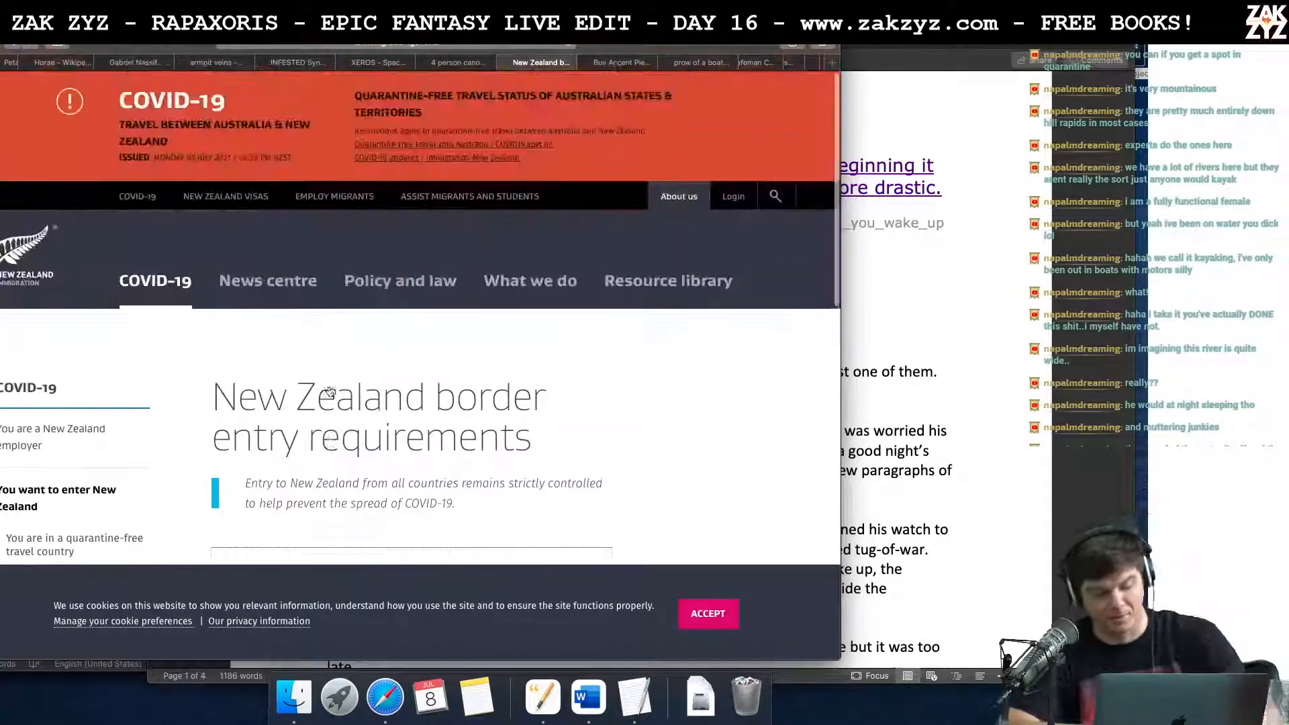
# Step: Return to the Word manuscript and delete the old drafts from "Revel would nudge him to remind him to row." through "flinching at every rustle."
pyautogui.press('super+Tab')
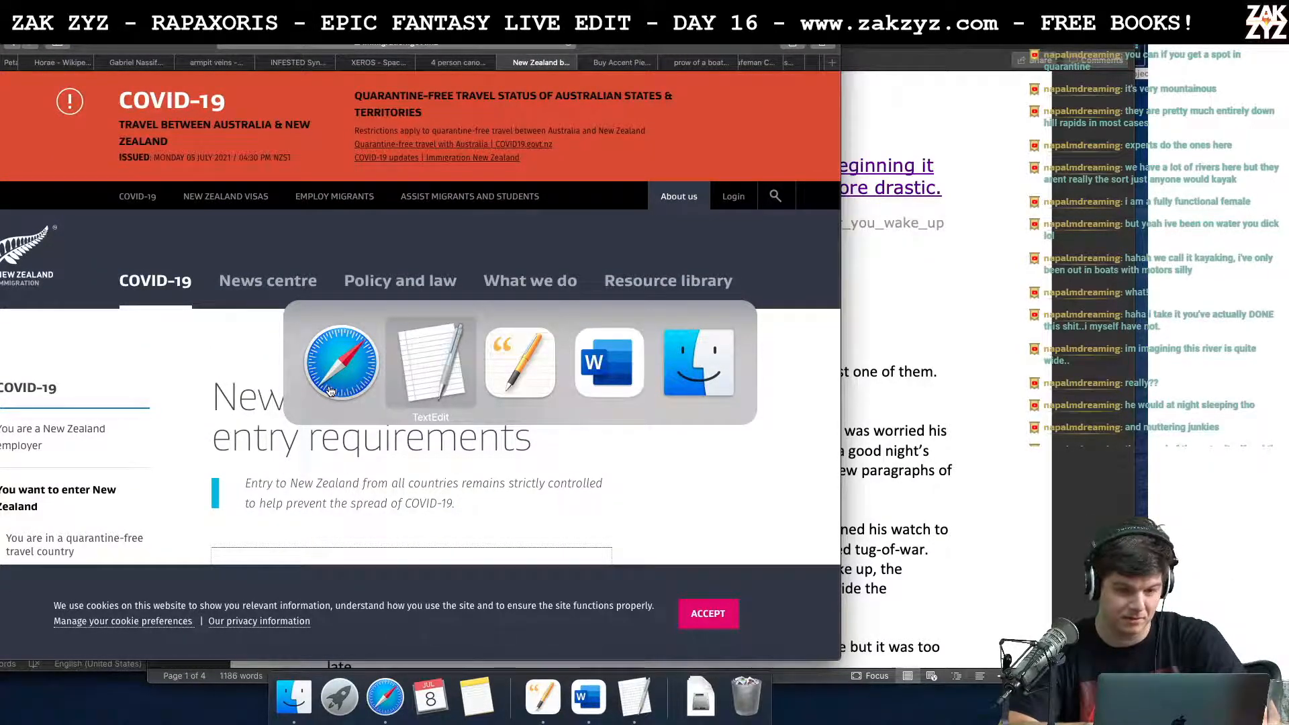
pyautogui.press('super+Tab')
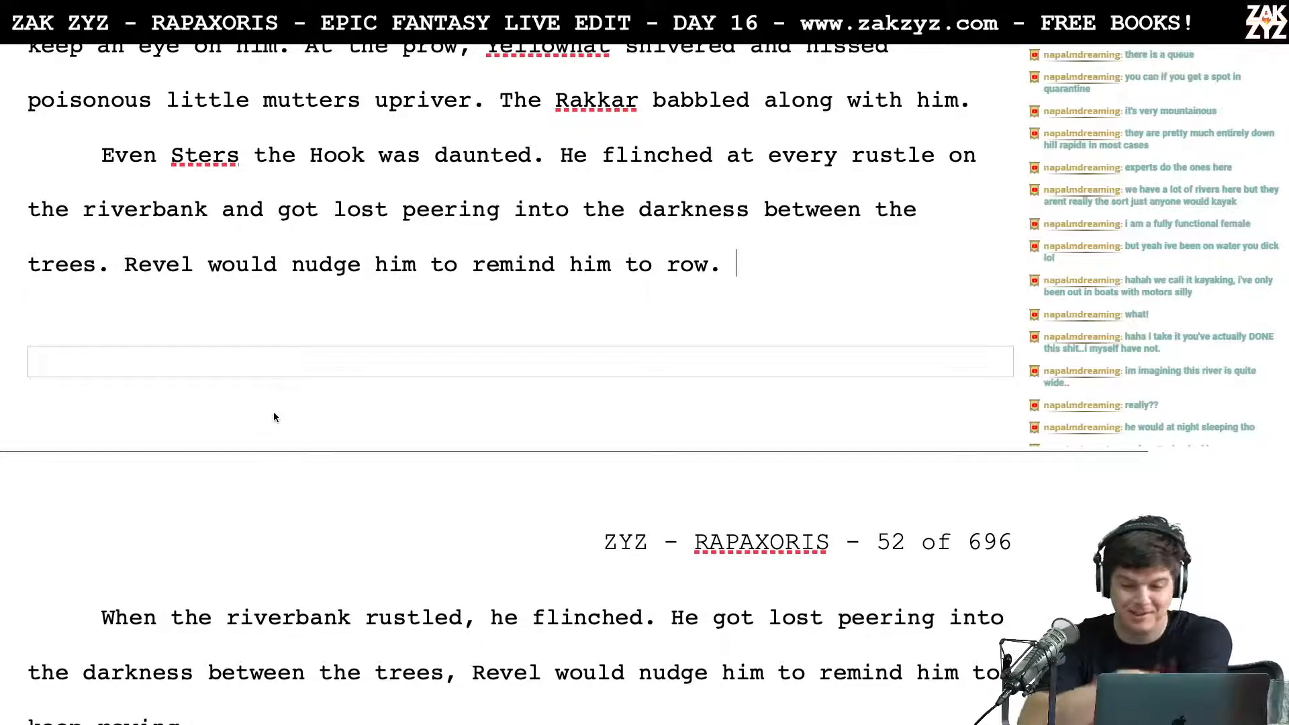
pyautogui.scroll(-1, 272, 412)
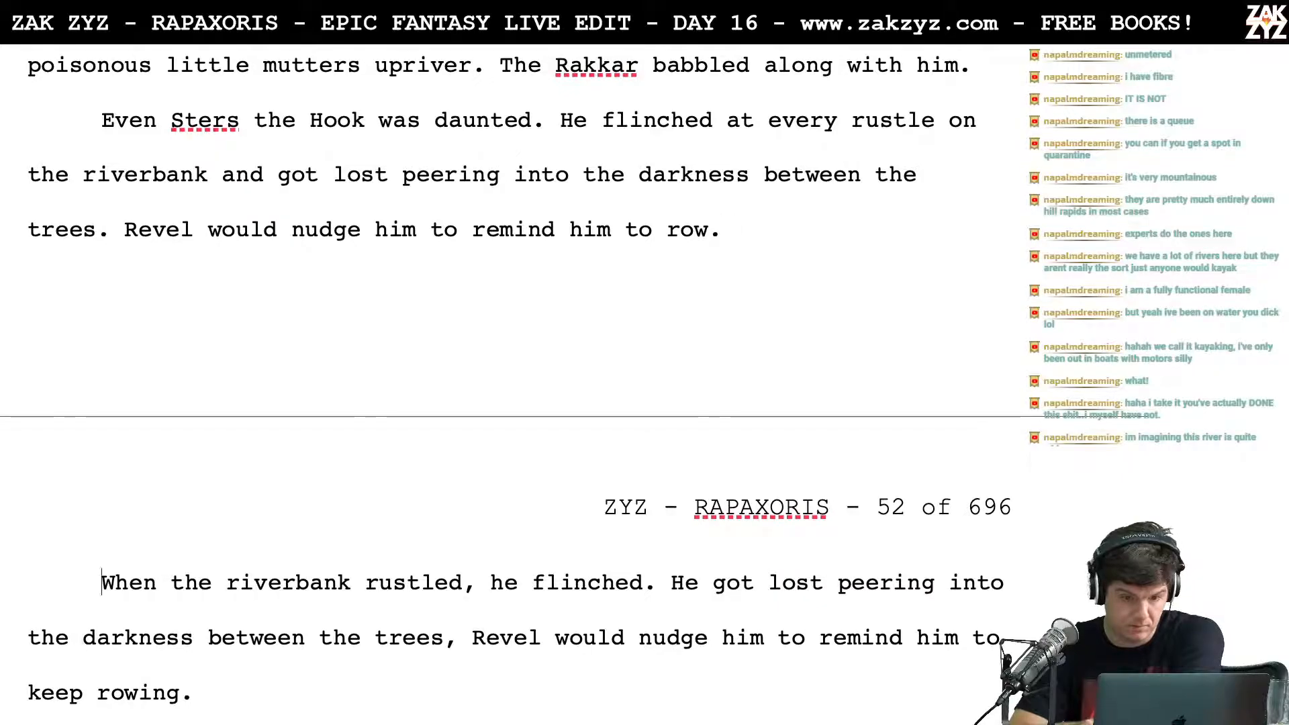
pyautogui.click(422, 239)
pyautogui.press('Left')
pyautogui.press('Left')
pyautogui.press('Left')
pyautogui.press('Left')
pyautogui.press('Left')
pyautogui.press('Left')
pyautogui.press('Left')
pyautogui.press('Left')
pyautogui.press('Left')
pyautogui.press('Left')
pyautogui.press('Left')
pyautogui.press('Left')
pyautogui.press('Left')
pyautogui.press('Left')
pyautogui.press('Left')
pyautogui.press('Left')
pyautogui.press('Left')
pyautogui.press('Left')
pyautogui.press('Left')
pyautogui.press('Left')
pyautogui.press('Left')
pyautogui.hotkey('shift', 'Down')
pyautogui.hotkey('shift', 'Down')
pyautogui.hotkey('shift', 'Down')
pyautogui.hotkey('shift', 'Down')
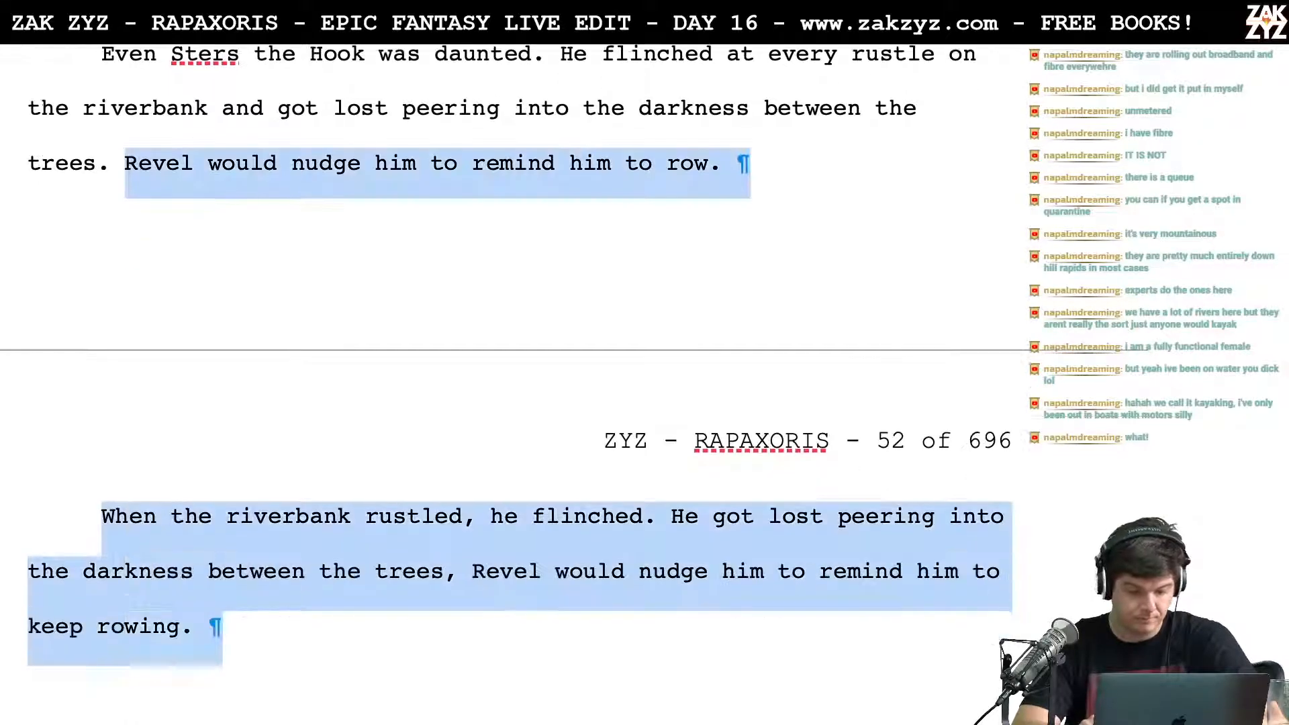
pyautogui.hotkey('shift', 'Down')
pyautogui.hotkey('shift', 'Down')
pyautogui.hotkey('shift', 'Down')
pyautogui.hotkey('shift', 'Down')
pyautogui.hotkey('shift', 'Down')
pyautogui.hotkey('shift', 'Up')
pyautogui.hotkey('shift', 'Down')
pyautogui.hotkey('shift', 'Down')
pyautogui.hotkey('shift', 'Down')
pyautogui.hotkey('shift', 'Up')
pyautogui.hotkey('shift', 'Left')
pyautogui.hotkey('shift', 'Left')
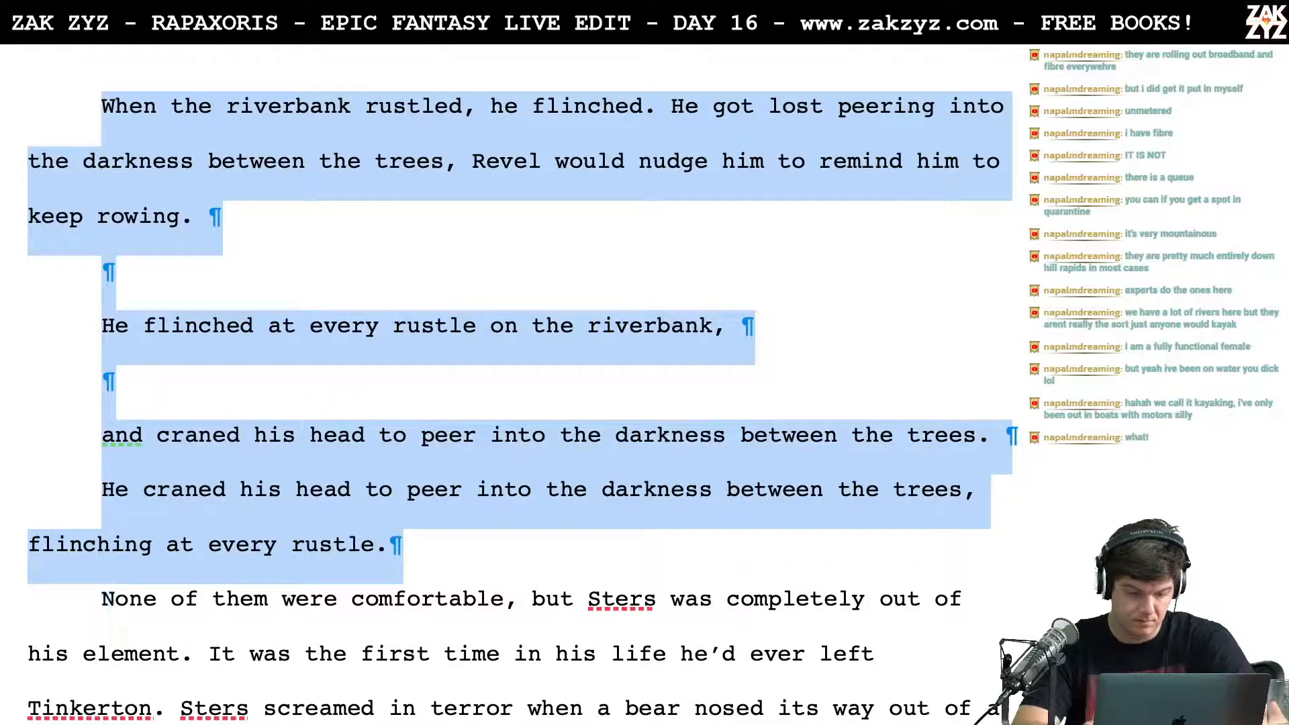
pyautogui.press('BackSpace')
# Step: Start a new paragraph at "Sters screamed in terror when a bear nosed its way out", after "Tinkerton."
pyautogui.scroll(3, 554, 461)
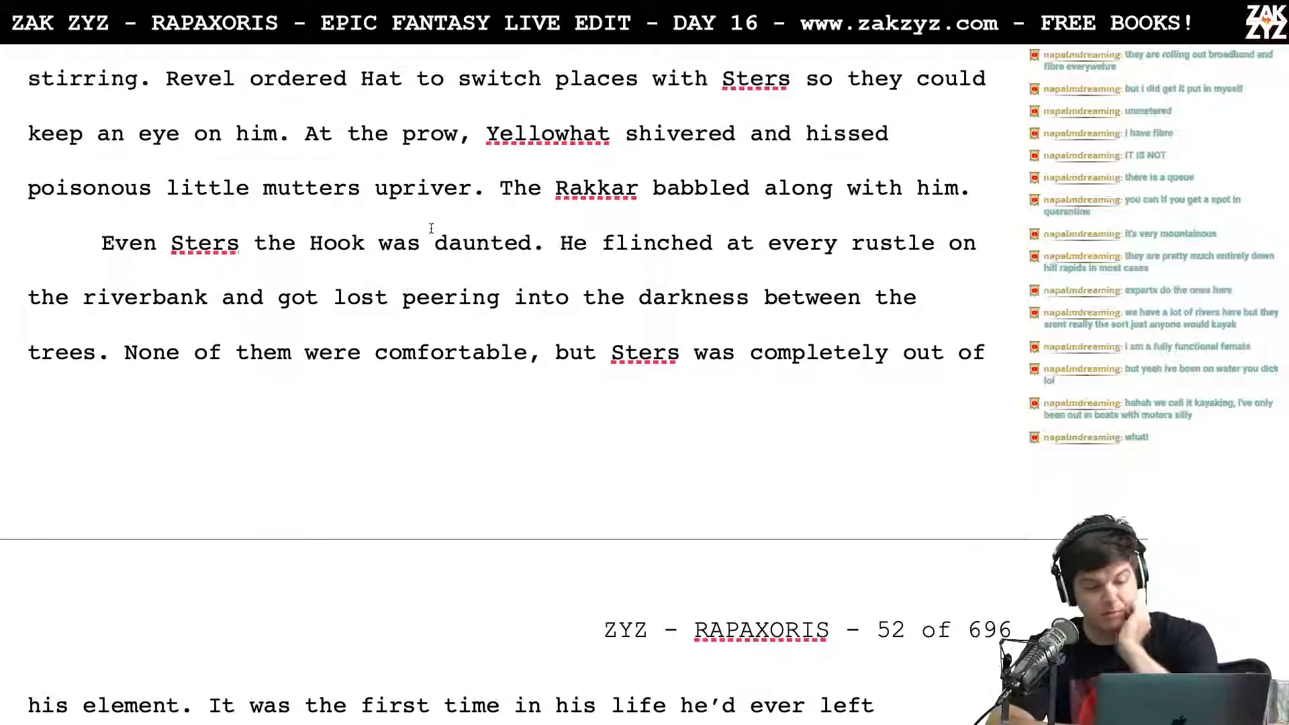
pyautogui.scroll(-1, 554, 460)
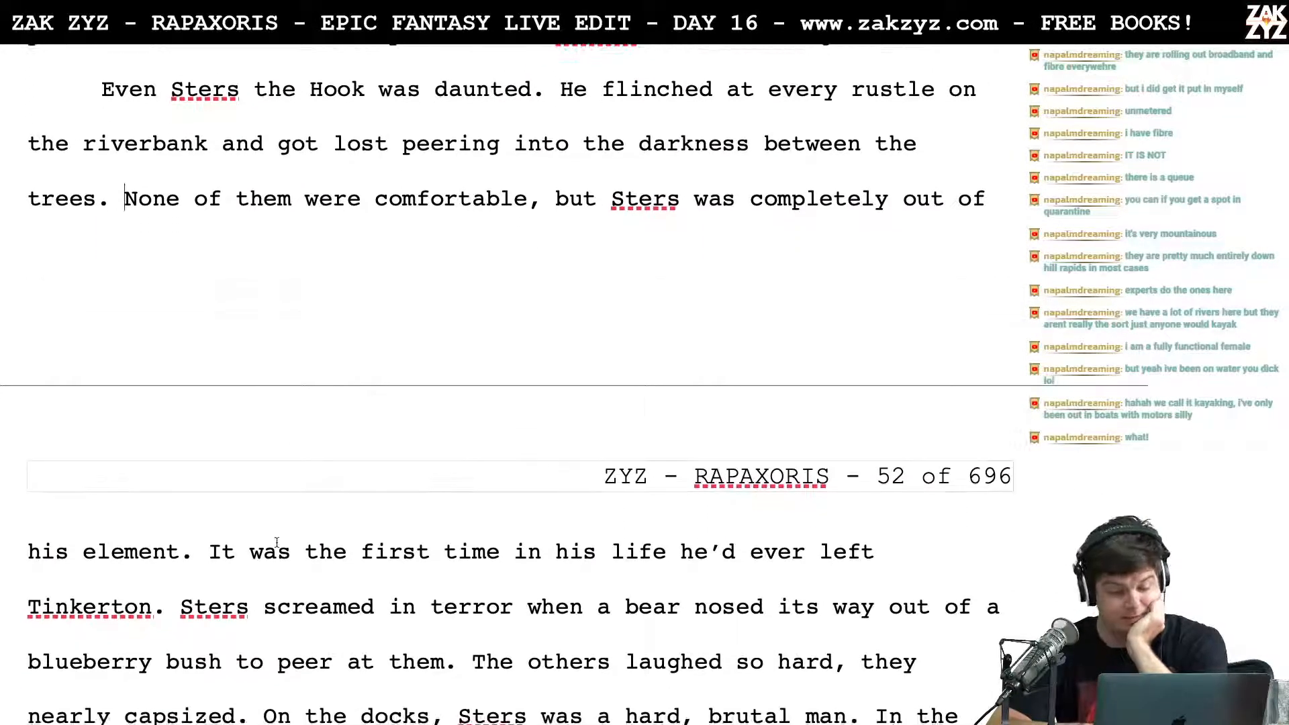
pyautogui.scroll(-2, 259, 606)
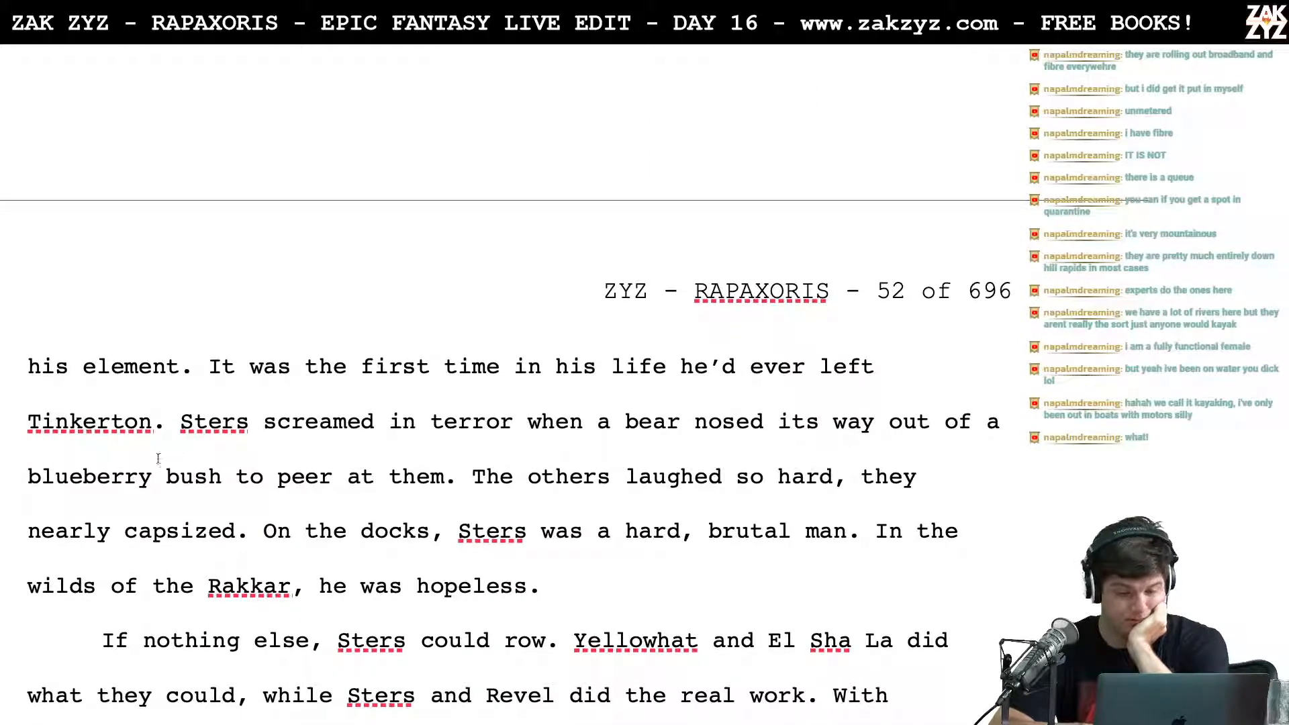
pyautogui.press('Return')
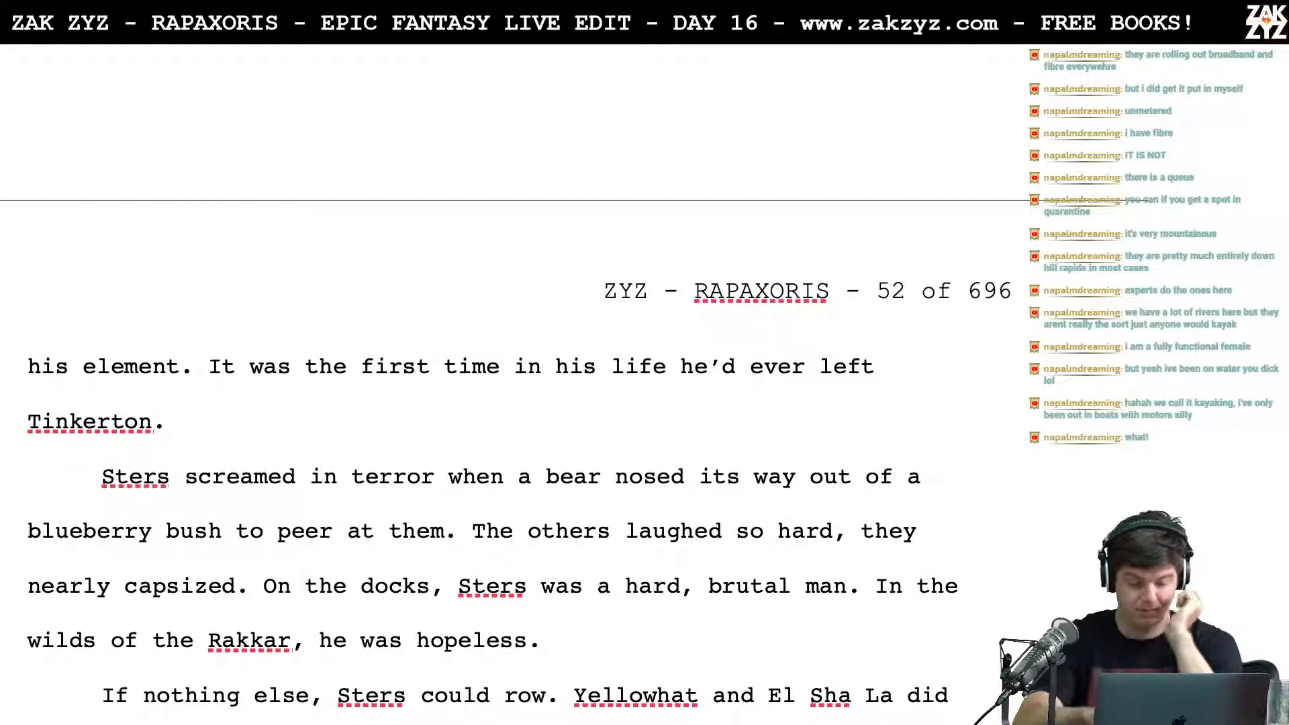
# Step: After "Tinkerton.", add "When a bear nosed its way out of a blueberry bush to peer at the four strangers, Sters screamed in terror."
pyautogui.write('When a ')
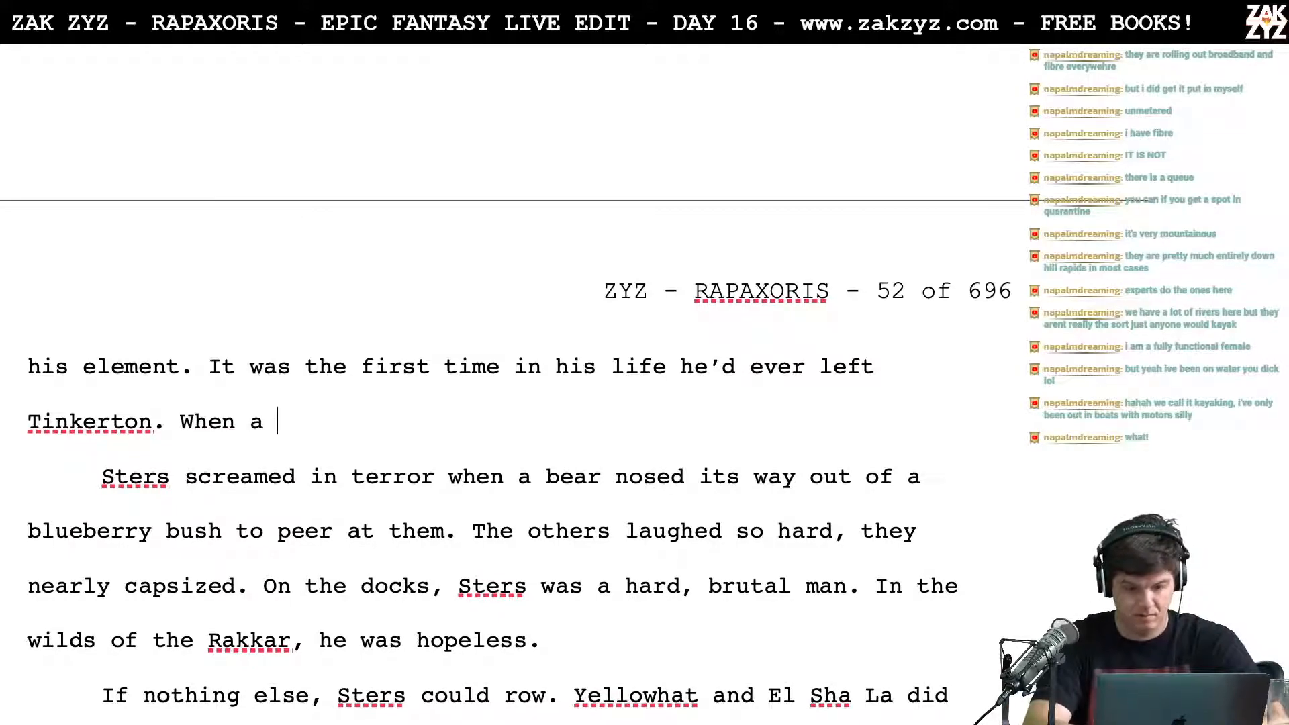
pyautogui.write('bear nose')
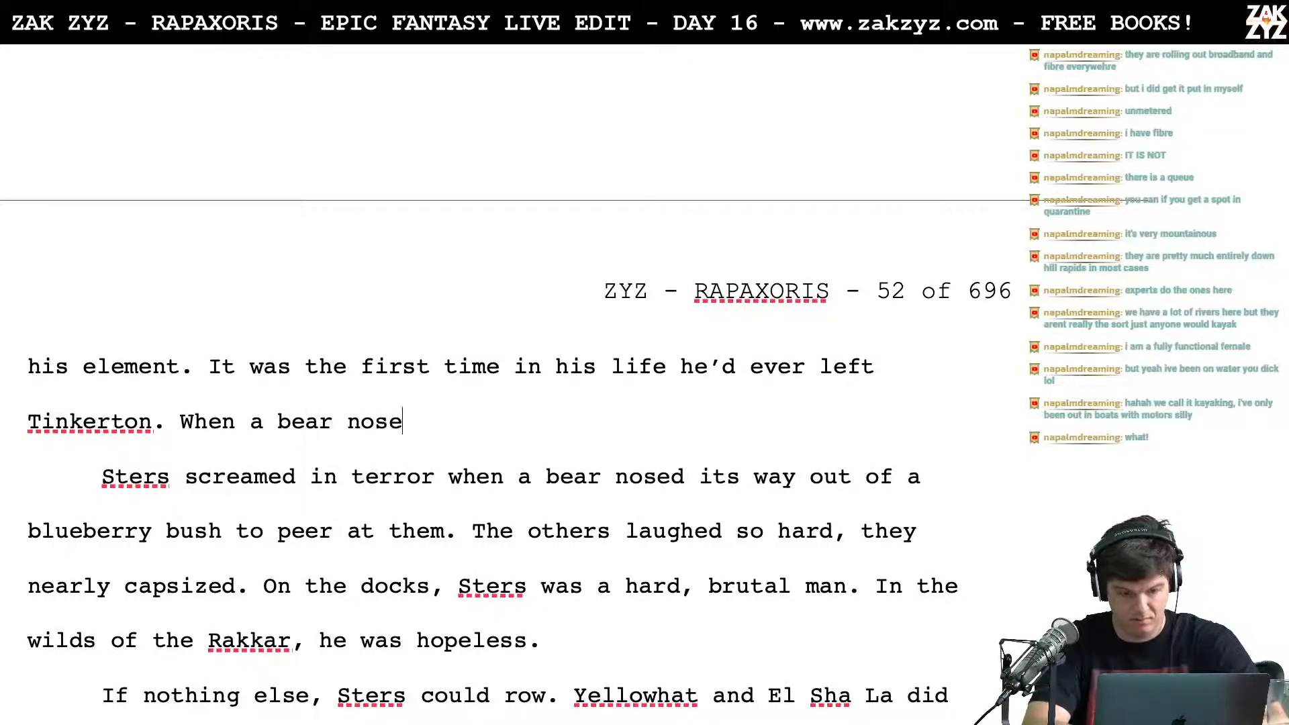
pyautogui.write('d its way out ')
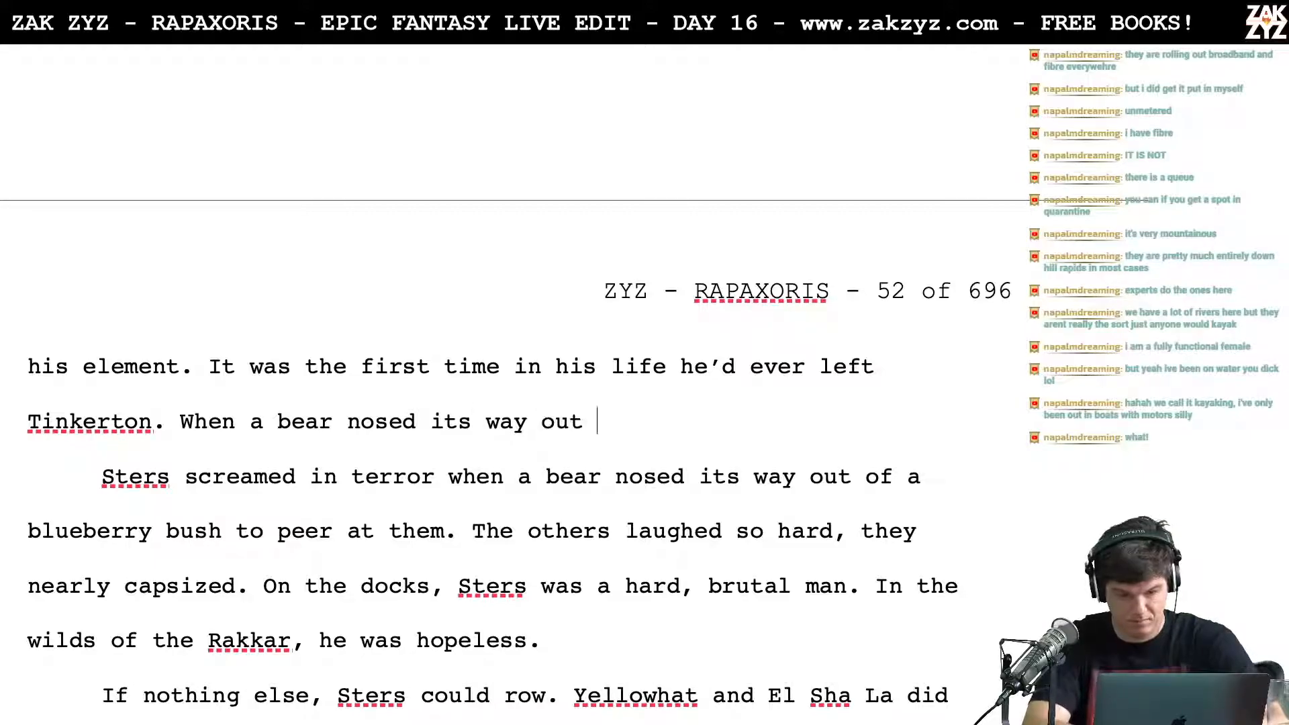
pyautogui.write('of a blueberr')
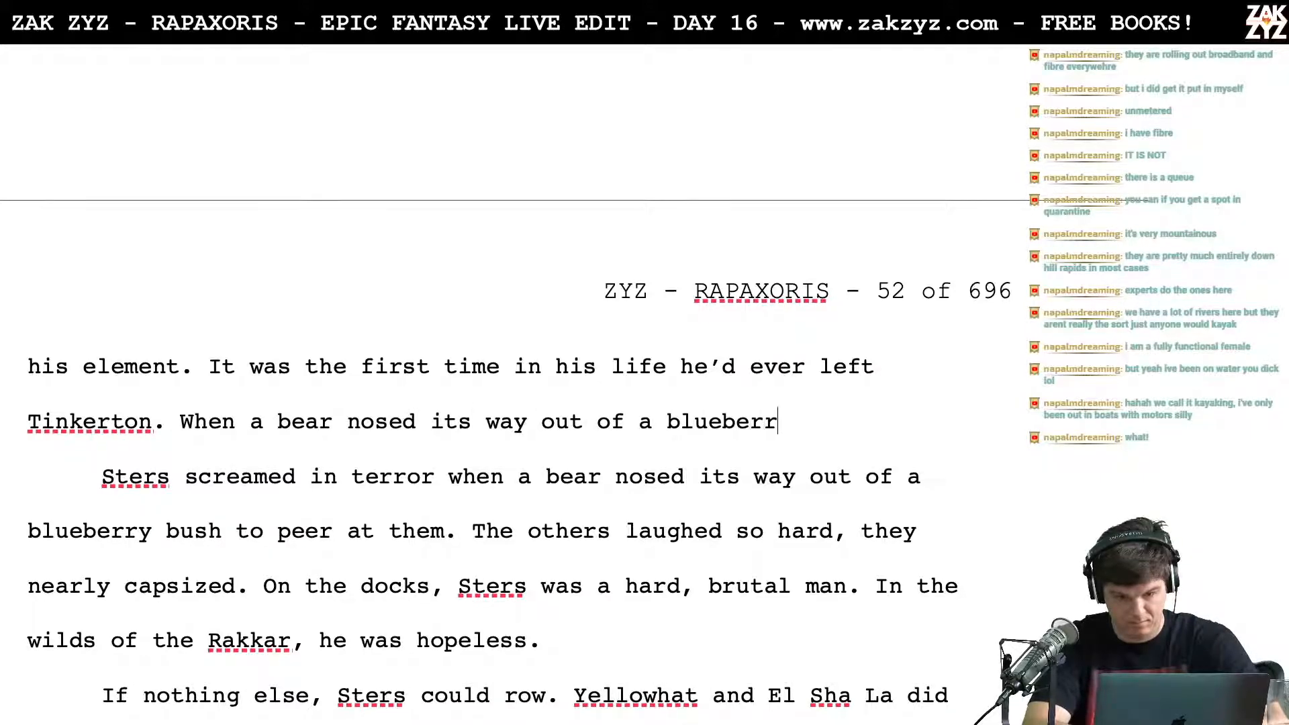
pyautogui.write('y bush to peer')
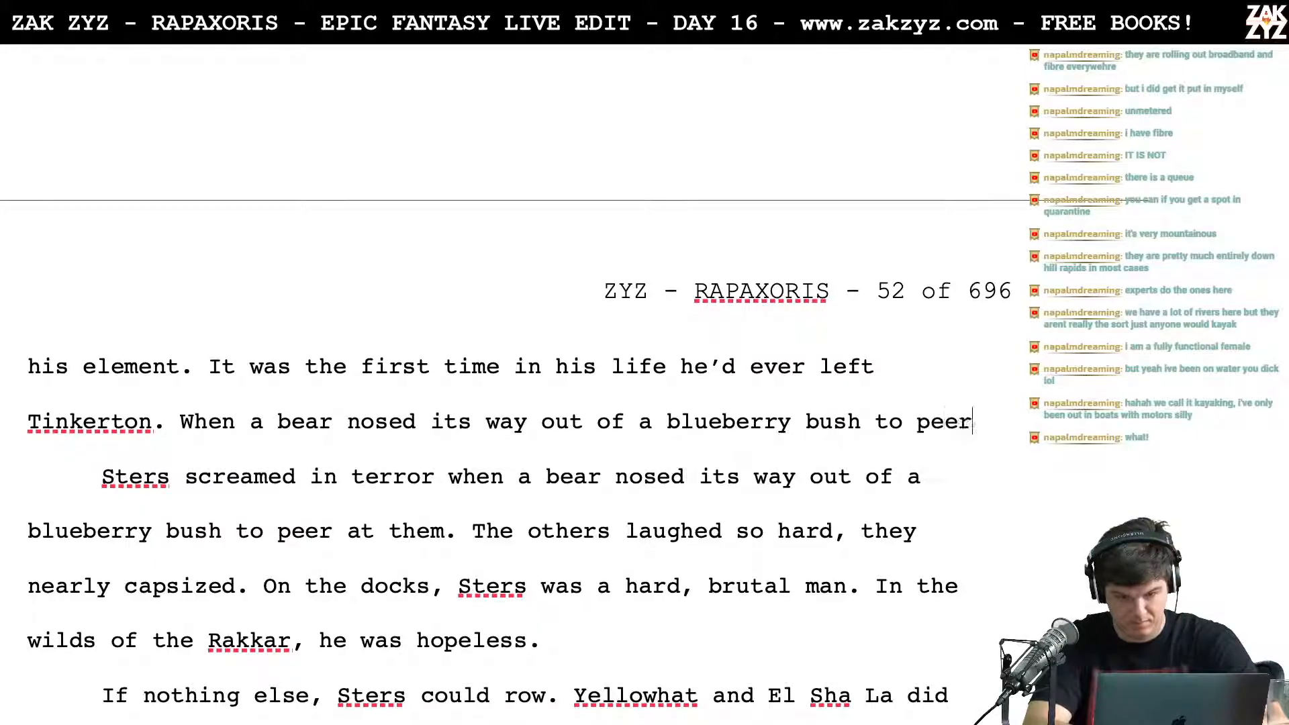
pyautogui.write(' at the four ')
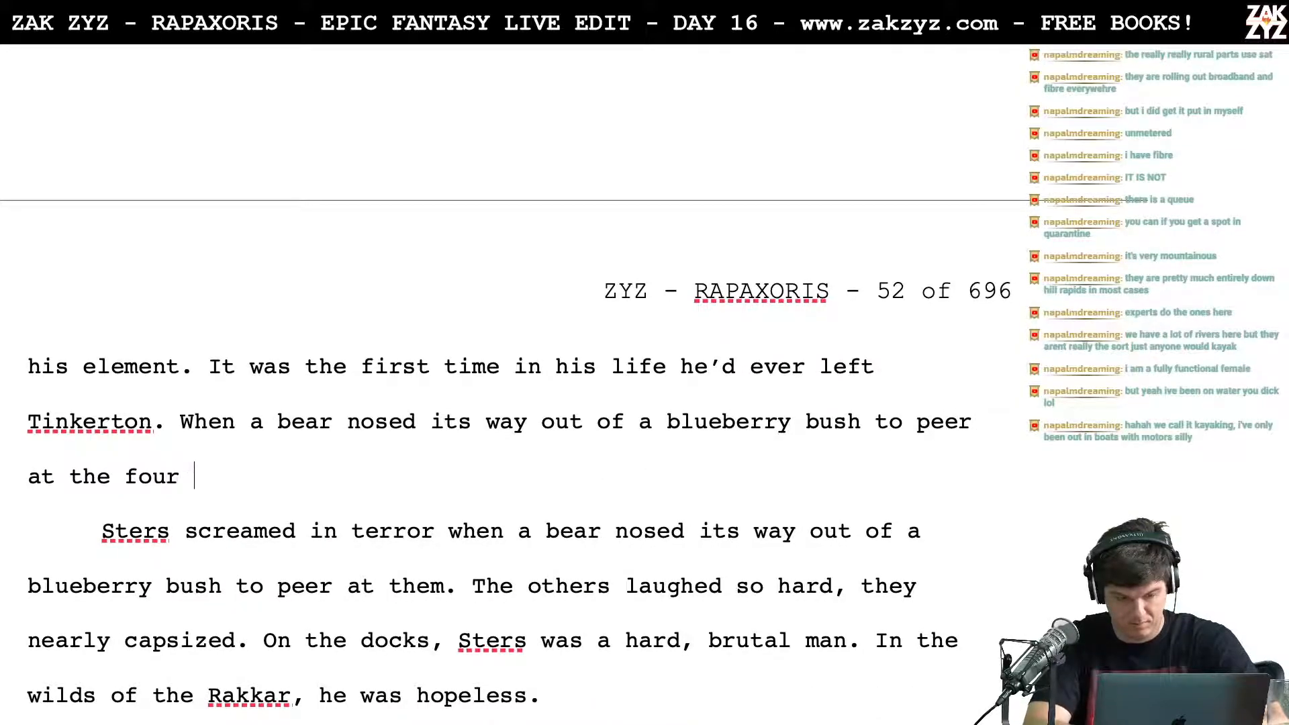
pyautogui.write('strangers, Sters')
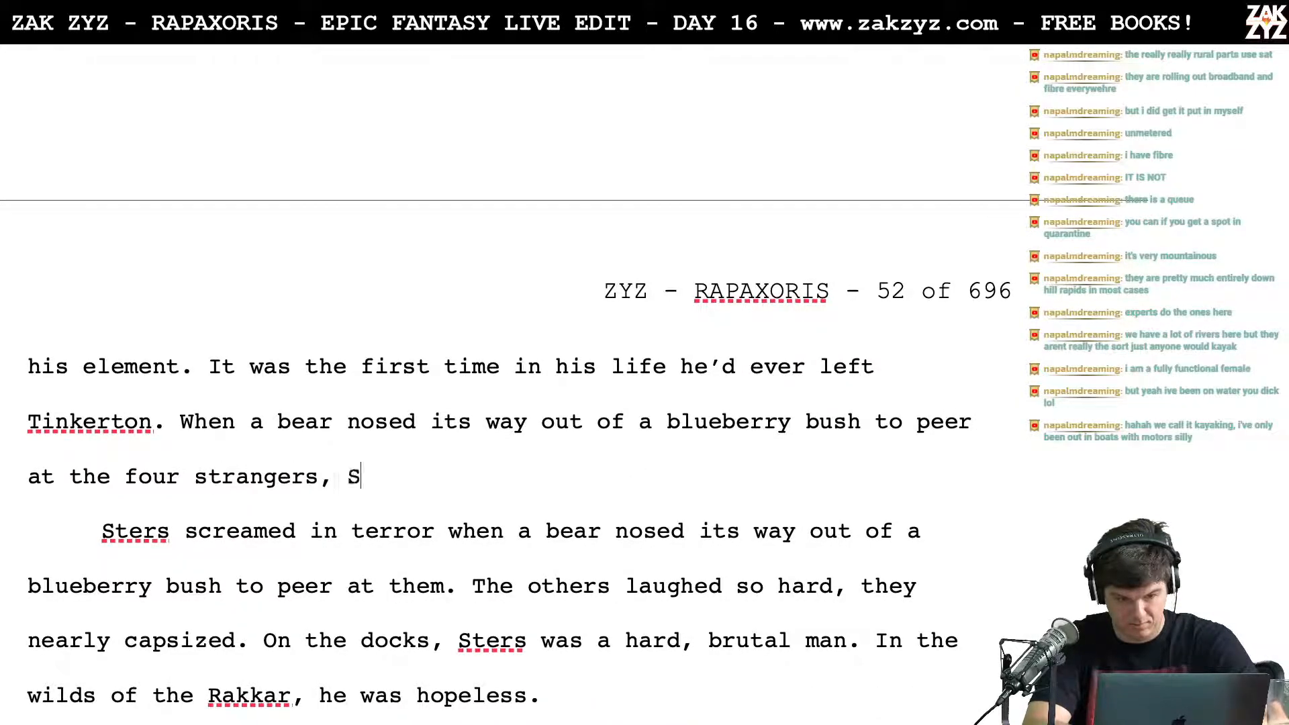
pyautogui.press('BackSpace')
pyautogui.press('BackSpace')
pyautogui.press('BackSpace')
pyautogui.write('rs screamed in e')
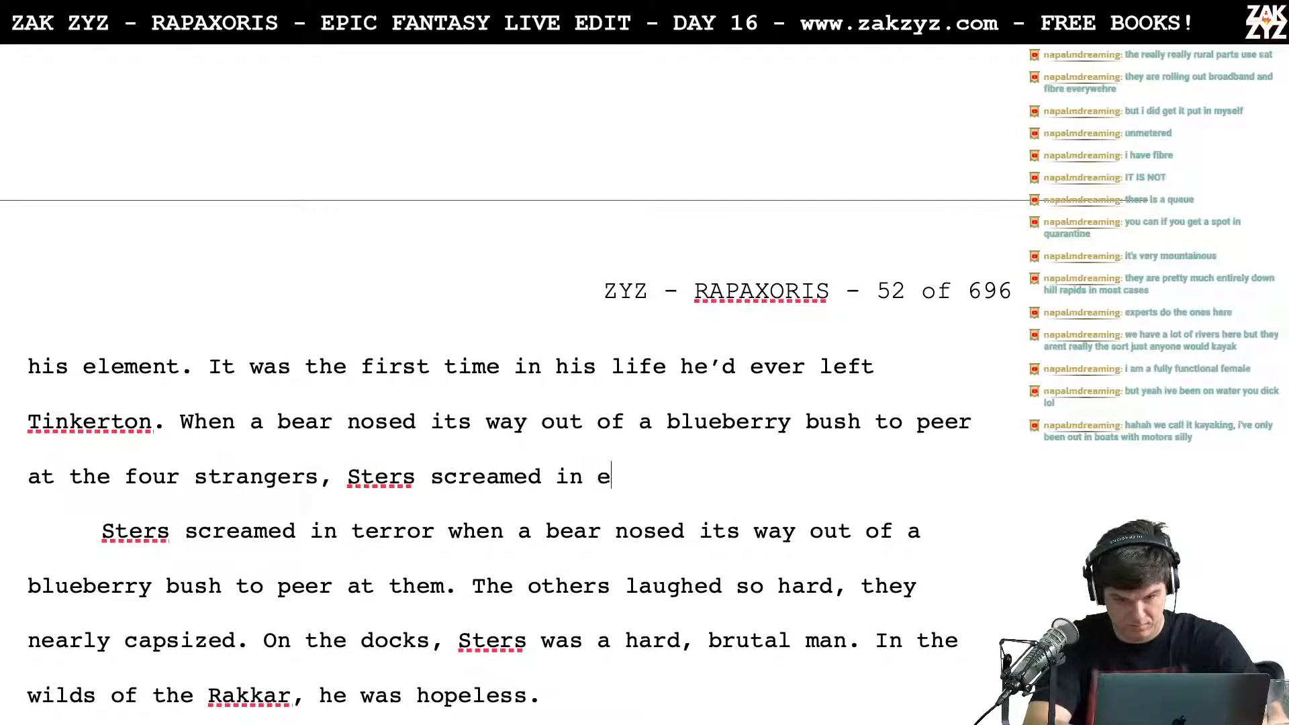
pyautogui.press('BackSpace')
pyautogui.write('terror.')
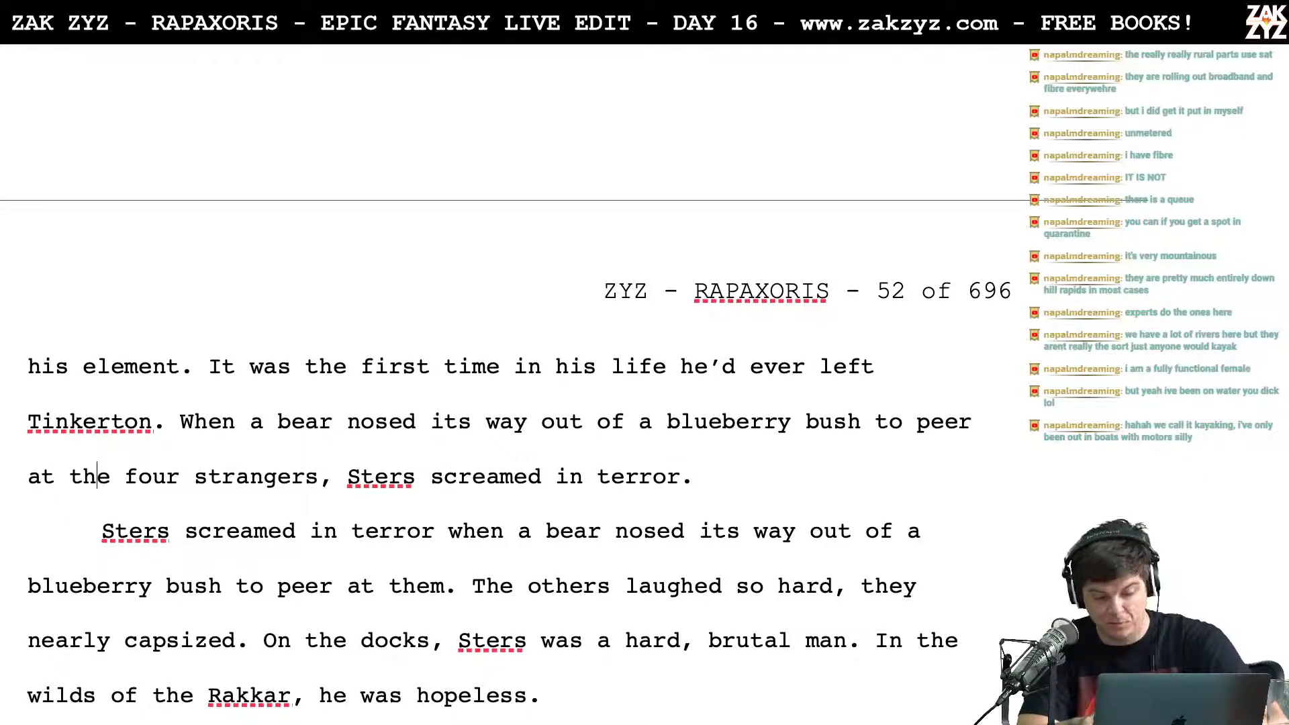
# Step: Replace "four strangers" with "canoe" in the new sentence about the bear
pyautogui.press('Right')
pyautogui.press('Right')
pyautogui.press('Right')
pyautogui.press('Right')
pyautogui.press('Down')
pyautogui.press('Left')
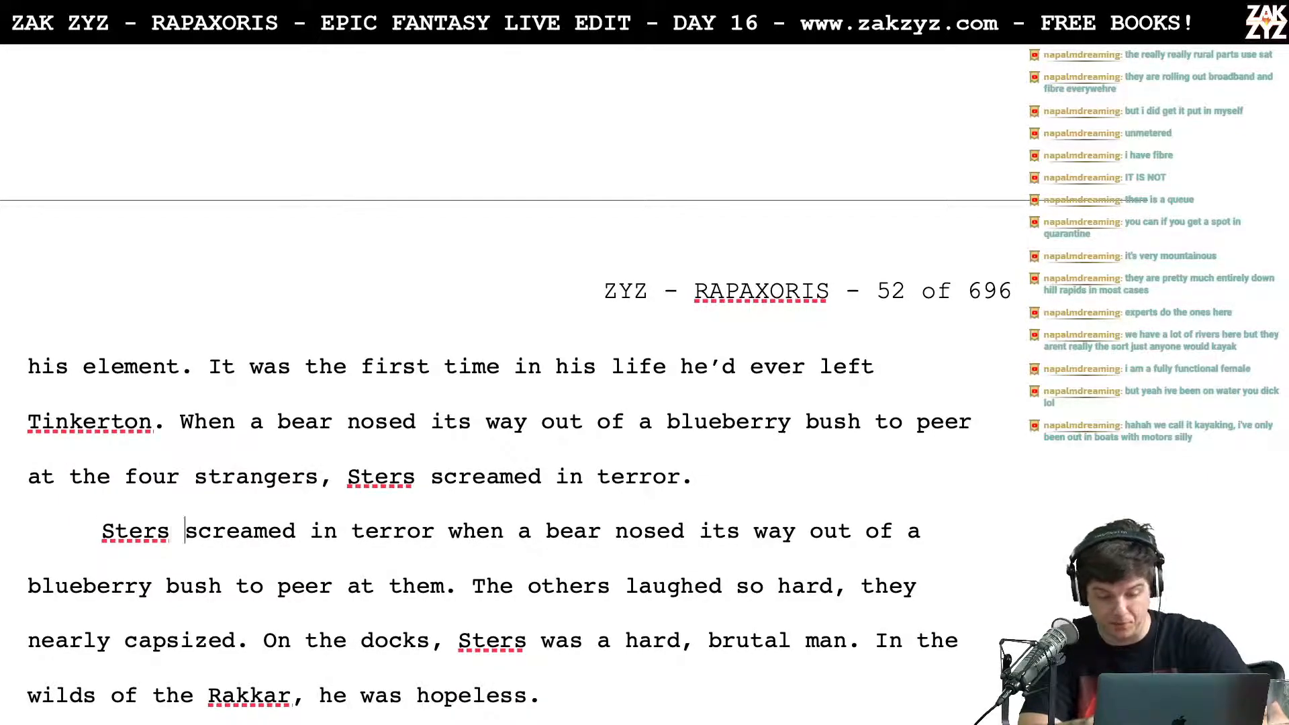
pyautogui.press('Up')
pyautogui.press('Left')
pyautogui.press('Left')
pyautogui.press('Left')
pyautogui.press('Left')
pyautogui.press('Left')
pyautogui.press('Left')
pyautogui.press('Left')
pyautogui.press('Left')
pyautogui.press('Left')
pyautogui.press('Left')
pyautogui.press('Left')
pyautogui.press('Left')
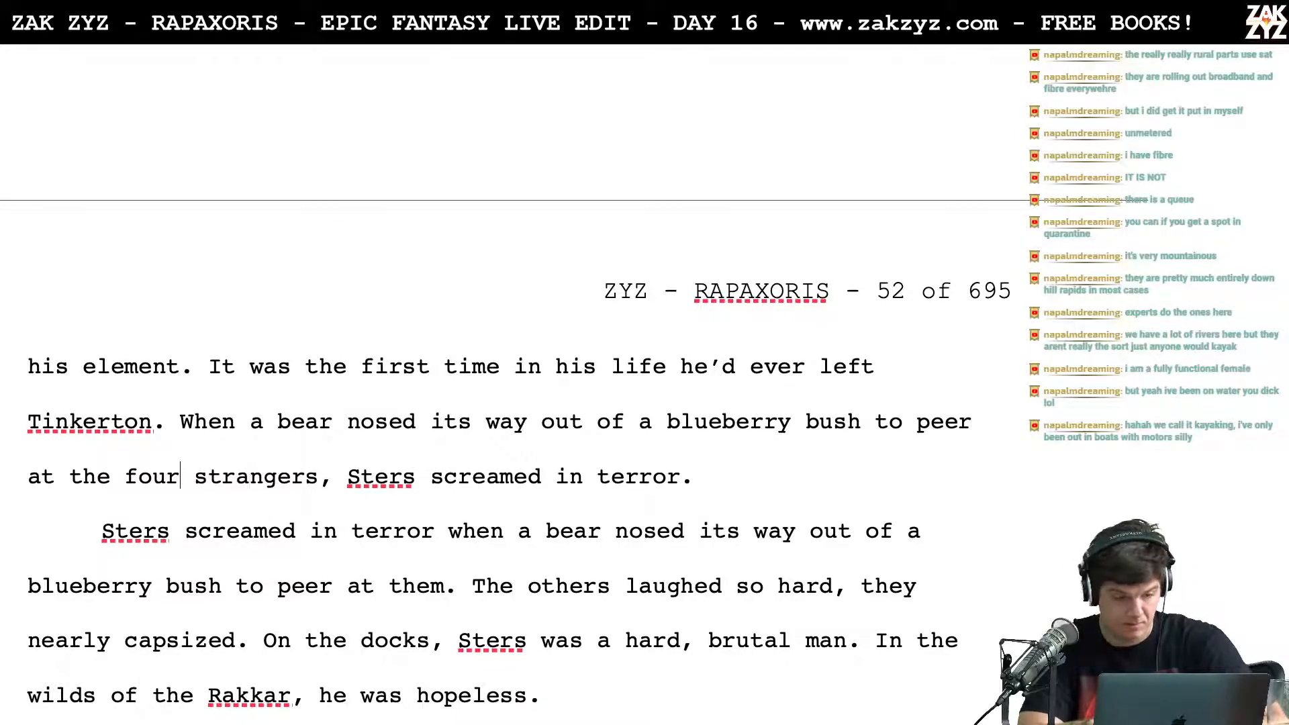
pyautogui.press('Left')
pyautogui.press('Left')
pyautogui.press('Left')
pyautogui.press('Right')
pyautogui.press('Right')
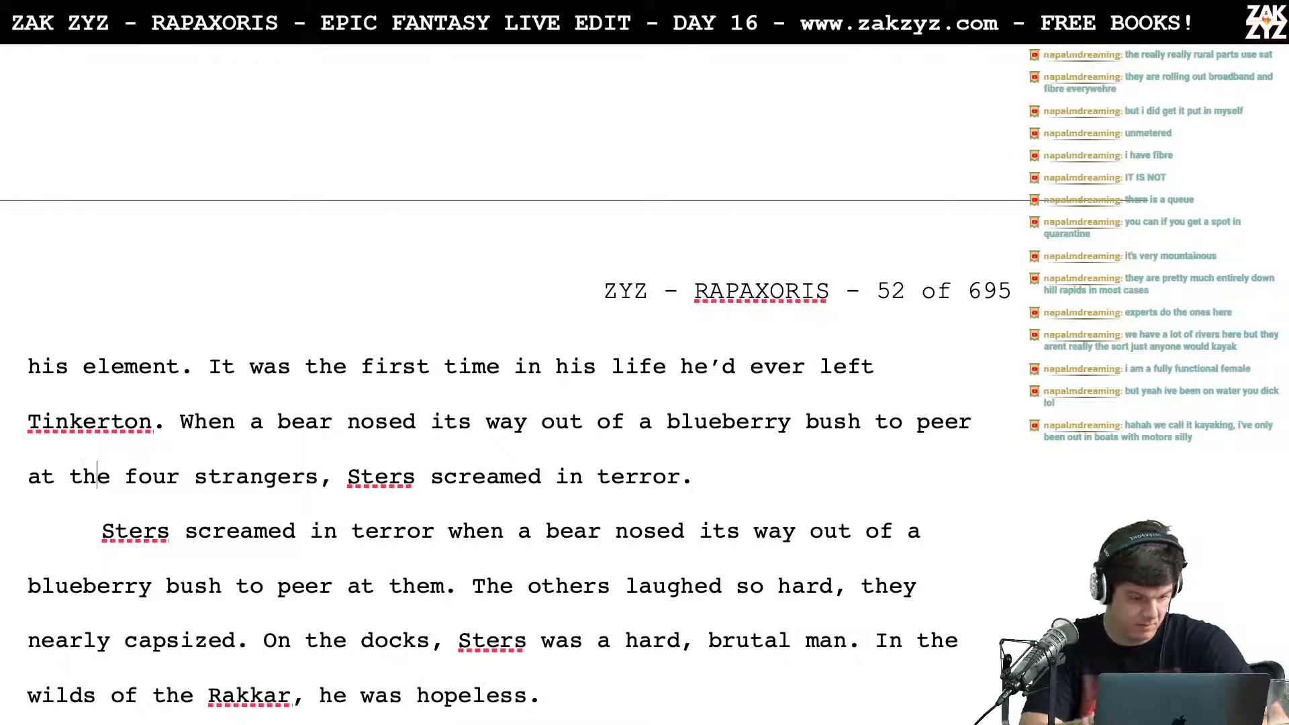
pyautogui.hotkey('shift', 'Right')
pyautogui.hotkey('shift', 'Right')
pyautogui.hotkey('shift', 'Right')
pyautogui.hotkey('shift', 'Right')
pyautogui.hotkey('shift', 'Right')
pyautogui.hotkey('shift', 'Right')
pyautogui.hotkey('shift', 'Right')
pyautogui.hotkey('shift', 'Right')
pyautogui.hotkey('shift', 'Right')
pyautogui.hotkey('shift', 'Right')
pyautogui.hotkey('shift', 'Right')
pyautogui.hotkey('shift', 'Right')
pyautogui.hotkey('shift', 'Right')
pyautogui.hotkey('shift', 'Right')
pyautogui.hotkey('shift', 'Right')
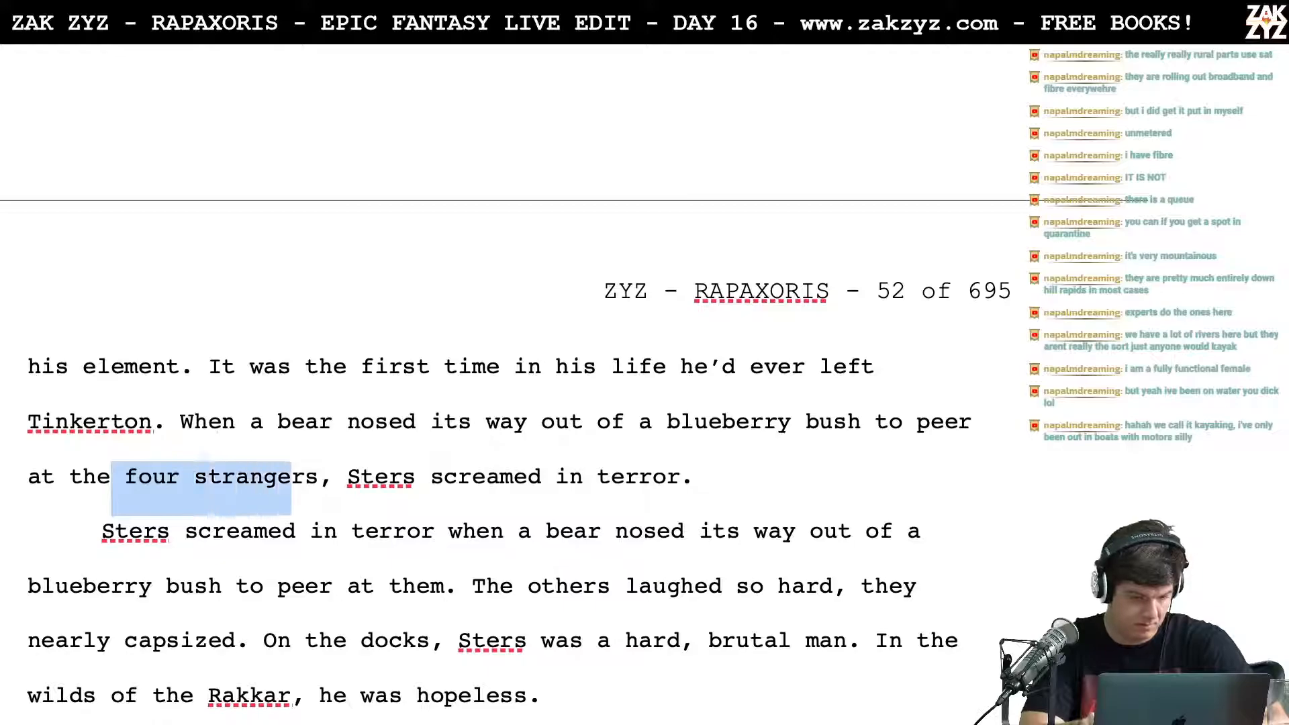
pyautogui.write('canoe')
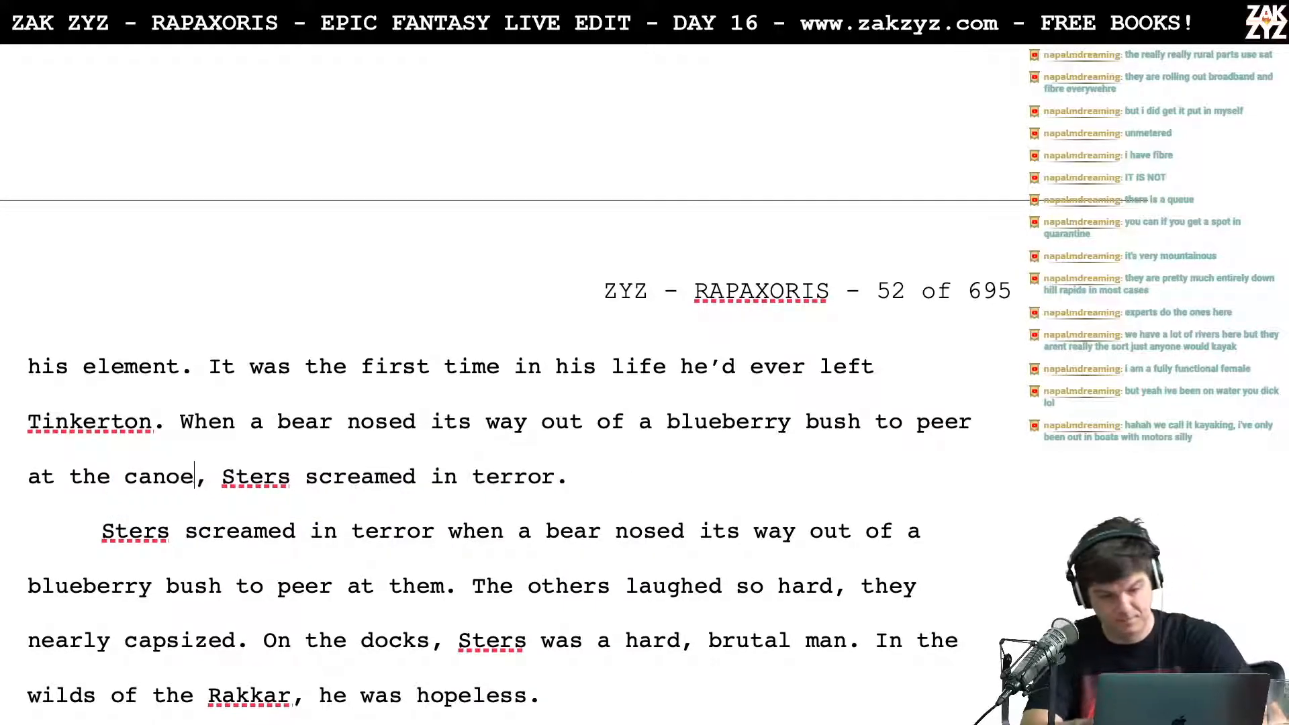
# Step: Delete the old sentence "Sters screamed in terror when a bear nosed its way out" and join "The others laughed so hard" to the preceding paragraph
pyautogui.scroll(-1, 476, 622)
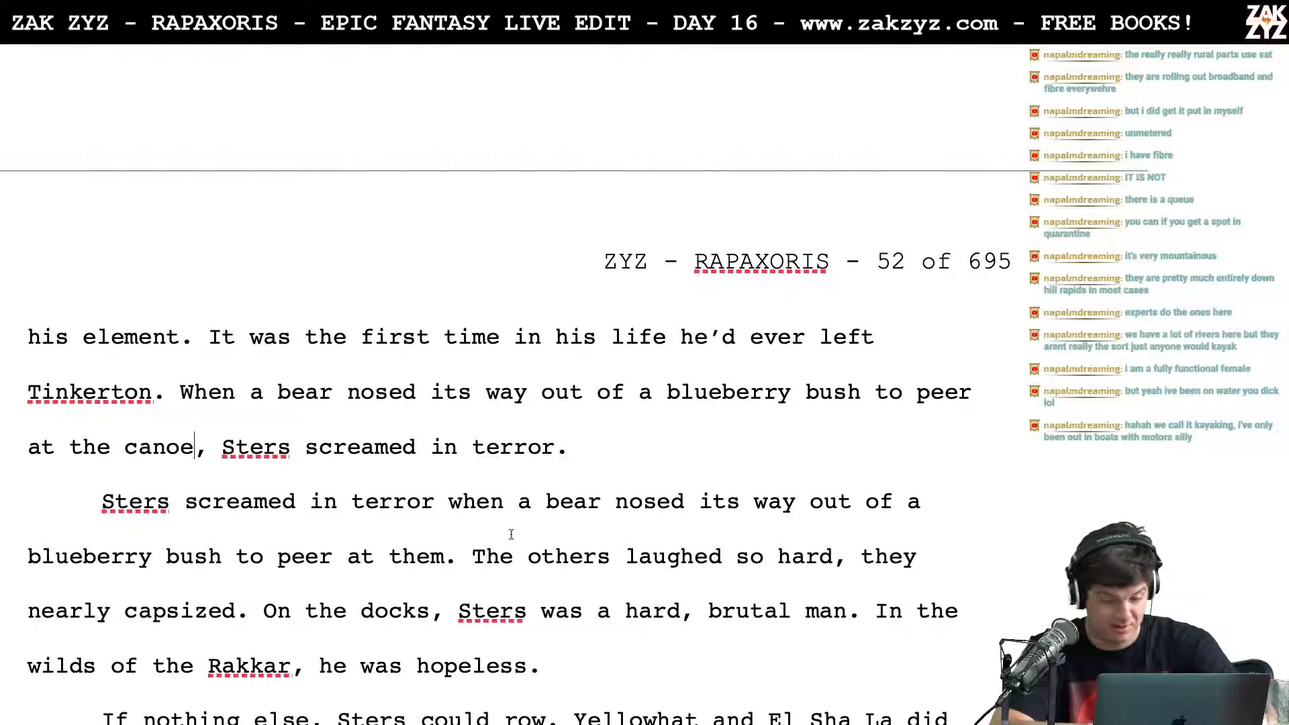
pyautogui.moveTo(456, 561); pyautogui.dragTo(692, 463)
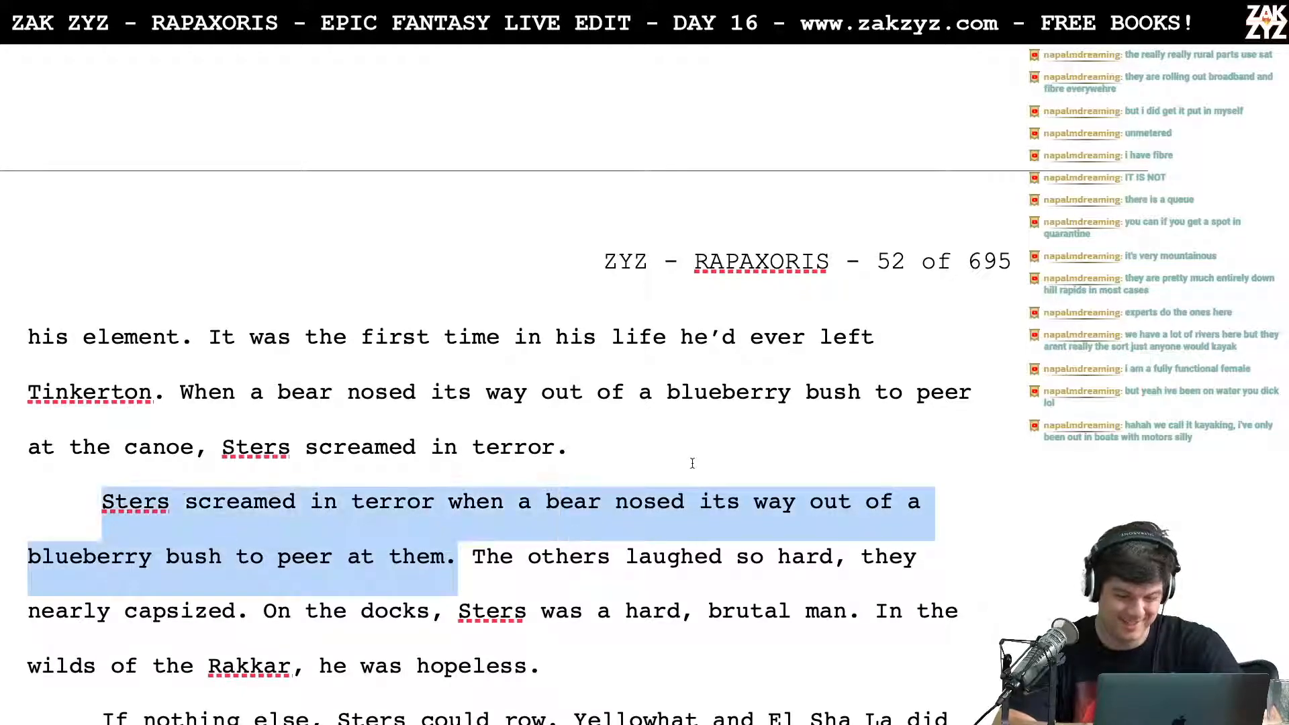
pyautogui.press('BackSpace')
pyautogui.press('BackSpace')
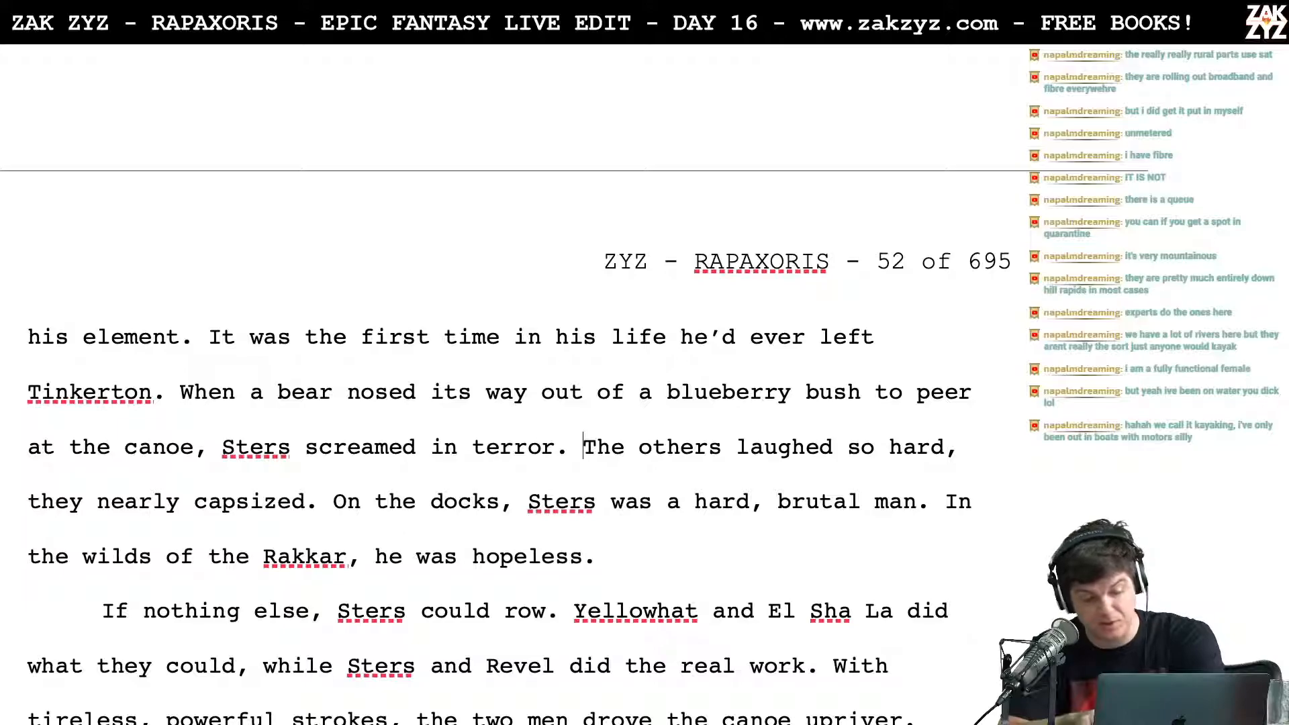
# Step: Insert "of Lhaz" after "On the docks" in the sentence calling Sters a hard, brutal man, keeping that spelling
pyautogui.press('Right')
pyautogui.press('Right')
pyautogui.press('Right')
pyautogui.press('Right')
pyautogui.press('Right')
pyautogui.press('Right')
pyautogui.press('Right')
pyautogui.press('Right')
pyautogui.press('Right')
pyautogui.press('Right')
pyautogui.press('Right')
pyautogui.press('Right')
pyautogui.press('Right')
pyautogui.press('Right')
pyautogui.press('Right')
pyautogui.press('Right')
pyautogui.press('Right')
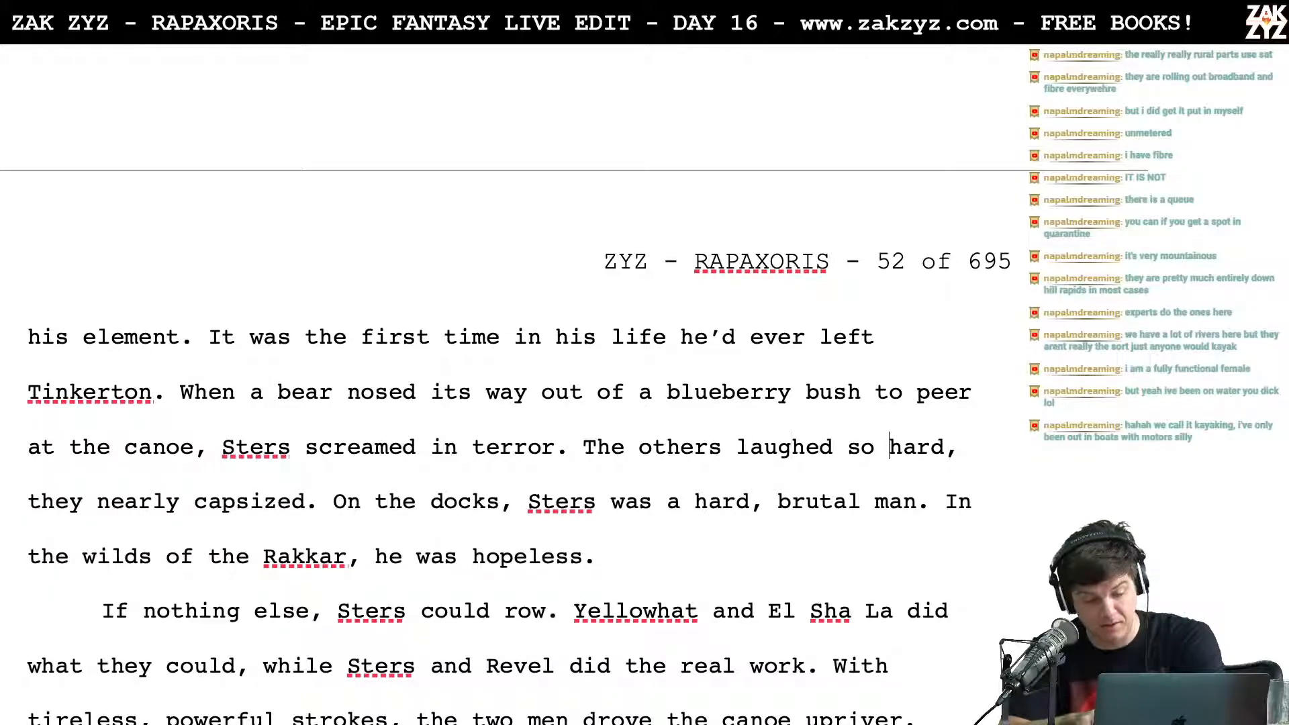
pyautogui.press('Right')
pyautogui.press('Right')
pyautogui.press('Right')
pyautogui.press('Right')
pyautogui.press('Right')
pyautogui.press('Right')
pyautogui.press('Right')
pyautogui.press('Right')
pyautogui.press('Right')
pyautogui.press('Right')
pyautogui.press('Right')
pyautogui.press('Right')
pyautogui.press('Right')
pyautogui.press('Right')
pyautogui.press('Right')
pyautogui.press('Right')
pyautogui.press('Right')
pyautogui.press('Right')
pyautogui.press('Right')
pyautogui.press('Right')
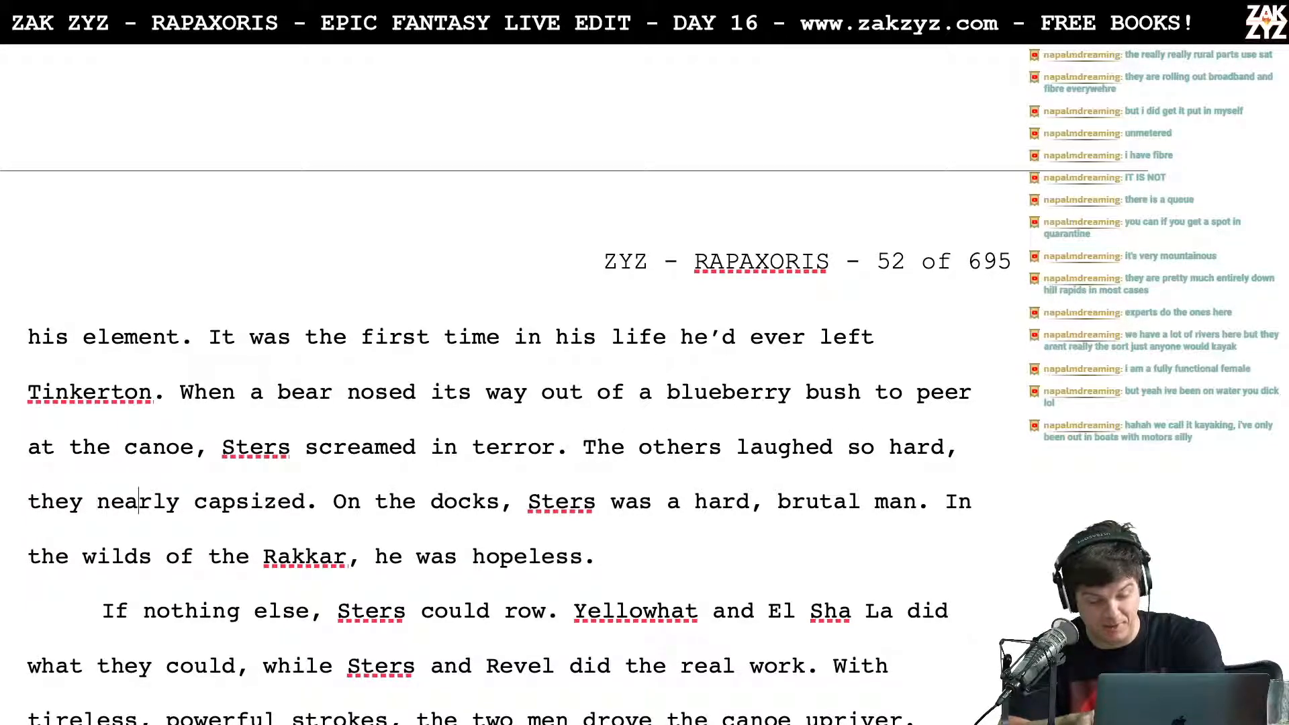
pyautogui.press('Right')
pyautogui.press('Right')
pyautogui.press('Right')
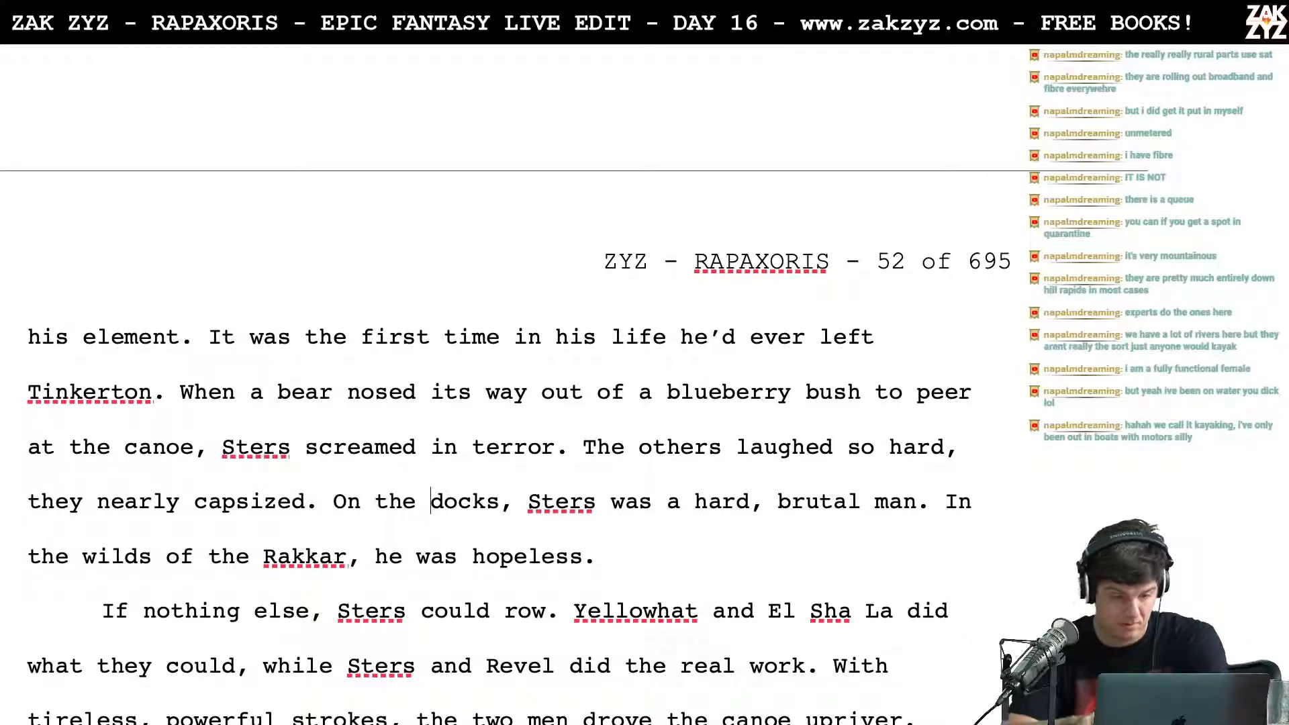
pyautogui.press('Right')
pyautogui.press('Right')
pyautogui.press('Right')
pyautogui.press('Right')
pyautogui.press('Left')
pyautogui.press('Left')
pyautogui.press('Left')
pyautogui.press('Left')
pyautogui.press('Left')
pyautogui.press('Right')
pyautogui.press('Right')
pyautogui.press('Right')
pyautogui.press('Right')
pyautogui.press('Right')
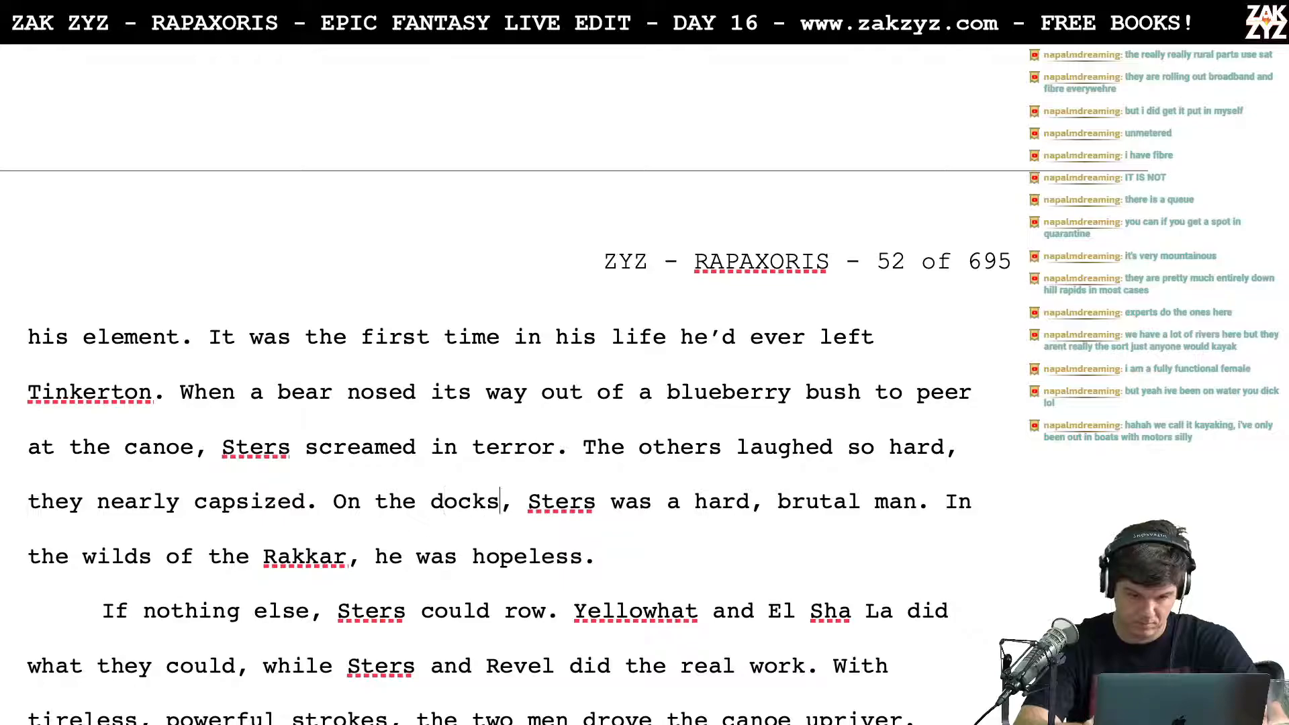
pyautogui.press('Right')
pyautogui.press('Left')
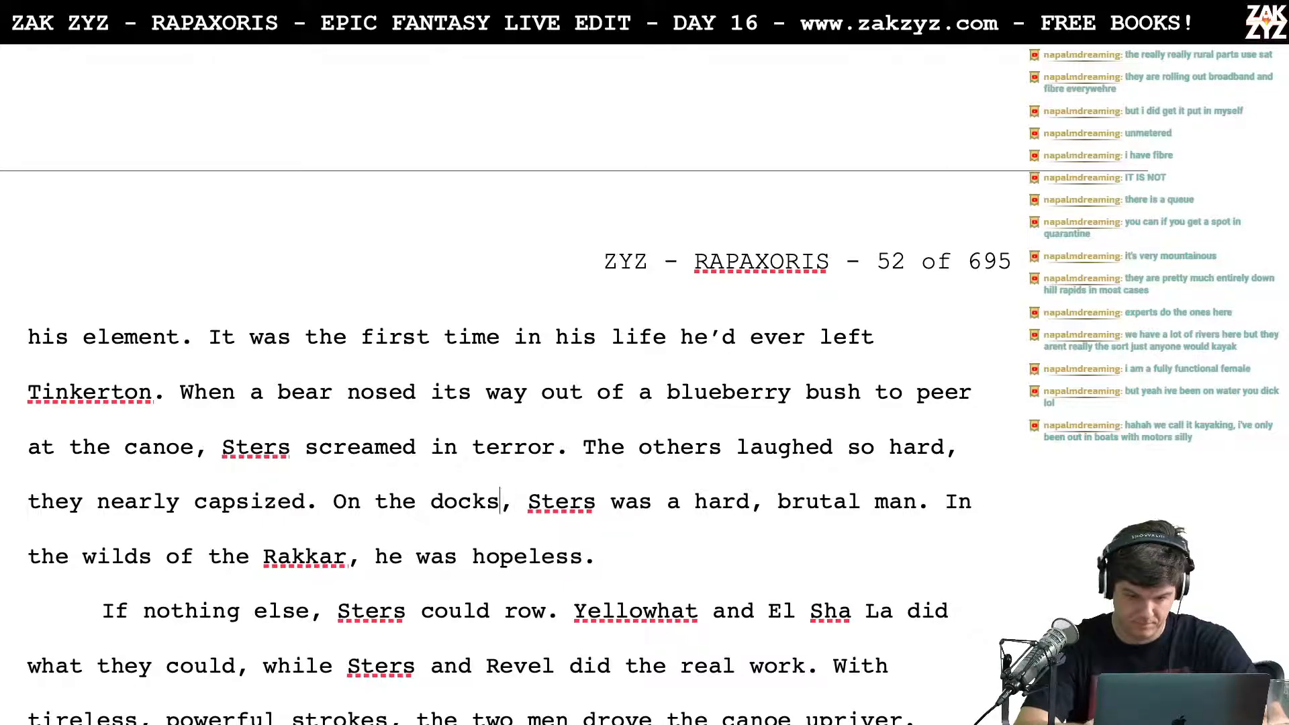
pyautogui.press('Down')
pyautogui.press('Up')
pyautogui.press('Up')
pyautogui.press('Left')
pyautogui.press('Left')
pyautogui.press('Left')
pyautogui.press('Left')
pyautogui.press('Left')
pyautogui.press('Left')
pyautogui.press('Left')
pyautogui.press('Left')
pyautogui.press('Left')
pyautogui.press('Left')
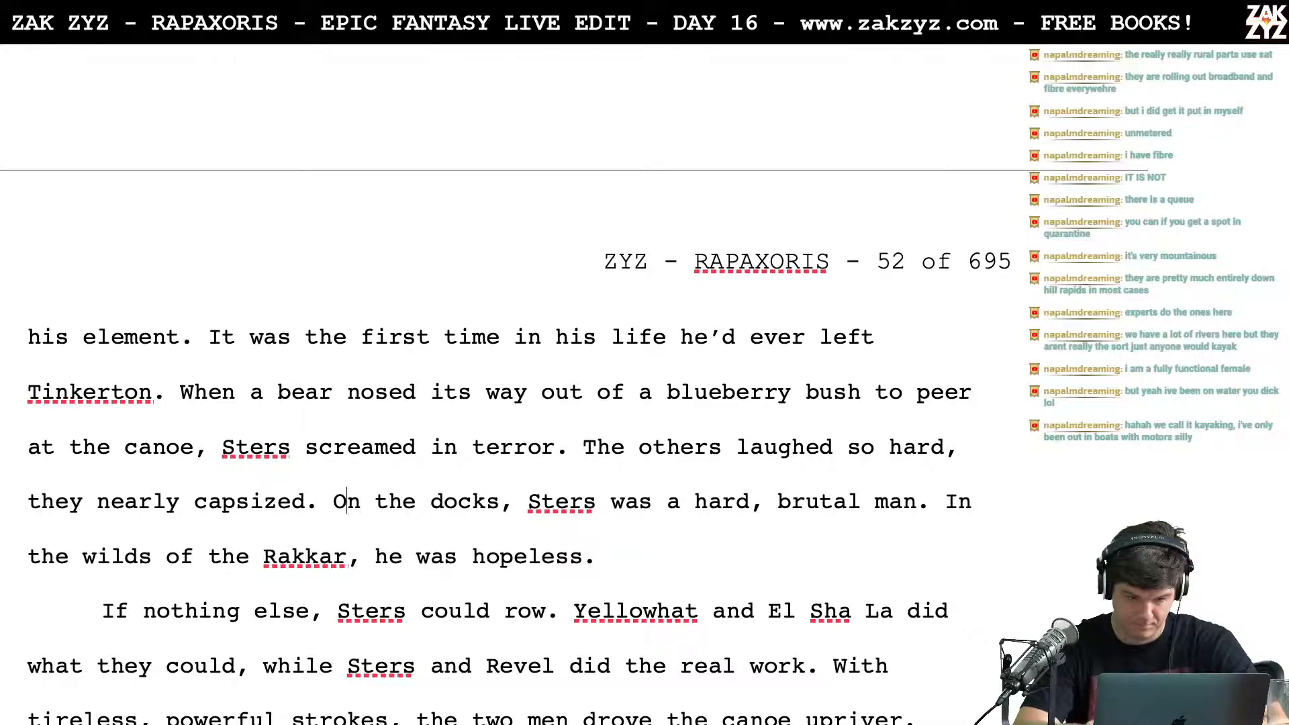
pyautogui.press('Right')
pyautogui.press('Right')
pyautogui.press('Right')
pyautogui.press('Right')
pyautogui.press('Right')
pyautogui.press('Right')
pyautogui.press('Right')
pyautogui.press('Right')
pyautogui.press('Right')
pyautogui.press('Right')
pyautogui.press('Right')
pyautogui.press('Right')
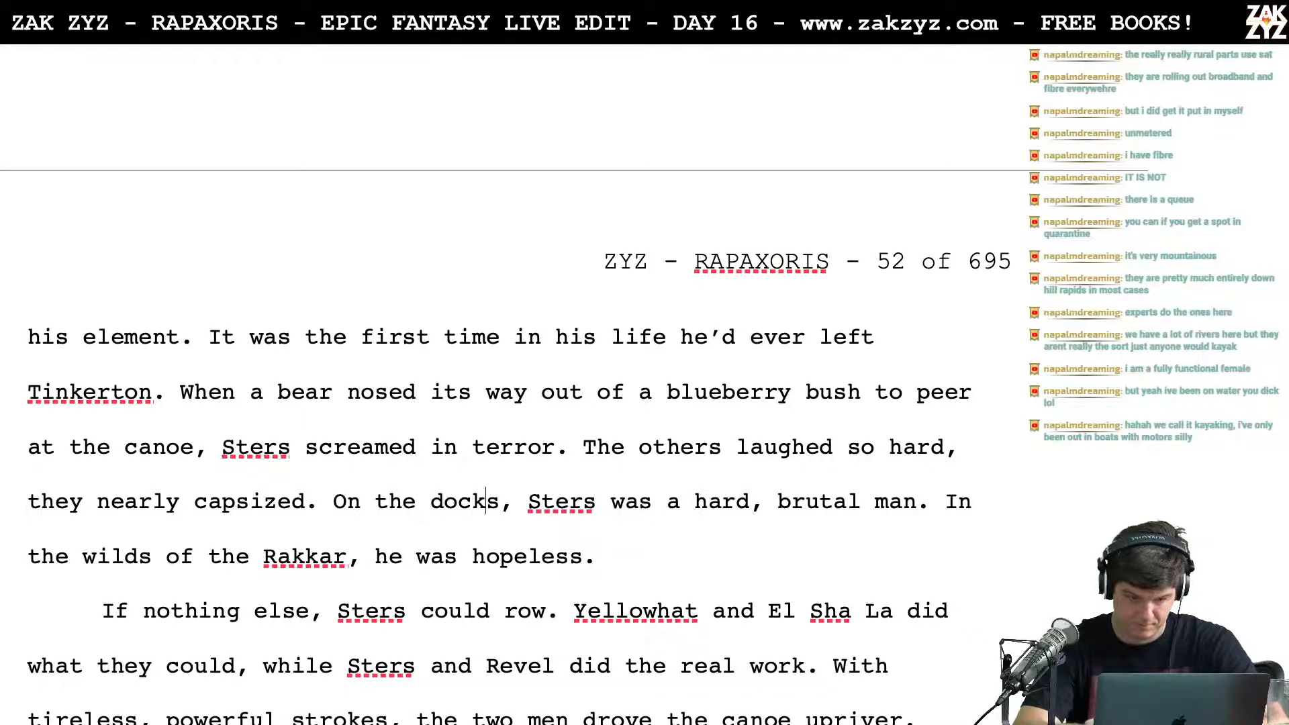
pyautogui.press('Left')
pyautogui.write('of Lha')
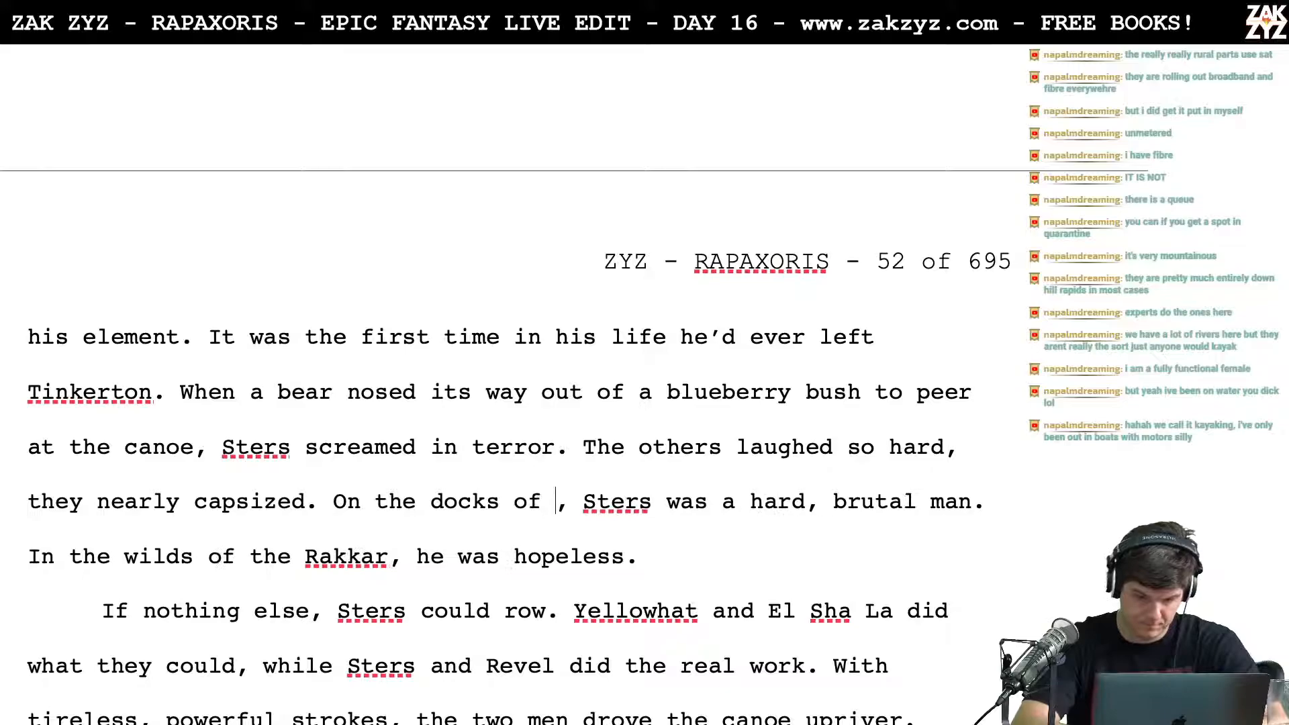
pyautogui.write('z')
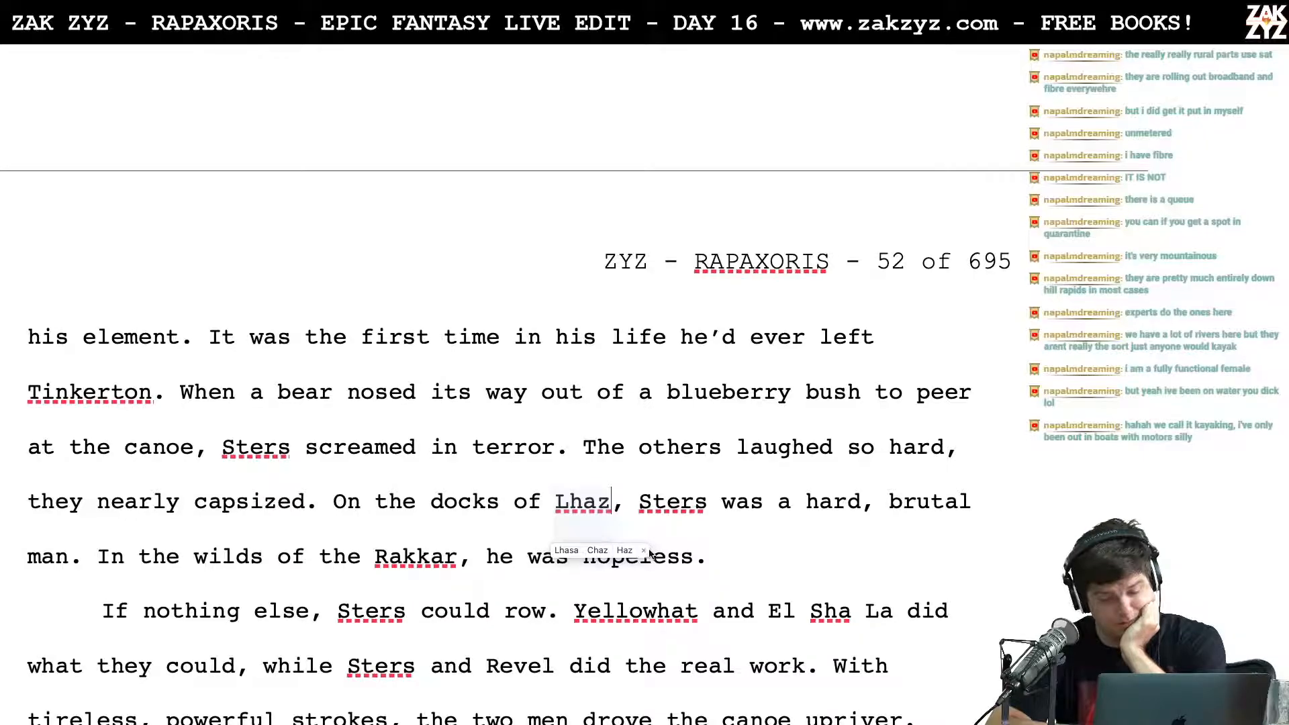
pyautogui.click(644, 550)
# Step: Replace "In the wilds of the Rakkar" with "On the river" in the sentence ending "he was hopeless."
pyautogui.scroll(-2, 690, 542)
pyautogui.scroll(-1, 690, 543)
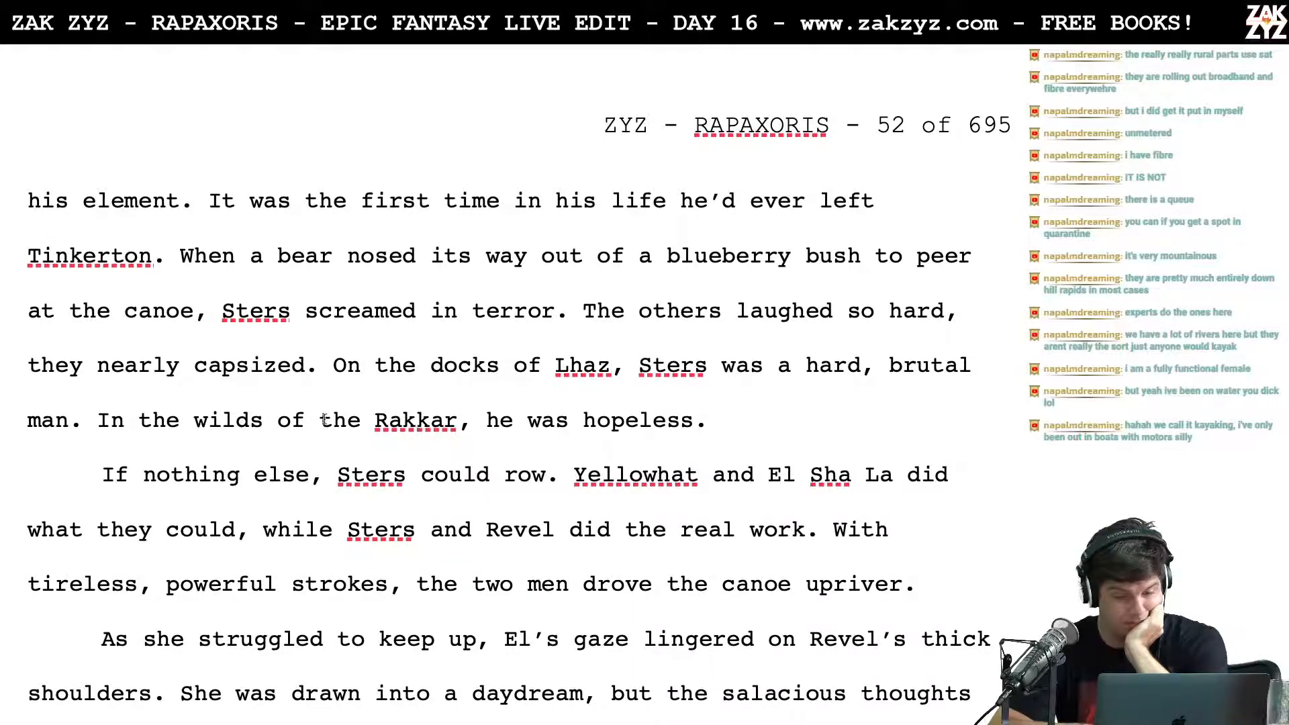
pyautogui.click(282, 421)
pyautogui.press('Left')
pyautogui.press('Left')
pyautogui.press('Left')
pyautogui.press('Left')
pyautogui.press('Left')
pyautogui.press('Left')
pyautogui.press('Left')
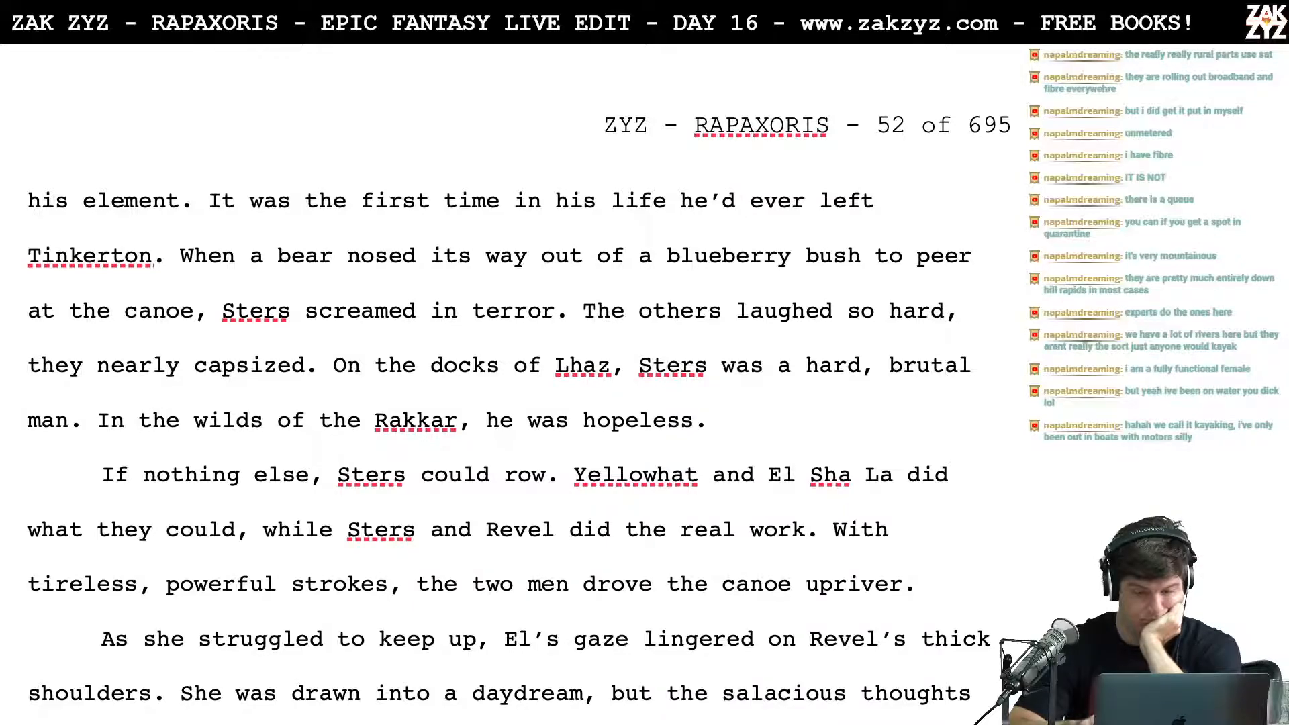
pyautogui.hotkey('shift', 'Right')
pyautogui.hotkey('shift', 'Right')
pyautogui.hotkey('shift', 'Right')
pyautogui.hotkey('shift', 'Right')
pyautogui.hotkey('shift', 'Right')
pyautogui.hotkey('shift', 'Right')
pyautogui.hotkey('shift', 'Right')
pyautogui.hotkey('shift', 'Right')
pyautogui.hotkey('shift', 'Right')
pyautogui.hotkey('shift', 'Right')
pyautogui.hotkey('shift', 'Right')
pyautogui.hotkey('shift', 'Right')
pyautogui.hotkey('shift', 'Right')
pyautogui.hotkey('shift', 'Right')
pyautogui.hotkey('shift', 'Right')
pyautogui.hotkey('shift', 'Right')
pyautogui.hotkey('shift', 'Right')
pyautogui.hotkey('shift', 'Right')
pyautogui.hotkey('shift', 'Right')
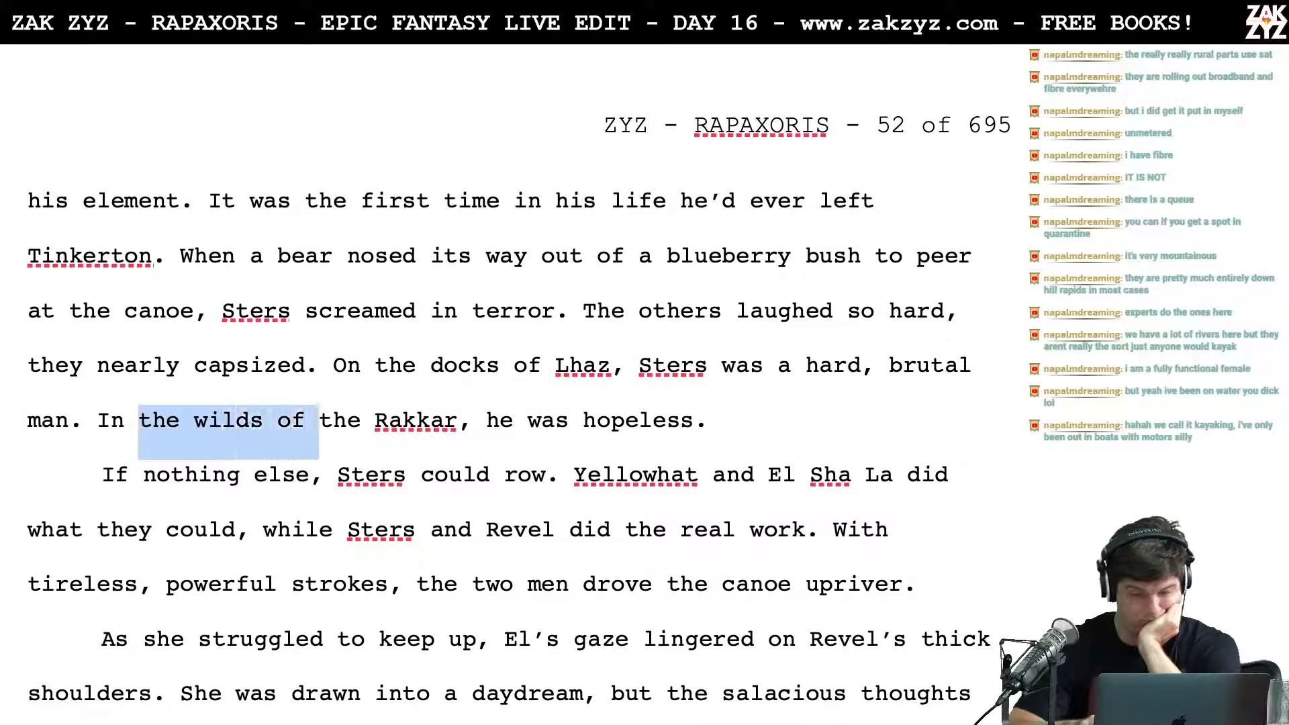
pyautogui.hotkey('shift', 'Right')
pyautogui.hotkey('shift', 'Right')
pyautogui.hotkey('shift', 'Right')
pyautogui.hotkey('shift', 'Right')
pyautogui.press('BackSpace')
pyautogui.press('BackSpace')
pyautogui.press('BackSpace')
pyautogui.press('BackSpace')
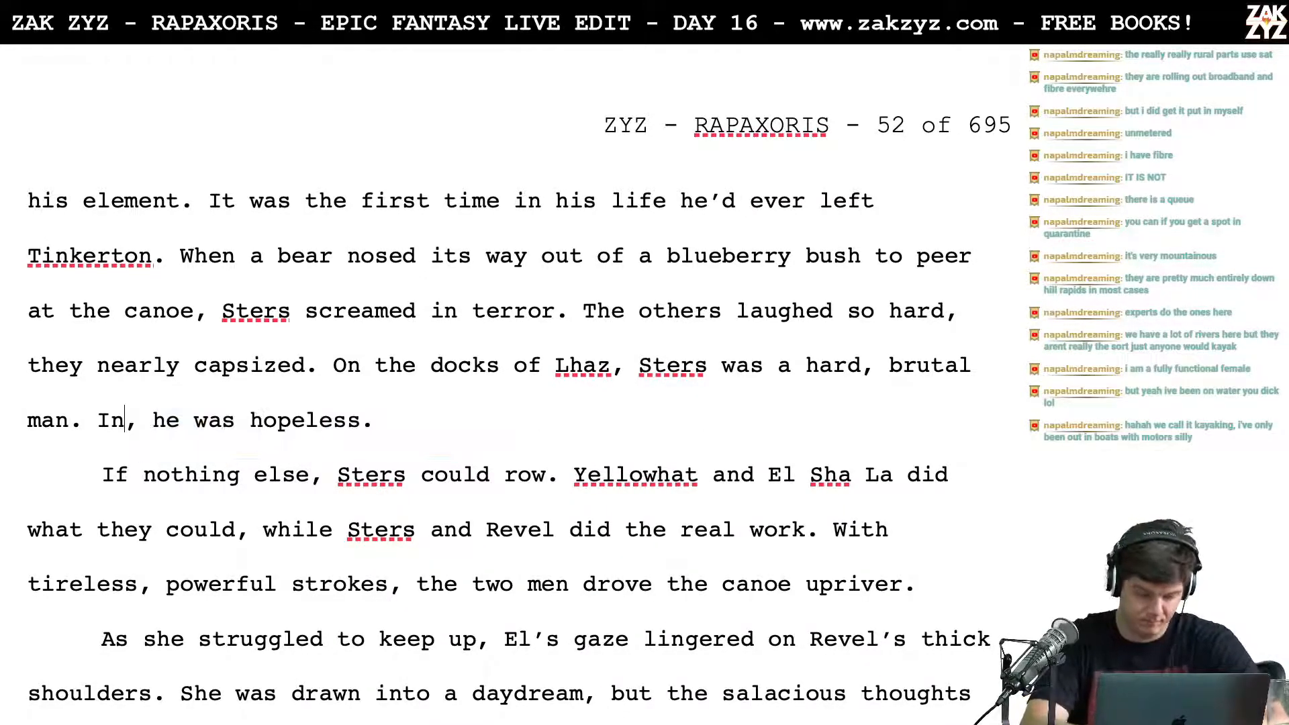
pyautogui.write('On the river')
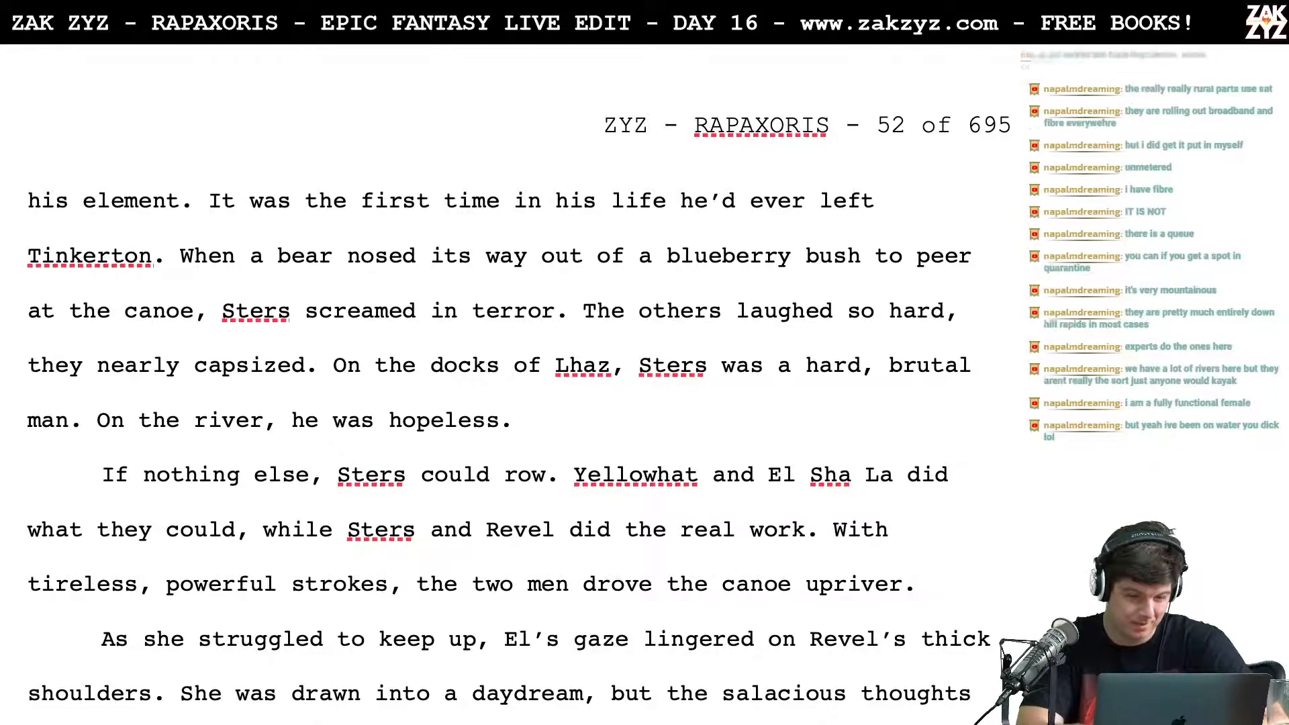
# Step: Change "river" to "Rakkar" so the phrase reads "On the Rakkar, he was hopeless."
pyautogui.press('BackSpace')
pyautogui.press('BackSpace')
pyautogui.press('BackSpace')
pyautogui.press('BackSpace')
pyautogui.press('BackSpace')
pyautogui.write('Rakakr')
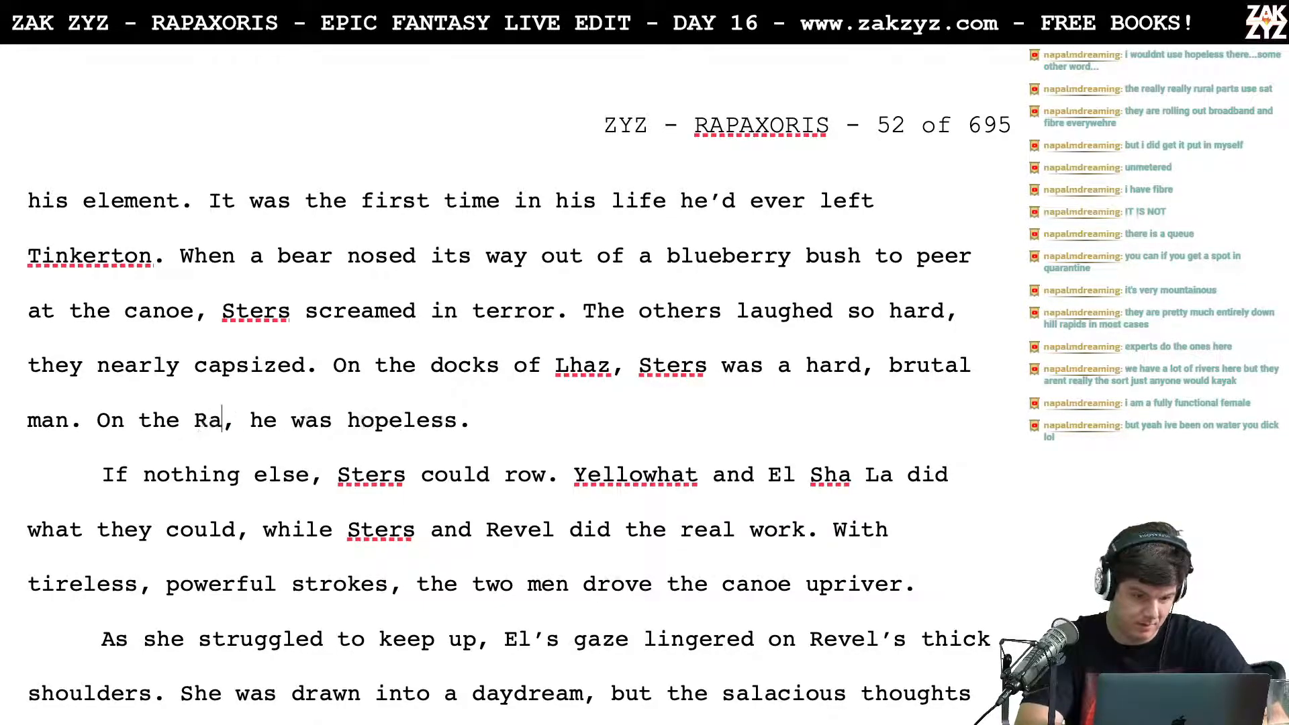
pyautogui.press('BackSpace')
pyautogui.press('BackSpace')
pyautogui.press('BackSpace')
pyautogui.write('kar')
pyautogui.press('Right')
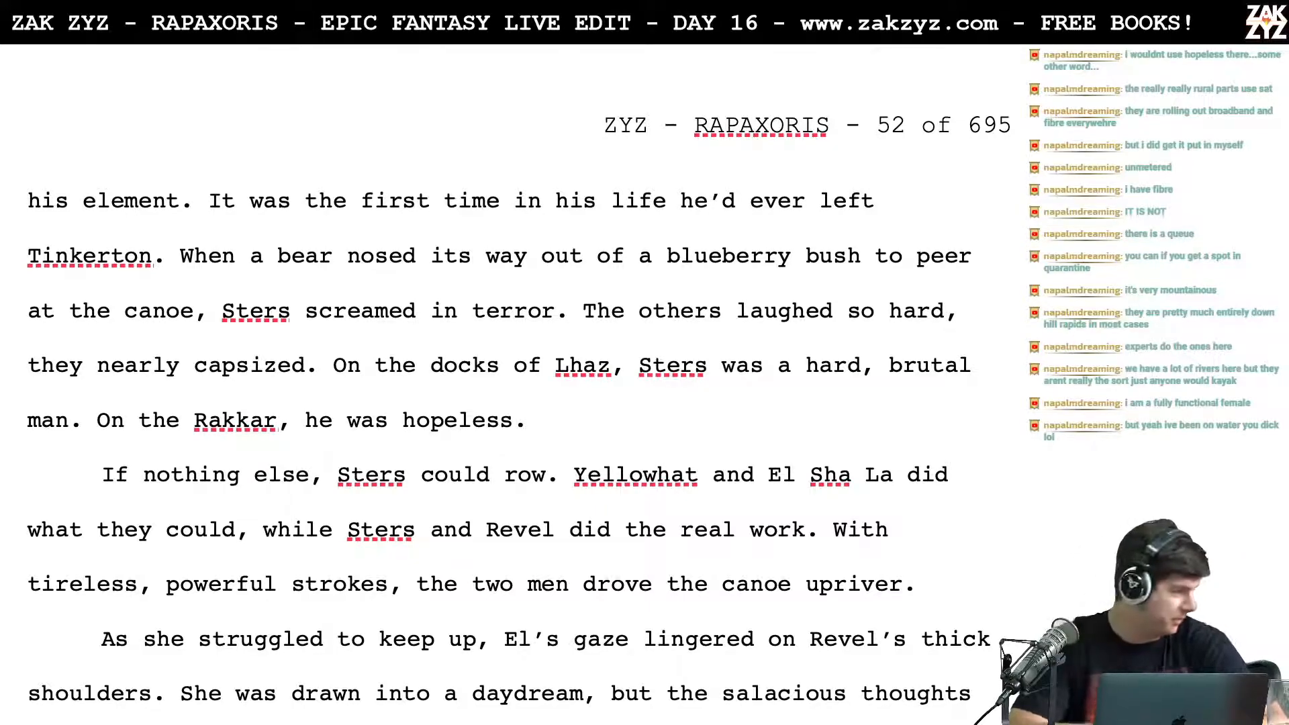
pyautogui.press('Down')
pyautogui.press('Down')
pyautogui.scroll(-2, 518, 391)
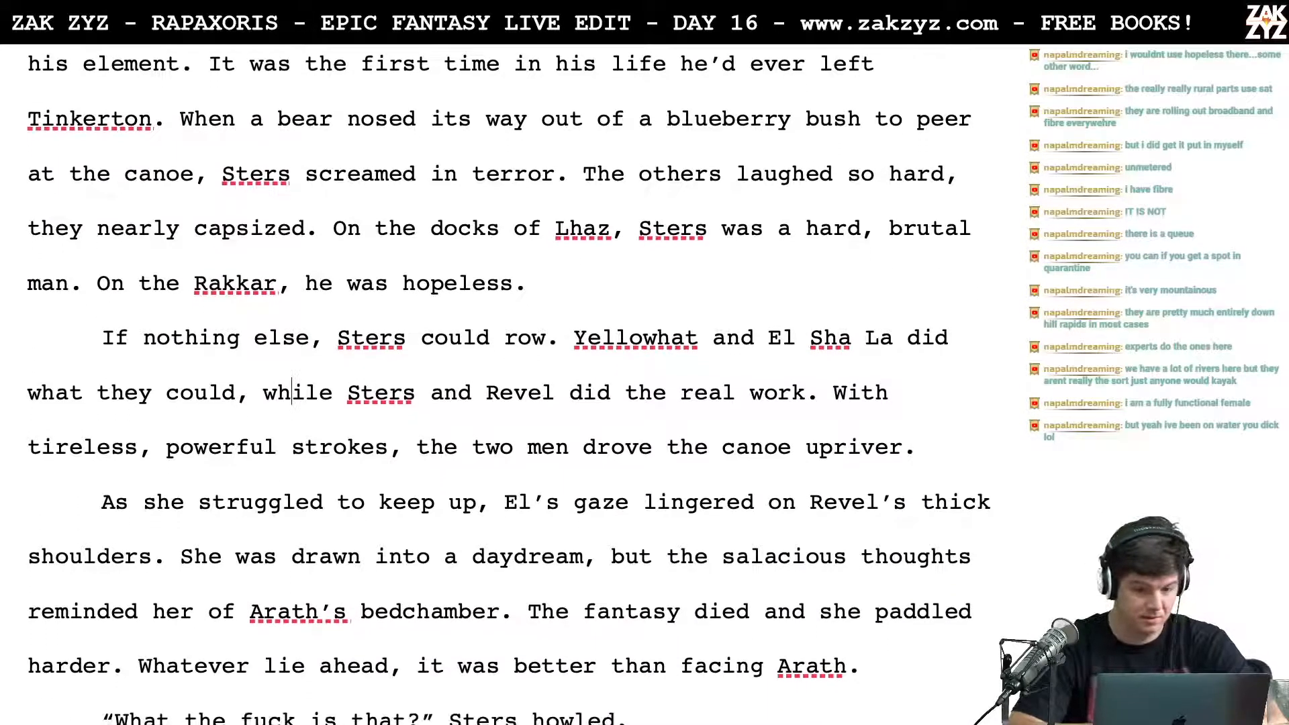
pyautogui.scroll(-1, 367, 376)
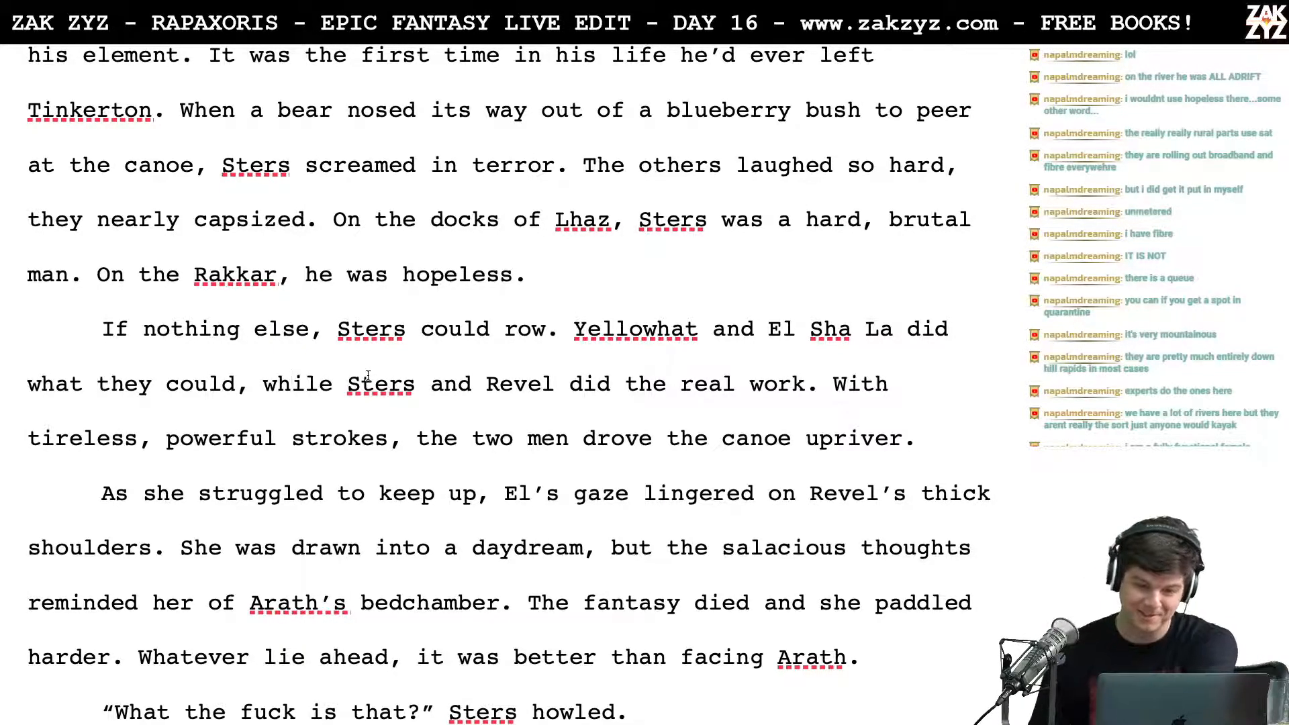
pyautogui.scroll(-1, 368, 376)
pyautogui.click(574, 285)
pyautogui.press('Up')
pyautogui.press('Left')
pyautogui.press('Right')
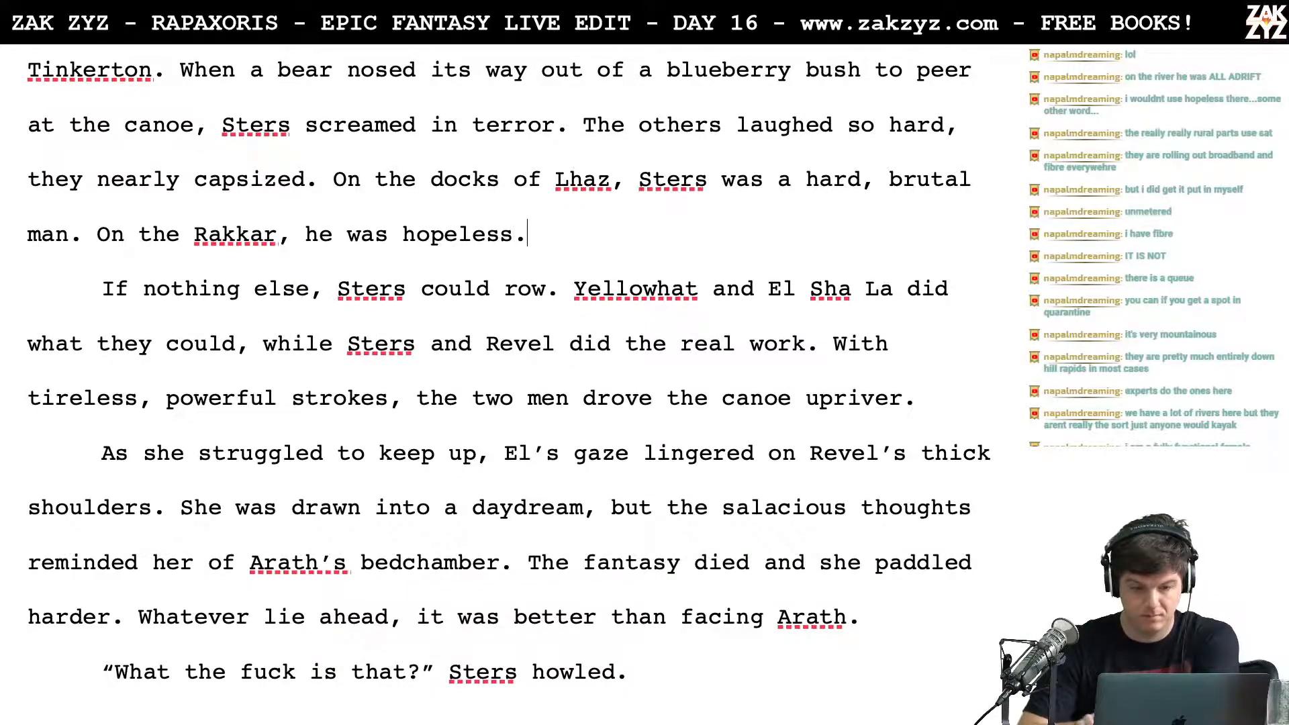
pyautogui.press('Return')
pyautogui.write('HE co')
pyautogui.press('BackSpace')
pyautogui.press('BackSpace')
pyautogui.press('BackSpace')
pyautogui.press('BackSpace')
pyautogui.press('BackSpace')
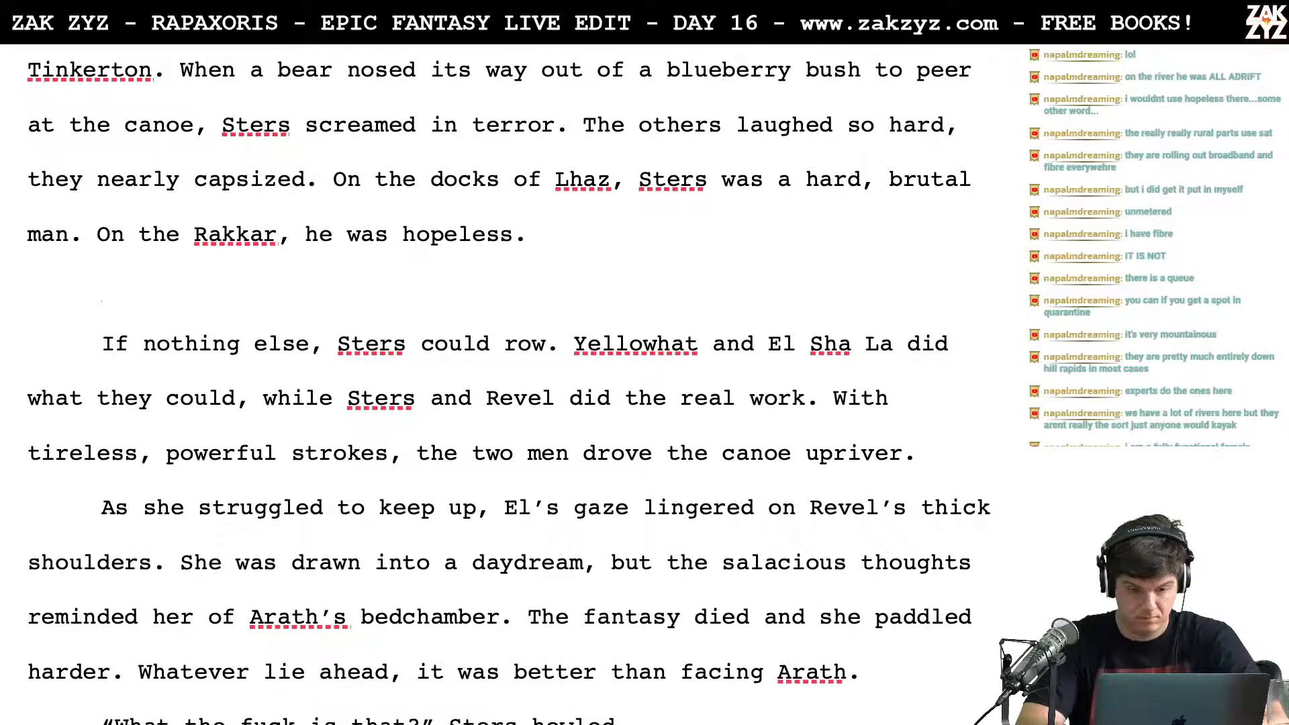
pyautogui.write('Yet')
pyautogui.press('BackSpace')
pyautogui.press('BackSpace')
pyautogui.press('BackSpace')
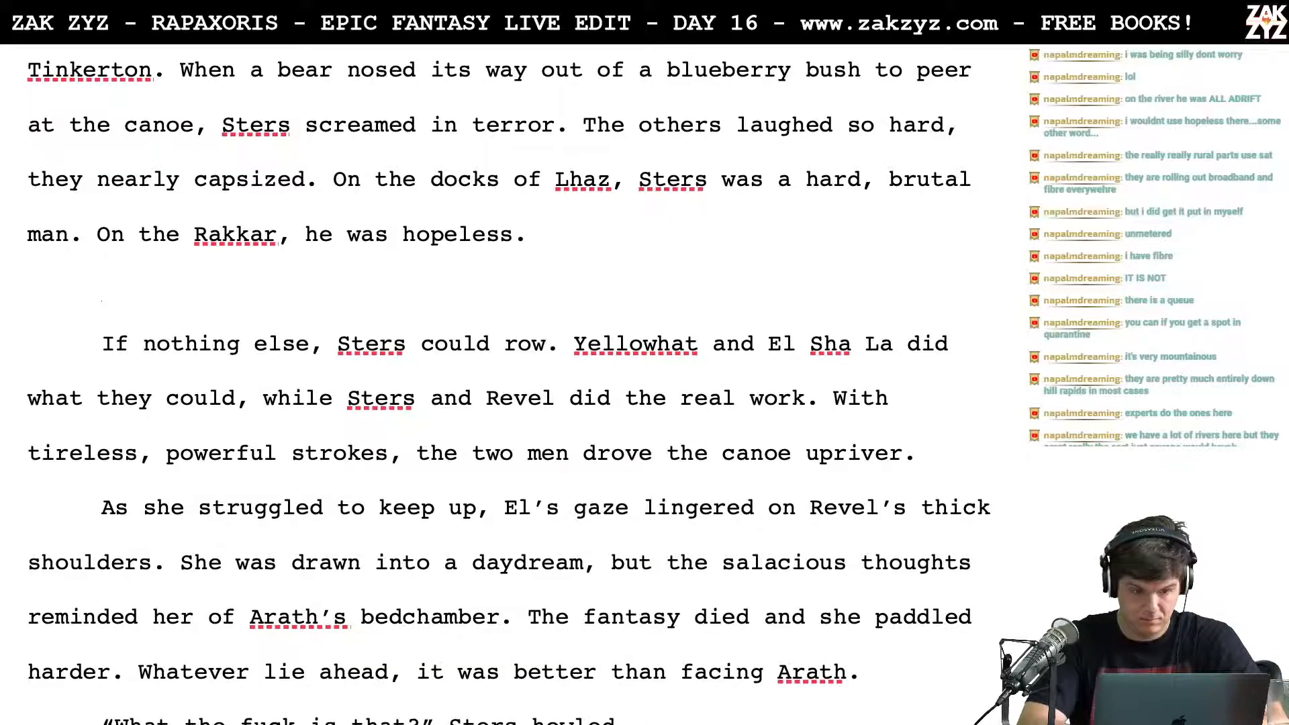
pyautogui.write('But ')
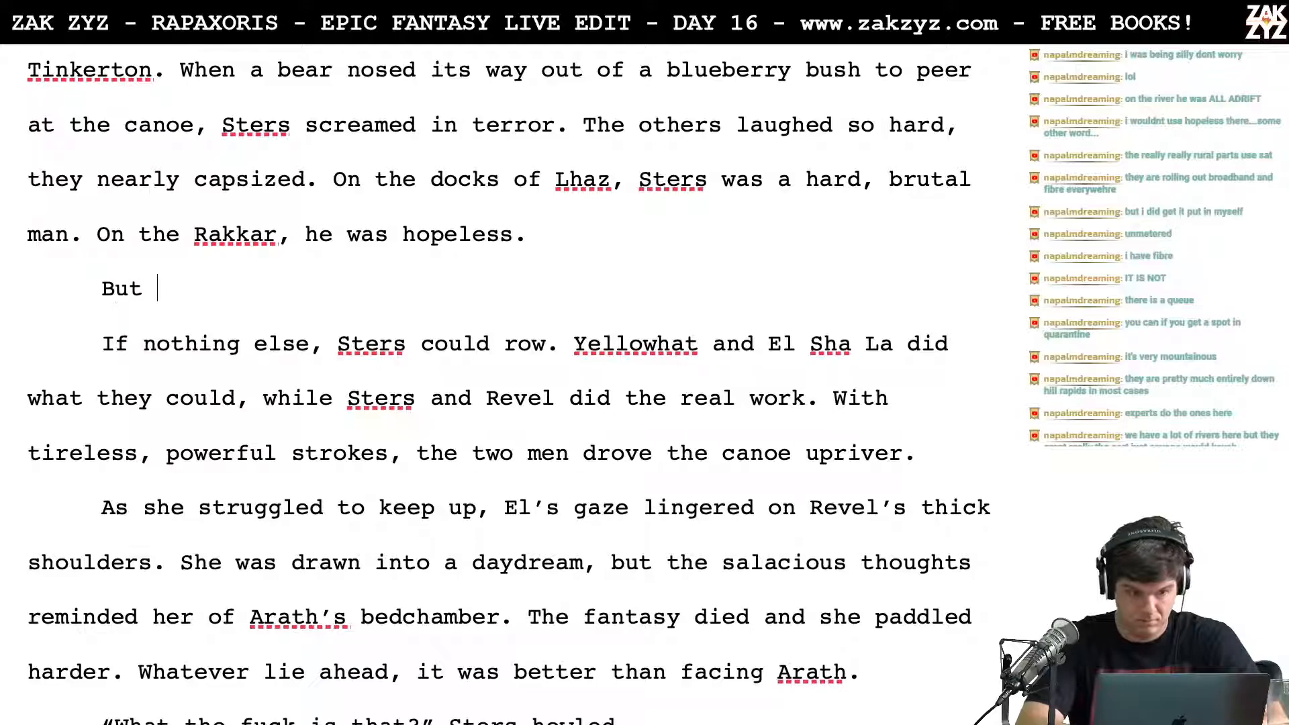
pyautogui.write('he')
pyautogui.press('BackSpace')
pyautogui.press('BackSpace')
pyautogui.press('BackSpace')
pyautogui.press('BackSpace')
pyautogui.press('BackSpace')
pyautogui.press('BackSpace')
pyautogui.press('BackSpace')
pyautogui.press('BackSpace')
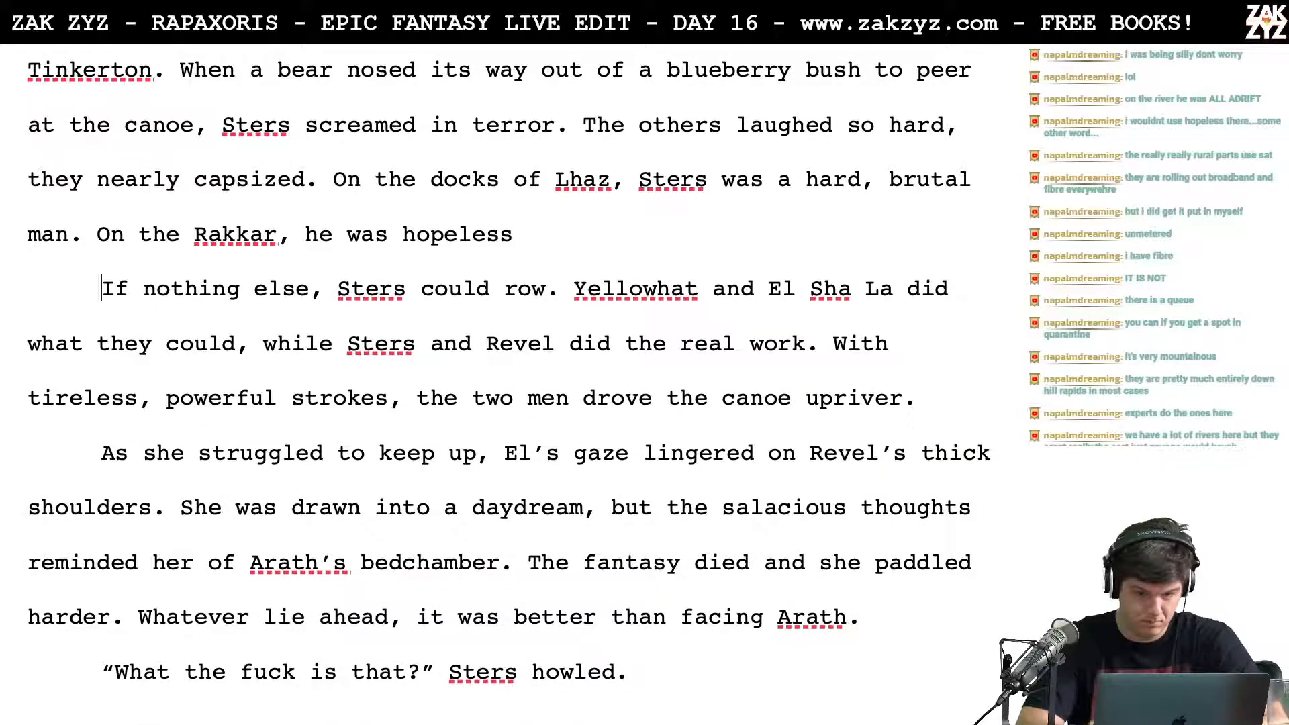
# Step: Add the sentence "He could row, at least." after "On the Rakkar, he was hopeless."
pyautogui.write('. ')
pyautogui.write('He c')
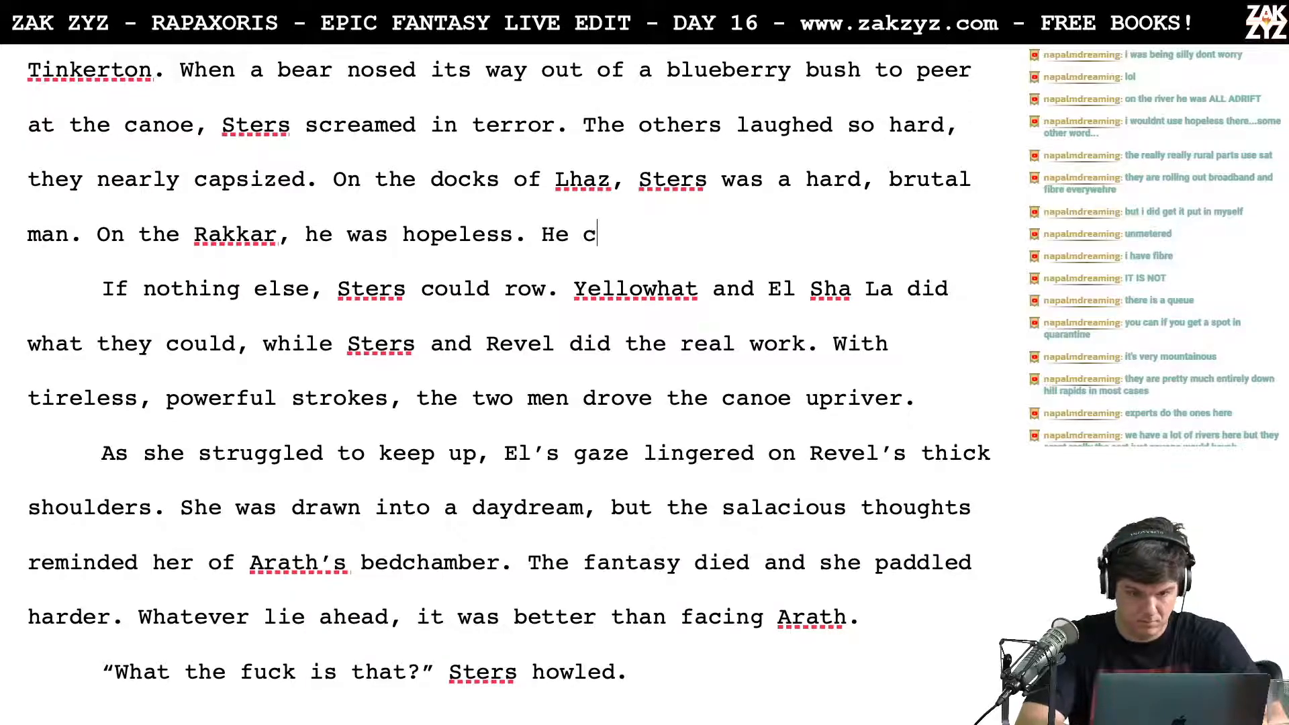
pyautogui.write('ould row, at least.')
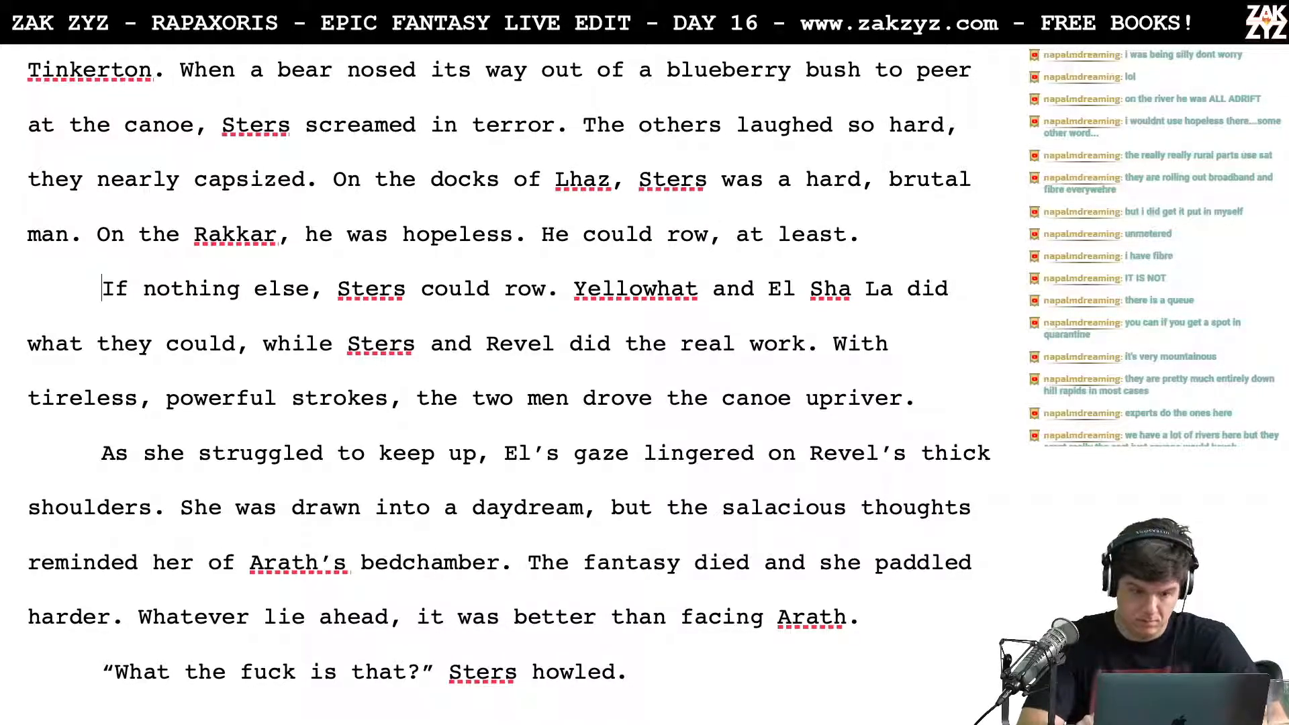
# Step: Extend the Rakkar sentence to "he was hopeless at everything but rowing." and delete "He could row, at least."
pyautogui.press('Left')
pyautogui.press('Left')
pyautogui.press('Left')
pyautogui.press('Left')
pyautogui.press('Left')
pyautogui.press('Left')
pyautogui.press('Left')
pyautogui.press('Left')
pyautogui.press('Left')
pyautogui.press('Left')
pyautogui.press('Left')
pyautogui.press('Left')
pyautogui.press('Left')
pyautogui.press('Left')
pyautogui.press('Left')
pyautogui.press('Left')
pyautogui.press('Left')
pyautogui.press('Left')
pyautogui.press('Left')
pyautogui.press('Left')
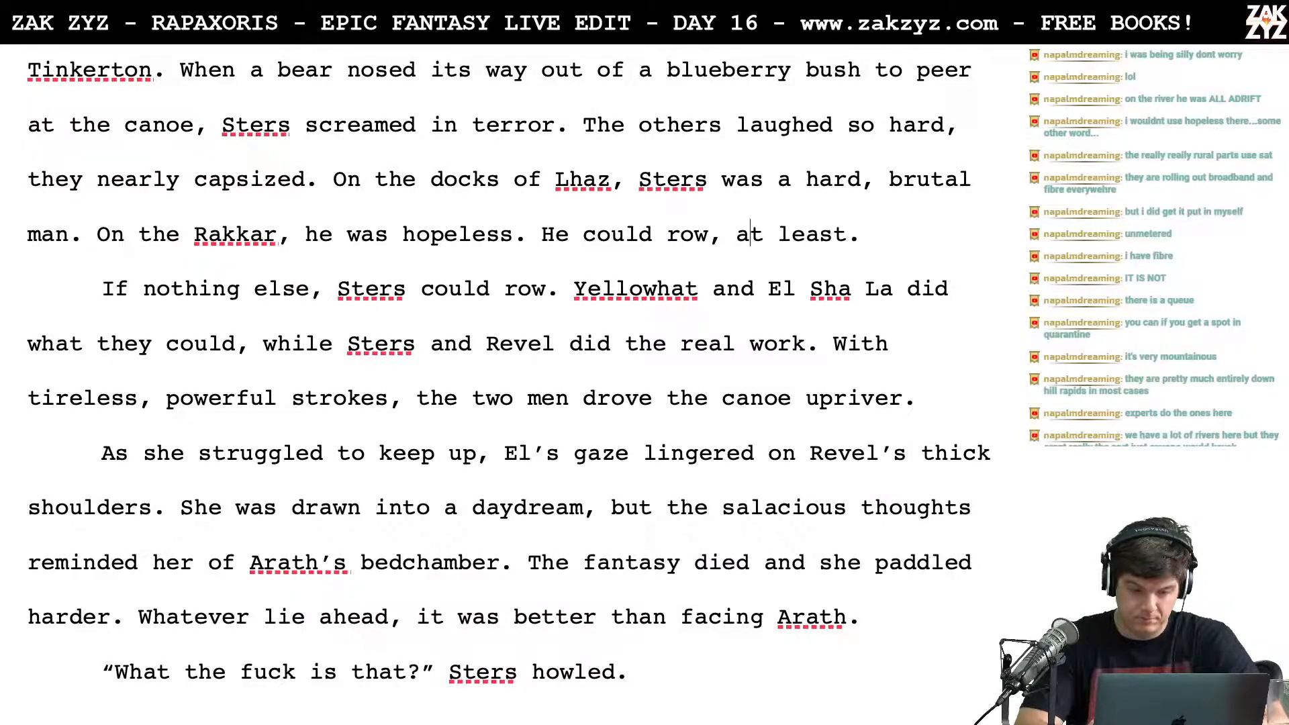
pyautogui.press('Left')
pyautogui.press('Left')
pyautogui.press('Left')
pyautogui.press('Left')
pyautogui.press('Left')
pyautogui.write('at everything b')
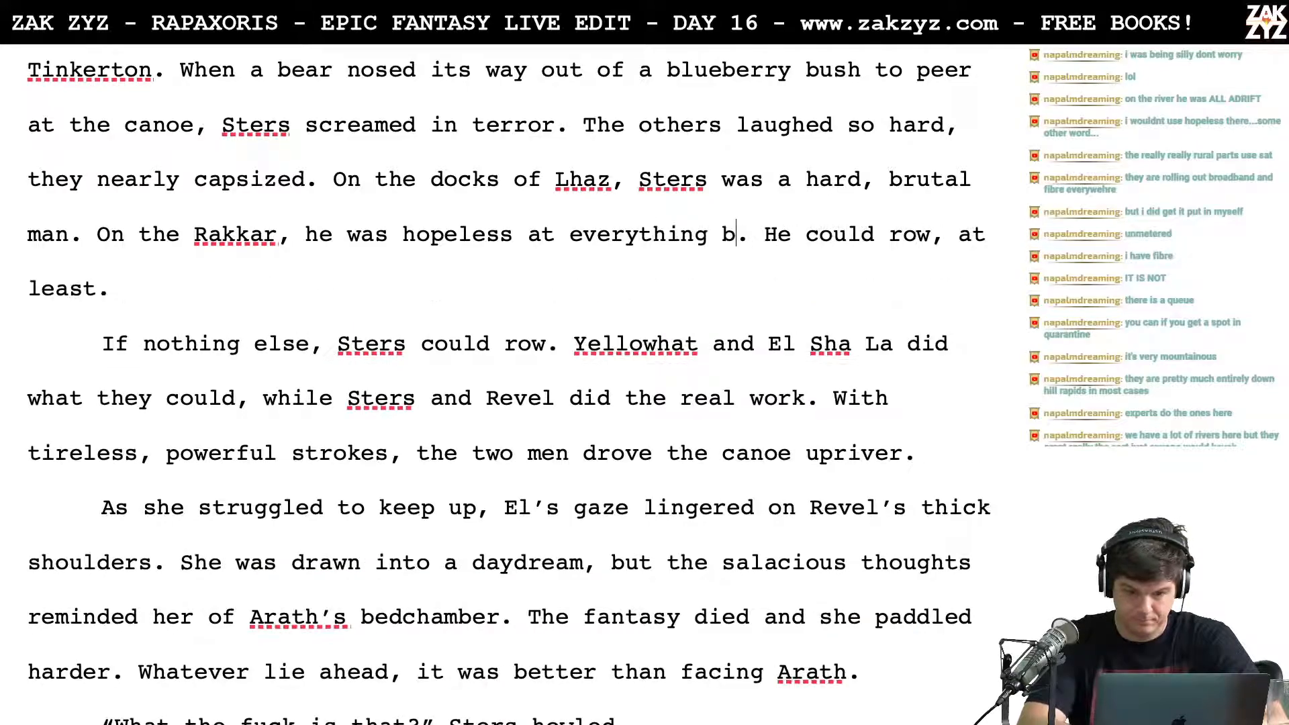
pyautogui.write('ut rowing.')
pyautogui.hotkey('shift', 'Down')
pyautogui.press('BackSpace')
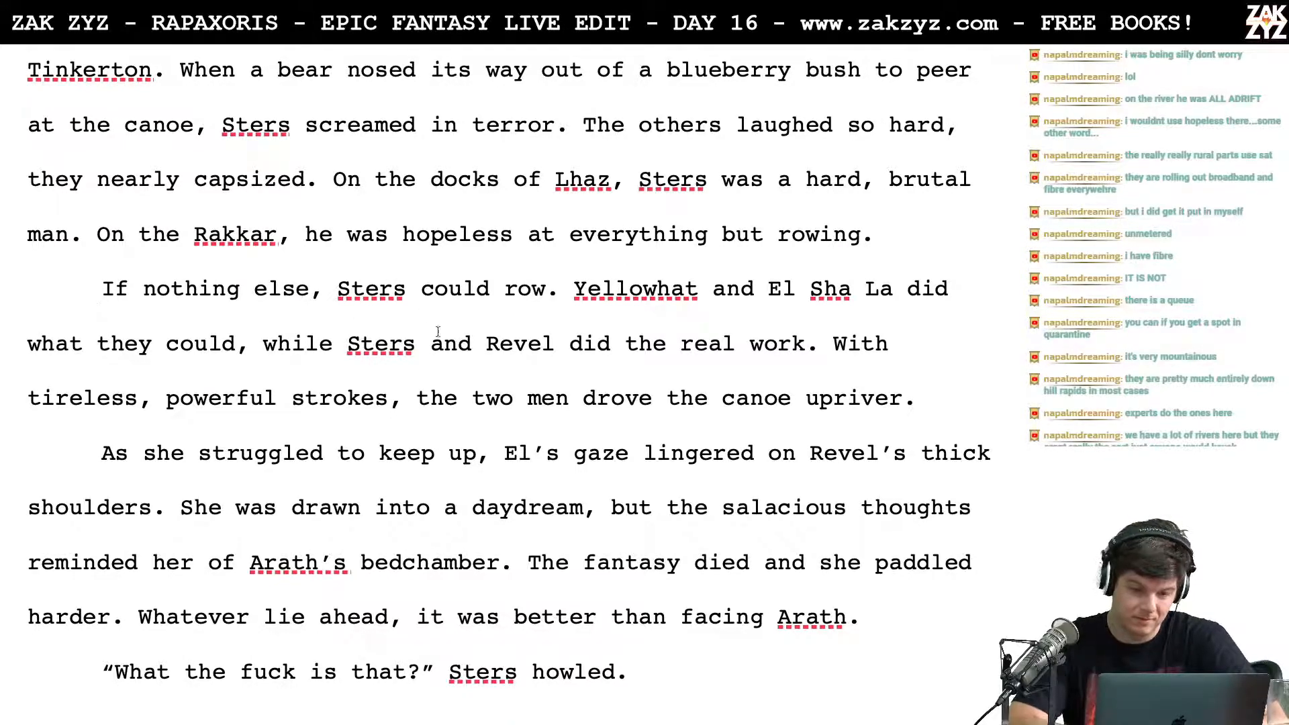
# Step: Delete "If nothing else, Sters could row." so the paragraph opens with "Yellowhat and El Sha La did what they could"
pyautogui.moveTo(558, 289); pyautogui.dragTo(54, 287)
pyautogui.press('BackSpace')
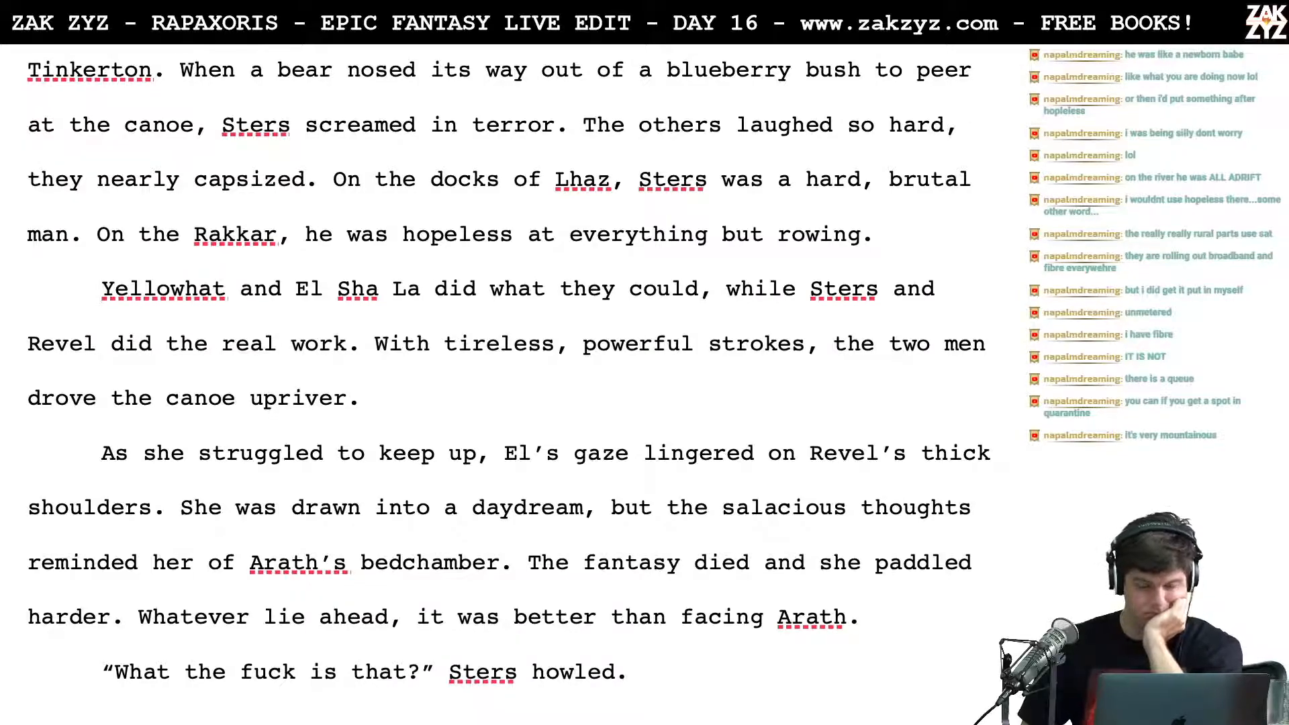
pyautogui.write('Their')
pyautogui.press('BackSpace')
pyautogui.press('BackSpace')
pyautogui.press('BackSpace')
pyautogui.press('BackSpace')
pyautogui.press('BackSpace')
pyautogui.press('BackSpace')
pyautogui.press('Return')
pyautogui.press('Up')
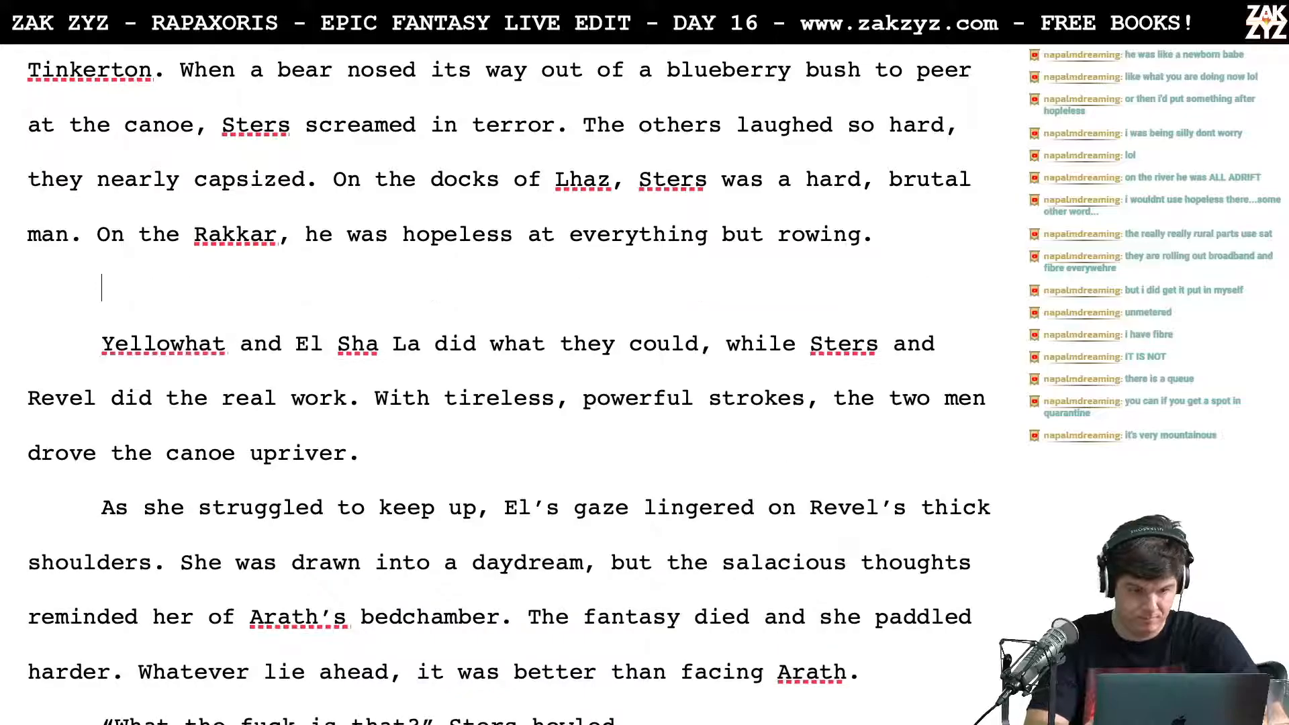
pyautogui.write('There was pltn')
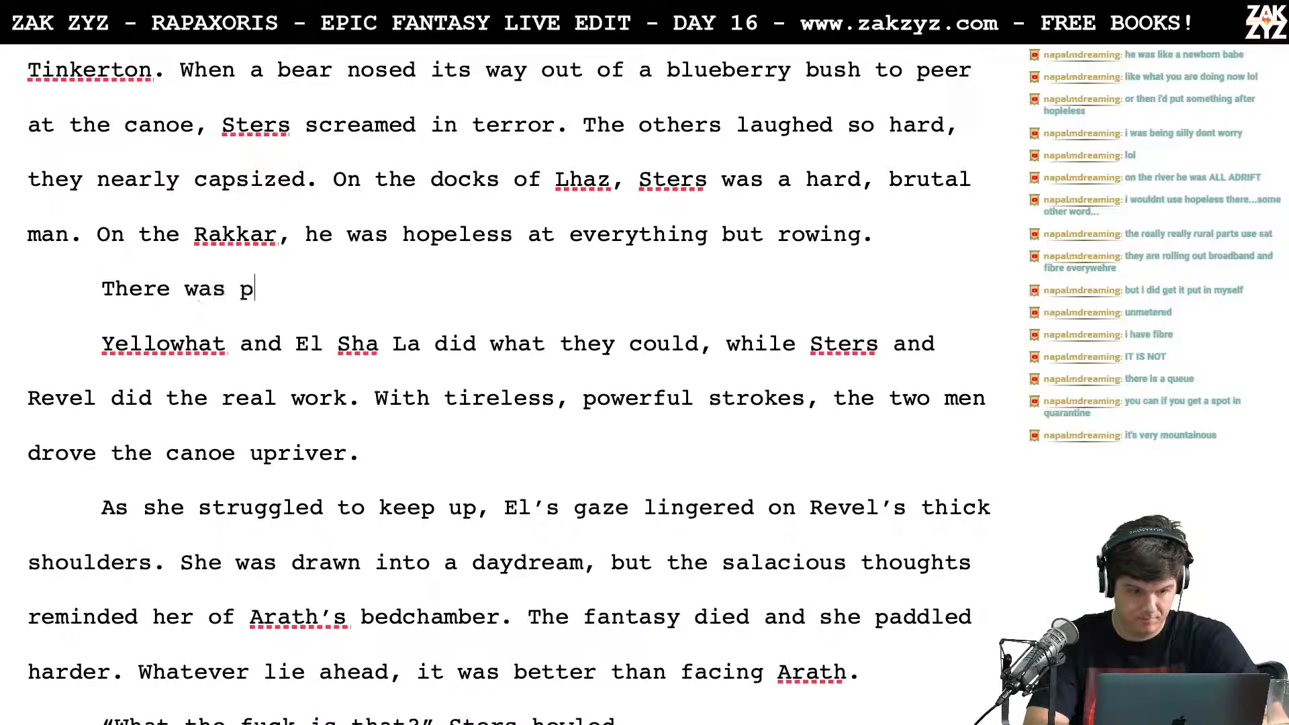
pyautogui.press('BackSpace')
pyautogui.press('BackSpace')
pyautogui.press('BackSpace')
pyautogui.press('BackSpace')
pyautogui.press('BackSpace')
pyautogui.press('BackSpace')
pyautogui.press('BackSpace')
pyautogui.press('BackSpace')
pyautogui.press('BackSpace')
pyautogui.press('BackSpace')
pyautogui.press('BackSpace')
pyautogui.press('BackSpace')
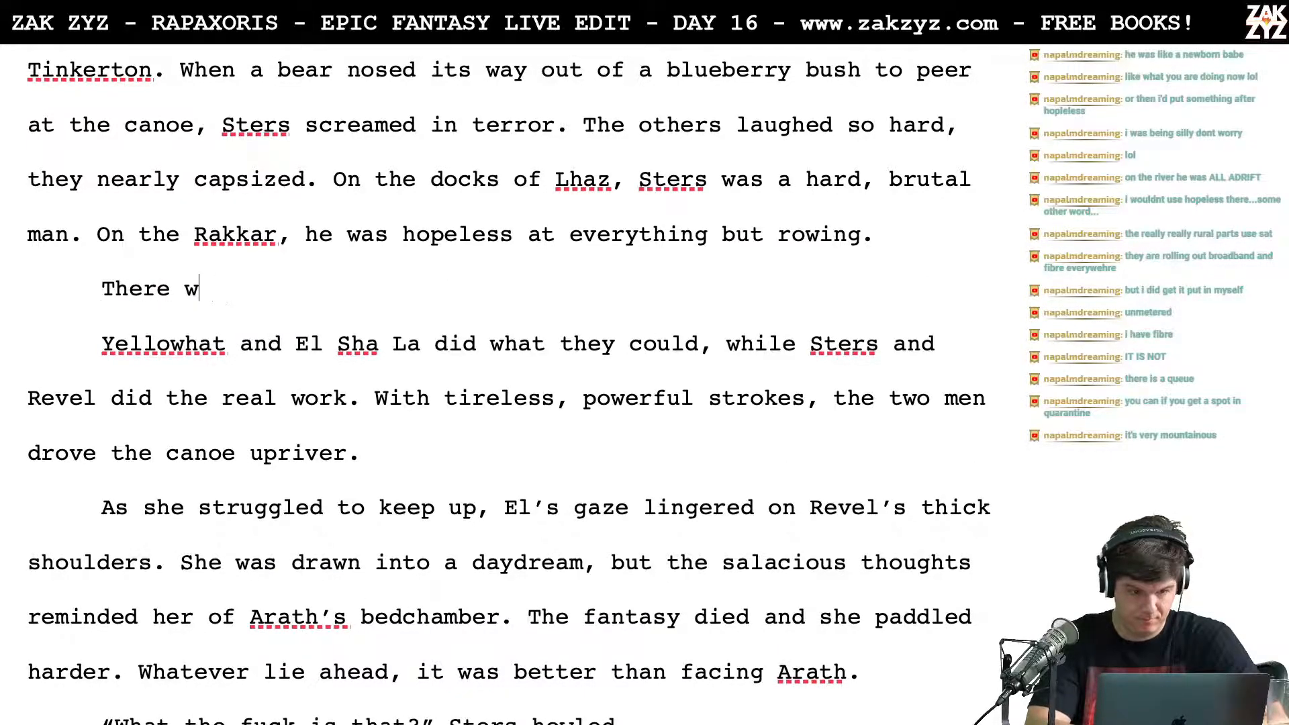
pyautogui.press('BackSpace')
pyautogui.press('BackSpace')
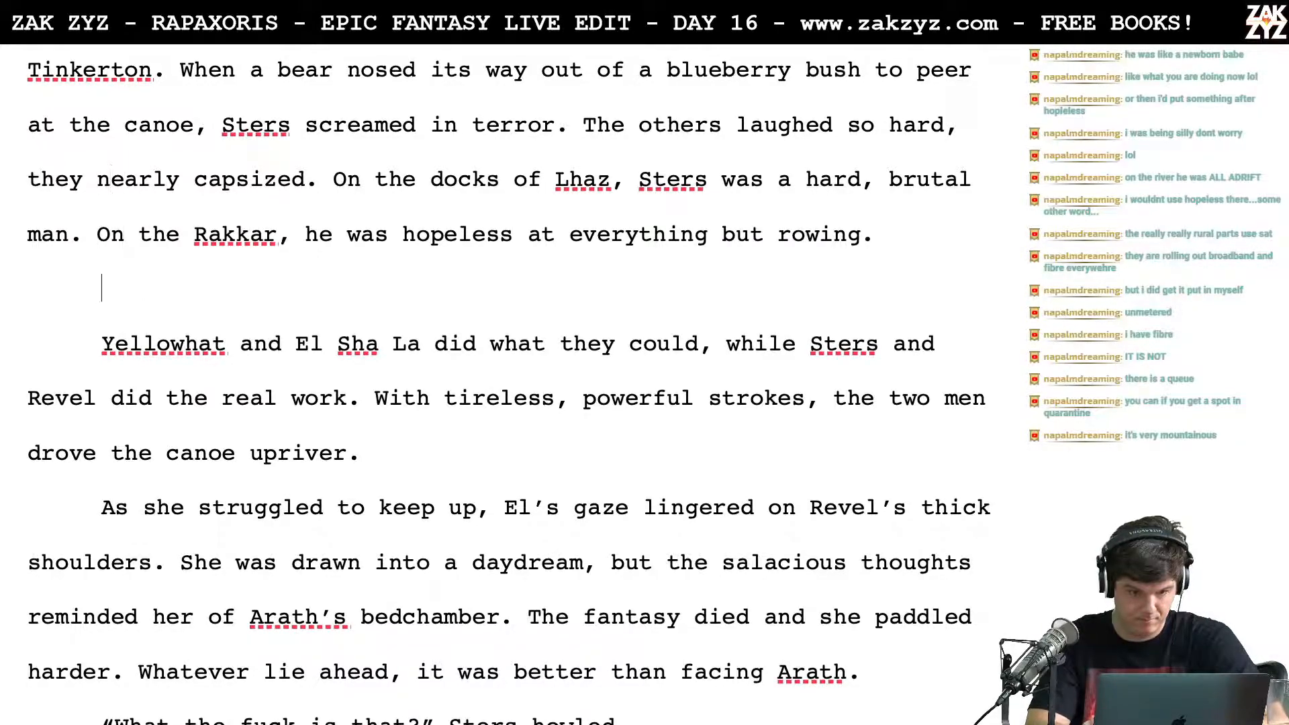
# Step: Try the sentence "There was little else to do." as a paragraph above the Yellowhat paragraph, then remove it
pyautogui.write('There ')
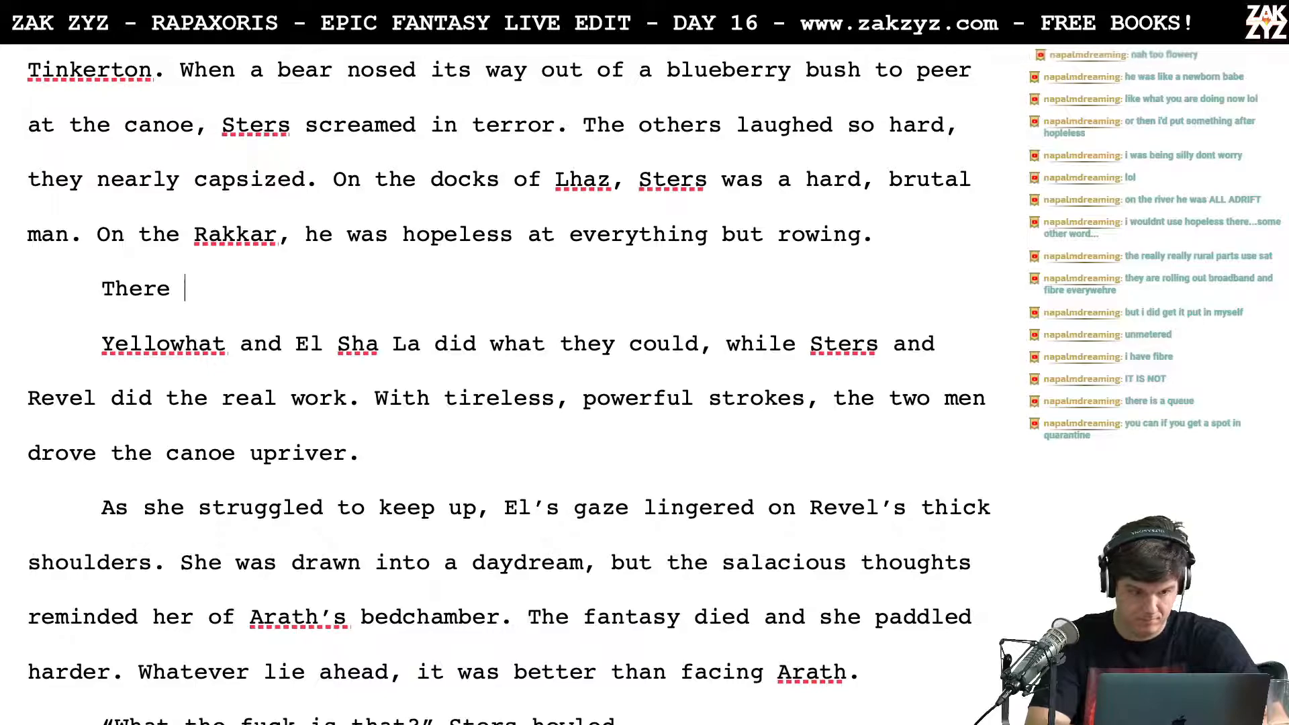
pyautogui.write('was little e')
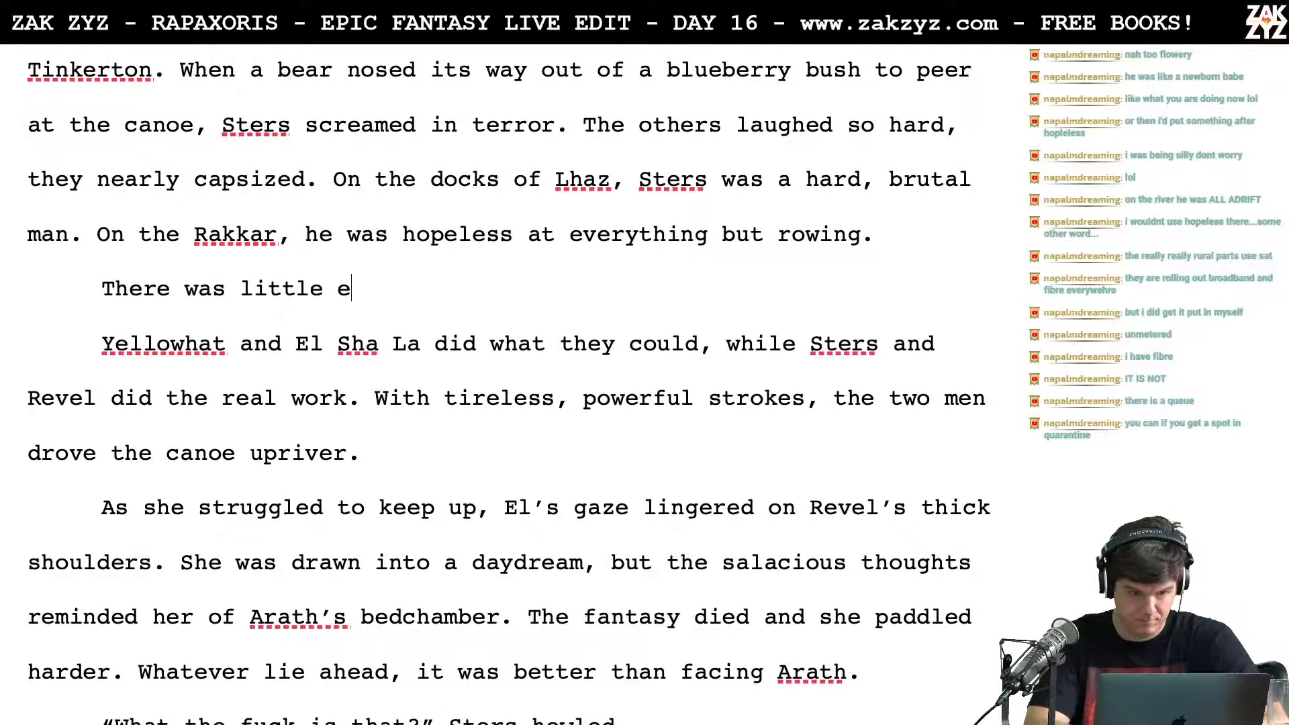
pyautogui.write('lse to do.')
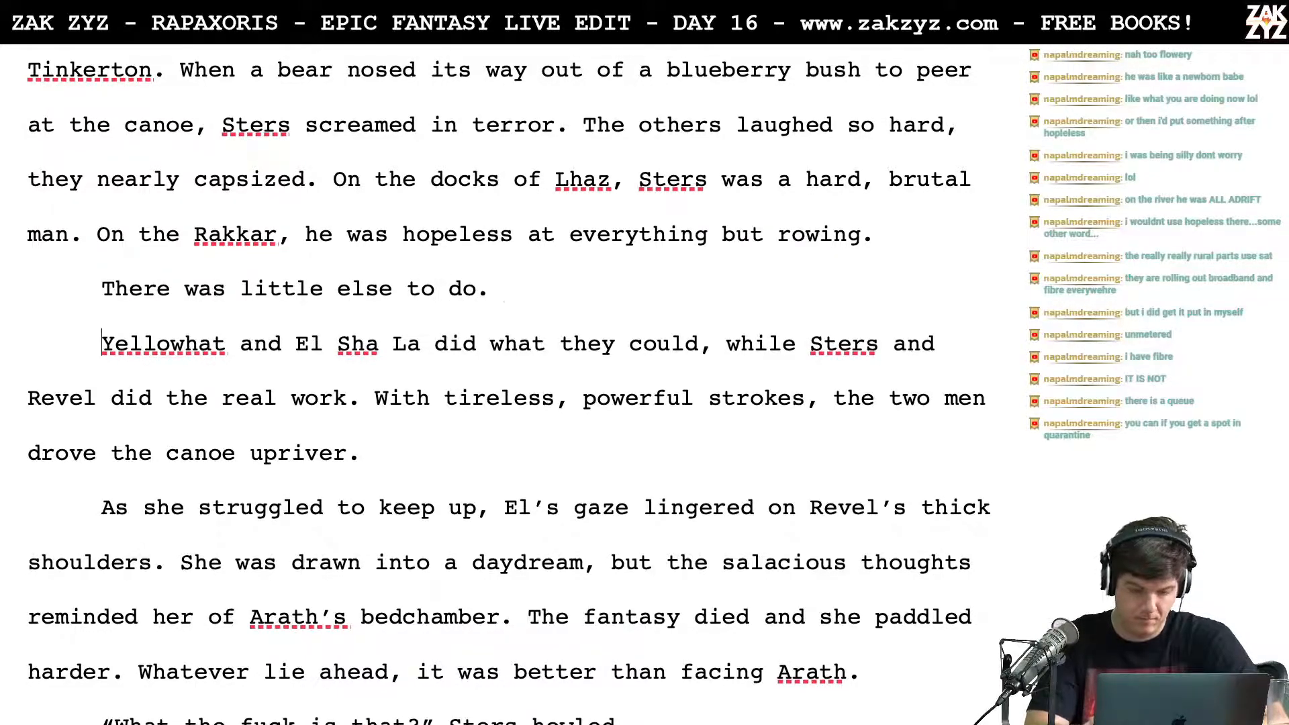
pyautogui.press('Right')
pyautogui.press('Down')
pyautogui.press('BackSpace')
pyautogui.press('BackSpace')
pyautogui.press('BackSpace')
pyautogui.press('BackSpace')
pyautogui.press('BackSpace')
pyautogui.press('BackSpace')
pyautogui.press('BackSpace')
pyautogui.press('BackSpace')
pyautogui.press('BackSpace')
pyautogui.press('BackSpace')
pyautogui.press('BackSpace')
pyautogui.press('BackSpace')
pyautogui.press('BackSpace')
pyautogui.press('BackSpace')
pyautogui.press('BackSpace')
pyautogui.press('BackSpace')
pyautogui.press('BackSpace')
pyautogui.press('BackSpace')
pyautogui.press('BackSpace')
pyautogui.press('BackSpace')
pyautogui.press('BackSpace')
pyautogui.press('BackSpace')
pyautogui.press('BackSpace')
pyautogui.press('BackSpace')
pyautogui.press('BackSpace')
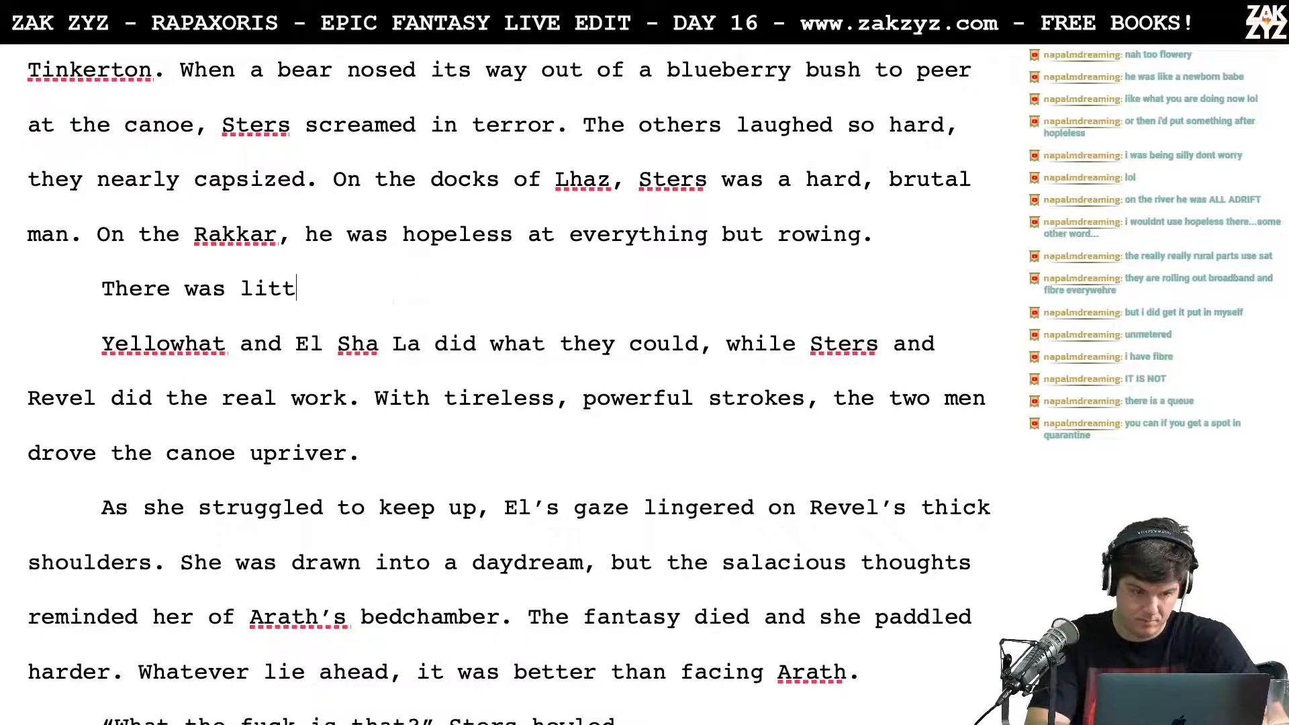
pyautogui.write('y')
# Step: Leave an empty line and a "//" marker between the Rakkar sentence and the Yellowhat paragraph
pyautogui.press('BackSpace')
pyautogui.press('BackSpace')
pyautogui.press('BackSpace')
pyautogui.press('BackSpace')
pyautogui.press('BackSpace')
pyautogui.write('Their')
pyautogui.press('BackSpace')
pyautogui.press('BackSpace')
pyautogui.press('BackSpace')
pyautogui.press('BackSpace')
pyautogui.press('BackSpace')
pyautogui.press('BackSpace')
pyautogui.press('Return')
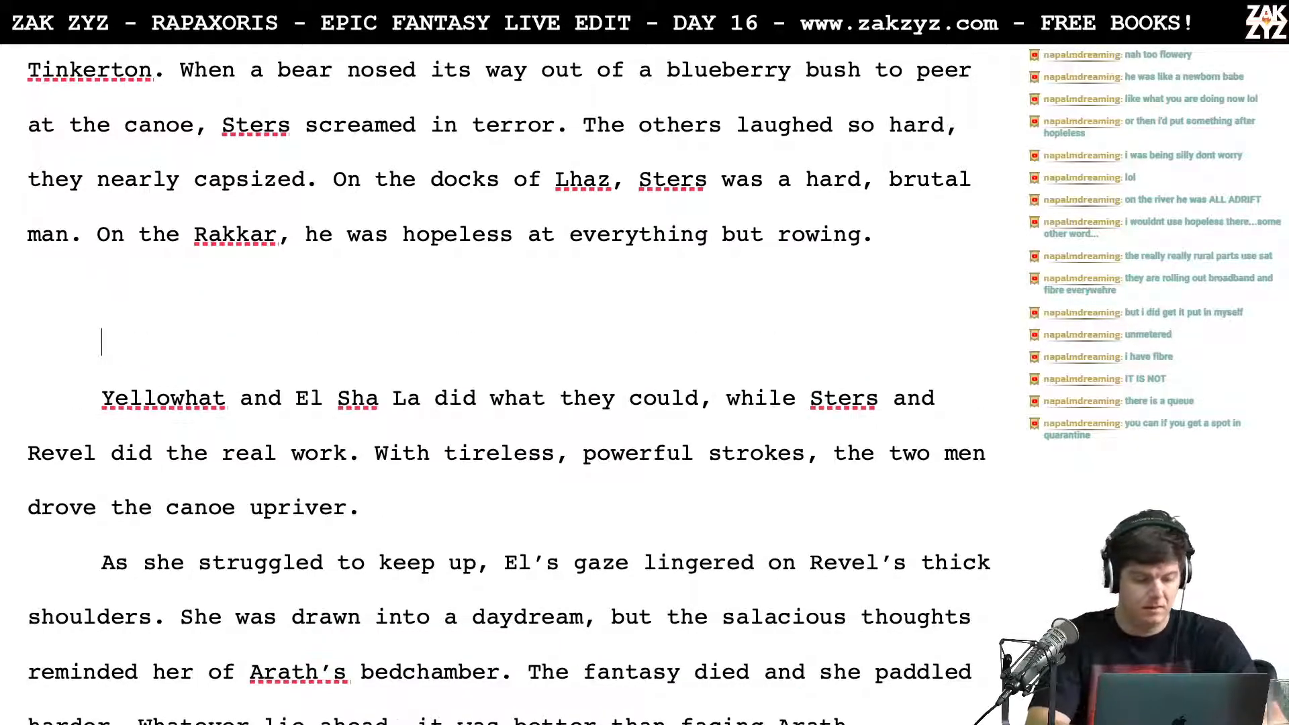
pyautogui.write('//')
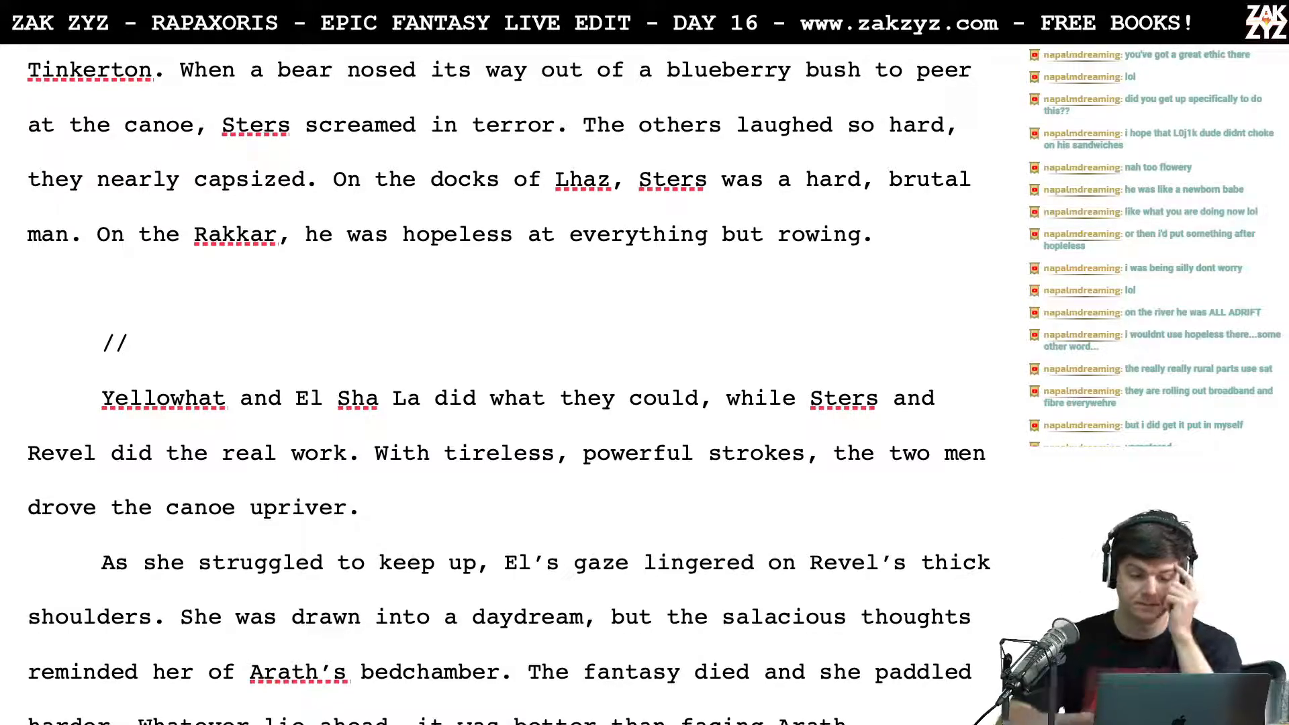
# Step: Reread section 1.8 from its opening through the passage where Sters is out of his element
pyautogui.scroll(-2, 508, 383)
pyautogui.scroll(15, 508, 380)
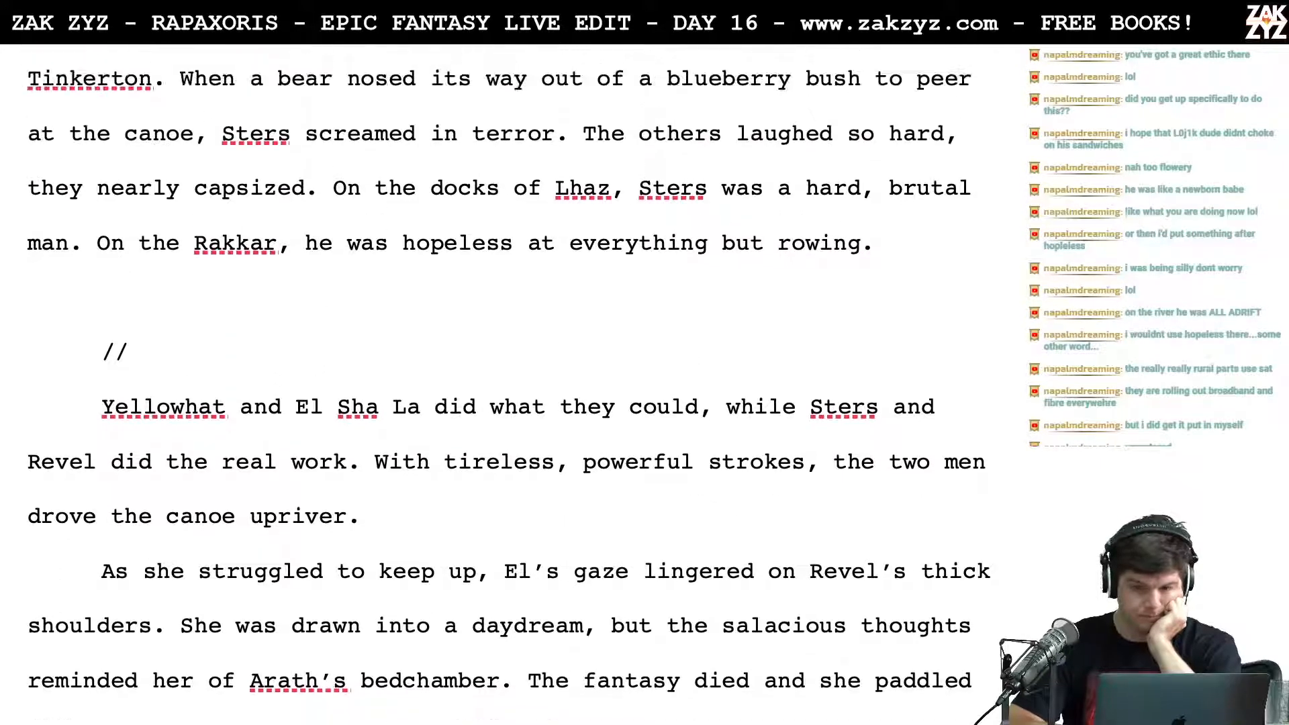
pyautogui.scroll(8, 508, 383)
pyautogui.scroll(-18, 508, 383)
pyautogui.scroll(-15, 508, 383)
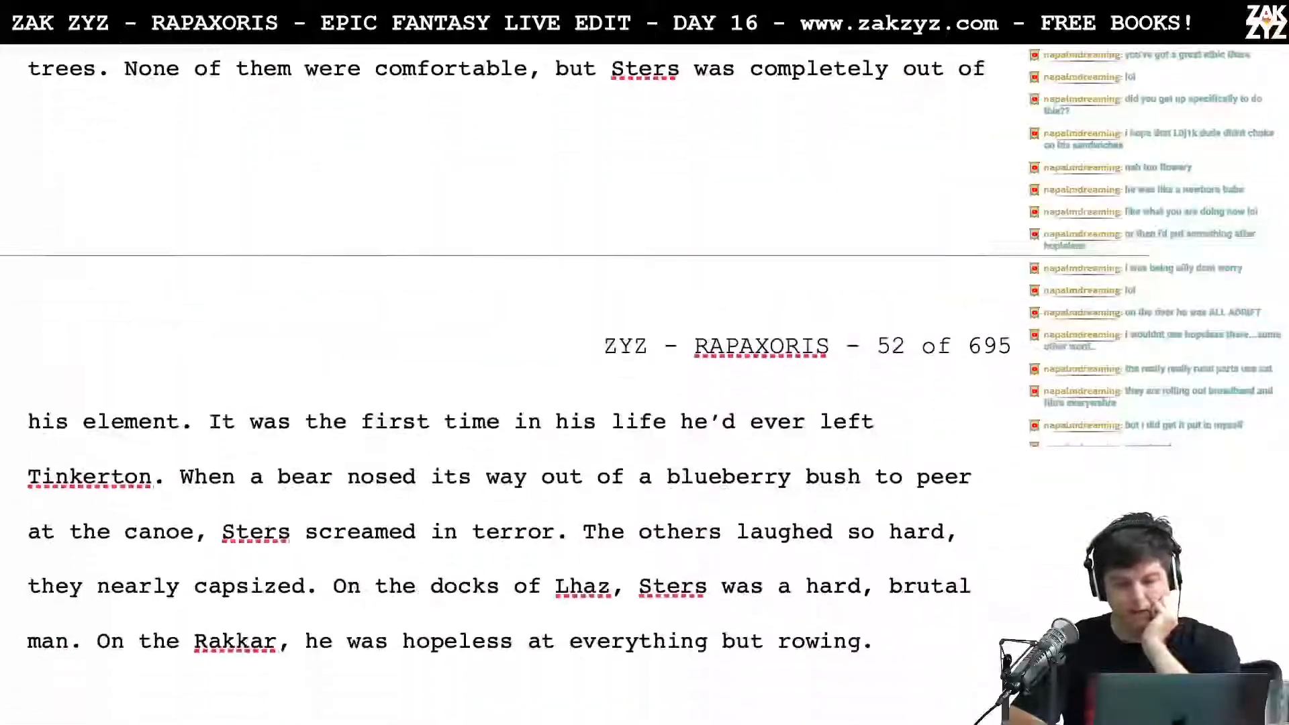
pyautogui.scroll(-2, 509, 383)
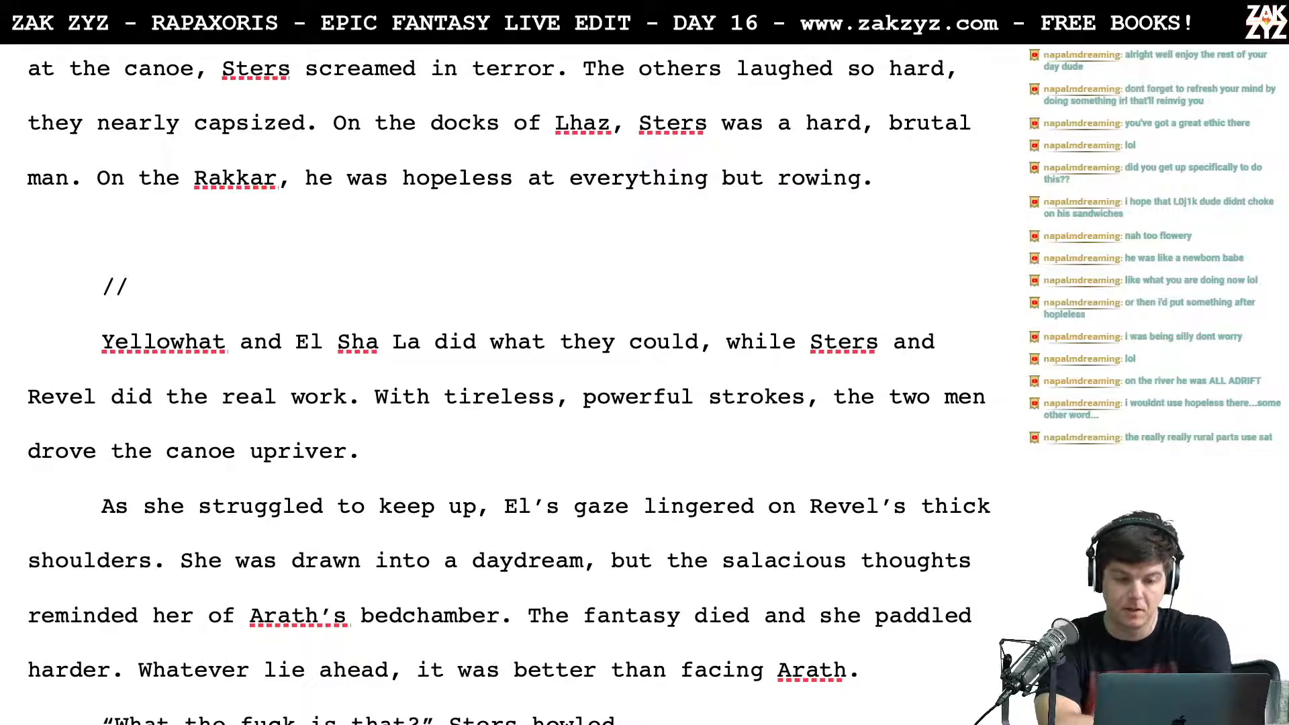
pyautogui.scroll(15, 61, 282)
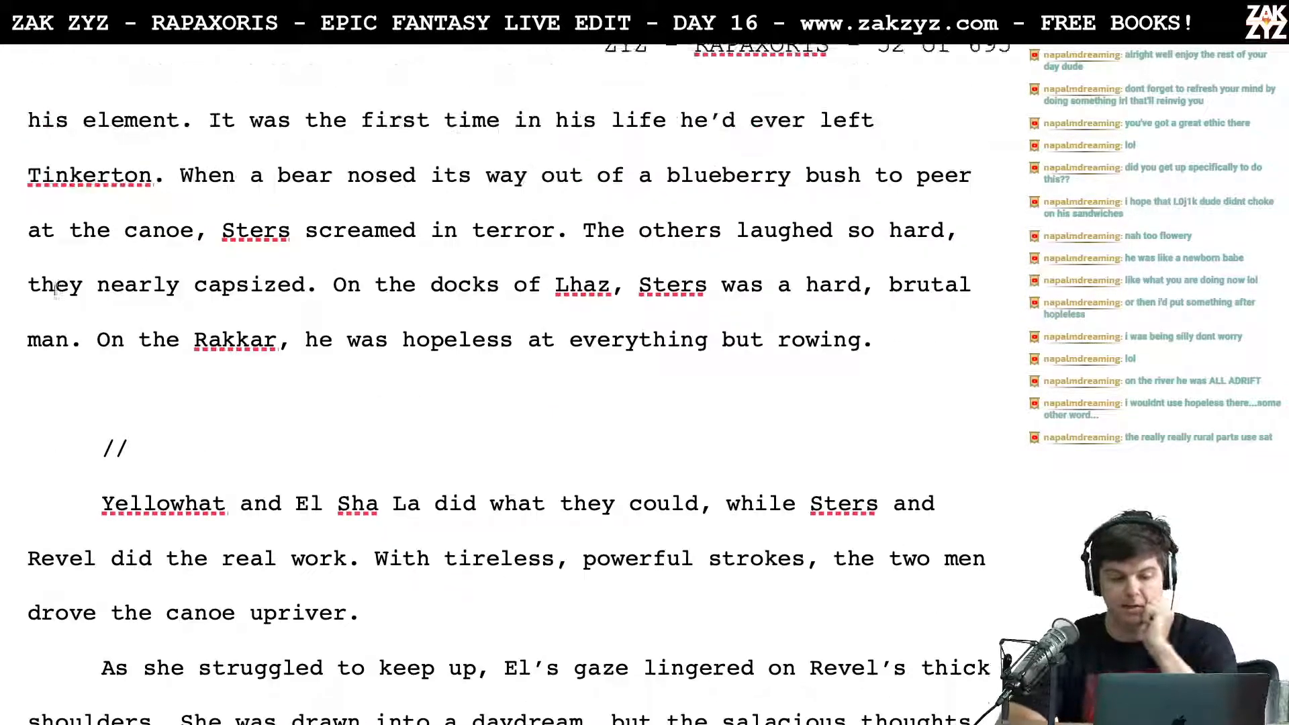
pyautogui.scroll(15, 62, 282)
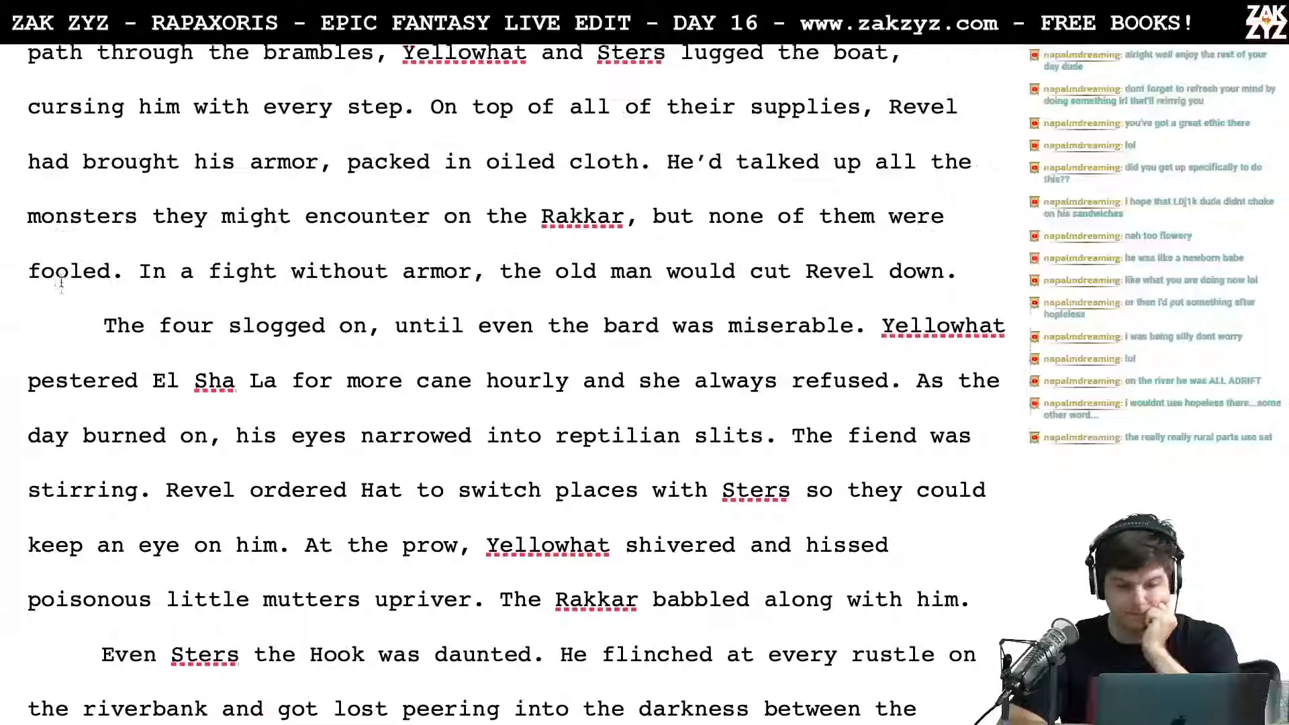
pyautogui.scroll(-10, 61, 282)
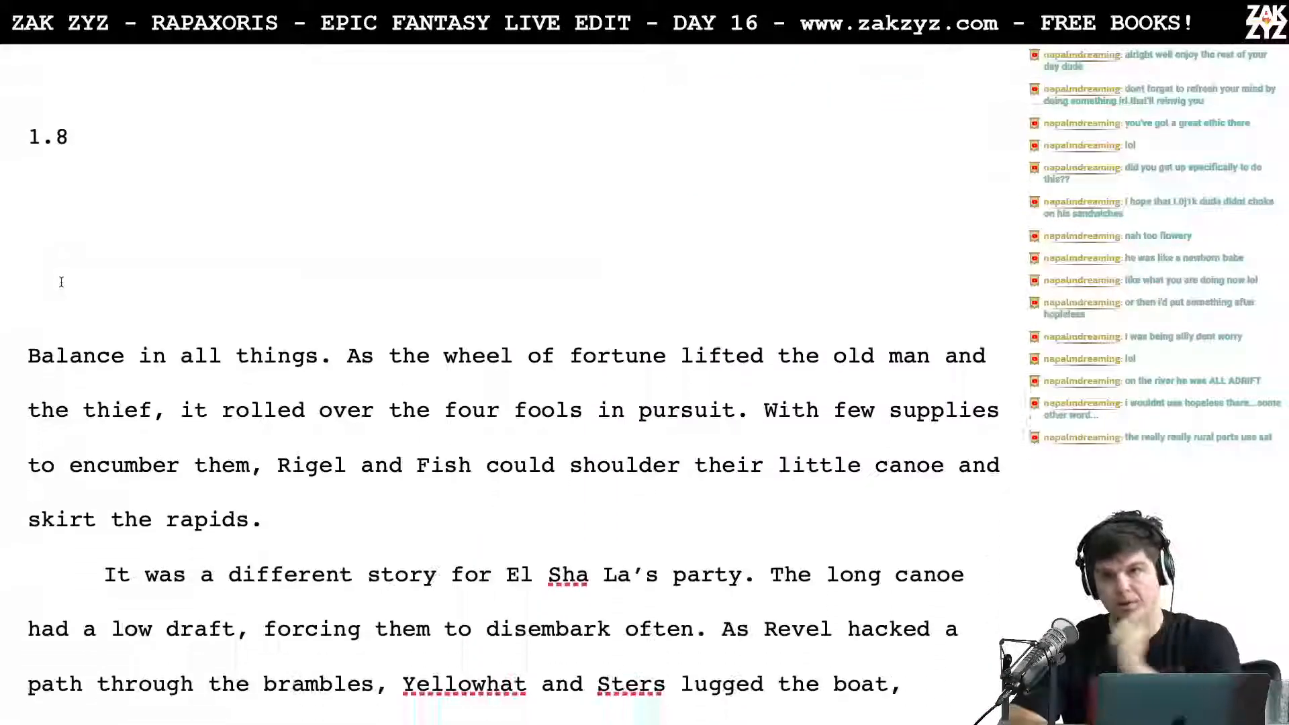
pyautogui.scroll(-8, 61, 282)
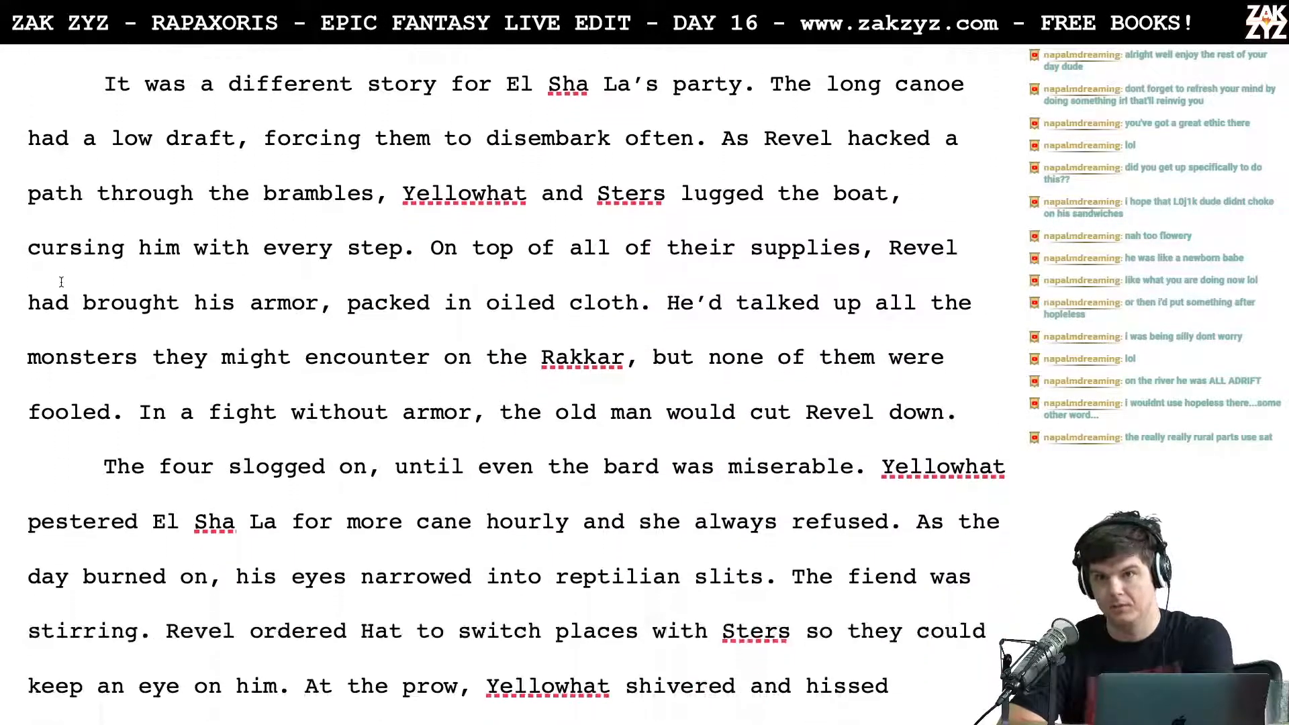
pyautogui.scroll(-4, 62, 281)
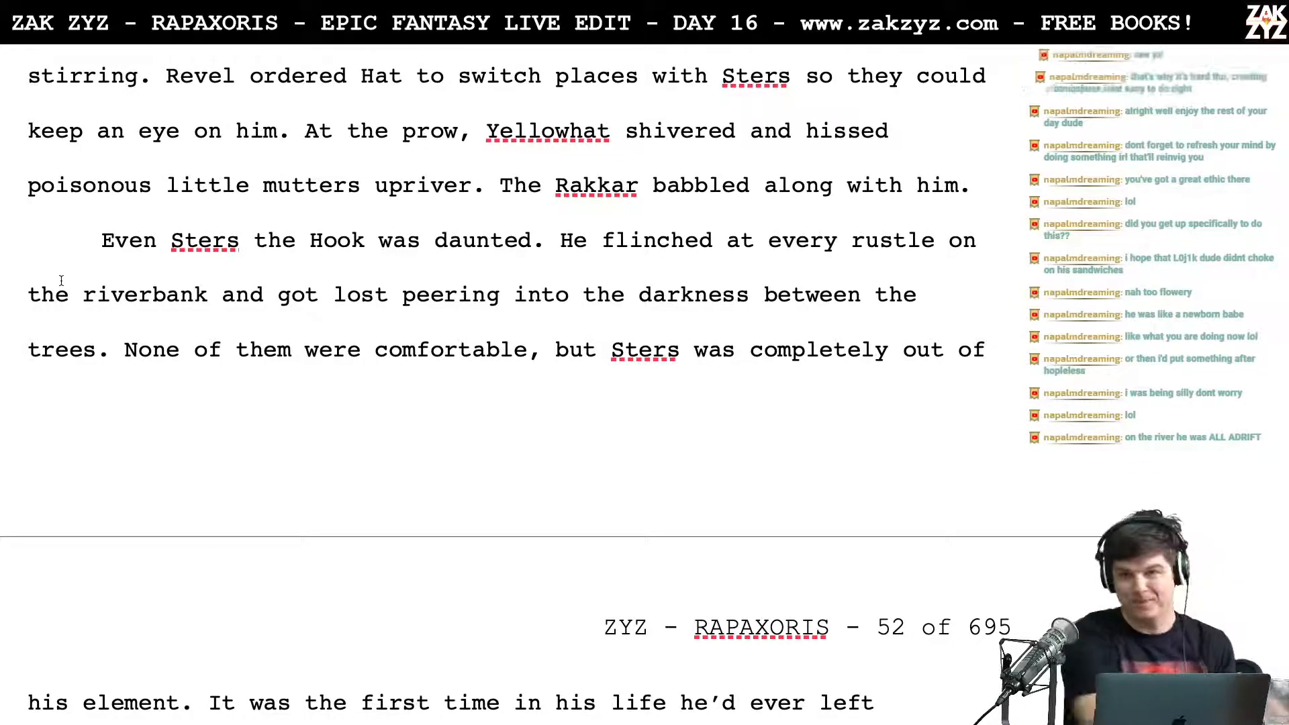
# Step: Switch to the Rapaxoris Leaderboard file in TextEdit and add the line "DAY 16 - 1.8" after the Day 15 entry
pyautogui.press('super+Tab')
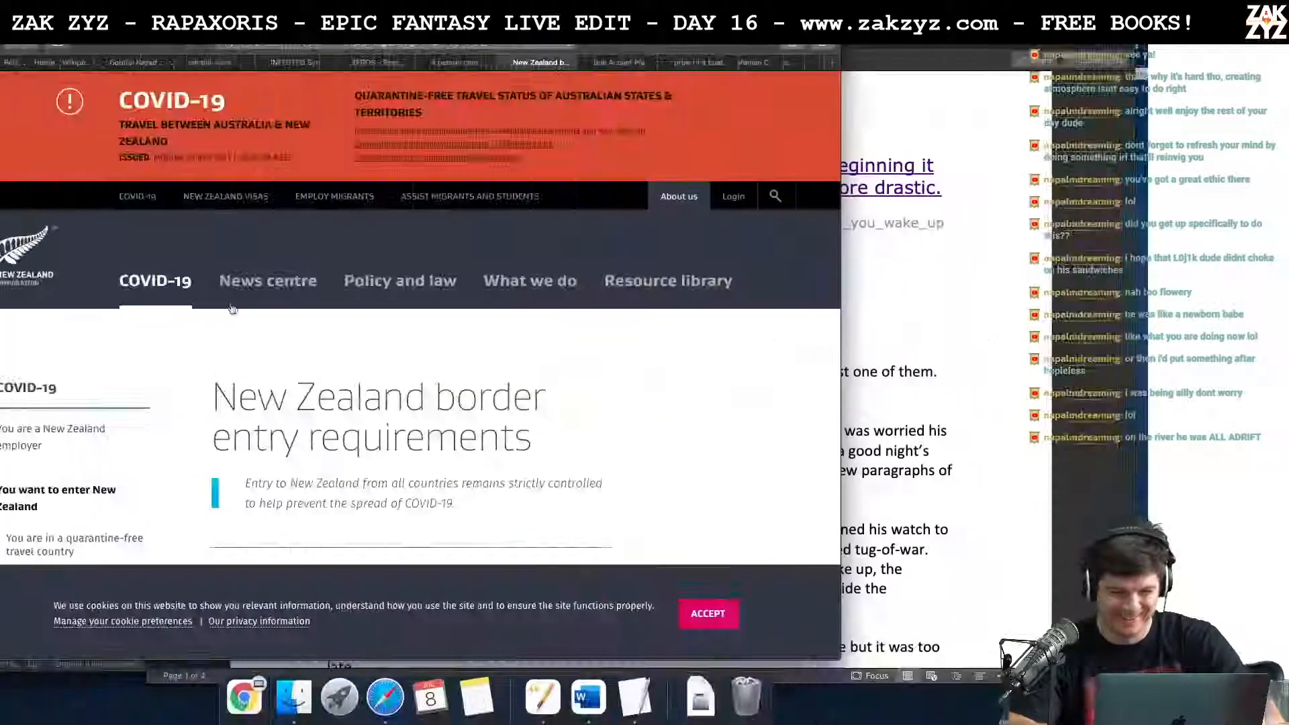
pyautogui.click(477, 696)
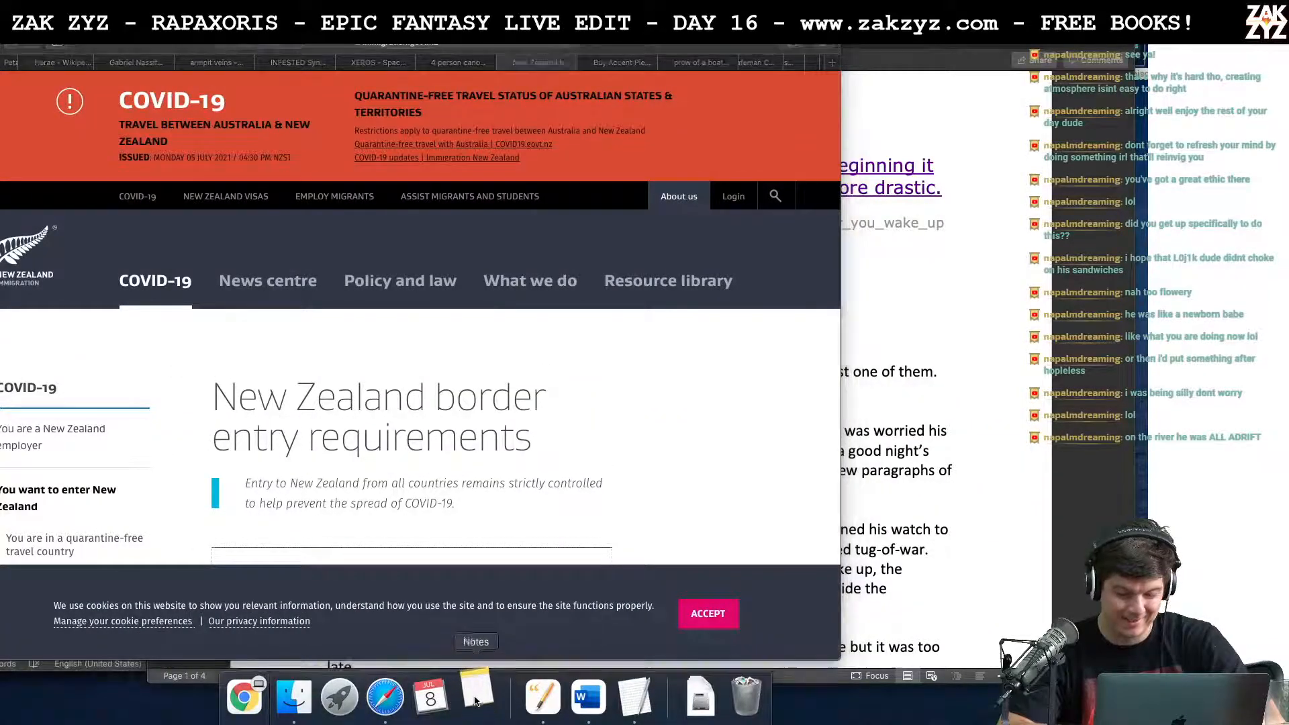
pyautogui.click(635, 697)
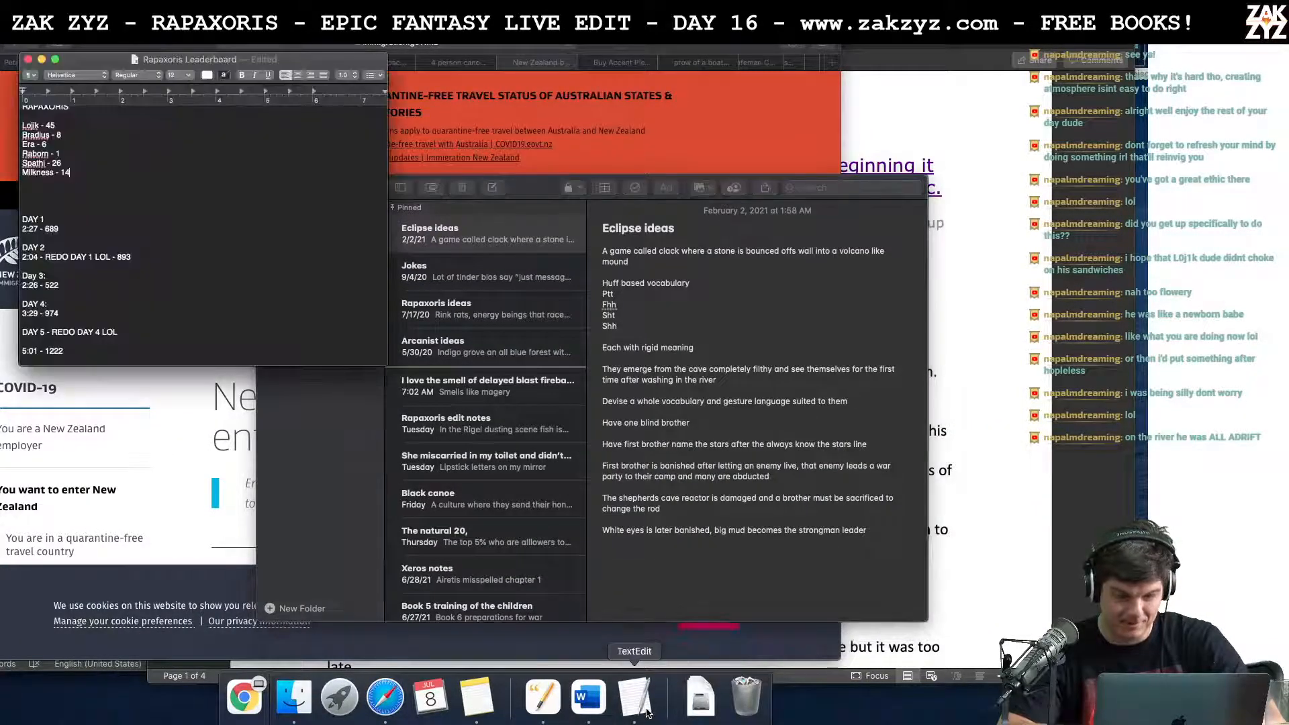
pyautogui.scroll(-10, 168, 282)
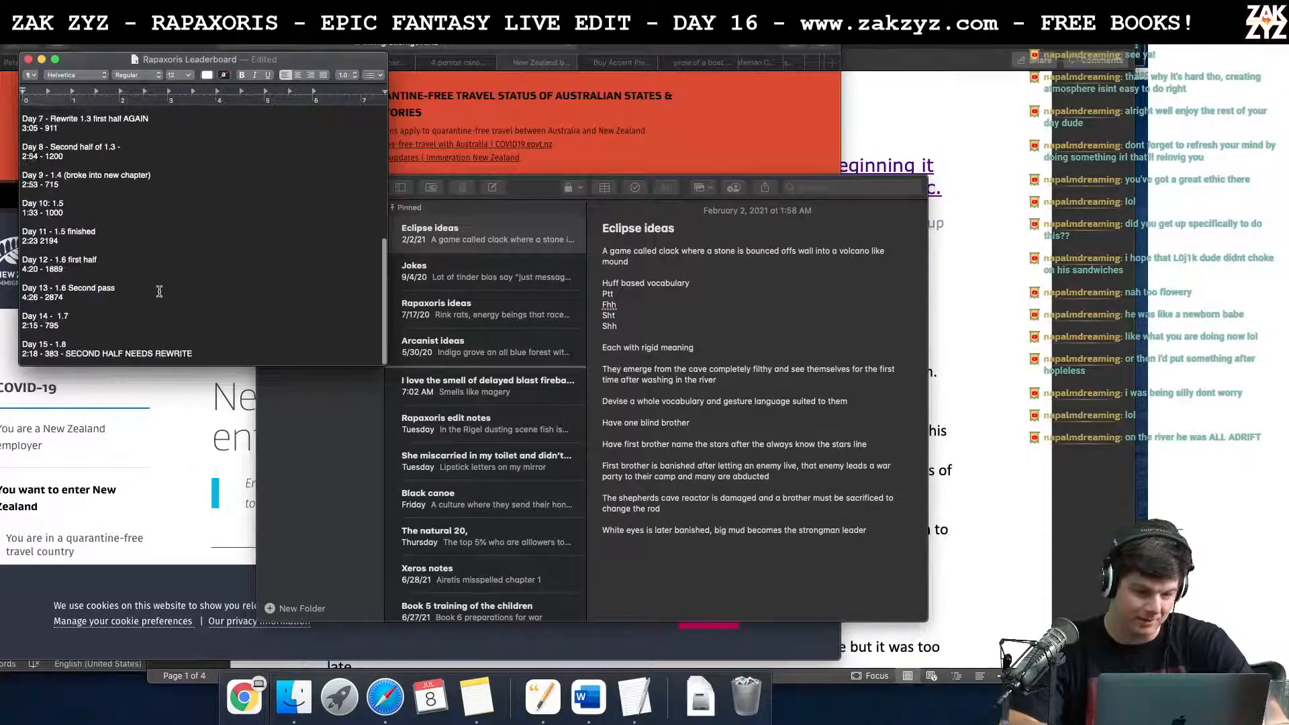
pyautogui.press('Return')
pyautogui.write('DAY 16 - 1.')
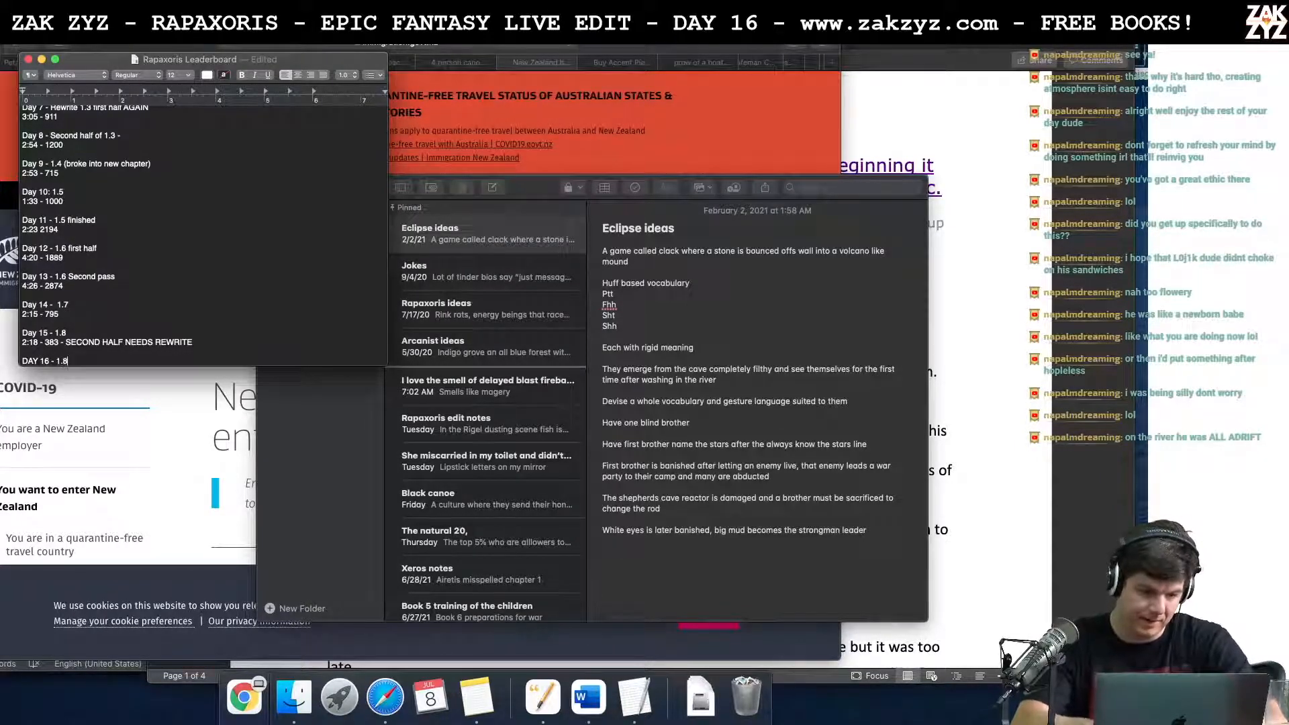
pyautogui.write('8')
pyautogui.press('Return')
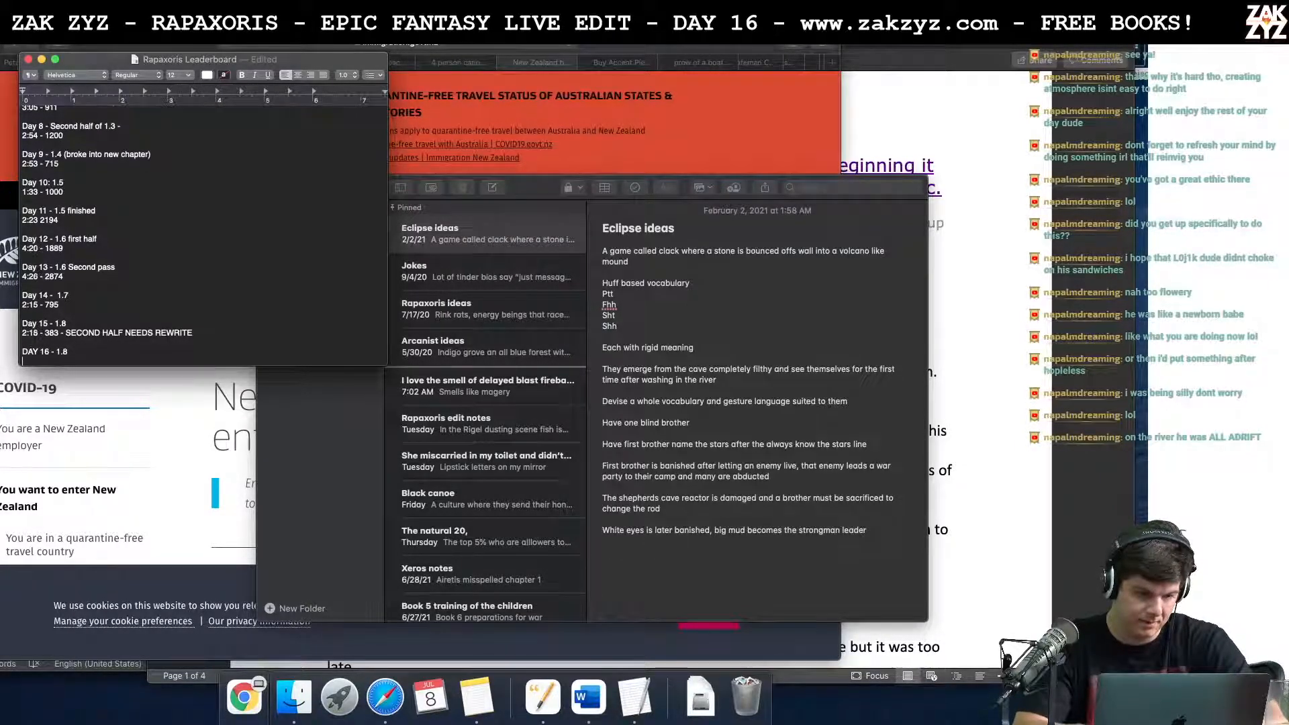
# Step: Write "1:49 - GROUND TO A HALT" beneath the Day 16 line and save the leaderboard file
pyautogui.write('GROUND TO A HA')
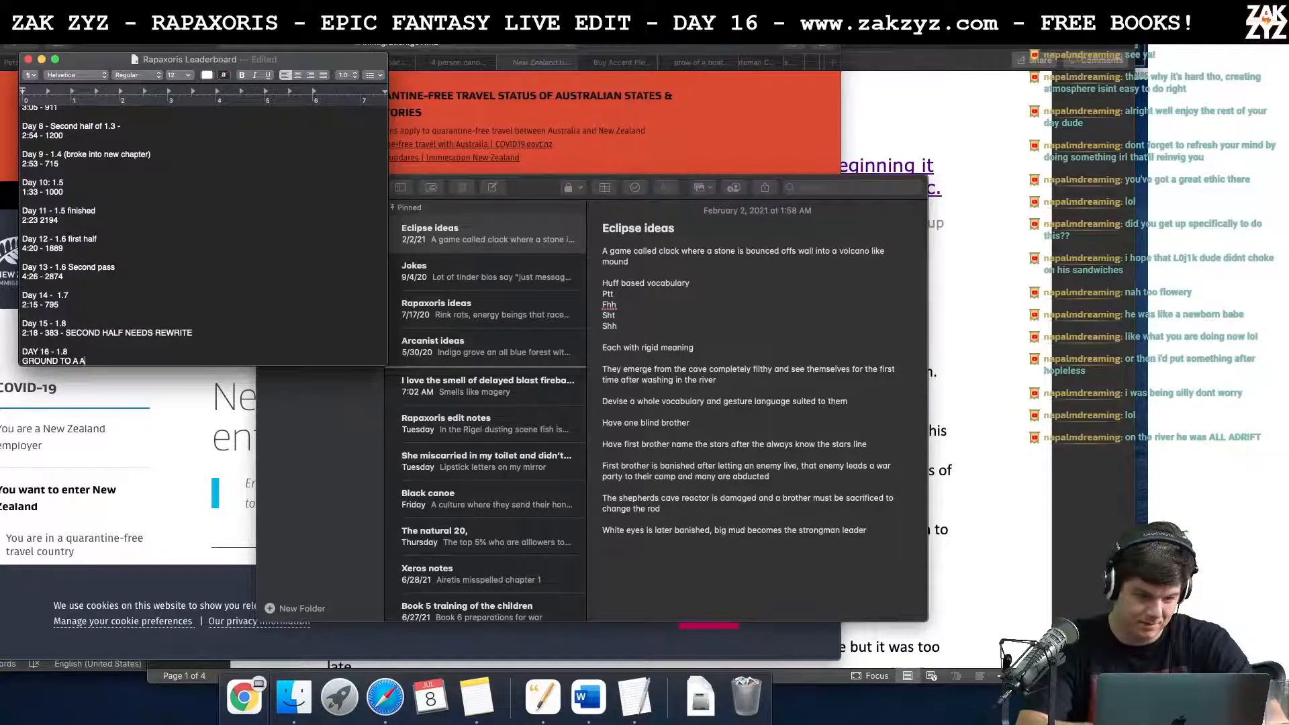
pyautogui.write('LT')
pyautogui.write('1:40')
pyautogui.press('BackSpace')
pyautogui.write('9 -')
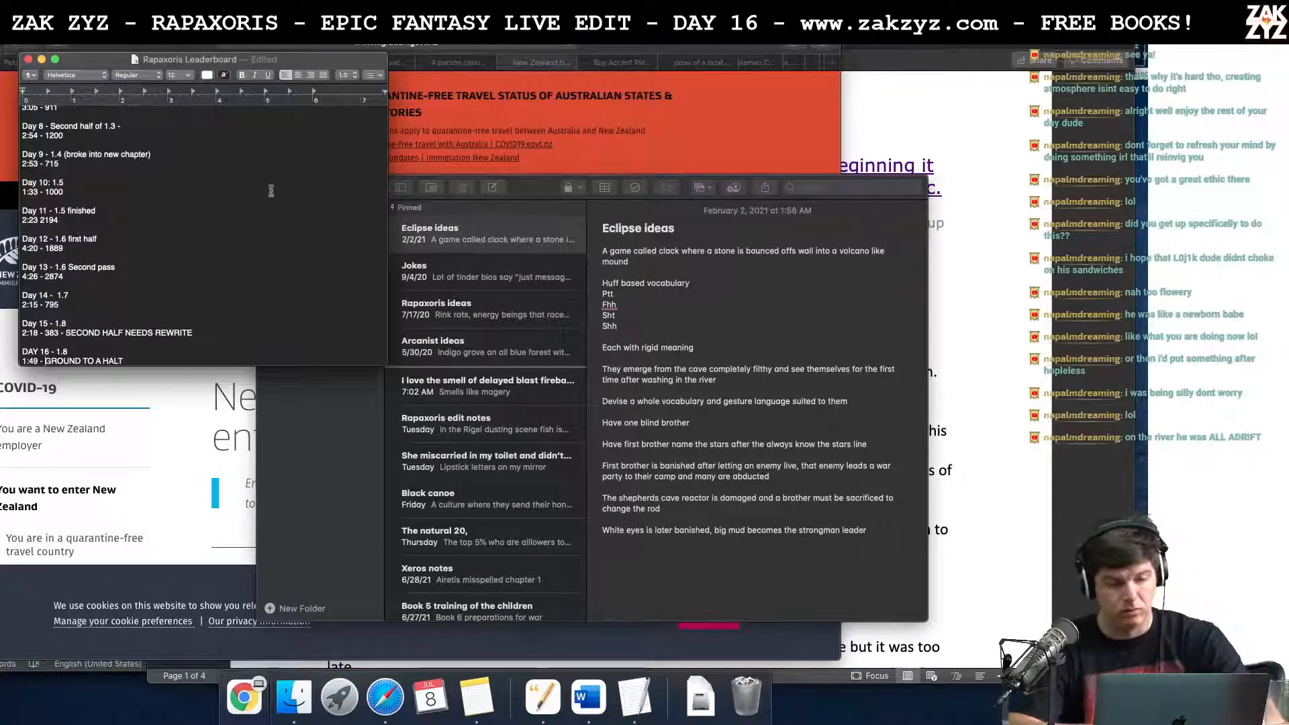
pyautogui.press('super+s')
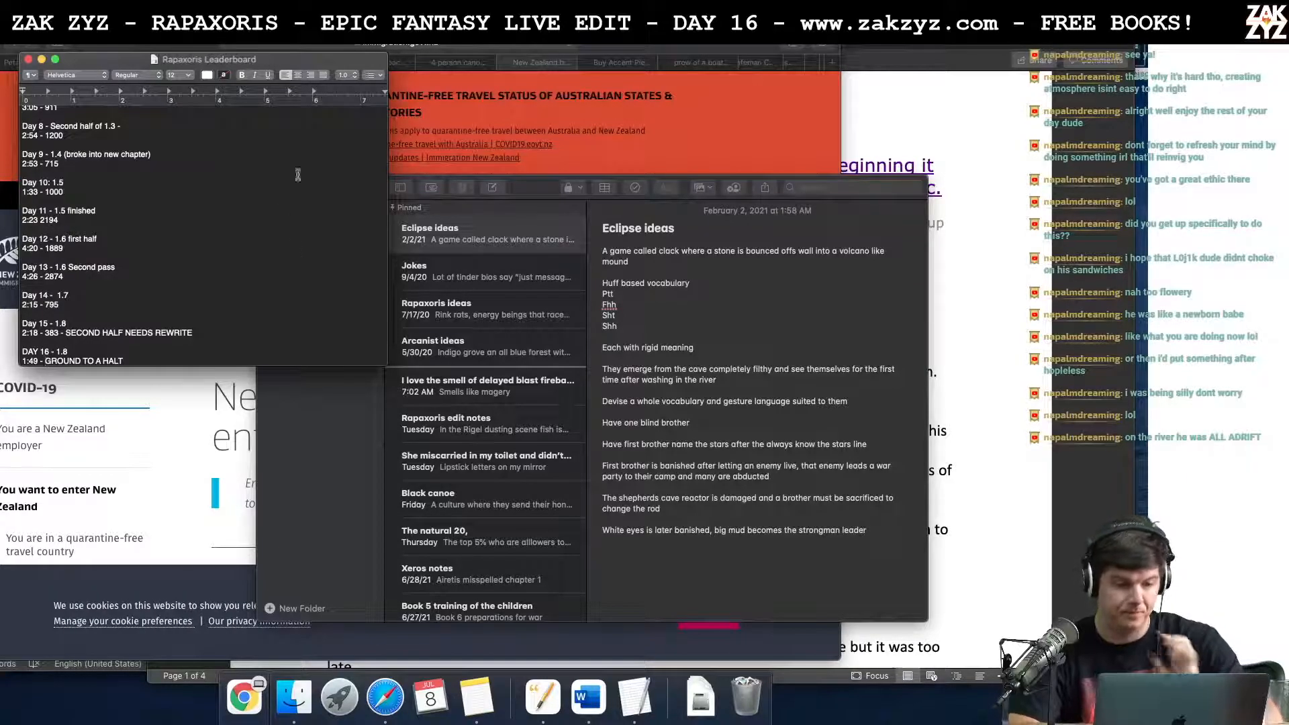